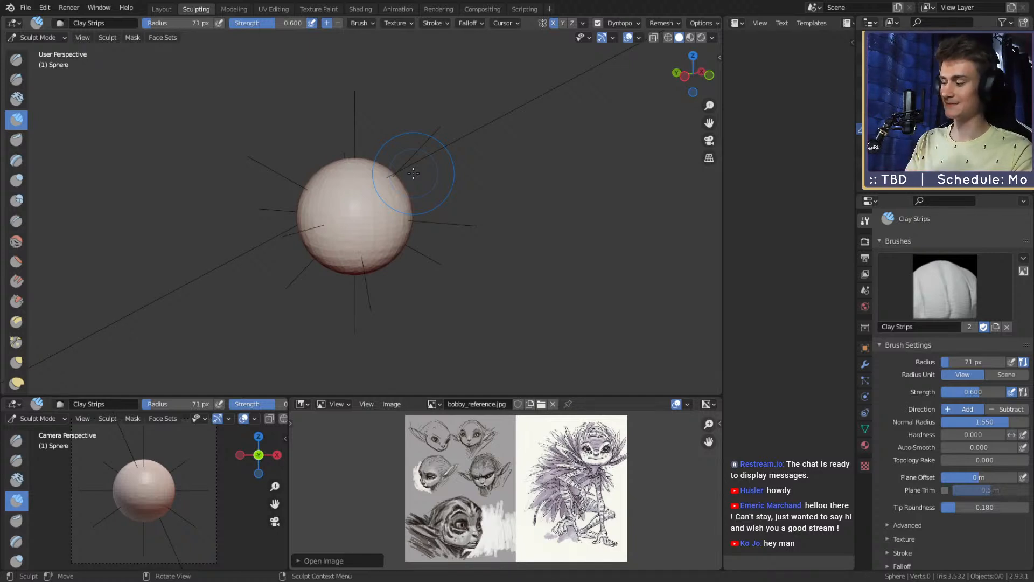
pyautogui.click(598, 23)
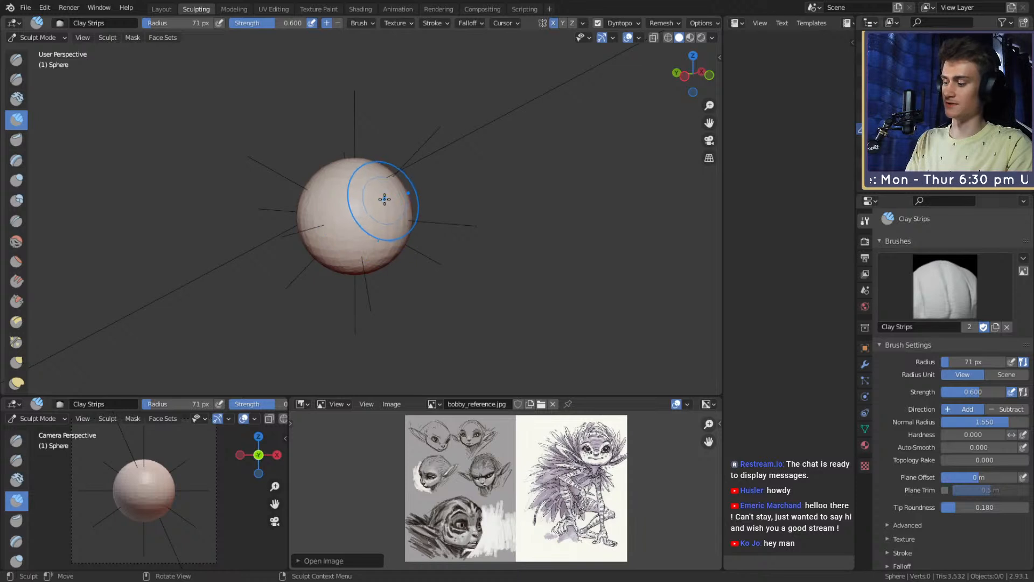
pyautogui.press('f')
pyautogui.click(355, 194)
pyautogui.moveTo(367, 194)
pyautogui.keyDown('alt'); pyautogui.mouseDown()
pyautogui.moveTo(297, 228)
pyautogui.moveTo(325, 223)
pyautogui.mouseUp(); pyautogui.keyUp('alt')
pyautogui.keyDown('ctrl'); pyautogui.keyDown('alt'); pyautogui.moveTo(347, 237); pyautogui.dragTo(358, 207); pyautogui.keyUp('alt'); pyautogui.keyUp('ctrl')
pyautogui.press('f')
pyautogui.click(368, 219)
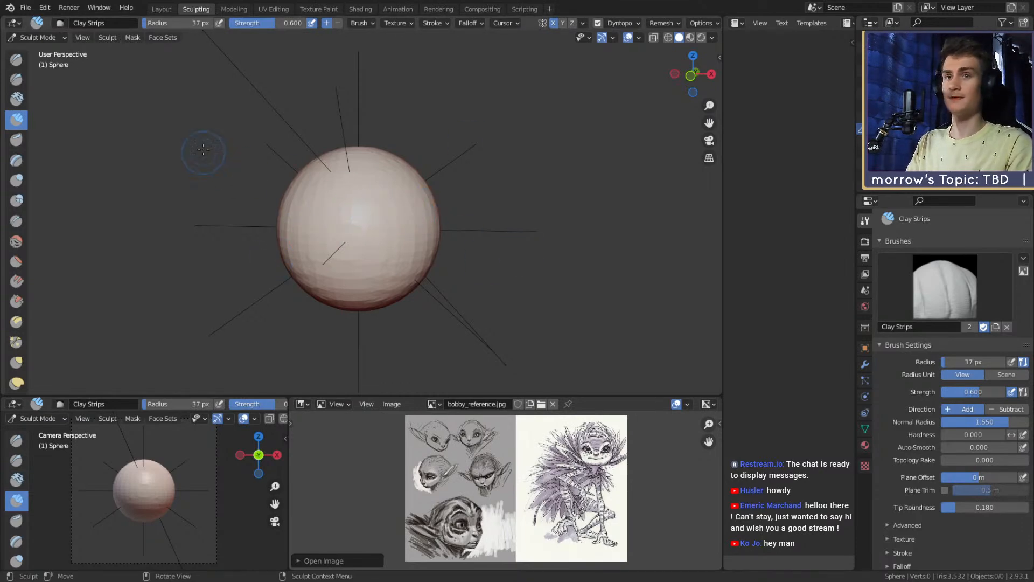
pyautogui.moveTo(411, 231)
pyautogui.mouseDown(button='middle')
pyautogui.moveTo(429, 241)
pyautogui.moveTo(401, 240)
pyautogui.moveTo(384, 225)
pyautogui.mouseUp(button='middle')
pyautogui.press('f')
pyautogui.click(356, 229)
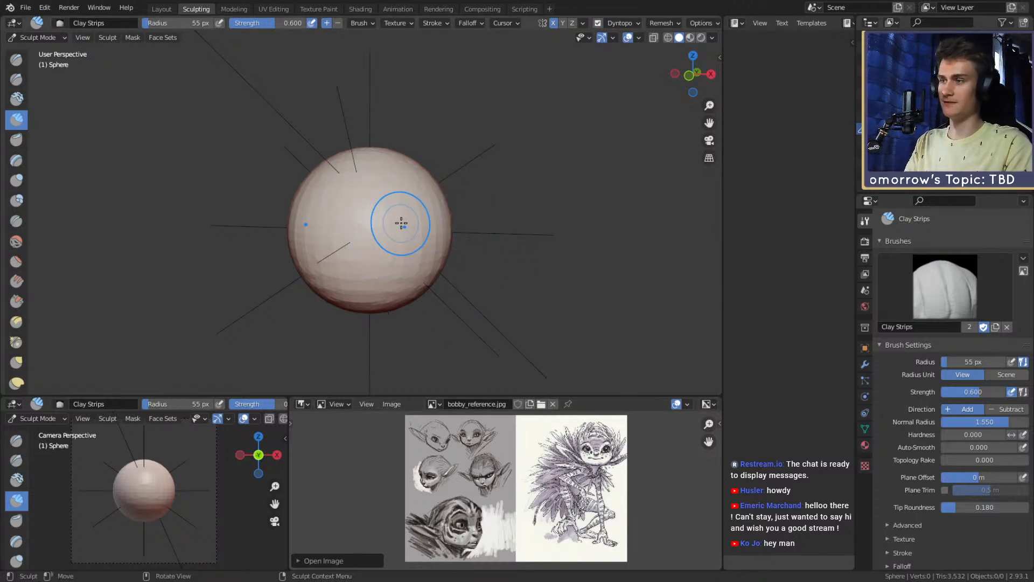
pyautogui.moveTo(471, 222); pyautogui.dragTo(393, 244, button='middle')
pyautogui.moveTo(394, 244)
pyautogui.keyDown('alt'); pyautogui.mouseDown()
pyautogui.moveTo(406, 256)
pyautogui.moveTo(415, 228)
pyautogui.moveTo(385, 235)
pyautogui.moveTo(398, 250)
pyautogui.moveTo(371, 259)
pyautogui.moveTo(373, 229)
pyautogui.moveTo(375, 244)
pyautogui.mouseUp(); pyautogui.keyUp('alt')
pyautogui.press('f')
pyautogui.click(383, 228)
pyautogui.hotkey('shift', 'c')
pyautogui.press('c')
pyautogui.press('f')
pyautogui.click(372, 228)
pyautogui.keyDown('ctrl'); pyautogui.keyDown('alt'); pyautogui.moveTo(375, 244); pyautogui.dragTo(374, 235); pyautogui.keyUp('alt'); pyautogui.keyUp('ctrl')
pyautogui.press('f')
pyautogui.click(365, 228)
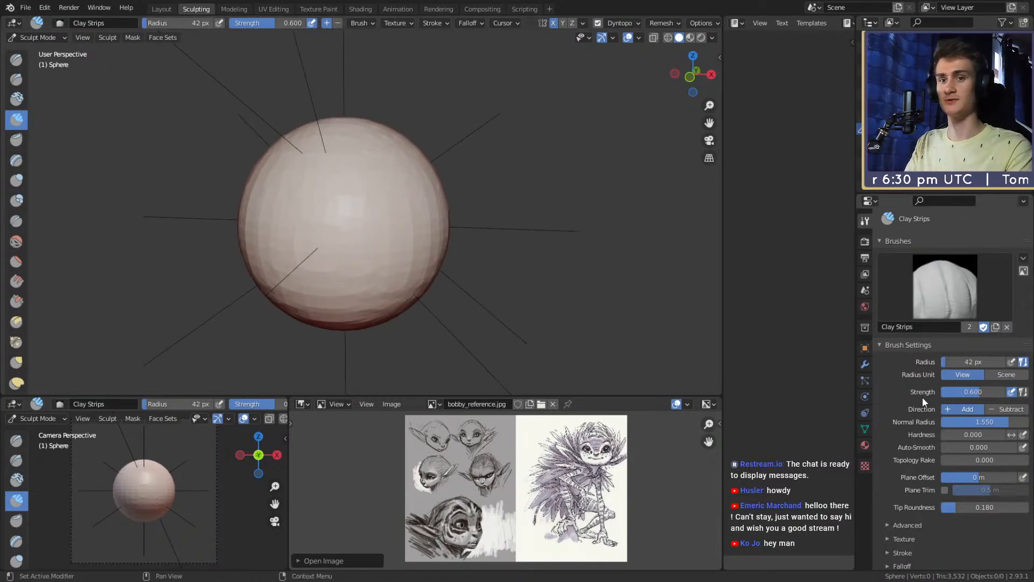
pyautogui.click(865, 242)
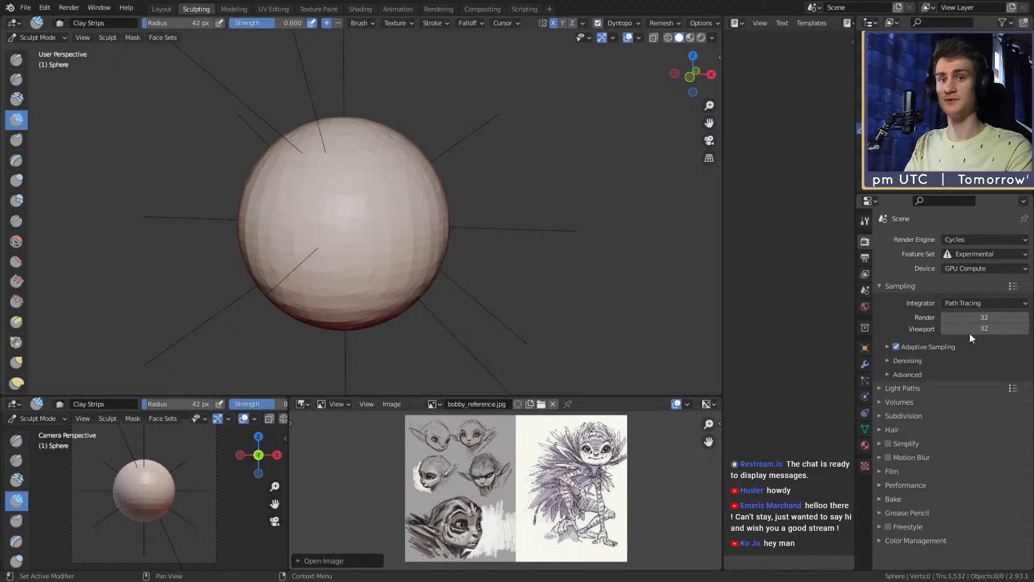
pyautogui.click(864, 220)
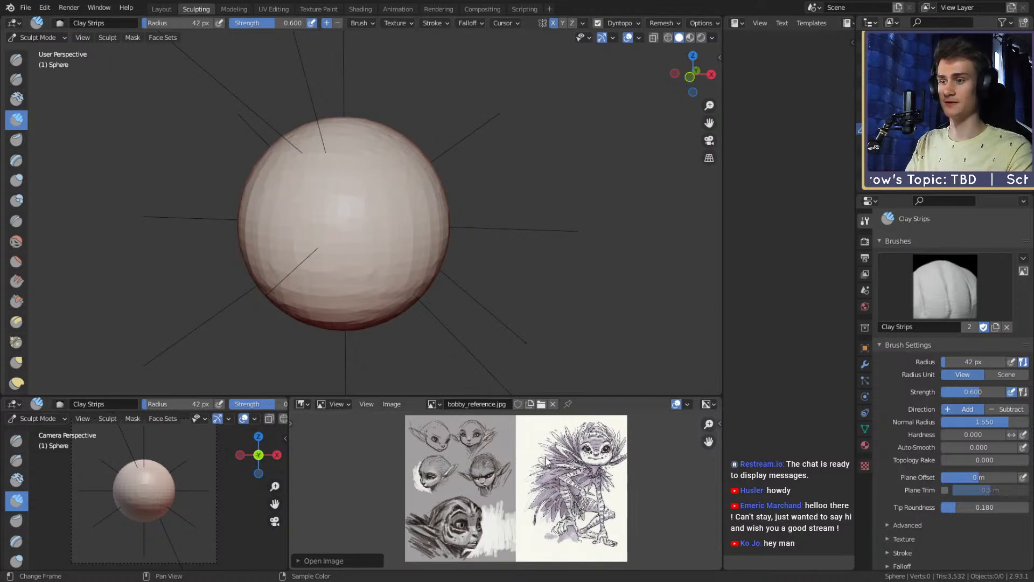
pyautogui.moveTo(529, 490); pyautogui.dragTo(517, 494, button='middle')
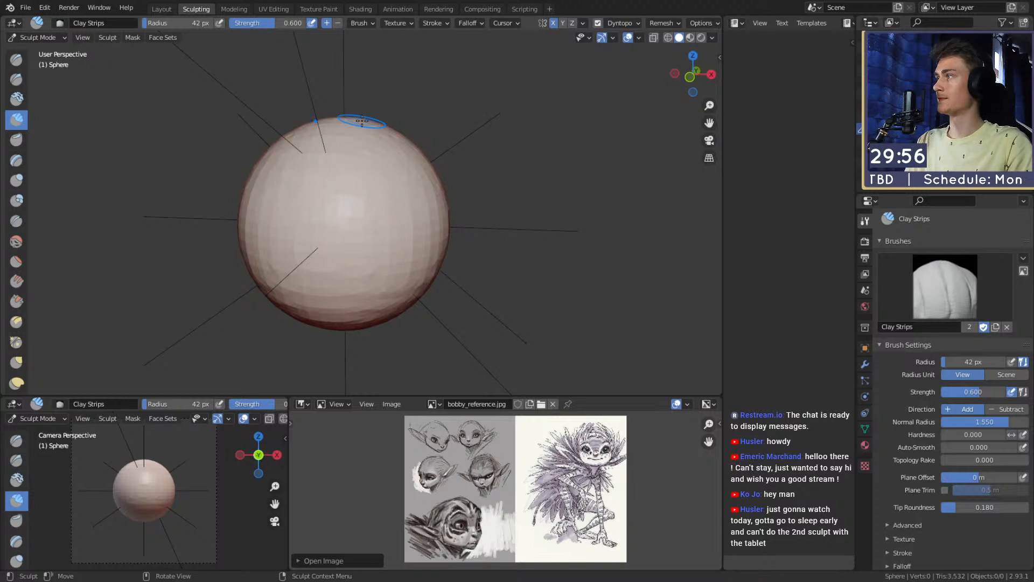
pyautogui.moveTo(409, 258)
pyautogui.mouseDown(button='middle')
pyautogui.moveTo(402, 265)
pyautogui.moveTo(418, 266)
pyautogui.moveTo(417, 240)
pyautogui.moveTo(406, 252)
pyautogui.moveTo(399, 224)
pyautogui.moveTo(387, 216)
pyautogui.moveTo(388, 226)
pyautogui.moveTo(395, 204)
pyautogui.mouseUp(button='middle')
pyautogui.hotkey('shift', 'c')
pyautogui.press('f')
pyautogui.click(392, 224)
pyautogui.press('f')
pyautogui.click(374, 217)
pyautogui.keyDown('shift'); pyautogui.moveTo(397, 191); pyautogui.dragTo(399, 215, button='middle'); pyautogui.keyUp('shift')
pyautogui.press('f')
pyautogui.click(393, 207)
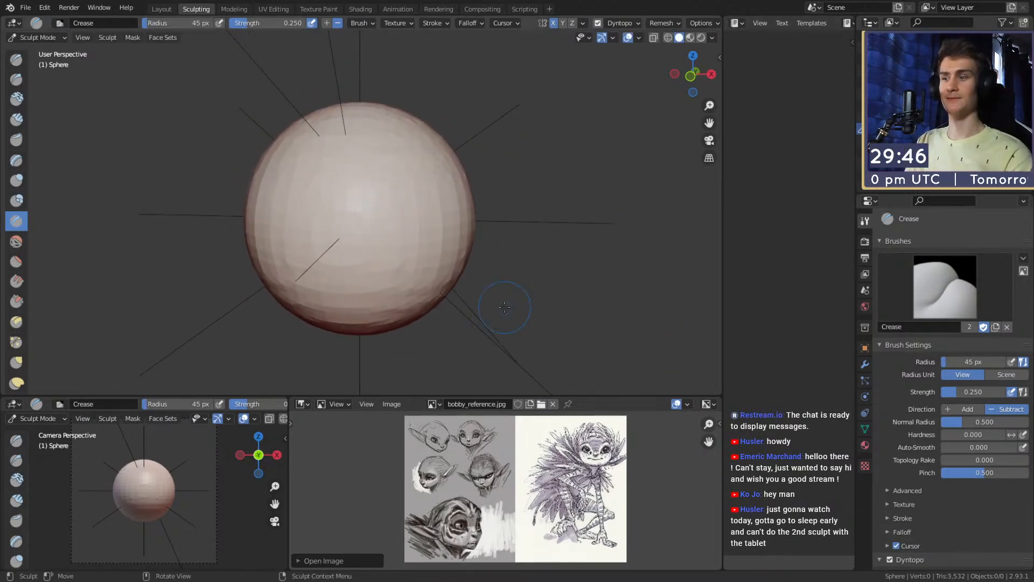
# Step: Pull the sphere's lower front downward with the Snake Hook brush to start a tapered chin
pyautogui.press('k')
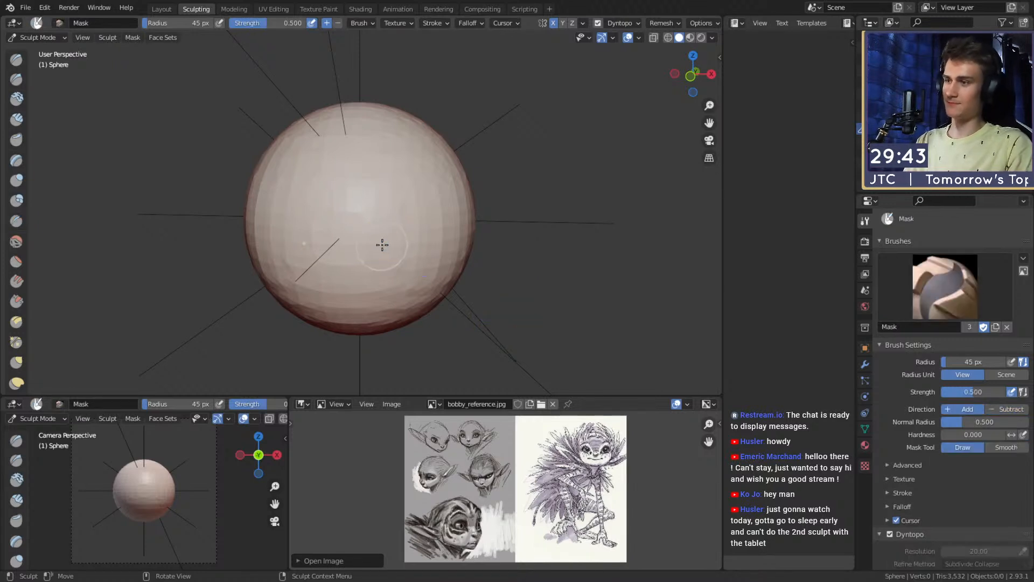
pyautogui.moveTo(422, 261)
pyautogui.keyDown('shift'); pyautogui.mouseDown(button='middle')
pyautogui.moveTo(397, 233)
pyautogui.moveTo(376, 232)
pyautogui.mouseUp(button='middle'); pyautogui.keyUp('shift')
pyautogui.press('f')
pyautogui.click(390, 232)
pyautogui.press('f')
pyautogui.click(386, 224)
pyautogui.press('f')
pyautogui.click(363, 217)
pyautogui.moveTo(364, 234); pyautogui.dragTo(372, 278)
pyautogui.moveTo(381, 262)
pyautogui.mouseDown(button='middle')
pyautogui.moveTo(340, 253)
pyautogui.moveTo(346, 246)
pyautogui.mouseUp(button='middle')
pyautogui.press('f')
pyautogui.click(336, 237)
pyautogui.moveTo(349, 231); pyautogui.dragTo(367, 230)
# Step: Enlarge the Snake Hook brush and draw the chin further down into a narrower face shape
pyautogui.moveTo(361, 214)
pyautogui.keyDown('shift'); pyautogui.mouseDown(button='middle')
pyautogui.moveTo(364, 248)
pyautogui.moveTo(434, 247)
pyautogui.mouseUp(button='middle'); pyautogui.keyUp('shift')
pyautogui.press('f')
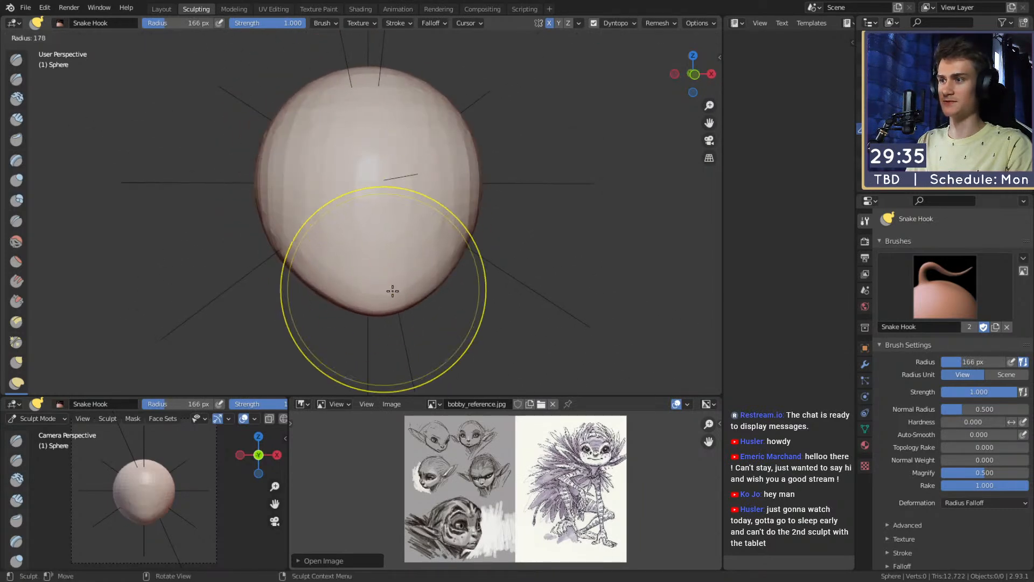
pyautogui.click(388, 292)
pyautogui.moveTo(380, 296); pyautogui.dragTo(379, 312)
pyautogui.moveTo(403, 294)
pyautogui.mouseDown(button='middle')
pyautogui.moveTo(447, 264)
pyautogui.moveTo(380, 247)
pyautogui.mouseUp(button='middle')
# Step: Carve the underside of the head behind the chin with the Crease brush to define the jaw
pyautogui.hotkey('shift', 'c')
pyautogui.press('f')
pyautogui.click(370, 250)
pyautogui.press('f')
pyautogui.click(393, 263)
pyautogui.moveTo(405, 276); pyautogui.dragTo(330, 230)
pyautogui.moveTo(327, 230); pyautogui.dragTo(386, 263)
pyautogui.moveTo(386, 263); pyautogui.dragTo(377, 257, button='middle')
pyautogui.moveTo(370, 231); pyautogui.dragTo(377, 264)
# Step: Reshape the jaw and the sides of the head with a large Grab brush, using radii of 123 and 138 px
pyautogui.press('g')
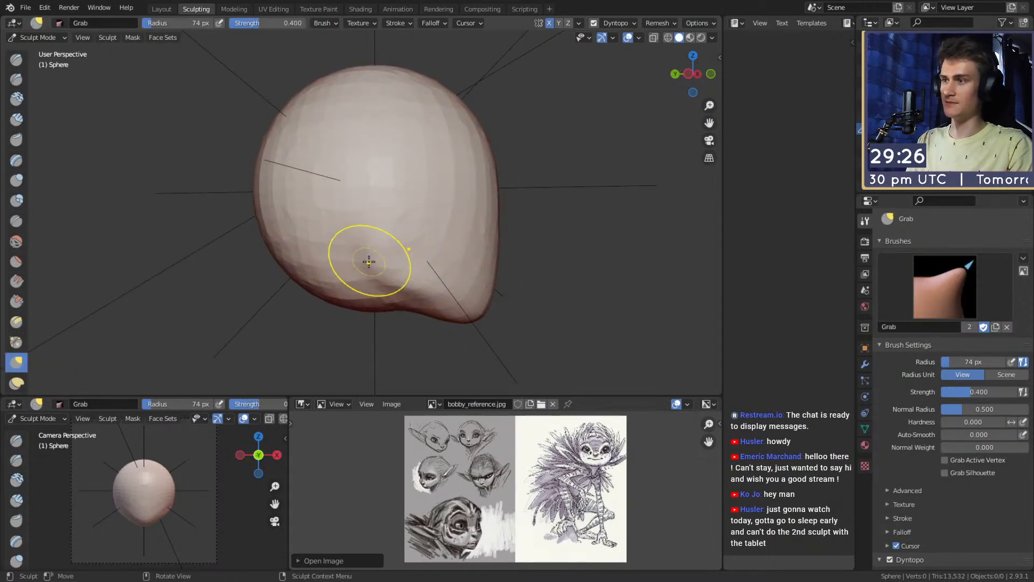
pyautogui.press('f')
pyautogui.click(437, 299)
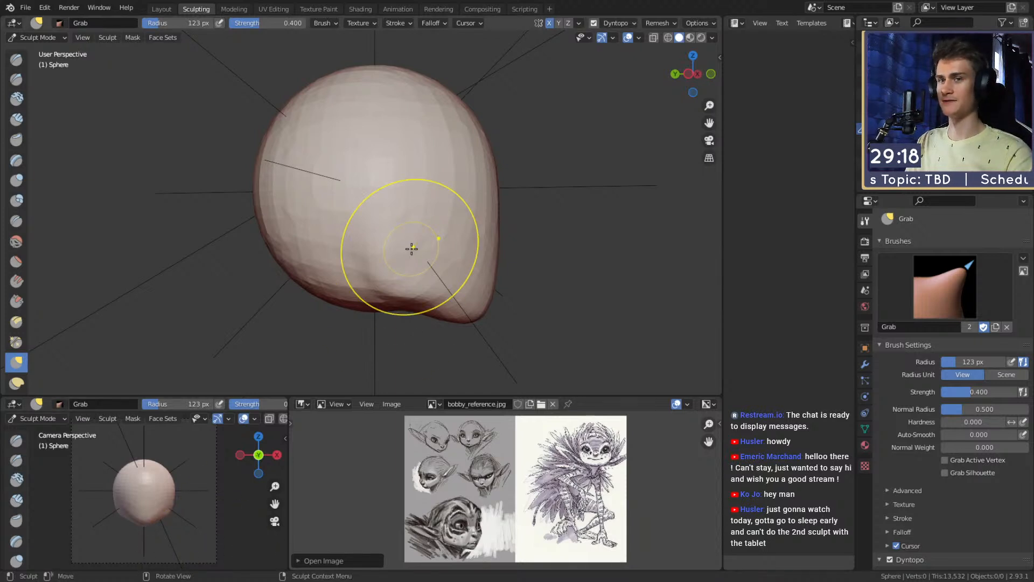
pyautogui.moveTo(374, 205)
pyautogui.mouseDown(button='middle')
pyautogui.moveTo(369, 224)
pyautogui.moveTo(404, 242)
pyautogui.mouseUp(button='middle')
pyautogui.press('f')
pyautogui.click(389, 230)
pyautogui.press('f')
pyautogui.click(549, 236)
pyautogui.keyDown('shift'); pyautogui.moveTo(482, 233); pyautogui.dragTo(358, 242, button='middle'); pyautogui.keyUp('shift')
pyautogui.press('f')
pyautogui.click(442, 250)
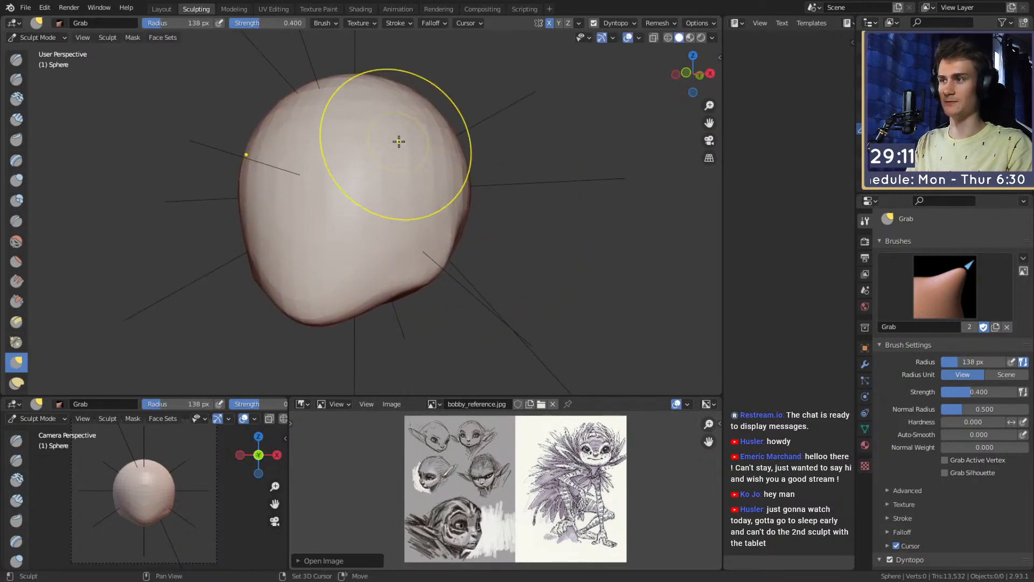
# Step: Build up the face and the back of the skull with large Clay Strips strokes at a radius of about 137 px
pyautogui.moveTo(431, 146)
pyautogui.keyDown('alt'); pyautogui.mouseDown()
pyautogui.moveTo(397, 208)
pyautogui.moveTo(422, 176)
pyautogui.moveTo(400, 236)
pyautogui.moveTo(413, 254)
pyautogui.moveTo(362, 137)
pyautogui.moveTo(415, 238)
pyautogui.moveTo(357, 180)
pyautogui.moveTo(383, 217)
pyautogui.mouseUp(); pyautogui.keyUp('alt')
pyautogui.press('c')
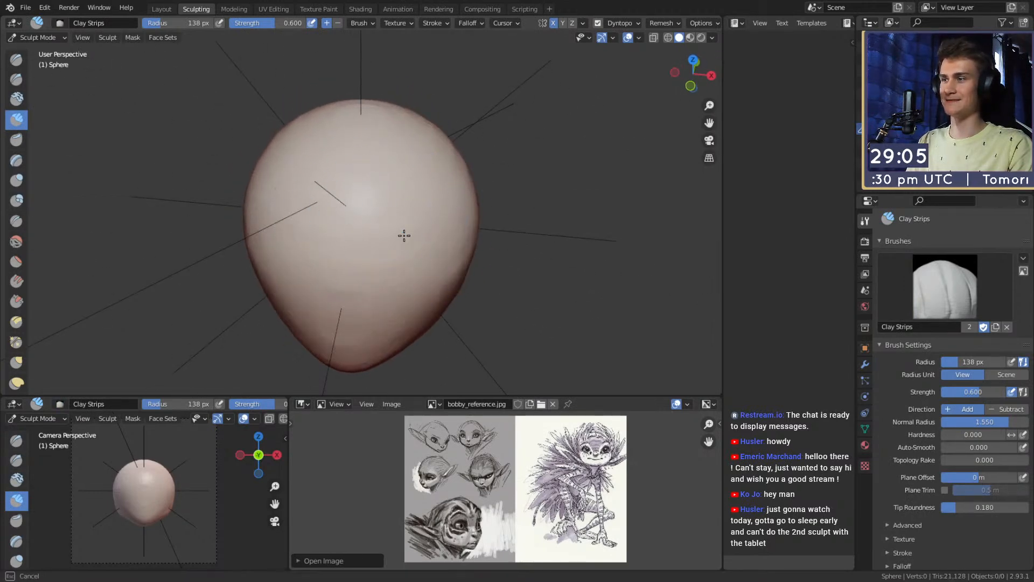
pyautogui.moveTo(461, 232)
pyautogui.keyDown('alt'); pyautogui.mouseDown()
pyautogui.moveTo(393, 201)
pyautogui.moveTo(373, 207)
pyautogui.mouseUp(); pyautogui.keyUp('alt')
pyautogui.keyDown('alt'); pyautogui.moveTo(450, 184); pyautogui.dragTo(359, 207); pyautogui.keyUp('alt')
pyautogui.press('f')
pyautogui.click(340, 202)
pyautogui.keyDown('alt'); pyautogui.moveTo(390, 284); pyautogui.dragTo(396, 256); pyautogui.keyUp('alt')
pyautogui.moveTo(401, 237)
pyautogui.mouseDown()
pyautogui.moveTo(404, 226)
pyautogui.moveTo(377, 243)
pyautogui.mouseUp()
pyautogui.moveTo(301, 264)
pyautogui.mouseDown()
pyautogui.moveTo(294, 229)
pyautogui.moveTo(334, 181)
pyautogui.moveTo(389, 178)
pyautogui.mouseUp()
pyautogui.press('f')
pyautogui.click(362, 168)
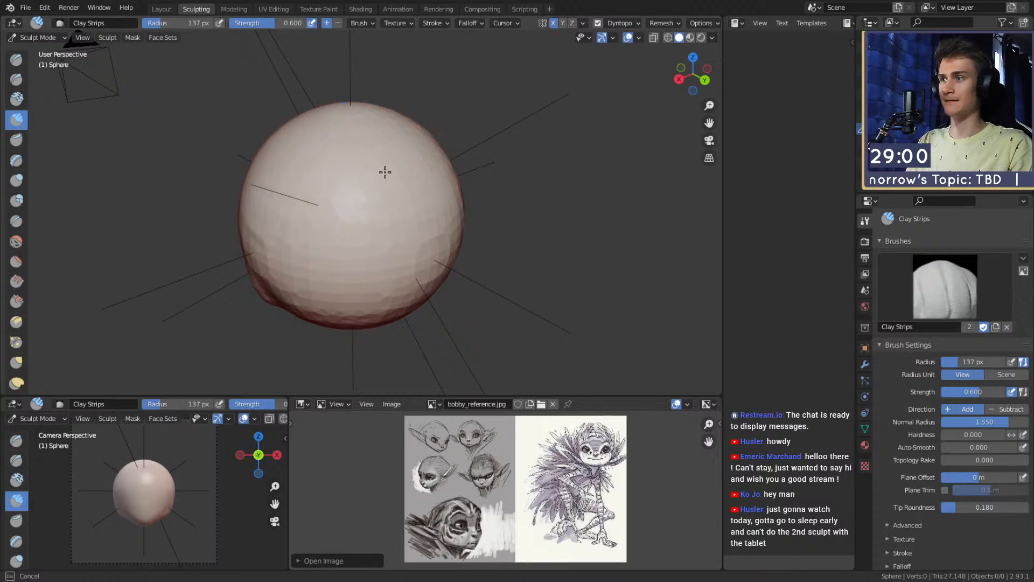
# Step: Add Clay Strips strokes under the jaw at a 66 px radius and smooth the worked area
pyautogui.keyDown('alt'); pyautogui.moveTo(281, 225); pyautogui.dragTo(425, 201); pyautogui.keyUp('alt')
pyautogui.press('f')
pyautogui.click(357, 217)
pyautogui.moveTo(449, 268); pyautogui.dragTo(453, 253)
pyautogui.moveTo(439, 232)
pyautogui.keyDown('alt'); pyautogui.mouseDown()
pyautogui.moveTo(407, 182)
pyautogui.moveTo(326, 286)
pyautogui.moveTo(381, 219)
pyautogui.mouseUp(); pyautogui.keyUp('alt')
pyautogui.press('f')
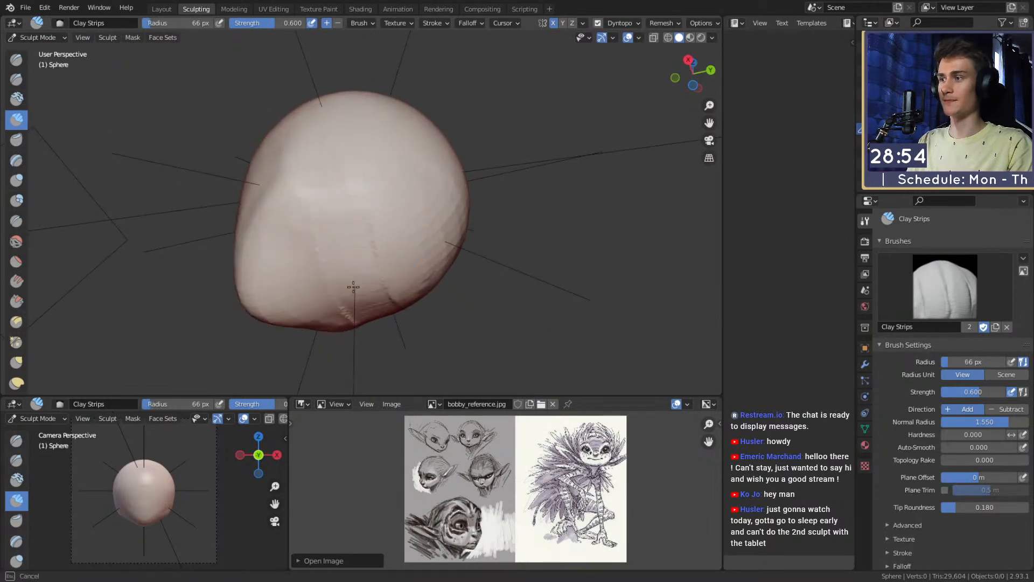
pyautogui.press('f')
pyautogui.click(355, 200)
pyautogui.moveTo(356, 199)
pyautogui.keyDown('shift'); pyautogui.mouseDown()
pyautogui.moveTo(388, 253)
pyautogui.moveTo(432, 214)
pyautogui.moveTo(455, 248)
pyautogui.mouseUp(); pyautogui.keyUp('shift')
# Step: Adjust the silhouette of the jaw and lower skull with the Grab brush
pyautogui.press('g')
pyautogui.keyDown('alt'); pyautogui.moveTo(466, 199); pyautogui.dragTo(475, 212); pyautogui.keyUp('alt')
pyautogui.press('f')
pyautogui.click(581, 213)
pyautogui.moveTo(539, 217)
pyautogui.keyDown('alt'); pyautogui.mouseDown()
pyautogui.moveTo(511, 211)
pyautogui.moveTo(443, 240)
pyautogui.moveTo(439, 225)
pyautogui.moveTo(372, 242)
pyautogui.moveTo(350, 202)
pyautogui.moveTo(311, 259)
pyautogui.mouseUp(); pyautogui.keyUp('alt')
# Step: Soften and define the side of the jaw with the Crease brush at strength 0.127 and a 65–70 px radius
pyautogui.hotkey('shift', 'c')
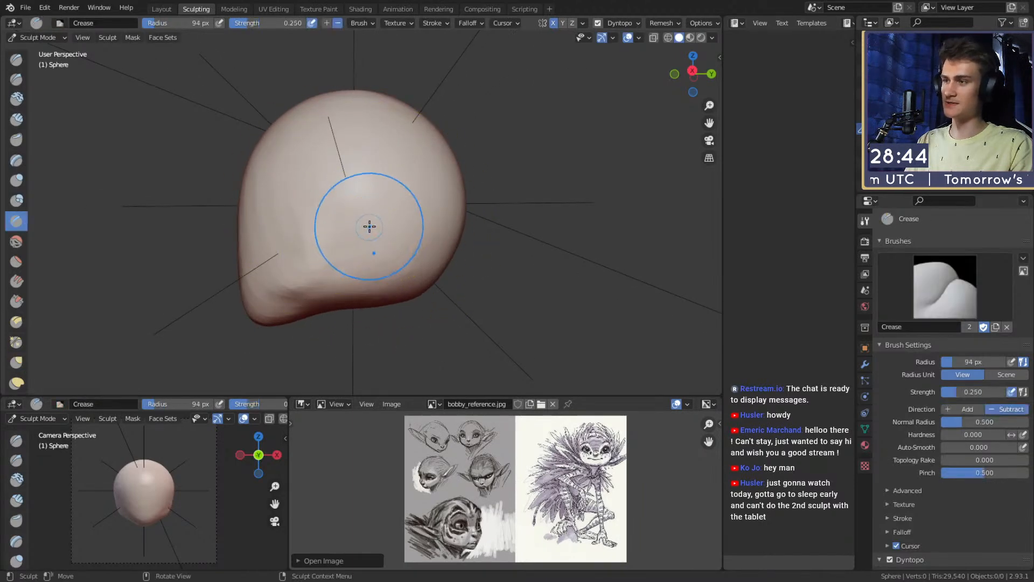
pyautogui.moveTo(391, 219)
pyautogui.keyDown('alt'); pyautogui.mouseDown()
pyautogui.moveTo(377, 226)
pyautogui.moveTo(399, 213)
pyautogui.mouseUp(); pyautogui.keyUp('alt')
pyautogui.hotkey('shift', 'f')
pyautogui.click(377, 232)
pyautogui.press('f')
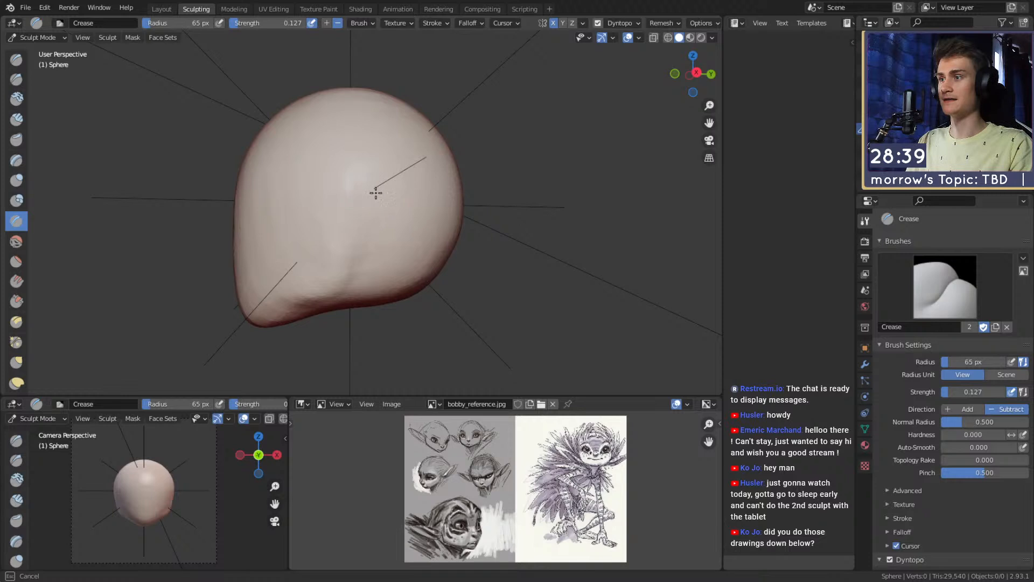
pyautogui.click(379, 179)
pyautogui.moveTo(396, 235)
pyautogui.keyDown('alt'); pyautogui.mouseDown()
pyautogui.moveTo(351, 229)
pyautogui.moveTo(331, 208)
pyautogui.moveTo(361, 235)
pyautogui.mouseUp(); pyautogui.keyUp('alt')
pyautogui.press('f')
pyautogui.click(370, 234)
pyautogui.press('f')
pyautogui.click(347, 169)
pyautogui.moveTo(403, 241)
pyautogui.keyDown('alt'); pyautogui.mouseDown()
pyautogui.moveTo(427, 224)
pyautogui.moveTo(431, 240)
pyautogui.mouseUp(); pyautogui.keyUp('alt')
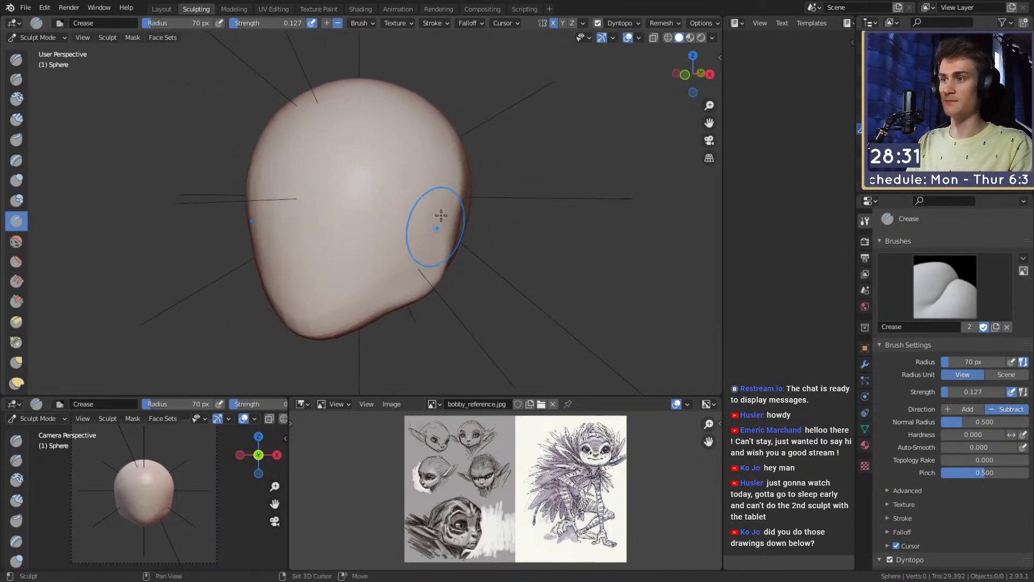
# Step: Carve two mirrored round eye sockets into the face with the Crease brush at strength 0.594
pyautogui.keyDown('alt'); pyautogui.moveTo(388, 198); pyautogui.dragTo(450, 191); pyautogui.keyUp('alt')
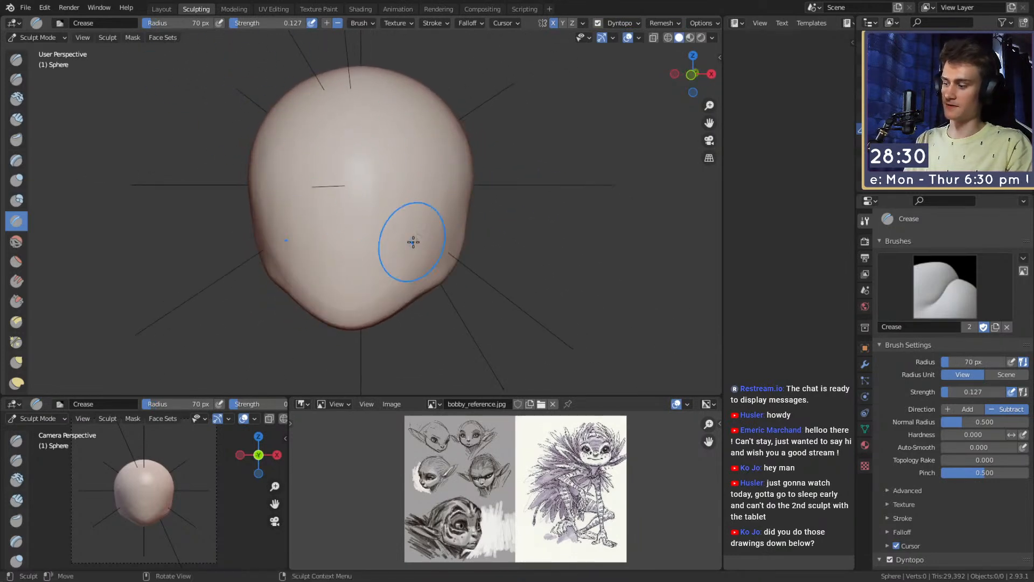
pyautogui.moveTo(444, 248)
pyautogui.mouseDown(button='middle')
pyautogui.moveTo(418, 252)
pyautogui.moveTo(357, 180)
pyautogui.mouseUp(button='middle')
pyautogui.press('f')
pyautogui.click(397, 212)
pyautogui.hotkey('shift', 'f')
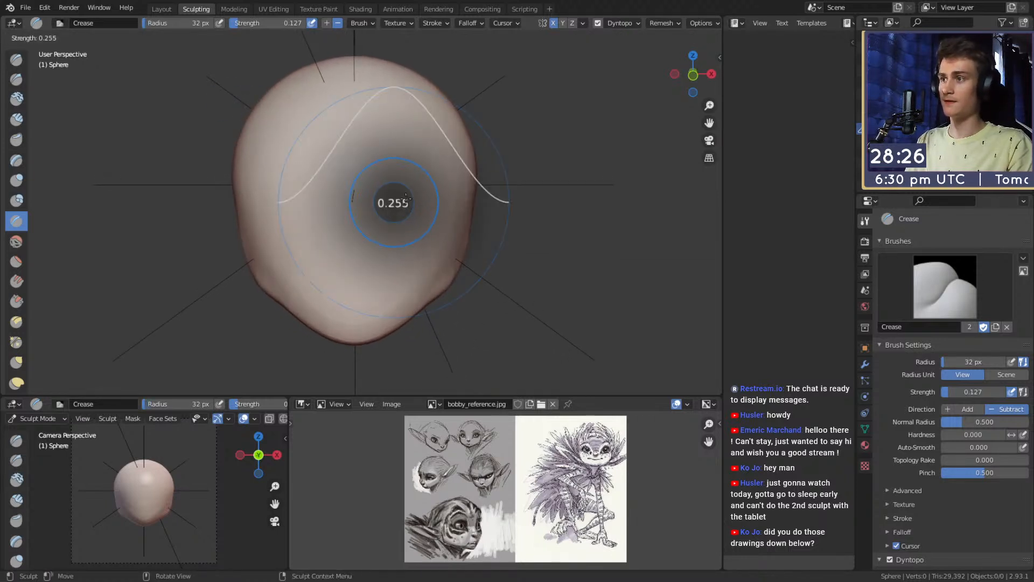
pyautogui.click(437, 208)
pyautogui.moveTo(437, 209)
pyautogui.mouseDown(button='middle')
pyautogui.moveTo(437, 224)
pyautogui.moveTo(407, 213)
pyautogui.mouseUp(button='middle')
pyautogui.press('f')
pyautogui.click(405, 212)
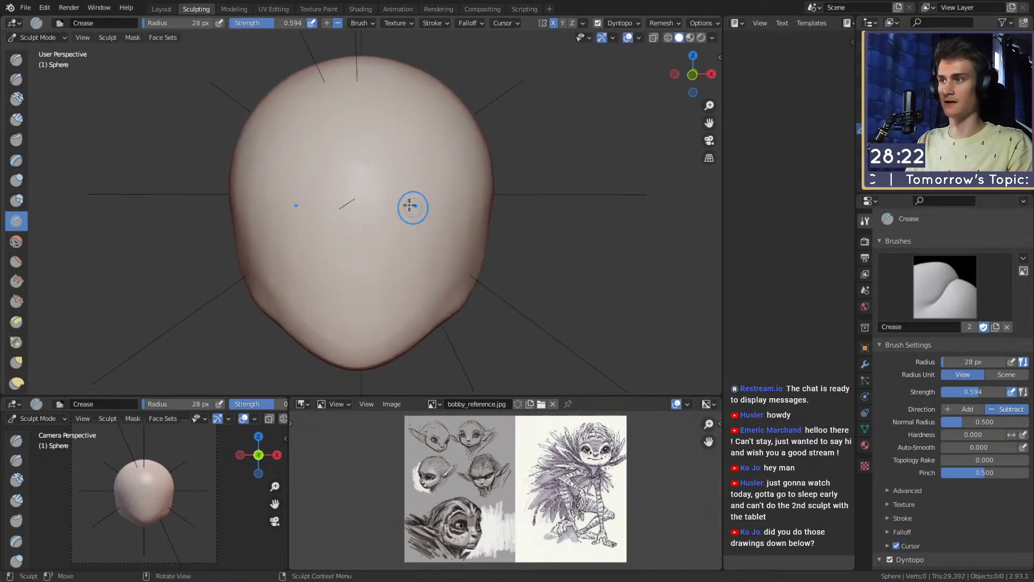
pyautogui.moveTo(397, 198)
pyautogui.keyDown('alt'); pyautogui.mouseDown()
pyautogui.moveTo(408, 200)
pyautogui.moveTo(387, 205)
pyautogui.mouseUp(); pyautogui.keyUp('alt')
pyautogui.press(']')
pyautogui.press(']')
pyautogui.press('[')
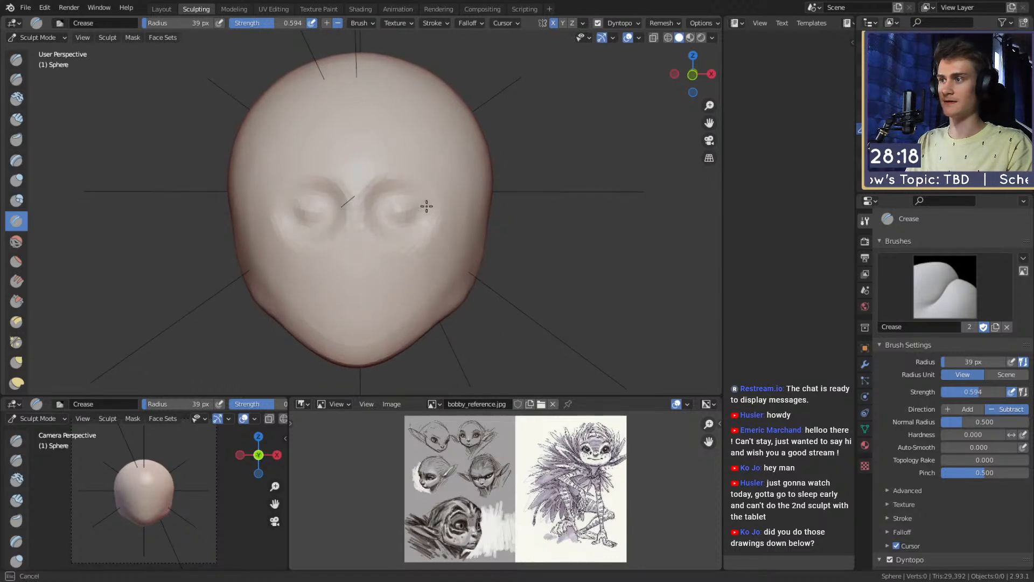
pyautogui.moveTo(416, 206); pyautogui.dragTo(412, 215)
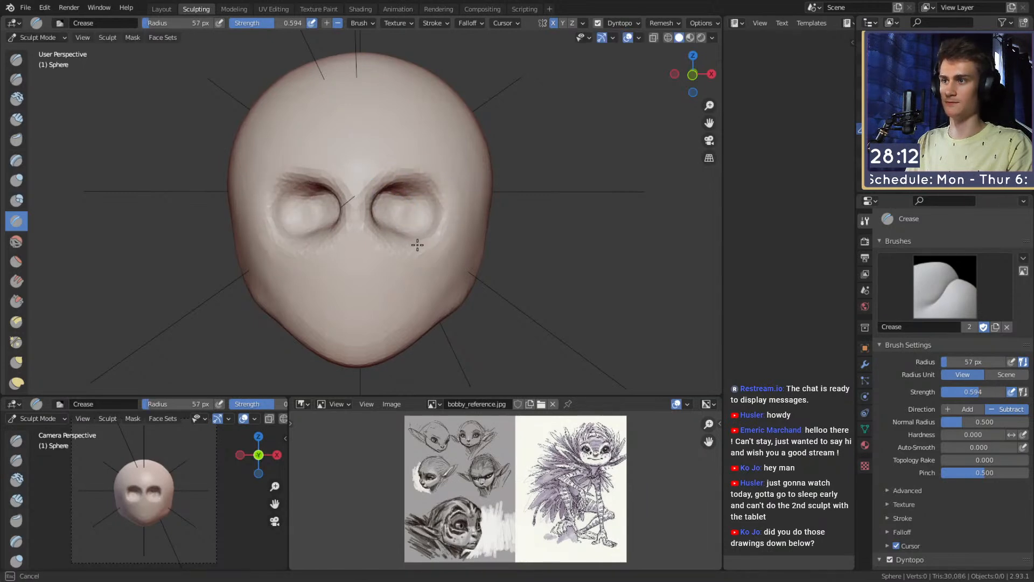
# Step: Reshape the eye sockets and the surrounding face with the Grab brush to make the sockets larger and rounder
pyautogui.press('g')
pyautogui.press('f')
pyautogui.click(447, 204)
pyautogui.moveTo(425, 195)
pyautogui.keyDown('shift'); pyautogui.mouseDown(button='middle')
pyautogui.moveTo(443, 212)
pyautogui.moveTo(430, 214)
pyautogui.mouseUp(button='middle'); pyautogui.keyUp('shift')
pyautogui.press('f')
pyautogui.click(440, 218)
pyautogui.press('f')
pyautogui.click(391, 255)
pyautogui.moveTo(393, 255); pyautogui.dragTo(401, 264)
pyautogui.keyDown('shift'); pyautogui.moveTo(420, 221); pyautogui.dragTo(414, 230, button='middle'); pyautogui.keyUp('shift')
pyautogui.moveTo(415, 230); pyautogui.dragTo(416, 227, button='middle')
pyautogui.press('f')
pyautogui.click(431, 216)
pyautogui.moveTo(409, 217); pyautogui.dragTo(408, 209)
pyautogui.moveTo(409, 222)
pyautogui.keyDown('shift'); pyautogui.mouseDown(button='middle')
pyautogui.moveTo(402, 192)
pyautogui.moveTo(376, 208)
pyautogui.moveTo(418, 196)
pyautogui.moveTo(426, 220)
pyautogui.moveTo(404, 196)
pyautogui.moveTo(410, 226)
pyautogui.moveTo(397, 232)
pyautogui.mouseUp(button='middle'); pyautogui.keyUp('shift')
pyautogui.press('f')
pyautogui.click(392, 199)
# Step: Add Clay Strips strokes at a 37 px radius below the outer eye socket to build the cheekbone
pyautogui.press('c')
pyautogui.press('f')
pyautogui.click(400, 200)
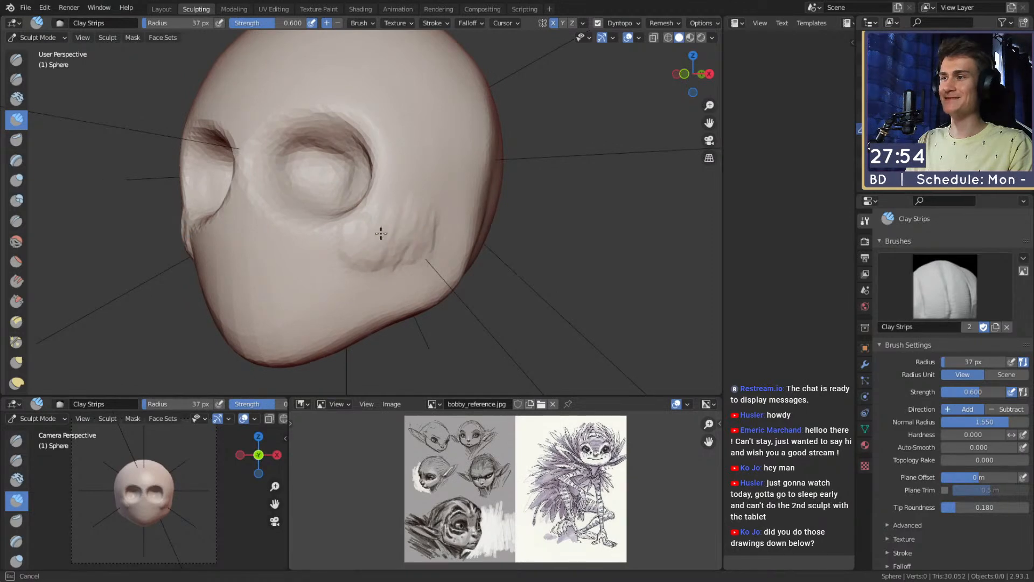
pyautogui.moveTo(457, 214)
pyautogui.mouseDown(button='middle')
pyautogui.moveTo(418, 206)
pyautogui.moveTo(483, 203)
pyautogui.moveTo(446, 203)
pyautogui.mouseUp(button='middle')
# Step: Adjust the form of the cheek and side of the head with the Grab brush
pyautogui.press('g')
pyautogui.press('f')
pyautogui.click(499, 209)
pyautogui.keyDown('alt'); pyautogui.moveTo(469, 207); pyautogui.dragTo(482, 187); pyautogui.keyUp('alt')
pyautogui.moveTo(482, 150)
pyautogui.mouseDown(button='middle')
pyautogui.moveTo(496, 104)
pyautogui.moveTo(424, 226)
pyautogui.moveTo(455, 231)
pyautogui.moveTo(424, 253)
pyautogui.mouseUp(button='middle')
# Step: Extend the cheekbone toward the side of the head with more Clay Strips strokes
pyautogui.press('c')
pyautogui.press('f')
pyautogui.click(399, 231)
pyautogui.scroll(1, 425, 226)
# Step: Carve a deep hollow beneath each cheekbone with the Crease brush at a 61 px radius
pyautogui.hotkey('shift', 'c')
pyautogui.moveTo(359, 273); pyautogui.dragTo(340, 284)
pyautogui.moveTo(360, 248); pyautogui.dragTo(397, 233, button='middle')
pyautogui.press('f')
pyautogui.click(411, 243)
pyautogui.moveTo(413, 242)
pyautogui.mouseDown()
pyautogui.moveTo(431, 253)
pyautogui.moveTo(420, 249)
pyautogui.moveTo(423, 232)
pyautogui.mouseUp()
pyautogui.moveTo(423, 224); pyautogui.dragTo(411, 221, button='middle')
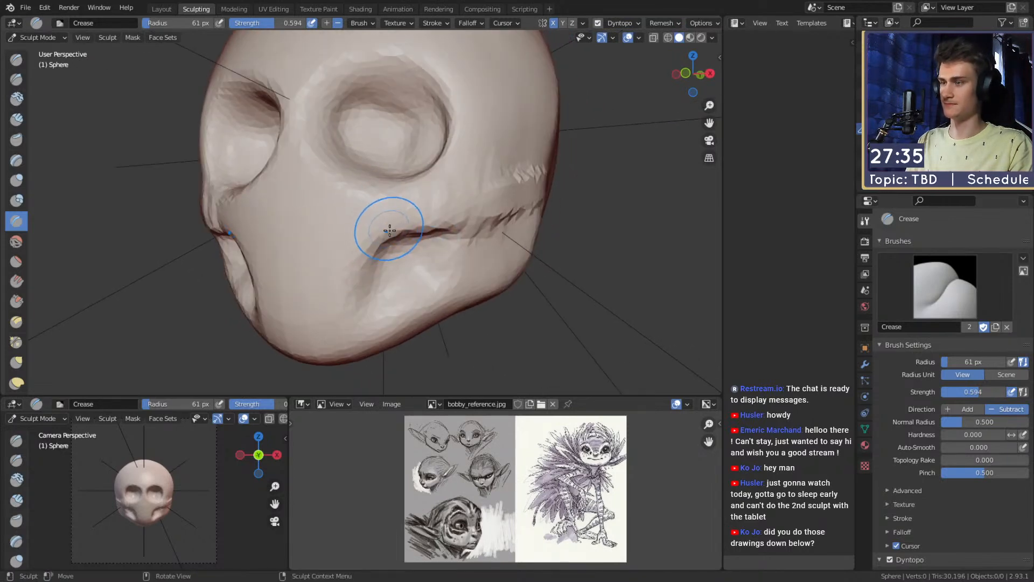
pyautogui.moveTo(380, 289); pyautogui.dragTo(424, 208, button='middle')
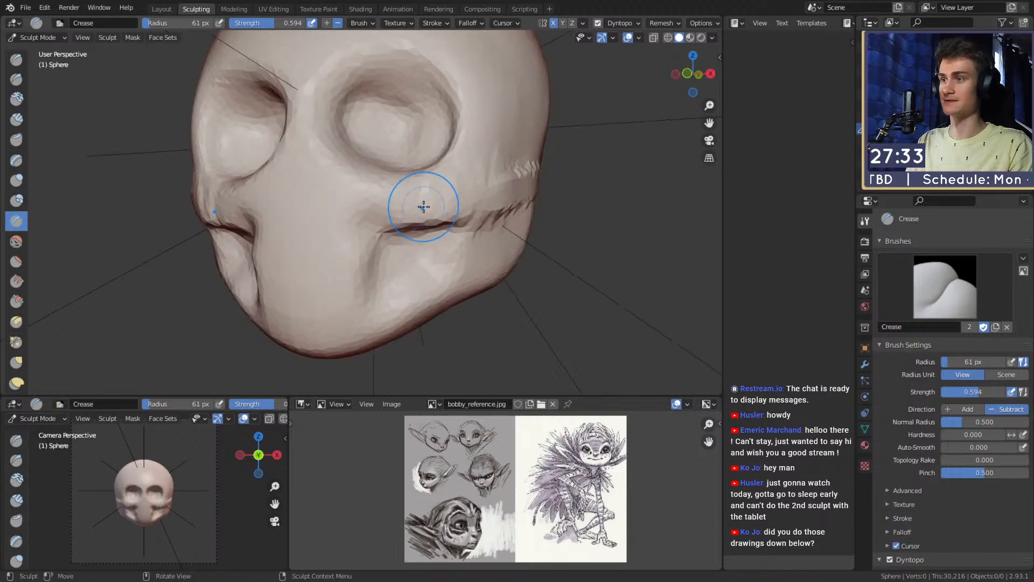
# Step: Deepen the groove beneath the cheekbone with further Crease strokes toward the side of the head
pyautogui.moveTo(400, 209)
pyautogui.mouseDown()
pyautogui.moveTo(423, 217)
pyautogui.moveTo(330, 161)
pyautogui.moveTo(409, 214)
pyautogui.mouseUp()
pyautogui.press('f')
pyautogui.click(376, 199)
pyautogui.press('f')
pyautogui.click(359, 195)
# Step: Carve the hollow below the cheekbone with subtractive Clay Strips strokes and set the brush radius to 89 px
pyautogui.moveTo(412, 215); pyautogui.dragTo(426, 214, button='middle')
pyautogui.press('c')
pyautogui.press('f')
pyautogui.click(385, 192)
pyautogui.moveTo(428, 233)
pyautogui.keyDown('ctrl'); pyautogui.mouseDown()
pyautogui.moveTo(431, 211)
pyautogui.moveTo(385, 210)
pyautogui.mouseUp(); pyautogui.keyUp('ctrl')
pyautogui.press('f')
pyautogui.click(426, 201)
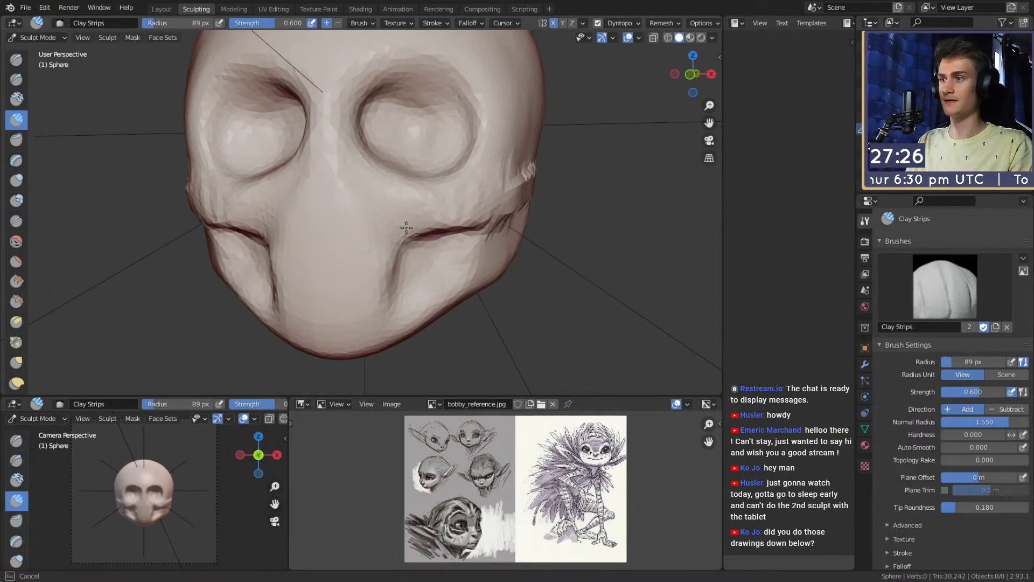
# Step: Sharpen the cheekbone's lower edge with the Crease brush at a 43 px radius
pyautogui.keyDown('shift'); pyautogui.moveTo(420, 258); pyautogui.dragTo(430, 248, button='middle'); pyautogui.keyUp('shift')
pyautogui.hotkey('shift', 'c')
pyautogui.press('f')
pyautogui.click(441, 222)
pyautogui.moveTo(451, 222)
pyautogui.mouseDown()
pyautogui.moveTo(422, 222)
pyautogui.moveTo(412, 240)
pyautogui.mouseUp()
pyautogui.moveTo(427, 187); pyautogui.dragTo(448, 210, button='middle')
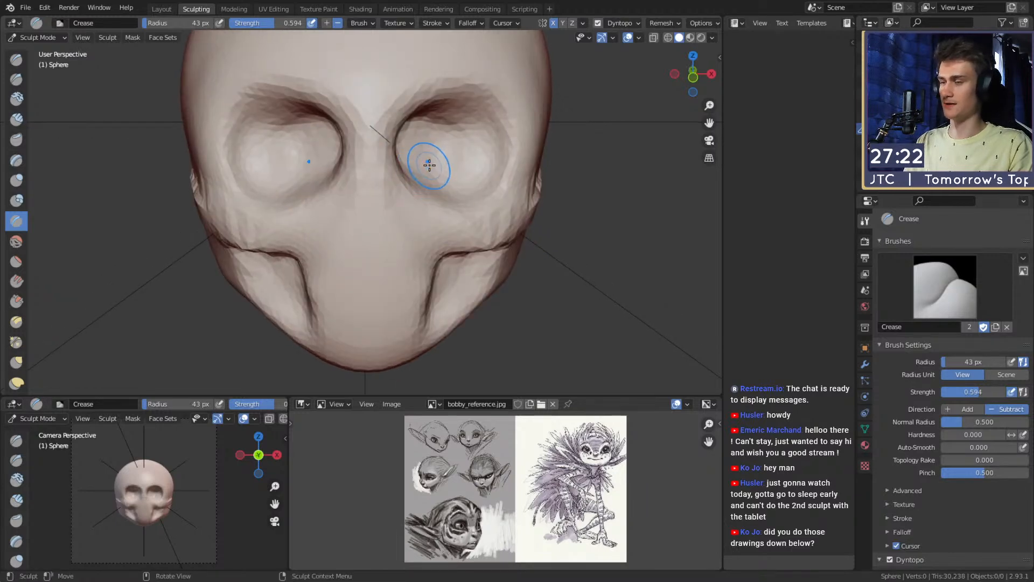
# Step: Build up the brow between the eye sockets with Clay Strips at 36 px and 100 px radii
pyautogui.press('c')
pyautogui.moveTo(430, 166); pyautogui.dragTo(436, 183, button='middle')
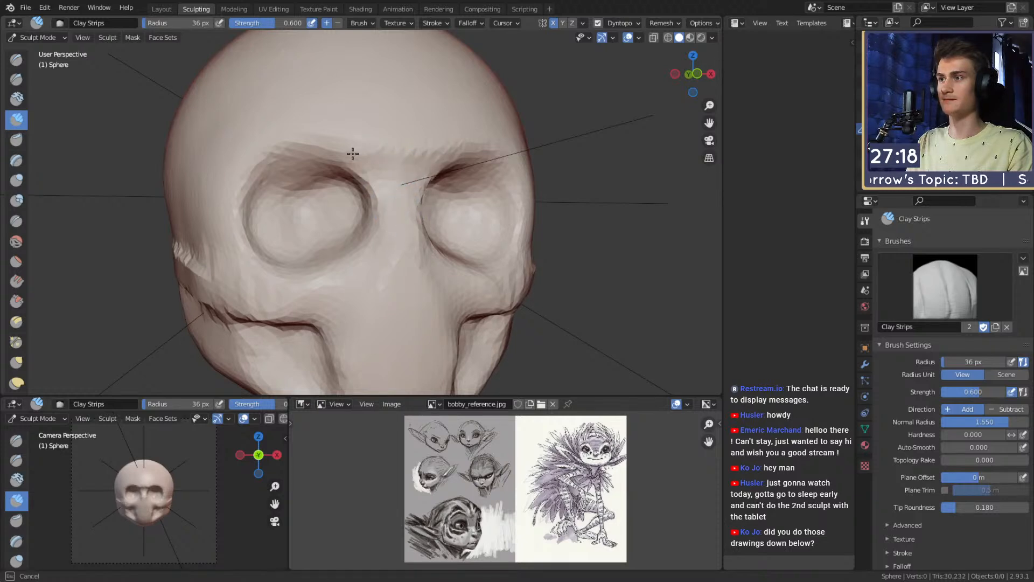
pyautogui.press('f')
pyautogui.click(339, 139)
pyautogui.keyDown('alt'); pyautogui.keyDown('shift'); pyautogui.moveTo(427, 173); pyautogui.dragTo(429, 109); pyautogui.keyUp('shift'); pyautogui.keyUp('alt')
pyautogui.moveTo(441, 153)
pyautogui.keyDown('alt'); pyautogui.mouseDown()
pyautogui.moveTo(411, 160)
pyautogui.moveTo(409, 212)
pyautogui.moveTo(420, 212)
pyautogui.mouseUp(); pyautogui.keyUp('alt')
pyautogui.keyDown('ctrl'); pyautogui.keyDown('alt'); pyautogui.moveTo(393, 202); pyautogui.dragTo(378, 128); pyautogui.keyUp('alt'); pyautogui.keyUp('ctrl')
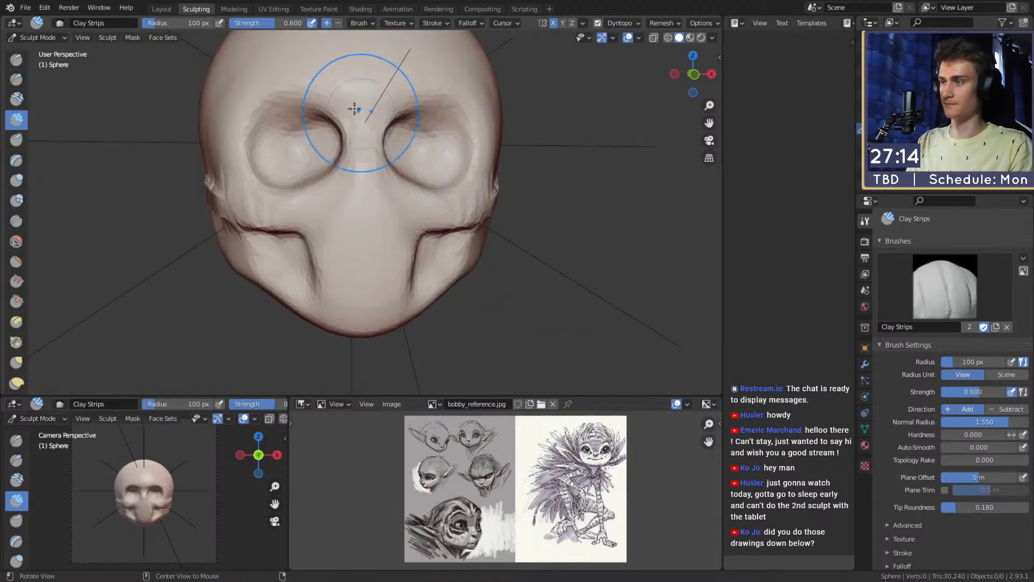
# Step: Refine the rims of the eye sockets with the Crease brush at a 49 px radius
pyautogui.hotkey('shift', 'c')
pyautogui.moveTo(438, 173)
pyautogui.keyDown('alt'); pyautogui.mouseDown()
pyautogui.moveTo(431, 196)
pyautogui.moveTo(392, 160)
pyautogui.mouseUp(); pyautogui.keyUp('alt')
pyautogui.keyDown('alt'); pyautogui.keyDown('shift'); pyautogui.moveTo(433, 196); pyautogui.dragTo(407, 179); pyautogui.keyUp('shift'); pyautogui.keyUp('alt')
pyautogui.keyDown('alt'); pyautogui.moveTo(408, 179); pyautogui.dragTo(429, 178); pyautogui.keyUp('alt')
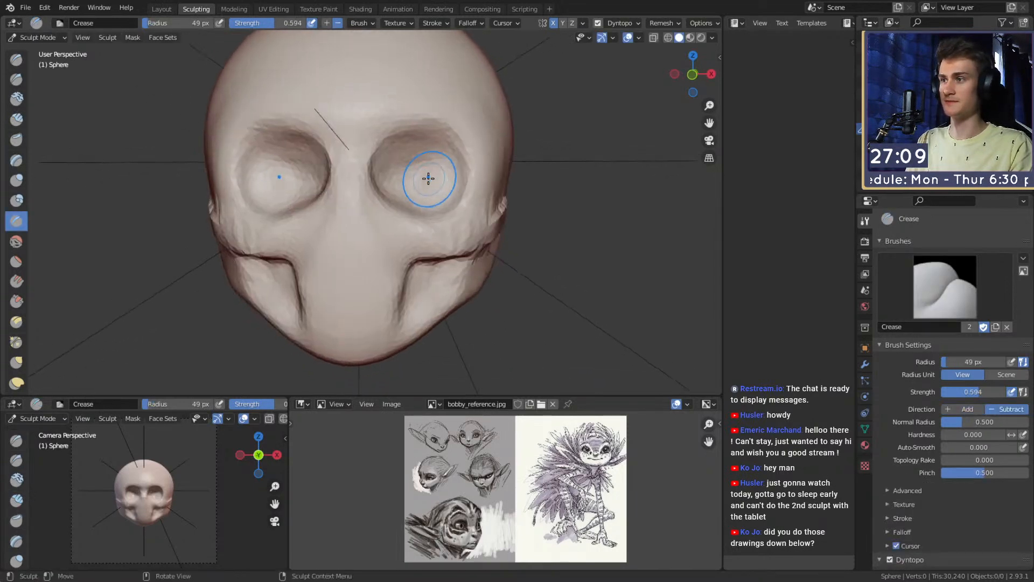
# Step: Reshape the outer eye socket and temple with the Grab brush at a 135 px radius
pyautogui.press('c')
pyautogui.moveTo(428, 136)
pyautogui.keyDown('ctrl'); pyautogui.keyDown('alt'); pyautogui.mouseDown()
pyautogui.moveTo(438, 224)
pyautogui.moveTo(454, 192)
pyautogui.moveTo(463, 202)
pyautogui.moveTo(430, 222)
pyautogui.moveTo(441, 208)
pyautogui.moveTo(382, 220)
pyautogui.moveTo(277, 89)
pyautogui.mouseUp(); pyautogui.keyUp('alt'); pyautogui.keyUp('ctrl')
pyautogui.press('g')
pyautogui.press('f')
pyautogui.click(589, 210)
pyautogui.press('f')
pyautogui.click(438, 208)
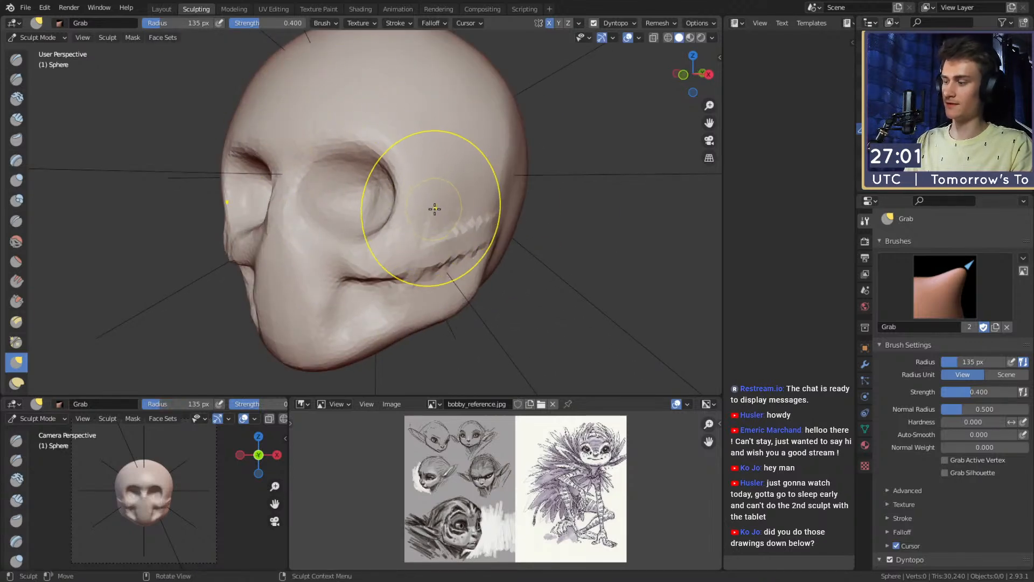
pyautogui.moveTo(425, 201)
pyautogui.keyDown('alt'); pyautogui.mouseDown()
pyautogui.moveTo(363, 198)
pyautogui.moveTo(396, 233)
pyautogui.mouseUp(); pyautogui.keyUp('alt')
pyautogui.press('f')
pyautogui.click(381, 223)
pyautogui.moveTo(403, 231)
pyautogui.keyDown('alt'); pyautogui.mouseDown()
pyautogui.moveTo(387, 215)
pyautogui.moveTo(379, 246)
pyautogui.moveTo(410, 208)
pyautogui.moveTo(377, 215)
pyautogui.mouseUp(); pyautogui.keyUp('alt')
# Step: Crease a groove down the temple behind the eye socket, using radii of 51, 64 and 50 px
pyautogui.hotkey('shift', 'c')
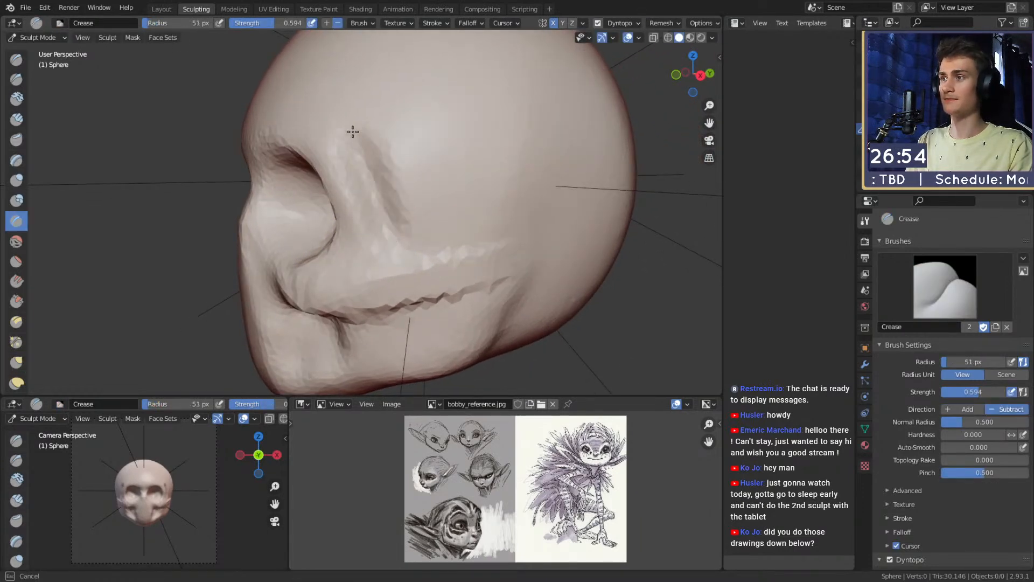
pyautogui.moveTo(356, 149); pyautogui.dragTo(408, 228)
pyautogui.moveTo(396, 132); pyautogui.dragTo(436, 147)
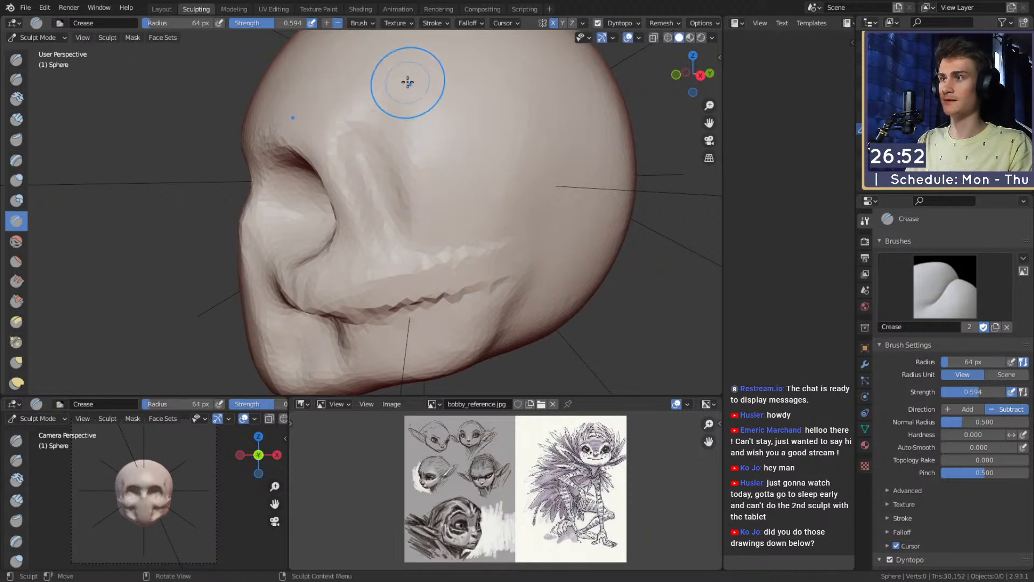
pyautogui.keyDown('alt'); pyautogui.moveTo(366, 119); pyautogui.dragTo(387, 141); pyautogui.keyUp('alt')
pyautogui.press('f')
pyautogui.click(392, 174)
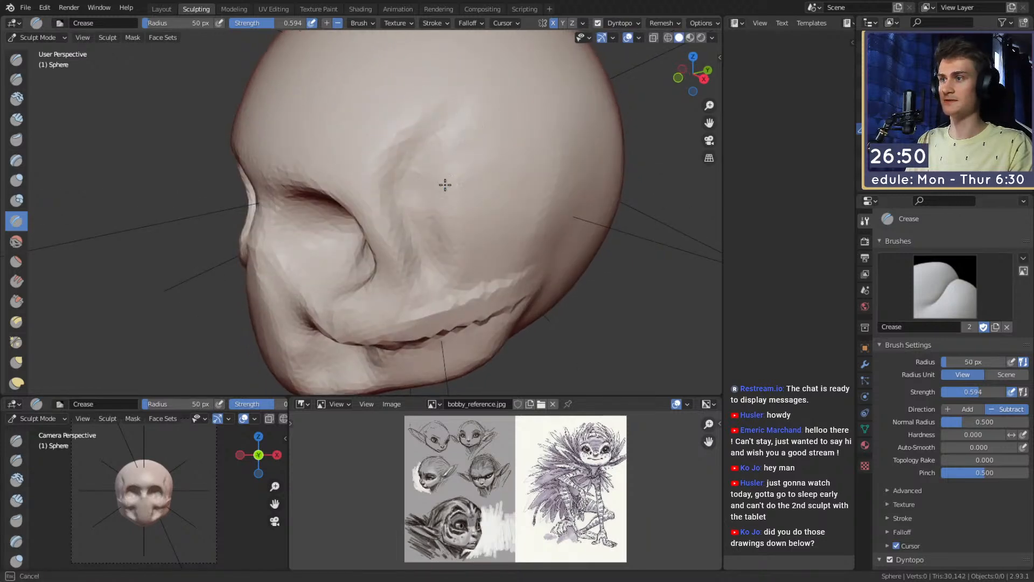
# Step: Extend the temple groove into an arch above and behind the eye socket with the Crease brush at 72 px
pyautogui.keyDown('alt'); pyautogui.moveTo(442, 196); pyautogui.dragTo(438, 179); pyautogui.keyUp('alt')
pyautogui.press('f')
pyautogui.click(432, 149)
pyautogui.moveTo(429, 140)
pyautogui.mouseDown()
pyautogui.moveTo(446, 119)
pyautogui.moveTo(482, 189)
pyautogui.mouseUp()
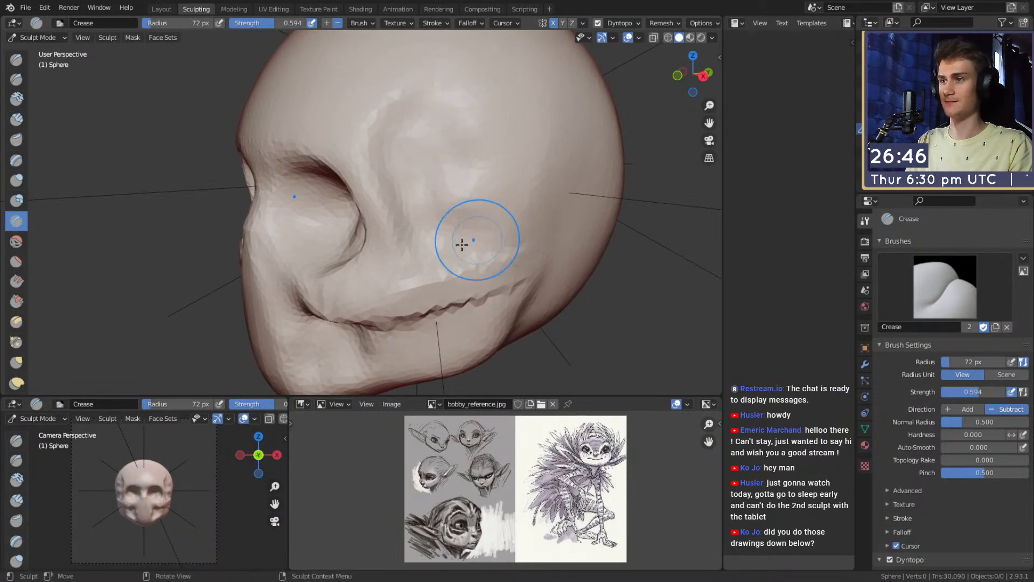
pyautogui.moveTo(445, 255); pyautogui.dragTo(478, 189)
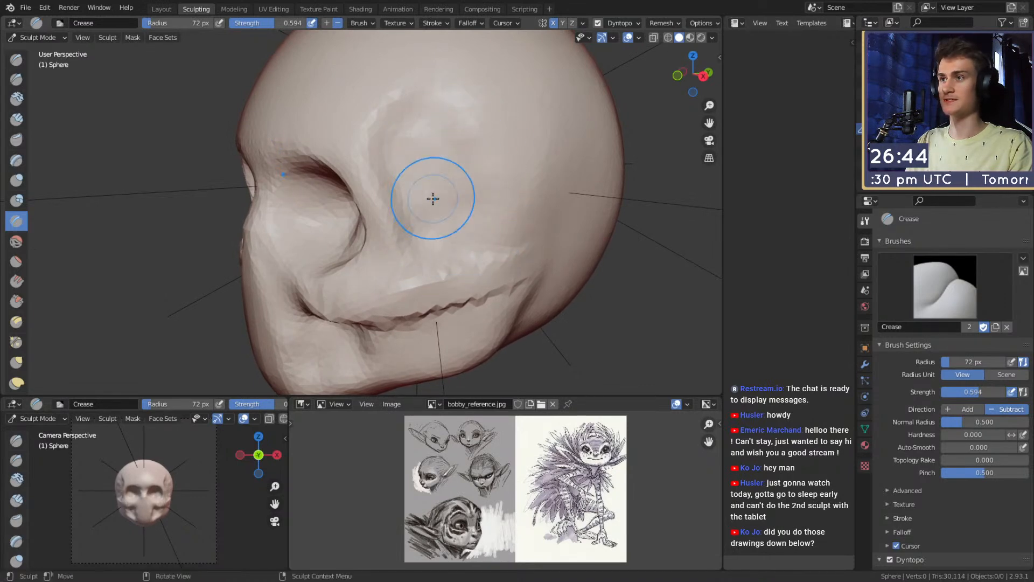
# Step: Sharpen the temple's front edge with Crease at 30 px and broaden the depression behind it at 120 px
pyautogui.moveTo(413, 148)
pyautogui.keyDown('alt'); pyautogui.mouseDown()
pyautogui.moveTo(411, 162)
pyautogui.moveTo(394, 148)
pyautogui.mouseUp(); pyautogui.keyUp('alt')
pyautogui.press('f')
pyautogui.click(376, 162)
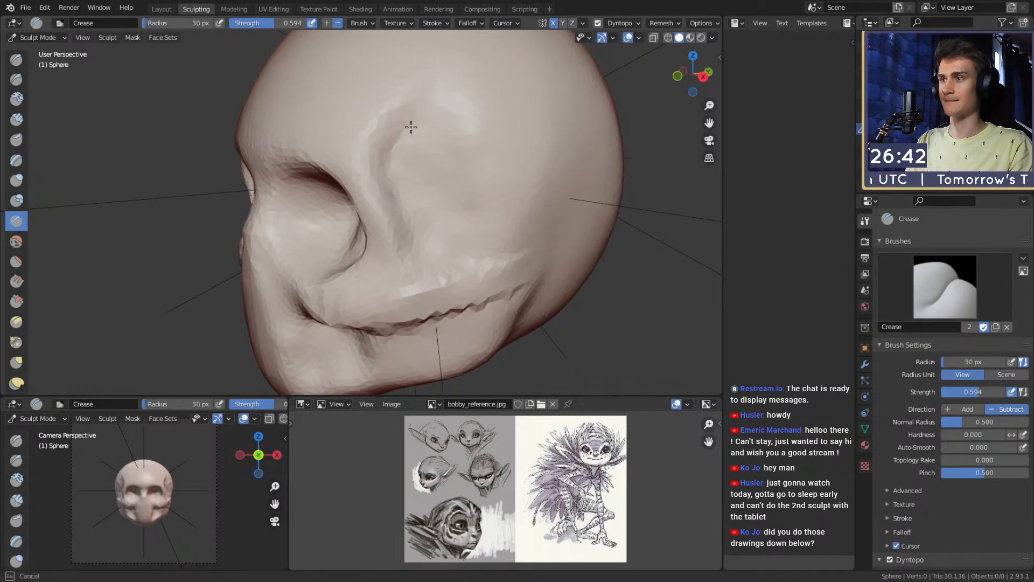
pyautogui.moveTo(426, 248)
pyautogui.keyDown('alt'); pyautogui.mouseDown()
pyautogui.moveTo(401, 219)
pyautogui.moveTo(442, 249)
pyautogui.moveTo(430, 242)
pyautogui.mouseUp(); pyautogui.keyUp('alt')
pyautogui.press('f')
pyautogui.click(439, 148)
pyautogui.moveTo(419, 138); pyautogui.dragTo(414, 161)
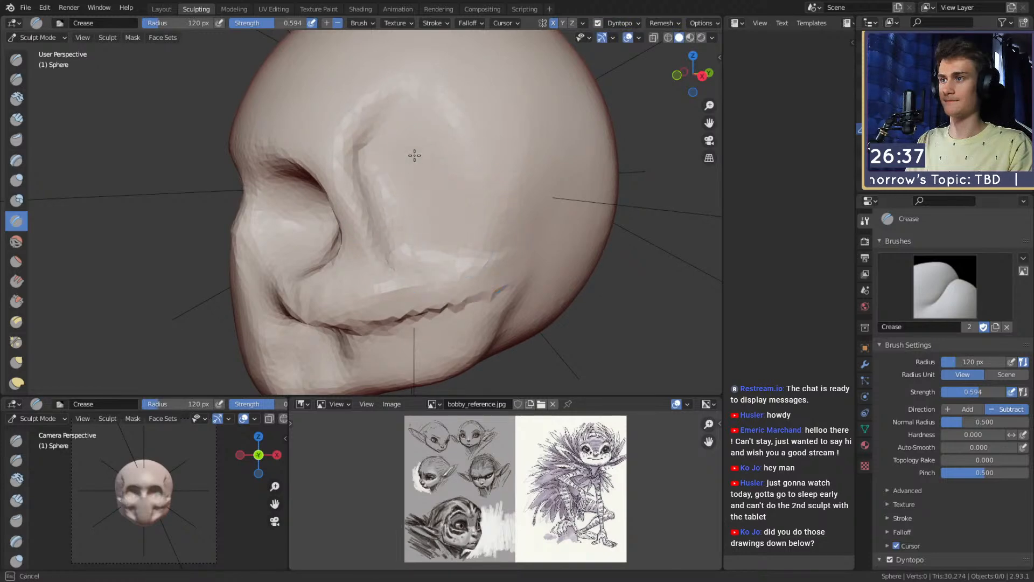
pyautogui.moveTo(472, 214); pyautogui.dragTo(470, 205)
# Step: Hollow out the temple area with subtractive Clay Strips strokes at 57 px and 117 px radii
pyautogui.press('c')
pyautogui.press('f')
pyautogui.click(431, 150)
pyautogui.keyDown('ctrl'); pyautogui.moveTo(421, 116); pyautogui.dragTo(399, 146); pyautogui.keyUp('ctrl')
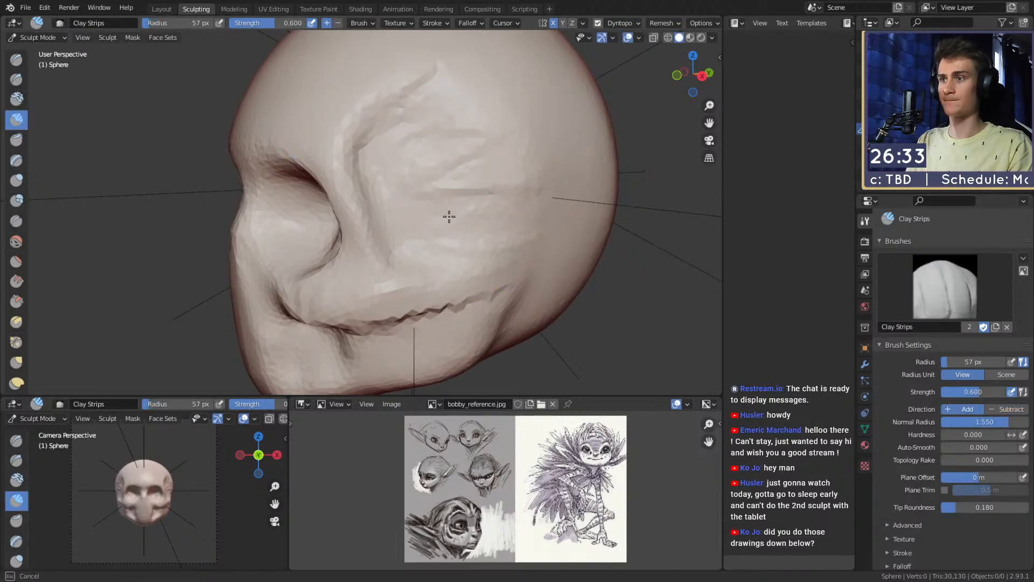
pyautogui.press('f')
pyautogui.click(510, 115)
pyautogui.keyDown('ctrl'); pyautogui.moveTo(451, 112); pyautogui.dragTo(427, 133); pyautogui.keyUp('ctrl')
pyautogui.keyDown('ctrl'); pyautogui.moveTo(482, 216); pyautogui.dragTo(489, 214); pyautogui.keyUp('ctrl')
pyautogui.moveTo(428, 186)
pyautogui.mouseDown(button='middle')
pyautogui.moveTo(493, 180)
pyautogui.moveTo(474, 227)
pyautogui.moveTo(459, 172)
pyautogui.mouseUp(button='middle')
pyautogui.keyDown('shift'); pyautogui.moveTo(466, 214); pyautogui.dragTo(460, 224, button='middle'); pyautogui.keyUp('shift')
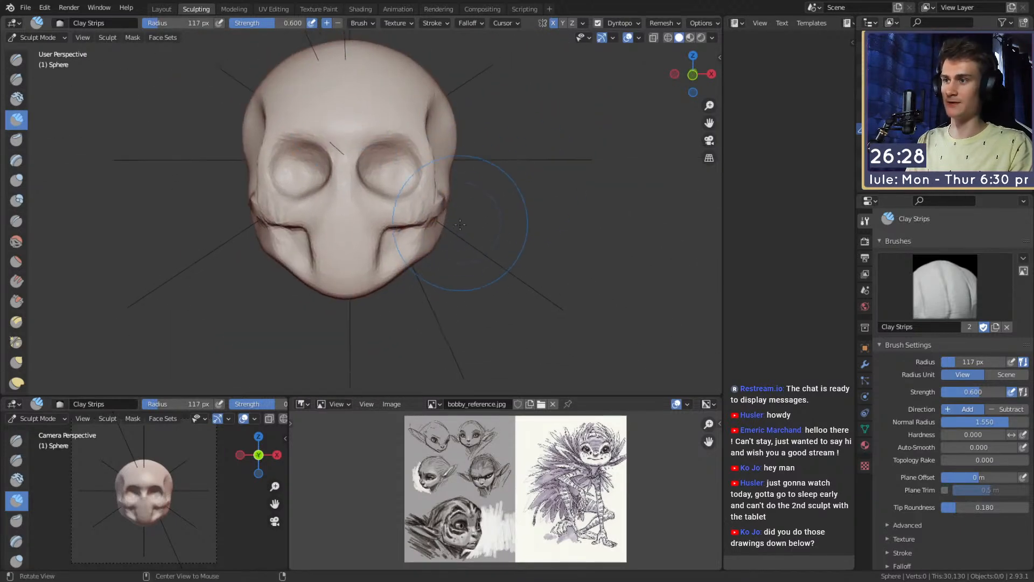
# Step: Reshape the lower jaw and chin outline with the Grab brush, ending at a 111 px radius
pyautogui.press('g')
pyautogui.press('f')
pyautogui.click(407, 268)
pyautogui.moveTo(425, 262)
pyautogui.mouseDown(button='middle')
pyautogui.moveTo(406, 253)
pyautogui.moveTo(408, 229)
pyautogui.mouseUp(button='middle')
pyautogui.press('f')
pyautogui.click(420, 274)
pyautogui.moveTo(419, 276); pyautogui.dragTo(403, 277)
pyautogui.moveTo(371, 275); pyautogui.dragTo(395, 276, button='middle')
pyautogui.press('f')
pyautogui.click(383, 289)
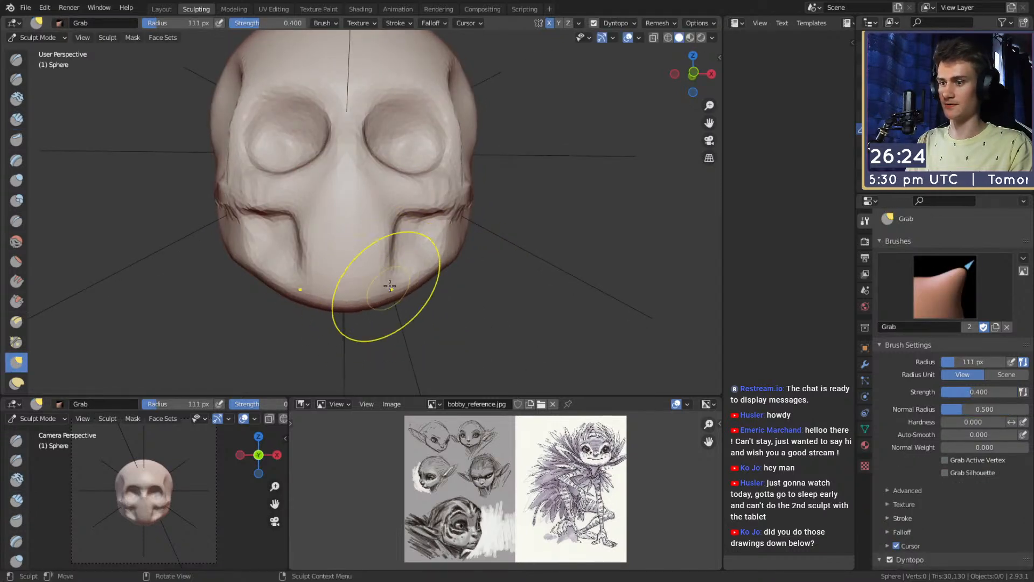
# Step: Refine the chin and lower face with the Clay Strips and Grab brushes
pyautogui.press('c')
pyautogui.press('f')
pyautogui.click(362, 258)
pyautogui.moveTo(389, 214)
pyautogui.keyDown('shift'); pyautogui.mouseDown(button='middle')
pyautogui.moveTo(384, 203)
pyautogui.moveTo(397, 201)
pyautogui.moveTo(409, 223)
pyautogui.mouseUp(button='middle'); pyautogui.keyUp('shift')
pyautogui.moveTo(410, 224); pyautogui.dragTo(445, 248, button='middle')
pyautogui.press('g')
pyautogui.moveTo(358, 203); pyautogui.dragTo(365, 238, button='middle')
pyautogui.moveTo(412, 251)
pyautogui.keyDown('alt'); pyautogui.keyDown('shift'); pyautogui.mouseDown()
pyautogui.moveTo(379, 254)
pyautogui.moveTo(381, 213)
pyautogui.mouseUp(); pyautogui.keyUp('shift'); pyautogui.keyUp('alt')
# Step: Carve a groove behind the jaw and across the underside of the head with Crease at 60 and 77 px
pyautogui.hotkey('shift', 'c')
pyautogui.press('f')
pyautogui.click(348, 272)
pyautogui.keyDown('ctrl'); pyautogui.keyDown('alt'); pyautogui.moveTo(369, 237); pyautogui.dragTo(358, 210); pyautogui.keyUp('alt'); pyautogui.keyUp('ctrl')
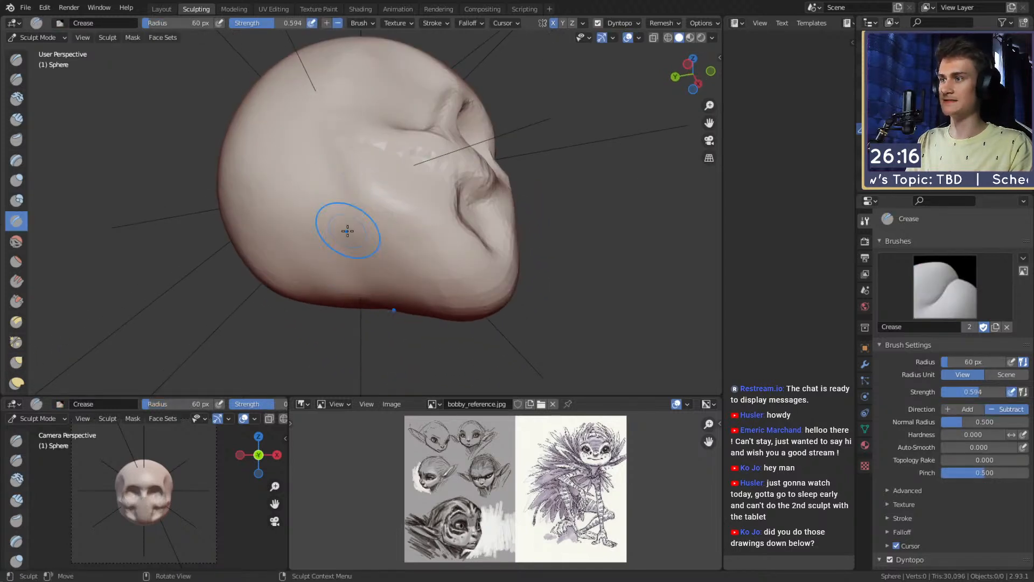
pyautogui.moveTo(340, 209)
pyautogui.mouseDown(button='middle')
pyautogui.moveTo(370, 224)
pyautogui.moveTo(369, 282)
pyautogui.mouseUp(button='middle')
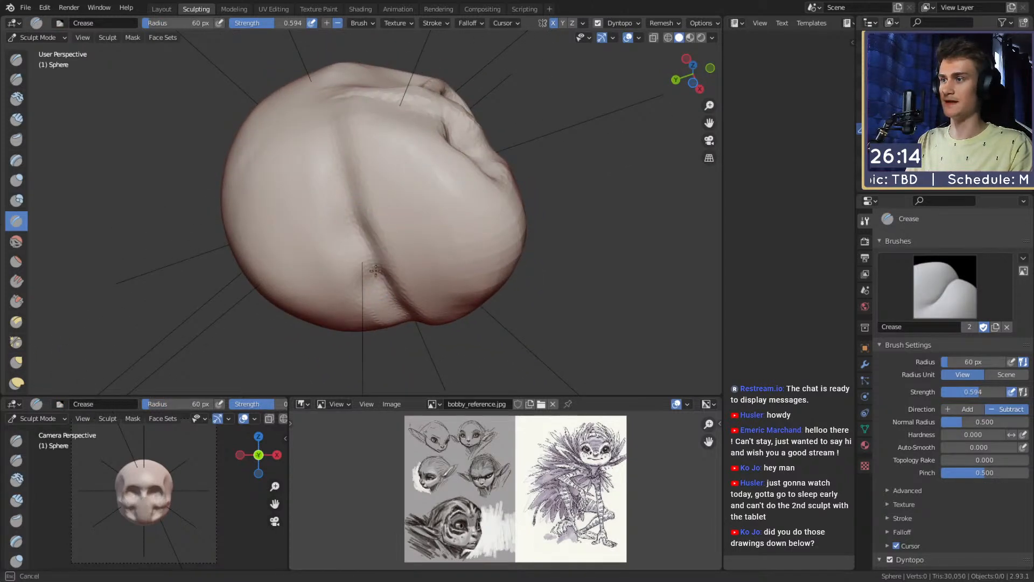
pyautogui.moveTo(327, 122); pyautogui.dragTo(375, 261)
pyautogui.press('f')
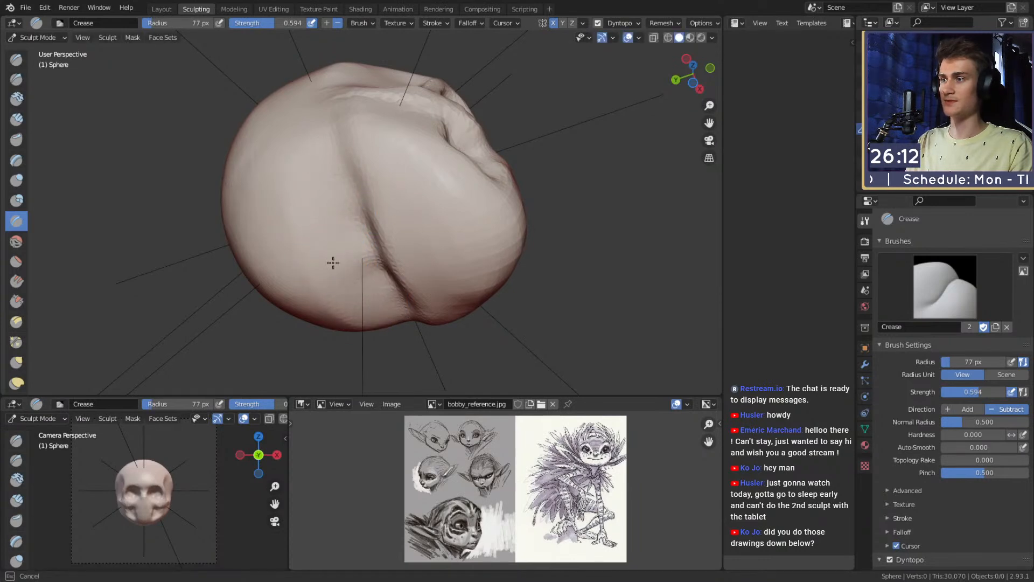
pyautogui.keyDown('alt'); pyautogui.moveTo(430, 143); pyautogui.dragTo(358, 231); pyautogui.keyUp('alt')
pyautogui.keyDown('ctrl'); pyautogui.keyDown('alt'); pyautogui.moveTo(399, 162); pyautogui.dragTo(359, 136); pyautogui.keyUp('alt'); pyautogui.keyUp('ctrl')
# Step: Adjust the back of the jaw and the base of the skull with the Grab brush
pyautogui.press('c')
pyautogui.moveTo(436, 201)
pyautogui.keyDown('alt'); pyautogui.mouseDown()
pyautogui.moveTo(378, 217)
pyautogui.moveTo(397, 201)
pyautogui.moveTo(388, 252)
pyautogui.moveTo(371, 229)
pyautogui.moveTo(388, 252)
pyautogui.moveTo(375, 225)
pyautogui.moveTo(358, 233)
pyautogui.mouseUp(); pyautogui.keyUp('alt')
pyautogui.press('g')
pyautogui.press('f')
pyautogui.click(404, 244)
pyautogui.press('f')
pyautogui.click(404, 275)
pyautogui.moveTo(393, 274); pyautogui.dragTo(396, 285)
# Step: Adjust the cheek and front of the face in profile with Grab, reducing the radius from 192 to 119 px
pyautogui.moveTo(400, 255); pyautogui.dragTo(463, 235, button='middle')
pyautogui.keyDown('alt'); pyautogui.keyDown('shift'); pyautogui.moveTo(463, 235); pyautogui.dragTo(464, 205); pyautogui.keyUp('shift'); pyautogui.keyUp('alt')
pyautogui.press('f')
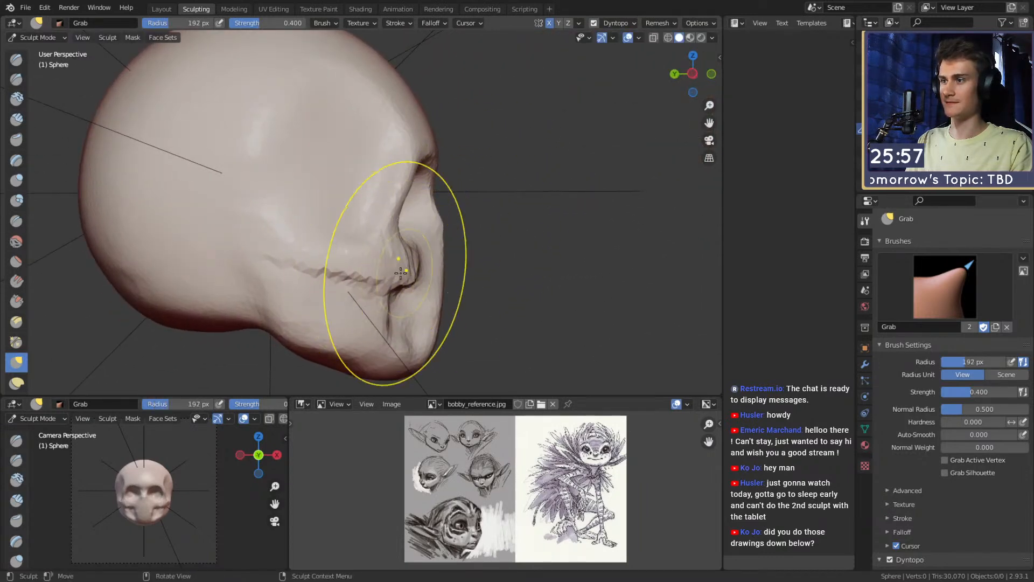
pyautogui.click(463, 271)
pyautogui.keyDown('alt'); pyautogui.moveTo(394, 257); pyautogui.dragTo(333, 247); pyautogui.keyUp('alt')
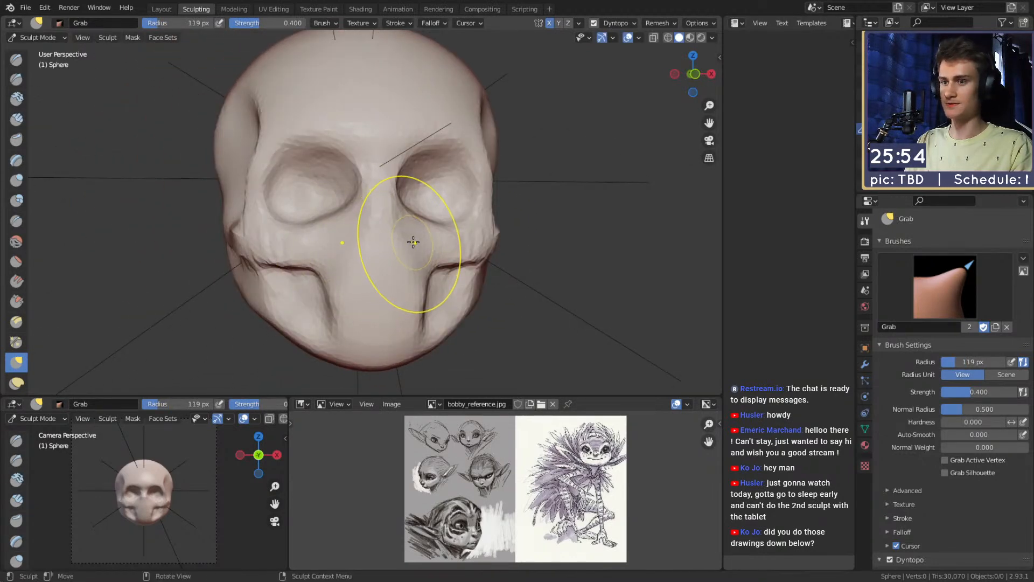
# Step: Block in the nose on the centre of the face with Clay Strips strokes
pyautogui.press('c')
pyautogui.press('f')
pyautogui.click(367, 240)
pyautogui.moveTo(369, 240)
pyautogui.keyDown('alt'); pyautogui.mouseDown()
pyautogui.moveTo(387, 237)
pyautogui.moveTo(382, 221)
pyautogui.moveTo(419, 204)
pyautogui.moveTo(375, 210)
pyautogui.moveTo(402, 229)
pyautogui.moveTo(369, 245)
pyautogui.mouseUp(); pyautogui.keyUp('alt')
# Step: Shape the nose's projection in profile with the Grab brush
pyautogui.press('g')
pyautogui.press('f')
pyautogui.click(477, 241)
pyautogui.press('f')
pyautogui.moveTo(474, 240)
pyautogui.keyDown('alt'); pyautogui.mouseDown()
pyautogui.moveTo(447, 234)
pyautogui.moveTo(459, 230)
pyautogui.mouseUp(); pyautogui.keyUp('alt')
pyautogui.click(457, 237)
pyautogui.moveTo(470, 238)
pyautogui.mouseDown(button='middle')
pyautogui.moveTo(393, 242)
pyautogui.moveTo(401, 248)
pyautogui.mouseUp(button='middle')
# Step: Define the nose tip, nostril sides and bridge with Clay Strips strokes at a 35 px radius
pyautogui.press('c')
pyautogui.press('f')
pyautogui.click(371, 253)
pyautogui.keyDown('alt'); pyautogui.moveTo(371, 253); pyautogui.dragTo(381, 214); pyautogui.keyUp('alt')
pyautogui.press('f')
pyautogui.click(369, 213)
pyautogui.press('f')
pyautogui.click(376, 205)
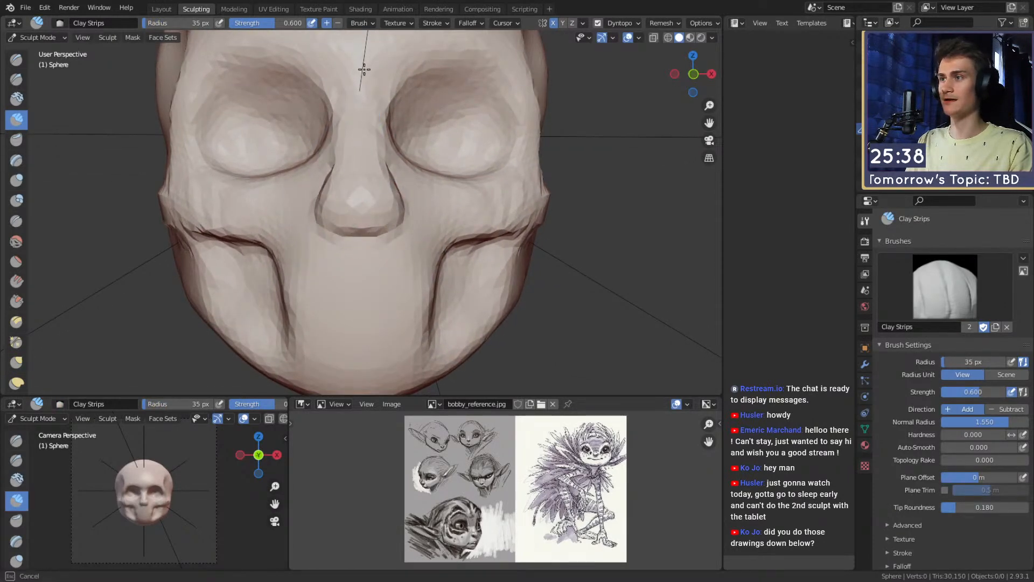
pyautogui.keyDown('alt'); pyautogui.moveTo(364, 71); pyautogui.dragTo(379, 163); pyautogui.keyUp('alt')
# Step: Fill the hollow beneath the cheekbone with Clay Strips strokes at a 46 px radius
pyautogui.keyDown('alt'); pyautogui.keyDown('shift'); pyautogui.moveTo(373, 207); pyautogui.dragTo(310, 86); pyautogui.keyUp('shift'); pyautogui.keyUp('alt')
pyautogui.press('f')
pyautogui.click(385, 174)
pyautogui.moveTo(437, 248)
pyautogui.keyDown('alt'); pyautogui.keyDown('shift'); pyautogui.mouseDown()
pyautogui.moveTo(448, 234)
pyautogui.moveTo(413, 229)
pyautogui.mouseUp(); pyautogui.keyUp('shift'); pyautogui.keyUp('alt')
pyautogui.press('f')
pyautogui.click(420, 210)
pyautogui.moveTo(434, 191)
pyautogui.mouseDown()
pyautogui.moveTo(392, 243)
pyautogui.moveTo(430, 200)
pyautogui.moveTo(391, 263)
pyautogui.moveTo(408, 290)
pyautogui.moveTo(392, 211)
pyautogui.mouseUp()
pyautogui.press('f')
pyautogui.click(420, 199)
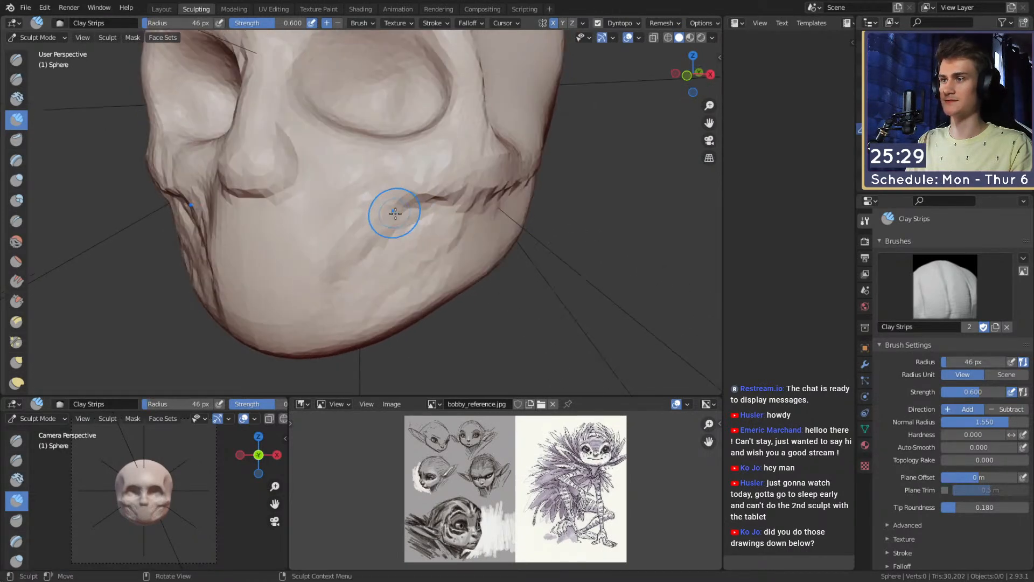
# Step: Build up the side of the jaw below the cheekbone with Clay Strips at a 51 px radius
pyautogui.press('f')
pyautogui.click(408, 209)
pyautogui.moveTo(410, 210); pyautogui.dragTo(363, 214, button='middle')
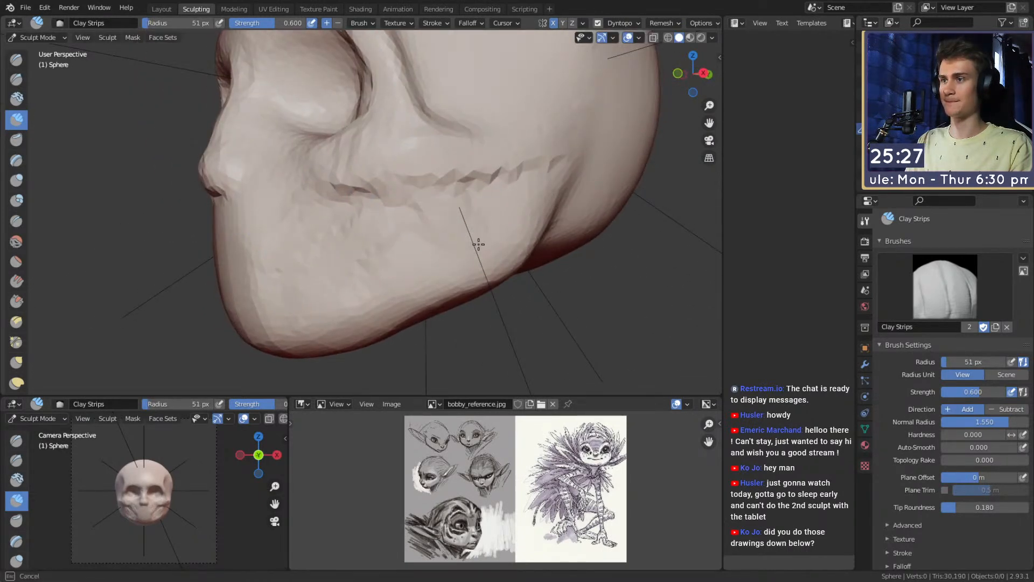
pyautogui.moveTo(474, 244); pyautogui.dragTo(523, 228)
pyautogui.moveTo(397, 240); pyautogui.dragTo(416, 194, button='middle')
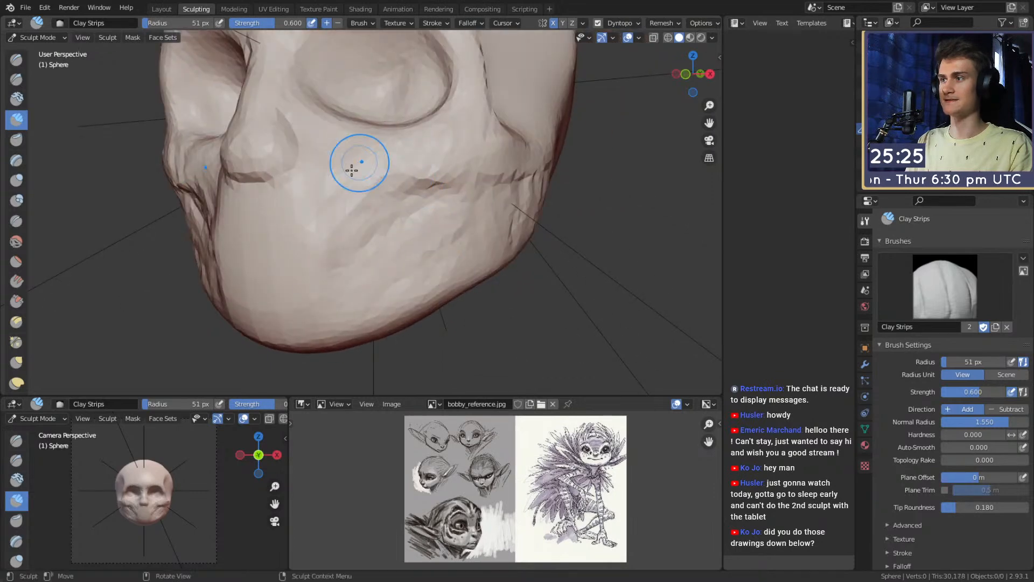
# Step: Build up the cheek between the cheekbone and the jaw with Clay Strips at a 63 px radius
pyautogui.moveTo(358, 164); pyautogui.dragTo(365, 185, button='middle')
pyautogui.moveTo(347, 133)
pyautogui.mouseDown()
pyautogui.moveTo(371, 162)
pyautogui.moveTo(386, 232)
pyautogui.moveTo(433, 266)
pyautogui.moveTo(408, 270)
pyautogui.moveTo(396, 216)
pyautogui.mouseUp()
pyautogui.press('f')
pyautogui.click(400, 239)
pyautogui.press('f')
pyautogui.click(383, 186)
pyautogui.moveTo(396, 178); pyautogui.dragTo(387, 195, button='middle')
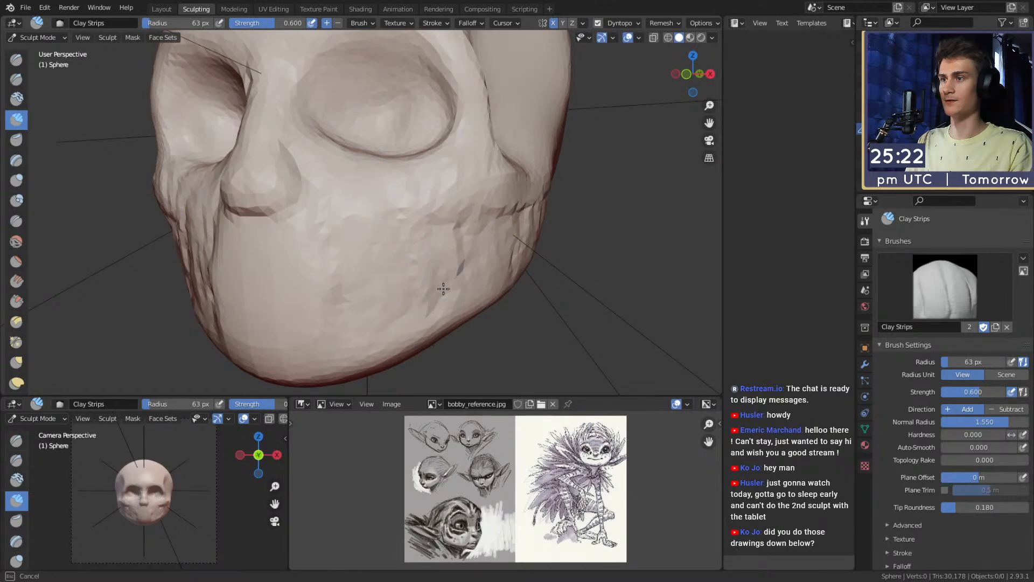
# Step: Smooth the Clay Strips marks along the side of the jaw and lower cheek
pyautogui.keyDown('shift'); pyautogui.moveTo(368, 287); pyautogui.dragTo(368, 274); pyautogui.keyUp('shift')
pyautogui.press('f')
pyautogui.click(420, 248)
pyautogui.moveTo(404, 226)
pyautogui.keyDown('shift'); pyautogui.mouseDown()
pyautogui.moveTo(369, 212)
pyautogui.moveTo(412, 263)
pyautogui.mouseUp(); pyautogui.keyUp('shift')
pyautogui.moveTo(348, 270)
pyautogui.keyDown('alt'); pyautogui.mouseDown()
pyautogui.moveTo(364, 227)
pyautogui.moveTo(411, 226)
pyautogui.mouseUp(); pyautogui.keyUp('alt')
pyautogui.moveTo(412, 227)
pyautogui.keyDown('ctrl'); pyautogui.keyDown('alt'); pyautogui.mouseDown()
pyautogui.moveTo(416, 276)
pyautogui.moveTo(385, 237)
pyautogui.moveTo(407, 255)
pyautogui.mouseUp(); pyautogui.keyUp('alt'); pyautogui.keyUp('ctrl')
# Step: Fill out the front of the muzzle below the nose with Clay Strips at a 74 px radius and smooth it
pyautogui.press('f')
pyautogui.click(362, 238)
pyautogui.moveTo(398, 253)
pyautogui.keyDown('ctrl'); pyautogui.keyDown('alt'); pyautogui.mouseDown()
pyautogui.moveTo(377, 238)
pyautogui.moveTo(347, 315)
pyautogui.mouseUp(); pyautogui.keyUp('alt'); pyautogui.keyUp('ctrl')
pyautogui.moveTo(341, 231)
pyautogui.mouseDown()
pyautogui.moveTo(319, 314)
pyautogui.moveTo(342, 330)
pyautogui.mouseUp()
pyautogui.press('f')
pyautogui.click(372, 275)
pyautogui.moveTo(353, 273)
pyautogui.keyDown('shift'); pyautogui.mouseDown()
pyautogui.moveTo(356, 291)
pyautogui.moveTo(390, 279)
pyautogui.moveTo(392, 302)
pyautogui.moveTo(388, 253)
pyautogui.mouseUp(); pyautogui.keyUp('shift')
pyautogui.hotkey('shift', 'c')
pyautogui.press('c')
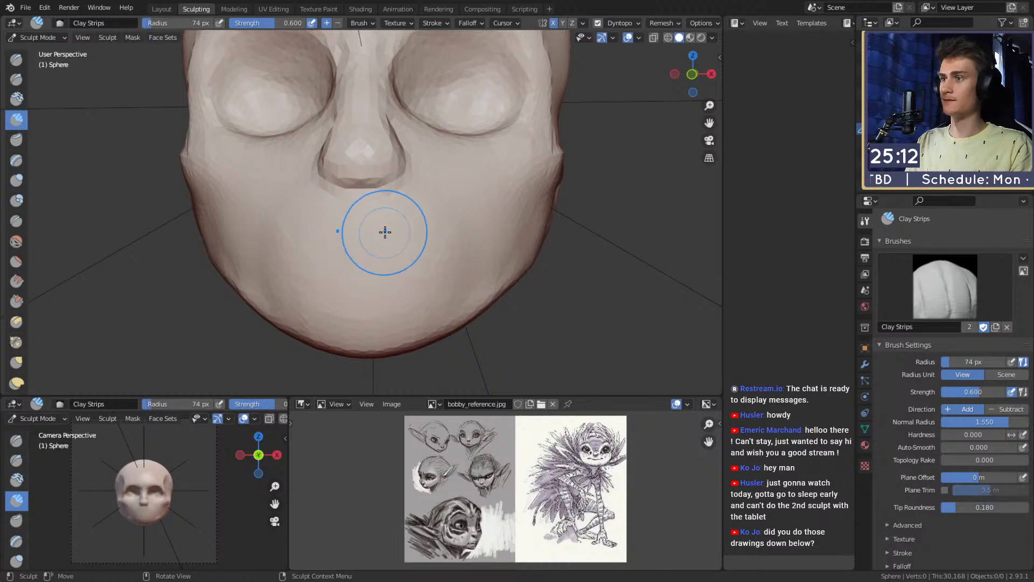
# Step: Add volume to the front of the jaw with Clay Strips and smooth the transition to its side
pyautogui.moveTo(330, 287)
pyautogui.keyDown('alt'); pyautogui.mouseDown()
pyautogui.moveTo(376, 261)
pyautogui.moveTo(374, 224)
pyautogui.mouseUp(); pyautogui.keyUp('alt')
pyautogui.press('f')
pyautogui.click(372, 275)
pyautogui.moveTo(441, 285)
pyautogui.keyDown('shift'); pyautogui.mouseDown()
pyautogui.moveTo(434, 258)
pyautogui.moveTo(412, 282)
pyautogui.mouseUp(); pyautogui.keyUp('shift')
pyautogui.press('f')
pyautogui.click(339, 263)
# Step: Sharpen the underside of the nose with Crease strokes, starting at a 46 px radius
pyautogui.hotkey('shift', 'c')
pyautogui.press('f')
pyautogui.click(376, 179)
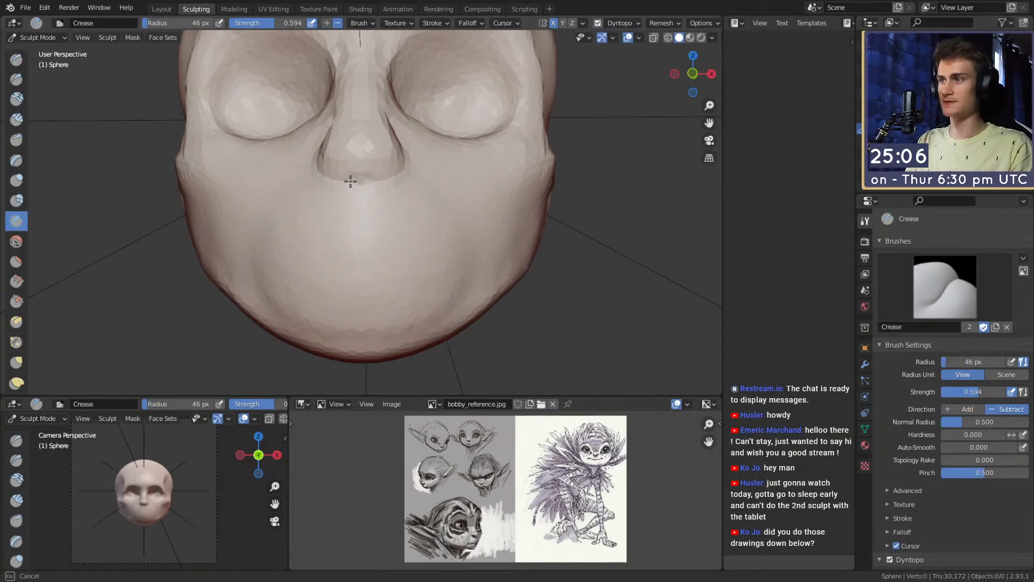
pyautogui.keyDown('alt'); pyautogui.moveTo(409, 214); pyautogui.dragTo(394, 236); pyautogui.keyUp('alt')
pyautogui.press('f')
pyautogui.click(386, 226)
pyautogui.scroll(1, 389, 215)
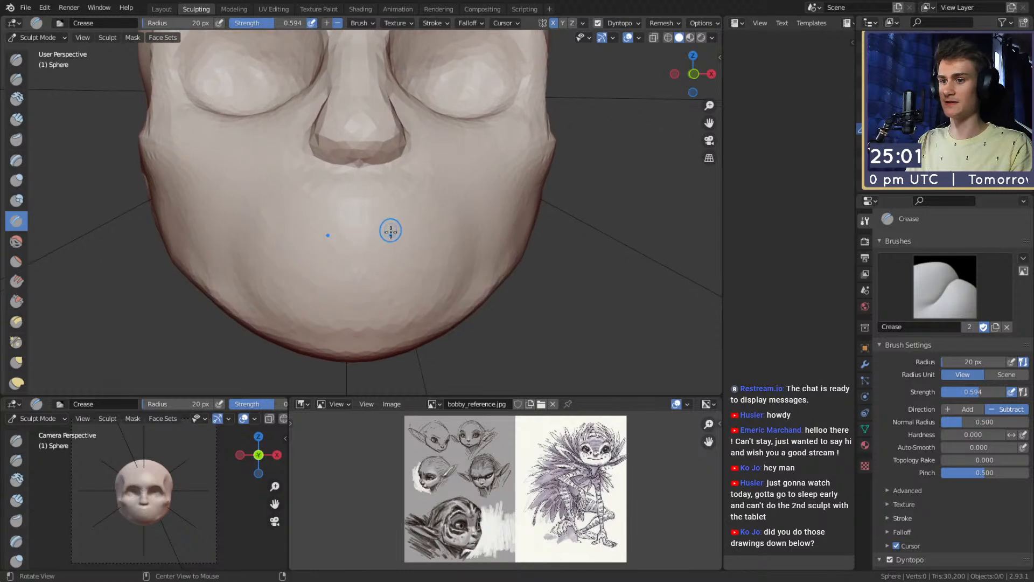
pyautogui.keyDown('shift'); pyautogui.moveTo(385, 249); pyautogui.dragTo(379, 257, button='middle'); pyautogui.keyUp('shift')
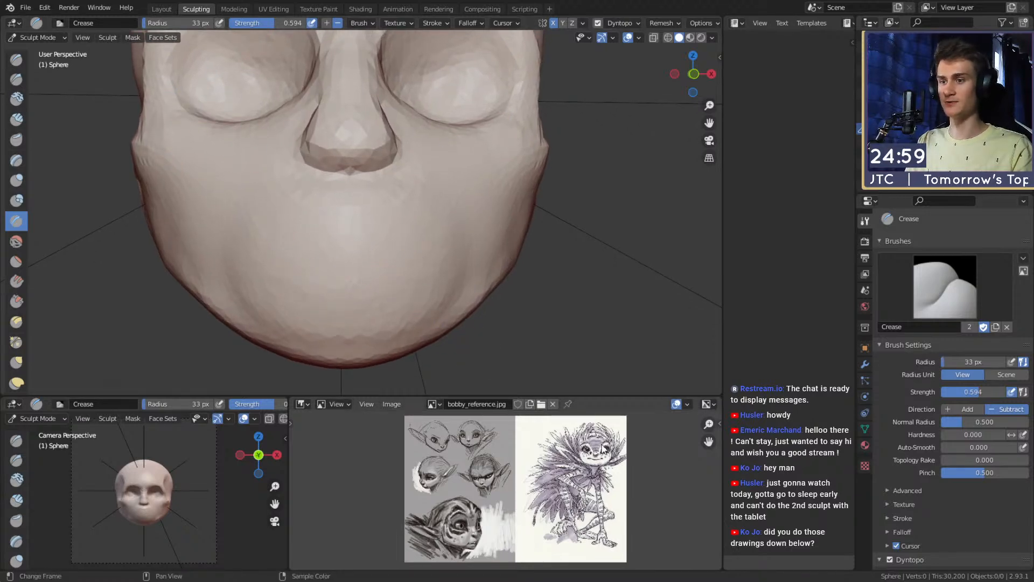
# Step: Carve a wide, upward-curving mouth line across the muzzle with the Crease brush at a 24 px radius
pyautogui.moveTo(396, 235)
pyautogui.keyDown('shift'); pyautogui.mouseDown(button='middle')
pyautogui.moveTo(401, 262)
pyautogui.moveTo(385, 240)
pyautogui.moveTo(375, 250)
pyautogui.mouseUp(button='middle'); pyautogui.keyUp('shift')
pyautogui.press('f')
pyautogui.click(374, 249)
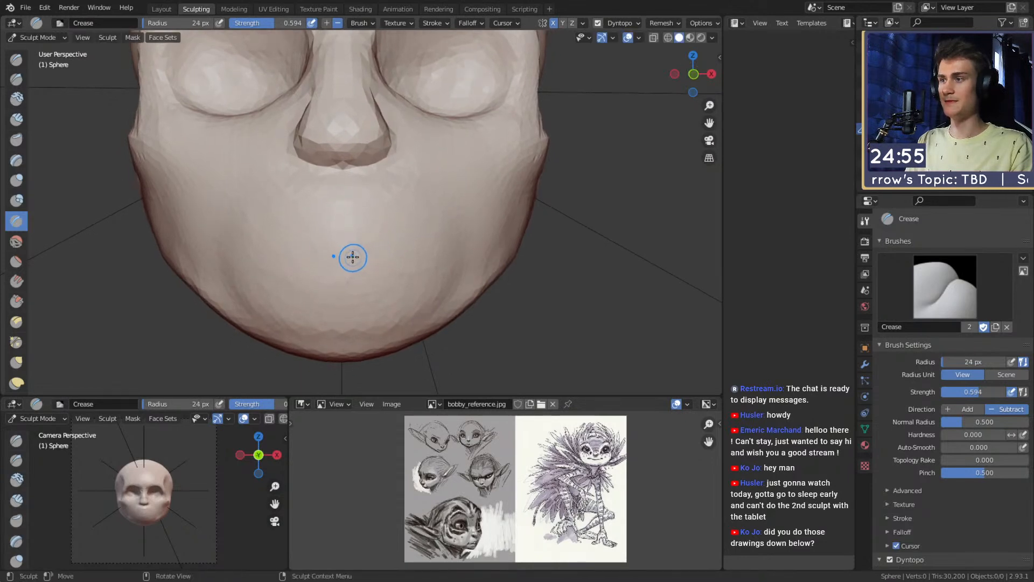
pyautogui.moveTo(442, 244); pyautogui.dragTo(444, 242)
pyautogui.moveTo(380, 252); pyautogui.dragTo(395, 244, button='middle')
pyautogui.moveTo(396, 244); pyautogui.dragTo(441, 226)
pyautogui.moveTo(439, 229)
pyautogui.mouseDown(button='middle')
pyautogui.moveTo(413, 234)
pyautogui.moveTo(406, 221)
pyautogui.mouseUp(button='middle')
pyautogui.moveTo(363, 216)
pyautogui.mouseDown()
pyautogui.moveTo(388, 240)
pyautogui.moveTo(445, 229)
pyautogui.moveTo(401, 237)
pyautogui.mouseUp()
pyautogui.moveTo(401, 237)
pyautogui.mouseDown(button='middle')
pyautogui.moveTo(402, 224)
pyautogui.moveTo(423, 215)
pyautogui.mouseUp(button='middle')
pyautogui.moveTo(317, 224); pyautogui.dragTo(312, 221)
# Step: Build up the cheek around the mouth corner with Clay Strips at a 46 px radius, enlarging the brush to 62 px
pyautogui.moveTo(313, 221); pyautogui.dragTo(358, 224, button='middle')
pyautogui.press('f')
pyautogui.click(381, 216)
pyautogui.press('c')
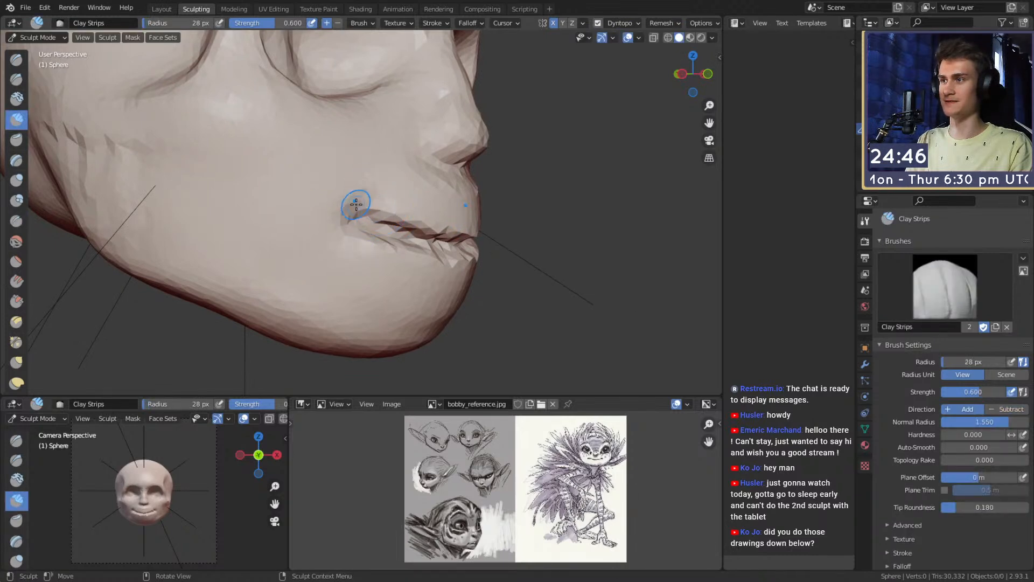
pyautogui.press('f')
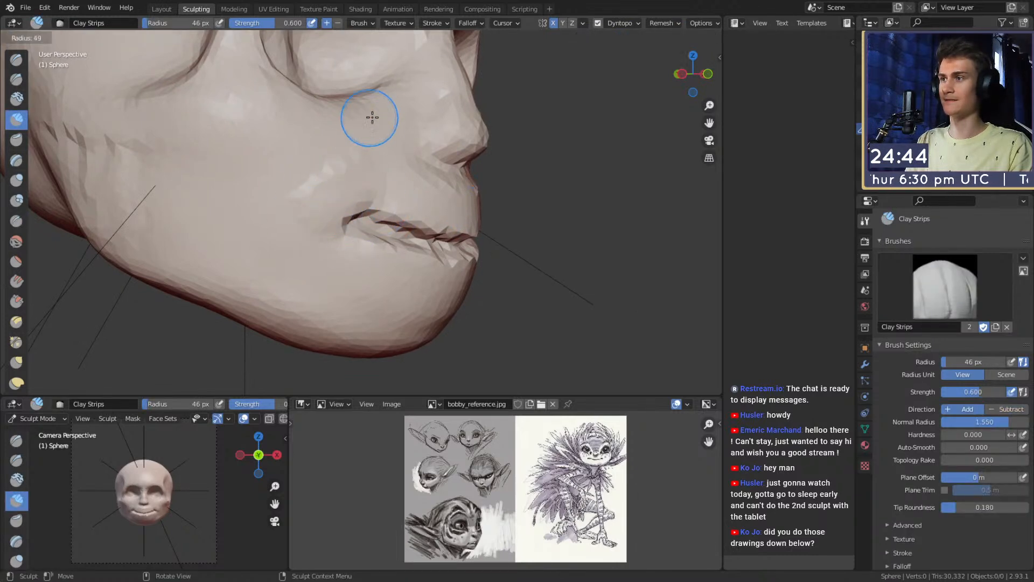
pyautogui.moveTo(368, 144); pyautogui.dragTo(334, 173)
pyautogui.press('f')
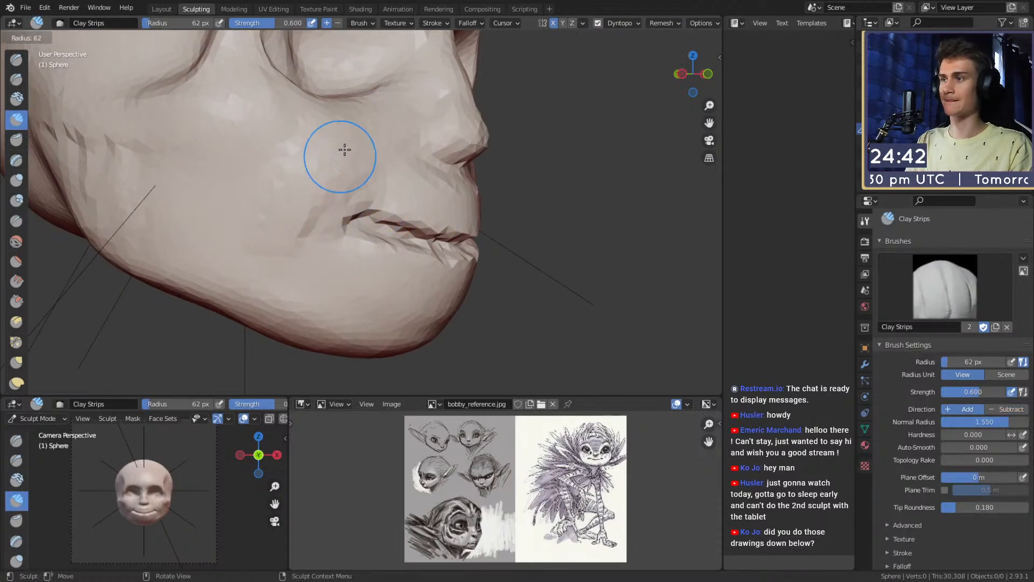
pyautogui.click(339, 155)
# Step: Blend the cheek behind the mouth corner into the jaw with broader Clay Strips strokes
pyautogui.keyDown('shift'); pyautogui.moveTo(293, 195); pyautogui.dragTo(366, 237, button='middle'); pyautogui.keyUp('shift')
pyautogui.press('f')
pyautogui.click(311, 231)
pyautogui.press('f')
pyautogui.moveTo(289, 241)
pyautogui.mouseDown()
pyautogui.moveTo(238, 222)
pyautogui.moveTo(366, 241)
pyautogui.mouseUp()
pyautogui.click(244, 215)
# Step: Thicken the upper lip area between nose and mouth line with Clay Strips at a 51 px radius
pyautogui.moveTo(452, 234)
pyautogui.keyDown('alt'); pyautogui.mouseDown()
pyautogui.moveTo(376, 242)
pyautogui.moveTo(412, 258)
pyautogui.moveTo(385, 256)
pyautogui.mouseUp(); pyautogui.keyUp('alt')
pyautogui.moveTo(386, 255)
pyautogui.keyDown('ctrl'); pyautogui.keyDown('alt'); pyautogui.mouseDown()
pyautogui.moveTo(372, 208)
pyautogui.moveTo(376, 242)
pyautogui.moveTo(368, 239)
pyautogui.moveTo(379, 240)
pyautogui.mouseUp(); pyautogui.keyUp('alt'); pyautogui.keyUp('ctrl')
pyautogui.press('f')
pyautogui.click(359, 241)
pyautogui.keyDown('ctrl'); pyautogui.keyDown('alt'); pyautogui.moveTo(378, 241); pyautogui.dragTo(376, 231); pyautogui.keyUp('alt'); pyautogui.keyUp('ctrl')
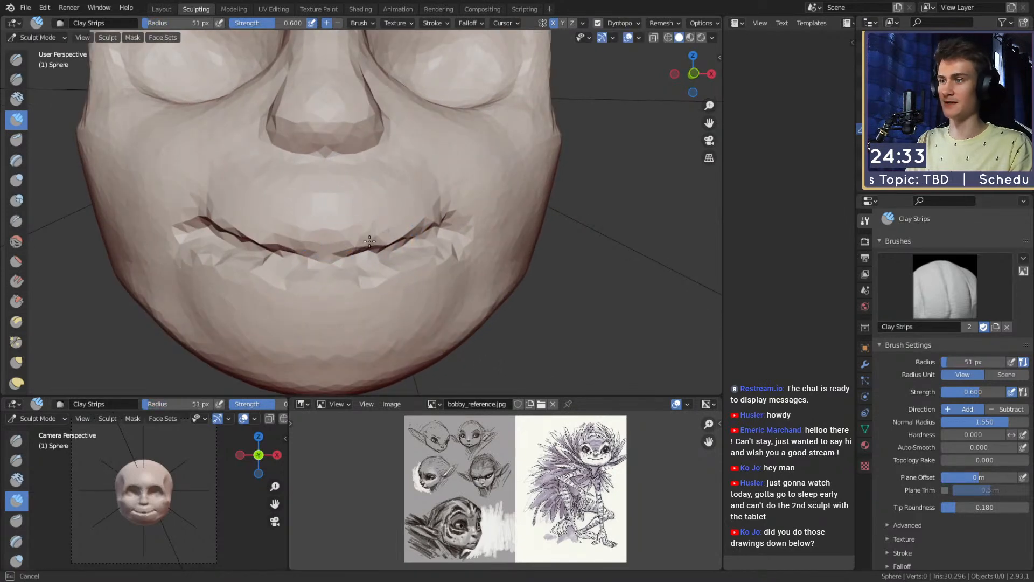
# Step: Carve the fold between the lower lip and chin with the Crease brush at a 53 px radius
pyautogui.moveTo(388, 263)
pyautogui.keyDown('alt'); pyautogui.mouseDown()
pyautogui.moveTo(372, 250)
pyautogui.moveTo(412, 242)
pyautogui.moveTo(398, 243)
pyautogui.mouseUp(); pyautogui.keyUp('alt')
pyautogui.hotkey('shift', 'c')
pyautogui.press('f')
pyautogui.click(399, 240)
pyautogui.press('f')
pyautogui.click(410, 258)
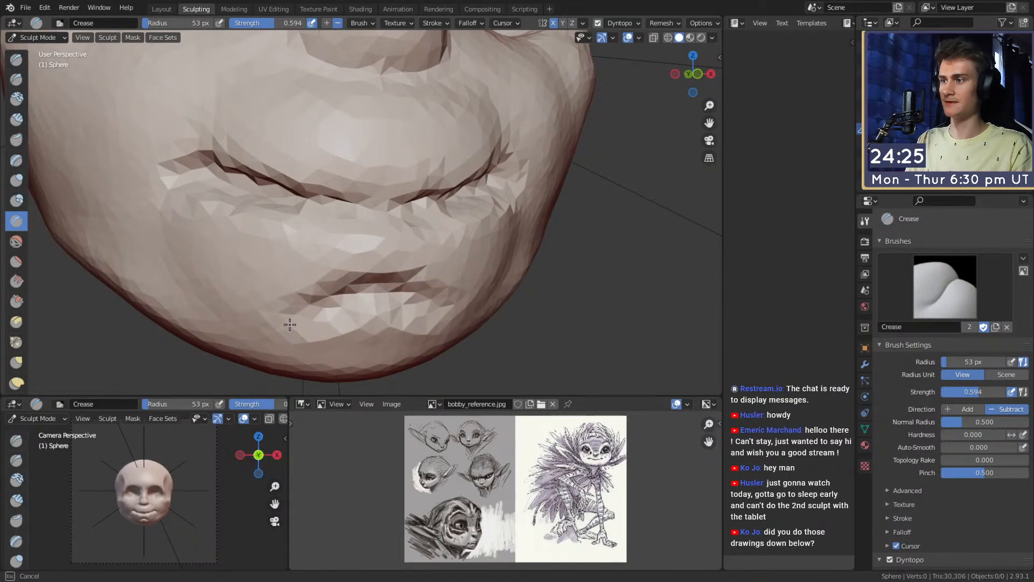
# Step: Smooth the chin and build up its lower front with Clay Strips at a 79 px radius
pyautogui.press('f')
pyautogui.click(342, 325)
pyautogui.moveTo(361, 321)
pyautogui.keyDown('shift'); pyautogui.mouseDown()
pyautogui.moveTo(345, 323)
pyautogui.moveTo(372, 317)
pyautogui.moveTo(351, 240)
pyautogui.moveTo(378, 247)
pyautogui.moveTo(346, 241)
pyautogui.mouseUp(); pyautogui.keyUp('shift')
pyautogui.press('f')
pyautogui.click(344, 321)
pyautogui.press('c')
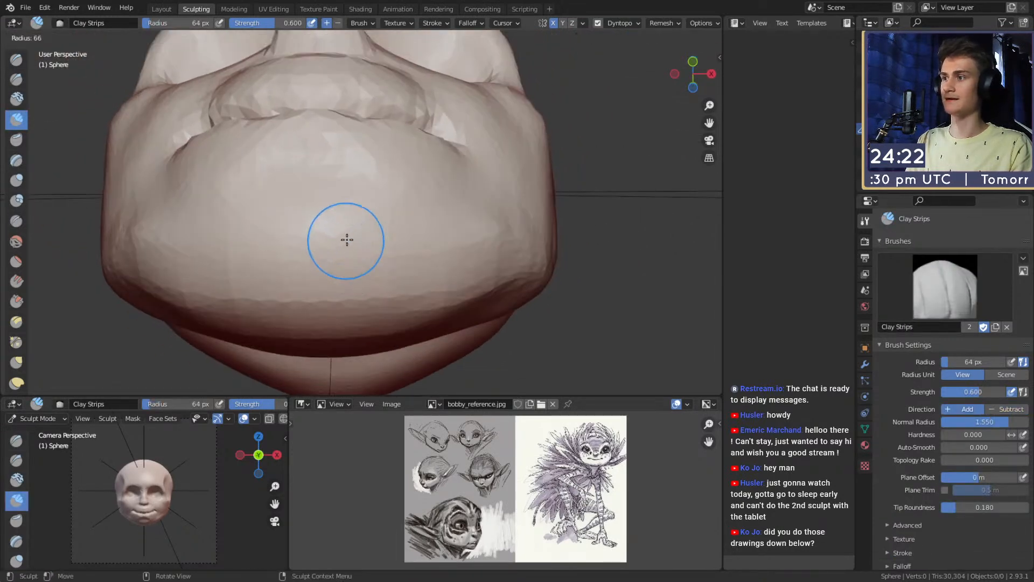
pyautogui.keyDown('alt'); pyautogui.keyDown('shift'); pyautogui.moveTo(387, 273); pyautogui.dragTo(386, 267); pyautogui.keyUp('shift'); pyautogui.keyUp('alt')
pyautogui.press('f')
pyautogui.click(358, 223)
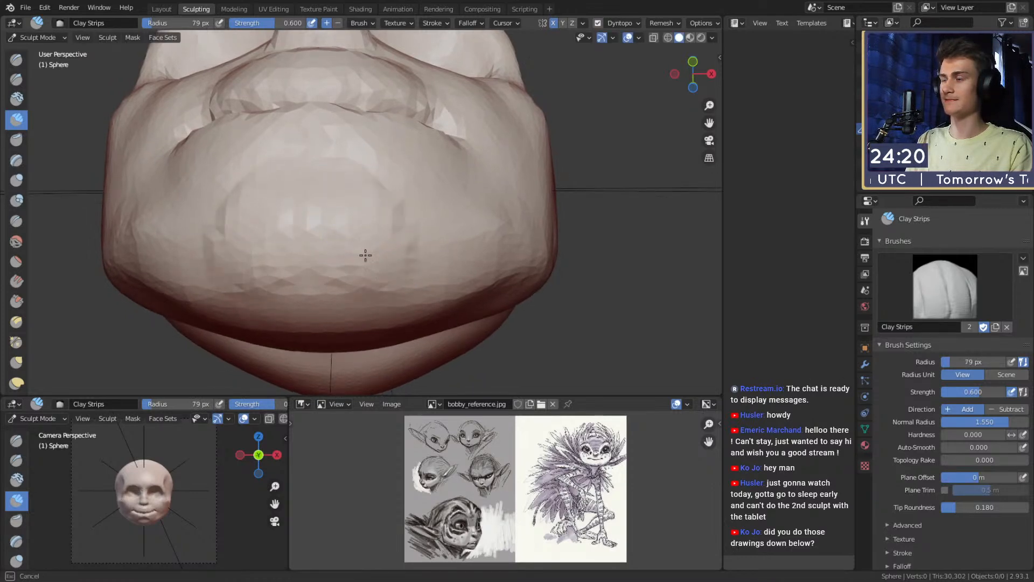
# Step: Round out the chin and front of the jaw with Clay Strips, widening the radius to 103 px and 143 px
pyautogui.keyDown('alt'); pyautogui.moveTo(328, 297); pyautogui.dragTo(358, 188); pyautogui.keyUp('alt')
pyautogui.moveTo(315, 151)
pyautogui.keyDown('alt'); pyautogui.mouseDown()
pyautogui.moveTo(381, 224)
pyautogui.moveTo(380, 189)
pyautogui.moveTo(331, 217)
pyautogui.mouseUp(); pyautogui.keyUp('alt')
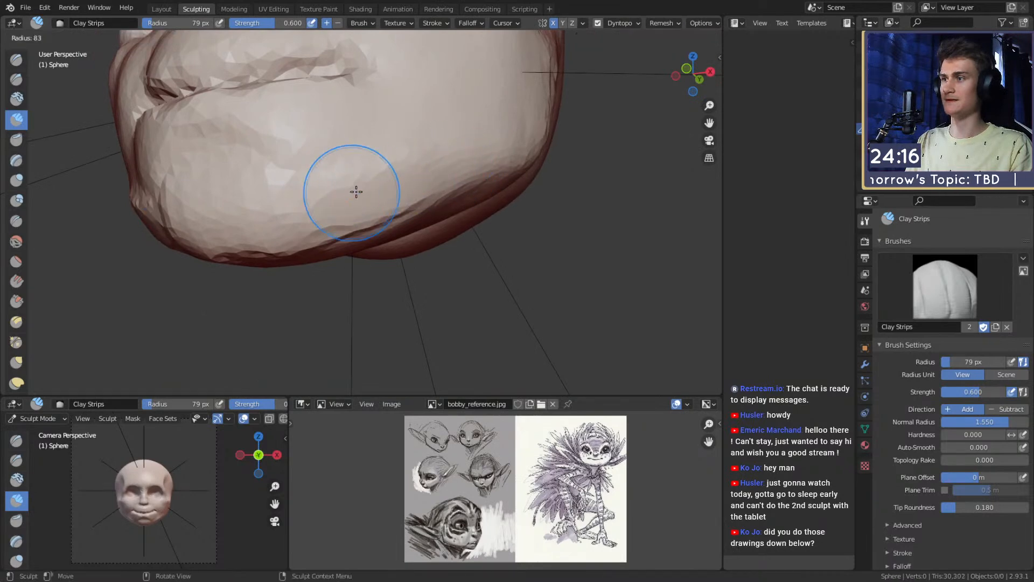
pyautogui.press('f')
pyautogui.click(407, 195)
pyautogui.press('f')
pyautogui.click(326, 196)
pyautogui.moveTo(327, 196); pyautogui.dragTo(413, 183, button='middle')
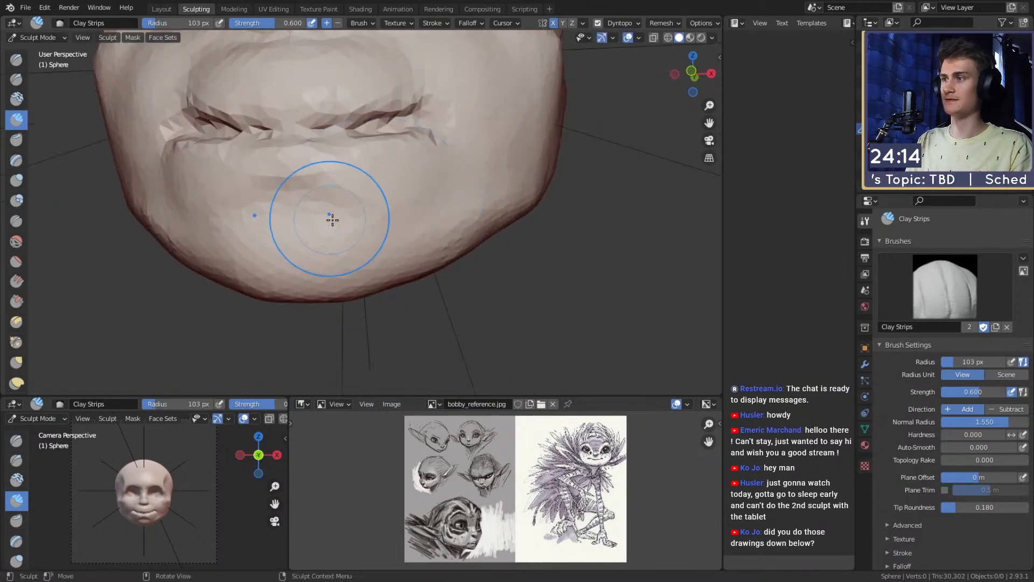
pyautogui.moveTo(387, 236)
pyautogui.keyDown('ctrl'); pyautogui.mouseDown(button='middle')
pyautogui.moveTo(392, 367)
pyautogui.moveTo(425, 208)
pyautogui.moveTo(387, 203)
pyautogui.mouseUp(button='middle'); pyautogui.keyUp('ctrl')
pyautogui.press('f')
pyautogui.click(400, 244)
pyautogui.moveTo(469, 221); pyautogui.dragTo(451, 229)
pyautogui.moveTo(436, 237)
pyautogui.keyDown('alt'); pyautogui.mouseDown()
pyautogui.moveTo(427, 163)
pyautogui.moveTo(360, 182)
pyautogui.moveTo(426, 288)
pyautogui.moveTo(340, 190)
pyautogui.mouseUp(); pyautogui.keyUp('alt')
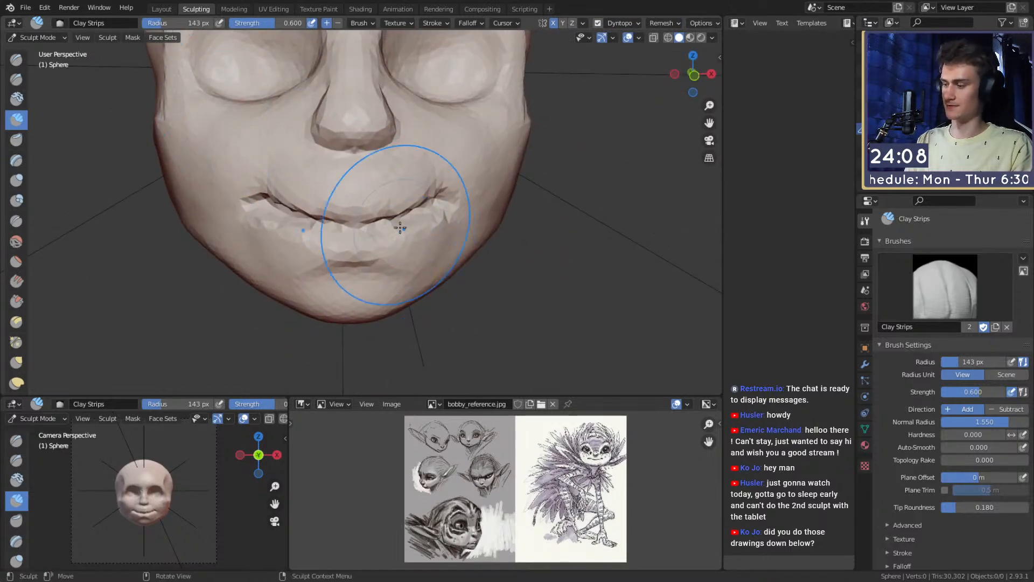
# Step: Sharpen the mouth line with the Crease brush at a 30 px radius
pyautogui.hotkey('shift', 'c')
pyautogui.scroll(4, 341, 205)
pyautogui.press('[')
pyautogui.press('[')
pyautogui.press('[')
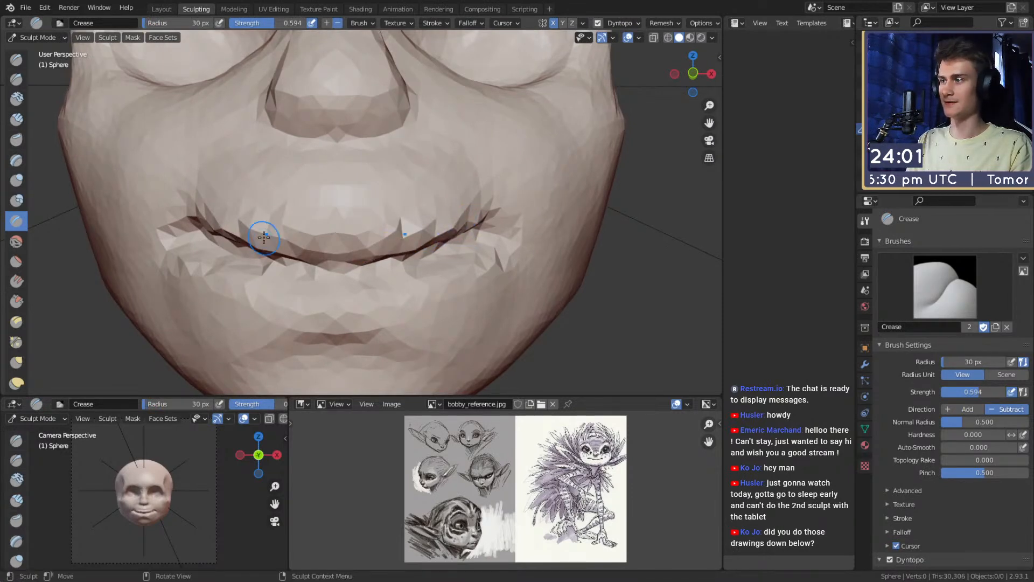
# Step: Lift the middle of the upper lip with the Grab brush, starting at a 132 px radius
pyautogui.press('g')
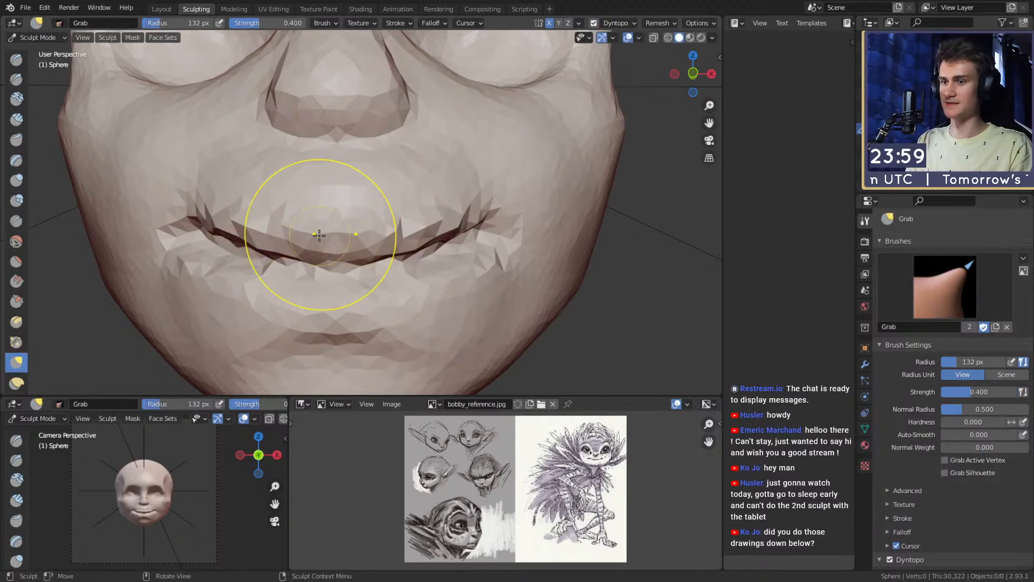
pyautogui.moveTo(315, 241); pyautogui.dragTo(322, 219)
pyautogui.press('f')
pyautogui.click(444, 251)
pyautogui.press('[')
pyautogui.press('[')
pyautogui.moveTo(423, 252); pyautogui.dragTo(425, 249)
# Step: Adjust the curve of the mouth and lips from a three-quarter view with the Grab brush at a 134 px radius
pyautogui.moveTo(425, 248); pyautogui.dragTo(395, 231, button='middle')
pyautogui.press('f')
pyautogui.click(422, 220)
pyautogui.moveTo(404, 213)
pyautogui.mouseDown()
pyautogui.moveTo(383, 199)
pyautogui.moveTo(388, 232)
pyautogui.mouseUp()
pyautogui.keyDown('alt'); pyautogui.moveTo(389, 232); pyautogui.dragTo(431, 219); pyautogui.keyUp('alt')
pyautogui.press('f')
pyautogui.click(368, 229)
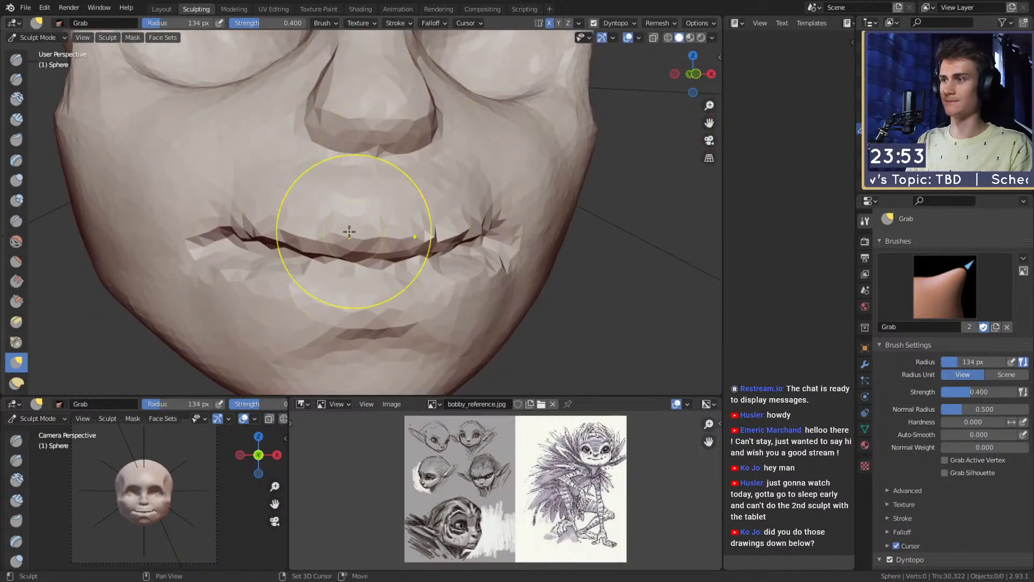
# Step: Deepen the mouth line out to the corner with the Crease brush at a 35 px radius
pyautogui.hotkey('shift', 'c')
pyautogui.moveTo(404, 231); pyautogui.dragTo(479, 226)
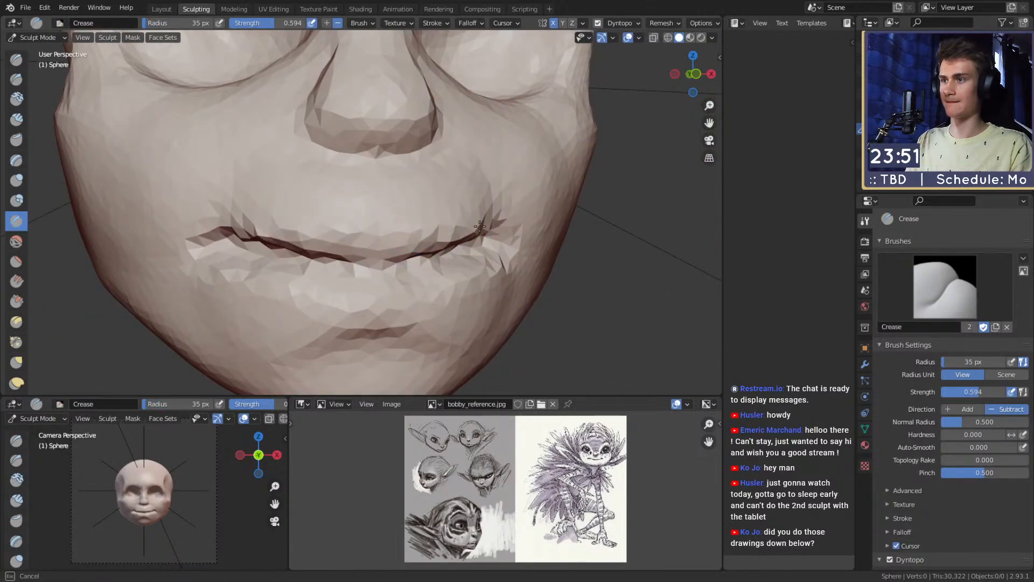
pyautogui.keyDown('alt'); pyautogui.moveTo(395, 181); pyautogui.dragTo(389, 183); pyautogui.keyUp('alt')
# Step: Adjust the proportions of the mouth and nose with the Grab brush, enlarging it to a 202 px radius
pyautogui.press('g')
pyautogui.press('f')
pyautogui.click(425, 224)
pyautogui.keyDown('ctrl'); pyautogui.keyDown('alt'); pyautogui.moveTo(425, 224); pyautogui.dragTo(423, 242); pyautogui.keyUp('alt'); pyautogui.keyUp('ctrl')
pyautogui.moveTo(422, 242)
pyautogui.keyDown('alt'); pyautogui.mouseDown()
pyautogui.moveTo(373, 214)
pyautogui.moveTo(411, 231)
pyautogui.moveTo(414, 220)
pyautogui.mouseUp(); pyautogui.keyUp('alt')
pyautogui.press('f')
pyautogui.click(378, 230)
pyautogui.click(379, 231)
pyautogui.moveTo(420, 168)
pyautogui.keyDown('ctrl'); pyautogui.keyDown('alt'); pyautogui.mouseDown()
pyautogui.moveTo(420, 235)
pyautogui.moveTo(527, 220)
pyautogui.moveTo(411, 241)
pyautogui.moveTo(382, 209)
pyautogui.moveTo(393, 224)
pyautogui.mouseUp(); pyautogui.keyUp('alt'); pyautogui.keyUp('ctrl')
pyautogui.press('f')
pyautogui.click(377, 221)
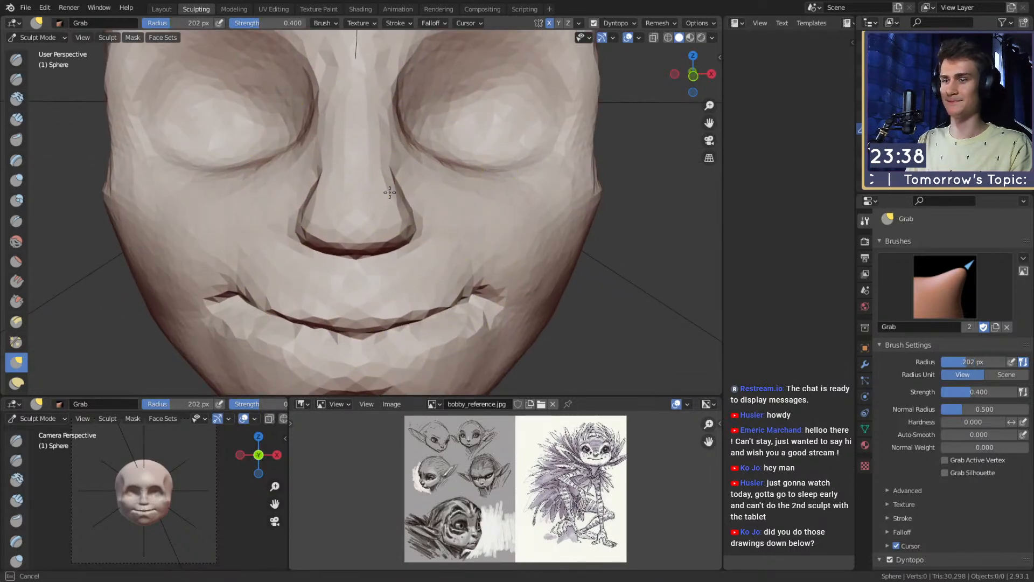
# Step: Reshape the nose bridge and the inner edges of the eye sockets with the Grab brush
pyautogui.keyDown('alt'); pyautogui.keyDown('shift'); pyautogui.moveTo(419, 148); pyautogui.dragTo(401, 228); pyautogui.keyUp('shift'); pyautogui.keyUp('alt')
pyautogui.press('f')
pyautogui.click(443, 171)
pyautogui.moveTo(389, 138)
pyautogui.mouseDown()
pyautogui.moveTo(403, 135)
pyautogui.moveTo(389, 156)
pyautogui.moveTo(405, 128)
pyautogui.mouseUp()
pyautogui.moveTo(453, 92)
pyautogui.keyDown('alt'); pyautogui.keyDown('shift'); pyautogui.mouseDown()
pyautogui.moveTo(418, 135)
pyautogui.moveTo(464, 160)
pyautogui.moveTo(410, 243)
pyautogui.moveTo(409, 176)
pyautogui.moveTo(429, 155)
pyautogui.mouseUp(); pyautogui.keyUp('shift'); pyautogui.keyUp('alt')
pyautogui.press('f')
pyautogui.click(441, 157)
pyautogui.hotkey('shift', 'c')
pyautogui.press('f')
pyautogui.click(367, 178)
pyautogui.keyDown('alt'); pyautogui.moveTo(372, 181); pyautogui.dragTo(353, 180); pyautogui.keyUp('alt')
pyautogui.hotkey('ctrl', 'z')
# Step: Define the nose bridge beside the eye socket with Crease strokes
pyautogui.press('f')
pyautogui.click(358, 162)
pyautogui.press('f')
pyautogui.moveTo(349, 143)
pyautogui.mouseDown()
pyautogui.moveTo(362, 207)
pyautogui.moveTo(375, 162)
pyautogui.moveTo(391, 161)
pyautogui.moveTo(371, 189)
pyautogui.moveTo(388, 210)
pyautogui.moveTo(389, 162)
pyautogui.moveTo(398, 169)
pyautogui.moveTo(372, 218)
pyautogui.moveTo(496, 189)
pyautogui.moveTo(512, 195)
pyautogui.moveTo(425, 209)
pyautogui.moveTo(441, 214)
pyautogui.moveTo(450, 211)
pyautogui.moveTo(410, 202)
pyautogui.moveTo(441, 208)
pyautogui.moveTo(422, 219)
pyautogui.mouseUp()
pyautogui.click(371, 192)
pyautogui.press('f')
pyautogui.click(370, 188)
# Step: Shape the brow and nose bridge in profile with the Grab brush at a 146 px radius
pyautogui.press('c')
pyautogui.press('g')
pyautogui.press('f')
pyautogui.keyDown('shift'); pyautogui.moveTo(432, 178); pyautogui.dragTo(434, 209, button='middle'); pyautogui.keyUp('shift')
pyautogui.press('f')
pyautogui.click(418, 174)
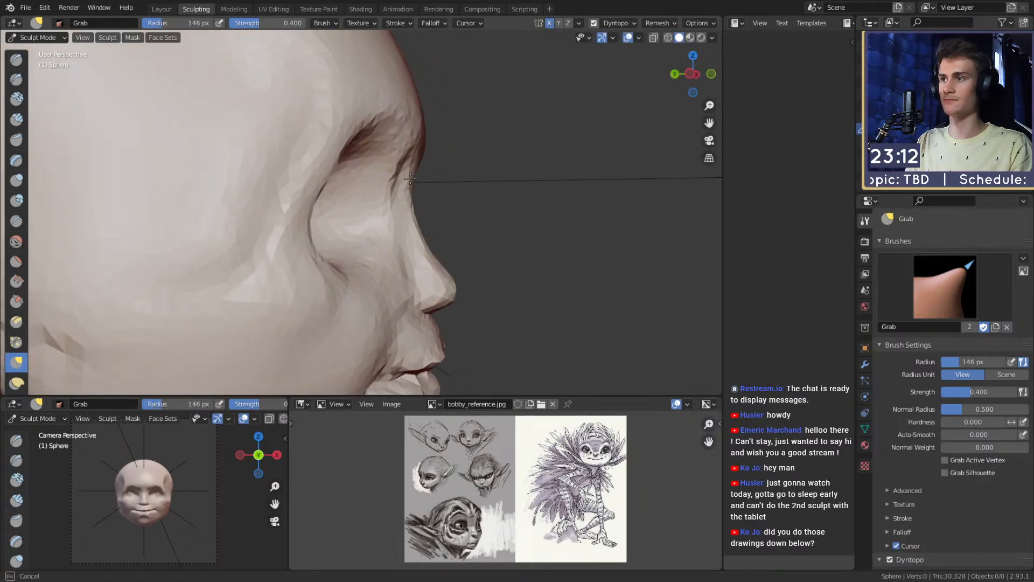
pyautogui.moveTo(411, 176)
pyautogui.mouseDown(button='middle')
pyautogui.moveTo(382, 211)
pyautogui.moveTo(377, 176)
pyautogui.mouseUp(button='middle')
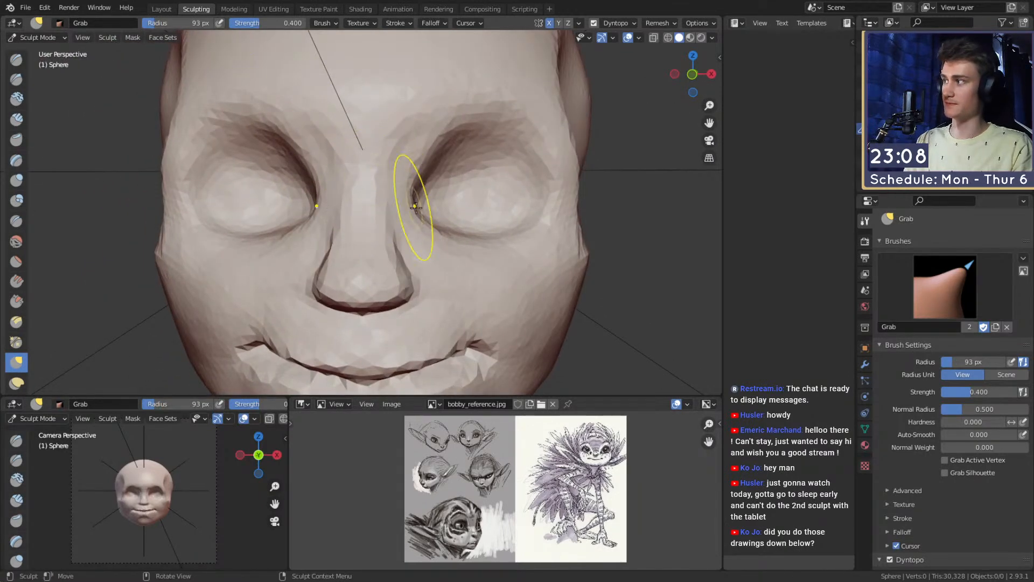
# Step: Build up the area between the inner eye corners and the nose with Clay Strips
pyautogui.press('c')
pyautogui.press('f')
pyautogui.click(459, 203)
pyautogui.keyDown('shift'); pyautogui.moveTo(430, 250); pyautogui.dragTo(412, 153, button='middle'); pyautogui.keyUp('shift')
pyautogui.moveTo(405, 162)
pyautogui.mouseDown(button='middle')
pyautogui.moveTo(459, 233)
pyautogui.moveTo(485, 226)
pyautogui.moveTo(346, 212)
pyautogui.moveTo(359, 191)
pyautogui.mouseUp(button='middle')
# Step: Refine the nose tip and wings with Crease and Clay Strips strokes at a 33 px radius
pyautogui.hotkey('shift', 'c')
pyautogui.moveTo(380, 224)
pyautogui.keyDown('ctrl'); pyautogui.mouseDown(button='middle')
pyautogui.moveTo(376, 210)
pyautogui.moveTo(402, 204)
pyautogui.mouseUp(button='middle'); pyautogui.keyUp('ctrl')
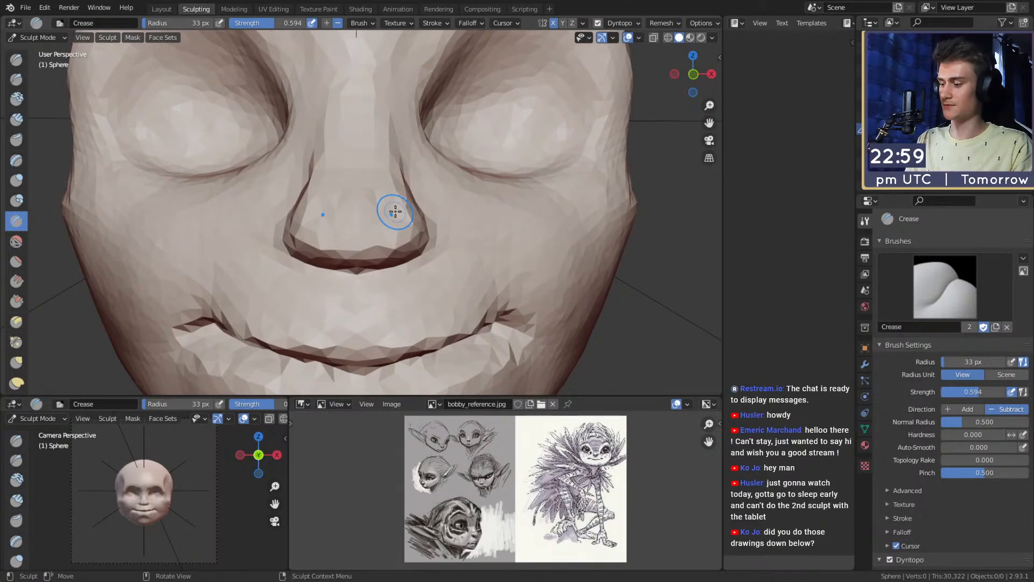
pyautogui.press('c')
pyautogui.moveTo(388, 213); pyautogui.dragTo(395, 203, button='middle')
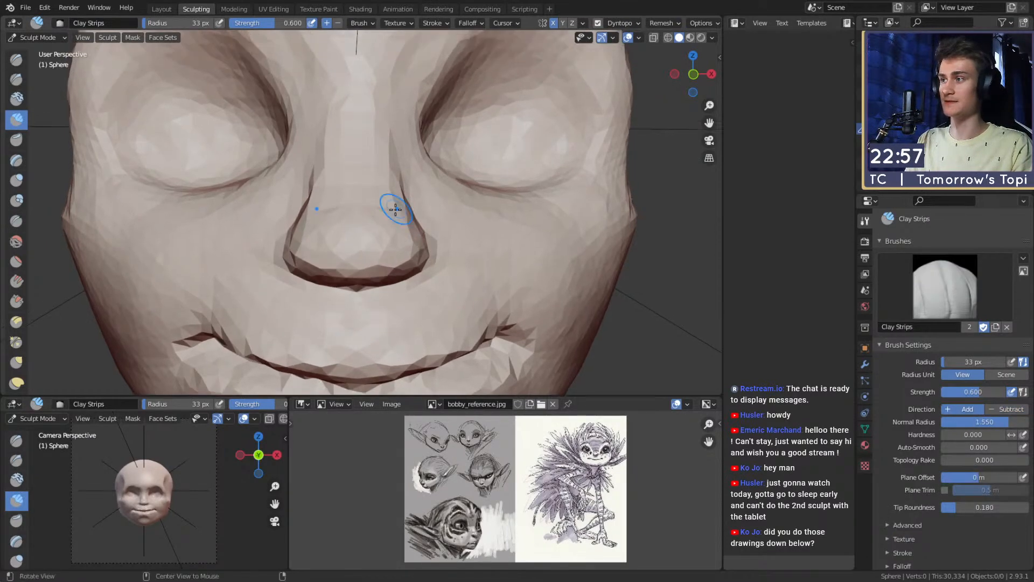
pyautogui.moveTo(358, 266); pyautogui.dragTo(358, 272, button='middle')
pyautogui.moveTo(393, 240)
pyautogui.mouseDown(button='middle')
pyautogui.moveTo(366, 223)
pyautogui.moveTo(408, 164)
pyautogui.moveTo(367, 213)
pyautogui.moveTo(396, 235)
pyautogui.moveTo(381, 251)
pyautogui.moveTo(406, 241)
pyautogui.mouseUp(button='middle')
# Step: Define the underside of the nose and the nostrils with Crease and Clay Strips
pyautogui.hotkey('shift', 'c')
pyautogui.moveTo(436, 192); pyautogui.dragTo(337, 158, button='middle')
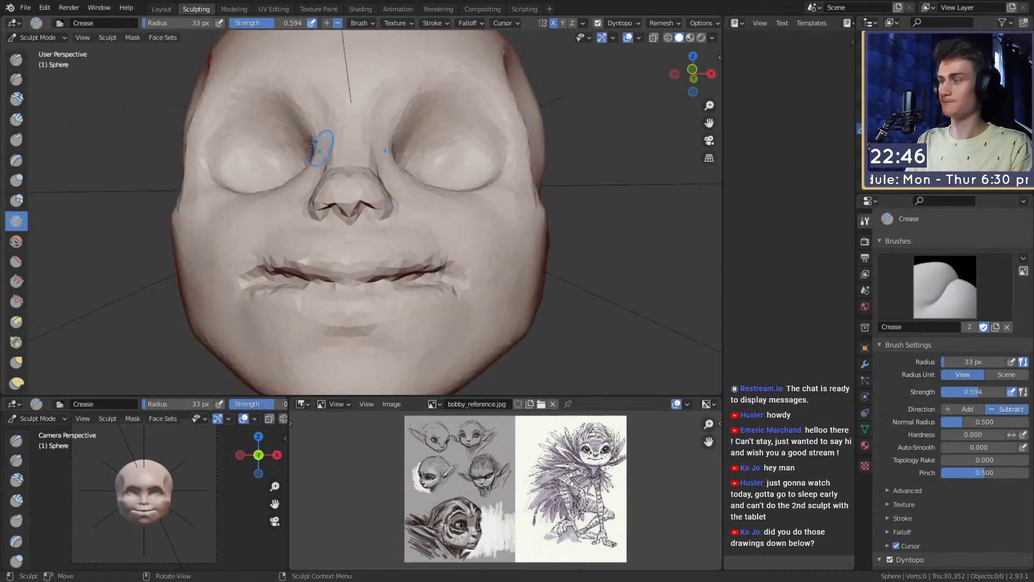
pyautogui.press('c')
pyautogui.moveTo(434, 217)
pyautogui.mouseDown(button='middle')
pyautogui.moveTo(369, 275)
pyautogui.moveTo(395, 195)
pyautogui.moveTo(408, 219)
pyautogui.mouseUp(button='middle')
pyautogui.scroll(2, 410, 218)
# Step: Crease the edge of the nose wing and its transition into the cheek with a 40 px radius
pyautogui.hotkey('shift', 'c')
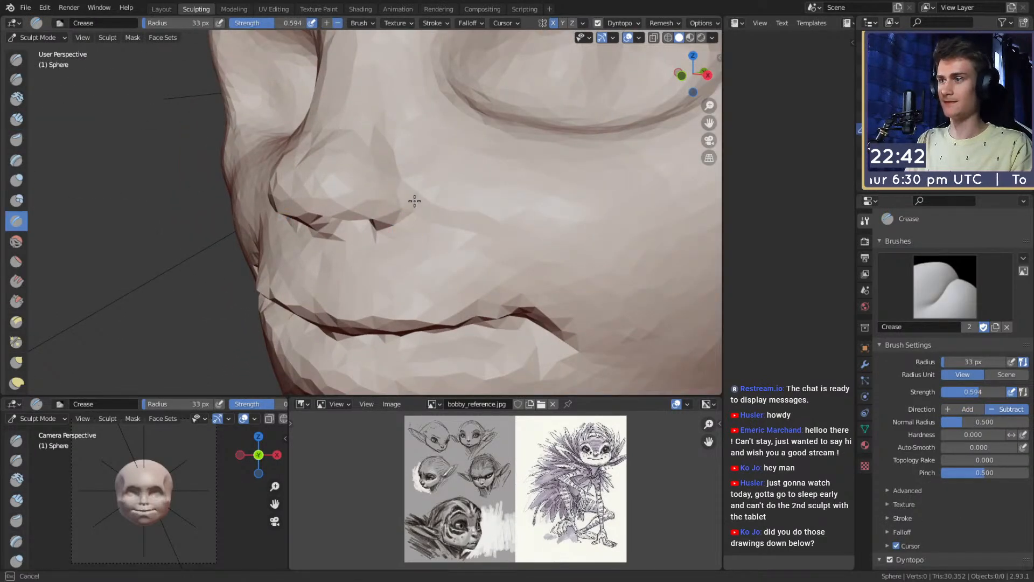
pyautogui.moveTo(395, 151); pyautogui.dragTo(410, 212, button='middle')
pyautogui.press('f')
pyautogui.click(401, 184)
pyautogui.moveTo(328, 244)
pyautogui.mouseDown(button='middle')
pyautogui.moveTo(348, 212)
pyautogui.moveTo(393, 238)
pyautogui.moveTo(442, 177)
pyautogui.mouseUp(button='middle')
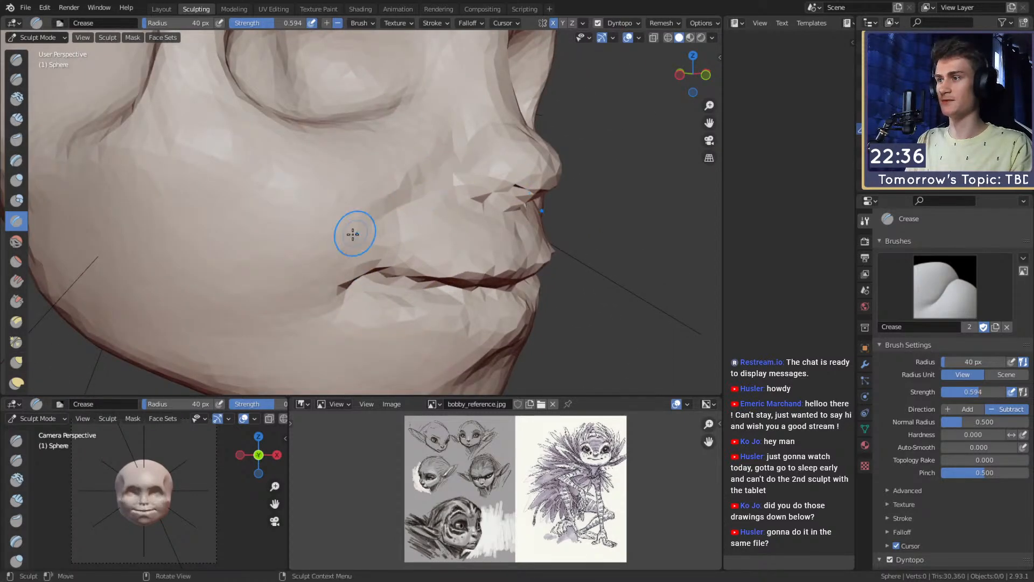
pyautogui.moveTo(363, 234); pyautogui.dragTo(357, 210, button='middle')
pyautogui.press('f')
pyautogui.click(334, 198)
pyautogui.press('f')
pyautogui.moveTo(448, 135); pyautogui.dragTo(411, 161, button='middle')
pyautogui.keyDown('ctrl'); pyautogui.moveTo(412, 162); pyautogui.dragTo(404, 237, button='middle'); pyautogui.keyUp('ctrl')
pyautogui.keyDown('ctrl'); pyautogui.keyDown('alt'); pyautogui.moveTo(404, 237); pyautogui.dragTo(403, 229); pyautogui.keyUp('alt'); pyautogui.keyUp('ctrl')
# Step: Fill the eye sockets with Clay Strips to block in rounded eyeballs
pyautogui.press('c')
pyautogui.press('f')
pyautogui.click(382, 201)
pyautogui.moveTo(494, 210)
pyautogui.keyDown('alt'); pyautogui.mouseDown()
pyautogui.moveTo(411, 202)
pyautogui.moveTo(404, 247)
pyautogui.mouseUp(); pyautogui.keyUp('alt')
pyautogui.keyDown('ctrl'); pyautogui.keyDown('alt'); pyautogui.moveTo(403, 246); pyautogui.dragTo(401, 233); pyautogui.keyUp('alt'); pyautogui.keyUp('ctrl')
pyautogui.press('f')
pyautogui.click(386, 181)
pyautogui.keyDown('alt'); pyautogui.moveTo(385, 178); pyautogui.dragTo(412, 164); pyautogui.keyUp('alt')
pyautogui.moveTo(412, 164)
pyautogui.keyDown('alt'); pyautogui.keyDown('shift'); pyautogui.mouseDown()
pyautogui.moveTo(436, 203)
pyautogui.moveTo(437, 226)
pyautogui.moveTo(445, 191)
pyautogui.moveTo(415, 173)
pyautogui.moveTo(436, 182)
pyautogui.moveTo(415, 173)
pyautogui.moveTo(439, 196)
pyautogui.moveTo(423, 180)
pyautogui.mouseUp(); pyautogui.keyUp('shift'); pyautogui.keyUp('alt')
# Step: Build up more volume on the eyeballs with Clay Strips at a 45 px radius
pyautogui.press('f')
pyautogui.click(427, 219)
pyautogui.keyDown('ctrl'); pyautogui.keyDown('alt'); pyautogui.moveTo(465, 143); pyautogui.dragTo(466, 237); pyautogui.keyUp('alt'); pyautogui.keyUp('ctrl')
pyautogui.moveTo(470, 231)
pyautogui.mouseDown(button='middle')
pyautogui.moveTo(409, 199)
pyautogui.moveTo(445, 206)
pyautogui.mouseUp(button='middle')
pyautogui.moveTo(360, 226)
pyautogui.mouseDown()
pyautogui.moveTo(389, 244)
pyautogui.moveTo(436, 190)
pyautogui.mouseUp()
pyautogui.press('f')
pyautogui.click(427, 239)
pyautogui.press('f')
pyautogui.click(401, 221)
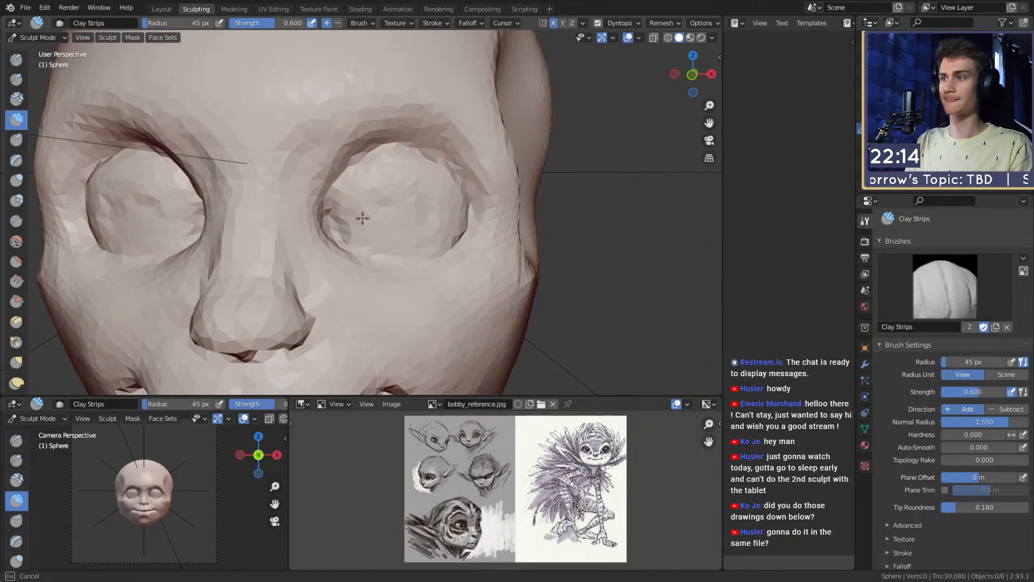
# Step: Extend the eyeballs toward the outer eye corners and round them with Clay Strips
pyautogui.moveTo(415, 221); pyautogui.dragTo(409, 161)
pyautogui.moveTo(448, 232)
pyautogui.mouseDown()
pyautogui.moveTo(434, 241)
pyautogui.moveTo(461, 215)
pyautogui.moveTo(411, 210)
pyautogui.mouseUp()
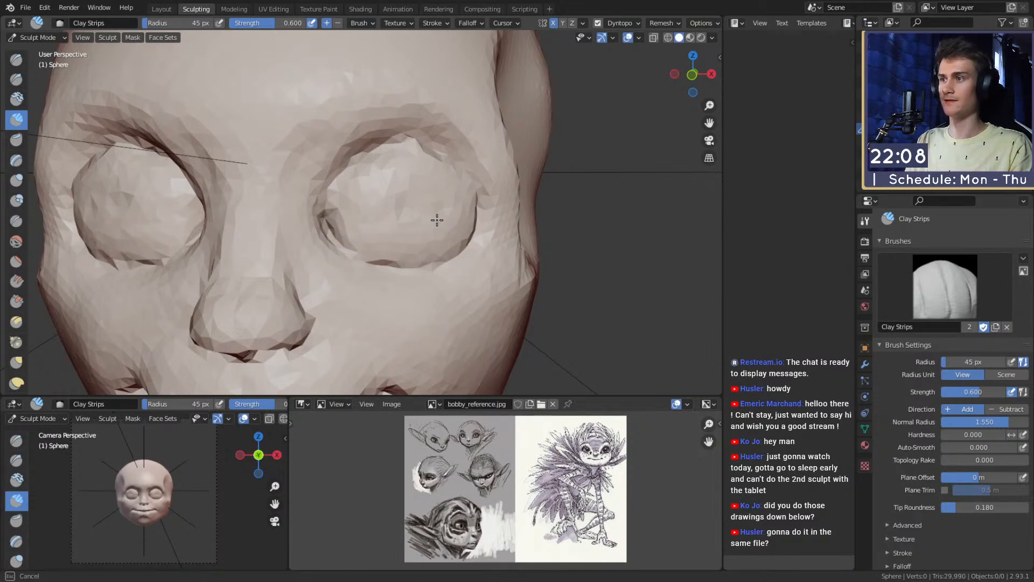
pyautogui.moveTo(441, 188)
pyautogui.mouseDown()
pyautogui.moveTo(446, 167)
pyautogui.moveTo(461, 213)
pyautogui.moveTo(367, 220)
pyautogui.moveTo(444, 178)
pyautogui.mouseUp()
pyautogui.keyDown('ctrl'); pyautogui.keyDown('alt'); pyautogui.moveTo(450, 137); pyautogui.dragTo(430, 197); pyautogui.keyUp('alt'); pyautogui.keyUp('ctrl')
pyautogui.moveTo(345, 156)
pyautogui.keyDown('ctrl'); pyautogui.keyDown('alt'); pyautogui.mouseDown()
pyautogui.moveTo(398, 263)
pyautogui.moveTo(363, 164)
pyautogui.mouseUp(); pyautogui.keyUp('alt'); pyautogui.keyUp('ctrl')
# Step: Define the border between the eyeballs and sockets with Crease, Grab and Clay Strips
pyautogui.hotkey('shift', 'c')
pyautogui.press('f')
pyautogui.click(399, 220)
pyautogui.moveTo(399, 220)
pyautogui.keyDown('alt'); pyautogui.mouseDown()
pyautogui.moveTo(396, 238)
pyautogui.moveTo(371, 249)
pyautogui.moveTo(377, 238)
pyautogui.moveTo(436, 251)
pyautogui.moveTo(429, 200)
pyautogui.moveTo(438, 196)
pyautogui.moveTo(411, 156)
pyautogui.moveTo(418, 232)
pyautogui.moveTo(434, 196)
pyautogui.moveTo(415, 201)
pyautogui.moveTo(460, 185)
pyautogui.moveTo(431, 176)
pyautogui.mouseUp(); pyautogui.keyUp('alt')
pyautogui.press('f')
pyautogui.click(341, 242)
pyautogui.press('g')
pyautogui.press('c')
pyautogui.hotkey('shift', 'c')
# Step: Adjust the temple and the outer end of the brow with the Grab brush at a 110 px radius
pyautogui.scroll(-2, 436, 167)
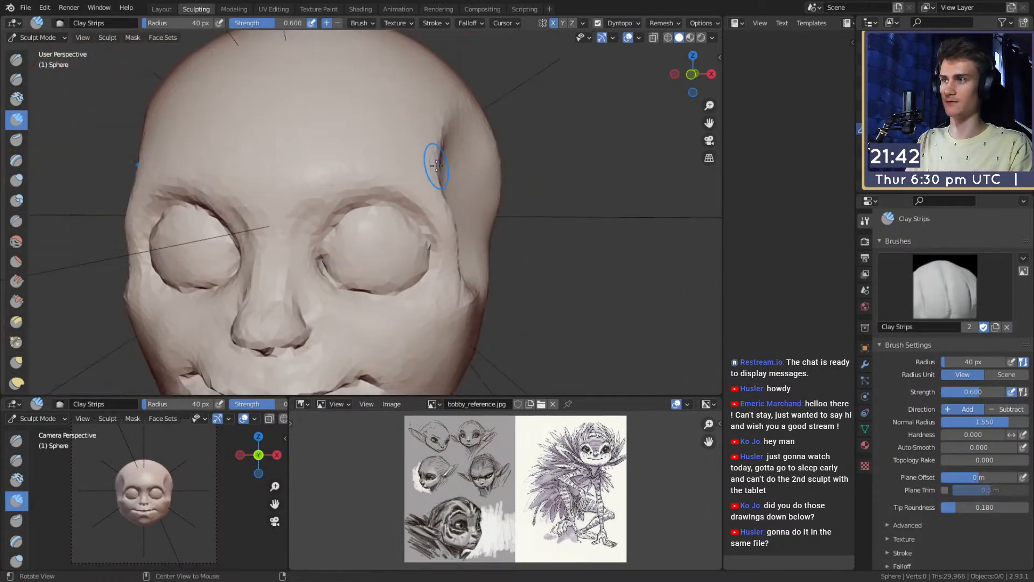
pyautogui.moveTo(437, 165); pyautogui.dragTo(434, 173, button='middle')
pyautogui.press('g')
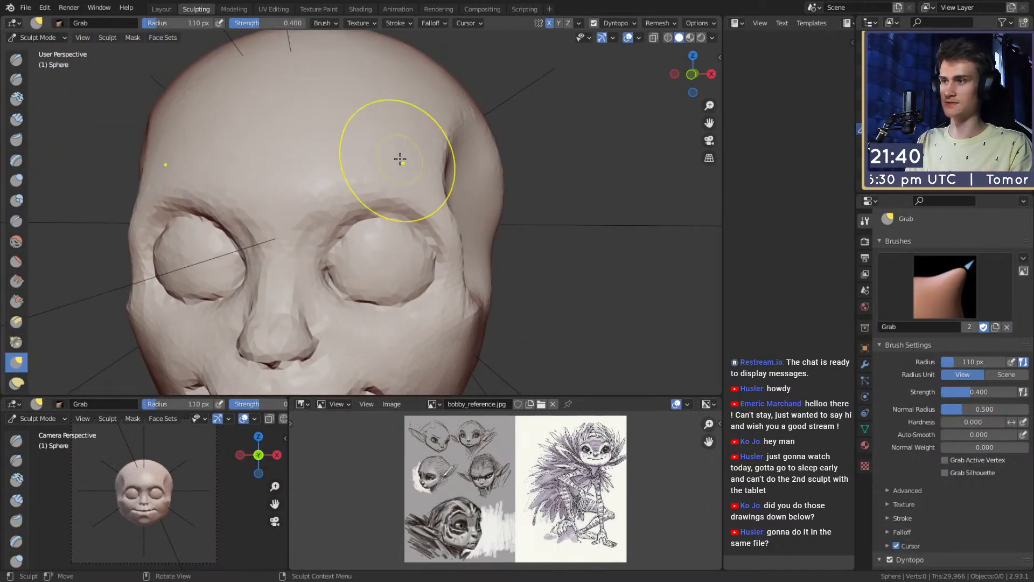
pyautogui.moveTo(426, 167); pyautogui.dragTo(435, 173)
pyautogui.moveTo(469, 192)
pyautogui.mouseDown(button='middle')
pyautogui.moveTo(435, 210)
pyautogui.moveTo(427, 184)
pyautogui.moveTo(376, 172)
pyautogui.moveTo(422, 225)
pyautogui.mouseUp(button='middle')
# Step: Fill the hollow on the side of the head behind the eye with Clay Strips at about 58 px radius
pyautogui.press('c')
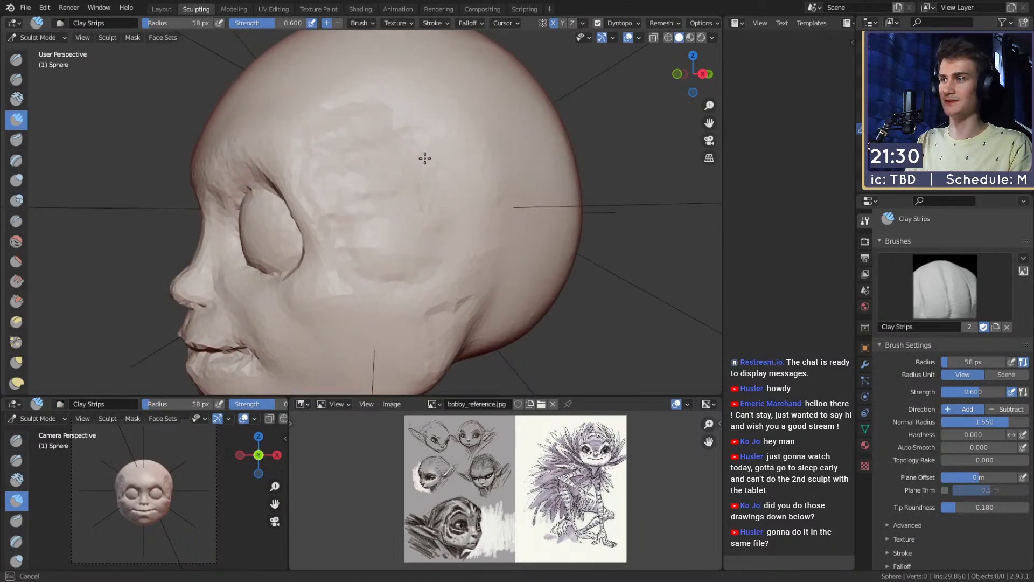
pyautogui.moveTo(412, 236)
pyautogui.mouseDown(button='middle')
pyautogui.moveTo(416, 171)
pyautogui.moveTo(529, 175)
pyautogui.moveTo(417, 177)
pyautogui.mouseUp(button='middle')
pyautogui.press('f')
pyautogui.click(427, 180)
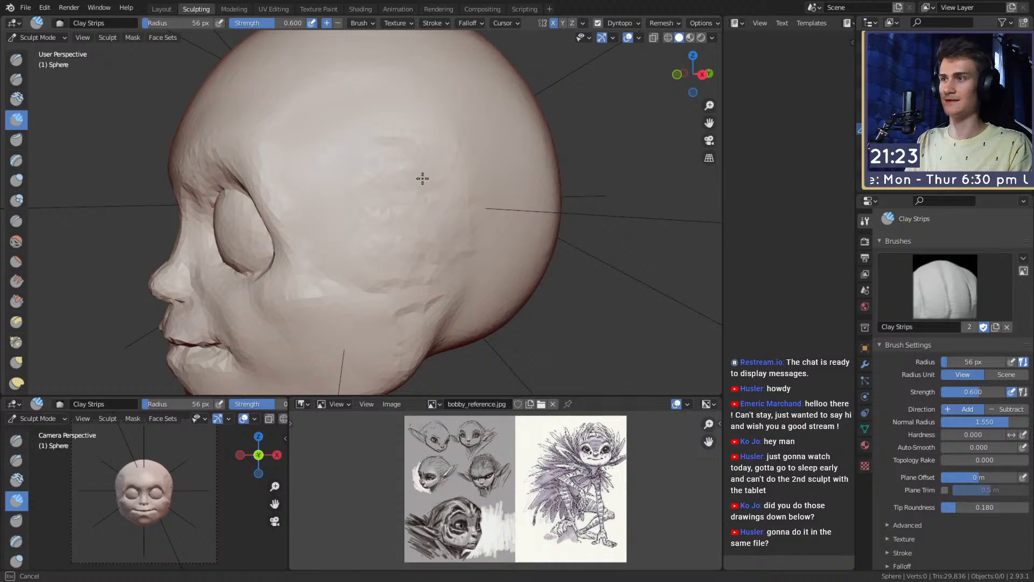
# Step: Blend the side of the head into the cheek with broad Clay Strips at 151 and 123 px radius
pyautogui.press('f')
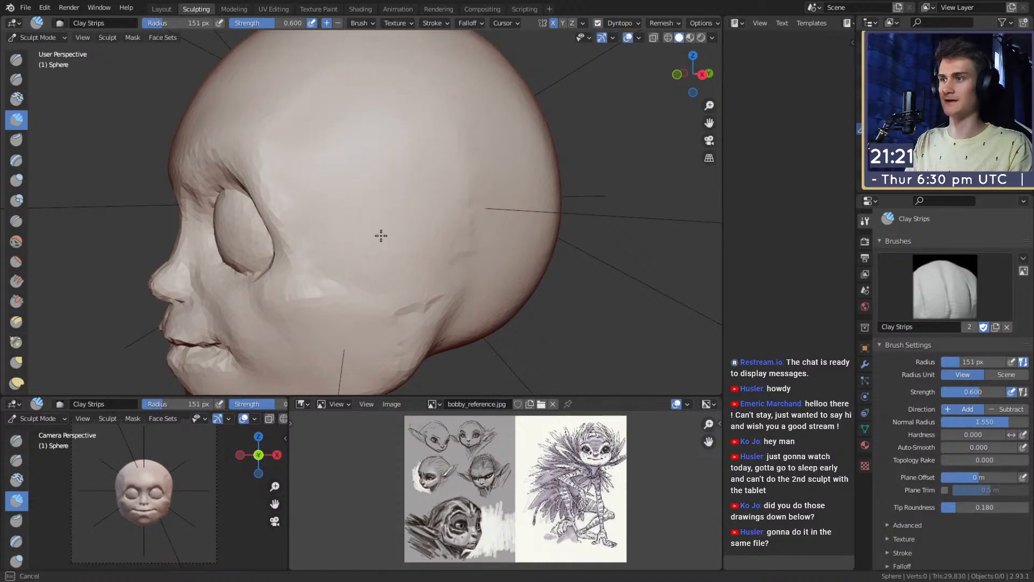
pyautogui.moveTo(310, 123); pyautogui.dragTo(418, 134, button='middle')
pyautogui.press('f')
pyautogui.click(387, 139)
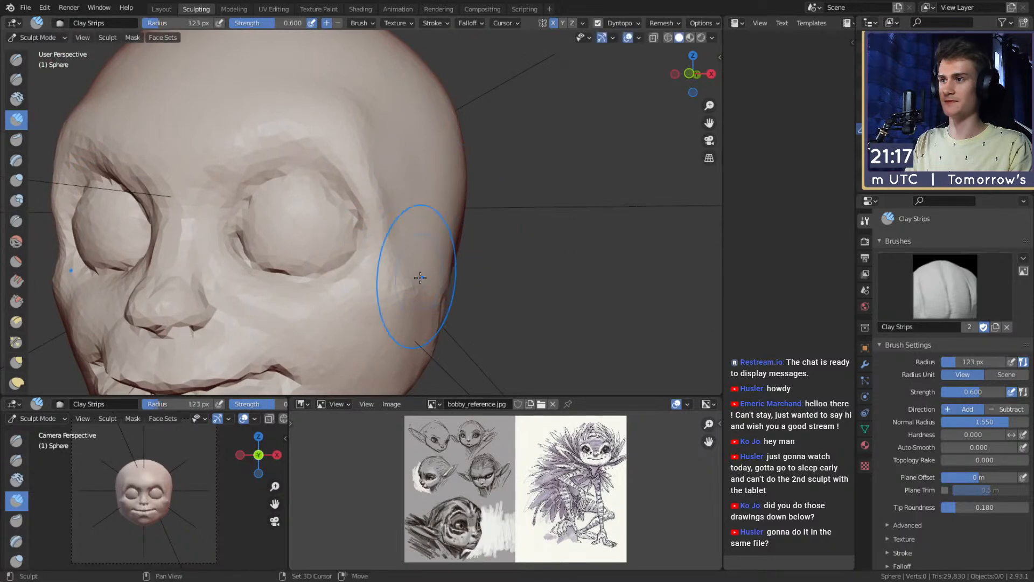
pyautogui.keyDown('ctrl'); pyautogui.moveTo(361, 112); pyautogui.dragTo(435, 156, button='middle'); pyautogui.keyUp('ctrl')
pyautogui.moveTo(393, 124); pyautogui.dragTo(344, 104, button='middle')
# Step: Build up the temple and side of the forehead with Clay Strips at a 96 px radius
pyautogui.press('f')
pyautogui.click(412, 195)
pyautogui.moveTo(435, 199)
pyautogui.mouseDown(button='middle')
pyautogui.moveTo(383, 201)
pyautogui.moveTo(356, 156)
pyautogui.mouseUp(button='middle')
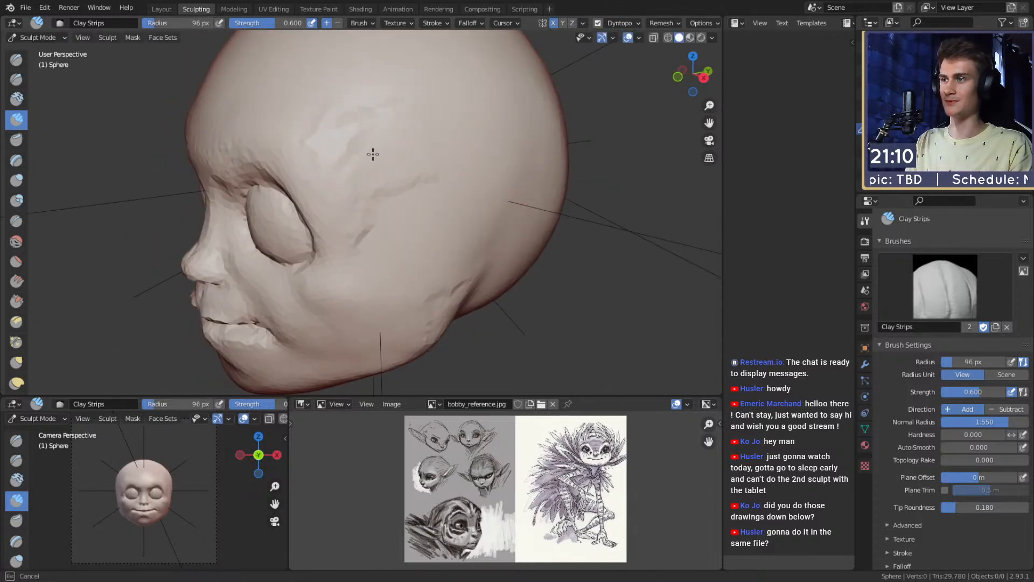
pyautogui.click(395, 237)
pyautogui.moveTo(366, 178)
pyautogui.keyDown('alt'); pyautogui.mouseDown()
pyautogui.moveTo(501, 174)
pyautogui.moveTo(492, 180)
pyautogui.mouseUp(); pyautogui.keyUp('alt')
pyautogui.press('f')
pyautogui.click(404, 170)
pyautogui.scroll(-4, 479, 123)
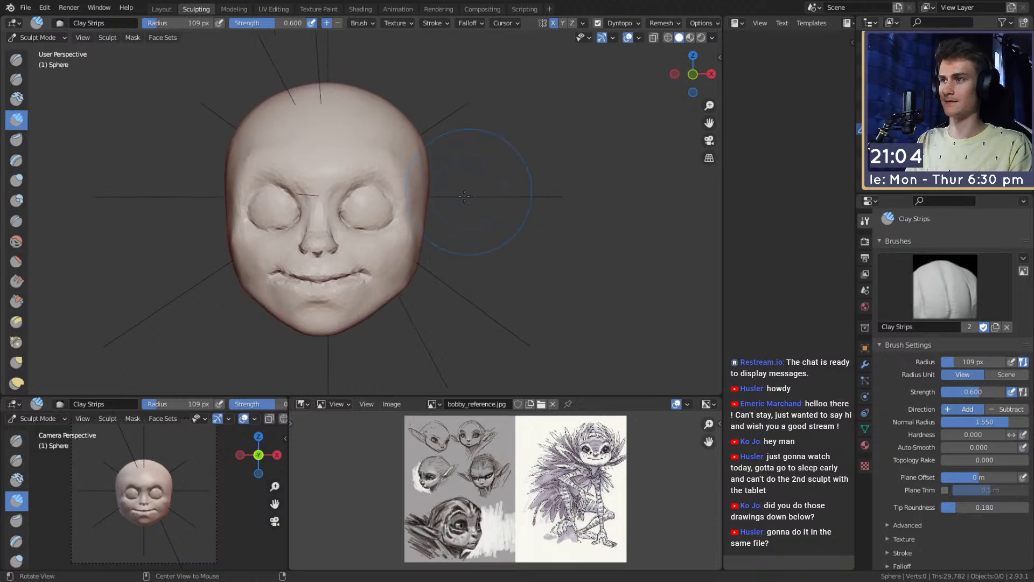
pyautogui.scroll(4, 474, 182)
# Step: Reshape the forehead and brow from the front with the Grab brush, starting at a 153 px radius
pyautogui.press('g')
pyautogui.keyDown('alt'); pyautogui.keyDown('shift'); pyautogui.moveTo(339, 122); pyautogui.dragTo(376, 169); pyautogui.keyUp('shift'); pyautogui.keyUp('alt')
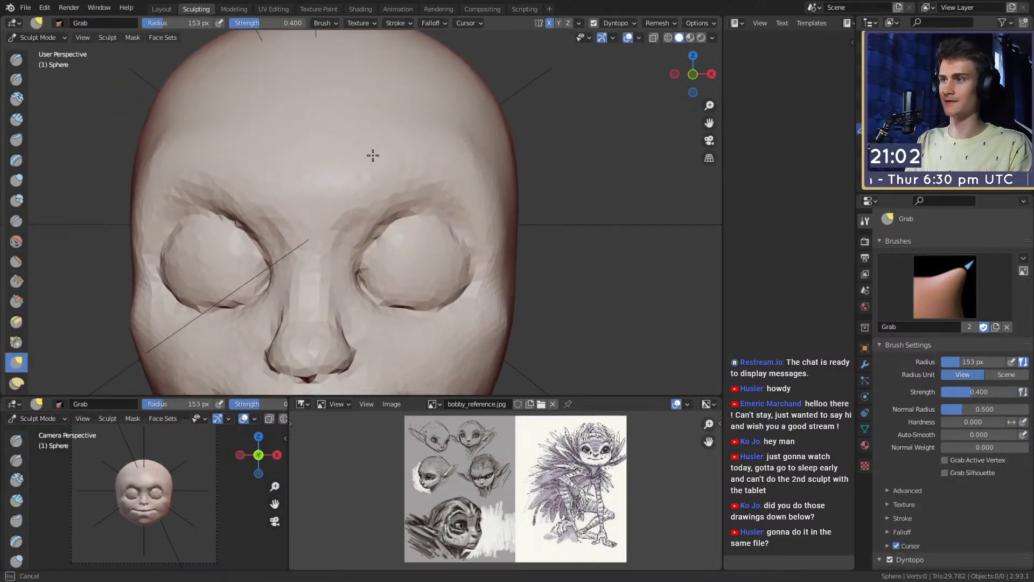
pyautogui.press('f')
pyautogui.click(379, 164)
pyautogui.press('f')
pyautogui.keyDown('alt'); pyautogui.keyDown('shift'); pyautogui.moveTo(364, 174); pyautogui.dragTo(385, 143); pyautogui.keyUp('shift'); pyautogui.keyUp('alt')
pyautogui.click(357, 182)
# Step: Adjust the sides of the head beside the eyes with the Grab brush at a 134 px radius
pyautogui.scroll(-5, 415, 224)
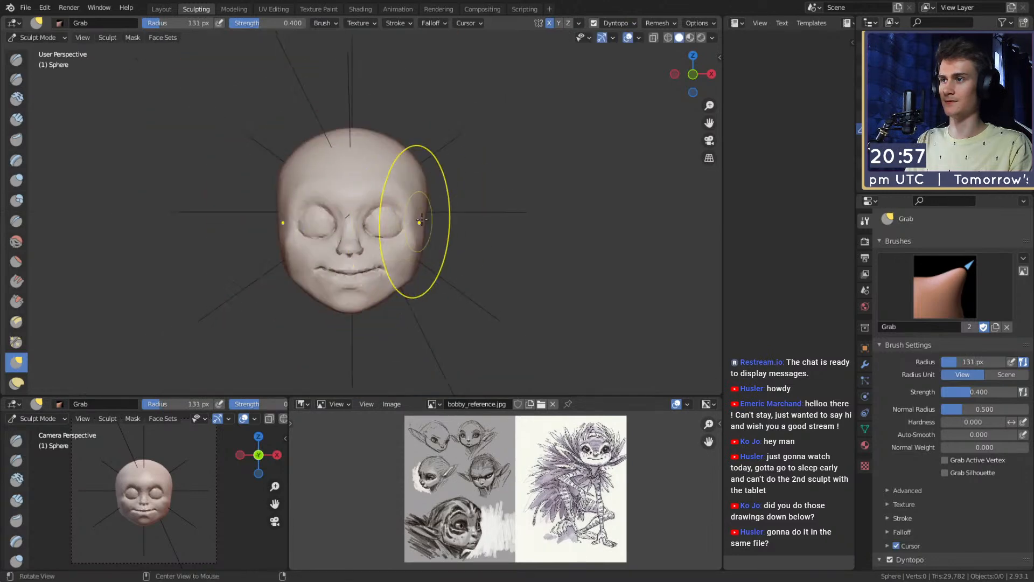
pyautogui.scroll(3, 391, 218)
pyautogui.moveTo(415, 189)
pyautogui.mouseDown(button='middle')
pyautogui.moveTo(351, 221)
pyautogui.moveTo(381, 199)
pyautogui.moveTo(306, 224)
pyautogui.moveTo(383, 208)
pyautogui.moveTo(450, 157)
pyautogui.mouseUp(button='middle')
pyautogui.press('f')
pyautogui.click(345, 224)
pyautogui.press('f')
pyautogui.click(442, 143)
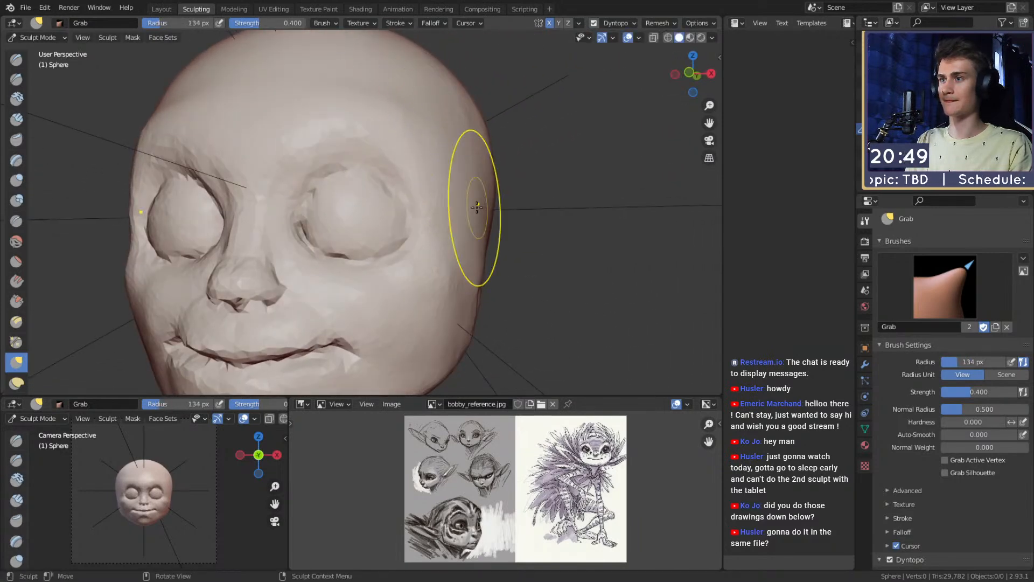
# Step: Crease the back edge of the jaw where it meets the skull with a 68 px radius
pyautogui.scroll(-5, 475, 256)
pyautogui.moveTo(422, 208); pyautogui.dragTo(445, 237, button='middle')
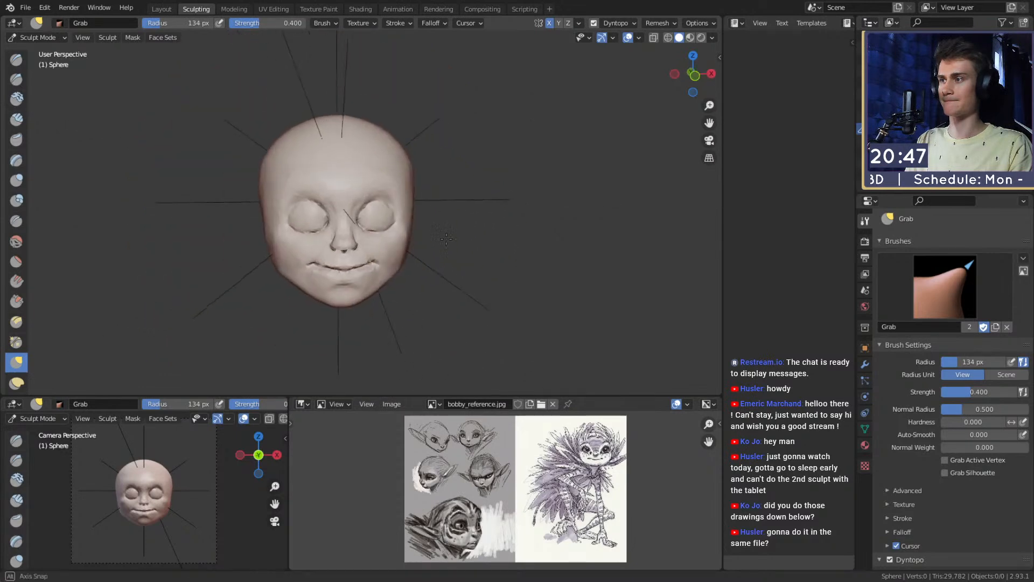
pyautogui.scroll(2, 321, 229)
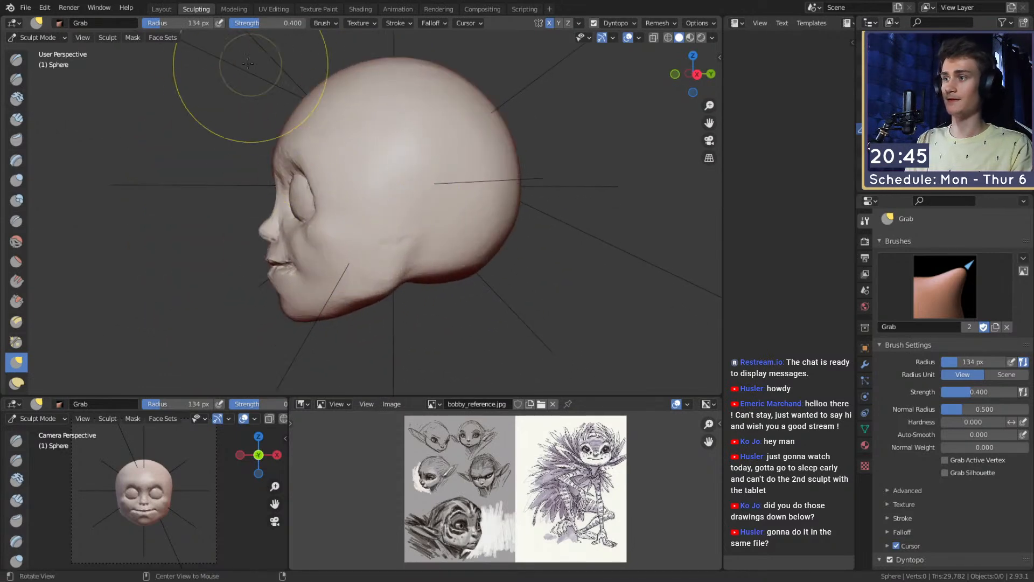
pyautogui.keyDown('shift'); pyautogui.moveTo(418, 263); pyautogui.dragTo(405, 247, button='middle'); pyautogui.keyUp('shift')
pyautogui.moveTo(405, 248)
pyautogui.mouseDown(button='middle')
pyautogui.moveTo(378, 245)
pyautogui.moveTo(388, 229)
pyautogui.mouseUp(button='middle')
pyautogui.hotkey('shift', 'c')
pyautogui.press('f')
pyautogui.click(399, 247)
pyautogui.press('f')
pyautogui.click(383, 228)
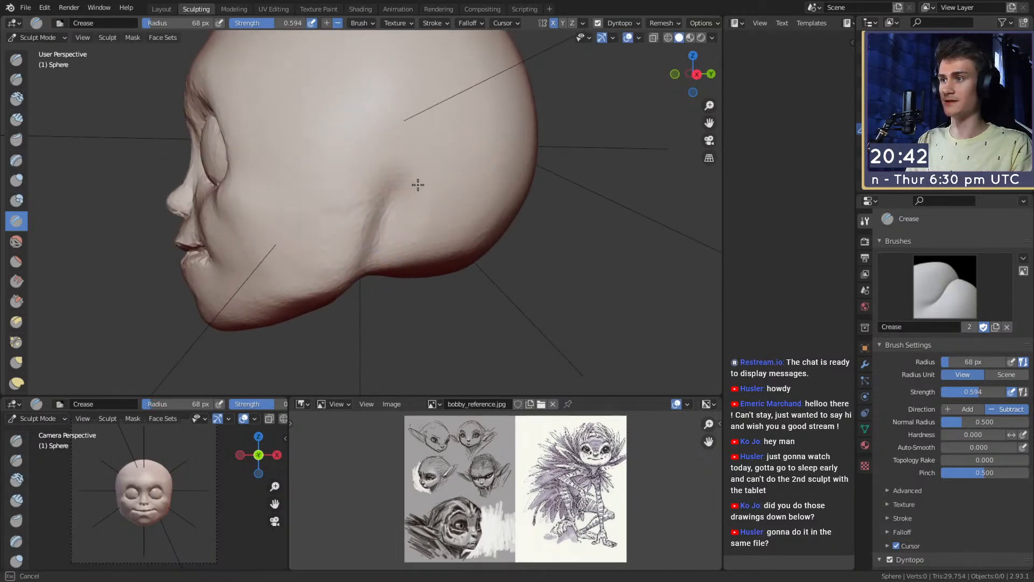
# Step: Reshape the jaw contour with the Grab brush at 179 and 168 px radius
pyautogui.keyDown('ctrl'); pyautogui.moveTo(441, 153); pyautogui.dragTo(431, 188, button='middle'); pyautogui.keyUp('ctrl')
pyautogui.moveTo(345, 188); pyautogui.dragTo(418, 170, button='middle')
pyautogui.moveTo(447, 218)
pyautogui.keyDown('shift'); pyautogui.mouseDown(button='middle')
pyautogui.moveTo(399, 213)
pyautogui.moveTo(385, 225)
pyautogui.moveTo(455, 213)
pyautogui.moveTo(347, 224)
pyautogui.moveTo(445, 213)
pyautogui.moveTo(473, 228)
pyautogui.mouseUp(button='middle'); pyautogui.keyUp('shift')
pyautogui.press('g')
pyautogui.press('f')
pyautogui.click(395, 200)
pyautogui.press('f')
pyautogui.click(509, 216)
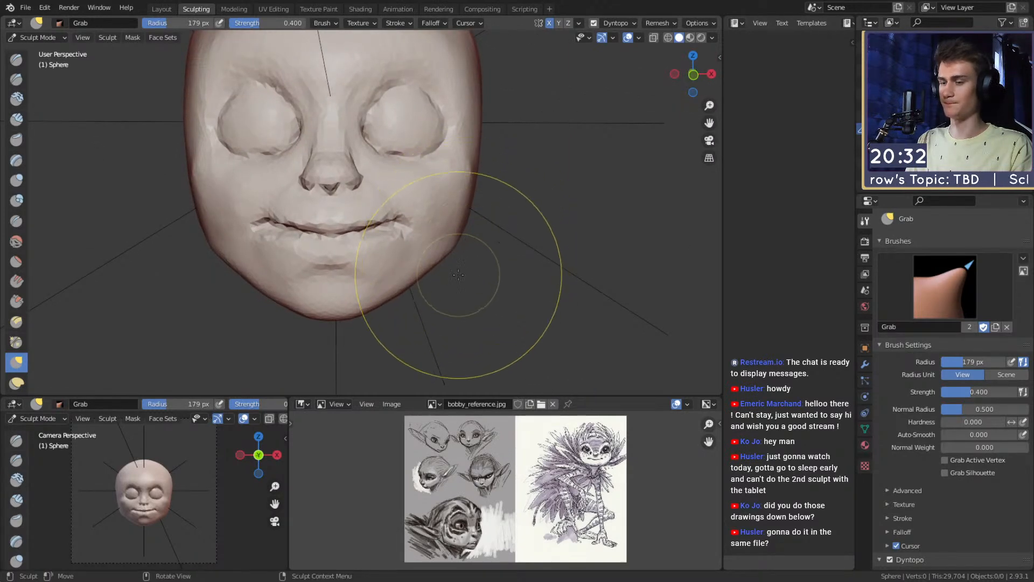
pyautogui.press('f')
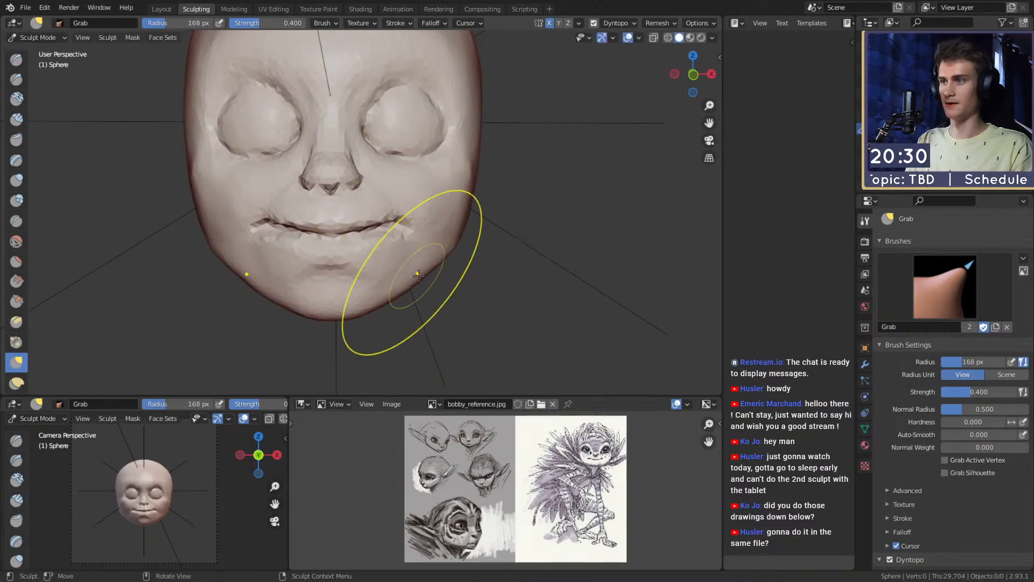
pyautogui.moveTo(430, 277); pyautogui.dragTo(320, 196, button='middle')
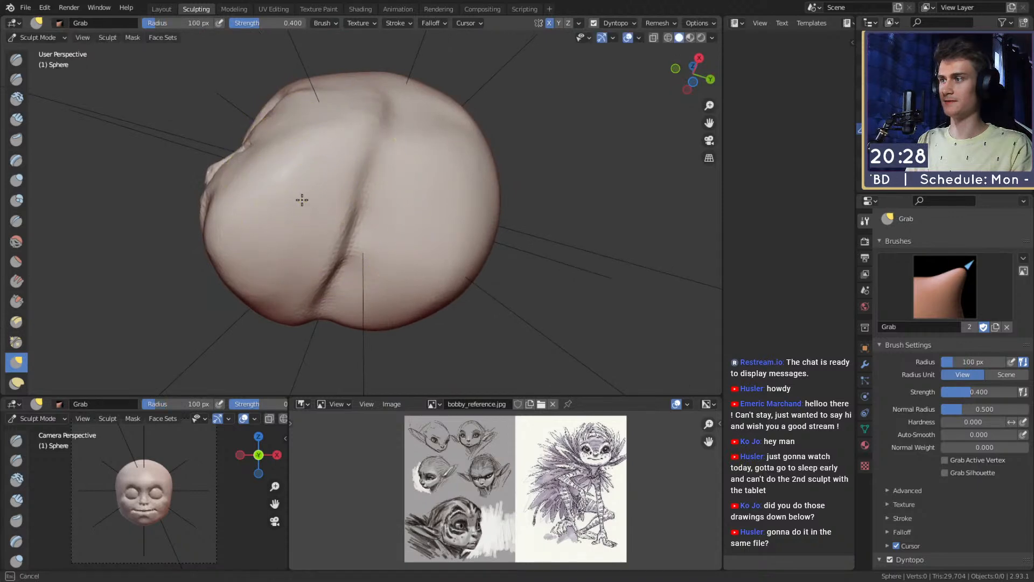
# Step: Shape the top and back of the skull in profile with the Grab brush at about 169 px radius
pyautogui.scroll(-3, 370, 201)
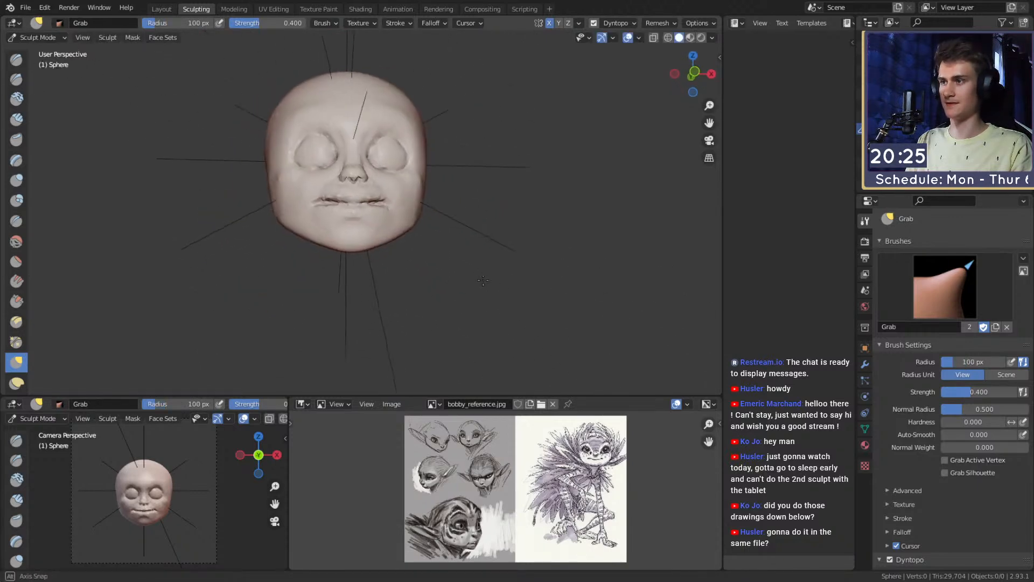
pyautogui.keyDown('ctrl'); pyautogui.keyDown('alt'); pyautogui.moveTo(457, 284); pyautogui.dragTo(451, 242); pyautogui.keyUp('alt'); pyautogui.keyUp('ctrl')
pyautogui.moveTo(451, 242)
pyautogui.keyDown('alt'); pyautogui.keyDown('shift'); pyautogui.mouseDown()
pyautogui.moveTo(476, 302)
pyautogui.moveTo(450, 306)
pyautogui.mouseUp(); pyautogui.keyUp('shift'); pyautogui.keyUp('alt')
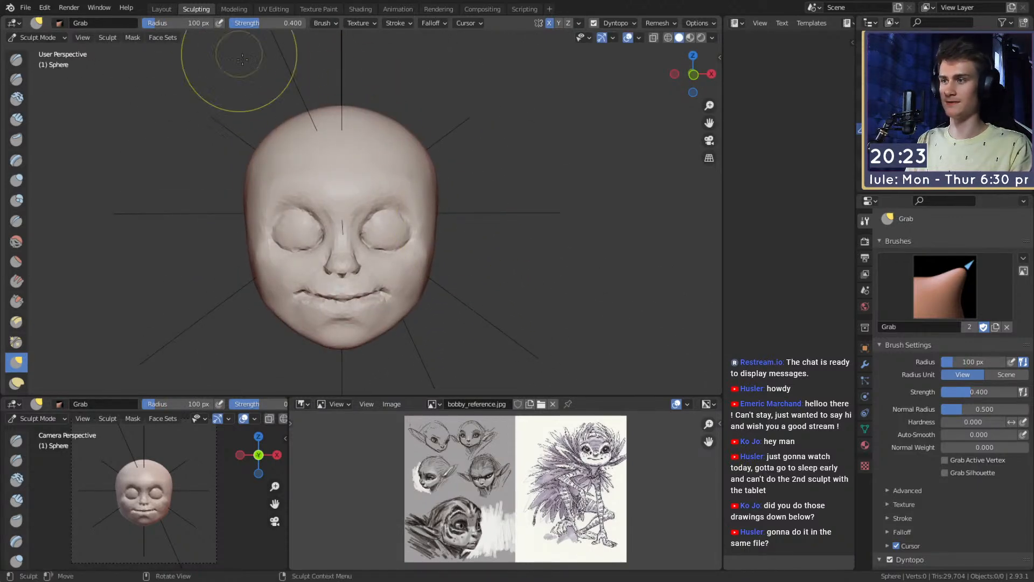
pyautogui.moveTo(482, 195)
pyautogui.keyDown('alt'); pyautogui.mouseDown()
pyautogui.moveTo(455, 180)
pyautogui.moveTo(452, 148)
pyautogui.moveTo(528, 129)
pyautogui.mouseUp(); pyautogui.keyUp('alt')
pyautogui.press('f')
pyautogui.click(489, 156)
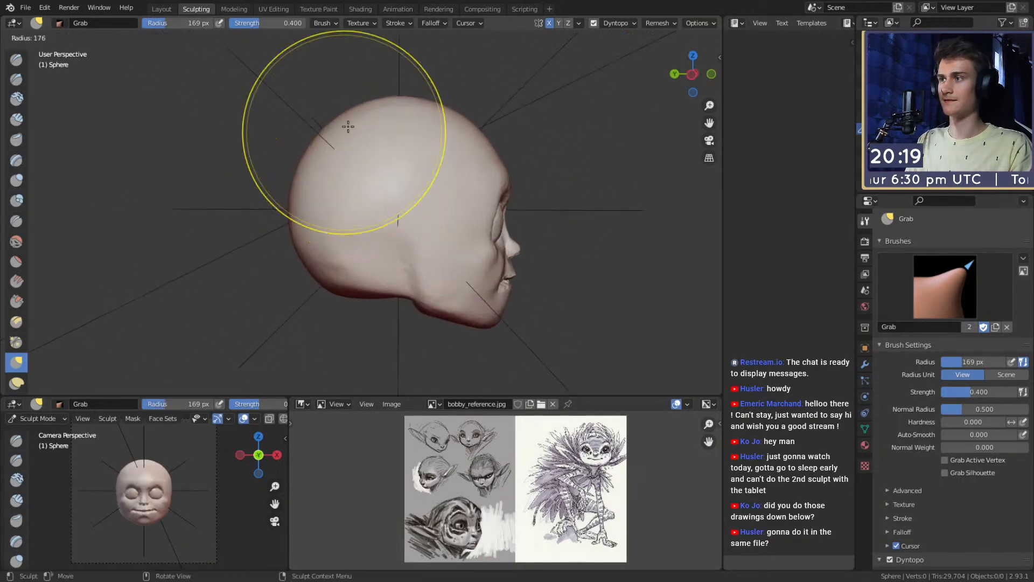
pyautogui.press('f')
pyautogui.click(404, 126)
pyautogui.moveTo(408, 103); pyautogui.dragTo(401, 121)
pyautogui.press('f')
pyautogui.click(353, 180)
pyautogui.moveTo(353, 180)
pyautogui.keyDown('alt'); pyautogui.mouseDown()
pyautogui.moveTo(387, 201)
pyautogui.moveTo(402, 233)
pyautogui.moveTo(351, 169)
pyautogui.moveTo(423, 220)
pyautogui.moveTo(434, 198)
pyautogui.moveTo(411, 201)
pyautogui.moveTo(420, 187)
pyautogui.mouseUp(); pyautogui.keyUp('alt')
# Step: Carve the upper and lower eyelid lines into the eyeballs with Crease strokes, starting at a 27 px radius
pyautogui.hotkey('shift', 'c')
pyautogui.press('f')
pyautogui.click(384, 198)
pyautogui.press('f')
pyautogui.click(405, 186)
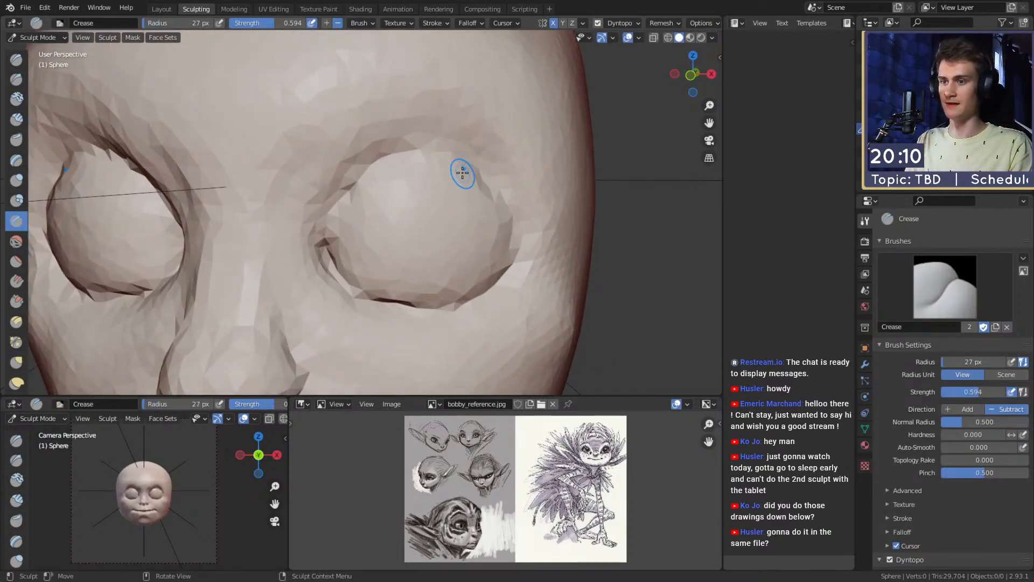
pyautogui.moveTo(483, 174)
pyautogui.mouseDown()
pyautogui.moveTo(411, 150)
pyautogui.moveTo(342, 196)
pyautogui.mouseUp()
pyautogui.moveTo(459, 161)
pyautogui.mouseDown()
pyautogui.moveTo(499, 182)
pyautogui.moveTo(475, 157)
pyautogui.moveTo(459, 198)
pyautogui.mouseUp()
pyautogui.moveTo(438, 153)
pyautogui.mouseDown()
pyautogui.moveTo(371, 153)
pyautogui.moveTo(334, 171)
pyautogui.moveTo(345, 185)
pyautogui.moveTo(373, 164)
pyautogui.moveTo(428, 161)
pyautogui.moveTo(461, 226)
pyautogui.moveTo(443, 197)
pyautogui.moveTo(396, 167)
pyautogui.moveTo(399, 185)
pyautogui.moveTo(410, 174)
pyautogui.moveTo(345, 181)
pyautogui.moveTo(381, 173)
pyautogui.moveTo(334, 203)
pyautogui.moveTo(371, 235)
pyautogui.moveTo(452, 212)
pyautogui.moveTo(365, 199)
pyautogui.moveTo(392, 218)
pyautogui.mouseUp()
pyautogui.moveTo(461, 208)
pyautogui.mouseDown()
pyautogui.moveTo(426, 154)
pyautogui.moveTo(371, 152)
pyautogui.moveTo(331, 178)
pyautogui.moveTo(371, 237)
pyautogui.moveTo(450, 226)
pyautogui.moveTo(407, 233)
pyautogui.mouseUp()
pyautogui.moveTo(343, 221); pyautogui.dragTo(387, 204)
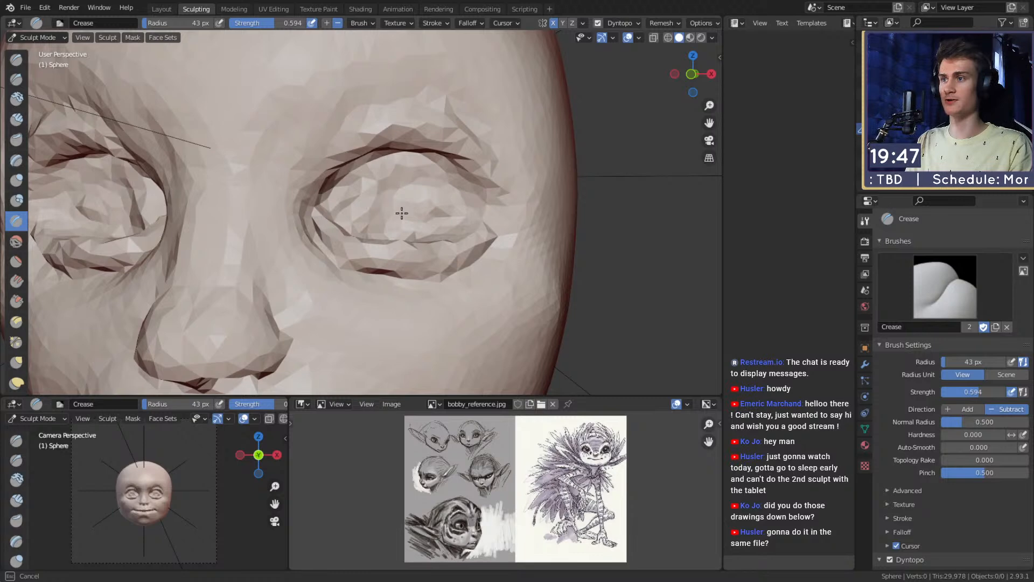
# Step: Deepen the creases under the upper eyelid and along the lower eyelid with a 43 px radius
pyautogui.moveTo(469, 202); pyautogui.dragTo(410, 177)
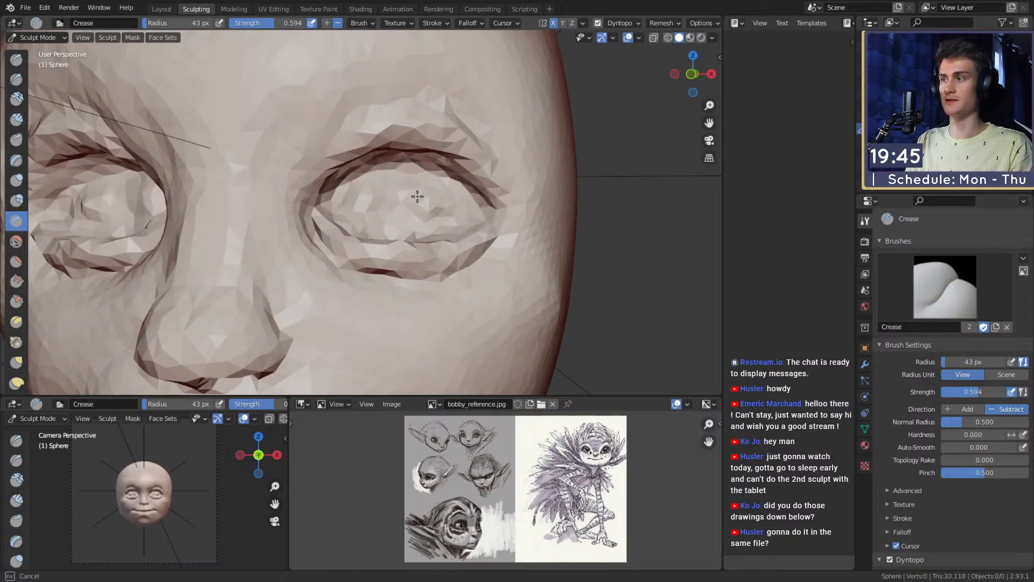
pyautogui.moveTo(463, 210)
pyautogui.mouseDown()
pyautogui.moveTo(446, 196)
pyautogui.moveTo(406, 202)
pyautogui.mouseUp()
pyautogui.moveTo(384, 159)
pyautogui.mouseDown(button='middle')
pyautogui.moveTo(354, 186)
pyautogui.moveTo(374, 236)
pyautogui.mouseUp(button='middle')
pyautogui.moveTo(412, 267)
pyautogui.mouseDown()
pyautogui.moveTo(446, 275)
pyautogui.moveTo(382, 274)
pyautogui.mouseUp()
pyautogui.moveTo(397, 261)
pyautogui.mouseDown(button='middle')
pyautogui.moveTo(445, 224)
pyautogui.moveTo(427, 157)
pyautogui.mouseUp(button='middle')
pyautogui.moveTo(399, 105)
pyautogui.mouseDown()
pyautogui.moveTo(429, 121)
pyautogui.moveTo(350, 108)
pyautogui.moveTo(293, 148)
pyautogui.moveTo(399, 156)
pyautogui.mouseUp()
pyautogui.keyDown('alt'); pyautogui.moveTo(400, 156); pyautogui.dragTo(422, 207); pyautogui.keyUp('alt')
pyautogui.moveTo(422, 207)
pyautogui.keyDown('ctrl'); pyautogui.keyDown('alt'); pyautogui.mouseDown()
pyautogui.moveTo(427, 175)
pyautogui.moveTo(399, 179)
pyautogui.moveTo(414, 189)
pyautogui.mouseUp(); pyautogui.keyUp('alt'); pyautogui.keyUp('ctrl')
# Step: Reshape the inner eye corner and lower eyelid with the Grab brush, starting at a 127 px radius
pyautogui.press('g')
pyautogui.press('f')
pyautogui.click(370, 202)
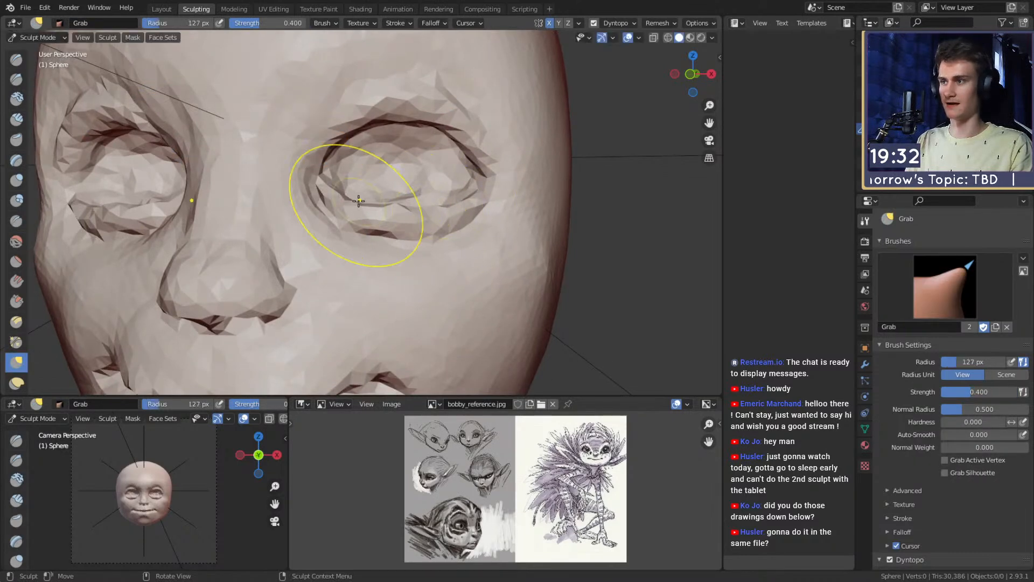
pyautogui.press('f')
pyautogui.click(369, 185)
pyautogui.moveTo(340, 185)
pyautogui.mouseDown()
pyautogui.moveTo(323, 199)
pyautogui.moveTo(328, 220)
pyautogui.moveTo(363, 204)
pyautogui.mouseUp()
pyautogui.press('f')
pyautogui.click(399, 213)
pyautogui.moveTo(426, 221); pyautogui.dragTo(426, 217)
# Step: Adjust the lower edge of the eye socket with small Grab strokes at varied brush sizes
pyautogui.moveTo(479, 210)
pyautogui.keyDown('shift'); pyautogui.mouseDown(button='middle')
pyautogui.moveTo(438, 212)
pyautogui.moveTo(442, 232)
pyautogui.mouseUp(button='middle'); pyautogui.keyUp('shift')
pyautogui.press('f')
pyautogui.click(467, 251)
pyautogui.moveTo(376, 287); pyautogui.dragTo(373, 294)
pyautogui.moveTo(354, 302); pyautogui.dragTo(422, 222, button='middle')
pyautogui.press('f')
pyautogui.click(401, 199)
pyautogui.moveTo(405, 218); pyautogui.dragTo(404, 213)
pyautogui.moveTo(415, 169)
pyautogui.keyDown('alt'); pyautogui.mouseDown()
pyautogui.moveTo(430, 206)
pyautogui.moveTo(432, 173)
pyautogui.moveTo(433, 232)
pyautogui.mouseUp(); pyautogui.keyUp('alt')
pyautogui.press('f')
pyautogui.click(411, 247)
pyautogui.moveTo(433, 236)
pyautogui.keyDown('ctrl'); pyautogui.keyDown('alt'); pyautogui.mouseDown()
pyautogui.moveTo(433, 211)
pyautogui.moveTo(362, 223)
pyautogui.moveTo(407, 210)
pyautogui.moveTo(403, 245)
pyautogui.moveTo(508, 210)
pyautogui.moveTo(397, 217)
pyautogui.moveTo(459, 211)
pyautogui.moveTo(405, 229)
pyautogui.mouseUp(); pyautogui.keyUp('alt'); pyautogui.keyUp('ctrl')
pyautogui.press('f')
pyautogui.click(428, 216)
# Step: Sharpen the fold around the upper eyelid with the Crease brush
pyautogui.hotkey('shift', 'c')
pyautogui.press('f')
pyautogui.click(389, 246)
pyautogui.press('f')
pyautogui.click(455, 210)
pyautogui.moveTo(450, 175); pyautogui.dragTo(418, 194)
pyautogui.moveTo(467, 210)
pyautogui.keyDown('alt'); pyautogui.mouseDown()
pyautogui.moveTo(436, 166)
pyautogui.moveTo(450, 208)
pyautogui.moveTo(453, 188)
pyautogui.mouseUp(); pyautogui.keyUp('alt')
pyautogui.moveTo(451, 203)
pyautogui.mouseDown()
pyautogui.moveTo(452, 184)
pyautogui.moveTo(423, 146)
pyautogui.moveTo(382, 143)
pyautogui.mouseUp()
pyautogui.moveTo(428, 146)
pyautogui.keyDown('alt'); pyautogui.mouseDown()
pyautogui.moveTo(441, 196)
pyautogui.moveTo(413, 121)
pyautogui.moveTo(356, 86)
pyautogui.moveTo(322, 102)
pyautogui.moveTo(399, 198)
pyautogui.mouseUp(); pyautogui.keyUp('alt')
pyautogui.keyDown('alt'); pyautogui.moveTo(413, 160); pyautogui.dragTo(422, 185); pyautogui.keyUp('alt')
# Step: Pull the inner part of the upper eyelid up into a rounder arch with the Grab brush
pyautogui.moveTo(423, 234)
pyautogui.keyDown('alt'); pyautogui.keyDown('shift'); pyautogui.mouseDown()
pyautogui.moveTo(450, 155)
pyautogui.moveTo(424, 177)
pyautogui.moveTo(398, 148)
pyautogui.mouseUp(); pyautogui.keyUp('shift'); pyautogui.keyUp('alt')
pyautogui.press('g')
pyautogui.press('f')
pyautogui.click(378, 178)
pyautogui.press('f')
pyautogui.click(385, 178)
pyautogui.moveTo(374, 182)
pyautogui.mouseDown()
pyautogui.moveTo(358, 164)
pyautogui.moveTo(429, 160)
pyautogui.moveTo(420, 169)
pyautogui.moveTo(418, 156)
pyautogui.mouseUp()
pyautogui.press('f')
pyautogui.click(421, 162)
# Step: Nudge the outer part of the upper eyelid with the Grab brush and refine its fold with a 33 px Crease brush
pyautogui.hotkey('shift', 'c')
pyautogui.press('g')
pyautogui.press('f')
pyautogui.click(448, 160)
pyautogui.moveTo(450, 182); pyautogui.dragTo(458, 177)
pyautogui.moveTo(487, 245)
pyautogui.keyDown('shift'); pyautogui.mouseDown(button='middle')
pyautogui.moveTo(468, 172)
pyautogui.moveTo(485, 173)
pyautogui.mouseUp(button='middle'); pyautogui.keyUp('shift')
pyautogui.hotkey('shift', 'c')
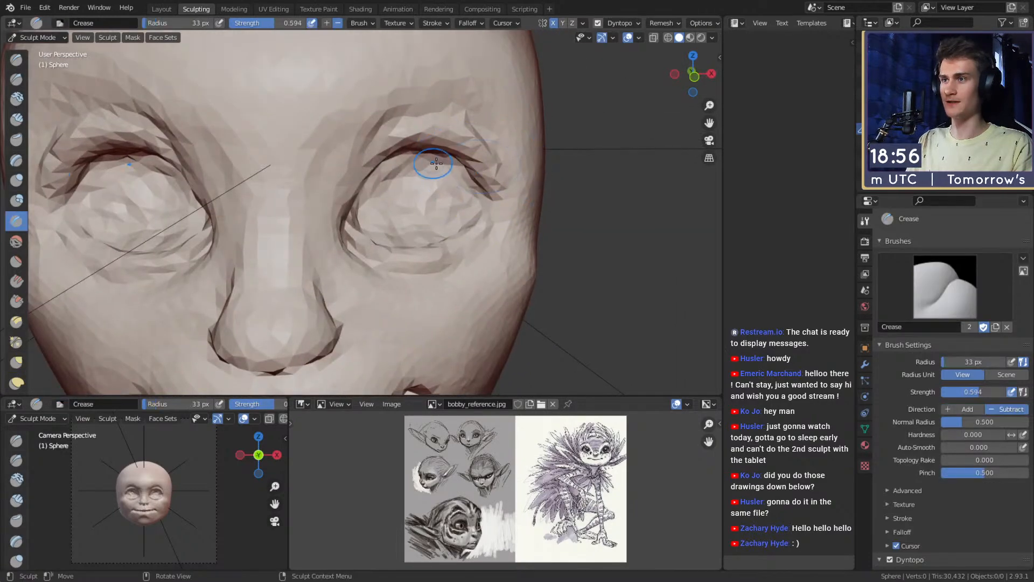
pyautogui.moveTo(461, 173)
pyautogui.mouseDown(button='middle')
pyautogui.moveTo(445, 155)
pyautogui.moveTo(337, 178)
pyautogui.moveTo(379, 204)
pyautogui.mouseUp(button='middle')
# Step: Adjust the inner eye corners and the area beside the nose bridge with the Grab brush at 111, 85 and 152 px radius
pyautogui.press('g')
pyautogui.press('f')
pyautogui.click(368, 201)
pyautogui.moveTo(368, 203)
pyautogui.keyDown('alt'); pyautogui.mouseDown()
pyautogui.moveTo(399, 212)
pyautogui.moveTo(352, 192)
pyautogui.mouseUp(); pyautogui.keyUp('alt')
pyautogui.press('f')
pyautogui.click(330, 179)
pyautogui.moveTo(350, 182); pyautogui.dragTo(409, 194, button='middle')
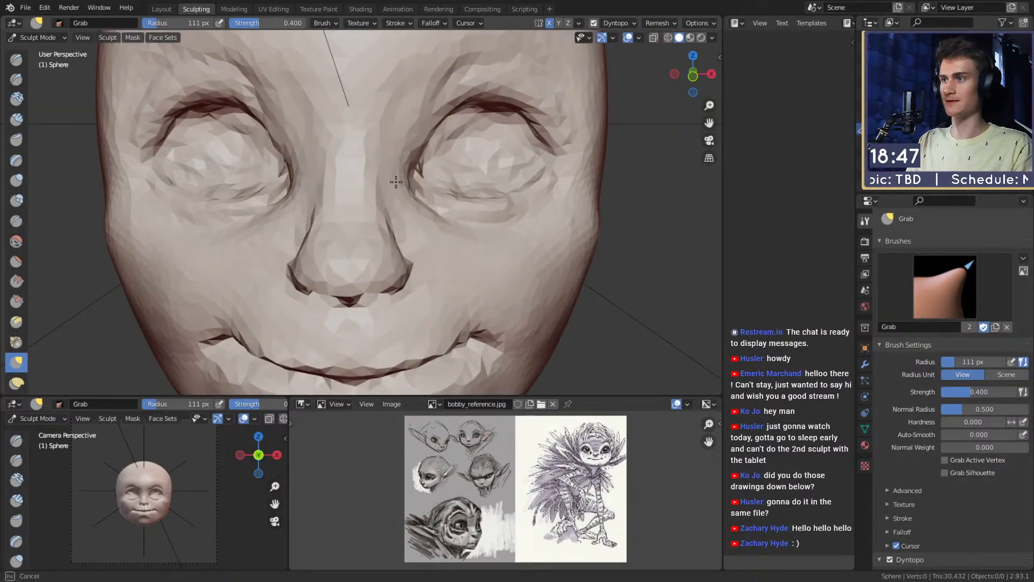
pyautogui.press('f')
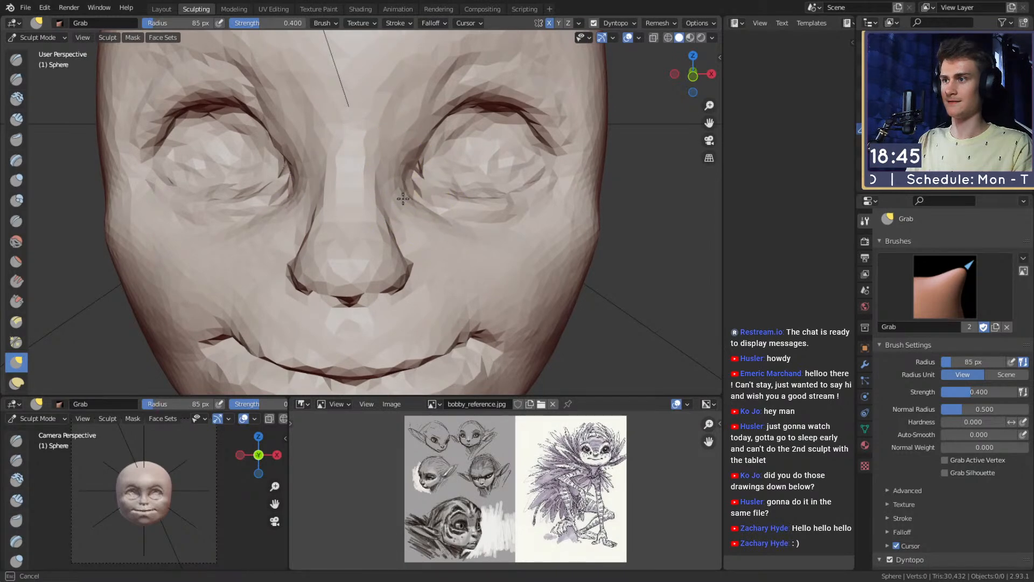
pyautogui.keyDown('shift'); pyautogui.moveTo(417, 183); pyautogui.dragTo(391, 198, button='middle'); pyautogui.keyUp('shift')
pyautogui.press('f')
pyautogui.click(410, 183)
pyautogui.moveTo(410, 159)
pyautogui.keyDown('ctrl'); pyautogui.mouseDown(button='middle')
pyautogui.moveTo(424, 266)
pyautogui.moveTo(409, 258)
pyautogui.moveTo(421, 187)
pyautogui.moveTo(405, 213)
pyautogui.moveTo(353, 212)
pyautogui.moveTo(434, 202)
pyautogui.moveTo(429, 212)
pyautogui.mouseUp(button='middle'); pyautogui.keyUp('ctrl')
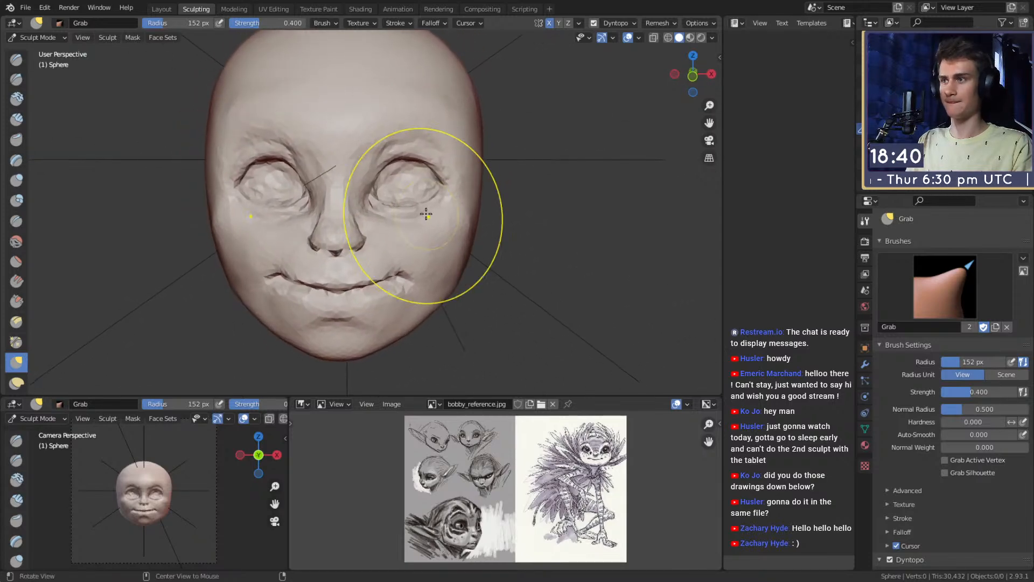
# Step: Build up the brow above the eyes with Clay Strips at 36 and 32 px radius
pyautogui.press('c')
pyautogui.press('f')
pyautogui.click(431, 119)
pyautogui.moveTo(433, 138)
pyautogui.keyDown('shift'); pyautogui.mouseDown(button='middle')
pyautogui.moveTo(404, 189)
pyautogui.moveTo(389, 179)
pyautogui.mouseUp(button='middle'); pyautogui.keyUp('shift')
pyautogui.keyDown('ctrl'); pyautogui.moveTo(389, 178); pyautogui.dragTo(385, 152, button='middle'); pyautogui.keyUp('ctrl')
pyautogui.press('f')
pyautogui.click(380, 143)
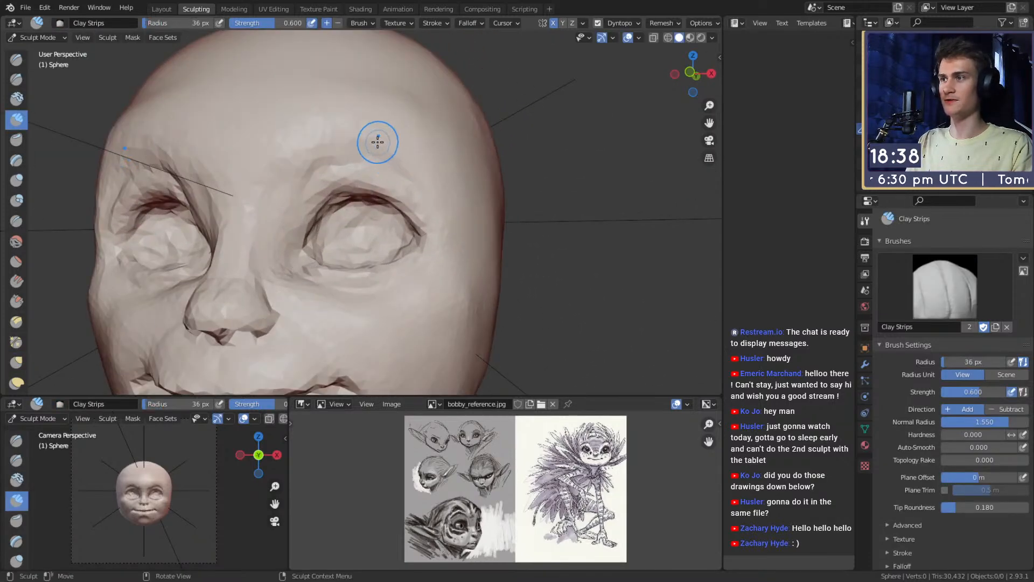
pyautogui.press('f')
pyautogui.click(347, 155)
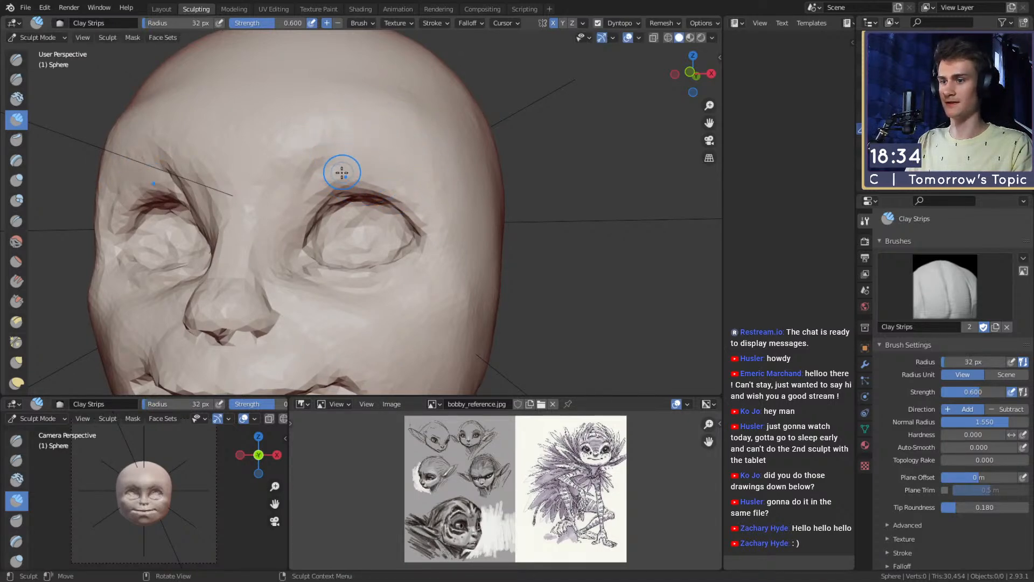
# Step: Define the inner brow line above the eyes with the Crease brush at 32 px radius
pyautogui.hotkey('shift', 'c')
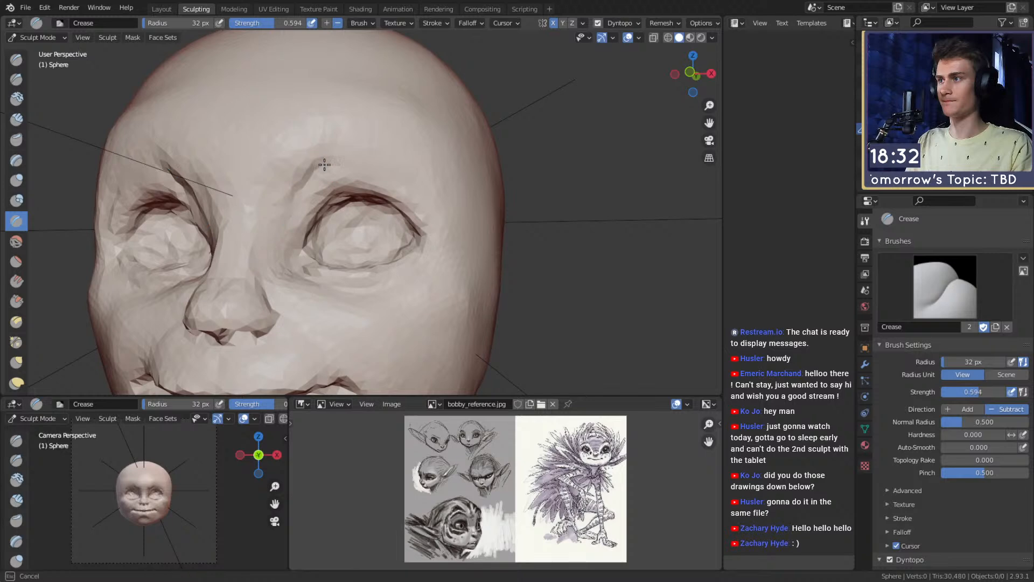
pyautogui.click(290, 156)
pyautogui.moveTo(383, 135)
pyautogui.keyDown('ctrl'); pyautogui.mouseDown(button='middle')
pyautogui.moveTo(395, 201)
pyautogui.moveTo(425, 234)
pyautogui.moveTo(409, 189)
pyautogui.moveTo(382, 171)
pyautogui.mouseUp(button='middle'); pyautogui.keyUp('ctrl')
pyautogui.press('f')
pyautogui.click(367, 199)
pyautogui.moveTo(382, 171)
pyautogui.mouseDown(button='middle')
pyautogui.moveTo(472, 171)
pyautogui.moveTo(393, 173)
pyautogui.mouseUp(button='middle')
# Step: Fill and smooth the brow area between the eyes with Clay Strips at 42 and 56 px radius
pyautogui.press('c')
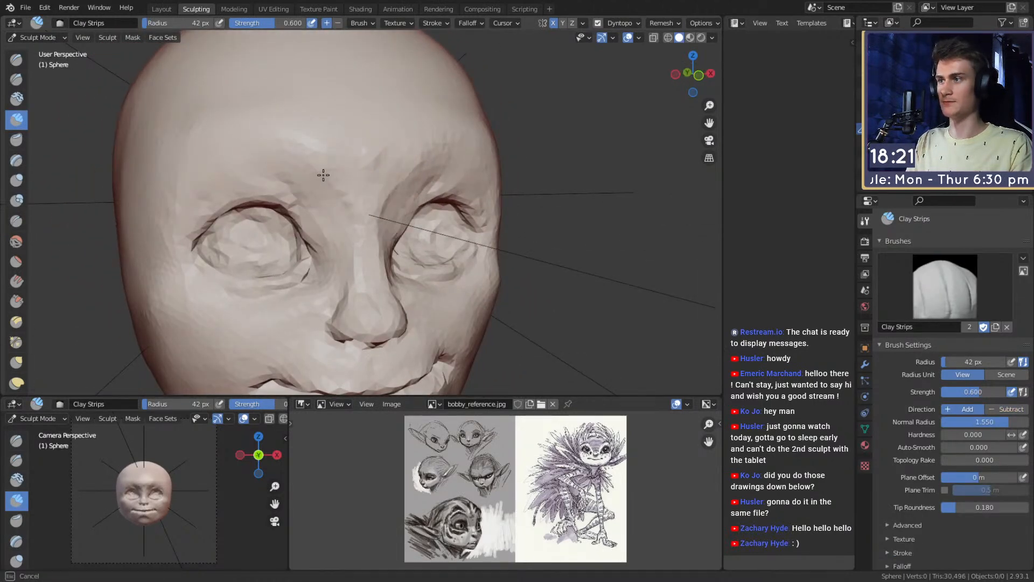
pyautogui.moveTo(350, 149)
pyautogui.keyDown('shift'); pyautogui.mouseDown()
pyautogui.moveTo(327, 177)
pyautogui.moveTo(345, 186)
pyautogui.moveTo(346, 268)
pyautogui.moveTo(296, 167)
pyautogui.mouseUp(); pyautogui.keyUp('shift')
pyautogui.press('f')
pyautogui.click(325, 199)
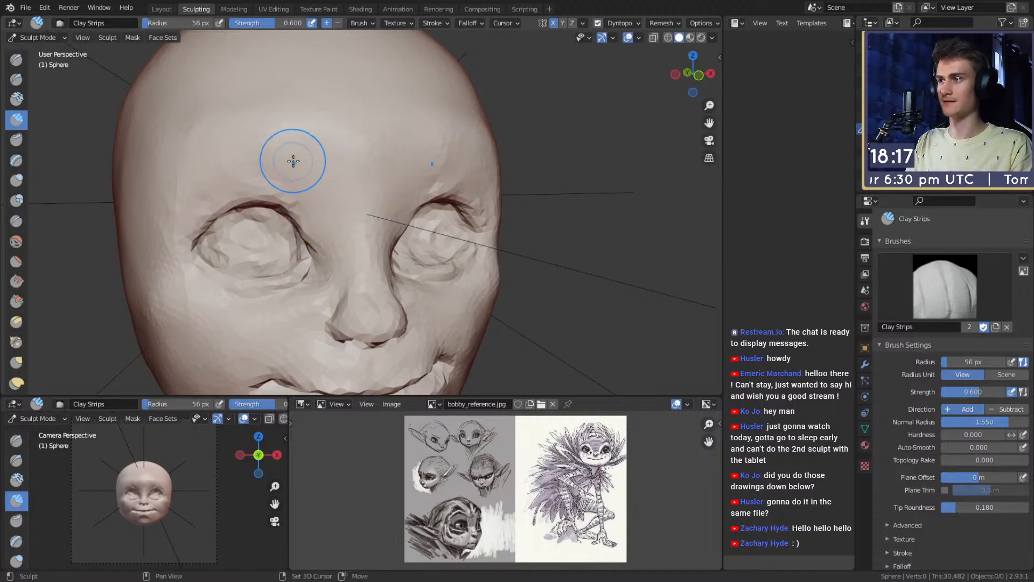
# Step: Carve a crease from the inner brow down beside the nose bridge, redoing the stroke at a different Crease brush size
pyautogui.hotkey('shift', 'c')
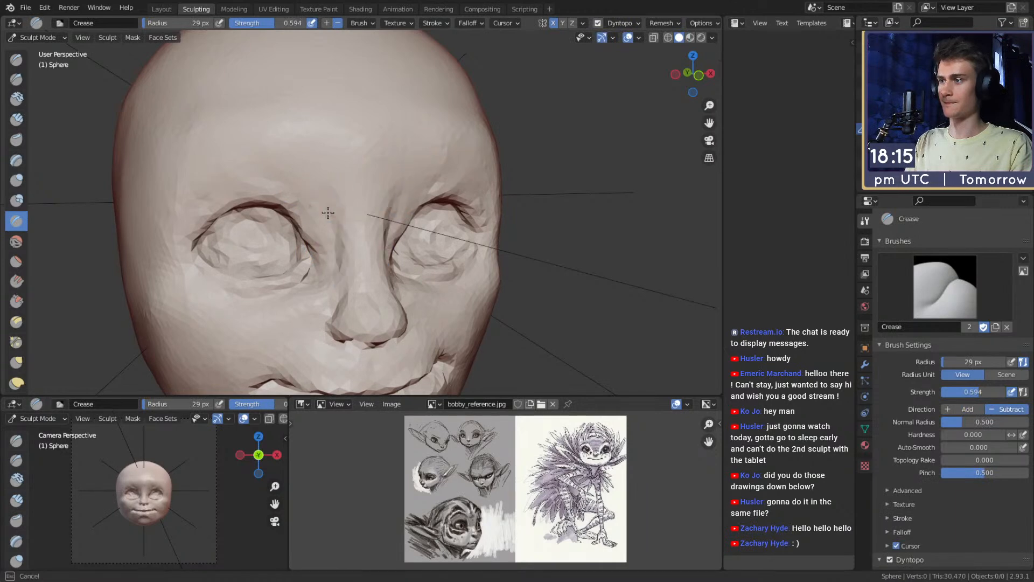
pyautogui.moveTo(316, 178); pyautogui.dragTo(303, 188)
pyautogui.moveTo(306, 189); pyautogui.dragTo(330, 249)
pyautogui.hotkey('ctrl', 'z')
pyautogui.hotkey('ctrl', 'z')
pyautogui.press('f')
pyautogui.click(296, 150)
pyautogui.moveTo(294, 153); pyautogui.dragTo(352, 232)
# Step: Lift the inner brow slightly with the Grab brush at 141 px radius
pyautogui.scroll(-5, 369, 229)
pyautogui.moveTo(399, 229)
pyautogui.mouseDown(button='middle')
pyautogui.moveTo(496, 229)
pyautogui.moveTo(387, 230)
pyautogui.mouseUp(button='middle')
pyautogui.moveTo(387, 230)
pyautogui.keyDown('alt'); pyautogui.mouseDown()
pyautogui.moveTo(388, 242)
pyautogui.moveTo(415, 170)
pyautogui.mouseUp(); pyautogui.keyUp('alt')
pyautogui.press('g')
pyautogui.press('f')
pyautogui.click(353, 155)
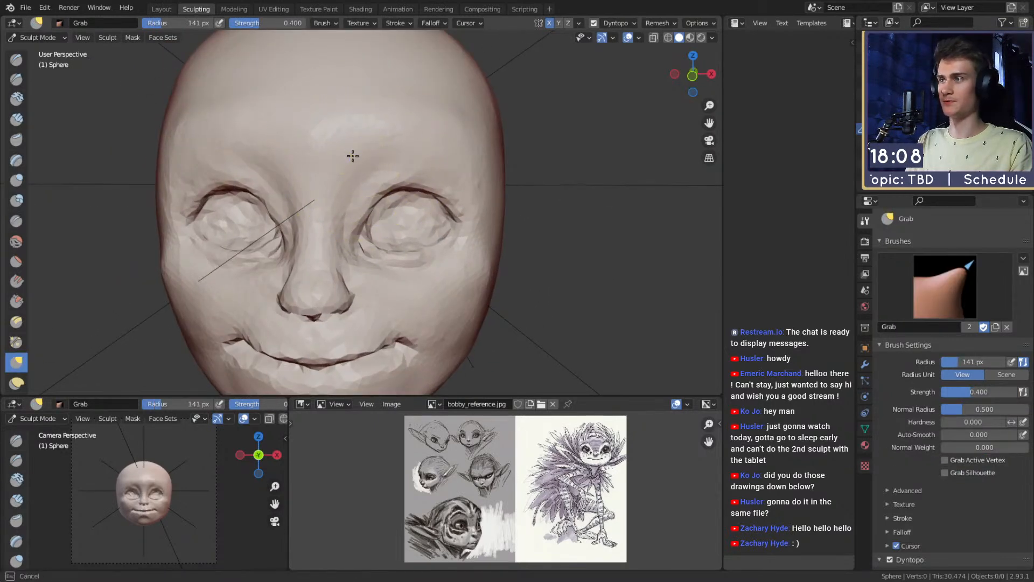
pyautogui.moveTo(356, 155); pyautogui.dragTo(359, 147)
pyautogui.keyDown('shift'); pyautogui.moveTo(383, 152); pyautogui.dragTo(395, 214, button='middle'); pyautogui.keyUp('shift')
pyautogui.press('f')
pyautogui.click(396, 179)
pyautogui.moveTo(395, 213)
pyautogui.keyDown('alt'); pyautogui.mouseDown()
pyautogui.moveTo(492, 203)
pyautogui.moveTo(376, 224)
pyautogui.moveTo(404, 208)
pyautogui.moveTo(247, 166)
pyautogui.moveTo(369, 193)
pyautogui.moveTo(340, 127)
pyautogui.moveTo(399, 208)
pyautogui.moveTo(381, 236)
pyautogui.moveTo(474, 256)
pyautogui.moveTo(386, 203)
pyautogui.moveTo(410, 212)
pyautogui.moveTo(414, 221)
pyautogui.moveTo(371, 222)
pyautogui.moveTo(379, 218)
pyautogui.mouseUp(); pyautogui.keyUp('alt')
# Step: Switch to the Mask brush at 39 px radius and save the file
pyautogui.press('m')
pyautogui.press('f')
pyautogui.click(396, 204)
pyautogui.press('f')
pyautogui.click(367, 222)
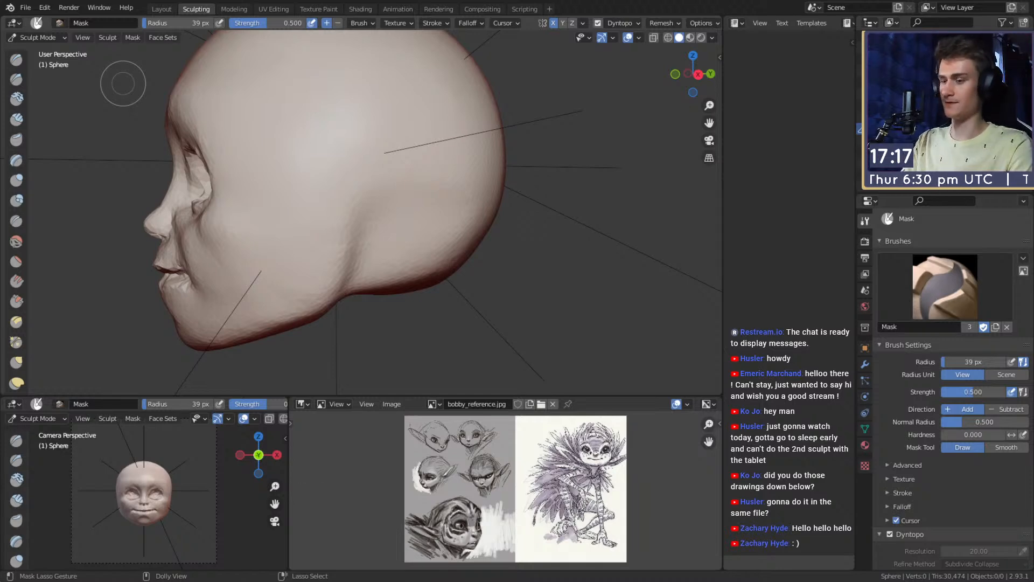
pyautogui.hotkey('ctrl', 's')
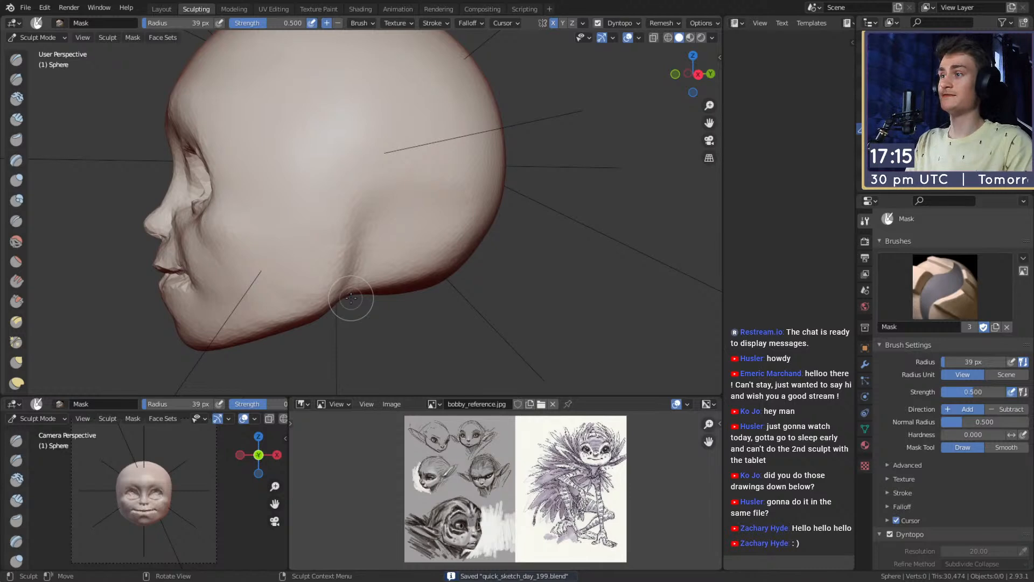
# Step: Paint a first mask on the side of the head behind the jaw, reducing the brush radius to 32 px
pyautogui.press('f')
pyautogui.click(382, 217)
pyautogui.moveTo(372, 217)
pyautogui.mouseDown(button='middle')
pyautogui.moveTo(391, 230)
pyautogui.moveTo(373, 213)
pyautogui.mouseUp(button='middle')
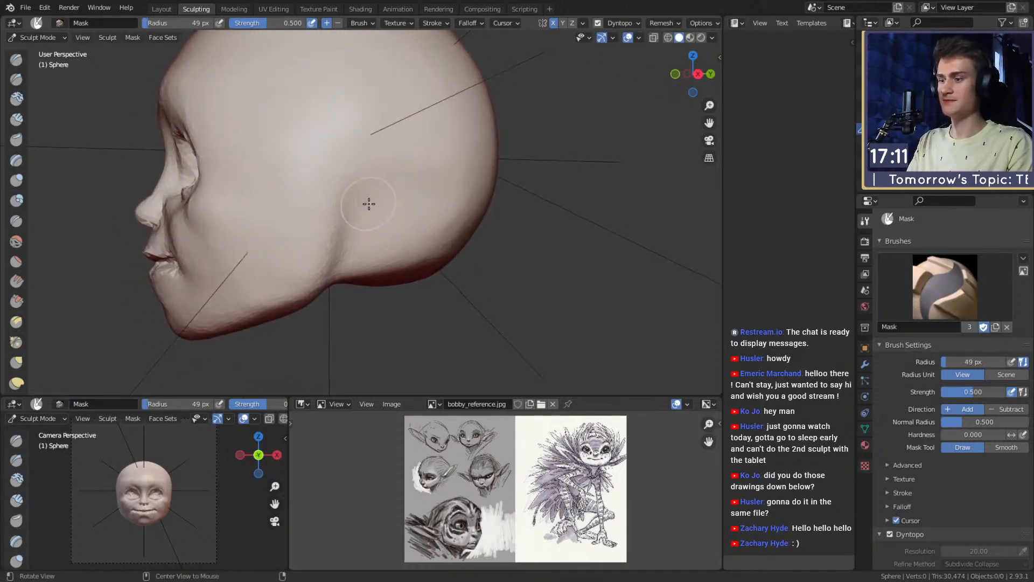
pyautogui.press('f')
pyautogui.click(353, 226)
pyautogui.moveTo(347, 217)
pyautogui.mouseDown()
pyautogui.moveTo(353, 245)
pyautogui.moveTo(343, 208)
pyautogui.mouseUp()
pyautogui.moveTo(413, 248); pyautogui.dragTo(327, 193, button='middle')
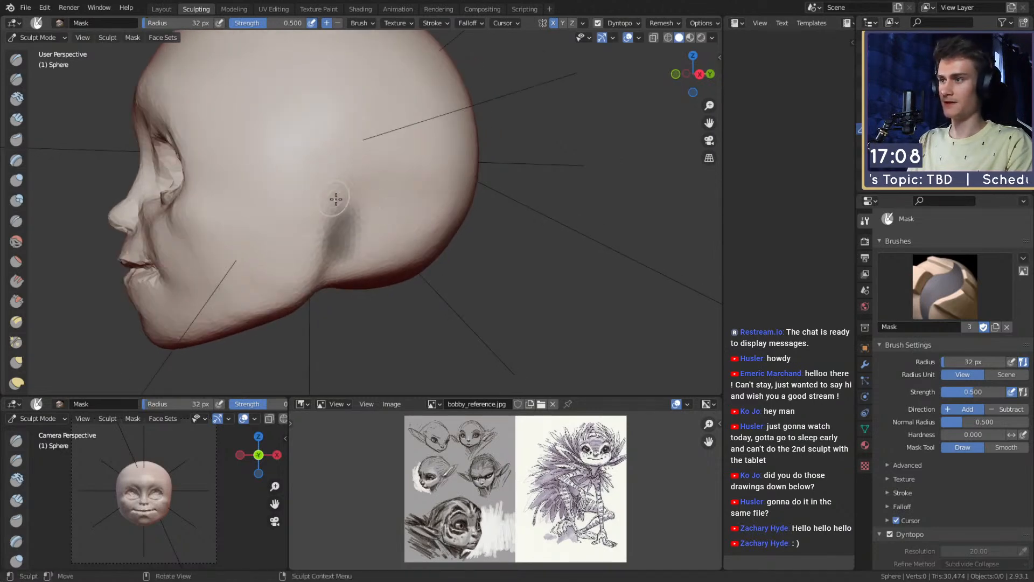
# Step: Set the Mask brush strength to 1.000 and fill an ear-shaped mask behind the jaw
pyautogui.hotkey('shift', 'f')
pyautogui.click(356, 215)
pyautogui.moveTo(346, 222)
pyautogui.mouseDown()
pyautogui.moveTo(356, 239)
pyautogui.moveTo(352, 214)
pyautogui.mouseUp()
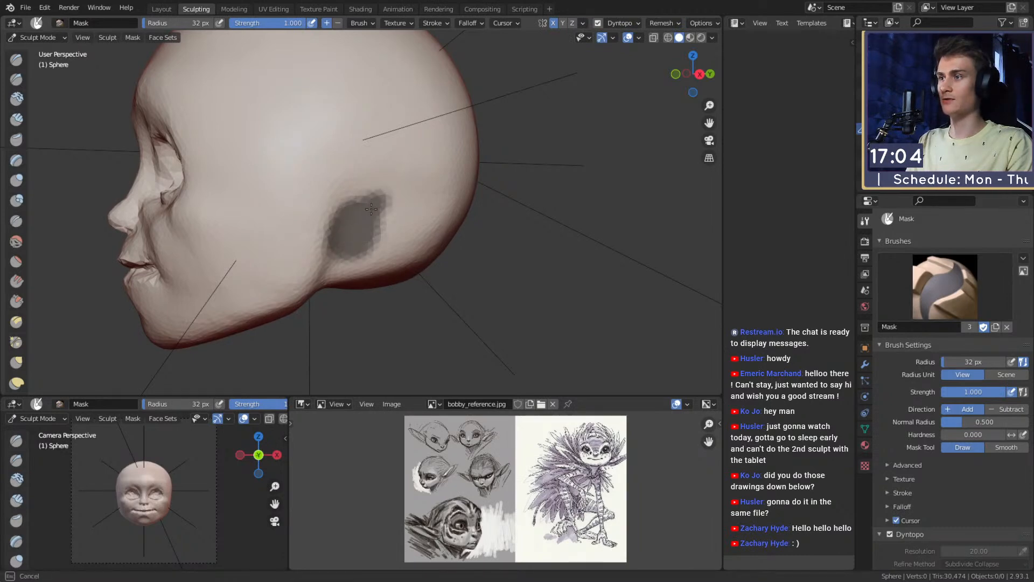
pyautogui.hotkey('ctrl', 'z')
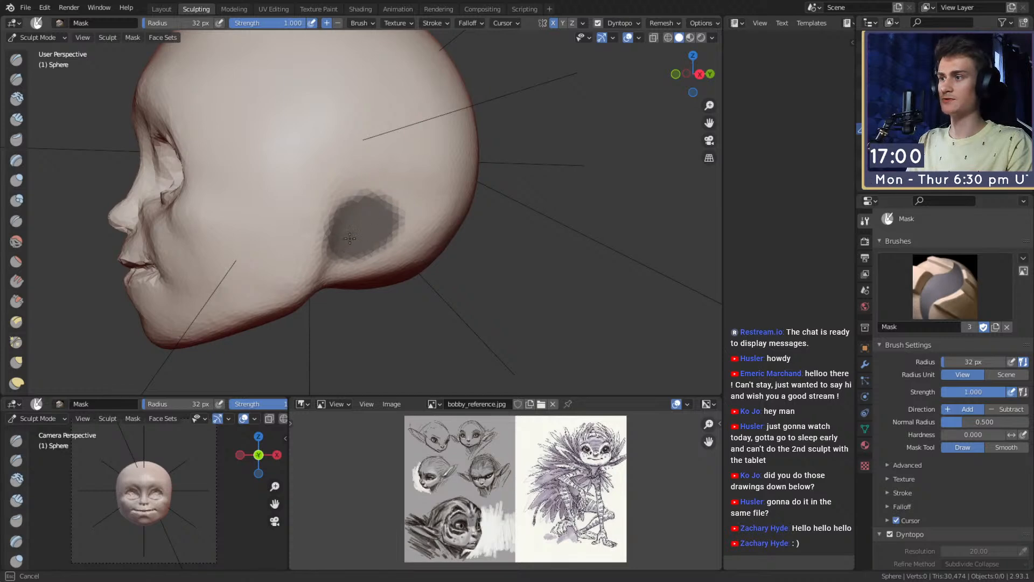
pyautogui.moveTo(355, 228); pyautogui.dragTo(365, 203)
# Step: Switch to the Draw Face Sets brush at 48 px radius and try to paint a face set on the upper eyelid
pyautogui.scroll(-15, 13, 248)
pyautogui.scroll(-2, 13, 248)
pyautogui.click(16, 194)
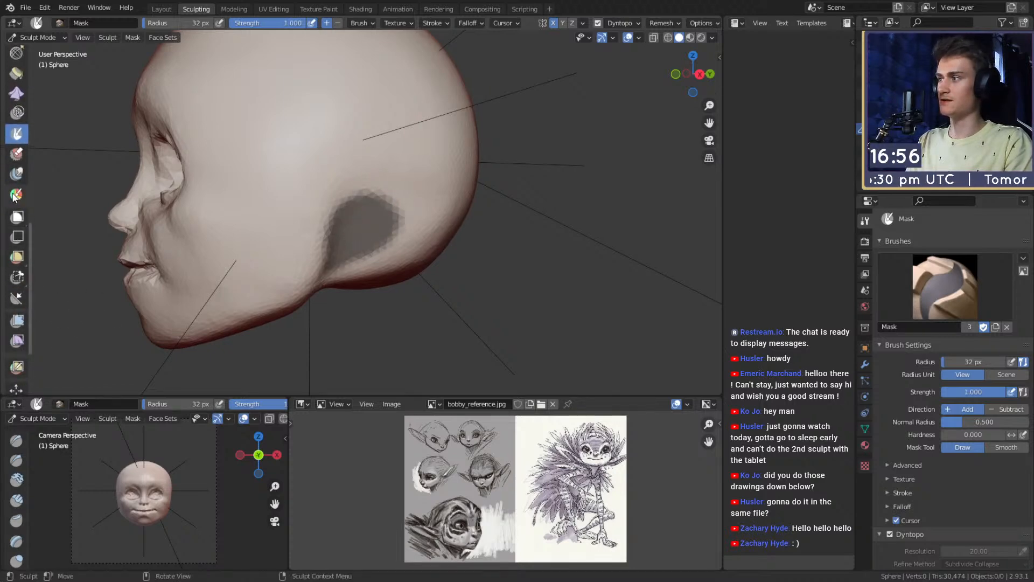
pyautogui.moveTo(351, 184); pyautogui.dragTo(385, 182, button='middle')
pyautogui.press('f')
pyautogui.click(348, 201)
pyautogui.moveTo(346, 200); pyautogui.dragTo(344, 196)
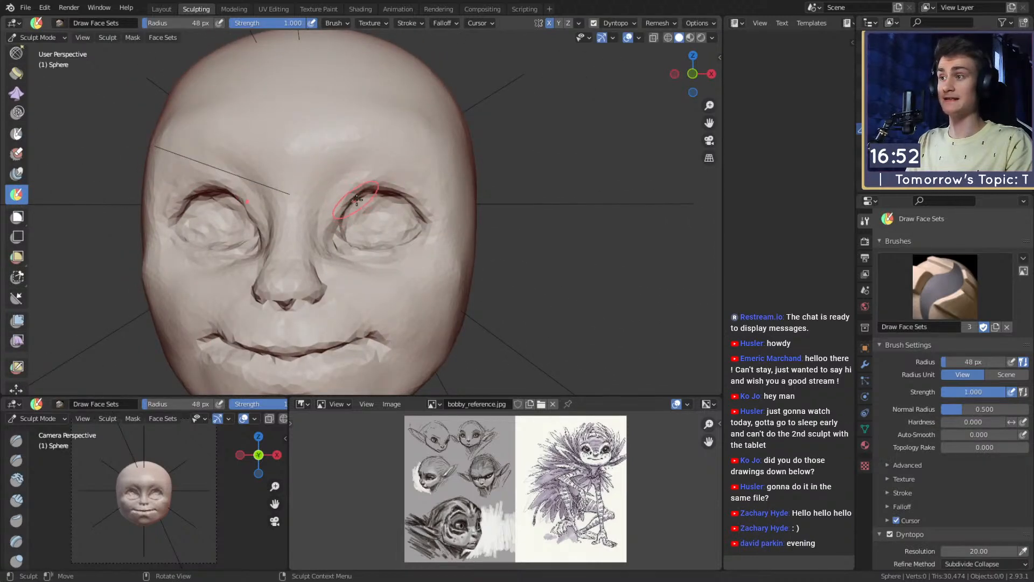
pyautogui.moveTo(356, 201); pyautogui.dragTo(376, 187, button='middle')
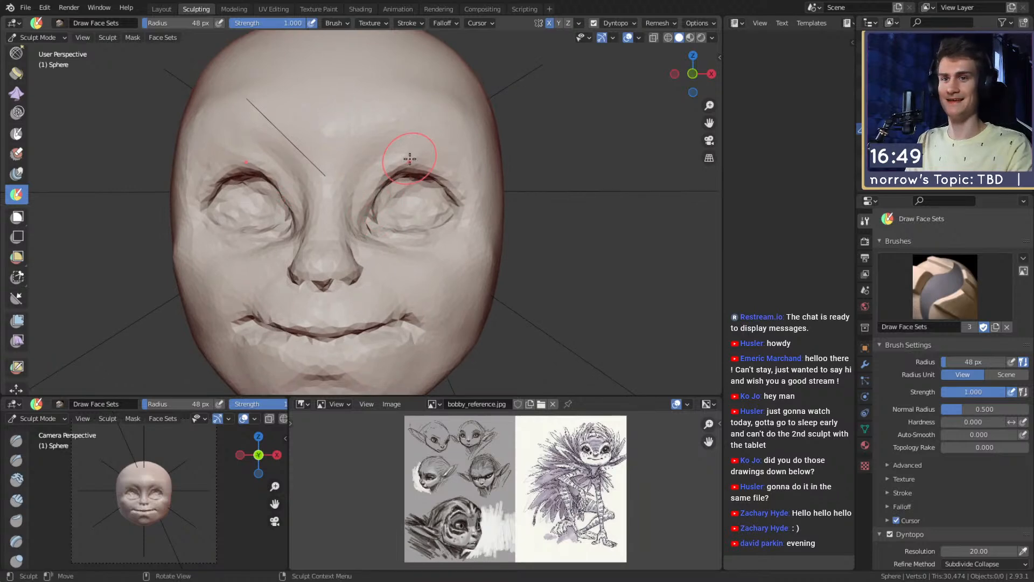
# Step: Turn off Dyntopo and paint a face set covering both eyes and their eyelids
pyautogui.scroll(-4, 898, 393)
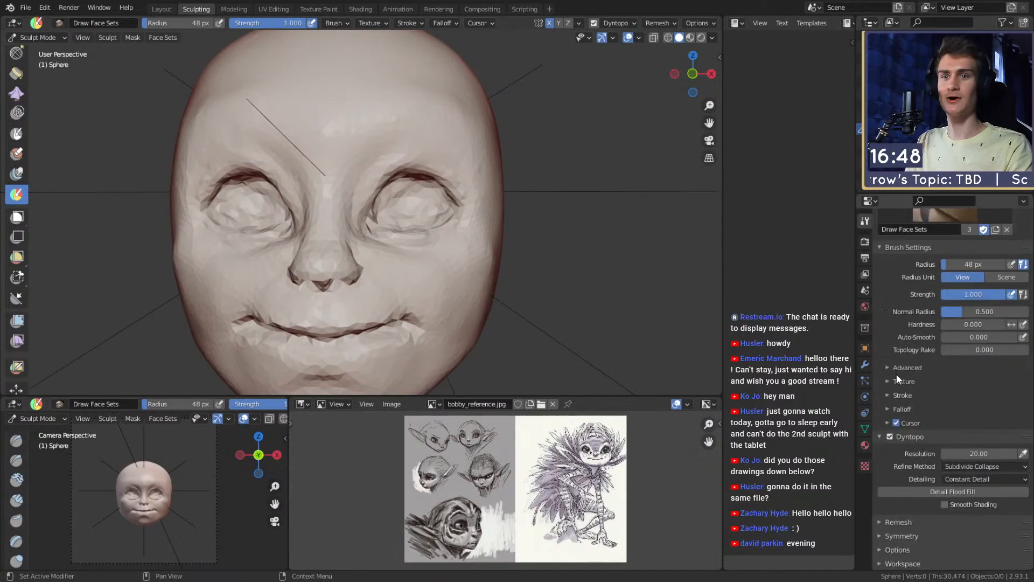
pyautogui.click(890, 436)
pyautogui.moveTo(356, 213)
pyautogui.mouseDown()
pyautogui.moveTo(362, 173)
pyautogui.moveTo(407, 162)
pyautogui.moveTo(457, 188)
pyautogui.moveTo(451, 218)
pyautogui.moveTo(388, 218)
pyautogui.moveTo(376, 229)
pyautogui.moveTo(442, 232)
pyautogui.moveTo(420, 193)
pyautogui.moveTo(397, 181)
pyautogui.mouseUp()
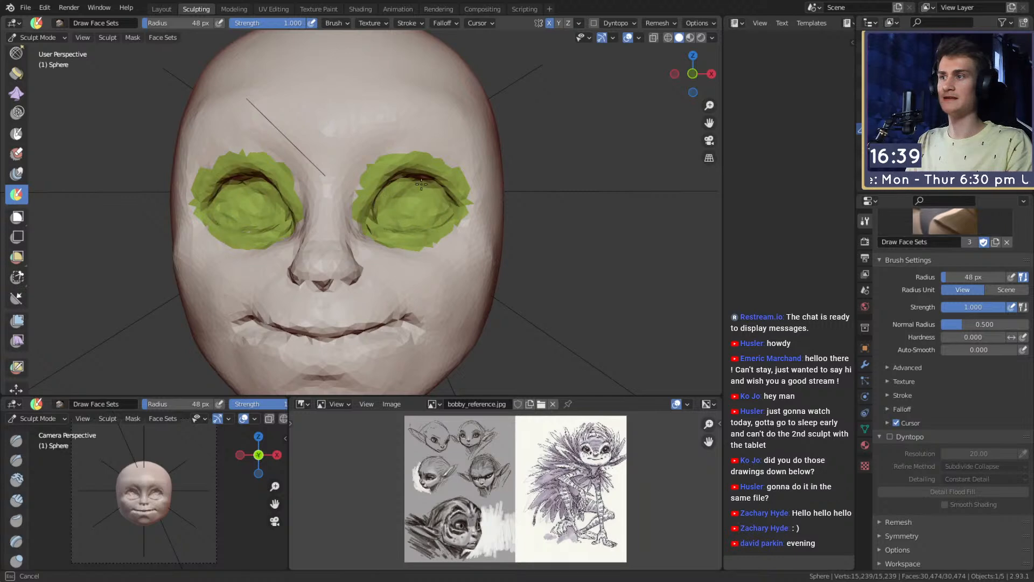
pyautogui.moveTo(428, 193)
pyautogui.mouseDown(button='middle')
pyautogui.moveTo(437, 190)
pyautogui.moveTo(307, 212)
pyautogui.moveTo(345, 187)
pyautogui.moveTo(377, 215)
pyautogui.mouseUp(button='middle')
pyautogui.moveTo(377, 216)
pyautogui.mouseDown(button='middle')
pyautogui.moveTo(415, 208)
pyautogui.moveTo(369, 216)
pyautogui.mouseUp(button='middle')
pyautogui.press('f')
pyautogui.click(362, 216)
pyautogui.moveTo(356, 216); pyautogui.dragTo(361, 226)
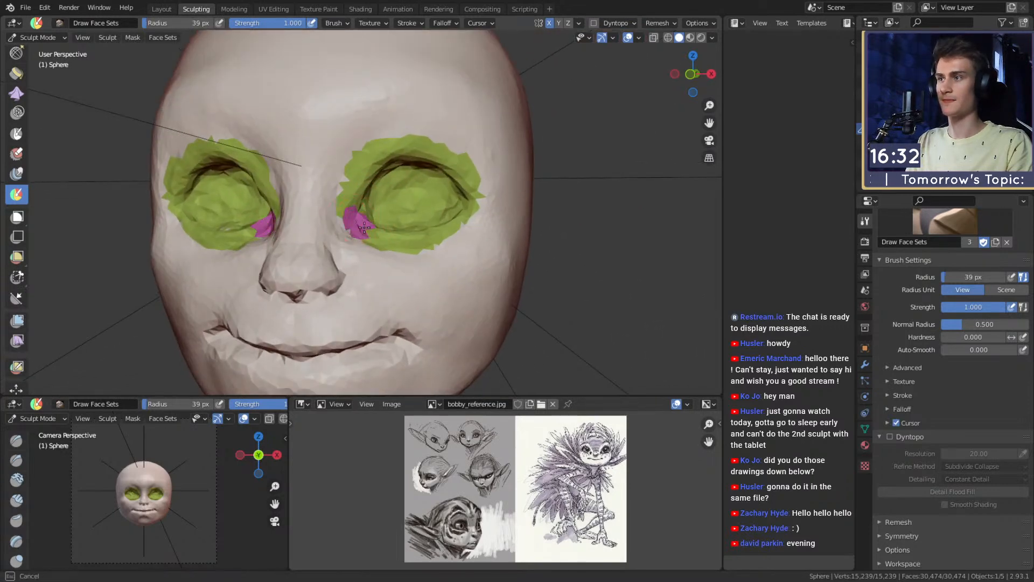
pyautogui.hotkey('ctrl', 'z')
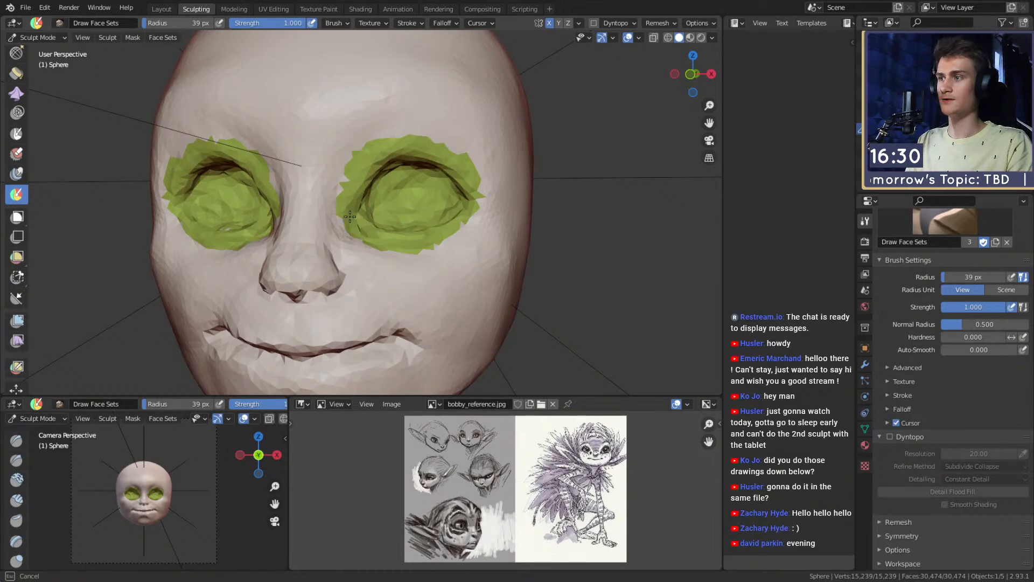
pyautogui.moveTo(337, 115)
pyautogui.mouseDown()
pyautogui.moveTo(345, 81)
pyautogui.moveTo(317, 129)
pyautogui.mouseUp()
pyautogui.moveTo(399, 70)
pyautogui.mouseDown()
pyautogui.moveTo(430, 95)
pyautogui.moveTo(437, 131)
pyautogui.mouseUp()
pyautogui.hotkey('ctrl', 'z')
pyautogui.hotkey('ctrl', 'z')
# Step: Smooth the ragged outline of the face sets around the eyes, enlarging the brush to 64 px radius
pyautogui.press('f')
pyautogui.click(349, 180)
pyautogui.moveTo(351, 173); pyautogui.dragTo(347, 183)
pyautogui.press('f')
pyautogui.click(376, 168)
pyautogui.moveTo(445, 145); pyautogui.dragTo(439, 142)
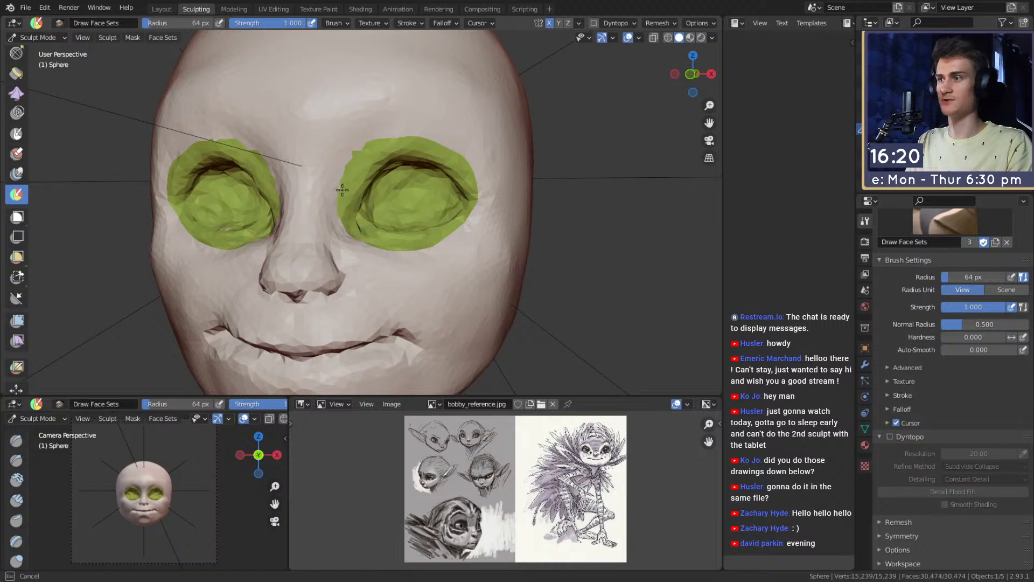
pyautogui.moveTo(362, 154); pyautogui.dragTo(365, 153)
pyautogui.moveTo(426, 138)
pyautogui.keyDown('ctrl'); pyautogui.mouseDown(button='middle')
pyautogui.moveTo(422, 178)
pyautogui.moveTo(439, 186)
pyautogui.mouseUp(button='middle'); pyautogui.keyUp('ctrl')
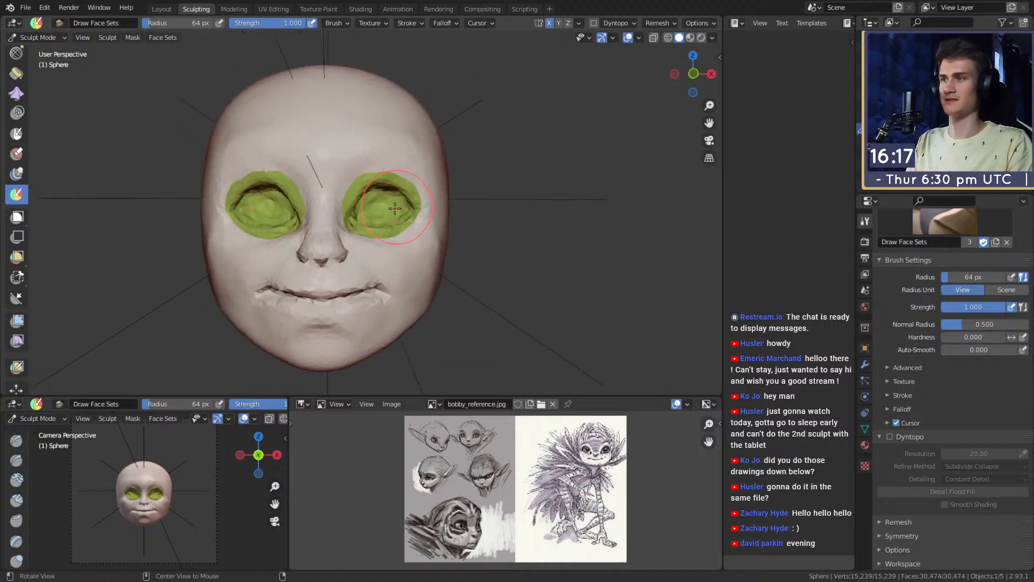
pyautogui.keyDown('ctrl'); pyautogui.moveTo(399, 237); pyautogui.dragTo(396, 190, button='middle'); pyautogui.keyUp('ctrl')
pyautogui.moveTo(396, 190)
pyautogui.keyDown('alt'); pyautogui.mouseDown()
pyautogui.moveTo(376, 178)
pyautogui.moveTo(374, 228)
pyautogui.moveTo(390, 229)
pyautogui.moveTo(385, 200)
pyautogui.moveTo(406, 216)
pyautogui.moveTo(389, 222)
pyautogui.mouseUp(); pyautogui.keyUp('alt')
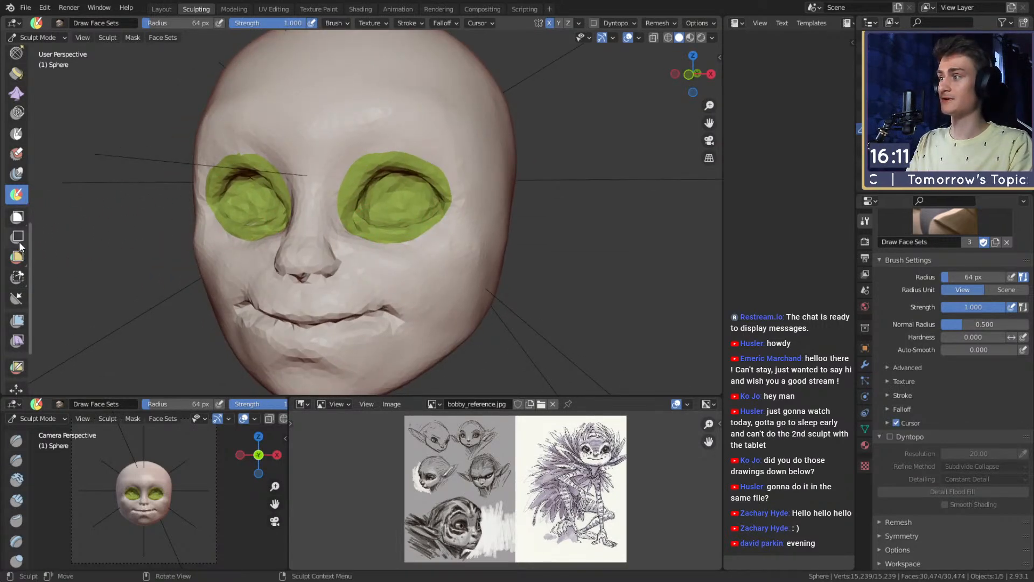
pyautogui.scroll(-3, 22, 185)
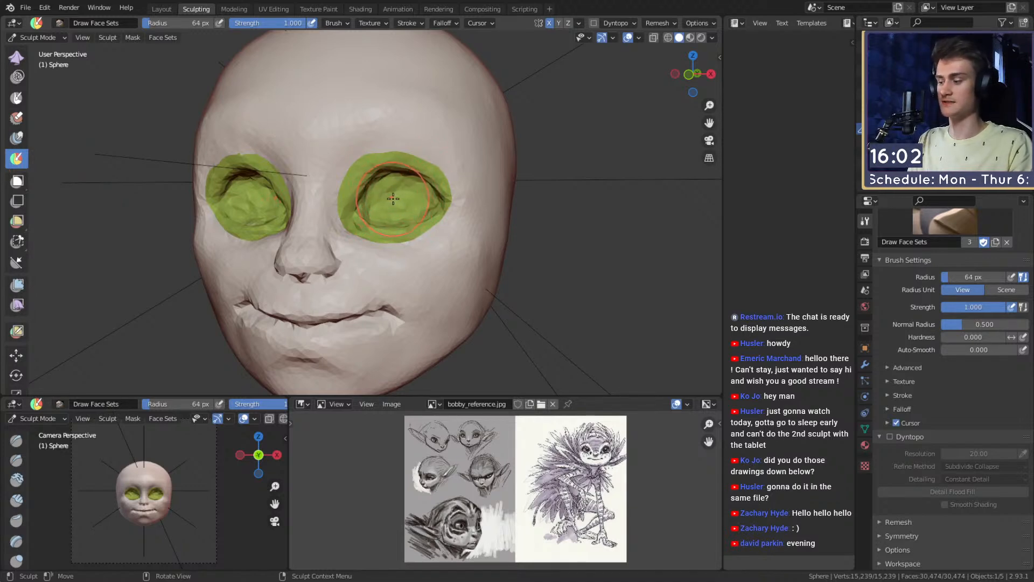
# Step: Isolate the eye face set, reveal the whole head again, and try a test stroke on the eye before undoing it
pyautogui.hotkey('shift', 'h')
pyautogui.moveTo(379, 192)
pyautogui.mouseDown(button='middle')
pyautogui.moveTo(388, 188)
pyautogui.moveTo(370, 204)
pyautogui.moveTo(388, 240)
pyautogui.moveTo(401, 191)
pyautogui.moveTo(396, 225)
pyautogui.moveTo(387, 223)
pyautogui.mouseUp(button='middle')
pyautogui.hotkey('alt', 'h')
pyautogui.press('f')
pyautogui.click(393, 236)
pyautogui.moveTo(383, 219)
pyautogui.keyDown('ctrl'); pyautogui.mouseDown()
pyautogui.moveTo(407, 212)
pyautogui.moveTo(389, 216)
pyautogui.moveTo(399, 204)
pyautogui.mouseUp(); pyautogui.keyUp('ctrl')
pyautogui.hotkey('ctrl', 'z')
# Step: Remove the face sets from both eyes and set the brush radius to 66 px
pyautogui.scroll(-5, 397, 212)
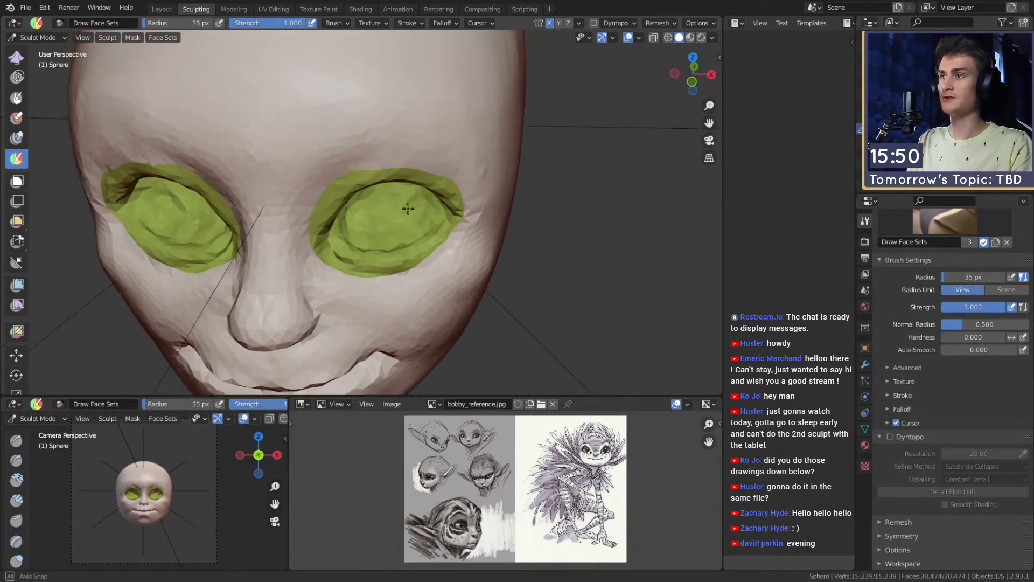
pyautogui.moveTo(396, 211); pyautogui.dragTo(384, 201, button='middle')
pyautogui.keyDown('alt'); pyautogui.keyDown('shift'); pyautogui.moveTo(396, 200); pyautogui.dragTo(312, 204); pyautogui.keyUp('shift'); pyautogui.keyUp('alt')
pyautogui.moveTo(358, 208)
pyautogui.keyDown('alt'); pyautogui.mouseDown()
pyautogui.moveTo(323, 207)
pyautogui.moveTo(431, 210)
pyautogui.moveTo(404, 156)
pyautogui.moveTo(324, 198)
pyautogui.moveTo(389, 202)
pyautogui.moveTo(412, 180)
pyautogui.moveTo(450, 168)
pyautogui.moveTo(455, 180)
pyautogui.moveTo(377, 173)
pyautogui.moveTo(334, 147)
pyautogui.moveTo(357, 258)
pyautogui.moveTo(422, 226)
pyautogui.moveTo(375, 175)
pyautogui.mouseUp(); pyautogui.keyUp('alt')
pyautogui.press('f')
pyautogui.click(426, 175)
pyautogui.scroll(-5, 375, 176)
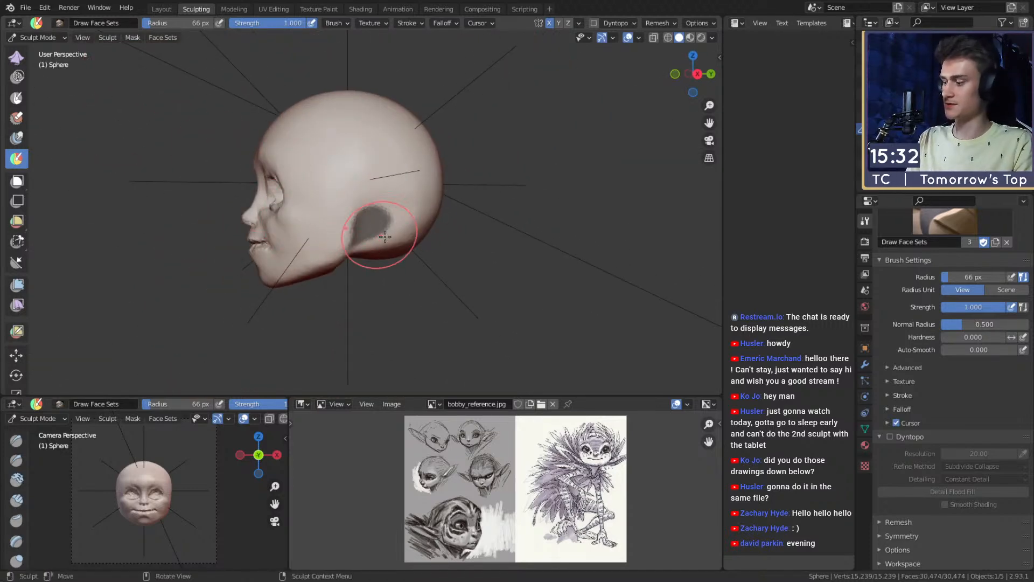
# Step: Switch to the Snake Hook brush at 216 px radius and invert the mask so only the ear patch stays editable
pyautogui.press('k')
pyautogui.moveTo(402, 228)
pyautogui.keyDown('shift'); pyautogui.mouseDown(button='middle')
pyautogui.moveTo(340, 226)
pyautogui.moveTo(360, 224)
pyautogui.mouseUp(button='middle'); pyautogui.keyUp('shift')
pyautogui.hotkey('ctrl', 'i')
pyautogui.press('f')
pyautogui.click(441, 224)
pyautogui.moveTo(441, 225)
pyautogui.mouseDown(button='middle')
pyautogui.moveTo(409, 203)
pyautogui.moveTo(434, 218)
pyautogui.moveTo(386, 210)
pyautogui.moveTo(393, 216)
pyautogui.mouseUp(button='middle')
pyautogui.keyDown('ctrl'); pyautogui.moveTo(393, 237); pyautogui.dragTo(372, 212, button='middle'); pyautogui.keyUp('ctrl')
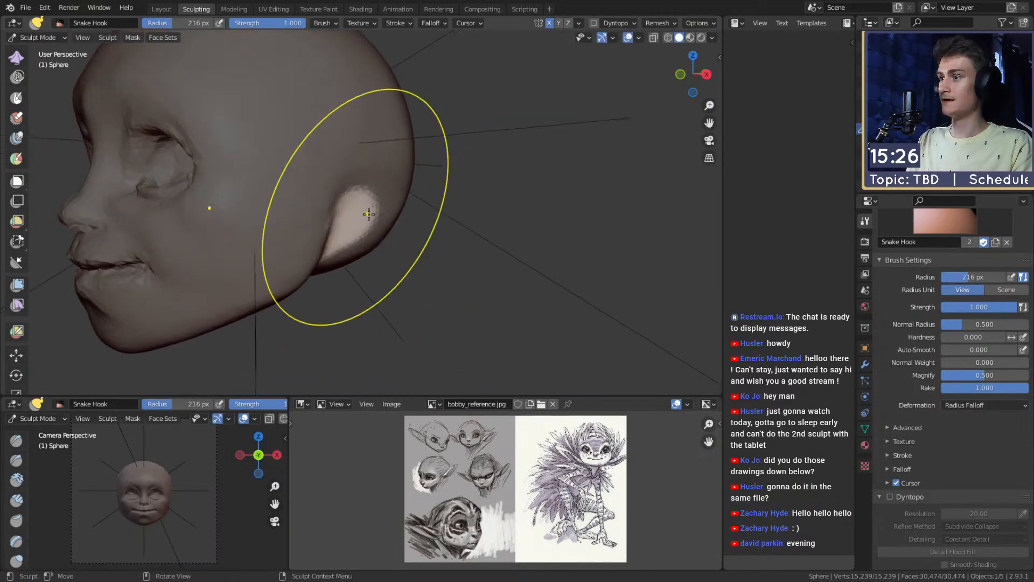
# Step: Set the Snake Hook radius to 310 px and try to pull the ear out of the unmasked patch
pyautogui.press('f')
pyautogui.click(556, 217)
pyautogui.moveTo(233, 118); pyautogui.dragTo(374, 235, button='middle')
pyautogui.moveTo(374, 235)
pyautogui.keyDown('ctrl'); pyautogui.keyDown('alt'); pyautogui.mouseDown()
pyautogui.moveTo(371, 256)
pyautogui.moveTo(380, 221)
pyautogui.mouseUp(); pyautogui.keyUp('alt'); pyautogui.keyUp('ctrl')
pyautogui.press('f')
pyautogui.click(385, 218)
pyautogui.press('f')
pyautogui.click(375, 221)
pyautogui.press('f')
pyautogui.click(354, 226)
pyautogui.keyDown('shift'); pyautogui.moveTo(363, 236); pyautogui.dragTo(367, 225, button='middle'); pyautogui.keyUp('shift')
pyautogui.press('f')
pyautogui.click(367, 224)
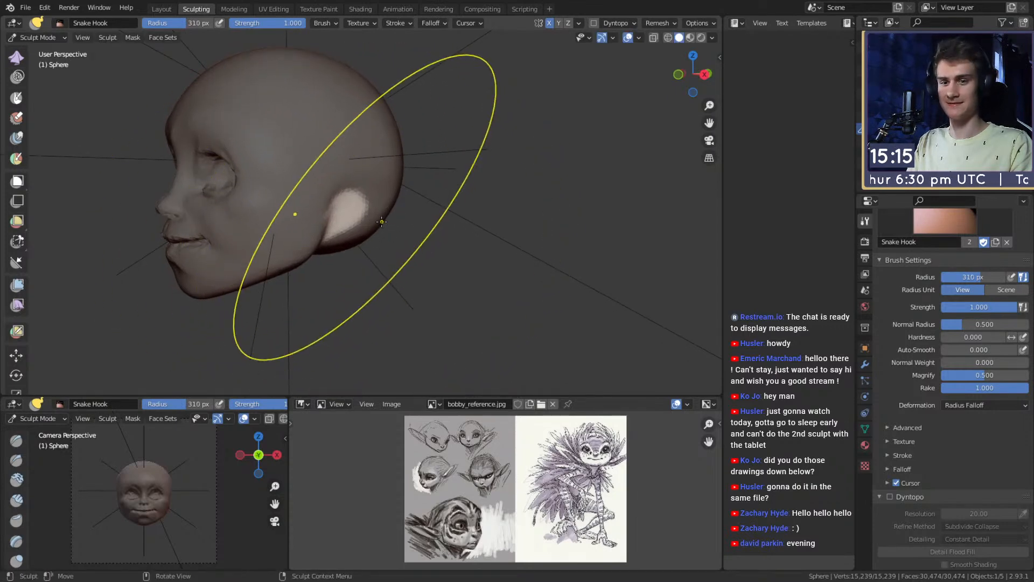
pyautogui.moveTo(347, 218); pyautogui.dragTo(466, 175)
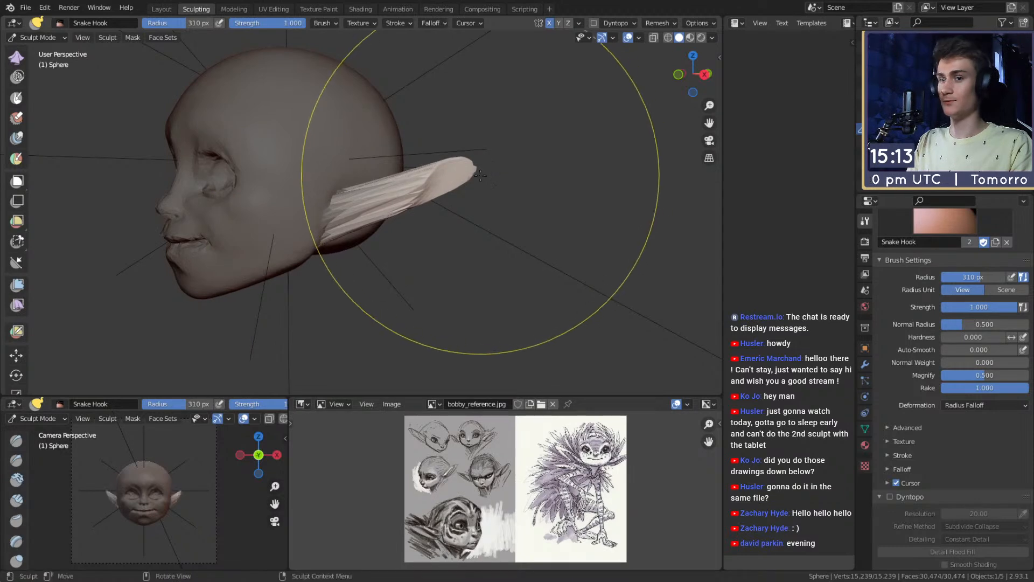
pyautogui.hotkey('ctrl', 'z')
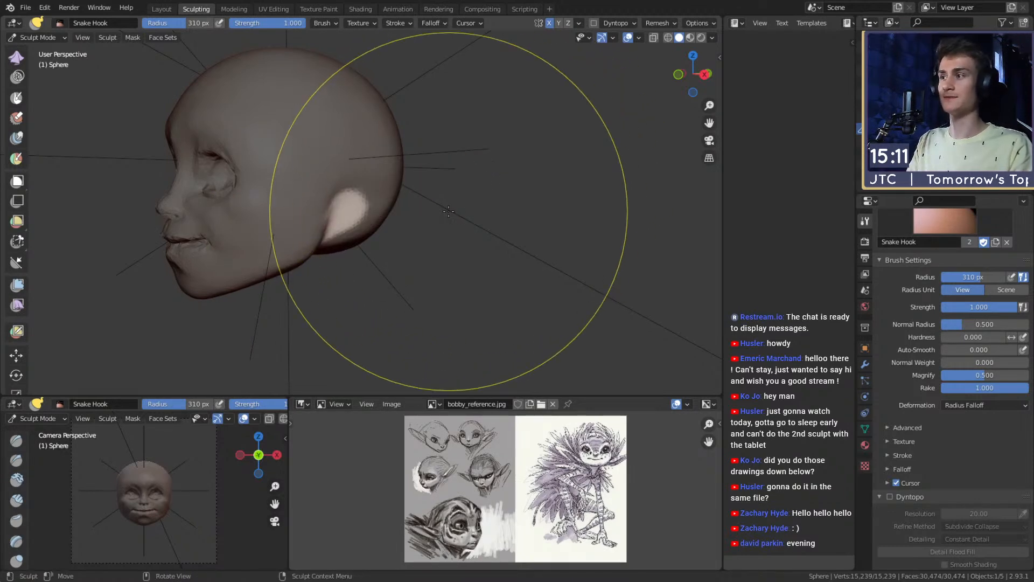
# Step: Try pulling the ear out again with Dyntopo enabled, undo the pull, and turn Dyntopo off
pyautogui.click(889, 496)
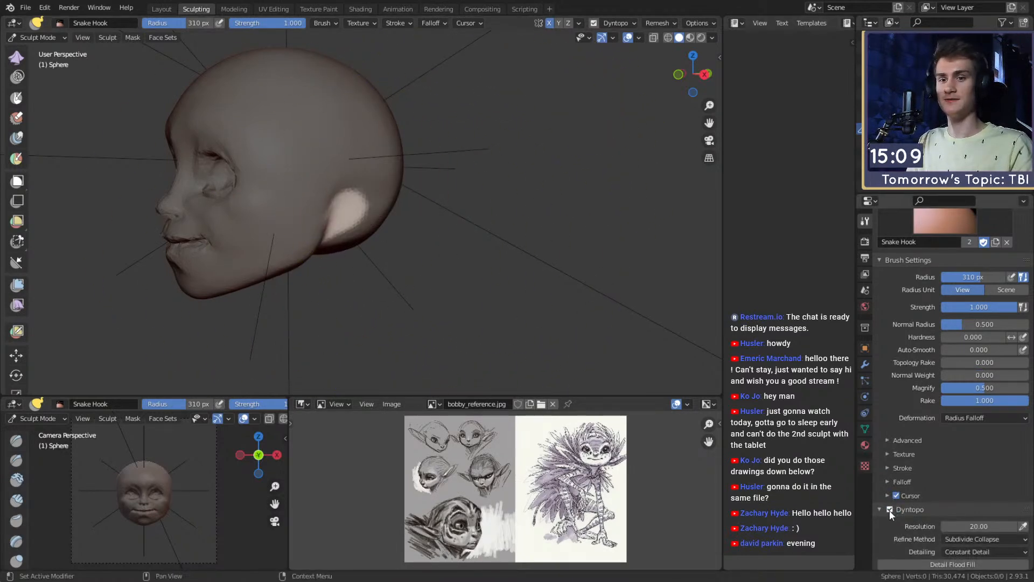
pyautogui.moveTo(350, 207)
pyautogui.mouseDown()
pyautogui.moveTo(484, 178)
pyautogui.moveTo(474, 183)
pyautogui.mouseUp()
pyautogui.hotkey('ctrl', 'z')
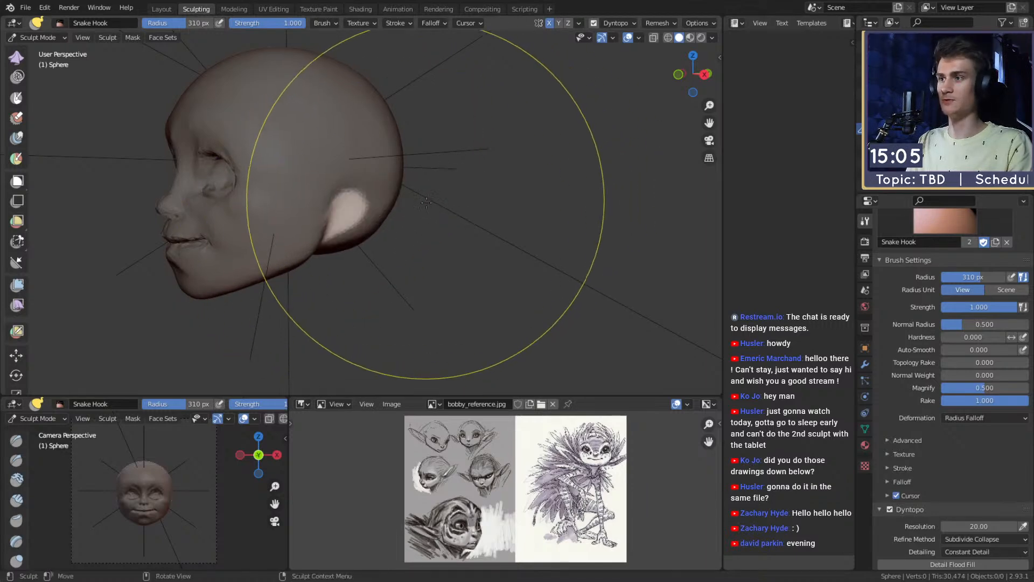
pyautogui.click(892, 508)
# Step: Pull a long pointed ear backward and upward from the unmasked patch with the Snake Hook brush
pyautogui.press('f')
pyautogui.click(380, 216)
pyautogui.moveTo(349, 206); pyautogui.dragTo(410, 192)
pyautogui.moveTo(475, 170); pyautogui.dragTo(475, 171)
# Step: Reshape the ear's base and lower edge with the Snake Hook brush at 187 px radius
pyautogui.moveTo(425, 184)
pyautogui.mouseDown(button='middle')
pyautogui.moveTo(366, 253)
pyautogui.moveTo(341, 203)
pyautogui.moveTo(349, 184)
pyautogui.mouseUp(button='middle')
pyautogui.keyDown('ctrl'); pyautogui.moveTo(377, 188); pyautogui.dragTo(452, 235, button='middle'); pyautogui.keyUp('ctrl')
pyautogui.press('f')
pyautogui.click(417, 235)
pyautogui.moveTo(299, 231); pyautogui.dragTo(291, 269)
pyautogui.moveTo(324, 225); pyautogui.dragTo(370, 203)
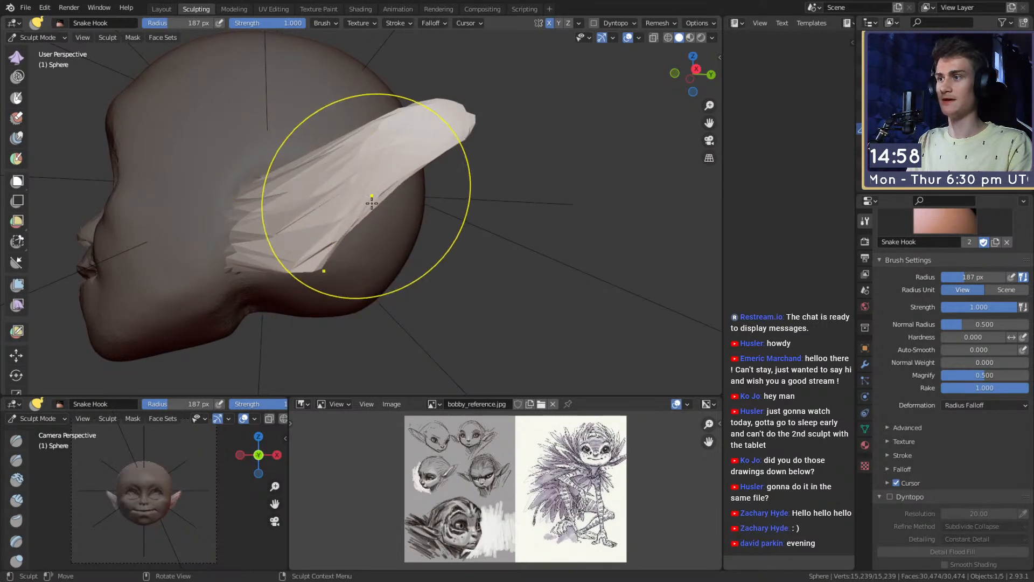
# Step: Turn on Dyntopo and refine the ear's shape with the Snake Hook brush at 260 px radius
pyautogui.moveTo(381, 222)
pyautogui.mouseDown(button='middle')
pyautogui.moveTo(422, 213)
pyautogui.moveTo(422, 202)
pyautogui.moveTo(470, 282)
pyautogui.moveTo(415, 196)
pyautogui.mouseUp(button='middle')
pyautogui.click(890, 496)
pyautogui.press('f')
pyautogui.moveTo(381, 226); pyautogui.dragTo(367, 230)
pyautogui.keyDown('alt'); pyautogui.moveTo(441, 196); pyautogui.dragTo(286, 217); pyautogui.keyUp('alt')
pyautogui.moveTo(396, 237)
pyautogui.keyDown('alt'); pyautogui.mouseDown()
pyautogui.moveTo(336, 242)
pyautogui.moveTo(341, 231)
pyautogui.mouseUp(); pyautogui.keyUp('alt')
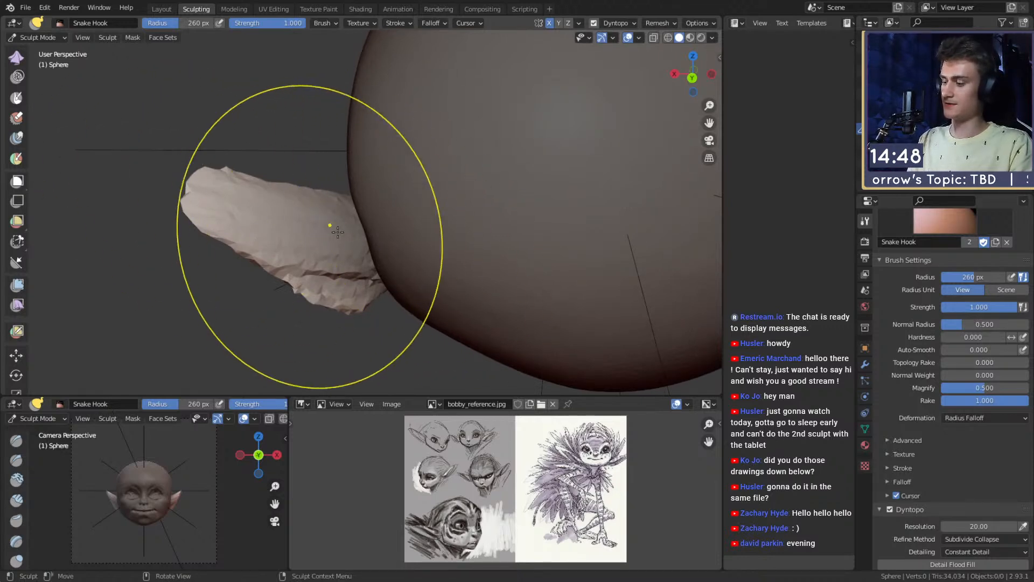
# Step: Clear the mask and rough in the ear's surface with the Clay Strips brush
pyautogui.press('c')
pyautogui.press('f')
pyautogui.click(245, 237)
pyautogui.moveTo(307, 215)
pyautogui.mouseDown(button='middle')
pyautogui.moveTo(388, 219)
pyautogui.moveTo(439, 196)
pyautogui.moveTo(450, 203)
pyautogui.mouseUp(button='middle')
pyautogui.press('f')
pyautogui.click(434, 205)
# Step: Carve a groove inside the ear's upper rim with the Crease brush at 47 px radius
pyautogui.hotkey('shift', 'c')
pyautogui.moveTo(475, 184); pyautogui.dragTo(395, 211)
pyautogui.moveTo(418, 217); pyautogui.dragTo(474, 192, button='middle')
pyautogui.moveTo(451, 206); pyautogui.dragTo(460, 212)
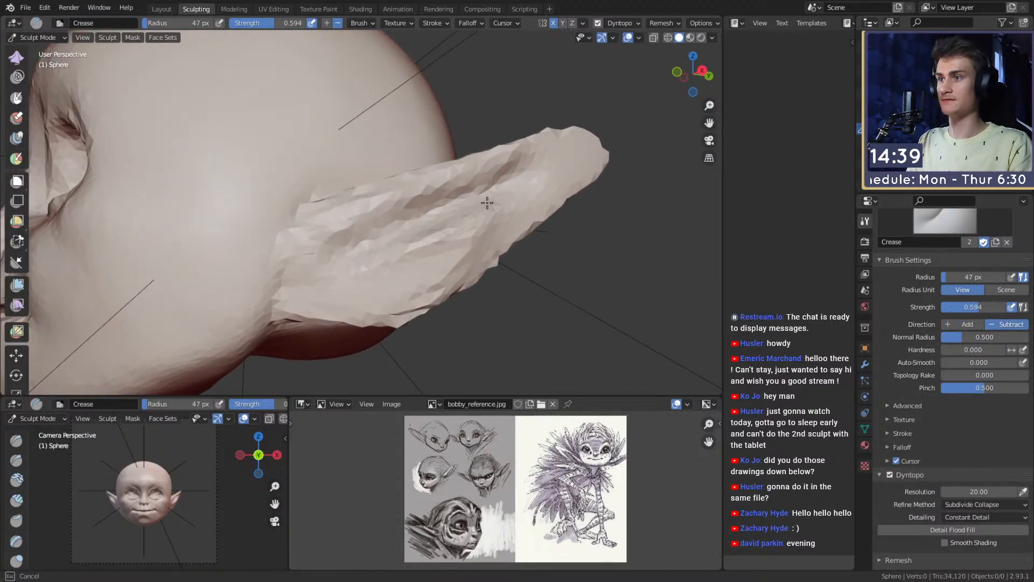
pyautogui.moveTo(434, 212)
pyautogui.mouseDown()
pyautogui.moveTo(554, 171)
pyautogui.moveTo(428, 203)
pyautogui.mouseUp()
pyautogui.moveTo(392, 241); pyautogui.dragTo(397, 233, button='middle')
# Step: Sharpen the groove from the ear tip to its base with the Crease radius at 30 px
pyautogui.press('f')
pyautogui.click(389, 249)
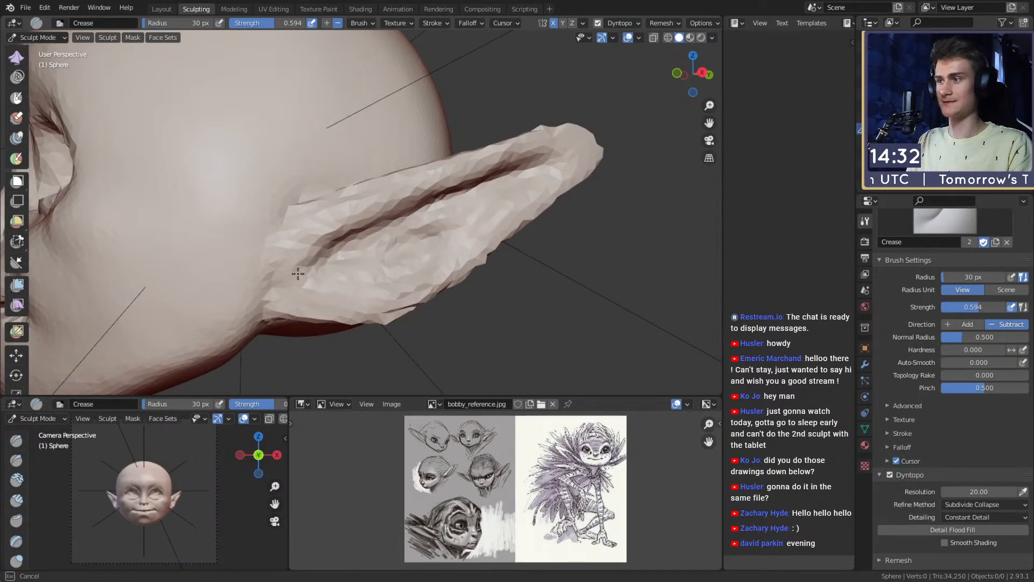
pyautogui.moveTo(585, 154); pyautogui.dragTo(511, 170)
# Step: Deepen and widen the hollow beneath the ear's upper rim using Crease radii of 74 px and 46 px
pyautogui.press('f')
pyautogui.click(561, 164)
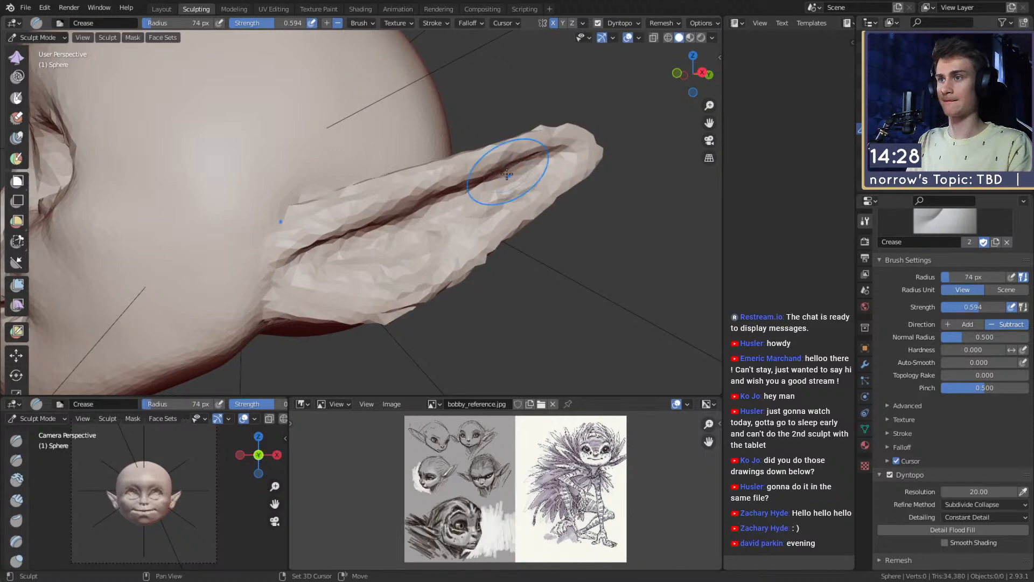
pyautogui.moveTo(438, 199); pyautogui.dragTo(504, 178)
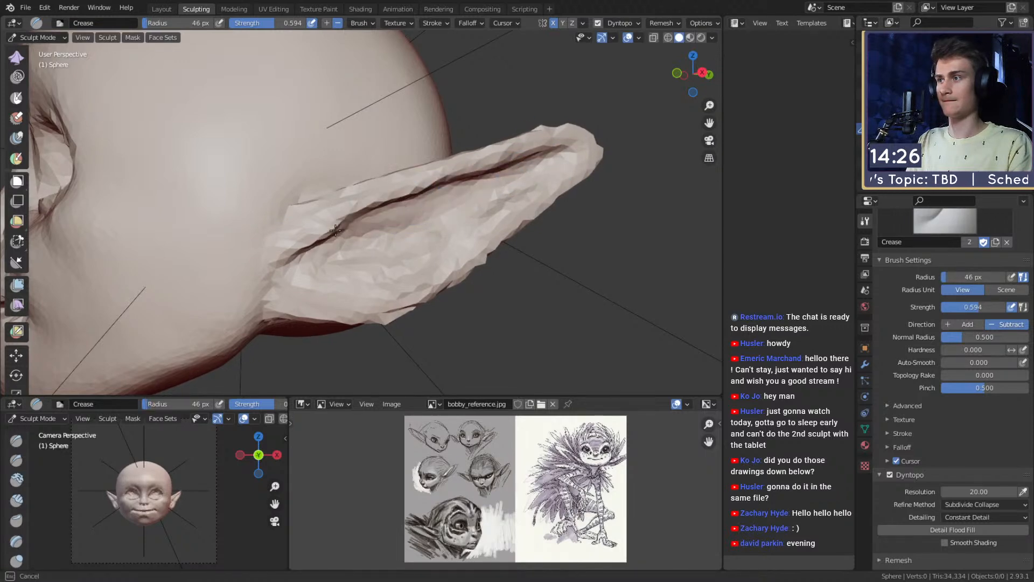
pyautogui.moveTo(305, 249); pyautogui.dragTo(290, 263)
pyautogui.moveTo(344, 234)
pyautogui.mouseDown(button='middle')
pyautogui.moveTo(367, 228)
pyautogui.moveTo(352, 230)
pyautogui.mouseUp(button='middle')
pyautogui.moveTo(418, 257); pyautogui.dragTo(421, 257)
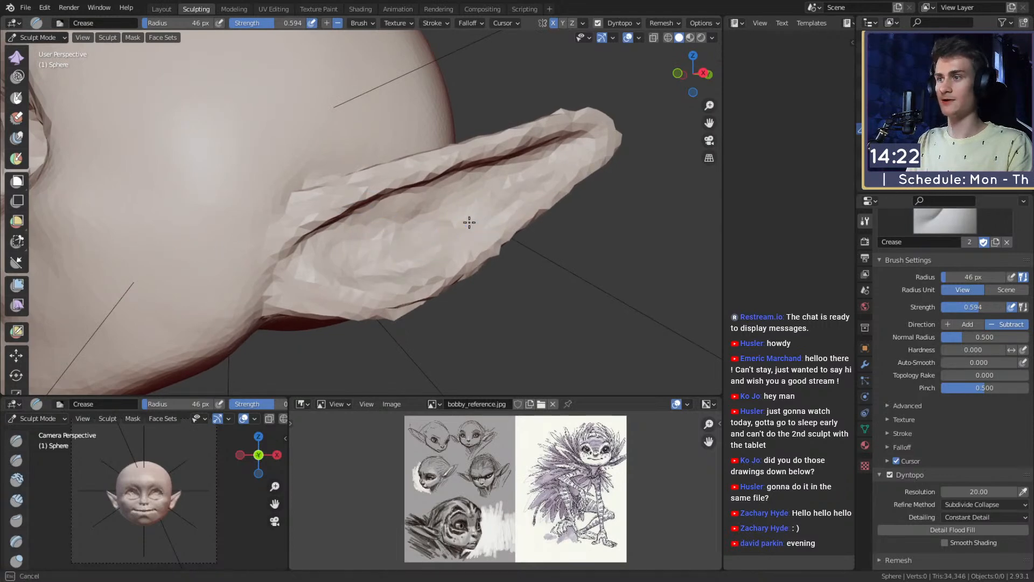
# Step: Smooth the inner surface of the ear and set the Crease radius to 55 px
pyautogui.moveTo(403, 260); pyautogui.dragTo(407, 222, button='middle')
pyautogui.press('f')
pyautogui.click(455, 223)
pyautogui.moveTo(342, 226)
pyautogui.keyDown('shift'); pyautogui.mouseDown()
pyautogui.moveTo(468, 195)
pyautogui.moveTo(389, 220)
pyautogui.moveTo(431, 231)
pyautogui.mouseUp(); pyautogui.keyUp('shift')
pyautogui.press('f')
pyautogui.click(422, 238)
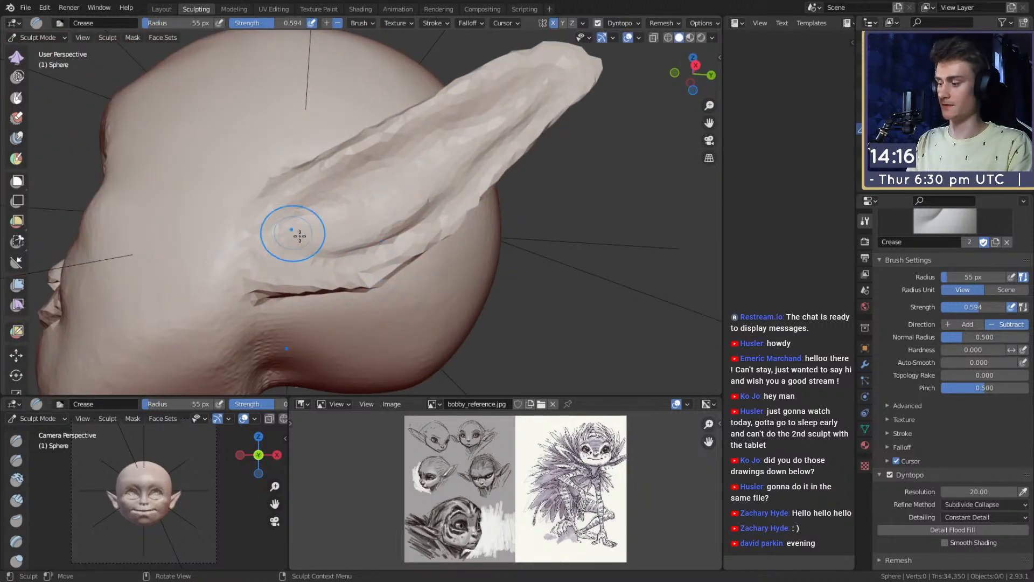
# Step: Reshape the base and lobe of the ear with the Snake Hook brush
pyautogui.press('m')
pyautogui.moveTo(364, 261)
pyautogui.keyDown('alt'); pyautogui.keyDown('shift'); pyautogui.mouseDown()
pyautogui.moveTo(362, 232)
pyautogui.moveTo(353, 262)
pyautogui.moveTo(326, 266)
pyautogui.moveTo(365, 249)
pyautogui.moveTo(374, 263)
pyautogui.moveTo(322, 267)
pyautogui.moveTo(351, 254)
pyautogui.mouseUp(); pyautogui.keyUp('shift'); pyautogui.keyUp('alt')
pyautogui.press('k')
pyautogui.press('f')
pyautogui.click(370, 254)
pyautogui.press('f')
pyautogui.click(334, 259)
# Step: Carve the hollow at the ear's inner base with the Crease brush at 52 px radius
pyautogui.hotkey('shift', 'c')
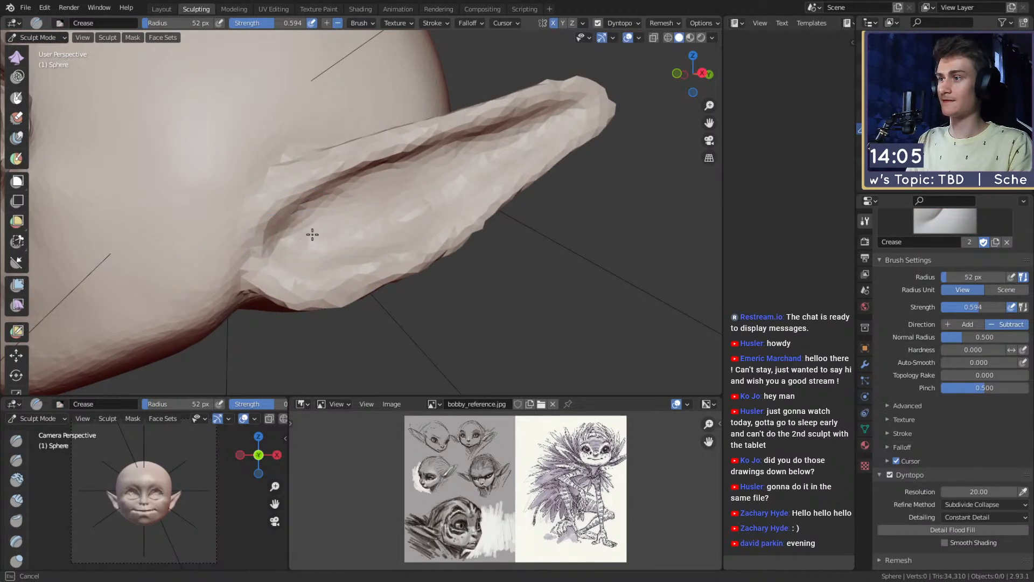
pyautogui.moveTo(318, 226); pyautogui.dragTo(307, 259, button='middle')
pyautogui.moveTo(422, 236); pyautogui.dragTo(328, 203, button='middle')
# Step: Switch to the Clay Strips brush with Front Faces Only enabled in its advanced settings
pyautogui.press('c')
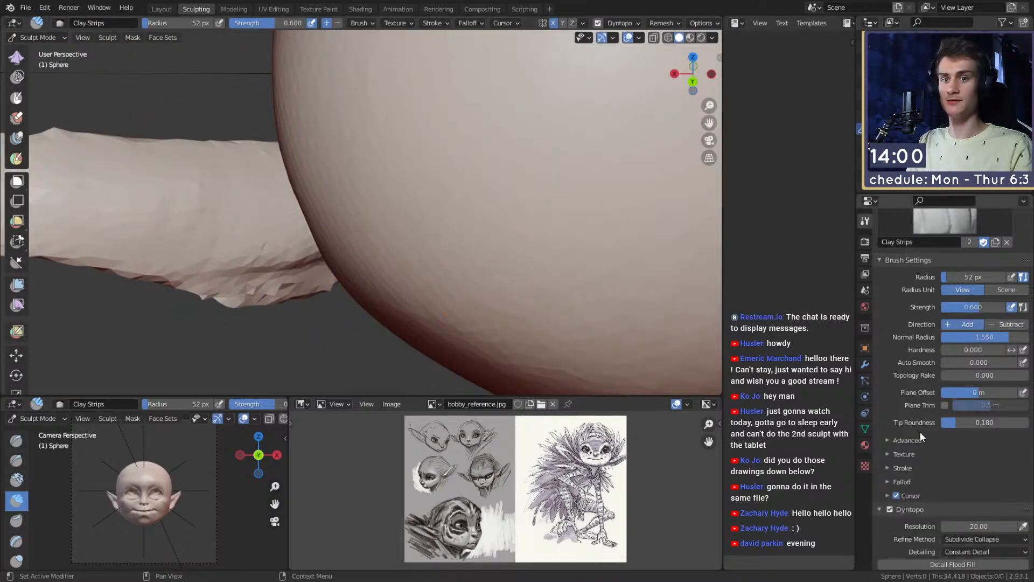
pyautogui.click(889, 440)
pyautogui.scroll(-5, 929, 463)
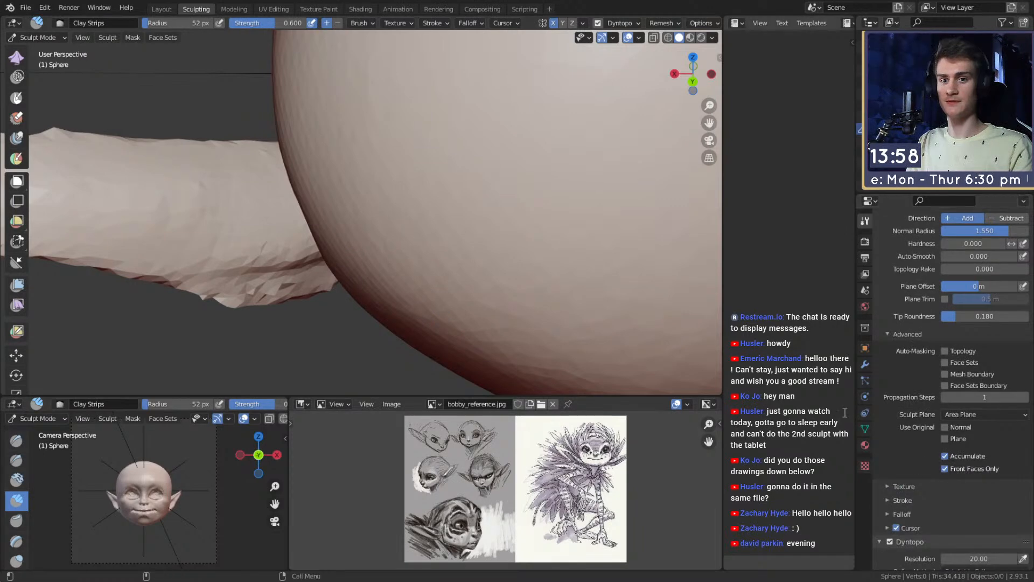
# Step: Build up the back of the ear near the head with the Clay Strips brush
pyautogui.moveTo(371, 241); pyautogui.dragTo(394, 252, button='middle')
pyautogui.press('f')
pyautogui.click(372, 213)
pyautogui.moveTo(378, 213)
pyautogui.mouseDown(button='middle')
pyautogui.moveTo(407, 234)
pyautogui.moveTo(396, 263)
pyautogui.moveTo(415, 253)
pyautogui.moveTo(464, 303)
pyautogui.mouseUp(button='middle')
pyautogui.moveTo(429, 292)
pyautogui.mouseDown()
pyautogui.moveTo(359, 198)
pyautogui.moveTo(337, 231)
pyautogui.mouseUp()
pyautogui.moveTo(444, 278)
pyautogui.mouseDown(button='middle')
pyautogui.moveTo(406, 210)
pyautogui.moveTo(442, 258)
pyautogui.mouseUp(button='middle')
pyautogui.moveTo(442, 258)
pyautogui.mouseDown()
pyautogui.moveTo(421, 220)
pyautogui.moveTo(427, 242)
pyautogui.mouseUp()
# Step: Even out the back and lower edge of the ear with the Clay Strips radius at 38 px
pyautogui.press('f')
pyautogui.click(451, 237)
pyautogui.moveTo(421, 245); pyautogui.dragTo(385, 246, button='middle')
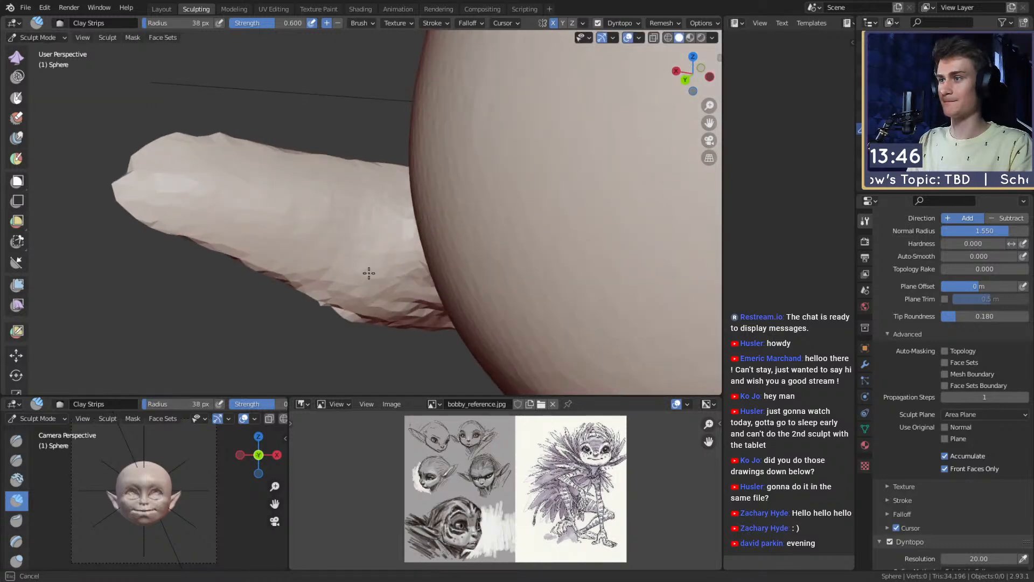
pyautogui.moveTo(336, 279); pyautogui.dragTo(377, 227, button='middle')
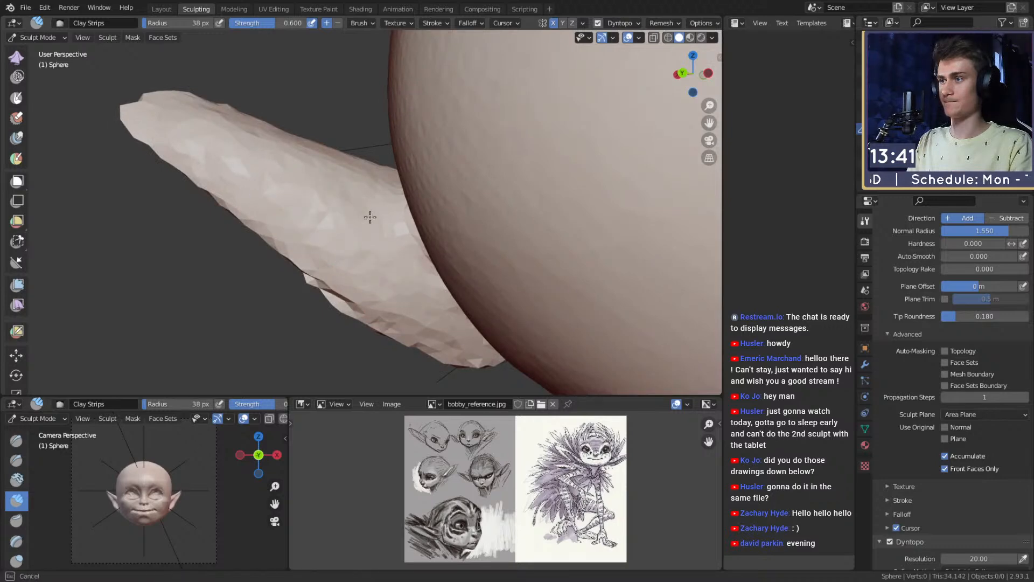
pyautogui.moveTo(395, 260); pyautogui.dragTo(395, 258, button='middle')
pyautogui.moveTo(294, 165); pyautogui.dragTo(403, 196, button='middle')
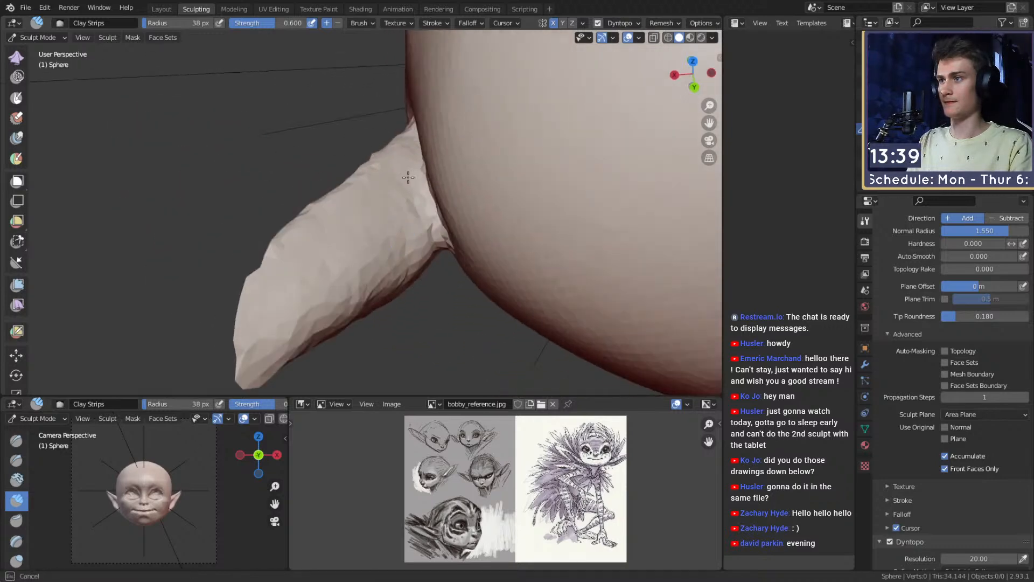
# Step: Add clay along the joint between the back of the ear and the head at 32 px radius
pyautogui.press('f')
pyautogui.click(463, 186)
pyautogui.moveTo(426, 175); pyautogui.dragTo(444, 242)
pyautogui.moveTo(449, 259)
pyautogui.mouseDown(button='middle')
pyautogui.moveTo(443, 230)
pyautogui.moveTo(406, 184)
pyautogui.mouseUp(button='middle')
# Step: Define the seam where the back of the ear meets the head with the Crease brush
pyautogui.hotkey('shift', 'c')
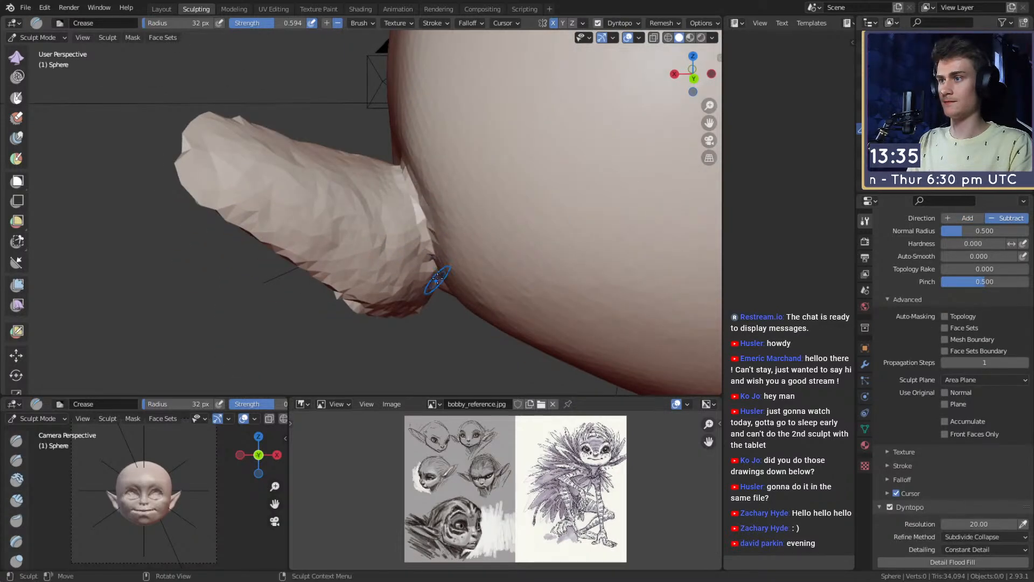
pyautogui.moveTo(437, 278); pyautogui.dragTo(461, 229, button='middle')
pyautogui.moveTo(374, 159)
pyautogui.mouseDown(button='middle')
pyautogui.moveTo(445, 138)
pyautogui.moveTo(496, 89)
pyautogui.moveTo(464, 232)
pyautogui.moveTo(515, 233)
pyautogui.moveTo(409, 226)
pyautogui.moveTo(459, 209)
pyautogui.moveTo(335, 157)
pyautogui.moveTo(302, 205)
pyautogui.moveTo(300, 111)
pyautogui.mouseUp(button='middle')
# Step: Paint a round neck mask on the underside of the head with the Mask brush at 47 px radius
pyautogui.press('m')
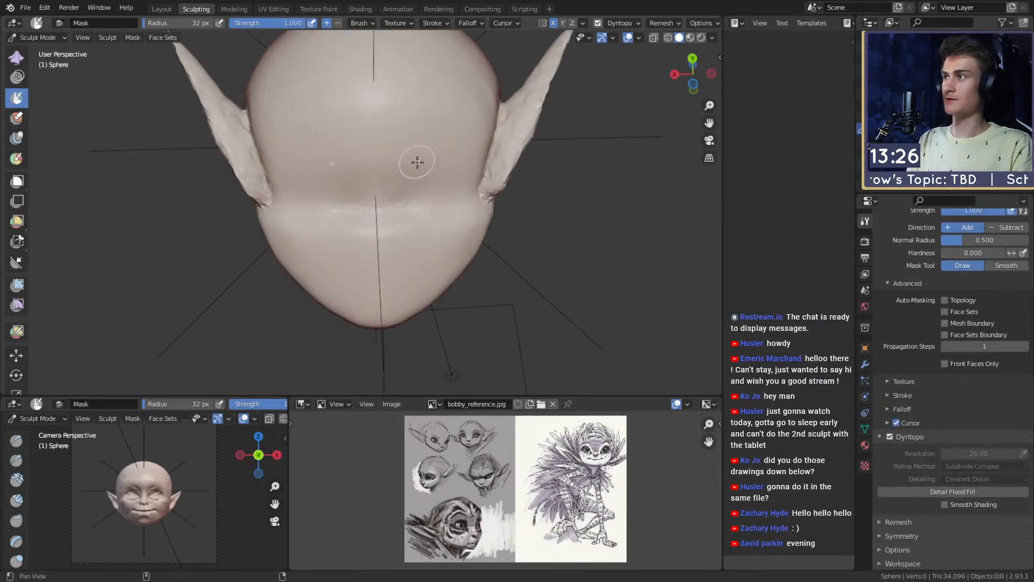
pyautogui.moveTo(410, 172); pyautogui.dragTo(381, 200, button='middle')
pyautogui.moveTo(356, 195); pyautogui.dragTo(372, 196)
pyautogui.hotkey('shift', 'f')
pyautogui.click(374, 196)
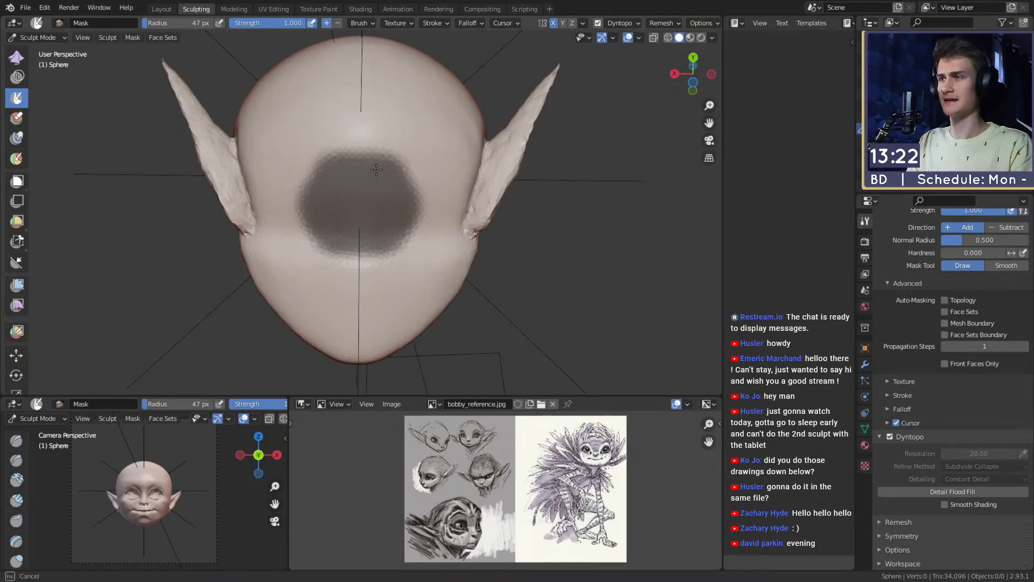
pyautogui.moveTo(394, 207); pyautogui.dragTo(464, 236, button='middle')
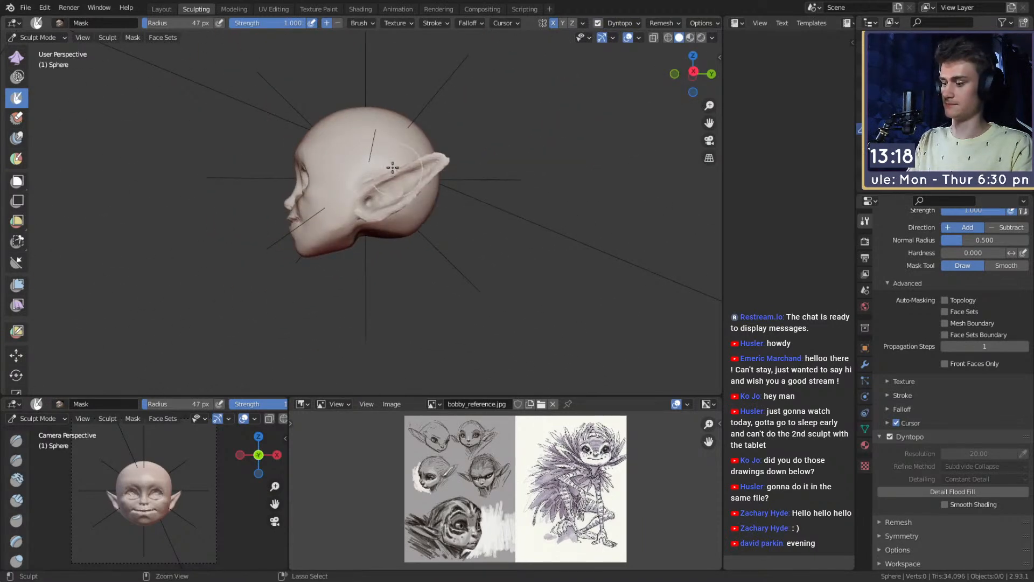
# Step: Invert the neck mask and switch to the Snake Hook brush at 228 px radius
pyautogui.hotkey('ctrl', 'i')
pyautogui.press('k')
pyautogui.press('f')
pyautogui.click(412, 238)
pyautogui.keyDown('shift'); pyautogui.moveTo(413, 241); pyautogui.dragTo(420, 205, button='middle'); pyautogui.keyUp('shift')
pyautogui.moveTo(426, 206); pyautogui.dragTo(374, 201, button='middle')
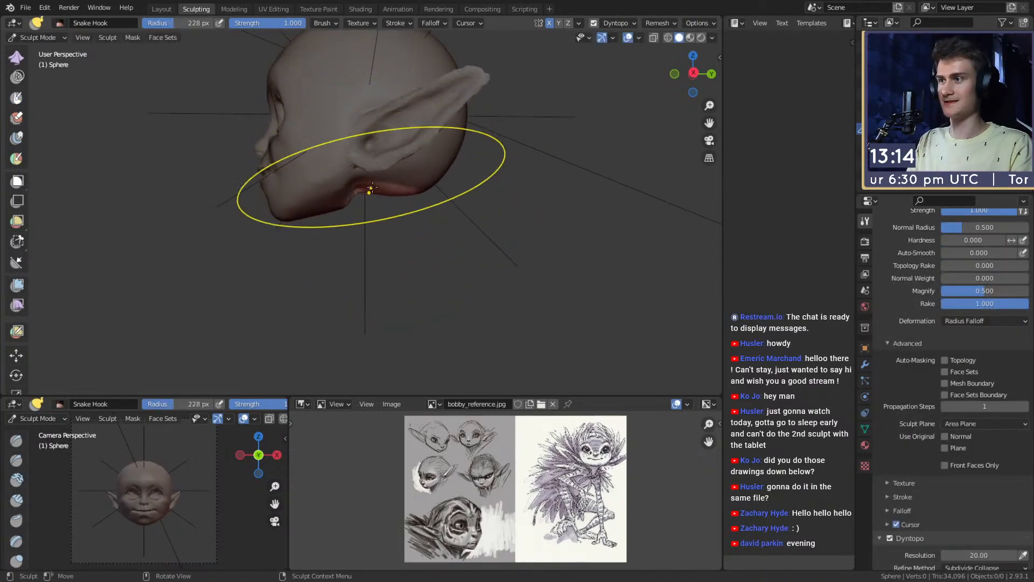
# Step: Try twice to pull the neck down from the unmasked underside of the head, undoing each pull
pyautogui.moveTo(372, 198); pyautogui.dragTo(376, 234)
pyautogui.moveTo(380, 276); pyautogui.dragTo(380, 278)
pyautogui.hotkey('ctrl', 'z')
pyautogui.moveTo(369, 190); pyautogui.dragTo(371, 237)
pyautogui.moveTo(385, 309); pyautogui.dragTo(385, 310)
pyautogui.hotkey('ctrl', 'z')
# Step: Pull a long neck straight down from the underside of the head with the Snake Hook brush
pyautogui.moveTo(381, 199); pyautogui.dragTo(381, 252)
pyautogui.moveTo(384, 299); pyautogui.dragTo(387, 323)
pyautogui.moveTo(385, 261); pyautogui.dragTo(651, 278, button='middle')
pyautogui.scroll(3, 473, 250)
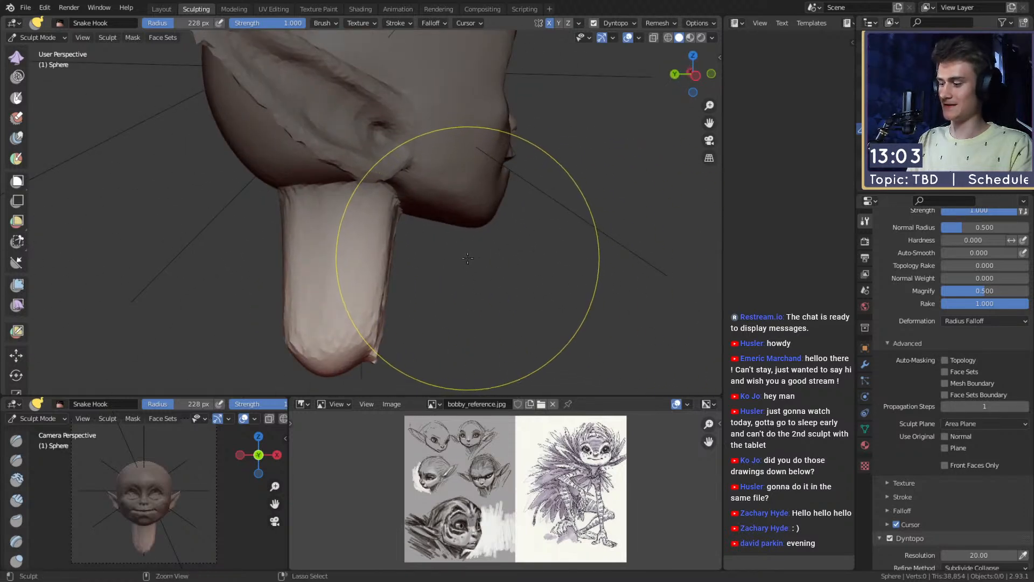
# Step: Clear the mask and smooth the surface of the neck
pyautogui.moveTo(259, 133); pyautogui.dragTo(337, 233, button='middle')
pyautogui.keyDown('alt'); pyautogui.moveTo(337, 233); pyautogui.dragTo(330, 232); pyautogui.keyUp('alt')
pyautogui.moveTo(345, 323)
pyautogui.keyDown('shift'); pyautogui.mouseDown()
pyautogui.moveTo(365, 356)
pyautogui.moveTo(327, 308)
pyautogui.moveTo(353, 242)
pyautogui.mouseUp(); pyautogui.keyUp('shift')
pyautogui.moveTo(462, 210)
pyautogui.mouseDown(button='middle')
pyautogui.moveTo(362, 203)
pyautogui.moveTo(397, 223)
pyautogui.moveTo(383, 173)
pyautogui.moveTo(429, 139)
pyautogui.mouseUp(button='middle')
# Step: Build up the transition between the neck, jaw and skull with the Clay Strips brush at 46 px radius
pyautogui.press('c')
pyautogui.press('f')
pyautogui.click(381, 196)
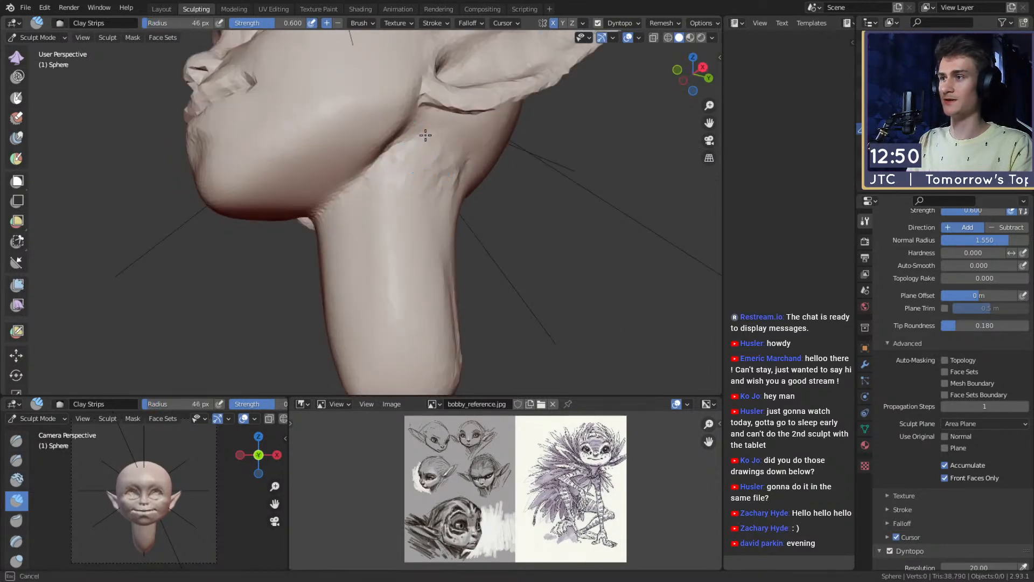
pyautogui.moveTo(413, 226)
pyautogui.mouseDown(button='middle')
pyautogui.moveTo(380, 171)
pyautogui.moveTo(406, 115)
pyautogui.moveTo(472, 250)
pyautogui.mouseUp(button='middle')
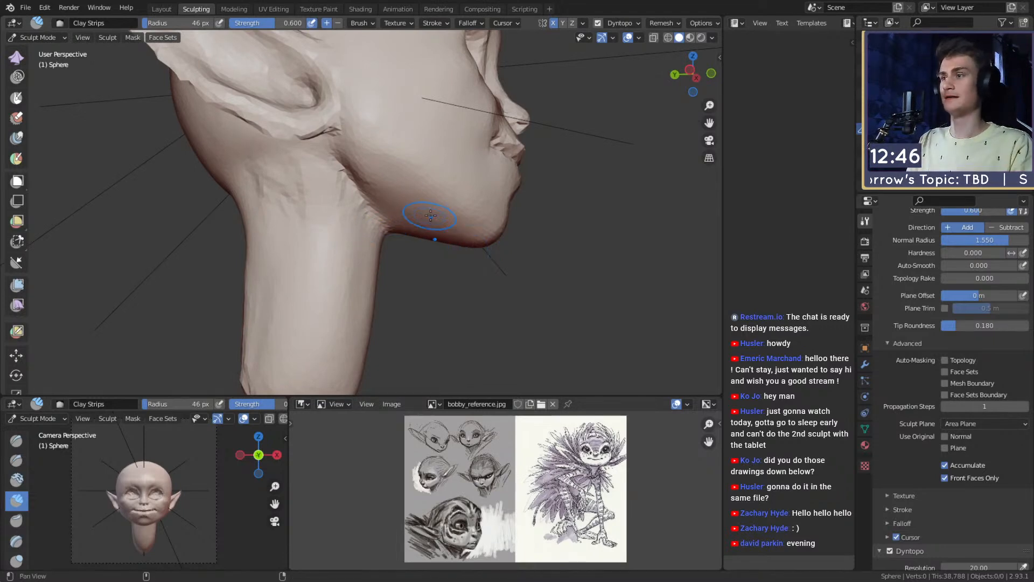
pyautogui.moveTo(426, 218); pyautogui.dragTo(365, 174, button='middle')
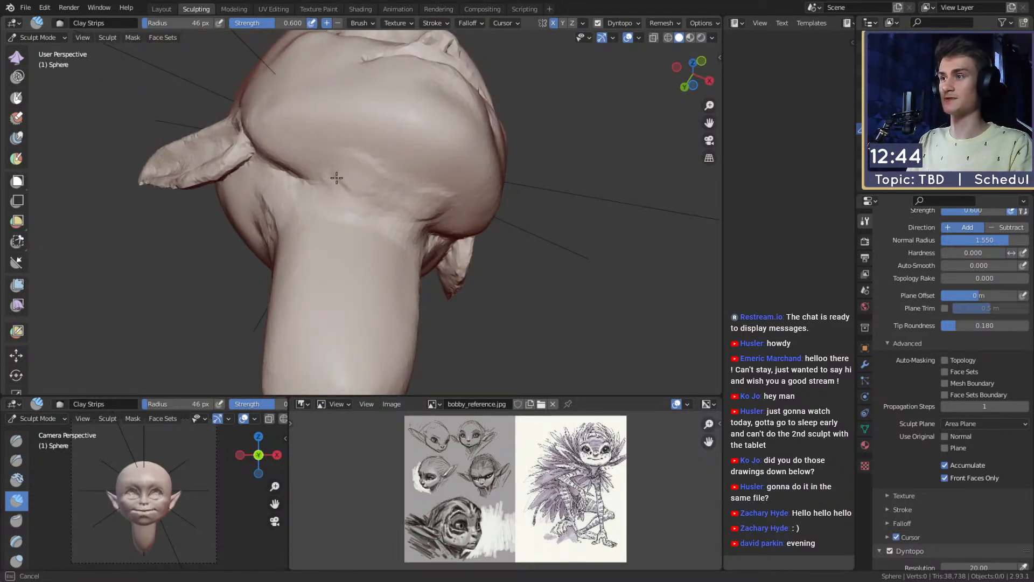
pyautogui.moveTo(359, 206)
pyautogui.mouseDown(button='middle')
pyautogui.moveTo(411, 209)
pyautogui.moveTo(417, 234)
pyautogui.moveTo(392, 210)
pyautogui.moveTo(388, 219)
pyautogui.mouseUp(button='middle')
# Step: Define the jawline above the neck with the Crease brush at 76 px radius and blend it using Clay Strips and smoothing
pyautogui.hotkey('shift', 'c')
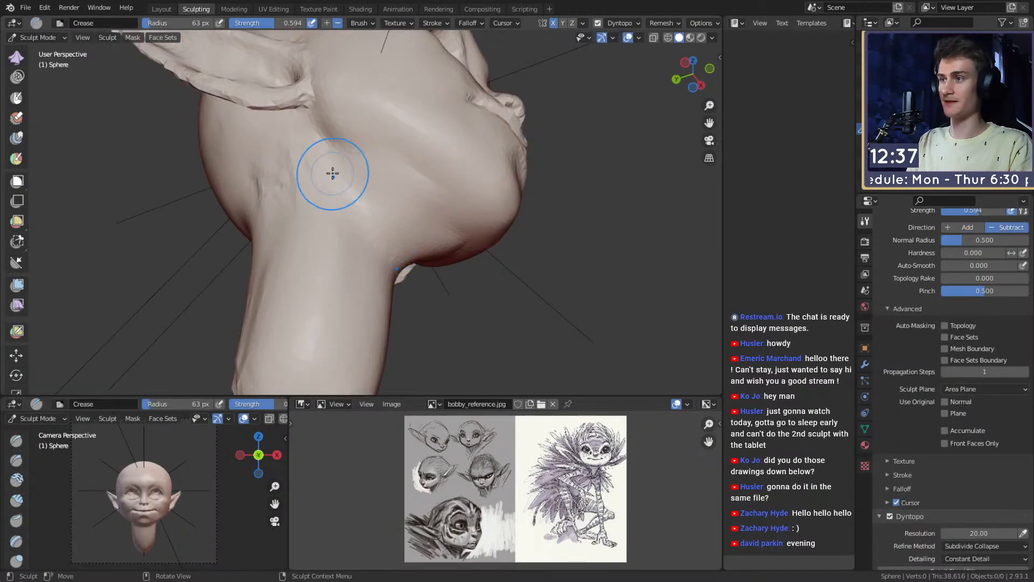
pyautogui.press('f')
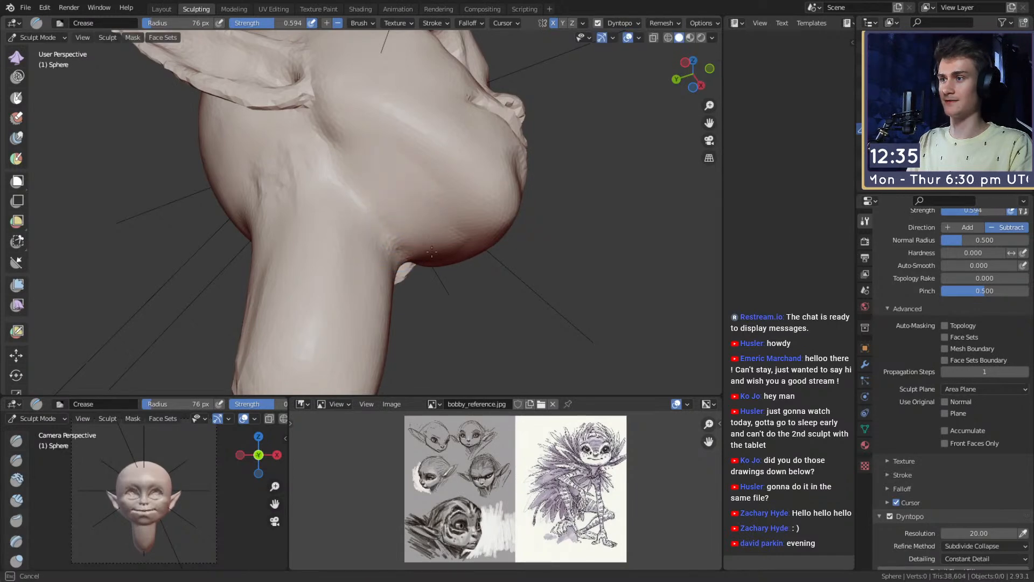
pyautogui.press('c')
pyautogui.moveTo(434, 194)
pyautogui.mouseDown(button='middle')
pyautogui.moveTo(390, 240)
pyautogui.moveTo(397, 209)
pyautogui.moveTo(394, 222)
pyautogui.moveTo(358, 217)
pyautogui.moveTo(369, 245)
pyautogui.mouseUp(button='middle')
pyautogui.keyDown('shift'); pyautogui.moveTo(368, 256); pyautogui.dragTo(371, 226); pyautogui.keyUp('shift')
# Step: Enlarge the brush and smooth the length of the neck below the jaw
pyautogui.press('f')
pyautogui.click(423, 183)
pyautogui.moveTo(388, 180)
pyautogui.keyDown('shift'); pyautogui.mouseDown()
pyautogui.moveTo(389, 257)
pyautogui.moveTo(361, 285)
pyautogui.mouseUp(); pyautogui.keyUp('shift')
pyautogui.moveTo(378, 277)
pyautogui.mouseDown(button='middle')
pyautogui.moveTo(370, 239)
pyautogui.moveTo(478, 285)
pyautogui.moveTo(464, 263)
pyautogui.mouseUp(button='middle')
# Step: Smooth the back and side of the neck with the Clay Strips brush at 95 px radius
pyautogui.press('f')
pyautogui.click(330, 208)
pyautogui.moveTo(330, 208); pyautogui.dragTo(426, 214, button='middle')
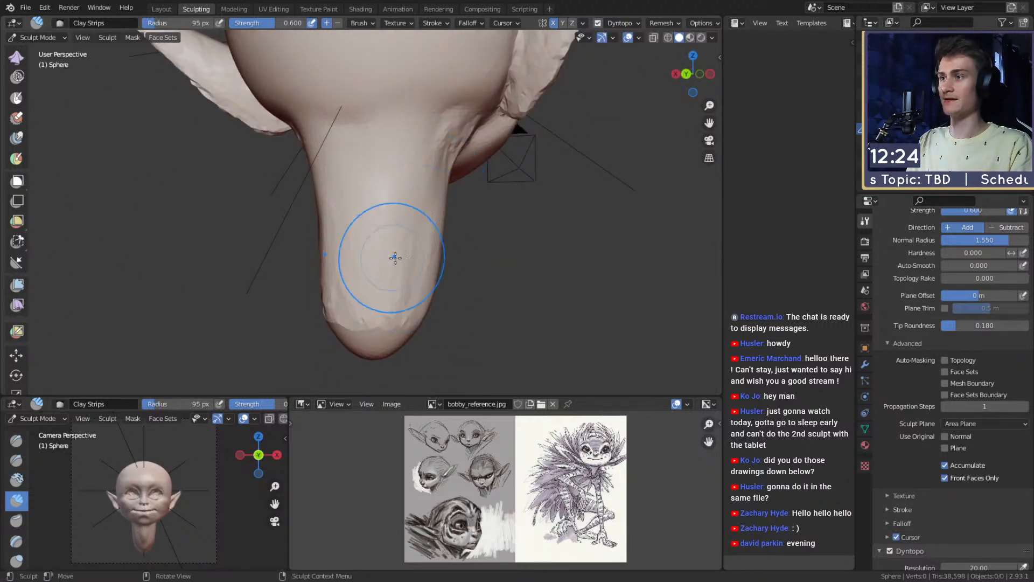
pyautogui.press('m')
pyautogui.moveTo(347, 266); pyautogui.dragTo(462, 259, button='middle')
pyautogui.press('f')
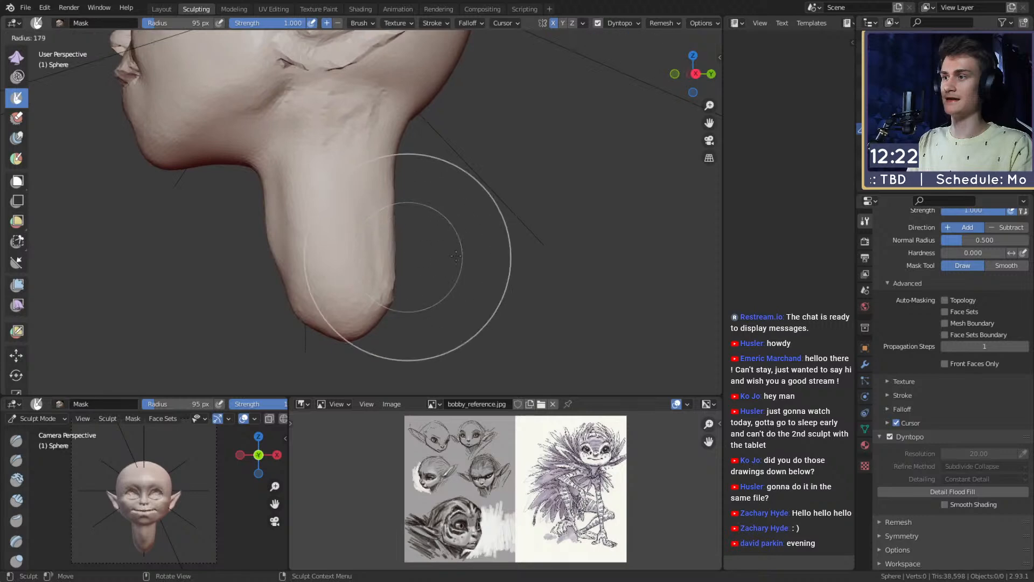
pyautogui.click(518, 261)
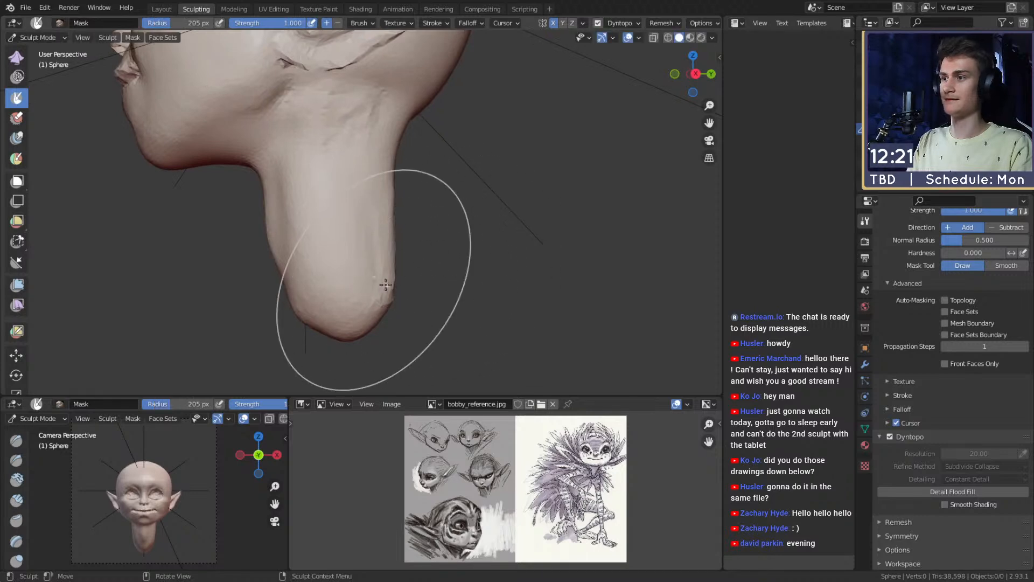
# Step: Pull the lower end of the neck into a fuller shape with the Snake Hook brush
pyautogui.press('k')
pyautogui.keyDown('shift'); pyautogui.moveTo(416, 281); pyautogui.dragTo(422, 258, button='middle'); pyautogui.keyUp('shift')
pyautogui.moveTo(412, 237); pyautogui.dragTo(420, 237, button='middle')
pyautogui.press('f')
pyautogui.click(421, 272)
pyautogui.moveTo(383, 276); pyautogui.dragTo(426, 288)
pyautogui.moveTo(368, 200)
pyautogui.mouseDown()
pyautogui.moveTo(367, 152)
pyautogui.moveTo(355, 138)
pyautogui.mouseUp()
# Step: Reshape the neck's length and lower end from several sides with the Snake Hook brush at 277 px radius
pyautogui.moveTo(347, 141)
pyautogui.keyDown('shift'); pyautogui.mouseDown(button='middle')
pyautogui.moveTo(344, 204)
pyautogui.moveTo(454, 230)
pyautogui.moveTo(608, 227)
pyautogui.mouseUp(button='middle'); pyautogui.keyUp('shift')
pyautogui.press('f')
pyautogui.click(550, 227)
pyautogui.moveTo(451, 268); pyautogui.dragTo(403, 205, button='middle')
pyautogui.press('f')
pyautogui.click(504, 256)
pyautogui.keyDown('shift'); pyautogui.moveTo(366, 304); pyautogui.dragTo(373, 308, button='middle'); pyautogui.keyUp('shift')
pyautogui.press('f')
pyautogui.click(423, 212)
pyautogui.click(364, 299)
pyautogui.moveTo(359, 299); pyautogui.dragTo(357, 299)
pyautogui.keyDown('shift'); pyautogui.moveTo(376, 270); pyautogui.dragTo(398, 278, button='middle'); pyautogui.keyUp('shift')
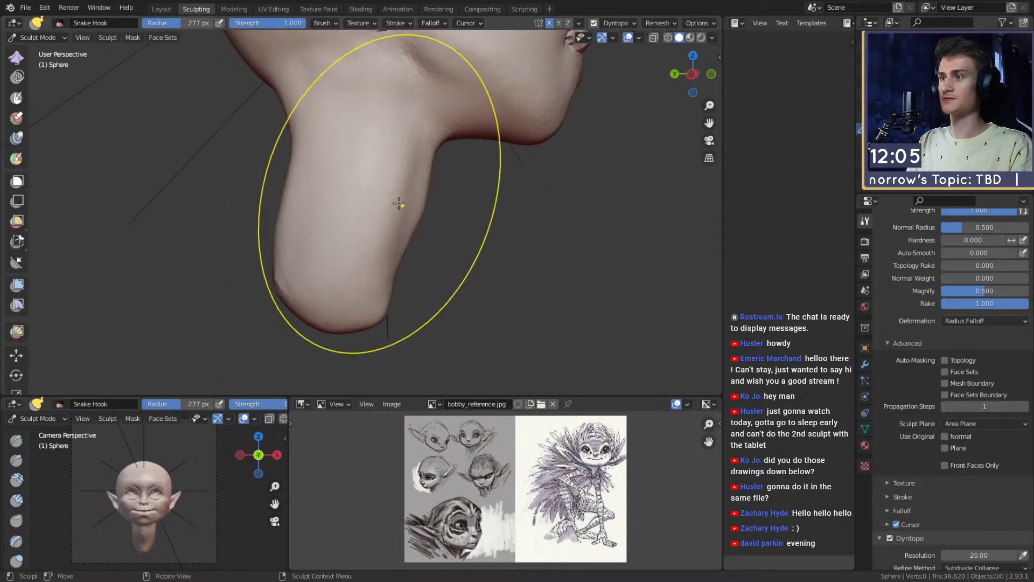
# Step: Widen and square off the base of the neck with a resized Snake Hook brush
pyautogui.press('f')
pyautogui.click(283, 295)
pyautogui.moveTo(283, 295); pyautogui.dragTo(400, 283, button='middle')
pyautogui.press('f')
pyautogui.click(409, 271)
pyautogui.moveTo(387, 272); pyautogui.dragTo(396, 299)
pyautogui.moveTo(396, 300)
pyautogui.mouseDown(button='middle')
pyautogui.moveTo(408, 314)
pyautogui.moveTo(408, 304)
pyautogui.mouseUp(button='middle')
pyautogui.moveTo(406, 291); pyautogui.dragTo(419, 317)
pyautogui.moveTo(419, 317)
pyautogui.mouseDown(button='middle')
pyautogui.moveTo(455, 284)
pyautogui.moveTo(372, 258)
pyautogui.mouseUp(button='middle')
# Step: Lay raised muscle strands along the length of the neck with the Clay Strips brush at 28 px radius
pyautogui.press('c')
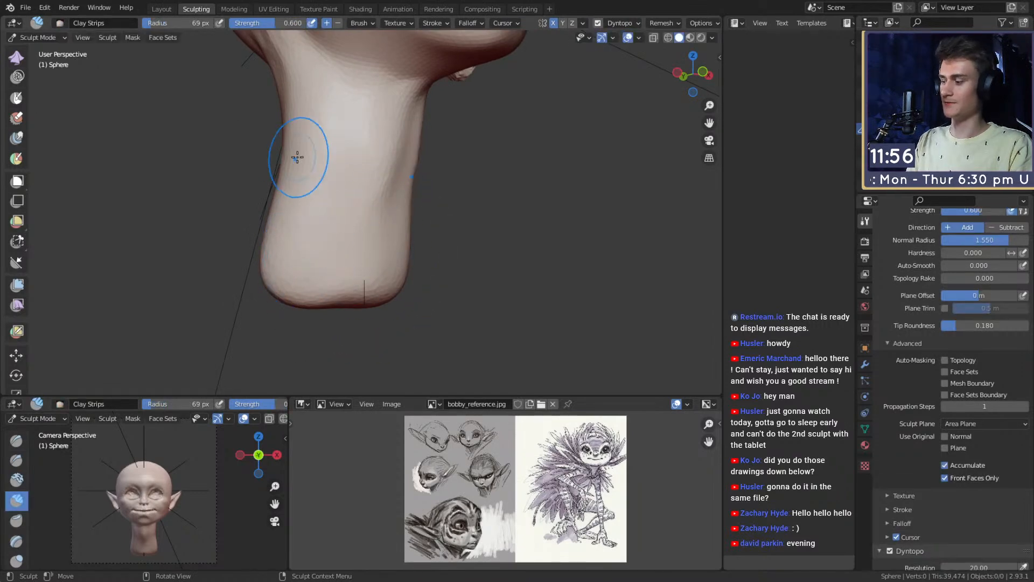
pyautogui.press('f')
pyautogui.click(318, 151)
pyautogui.moveTo(313, 135)
pyautogui.mouseDown()
pyautogui.moveTo(326, 279)
pyautogui.moveTo(294, 98)
pyautogui.mouseUp()
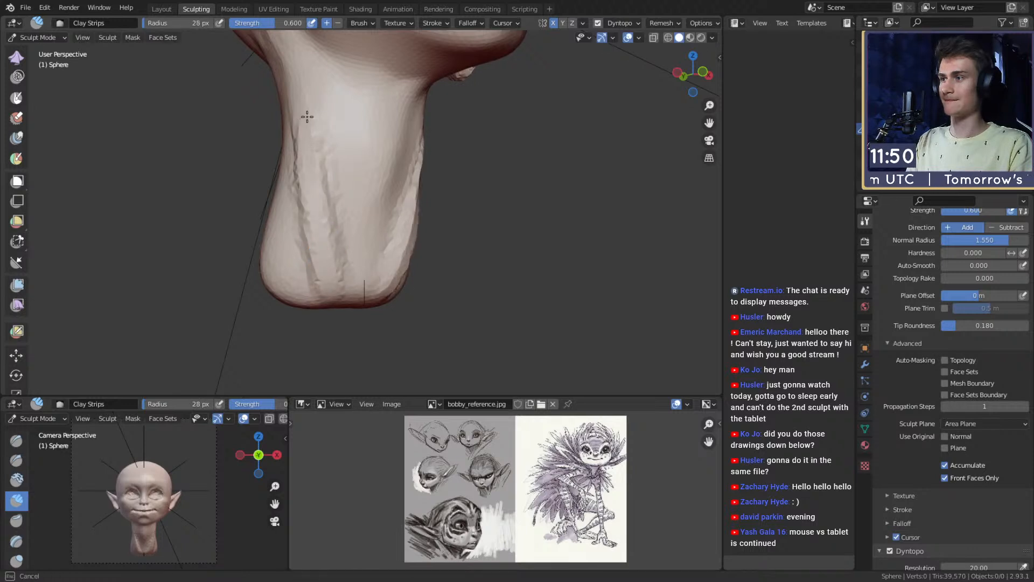
pyautogui.moveTo(315, 168); pyautogui.dragTo(313, 188)
pyautogui.moveTo(328, 264); pyautogui.dragTo(329, 274)
# Step: Smooth the muscle strands into the neck with the brush at 126 px radius
pyautogui.press('f')
pyautogui.click(323, 126)
pyautogui.keyDown('shift'); pyautogui.moveTo(318, 118); pyautogui.dragTo(326, 260); pyautogui.keyUp('shift')
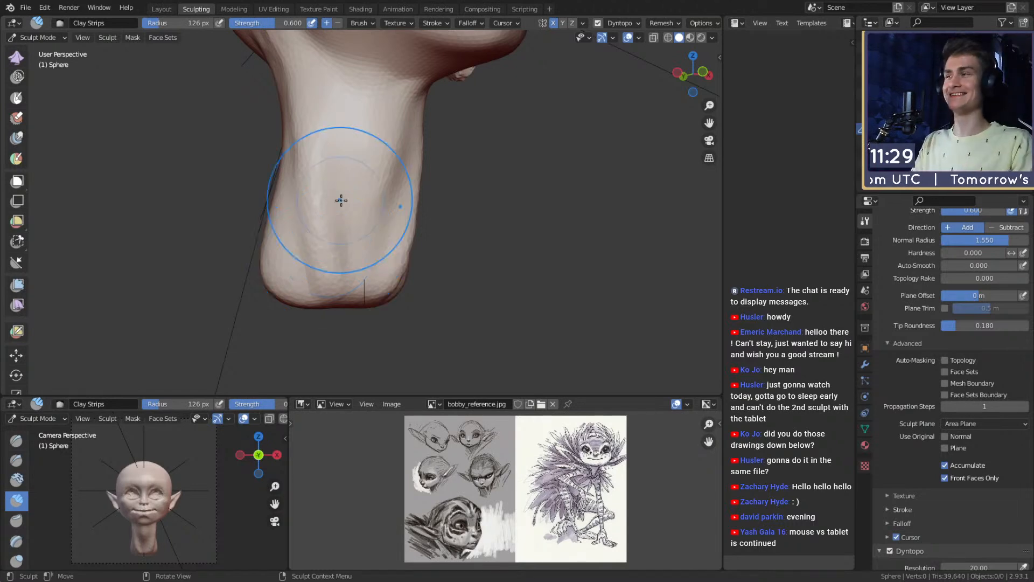
pyautogui.press('f')
pyautogui.click(301, 212)
pyautogui.moveTo(324, 213)
pyautogui.keyDown('alt'); pyautogui.mouseDown()
pyautogui.moveTo(334, 215)
pyautogui.moveTo(346, 258)
pyautogui.moveTo(350, 251)
pyautogui.mouseUp(); pyautogui.keyUp('alt')
pyautogui.keyDown('alt'); pyautogui.moveTo(350, 251); pyautogui.dragTo(330, 259); pyautogui.keyUp('alt')
# Step: Refine the volume along the front and side of the neck with the Clay Strips brush and smoothing
pyautogui.press('f')
pyautogui.click(358, 233)
pyautogui.moveTo(354, 133)
pyautogui.keyDown('alt'); pyautogui.keyDown('shift'); pyautogui.mouseDown()
pyautogui.moveTo(363, 172)
pyautogui.moveTo(334, 190)
pyautogui.moveTo(353, 173)
pyautogui.moveTo(384, 229)
pyautogui.moveTo(339, 202)
pyautogui.mouseUp(); pyautogui.keyUp('shift'); pyautogui.keyUp('alt')
pyautogui.press('f')
pyautogui.click(341, 190)
pyautogui.moveTo(331, 195); pyautogui.dragTo(393, 249)
pyautogui.moveTo(383, 314)
pyautogui.mouseDown()
pyautogui.moveTo(377, 228)
pyautogui.moveTo(350, 184)
pyautogui.moveTo(323, 188)
pyautogui.moveTo(343, 201)
pyautogui.moveTo(431, 209)
pyautogui.moveTo(442, 254)
pyautogui.moveTo(370, 276)
pyautogui.moveTo(474, 264)
pyautogui.moveTo(358, 237)
pyautogui.moveTo(376, 222)
pyautogui.moveTo(504, 250)
pyautogui.moveTo(603, 240)
pyautogui.mouseUp()
# Step: Blend the neck into the skull and jaw below the ear with Clay Strips at 59 and 52 px radius
pyautogui.press('f')
pyautogui.click(402, 164)
pyautogui.keyDown('ctrl'); pyautogui.keyDown('alt'); pyautogui.moveTo(458, 243); pyautogui.dragTo(358, 211); pyautogui.keyUp('alt'); pyautogui.keyUp('ctrl')
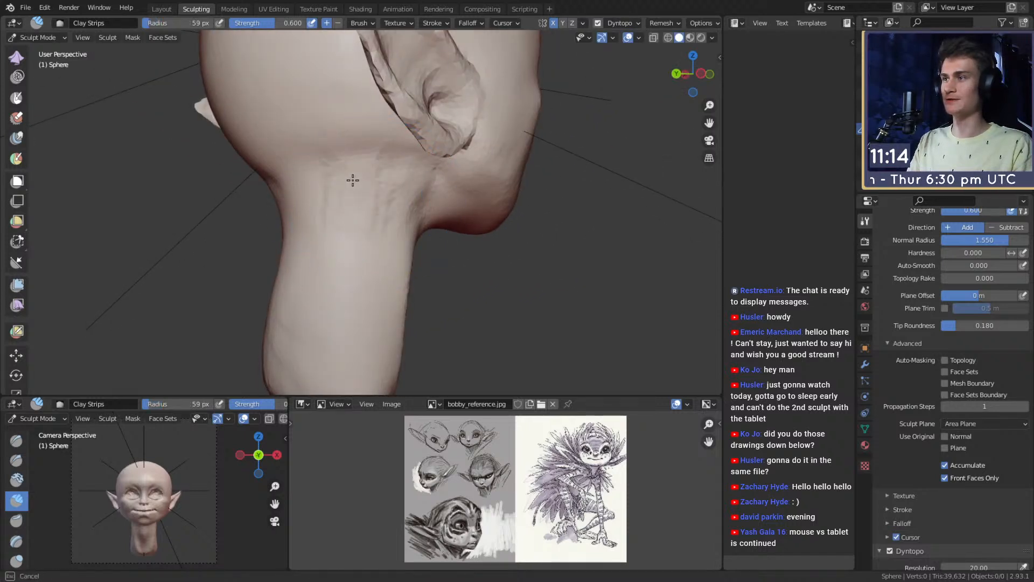
pyautogui.press('f')
pyautogui.click(379, 165)
pyautogui.moveTo(368, 195)
pyautogui.keyDown('alt'); pyautogui.mouseDown()
pyautogui.moveTo(388, 201)
pyautogui.moveTo(326, 197)
pyautogui.mouseUp(); pyautogui.keyUp('alt')
pyautogui.press('f')
pyautogui.click(363, 193)
pyautogui.moveTo(379, 159); pyautogui.dragTo(378, 167)
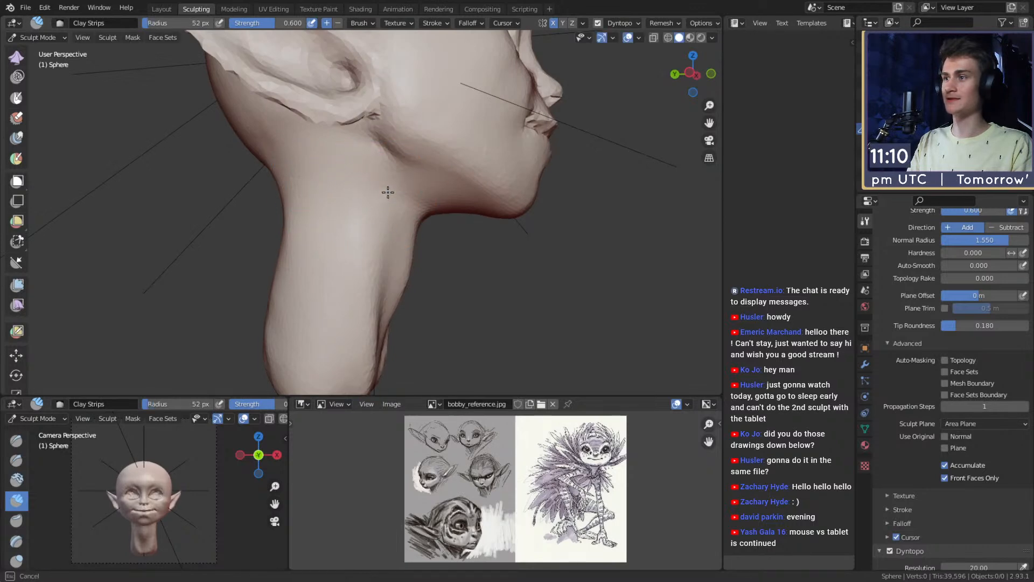
pyautogui.keyDown('alt'); pyautogui.moveTo(390, 261); pyautogui.dragTo(367, 200); pyautogui.keyUp('alt')
# Step: Refine the side of the neck with the Crease brush at 76 px radius and smoothing
pyautogui.hotkey('shift', 'c')
pyautogui.moveTo(437, 241)
pyautogui.keyDown('alt'); pyautogui.mouseDown()
pyautogui.moveTo(356, 292)
pyautogui.moveTo(344, 261)
pyautogui.moveTo(344, 301)
pyautogui.moveTo(338, 280)
pyautogui.mouseUp(); pyautogui.keyUp('alt')
pyautogui.press('f')
pyautogui.click(369, 265)
pyautogui.press('f')
pyautogui.click(337, 261)
pyautogui.keyDown('ctrl'); pyautogui.keyDown('alt'); pyautogui.moveTo(343, 183); pyautogui.dragTo(420, 258); pyautogui.keyUp('alt'); pyautogui.keyUp('ctrl')
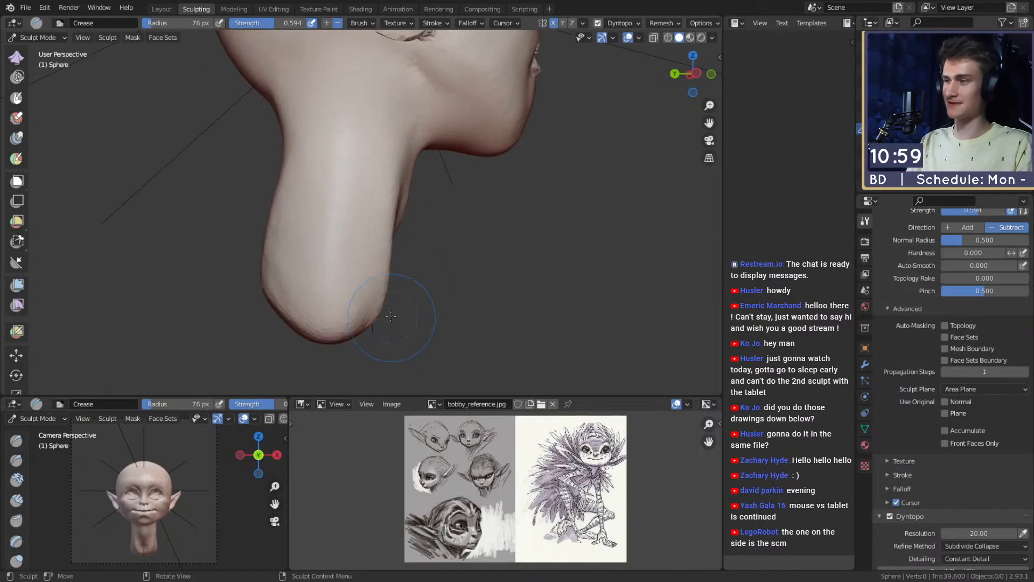
# Step: Adjust the profile of the neck's lower front with the Snake Hook brush at 131 px radius
pyautogui.press('k')
pyautogui.press('f')
pyautogui.click(473, 293)
pyautogui.moveTo(402, 305)
pyautogui.keyDown('alt'); pyautogui.keyDown('shift'); pyautogui.mouseDown()
pyautogui.moveTo(408, 282)
pyautogui.moveTo(396, 292)
pyautogui.mouseUp(); pyautogui.keyUp('shift'); pyautogui.keyUp('alt')
pyautogui.press('f')
pyautogui.click(372, 288)
pyautogui.moveTo(394, 251); pyautogui.dragTo(387, 237)
# Step: Save the sculpt in quick_sketch_day_199.blend
pyautogui.keyDown('alt'); pyautogui.moveTo(391, 186); pyautogui.dragTo(325, 256); pyautogui.keyUp('alt')
pyautogui.keyDown('ctrl'); pyautogui.keyDown('alt'); pyautogui.moveTo(371, 215); pyautogui.dragTo(365, 269); pyautogui.keyUp('alt'); pyautogui.keyUp('ctrl')
pyautogui.keyDown('alt'); pyautogui.moveTo(365, 269); pyautogui.dragTo(360, 304); pyautogui.keyUp('alt')
pyautogui.keyDown('alt'); pyautogui.keyDown('shift'); pyautogui.moveTo(366, 240); pyautogui.dragTo(383, 282); pyautogui.keyUp('shift'); pyautogui.keyUp('alt')
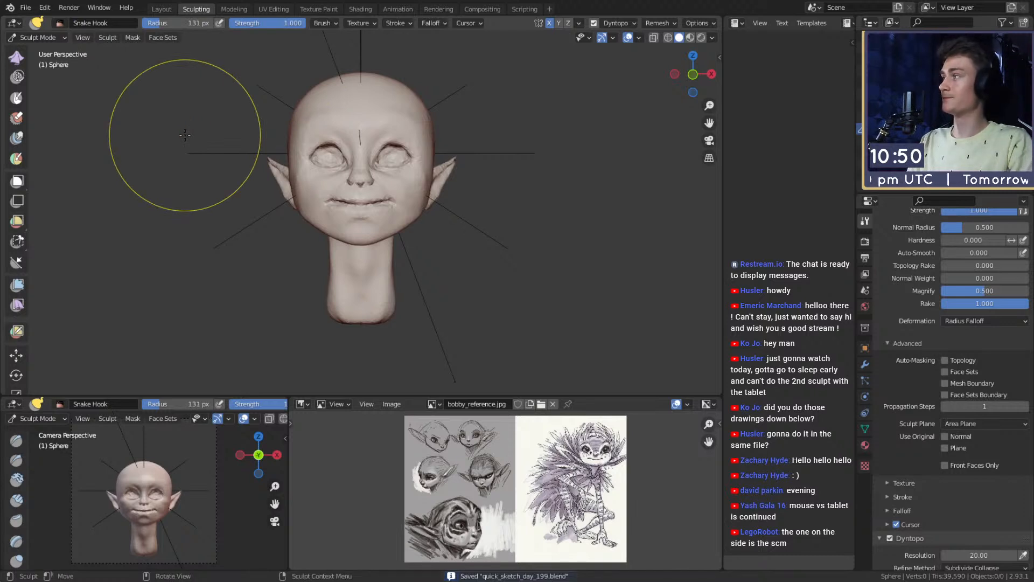
pyautogui.moveTo(474, 242)
pyautogui.keyDown('alt'); pyautogui.mouseDown()
pyautogui.moveTo(428, 184)
pyautogui.moveTo(410, 226)
pyautogui.moveTo(414, 215)
pyautogui.moveTo(423, 237)
pyautogui.mouseUp(); pyautogui.keyUp('alt')
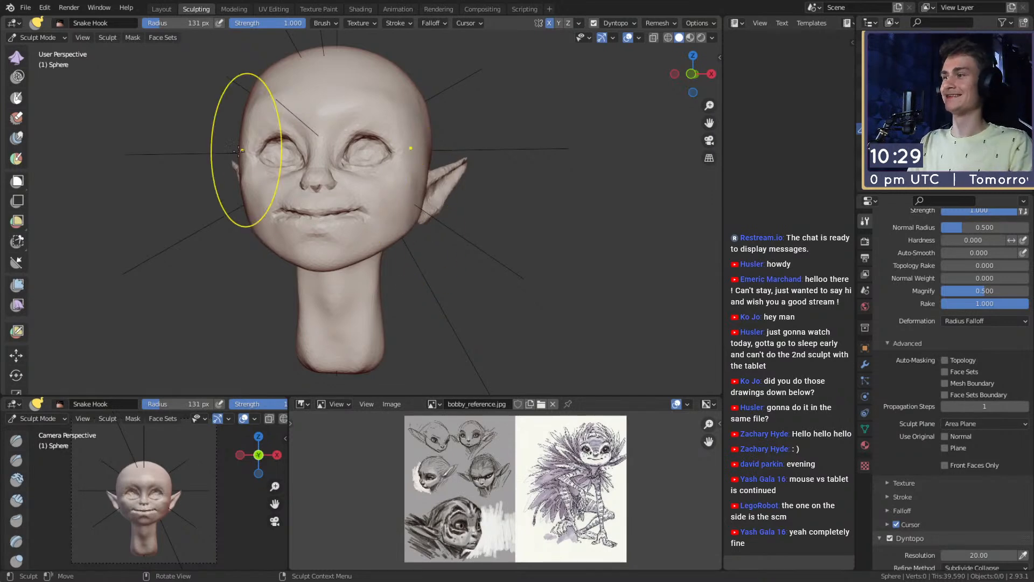
# Step: Refine the rim and tip of the pointed ear with the Clay Strips brush at 37 px radius
pyautogui.moveTo(355, 199)
pyautogui.mouseDown(button='middle')
pyautogui.moveTo(377, 224)
pyautogui.moveTo(378, 200)
pyautogui.moveTo(406, 180)
pyautogui.moveTo(386, 192)
pyautogui.moveTo(390, 206)
pyautogui.moveTo(382, 145)
pyautogui.mouseUp(button='middle')
pyautogui.press('c')
pyautogui.press('f')
pyautogui.click(339, 195)
pyautogui.press('f')
pyautogui.click(376, 195)
pyautogui.moveTo(302, 157); pyautogui.dragTo(275, 146, button='middle')
pyautogui.moveTo(231, 129)
pyautogui.keyDown('shift'); pyautogui.mouseDown(button='middle')
pyautogui.moveTo(410, 150)
pyautogui.moveTo(344, 155)
pyautogui.moveTo(358, 161)
pyautogui.mouseUp(button='middle'); pyautogui.keyUp('shift')
pyautogui.press('f')
pyautogui.click(292, 170)
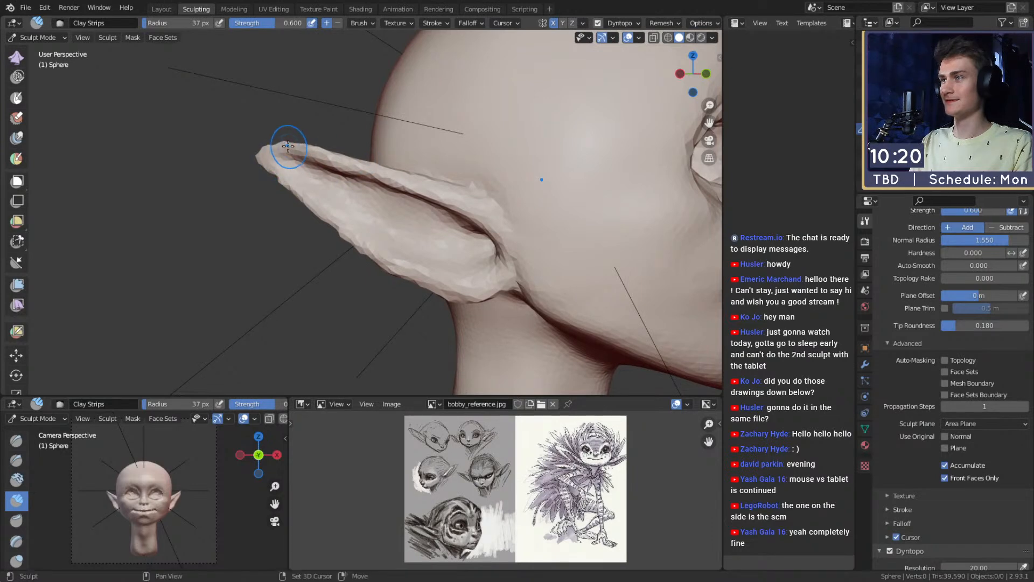
# Step: Build up the nape below the skull with Clay Strips at 32 px radius and smooth it at 97 px
pyautogui.moveTo(323, 190)
pyautogui.mouseDown(button='middle')
pyautogui.moveTo(454, 182)
pyautogui.moveTo(328, 172)
pyautogui.mouseUp(button='middle')
pyautogui.moveTo(328, 172); pyautogui.dragTo(402, 157, button='middle')
pyautogui.keyDown('ctrl'); pyautogui.moveTo(371, 154); pyautogui.dragTo(342, 188, button='middle'); pyautogui.keyUp('ctrl')
pyautogui.moveTo(366, 245)
pyautogui.keyDown('ctrl'); pyautogui.mouseDown(button='middle')
pyautogui.moveTo(376, 196)
pyautogui.moveTo(341, 193)
pyautogui.mouseUp(button='middle'); pyautogui.keyUp('ctrl')
pyautogui.press('f')
pyautogui.click(350, 189)
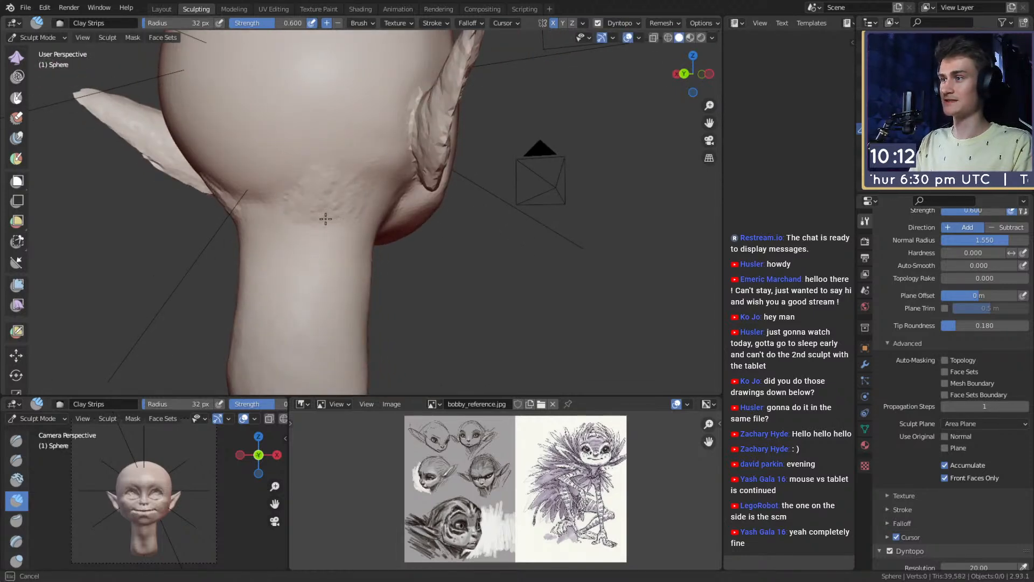
pyautogui.press('f')
pyautogui.click(322, 199)
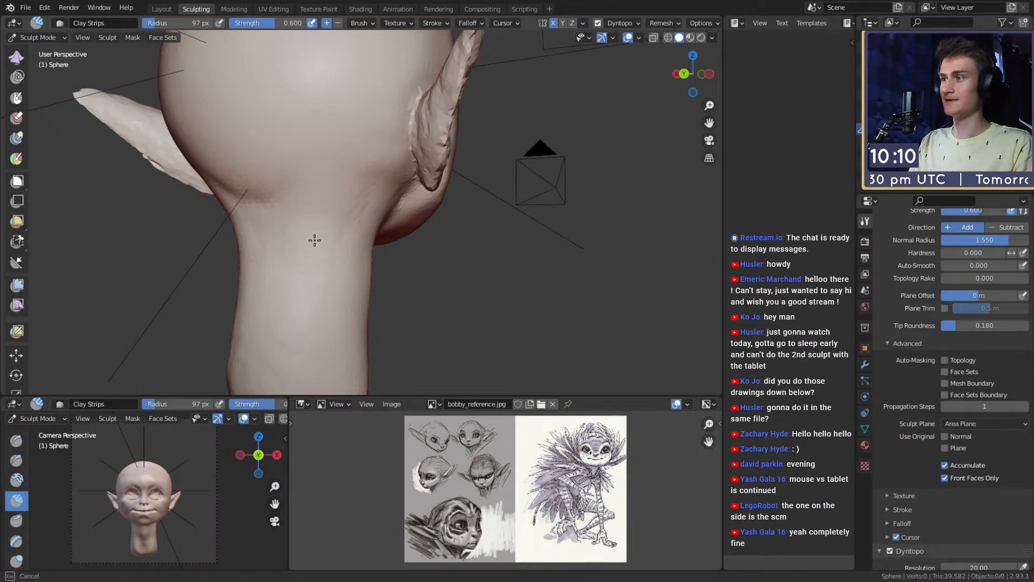
pyautogui.moveTo(242, 183); pyautogui.dragTo(183, 59, button='middle')
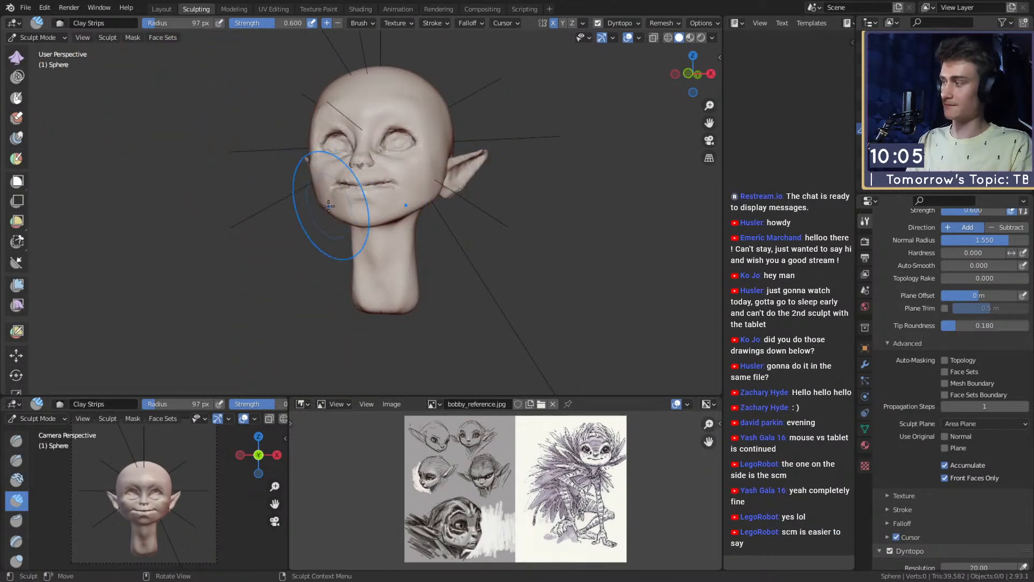
# Step: Try to pull the base of the neck forward with the Snake Hook brush at 229 px radius
pyautogui.moveTo(377, 257)
pyautogui.mouseDown(button='middle')
pyautogui.moveTo(396, 218)
pyautogui.moveTo(474, 221)
pyautogui.moveTo(487, 256)
pyautogui.moveTo(366, 237)
pyautogui.mouseUp(button='middle')
pyautogui.scroll(3, 473, 256)
pyautogui.press('k')
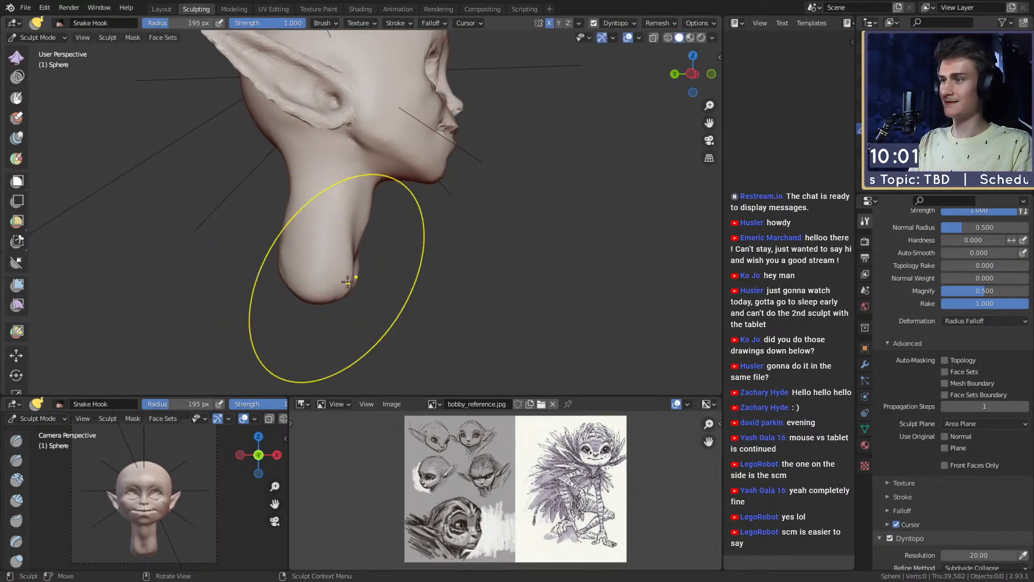
pyautogui.moveTo(345, 284)
pyautogui.mouseDown()
pyautogui.moveTo(317, 285)
pyautogui.moveTo(343, 280)
pyautogui.mouseUp()
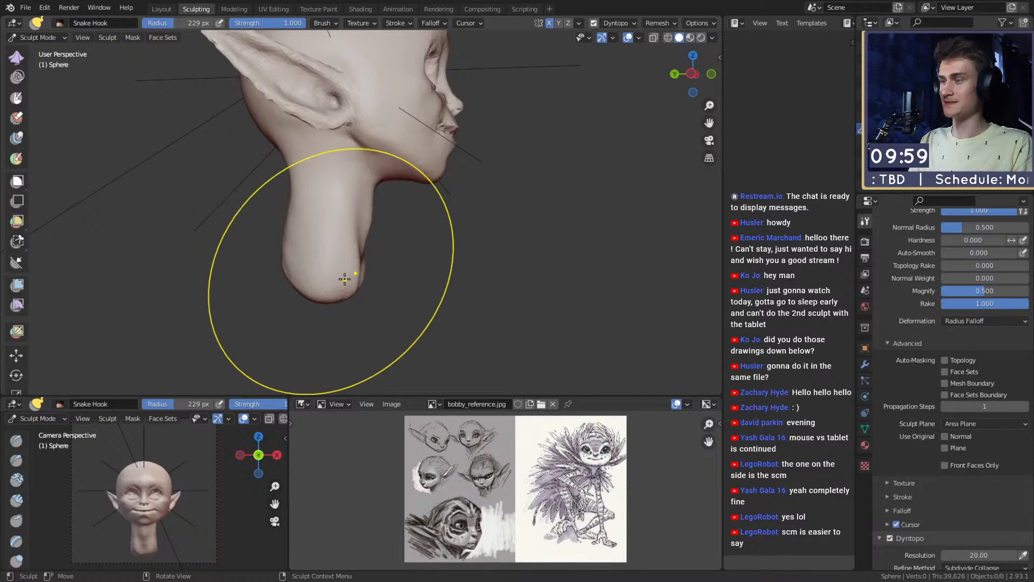
pyautogui.moveTo(423, 173)
pyautogui.mouseDown(button='middle')
pyautogui.moveTo(341, 238)
pyautogui.moveTo(309, 222)
pyautogui.mouseUp(button='middle')
# Step: Save the file again and reduce the Snake Hook brush to 63 px radius for the face
pyautogui.press('f')
pyautogui.click(220, 221)
pyautogui.moveTo(219, 221); pyautogui.dragTo(282, 222, button='middle')
pyautogui.scroll(5, 386, 203)
pyautogui.keyDown('shift'); pyautogui.moveTo(385, 203); pyautogui.dragTo(374, 223, button='middle'); pyautogui.keyUp('shift')
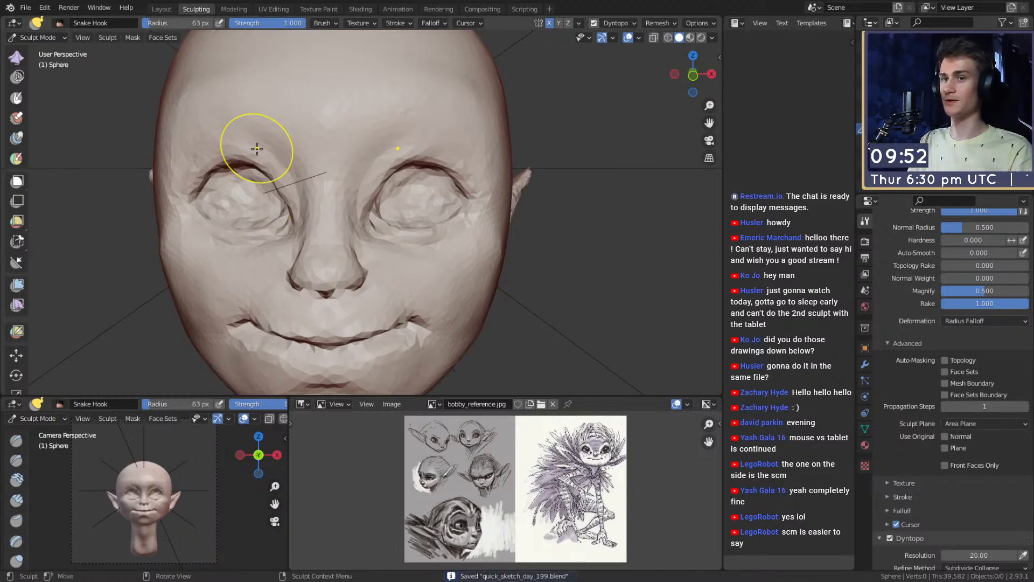
# Step: Sharpen the creases around the eye with a resized Crease brush
pyautogui.moveTo(392, 272); pyautogui.dragTo(355, 218, button='middle')
pyautogui.keyDown('alt'); pyautogui.moveTo(354, 219); pyautogui.dragTo(352, 249); pyautogui.keyUp('alt')
pyautogui.moveTo(353, 248)
pyautogui.keyDown('ctrl'); pyautogui.keyDown('alt'); pyautogui.mouseDown()
pyautogui.moveTo(358, 221)
pyautogui.moveTo(330, 228)
pyautogui.mouseUp(); pyautogui.keyUp('alt'); pyautogui.keyUp('ctrl')
pyautogui.hotkey('shift', 'c')
pyautogui.moveTo(329, 228)
pyautogui.mouseDown(button='middle')
pyautogui.moveTo(335, 219)
pyautogui.moveTo(362, 242)
pyautogui.mouseUp(button='middle')
pyautogui.moveTo(355, 224)
pyautogui.mouseDown()
pyautogui.moveTo(360, 169)
pyautogui.moveTo(348, 267)
pyautogui.moveTo(423, 231)
pyautogui.moveTo(431, 196)
pyautogui.moveTo(420, 244)
pyautogui.moveTo(415, 198)
pyautogui.mouseUp()
pyautogui.press('f')
pyautogui.click(372, 168)
# Step: Reshape the eyelids and eye socket from above with the Grab brush at 128 px radius
pyautogui.moveTo(450, 161)
pyautogui.keyDown('alt'); pyautogui.mouseDown()
pyautogui.moveTo(407, 185)
pyautogui.moveTo(395, 264)
pyautogui.moveTo(415, 200)
pyautogui.moveTo(455, 194)
pyautogui.moveTo(415, 289)
pyautogui.moveTo(449, 192)
pyautogui.moveTo(443, 168)
pyautogui.mouseUp(); pyautogui.keyUp('alt')
pyautogui.press('g')
pyautogui.keyDown('alt'); pyautogui.moveTo(443, 168); pyautogui.dragTo(429, 270); pyautogui.keyUp('alt')
pyautogui.press('f')
pyautogui.click(435, 187)
pyautogui.press('f')
pyautogui.click(411, 156)
pyautogui.press('f')
pyautogui.click(417, 276)
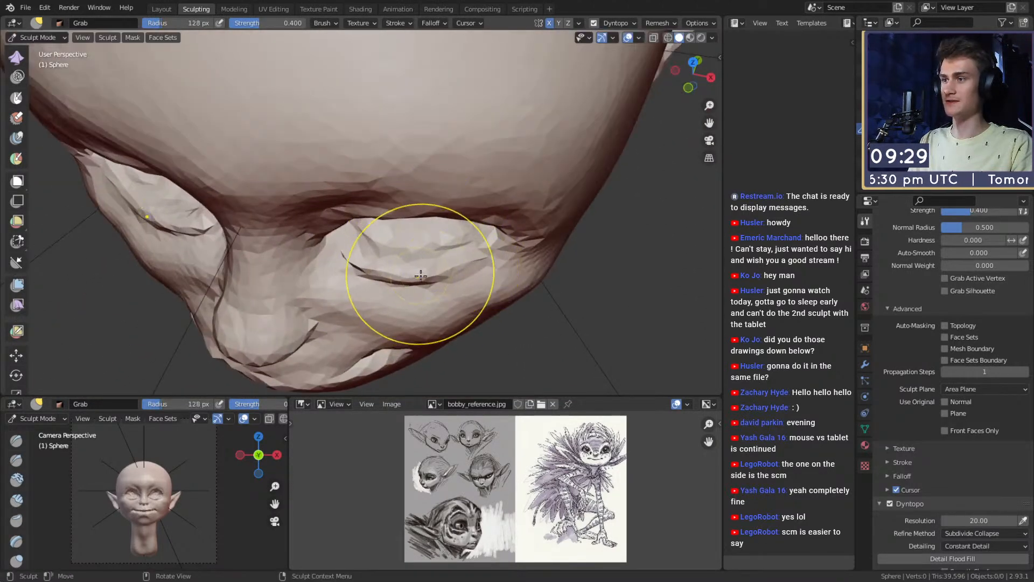
# Step: Adjust the nose bridge and inner eye area from the front with the Grab brush at 130 px radius
pyautogui.moveTo(433, 269)
pyautogui.mouseDown(button='middle')
pyautogui.moveTo(452, 249)
pyautogui.moveTo(461, 137)
pyautogui.moveTo(443, 208)
pyautogui.moveTo(456, 268)
pyautogui.moveTo(457, 231)
pyautogui.moveTo(348, 176)
pyautogui.moveTo(365, 184)
pyautogui.moveTo(429, 161)
pyautogui.moveTo(416, 241)
pyautogui.moveTo(246, 110)
pyautogui.mouseUp(button='middle')
pyautogui.press('f')
pyautogui.click(345, 186)
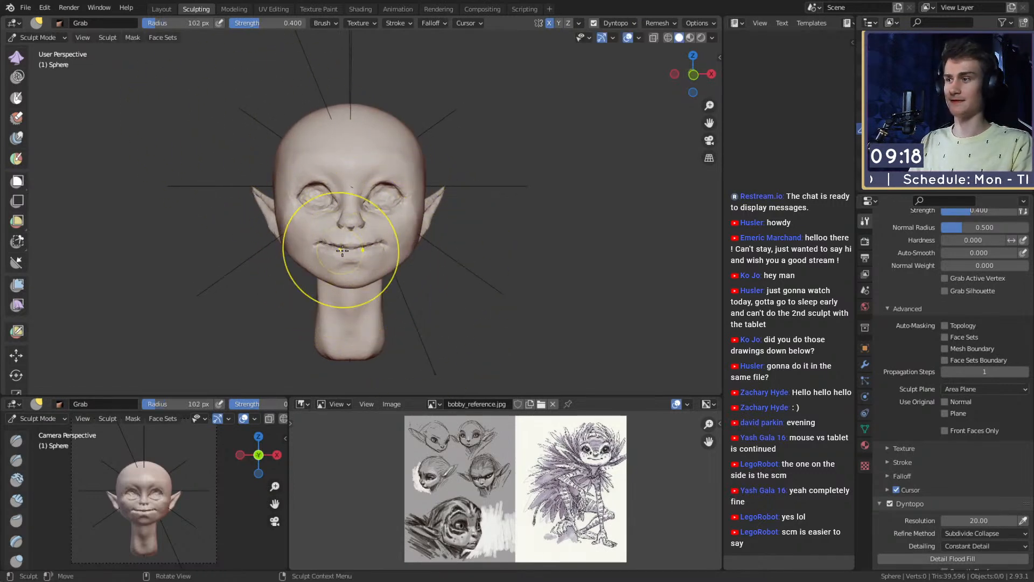
pyautogui.scroll(6, 366, 195)
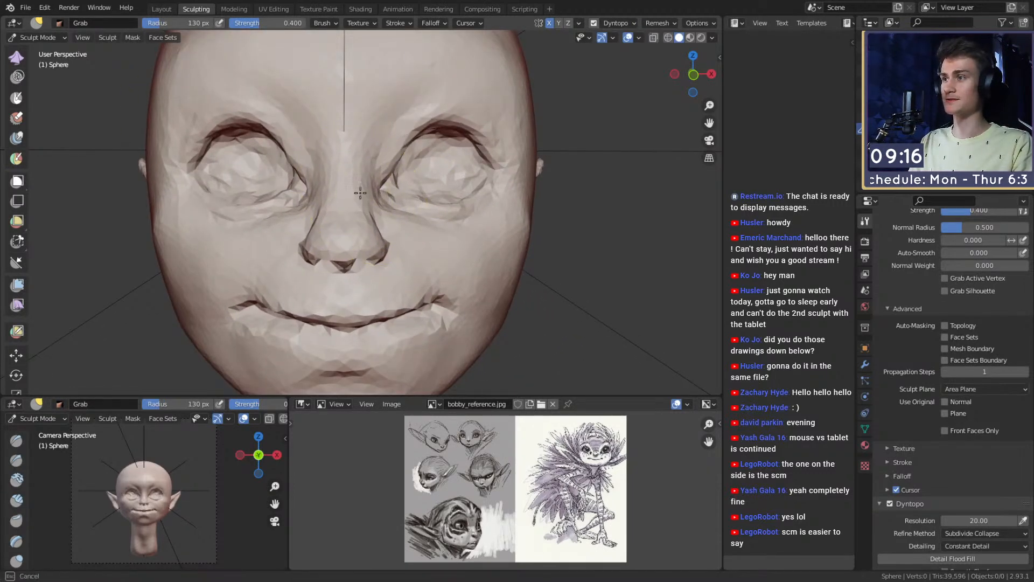
# Step: Examine the overall shape of the skull, ears and face from all sides
pyautogui.moveTo(393, 252)
pyautogui.mouseDown(button='middle')
pyautogui.moveTo(455, 178)
pyautogui.moveTo(455, 162)
pyautogui.moveTo(459, 260)
pyautogui.moveTo(346, 250)
pyautogui.moveTo(369, 150)
pyautogui.moveTo(323, 156)
pyautogui.mouseUp(button='middle')
pyautogui.press('c')
pyautogui.moveTo(414, 229)
pyautogui.mouseDown(button='middle')
pyautogui.moveTo(376, 201)
pyautogui.moveTo(412, 202)
pyautogui.moveTo(350, 212)
pyautogui.moveTo(418, 203)
pyautogui.moveTo(329, 243)
pyautogui.moveTo(427, 199)
pyautogui.moveTo(391, 180)
pyautogui.mouseUp(button='middle')
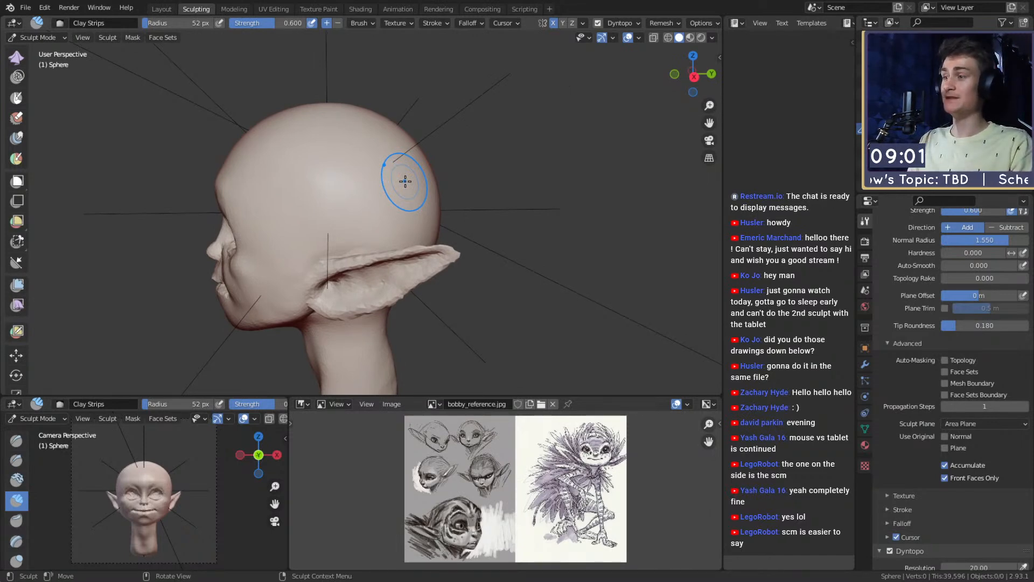
pyautogui.moveTo(413, 243)
pyautogui.mouseDown(button='middle')
pyautogui.moveTo(399, 237)
pyautogui.moveTo(377, 371)
pyautogui.moveTo(415, 247)
pyautogui.moveTo(362, 262)
pyautogui.moveTo(408, 254)
pyautogui.mouseUp(button='middle')
pyautogui.moveTo(357, 187); pyautogui.dragTo(153, 77, button='middle')
pyautogui.moveTo(445, 238); pyautogui.dragTo(261, 202, button='middle')
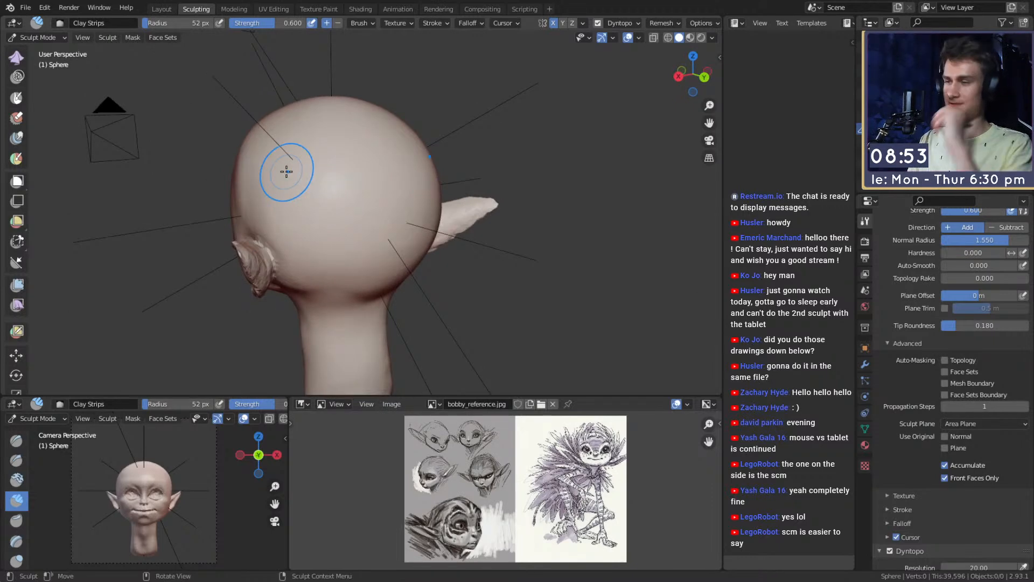
pyautogui.moveTo(404, 270); pyautogui.dragTo(330, 198, button='middle')
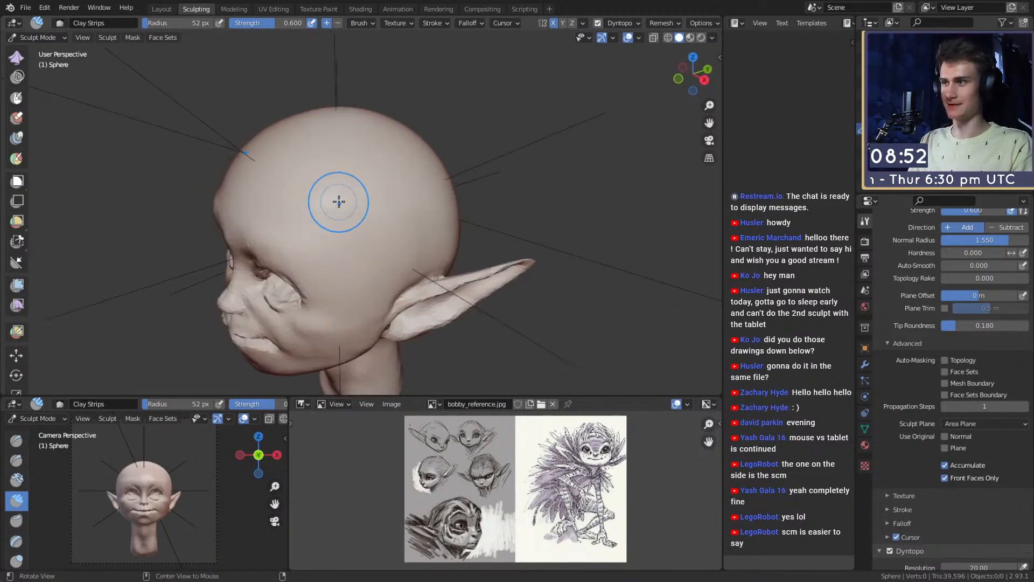
# Step: Mask three slanted streaks across the upper side of the skull with the Mask brush at 20 px radius
pyautogui.press('m')
pyautogui.moveTo(395, 198)
pyautogui.mouseDown(button='middle')
pyautogui.moveTo(360, 227)
pyautogui.moveTo(346, 219)
pyautogui.mouseUp(button='middle')
pyautogui.moveTo(318, 193); pyautogui.dragTo(347, 231)
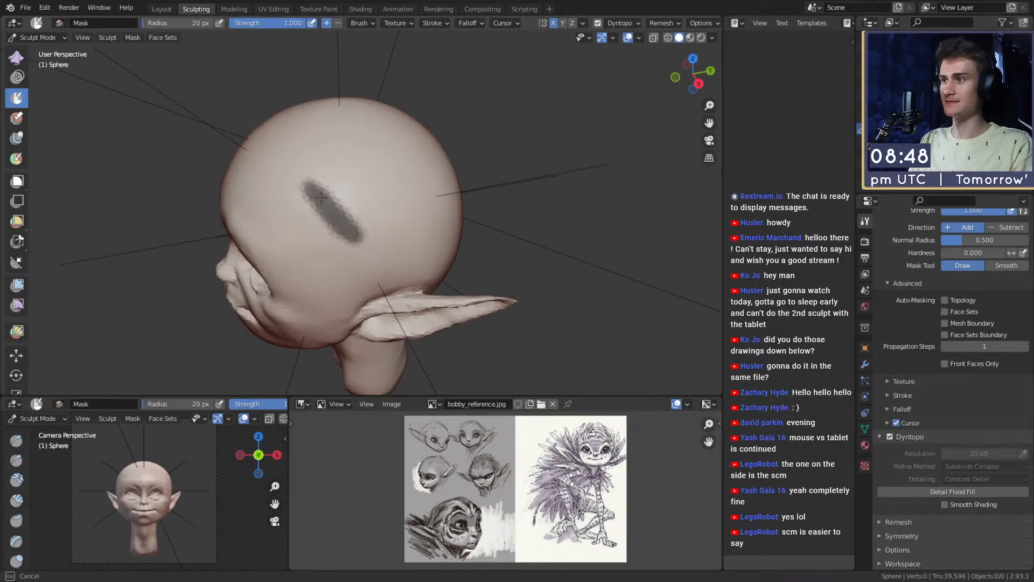
pyautogui.moveTo(383, 222); pyautogui.dragTo(404, 196, button='middle')
pyautogui.moveTo(333, 186); pyautogui.dragTo(360, 232)
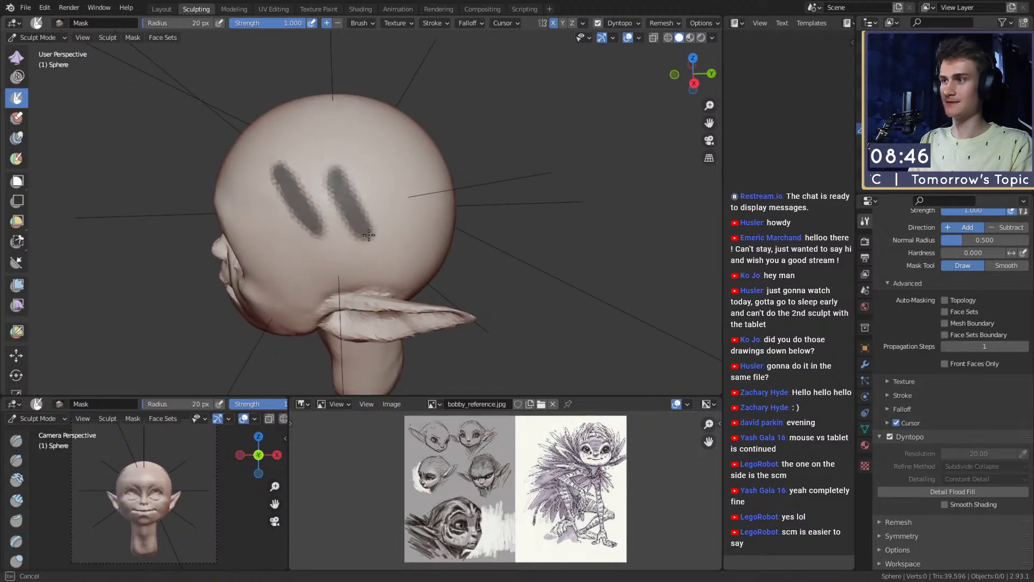
pyautogui.moveTo(368, 234); pyautogui.dragTo(352, 204, button='middle')
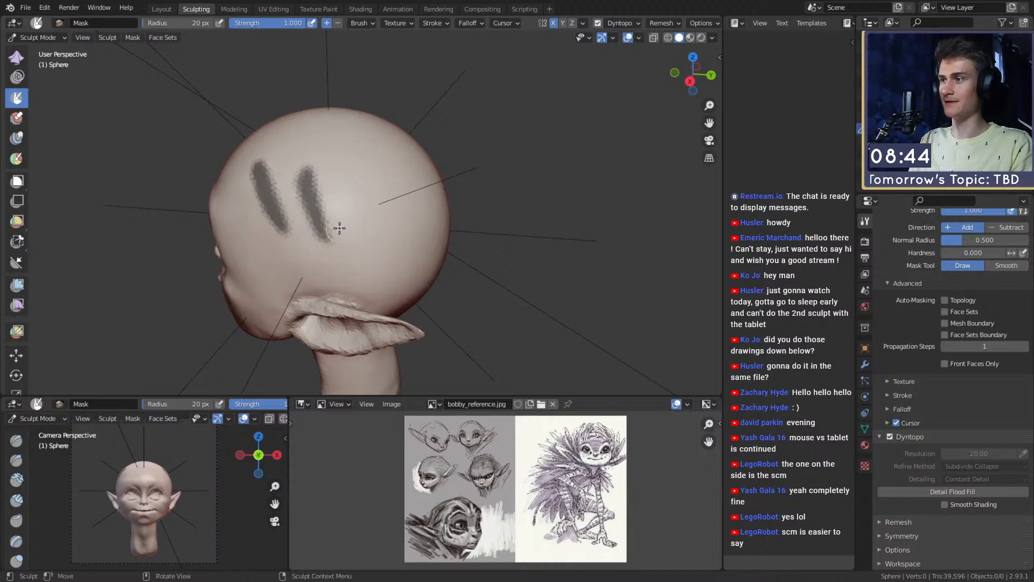
pyautogui.moveTo(337, 192); pyautogui.dragTo(350, 243)
# Step: Continue the masked streaks toward the back of the skull above the ear, and invert the mask
pyautogui.moveTo(355, 232); pyautogui.dragTo(357, 203, button='middle')
pyautogui.moveTo(340, 188); pyautogui.dragTo(338, 250)
pyautogui.moveTo(371, 232); pyautogui.dragTo(324, 206, button='middle')
pyautogui.moveTo(323, 197)
pyautogui.mouseDown()
pyautogui.moveTo(297, 252)
pyautogui.moveTo(316, 260)
pyautogui.moveTo(297, 306)
pyautogui.mouseUp()
pyautogui.moveTo(344, 283)
pyautogui.mouseDown(button='middle')
pyautogui.moveTo(355, 243)
pyautogui.moveTo(329, 237)
pyautogui.moveTo(396, 197)
pyautogui.moveTo(417, 158)
pyautogui.moveTo(404, 170)
pyautogui.mouseUp(button='middle')
pyautogui.hotkey('ctrl', 'i')
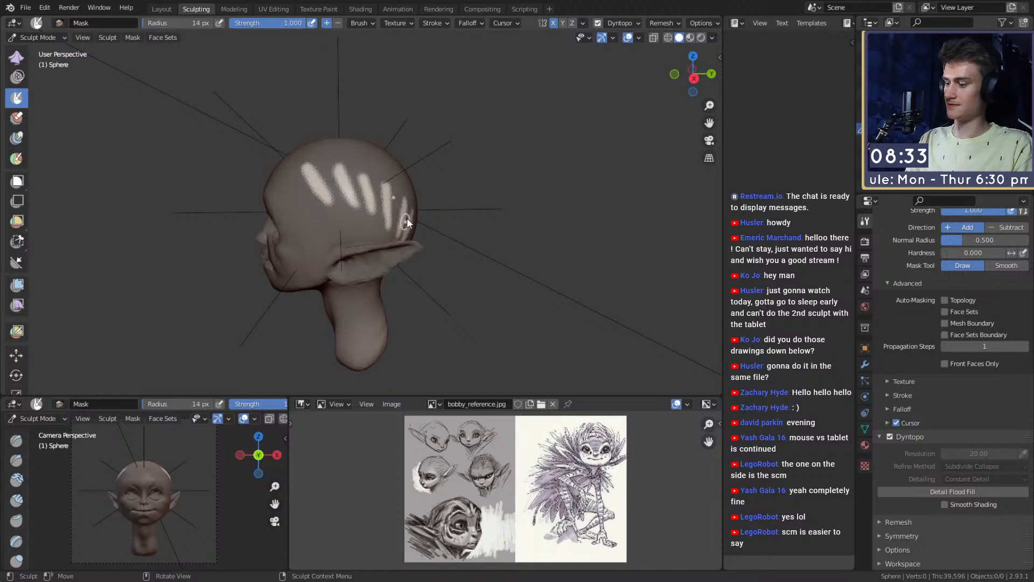
# Step: Try to pull the unmasked streaks out of the skull with the Snake Hook brush at 305 px radius
pyautogui.press('k')
pyautogui.press('f')
pyautogui.click(469, 175)
pyautogui.moveTo(429, 200)
pyautogui.keyDown('alt'); pyautogui.mouseDown()
pyautogui.moveTo(427, 159)
pyautogui.moveTo(394, 151)
pyautogui.moveTo(413, 118)
pyautogui.mouseUp(); pyautogui.keyUp('alt')
pyautogui.press('f')
pyautogui.click(555, 157)
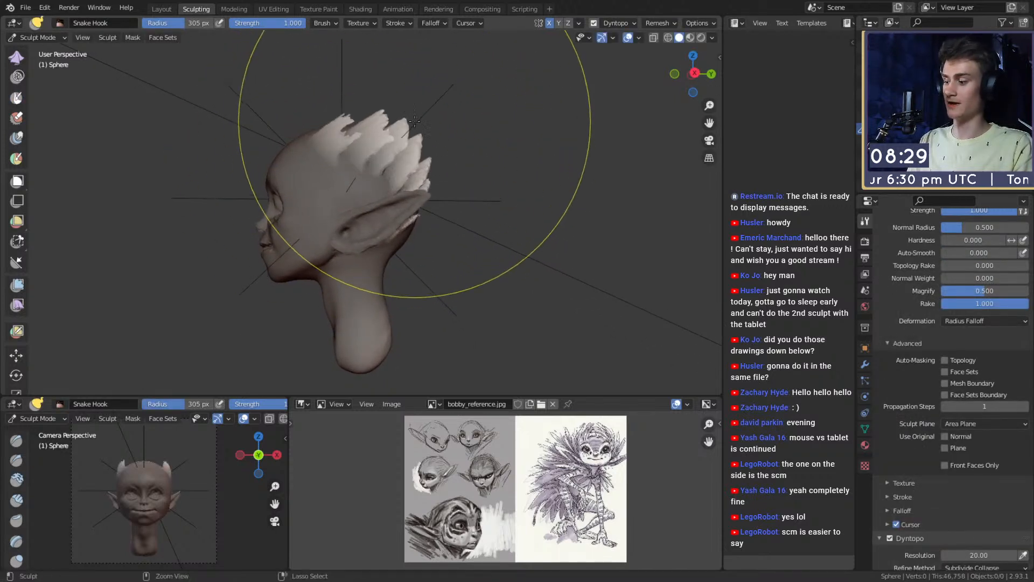
pyautogui.hotkey('ctrl', 'z')
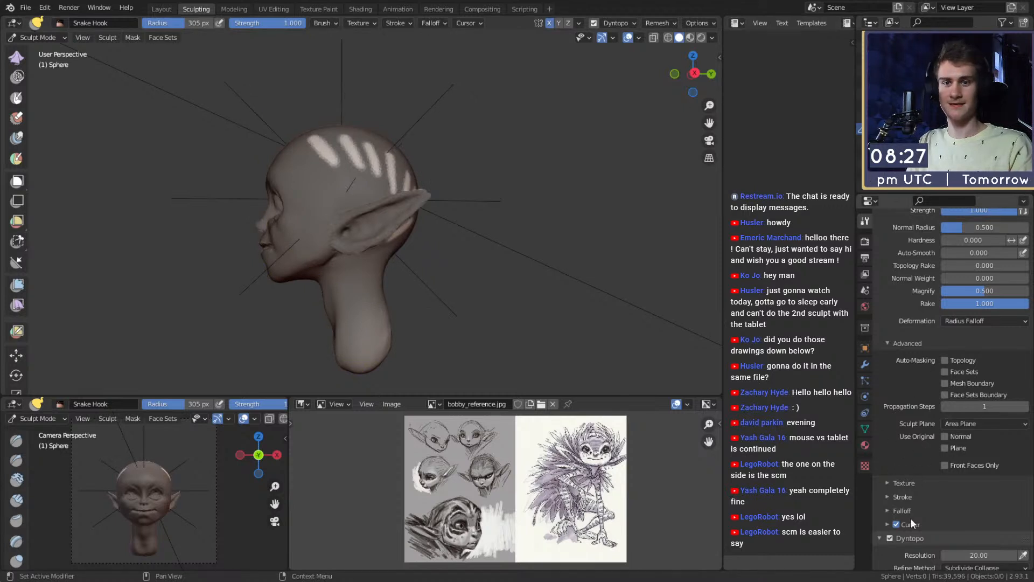
# Step: Disable Dyntopo and pull the unmasked streaks up and back off the skull with the Snake Hook brush
pyautogui.click(890, 538)
pyautogui.moveTo(374, 156)
pyautogui.mouseDown()
pyautogui.moveTo(377, 114)
pyautogui.moveTo(396, 93)
pyautogui.moveTo(437, 95)
pyautogui.mouseUp()
pyautogui.moveTo(420, 134)
pyautogui.mouseDown(button='middle')
pyautogui.moveTo(536, 155)
pyautogui.moveTo(487, 155)
pyautogui.mouseUp(button='middle')
pyautogui.moveTo(405, 158)
pyautogui.keyDown('alt'); pyautogui.mouseDown()
pyautogui.moveTo(304, 205)
pyautogui.moveTo(288, 239)
pyautogui.mouseUp(); pyautogui.keyUp('alt')
pyautogui.press('f')
pyautogui.click(291, 231)
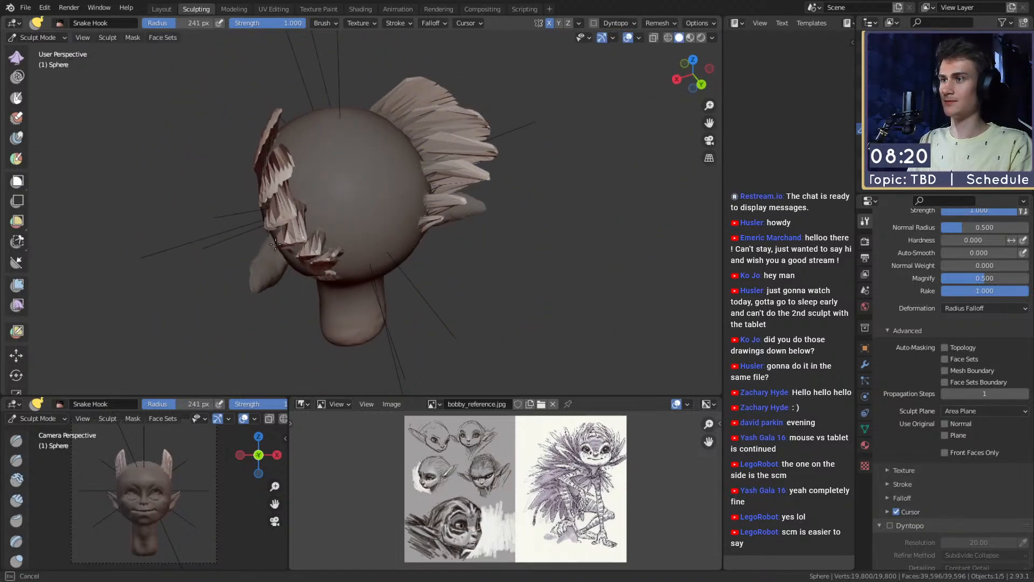
# Step: Lengthen and fan out the side hair tufts from behind with the Snake Hook brush at 227 px radius
pyautogui.moveTo(311, 231)
pyautogui.mouseDown(button='middle')
pyautogui.moveTo(261, 217)
pyautogui.moveTo(459, 145)
pyautogui.mouseUp(button='middle')
pyautogui.moveTo(467, 169)
pyautogui.keyDown('alt'); pyautogui.mouseDown()
pyautogui.moveTo(317, 175)
pyautogui.moveTo(360, 177)
pyautogui.moveTo(281, 234)
pyautogui.mouseUp(); pyautogui.keyUp('alt')
pyautogui.press('f')
pyautogui.click(334, 176)
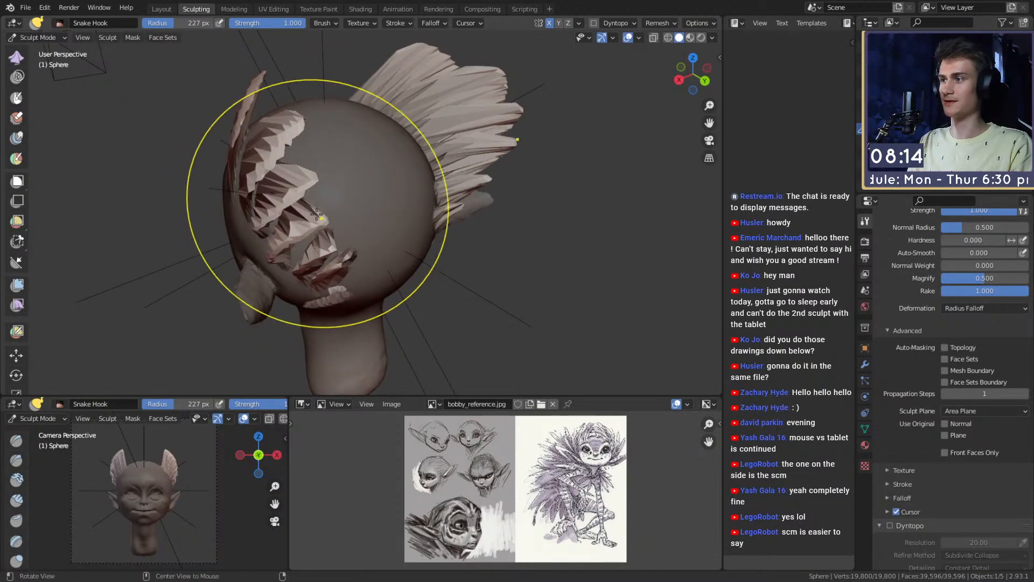
pyautogui.moveTo(307, 207); pyautogui.dragTo(408, 188, button='middle')
# Step: Re-enable Dyntopo, rework the stretched hair tufts with the Snake Hook brush at 367 px radius, and clear the mask
pyautogui.click(904, 525)
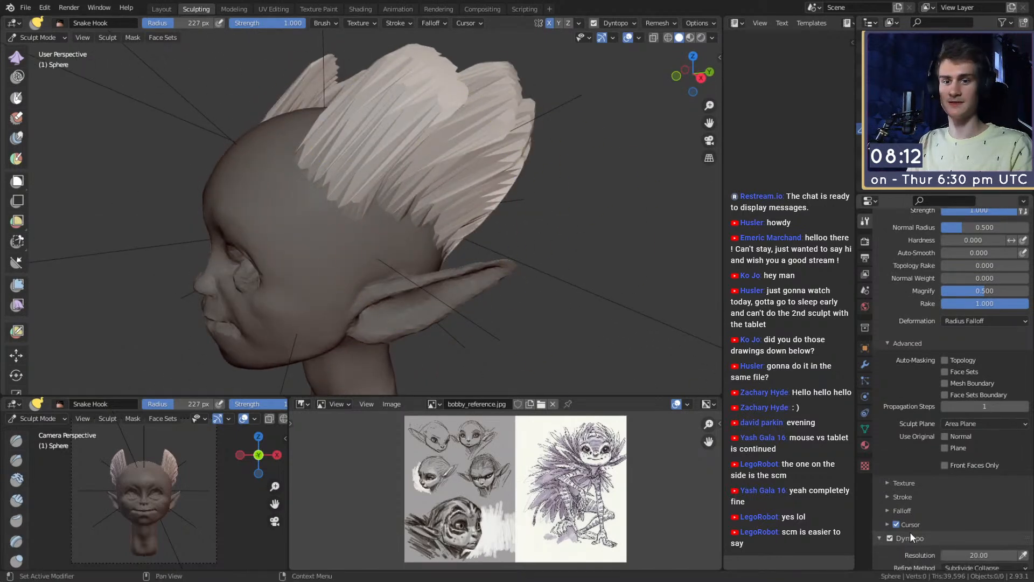
pyautogui.press('f')
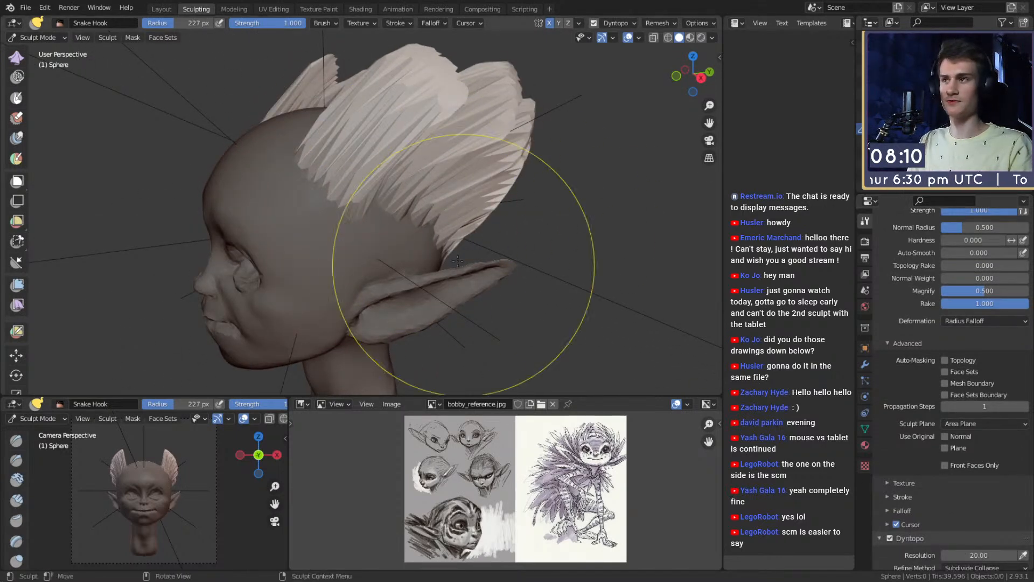
pyautogui.click(442, 121)
pyautogui.moveTo(469, 145)
pyautogui.mouseDown(button='middle')
pyautogui.moveTo(463, 161)
pyautogui.moveTo(368, 161)
pyautogui.moveTo(441, 198)
pyautogui.moveTo(425, 323)
pyautogui.moveTo(551, 230)
pyautogui.moveTo(357, 240)
pyautogui.moveTo(494, 285)
pyautogui.moveTo(264, 154)
pyautogui.mouseUp(button='middle')
pyautogui.hotkey('alt', 'm')
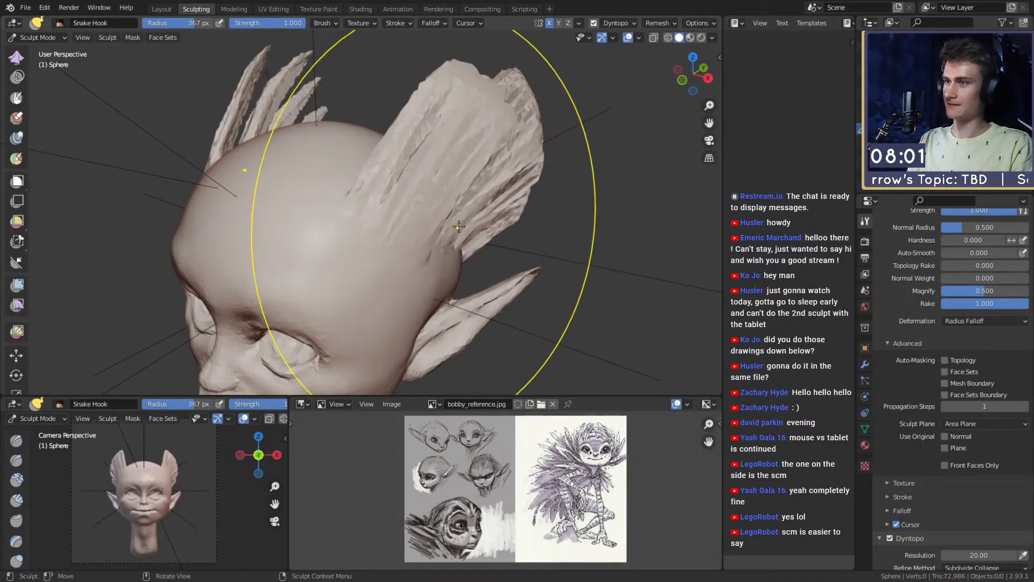
pyautogui.press('f')
pyautogui.click(364, 219)
pyautogui.press('c')
pyautogui.hotkey('shift', 'c')
pyautogui.press('f')
pyautogui.click(443, 190)
# Step: Mask a streak on the skull just inside the side hair tufts with the Mask brush at 31 px radius
pyautogui.keyDown('alt'); pyautogui.moveTo(443, 190); pyautogui.dragTo(285, 202); pyautogui.keyUp('alt')
pyautogui.moveTo(285, 203)
pyautogui.mouseDown(button='middle')
pyautogui.moveTo(357, 220)
pyautogui.moveTo(404, 215)
pyautogui.moveTo(339, 196)
pyautogui.moveTo(339, 183)
pyautogui.moveTo(326, 199)
pyautogui.mouseUp(button='middle')
pyautogui.press('m')
pyautogui.press('f')
pyautogui.click(316, 206)
pyautogui.press('f')
pyautogui.click(302, 206)
pyautogui.moveTo(320, 175); pyautogui.dragTo(301, 207)
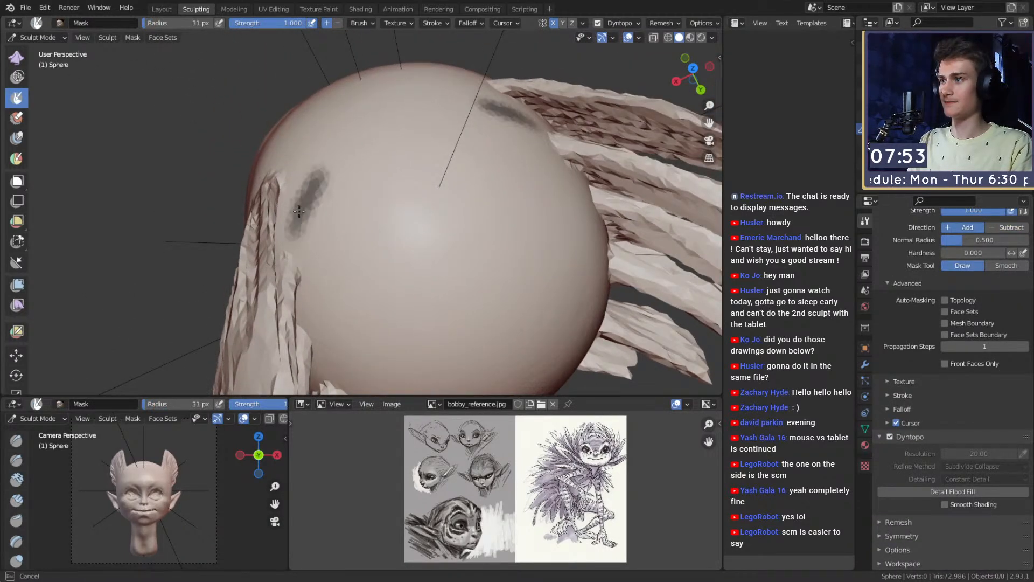
# Step: Mask a row of short slanted streaks down the back of the skull alongside the hair tufts
pyautogui.moveTo(332, 188); pyautogui.dragTo(311, 140, button='middle')
pyautogui.moveTo(293, 203); pyautogui.dragTo(315, 167)
pyautogui.moveTo(326, 184); pyautogui.dragTo(319, 150, button='middle')
pyautogui.moveTo(303, 220); pyautogui.dragTo(329, 188)
pyautogui.moveTo(331, 185); pyautogui.dragTo(307, 147, button='middle')
pyautogui.moveTo(303, 198)
pyautogui.mouseDown()
pyautogui.moveTo(323, 168)
pyautogui.moveTo(306, 195)
pyautogui.mouseUp()
pyautogui.moveTo(318, 188); pyautogui.dragTo(310, 148, button='middle')
pyautogui.moveTo(322, 211); pyautogui.dragTo(355, 179)
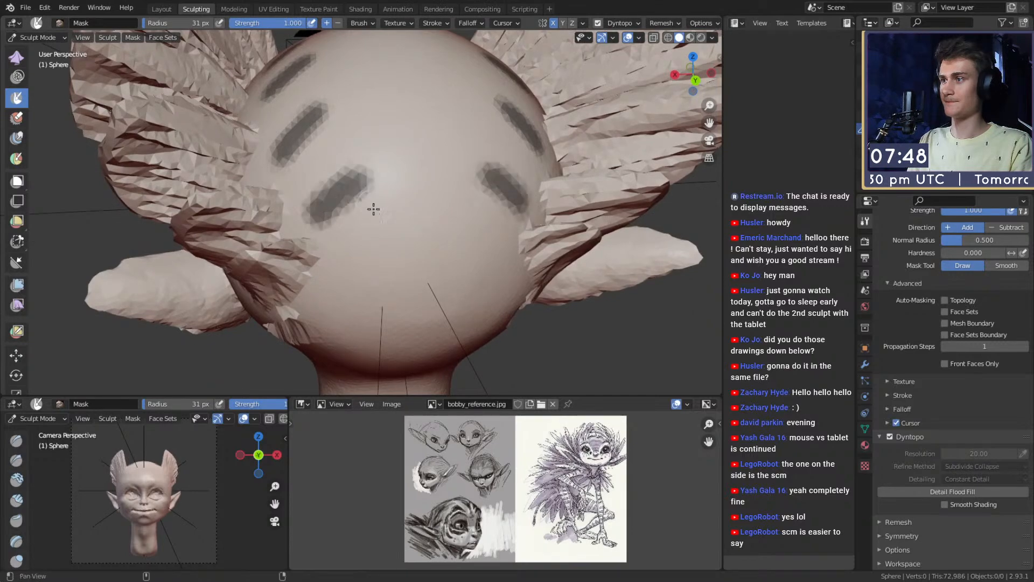
# Step: Add further masked streaks low on the back of the skull, above the neck
pyautogui.moveTo(372, 196); pyautogui.dragTo(372, 175, button='middle')
pyautogui.moveTo(369, 209); pyautogui.dragTo(343, 233)
pyautogui.moveTo(349, 228)
pyautogui.mouseDown(button='middle')
pyautogui.moveTo(354, 192)
pyautogui.moveTo(359, 222)
pyautogui.mouseUp(button='middle')
pyautogui.moveTo(360, 221); pyautogui.dragTo(376, 216)
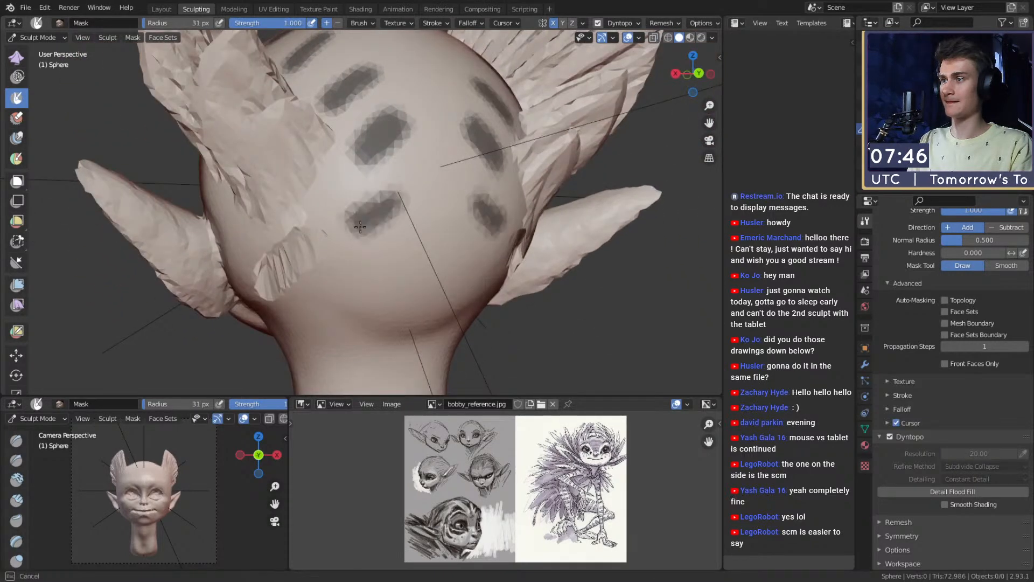
# Step: Mask an inner set of streaks on the bare scalp, closer to the midline of the skull
pyautogui.moveTo(385, 185); pyautogui.dragTo(457, 218, button='middle')
pyautogui.moveTo(384, 198); pyautogui.dragTo(446, 182, button='middle')
pyautogui.moveTo(344, 277); pyautogui.dragTo(294, 272)
pyautogui.moveTo(293, 272); pyautogui.dragTo(408, 232, button='middle')
pyautogui.moveTo(364, 204); pyautogui.dragTo(391, 181)
pyautogui.moveTo(391, 181); pyautogui.dragTo(396, 226, button='middle')
pyautogui.moveTo(389, 203); pyautogui.dragTo(399, 199)
# Step: Fill the remaining gaps on the crown and back of the skull with masked streaks at 23 px radius
pyautogui.moveTo(412, 200); pyautogui.dragTo(291, 208, button='middle')
pyautogui.moveTo(383, 205); pyautogui.dragTo(361, 251)
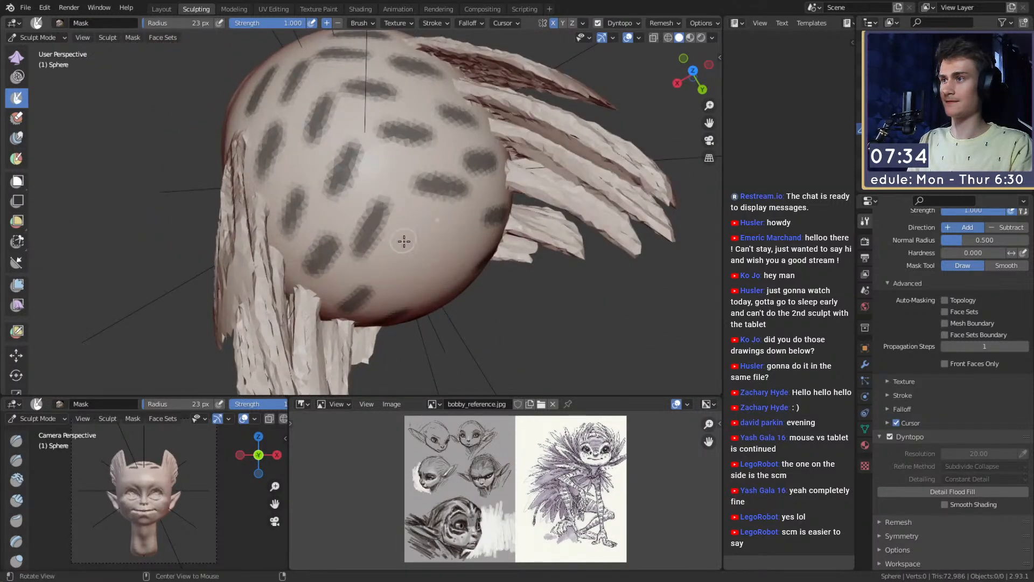
pyautogui.moveTo(399, 239); pyautogui.dragTo(388, 215, button='middle')
pyautogui.moveTo(391, 205); pyautogui.dragTo(374, 235)
pyautogui.scroll(-4, 396, 235)
pyautogui.moveTo(396, 233)
pyautogui.mouseDown(button='middle')
pyautogui.moveTo(425, 224)
pyautogui.moveTo(387, 221)
pyautogui.mouseUp(button='middle')
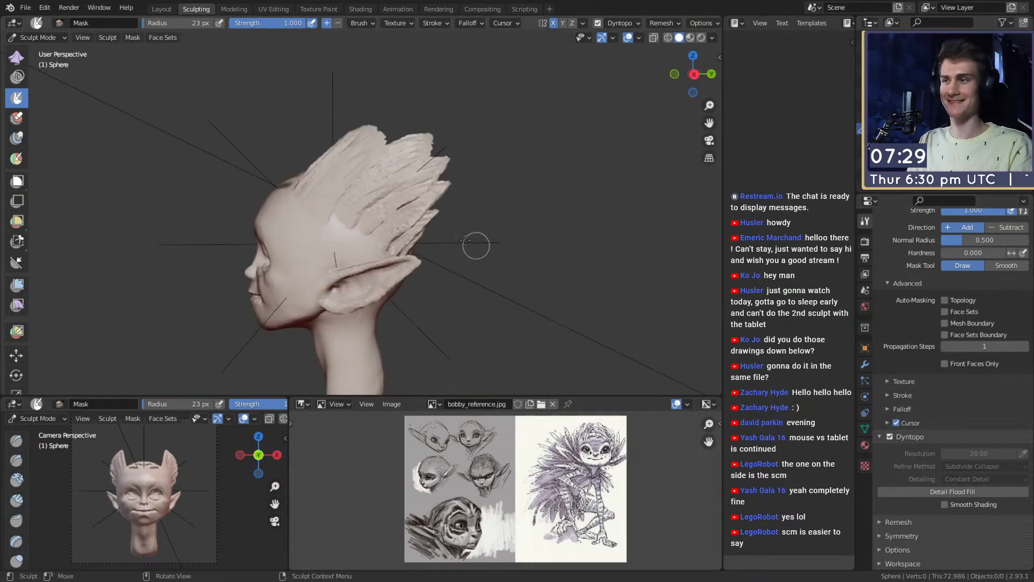
# Step: Disable Dyntopo and use the Snake Hook brush at 272 px radius to start pulling out the new scalp streaks
pyautogui.press('k')
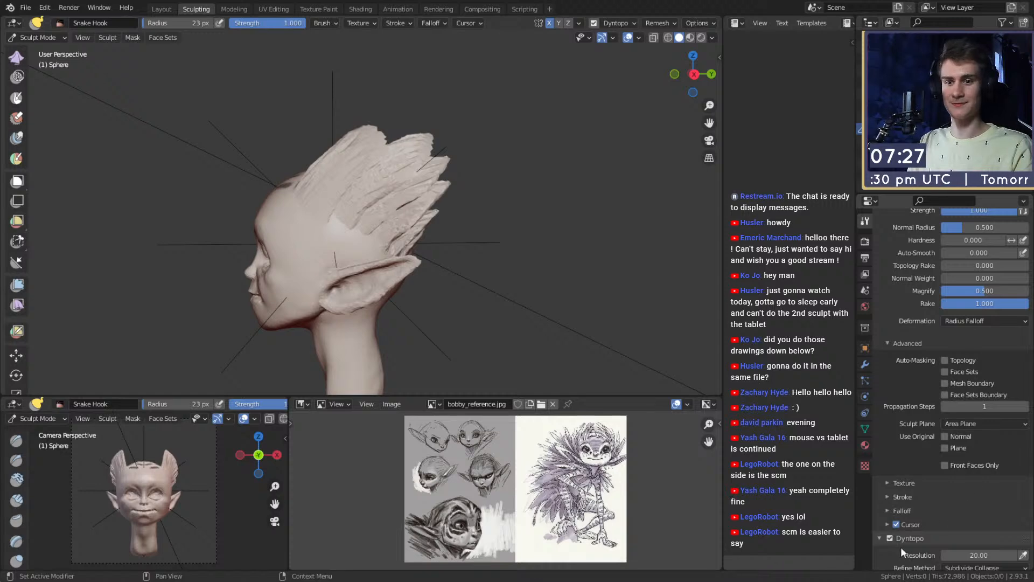
pyautogui.click(890, 539)
pyautogui.moveTo(485, 188); pyautogui.dragTo(517, 194, button='middle')
pyautogui.press('f')
pyautogui.click(651, 195)
pyautogui.moveTo(416, 203)
pyautogui.mouseDown(button='middle')
pyautogui.moveTo(441, 252)
pyautogui.moveTo(531, 269)
pyautogui.moveTo(510, 262)
pyautogui.mouseUp(button='middle')
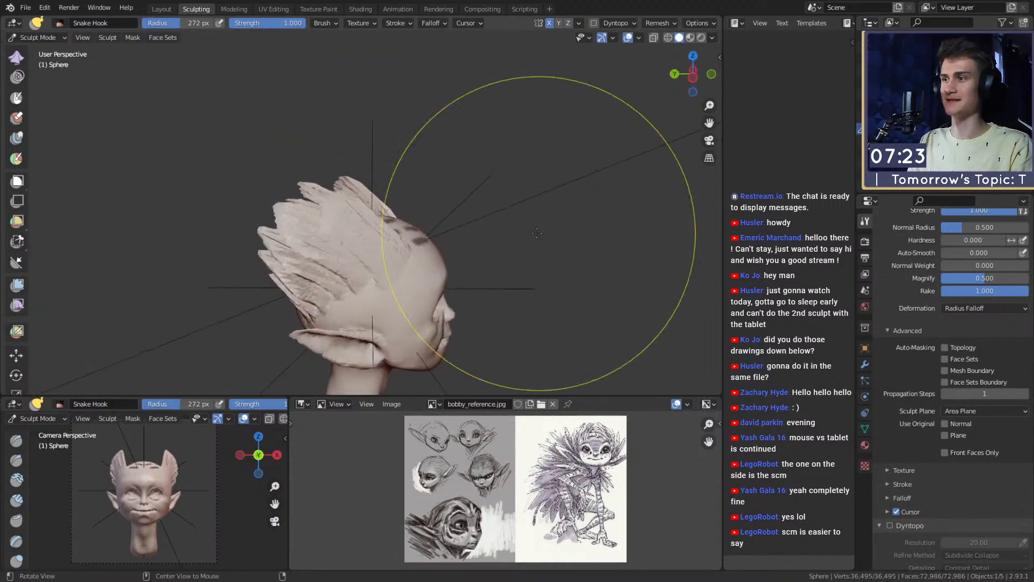
pyautogui.moveTo(440, 211); pyautogui.dragTo(439, 212, button='middle')
pyautogui.moveTo(395, 229)
pyautogui.mouseDown()
pyautogui.moveTo(374, 209)
pyautogui.moveTo(386, 215)
pyautogui.mouseUp()
pyautogui.moveTo(330, 189); pyautogui.dragTo(328, 187)
# Step: With the mask inverted, draw the central scalp streaks up and back into long strands with the Snake Hook brush
pyautogui.keyDown('alt'); pyautogui.moveTo(339, 215); pyautogui.dragTo(487, 249); pyautogui.keyUp('alt')
pyautogui.moveTo(366, 232)
pyautogui.keyDown('alt'); pyautogui.mouseDown()
pyautogui.moveTo(451, 233)
pyautogui.moveTo(433, 228)
pyautogui.moveTo(462, 242)
pyautogui.mouseUp(); pyautogui.keyUp('alt')
pyautogui.moveTo(318, 227)
pyautogui.keyDown('alt'); pyautogui.mouseDown()
pyautogui.moveTo(352, 272)
pyautogui.moveTo(450, 228)
pyautogui.moveTo(381, 282)
pyautogui.mouseUp(); pyautogui.keyUp('alt')
pyautogui.moveTo(463, 239)
pyautogui.keyDown('alt'); pyautogui.mouseDown()
pyautogui.moveTo(341, 199)
pyautogui.moveTo(311, 176)
pyautogui.moveTo(296, 181)
pyautogui.mouseUp(); pyautogui.keyUp('alt')
pyautogui.moveTo(328, 227)
pyautogui.keyDown('alt'); pyautogui.mouseDown()
pyautogui.moveTo(309, 212)
pyautogui.moveTo(318, 226)
pyautogui.moveTo(309, 223)
pyautogui.moveTo(392, 258)
pyautogui.mouseUp(); pyautogui.keyUp('alt')
# Step: Shape the central hair strands from several sides with the Snake Hook brush at 227 px radius
pyautogui.press('f')
pyautogui.click(368, 257)
pyautogui.moveTo(368, 256); pyautogui.dragTo(444, 237, button='middle')
pyautogui.moveTo(447, 217); pyautogui.dragTo(490, 255)
pyautogui.moveTo(492, 258)
pyautogui.mouseDown(button='middle')
pyautogui.moveTo(365, 232)
pyautogui.moveTo(367, 267)
pyautogui.moveTo(370, 219)
pyautogui.moveTo(483, 225)
pyautogui.mouseUp(button='middle')
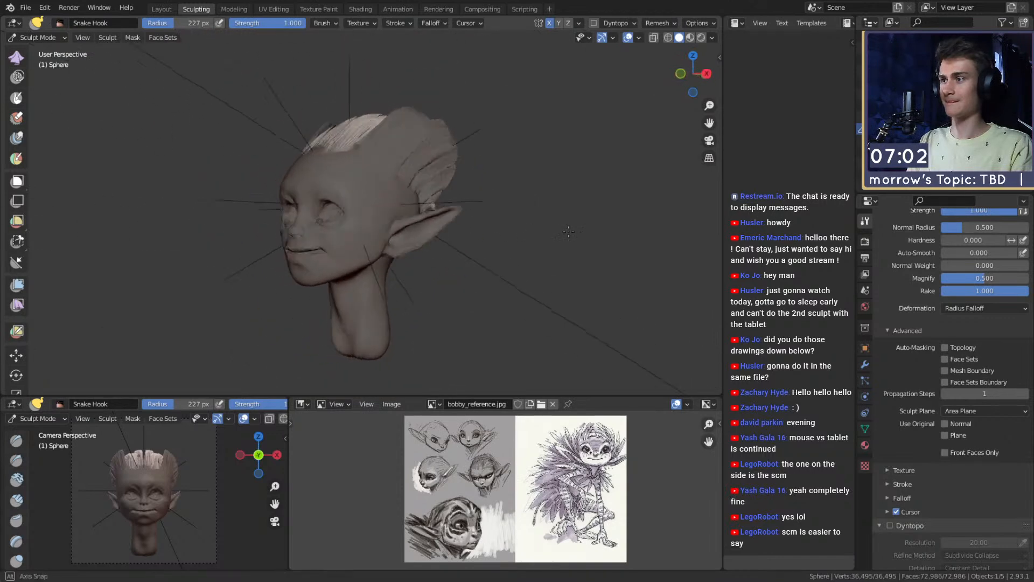
pyautogui.moveTo(551, 242); pyautogui.dragTo(544, 259, button='middle')
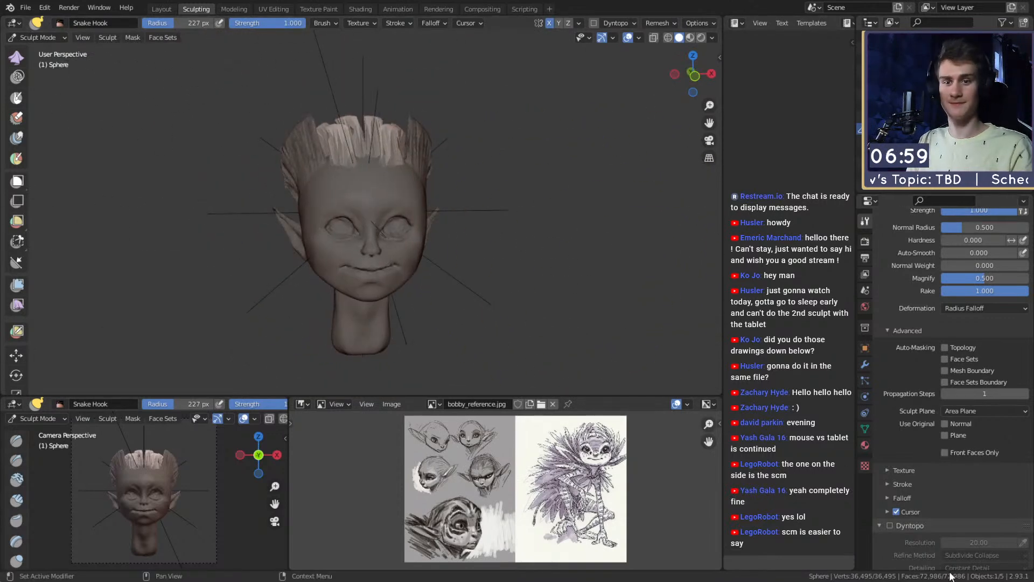
# Step: Re-enable Dyntopo, rework the central strands with the Snake Hook brush at 287 px radius, and clear the mask
pyautogui.click(891, 524)
pyautogui.moveTo(455, 185); pyautogui.dragTo(381, 257, button='middle')
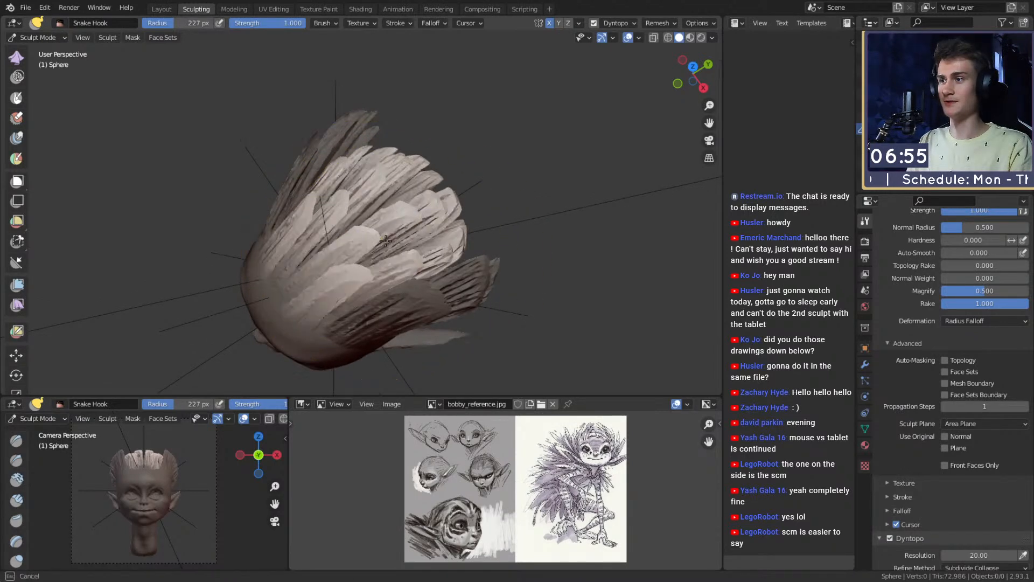
pyautogui.moveTo(472, 291)
pyautogui.mouseDown(button='middle')
pyautogui.moveTo(355, 232)
pyautogui.moveTo(337, 237)
pyautogui.moveTo(369, 286)
pyautogui.moveTo(385, 259)
pyautogui.moveTo(444, 250)
pyautogui.moveTo(545, 278)
pyautogui.mouseUp(button='middle')
pyautogui.press('f')
pyautogui.click(337, 265)
pyautogui.moveTo(393, 215); pyautogui.dragTo(362, 154, button='middle')
pyautogui.moveTo(304, 104); pyautogui.dragTo(446, 225, button='middle')
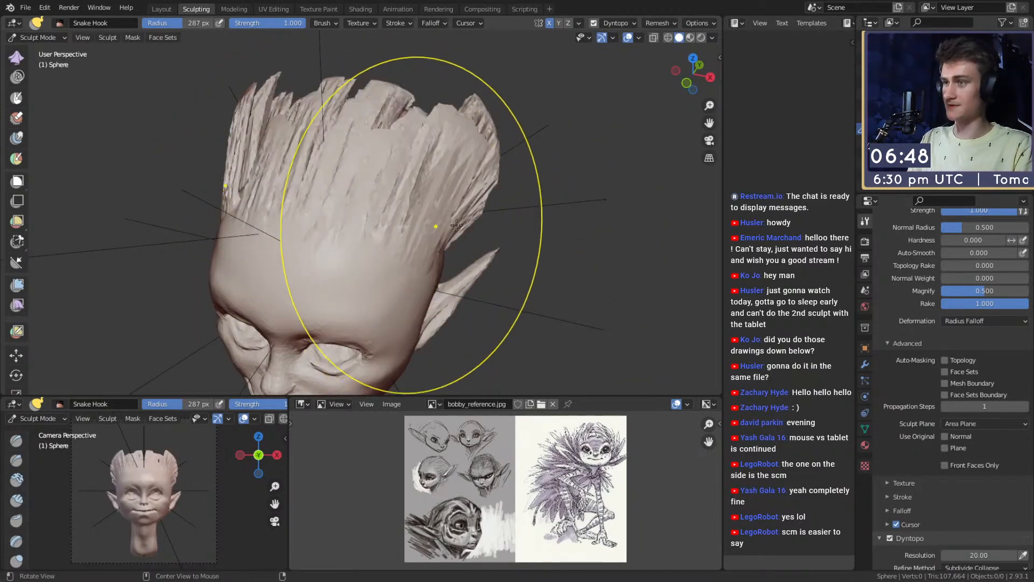
# Step: Refine the hair tufts above the forehead with a resized Snake Hook brush
pyautogui.press('f')
pyautogui.click(415, 165)
pyautogui.moveTo(427, 168); pyautogui.dragTo(395, 187, button='middle')
pyautogui.moveTo(395, 187)
pyautogui.keyDown('alt'); pyautogui.mouseDown()
pyautogui.moveTo(402, 169)
pyautogui.moveTo(385, 169)
pyautogui.moveTo(490, 247)
pyautogui.moveTo(477, 254)
pyautogui.mouseUp(); pyautogui.keyUp('alt')
pyautogui.press('f')
pyautogui.click(383, 166)
# Step: Carve the first creases at the temple hairline with the Crease brush at 33 px radius, limited to front faces
pyautogui.press('c')
pyautogui.moveTo(444, 180)
pyautogui.keyDown('alt'); pyautogui.mouseDown()
pyautogui.moveTo(416, 167)
pyautogui.moveTo(399, 231)
pyautogui.moveTo(330, 157)
pyautogui.mouseUp(); pyautogui.keyUp('alt')
pyautogui.hotkey('shift', 'c')
pyautogui.press('f')
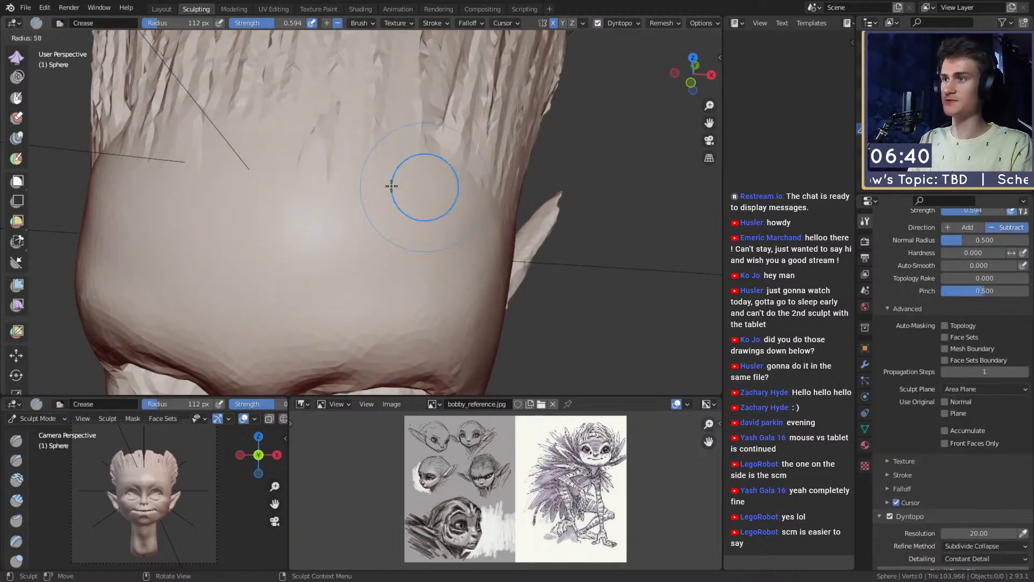
pyautogui.click(397, 186)
pyautogui.scroll(-5, 420, 204)
pyautogui.moveTo(457, 224); pyautogui.dragTo(390, 223, button='middle')
pyautogui.scroll(3, 388, 224)
pyautogui.scroll(3, 402, 226)
pyautogui.press('f')
pyautogui.click(385, 224)
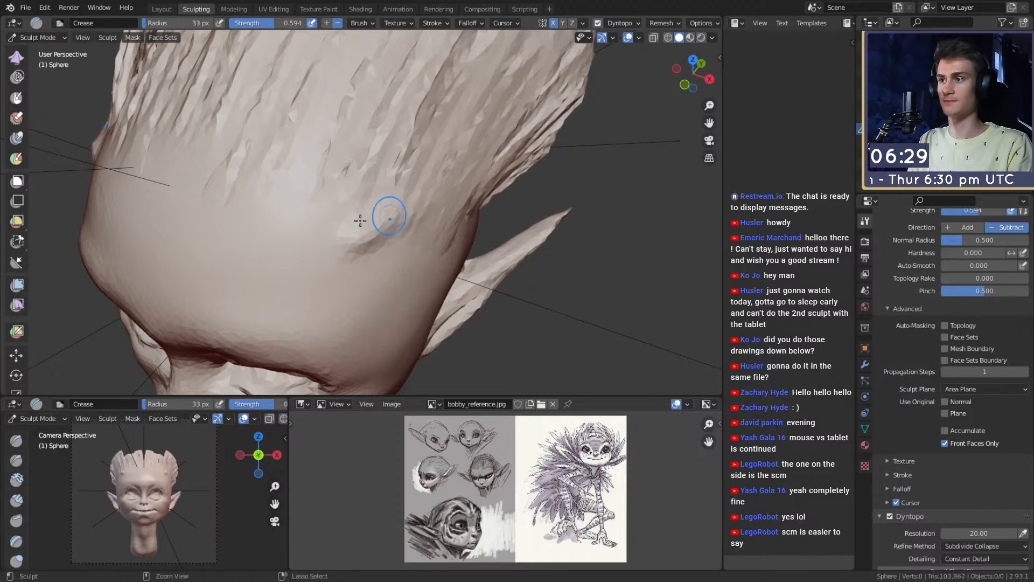
# Step: Carve creases along the forehead hairline and up into the hair to blend the tufts into the skin
pyautogui.moveTo(360, 177)
pyautogui.mouseDown(button='middle')
pyautogui.moveTo(392, 214)
pyautogui.moveTo(375, 183)
pyautogui.mouseUp(button='middle')
pyautogui.moveTo(375, 183); pyautogui.dragTo(293, 215)
pyautogui.moveTo(308, 153); pyautogui.dragTo(392, 43)
pyautogui.moveTo(389, 92)
pyautogui.mouseDown()
pyautogui.moveTo(351, 180)
pyautogui.moveTo(310, 208)
pyautogui.mouseUp()
pyautogui.moveTo(290, 261)
pyautogui.mouseDown()
pyautogui.moveTo(409, 212)
pyautogui.moveTo(439, 224)
pyautogui.mouseUp()
# Step: Carve strand creases across the temple and down to the front of the ear
pyautogui.moveTo(439, 224); pyautogui.dragTo(446, 59, button='middle')
pyautogui.moveTo(446, 58); pyautogui.dragTo(271, 172)
pyautogui.moveTo(389, 141); pyautogui.dragTo(305, 213)
pyautogui.moveTo(397, 200)
pyautogui.mouseDown(button='middle')
pyautogui.moveTo(413, 215)
pyautogui.moveTo(369, 193)
pyautogui.mouseUp(button='middle')
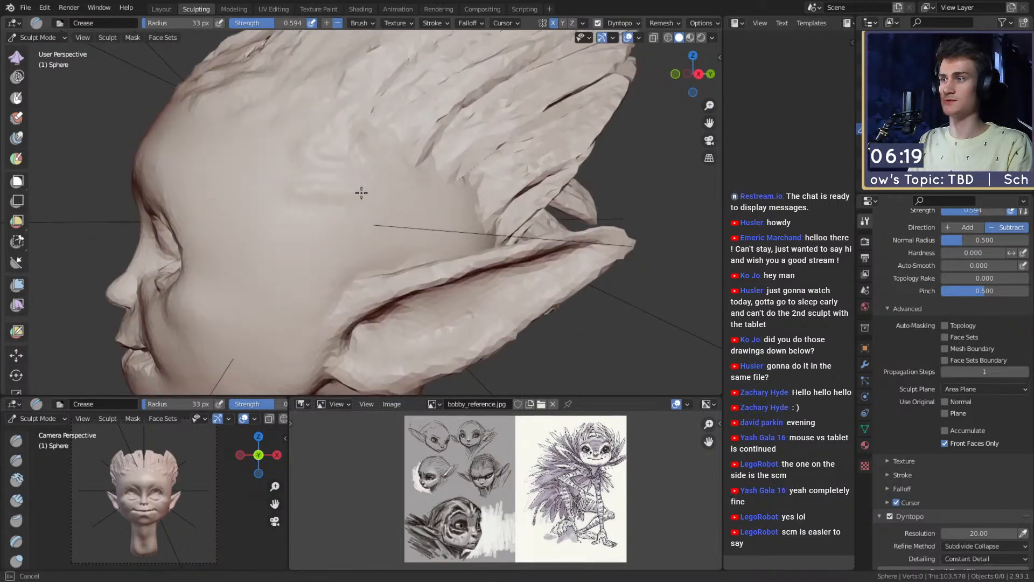
pyautogui.moveTo(455, 232); pyautogui.dragTo(420, 199)
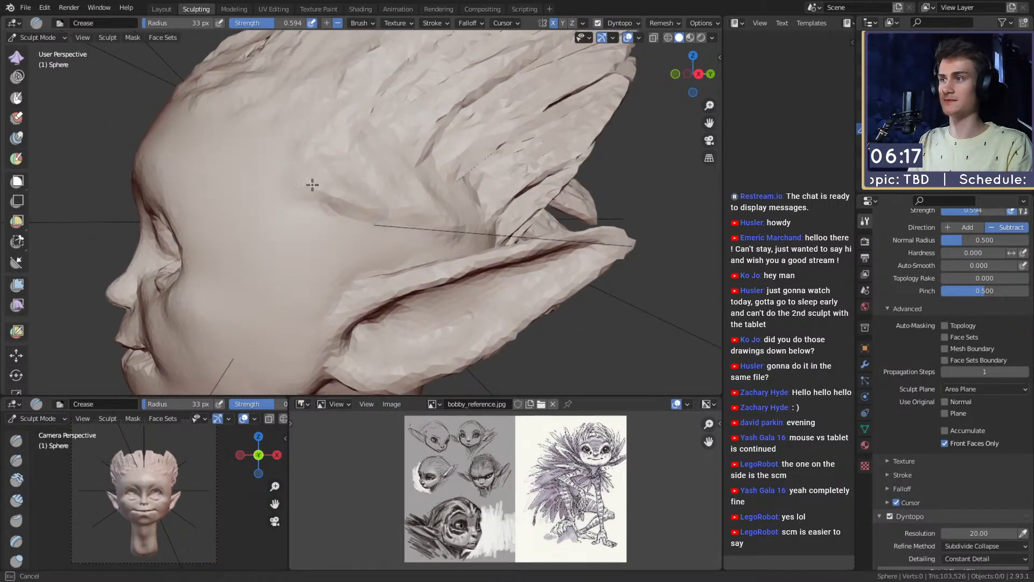
pyautogui.moveTo(341, 200); pyautogui.dragTo(372, 178, button='middle')
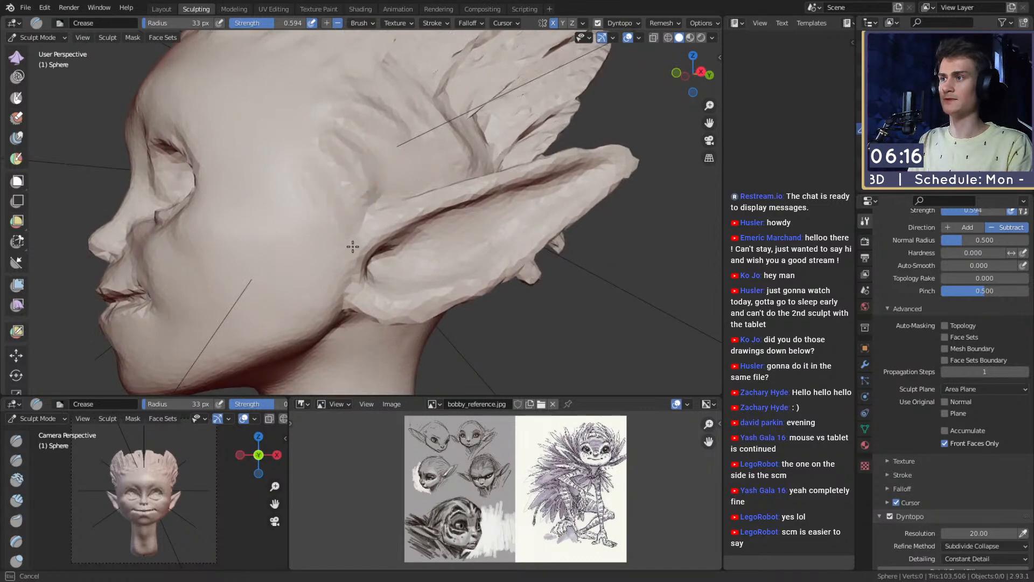
pyautogui.moveTo(322, 296); pyautogui.dragTo(322, 290)
# Step: Cut long grooves from the side hairline up through the tufts with the Crease brush
pyautogui.moveTo(348, 179)
pyautogui.mouseDown(button='middle')
pyautogui.moveTo(431, 210)
pyautogui.moveTo(368, 196)
pyautogui.mouseUp(button='middle')
pyautogui.scroll(-4, 431, 210)
pyautogui.scroll(3, 368, 196)
pyautogui.moveTo(369, 196)
pyautogui.keyDown('alt'); pyautogui.mouseDown()
pyautogui.moveTo(425, 225)
pyautogui.moveTo(514, 119)
pyautogui.mouseUp(); pyautogui.keyUp('alt')
pyautogui.scroll(2, 430, 228)
pyautogui.moveTo(453, 253); pyautogui.dragTo(548, 168)
pyautogui.moveTo(435, 186); pyautogui.dragTo(493, 204, button='middle')
pyautogui.moveTo(425, 295)
pyautogui.mouseDown()
pyautogui.moveTo(498, 237)
pyautogui.moveTo(515, 207)
pyautogui.mouseUp()
# Step: Add more upward strand grooves to the side hair, working forward along the hairline
pyautogui.moveTo(423, 256)
pyautogui.mouseDown()
pyautogui.moveTo(496, 196)
pyautogui.moveTo(544, 128)
pyautogui.mouseUp()
pyautogui.moveTo(486, 182); pyautogui.dragTo(503, 92)
pyautogui.moveTo(469, 163); pyautogui.dragTo(507, 109)
pyautogui.moveTo(396, 215); pyautogui.dragTo(445, 158)
pyautogui.moveTo(356, 264); pyautogui.dragTo(372, 205)
pyautogui.scroll(-4, 429, 214)
# Step: Carve strand grooves into the hairline and temple on the opposite side of the head
pyautogui.moveTo(429, 214); pyautogui.dragTo(492, 213, button='middle')
pyautogui.scroll(3, 438, 171)
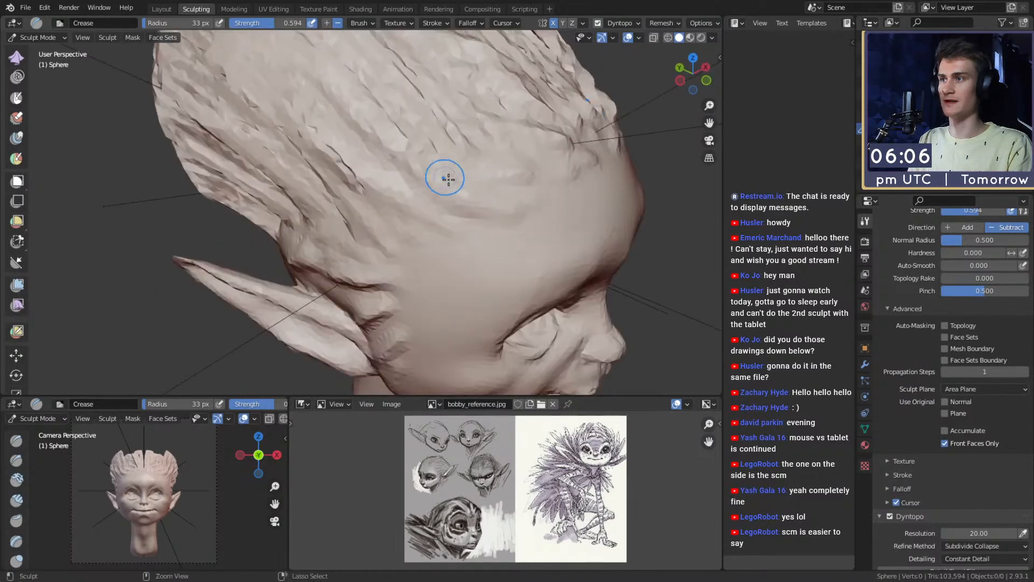
pyautogui.moveTo(473, 156); pyautogui.dragTo(409, 86)
pyautogui.moveTo(380, 198); pyautogui.dragTo(333, 116)
pyautogui.moveTo(423, 144); pyautogui.dragTo(441, 129, button='middle')
pyautogui.moveTo(405, 186); pyautogui.dragTo(341, 86)
pyautogui.moveTo(410, 161); pyautogui.dragTo(426, 151, button='middle')
pyautogui.moveTo(399, 176); pyautogui.dragTo(294, 81)
# Step: Carve strand creases into the hair behind the ear and on the tufts at the back of the head
pyautogui.moveTo(409, 162); pyautogui.dragTo(437, 149, button='middle')
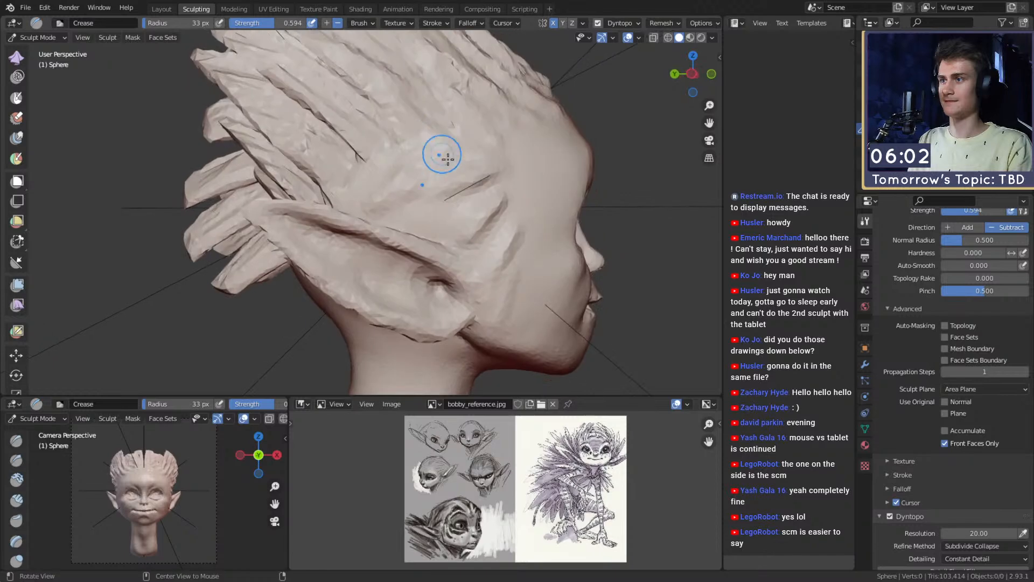
pyautogui.moveTo(442, 216); pyautogui.dragTo(489, 172, button='middle')
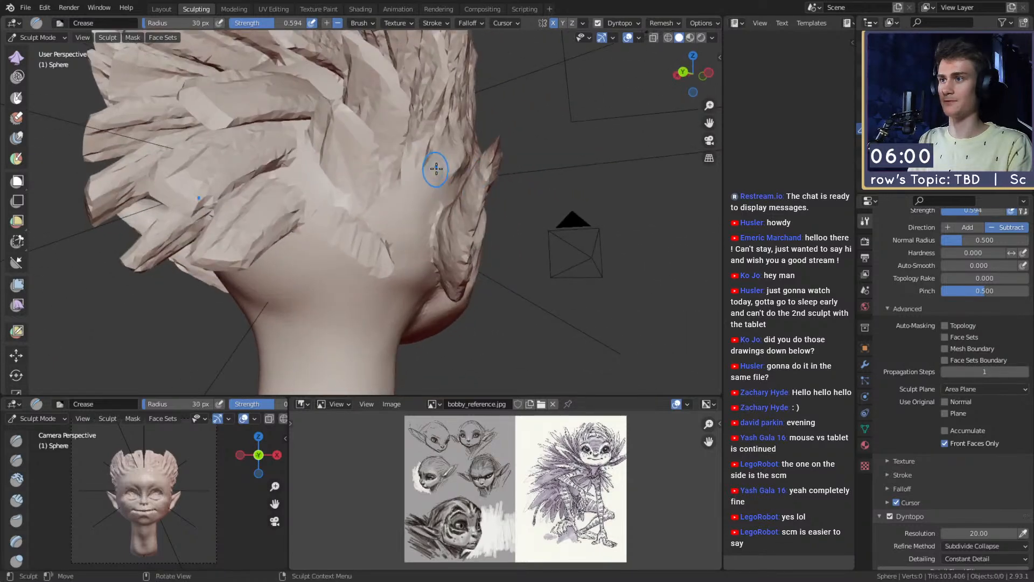
pyautogui.moveTo(423, 208); pyautogui.dragTo(448, 175, button='middle')
pyautogui.moveTo(451, 166)
pyautogui.mouseDown()
pyautogui.moveTo(444, 209)
pyautogui.moveTo(400, 230)
pyautogui.mouseUp()
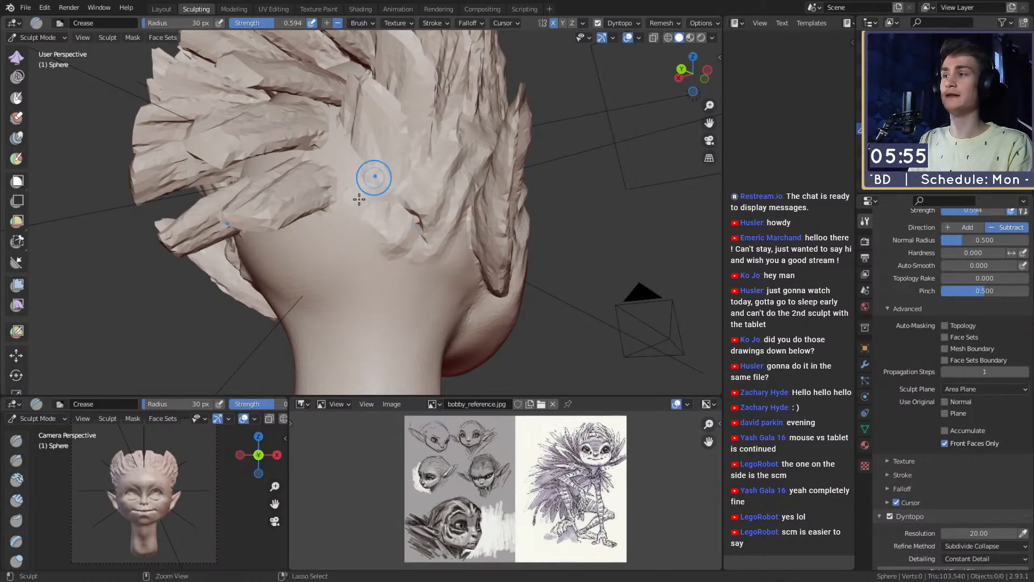
pyautogui.moveTo(333, 154); pyautogui.dragTo(411, 198, button='middle')
pyautogui.moveTo(359, 88); pyautogui.dragTo(361, 171, button='middle')
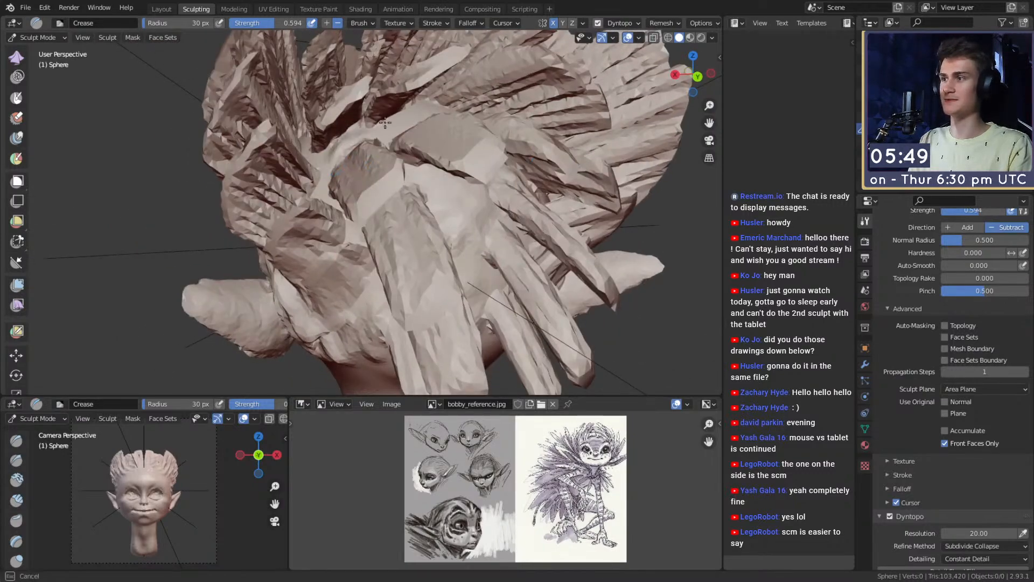
pyautogui.moveTo(416, 118); pyautogui.dragTo(402, 124)
# Step: Check the whole head from the side and front and save the file
pyautogui.moveTo(377, 140); pyautogui.dragTo(555, 172, button='middle')
pyautogui.scroll(-7, 452, 237)
pyautogui.moveTo(431, 264)
pyautogui.keyDown('shift'); pyautogui.mouseDown(button='middle')
pyautogui.moveTo(447, 220)
pyautogui.moveTo(361, 154)
pyautogui.mouseUp(button='middle'); pyautogui.keyUp('shift')
pyautogui.scroll(3, 446, 220)
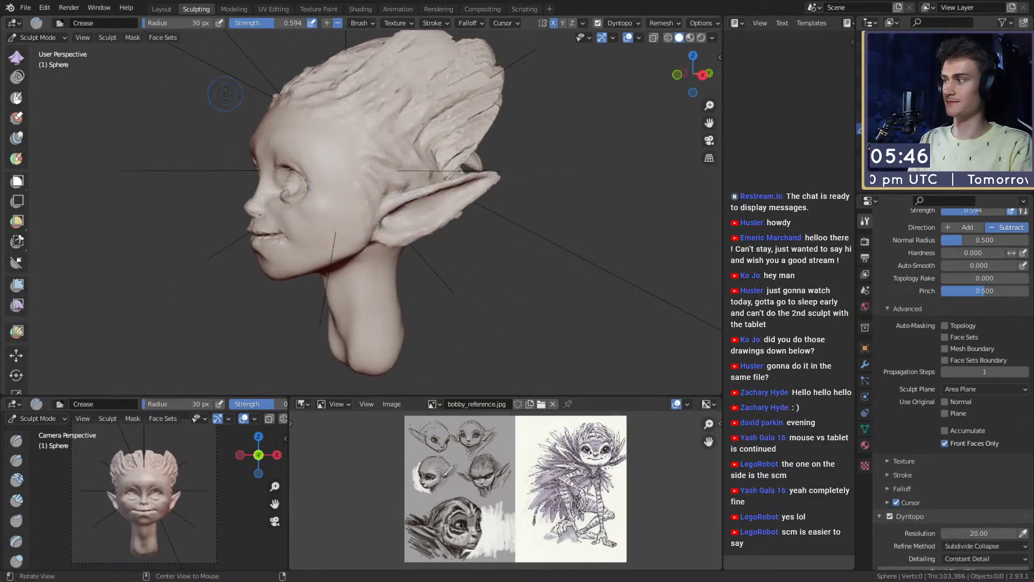
pyautogui.moveTo(390, 250); pyautogui.dragTo(471, 258, button='middle')
pyautogui.scroll(-2, 477, 259)
pyautogui.scroll(3, 476, 259)
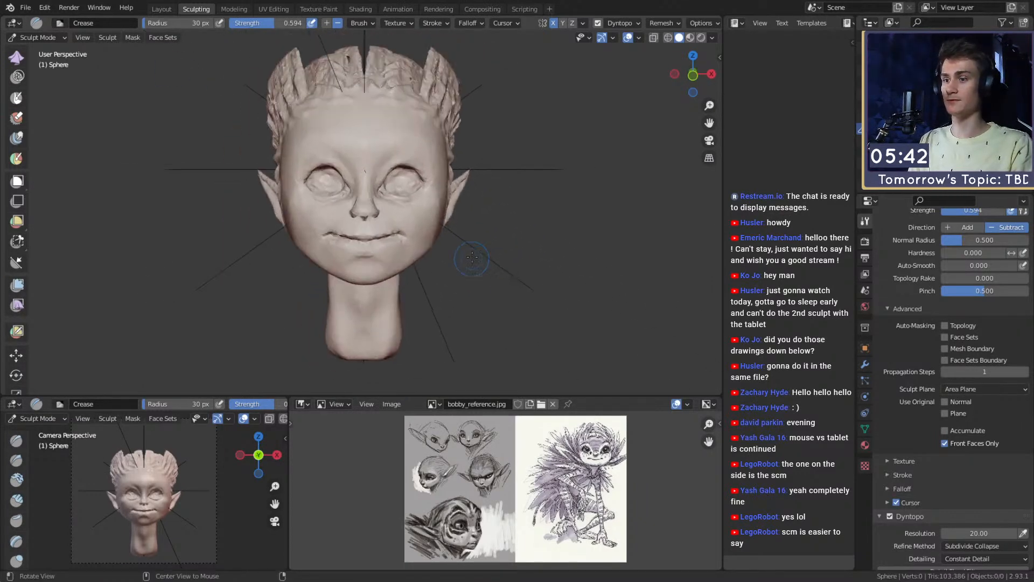
pyautogui.click(25, 7)
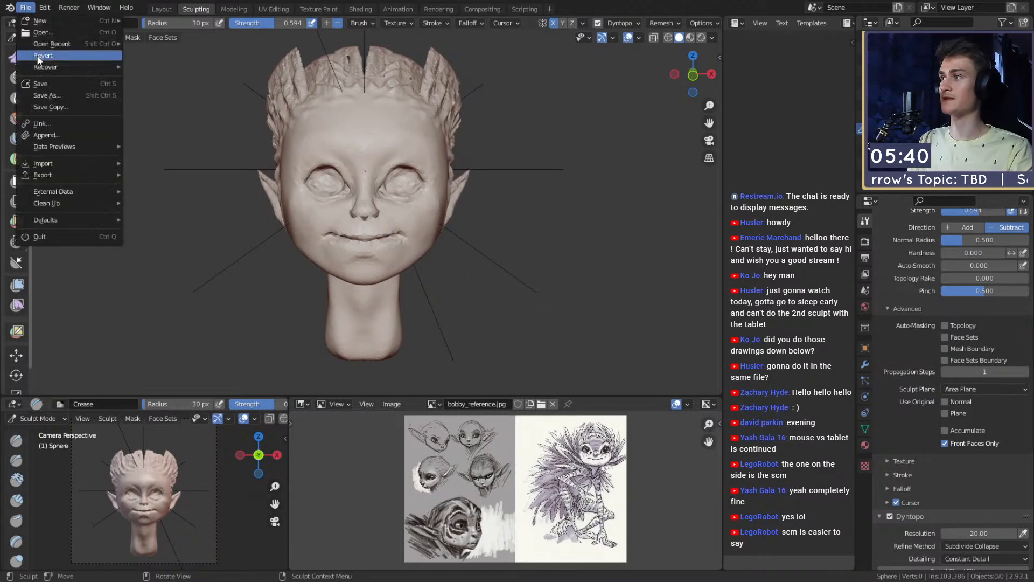
pyautogui.click(48, 84)
# Step: Set the Dyntopo resolution to 50 and flood fill the detail over the entire head mesh
pyautogui.scroll(-4, 956, 412)
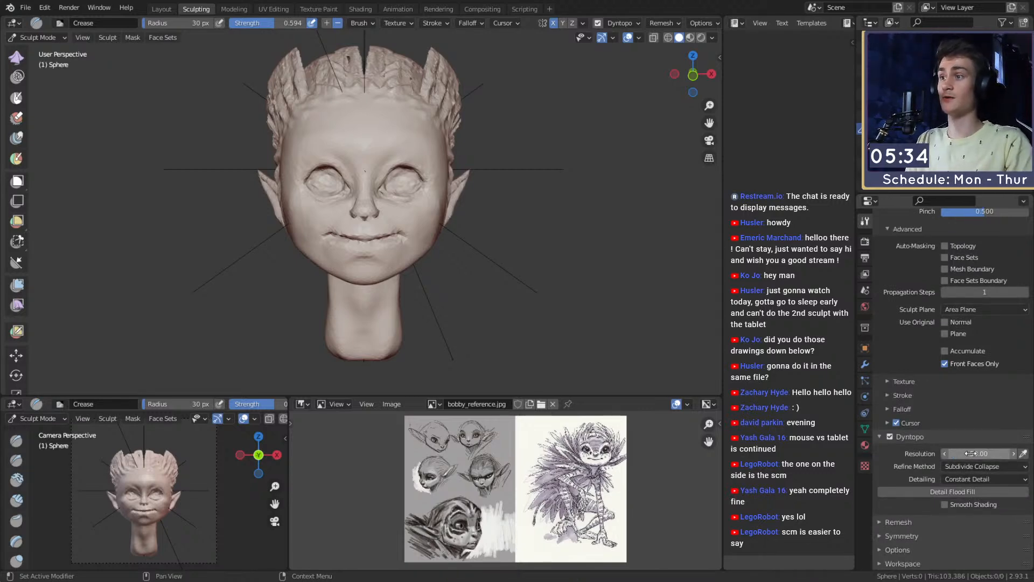
pyautogui.moveTo(477, 225); pyautogui.dragTo(466, 237, button='middle')
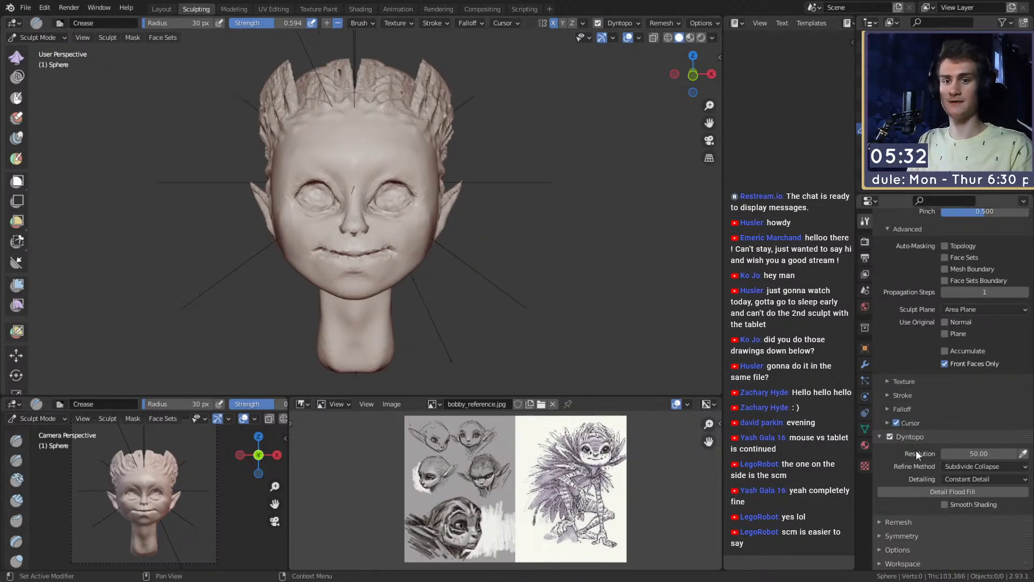
pyautogui.click(922, 493)
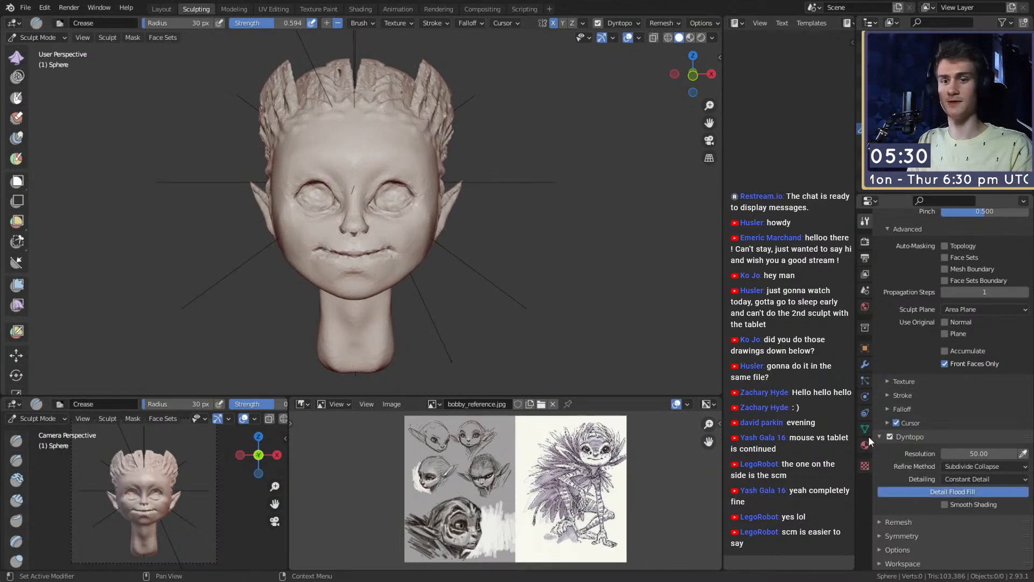
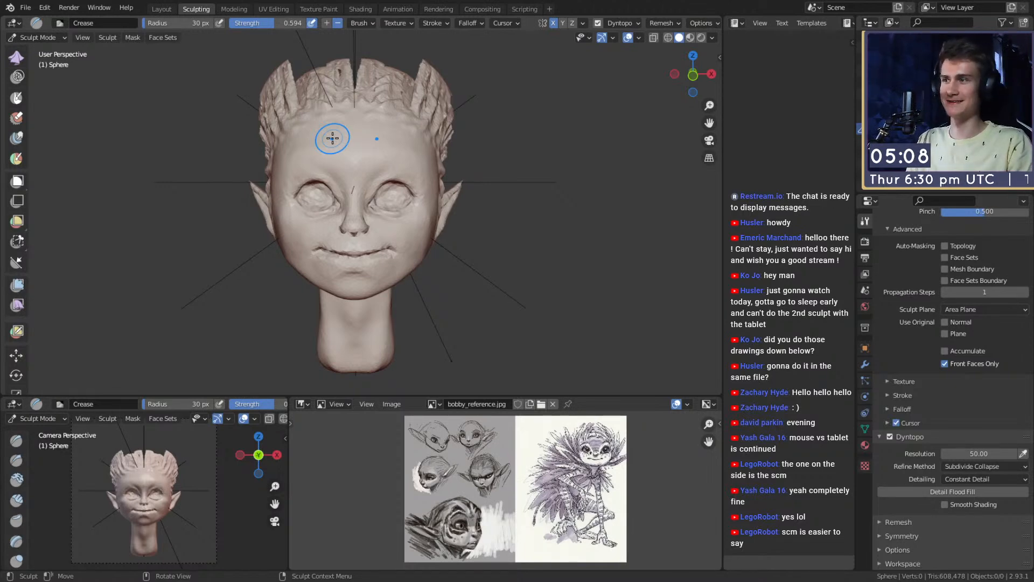
pyautogui.moveTo(505, 205); pyautogui.dragTo(497, 203, button='middle')
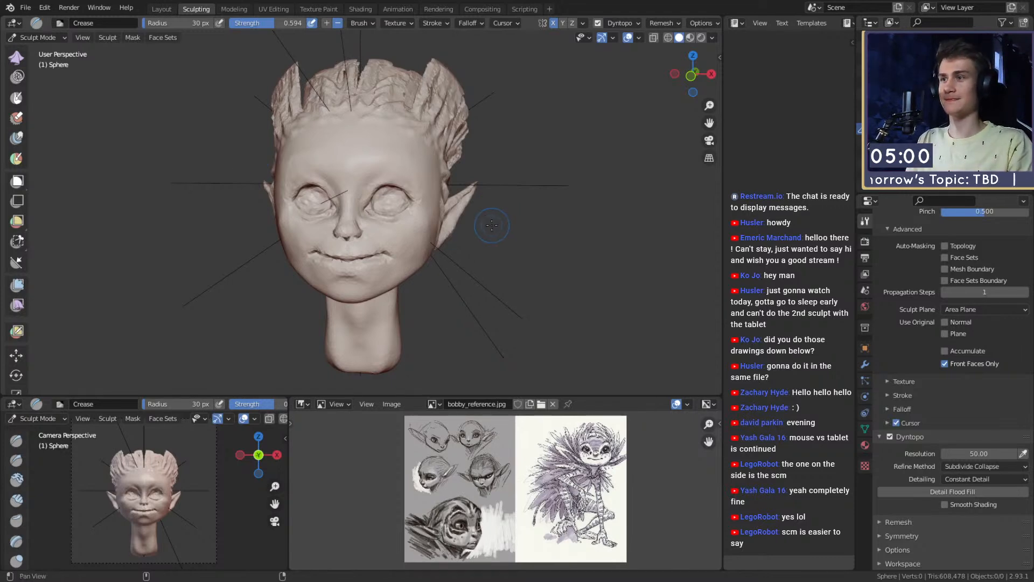
# Step: Carve a fold above the upper eyelid with the Crease brush, setting its radius to 33 px
pyautogui.scroll(4, 487, 226)
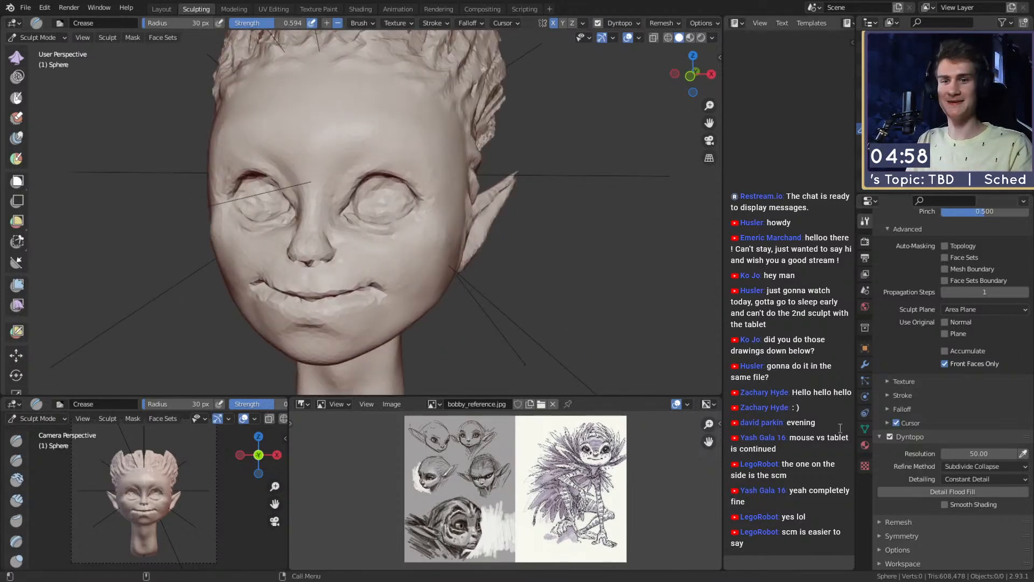
pyautogui.scroll(6, 399, 208)
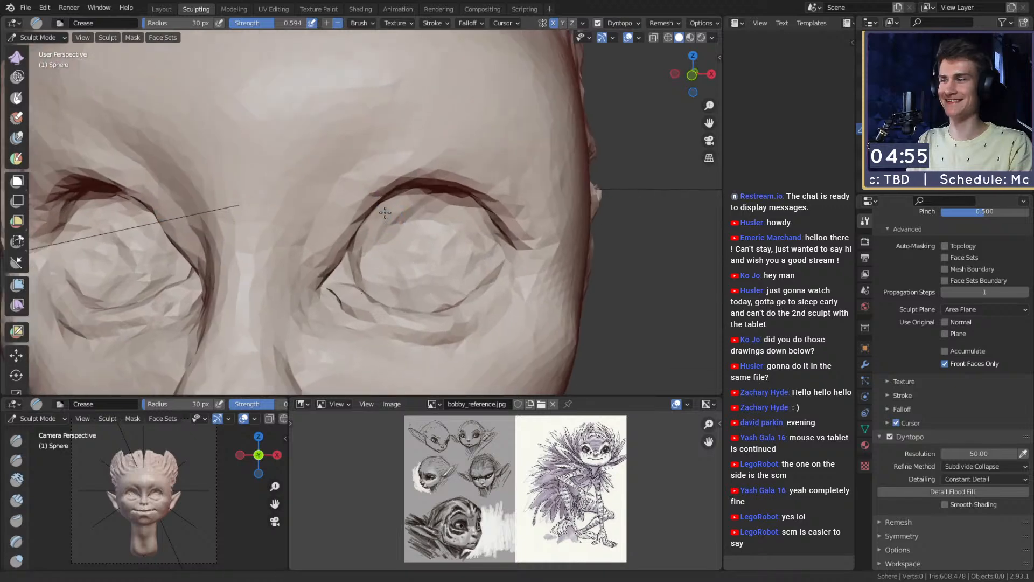
pyautogui.click(329, 209)
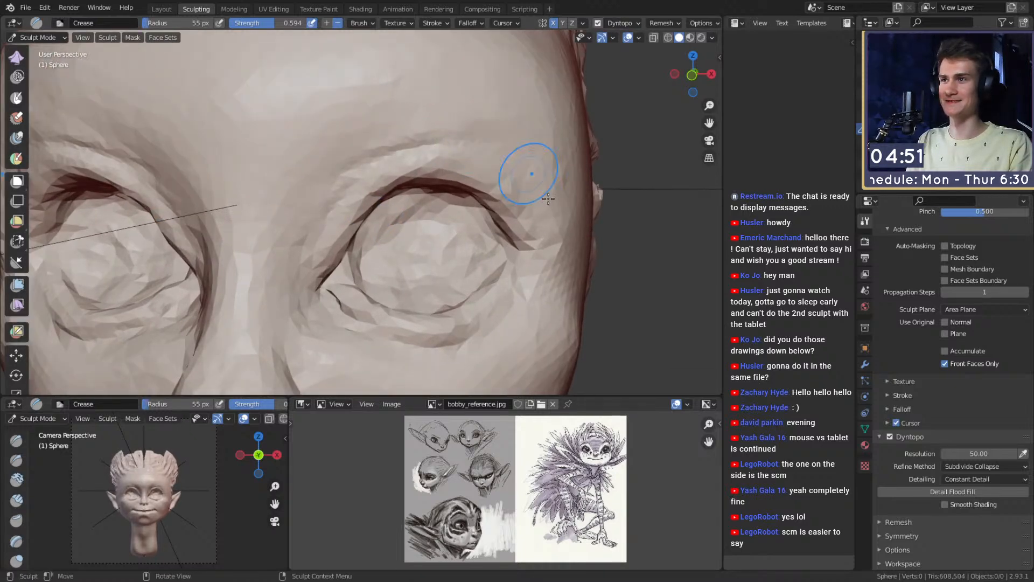
pyautogui.moveTo(419, 139); pyautogui.dragTo(455, 142)
pyautogui.keyDown('alt'); pyautogui.moveTo(398, 164); pyautogui.dragTo(388, 160); pyautogui.keyUp('alt')
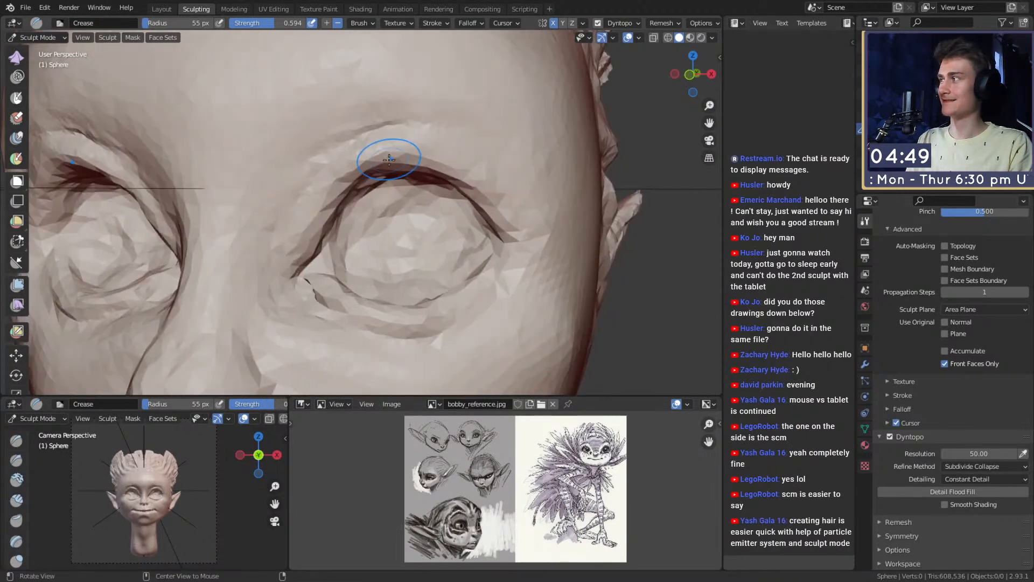
pyautogui.press('f')
pyautogui.click(390, 129)
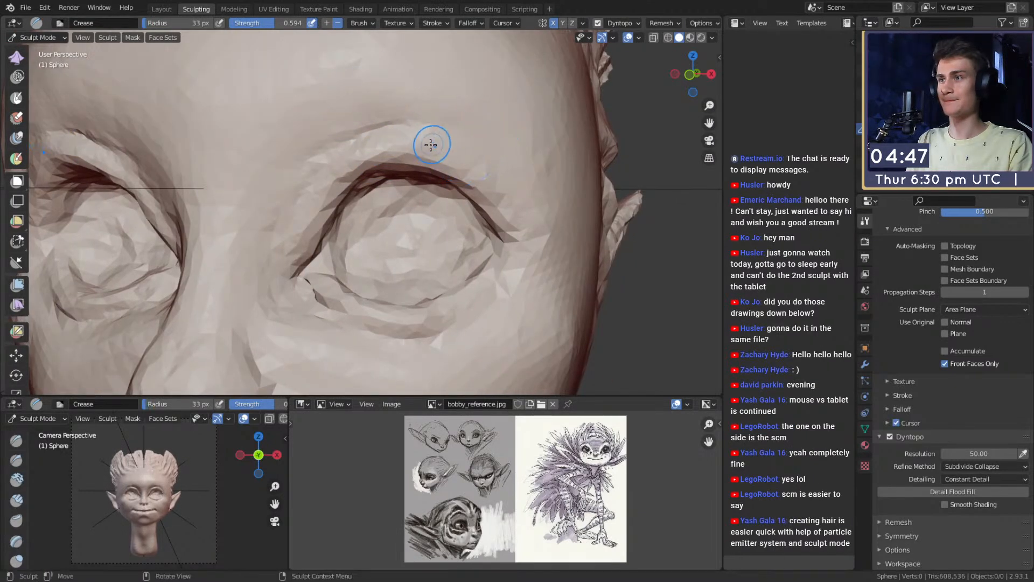
# Step: Enlarge the Crease brush to 59 px and carve the lid fold from the inner eye corner over the upper eyelid
pyautogui.moveTo(308, 219)
pyautogui.keyDown('alt'); pyautogui.mouseDown()
pyautogui.moveTo(286, 207)
pyautogui.moveTo(258, 163)
pyautogui.mouseUp(); pyautogui.keyUp('alt')
pyautogui.press('f')
pyautogui.click(271, 163)
pyautogui.moveTo(187, 120)
pyautogui.keyDown('ctrl'); pyautogui.keyDown('alt'); pyautogui.mouseDown()
pyautogui.moveTo(250, 124)
pyautogui.moveTo(295, 157)
pyautogui.mouseUp(); pyautogui.keyUp('alt'); pyautogui.keyUp('ctrl')
pyautogui.moveTo(318, 203)
pyautogui.keyDown('ctrl'); pyautogui.keyDown('alt'); pyautogui.mouseDown()
pyautogui.moveTo(298, 186)
pyautogui.moveTo(274, 126)
pyautogui.mouseUp(); pyautogui.keyUp('alt'); pyautogui.keyUp('ctrl')
pyautogui.moveTo(256, 207)
pyautogui.mouseDown()
pyautogui.moveTo(268, 153)
pyautogui.moveTo(296, 104)
pyautogui.moveTo(348, 84)
pyautogui.mouseUp()
pyautogui.moveTo(353, 83); pyautogui.dragTo(403, 80)
pyautogui.moveTo(367, 80); pyautogui.dragTo(456, 123)
pyautogui.moveTo(392, 85); pyautogui.dragTo(452, 132)
# Step: Deepen the outer part of the upper eyelid crease down to the outer eye corner
pyautogui.moveTo(525, 143)
pyautogui.keyDown('alt'); pyautogui.keyDown('shift'); pyautogui.mouseDown()
pyautogui.moveTo(461, 150)
pyautogui.moveTo(457, 136)
pyautogui.moveTo(478, 185)
pyautogui.mouseUp(); pyautogui.keyUp('shift'); pyautogui.keyUp('alt')
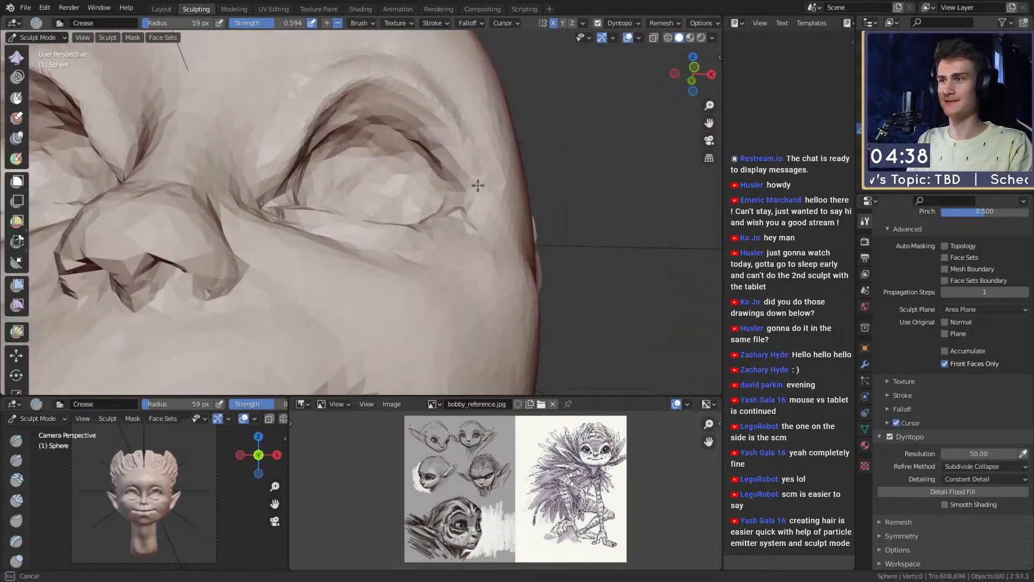
pyautogui.keyDown('alt'); pyautogui.moveTo(432, 109); pyautogui.dragTo(434, 167); pyautogui.keyUp('alt')
pyautogui.moveTo(430, 177); pyautogui.dragTo(444, 185)
pyautogui.moveTo(395, 119)
pyautogui.mouseDown()
pyautogui.moveTo(383, 112)
pyautogui.moveTo(317, 132)
pyautogui.moveTo(366, 103)
pyautogui.moveTo(345, 124)
pyautogui.moveTo(387, 138)
pyautogui.moveTo(358, 161)
pyautogui.moveTo(328, 139)
pyautogui.moveTo(380, 126)
pyautogui.mouseUp()
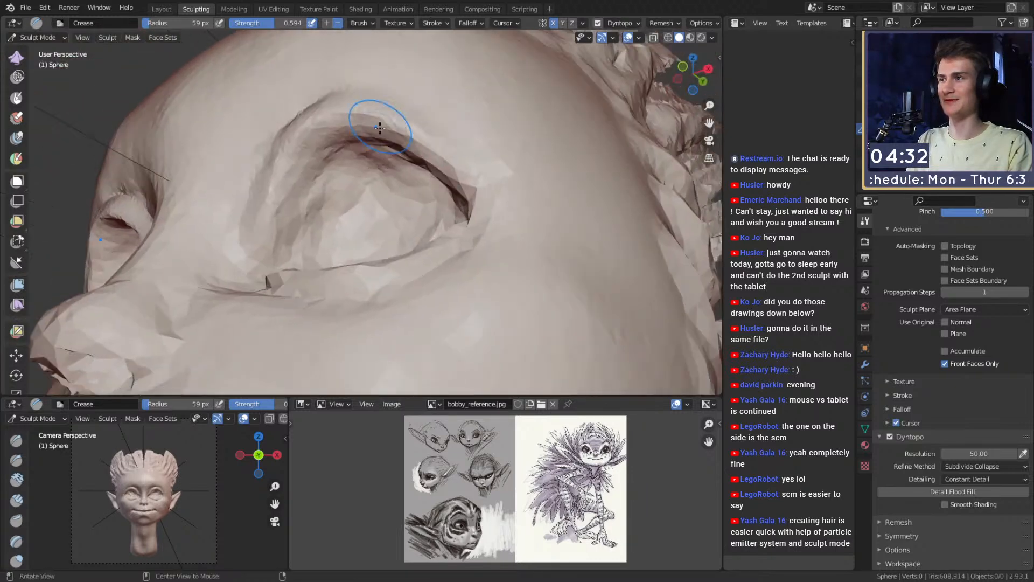
pyautogui.scroll(1, 377, 131)
# Step: Carve the fold over the inner half of the upper eyelid toward the brow with the Crease brush
pyautogui.moveTo(328, 157)
pyautogui.mouseDown()
pyautogui.moveTo(285, 207)
pyautogui.moveTo(276, 236)
pyautogui.moveTo(330, 161)
pyautogui.moveTo(315, 180)
pyautogui.mouseUp()
pyautogui.moveTo(351, 178); pyautogui.dragTo(326, 172, button='middle')
pyautogui.moveTo(294, 167)
pyautogui.mouseDown()
pyautogui.moveTo(285, 153)
pyautogui.moveTo(264, 159)
pyautogui.mouseUp()
pyautogui.moveTo(329, 158)
pyautogui.mouseDown(button='middle')
pyautogui.moveTo(307, 155)
pyautogui.moveTo(270, 119)
pyautogui.mouseUp(button='middle')
pyautogui.moveTo(272, 119); pyautogui.dragTo(294, 98)
pyautogui.moveTo(367, 93)
pyautogui.mouseDown(button='middle')
pyautogui.moveTo(491, 103)
pyautogui.moveTo(407, 99)
pyautogui.moveTo(410, 166)
pyautogui.mouseUp(button='middle')
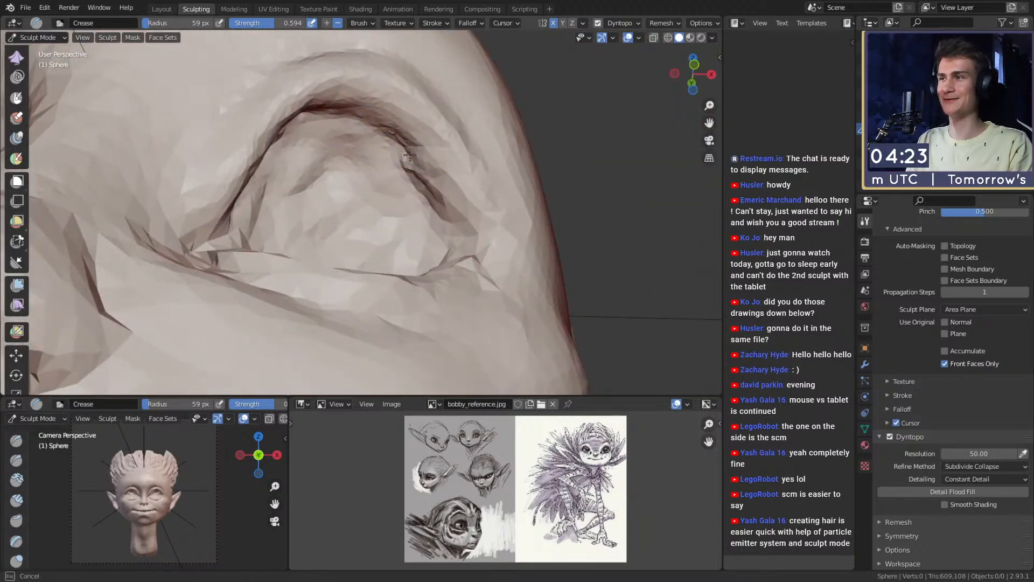
# Step: Crease the outer eye corner and continue the groove along the lower eyelid
pyautogui.moveTo(446, 221); pyautogui.dragTo(434, 192)
pyautogui.moveTo(455, 150)
pyautogui.mouseDown(button='middle')
pyautogui.moveTo(362, 240)
pyautogui.moveTo(423, 87)
pyautogui.moveTo(434, 138)
pyautogui.moveTo(518, 129)
pyautogui.moveTo(525, 140)
pyautogui.mouseUp(button='middle')
pyautogui.scroll(2, 434, 139)
pyautogui.moveTo(529, 128); pyautogui.dragTo(513, 87)
pyautogui.moveTo(546, 146); pyautogui.dragTo(488, 138, button='middle')
pyautogui.moveTo(572, 162)
pyautogui.mouseDown()
pyautogui.moveTo(489, 231)
pyautogui.moveTo(423, 245)
pyautogui.mouseUp()
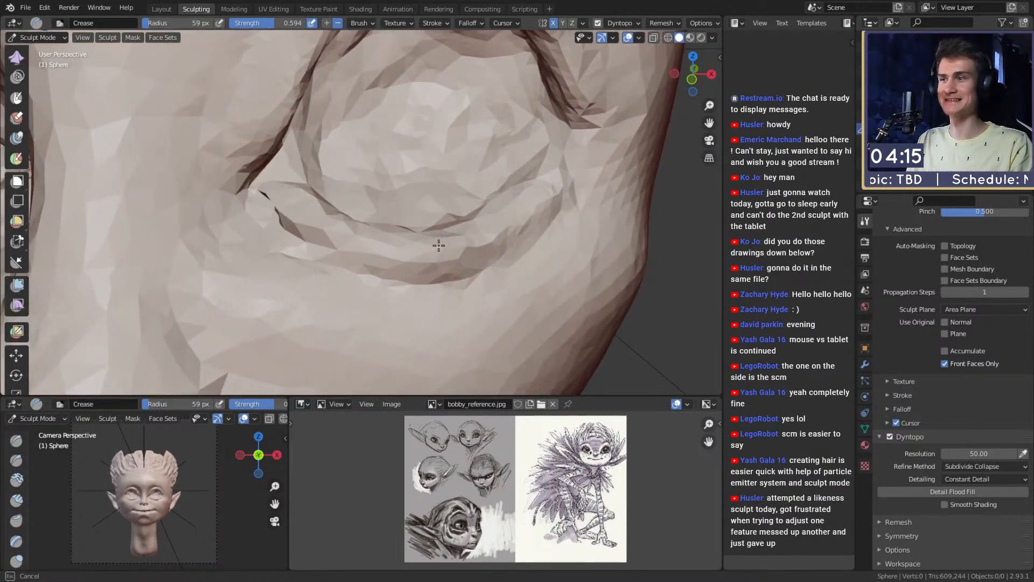
# Step: Sharpen the inner eye corner beside the nose with the Crease brush at 43 px
pyautogui.moveTo(307, 217); pyautogui.dragTo(307, 217)
pyautogui.moveTo(307, 217)
pyautogui.mouseDown(button='middle')
pyautogui.moveTo(346, 224)
pyautogui.moveTo(281, 206)
pyautogui.mouseUp(button='middle')
pyautogui.moveTo(246, 177)
pyautogui.mouseDown()
pyautogui.moveTo(228, 170)
pyautogui.moveTo(252, 150)
pyautogui.moveTo(243, 176)
pyautogui.moveTo(203, 144)
pyautogui.mouseUp()
pyautogui.press('f')
pyautogui.click(251, 160)
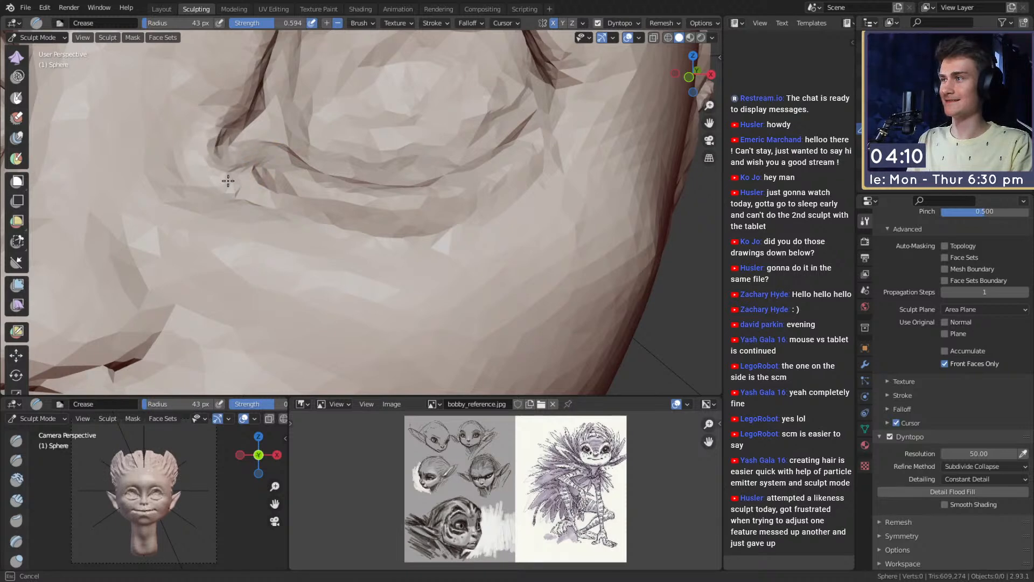
pyautogui.moveTo(221, 179); pyautogui.dragTo(199, 161)
# Step: Smooth the bag under the lower eyelid using a brush radius of 69 px
pyautogui.press('f')
pyautogui.click(185, 120)
pyautogui.scroll(-2, 237, 199)
pyautogui.press('f')
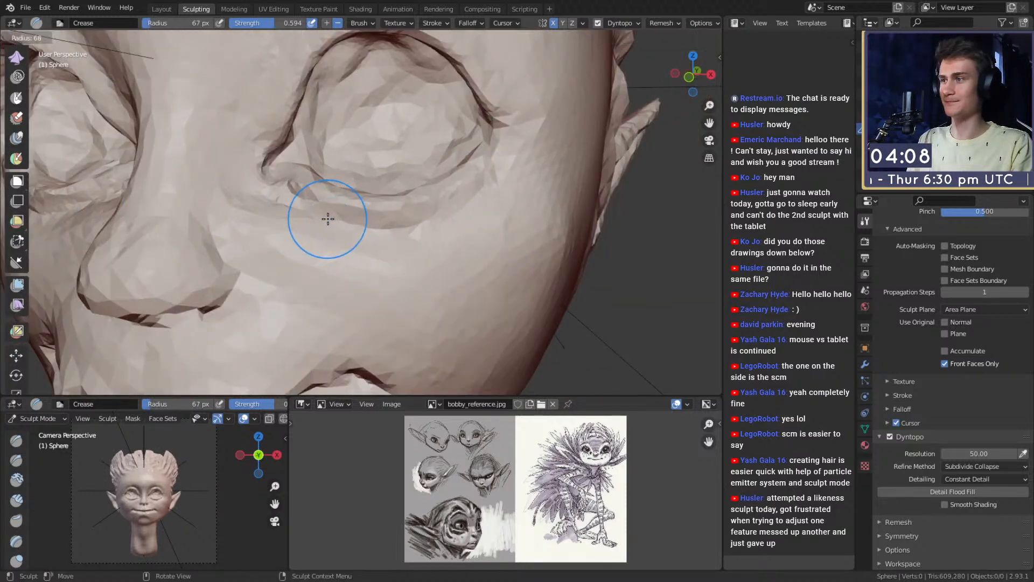
pyautogui.click(328, 218)
# Step: Build up the area below the inner eye corner with the Clay Strips brush and smooth it into the cheek
pyautogui.press('c')
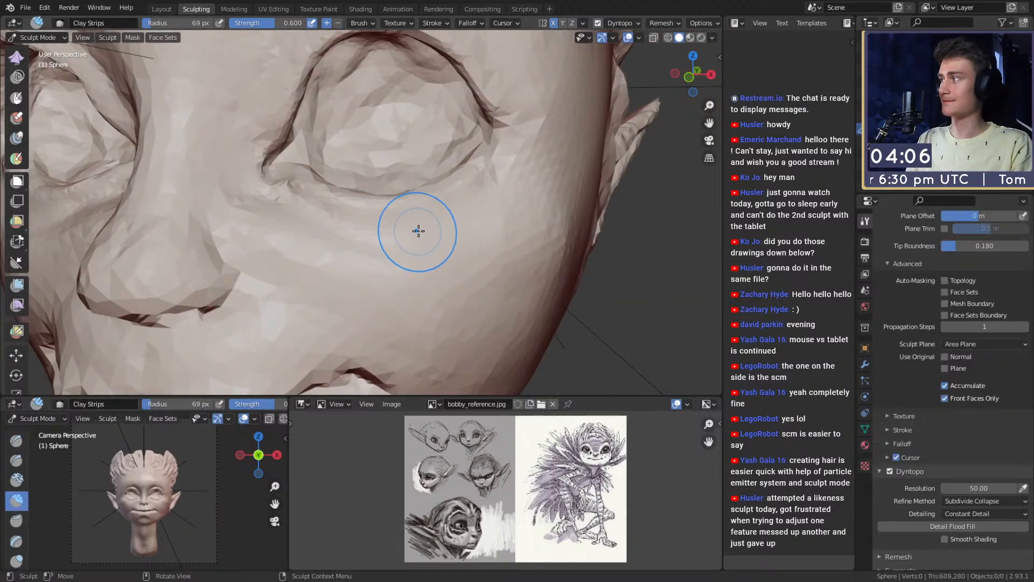
pyautogui.scroll(-3, 416, 232)
pyautogui.press('f')
pyautogui.click(385, 195)
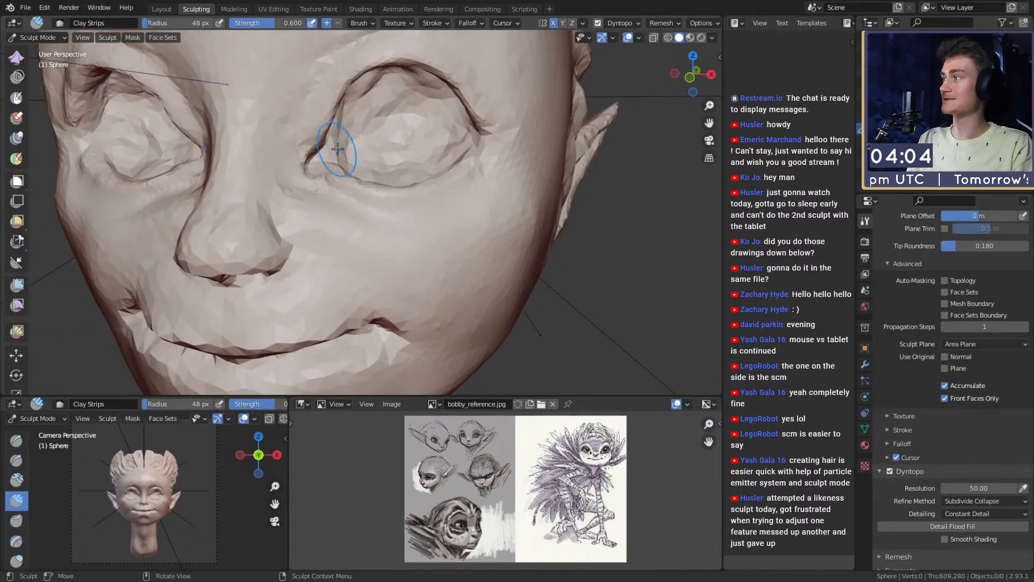
pyautogui.moveTo(422, 200)
pyautogui.keyDown('alt'); pyautogui.mouseDown()
pyautogui.moveTo(409, 171)
pyautogui.moveTo(395, 216)
pyautogui.moveTo(443, 235)
pyautogui.mouseUp(); pyautogui.keyUp('alt')
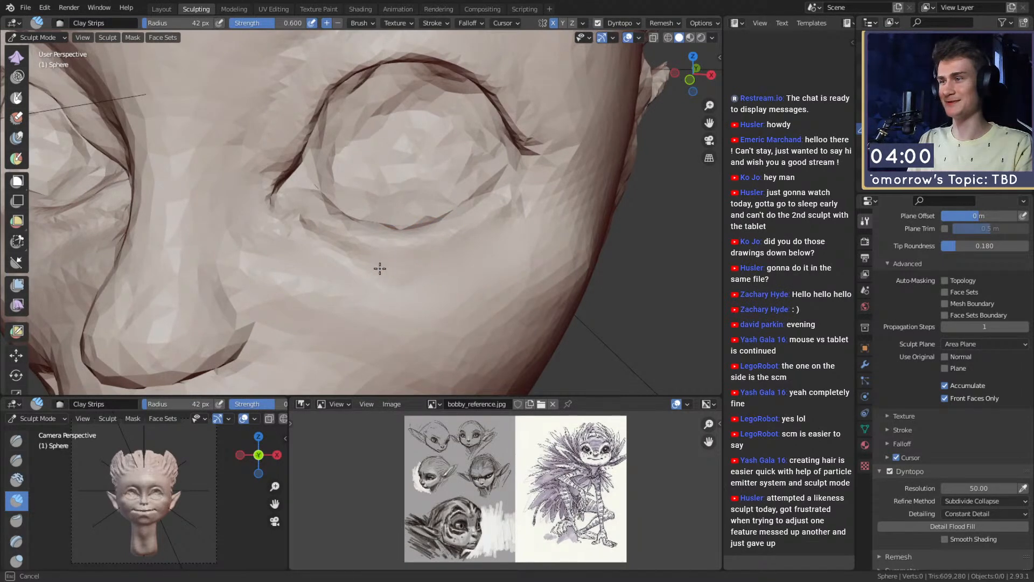
pyautogui.moveTo(323, 260); pyautogui.dragTo(295, 242)
pyautogui.press('f')
pyautogui.click(338, 266)
pyautogui.moveTo(340, 288)
pyautogui.keyDown('shift'); pyautogui.mouseDown()
pyautogui.moveTo(447, 289)
pyautogui.moveTo(426, 272)
pyautogui.mouseUp(); pyautogui.keyUp('shift')
# Step: Enlarge the brush to 128 px and smooth the brow, nose bridge and area beneath the nose
pyautogui.moveTo(419, 263)
pyautogui.keyDown('alt'); pyautogui.mouseDown()
pyautogui.moveTo(415, 228)
pyautogui.moveTo(384, 207)
pyautogui.moveTo(468, 233)
pyautogui.moveTo(518, 169)
pyautogui.moveTo(515, 153)
pyautogui.mouseUp(); pyautogui.keyUp('alt')
pyautogui.press('f')
pyautogui.click(377, 193)
pyautogui.keyDown('alt'); pyautogui.keyDown('shift'); pyautogui.moveTo(496, 108); pyautogui.dragTo(499, 166); pyautogui.keyUp('shift'); pyautogui.keyUp('alt')
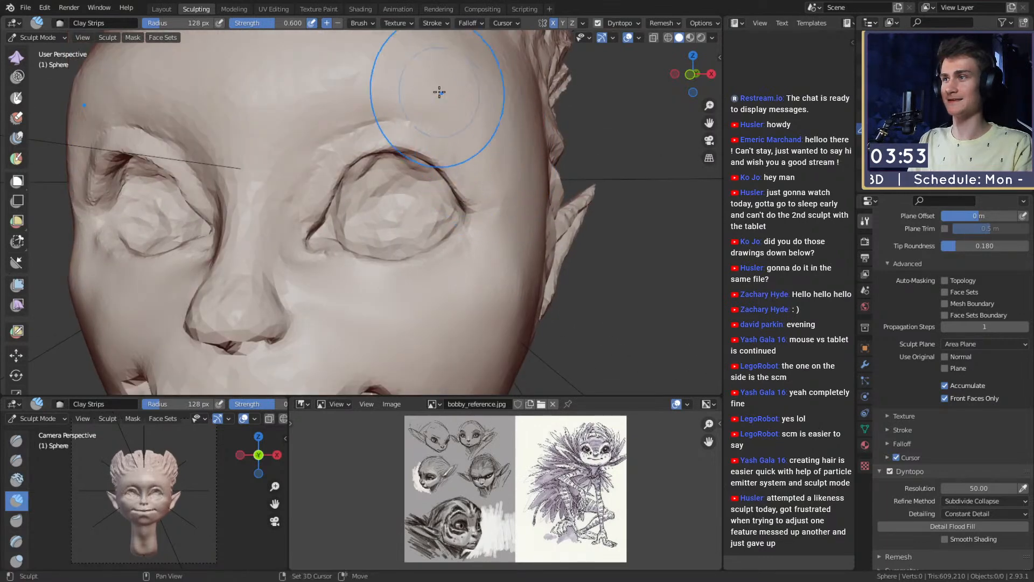
pyautogui.keyDown('shift'); pyautogui.moveTo(249, 115); pyautogui.dragTo(257, 210); pyautogui.keyUp('shift')
pyautogui.moveTo(259, 275)
pyautogui.keyDown('shift'); pyautogui.mouseDown()
pyautogui.moveTo(249, 295)
pyautogui.moveTo(259, 310)
pyautogui.mouseUp(); pyautogui.keyUp('shift')
pyautogui.moveTo(352, 307)
pyautogui.keyDown('alt'); pyautogui.mouseDown()
pyautogui.moveTo(404, 245)
pyautogui.moveTo(413, 189)
pyautogui.mouseUp(); pyautogui.keyUp('alt')
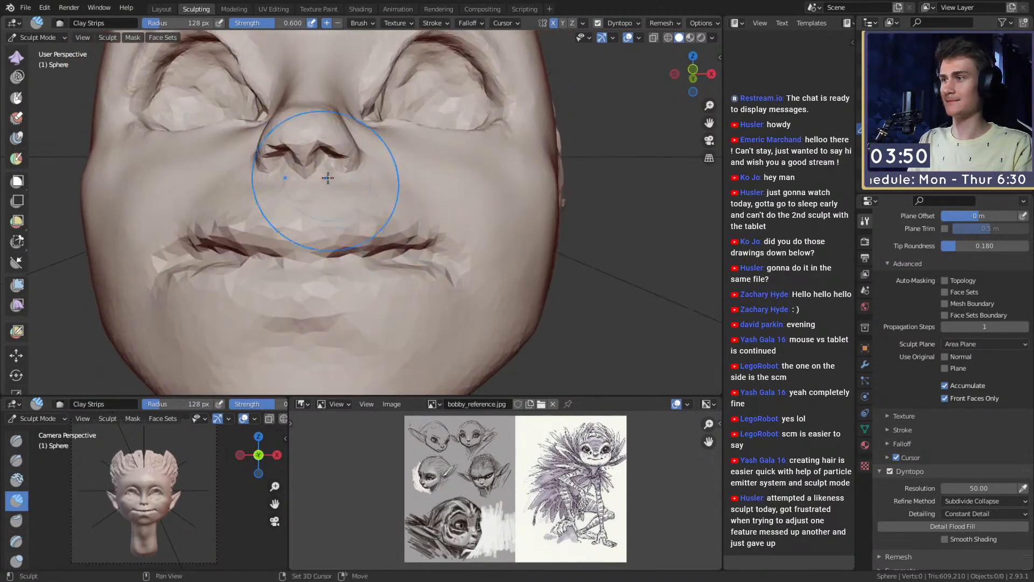
# Step: Smooth the mouth, cheek and jaw toward the ear with a 186 px brush radius
pyautogui.moveTo(398, 268)
pyautogui.keyDown('alt'); pyautogui.keyDown('shift'); pyautogui.mouseDown()
pyautogui.moveTo(431, 201)
pyautogui.moveTo(419, 222)
pyautogui.mouseUp(); pyautogui.keyUp('shift'); pyautogui.keyUp('alt')
pyautogui.press('f')
pyautogui.click(453, 222)
pyautogui.moveTo(472, 291)
pyautogui.keyDown('alt'); pyautogui.keyDown('shift'); pyautogui.mouseDown()
pyautogui.moveTo(467, 231)
pyautogui.moveTo(528, 192)
pyautogui.moveTo(329, 255)
pyautogui.mouseUp(); pyautogui.keyUp('shift'); pyautogui.keyUp('alt')
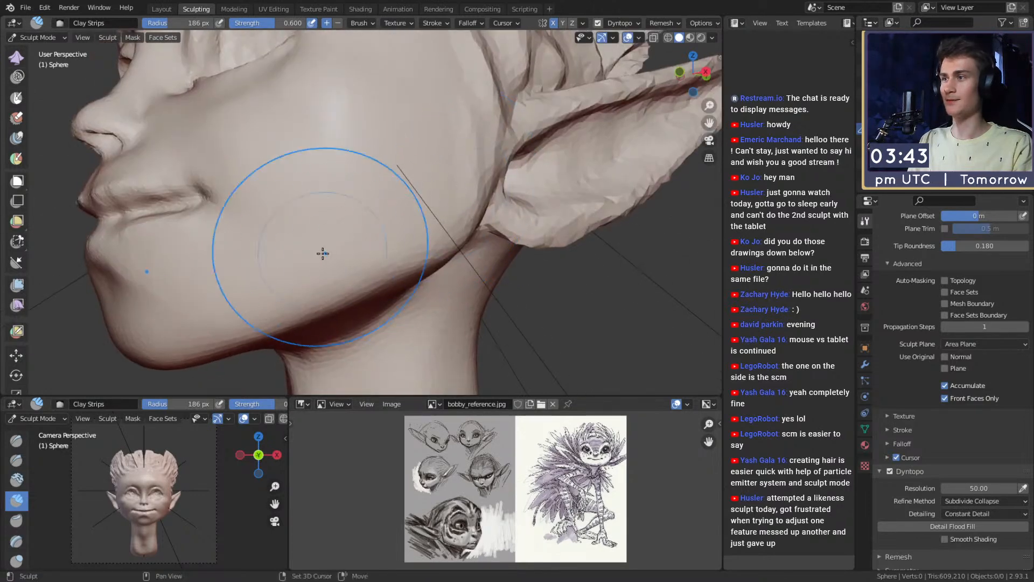
pyautogui.keyDown('alt'); pyautogui.keyDown('shift'); pyautogui.moveTo(454, 96); pyautogui.dragTo(467, 180); pyautogui.keyUp('shift'); pyautogui.keyUp('alt')
pyautogui.keyDown('alt'); pyautogui.moveTo(468, 180); pyautogui.dragTo(459, 192); pyautogui.keyUp('alt')
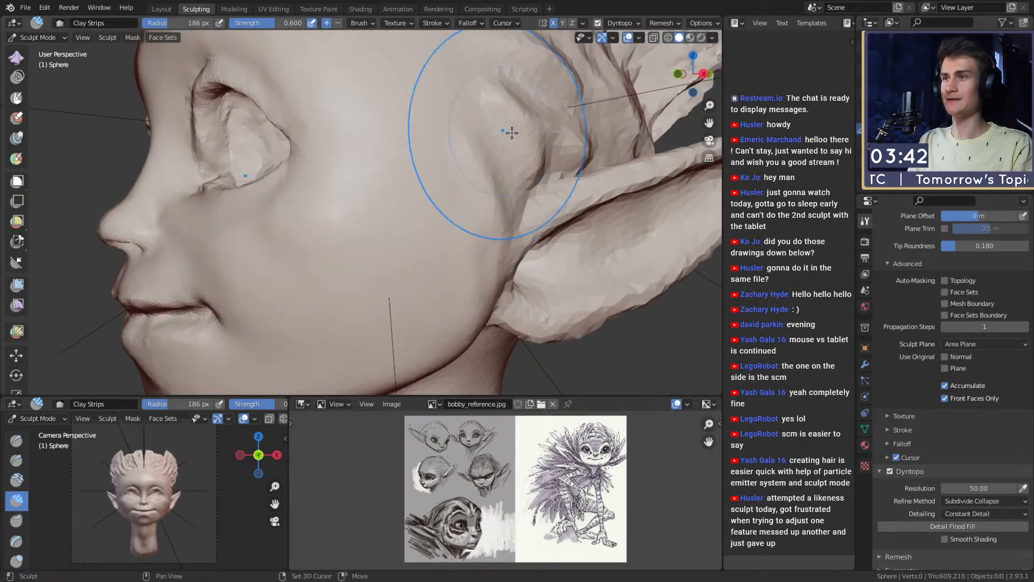
pyautogui.keyDown('ctrl'); pyautogui.keyDown('alt'); pyautogui.moveTo(495, 118); pyautogui.dragTo(456, 123); pyautogui.keyUp('alt'); pyautogui.keyUp('ctrl')
pyautogui.keyDown('alt'); pyautogui.keyDown('shift'); pyautogui.moveTo(455, 123); pyautogui.dragTo(465, 185); pyautogui.keyUp('shift'); pyautogui.keyUp('alt')
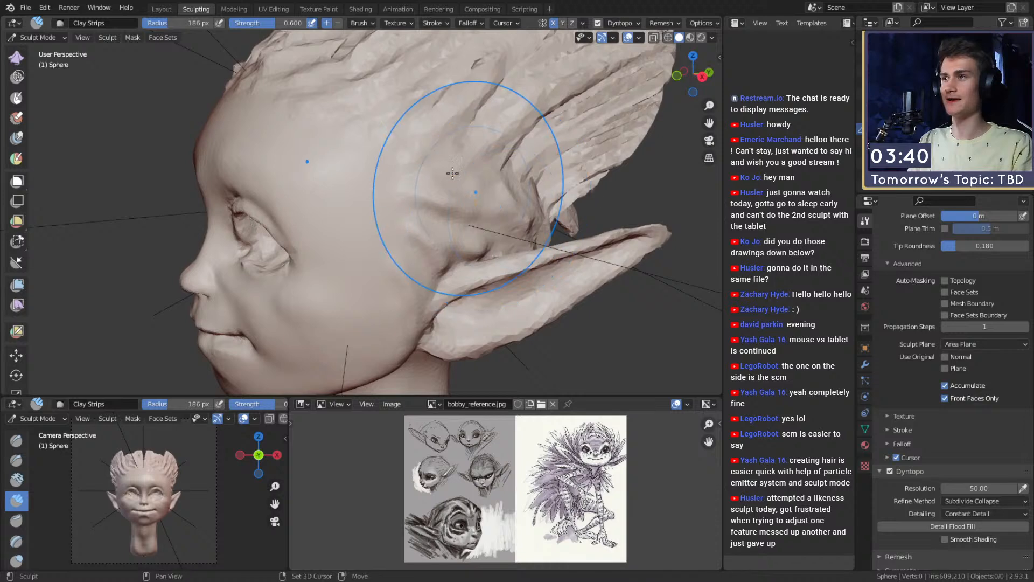
# Step: Smooth the transition between the forehead and the hairline with a 239 px brush radius
pyautogui.keyDown('alt'); pyautogui.keyDown('shift'); pyautogui.moveTo(438, 90); pyautogui.dragTo(452, 198); pyautogui.keyUp('shift'); pyautogui.keyUp('alt')
pyautogui.moveTo(451, 198)
pyautogui.keyDown('alt'); pyautogui.mouseDown()
pyautogui.moveTo(458, 208)
pyautogui.moveTo(564, 178)
pyautogui.mouseUp(); pyautogui.keyUp('alt')
pyautogui.press('f')
pyautogui.click(595, 175)
pyautogui.moveTo(439, 102); pyautogui.dragTo(397, 167)
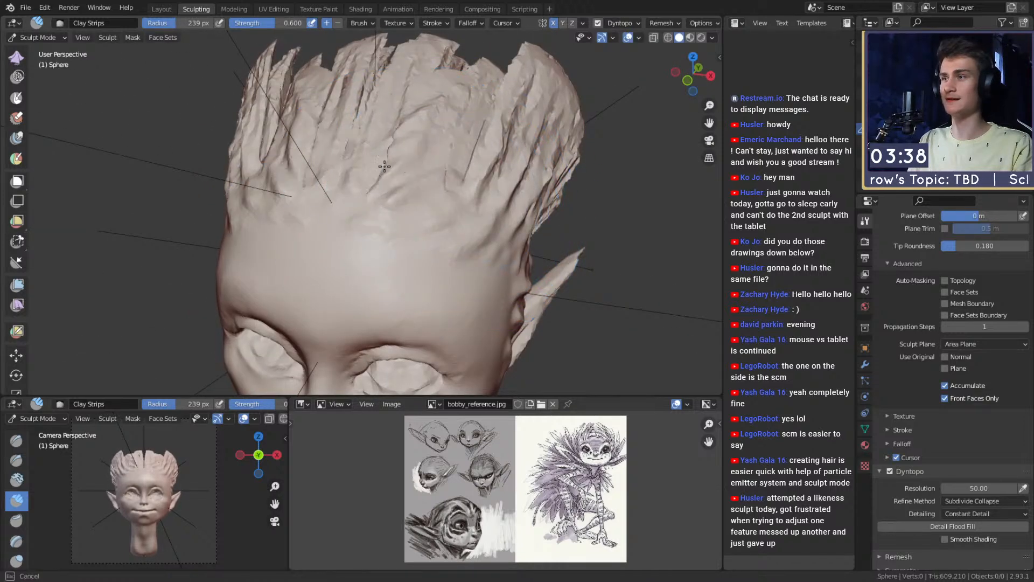
pyautogui.keyDown('alt'); pyautogui.moveTo(429, 229); pyautogui.dragTo(425, 161); pyautogui.keyUp('alt')
pyautogui.keyDown('alt'); pyautogui.moveTo(425, 161); pyautogui.dragTo(481, 178); pyautogui.keyUp('alt')
pyautogui.moveTo(417, 196)
pyautogui.keyDown('ctrl'); pyautogui.keyDown('alt'); pyautogui.mouseDown()
pyautogui.moveTo(448, 198)
pyautogui.moveTo(433, 210)
pyautogui.moveTo(452, 200)
pyautogui.mouseUp(); pyautogui.keyUp('alt'); pyautogui.keyUp('ctrl')
# Step: Adjust the shape of the inner eye corner with a smaller Grab brush
pyautogui.press('g')
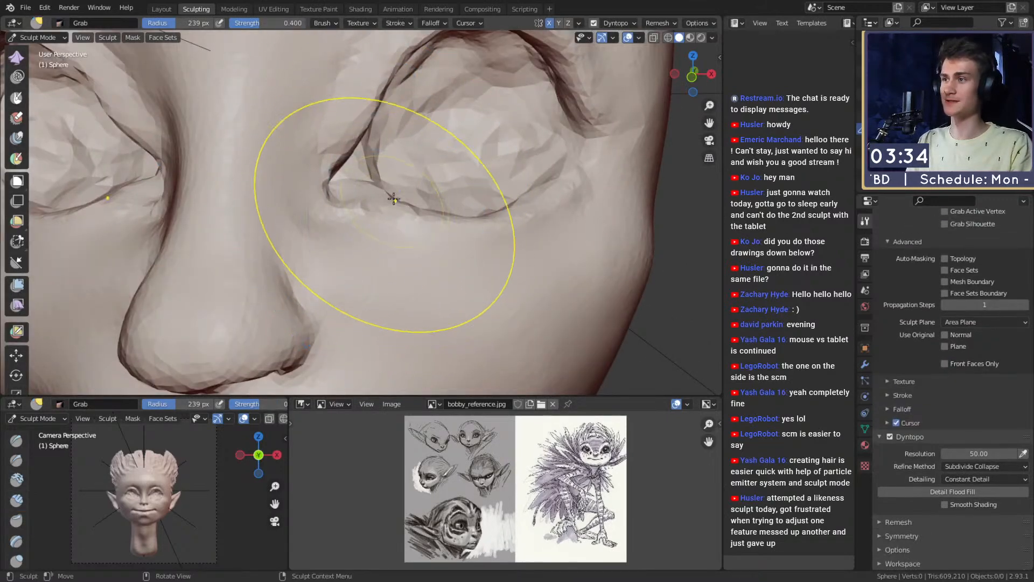
pyautogui.press('f')
pyautogui.click(337, 189)
pyautogui.moveTo(358, 188)
pyautogui.keyDown('alt'); pyautogui.mouseDown()
pyautogui.moveTo(316, 166)
pyautogui.moveTo(365, 229)
pyautogui.moveTo(293, 138)
pyautogui.moveTo(283, 72)
pyautogui.moveTo(404, 120)
pyautogui.moveTo(312, 151)
pyautogui.moveTo(369, 145)
pyautogui.moveTo(341, 167)
pyautogui.mouseUp(); pyautogui.keyUp('alt')
# Step: Define the inner eye corner with a 48 px Crease brush and build it up with Clay Strips at a 69 px radius
pyautogui.hotkey('shift', 'c')
pyautogui.press('f')
pyautogui.click(346, 201)
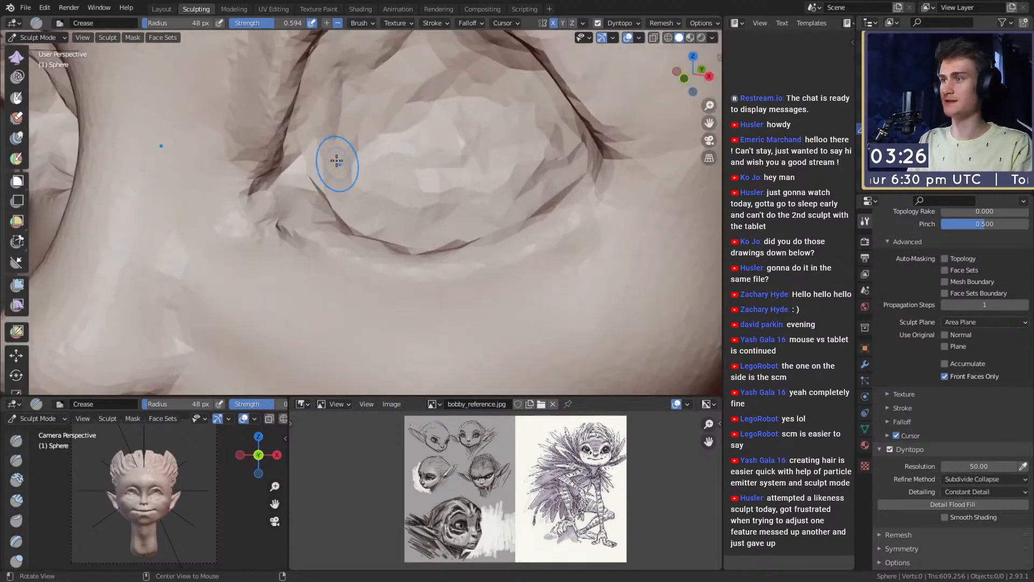
pyautogui.press('c')
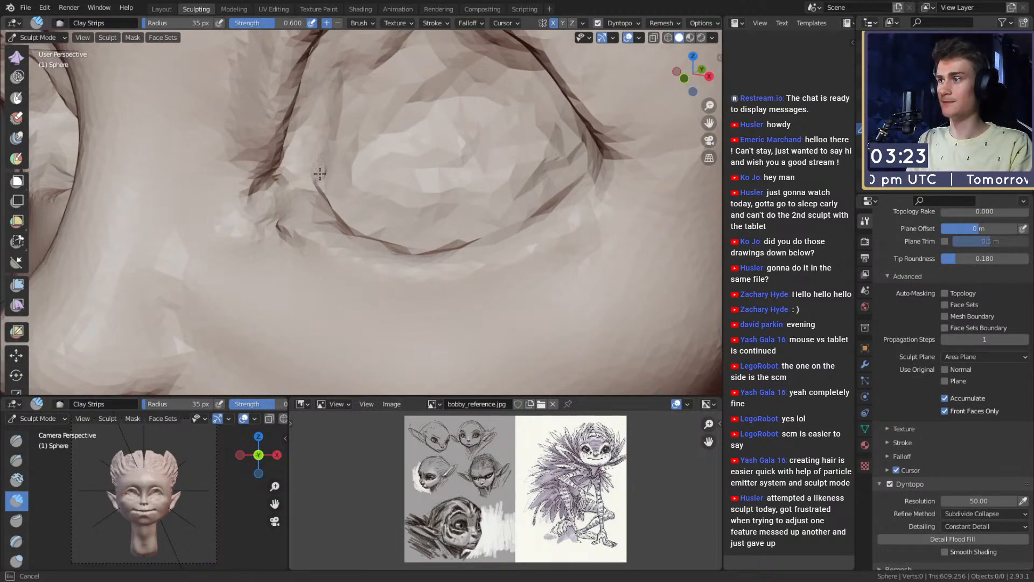
pyautogui.keyDown('alt'); pyautogui.moveTo(307, 106); pyautogui.dragTo(350, 175); pyautogui.keyUp('alt')
pyautogui.press('f')
pyautogui.click(345, 183)
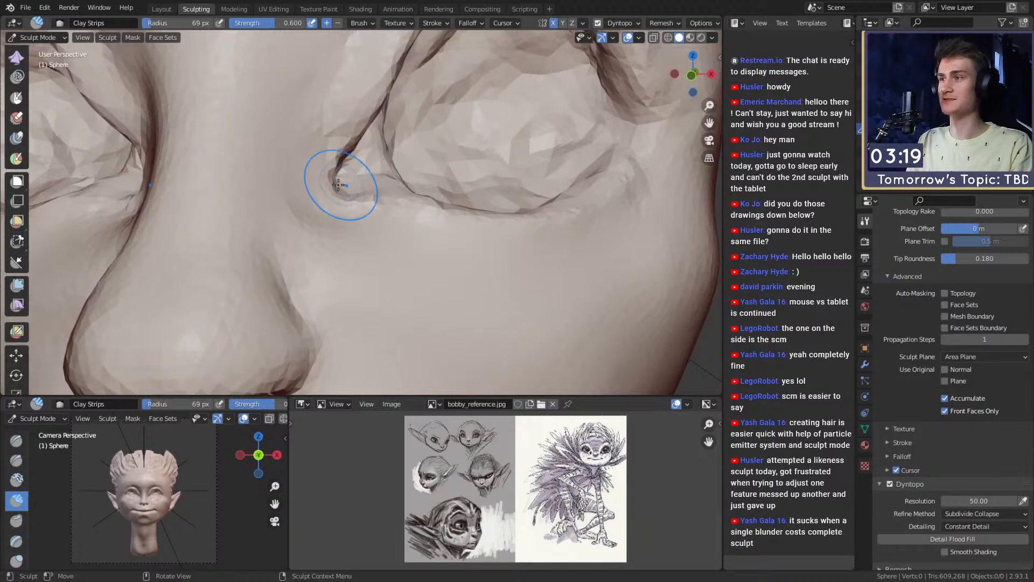
# Step: Sharpen the inner eye corner and the outer eyelid rim with the Crease brush at a 49 px radius
pyautogui.moveTo(410, 143)
pyautogui.keyDown('alt'); pyautogui.mouseDown()
pyautogui.moveTo(395, 159)
pyautogui.moveTo(300, 167)
pyautogui.mouseUp(); pyautogui.keyUp('alt')
pyautogui.hotkey('shift', 'c')
pyautogui.press('f')
pyautogui.click(337, 152)
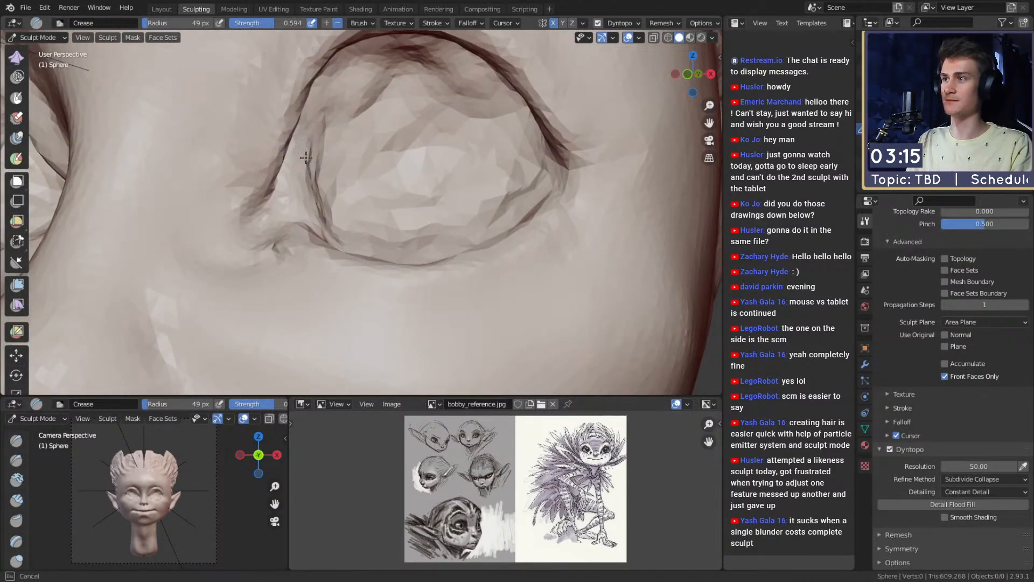
pyautogui.moveTo(319, 99)
pyautogui.keyDown('alt'); pyautogui.mouseDown()
pyautogui.moveTo(341, 97)
pyautogui.moveTo(317, 89)
pyautogui.moveTo(383, 167)
pyautogui.moveTo(409, 156)
pyautogui.mouseUp(); pyautogui.keyUp('alt')
pyautogui.moveTo(403, 108)
pyautogui.mouseDown()
pyautogui.moveTo(434, 153)
pyautogui.moveTo(372, 93)
pyautogui.mouseUp()
pyautogui.moveTo(411, 127)
pyautogui.keyDown('alt'); pyautogui.mouseDown()
pyautogui.moveTo(380, 146)
pyautogui.moveTo(435, 163)
pyautogui.mouseUp(); pyautogui.keyUp('alt')
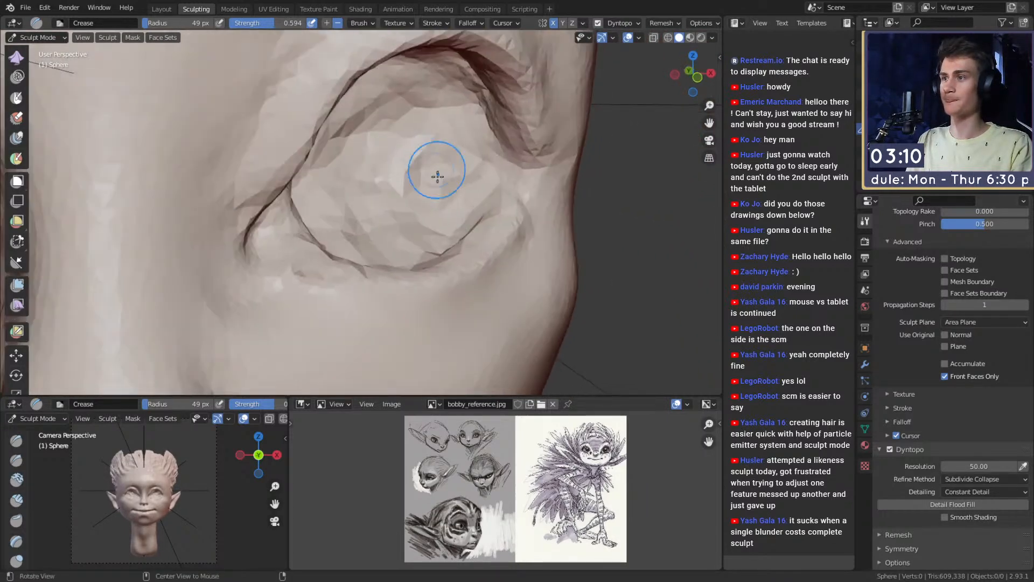
pyautogui.moveTo(469, 214); pyautogui.dragTo(487, 207)
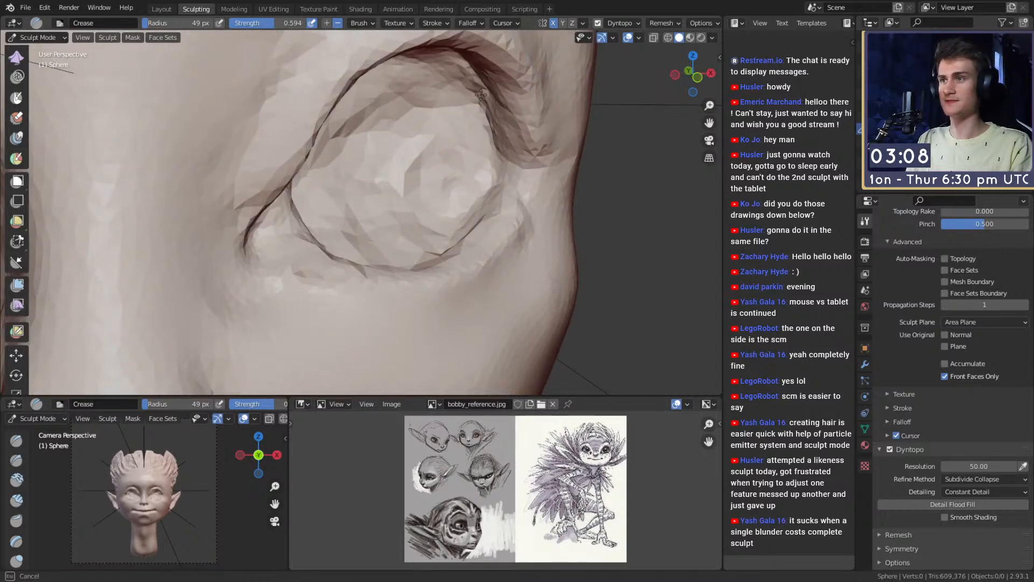
pyautogui.keyDown('alt'); pyautogui.moveTo(496, 121); pyautogui.dragTo(507, 131); pyautogui.keyUp('alt')
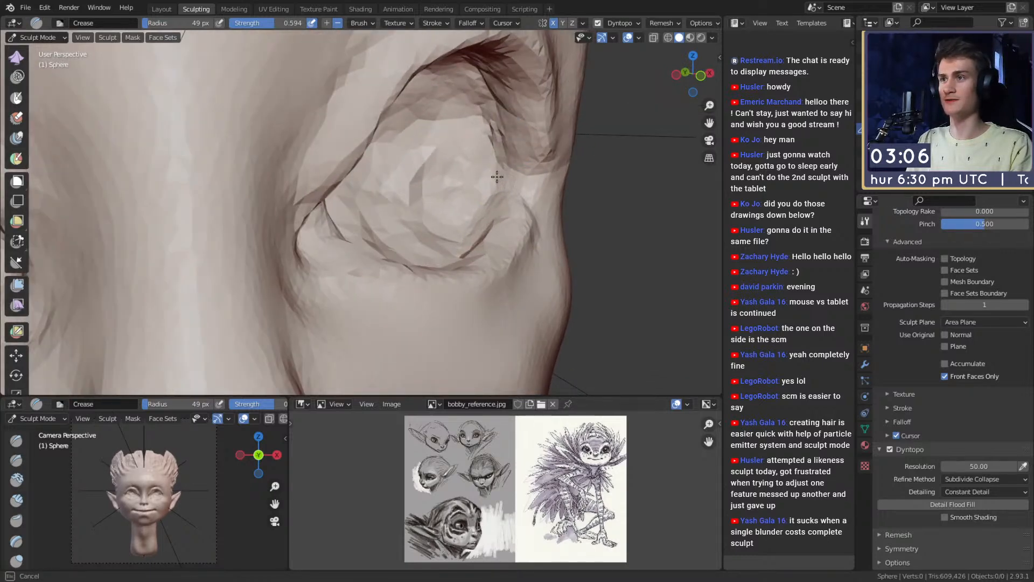
# Step: Crease the lower eyelid line and the rim around the eye with a 56 px brush radius
pyautogui.press('f')
pyautogui.click(514, 132)
pyautogui.press('f')
pyautogui.click(489, 169)
pyautogui.moveTo(489, 168)
pyautogui.mouseDown(button='middle')
pyautogui.moveTo(420, 155)
pyautogui.moveTo(468, 273)
pyautogui.mouseUp(button='middle')
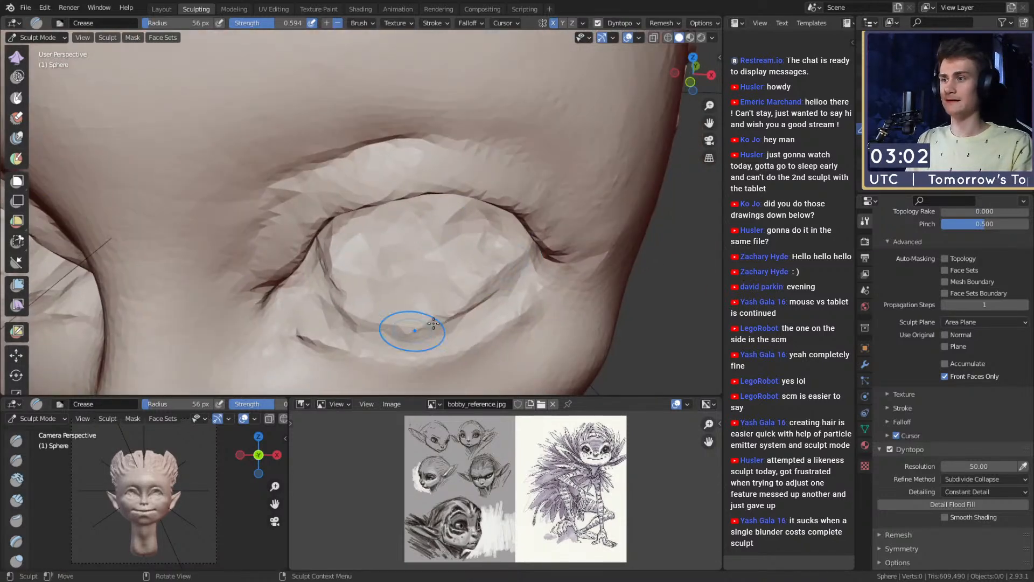
pyautogui.moveTo(373, 313); pyautogui.dragTo(305, 240, button='middle')
pyautogui.moveTo(308, 278)
pyautogui.mouseDown(button='middle')
pyautogui.moveTo(302, 205)
pyautogui.moveTo(330, 279)
pyautogui.moveTo(342, 143)
pyautogui.mouseUp(button='middle')
pyautogui.moveTo(260, 176); pyautogui.dragTo(254, 102)
pyautogui.moveTo(287, 155)
pyautogui.mouseDown(button='middle')
pyautogui.moveTo(332, 139)
pyautogui.moveTo(413, 135)
pyautogui.moveTo(269, 141)
pyautogui.moveTo(256, 153)
pyautogui.mouseUp(button='middle')
pyautogui.moveTo(234, 215); pyautogui.dragTo(293, 143)
pyautogui.moveTo(290, 151); pyautogui.dragTo(438, 138, button='middle')
pyautogui.moveTo(459, 180); pyautogui.dragTo(451, 157)
pyautogui.moveTo(453, 161)
pyautogui.mouseDown(button='middle')
pyautogui.moveTo(422, 142)
pyautogui.moveTo(398, 199)
pyautogui.mouseUp(button='middle')
pyautogui.keyDown('shift'); pyautogui.moveTo(376, 139); pyautogui.dragTo(377, 216, button='middle'); pyautogui.keyUp('shift')
# Step: Smooth the faceted eyeball surface between the eyelids, adjusting the brush size to reach its edges
pyautogui.press('f')
pyautogui.click(383, 155)
pyautogui.moveTo(356, 129)
pyautogui.keyDown('shift'); pyautogui.mouseDown()
pyautogui.moveTo(341, 212)
pyautogui.moveTo(397, 204)
pyautogui.mouseUp(); pyautogui.keyUp('shift')
pyautogui.moveTo(458, 189); pyautogui.dragTo(500, 185, button='middle')
pyautogui.press('f')
pyautogui.click(499, 185)
pyautogui.keyDown('shift'); pyautogui.moveTo(466, 215); pyautogui.dragTo(423, 233); pyautogui.keyUp('shift')
pyautogui.keyDown('shift'); pyautogui.moveTo(459, 108); pyautogui.dragTo(494, 89); pyautogui.keyUp('shift')
pyautogui.moveTo(485, 102)
pyautogui.mouseDown(button='middle')
pyautogui.moveTo(392, 83)
pyautogui.moveTo(431, 175)
pyautogui.mouseUp(button='middle')
pyautogui.moveTo(431, 175); pyautogui.dragTo(423, 144, button='middle')
pyautogui.press('f')
pyautogui.click(411, 145)
pyautogui.moveTo(355, 141)
pyautogui.mouseDown(button='middle')
pyautogui.moveTo(379, 167)
pyautogui.moveTo(368, 81)
pyautogui.moveTo(329, 160)
pyautogui.mouseUp(button='middle')
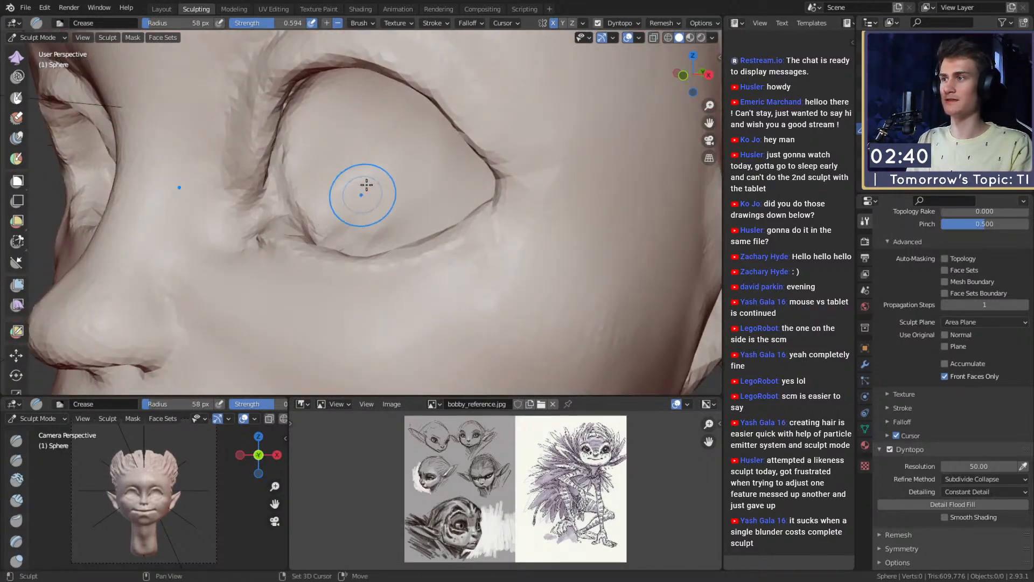
# Step: Adjust the shape of the upper eyelid with the Grab brush, starting from a 137 px radius
pyautogui.moveTo(364, 193); pyautogui.dragTo(380, 199, button='middle')
pyautogui.moveTo(438, 122)
pyautogui.keyDown('ctrl'); pyautogui.keyDown('alt'); pyautogui.mouseDown()
pyautogui.moveTo(441, 196)
pyautogui.moveTo(426, 207)
pyautogui.moveTo(427, 166)
pyautogui.moveTo(427, 196)
pyautogui.mouseUp(); pyautogui.keyUp('alt'); pyautogui.keyUp('ctrl')
pyautogui.press('g')
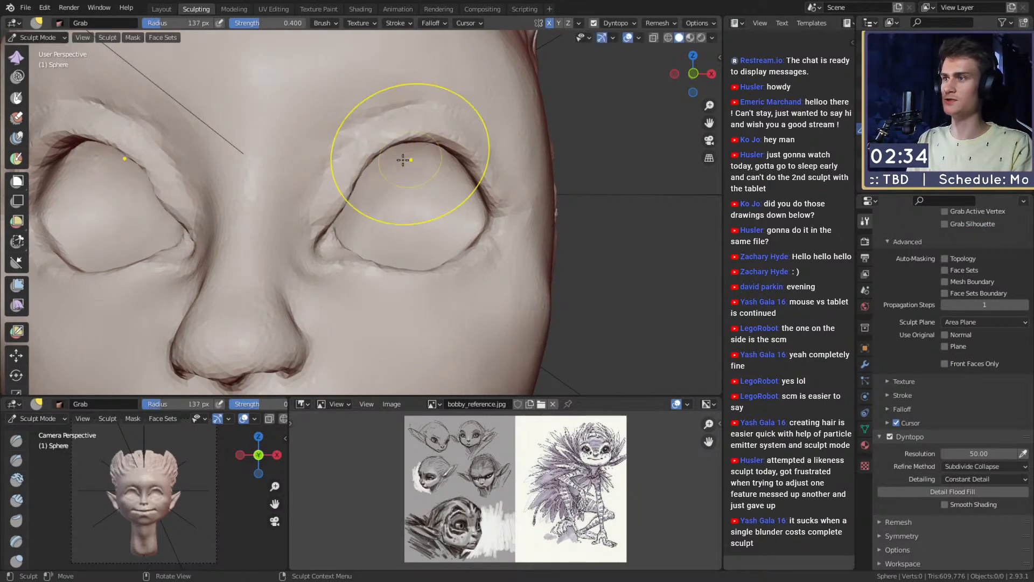
pyautogui.moveTo(387, 167)
pyautogui.keyDown('alt'); pyautogui.keyDown('shift'); pyautogui.mouseDown()
pyautogui.moveTo(403, 181)
pyautogui.moveTo(362, 204)
pyautogui.mouseUp(); pyautogui.keyUp('shift'); pyautogui.keyUp('alt')
pyautogui.press('f')
pyautogui.click(396, 196)
pyautogui.moveTo(450, 158)
pyautogui.keyDown('alt'); pyautogui.mouseDown()
pyautogui.moveTo(418, 153)
pyautogui.moveTo(457, 138)
pyautogui.moveTo(438, 178)
pyautogui.mouseUp(); pyautogui.keyUp('alt')
# Step: Crease the upper eyelid from its outer fold to the inner corner with a 34 px brush radius
pyautogui.hotkey('shift', 'c')
pyautogui.press('f')
pyautogui.click(404, 206)
pyautogui.moveTo(443, 216)
pyautogui.keyDown('alt'); pyautogui.mouseDown()
pyautogui.moveTo(451, 201)
pyautogui.moveTo(499, 203)
pyautogui.moveTo(502, 183)
pyautogui.mouseUp(); pyautogui.keyUp('alt')
pyautogui.moveTo(538, 276); pyautogui.dragTo(497, 168)
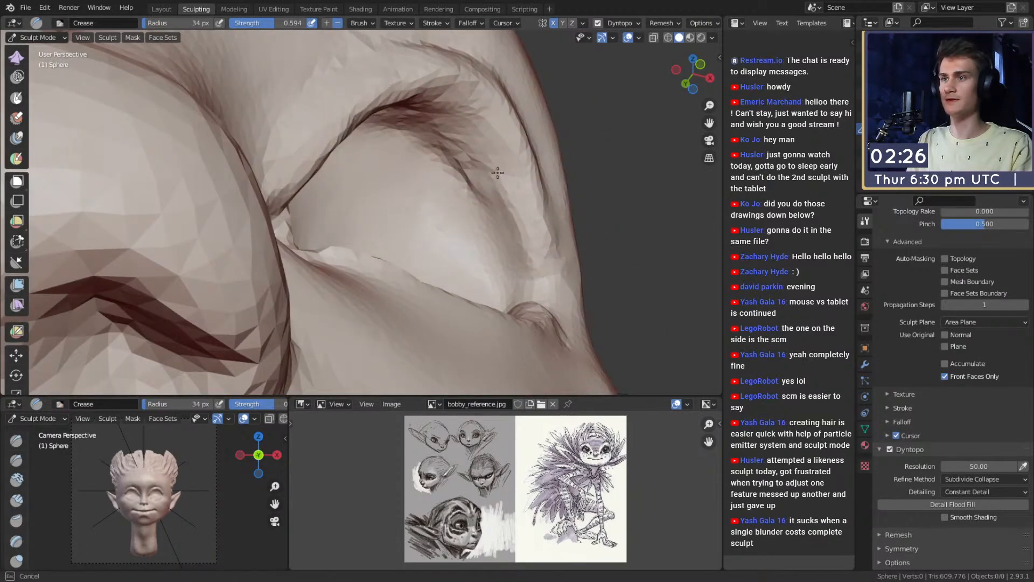
pyautogui.moveTo(453, 95); pyautogui.dragTo(458, 97)
pyautogui.moveTo(506, 125)
pyautogui.keyDown('alt'); pyautogui.mouseDown()
pyautogui.moveTo(429, 124)
pyautogui.moveTo(393, 155)
pyautogui.moveTo(240, 186)
pyautogui.mouseUp(); pyautogui.keyUp('alt')
pyautogui.moveTo(212, 244); pyautogui.dragTo(216, 252)
pyautogui.moveTo(243, 229)
pyautogui.keyDown('alt'); pyautogui.mouseDown()
pyautogui.moveTo(268, 178)
pyautogui.moveTo(251, 211)
pyautogui.mouseUp(); pyautogui.keyUp('alt')
pyautogui.moveTo(221, 146)
pyautogui.mouseDown()
pyautogui.moveTo(241, 249)
pyautogui.moveTo(267, 235)
pyautogui.moveTo(250, 260)
pyautogui.moveTo(337, 260)
pyautogui.moveTo(364, 220)
pyautogui.mouseUp()
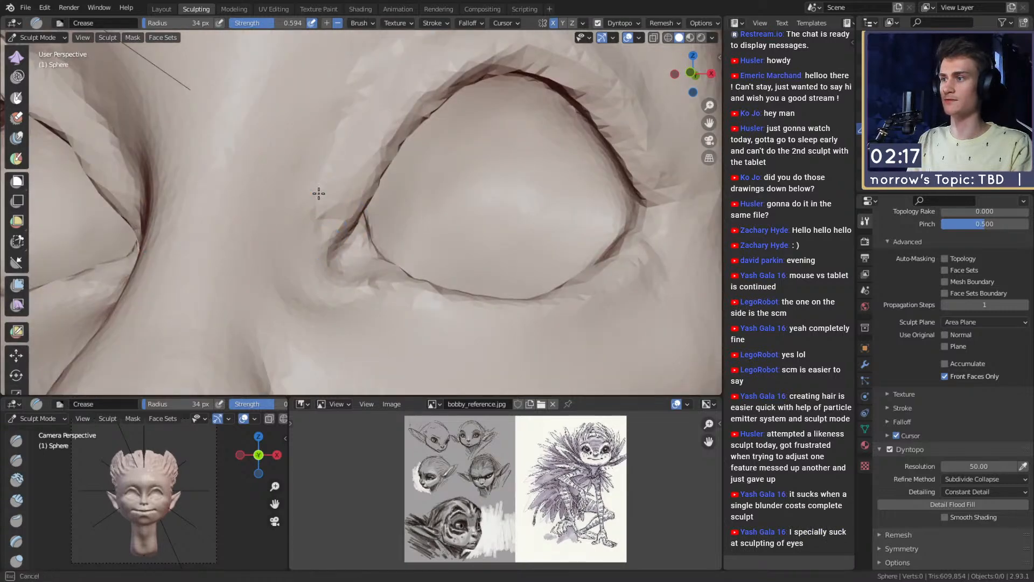
# Step: Enlarge the Crease brush to 71 px, rework the inner side of the upper eyelid fold and smooth beside it
pyautogui.moveTo(321, 145); pyautogui.dragTo(316, 146)
pyautogui.press('f')
pyautogui.click(333, 145)
pyautogui.moveTo(324, 211); pyautogui.dragTo(347, 104)
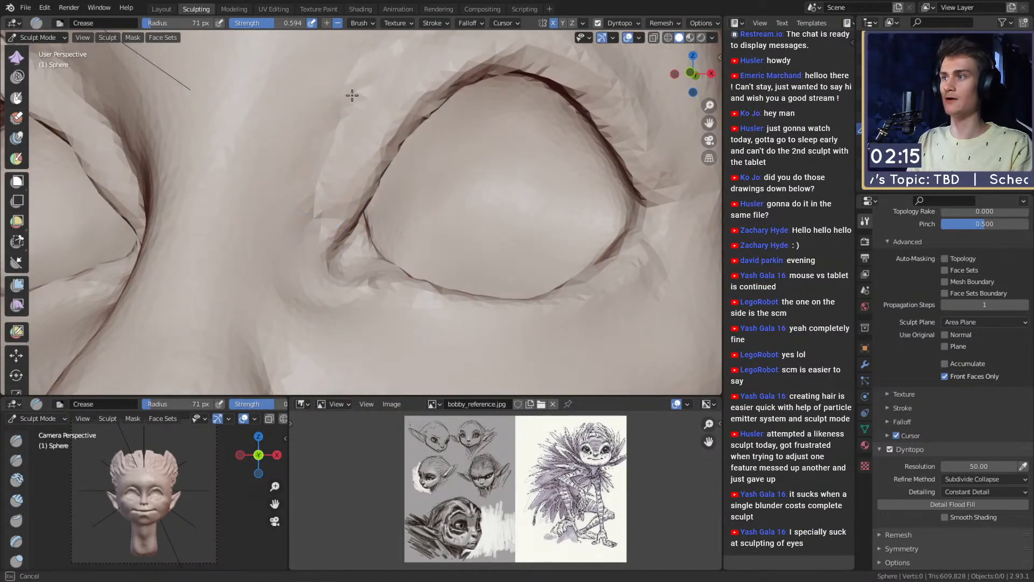
pyautogui.press('shift')
pyautogui.keyDown('shift'); pyautogui.moveTo(281, 198); pyautogui.dragTo(299, 191); pyautogui.keyUp('shift')
pyautogui.scroll(-3, 398, 156)
# Step: Refine the eyelid folds and eye corners with short Crease strokes at varying brush sizes
pyautogui.moveTo(423, 138)
pyautogui.mouseDown(button='middle')
pyautogui.moveTo(401, 185)
pyautogui.moveTo(407, 209)
pyautogui.mouseUp(button='middle')
pyautogui.scroll(-3, 402, 185)
pyautogui.scroll(4, 399, 178)
pyautogui.press('f')
pyautogui.click(372, 162)
pyautogui.press('f')
pyautogui.click(365, 164)
pyautogui.moveTo(346, 173)
pyautogui.mouseDown()
pyautogui.moveTo(386, 152)
pyautogui.moveTo(350, 166)
pyautogui.mouseUp()
pyautogui.press('f')
pyautogui.moveTo(441, 102); pyautogui.dragTo(484, 113)
pyautogui.moveTo(487, 121)
pyautogui.keyDown('alt'); pyautogui.mouseDown()
pyautogui.moveTo(465, 125)
pyautogui.moveTo(440, 164)
pyautogui.mouseUp(); pyautogui.keyUp('alt')
pyautogui.press('f')
pyautogui.click(443, 134)
pyautogui.moveTo(379, 136); pyautogui.dragTo(380, 135)
pyautogui.moveTo(466, 192); pyautogui.dragTo(474, 191)
pyautogui.keyDown('alt'); pyautogui.moveTo(476, 189); pyautogui.dragTo(456, 153); pyautogui.keyUp('alt')
pyautogui.moveTo(487, 205)
pyautogui.keyDown('alt'); pyautogui.mouseDown()
pyautogui.moveTo(471, 179)
pyautogui.moveTo(450, 231)
pyautogui.moveTo(434, 208)
pyautogui.moveTo(426, 215)
pyautogui.moveTo(437, 202)
pyautogui.mouseUp(); pyautogui.keyUp('alt')
# Step: Adjust the eyelid and eye corner contours with the Grab brush at several radii
pyautogui.press('g')
pyautogui.press('f')
pyautogui.click(489, 186)
pyautogui.moveTo(421, 196); pyautogui.dragTo(425, 191)
pyautogui.keyDown('alt'); pyautogui.moveTo(413, 195); pyautogui.dragTo(442, 187); pyautogui.keyUp('alt')
pyautogui.press('f')
pyautogui.click(470, 160)
pyautogui.moveTo(359, 156)
pyautogui.mouseDown()
pyautogui.moveTo(364, 166)
pyautogui.moveTo(369, 154)
pyautogui.mouseUp()
pyautogui.press('f')
pyautogui.click(368, 151)
pyautogui.moveTo(387, 119)
pyautogui.keyDown('ctrl'); pyautogui.keyDown('alt'); pyautogui.mouseDown()
pyautogui.moveTo(380, 233)
pyautogui.moveTo(416, 184)
pyautogui.mouseUp(); pyautogui.keyUp('alt'); pyautogui.keyUp('ctrl')
pyautogui.keyDown('alt'); pyautogui.moveTo(416, 186); pyautogui.dragTo(418, 209); pyautogui.keyUp('alt')
pyautogui.moveTo(426, 220)
pyautogui.keyDown('ctrl'); pyautogui.keyDown('alt'); pyautogui.mouseDown()
pyautogui.moveTo(425, 203)
pyautogui.moveTo(379, 189)
pyautogui.mouseUp(); pyautogui.keyUp('alt'); pyautogui.keyUp('ctrl')
pyautogui.press('f')
pyautogui.click(333, 191)
# Step: Work the area between the nose and inner cheek with Clay Strips, bringing the brush radius to 65 px
pyautogui.press('c')
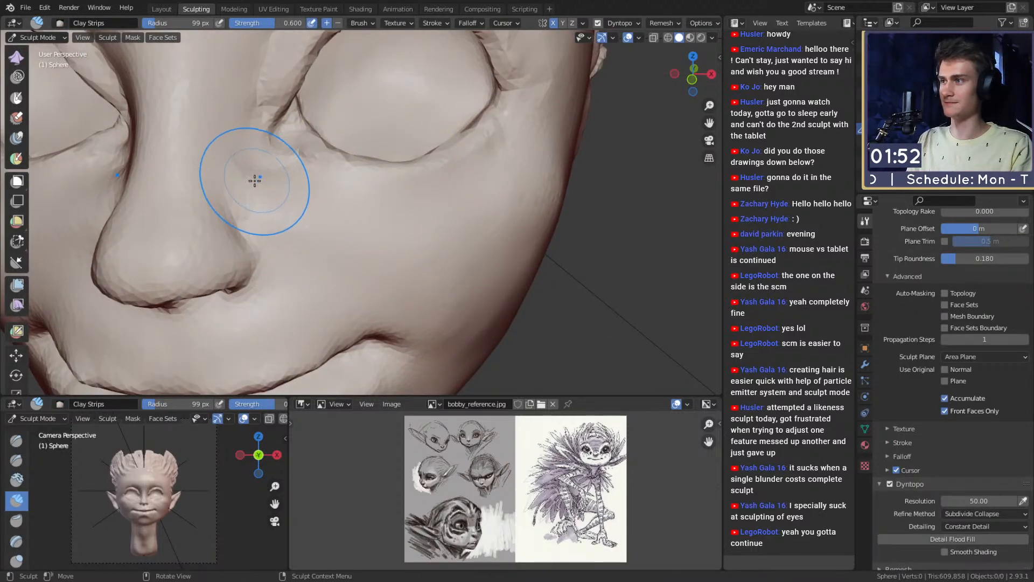
pyautogui.press('f')
pyautogui.moveTo(248, 172)
pyautogui.mouseDown()
pyautogui.moveTo(253, 210)
pyautogui.moveTo(264, 191)
pyautogui.moveTo(334, 181)
pyautogui.mouseUp()
pyautogui.press('f')
pyautogui.click(258, 212)
pyautogui.keyDown('alt'); pyautogui.moveTo(334, 181); pyautogui.dragTo(334, 172); pyautogui.keyUp('alt')
pyautogui.keyDown('ctrl'); pyautogui.keyDown('alt'); pyautogui.moveTo(334, 135); pyautogui.dragTo(381, 193); pyautogui.keyUp('alt'); pyautogui.keyUp('ctrl')
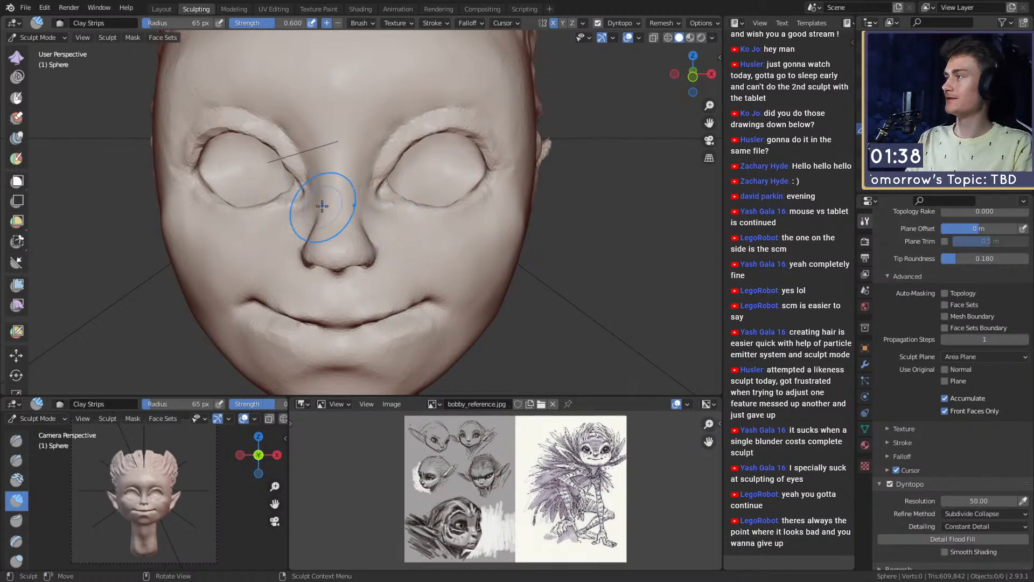
# Step: Define the side of the nose and the nostril wing with the Crease brush
pyautogui.moveTo(412, 245)
pyautogui.keyDown('alt'); pyautogui.keyDown('shift'); pyautogui.mouseDown()
pyautogui.moveTo(404, 201)
pyautogui.moveTo(369, 220)
pyautogui.moveTo(360, 183)
pyautogui.mouseUp(); pyautogui.keyUp('shift'); pyautogui.keyUp('alt')
pyautogui.hotkey('shift', 'c')
pyautogui.moveTo(359, 183)
pyautogui.keyDown('ctrl'); pyautogui.keyDown('alt'); pyautogui.mouseDown()
pyautogui.moveTo(358, 191)
pyautogui.moveTo(383, 196)
pyautogui.moveTo(374, 208)
pyautogui.moveTo(371, 189)
pyautogui.moveTo(325, 215)
pyautogui.moveTo(324, 248)
pyautogui.mouseUp(); pyautogui.keyUp('alt'); pyautogui.keyUp('ctrl')
pyautogui.press('f')
pyautogui.click(345, 201)
pyautogui.moveTo(326, 240); pyautogui.dragTo(339, 274)
pyautogui.keyDown('alt'); pyautogui.moveTo(369, 240); pyautogui.dragTo(366, 181); pyautogui.keyUp('alt')
pyautogui.moveTo(327, 157)
pyautogui.mouseDown()
pyautogui.moveTo(338, 185)
pyautogui.moveTo(464, 191)
pyautogui.mouseUp()
pyautogui.moveTo(426, 134)
pyautogui.mouseDown()
pyautogui.moveTo(434, 160)
pyautogui.moveTo(415, 150)
pyautogui.moveTo(410, 207)
pyautogui.mouseUp()
# Step: Shape the cheek above the mouth corner with Clay Strips at a 49 px radius and even it out at 103 px
pyautogui.press('f')
pyautogui.click(413, 174)
pyautogui.press('f')
pyautogui.click(417, 215)
pyautogui.keyDown('alt'); pyautogui.moveTo(410, 168); pyautogui.dragTo(392, 171); pyautogui.keyUp('alt')
pyautogui.press('c')
pyautogui.press('f')
pyautogui.click(374, 221)
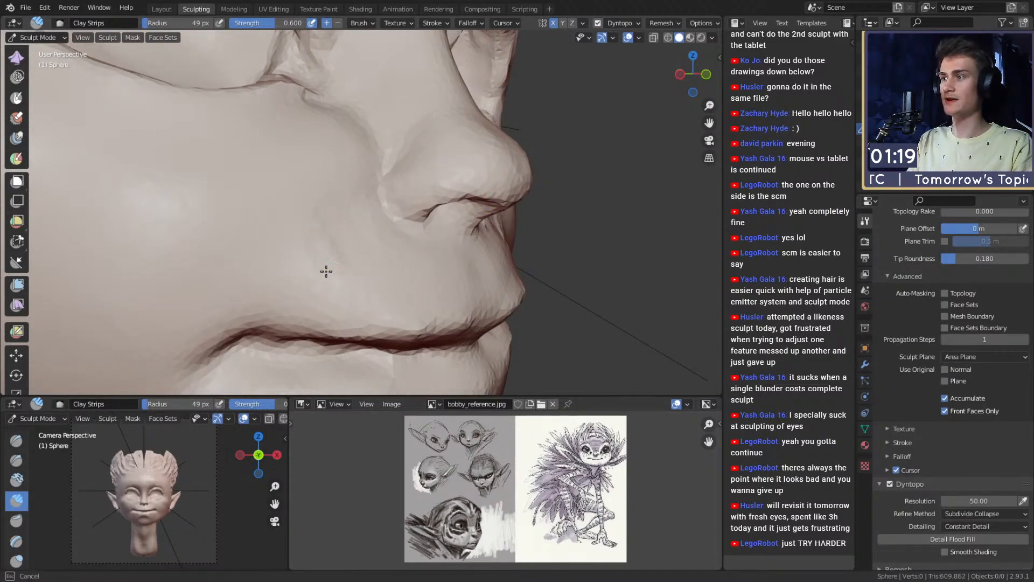
pyautogui.moveTo(281, 271); pyautogui.dragTo(337, 224)
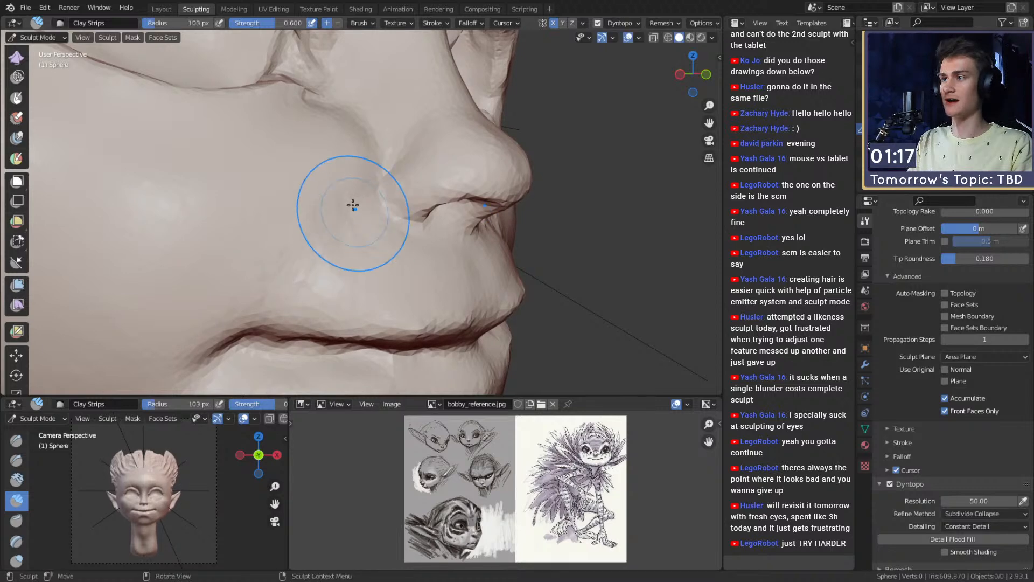
# Step: Crease the lip line toward the mouth corner, bringing the brush radius to 79 px
pyautogui.keyDown('alt'); pyautogui.moveTo(451, 162); pyautogui.dragTo(385, 175); pyautogui.keyUp('alt')
pyautogui.moveTo(377, 186)
pyautogui.keyDown('ctrl'); pyautogui.keyDown('alt'); pyautogui.mouseDown()
pyautogui.moveTo(367, 231)
pyautogui.moveTo(371, 185)
pyautogui.moveTo(348, 203)
pyautogui.moveTo(347, 185)
pyautogui.moveTo(418, 189)
pyautogui.mouseUp(); pyautogui.keyUp('alt'); pyautogui.keyUp('ctrl')
pyautogui.hotkey('shift', 'c')
pyautogui.press('f')
pyautogui.click(334, 219)
pyautogui.moveTo(319, 199); pyautogui.dragTo(466, 205)
pyautogui.moveTo(400, 187)
pyautogui.keyDown('alt'); pyautogui.mouseDown()
pyautogui.moveTo(342, 195)
pyautogui.moveTo(428, 190)
pyautogui.mouseUp(); pyautogui.keyUp('alt')
pyautogui.press('f')
pyautogui.click(361, 194)
pyautogui.press('f')
pyautogui.click(415, 188)
pyautogui.moveTo(331, 196); pyautogui.dragTo(428, 193)
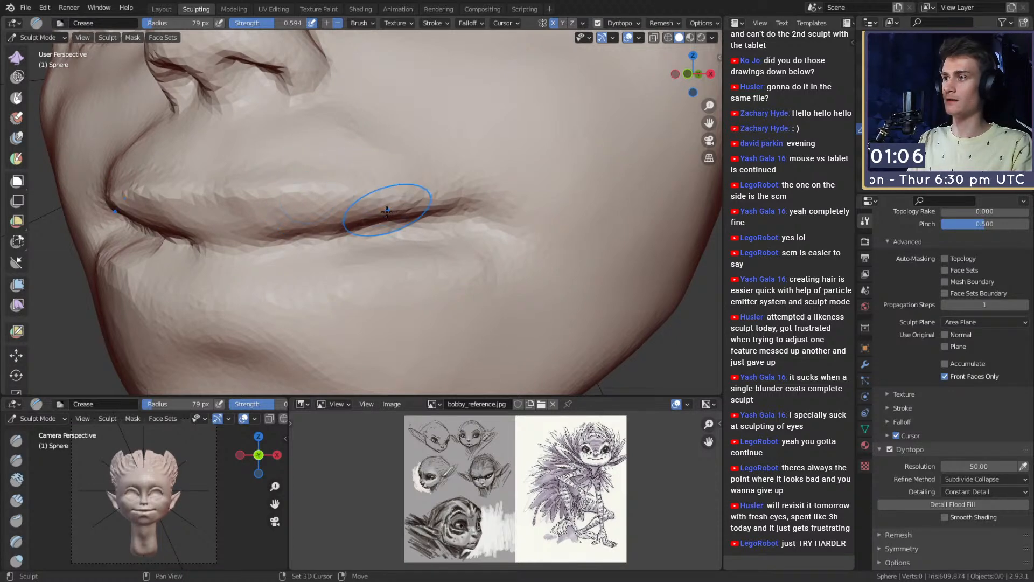
# Step: Sharpen the center of the mouth line with a 51 px Crease brush and save the file
pyautogui.keyDown('alt'); pyautogui.moveTo(346, 217); pyautogui.dragTo(388, 236); pyautogui.keyUp('alt')
pyautogui.press('f')
pyautogui.moveTo(216, 236); pyautogui.dragTo(323, 241)
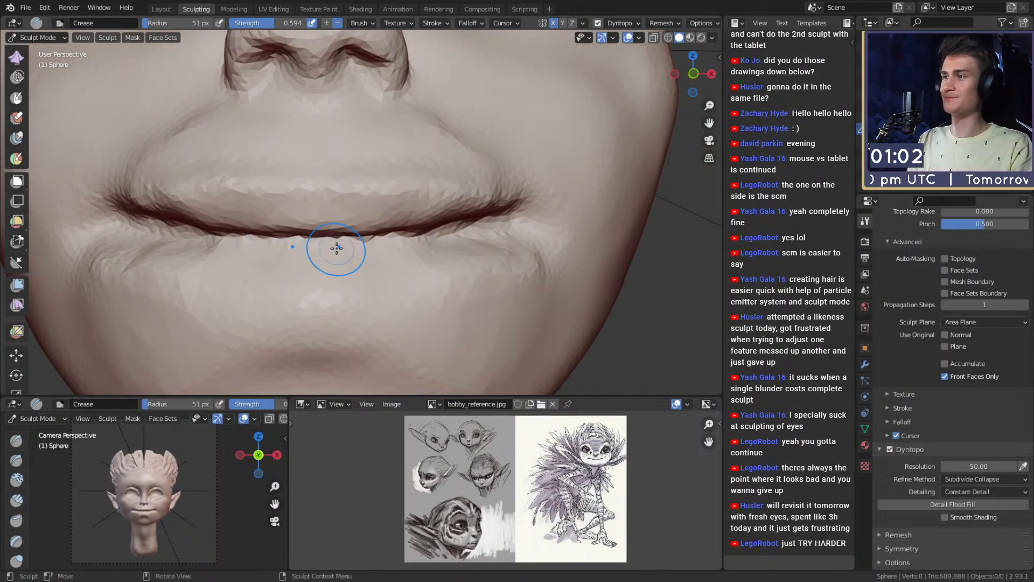
pyautogui.click(25, 8)
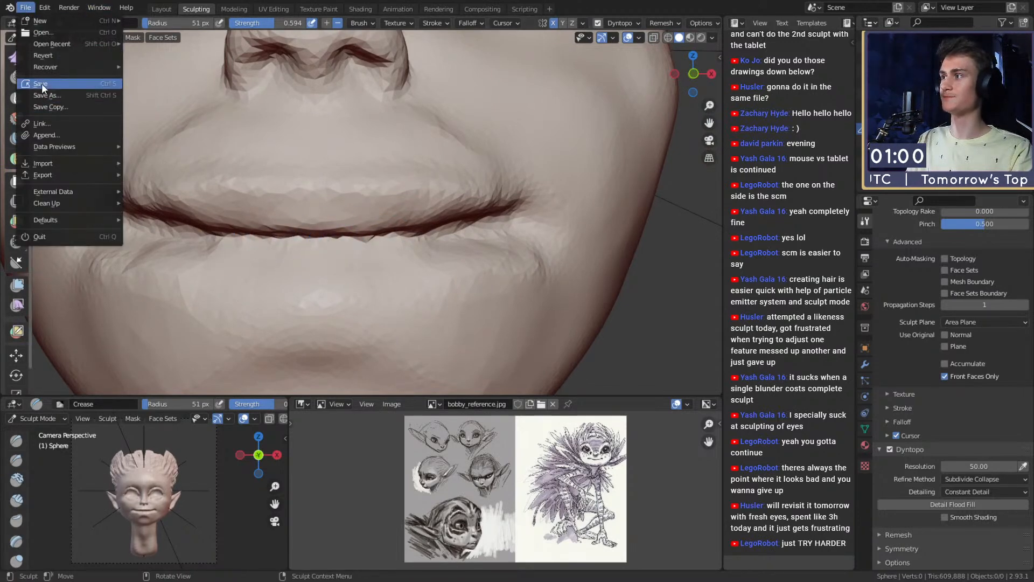
pyautogui.hotkey('ctrl', 's')
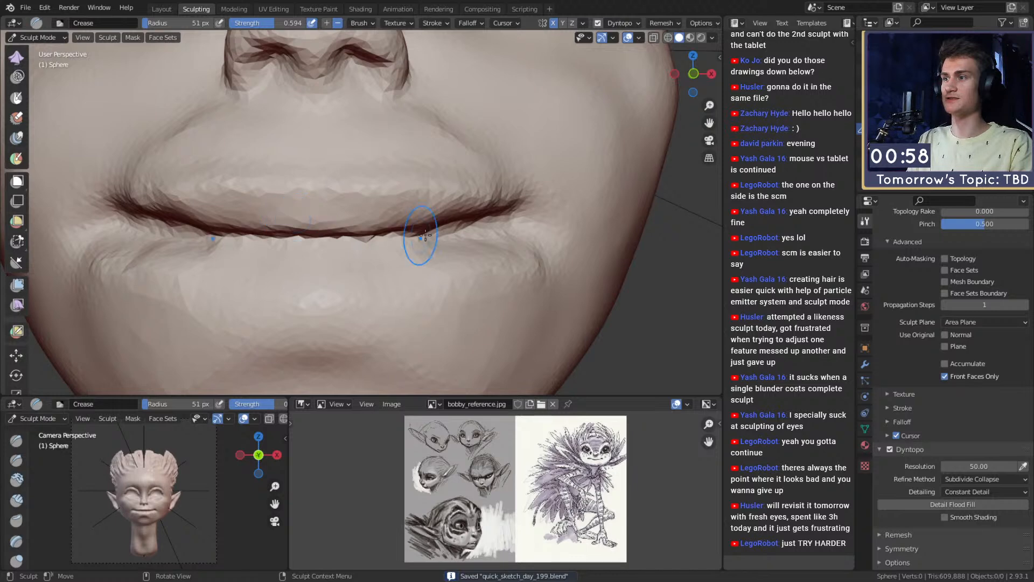
# Step: Deepen the line between the lips across the middle of the mouth with the Crease brush at 51 px
pyautogui.moveTo(433, 242); pyautogui.dragTo(389, 227, button='middle')
pyautogui.moveTo(350, 229); pyautogui.dragTo(282, 234)
pyautogui.moveTo(331, 231); pyautogui.dragTo(357, 228, button='middle')
pyautogui.moveTo(357, 229); pyautogui.dragTo(317, 232)
# Step: Shape the lower edge of the upper lip from below with Clay Strips at a 38 px radius
pyautogui.press('c')
pyautogui.moveTo(369, 180)
pyautogui.mouseDown(button='middle')
pyautogui.moveTo(399, 184)
pyautogui.moveTo(347, 173)
pyautogui.mouseUp(button='middle')
pyautogui.moveTo(361, 191); pyautogui.dragTo(412, 197)
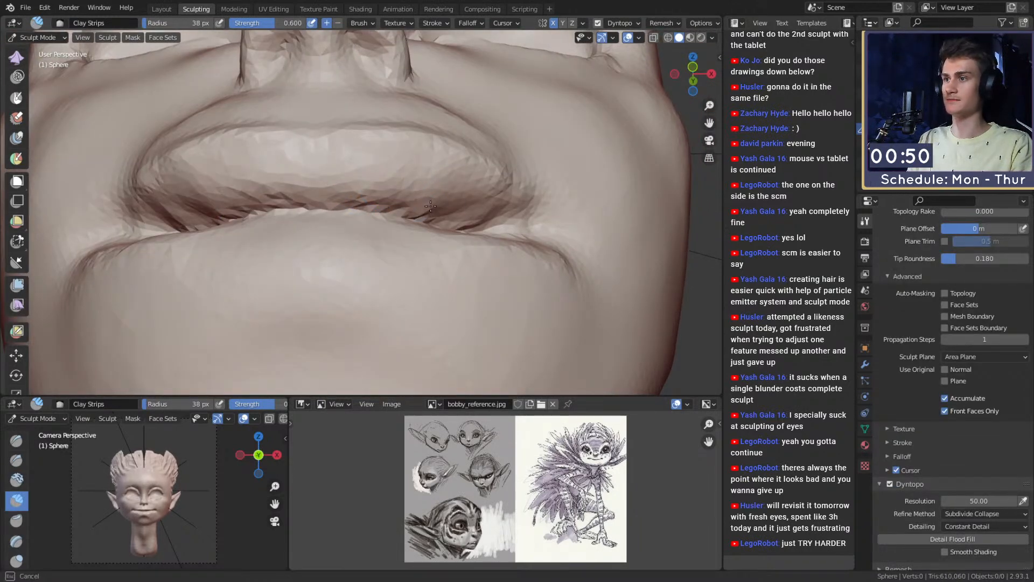
pyautogui.moveTo(428, 192); pyautogui.dragTo(405, 191, button='middle')
pyautogui.moveTo(400, 209)
pyautogui.mouseDown()
pyautogui.moveTo(418, 216)
pyautogui.moveTo(401, 222)
pyautogui.mouseUp()
# Step: Build up the area below the mouth corner with Clay Strips, raise the radius to 122 px and smooth the surface
pyautogui.press('g')
pyautogui.press('f')
pyautogui.click(442, 184)
pyautogui.moveTo(434, 178)
pyautogui.mouseDown(button='middle')
pyautogui.moveTo(422, 251)
pyautogui.moveTo(399, 216)
pyautogui.moveTo(350, 212)
pyautogui.moveTo(411, 250)
pyautogui.mouseUp(button='middle')
pyautogui.moveTo(473, 270)
pyautogui.mouseDown(button='middle')
pyautogui.moveTo(427, 231)
pyautogui.moveTo(443, 212)
pyautogui.mouseUp(button='middle')
pyautogui.press('c')
pyautogui.moveTo(471, 197)
pyautogui.mouseDown()
pyautogui.moveTo(480, 222)
pyautogui.moveTo(431, 208)
pyautogui.moveTo(471, 192)
pyautogui.moveTo(473, 240)
pyautogui.moveTo(447, 307)
pyautogui.moveTo(484, 196)
pyautogui.moveTo(429, 233)
pyautogui.moveTo(476, 219)
pyautogui.mouseUp()
pyautogui.press('f')
pyautogui.click(454, 232)
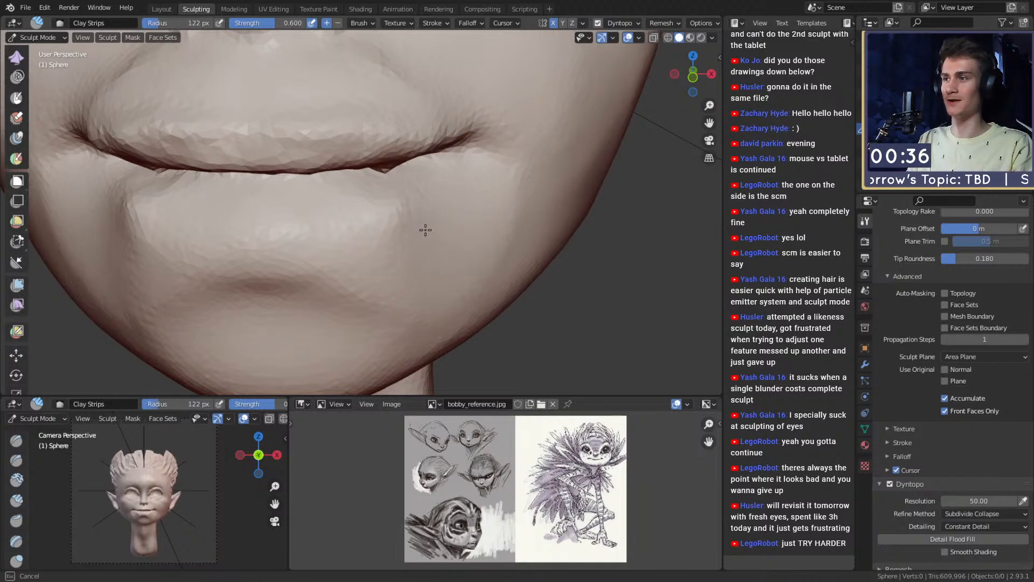
pyautogui.keyDown('shift'); pyautogui.moveTo(420, 238); pyautogui.dragTo(429, 243); pyautogui.keyUp('shift')
# Step: Carve the lower contour of the bottom lip with the Crease brush, first at 78 px and then at 57 px
pyautogui.moveTo(462, 254); pyautogui.dragTo(477, 213, button='middle')
pyautogui.press('g')
pyautogui.press('c')
pyautogui.press('f')
pyautogui.click(415, 201)
pyautogui.moveTo(414, 200)
pyautogui.mouseDown(button='middle')
pyautogui.moveTo(416, 191)
pyautogui.moveTo(417, 207)
pyautogui.mouseUp(button='middle')
pyautogui.hotkey('shift', 'c')
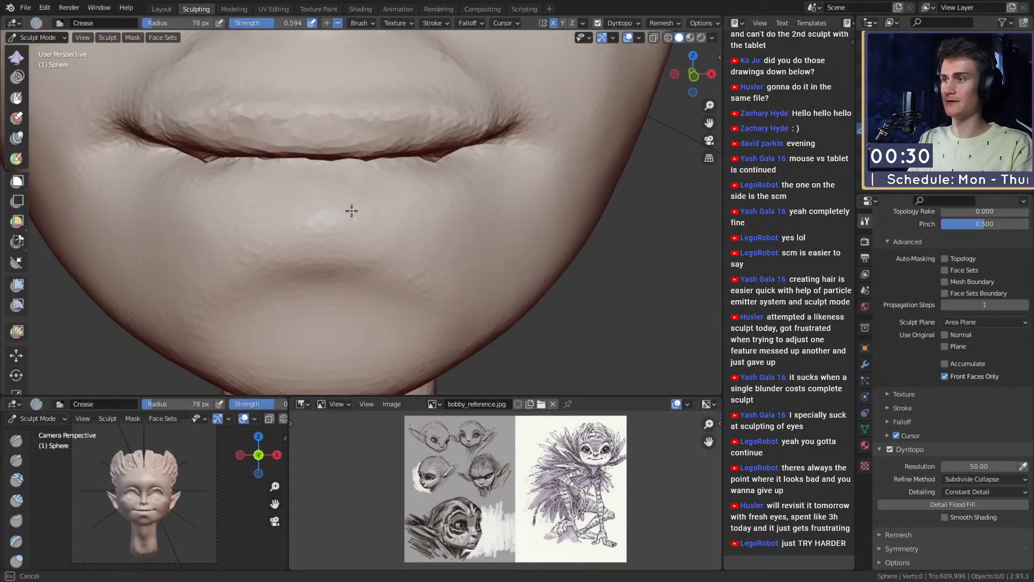
pyautogui.moveTo(324, 247); pyautogui.dragTo(423, 215)
pyautogui.moveTo(363, 236); pyautogui.dragTo(417, 216)
pyautogui.press('f')
pyautogui.click(329, 242)
pyautogui.moveTo(318, 245); pyautogui.dragTo(455, 202)
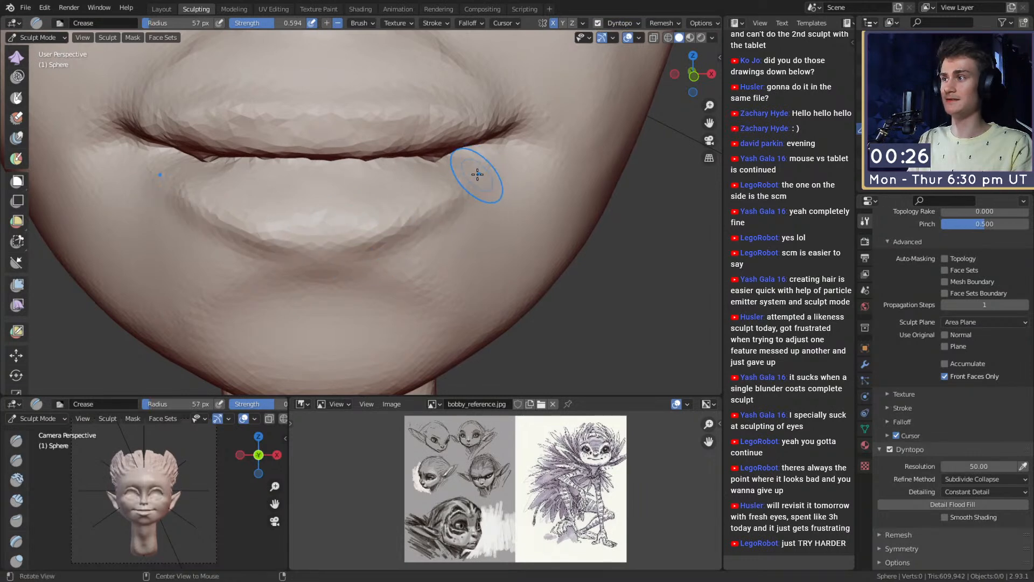
# Step: Shape the surface of the lower lip with Clay Strips and set the brush radius to 65 px
pyautogui.moveTo(478, 173); pyautogui.dragTo(376, 230, button='middle')
pyautogui.press('c')
pyautogui.moveTo(379, 203)
pyautogui.keyDown('alt'); pyautogui.mouseDown()
pyautogui.moveTo(399, 220)
pyautogui.moveTo(393, 185)
pyautogui.moveTo(428, 161)
pyautogui.moveTo(381, 196)
pyautogui.moveTo(439, 172)
pyautogui.moveTo(443, 183)
pyautogui.mouseUp(); pyautogui.keyUp('alt')
pyautogui.press(']')
pyautogui.press(']')
pyautogui.moveTo(415, 181); pyautogui.dragTo(441, 178, button='middle')
pyautogui.press('f')
pyautogui.click(442, 185)
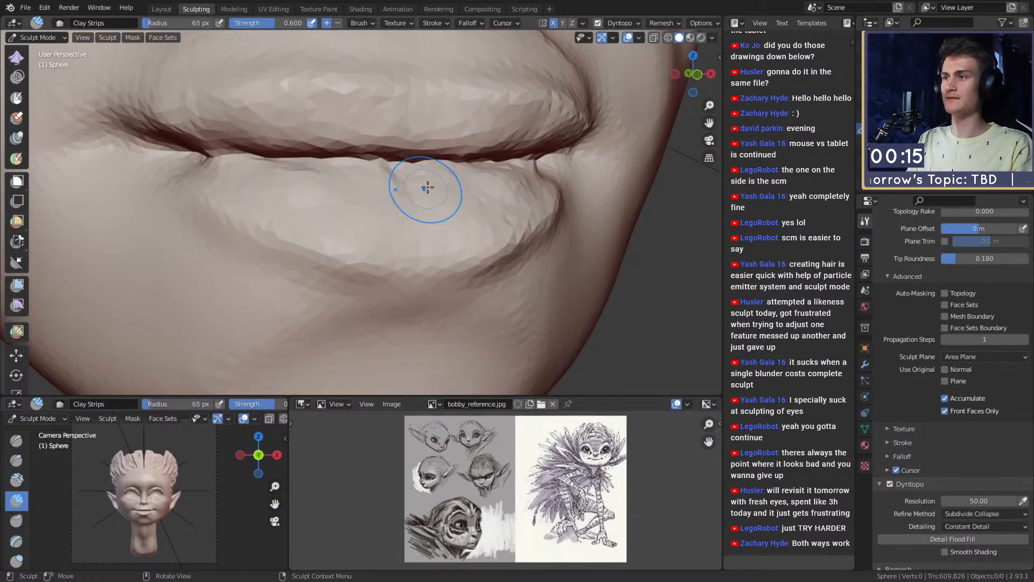
# Step: Add volume to the side of the lower lip with Clay Strips, reducing the radius to 47 px
pyautogui.moveTo(308, 178); pyautogui.dragTo(313, 178)
pyautogui.moveTo(313, 179); pyautogui.dragTo(331, 202, button='middle')
pyautogui.press('f')
pyautogui.click(337, 225)
pyautogui.moveTo(338, 228); pyautogui.dragTo(367, 238)
pyautogui.moveTo(338, 247); pyautogui.dragTo(335, 263)
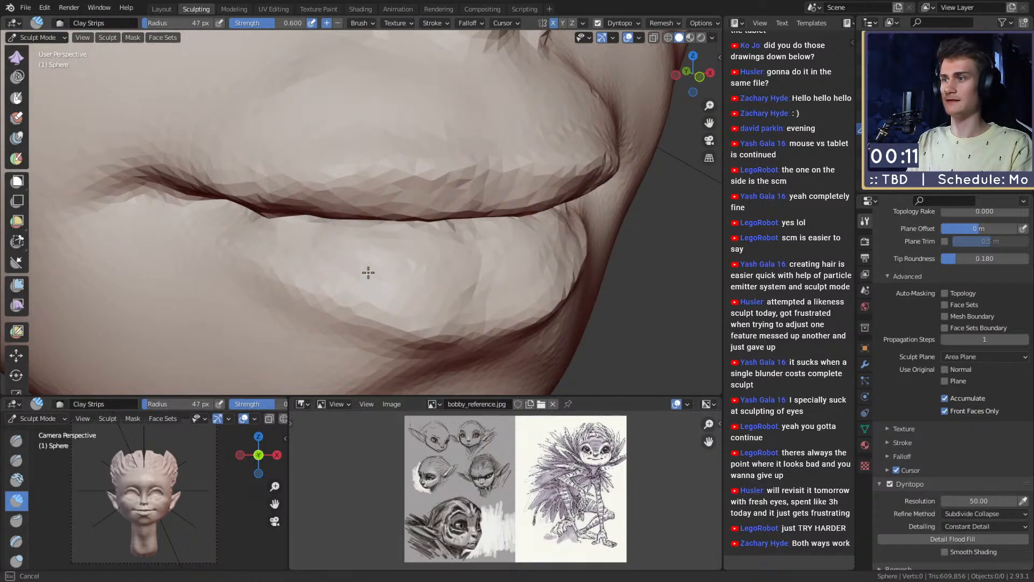
# Step: Touch up the outer corner of the eye with Clay Strips, adjusting the brush radius from 47 px
pyautogui.keyDown('ctrl'); pyautogui.keyDown('alt'); pyautogui.moveTo(446, 137); pyautogui.dragTo(393, 215); pyautogui.keyUp('alt'); pyautogui.keyUp('ctrl')
pyautogui.keyDown('ctrl'); pyautogui.keyDown('alt'); pyautogui.moveTo(393, 216); pyautogui.dragTo(395, 166); pyautogui.keyUp('alt'); pyautogui.keyUp('ctrl')
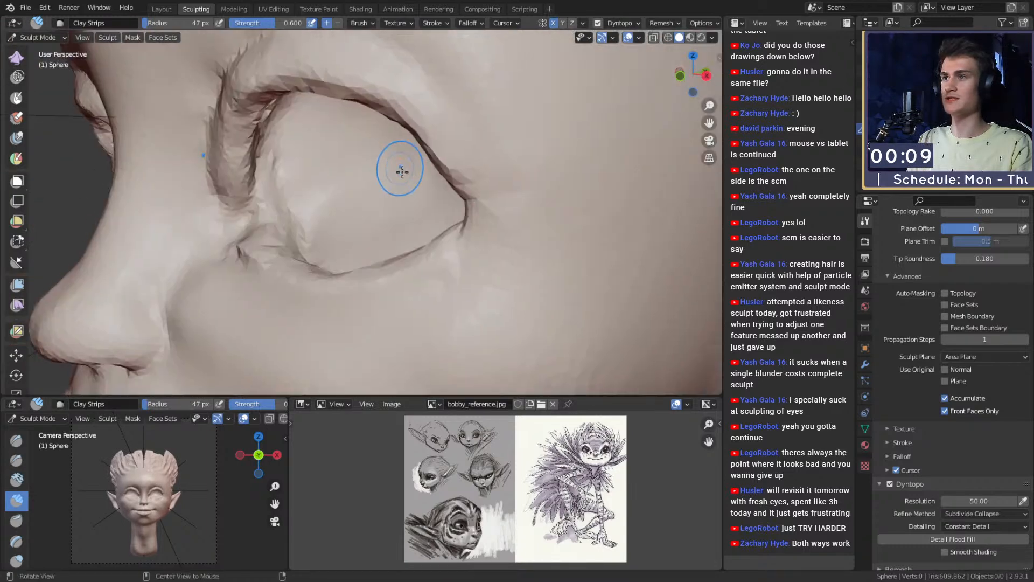
pyautogui.keyDown('ctrl'); pyautogui.moveTo(515, 142); pyautogui.dragTo(468, 200, button='middle'); pyautogui.keyUp('ctrl')
pyautogui.moveTo(468, 201); pyautogui.dragTo(482, 187, button='middle')
pyautogui.moveTo(438, 212)
pyautogui.keyDown('alt'); pyautogui.mouseDown()
pyautogui.moveTo(482, 207)
pyautogui.moveTo(420, 161)
pyautogui.moveTo(410, 234)
pyautogui.mouseUp(); pyautogui.keyUp('alt')
pyautogui.moveTo(402, 350)
pyautogui.keyDown('alt'); pyautogui.keyDown('shift'); pyautogui.mouseDown()
pyautogui.moveTo(392, 205)
pyautogui.moveTo(376, 224)
pyautogui.moveTo(308, 121)
pyautogui.mouseUp(); pyautogui.keyUp('shift'); pyautogui.keyUp('alt')
pyautogui.moveTo(421, 172)
pyautogui.keyDown('alt'); pyautogui.mouseDown()
pyautogui.moveTo(408, 205)
pyautogui.moveTo(405, 173)
pyautogui.moveTo(496, 180)
pyautogui.moveTo(345, 165)
pyautogui.mouseUp(); pyautogui.keyUp('alt')
pyautogui.press('f')
pyautogui.click(403, 173)
pyautogui.moveTo(504, 184); pyautogui.dragTo(487, 188)
pyautogui.moveTo(466, 199)
pyautogui.keyDown('alt'); pyautogui.mouseDown()
pyautogui.moveTo(462, 208)
pyautogui.moveTo(485, 203)
pyautogui.moveTo(489, 184)
pyautogui.mouseUp(); pyautogui.keyUp('alt')
pyautogui.press('f')
pyautogui.click(461, 209)
pyautogui.moveTo(481, 190)
pyautogui.keyDown('alt'); pyautogui.mouseDown()
pyautogui.moveTo(360, 192)
pyautogui.moveTo(413, 185)
pyautogui.moveTo(406, 232)
pyautogui.mouseUp(); pyautogui.keyUp('alt')
pyautogui.press('f')
pyautogui.click(421, 207)
# Step: Adjust the lips in profile with the Grab brush, then reduce its radius to 54 px
pyautogui.hotkey('shift', 'c')
pyautogui.press('f')
pyautogui.click(359, 189)
pyautogui.press('f')
pyautogui.click(385, 192)
pyautogui.keyDown('ctrl'); pyautogui.keyDown('alt'); pyautogui.moveTo(404, 183); pyautogui.dragTo(422, 210); pyautogui.keyUp('alt'); pyautogui.keyUp('ctrl')
pyautogui.moveTo(419, 258)
pyautogui.keyDown('ctrl'); pyautogui.keyDown('alt'); pyautogui.mouseDown()
pyautogui.moveTo(420, 204)
pyautogui.moveTo(478, 184)
pyautogui.mouseUp(); pyautogui.keyUp('alt'); pyautogui.keyUp('ctrl')
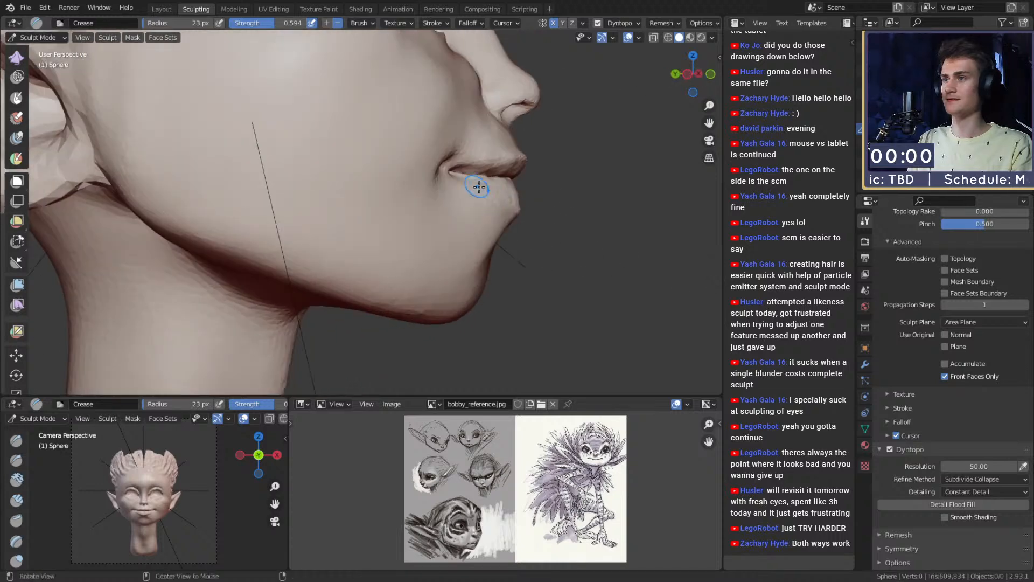
pyautogui.press('g')
pyautogui.press('f')
pyautogui.click(609, 221)
pyautogui.moveTo(506, 218)
pyautogui.mouseDown()
pyautogui.moveTo(407, 236)
pyautogui.moveTo(401, 209)
pyautogui.moveTo(353, 185)
pyautogui.moveTo(399, 199)
pyautogui.moveTo(425, 176)
pyautogui.moveTo(445, 193)
pyautogui.mouseUp()
pyautogui.press('f')
pyautogui.click(388, 210)
pyautogui.press('f')
pyautogui.click(383, 196)
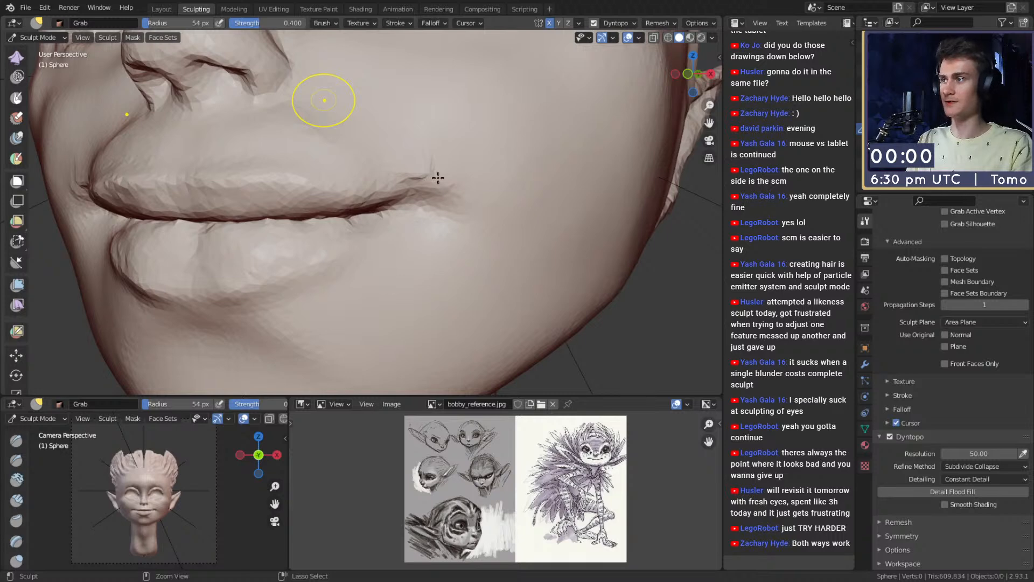
# Step: Build up the fold of skin around and above the mouth corner with Clay Strips, reducing the radius to 23 px
pyautogui.press('c')
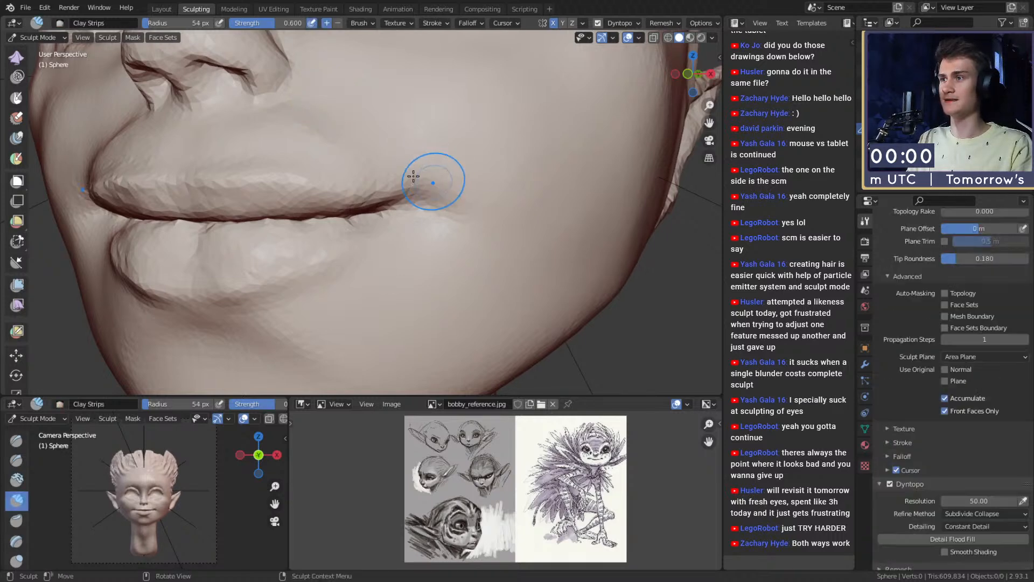
pyautogui.press('f')
pyautogui.moveTo(448, 183)
pyautogui.mouseDown()
pyautogui.moveTo(456, 211)
pyautogui.moveTo(423, 137)
pyautogui.moveTo(371, 110)
pyautogui.mouseUp()
pyautogui.click(446, 182)
pyautogui.press('f')
pyautogui.click(444, 169)
pyautogui.moveTo(369, 109); pyautogui.dragTo(419, 196, button='middle')
pyautogui.press('f')
pyautogui.click(407, 264)
pyautogui.moveTo(389, 244); pyautogui.dragTo(347, 230)
pyautogui.moveTo(433, 285); pyautogui.dragTo(361, 246)
pyautogui.moveTo(410, 257); pyautogui.dragTo(391, 241, button='middle')
pyautogui.moveTo(405, 249); pyautogui.dragTo(330, 207)
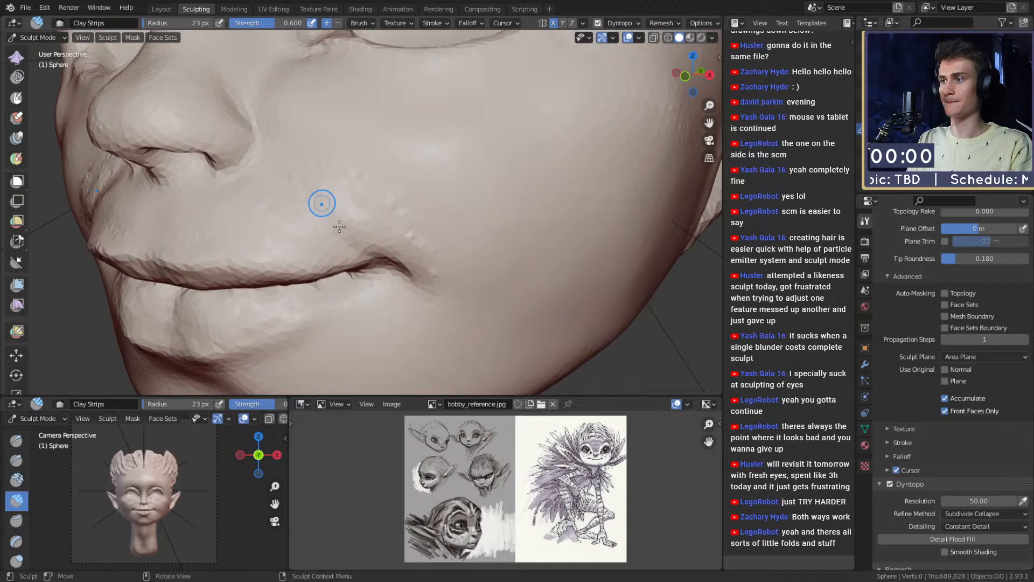
# Step: Smooth the fold above the mouth corner into the cheek with the brush radius at 97 px
pyautogui.hotkey('shift', 'c')
pyautogui.press('f')
pyautogui.click(366, 210)
pyautogui.moveTo(309, 182)
pyautogui.keyDown('shift'); pyautogui.mouseDown()
pyautogui.moveTo(380, 214)
pyautogui.moveTo(442, 283)
pyautogui.mouseUp(); pyautogui.keyUp('shift')
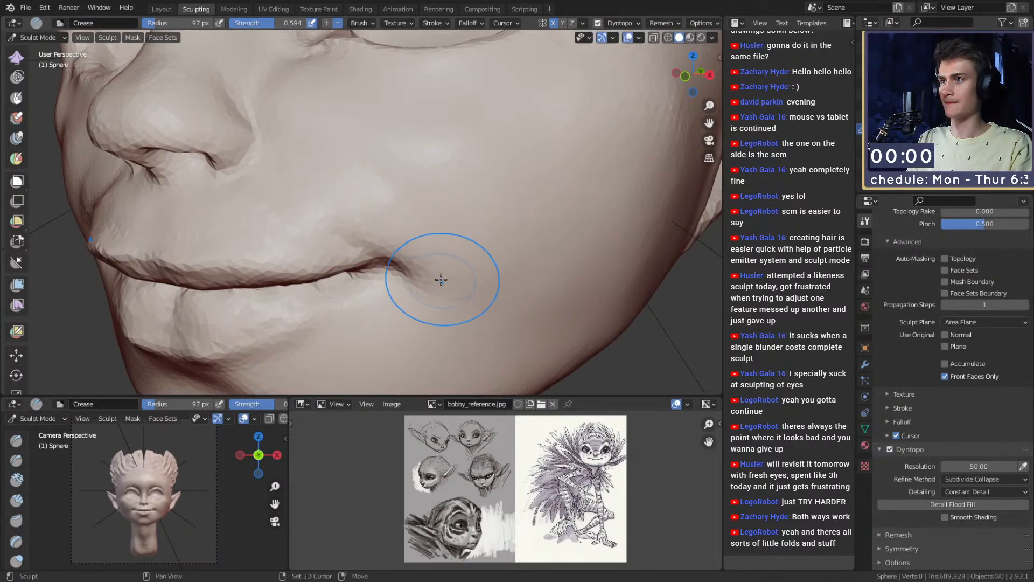
# Step: Refine the mouth corner with the Crease brush at 58 px
pyautogui.scroll(-6, 431, 237)
pyautogui.moveTo(413, 192)
pyautogui.mouseDown(button='middle')
pyautogui.moveTo(437, 221)
pyautogui.moveTo(495, 240)
pyautogui.moveTo(418, 201)
pyautogui.mouseUp(button='middle')
pyautogui.scroll(-5, 436, 213)
pyautogui.scroll(6, 464, 210)
pyautogui.press('f')
pyautogui.click(433, 197)
pyautogui.scroll(3, 414, 203)
pyautogui.moveTo(398, 238); pyautogui.dragTo(439, 204)
pyautogui.scroll(-7, 457, 196)
pyautogui.moveTo(458, 197)
pyautogui.mouseDown(button='middle')
pyautogui.moveTo(417, 207)
pyautogui.moveTo(429, 233)
pyautogui.moveTo(409, 189)
pyautogui.mouseUp(button='middle')
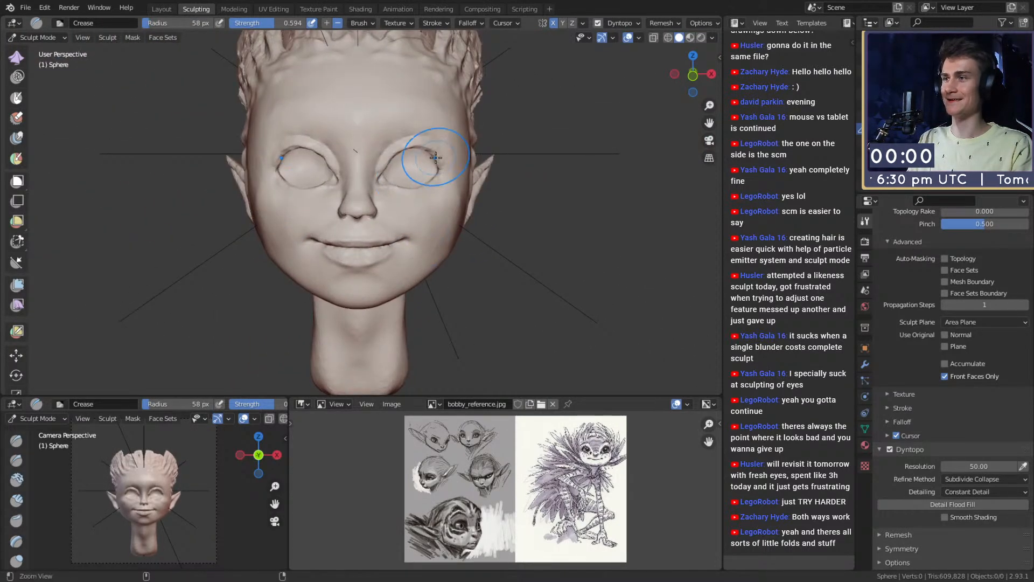
# Step: Pull the upper eyelid area upward with the Grab brush at 105 px
pyautogui.scroll(4, 435, 159)
pyautogui.press('g')
pyautogui.moveTo(393, 181)
pyautogui.mouseDown()
pyautogui.moveTo(380, 169)
pyautogui.moveTo(407, 127)
pyautogui.mouseUp()
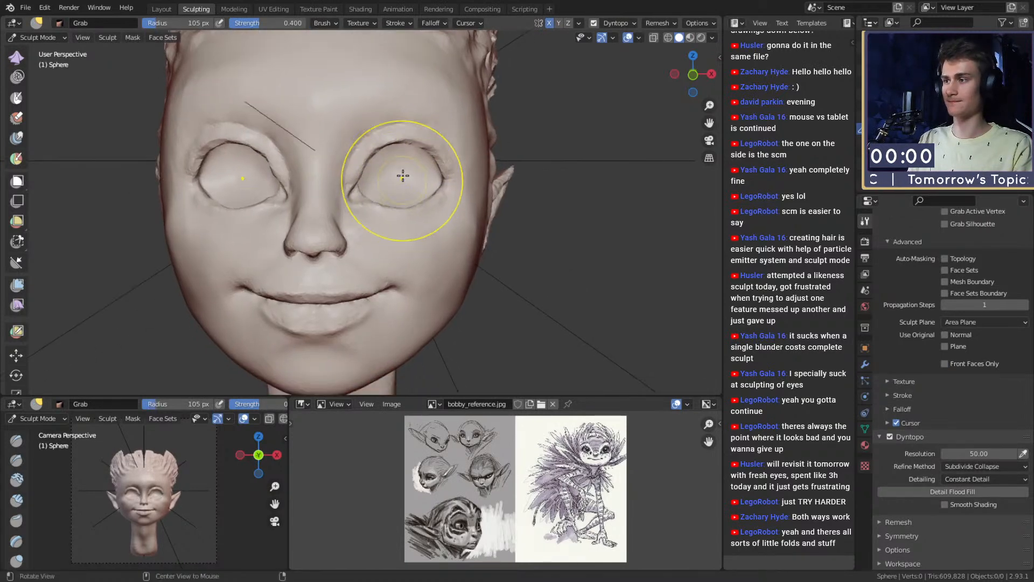
# Step: Examine the whole head from the side and front, switching to the Layout workspace in Object Mode
pyautogui.scroll(-4, 402, 184)
pyautogui.moveTo(402, 184); pyautogui.dragTo(491, 226, button='middle')
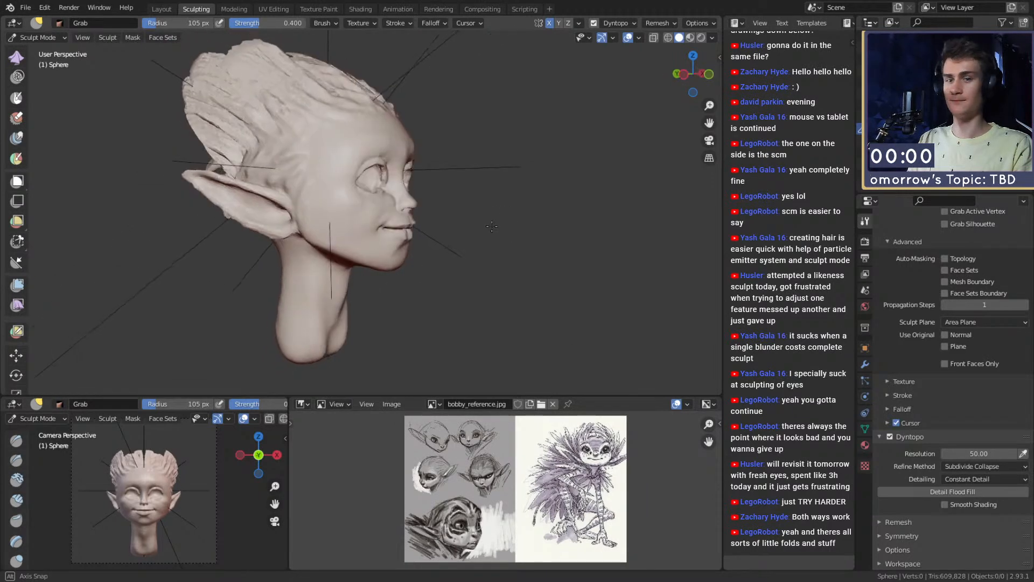
pyautogui.moveTo(416, 231)
pyautogui.mouseDown(button='middle')
pyautogui.moveTo(371, 229)
pyautogui.moveTo(405, 226)
pyautogui.mouseUp(button='middle')
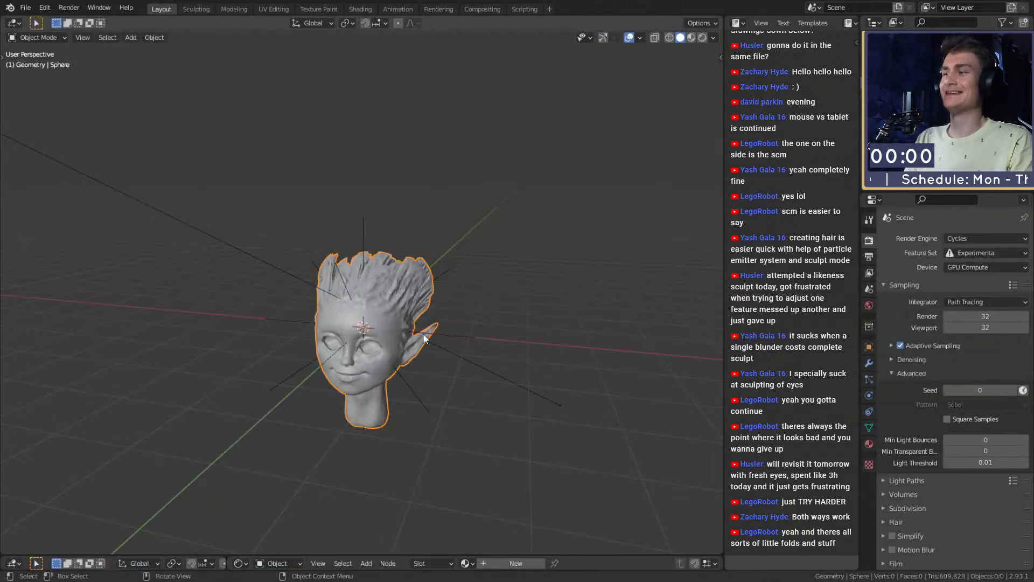
pyautogui.moveTo(344, 372); pyautogui.dragTo(428, 384, button='middle')
pyautogui.keyDown('shift'); pyautogui.moveTo(428, 384); pyautogui.dragTo(388, 302, button='middle'); pyautogui.keyUp('shift')
pyautogui.scroll(2, 392, 310)
pyautogui.moveTo(410, 352); pyautogui.dragTo(384, 254, button='middle')
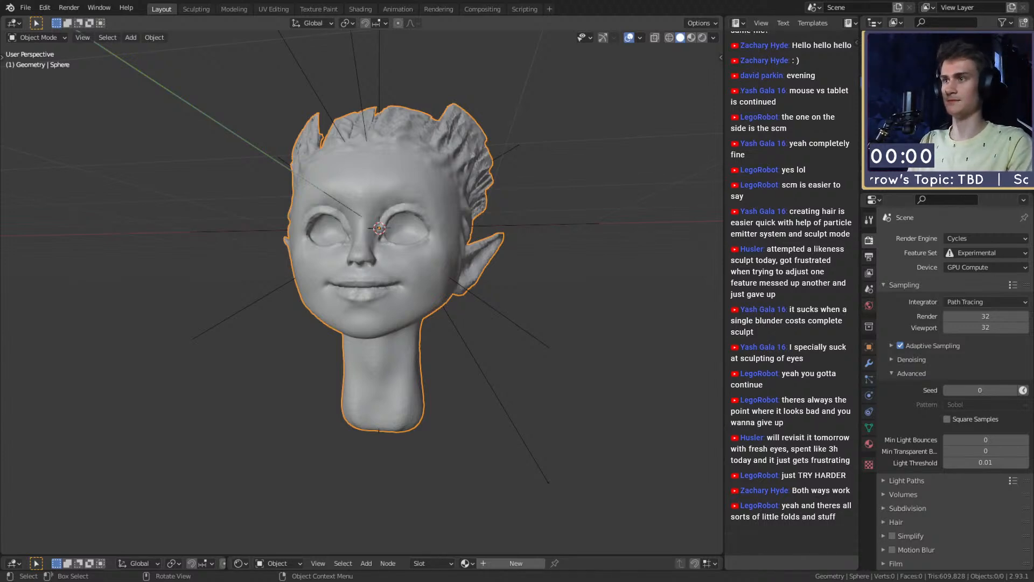
pyautogui.moveTo(551, 250)
pyautogui.mouseDown(button='middle')
pyautogui.moveTo(413, 289)
pyautogui.moveTo(496, 285)
pyautogui.moveTo(445, 241)
pyautogui.moveTo(455, 234)
pyautogui.moveTo(393, 227)
pyautogui.moveTo(377, 292)
pyautogui.moveTo(436, 295)
pyautogui.moveTo(473, 283)
pyautogui.moveTo(378, 277)
pyautogui.moveTo(374, 293)
pyautogui.mouseUp(button='middle')
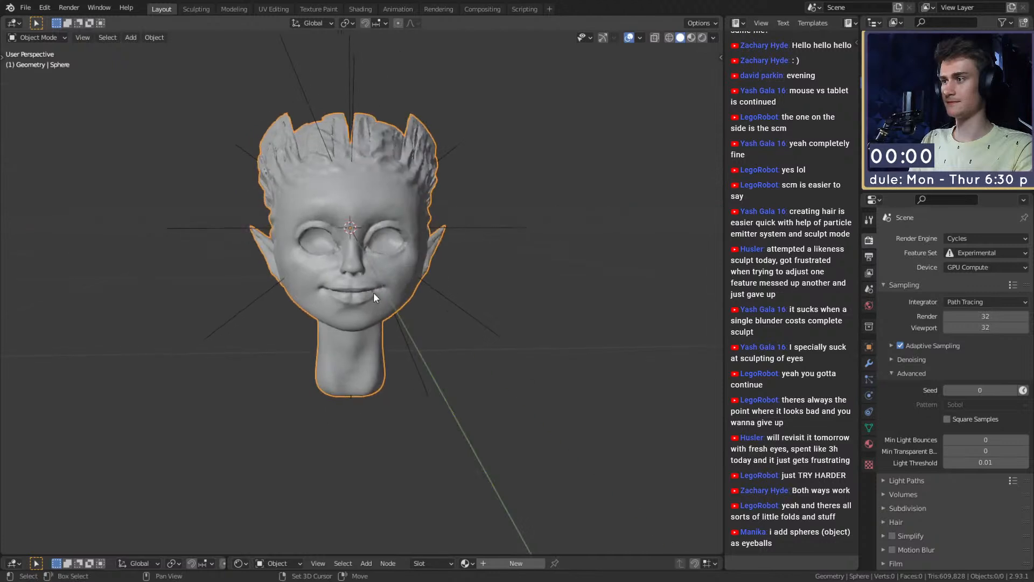
# Step: Add a UV sphere to the scene as an eyeball and roughly place it at the head
pyautogui.hotkey('shift', 'a')
pyautogui.moveTo(373, 288)
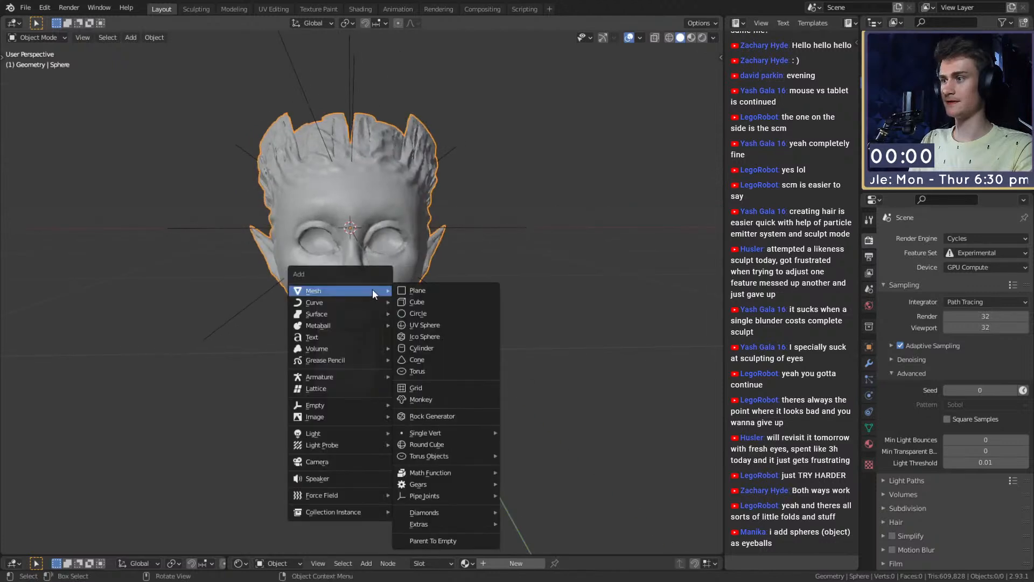
pyautogui.click(424, 326)
pyautogui.moveTo(441, 322); pyautogui.dragTo(383, 331, button='middle')
pyautogui.click(474, 307)
pyautogui.moveTo(421, 307); pyautogui.dragTo(464, 308, button='middle')
# Step: Move and scale the sphere to fit one eye socket and shade it smooth
pyautogui.press('g')
pyautogui.click(539, 320)
pyautogui.moveTo(538, 320)
pyautogui.mouseDown(button='middle')
pyautogui.moveTo(414, 299)
pyautogui.moveTo(455, 309)
pyautogui.moveTo(547, 302)
pyautogui.mouseUp(button='middle')
pyautogui.press('s')
pyautogui.click(498, 311)
pyautogui.scroll(3, 413, 300)
pyautogui.rightClick(339, 274)
pyautogui.click(339, 276)
pyautogui.scroll(-3, 385, 291)
pyautogui.scroll(1, 430, 307)
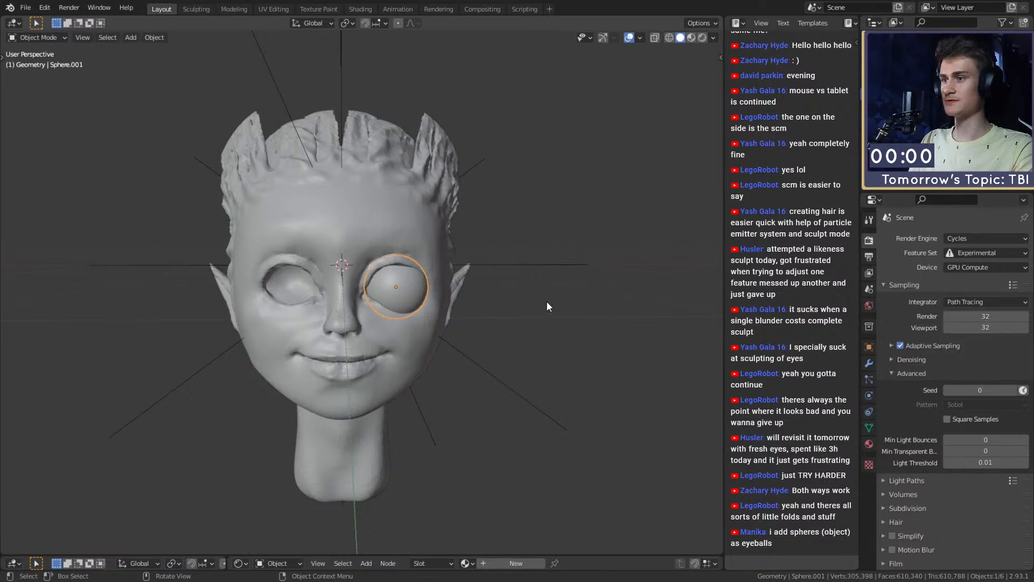
# Step: Add a Mirror modifier on the X axis to the eyeball with the head mesh as mirror object
pyautogui.click(867, 363)
pyautogui.click(923, 241)
pyautogui.click(796, 372)
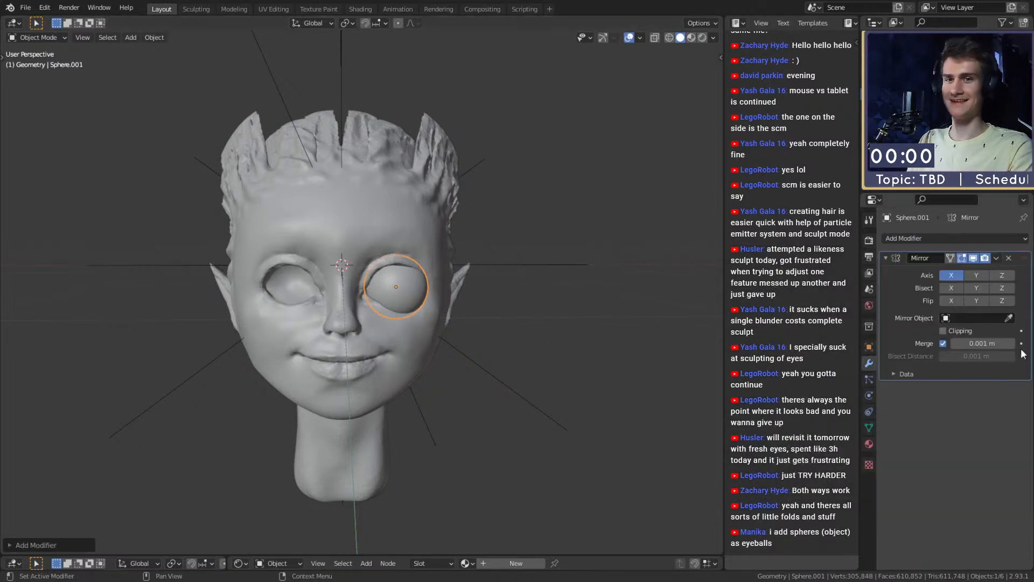
pyautogui.click(1008, 318)
pyautogui.click(462, 224)
pyautogui.moveTo(366, 222); pyautogui.dragTo(450, 257, button='middle')
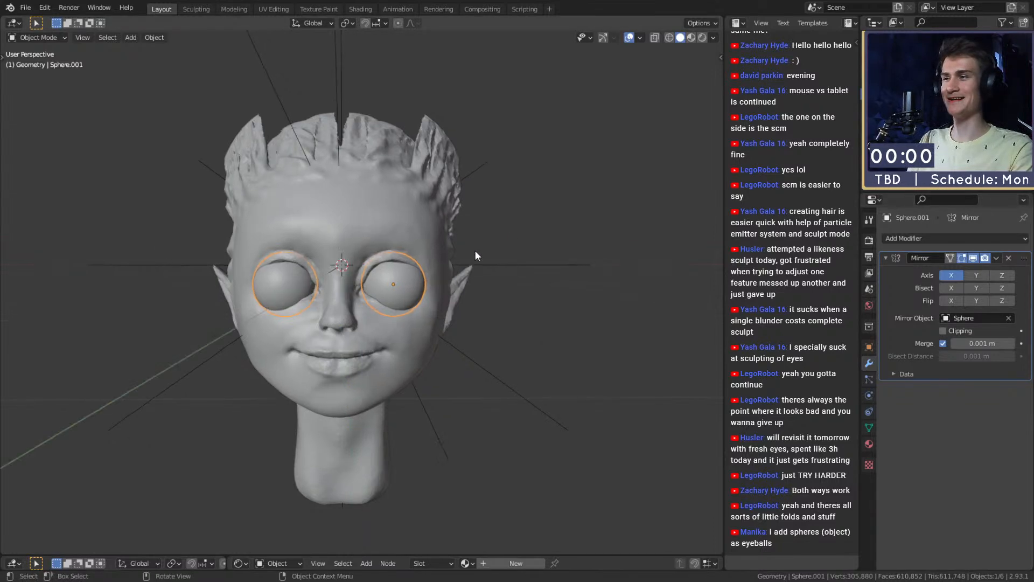
# Step: Enlarge the mirrored eyeballs and push them back so they sit behind the eyelids
pyautogui.click(414, 292)
pyautogui.moveTo(415, 291); pyautogui.dragTo(470, 290, button='middle')
pyautogui.press('s')
pyautogui.click(534, 296)
pyautogui.moveTo(534, 298); pyautogui.dragTo(464, 311, button='middle')
pyautogui.press('g')
pyautogui.click(583, 331)
pyautogui.scroll(2, 500, 325)
pyautogui.scroll(2, 501, 324)
pyautogui.scroll(-3, 489, 315)
pyautogui.scroll(2, 457, 308)
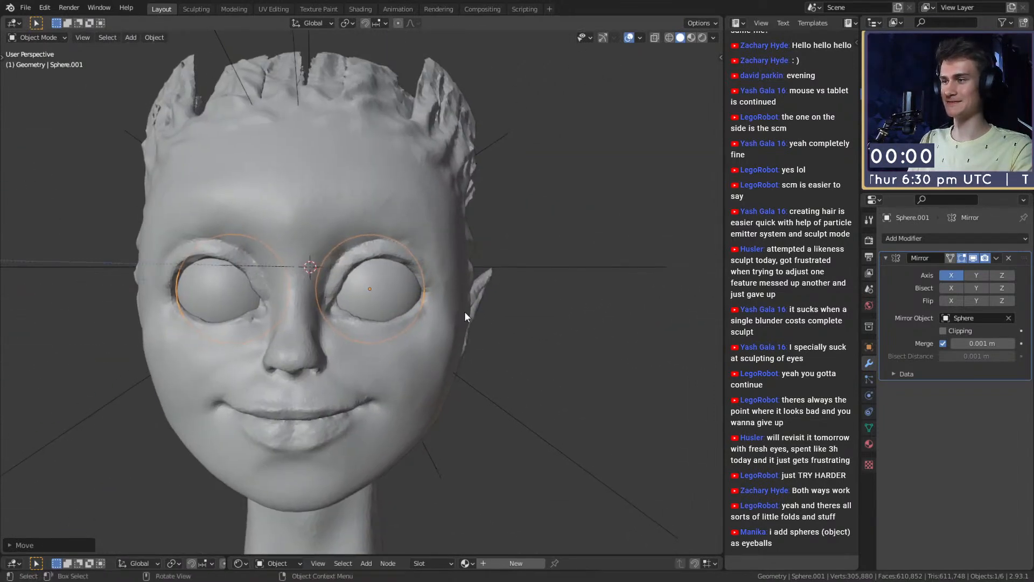
# Step: Shift the mirrored eyeballs outward along the X axis and shrink them slightly
pyautogui.press('g')
pyautogui.press('x')
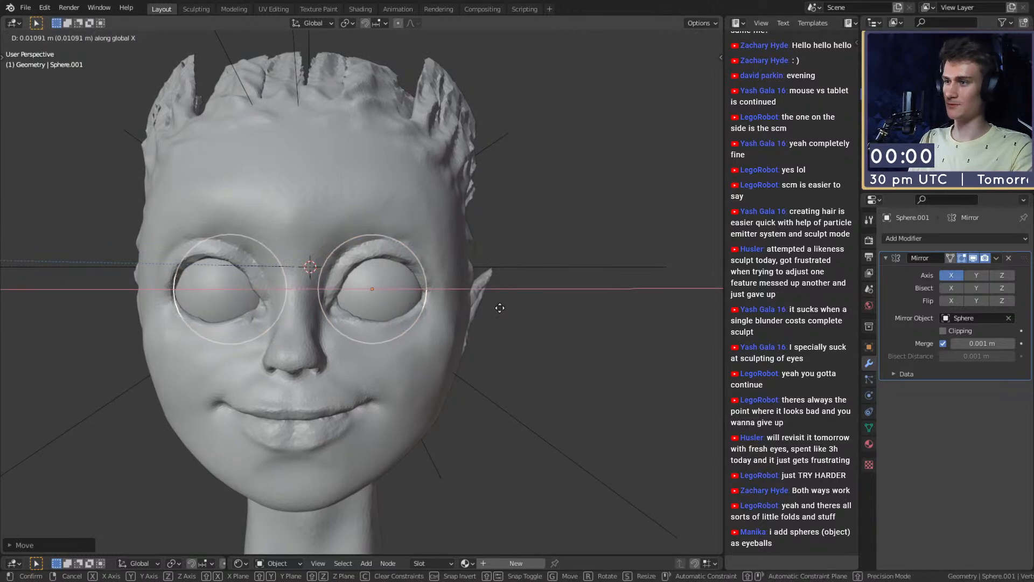
pyautogui.click(506, 308)
pyautogui.press('s')
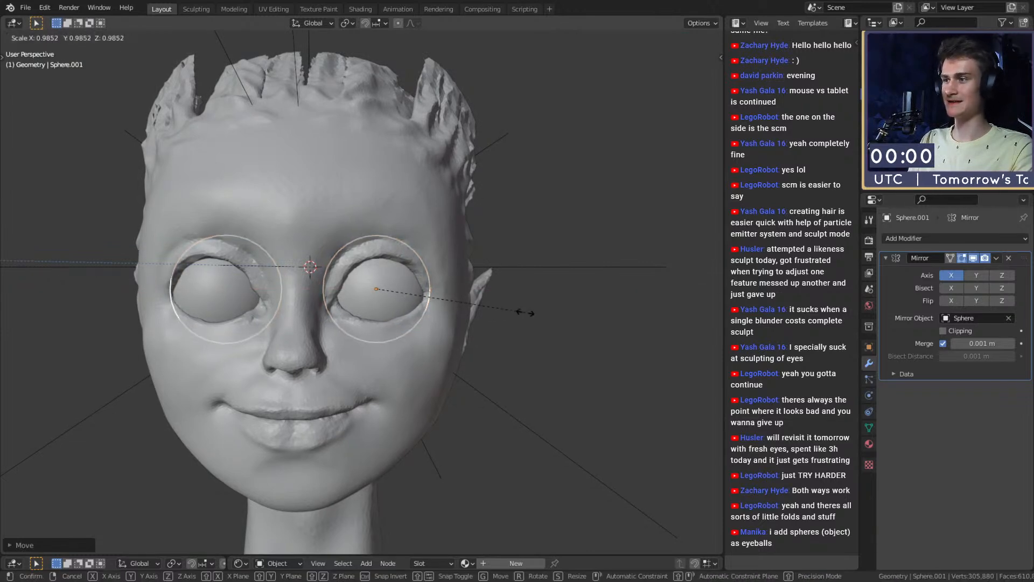
pyautogui.click(490, 325)
pyautogui.scroll(-2, 491, 325)
pyautogui.scroll(2, 474, 338)
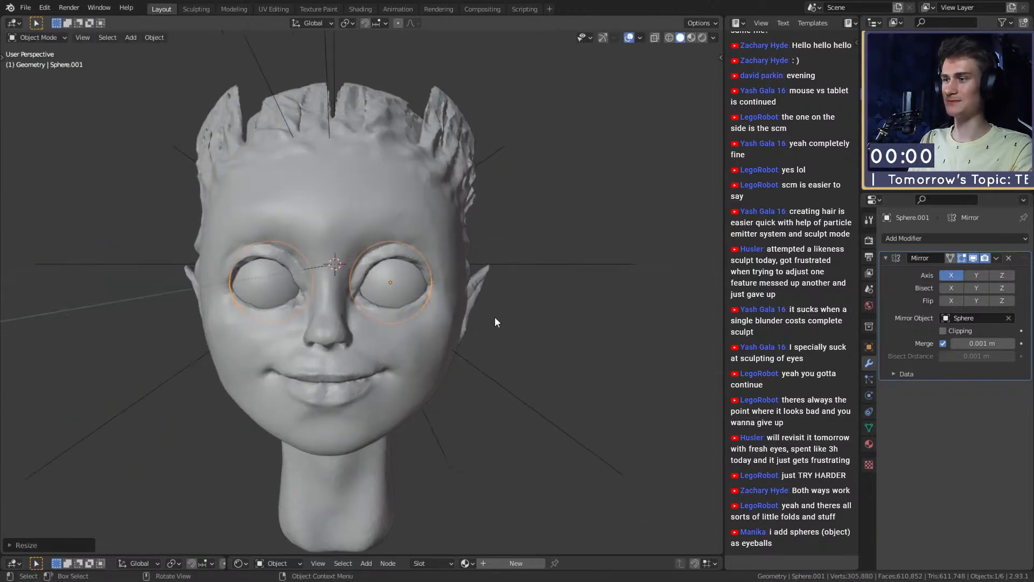
# Step: Enlarge the mirrored eyeballs and adjust their depth along Y and their spacing along X
pyautogui.press('s')
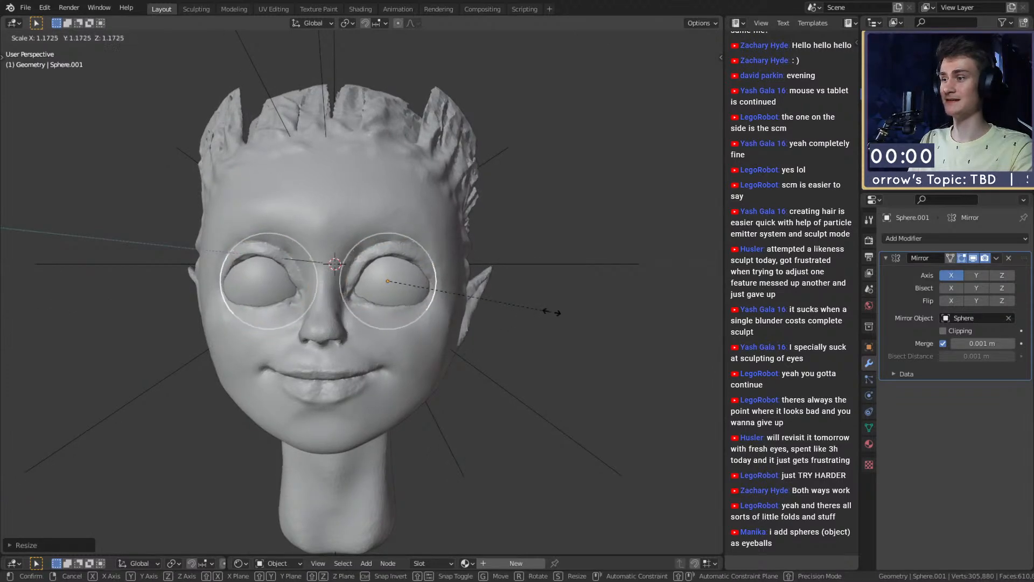
pyautogui.click(571, 311)
pyautogui.scroll(-3, 488, 337)
pyautogui.moveTo(482, 337); pyautogui.dragTo(558, 335, button='middle')
pyautogui.scroll(4, 495, 337)
pyautogui.press('g')
pyautogui.press('y')
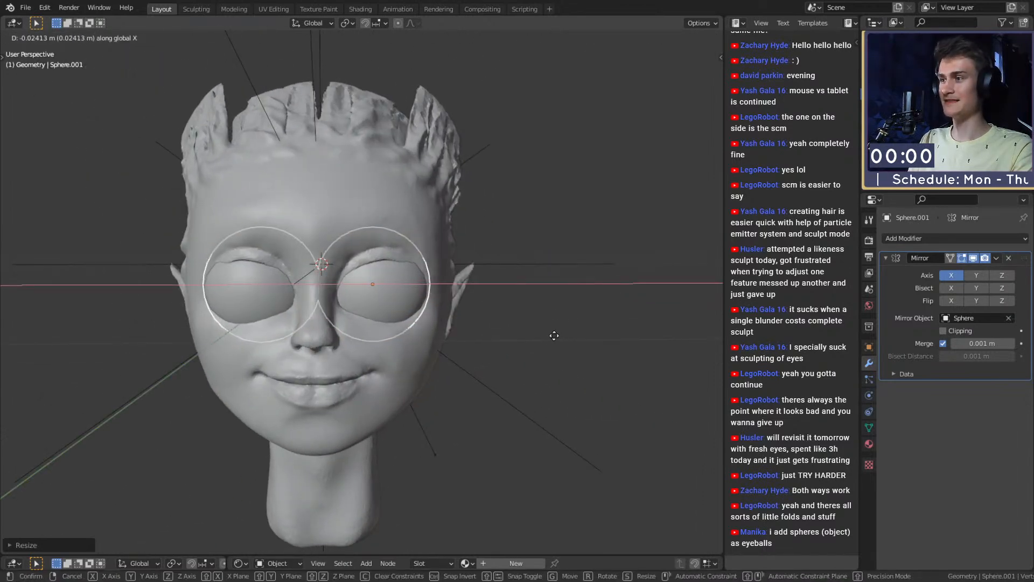
pyautogui.click(512, 330)
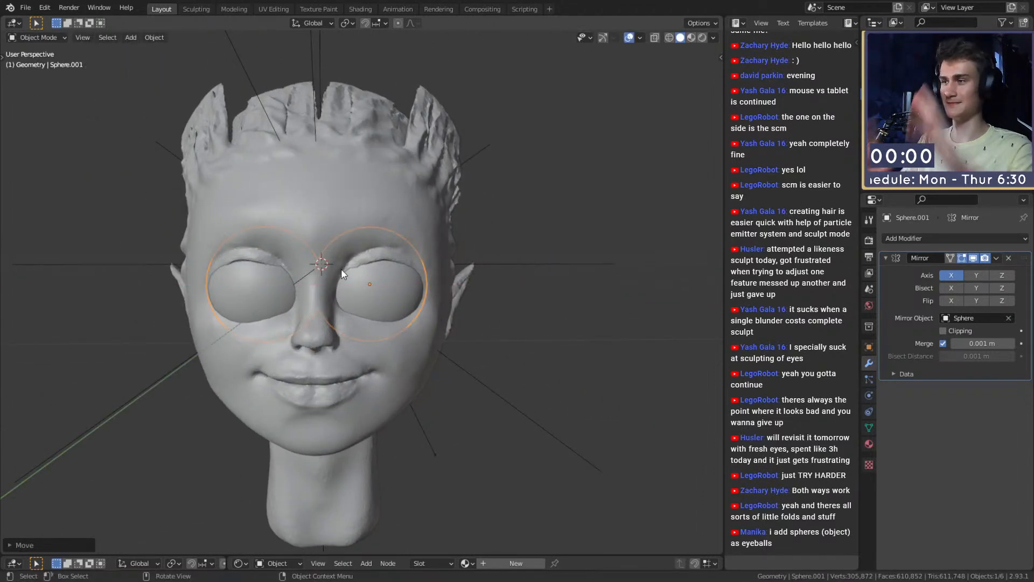
# Step: Scale the mirrored eyeballs down to fit the sockets and shift them slightly outward along X
pyautogui.scroll(-5, 411, 344)
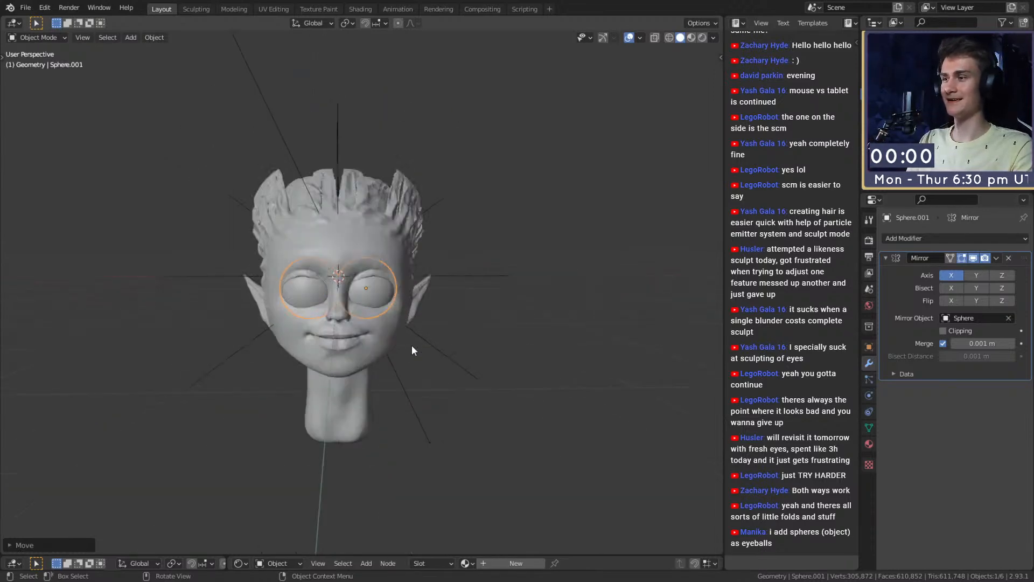
pyautogui.scroll(5, 426, 347)
pyautogui.moveTo(426, 347); pyautogui.dragTo(432, 341, button='middle')
pyautogui.press('s')
pyautogui.click(557, 341)
pyautogui.moveTo(556, 341); pyautogui.dragTo(530, 332, button='middle')
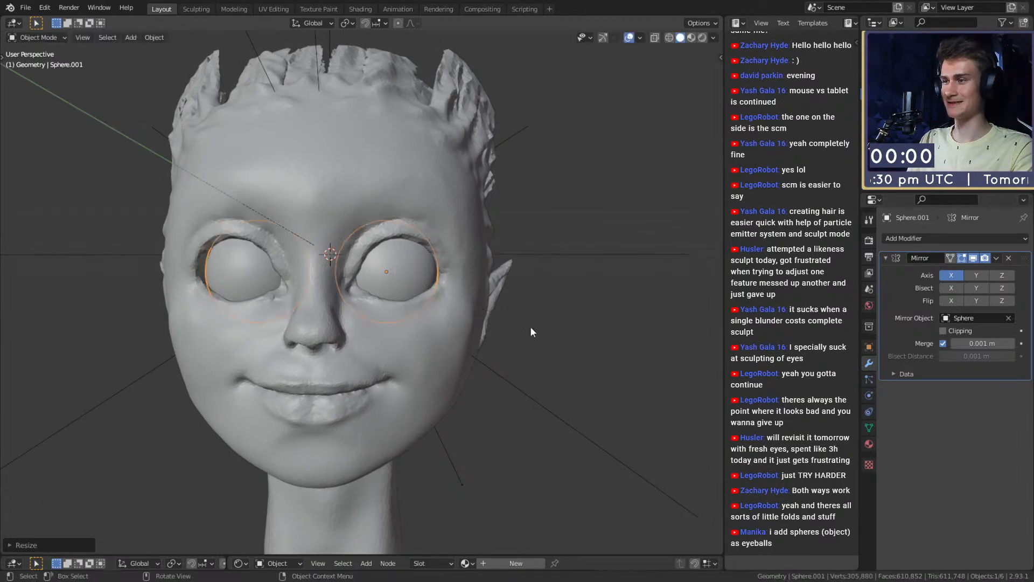
pyautogui.press('g')
pyautogui.press('x')
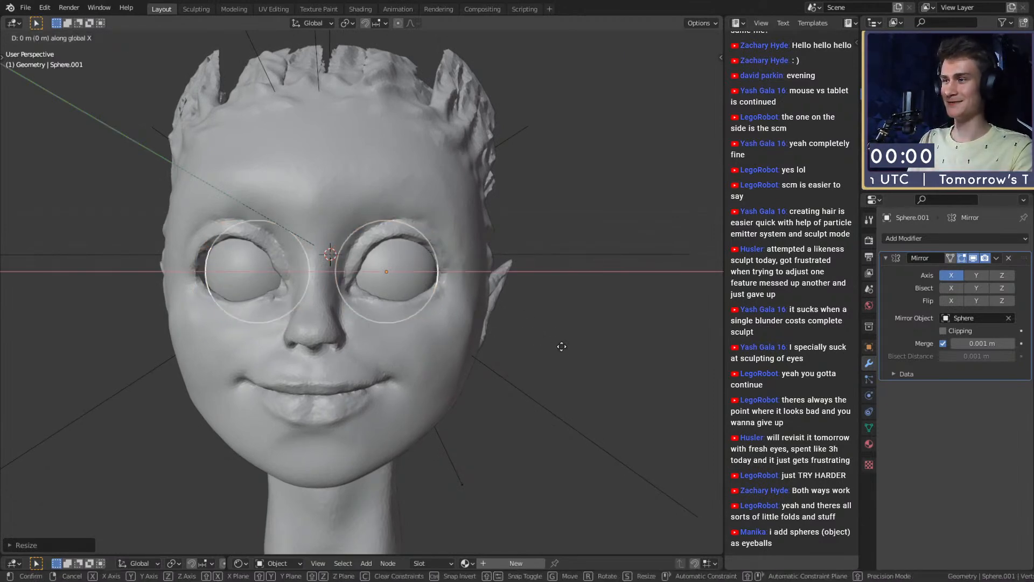
pyautogui.click(567, 346)
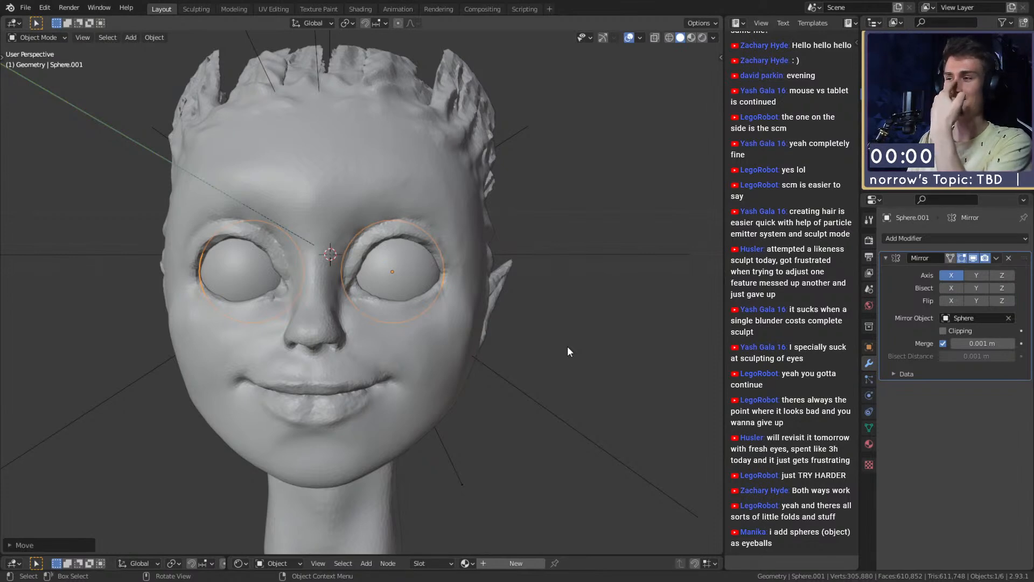
# Step: Adjust the eyeballs' depth along Y behind the eyelids and bring them slightly inward along X
pyautogui.moveTo(545, 309); pyautogui.dragTo(541, 344, button='middle')
pyautogui.press('g')
pyautogui.press('y')
pyautogui.click(458, 334)
pyautogui.press('g')
pyautogui.press('x')
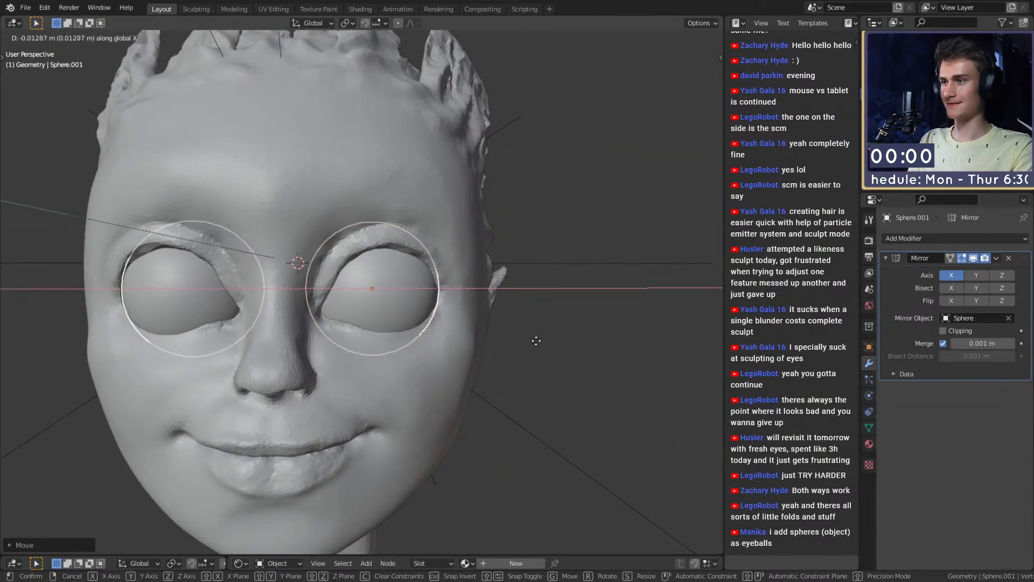
pyautogui.click(535, 340)
# Step: Nudge the mirrored eyeballs outward along X so they fill the outer eye corners
pyautogui.moveTo(535, 339); pyautogui.dragTo(563, 330, button='middle')
pyautogui.press('g')
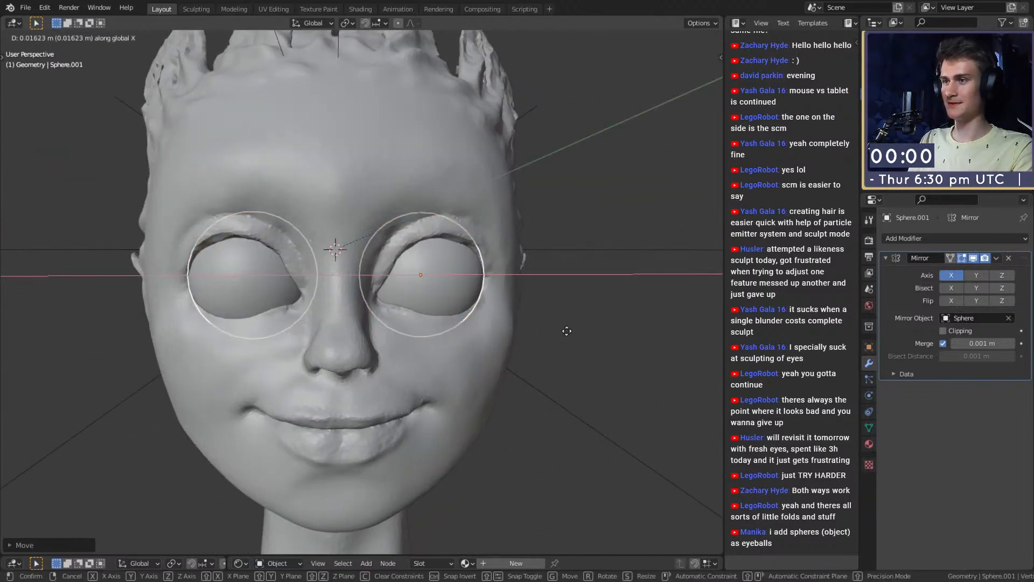
pyautogui.click(538, 336)
pyautogui.scroll(-5, 518, 341)
pyautogui.scroll(2, 511, 343)
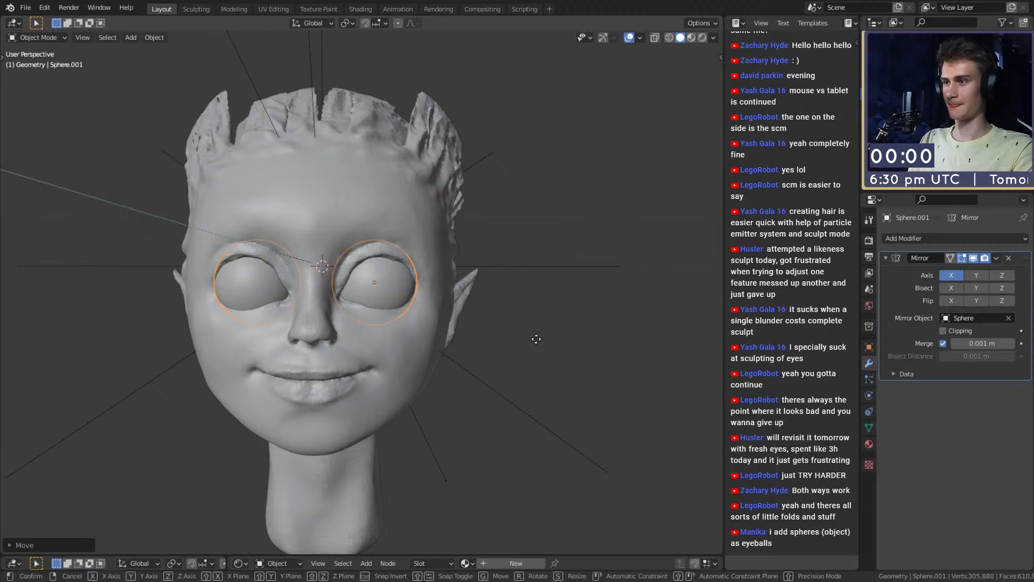
pyautogui.press('g')
pyautogui.press('x')
pyautogui.press('z')
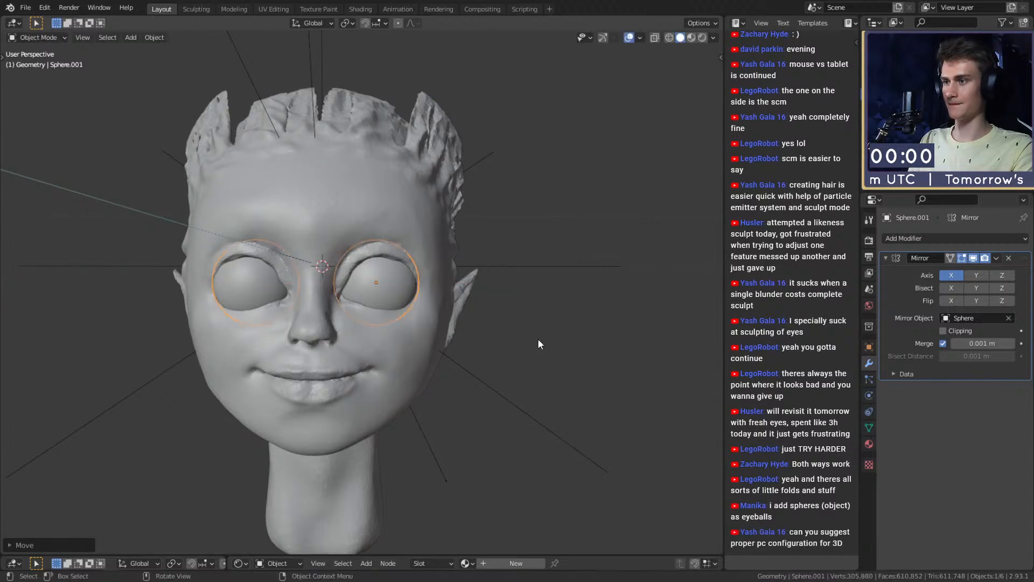
pyautogui.click(539, 341)
pyautogui.moveTo(541, 340); pyautogui.dragTo(495, 336, button='middle')
pyautogui.scroll(3, 477, 341)
pyautogui.scroll(-3, 477, 342)
# Step: Return the head mesh to sculpting and shape the eyelids around the eyeballs using the Grab brush at a 154 px radius
pyautogui.click(451, 376)
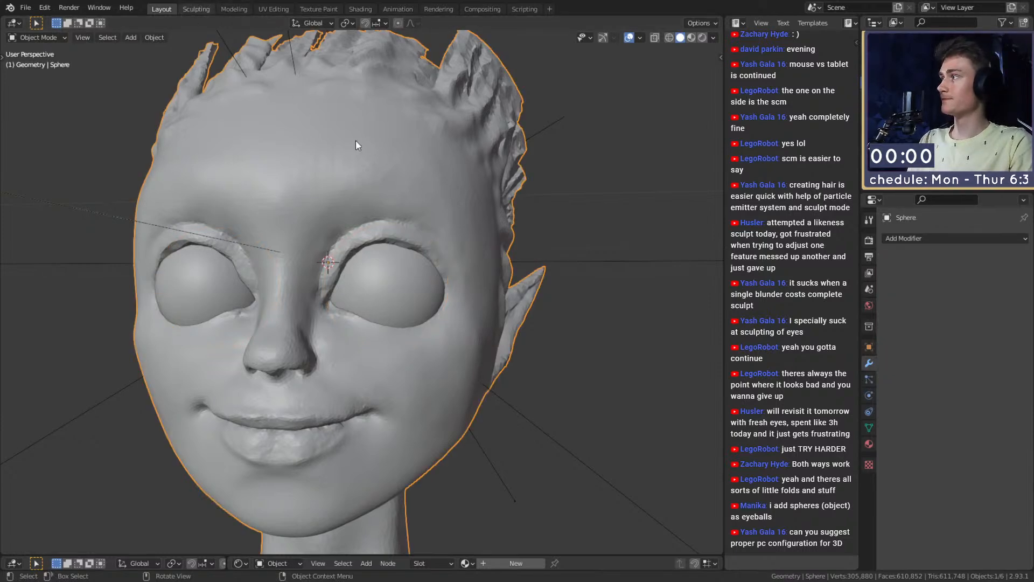
pyautogui.hotkey('ctrl', 'pagedown')
pyautogui.keyDown('alt'); pyautogui.moveTo(543, 148); pyautogui.dragTo(487, 208); pyautogui.keyUp('alt')
pyautogui.keyDown('alt'); pyautogui.keyDown('shift'); pyautogui.moveTo(477, 166); pyautogui.dragTo(466, 205); pyautogui.keyUp('shift'); pyautogui.keyUp('alt')
pyautogui.scroll(8, 466, 205)
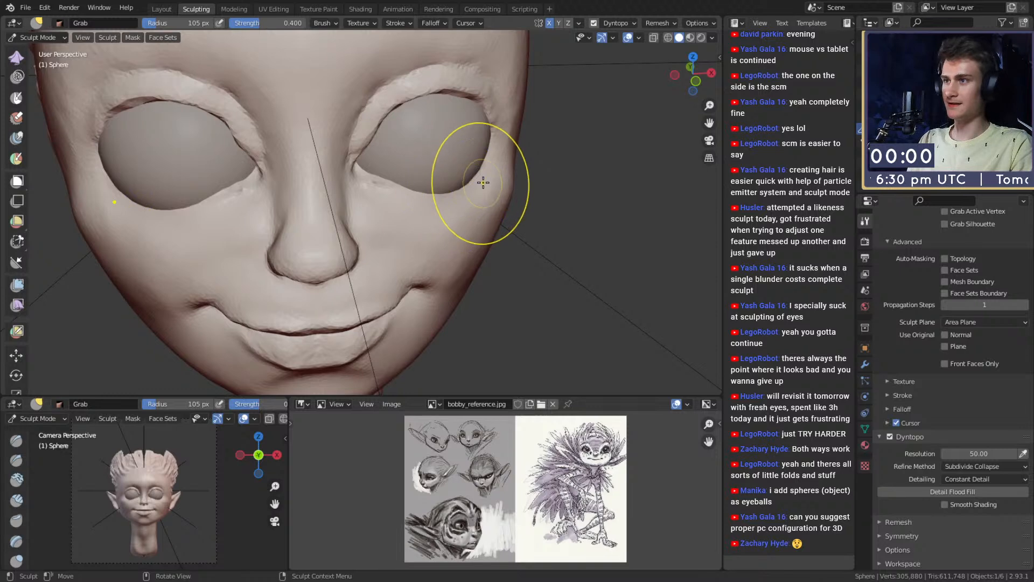
pyautogui.moveTo(483, 183); pyautogui.dragTo(509, 192, button='middle')
pyautogui.keyDown('shift'); pyautogui.moveTo(387, 205); pyautogui.dragTo(408, 236, button='middle'); pyautogui.keyUp('shift')
pyautogui.scroll(1, 408, 235)
pyautogui.press('f')
pyautogui.click(414, 235)
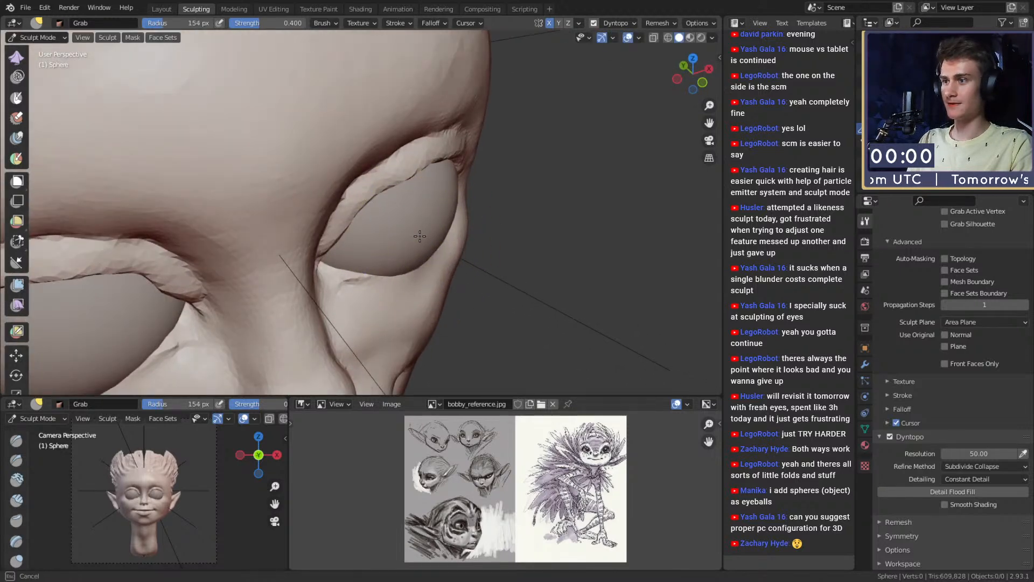
# Step: Refine how the eyelids wrap the eyeballs by varying the Grab brush radius, ending at 224 px
pyautogui.press('f')
pyautogui.click(404, 247)
pyautogui.moveTo(396, 248)
pyautogui.keyDown('alt'); pyautogui.mouseDown()
pyautogui.moveTo(377, 225)
pyautogui.moveTo(409, 237)
pyautogui.moveTo(432, 231)
pyautogui.moveTo(455, 197)
pyautogui.moveTo(461, 323)
pyautogui.mouseUp(); pyautogui.keyUp('alt')
pyautogui.press('f')
pyautogui.click(454, 224)
pyautogui.moveTo(439, 213)
pyautogui.keyDown('alt'); pyautogui.mouseDown()
pyautogui.moveTo(451, 222)
pyautogui.moveTo(425, 215)
pyautogui.moveTo(418, 154)
pyautogui.moveTo(450, 205)
pyautogui.moveTo(398, 144)
pyautogui.moveTo(459, 201)
pyautogui.moveTo(425, 202)
pyautogui.mouseUp(); pyautogui.keyUp('alt')
pyautogui.press('f')
pyautogui.click(413, 165)
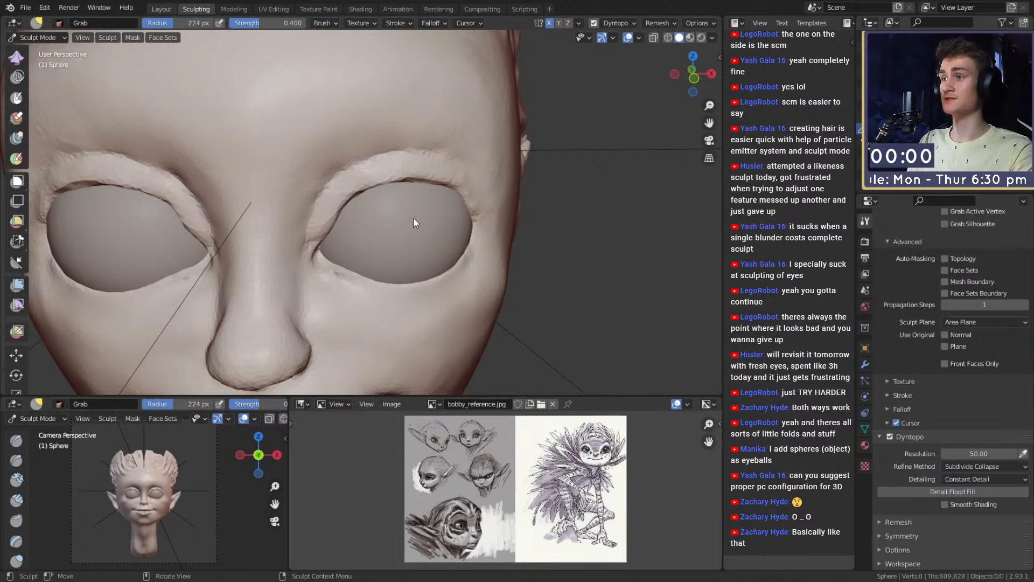
# Step: Switch back to the Layout workspace and push the eyeballs about 0.023 m deeper into the head along Y
pyautogui.hotkey('ctrl', 'pageup')
pyautogui.click(397, 299)
pyautogui.keyDown('alt'); pyautogui.moveTo(429, 284); pyautogui.dragTo(325, 322); pyautogui.keyUp('alt')
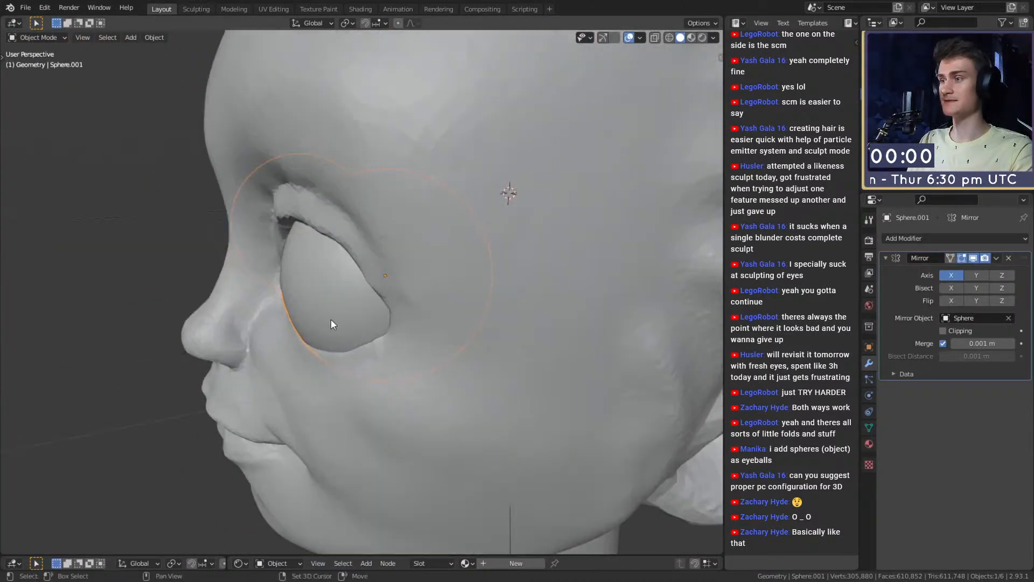
pyautogui.press('g')
pyautogui.press('y')
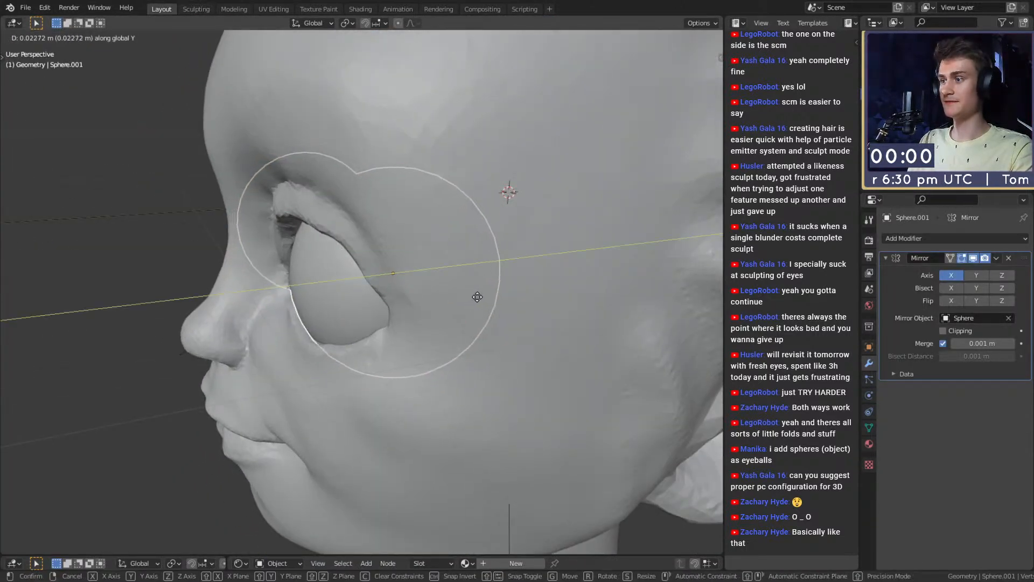
pyautogui.click(478, 296)
pyautogui.moveTo(478, 296); pyautogui.dragTo(509, 282, button='middle')
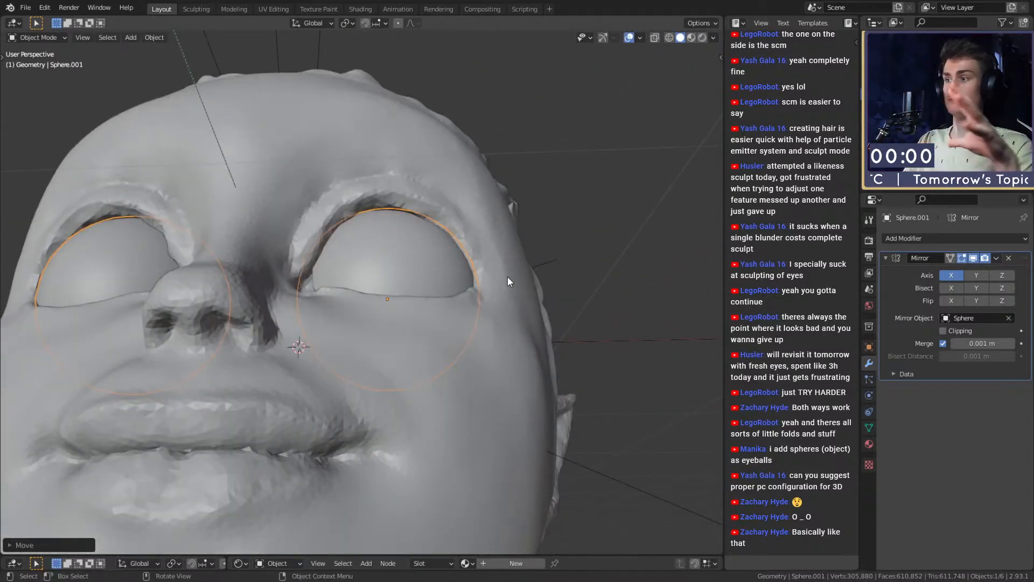
# Step: Examine how the eyeballs sit behind the eyelids from several angles and distances
pyautogui.moveTo(507, 277); pyautogui.dragTo(589, 322, button='middle')
pyautogui.scroll(-5, 479, 325)
pyautogui.scroll(3, 464, 332)
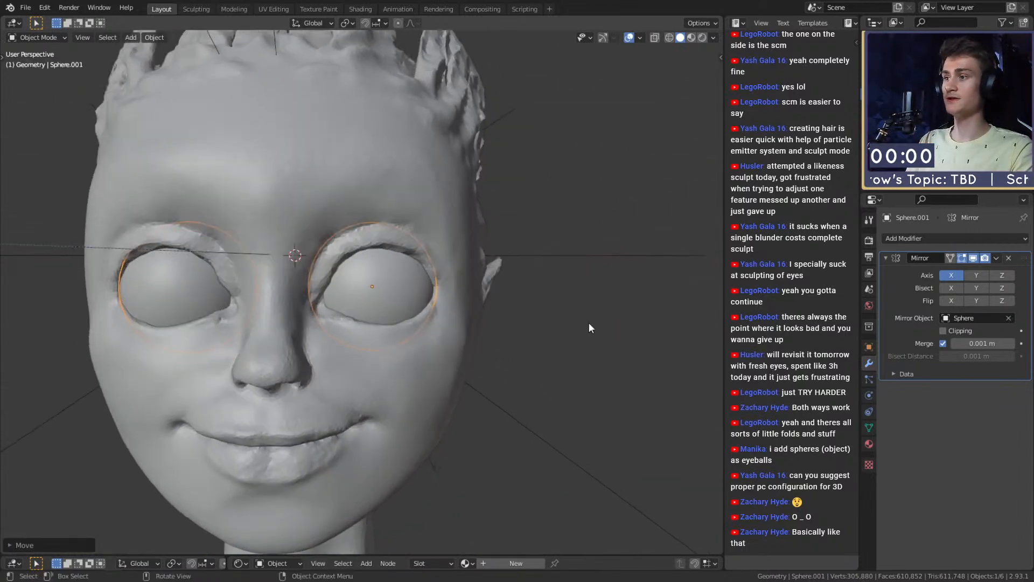
pyautogui.click(589, 323)
pyautogui.scroll(3, 447, 322)
pyautogui.moveTo(441, 321)
pyautogui.mouseDown(button='middle')
pyautogui.moveTo(408, 318)
pyautogui.moveTo(365, 370)
pyautogui.moveTo(430, 338)
pyautogui.mouseUp(button='middle')
pyautogui.scroll(-3, 405, 316)
pyautogui.scroll(4, 400, 318)
pyautogui.scroll(-3, 425, 340)
pyautogui.scroll(3, 404, 340)
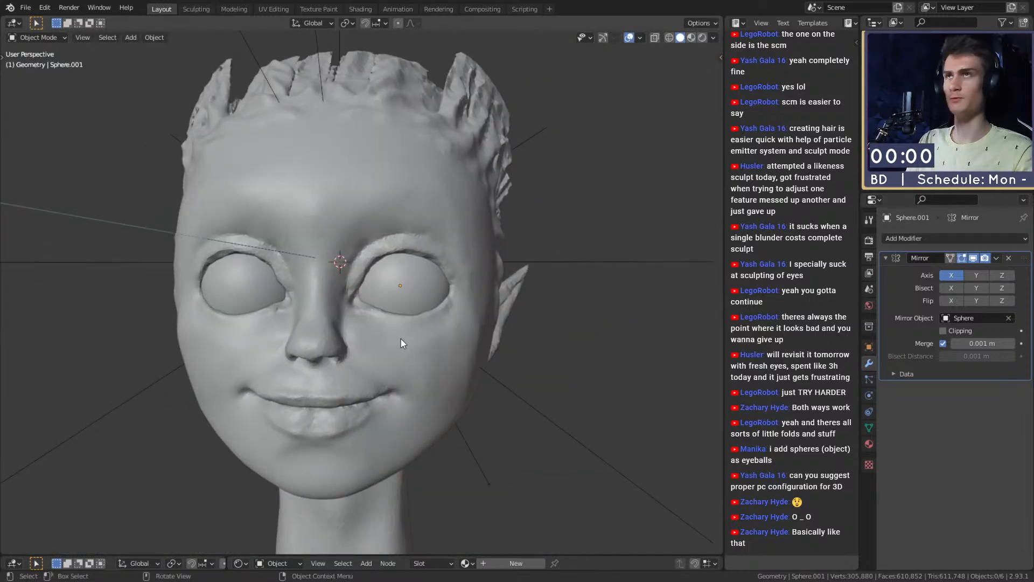
pyautogui.scroll(-3, 410, 355)
pyautogui.scroll(2, 411, 358)
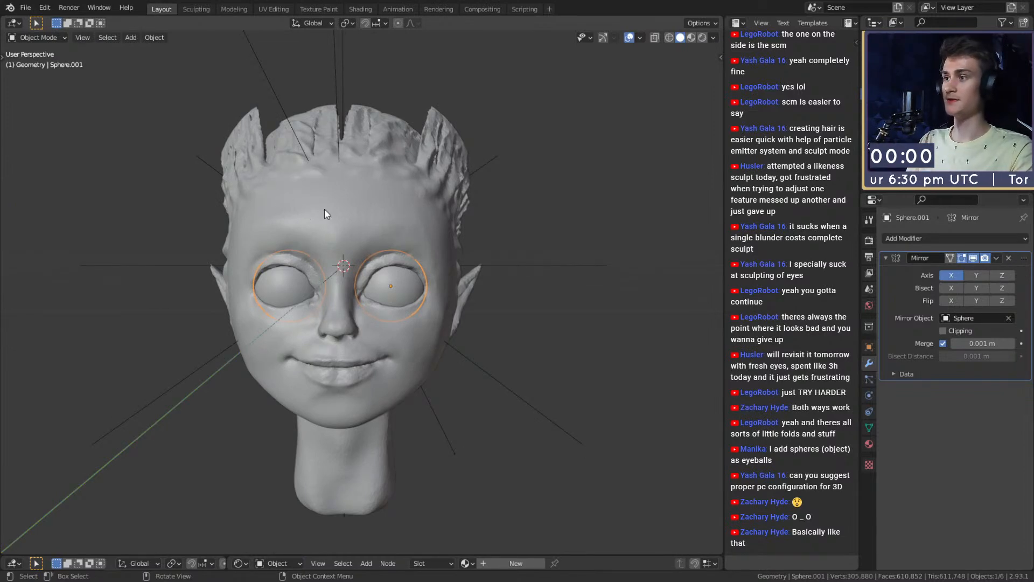
pyautogui.scroll(2, 386, 305)
# Step: Save the Blender file and deselect the eyeballs
pyautogui.click(25, 7)
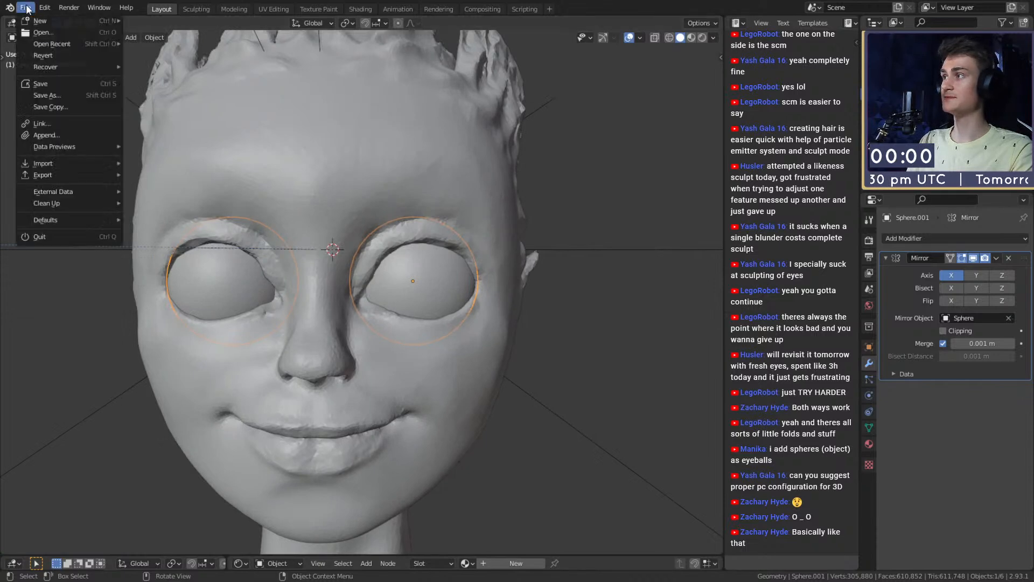
pyautogui.click(48, 92)
pyautogui.scroll(-3, 394, 303)
pyautogui.click(495, 307)
pyautogui.moveTo(447, 345); pyautogui.dragTo(357, 338, button='middle')
pyautogui.scroll(3, 419, 328)
pyautogui.scroll(-4, 413, 292)
pyautogui.scroll(4, 396, 340)
pyautogui.scroll(-5, 404, 341)
# Step: Add a cube to the scene and move it down along Z beneath the neck
pyautogui.hotkey('shift', 'a')
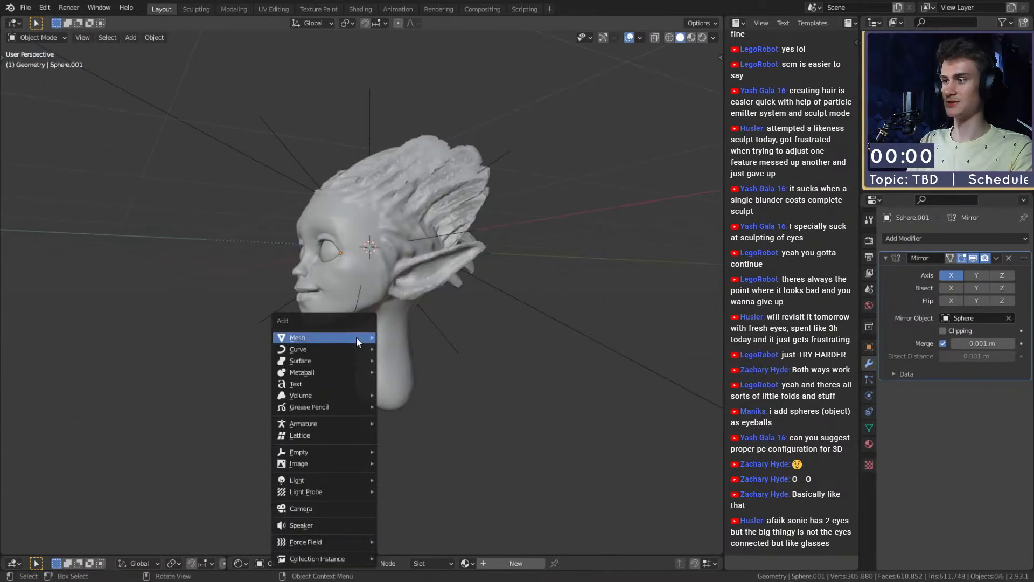
pyautogui.moveTo(357, 337)
pyautogui.click(399, 98)
pyautogui.moveTo(420, 291); pyautogui.dragTo(493, 294, button='middle')
pyautogui.press('g')
pyautogui.press('z')
pyautogui.click(534, 482)
# Step: Tilt the cube backward about the X axis and position its upper face against the base of the neck
pyautogui.press('r')
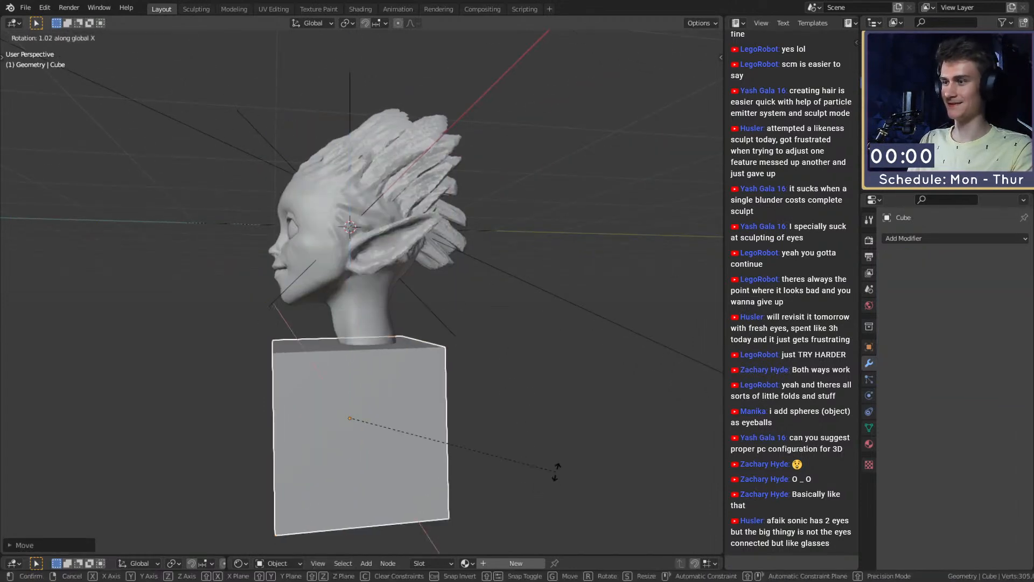
pyautogui.press('x')
pyautogui.click(587, 337)
pyautogui.press('g')
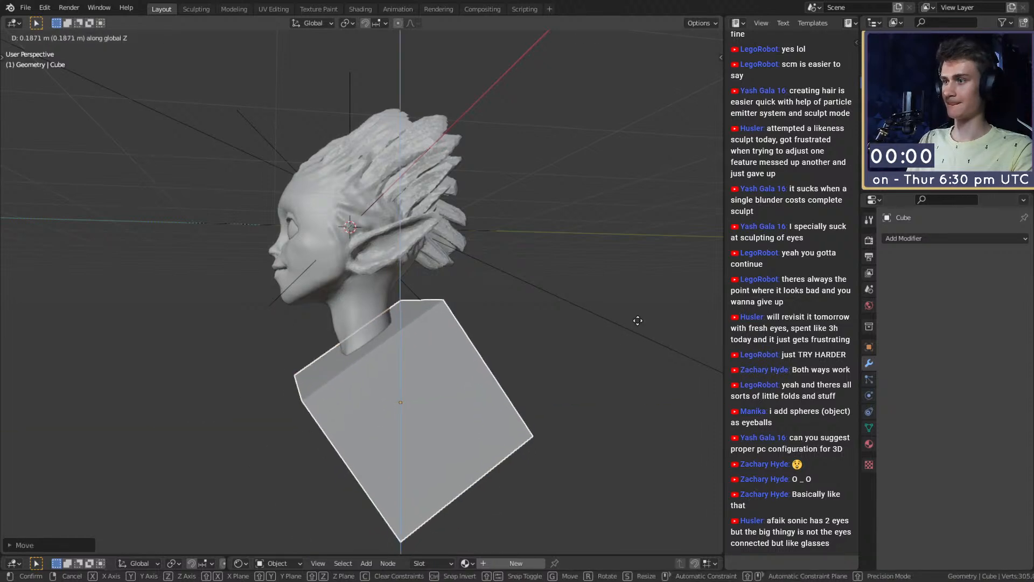
pyautogui.click(592, 355)
pyautogui.moveTo(513, 373); pyautogui.dragTo(619, 404, button='middle')
pyautogui.moveTo(516, 383); pyautogui.dragTo(486, 370, button='middle')
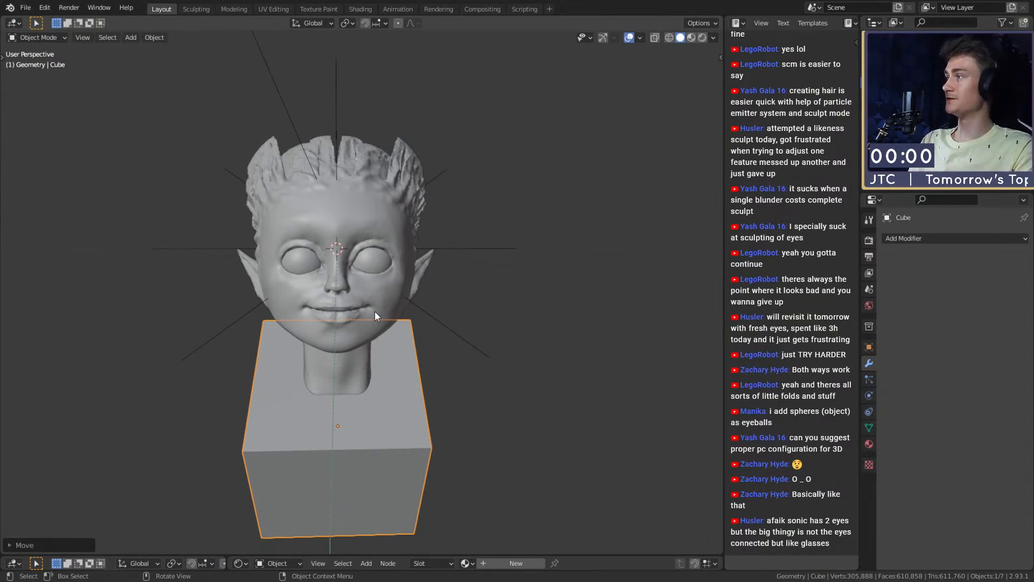
pyautogui.moveTo(444, 340); pyautogui.dragTo(434, 351, button='middle')
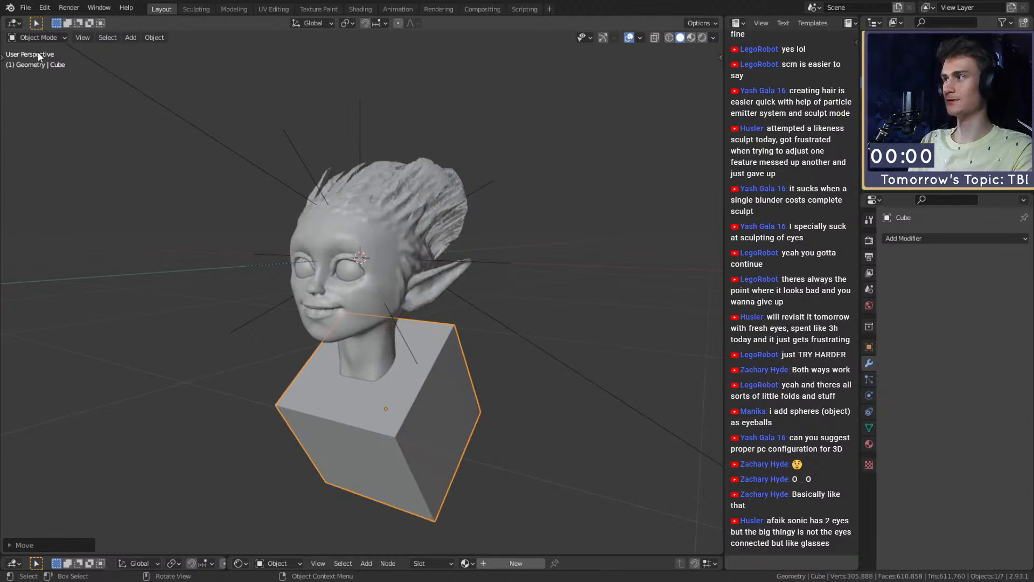
# Step: Save the file as quick_sketch_day_199.blend and deselect the cube
pyautogui.click(25, 8)
pyautogui.click(41, 82)
pyautogui.scroll(-3, 357, 327)
pyautogui.moveTo(357, 328); pyautogui.dragTo(403, 379, button='middle')
pyautogui.scroll(2, 403, 379)
pyautogui.click(489, 268)
pyautogui.scroll(3, 413, 314)
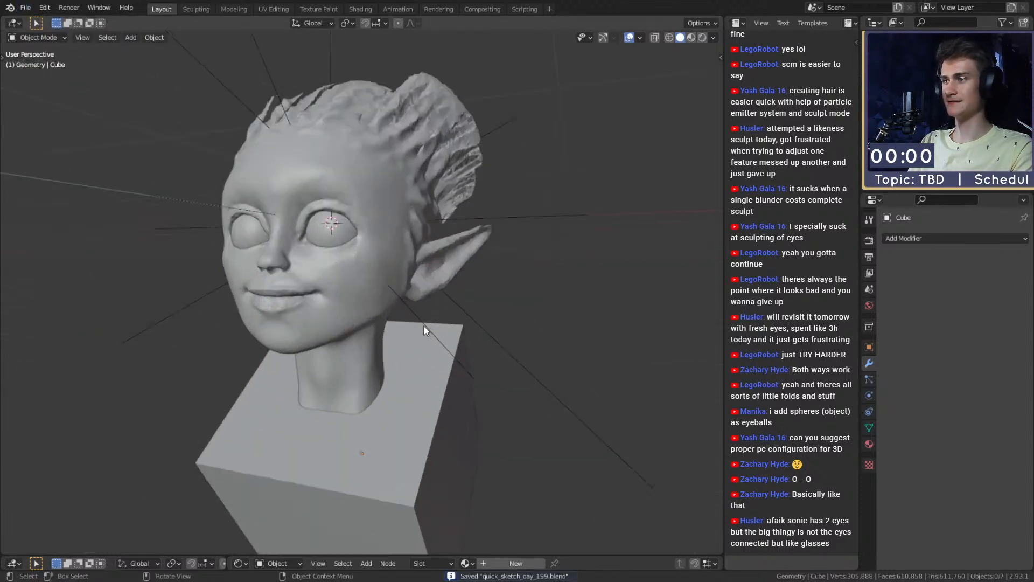
pyautogui.click(366, 305)
pyautogui.click(456, 418)
pyautogui.click(380, 373)
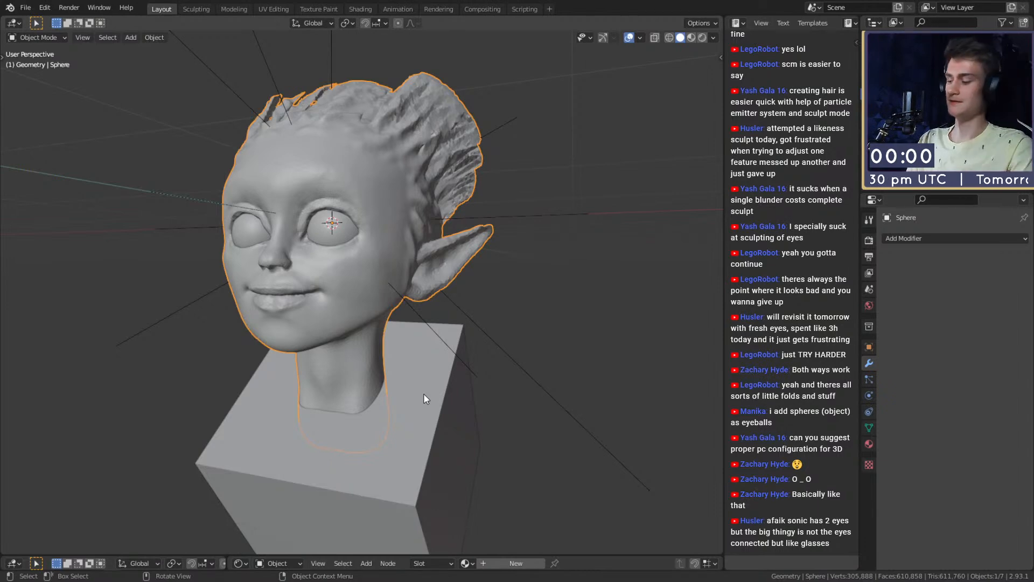
pyautogui.moveTo(430, 436)
pyautogui.mouseDown(button='middle')
pyautogui.moveTo(435, 448)
pyautogui.moveTo(401, 409)
pyautogui.moveTo(409, 395)
pyautogui.mouseUp(button='middle')
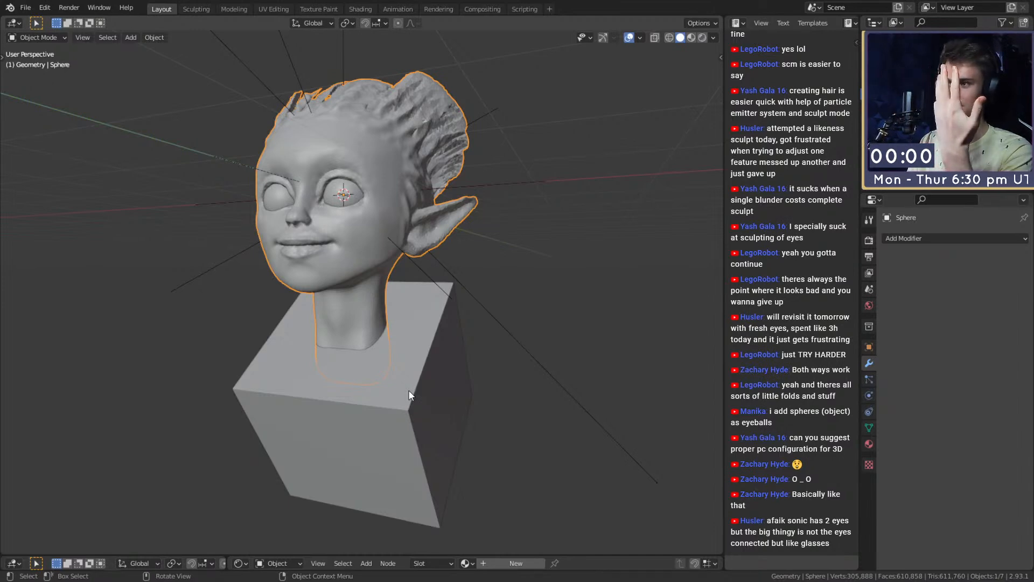
pyautogui.moveTo(393, 367)
pyautogui.mouseDown(button='middle')
pyautogui.moveTo(380, 375)
pyautogui.moveTo(413, 376)
pyautogui.moveTo(387, 363)
pyautogui.mouseUp(button='middle')
# Step: Subtract the cube from the head with the Bool Tool's auto Difference to trim the neck's base
pyautogui.click(414, 334)
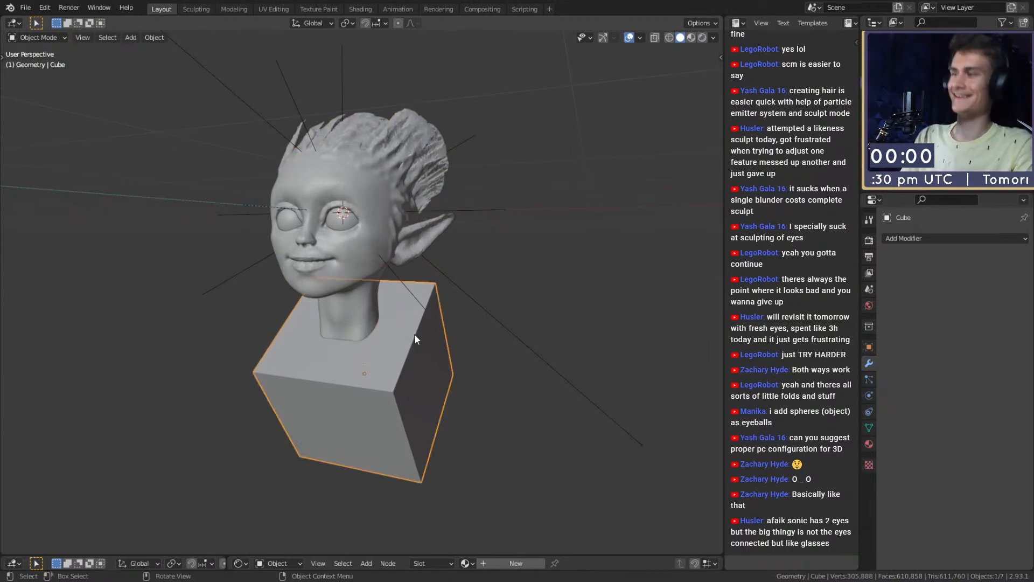
pyautogui.click(374, 287)
pyautogui.scroll(2, 401, 348)
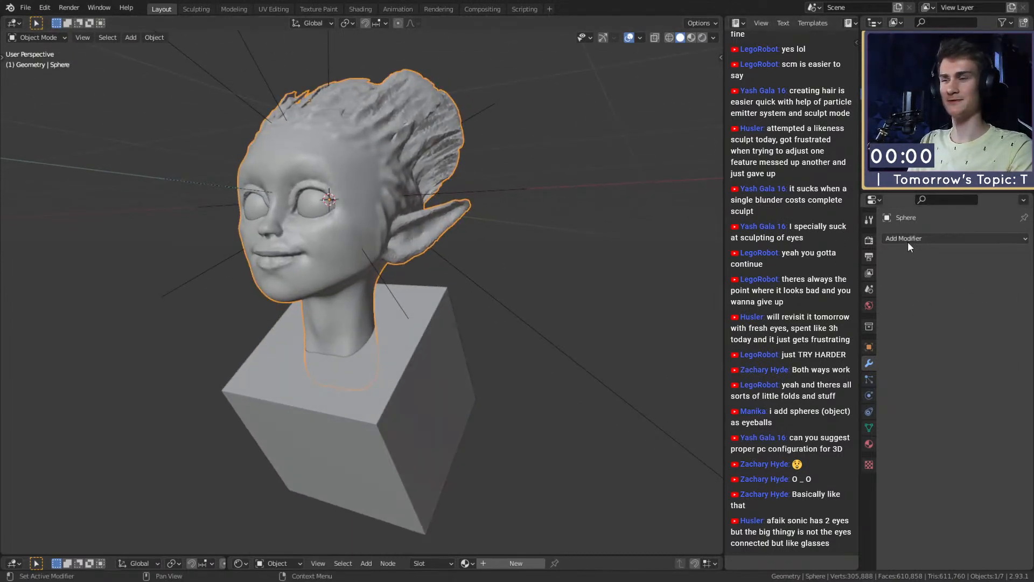
pyautogui.moveTo(461, 279); pyautogui.dragTo(452, 266, button='middle')
pyautogui.scroll(2, 454, 274)
pyautogui.moveTo(458, 301)
pyautogui.mouseDown(button='middle')
pyautogui.moveTo(476, 364)
pyautogui.moveTo(444, 295)
pyautogui.moveTo(444, 322)
pyautogui.moveTo(462, 333)
pyautogui.moveTo(454, 282)
pyautogui.mouseUp(button='middle')
pyautogui.scroll(-2, 445, 298)
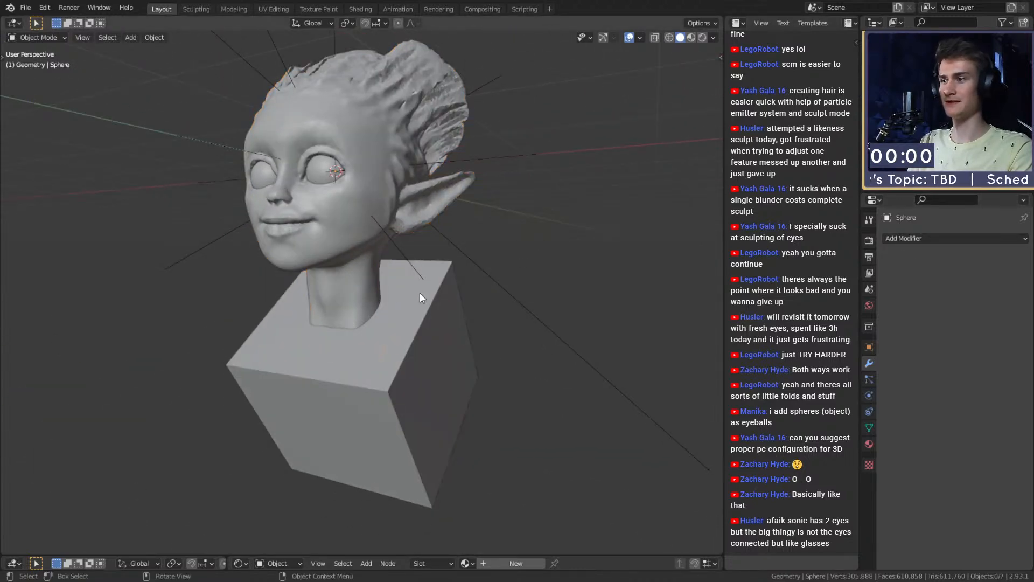
pyautogui.keyDown('shift'); pyautogui.click(415, 376); pyautogui.keyUp('shift')
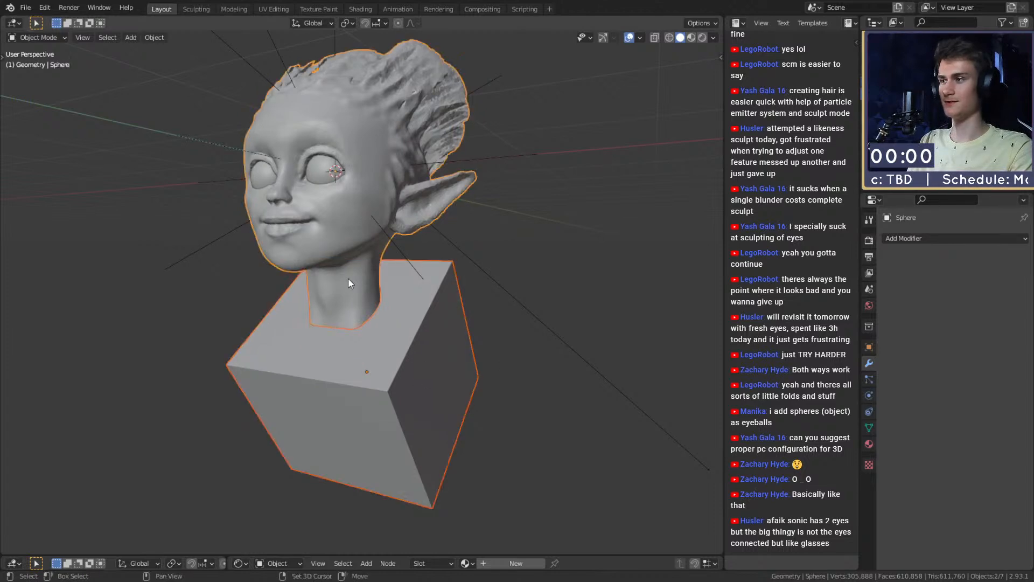
pyautogui.hotkey('ctrl', 'shift', 'b')
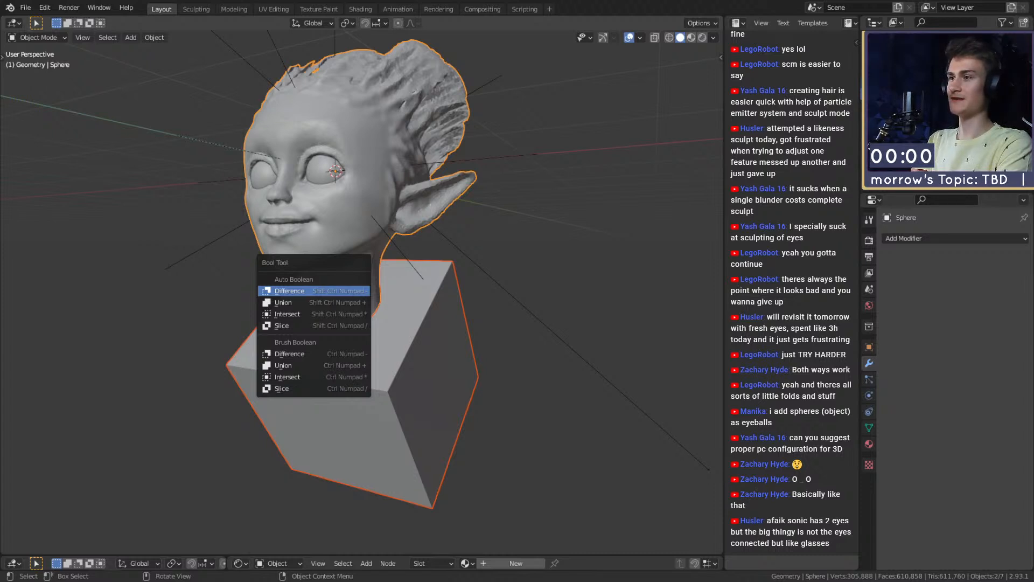
pyautogui.click(289, 291)
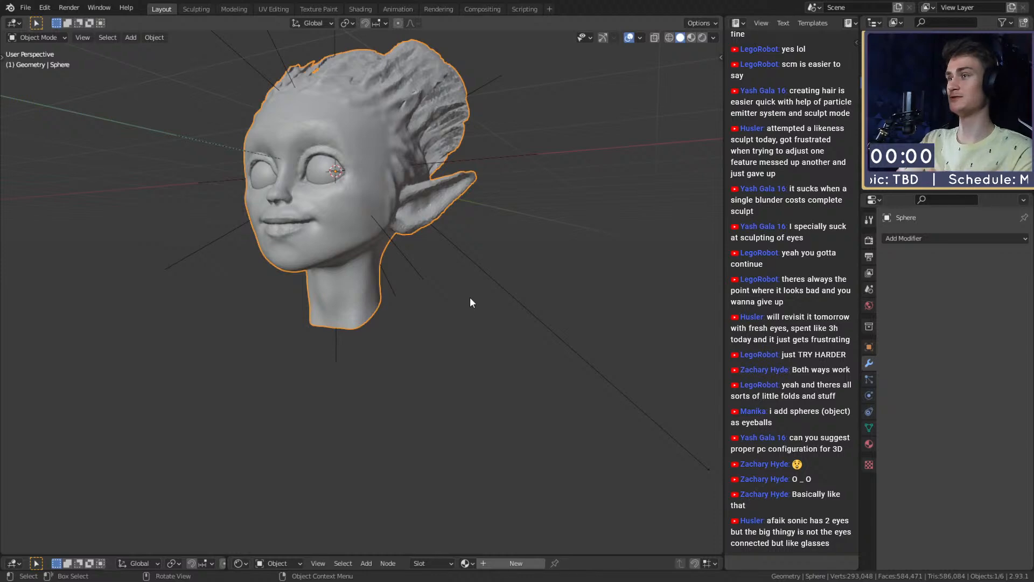
# Step: Deselect the head and examine the trimmed neck, eyes and face from near and far
pyautogui.scroll(-5, 457, 299)
pyautogui.scroll(5, 426, 318)
pyautogui.moveTo(409, 338); pyautogui.dragTo(457, 321, button='middle')
pyautogui.scroll(-3, 467, 346)
pyautogui.click(480, 263)
pyautogui.scroll(-3, 474, 275)
pyautogui.scroll(8, 457, 321)
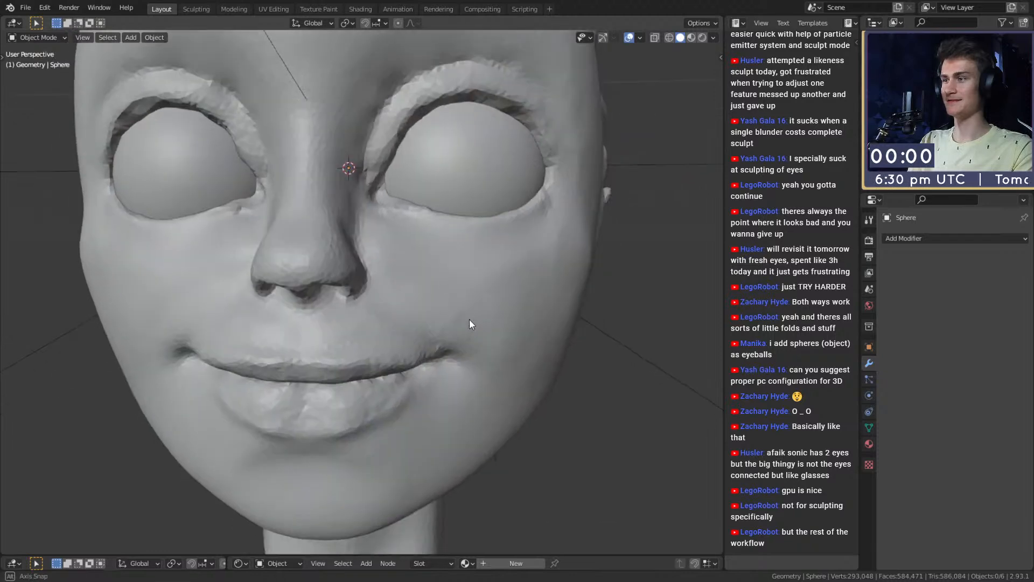
pyautogui.scroll(-6, 469, 325)
pyautogui.scroll(12, 474, 312)
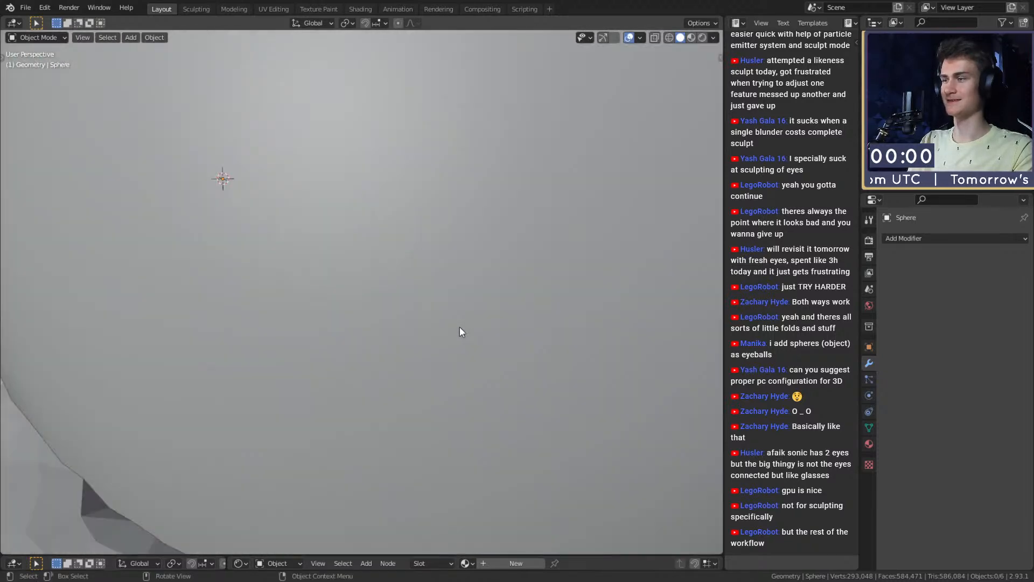
pyautogui.scroll(-12, 460, 326)
pyautogui.moveTo(431, 329); pyautogui.dragTo(323, 556, button='middle')
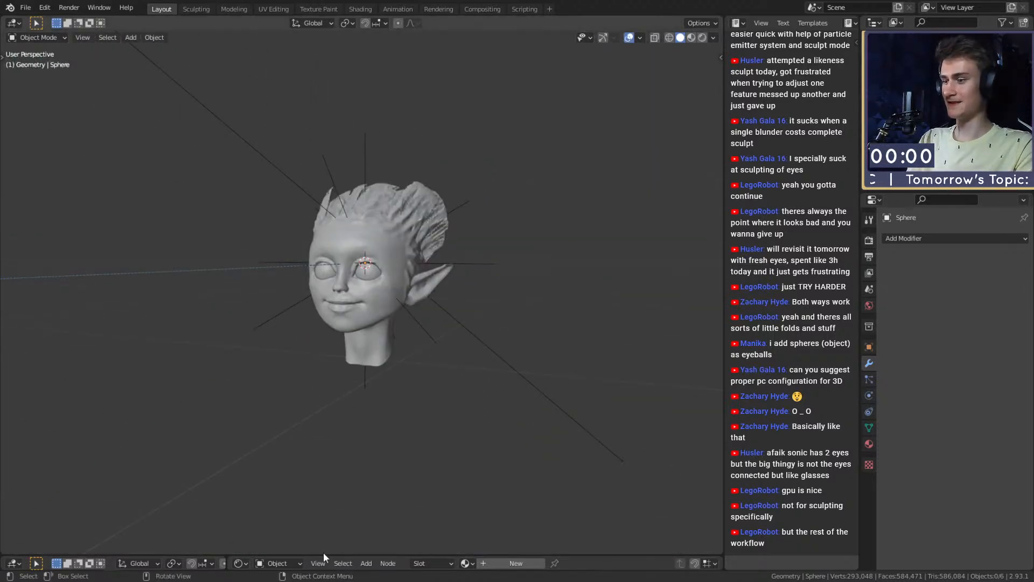
# Step: Enlarge the lower camera view and node editor areas, and slide the camera along its local Z axis towards the head
pyautogui.moveTo(323, 554); pyautogui.dragTo(323, 340)
pyautogui.scroll(-3, 241, 321)
pyautogui.moveTo(241, 321); pyautogui.dragTo(332, 237, button='middle')
pyautogui.click(313, 172)
pyautogui.moveTo(313, 183); pyautogui.dragTo(337, 237, button='middle')
pyautogui.press('g')
pyautogui.press('z')
pyautogui.press('z')
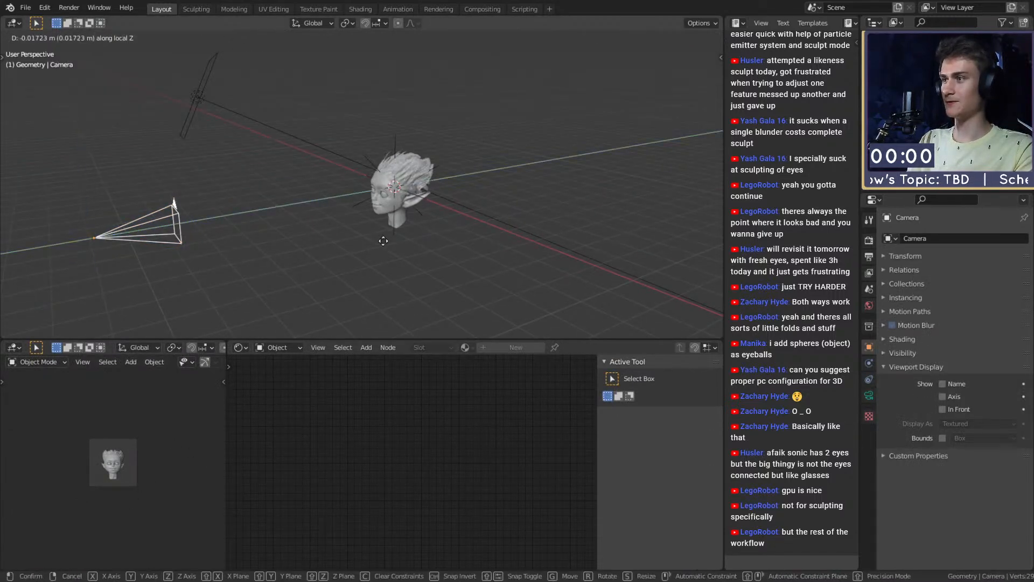
pyautogui.click(458, 223)
# Step: Select the head together with its eyeballs and raise them slightly along the global Z axis
pyautogui.scroll(4, 457, 220)
pyautogui.moveTo(350, 237); pyautogui.dragTo(495, 229, button='middle')
pyautogui.scroll(2, 392, 189)
pyautogui.click(389, 168)
pyautogui.keyDown('shift'); pyautogui.click(428, 189); pyautogui.keyUp('shift')
pyautogui.scroll(-3, 438, 204)
pyautogui.press('g')
pyautogui.press('z')
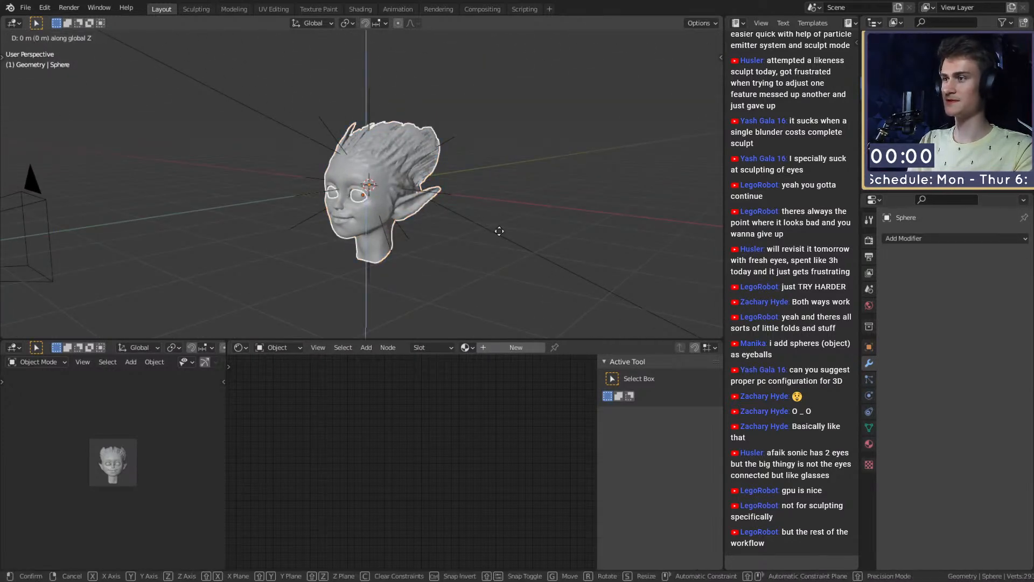
pyautogui.click(502, 221)
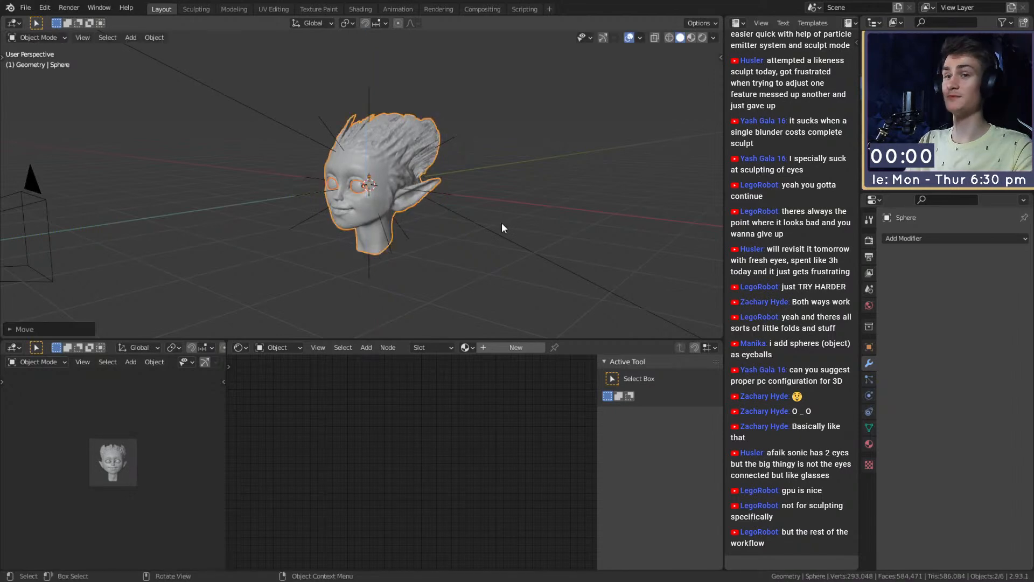
# Step: Bring the camera even closer to the raised head along the camera's local Z axis
pyautogui.click(28, 187)
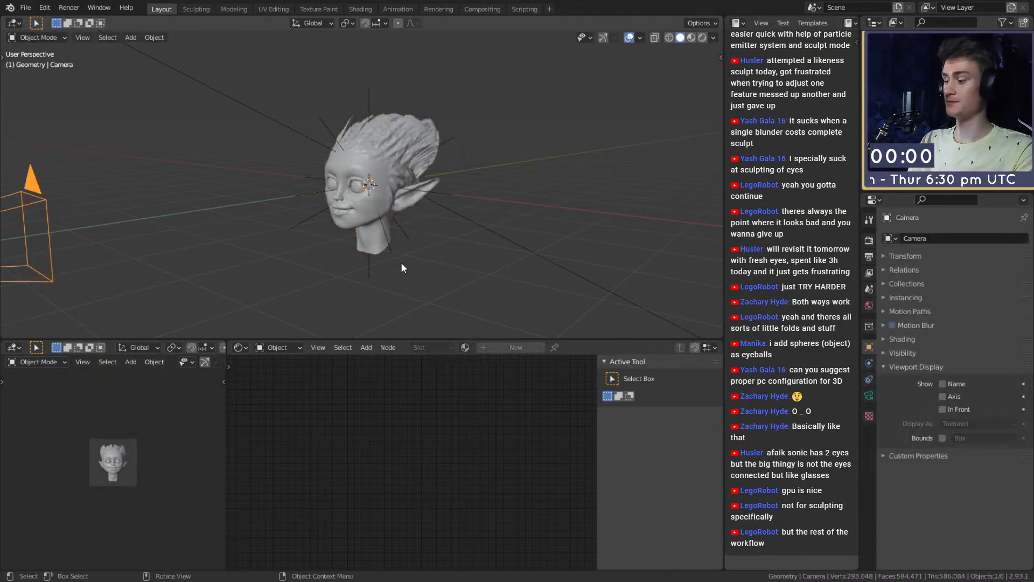
pyautogui.press('g')
pyautogui.press('z')
pyautogui.press('z')
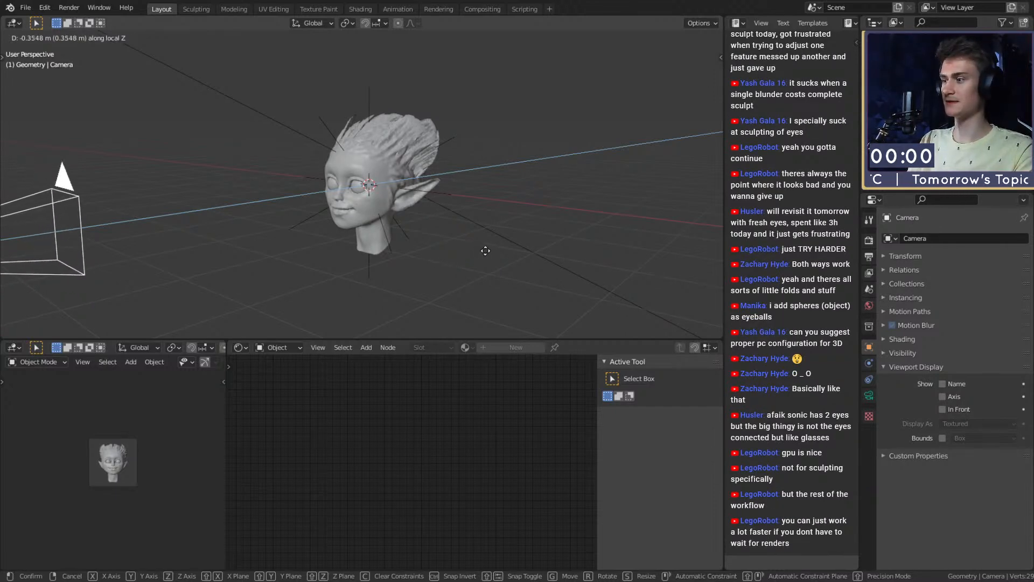
pyautogui.click(541, 239)
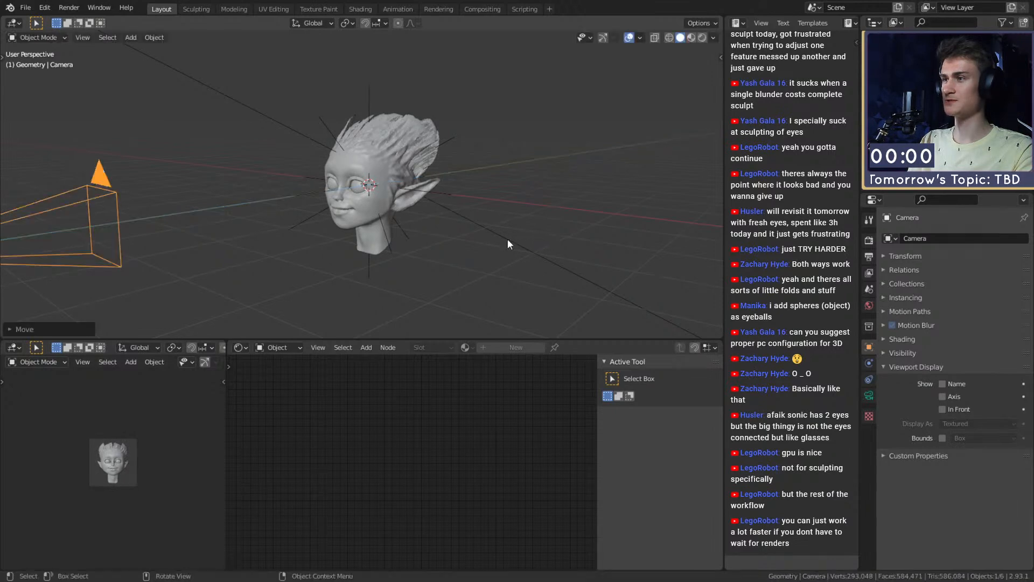
# Step: Set the pivot point to the 3D cursor and rotate the camera around the head about 27 degrees about global Z
pyautogui.scroll(-4, 333, 232)
pyautogui.click(250, 131)
pyautogui.moveTo(250, 131); pyautogui.dragTo(390, 196, button='middle')
pyautogui.click(347, 23)
pyautogui.click(367, 49)
pyautogui.click(295, 223)
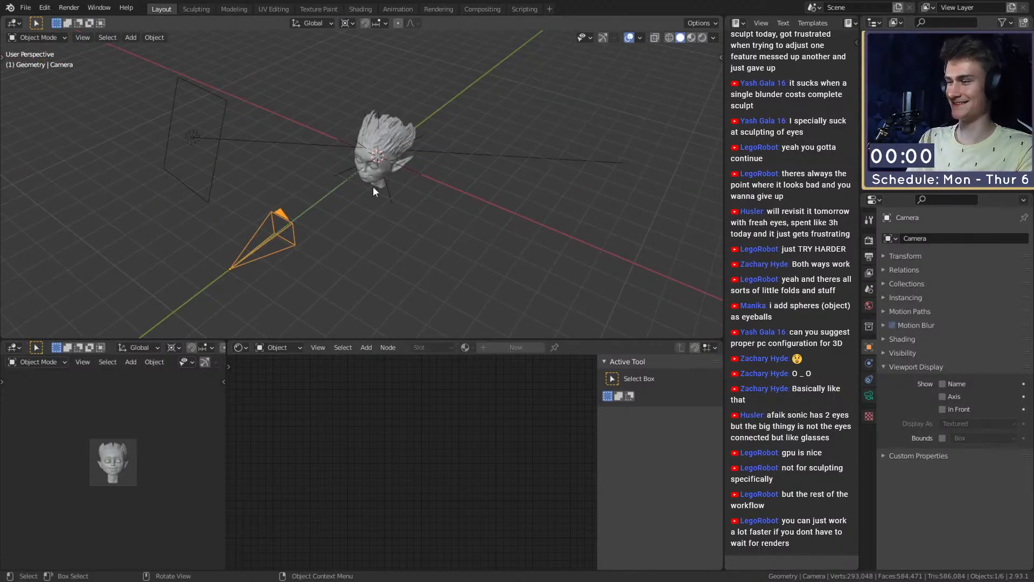
pyautogui.press('r')
pyautogui.press('z')
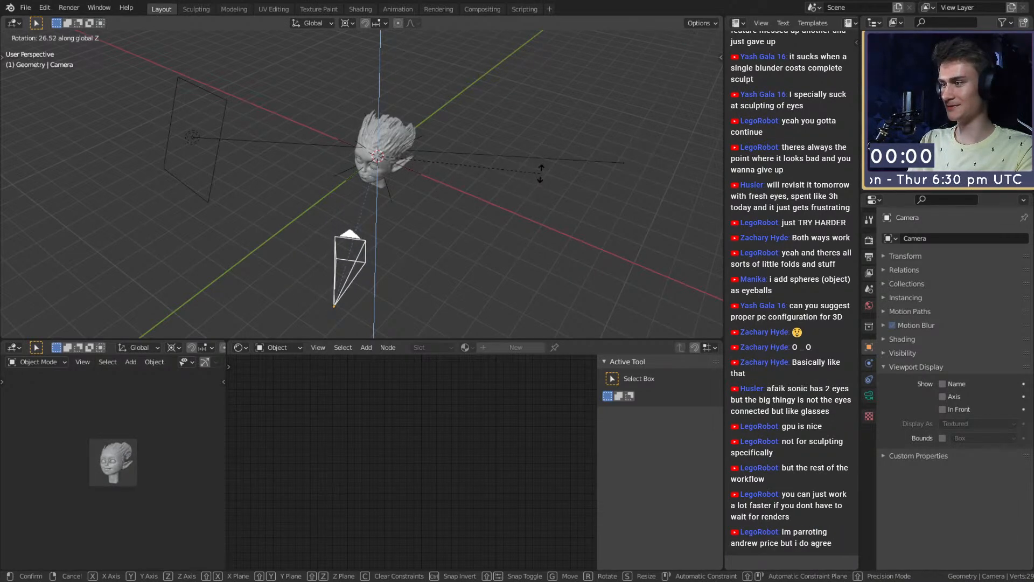
pyautogui.click(537, 180)
pyautogui.moveTo(538, 179); pyautogui.dragTo(406, 173, button='middle')
# Step: Reselect the camera in front of the head and save quick_sketch_day_199.blend
pyautogui.click(405, 172)
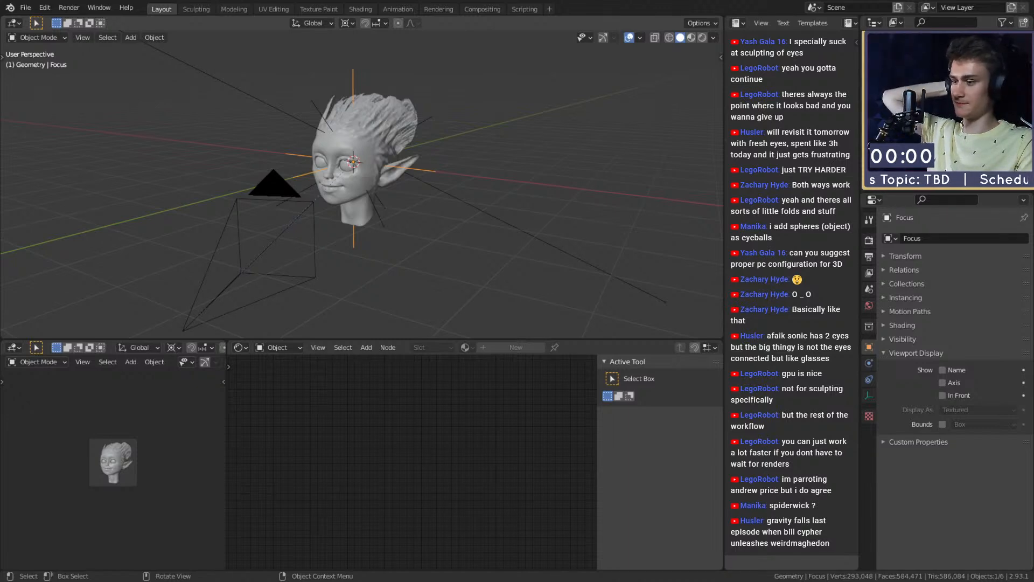
pyautogui.click(325, 206)
pyautogui.click(315, 216)
pyautogui.scroll(-3, 315, 217)
pyautogui.moveTo(318, 218); pyautogui.dragTo(369, 233, button='middle')
pyautogui.scroll(2, 366, 228)
pyautogui.click(452, 168)
pyautogui.scroll(-1, 355, 226)
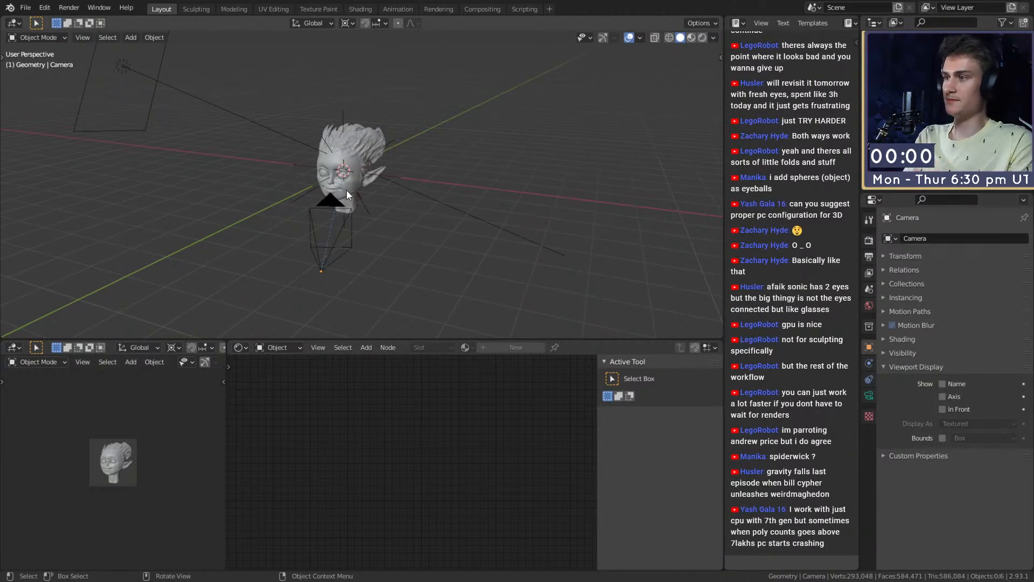
pyautogui.click(324, 204)
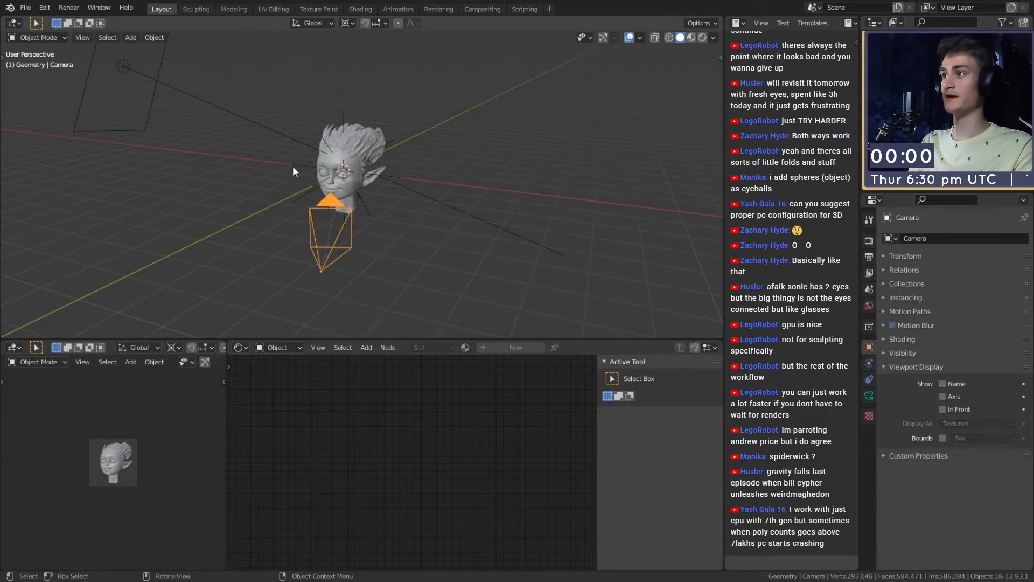
pyautogui.click(24, 6)
pyautogui.click(43, 81)
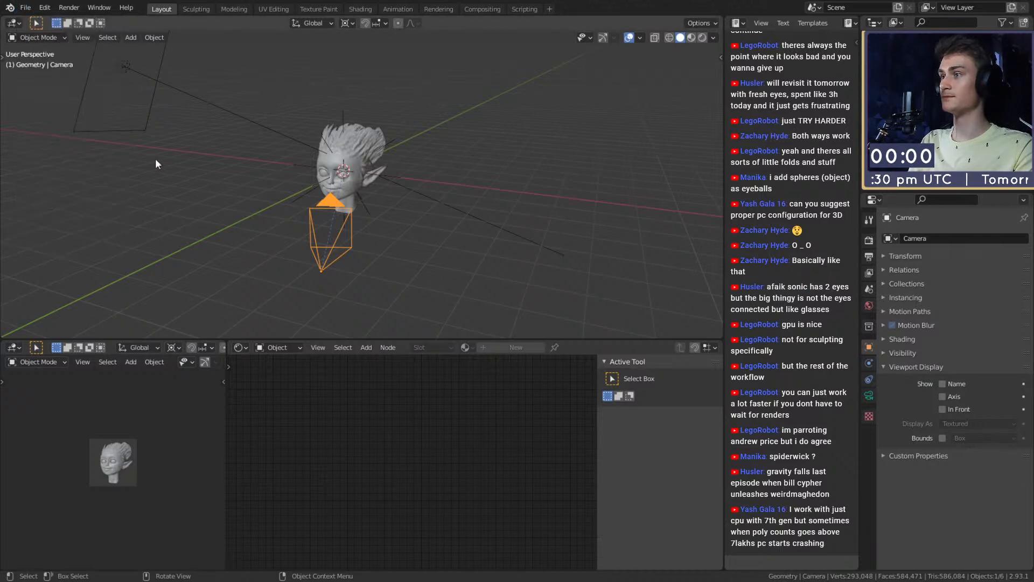
# Step: Move the Focus empty about 0.13 m along the global X axis
pyautogui.keyDown('shift'); pyautogui.moveTo(351, 231); pyautogui.dragTo(377, 210, button='middle'); pyautogui.keyUp('shift')
pyautogui.scroll(2, 444, 134)
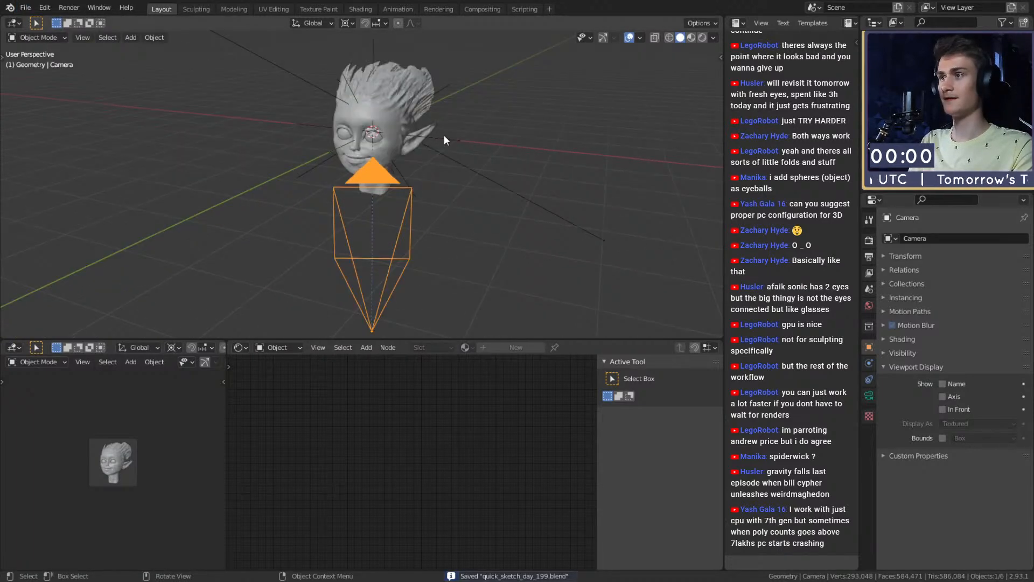
pyautogui.click(445, 137)
pyautogui.press('g')
pyautogui.press('x')
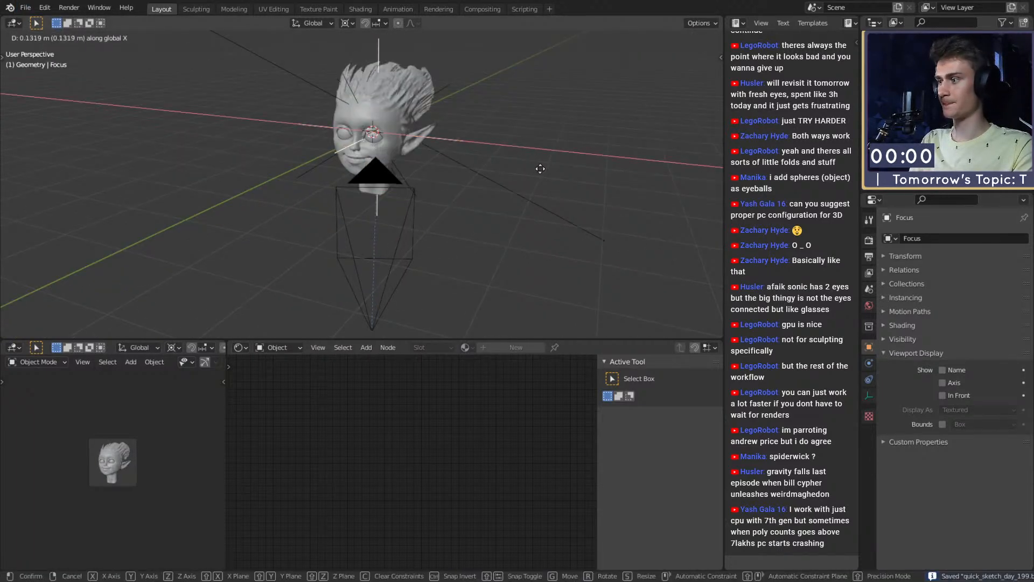
pyautogui.click(540, 169)
# Step: Set the render resolution percentage to 50% and show the Cycles render settings
pyautogui.click(870, 250)
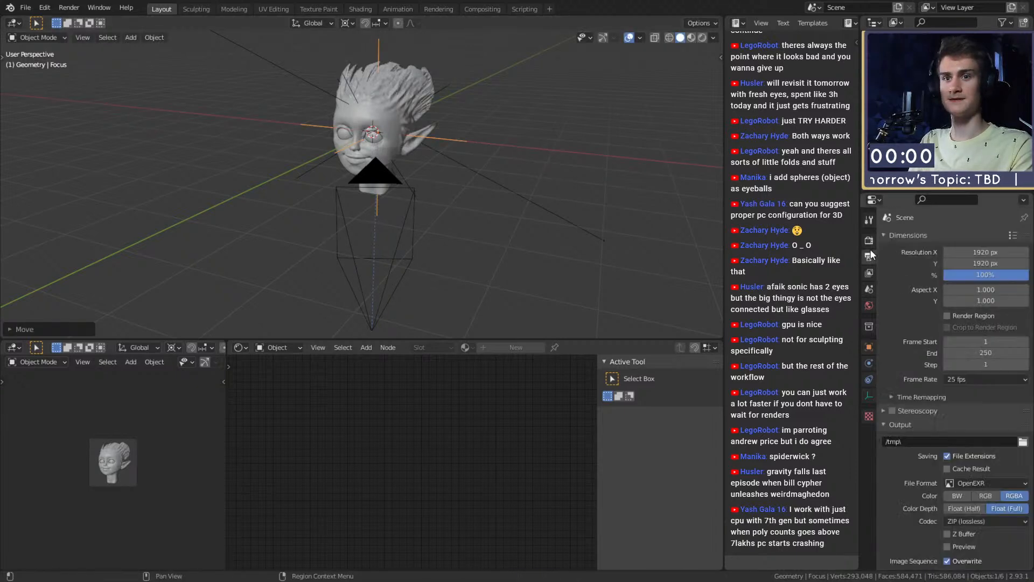
pyautogui.moveTo(960, 269); pyautogui.dragTo(963, 272)
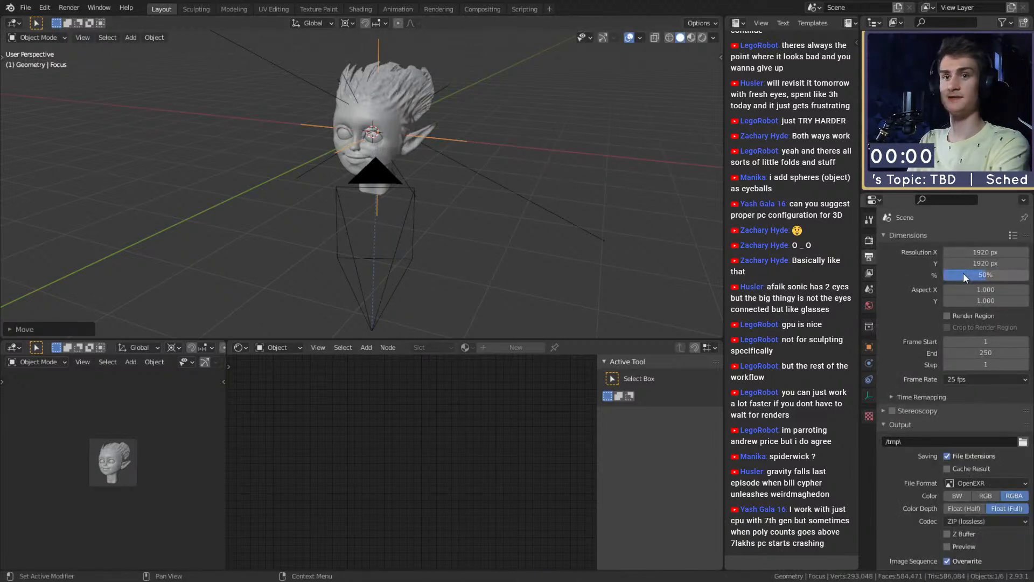
pyautogui.click(868, 240)
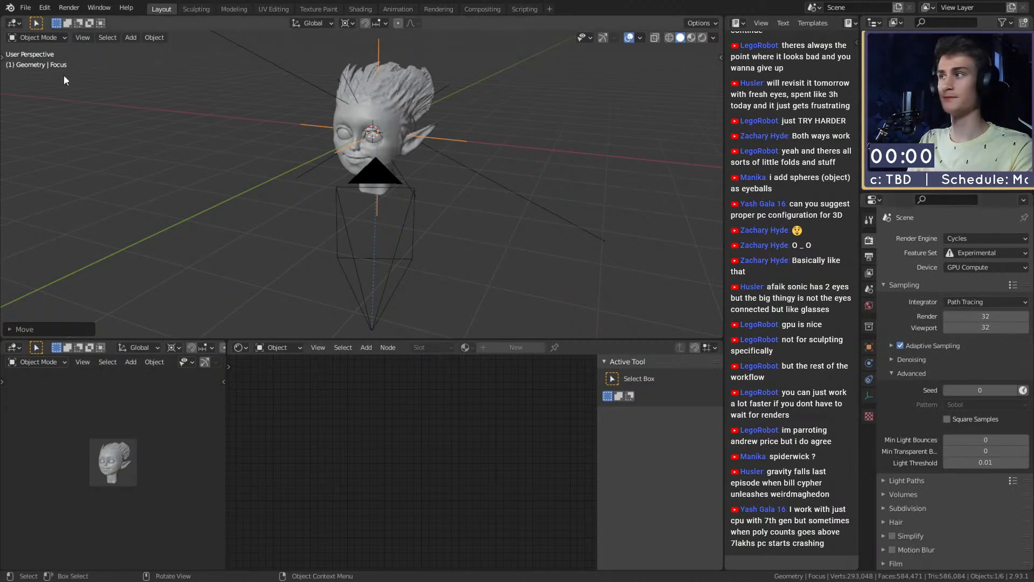
# Step: Raise the camera along the global Z axis to view the head from slightly higher, and save the file
pyautogui.scroll(6, 116, 483)
pyautogui.click(455, 195)
pyautogui.moveTo(455, 195)
pyautogui.mouseDown(button='middle')
pyautogui.moveTo(463, 193)
pyautogui.moveTo(435, 200)
pyautogui.mouseUp(button='middle')
pyautogui.press('g')
pyautogui.press('z')
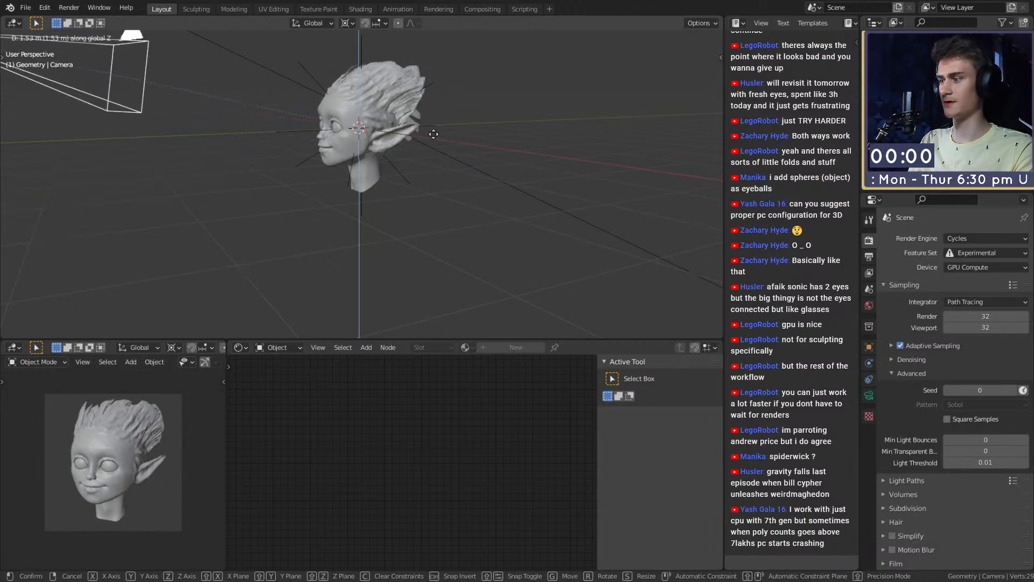
pyautogui.click(429, 161)
pyautogui.moveTo(430, 162); pyautogui.dragTo(447, 206, button='middle')
pyautogui.click(28, 7)
pyautogui.click(44, 89)
# Step: Switch the camera viewport's shading to Rendered
pyautogui.moveTo(213, 151); pyautogui.dragTo(327, 182, button='middle')
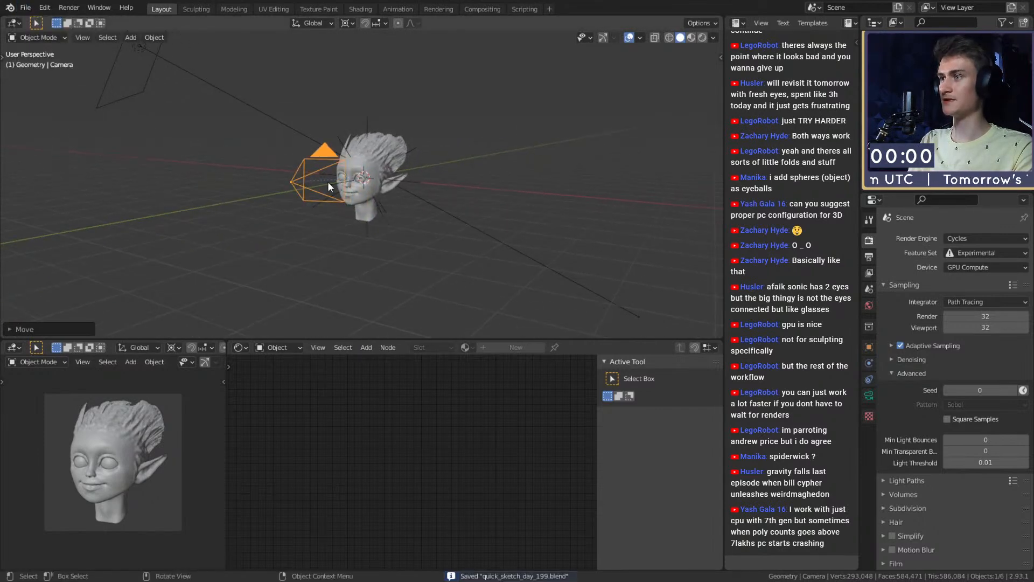
pyautogui.scroll(2, 327, 182)
pyautogui.scroll(-3, 344, 228)
pyautogui.scroll(3, 352, 247)
pyautogui.moveTo(344, 228); pyautogui.dragTo(354, 256, button='middle')
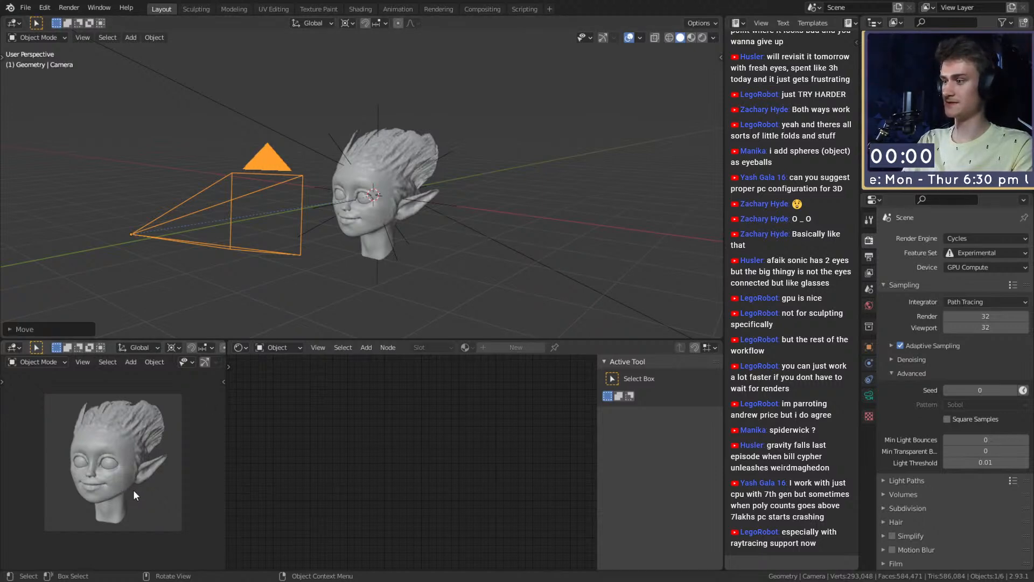
pyautogui.press('z')
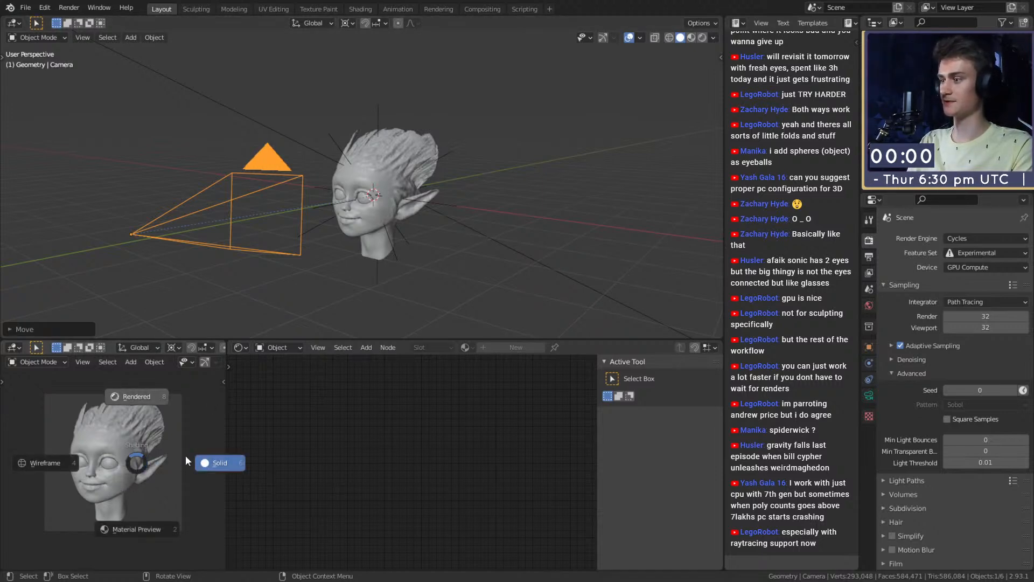
pyautogui.click(185, 462)
# Step: Select the area light beside the head and delete it from the scene
pyautogui.scroll(-3, 329, 199)
pyautogui.moveTo(291, 85); pyautogui.dragTo(208, 124)
pyautogui.press('Delete')
pyautogui.scroll(6, 377, 200)
pyautogui.click(24, 8)
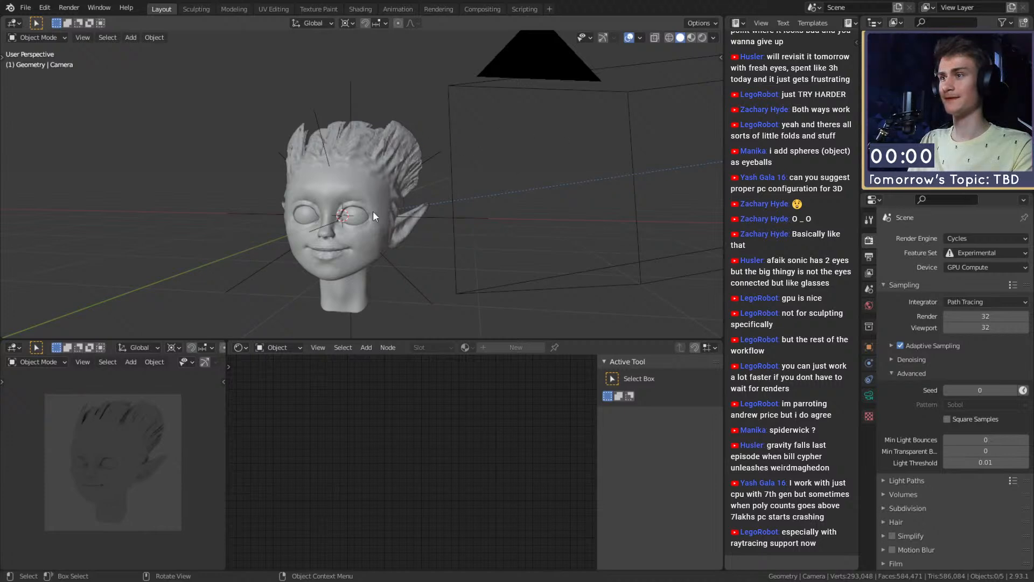
# Step: Reveal all hidden objects to bring back the backdrop and the lights around the head
pyautogui.hotkey('alt', 'h')
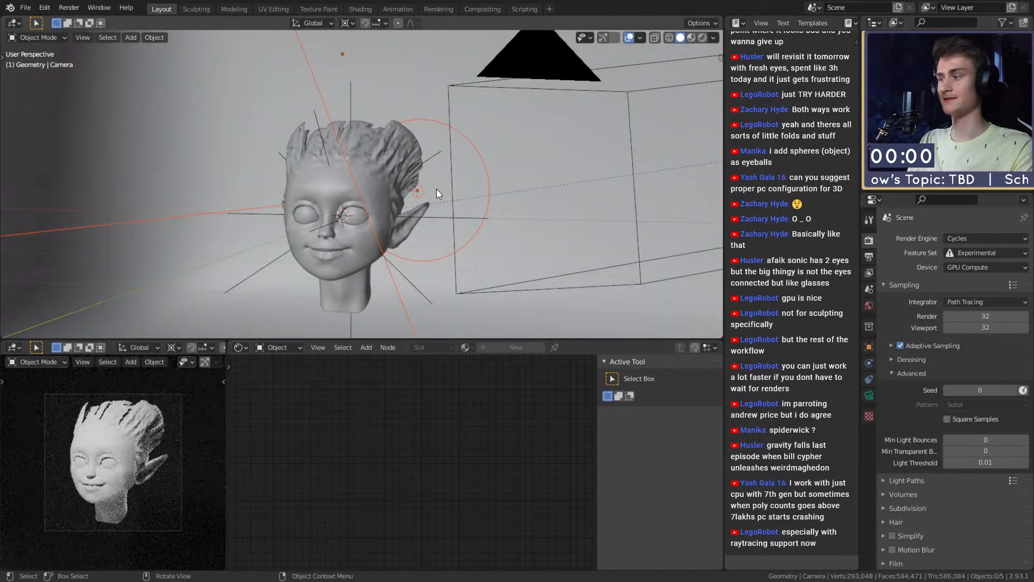
pyautogui.scroll(-6, 393, 226)
pyautogui.scroll(2, 393, 226)
pyautogui.moveTo(393, 227); pyautogui.dragTo(384, 206, button='middle')
pyautogui.scroll(3, 378, 232)
pyautogui.scroll(2, 384, 206)
# Step: Give the eyeballs a new material with a black base color and a roughness of 0
pyautogui.click(379, 212)
pyautogui.click(500, 347)
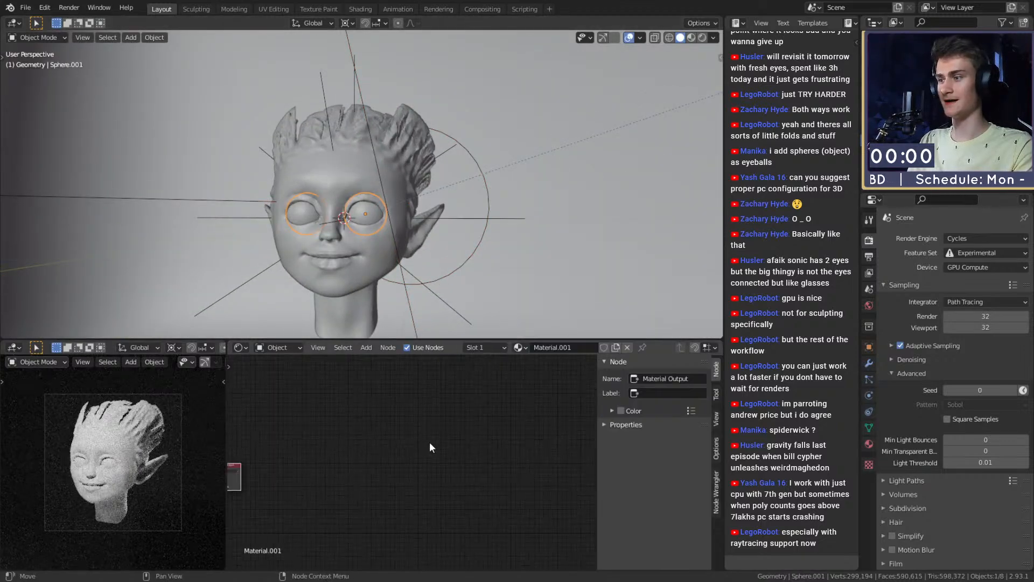
pyautogui.moveTo(321, 455); pyautogui.dragTo(451, 468, button='middle')
pyautogui.moveTo(500, 507); pyautogui.dragTo(475, 448, button='middle')
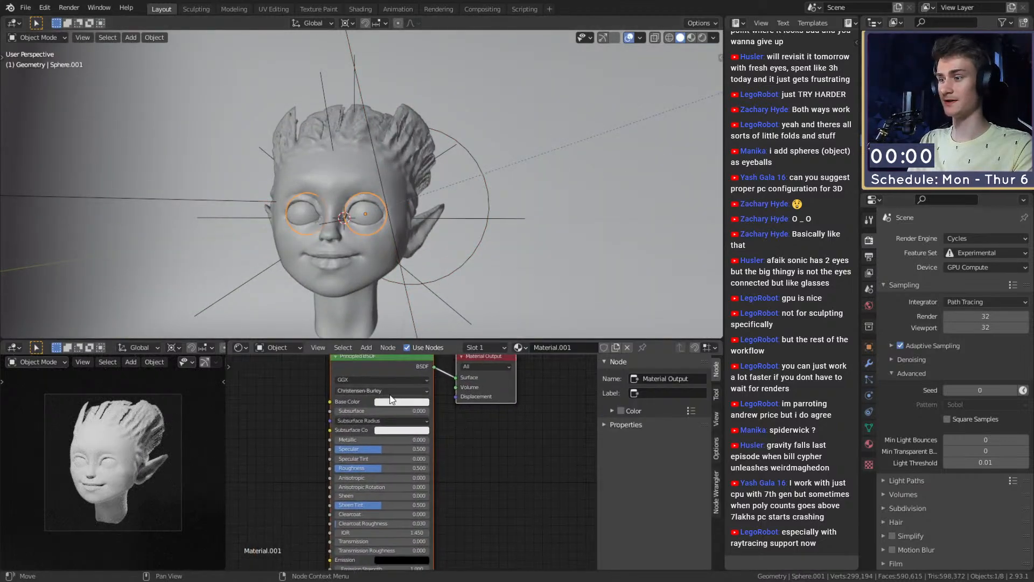
pyautogui.click(404, 401)
pyautogui.moveTo(450, 283); pyautogui.dragTo(450, 340)
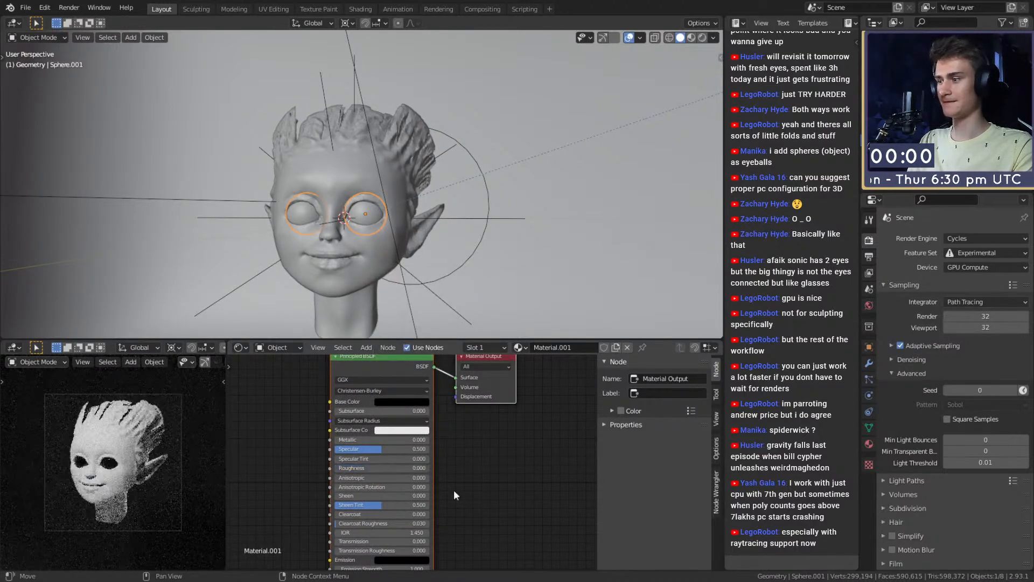
pyautogui.scroll(-4, 473, 484)
pyautogui.scroll(5, 113, 467)
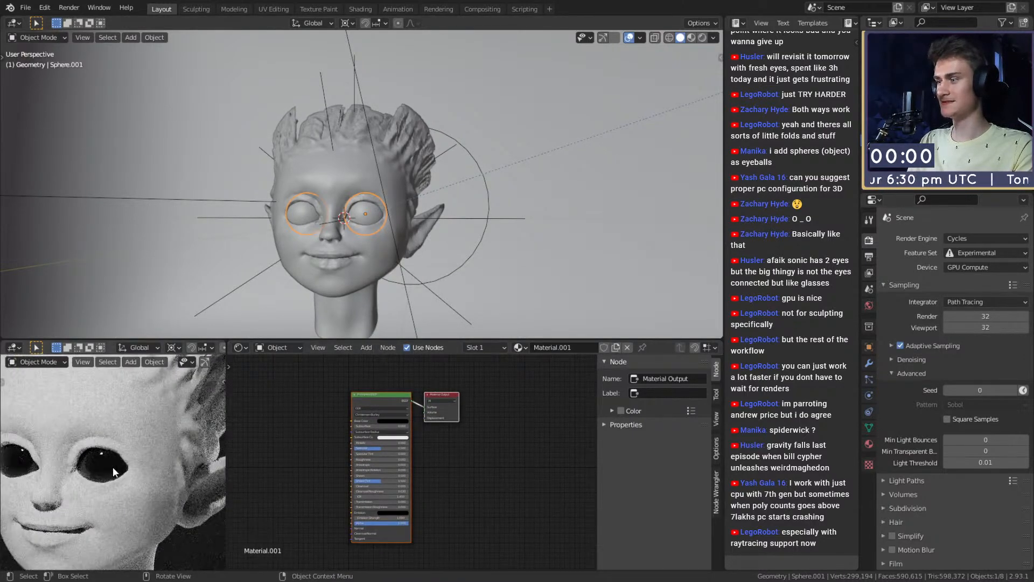
# Step: Swing the area light Area.001 around the head with a free trackball rotation so it shines from high above
pyautogui.scroll(-5, 112, 466)
pyautogui.scroll(-5, 406, 209)
pyautogui.scroll(-1, 404, 240)
pyautogui.click(309, 123)
pyautogui.moveTo(423, 205); pyautogui.dragTo(450, 193, button='middle')
pyautogui.press('r')
pyautogui.press('r')
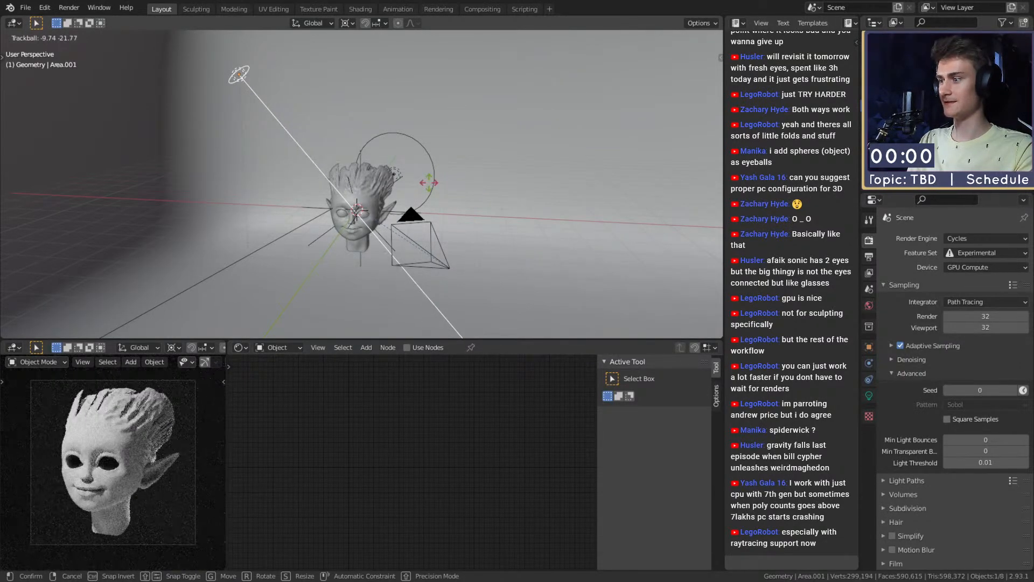
pyautogui.click(431, 186)
pyautogui.scroll(-2, 428, 224)
pyautogui.moveTo(428, 224); pyautogui.dragTo(465, 237, button='middle')
pyautogui.scroll(2, 465, 237)
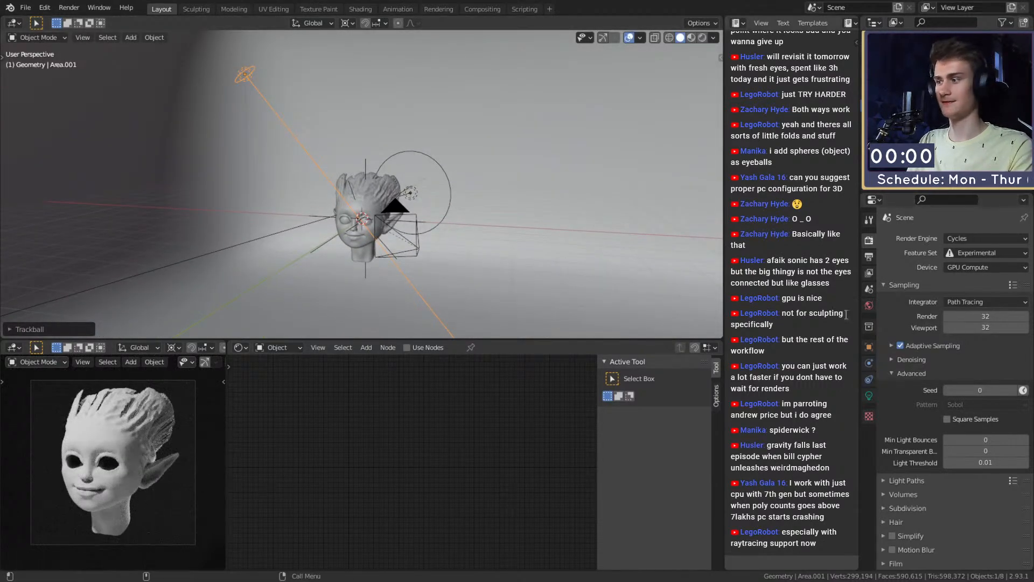
# Step: Duplicate the area light and trackball-rotate the copy to a lower position beside the head
pyautogui.hotkey('shift', 'd')
pyautogui.press('r')
pyautogui.press('r')
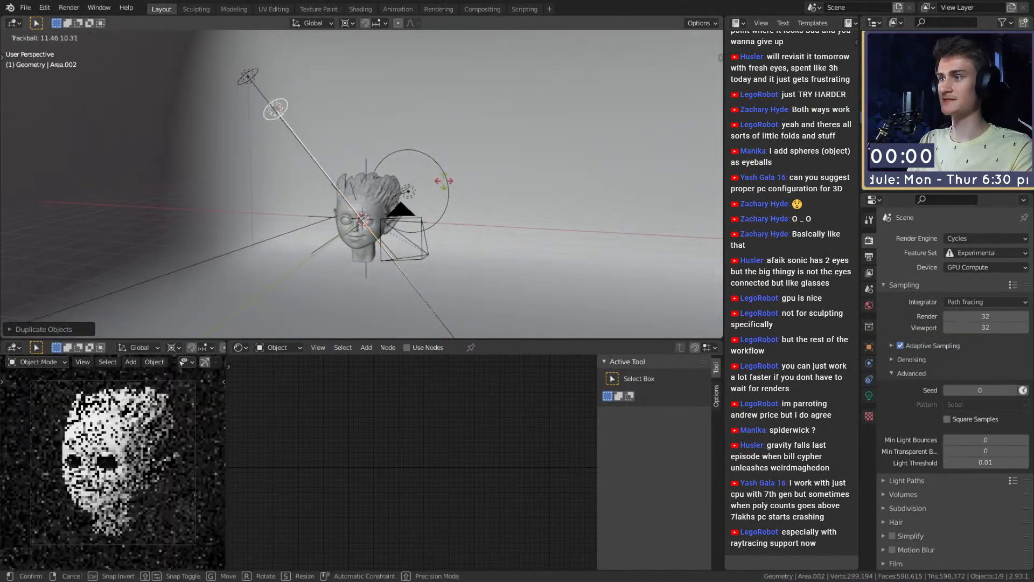
pyautogui.click(454, 198)
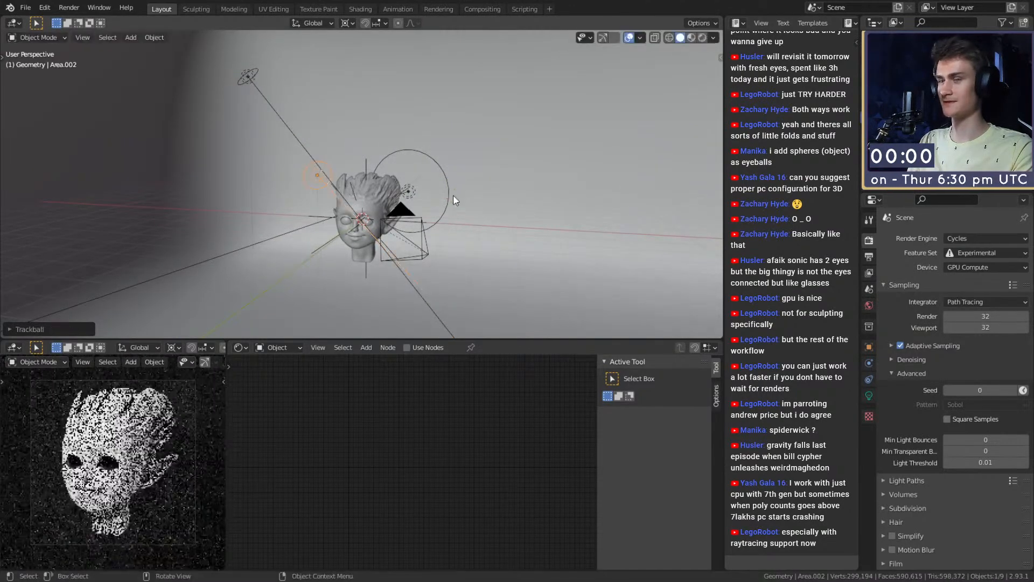
# Step: Set the power of the duplicated area light to 50 W
pyautogui.click(869, 395)
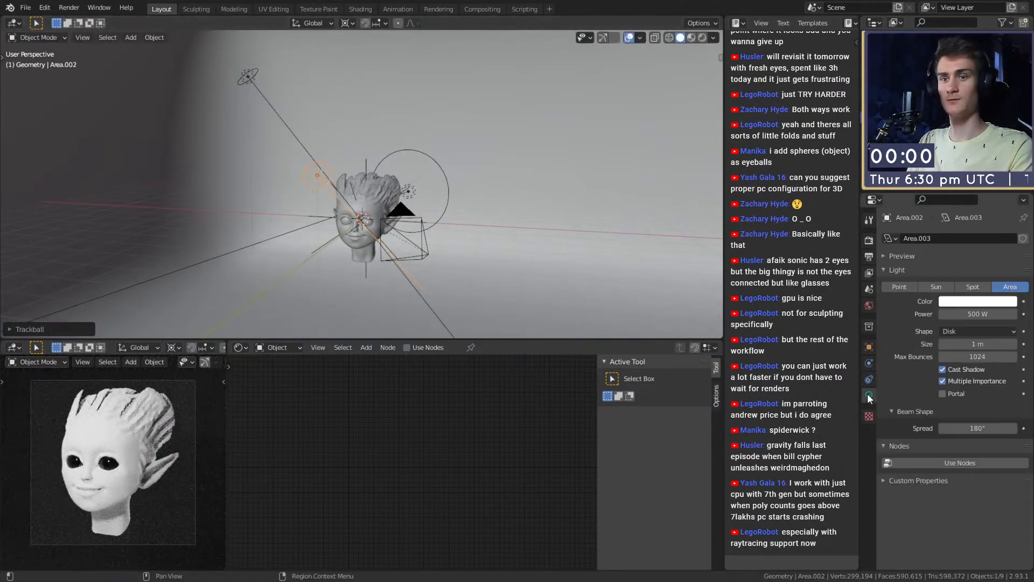
pyautogui.click(983, 314)
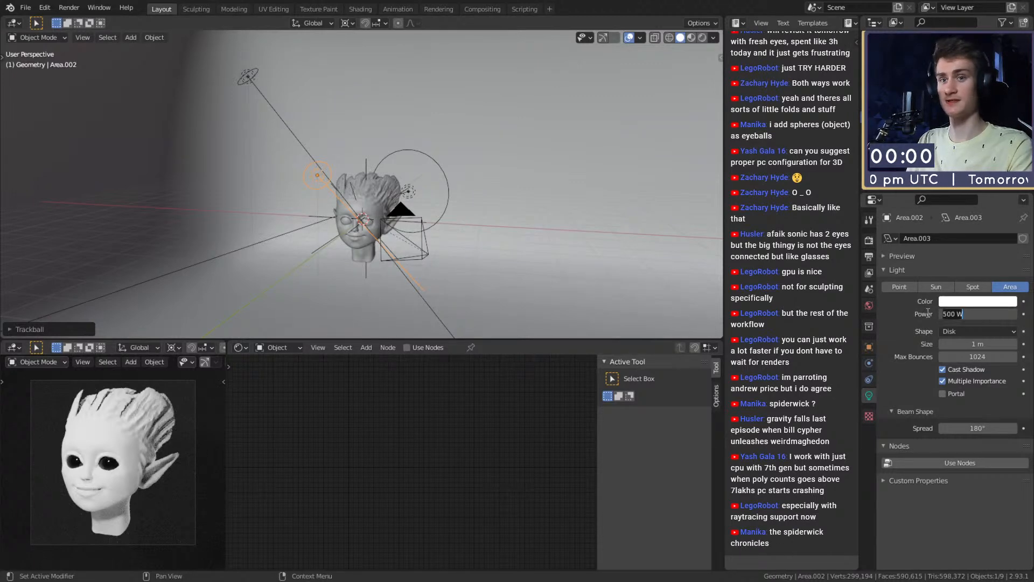
pyautogui.write('50')
pyautogui.press('Return')
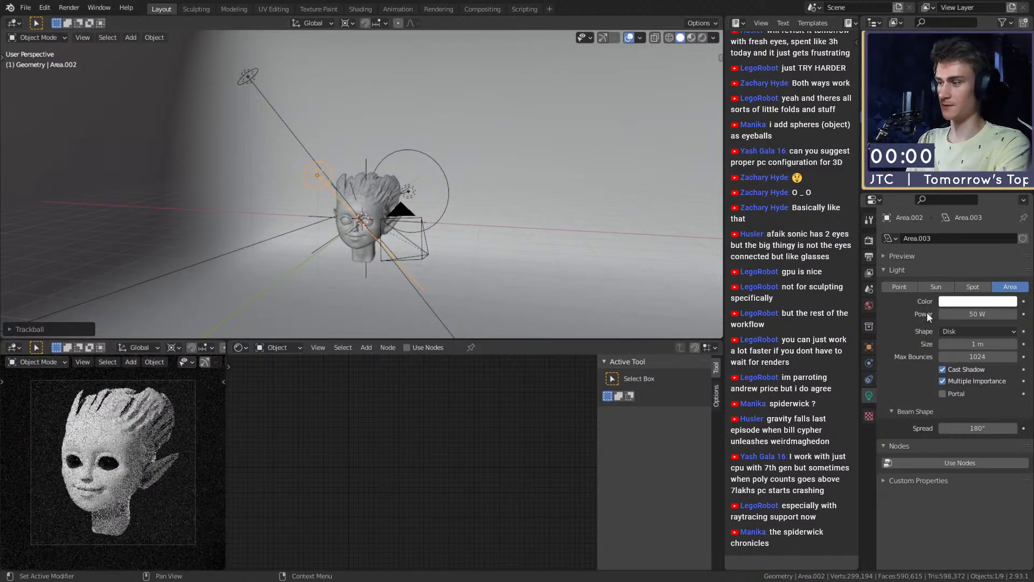
# Step: Save the blend file with the new lighting setup
pyautogui.moveTo(380, 141); pyautogui.dragTo(383, 224, button='middle')
pyautogui.click(25, 7)
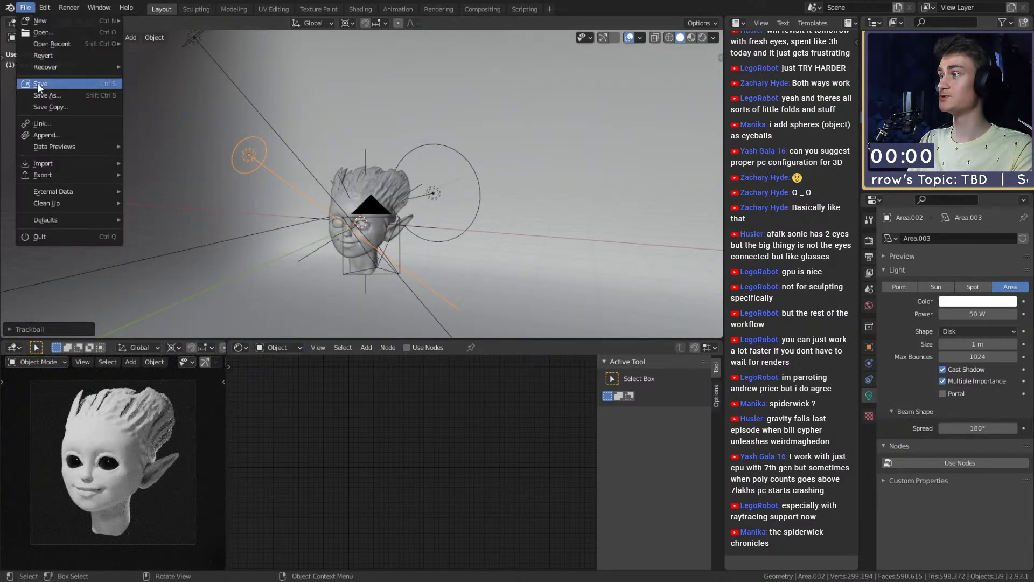
pyautogui.click(39, 85)
# Step: Select the head mesh and assign the existing Material.002 to it
pyautogui.moveTo(377, 232); pyautogui.dragTo(410, 227, button='middle')
pyautogui.click(382, 167)
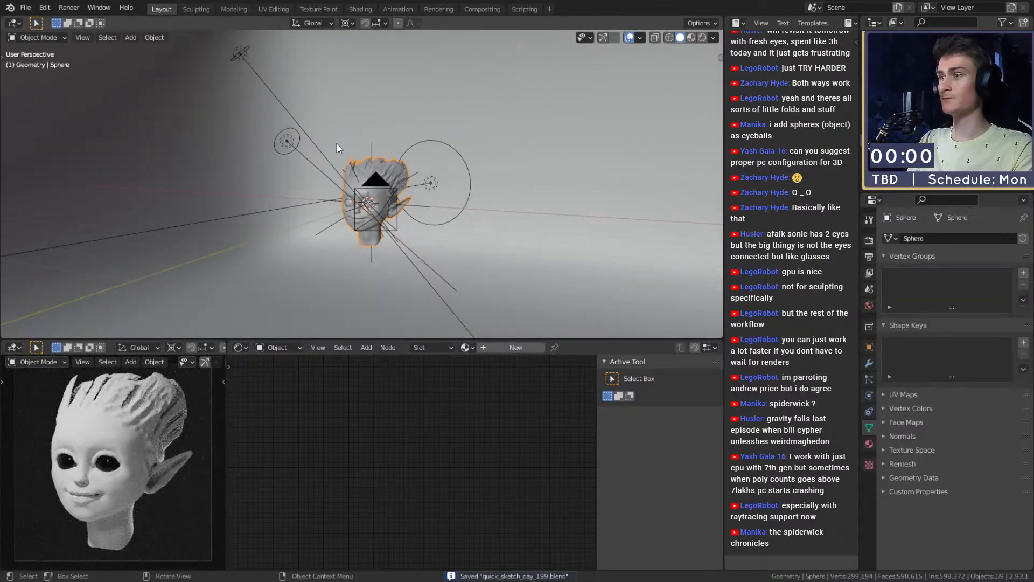
pyautogui.click(31, 7)
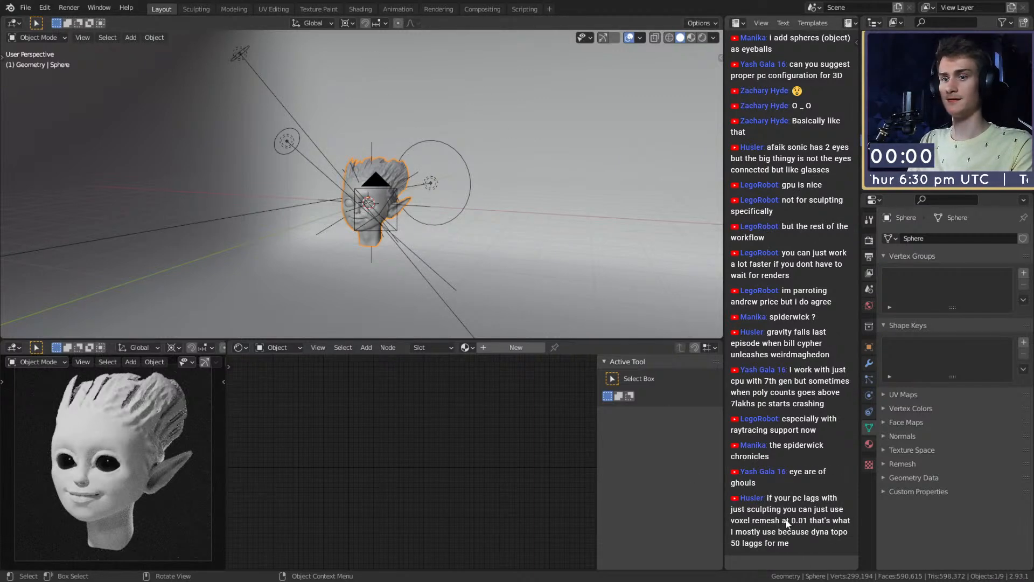
pyautogui.scroll(2, 395, 233)
pyautogui.click(367, 169)
pyautogui.click(370, 156)
pyautogui.moveTo(370, 157); pyautogui.dragTo(364, 371, button='middle')
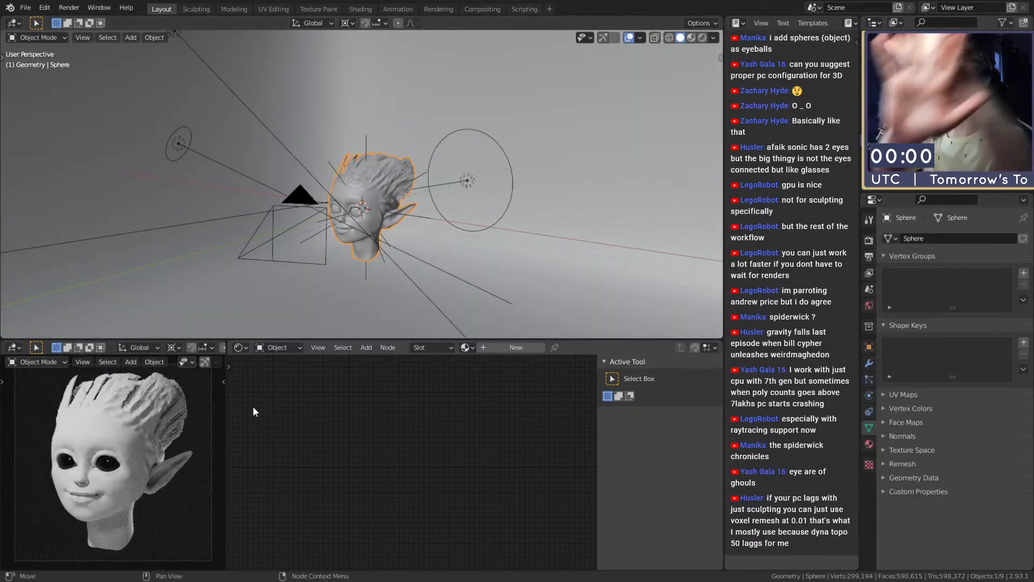
pyautogui.click(466, 347)
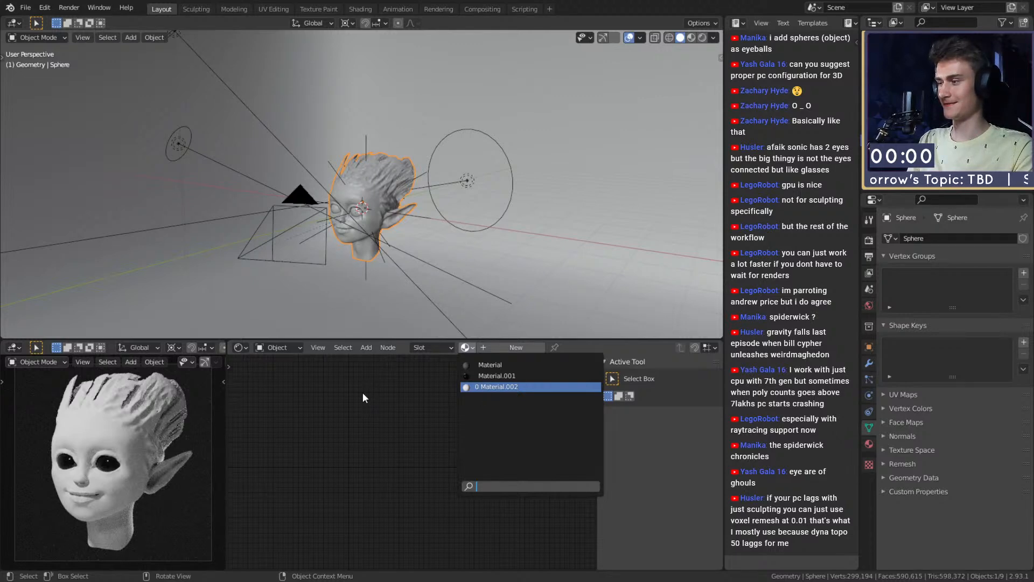
pyautogui.press('Return')
# Step: Tighten the ColorRamp fed by the geometry pointiness by moving its black stop and placing the white stop at 0.514
pyautogui.moveTo(363, 397); pyautogui.dragTo(457, 465, button='middle')
pyautogui.scroll(8, 457, 465)
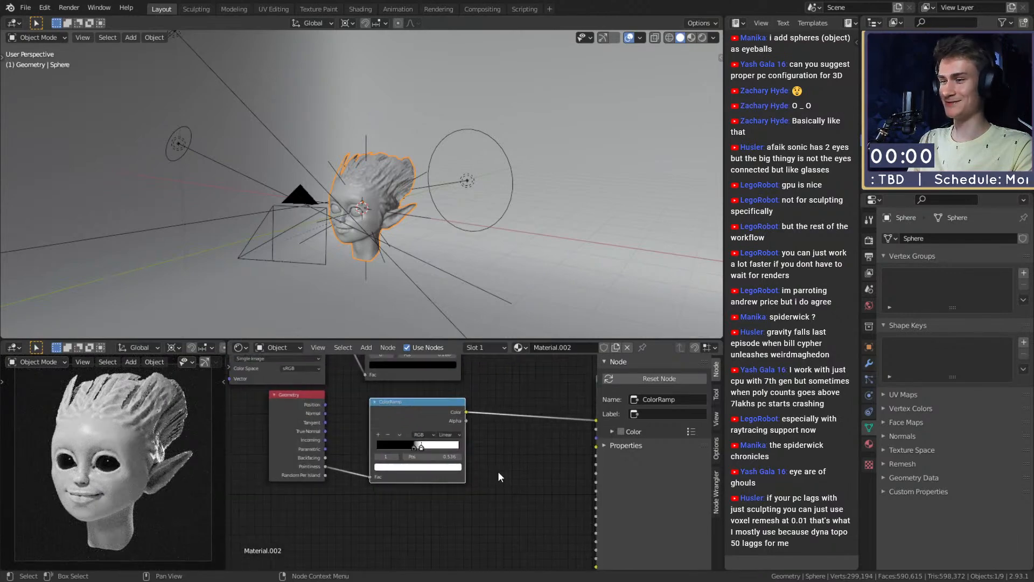
pyautogui.moveTo(376, 466); pyautogui.dragTo(351, 461)
pyautogui.moveTo(437, 463); pyautogui.dragTo(375, 465)
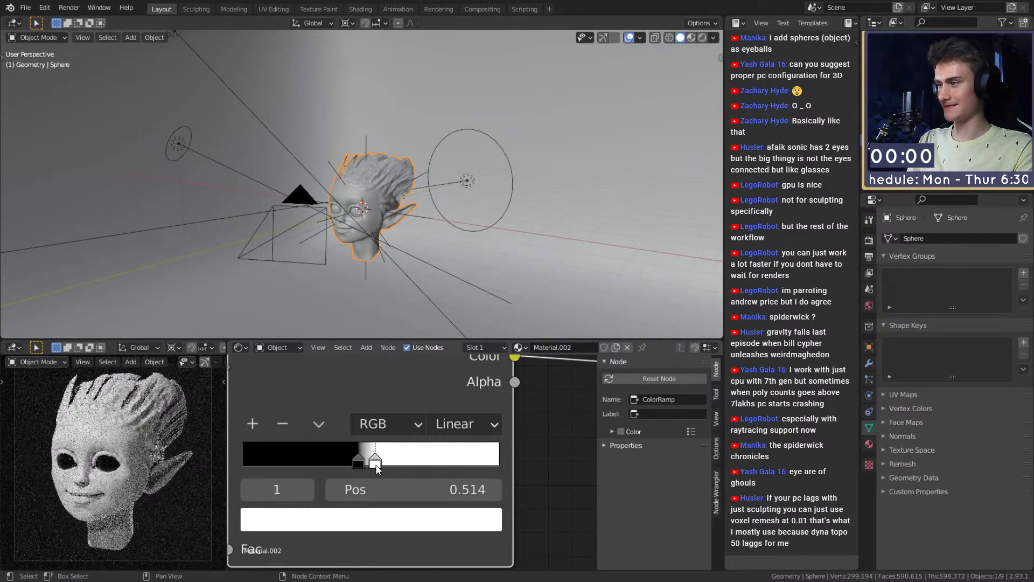
pyautogui.scroll(-5, 381, 223)
pyautogui.scroll(5, 396, 229)
pyautogui.moveTo(410, 231); pyautogui.dragTo(436, 221, button='middle')
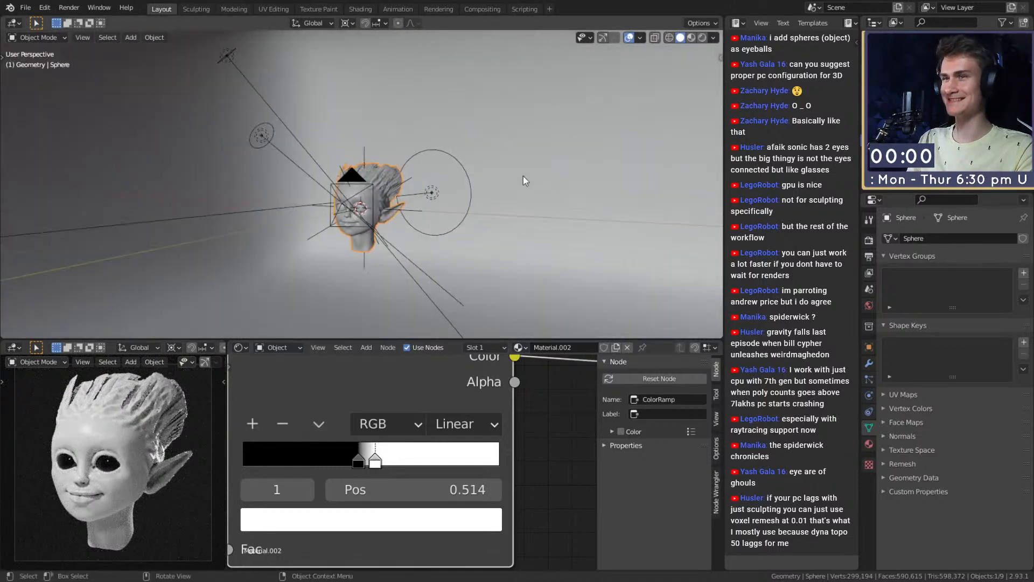
# Step: Save the blend file with the adjusted head material
pyautogui.click(713, 37)
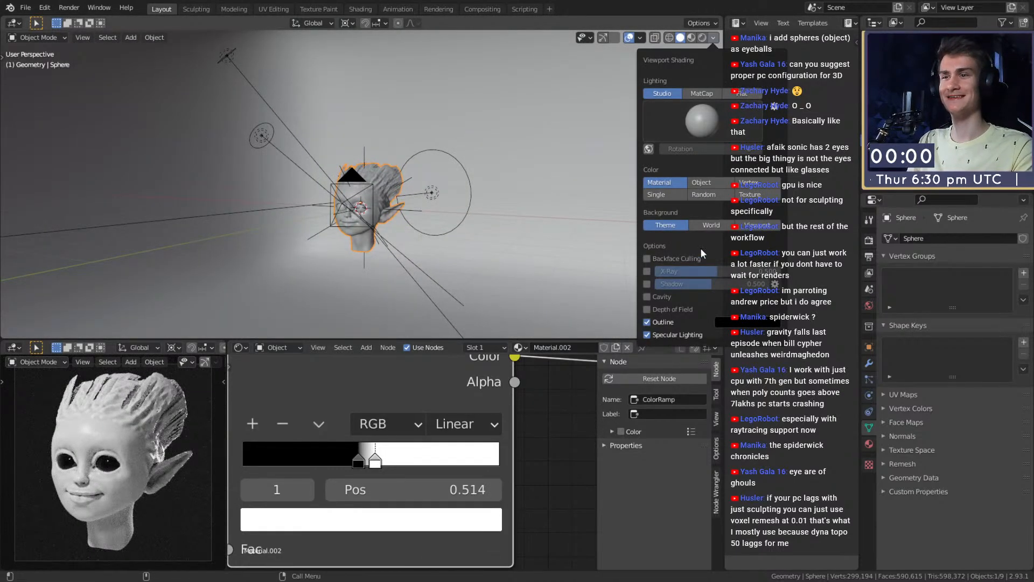
pyautogui.click(31, 11)
pyautogui.click(47, 84)
# Step: Render the image and show the Render Result in an image editor that replaces the camera preview
pyautogui.scroll(-3, 354, 249)
pyautogui.scroll(-1, 163, 480)
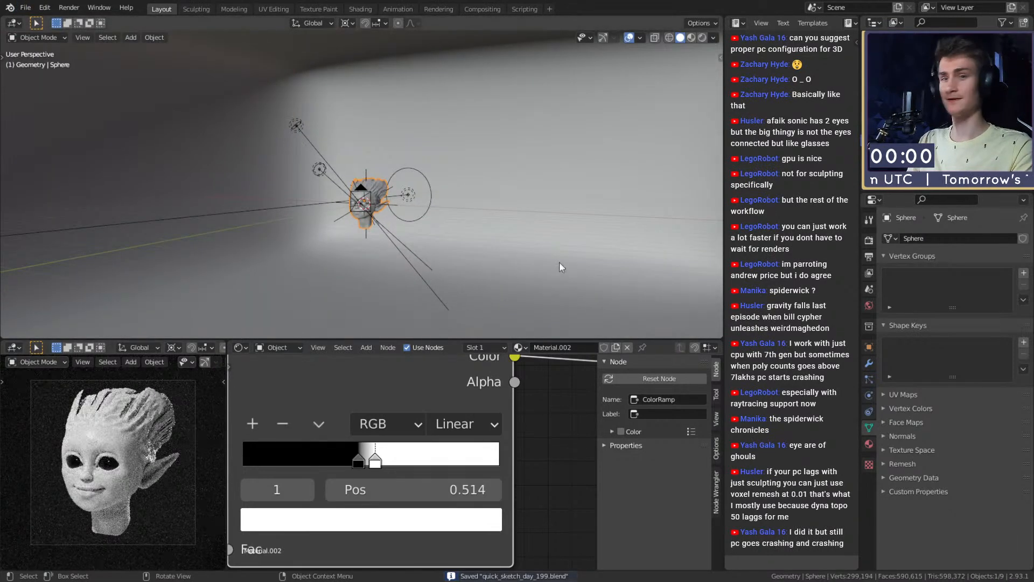
pyautogui.click(868, 257)
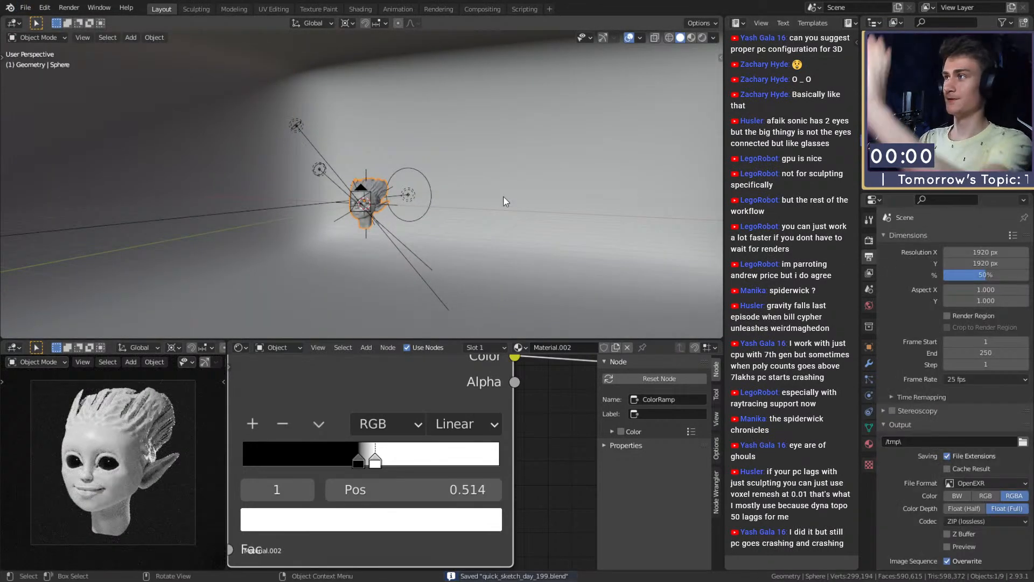
pyautogui.press('F12')
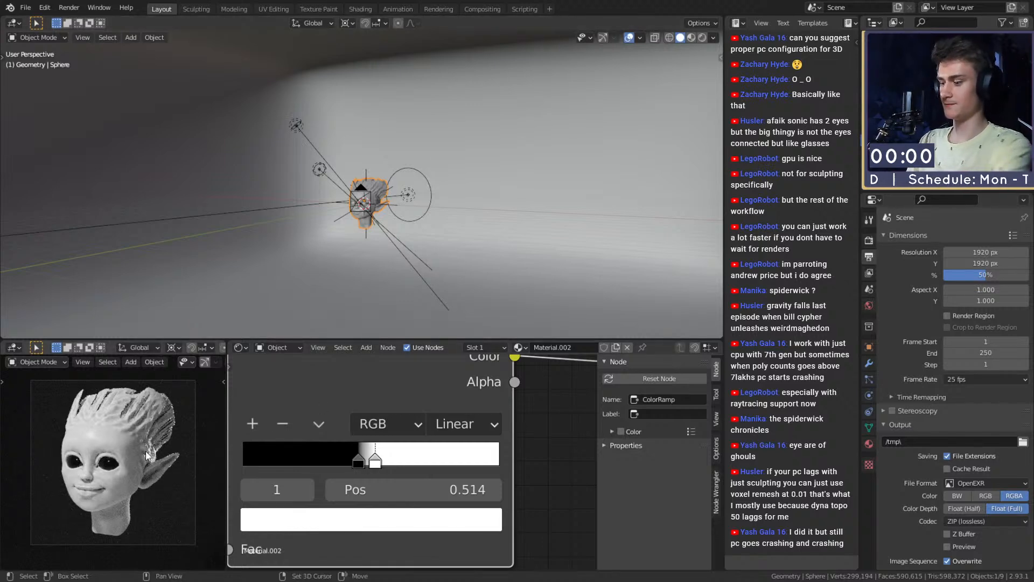
pyautogui.hotkey('shift', 'F10')
pyautogui.click(133, 347)
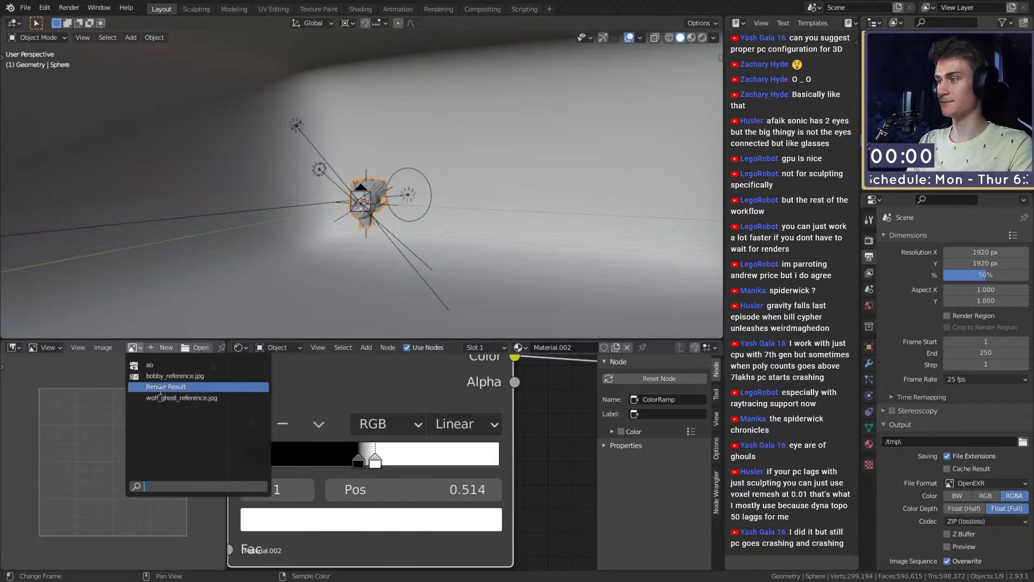
pyautogui.click(160, 387)
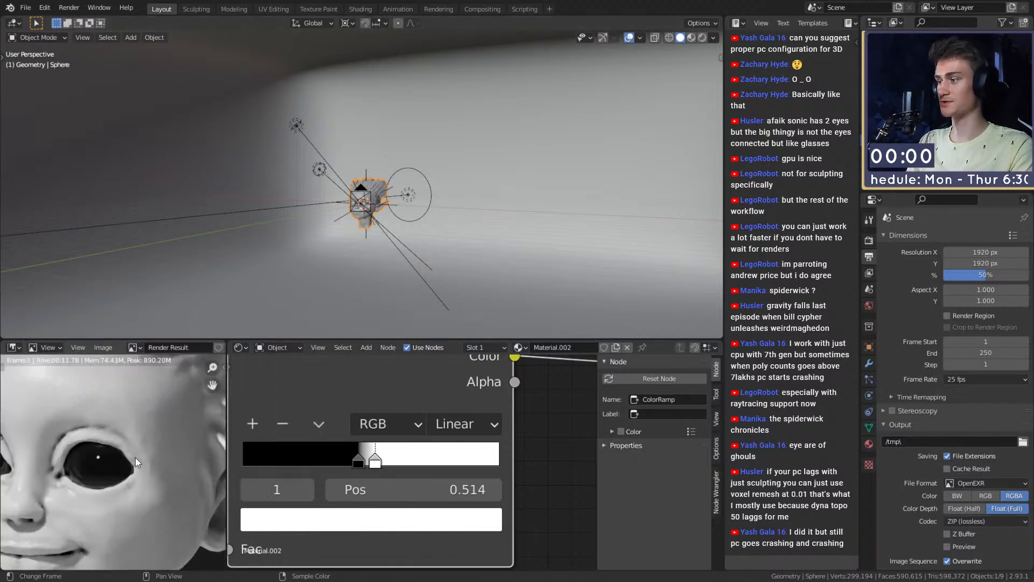
# Step: Switch the image editor to wolf_ghost_reference.jpg and return it to the Render Result
pyautogui.click(133, 347)
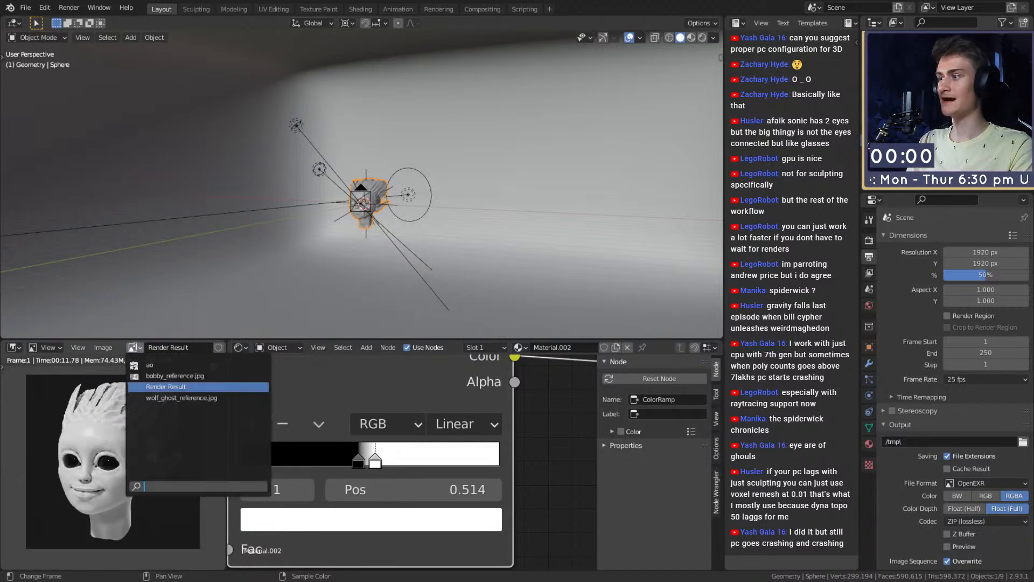
pyautogui.click(164, 396)
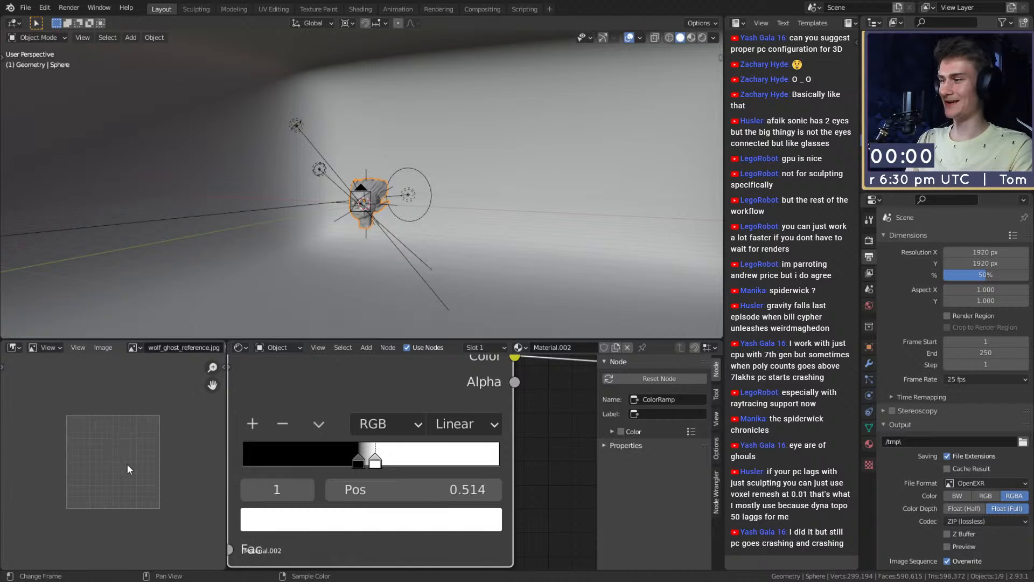
pyautogui.click(135, 347)
pyautogui.click(157, 386)
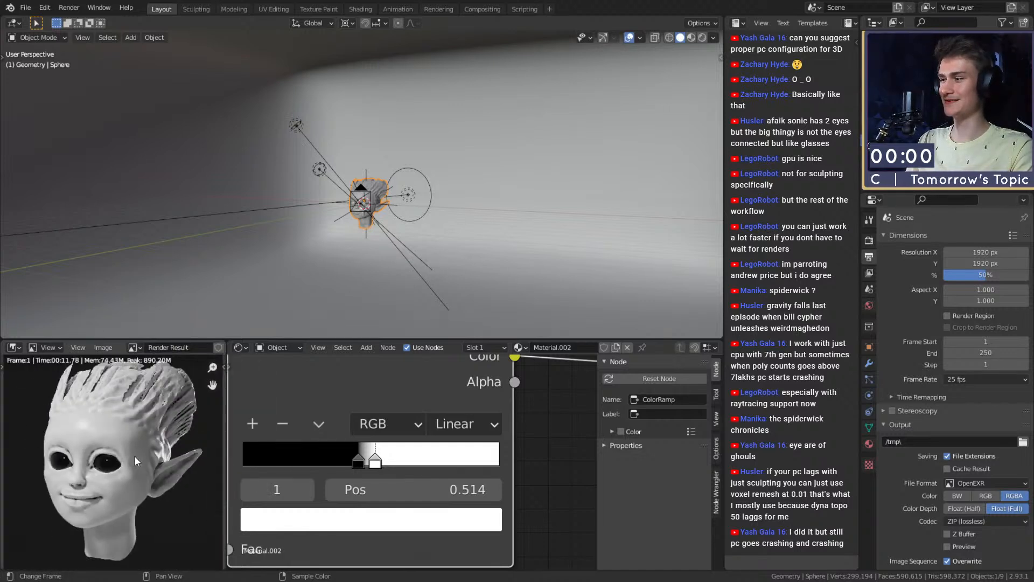
pyautogui.scroll(-1, 135, 455)
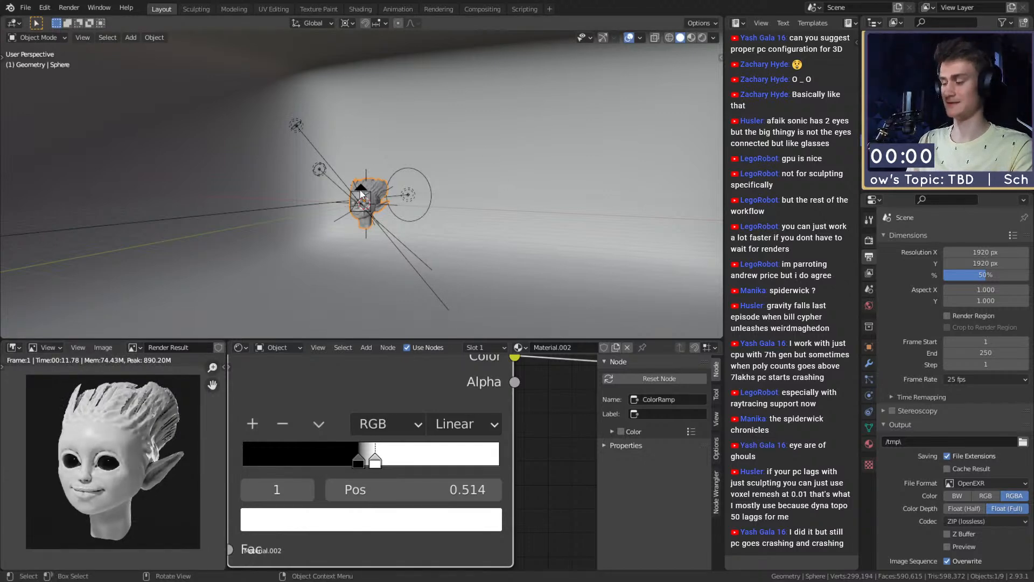
pyautogui.moveTo(412, 226); pyautogui.dragTo(386, 240, button='middle')
pyautogui.scroll(2, 387, 240)
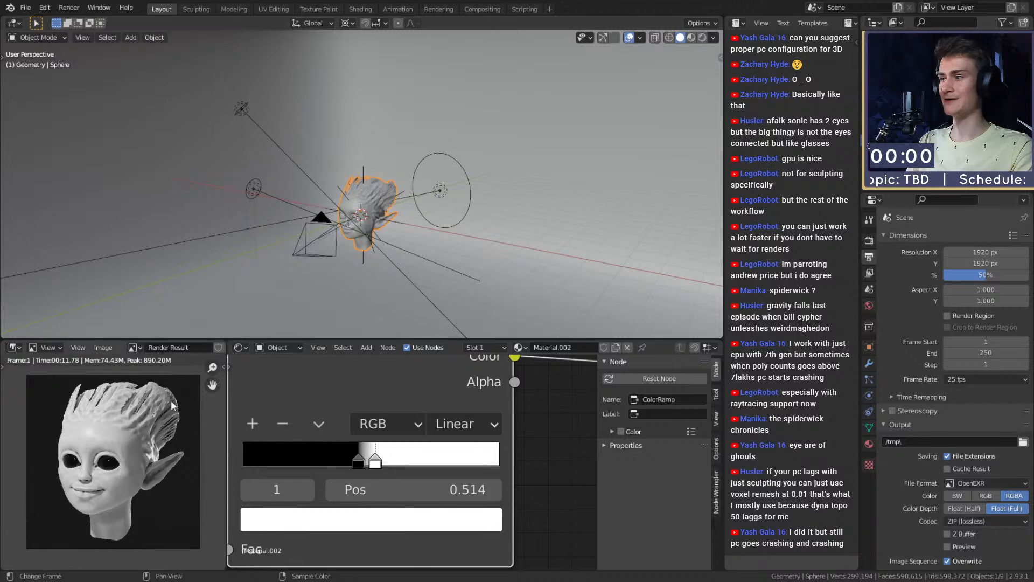
pyautogui.click(135, 347)
pyautogui.click(135, 350)
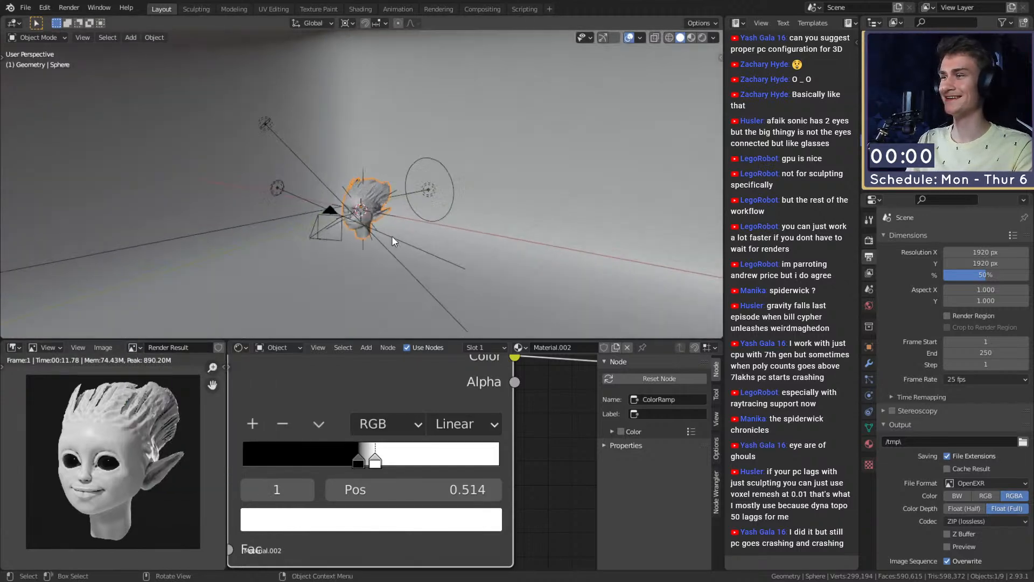
pyautogui.click(135, 347)
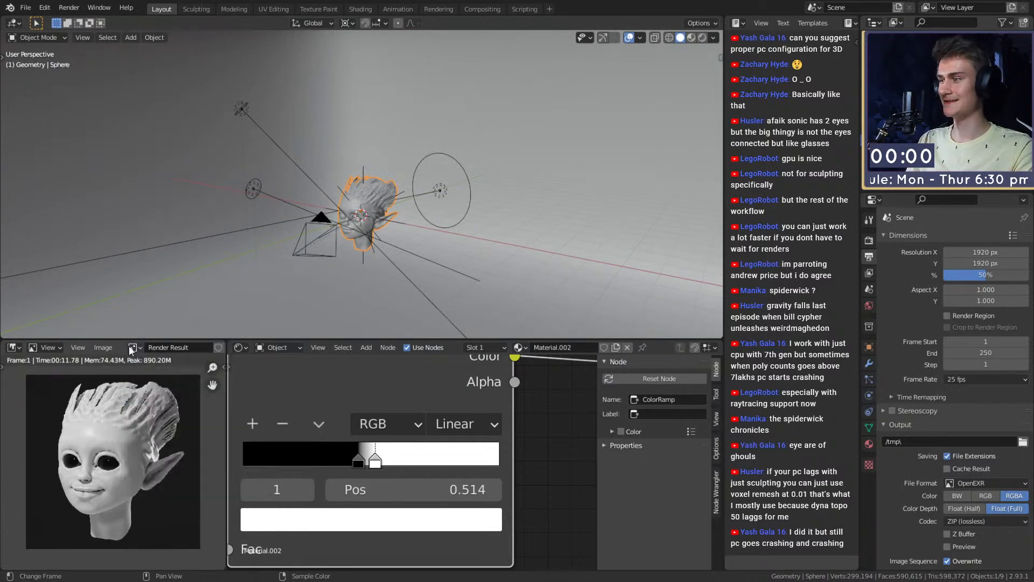
pyautogui.scroll(-1, 254, 307)
pyautogui.click(136, 349)
pyautogui.click(134, 347)
pyautogui.scroll(3, 341, 245)
pyautogui.moveTo(342, 244); pyautogui.dragTo(374, 245, button='middle')
# Step: Switch the node editor to the compositor and insert the Glare node between the Denoise and output nodes
pyautogui.scroll(-5, 509, 441)
pyautogui.scroll(-3, 450, 451)
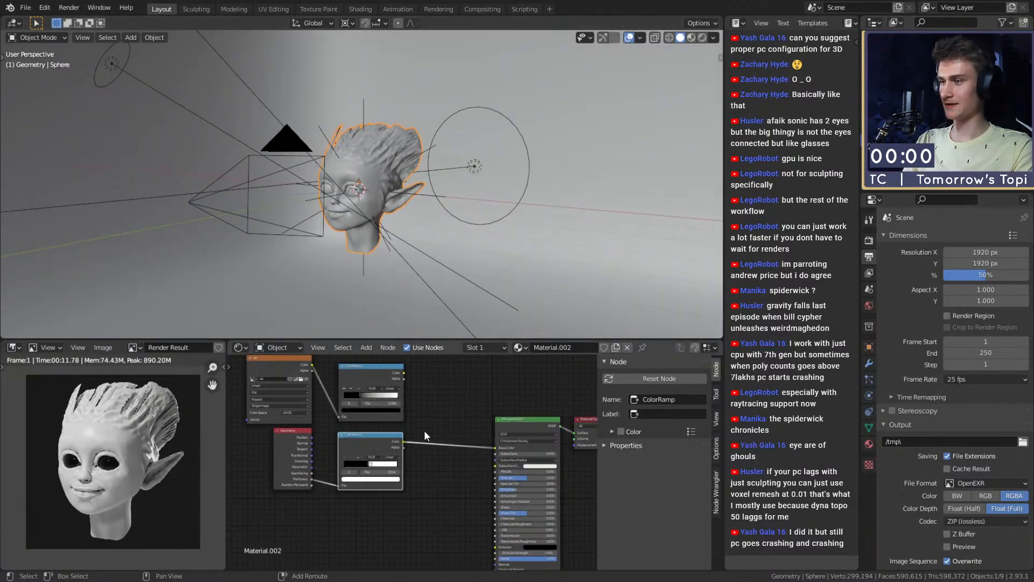
pyautogui.hotkey('shift', 'F3')
pyautogui.moveTo(546, 450); pyautogui.dragTo(257, 448, button='middle')
pyautogui.scroll(3, 400, 455)
pyautogui.moveTo(433, 453); pyautogui.dragTo(435, 393)
pyautogui.moveTo(500, 412); pyautogui.dragTo(473, 447, button='middle')
pyautogui.scroll(3, 473, 448)
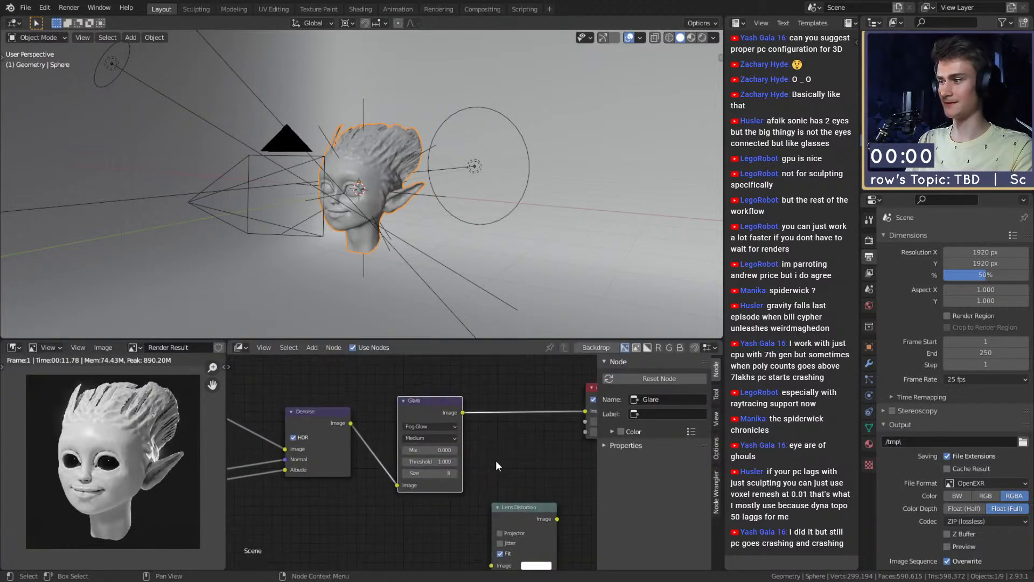
pyautogui.scroll(1, 443, 451)
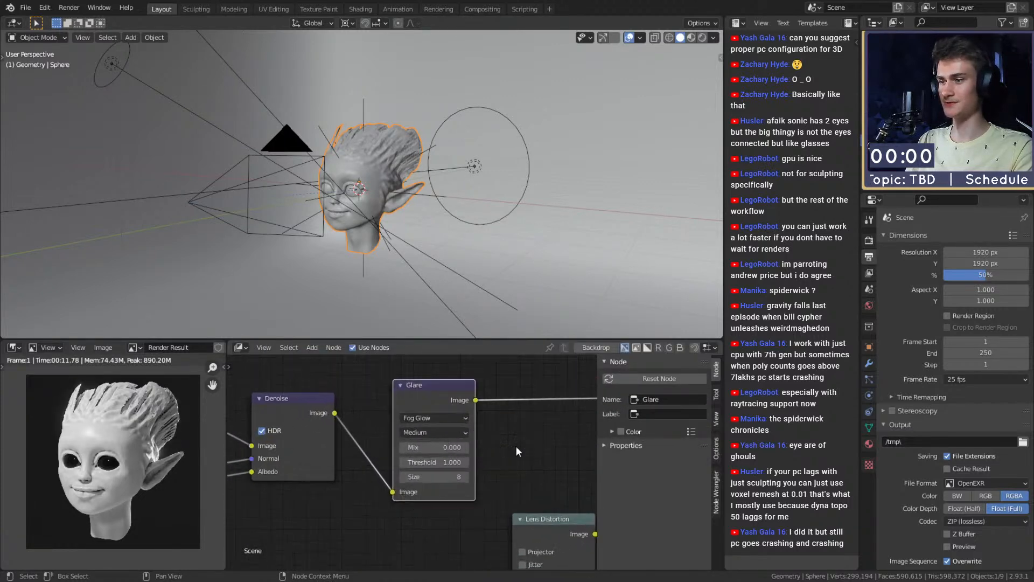
# Step: Set the Glare node's threshold to 0.5 and readjust it to 0.75
pyautogui.click(423, 467)
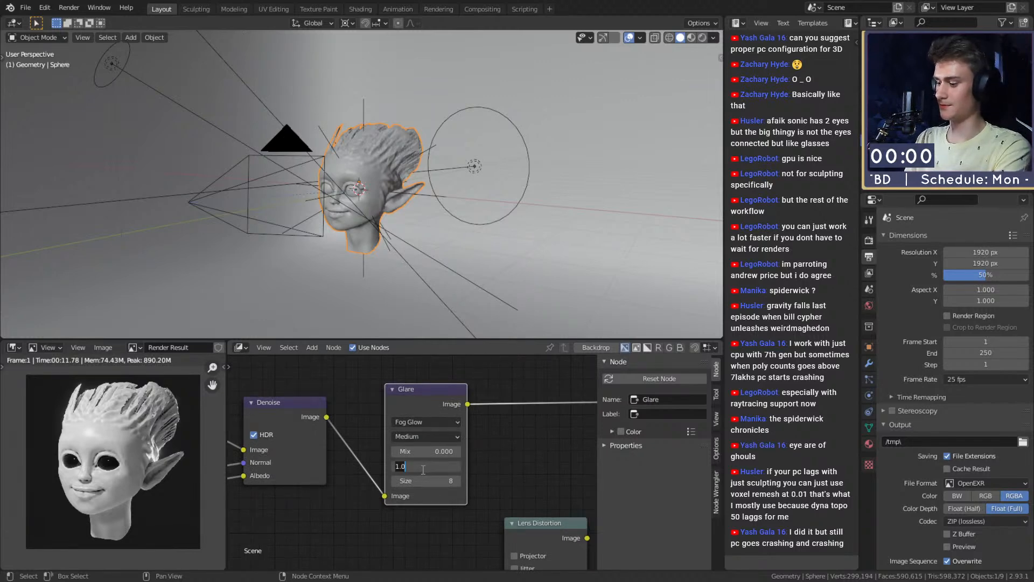
pyautogui.write('0.5')
pyautogui.press('Return')
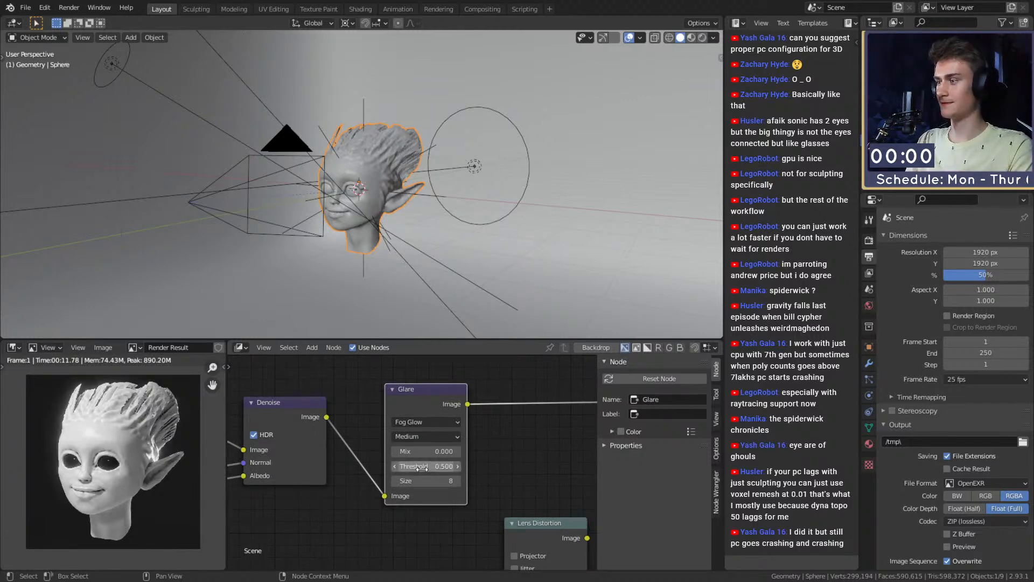
pyautogui.click(423, 468)
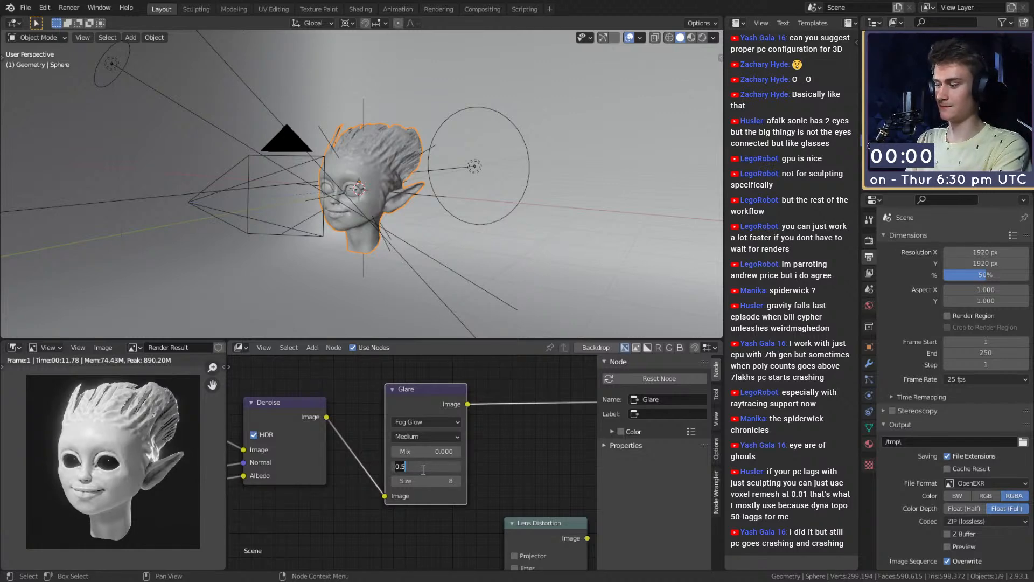
pyautogui.press('Return')
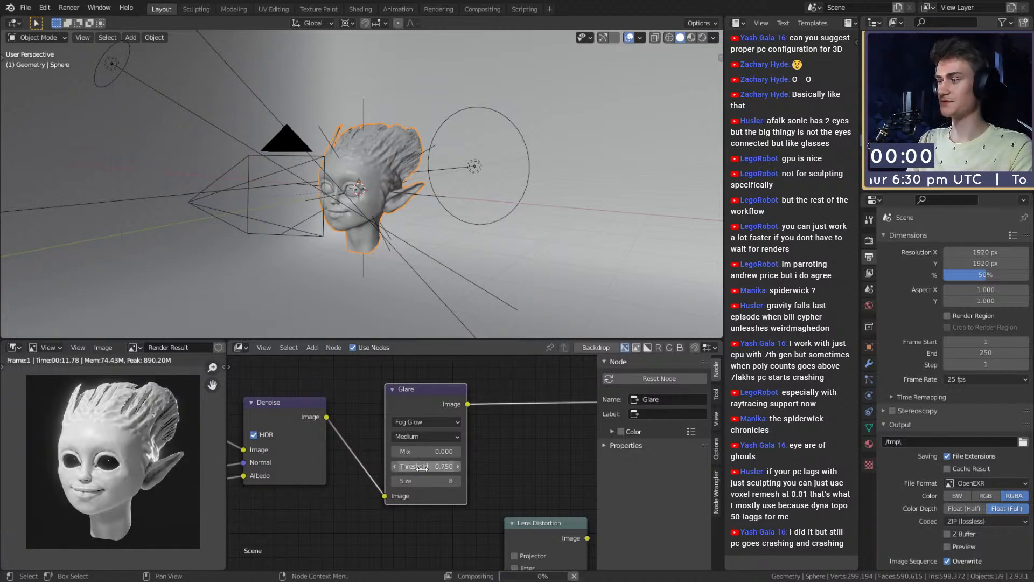
# Step: Set the Glare node's quality to High and save the file
pyautogui.click(413, 434)
pyautogui.click(406, 453)
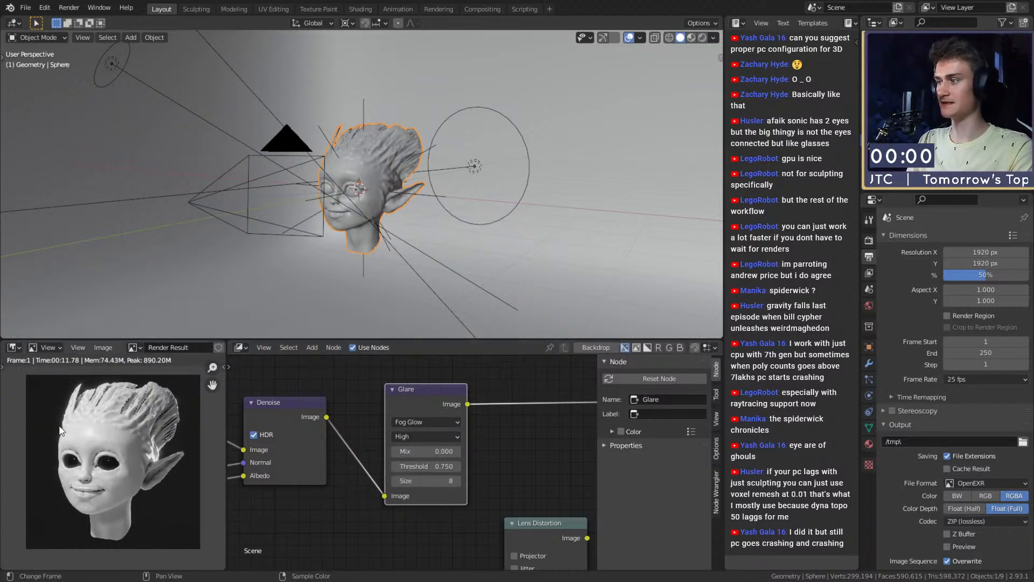
pyautogui.scroll(-4, 450, 470)
pyautogui.click(25, 8)
pyautogui.click(41, 88)
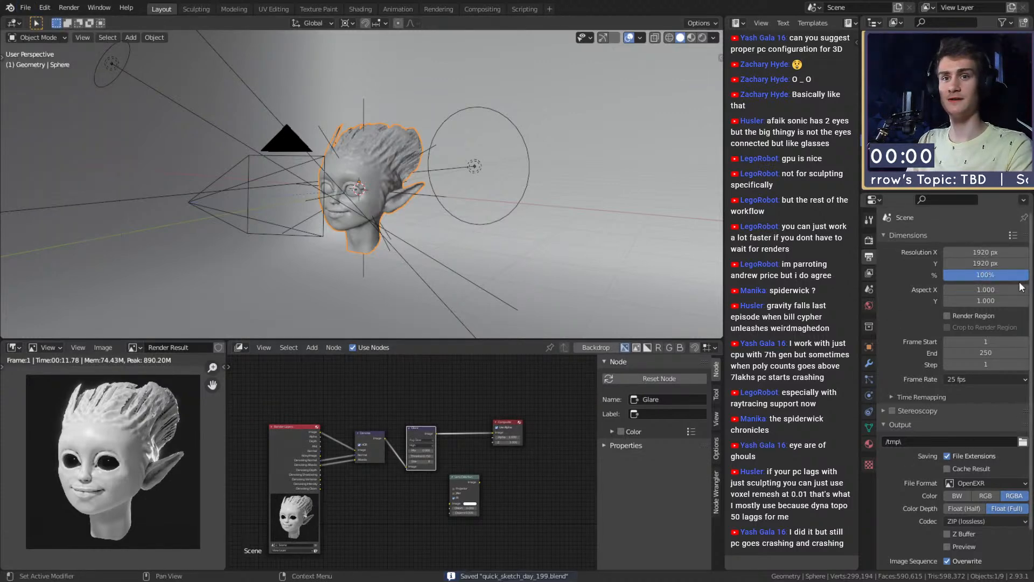
# Step: Set the Cycles render sample count to 256
pyautogui.click(868, 239)
pyautogui.click(996, 316)
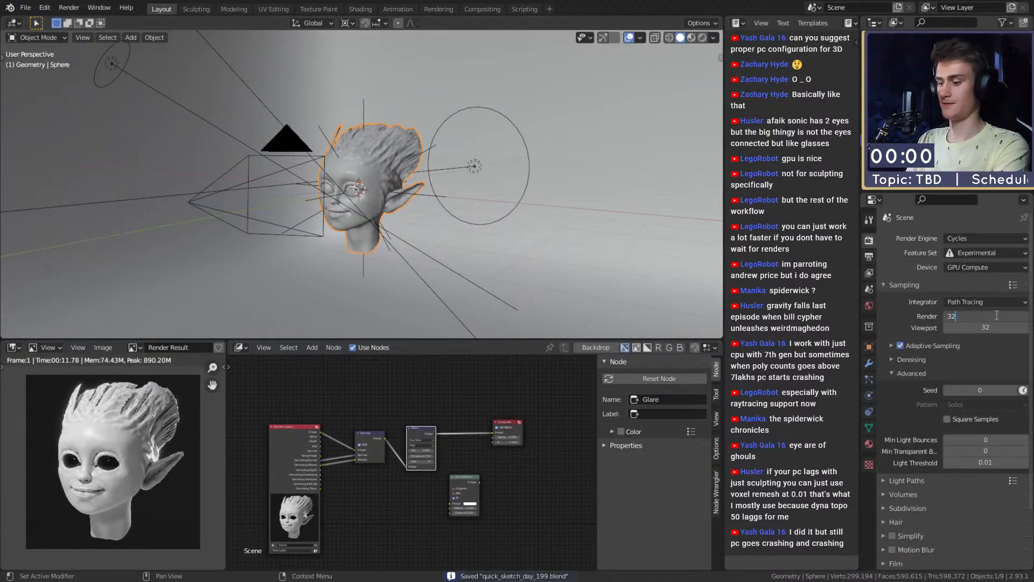
pyautogui.write('256')
pyautogui.press('Return')
# Step: Save the file and render the image with the new settings
pyautogui.click(26, 7)
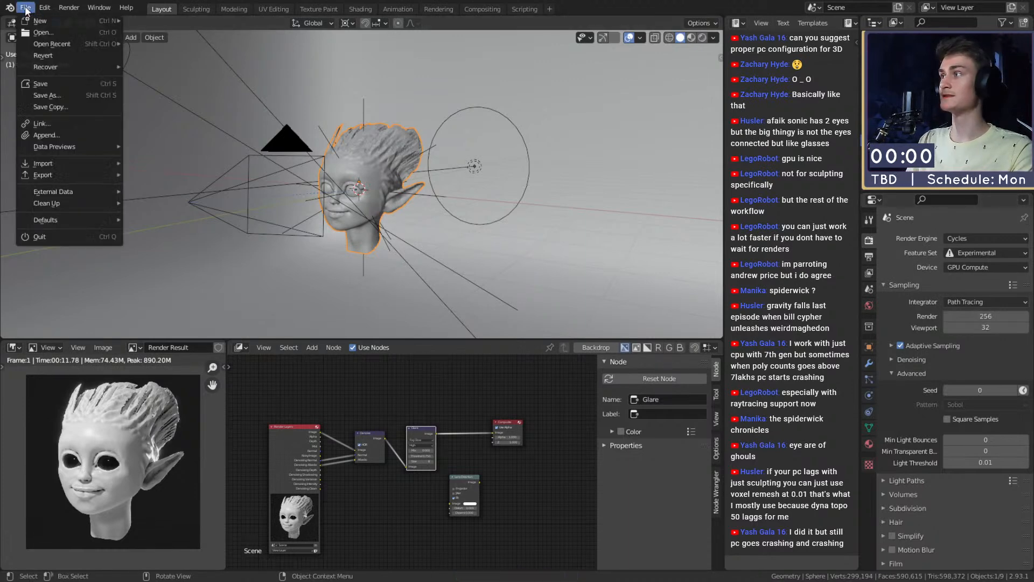
pyautogui.click(41, 84)
pyautogui.click(69, 7)
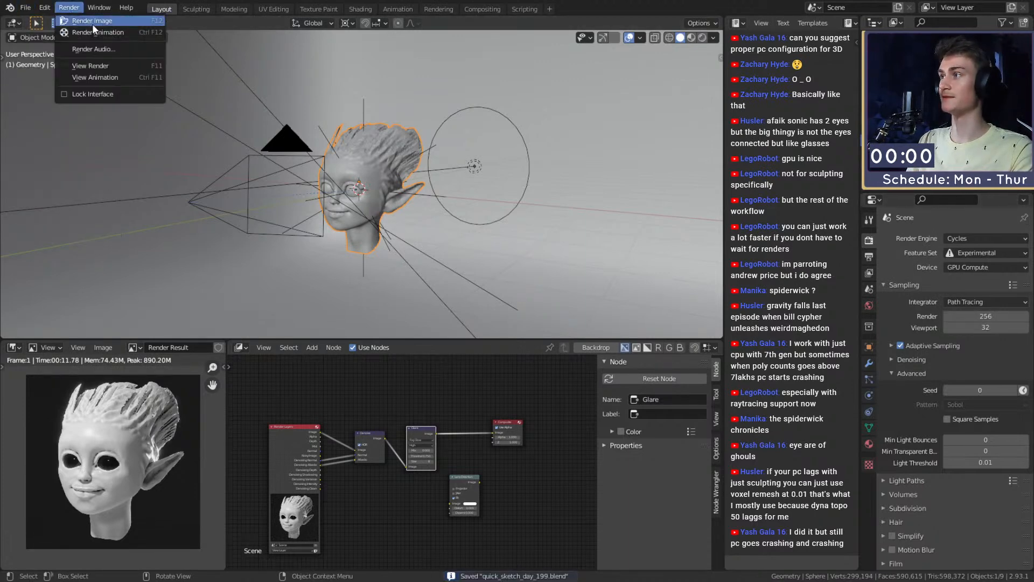
pyautogui.click(92, 23)
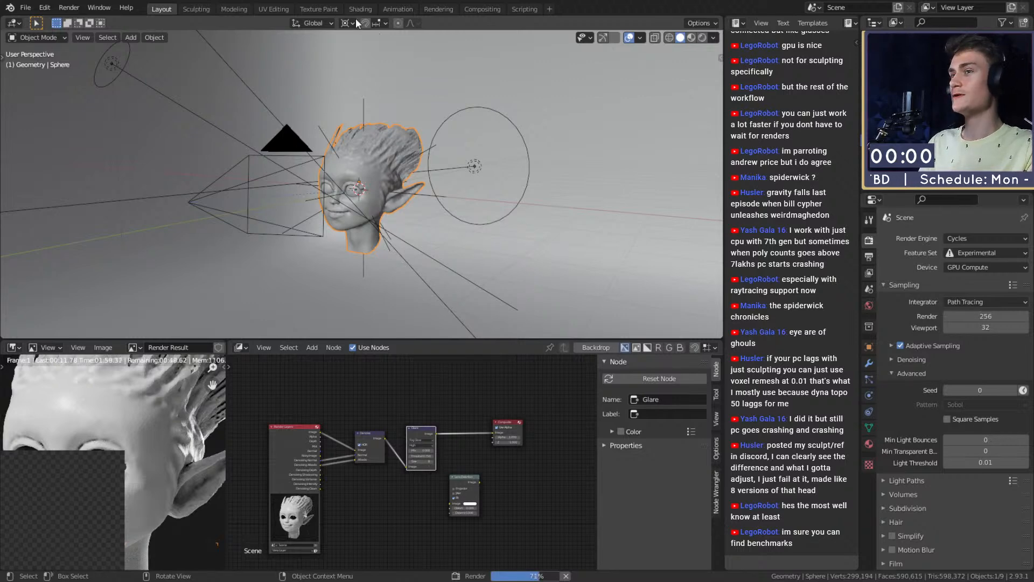
# Step: Check the finished render and the output settings, and save the image as quick_sketch_day_199_1920x1920.png
pyautogui.scroll(-3, 939, 367)
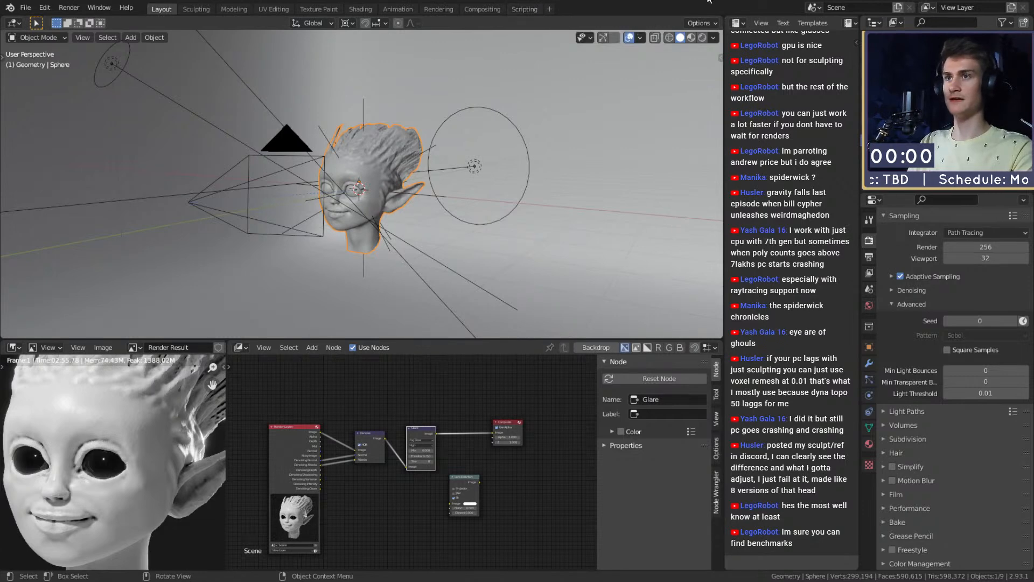
pyautogui.moveTo(455, 275); pyautogui.dragTo(460, 248, button='middle')
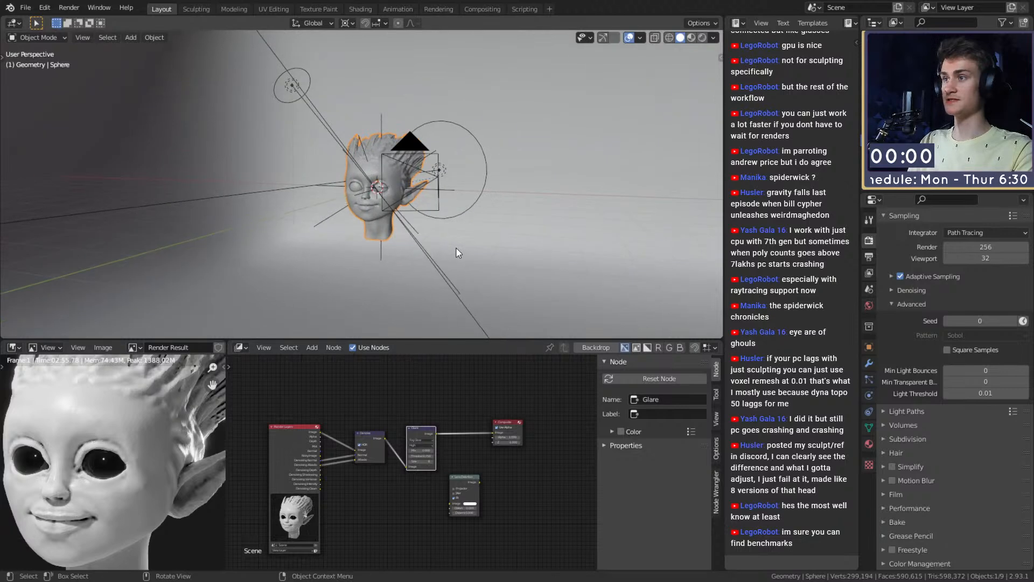
pyautogui.scroll(-2, 140, 438)
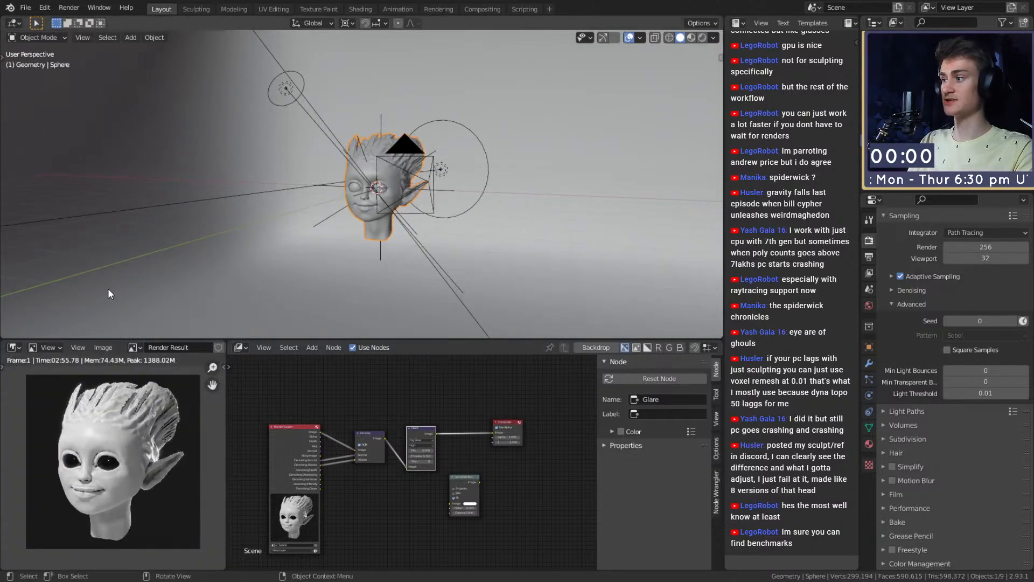
pyautogui.click(108, 347)
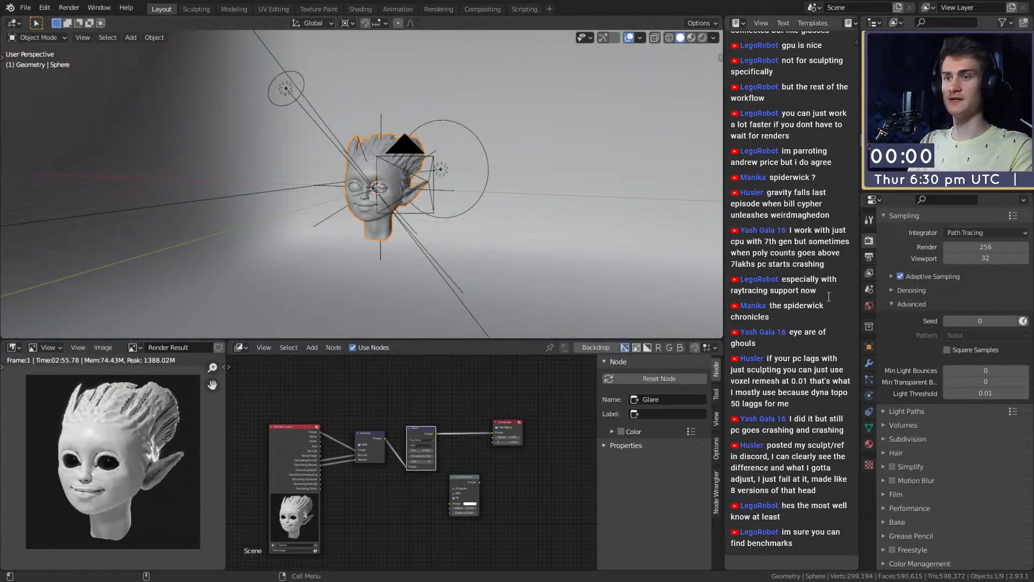
pyautogui.click(868, 256)
pyautogui.scroll(2, 889, 322)
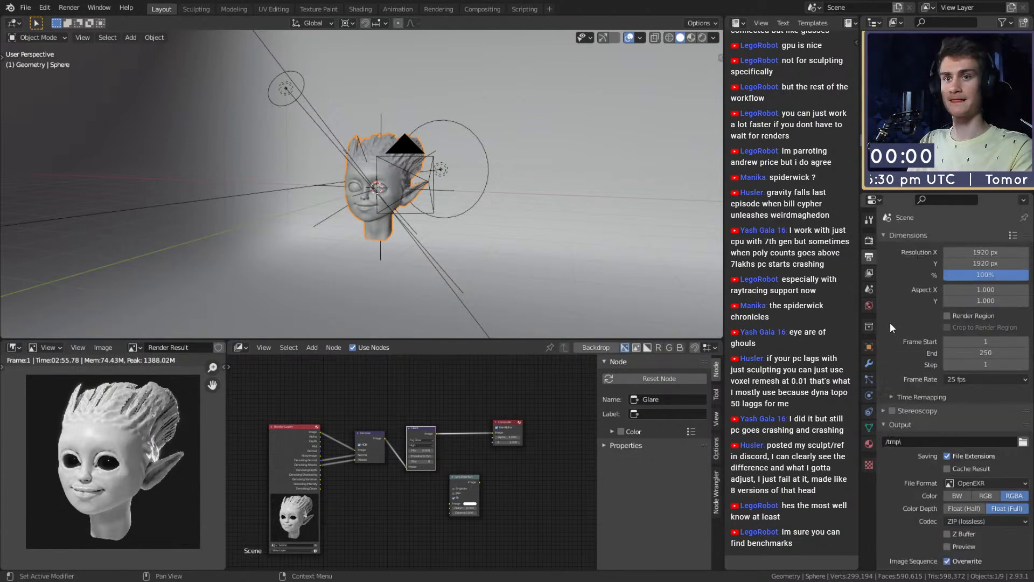
pyautogui.click(101, 348)
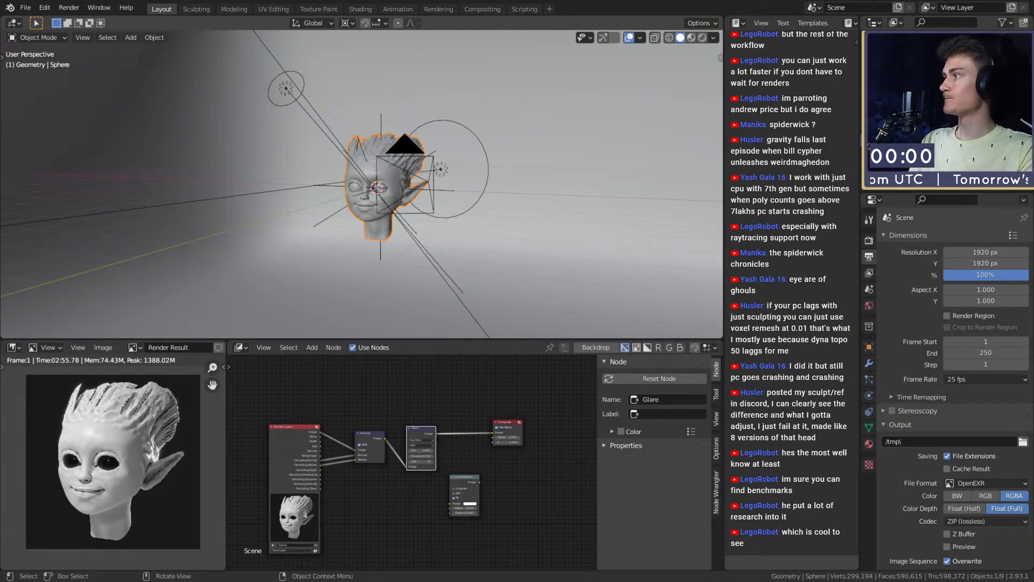
# Step: Save the Blender file, look over the head and its lights from the front, and save again
pyautogui.click(25, 7)
pyautogui.click(41, 83)
pyautogui.moveTo(450, 213)
pyautogui.mouseDown(button='middle')
pyautogui.moveTo(427, 225)
pyautogui.moveTo(438, 218)
pyautogui.moveTo(366, 215)
pyautogui.moveTo(427, 241)
pyautogui.moveTo(421, 228)
pyautogui.moveTo(436, 225)
pyautogui.mouseUp(button='middle')
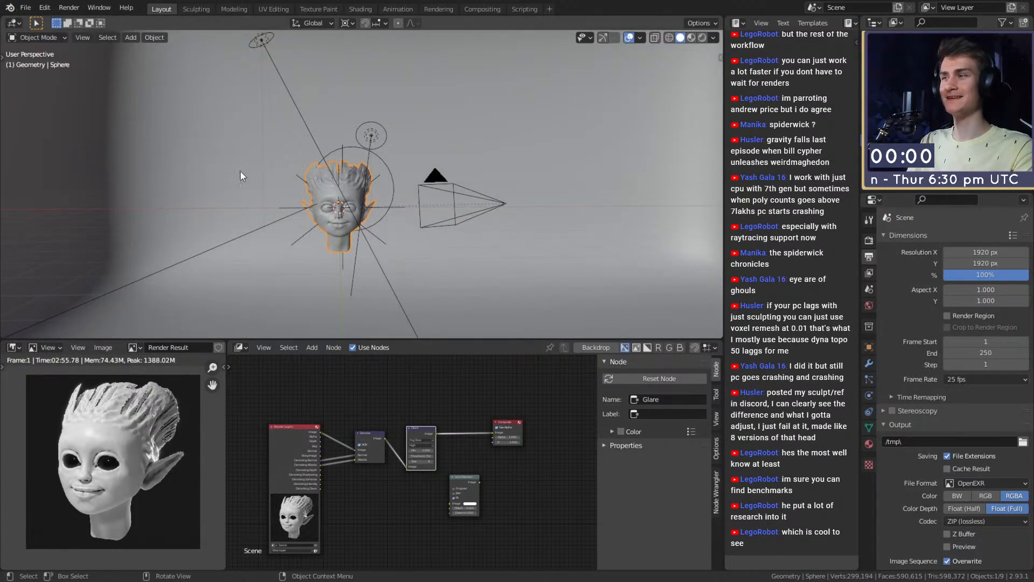
pyautogui.moveTo(428, 262)
pyautogui.mouseDown(button='middle')
pyautogui.moveTo(287, 266)
pyautogui.moveTo(302, 250)
pyautogui.moveTo(455, 247)
pyautogui.moveTo(423, 235)
pyautogui.moveTo(444, 248)
pyautogui.mouseUp(button='middle')
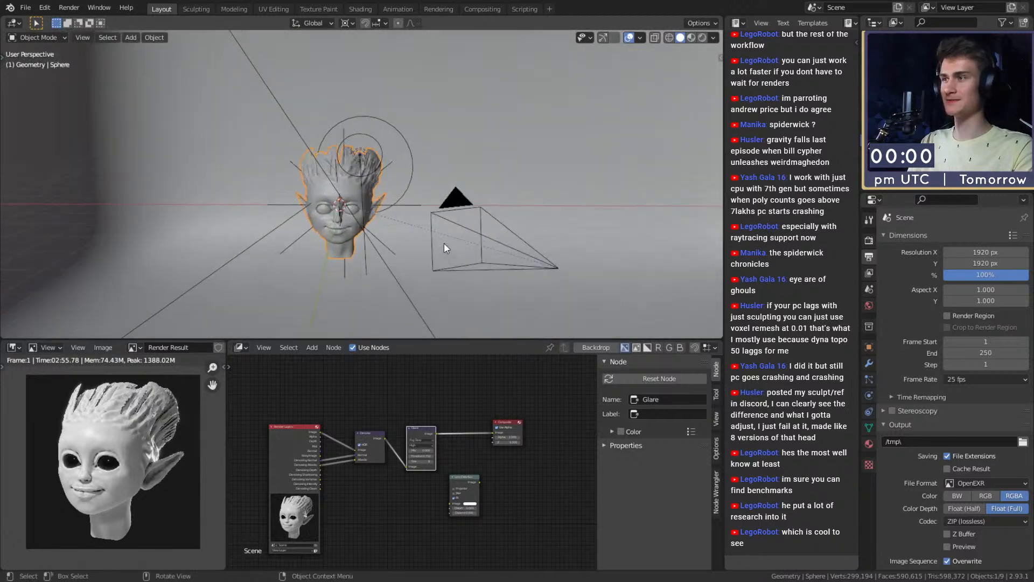
pyautogui.click(365, 153)
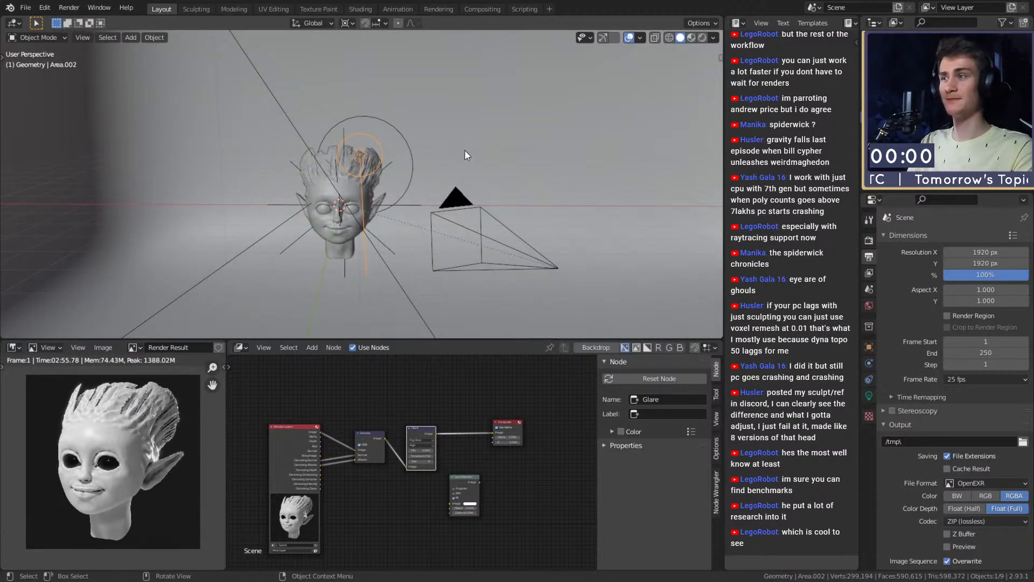
pyautogui.click(30, 7)
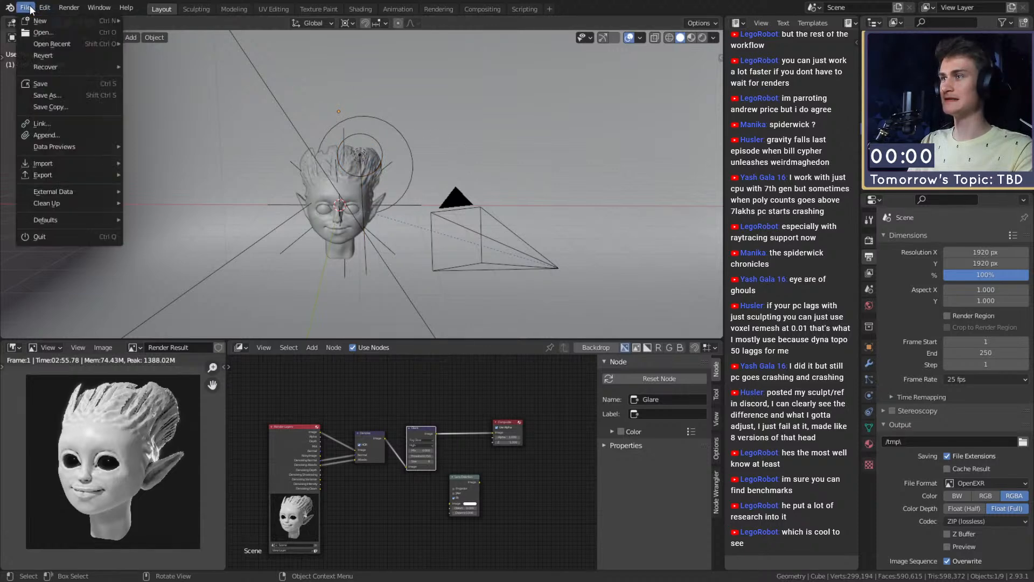
pyautogui.click(49, 84)
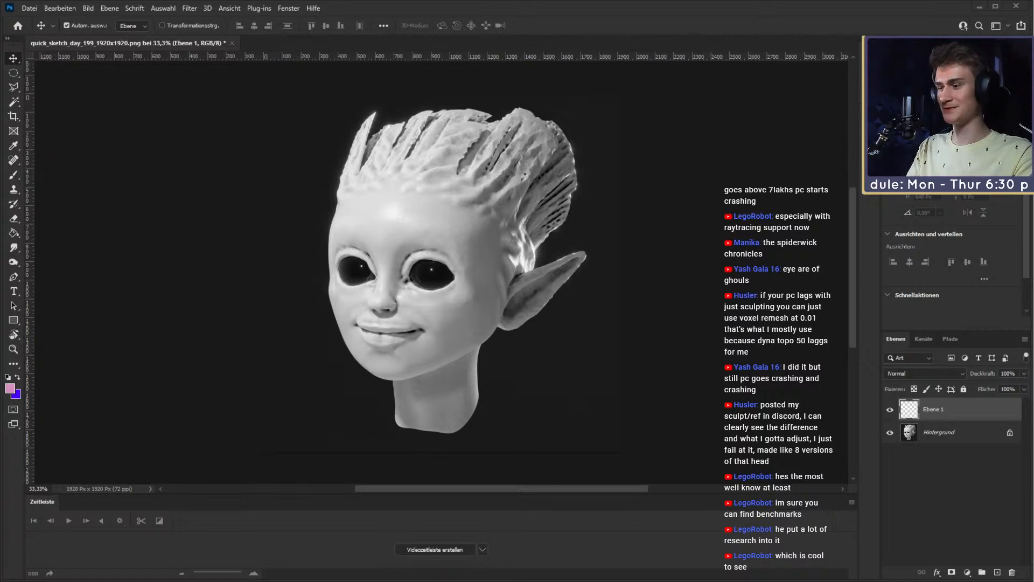
# Step: In Photoshop, try the Ineinanderkopieren blend mode on layer Ebene 1 and return it to Normal
pyautogui.click(974, 486)
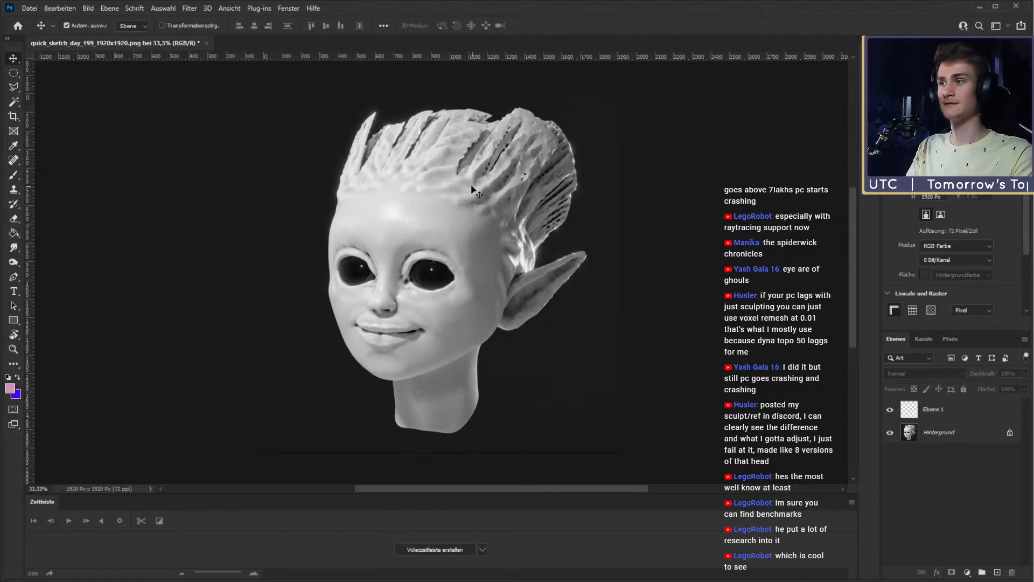
pyautogui.click(962, 410)
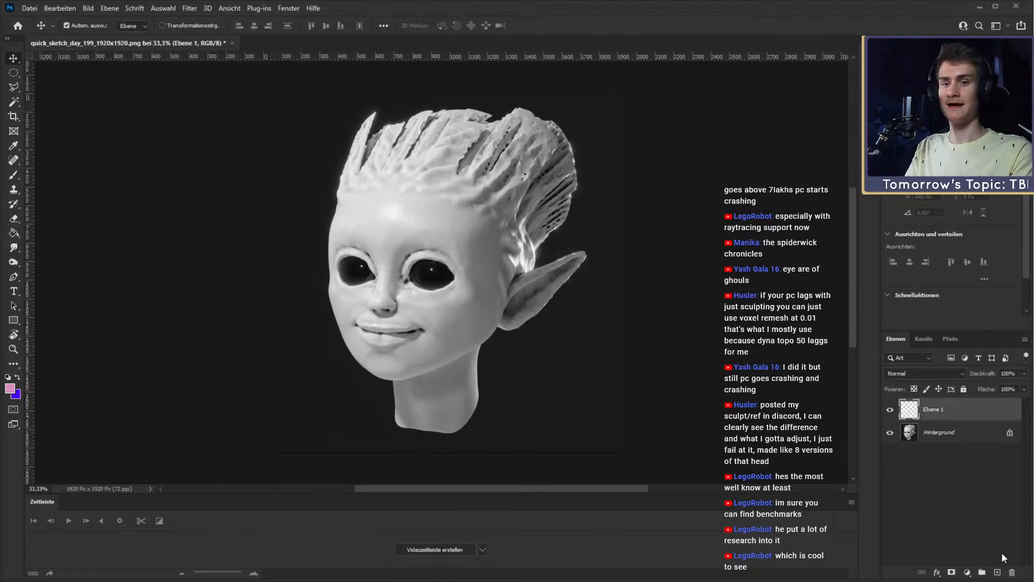
pyautogui.click(922, 372)
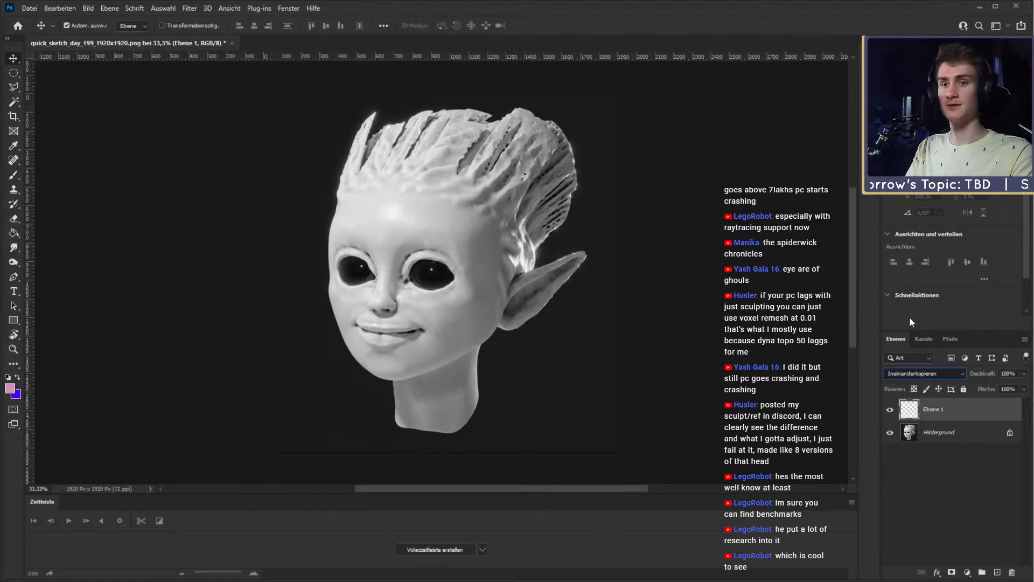
pyautogui.click(1010, 478)
pyautogui.click(938, 409)
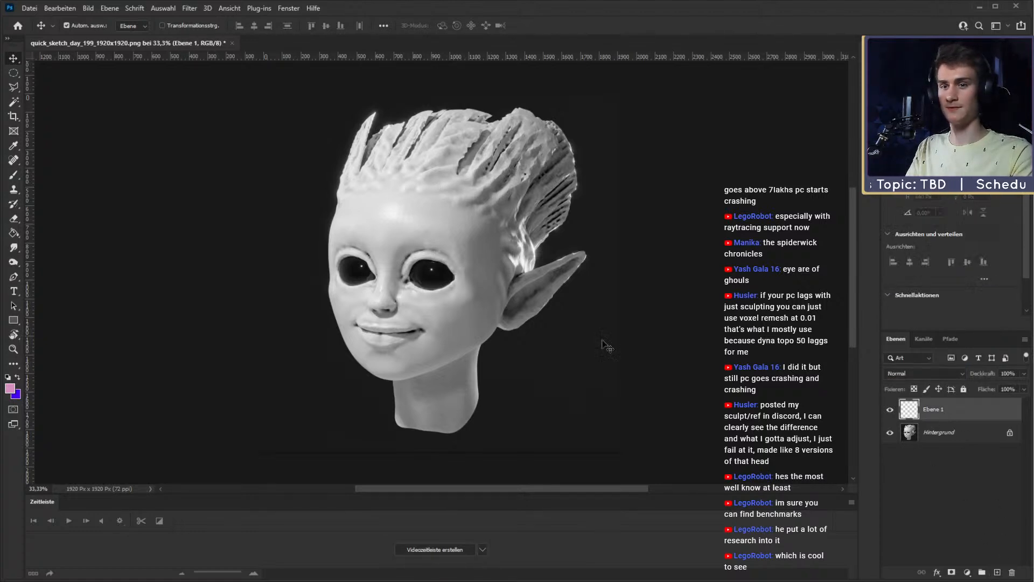
# Step: Choose light green as the foreground colour and activate the Brush tool for painting on Ebene 1
pyautogui.press('b')
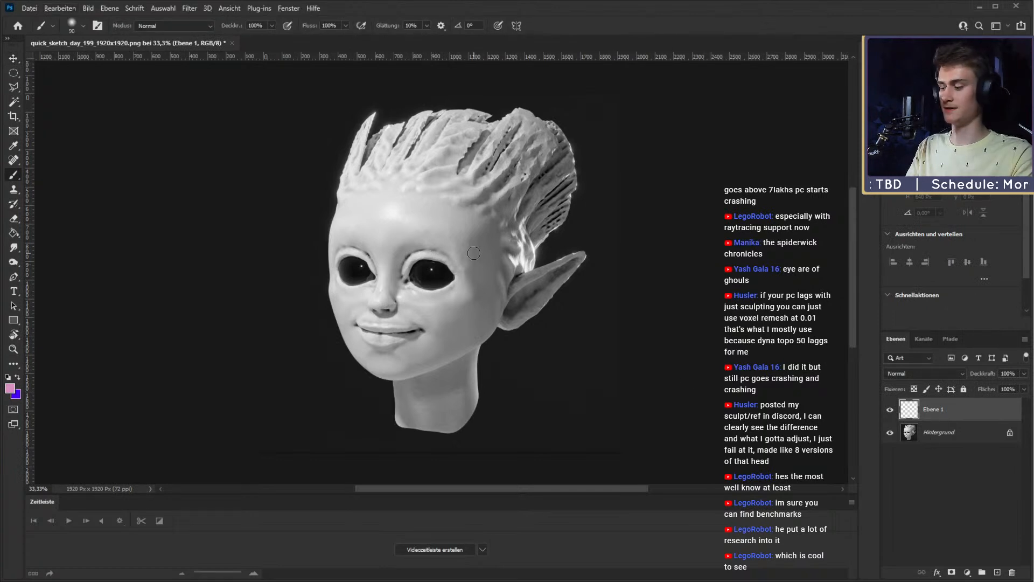
pyautogui.press('i')
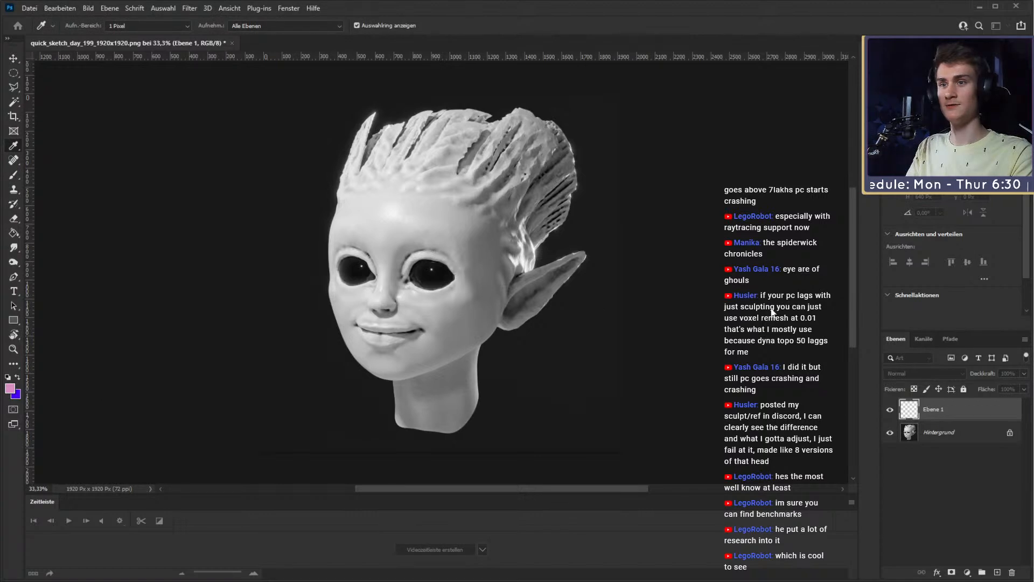
pyautogui.click(875, 213)
pyautogui.click(11, 388)
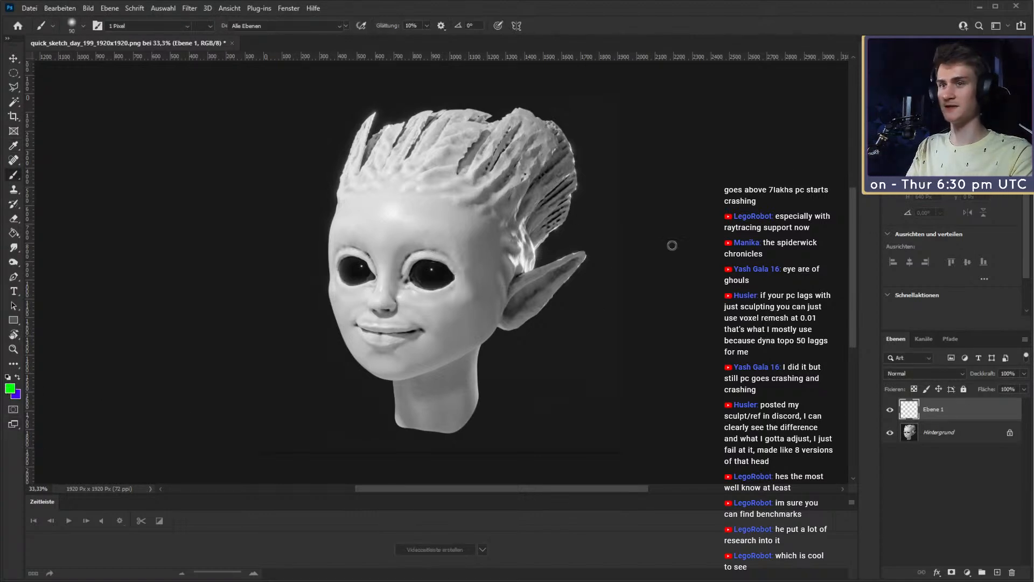
pyautogui.click(892, 211)
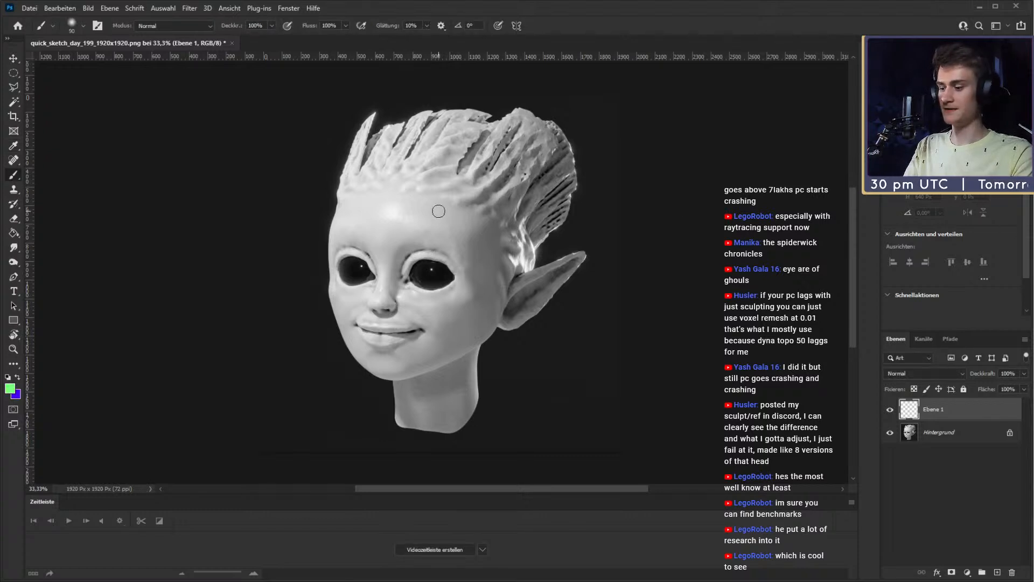
pyautogui.press('v')
pyautogui.press('b')
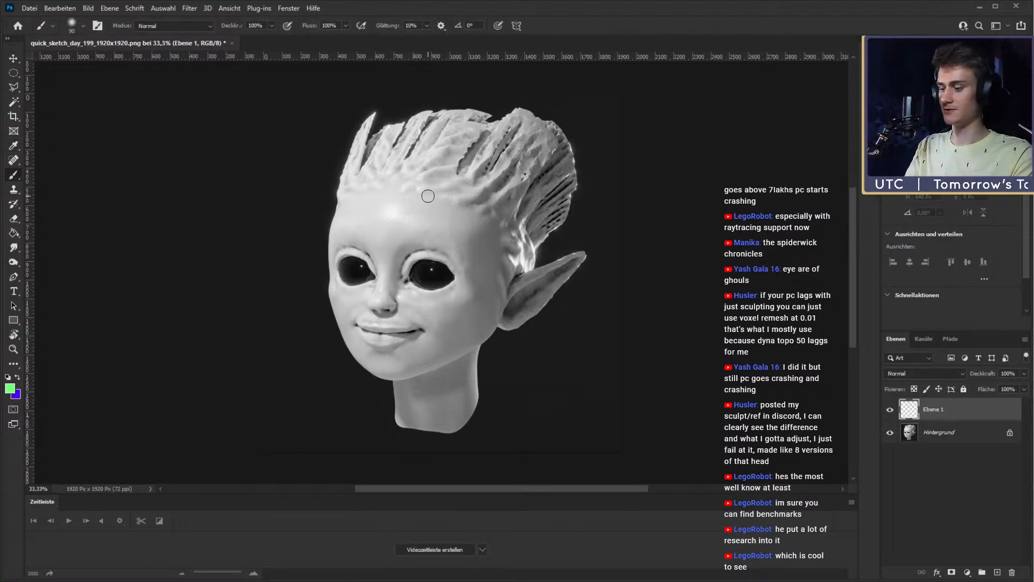
# Step: Enlarge the brush and paint a broad light green stroke across the hair on layer Ebene 1
pyautogui.press(']')
pyautogui.press(']')
pyautogui.press(']')
pyautogui.press(']')
pyautogui.press(']')
pyautogui.press(']')
pyautogui.press(']')
pyautogui.press(']')
pyautogui.press(']')
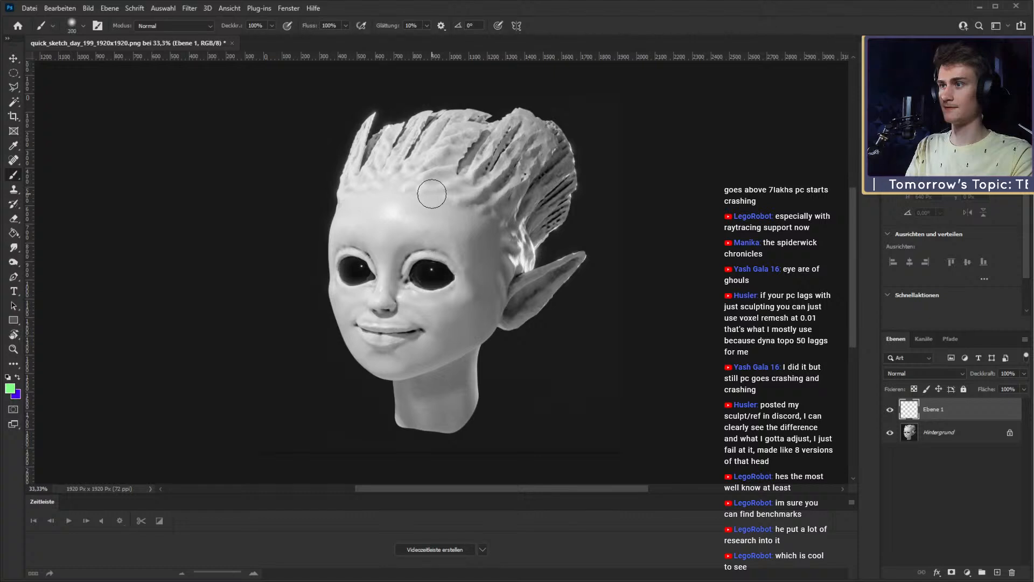
pyautogui.moveTo(413, 166)
pyautogui.mouseDown()
pyautogui.moveTo(519, 173)
pyautogui.moveTo(526, 189)
pyautogui.moveTo(503, 161)
pyautogui.moveTo(404, 157)
pyautogui.moveTo(374, 166)
pyautogui.mouseUp()
pyautogui.hotkey('ctrl', 'z')
pyautogui.press('[')
pyautogui.press('[')
pyautogui.press('[')
pyautogui.press('[')
pyautogui.press('[')
pyautogui.press('[')
pyautogui.press('v')
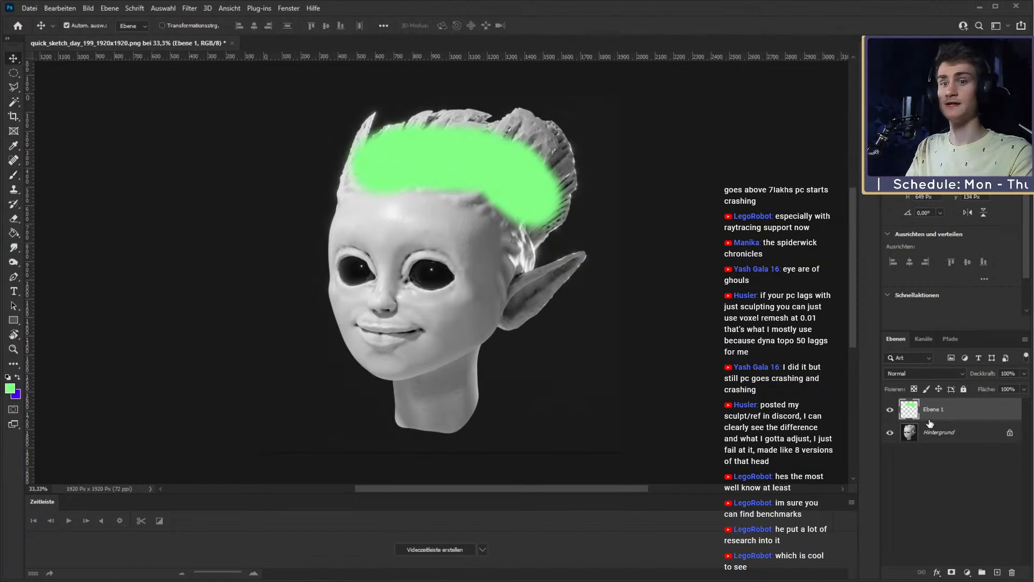
# Step: Compare the Sprenkeln and Abdunkeln blend modes on layer Ebene 1 and set it to Multiplizieren
pyautogui.scroll(-6, 927, 372)
pyautogui.scroll(4, 926, 371)
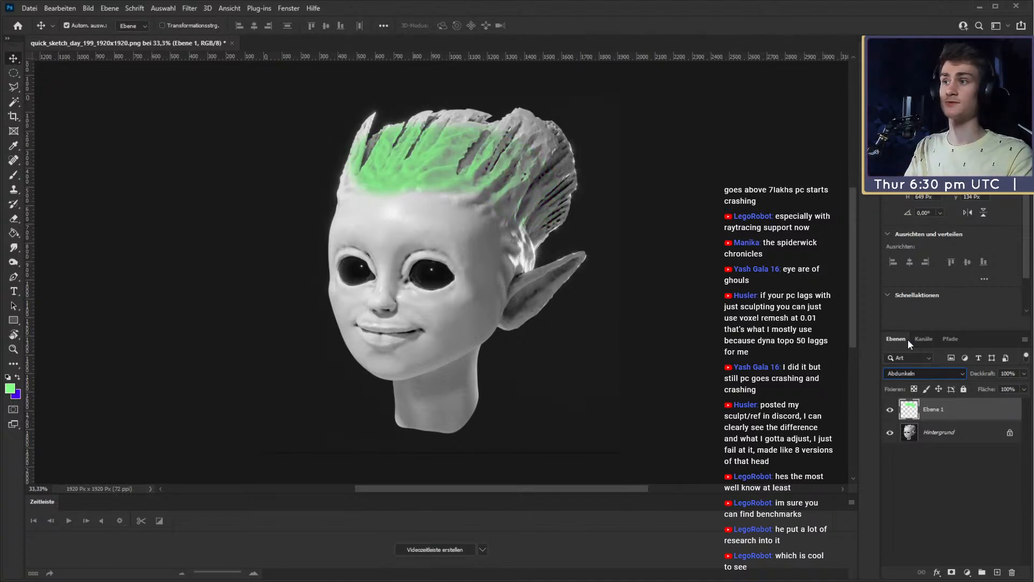
pyautogui.scroll(2, 907, 319)
pyautogui.scroll(-1, 907, 321)
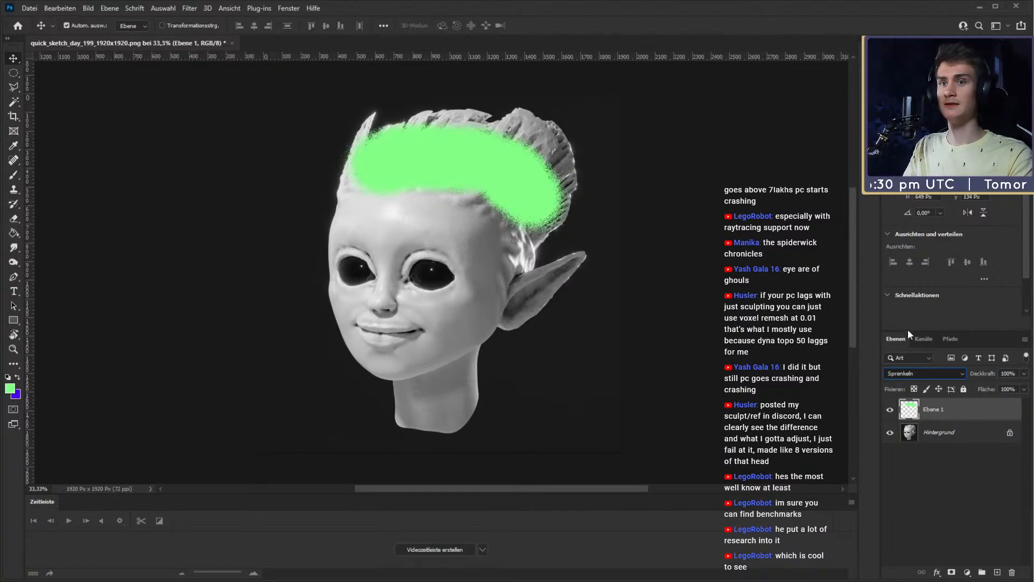
pyautogui.scroll(-1, 907, 326)
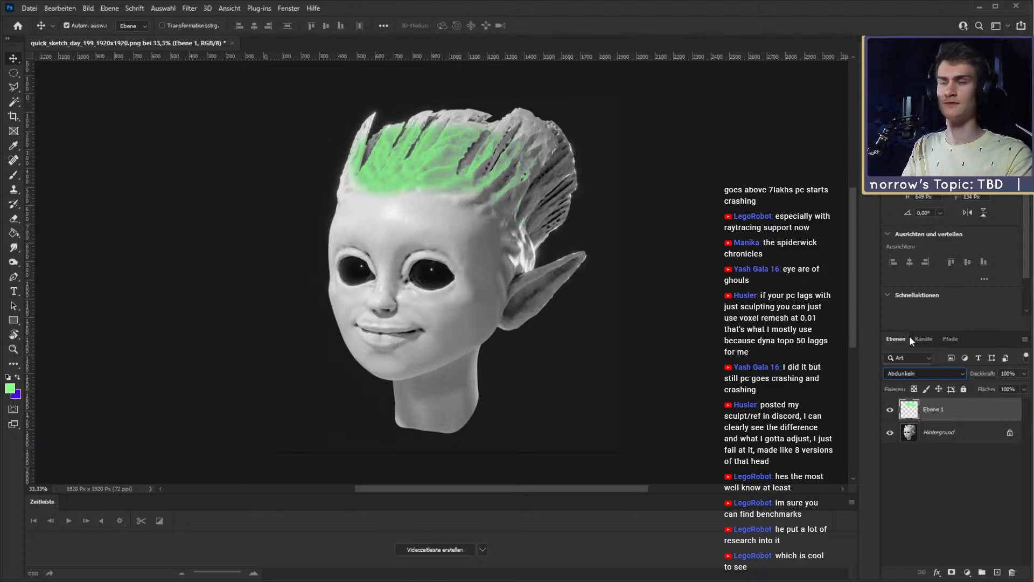
pyautogui.scroll(-1, 908, 340)
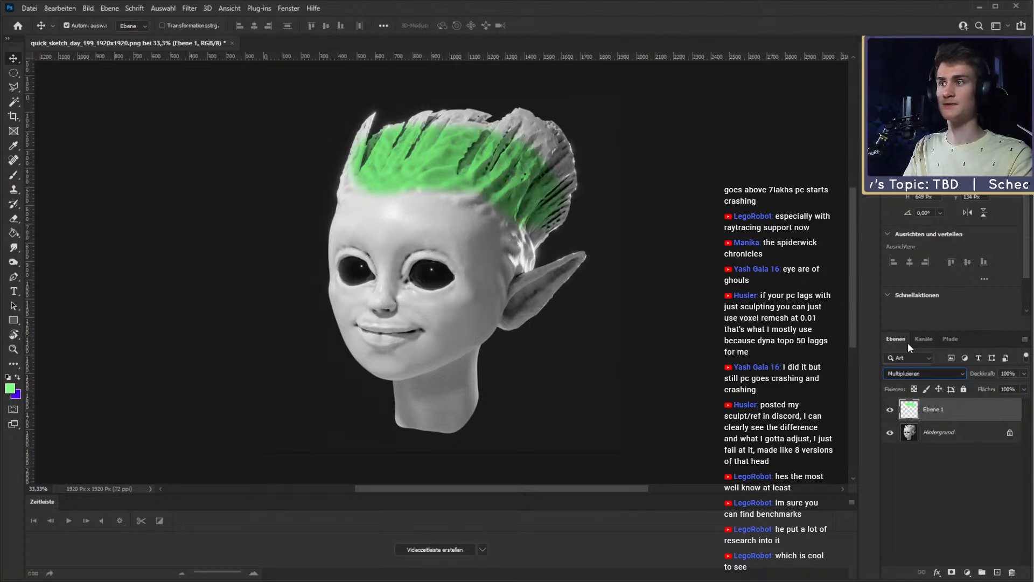
pyautogui.scroll(1, 908, 342)
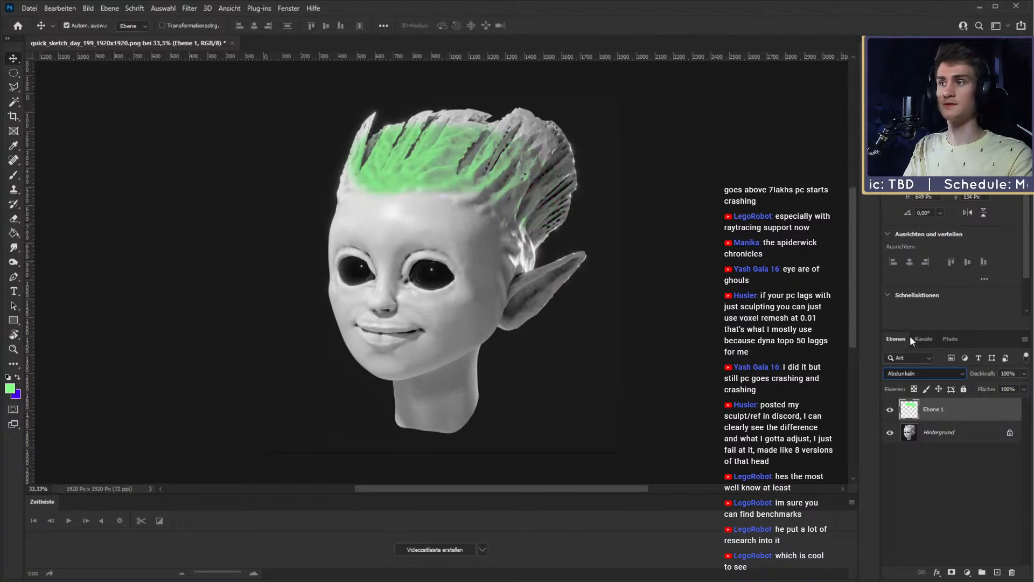
pyautogui.scroll(1, 910, 323)
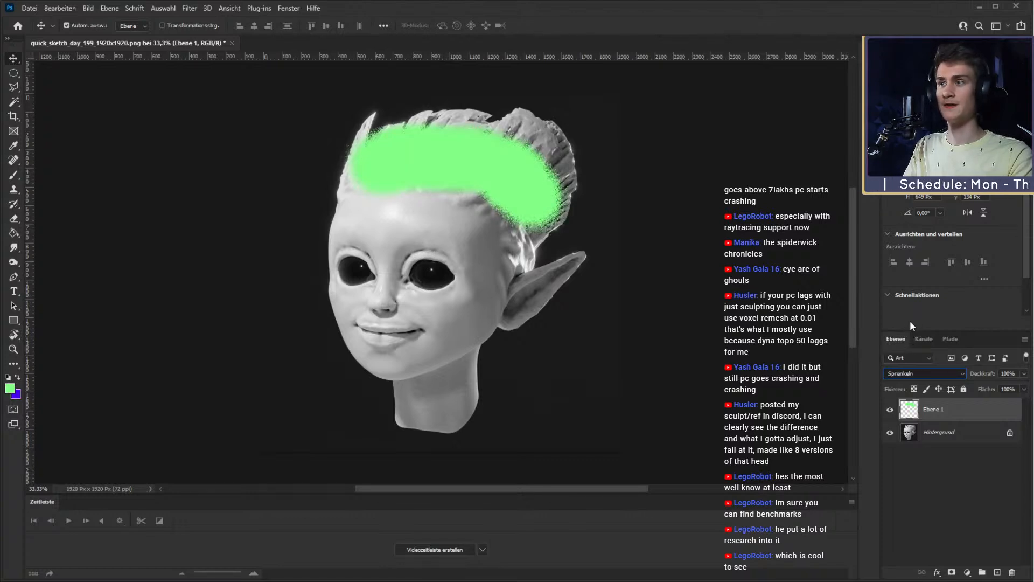
pyautogui.scroll(-1, 908, 332)
pyautogui.scroll(-1, 905, 340)
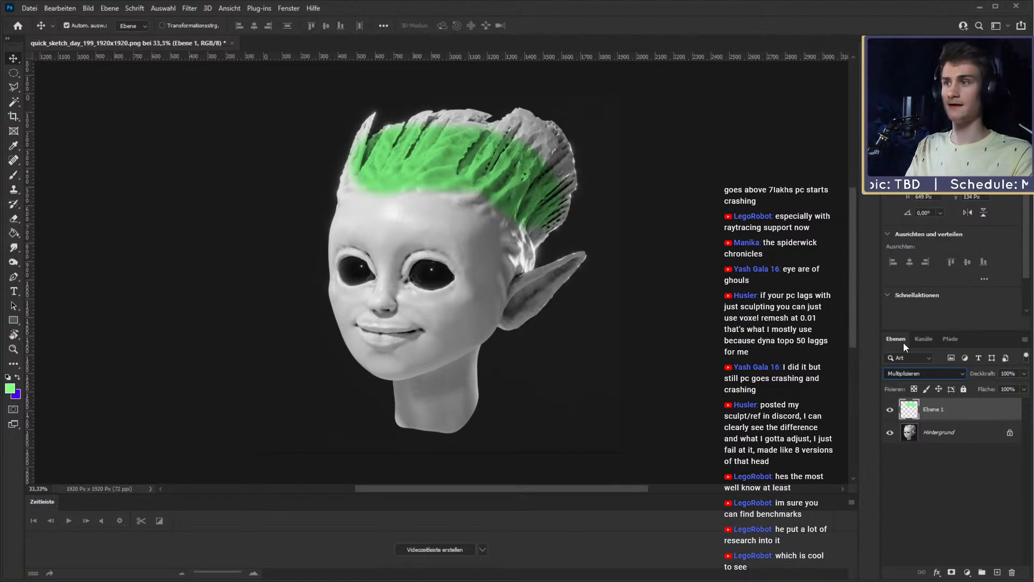
# Step: Try the Farbig nachbelichten and Linear nachbelichten blend modes on layer Ebene 1 and return it to Multiplizieren
pyautogui.hotkey('shift', '+')
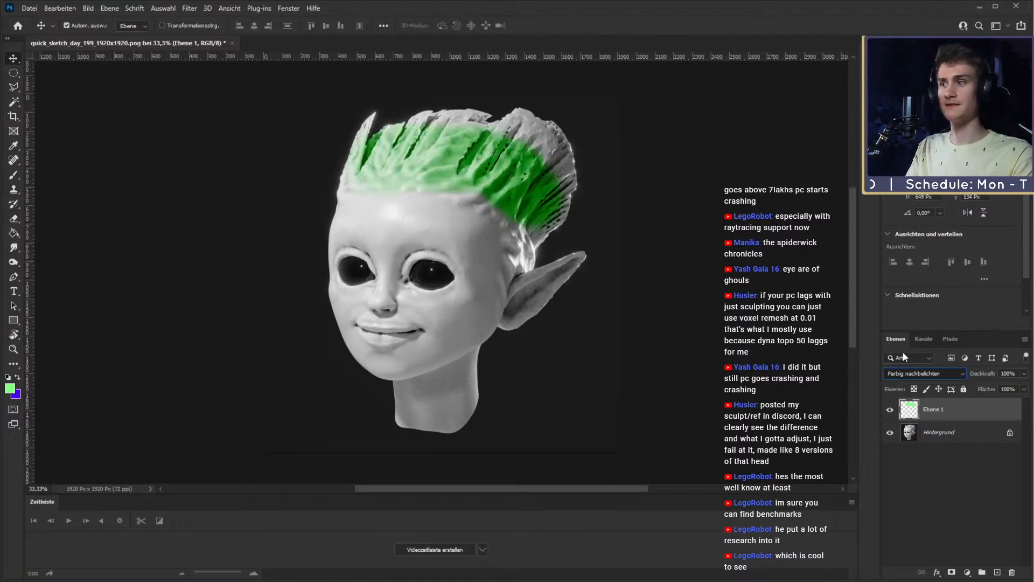
pyautogui.hotkey('shift', '-')
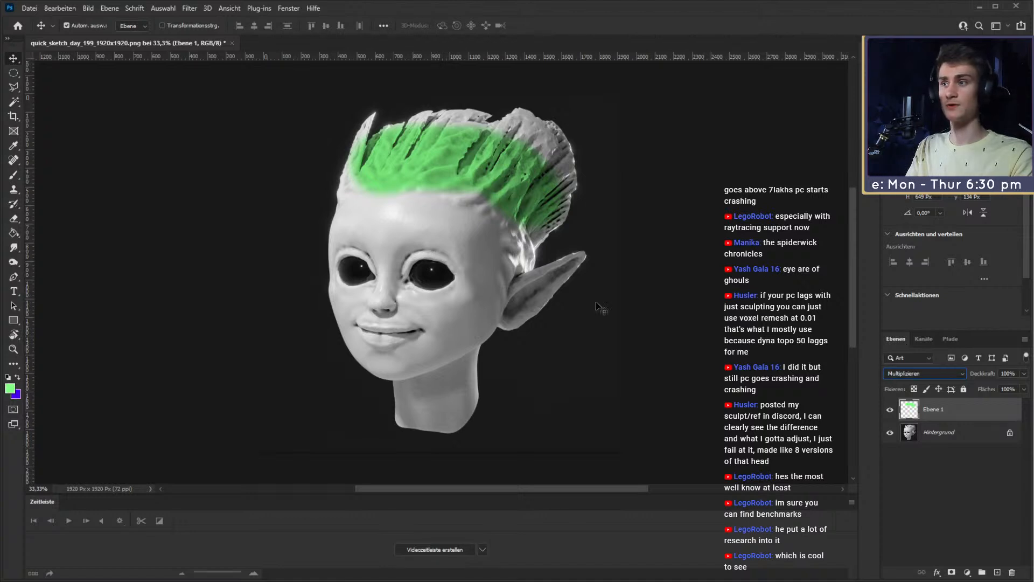
pyautogui.scroll(-2, 912, 372)
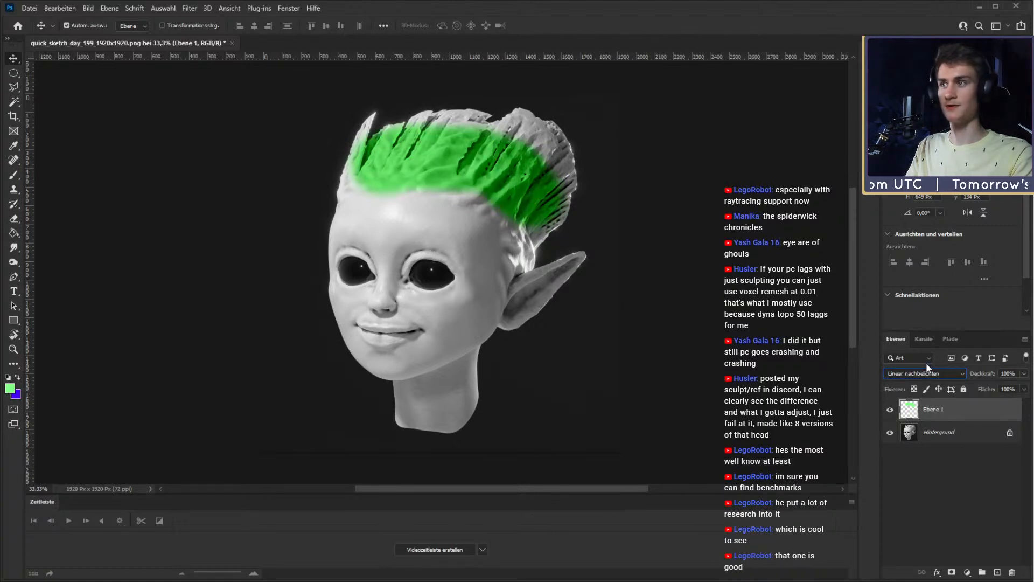
pyautogui.click(921, 466)
pyautogui.click(956, 412)
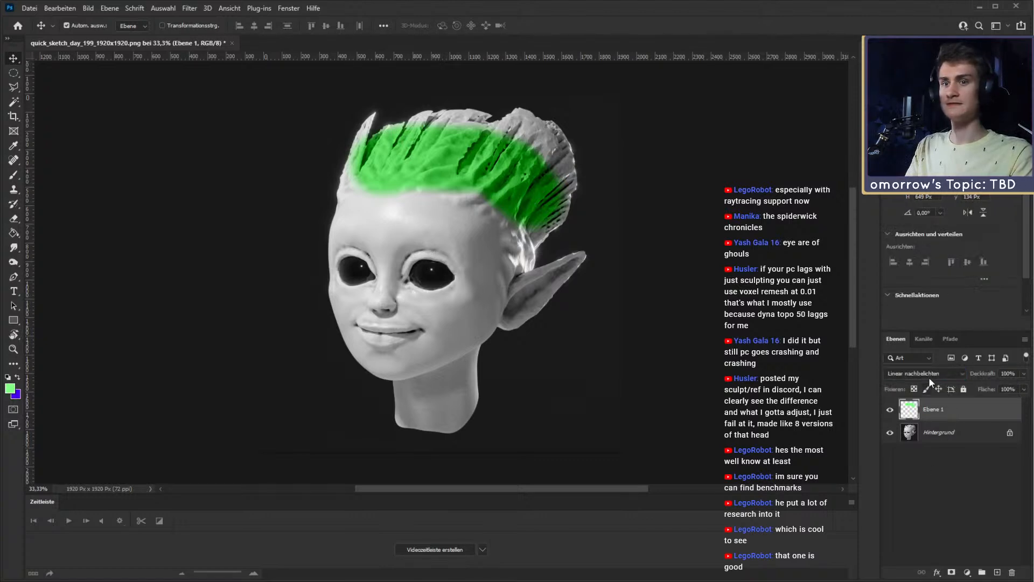
pyautogui.scroll(-1, 921, 372)
pyautogui.scroll(3, 919, 372)
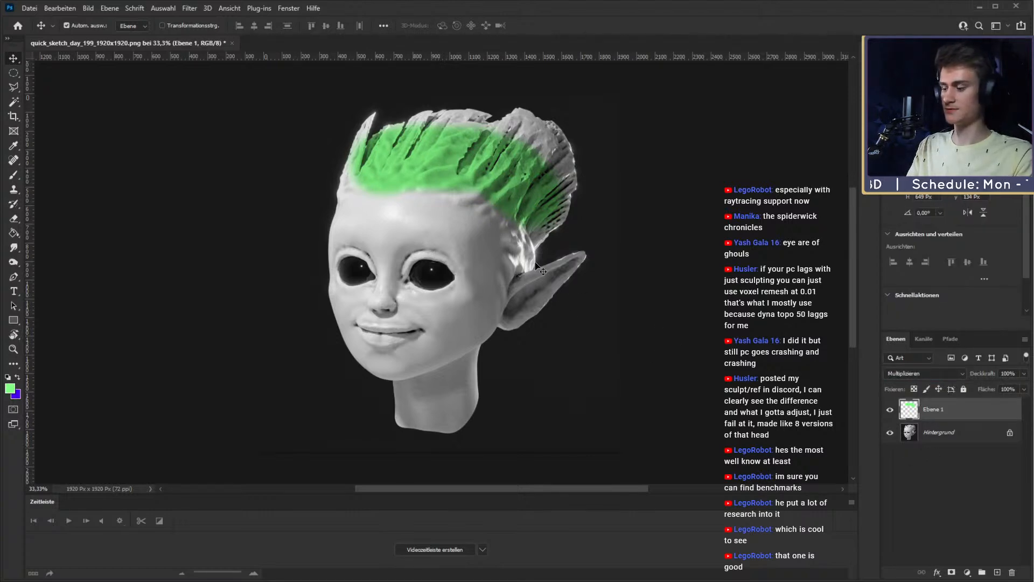
# Step: Choose a saturated green as the foreground colour and brush it over the hairline and forehead on layer Ebene 1
pyautogui.press('b')
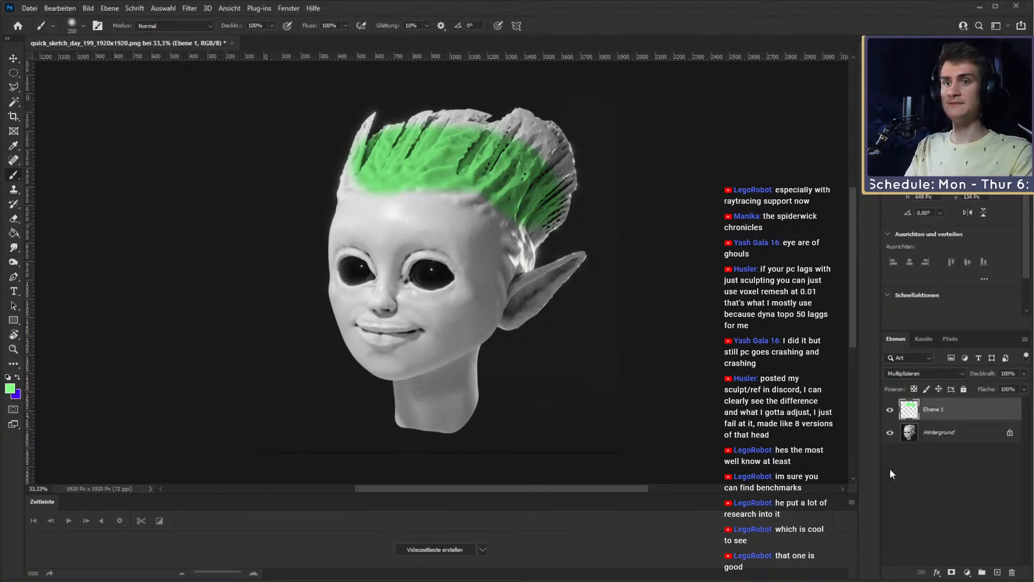
pyautogui.click(18, 376)
pyautogui.click(18, 374)
pyautogui.press('i')
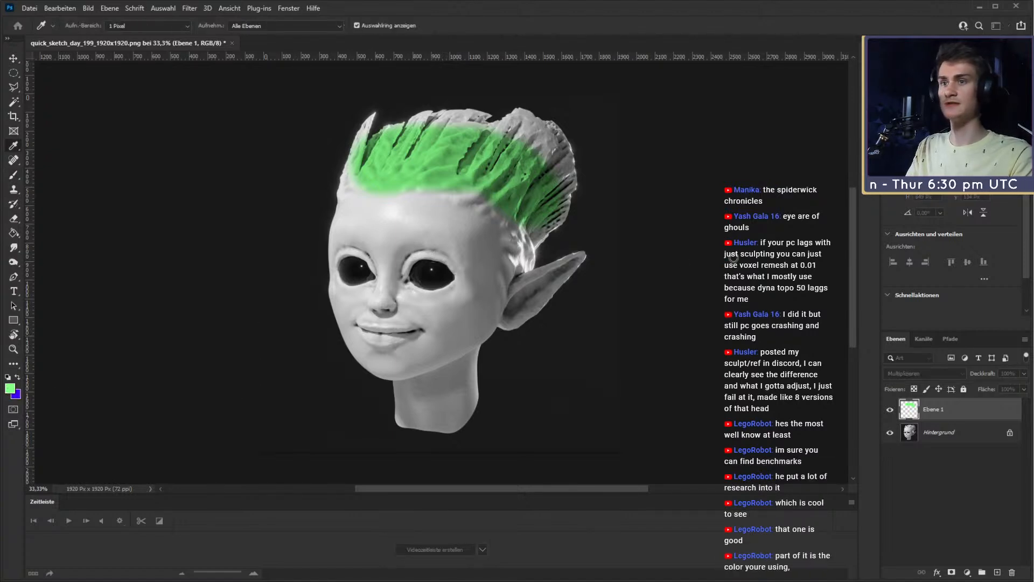
pyautogui.press('b')
pyautogui.moveTo(426, 194)
pyautogui.mouseDown()
pyautogui.moveTo(490, 221)
pyautogui.moveTo(530, 264)
pyautogui.moveTo(441, 199)
pyautogui.moveTo(393, 210)
pyautogui.mouseUp()
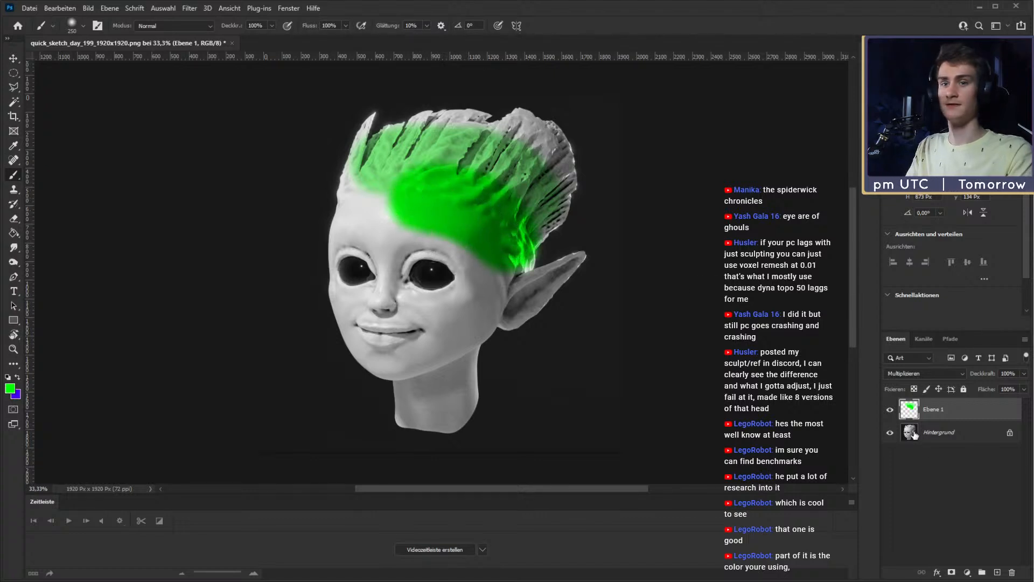
# Step: Try a green forehead stroke with Ebene 1 set to Linear nachbelichten, undo the stroke and return the layer to Multiplizieren
pyautogui.scroll(-2, 916, 370)
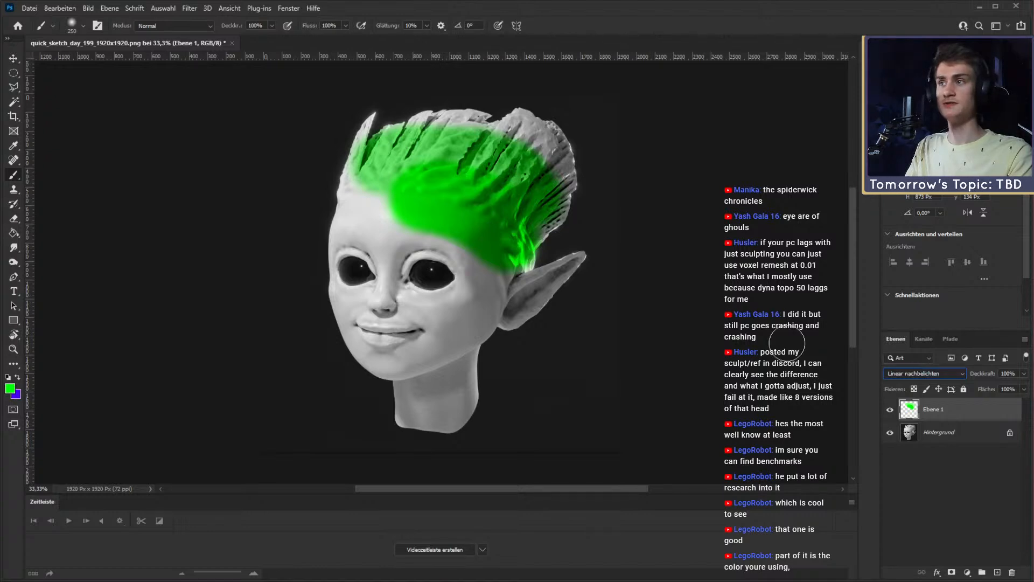
pyautogui.moveTo(392, 166); pyautogui.dragTo(378, 212)
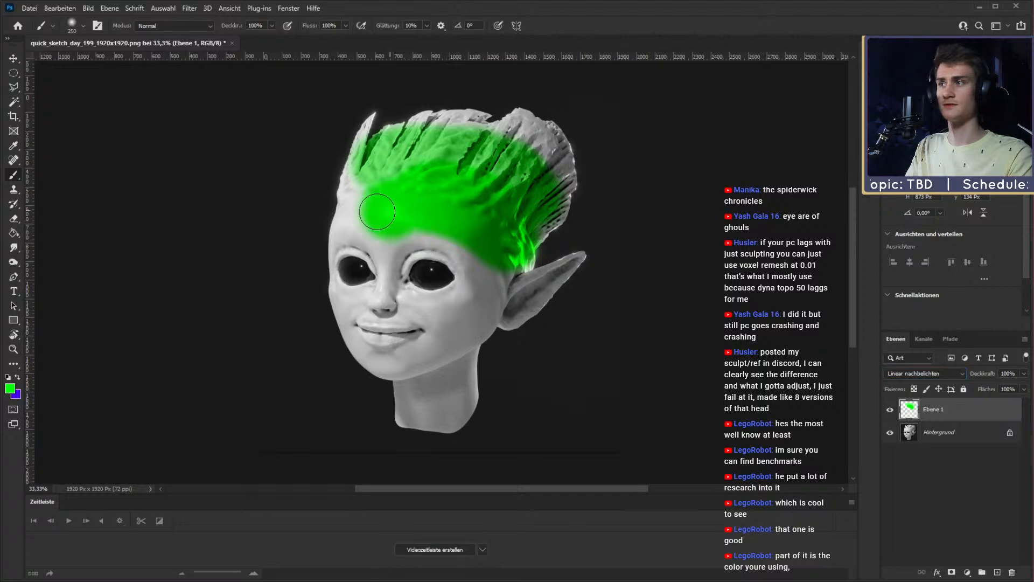
pyautogui.hotkey('ctrl', 'z')
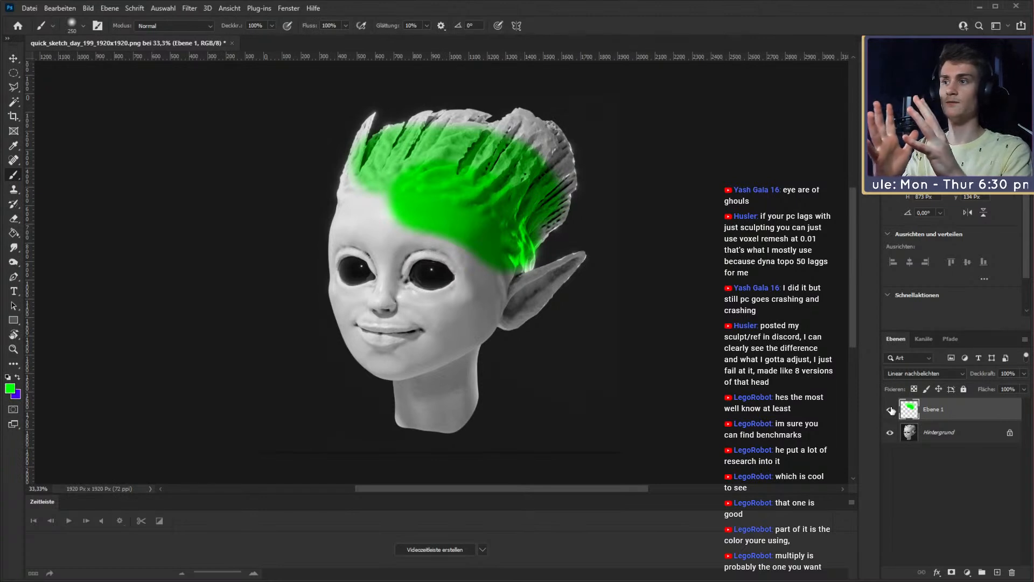
pyautogui.click(918, 373)
pyautogui.click(903, 345)
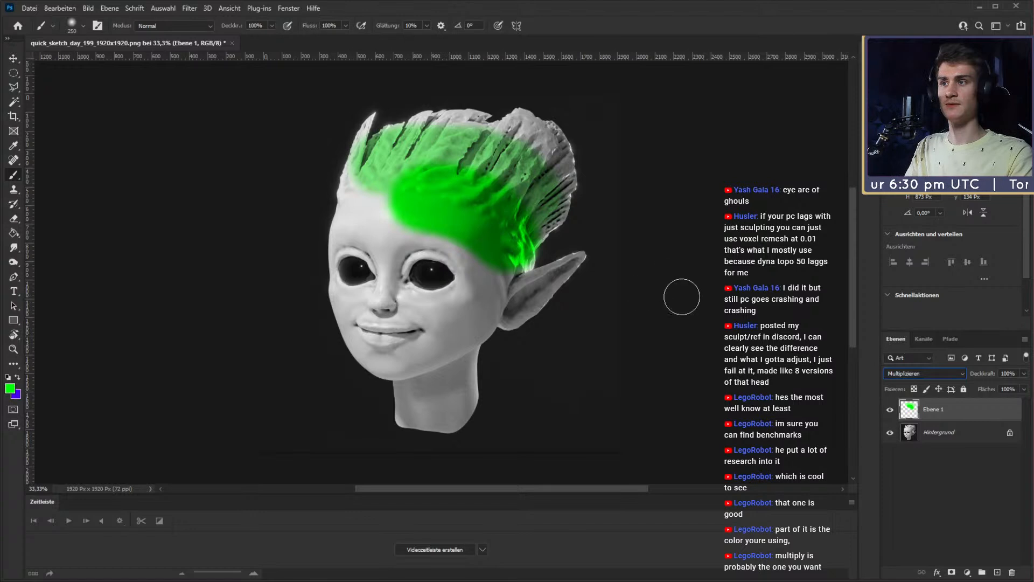
# Step: Preview the blend modes on layer Ebene 1 from Farbig nachbelichten through Hellere Farbe and Weiches Licht to Lichtpunkt
pyautogui.click(912, 372)
pyautogui.click(910, 350)
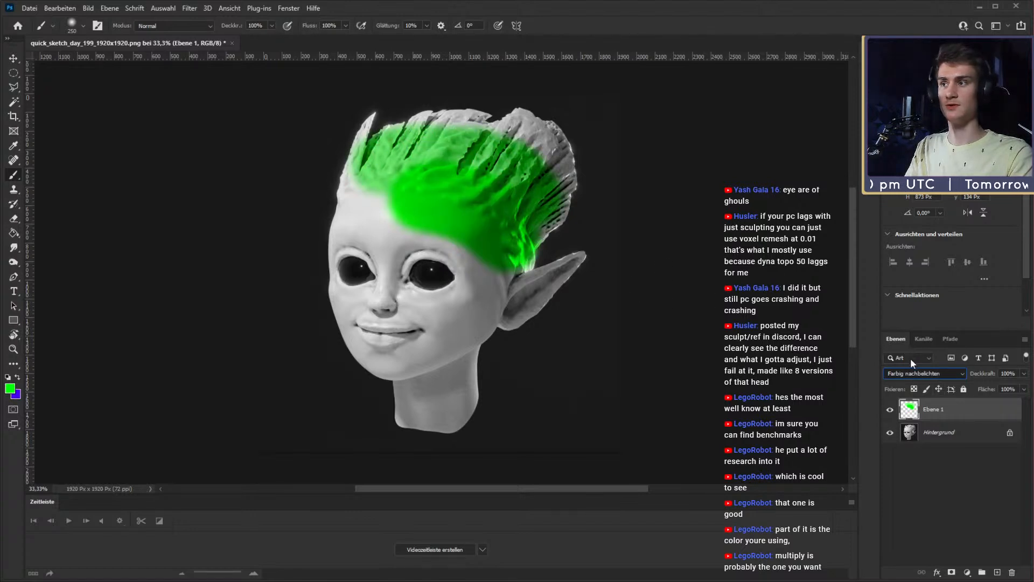
pyautogui.scroll(-2, 907, 371)
pyautogui.scroll(-2, 903, 382)
pyautogui.press('Down')
pyautogui.press('Down')
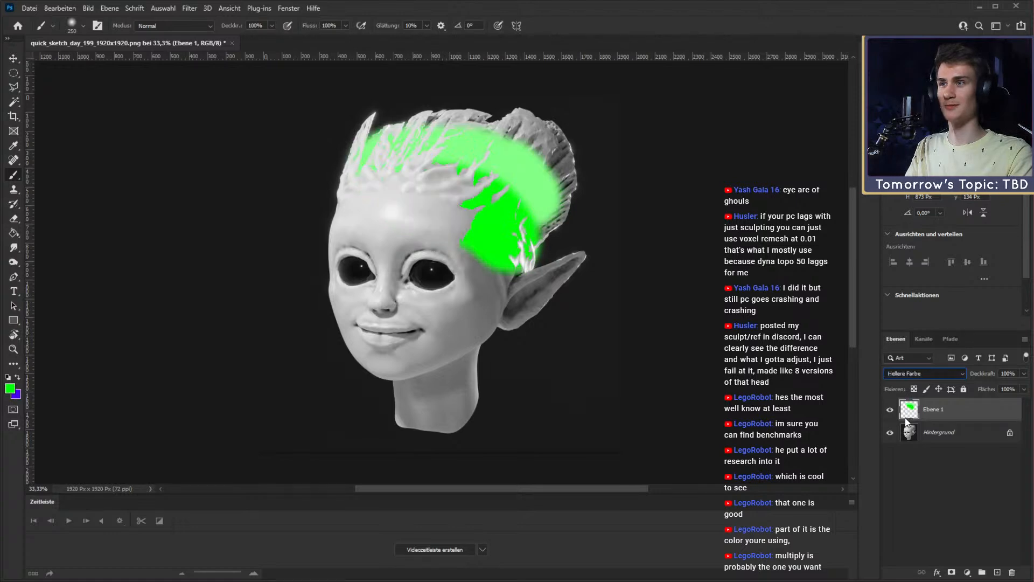
pyautogui.press('Down')
pyautogui.press('Down')
pyautogui.press('Down')
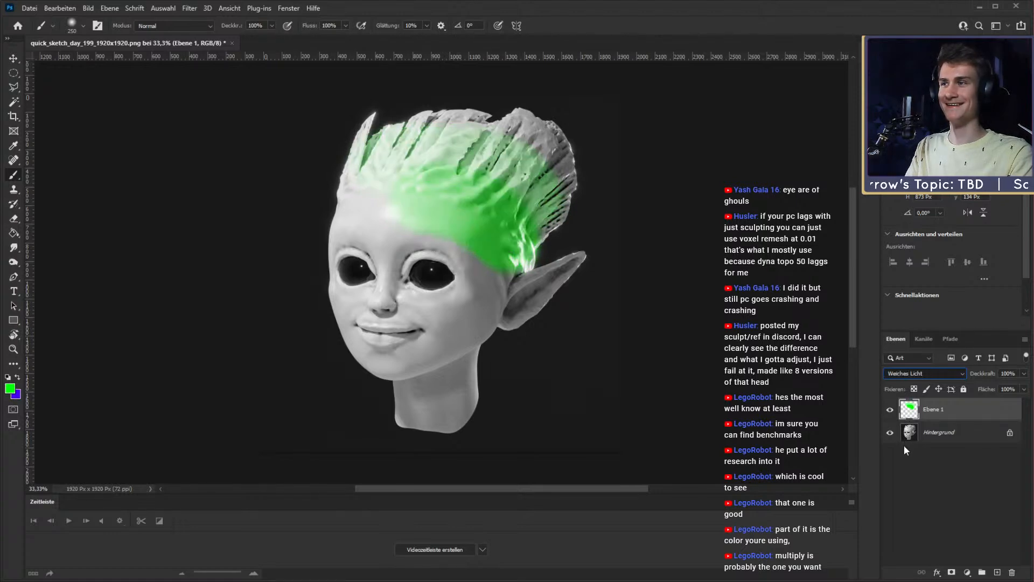
pyautogui.press('Down')
pyautogui.press('Down')
pyautogui.press('Down')
pyautogui.press('Down')
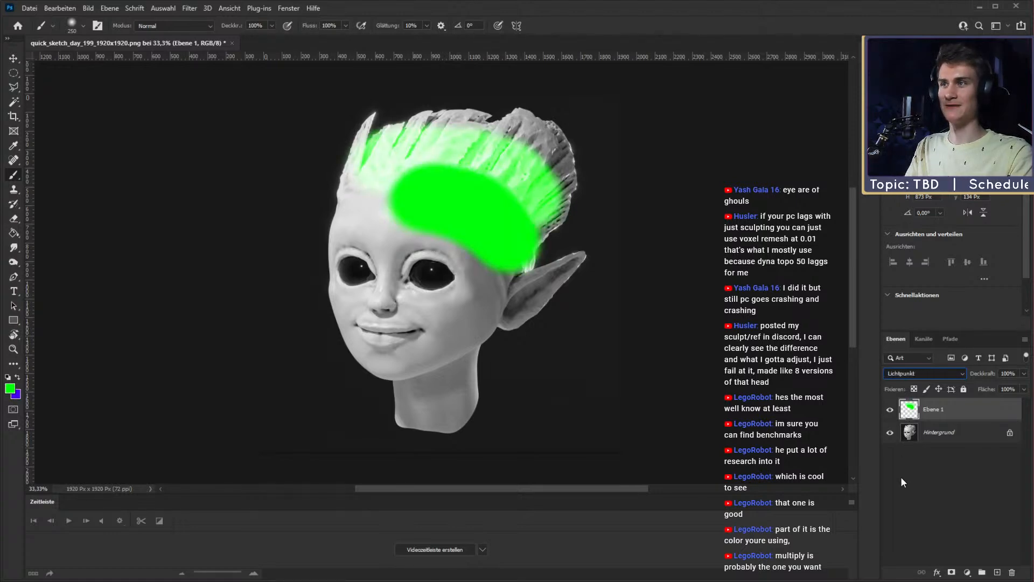
# Step: Compare the Ineinanderkopieren and Weiches Licht blend modes on layer Ebene 1
pyautogui.press('Up')
pyautogui.press('Up')
pyautogui.press('Up')
pyautogui.press('Up')
pyautogui.press('Up')
pyautogui.press('Up')
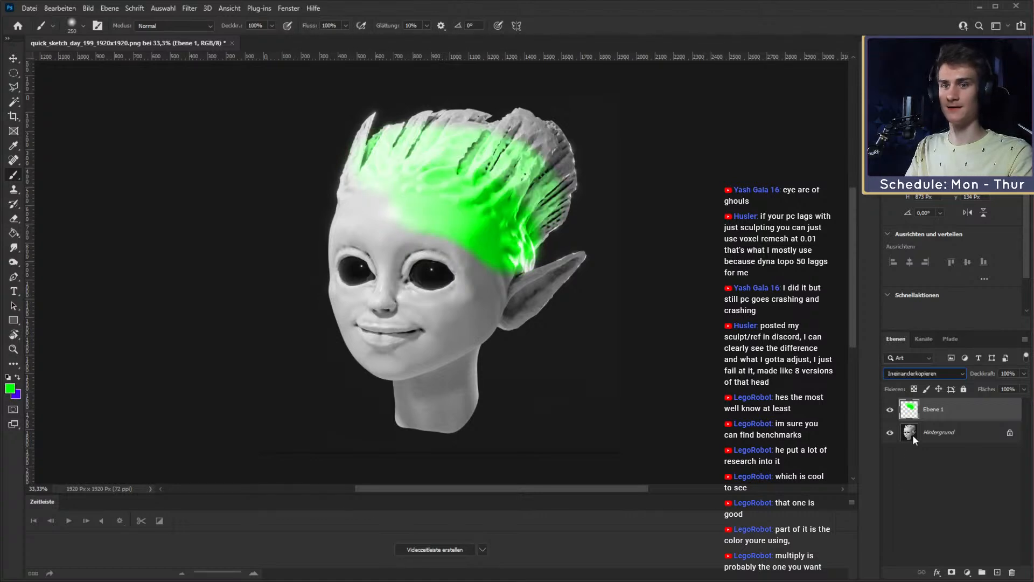
pyautogui.press('Down')
pyautogui.press('Down')
pyautogui.press('Down')
pyautogui.press('Down')
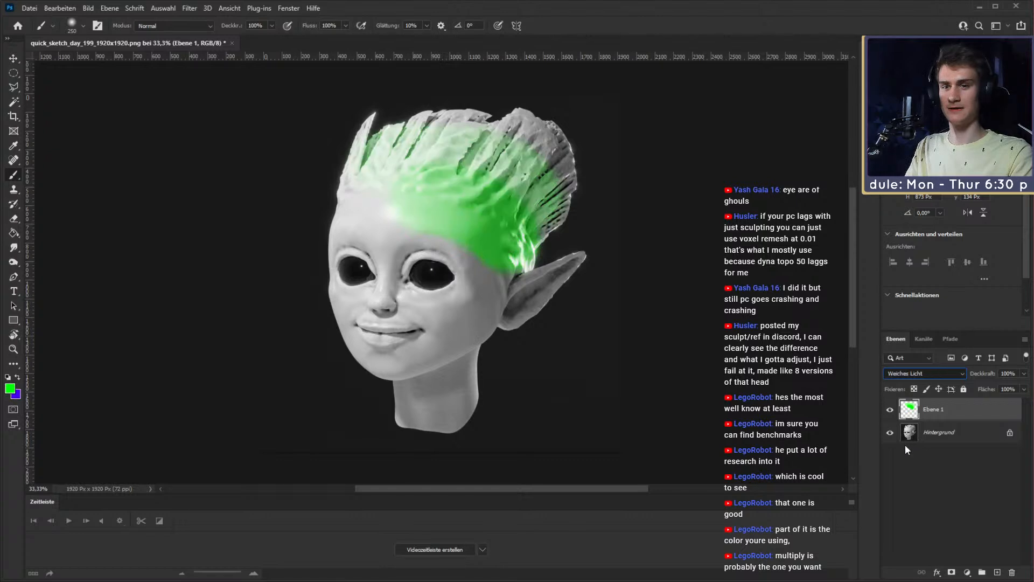
# Step: Preview the Differenz, Farbe and Luminanz blend modes on layer Ebene 1 and return it to Multiplizieren
pyautogui.press('Down')
pyautogui.press('Down')
pyautogui.press('Down')
pyautogui.press('Down')
pyautogui.press('Down')
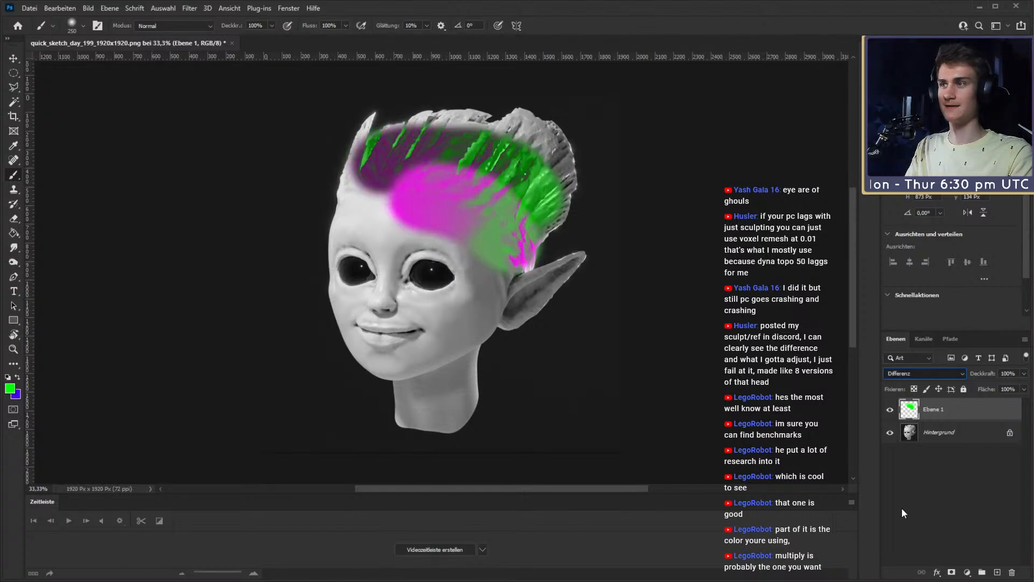
pyautogui.press('Down')
pyautogui.press('Down')
pyautogui.press('Down')
pyautogui.press('Down')
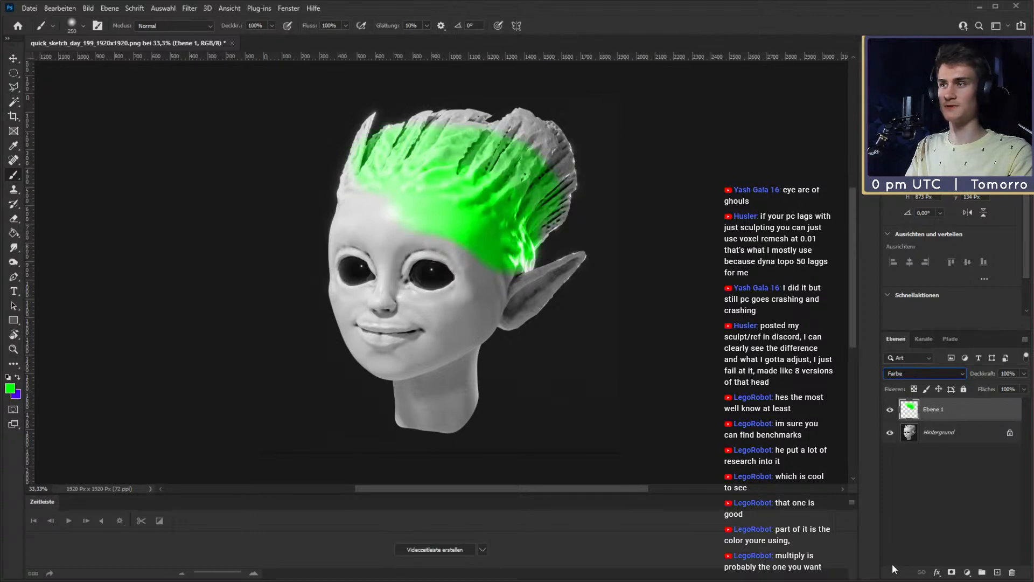
pyautogui.press('Down')
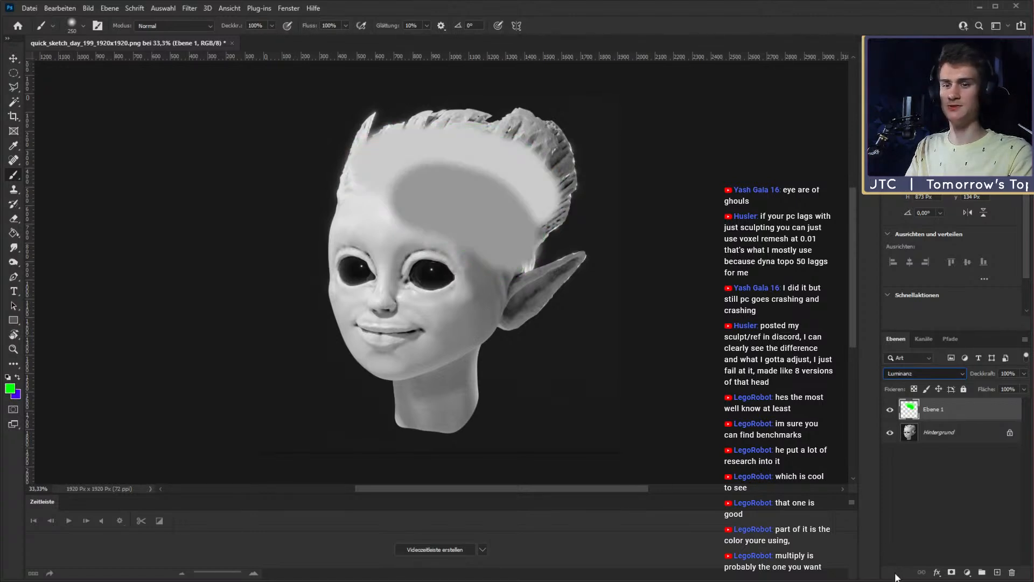
pyautogui.click(899, 341)
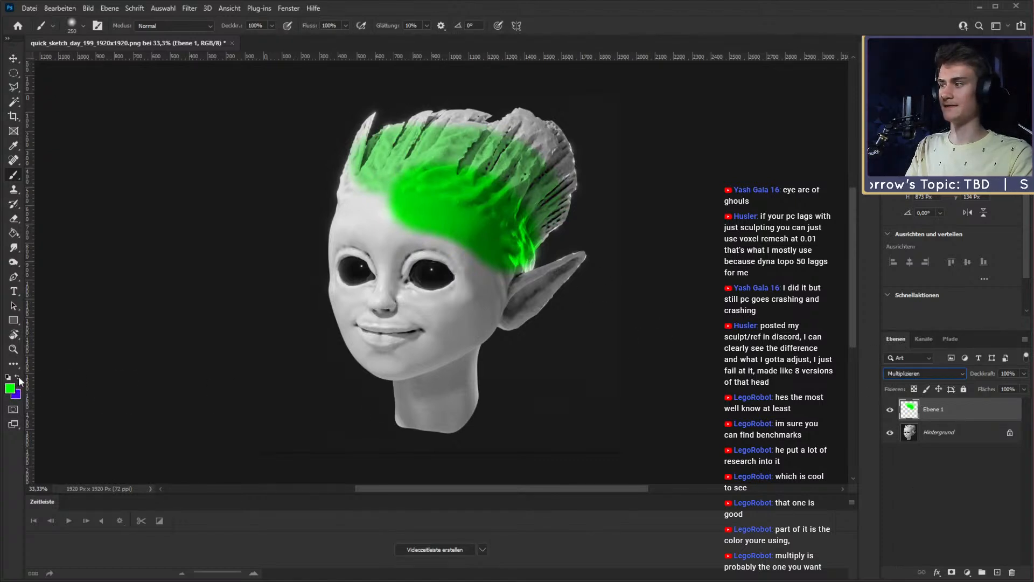
# Step: Try painting the face with the blue background colour on layer Ebene 1 and undo the painting
pyautogui.moveTo(445, 284)
pyautogui.mouseDown()
pyautogui.moveTo(447, 245)
pyautogui.moveTo(409, 248)
pyautogui.moveTo(415, 301)
pyautogui.moveTo(383, 242)
pyautogui.moveTo(337, 242)
pyautogui.moveTo(350, 361)
pyautogui.moveTo(392, 350)
pyautogui.moveTo(453, 310)
pyautogui.mouseUp()
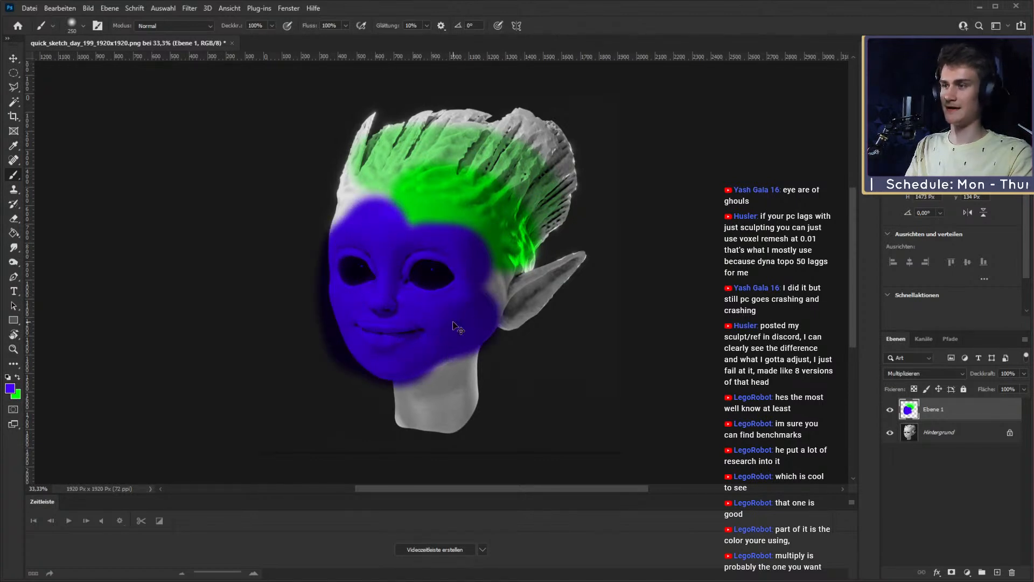
pyautogui.hotkey('ctrl', 'z')
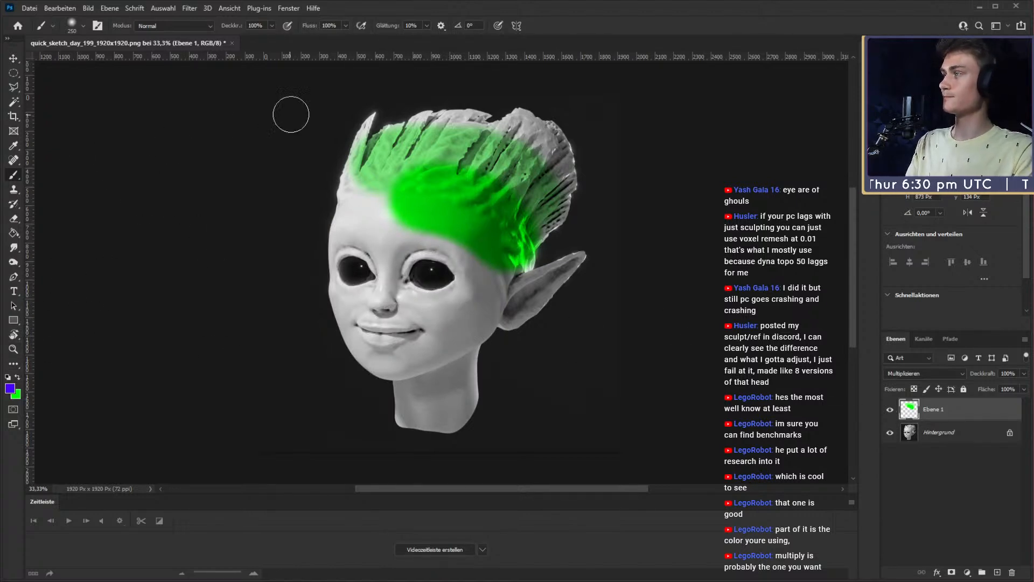
# Step: Choose a muted green as the foreground colour and paint the entire head, hair, ear and neck on layer Ebene 1
pyautogui.press('i')
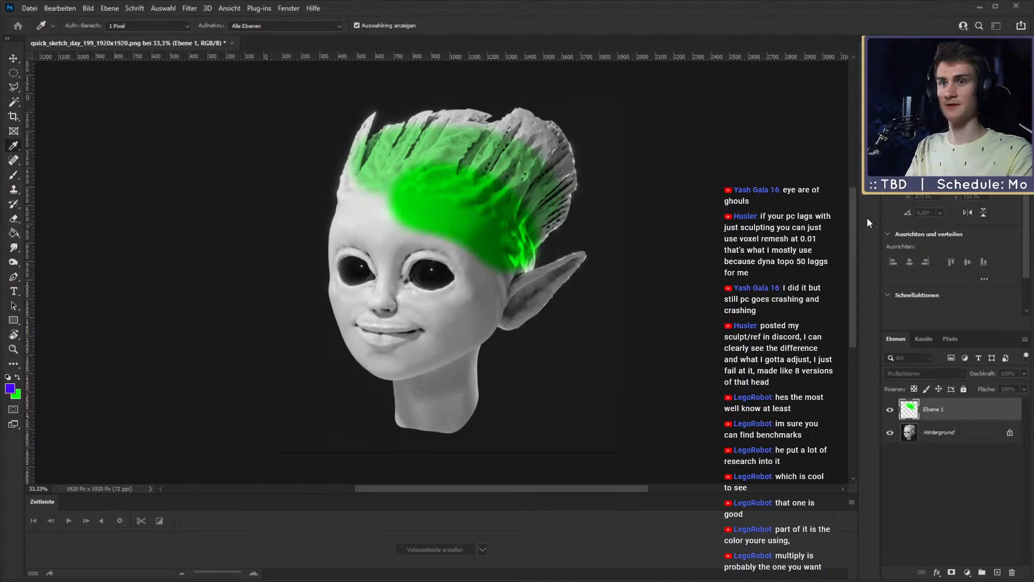
pyautogui.click(848, 211)
pyautogui.moveTo(446, 313)
pyautogui.mouseDown()
pyautogui.moveTo(458, 272)
pyautogui.moveTo(399, 268)
pyautogui.moveTo(342, 323)
pyautogui.moveTo(337, 259)
pyautogui.moveTo(368, 228)
pyautogui.moveTo(337, 235)
pyautogui.moveTo(375, 139)
pyautogui.moveTo(453, 126)
pyautogui.moveTo(547, 141)
pyautogui.moveTo(555, 216)
pyautogui.moveTo(474, 194)
pyautogui.moveTo(441, 227)
pyautogui.moveTo(525, 291)
pyautogui.moveTo(571, 255)
pyautogui.moveTo(492, 332)
pyautogui.moveTo(448, 419)
pyautogui.moveTo(409, 372)
pyautogui.moveTo(339, 323)
pyautogui.mouseUp()
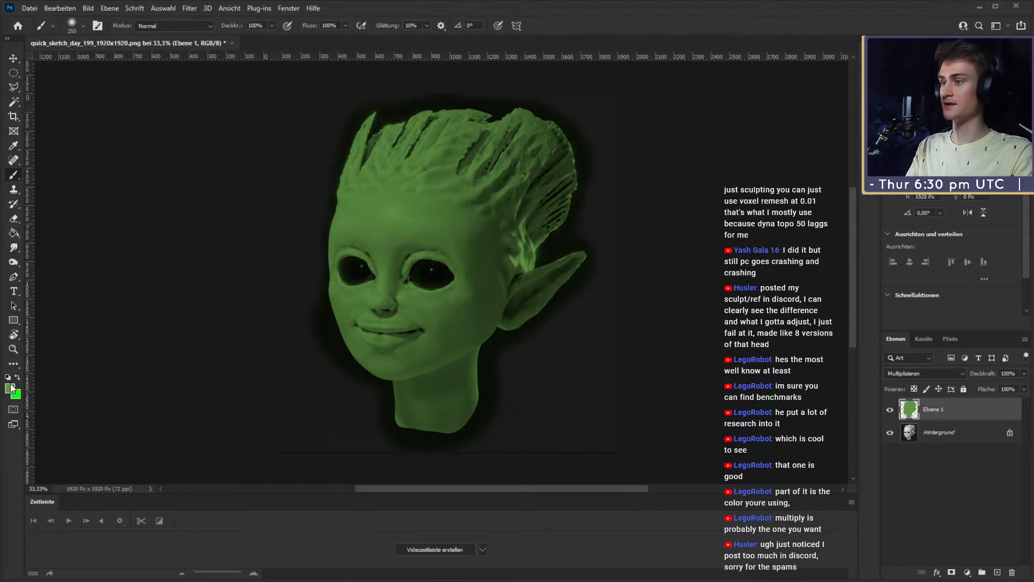
# Step: Choose white as the foreground colour and paint over both eyes and their surroundings on layer Ebene 1
pyautogui.press('i')
pyautogui.click(624, 229)
pyautogui.click(871, 223)
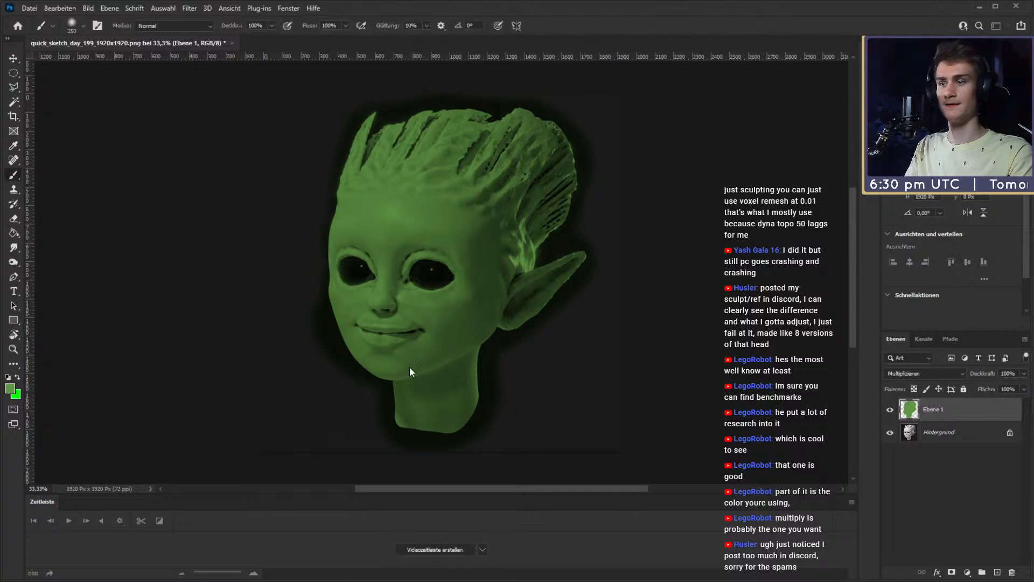
pyautogui.moveTo(356, 269); pyautogui.dragTo(364, 272)
pyautogui.moveTo(426, 276); pyautogui.dragTo(438, 280)
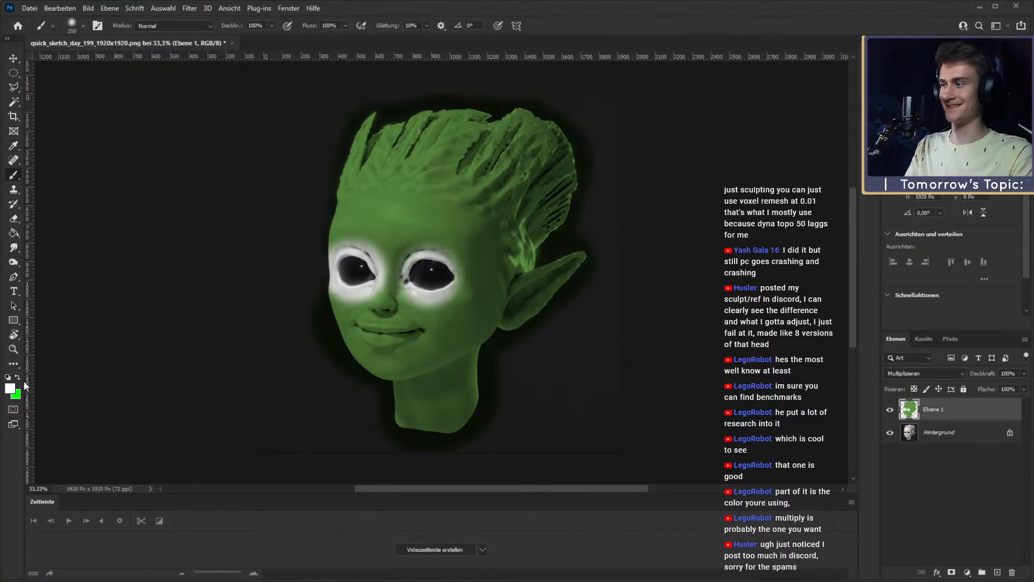
# Step: Choose light pink, set the brush opacity to 21%, shrink the brush and paint the lips on layer Ebene 1
pyautogui.press('i')
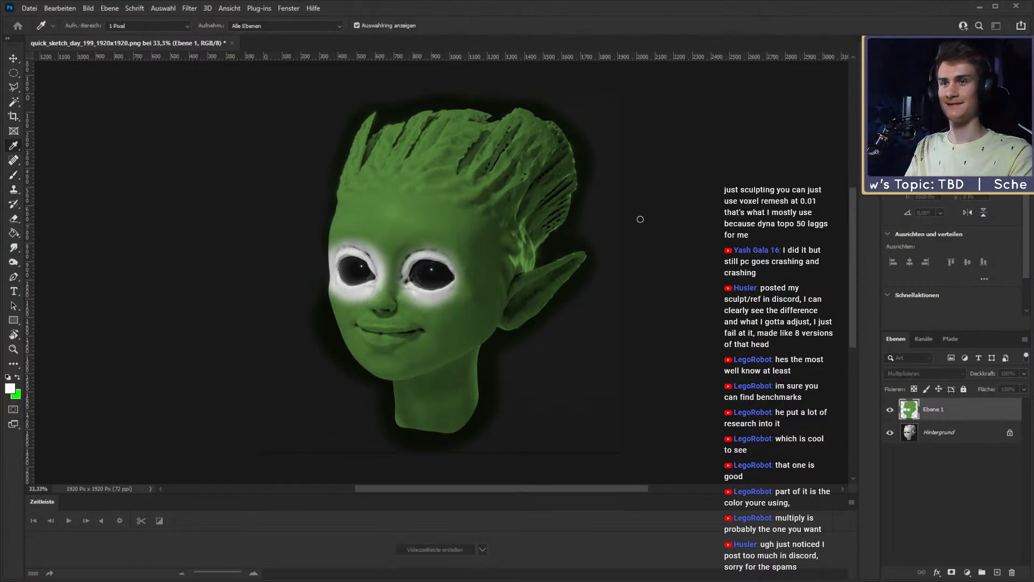
pyautogui.click(859, 212)
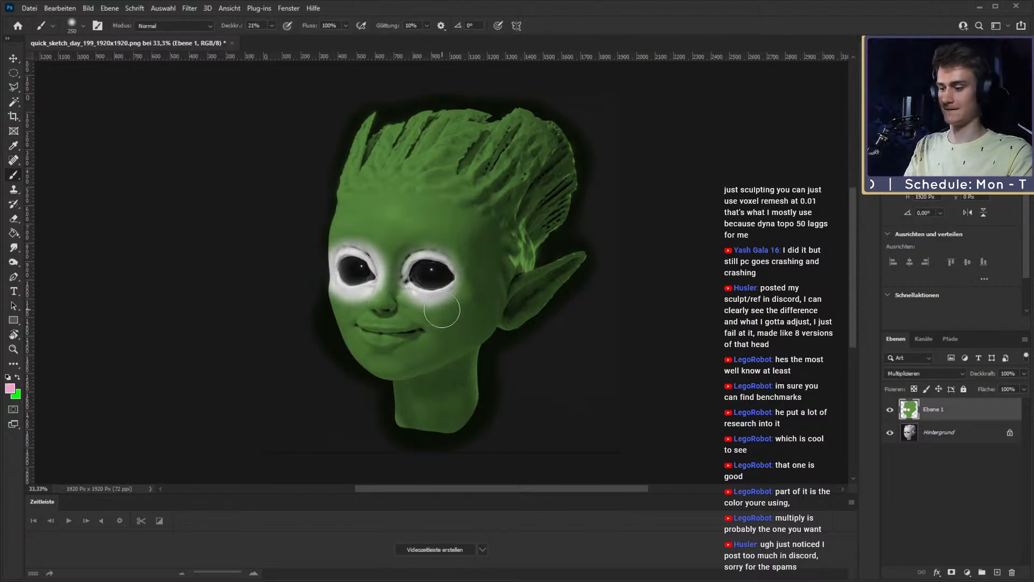
pyautogui.press('v')
pyautogui.press('b')
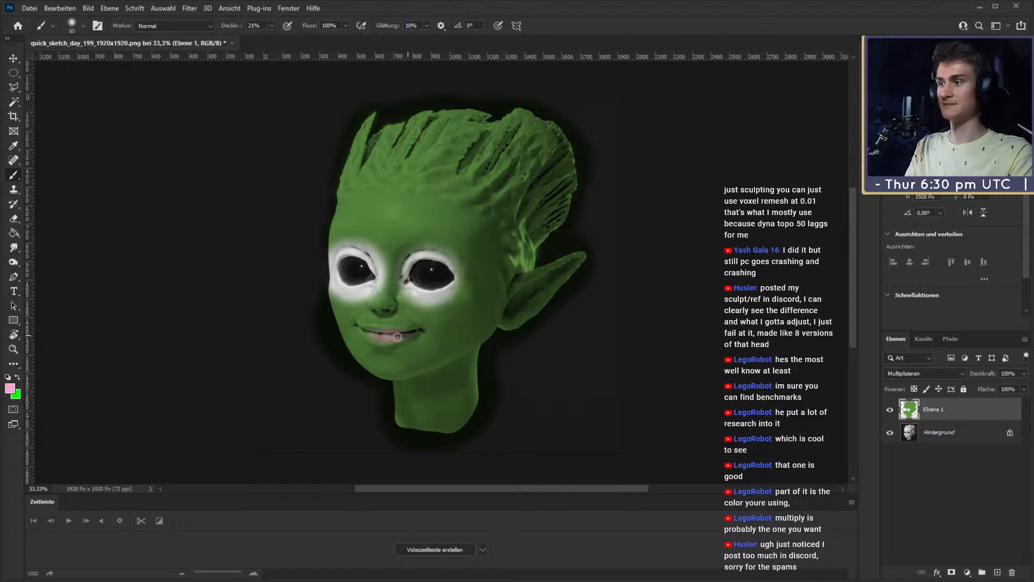
pyautogui.moveTo(374, 337); pyautogui.dragTo(374, 336)
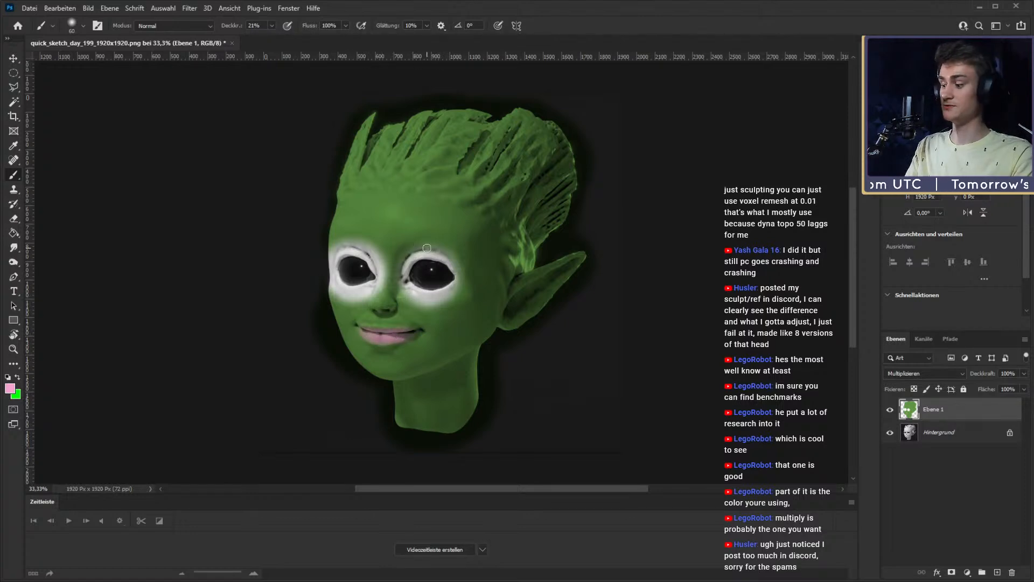
# Step: Examine the whole painted head, switch to the Move tool and reselect layer Ebene 1
pyautogui.press('z')
pyautogui.moveTo(424, 242)
pyautogui.mouseDown()
pyautogui.moveTo(393, 249)
pyautogui.moveTo(431, 249)
pyautogui.moveTo(392, 255)
pyautogui.moveTo(468, 265)
pyautogui.mouseUp()
pyautogui.moveTo(452, 222)
pyautogui.mouseDown()
pyautogui.moveTo(489, 224)
pyautogui.moveTo(434, 233)
pyautogui.mouseUp()
pyautogui.moveTo(449, 234); pyautogui.dragTo(517, 254)
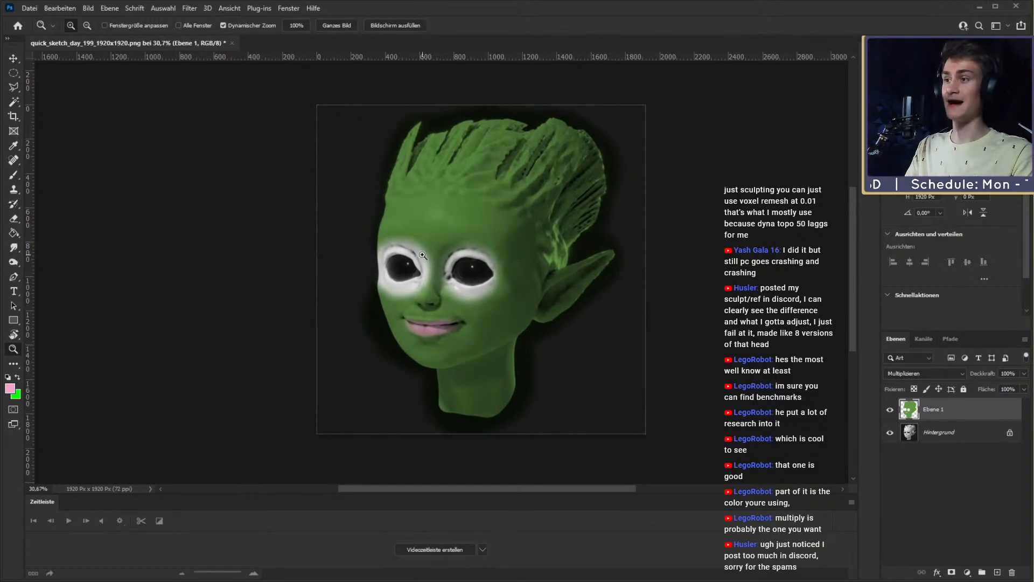
pyautogui.click(14, 59)
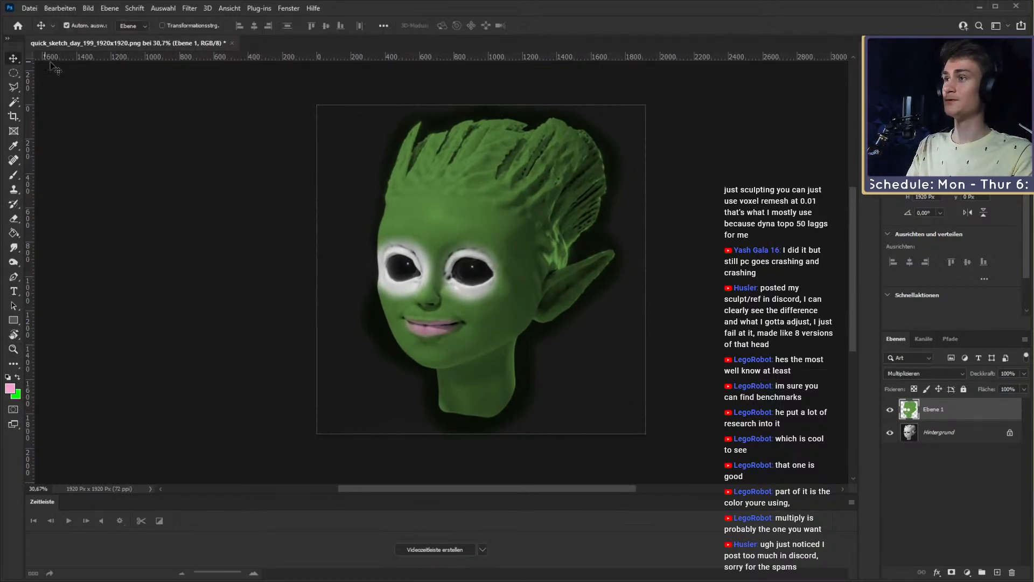
pyautogui.click(920, 483)
pyautogui.click(941, 418)
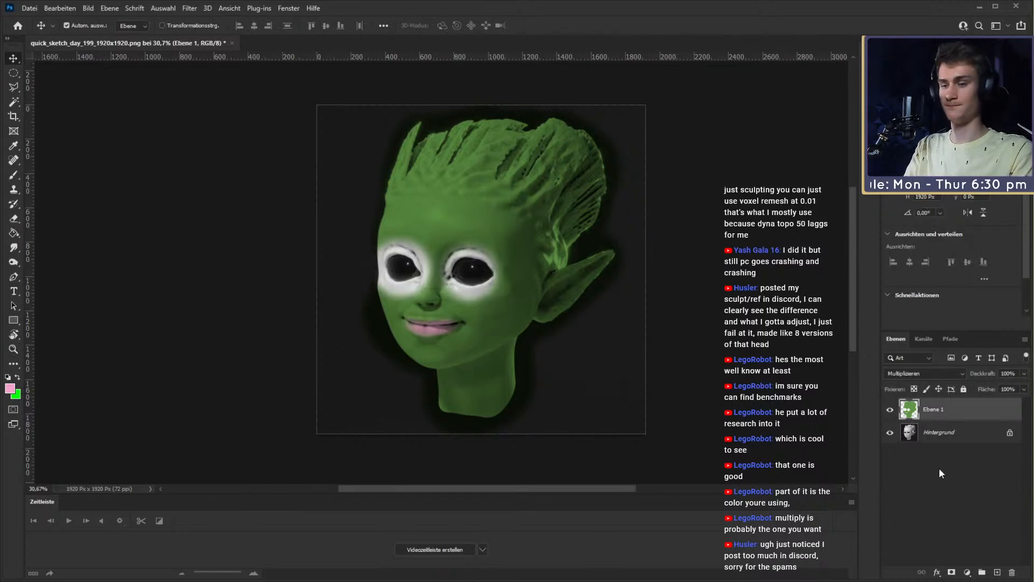
# Step: Delete the painted layer Ebene 1 and return to the Move tool
pyautogui.press('Delete')
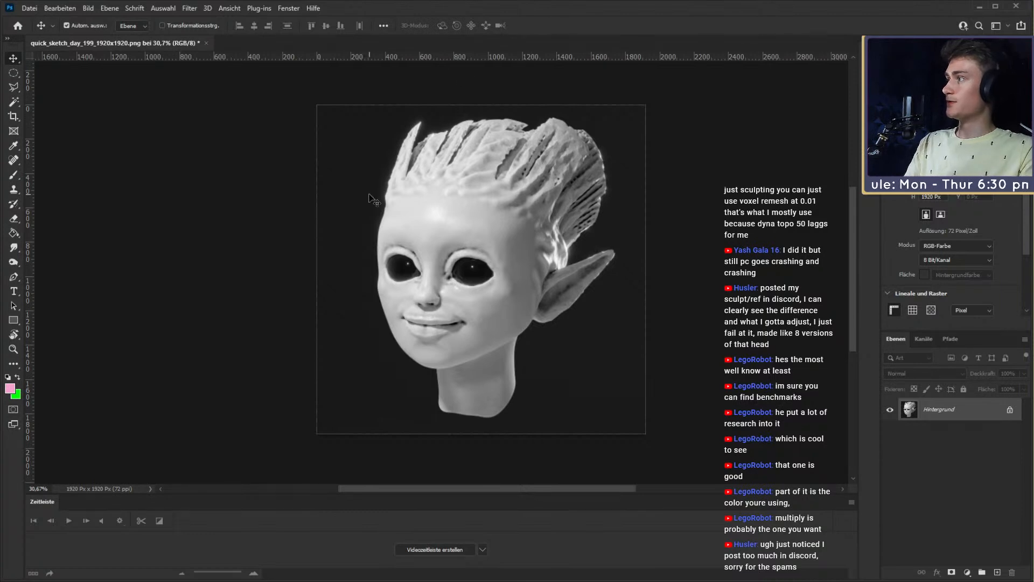
pyautogui.press('b')
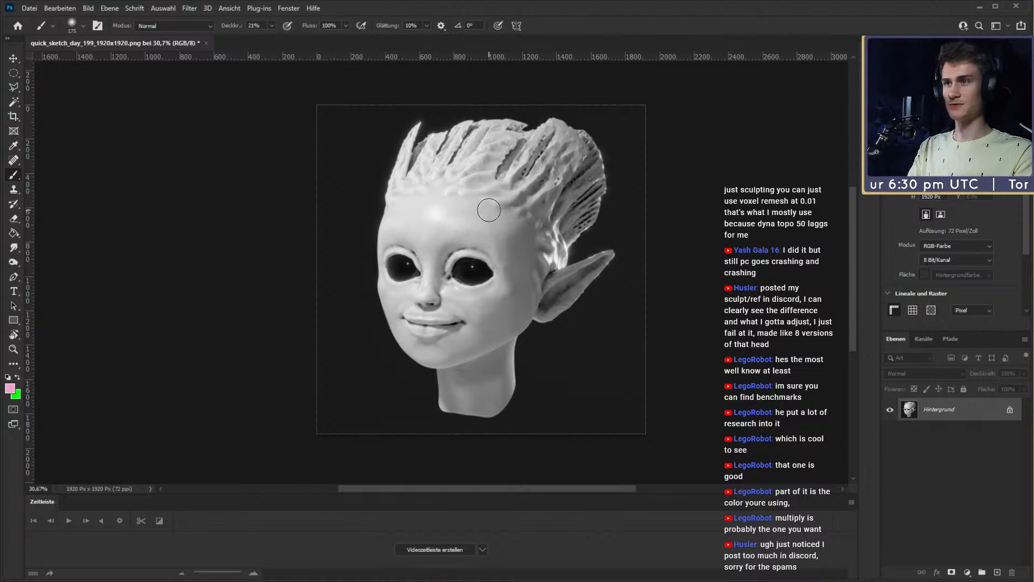
pyautogui.press(']')
pyautogui.press(']')
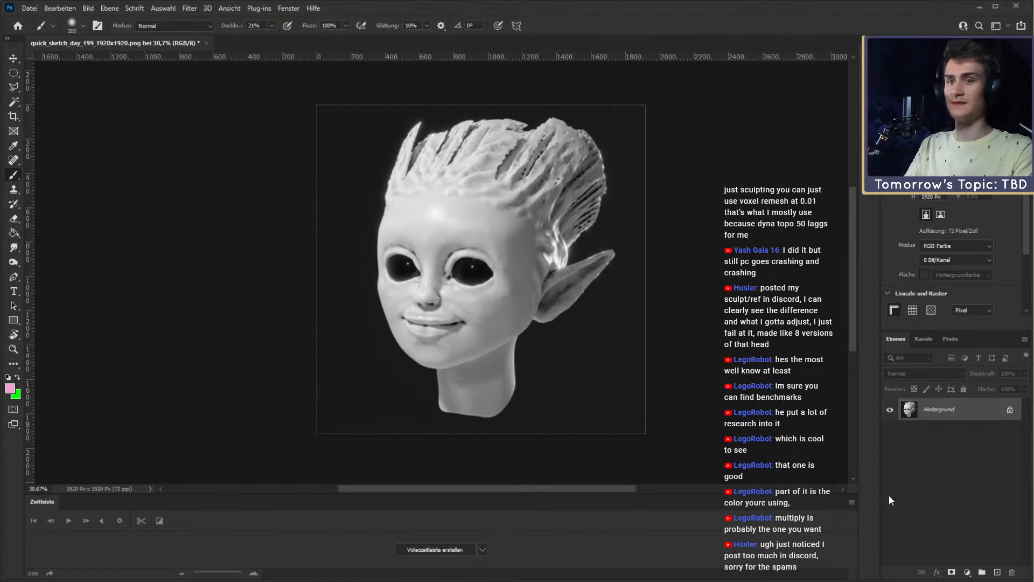
pyautogui.click(13, 59)
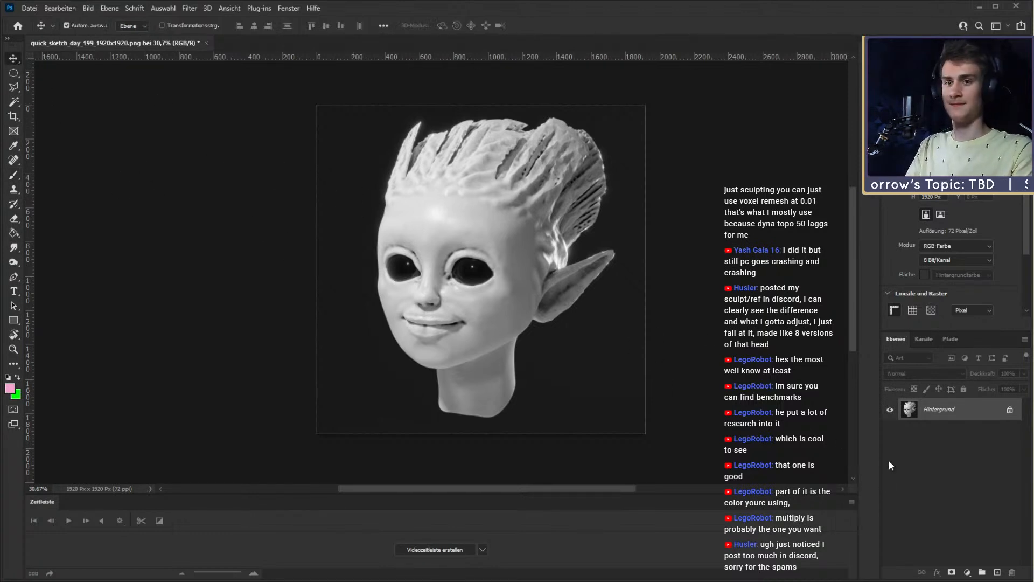
# Step: Add a Selective Color adjustment layer above the background and set its black value to -26%
pyautogui.click(984, 575)
pyautogui.click(908, 409)
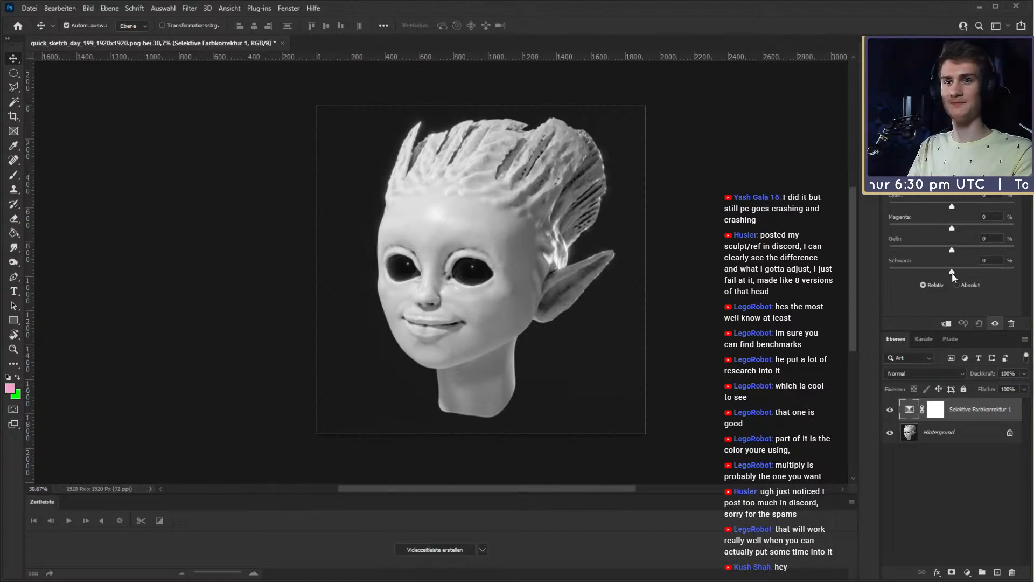
pyautogui.moveTo(952, 273); pyautogui.dragTo(935, 274)
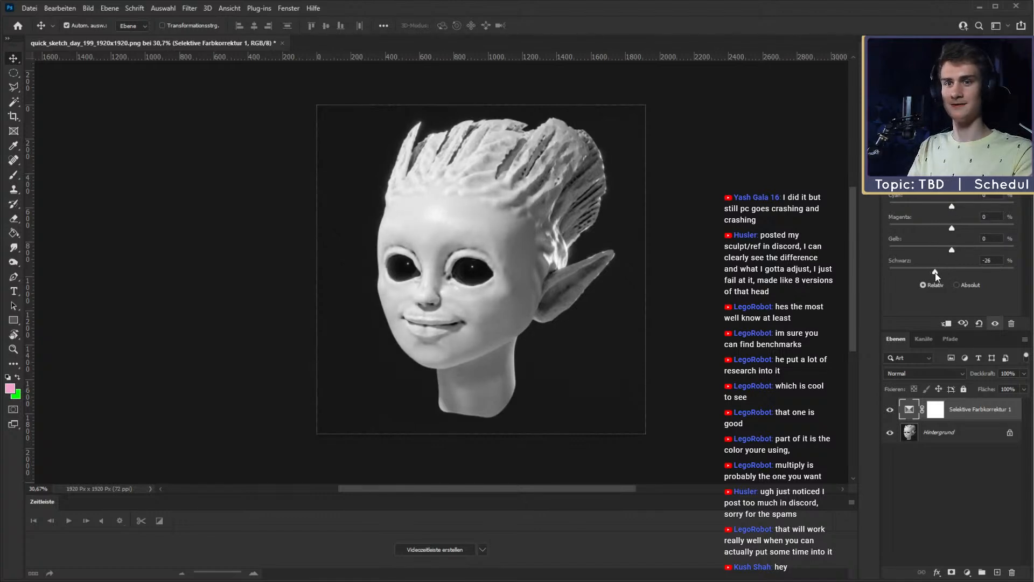
# Step: Add a Brightness/Contrast adjustment layer on top with contrast 24, then deselect all layers
pyautogui.click(968, 571)
pyautogui.click(987, 421)
pyautogui.click(908, 409)
pyautogui.moveTo(953, 224); pyautogui.dragTo(968, 224)
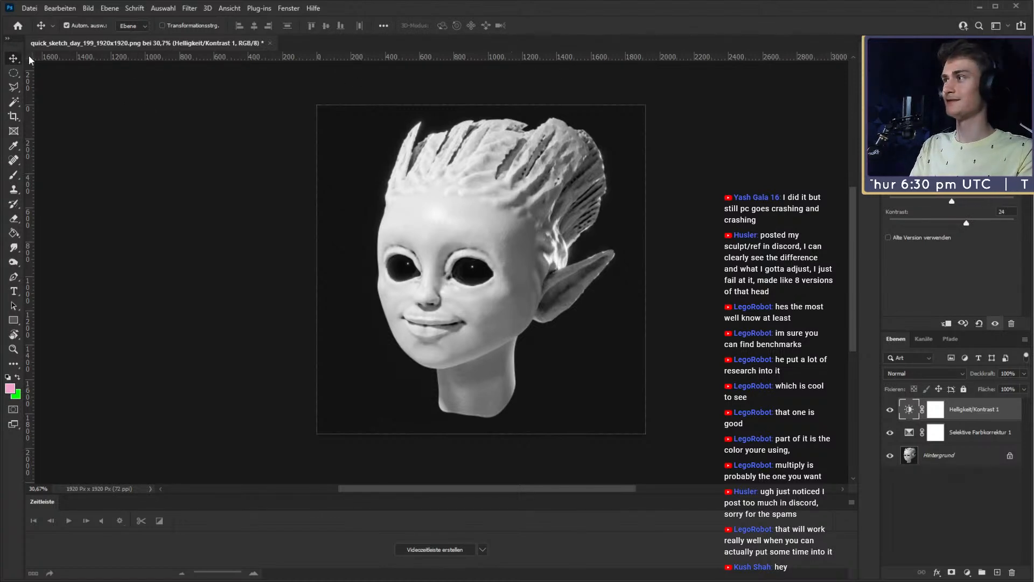
pyautogui.click(943, 534)
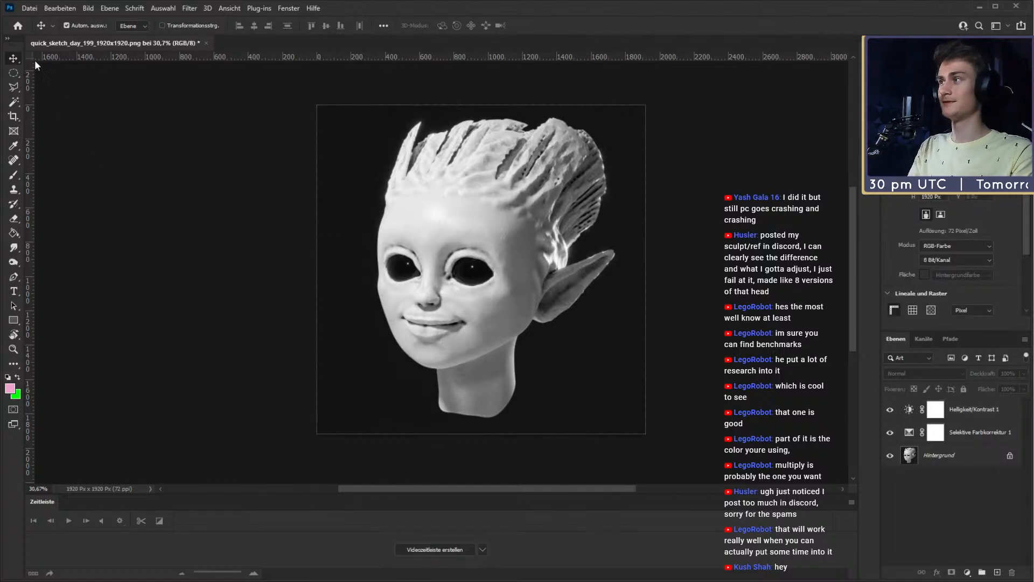
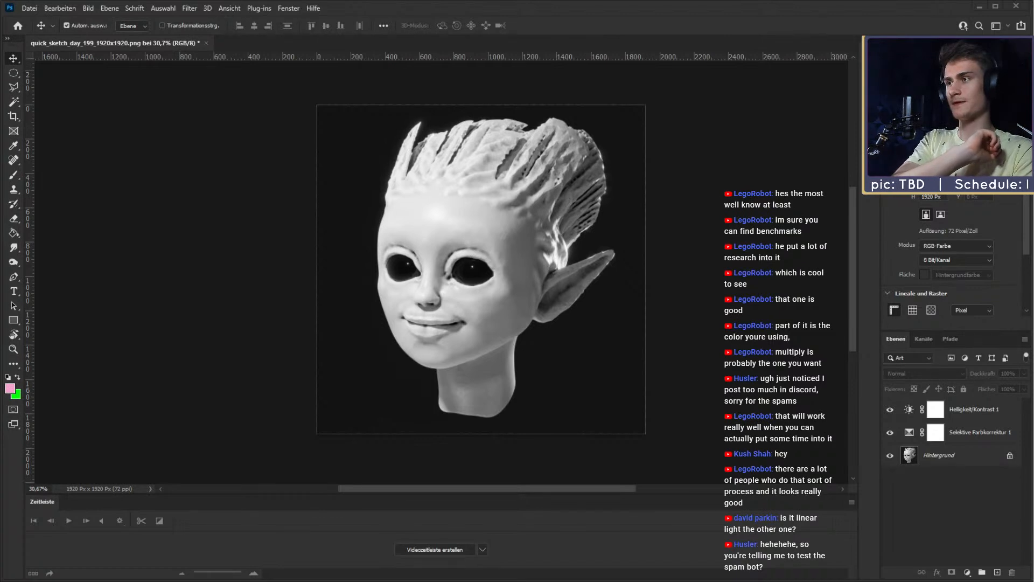
# Step: Select the background layer, view its red, green and blue channels one by one, and return to the RGB composite and layer list
pyautogui.click(938, 456)
pyautogui.click(924, 339)
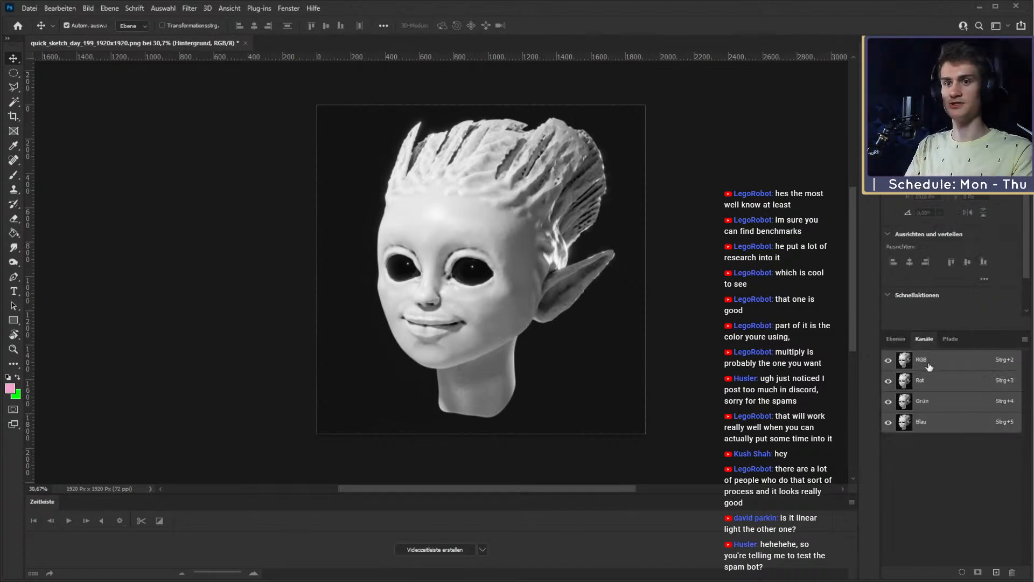
pyautogui.click(926, 383)
pyautogui.click(922, 405)
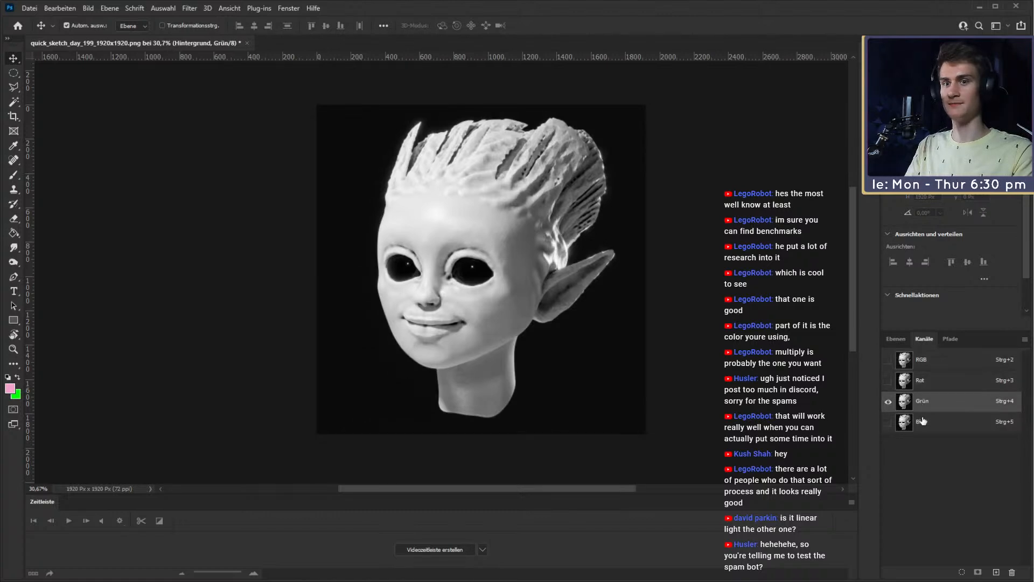
pyautogui.click(922, 421)
pyautogui.click(927, 364)
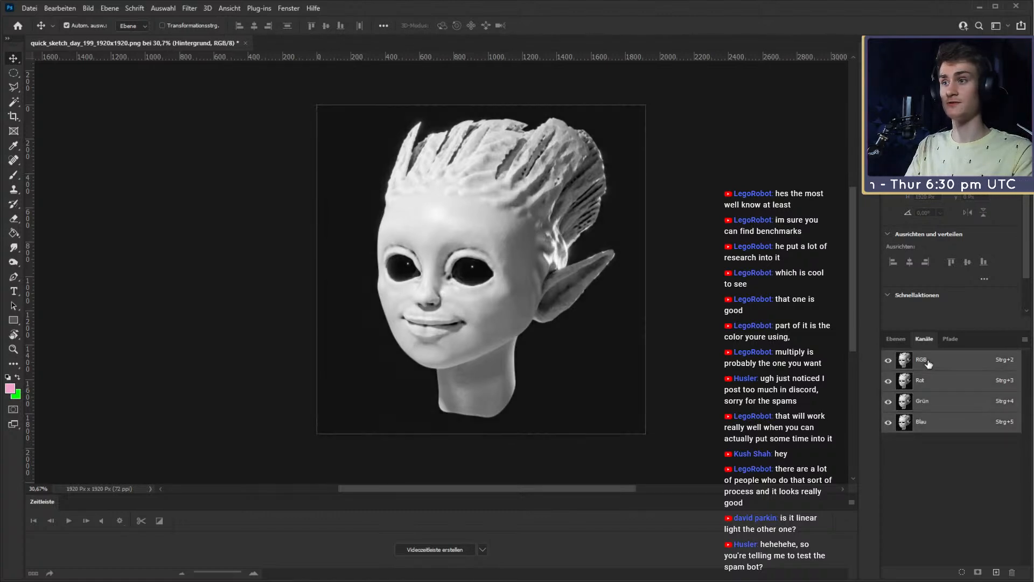
pyautogui.click(895, 339)
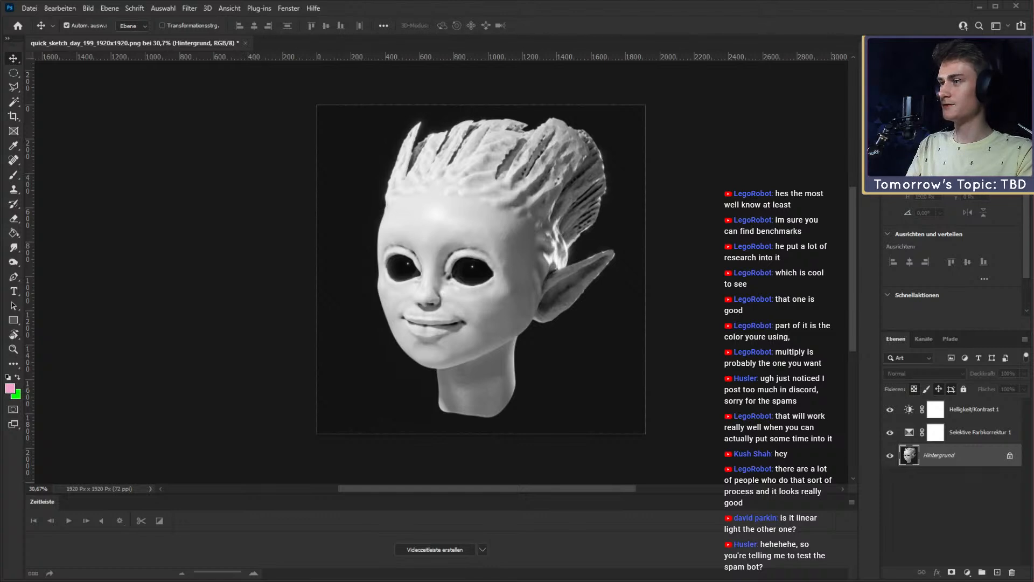
# Step: Open render_1_post.png as a separate document and inspect its individual colour channels, returning to the RGB composite
pyautogui.moveTo(661, 44); pyautogui.dragTo(319, 48)
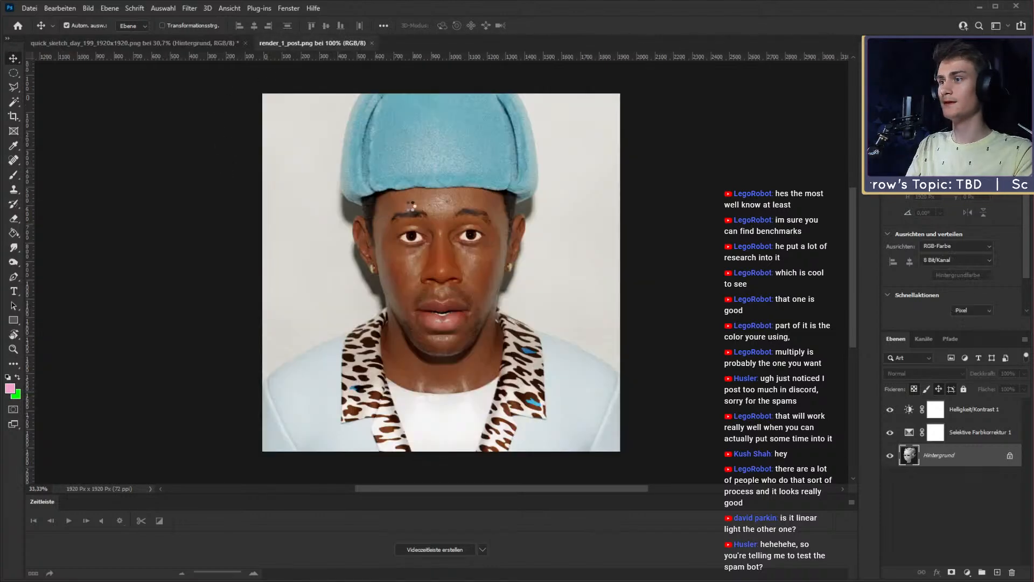
pyautogui.click(923, 338)
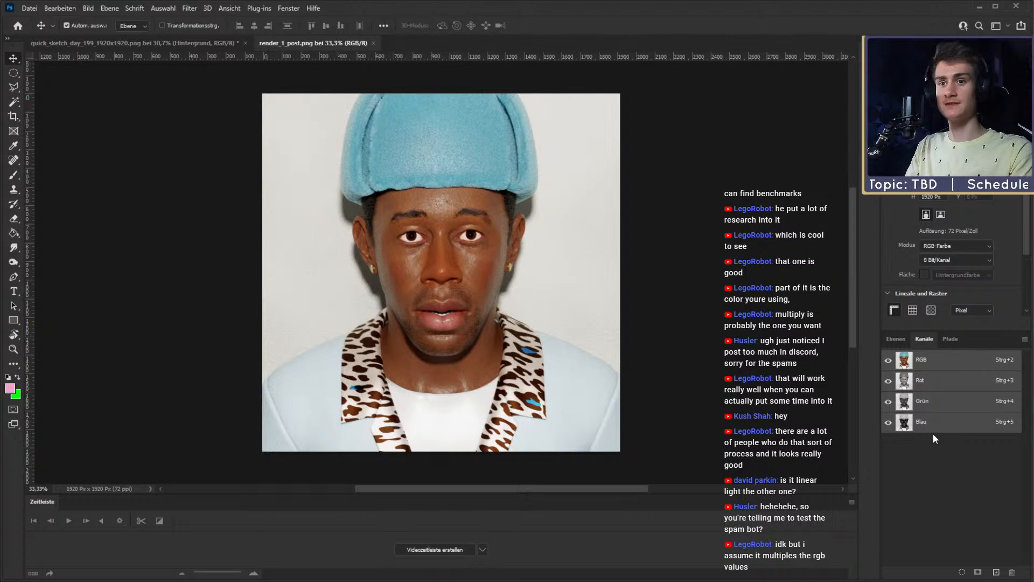
pyautogui.click(925, 380)
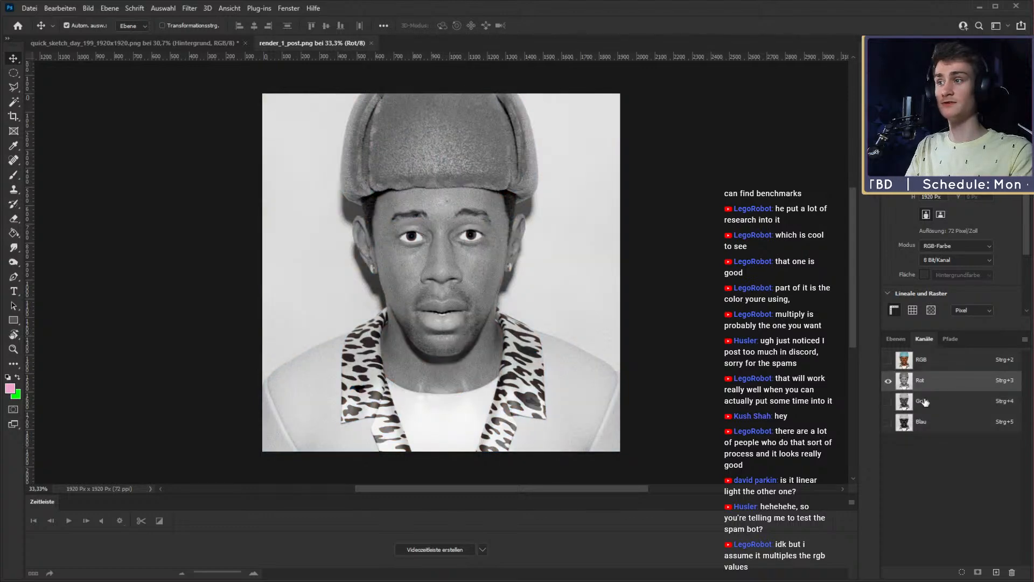
pyautogui.click(925, 401)
pyautogui.click(925, 423)
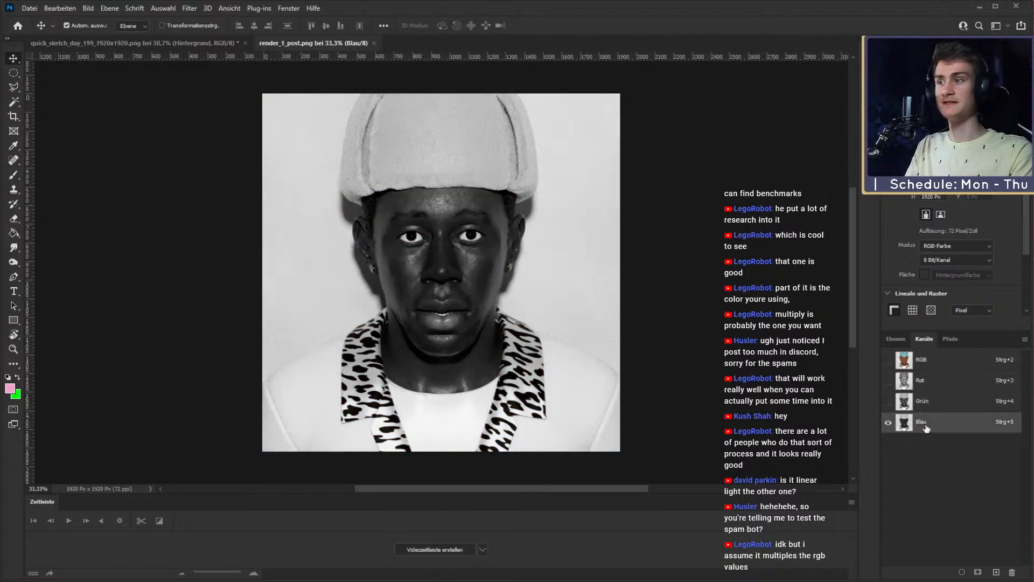
pyautogui.click(926, 381)
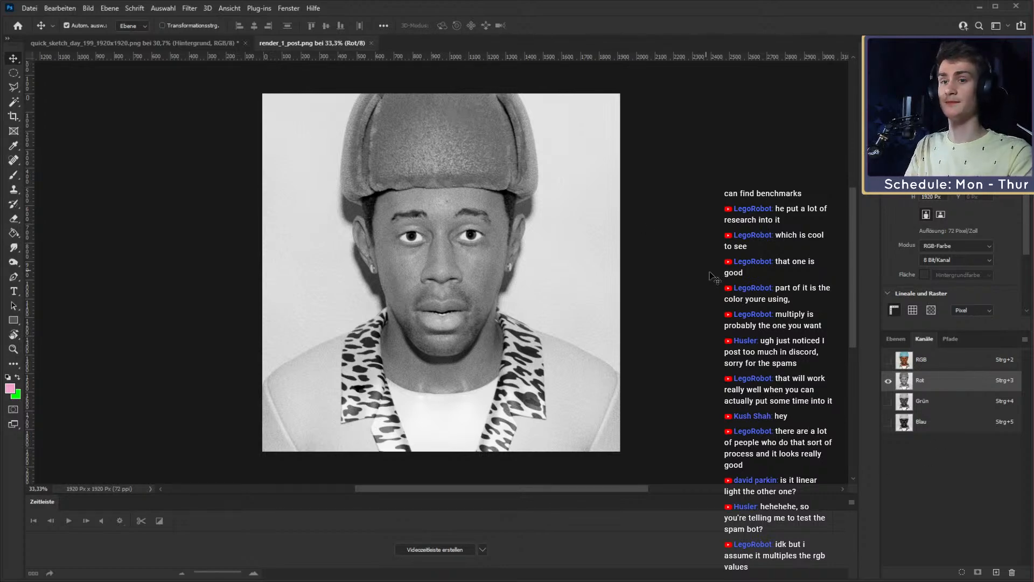
pyautogui.click(923, 366)
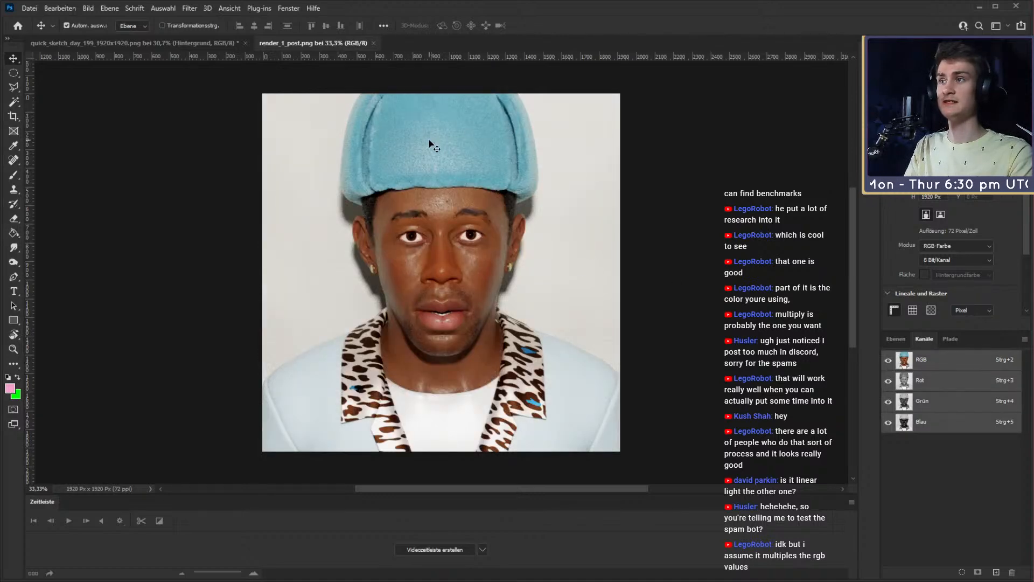
# Step: Compare how the hat and skin appear in the blue, green and red channels of render_1_post.png, then show its layers
pyautogui.click(924, 424)
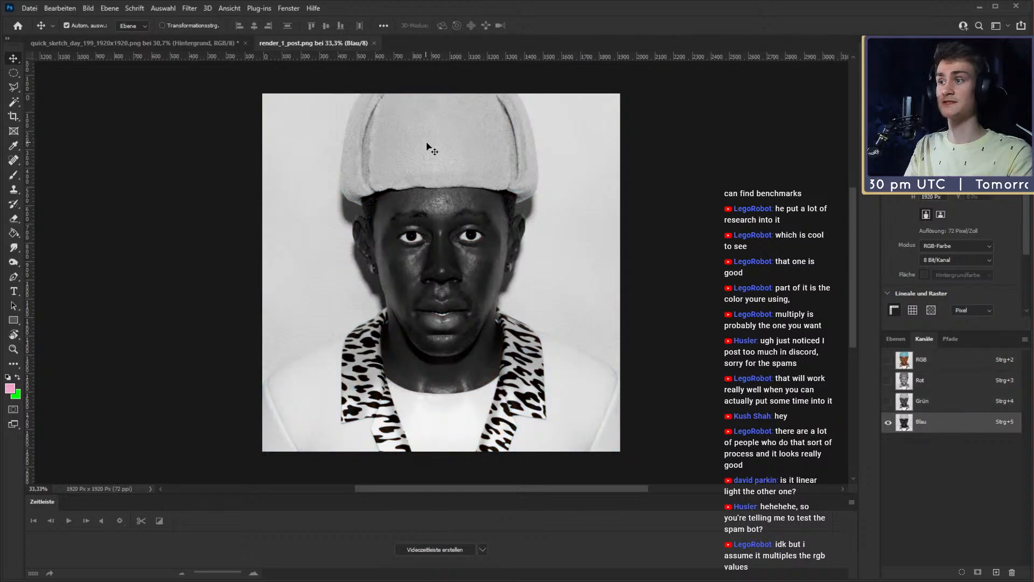
pyautogui.click(936, 404)
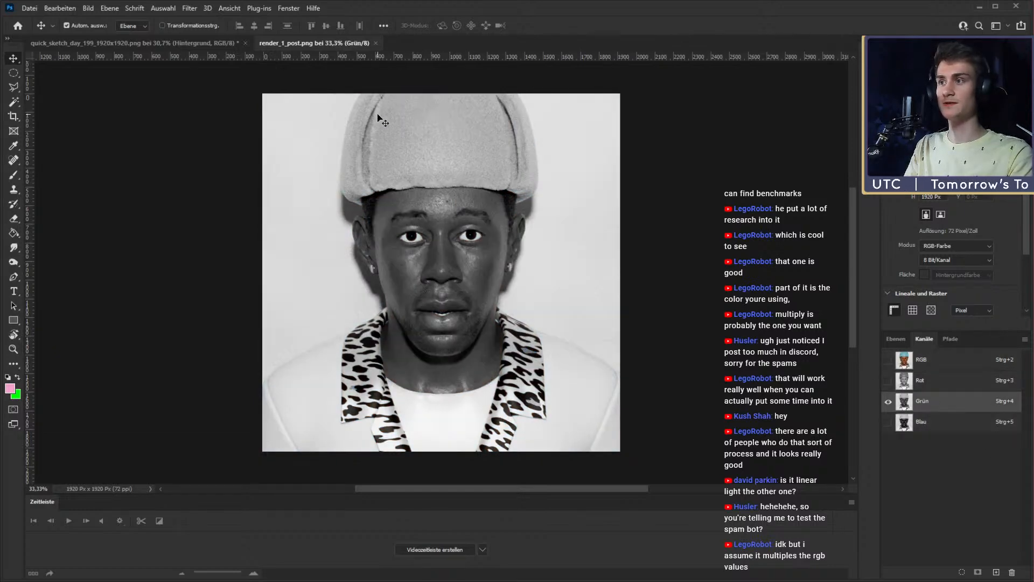
pyautogui.click(937, 382)
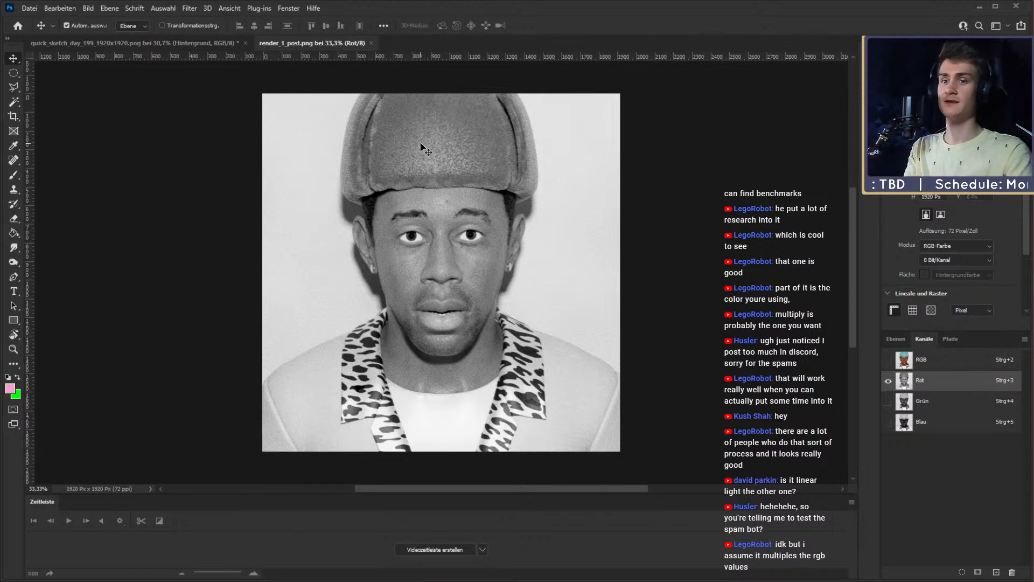
pyautogui.click(930, 425)
pyautogui.click(922, 398)
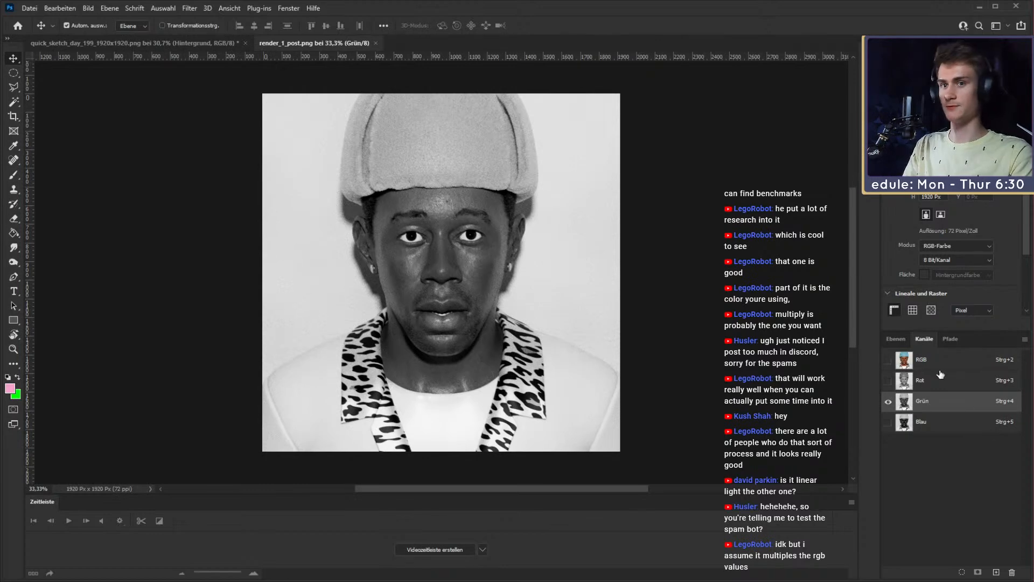
pyautogui.click(925, 361)
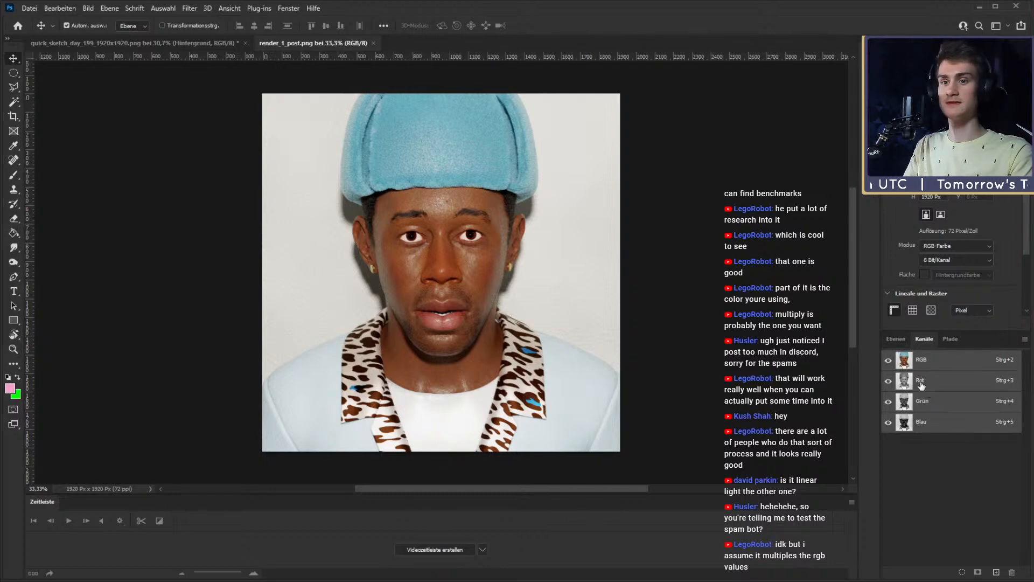
pyautogui.click(930, 402)
pyautogui.click(932, 384)
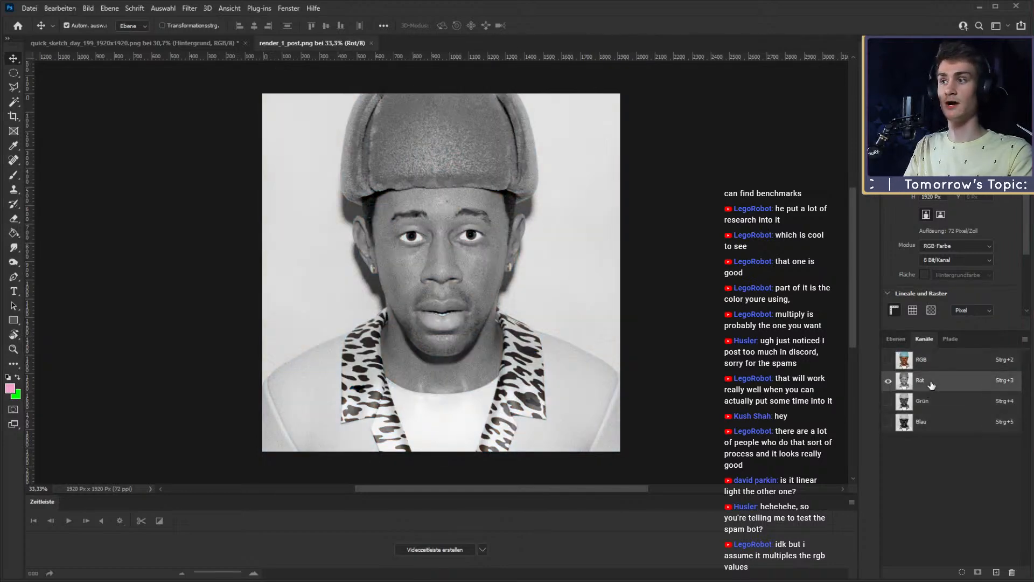
pyautogui.click(930, 428)
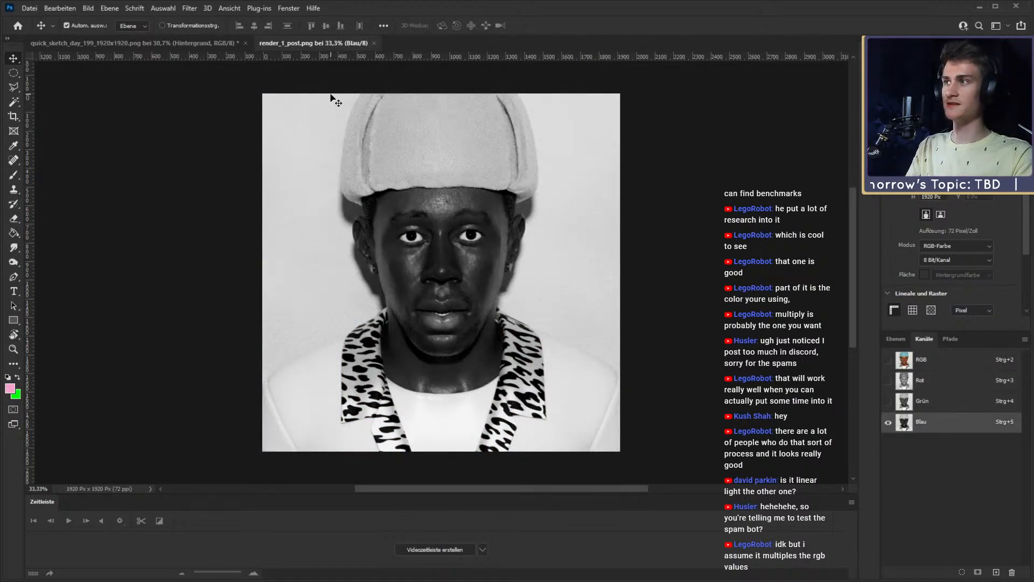
pyautogui.click(896, 338)
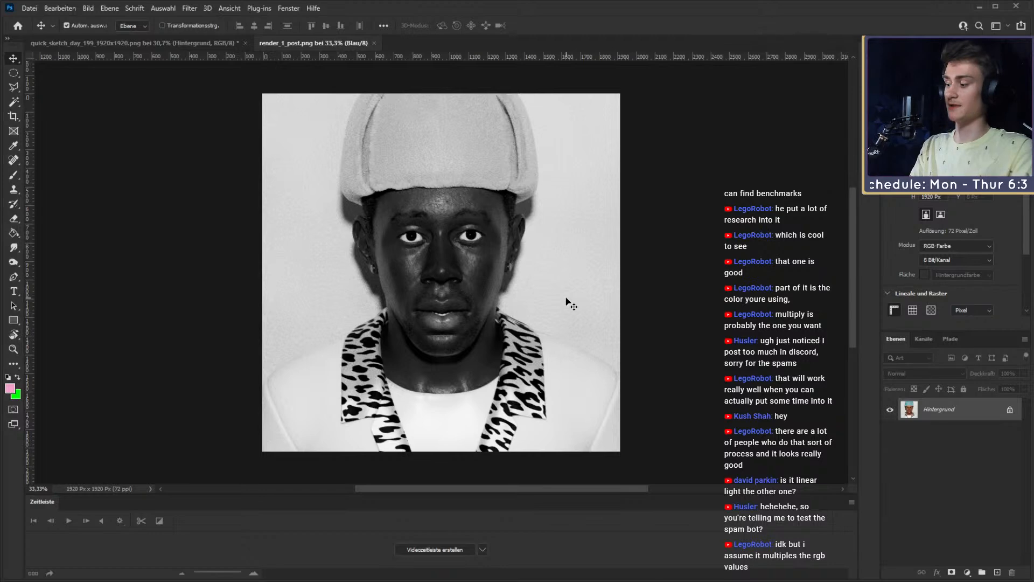
# Step: Return to the quick_sketch_day_199 document, deselect its layers and close render_1_post.png
pyautogui.click(193, 47)
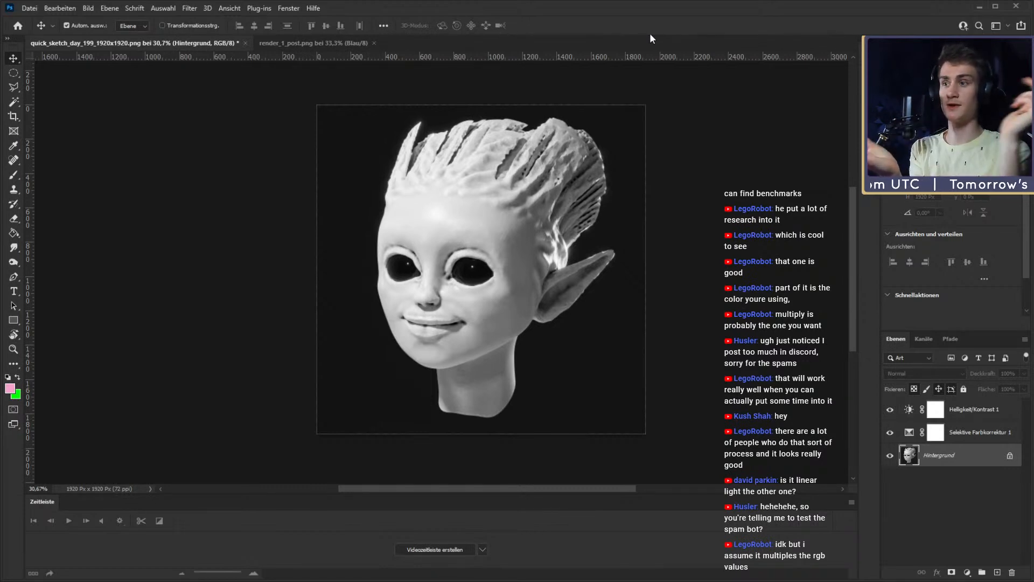
pyautogui.click(279, 173)
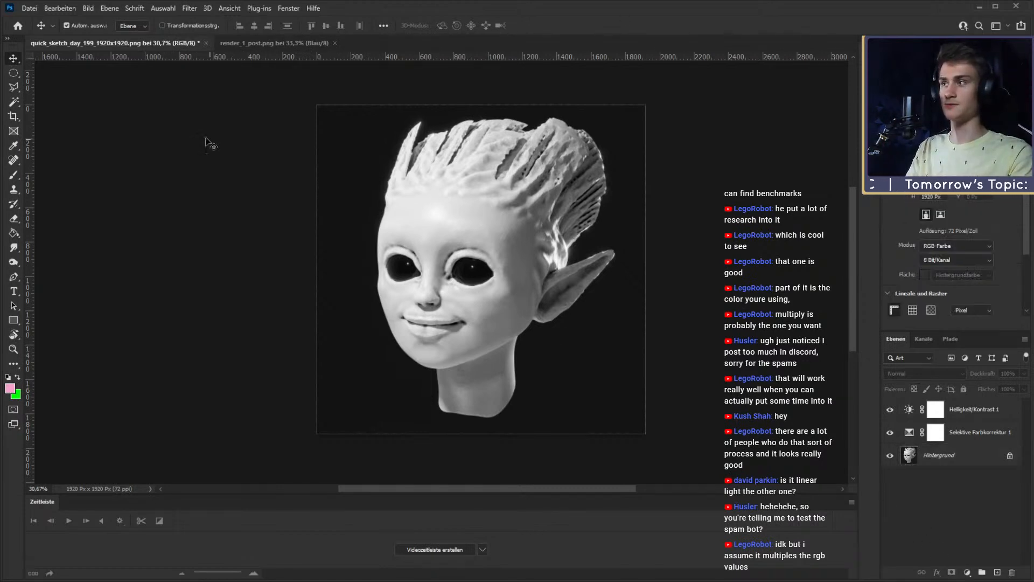
pyautogui.click(267, 47)
pyautogui.click(147, 43)
pyautogui.click(334, 42)
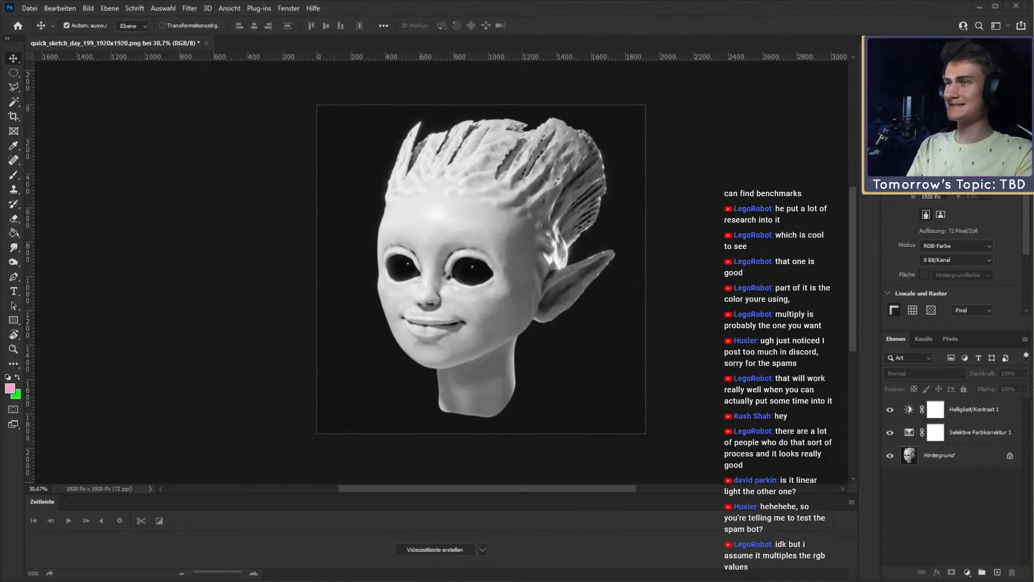
# Step: Place the SmudgesLarge001_OVERLAY_VAR2_3K texture as the top layer, blend it with Linear Dodge (Add) and set its opacity to 50%
pyautogui.click(611, 27)
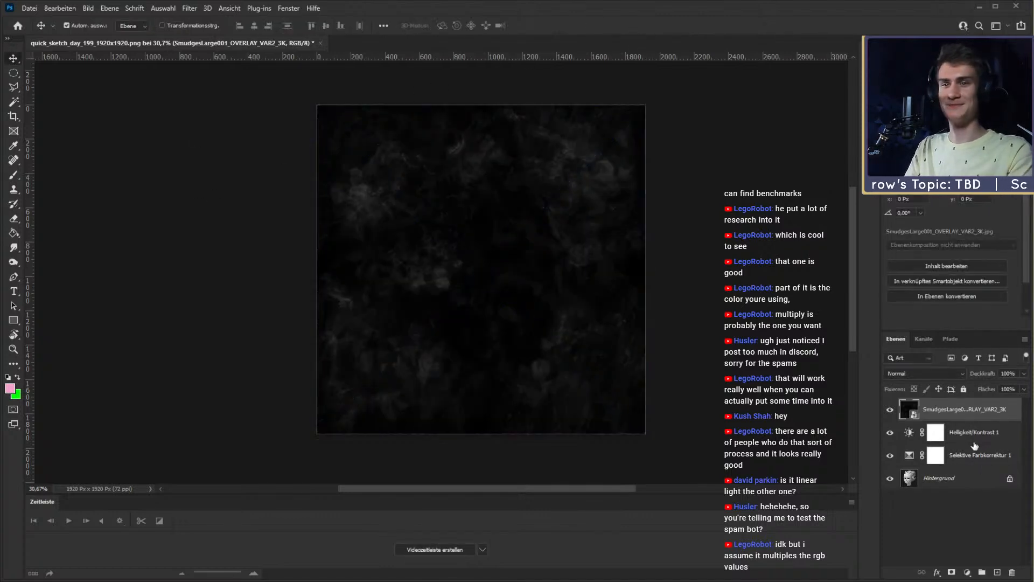
pyautogui.click(930, 373)
pyautogui.press('Up')
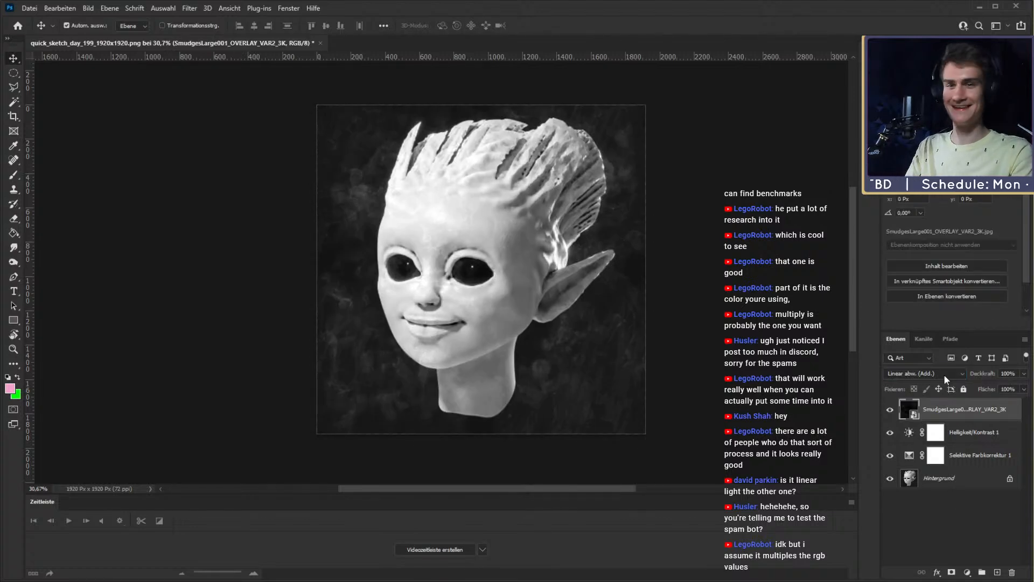
pyautogui.moveTo(1015, 372); pyautogui.dragTo(881, 373)
pyautogui.write('50')
pyautogui.press('Return')
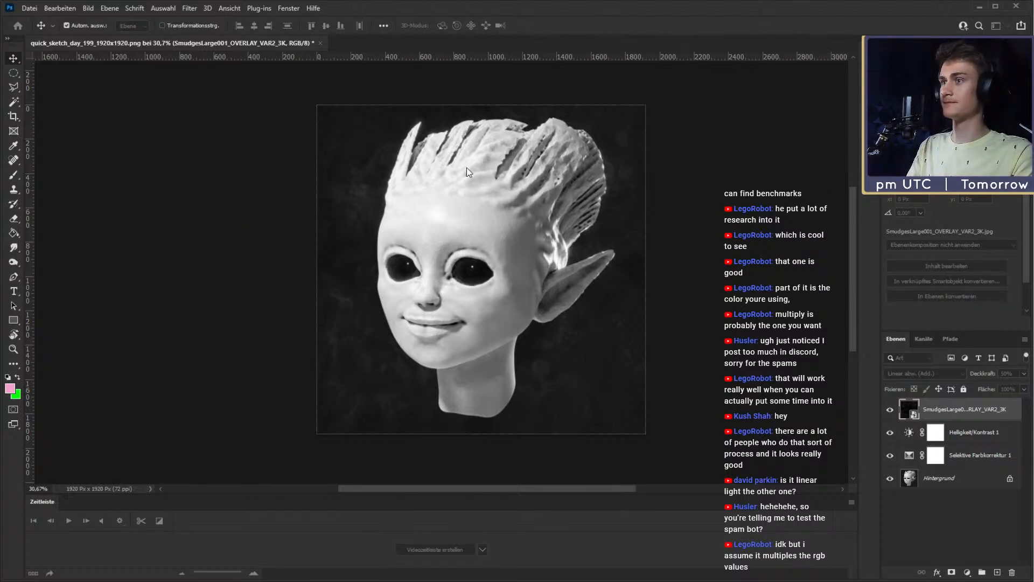
# Step: Switch to Blender and open the recent file mouse_v1a.blend
pyautogui.press('ctrl')
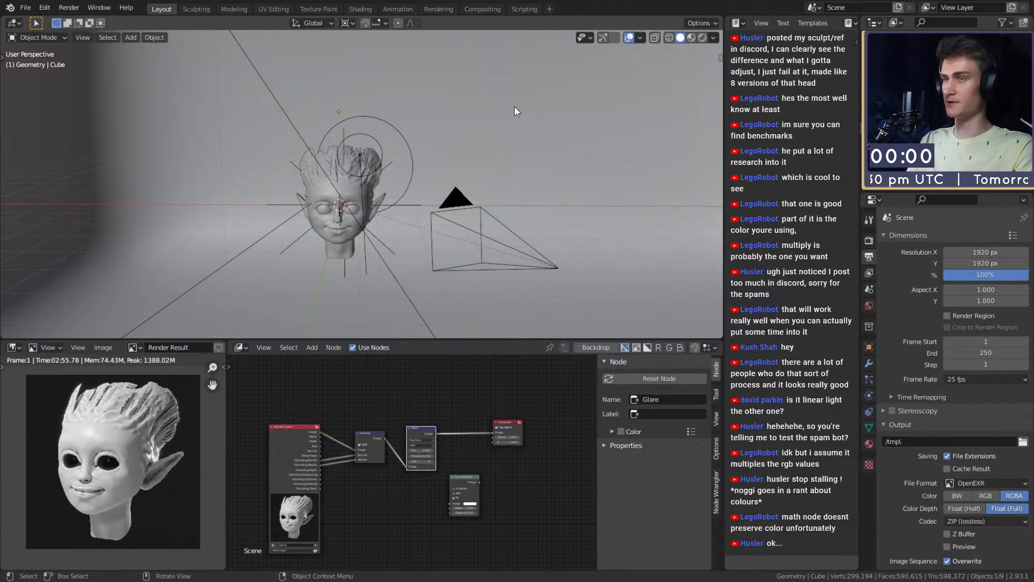
pyautogui.click(25, 8)
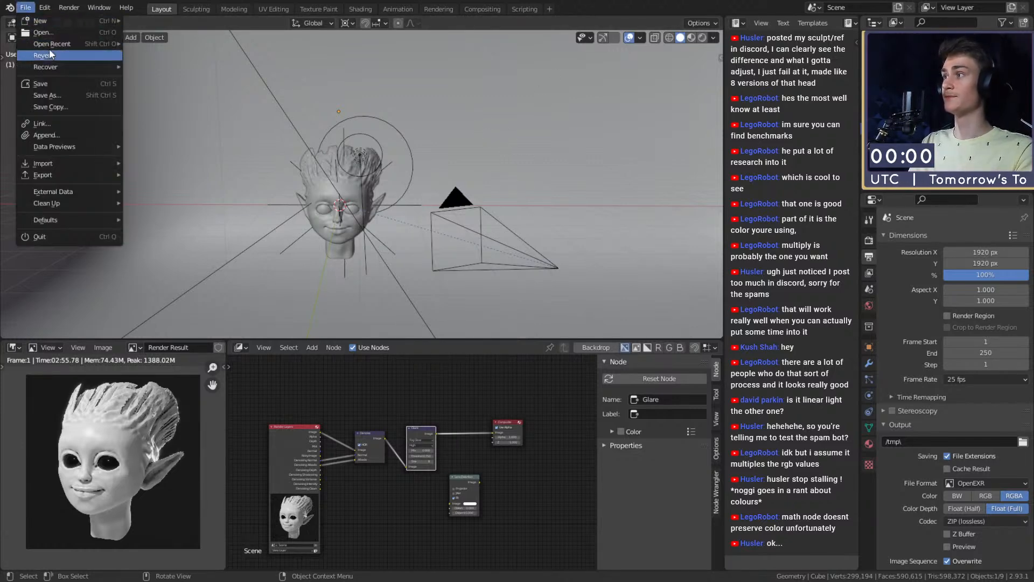
pyautogui.moveTo(50, 46)
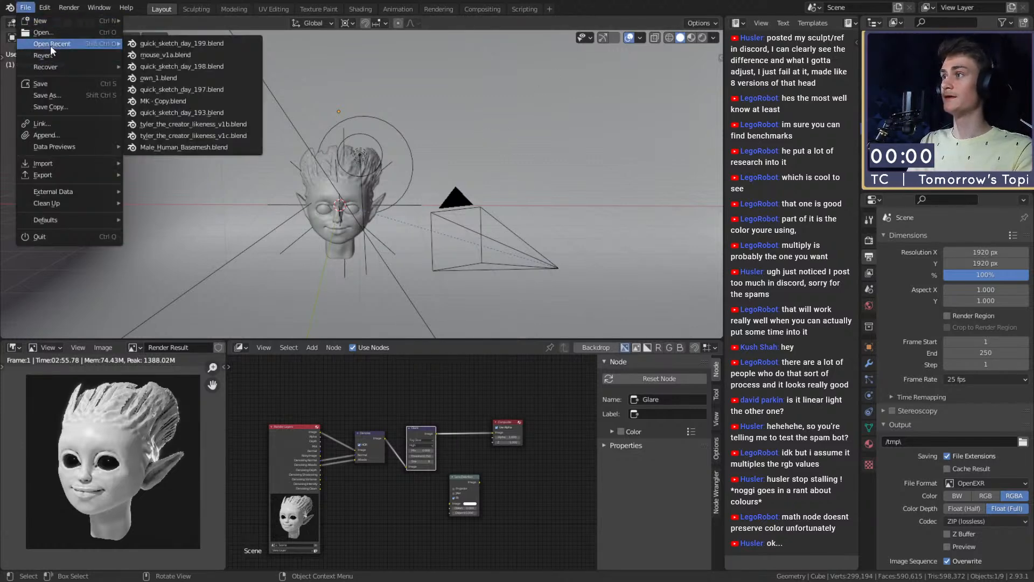
pyautogui.click(163, 55)
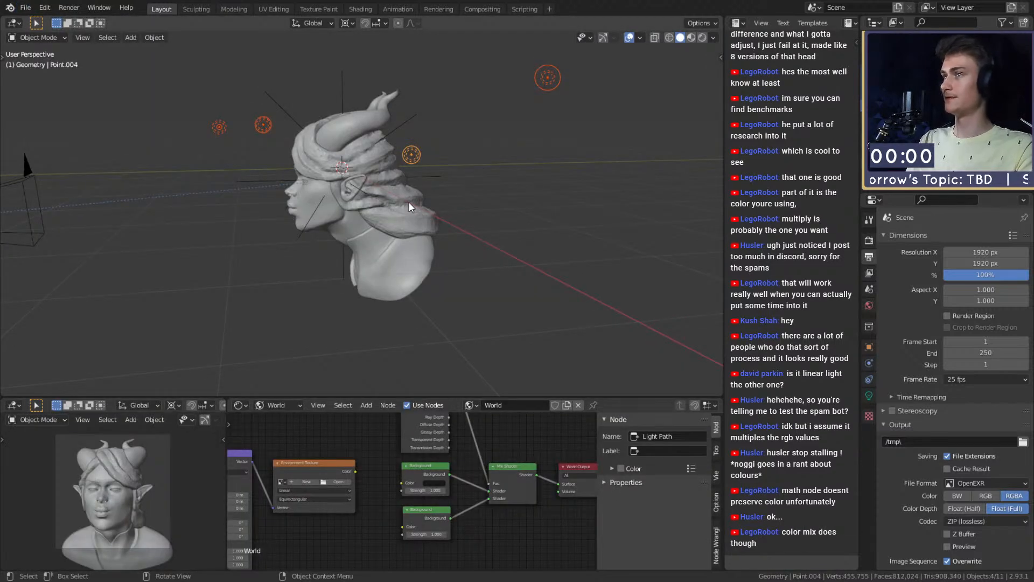
# Step: Inspect the horned bust from several angles, checking the camera and head objects, and clear the selection
pyautogui.moveTo(440, 206)
pyautogui.mouseDown(button='middle')
pyautogui.moveTo(343, 223)
pyautogui.moveTo(495, 208)
pyautogui.mouseUp(button='middle')
pyautogui.click(240, 178)
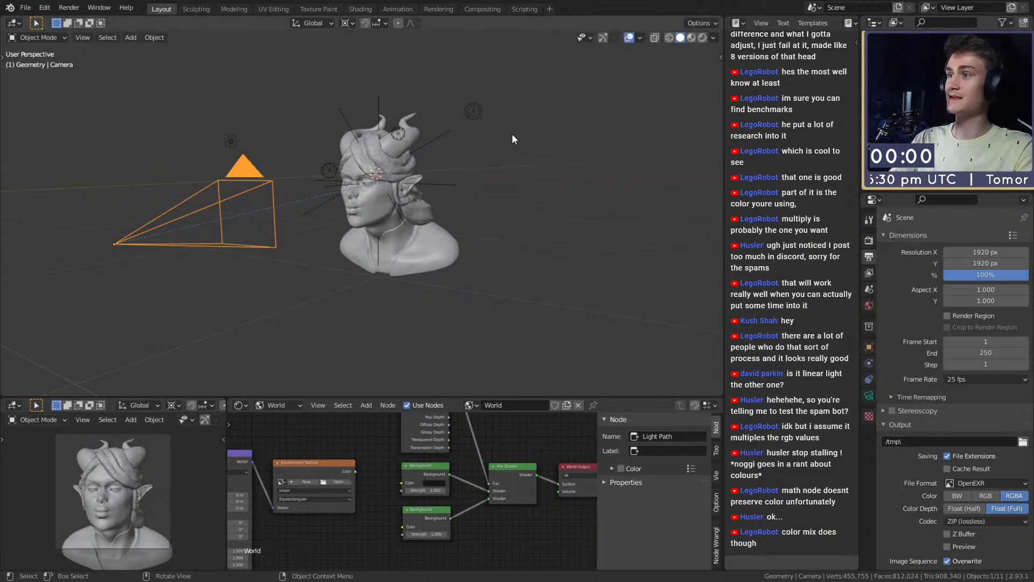
pyautogui.scroll(5, 403, 245)
pyautogui.moveTo(403, 245); pyautogui.dragTo(457, 199, button='middle')
pyautogui.click(482, 209)
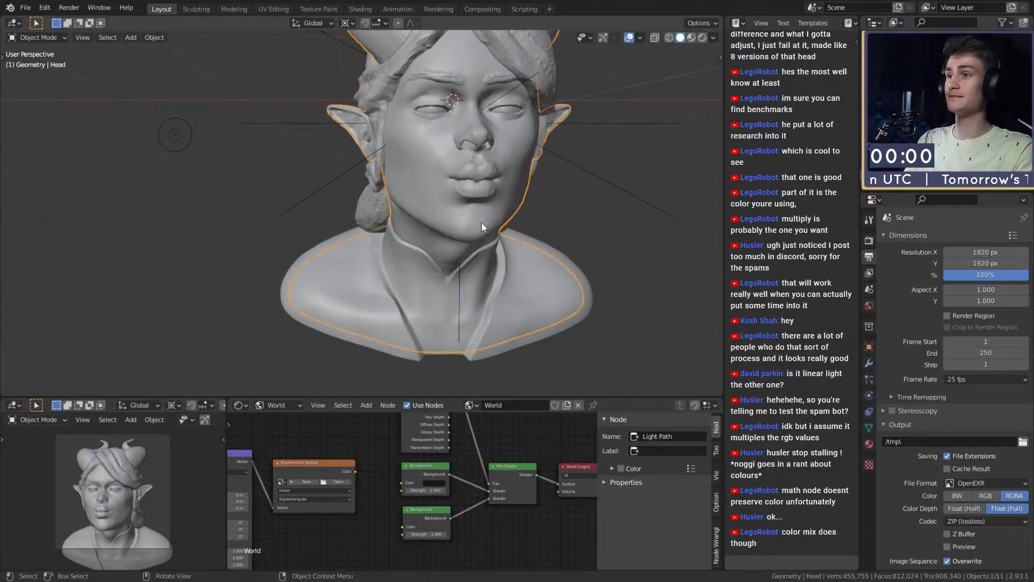
pyautogui.scroll(-3, 480, 243)
pyautogui.click(537, 229)
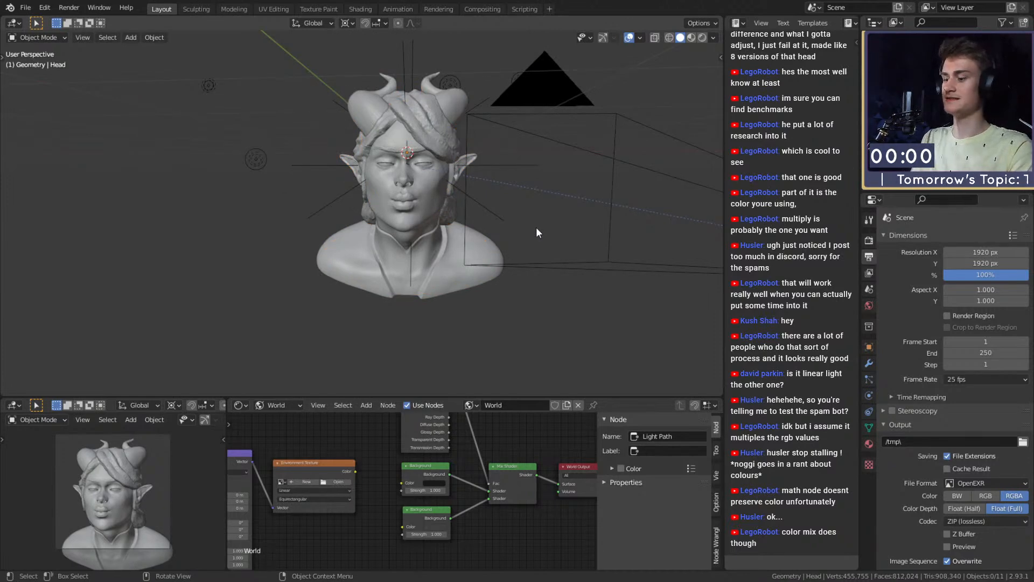
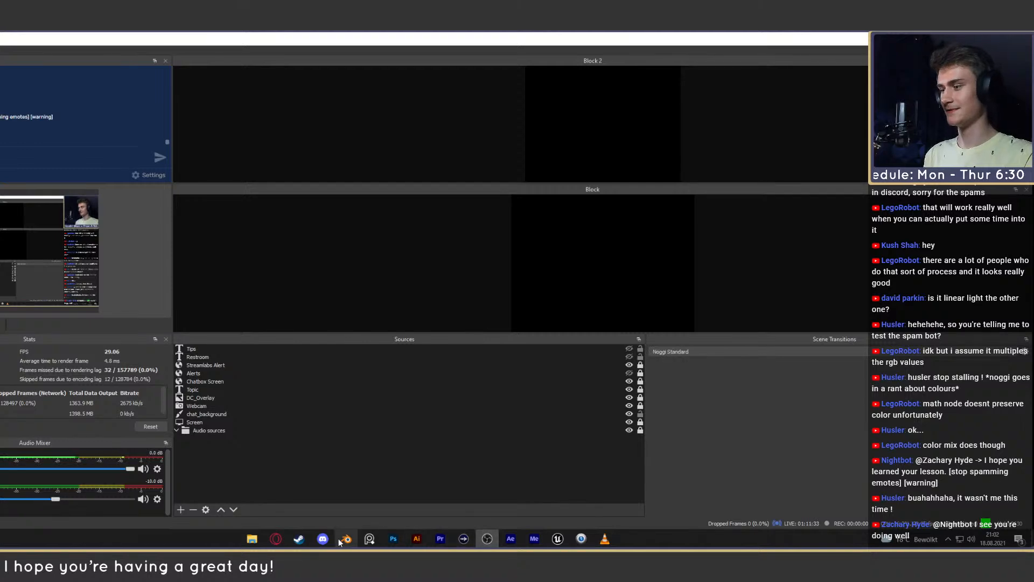
# Step: Switch to the browser and view the character renders and shader node image on the 3D artist's Twitter profile, closing the media viewer
pyautogui.click(276, 538)
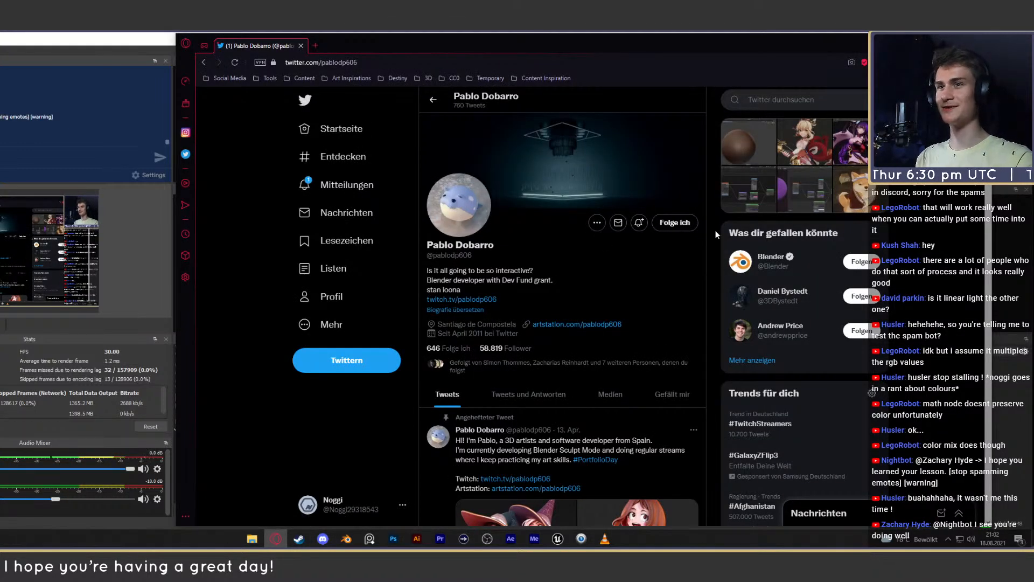
pyautogui.click(855, 153)
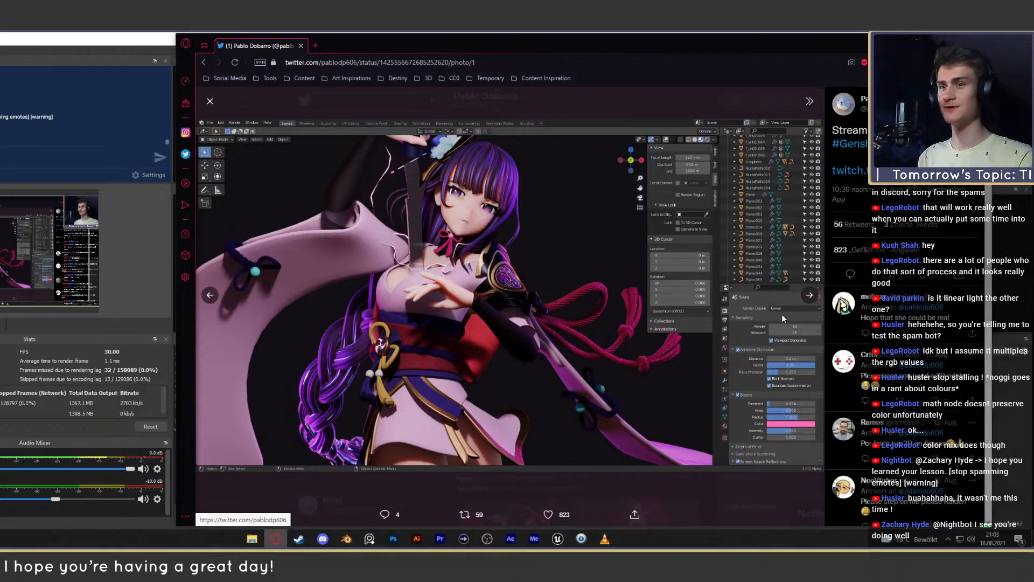
pyautogui.click(809, 295)
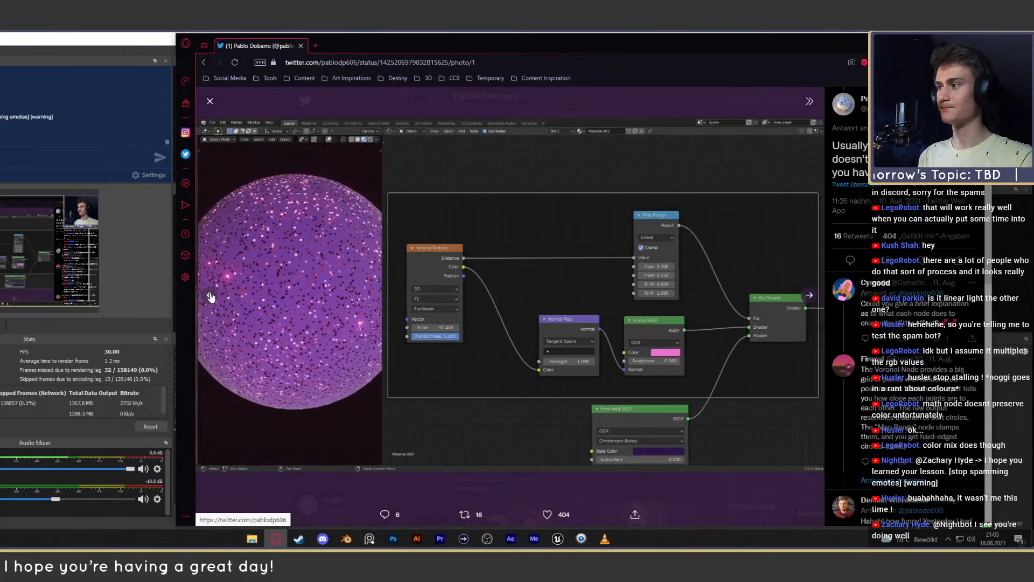
pyautogui.click(210, 295)
pyautogui.click(210, 295)
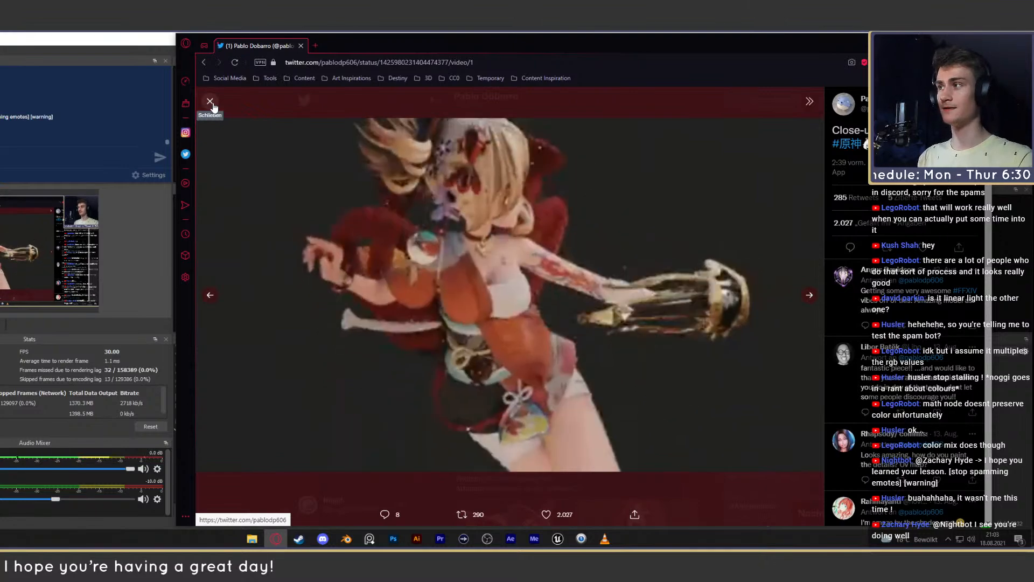
pyautogui.click(210, 101)
# Step: Find the tweet about brush spacing on animated objects and watch its Sculpt Mode pottery video, first in full screen
pyautogui.scroll(-10, 712, 264)
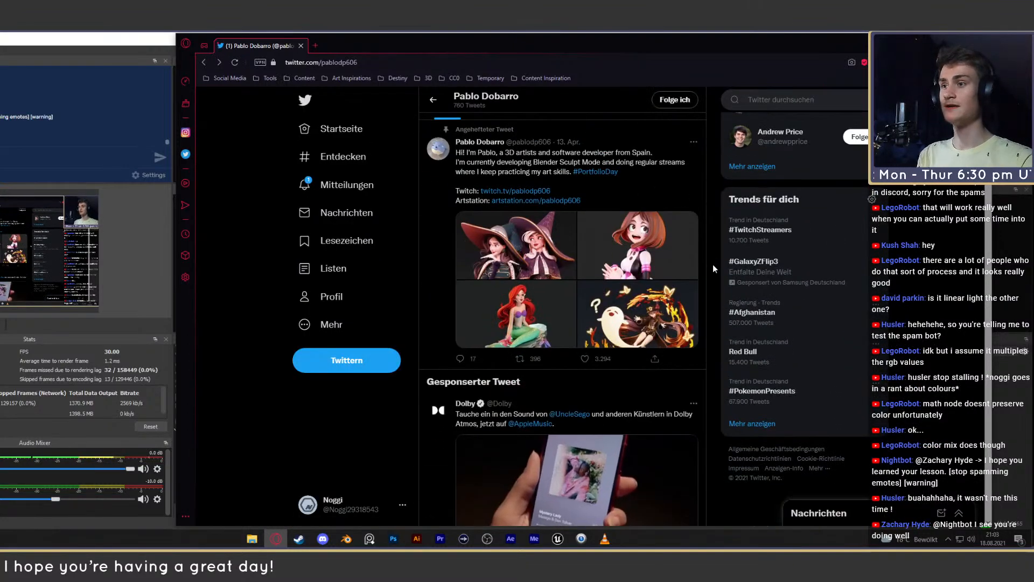
pyautogui.scroll(-4, 712, 264)
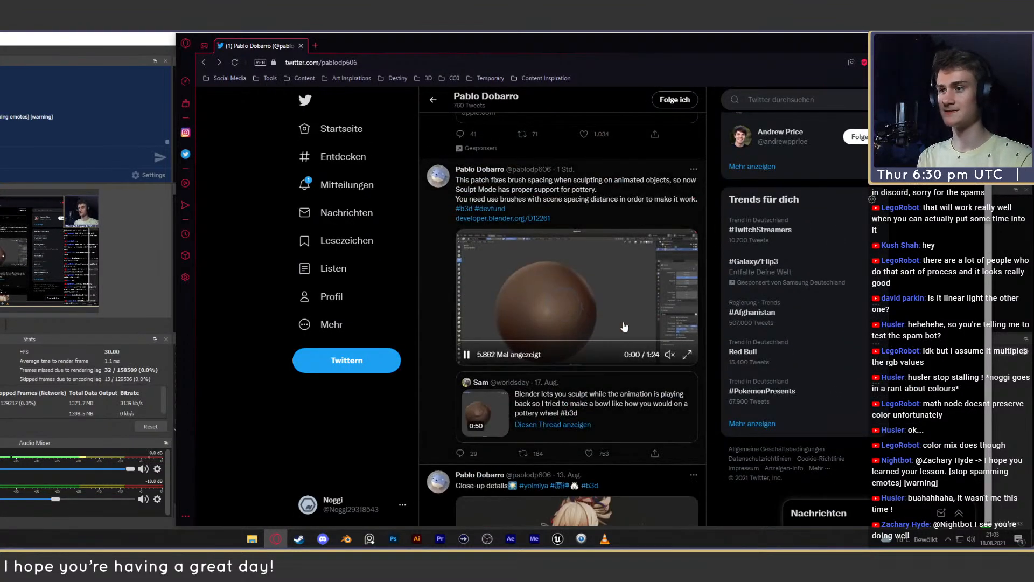
pyautogui.click(690, 363)
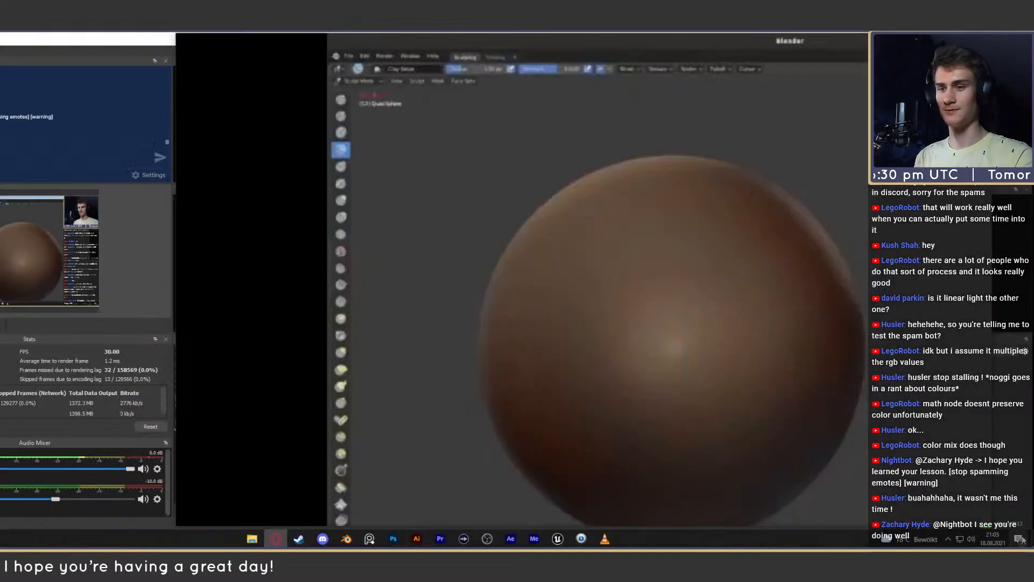
pyautogui.press('Escape')
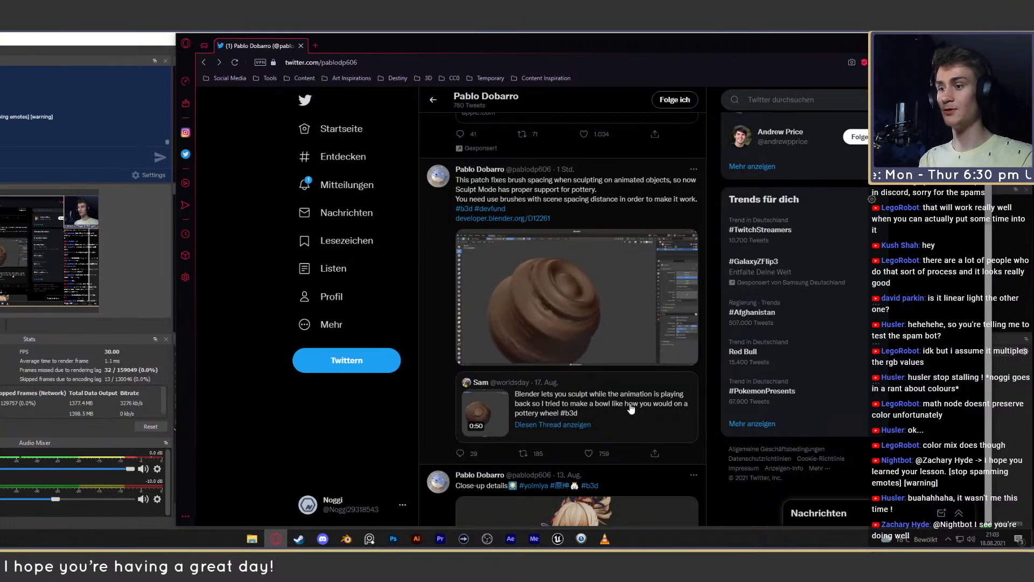
pyautogui.moveTo(547, 298)
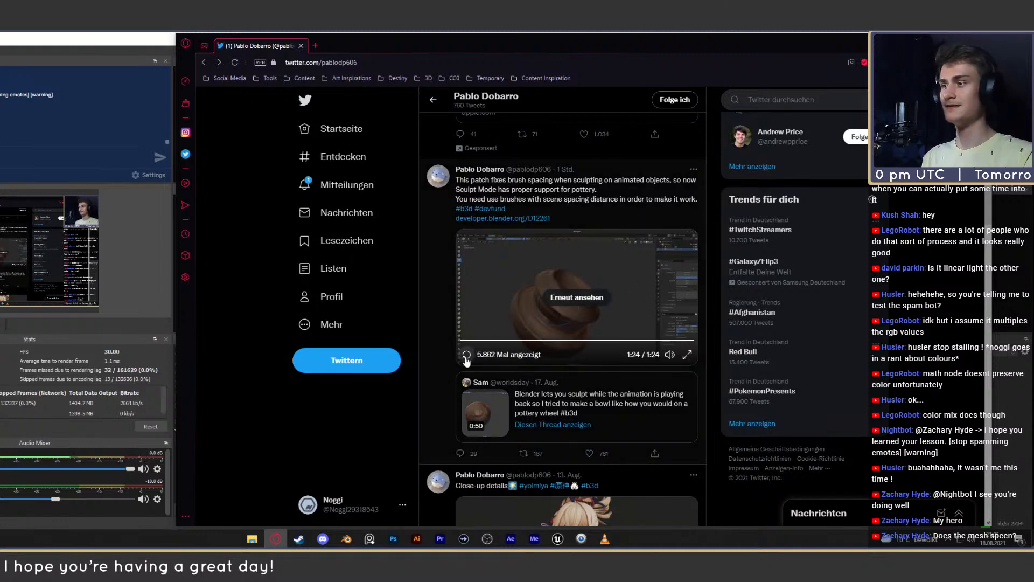
pyautogui.click(546, 297)
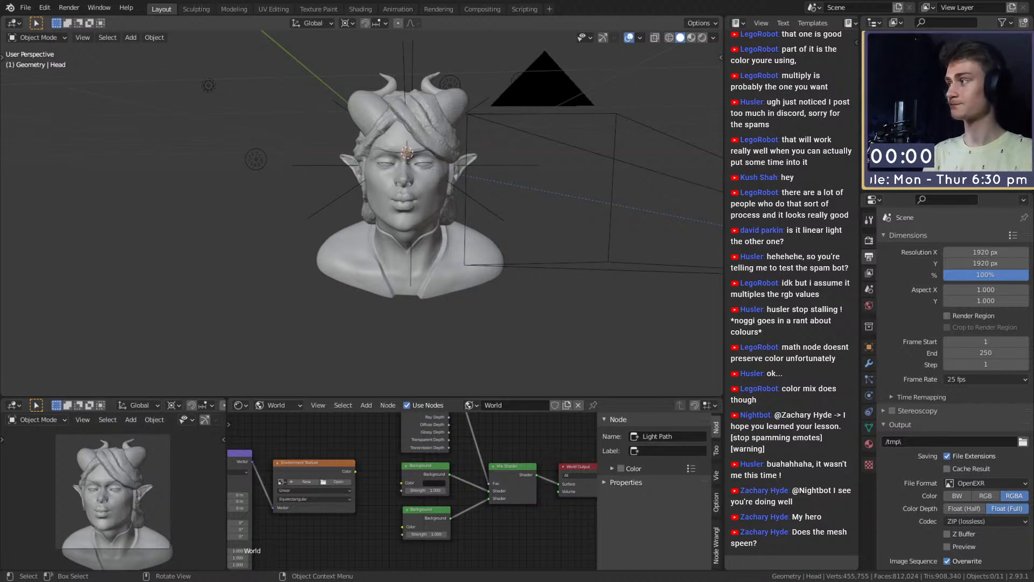
# Step: Back in Blender, select the parts of the horned bust, including clothing, head and eyes, and move them about 4.6 m along the X axis
pyautogui.moveTo(486, 247); pyautogui.dragTo(390, 249, button='middle')
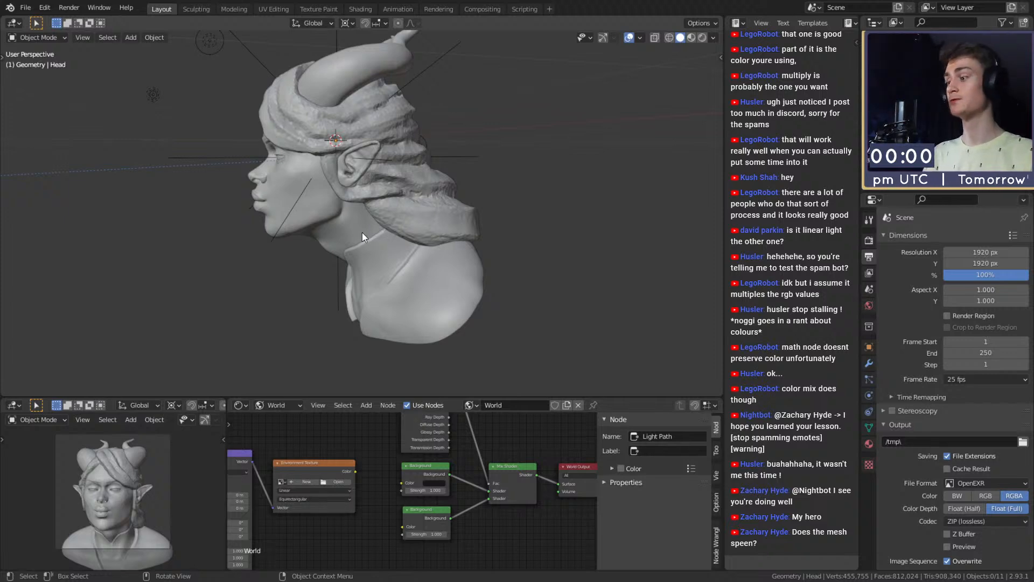
pyautogui.moveTo(385, 226); pyautogui.dragTo(441, 239, button='middle')
pyautogui.scroll(-4, 441, 239)
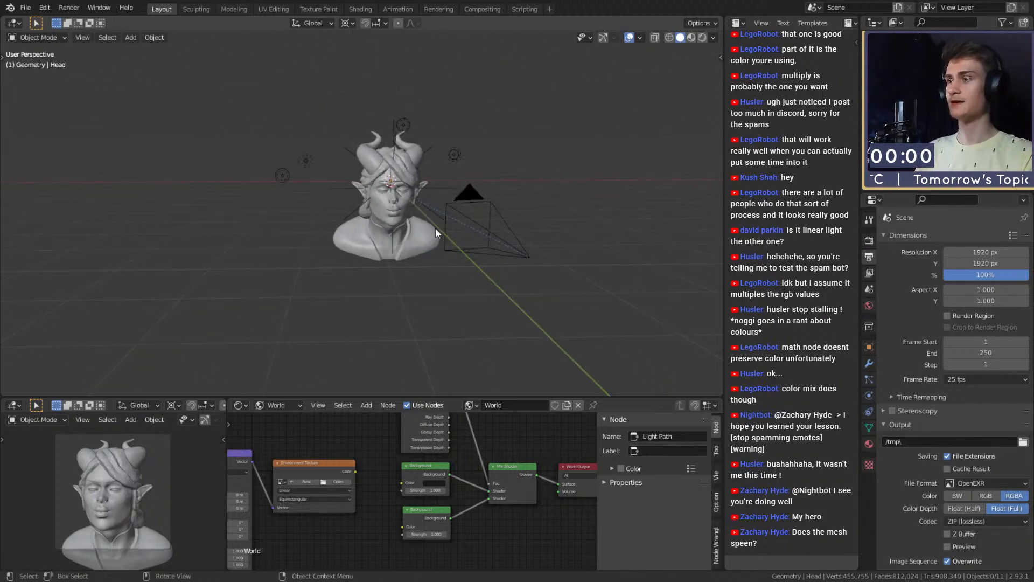
pyautogui.scroll(5, 422, 256)
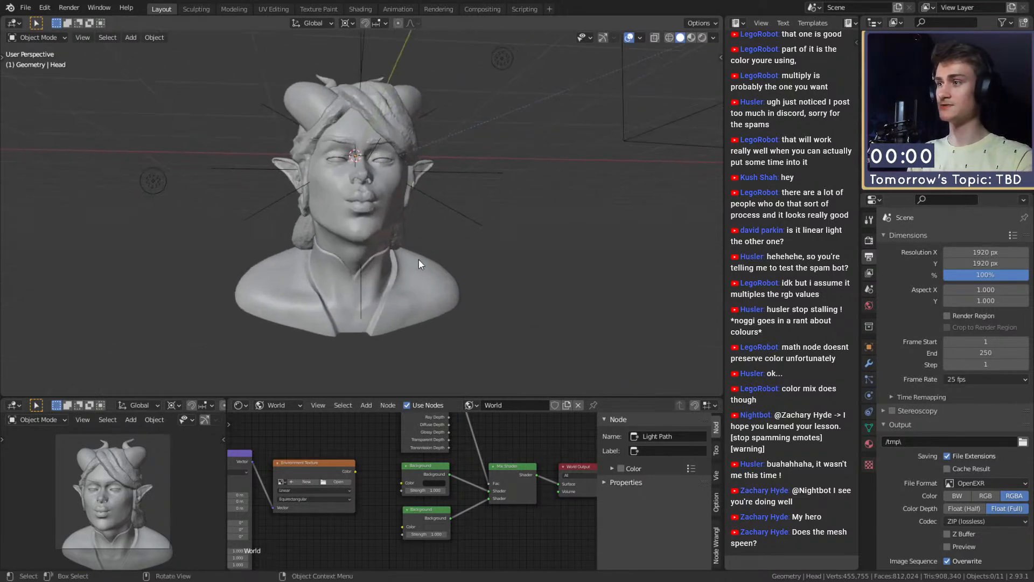
pyautogui.click(408, 276)
pyautogui.moveTo(408, 276); pyautogui.dragTo(396, 257, button='middle')
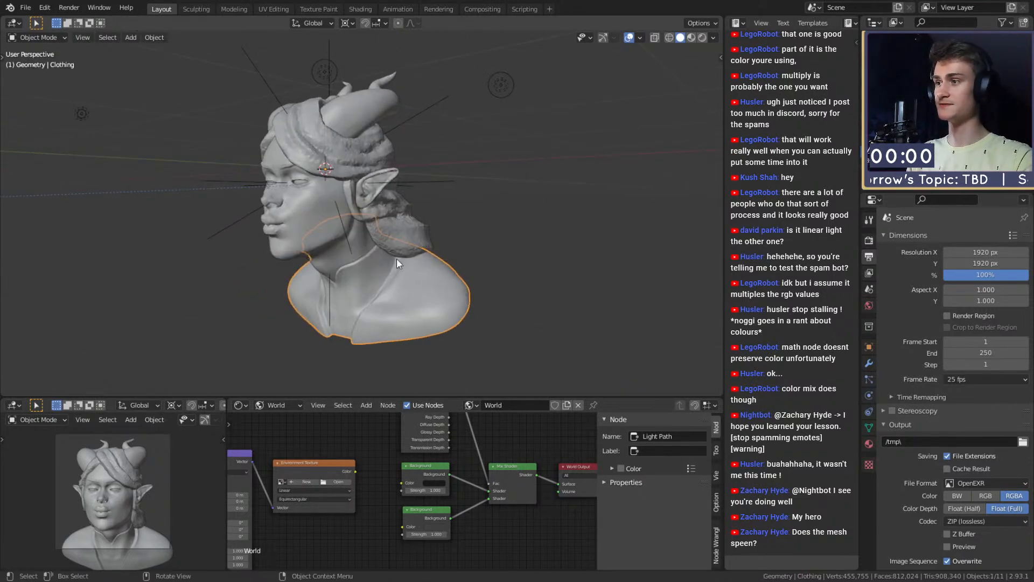
pyautogui.click(418, 230)
pyautogui.moveTo(411, 189); pyautogui.dragTo(473, 240, button='middle')
pyautogui.scroll(-3, 455, 268)
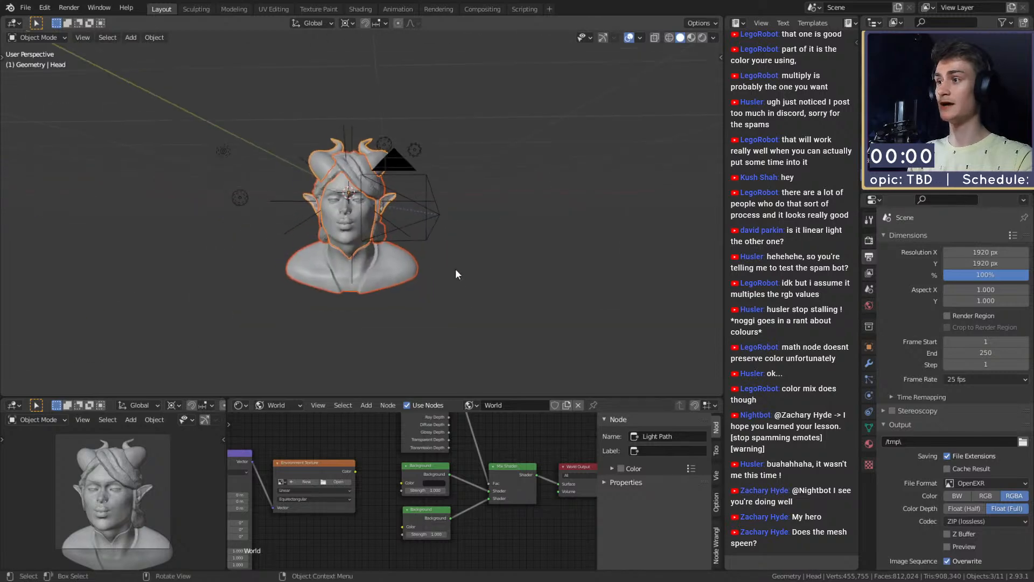
pyautogui.scroll(3, 399, 223)
pyautogui.scroll(3, 409, 241)
pyautogui.keyDown('shift'); pyautogui.moveTo(394, 219); pyautogui.dragTo(407, 287, button='middle'); pyautogui.keyUp('shift')
pyautogui.scroll(3, 407, 235)
pyautogui.keyDown('shift'); pyautogui.click(353, 189); pyautogui.keyUp('shift')
pyautogui.scroll(-5, 356, 191)
pyautogui.scroll(-4, 441, 286)
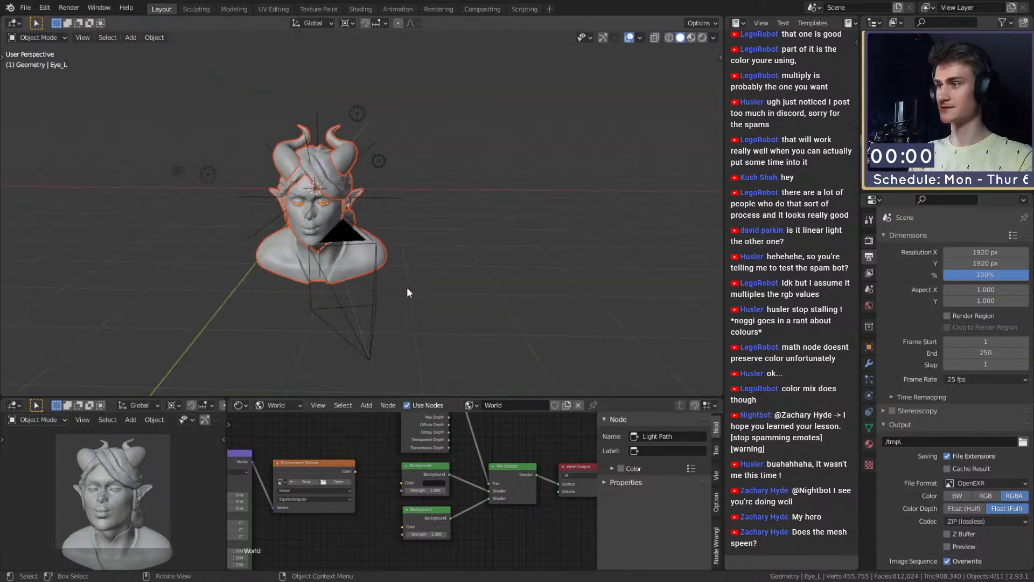
pyautogui.press('g')
pyautogui.press('x')
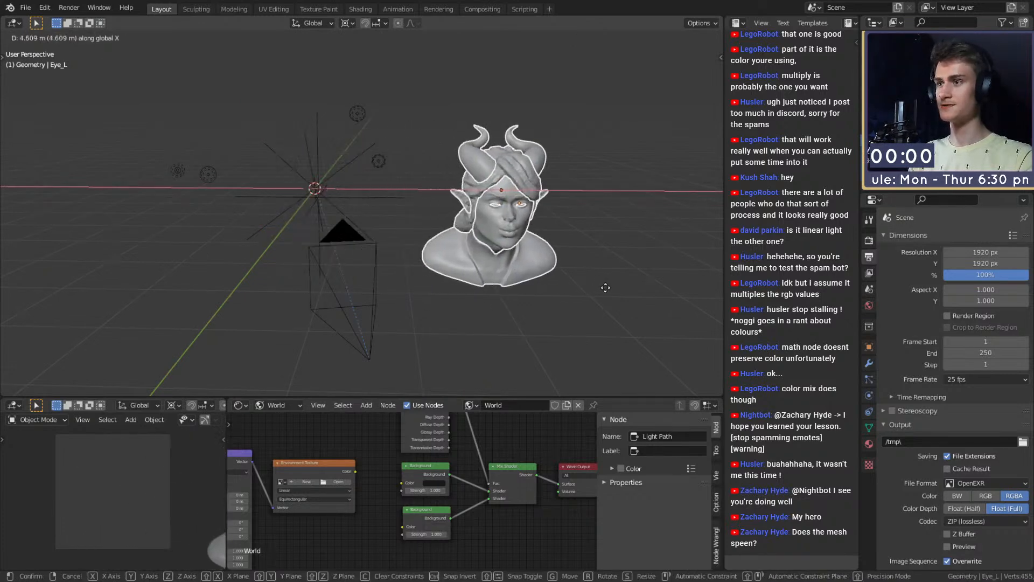
pyautogui.click(605, 288)
# Step: Add a UV sphere where the bust stood and frame it in the viewport
pyautogui.moveTo(414, 239); pyautogui.dragTo(448, 261, button='middle')
pyautogui.hotkey('shift', 'a')
pyautogui.moveTo(407, 259)
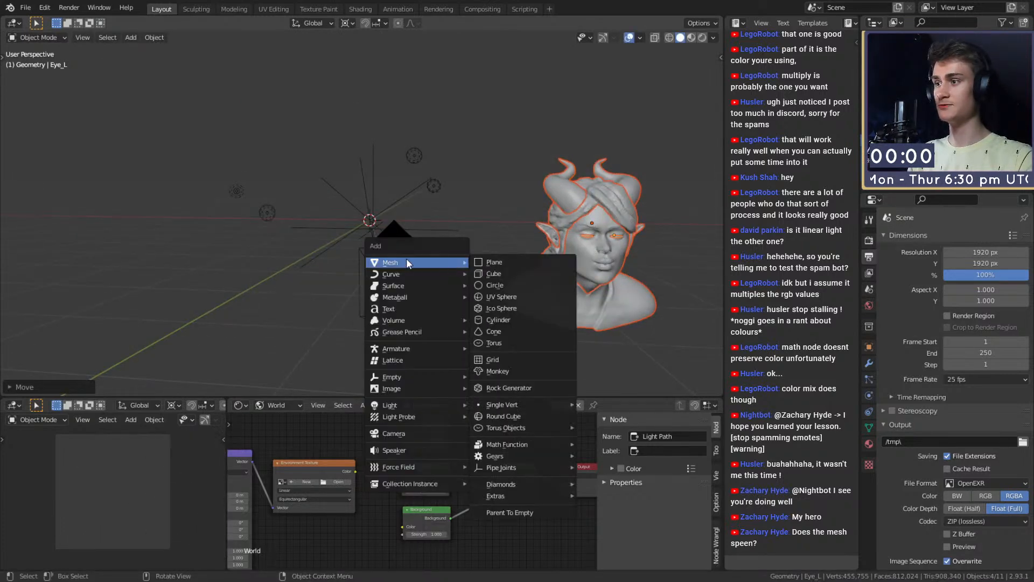
pyautogui.click(500, 296)
pyautogui.press('KP_Decimal')
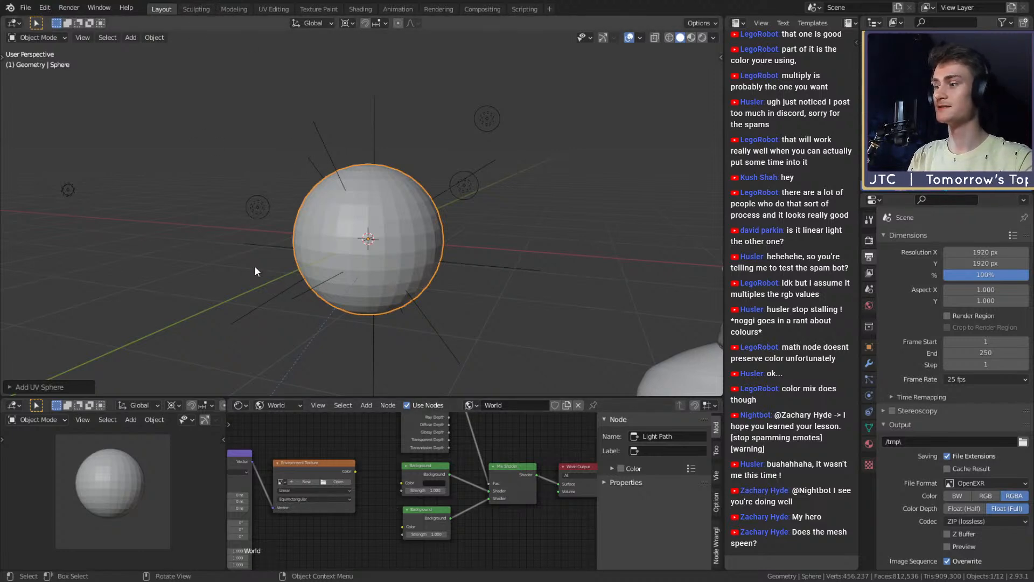
# Step: Bring the sphere into the Sculpting workspace and replace the random per-object viewport colours with a uniform colour
pyautogui.click(196, 9)
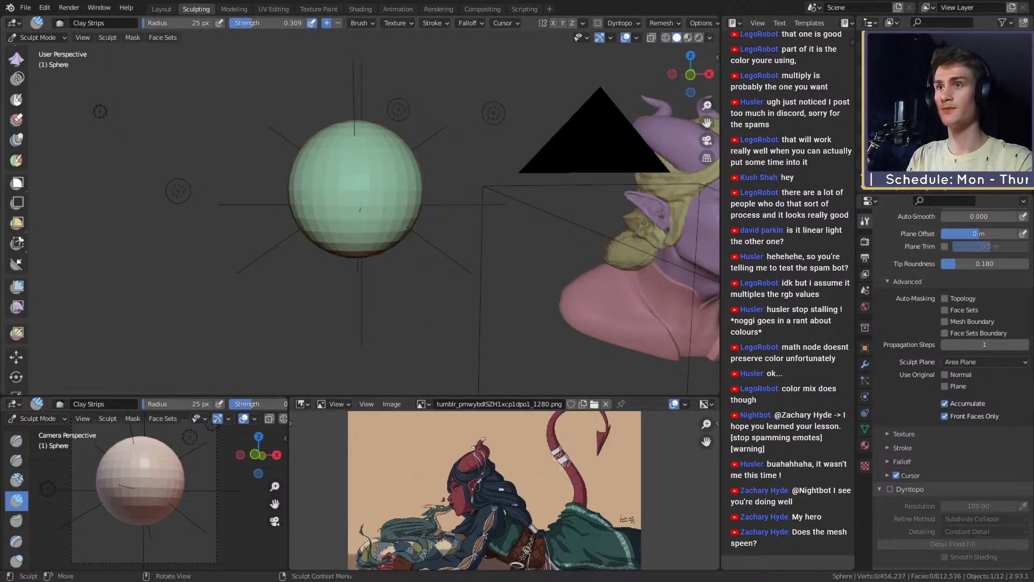
pyautogui.click(710, 38)
pyautogui.click(667, 170)
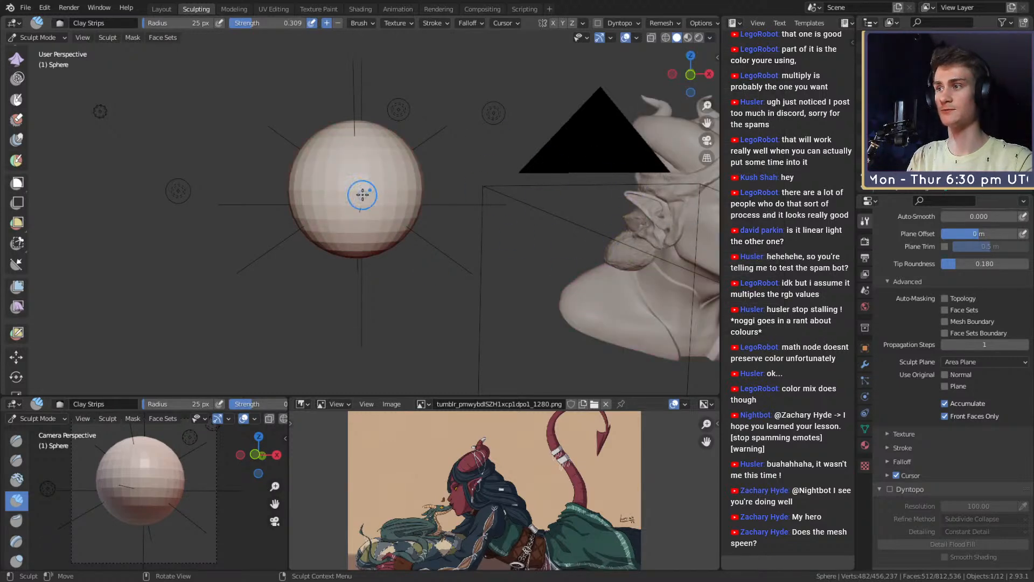
# Step: Examine the faceted sphere beside the relocated horned bust from near and far
pyautogui.scroll(-3, 357, 200)
pyautogui.scroll(2, 357, 203)
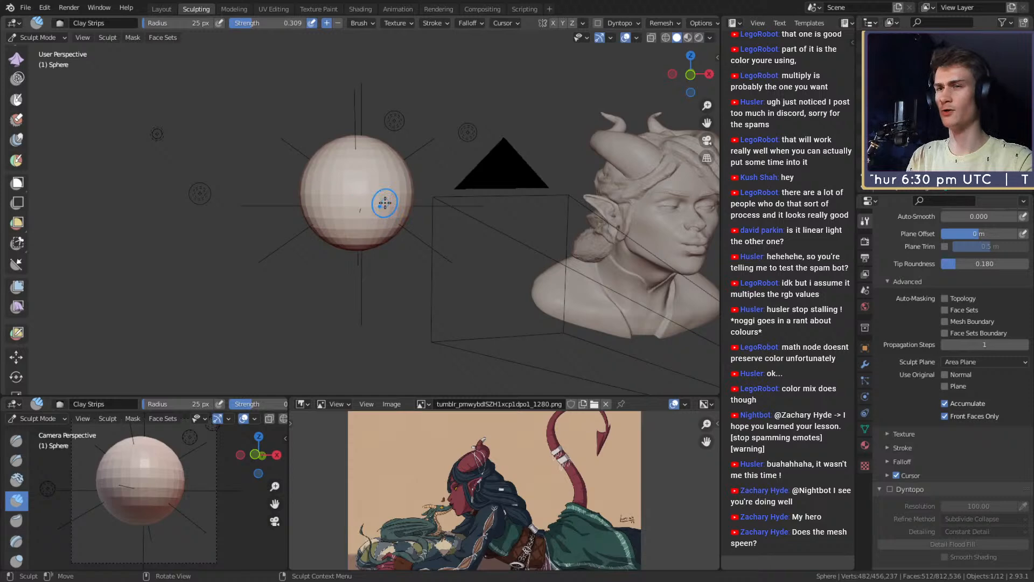
pyautogui.scroll(-4, 384, 203)
pyautogui.scroll(4, 383, 247)
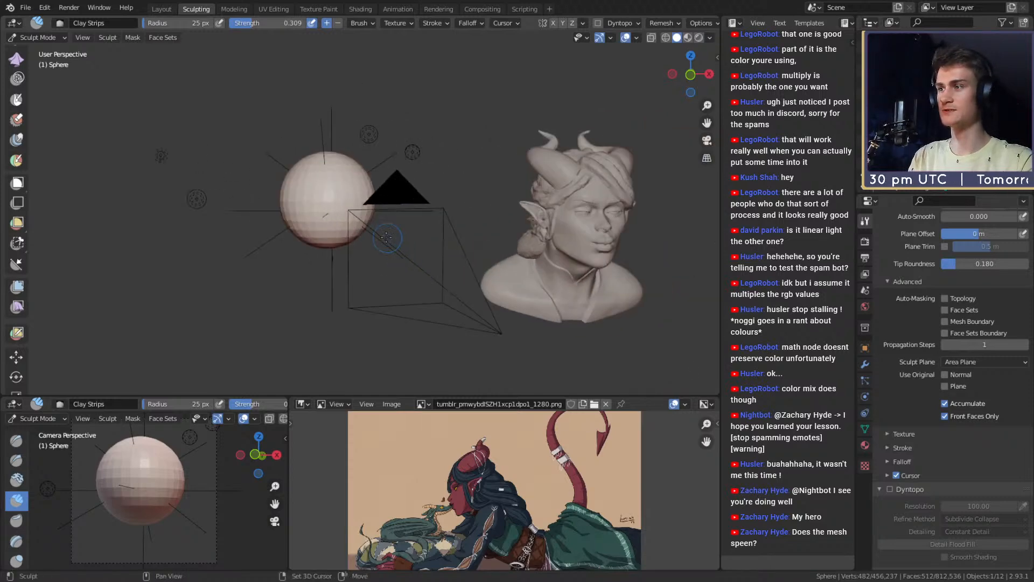
pyautogui.scroll(4, 380, 242)
pyautogui.scroll(-1, 376, 237)
pyautogui.keyDown('shift'); pyautogui.moveTo(378, 226); pyautogui.dragTo(397, 252, button='middle'); pyautogui.keyUp('shift')
pyautogui.scroll(-4, 397, 251)
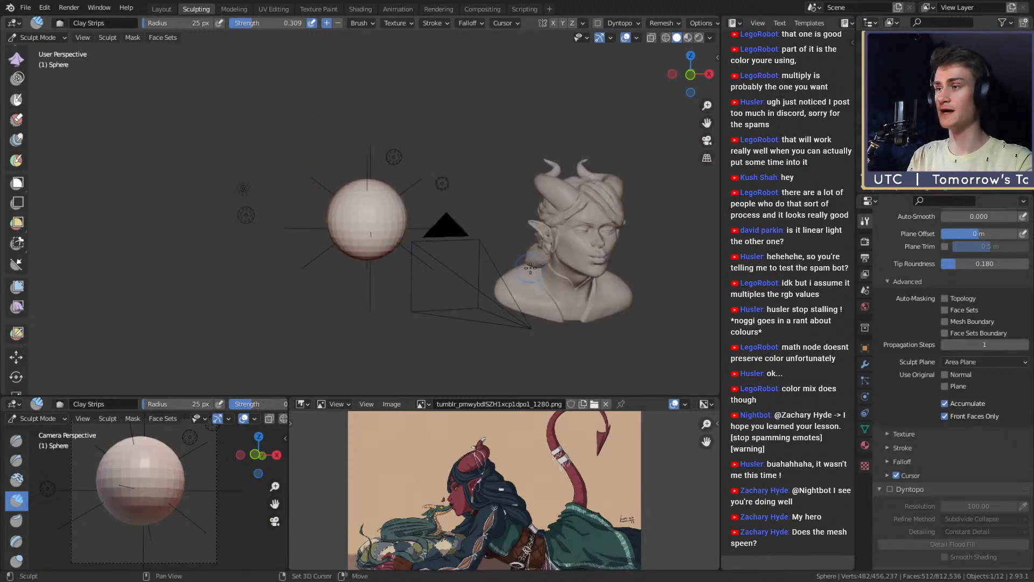
# Step: Examine the horned bust from the side and in three-quarter view, and return to a close view of the sphere
pyautogui.keyDown('shift'); pyautogui.moveTo(590, 267); pyautogui.dragTo(368, 257, button='middle'); pyautogui.keyUp('shift')
pyautogui.scroll(4, 371, 251)
pyautogui.moveTo(570, 215); pyautogui.dragTo(467, 203, button='middle')
pyautogui.scroll(-4, 485, 214)
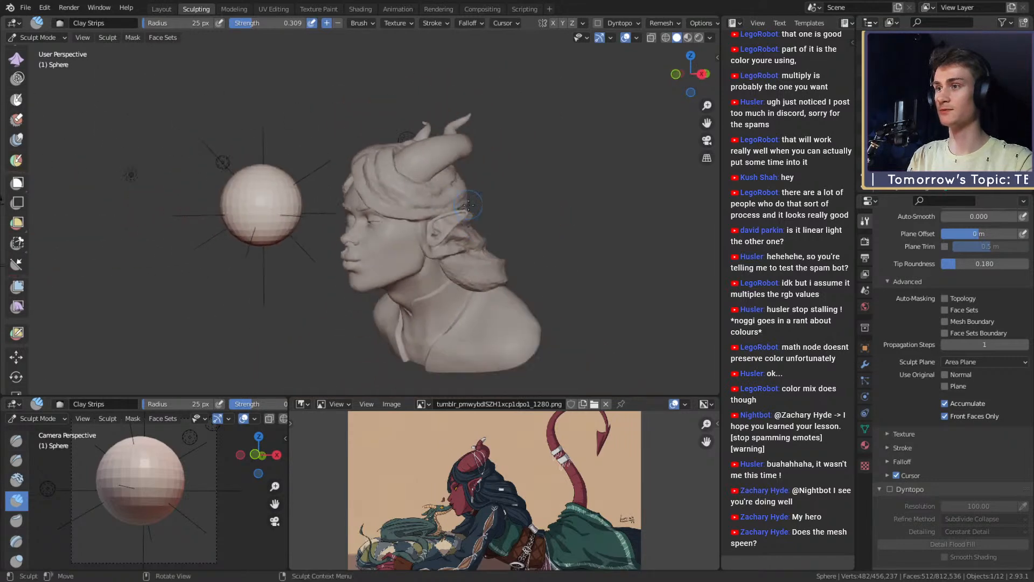
pyautogui.moveTo(356, 221); pyautogui.dragTo(455, 222, button='middle')
pyautogui.scroll(4, 421, 200)
pyautogui.scroll(-4, 358, 182)
pyautogui.moveTo(379, 199); pyautogui.dragTo(447, 221, button='middle')
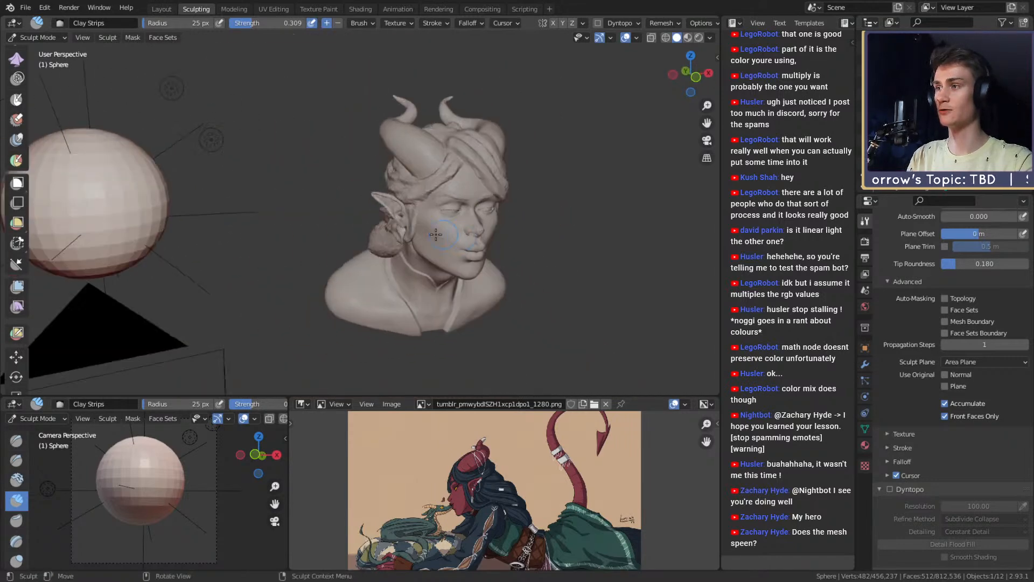
pyautogui.keyDown('shift'); pyautogui.moveTo(215, 224); pyautogui.dragTo(476, 240, button='middle'); pyautogui.keyUp('shift')
pyautogui.scroll(-2, 500, 237)
pyautogui.scroll(3, 438, 248)
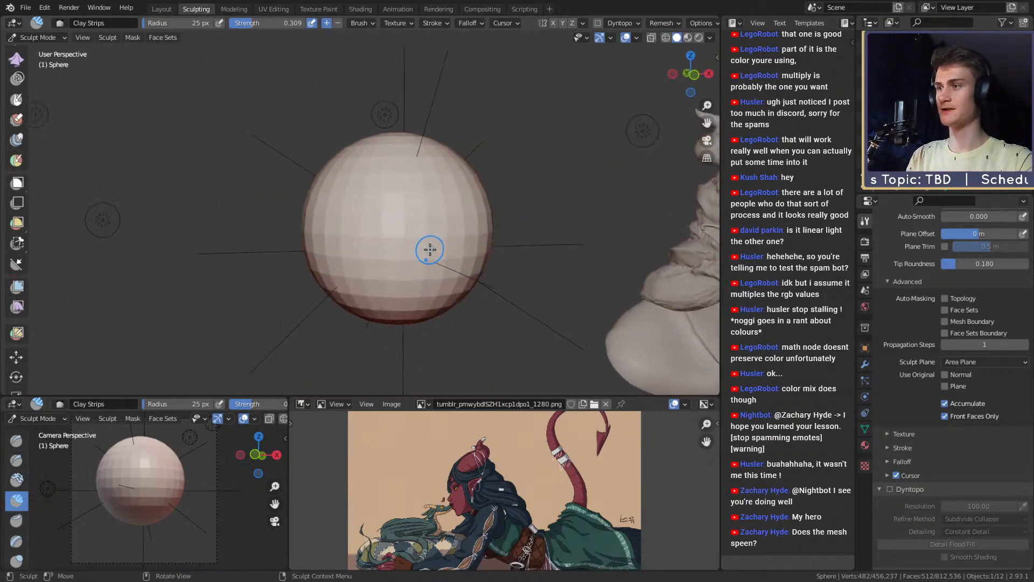
# Step: Hide the camera and the lights surrounding the sphere, leaving the sphere and the horned bust shown
pyautogui.keyDown('shift'); pyautogui.moveTo(416, 154); pyautogui.dragTo(359, 147, button='middle'); pyautogui.keyUp('shift')
pyautogui.scroll(-6, 359, 147)
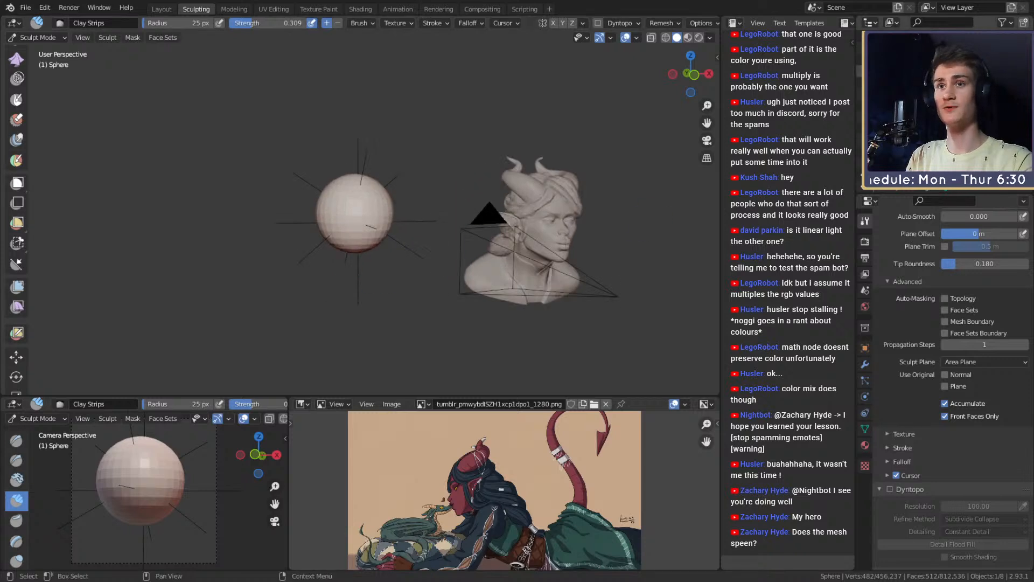
pyautogui.click(1013, 81)
pyautogui.scroll(-2, 305, 238)
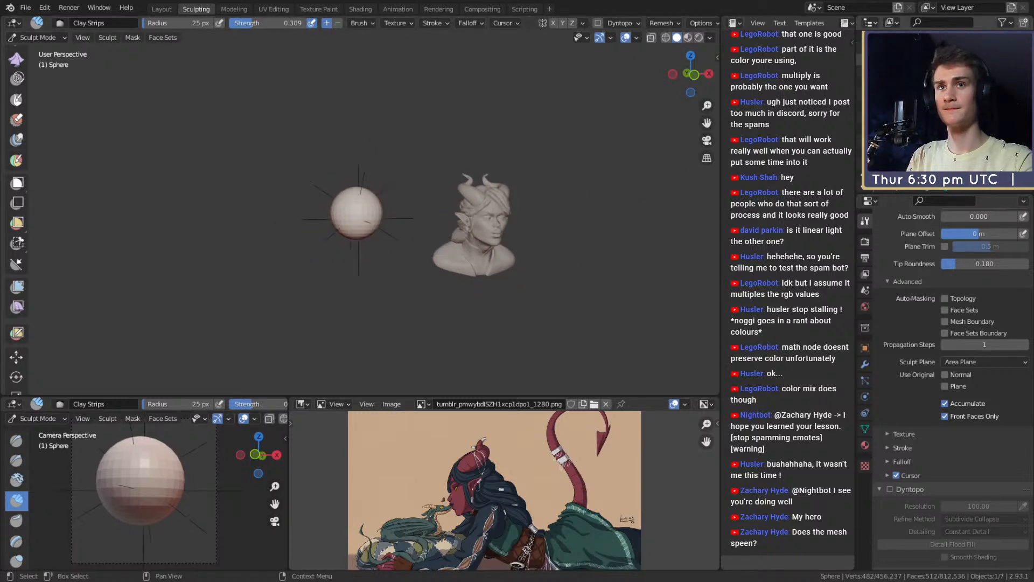
pyautogui.scroll(3, 405, 219)
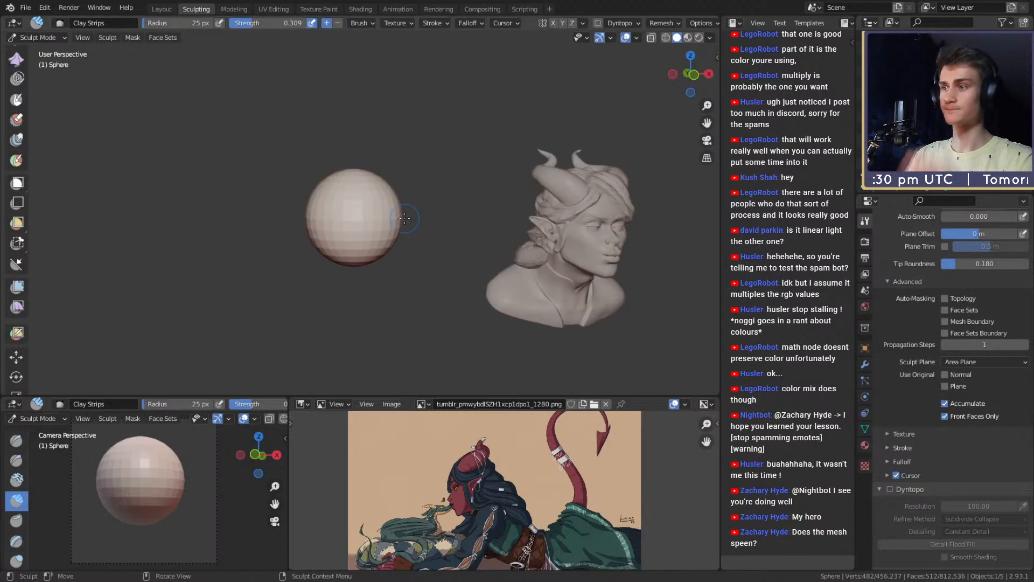
# Step: Enable Dyntopo for the sphere with a constant detail resolution of 20 and turn on X-axis mirror symmetry
pyautogui.scroll(-7, 917, 380)
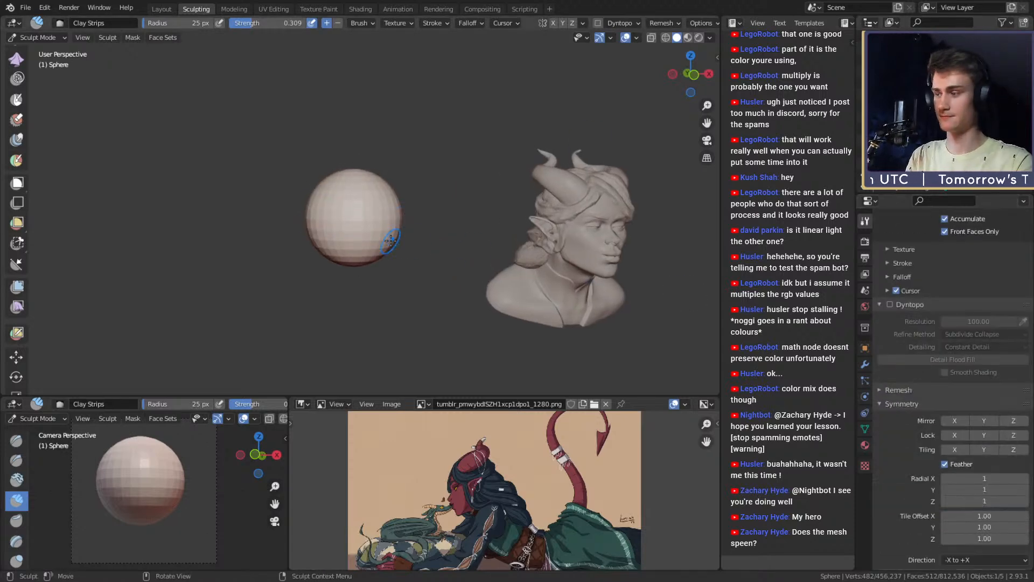
pyautogui.click(889, 304)
pyautogui.click(973, 334)
pyautogui.write('20')
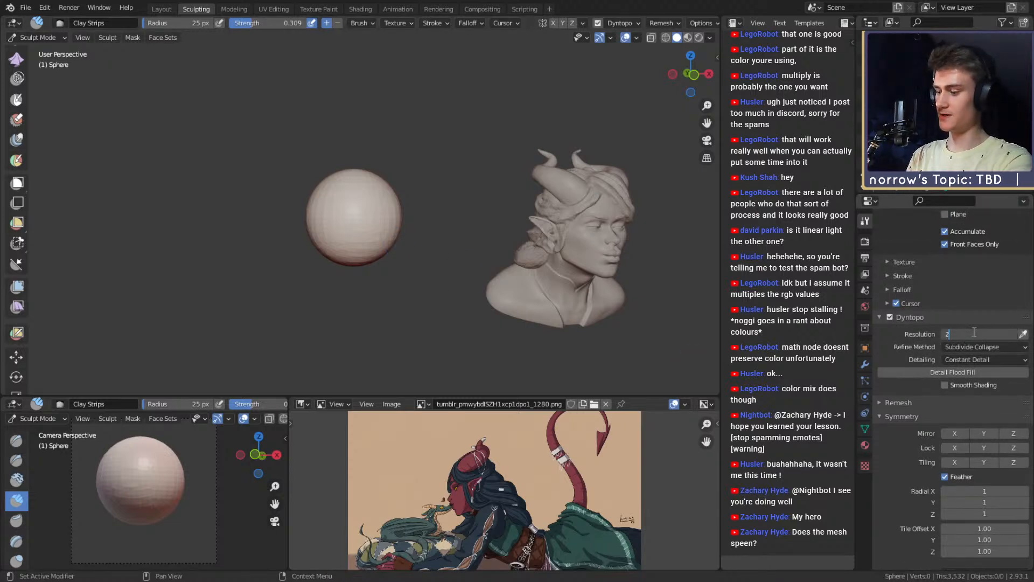
pyautogui.press('Return')
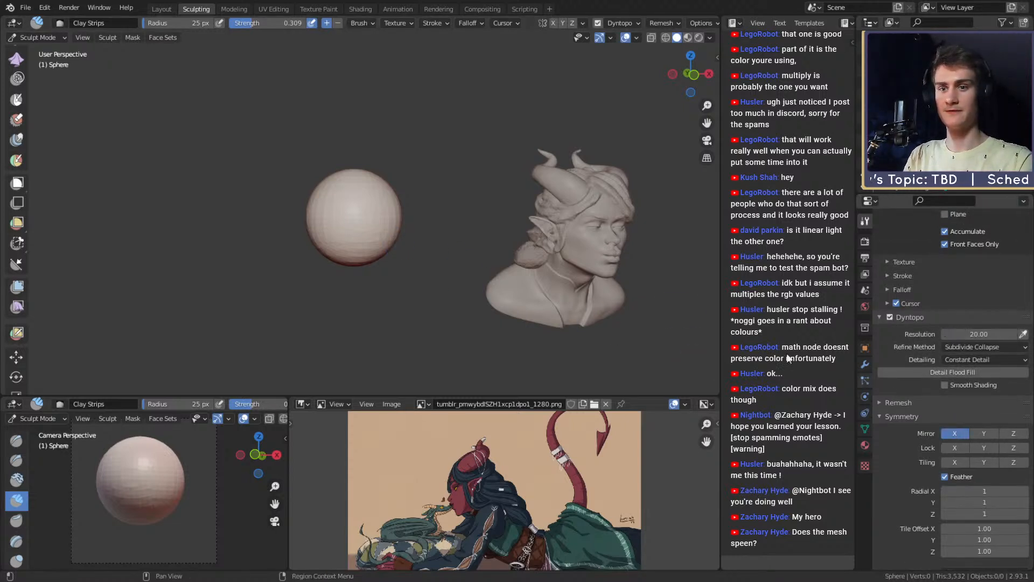
pyautogui.click(954, 432)
# Step: Go back to the Layout workspace and select all parts of the horned bust
pyautogui.scroll(-2, 399, 240)
pyautogui.scroll(4, 398, 240)
pyautogui.moveTo(398, 240); pyautogui.dragTo(438, 242, button='middle')
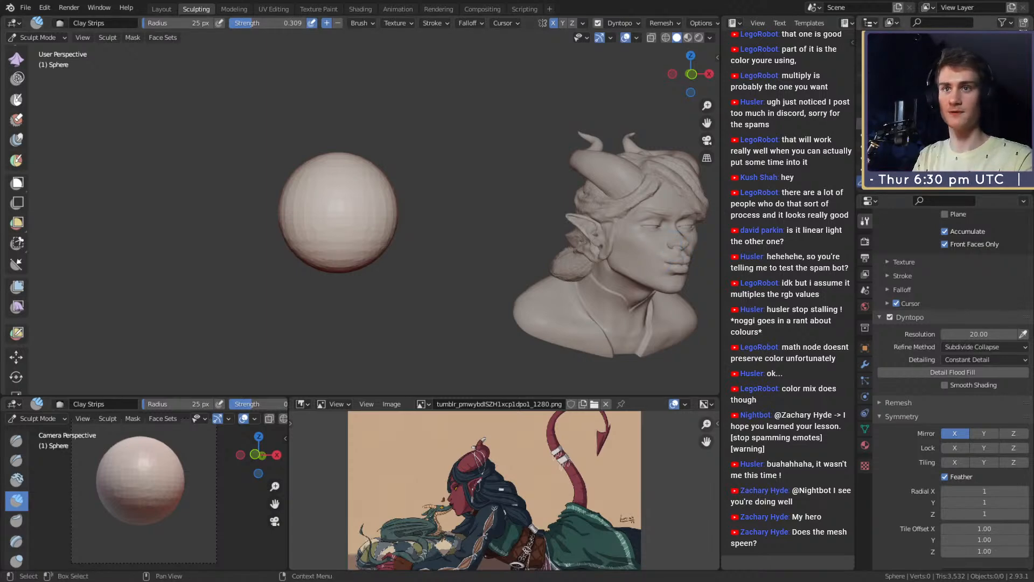
pyautogui.click(168, 10)
pyautogui.scroll(-5, 429, 207)
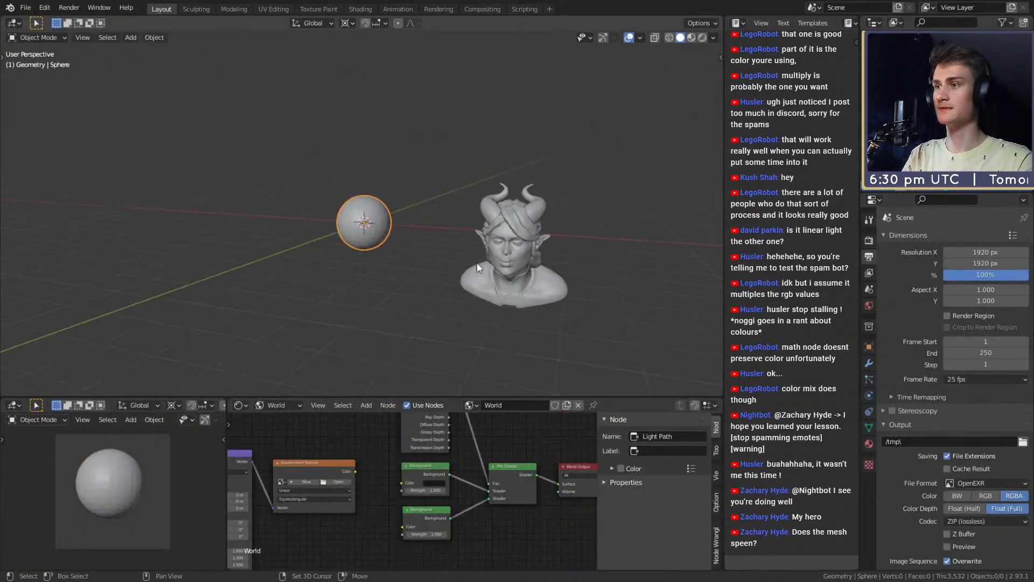
pyautogui.keyDown('shift'); pyautogui.moveTo(477, 264); pyautogui.dragTo(374, 233, button='middle'); pyautogui.keyUp('shift')
pyautogui.scroll(4, 374, 232)
pyautogui.keyDown('shift'); pyautogui.moveTo(597, 143); pyautogui.dragTo(503, 141, button='middle'); pyautogui.keyUp('shift')
pyautogui.moveTo(499, 100); pyautogui.dragTo(299, 321)
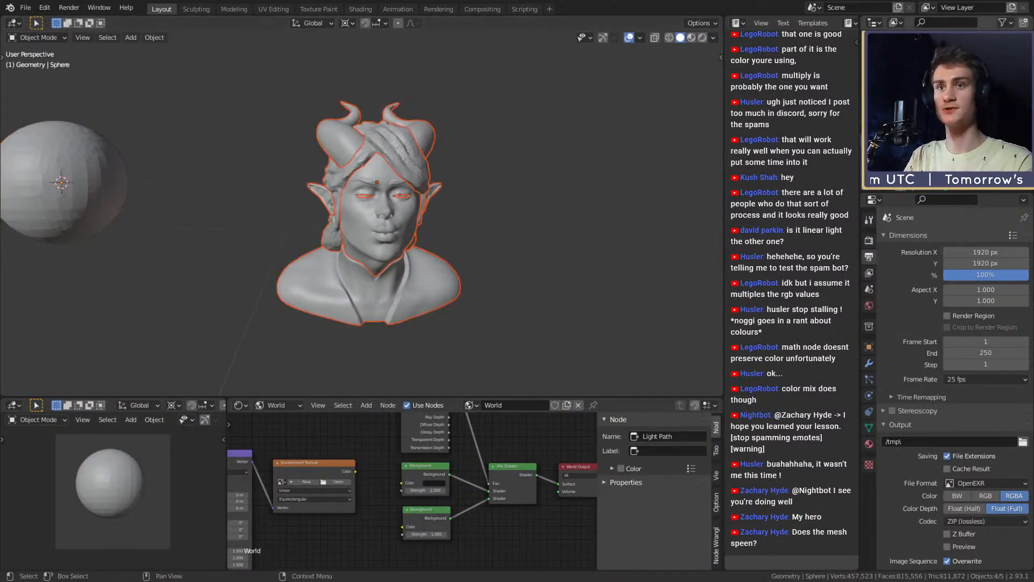
# Step: Hide all of the horned bust's objects in the Mouse_sculpt collection
pyautogui.rightClick(910, 144)
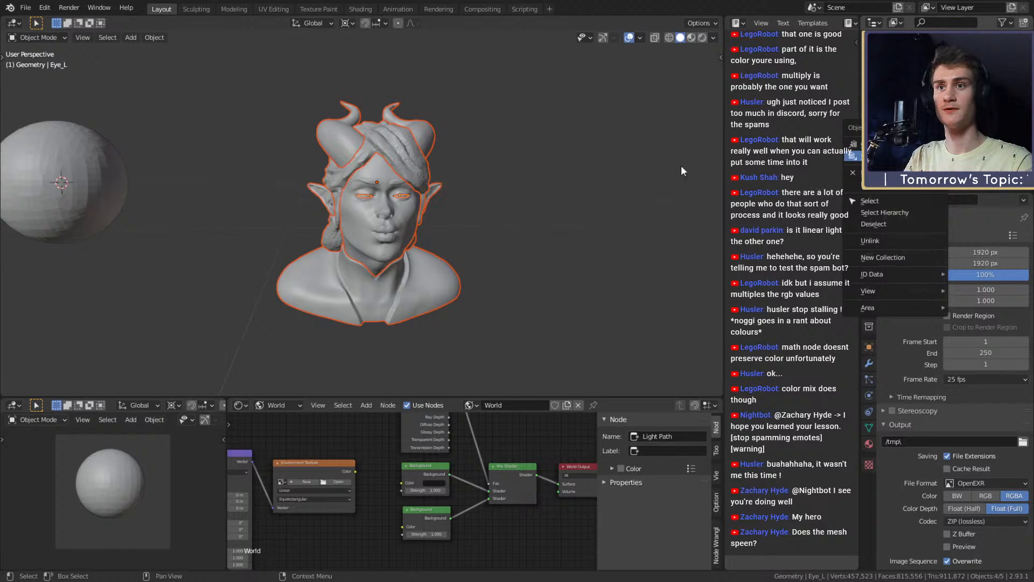
pyautogui.rightClick(925, 144)
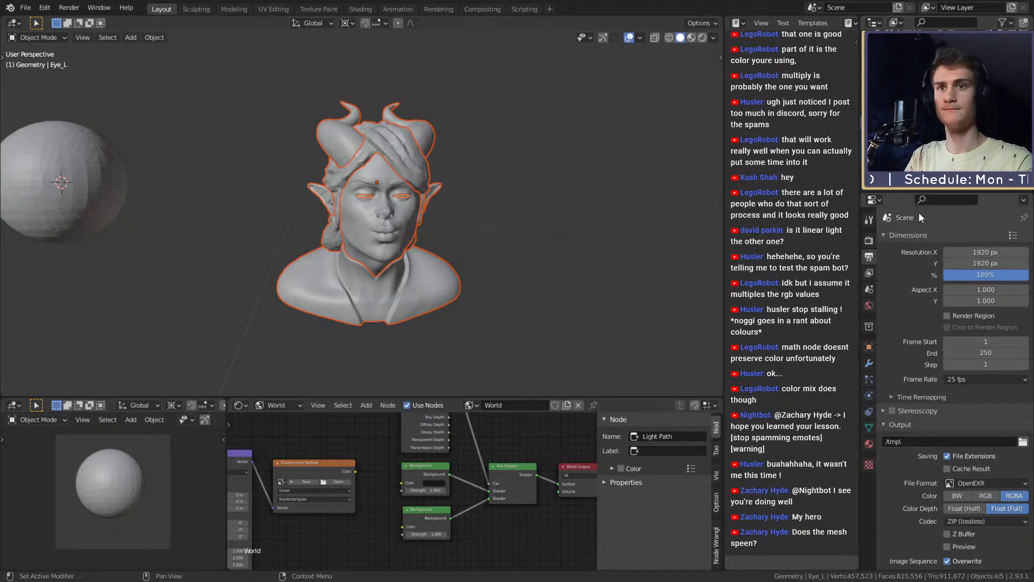
pyautogui.click(916, 179)
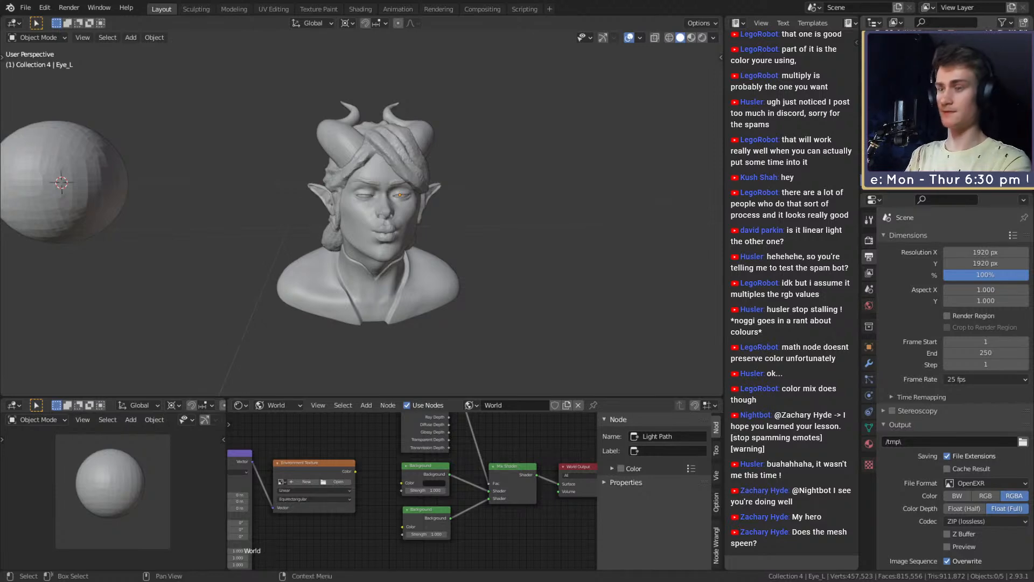
pyautogui.click(915, 158)
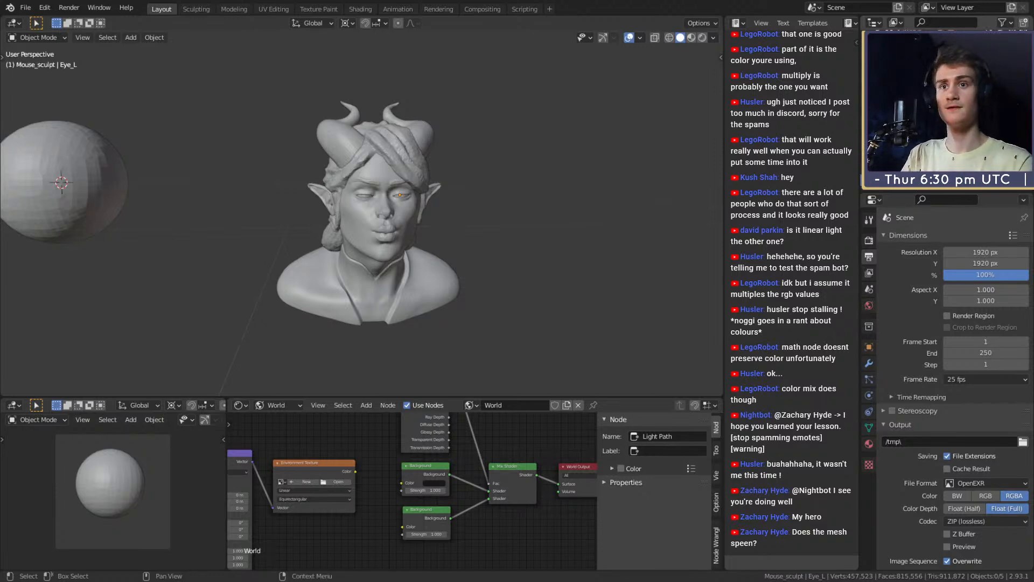
pyautogui.click(915, 169)
pyautogui.click(916, 158)
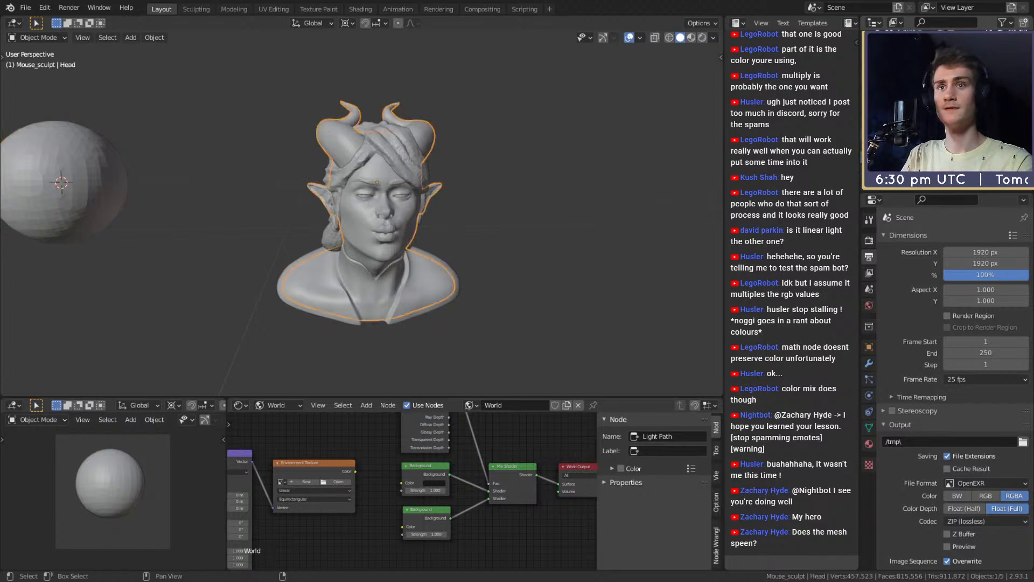
pyautogui.keyDown('shift'); pyautogui.click(915, 125); pyautogui.keyUp('shift')
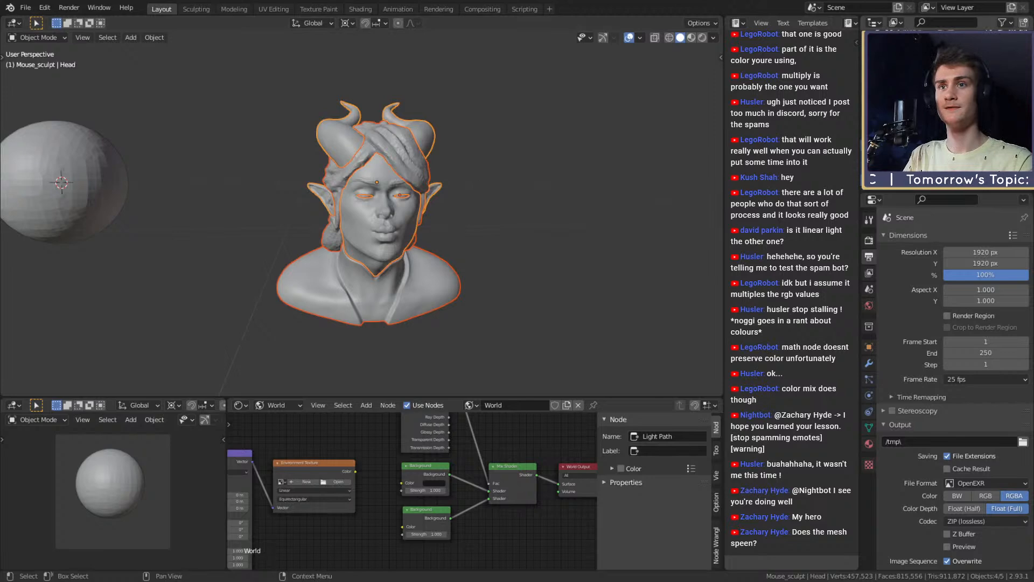
pyautogui.press('h')
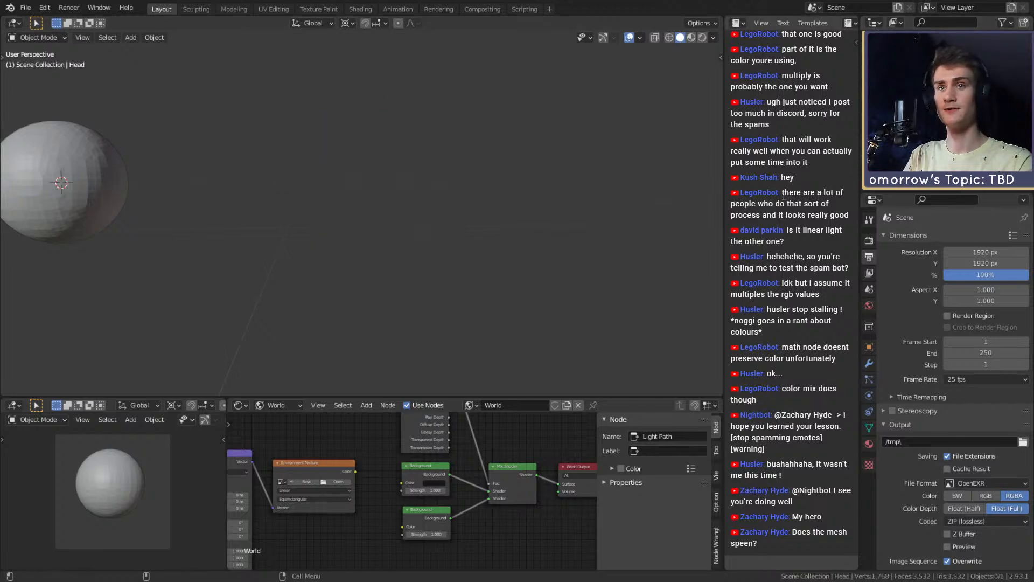
# Step: Select the remaining sphere and centre it in the main viewport
pyautogui.click(102, 185)
pyautogui.scroll(-4, 210, 199)
pyautogui.scroll(3, 399, 204)
pyautogui.keyDown('shift'); pyautogui.moveTo(260, 202); pyautogui.dragTo(414, 193, button='middle'); pyautogui.keyUp('shift')
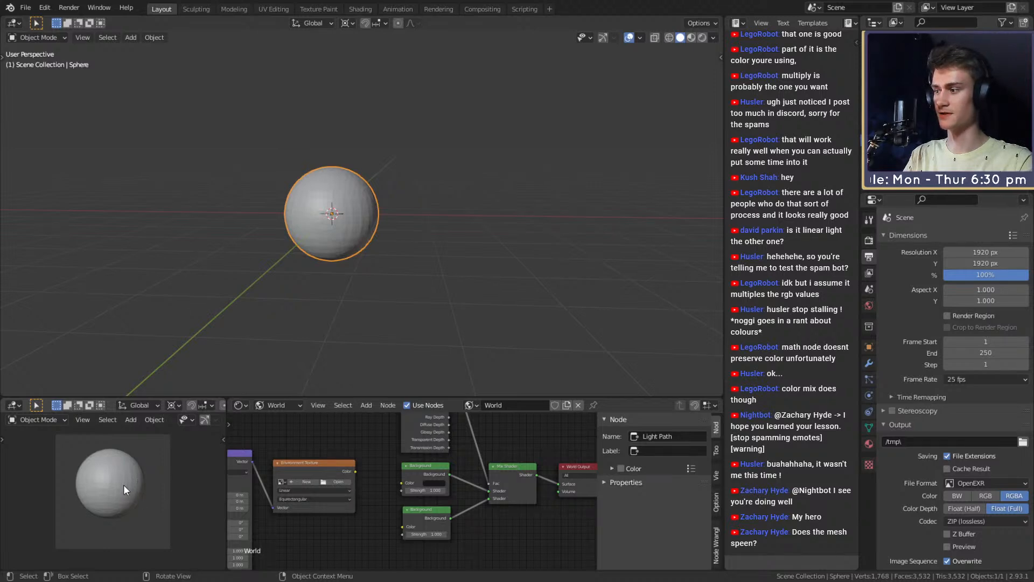
# Step: Take the small viewport out of camera view and examine the sphere in both viewports
pyautogui.moveTo(144, 482); pyautogui.dragTo(164, 500, button='middle')
pyautogui.scroll(3, 144, 482)
pyautogui.scroll(-3, 144, 483)
pyautogui.scroll(-1, 145, 487)
pyautogui.scroll(5, 144, 487)
pyautogui.scroll(-2, 179, 512)
pyautogui.scroll(-1, 176, 500)
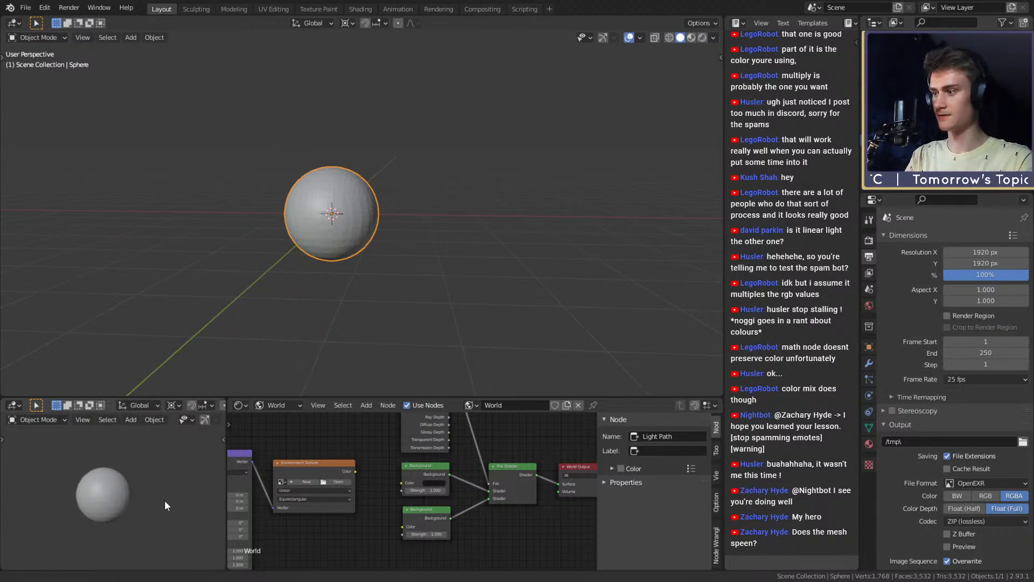
pyautogui.scroll(-3, 422, 222)
pyautogui.moveTo(422, 222); pyautogui.dragTo(355, 249, button='middle')
pyautogui.scroll(3, 355, 249)
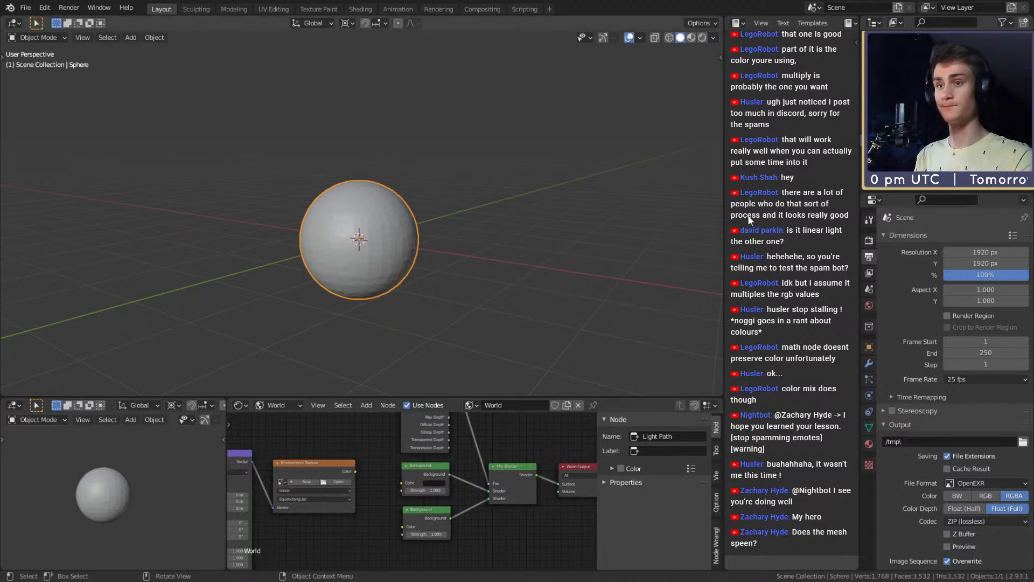
# Step: In the Sculpting workspace, pull the sphere's lower front down into a jaw with the Snake Hook brush at 160 px radius
pyautogui.click(196, 9)
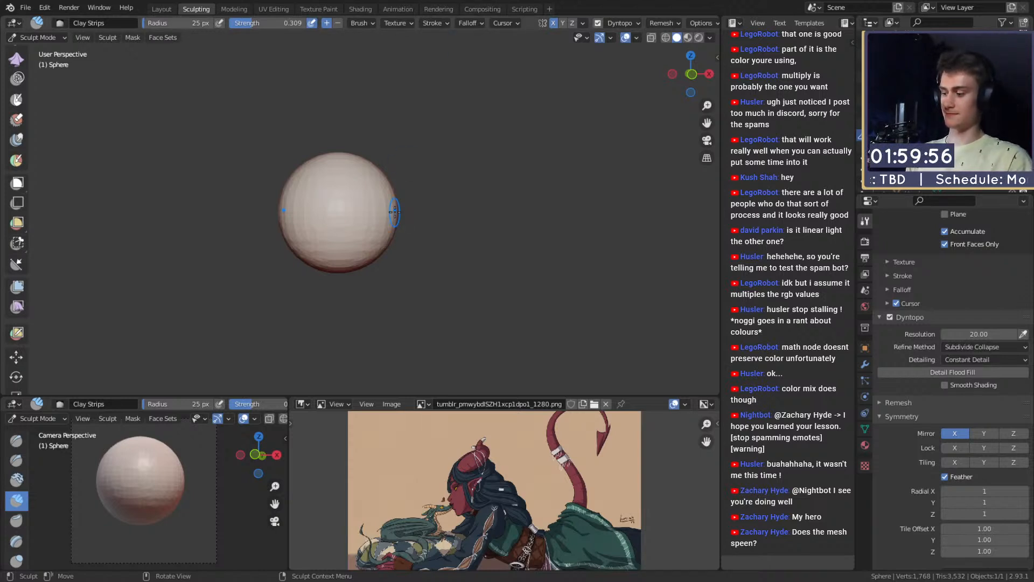
pyautogui.press('k')
pyautogui.press('f')
pyautogui.moveTo(397, 266)
pyautogui.keyDown('alt'); pyautogui.keyDown('shift'); pyautogui.mouseDown()
pyautogui.moveTo(411, 251)
pyautogui.moveTo(363, 246)
pyautogui.moveTo(348, 300)
pyautogui.moveTo(458, 286)
pyautogui.moveTo(318, 259)
pyautogui.moveTo(296, 266)
pyautogui.moveTo(314, 260)
pyautogui.mouseUp(); pyautogui.keyUp('shift'); pyautogui.keyUp('alt')
pyautogui.click(404, 239)
pyautogui.press('f')
pyautogui.click(345, 247)
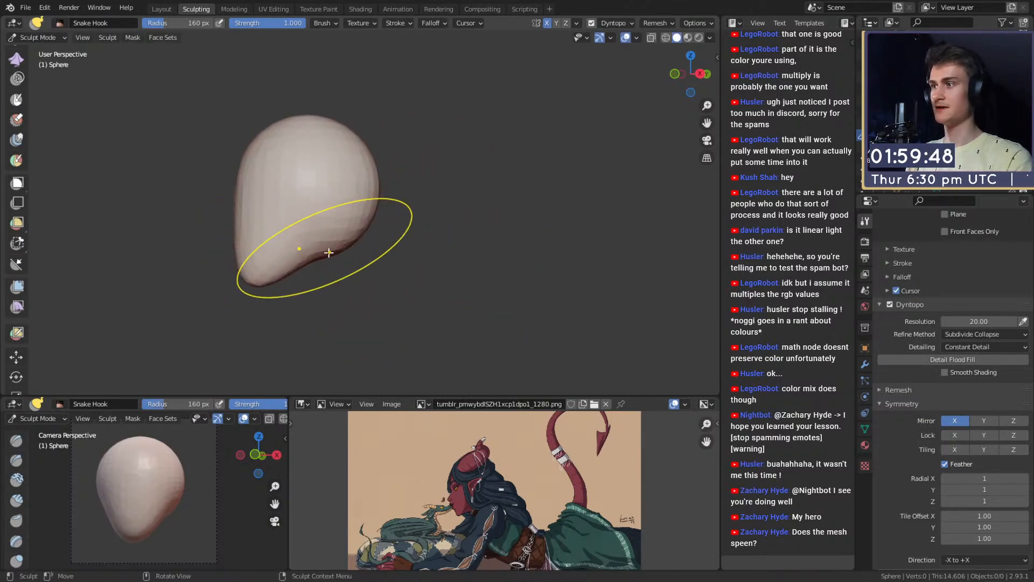
# Step: Frame the whole head mesh and reshape the tip of the jaw with a 227 px Snake Hook brush
pyautogui.press('Tab')
pyautogui.press('a')
pyautogui.press('KP_Decimal')
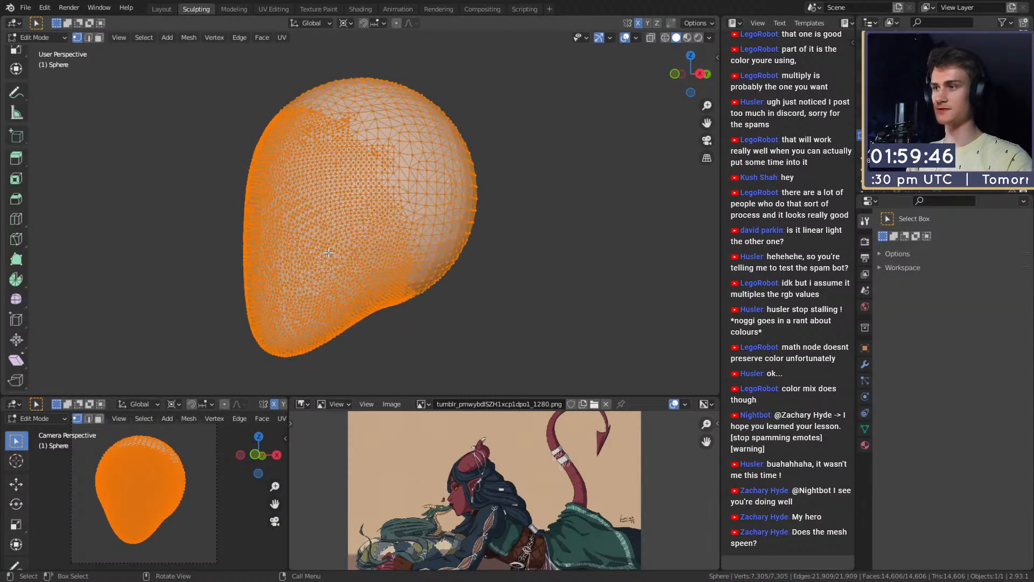
pyautogui.press('Tab')
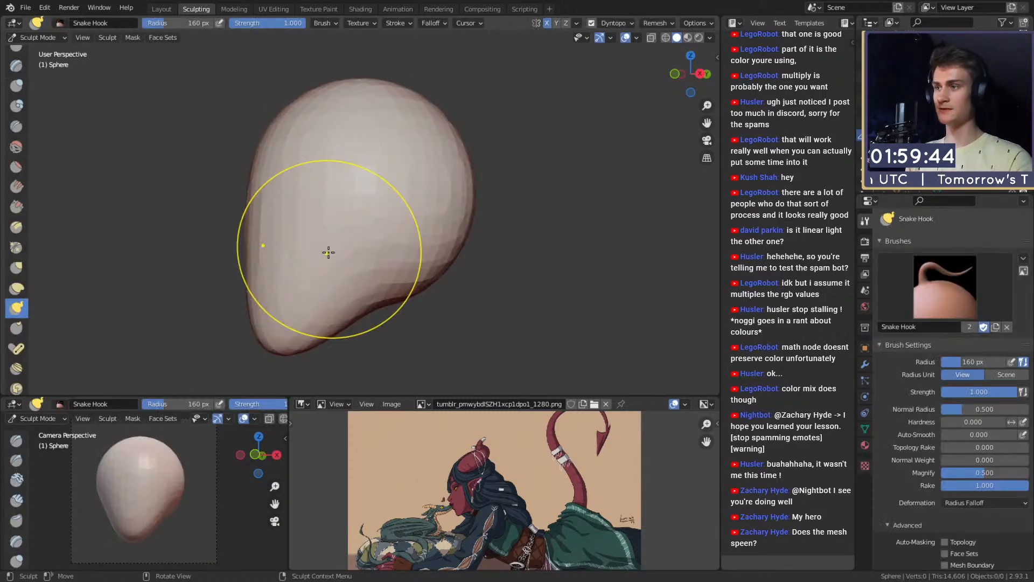
pyautogui.moveTo(328, 252)
pyautogui.mouseDown(button='middle')
pyautogui.moveTo(348, 256)
pyautogui.moveTo(355, 273)
pyautogui.moveTo(309, 287)
pyautogui.mouseUp(button='middle')
pyautogui.press('f')
pyautogui.click(330, 286)
pyautogui.moveTo(302, 297); pyautogui.dragTo(311, 305)
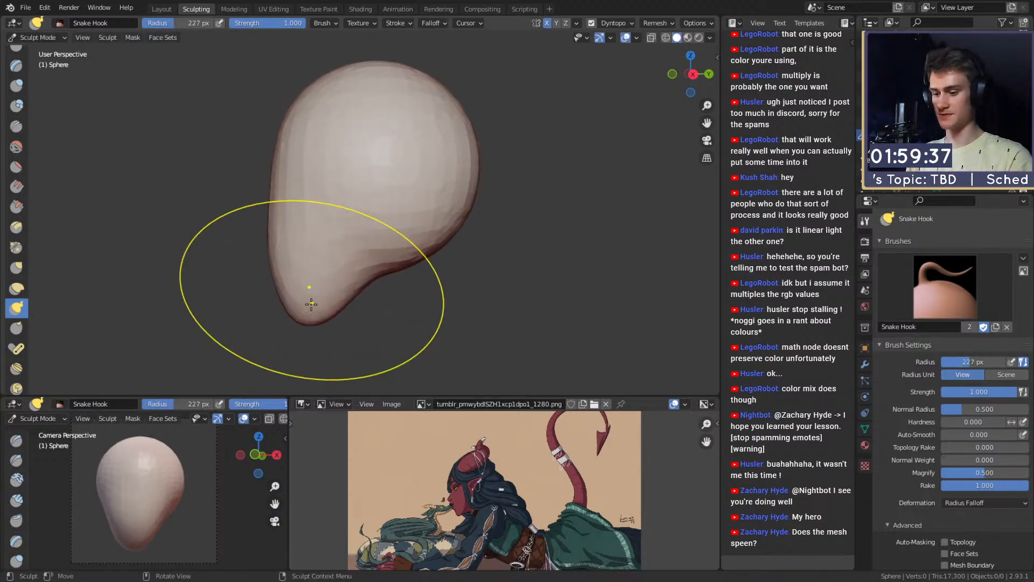
pyautogui.moveTo(311, 303); pyautogui.dragTo(322, 296, button='middle')
pyautogui.moveTo(318, 263); pyautogui.dragTo(303, 262)
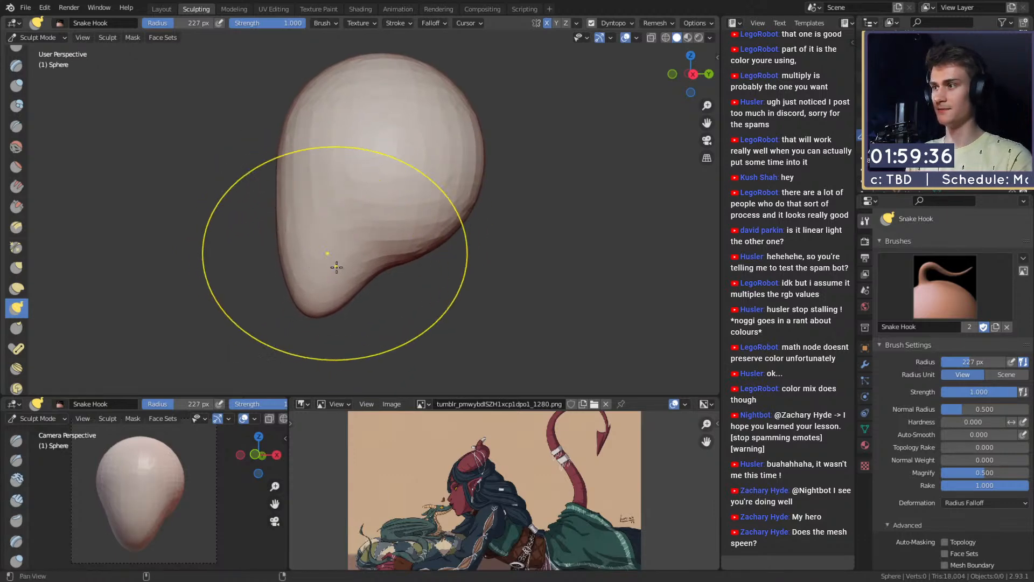
# Step: Pull the jaw and the underside of the head into a straighter slope, bringing the Snake Hook radius to 199 px
pyautogui.moveTo(335, 267)
pyautogui.keyDown('shift'); pyautogui.mouseDown(button='middle')
pyautogui.moveTo(319, 260)
pyautogui.moveTo(400, 257)
pyautogui.mouseUp(button='middle'); pyautogui.keyUp('shift')
pyautogui.press('f')
pyautogui.click(487, 252)
pyautogui.press('f')
pyautogui.click(423, 269)
pyautogui.moveTo(340, 250); pyautogui.dragTo(375, 266)
pyautogui.moveTo(342, 261)
pyautogui.mouseDown(button='middle')
pyautogui.moveTo(411, 258)
pyautogui.moveTo(311, 241)
pyautogui.mouseUp(button='middle')
pyautogui.press('f')
pyautogui.click(344, 262)
pyautogui.moveTo(345, 262); pyautogui.dragTo(358, 270)
pyautogui.moveTo(358, 269)
pyautogui.mouseDown(button='middle')
pyautogui.moveTo(344, 268)
pyautogui.moveTo(420, 260)
pyautogui.moveTo(321, 259)
pyautogui.mouseUp(button='middle')
pyautogui.press('f')
pyautogui.click(334, 263)
pyautogui.moveTo(339, 266); pyautogui.dragTo(340, 262)
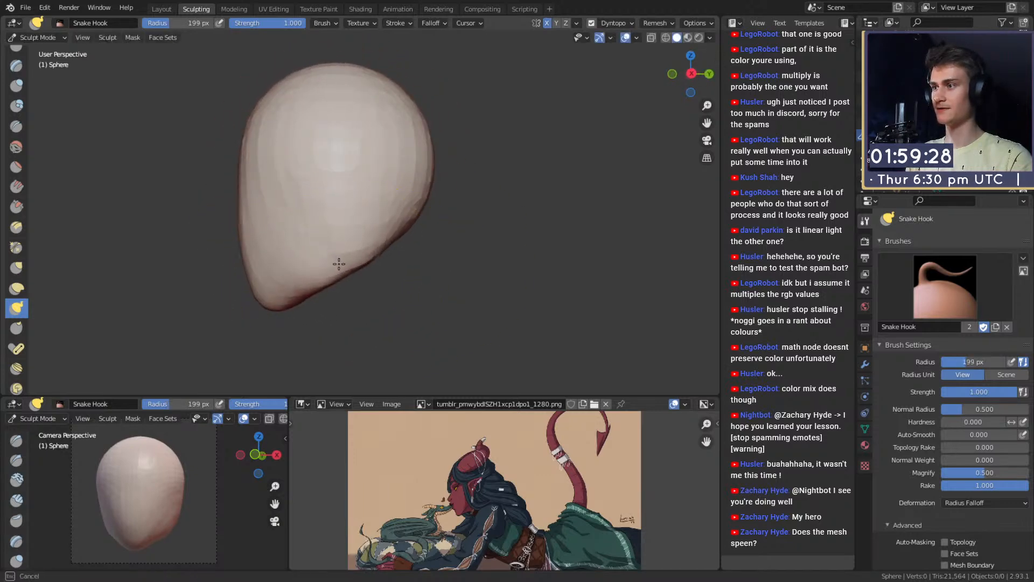
pyautogui.moveTo(340, 261)
pyautogui.mouseDown(button='middle')
pyautogui.moveTo(359, 240)
pyautogui.moveTo(334, 247)
pyautogui.moveTo(438, 258)
pyautogui.moveTo(370, 245)
pyautogui.mouseUp(button='middle')
pyautogui.press('f')
pyautogui.click(305, 253)
pyautogui.hotkey('shift', 'c')
pyautogui.press('f')
pyautogui.click(349, 257)
# Step: Push a hollow into the underside between jaw and skull with the Snake Hook brush at about 137 px radius
pyautogui.press('k')
pyautogui.press('f')
pyautogui.click(463, 242)
pyautogui.press('f')
pyautogui.click(359, 250)
pyautogui.press('f')
pyautogui.click(389, 250)
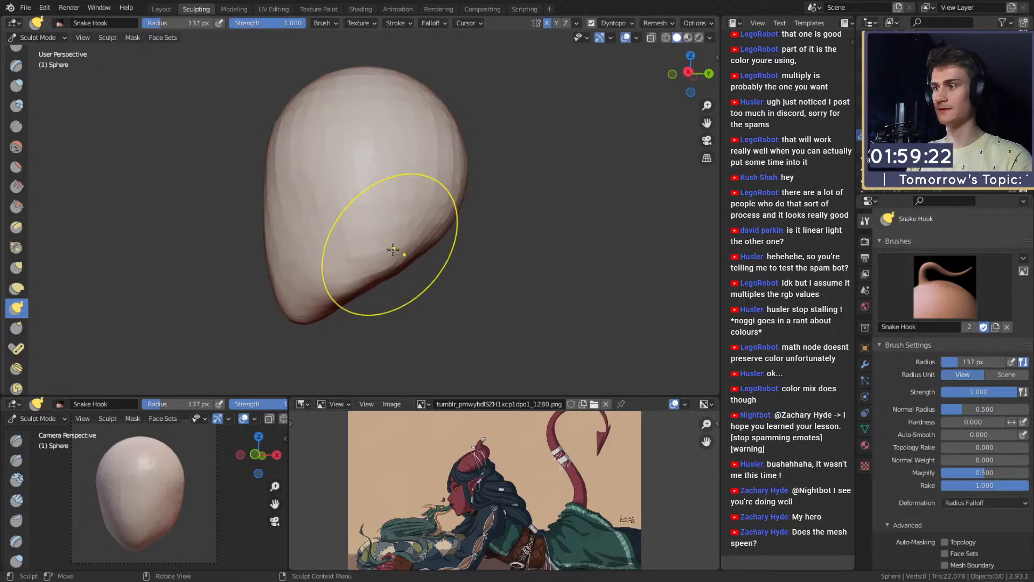
pyautogui.moveTo(397, 269); pyautogui.dragTo(388, 260)
pyautogui.press('f')
pyautogui.click(384, 240)
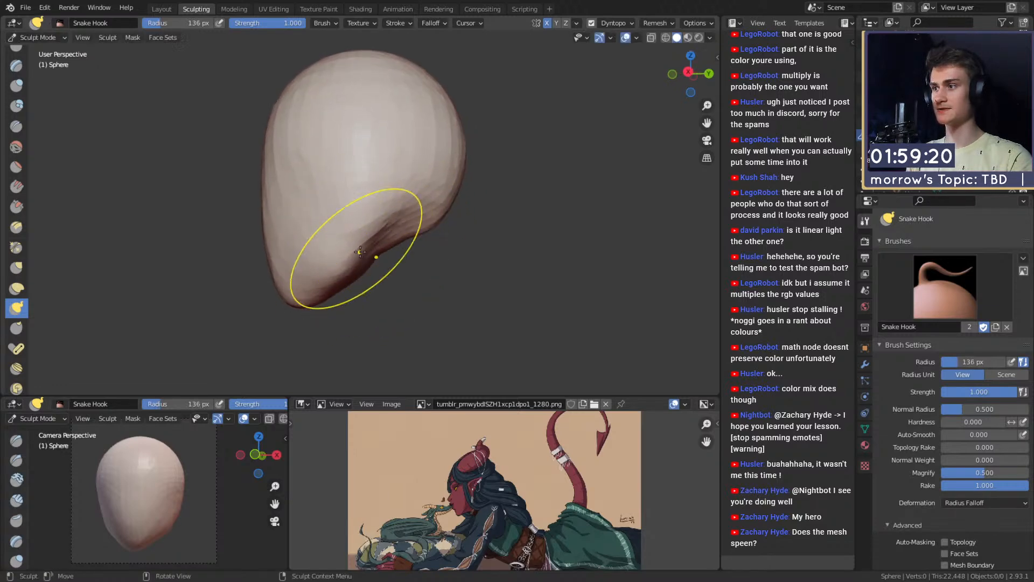
# Step: Shape the jaw's underside with another Snake Hook stroke to define the corner of the jaw
pyautogui.press('f')
pyautogui.click(351, 249)
pyautogui.moveTo(350, 247); pyautogui.dragTo(363, 232)
pyautogui.moveTo(362, 231)
pyautogui.mouseDown(button='middle')
pyautogui.moveTo(425, 220)
pyautogui.moveTo(397, 254)
pyautogui.moveTo(363, 232)
pyautogui.mouseUp(button='middle')
# Step: Flatten the top of the skull with Snake Hook strokes, enlarging the brush radius from 196 to 242 and 296 px
pyautogui.press('f')
pyautogui.click(365, 141)
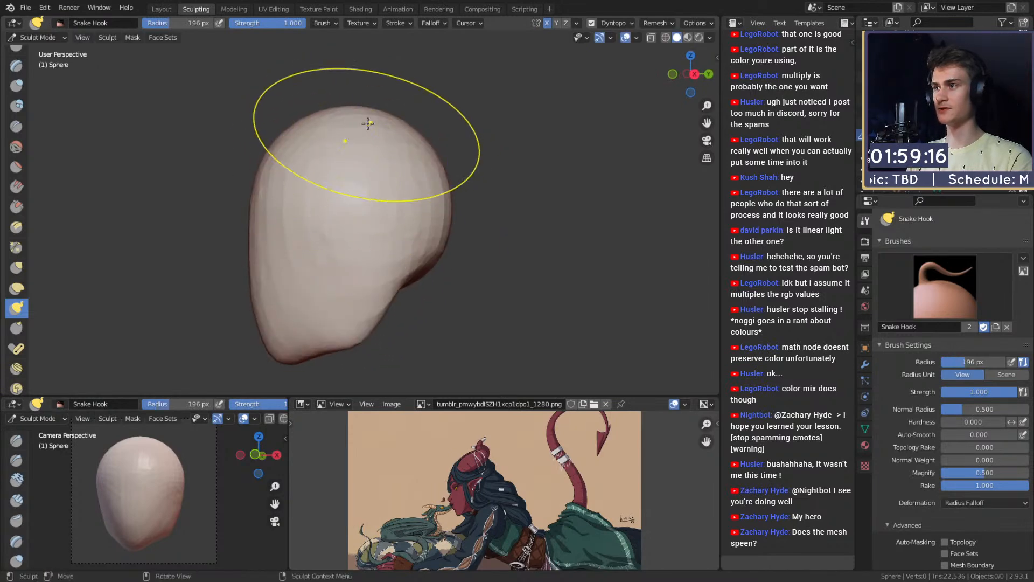
pyautogui.press('f')
pyautogui.click(375, 119)
pyautogui.moveTo(361, 113); pyautogui.dragTo(362, 130)
pyautogui.keyDown('shift'); pyautogui.moveTo(345, 191); pyautogui.dragTo(343, 180, button='middle'); pyautogui.keyUp('shift')
pyautogui.moveTo(342, 180); pyautogui.dragTo(340, 163)
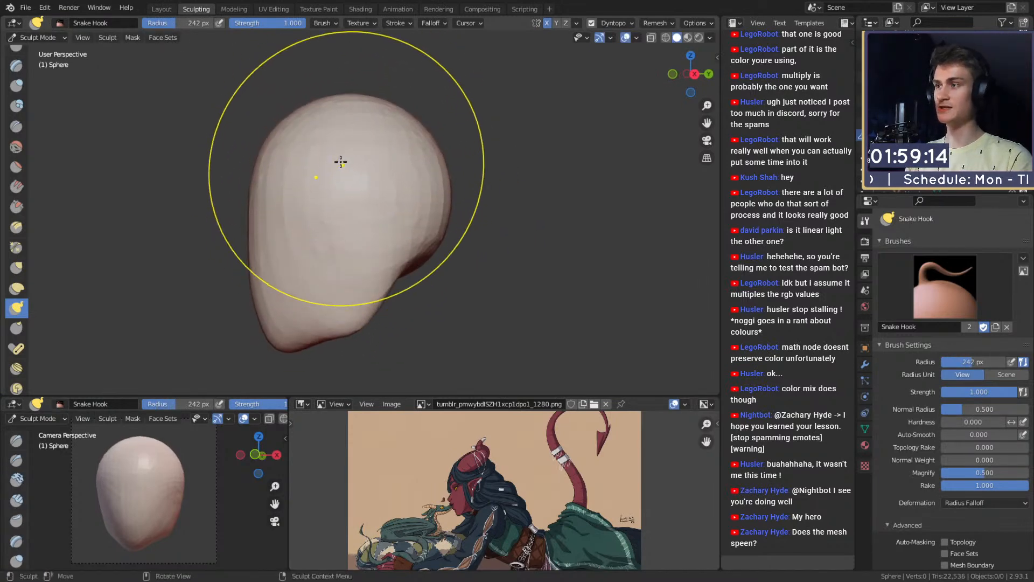
pyautogui.press('f')
pyautogui.click(357, 114)
pyautogui.moveTo(351, 114); pyautogui.dragTo(351, 137)
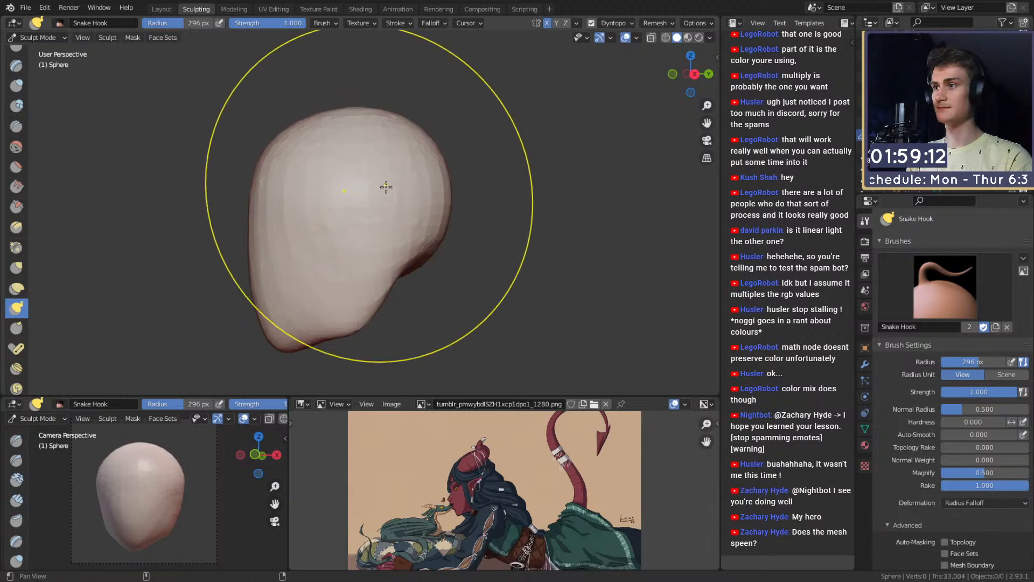
# Step: Adjust the crown and push in the back of the skull with the Snake Hook brush at about 260 px radius
pyautogui.press('f')
pyautogui.click(362, 154)
pyautogui.moveTo(381, 163); pyautogui.dragTo(372, 147, button='middle')
pyautogui.moveTo(342, 120); pyautogui.dragTo(341, 113)
pyautogui.press('f')
pyautogui.click(396, 185)
pyautogui.press('f')
pyautogui.click(431, 190)
pyautogui.moveTo(441, 199); pyautogui.dragTo(433, 202)
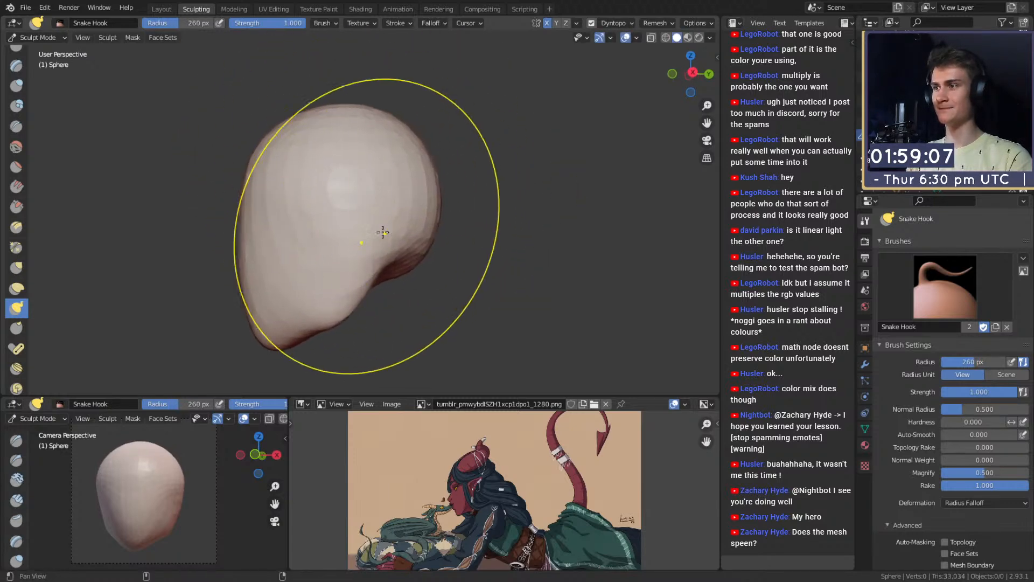
# Step: From the front, narrow the sides of the head with the Snake Hook brush at 255 px and 223 px radius
pyautogui.moveTo(382, 231)
pyautogui.mouseDown(button='middle')
pyautogui.moveTo(399, 205)
pyautogui.moveTo(492, 187)
pyautogui.moveTo(466, 202)
pyautogui.mouseUp(button='middle')
pyautogui.press('f')
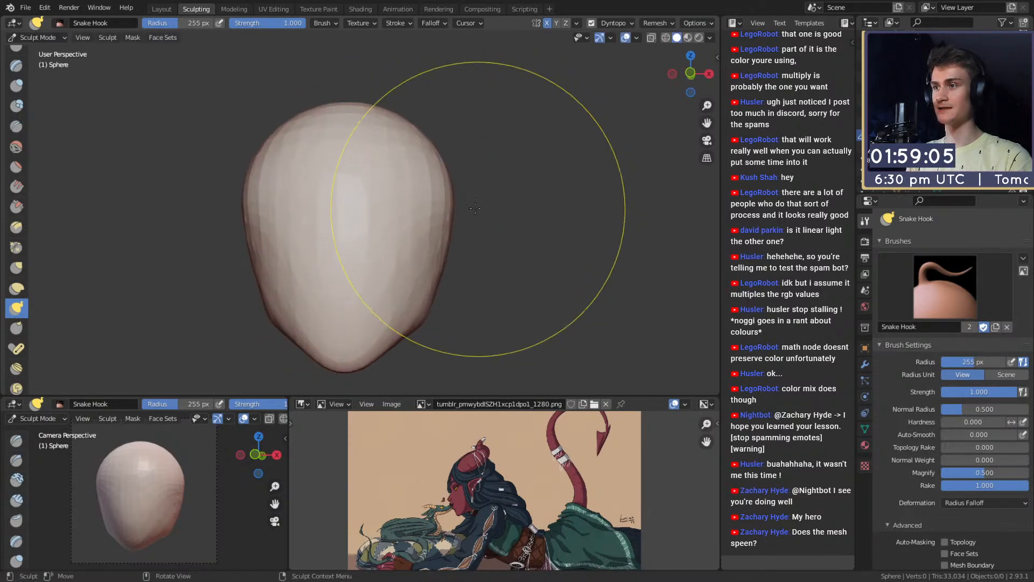
pyautogui.click(449, 206)
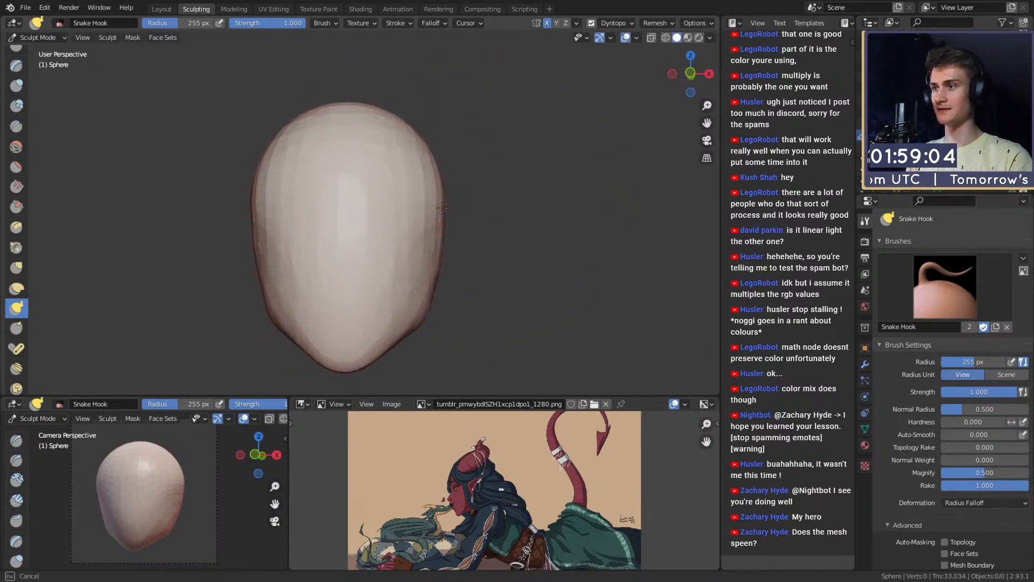
pyautogui.moveTo(442, 208); pyautogui.dragTo(438, 209)
pyautogui.press('f')
pyautogui.click(441, 245)
pyautogui.moveTo(441, 247); pyautogui.dragTo(439, 252)
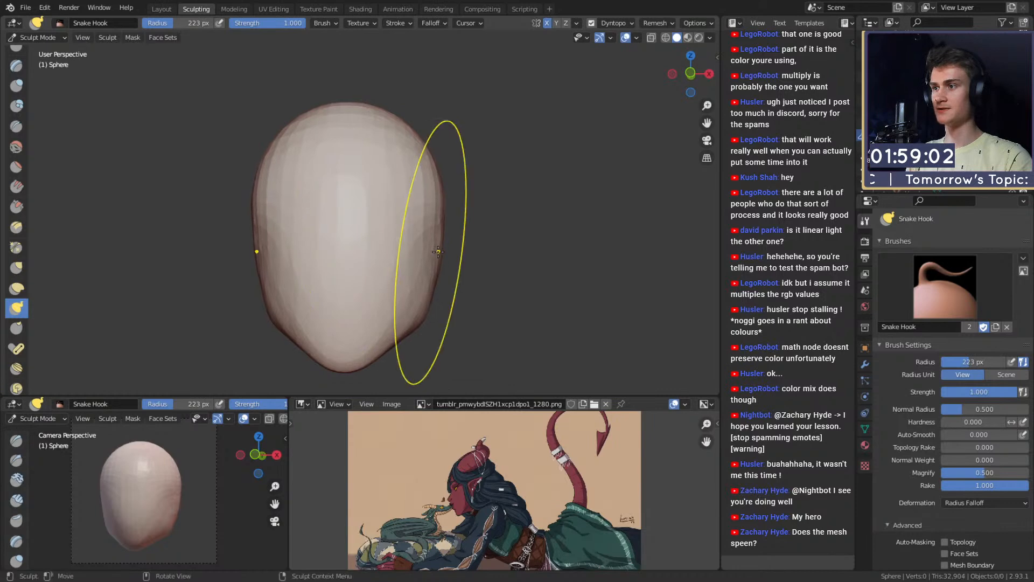
# Step: Smooth the faceted surface around the face, sides and back of the head with the brush radius at 194 px
pyautogui.moveTo(401, 248); pyautogui.dragTo(408, 259, button='middle')
pyautogui.keyDown('ctrl'); pyautogui.keyDown('alt'); pyautogui.moveTo(407, 260); pyautogui.dragTo(387, 237); pyautogui.keyUp('alt'); pyautogui.keyUp('ctrl')
pyautogui.keyDown('alt'); pyautogui.keyDown('shift'); pyautogui.moveTo(382, 276); pyautogui.dragTo(387, 236); pyautogui.keyUp('shift'); pyautogui.keyUp('alt')
pyautogui.press('c')
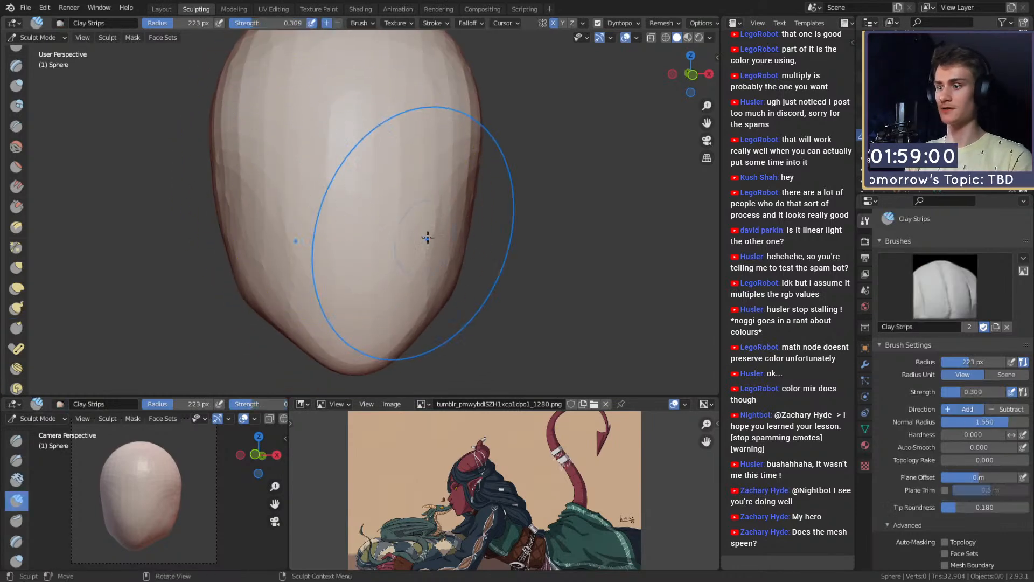
pyautogui.press('f')
pyautogui.click(326, 231)
pyautogui.moveTo(315, 229)
pyautogui.mouseDown(button='middle')
pyautogui.moveTo(408, 227)
pyautogui.moveTo(330, 222)
pyautogui.moveTo(417, 198)
pyautogui.moveTo(356, 227)
pyautogui.mouseUp(button='middle')
pyautogui.press('f')
pyautogui.click(493, 201)
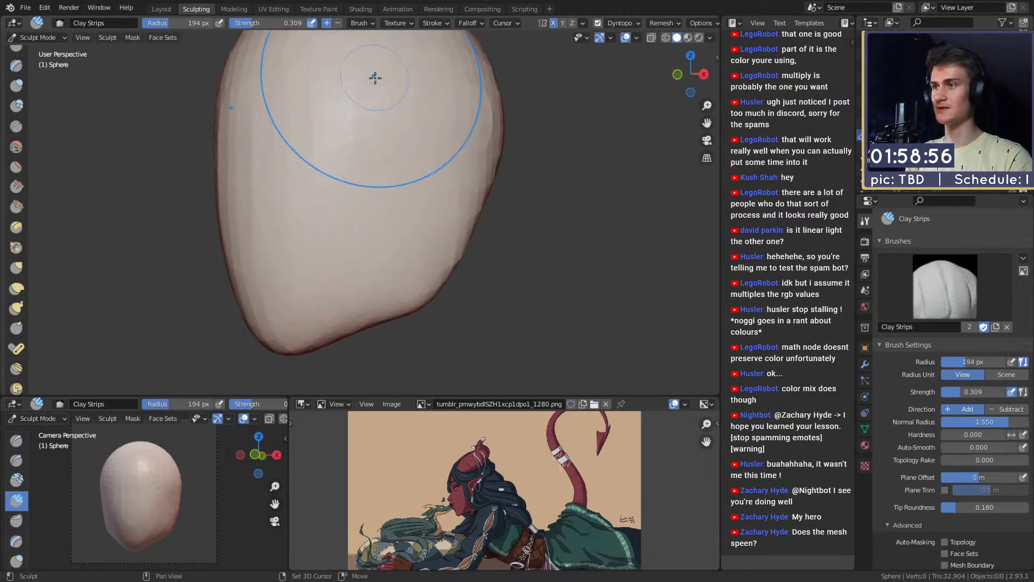
pyautogui.keyDown('shift'); pyautogui.moveTo(374, 78); pyautogui.dragTo(366, 127, button='middle'); pyautogui.keyUp('shift')
pyautogui.moveTo(345, 137); pyautogui.dragTo(273, 164, button='middle')
pyautogui.moveTo(422, 261); pyautogui.dragTo(429, 150, button='middle')
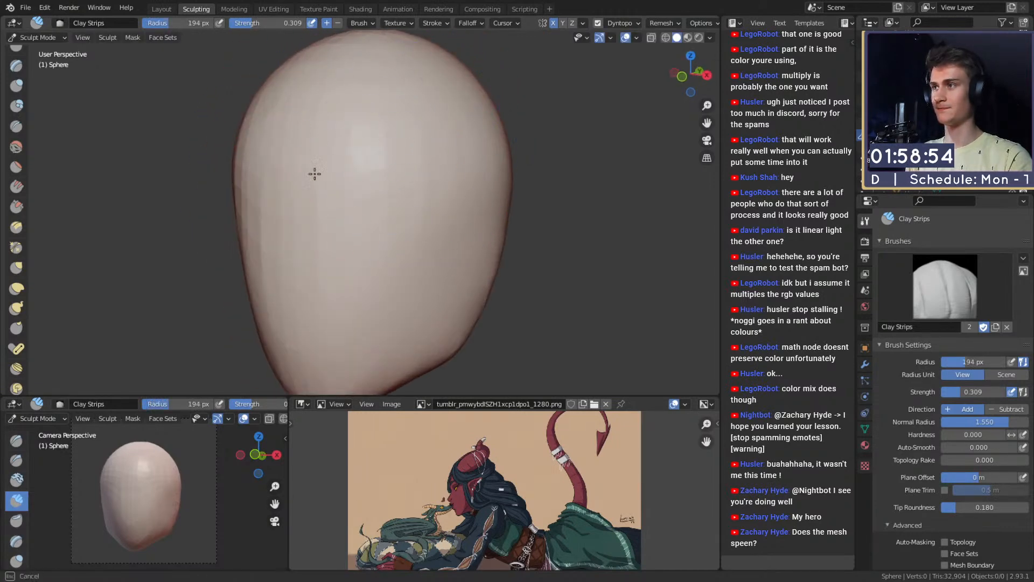
pyautogui.moveTo(314, 173)
pyautogui.mouseDown(button='middle')
pyautogui.moveTo(323, 293)
pyautogui.moveTo(273, 208)
pyautogui.moveTo(351, 219)
pyautogui.moveTo(286, 208)
pyautogui.mouseUp(button='middle')
pyautogui.moveTo(362, 83); pyautogui.dragTo(377, 187, button='middle')
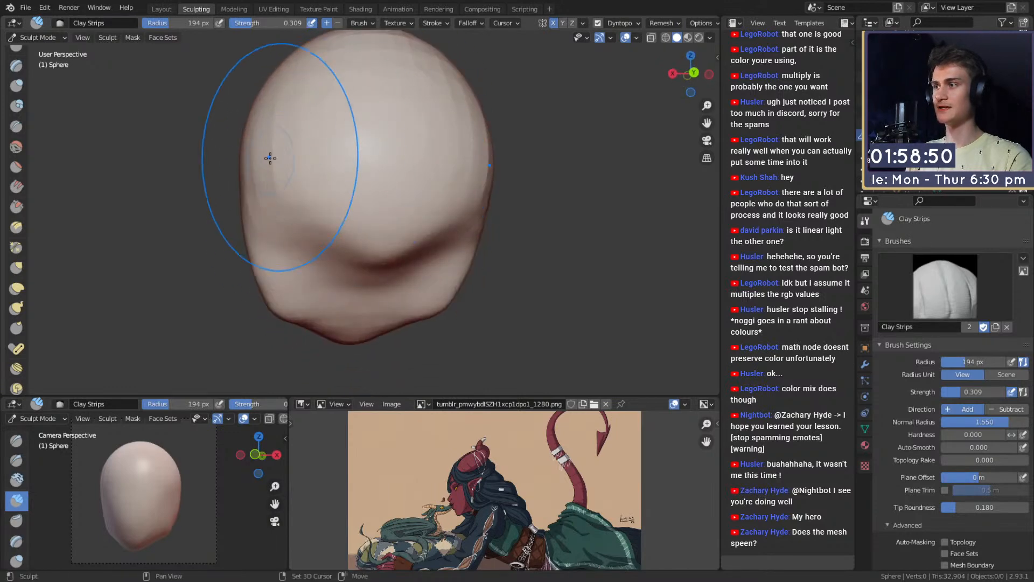
# Step: Sculpt the transition between the skull base and the jaw with Clay Strips strokes at 52 px radius
pyautogui.moveTo(270, 156); pyautogui.dragTo(368, 121, button='middle')
pyautogui.press('f')
pyautogui.click(388, 160)
pyautogui.moveTo(377, 162)
pyautogui.mouseDown(button='middle')
pyautogui.moveTo(351, 167)
pyautogui.moveTo(425, 227)
pyautogui.moveTo(369, 170)
pyautogui.mouseUp(button='middle')
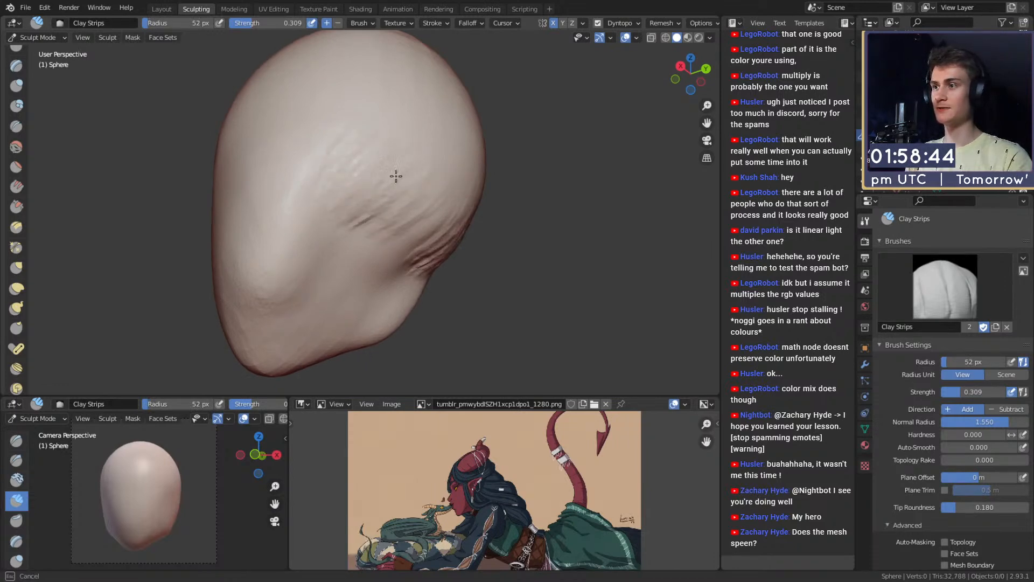
pyautogui.moveTo(409, 157); pyautogui.dragTo(335, 218, button='middle')
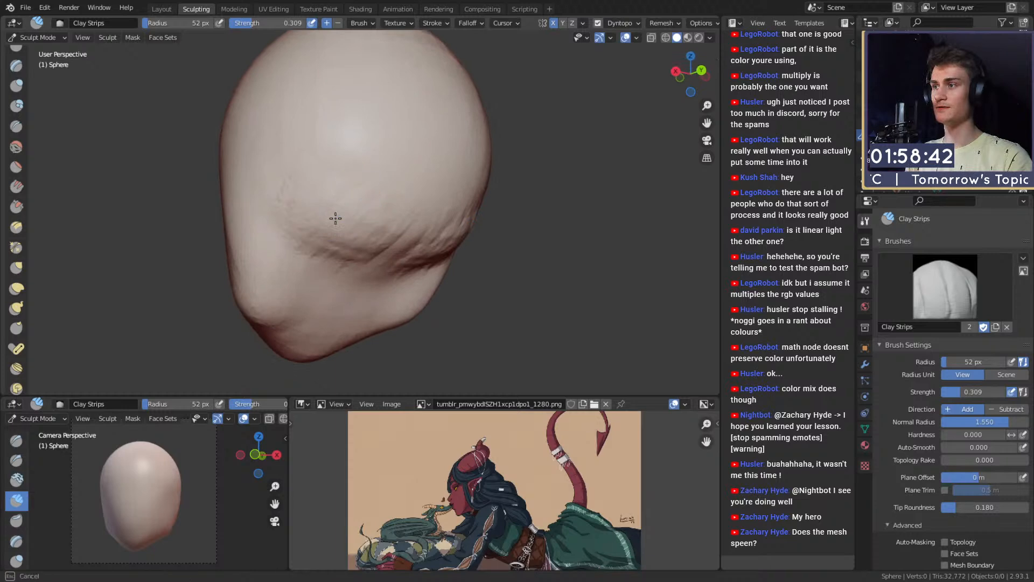
# Step: Smooth the clay strokes at the base of the skull with the brush radius at 182 px
pyautogui.press('f')
pyautogui.click(356, 180)
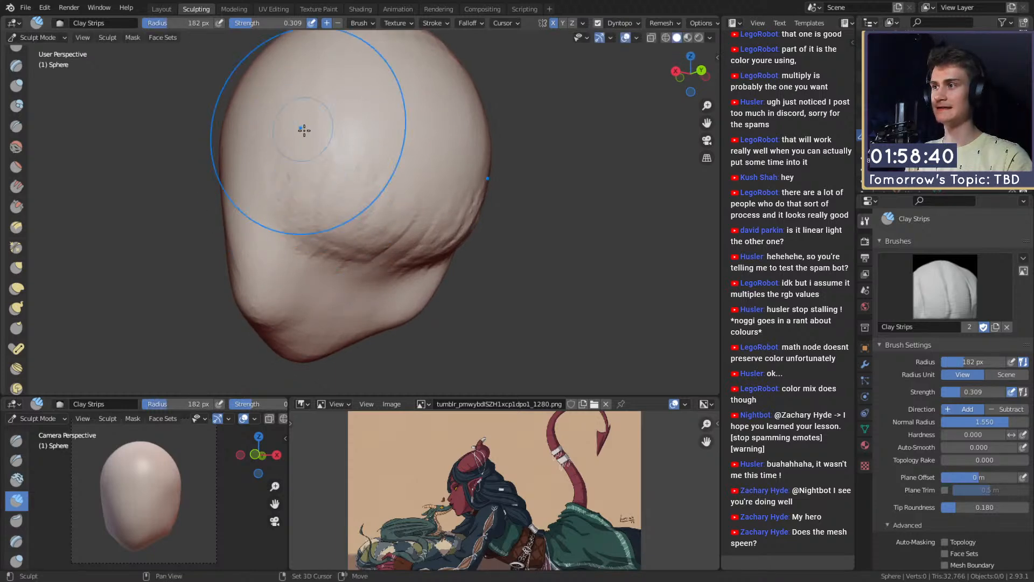
pyautogui.keyDown('shift'); pyautogui.moveTo(303, 131); pyautogui.dragTo(386, 250); pyautogui.keyUp('shift')
pyautogui.moveTo(358, 252)
pyautogui.mouseDown(button='middle')
pyautogui.moveTo(404, 201)
pyautogui.moveTo(345, 253)
pyautogui.mouseUp(button='middle')
# Step: Cut a crease between the back of the jaw and the skull base with the Crease brush at 73 px
pyautogui.hotkey('shift', 'c')
pyautogui.press('f')
pyautogui.click(377, 226)
pyautogui.press('f')
pyautogui.click(308, 207)
pyautogui.moveTo(315, 195); pyautogui.dragTo(349, 240)
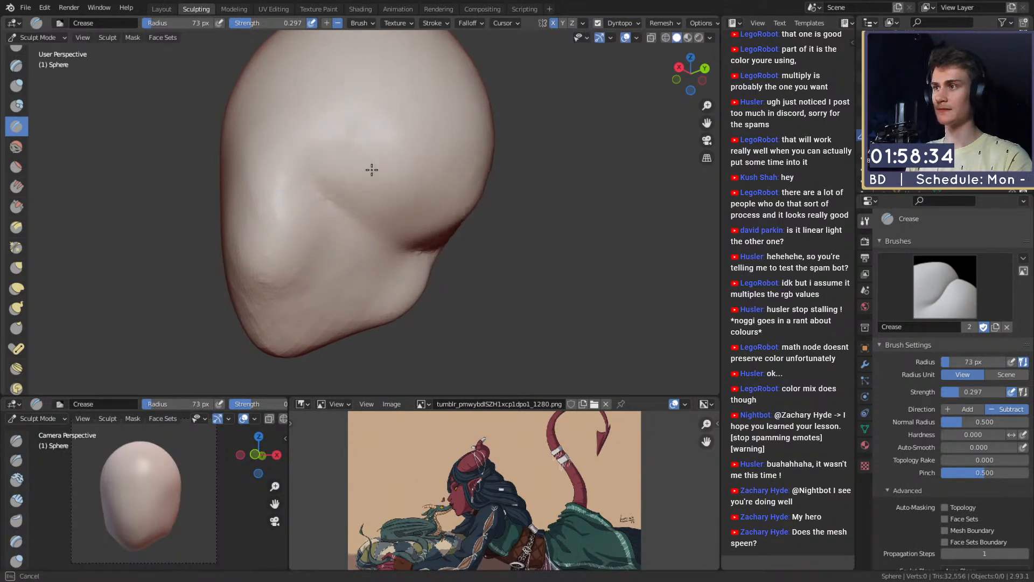
# Step: Enlarge the brush to 127 px and soften the crease under the back of the skull
pyautogui.press('f')
pyautogui.click(365, 118)
pyautogui.moveTo(370, 184)
pyautogui.mouseDown(button='middle')
pyautogui.moveTo(420, 219)
pyautogui.moveTo(344, 203)
pyautogui.mouseUp(button='middle')
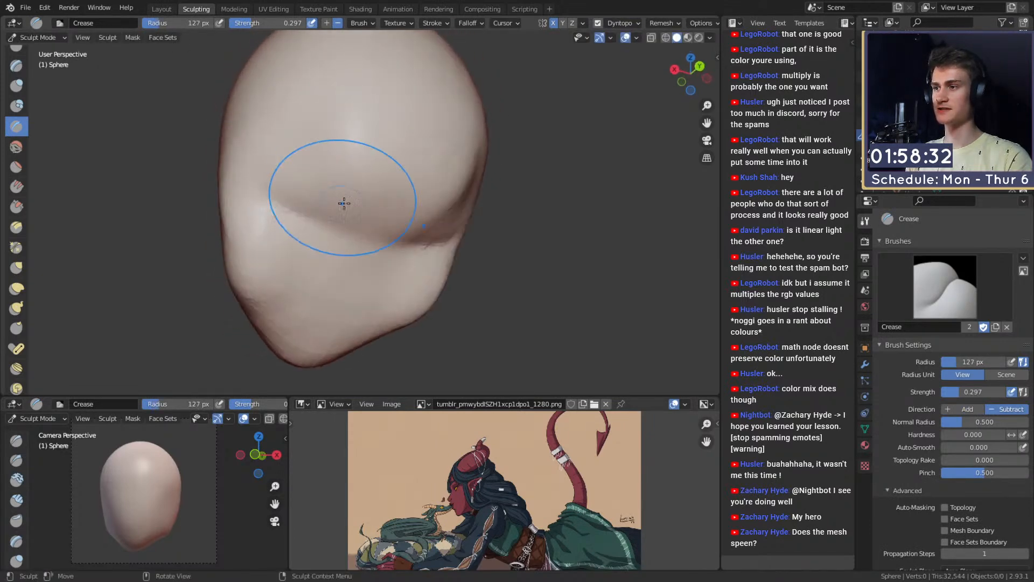
pyautogui.moveTo(406, 241); pyautogui.dragTo(400, 239)
pyautogui.moveTo(351, 201)
pyautogui.mouseDown(button='middle')
pyautogui.moveTo(370, 212)
pyautogui.moveTo(420, 204)
pyautogui.mouseUp(button='middle')
# Step: Refine the crease behind the jaw corner at 80 px radius and smooth the area around it at 137 px
pyautogui.press('f')
pyautogui.click(410, 202)
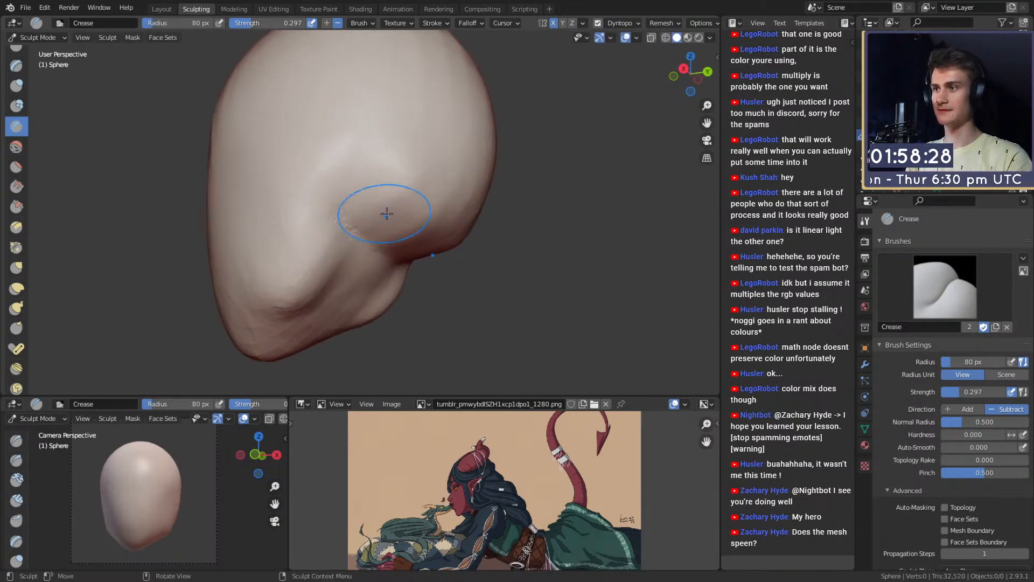
pyautogui.moveTo(387, 214)
pyautogui.mouseDown(button='middle')
pyautogui.moveTo(443, 198)
pyautogui.moveTo(403, 208)
pyautogui.mouseUp(button='middle')
pyautogui.press('f')
pyautogui.click(311, 222)
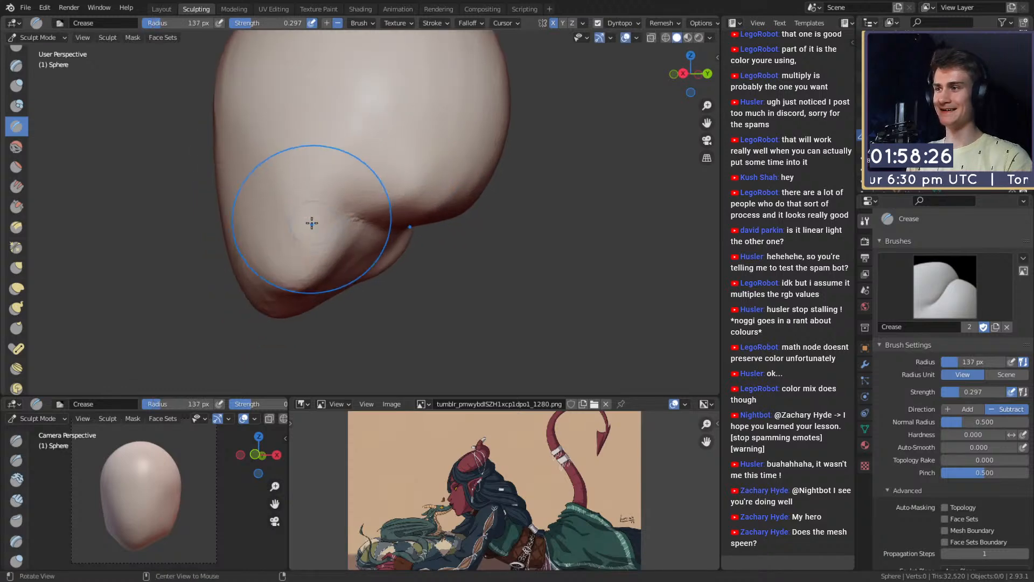
pyautogui.moveTo(312, 223)
pyautogui.mouseDown(button='middle')
pyautogui.moveTo(418, 201)
pyautogui.moveTo(272, 121)
pyautogui.mouseUp(button='middle')
# Step: Rework the side of the jaw and the hollow behind it with Clay Strips at 71 and 73 px, smoothing at 137 px
pyautogui.press('c')
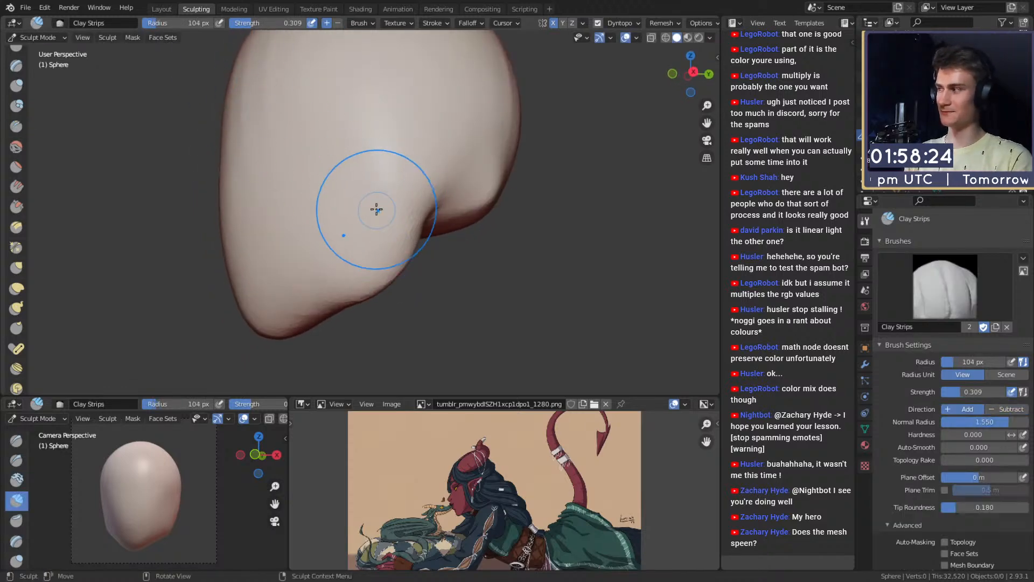
pyautogui.press('f')
pyautogui.click(384, 212)
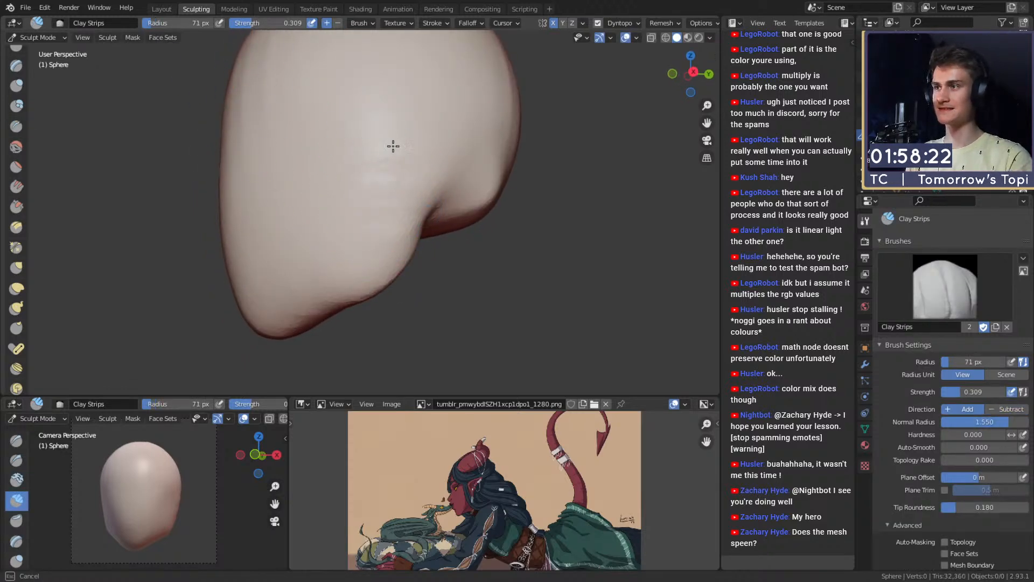
pyautogui.press('f')
pyautogui.click(399, 131)
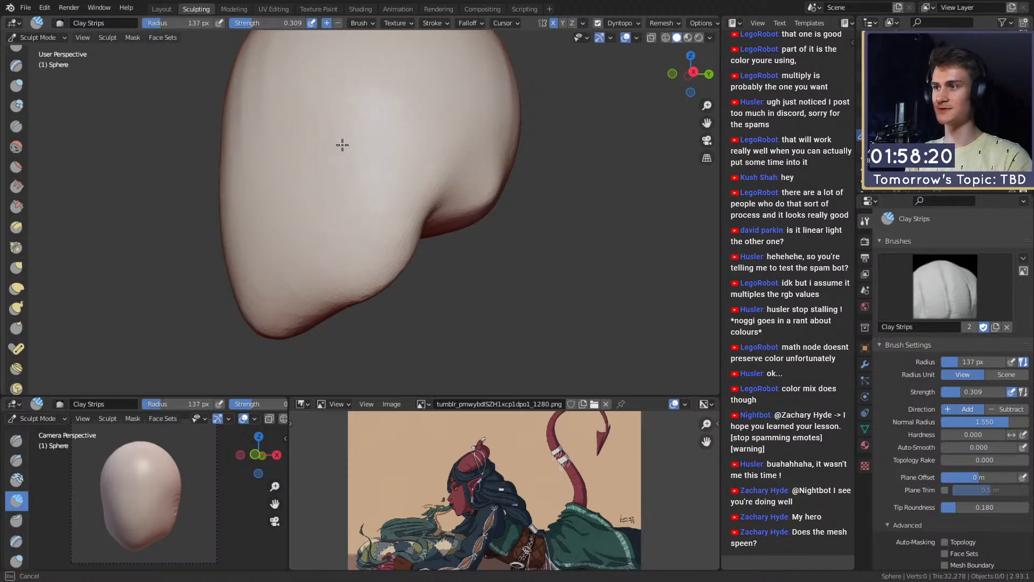
pyautogui.moveTo(342, 142)
pyautogui.mouseDown(button='middle')
pyautogui.moveTo(450, 189)
pyautogui.moveTo(441, 198)
pyautogui.moveTo(431, 172)
pyautogui.mouseUp(button='middle')
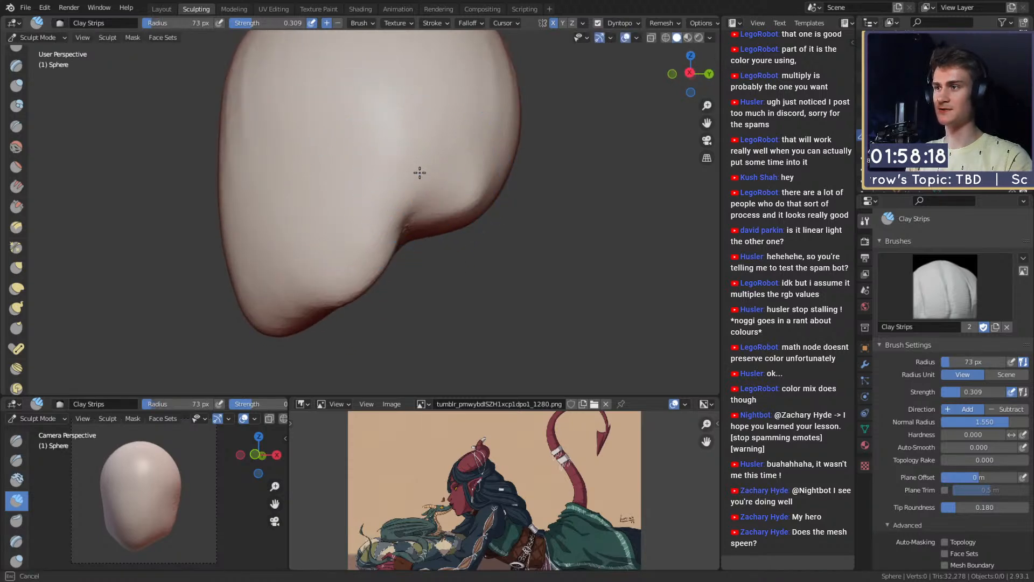
pyautogui.moveTo(480, 202); pyautogui.dragTo(411, 153, button='middle')
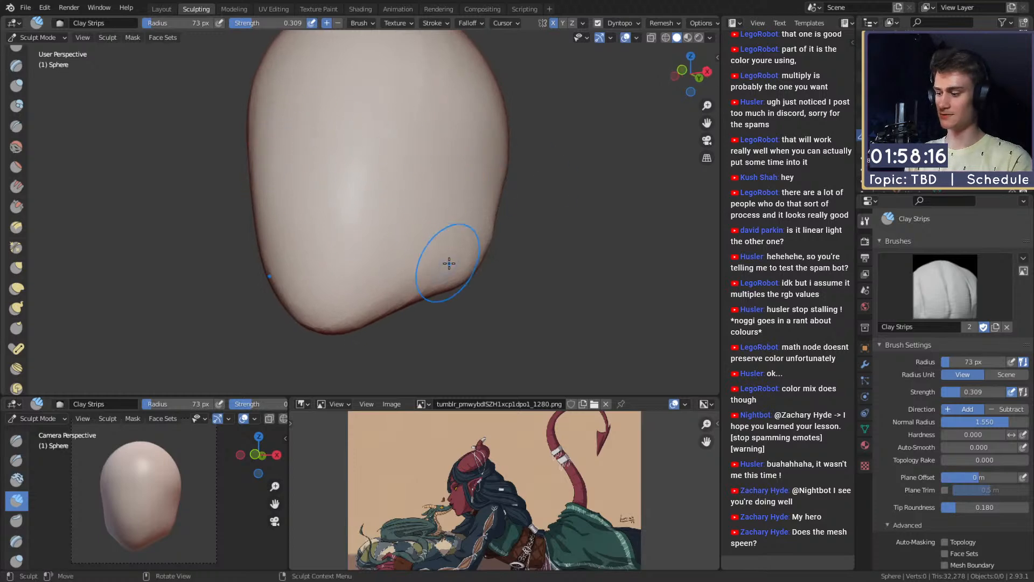
# Step: Reshape the corner of the jaw from the side with the Snake Hook brush, enlarging its radius beyond 138 px
pyautogui.press('k')
pyautogui.press('f')
pyautogui.click(469, 259)
pyautogui.moveTo(469, 259); pyautogui.dragTo(407, 265, button='middle')
pyautogui.press('f')
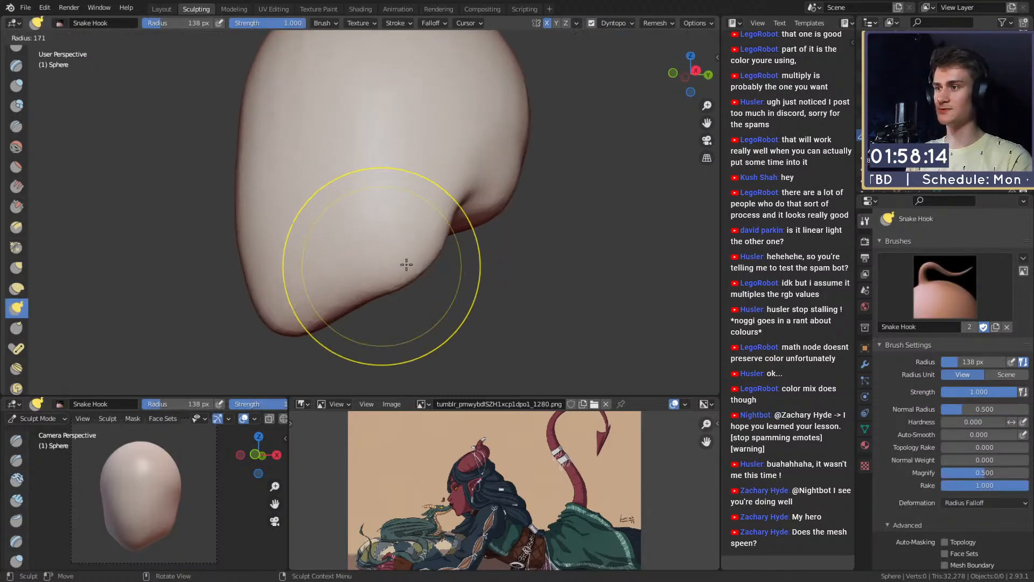
pyautogui.click(406, 265)
pyautogui.moveTo(403, 264); pyautogui.dragTo(407, 262)
# Step: Adjust the jaw's underside and lower back with Snake Hook strokes at 62 px and 129 px radius
pyautogui.moveTo(408, 263)
pyautogui.mouseDown(button='middle')
pyautogui.moveTo(450, 299)
pyautogui.moveTo(447, 172)
pyautogui.mouseUp(button='middle')
pyautogui.press('f')
pyautogui.click(430, 172)
pyautogui.moveTo(430, 200)
pyautogui.keyDown('shift'); pyautogui.mouseDown(button='middle')
pyautogui.moveTo(436, 235)
pyautogui.moveTo(423, 176)
pyautogui.mouseUp(button='middle'); pyautogui.keyUp('shift')
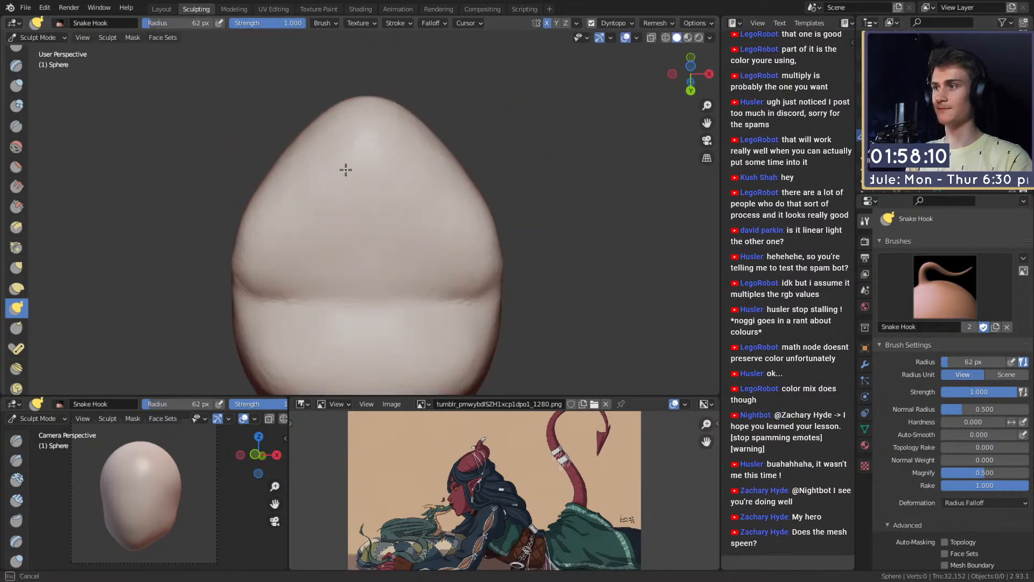
pyautogui.moveTo(362, 185)
pyautogui.mouseDown(button='middle')
pyautogui.moveTo(474, 254)
pyautogui.moveTo(345, 246)
pyautogui.moveTo(353, 252)
pyautogui.mouseUp(button='middle')
pyautogui.press('f')
pyautogui.click(383, 247)
pyautogui.moveTo(314, 259); pyautogui.dragTo(309, 271)
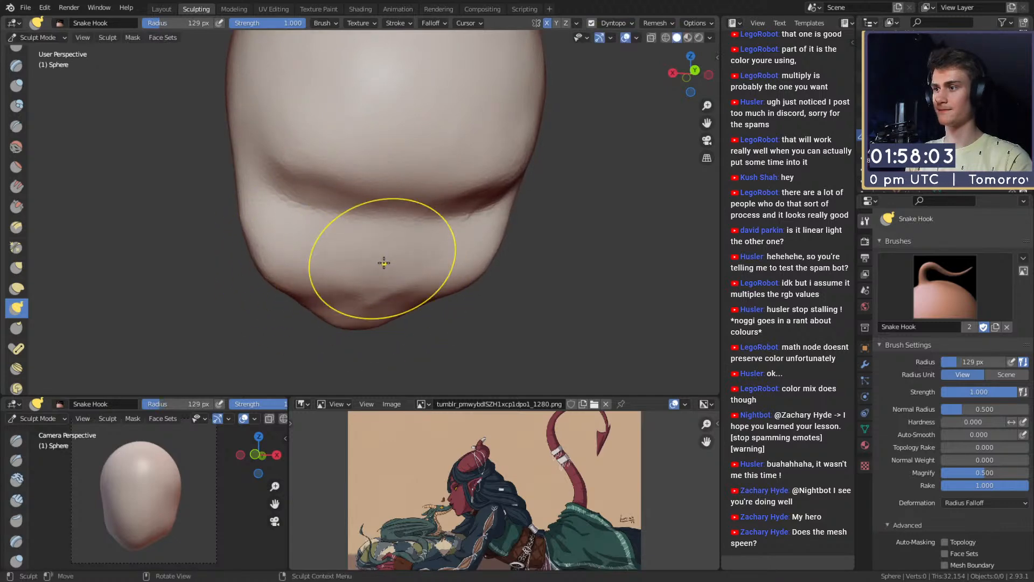
# Step: Adjust the profile of the face from the side with the Snake Hook brush at 237 px radius
pyautogui.moveTo(383, 262)
pyautogui.mouseDown(button='middle')
pyautogui.moveTo(427, 243)
pyautogui.moveTo(597, 257)
pyautogui.moveTo(628, 249)
pyautogui.moveTo(501, 242)
pyautogui.mouseUp(button='middle')
pyautogui.press('f')
pyautogui.click(434, 259)
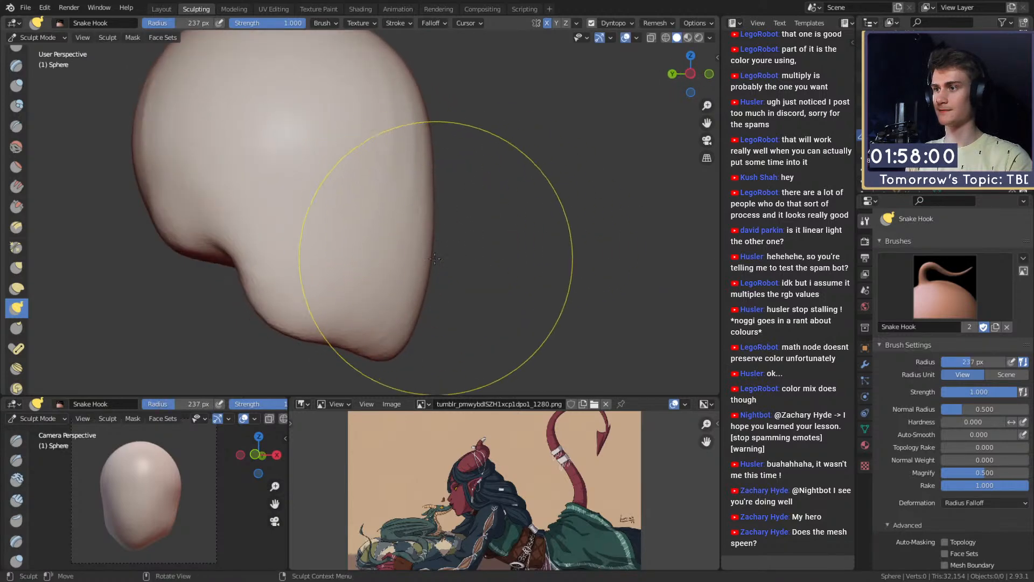
pyautogui.moveTo(434, 259)
pyautogui.mouseDown(button='middle')
pyautogui.moveTo(445, 272)
pyautogui.moveTo(307, 183)
pyautogui.mouseUp(button='middle')
pyautogui.press('c')
pyautogui.press('f')
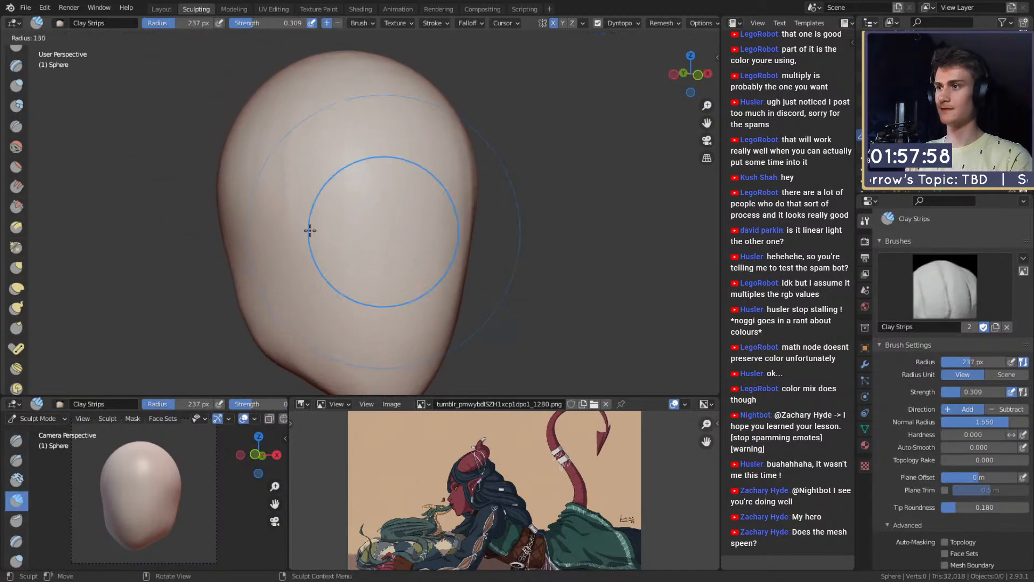
pyautogui.click(329, 230)
pyautogui.moveTo(329, 230)
pyautogui.mouseDown(button='middle')
pyautogui.moveTo(361, 215)
pyautogui.moveTo(387, 256)
pyautogui.moveTo(392, 215)
pyautogui.moveTo(408, 196)
pyautogui.mouseUp(button='middle')
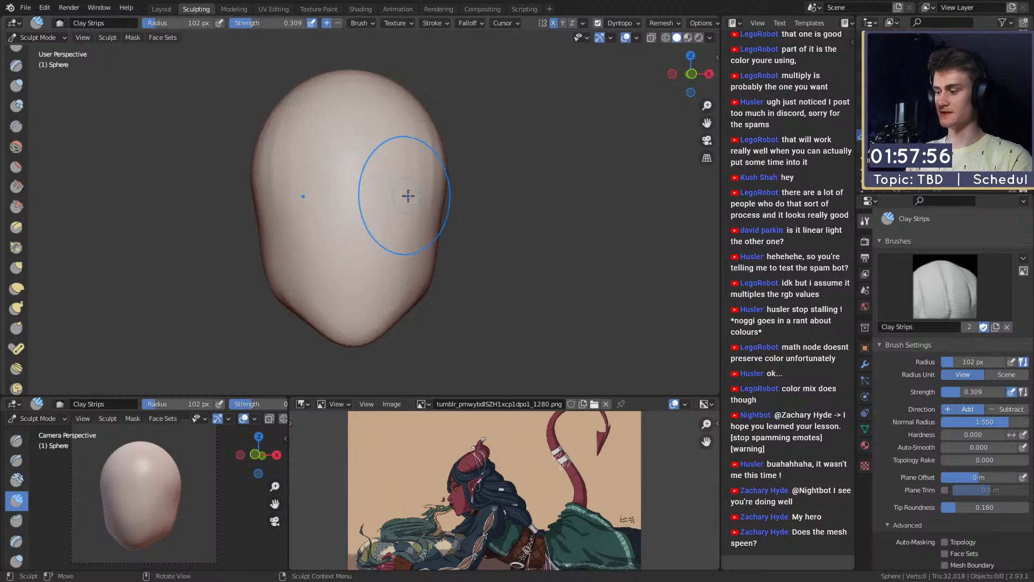
pyautogui.press('m')
pyautogui.press('f')
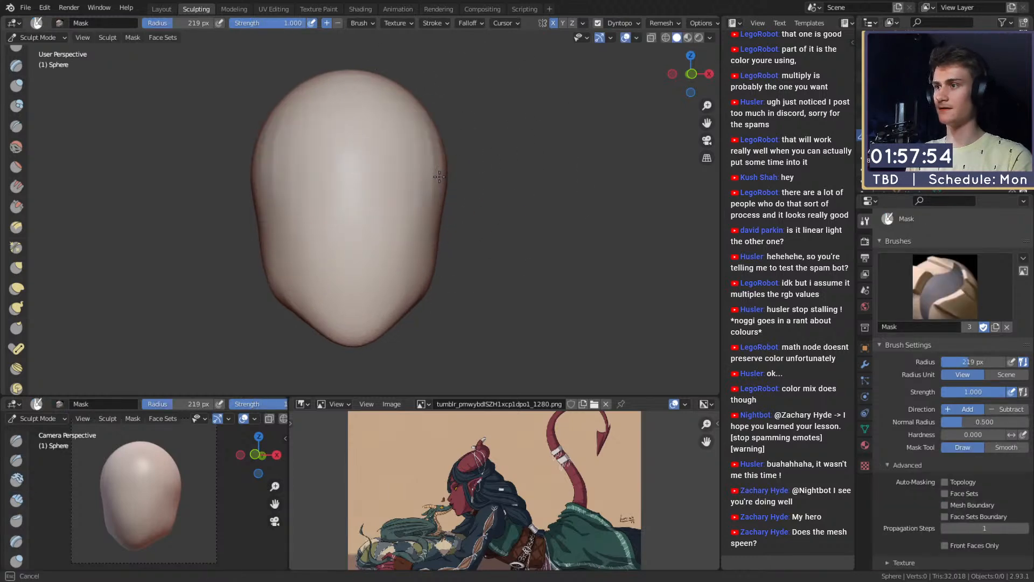
pyautogui.moveTo(439, 177); pyautogui.dragTo(443, 188)
pyautogui.hotkey('ctrl', 'z')
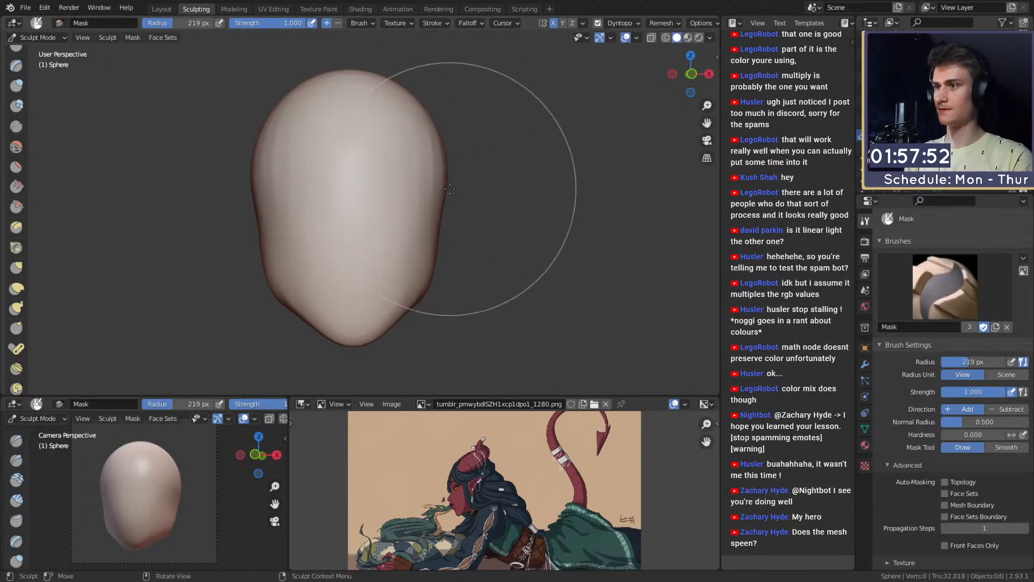
# Step: Narrow the temples and the sides of the jaw from the front with the Snake Hook brush at 219 px and 182 px
pyautogui.press('k')
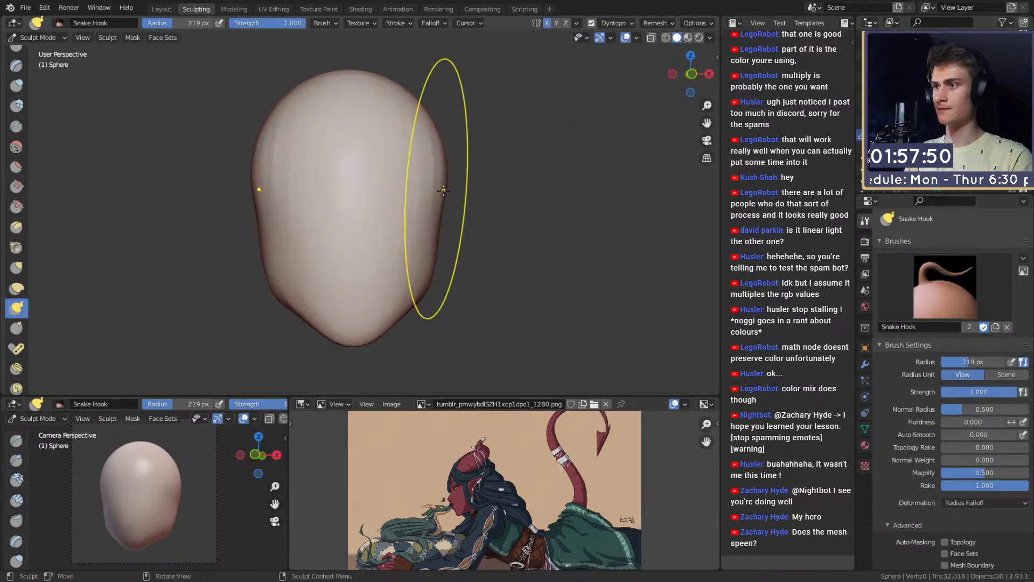
pyautogui.moveTo(443, 190); pyautogui.dragTo(440, 190)
pyautogui.press('f')
pyautogui.click(433, 259)
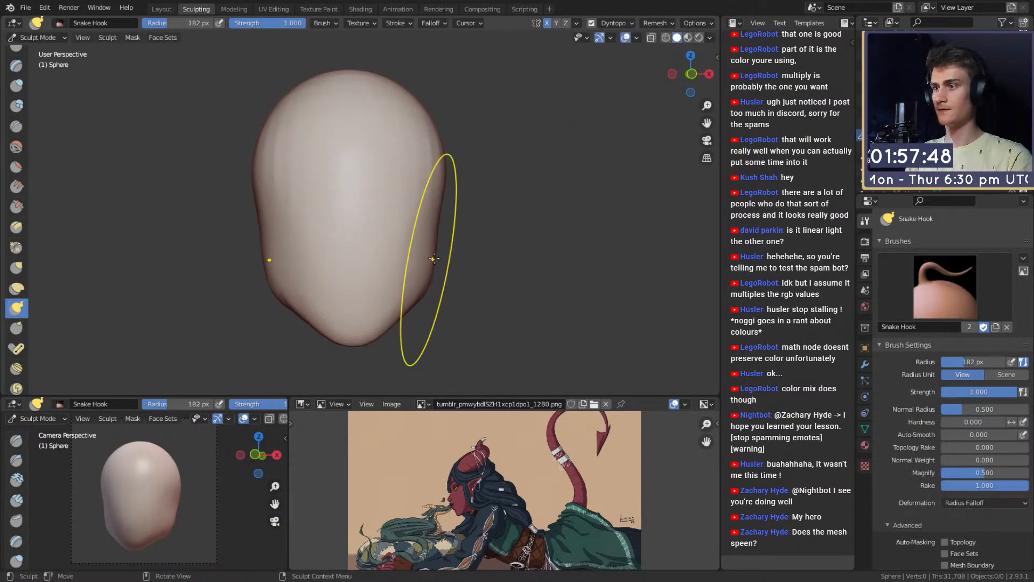
# Step: Rough in faint eye sockets on the front of the face with the Clay Strips brush, setting its radius to 42 px
pyautogui.press('c')
pyautogui.press('f')
pyautogui.click(370, 221)
pyautogui.moveTo(375, 223); pyautogui.dragTo(368, 222, button='middle')
pyautogui.moveTo(368, 222)
pyautogui.keyDown('ctrl'); pyautogui.mouseDown(button='middle')
pyautogui.moveTo(374, 204)
pyautogui.moveTo(350, 200)
pyautogui.mouseUp(button='middle'); pyautogui.keyUp('ctrl')
pyautogui.moveTo(350, 200)
pyautogui.mouseDown(button='middle')
pyautogui.moveTo(369, 212)
pyautogui.moveTo(374, 238)
pyautogui.moveTo(379, 208)
pyautogui.moveTo(358, 214)
pyautogui.moveTo(367, 211)
pyautogui.mouseUp(button='middle')
pyautogui.press('f')
pyautogui.click(364, 206)
pyautogui.press('f')
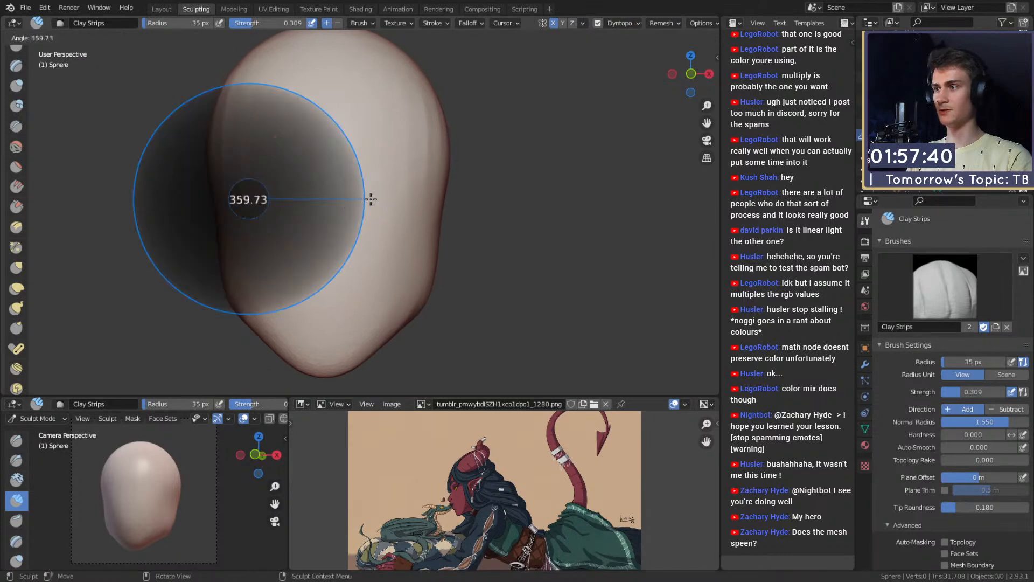
pyautogui.click(370, 201)
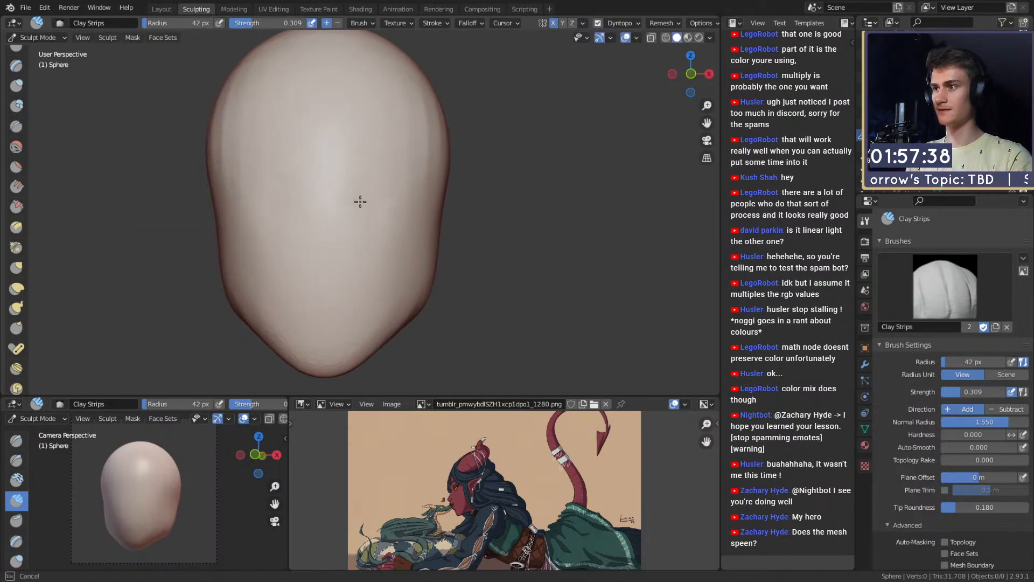
pyautogui.hotkey('shift', 'f')
pyautogui.press('Escape')
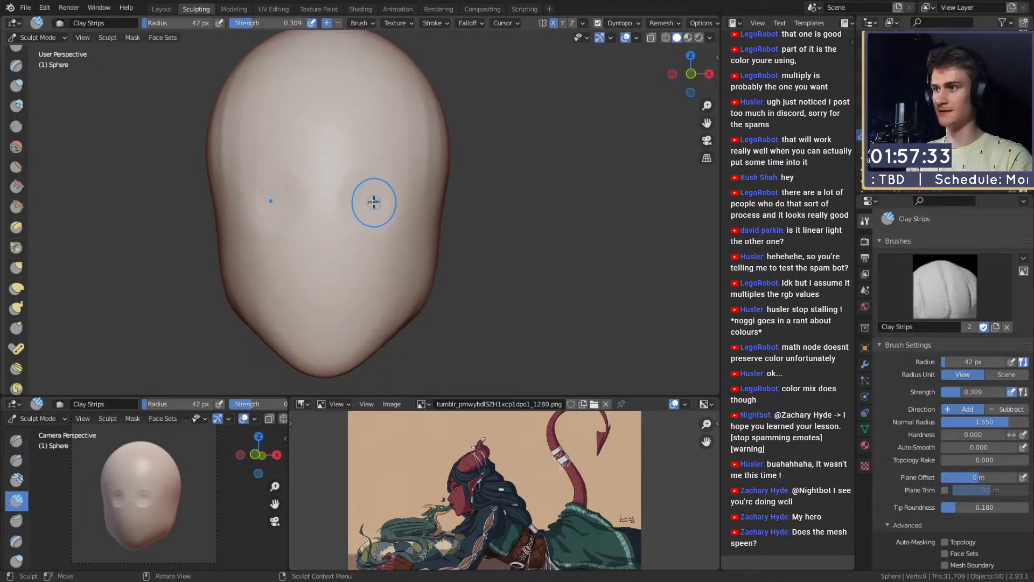
# Step: Raise the Clay Strips strength to 0.776 and carve both eye sockets into the face
pyautogui.hotkey('shift', 'f')
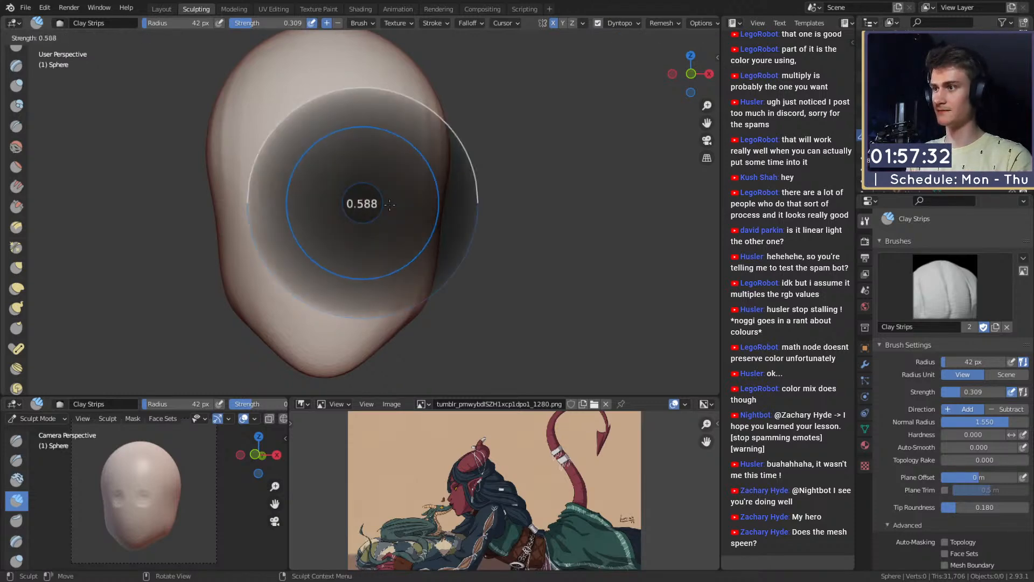
pyautogui.click(367, 200)
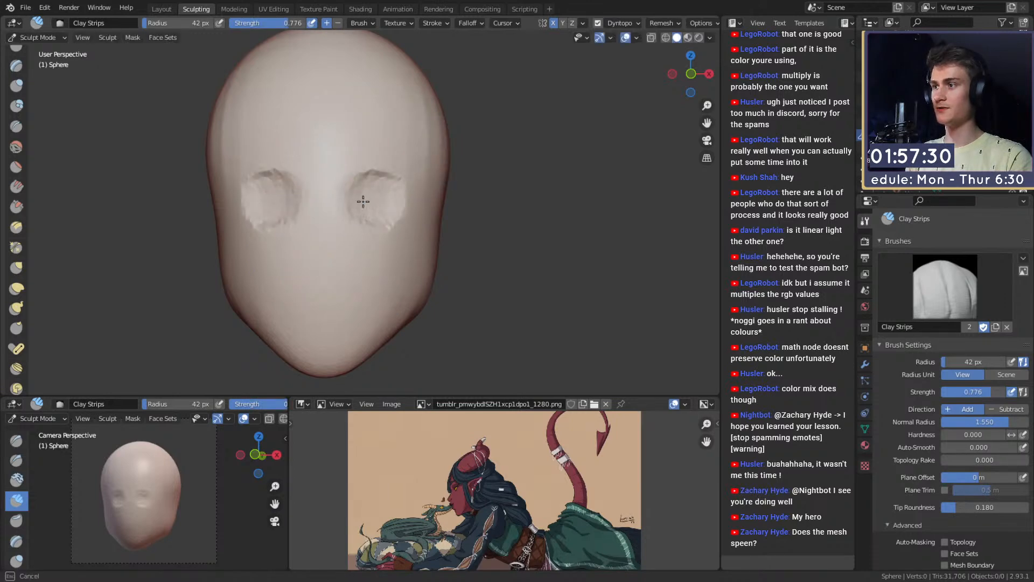
pyautogui.moveTo(366, 207); pyautogui.dragTo(361, 199)
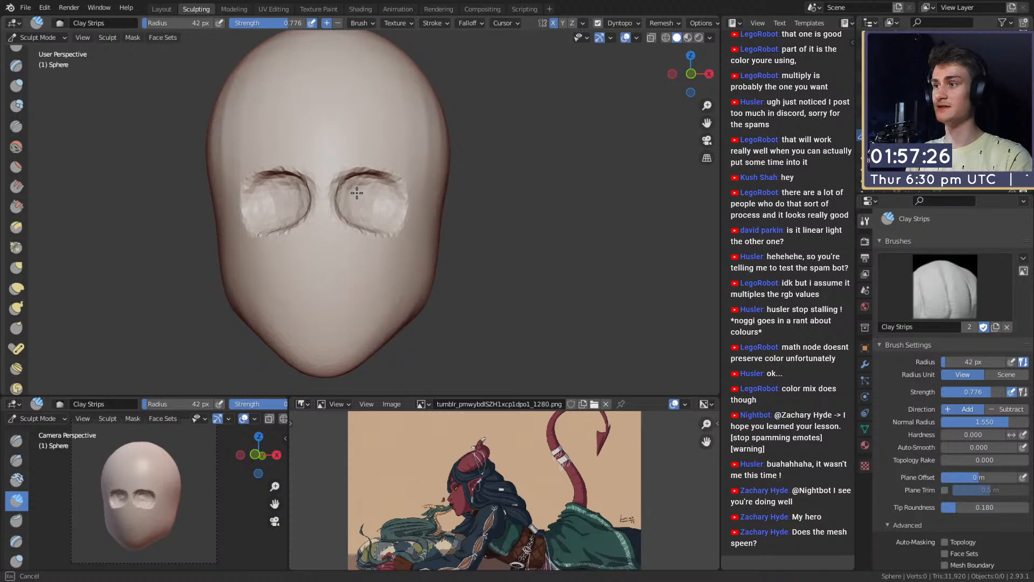
# Step: Deepen the inner corners and upper edges of the eye sockets with the Crease brush at 31 px and 0.612 strength
pyautogui.hotkey('shift', 'c')
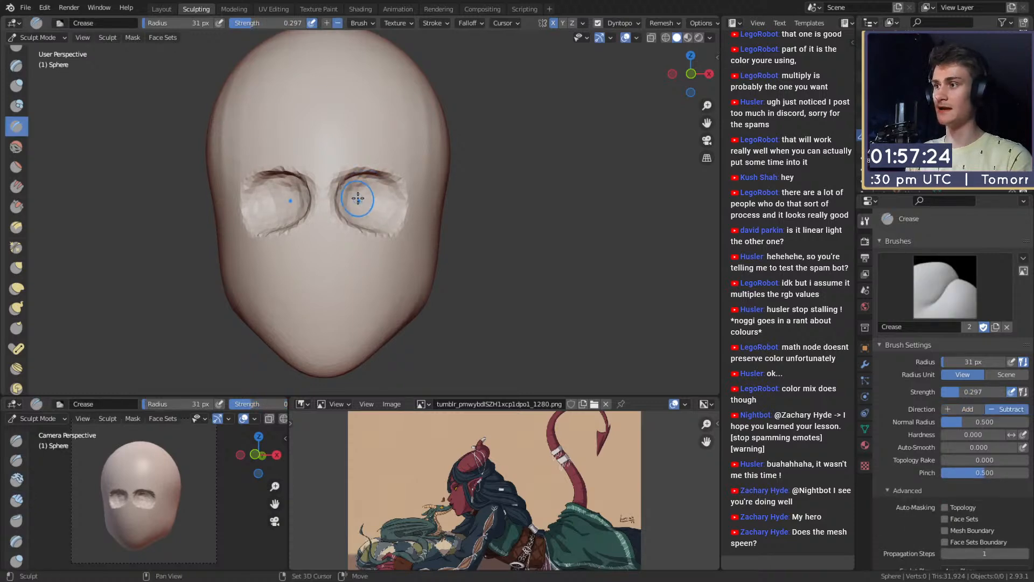
pyautogui.hotkey('shift', 'f')
pyautogui.click(383, 200)
pyautogui.moveTo(355, 207); pyautogui.dragTo(358, 206)
pyautogui.moveTo(358, 207)
pyautogui.mouseDown(button='middle')
pyautogui.moveTo(327, 195)
pyautogui.moveTo(358, 189)
pyautogui.moveTo(348, 213)
pyautogui.mouseUp(button='middle')
pyautogui.scroll(1, 327, 195)
pyautogui.click(348, 213)
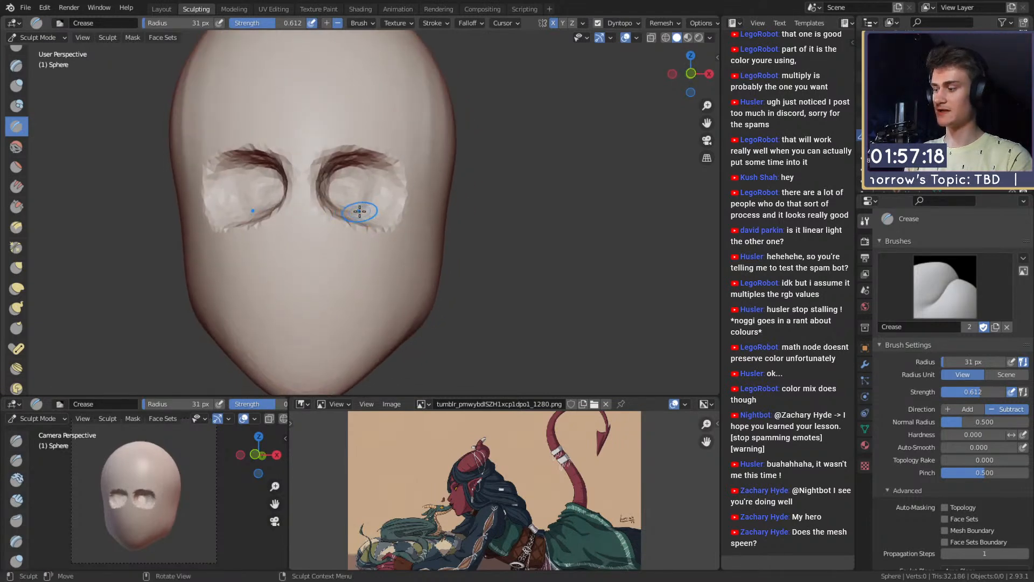
# Step: Sculpt the brow bridge between the eye sockets with the Clay Strips brush at 27 px and blend it at 71 px
pyautogui.press('c')
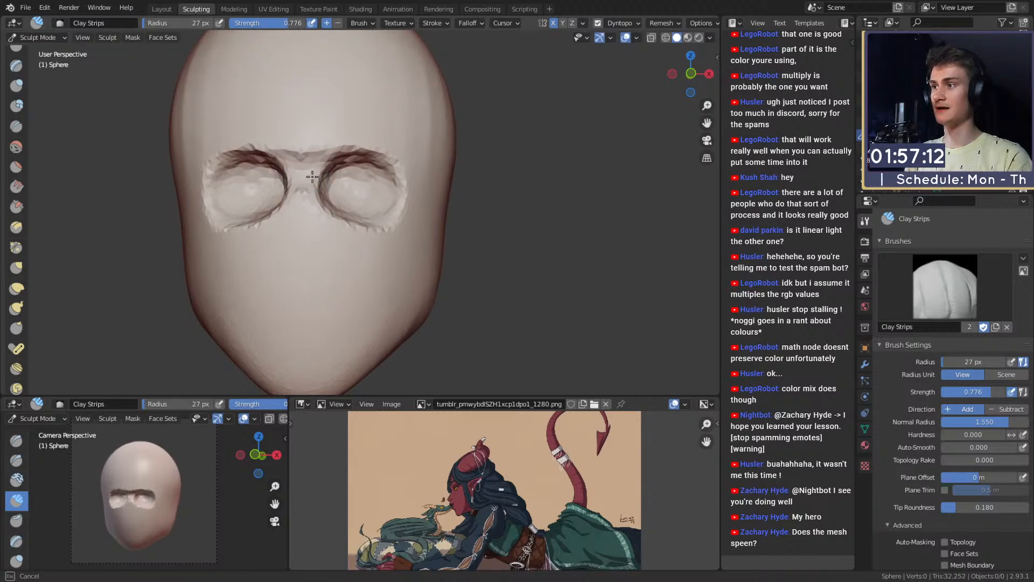
pyautogui.moveTo(312, 177); pyautogui.dragTo(314, 173)
pyautogui.moveTo(318, 175); pyautogui.dragTo(383, 172, button='middle')
pyautogui.press('f')
pyautogui.click(395, 167)
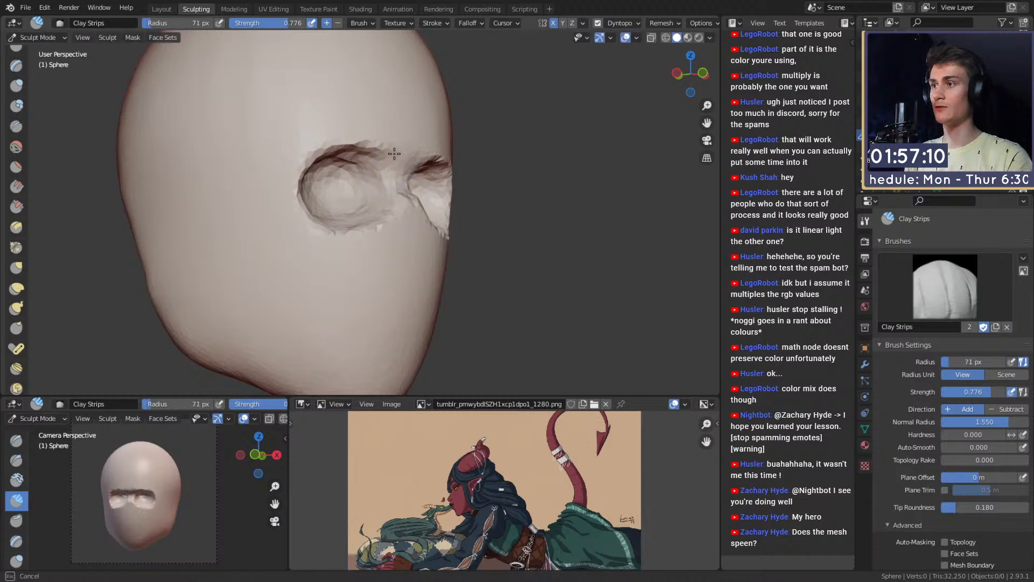
pyautogui.moveTo(323, 195); pyautogui.dragTo(218, 97, button='middle')
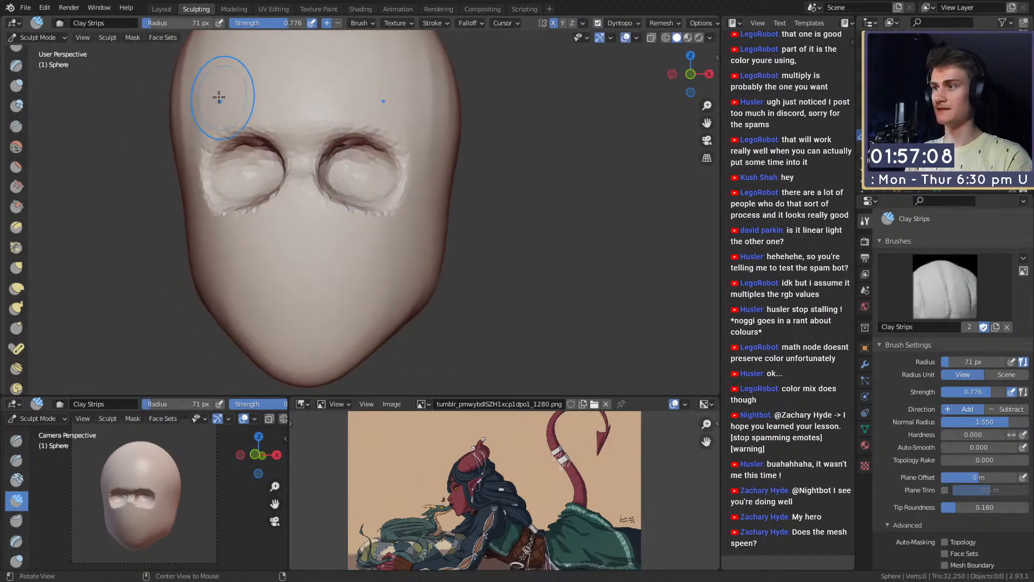
# Step: Reshape the outlines of both eye sockets with the Grab brush, using a radius of 108 px
pyautogui.press('g')
pyautogui.press('f')
pyautogui.click(376, 202)
pyautogui.moveTo(371, 204)
pyautogui.keyDown('alt'); pyautogui.mouseDown()
pyautogui.moveTo(381, 201)
pyautogui.moveTo(379, 224)
pyautogui.moveTo(371, 215)
pyautogui.moveTo(402, 192)
pyautogui.moveTo(390, 197)
pyautogui.moveTo(377, 147)
pyautogui.mouseUp(); pyautogui.keyUp('alt')
pyautogui.press('f')
pyautogui.click(383, 193)
pyautogui.press('f')
pyautogui.click(337, 195)
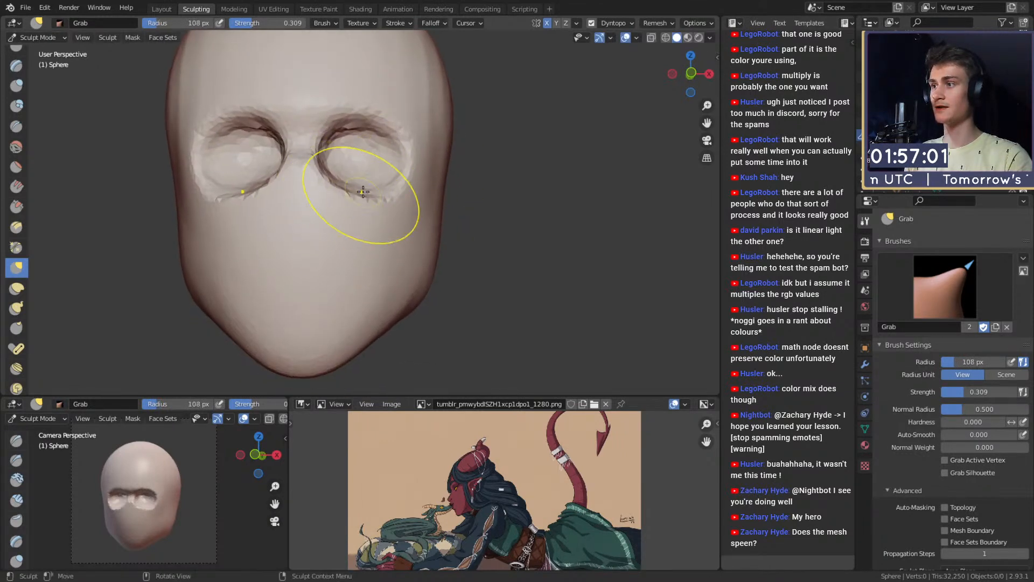
# Step: Deepen the lower rims of the eye sockets with the Crease brush and rough in a nasal cavity between them
pyautogui.hotkey('shift', 'c')
pyautogui.press('f')
pyautogui.click(361, 187)
pyautogui.moveTo(362, 190)
pyautogui.keyDown('alt'); pyautogui.mouseDown()
pyautogui.moveTo(329, 241)
pyautogui.moveTo(334, 210)
pyautogui.moveTo(368, 242)
pyautogui.mouseUp(); pyautogui.keyUp('alt')
pyautogui.press('f')
pyautogui.click(328, 224)
pyautogui.press('f')
pyautogui.click(326, 209)
pyautogui.keyDown('alt'); pyautogui.moveTo(369, 226); pyautogui.dragTo(369, 199); pyautogui.keyUp('alt')
pyautogui.keyDown('ctrl'); pyautogui.keyDown('alt'); pyautogui.moveTo(369, 199); pyautogui.dragTo(368, 161); pyautogui.keyUp('alt'); pyautogui.keyUp('ctrl')
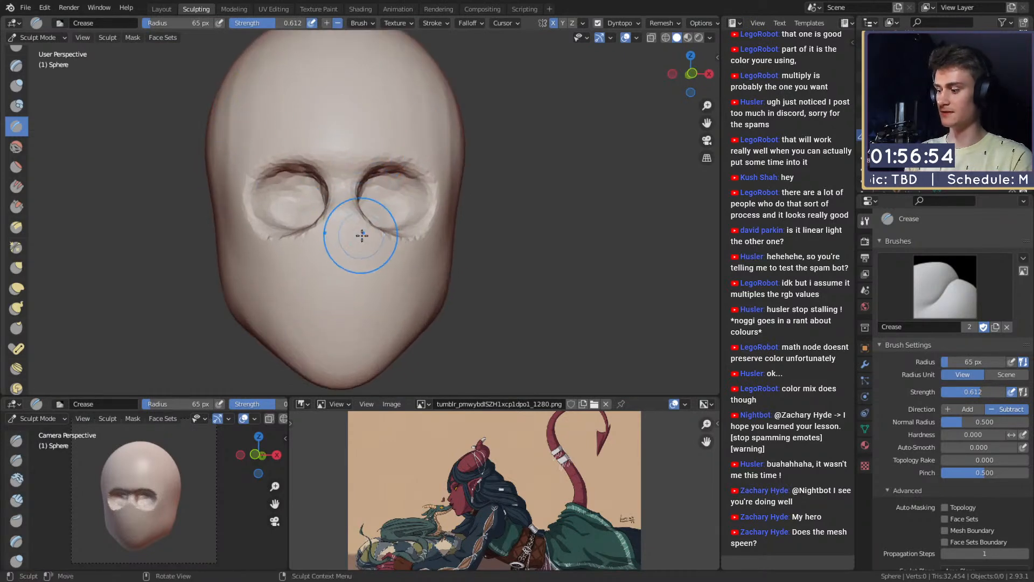
pyautogui.moveTo(329, 239)
pyautogui.keyDown('alt'); pyautogui.mouseDown()
pyautogui.moveTo(351, 210)
pyautogui.moveTo(414, 192)
pyautogui.mouseUp(); pyautogui.keyUp('alt')
# Step: Adjust the upper and outer edges of the eye sockets with the Grab brush at 105 px
pyautogui.press('g')
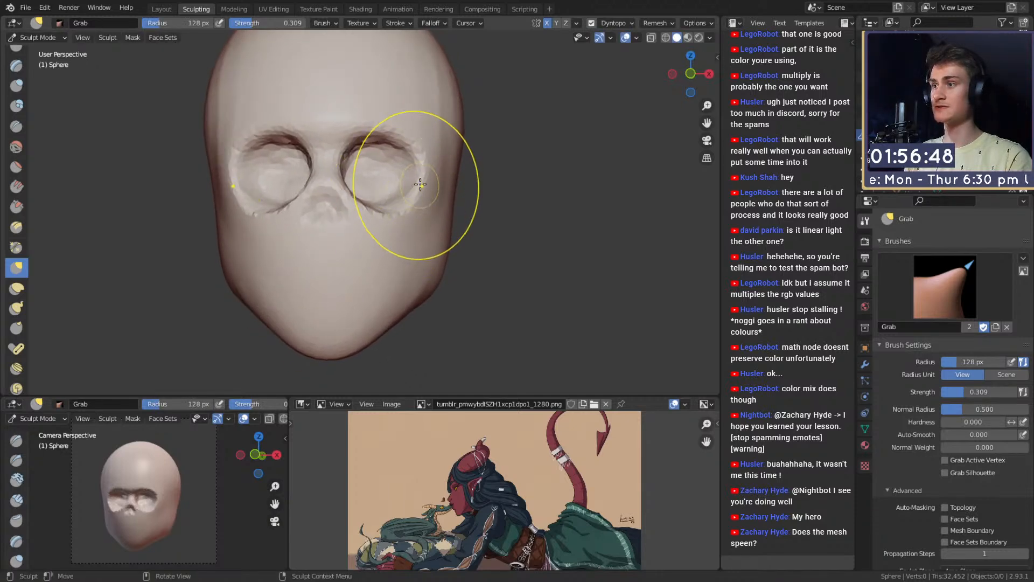
pyautogui.keyDown('shift'); pyautogui.moveTo(391, 161); pyautogui.dragTo(396, 176, button='middle'); pyautogui.keyUp('shift')
pyautogui.press('f')
pyautogui.click(393, 156)
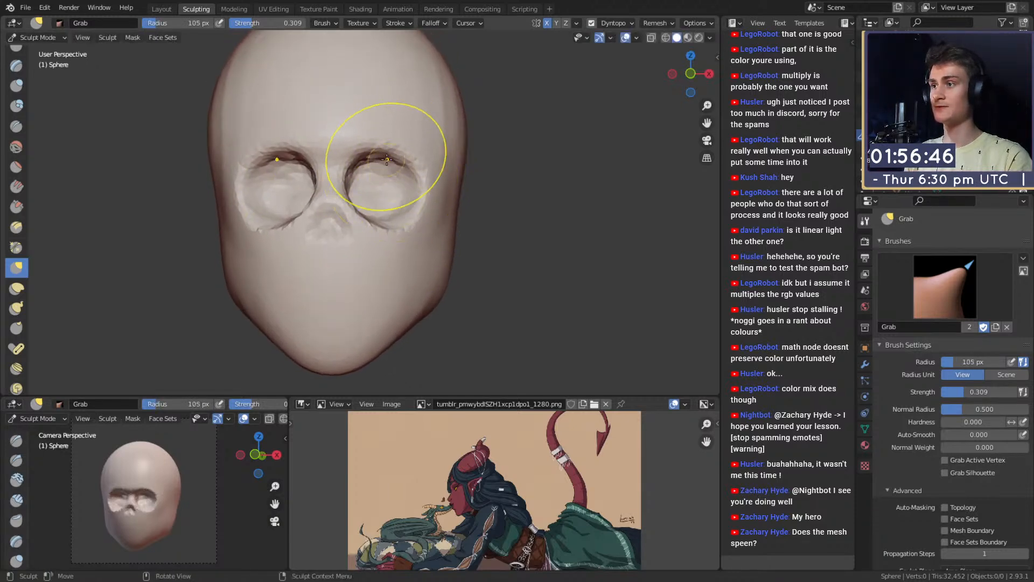
pyautogui.moveTo(392, 151); pyautogui.dragTo(372, 161)
pyautogui.keyDown('shift'); pyautogui.moveTo(365, 151); pyautogui.dragTo(388, 193, button='middle'); pyautogui.keyUp('shift')
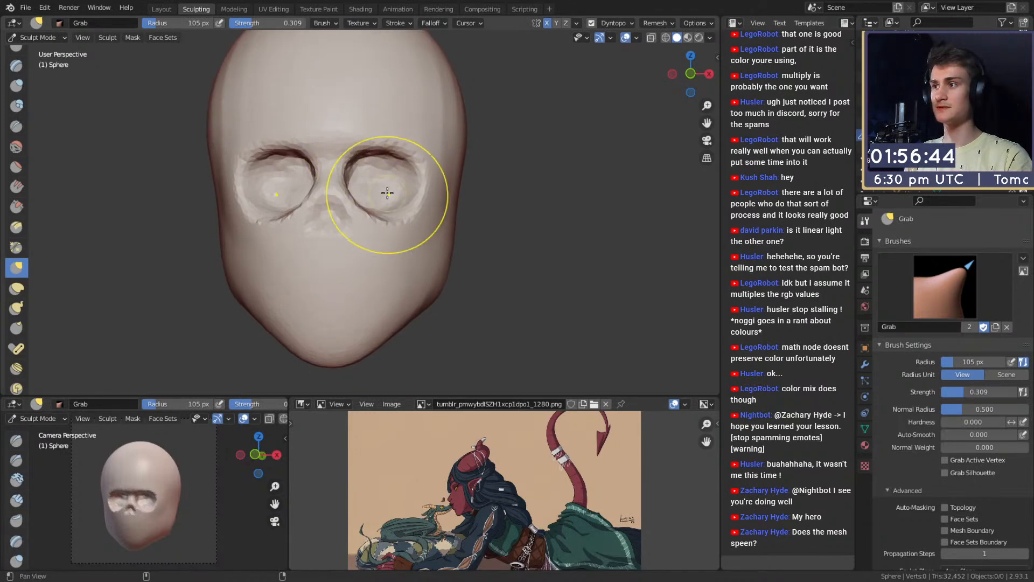
pyautogui.moveTo(385, 151); pyautogui.dragTo(384, 142)
pyautogui.keyDown('shift'); pyautogui.moveTo(385, 189); pyautogui.dragTo(384, 172, button='middle'); pyautogui.keyUp('shift')
# Step: Widen the nasal cavity with the Clay Strips brush and define its upper edges with the Crease brush at 27 px
pyautogui.press('c')
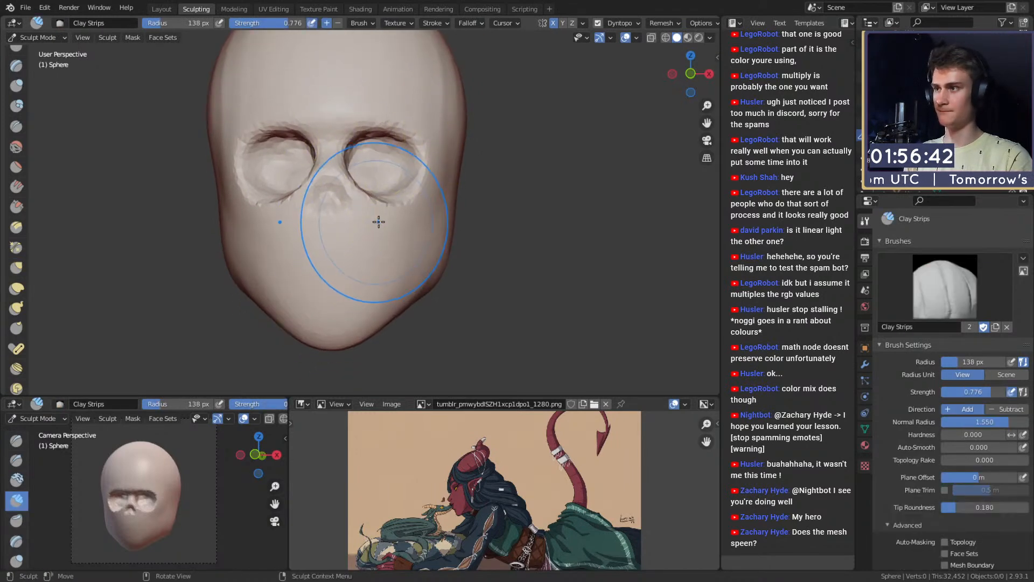
pyautogui.press('f')
pyautogui.click(349, 233)
pyautogui.keyDown('shift'); pyautogui.moveTo(349, 234); pyautogui.dragTo(368, 220, button='middle'); pyautogui.keyUp('shift')
pyautogui.hotkey('shift', 'c')
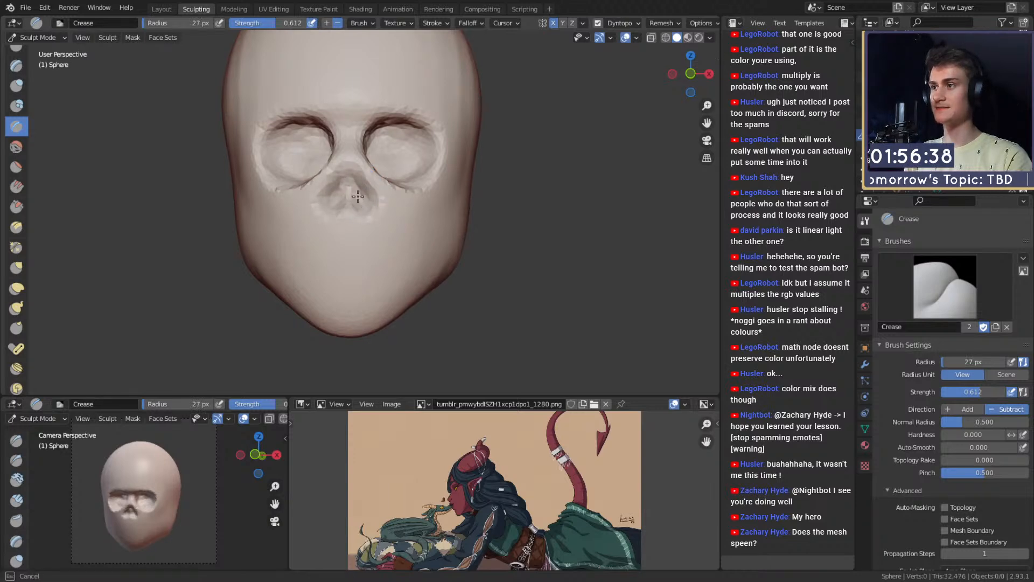
# Step: Adjust the shape of the nasal cavity with the Grab brush, reducing its radius to 33 px
pyautogui.press('g')
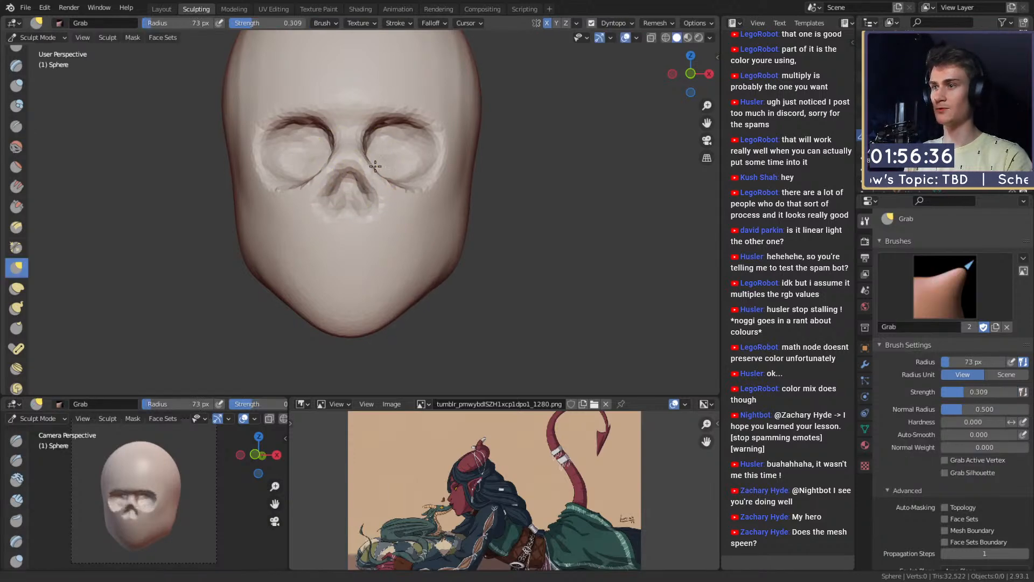
pyautogui.moveTo(376, 166)
pyautogui.mouseDown(button='middle')
pyautogui.moveTo(473, 164)
pyautogui.moveTo(380, 170)
pyautogui.mouseUp(button='middle')
pyautogui.press('f')
pyautogui.click(371, 248)
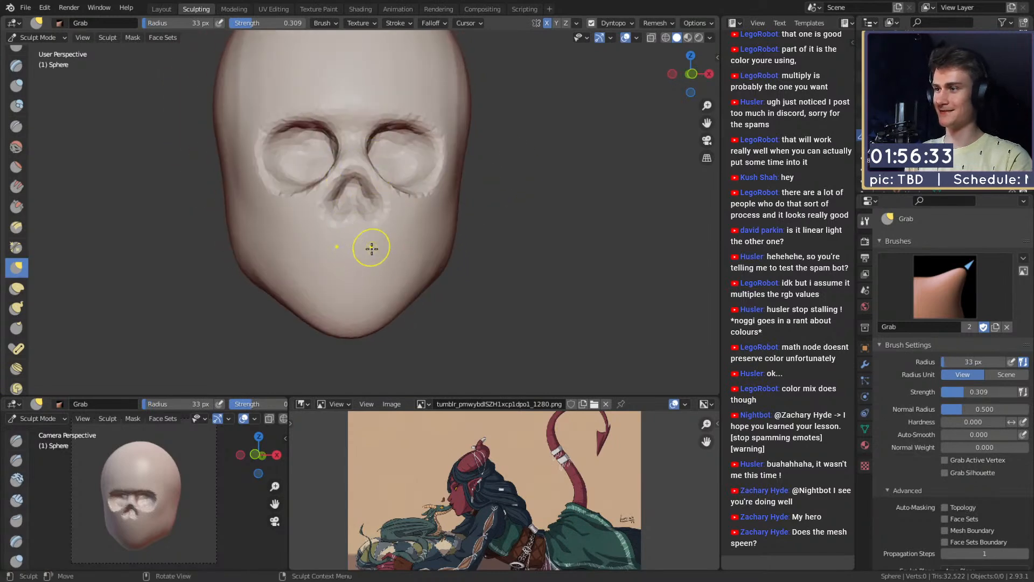
pyautogui.scroll(1, 365, 250)
# Step: Build up the cheekbones from below the eye sockets towards the ears with the Clay Strips brush at 51 px and 34 px
pyautogui.press('c')
pyautogui.moveTo(428, 222)
pyautogui.mouseDown(button='middle')
pyautogui.moveTo(432, 208)
pyautogui.moveTo(372, 210)
pyautogui.mouseUp(button='middle')
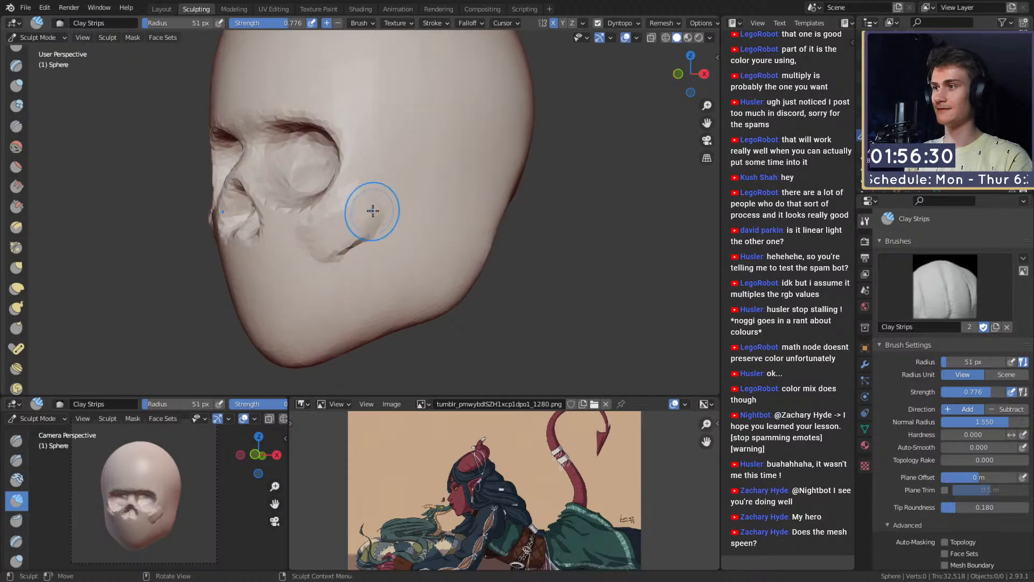
pyautogui.moveTo(374, 211); pyautogui.dragTo(471, 195)
pyautogui.moveTo(411, 204); pyautogui.dragTo(386, 200, button='middle')
pyautogui.press('f')
pyautogui.click(383, 199)
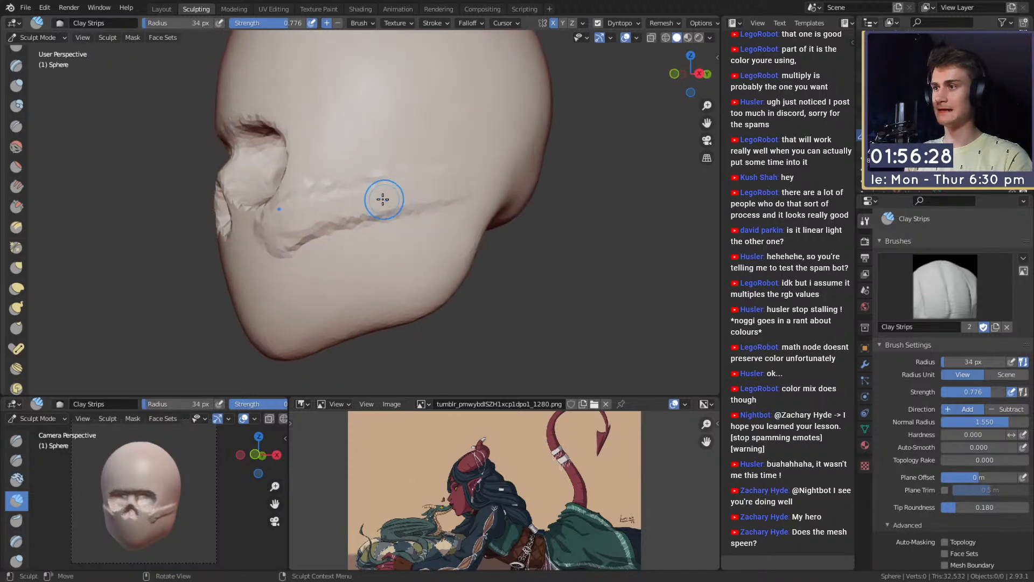
pyautogui.moveTo(345, 217); pyautogui.dragTo(383, 209)
# Step: Reposition the cheekbone ridges with the Grab brush from a three-quarter view
pyautogui.scroll(-3, 401, 202)
pyautogui.moveTo(408, 200)
pyautogui.mouseDown(button='middle')
pyautogui.moveTo(379, 214)
pyautogui.moveTo(410, 219)
pyautogui.moveTo(402, 225)
pyautogui.moveTo(412, 204)
pyautogui.moveTo(411, 232)
pyautogui.moveTo(406, 216)
pyautogui.moveTo(368, 215)
pyautogui.moveTo(415, 200)
pyautogui.mouseUp(button='middle')
pyautogui.press('g')
pyautogui.press('f')
pyautogui.click(413, 210)
pyautogui.press('f')
pyautogui.click(421, 212)
# Step: Refine the underside and front of the cheekbones with the Clay Strips brush at 19 px
pyautogui.scroll(2, 401, 227)
pyautogui.press('c')
pyautogui.scroll(2, 413, 238)
pyautogui.press('f')
pyautogui.click(412, 220)
pyautogui.moveTo(414, 223); pyautogui.dragTo(391, 209)
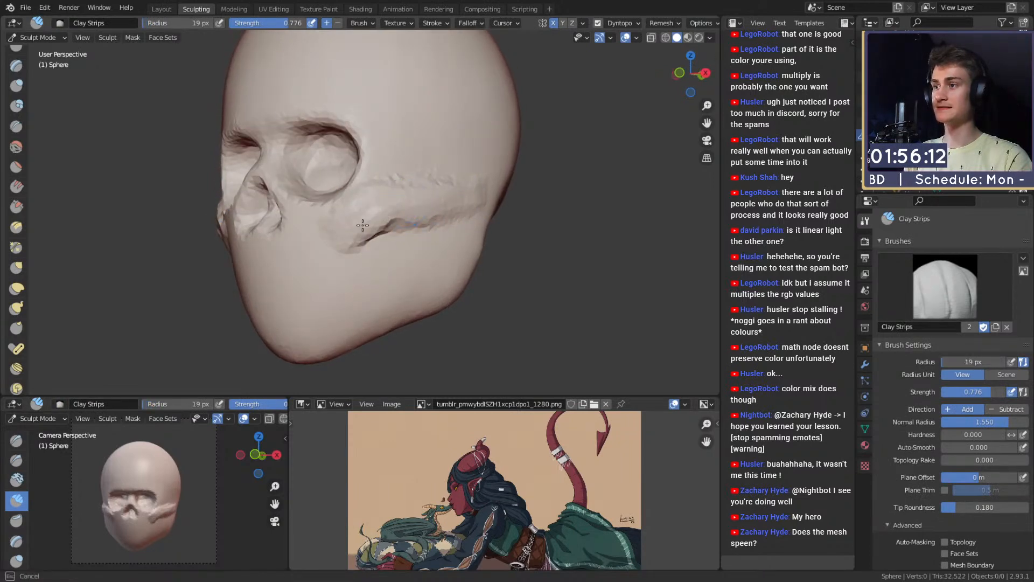
pyautogui.moveTo(362, 225); pyautogui.dragTo(369, 156, button='middle')
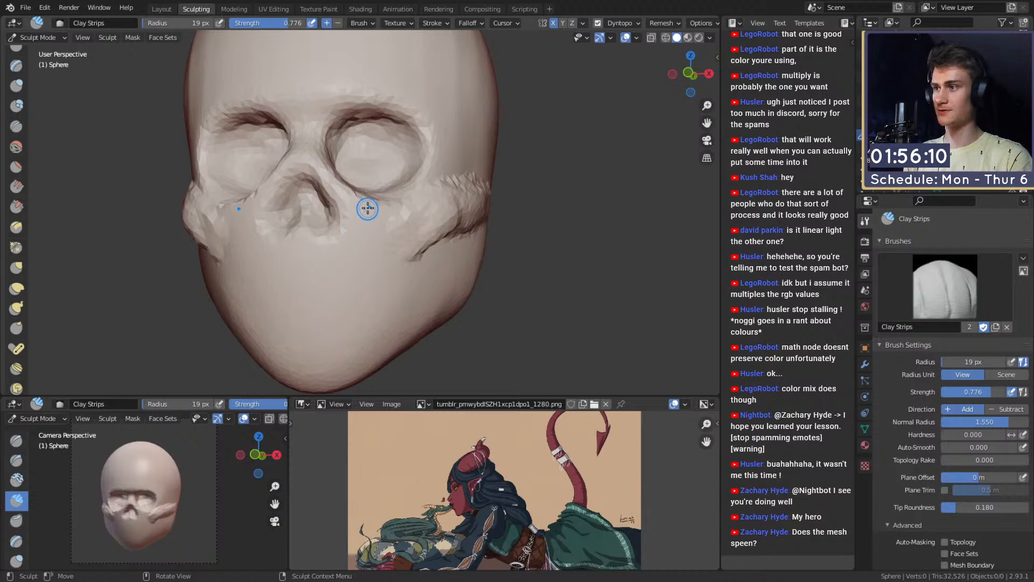
# Step: Define and blend the cheekbone undersides and nose area with the Crease brush at 51 px, 71 px and 99 px
pyautogui.hotkey('shift', 'c')
pyautogui.moveTo(427, 207); pyautogui.dragTo(354, 224, button='middle')
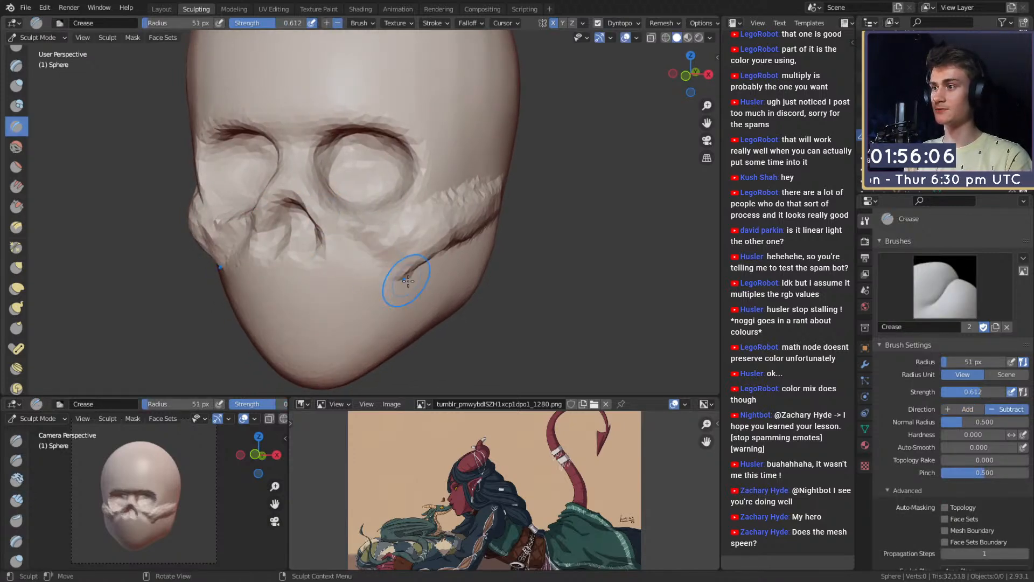
pyautogui.moveTo(408, 282); pyautogui.dragTo(399, 264, button='middle')
pyautogui.press('f')
pyautogui.click(350, 210)
pyautogui.moveTo(324, 196); pyautogui.dragTo(322, 198)
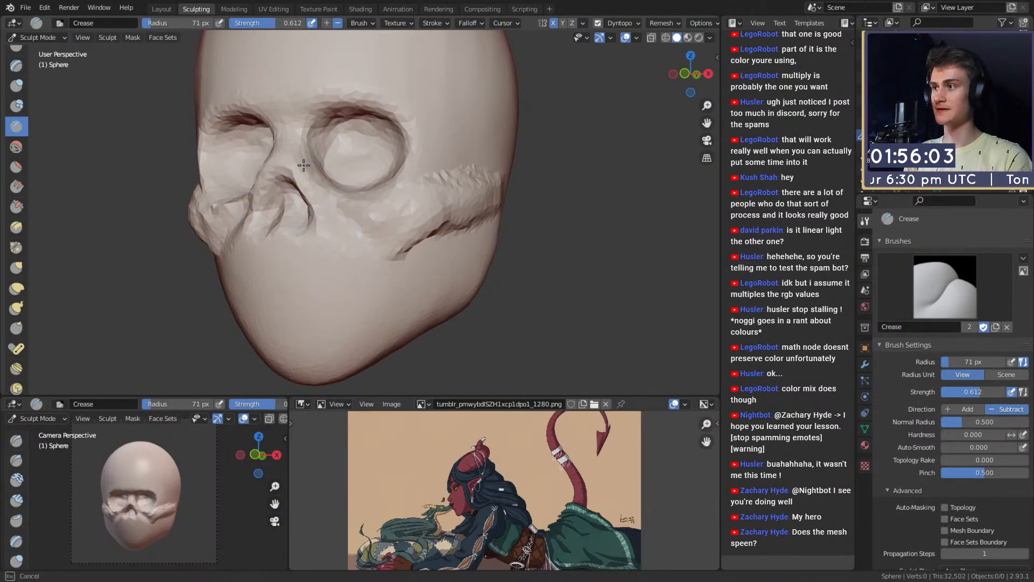
pyautogui.keyDown('shift'); pyautogui.moveTo(343, 229); pyautogui.dragTo(338, 210, button='middle'); pyautogui.keyUp('shift')
pyautogui.press('f')
pyautogui.click(351, 205)
pyautogui.moveTo(391, 248); pyautogui.dragTo(403, 243)
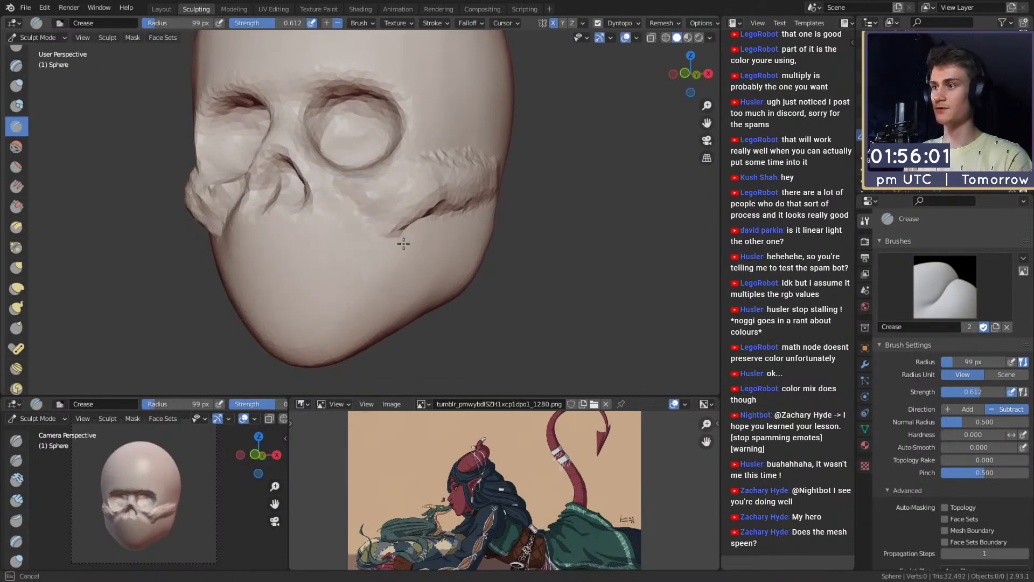
# Step: Carve the hollows along both sides of the mouth area with the Crease brush, from the cheekbones down towards the jaw
pyautogui.moveTo(361, 226); pyautogui.dragTo(411, 206, button='middle')
pyautogui.moveTo(473, 178)
pyautogui.mouseDown(button='middle')
pyautogui.moveTo(405, 198)
pyautogui.moveTo(459, 214)
pyautogui.moveTo(467, 195)
pyautogui.mouseUp(button='middle')
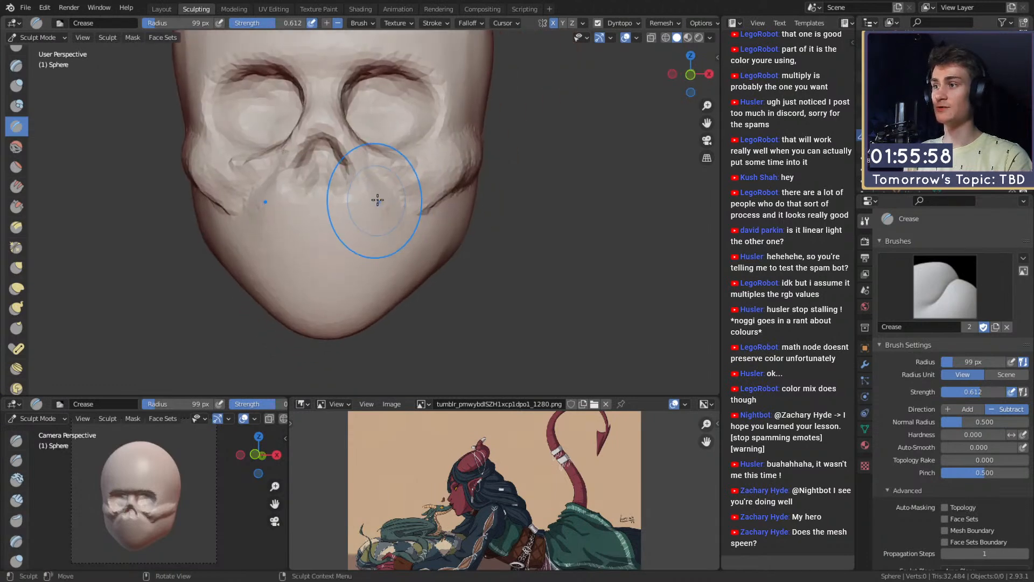
pyautogui.press('f')
pyautogui.click(374, 197)
pyautogui.moveTo(385, 192); pyautogui.dragTo(423, 274)
pyautogui.moveTo(423, 232); pyautogui.dragTo(388, 215, button='middle')
pyautogui.press('f')
pyautogui.click(392, 215)
pyautogui.moveTo(390, 216); pyautogui.dragTo(376, 273)
pyautogui.moveTo(382, 252)
pyautogui.mouseDown(button='middle')
pyautogui.moveTo(448, 259)
pyautogui.moveTo(469, 246)
pyautogui.moveTo(346, 242)
pyautogui.mouseUp(button='middle')
# Step: Build up the rounded mouth area and chin with the Clay Strips brush at 41 px and 64 px
pyautogui.press('c')
pyautogui.scroll(1, 302, 224)
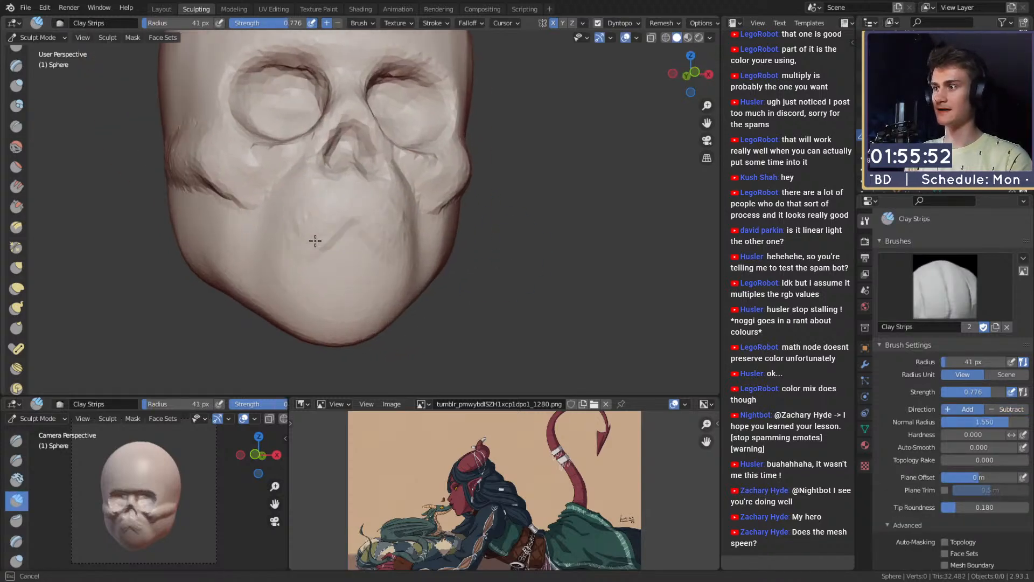
pyautogui.moveTo(303, 302); pyautogui.dragTo(307, 304)
pyautogui.moveTo(343, 298); pyautogui.dragTo(332, 273, button='middle')
pyautogui.press('f')
pyautogui.click(327, 220)
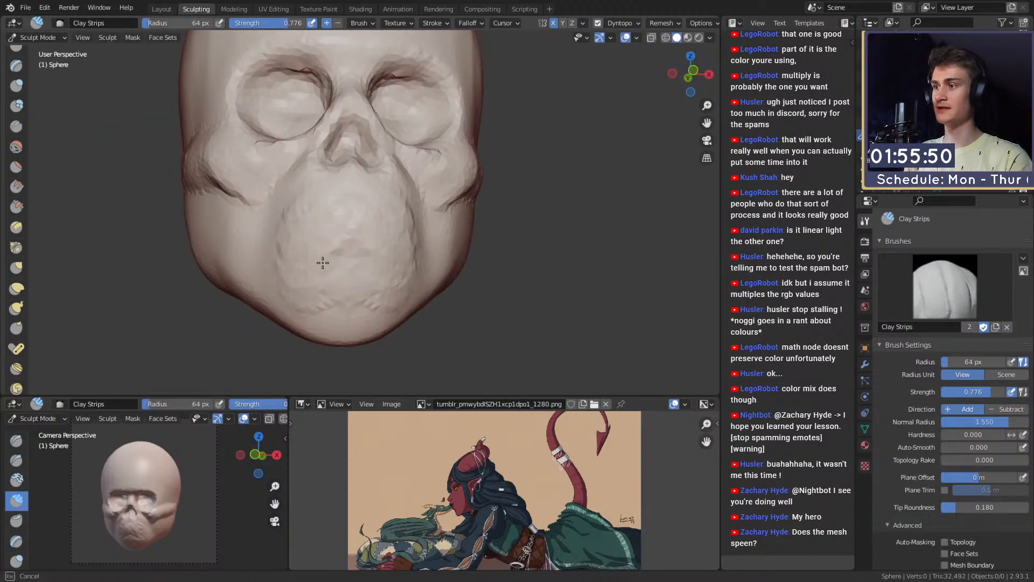
# Step: Enlarge the brush radius and smooth the mouth area and the cheeks beside it
pyautogui.keyDown('shift'); pyautogui.moveTo(357, 237); pyautogui.dragTo(361, 260, button='middle'); pyautogui.keyUp('shift')
pyautogui.press('f')
pyautogui.click(412, 253)
pyautogui.moveTo(377, 242)
pyautogui.keyDown('shift'); pyautogui.mouseDown()
pyautogui.moveTo(359, 291)
pyautogui.moveTo(425, 272)
pyautogui.mouseUp(); pyautogui.keyUp('shift')
pyautogui.moveTo(377, 269); pyautogui.dragTo(226, 270, button='middle')
# Step: Carve the hollow below the cheekbone on the side of the jaw with the Clay Strips brush at 46 px and 37 px
pyautogui.hotkey('shift', 'c')
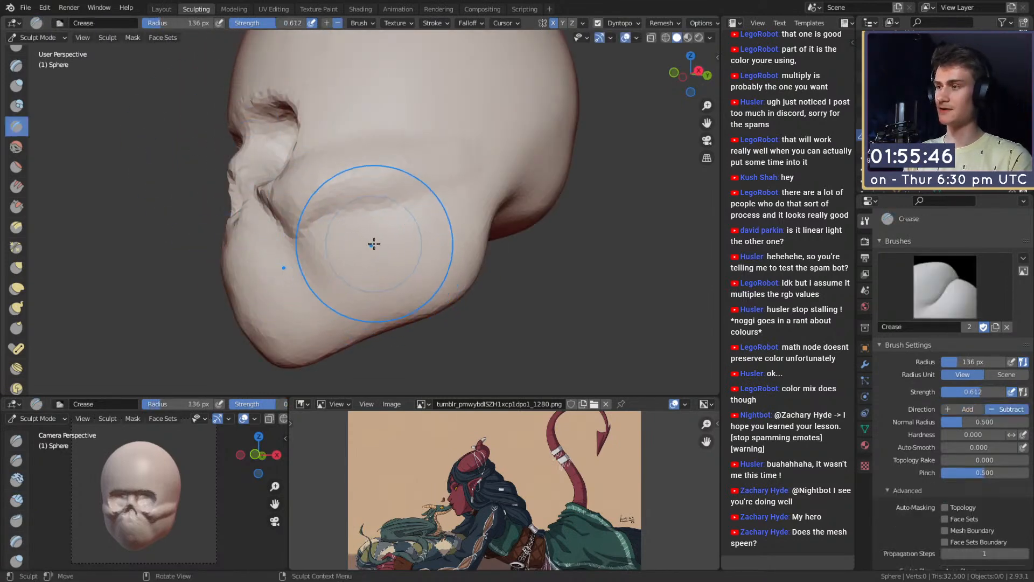
pyautogui.moveTo(369, 242); pyautogui.dragTo(338, 241, button='middle')
pyautogui.press('c')
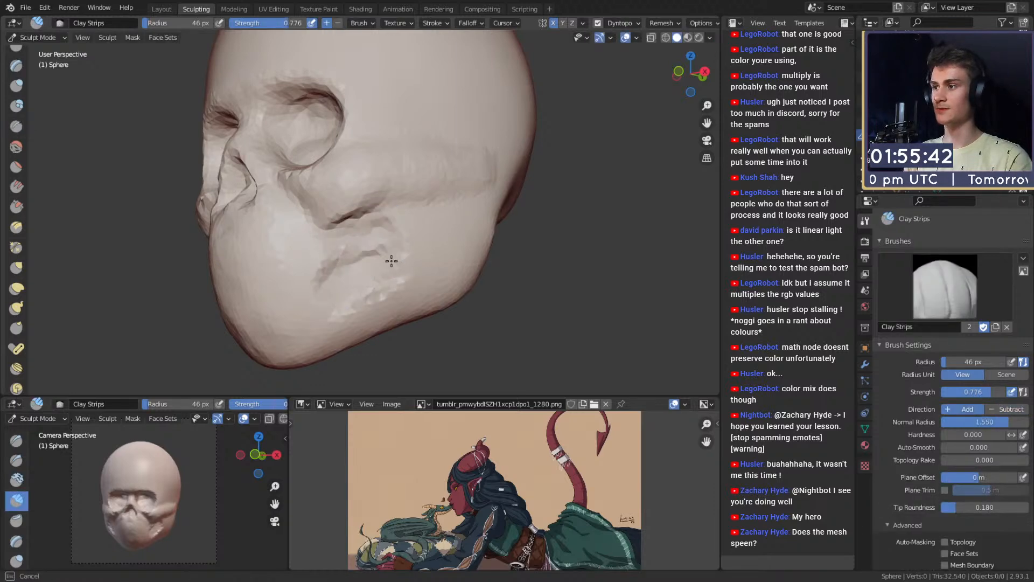
pyautogui.moveTo(391, 227); pyautogui.dragTo(363, 236, button='middle')
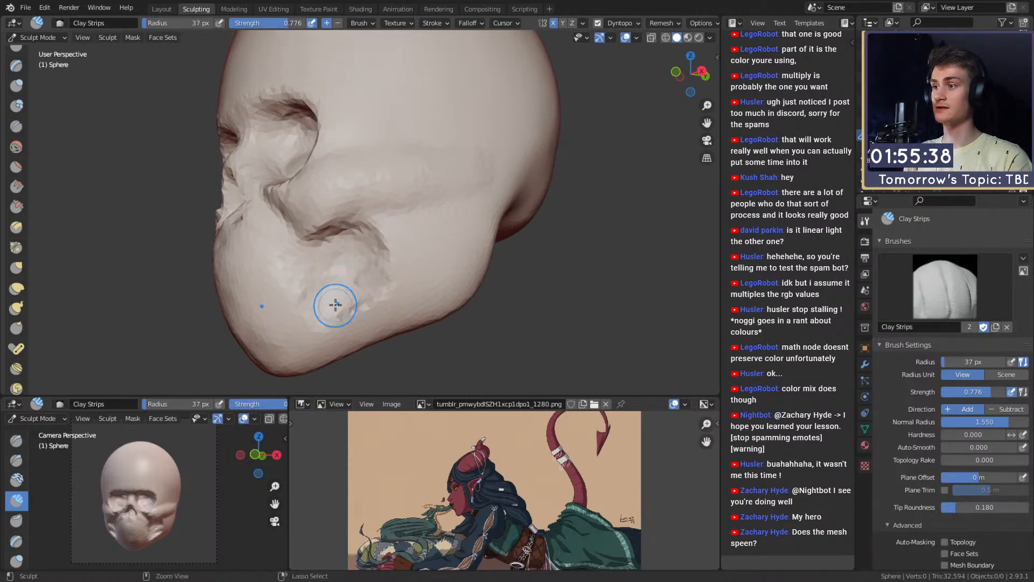
# Step: Smooth the cheek hollow and crease the temple behind the eye socket with the Crease brush at 60 px
pyautogui.hotkey('shift', 'c')
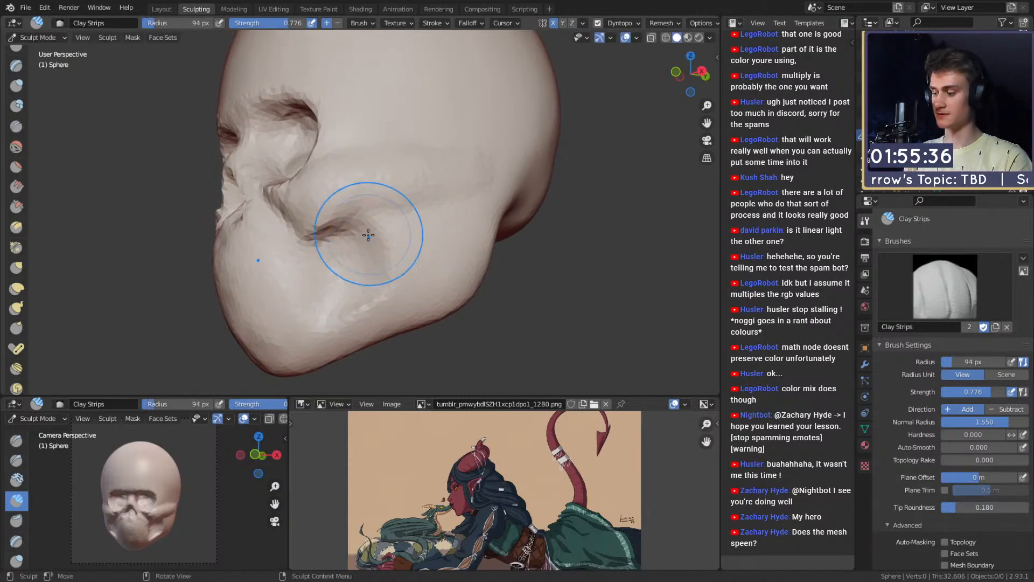
pyautogui.press('f')
pyautogui.click(399, 229)
pyautogui.moveTo(417, 215)
pyautogui.keyDown('alt'); pyautogui.mouseDown()
pyautogui.moveTo(412, 229)
pyautogui.moveTo(376, 231)
pyautogui.mouseUp(); pyautogui.keyUp('alt')
pyautogui.moveTo(366, 223)
pyautogui.keyDown('ctrl'); pyautogui.keyDown('alt'); pyautogui.mouseDown()
pyautogui.moveTo(345, 190)
pyautogui.moveTo(336, 203)
pyautogui.mouseUp(); pyautogui.keyUp('alt'); pyautogui.keyUp('ctrl')
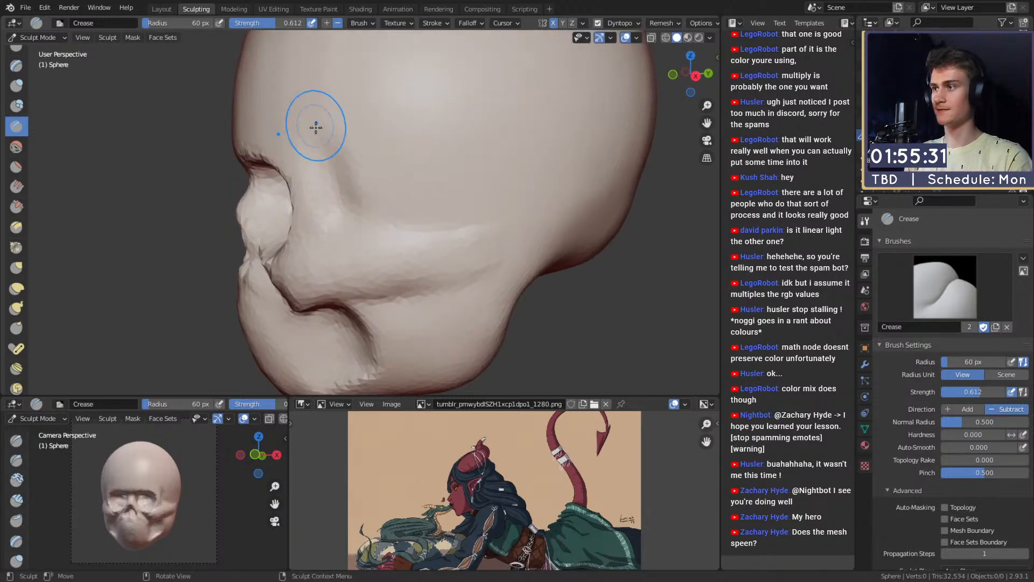
pyautogui.keyDown('alt'); pyautogui.keyDown('shift'); pyautogui.moveTo(318, 132); pyautogui.dragTo(329, 179); pyautogui.keyUp('shift'); pyautogui.keyUp('alt')
pyautogui.keyDown('alt'); pyautogui.moveTo(331, 184); pyautogui.dragTo(343, 178); pyautogui.keyUp('alt')
pyautogui.press('f')
pyautogui.click(337, 178)
pyautogui.moveTo(326, 142)
pyautogui.mouseDown()
pyautogui.moveTo(337, 183)
pyautogui.moveTo(348, 79)
pyautogui.moveTo(365, 120)
pyautogui.moveTo(343, 150)
pyautogui.moveTo(413, 157)
pyautogui.moveTo(435, 208)
pyautogui.moveTo(496, 203)
pyautogui.moveTo(458, 132)
pyautogui.moveTo(374, 104)
pyautogui.moveTo(393, 74)
pyautogui.moveTo(464, 104)
pyautogui.moveTo(412, 95)
pyautogui.moveTo(503, 143)
pyautogui.mouseUp()
# Step: Shape the temple hollow above the cheekbone with the Clay Strips brush at 137 px and 44 px
pyautogui.press('c')
pyautogui.press('f')
pyautogui.click(470, 123)
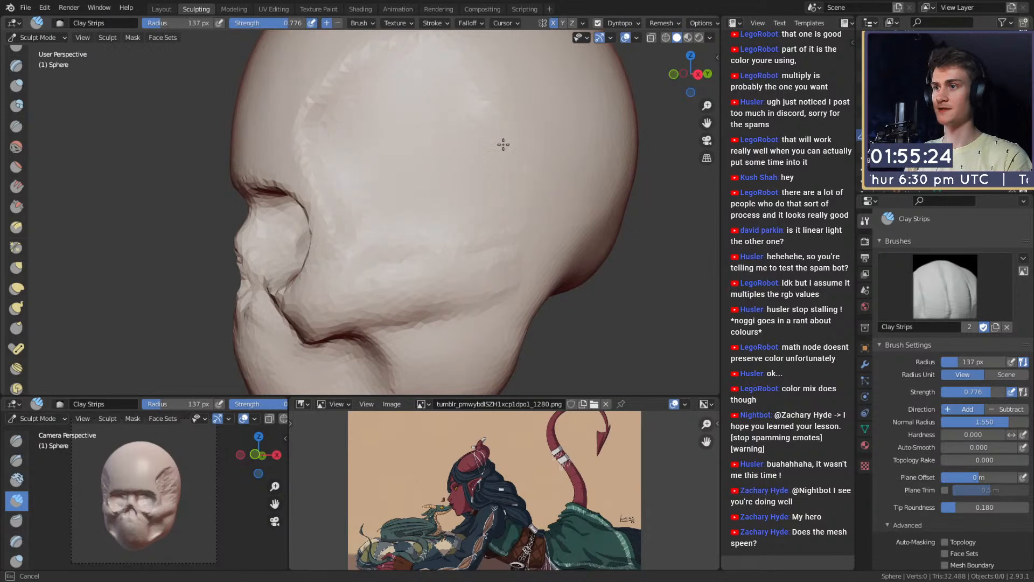
pyautogui.moveTo(453, 219)
pyautogui.keyDown('shift'); pyautogui.mouseDown(button='middle')
pyautogui.moveTo(434, 185)
pyautogui.moveTo(395, 172)
pyautogui.moveTo(402, 195)
pyautogui.mouseUp(button='middle'); pyautogui.keyUp('shift')
pyautogui.press('f')
pyautogui.click(403, 185)
pyautogui.press('f')
pyautogui.click(383, 195)
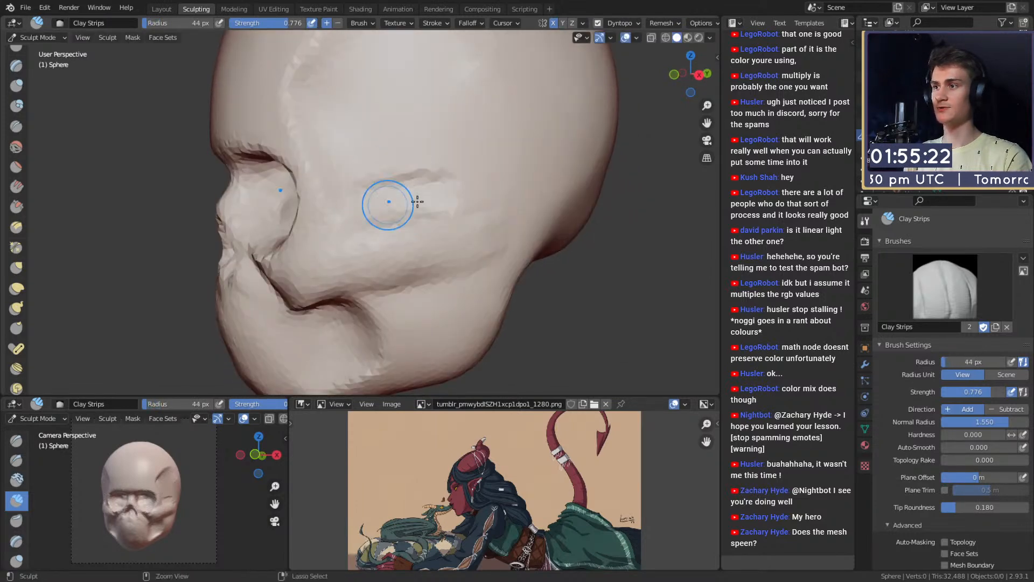
pyautogui.moveTo(340, 140); pyautogui.dragTo(357, 104)
# Step: Set the brush radius to 103 px and smooth the temple hollow and its front ridge
pyautogui.moveTo(358, 98)
pyautogui.keyDown('shift'); pyautogui.mouseDown(button='middle')
pyautogui.moveTo(355, 151)
pyautogui.moveTo(372, 141)
pyautogui.mouseUp(button='middle'); pyautogui.keyUp('shift')
pyautogui.press('f')
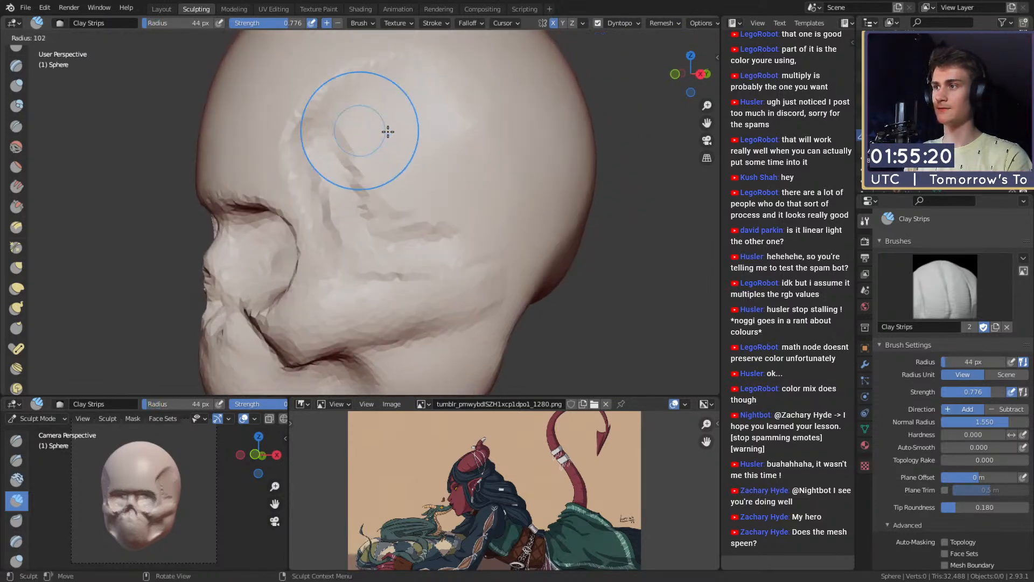
pyautogui.click(390, 131)
pyautogui.moveTo(371, 145); pyautogui.dragTo(428, 216)
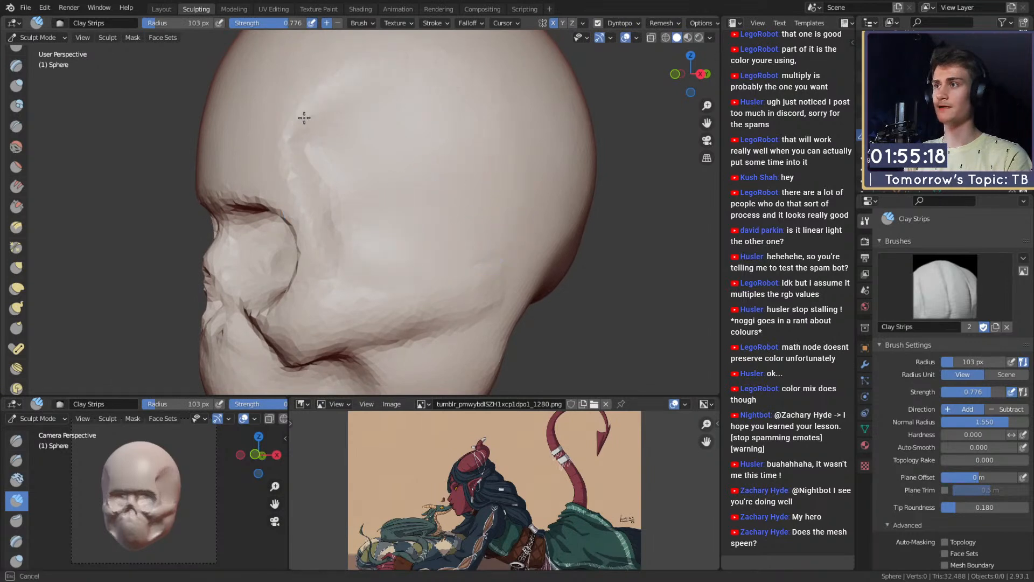
pyautogui.moveTo(304, 118); pyautogui.dragTo(366, 82)
pyautogui.moveTo(369, 89)
pyautogui.keyDown('alt'); pyautogui.mouseDown()
pyautogui.moveTo(441, 120)
pyautogui.moveTo(452, 216)
pyautogui.moveTo(396, 187)
pyautogui.mouseUp(); pyautogui.keyUp('alt')
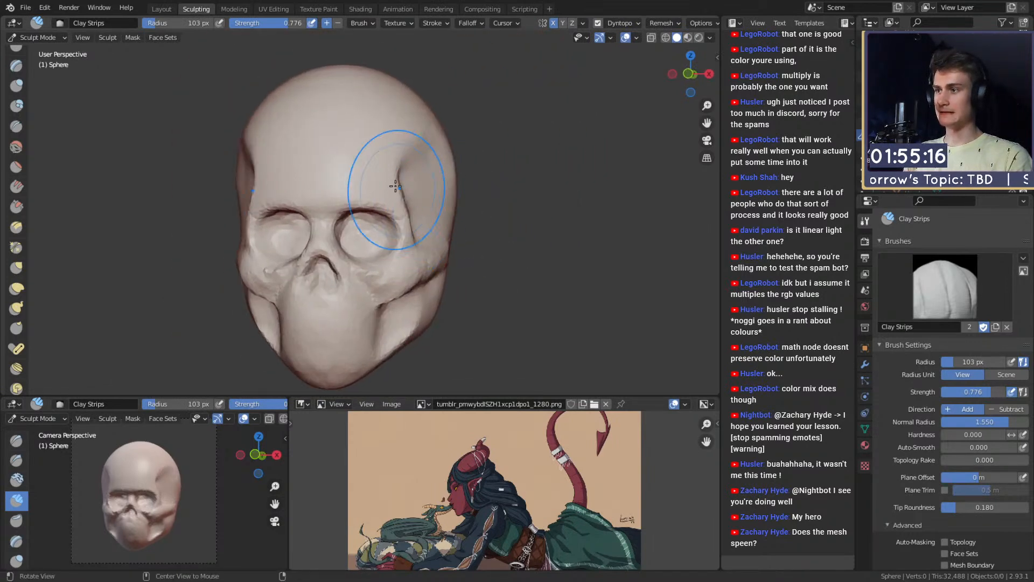
# Step: Adjust the contour of the temples and outer brow with the Grab brush
pyautogui.press('g')
pyautogui.keyDown('ctrl'); pyautogui.keyDown('alt'); pyautogui.moveTo(413, 224); pyautogui.dragTo(410, 200); pyautogui.keyUp('alt'); pyautogui.keyUp('ctrl')
pyautogui.moveTo(401, 197)
pyautogui.keyDown('alt'); pyautogui.mouseDown()
pyautogui.moveTo(436, 203)
pyautogui.moveTo(378, 200)
pyautogui.moveTo(381, 177)
pyautogui.moveTo(410, 197)
pyautogui.moveTo(356, 212)
pyautogui.moveTo(354, 187)
pyautogui.mouseUp(); pyautogui.keyUp('alt')
pyautogui.press('f')
pyautogui.click(458, 203)
# Step: Build up the ridge along the front of the temple with the Clay Strips brush at 36 px and soften it
pyautogui.press('c')
pyautogui.press('f')
pyautogui.click(323, 181)
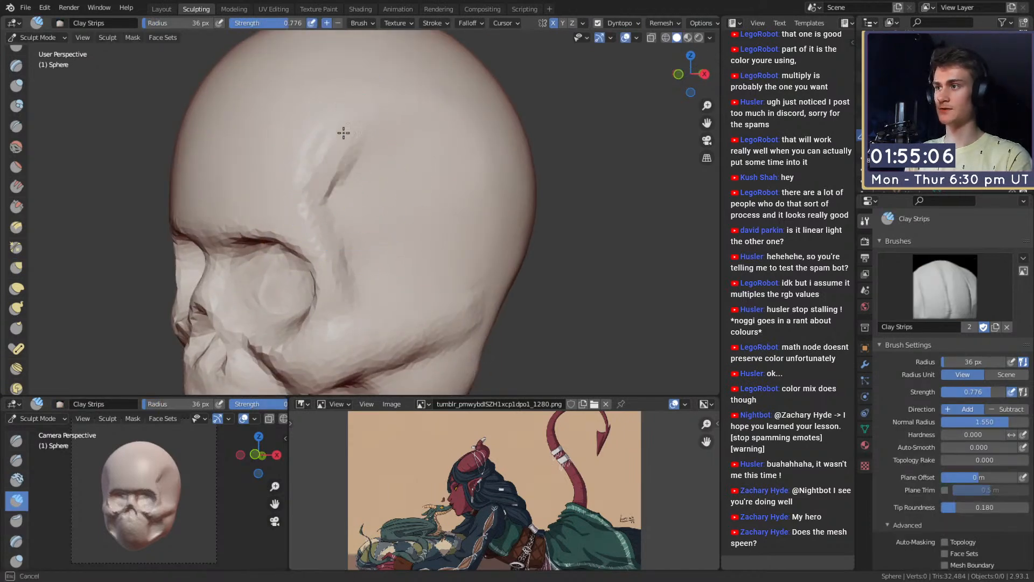
pyautogui.moveTo(344, 133); pyautogui.dragTo(319, 158)
pyautogui.press('f')
pyautogui.click(357, 142)
pyautogui.press('f')
pyautogui.moveTo(363, 210)
pyautogui.keyDown('alt'); pyautogui.mouseDown()
pyautogui.moveTo(404, 173)
pyautogui.moveTo(432, 175)
pyautogui.mouseUp(); pyautogui.keyUp('alt')
pyautogui.click(344, 188)
pyautogui.moveTo(432, 175)
pyautogui.keyDown('ctrl'); pyautogui.keyDown('alt'); pyautogui.mouseDown()
pyautogui.moveTo(432, 216)
pyautogui.moveTo(427, 194)
pyautogui.moveTo(357, 202)
pyautogui.mouseUp(); pyautogui.keyUp('alt'); pyautogui.keyUp('ctrl')
pyautogui.moveTo(358, 201)
pyautogui.keyDown('ctrl'); pyautogui.keyDown('alt'); pyautogui.mouseDown()
pyautogui.moveTo(357, 180)
pyautogui.moveTo(388, 238)
pyautogui.moveTo(363, 214)
pyautogui.mouseUp(); pyautogui.keyUp('alt'); pyautogui.keyUp('ctrl')
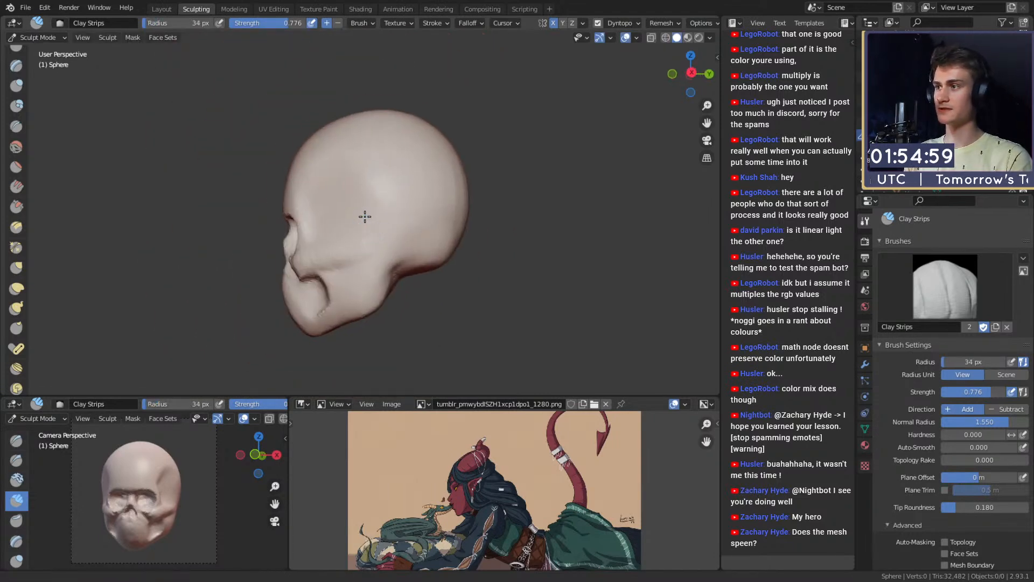
# Step: Reshape the top and back of the cranium with the Grab brush at 274 px and 306 px
pyautogui.press('g')
pyautogui.press('f')
pyautogui.click(404, 120)
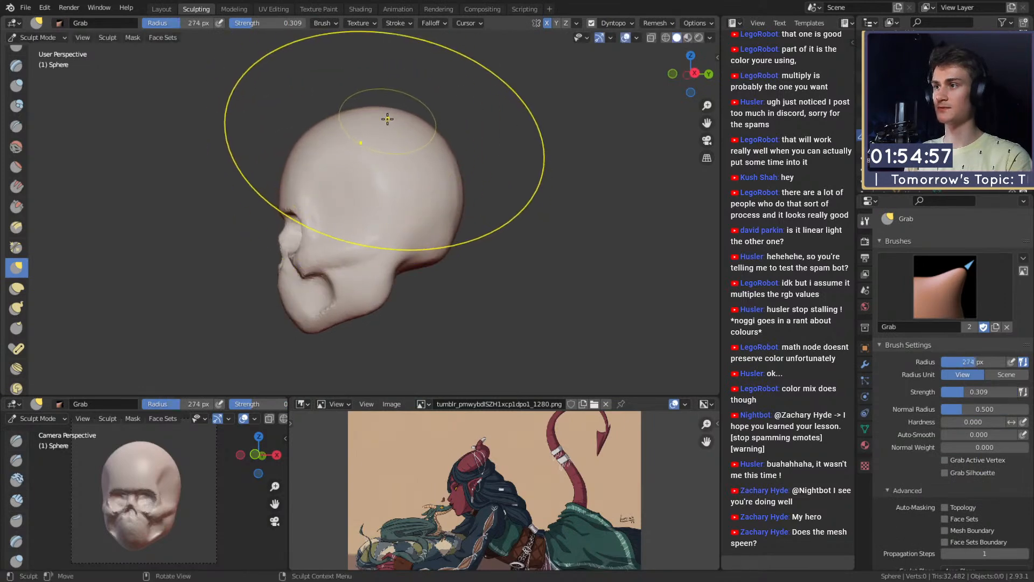
pyautogui.moveTo(388, 119); pyautogui.dragTo(386, 137)
pyautogui.keyDown('alt'); pyautogui.keyDown('shift'); pyautogui.moveTo(394, 170); pyautogui.dragTo(379, 148); pyautogui.keyUp('shift'); pyautogui.keyUp('alt')
pyautogui.click(447, 154)
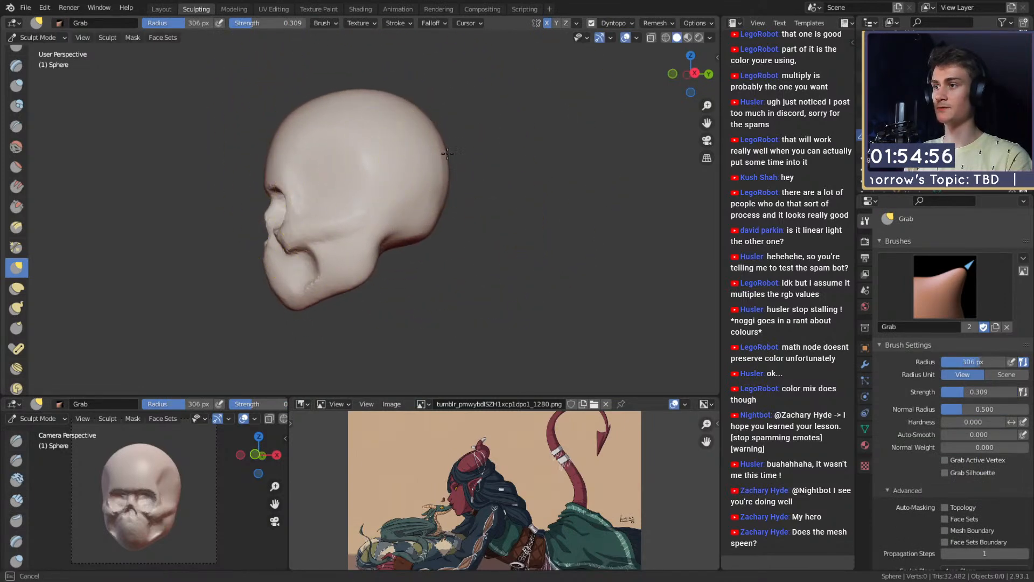
pyautogui.moveTo(449, 172); pyautogui.dragTo(445, 176)
pyautogui.keyDown('alt'); pyautogui.keyDown('shift'); pyautogui.moveTo(379, 153); pyautogui.dragTo(394, 175); pyautogui.keyUp('shift'); pyautogui.keyUp('alt')
# Step: Adjust the forehead and crown contour in side view with the Grab brush, ending at 330 px
pyautogui.press('f')
pyautogui.click(356, 161)
pyautogui.moveTo(374, 132); pyautogui.dragTo(347, 178)
pyautogui.press('f')
pyautogui.click(339, 151)
pyautogui.moveTo(295, 109)
pyautogui.mouseDown()
pyautogui.moveTo(303, 124)
pyautogui.moveTo(352, 128)
pyautogui.mouseUp()
pyautogui.press('f')
pyautogui.click(392, 125)
pyautogui.moveTo(388, 97); pyautogui.dragTo(386, 115)
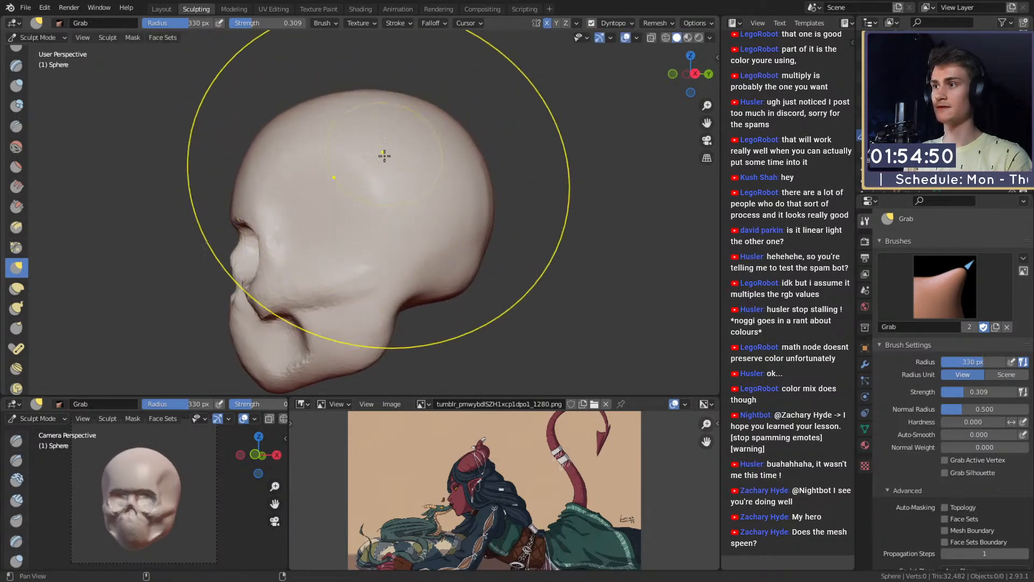
pyautogui.moveTo(384, 155)
pyautogui.keyDown('alt'); pyautogui.mouseDown()
pyautogui.moveTo(498, 162)
pyautogui.moveTo(437, 189)
pyautogui.moveTo(392, 160)
pyautogui.mouseUp(); pyautogui.keyUp('alt')
# Step: Pull in the lower back of the skull near the jaw corner with the Grab brush, then reduce its radius to 88 px
pyautogui.press('f')
pyautogui.click(395, 185)
pyautogui.moveTo(443, 255); pyautogui.dragTo(426, 251)
pyautogui.moveTo(423, 270)
pyautogui.keyDown('alt'); pyautogui.keyDown('shift'); pyautogui.mouseDown()
pyautogui.moveTo(420, 222)
pyautogui.moveTo(427, 242)
pyautogui.moveTo(411, 266)
pyautogui.moveTo(409, 227)
pyautogui.mouseUp(); pyautogui.keyUp('shift'); pyautogui.keyUp('alt')
pyautogui.press('f')
pyautogui.click(392, 258)
pyautogui.moveTo(426, 162)
pyautogui.keyDown('alt'); pyautogui.keyDown('shift'); pyautogui.mouseDown()
pyautogui.moveTo(411, 224)
pyautogui.moveTo(377, 189)
pyautogui.mouseUp(); pyautogui.keyUp('shift'); pyautogui.keyUp('alt')
pyautogui.press('f')
pyautogui.click(386, 191)
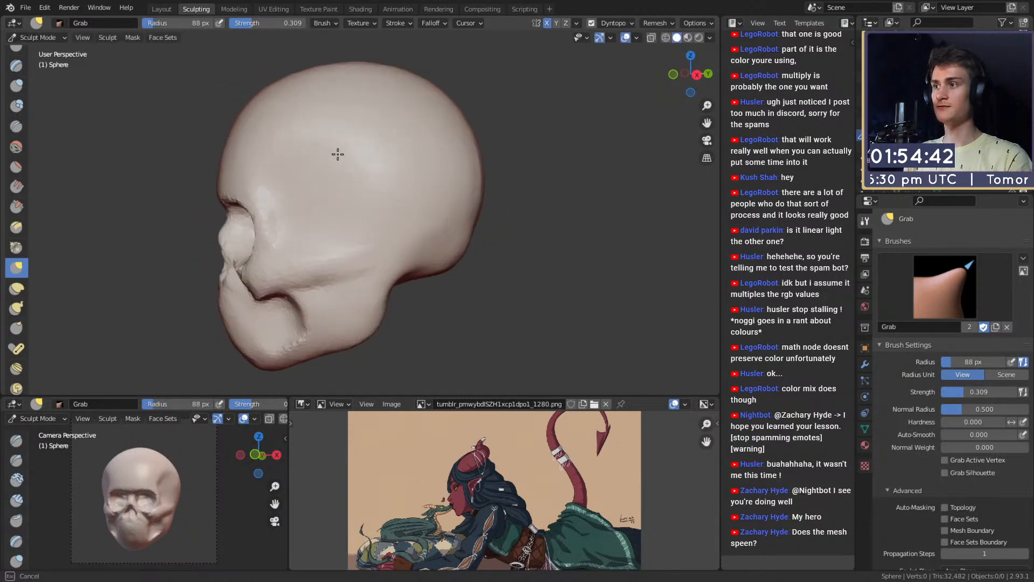
# Step: Refine the side contour of the skull around the temple with the Grab brush at 88 px
pyautogui.moveTo(338, 154)
pyautogui.mouseDown()
pyautogui.moveTo(458, 175)
pyautogui.moveTo(462, 163)
pyautogui.mouseUp()
pyautogui.keyDown('alt'); pyautogui.moveTo(463, 171); pyautogui.dragTo(369, 178); pyautogui.keyUp('alt')
pyautogui.moveTo(352, 151); pyautogui.dragTo(352, 116)
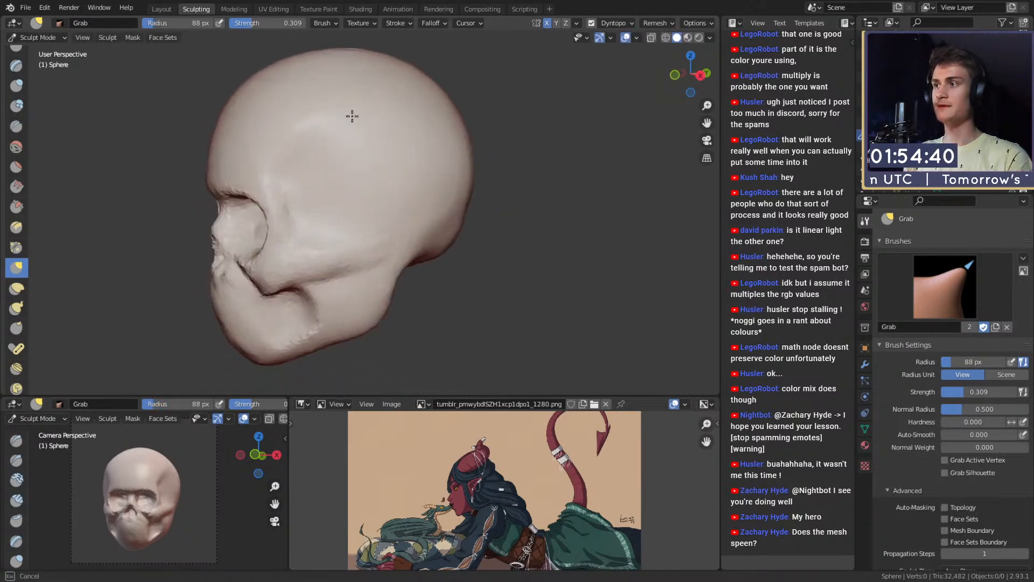
pyautogui.moveTo(398, 170); pyautogui.dragTo(403, 172)
pyautogui.keyDown('alt'); pyautogui.moveTo(408, 185); pyautogui.dragTo(450, 188); pyautogui.keyUp('alt')
pyautogui.keyDown('alt'); pyautogui.keyDown('shift'); pyautogui.moveTo(415, 242); pyautogui.dragTo(396, 167); pyautogui.keyUp('shift'); pyautogui.keyUp('alt')
pyautogui.keyDown('alt'); pyautogui.moveTo(396, 167); pyautogui.dragTo(317, 140); pyautogui.keyUp('alt')
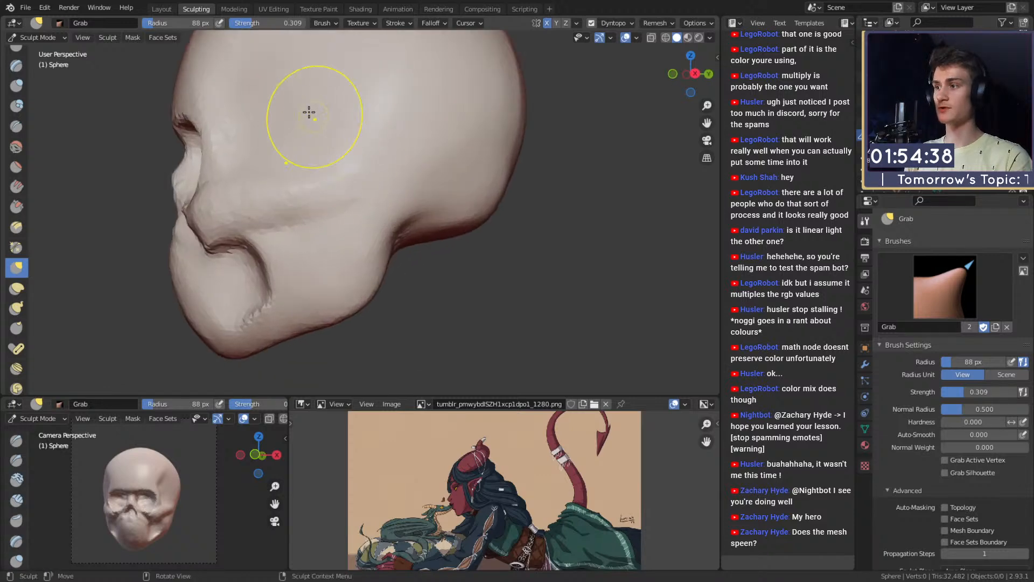
# Step: Build up the rear part of the cheekbone arch with the Clay Strips brush at 28 px
pyautogui.press('c')
pyautogui.press('f')
pyautogui.click(363, 186)
pyautogui.keyDown('alt'); pyautogui.moveTo(386, 178); pyautogui.dragTo(376, 186); pyautogui.keyUp('alt')
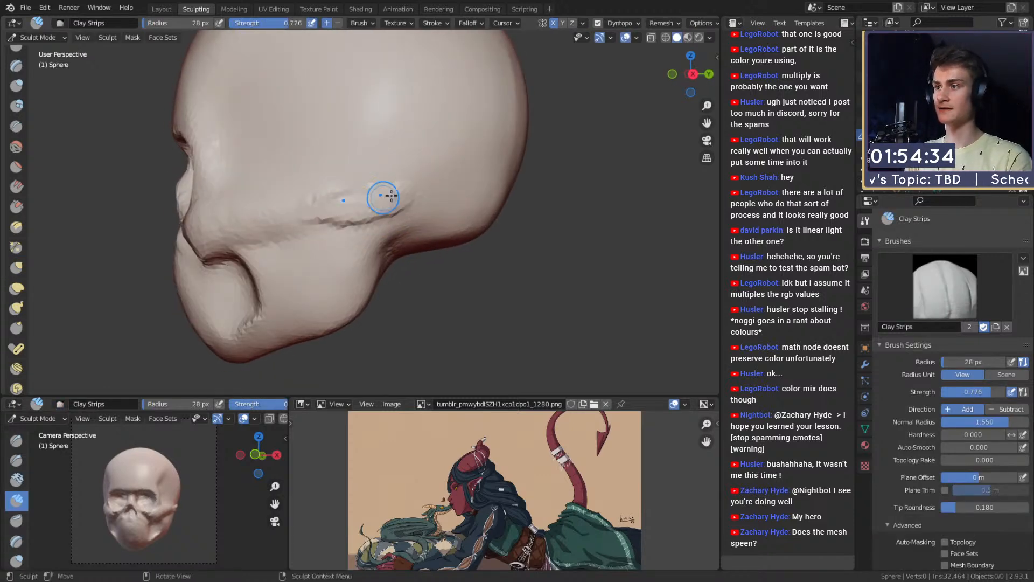
pyautogui.press('f')
pyautogui.moveTo(372, 210)
pyautogui.mouseDown(button='middle')
pyautogui.moveTo(397, 215)
pyautogui.moveTo(384, 194)
pyautogui.moveTo(307, 225)
pyautogui.mouseUp(button='middle')
# Step: Sharpen the temple edge above the cheekbone with the Crease brush at 43 px, 93 px and 61 px
pyautogui.hotkey('shift', 'c')
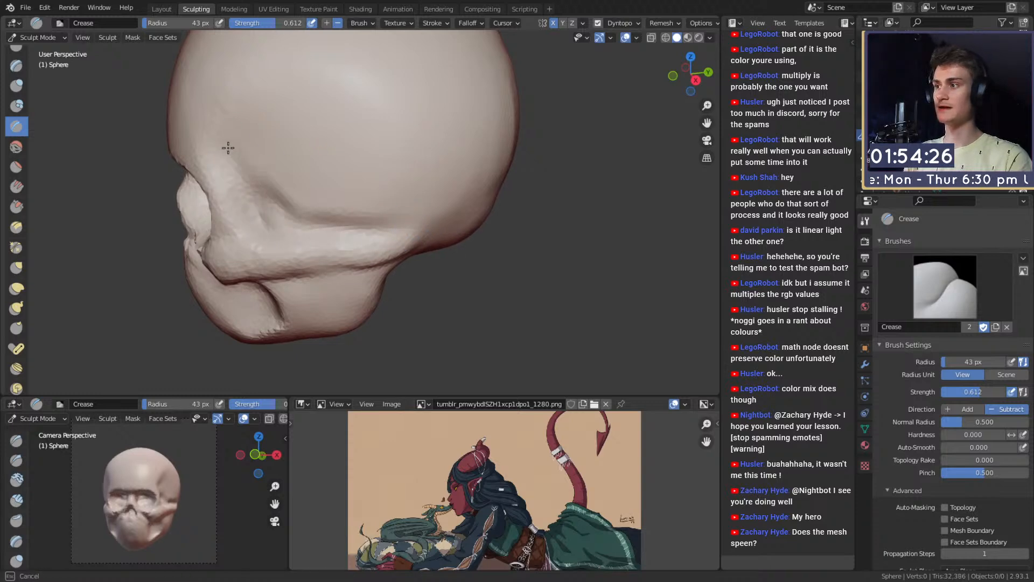
pyautogui.moveTo(227, 147); pyautogui.dragTo(226, 139)
pyautogui.moveTo(290, 200); pyautogui.dragTo(301, 178, button='middle')
pyautogui.press('f')
pyautogui.click(280, 150)
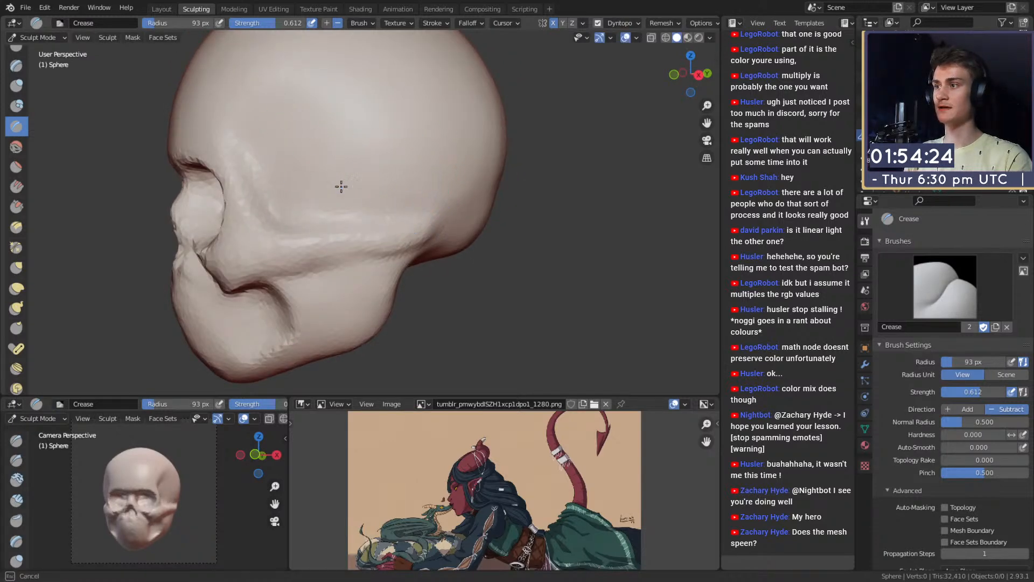
pyautogui.moveTo(341, 186); pyautogui.dragTo(356, 182)
pyautogui.press('f')
pyautogui.click(351, 180)
pyautogui.moveTo(325, 176)
pyautogui.mouseDown(button='middle')
pyautogui.moveTo(345, 157)
pyautogui.moveTo(387, 162)
pyautogui.mouseUp(button='middle')
pyautogui.moveTo(359, 202)
pyautogui.keyDown('ctrl'); pyautogui.mouseDown(button='middle')
pyautogui.moveTo(364, 176)
pyautogui.moveTo(409, 218)
pyautogui.moveTo(404, 187)
pyautogui.moveTo(237, 151)
pyautogui.mouseUp(button='middle'); pyautogui.keyUp('ctrl')
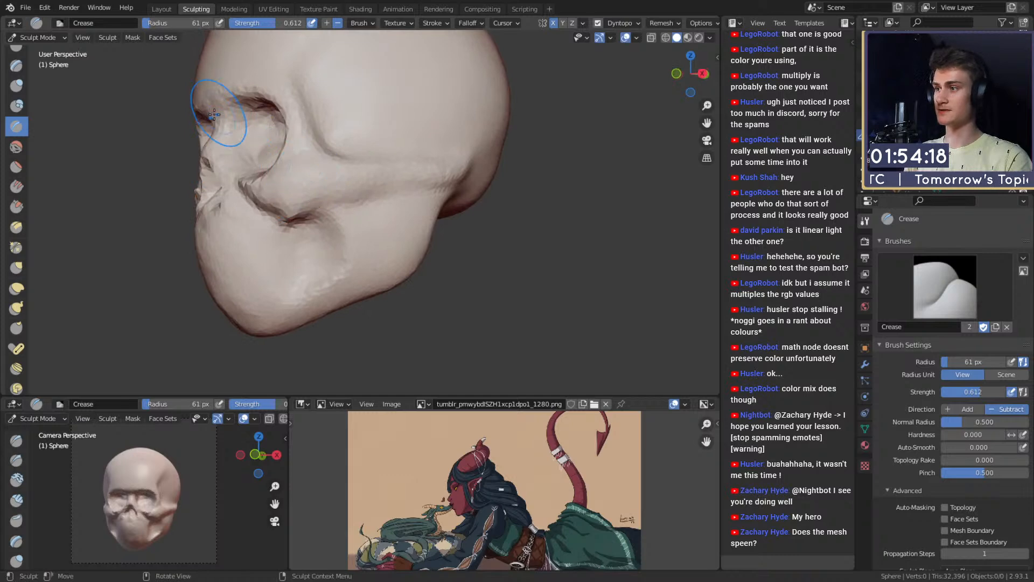
# Step: Shape the jaw from below with the Grab brush at 93 px
pyautogui.moveTo(342, 239)
pyautogui.keyDown('alt'); pyautogui.mouseDown()
pyautogui.moveTo(370, 222)
pyautogui.moveTo(333, 212)
pyautogui.moveTo(345, 209)
pyautogui.moveTo(493, 210)
pyautogui.moveTo(444, 239)
pyautogui.moveTo(449, 217)
pyautogui.moveTo(222, 197)
pyautogui.mouseUp(); pyautogui.keyUp('alt')
pyautogui.press('c')
pyautogui.press('g')
pyautogui.press('f')
pyautogui.moveTo(307, 270)
pyautogui.keyDown('ctrl'); pyautogui.keyDown('alt'); pyautogui.mouseDown()
pyautogui.moveTo(323, 254)
pyautogui.moveTo(549, 237)
pyautogui.moveTo(447, 210)
pyautogui.moveTo(425, 153)
pyautogui.moveTo(420, 179)
pyautogui.mouseUp(); pyautogui.keyUp('alt'); pyautogui.keyUp('ctrl')
pyautogui.click(375, 253)
pyautogui.press('f')
pyautogui.click(408, 169)
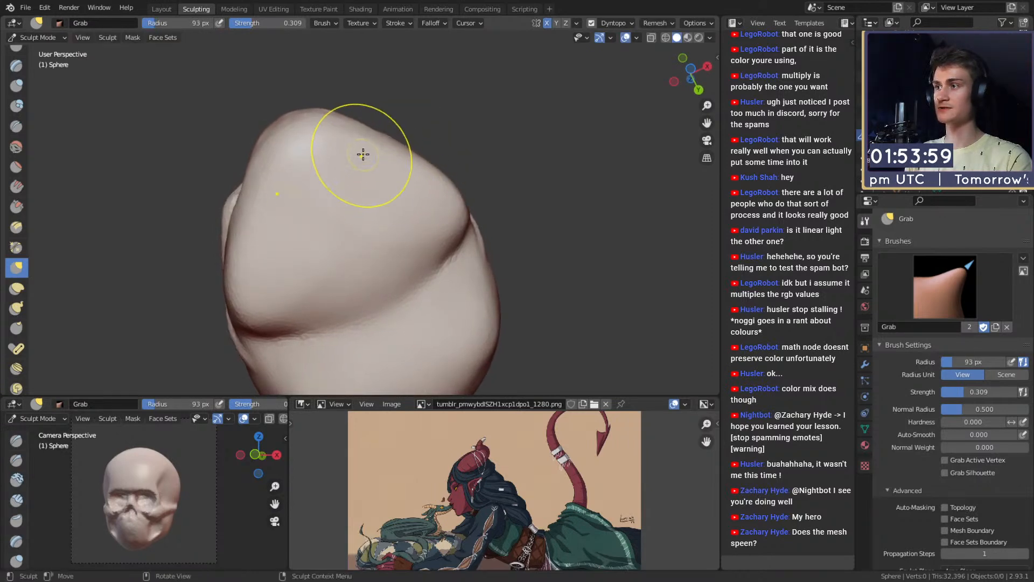
pyautogui.moveTo(406, 140)
pyautogui.keyDown('alt'); pyautogui.mouseDown()
pyautogui.moveTo(427, 270)
pyautogui.moveTo(442, 262)
pyautogui.moveTo(416, 261)
pyautogui.moveTo(437, 236)
pyautogui.mouseUp(); pyautogui.keyUp('alt')
pyautogui.press('f')
pyautogui.click(422, 259)
pyautogui.moveTo(448, 231)
pyautogui.mouseDown(button='middle')
pyautogui.moveTo(380, 233)
pyautogui.moveTo(364, 221)
pyautogui.moveTo(377, 228)
pyautogui.moveTo(357, 224)
pyautogui.moveTo(364, 233)
pyautogui.mouseUp(button='middle')
# Step: Sculpt the cheek hollow and jaw side below the cheekbone with the Clay Strips brush at 34 px and 38 px
pyautogui.press('c')
pyautogui.press('f')
pyautogui.click(356, 224)
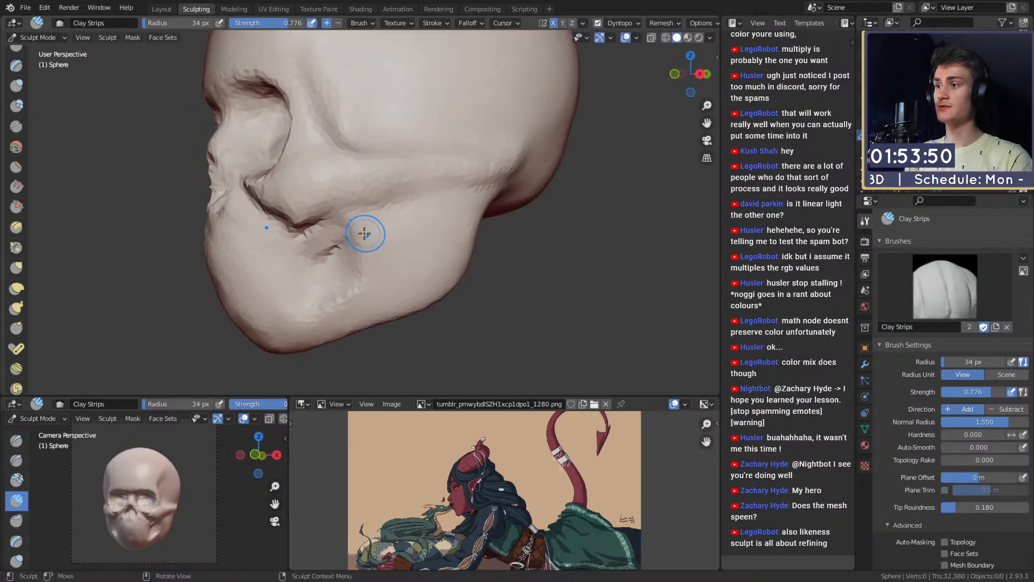
pyautogui.moveTo(340, 248)
pyautogui.mouseDown()
pyautogui.moveTo(330, 288)
pyautogui.moveTo(339, 247)
pyautogui.moveTo(331, 222)
pyautogui.moveTo(315, 299)
pyautogui.mouseUp()
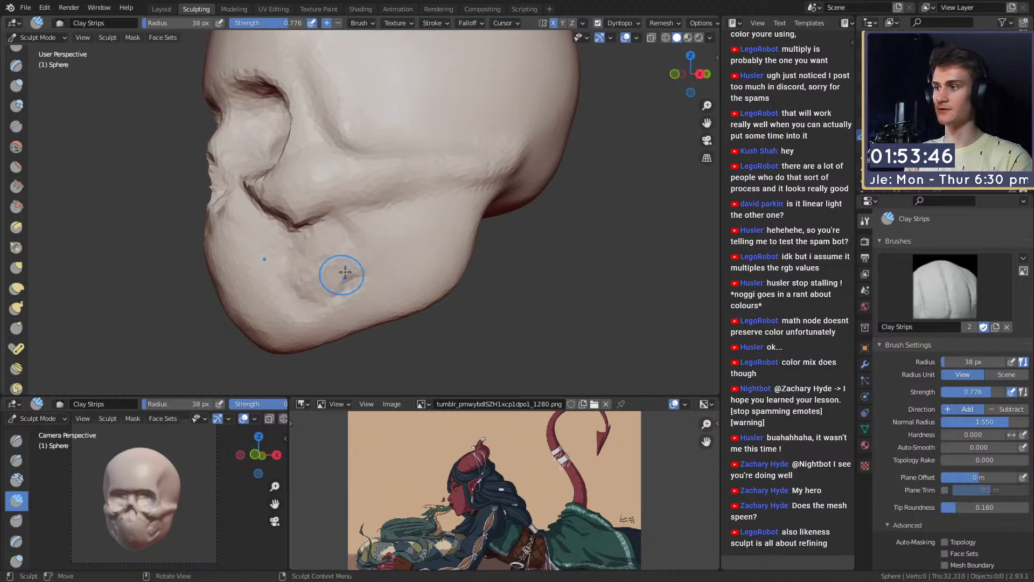
pyautogui.moveTo(347, 273)
pyautogui.mouseDown(button='middle')
pyautogui.moveTo(385, 245)
pyautogui.moveTo(364, 251)
pyautogui.mouseUp(button='middle')
pyautogui.moveTo(324, 225); pyautogui.dragTo(410, 266)
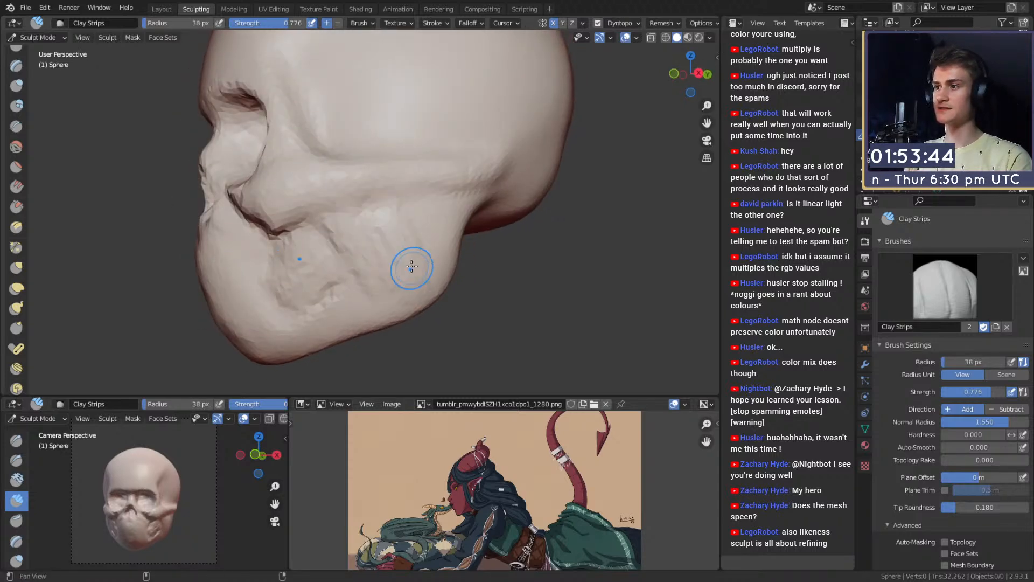
pyautogui.moveTo(412, 255); pyautogui.dragTo(405, 242, button='middle')
# Step: Set the brush radius to 100 px and smooth the rear side of the jaw
pyautogui.press('f')
pyautogui.click(386, 221)
pyautogui.moveTo(393, 211); pyautogui.dragTo(402, 214)
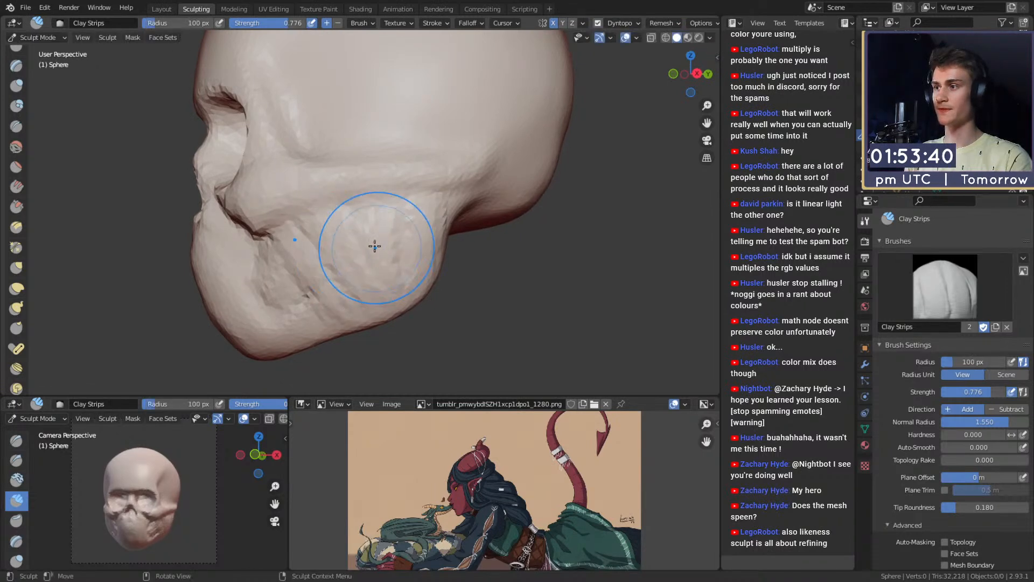
pyautogui.moveTo(428, 230); pyautogui.dragTo(330, 293)
# Step: Add form where the cheekbone arch meets the rear of the jaw with the Clay Strips brush at 47 px and 28 px
pyautogui.press('f')
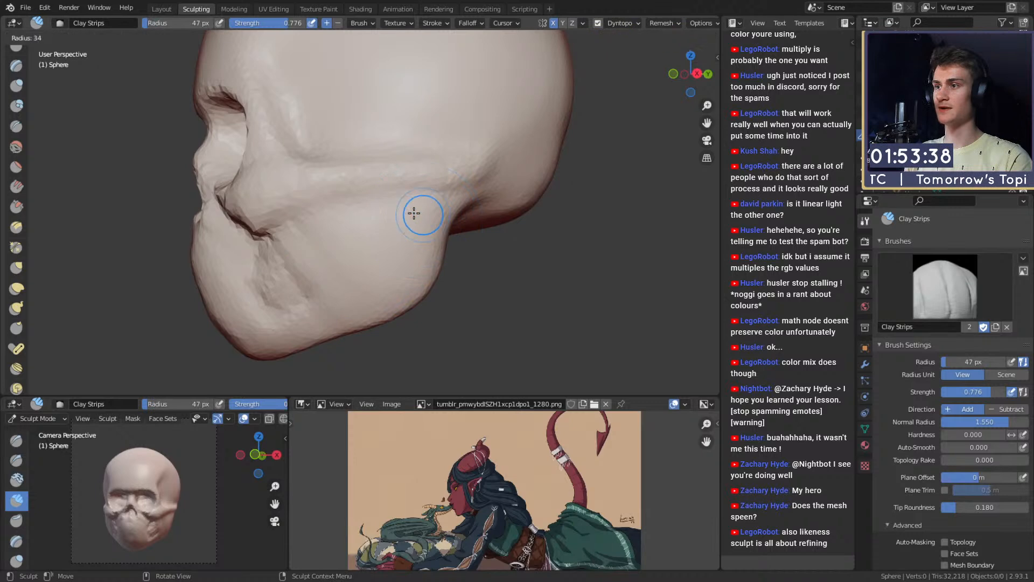
pyautogui.click(415, 213)
pyautogui.moveTo(455, 180); pyautogui.dragTo(446, 210)
pyautogui.moveTo(473, 198); pyautogui.dragTo(404, 196, button='middle')
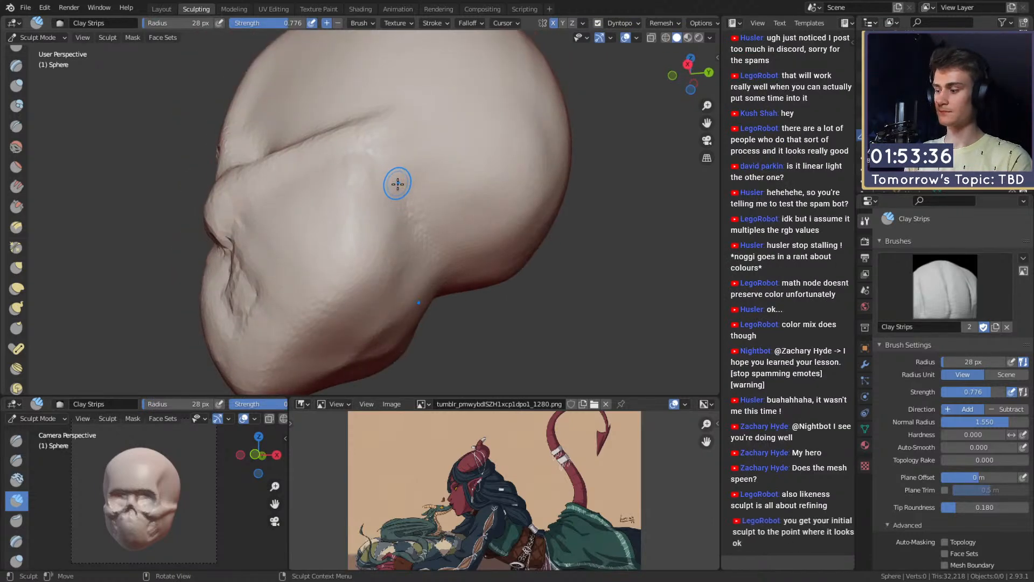
# Step: Define the edge between the rear jaw and the cranium with the Crease brush at 56 px and 106 px
pyautogui.hotkey('shift', 'c')
pyautogui.moveTo(440, 271); pyautogui.dragTo(444, 280)
pyautogui.moveTo(439, 242); pyautogui.dragTo(417, 185, button='middle')
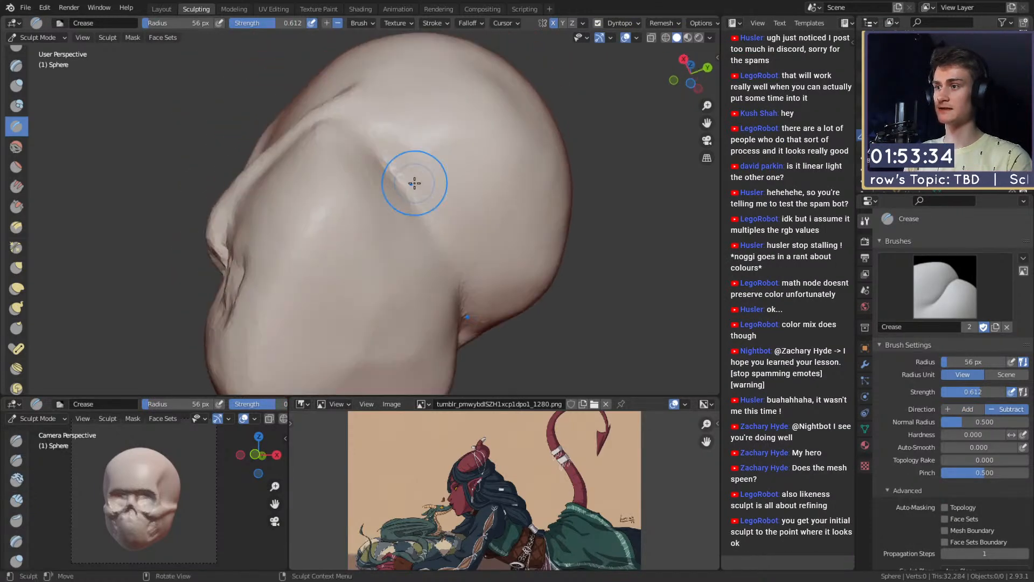
pyautogui.moveTo(401, 177); pyautogui.dragTo(464, 318)
pyautogui.moveTo(399, 188); pyautogui.dragTo(395, 153)
pyautogui.moveTo(465, 234)
pyautogui.mouseDown()
pyautogui.moveTo(458, 162)
pyautogui.moveTo(451, 233)
pyautogui.moveTo(460, 272)
pyautogui.moveTo(444, 191)
pyautogui.mouseUp()
pyautogui.press('f')
pyautogui.click(467, 177)
pyautogui.moveTo(444, 192)
pyautogui.mouseDown(button='middle')
pyautogui.moveTo(422, 219)
pyautogui.moveTo(315, 150)
pyautogui.mouseUp(button='middle')
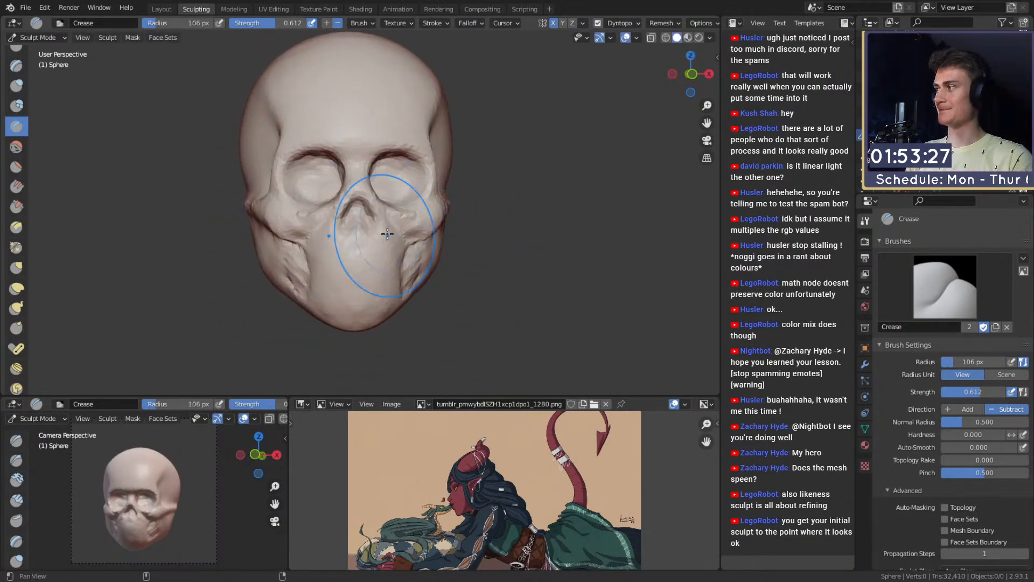
# Step: Rework the cheek beneath the front of the cheekbone with the Clay Strips brush at 39 px
pyautogui.moveTo(388, 234)
pyautogui.mouseDown(button='middle')
pyautogui.moveTo(329, 232)
pyautogui.moveTo(370, 224)
pyautogui.moveTo(381, 209)
pyautogui.moveTo(411, 214)
pyautogui.moveTo(376, 215)
pyautogui.mouseUp(button='middle')
pyautogui.press('c')
pyautogui.press('f')
pyautogui.click(376, 222)
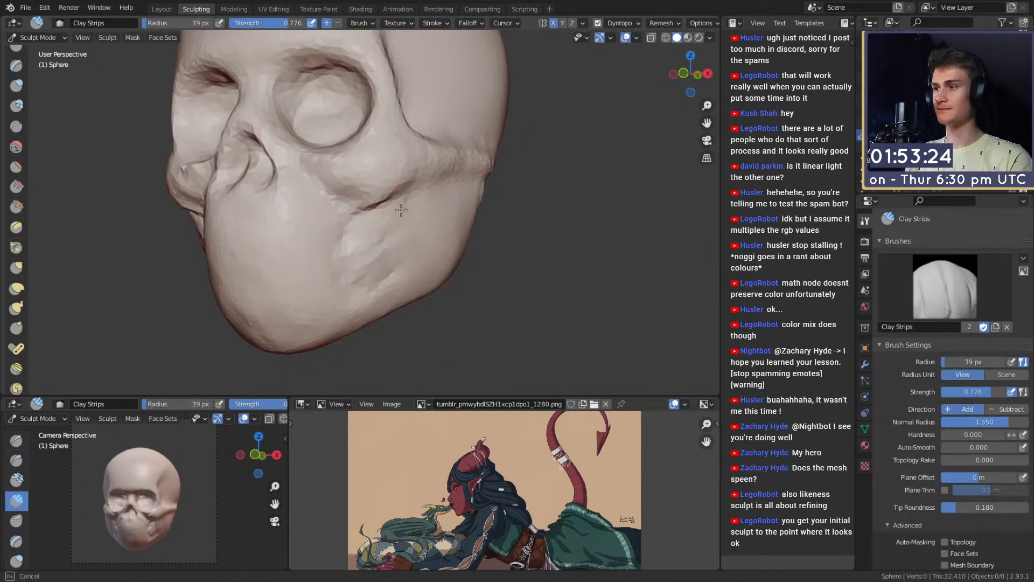
pyautogui.moveTo(355, 248); pyautogui.dragTo(380, 215, button='middle')
# Step: Carve around the upper jaw below the nasal cavity with the Crease brush at 47 px and 75 px
pyautogui.hotkey('shift', 'c')
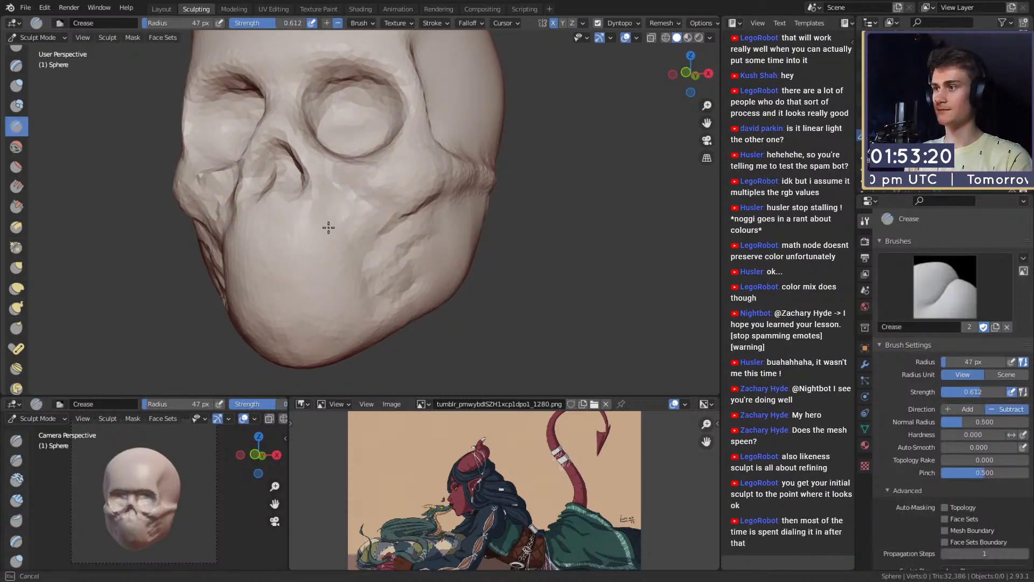
pyautogui.moveTo(278, 229); pyautogui.dragTo(226, 202)
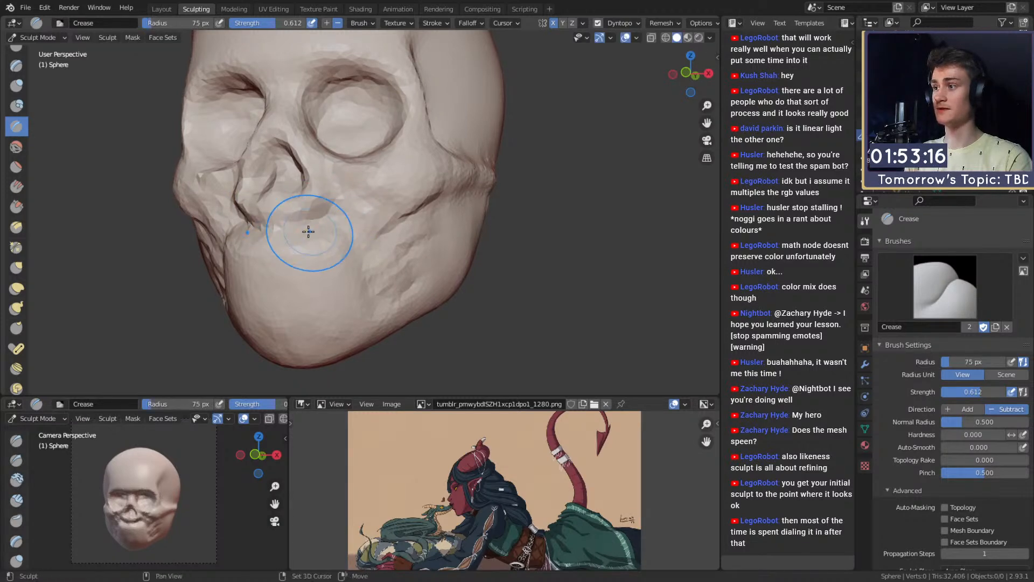
pyautogui.moveTo(368, 240)
pyautogui.mouseDown(button='middle')
pyautogui.moveTo(399, 243)
pyautogui.moveTo(351, 200)
pyautogui.moveTo(457, 224)
pyautogui.moveTo(340, 226)
pyautogui.moveTo(362, 241)
pyautogui.moveTo(325, 224)
pyautogui.mouseUp(button='middle')
# Step: Refine the area beside and below the nasal cavity with the Clay Strips brush at 22 px
pyautogui.press('c')
pyautogui.press('f')
pyautogui.click(337, 233)
pyautogui.press('f')
pyautogui.click(321, 218)
pyautogui.moveTo(321, 198); pyautogui.dragTo(323, 194)
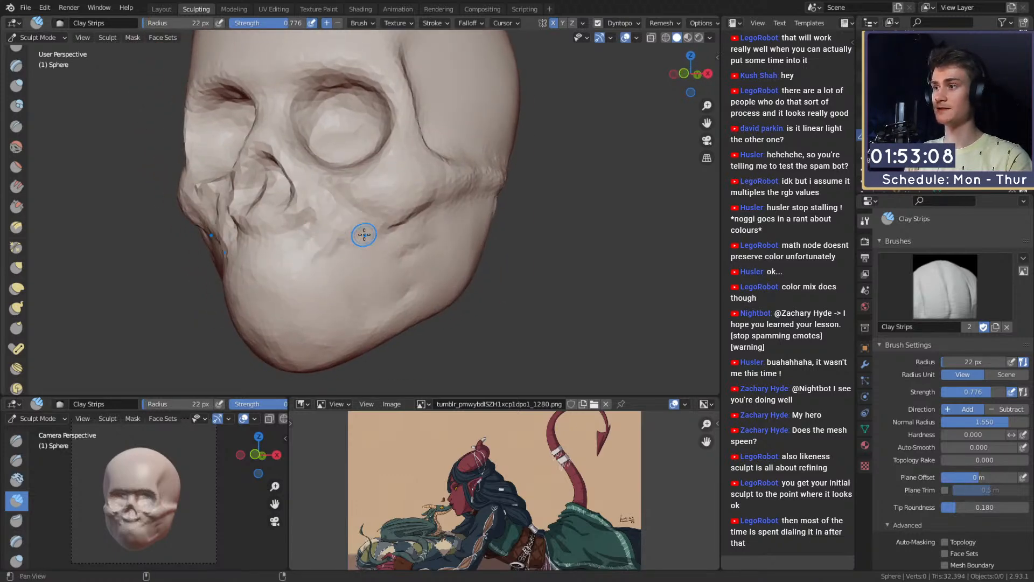
# Step: Fill out the cheek and lower jaw side with the Clay Strips brush at 41 px
pyautogui.moveTo(364, 234); pyautogui.dragTo(325, 227, button='middle')
pyautogui.press('f')
pyautogui.click(347, 219)
pyautogui.moveTo(333, 241); pyautogui.dragTo(345, 263)
pyautogui.moveTo(360, 252); pyautogui.dragTo(340, 247, button='middle')
pyautogui.moveTo(345, 263); pyautogui.dragTo(328, 280)
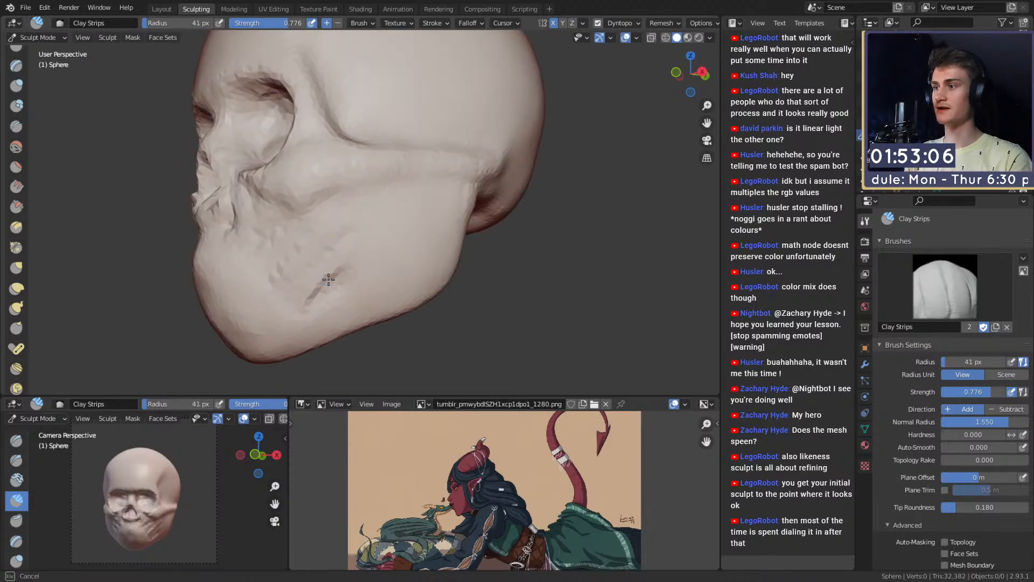
# Step: Set the brush radius to 130 px and smooth the side of the jaw
pyautogui.press('f')
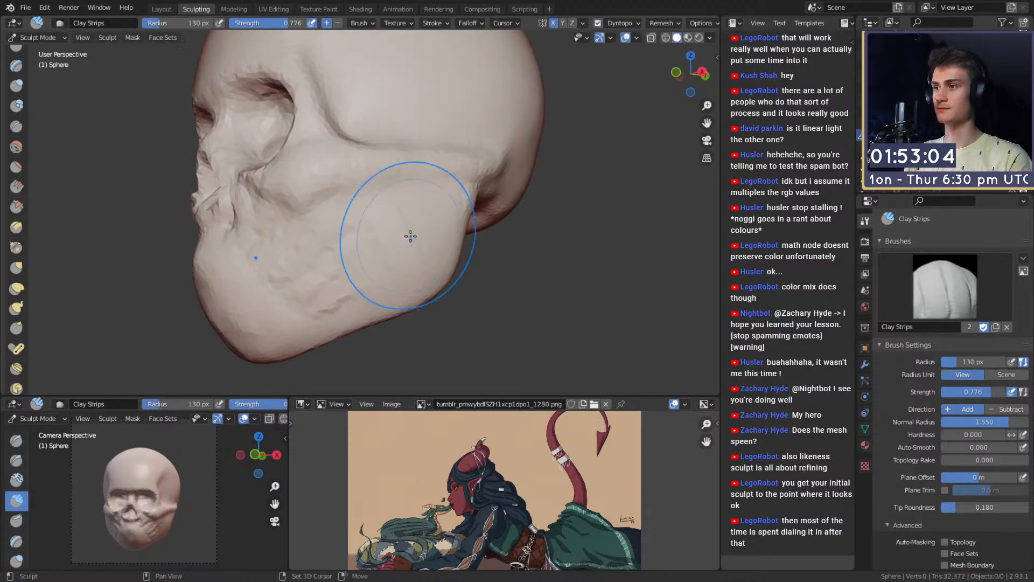
pyautogui.click(411, 231)
pyautogui.moveTo(282, 284)
pyautogui.mouseDown(button='middle')
pyautogui.moveTo(369, 247)
pyautogui.moveTo(459, 246)
pyautogui.mouseUp(button='middle')
pyautogui.scroll(3, 458, 246)
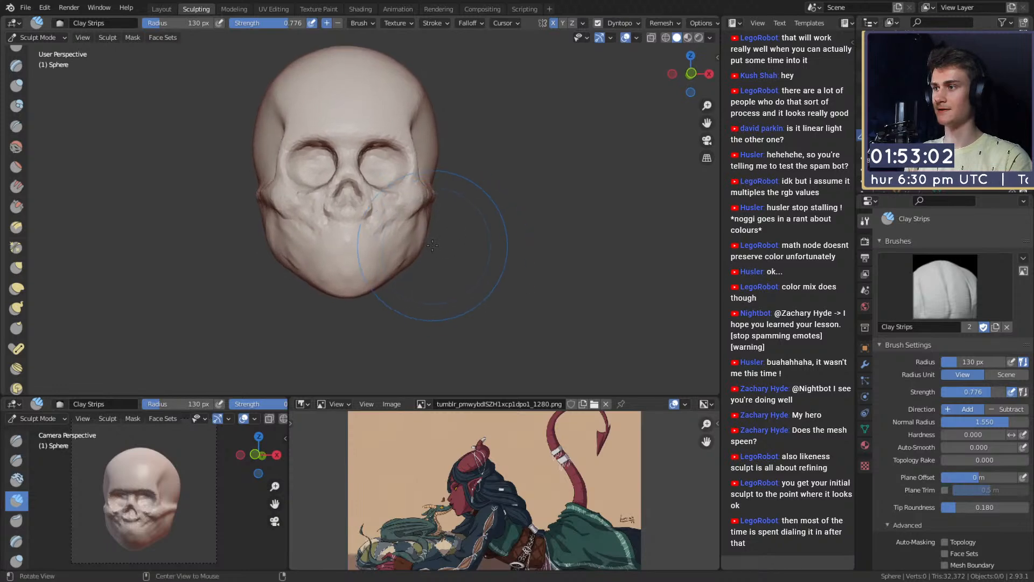
pyautogui.keyDown('shift'); pyautogui.moveTo(355, 279); pyautogui.dragTo(373, 238, button='middle'); pyautogui.keyUp('shift')
pyautogui.scroll(2, 374, 237)
# Step: Build up the mouth area with the Clay Strips brush at 37 px and carve the mouth line with the Crease brush at 24 px
pyautogui.press('f')
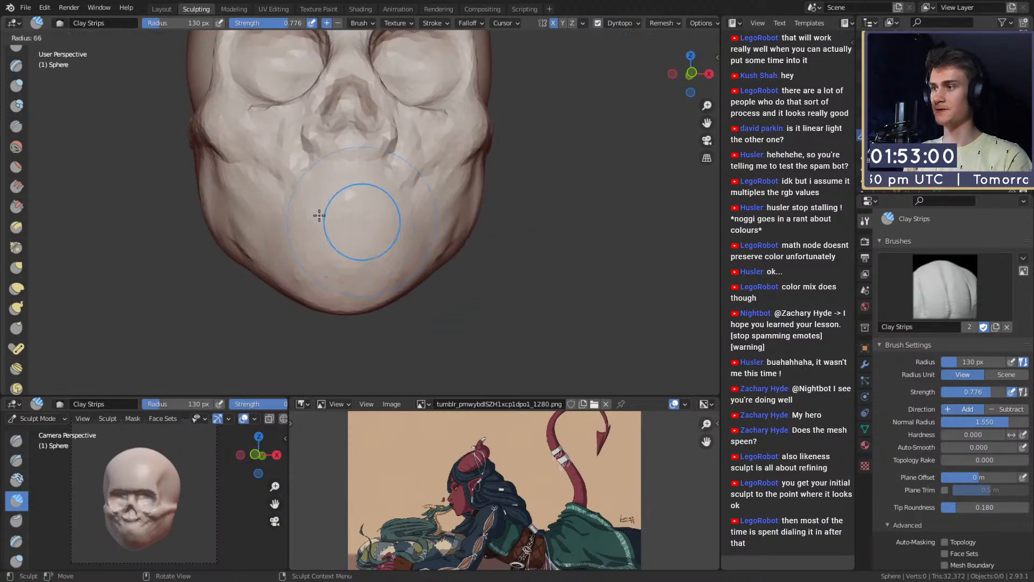
pyautogui.click(334, 217)
pyautogui.moveTo(345, 215); pyautogui.dragTo(374, 225)
pyautogui.moveTo(361, 247); pyautogui.dragTo(380, 225, button='middle')
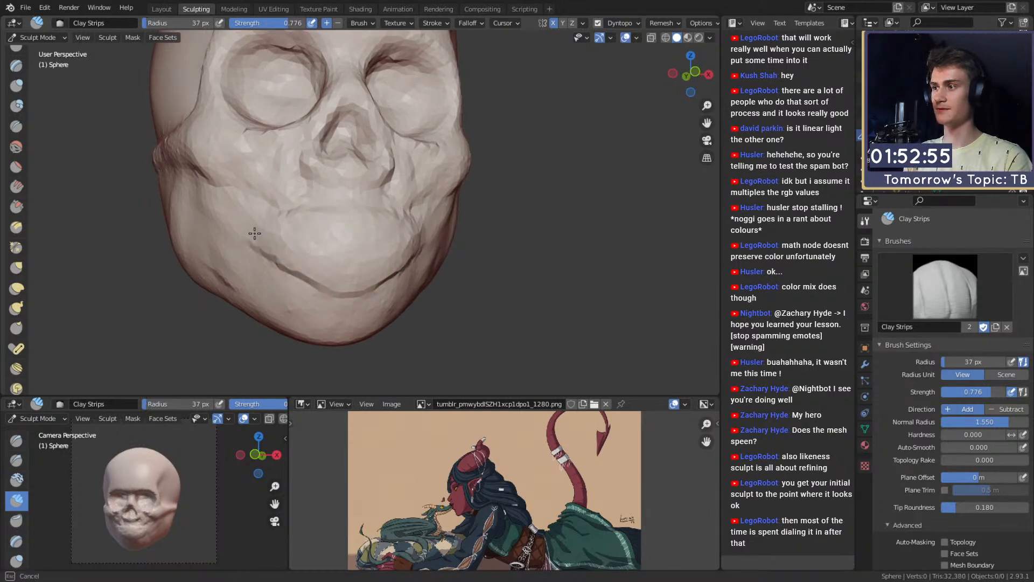
pyautogui.moveTo(255, 233)
pyautogui.mouseDown(button='middle')
pyautogui.moveTo(434, 208)
pyautogui.moveTo(348, 265)
pyautogui.moveTo(346, 245)
pyautogui.moveTo(341, 266)
pyautogui.mouseUp(button='middle')
pyautogui.hotkey('shift', 'c')
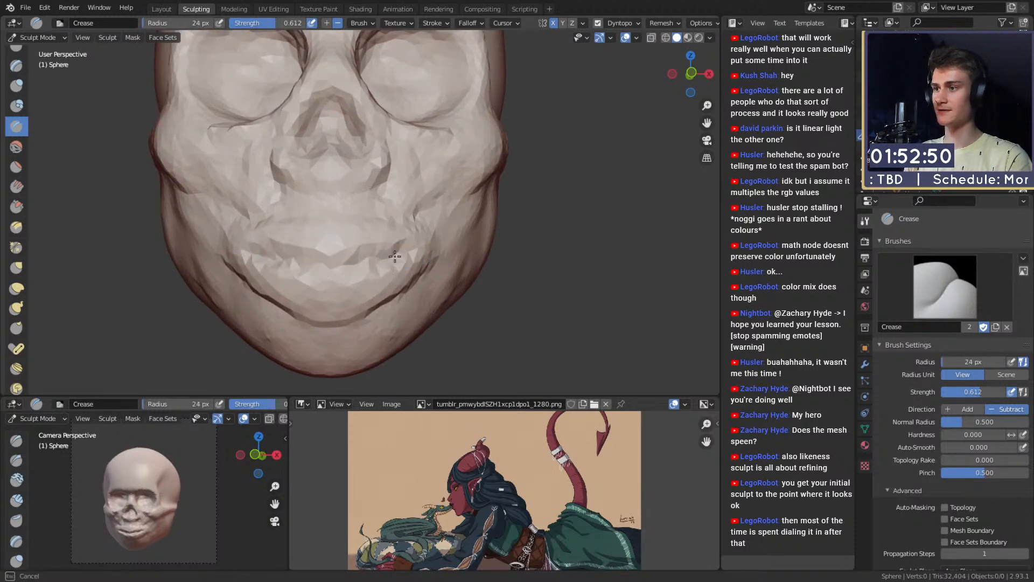
# Step: Adjust the profile of the mouth and chin with the Grab brush at 208 px and 120 px
pyautogui.press('g')
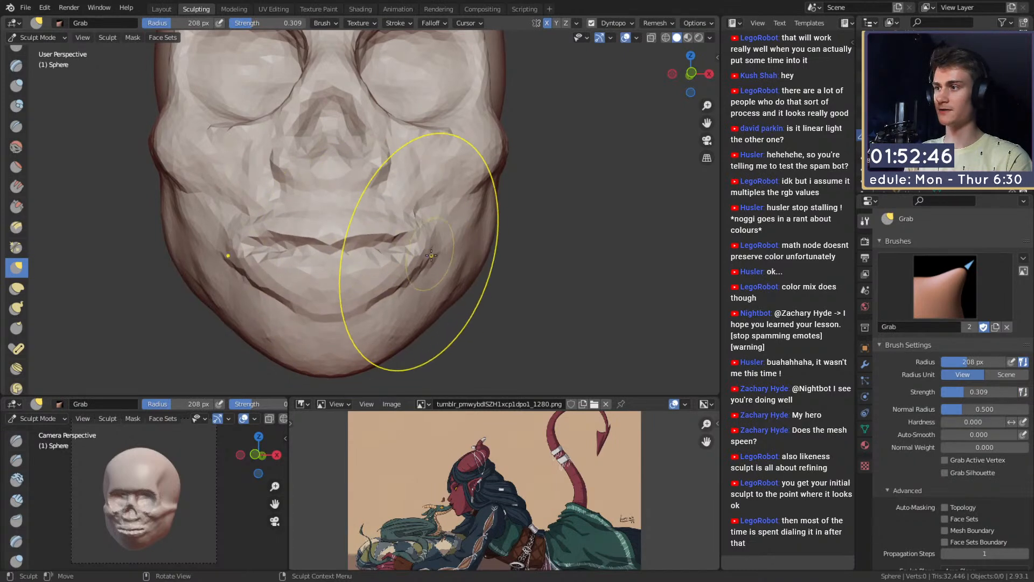
pyautogui.moveTo(425, 258)
pyautogui.mouseDown(button='middle')
pyautogui.moveTo(415, 270)
pyautogui.moveTo(388, 253)
pyautogui.moveTo(452, 251)
pyautogui.moveTo(434, 261)
pyautogui.moveTo(482, 243)
pyautogui.moveTo(408, 280)
pyautogui.moveTo(420, 249)
pyautogui.moveTo(317, 270)
pyautogui.mouseUp(button='middle')
pyautogui.press('f')
pyautogui.click(460, 242)
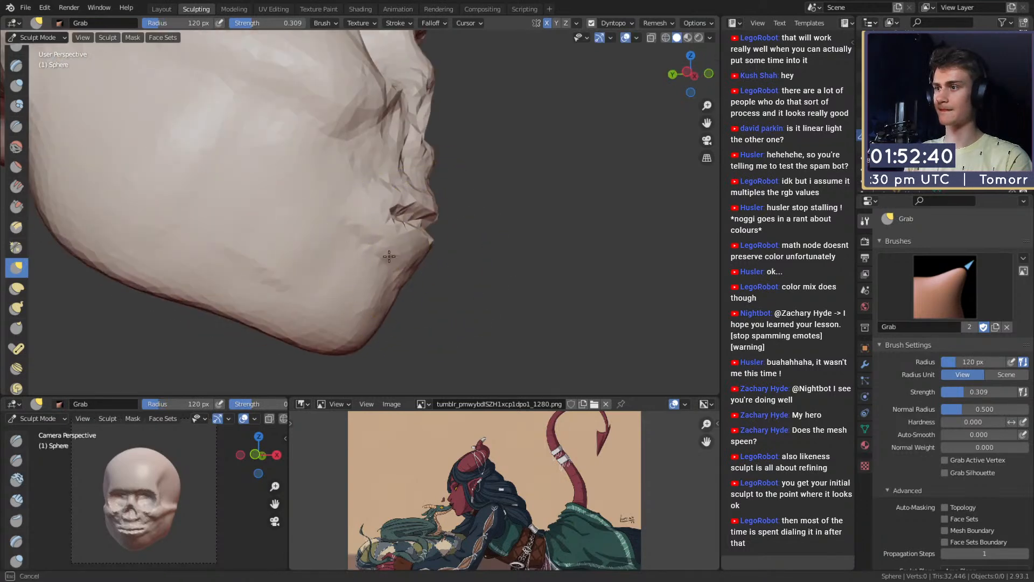
pyautogui.moveTo(424, 264)
pyautogui.mouseDown(button='middle')
pyautogui.moveTo(300, 272)
pyautogui.moveTo(342, 265)
pyautogui.moveTo(324, 244)
pyautogui.mouseUp(button='middle')
# Step: Define the chin and underside of the jaw with the Clay Strips brush at 49 px and 56 px
pyautogui.hotkey('shift', 'c')
pyautogui.press('c')
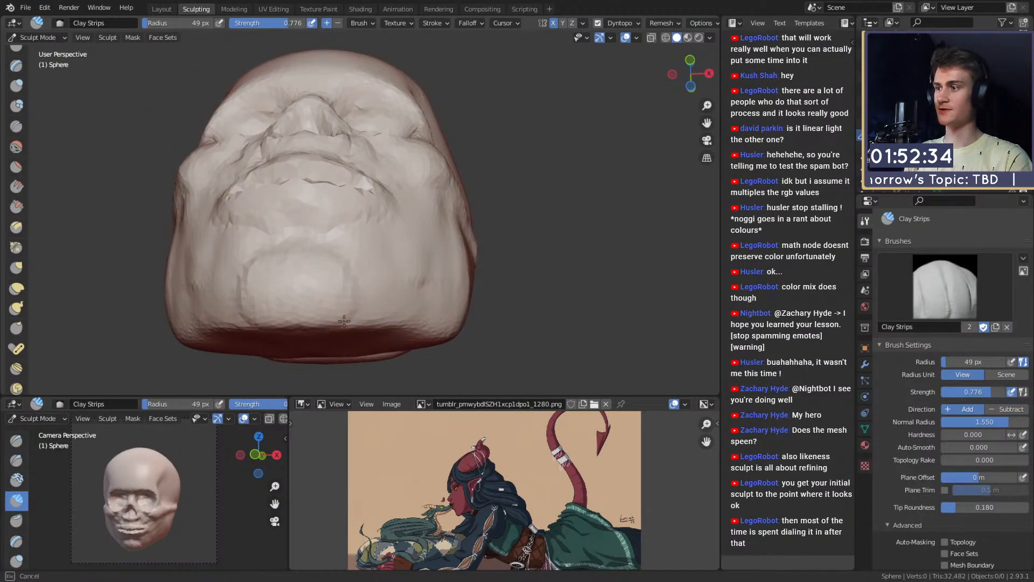
pyautogui.moveTo(344, 321)
pyautogui.mouseDown(button='middle')
pyautogui.moveTo(332, 256)
pyautogui.moveTo(318, 259)
pyautogui.moveTo(344, 269)
pyautogui.moveTo(367, 241)
pyautogui.moveTo(321, 256)
pyautogui.moveTo(313, 237)
pyautogui.moveTo(344, 228)
pyautogui.moveTo(338, 263)
pyautogui.mouseUp(button='middle')
pyautogui.press('f')
pyautogui.click(328, 233)
pyautogui.press('f')
pyautogui.click(313, 236)
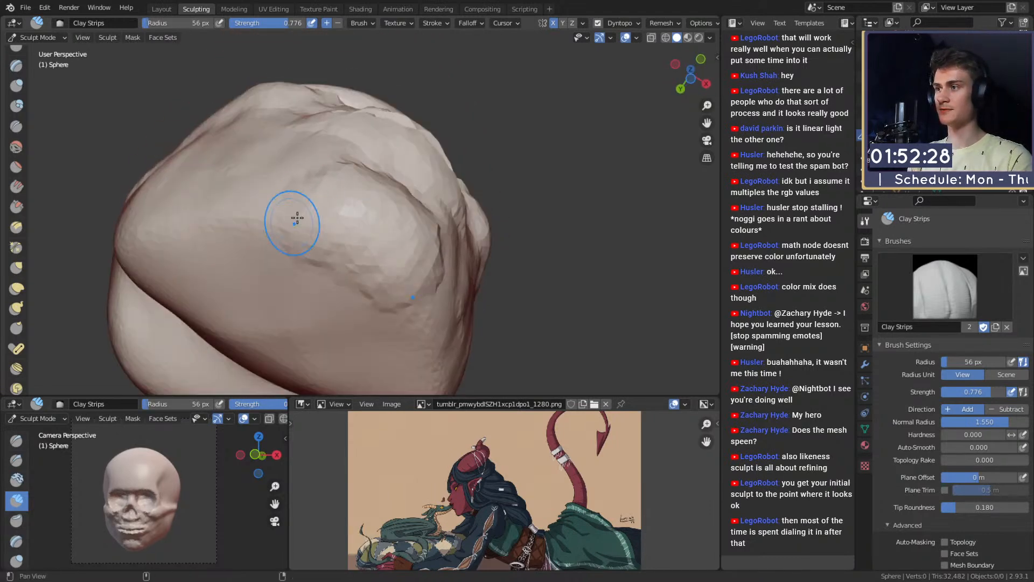
# Step: Set the brush radius to 129 px and smooth the chin and lower jaw
pyautogui.moveTo(297, 217); pyautogui.dragTo(335, 248, button='middle')
pyautogui.moveTo(345, 312)
pyautogui.mouseDown(button='middle')
pyautogui.moveTo(377, 246)
pyautogui.moveTo(375, 215)
pyautogui.moveTo(334, 233)
pyautogui.moveTo(362, 282)
pyautogui.moveTo(377, 265)
pyautogui.mouseUp(button='middle')
pyautogui.press('f')
pyautogui.click(392, 287)
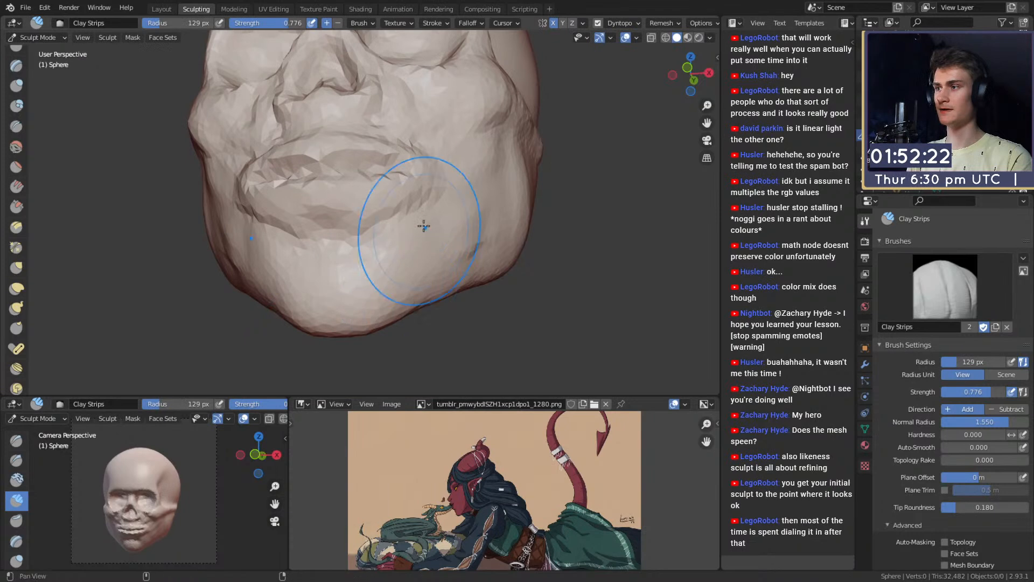
pyautogui.moveTo(424, 226)
pyautogui.mouseDown(button='middle')
pyautogui.moveTo(347, 234)
pyautogui.moveTo(328, 215)
pyautogui.moveTo(420, 251)
pyautogui.moveTo(378, 257)
pyautogui.mouseUp(button='middle')
# Step: Reshape the nose cavity and its surroundings from the front with the Grab brush at 116 px and 110 px
pyautogui.moveTo(388, 257)
pyautogui.keyDown('alt'); pyautogui.mouseDown()
pyautogui.moveTo(397, 268)
pyautogui.moveTo(420, 265)
pyautogui.moveTo(386, 210)
pyautogui.moveTo(396, 201)
pyautogui.moveTo(396, 242)
pyautogui.moveTo(390, 189)
pyautogui.mouseUp(); pyautogui.keyUp('alt')
pyautogui.press('f')
pyautogui.click(401, 264)
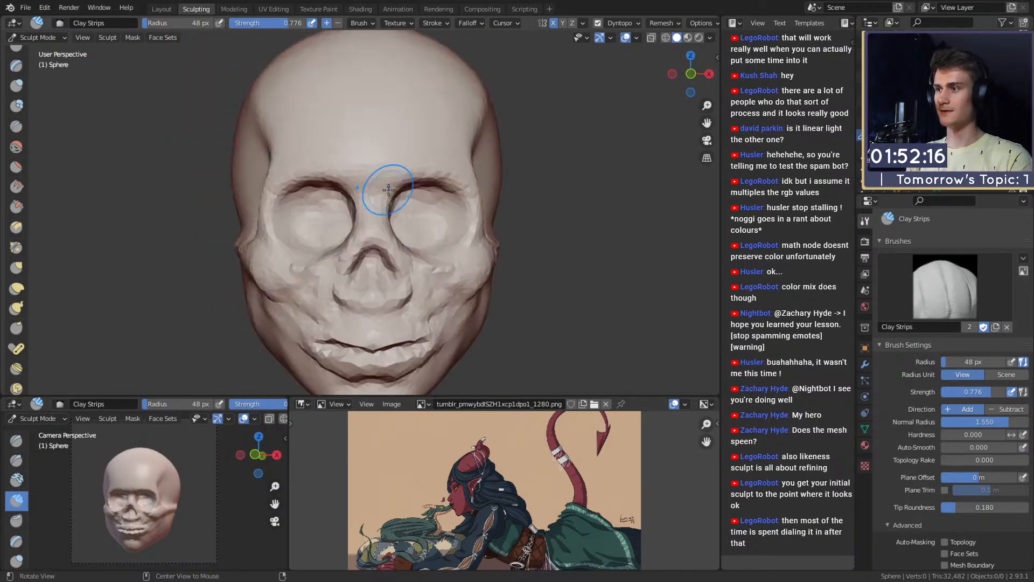
pyautogui.press('g')
pyautogui.keyDown('alt'); pyautogui.keyDown('shift'); pyautogui.moveTo(408, 237); pyautogui.dragTo(385, 218); pyautogui.keyUp('shift'); pyautogui.keyUp('alt')
pyautogui.keyDown('ctrl'); pyautogui.keyDown('alt'); pyautogui.moveTo(385, 218); pyautogui.dragTo(372, 201); pyautogui.keyUp('alt'); pyautogui.keyUp('ctrl')
pyautogui.press('f')
pyautogui.click(355, 228)
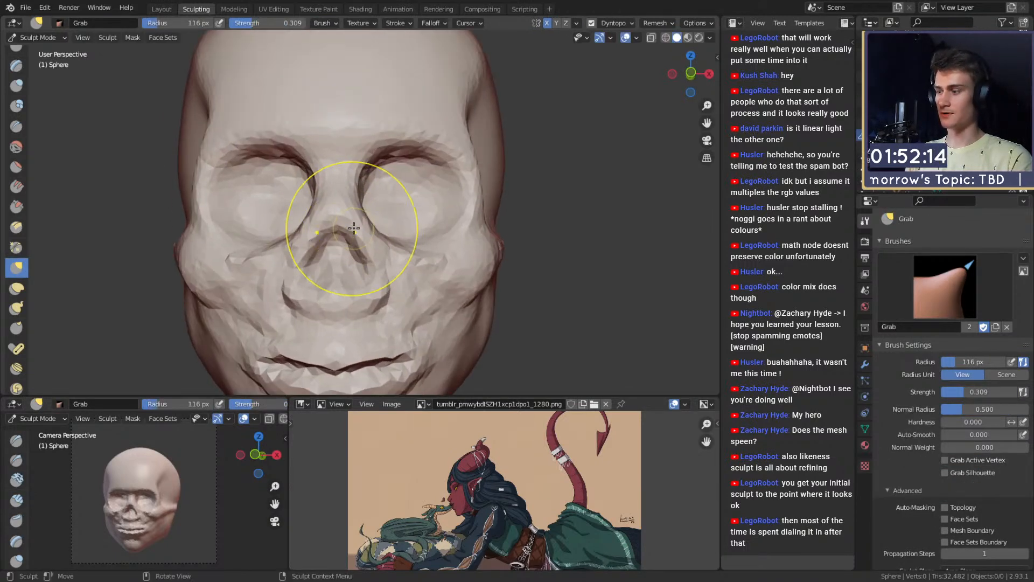
pyautogui.press('f')
pyautogui.click(344, 226)
pyautogui.press('f')
pyautogui.click(342, 218)
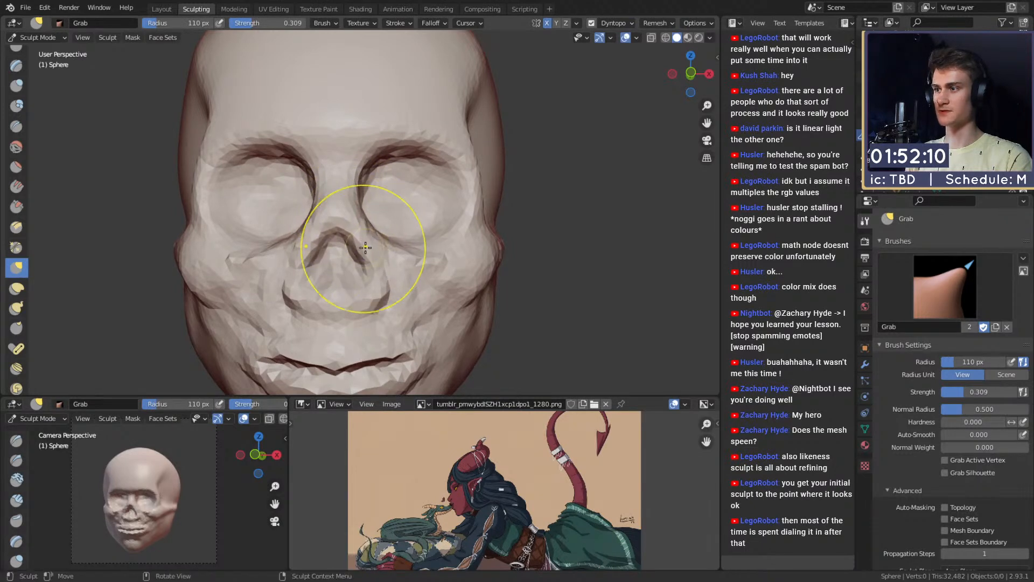
# Step: Build up the temple and side of the skull with the Clay Strips brush at 44 px
pyautogui.moveTo(365, 247)
pyautogui.mouseDown(button='middle')
pyautogui.moveTo(370, 180)
pyautogui.moveTo(445, 231)
pyautogui.moveTo(444, 217)
pyautogui.moveTo(426, 228)
pyautogui.moveTo(434, 208)
pyautogui.moveTo(432, 253)
pyautogui.moveTo(358, 230)
pyautogui.moveTo(346, 196)
pyautogui.mouseUp(button='middle')
pyautogui.press('f')
pyautogui.hotkey('shift', 'c')
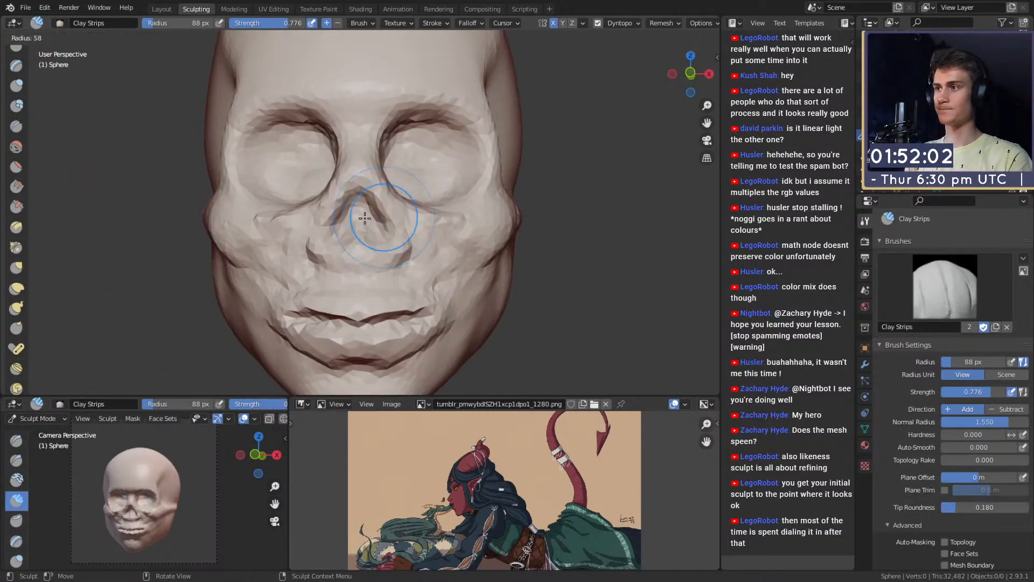
pyautogui.keyDown('ctrl'); pyautogui.keyDown('alt'); pyautogui.moveTo(394, 229); pyautogui.dragTo(404, 328); pyautogui.keyUp('alt'); pyautogui.keyUp('ctrl')
pyautogui.moveTo(426, 291)
pyautogui.keyDown('alt'); pyautogui.mouseDown()
pyautogui.moveTo(474, 283)
pyautogui.moveTo(395, 281)
pyautogui.moveTo(401, 215)
pyautogui.moveTo(372, 213)
pyautogui.mouseUp(); pyautogui.keyUp('alt')
pyautogui.moveTo(371, 214)
pyautogui.keyDown('ctrl'); pyautogui.keyDown('alt'); pyautogui.mouseDown()
pyautogui.moveTo(370, 186)
pyautogui.moveTo(411, 161)
pyautogui.mouseUp(); pyautogui.keyUp('alt'); pyautogui.keyUp('ctrl')
pyautogui.press('f')
pyautogui.click(370, 181)
pyautogui.moveTo(377, 187); pyautogui.dragTo(442, 171)
pyautogui.moveTo(439, 181)
pyautogui.keyDown('alt'); pyautogui.keyDown('shift'); pyautogui.mouseDown()
pyautogui.moveTo(393, 211)
pyautogui.moveTo(397, 199)
pyautogui.mouseUp(); pyautogui.keyUp('shift'); pyautogui.keyUp('alt')
pyautogui.moveTo(344, 227); pyautogui.dragTo(406, 223)
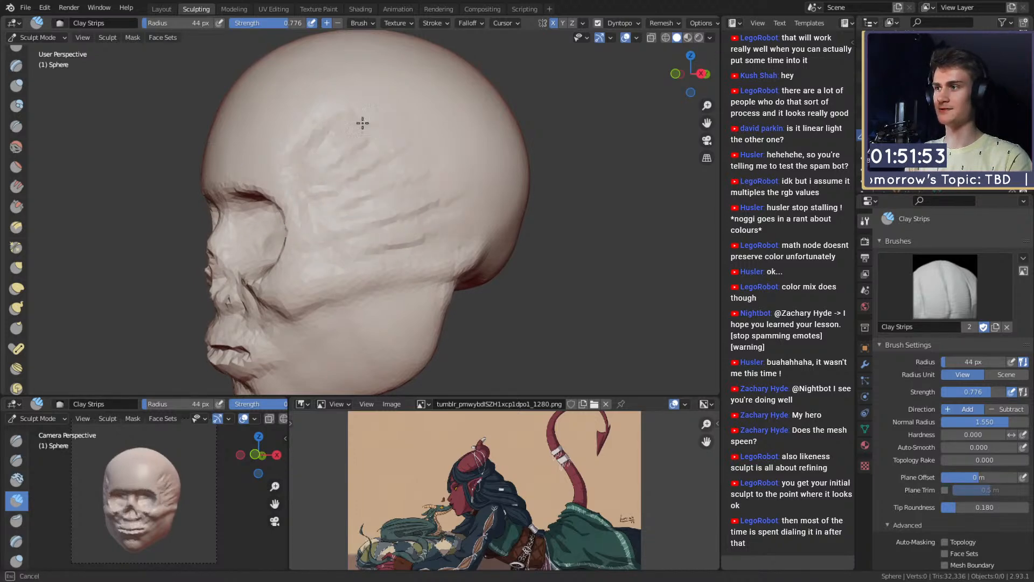
# Step: Smooth the built-up temple and side of the skull at a brush radius of 105 px
pyautogui.keyDown('shift'); pyautogui.moveTo(359, 129); pyautogui.dragTo(380, 205); pyautogui.keyUp('shift')
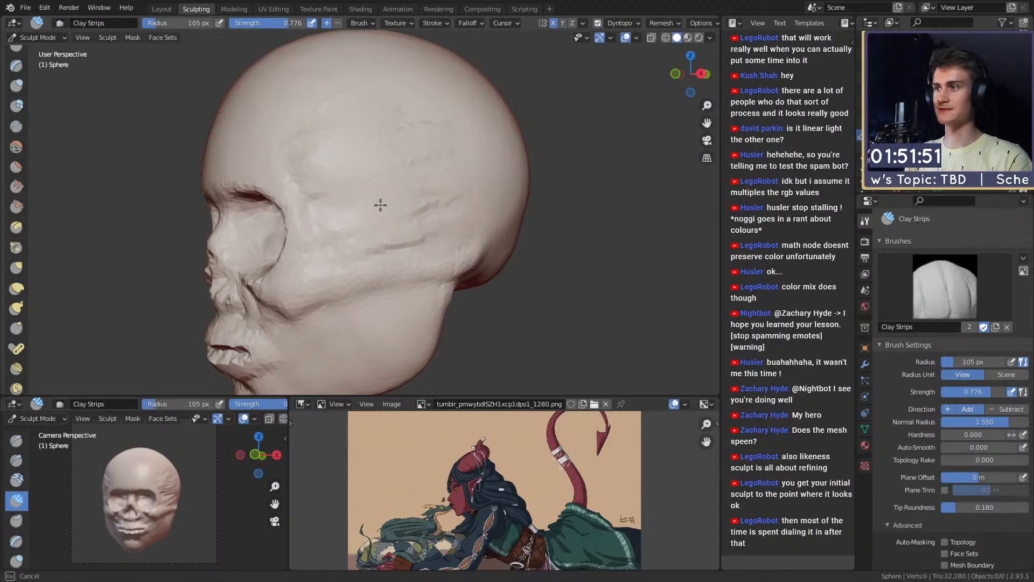
pyautogui.moveTo(333, 188)
pyautogui.mouseDown(button='middle')
pyautogui.moveTo(430, 182)
pyautogui.moveTo(385, 207)
pyautogui.moveTo(388, 236)
pyautogui.moveTo(409, 236)
pyautogui.moveTo(330, 224)
pyautogui.moveTo(343, 240)
pyautogui.moveTo(396, 205)
pyautogui.moveTo(403, 214)
pyautogui.mouseUp(button='middle')
pyautogui.press('f')
pyautogui.click(372, 214)
# Step: Adjust the cheekbones and eye sockets from the front with the Grab brush at 116 px and 159 px
pyautogui.press('g')
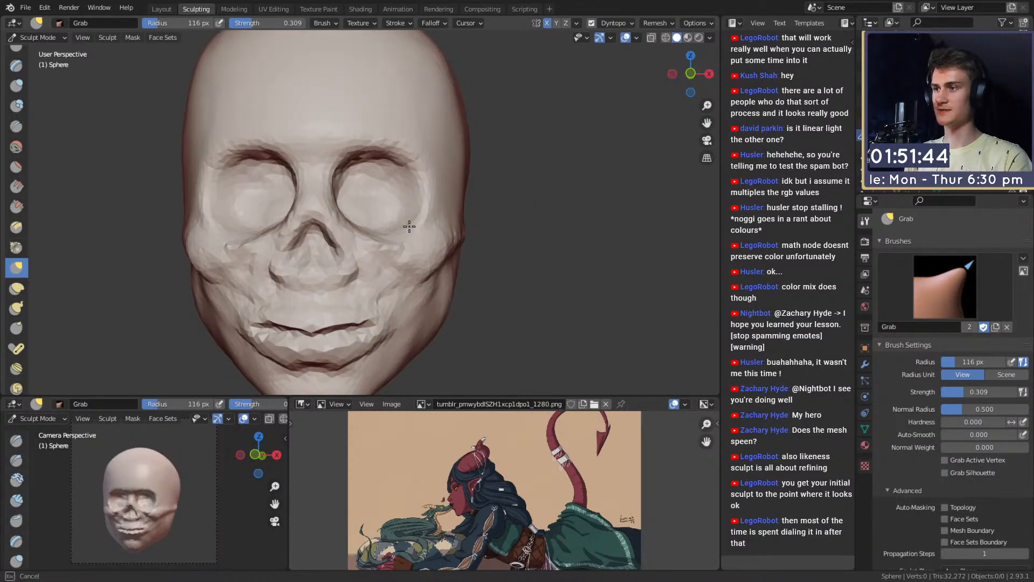
pyautogui.press('f')
pyautogui.click(383, 164)
pyautogui.keyDown('shift'); pyautogui.moveTo(400, 178); pyautogui.dragTo(420, 191, button='middle'); pyautogui.keyUp('shift')
pyautogui.press('f')
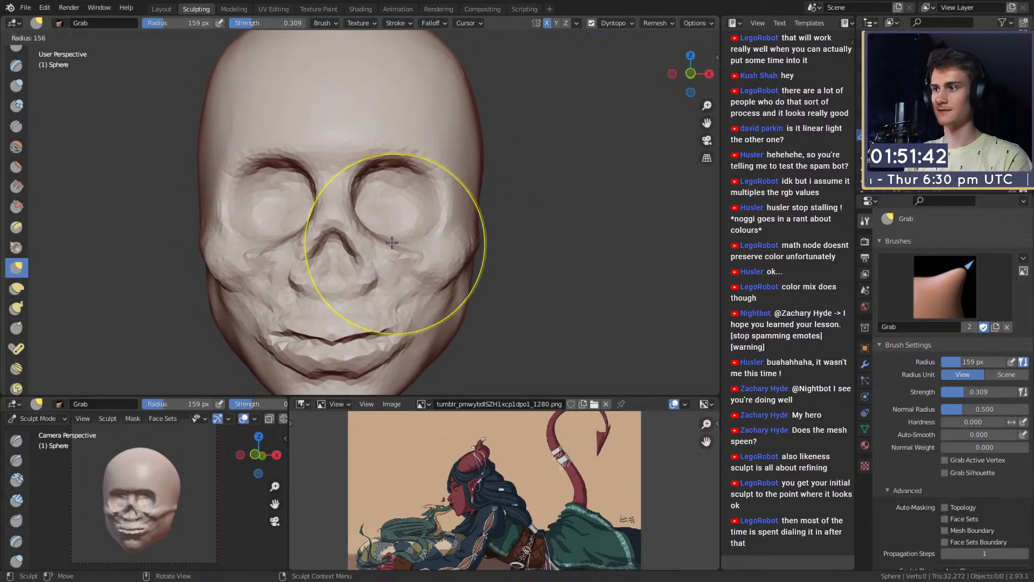
pyautogui.click(392, 245)
pyautogui.keyDown('shift'); pyautogui.moveTo(392, 246); pyautogui.dragTo(405, 252, button='middle'); pyautogui.keyUp('shift')
# Step: Adjust the nasal bridge at 76 px and the brow area at 195 px with the Grab brush
pyautogui.press('f')
pyautogui.click(366, 188)
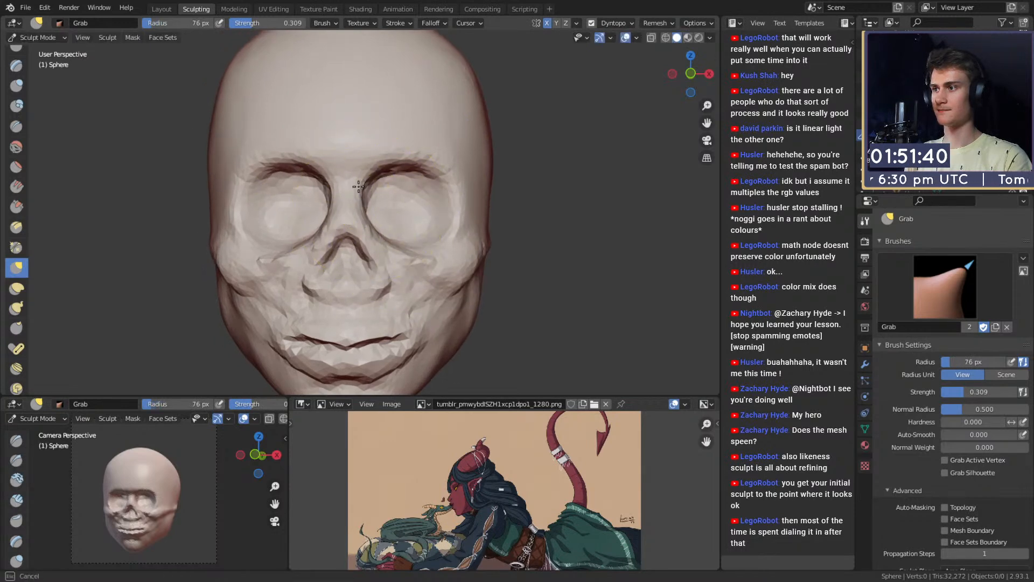
pyautogui.keyDown('shift'); pyautogui.moveTo(362, 183); pyautogui.dragTo(349, 189, button='middle'); pyautogui.keyUp('shift')
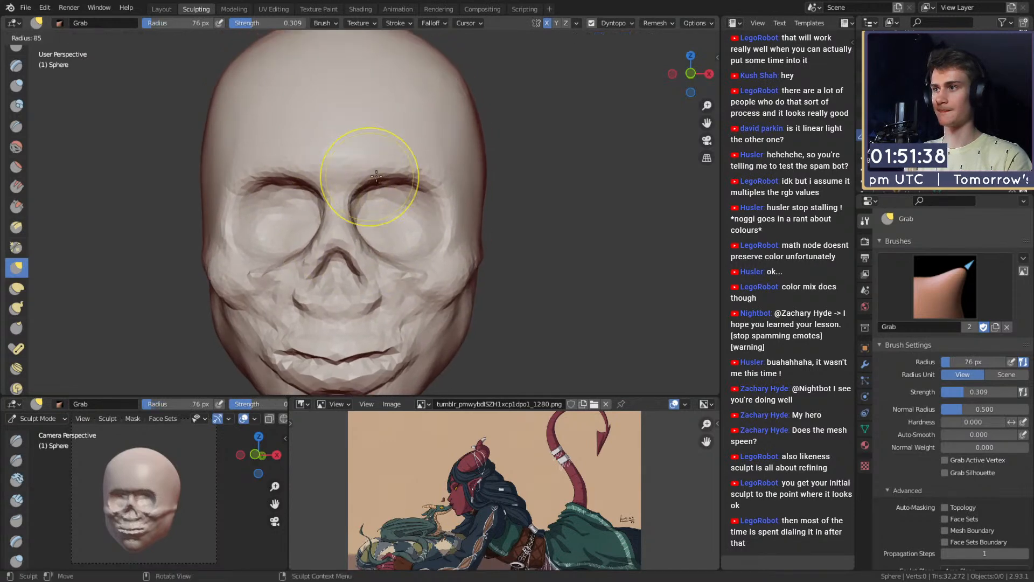
pyautogui.press('f')
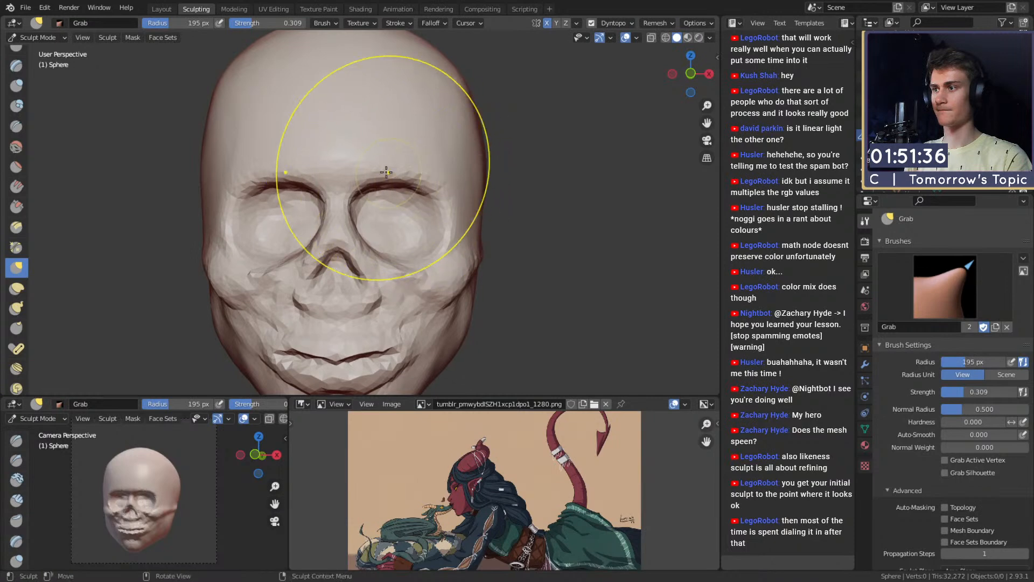
pyautogui.click(424, 185)
# Step: Reshape the outer rim of the eye socket in side view with the Grab brush at 114 px
pyautogui.moveTo(424, 186)
pyautogui.mouseDown(button='middle')
pyautogui.moveTo(291, 194)
pyautogui.moveTo(420, 222)
pyautogui.moveTo(325, 222)
pyautogui.mouseUp(button='middle')
pyautogui.press('f')
pyautogui.click(371, 223)
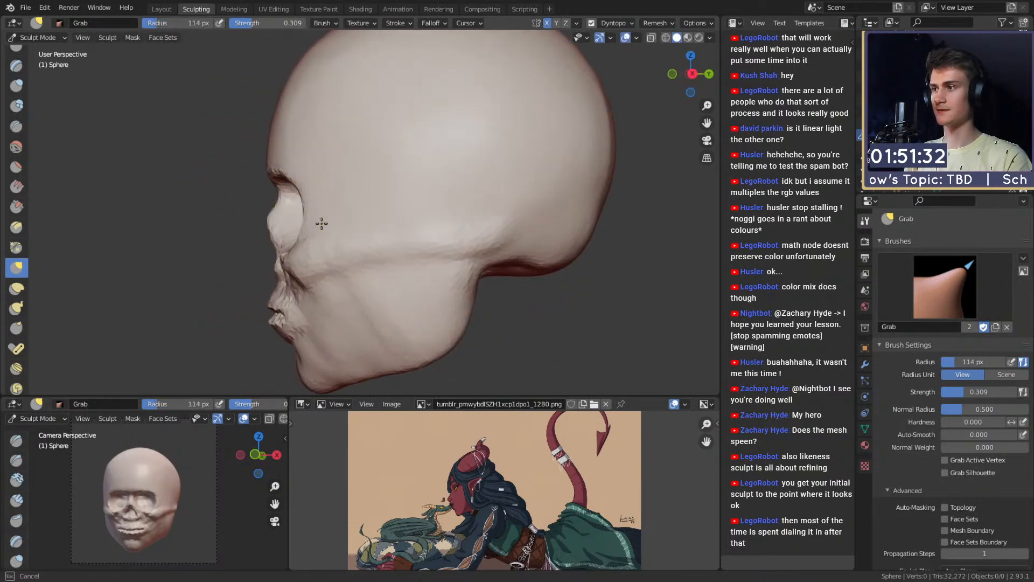
pyautogui.moveTo(322, 223); pyautogui.dragTo(335, 223)
pyautogui.press('f')
pyautogui.click(347, 222)
pyautogui.moveTo(292, 183); pyautogui.dragTo(294, 184)
pyautogui.moveTo(302, 206); pyautogui.dragTo(328, 215, button='middle')
pyautogui.press('f')
pyautogui.click(330, 244)
pyautogui.moveTo(338, 244); pyautogui.dragTo(341, 242)
# Step: Adjust the eye socket and mid-face profile with the Grab brush at 213 px
pyautogui.moveTo(350, 235)
pyautogui.mouseDown(button='middle')
pyautogui.moveTo(362, 252)
pyautogui.moveTo(326, 222)
pyautogui.moveTo(333, 212)
pyautogui.moveTo(366, 253)
pyautogui.mouseUp(button='middle')
pyautogui.scroll(1, 363, 251)
pyautogui.press('f')
pyautogui.click(378, 252)
pyautogui.press('f')
pyautogui.click(360, 270)
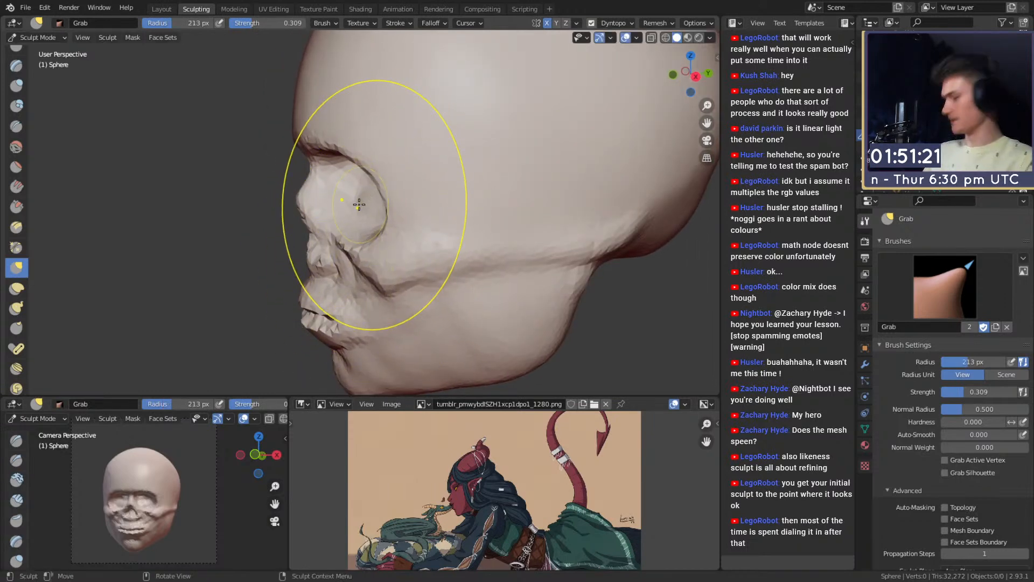
pyautogui.moveTo(359, 204)
pyautogui.mouseDown(button='middle')
pyautogui.moveTo(385, 323)
pyautogui.moveTo(376, 231)
pyautogui.moveTo(358, 305)
pyautogui.mouseUp(button='middle')
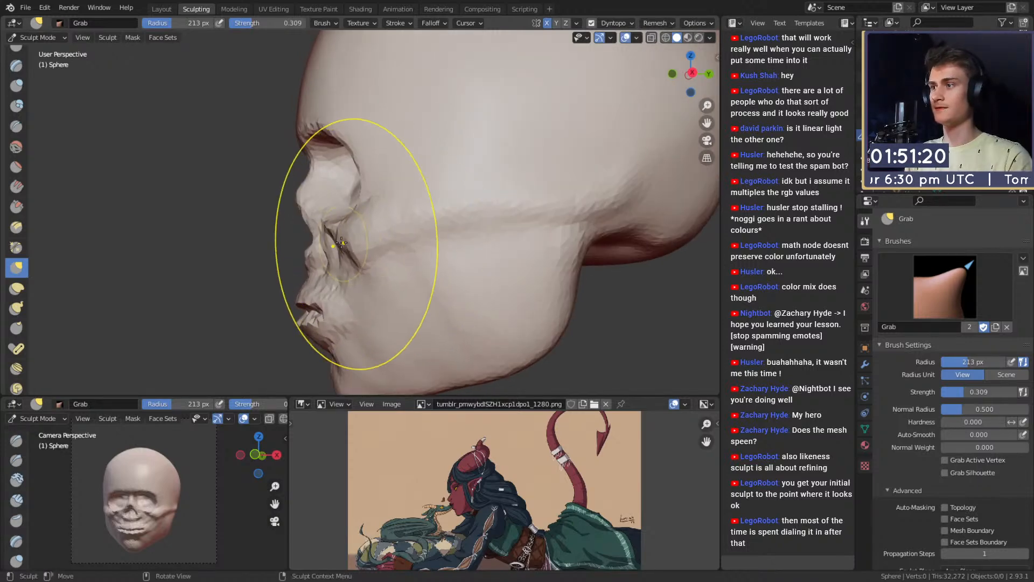
pyautogui.press('f')
pyautogui.click(330, 240)
# Step: Refine the cheekbone width at 204 px and the jaw outline at 135 px with the Grab brush
pyautogui.moveTo(329, 240)
pyautogui.mouseDown(button='middle')
pyautogui.moveTo(369, 248)
pyautogui.moveTo(457, 208)
pyautogui.mouseUp(button='middle')
pyautogui.press('f')
pyautogui.click(488, 224)
pyautogui.moveTo(473, 249); pyautogui.dragTo(481, 240)
pyautogui.moveTo(481, 239); pyautogui.dragTo(477, 253, button='middle')
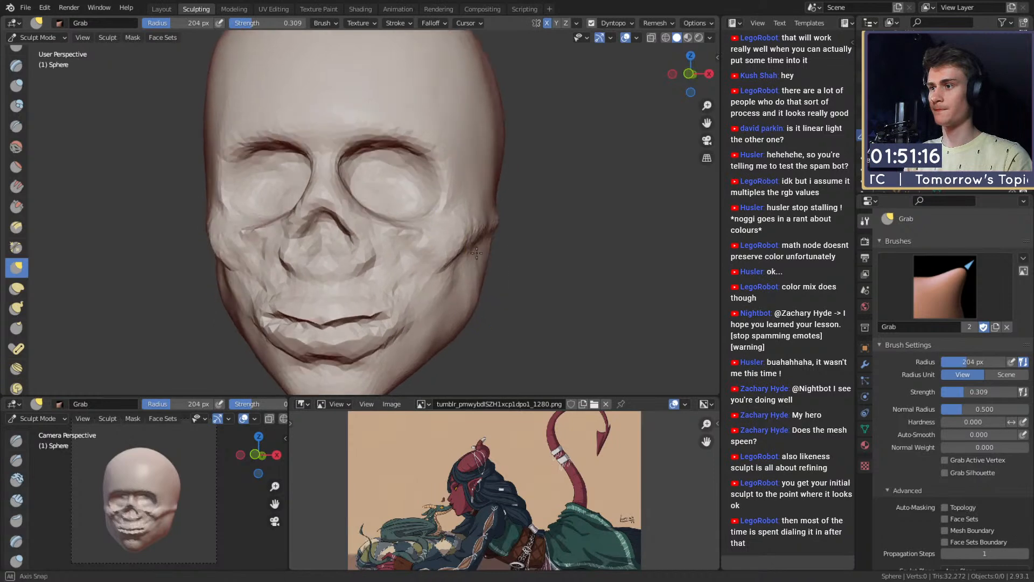
pyautogui.scroll(-4, 493, 243)
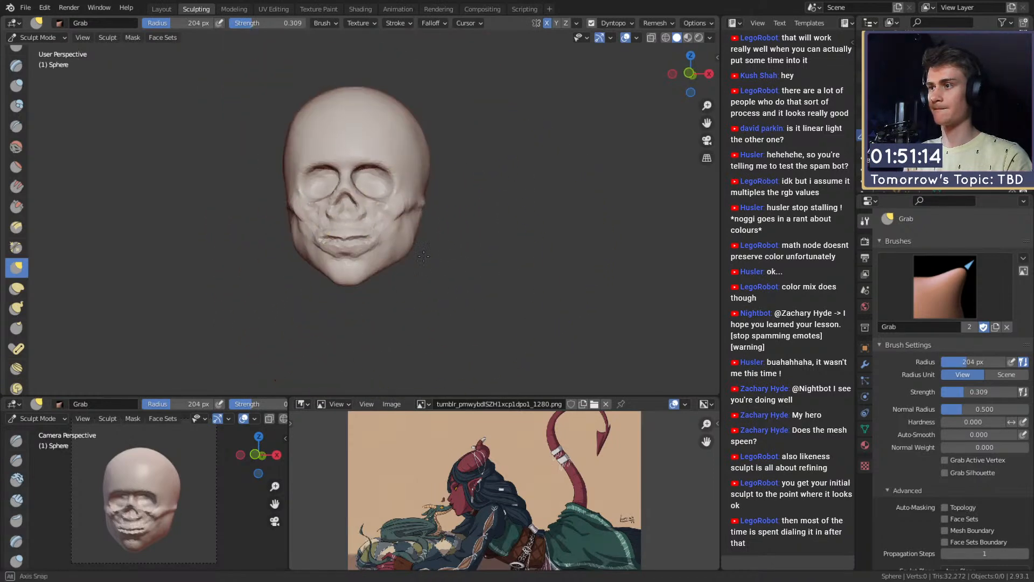
pyautogui.scroll(4, 424, 256)
pyautogui.press('f')
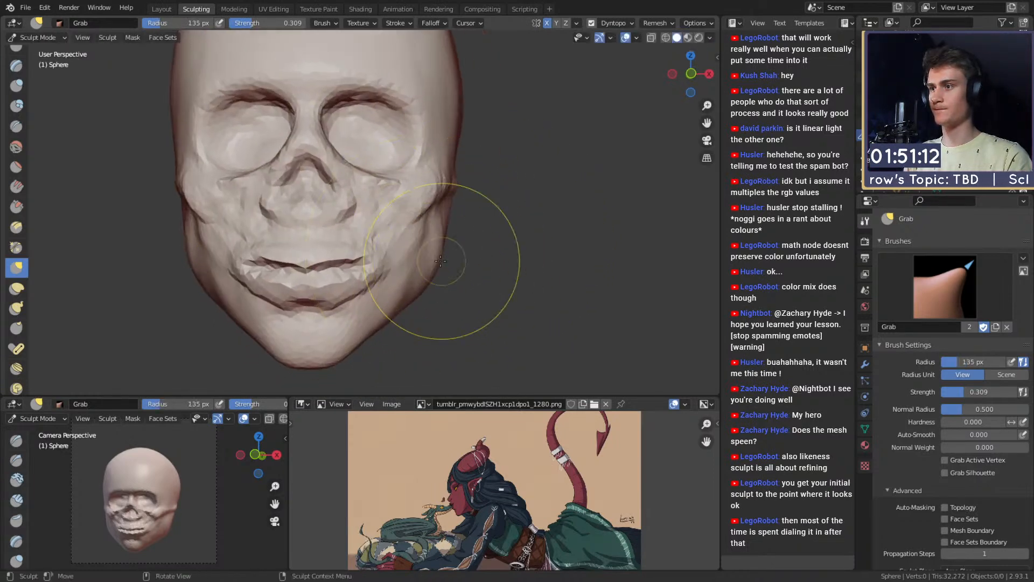
pyautogui.moveTo(440, 261); pyautogui.dragTo(431, 251)
# Step: Fill in the nose cavity with the Clay Strips brush at 30 px
pyautogui.moveTo(450, 248)
pyautogui.mouseDown(button='middle')
pyautogui.moveTo(406, 235)
pyautogui.moveTo(474, 240)
pyautogui.moveTo(427, 243)
pyautogui.moveTo(330, 158)
pyautogui.mouseUp(button='middle')
pyautogui.press('c')
pyautogui.press('f')
pyautogui.click(328, 207)
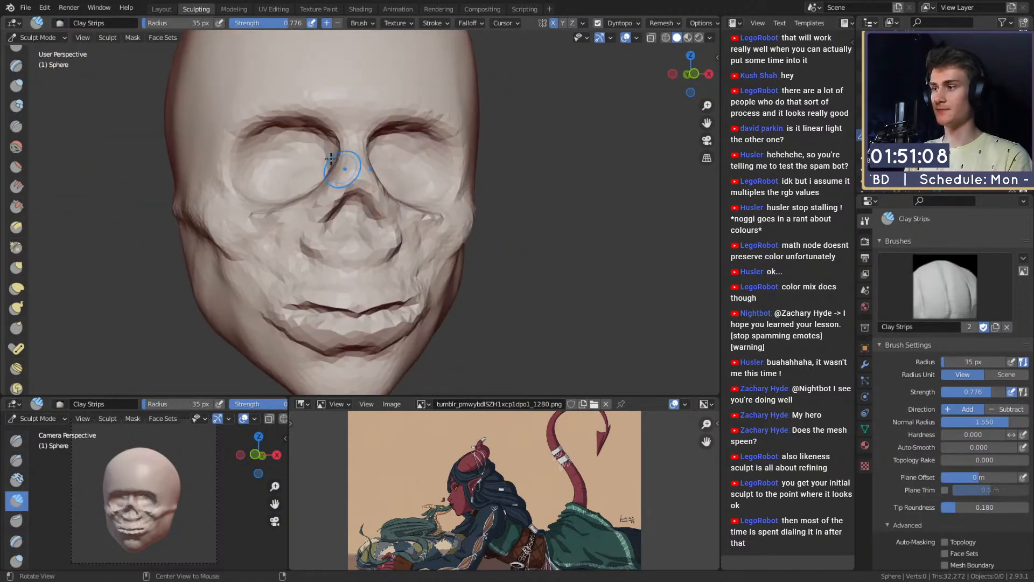
pyautogui.press('g')
pyautogui.scroll(2, 377, 229)
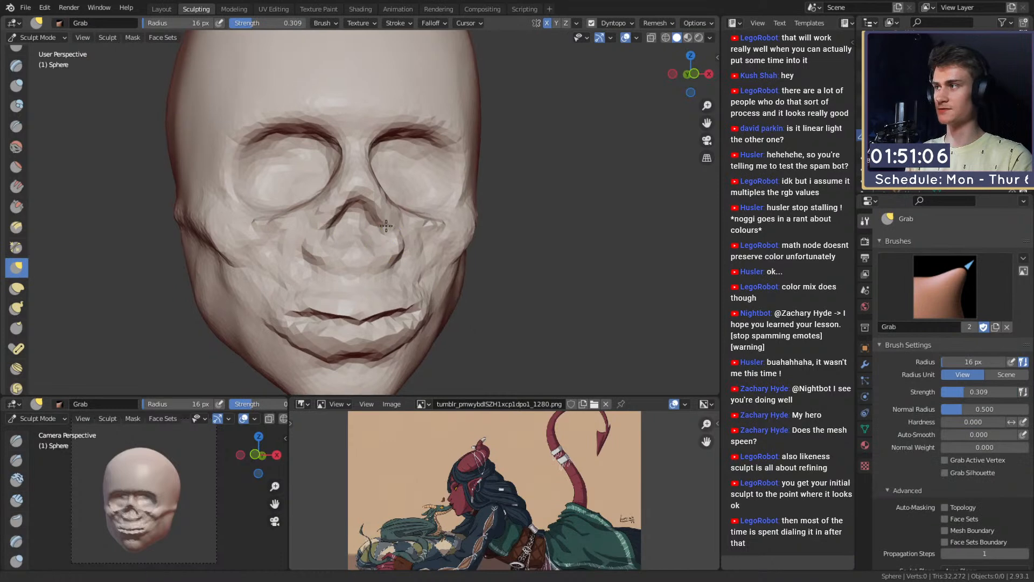
pyautogui.press('c')
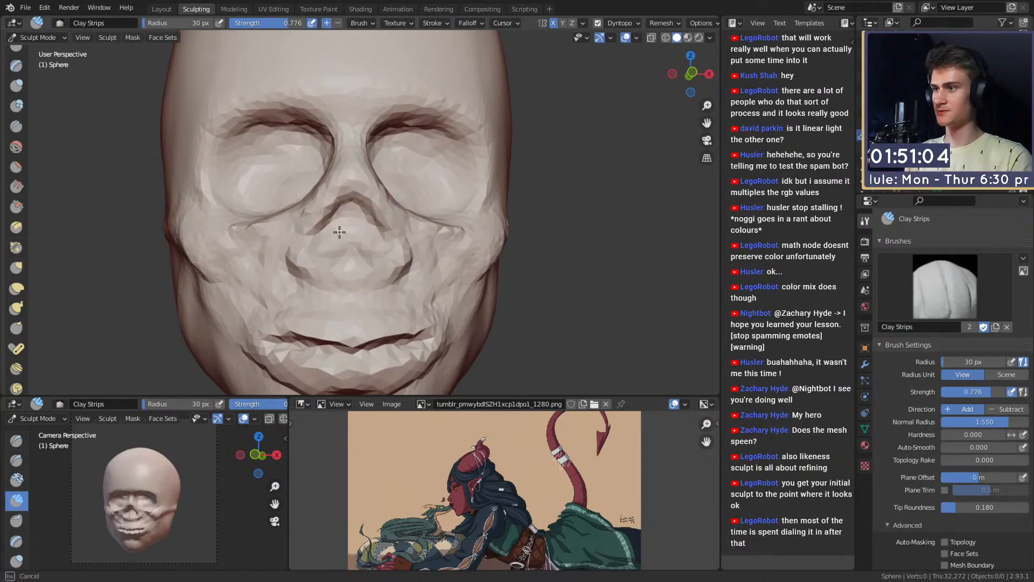
pyautogui.moveTo(331, 263); pyautogui.dragTo(360, 231, button='middle')
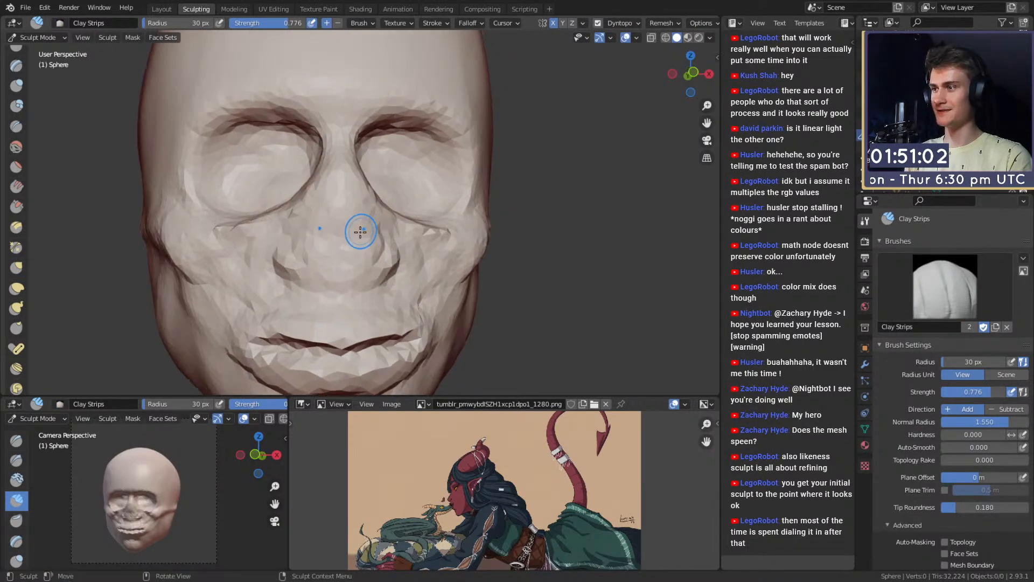
pyautogui.press('g')
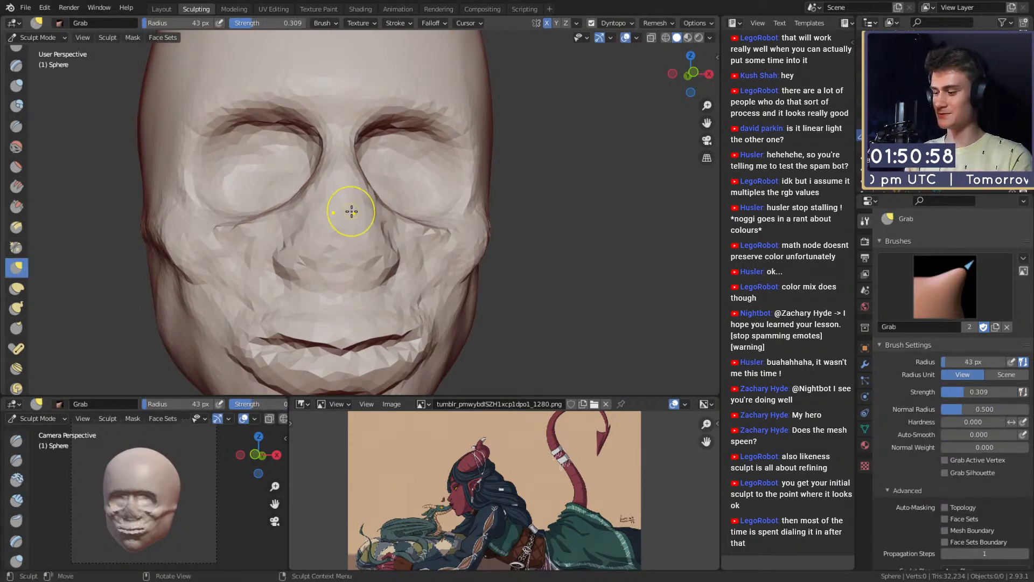
# Step: Mask the triangular nose area with the Mask brush at 32 px and invert the mask
pyautogui.press('m')
pyautogui.moveTo(340, 207); pyautogui.dragTo(316, 227)
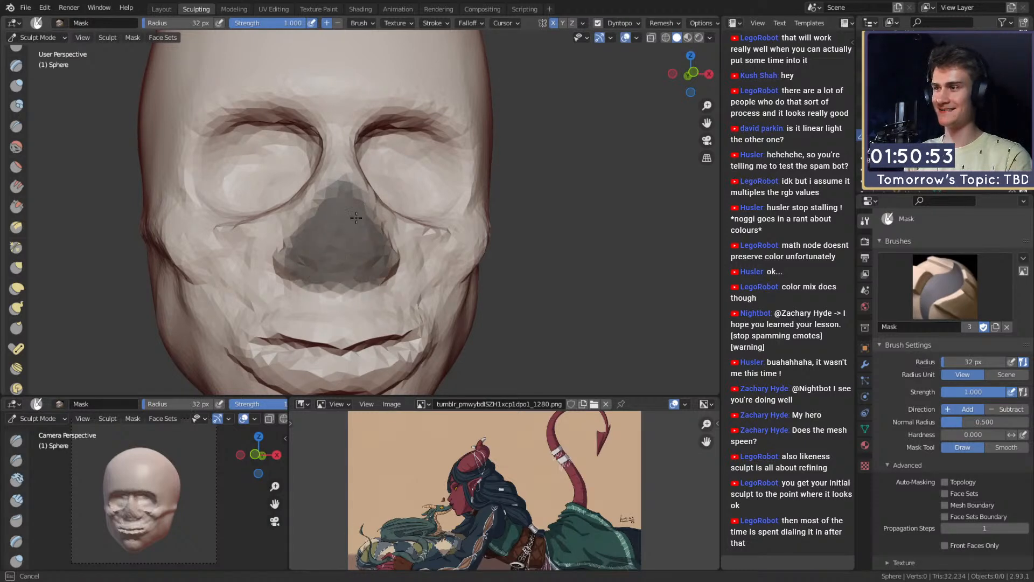
pyautogui.moveTo(347, 184)
pyautogui.mouseDown(button='middle')
pyautogui.moveTo(395, 198)
pyautogui.moveTo(323, 111)
pyautogui.mouseUp(button='middle')
pyautogui.hotkey('ctrl', 'i')
# Step: Pull the unmasked nose area forward out of the face in side view with the Snake Hook brush
pyautogui.press('k')
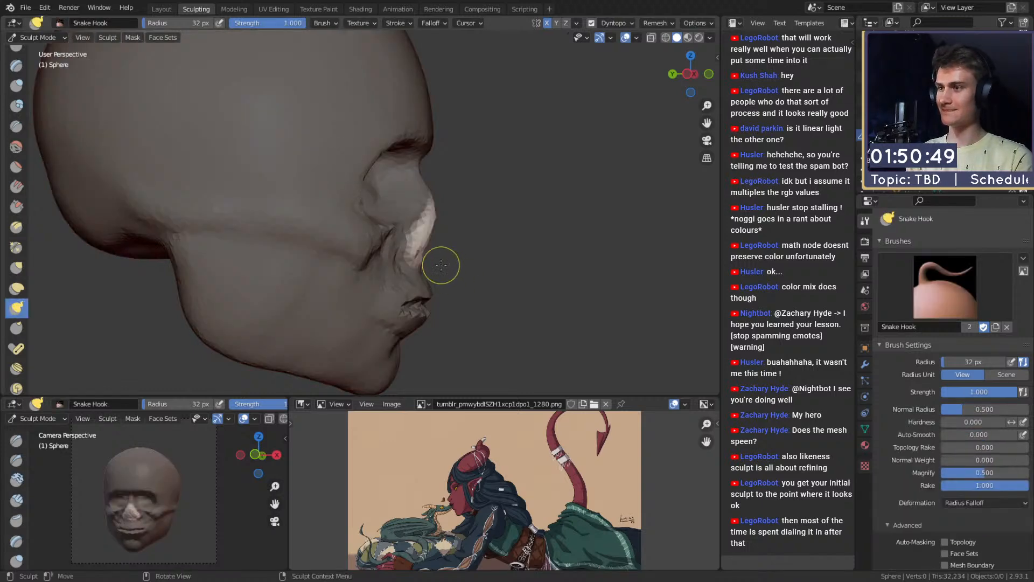
pyautogui.press('f')
pyautogui.click(512, 239)
pyautogui.moveTo(512, 239)
pyautogui.keyDown('shift'); pyautogui.mouseDown(button='middle')
pyautogui.moveTo(406, 230)
pyautogui.moveTo(419, 237)
pyautogui.mouseUp(button='middle'); pyautogui.keyUp('shift')
pyautogui.press('f')
pyautogui.click(424, 232)
pyautogui.press('f')
pyautogui.click(401, 235)
pyautogui.moveTo(382, 228); pyautogui.dragTo(414, 240)
# Step: Refine the projection and shape of the nose tip and bridge with the Snake Hook brush at 116 px
pyautogui.moveTo(414, 240); pyautogui.dragTo(444, 237, button='middle')
pyautogui.press('f')
pyautogui.click(418, 231)
pyautogui.moveTo(419, 230); pyautogui.dragTo(431, 224)
pyautogui.moveTo(447, 239); pyautogui.dragTo(431, 249, button='middle')
pyautogui.press('f')
pyautogui.click(451, 248)
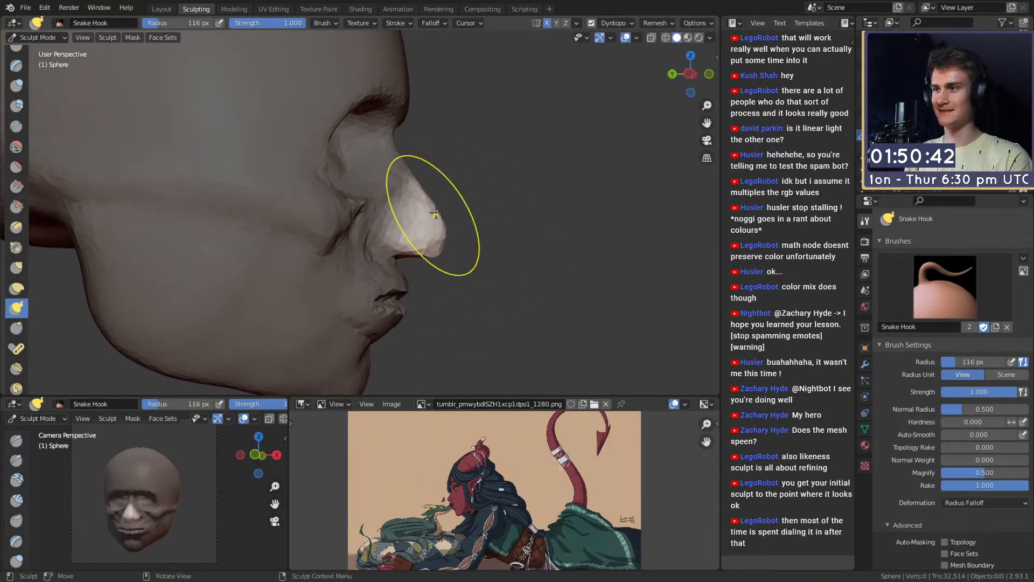
pyautogui.moveTo(435, 212)
pyautogui.mouseDown(button='middle')
pyautogui.moveTo(346, 231)
pyautogui.moveTo(423, 257)
pyautogui.moveTo(388, 236)
pyautogui.moveTo(342, 231)
pyautogui.moveTo(411, 243)
pyautogui.moveTo(415, 194)
pyautogui.moveTo(393, 231)
pyautogui.mouseUp(button='middle')
pyautogui.press('f')
pyautogui.click(396, 232)
# Step: Build up the cheek beside the nose and mouth with the Clay Strips brush at 41 px and 51 px
pyautogui.press('c')
pyautogui.press('f')
pyautogui.click(394, 214)
pyautogui.scroll(-3, 406, 221)
pyautogui.scroll(4, 399, 239)
pyautogui.moveTo(414, 265); pyautogui.dragTo(378, 184, button='middle')
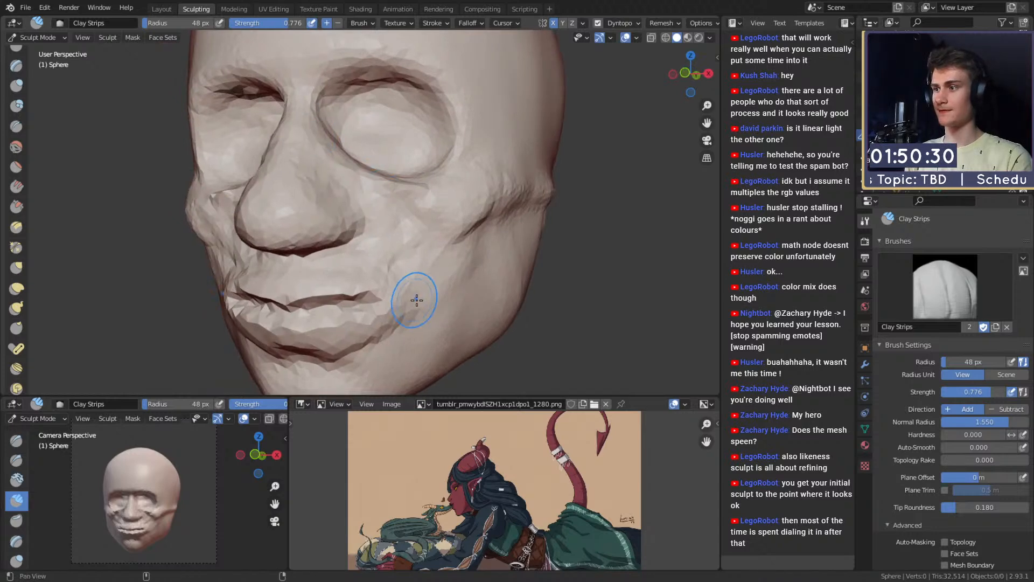
pyautogui.keyDown('shift'); pyautogui.moveTo(417, 300); pyautogui.dragTo(391, 253, button='middle'); pyautogui.keyUp('shift')
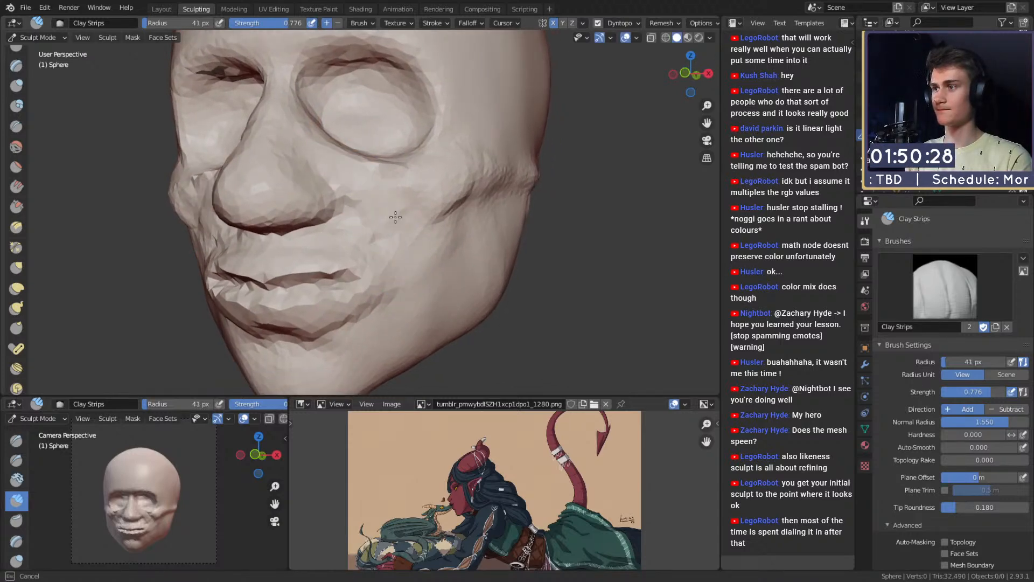
pyautogui.press('f')
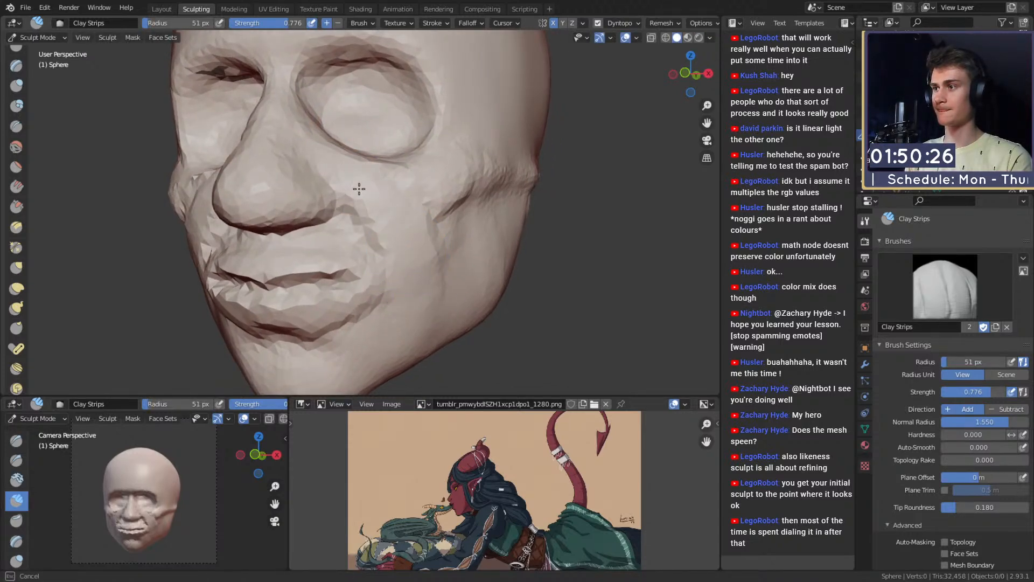
pyautogui.keyDown('shift'); pyautogui.moveTo(358, 188); pyautogui.dragTo(346, 196, button='middle'); pyautogui.keyUp('shift')
pyautogui.moveTo(398, 231); pyautogui.dragTo(397, 339)
# Step: Fill out the side of the face between cheekbone and jaw with the Clay Strips brush at 60 px and 56 px
pyautogui.press('f')
pyautogui.click(385, 342)
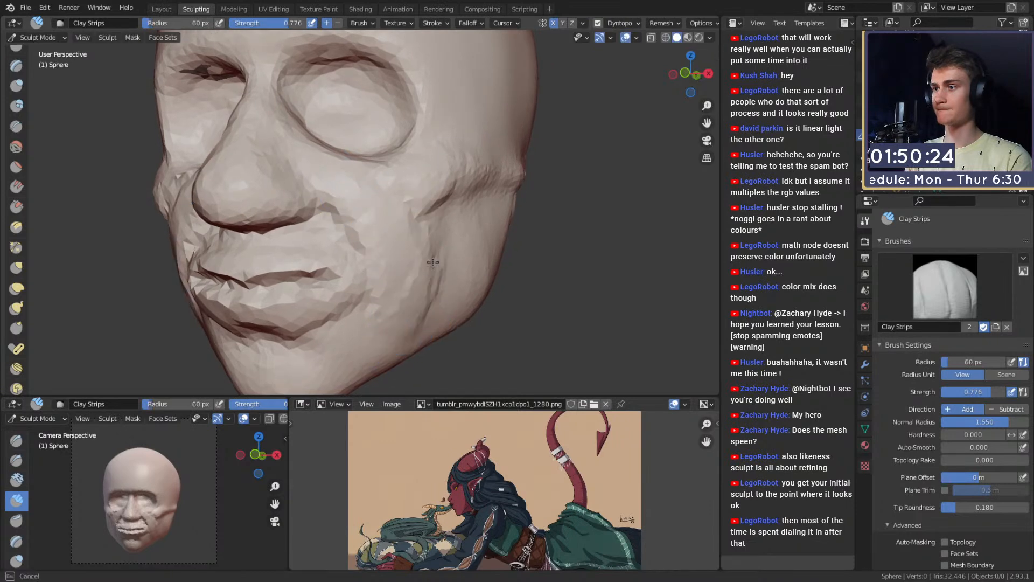
pyautogui.keyDown('shift'); pyautogui.moveTo(381, 349); pyautogui.dragTo(396, 262, button='middle'); pyautogui.keyUp('shift')
pyautogui.moveTo(431, 231); pyautogui.dragTo(349, 265, button='middle')
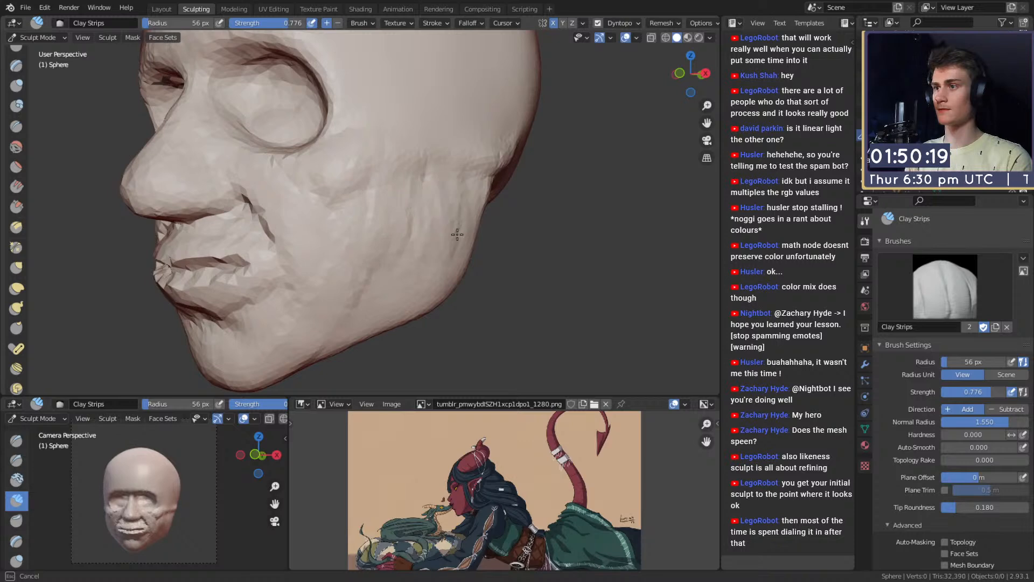
# Step: Smooth the cheek and side of the face at brush radii of 129 px and 103 px
pyautogui.press('f')
pyautogui.moveTo(457, 235)
pyautogui.mouseDown()
pyautogui.moveTo(464, 207)
pyautogui.moveTo(362, 275)
pyautogui.mouseUp()
pyautogui.click(499, 204)
pyautogui.keyDown('shift'); pyautogui.moveTo(300, 212); pyautogui.dragTo(334, 198); pyautogui.keyUp('shift')
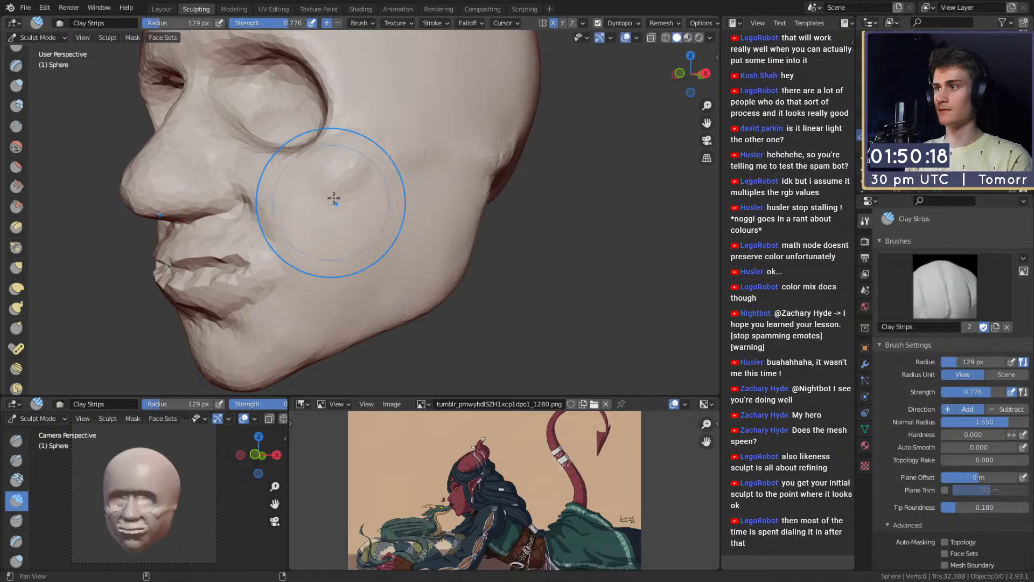
pyautogui.keyDown('shift'); pyautogui.moveTo(342, 197); pyautogui.dragTo(370, 227, button='middle'); pyautogui.keyUp('shift')
pyautogui.press('f')
pyautogui.click(332, 228)
pyautogui.click(368, 237)
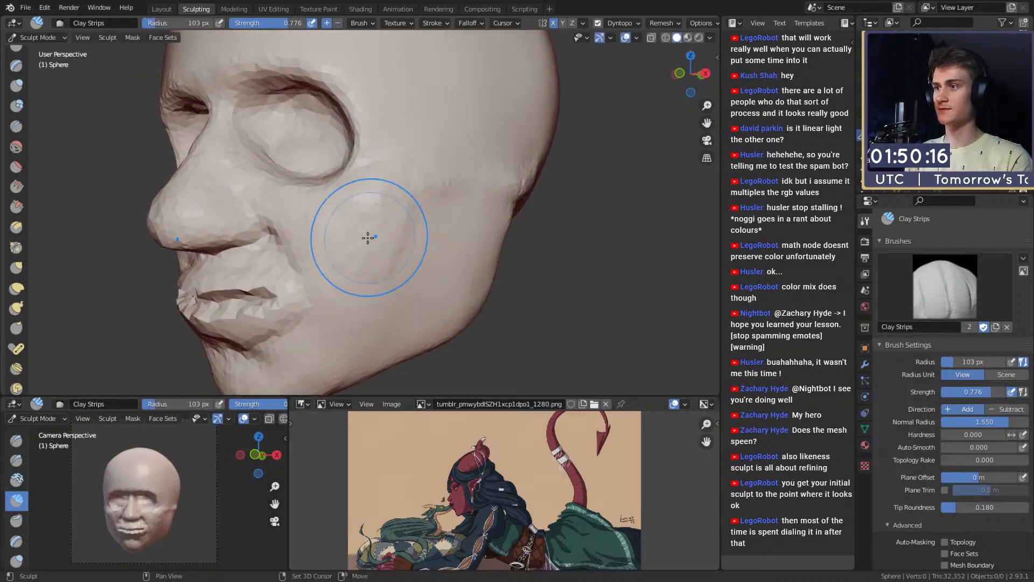
pyautogui.keyDown('shift'); pyautogui.moveTo(383, 193); pyautogui.dragTo(389, 208); pyautogui.keyUp('shift')
# Step: Build up the nose bridge sides and eye sockets with the Clay Strips brush at 57 px and 44 px
pyautogui.moveTo(388, 207); pyautogui.dragTo(401, 260, button='middle')
pyautogui.scroll(-4, 425, 207)
pyautogui.scroll(2, 435, 261)
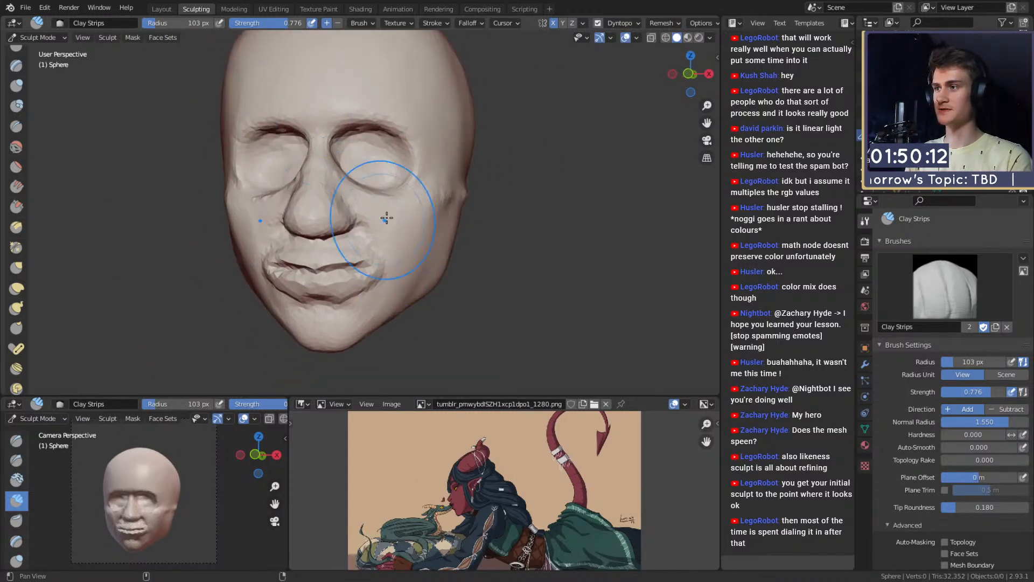
pyautogui.moveTo(386, 217)
pyautogui.keyDown('shift'); pyautogui.mouseDown(button='middle')
pyautogui.moveTo(399, 268)
pyautogui.moveTo(339, 237)
pyautogui.moveTo(384, 220)
pyautogui.mouseUp(button='middle'); pyautogui.keyUp('shift')
pyautogui.scroll(3, 389, 253)
pyautogui.scroll(1, 336, 243)
pyautogui.press('f')
pyautogui.click(326, 248)
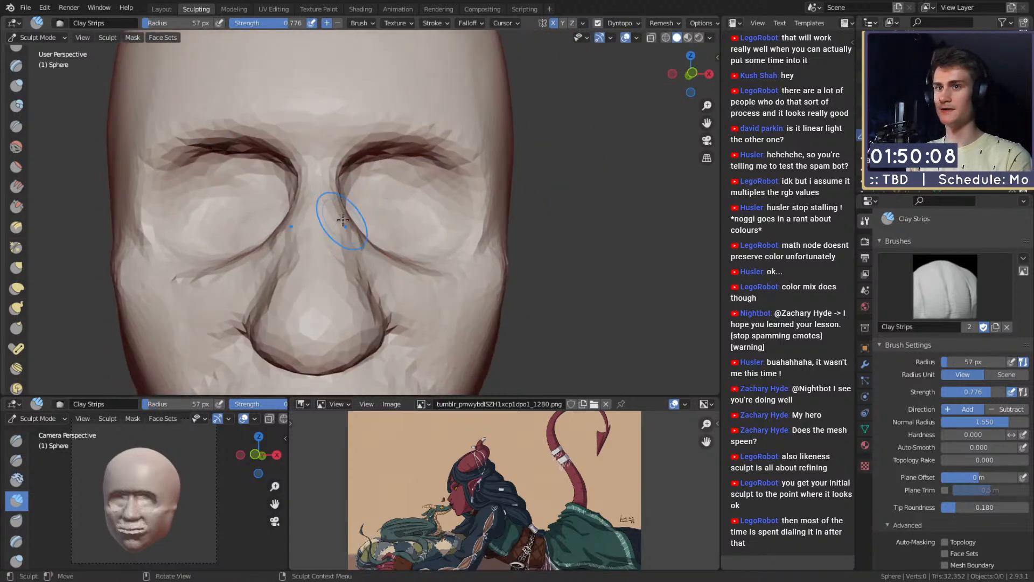
pyautogui.press('f')
pyautogui.click(423, 208)
pyautogui.moveTo(368, 190)
pyautogui.mouseDown()
pyautogui.moveTo(423, 223)
pyautogui.moveTo(412, 208)
pyautogui.moveTo(420, 202)
pyautogui.mouseUp()
pyautogui.moveTo(421, 202); pyautogui.dragTo(392, 238, button='middle')
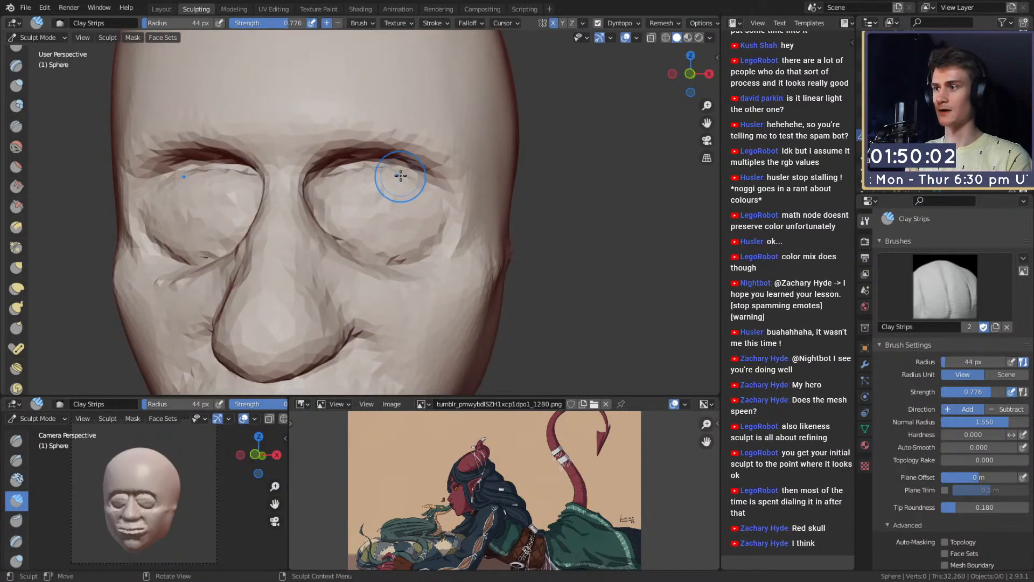
# Step: Fill out the rounded eye shapes inside the sockets with the Clay Strips brush at 44 px and 34 px
pyautogui.moveTo(400, 176)
pyautogui.mouseDown()
pyautogui.moveTo(357, 173)
pyautogui.moveTo(395, 172)
pyautogui.mouseUp()
pyautogui.press('f')
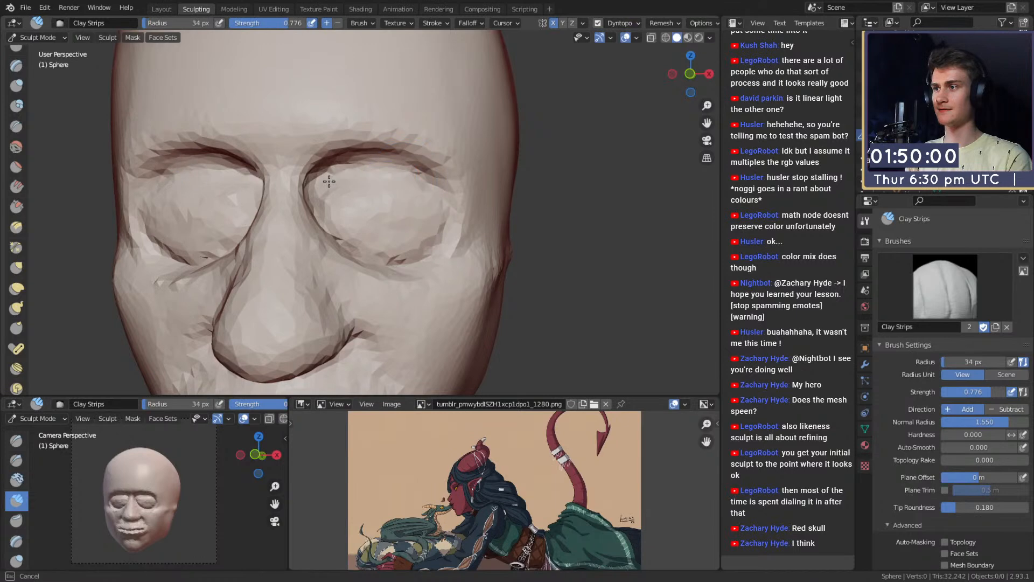
pyautogui.click(329, 182)
pyautogui.moveTo(329, 181)
pyautogui.mouseDown()
pyautogui.moveTo(409, 183)
pyautogui.moveTo(386, 243)
pyautogui.mouseUp()
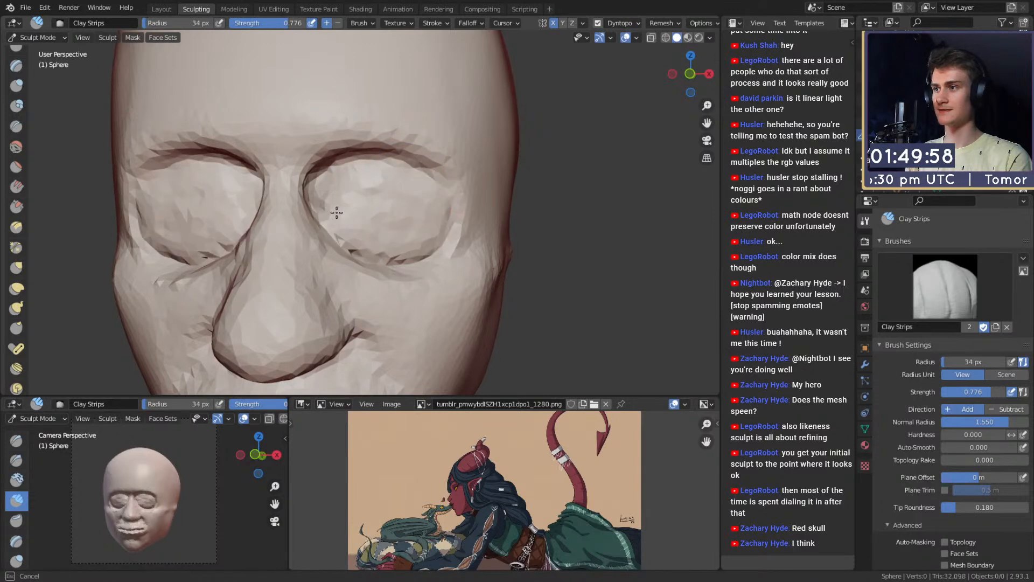
pyautogui.moveTo(337, 185)
pyautogui.mouseDown(button='middle')
pyautogui.moveTo(392, 208)
pyautogui.moveTo(431, 208)
pyautogui.moveTo(365, 206)
pyautogui.moveTo(375, 187)
pyautogui.mouseUp(button='middle')
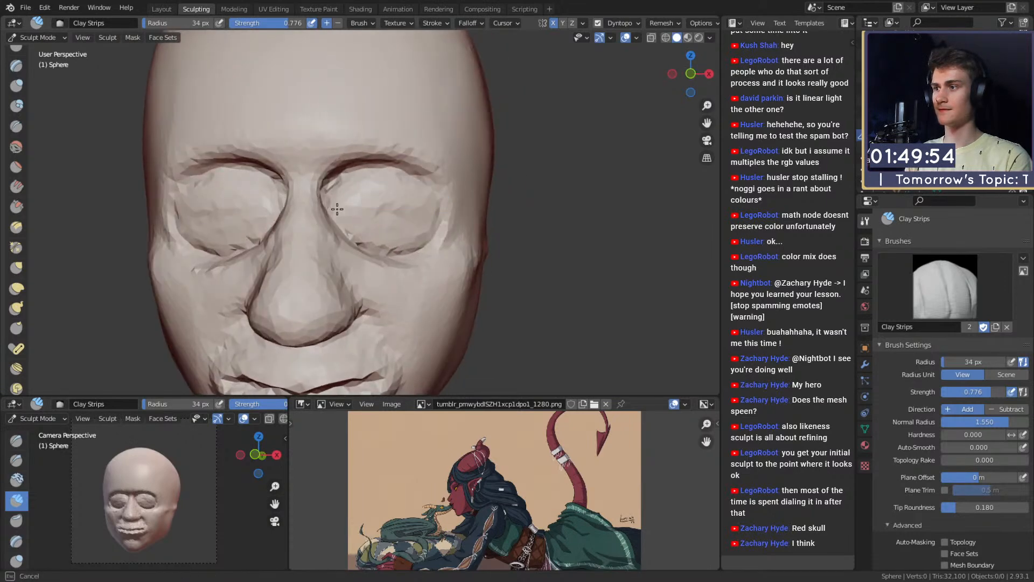
# Step: Carve the closed-eyelid line across the eyes with the Crease brush at a 19 px radius
pyautogui.moveTo(440, 214)
pyautogui.mouseDown(button='middle')
pyautogui.moveTo(388, 231)
pyautogui.moveTo(381, 212)
pyautogui.moveTo(344, 230)
pyautogui.moveTo(374, 215)
pyautogui.mouseUp(button='middle')
pyautogui.hotkey('shift', 'c')
pyautogui.press('f')
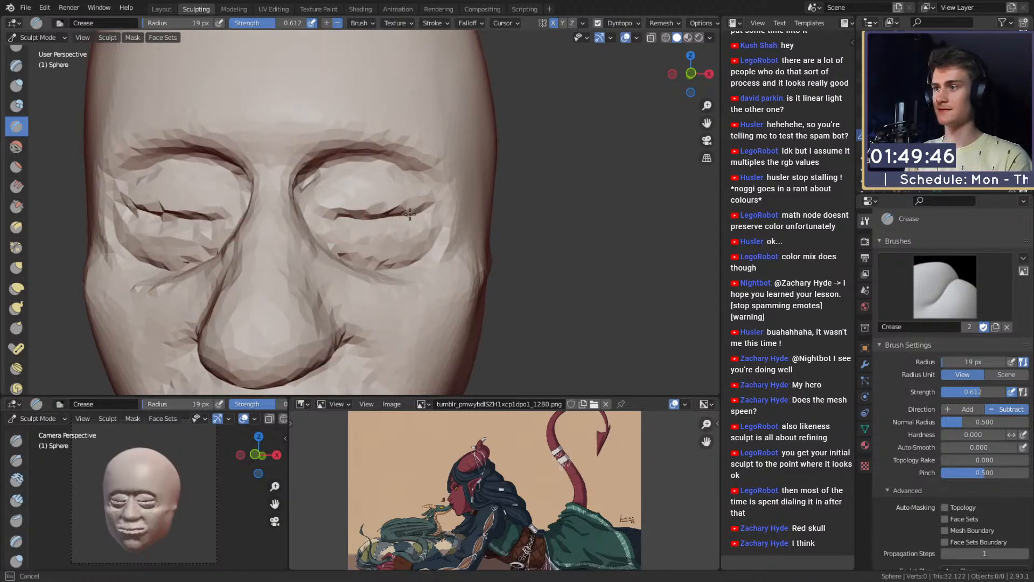
pyautogui.moveTo(326, 211)
pyautogui.mouseDown(button='middle')
pyautogui.moveTo(378, 212)
pyautogui.moveTo(392, 231)
pyautogui.moveTo(387, 219)
pyautogui.mouseUp(button='middle')
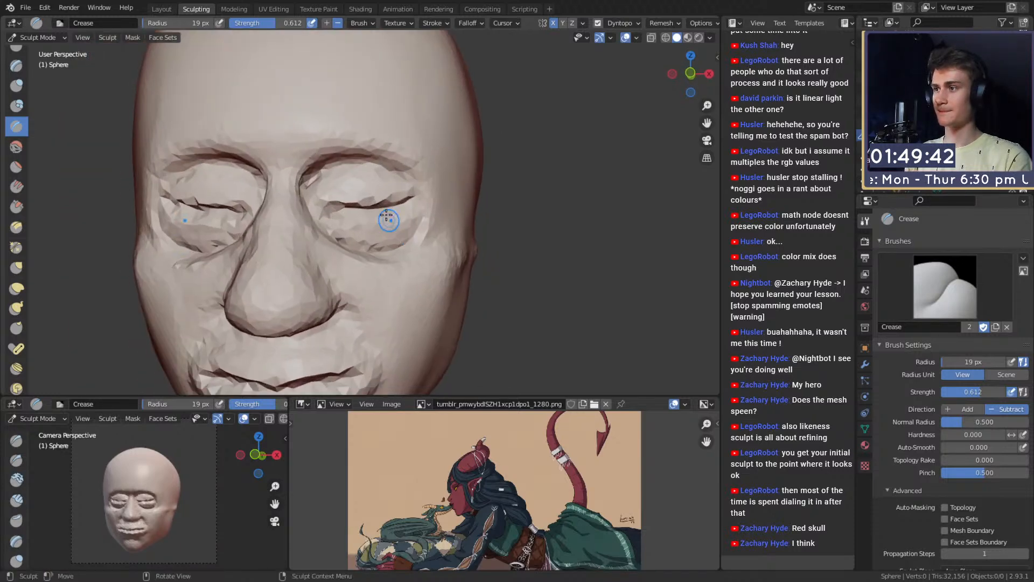
# Step: Build up the upper eyelid and the area under the outer brow with the Clay Strips brush, ending at a 55 px radius
pyautogui.press('c')
pyautogui.scroll(2, 404, 211)
pyautogui.press('f')
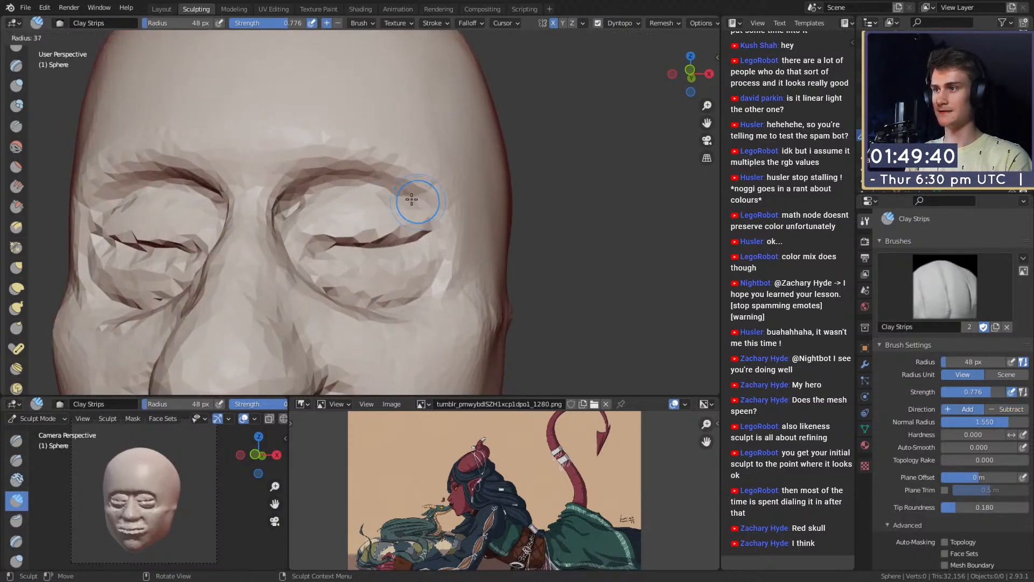
pyautogui.click(406, 199)
pyautogui.moveTo(406, 199); pyautogui.dragTo(410, 201, button='middle')
pyautogui.moveTo(414, 184)
pyautogui.mouseDown()
pyautogui.moveTo(321, 186)
pyautogui.moveTo(388, 175)
pyautogui.moveTo(412, 198)
pyautogui.moveTo(376, 198)
pyautogui.moveTo(422, 215)
pyautogui.moveTo(404, 219)
pyautogui.mouseUp()
pyautogui.press('f')
pyautogui.click(457, 197)
pyautogui.hotkey('shift', 'c')
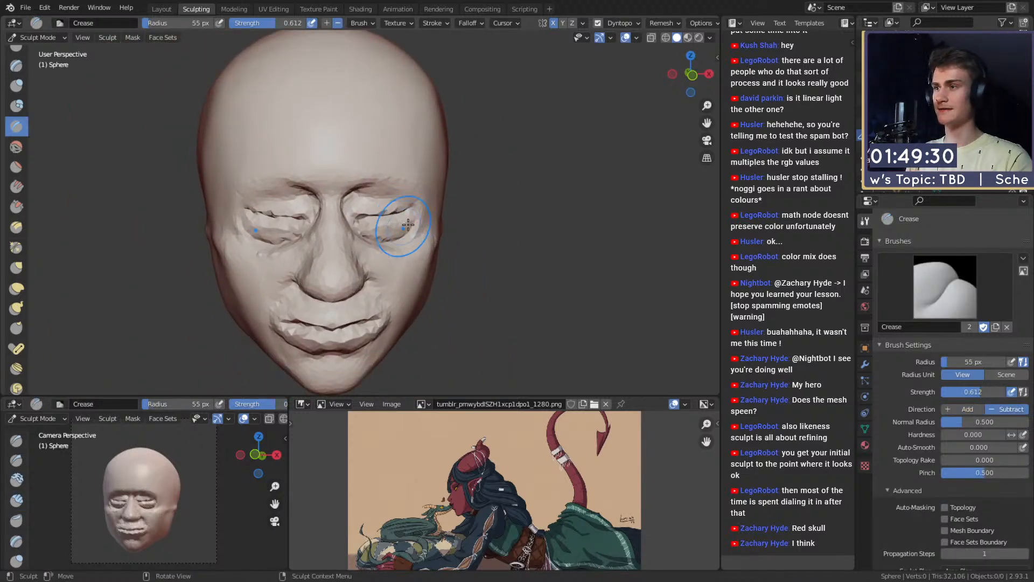
pyautogui.moveTo(408, 225)
pyautogui.mouseDown(button='middle')
pyautogui.moveTo(409, 194)
pyautogui.moveTo(408, 226)
pyautogui.mouseUp(button='middle')
pyautogui.keyDown('ctrl'); pyautogui.moveTo(408, 226); pyautogui.dragTo(405, 209, button='middle'); pyautogui.keyUp('ctrl')
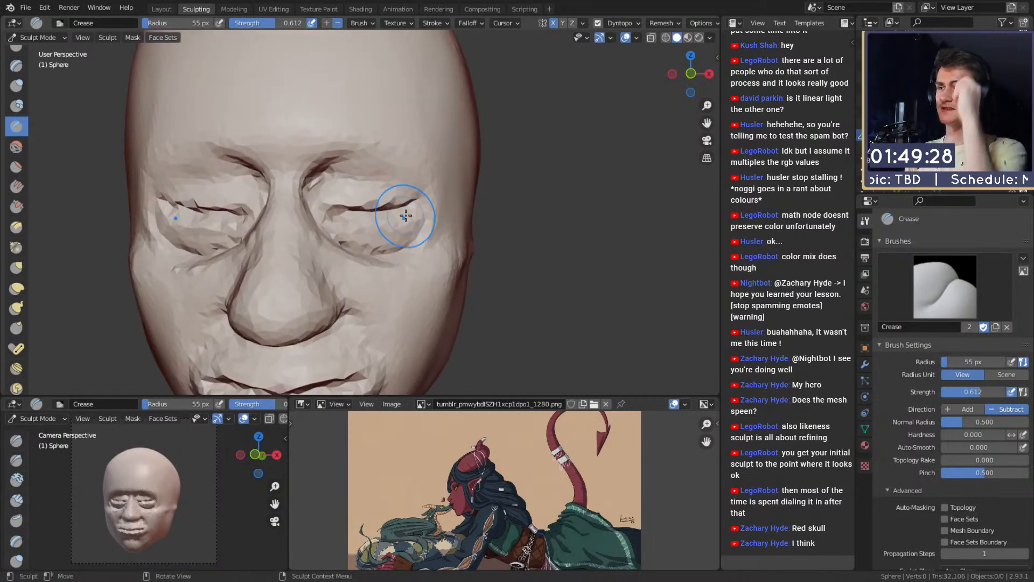
pyautogui.press('c')
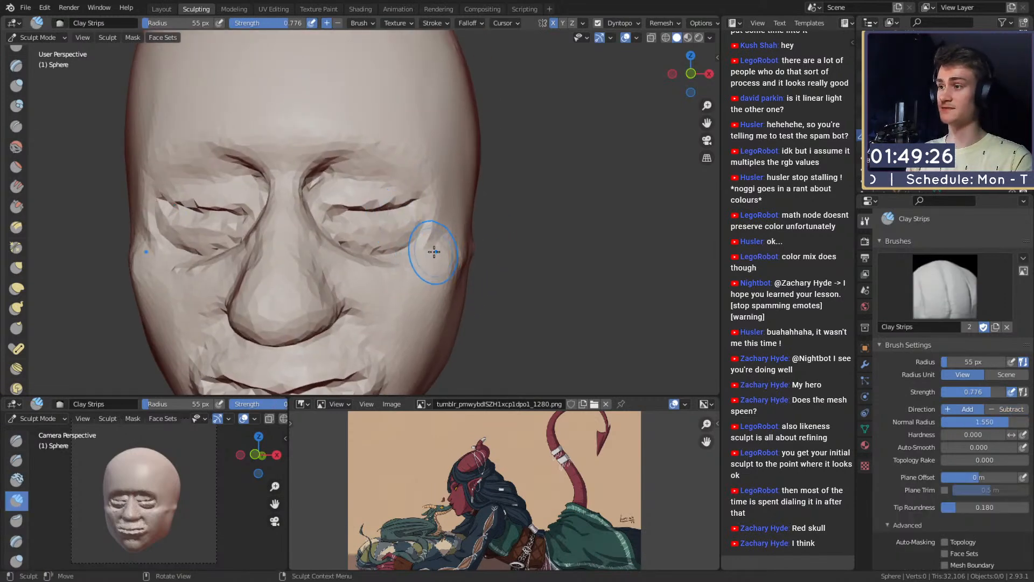
# Step: Add clay to the side of the forehead above the outer brow with the Clay Strips brush at 37 px and 62 px
pyautogui.moveTo(415, 266)
pyautogui.mouseDown(button='middle')
pyautogui.moveTo(398, 153)
pyautogui.moveTo(415, 169)
pyautogui.moveTo(312, 203)
pyautogui.moveTo(390, 180)
pyautogui.moveTo(403, 192)
pyautogui.mouseUp(button='middle')
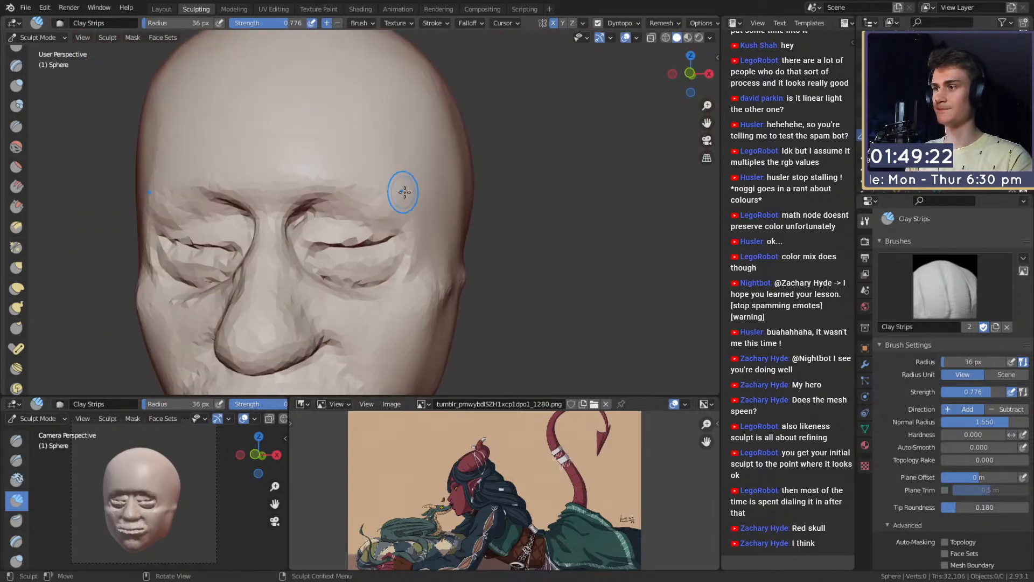
pyautogui.press('f')
pyautogui.click(385, 168)
pyautogui.moveTo(392, 167); pyautogui.dragTo(367, 190, button='middle')
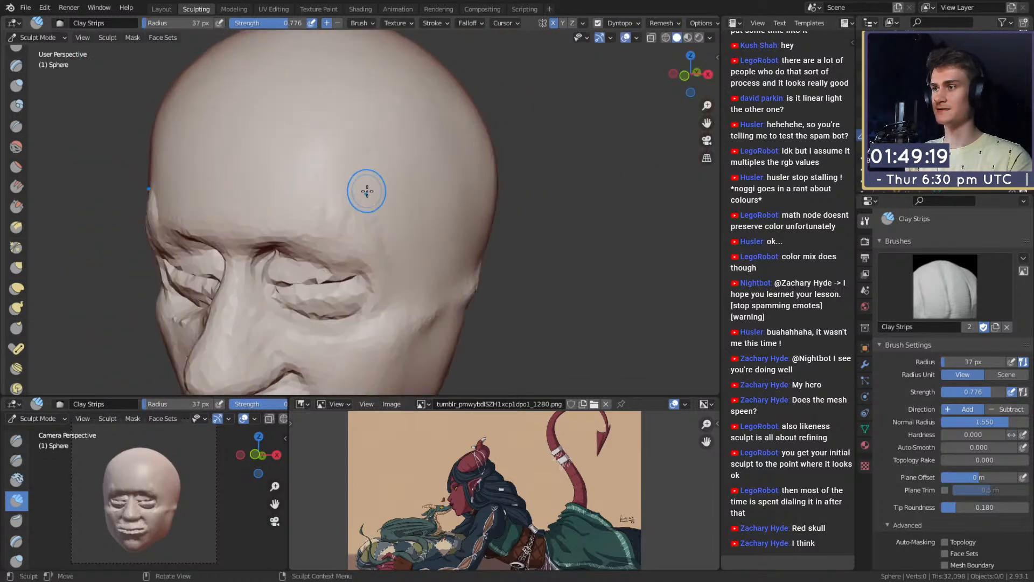
pyautogui.moveTo(347, 234); pyautogui.dragTo(375, 164, button='middle')
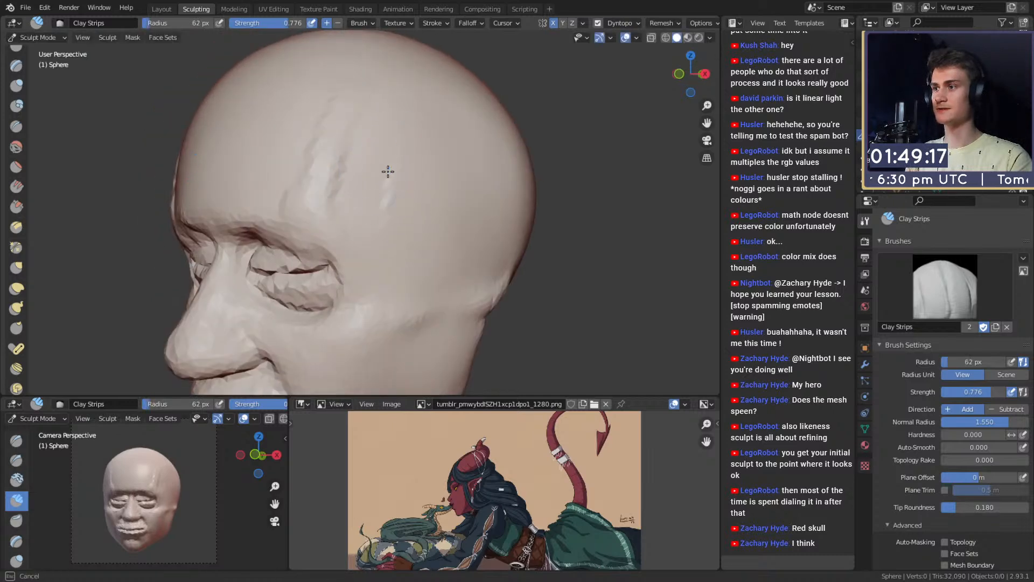
# Step: Smooth the new clay on the temple and side of the forehead at brush radii of 90 px and 98 px
pyautogui.press('f')
pyautogui.click(378, 188)
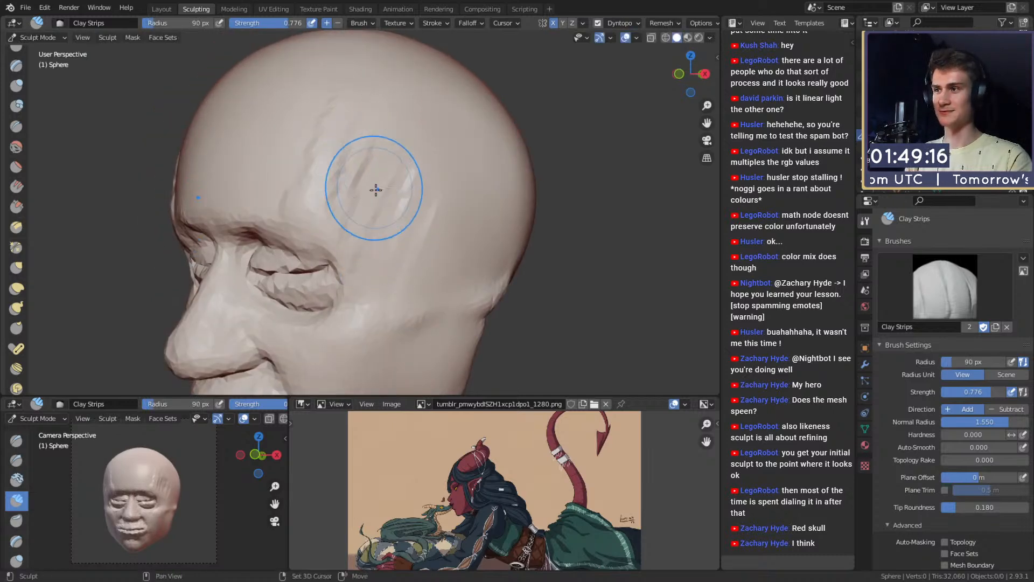
pyautogui.moveTo(366, 160); pyautogui.dragTo(356, 150)
pyautogui.moveTo(353, 149); pyautogui.dragTo(401, 157, button='middle')
pyautogui.keyDown('shift'); pyautogui.moveTo(329, 180); pyautogui.dragTo(373, 93); pyautogui.keyUp('shift')
pyautogui.moveTo(399, 97); pyautogui.dragTo(358, 110, button='middle')
pyautogui.press('f')
pyautogui.click(406, 149)
pyautogui.moveTo(434, 221); pyautogui.dragTo(412, 260, button='middle')
pyautogui.moveTo(410, 218)
pyautogui.mouseDown(button='middle')
pyautogui.moveTo(447, 215)
pyautogui.moveTo(413, 219)
pyautogui.mouseUp(button='middle')
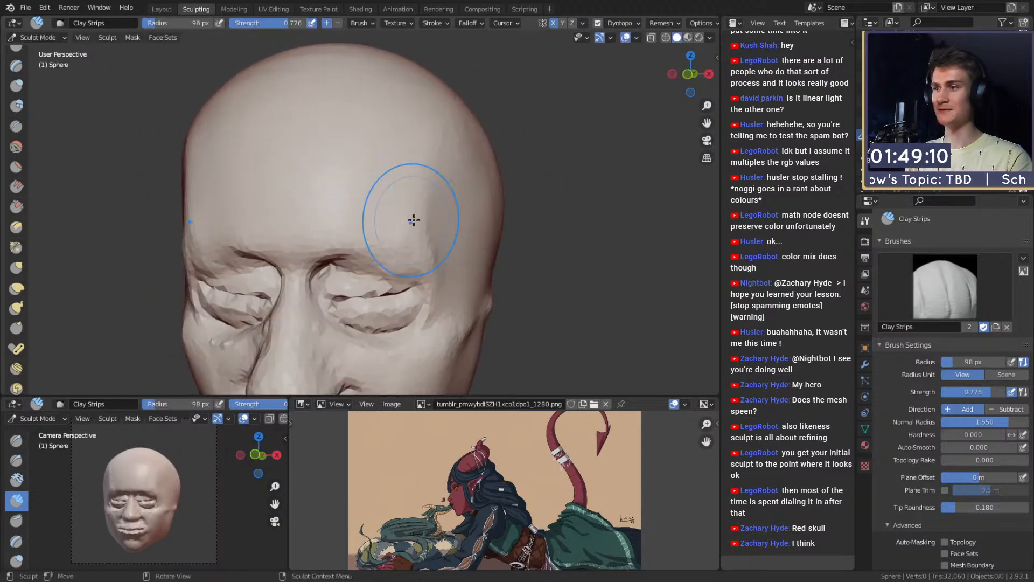
pyautogui.moveTo(412, 153); pyautogui.dragTo(425, 125)
# Step: Build up the outer end of the brow with Clay Strips at 37 px and smooth the temple above it at 93 px
pyautogui.moveTo(425, 135)
pyautogui.mouseDown(button='middle')
pyautogui.moveTo(434, 167)
pyautogui.moveTo(411, 183)
pyautogui.mouseUp(button='middle')
pyautogui.press('f')
pyautogui.click(413, 212)
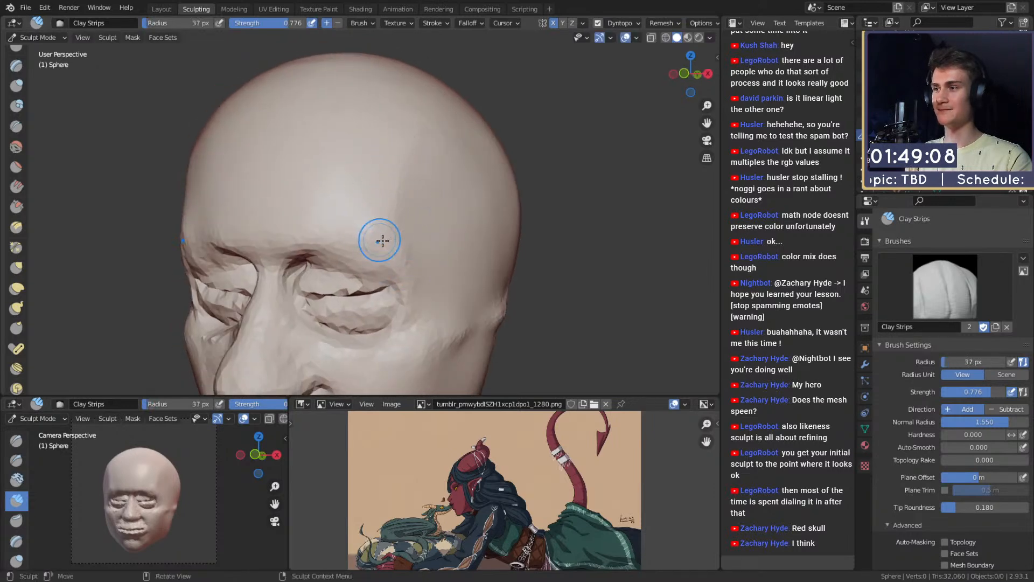
pyautogui.press('f')
pyautogui.click(372, 240)
pyautogui.moveTo(373, 240); pyautogui.dragTo(377, 239)
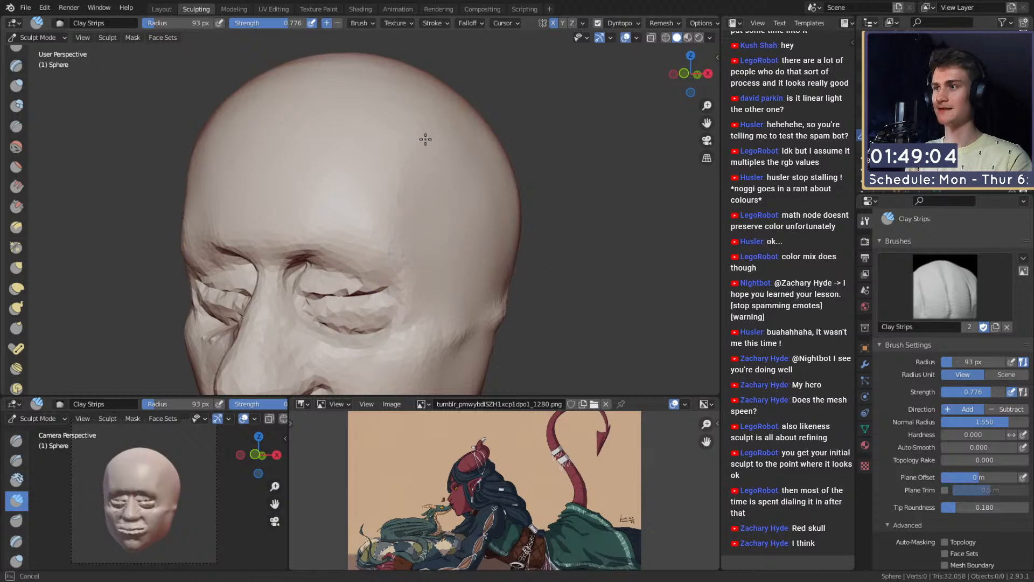
# Step: Add a cheekbone ridge toward the ear with the Clay Strips brush at 23 px and smooth it at 93 px
pyautogui.moveTo(425, 139); pyautogui.dragTo(479, 162, button='middle')
pyautogui.scroll(-3, 443, 237)
pyautogui.moveTo(443, 238)
pyautogui.mouseDown(button='middle')
pyautogui.moveTo(393, 244)
pyautogui.moveTo(390, 209)
pyautogui.moveTo(409, 187)
pyautogui.moveTo(397, 212)
pyautogui.moveTo(403, 242)
pyautogui.moveTo(383, 208)
pyautogui.mouseUp(button='middle')
pyautogui.scroll(4, 393, 245)
pyautogui.press('f')
pyautogui.click(402, 198)
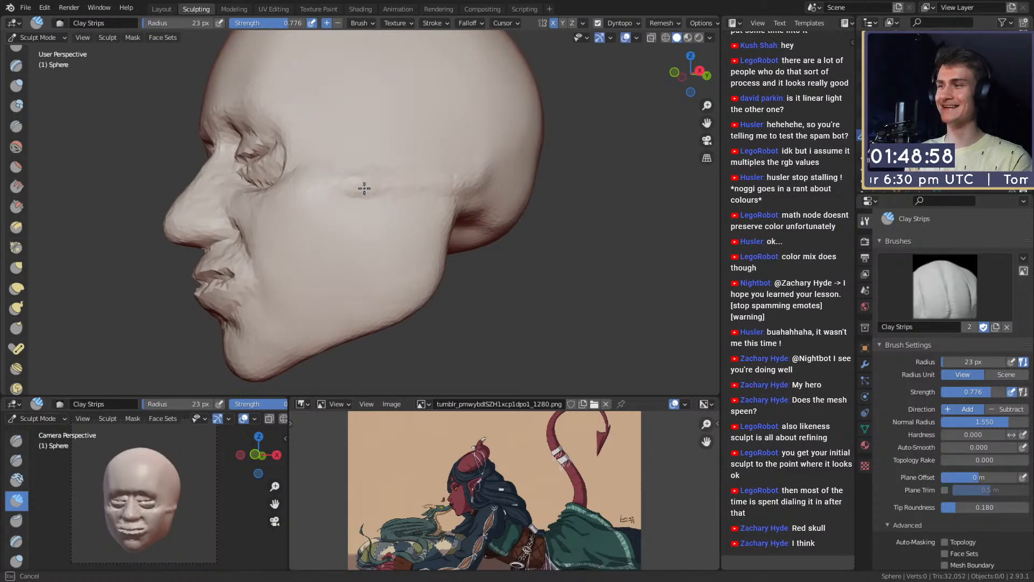
pyautogui.press('f')
pyautogui.click(359, 208)
pyautogui.keyDown('shift'); pyautogui.moveTo(359, 208); pyautogui.dragTo(343, 210); pyautogui.keyUp('shift')
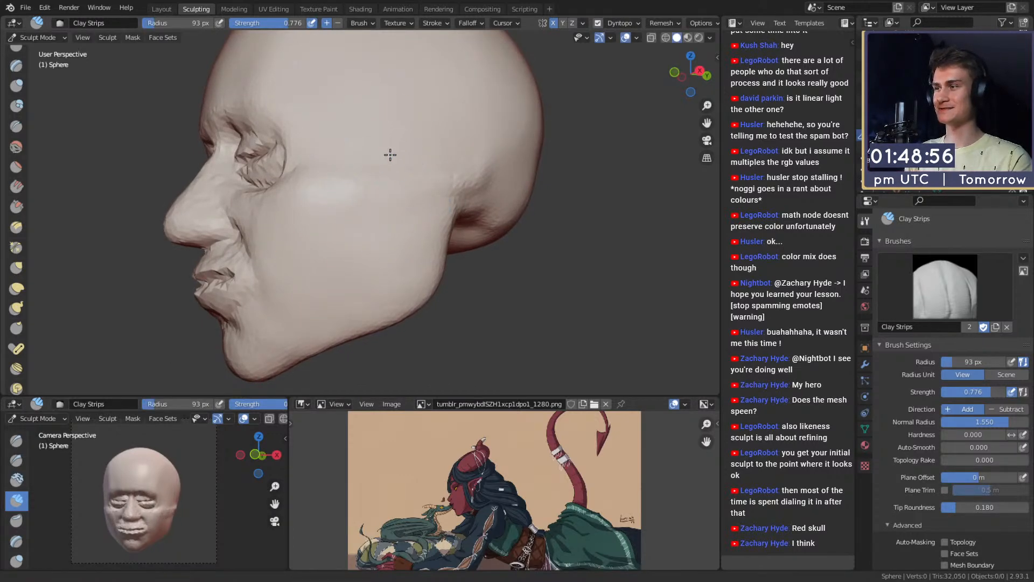
# Step: Pull the side of the upper forehead inward with the Grab brush, starting at a 228 px radius
pyautogui.moveTo(390, 155)
pyautogui.mouseDown(button='middle')
pyautogui.moveTo(414, 212)
pyautogui.moveTo(380, 180)
pyautogui.moveTo(376, 203)
pyautogui.moveTo(406, 224)
pyautogui.moveTo(420, 173)
pyautogui.moveTo(406, 173)
pyautogui.moveTo(410, 214)
pyautogui.mouseUp(button='middle')
pyautogui.press('g')
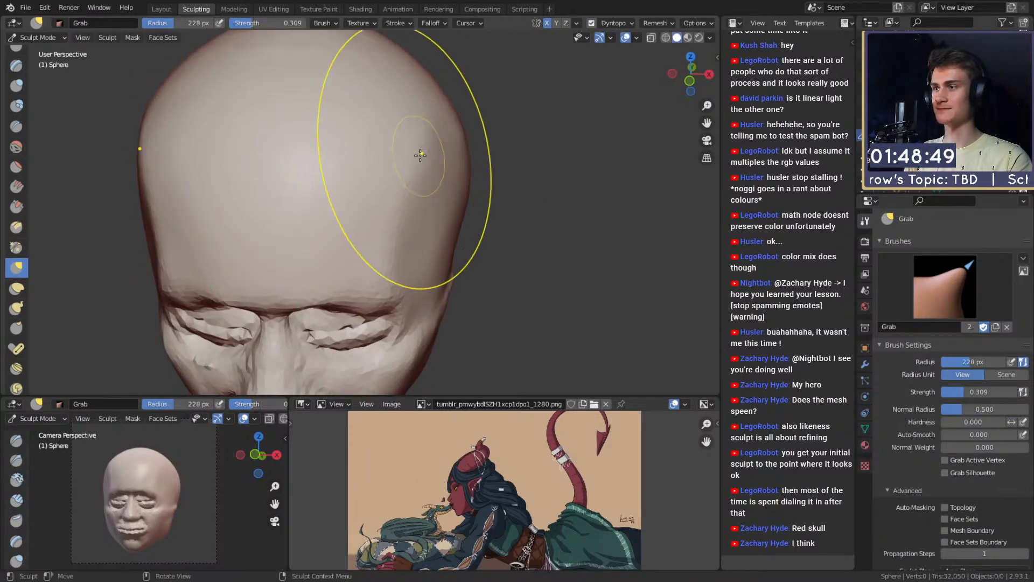
pyautogui.moveTo(423, 153); pyautogui.dragTo(415, 164)
pyautogui.moveTo(420, 178); pyautogui.dragTo(417, 173, button='middle')
pyautogui.press('f')
pyautogui.click(386, 186)
pyautogui.moveTo(442, 190); pyautogui.dragTo(429, 195)
# Step: Adjust the outer contour of the head with the Grab brush, ending at a 103 px radius
pyautogui.moveTo(443, 201); pyautogui.dragTo(433, 177, button='middle')
pyautogui.press('f')
pyautogui.click(444, 174)
pyautogui.moveTo(444, 168)
pyautogui.mouseDown()
pyautogui.moveTo(429, 175)
pyautogui.moveTo(441, 162)
pyautogui.mouseUp()
pyautogui.press('f')
pyautogui.click(451, 170)
pyautogui.press('f')
pyautogui.click(421, 179)
pyautogui.moveTo(410, 218); pyautogui.dragTo(422, 204, button='middle')
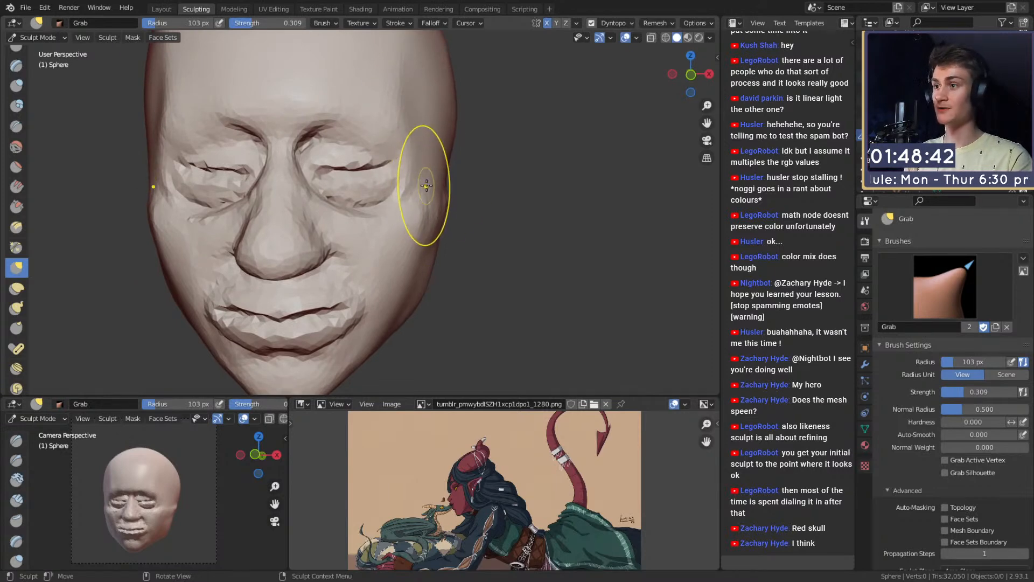
# Step: Switch back to the Clay Strips brush and set its radius to 55 px
pyautogui.moveTo(411, 179)
pyautogui.mouseDown(button='middle')
pyautogui.moveTo(432, 173)
pyautogui.moveTo(382, 207)
pyautogui.mouseUp(button='middle')
pyautogui.press('f')
pyautogui.click(447, 247)
pyautogui.moveTo(394, 295); pyautogui.dragTo(427, 220, button='middle')
pyautogui.press('c')
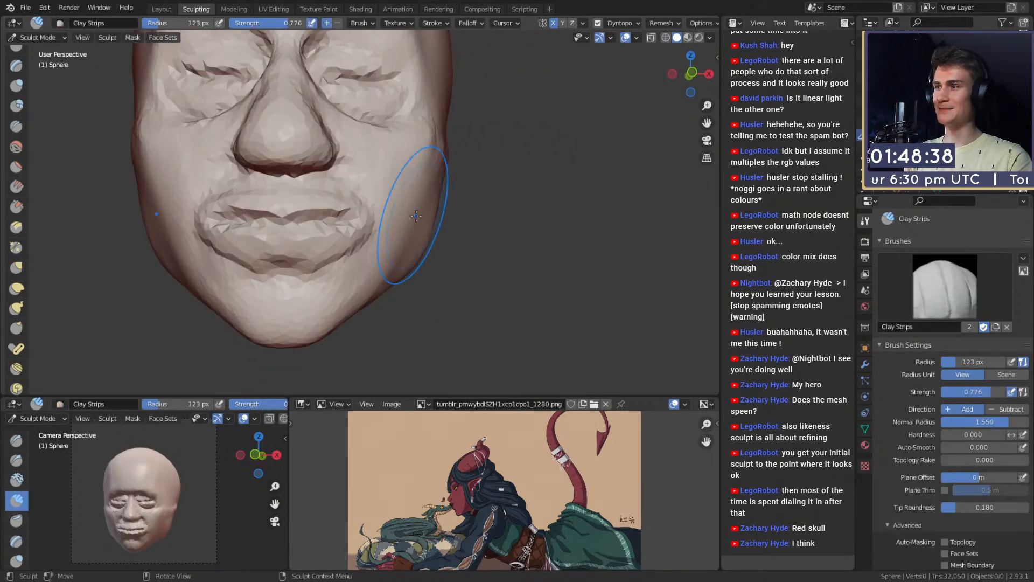
pyautogui.scroll(-3, 408, 226)
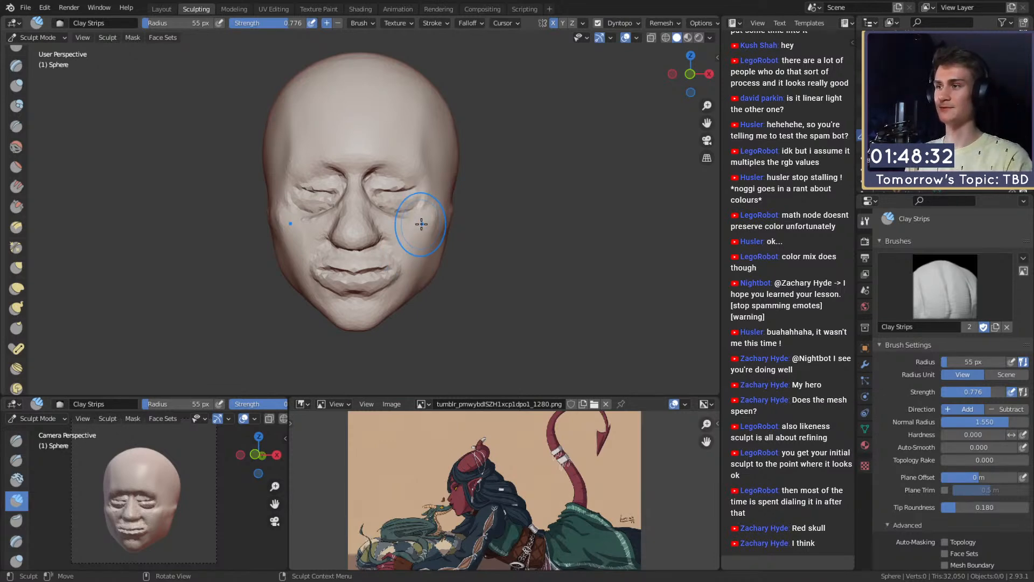
# Step: Reshape the side contour of the face at cheek level with the Grab brush, starting at a 140 px radius
pyautogui.moveTo(508, 230)
pyautogui.mouseDown(button='middle')
pyautogui.moveTo(422, 226)
pyautogui.moveTo(420, 215)
pyautogui.moveTo(558, 222)
pyautogui.moveTo(388, 214)
pyautogui.moveTo(344, 231)
pyautogui.moveTo(266, 229)
pyautogui.mouseUp(button='middle')
pyautogui.press('g')
pyautogui.press('f')
pyautogui.click(444, 210)
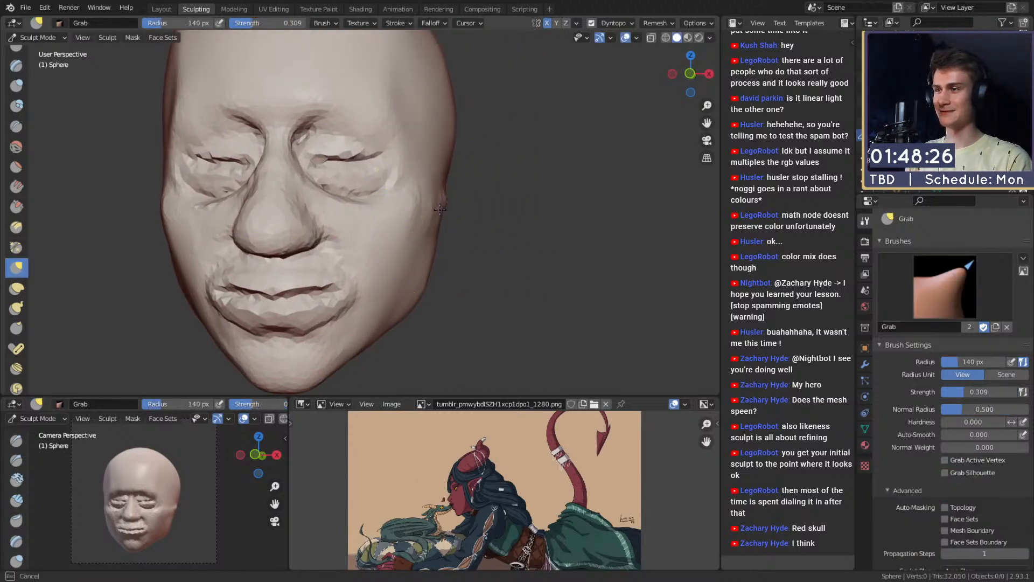
pyautogui.moveTo(440, 210); pyautogui.dragTo(439, 210)
pyautogui.moveTo(447, 211); pyautogui.dragTo(485, 214, button='middle')
pyautogui.press('f')
pyautogui.click(505, 216)
pyautogui.moveTo(457, 202); pyautogui.dragTo(449, 205)
# Step: Refine the lower cheek and jaw surface with the Clay Strips brush, starting at a 50 px radius
pyautogui.moveTo(449, 207); pyautogui.dragTo(423, 215, button='middle')
pyautogui.moveTo(423, 253)
pyautogui.keyDown('shift'); pyautogui.mouseDown(button='middle')
pyautogui.moveTo(455, 192)
pyautogui.moveTo(364, 231)
pyautogui.mouseUp(button='middle'); pyautogui.keyUp('shift')
pyautogui.press('c')
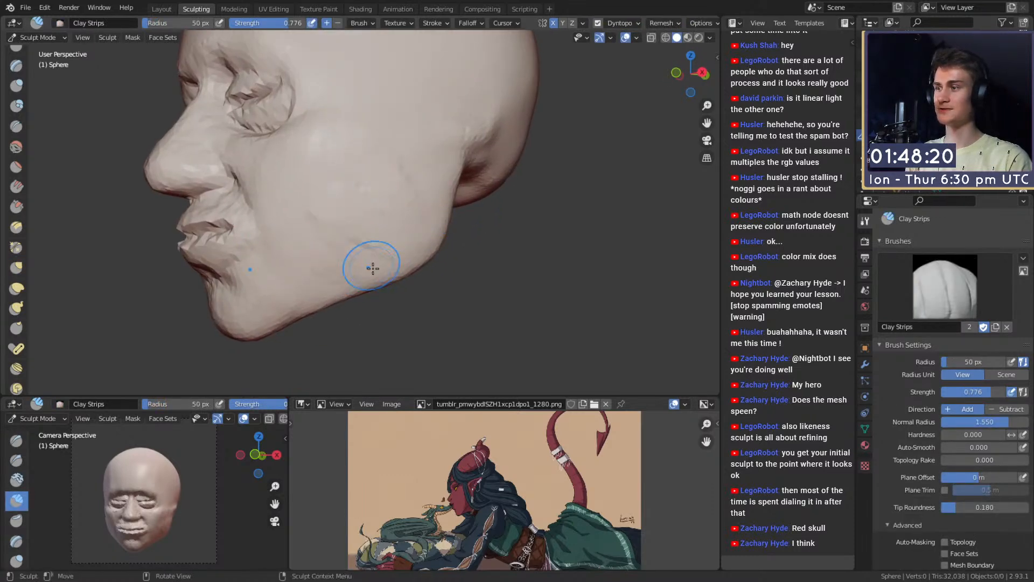
pyautogui.press('f')
pyautogui.click(372, 235)
pyautogui.moveTo(397, 201)
pyautogui.mouseDown(button='middle')
pyautogui.moveTo(346, 226)
pyautogui.moveTo(380, 227)
pyautogui.moveTo(334, 210)
pyautogui.moveTo(321, 115)
pyautogui.mouseUp(button='middle')
pyautogui.press('f')
pyautogui.click(345, 226)
# Step: Narrow the mouth by pulling its corners inward with the Grab brush at 143 px, and refine it at 97 px
pyautogui.press('g')
pyautogui.press('f')
pyautogui.click(372, 229)
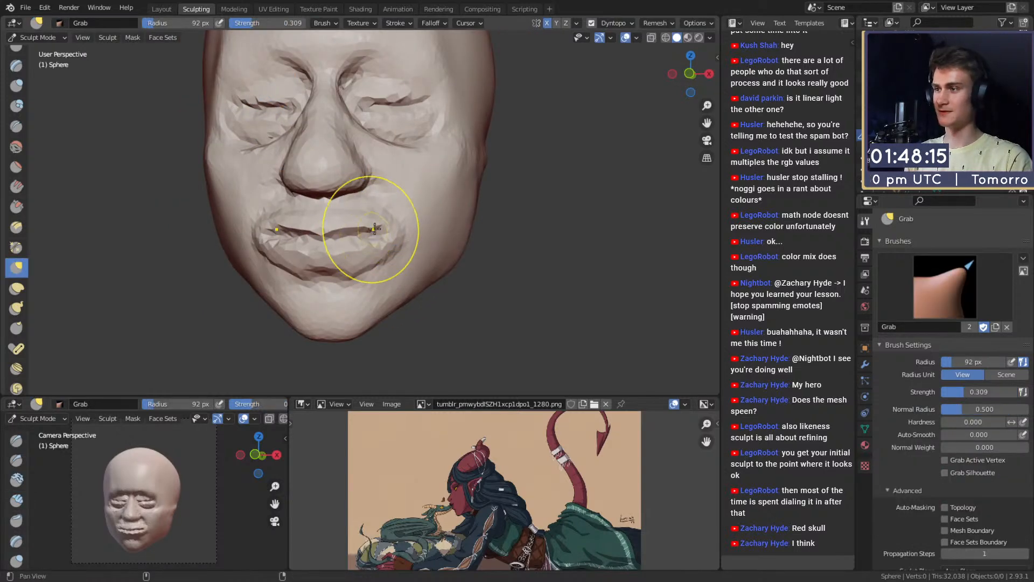
pyautogui.keyDown('shift'); pyautogui.moveTo(374, 228); pyautogui.dragTo(381, 238, button='middle'); pyautogui.keyUp('shift')
pyautogui.keyDown('ctrl'); pyautogui.moveTo(381, 239); pyautogui.dragTo(379, 214, button='middle'); pyautogui.keyUp('ctrl')
pyautogui.press('f')
pyautogui.click(399, 252)
pyautogui.moveTo(399, 253); pyautogui.dragTo(380, 253)
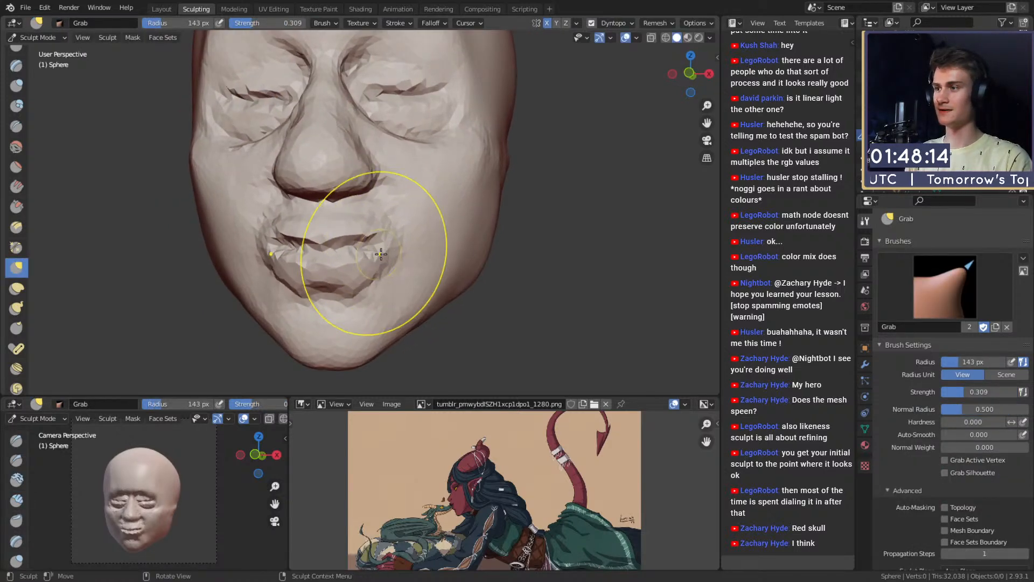
pyautogui.moveTo(380, 253)
pyautogui.mouseDown(button='middle')
pyautogui.moveTo(411, 234)
pyautogui.moveTo(324, 228)
pyautogui.moveTo(373, 241)
pyautogui.mouseUp(button='middle')
pyautogui.press('f')
pyautogui.click(411, 233)
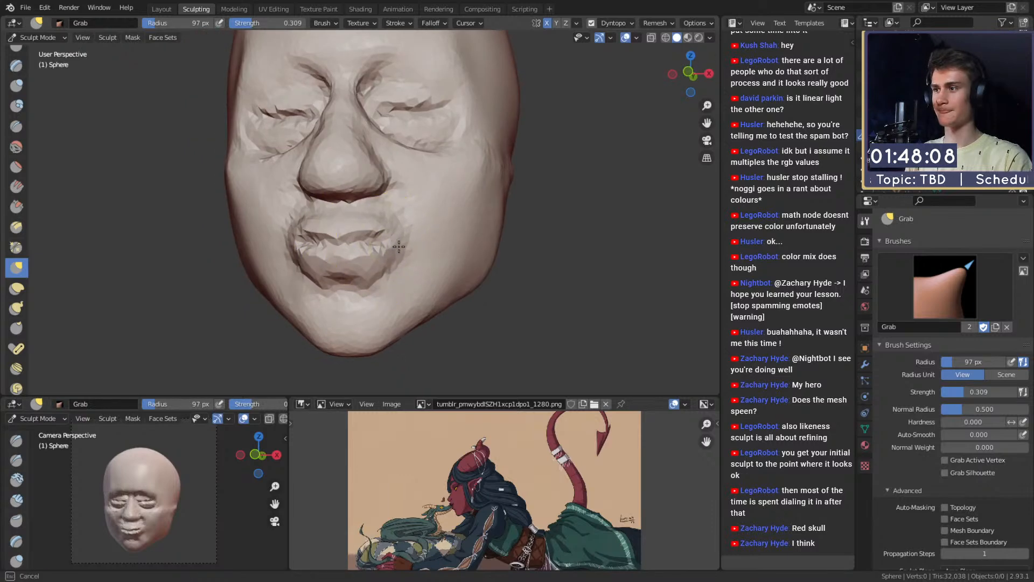
# Step: Carve the line between the lips from the centre toward the mouth corner with the Crease brush
pyautogui.scroll(4, 401, 215)
pyautogui.hotkey('shift', 'c')
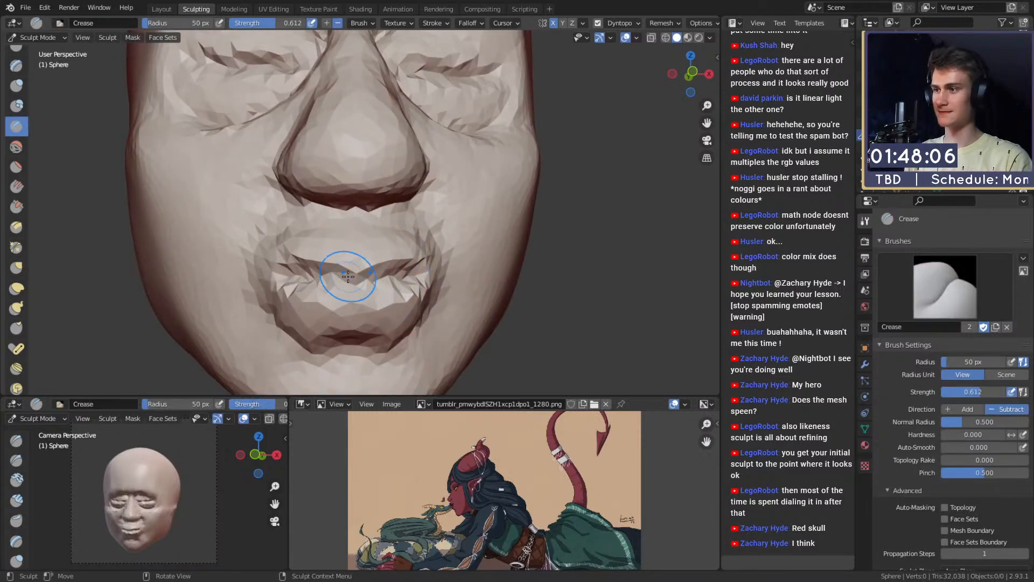
pyautogui.press('f')
pyautogui.click(343, 276)
pyautogui.moveTo(349, 274); pyautogui.dragTo(415, 263)
pyautogui.moveTo(389, 245)
pyautogui.keyDown('alt'); pyautogui.mouseDown()
pyautogui.moveTo(392, 227)
pyautogui.moveTo(418, 262)
pyautogui.moveTo(366, 273)
pyautogui.moveTo(355, 260)
pyautogui.mouseUp(); pyautogui.keyUp('alt')
# Step: Adjust the lips with the Grab brush and raise the upper lip with an inverted Crease stroke at 33 px
pyautogui.press('g')
pyautogui.press('f')
pyautogui.click(320, 264)
pyautogui.hotkey('shift', 'c')
pyautogui.press('f')
pyautogui.click(337, 236)
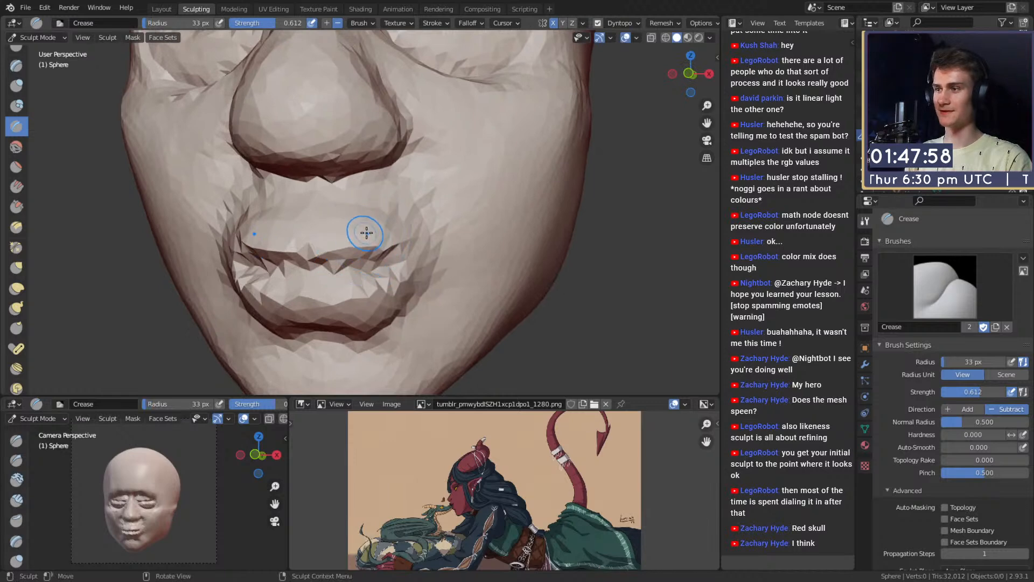
pyautogui.moveTo(366, 223)
pyautogui.keyDown('ctrl'); pyautogui.mouseDown()
pyautogui.moveTo(325, 214)
pyautogui.moveTo(358, 220)
pyautogui.moveTo(389, 244)
pyautogui.moveTo(335, 230)
pyautogui.mouseUp(); pyautogui.keyUp('ctrl')
pyautogui.keyDown('alt'); pyautogui.moveTo(350, 237); pyautogui.dragTo(354, 229); pyautogui.keyUp('alt')
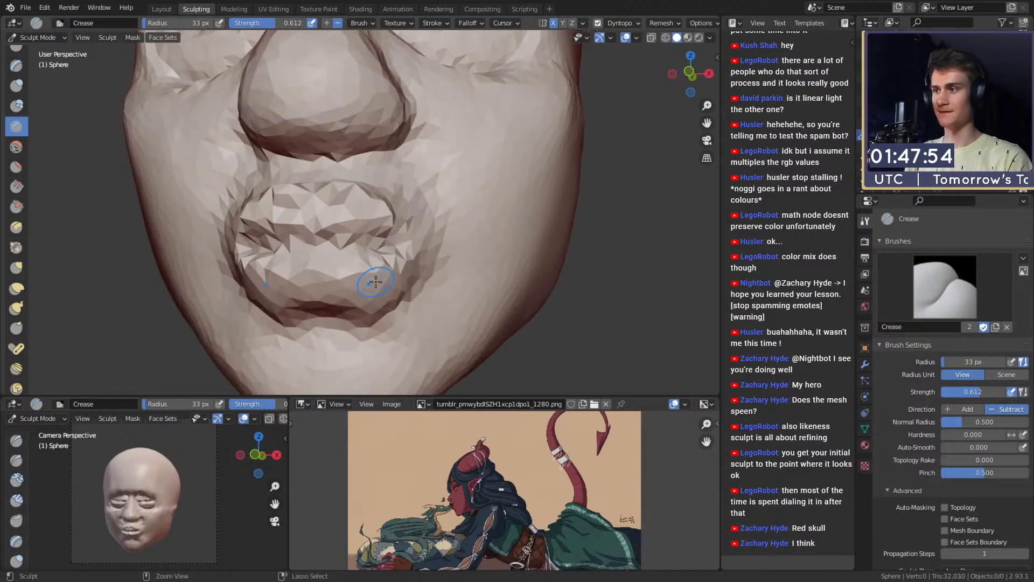
# Step: Raise the lower lip with an inverted Crease stroke and carve the fold beneath it at a 96 px radius
pyautogui.moveTo(378, 280)
pyautogui.keyDown('ctrl'); pyautogui.mouseDown()
pyautogui.moveTo(324, 291)
pyautogui.moveTo(381, 260)
pyautogui.mouseUp(); pyautogui.keyUp('ctrl')
pyautogui.press('f')
pyautogui.click(412, 286)
pyautogui.moveTo(336, 309); pyautogui.dragTo(405, 278)
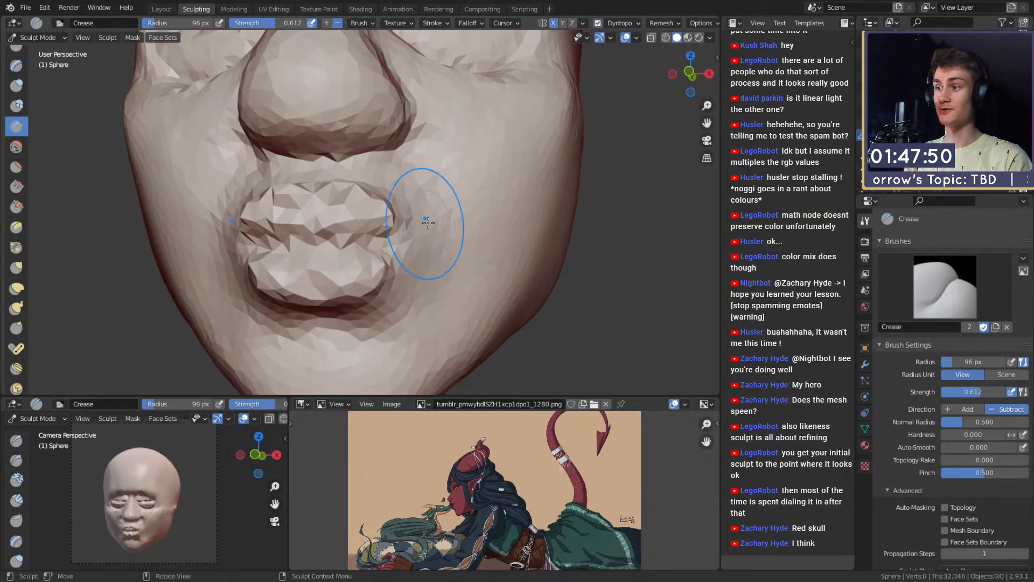
# Step: Sharpen the upper lip's outline with the Crease brush at a 32 px radius
pyautogui.press('c')
pyautogui.moveTo(435, 233)
pyautogui.keyDown('alt'); pyautogui.mouseDown()
pyautogui.moveTo(318, 218)
pyautogui.moveTo(463, 234)
pyautogui.mouseUp(); pyautogui.keyUp('alt')
pyautogui.hotkey('shift', 'c')
pyautogui.press('f')
pyautogui.click(345, 227)
pyautogui.moveTo(344, 227)
pyautogui.keyDown('alt'); pyautogui.mouseDown()
pyautogui.moveTo(366, 235)
pyautogui.moveTo(312, 240)
pyautogui.mouseUp(); pyautogui.keyUp('alt')
pyautogui.scroll(-2, 334, 240)
pyautogui.moveTo(345, 237)
pyautogui.mouseDown(button='middle')
pyautogui.moveTo(472, 210)
pyautogui.moveTo(353, 222)
pyautogui.mouseUp(button='middle')
pyautogui.scroll(2, 364, 175)
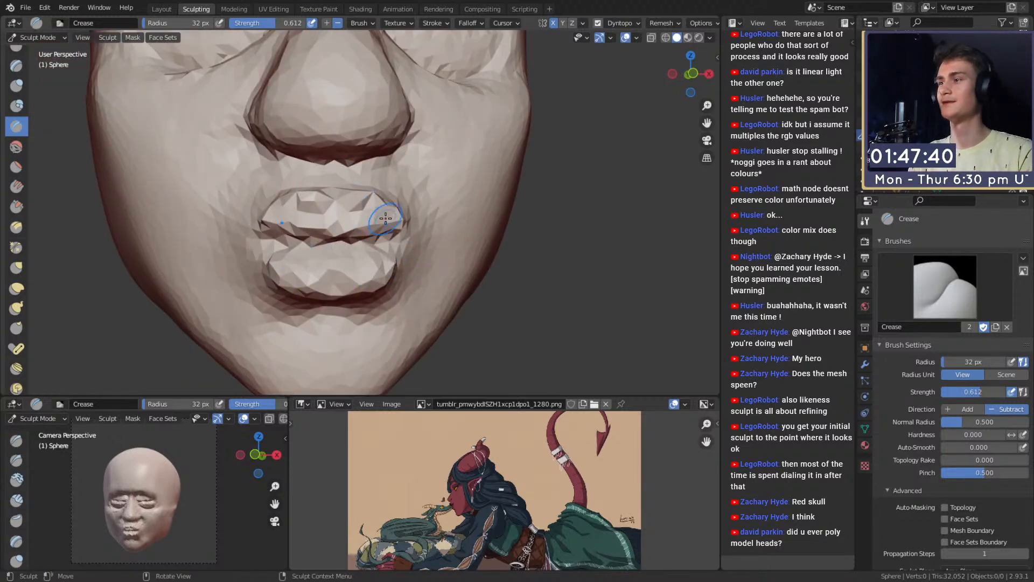
# Step: Deepen the crease between the lips from a three-quarter view with the Crease brush
pyautogui.moveTo(424, 235)
pyautogui.mouseDown(button='middle')
pyautogui.moveTo(308, 234)
pyautogui.moveTo(353, 233)
pyautogui.mouseUp(button='middle')
pyautogui.press('f')
pyautogui.click(307, 234)
pyautogui.scroll(2, 351, 232)
pyautogui.moveTo(331, 230); pyautogui.dragTo(301, 240)
# Step: Build up the area between the mouth corner and nostril with Clay Strips at radii of 52 and 48 px
pyautogui.press('c')
pyautogui.moveTo(375, 224); pyautogui.dragTo(381, 233, button='middle')
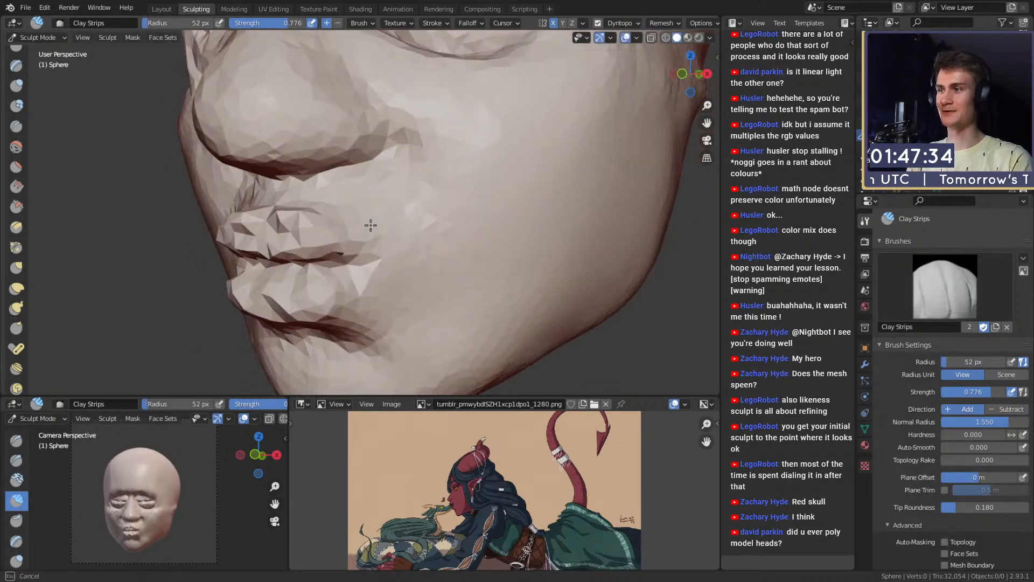
pyautogui.moveTo(414, 224); pyautogui.dragTo(418, 208)
pyautogui.moveTo(413, 205); pyautogui.dragTo(407, 210, button='middle')
pyautogui.press('f')
pyautogui.click(404, 210)
pyautogui.moveTo(404, 209); pyautogui.dragTo(434, 145)
pyautogui.moveTo(435, 161)
pyautogui.mouseDown(button='middle')
pyautogui.moveTo(437, 176)
pyautogui.moveTo(520, 195)
pyautogui.moveTo(485, 210)
pyautogui.mouseUp(button='middle')
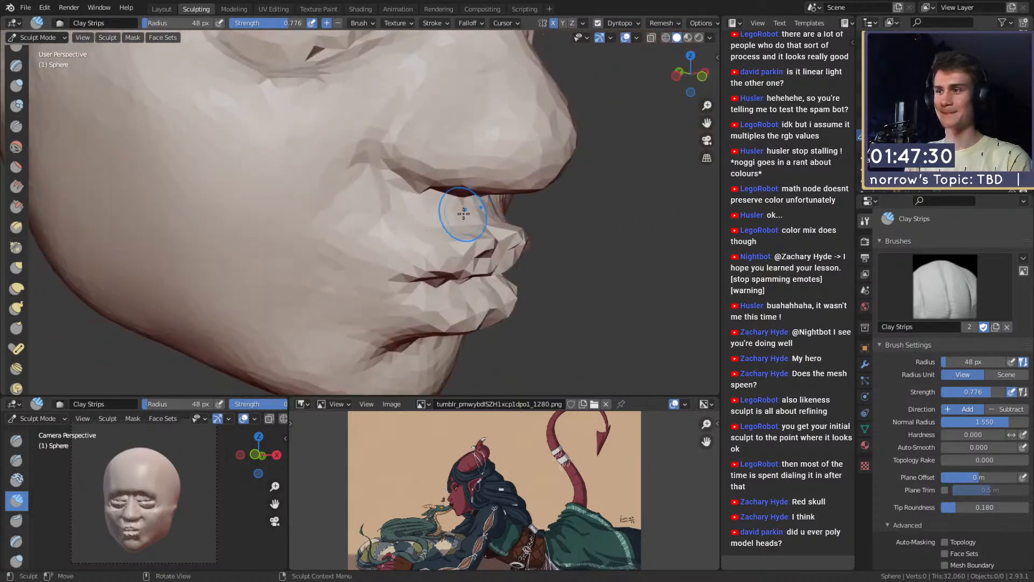
# Step: Fill out the skin between the nose and upper lip with small Clay Strips strokes, including a 30 px radius
pyautogui.press('f')
pyautogui.click(461, 214)
pyautogui.moveTo(461, 214); pyautogui.dragTo(459, 214)
pyautogui.press('f')
pyautogui.click(466, 204)
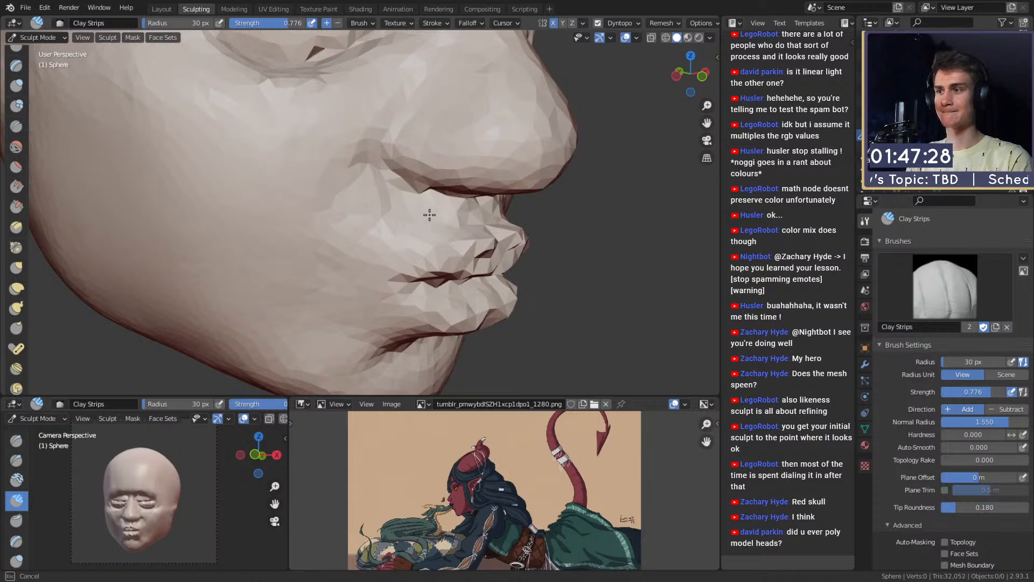
pyautogui.moveTo(410, 193); pyautogui.dragTo(390, 200, button='middle')
pyautogui.press('f')
pyautogui.click(387, 203)
pyautogui.moveTo(384, 212); pyautogui.dragTo(401, 217)
# Step: Widen the mouth at its corners with the Grab brush at 114 px and adjust below the lower lip at 97 px
pyautogui.moveTo(408, 220)
pyautogui.mouseDown(button='middle')
pyautogui.moveTo(398, 201)
pyautogui.moveTo(412, 237)
pyautogui.moveTo(403, 210)
pyautogui.moveTo(411, 229)
pyautogui.mouseUp(button='middle')
pyautogui.press('g')
pyautogui.press('f')
pyautogui.click(421, 233)
pyautogui.keyDown('ctrl'); pyautogui.moveTo(410, 232); pyautogui.dragTo(400, 220, button='middle'); pyautogui.keyUp('ctrl')
pyautogui.press('f')
pyautogui.click(408, 224)
pyautogui.moveTo(406, 224); pyautogui.dragTo(402, 227)
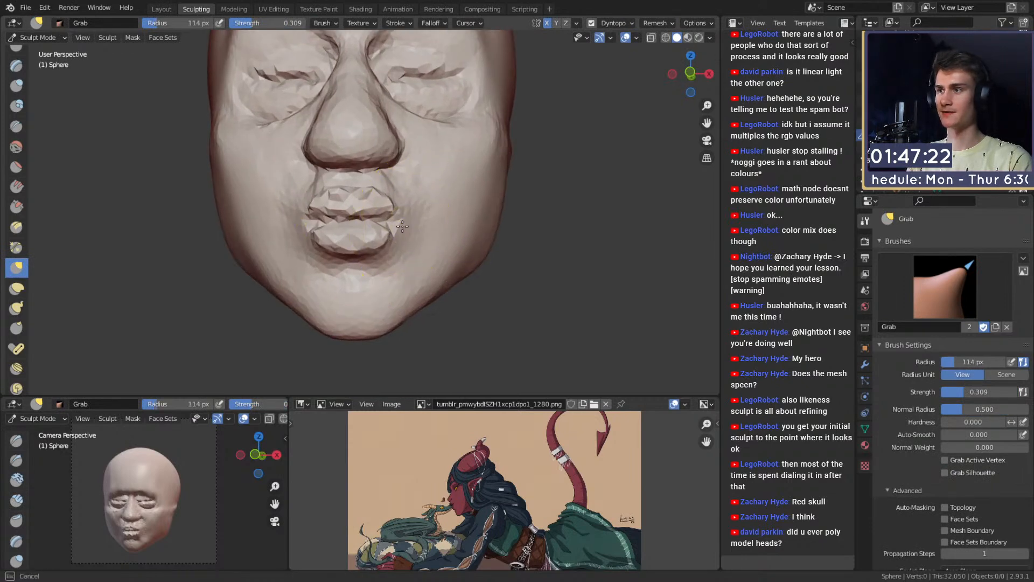
pyautogui.press('f')
pyautogui.click(368, 260)
pyautogui.moveTo(367, 261); pyautogui.dragTo(366, 262)
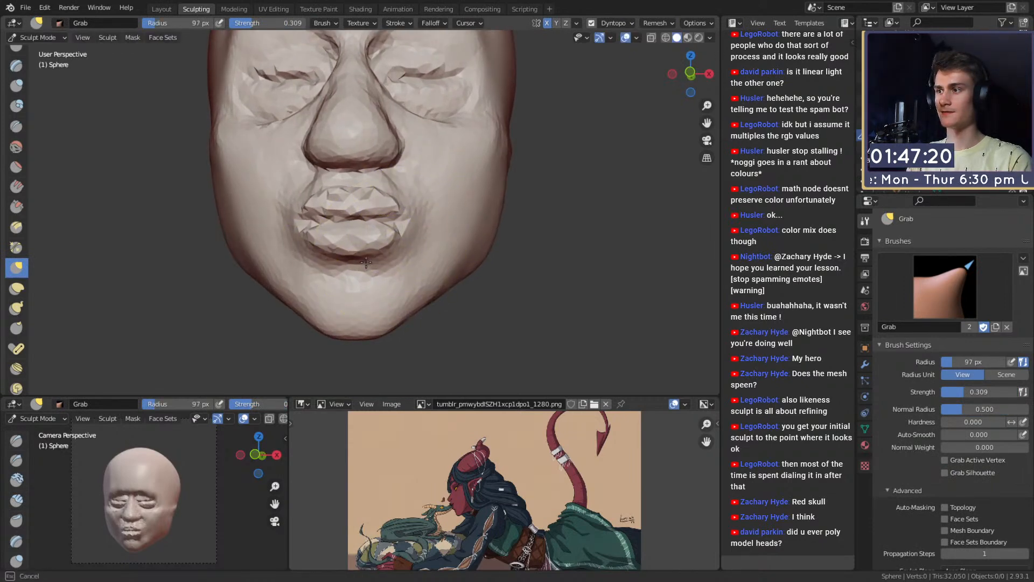
# Step: Reshape the outer part of the lower lip near the mouth corner with the Grab brush
pyautogui.keyDown('shift'); pyautogui.moveTo(387, 214); pyautogui.dragTo(379, 233, button='middle'); pyautogui.keyUp('shift')
pyautogui.keyDown('ctrl'); pyautogui.moveTo(379, 233); pyautogui.dragTo(385, 205, button='middle'); pyautogui.keyUp('ctrl')
pyautogui.press('f')
pyautogui.click(418, 273)
pyautogui.moveTo(418, 275); pyautogui.dragTo(414, 268)
pyautogui.moveTo(413, 267); pyautogui.dragTo(425, 262, button='middle')
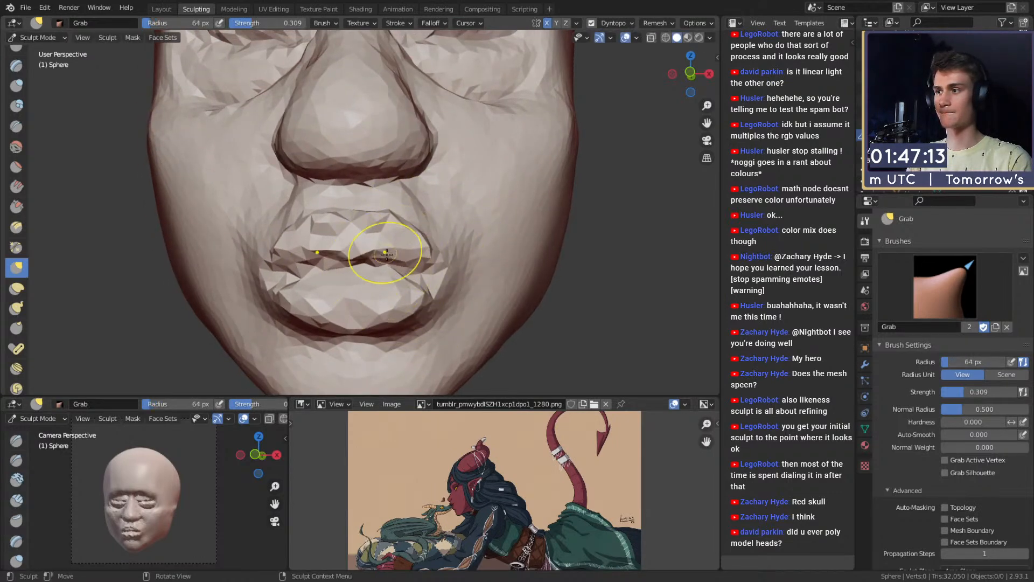
# Step: Redefine the line between the lips and its corners with the Crease brush at a 29 px radius
pyautogui.hotkey('shift', 'c')
pyautogui.moveTo(397, 266); pyautogui.dragTo(374, 261)
pyautogui.moveTo(386, 262)
pyautogui.mouseDown(button='middle')
pyautogui.moveTo(452, 257)
pyautogui.moveTo(392, 253)
pyautogui.moveTo(385, 224)
pyautogui.moveTo(463, 221)
pyautogui.moveTo(364, 196)
pyautogui.moveTo(412, 253)
pyautogui.mouseUp(button='middle')
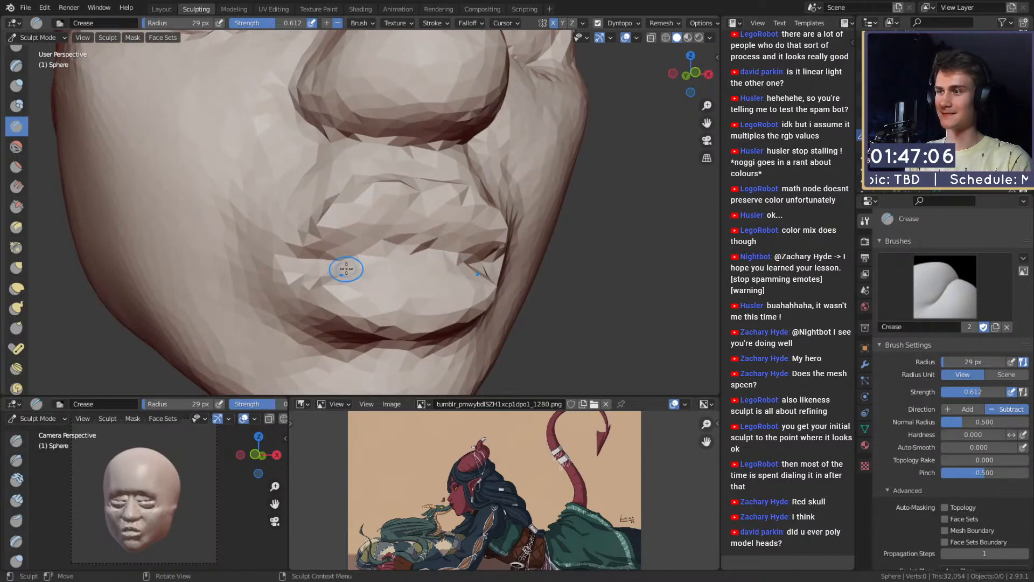
pyautogui.moveTo(347, 269)
pyautogui.keyDown('ctrl'); pyautogui.keyDown('alt'); pyautogui.mouseDown()
pyautogui.moveTo(417, 229)
pyautogui.moveTo(362, 258)
pyautogui.moveTo(443, 240)
pyautogui.moveTo(411, 224)
pyautogui.moveTo(352, 229)
pyautogui.mouseUp(); pyautogui.keyUp('alt'); pyautogui.keyUp('ctrl')
# Step: Build up the lower cheek beside the mouth with the Clay Strips brush
pyautogui.press('c')
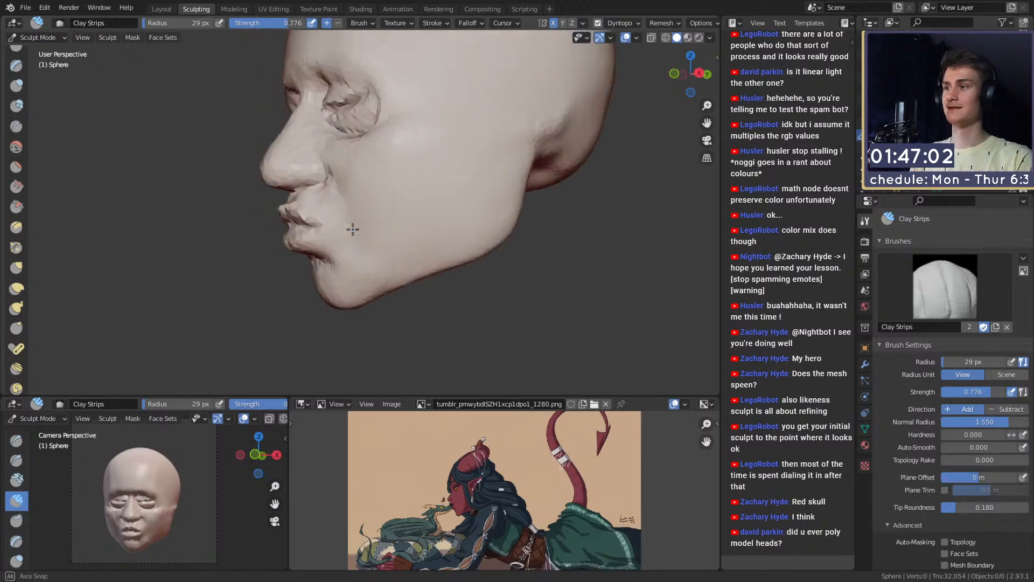
pyautogui.moveTo(352, 229)
pyautogui.keyDown('ctrl'); pyautogui.mouseDown(button='middle')
pyautogui.moveTo(363, 212)
pyautogui.moveTo(399, 238)
pyautogui.moveTo(394, 215)
pyautogui.mouseUp(button='middle'); pyautogui.keyUp('ctrl')
pyautogui.press('f')
pyautogui.click(404, 214)
pyautogui.moveTo(405, 214)
pyautogui.mouseDown()
pyautogui.moveTo(423, 192)
pyautogui.moveTo(422, 212)
pyautogui.mouseUp()
pyautogui.press('f')
pyautogui.click(431, 253)
pyautogui.moveTo(427, 264)
pyautogui.keyDown('alt'); pyautogui.keyDown('shift'); pyautogui.mouseDown()
pyautogui.moveTo(402, 183)
pyautogui.moveTo(408, 173)
pyautogui.mouseUp(); pyautogui.keyUp('shift'); pyautogui.keyUp('alt')
# Step: Build up the chin and its underside with Clay Strips, using a 49 px radius on the front of the chin
pyautogui.press('f')
pyautogui.click(376, 186)
pyautogui.moveTo(380, 197)
pyautogui.mouseDown(button='middle')
pyautogui.moveTo(431, 193)
pyautogui.moveTo(434, 215)
pyautogui.moveTo(380, 196)
pyautogui.moveTo(371, 180)
pyautogui.mouseUp(button='middle')
pyautogui.press('f')
pyautogui.click(361, 184)
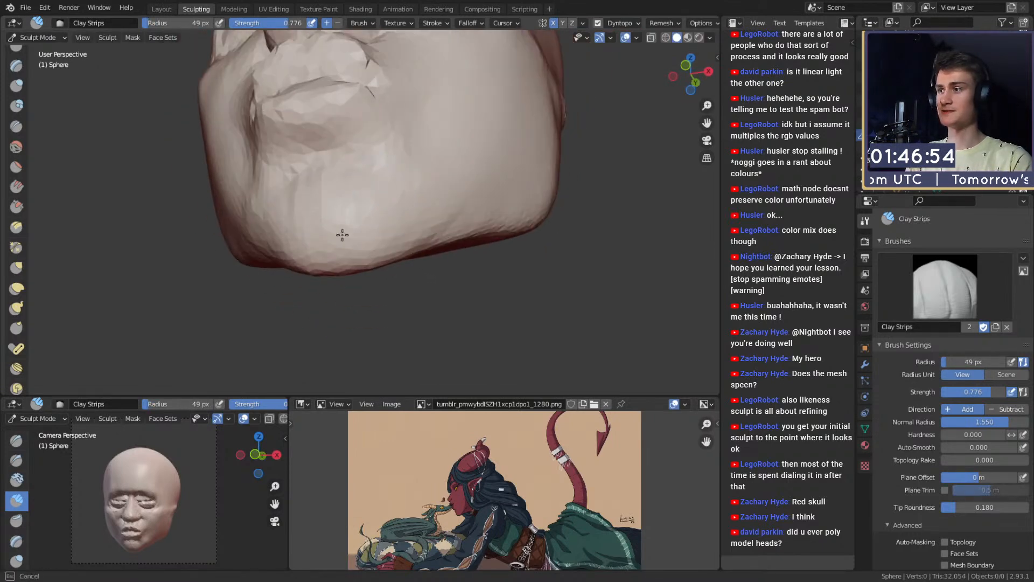
pyautogui.moveTo(341, 231)
pyautogui.mouseDown(button='middle')
pyautogui.moveTo(393, 203)
pyautogui.moveTo(377, 226)
pyautogui.moveTo(387, 252)
pyautogui.moveTo(333, 224)
pyautogui.moveTo(377, 224)
pyautogui.moveTo(379, 206)
pyautogui.mouseUp(button='middle')
pyautogui.press('f')
pyautogui.press('f')
pyautogui.click(382, 206)
pyautogui.moveTo(383, 208)
pyautogui.mouseDown()
pyautogui.moveTo(413, 240)
pyautogui.moveTo(398, 230)
pyautogui.moveTo(358, 242)
pyautogui.moveTo(378, 246)
pyautogui.mouseUp()
# Step: Refine the jaw beside the chin with the Clay Strips brush at radii of 150 and 69 px
pyautogui.press('f')
pyautogui.click(423, 217)
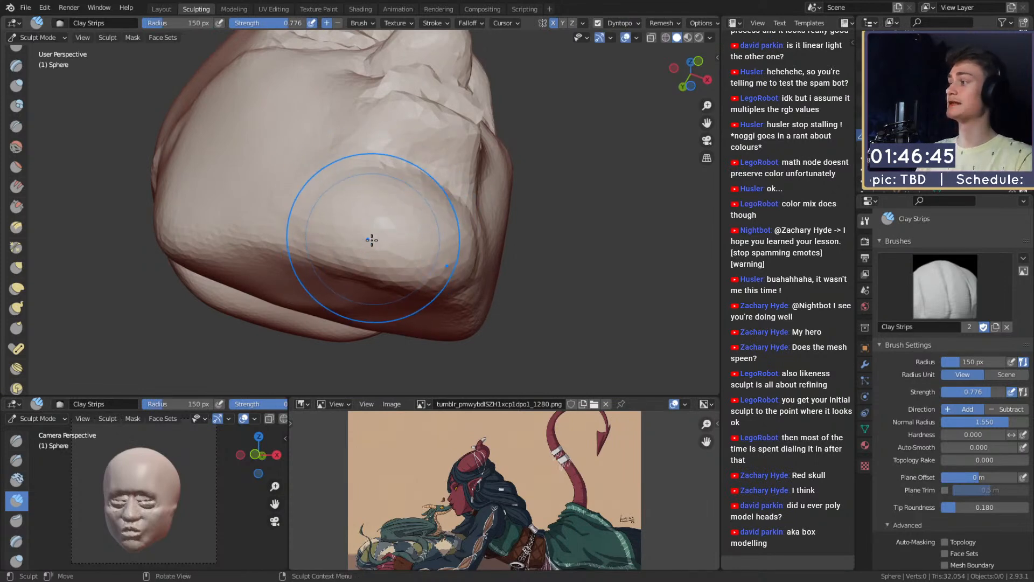
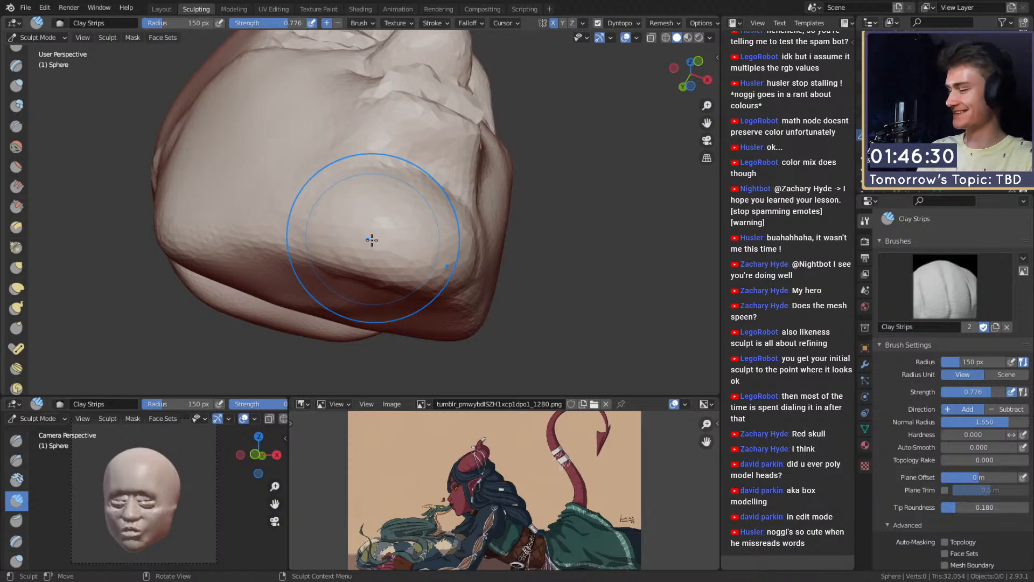
pyautogui.moveTo(427, 242)
pyautogui.mouseDown(button='middle')
pyautogui.moveTo(410, 228)
pyautogui.moveTo(412, 240)
pyautogui.mouseUp(button='middle')
pyautogui.press('f')
pyautogui.click(368, 242)
pyautogui.keyDown('alt'); pyautogui.moveTo(407, 247); pyautogui.dragTo(372, 243); pyautogui.keyUp('alt')
pyautogui.keyDown('ctrl'); pyautogui.keyDown('alt'); pyautogui.moveTo(373, 244); pyautogui.dragTo(376, 210); pyautogui.keyUp('alt'); pyautogui.keyUp('ctrl')
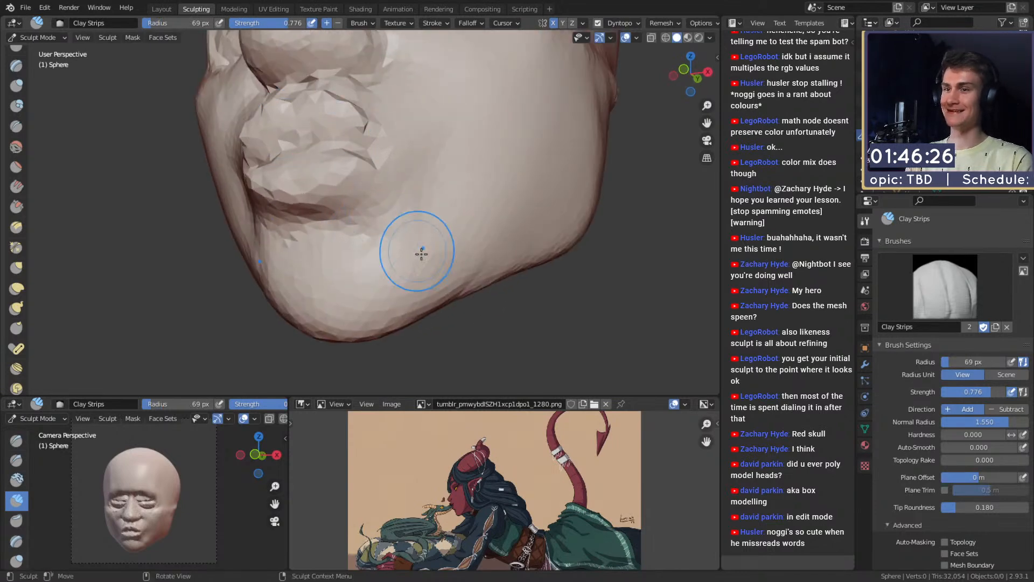
# Step: Refine the chin's lower edge and the adjoining jaw with Clay Strips at radii of 39 and 93 px
pyautogui.moveTo(437, 251)
pyautogui.keyDown('alt'); pyautogui.mouseDown()
pyautogui.moveTo(397, 245)
pyautogui.moveTo(395, 229)
pyautogui.moveTo(373, 288)
pyautogui.mouseUp(); pyautogui.keyUp('alt')
pyautogui.press('f')
pyautogui.click(379, 229)
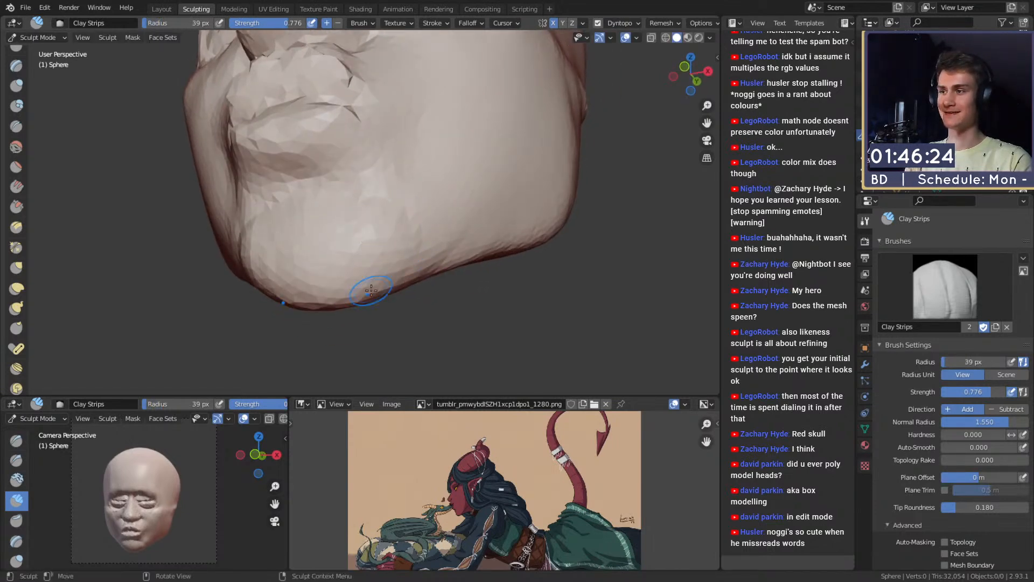
pyautogui.press('f')
pyautogui.click(388, 243)
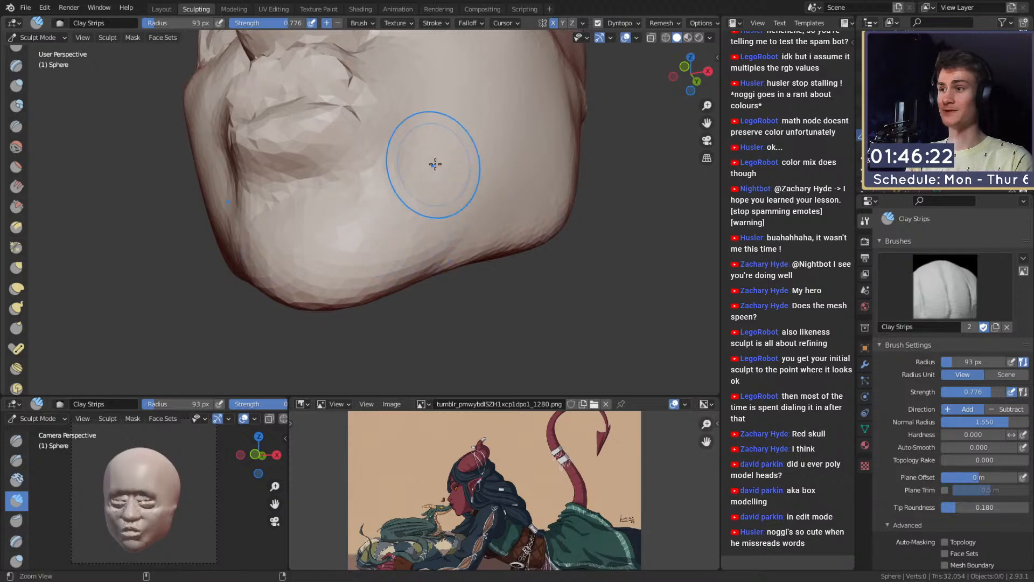
pyautogui.keyDown('alt'); pyautogui.moveTo(434, 164); pyautogui.dragTo(446, 225); pyautogui.keyUp('alt')
pyautogui.scroll(3, 446, 225)
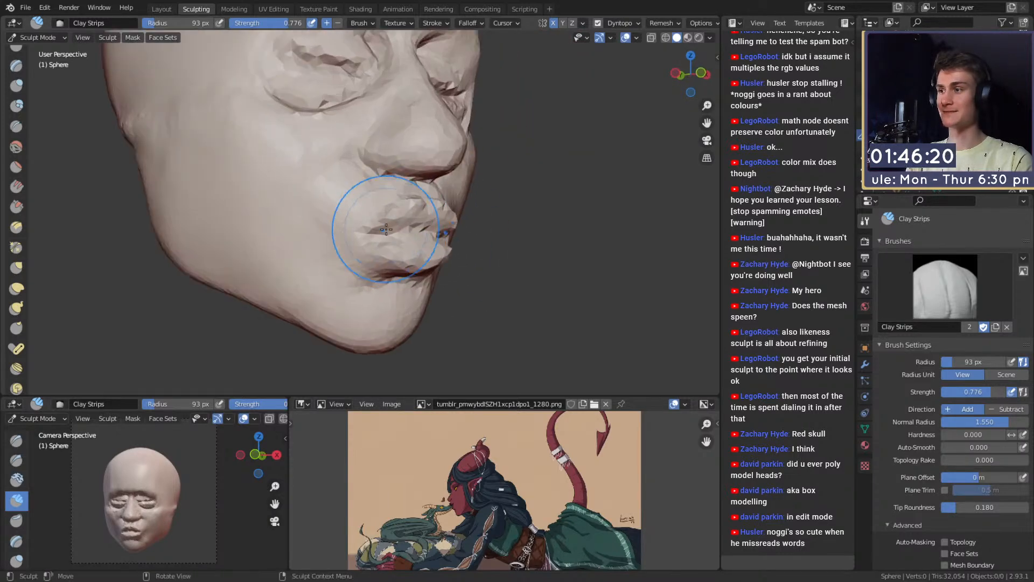
# Step: Build up the cheek below the eye with Clay Strips strokes running toward the side of the face
pyautogui.press('g')
pyautogui.moveTo(468, 189)
pyautogui.keyDown('alt'); pyautogui.mouseDown()
pyautogui.moveTo(415, 244)
pyautogui.moveTo(434, 224)
pyautogui.moveTo(385, 241)
pyautogui.moveTo(405, 195)
pyautogui.mouseUp(); pyautogui.keyUp('alt')
pyautogui.press('c')
pyautogui.press('f')
pyautogui.click(379, 220)
pyautogui.keyDown('alt'); pyautogui.moveTo(426, 202); pyautogui.dragTo(415, 197); pyautogui.keyUp('alt')
pyautogui.press('f')
pyautogui.click(426, 199)
pyautogui.moveTo(423, 200)
pyautogui.mouseDown()
pyautogui.moveTo(404, 216)
pyautogui.moveTo(468, 194)
pyautogui.mouseUp()
# Step: Shape the cheek from the mouth corner to the jaw with Clay Strips at radii of 104, 63 and 125 px
pyautogui.press('f')
pyautogui.click(403, 215)
pyautogui.press('f')
pyautogui.click(448, 220)
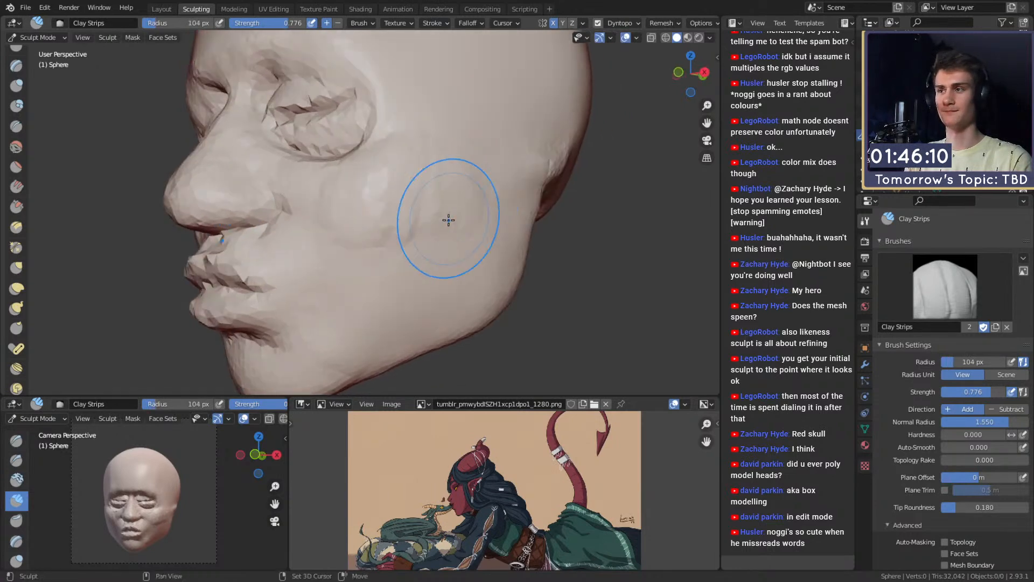
pyautogui.keyDown('alt'); pyautogui.moveTo(369, 238); pyautogui.dragTo(419, 210); pyautogui.keyUp('alt')
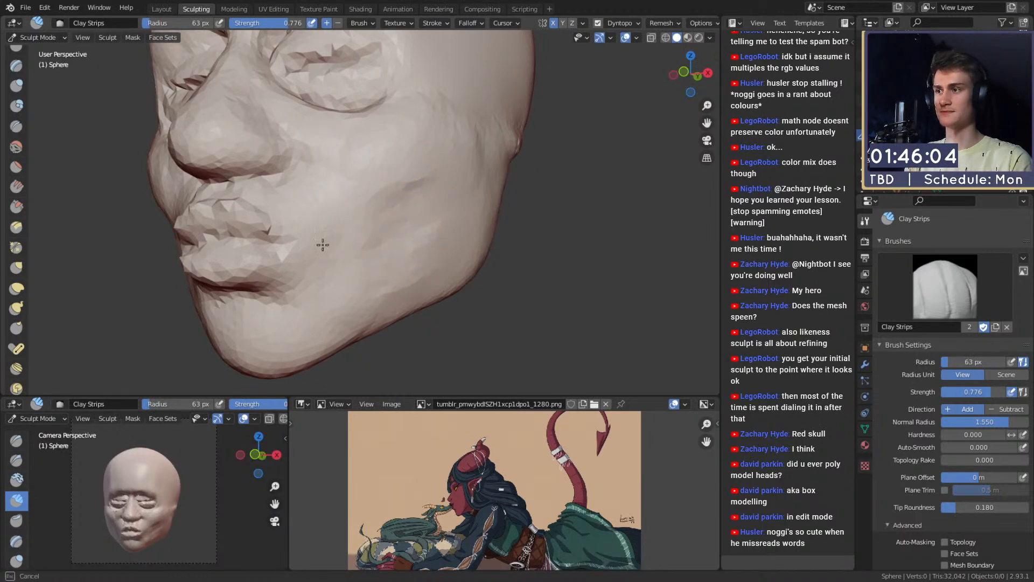
pyautogui.moveTo(322, 245); pyautogui.dragTo(344, 211)
pyautogui.moveTo(427, 217); pyautogui.dragTo(414, 253)
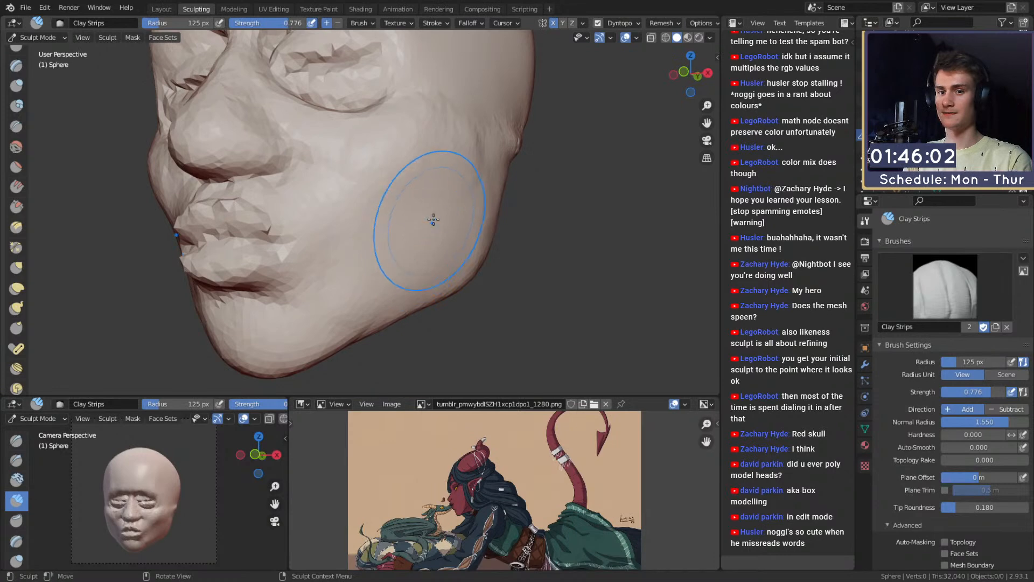
# Step: Build up the lower edge of the jaw with a Clay Strips stroke at an 88 px radius
pyautogui.keyDown('alt'); pyautogui.moveTo(433, 219); pyautogui.dragTo(453, 247); pyautogui.keyUp('alt')
pyautogui.keyDown('alt'); pyautogui.moveTo(444, 234); pyautogui.dragTo(422, 234); pyautogui.keyUp('alt')
pyautogui.keyDown('ctrl'); pyautogui.keyDown('alt'); pyautogui.moveTo(431, 234); pyautogui.dragTo(437, 200); pyautogui.keyUp('alt'); pyautogui.keyUp('ctrl')
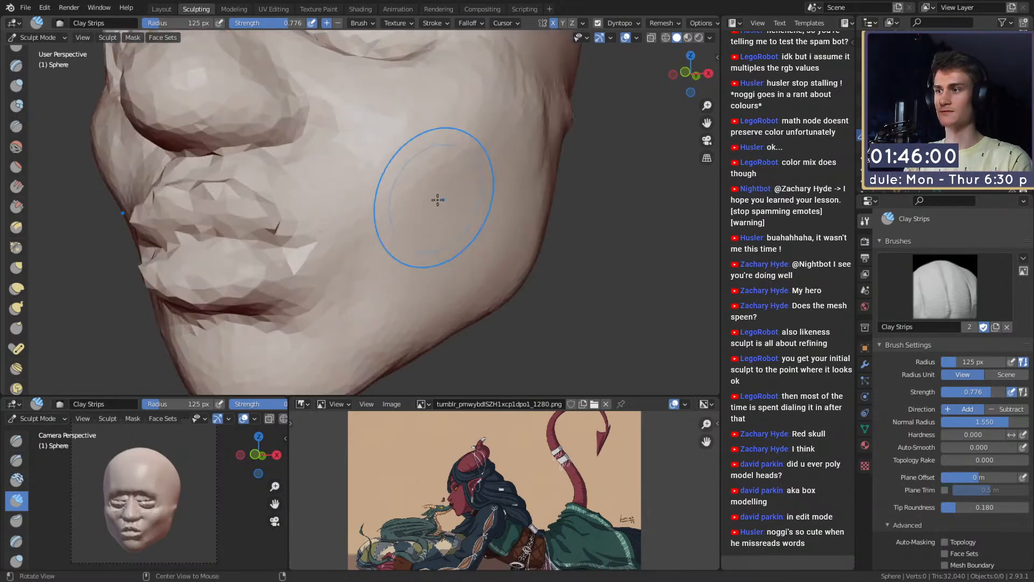
pyautogui.keyDown('shift'); pyautogui.moveTo(450, 245); pyautogui.dragTo(432, 200, button='middle'); pyautogui.keyUp('shift')
pyautogui.press('f')
pyautogui.click(403, 230)
pyautogui.moveTo(392, 278)
pyautogui.mouseDown()
pyautogui.moveTo(379, 299)
pyautogui.moveTo(407, 299)
pyautogui.mouseUp()
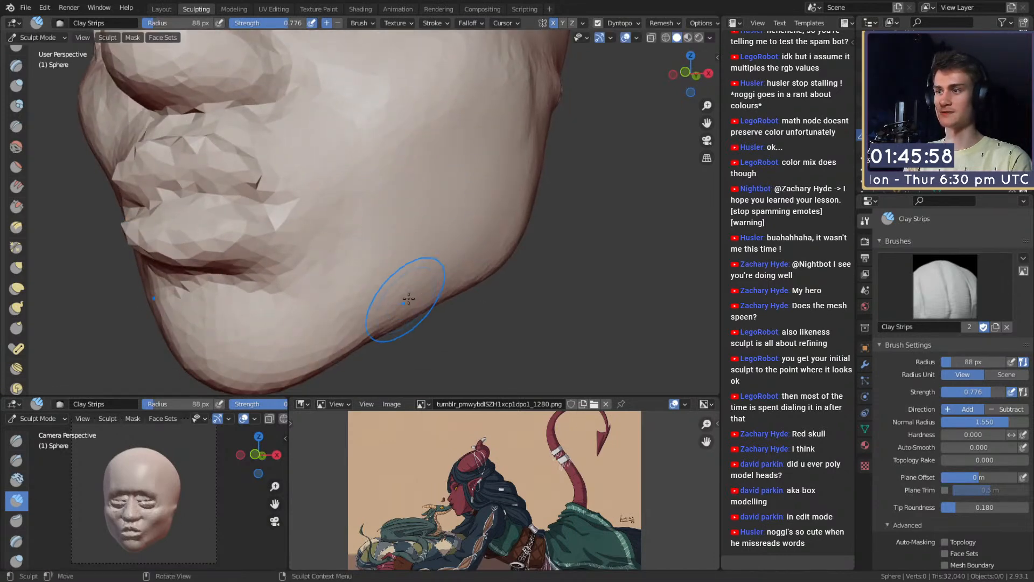
# Step: Refine the jawline and the underside of the jaw with Clay Strips, smoothing the surface at a 129 px radius
pyautogui.moveTo(414, 237)
pyautogui.keyDown('alt'); pyautogui.keyDown('shift'); pyautogui.mouseDown()
pyautogui.moveTo(393, 193)
pyautogui.moveTo(395, 226)
pyautogui.moveTo(356, 229)
pyautogui.moveTo(352, 216)
pyautogui.mouseUp(); pyautogui.keyUp('shift'); pyautogui.keyUp('alt')
pyautogui.press('f')
pyautogui.click(383, 237)
pyautogui.press('f')
pyautogui.click(342, 231)
pyautogui.press('f')
pyautogui.moveTo(443, 219)
pyautogui.mouseDown()
pyautogui.moveTo(457, 202)
pyautogui.moveTo(394, 215)
pyautogui.moveTo(407, 236)
pyautogui.mouseUp()
pyautogui.click(498, 181)
pyautogui.keyDown('alt'); pyautogui.moveTo(398, 306); pyautogui.dragTo(383, 233); pyautogui.keyUp('alt')
pyautogui.moveTo(242, 270)
pyautogui.keyDown('shift'); pyautogui.mouseDown()
pyautogui.moveTo(229, 295)
pyautogui.moveTo(269, 269)
pyautogui.mouseUp(); pyautogui.keyUp('shift')
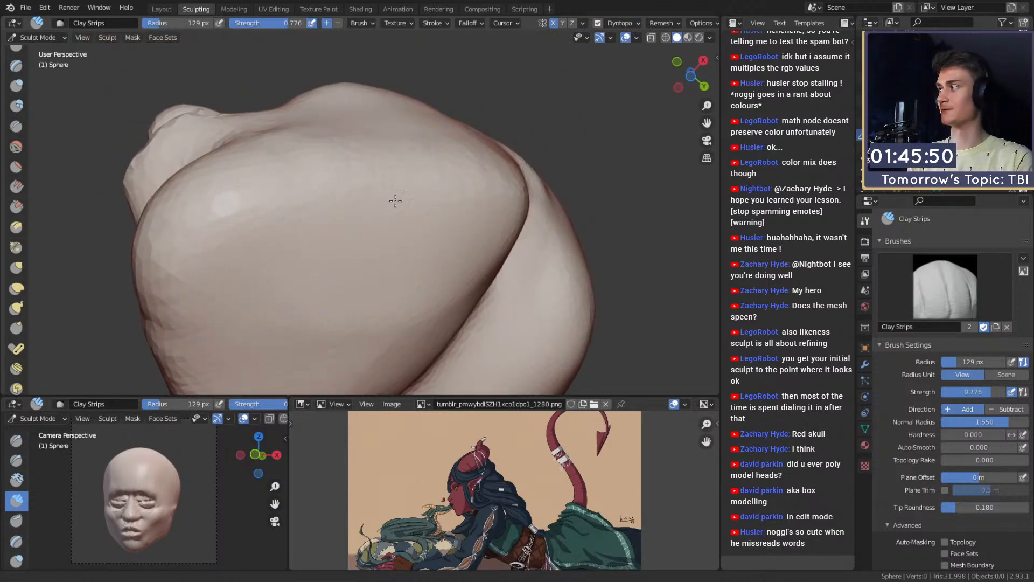
pyautogui.keyDown('ctrl'); pyautogui.keyDown('alt'); pyautogui.moveTo(395, 201); pyautogui.dragTo(376, 222); pyautogui.keyUp('alt'); pyautogui.keyUp('ctrl')
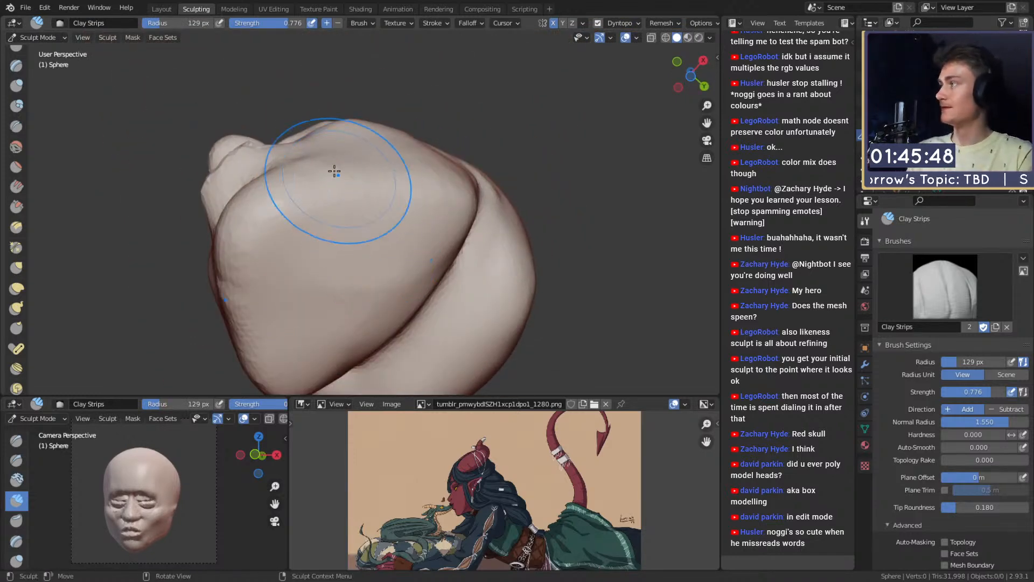
# Step: Build up the cheek below the outer eye with Clay Strips at a 70 px radius
pyautogui.moveTo(401, 155)
pyautogui.keyDown('alt'); pyautogui.mouseDown()
pyautogui.moveTo(455, 253)
pyautogui.moveTo(443, 247)
pyautogui.moveTo(429, 283)
pyautogui.mouseUp(); pyautogui.keyUp('alt')
pyautogui.keyDown('alt'); pyautogui.moveTo(431, 229); pyautogui.dragTo(369, 236); pyautogui.keyUp('alt')
pyautogui.moveTo(395, 286)
pyautogui.keyDown('ctrl'); pyautogui.keyDown('alt'); pyautogui.mouseDown()
pyautogui.moveTo(422, 244)
pyautogui.moveTo(389, 217)
pyautogui.moveTo(428, 200)
pyautogui.mouseUp(); pyautogui.keyUp('alt'); pyautogui.keyUp('ctrl')
pyautogui.press('f')
pyautogui.click(370, 220)
pyautogui.keyDown('alt'); pyautogui.moveTo(459, 187); pyautogui.dragTo(416, 189); pyautogui.keyUp('alt')
pyautogui.press('f')
pyautogui.click(425, 189)
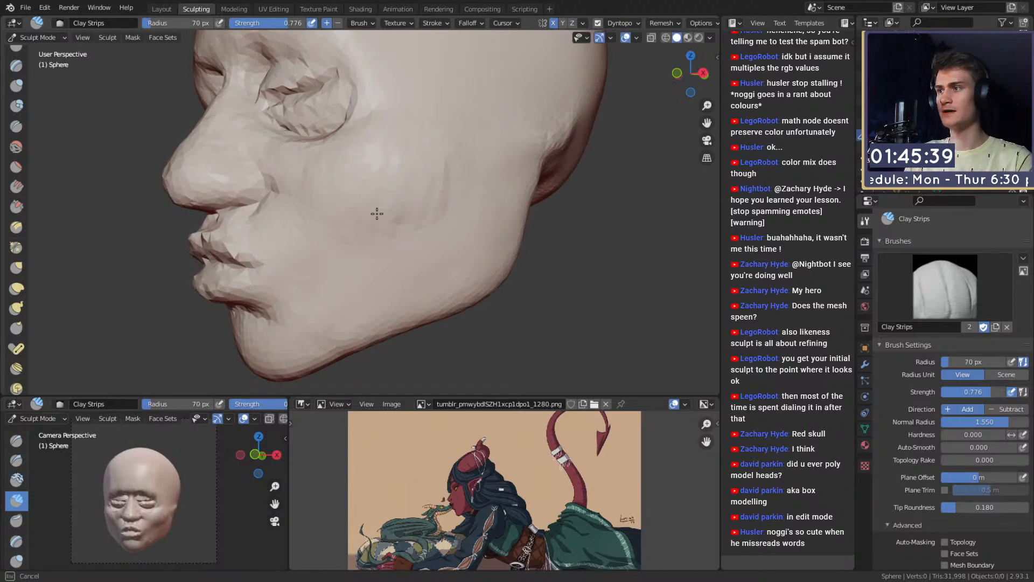
# Step: Blend the rear of the cheek toward the back of the jaw with Clay Strips strokes
pyautogui.keyDown('alt'); pyautogui.moveTo(497, 166); pyautogui.dragTo(488, 177); pyautogui.keyUp('alt')
pyautogui.press('f')
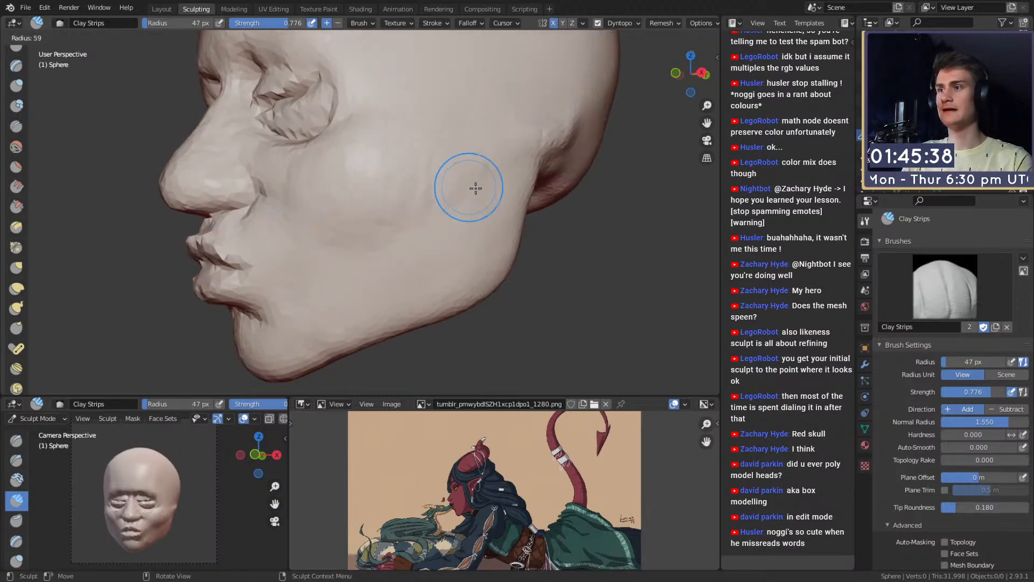
pyautogui.click(524, 188)
pyautogui.moveTo(421, 204); pyautogui.dragTo(477, 177)
pyautogui.moveTo(398, 175); pyautogui.dragTo(490, 169)
pyautogui.moveTo(458, 169)
pyautogui.keyDown('ctrl'); pyautogui.keyDown('alt'); pyautogui.mouseDown()
pyautogui.moveTo(414, 220)
pyautogui.moveTo(442, 207)
pyautogui.moveTo(429, 237)
pyautogui.moveTo(432, 205)
pyautogui.mouseUp(); pyautogui.keyUp('alt'); pyautogui.keyUp('ctrl')
# Step: Even out the side of the cheek and the jaw corner with Clay Strips at radii of 142 and 118 px
pyautogui.keyDown('alt'); pyautogui.moveTo(433, 206); pyautogui.dragTo(393, 206); pyautogui.keyUp('alt')
pyautogui.press('f')
pyautogui.click(415, 204)
pyautogui.keyDown('alt'); pyautogui.moveTo(465, 209); pyautogui.dragTo(438, 185); pyautogui.keyUp('alt')
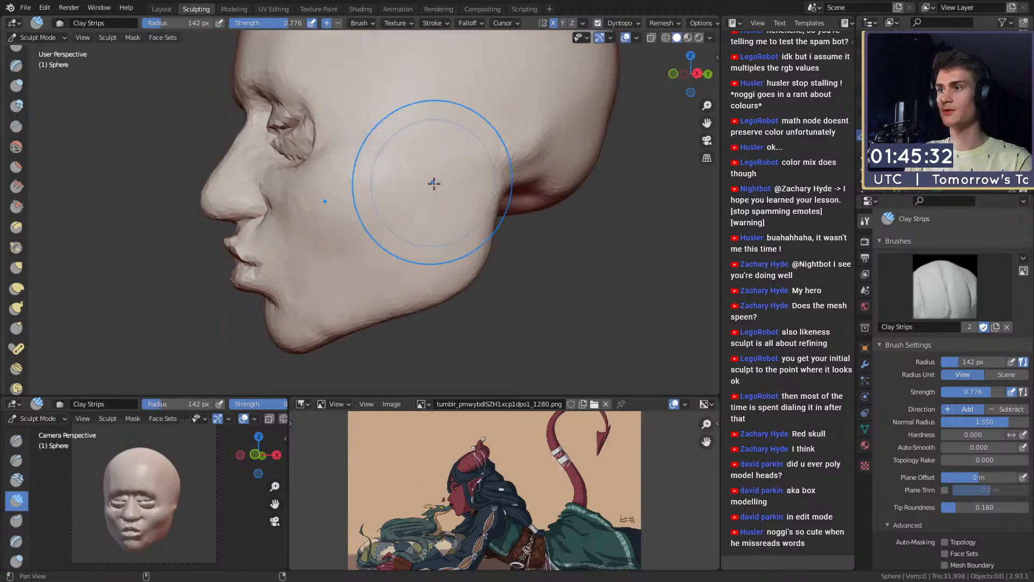
pyautogui.keyDown('alt'); pyautogui.moveTo(500, 154); pyautogui.dragTo(498, 187); pyautogui.keyUp('alt')
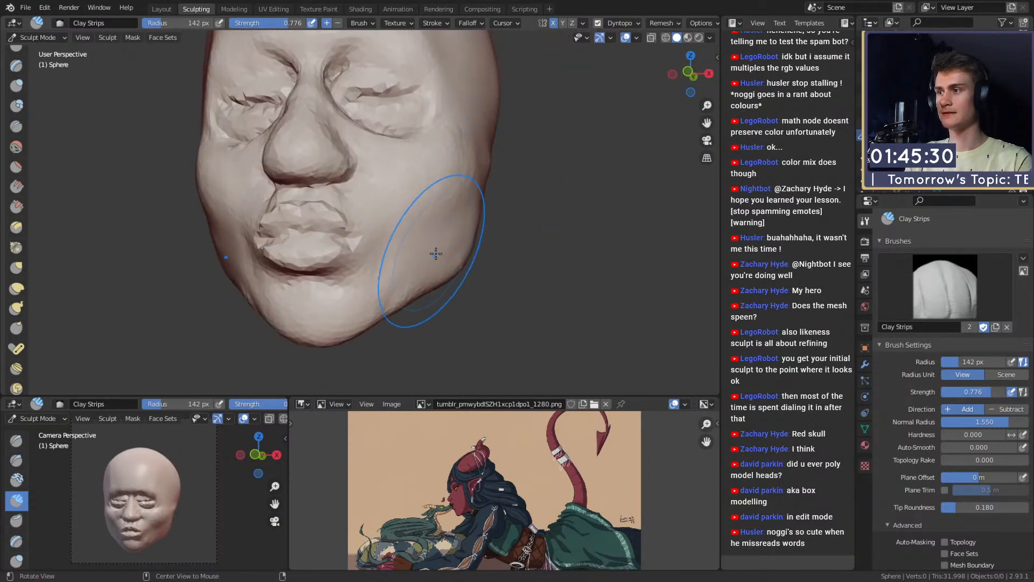
pyautogui.moveTo(436, 253)
pyautogui.keyDown('alt'); pyautogui.mouseDown()
pyautogui.moveTo(404, 227)
pyautogui.moveTo(430, 245)
pyautogui.mouseUp(); pyautogui.keyUp('alt')
pyautogui.press('f')
pyautogui.click(393, 231)
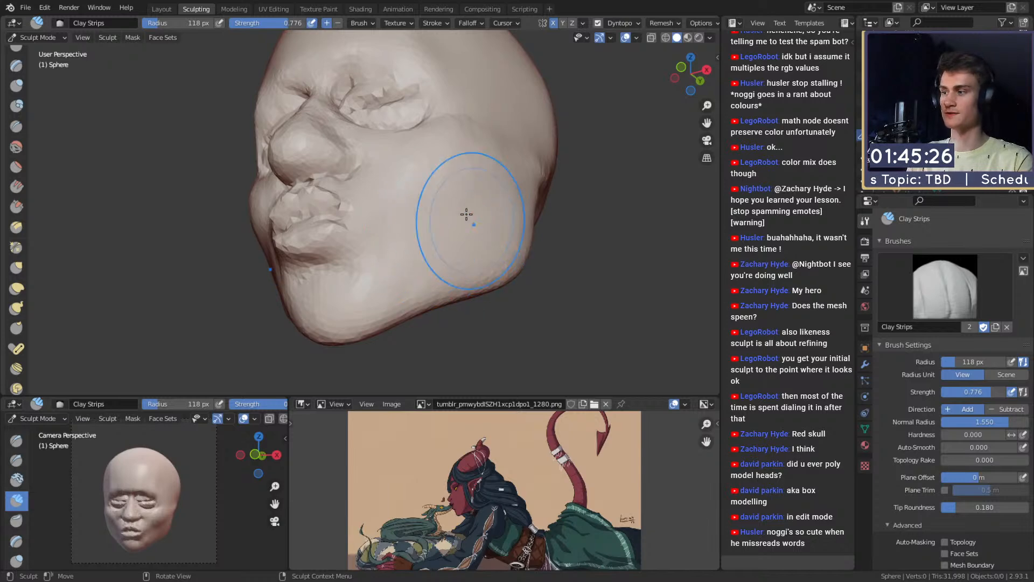
pyautogui.keyDown('alt'); pyautogui.moveTo(468, 215); pyautogui.dragTo(431, 259); pyautogui.keyUp('alt')
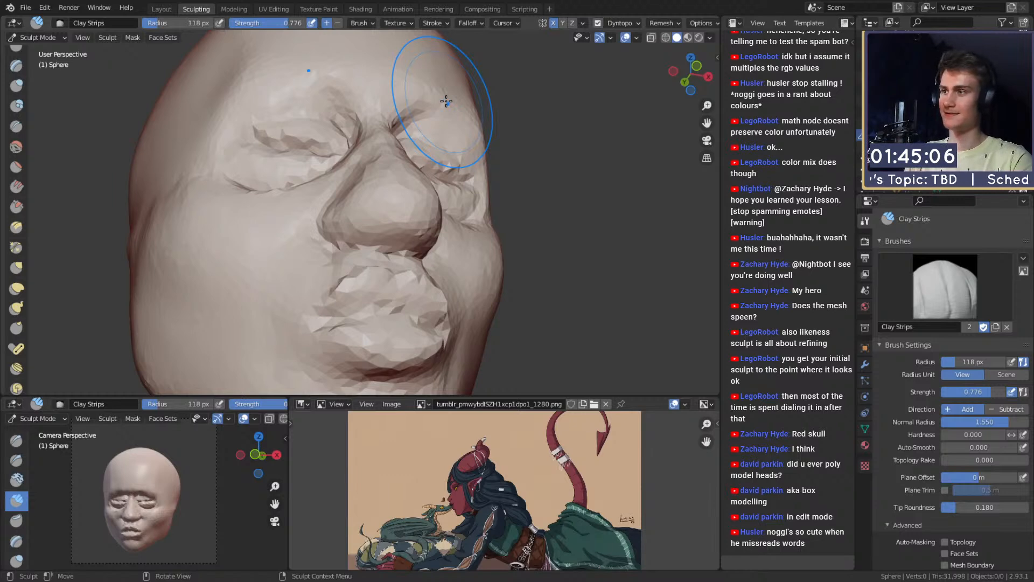
pyautogui.moveTo(446, 101)
pyautogui.mouseDown(button='middle')
pyautogui.moveTo(427, 254)
pyautogui.moveTo(415, 231)
pyautogui.moveTo(375, 217)
pyautogui.moveTo(381, 238)
pyautogui.moveTo(450, 249)
pyautogui.moveTo(480, 233)
pyautogui.moveTo(447, 247)
pyautogui.moveTo(421, 279)
pyautogui.moveTo(348, 191)
pyautogui.mouseUp(button='middle')
pyautogui.press('f')
pyautogui.click(369, 212)
pyautogui.scroll(1, 381, 237)
pyautogui.hotkey('shift', 'c')
pyautogui.scroll(2, 349, 190)
pyautogui.press('m')
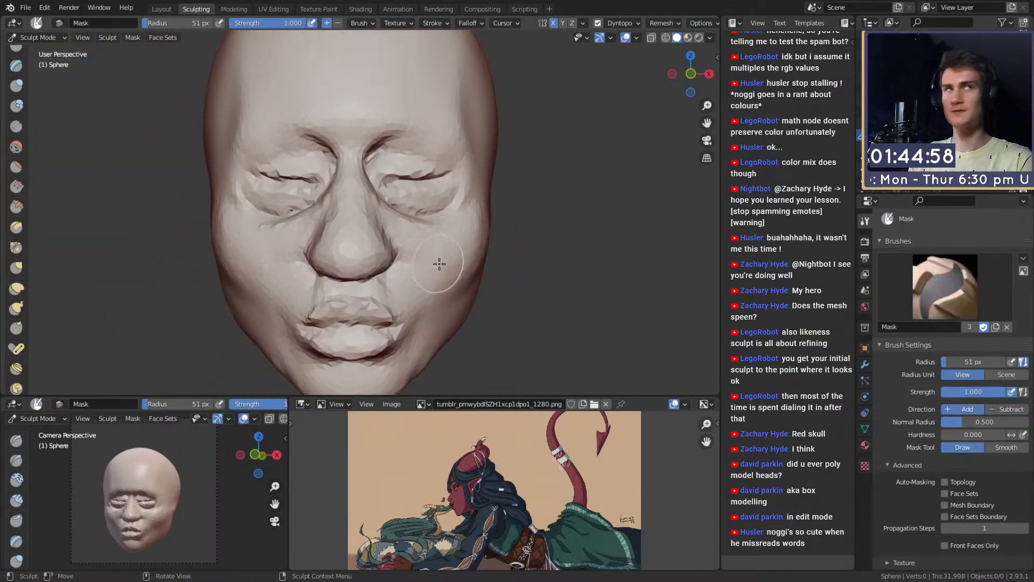
pyautogui.moveTo(439, 264)
pyautogui.mouseDown(button='middle')
pyautogui.moveTo(397, 238)
pyautogui.moveTo(514, 235)
pyautogui.moveTo(439, 222)
pyautogui.moveTo(488, 237)
pyautogui.mouseUp(button='middle')
pyautogui.press('f')
pyautogui.click(460, 222)
pyautogui.press('f')
pyautogui.click(508, 240)
pyautogui.moveTo(448, 240); pyautogui.dragTo(447, 240)
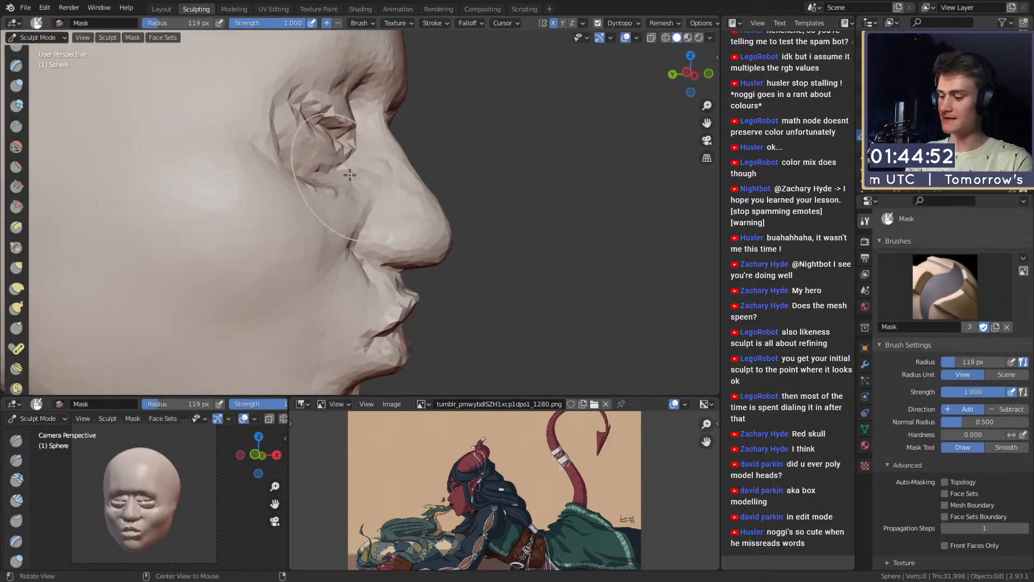
pyautogui.moveTo(388, 204)
pyautogui.mouseDown(button='middle')
pyautogui.moveTo(462, 192)
pyautogui.moveTo(512, 199)
pyautogui.moveTo(367, 217)
pyautogui.moveTo(376, 242)
pyautogui.moveTo(335, 201)
pyautogui.moveTo(361, 217)
pyautogui.moveTo(363, 209)
pyautogui.mouseUp(button='middle')
# Step: Carve the nostrils into the underside of the nose with the Crease brush at a 42 px radius
pyautogui.press('g')
pyautogui.press('f')
pyautogui.click(324, 233)
pyautogui.hotkey('shift', 'c')
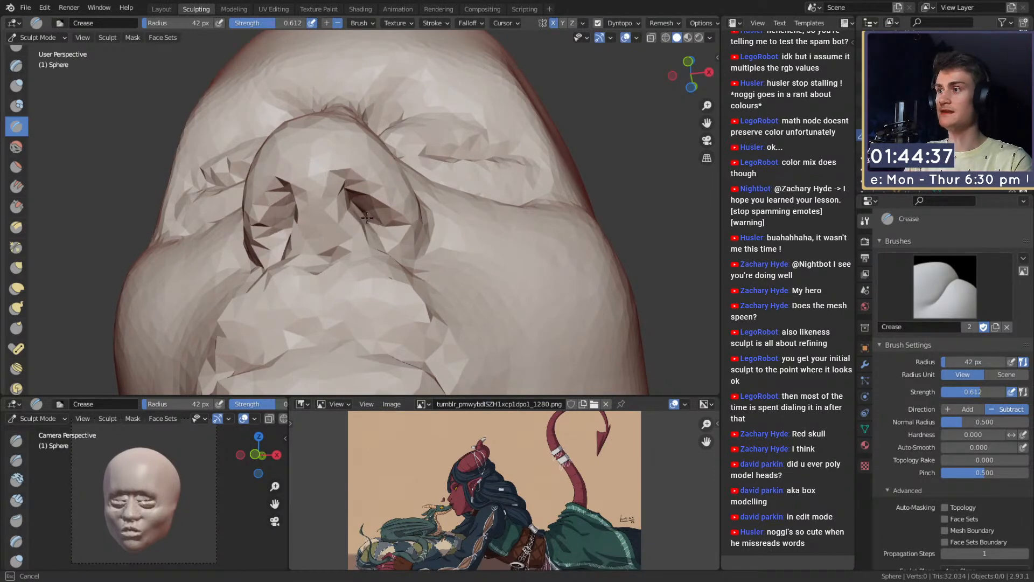
pyautogui.moveTo(366, 218); pyautogui.dragTo(365, 187)
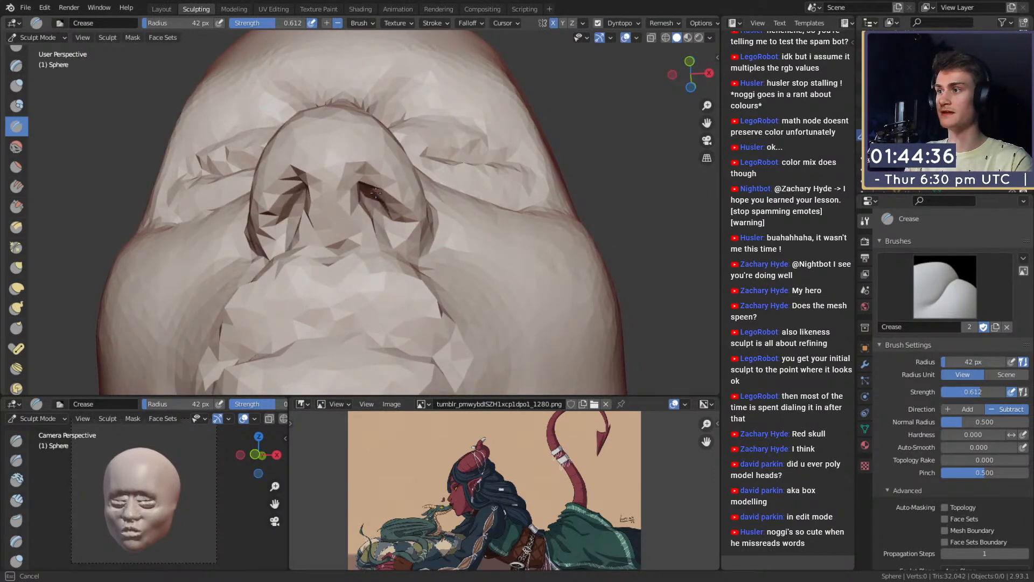
pyautogui.moveTo(365, 185)
pyautogui.mouseDown(button='middle')
pyautogui.moveTo(388, 176)
pyautogui.moveTo(455, 253)
pyautogui.moveTo(423, 166)
pyautogui.moveTo(358, 233)
pyautogui.mouseUp(button='middle')
# Step: Reshape the nose tip and nostril wings with the Grab brush at radii of 89, 118 and 110 px
pyautogui.press('g')
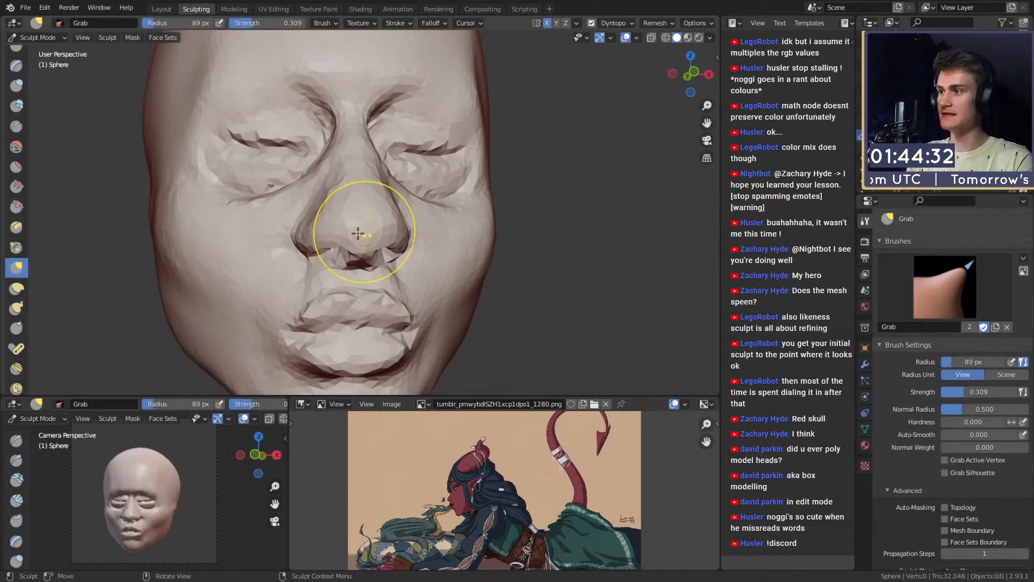
pyautogui.moveTo(336, 236); pyautogui.dragTo(337, 231)
pyautogui.moveTo(337, 231)
pyautogui.mouseDown(button='middle')
pyautogui.moveTo(339, 210)
pyautogui.moveTo(438, 238)
pyautogui.mouseUp(button='middle')
pyautogui.scroll(1, 430, 237)
pyautogui.press('f')
pyautogui.click(416, 238)
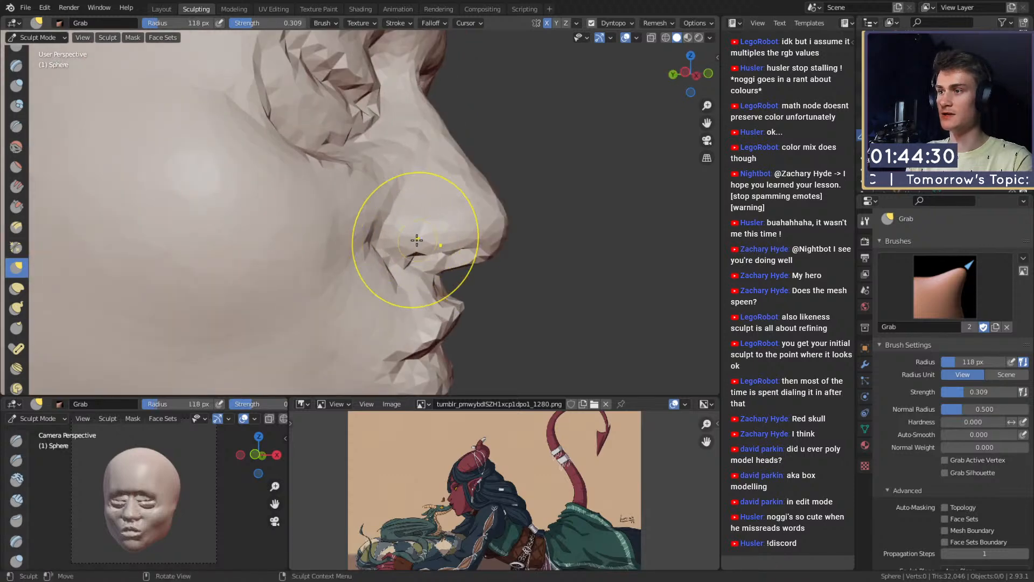
pyautogui.press('f')
pyautogui.click(401, 247)
pyautogui.moveTo(453, 222)
pyautogui.keyDown('alt'); pyautogui.mouseDown()
pyautogui.moveTo(362, 217)
pyautogui.moveTo(381, 237)
pyautogui.moveTo(435, 243)
pyautogui.moveTo(393, 236)
pyautogui.mouseUp(); pyautogui.keyUp('alt')
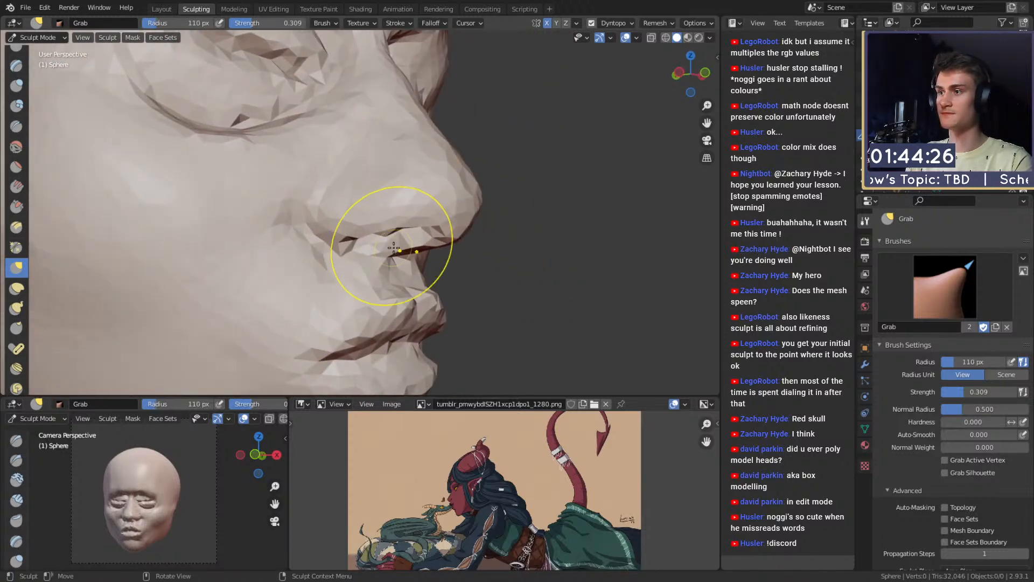
pyautogui.moveTo(431, 159)
pyautogui.keyDown('ctrl'); pyautogui.mouseDown(button='middle')
pyautogui.moveTo(438, 235)
pyautogui.moveTo(388, 234)
pyautogui.moveTo(376, 203)
pyautogui.moveTo(390, 235)
pyautogui.mouseUp(button='middle'); pyautogui.keyUp('ctrl')
# Step: Refine the side of the nose and its transition into the cheek with Clay Strips and the Crease brush
pyautogui.keyDown('ctrl'); pyautogui.keyDown('alt'); pyautogui.moveTo(389, 235); pyautogui.dragTo(377, 183); pyautogui.keyUp('alt'); pyautogui.keyUp('ctrl')
pyautogui.press('c')
pyautogui.press('f')
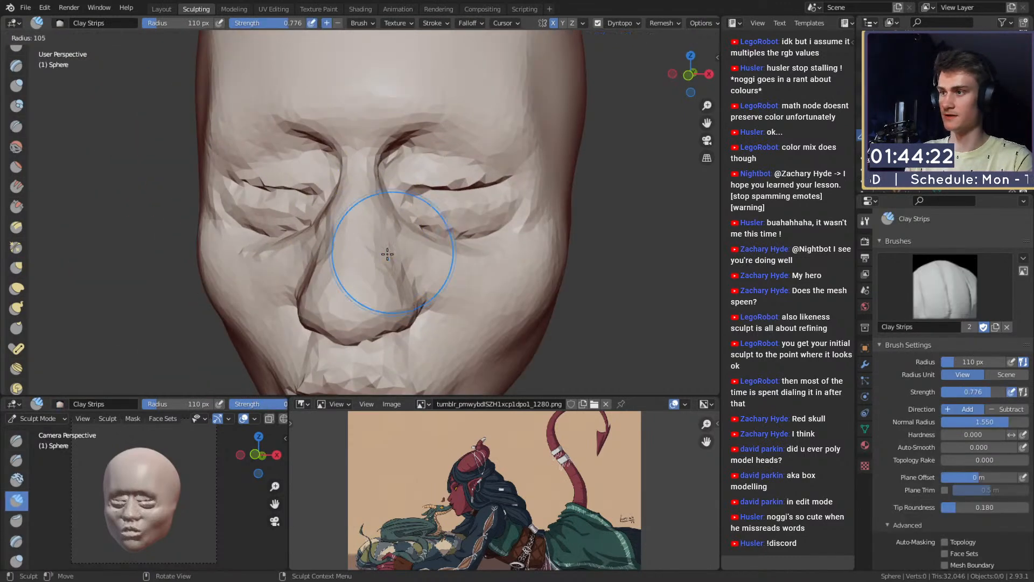
pyautogui.click(420, 254)
pyautogui.moveTo(412, 249)
pyautogui.keyDown('alt'); pyautogui.mouseDown()
pyautogui.moveTo(385, 240)
pyautogui.moveTo(392, 224)
pyautogui.moveTo(345, 233)
pyautogui.moveTo(389, 260)
pyautogui.moveTo(307, 178)
pyautogui.mouseUp(); pyautogui.keyUp('alt')
pyautogui.hotkey('shift', 'c')
pyautogui.press('f')
pyautogui.click(422, 307)
# Step: Build up the cheek beside the nostril with Clay Strips at radii of 67 and 61 px
pyautogui.press('c')
pyautogui.moveTo(399, 213)
pyautogui.keyDown('alt'); pyautogui.mouseDown()
pyautogui.moveTo(452, 196)
pyautogui.moveTo(399, 226)
pyautogui.moveTo(448, 233)
pyautogui.moveTo(403, 253)
pyautogui.moveTo(410, 244)
pyautogui.moveTo(379, 213)
pyautogui.mouseUp(); pyautogui.keyUp('alt')
pyautogui.press('f')
pyautogui.click(438, 235)
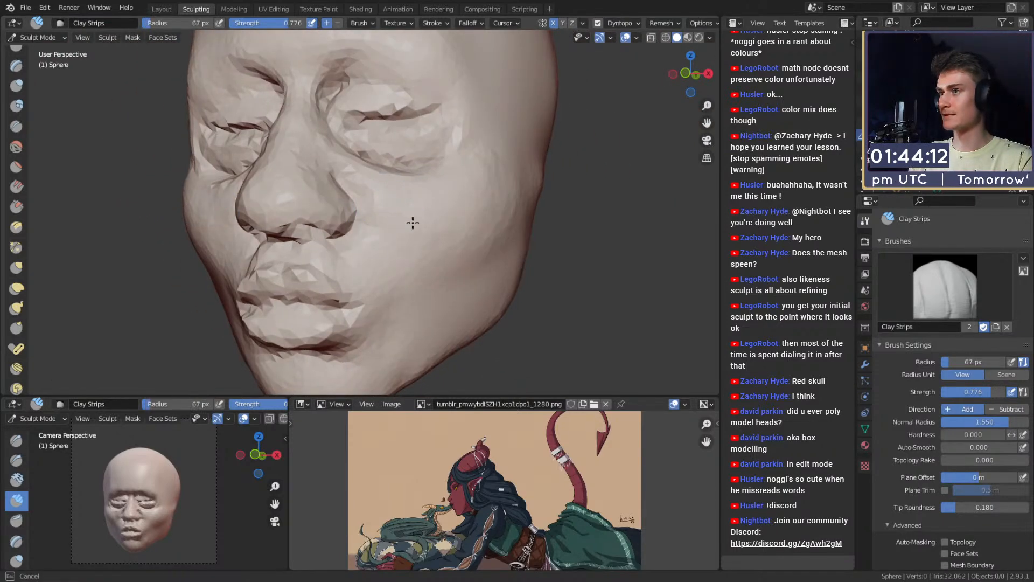
pyautogui.keyDown('alt'); pyautogui.keyDown('shift'); pyautogui.moveTo(410, 259); pyautogui.dragTo(402, 249); pyautogui.keyUp('shift'); pyautogui.keyUp('alt')
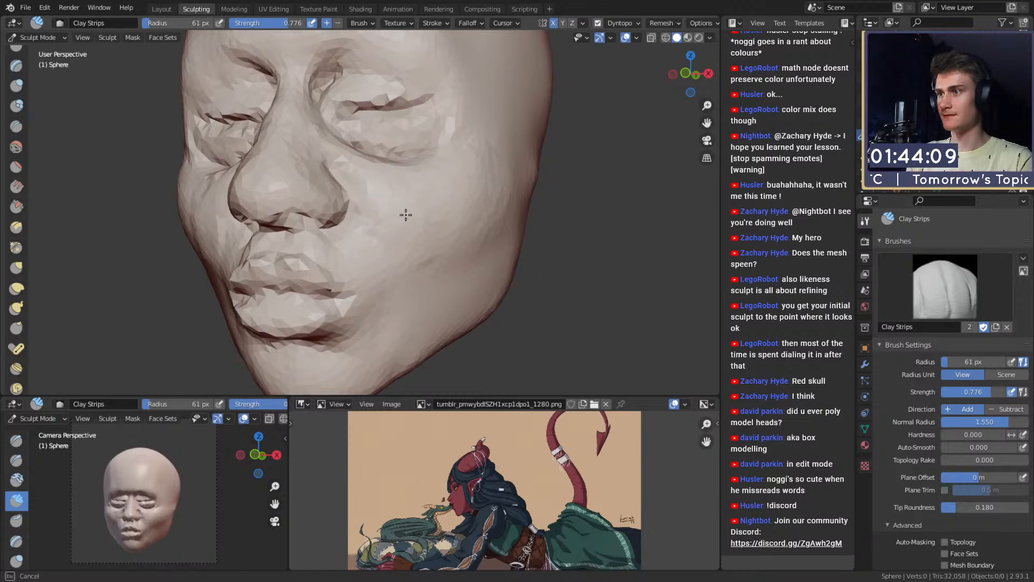
# Step: Fill the hollow between the nose and the lower eyelid with Clay Strips strokes
pyautogui.press('f')
pyautogui.moveTo(405, 214); pyautogui.dragTo(369, 181)
pyautogui.click(416, 226)
pyautogui.press('f')
pyautogui.moveTo(363, 171)
pyautogui.keyDown('alt'); pyautogui.keyDown('shift'); pyautogui.mouseDown()
pyautogui.moveTo(404, 233)
pyautogui.moveTo(418, 224)
pyautogui.moveTo(383, 224)
pyautogui.mouseUp(); pyautogui.keyUp('shift'); pyautogui.keyUp('alt')
pyautogui.click(372, 191)
# Step: Fill and blend the under-eye area and upper cheek with Clay Strips at radii of 49 and 126 px
pyautogui.press('f')
pyautogui.click(411, 221)
pyautogui.moveTo(452, 196)
pyautogui.mouseDown()
pyautogui.moveTo(372, 215)
pyautogui.moveTo(405, 214)
pyautogui.moveTo(461, 254)
pyautogui.mouseUp()
pyautogui.press('f')
pyautogui.click(350, 210)
pyautogui.press('f')
pyautogui.click(411, 220)
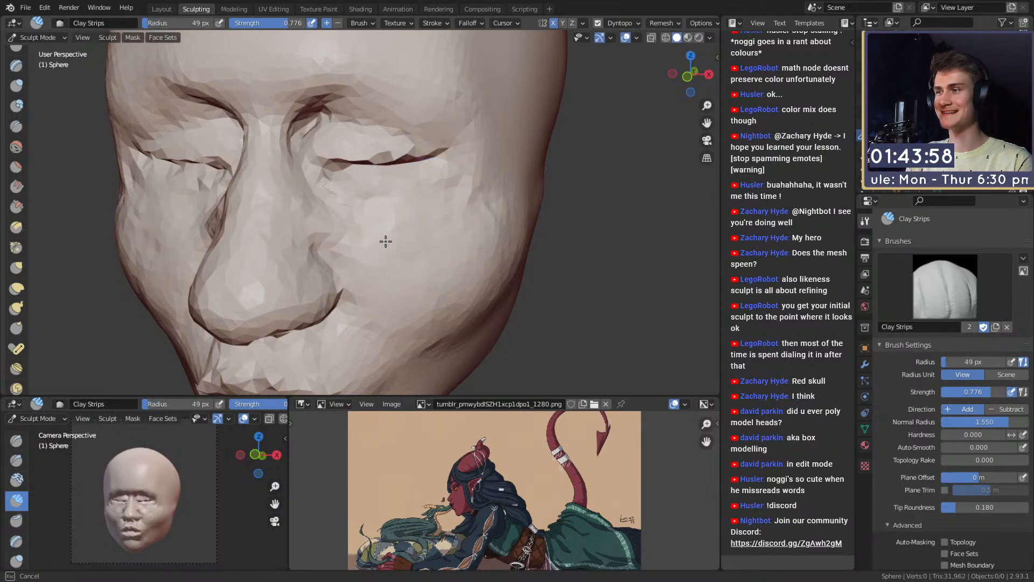
pyautogui.press('f')
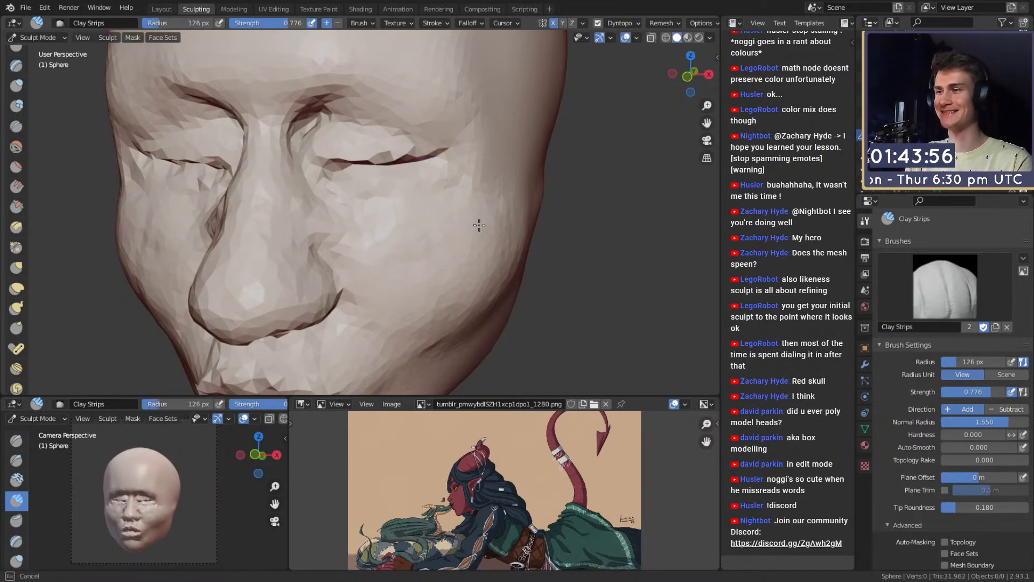
# Step: Define the fold below the eye with the Crease brush at a 44 px radius and soften it at 91 px
pyautogui.moveTo(411, 237)
pyautogui.mouseDown(button='middle')
pyautogui.moveTo(403, 230)
pyautogui.moveTo(401, 263)
pyautogui.mouseUp(button='middle')
pyautogui.scroll(2, 399, 253)
pyautogui.hotkey('shift', 'c')
pyautogui.press('f')
pyautogui.click(356, 213)
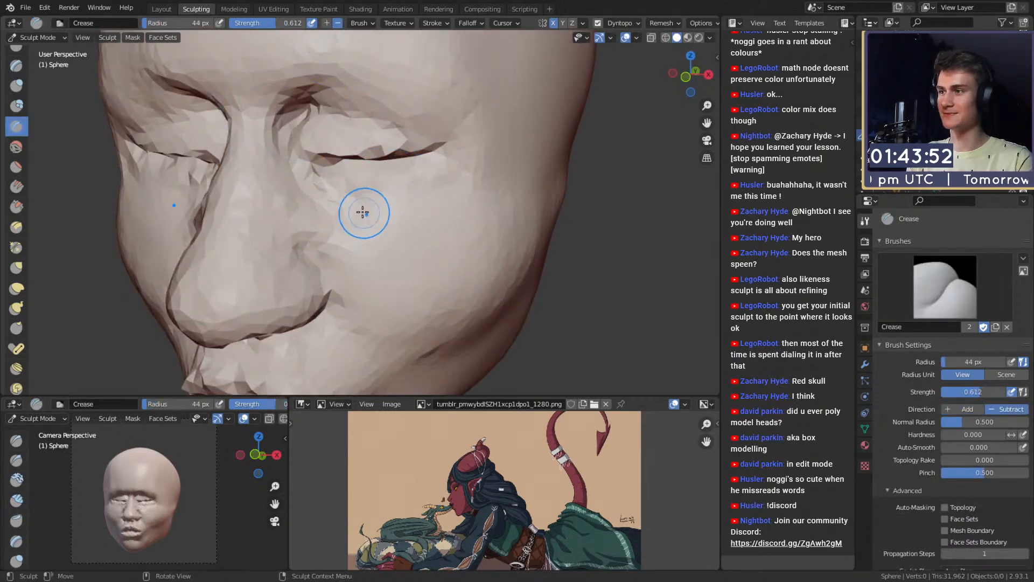
pyautogui.press('f')
pyautogui.click(461, 202)
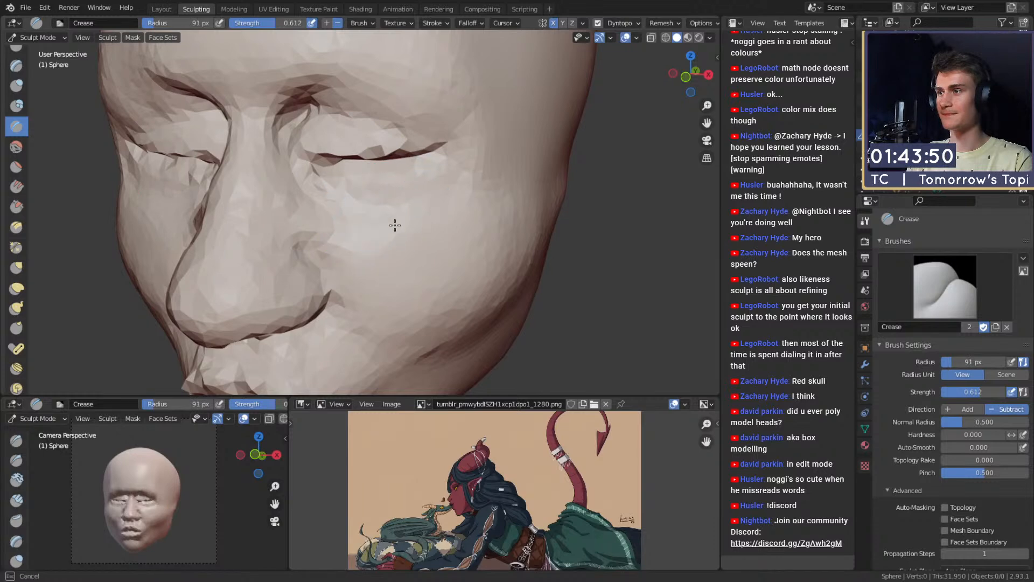
# Step: Set the Clay Strips strength to 0.552, build up the cheek at a 61 px radius and smooth it at 150 px
pyautogui.press('c')
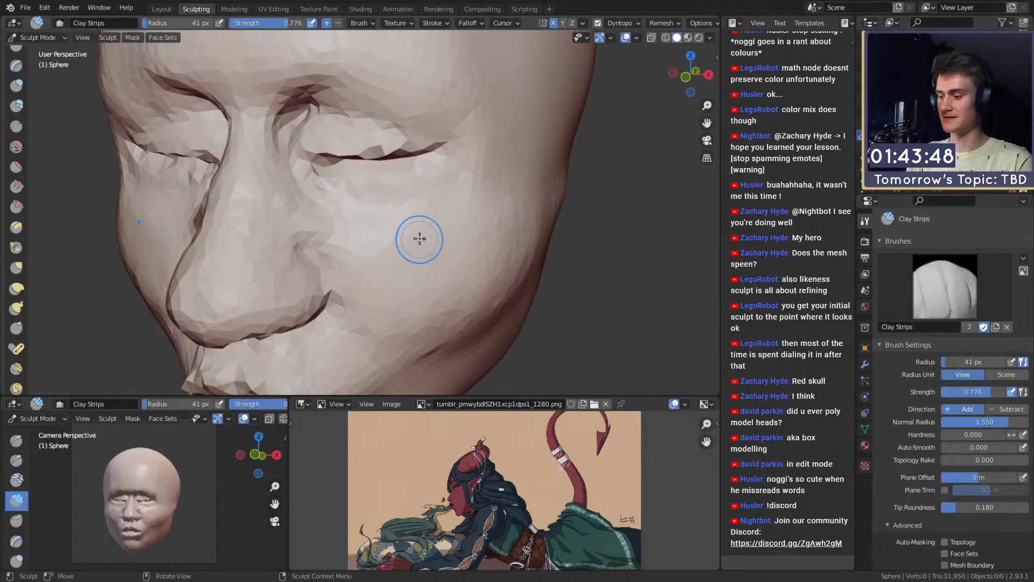
pyautogui.hotkey('shift', 'f')
pyautogui.click(428, 251)
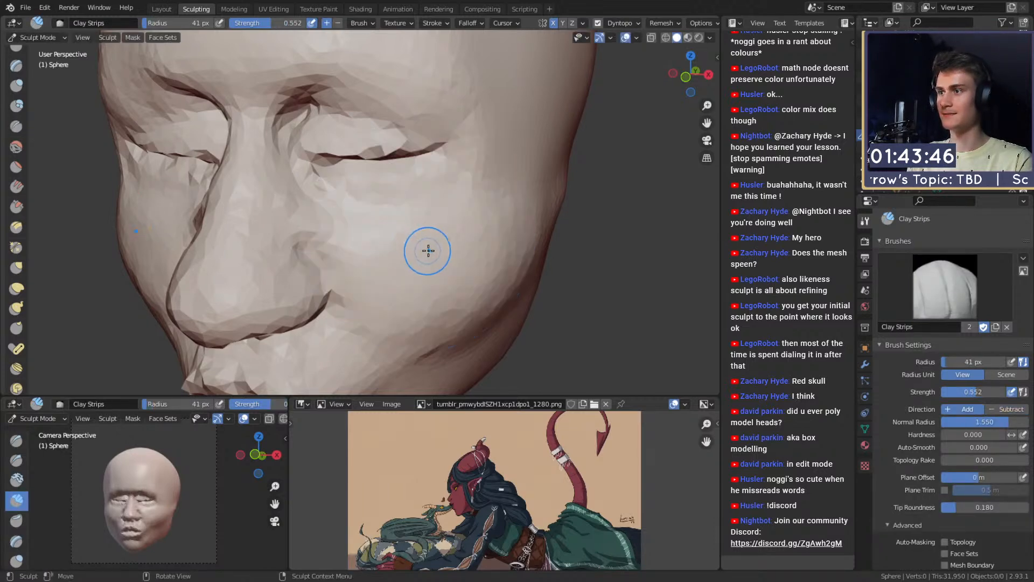
pyautogui.moveTo(467, 252); pyautogui.dragTo(427, 228, button='middle')
pyautogui.press('f')
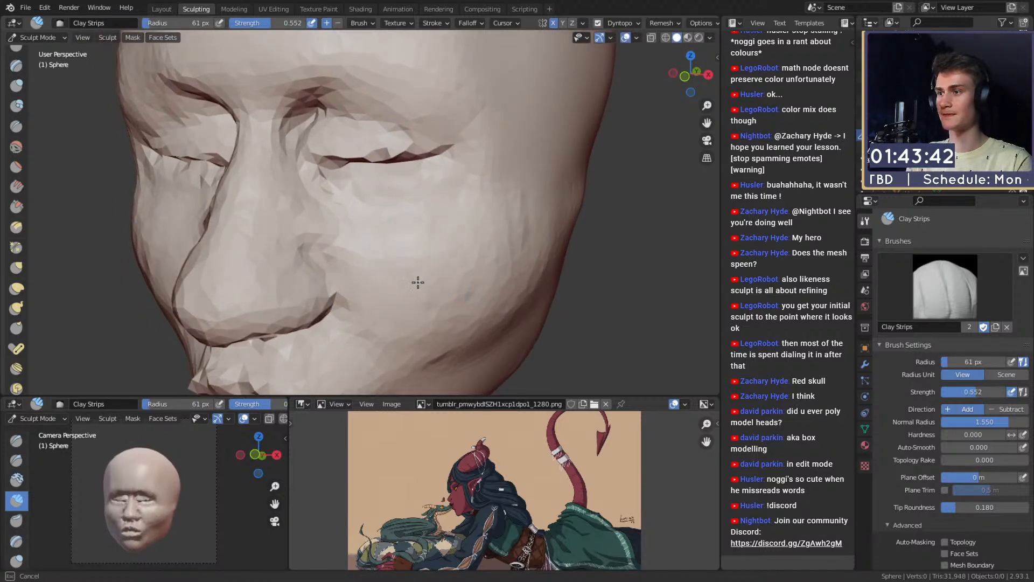
pyautogui.press('f')
pyautogui.click(423, 269)
pyautogui.keyDown('shift'); pyautogui.moveTo(420, 266); pyautogui.dragTo(511, 229); pyautogui.keyUp('shift')
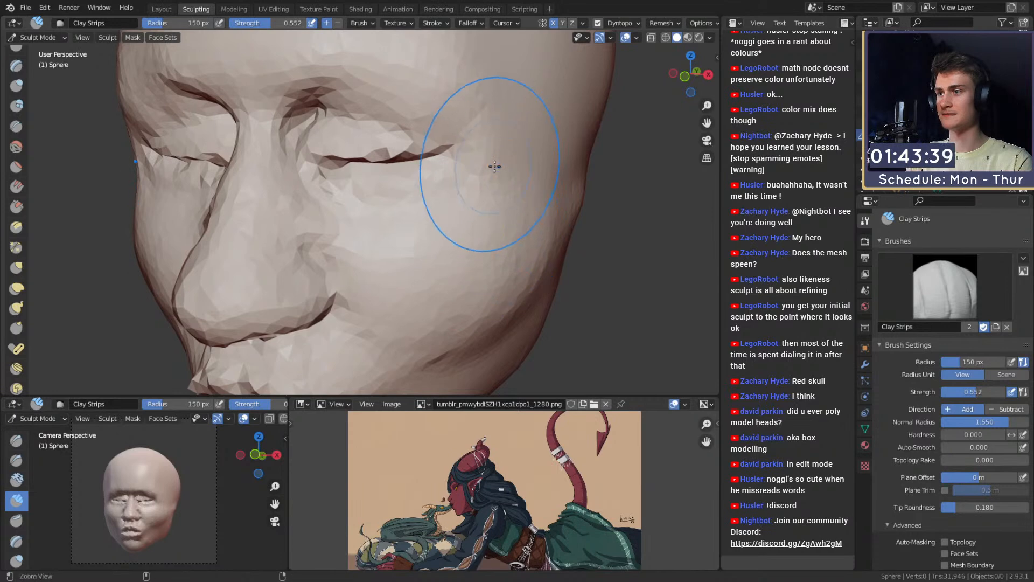
# Step: Shape the temple and cheekbone beside the outer eye corner with Clay Strips at radii of 71 and 117 px
pyautogui.keyDown('ctrl'); pyautogui.moveTo(494, 166); pyautogui.dragTo(496, 226, button='middle'); pyautogui.keyUp('ctrl')
pyautogui.moveTo(496, 227)
pyautogui.mouseDown(button='middle')
pyautogui.moveTo(530, 218)
pyautogui.moveTo(461, 265)
pyautogui.moveTo(453, 226)
pyautogui.moveTo(411, 242)
pyautogui.moveTo(428, 200)
pyautogui.mouseUp(button='middle')
pyautogui.press('f')
pyautogui.click(458, 226)
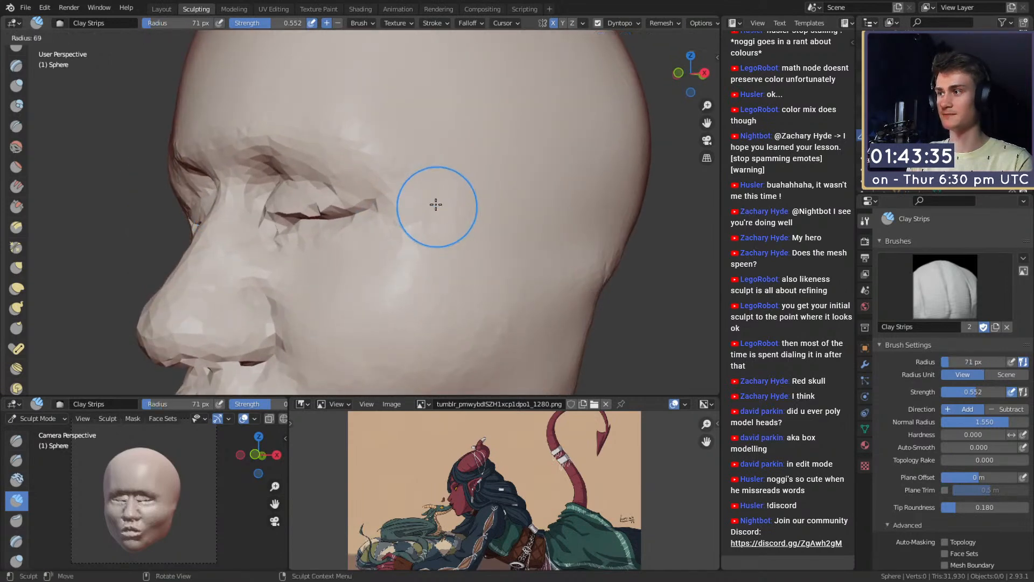
pyautogui.press('f')
pyautogui.click(440, 195)
pyautogui.keyDown('ctrl'); pyautogui.keyDown('alt'); pyautogui.moveTo(447, 177); pyautogui.dragTo(457, 231); pyautogui.keyUp('alt'); pyautogui.keyUp('ctrl')
pyautogui.moveTo(457, 231)
pyautogui.keyDown('alt'); pyautogui.mouseDown()
pyautogui.moveTo(533, 254)
pyautogui.moveTo(425, 248)
pyautogui.moveTo(463, 233)
pyautogui.mouseUp(); pyautogui.keyUp('alt')
pyautogui.scroll(2, 464, 232)
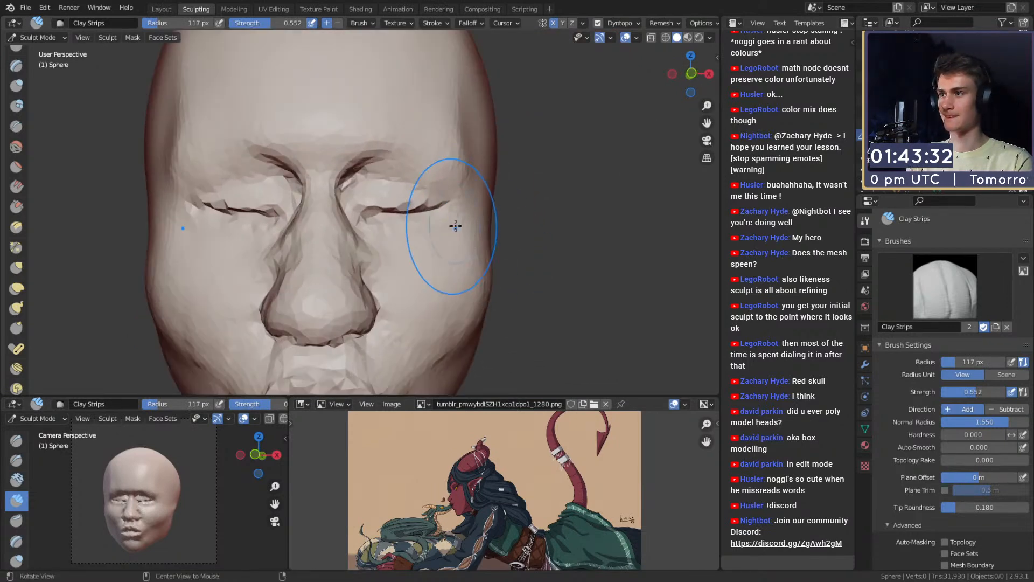
# Step: Adjust the side of the face around the outer eye corner with the Grab brush at a 186 px radius
pyautogui.press('g')
pyautogui.scroll(2, 450, 204)
pyautogui.press('f')
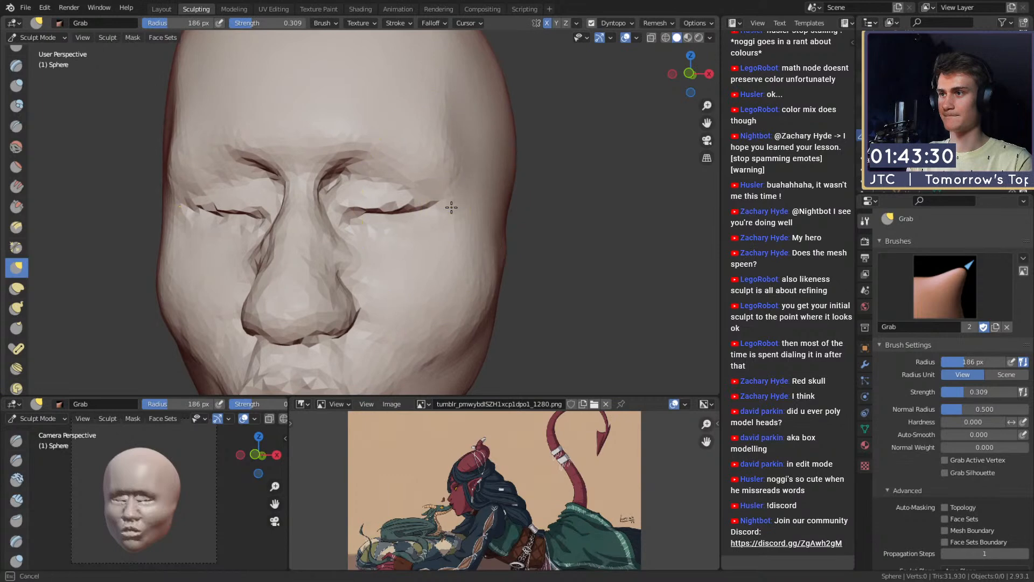
pyautogui.moveTo(442, 205)
pyautogui.keyDown('alt'); pyautogui.mouseDown()
pyautogui.moveTo(457, 177)
pyautogui.moveTo(444, 173)
pyautogui.moveTo(450, 165)
pyautogui.mouseUp(); pyautogui.keyUp('alt')
# Step: Refine the brow ridge above the eyes with Clay Strips at a 104 px radius
pyautogui.press('c')
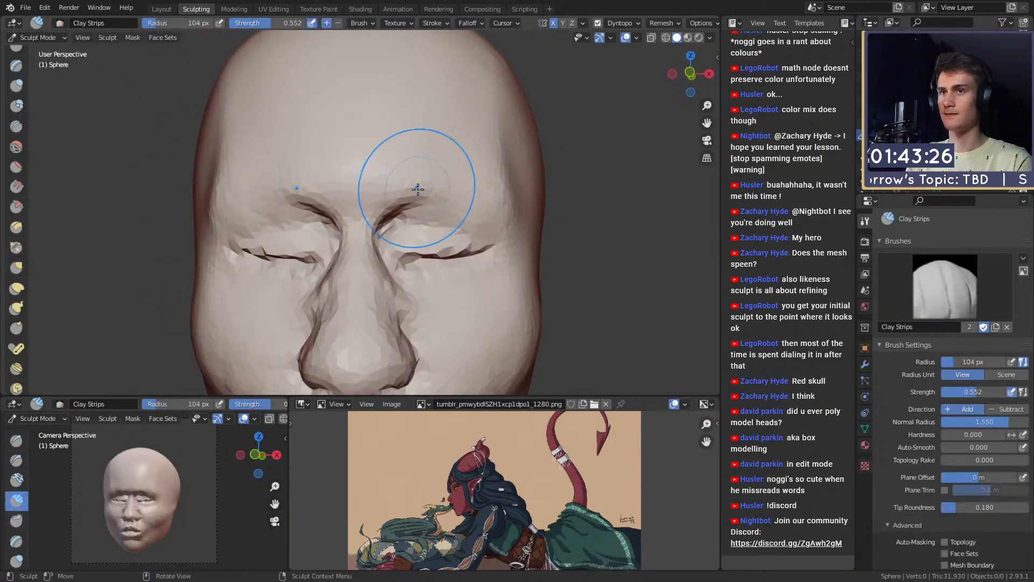
pyautogui.moveTo(404, 180)
pyautogui.mouseDown(button='middle')
pyautogui.moveTo(527, 183)
pyautogui.moveTo(409, 201)
pyautogui.moveTo(415, 215)
pyautogui.moveTo(392, 231)
pyautogui.moveTo(415, 208)
pyautogui.moveTo(445, 242)
pyautogui.mouseUp(button='middle')
pyautogui.moveTo(445, 242)
pyautogui.mouseDown(button='middle')
pyautogui.moveTo(392, 249)
pyautogui.moveTo(444, 255)
pyautogui.moveTo(434, 243)
pyautogui.moveTo(447, 237)
pyautogui.moveTo(383, 208)
pyautogui.moveTo(323, 161)
pyautogui.mouseUp(button='middle')
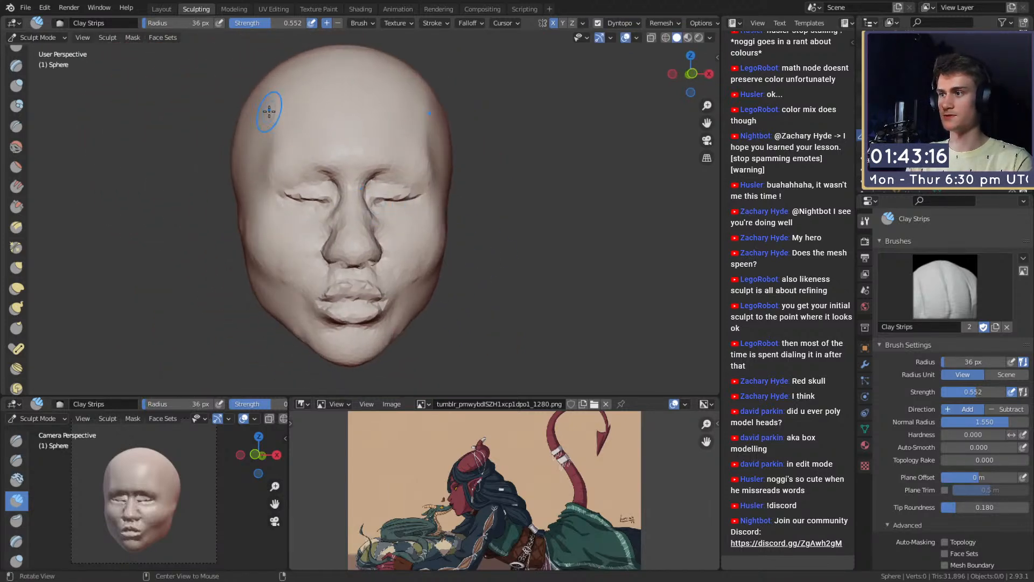
# Step: Adjust the proportions of the mouth and lower face with the Grab brush at a 110 px radius
pyautogui.moveTo(388, 272)
pyautogui.keyDown('alt'); pyautogui.mouseDown()
pyautogui.moveTo(396, 242)
pyautogui.moveTo(401, 266)
pyautogui.moveTo(394, 259)
pyautogui.moveTo(434, 237)
pyautogui.moveTo(411, 243)
pyautogui.moveTo(406, 209)
pyautogui.moveTo(388, 212)
pyautogui.moveTo(436, 205)
pyautogui.moveTo(473, 180)
pyautogui.moveTo(469, 204)
pyautogui.moveTo(374, 237)
pyautogui.mouseUp(); pyautogui.keyUp('alt')
pyautogui.press('g')
pyautogui.press('f')
pyautogui.click(376, 215)
pyautogui.scroll(2, 371, 231)
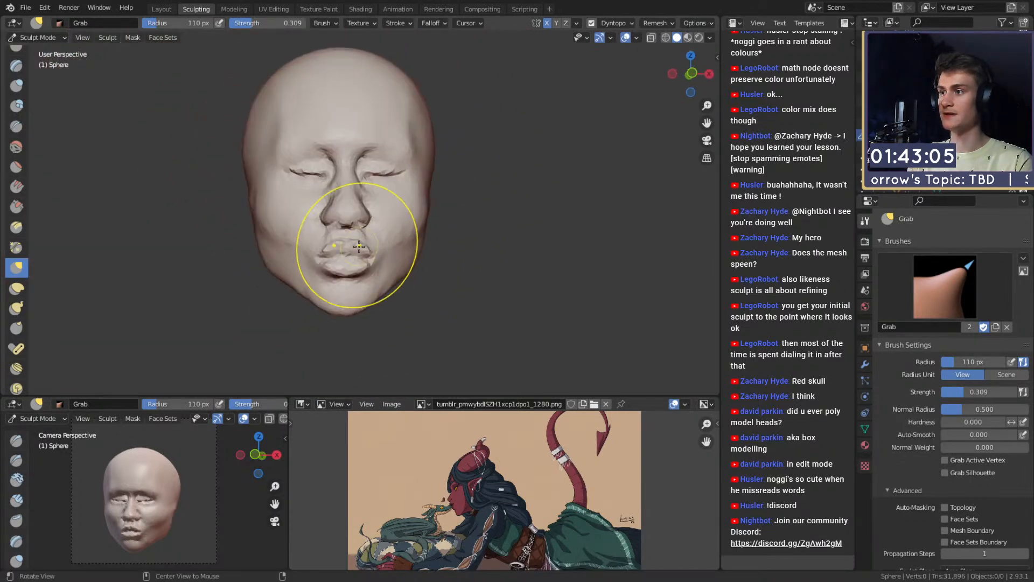
# Step: Reshape the side contour of the cheek and jaw with the Grab brush at varying radii
pyautogui.press('f')
pyautogui.click(441, 240)
pyautogui.keyDown('alt'); pyautogui.moveTo(441, 240); pyautogui.dragTo(450, 267); pyautogui.keyUp('alt')
pyautogui.press('f')
pyautogui.click(461, 265)
pyautogui.press('f')
pyautogui.moveTo(451, 266)
pyautogui.keyDown('alt'); pyautogui.mouseDown()
pyautogui.moveTo(461, 259)
pyautogui.moveTo(443, 262)
pyautogui.mouseUp(); pyautogui.keyUp('alt')
pyautogui.click(437, 259)
pyautogui.moveTo(447, 274)
pyautogui.keyDown('alt'); pyautogui.keyDown('shift'); pyautogui.mouseDown()
pyautogui.moveTo(445, 252)
pyautogui.moveTo(467, 245)
pyautogui.moveTo(461, 211)
pyautogui.moveTo(446, 211)
pyautogui.mouseUp(); pyautogui.keyUp('shift'); pyautogui.keyUp('alt')
# Step: Pull the rear jaw corner into shape from behind the head with the Grab brush at a 177 px radius
pyautogui.moveTo(446, 210)
pyautogui.mouseDown(button='middle')
pyautogui.moveTo(442, 232)
pyautogui.moveTo(454, 234)
pyautogui.moveTo(286, 240)
pyautogui.moveTo(274, 253)
pyautogui.moveTo(309, 242)
pyautogui.mouseUp(button='middle')
pyautogui.press('f')
pyautogui.click(297, 247)
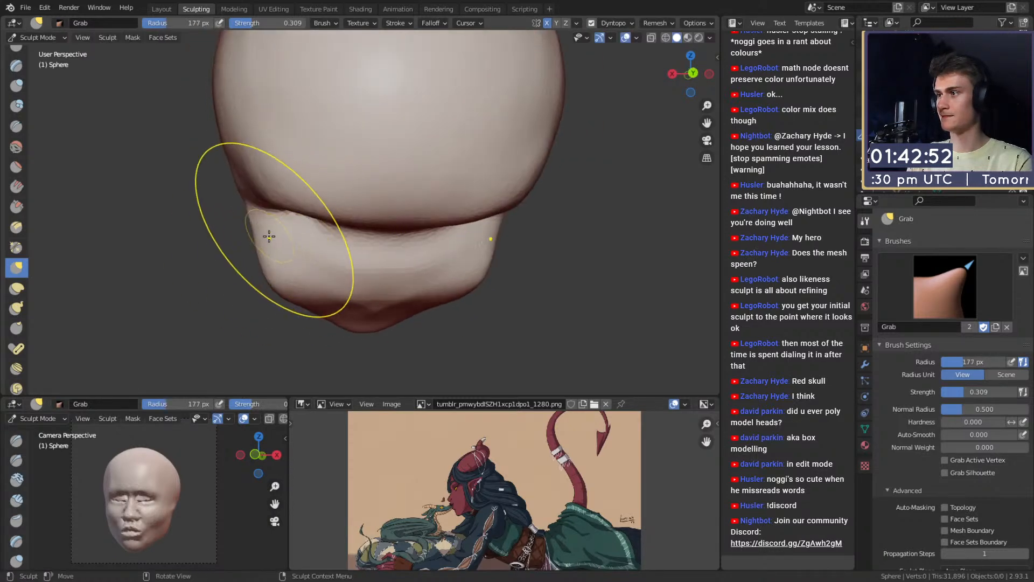
pyautogui.moveTo(262, 249); pyautogui.dragTo(274, 279)
# Step: Adjust the cheek area beside the nose from the front with the Grab brush at 143 px and 103 px radii
pyautogui.moveTo(275, 278)
pyautogui.mouseDown(button='middle')
pyautogui.moveTo(434, 237)
pyautogui.moveTo(403, 247)
pyautogui.mouseUp(button='middle')
pyautogui.press('f')
pyautogui.click(411, 248)
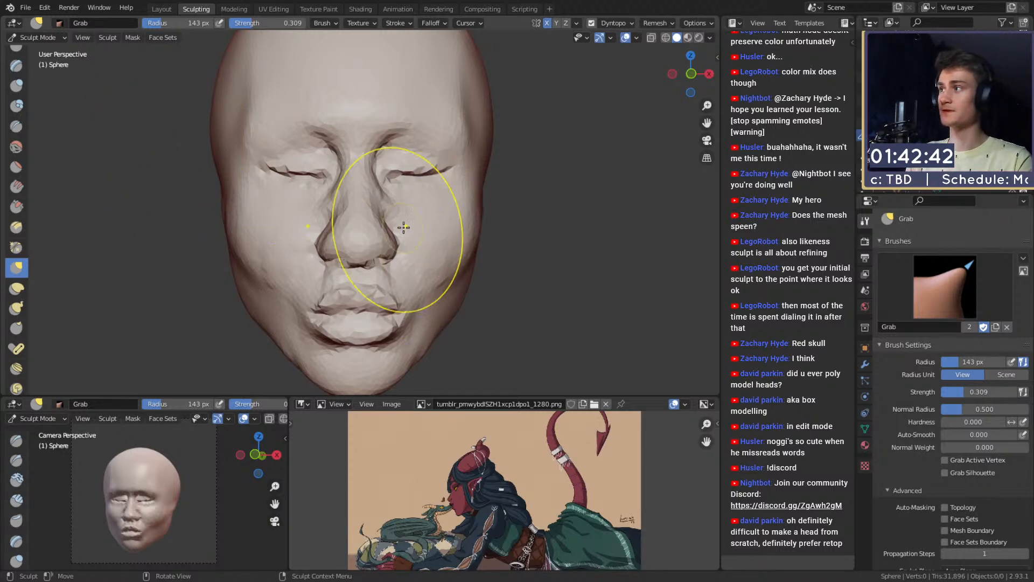
pyautogui.moveTo(386, 245)
pyautogui.mouseDown(button='middle')
pyautogui.moveTo(473, 242)
pyautogui.moveTo(406, 236)
pyautogui.mouseUp(button='middle')
pyautogui.press('f')
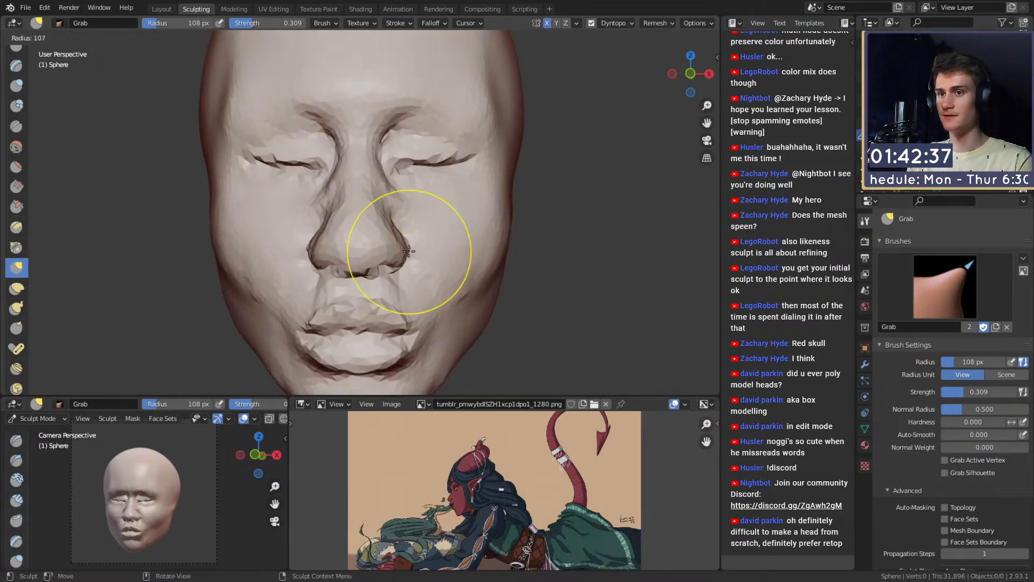
pyautogui.click(422, 249)
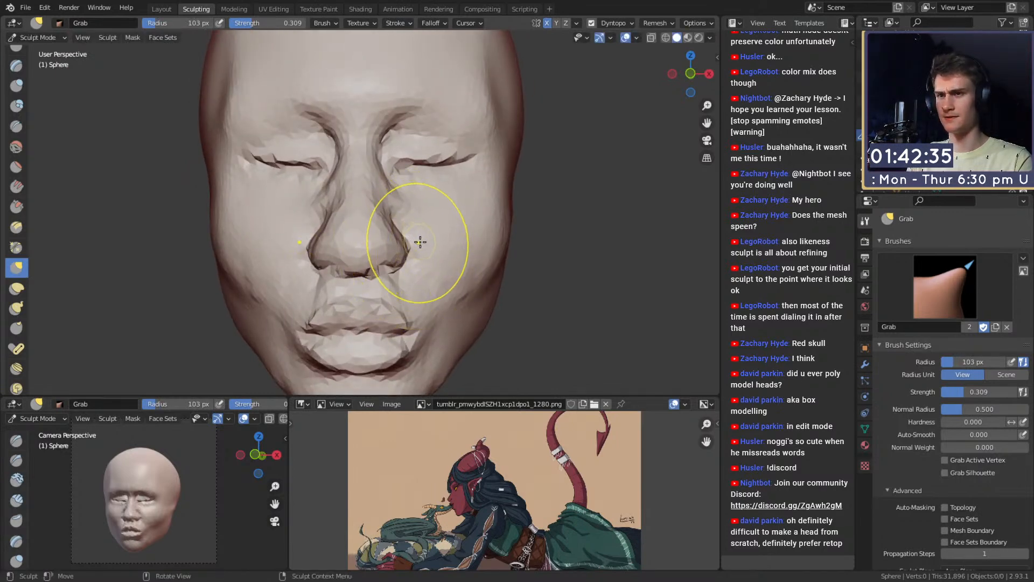
# Step: Reshape the base of the nose from the front with the Grab brush, starting at a 164 px radius
pyautogui.press('f')
pyautogui.click(399, 248)
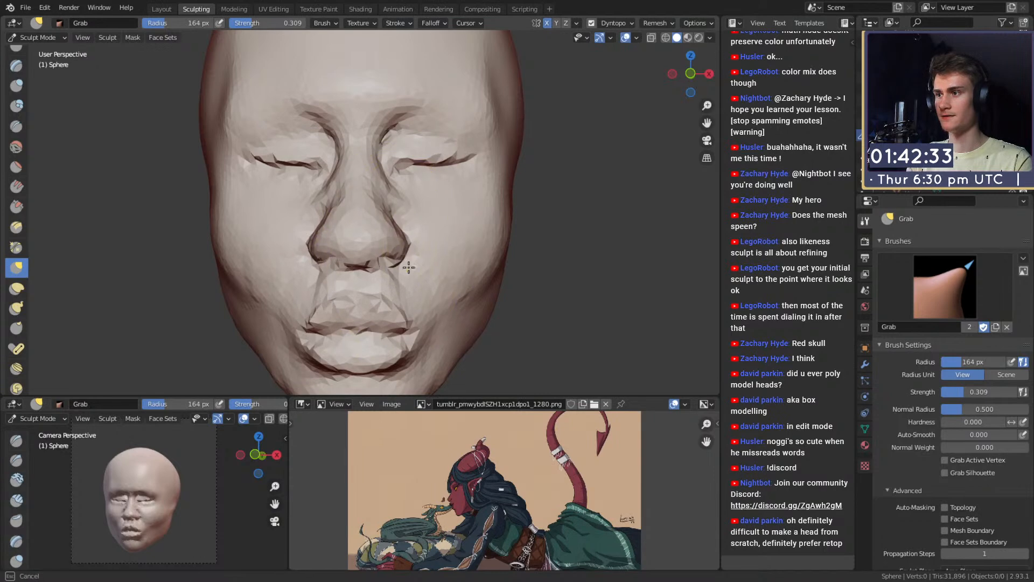
pyautogui.moveTo(408, 267); pyautogui.dragTo(408, 264)
pyautogui.moveTo(408, 264)
pyautogui.mouseDown(button='middle')
pyautogui.moveTo(409, 247)
pyautogui.moveTo(398, 280)
pyautogui.moveTo(431, 280)
pyautogui.moveTo(353, 242)
pyautogui.moveTo(371, 260)
pyautogui.mouseUp(button='middle')
pyautogui.press('f')
pyautogui.click(425, 274)
pyautogui.press('f')
pyautogui.click(394, 291)
# Step: Refine the nose width and tip with further Grab brush strokes at varying radii
pyautogui.press('f')
pyautogui.click(364, 231)
pyautogui.press('f')
pyautogui.click(383, 259)
pyautogui.moveTo(382, 256); pyautogui.dragTo(368, 242)
pyautogui.keyDown('alt'); pyautogui.keyDown('shift'); pyautogui.moveTo(368, 226); pyautogui.dragTo(374, 256); pyautogui.keyUp('shift'); pyautogui.keyUp('alt')
pyautogui.moveTo(375, 256)
pyautogui.mouseDown(button='middle')
pyautogui.moveTo(436, 248)
pyautogui.moveTo(380, 295)
pyautogui.moveTo(340, 248)
pyautogui.moveTo(393, 261)
pyautogui.mouseUp(button='middle')
# Step: Build up the forms of the mid-face with Clay Strips, starting at a 34 px radius
pyautogui.press('c')
pyautogui.press('f')
pyautogui.click(345, 296)
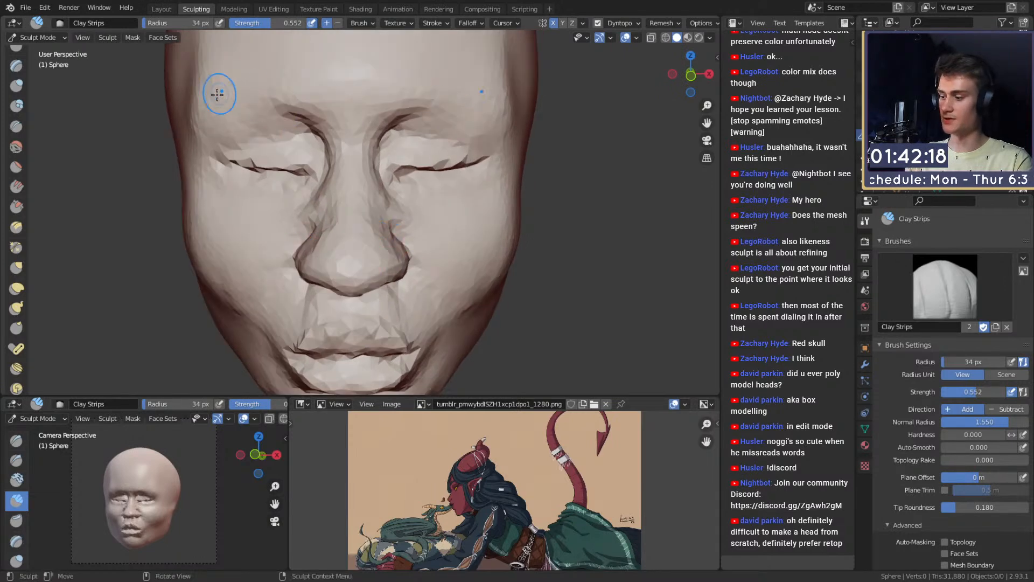
pyautogui.moveTo(389, 206)
pyautogui.mouseDown(button='middle')
pyautogui.moveTo(337, 201)
pyautogui.moveTo(374, 212)
pyautogui.moveTo(371, 222)
pyautogui.moveTo(369, 173)
pyautogui.moveTo(365, 212)
pyautogui.moveTo(409, 228)
pyautogui.moveTo(396, 213)
pyautogui.moveTo(381, 226)
pyautogui.mouseUp(button='middle')
pyautogui.press('f')
pyautogui.click(362, 226)
# Step: Widen the nostril wings from below with the Grab brush at a 120 px radius
pyautogui.press('g')
pyautogui.moveTo(392, 239); pyautogui.dragTo(404, 250)
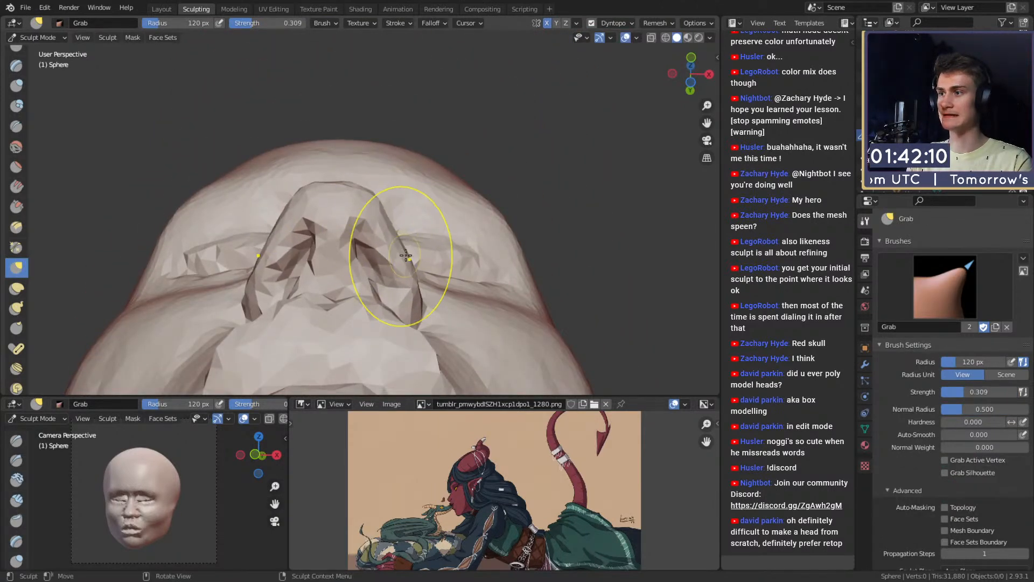
pyautogui.moveTo(428, 220)
pyautogui.mouseDown(button='middle')
pyautogui.moveTo(393, 312)
pyautogui.moveTo(390, 186)
pyautogui.mouseUp(button='middle')
# Step: Carve the groove around the nostril wing with the Crease brush at varying radii
pyautogui.moveTo(390, 186)
pyautogui.mouseDown(button='middle')
pyautogui.moveTo(342, 231)
pyautogui.moveTo(357, 238)
pyautogui.moveTo(311, 173)
pyautogui.mouseUp(button='middle')
pyautogui.hotkey('shift', 'c')
pyautogui.press('f')
pyautogui.click(372, 229)
pyautogui.moveTo(393, 206); pyautogui.dragTo(370, 224, button='middle')
pyautogui.press('f')
pyautogui.click(359, 231)
pyautogui.moveTo(370, 224)
pyautogui.keyDown('alt'); pyautogui.mouseDown()
pyautogui.moveTo(388, 222)
pyautogui.moveTo(359, 228)
pyautogui.moveTo(512, 244)
pyautogui.moveTo(452, 241)
pyautogui.mouseUp(); pyautogui.keyUp('alt')
# Step: Try to reshape the nostril wing with the Grab brush, and undo the stroke
pyautogui.press('f')
pyautogui.click(358, 228)
pyautogui.press('g')
pyautogui.moveTo(452, 240)
pyautogui.mouseDown(button='middle')
pyautogui.moveTo(334, 230)
pyautogui.moveTo(369, 253)
pyautogui.moveTo(403, 243)
pyautogui.moveTo(363, 245)
pyautogui.moveTo(380, 240)
pyautogui.moveTo(392, 252)
pyautogui.mouseUp(button='middle')
pyautogui.press('f')
pyautogui.click(411, 242)
pyautogui.hotkey('ctrl', 'z')
# Step: Sharpen the crease between the nostril wing, cheek and nose tip with the Crease brush at 34 to 55 px radii
pyautogui.hotkey('shift', 'c')
pyautogui.press('f')
pyautogui.click(422, 242)
pyautogui.press('f')
pyautogui.click(383, 255)
pyautogui.keyDown('shift'); pyautogui.moveTo(376, 216); pyautogui.dragTo(389, 231, button='middle'); pyautogui.keyUp('shift')
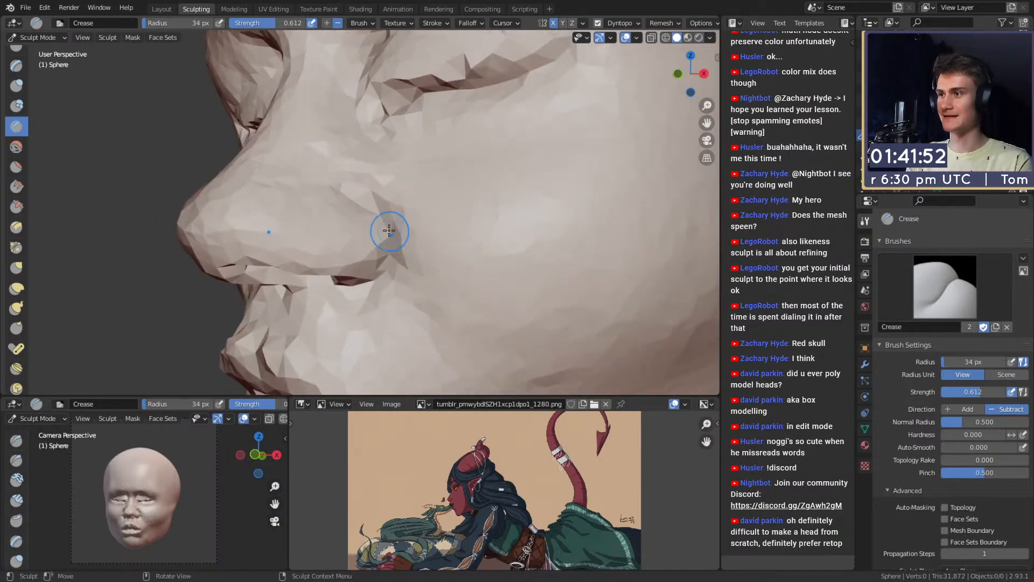
pyautogui.moveTo(360, 186)
pyautogui.mouseDown(button='middle')
pyautogui.moveTo(406, 208)
pyautogui.moveTo(298, 153)
pyautogui.mouseUp(button='middle')
pyautogui.moveTo(412, 242)
pyautogui.mouseDown(button='middle')
pyautogui.moveTo(403, 216)
pyautogui.moveTo(363, 233)
pyautogui.moveTo(430, 205)
pyautogui.moveTo(395, 228)
pyautogui.moveTo(427, 197)
pyautogui.moveTo(452, 243)
pyautogui.mouseUp(button='middle')
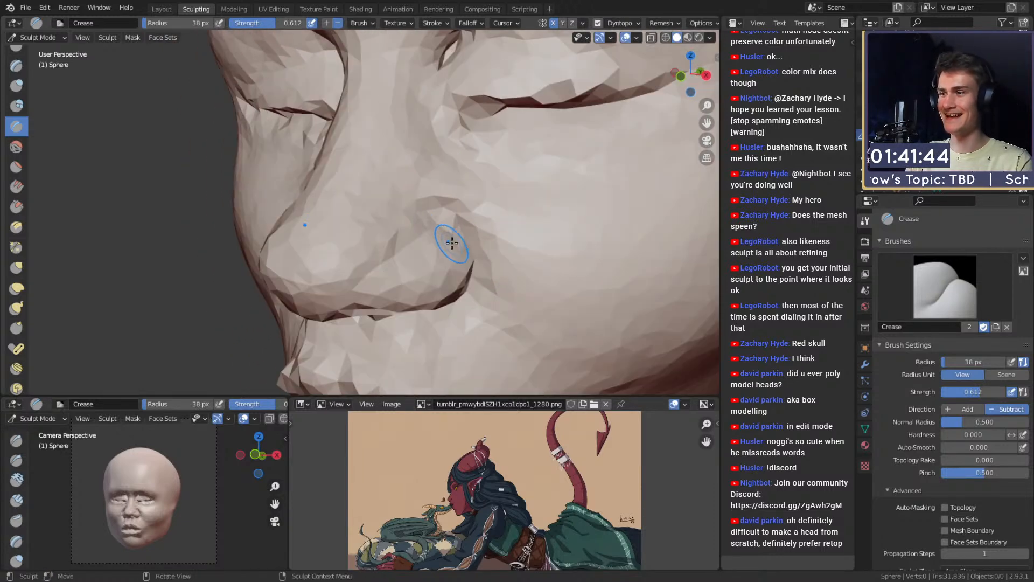
pyautogui.moveTo(345, 278)
pyautogui.mouseDown(button='middle')
pyautogui.moveTo(386, 221)
pyautogui.moveTo(339, 237)
pyautogui.moveTo(365, 246)
pyautogui.mouseUp(button='middle')
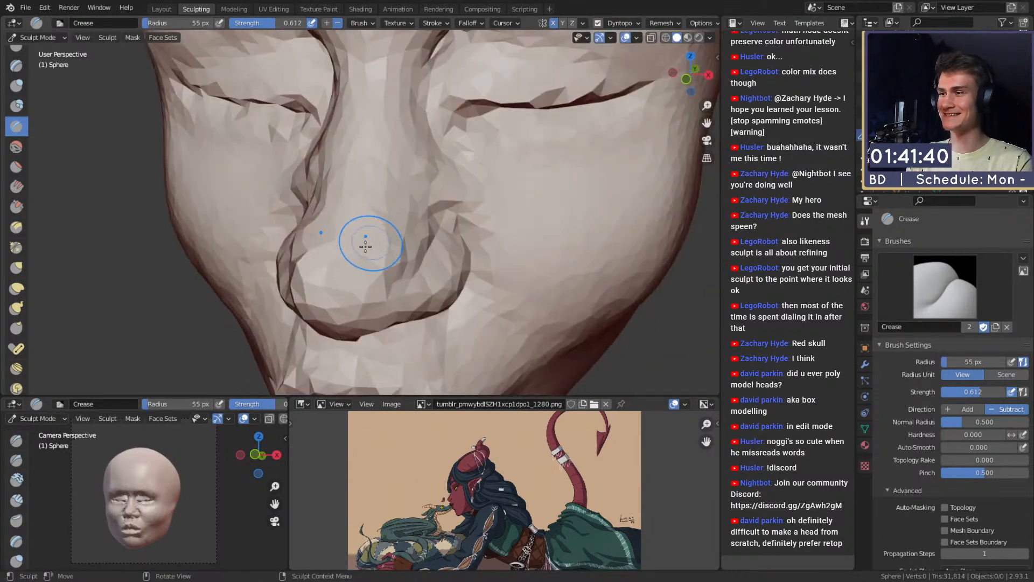
# Step: Adjust the side of the nose tip with the Grab brush at a 102 px radius
pyautogui.press('g')
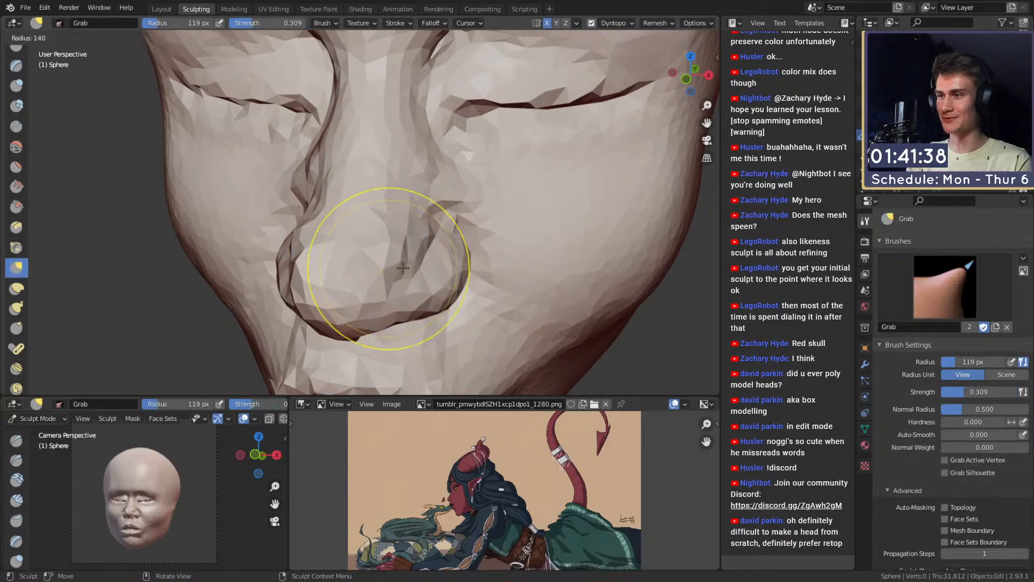
pyautogui.press('f')
pyautogui.click(408, 275)
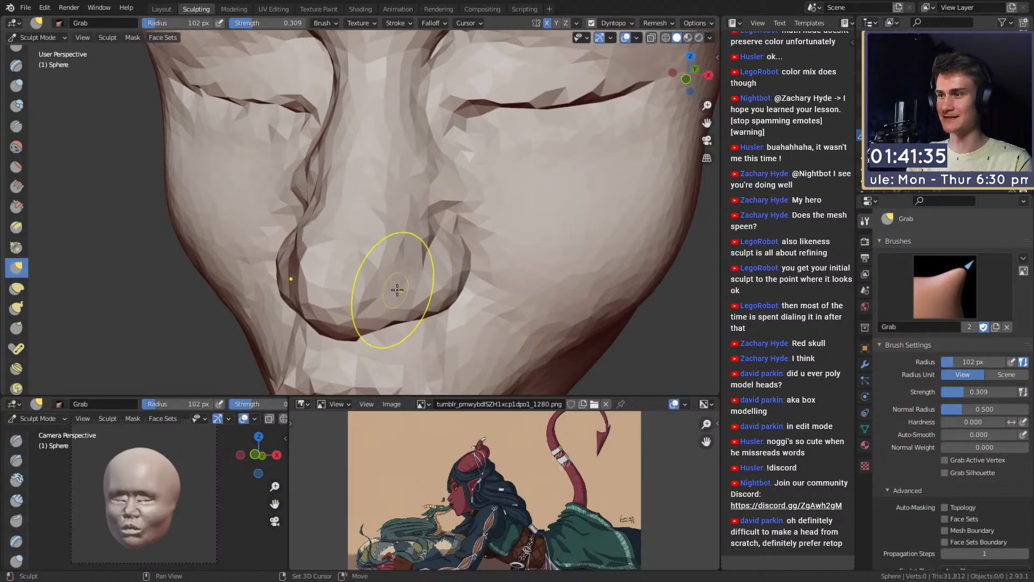
# Step: Deepen the crease behind the nostril wing from the side with the Crease brush, reducing its radius from 73 to 27 px
pyautogui.hotkey('shift', 'c')
pyautogui.press('f')
pyautogui.click(409, 256)
pyautogui.moveTo(411, 256)
pyautogui.mouseDown(button='middle')
pyautogui.moveTo(496, 175)
pyautogui.moveTo(508, 236)
pyautogui.moveTo(344, 231)
pyautogui.moveTo(386, 212)
pyautogui.mouseUp(button='middle')
pyautogui.scroll(-4, 496, 175)
pyautogui.scroll(3, 386, 212)
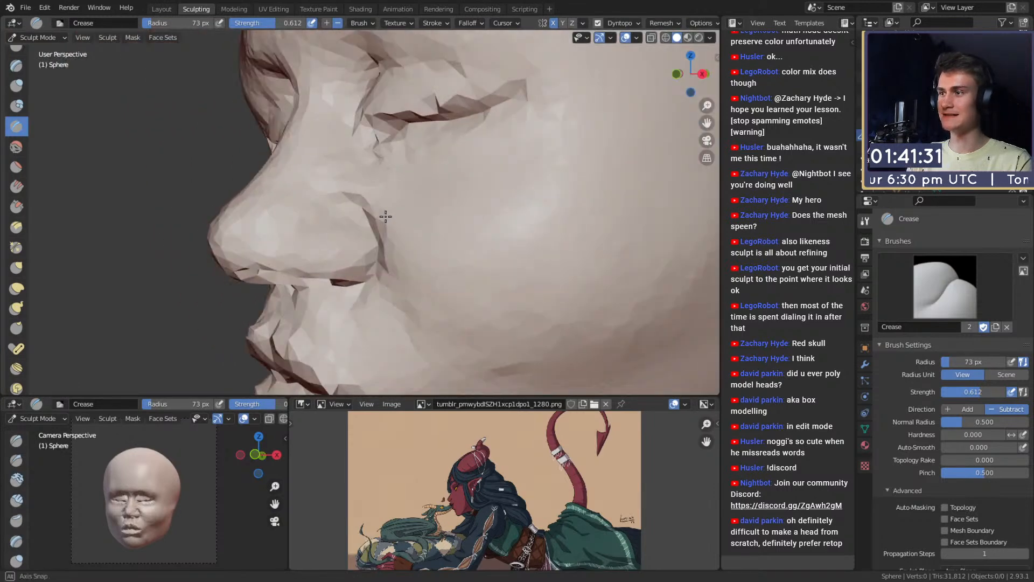
pyautogui.press('f')
pyautogui.click(385, 210)
pyautogui.moveTo(412, 237); pyautogui.dragTo(391, 204)
pyautogui.keyDown('shift'); pyautogui.moveTo(371, 214); pyautogui.dragTo(385, 224, button='middle'); pyautogui.keyUp('shift')
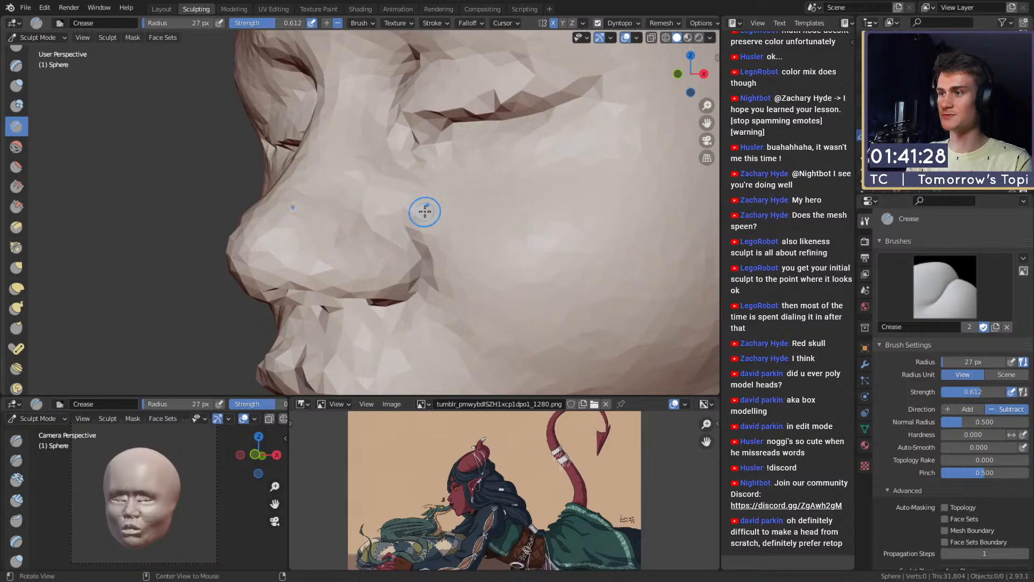
# Step: Adjust the nose bridge in profile with the Grab brush at a 109 px radius
pyautogui.scroll(-6, 424, 211)
pyautogui.moveTo(424, 211)
pyautogui.keyDown('alt'); pyautogui.mouseDown()
pyautogui.moveTo(452, 238)
pyautogui.moveTo(526, 253)
pyautogui.mouseUp(); pyautogui.keyUp('alt')
pyautogui.scroll(3, 520, 250)
pyautogui.press('g')
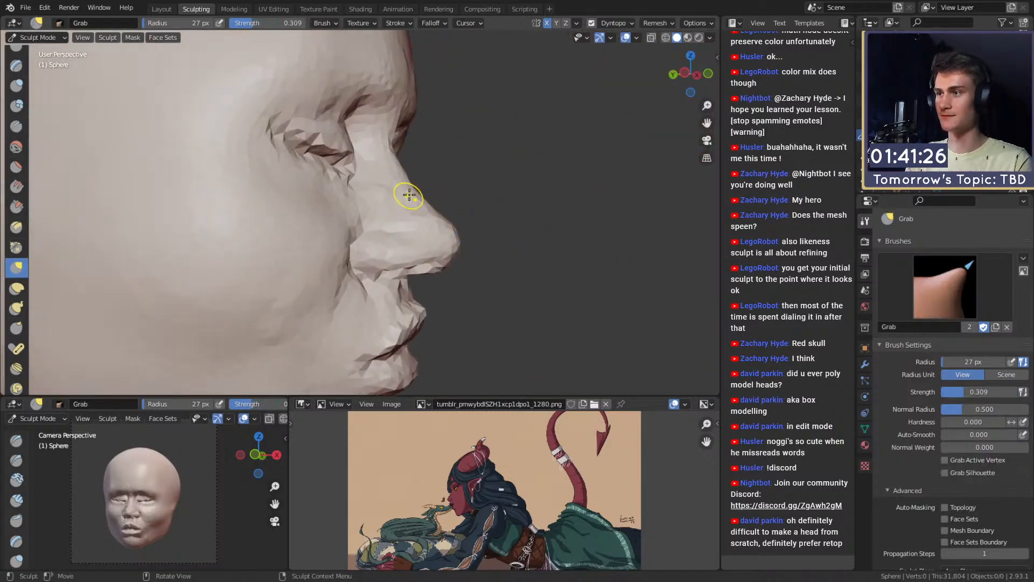
pyautogui.press('f')
pyautogui.click(445, 186)
pyautogui.moveTo(416, 190); pyautogui.dragTo(463, 197, button='middle')
pyautogui.press('f')
pyautogui.click(473, 196)
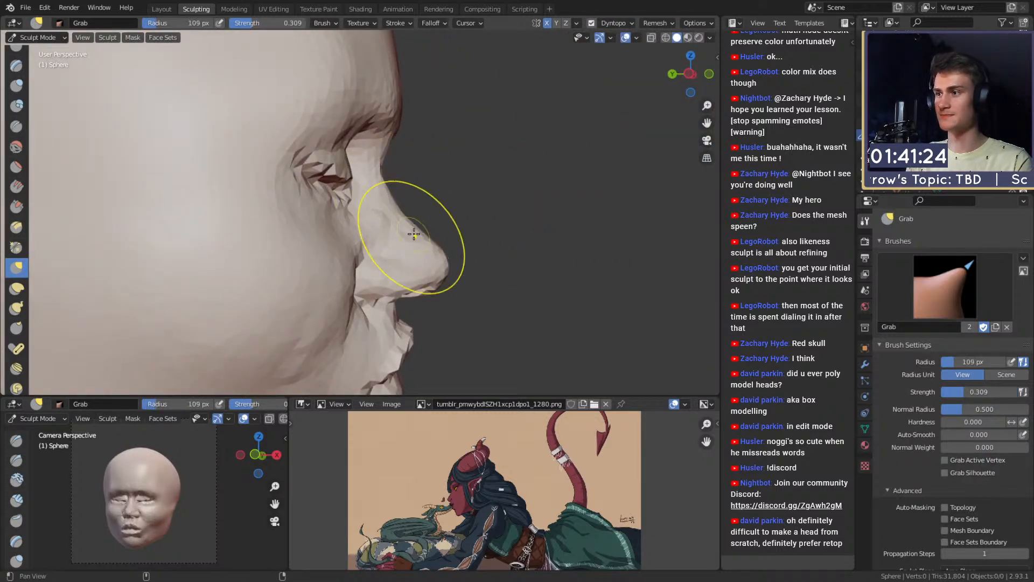
# Step: Shift the lips and lower face in profile with the Grab brush at a 236 px radius
pyautogui.press('f')
pyautogui.keyDown('alt'); pyautogui.keyDown('shift'); pyautogui.moveTo(413, 234); pyautogui.dragTo(435, 227); pyautogui.keyUp('shift'); pyautogui.keyUp('alt')
pyautogui.click(509, 217)
pyautogui.moveTo(426, 264)
pyautogui.keyDown('alt'); pyautogui.keyDown('shift'); pyautogui.mouseDown()
pyautogui.moveTo(415, 222)
pyautogui.moveTo(409, 238)
pyautogui.mouseUp(); pyautogui.keyUp('shift'); pyautogui.keyUp('alt')
pyautogui.scroll(-2, 408, 245)
pyautogui.click(384, 292)
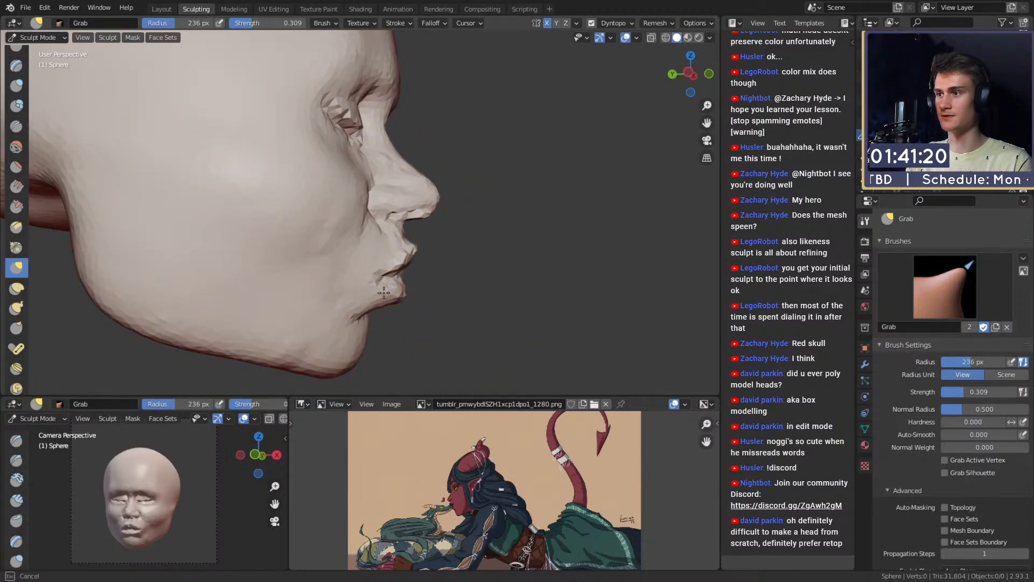
# Step: Reshape the nose tip in profile with the Grab brush at smaller radii, starting at 113 px
pyautogui.scroll(2, 392, 290)
pyautogui.press('[')
pyautogui.press('[')
pyautogui.press('[')
pyautogui.press('[')
pyautogui.press('[')
pyautogui.press('[')
pyautogui.press('[')
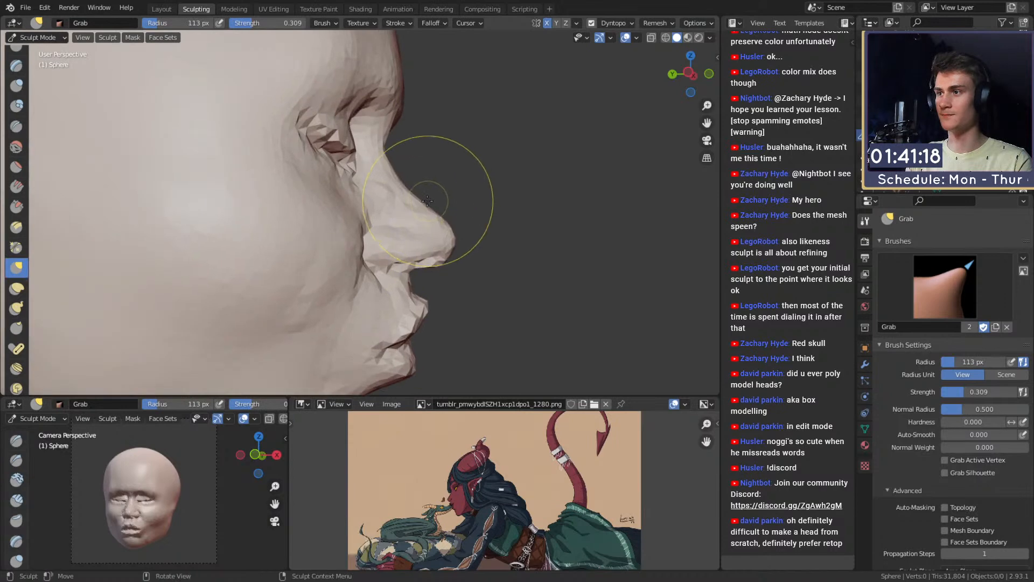
pyautogui.press('f')
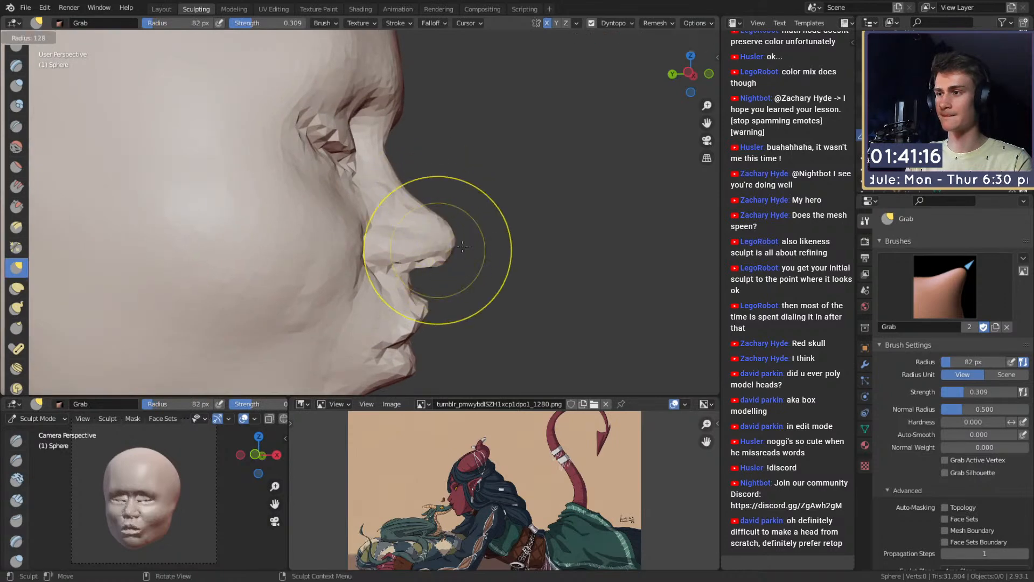
pyautogui.click(443, 244)
pyautogui.moveTo(437, 245); pyautogui.dragTo(433, 241)
# Step: Refine the nose tip and its underside in close-up profile with the Grab brush, using 101 px and 92 px radii
pyautogui.moveTo(432, 240)
pyautogui.keyDown('shift'); pyautogui.mouseDown(button='middle')
pyautogui.moveTo(449, 240)
pyautogui.moveTo(450, 224)
pyautogui.mouseUp(button='middle'); pyautogui.keyUp('shift')
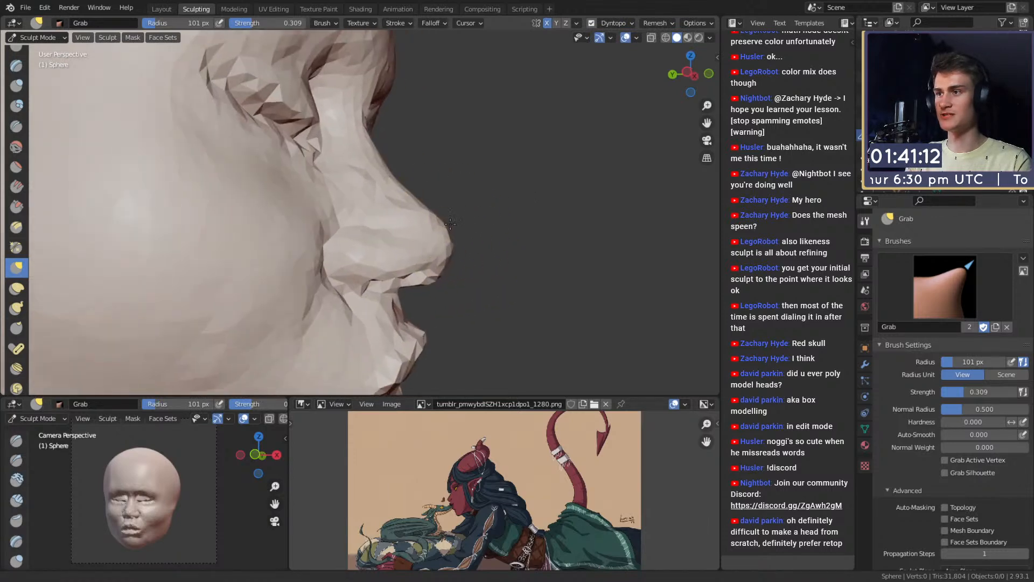
pyautogui.moveTo(456, 232); pyautogui.dragTo(453, 229)
pyautogui.moveTo(451, 229); pyautogui.dragTo(429, 265, button='middle')
pyautogui.press('f')
pyautogui.click(454, 228)
pyautogui.press('f')
pyautogui.click(449, 227)
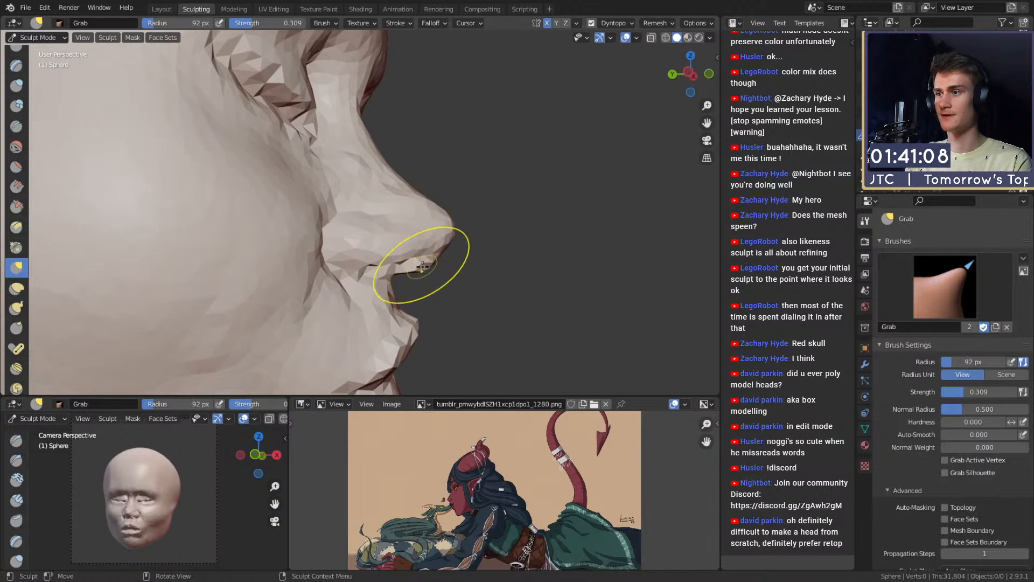
pyautogui.moveTo(428, 261); pyautogui.dragTo(429, 259)
pyautogui.press('f')
pyautogui.click(523, 247)
pyautogui.moveTo(449, 222); pyautogui.dragTo(469, 208)
# Step: Adjust the nostril wings and adjoining cheeks from the front with the Grab brush at 43 px and 185 px radii
pyautogui.moveTo(469, 207)
pyautogui.keyDown('ctrl'); pyautogui.mouseDown(button='middle')
pyautogui.moveTo(432, 259)
pyautogui.moveTo(388, 227)
pyautogui.mouseUp(button='middle'); pyautogui.keyUp('ctrl')
pyautogui.press('f')
pyautogui.click(423, 253)
pyautogui.scroll(3, 395, 224)
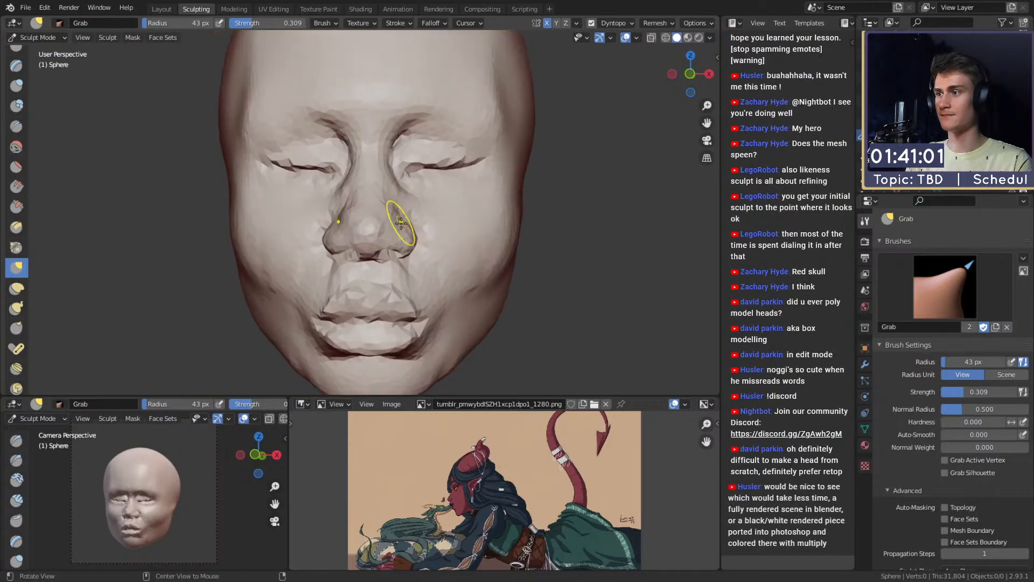
pyautogui.press('f')
pyautogui.click(506, 225)
pyautogui.moveTo(435, 236); pyautogui.dragTo(426, 239)
pyautogui.press('f')
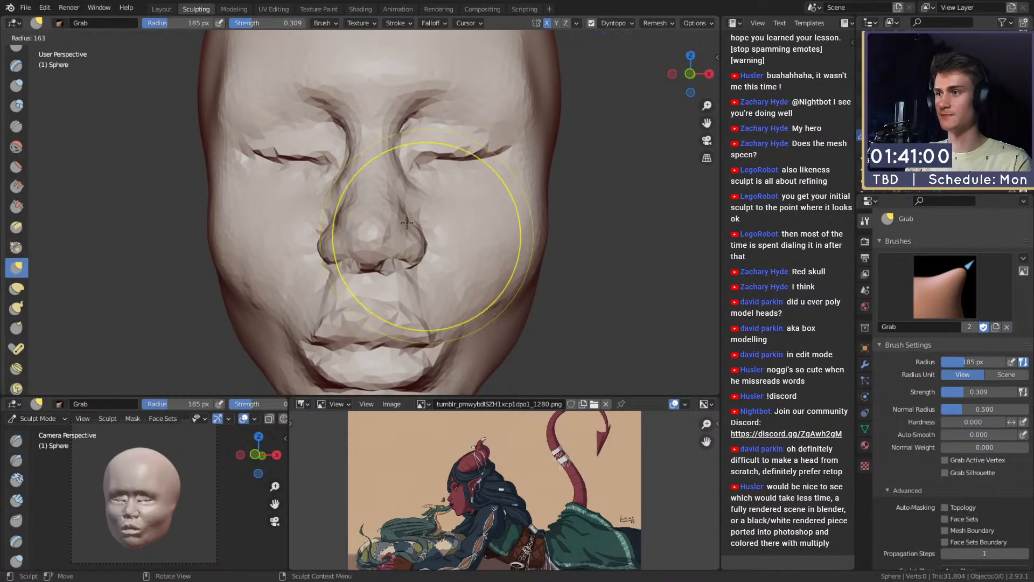
pyautogui.click(505, 233)
pyautogui.press('f')
pyautogui.click(443, 212)
# Step: Build up the side of the nose above the nostril with Clay Strips at a 22 px radius
pyautogui.scroll(1, 423, 213)
pyautogui.press('c')
pyautogui.moveTo(431, 208); pyautogui.dragTo(360, 218, button='middle')
pyautogui.scroll(1, 353, 227)
pyautogui.press('f')
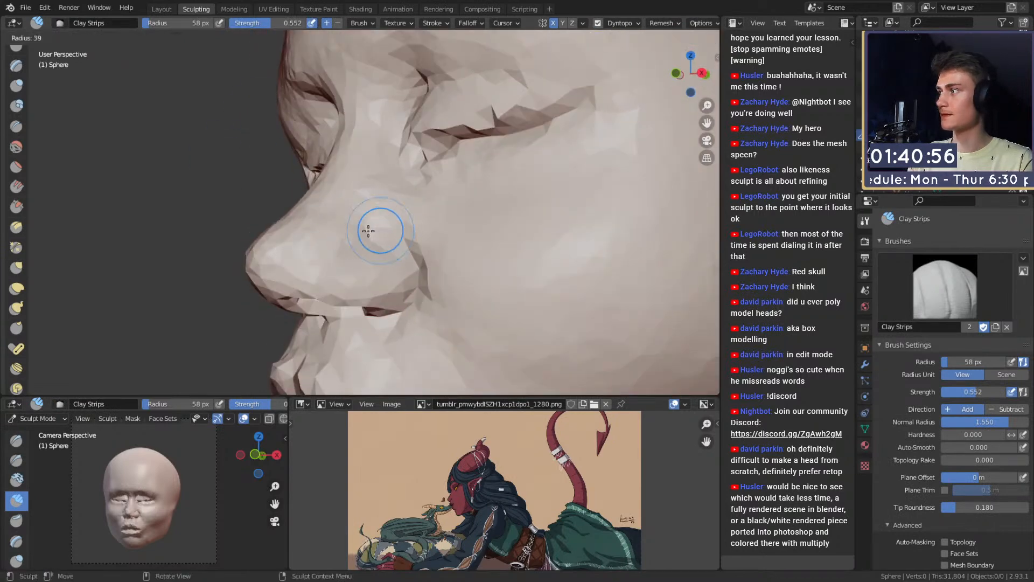
pyautogui.click(361, 230)
pyautogui.moveTo(364, 229)
pyautogui.keyDown('alt'); pyautogui.mouseDown()
pyautogui.moveTo(389, 245)
pyautogui.moveTo(422, 212)
pyautogui.moveTo(366, 264)
pyautogui.moveTo(383, 230)
pyautogui.mouseUp(); pyautogui.keyUp('alt')
pyautogui.press('f')
pyautogui.click(373, 230)
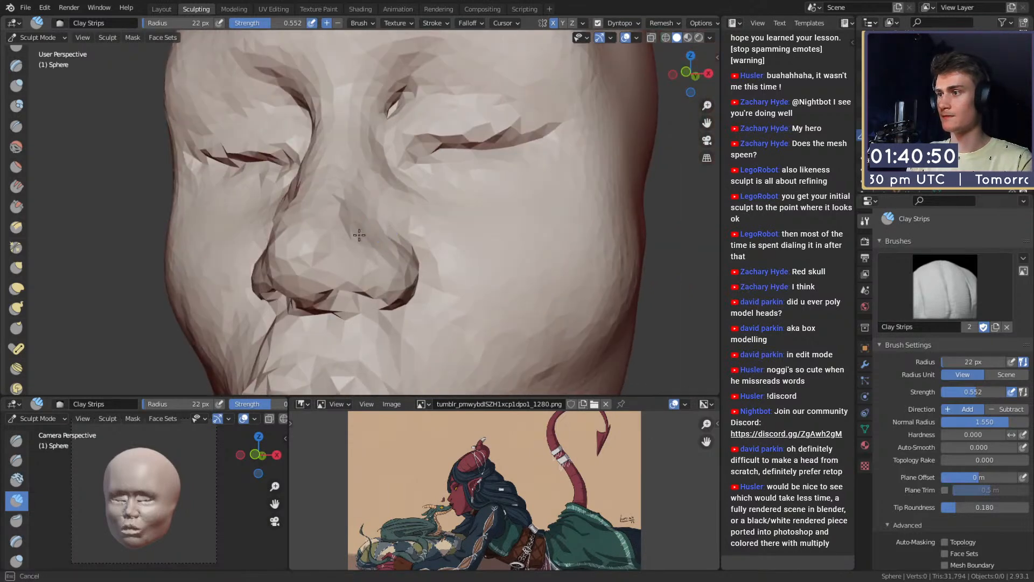
# Step: Smooth the transition from nose bridge to nostril wing with Clay Strips at 44 px and 30 px radii
pyautogui.press('f')
pyautogui.click(388, 246)
pyautogui.moveTo(391, 220); pyautogui.dragTo(372, 238, button='middle')
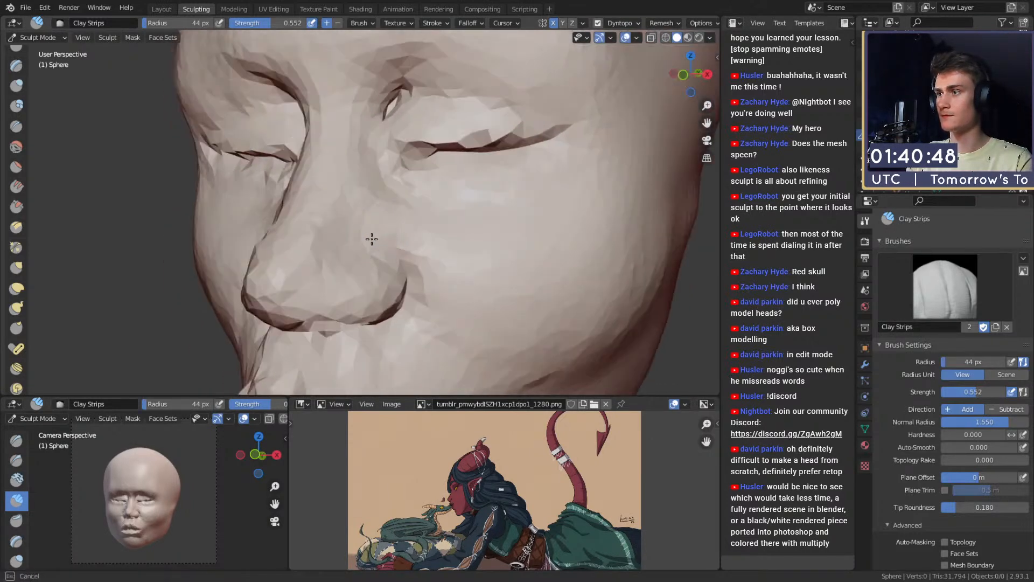
pyautogui.press('f')
pyautogui.click(352, 206)
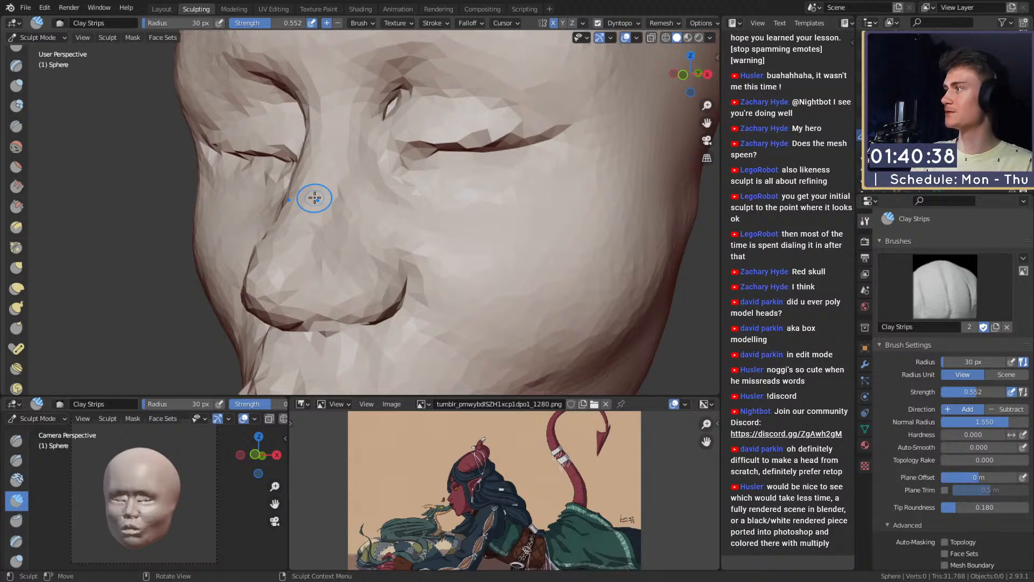
# Step: Pull the inner eye corner toward the nose bridge with the Grab brush
pyautogui.moveTo(417, 215)
pyautogui.keyDown('alt'); pyautogui.mouseDown()
pyautogui.moveTo(454, 210)
pyautogui.moveTo(445, 270)
pyautogui.moveTo(425, 226)
pyautogui.mouseUp(); pyautogui.keyUp('alt')
pyautogui.press('g')
pyautogui.press('f')
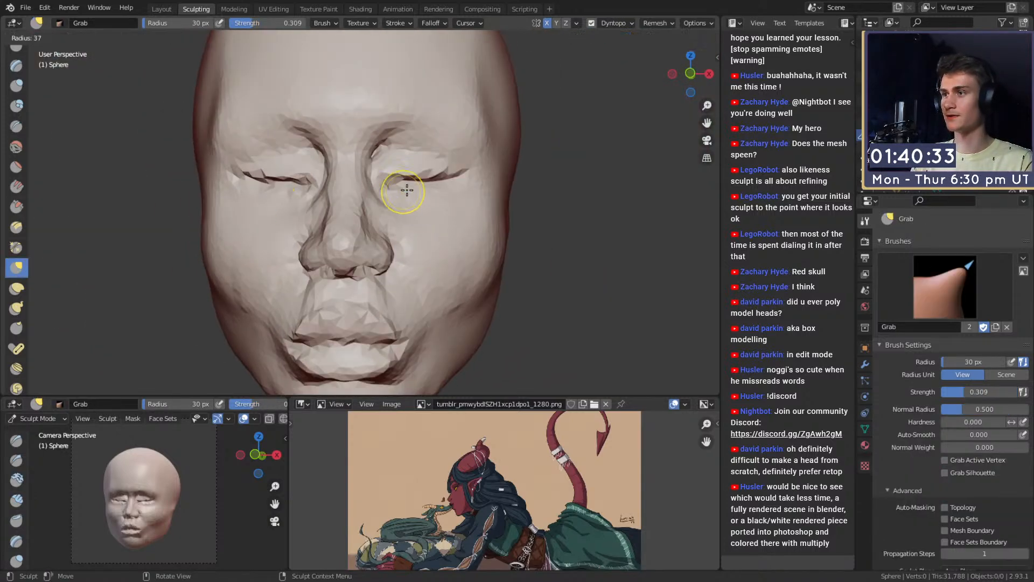
pyautogui.click(427, 192)
pyautogui.moveTo(406, 190)
pyautogui.mouseDown()
pyautogui.moveTo(395, 181)
pyautogui.moveTo(357, 191)
pyautogui.moveTo(422, 186)
pyautogui.moveTo(419, 201)
pyautogui.moveTo(410, 164)
pyautogui.moveTo(401, 208)
pyautogui.moveTo(379, 193)
pyautogui.mouseUp()
pyautogui.press('f')
pyautogui.click(395, 179)
# Step: Fill the hollow at the inner eye corner beside the nose bridge with Clay Strips at a 35 px radius
pyautogui.press('c')
pyautogui.press('f')
pyautogui.click(379, 203)
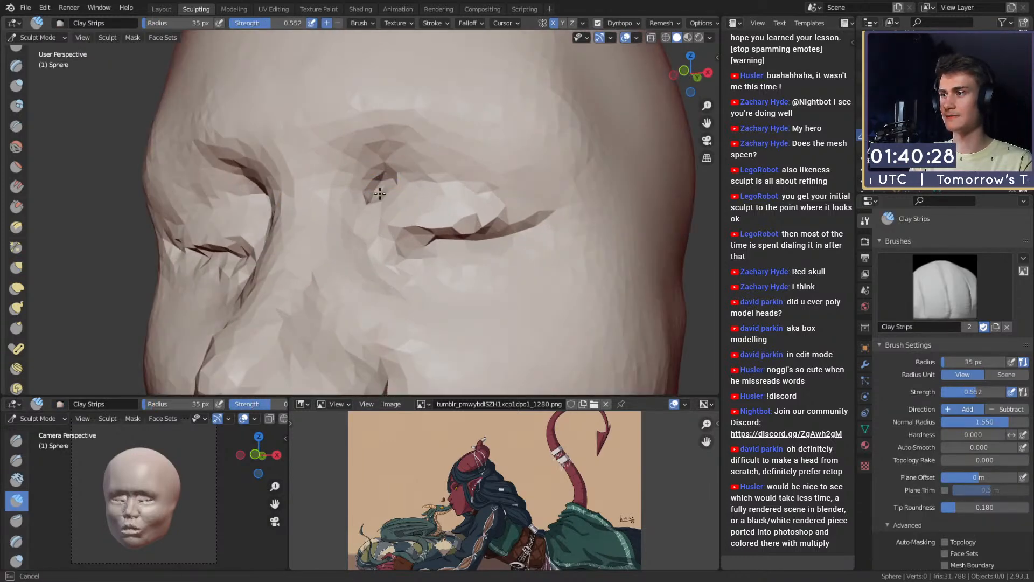
# Step: Carve the fold between the upper eyelid and brow with the Crease brush at 63 px and 46 px radii
pyautogui.hotkey('shift', 'c')
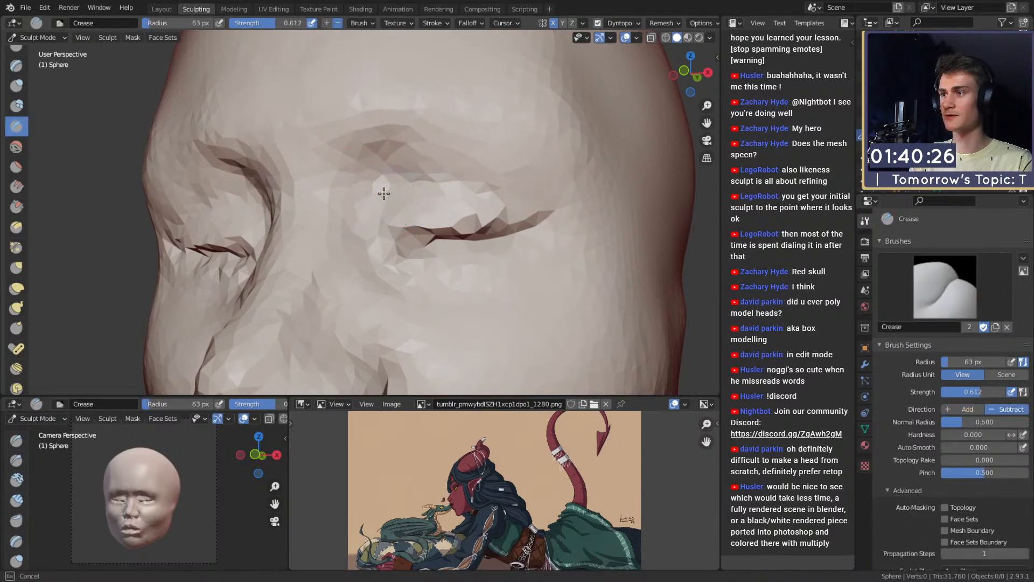
pyautogui.keyDown('alt'); pyautogui.moveTo(411, 200); pyautogui.dragTo(374, 177); pyautogui.keyUp('alt')
pyautogui.press('f')
pyautogui.click(414, 230)
pyautogui.moveTo(405, 192)
pyautogui.keyDown('alt'); pyautogui.mouseDown()
pyautogui.moveTo(393, 196)
pyautogui.moveTo(464, 181)
pyautogui.mouseUp(); pyautogui.keyUp('alt')
pyautogui.press('f')
pyautogui.click(366, 207)
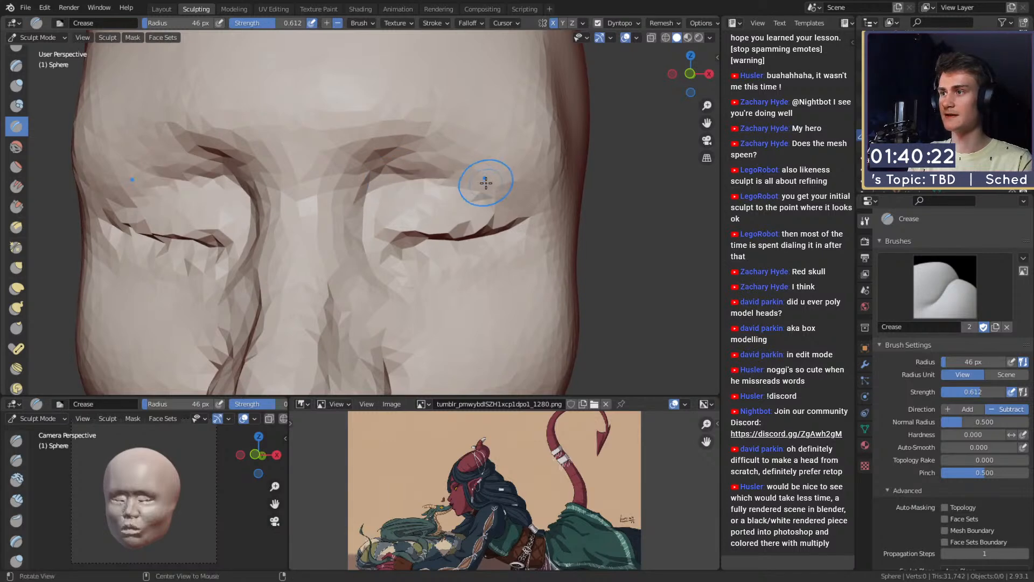
# Step: Extend the upper eyelid crease toward the outer eye corner with the Crease brush at 47 px and 90 px radii
pyautogui.moveTo(433, 184); pyautogui.dragTo(437, 190, button='middle')
pyautogui.moveTo(474, 185)
pyautogui.mouseDown()
pyautogui.moveTo(500, 195)
pyautogui.moveTo(465, 211)
pyautogui.moveTo(447, 172)
pyautogui.moveTo(430, 192)
pyautogui.mouseUp()
pyautogui.press('f')
pyautogui.click(455, 182)
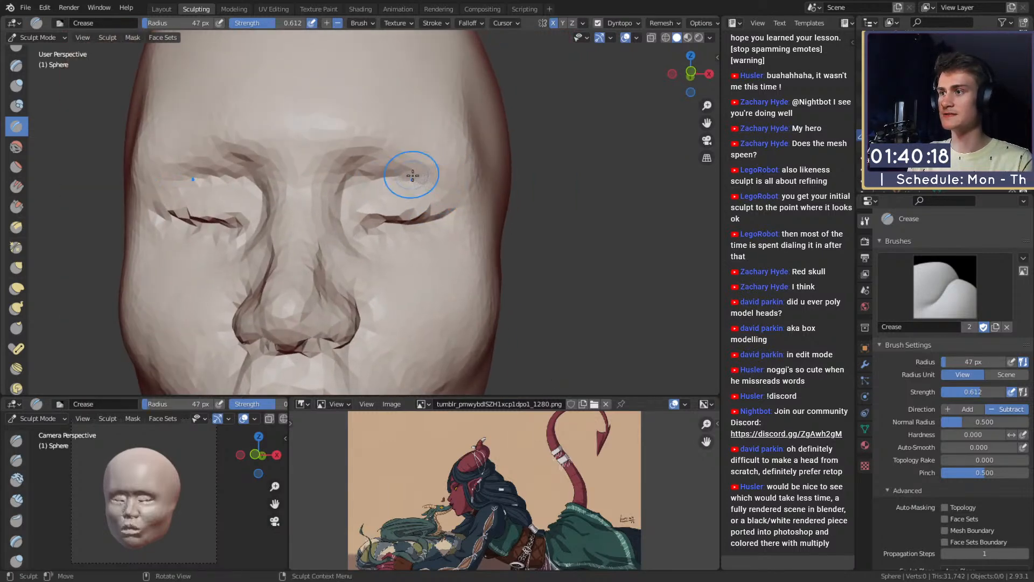
pyautogui.press('f')
pyautogui.click(412, 172)
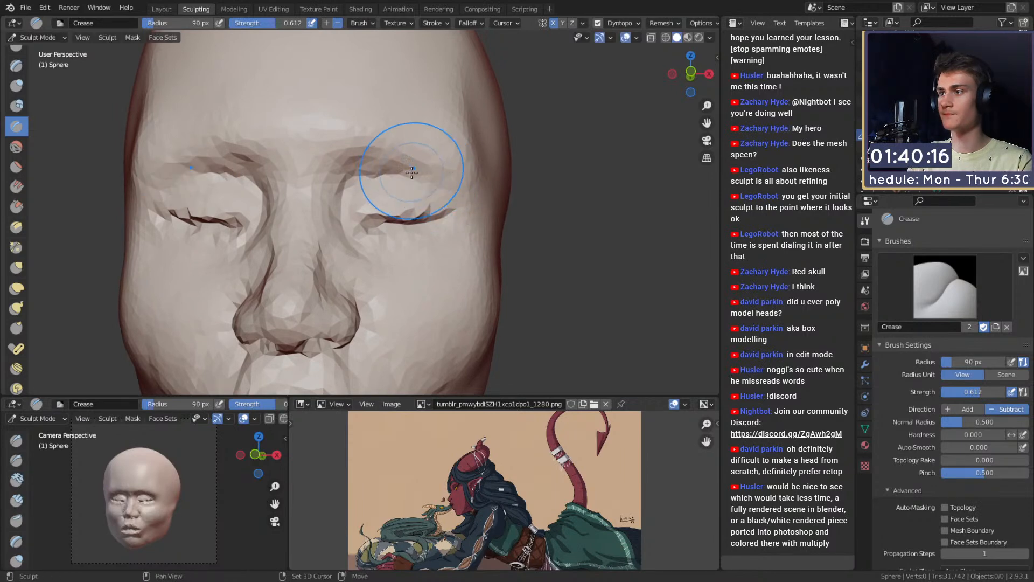
pyautogui.press('f')
pyautogui.click(356, 183)
pyautogui.keyDown('alt'); pyautogui.keyDown('shift'); pyautogui.moveTo(380, 212); pyautogui.dragTo(410, 176); pyautogui.keyUp('shift'); pyautogui.keyUp('alt')
# Step: Refine the transition from the nostril wing into the cheek with Clay Strips at a 25 px radius
pyautogui.press('c')
pyautogui.moveTo(405, 230)
pyautogui.keyDown('alt'); pyautogui.mouseDown()
pyautogui.moveTo(395, 219)
pyautogui.moveTo(373, 239)
pyautogui.mouseUp(); pyautogui.keyUp('alt')
pyautogui.keyDown('ctrl'); pyautogui.keyDown('alt'); pyautogui.moveTo(373, 239); pyautogui.dragTo(372, 225); pyautogui.keyUp('alt'); pyautogui.keyUp('ctrl')
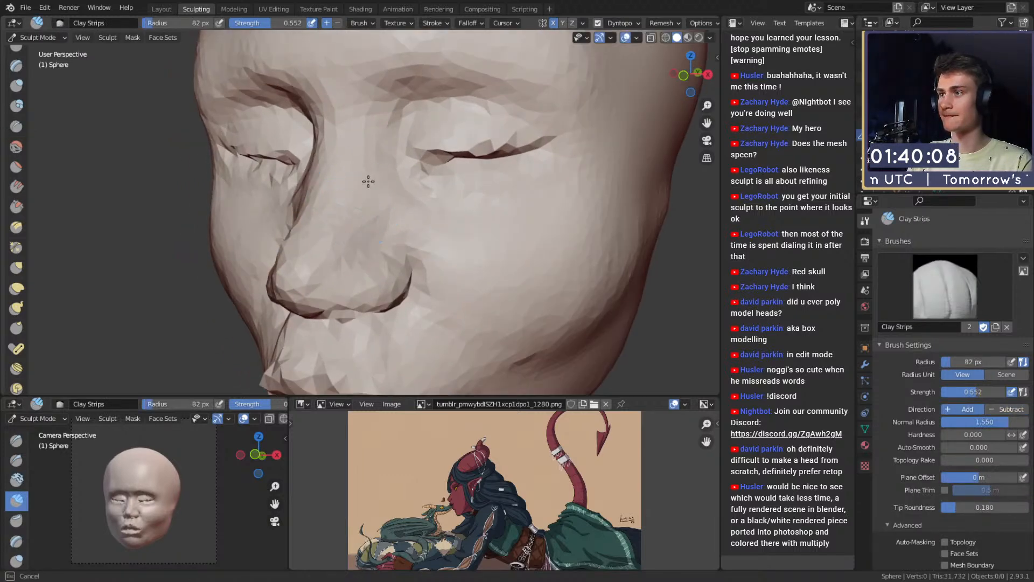
pyautogui.hotkey('shift', 'c')
pyautogui.moveTo(370, 203)
pyautogui.keyDown('alt'); pyautogui.mouseDown()
pyautogui.moveTo(397, 213)
pyautogui.moveTo(385, 207)
pyautogui.mouseUp(); pyautogui.keyUp('alt')
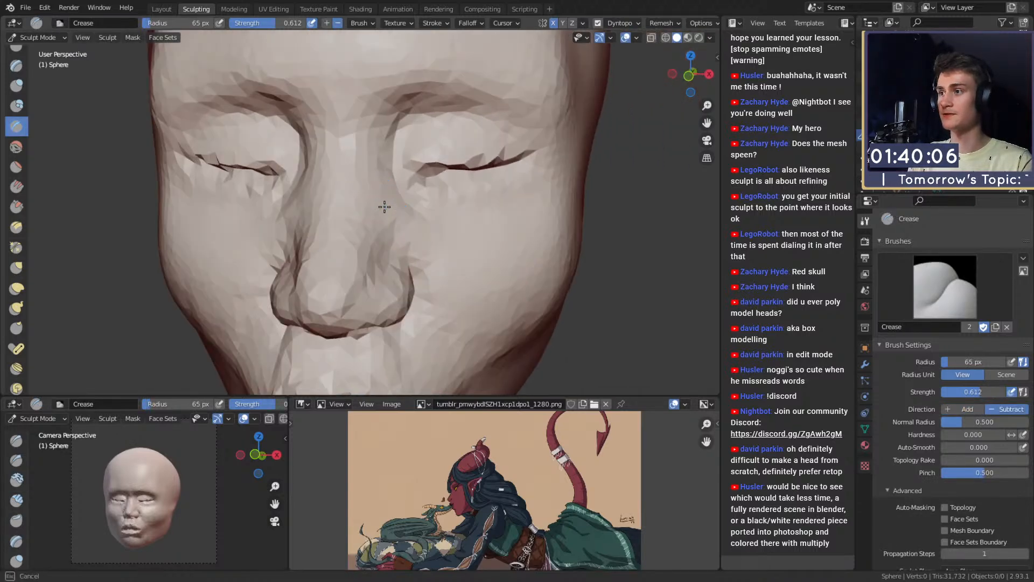
pyautogui.moveTo(378, 170)
pyautogui.keyDown('alt'); pyautogui.mouseDown()
pyautogui.moveTo(385, 210)
pyautogui.moveTo(447, 229)
pyautogui.moveTo(377, 213)
pyautogui.moveTo(405, 219)
pyautogui.moveTo(371, 227)
pyautogui.mouseUp(); pyautogui.keyUp('alt')
pyautogui.press('c')
pyautogui.press('f')
pyautogui.click(412, 232)
pyautogui.keyDown('ctrl'); pyautogui.keyDown('alt'); pyautogui.moveTo(370, 226); pyautogui.dragTo(373, 210); pyautogui.keyUp('alt'); pyautogui.keyUp('ctrl')
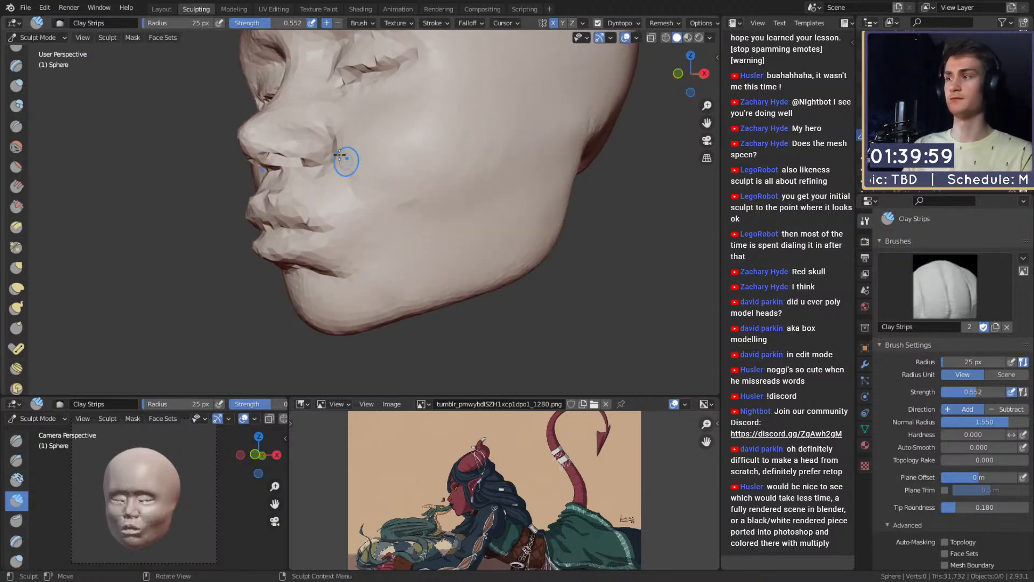
# Step: Build up the cheek between the mouth and the jaw angle with Clay Strips at a 60 px radius
pyautogui.moveTo(382, 249)
pyautogui.mouseDown(button='middle')
pyautogui.moveTo(388, 259)
pyautogui.moveTo(439, 253)
pyautogui.moveTo(441, 240)
pyautogui.moveTo(401, 235)
pyautogui.mouseUp(button='middle')
pyautogui.moveTo(418, 259)
pyautogui.keyDown('alt'); pyautogui.mouseDown()
pyautogui.moveTo(394, 253)
pyautogui.moveTo(385, 233)
pyautogui.moveTo(363, 250)
pyautogui.moveTo(387, 264)
pyautogui.moveTo(432, 236)
pyautogui.moveTo(436, 247)
pyautogui.mouseUp(); pyautogui.keyUp('alt')
pyautogui.press('f')
pyautogui.click(383, 231)
pyautogui.press('f')
pyautogui.click(372, 242)
pyautogui.press('f')
pyautogui.click(398, 222)
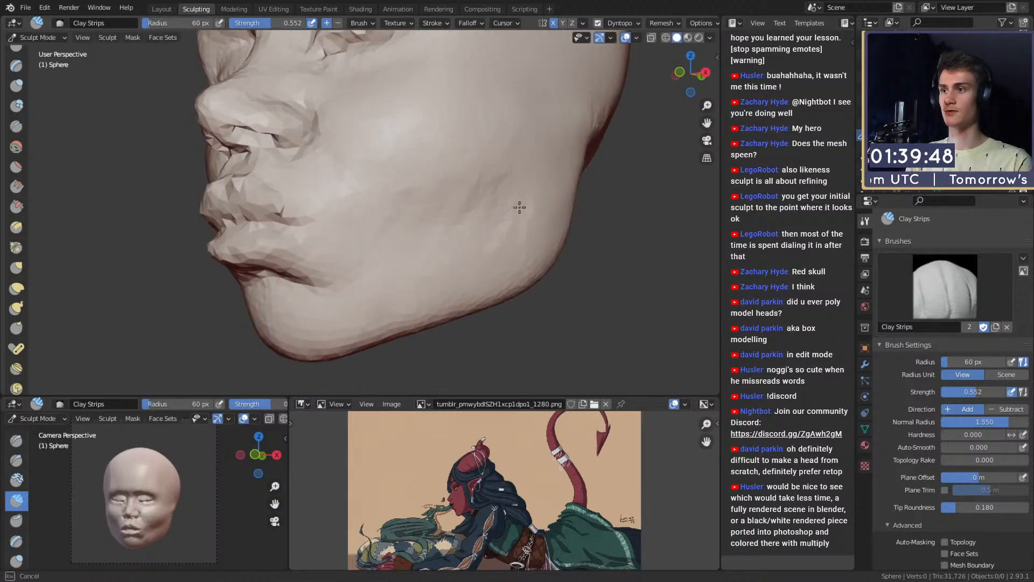
# Step: Refine the lower cheek toward the chin with Clay Strips at a 30 px radius
pyautogui.press('f')
pyautogui.click(464, 212)
pyautogui.moveTo(464, 212)
pyautogui.keyDown('alt'); pyautogui.mouseDown()
pyautogui.moveTo(429, 237)
pyautogui.moveTo(449, 240)
pyautogui.moveTo(435, 226)
pyautogui.moveTo(425, 249)
pyautogui.moveTo(458, 231)
pyautogui.mouseUp(); pyautogui.keyUp('alt')
pyautogui.press('f')
pyautogui.click(431, 245)
pyautogui.keyDown('alt'); pyautogui.moveTo(372, 260); pyautogui.dragTo(364, 216); pyautogui.keyUp('alt')
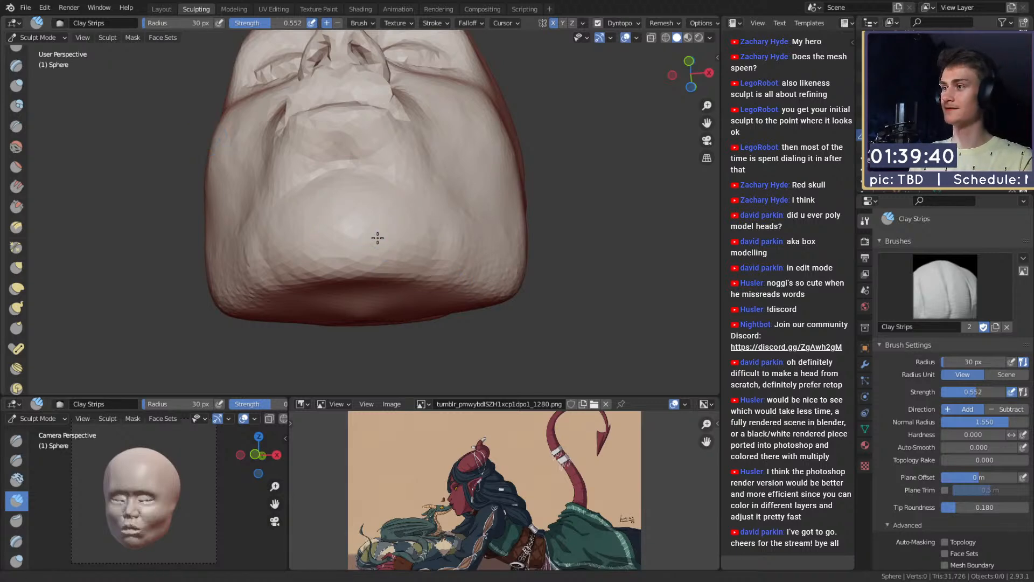
# Step: Define the chin and lower jaw edge with Clay Strips at 44 px and 30 px radii
pyautogui.moveTo(378, 238)
pyautogui.keyDown('alt'); pyautogui.mouseDown()
pyautogui.moveTo(383, 266)
pyautogui.moveTo(368, 246)
pyautogui.mouseUp(); pyautogui.keyUp('alt')
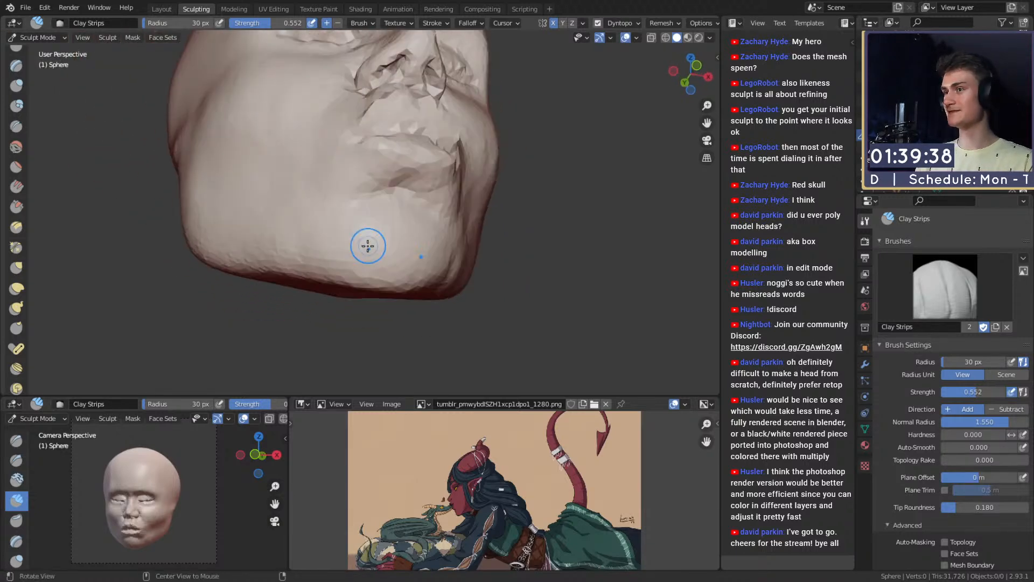
pyautogui.scroll(1, 368, 246)
pyautogui.press('f')
pyautogui.click(391, 252)
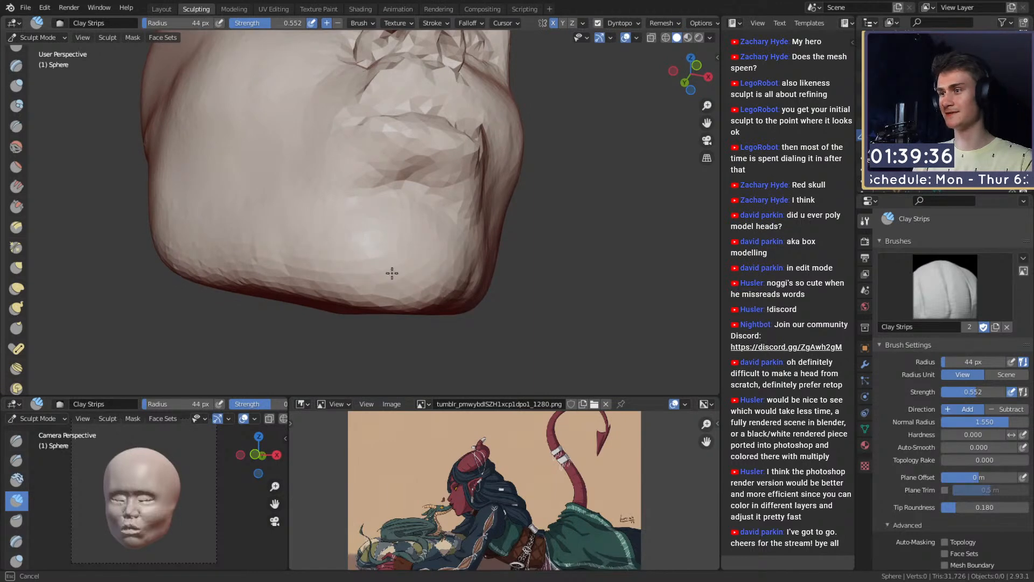
pyautogui.moveTo(333, 270)
pyautogui.keyDown('alt'); pyautogui.mouseDown()
pyautogui.moveTo(372, 268)
pyautogui.moveTo(337, 288)
pyautogui.mouseUp(); pyautogui.keyUp('alt')
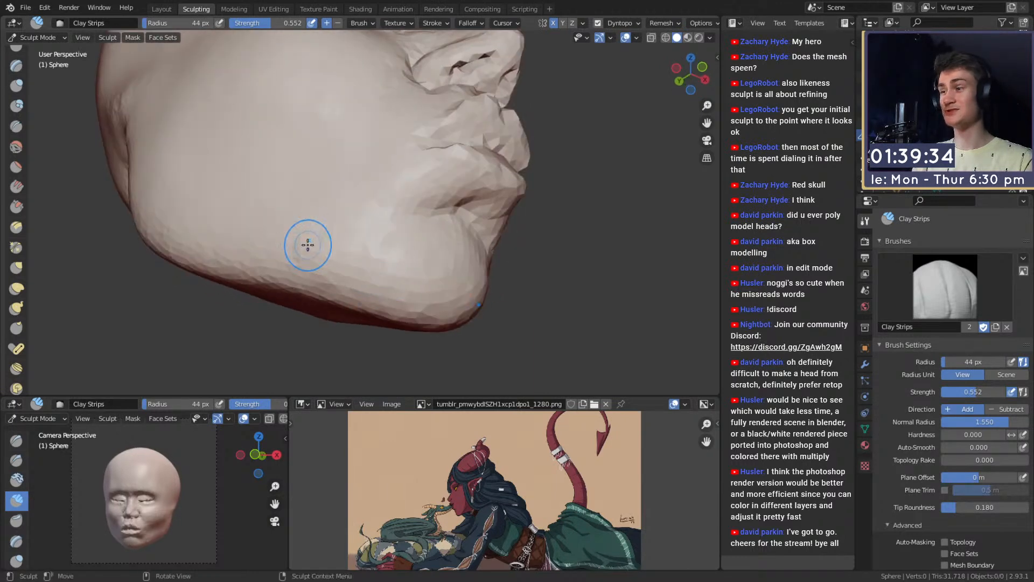
pyautogui.keyDown('alt'); pyautogui.moveTo(308, 245); pyautogui.dragTo(427, 269); pyautogui.keyUp('alt')
pyautogui.press('f')
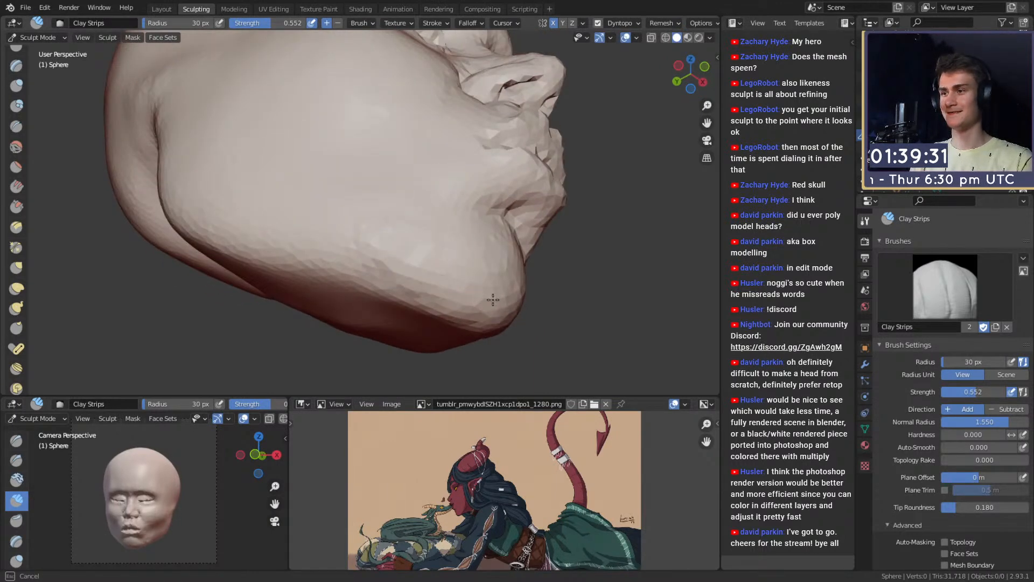
pyautogui.scroll(-3, 492, 299)
# Step: Reshape the sides of the jaw and lower cheeks with the Grab brush at a 132 px radius
pyautogui.keyDown('alt'); pyautogui.moveTo(493, 299); pyautogui.dragTo(426, 237); pyautogui.keyUp('alt')
pyautogui.scroll(1, 417, 295)
pyautogui.scroll(-4, 418, 266)
pyautogui.scroll(4, 424, 256)
pyautogui.press('g')
pyautogui.press('f')
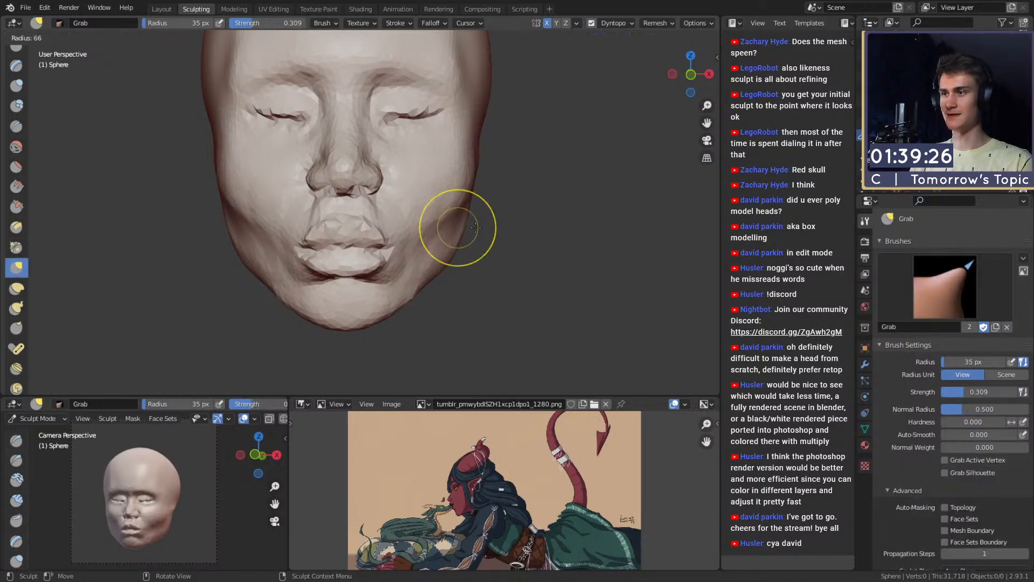
pyautogui.click(493, 227)
pyautogui.press('f')
pyautogui.click(538, 219)
pyautogui.moveTo(460, 193)
pyautogui.keyDown('alt'); pyautogui.keyDown('shift'); pyautogui.mouseDown()
pyautogui.moveTo(454, 204)
pyautogui.moveTo(493, 207)
pyautogui.moveTo(432, 210)
pyautogui.moveTo(456, 213)
pyautogui.mouseUp(); pyautogui.keyUp('shift'); pyautogui.keyUp('alt')
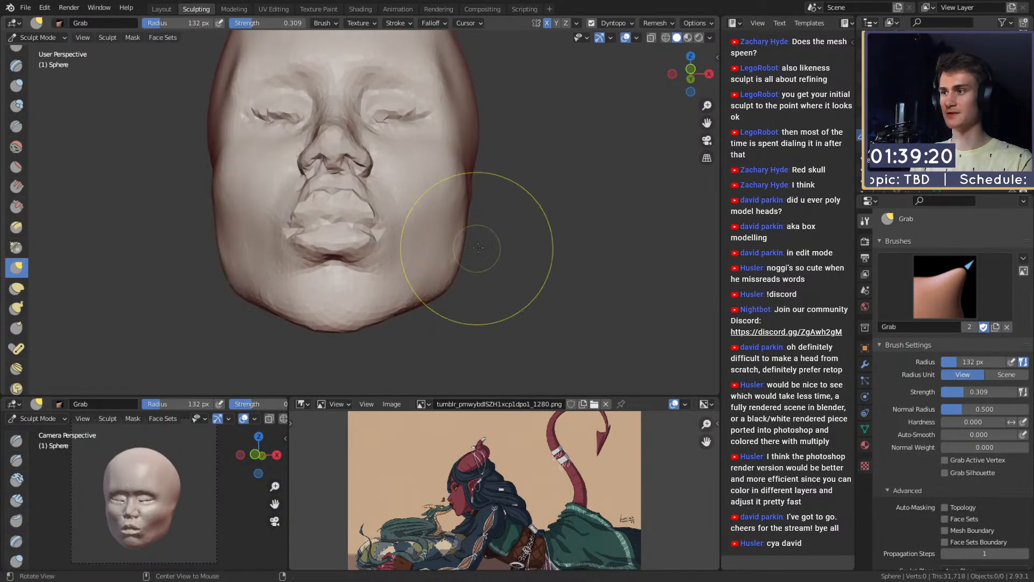
pyautogui.keyDown('alt'); pyautogui.moveTo(478, 248); pyautogui.dragTo(434, 223); pyautogui.keyUp('alt')
pyautogui.keyDown('alt'); pyautogui.keyDown('shift'); pyautogui.moveTo(406, 185); pyautogui.dragTo(431, 272); pyautogui.keyUp('shift'); pyautogui.keyUp('alt')
# Step: Adjust the brow ridge and temple shape with the Grab brush at 114 px and 143 px radii
pyautogui.moveTo(431, 272)
pyautogui.keyDown('alt'); pyautogui.mouseDown()
pyautogui.moveTo(462, 257)
pyautogui.moveTo(462, 266)
pyautogui.moveTo(428, 211)
pyautogui.mouseUp(); pyautogui.keyUp('alt')
pyautogui.press('f')
pyautogui.click(385, 168)
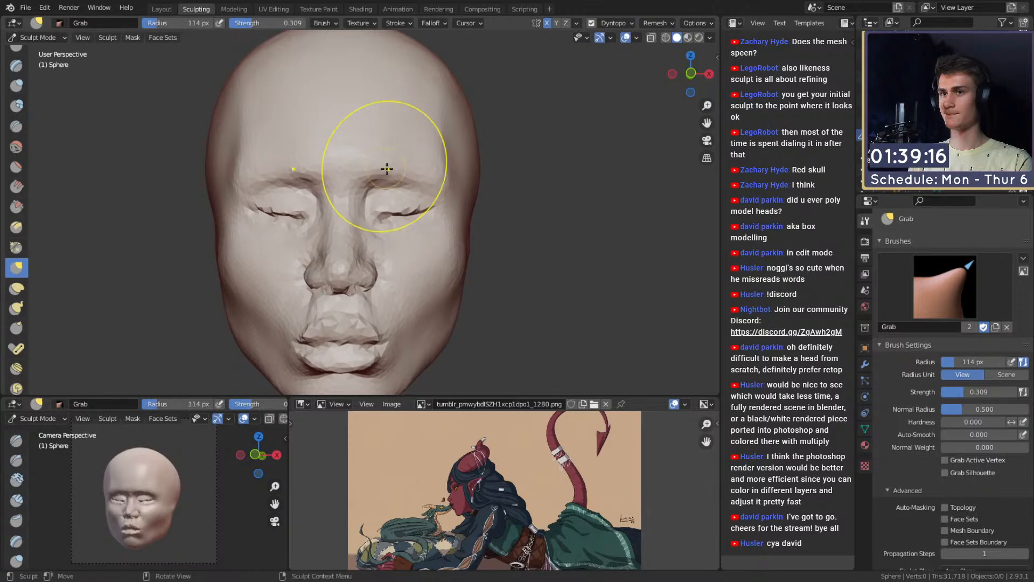
pyautogui.moveTo(387, 169)
pyautogui.keyDown('alt'); pyautogui.mouseDown()
pyautogui.moveTo(419, 181)
pyautogui.moveTo(406, 180)
pyautogui.mouseUp(); pyautogui.keyUp('alt')
pyautogui.press('f')
pyautogui.click(420, 180)
pyautogui.scroll(3, 425, 182)
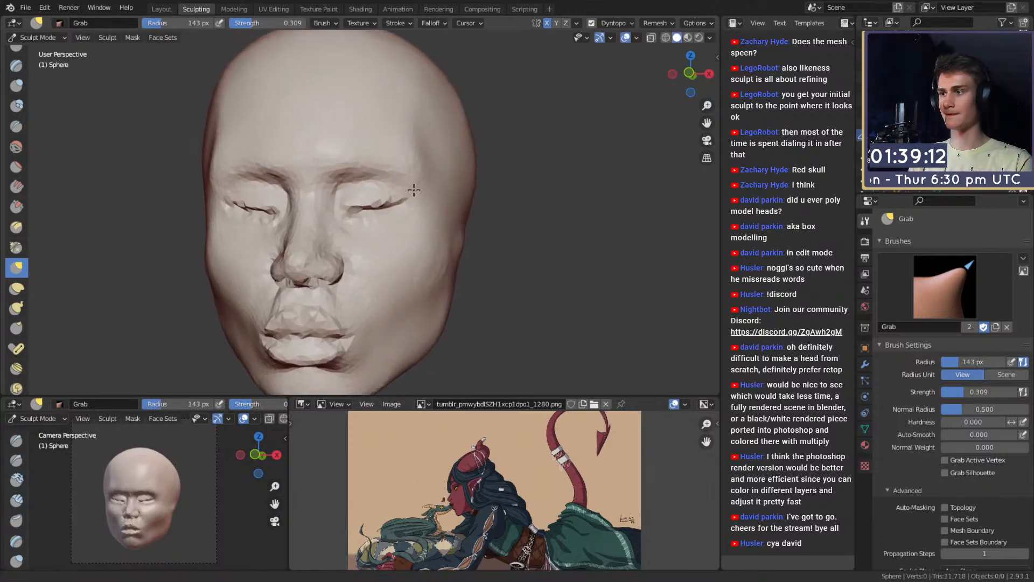
# Step: Adjust the form around the eye and brow with the Grab brush at a 103 px radius
pyautogui.moveTo(412, 223)
pyautogui.keyDown('alt'); pyautogui.mouseDown()
pyautogui.moveTo(379, 212)
pyautogui.moveTo(382, 198)
pyautogui.moveTo(370, 215)
pyautogui.moveTo(370, 191)
pyautogui.mouseUp(); pyautogui.keyUp('alt')
pyautogui.press('f')
pyautogui.click(397, 212)
pyautogui.press('f')
pyautogui.click(378, 209)
pyautogui.press('f')
pyautogui.click(350, 199)
# Step: Deepen the fold between the upper eyelid and brow with the Crease brush at a 43 px radius
pyautogui.hotkey('shift', 'c')
pyautogui.press('f')
pyautogui.scroll(3, 371, 191)
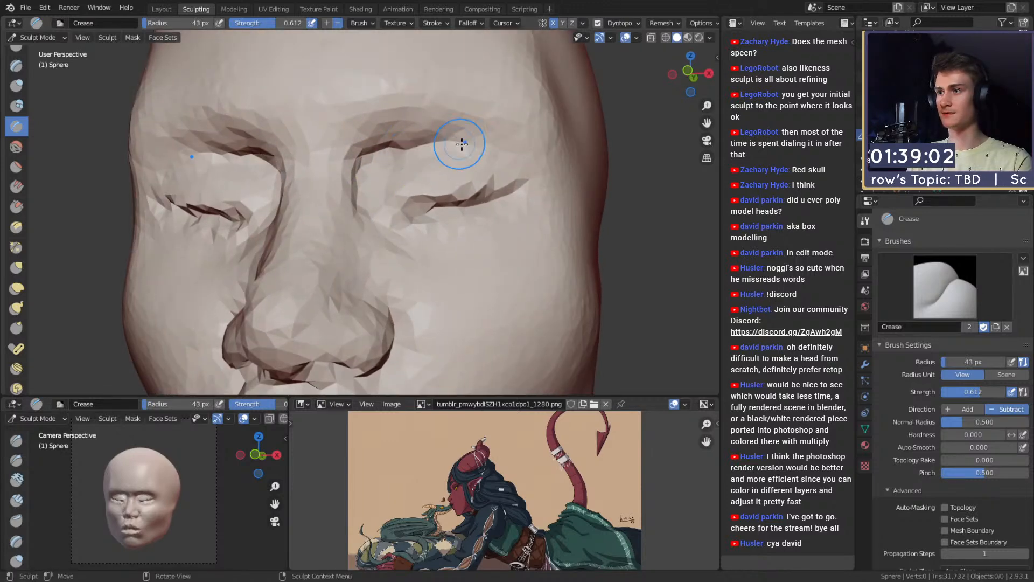
pyautogui.moveTo(461, 145)
pyautogui.mouseDown()
pyautogui.moveTo(369, 189)
pyautogui.moveTo(383, 218)
pyautogui.moveTo(377, 211)
pyautogui.moveTo(331, 243)
pyautogui.mouseUp()
# Step: Nudge the inner eye corner beside the nose bridge with the Grab brush at a 98 px radius
pyautogui.press('g')
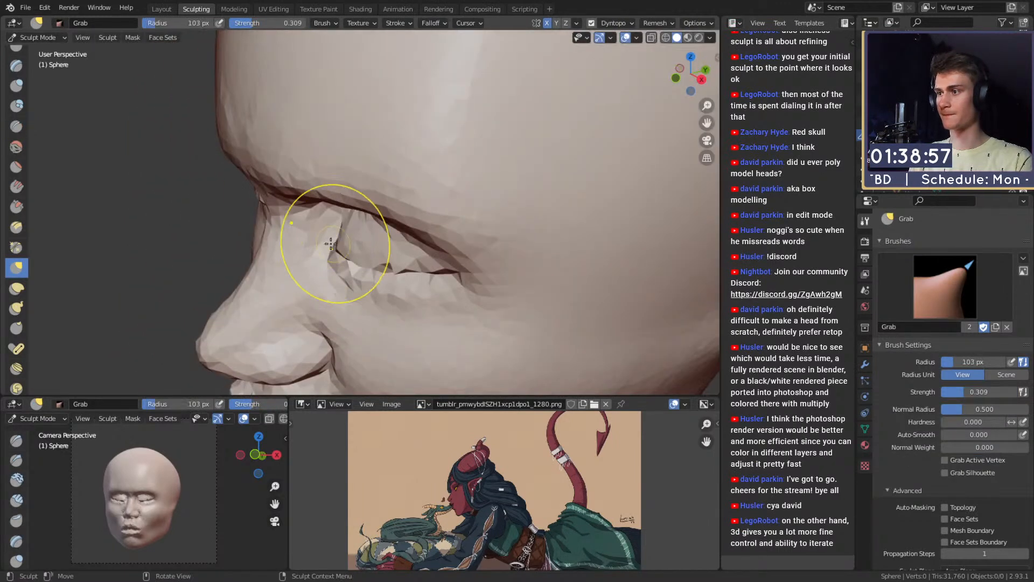
pyautogui.moveTo(352, 234)
pyautogui.mouseDown(button='middle')
pyautogui.moveTo(422, 211)
pyautogui.moveTo(341, 221)
pyautogui.mouseUp(button='middle')
pyautogui.press('f')
pyautogui.click(325, 223)
pyautogui.moveTo(325, 236)
pyautogui.mouseDown()
pyautogui.moveTo(322, 249)
pyautogui.moveTo(325, 234)
pyautogui.mouseUp()
pyautogui.moveTo(334, 226)
pyautogui.mouseDown(button='middle')
pyautogui.moveTo(456, 168)
pyautogui.moveTo(439, 238)
pyautogui.moveTo(515, 242)
pyautogui.mouseUp(button='middle')
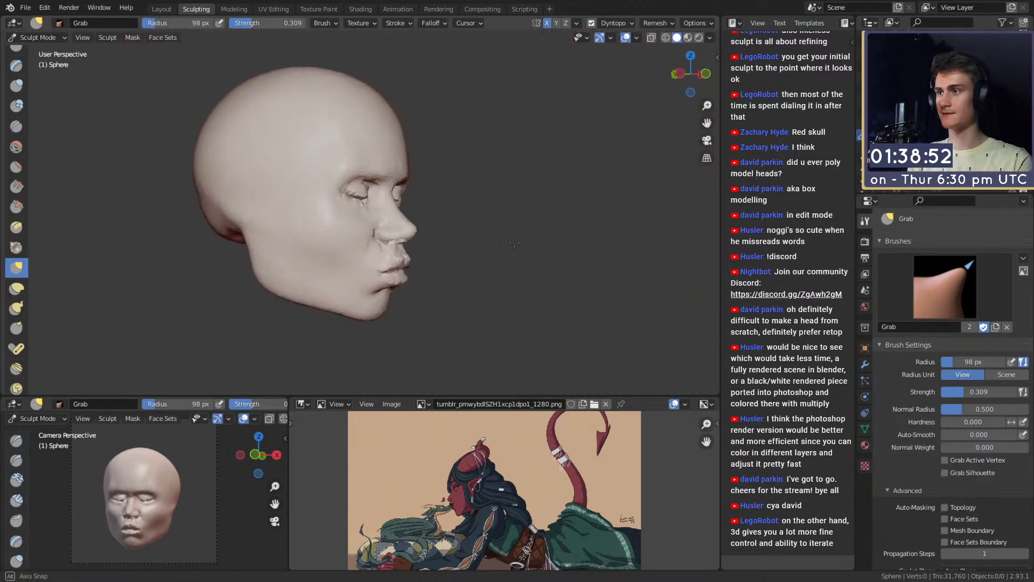
pyautogui.moveTo(515, 241)
pyautogui.keyDown('alt'); pyautogui.mouseDown()
pyautogui.moveTo(426, 260)
pyautogui.moveTo(316, 120)
pyautogui.mouseUp(); pyautogui.keyUp('alt')
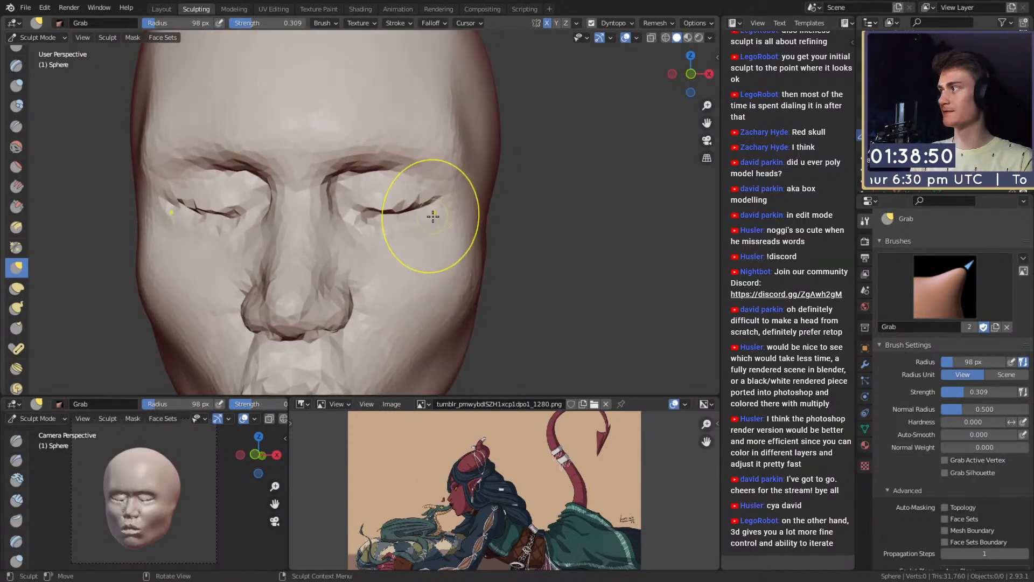
# Step: Reshape the outer eye corner and upper cheek with the Grab brush, varying its radius
pyautogui.press('f')
pyautogui.click(437, 218)
pyautogui.moveTo(430, 219)
pyautogui.mouseDown(button='middle')
pyautogui.moveTo(434, 233)
pyautogui.moveTo(428, 224)
pyautogui.moveTo(401, 237)
pyautogui.moveTo(429, 219)
pyautogui.moveTo(393, 278)
pyautogui.moveTo(437, 230)
pyautogui.moveTo(491, 223)
pyautogui.mouseUp(button='middle')
pyautogui.press('f')
pyautogui.click(422, 231)
pyautogui.press('f')
pyautogui.click(391, 228)
pyautogui.moveTo(491, 223)
pyautogui.keyDown('alt'); pyautogui.mouseDown()
pyautogui.moveTo(376, 231)
pyautogui.moveTo(385, 203)
pyautogui.moveTo(480, 203)
pyautogui.moveTo(438, 198)
pyautogui.moveTo(456, 190)
pyautogui.moveTo(434, 205)
pyautogui.mouseUp(); pyautogui.keyUp('alt')
pyautogui.press('f')
pyautogui.click(490, 199)
pyautogui.press('f')
pyautogui.click(515, 202)
# Step: Refine the nose bridge profile in side view with the Grab brush at 112 px and 131 px radii
pyautogui.moveTo(435, 205)
pyautogui.keyDown('shift'); pyautogui.mouseDown(button='middle')
pyautogui.moveTo(450, 235)
pyautogui.moveTo(413, 208)
pyautogui.moveTo(422, 205)
pyautogui.moveTo(410, 185)
pyautogui.moveTo(401, 195)
pyautogui.mouseUp(button='middle'); pyautogui.keyUp('shift')
pyautogui.press('f')
pyautogui.click(417, 185)
pyautogui.press('f')
pyautogui.click(407, 184)
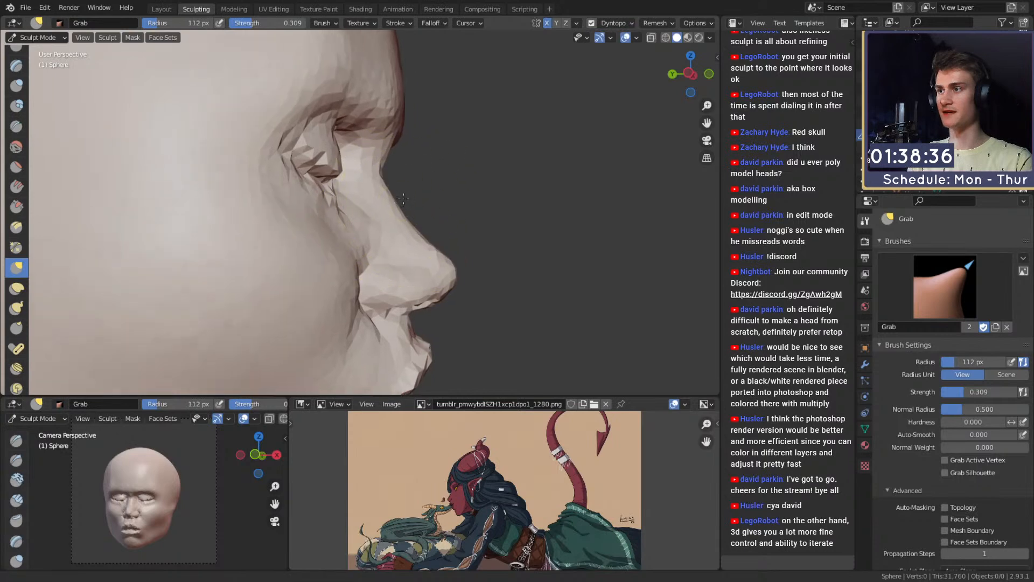
pyautogui.press('f')
pyautogui.click(411, 197)
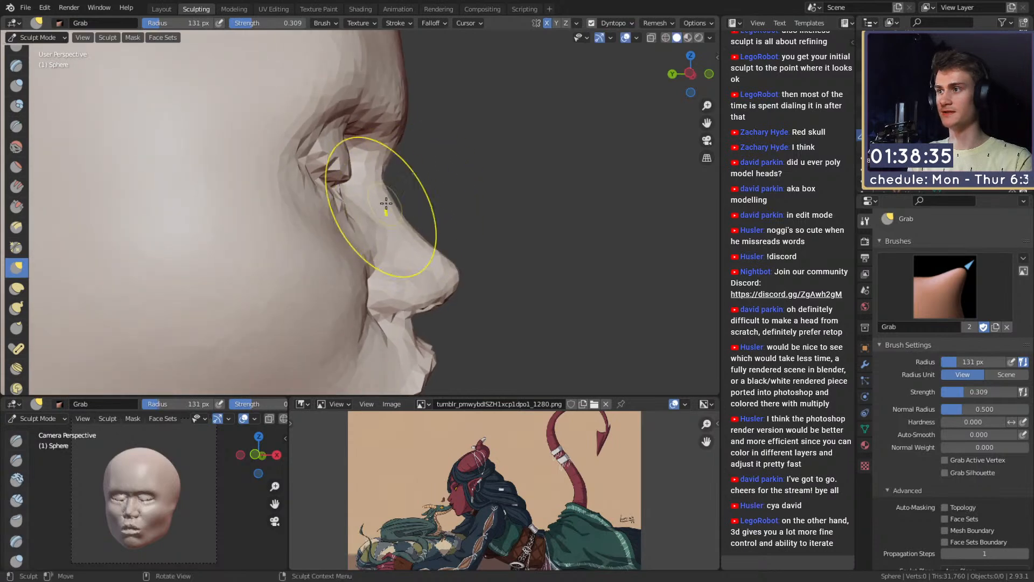
# Step: Carve along the side of the nose bridge with the Crease brush at a 33 px radius
pyautogui.moveTo(391, 202)
pyautogui.mouseDown(button='middle')
pyautogui.moveTo(405, 183)
pyautogui.moveTo(337, 173)
pyautogui.moveTo(416, 185)
pyautogui.moveTo(386, 204)
pyautogui.moveTo(380, 226)
pyautogui.mouseUp(button='middle')
pyautogui.hotkey('shift', 'c')
pyautogui.press('f')
pyautogui.click(413, 213)
pyautogui.scroll(1, 382, 225)
pyautogui.moveTo(389, 215); pyautogui.dragTo(384, 254)
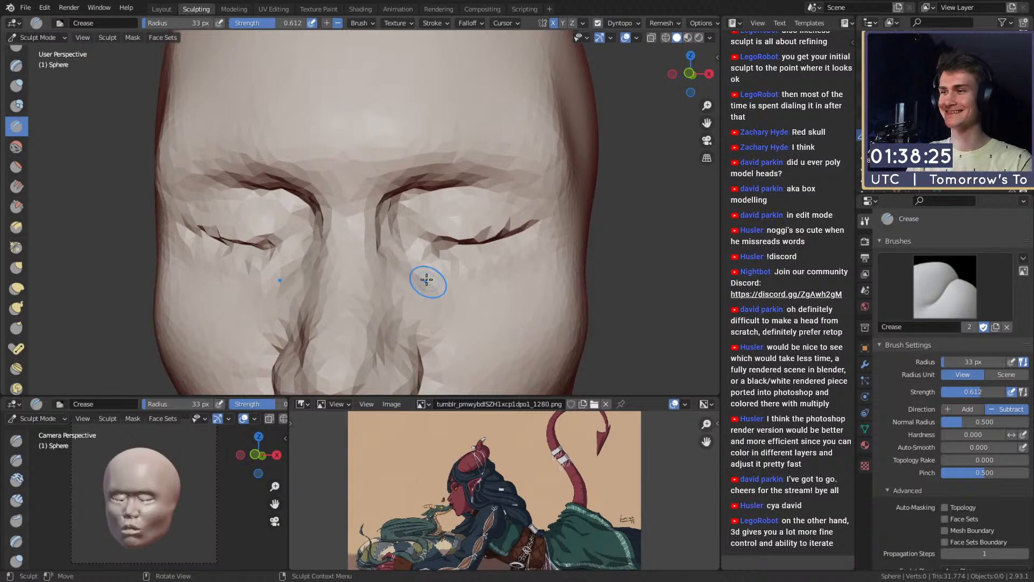
# Step: Deepen the hollow between the inner eye corner and nose bridge with the Crease brush at 62 px and 41 px radii
pyautogui.press('f')
pyautogui.click(412, 201)
pyautogui.moveTo(411, 186); pyautogui.dragTo(387, 247)
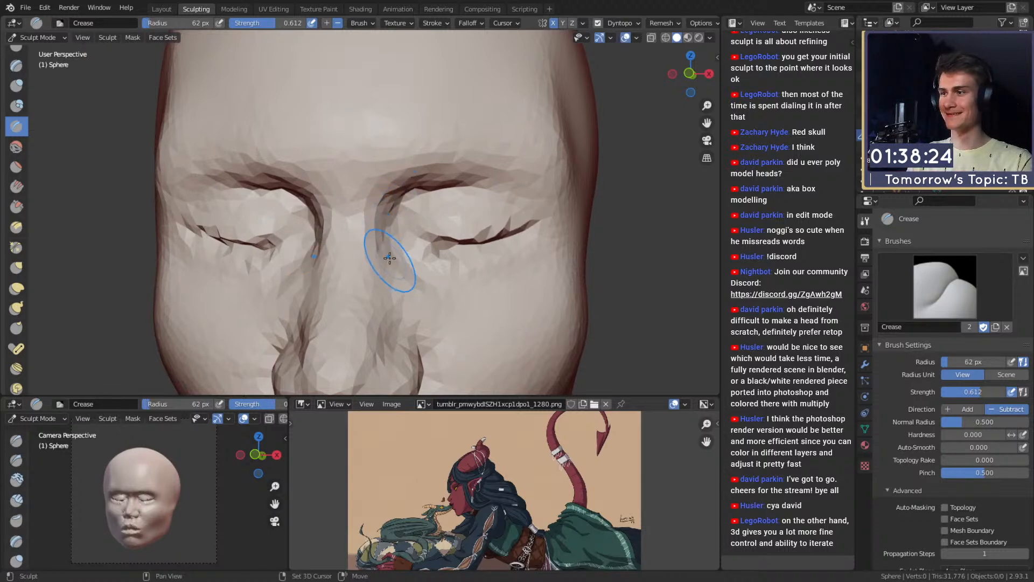
pyautogui.press('f')
pyautogui.click(384, 228)
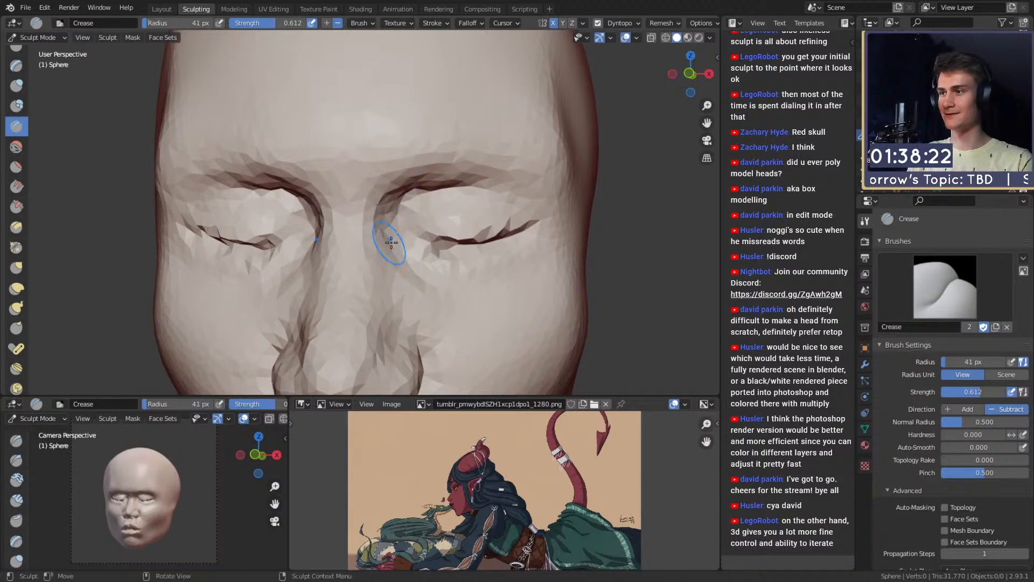
# Step: Examine the brow, nose and overall head proportions from the front and in side profile
pyautogui.scroll(-3, 391, 243)
pyautogui.moveTo(403, 261)
pyautogui.mouseDown(button='middle')
pyautogui.moveTo(402, 221)
pyautogui.moveTo(491, 213)
pyautogui.mouseUp(button='middle')
pyautogui.keyDown('shift'); pyautogui.moveTo(479, 156); pyautogui.dragTo(466, 216, button='middle'); pyautogui.keyUp('shift')
pyautogui.moveTo(466, 216)
pyautogui.mouseDown(button='middle')
pyautogui.moveTo(400, 215)
pyautogui.moveTo(365, 199)
pyautogui.mouseUp(button='middle')
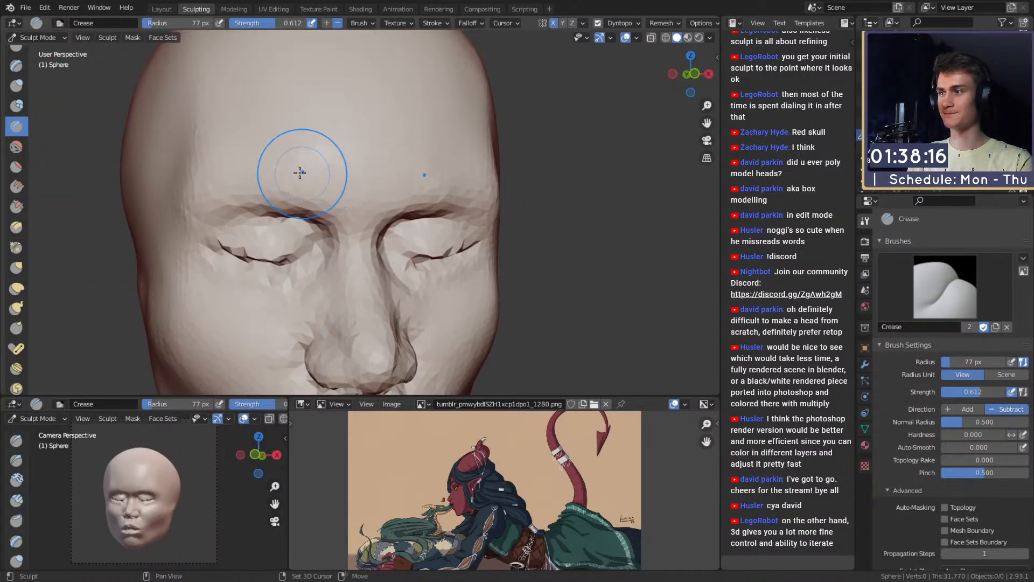
pyautogui.moveTo(392, 234)
pyautogui.keyDown('shift'); pyautogui.mouseDown(button='middle')
pyautogui.moveTo(380, 143)
pyautogui.moveTo(392, 255)
pyautogui.moveTo(404, 205)
pyautogui.moveTo(347, 162)
pyautogui.mouseUp(button='middle'); pyautogui.keyUp('shift')
pyautogui.press('g')
pyautogui.moveTo(393, 196)
pyautogui.mouseDown(button='middle')
pyautogui.moveTo(329, 214)
pyautogui.moveTo(450, 184)
pyautogui.moveTo(507, 195)
pyautogui.mouseUp(button='middle')
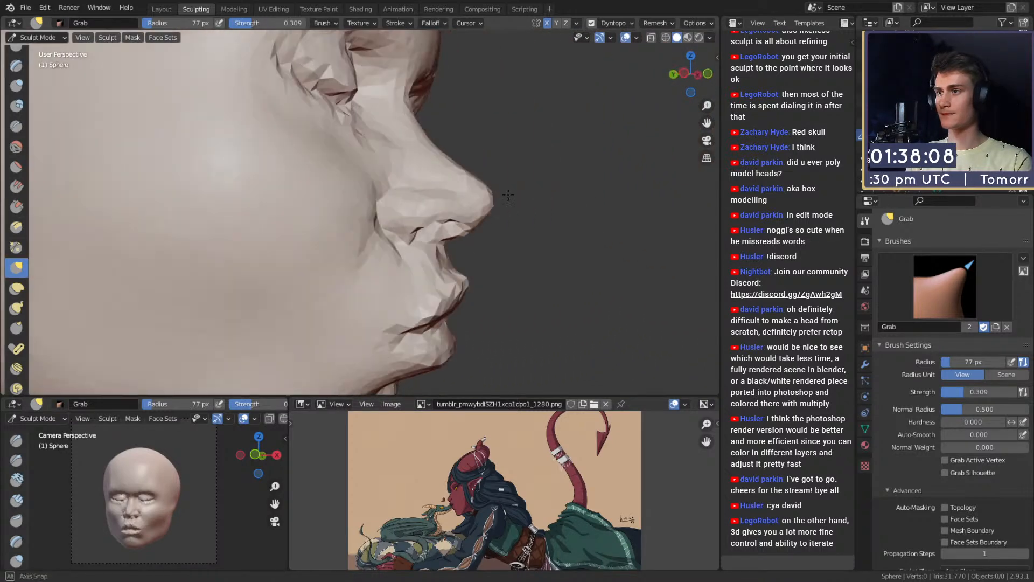
pyautogui.scroll(-8, 508, 195)
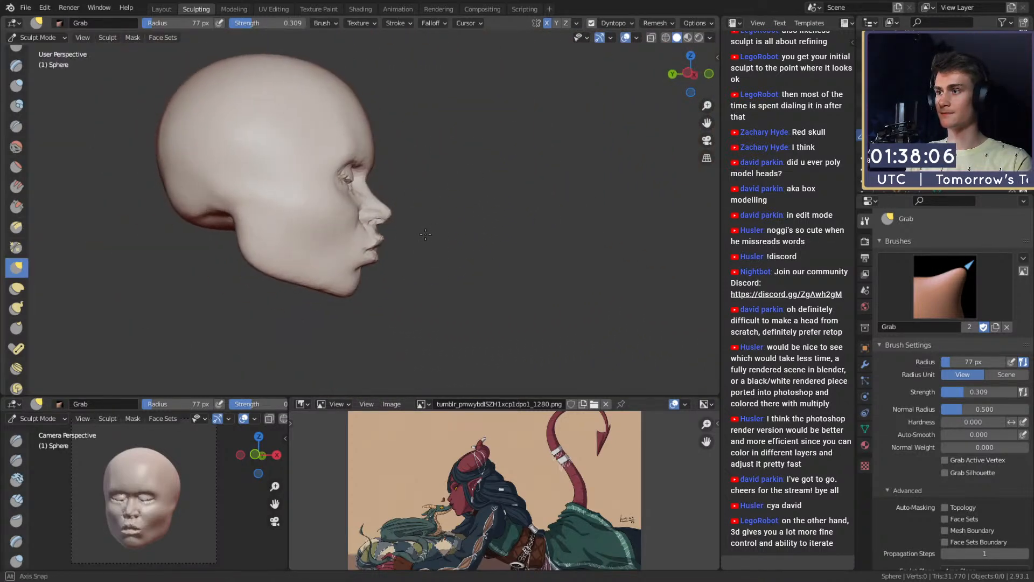
pyautogui.scroll(6, 425, 234)
pyautogui.moveTo(415, 208)
pyautogui.mouseDown(button='middle')
pyautogui.moveTo(323, 257)
pyautogui.moveTo(330, 240)
pyautogui.moveTo(357, 230)
pyautogui.mouseUp(button='middle')
# Step: Sharpen the mouth corner where the lips meet with the Crease brush at a 32 px radius
pyautogui.hotkey('shift', 'c')
pyautogui.scroll(2, 358, 229)
pyautogui.press('f')
pyautogui.click(342, 230)
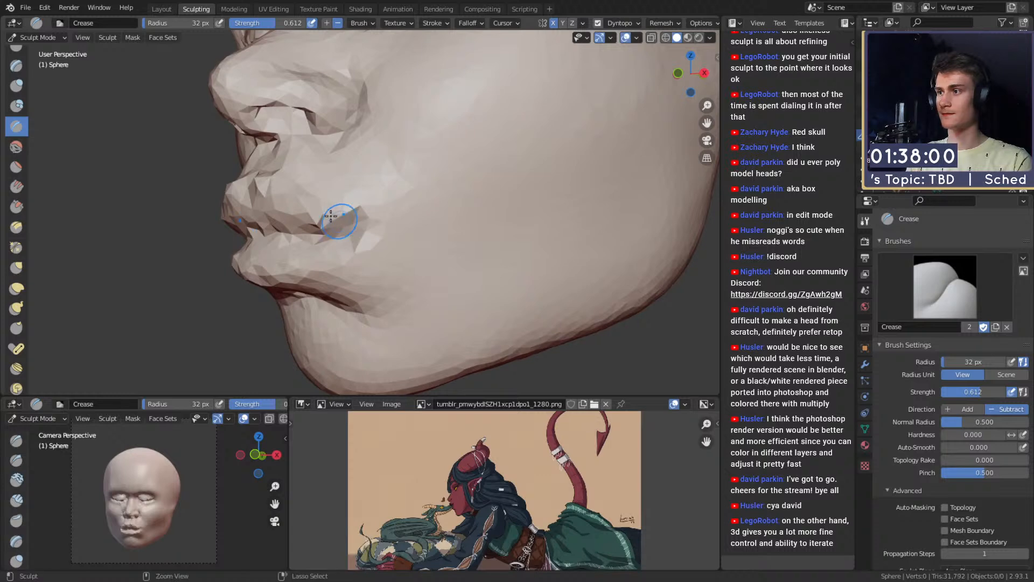
# Step: Shift the mouth corner slightly with the Grab brush and check it in profile
pyautogui.press('g')
pyautogui.moveTo(317, 208); pyautogui.dragTo(296, 224, button='middle')
pyautogui.press('f')
pyautogui.click(309, 224)
pyautogui.moveTo(301, 227); pyautogui.dragTo(291, 231)
pyautogui.moveTo(293, 230); pyautogui.dragTo(502, 203, button='middle')
pyautogui.keyDown('alt'); pyautogui.moveTo(502, 203); pyautogui.dragTo(488, 241); pyautogui.keyUp('alt')
pyautogui.press('f')
pyautogui.click(501, 217)
# Step: Try to pull the cheek beside the mouth downward with the Grab brush at a 166 px radius, and undo it
pyautogui.moveTo(487, 241)
pyautogui.keyDown('alt'); pyautogui.mouseDown()
pyautogui.moveTo(379, 242)
pyautogui.moveTo(441, 212)
pyautogui.mouseUp(); pyautogui.keyUp('alt')
pyautogui.press('f')
pyautogui.click(426, 236)
pyautogui.press('f')
pyautogui.click(435, 210)
pyautogui.moveTo(434, 213)
pyautogui.mouseDown()
pyautogui.moveTo(447, 211)
pyautogui.moveTo(441, 243)
pyautogui.mouseUp()
pyautogui.hotkey('ctrl', 'z')
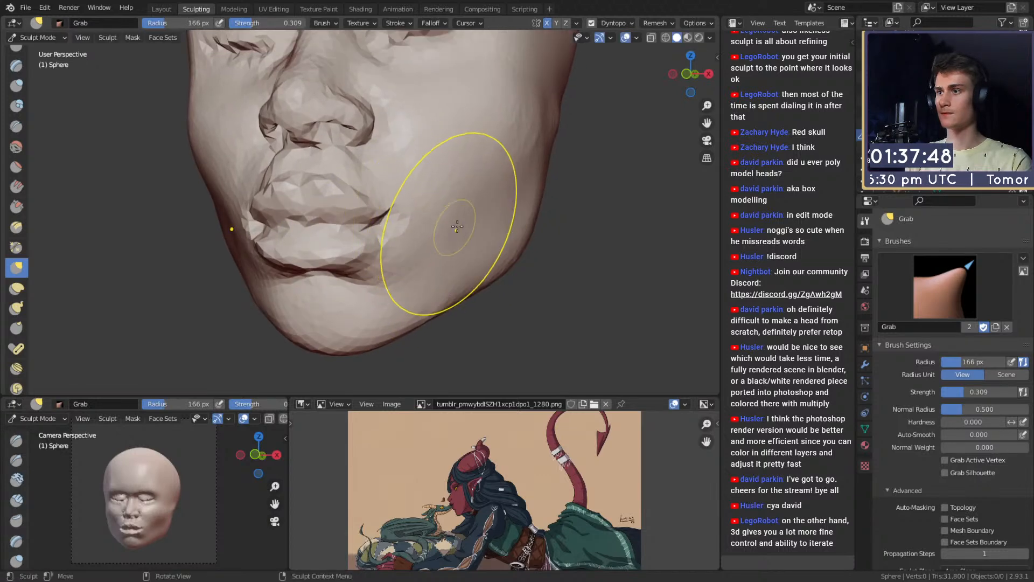
# Step: Fill out the cheek beside the mouth corner with Clay Strips at 49 px and 70 px radii
pyautogui.press('c')
pyautogui.keyDown('alt'); pyautogui.moveTo(451, 208); pyautogui.dragTo(401, 171); pyautogui.keyUp('alt')
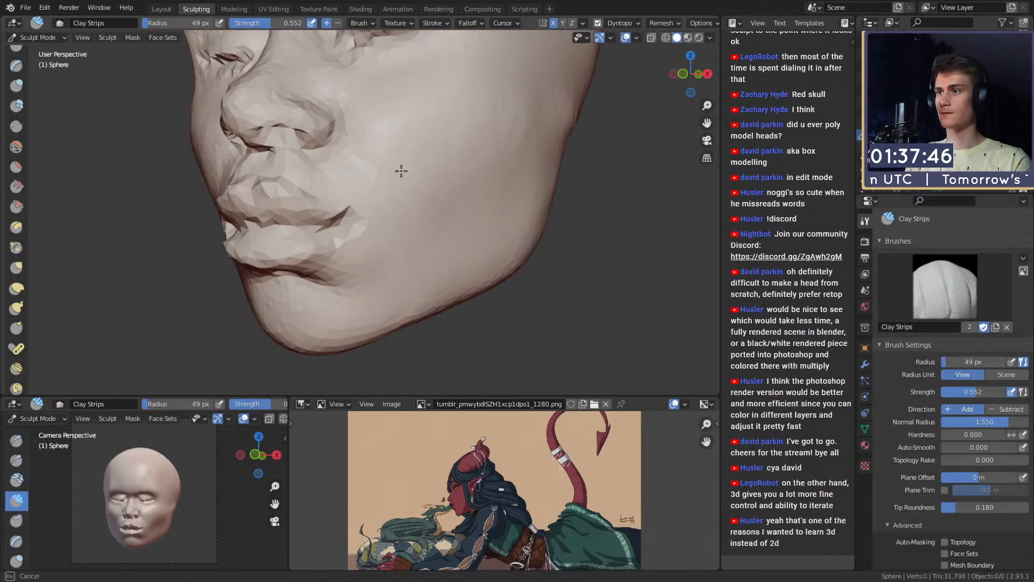
pyautogui.press('f')
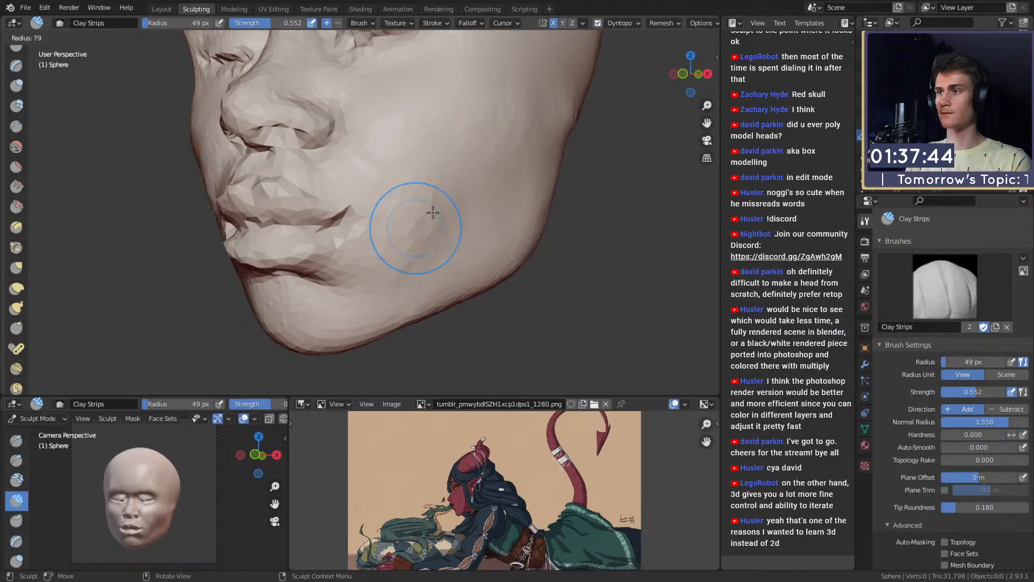
pyautogui.click(432, 214)
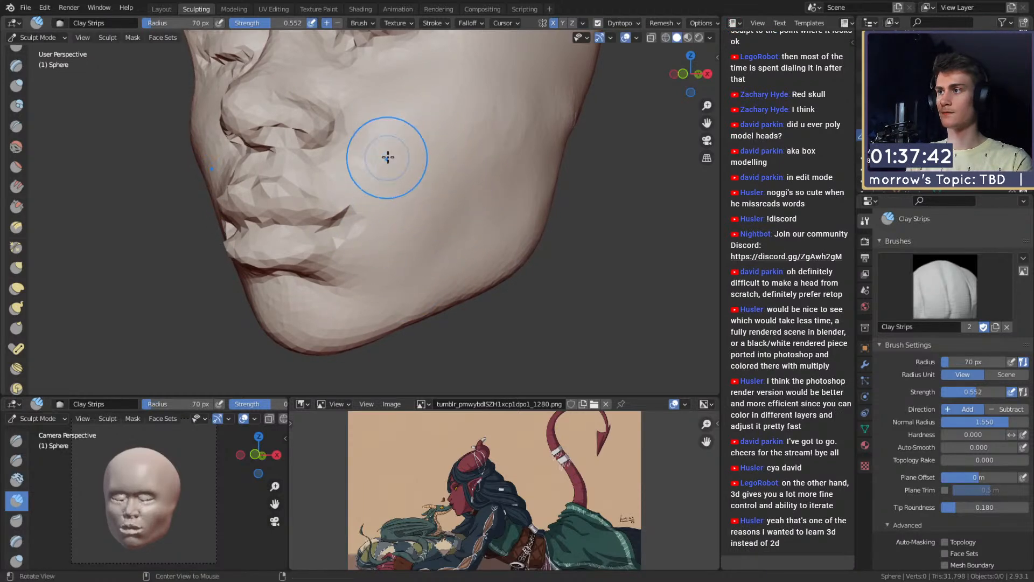
pyautogui.moveTo(387, 157)
pyautogui.mouseDown(button='middle')
pyautogui.moveTo(450, 162)
pyautogui.moveTo(428, 223)
pyautogui.mouseUp(button='middle')
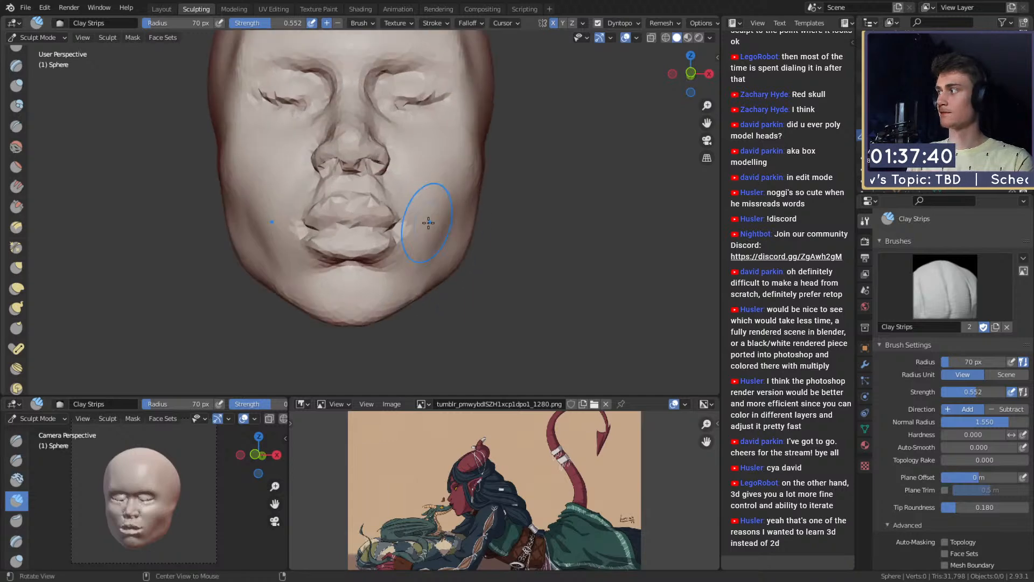
pyautogui.moveTo(428, 223)
pyautogui.keyDown('alt'); pyautogui.mouseDown()
pyautogui.moveTo(393, 242)
pyautogui.moveTo(434, 224)
pyautogui.moveTo(422, 238)
pyautogui.moveTo(441, 254)
pyautogui.moveTo(485, 230)
pyautogui.moveTo(462, 207)
pyautogui.mouseUp(); pyautogui.keyUp('alt')
pyautogui.press('f')
pyautogui.click(420, 224)
# Step: Adjust the cheek fold beside the nose in side view with the Grab brush
pyautogui.moveTo(461, 207)
pyautogui.keyDown('alt'); pyautogui.keyDown('shift'); pyautogui.mouseDown()
pyautogui.moveTo(464, 234)
pyautogui.moveTo(447, 219)
pyautogui.moveTo(403, 230)
pyautogui.moveTo(416, 250)
pyautogui.mouseUp(); pyautogui.keyUp('shift'); pyautogui.keyUp('alt')
pyautogui.keyDown('alt'); pyautogui.moveTo(415, 250); pyautogui.dragTo(529, 247); pyautogui.keyUp('alt')
pyautogui.moveTo(465, 255)
pyautogui.keyDown('alt'); pyautogui.keyDown('shift'); pyautogui.mouseDown()
pyautogui.moveTo(434, 242)
pyautogui.moveTo(499, 229)
pyautogui.mouseUp(); pyautogui.keyUp('shift'); pyautogui.keyUp('alt')
pyautogui.press('g')
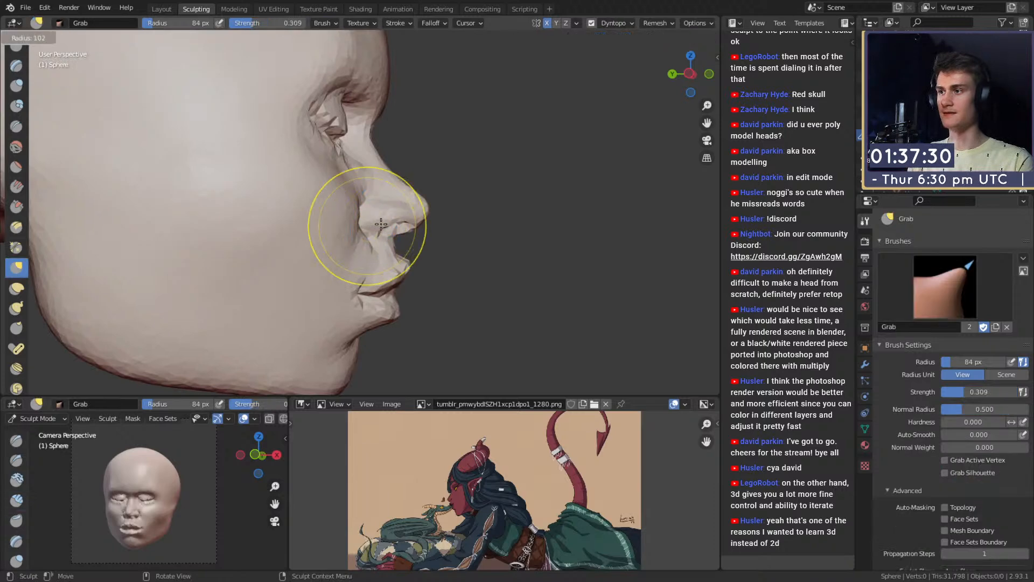
pyautogui.moveTo(370, 219); pyautogui.dragTo(376, 214)
# Step: Push the lips and mouth area back in side view with the Grab brush at a 180 px radius
pyautogui.press('f')
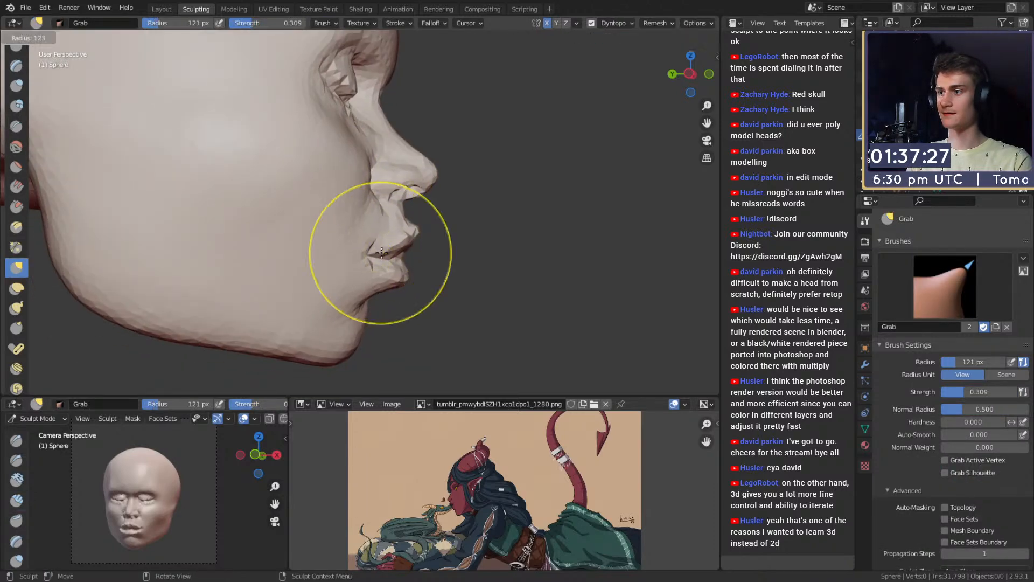
pyautogui.click(478, 251)
pyautogui.moveTo(395, 260); pyautogui.dragTo(360, 253)
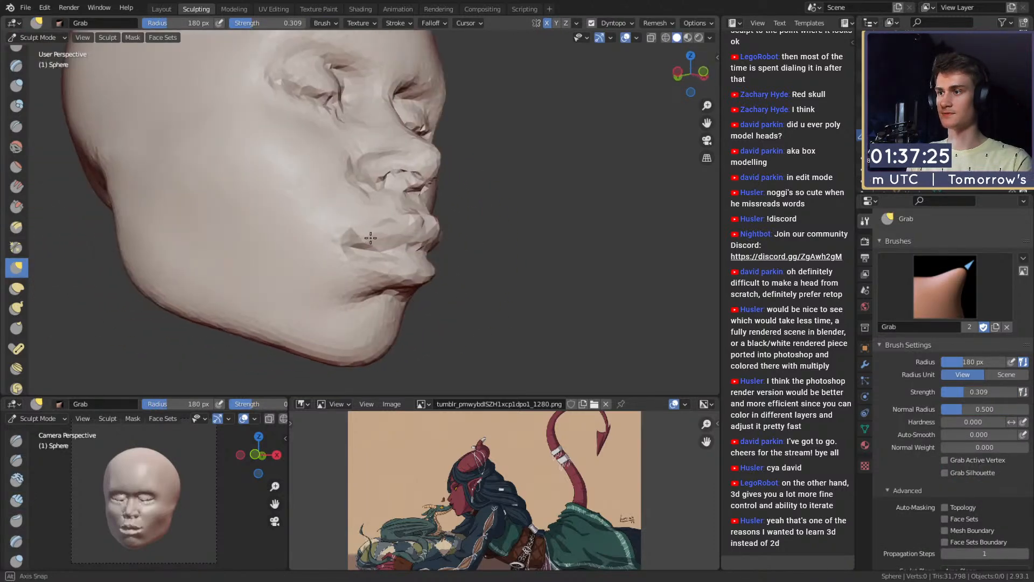
pyautogui.keyDown('alt'); pyautogui.keyDown('shift'); pyautogui.moveTo(360, 291); pyautogui.dragTo(372, 250); pyautogui.keyUp('shift'); pyautogui.keyUp('alt')
pyautogui.keyDown('alt'); pyautogui.moveTo(367, 256); pyautogui.dragTo(413, 258); pyautogui.keyUp('alt')
pyautogui.press('f')
pyautogui.click(405, 294)
# Step: Build up the chin and its underside with Clay Strips, starting at a 45 px radius and continuing with a larger brush
pyautogui.moveTo(378, 300)
pyautogui.keyDown('alt'); pyautogui.mouseDown()
pyautogui.moveTo(427, 265)
pyautogui.moveTo(374, 247)
pyautogui.moveTo(393, 323)
pyautogui.moveTo(354, 275)
pyautogui.moveTo(381, 247)
pyautogui.mouseUp(); pyautogui.keyUp('alt')
pyautogui.press('c')
pyautogui.press('f')
pyautogui.click(328, 326)
pyautogui.press('f')
pyautogui.click(385, 288)
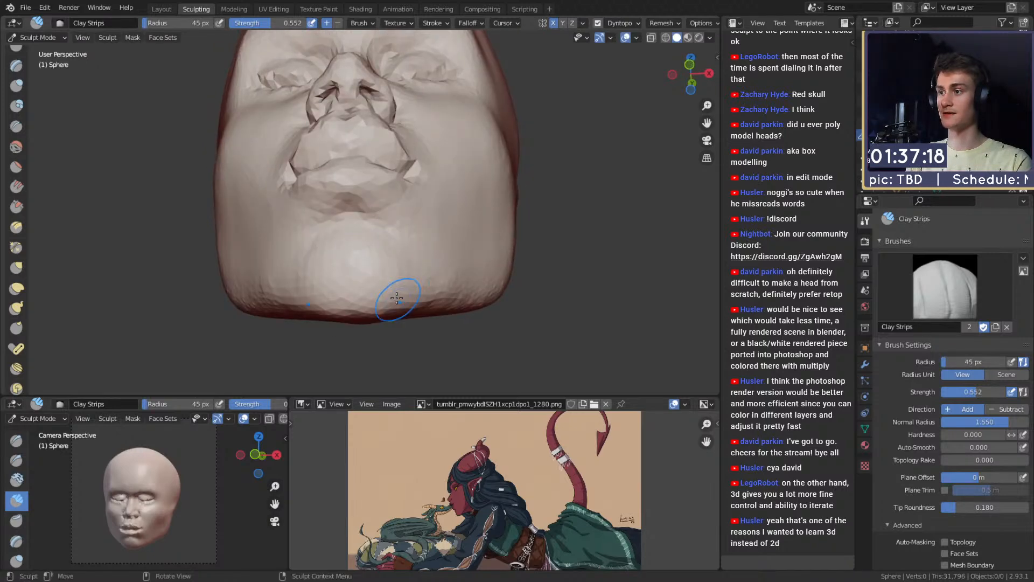
pyautogui.moveTo(396, 298)
pyautogui.mouseDown(button='middle')
pyautogui.moveTo(383, 250)
pyautogui.moveTo(395, 226)
pyautogui.mouseUp(button='middle')
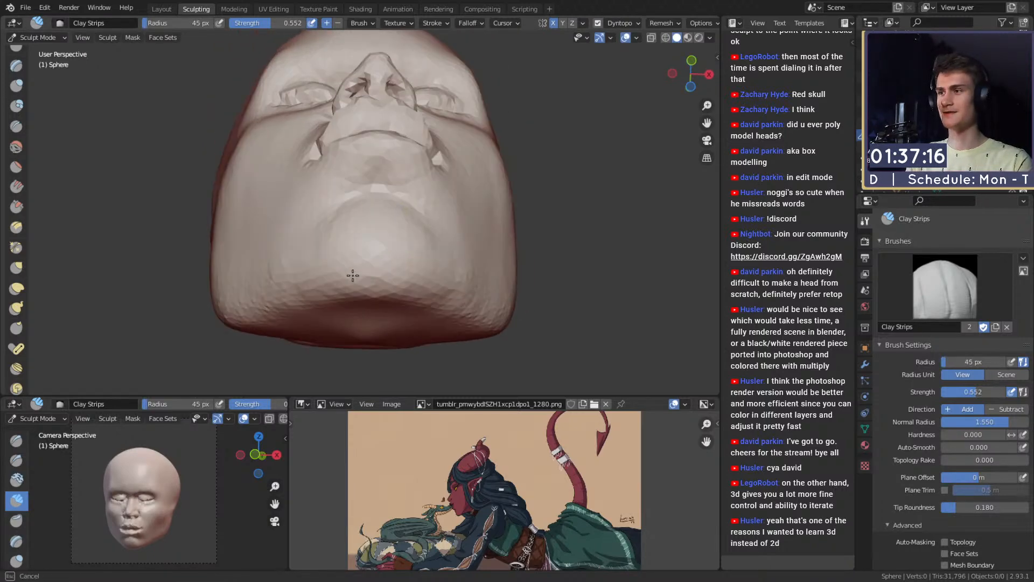
pyautogui.moveTo(350, 286)
pyautogui.mouseDown(button='middle')
pyautogui.moveTo(386, 195)
pyautogui.moveTo(387, 244)
pyautogui.mouseUp(button='middle')
pyautogui.moveTo(358, 207); pyautogui.dragTo(366, 231)
pyautogui.press('f')
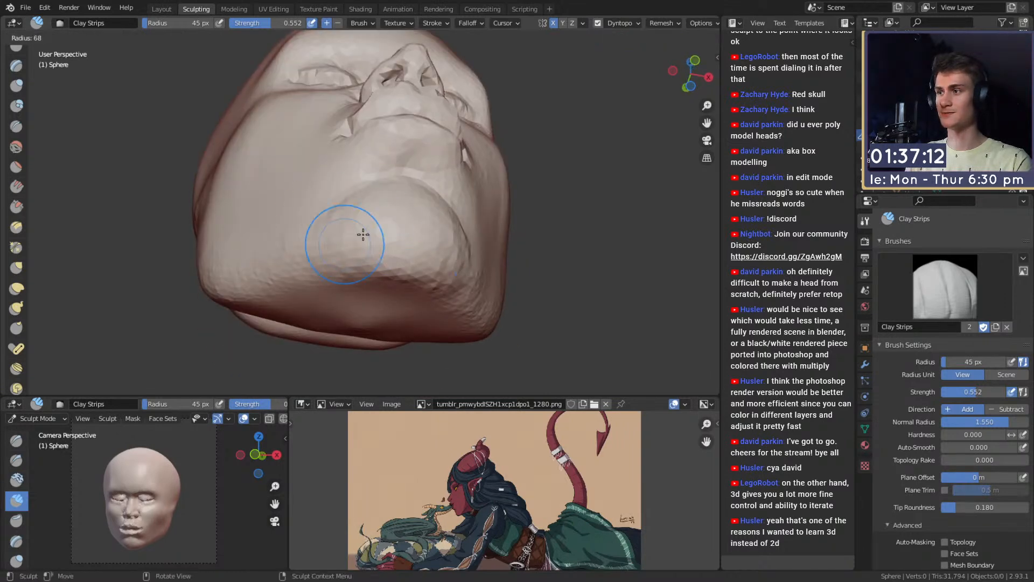
pyautogui.click(377, 233)
pyautogui.moveTo(401, 271)
pyautogui.mouseDown(button='middle')
pyautogui.moveTo(390, 253)
pyautogui.moveTo(415, 231)
pyautogui.moveTo(375, 240)
pyautogui.moveTo(413, 215)
pyautogui.moveTo(412, 232)
pyautogui.moveTo(392, 229)
pyautogui.mouseUp(button='middle')
# Step: Adjust the jaw corner and skull base in side view with the Grab brush at a 212 px radius
pyautogui.press('g')
pyautogui.hotkey('shift', 'c')
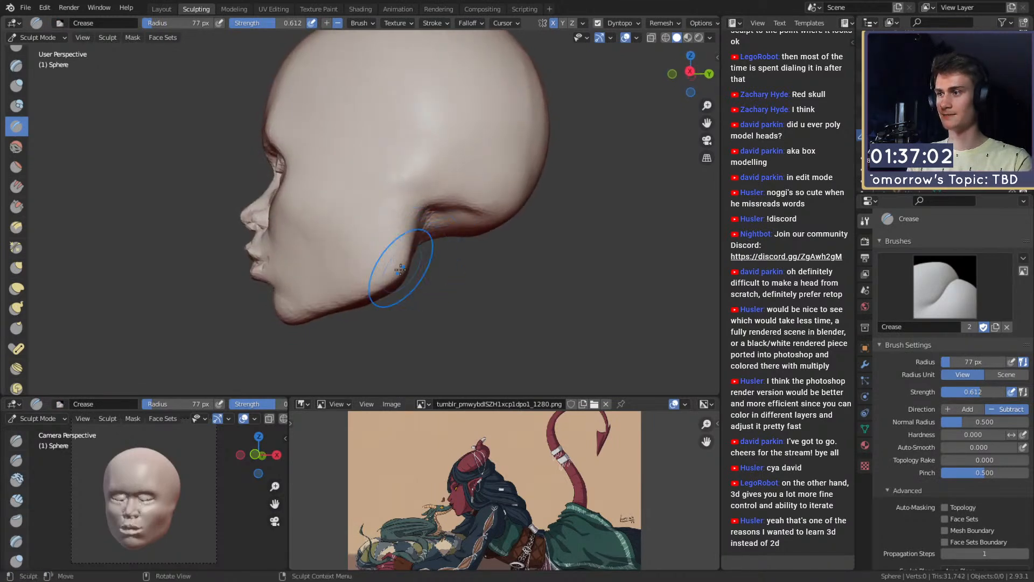
pyautogui.press('g')
pyautogui.press('f')
pyautogui.click(375, 268)
pyautogui.keyDown('shift'); pyautogui.moveTo(360, 284); pyautogui.dragTo(424, 211, button='middle'); pyautogui.keyUp('shift')
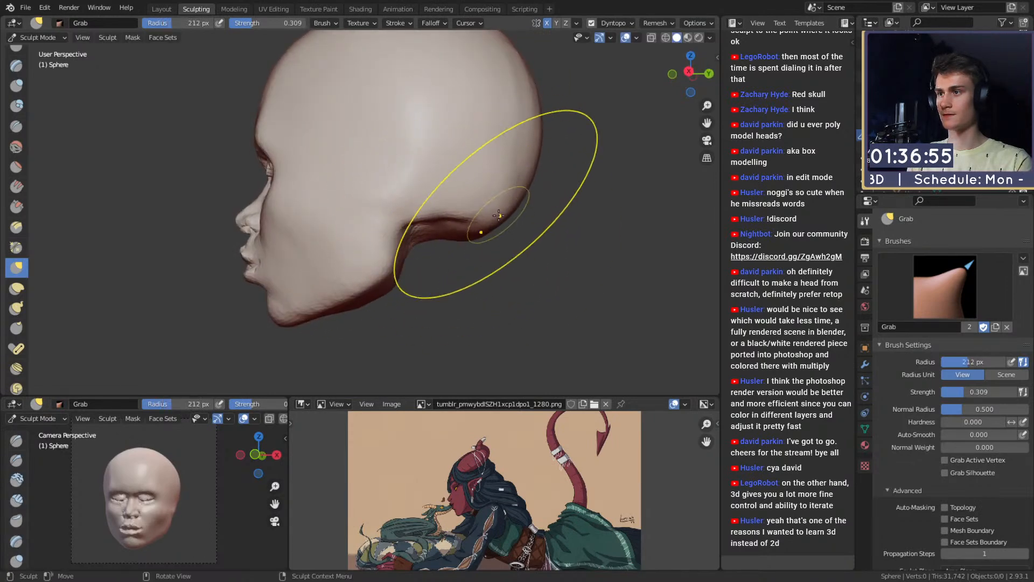
# Step: Reshape the back of the head with the Grab brush at 245 px and 133 px radii
pyautogui.moveTo(498, 215); pyautogui.dragTo(415, 225, button='middle')
pyautogui.press('f')
pyautogui.click(433, 225)
pyautogui.moveTo(420, 185); pyautogui.dragTo(421, 210)
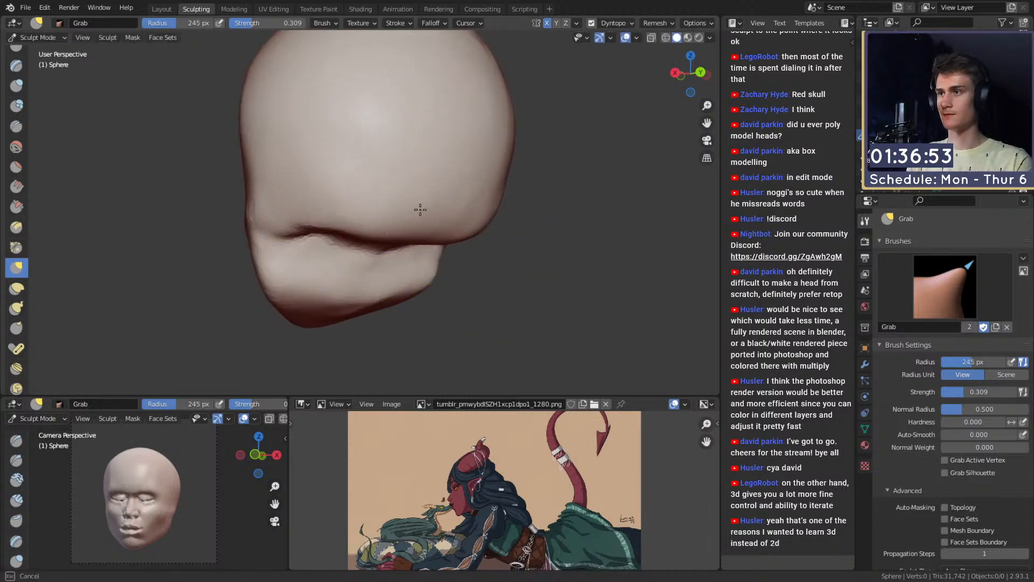
pyautogui.moveTo(420, 209)
pyautogui.mouseDown(button='middle')
pyautogui.moveTo(476, 232)
pyautogui.moveTo(454, 205)
pyautogui.mouseUp(button='middle')
pyautogui.scroll(-3, 455, 228)
pyautogui.press('f')
pyautogui.click(452, 209)
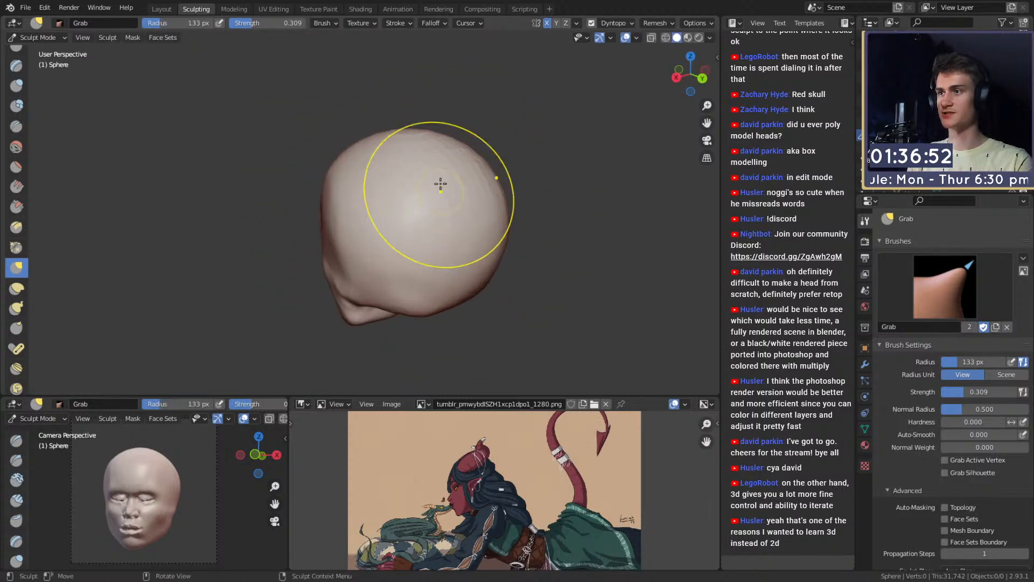
# Step: Round the upper back of the cranium in side view with an enlarged Grab brush
pyautogui.moveTo(458, 243); pyautogui.dragTo(485, 171, button='middle')
pyautogui.moveTo(403, 183); pyautogui.dragTo(385, 173, button='middle')
pyautogui.press('f')
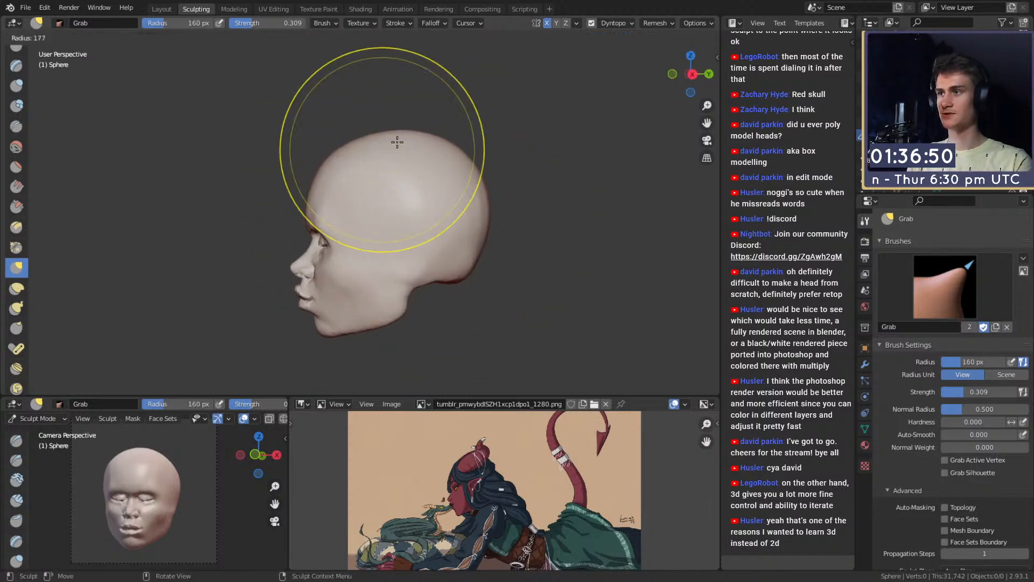
pyautogui.click(399, 142)
pyautogui.press('f')
pyautogui.click(479, 147)
pyautogui.moveTo(461, 168)
pyautogui.mouseDown()
pyautogui.moveTo(450, 162)
pyautogui.moveTo(456, 184)
pyautogui.mouseUp()
# Step: Refine the back and crown of the skull with the Grab brush at 327 px and 202 px radii
pyautogui.press('f')
pyautogui.click(489, 215)
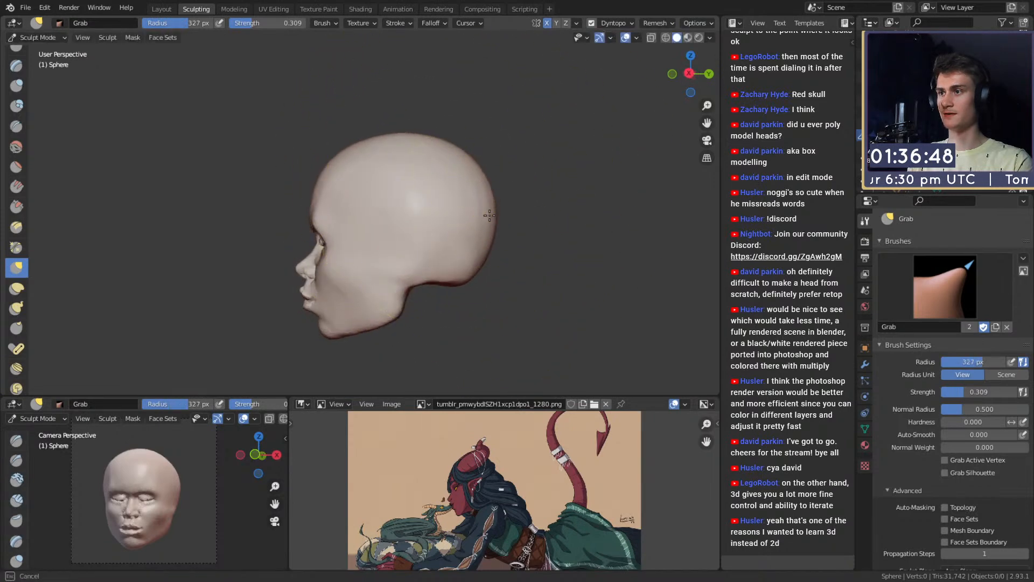
pyautogui.press('f')
pyautogui.click(410, 147)
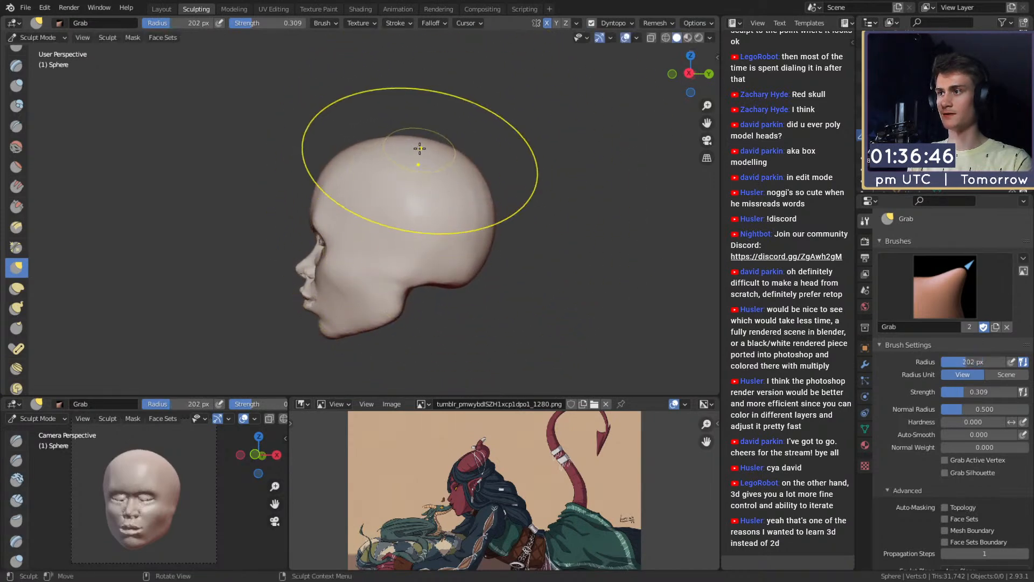
pyautogui.moveTo(468, 165)
pyautogui.mouseDown(button='middle')
pyautogui.moveTo(530, 175)
pyautogui.moveTo(397, 203)
pyautogui.moveTo(491, 195)
pyautogui.moveTo(381, 209)
pyautogui.mouseUp(button='middle')
pyautogui.scroll(2, 398, 198)
pyautogui.moveTo(410, 154)
pyautogui.mouseDown(button='middle')
pyautogui.moveTo(431, 132)
pyautogui.moveTo(391, 216)
pyautogui.moveTo(444, 155)
pyautogui.moveTo(385, 155)
pyautogui.moveTo(413, 159)
pyautogui.moveTo(447, 194)
pyautogui.moveTo(368, 200)
pyautogui.mouseUp(button='middle')
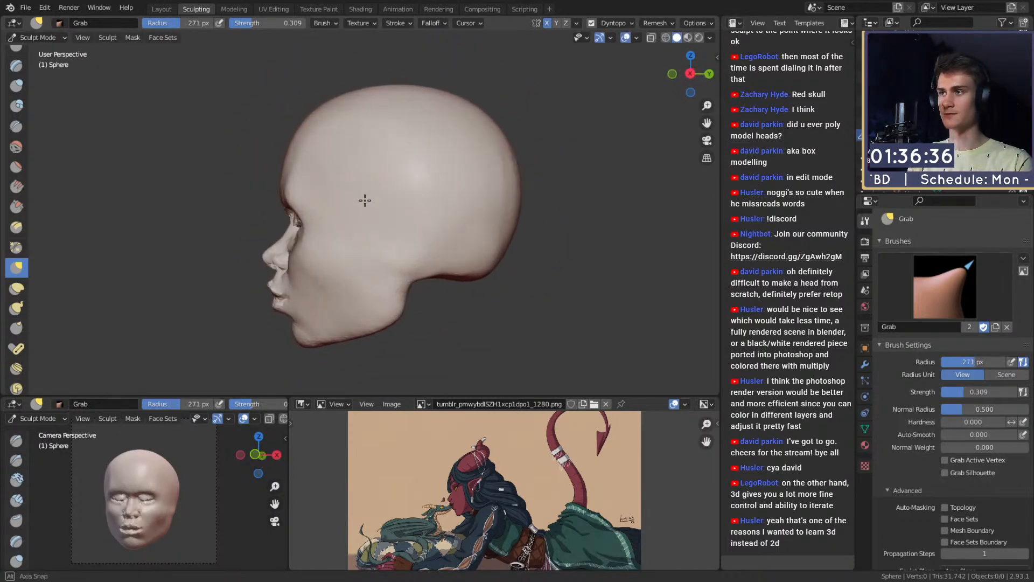
# Step: Shape the upper forehead profile in side view with the Grab brush at a 213 px radius
pyautogui.press('f')
pyautogui.click(312, 118)
pyautogui.press('f')
pyautogui.click(352, 110)
pyautogui.moveTo(342, 109); pyautogui.dragTo(343, 108)
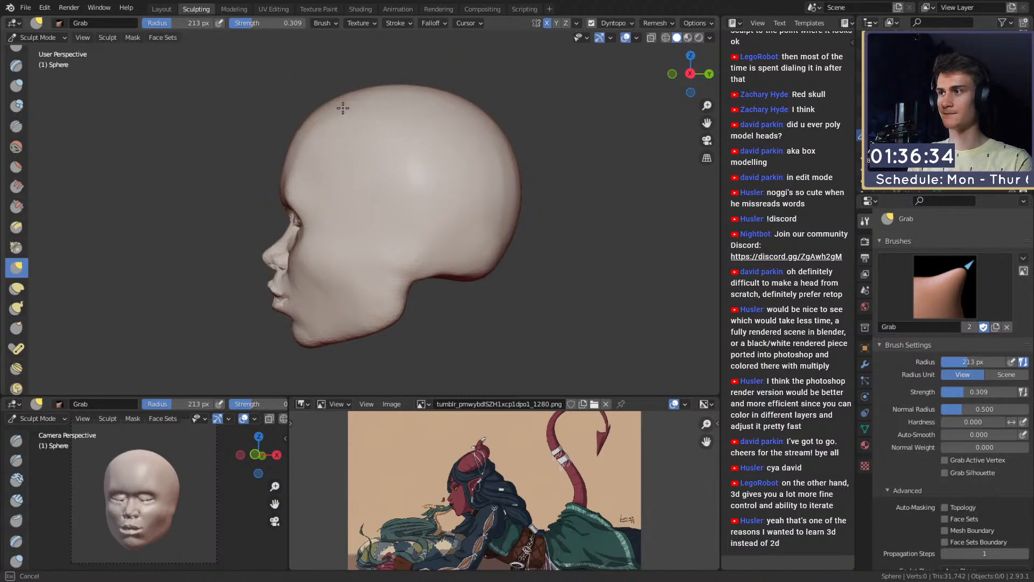
pyautogui.press('f')
pyautogui.click(371, 106)
# Step: Adjust the side contour of the upper skull in front view with the Grab brush
pyautogui.moveTo(409, 127)
pyautogui.keyDown('alt'); pyautogui.mouseDown()
pyautogui.moveTo(510, 156)
pyautogui.moveTo(504, 175)
pyautogui.moveTo(482, 184)
pyautogui.moveTo(423, 166)
pyautogui.moveTo(424, 154)
pyautogui.mouseUp(); pyautogui.keyUp('alt')
pyautogui.press('f')
pyautogui.click(530, 183)
pyautogui.press('f')
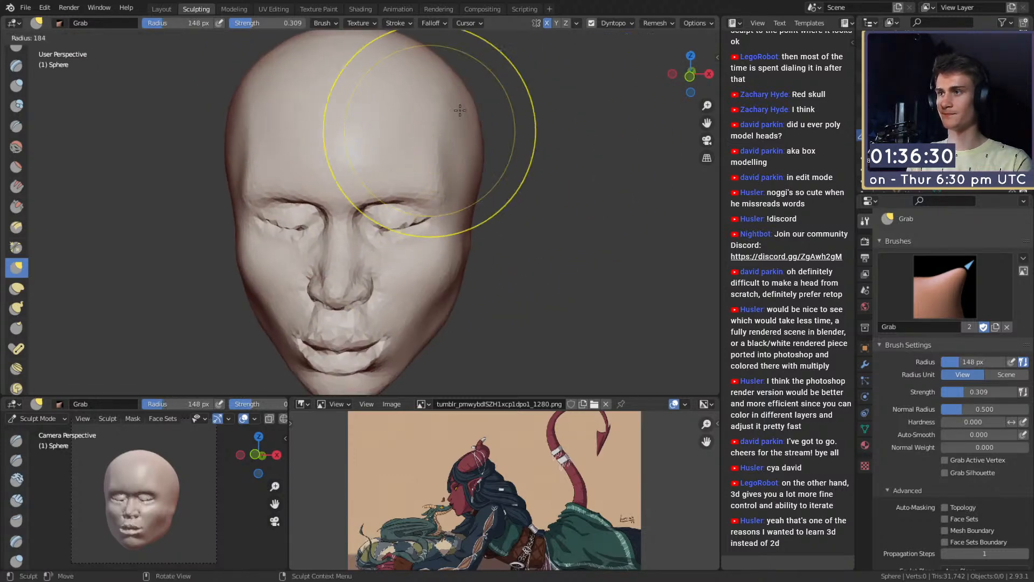
pyautogui.click(550, 131)
pyautogui.moveTo(451, 100); pyautogui.dragTo(447, 96)
pyautogui.press('f')
pyautogui.click(482, 171)
# Step: Reshape the side of the head around the temple with the Grab brush at a 113 px radius
pyautogui.moveTo(465, 143)
pyautogui.keyDown('alt'); pyautogui.mouseDown()
pyautogui.moveTo(476, 143)
pyautogui.moveTo(477, 211)
pyautogui.moveTo(457, 233)
pyautogui.moveTo(465, 224)
pyautogui.mouseUp(); pyautogui.keyUp('alt')
pyautogui.keyDown('alt'); pyautogui.moveTo(464, 222); pyautogui.dragTo(362, 204); pyautogui.keyUp('alt')
pyautogui.press('f')
pyautogui.click(439, 162)
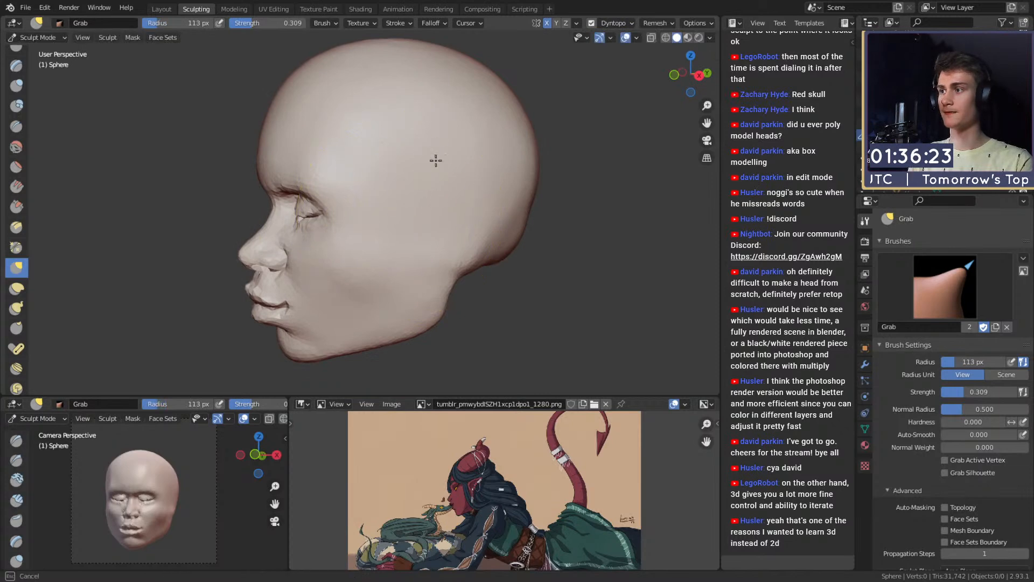
pyautogui.keyDown('alt'); pyautogui.moveTo(435, 161); pyautogui.dragTo(401, 185); pyautogui.keyUp('alt')
pyautogui.moveTo(426, 235)
pyautogui.keyDown('alt'); pyautogui.mouseDown()
pyautogui.moveTo(404, 206)
pyautogui.moveTo(370, 243)
pyautogui.moveTo(387, 255)
pyautogui.moveTo(367, 261)
pyautogui.mouseUp(); pyautogui.keyUp('alt')
pyautogui.press('f')
pyautogui.click(509, 235)
# Step: Refine the skull base behind the jaw in side view with the Grab brush at 155 px and 49 px radii
pyautogui.moveTo(386, 202)
pyautogui.keyDown('alt'); pyautogui.mouseDown()
pyautogui.moveTo(395, 278)
pyautogui.moveTo(393, 255)
pyautogui.moveTo(430, 234)
pyautogui.mouseUp(); pyautogui.keyUp('alt')
pyautogui.press('f')
pyautogui.click(391, 246)
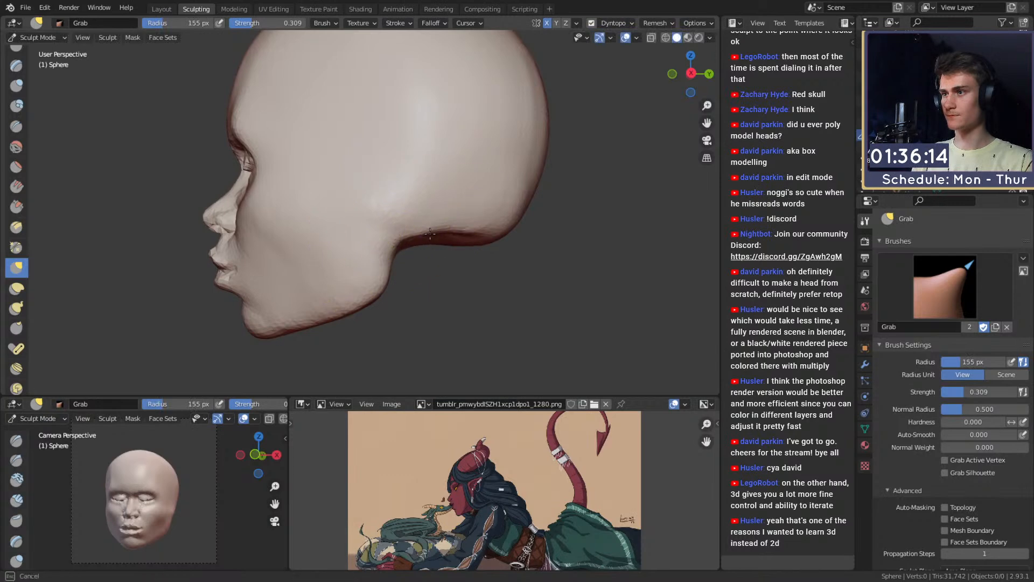
pyautogui.press('f')
pyautogui.click(385, 226)
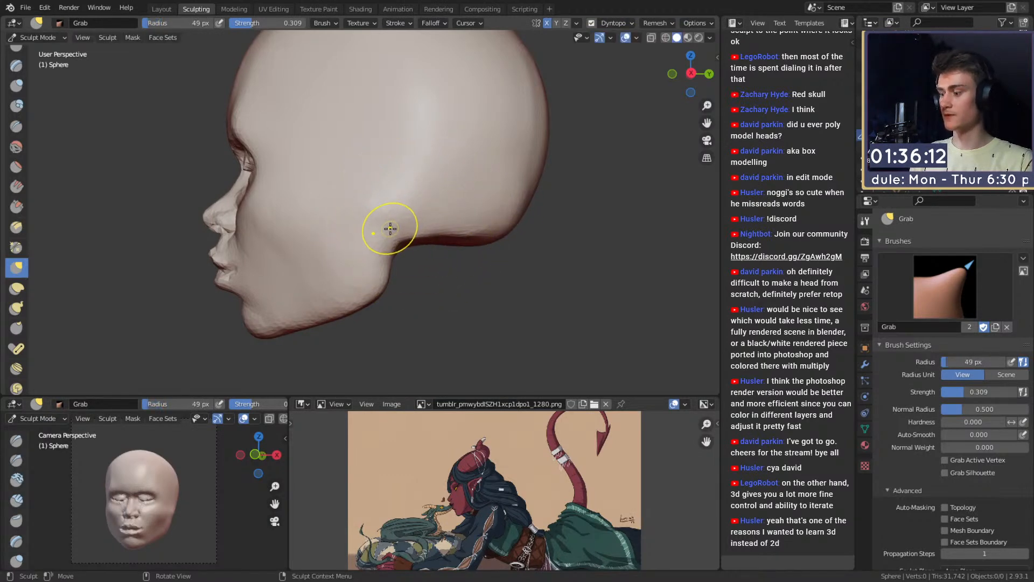
# Step: Paint an ear-shaped mask above the jaw corner with the Mask brush at 29 px, and invert the mask
pyautogui.press('m')
pyautogui.scroll(1, 389, 222)
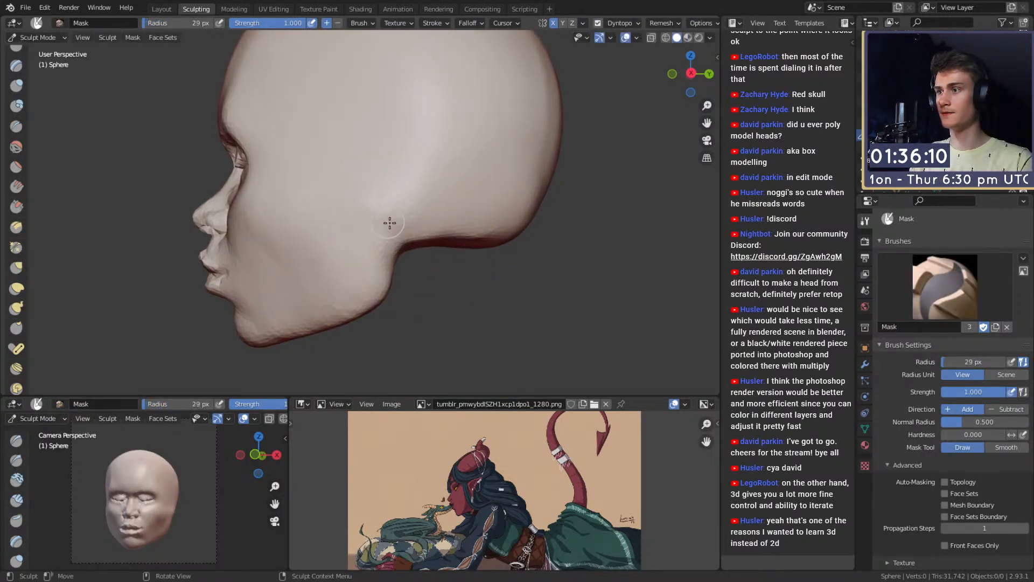
pyautogui.keyDown('shift'); pyautogui.moveTo(417, 200); pyautogui.dragTo(417, 209, button='middle'); pyautogui.keyUp('shift')
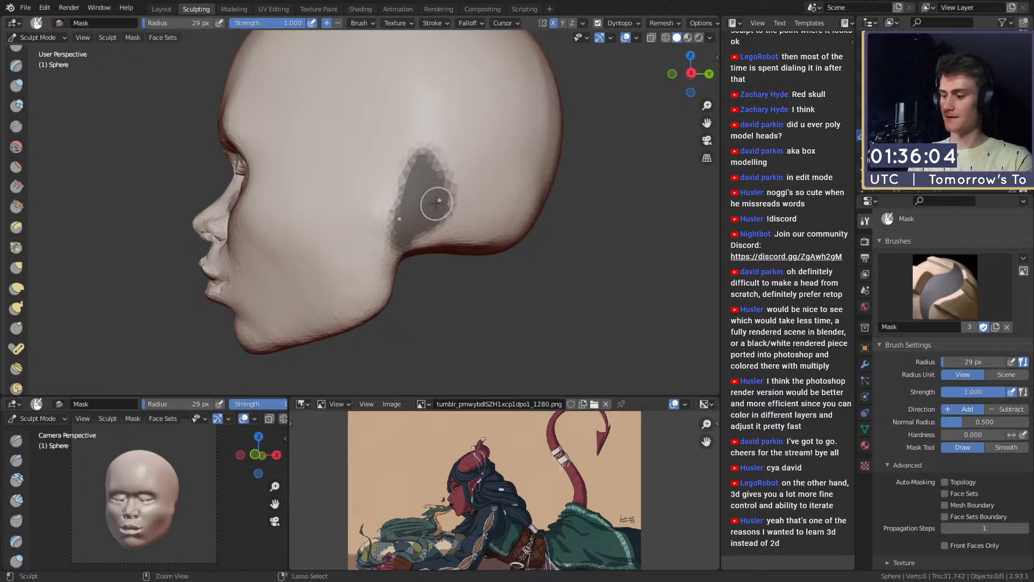
pyautogui.hotkey('ctrl', 'i')
# Step: Switch to the Snake Hook brush and turn off Dyntopo
pyautogui.press('k')
pyautogui.moveTo(446, 200)
pyautogui.keyDown('shift'); pyautogui.mouseDown(button='middle')
pyautogui.moveTo(409, 220)
pyautogui.moveTo(445, 209)
pyautogui.mouseUp(button='middle'); pyautogui.keyUp('shift')
pyautogui.press('f')
pyautogui.click(513, 215)
pyautogui.scroll(-10, 918, 457)
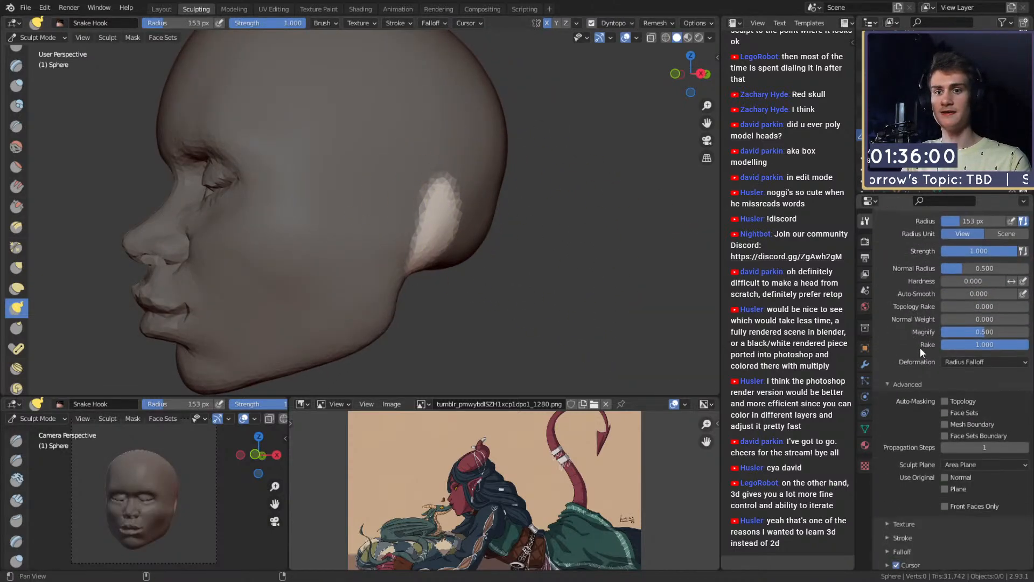
pyautogui.click(890, 467)
# Step: Pull the unmasked patch outward into a long pointed ear with the Snake Hook brush at a 188 px radius
pyautogui.press('f')
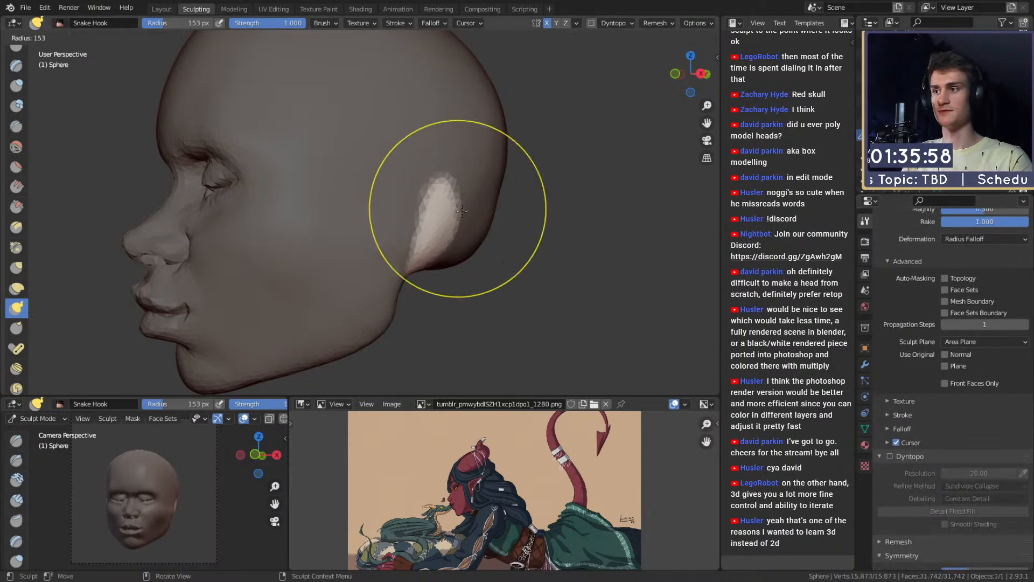
pyautogui.click(596, 209)
pyautogui.moveTo(469, 234)
pyautogui.keyDown('alt'); pyautogui.mouseDown()
pyautogui.moveTo(483, 241)
pyautogui.moveTo(447, 226)
pyautogui.moveTo(455, 231)
pyautogui.mouseUp(); pyautogui.keyUp('alt')
pyautogui.press('f')
pyautogui.click(438, 223)
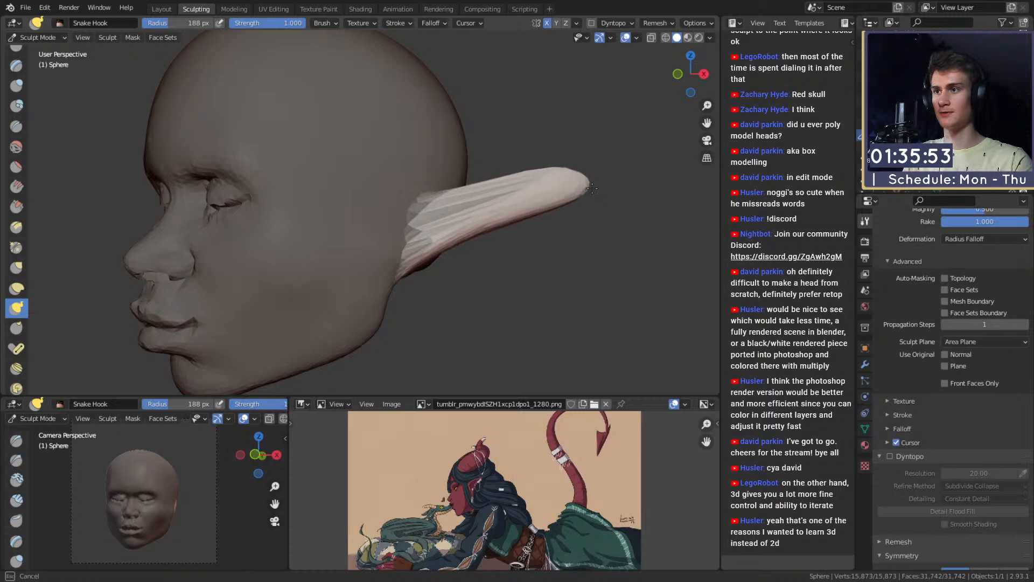
pyautogui.moveTo(592, 188); pyautogui.dragTo(598, 182)
# Step: Widen and shape the lower part of the ear with the Snake Hook brush at a 124 px radius
pyautogui.press('f')
pyautogui.click(483, 242)
pyautogui.moveTo(448, 265)
pyautogui.mouseDown(button='middle')
pyautogui.moveTo(442, 249)
pyautogui.moveTo(426, 245)
pyautogui.moveTo(429, 236)
pyautogui.moveTo(464, 240)
pyautogui.mouseUp(button='middle')
pyautogui.keyDown('ctrl'); pyautogui.moveTo(464, 240); pyautogui.dragTo(449, 220, button='middle'); pyautogui.keyUp('ctrl')
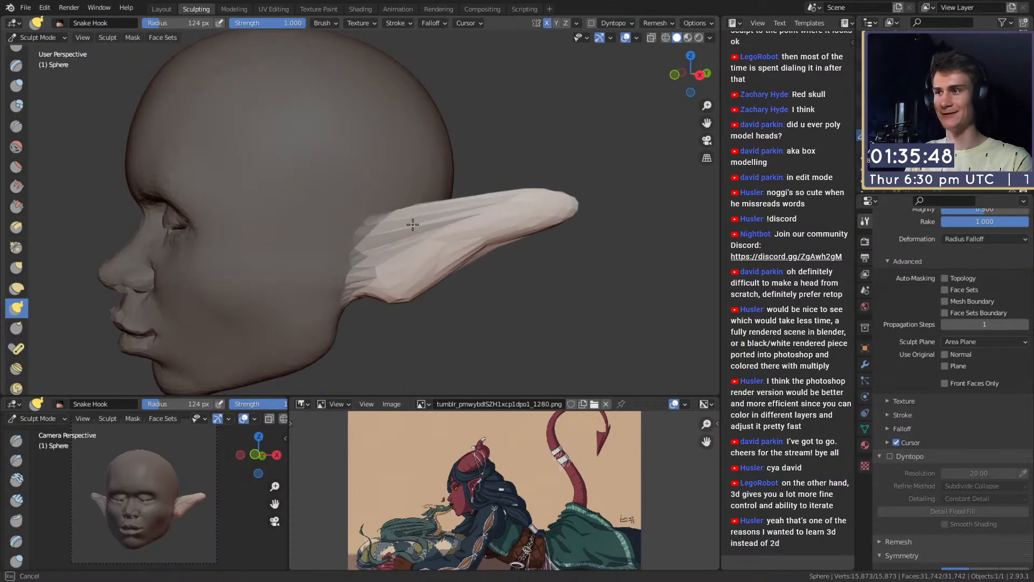
pyautogui.moveTo(412, 224); pyautogui.dragTo(418, 221)
pyautogui.moveTo(430, 219)
pyautogui.keyDown('alt'); pyautogui.mouseDown()
pyautogui.moveTo(433, 234)
pyautogui.moveTo(358, 247)
pyautogui.moveTo(467, 222)
pyautogui.mouseUp(); pyautogui.keyUp('alt')
pyautogui.press('f')
pyautogui.click(408, 238)
# Step: Adjust the ear's angle away from the head in top view with the Snake Hook brush at a 238 px radius
pyautogui.moveTo(467, 222)
pyautogui.keyDown('ctrl'); pyautogui.keyDown('alt'); pyautogui.mouseDown()
pyautogui.moveTo(468, 254)
pyautogui.moveTo(450, 240)
pyautogui.mouseUp(); pyautogui.keyUp('alt'); pyautogui.keyUp('ctrl')
pyautogui.moveTo(450, 240)
pyautogui.keyDown('ctrl'); pyautogui.keyDown('alt'); pyautogui.mouseDown()
pyautogui.moveTo(458, 205)
pyautogui.moveTo(489, 226)
pyautogui.mouseUp(); pyautogui.keyUp('alt'); pyautogui.keyUp('ctrl')
pyautogui.moveTo(489, 226)
pyautogui.keyDown('alt'); pyautogui.keyDown('shift'); pyautogui.mouseDown()
pyautogui.moveTo(441, 240)
pyautogui.moveTo(446, 220)
pyautogui.moveTo(387, 254)
pyautogui.moveTo(398, 269)
pyautogui.mouseUp(); pyautogui.keyUp('shift'); pyautogui.keyUp('alt')
pyautogui.press('f')
pyautogui.click(446, 220)
pyautogui.press('f')
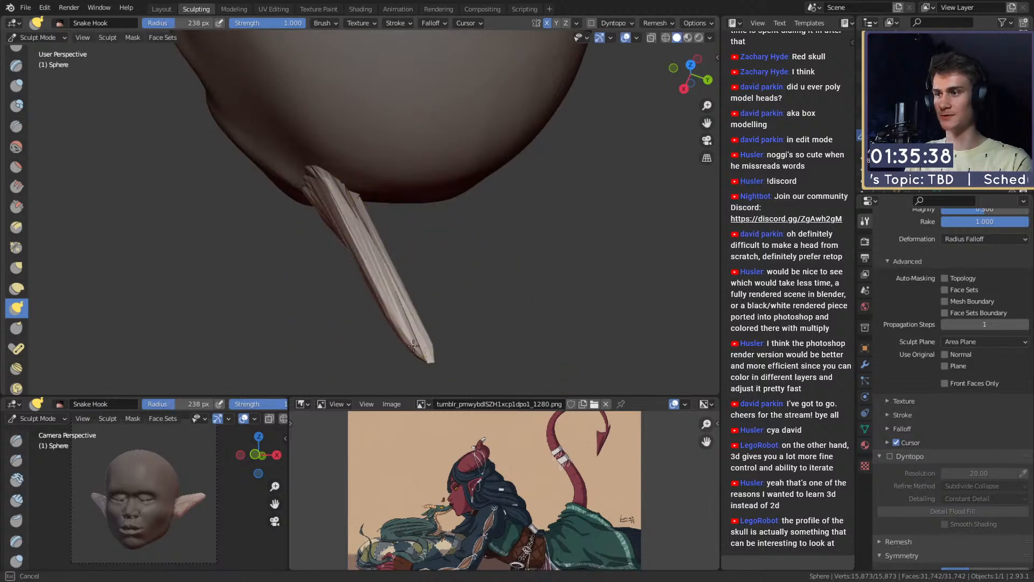
pyautogui.moveTo(414, 306)
pyautogui.mouseDown()
pyautogui.moveTo(426, 300)
pyautogui.moveTo(439, 226)
pyautogui.moveTo(483, 197)
pyautogui.mouseUp()
# Step: Turn Dyntopo back on and rework the stretched ear surface with the Snake Hook brush at a 296 px radius
pyautogui.click(891, 457)
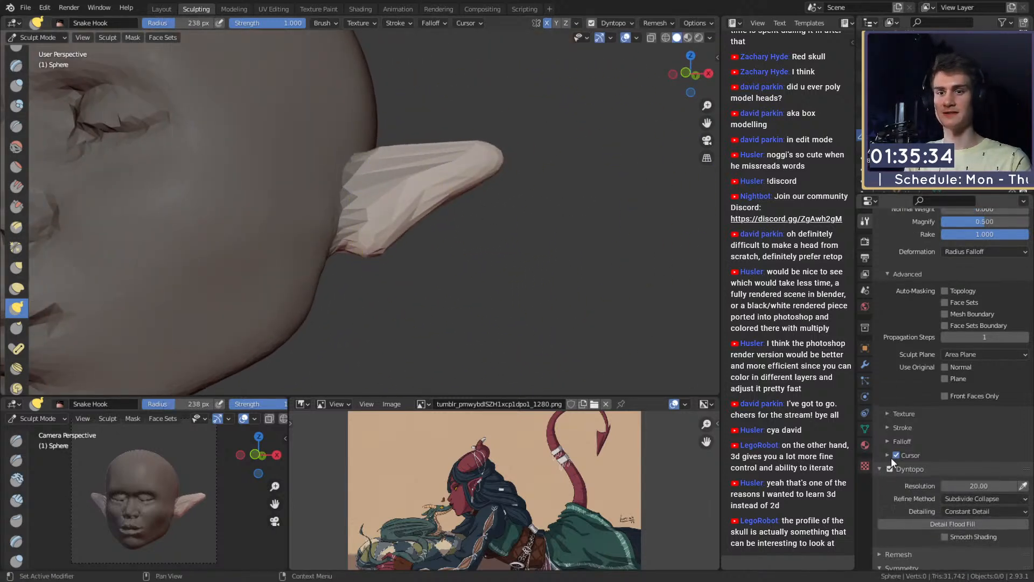
pyautogui.moveTo(433, 215); pyautogui.dragTo(402, 222, button='middle')
pyautogui.moveTo(403, 185); pyautogui.dragTo(432, 187)
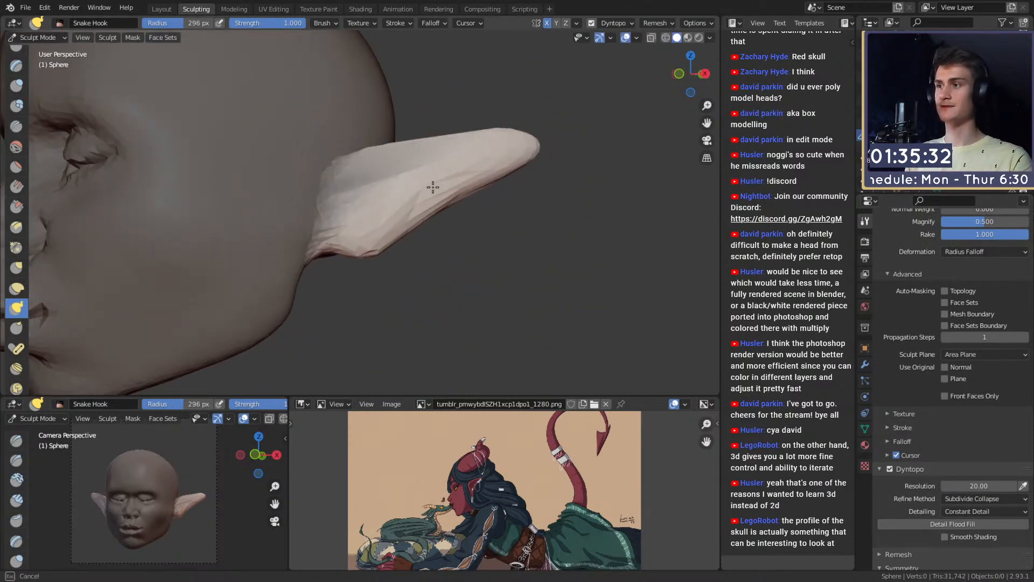
pyautogui.moveTo(441, 189)
pyautogui.mouseDown(button='middle')
pyautogui.moveTo(396, 264)
pyautogui.moveTo(446, 218)
pyautogui.moveTo(479, 220)
pyautogui.mouseUp(button='middle')
# Step: Refine the ear's tip and direction with the Snake Hook brush at 327 px and 258 px radii
pyautogui.press('f')
pyautogui.click(469, 212)
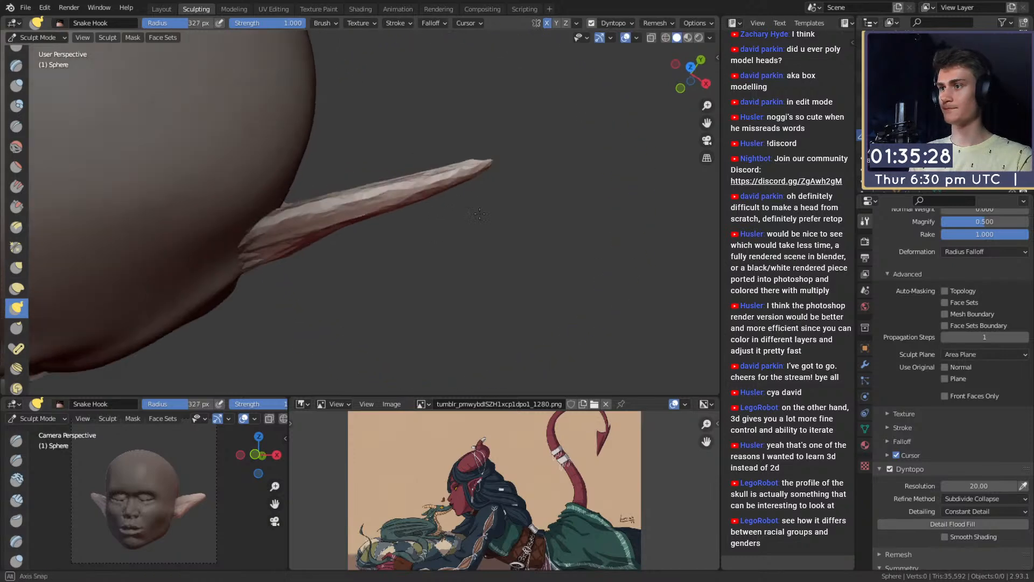
pyautogui.moveTo(484, 172)
pyautogui.mouseDown()
pyautogui.moveTo(486, 187)
pyautogui.moveTo(400, 248)
pyautogui.mouseUp()
pyautogui.press('f')
pyautogui.click(431, 192)
pyautogui.moveTo(400, 248)
pyautogui.keyDown('alt'); pyautogui.mouseDown()
pyautogui.moveTo(415, 199)
pyautogui.moveTo(377, 162)
pyautogui.moveTo(349, 211)
pyautogui.moveTo(381, 208)
pyautogui.mouseUp(); pyautogui.keyUp('alt')
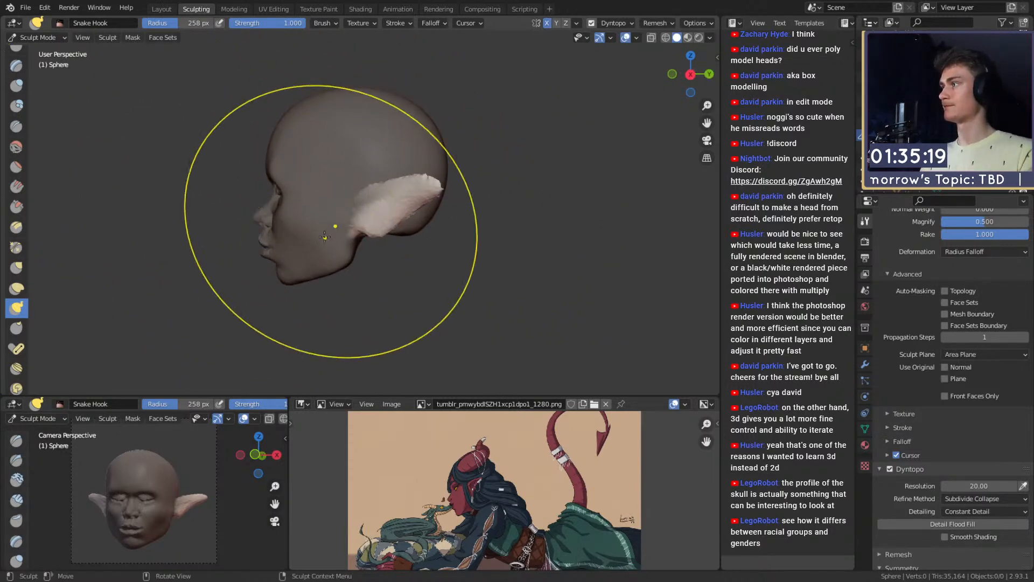
# Step: Clear the mask from the head and set the Snake Hook radius to 172 px
pyautogui.press('f')
pyautogui.click(265, 247)
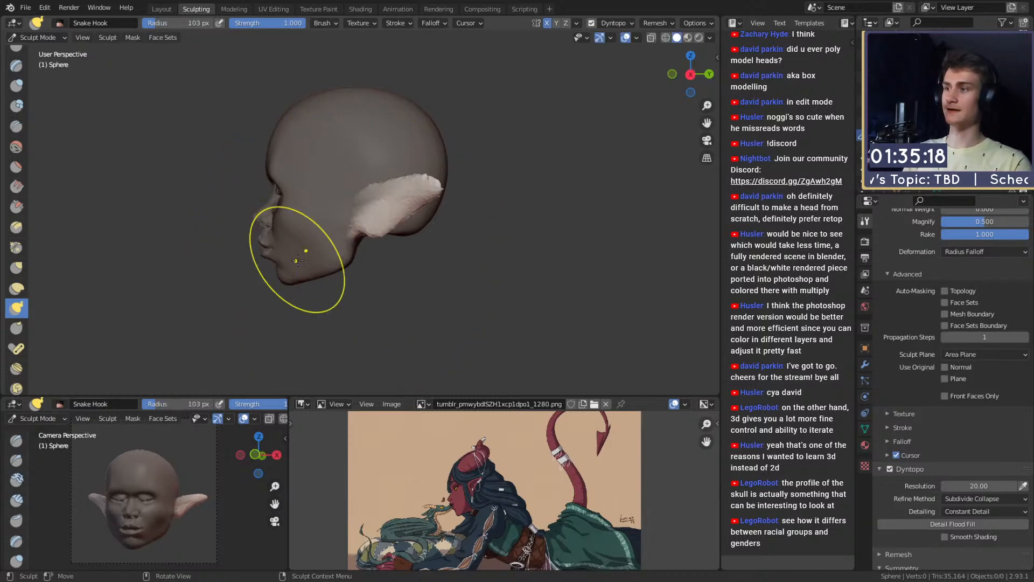
pyautogui.moveTo(294, 247)
pyautogui.mouseDown(button='middle')
pyautogui.moveTo(466, 245)
pyautogui.moveTo(504, 233)
pyautogui.mouseUp(button='middle')
pyautogui.moveTo(347, 105)
pyautogui.mouseDown(button='middle')
pyautogui.moveTo(450, 212)
pyautogui.moveTo(450, 156)
pyautogui.moveTo(428, 180)
pyautogui.mouseUp(button='middle')
pyautogui.press('f')
pyautogui.click(396, 122)
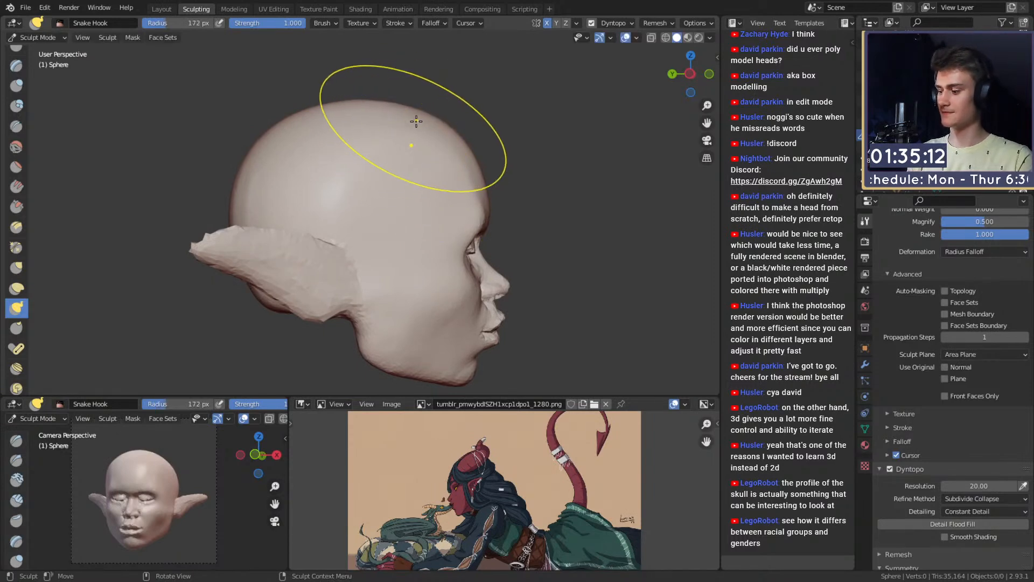
# Step: Adjust the crown and upper forehead in side view with the Grab brush at a 221 px radius
pyautogui.press('g')
pyautogui.press('f')
pyautogui.click(396, 118)
pyautogui.moveTo(414, 118); pyautogui.dragTo(426, 130, button='middle')
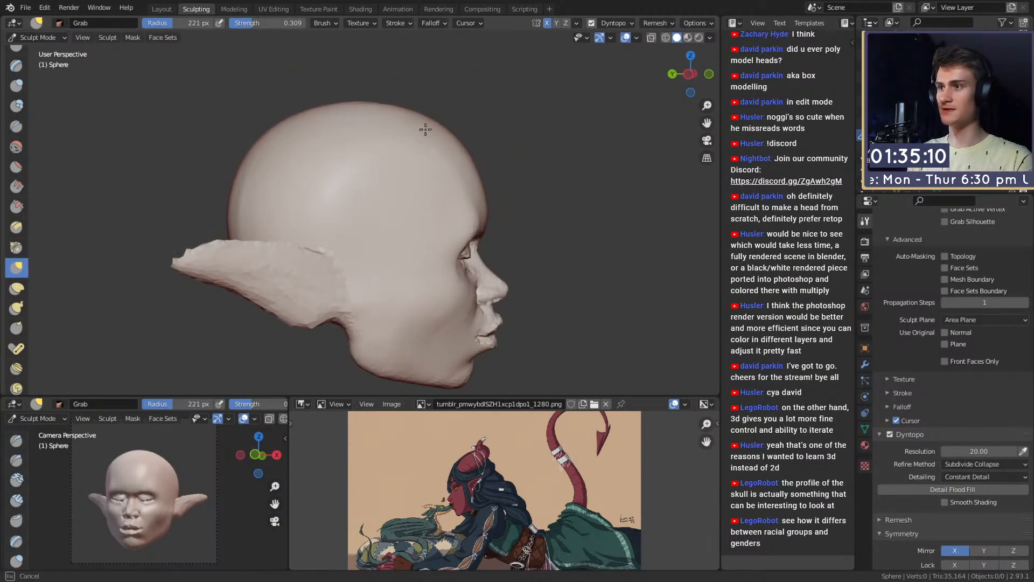
pyautogui.press('f')
pyautogui.click(386, 121)
pyautogui.moveTo(397, 130)
pyautogui.keyDown('alt'); pyautogui.keyDown('shift'); pyautogui.mouseDown()
pyautogui.moveTo(434, 120)
pyautogui.moveTo(389, 115)
pyautogui.mouseUp(); pyautogui.keyUp('shift'); pyautogui.keyUp('alt')
# Step: Refine the jaw area below the ear with the Grab brush at an 82 px radius
pyautogui.moveTo(459, 207)
pyautogui.keyDown('alt'); pyautogui.keyDown('shift'); pyautogui.mouseDown()
pyautogui.moveTo(443, 171)
pyautogui.moveTo(305, 164)
pyautogui.moveTo(371, 215)
pyautogui.moveTo(228, 238)
pyautogui.mouseUp(); pyautogui.keyUp('shift'); pyautogui.keyUp('alt')
pyautogui.press('f')
pyautogui.click(337, 237)
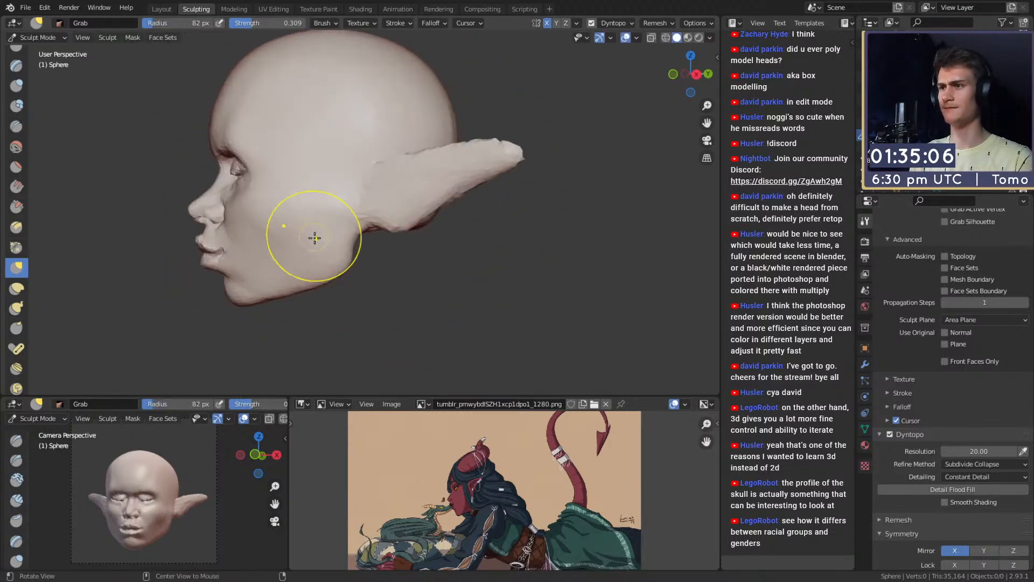
pyautogui.moveTo(314, 237)
pyautogui.keyDown('ctrl'); pyautogui.keyDown('alt'); pyautogui.mouseDown()
pyautogui.moveTo(425, 186)
pyautogui.moveTo(307, 191)
pyautogui.moveTo(361, 240)
pyautogui.mouseUp(); pyautogui.keyUp('alt'); pyautogui.keyUp('ctrl')
# Step: Build up the back of the ear with Clay Strips at a 34 px radius, with Front Faces Only enabled
pyautogui.press('c')
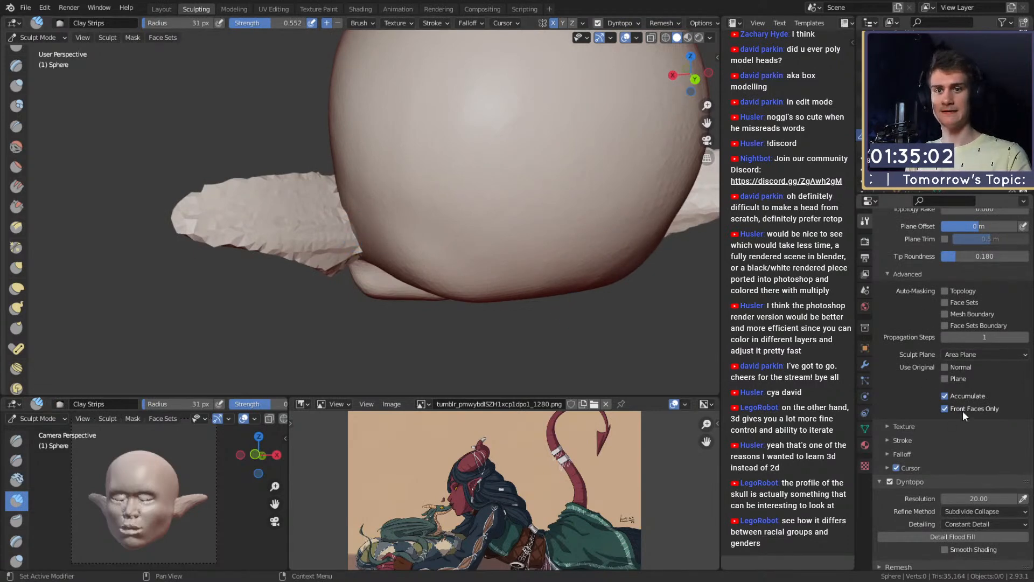
pyautogui.keyDown('alt'); pyautogui.keyDown('shift'); pyautogui.moveTo(378, 224); pyautogui.dragTo(428, 214); pyautogui.keyUp('shift'); pyautogui.keyUp('alt')
pyautogui.keyDown('alt'); pyautogui.moveTo(428, 215); pyautogui.dragTo(413, 232); pyautogui.keyUp('alt')
pyautogui.moveTo(350, 232)
pyautogui.keyDown('ctrl'); pyautogui.keyDown('alt'); pyautogui.mouseDown()
pyautogui.moveTo(397, 209)
pyautogui.moveTo(397, 182)
pyautogui.mouseUp(); pyautogui.keyUp('alt'); pyautogui.keyUp('ctrl')
pyautogui.press('f')
pyautogui.click(393, 209)
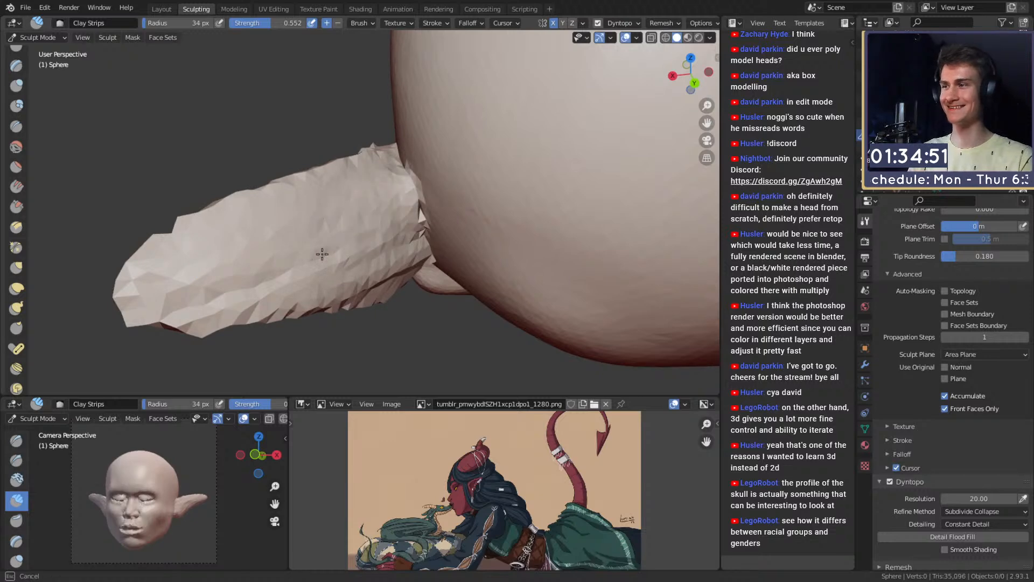
# Step: Touch up the back of the ear near the skull with Clay Strips at a 22 px radius
pyautogui.moveTo(413, 222); pyautogui.dragTo(396, 207, button='middle')
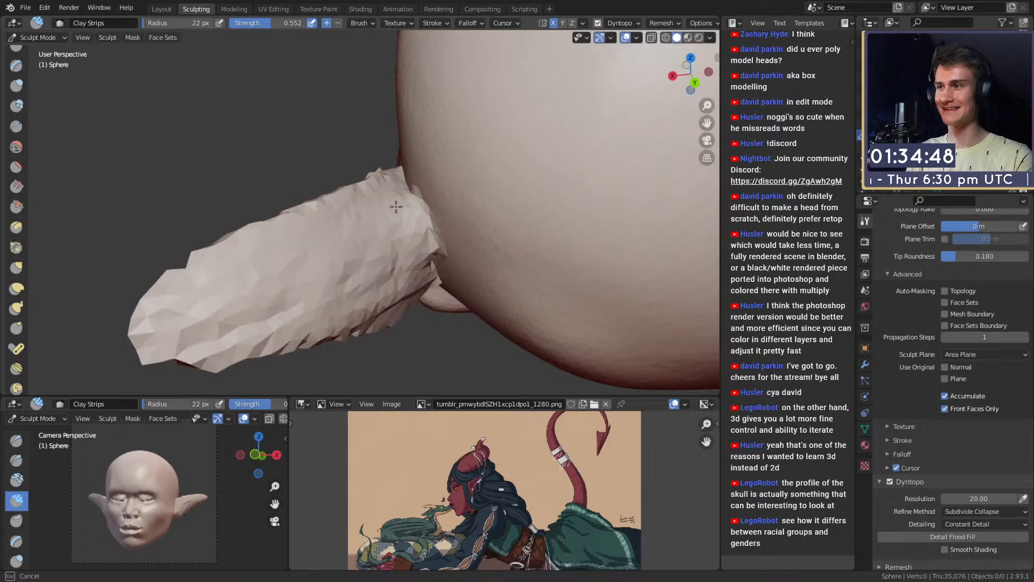
pyautogui.moveTo(349, 246)
pyautogui.mouseDown(button='middle')
pyautogui.moveTo(360, 178)
pyautogui.moveTo(208, 159)
pyautogui.moveTo(296, 180)
pyautogui.moveTo(318, 281)
pyautogui.mouseUp(button='middle')
pyautogui.moveTo(319, 246); pyautogui.dragTo(415, 201, button='middle')
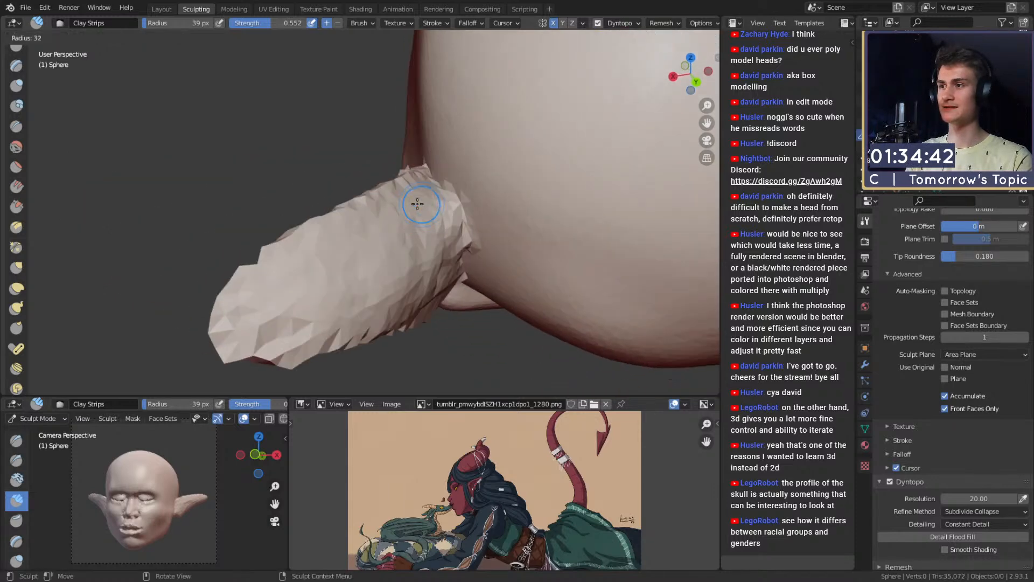
pyautogui.moveTo(362, 250)
pyautogui.mouseDown(button='middle')
pyautogui.moveTo(431, 188)
pyautogui.moveTo(444, 217)
pyautogui.moveTo(398, 205)
pyautogui.moveTo(377, 162)
pyautogui.moveTo(398, 225)
pyautogui.mouseUp(button='middle')
pyautogui.moveTo(323, 139)
pyautogui.mouseDown(button='middle')
pyautogui.moveTo(370, 167)
pyautogui.moveTo(363, 245)
pyautogui.moveTo(415, 173)
pyautogui.moveTo(411, 196)
pyautogui.moveTo(430, 171)
pyautogui.moveTo(362, 201)
pyautogui.moveTo(346, 235)
pyautogui.moveTo(334, 224)
pyautogui.mouseUp(button='middle')
# Step: Carve the fold where the back of the ear meets the head with the Crease brush at a 32 px radius
pyautogui.hotkey('shift', 'c')
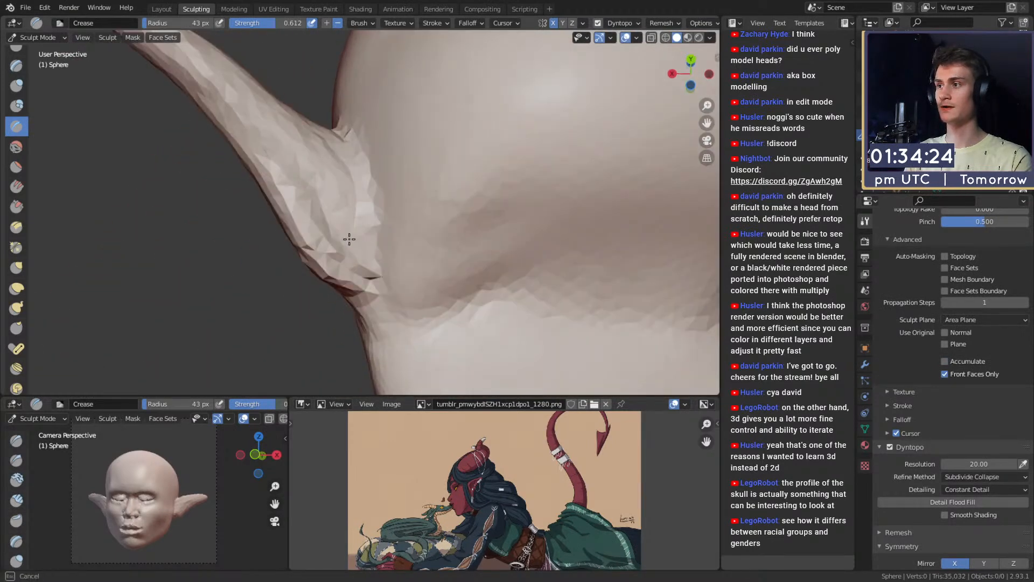
pyautogui.moveTo(349, 239); pyautogui.dragTo(362, 249)
pyautogui.moveTo(370, 276); pyautogui.dragTo(390, 208, button='middle')
pyautogui.moveTo(377, 214); pyautogui.dragTo(351, 250)
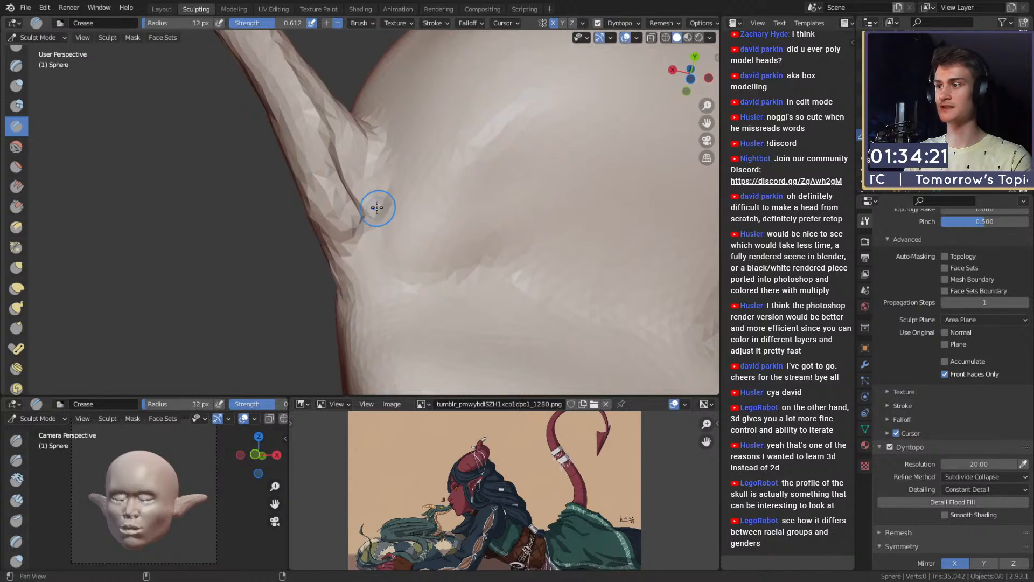
pyautogui.moveTo(377, 208)
pyautogui.mouseDown(button='middle')
pyautogui.moveTo(343, 270)
pyautogui.moveTo(450, 260)
pyautogui.moveTo(411, 238)
pyautogui.moveTo(421, 246)
pyautogui.mouseUp(button='middle')
# Step: Adjust the outer half of the ear near its upper edge with the Grab brush at a 95 px radius
pyautogui.press('g')
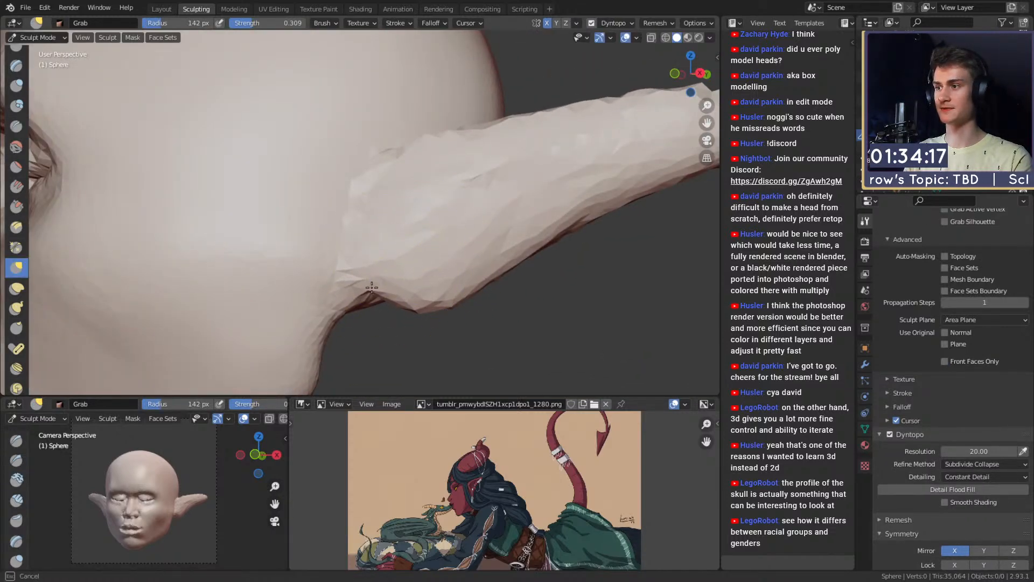
pyautogui.keyDown('shift'); pyautogui.moveTo(574, 158); pyautogui.dragTo(471, 199, button='middle'); pyautogui.keyUp('shift')
pyautogui.press('f')
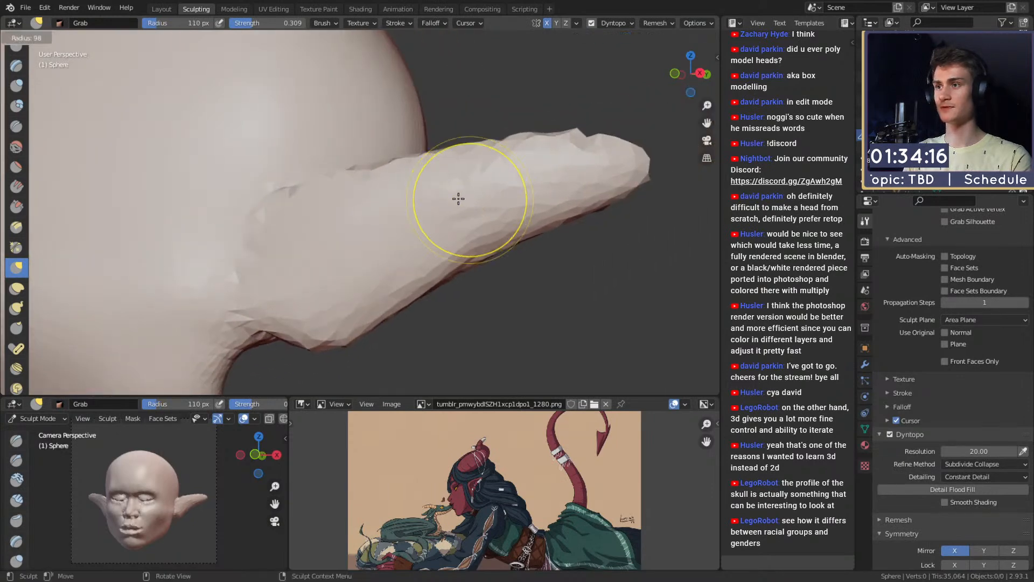
pyautogui.click(460, 198)
pyautogui.moveTo(564, 178); pyautogui.dragTo(566, 173)
pyautogui.moveTo(562, 165); pyautogui.dragTo(574, 132, button='middle')
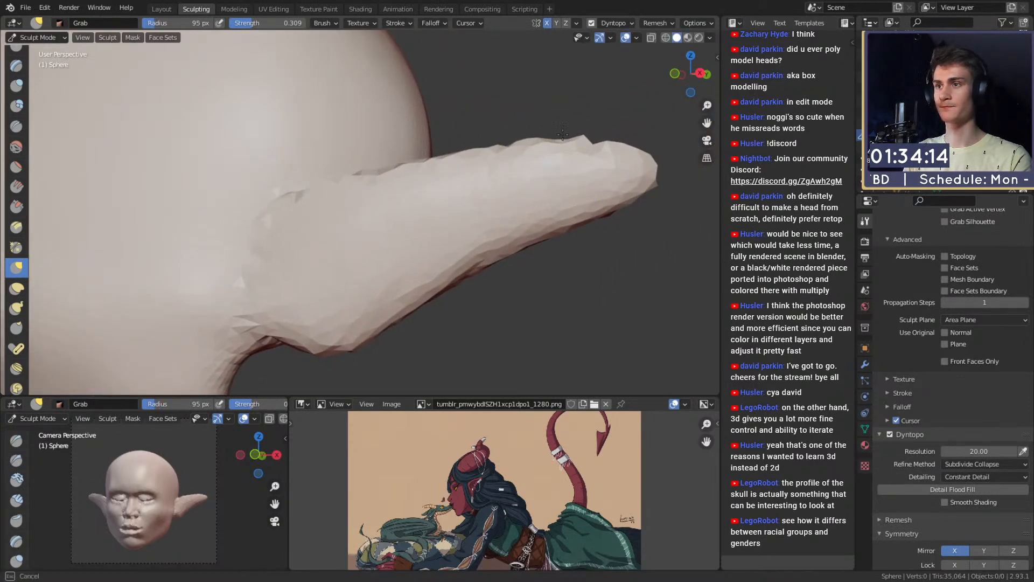
# Step: Pull the ear tip into a point with Snake Hook at 79 px, and adjust the upper edge at 109 px
pyautogui.press('k')
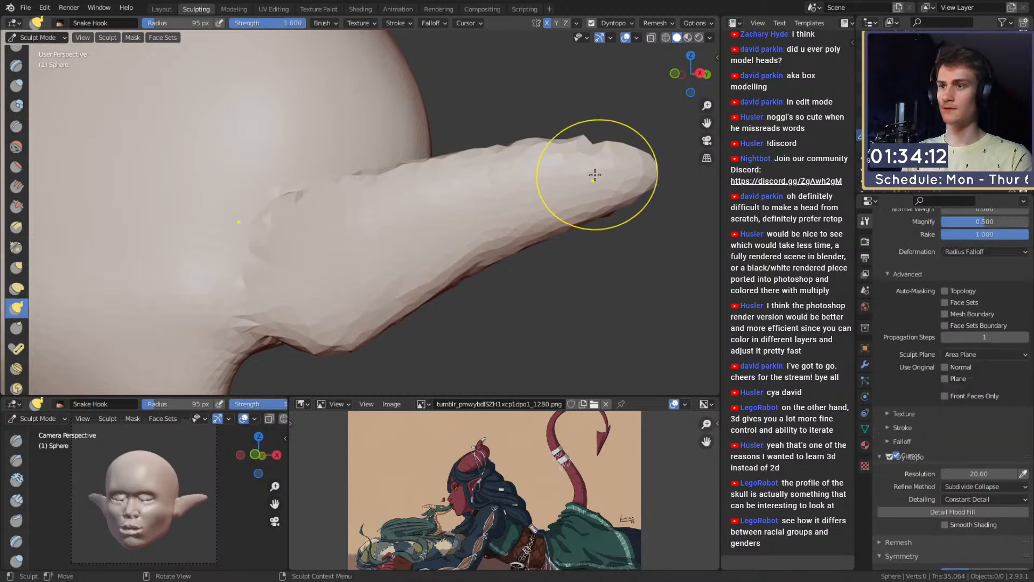
pyautogui.moveTo(595, 173); pyautogui.dragTo(551, 159, button='middle')
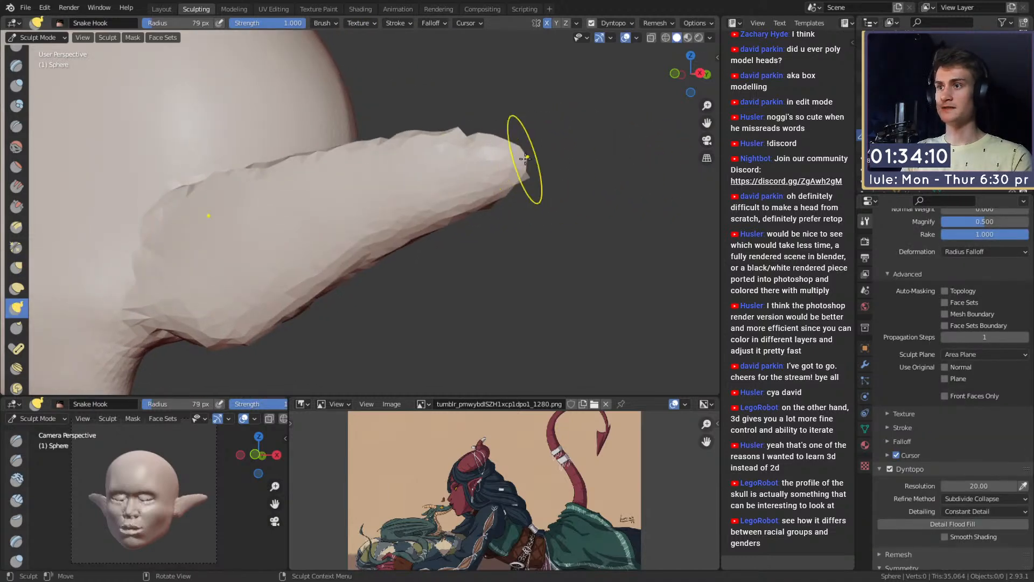
pyautogui.press('f')
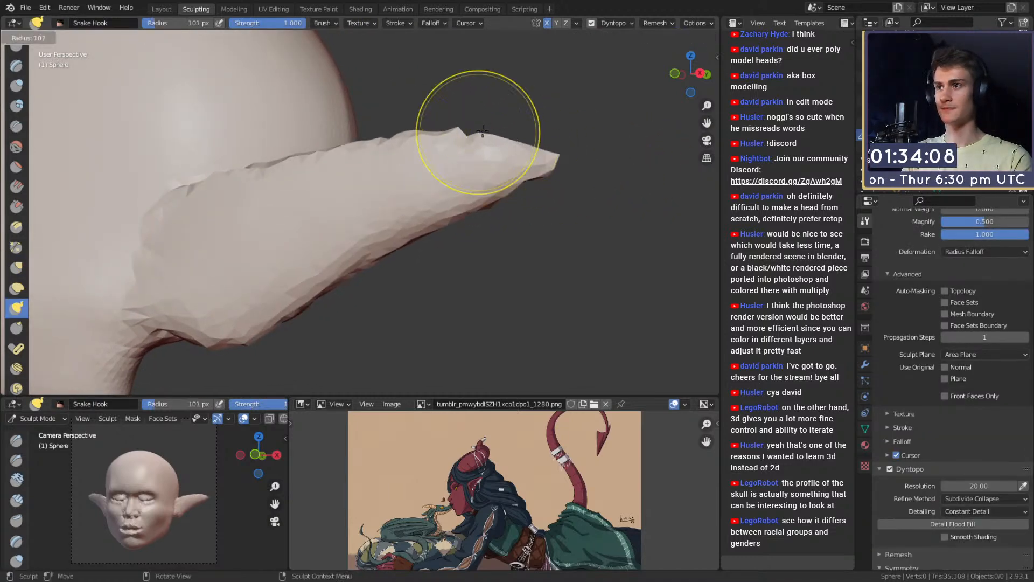
pyautogui.click(536, 131)
pyautogui.moveTo(459, 126); pyautogui.dragTo(454, 131)
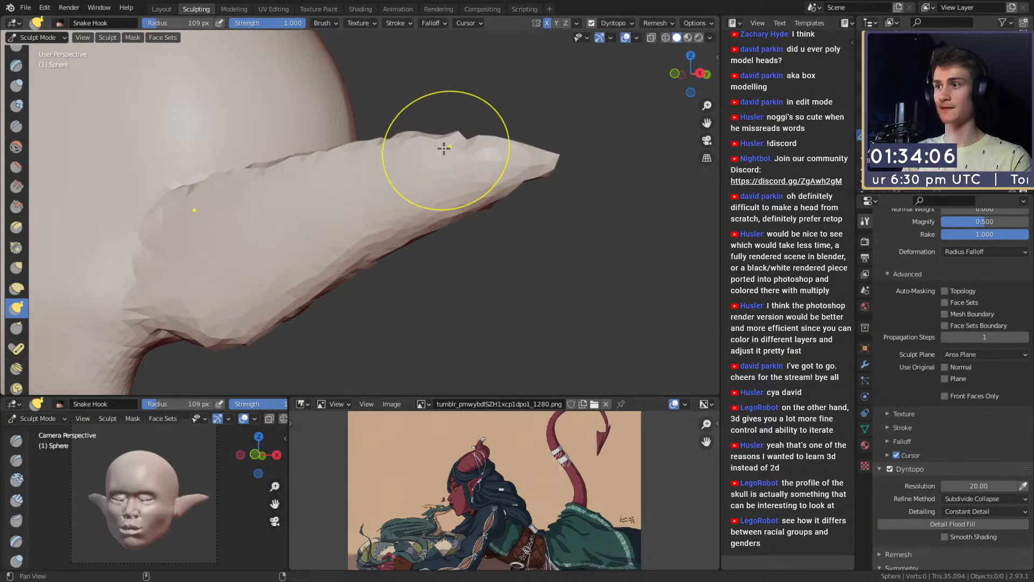
pyautogui.moveTo(446, 145); pyautogui.dragTo(496, 168, button='middle')
pyautogui.moveTo(409, 148)
pyautogui.mouseDown(button='middle')
pyautogui.moveTo(479, 134)
pyautogui.moveTo(370, 218)
pyautogui.mouseUp(button='middle')
# Step: Crease the seam between the back of the ear and the skull at a 38 px radius
pyautogui.hotkey('shift', 'c')
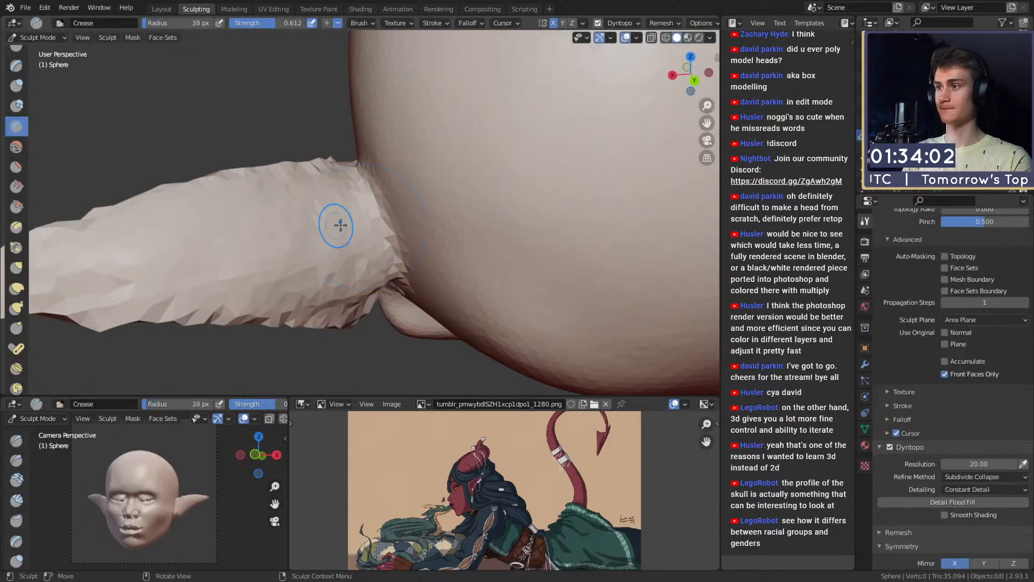
pyautogui.moveTo(362, 171); pyautogui.dragTo(364, 156, button='middle')
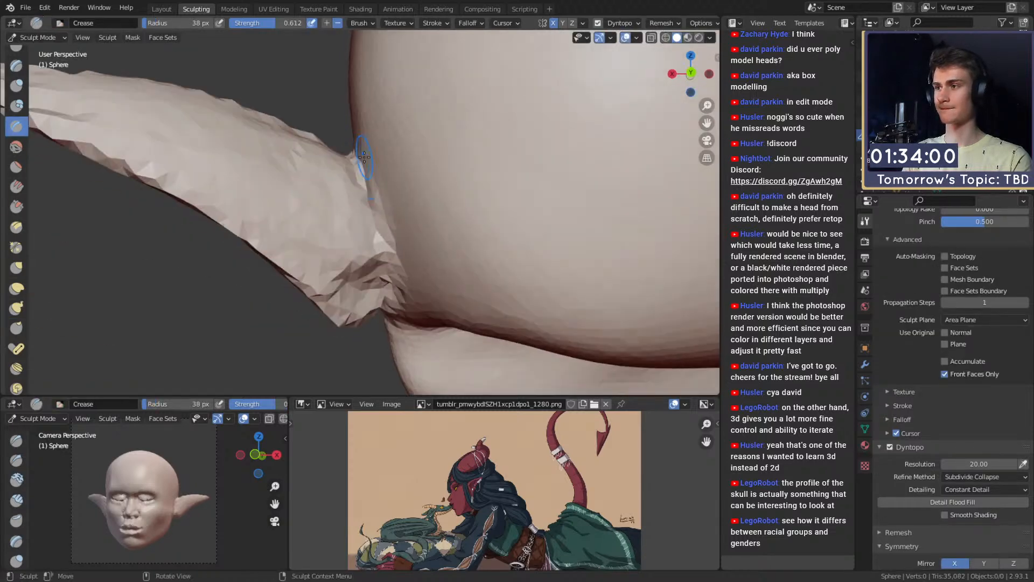
pyautogui.moveTo(383, 289); pyautogui.dragTo(378, 241)
pyautogui.moveTo(386, 246); pyautogui.dragTo(380, 239, button='middle')
# Step: Work over the junction behind the ear with the Crease brush enlarged to 53 px and then 88 px
pyautogui.press('f')
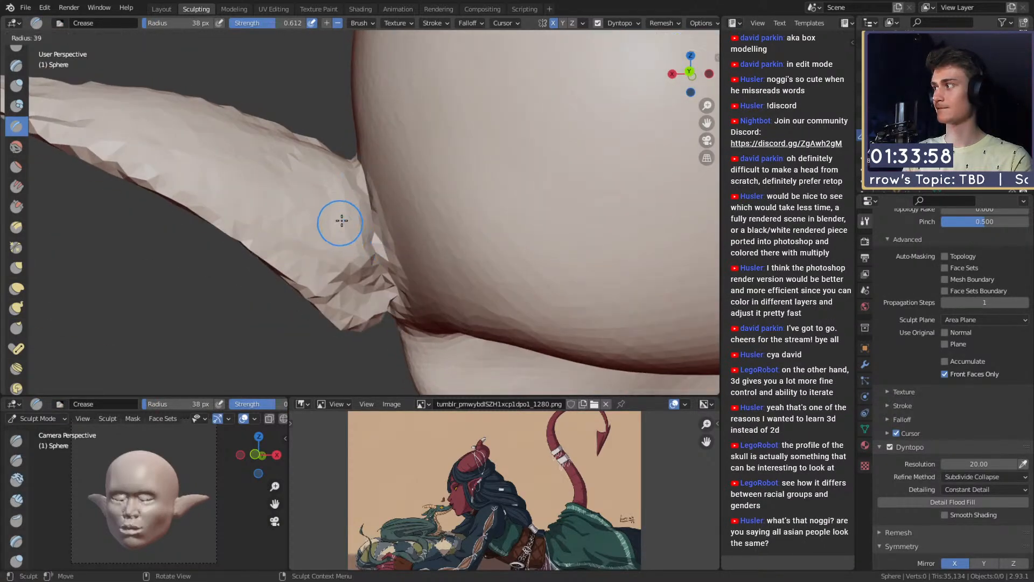
pyautogui.click(378, 219)
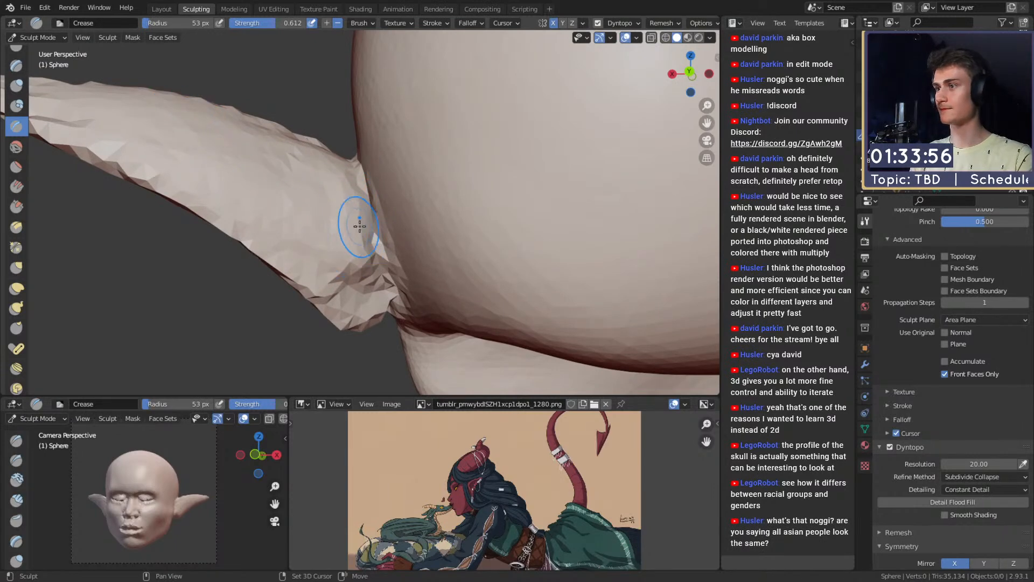
pyautogui.moveTo(347, 207); pyautogui.dragTo(345, 205)
pyautogui.press('f')
pyautogui.click(398, 216)
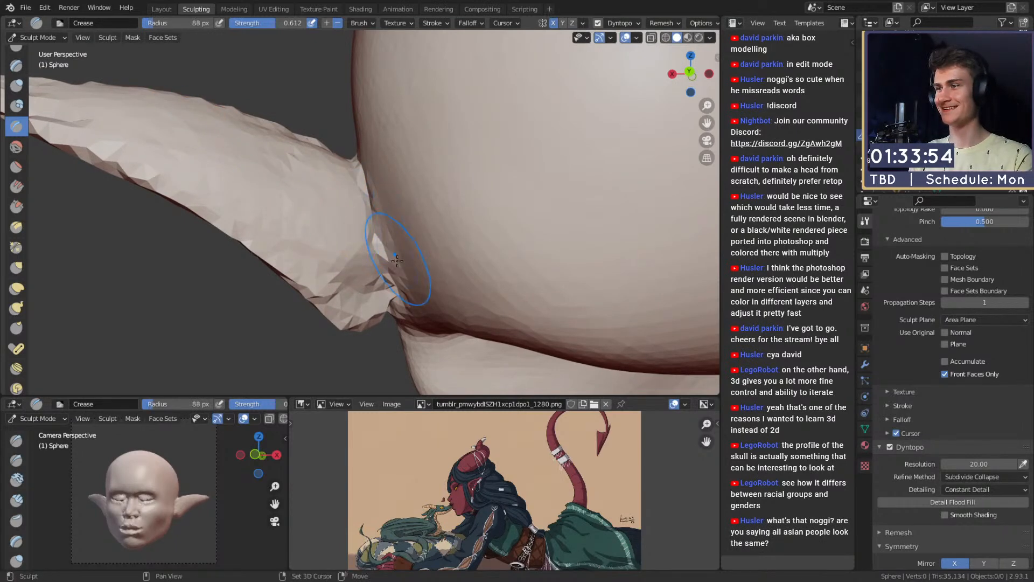
pyautogui.moveTo(406, 285); pyautogui.dragTo(425, 235, button='middle')
pyautogui.moveTo(416, 250); pyautogui.dragTo(420, 264)
pyautogui.scroll(-4, 409, 217)
pyautogui.moveTo(388, 217); pyautogui.dragTo(477, 231, button='middle')
pyautogui.scroll(3, 463, 210)
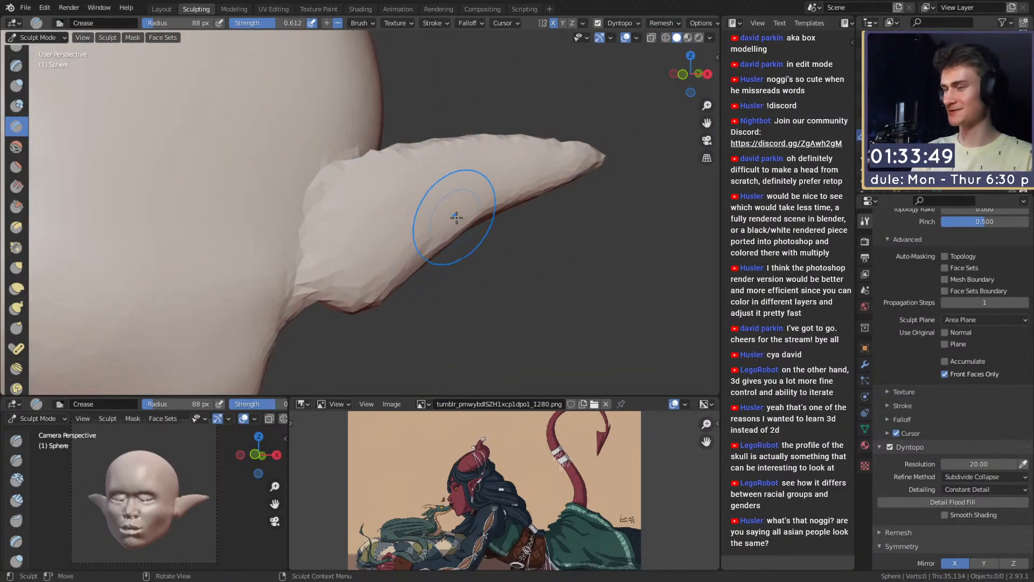
pyautogui.press('k')
pyautogui.keyDown('alt'); pyautogui.moveTo(400, 232); pyautogui.dragTo(375, 222); pyautogui.keyUp('alt')
pyautogui.keyDown('ctrl'); pyautogui.keyDown('alt'); pyautogui.moveTo(374, 220); pyautogui.dragTo(368, 185); pyautogui.keyUp('alt'); pyautogui.keyUp('ctrl')
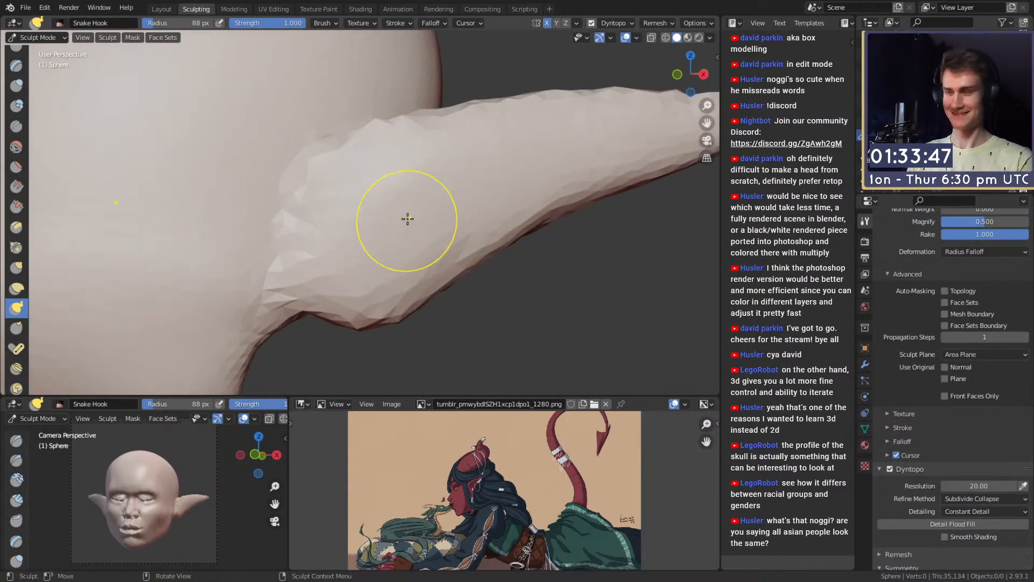
# Step: Carve a lengthwise groove below the ear's upper rim toward the tip with the Crease brush at 36 to 38 px
pyautogui.hotkey('shift', 'c')
pyautogui.moveTo(394, 179)
pyautogui.mouseDown(button='middle')
pyautogui.moveTo(383, 234)
pyautogui.moveTo(404, 187)
pyautogui.mouseUp(button='middle')
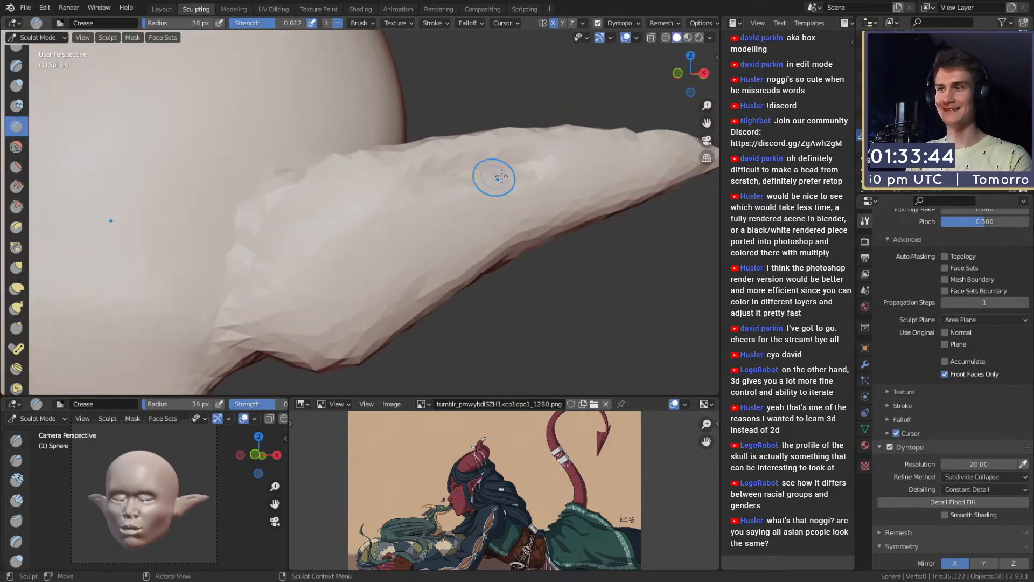
pyautogui.moveTo(500, 176)
pyautogui.mouseDown(button='middle')
pyautogui.moveTo(450, 187)
pyautogui.moveTo(458, 167)
pyautogui.mouseUp(button='middle')
pyautogui.moveTo(428, 160); pyautogui.dragTo(570, 158)
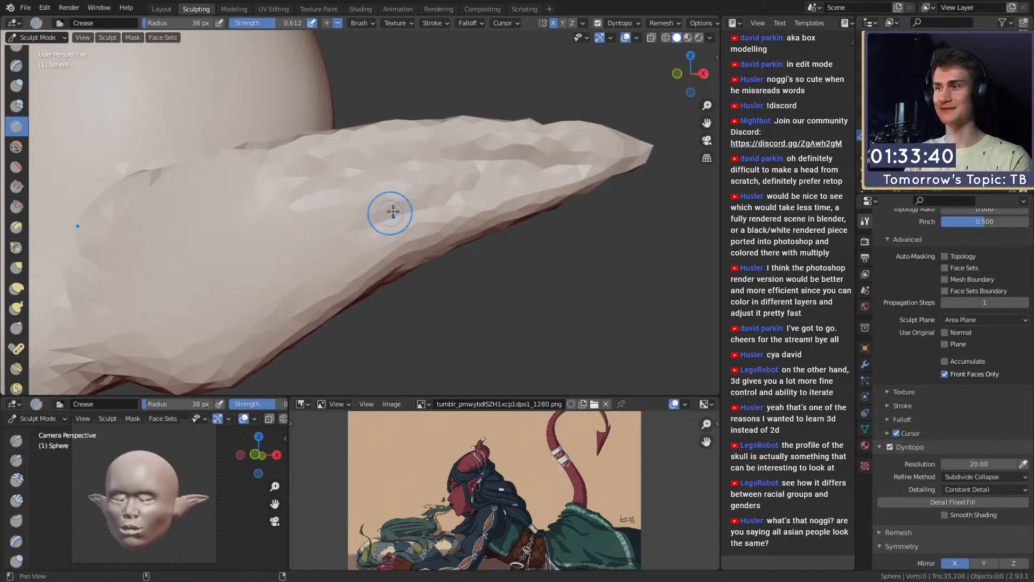
pyautogui.moveTo(392, 210)
pyautogui.mouseDown(button='middle')
pyautogui.moveTo(443, 166)
pyautogui.moveTo(315, 194)
pyautogui.moveTo(422, 160)
pyautogui.moveTo(385, 177)
pyautogui.mouseUp(button='middle')
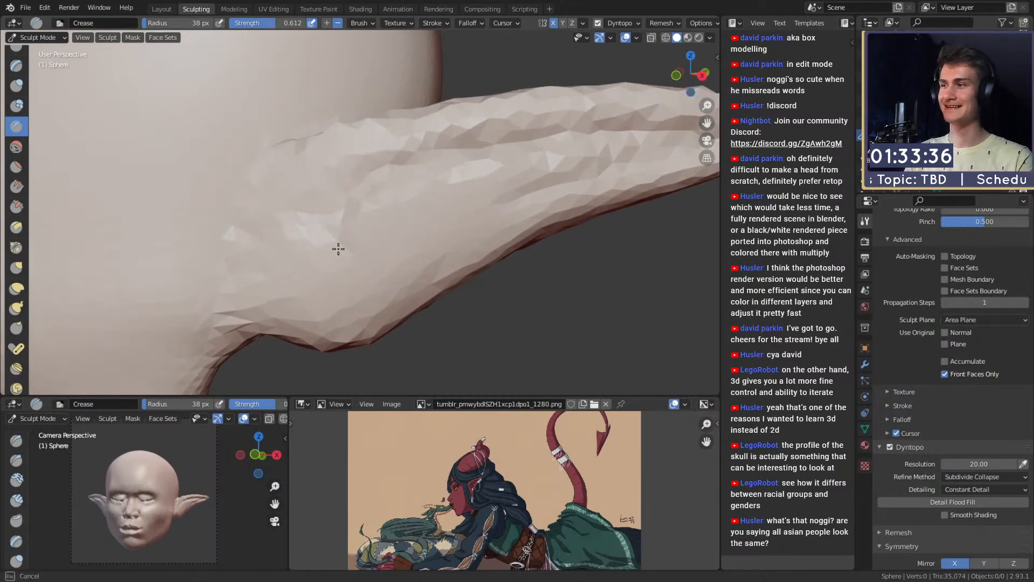
# Step: Curve the rim groove down around the front of the inner ear and deepen it along the upper rim
pyautogui.moveTo(337, 264); pyautogui.dragTo(331, 216, button='middle')
pyautogui.moveTo(344, 261); pyautogui.dragTo(599, 130, button='middle')
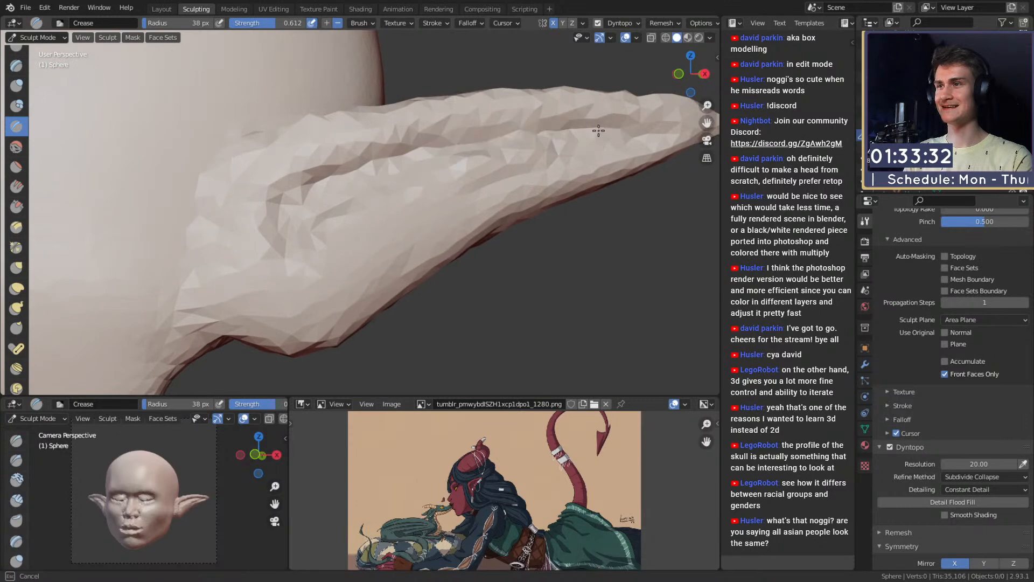
pyautogui.moveTo(629, 131); pyautogui.dragTo(392, 151)
pyautogui.moveTo(531, 129)
pyautogui.mouseDown()
pyautogui.moveTo(333, 173)
pyautogui.moveTo(403, 173)
pyautogui.mouseUp()
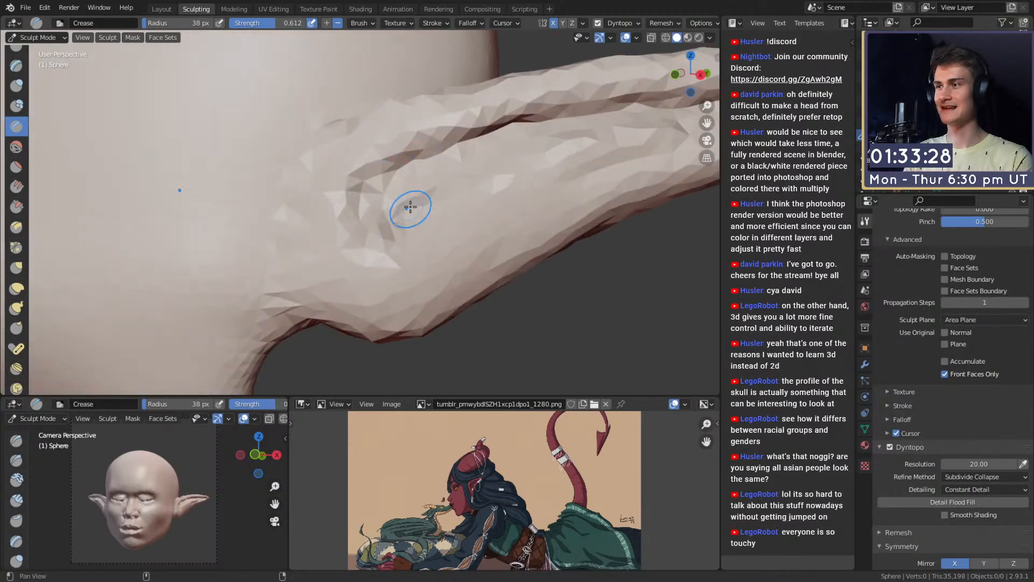
# Step: Carve the lower folds and hollow of the inner ear with the Crease brush at a 38 px radius
pyautogui.moveTo(410, 207); pyautogui.dragTo(358, 257, button='middle')
pyautogui.moveTo(361, 275); pyautogui.dragTo(486, 233)
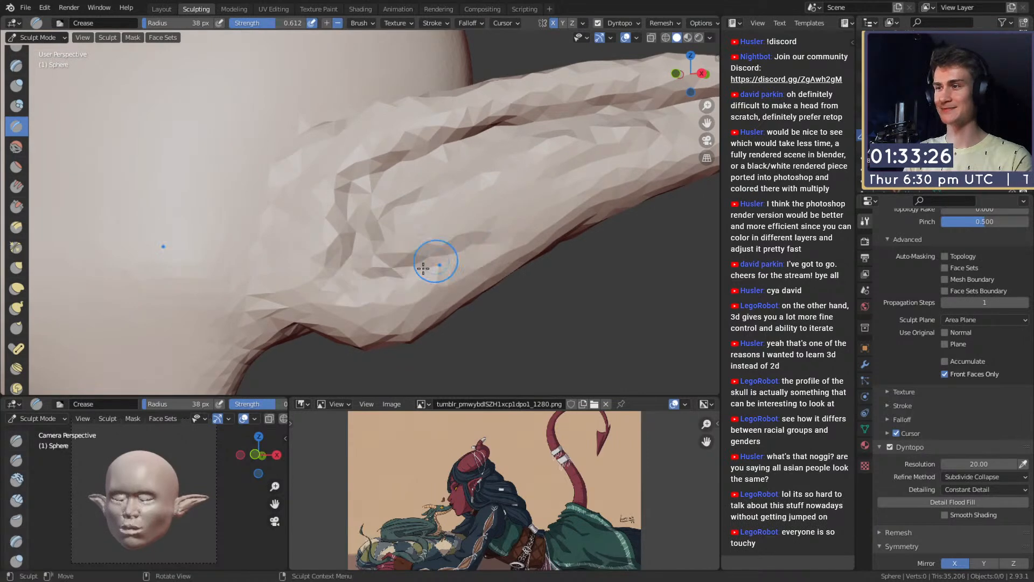
pyautogui.moveTo(470, 188); pyautogui.dragTo(387, 251)
pyautogui.moveTo(398, 226)
pyautogui.mouseDown(button='middle')
pyautogui.moveTo(360, 188)
pyautogui.moveTo(351, 219)
pyautogui.moveTo(341, 180)
pyautogui.moveTo(381, 173)
pyautogui.moveTo(339, 219)
pyautogui.mouseUp(button='middle')
pyautogui.moveTo(404, 217); pyautogui.dragTo(399, 215, button='middle')
# Step: Shape the middle of the inner ear toward the tip with the Crease brush at a 52 px radius
pyautogui.press('f')
pyautogui.click(373, 227)
pyautogui.moveTo(401, 229)
pyautogui.mouseDown()
pyautogui.moveTo(549, 152)
pyautogui.moveTo(538, 146)
pyautogui.mouseUp()
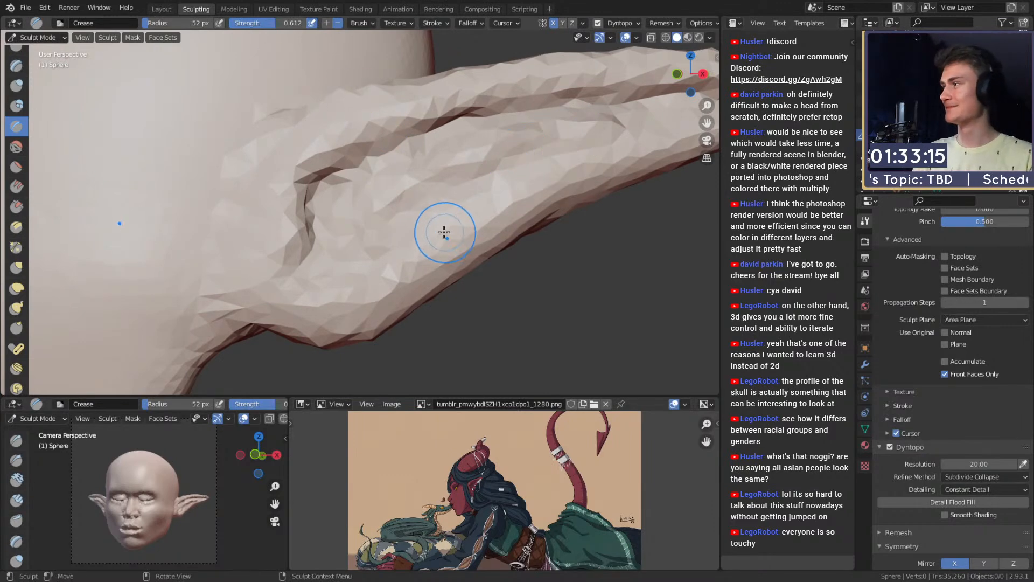
# Step: Deepen the vertical groove at the front of the inner ear with the Crease brush at a 32 px radius
pyautogui.moveTo(444, 232)
pyautogui.mouseDown(button='middle')
pyautogui.moveTo(373, 231)
pyautogui.moveTo(356, 248)
pyautogui.mouseUp(button='middle')
pyautogui.press('f')
pyautogui.click(344, 250)
pyautogui.moveTo(343, 248); pyautogui.dragTo(327, 252)
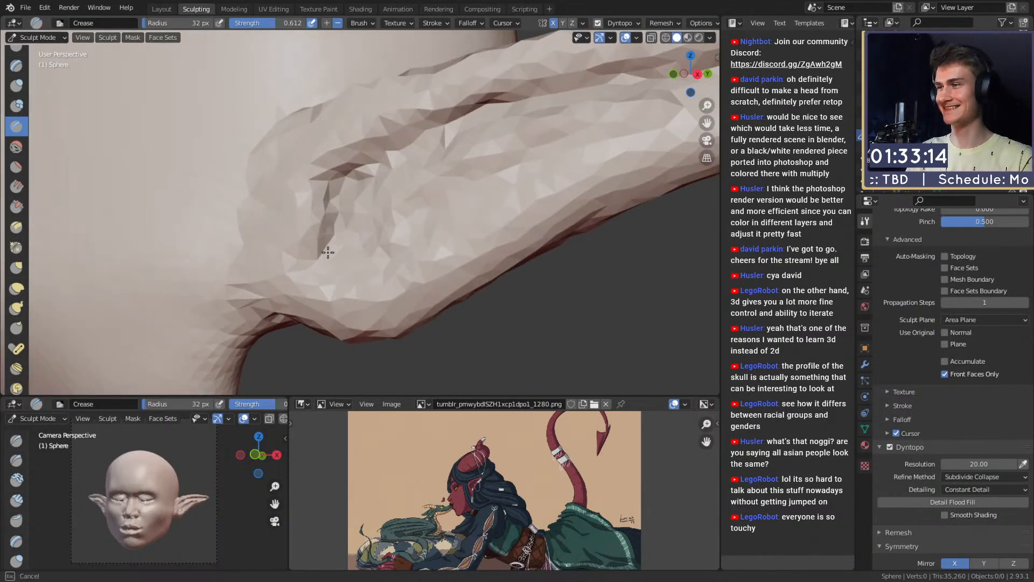
pyautogui.moveTo(327, 252)
pyautogui.mouseDown(button='middle')
pyautogui.moveTo(295, 226)
pyautogui.moveTo(367, 243)
pyautogui.moveTo(447, 201)
pyautogui.moveTo(413, 211)
pyautogui.mouseUp(button='middle')
pyautogui.press('g')
pyautogui.press('f')
pyautogui.click(337, 252)
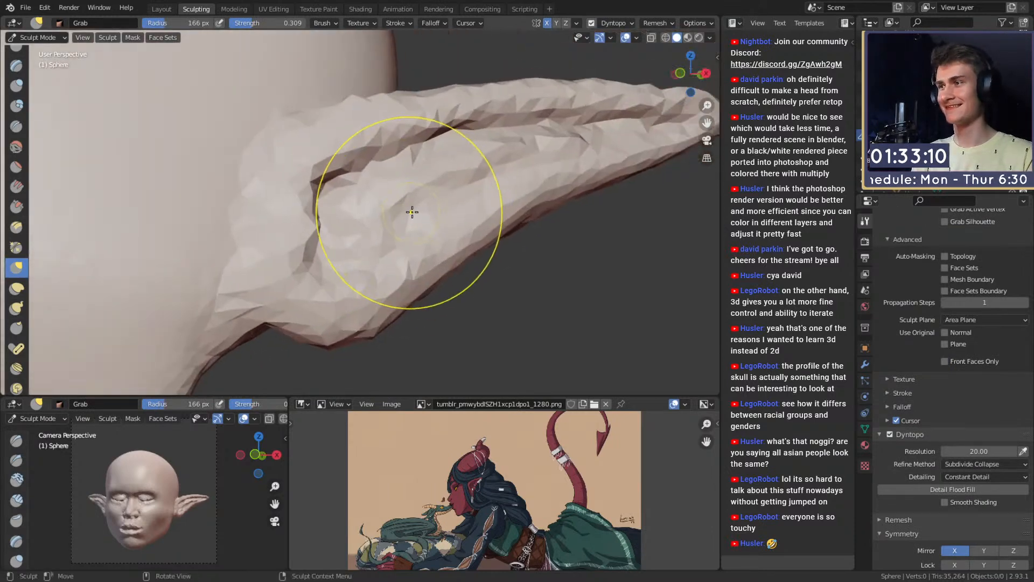
# Step: Sharpen the upper rim groove and even out the inner ear surface with the Crease brush at a 40 px radius
pyautogui.hotkey('shift', 'c')
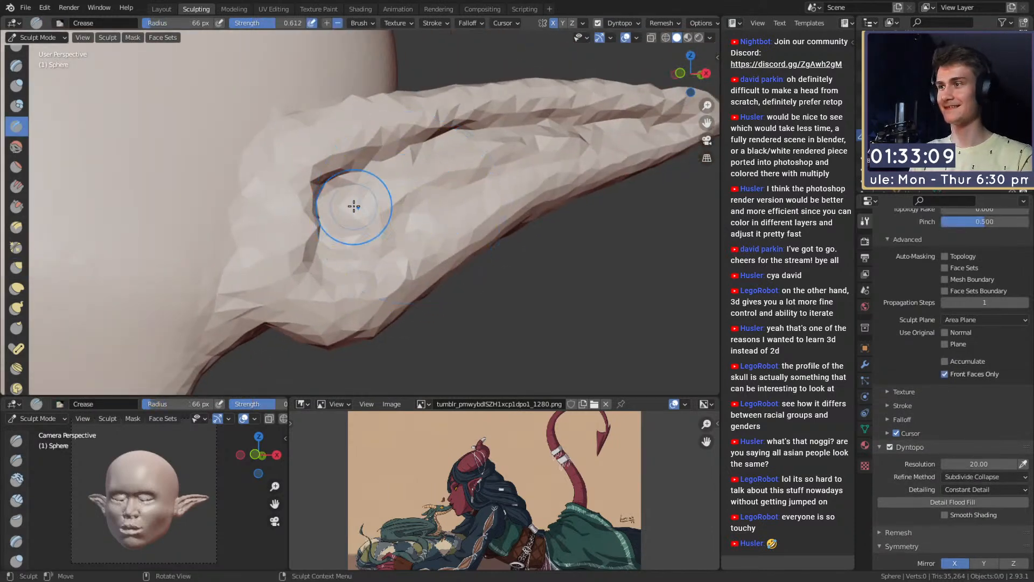
pyautogui.keyDown('shift'); pyautogui.moveTo(544, 154); pyautogui.dragTo(518, 166, button='middle'); pyautogui.keyUp('shift')
pyautogui.press('f')
pyautogui.click(532, 159)
pyautogui.moveTo(447, 158); pyautogui.dragTo(580, 152)
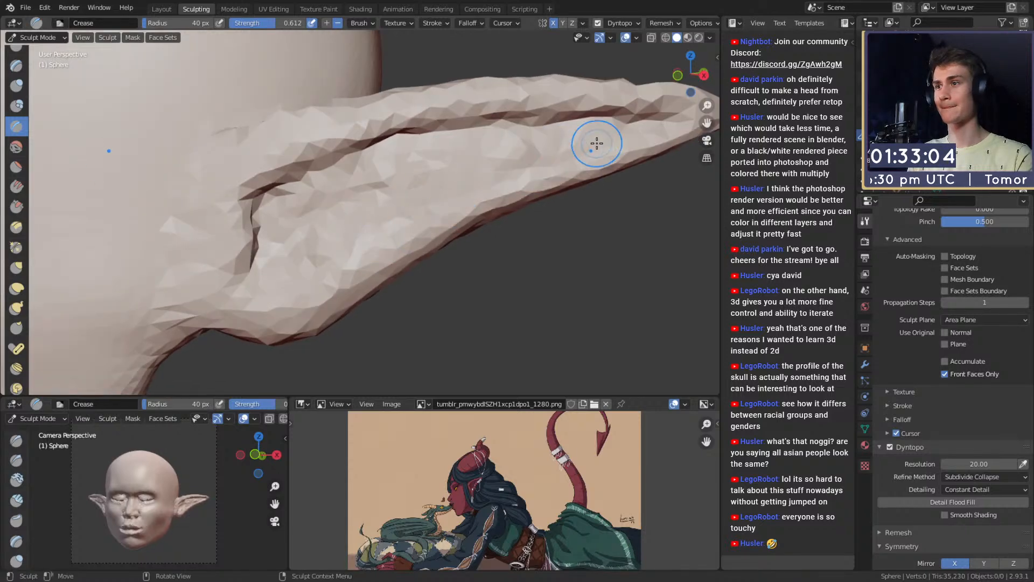
pyautogui.moveTo(478, 157); pyautogui.dragTo(463, 162)
# Step: Refine the hollow at the front of the inner ear from several angles with the 40 px Crease brush
pyautogui.moveTo(450, 181); pyautogui.dragTo(412, 200, button='middle')
pyautogui.moveTo(409, 180); pyautogui.dragTo(450, 153)
pyautogui.moveTo(426, 186)
pyautogui.mouseDown(button='middle')
pyautogui.moveTo(366, 188)
pyautogui.moveTo(438, 203)
pyautogui.moveTo(446, 192)
pyautogui.moveTo(399, 210)
pyautogui.moveTo(538, 152)
pyautogui.moveTo(422, 203)
pyautogui.moveTo(308, 226)
pyautogui.mouseUp(button='middle')
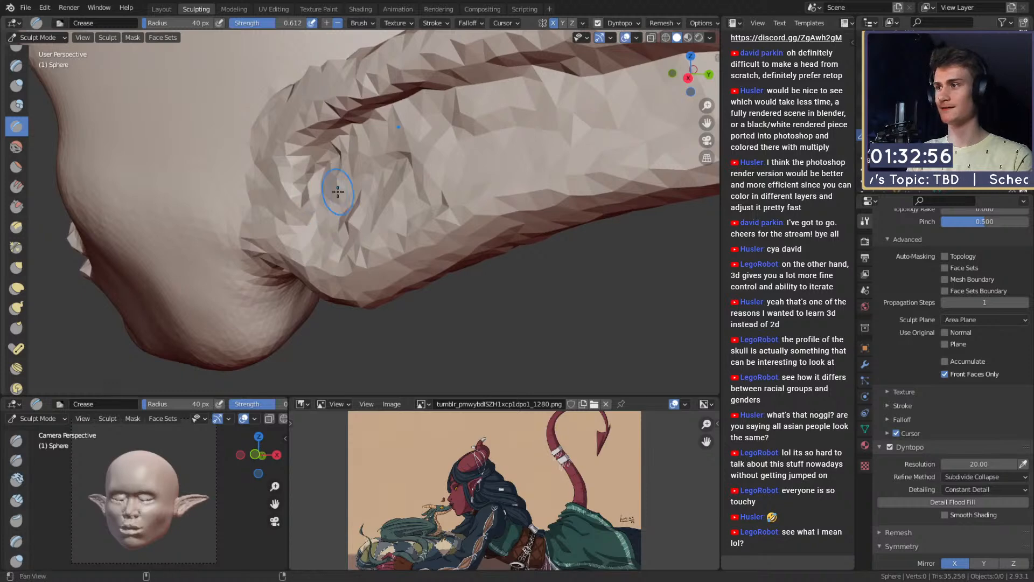
pyautogui.moveTo(337, 191); pyautogui.dragTo(416, 171, button='middle')
pyautogui.moveTo(457, 102); pyautogui.dragTo(442, 167, button='middle')
# Step: Deepen the long groove under the upper rim and define the inner ear folds with the 40 px Crease brush
pyautogui.moveTo(586, 110); pyautogui.dragTo(453, 136, button='middle')
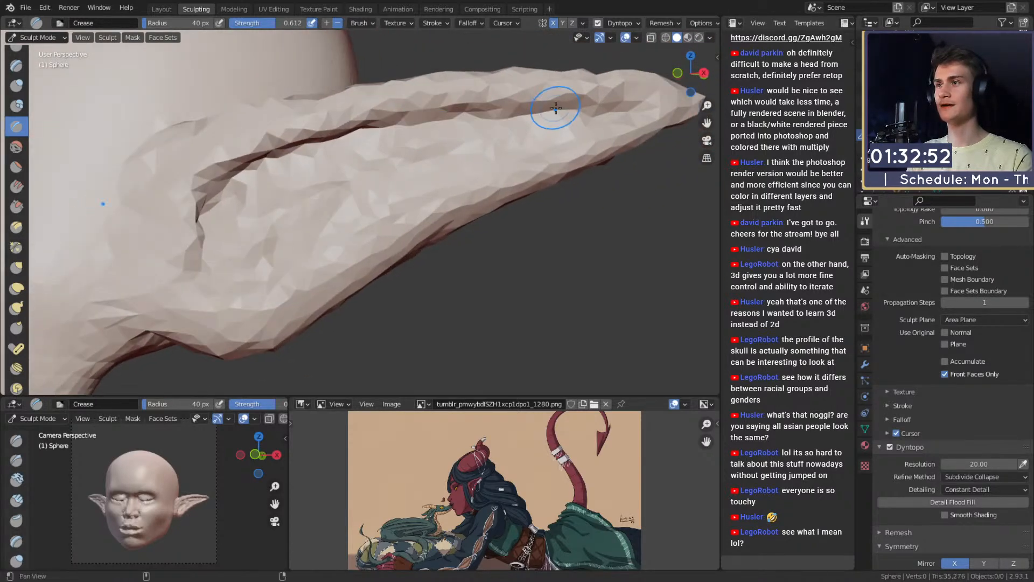
pyautogui.moveTo(556, 108); pyautogui.dragTo(417, 146, button='middle')
pyautogui.moveTo(522, 122)
pyautogui.keyDown('shift'); pyautogui.mouseDown(button='middle')
pyautogui.moveTo(474, 134)
pyautogui.moveTo(515, 119)
pyautogui.mouseUp(button='middle'); pyautogui.keyUp('shift')
pyautogui.keyDown('shift'); pyautogui.moveTo(275, 257); pyautogui.dragTo(366, 202, button='middle'); pyautogui.keyUp('shift')
pyautogui.moveTo(383, 185); pyautogui.dragTo(395, 180)
pyautogui.keyDown('shift'); pyautogui.moveTo(468, 171); pyautogui.dragTo(423, 220, button='middle'); pyautogui.keyUp('shift')
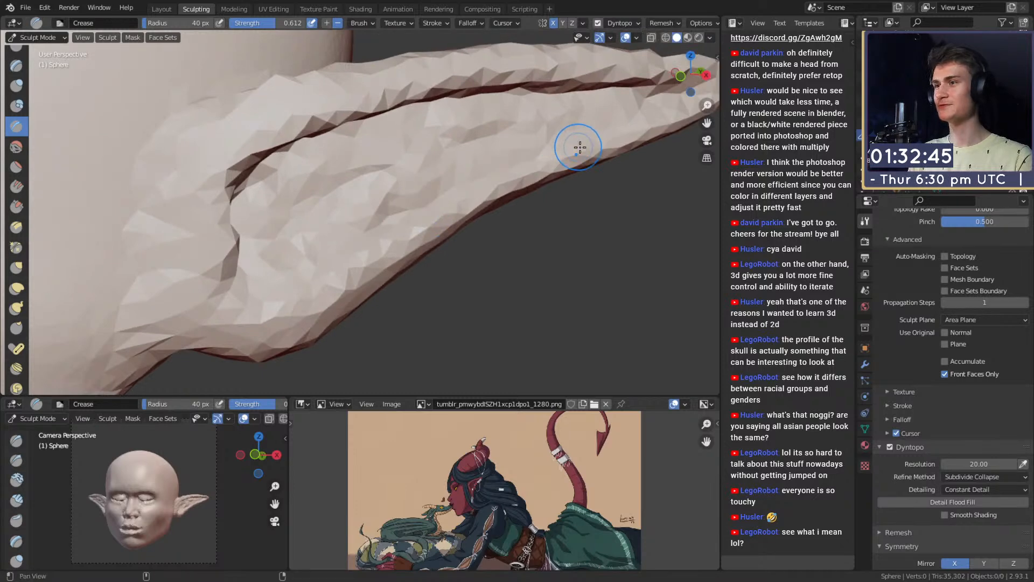
# Step: Refine the groove toward the ear tip and the inner ear with the Crease brush reduced to a 31 px radius
pyautogui.keyDown('shift'); pyautogui.moveTo(580, 147); pyautogui.dragTo(421, 181, button='middle'); pyautogui.keyUp('shift')
pyautogui.keyDown('shift'); pyautogui.moveTo(573, 123); pyautogui.dragTo(464, 168, button='middle'); pyautogui.keyUp('shift')
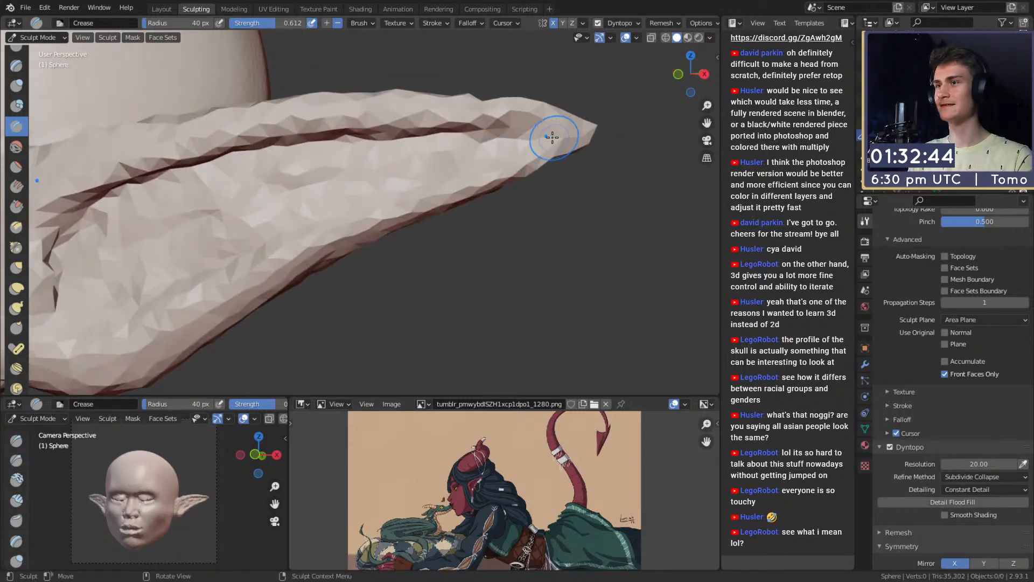
pyautogui.scroll(3, 409, 158)
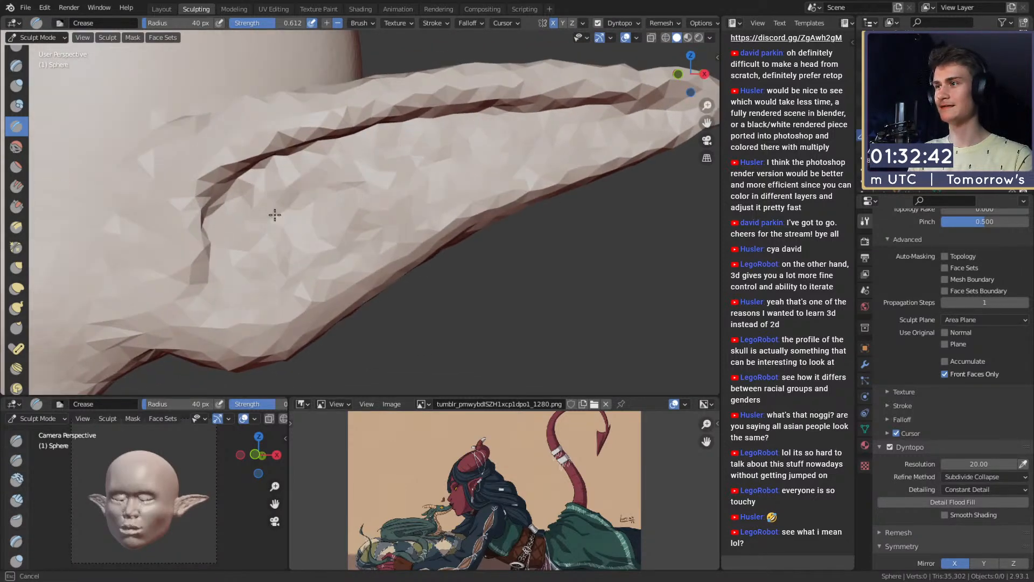
pyautogui.keyDown('shift'); pyautogui.moveTo(299, 182); pyautogui.dragTo(337, 181, button='middle'); pyautogui.keyUp('shift')
pyautogui.moveTo(425, 140)
pyautogui.mouseDown(button='middle')
pyautogui.moveTo(404, 219)
pyautogui.moveTo(383, 192)
pyautogui.moveTo(369, 254)
pyautogui.moveTo(346, 248)
pyautogui.moveTo(438, 203)
pyautogui.moveTo(396, 231)
pyautogui.moveTo(418, 203)
pyautogui.moveTo(391, 212)
pyautogui.moveTo(422, 247)
pyautogui.moveTo(402, 201)
pyautogui.moveTo(251, 59)
pyautogui.mouseUp(button='middle')
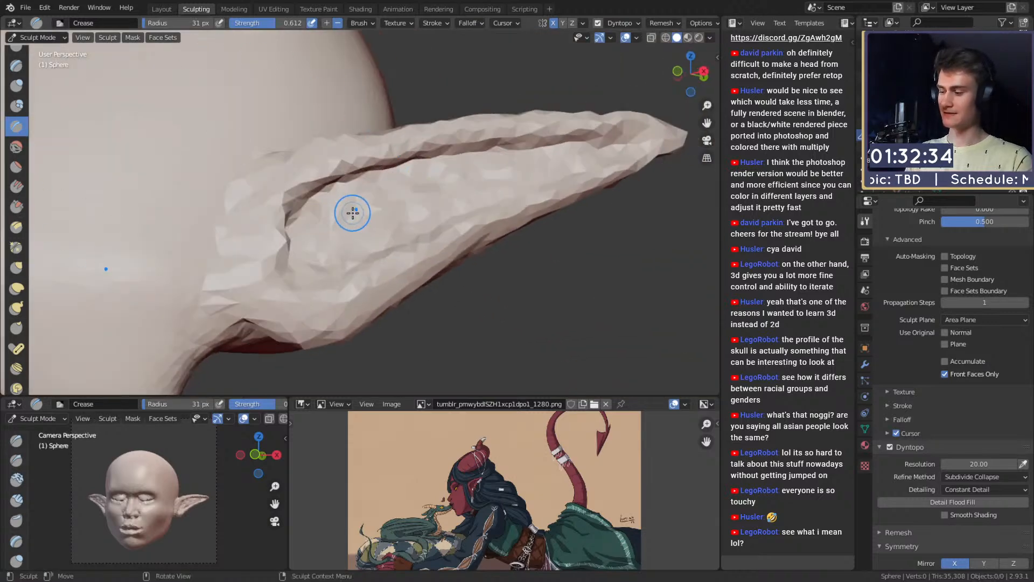
# Step: Build up the front base of the ear where it joins the head with the Clay Strips brush, checking the back of the ear
pyautogui.press('c')
pyautogui.moveTo(364, 203)
pyautogui.mouseDown(button='middle')
pyautogui.moveTo(370, 219)
pyautogui.moveTo(307, 198)
pyautogui.moveTo(304, 176)
pyautogui.mouseUp(button='middle')
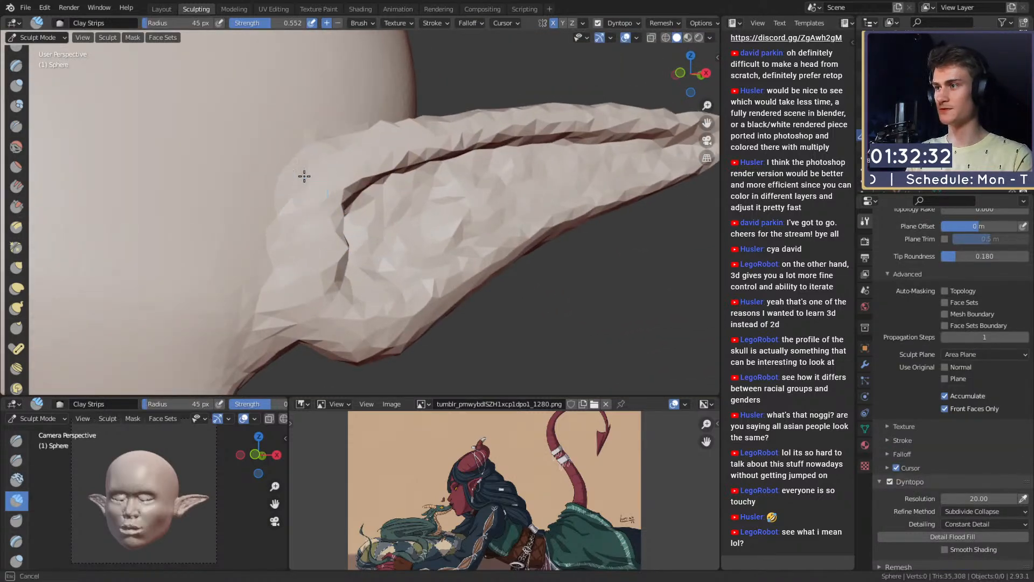
pyautogui.moveTo(293, 210)
pyautogui.mouseDown(button='middle')
pyautogui.moveTo(339, 197)
pyautogui.moveTo(314, 207)
pyautogui.mouseUp(button='middle')
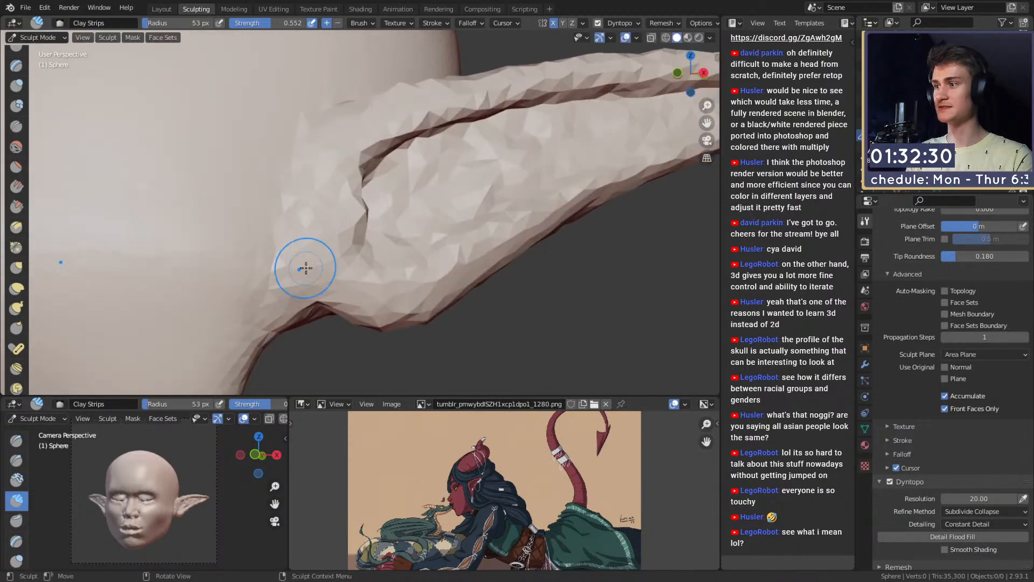
pyautogui.moveTo(305, 268)
pyautogui.keyDown('shift'); pyautogui.mouseDown(button='middle')
pyautogui.moveTo(335, 205)
pyautogui.moveTo(341, 215)
pyautogui.moveTo(328, 224)
pyautogui.mouseUp(button='middle'); pyautogui.keyUp('shift')
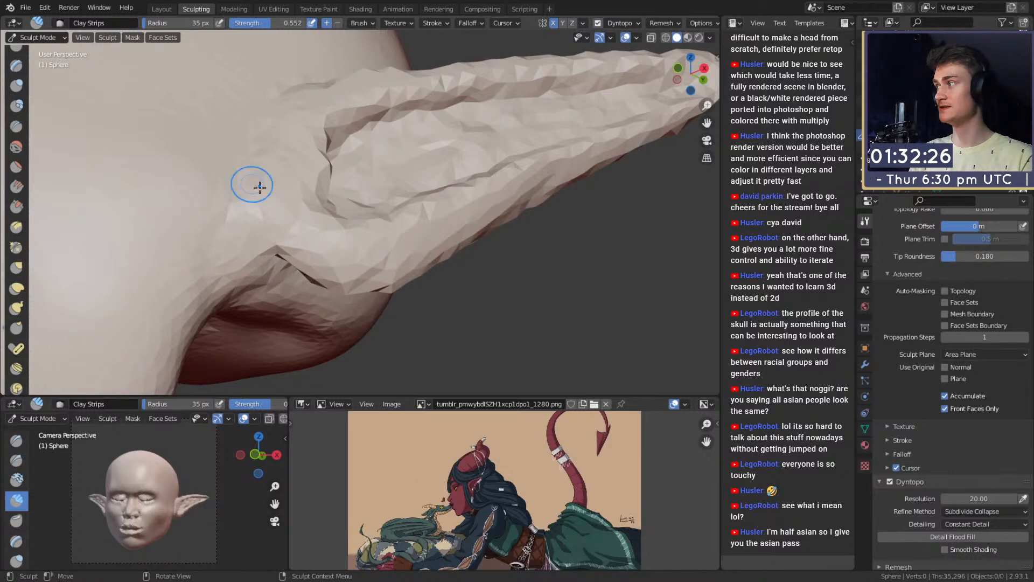
pyautogui.moveTo(460, 224)
pyautogui.mouseDown(button='middle')
pyautogui.moveTo(473, 203)
pyautogui.moveTo(422, 196)
pyautogui.mouseUp(button='middle')
pyautogui.moveTo(580, 171)
pyautogui.mouseDown(button='middle')
pyautogui.moveTo(381, 240)
pyautogui.moveTo(346, 217)
pyautogui.mouseUp(button='middle')
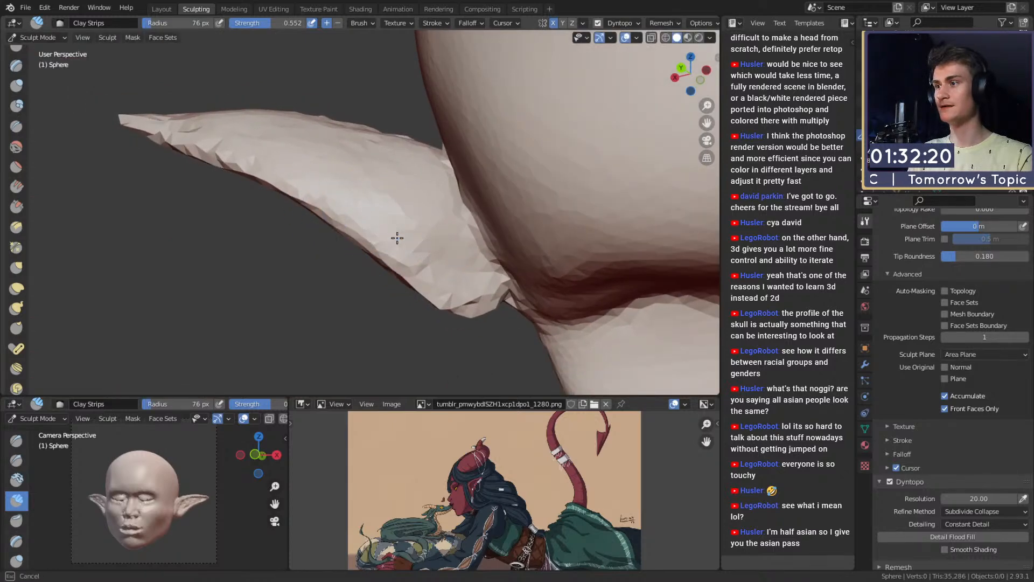
pyautogui.moveTo(434, 253)
pyautogui.mouseDown(button='middle')
pyautogui.moveTo(452, 270)
pyautogui.moveTo(373, 237)
pyautogui.mouseUp(button='middle')
pyautogui.moveTo(253, 175)
pyautogui.mouseDown(button='middle')
pyautogui.moveTo(334, 221)
pyautogui.moveTo(293, 247)
pyautogui.mouseUp(button='middle')
pyautogui.moveTo(382, 179)
pyautogui.mouseDown(button='middle')
pyautogui.moveTo(404, 132)
pyautogui.moveTo(397, 171)
pyautogui.moveTo(505, 188)
pyautogui.moveTo(357, 203)
pyautogui.moveTo(401, 218)
pyautogui.moveTo(351, 212)
pyautogui.moveTo(381, 205)
pyautogui.moveTo(457, 264)
pyautogui.mouseUp(button='middle')
# Step: Smooth the area where the front of the ear meets the head with the Crease brush enlarged to an 89 px radius
pyautogui.hotkey('shift', 'c')
pyautogui.moveTo(350, 161)
pyautogui.keyDown('ctrl'); pyautogui.mouseDown(button='middle')
pyautogui.moveTo(328, 232)
pyautogui.moveTo(289, 99)
pyautogui.mouseUp(button='middle'); pyautogui.keyUp('ctrl')
pyautogui.moveTo(337, 197); pyautogui.dragTo(373, 225, button='middle')
pyautogui.moveTo(372, 253)
pyautogui.keyDown('ctrl'); pyautogui.mouseDown(button='middle')
pyautogui.moveTo(363, 212)
pyautogui.moveTo(343, 217)
pyautogui.mouseUp(button='middle'); pyautogui.keyUp('ctrl')
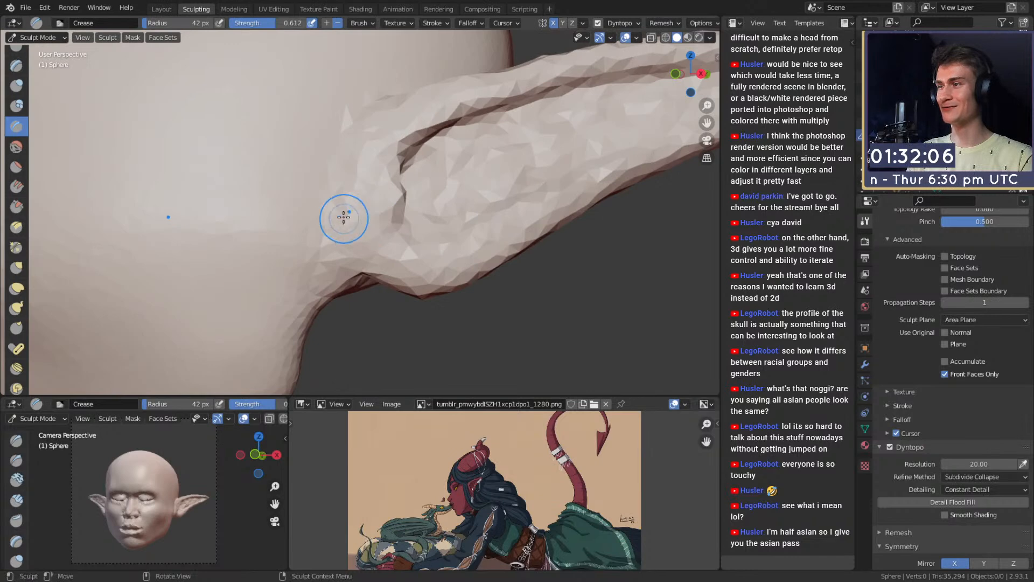
pyautogui.press('f')
pyautogui.click(350, 188)
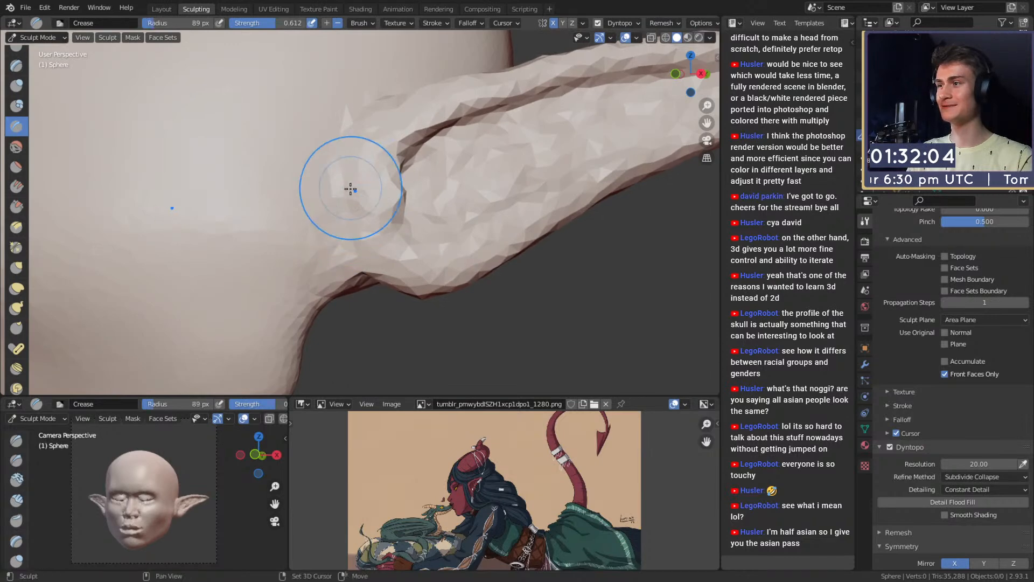
pyautogui.keyDown('ctrl'); pyautogui.moveTo(377, 172); pyautogui.dragTo(412, 237, button='middle'); pyautogui.keyUp('ctrl')
# Step: Carve the hollow at the front of the inner ear with the Crease brush at a 34 px radius
pyautogui.press('f')
pyautogui.click(354, 216)
pyautogui.moveTo(334, 216)
pyautogui.mouseDown(button='middle')
pyautogui.moveTo(351, 224)
pyautogui.moveTo(227, 89)
pyautogui.mouseUp(button='middle')
pyautogui.moveTo(353, 198)
pyautogui.keyDown('alt'); pyautogui.keyDown('shift'); pyautogui.mouseDown()
pyautogui.moveTo(397, 210)
pyautogui.moveTo(366, 193)
pyautogui.mouseUp(); pyautogui.keyUp('shift'); pyautogui.keyUp('alt')
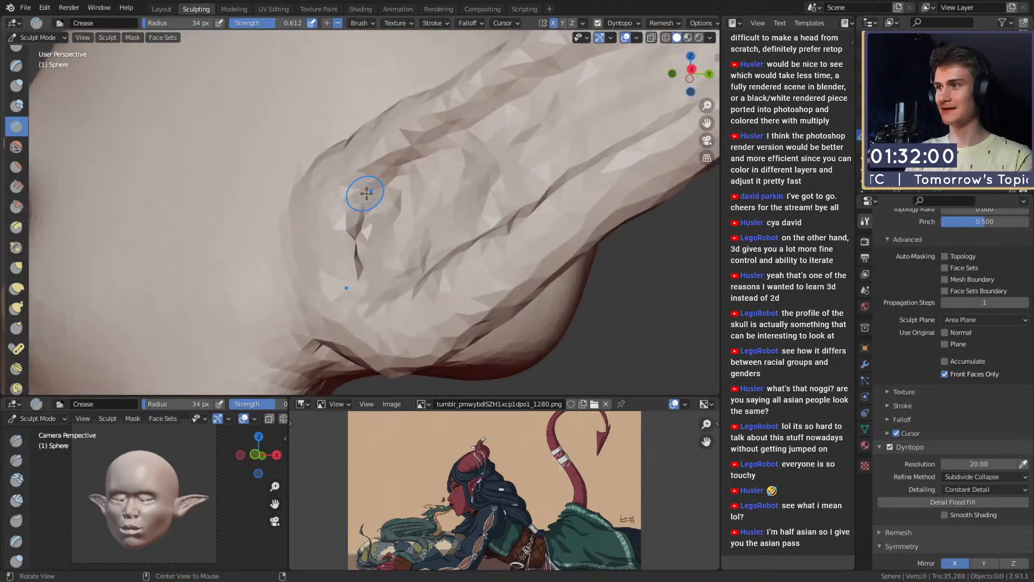
pyautogui.moveTo(421, 226)
pyautogui.mouseDown(button='middle')
pyautogui.moveTo(413, 180)
pyautogui.moveTo(432, 177)
pyautogui.moveTo(415, 215)
pyautogui.moveTo(386, 219)
pyautogui.moveTo(393, 203)
pyautogui.moveTo(346, 192)
pyautogui.mouseUp(button='middle')
pyautogui.moveTo(388, 160); pyautogui.dragTo(440, 144, button='middle')
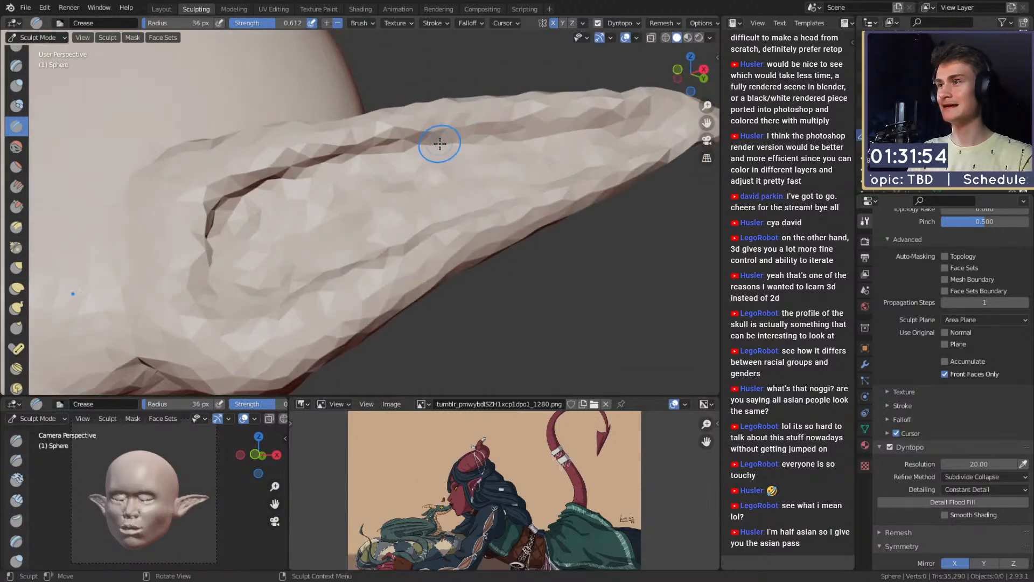
# Step: Extend the groove under the upper rim toward the ear tip, reducing the Crease brush to a 30 px radius
pyautogui.moveTo(476, 133); pyautogui.dragTo(563, 128)
pyautogui.keyDown('shift'); pyautogui.moveTo(597, 127); pyautogui.dragTo(449, 142, button='middle'); pyautogui.keyUp('shift')
pyautogui.press('f')
pyautogui.click(443, 143)
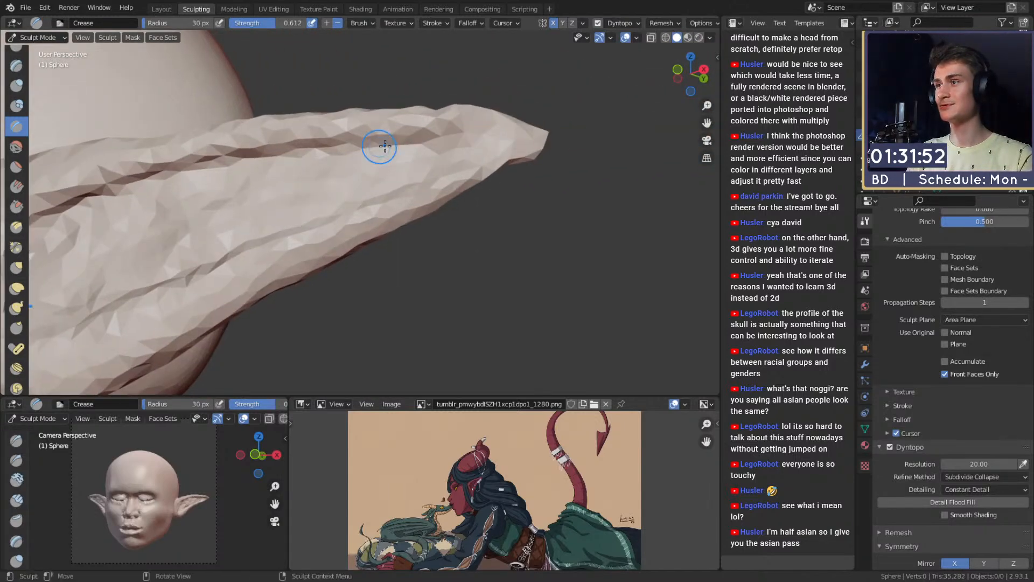
pyautogui.moveTo(282, 166)
pyautogui.keyDown('alt'); pyautogui.keyDown('shift'); pyautogui.mouseDown()
pyautogui.moveTo(404, 180)
pyautogui.moveTo(441, 169)
pyautogui.moveTo(372, 192)
pyautogui.mouseUp(); pyautogui.keyUp('shift'); pyautogui.keyUp('alt')
# Step: Reposition the front edge of the inner ear hollow with the Grab brush at a 145 px radius
pyautogui.press('g')
pyautogui.press('f')
pyautogui.click(407, 183)
pyautogui.press('f')
pyautogui.click(374, 188)
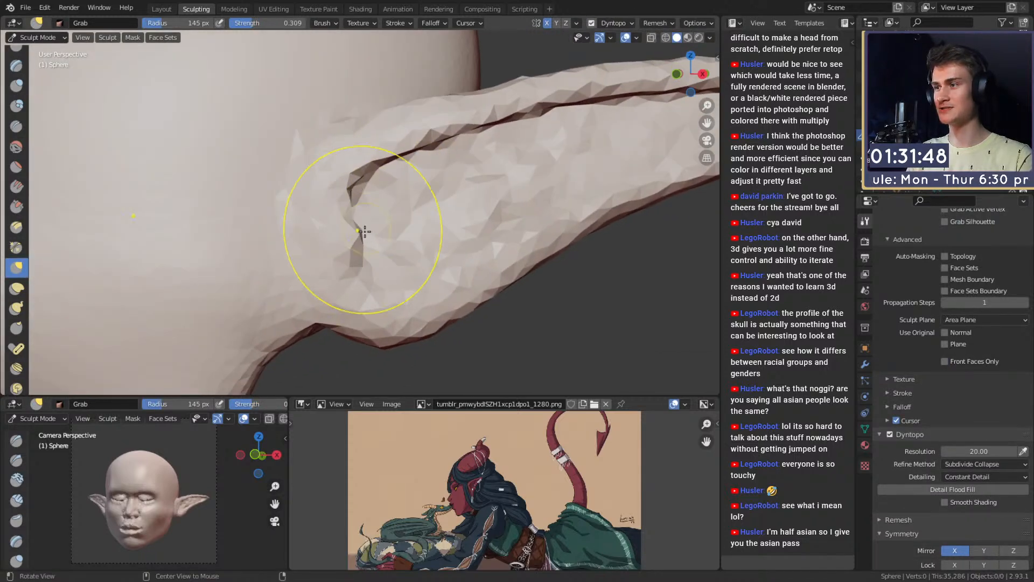
pyautogui.press('f')
pyautogui.click(373, 265)
pyautogui.moveTo(372, 265)
pyautogui.keyDown('alt'); pyautogui.mouseDown()
pyautogui.moveTo(360, 251)
pyautogui.moveTo(324, 250)
pyautogui.moveTo(376, 240)
pyautogui.mouseUp(); pyautogui.keyUp('alt')
# Step: Deepen the front edge of the inner ear and the adjoining rim groove with the Crease brush at a 35 px radius
pyautogui.hotkey('shift', 'c')
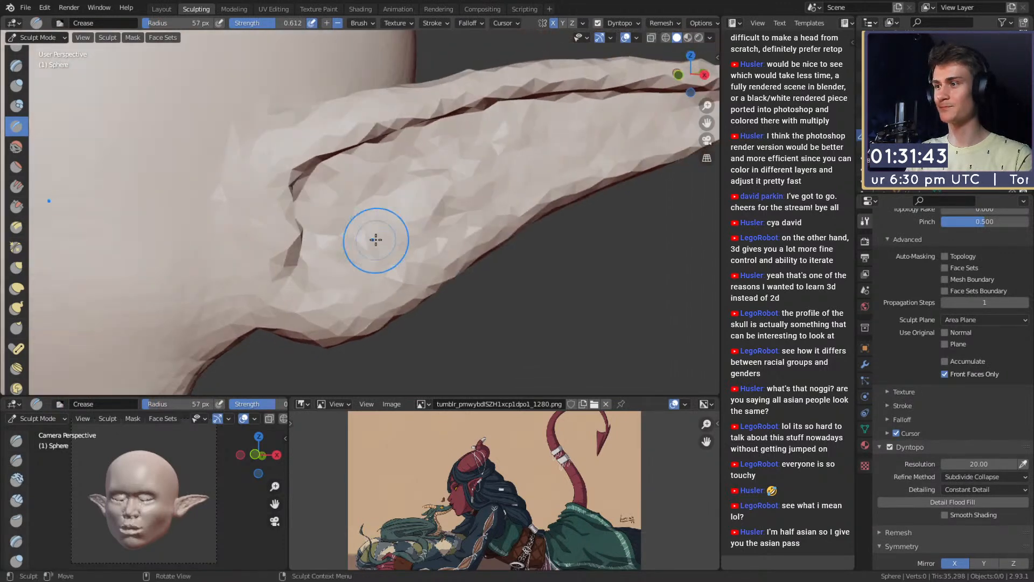
pyautogui.moveTo(302, 229); pyautogui.dragTo(291, 264)
pyautogui.keyDown('alt'); pyautogui.moveTo(521, 183); pyautogui.dragTo(493, 186); pyautogui.keyUp('alt')
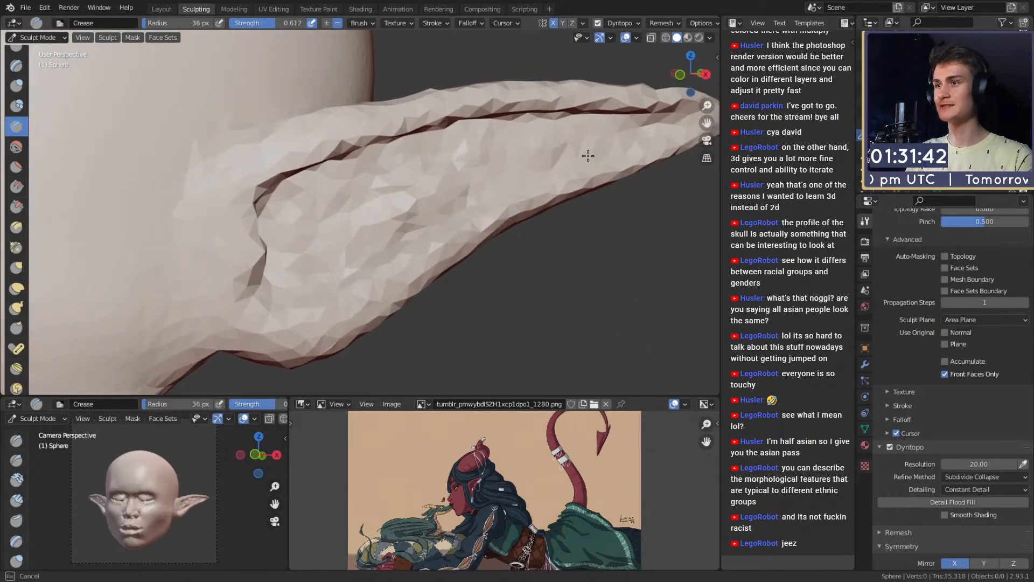
pyautogui.moveTo(570, 131)
pyautogui.mouseDown(button='middle')
pyautogui.moveTo(453, 162)
pyautogui.moveTo(578, 138)
pyautogui.mouseUp(button='middle')
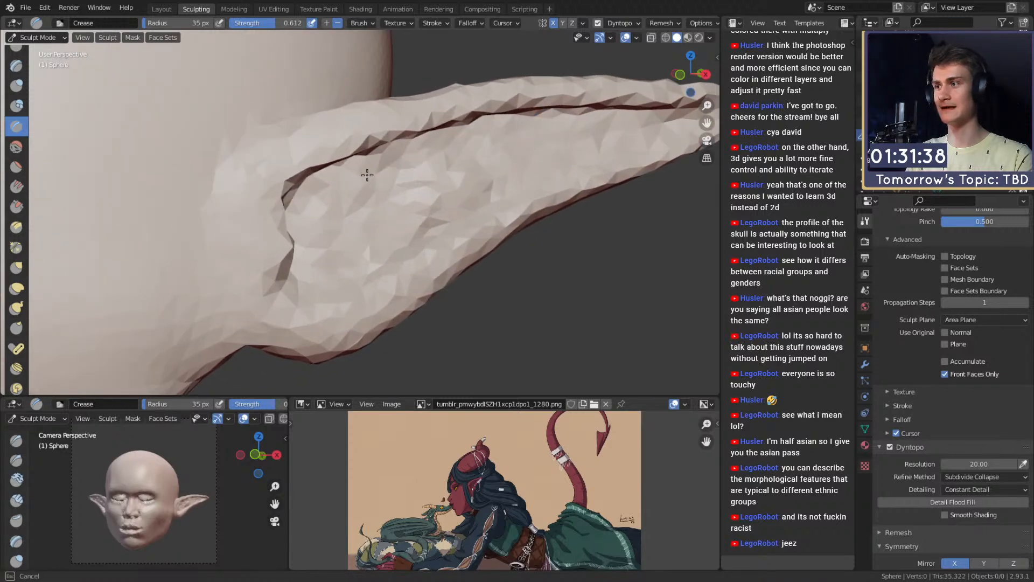
pyautogui.moveTo(376, 156)
pyautogui.mouseDown(button='middle')
pyautogui.moveTo(351, 176)
pyautogui.moveTo(290, 184)
pyautogui.mouseUp(button='middle')
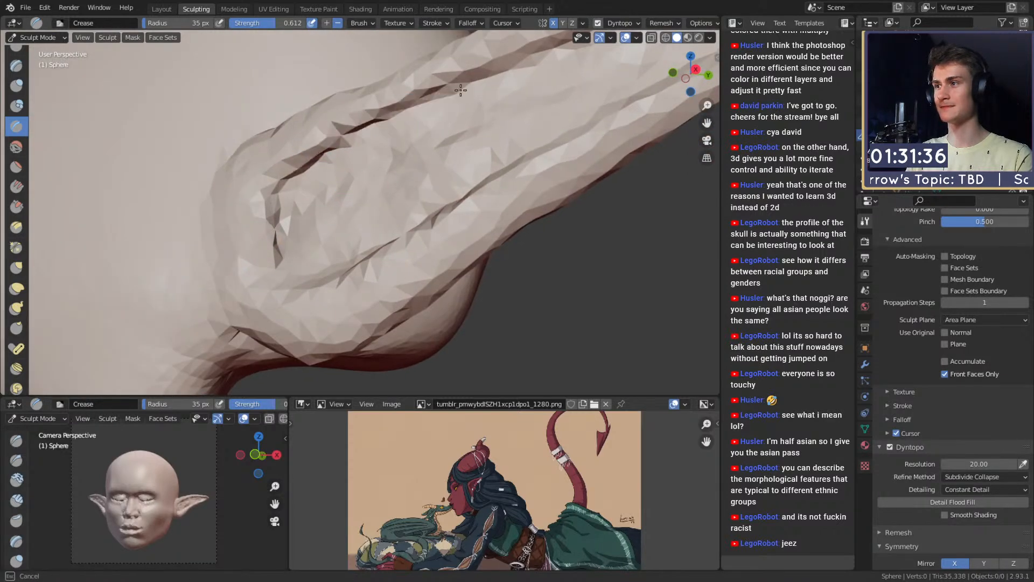
pyautogui.moveTo(461, 90); pyautogui.dragTo(487, 68, button='middle')
# Step: Sharpen the rim groove near the ear tip and the lower inner fold with the Crease brush at a 28 px radius
pyautogui.moveTo(477, 109); pyautogui.dragTo(562, 90)
pyautogui.press('f')
pyautogui.moveTo(636, 85)
pyautogui.keyDown('shift'); pyautogui.mouseDown(button='middle')
pyautogui.moveTo(460, 125)
pyautogui.moveTo(553, 149)
pyautogui.mouseUp(button='middle'); pyautogui.keyUp('shift')
pyautogui.click(461, 125)
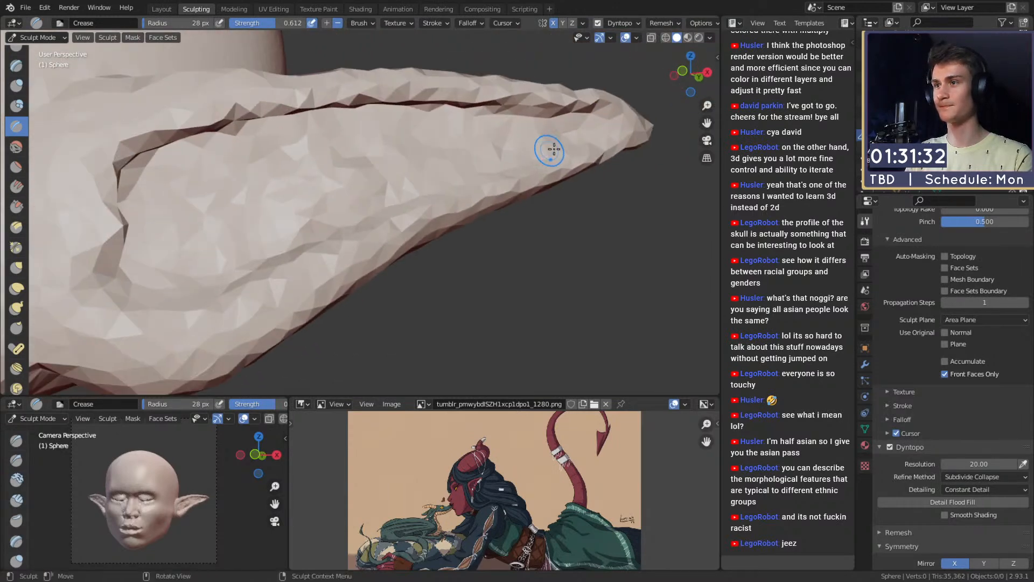
pyautogui.moveTo(495, 167); pyautogui.dragTo(437, 170)
pyautogui.moveTo(431, 166)
pyautogui.mouseDown(button='middle')
pyautogui.moveTo(409, 178)
pyautogui.moveTo(479, 148)
pyautogui.mouseUp(button='middle')
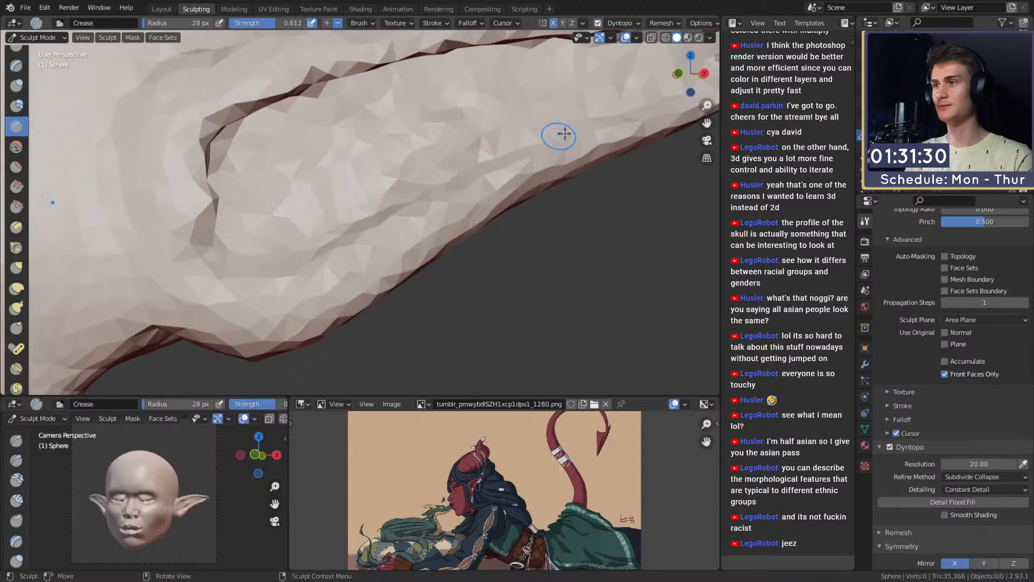
# Step: Carve the lower front fold of the inner ear with the Crease brush, reducing its radius from 45 px to 32 px
pyautogui.keyDown('ctrl'); pyautogui.keyDown('alt'); pyautogui.moveTo(413, 178); pyautogui.dragTo(411, 212); pyautogui.keyUp('alt'); pyautogui.keyUp('ctrl')
pyautogui.press('f')
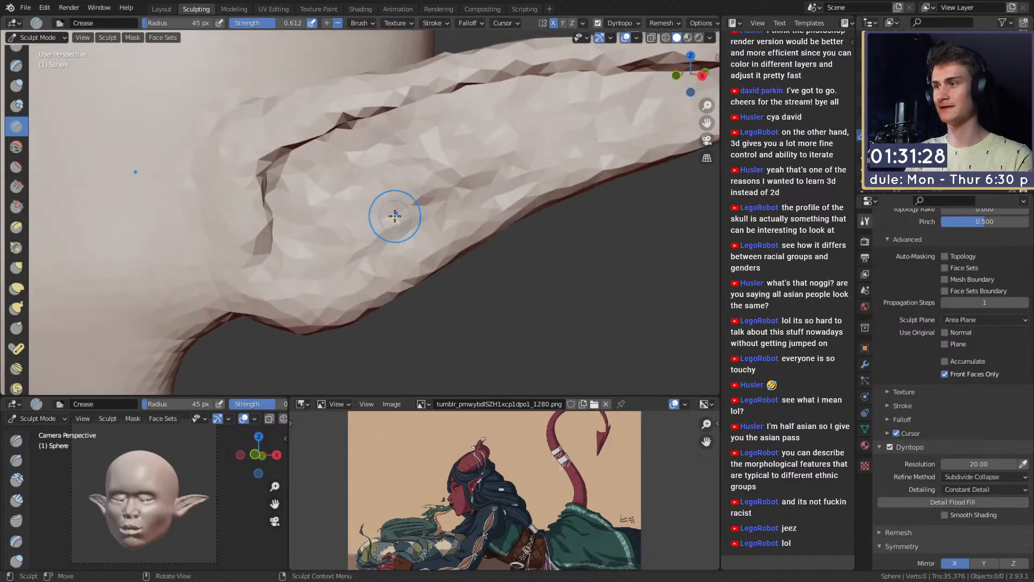
pyautogui.click(419, 213)
pyautogui.moveTo(330, 247)
pyautogui.mouseDown()
pyautogui.moveTo(296, 258)
pyautogui.moveTo(348, 231)
pyautogui.moveTo(291, 224)
pyautogui.moveTo(275, 256)
pyautogui.moveTo(352, 186)
pyautogui.mouseUp()
pyautogui.press('f')
pyautogui.click(314, 223)
pyautogui.keyDown('ctrl'); pyautogui.keyDown('alt'); pyautogui.moveTo(353, 162); pyautogui.dragTo(359, 120); pyautogui.keyUp('alt'); pyautogui.keyUp('ctrl')
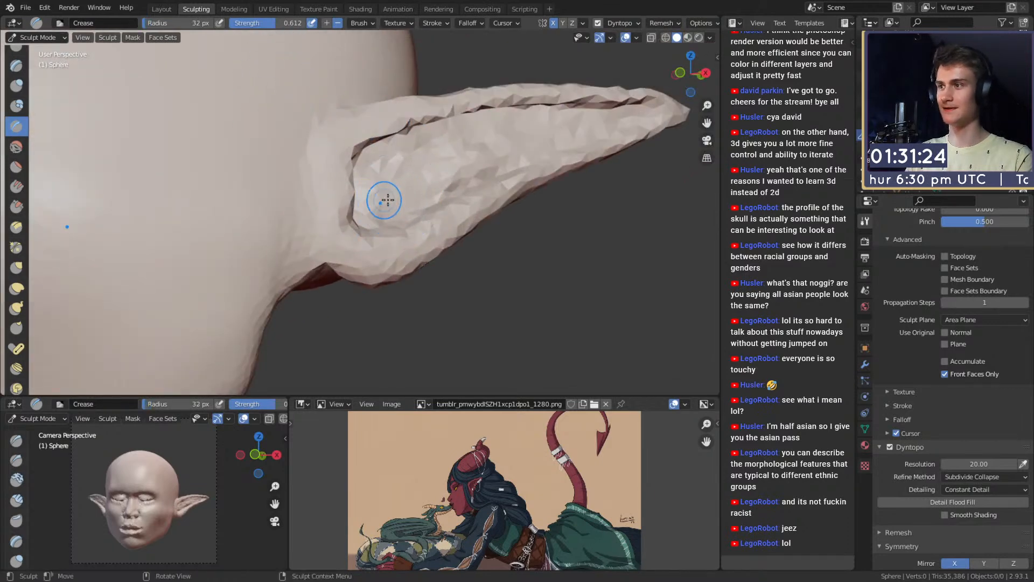
# Step: Deepen the front hollow of the inner ear from the side with the Crease brush at a 44 px radius
pyautogui.moveTo(386, 200)
pyautogui.keyDown('alt'); pyautogui.mouseDown()
pyautogui.moveTo(349, 212)
pyautogui.moveTo(358, 205)
pyautogui.moveTo(331, 196)
pyautogui.moveTo(297, 221)
pyautogui.moveTo(357, 205)
pyautogui.mouseUp(); pyautogui.keyUp('alt')
pyautogui.press('f')
pyautogui.click(337, 195)
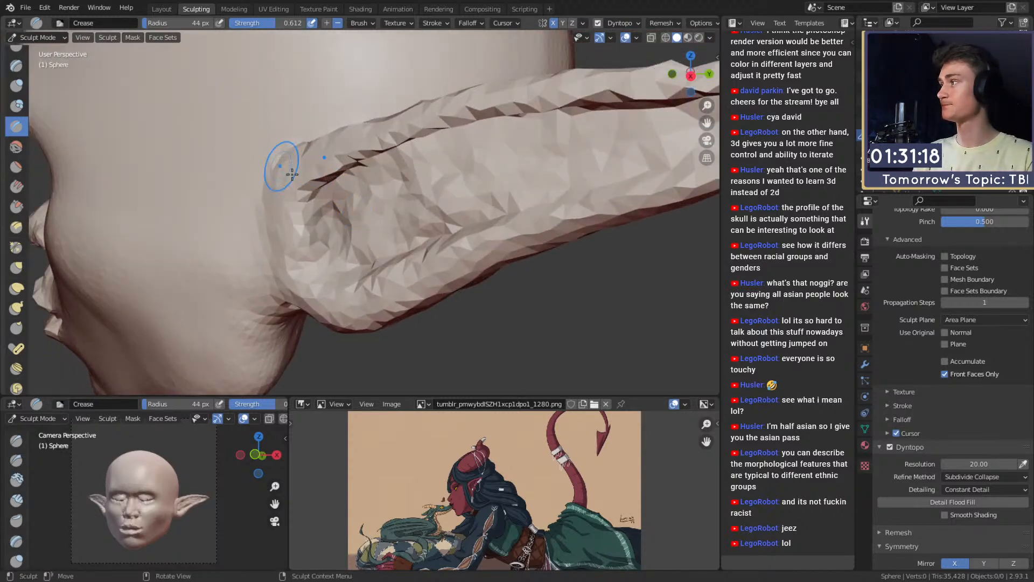
pyautogui.keyDown('alt'); pyautogui.moveTo(291, 174); pyautogui.dragTo(370, 215); pyautogui.keyUp('alt')
# Step: Smooth the inner ear surface at a 93 px radius and soften the groove near the tip at 56 px
pyautogui.press('f')
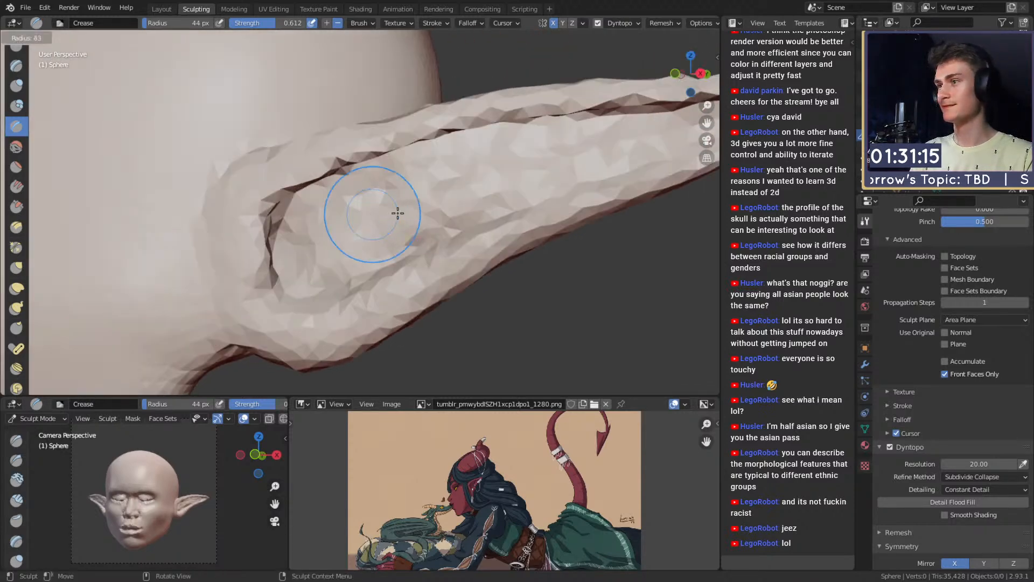
pyautogui.click(435, 203)
pyautogui.moveTo(533, 157)
pyautogui.keyDown('alt'); pyautogui.keyDown('shift'); pyautogui.mouseDown()
pyautogui.moveTo(460, 169)
pyautogui.moveTo(512, 160)
pyautogui.mouseUp(); pyautogui.keyUp('shift'); pyautogui.keyUp('alt')
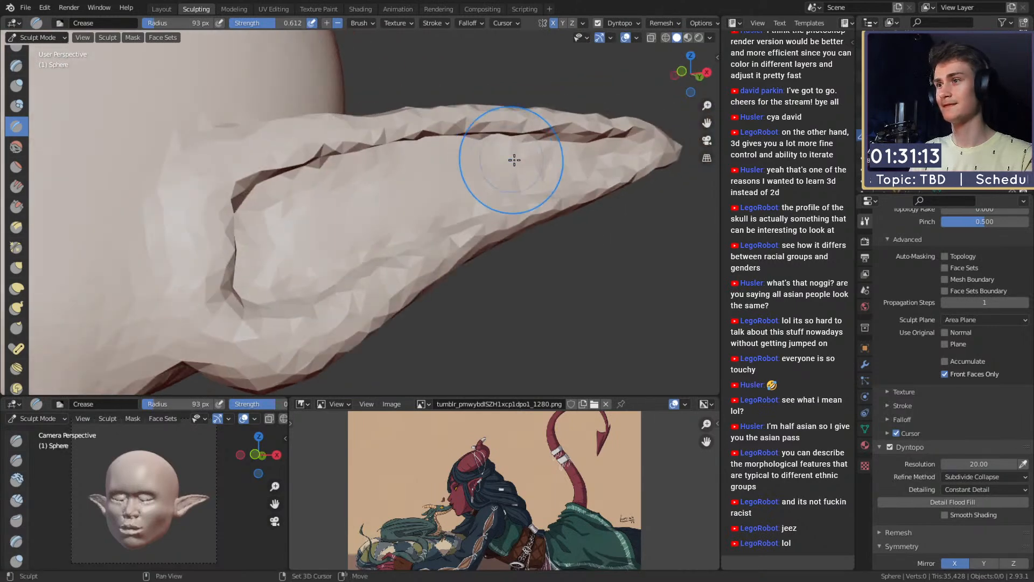
pyautogui.press('f')
pyautogui.click(586, 153)
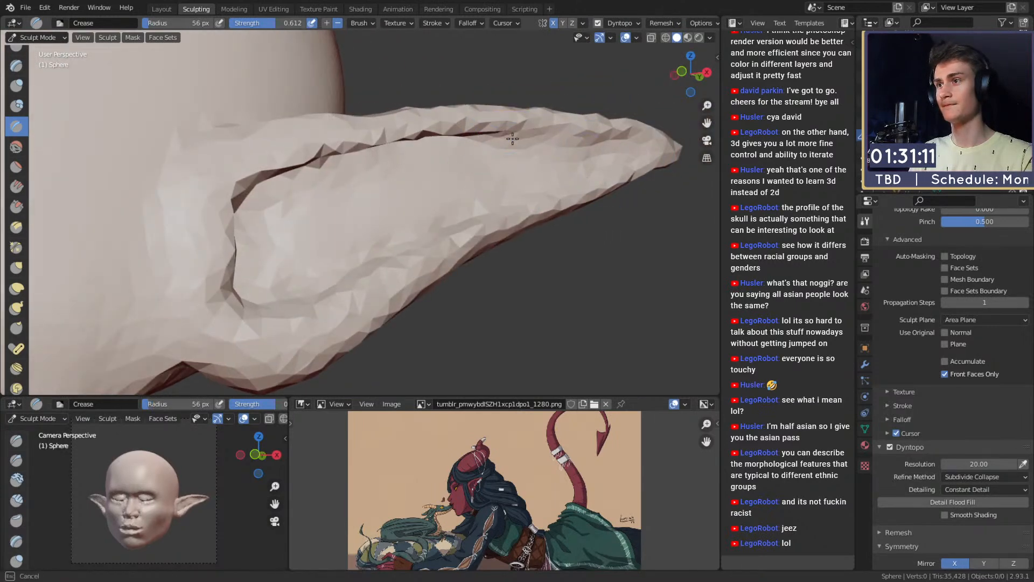
pyautogui.keyDown('shift'); pyautogui.moveTo(312, 169); pyautogui.dragTo(403, 269, button='middle'); pyautogui.keyUp('shift')
pyautogui.moveTo(404, 269); pyautogui.dragTo(372, 208, button='middle')
pyautogui.moveTo(373, 208)
pyautogui.keyDown('shift'); pyautogui.mouseDown(button='middle')
pyautogui.moveTo(410, 199)
pyautogui.moveTo(397, 204)
pyautogui.mouseUp(button='middle'); pyautogui.keyUp('shift')
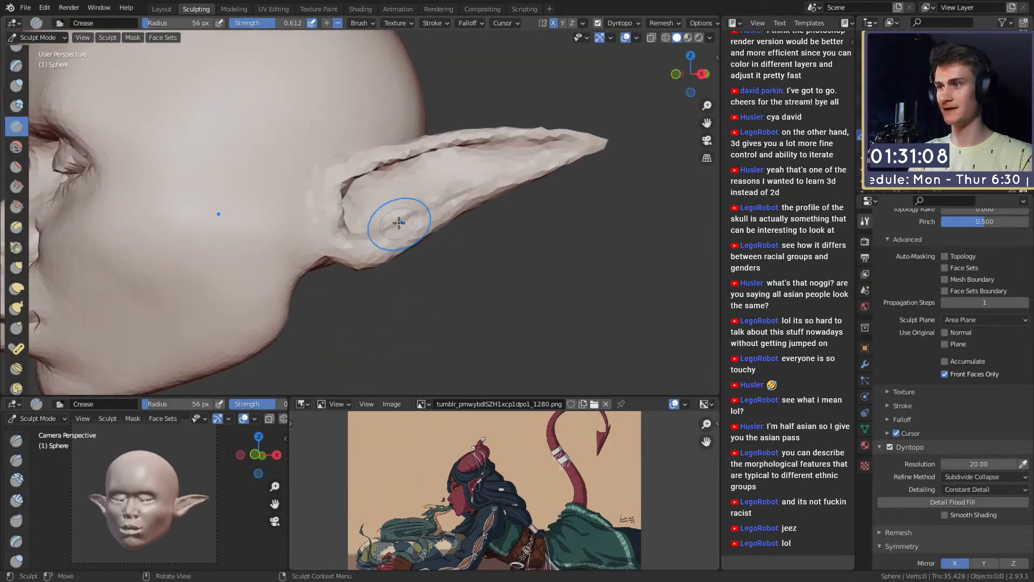
# Step: Adjust the lower edge and lobe of the ear with the Grab brush, starting at a 140 px radius
pyautogui.press('g')
pyautogui.moveTo(457, 222); pyautogui.dragTo(457, 218)
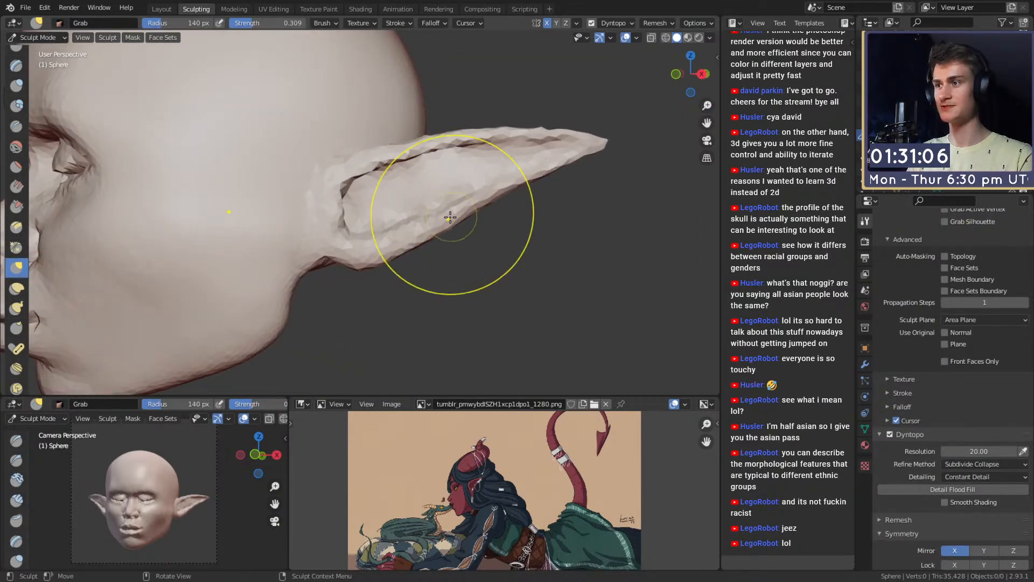
pyautogui.keyDown('shift'); pyautogui.moveTo(384, 243); pyautogui.dragTo(434, 231, button='middle'); pyautogui.keyUp('shift')
pyautogui.press('f')
pyautogui.click(452, 241)
pyautogui.moveTo(382, 248); pyautogui.dragTo(385, 242)
pyautogui.press('f')
pyautogui.click(419, 245)
# Step: Pull the lower end of the front ear groove toward the face with the Grab brush at a 102 px radius
pyautogui.keyDown('shift'); pyautogui.moveTo(385, 243); pyautogui.dragTo(401, 207, button='middle'); pyautogui.keyUp('shift')
pyautogui.keyDown('shift'); pyautogui.moveTo(401, 207); pyautogui.dragTo(415, 233, button='middle'); pyautogui.keyUp('shift')
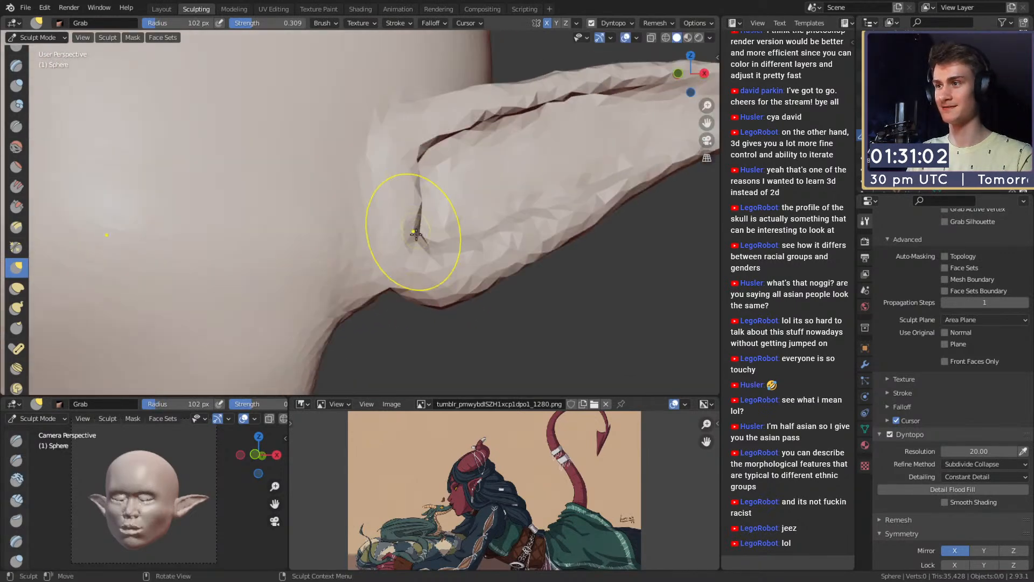
pyautogui.moveTo(419, 239); pyautogui.dragTo(395, 239)
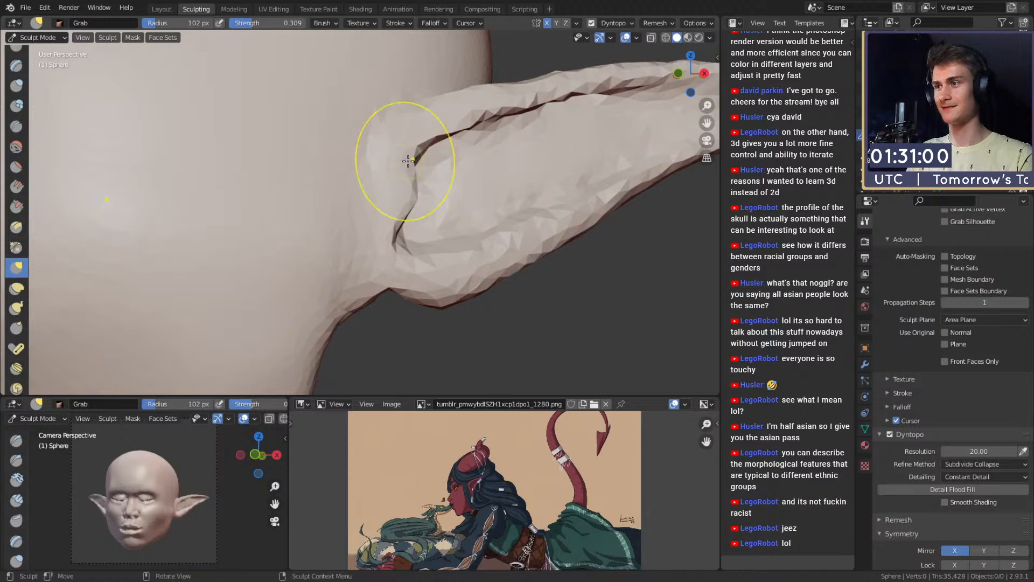
# Step: Carve a fold for the tragus at the front of the inner ear with the Crease brush at a 36 px radius
pyautogui.hotkey('shift', 'c')
pyautogui.press('f')
pyautogui.click(386, 173)
pyautogui.moveTo(419, 187); pyautogui.dragTo(388, 215, button='middle')
pyautogui.moveTo(370, 220); pyautogui.dragTo(376, 177)
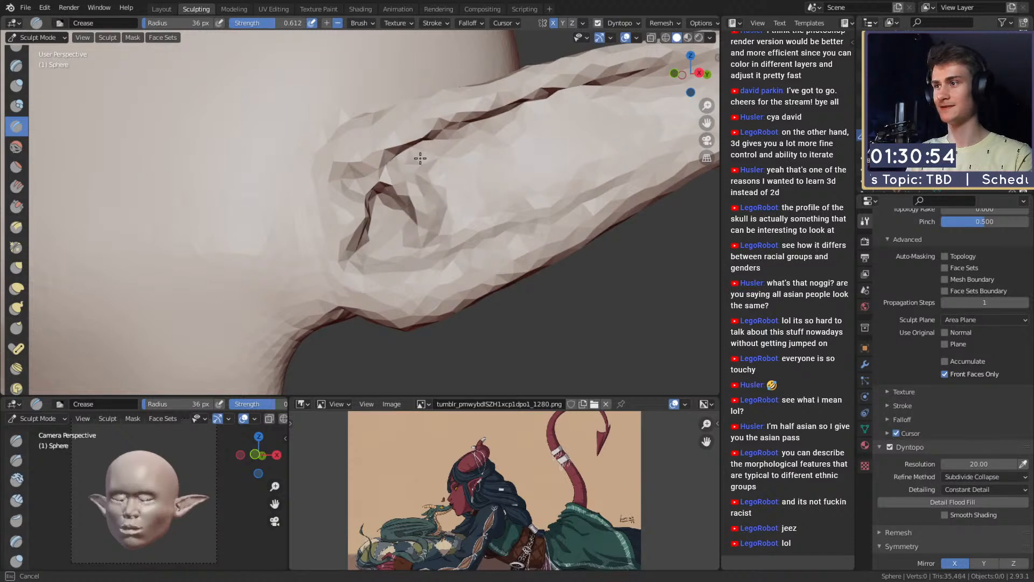
# Step: Smooth the surface behind the new front fold at a 78 px radius and refine the fold with Crease at 45 px
pyautogui.moveTo(437, 243); pyautogui.dragTo(434, 243)
pyautogui.keyDown('shift'); pyautogui.moveTo(437, 239); pyautogui.dragTo(438, 216); pyautogui.keyUp('shift')
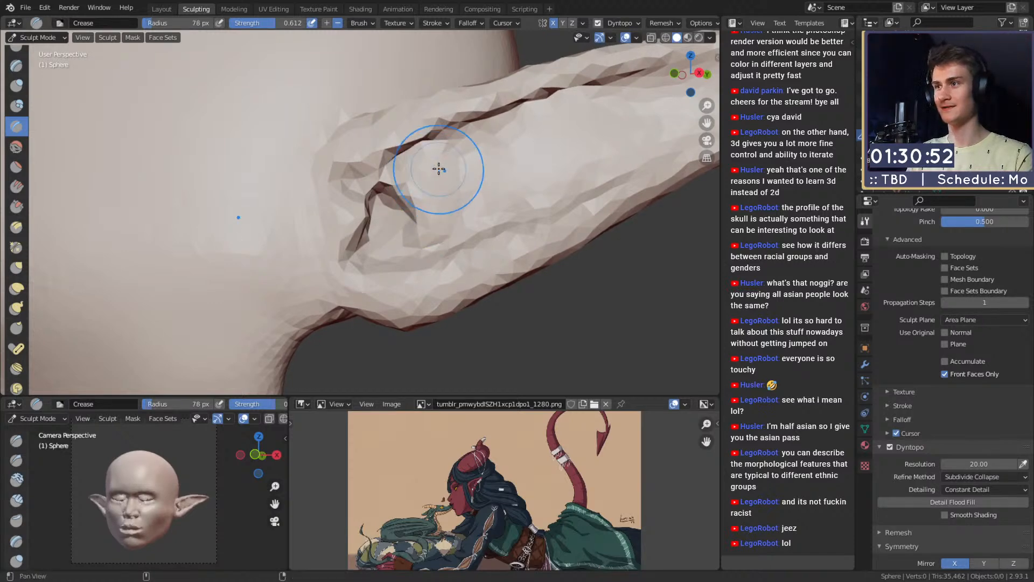
pyautogui.keyDown('shift'); pyautogui.moveTo(438, 169); pyautogui.dragTo(408, 211, button='middle'); pyautogui.keyUp('shift')
pyautogui.moveTo(408, 211); pyautogui.dragTo(405, 197, button='middle')
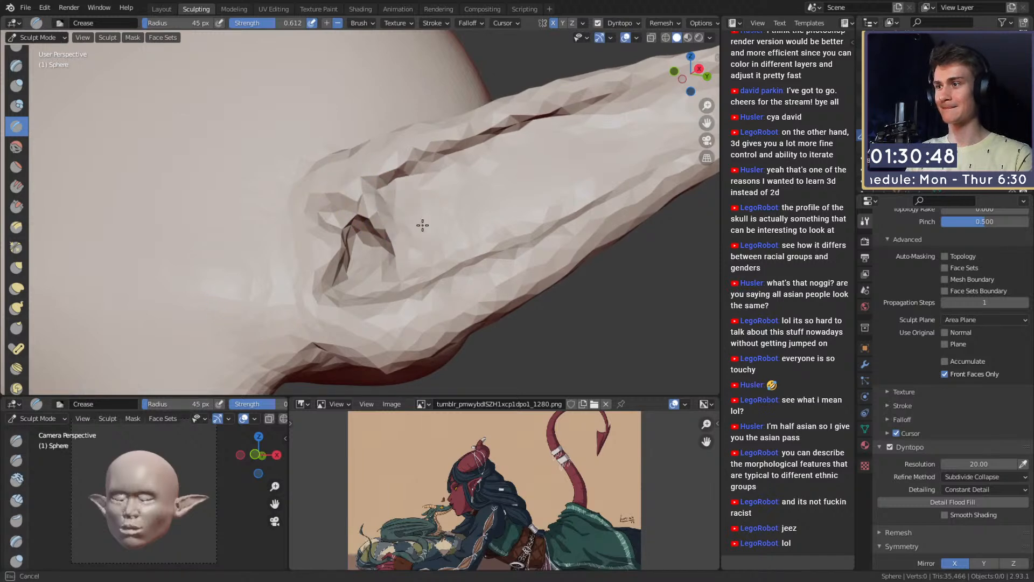
pyautogui.moveTo(422, 225)
pyautogui.mouseDown(button='middle')
pyautogui.moveTo(452, 210)
pyautogui.moveTo(426, 213)
pyautogui.mouseUp(button='middle')
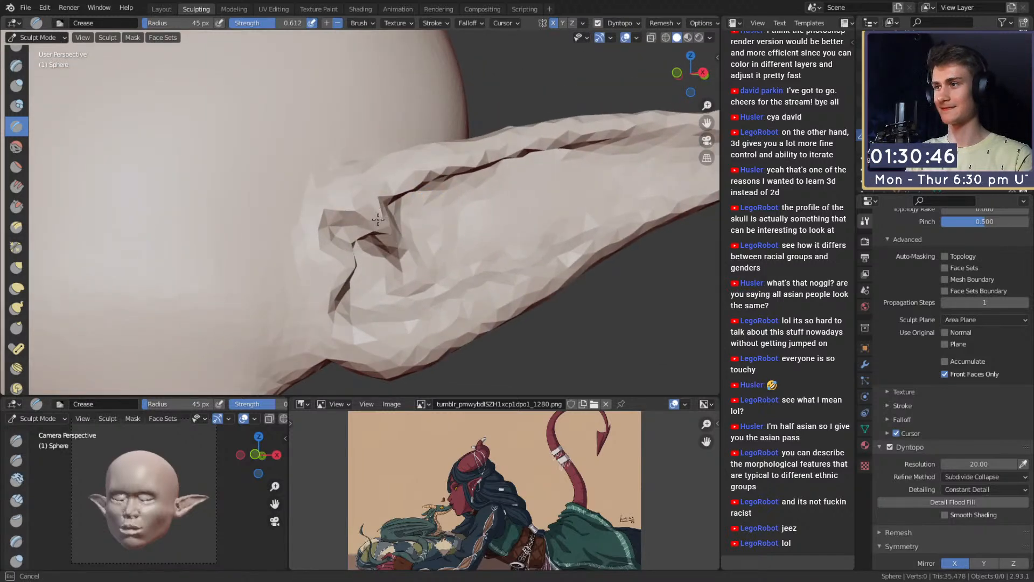
# Step: Define the fold where the upper rim curls into the ear opening with the Crease brush at 26 px and 34 px radii
pyautogui.press('f')
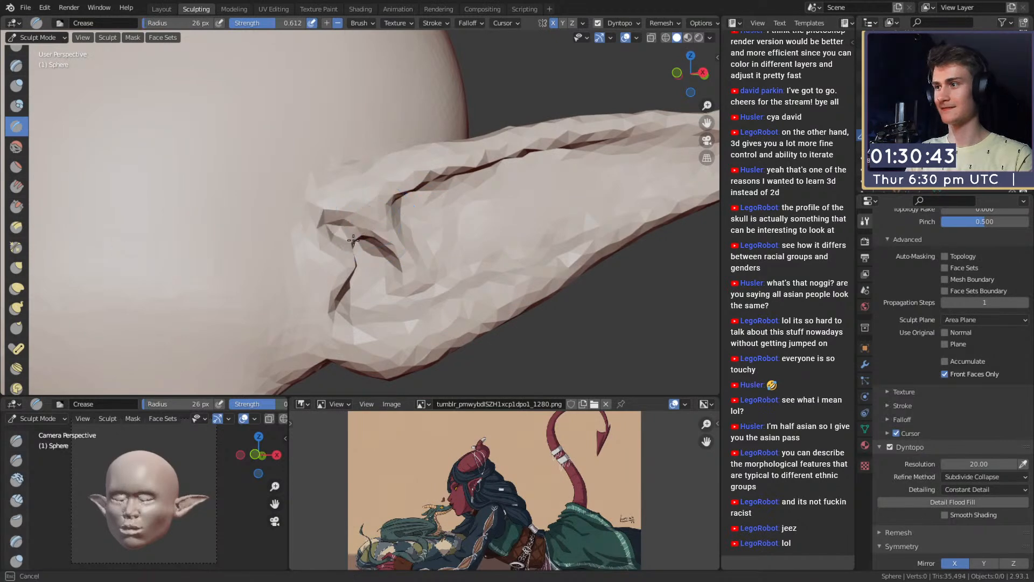
pyautogui.moveTo(352, 240); pyautogui.dragTo(294, 146, button='middle')
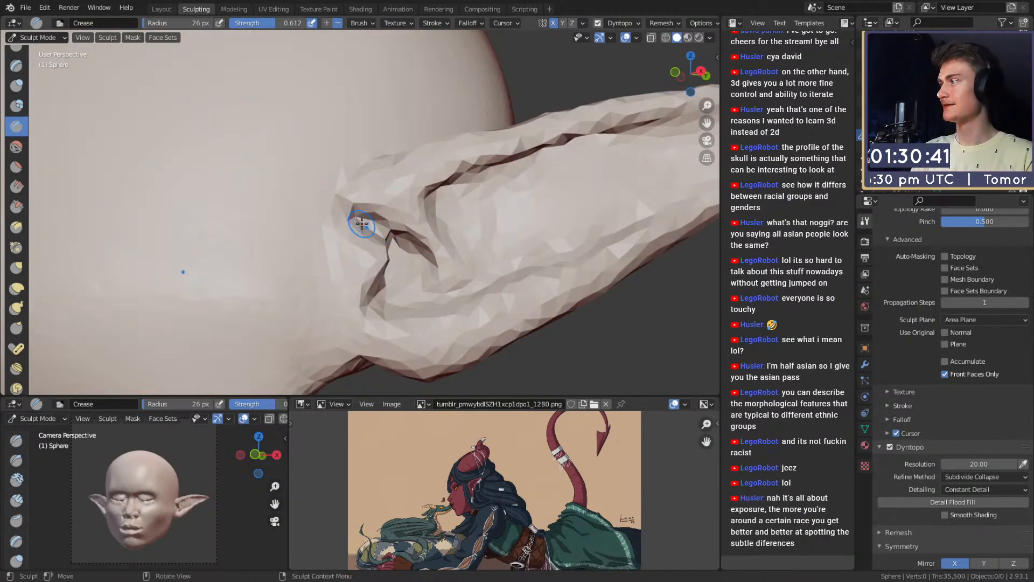
pyautogui.moveTo(404, 225)
pyautogui.mouseDown(button='middle')
pyautogui.moveTo(343, 216)
pyautogui.moveTo(363, 216)
pyautogui.mouseUp(button='middle')
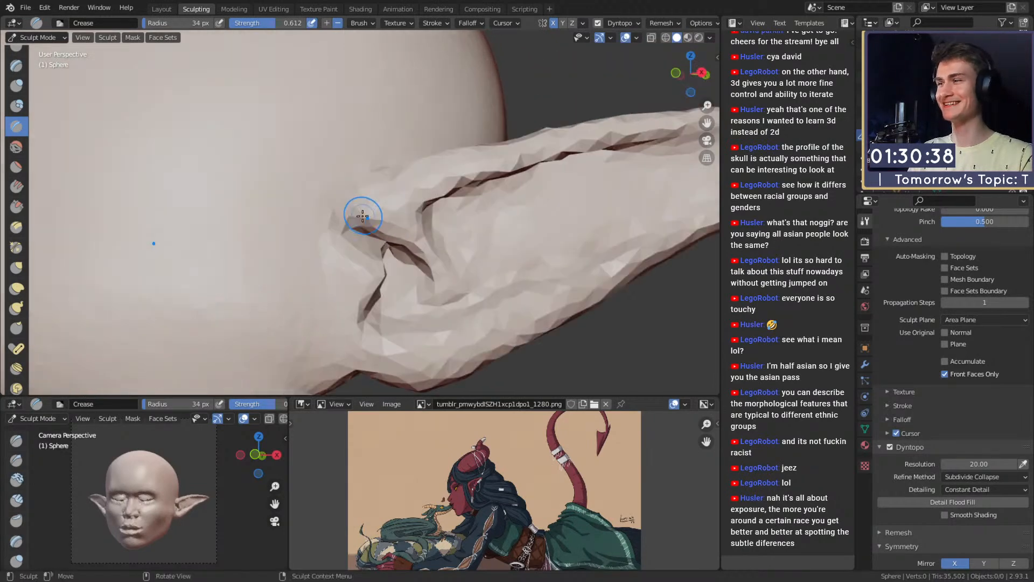
pyautogui.press('f')
pyautogui.moveTo(358, 232)
pyautogui.mouseDown()
pyautogui.moveTo(372, 236)
pyautogui.moveTo(342, 224)
pyautogui.moveTo(360, 232)
pyautogui.mouseUp()
pyautogui.click(419, 221)
pyautogui.moveTo(395, 224)
pyautogui.keyDown('ctrl'); pyautogui.keyDown('alt'); pyautogui.mouseDown()
pyautogui.moveTo(406, 263)
pyautogui.moveTo(382, 259)
pyautogui.moveTo(364, 214)
pyautogui.moveTo(385, 190)
pyautogui.mouseUp(); pyautogui.keyUp('alt'); pyautogui.keyUp('ctrl')
# Step: Deepen the ear opening under the curled rim fold with the Crease brush at a 31 px radius
pyautogui.press('f')
pyautogui.click(331, 189)
pyautogui.press('f')
pyautogui.click(338, 208)
pyautogui.press('f')
pyautogui.click(367, 195)
pyautogui.moveTo(357, 263)
pyautogui.keyDown('alt'); pyautogui.mouseDown()
pyautogui.moveTo(367, 236)
pyautogui.moveTo(324, 232)
pyautogui.mouseUp(); pyautogui.keyUp('alt')
pyautogui.moveTo(285, 219)
pyautogui.mouseDown(button='middle')
pyautogui.moveTo(317, 219)
pyautogui.moveTo(304, 236)
pyautogui.mouseUp(button='middle')
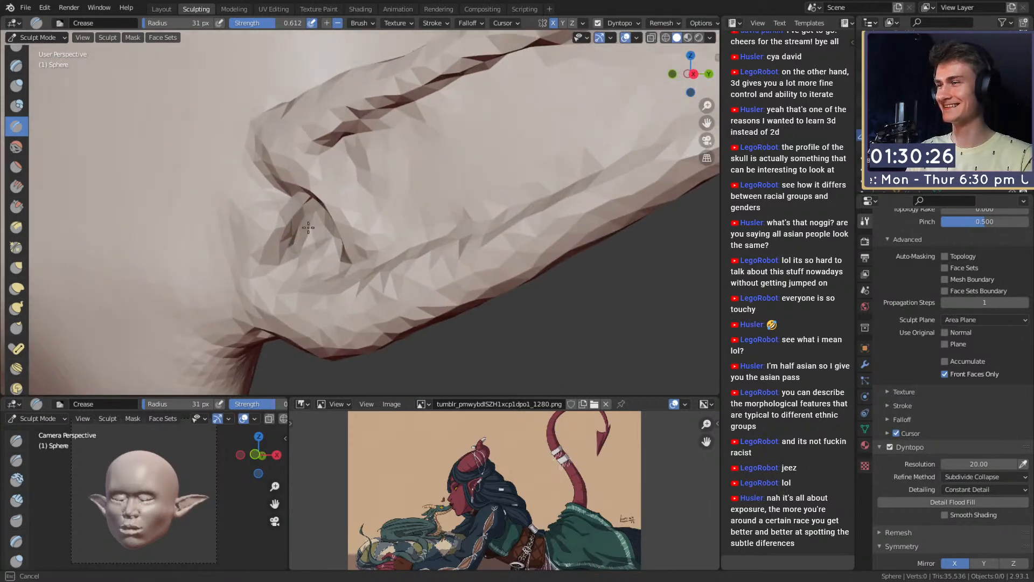
# Step: Deepen the ear opening under the curled rim and shape the inner ear surface with the Crease brush at a 37 px radius
pyautogui.press('f')
pyautogui.click(316, 224)
pyautogui.moveTo(312, 215); pyautogui.dragTo(308, 229)
pyautogui.moveTo(323, 183)
pyautogui.keyDown('ctrl'); pyautogui.keyDown('alt'); pyautogui.mouseDown()
pyautogui.moveTo(381, 212)
pyautogui.moveTo(425, 207)
pyautogui.moveTo(455, 173)
pyautogui.moveTo(373, 199)
pyautogui.mouseUp(); pyautogui.keyUp('alt'); pyautogui.keyUp('ctrl')
pyautogui.press('f')
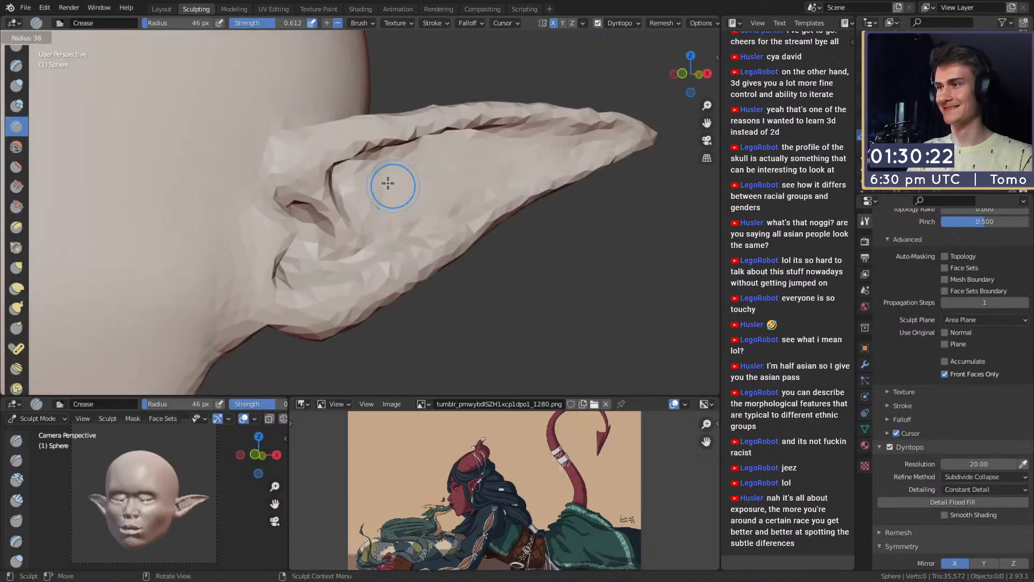
pyautogui.click(391, 177)
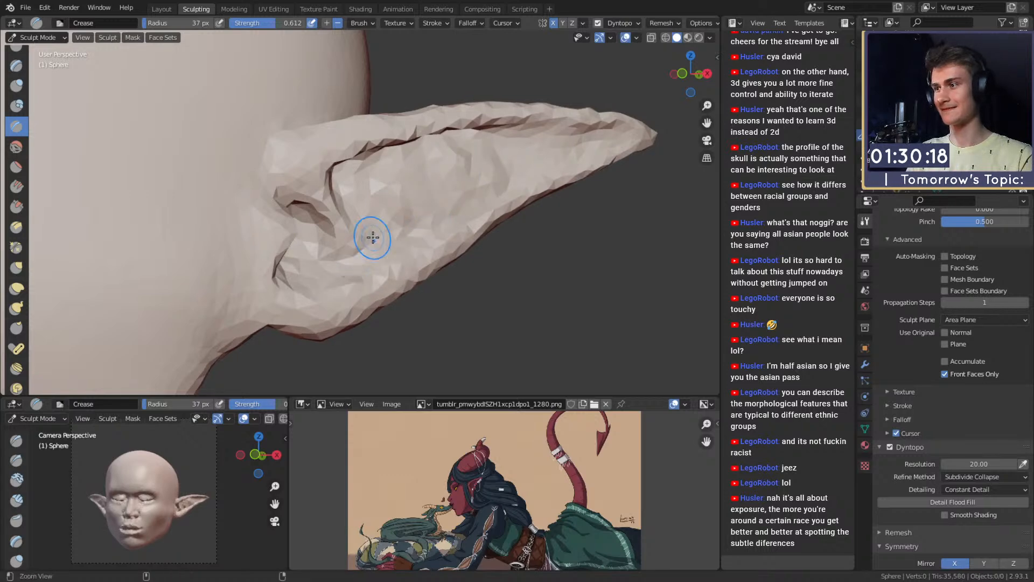
pyautogui.moveTo(373, 238)
pyautogui.keyDown('ctrl'); pyautogui.keyDown('alt'); pyautogui.mouseDown()
pyautogui.moveTo(420, 249)
pyautogui.moveTo(372, 249)
pyautogui.moveTo(393, 254)
pyautogui.mouseUp(); pyautogui.keyUp('alt'); pyautogui.keyUp('ctrl')
pyautogui.moveTo(345, 250)
pyautogui.keyDown('alt'); pyautogui.mouseDown()
pyautogui.moveTo(424, 255)
pyautogui.moveTo(418, 228)
pyautogui.moveTo(439, 215)
pyautogui.moveTo(439, 232)
pyautogui.moveTo(461, 222)
pyautogui.moveTo(312, 223)
pyautogui.moveTo(344, 198)
pyautogui.moveTo(369, 215)
pyautogui.moveTo(350, 218)
pyautogui.mouseUp(); pyautogui.keyUp('alt')
# Step: Adjust the overall shape of the ear with the Grab brush at several radii
pyautogui.press('g')
pyautogui.press('f')
pyautogui.click(461, 220)
pyautogui.press('f')
pyautogui.click(493, 224)
pyautogui.press('f')
pyautogui.click(330, 214)
pyautogui.press('f')
pyautogui.click(329, 214)
# Step: Build up the cheek between the eye and the ear with the Clay Strips brush, starting at a 54 px radius
pyautogui.press('c')
pyautogui.press('f')
pyautogui.click(341, 217)
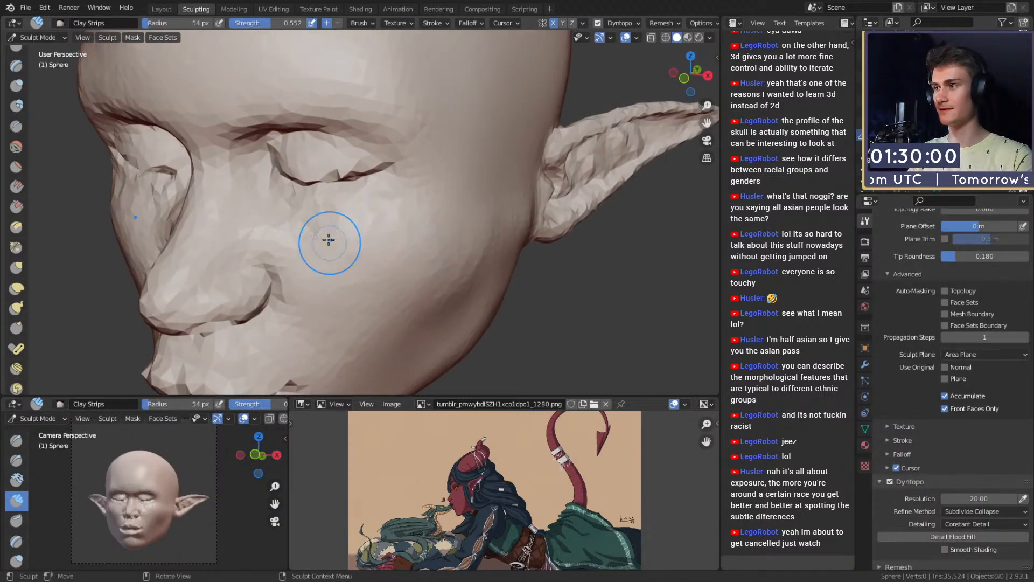
pyautogui.moveTo(466, 198); pyautogui.dragTo(476, 215)
pyautogui.moveTo(463, 210)
pyautogui.keyDown('alt'); pyautogui.mouseDown()
pyautogui.moveTo(440, 194)
pyautogui.moveTo(471, 190)
pyautogui.moveTo(461, 175)
pyautogui.moveTo(420, 166)
pyautogui.moveTo(385, 175)
pyautogui.mouseUp(); pyautogui.keyUp('alt')
pyautogui.press('f')
pyautogui.click(419, 175)
pyautogui.press('f')
pyautogui.click(477, 165)
# Step: Refine the temple and cheekbone in front of the ear with the Clay Strips brush at a 47 px radius
pyautogui.moveTo(319, 194)
pyautogui.keyDown('alt'); pyautogui.mouseDown()
pyautogui.moveTo(370, 207)
pyautogui.moveTo(331, 216)
pyautogui.mouseUp(); pyautogui.keyUp('alt')
pyautogui.press('f')
pyautogui.click(424, 197)
pyautogui.keyDown('ctrl'); pyautogui.keyDown('alt'); pyautogui.moveTo(424, 197); pyautogui.dragTo(382, 236); pyautogui.keyUp('alt'); pyautogui.keyUp('ctrl')
pyautogui.moveTo(382, 236)
pyautogui.keyDown('alt'); pyautogui.mouseDown()
pyautogui.moveTo(411, 221)
pyautogui.moveTo(381, 233)
pyautogui.moveTo(372, 198)
pyautogui.mouseUp(); pyautogui.keyUp('alt')
pyautogui.press('f')
pyautogui.click(340, 197)
pyautogui.press('f')
pyautogui.click(390, 187)
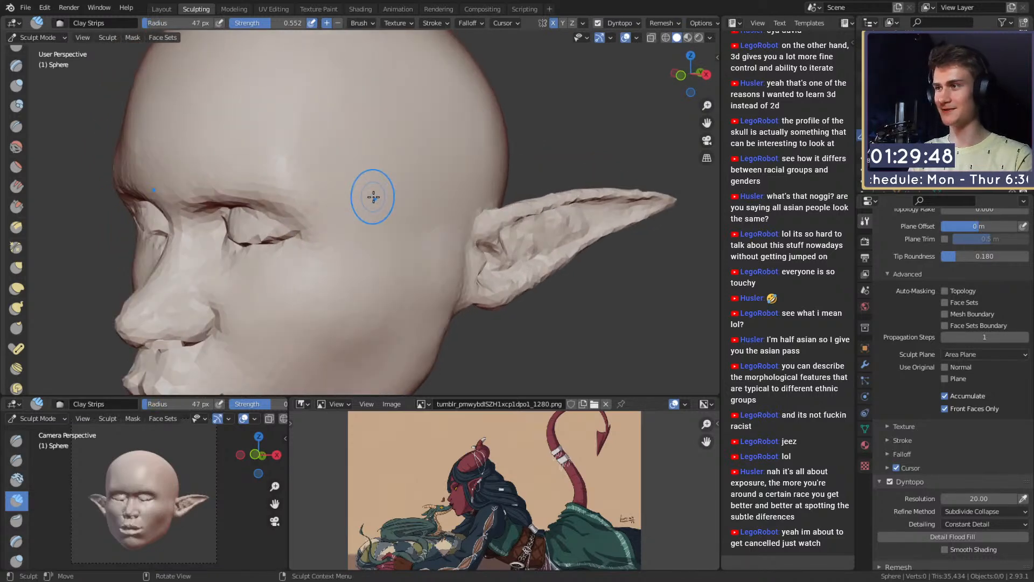
pyautogui.press('f')
pyautogui.click(339, 186)
# Step: Blend the side of the head where the ear attaches with the Clay Strips brush at a 95 px radius
pyautogui.moveTo(397, 170)
pyautogui.keyDown('ctrl'); pyautogui.keyDown('alt'); pyautogui.mouseDown()
pyautogui.moveTo(392, 216)
pyautogui.moveTo(432, 220)
pyautogui.mouseUp(); pyautogui.keyUp('alt'); pyautogui.keyUp('ctrl')
pyautogui.moveTo(432, 219)
pyautogui.keyDown('alt'); pyautogui.keyDown('shift'); pyautogui.mouseDown()
pyautogui.moveTo(399, 200)
pyautogui.moveTo(394, 212)
pyautogui.moveTo(330, 210)
pyautogui.moveTo(326, 188)
pyautogui.moveTo(397, 193)
pyautogui.moveTo(385, 189)
pyautogui.moveTo(404, 206)
pyautogui.moveTo(332, 236)
pyautogui.moveTo(282, 236)
pyautogui.moveTo(377, 193)
pyautogui.mouseUp(); pyautogui.keyUp('shift'); pyautogui.keyUp('alt')
pyautogui.press('f')
pyautogui.click(345, 177)
pyautogui.press('f')
pyautogui.click(346, 212)
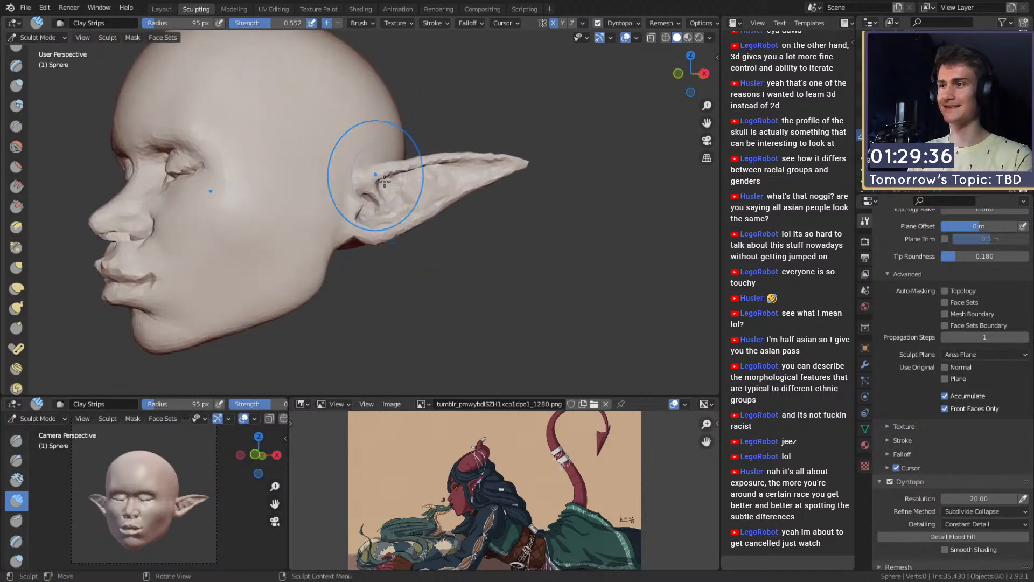
# Step: Reshape the sides of the jaw below the ears with the Grab brush at a 211 px radius
pyautogui.keyDown('alt'); pyautogui.keyDown('shift'); pyautogui.moveTo(461, 175); pyautogui.dragTo(411, 194); pyautogui.keyUp('shift'); pyautogui.keyUp('alt')
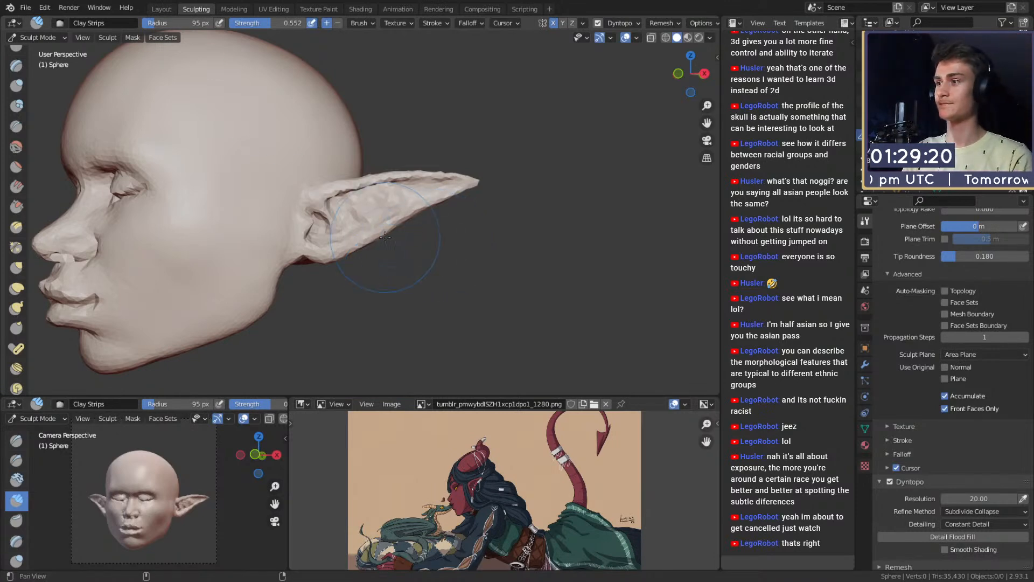
pyautogui.moveTo(385, 237); pyautogui.dragTo(473, 224, button='middle')
pyautogui.scroll(-3, 418, 260)
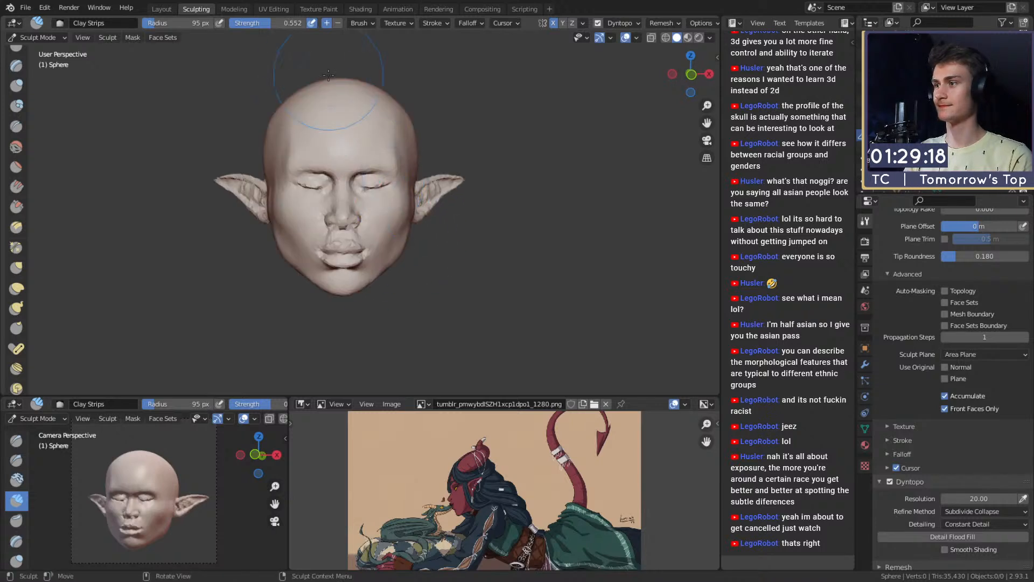
pyautogui.press('g')
pyautogui.scroll(3, 439, 215)
pyautogui.press('f')
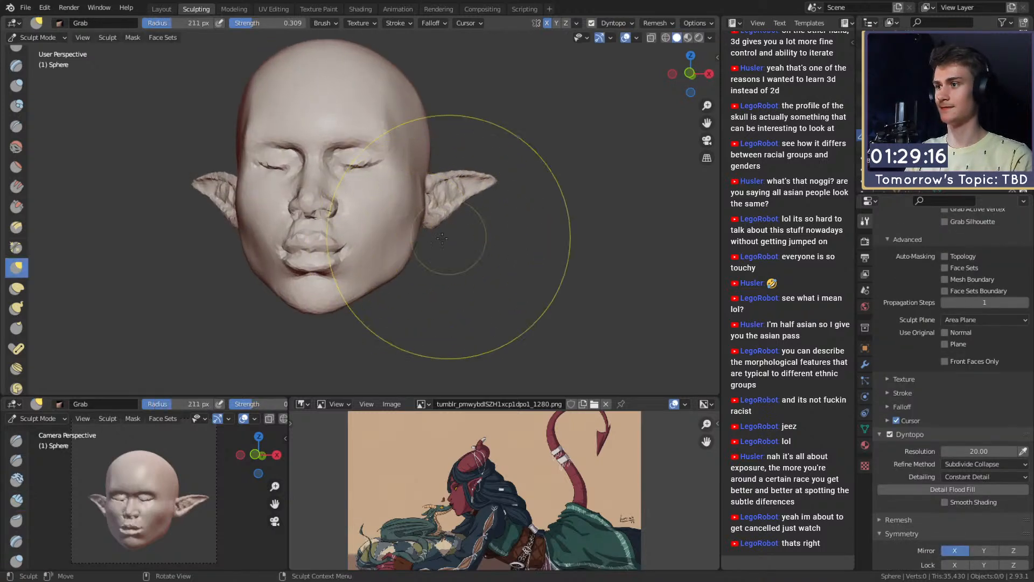
pyautogui.click(410, 237)
pyautogui.moveTo(400, 236); pyautogui.dragTo(423, 251)
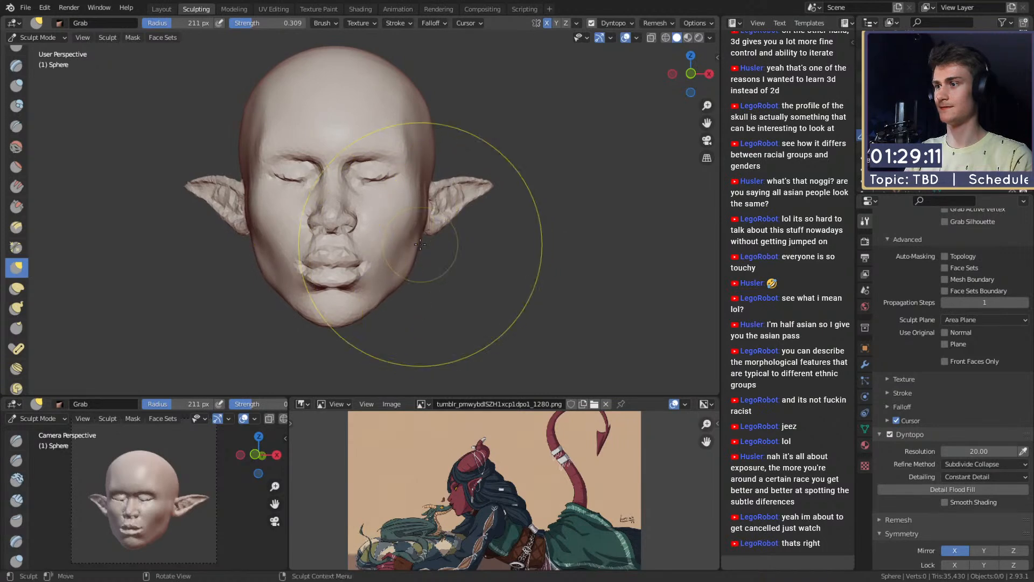
# Step: Refine the jaw outline with the Grab brush at a 223 px radius and the cheeks at a 187 px radius
pyautogui.press('f')
pyautogui.click(427, 245)
pyautogui.keyDown('shift'); pyautogui.moveTo(426, 247); pyautogui.dragTo(429, 243, button='middle'); pyautogui.keyUp('shift')
pyautogui.moveTo(425, 243); pyautogui.dragTo(422, 243)
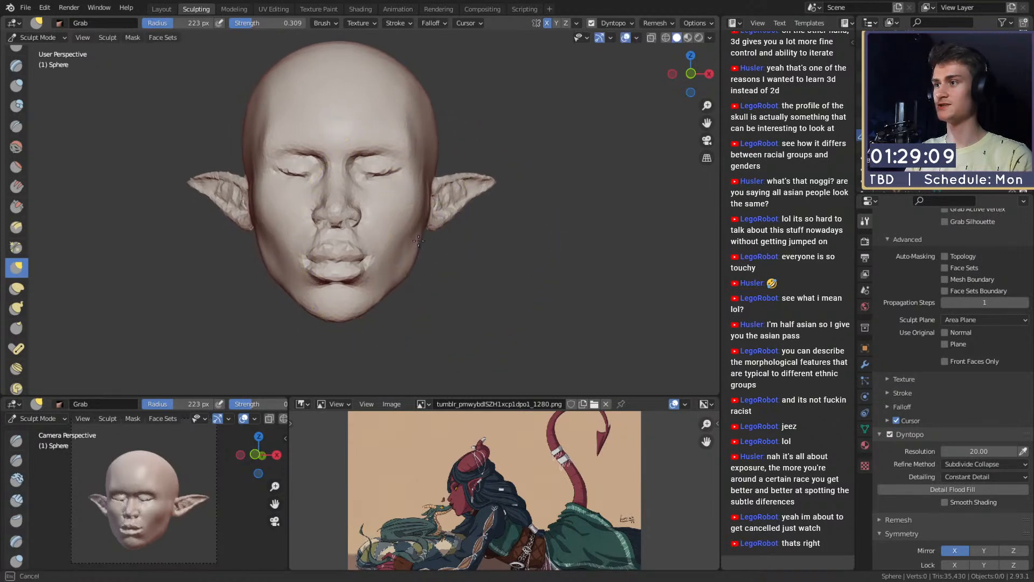
pyautogui.scroll(-3, 419, 241)
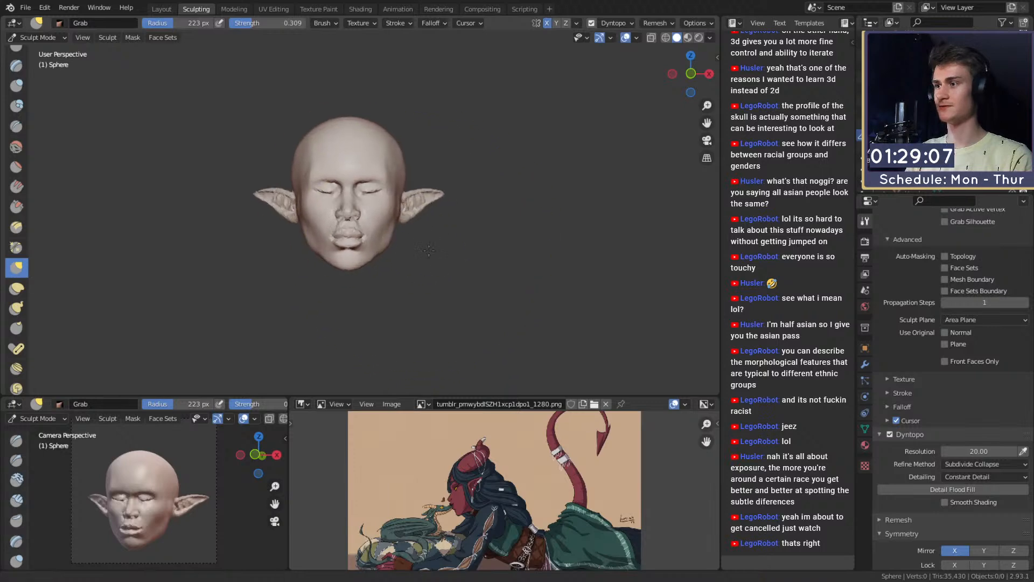
pyautogui.scroll(3, 428, 260)
pyautogui.moveTo(429, 253)
pyautogui.mouseDown(button='middle')
pyautogui.moveTo(371, 231)
pyautogui.moveTo(433, 228)
pyautogui.mouseUp(button='middle')
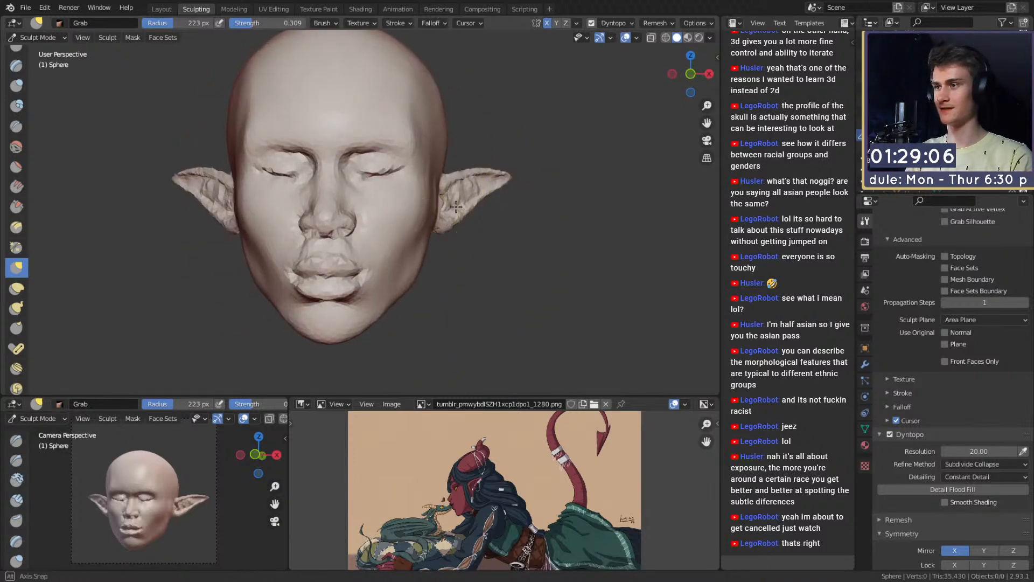
pyautogui.press('f')
pyautogui.click(411, 228)
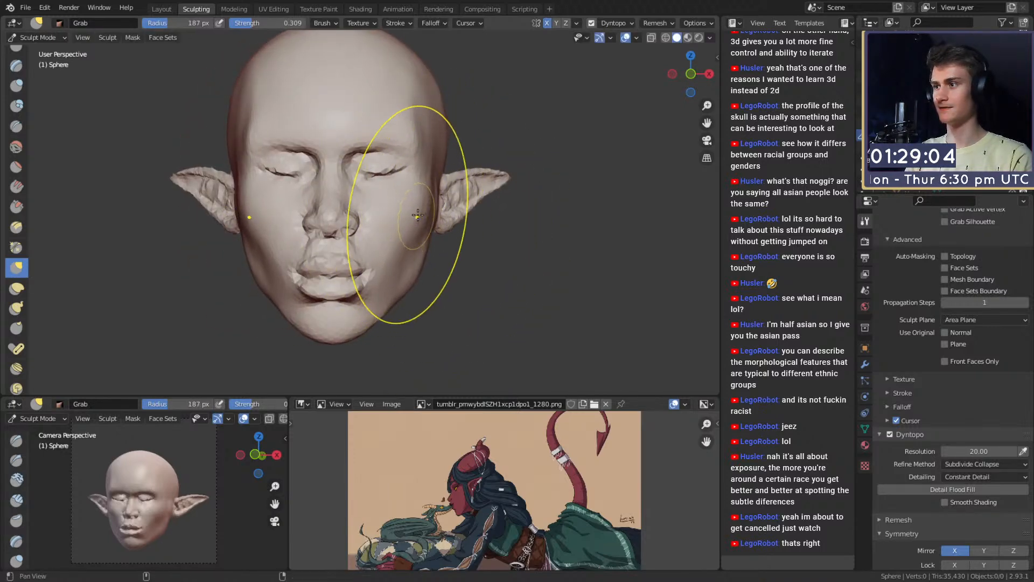
# Step: Adjust the sides of the nose with the Grab brush at a 97 px radius
pyautogui.scroll(-3, 409, 232)
pyautogui.moveTo(398, 242); pyautogui.dragTo(371, 244, button='middle')
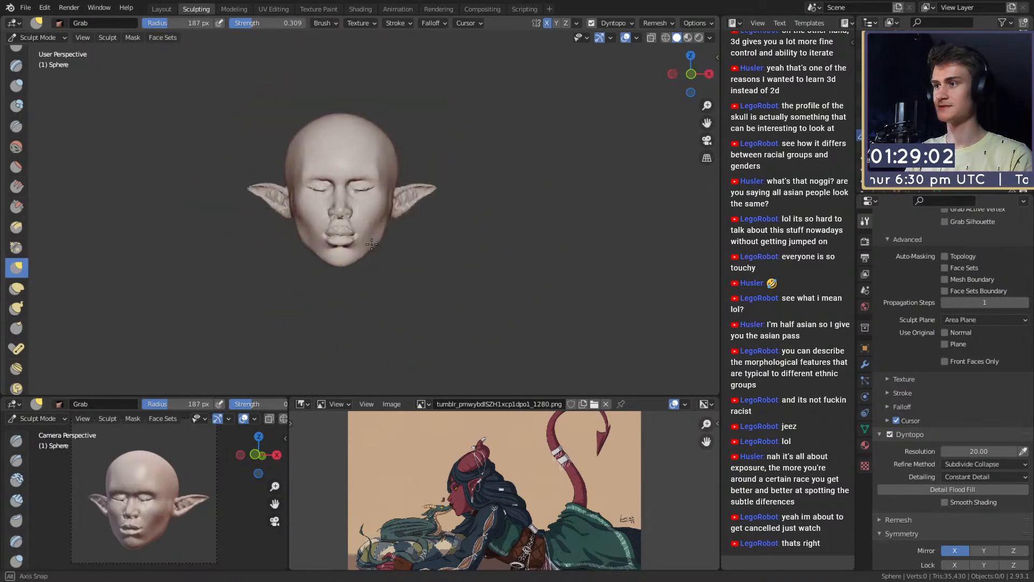
pyautogui.scroll(3, 379, 231)
pyautogui.press('f')
pyautogui.click(356, 194)
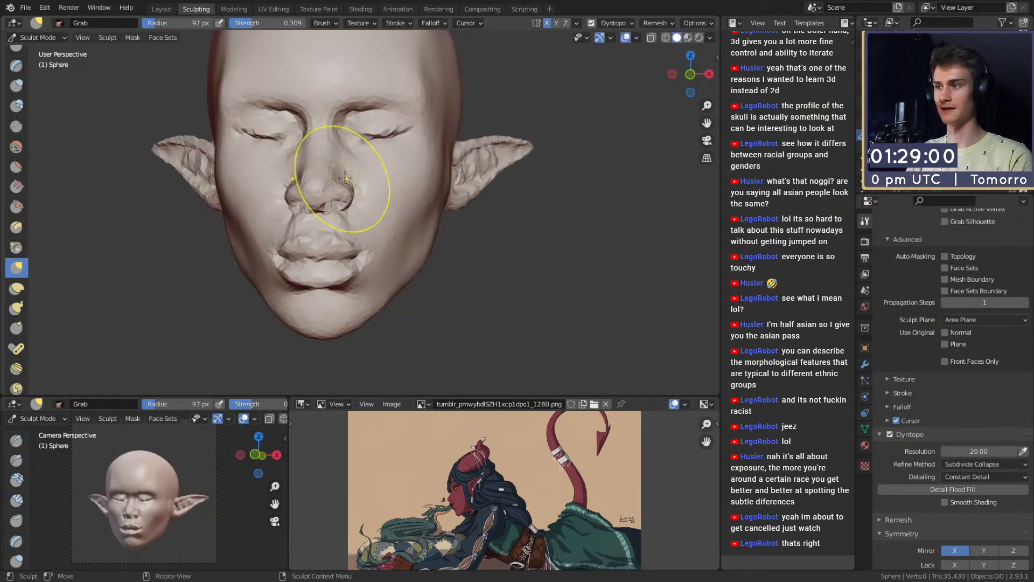
# Step: Pull the jaw corners slightly outward and down with the Grab brush at a larger radius
pyautogui.moveTo(474, 252); pyautogui.dragTo(441, 238, button='middle')
pyautogui.press('f')
pyautogui.click(512, 247)
pyautogui.moveTo(430, 244); pyautogui.dragTo(434, 247)
pyautogui.moveTo(427, 245); pyautogui.dragTo(431, 246)
# Step: Build up the rear cheek and jaw in front of the ear with the Clay Strips brush at a 69 px radius
pyautogui.moveTo(422, 235); pyautogui.dragTo(364, 246, button='middle')
pyautogui.press('c')
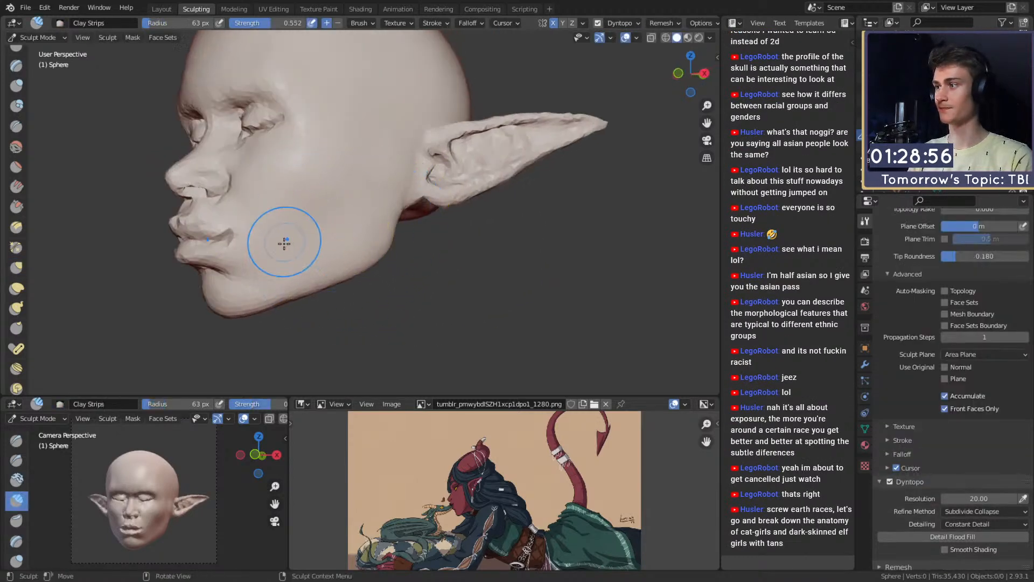
pyautogui.moveTo(284, 243)
pyautogui.mouseDown(button='middle')
pyautogui.moveTo(351, 235)
pyautogui.moveTo(357, 212)
pyautogui.moveTo(406, 199)
pyautogui.moveTo(396, 188)
pyautogui.moveTo(416, 161)
pyautogui.mouseUp(button='middle')
pyautogui.scroll(4, 351, 222)
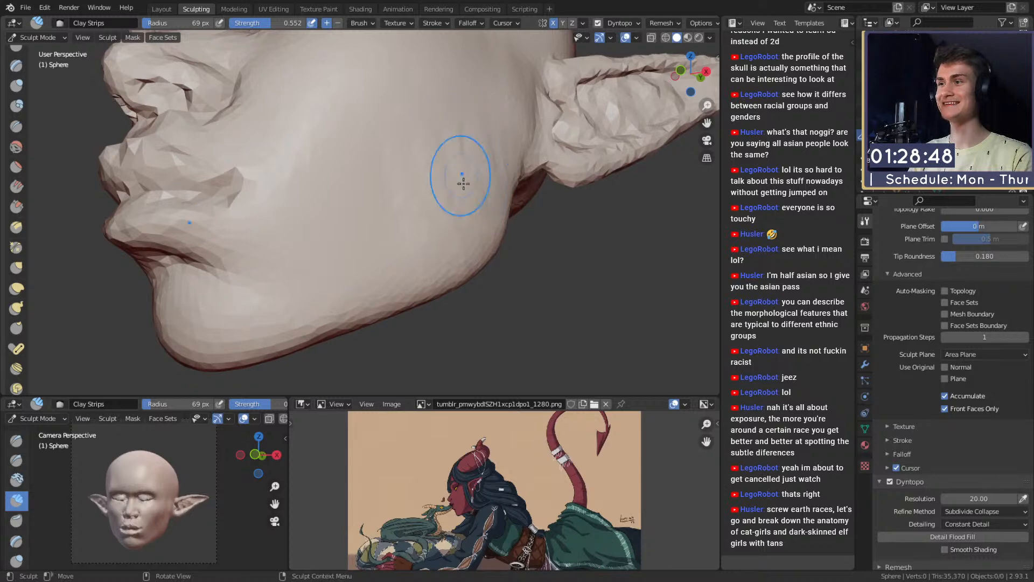
pyautogui.moveTo(408, 190); pyautogui.dragTo(408, 206, button='middle')
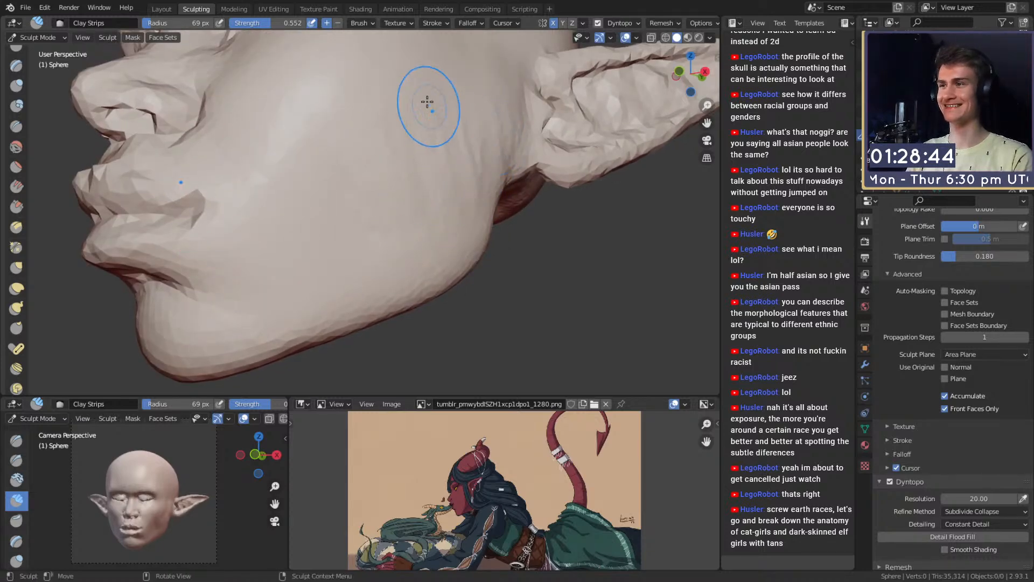
# Step: Soften the cheek and jaw surface in front of the ear with a much larger Clay Strips brush radius
pyautogui.press('f')
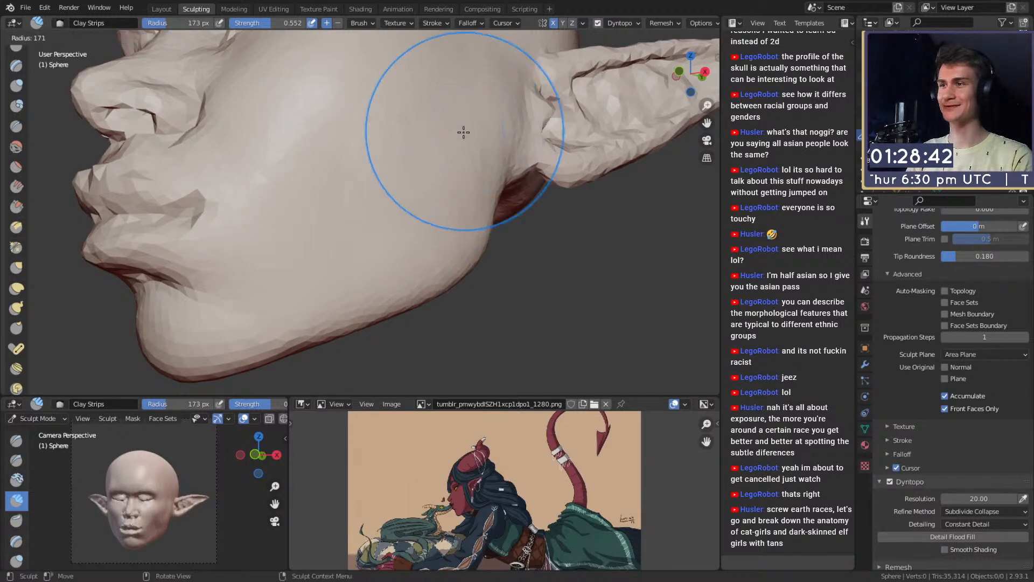
pyautogui.click(504, 143)
pyautogui.moveTo(382, 186)
pyautogui.keyDown('ctrl'); pyautogui.mouseDown(button='middle')
pyautogui.moveTo(403, 224)
pyautogui.moveTo(434, 227)
pyautogui.moveTo(394, 205)
pyautogui.moveTo(401, 186)
pyautogui.mouseUp(button='middle'); pyautogui.keyUp('ctrl')
pyautogui.moveTo(407, 188)
pyautogui.mouseDown(button='middle')
pyautogui.moveTo(365, 205)
pyautogui.moveTo(412, 212)
pyautogui.moveTo(391, 226)
pyautogui.mouseUp(button='middle')
pyautogui.press('f')
pyautogui.click(370, 186)
# Step: Blend the lower cheek into the jawline with the Clay Strips brush at a 99 px radius
pyautogui.press('f')
pyautogui.click(381, 145)
pyautogui.moveTo(393, 229)
pyautogui.keyDown('ctrl'); pyautogui.mouseDown(button='middle')
pyautogui.moveTo(396, 207)
pyautogui.moveTo(331, 215)
pyautogui.mouseUp(button='middle'); pyautogui.keyUp('ctrl')
pyautogui.press('f')
pyautogui.click(395, 220)
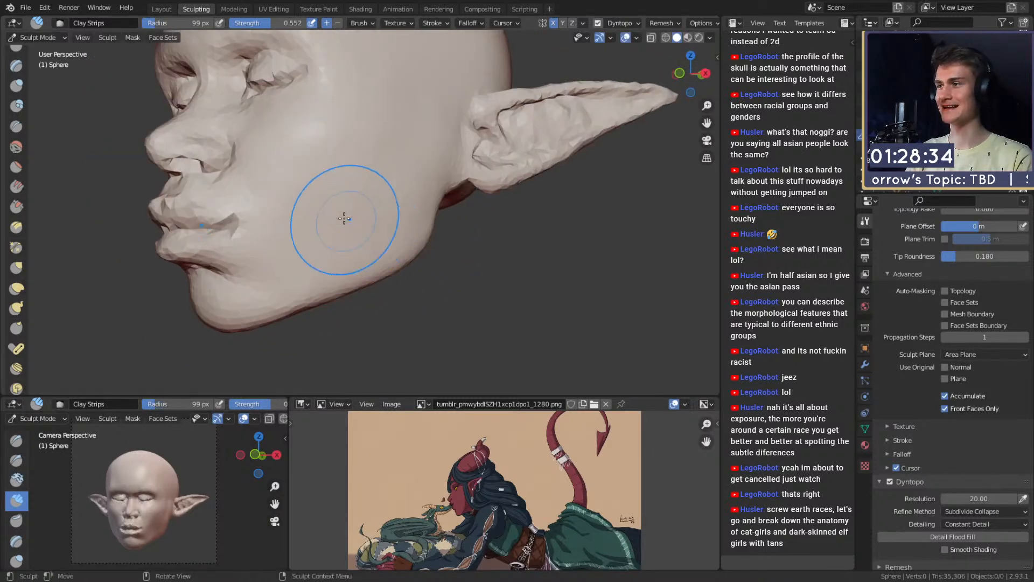
# Step: Examine the jaw and ear from the opposite side and the front, with the Crease brush set to a 28 px radius
pyautogui.moveTo(393, 194); pyautogui.dragTo(418, 222, button='middle')
pyautogui.keyDown('alt'); pyautogui.keyDown('shift'); pyautogui.moveTo(418, 223); pyautogui.dragTo(385, 156); pyautogui.keyUp('shift'); pyautogui.keyUp('alt')
pyautogui.moveTo(385, 156)
pyautogui.keyDown('alt'); pyautogui.mouseDown()
pyautogui.moveTo(415, 157)
pyautogui.moveTo(400, 207)
pyautogui.moveTo(453, 200)
pyautogui.moveTo(417, 162)
pyautogui.mouseUp(); pyautogui.keyUp('alt')
pyautogui.keyDown('ctrl'); pyautogui.keyDown('alt'); pyautogui.moveTo(418, 162); pyautogui.dragTo(405, 115); pyautogui.keyUp('alt'); pyautogui.keyUp('ctrl')
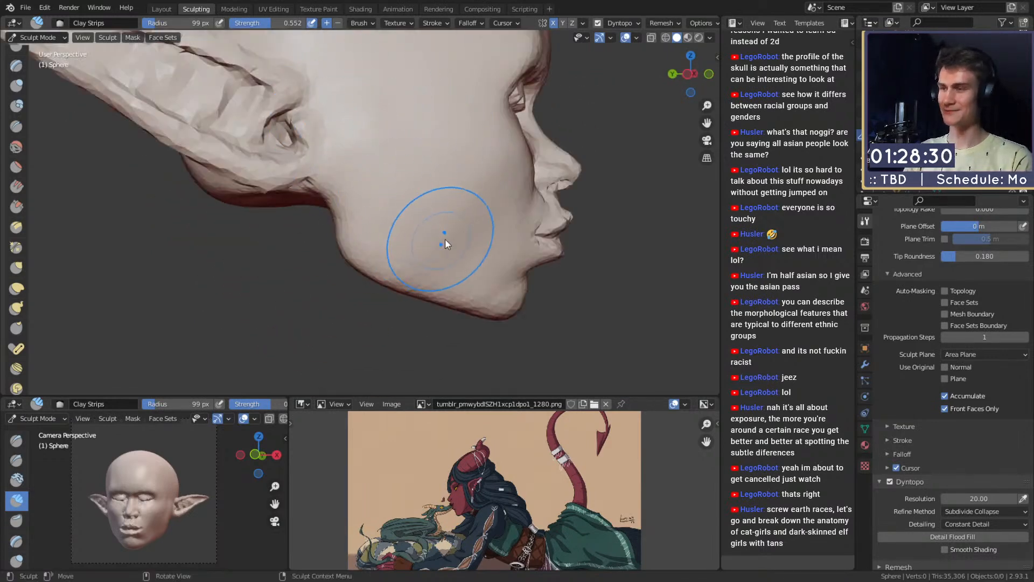
pyautogui.hotkey('shift', 'c')
pyautogui.press('f')
pyautogui.click(418, 230)
pyautogui.moveTo(444, 229)
pyautogui.keyDown('alt'); pyautogui.mouseDown()
pyautogui.moveTo(385, 226)
pyautogui.moveTo(397, 233)
pyautogui.moveTo(381, 201)
pyautogui.moveTo(384, 238)
pyautogui.mouseUp(); pyautogui.keyUp('alt')
pyautogui.keyDown('alt'); pyautogui.moveTo(385, 239); pyautogui.dragTo(428, 239); pyautogui.keyUp('alt')
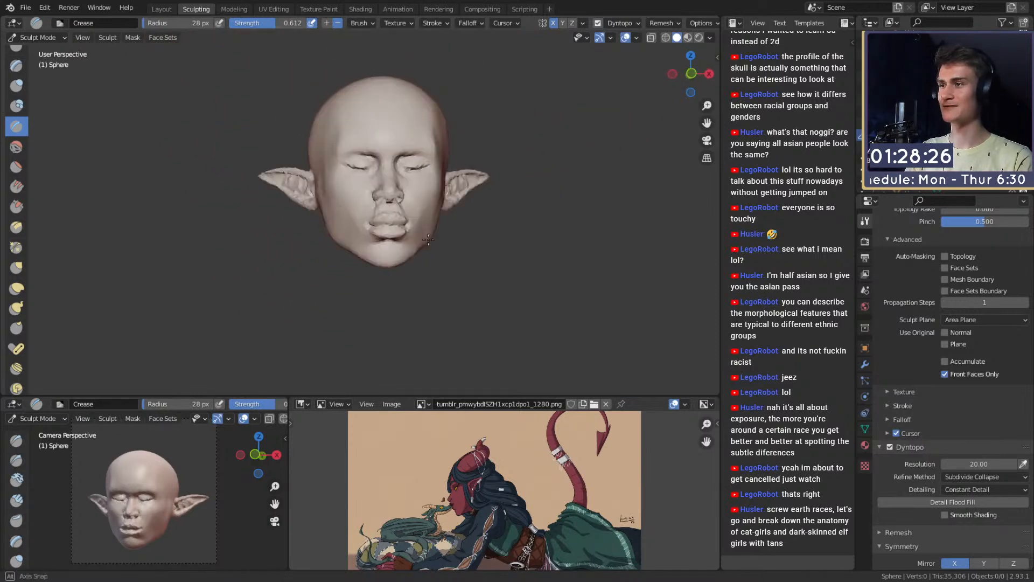
# Step: Save the sculpt in mouse_v2a.blend
pyautogui.click(26, 9)
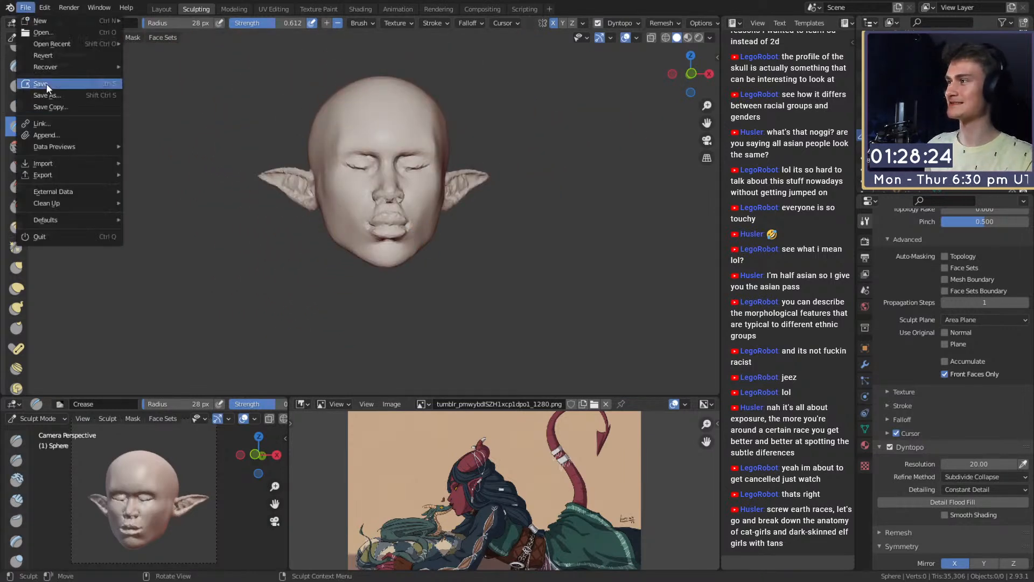
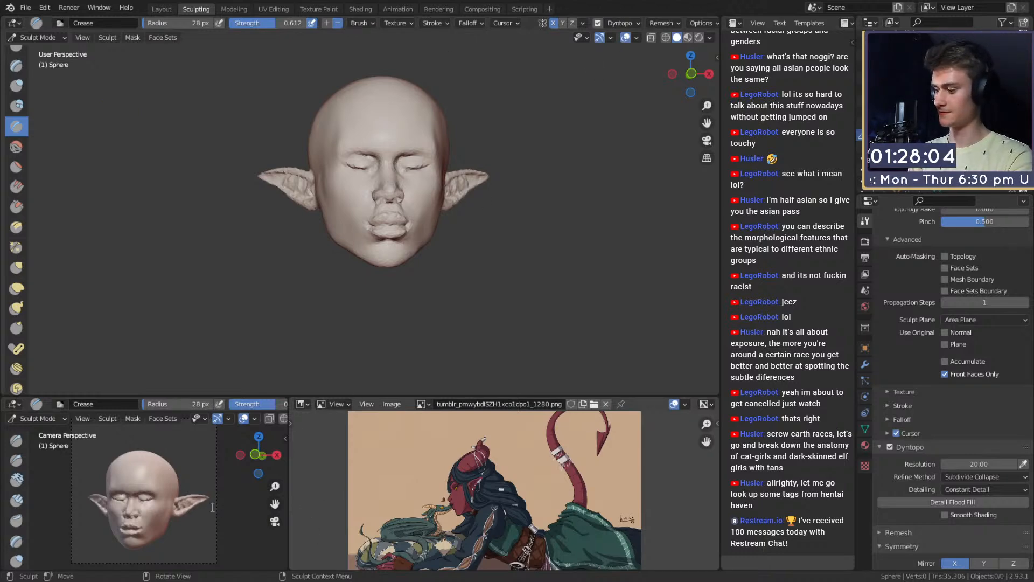
pyautogui.hotkey('ctrl', 's')
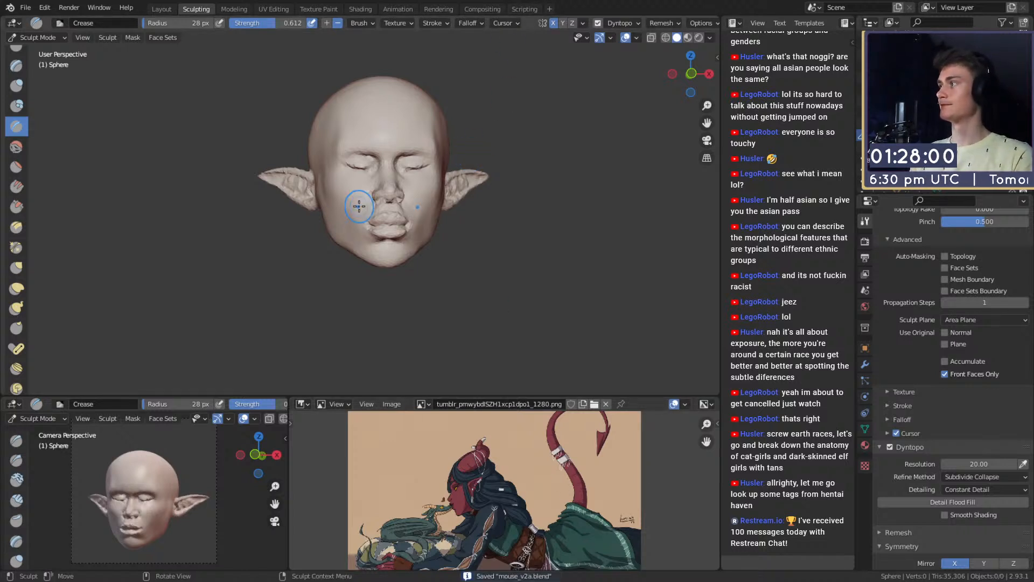
# Step: Define the inner eye corners beside the nose bridge with the Crease brush at a 39 px radius
pyautogui.keyDown('alt'); pyautogui.moveTo(494, 266); pyautogui.dragTo(459, 241); pyautogui.keyUp('alt')
pyautogui.keyDown('alt'); pyautogui.keyDown('shift'); pyautogui.moveTo(460, 240); pyautogui.dragTo(426, 245); pyautogui.keyUp('shift'); pyautogui.keyUp('alt')
pyautogui.keyDown('ctrl'); pyautogui.keyDown('alt'); pyautogui.moveTo(363, 230); pyautogui.dragTo(363, 181); pyautogui.keyUp('alt'); pyautogui.keyUp('ctrl')
pyautogui.moveTo(363, 181)
pyautogui.keyDown('alt'); pyautogui.keyDown('shift'); pyautogui.mouseDown()
pyautogui.moveTo(377, 211)
pyautogui.moveTo(373, 199)
pyautogui.mouseUp(); pyautogui.keyUp('shift'); pyautogui.keyUp('alt')
pyautogui.press('f')
pyautogui.click(382, 206)
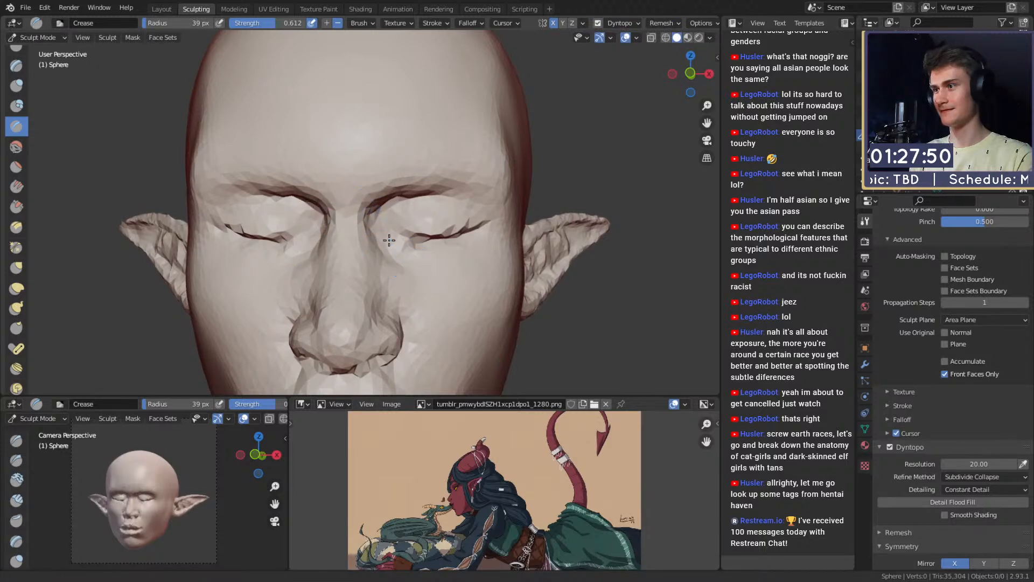
# Step: Refine the creases around the closed eyelids with the Crease brush at varied radii
pyautogui.moveTo(388, 240)
pyautogui.keyDown('alt'); pyautogui.mouseDown()
pyautogui.moveTo(397, 254)
pyautogui.moveTo(424, 260)
pyautogui.moveTo(420, 244)
pyautogui.moveTo(387, 259)
pyautogui.mouseUp(); pyautogui.keyUp('alt')
pyautogui.press('f')
pyautogui.click(416, 254)
pyautogui.moveTo(387, 257)
pyautogui.keyDown('ctrl'); pyautogui.keyDown('alt'); pyautogui.mouseDown()
pyautogui.moveTo(384, 220)
pyautogui.moveTo(395, 220)
pyautogui.mouseUp(); pyautogui.keyUp('alt'); pyautogui.keyUp('ctrl')
pyautogui.press('f')
pyautogui.click(392, 227)
pyautogui.moveTo(404, 209)
pyautogui.keyDown('ctrl'); pyautogui.keyDown('alt'); pyautogui.mouseDown()
pyautogui.moveTo(413, 235)
pyautogui.moveTo(422, 220)
pyautogui.moveTo(395, 212)
pyautogui.moveTo(401, 237)
pyautogui.moveTo(383, 209)
pyautogui.mouseUp(); pyautogui.keyUp('alt'); pyautogui.keyUp('ctrl')
# Step: Adjust the placement of the closed eyes with the Grab brush at a 166 px radius
pyautogui.press('g')
pyautogui.press('f')
pyautogui.click(386, 198)
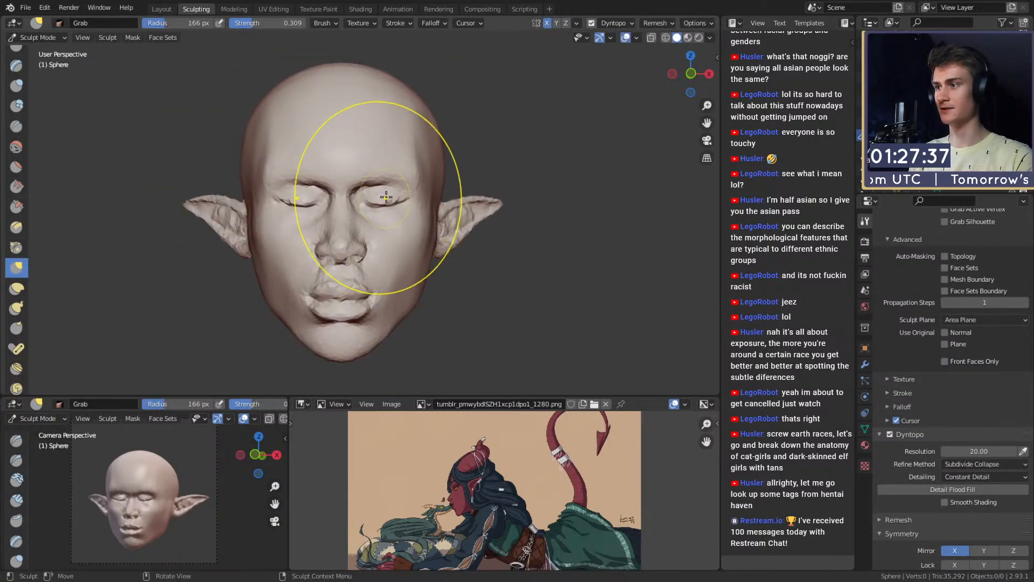
pyautogui.press('f')
pyautogui.click(373, 199)
# Step: Reshape the brow and under-eye area with the Grab brush, including at a 191 px radius
pyautogui.moveTo(390, 195)
pyautogui.mouseDown(button='middle')
pyautogui.moveTo(484, 198)
pyautogui.moveTo(394, 200)
pyautogui.moveTo(397, 173)
pyautogui.mouseUp(button='middle')
pyautogui.scroll(3, 394, 200)
pyautogui.press('f')
pyautogui.click(408, 207)
pyautogui.scroll(3, 382, 234)
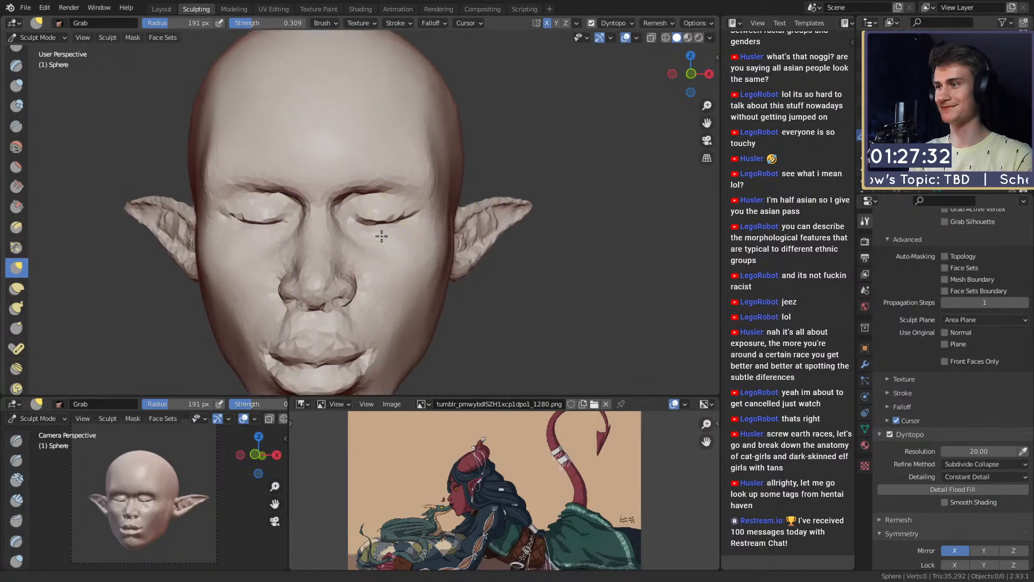
pyautogui.press('f')
pyautogui.click(395, 232)
# Step: Adjust the closed eyelid from the side with the Grab brush at an 80 px radius
pyautogui.scroll(-4, 390, 231)
pyautogui.moveTo(396, 230); pyautogui.dragTo(445, 225, button='middle')
pyautogui.scroll(4, 445, 225)
pyautogui.press('f')
pyautogui.click(374, 175)
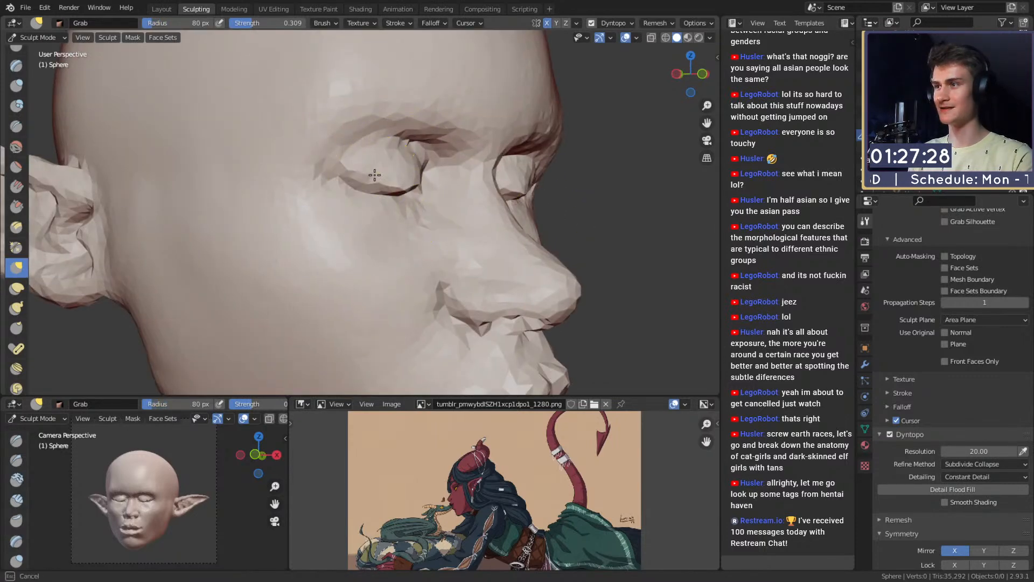
# Step: Try to pull the area below the inner eye corner with the Snake Hook brush in the side view
pyautogui.scroll(-5, 423, 180)
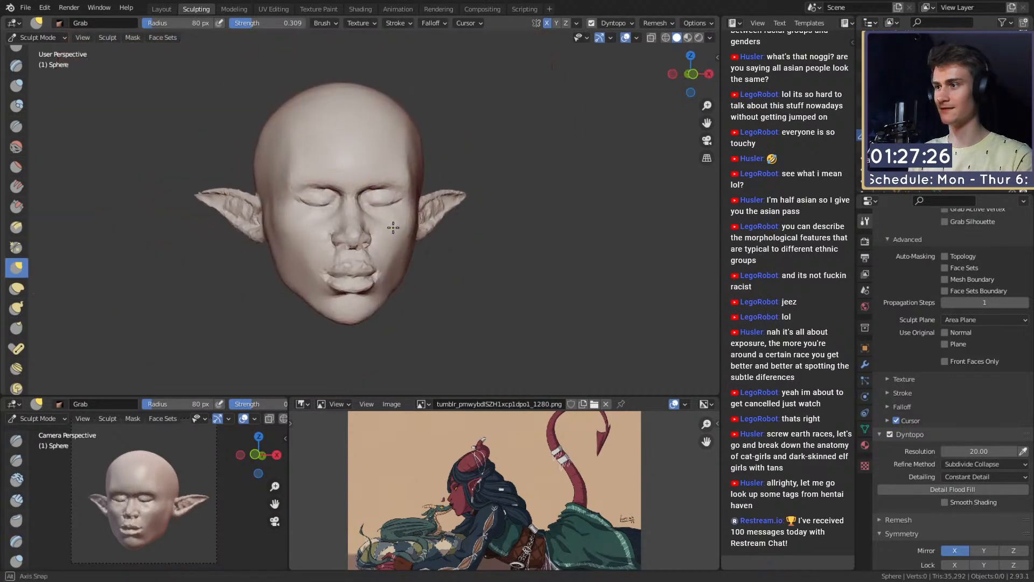
pyautogui.moveTo(393, 227)
pyautogui.mouseDown(button='middle')
pyautogui.moveTo(503, 221)
pyautogui.moveTo(384, 237)
pyautogui.mouseUp(button='middle')
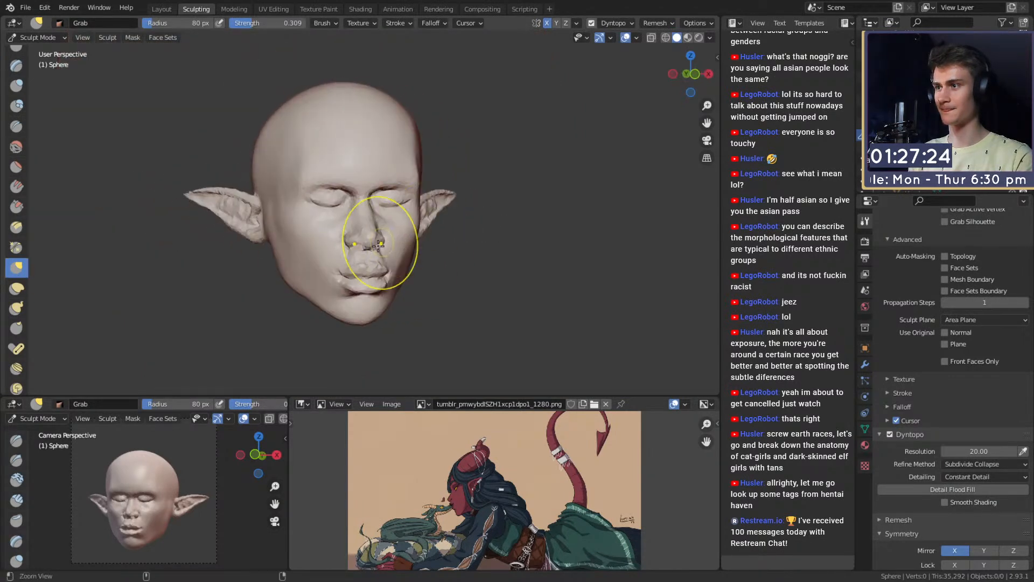
pyautogui.scroll(5, 371, 199)
pyautogui.moveTo(370, 188)
pyautogui.mouseDown(button='middle')
pyautogui.moveTo(460, 175)
pyautogui.moveTo(421, 182)
pyautogui.moveTo(424, 200)
pyautogui.moveTo(480, 214)
pyautogui.moveTo(468, 215)
pyautogui.mouseUp(button='middle')
pyautogui.press('m')
pyautogui.scroll(2, 447, 248)
pyautogui.press('f')
pyautogui.click(450, 257)
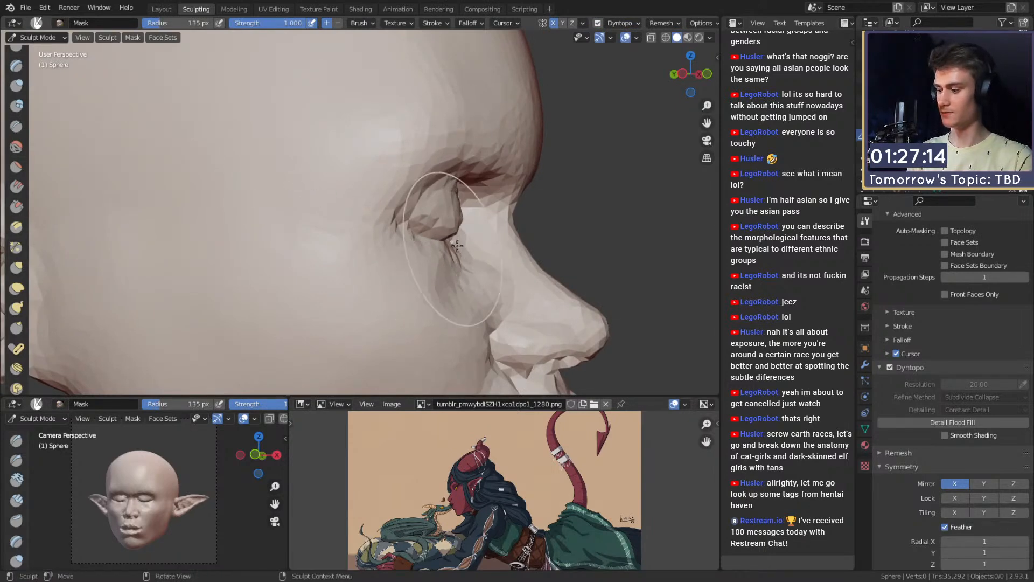
pyautogui.press('k')
pyautogui.press('f')
pyautogui.click(530, 238)
pyautogui.moveTo(442, 240); pyautogui.dragTo(464, 244)
# Step: Push the inner eye area forward in profile with the Grab brush at a 138 px radius
pyautogui.press('g')
pyautogui.moveTo(466, 244)
pyautogui.mouseDown(button='middle')
pyautogui.moveTo(367, 231)
pyautogui.moveTo(482, 205)
pyautogui.moveTo(446, 199)
pyautogui.moveTo(525, 192)
pyautogui.mouseUp(button='middle')
pyautogui.press('f')
pyautogui.click(447, 204)
pyautogui.moveTo(527, 194); pyautogui.dragTo(534, 196)
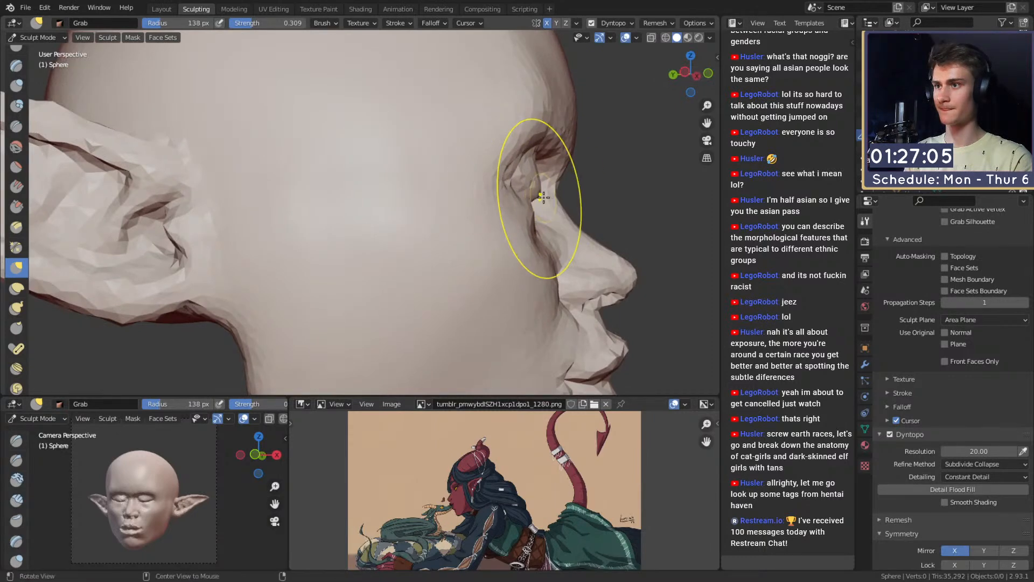
# Step: Adjust the under-eye and cheek contour from below with the Grab brush at a 113 px radius
pyautogui.moveTo(535, 196)
pyautogui.mouseDown(button='middle')
pyautogui.moveTo(427, 161)
pyautogui.moveTo(463, 210)
pyautogui.moveTo(475, 215)
pyautogui.moveTo(455, 196)
pyautogui.moveTo(443, 152)
pyautogui.moveTo(450, 185)
pyautogui.moveTo(384, 172)
pyautogui.mouseUp(button='middle')
pyautogui.press('f')
pyautogui.click(463, 205)
pyautogui.moveTo(384, 173); pyautogui.dragTo(383, 174)
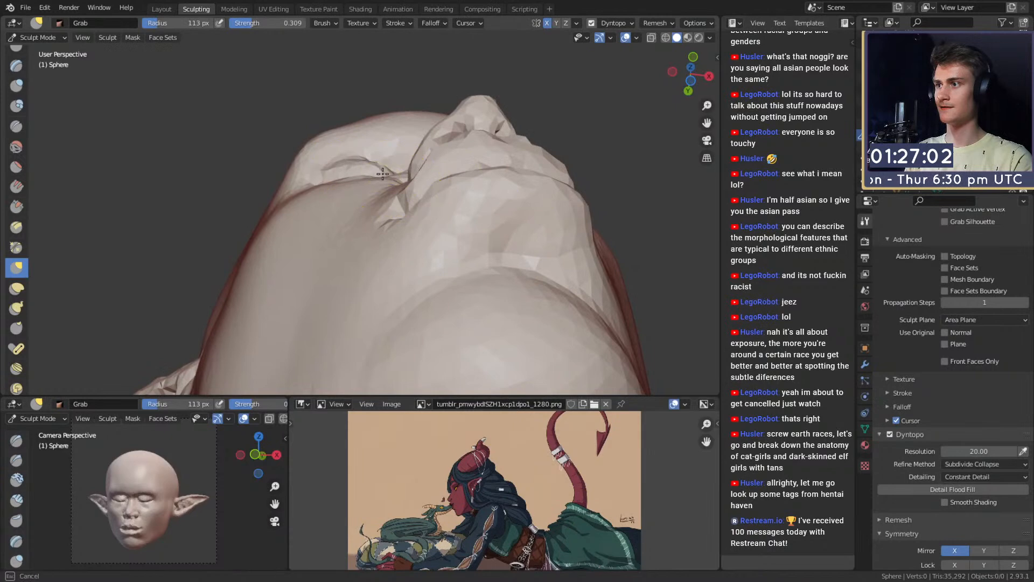
# Step: Move the surface around the eye slightly with a further Grab stroke at a changed radius
pyautogui.moveTo(375, 139); pyautogui.dragTo(369, 249, button='middle')
pyautogui.press('f')
pyautogui.click(354, 258)
pyautogui.moveTo(353, 258); pyautogui.dragTo(366, 246)
# Step: Push the side of the head at the temple slightly inward in front view with the Grab brush
pyautogui.moveTo(383, 236); pyautogui.dragTo(450, 203, button='middle')
pyautogui.scroll(-5, 411, 147)
pyautogui.scroll(3, 455, 208)
pyautogui.keyDown('alt'); pyautogui.moveTo(455, 209); pyautogui.dragTo(439, 213); pyautogui.keyUp('alt')
pyautogui.press('f')
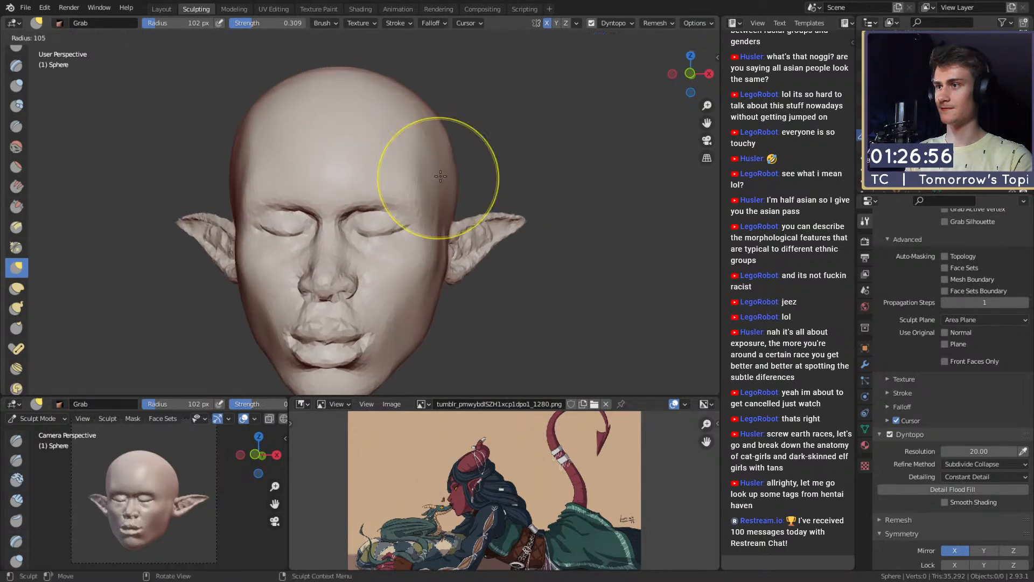
pyautogui.click(536, 177)
pyautogui.moveTo(459, 175); pyautogui.dragTo(447, 176)
# Step: Adjust the closed eye area from the front with the Grab brush at a 99 px radius
pyautogui.keyDown('shift'); pyautogui.moveTo(417, 222); pyautogui.dragTo(442, 189, button='middle'); pyautogui.keyUp('shift')
pyautogui.press('f')
pyautogui.click(413, 185)
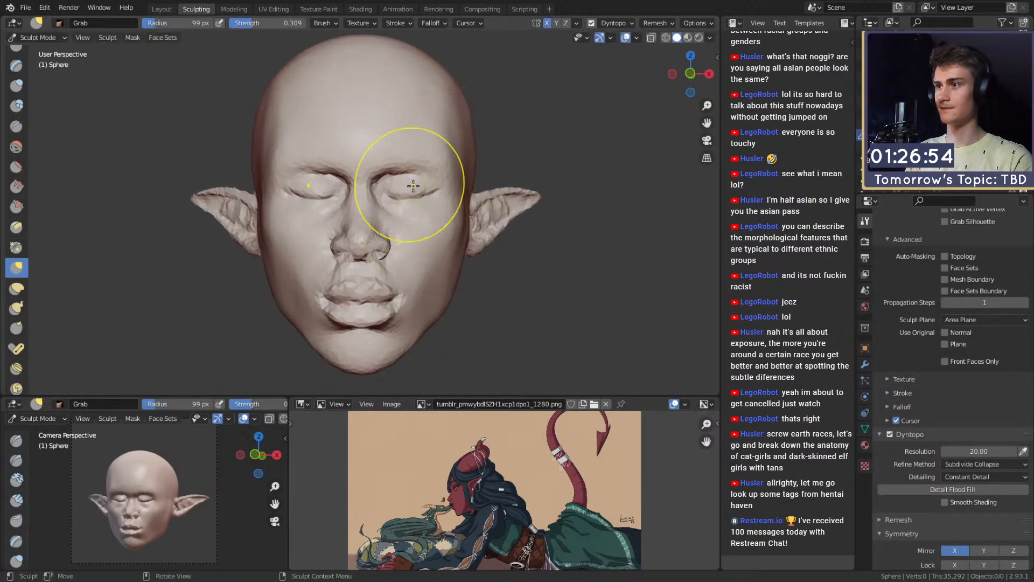
pyautogui.press('f')
pyautogui.click(453, 188)
# Step: Work over the cheek in three-quarter view with the Clay Strips brush at a 64 px radius
pyautogui.moveTo(452, 231)
pyautogui.keyDown('shift'); pyautogui.mouseDown(button='middle')
pyautogui.moveTo(460, 211)
pyautogui.moveTo(409, 241)
pyautogui.moveTo(447, 213)
pyautogui.moveTo(387, 216)
pyautogui.moveTo(432, 196)
pyautogui.moveTo(477, 207)
pyautogui.moveTo(430, 221)
pyautogui.moveTo(410, 203)
pyautogui.mouseUp(button='middle'); pyautogui.keyUp('shift')
pyautogui.press('c')
pyautogui.scroll(1, 431, 219)
pyautogui.press('f')
pyautogui.click(422, 203)
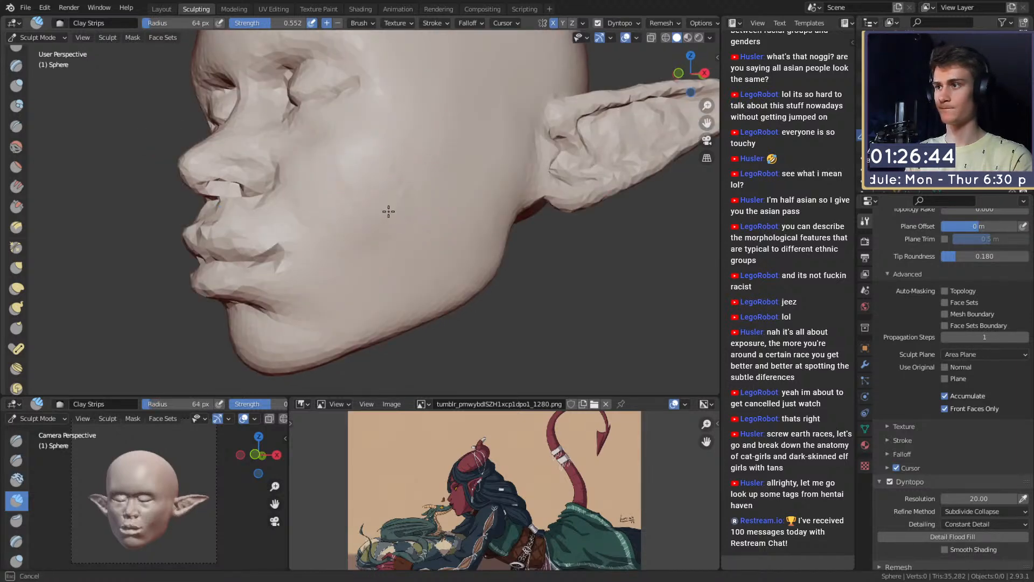
pyautogui.moveTo(365, 168)
pyautogui.mouseDown(button='middle')
pyautogui.moveTo(434, 219)
pyautogui.moveTo(429, 231)
pyautogui.mouseUp(button='middle')
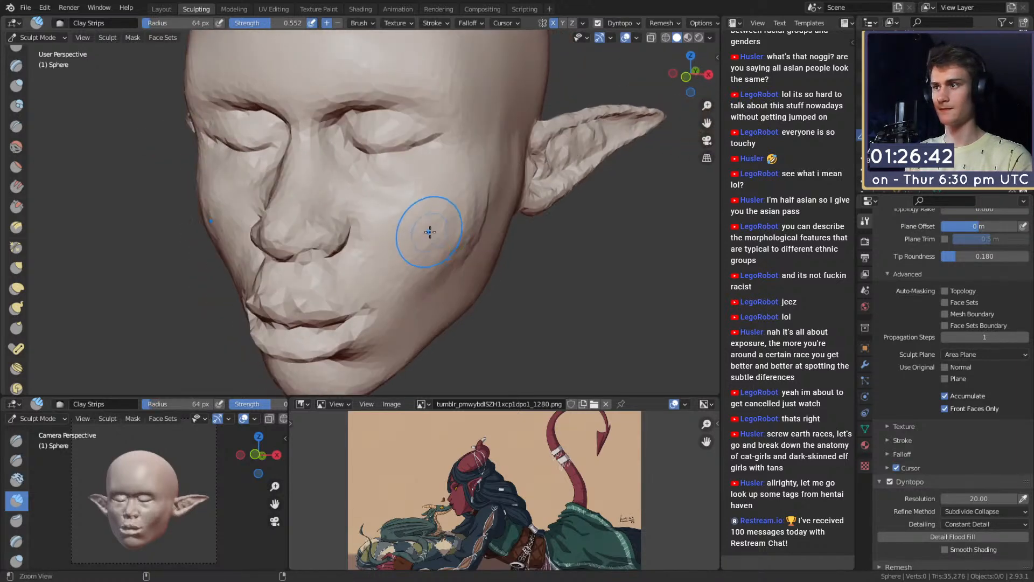
pyautogui.scroll(1, 429, 231)
# Step: Blend the cheek surface between nose and ear with broad strokes at a 132 px radius
pyautogui.press('f')
pyautogui.click(404, 191)
pyautogui.moveTo(429, 176); pyautogui.dragTo(411, 210, button='middle')
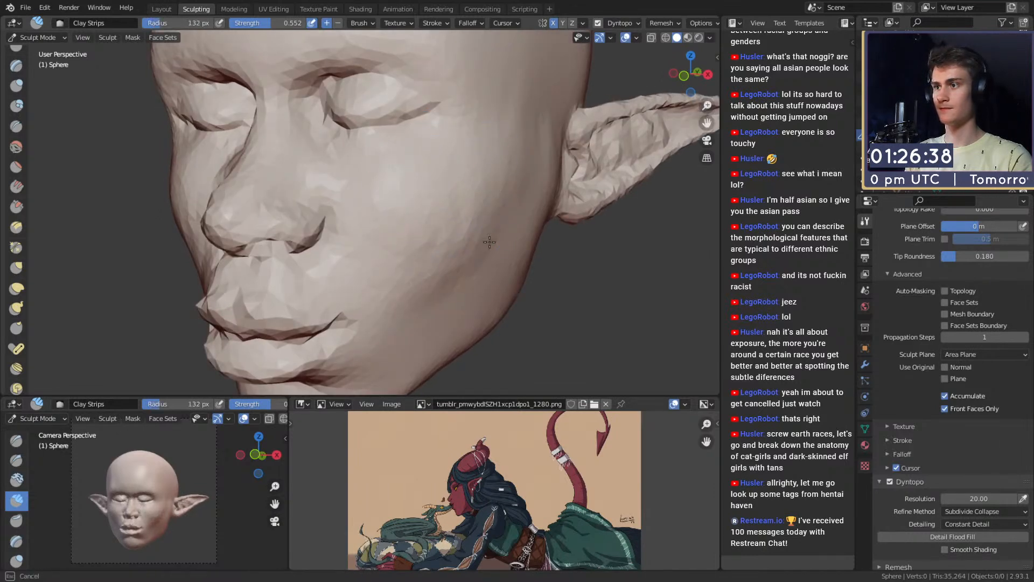
pyautogui.moveTo(464, 160)
pyautogui.keyDown('ctrl'); pyautogui.mouseDown(button='middle')
pyautogui.moveTo(438, 208)
pyautogui.moveTo(469, 236)
pyautogui.moveTo(427, 203)
pyautogui.moveTo(408, 215)
pyautogui.mouseUp(button='middle'); pyautogui.keyUp('ctrl')
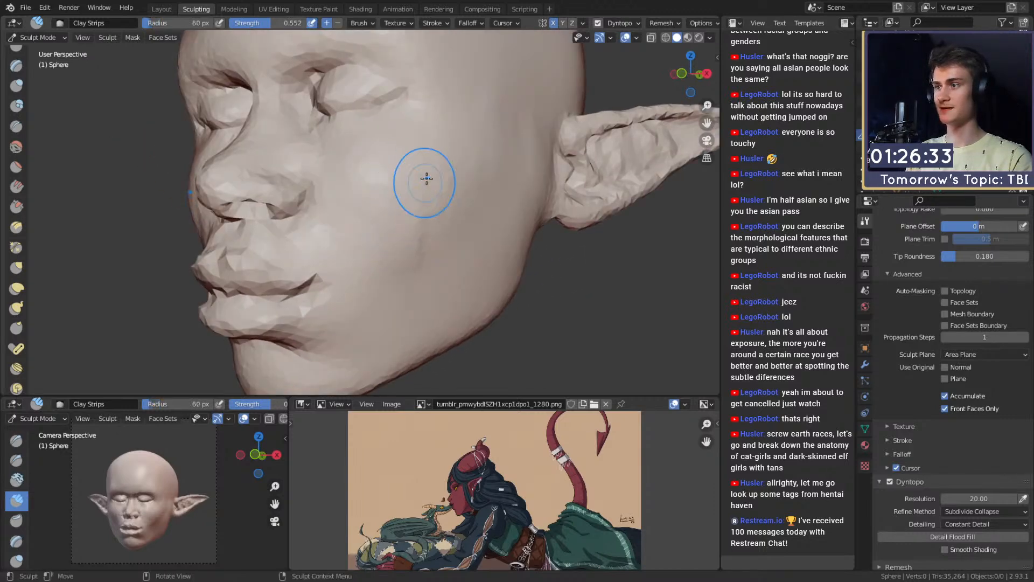
# Step: Add Clay Strips strokes across the cheek at a 53 px radius and smooth them at 117 px
pyautogui.moveTo(427, 178)
pyautogui.mouseDown(button='middle')
pyautogui.moveTo(410, 199)
pyautogui.moveTo(433, 185)
pyautogui.mouseUp(button='middle')
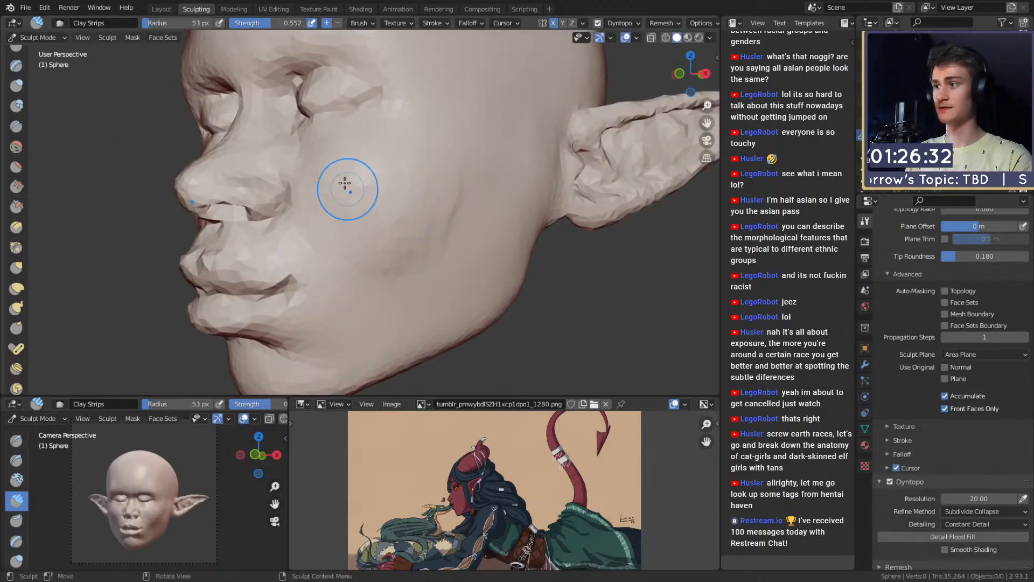
pyautogui.moveTo(375, 228); pyautogui.dragTo(393, 203, button='middle')
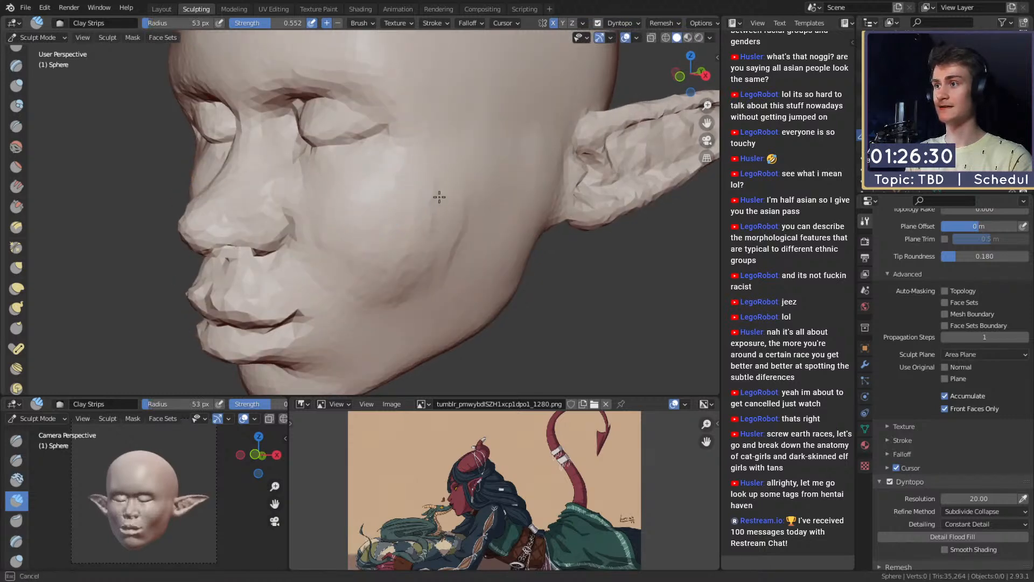
pyautogui.moveTo(475, 220); pyautogui.dragTo(463, 216)
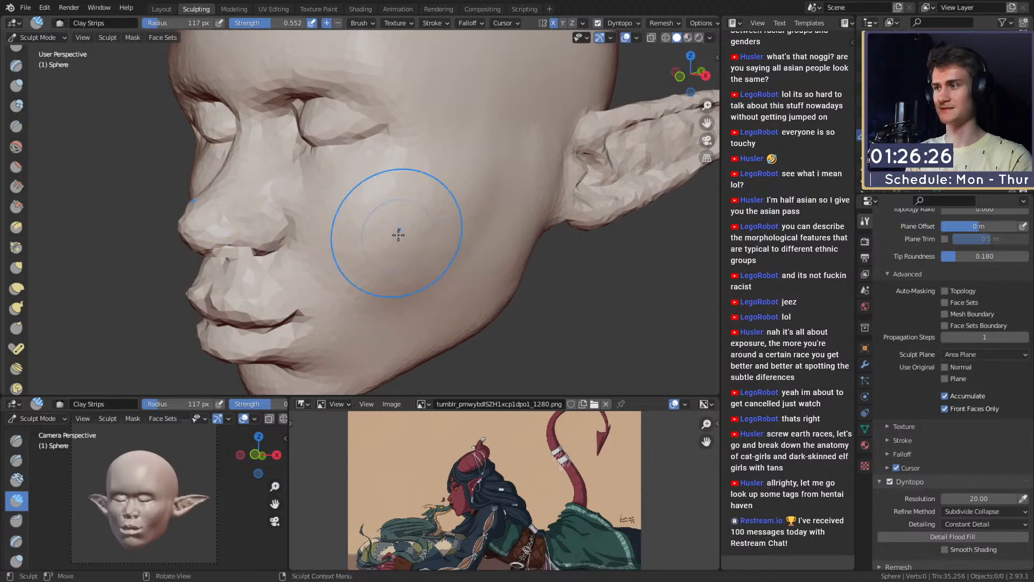
pyautogui.moveTo(399, 234)
pyautogui.mouseDown(button='middle')
pyautogui.moveTo(406, 217)
pyautogui.moveTo(378, 231)
pyautogui.moveTo(367, 224)
pyautogui.mouseUp(button='middle')
# Step: Refine the cheek area beside the nostril with the Crease brush at a 51 px radius
pyautogui.hotkey('shift', 'c')
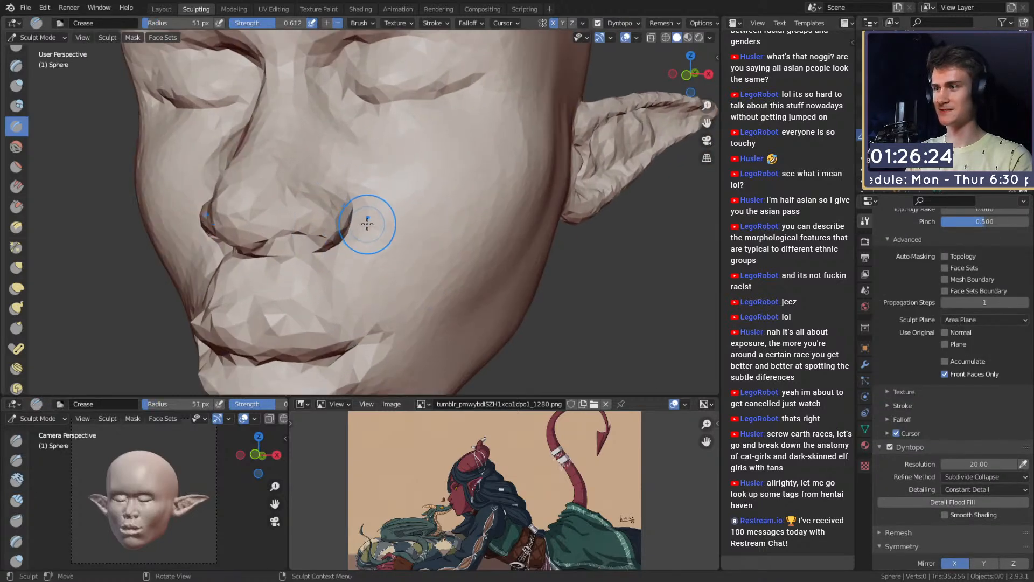
pyautogui.moveTo(427, 273)
pyautogui.mouseDown(button='middle')
pyautogui.moveTo(436, 216)
pyautogui.moveTo(458, 220)
pyautogui.moveTo(458, 268)
pyautogui.mouseUp(button='middle')
pyautogui.moveTo(457, 268)
pyautogui.mouseDown(button='middle')
pyautogui.moveTo(488, 261)
pyautogui.moveTo(439, 203)
pyautogui.mouseUp(button='middle')
pyautogui.moveTo(439, 248)
pyautogui.keyDown('ctrl'); pyautogui.mouseDown(button='middle')
pyautogui.moveTo(444, 209)
pyautogui.moveTo(443, 242)
pyautogui.moveTo(346, 219)
pyautogui.mouseUp(button='middle'); pyautogui.keyUp('ctrl')
# Step: Adjust the cheek contour with the Grab brush, varying its radius between strokes
pyautogui.press('g')
pyautogui.press('f')
pyautogui.click(474, 219)
pyautogui.press('f')
pyautogui.click(464, 227)
pyautogui.press('f')
pyautogui.click(487, 254)
pyautogui.scroll(-3, 353, 205)
# Step: Reshape the nostril wing from the front with the Grab brush at a 118 px radius
pyautogui.press('c')
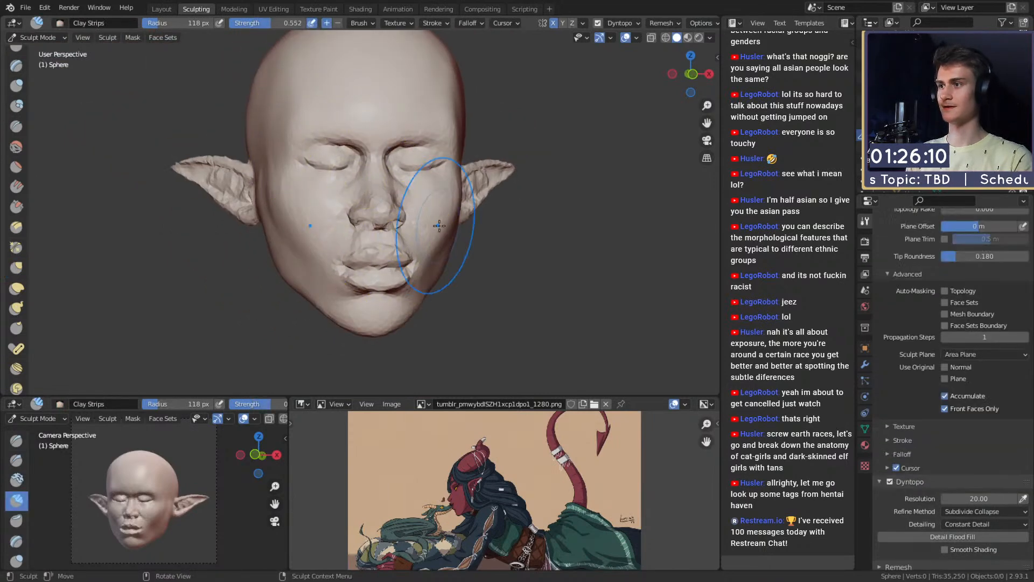
pyautogui.moveTo(435, 229)
pyautogui.mouseDown(button='middle')
pyautogui.moveTo(397, 226)
pyautogui.moveTo(409, 203)
pyautogui.moveTo(402, 211)
pyautogui.moveTo(531, 198)
pyautogui.moveTo(436, 230)
pyautogui.moveTo(362, 234)
pyautogui.mouseUp(button='middle')
pyautogui.press('g')
pyautogui.press('f')
pyautogui.click(404, 215)
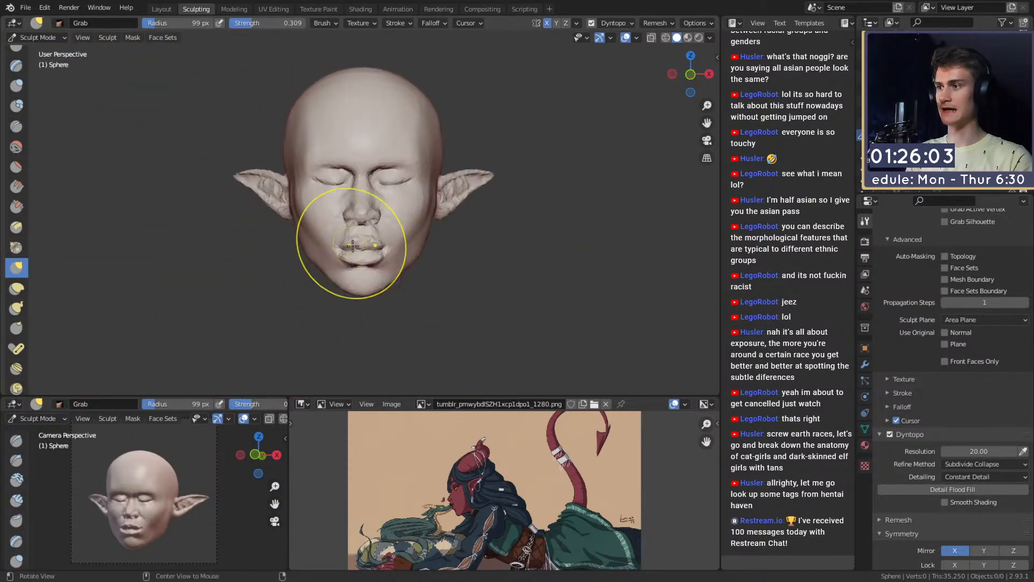
pyautogui.scroll(4, 369, 203)
pyautogui.scroll(4, 381, 224)
pyautogui.press('f')
pyautogui.click(404, 223)
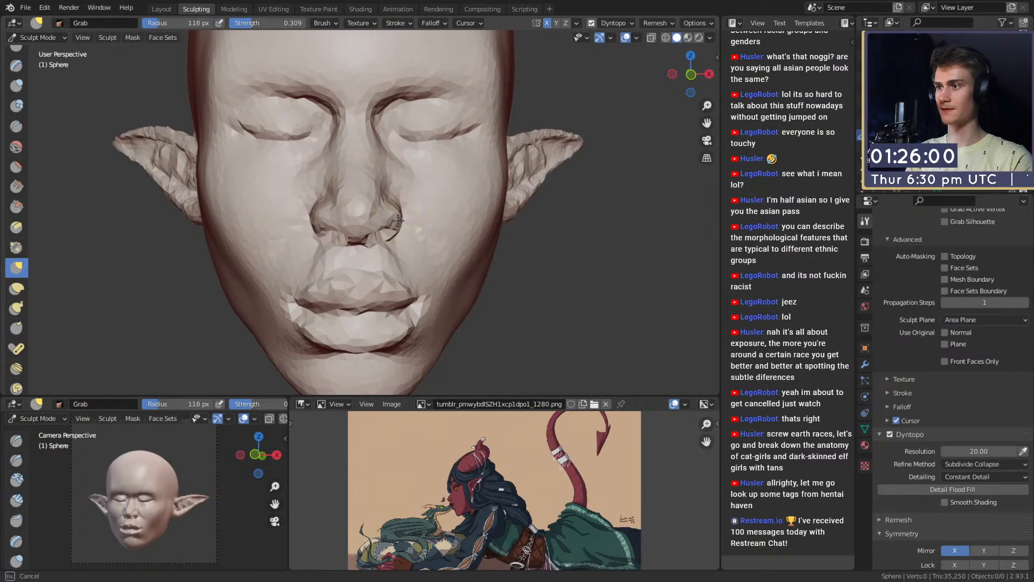
pyautogui.scroll(-3, 398, 220)
# Step: Rework the nostril wing in profile with the Clay Strips brush at a 35 px radius
pyautogui.moveTo(398, 221); pyautogui.dragTo(440, 227, button='middle')
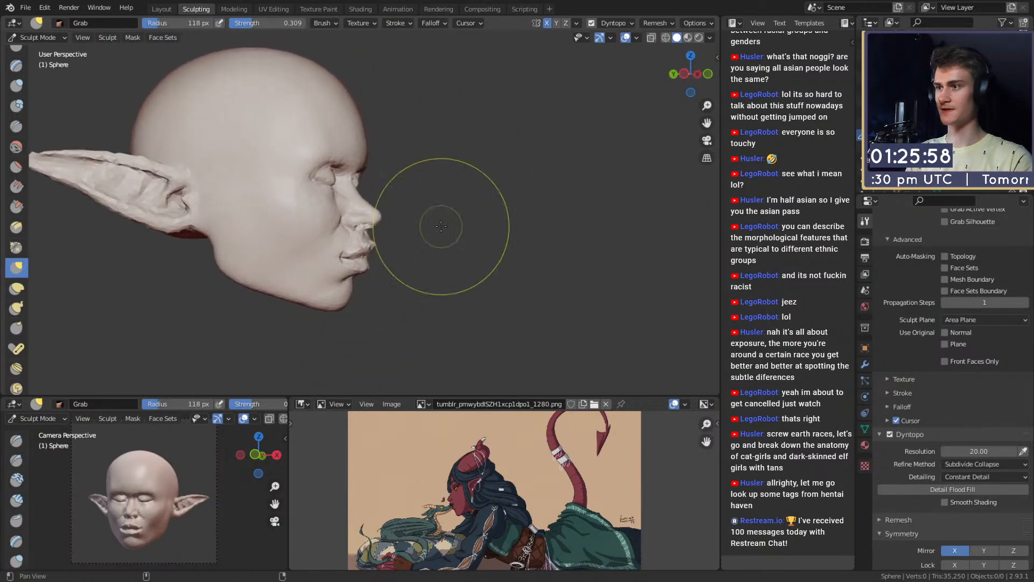
pyautogui.scroll(6, 441, 226)
pyautogui.press('c')
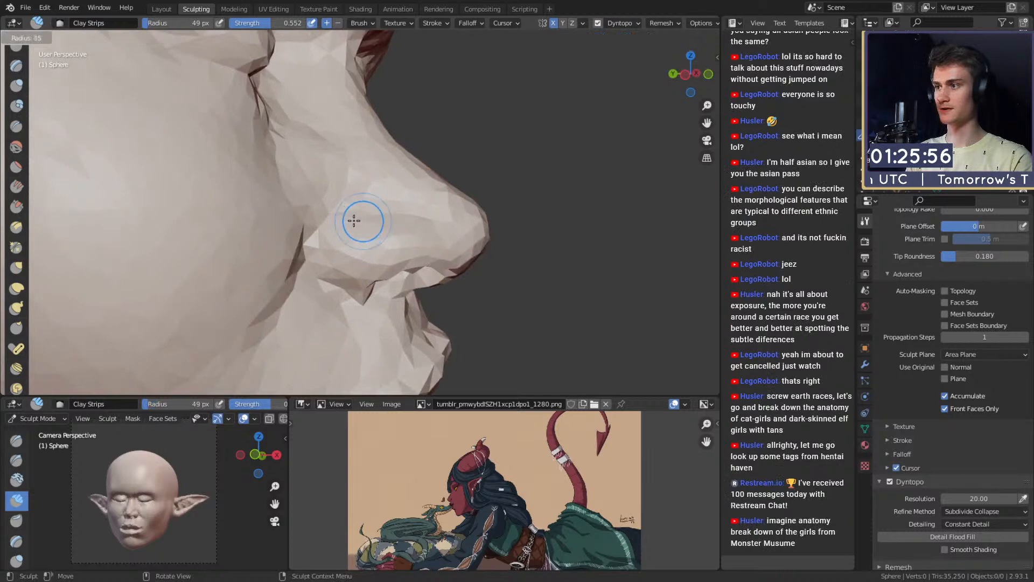
pyautogui.hotkey('shift', 'c')
pyautogui.press('c')
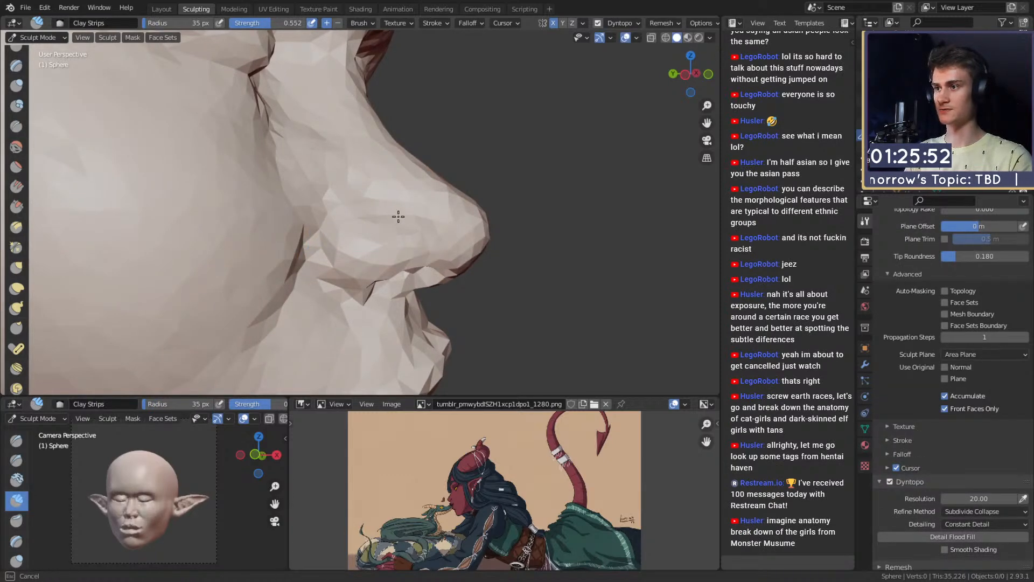
# Step: Refine the side of the nose above the nostril in three-quarter view with the Clay Strips brush
pyautogui.moveTo(398, 218); pyautogui.dragTo(342, 232, button='middle')
pyautogui.scroll(2, 338, 232)
pyautogui.moveTo(322, 194); pyautogui.dragTo(333, 206)
pyautogui.press('f')
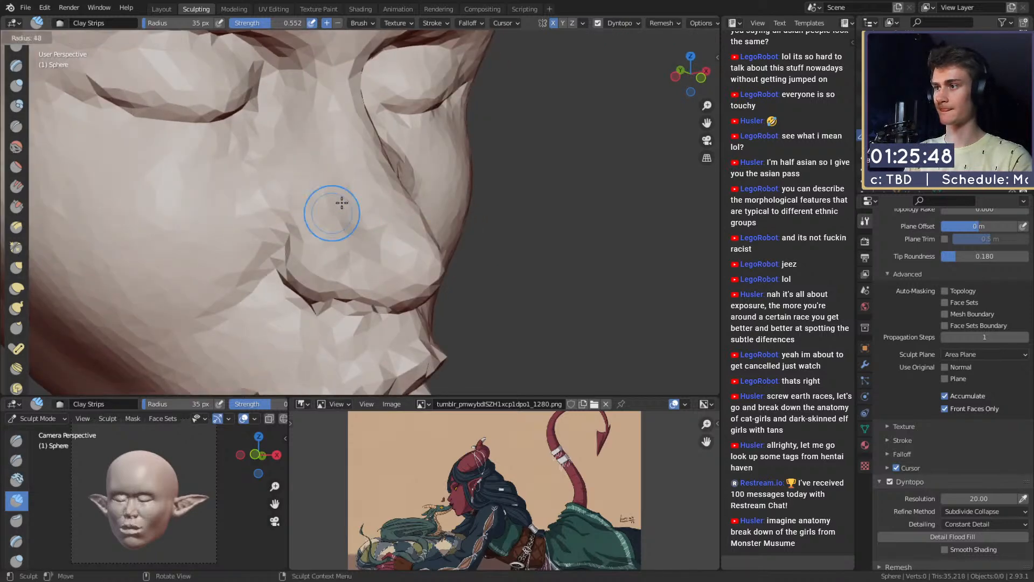
pyautogui.click(302, 186)
# Step: Set the Clay Strips brush to a 57 px radius over the side of the nose
pyautogui.scroll(-6, 345, 172)
pyautogui.moveTo(402, 185)
pyautogui.mouseDown(button='middle')
pyautogui.moveTo(347, 197)
pyautogui.moveTo(365, 208)
pyautogui.mouseUp(button='middle')
pyautogui.moveTo(393, 211)
pyautogui.keyDown('alt'); pyautogui.mouseDown()
pyautogui.moveTo(389, 189)
pyautogui.moveTo(377, 210)
pyautogui.mouseUp(); pyautogui.keyUp('alt')
pyautogui.moveTo(397, 207)
pyautogui.keyDown('ctrl'); pyautogui.mouseDown(button='middle')
pyautogui.moveTo(392, 235)
pyautogui.moveTo(415, 173)
pyautogui.moveTo(413, 244)
pyautogui.mouseUp(button='middle'); pyautogui.keyUp('ctrl')
pyautogui.keyDown('alt'); pyautogui.keyDown('shift'); pyautogui.moveTo(446, 255); pyautogui.dragTo(414, 247); pyautogui.keyUp('shift'); pyautogui.keyUp('alt')
pyautogui.moveTo(414, 247)
pyautogui.keyDown('alt'); pyautogui.mouseDown()
pyautogui.moveTo(360, 253)
pyautogui.moveTo(364, 222)
pyautogui.moveTo(398, 215)
pyautogui.mouseUp(); pyautogui.keyUp('alt')
pyautogui.press('f')
pyautogui.click(350, 214)
pyautogui.press('f')
pyautogui.click(342, 210)
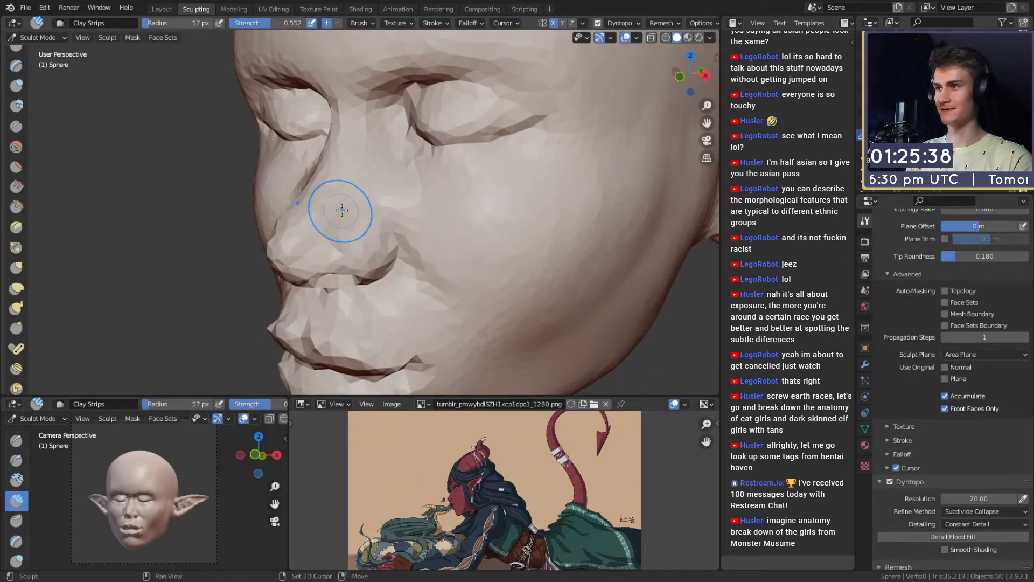
# Step: Examine the proportions of the whole head from the front and in profile
pyautogui.moveTo(385, 175)
pyautogui.keyDown('ctrl'); pyautogui.mouseDown(button='middle')
pyautogui.moveTo(397, 194)
pyautogui.moveTo(484, 195)
pyautogui.mouseUp(button='middle'); pyautogui.keyUp('ctrl')
pyautogui.moveTo(485, 195)
pyautogui.keyDown('ctrl'); pyautogui.mouseDown(button='middle')
pyautogui.moveTo(478, 226)
pyautogui.moveTo(404, 234)
pyautogui.mouseUp(button='middle'); pyautogui.keyUp('ctrl')
pyautogui.keyDown('alt'); pyautogui.moveTo(404, 234); pyautogui.dragTo(362, 229); pyautogui.keyUp('alt')
pyautogui.keyDown('ctrl'); pyautogui.keyDown('alt'); pyautogui.moveTo(361, 229); pyautogui.dragTo(374, 261); pyautogui.keyUp('alt'); pyautogui.keyUp('ctrl')
pyautogui.press('f')
pyautogui.click(390, 224)
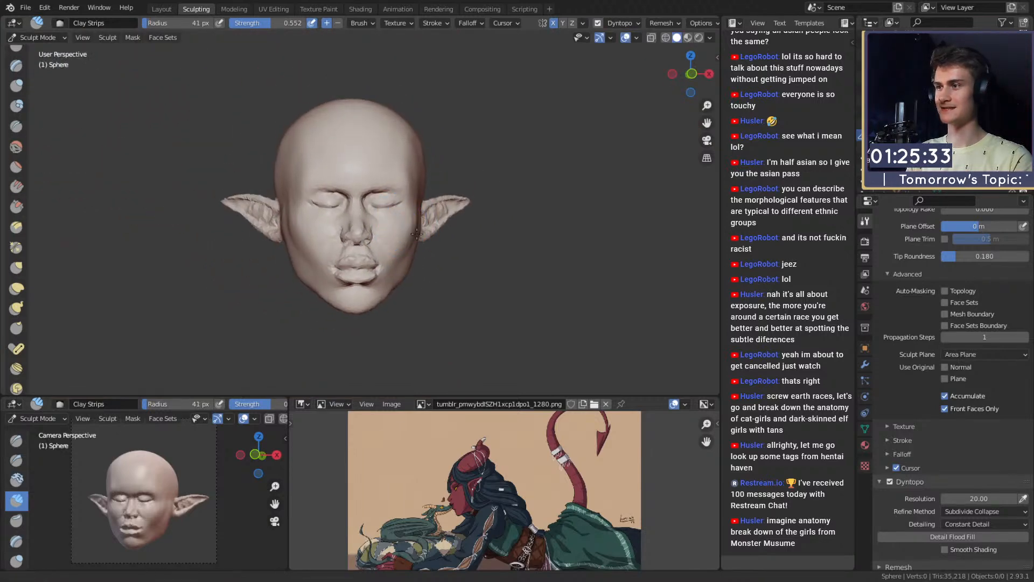
pyautogui.moveTo(404, 225)
pyautogui.keyDown('alt'); pyautogui.mouseDown()
pyautogui.moveTo(337, 227)
pyautogui.moveTo(362, 201)
pyautogui.moveTo(495, 216)
pyautogui.mouseUp(); pyautogui.keyUp('alt')
pyautogui.moveTo(495, 215)
pyautogui.mouseDown(button='middle')
pyautogui.moveTo(545, 217)
pyautogui.moveTo(531, 216)
pyautogui.mouseUp(button='middle')
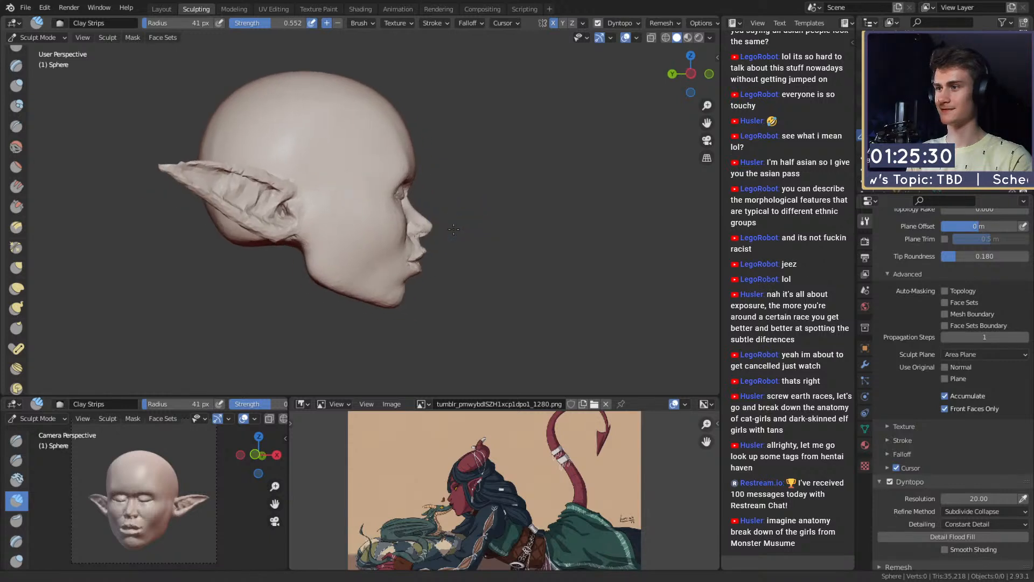
# Step: Reshape the front of the cheek in profile with the Grab brush at 113 px and 134 px radii
pyautogui.press('g')
pyautogui.scroll(4, 373, 237)
pyautogui.press('f')
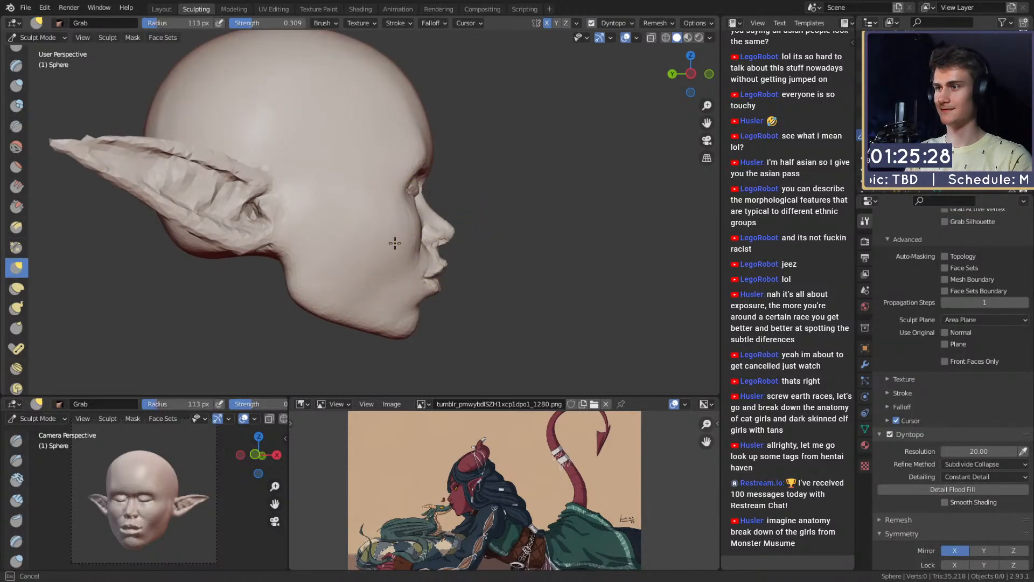
pyautogui.moveTo(405, 244)
pyautogui.mouseDown(button='middle')
pyautogui.moveTo(351, 234)
pyautogui.moveTo(385, 234)
pyautogui.mouseUp(button='middle')
pyautogui.scroll(2, 388, 235)
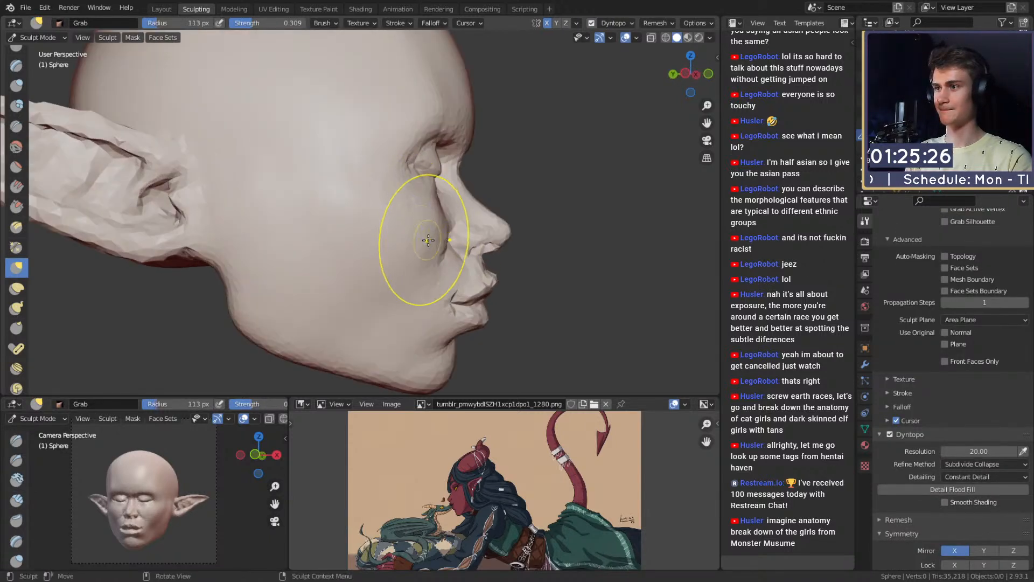
pyautogui.press('f')
pyautogui.click(438, 248)
pyautogui.press('f')
pyautogui.click(440, 250)
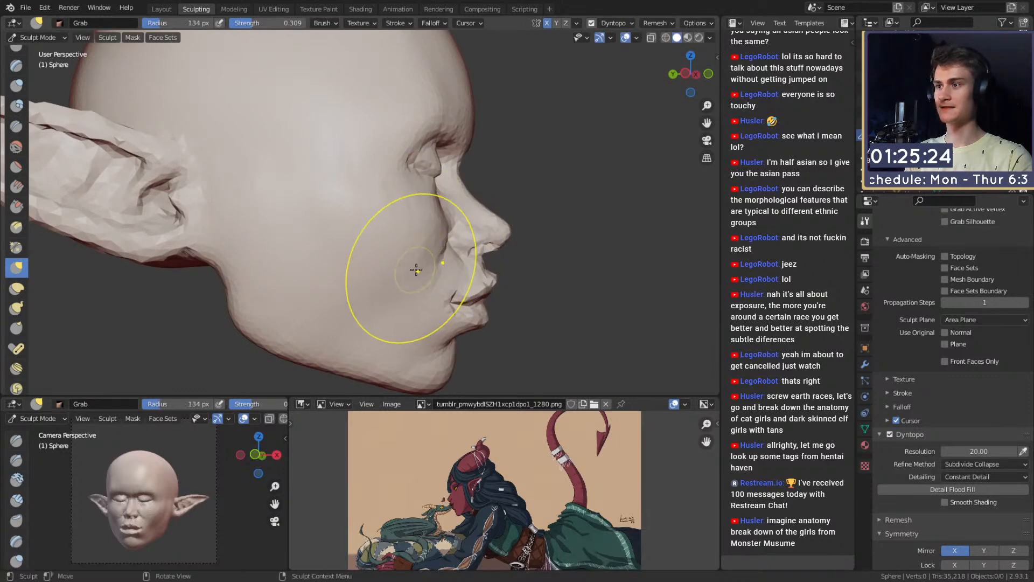
# Step: Pull the lower cheek beside the mouth slightly backward with the Grab brush at a 145 px radius
pyautogui.moveTo(416, 269)
pyautogui.mouseDown(button='middle')
pyautogui.moveTo(397, 231)
pyautogui.moveTo(399, 247)
pyautogui.mouseUp(button='middle')
pyautogui.press('f')
pyautogui.click(402, 252)
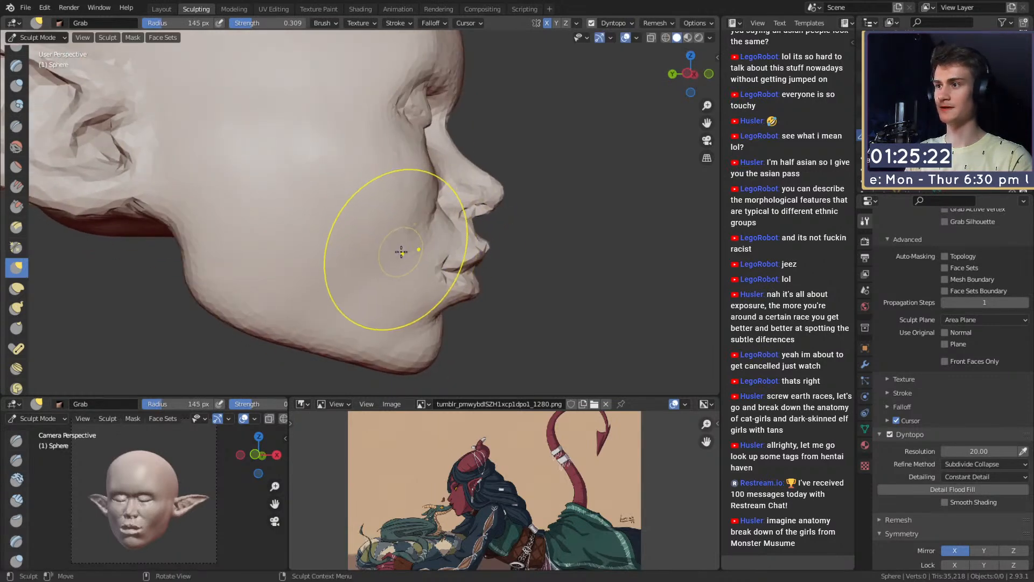
pyautogui.moveTo(393, 248); pyautogui.dragTo(380, 249)
pyautogui.press('f')
pyautogui.click(381, 250)
# Step: Work the cheek with Clay Strips at a 65 px radius and smooth the marks at 132 px
pyautogui.moveTo(410, 234)
pyautogui.mouseDown(button='middle')
pyautogui.moveTo(311, 235)
pyautogui.moveTo(404, 230)
pyautogui.moveTo(377, 222)
pyautogui.mouseUp(button='middle')
pyautogui.press('c')
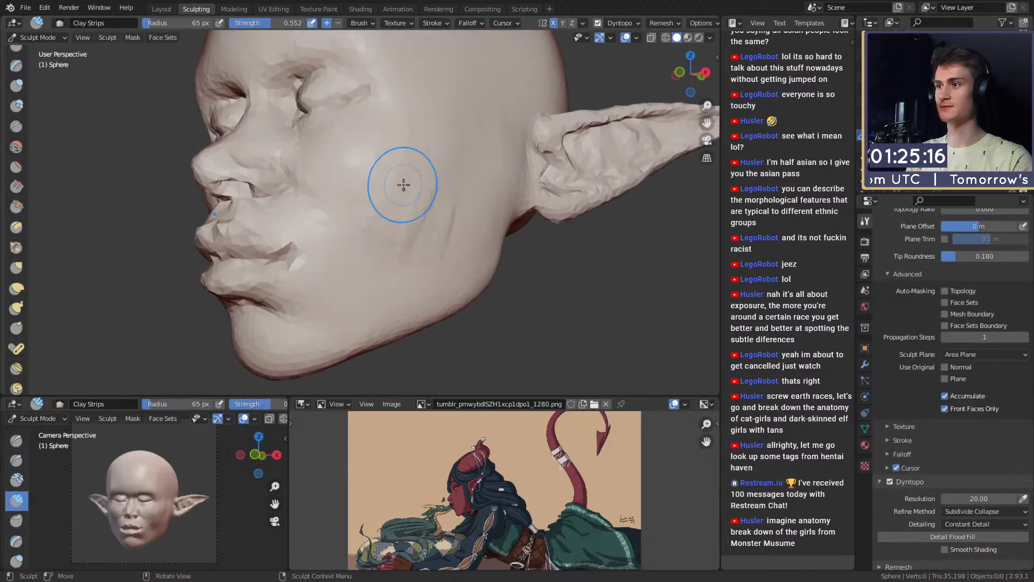
pyautogui.press('f')
pyautogui.click(448, 237)
pyautogui.keyDown('shift'); pyautogui.moveTo(448, 237); pyautogui.dragTo(432, 222); pyautogui.keyUp('shift')
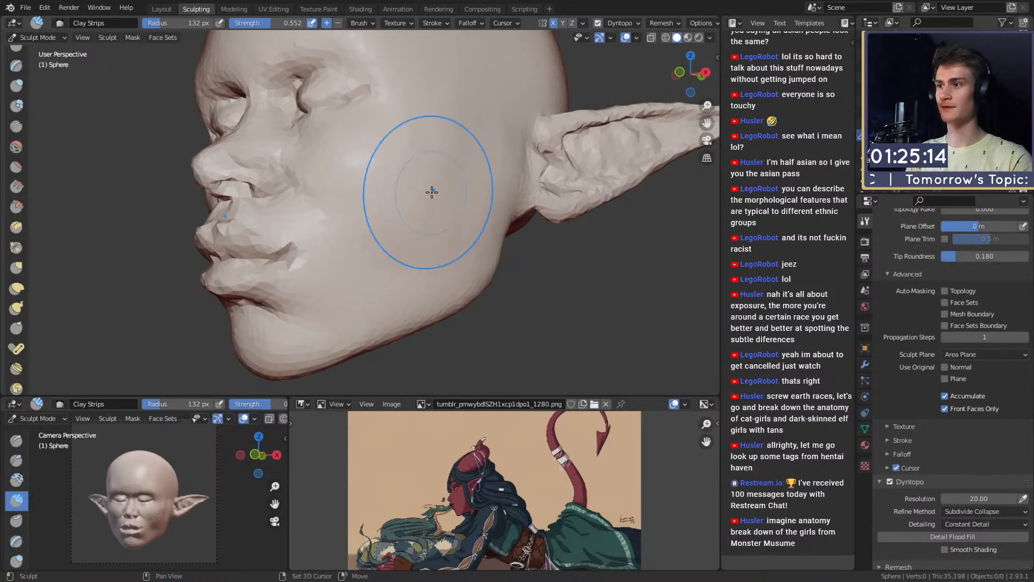
# Step: Shape the lower cheek above the jaw from below with the Clay Strips brush at a 57 px radius
pyautogui.press('f')
pyautogui.click(373, 250)
pyautogui.moveTo(386, 233); pyautogui.dragTo(420, 212, button='middle')
pyautogui.moveTo(435, 264); pyautogui.dragTo(393, 240, button='middle')
pyautogui.press('f')
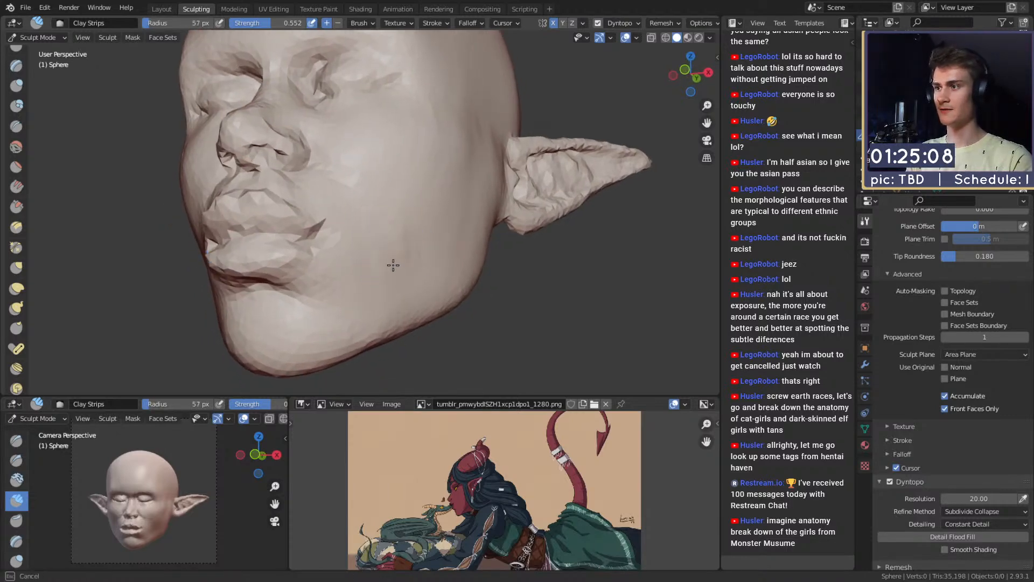
pyautogui.click(385, 243)
# Step: Soften the reworked cheek with broad strokes at 115 px and 118 px radii
pyautogui.moveTo(386, 230)
pyautogui.mouseDown(button='middle')
pyautogui.moveTo(402, 250)
pyautogui.moveTo(373, 207)
pyautogui.moveTo(387, 228)
pyautogui.moveTo(372, 218)
pyautogui.mouseUp(button='middle')
pyautogui.press('f')
pyautogui.press('f')
pyautogui.click(391, 211)
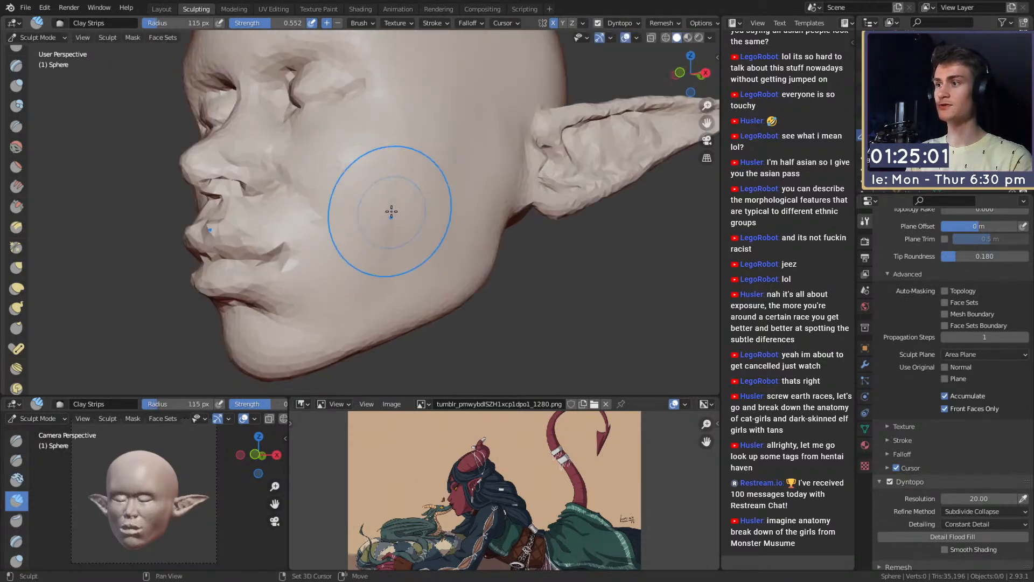
pyautogui.moveTo(369, 284)
pyautogui.mouseDown(button='middle')
pyautogui.moveTo(404, 249)
pyautogui.moveTo(379, 280)
pyautogui.moveTo(377, 223)
pyautogui.moveTo(433, 218)
pyautogui.moveTo(399, 275)
pyautogui.mouseUp(button='middle')
pyautogui.press('f')
pyautogui.click(346, 235)
pyautogui.moveTo(323, 253); pyautogui.dragTo(255, 128, button='middle')
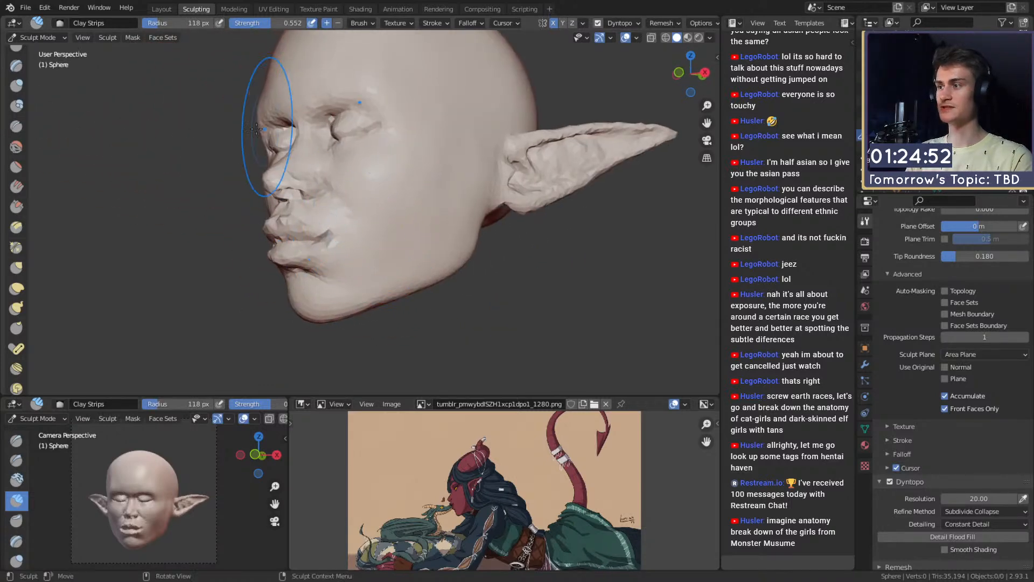
# Step: Define the junction between the ear and the head with the Crease brush at a 28 px radius
pyautogui.hotkey('shift', 'c')
pyautogui.moveTo(358, 210); pyautogui.dragTo(477, 217, button='middle')
pyautogui.scroll(-2, 453, 171)
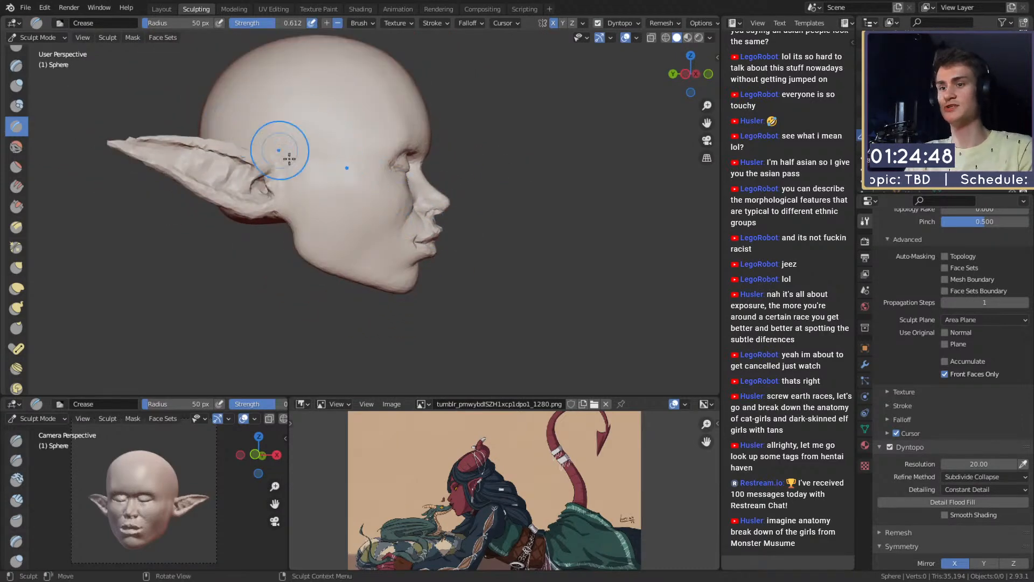
pyautogui.press('c')
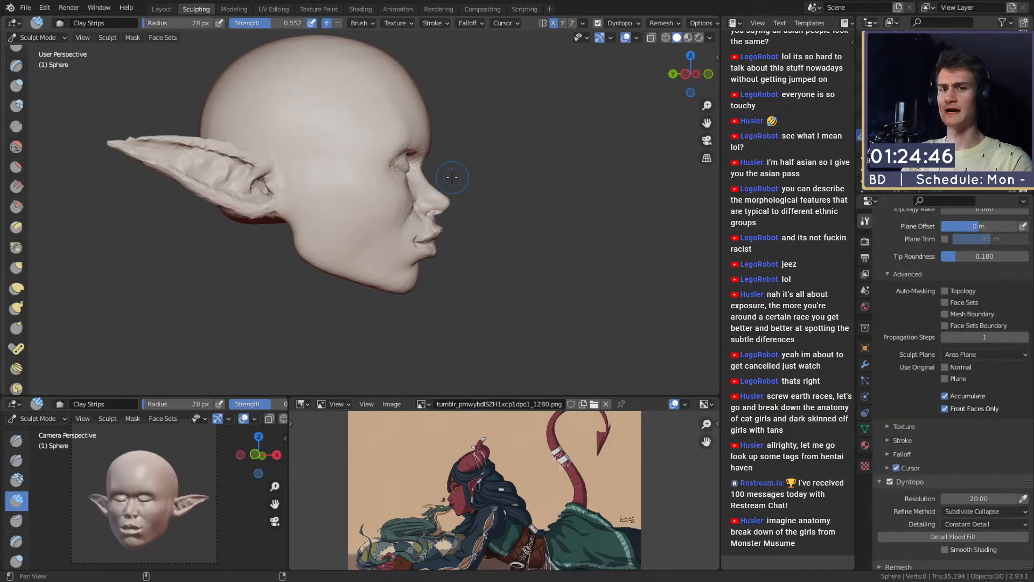
pyautogui.keyDown('alt'); pyautogui.keyDown('shift'); pyautogui.moveTo(416, 168); pyautogui.dragTo(496, 200); pyautogui.keyUp('shift'); pyautogui.keyUp('alt')
pyautogui.moveTo(496, 200); pyautogui.dragTo(357, 210, button='middle')
pyautogui.hotkey('shift', 'c')
pyautogui.moveTo(431, 201)
pyautogui.mouseDown(button='middle')
pyautogui.moveTo(373, 242)
pyautogui.moveTo(371, 274)
pyautogui.moveTo(434, 250)
pyautogui.moveTo(475, 203)
pyautogui.mouseUp(button='middle')
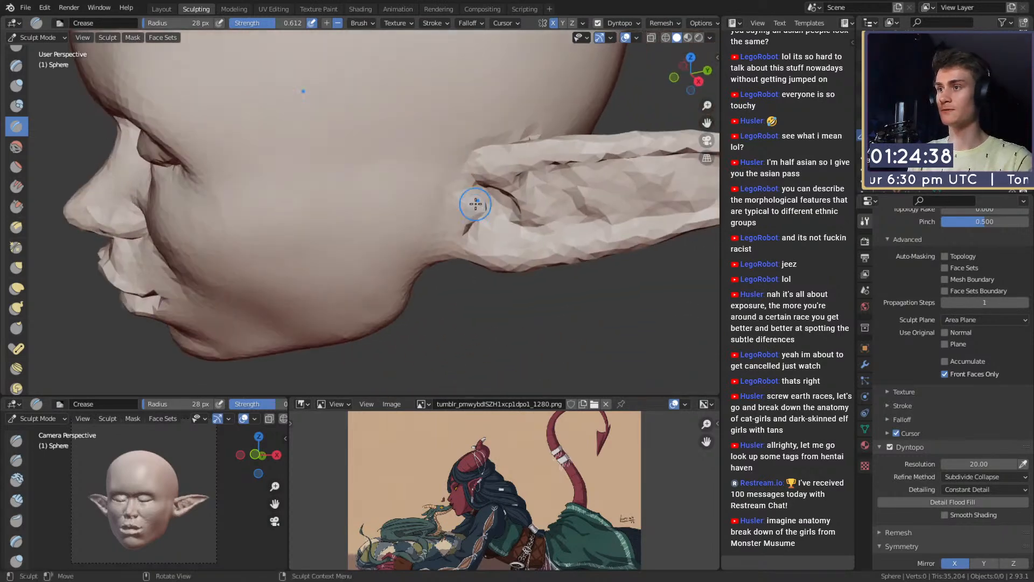
# Step: Refine the upper ear root from above with the Crease brush at 50 px and 33 px radii
pyautogui.press('f')
pyautogui.click(487, 197)
pyautogui.moveTo(539, 122); pyautogui.dragTo(426, 162, button='middle')
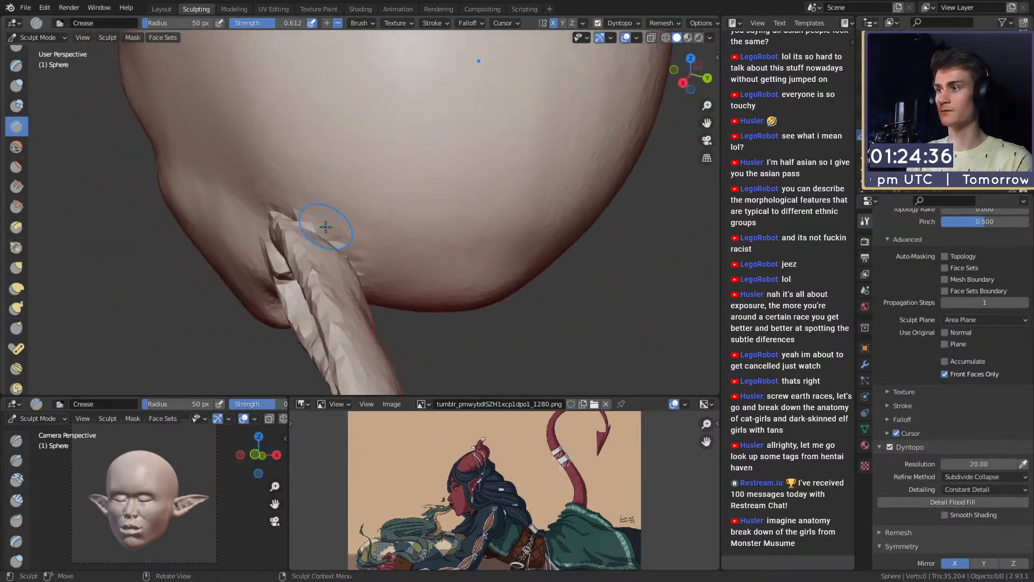
pyautogui.press('f')
pyautogui.click(344, 224)
pyautogui.moveTo(345, 224)
pyautogui.mouseDown(button='middle')
pyautogui.moveTo(323, 243)
pyautogui.moveTo(396, 248)
pyautogui.moveTo(465, 230)
pyautogui.mouseUp(button='middle')
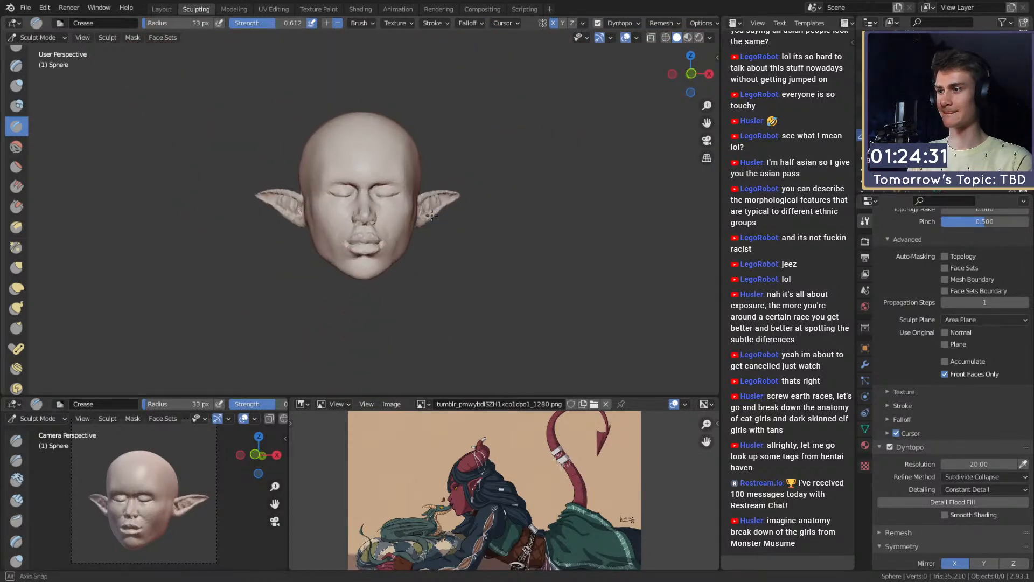
# Step: Reshape the mouth corner from the side with the Grab brush at a 133 px radius
pyautogui.scroll(5, 431, 215)
pyautogui.press('g')
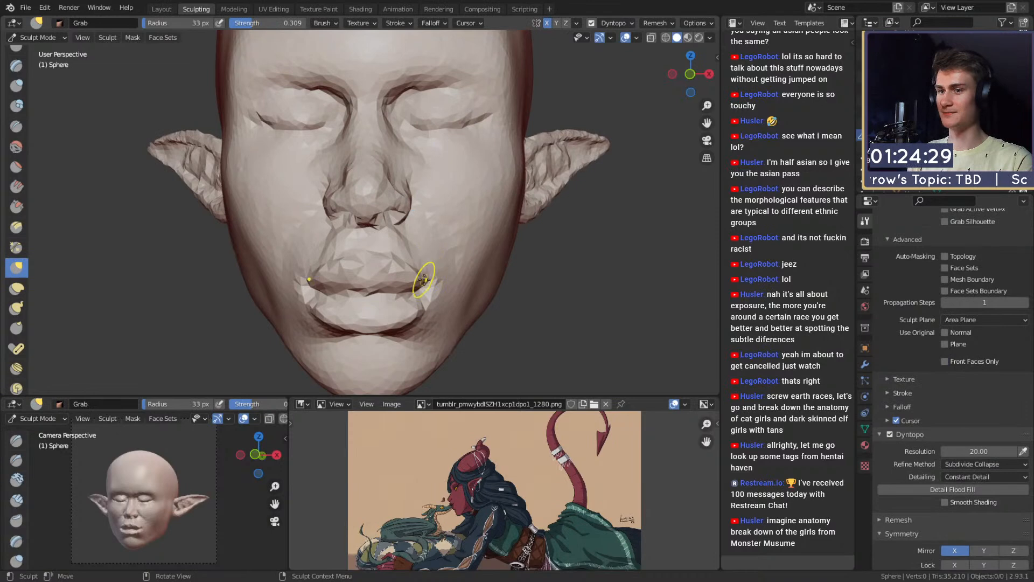
pyautogui.moveTo(424, 280); pyautogui.dragTo(347, 249, button='middle')
pyautogui.scroll(1, 346, 250)
pyautogui.press('f')
pyautogui.click(361, 235)
pyautogui.moveTo(312, 255); pyautogui.dragTo(313, 247)
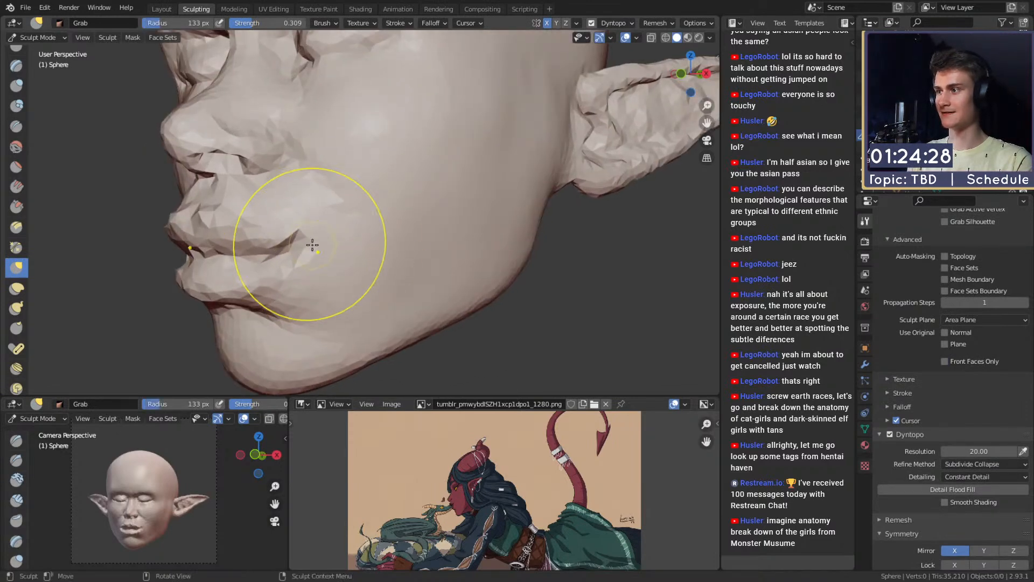
pyautogui.keyDown('ctrl'); pyautogui.keyDown('alt'); pyautogui.moveTo(326, 206); pyautogui.dragTo(318, 237); pyautogui.keyUp('alt'); pyautogui.keyUp('ctrl')
pyautogui.moveTo(302, 229)
pyautogui.keyDown('alt'); pyautogui.mouseDown()
pyautogui.moveTo(483, 209)
pyautogui.moveTo(472, 234)
pyautogui.moveTo(415, 231)
pyautogui.moveTo(377, 249)
pyautogui.moveTo(415, 199)
pyautogui.mouseUp(); pyautogui.keyUp('alt')
pyautogui.press('f')
pyautogui.click(417, 215)
# Step: Refine the area below the eye with the Crease brush at a 47 px radius and 0.200 strength
pyautogui.hotkey('shift', 'c')
pyautogui.press('f')
pyautogui.click(450, 165)
pyautogui.keyDown('alt'); pyautogui.moveTo(449, 165); pyautogui.dragTo(434, 201); pyautogui.keyUp('alt')
pyautogui.hotkey('shift', 'f')
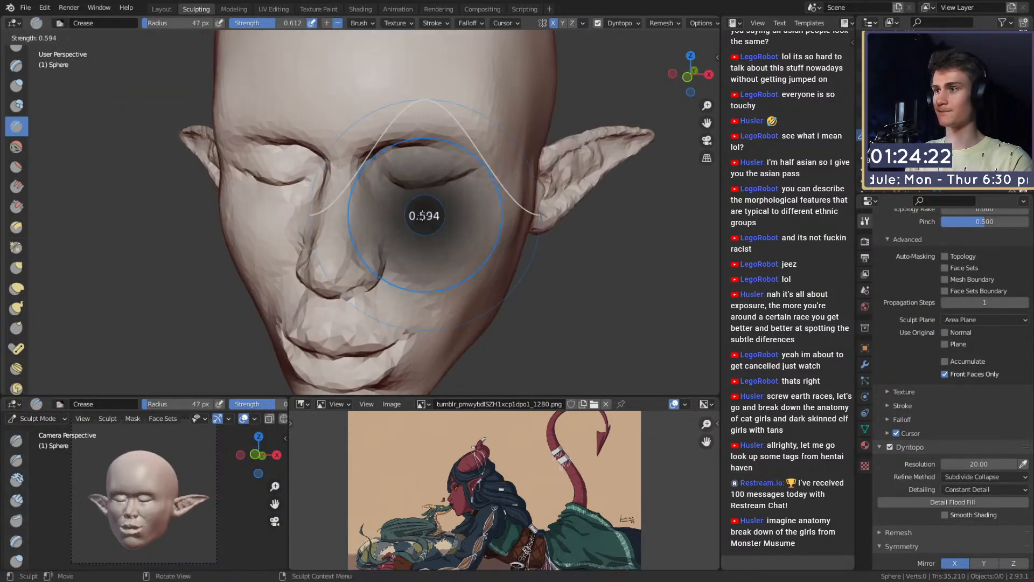
pyautogui.click(411, 217)
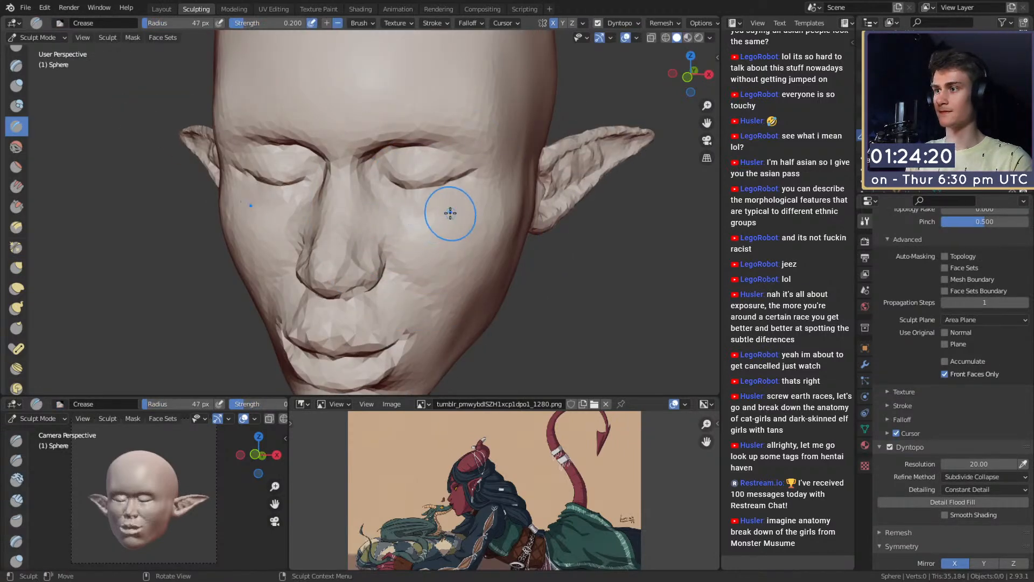
pyautogui.keyDown('ctrl'); pyautogui.keyDown('alt'); pyautogui.moveTo(497, 152); pyautogui.dragTo(558, 213); pyautogui.keyUp('alt'); pyautogui.keyUp('ctrl')
# Step: Fill out the back of the ear with the Clay Strips brush at a 34 px radius
pyautogui.press('c')
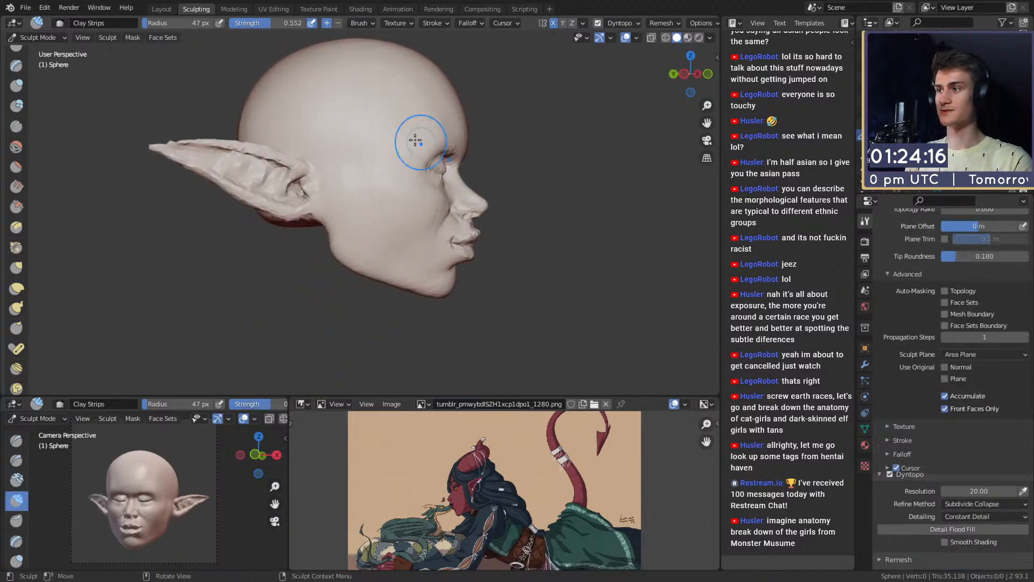
pyautogui.moveTo(423, 237)
pyautogui.keyDown('alt'); pyautogui.mouseDown()
pyautogui.moveTo(421, 247)
pyautogui.moveTo(208, 207)
pyautogui.moveTo(366, 268)
pyautogui.moveTo(409, 253)
pyautogui.moveTo(439, 258)
pyautogui.moveTo(334, 237)
pyautogui.moveTo(372, 311)
pyautogui.moveTo(322, 289)
pyautogui.mouseUp(); pyautogui.keyUp('alt')
pyautogui.moveTo(321, 290)
pyautogui.keyDown('ctrl'); pyautogui.keyDown('alt'); pyautogui.mouseDown()
pyautogui.moveTo(319, 244)
pyautogui.moveTo(353, 157)
pyautogui.mouseUp(); pyautogui.keyUp('alt'); pyautogui.keyUp('ctrl')
pyautogui.press('f')
pyautogui.click(339, 274)
pyautogui.moveTo(333, 286)
pyautogui.keyDown('alt'); pyautogui.mouseDown()
pyautogui.moveTo(352, 272)
pyautogui.moveTo(360, 235)
pyautogui.moveTo(378, 231)
pyautogui.moveTo(402, 257)
pyautogui.mouseUp(); pyautogui.keyUp('alt')
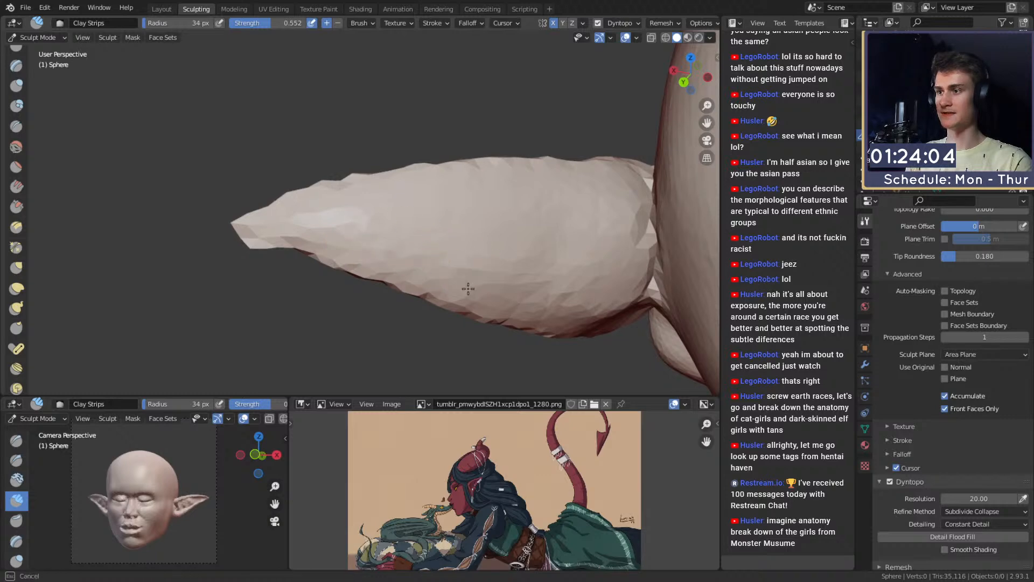
pyautogui.moveTo(531, 208)
pyautogui.keyDown('alt'); pyautogui.mouseDown()
pyautogui.moveTo(508, 201)
pyautogui.moveTo(499, 210)
pyautogui.mouseUp(); pyautogui.keyUp('alt')
pyautogui.moveTo(500, 210)
pyautogui.mouseDown()
pyautogui.moveTo(538, 235)
pyautogui.moveTo(537, 260)
pyautogui.mouseUp()
# Step: Refine the back of the ear towards its tip with the Clay Strips brush at 20 px and 29 px radii
pyautogui.moveTo(536, 260)
pyautogui.keyDown('alt'); pyautogui.mouseDown()
pyautogui.moveTo(517, 220)
pyautogui.moveTo(597, 286)
pyautogui.moveTo(562, 212)
pyautogui.moveTo(482, 217)
pyautogui.moveTo(474, 230)
pyautogui.mouseUp(); pyautogui.keyUp('alt')
pyautogui.press('f')
pyautogui.click(527, 220)
pyautogui.press('f')
pyautogui.click(540, 240)
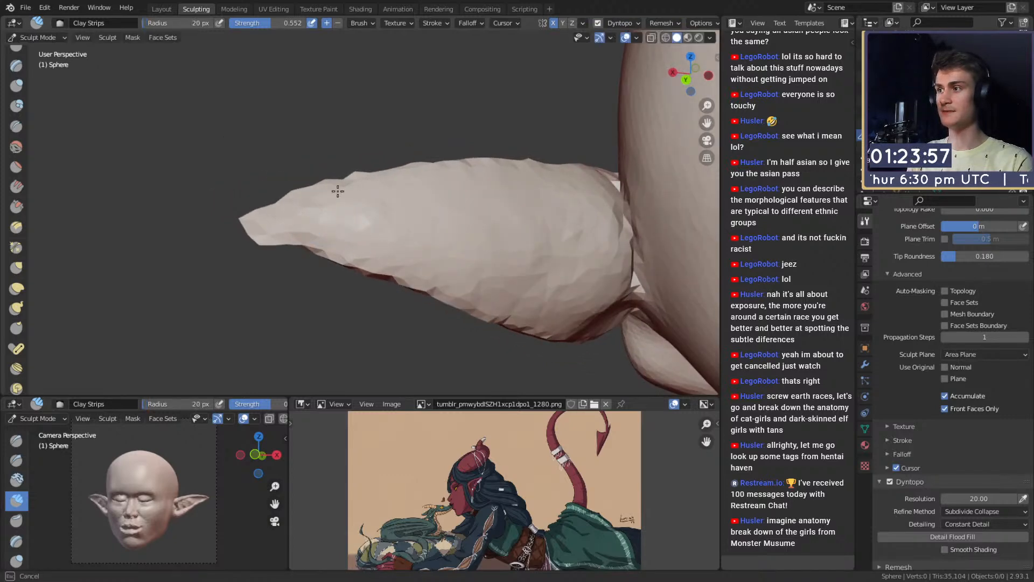
pyautogui.keyDown('alt'); pyautogui.moveTo(338, 191); pyautogui.dragTo(345, 183); pyautogui.keyUp('alt')
pyautogui.press('f')
pyautogui.click(360, 242)
pyautogui.press('f')
pyautogui.click(392, 240)
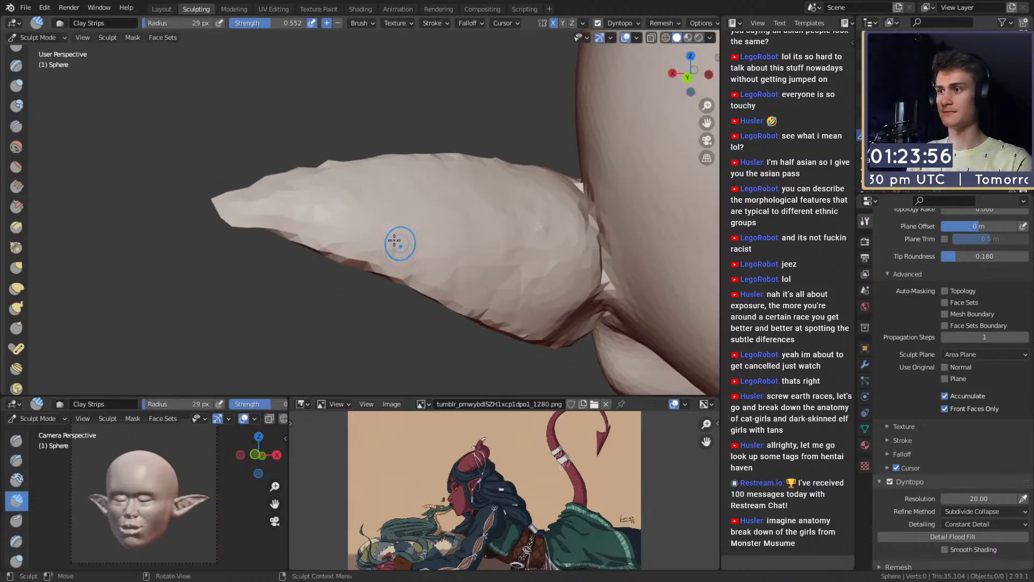
pyautogui.keyDown('alt'); pyautogui.moveTo(394, 240); pyautogui.dragTo(488, 226); pyautogui.keyUp('alt')
pyautogui.moveTo(640, 291)
pyautogui.keyDown('alt'); pyautogui.keyDown('shift'); pyautogui.mouseDown()
pyautogui.moveTo(528, 238)
pyautogui.moveTo(484, 258)
pyautogui.moveTo(485, 246)
pyautogui.moveTo(494, 279)
pyautogui.moveTo(468, 252)
pyautogui.mouseUp(); pyautogui.keyUp('shift'); pyautogui.keyUp('alt')
# Step: Deepen the junction behind the ear with the Crease brush at 38 px and 34 px radii, raising the strength to 0.624
pyautogui.hotkey('shift', 'c')
pyautogui.press('f')
pyautogui.click(500, 242)
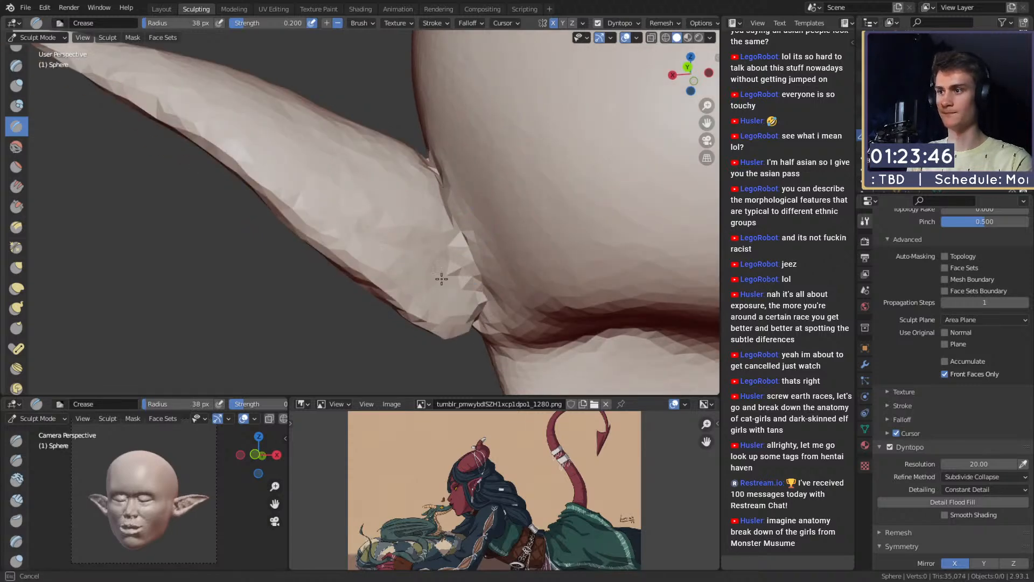
pyautogui.moveTo(402, 218)
pyautogui.keyDown('alt'); pyautogui.mouseDown()
pyautogui.moveTo(440, 226)
pyautogui.moveTo(423, 186)
pyautogui.mouseUp(); pyautogui.keyUp('alt')
pyautogui.hotkey('shift', 'f')
pyautogui.click(442, 236)
pyautogui.hotkey('shift', 'f')
pyautogui.click(477, 243)
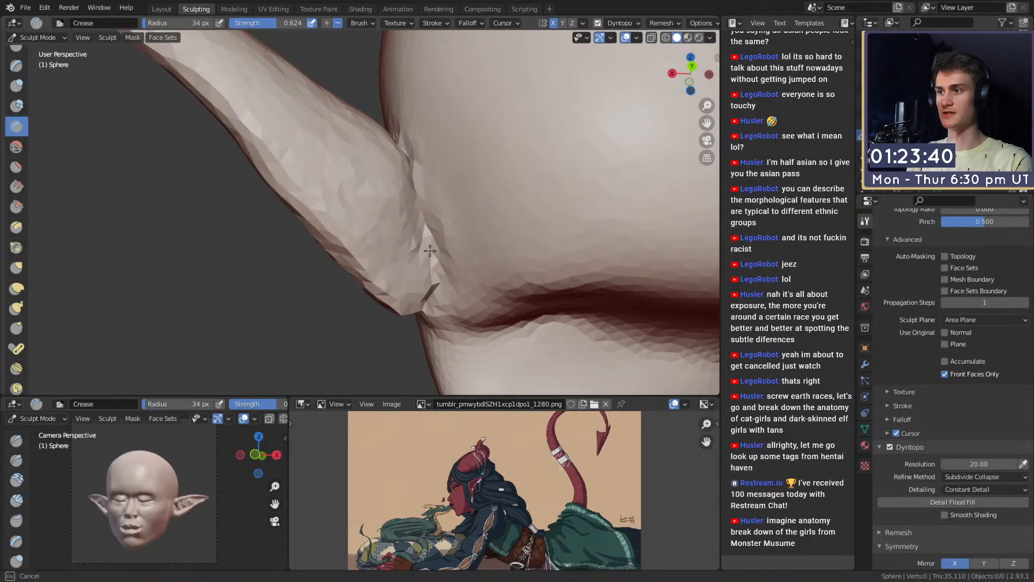
pyautogui.keyDown('alt'); pyautogui.moveTo(430, 250); pyautogui.dragTo(425, 247); pyautogui.keyUp('alt')
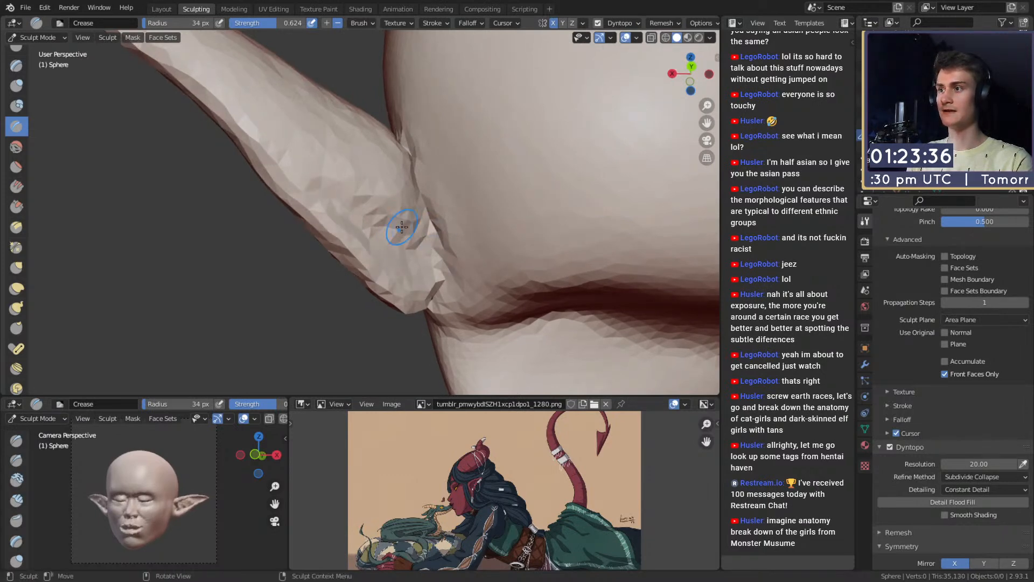
# Step: Refine the rear ear root with further Crease strokes, adjusting the radius to 30 px
pyautogui.press('f')
pyautogui.click(337, 175)
pyautogui.moveTo(427, 200)
pyautogui.keyDown('alt'); pyautogui.mouseDown()
pyautogui.moveTo(434, 195)
pyautogui.moveTo(426, 198)
pyautogui.mouseUp(); pyautogui.keyUp('alt')
pyautogui.press('f')
pyautogui.keyDown('alt'); pyautogui.moveTo(424, 164); pyautogui.dragTo(408, 182); pyautogui.keyUp('alt')
pyautogui.click(428, 196)
pyautogui.moveTo(407, 181); pyautogui.dragTo(453, 232, button='middle')
pyautogui.press('f')
pyautogui.click(438, 200)
# Step: Examine the ear root, face and overall head shape from several angles
pyautogui.keyDown('ctrl'); pyautogui.keyDown('alt'); pyautogui.moveTo(436, 203); pyautogui.dragTo(428, 232); pyautogui.keyUp('alt'); pyautogui.keyUp('ctrl')
pyautogui.moveTo(387, 221)
pyautogui.keyDown('alt'); pyautogui.mouseDown()
pyautogui.moveTo(463, 188)
pyautogui.moveTo(420, 221)
pyautogui.moveTo(458, 204)
pyautogui.mouseUp(); pyautogui.keyUp('alt')
pyautogui.moveTo(436, 269)
pyautogui.mouseDown(button='middle')
pyautogui.moveTo(468, 275)
pyautogui.moveTo(475, 265)
pyautogui.moveTo(434, 235)
pyautogui.mouseUp(button='middle')
pyautogui.scroll(3, 449, 245)
pyautogui.keyDown('alt'); pyautogui.moveTo(434, 234); pyautogui.dragTo(425, 233); pyautogui.keyUp('alt')
pyautogui.moveTo(372, 253)
pyautogui.keyDown('ctrl'); pyautogui.keyDown('alt'); pyautogui.mouseDown()
pyautogui.moveTo(357, 224)
pyautogui.moveTo(261, 210)
pyautogui.moveTo(285, 216)
pyautogui.mouseUp(); pyautogui.keyUp('alt'); pyautogui.keyUp('ctrl')
pyautogui.moveTo(297, 228)
pyautogui.keyDown('alt'); pyautogui.mouseDown()
pyautogui.moveTo(345, 237)
pyautogui.moveTo(371, 290)
pyautogui.mouseUp(); pyautogui.keyUp('alt')
pyautogui.moveTo(377, 242)
pyautogui.keyDown('alt'); pyautogui.mouseDown()
pyautogui.moveTo(444, 226)
pyautogui.moveTo(436, 183)
pyautogui.moveTo(431, 253)
pyautogui.mouseUp(); pyautogui.keyUp('alt')
pyautogui.keyDown('alt'); pyautogui.moveTo(431, 253); pyautogui.dragTo(426, 254); pyautogui.keyUp('alt')
pyautogui.moveTo(429, 258)
pyautogui.keyDown('ctrl'); pyautogui.keyDown('alt'); pyautogui.mouseDown()
pyautogui.moveTo(435, 234)
pyautogui.moveTo(487, 224)
pyautogui.moveTo(427, 245)
pyautogui.moveTo(447, 248)
pyautogui.moveTo(443, 265)
pyautogui.moveTo(462, 231)
pyautogui.moveTo(448, 225)
pyautogui.moveTo(452, 243)
pyautogui.mouseUp(); pyautogui.keyUp('alt'); pyautogui.keyUp('ctrl')
pyautogui.moveTo(452, 242)
pyautogui.keyDown('alt'); pyautogui.mouseDown()
pyautogui.moveTo(467, 247)
pyautogui.moveTo(397, 231)
pyautogui.mouseUp(); pyautogui.keyUp('alt')
pyautogui.moveTo(396, 231)
pyautogui.keyDown('ctrl'); pyautogui.keyDown('alt'); pyautogui.mouseDown()
pyautogui.moveTo(392, 264)
pyautogui.moveTo(513, 231)
pyautogui.moveTo(463, 222)
pyautogui.mouseUp(); pyautogui.keyUp('alt'); pyautogui.keyUp('ctrl')
# Step: Save the sculpt file
pyautogui.click(21, 10)
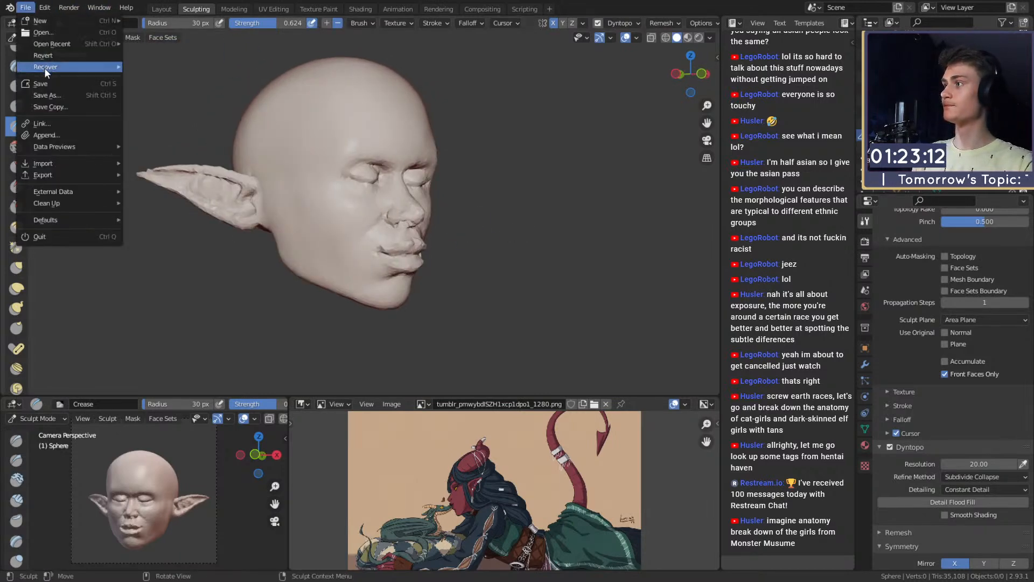
pyautogui.click(43, 83)
# Step: Adjust the upper lip and nose base in profile with the Grab brush at a 70 px radius
pyautogui.press('g')
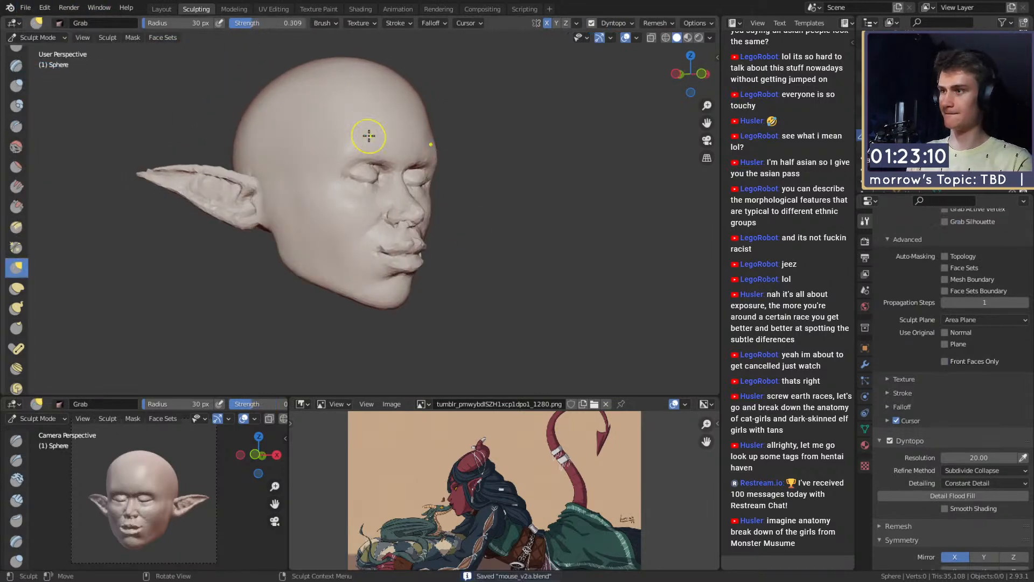
pyautogui.moveTo(365, 134)
pyautogui.keyDown('alt'); pyautogui.mouseDown()
pyautogui.moveTo(458, 228)
pyautogui.moveTo(405, 192)
pyautogui.mouseUp(); pyautogui.keyUp('alt')
pyautogui.press('f')
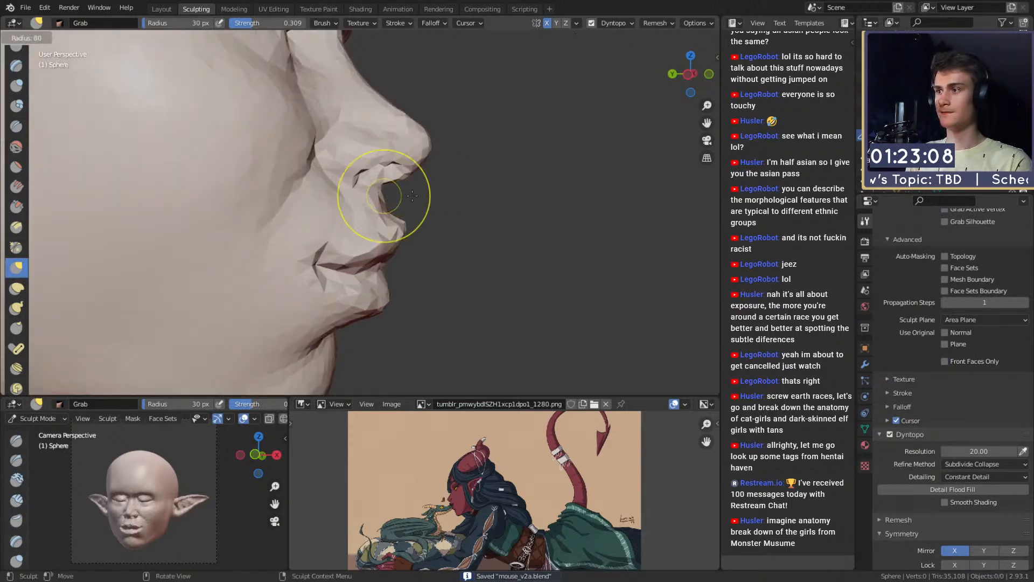
pyautogui.press('f')
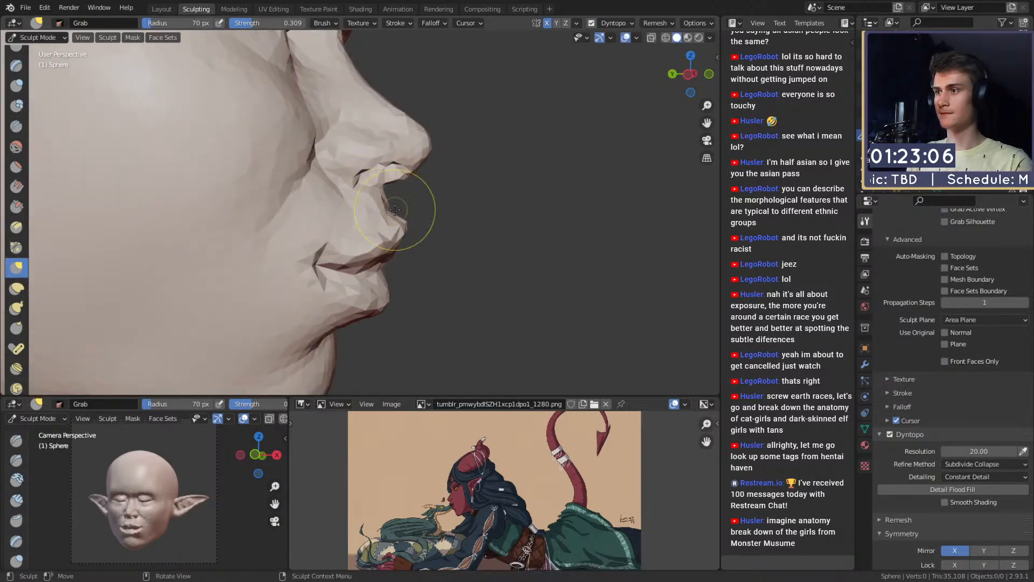
pyautogui.press('f')
pyautogui.click(403, 208)
pyautogui.keyDown('ctrl'); pyautogui.keyDown('alt'); pyautogui.moveTo(412, 151); pyautogui.dragTo(426, 232); pyautogui.keyUp('alt'); pyautogui.keyUp('ctrl')
# Step: Mask the neck attachment area on the underside of the head with the Mask brush at a 41 px radius
pyautogui.moveTo(474, 215)
pyautogui.keyDown('alt'); pyautogui.mouseDown()
pyautogui.moveTo(414, 210)
pyautogui.moveTo(258, 227)
pyautogui.moveTo(388, 172)
pyautogui.moveTo(363, 179)
pyautogui.moveTo(377, 269)
pyautogui.moveTo(345, 302)
pyautogui.moveTo(334, 238)
pyautogui.moveTo(376, 237)
pyautogui.mouseUp(); pyautogui.keyUp('alt')
pyautogui.press('f')
pyautogui.click(356, 148)
pyautogui.press('f')
pyautogui.click(366, 184)
pyautogui.press('m')
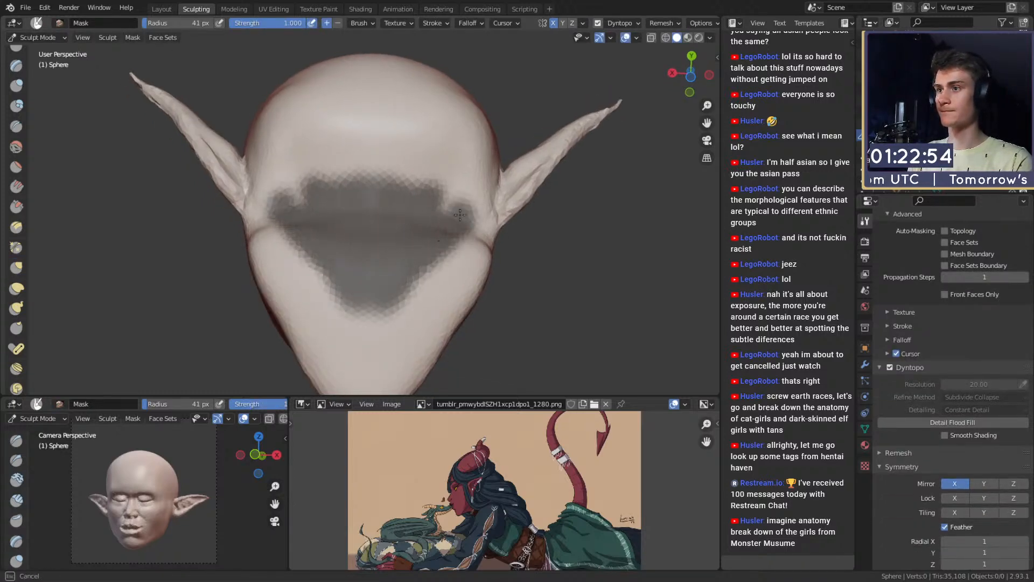
pyautogui.moveTo(459, 216); pyautogui.dragTo(437, 148)
pyautogui.moveTo(348, 126); pyautogui.dragTo(345, 121)
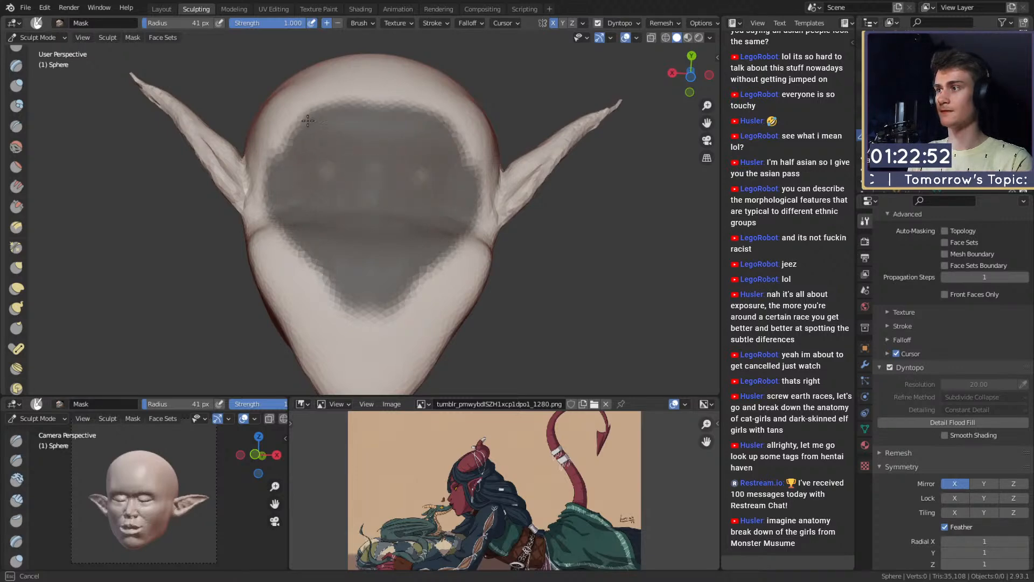
# Step: Trim the mask's pointed front edge below the jaw into a rounded outline and invert the mask
pyautogui.keyDown('ctrl'); pyautogui.moveTo(398, 278); pyautogui.dragTo(337, 317); pyautogui.keyUp('ctrl')
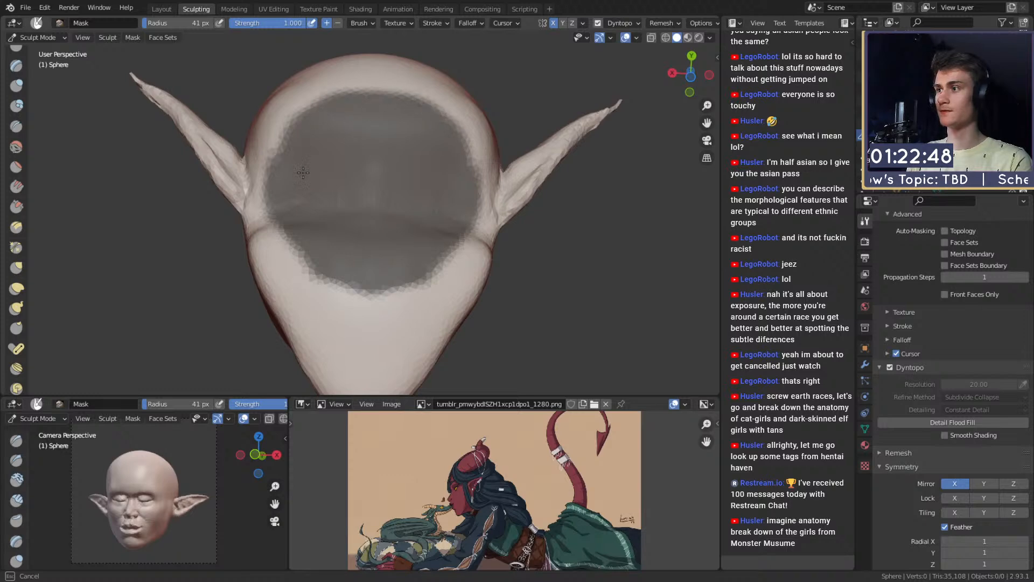
pyautogui.moveTo(356, 270); pyautogui.dragTo(430, 252, button='middle')
pyautogui.hotkey('ctrl', 'i')
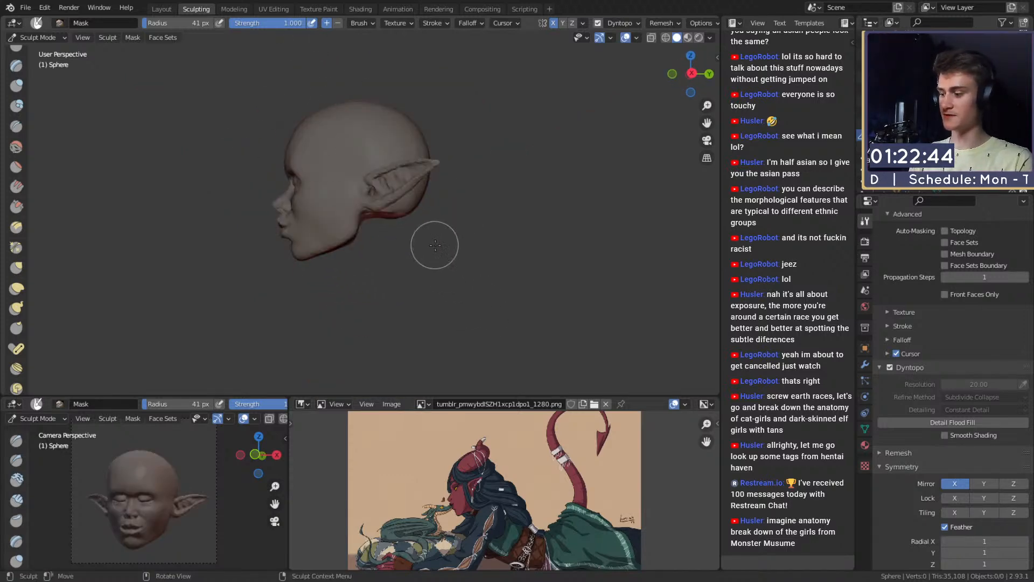
pyautogui.keyDown('shift'); pyautogui.moveTo(448, 241); pyautogui.dragTo(379, 171, button='middle'); pyautogui.keyUp('shift')
pyautogui.scroll(4, 379, 171)
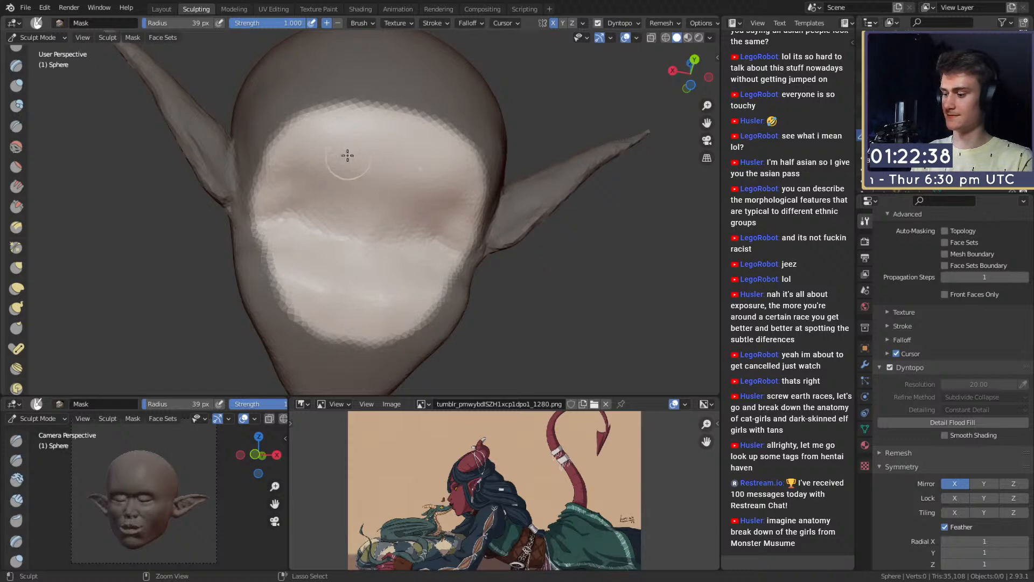
# Step: Pull the neck down and backwards from the unmasked area with the Snake Hook brush at 248 px and 280 px radii
pyautogui.press('k')
pyautogui.hotkey('alt', 'm')
pyautogui.moveTo(415, 220)
pyautogui.mouseDown(button='middle')
pyautogui.moveTo(425, 254)
pyautogui.moveTo(433, 236)
pyautogui.mouseUp(button='middle')
pyautogui.scroll(-3, 439, 296)
pyautogui.press('f')
pyautogui.click(490, 259)
pyautogui.press('f')
pyautogui.click(521, 238)
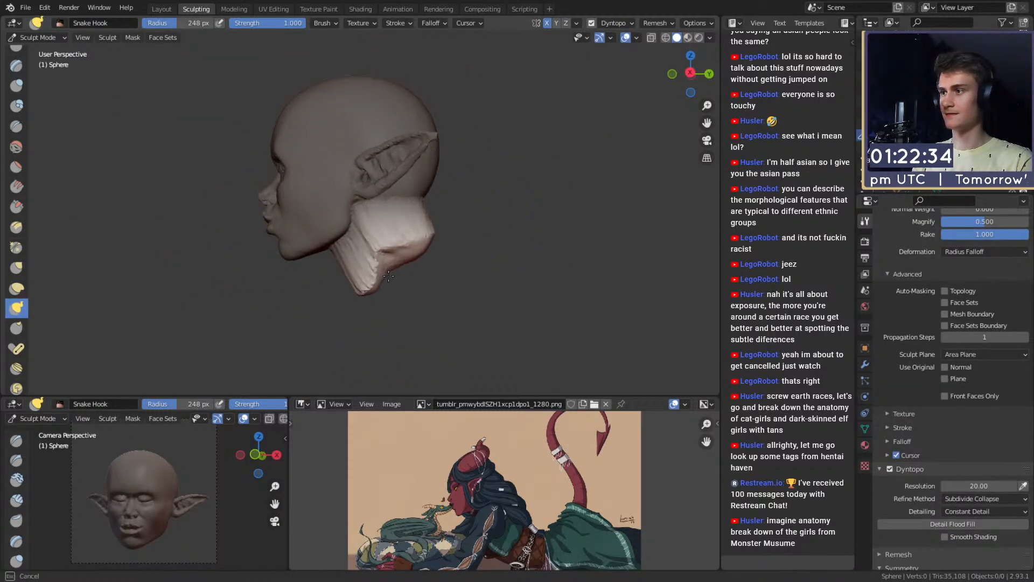
pyautogui.press('f')
pyautogui.click(460, 286)
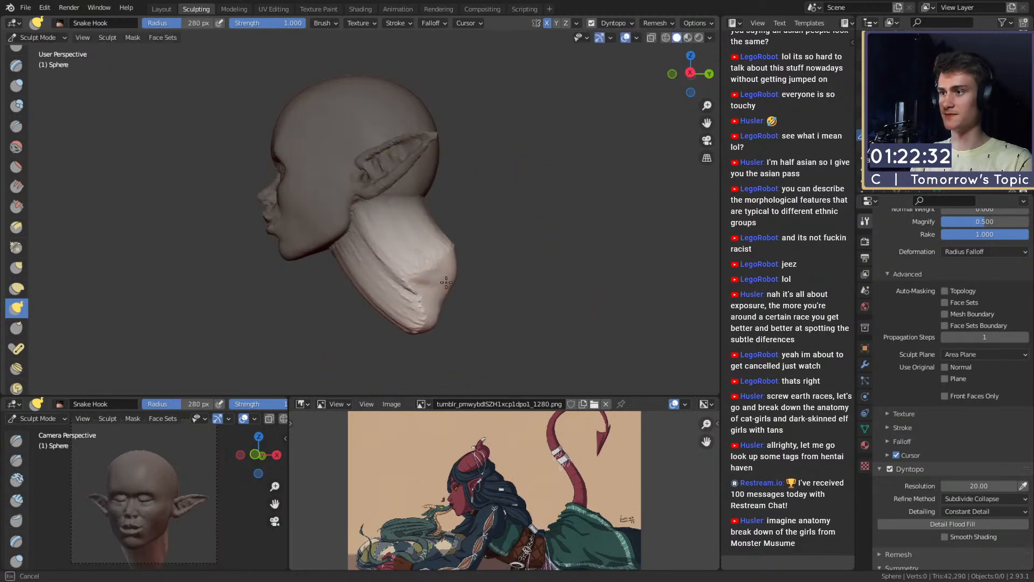
pyautogui.moveTo(435, 295); pyautogui.dragTo(449, 274)
# Step: Smooth the pulled neck and extend its lower end with the Snake Hook brush
pyautogui.moveTo(453, 271)
pyautogui.mouseDown(button='middle')
pyautogui.moveTo(592, 263)
pyautogui.moveTo(495, 261)
pyautogui.mouseUp(button='middle')
pyautogui.press('f')
pyautogui.click(492, 263)
pyautogui.keyDown('shift'); pyautogui.moveTo(393, 268); pyautogui.dragTo(420, 264); pyautogui.keyUp('shift')
pyautogui.moveTo(420, 264); pyautogui.dragTo(428, 293, button='middle')
pyautogui.moveTo(428, 293); pyautogui.dragTo(438, 224, button='middle')
pyautogui.press('f')
pyautogui.click(407, 279)
pyautogui.press('f')
pyautogui.click(463, 249)
pyautogui.moveTo(463, 249); pyautogui.dragTo(499, 259)
# Step: Set the Snake Hook radius to 149 px and save the file with the new neck
pyautogui.moveTo(499, 259); pyautogui.dragTo(468, 245, button='middle')
pyautogui.moveTo(467, 245)
pyautogui.mouseDown(button='middle')
pyautogui.moveTo(421, 238)
pyautogui.moveTo(443, 230)
pyautogui.moveTo(420, 216)
pyautogui.mouseUp(button='middle')
pyautogui.press('f')
pyautogui.click(420, 236)
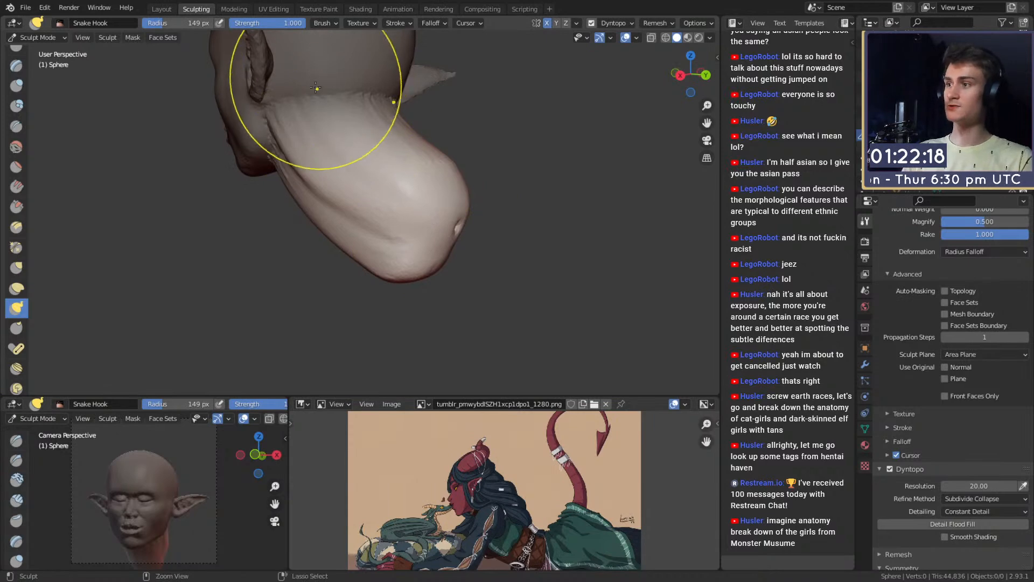
pyautogui.click(25, 8)
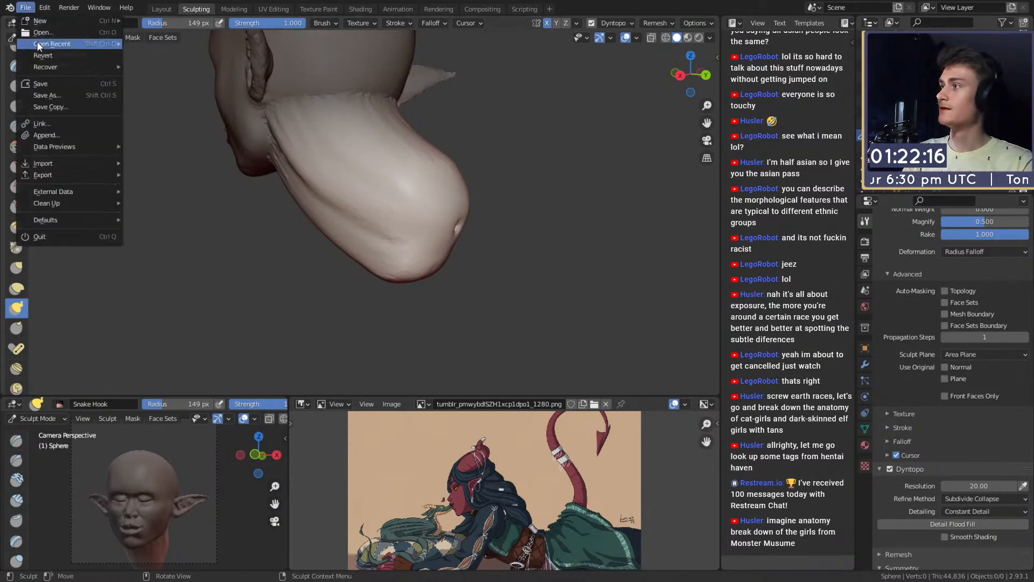
pyautogui.click(41, 85)
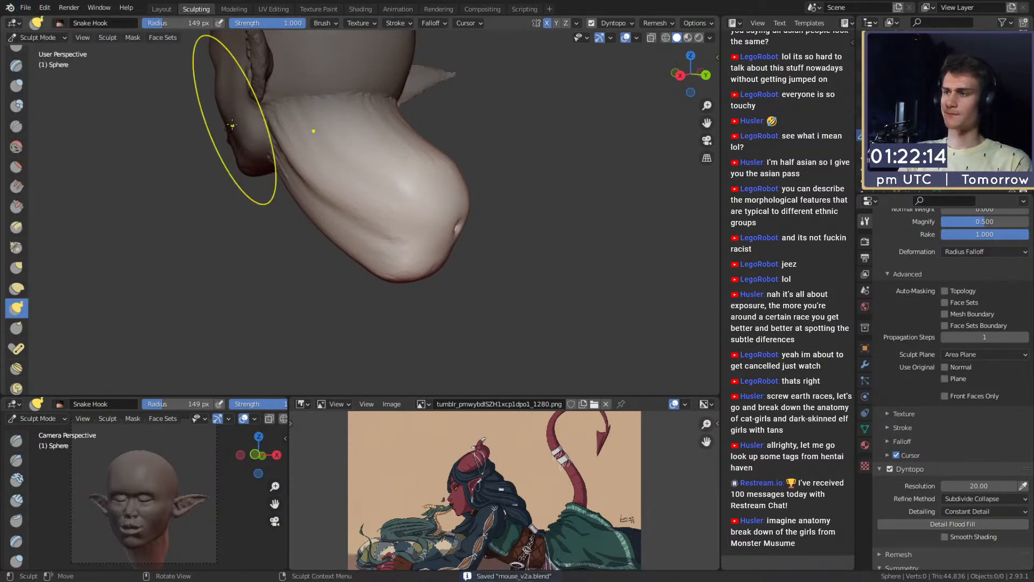
# Step: Clear the mask from the head and ears
pyautogui.moveTo(467, 270)
pyautogui.mouseDown(button='middle')
pyautogui.moveTo(365, 222)
pyautogui.moveTo(394, 212)
pyautogui.mouseUp(button='middle')
pyautogui.press('m')
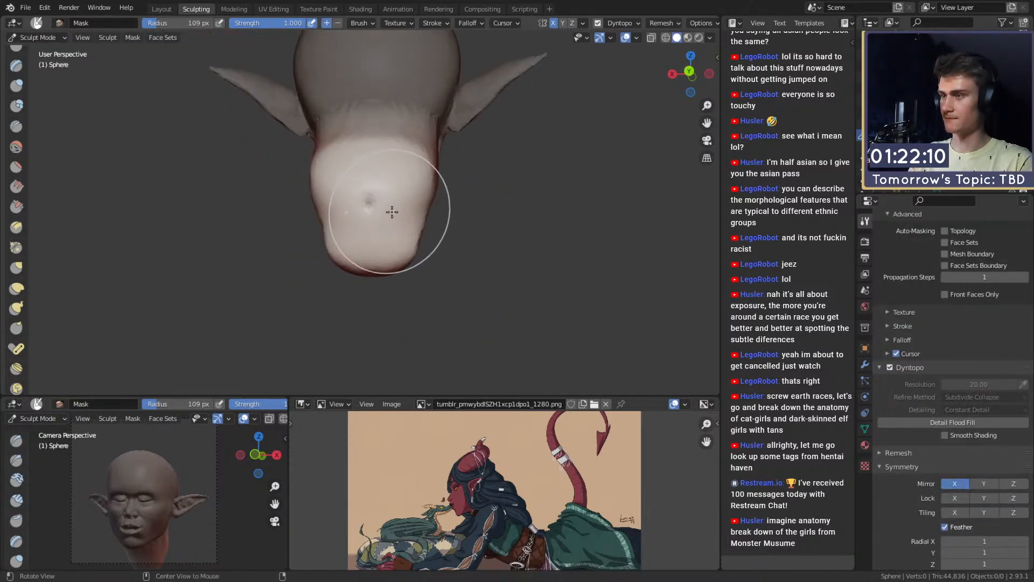
pyautogui.press('g')
pyautogui.moveTo(399, 96)
pyautogui.mouseDown(button='middle')
pyautogui.moveTo(411, 268)
pyautogui.moveTo(376, 166)
pyautogui.moveTo(387, 188)
pyautogui.mouseUp(button='middle')
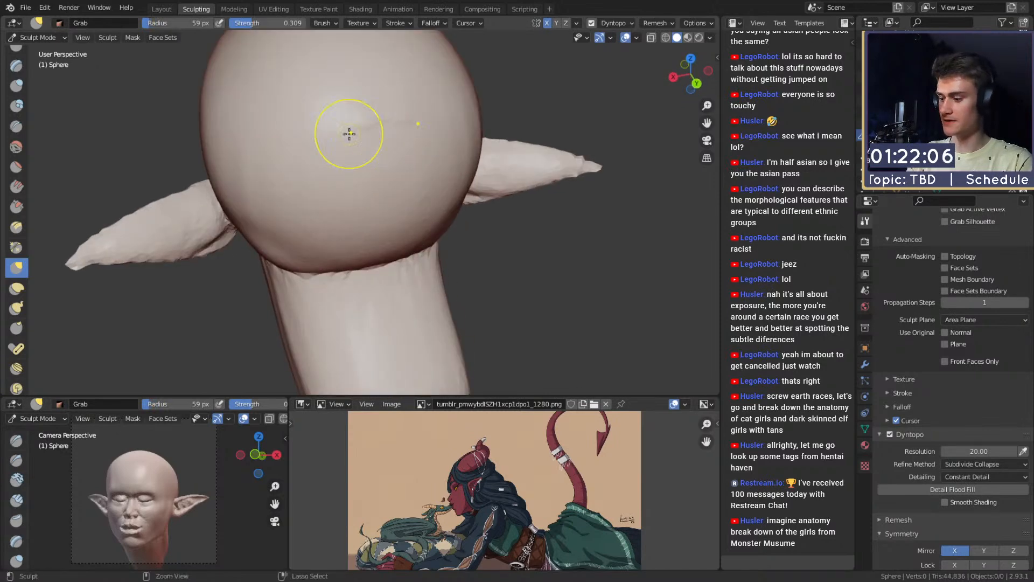
# Step: Mask a round patch on the back of the head at a 59 px radius and invert the mask
pyautogui.press('m')
pyautogui.moveTo(380, 132)
pyautogui.mouseDown()
pyautogui.moveTo(401, 142)
pyautogui.moveTo(415, 175)
pyautogui.mouseUp()
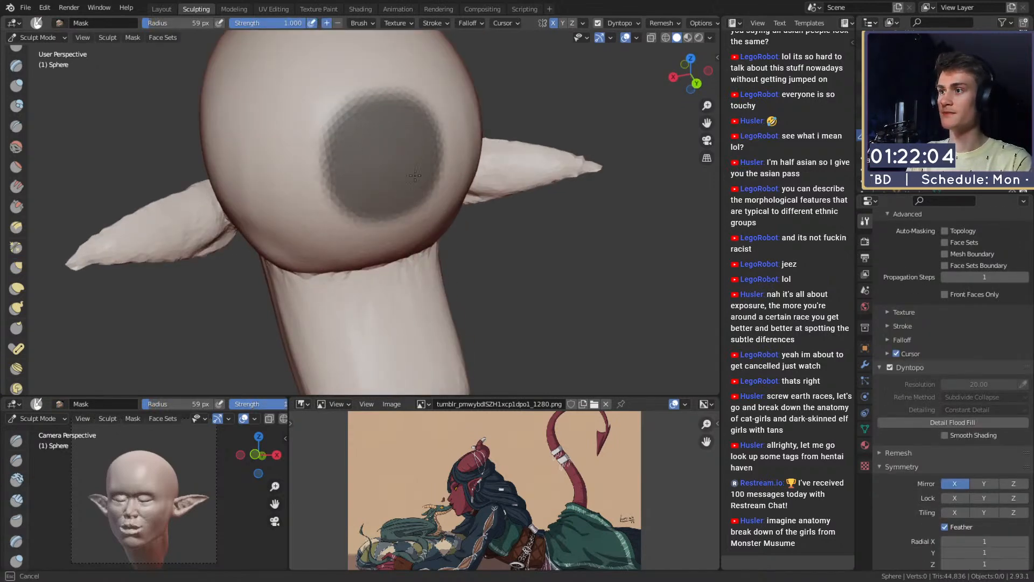
pyautogui.moveTo(383, 191); pyautogui.dragTo(474, 139, button='middle')
pyautogui.scroll(-4, 390, 135)
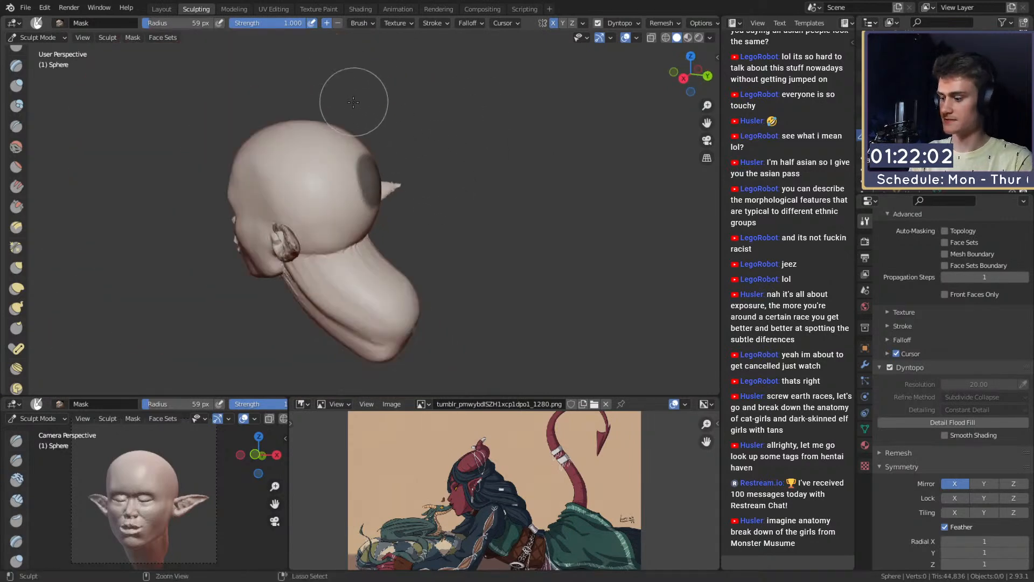
pyautogui.hotkey('ctrl', 'i')
# Step: Try to pull the unmasked patch backwards into a long shape with the Snake Hook brush at a 183 px radius, and undo it
pyautogui.press('f')
pyautogui.click(434, 182)
pyautogui.scroll(2, 428, 184)
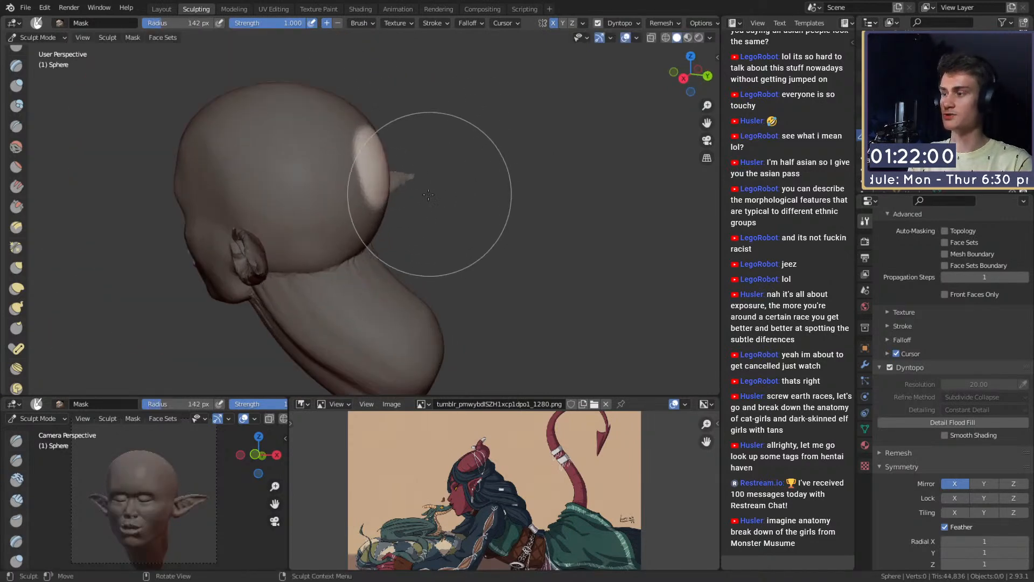
pyautogui.press('k')
pyautogui.moveTo(425, 176)
pyautogui.mouseDown(button='middle')
pyautogui.moveTo(438, 168)
pyautogui.moveTo(407, 181)
pyautogui.mouseUp(button='middle')
pyautogui.press('f')
pyautogui.click(416, 166)
pyautogui.press('f')
pyautogui.click(402, 172)
pyautogui.moveTo(377, 168); pyautogui.dragTo(434, 161)
pyautogui.moveTo(496, 156); pyautogui.dragTo(531, 154)
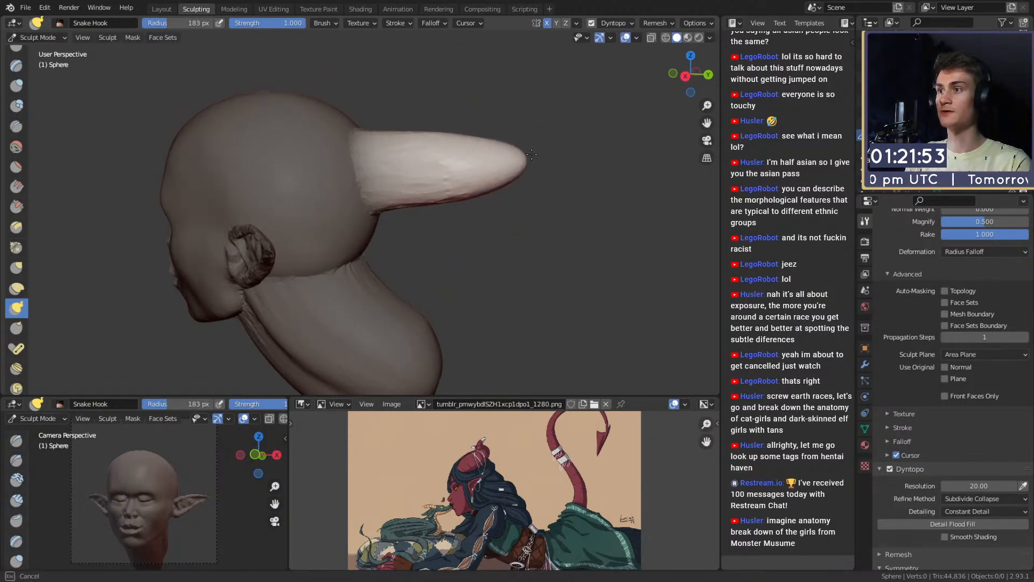
pyautogui.moveTo(666, 175); pyautogui.dragTo(665, 175)
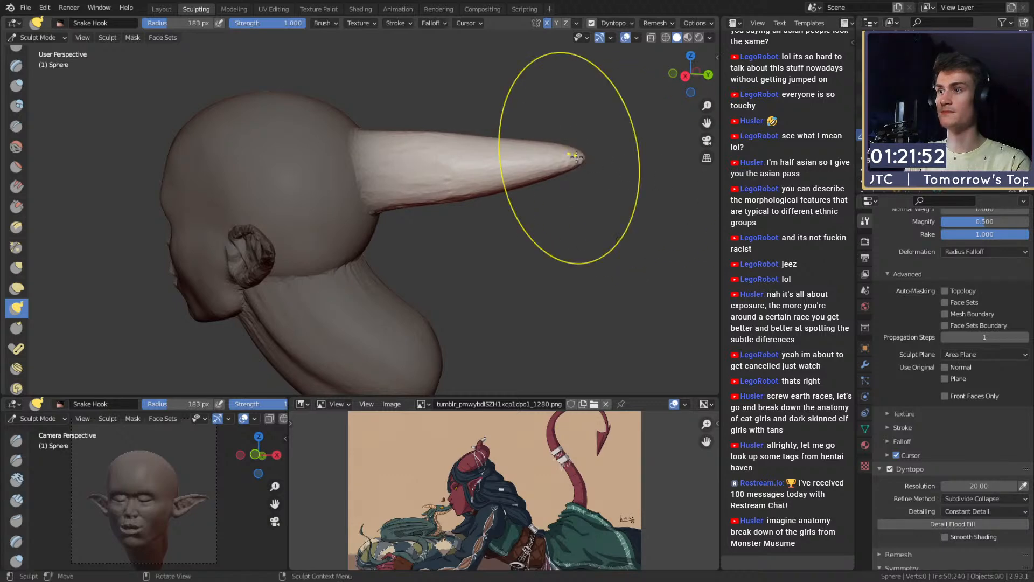
pyautogui.hotkey('ctrl', 'z')
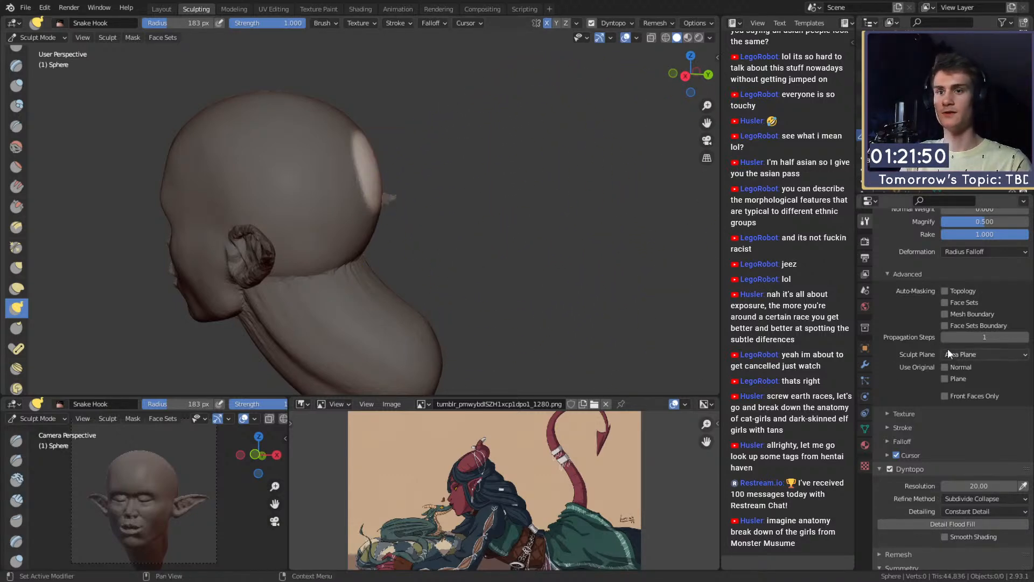
# Step: Set the Snake Hook brush's falloff curve to Constant
pyautogui.moveTo(513, 247); pyautogui.dragTo(478, 242, button='middle')
pyautogui.moveTo(905, 375); pyautogui.dragTo(908, 328, button='middle')
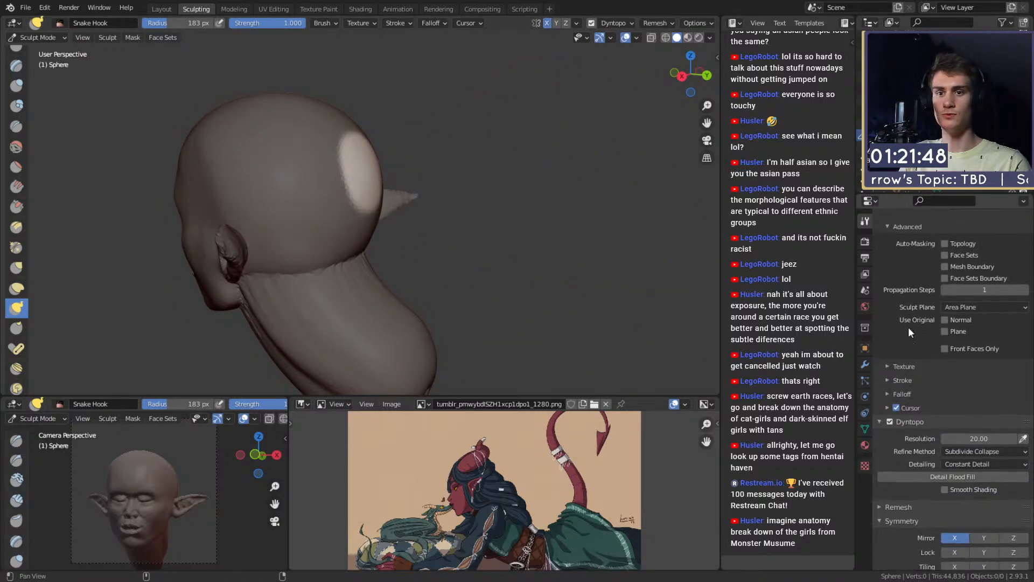
pyautogui.click(885, 393)
pyautogui.scroll(-1, 917, 347)
pyautogui.click(901, 397)
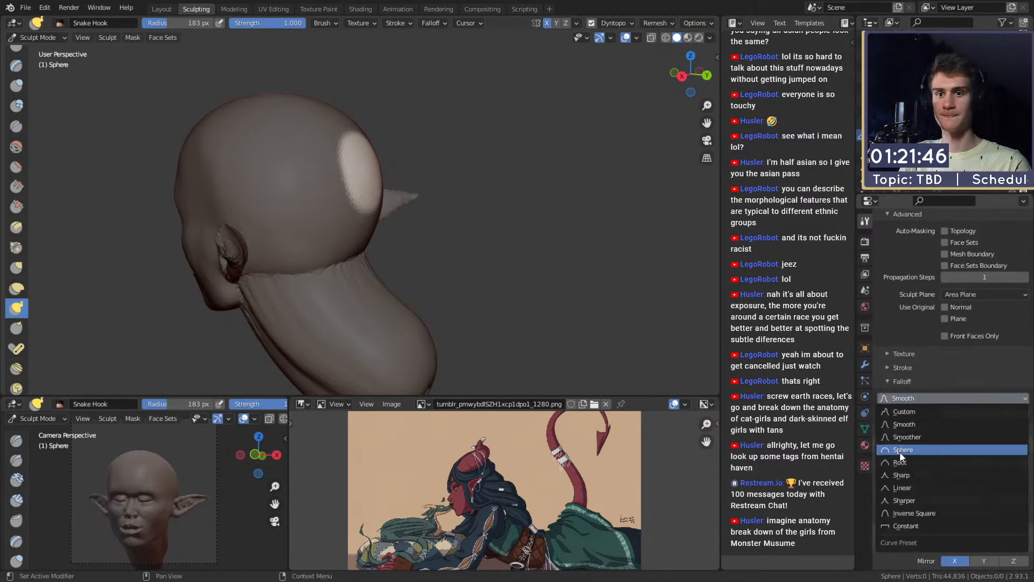
pyautogui.click(906, 522)
# Step: Try to pull the unmasked patch backwards from the head with the constant falloff, and undo it
pyautogui.moveTo(369, 214); pyautogui.dragTo(394, 183, button='middle')
pyautogui.moveTo(394, 183)
pyautogui.mouseDown()
pyautogui.moveTo(381, 172)
pyautogui.moveTo(496, 182)
pyautogui.moveTo(537, 221)
pyautogui.moveTo(548, 256)
pyautogui.moveTo(522, 346)
pyautogui.moveTo(559, 363)
pyautogui.moveTo(689, 267)
pyautogui.moveTo(679, 165)
pyautogui.moveTo(603, 111)
pyautogui.moveTo(624, 92)
pyautogui.moveTo(662, 103)
pyautogui.moveTo(641, 151)
pyautogui.moveTo(598, 175)
pyautogui.mouseUp()
pyautogui.moveTo(599, 174)
pyautogui.mouseDown(button='middle')
pyautogui.moveTo(494, 260)
pyautogui.moveTo(372, 251)
pyautogui.moveTo(398, 226)
pyautogui.moveTo(358, 189)
pyautogui.moveTo(422, 212)
pyautogui.moveTo(347, 235)
pyautogui.moveTo(300, 219)
pyautogui.mouseUp(button='middle')
pyautogui.hotkey('ctrl', 'z')
pyautogui.hotkey('ctrl', 'z')
pyautogui.hotkey('ctrl', 'z')
pyautogui.hotkey('ctrl', 'z')
pyautogui.hotkey('ctrl', 'z')
pyautogui.hotkey('ctrl', 'z')
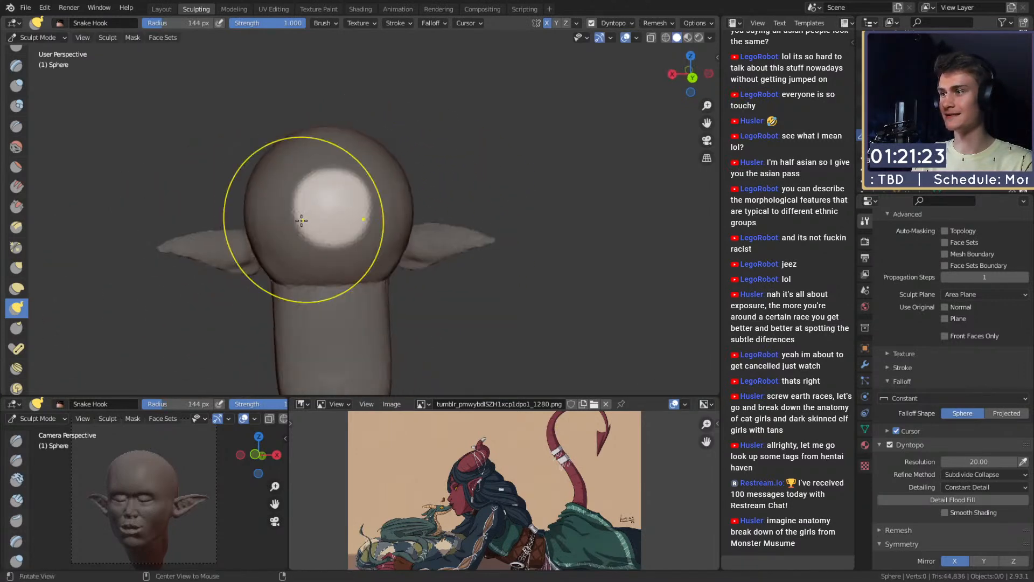
# Step: Try to pull the unmasked patch into a long S-curved tube with Snake Hook at a 113 px radius, and undo it
pyautogui.scroll(3, 328, 202)
pyautogui.press('[')
pyautogui.press('[')
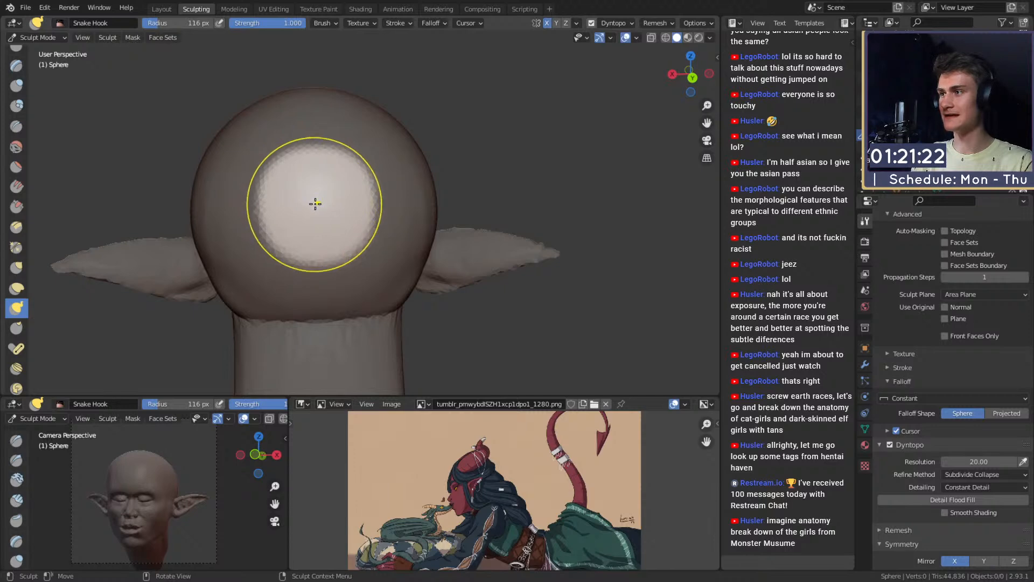
pyautogui.moveTo(321, 201)
pyautogui.mouseDown(button='middle')
pyautogui.moveTo(328, 228)
pyautogui.moveTo(368, 208)
pyautogui.mouseUp(button='middle')
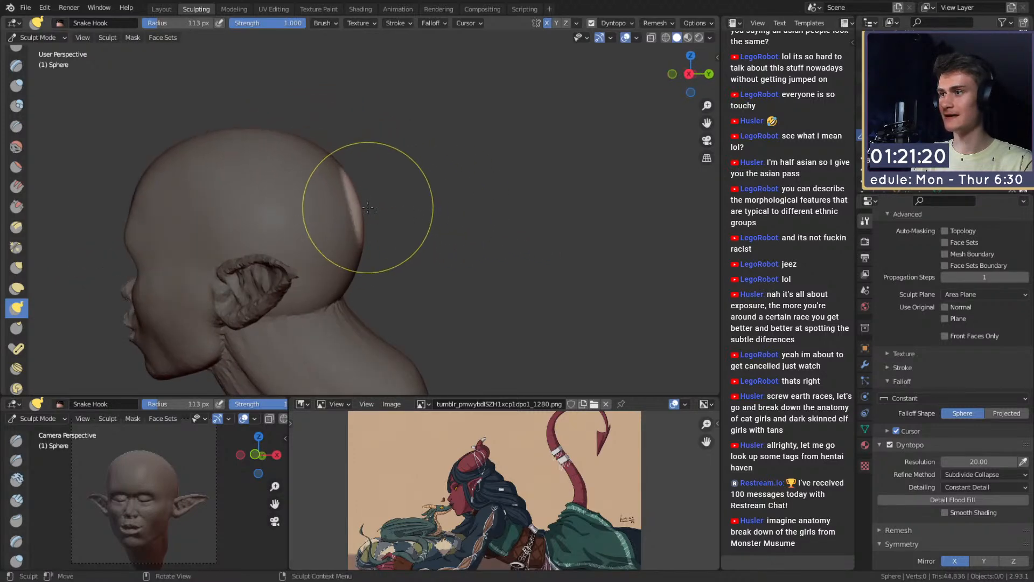
pyautogui.moveTo(359, 204); pyautogui.dragTo(471, 216)
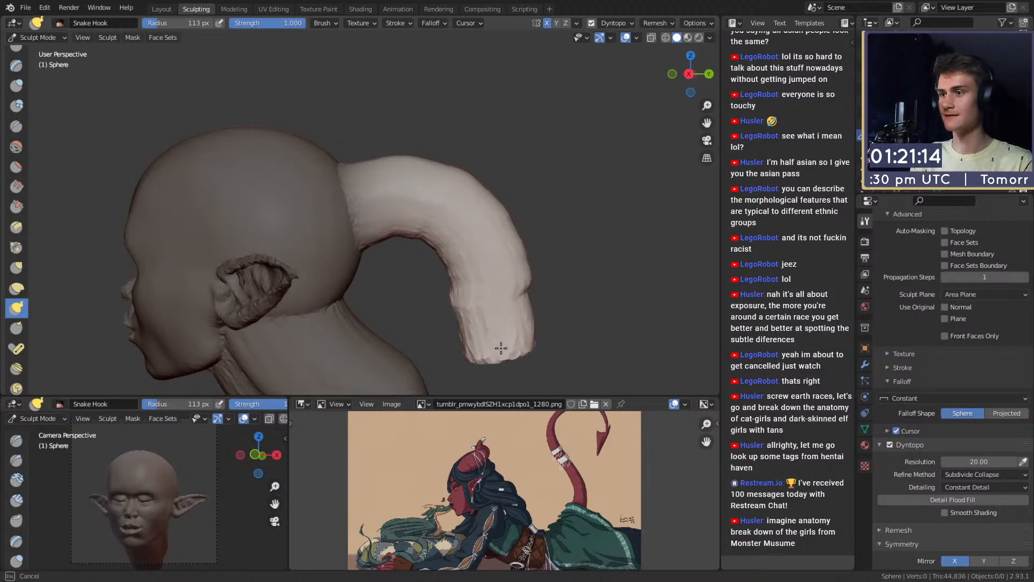
pyautogui.moveTo(533, 361)
pyautogui.mouseDown()
pyautogui.moveTo(593, 347)
pyautogui.moveTo(610, 323)
pyautogui.moveTo(614, 298)
pyautogui.moveTo(580, 199)
pyautogui.moveTo(588, 171)
pyautogui.moveTo(614, 152)
pyautogui.moveTo(657, 178)
pyautogui.mouseUp()
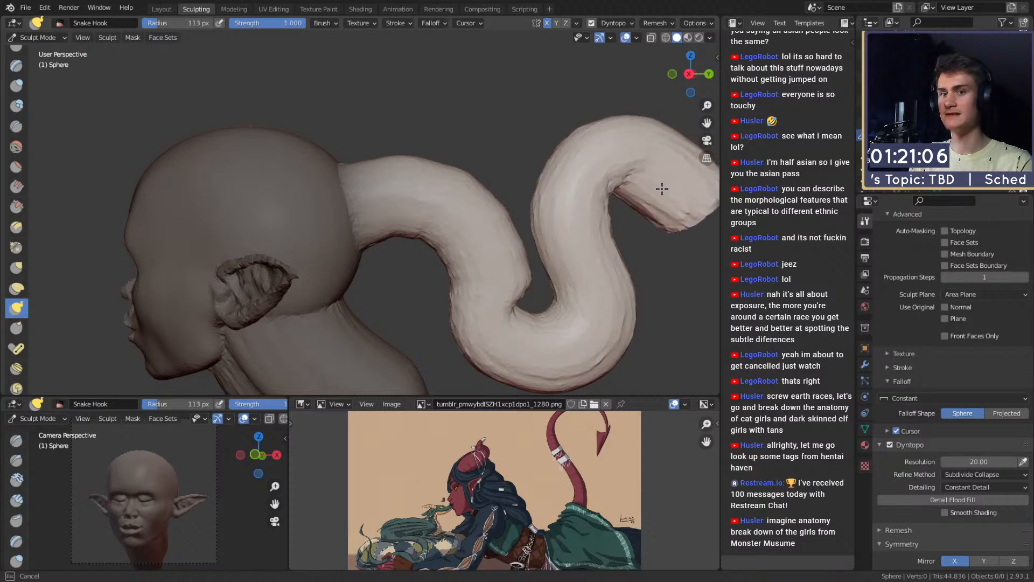
pyautogui.moveTo(664, 212); pyautogui.dragTo(425, 169, button='middle')
pyautogui.moveTo(362, 139)
pyautogui.mouseDown(button='middle')
pyautogui.moveTo(372, 158)
pyautogui.moveTo(463, 168)
pyautogui.moveTo(432, 171)
pyautogui.mouseUp(button='middle')
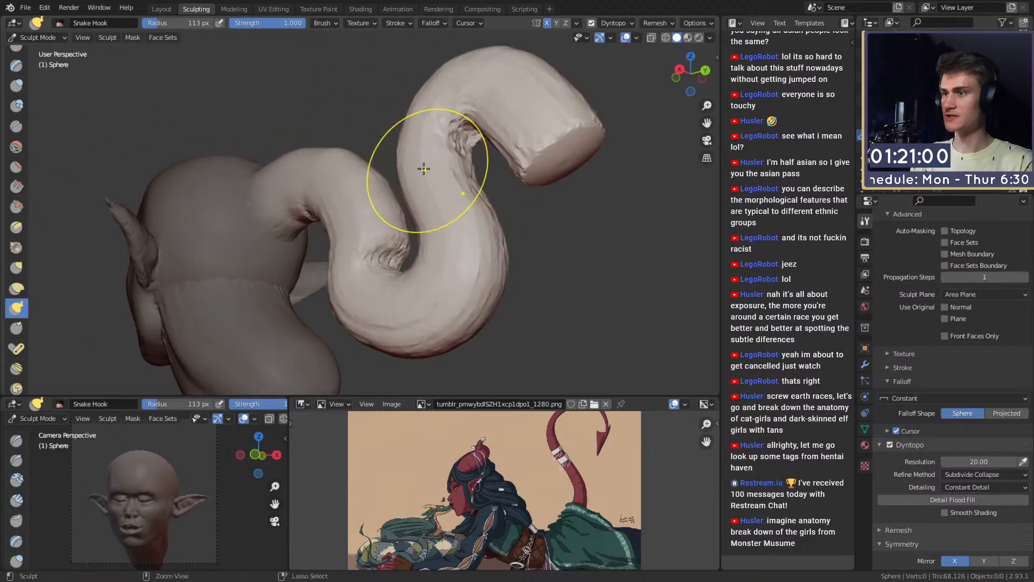
pyautogui.hotkey('ctrl', 'z')
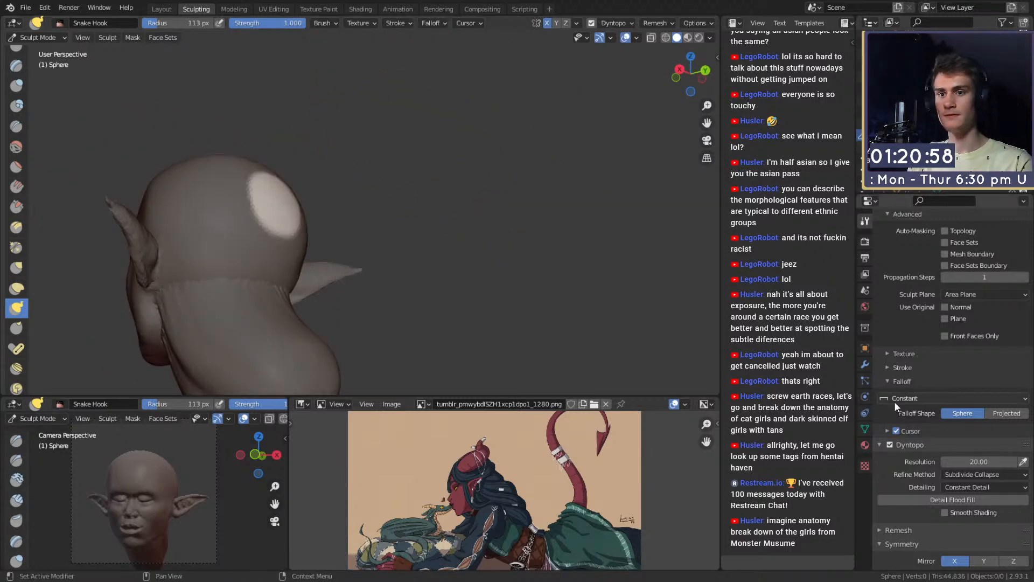
# Step: Try pulling the patch backwards with the brush falloff set to Smooth and its shape to Projected, and undo the pull
pyautogui.click(918, 397)
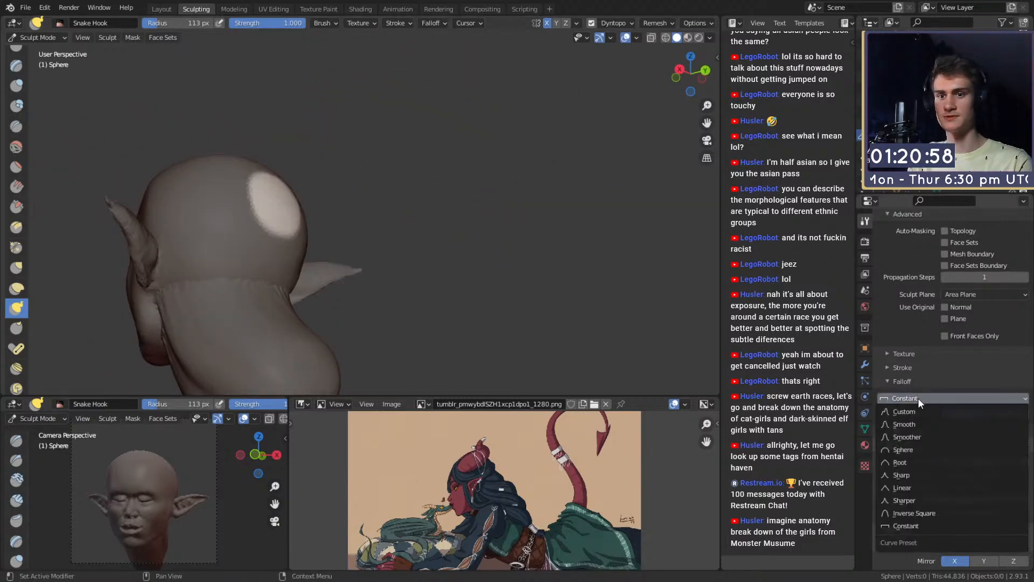
pyautogui.click(907, 525)
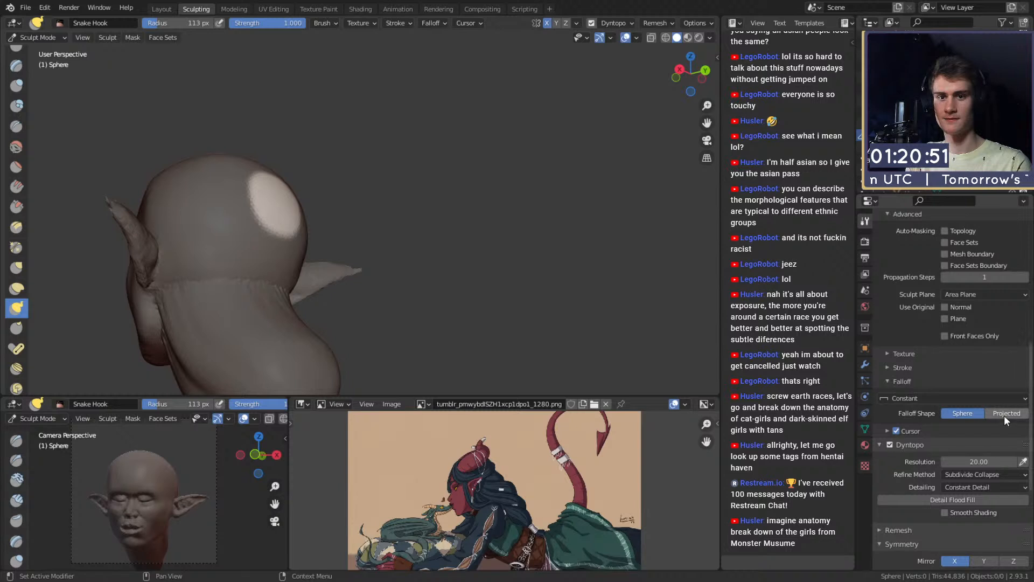
pyautogui.click(961, 398)
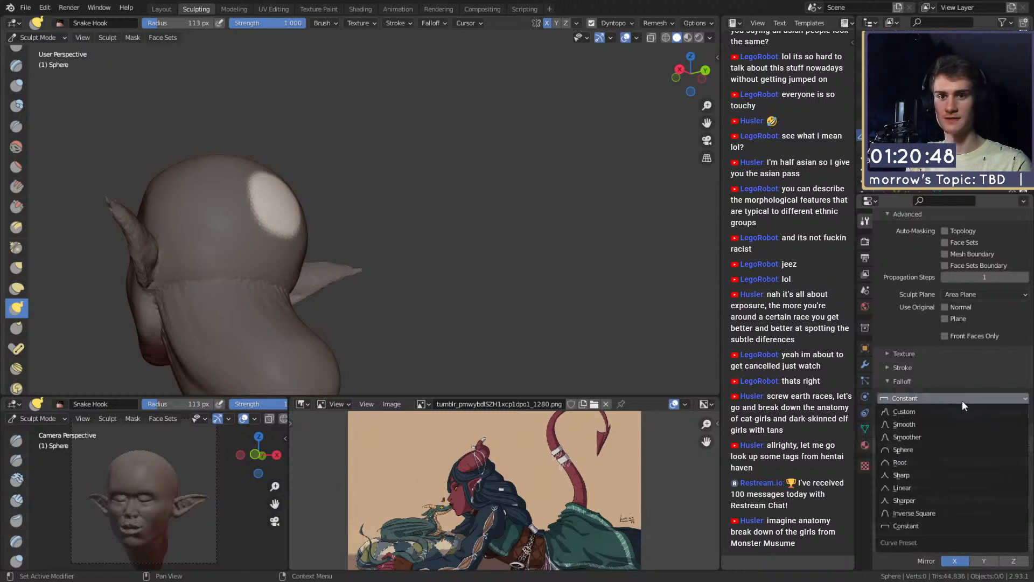
pyautogui.click(919, 423)
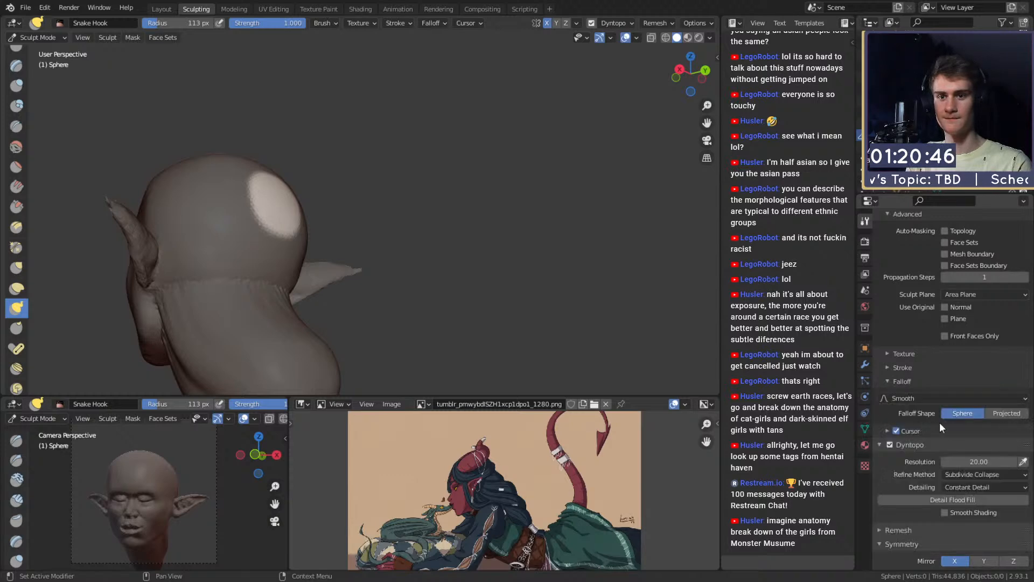
pyautogui.click(997, 414)
pyautogui.moveTo(412, 248); pyautogui.dragTo(483, 292, button='middle')
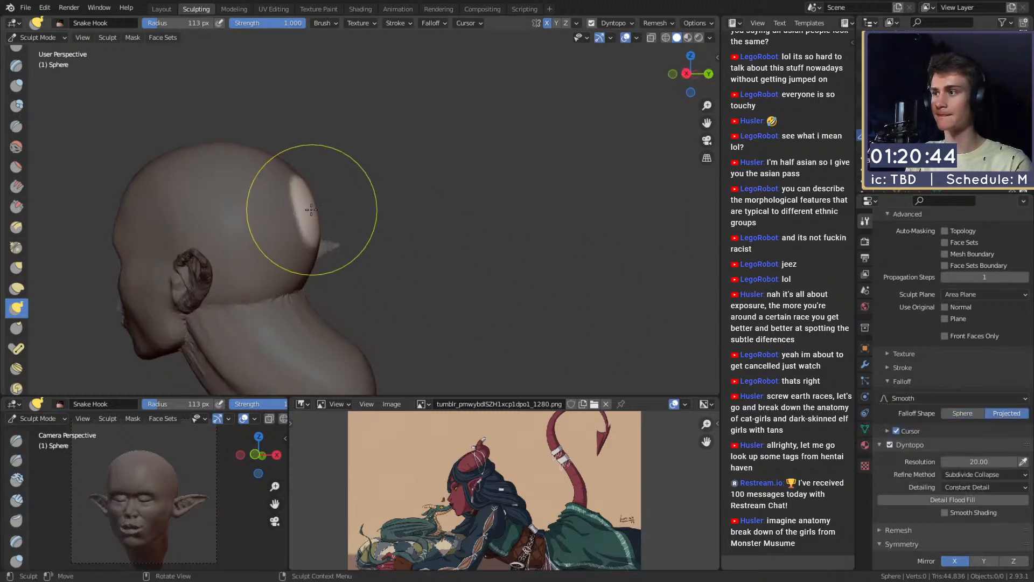
pyautogui.moveTo(311, 209)
pyautogui.mouseDown()
pyautogui.moveTo(393, 197)
pyautogui.moveTo(439, 218)
pyautogui.mouseUp()
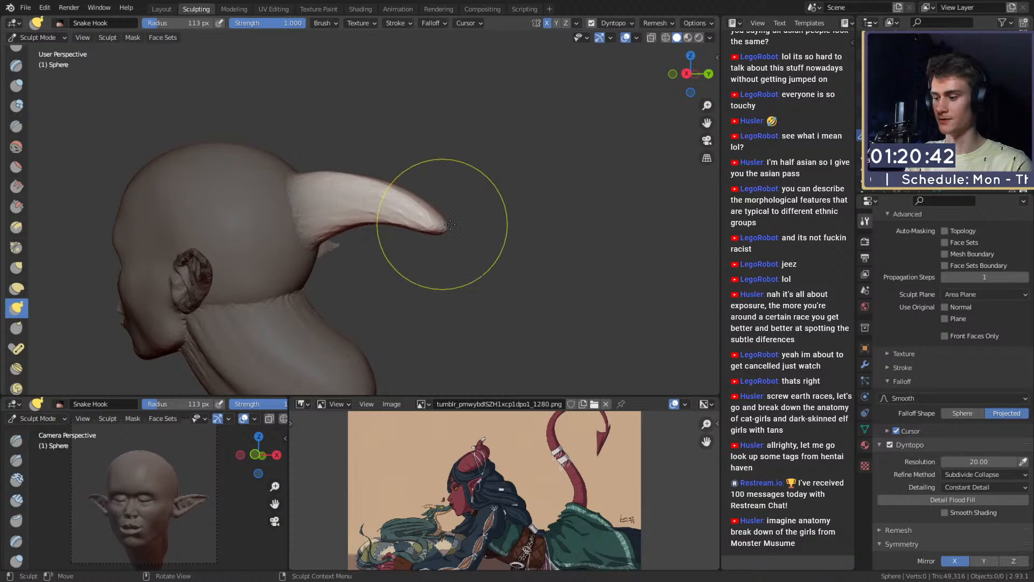
pyautogui.hotkey('ctrl', 'z')
# Step: Try pulling the patch with a Constant, Projected falloff at a 138 px radius, and undo the pulls
pyautogui.click(907, 400)
pyautogui.click(902, 526)
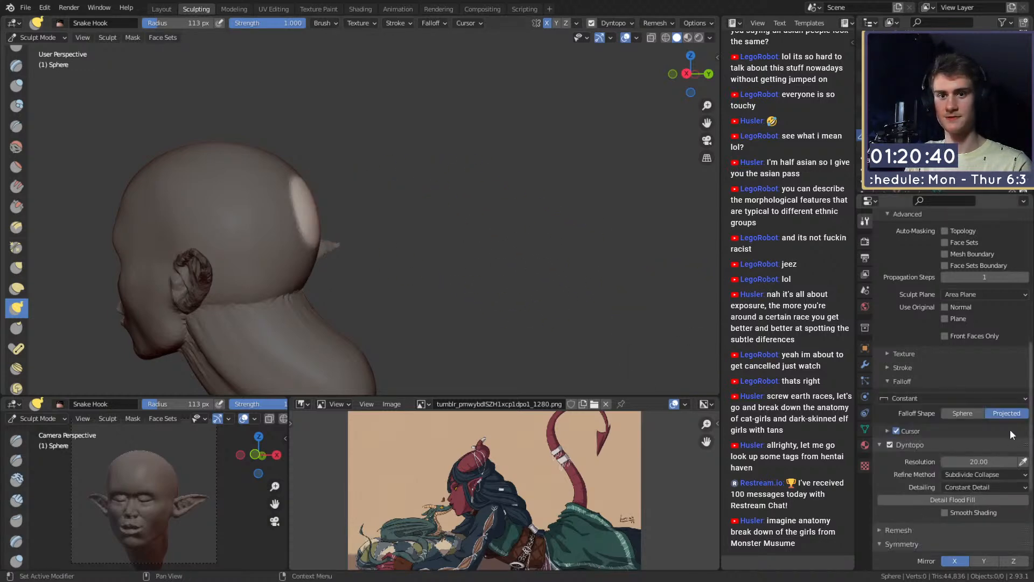
pyautogui.press(']')
pyautogui.press(']')
pyautogui.press(']')
pyautogui.press('[')
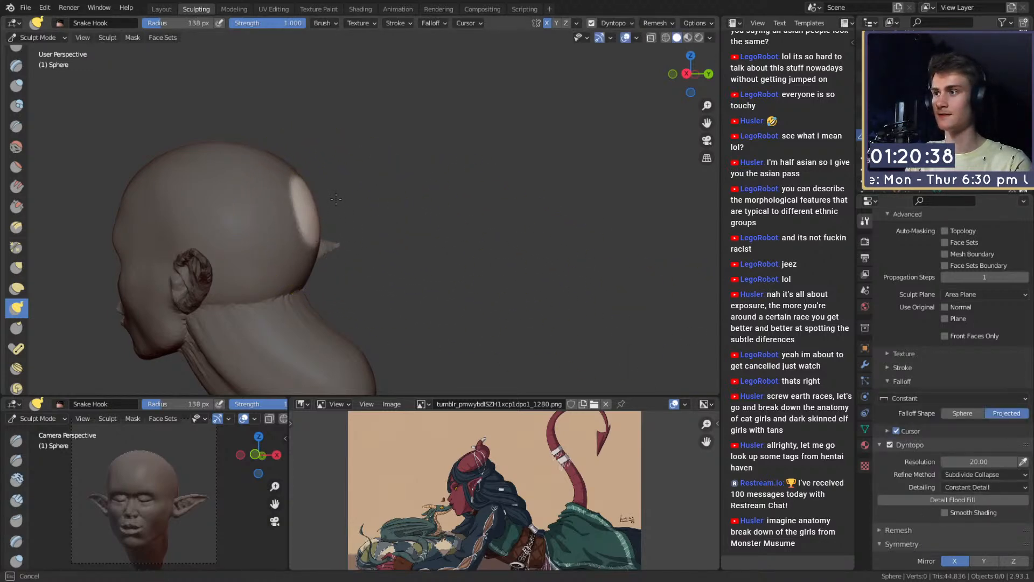
pyautogui.moveTo(336, 199)
pyautogui.mouseDown()
pyautogui.moveTo(420, 228)
pyautogui.moveTo(474, 331)
pyautogui.moveTo(542, 345)
pyautogui.moveTo(684, 263)
pyautogui.moveTo(679, 121)
pyautogui.mouseUp()
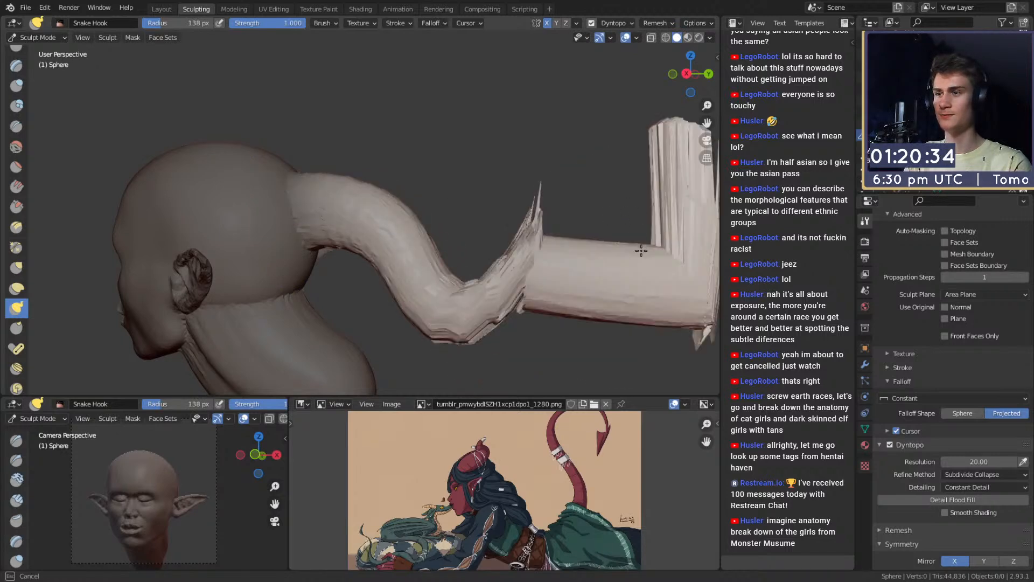
pyautogui.moveTo(640, 250)
pyautogui.mouseDown()
pyautogui.moveTo(618, 246)
pyautogui.moveTo(596, 203)
pyautogui.mouseUp()
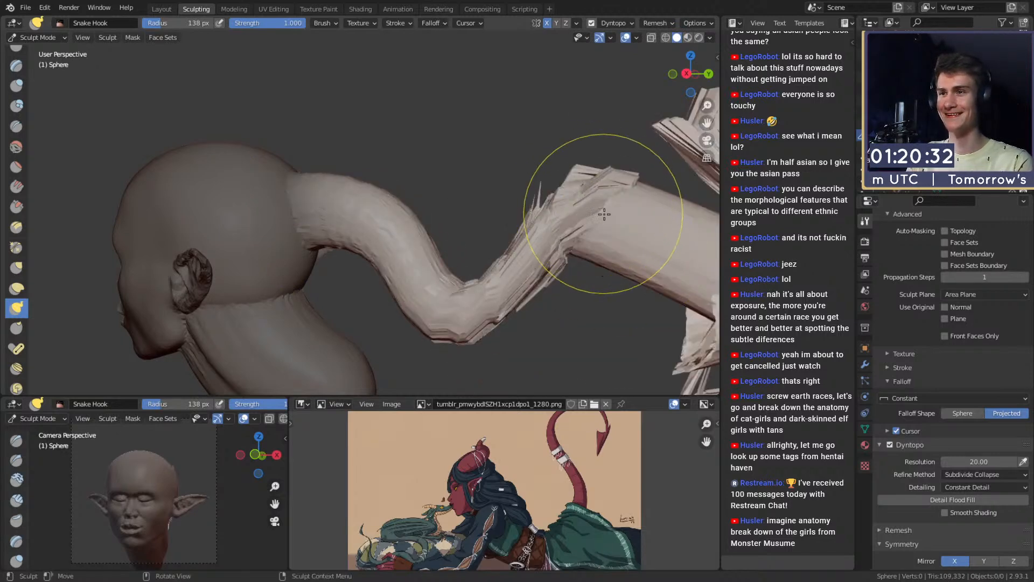
pyautogui.keyDown('shift'); pyautogui.moveTo(614, 225); pyautogui.dragTo(501, 216, button='middle'); pyautogui.keyUp('shift')
pyautogui.hotkey('ctrl', 'z')
pyautogui.hotkey('ctrl', 'z')
pyautogui.hotkey('ctrl', 'z')
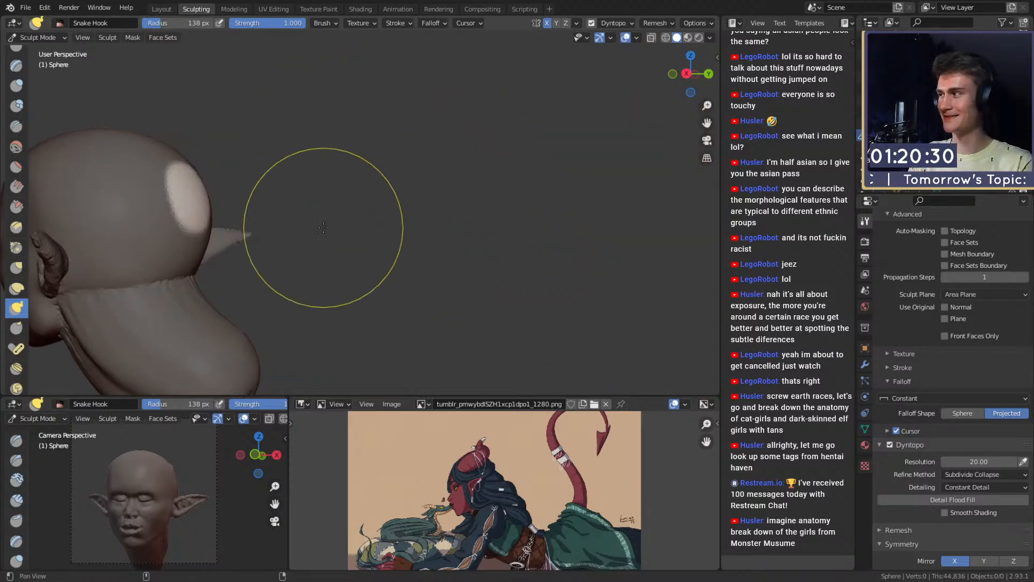
# Step: Clear the mask from the head, switch to the Clay Strips brush, and save the file
pyautogui.moveTo(339, 208); pyautogui.dragTo(474, 210, button='middle')
pyautogui.hotkey('alt', 'm')
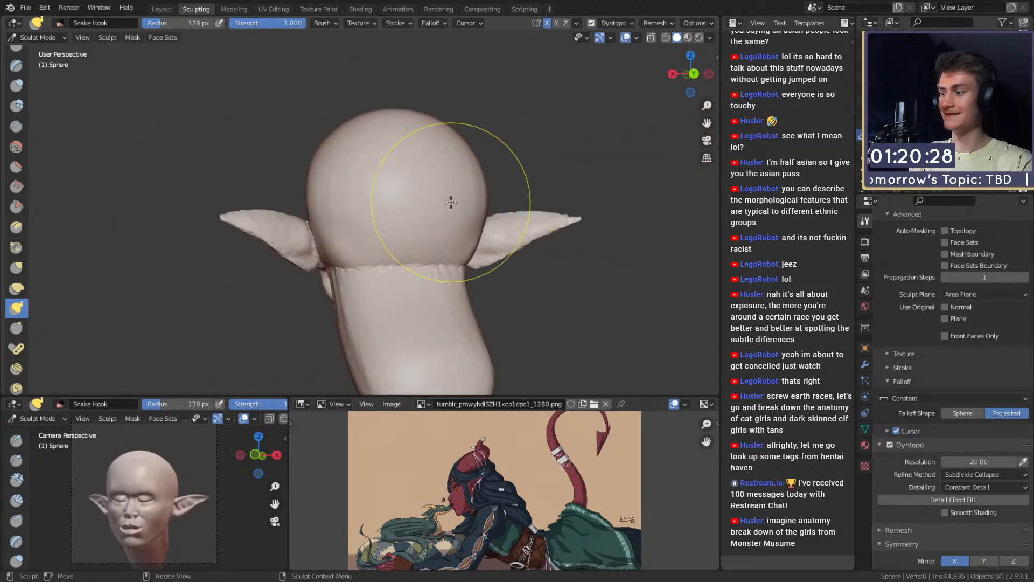
pyautogui.hotkey('shift', 'c')
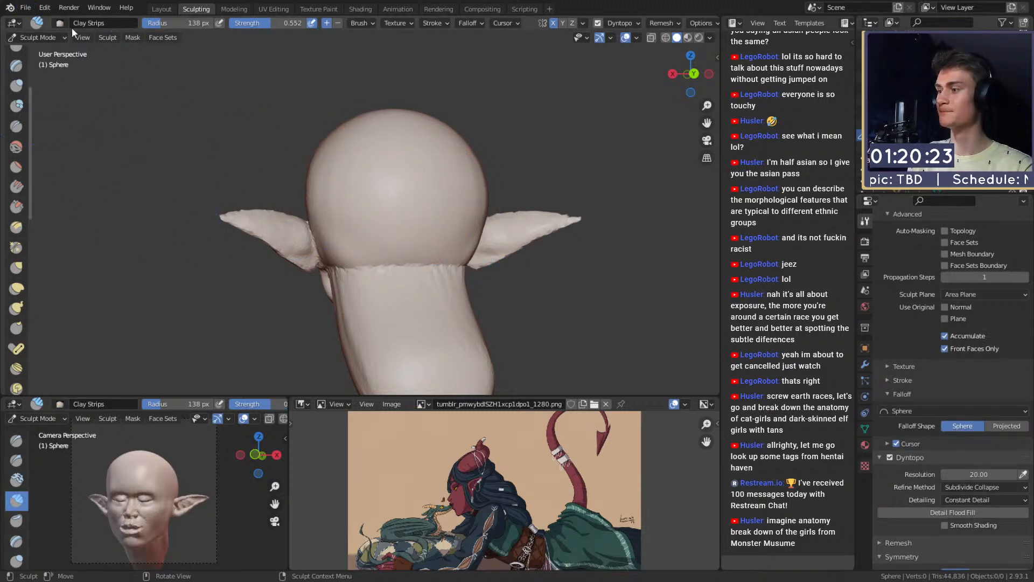
pyautogui.click(28, 12)
pyautogui.click(43, 94)
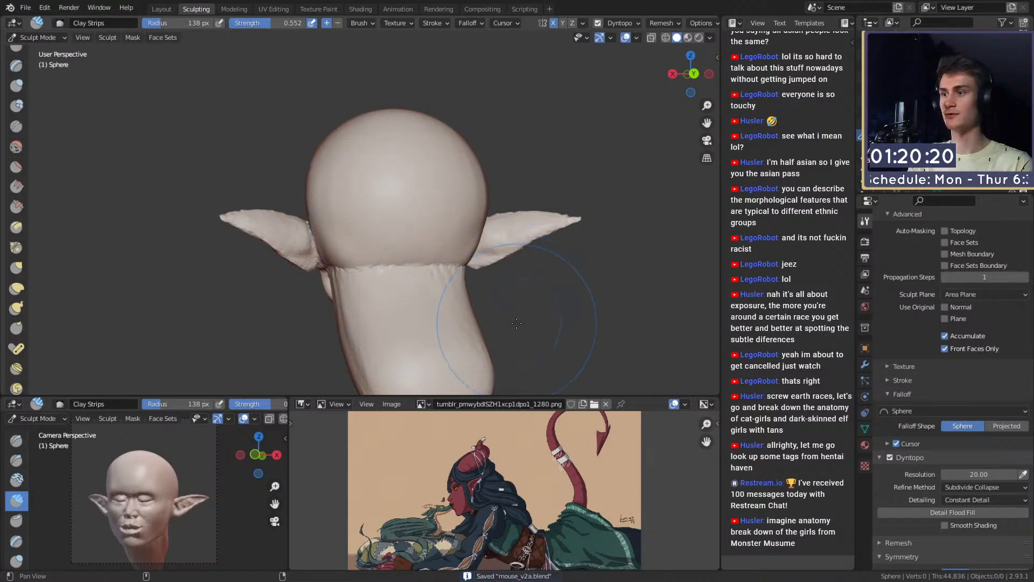
# Step: Try to pull the lower end of the neck sideways with Snake Hook at a 223 px radius, and undo it
pyautogui.moveTo(516, 322)
pyautogui.mouseDown(button='middle')
pyautogui.moveTo(485, 323)
pyautogui.moveTo(411, 247)
pyautogui.moveTo(334, 277)
pyautogui.mouseUp(button='middle')
pyautogui.press('k')
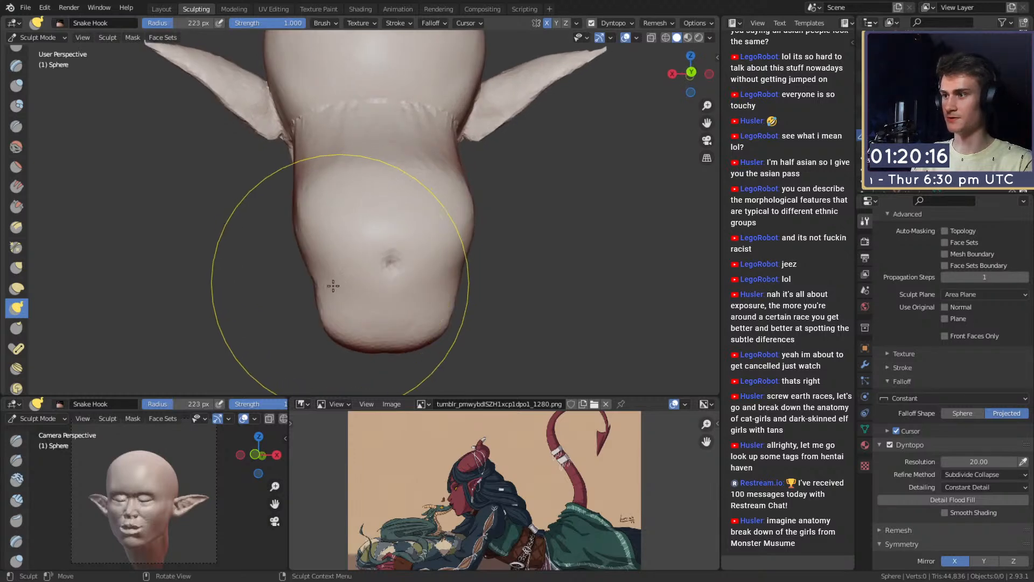
pyautogui.moveTo(333, 285); pyautogui.dragTo(305, 290)
pyautogui.hotkey('ctrl', 'z')
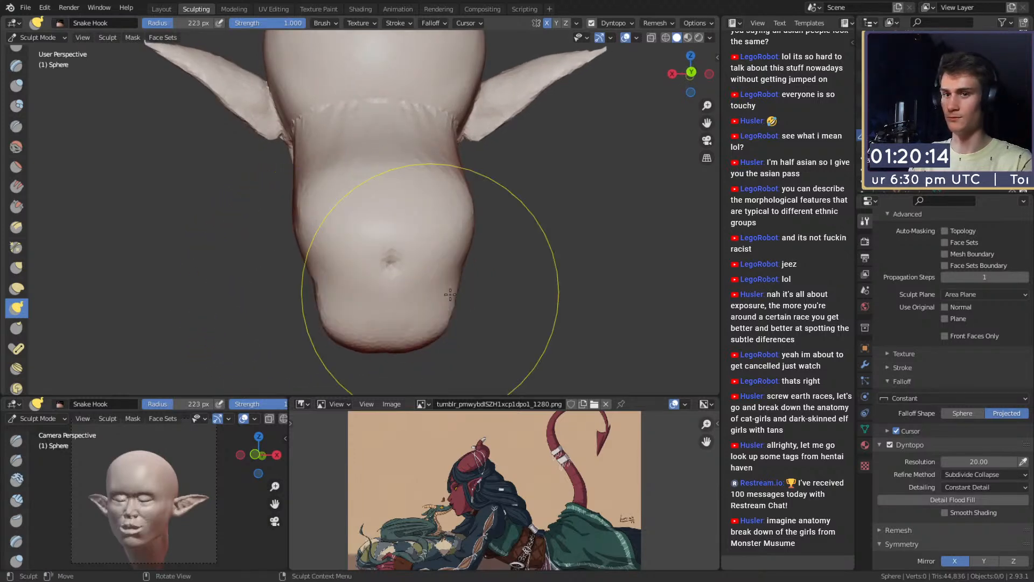
# Step: Set the Snake Hook falloff to Smooth with the Sphere shape and pull the base of the neck outwards into shoulders
pyautogui.click(934, 398)
pyautogui.click(908, 428)
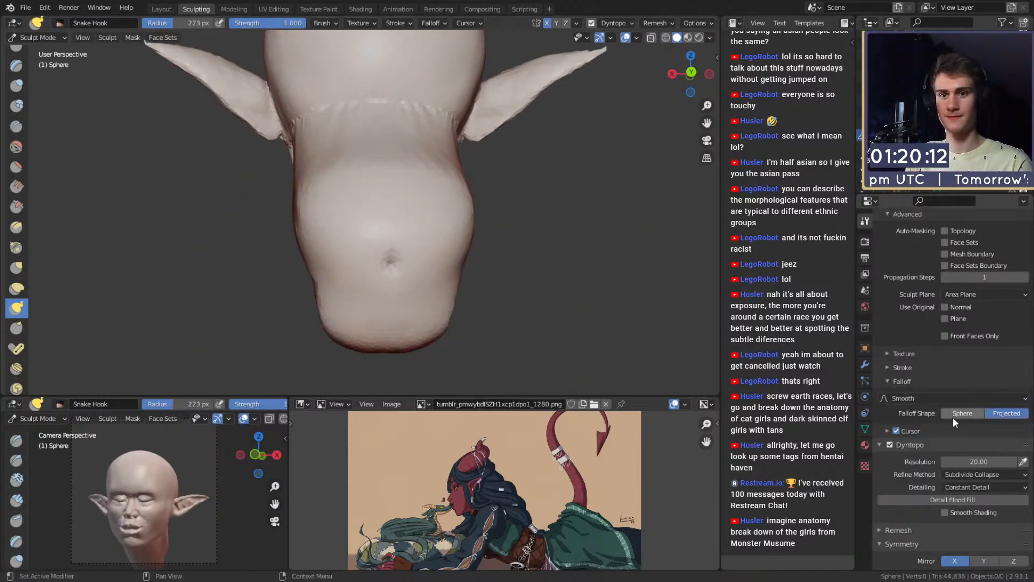
pyautogui.moveTo(342, 289)
pyautogui.mouseDown()
pyautogui.moveTo(274, 296)
pyautogui.moveTo(291, 305)
pyautogui.moveTo(201, 309)
pyautogui.mouseUp()
pyautogui.moveTo(323, 301)
pyautogui.mouseDown(button='middle')
pyautogui.moveTo(438, 293)
pyautogui.moveTo(445, 277)
pyautogui.moveTo(325, 294)
pyautogui.mouseUp(button='middle')
pyautogui.press('f')
pyautogui.click(527, 311)
pyautogui.moveTo(324, 264); pyautogui.dragTo(247, 291)
# Step: Pull the underside of the shoulders and chest downwards with Snake Hook at a 264 px radius
pyautogui.moveTo(309, 308)
pyautogui.mouseDown(button='middle')
pyautogui.moveTo(491, 265)
pyautogui.moveTo(442, 257)
pyautogui.moveTo(388, 279)
pyautogui.mouseUp(button='middle')
pyautogui.press('f')
pyautogui.click(417, 262)
pyautogui.press('f')
pyautogui.click(393, 247)
pyautogui.moveTo(291, 258); pyautogui.dragTo(285, 325)
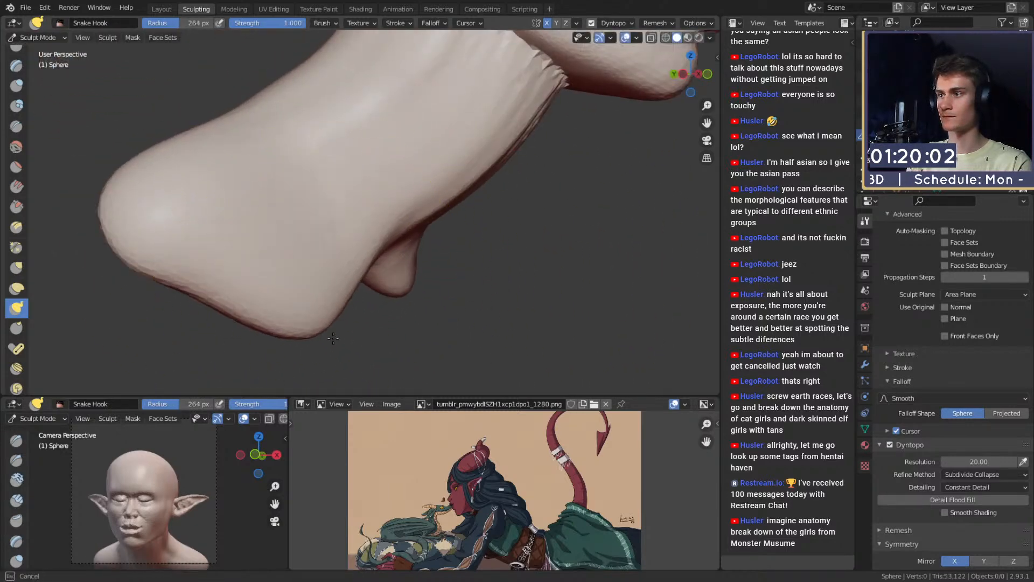
pyautogui.moveTo(364, 307); pyautogui.dragTo(323, 304, button='middle')
pyautogui.moveTo(349, 322); pyautogui.dragTo(348, 326)
pyautogui.moveTo(350, 322)
pyautogui.mouseDown(button='middle')
pyautogui.moveTo(385, 307)
pyautogui.moveTo(409, 250)
pyautogui.moveTo(438, 305)
pyautogui.moveTo(438, 229)
pyautogui.moveTo(388, 252)
pyautogui.mouseUp(button='middle')
# Step: Reshape the neck and its transition into the shoulders in side view, varying the Snake Hook radius between about 156 and 193 px
pyautogui.press('f')
pyautogui.click(412, 237)
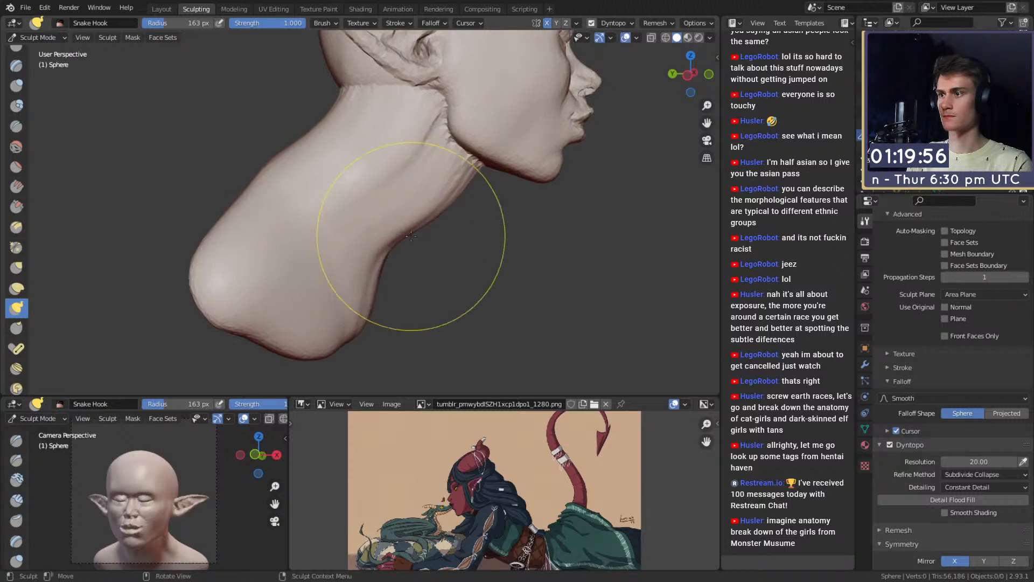
pyautogui.moveTo(432, 215); pyautogui.dragTo(404, 230, button='middle')
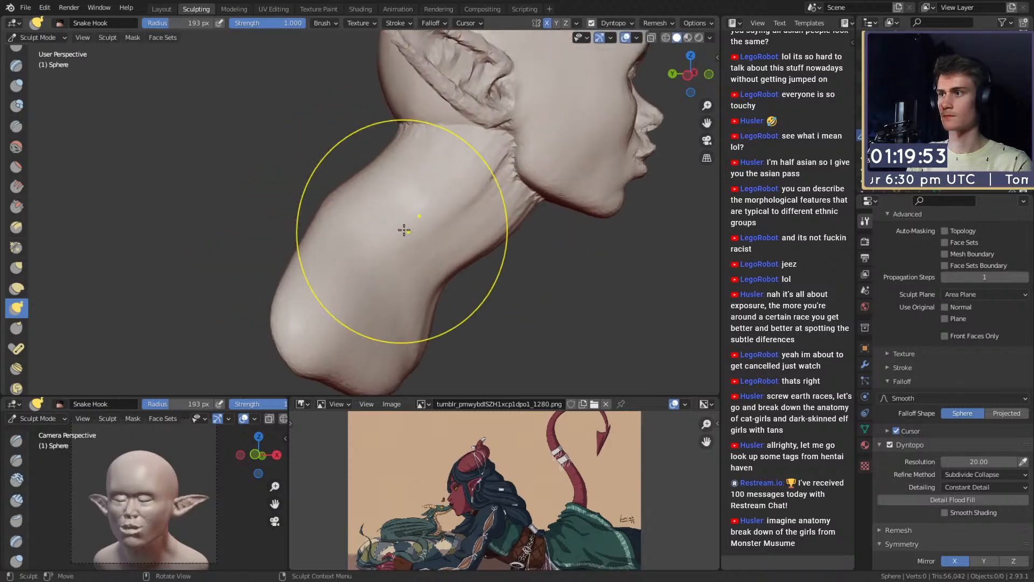
pyautogui.press('f')
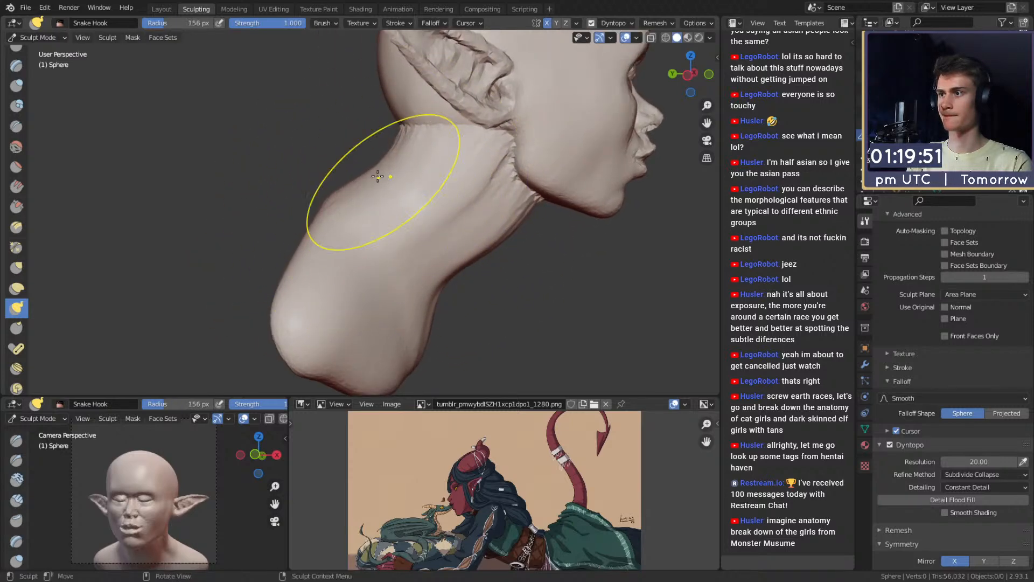
pyautogui.press('f')
pyautogui.click(413, 200)
pyautogui.press('f')
pyautogui.moveTo(423, 228)
pyautogui.mouseDown(button='middle')
pyautogui.moveTo(413, 229)
pyautogui.moveTo(426, 215)
pyautogui.mouseUp(button='middle')
pyautogui.press('f')
pyautogui.click(422, 238)
# Step: Shape the upper back and lower torso behind the neck with Snake Hook at a 167 px radius
pyautogui.keyDown('shift'); pyautogui.moveTo(418, 307); pyautogui.dragTo(560, 226, button='middle'); pyautogui.keyUp('shift')
pyautogui.press('f')
pyautogui.click(450, 189)
pyautogui.moveTo(409, 184); pyautogui.dragTo(375, 176, button='middle')
pyautogui.keyDown('alt'); pyautogui.moveTo(375, 176); pyautogui.dragTo(404, 157); pyautogui.keyUp('alt')
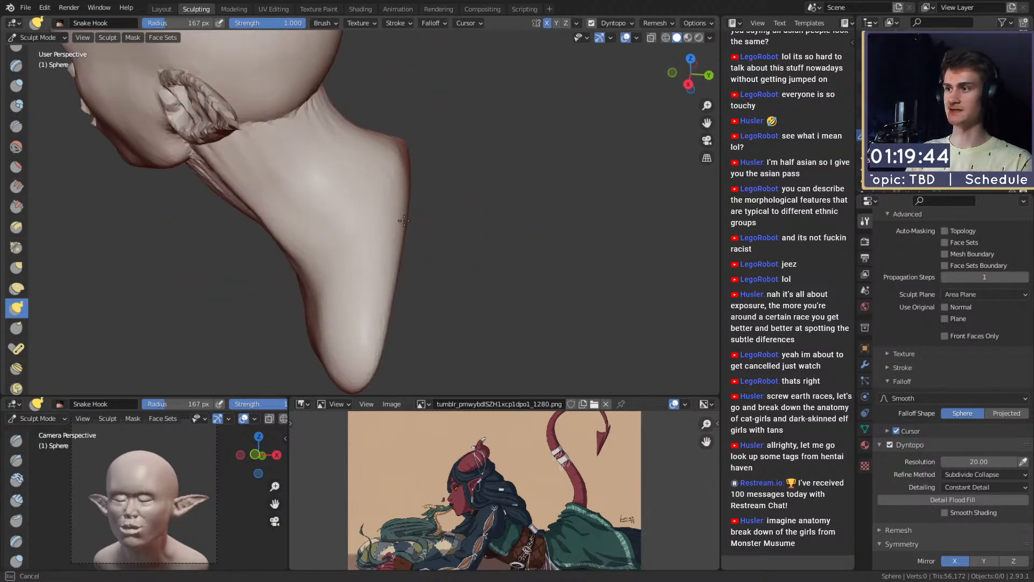
pyautogui.press('f')
pyautogui.click(416, 233)
pyautogui.moveTo(416, 234)
pyautogui.keyDown('alt'); pyautogui.mouseDown()
pyautogui.moveTo(502, 217)
pyautogui.moveTo(408, 244)
pyautogui.moveTo(365, 175)
pyautogui.moveTo(378, 211)
pyautogui.mouseUp(); pyautogui.keyUp('alt')
# Step: Sculpt the side and front of the neck below the jaw with Clay Strips at a 60 px radius
pyautogui.press('c')
pyautogui.press('f')
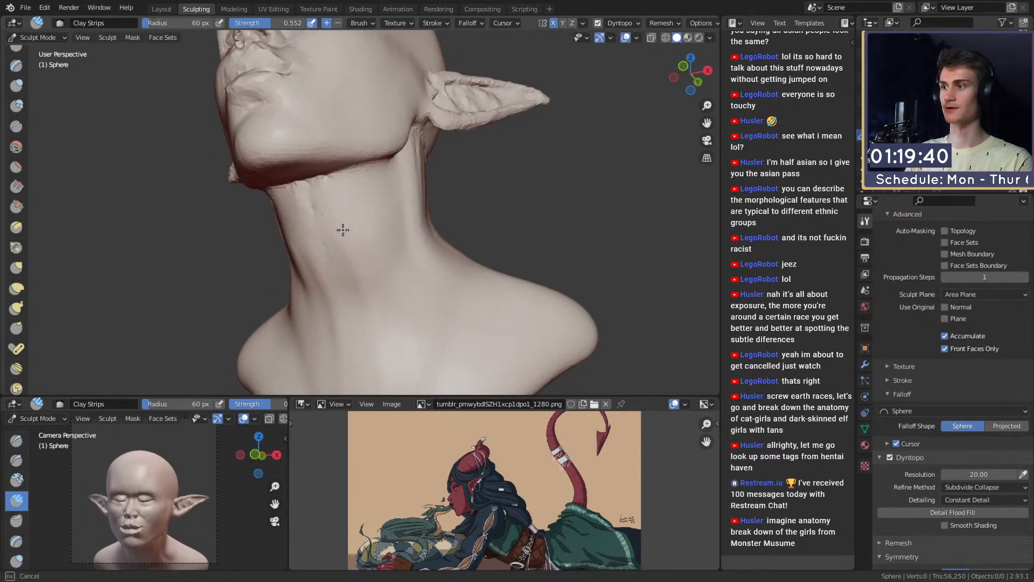
pyautogui.moveTo(383, 270)
pyautogui.keyDown('alt'); pyautogui.mouseDown()
pyautogui.moveTo(329, 277)
pyautogui.moveTo(354, 221)
pyautogui.moveTo(383, 242)
pyautogui.moveTo(412, 142)
pyautogui.moveTo(438, 254)
pyautogui.moveTo(307, 249)
pyautogui.moveTo(377, 167)
pyautogui.moveTo(380, 209)
pyautogui.moveTo(340, 215)
pyautogui.moveTo(361, 207)
pyautogui.moveTo(362, 138)
pyautogui.moveTo(377, 185)
pyautogui.moveTo(409, 210)
pyautogui.moveTo(350, 265)
pyautogui.mouseUp(); pyautogui.keyUp('alt')
# Step: Sculpt the underside of the jaw and chin with Clay Strips, reducing the radius to 37 px and 30 px
pyautogui.press('f')
pyautogui.click(382, 242)
pyautogui.press('f')
pyautogui.click(379, 209)
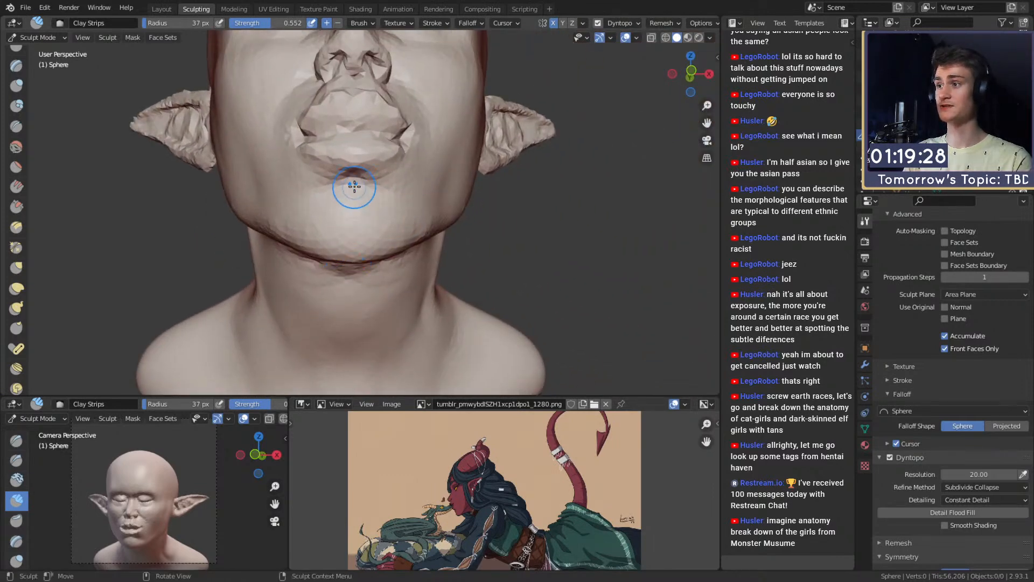
pyautogui.moveTo(368, 194)
pyautogui.keyDown('alt'); pyautogui.mouseDown()
pyautogui.moveTo(370, 221)
pyautogui.moveTo(368, 193)
pyautogui.moveTo(374, 214)
pyautogui.moveTo(345, 215)
pyautogui.moveTo(370, 231)
pyautogui.moveTo(369, 292)
pyautogui.moveTo(350, 297)
pyautogui.mouseUp(); pyautogui.keyUp('alt')
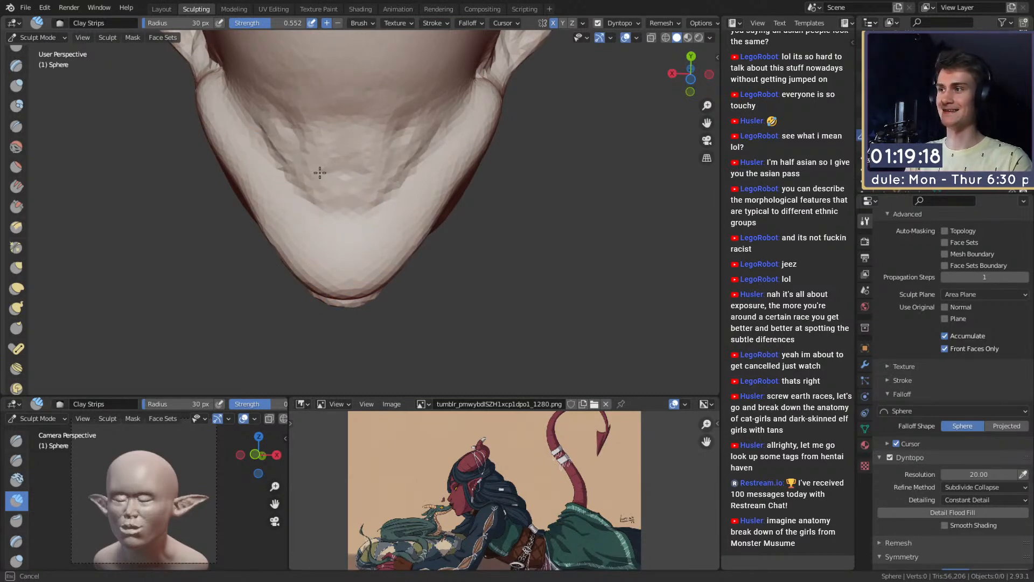
# Step: Fill and even out the rough underside of the jaw with the Clay Strips brush, setting its radius to 41 px
pyautogui.moveTo(374, 139)
pyautogui.mouseDown(button='middle')
pyautogui.moveTo(499, 171)
pyautogui.moveTo(441, 178)
pyautogui.moveTo(402, 219)
pyautogui.mouseUp(button='middle')
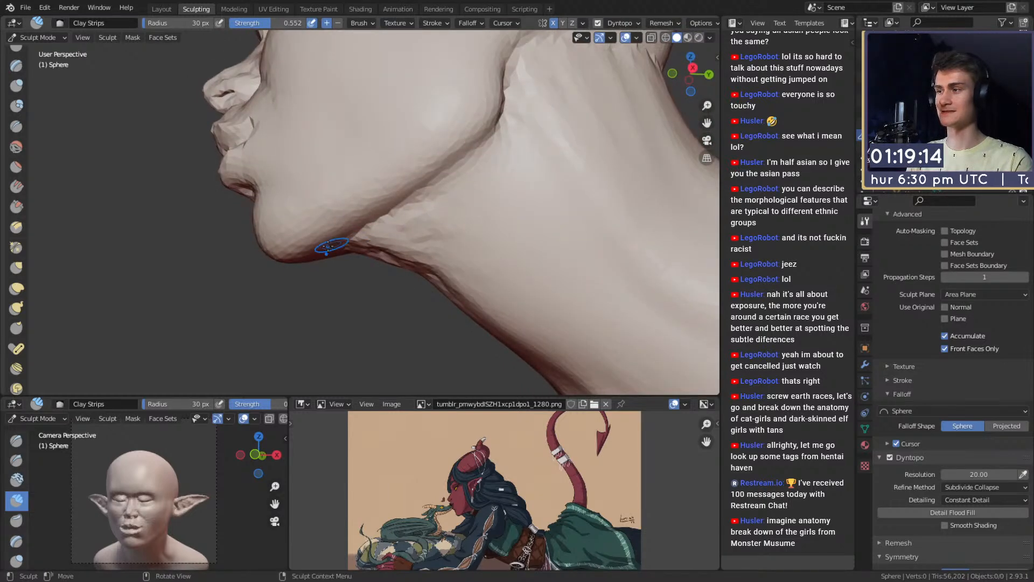
pyautogui.moveTo(398, 202); pyautogui.dragTo(395, 160, button='middle')
pyautogui.press('f')
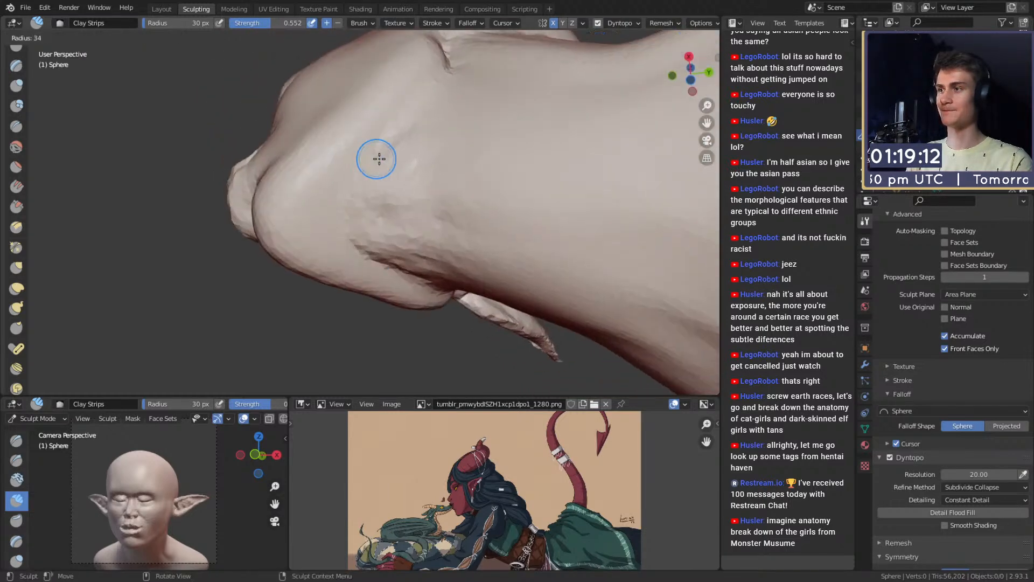
pyautogui.click(400, 160)
pyautogui.moveTo(377, 205)
pyautogui.mouseDown(button='middle')
pyautogui.moveTo(376, 189)
pyautogui.moveTo(406, 238)
pyautogui.moveTo(395, 220)
pyautogui.mouseUp(button='middle')
# Step: Reshape the transition from under the chin to the throat with the Grab brush at a 136 px radius
pyautogui.press('g')
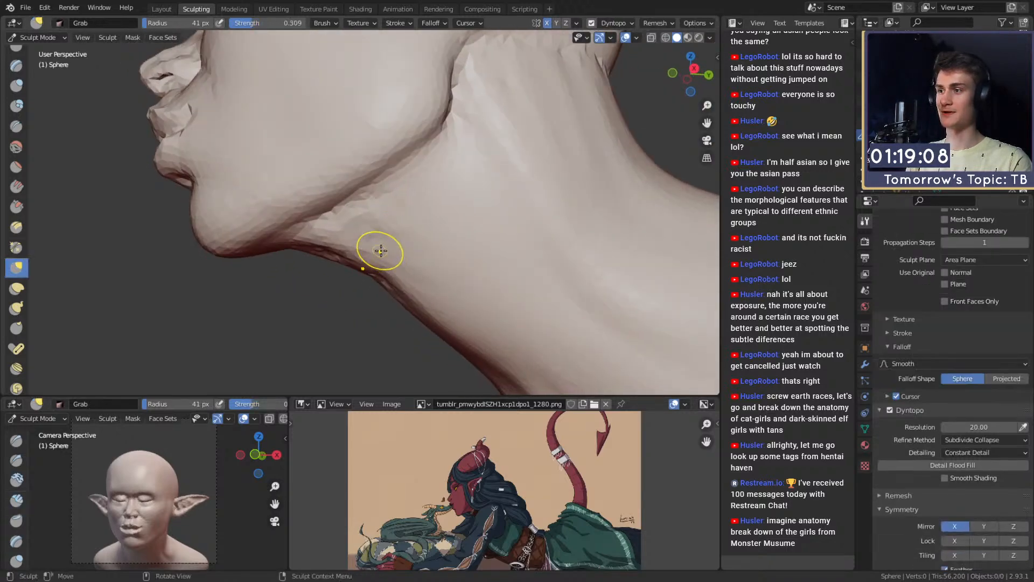
pyautogui.press('f')
pyautogui.click(482, 266)
pyautogui.moveTo(393, 273)
pyautogui.mouseDown()
pyautogui.moveTo(392, 226)
pyautogui.moveTo(379, 220)
pyautogui.moveTo(386, 254)
pyautogui.mouseUp()
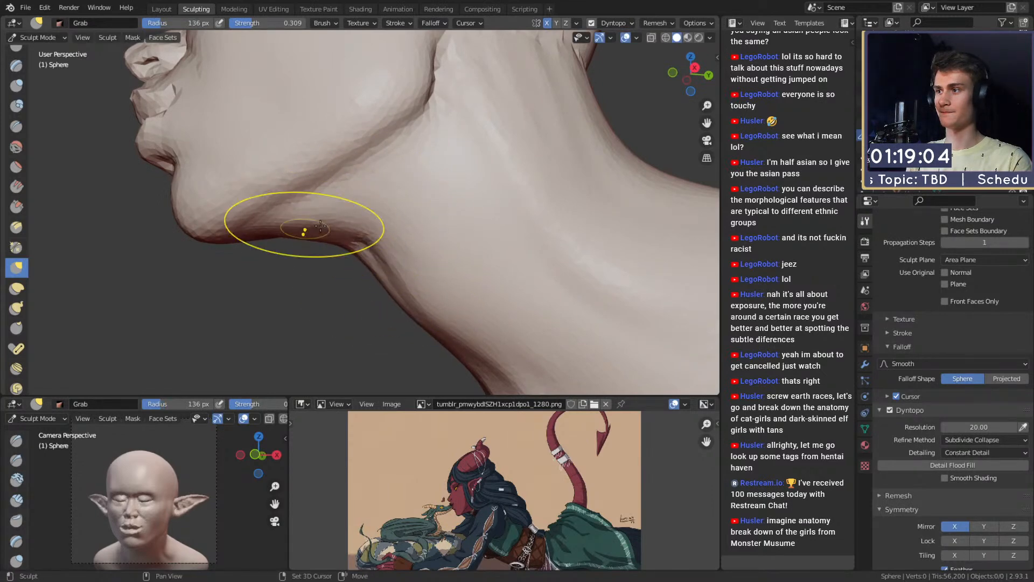
pyautogui.keyDown('ctrl'); pyautogui.keyDown('alt'); pyautogui.moveTo(411, 154); pyautogui.dragTo(355, 227); pyautogui.keyUp('alt'); pyautogui.keyUp('ctrl')
# Step: Adjust the front of the throat with the Grab brush, reducing its radius to 56 px
pyautogui.moveTo(302, 237)
pyautogui.keyDown('alt'); pyautogui.mouseDown()
pyautogui.moveTo(355, 215)
pyautogui.moveTo(445, 238)
pyautogui.moveTo(443, 221)
pyautogui.moveTo(474, 189)
pyautogui.mouseUp(); pyautogui.keyUp('alt')
pyautogui.press('f')
pyautogui.click(431, 215)
pyautogui.moveTo(431, 216)
pyautogui.keyDown('alt'); pyautogui.mouseDown()
pyautogui.moveTo(422, 247)
pyautogui.moveTo(412, 217)
pyautogui.mouseUp(); pyautogui.keyUp('alt')
pyautogui.press('f')
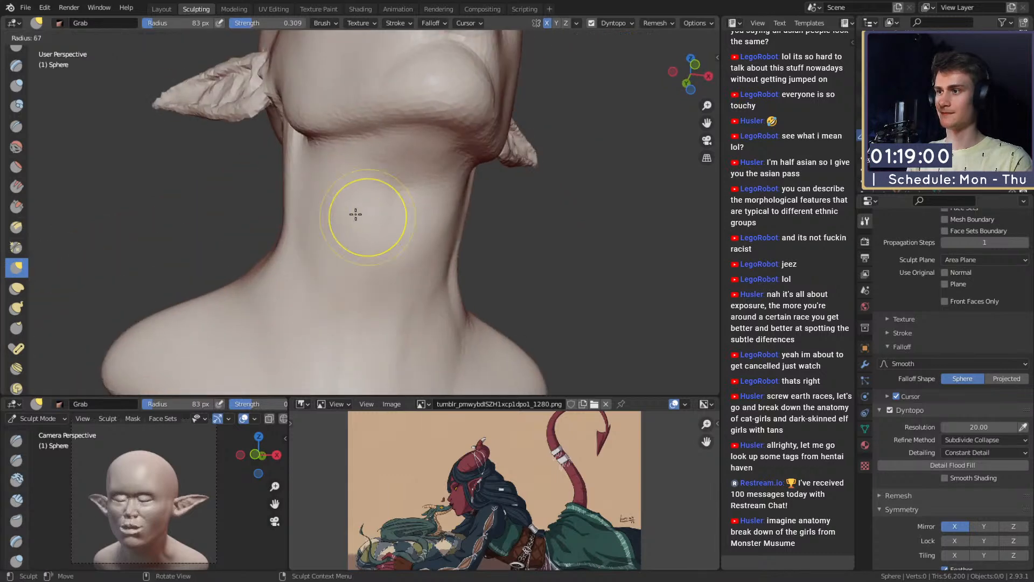
pyautogui.click(368, 208)
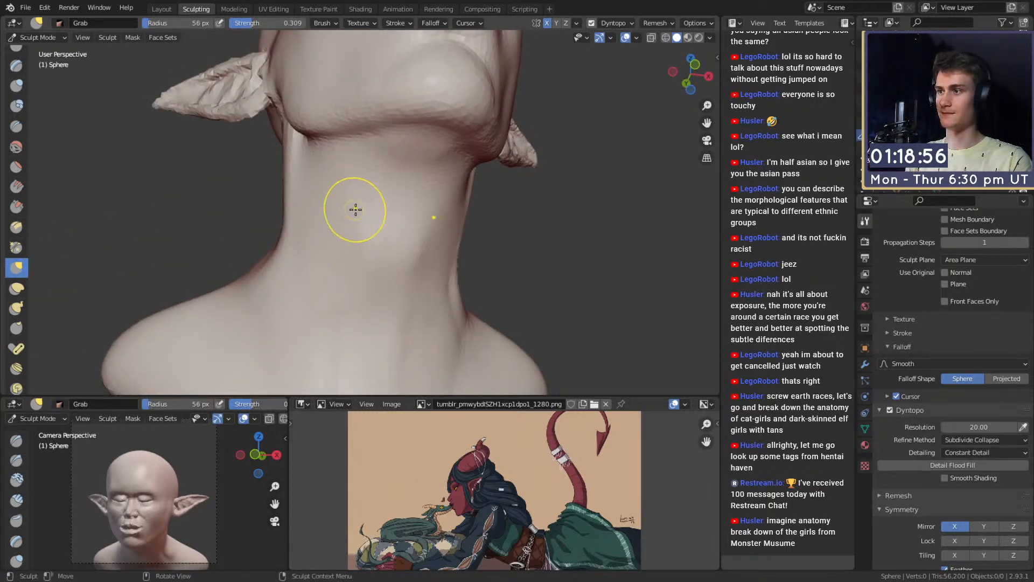
# Step: Build up the muscle strips down the front of the neck with 41 px Clay Strips, and smooth them at 105 px
pyautogui.hotkey('shift', 'c')
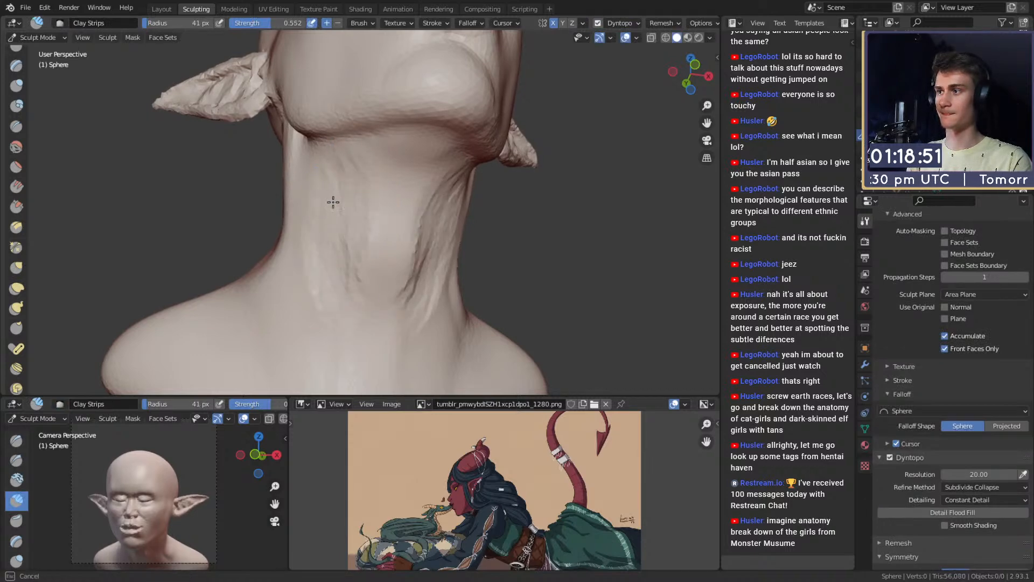
pyautogui.moveTo(337, 266); pyautogui.dragTo(329, 231)
pyautogui.press('f')
pyautogui.click(366, 229)
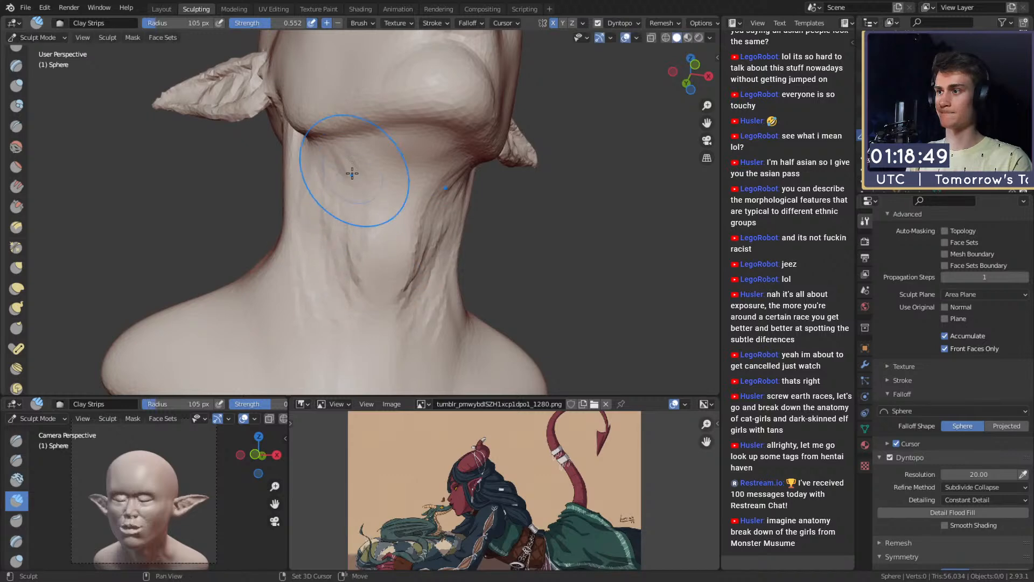
pyautogui.keyDown('shift'); pyautogui.moveTo(351, 173); pyautogui.dragTo(339, 334); pyautogui.keyUp('shift')
# Step: Pull the shoulder ends outward with the Grab brush at a 234 px radius, widening the bust
pyautogui.moveTo(366, 302)
pyautogui.mouseDown(button='middle')
pyautogui.moveTo(401, 240)
pyautogui.moveTo(413, 249)
pyautogui.moveTo(372, 272)
pyautogui.moveTo(353, 230)
pyautogui.moveTo(413, 233)
pyautogui.moveTo(362, 258)
pyautogui.moveTo(345, 226)
pyautogui.moveTo(378, 224)
pyautogui.moveTo(336, 111)
pyautogui.mouseUp(button='middle')
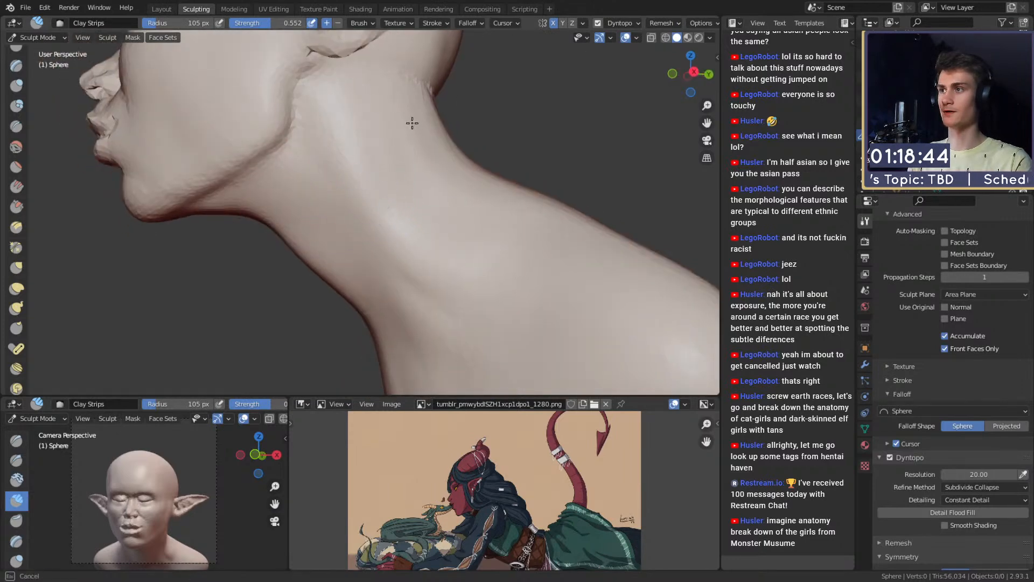
pyautogui.moveTo(412, 124)
pyautogui.mouseDown(button='middle')
pyautogui.moveTo(397, 176)
pyautogui.moveTo(409, 116)
pyautogui.mouseUp(button='middle')
pyautogui.moveTo(389, 211)
pyautogui.mouseDown(button='middle')
pyautogui.moveTo(493, 168)
pyautogui.moveTo(431, 178)
pyautogui.moveTo(376, 247)
pyautogui.mouseUp(button='middle')
pyautogui.press('f')
pyautogui.click(387, 251)
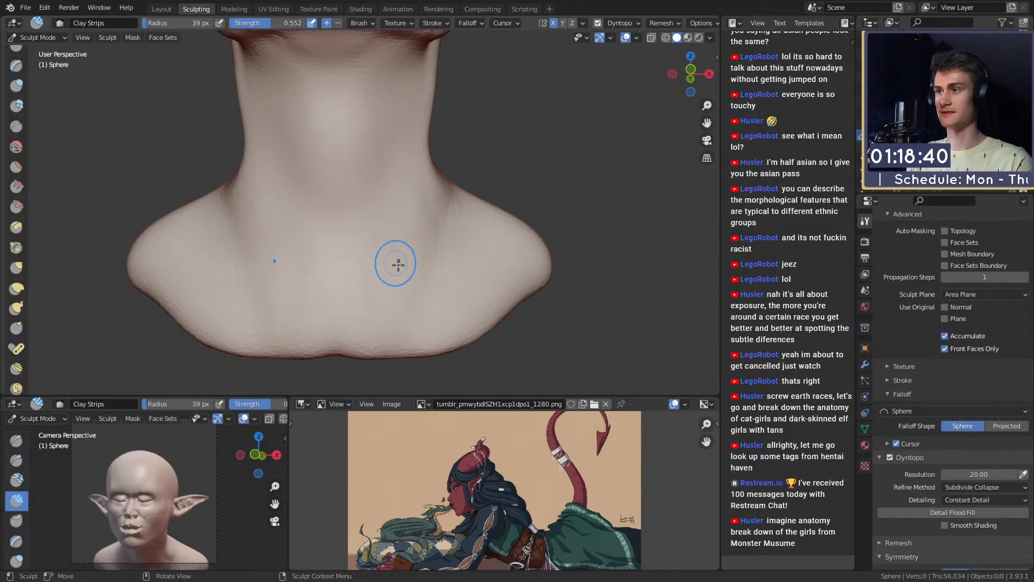
pyautogui.keyDown('shift'); pyautogui.moveTo(430, 262); pyautogui.dragTo(392, 244, button='middle'); pyautogui.keyUp('shift')
pyautogui.press('g')
pyautogui.keyDown('shift'); pyautogui.moveTo(510, 226); pyautogui.dragTo(479, 210, button='middle'); pyautogui.keyUp('shift')
pyautogui.press('f')
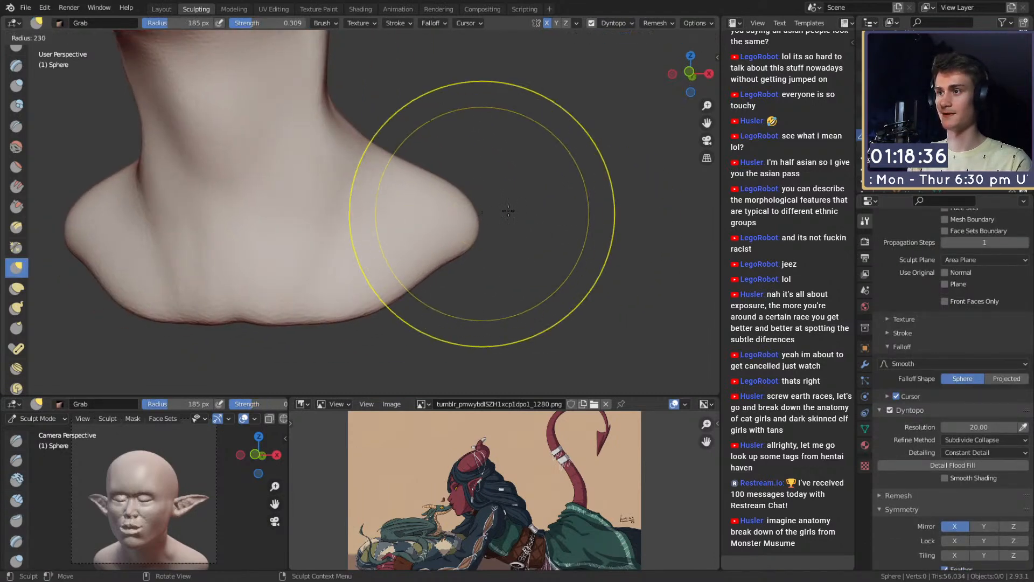
pyautogui.moveTo(526, 205); pyautogui.dragTo(563, 191)
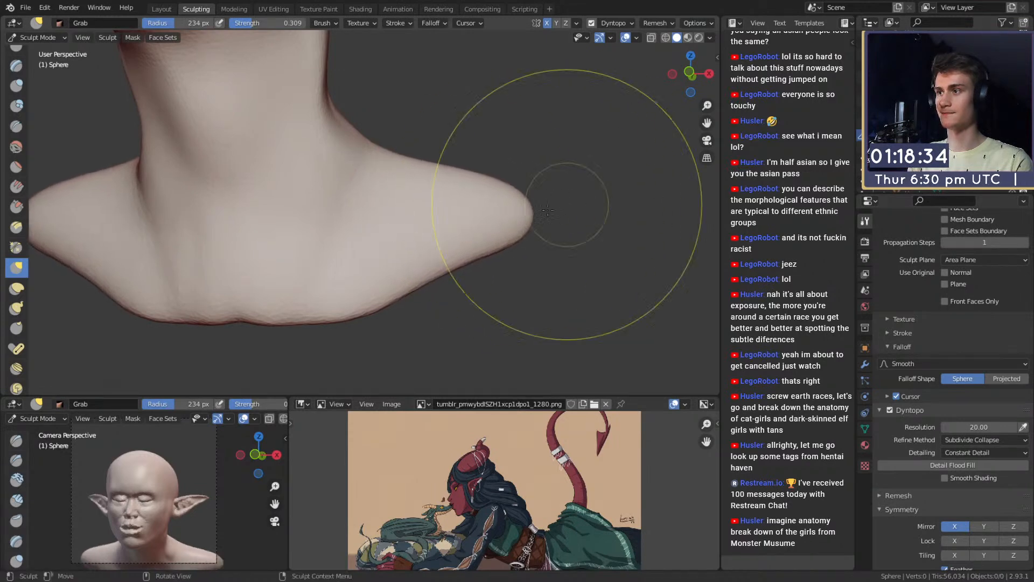
pyautogui.keyDown('shift'); pyautogui.moveTo(538, 213); pyautogui.dragTo(551, 188, button='middle'); pyautogui.keyUp('shift')
# Step: Pull the shoulder area of the bust slightly downward with the Grab brush
pyautogui.press('f')
pyautogui.click(463, 247)
pyautogui.moveTo(466, 247); pyautogui.dragTo(464, 259, button='middle')
pyautogui.press('f')
pyautogui.click(471, 259)
pyautogui.moveTo(446, 246)
pyautogui.mouseDown()
pyautogui.moveTo(464, 262)
pyautogui.moveTo(519, 232)
pyautogui.moveTo(439, 277)
pyautogui.mouseUp()
pyautogui.keyDown('shift'); pyautogui.moveTo(399, 271); pyautogui.dragTo(489, 284, button='middle'); pyautogui.keyUp('shift')
# Step: Push in the lower edge of the bust from the side with the Grab brush at a 220 px radius
pyautogui.press('f')
pyautogui.click(434, 270)
pyautogui.moveTo(431, 270); pyautogui.dragTo(528, 286, button='middle')
pyautogui.moveTo(512, 297)
pyautogui.keyDown('shift'); pyautogui.mouseDown(button='middle')
pyautogui.moveTo(473, 270)
pyautogui.moveTo(542, 254)
pyautogui.mouseUp(button='middle'); pyautogui.keyUp('shift')
pyautogui.press('f')
pyautogui.click(520, 280)
pyautogui.moveTo(379, 310); pyautogui.dragTo(394, 292)
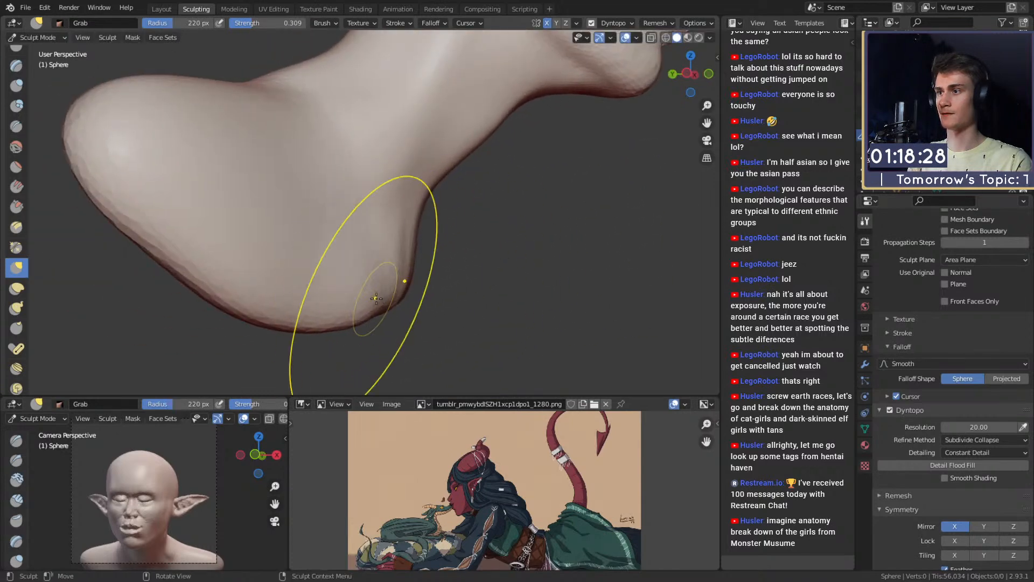
pyautogui.moveTo(403, 268); pyautogui.dragTo(423, 272, button='middle')
pyautogui.moveTo(410, 264); pyautogui.dragTo(398, 255)
# Step: Pull the back of the shoulders and upper back outward with the Grab brush
pyautogui.keyDown('alt'); pyautogui.moveTo(397, 254); pyautogui.dragTo(431, 211); pyautogui.keyUp('alt')
pyautogui.keyDown('alt'); pyautogui.keyDown('shift'); pyautogui.moveTo(417, 211); pyautogui.dragTo(485, 276); pyautogui.keyUp('shift'); pyautogui.keyUp('alt')
pyautogui.moveTo(485, 277); pyautogui.dragTo(549, 264, button='middle')
pyautogui.moveTo(425, 242); pyautogui.dragTo(503, 237, button='middle')
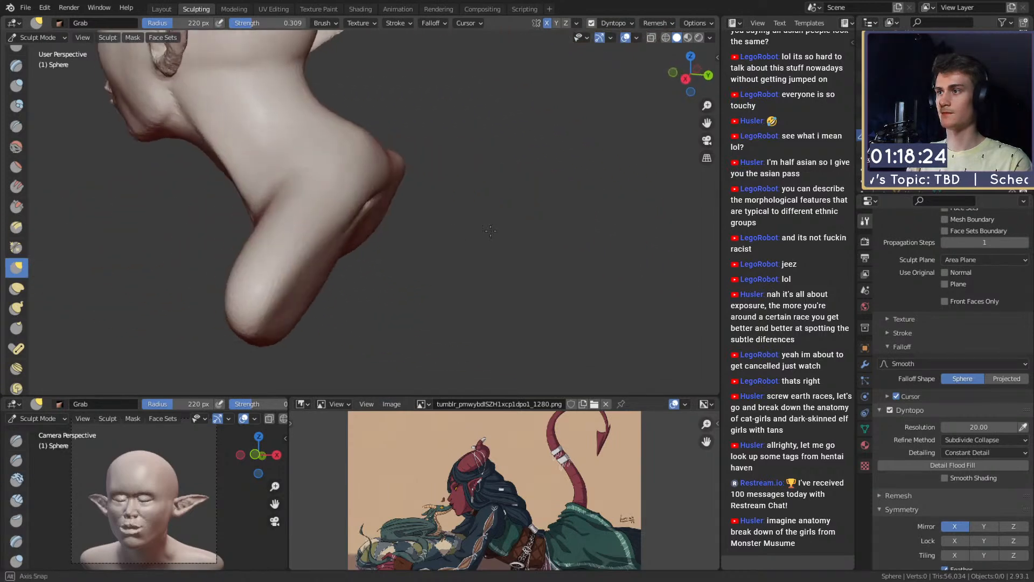
pyautogui.moveTo(393, 242); pyautogui.dragTo(437, 251, button='middle')
pyautogui.press('f')
pyautogui.click(388, 236)
pyautogui.moveTo(401, 221); pyautogui.dragTo(415, 259, button='middle')
pyautogui.moveTo(410, 237); pyautogui.dragTo(432, 221)
pyautogui.moveTo(426, 204); pyautogui.dragTo(432, 249, button='middle')
pyautogui.moveTo(417, 182); pyautogui.dragTo(431, 186)
# Step: Refine the contour between the shoulder and upper back with the Grab brush at a 149 px radius
pyautogui.moveTo(443, 200); pyautogui.dragTo(447, 209, button='middle')
pyautogui.press('f')
pyautogui.click(461, 209)
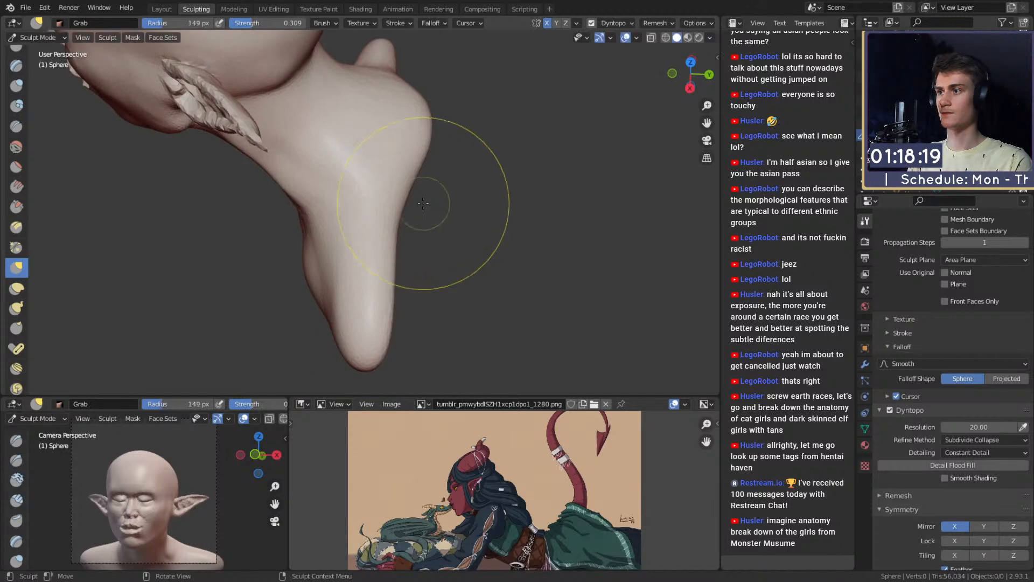
pyautogui.moveTo(406, 214); pyautogui.dragTo(419, 217)
# Step: Add volume across the shoulders and upper back with the Clay Strips brush at a 145 px radius
pyautogui.moveTo(450, 196)
pyautogui.mouseDown(button='middle')
pyautogui.moveTo(393, 265)
pyautogui.moveTo(455, 212)
pyautogui.moveTo(470, 244)
pyautogui.moveTo(363, 258)
pyautogui.moveTo(335, 224)
pyautogui.moveTo(410, 242)
pyautogui.mouseUp(button='middle')
pyautogui.press('c')
pyautogui.moveTo(397, 213)
pyautogui.mouseDown()
pyautogui.moveTo(339, 266)
pyautogui.moveTo(231, 259)
pyautogui.moveTo(332, 221)
pyautogui.moveTo(203, 236)
pyautogui.mouseUp()
pyautogui.moveTo(283, 178)
pyautogui.mouseDown(button='middle')
pyautogui.moveTo(365, 208)
pyautogui.moveTo(492, 221)
pyautogui.moveTo(565, 139)
pyautogui.moveTo(500, 179)
pyautogui.moveTo(498, 171)
pyautogui.mouseUp(button='middle')
pyautogui.scroll(1, 457, 194)
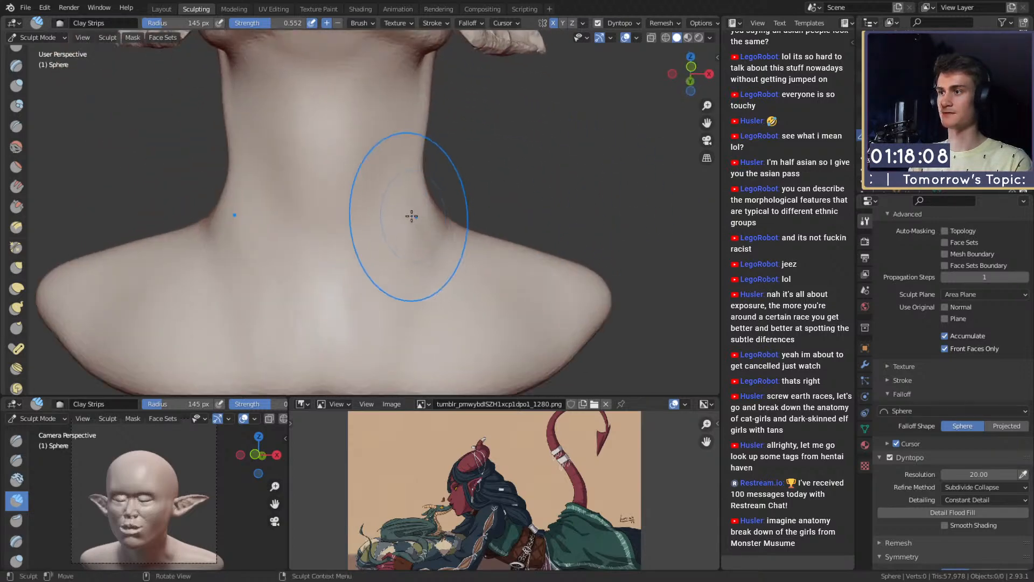
# Step: Smooth the side of the neck into the shoulder using the Clay Strips brush at a 104 px radius
pyautogui.press('f')
pyautogui.click(373, 198)
pyautogui.moveTo(444, 192); pyautogui.dragTo(373, 164, button='middle')
pyautogui.press('f')
pyautogui.click(351, 105)
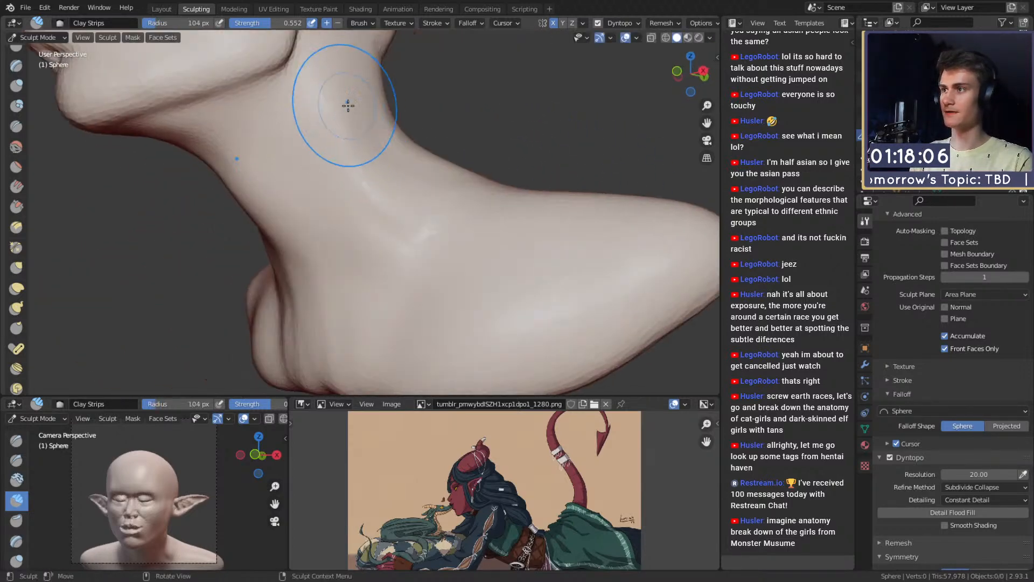
pyautogui.moveTo(349, 106); pyautogui.dragTo(375, 213)
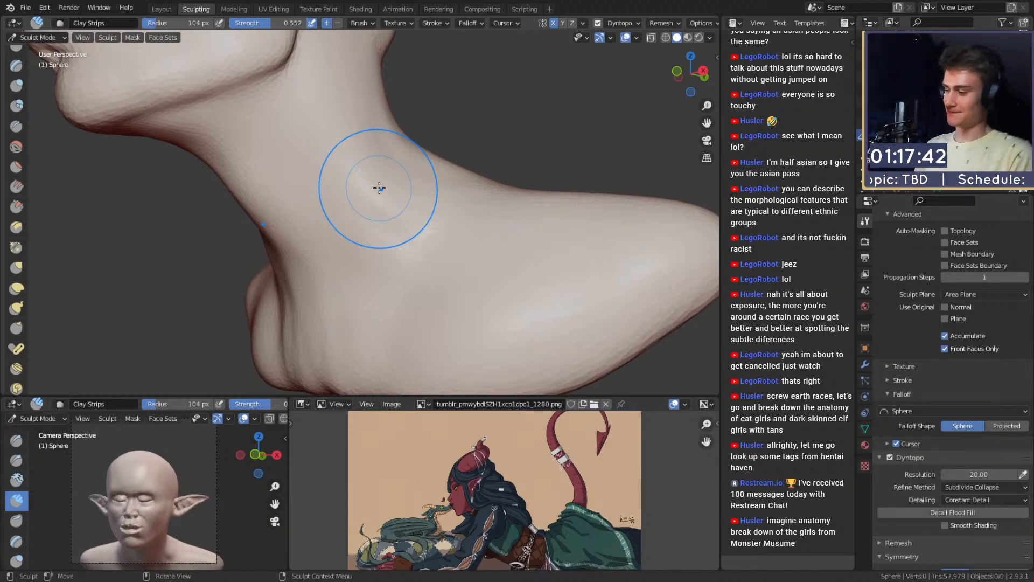
# Step: Define the side-of-neck muscle with Clay Strips strokes at a 35 px radius
pyautogui.press('f')
pyautogui.click(346, 207)
pyautogui.moveTo(339, 209)
pyautogui.keyDown('alt'); pyautogui.mouseDown()
pyautogui.moveTo(377, 177)
pyautogui.moveTo(392, 197)
pyautogui.moveTo(363, 118)
pyautogui.mouseUp(); pyautogui.keyUp('alt')
pyautogui.press('f')
pyautogui.click(371, 175)
pyautogui.moveTo(353, 214); pyautogui.dragTo(350, 231)
pyautogui.keyDown('alt'); pyautogui.moveTo(334, 177); pyautogui.dragTo(356, 166); pyautogui.keyUp('alt')
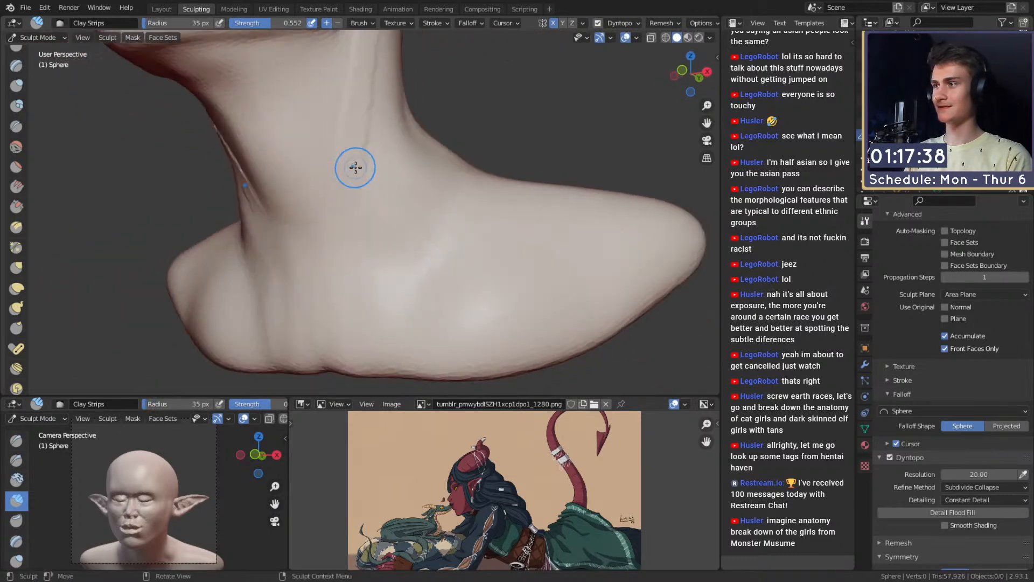
# Step: Run long Clay Strips strokes down the side of the neck toward the collarbone to build up the neck muscle
pyautogui.press('f')
pyautogui.click(358, 164)
pyautogui.moveTo(365, 70); pyautogui.dragTo(348, 226)
pyautogui.keyDown('alt'); pyautogui.moveTo(337, 202); pyautogui.dragTo(377, 191); pyautogui.keyUp('alt')
pyautogui.moveTo(401, 86); pyautogui.dragTo(380, 223)
pyautogui.keyDown('alt'); pyautogui.moveTo(382, 129); pyautogui.dragTo(338, 141); pyautogui.keyUp('alt')
# Step: Refine the upper part of the neck muscle below the jaw with resized Clay Strips strokes
pyautogui.press('f')
pyautogui.click(339, 159)
pyautogui.moveTo(343, 106)
pyautogui.mouseDown()
pyautogui.moveTo(328, 318)
pyautogui.moveTo(322, 282)
pyautogui.moveTo(349, 164)
pyautogui.moveTo(326, 289)
pyautogui.moveTo(323, 152)
pyautogui.mouseUp()
pyautogui.press('f')
pyautogui.click(344, 86)
pyautogui.moveTo(316, 236)
pyautogui.keyDown('alt'); pyautogui.mouseDown()
pyautogui.moveTo(341, 240)
pyautogui.moveTo(344, 265)
pyautogui.mouseUp(); pyautogui.keyUp('alt')
# Step: Crease the edges of the neck muscles and the collarbone lines with the Crease brush at 72 px and 51 px
pyautogui.hotkey('shift', 'c')
pyautogui.press('f')
pyautogui.click(284, 247)
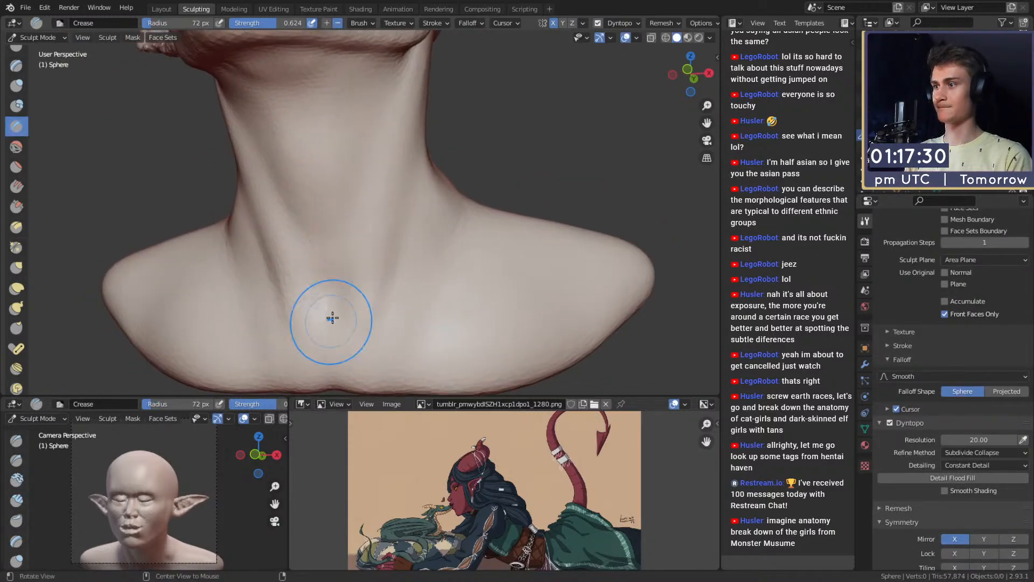
pyautogui.keyDown('alt'); pyautogui.moveTo(332, 318); pyautogui.dragTo(329, 296); pyautogui.keyUp('alt')
pyautogui.moveTo(344, 230); pyautogui.dragTo(367, 132)
pyautogui.moveTo(345, 192)
pyautogui.keyDown('alt'); pyautogui.mouseDown()
pyautogui.moveTo(425, 185)
pyautogui.moveTo(423, 232)
pyautogui.moveTo(332, 225)
pyautogui.mouseUp(); pyautogui.keyUp('alt')
pyautogui.moveTo(364, 301)
pyautogui.keyDown('ctrl'); pyautogui.keyDown('alt'); pyautogui.mouseDown()
pyautogui.moveTo(369, 254)
pyautogui.moveTo(355, 225)
pyautogui.mouseUp(); pyautogui.keyUp('alt'); pyautogui.keyUp('ctrl')
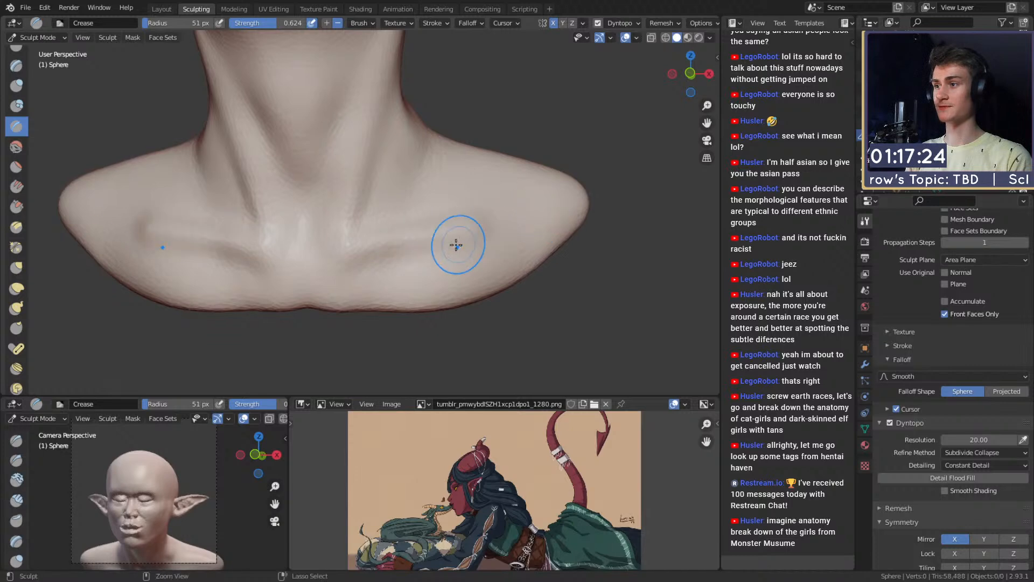
# Step: Fill the upper chest below the collarbones with the Clay Strips brush at a 49 px radius
pyautogui.press('c')
pyautogui.moveTo(383, 261)
pyautogui.mouseDown()
pyautogui.moveTo(365, 275)
pyautogui.moveTo(163, 286)
pyautogui.mouseUp()
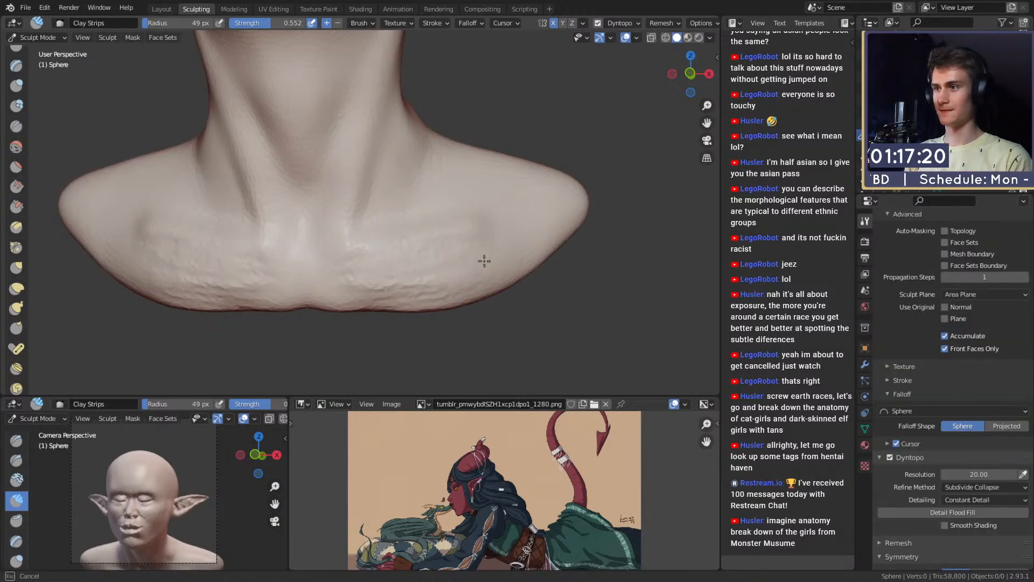
pyautogui.moveTo(349, 274)
pyautogui.keyDown('alt'); pyautogui.keyDown('shift'); pyautogui.mouseDown()
pyautogui.moveTo(372, 253)
pyautogui.moveTo(349, 207)
pyautogui.mouseUp(); pyautogui.keyUp('shift'); pyautogui.keyUp('alt')
# Step: Even out the upper chest surface using the Grab brush at a 104 px radius
pyautogui.press('g')
pyautogui.press('f')
pyautogui.click(372, 231)
pyautogui.press('f')
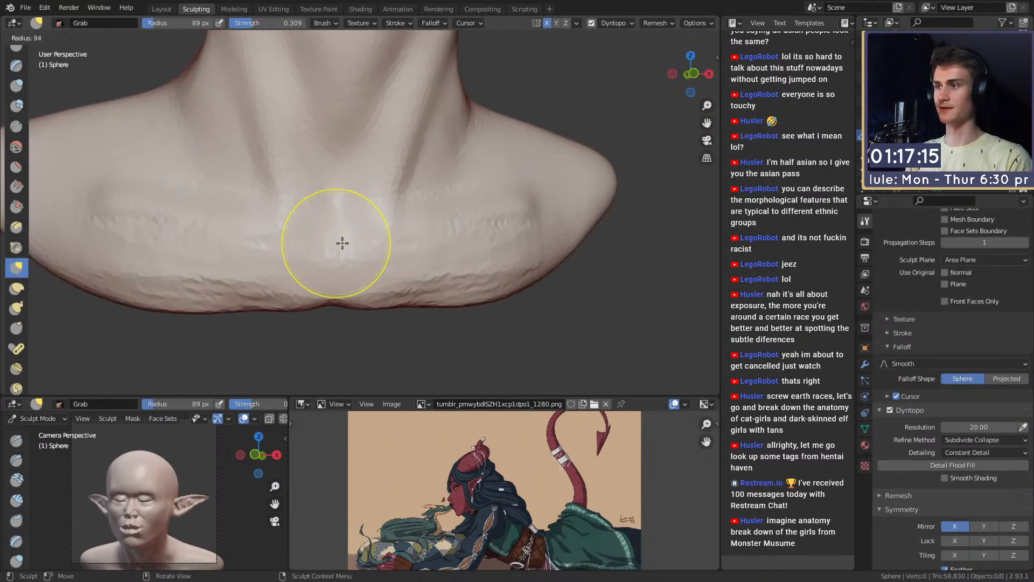
pyautogui.click(341, 247)
pyautogui.keyDown('alt'); pyautogui.moveTo(341, 255); pyautogui.dragTo(355, 244); pyautogui.keyUp('alt')
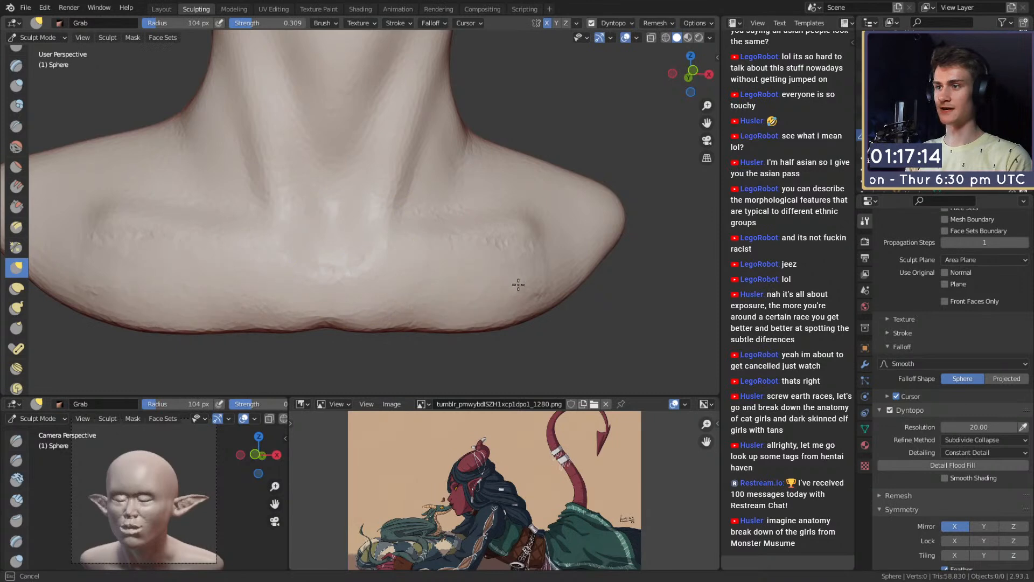
# Step: Pull the middle of the bust's lower edge downward with the Grab brush
pyautogui.press('f')
pyautogui.click(362, 320)
pyautogui.moveTo(331, 326); pyautogui.dragTo(326, 342)
pyautogui.keyDown('alt'); pyautogui.keyDown('shift'); pyautogui.moveTo(412, 297); pyautogui.dragTo(387, 298); pyautogui.keyUp('shift'); pyautogui.keyUp('alt')
# Step: Try to sharpen the collarbones with the Crease brush at a 62 px radius, and undo the stroke
pyautogui.hotkey('shift', 'c')
pyautogui.press('f')
pyautogui.click(357, 234)
pyautogui.keyDown('alt'); pyautogui.moveTo(356, 234); pyautogui.dragTo(382, 243); pyautogui.keyUp('alt')
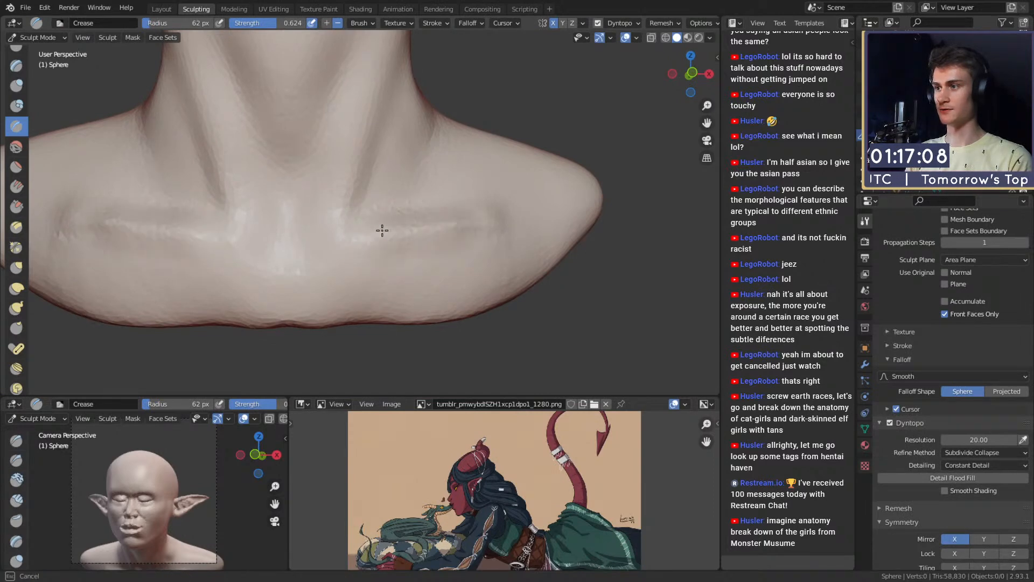
pyautogui.hotkey('ctrl', 'z')
# Step: Crease the outer end of the collarbone toward the shoulder tip with the Crease brush at a 32 px radius
pyautogui.moveTo(428, 231)
pyautogui.keyDown('alt'); pyautogui.mouseDown()
pyautogui.moveTo(409, 217)
pyautogui.moveTo(423, 221)
pyautogui.moveTo(411, 203)
pyautogui.mouseUp(); pyautogui.keyUp('alt')
pyautogui.press('c')
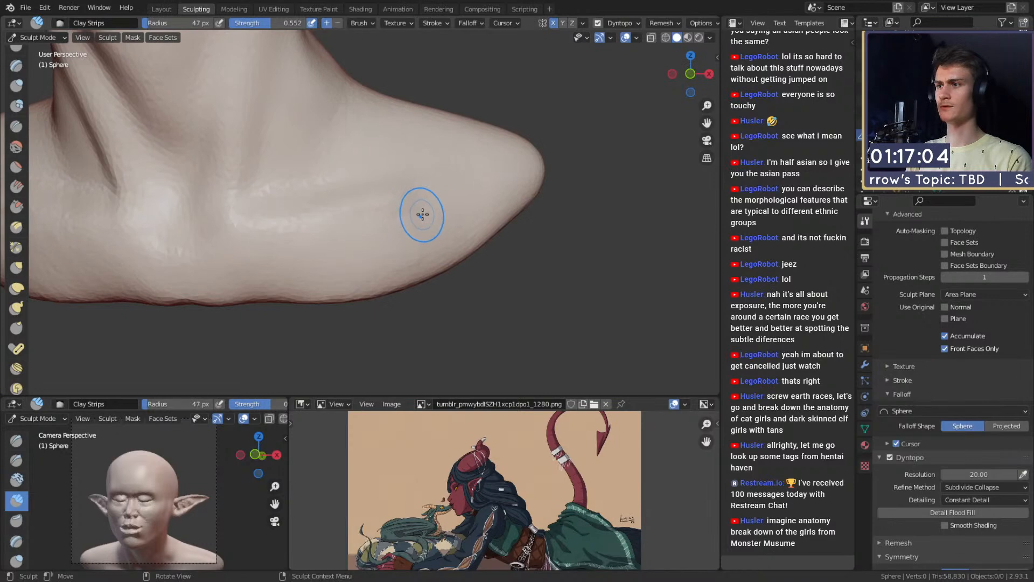
pyautogui.hotkey('shift', 'c')
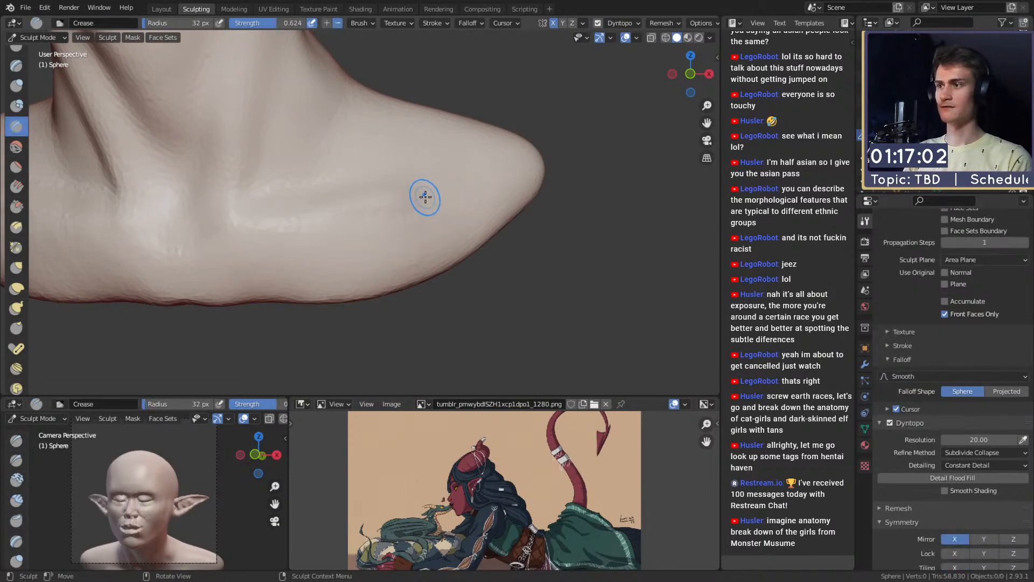
pyautogui.moveTo(461, 181); pyautogui.dragTo(501, 176)
# Step: Build up the area under the outer collarbone near the shoulder with Clay Strips at a 45 px radius
pyautogui.press('c')
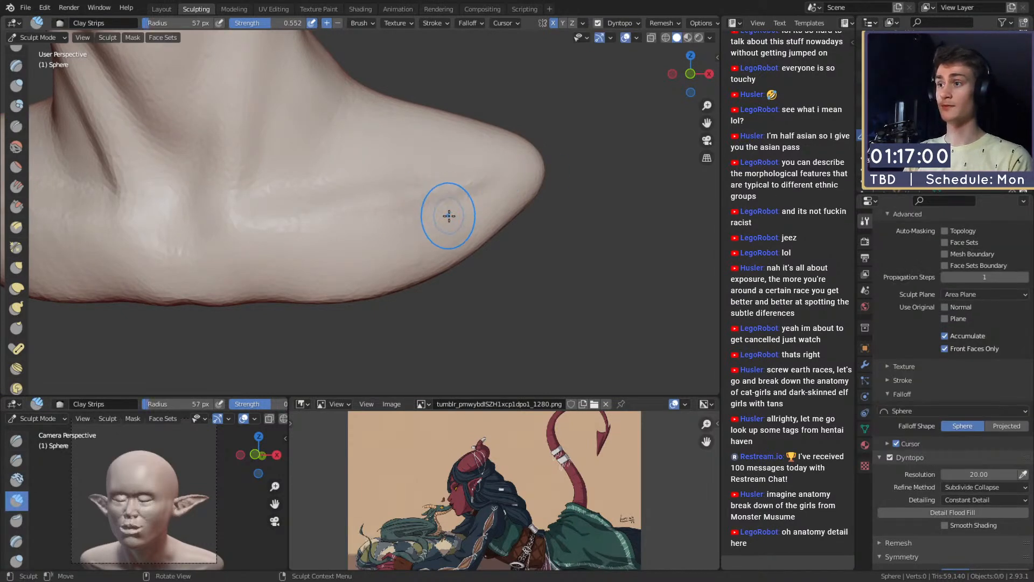
pyautogui.press('f')
pyautogui.click(435, 215)
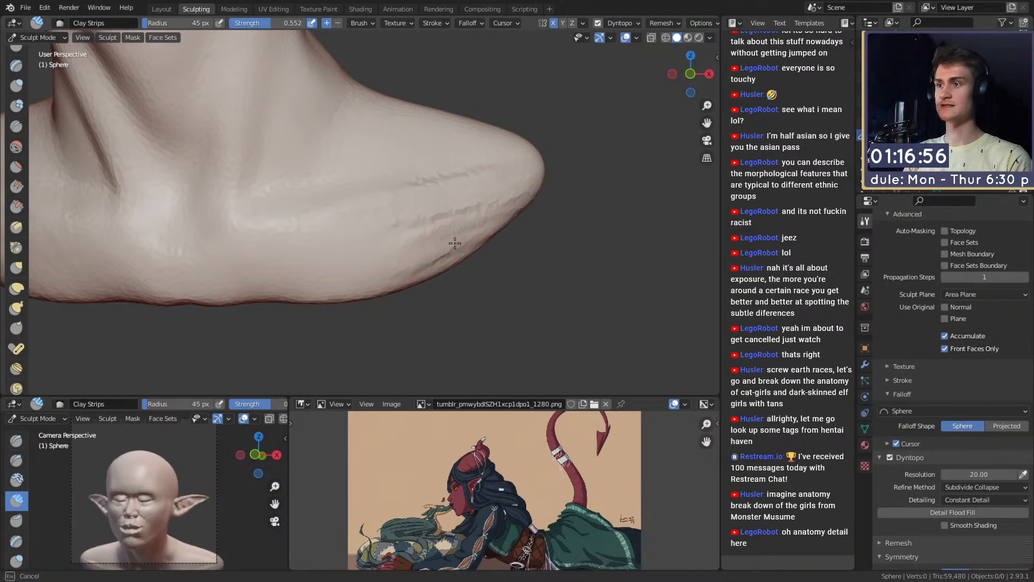
pyautogui.press('f')
pyautogui.moveTo(455, 243)
pyautogui.mouseDown()
pyautogui.moveTo(442, 246)
pyautogui.moveTo(443, 231)
pyautogui.moveTo(487, 234)
pyautogui.mouseUp()
pyautogui.click(429, 242)
# Step: Smooth the chest and shoulder surface below the collarbones using the Clay Strips brush at a 59 px radius
pyautogui.keyDown('shift'); pyautogui.moveTo(438, 227); pyautogui.dragTo(517, 208, button='middle'); pyautogui.keyUp('shift')
pyautogui.press('f')
pyautogui.click(437, 220)
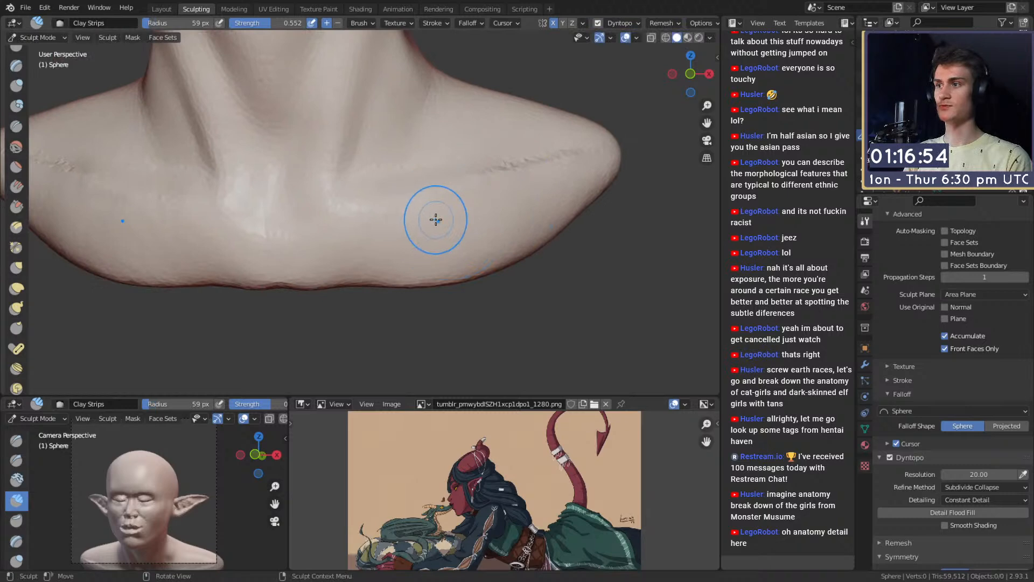
pyautogui.moveTo(412, 212)
pyautogui.mouseDown(button='middle')
pyautogui.moveTo(367, 242)
pyautogui.moveTo(406, 240)
pyautogui.moveTo(443, 199)
pyautogui.moveTo(437, 266)
pyautogui.mouseUp(button='middle')
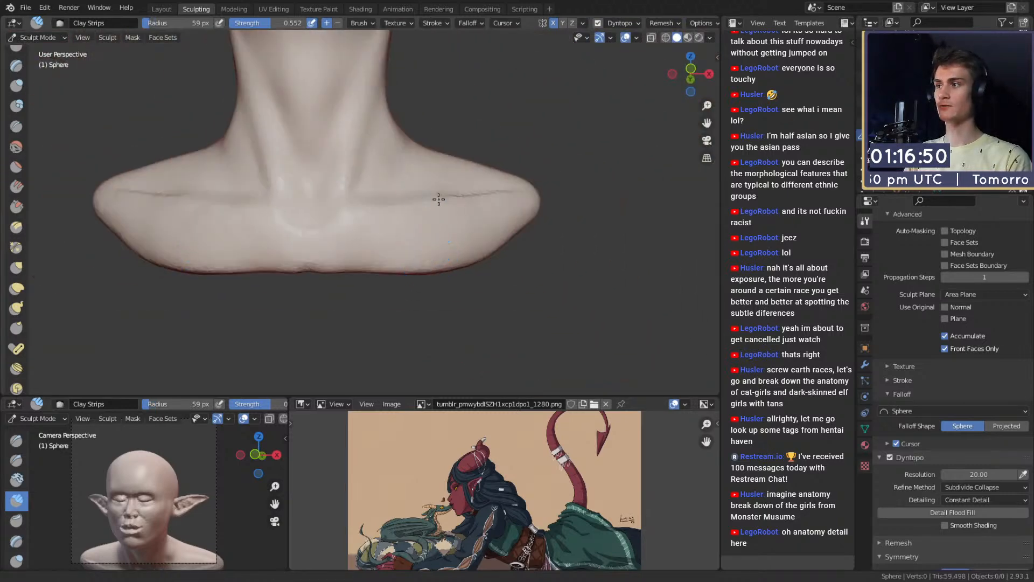
pyautogui.keyDown('ctrl'); pyautogui.moveTo(438, 200); pyautogui.dragTo(437, 237, button='middle'); pyautogui.keyUp('ctrl')
pyautogui.moveTo(437, 237)
pyautogui.mouseDown(button='middle')
pyautogui.moveTo(431, 270)
pyautogui.moveTo(415, 208)
pyautogui.moveTo(384, 227)
pyautogui.mouseUp(button='middle')
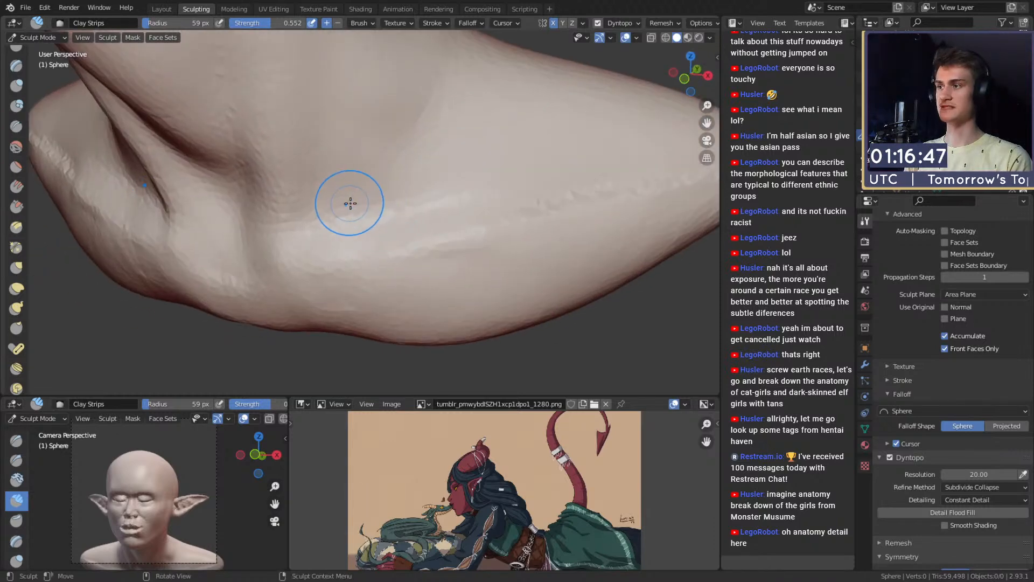
# Step: Crease along the upper edge of the collarbone out to the shoulder, and soften the hollow above it
pyautogui.hotkey('shift', 'c')
pyautogui.moveTo(323, 217); pyautogui.dragTo(602, 153)
pyautogui.moveTo(539, 150)
pyautogui.mouseDown()
pyautogui.moveTo(466, 104)
pyautogui.moveTo(443, 141)
pyautogui.moveTo(367, 138)
pyautogui.moveTo(462, 173)
pyautogui.moveTo(480, 152)
pyautogui.mouseUp()
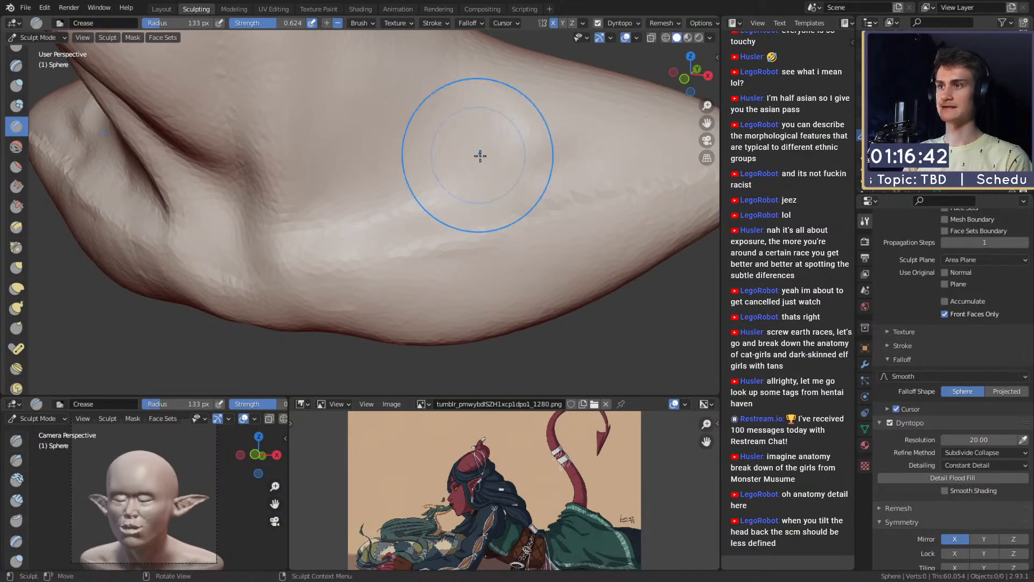
pyautogui.press('f')
pyautogui.click(518, 156)
# Step: Carve the hollow above the outer collarbone with the Crease brush at a 53 px radius, and smooth the surface
pyautogui.keyDown('shift'); pyautogui.moveTo(519, 155); pyautogui.dragTo(453, 181, button='middle'); pyautogui.keyUp('shift')
pyautogui.press('f')
pyautogui.click(477, 198)
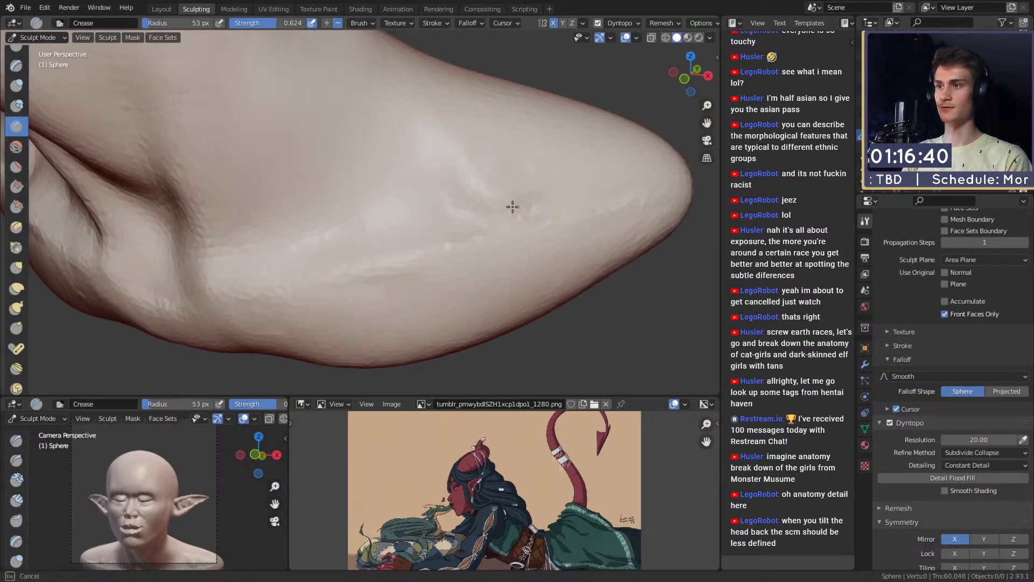
pyautogui.moveTo(498, 177); pyautogui.dragTo(497, 179)
pyautogui.moveTo(578, 164); pyautogui.dragTo(544, 176)
pyautogui.moveTo(544, 176)
pyautogui.keyDown('ctrl'); pyautogui.mouseDown(button='middle')
pyautogui.moveTo(483, 227)
pyautogui.moveTo(321, 261)
pyautogui.moveTo(404, 242)
pyautogui.moveTo(440, 254)
pyautogui.mouseUp(button='middle'); pyautogui.keyUp('ctrl')
pyautogui.press('f')
pyautogui.click(425, 259)
pyautogui.moveTo(431, 260)
pyautogui.keyDown('shift'); pyautogui.mouseDown()
pyautogui.moveTo(452, 265)
pyautogui.moveTo(398, 268)
pyautogui.mouseUp(); pyautogui.keyUp('shift')
# Step: Reshape the upper chest and shoulder contour with the Grab brush at a 167 px radius
pyautogui.press('g')
pyautogui.moveTo(400, 232)
pyautogui.keyDown('alt'); pyautogui.keyDown('shift'); pyautogui.mouseDown()
pyautogui.moveTo(401, 261)
pyautogui.moveTo(386, 261)
pyautogui.moveTo(402, 254)
pyautogui.mouseUp(); pyautogui.keyUp('shift'); pyautogui.keyUp('alt')
pyautogui.press('f')
pyautogui.click(407, 258)
pyautogui.press('f')
pyautogui.click(417, 258)
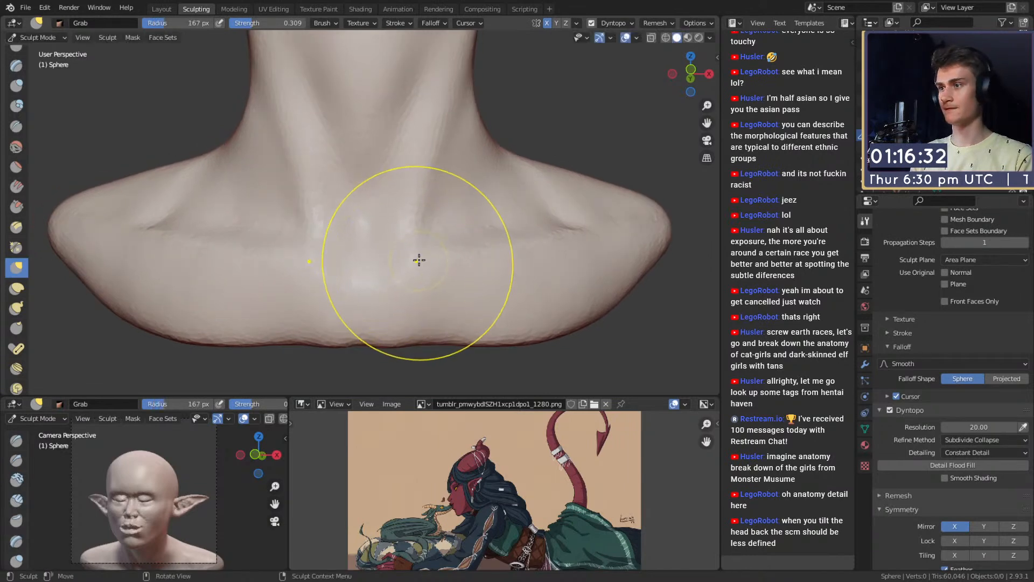
pyautogui.keyDown('ctrl'); pyautogui.keyDown('alt'); pyautogui.moveTo(446, 252); pyautogui.dragTo(444, 247); pyautogui.keyUp('alt'); pyautogui.keyUp('ctrl')
# Step: Adjust the lower edge of the bust with the Grab brush at a 139 px radius
pyautogui.press('f')
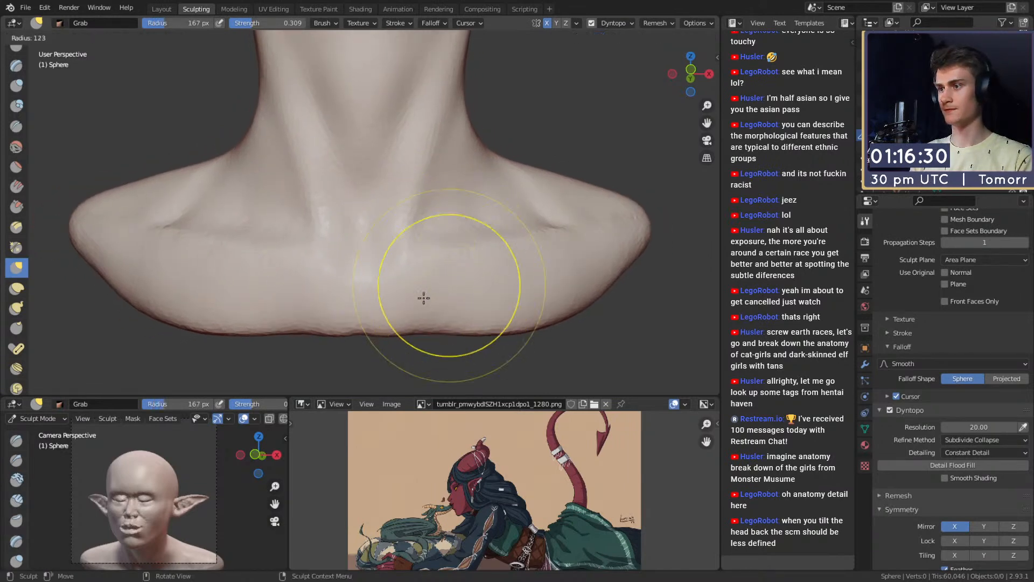
pyautogui.click(422, 295)
pyautogui.press('f')
pyautogui.click(435, 333)
pyautogui.moveTo(434, 339)
pyautogui.mouseDown()
pyautogui.moveTo(376, 347)
pyautogui.moveTo(445, 335)
pyautogui.mouseUp()
pyautogui.scroll(-3, 442, 181)
pyautogui.moveTo(442, 180); pyautogui.dragTo(409, 274, button='middle')
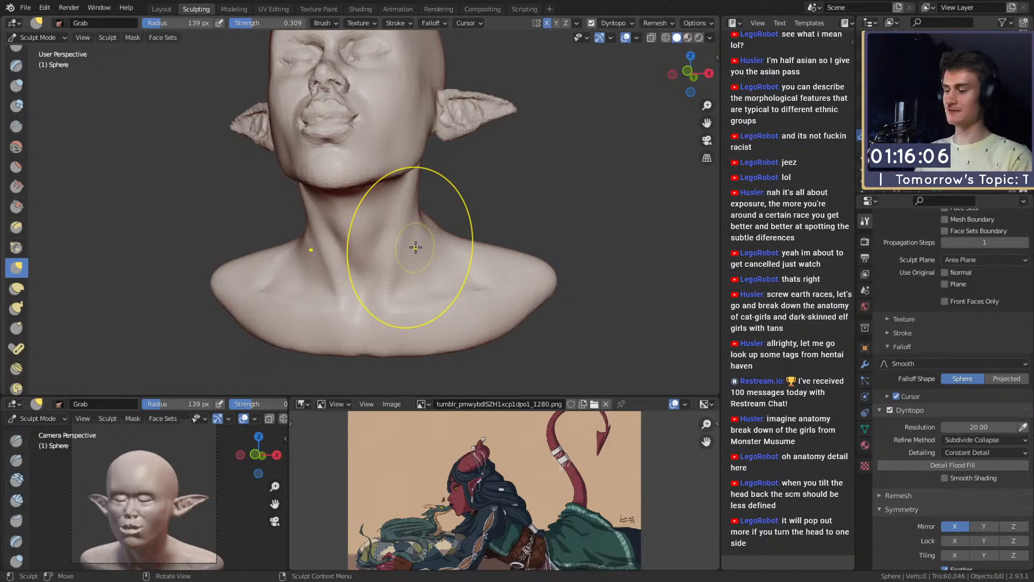
# Step: Smooth the front of the neck down to the collarbone, using the Clay Strips brush at a 70 px radius
pyautogui.press('f')
pyautogui.click(355, 252)
pyautogui.moveTo(344, 271)
pyautogui.mouseDown(button='middle')
pyautogui.moveTo(409, 258)
pyautogui.moveTo(394, 219)
pyautogui.moveTo(431, 199)
pyautogui.moveTo(376, 211)
pyautogui.mouseUp(button='middle')
pyautogui.press('c')
pyautogui.keyDown('shift'); pyautogui.moveTo(366, 224); pyautogui.dragTo(370, 308); pyautogui.keyUp('shift')
pyautogui.press('f')
pyautogui.click(371, 284)
pyautogui.moveTo(387, 200); pyautogui.dragTo(358, 226, button='middle')
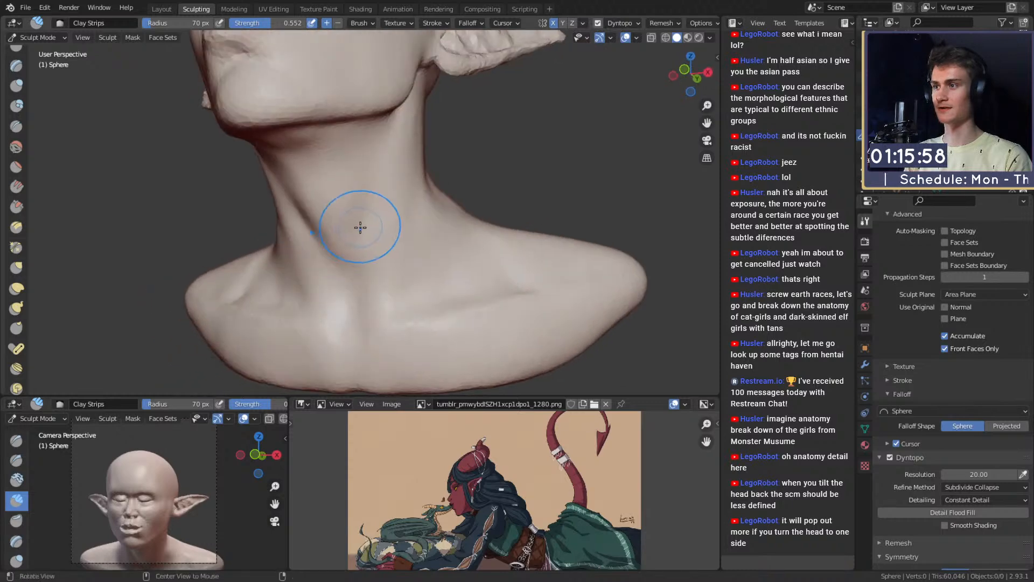
pyautogui.press('f')
pyautogui.click(377, 279)
# Step: Build up the side of the neck below the skull with Clay Strips at a 54 px radius
pyautogui.moveTo(376, 279)
pyautogui.mouseDown(button='middle')
pyautogui.moveTo(376, 242)
pyautogui.moveTo(334, 249)
pyautogui.moveTo(353, 222)
pyautogui.mouseUp(button='middle')
pyautogui.press('f')
pyautogui.click(391, 237)
pyautogui.moveTo(352, 222)
pyautogui.keyDown('alt'); pyautogui.mouseDown()
pyautogui.moveTo(408, 239)
pyautogui.moveTo(303, 117)
pyautogui.moveTo(396, 181)
pyautogui.mouseUp(); pyautogui.keyUp('alt')
pyautogui.moveTo(438, 237); pyautogui.dragTo(331, 231, button='middle')
pyautogui.press('f')
pyautogui.click(324, 215)
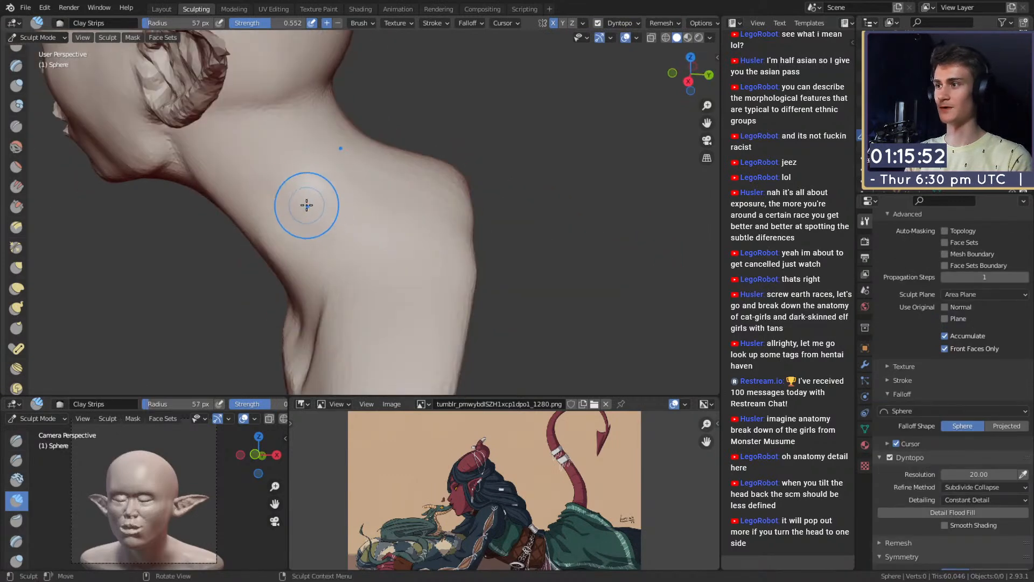
pyautogui.keyDown('alt'); pyautogui.moveTo(316, 228); pyautogui.dragTo(285, 234); pyautogui.keyUp('alt')
pyautogui.press('f')
pyautogui.click(315, 167)
pyautogui.moveTo(303, 160); pyautogui.dragTo(291, 137)
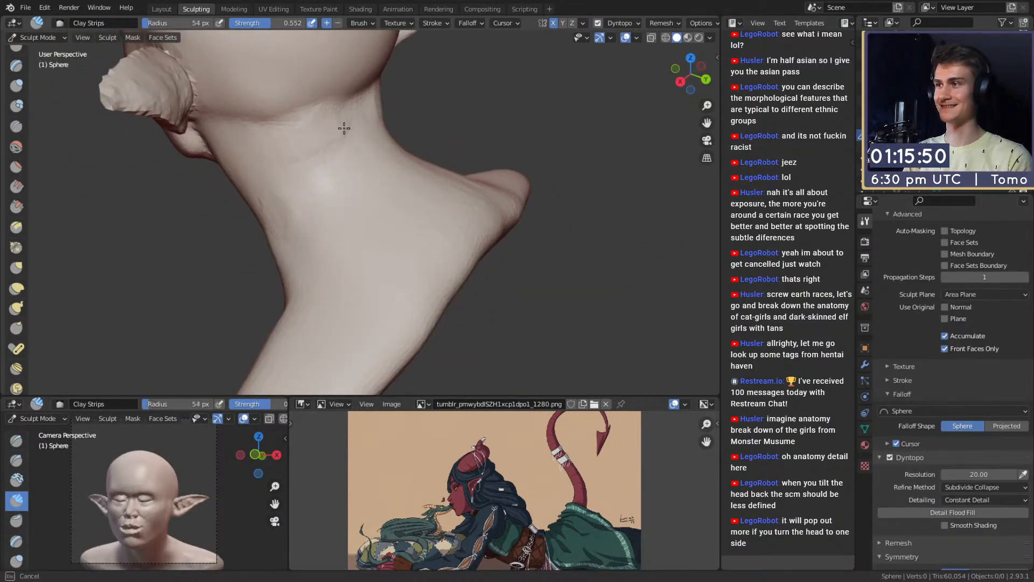
pyautogui.moveTo(345, 188); pyautogui.dragTo(341, 216)
# Step: Add muscle forms across the nape under the skull with Clay Strips at a 43 px radius
pyautogui.moveTo(337, 229); pyautogui.dragTo(389, 205, button='middle')
pyautogui.press('f')
pyautogui.click(356, 152)
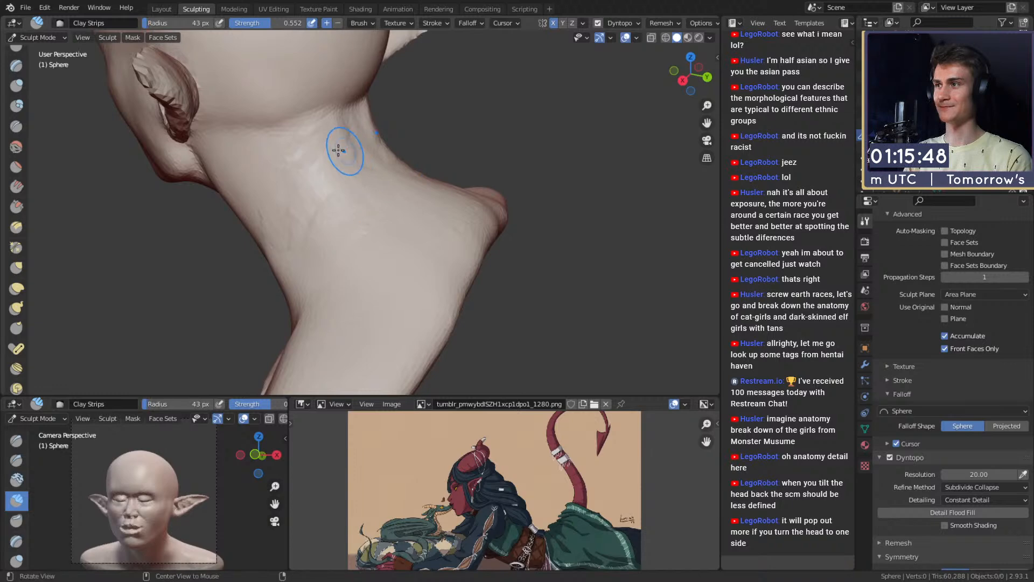
pyautogui.moveTo(342, 149); pyautogui.dragTo(315, 151, button='middle')
pyautogui.moveTo(320, 137); pyautogui.dragTo(343, 101)
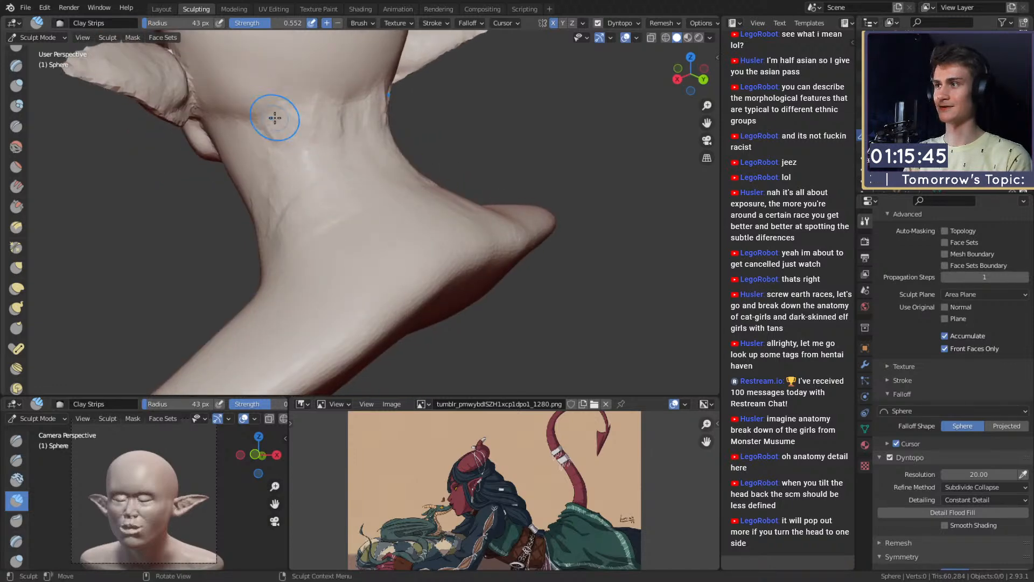
pyautogui.moveTo(274, 117); pyautogui.dragTo(323, 160, button='middle')
pyautogui.moveTo(360, 163); pyautogui.dragTo(350, 163)
# Step: Smooth the side and back of the neck, using the Clay Strips brush at a 98 px radius
pyautogui.moveTo(323, 207)
pyautogui.mouseDown(button='middle')
pyautogui.moveTo(341, 231)
pyautogui.moveTo(349, 214)
pyautogui.mouseUp(button='middle')
pyautogui.press('f')
pyautogui.click(323, 173)
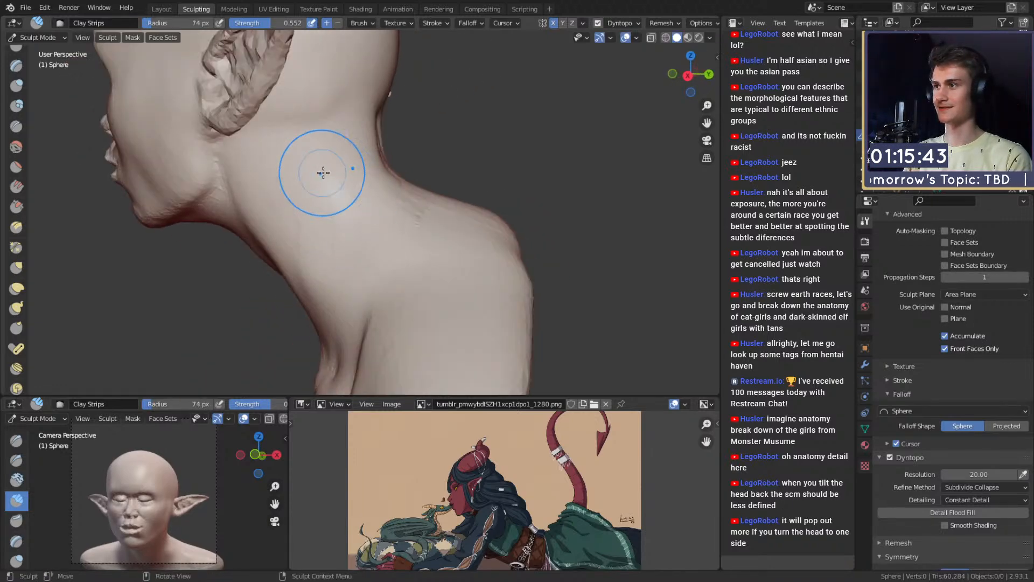
pyautogui.press('f')
pyautogui.click(325, 151)
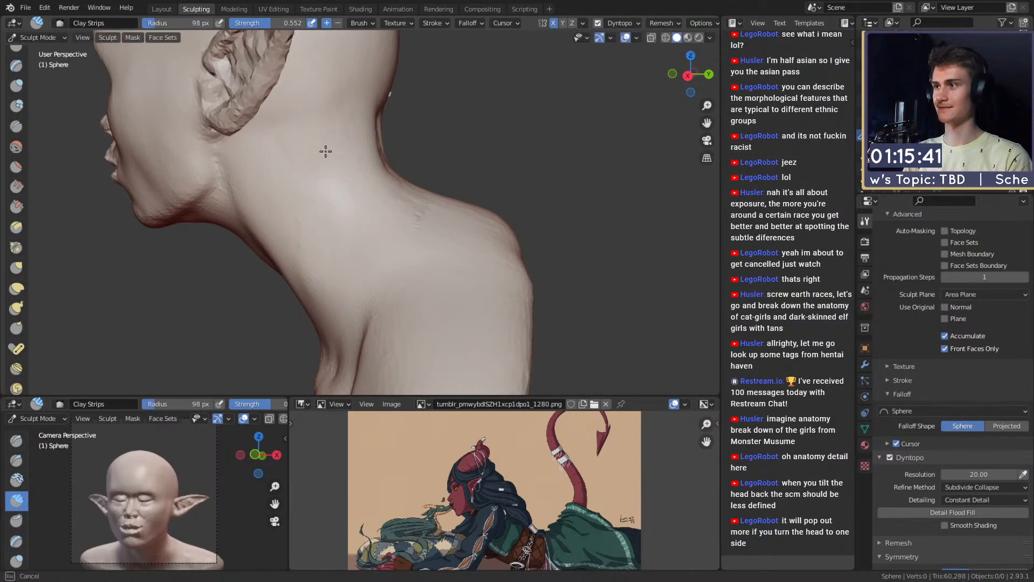
# Step: Build up the trapezius from the neck base across the shoulder with Clay Strips at 63 px and 51 px radii
pyautogui.moveTo(380, 285)
pyautogui.mouseDown(button='middle')
pyautogui.moveTo(344, 248)
pyautogui.moveTo(371, 203)
pyautogui.moveTo(355, 237)
pyautogui.mouseUp(button='middle')
pyautogui.press('f')
pyautogui.click(338, 238)
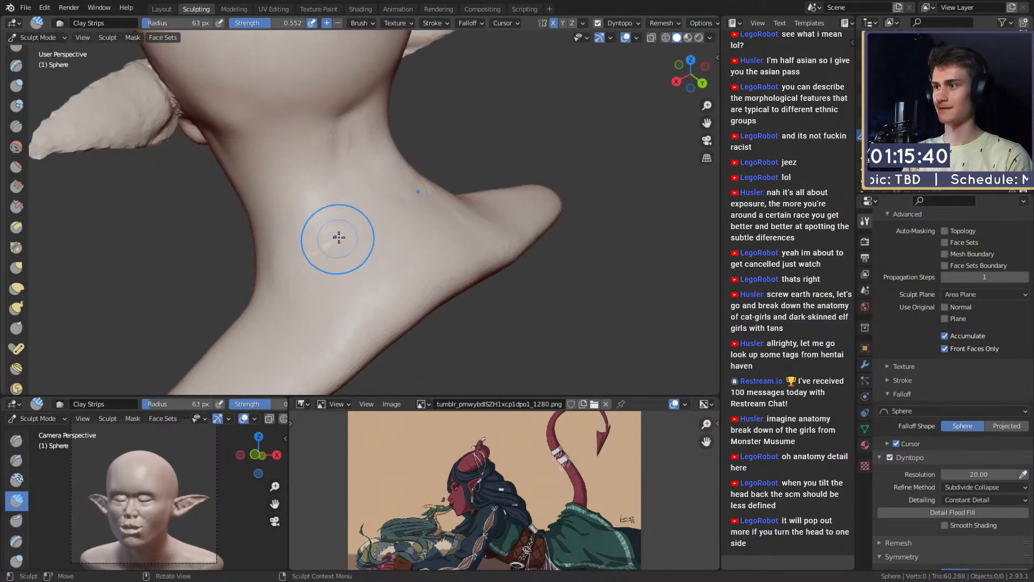
pyautogui.moveTo(383, 271); pyautogui.dragTo(356, 339)
pyautogui.moveTo(258, 307); pyautogui.dragTo(286, 307)
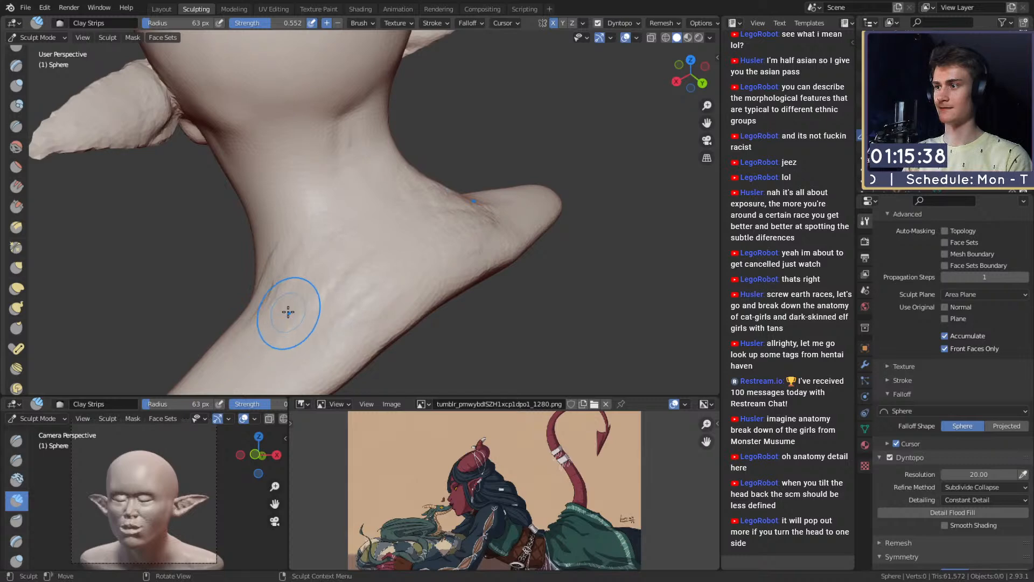
pyautogui.moveTo(287, 307)
pyautogui.mouseDown(button='middle')
pyautogui.moveTo(296, 254)
pyautogui.moveTo(432, 201)
pyautogui.moveTo(373, 224)
pyautogui.mouseUp(button='middle')
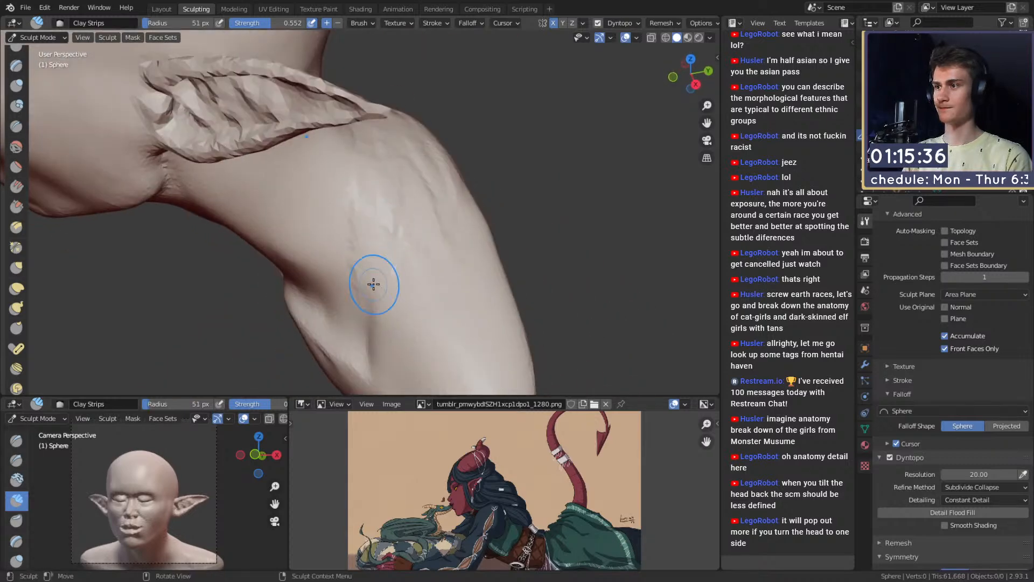
pyautogui.moveTo(386, 259); pyautogui.dragTo(328, 232, button='middle')
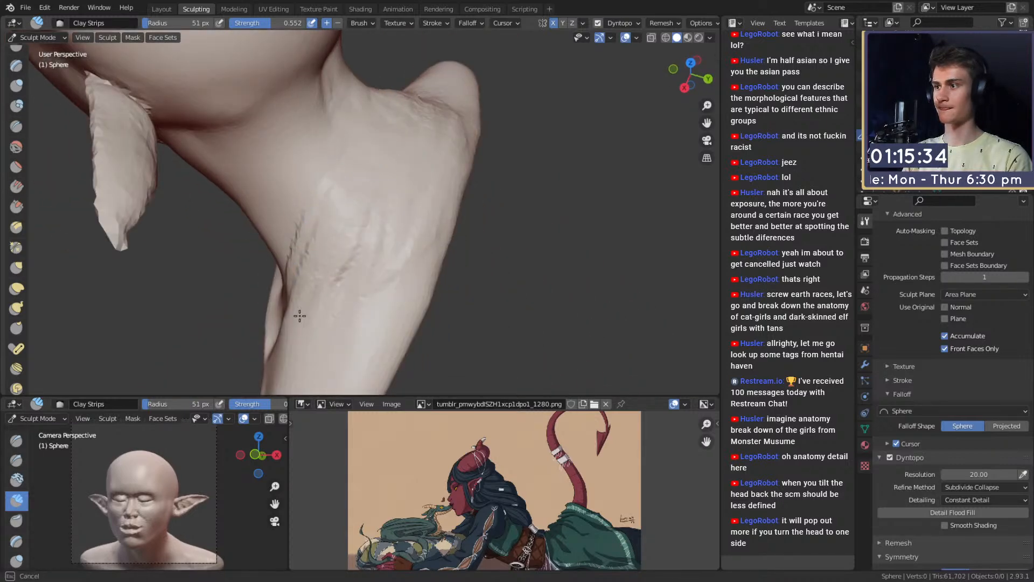
pyautogui.moveTo(299, 315); pyautogui.dragTo(358, 220, button='middle')
# Step: Smooth the trapezius and shoulder top, using the Clay Strips brush at 142 px and 71 px radii
pyautogui.press('f')
pyautogui.click(404, 129)
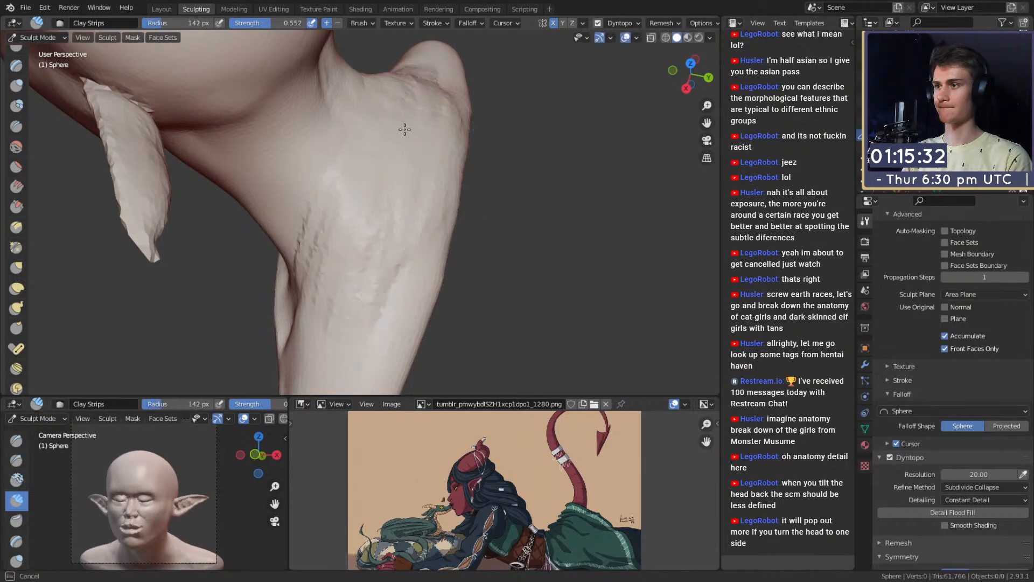
pyautogui.moveTo(311, 345); pyautogui.dragTo(444, 192, button='middle')
pyautogui.press('f')
pyautogui.click(404, 189)
pyautogui.moveTo(393, 172); pyautogui.dragTo(366, 114)
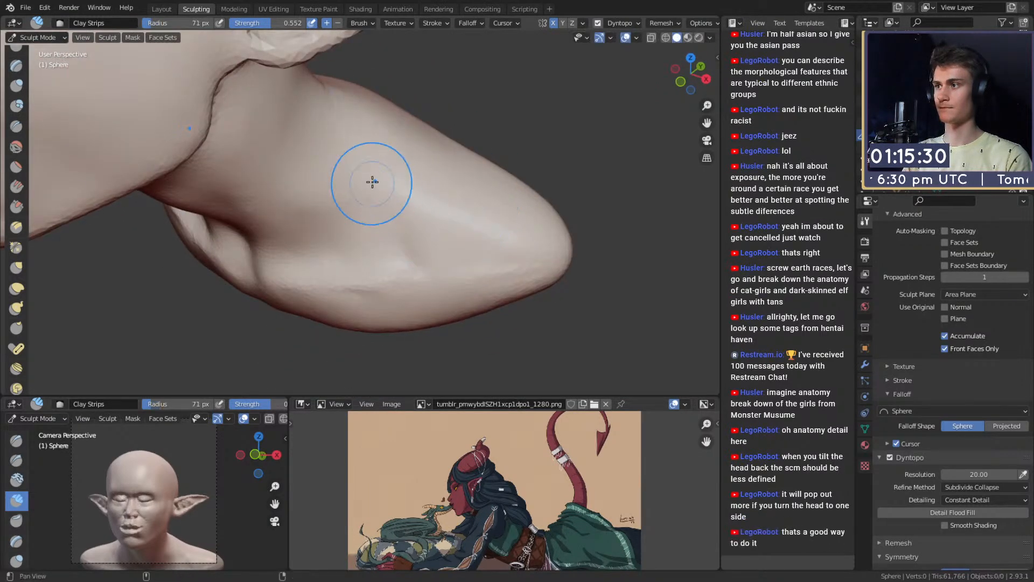
pyautogui.moveTo(372, 182); pyautogui.dragTo(395, 214, button='middle')
# Step: Soften the back of the shoulder and neck base, using the Crease brush at a 155 px radius
pyautogui.hotkey('shift', 'c')
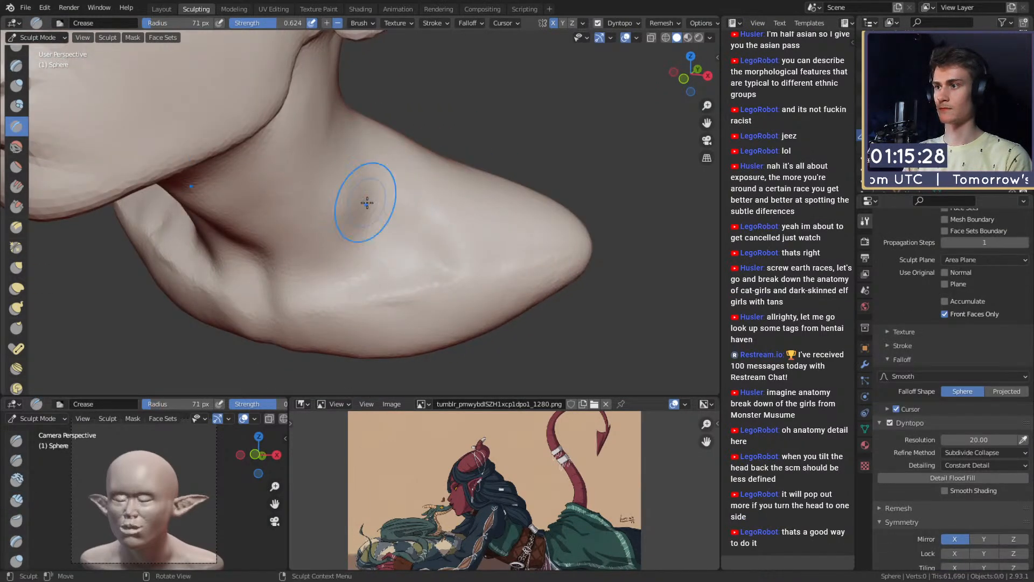
pyautogui.moveTo(421, 243); pyautogui.dragTo(346, 225, button='middle')
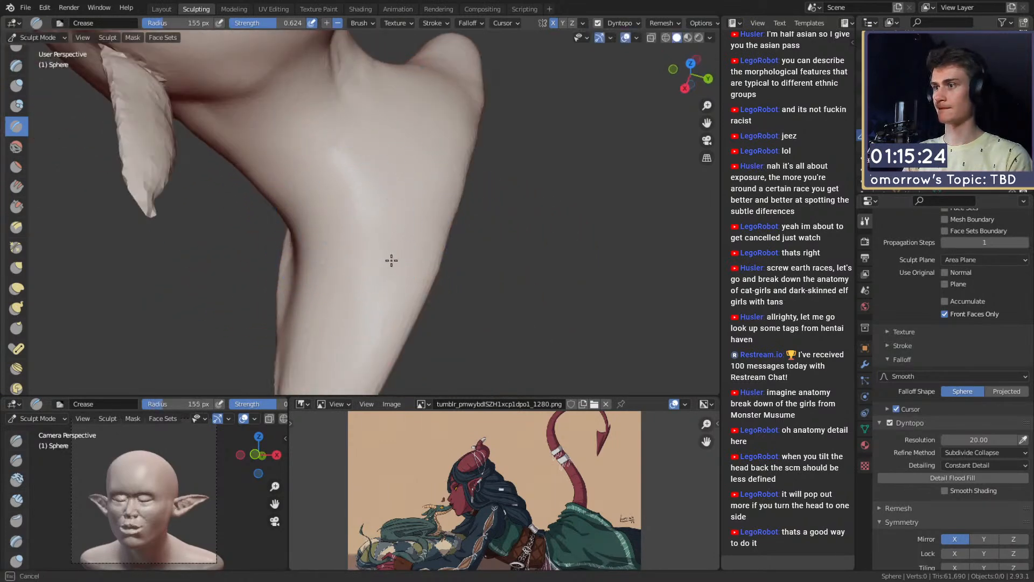
pyautogui.moveTo(391, 261)
pyautogui.mouseDown(button='middle')
pyautogui.moveTo(379, 254)
pyautogui.moveTo(376, 231)
pyautogui.moveTo(391, 234)
pyautogui.moveTo(362, 258)
pyautogui.mouseUp(button='middle')
pyautogui.moveTo(362, 258); pyautogui.dragTo(372, 264, button='middle')
pyautogui.scroll(2, 371, 264)
pyautogui.press('f')
pyautogui.click(303, 264)
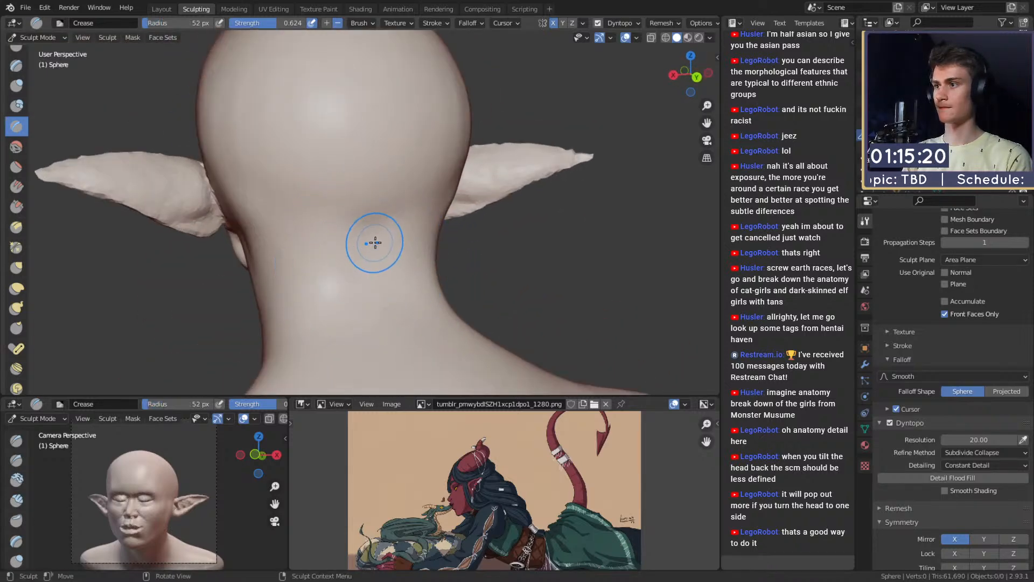
# Step: Reshape the back and side of the neck with the Grab brush
pyautogui.press('f')
pyautogui.click(397, 270)
pyautogui.moveTo(357, 277)
pyautogui.mouseDown(button='middle')
pyautogui.moveTo(374, 254)
pyautogui.moveTo(432, 220)
pyautogui.moveTo(406, 224)
pyautogui.moveTo(388, 242)
pyautogui.moveTo(402, 247)
pyautogui.moveTo(432, 230)
pyautogui.mouseUp(button='middle')
pyautogui.scroll(3, 425, 237)
pyautogui.press('g')
pyautogui.press('f')
pyautogui.click(429, 273)
pyautogui.moveTo(412, 269)
pyautogui.mouseDown(button='middle')
pyautogui.moveTo(399, 243)
pyautogui.moveTo(427, 281)
pyautogui.moveTo(504, 249)
pyautogui.moveTo(383, 293)
pyautogui.moveTo(463, 214)
pyautogui.mouseUp(button='middle')
pyautogui.press('f')
pyautogui.click(415, 272)
# Step: Build up vertical muscle strips down the back of the neck with Clay Strips at a 46 px radius
pyautogui.press('c')
pyautogui.press('f')
pyautogui.click(386, 240)
pyautogui.moveTo(387, 240)
pyautogui.mouseDown(button='middle')
pyautogui.moveTo(381, 218)
pyautogui.moveTo(323, 219)
pyautogui.mouseUp(button='middle')
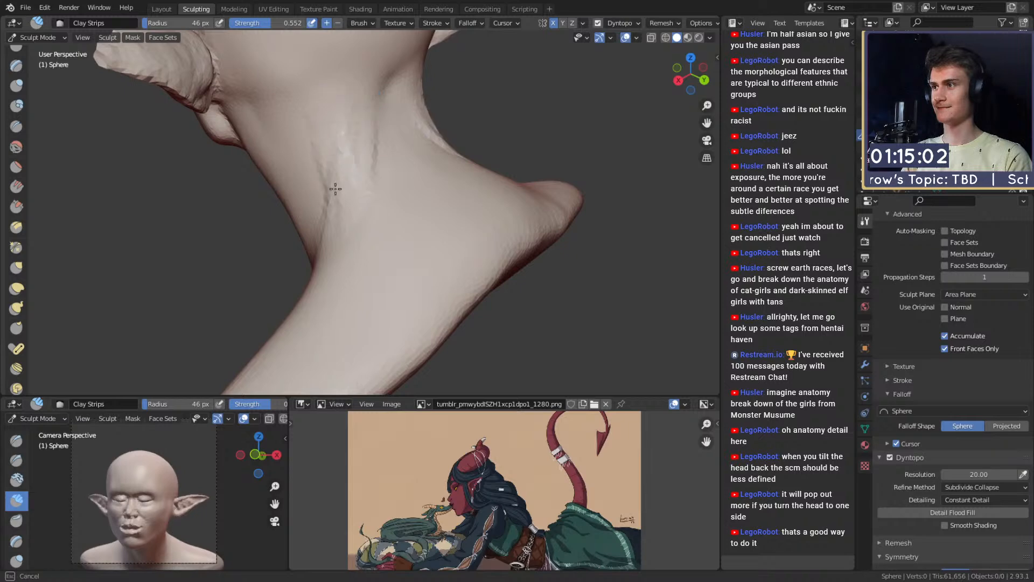
pyautogui.moveTo(358, 173); pyautogui.dragTo(328, 109, button='middle')
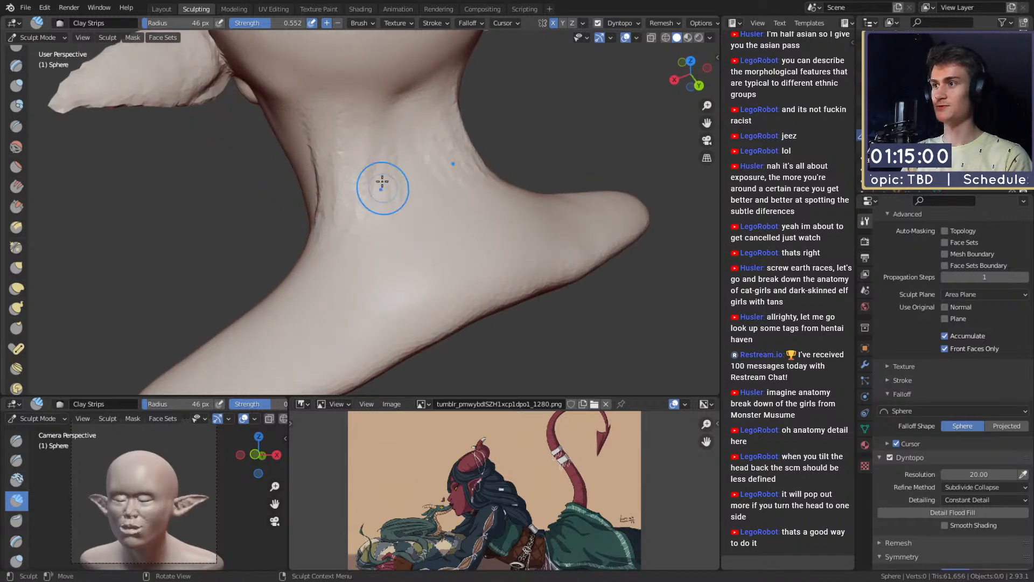
pyautogui.moveTo(382, 182)
pyautogui.mouseDown(button='middle')
pyautogui.moveTo(363, 185)
pyautogui.moveTo(378, 161)
pyautogui.mouseUp(button='middle')
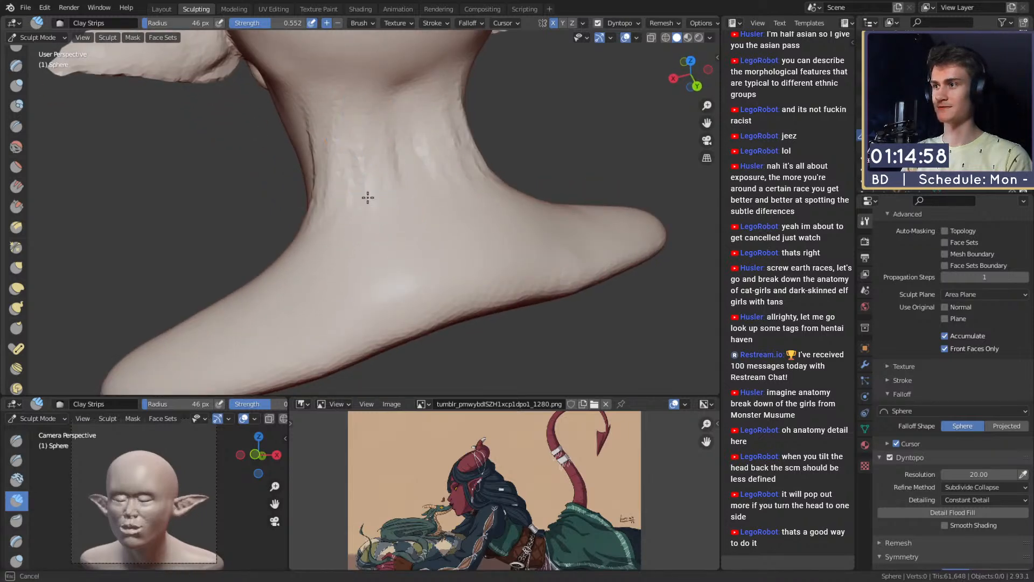
pyautogui.moveTo(318, 175); pyautogui.dragTo(434, 205, button='middle')
# Step: Adjust the neck and shoulder contour from the front with the Grab brush at a 67 px radius
pyautogui.moveTo(442, 167)
pyautogui.keyDown('ctrl'); pyautogui.keyDown('alt'); pyautogui.mouseDown()
pyautogui.moveTo(444, 226)
pyautogui.moveTo(465, 218)
pyautogui.mouseUp(); pyautogui.keyUp('alt'); pyautogui.keyUp('ctrl')
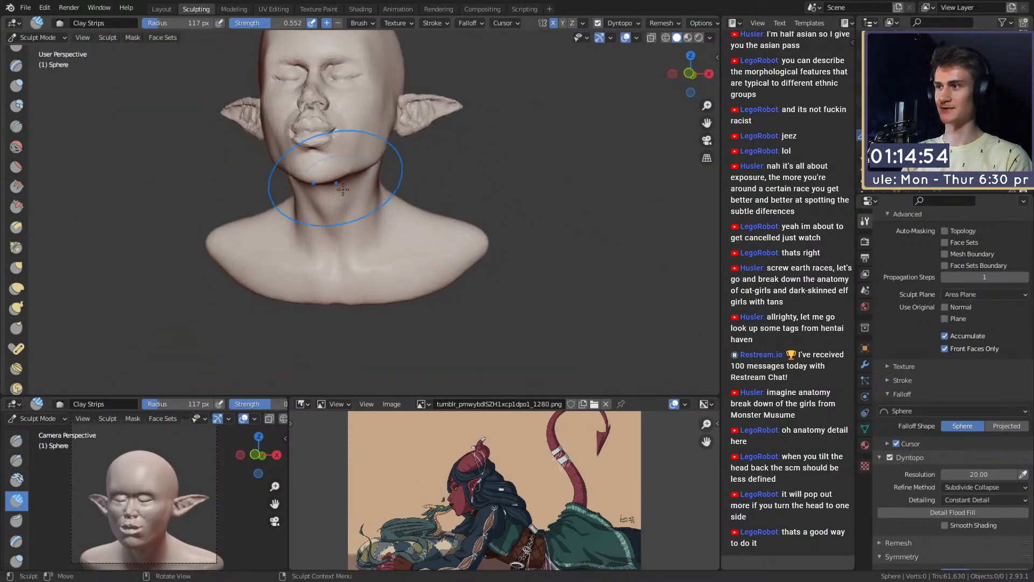
pyautogui.press('g')
pyautogui.moveTo(339, 178)
pyautogui.keyDown('alt'); pyautogui.keyDown('shift'); pyautogui.mouseDown()
pyautogui.moveTo(357, 239)
pyautogui.moveTo(389, 173)
pyautogui.moveTo(381, 224)
pyautogui.moveTo(396, 207)
pyautogui.moveTo(403, 242)
pyautogui.mouseUp(); pyautogui.keyUp('shift'); pyautogui.keyUp('alt')
pyautogui.press('f')
pyautogui.click(416, 206)
pyautogui.keyDown('alt'); pyautogui.moveTo(390, 200); pyautogui.dragTo(372, 232); pyautogui.keyUp('alt')
pyautogui.press('f')
pyautogui.click(353, 250)
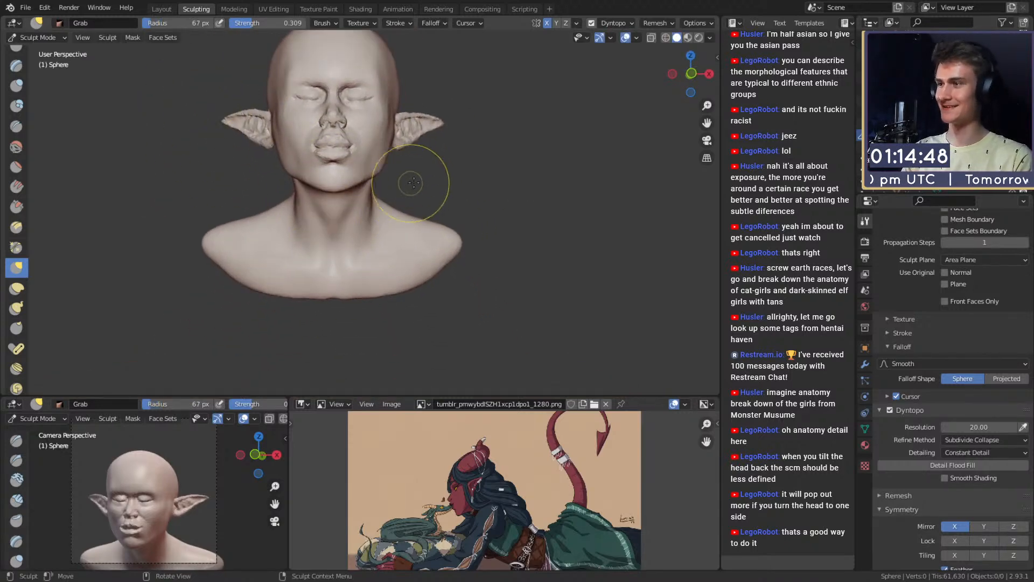
# Step: Adjust the proportions of the face and the side of the head with the Grab brush at 140 px and 156 px radii
pyautogui.moveTo(413, 183)
pyautogui.keyDown('alt'); pyautogui.mouseDown()
pyautogui.moveTo(406, 230)
pyautogui.moveTo(395, 188)
pyautogui.moveTo(403, 216)
pyautogui.moveTo(417, 205)
pyautogui.moveTo(388, 220)
pyautogui.moveTo(409, 189)
pyautogui.moveTo(391, 226)
pyautogui.moveTo(420, 195)
pyautogui.moveTo(428, 190)
pyautogui.moveTo(394, 214)
pyautogui.moveTo(397, 224)
pyautogui.moveTo(437, 201)
pyautogui.mouseUp(); pyautogui.keyUp('alt')
pyautogui.press('f')
pyautogui.click(497, 218)
pyautogui.press('f')
pyautogui.click(436, 189)
pyautogui.press('f')
pyautogui.click(391, 192)
pyautogui.press('f')
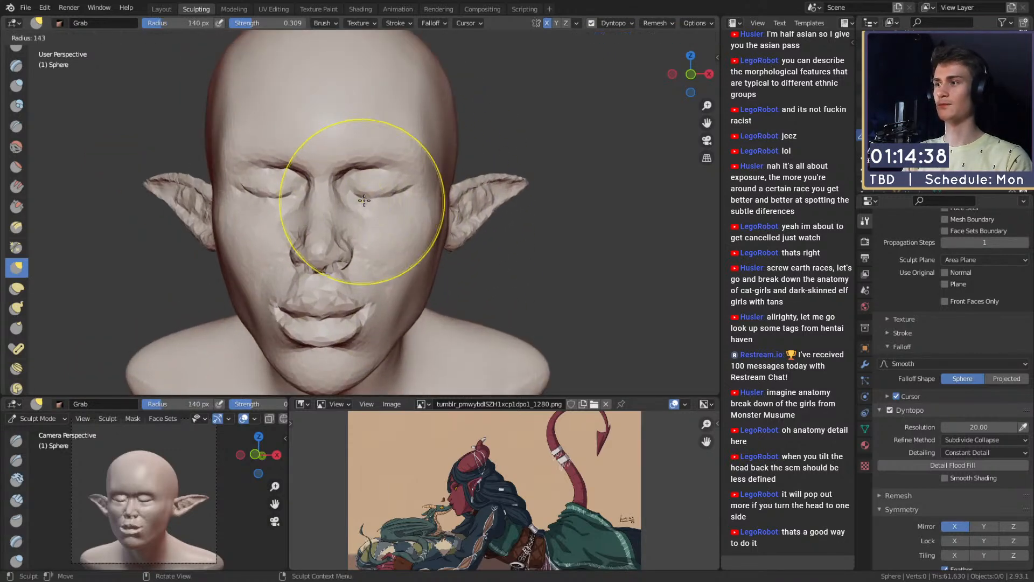
pyautogui.click(446, 201)
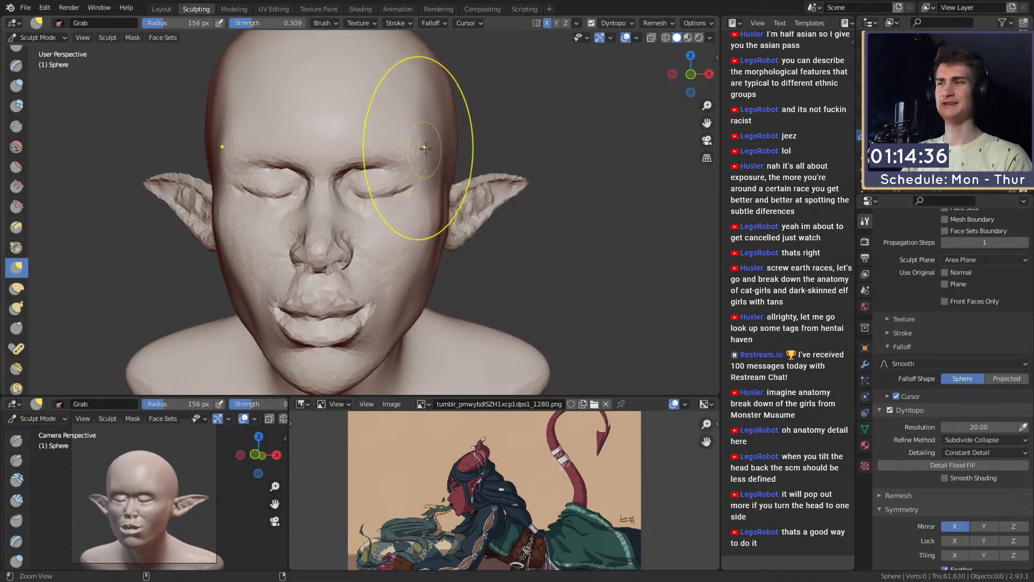
pyautogui.keyDown('ctrl'); pyautogui.keyDown('alt'); pyautogui.moveTo(426, 148); pyautogui.dragTo(425, 180); pyautogui.keyUp('alt'); pyautogui.keyUp('ctrl')
pyautogui.moveTo(431, 193)
pyautogui.keyDown('alt'); pyautogui.mouseDown()
pyautogui.moveTo(408, 201)
pyautogui.moveTo(399, 173)
pyautogui.moveTo(383, 176)
pyautogui.moveTo(406, 246)
pyautogui.moveTo(420, 249)
pyautogui.moveTo(417, 222)
pyautogui.moveTo(380, 195)
pyautogui.moveTo(409, 216)
pyautogui.moveTo(459, 189)
pyautogui.moveTo(415, 239)
pyautogui.mouseUp(); pyautogui.keyUp('alt')
pyautogui.press('f')
pyautogui.click(413, 174)
pyautogui.press('f')
pyautogui.click(381, 221)
# Step: Switch back to the Clay Strips brush and save the file mouse_v2a.blend
pyautogui.press('c')
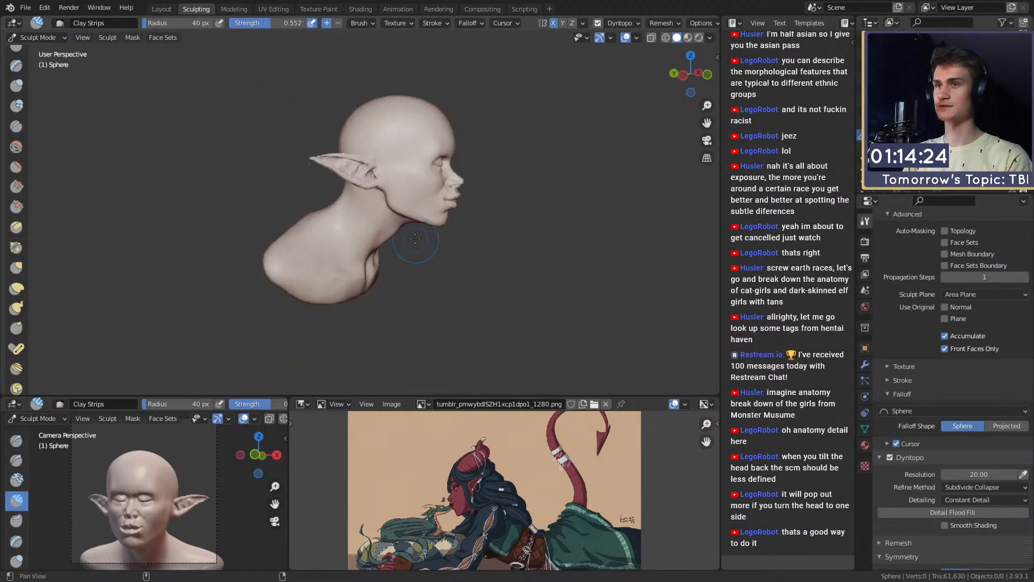
pyautogui.click(25, 7)
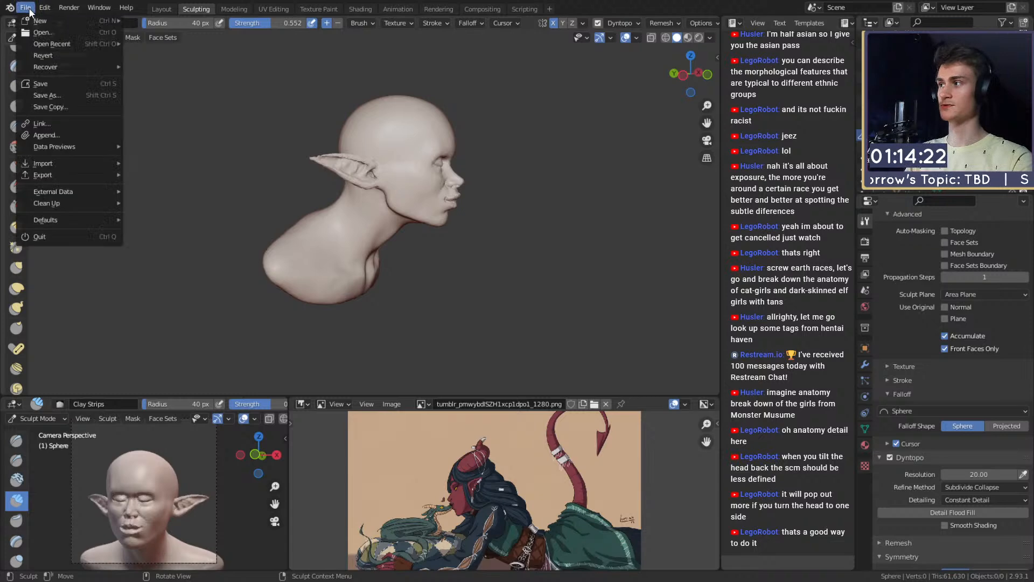
pyautogui.click(41, 84)
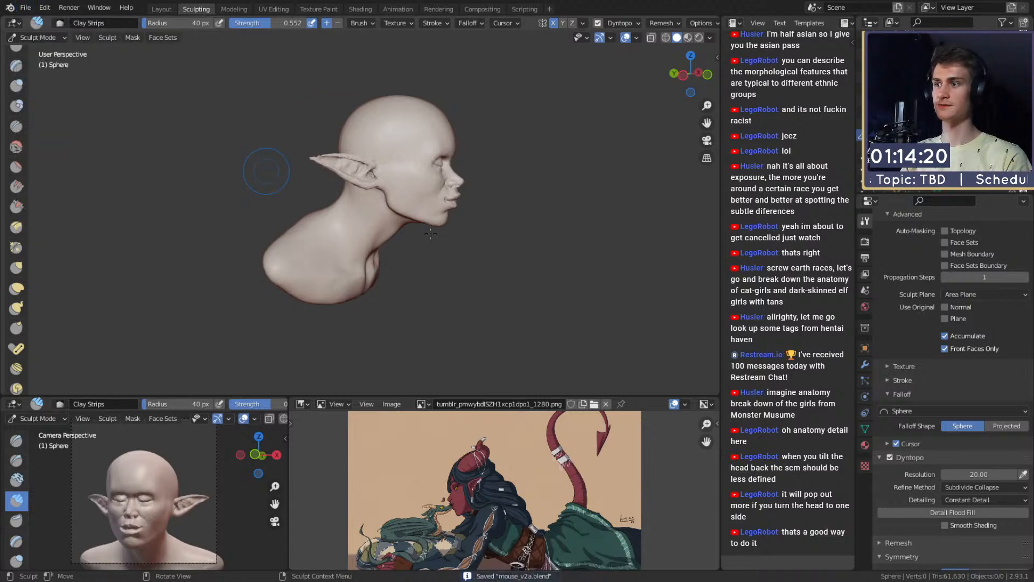
# Step: Carve the pit of the neck between the inner collarbones with the Crease brush at a 47 px radius
pyautogui.moveTo(477, 249)
pyautogui.keyDown('alt'); pyautogui.mouseDown()
pyautogui.moveTo(373, 258)
pyautogui.moveTo(401, 237)
pyautogui.moveTo(344, 236)
pyautogui.moveTo(409, 261)
pyautogui.moveTo(405, 212)
pyautogui.mouseUp(); pyautogui.keyUp('alt')
pyautogui.click(16, 126)
pyautogui.keyDown('alt'); pyautogui.moveTo(409, 269); pyautogui.dragTo(380, 224); pyautogui.keyUp('alt')
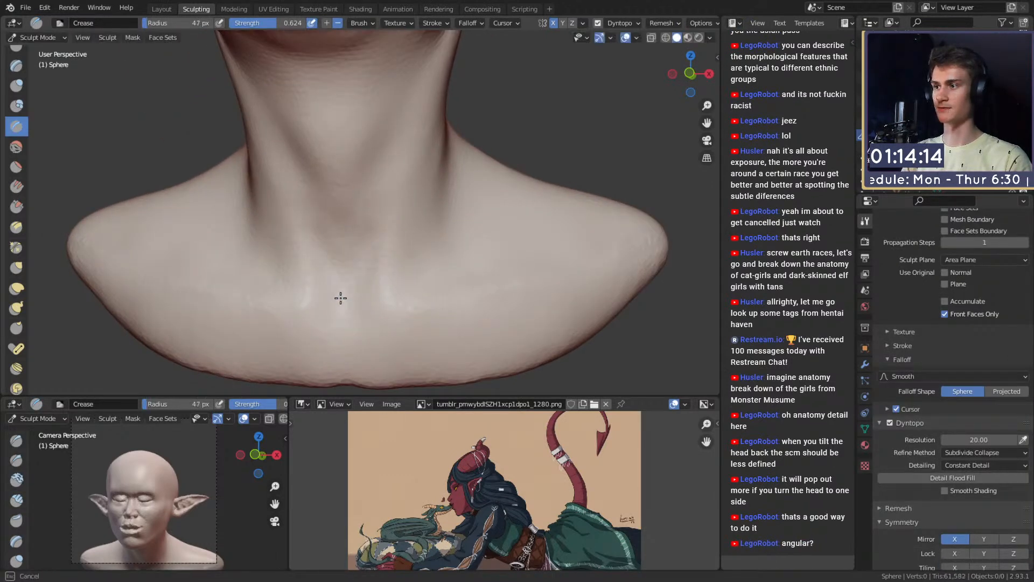
pyautogui.keyDown('alt'); pyautogui.moveTo(336, 247); pyautogui.dragTo(310, 191); pyautogui.keyUp('alt')
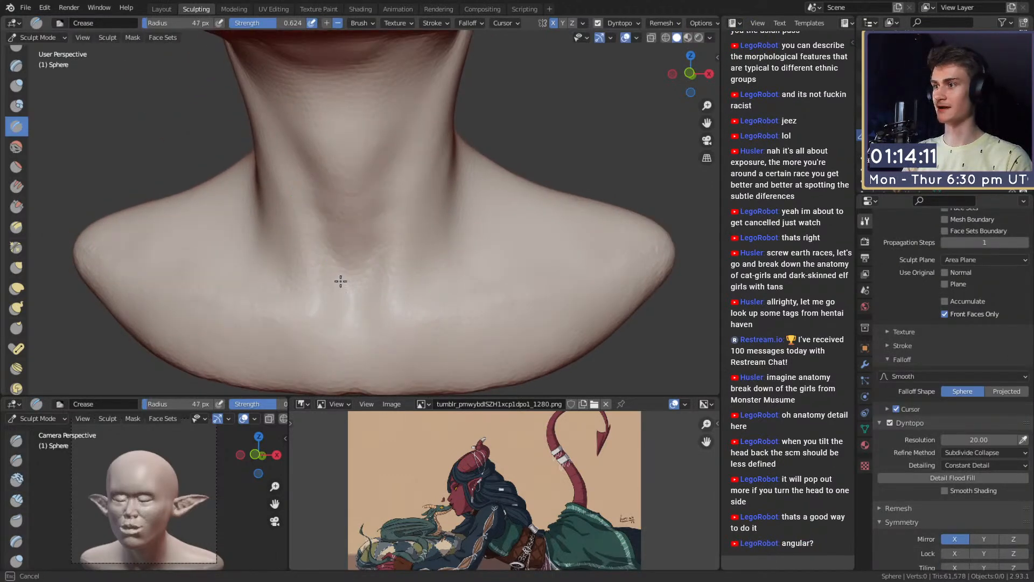
pyautogui.moveTo(340, 281); pyautogui.dragTo(351, 280)
# Step: Refine the hollow above the inner collarbone with the Crease brush at 53 px, and smooth it at a 97 px radius
pyautogui.press('f')
pyautogui.click(377, 231)
pyautogui.moveTo(371, 241)
pyautogui.keyDown('ctrl'); pyautogui.keyDown('alt'); pyautogui.mouseDown()
pyautogui.moveTo(373, 265)
pyautogui.moveTo(480, 248)
pyautogui.moveTo(460, 261)
pyautogui.mouseUp(); pyautogui.keyUp('alt'); pyautogui.keyUp('ctrl')
pyautogui.press('f')
pyautogui.click(302, 277)
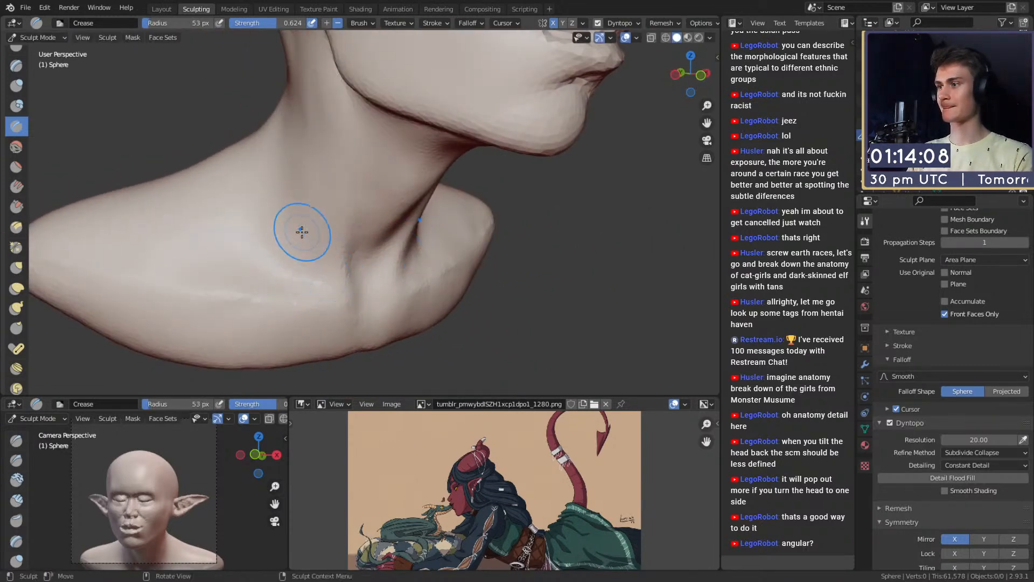
pyautogui.press('f')
pyautogui.click(314, 253)
pyautogui.keyDown('shift'); pyautogui.moveTo(325, 261); pyautogui.dragTo(337, 271); pyautogui.keyUp('shift')
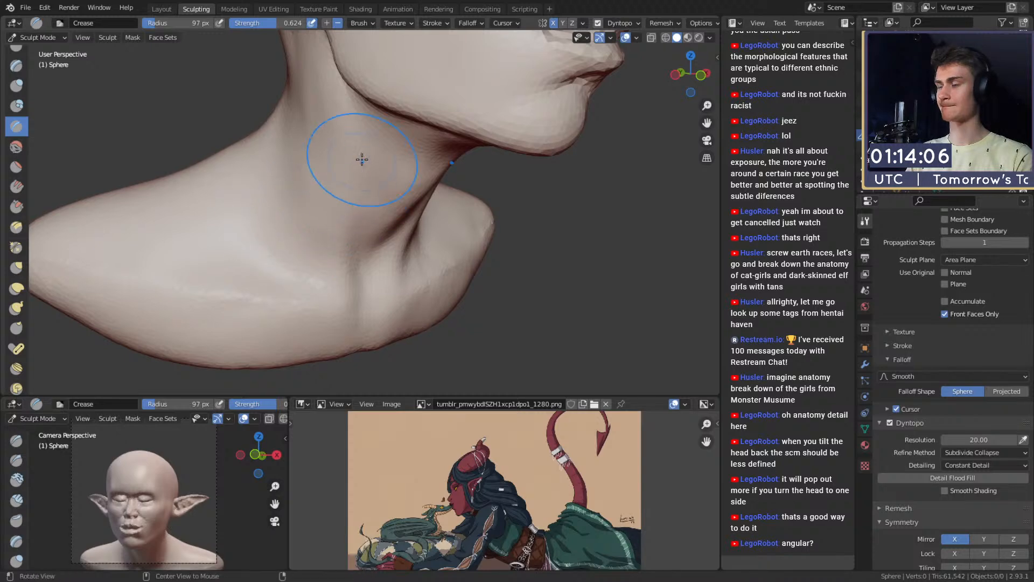
# Step: Reshape the side of the neck below the ear in profile with the Grab brush at a 106 px radius
pyautogui.moveTo(362, 160)
pyautogui.keyDown('ctrl'); pyautogui.keyDown('alt'); pyautogui.mouseDown()
pyautogui.moveTo(364, 202)
pyautogui.moveTo(455, 213)
pyautogui.moveTo(433, 206)
pyautogui.mouseUp(); pyautogui.keyUp('alt'); pyautogui.keyUp('ctrl')
pyautogui.press('f')
pyautogui.click(429, 214)
pyautogui.press('g')
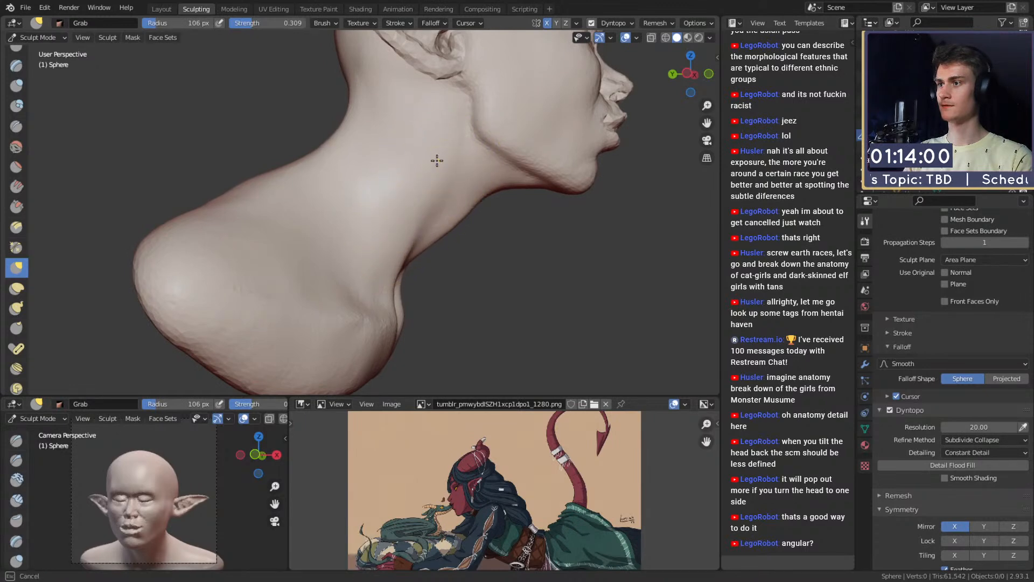
pyautogui.moveTo(437, 160); pyautogui.dragTo(445, 157)
pyautogui.moveTo(456, 153)
pyautogui.keyDown('ctrl'); pyautogui.mouseDown(button='middle')
pyautogui.moveTo(447, 226)
pyautogui.moveTo(467, 220)
pyautogui.moveTo(355, 227)
pyautogui.moveTo(362, 254)
pyautogui.moveTo(500, 251)
pyautogui.moveTo(428, 238)
pyautogui.mouseUp(button='middle'); pyautogui.keyUp('ctrl')
# Step: Refine the contours of the neck and shoulders from the front with the Grab brush at radii of 90 and 114 px
pyautogui.press('c')
pyautogui.press('f')
pyautogui.click(415, 229)
pyautogui.moveTo(330, 273)
pyautogui.mouseDown(button='middle')
pyautogui.moveTo(389, 261)
pyautogui.moveTo(443, 203)
pyautogui.moveTo(415, 222)
pyautogui.moveTo(414, 243)
pyautogui.moveTo(427, 196)
pyautogui.moveTo(397, 177)
pyautogui.moveTo(424, 202)
pyautogui.moveTo(423, 218)
pyautogui.mouseUp(button='middle')
pyautogui.press('g')
pyautogui.scroll(-3, 424, 202)
pyautogui.scroll(2, 422, 224)
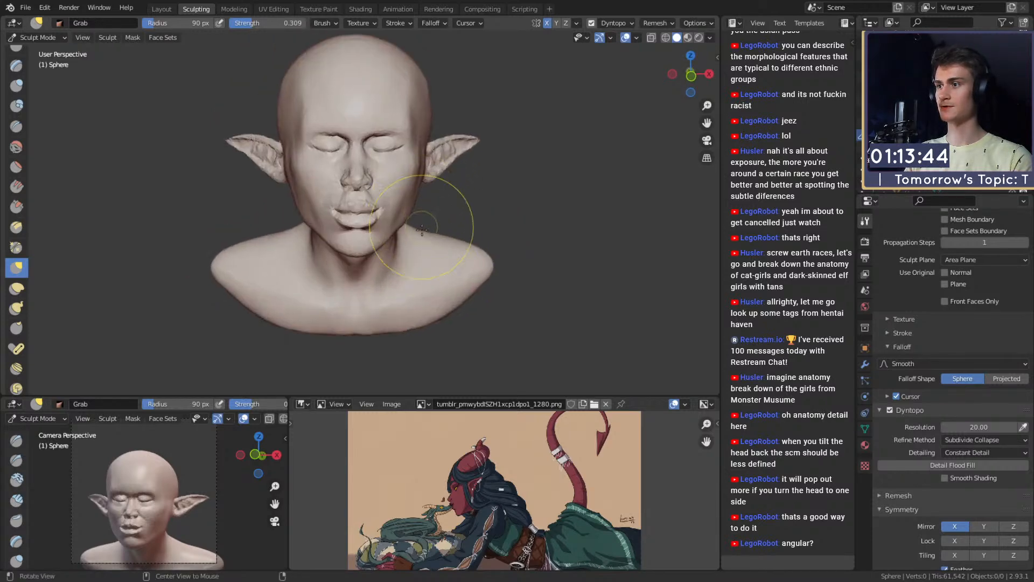
pyautogui.press('f')
pyautogui.moveTo(454, 312)
pyautogui.keyDown('shift'); pyautogui.mouseDown(button='middle')
pyautogui.moveTo(419, 264)
pyautogui.moveTo(420, 277)
pyautogui.mouseUp(button='middle'); pyautogui.keyUp('shift')
pyautogui.click(432, 264)
pyautogui.keyDown('shift'); pyautogui.moveTo(420, 277); pyautogui.dragTo(446, 234, button='middle'); pyautogui.keyUp('shift')
pyautogui.scroll(1, 446, 232)
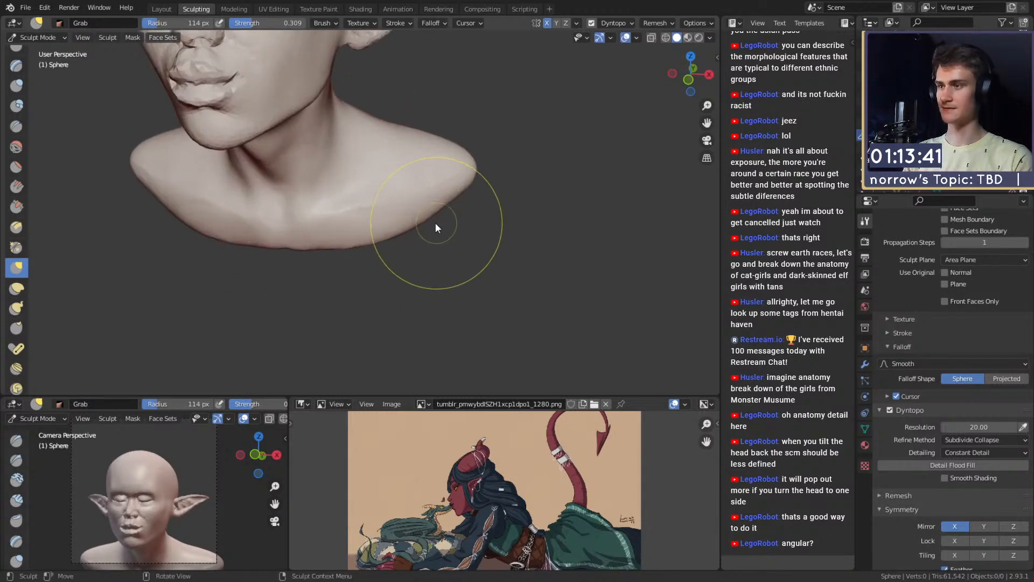
# Step: Reshape the shoulder's outer end with the Snake Hook brush, enlarging its radius from 103 px
pyautogui.press('k')
pyautogui.keyDown('alt'); pyautogui.moveTo(412, 214); pyautogui.dragTo(401, 202); pyautogui.keyUp('alt')
pyautogui.press('f')
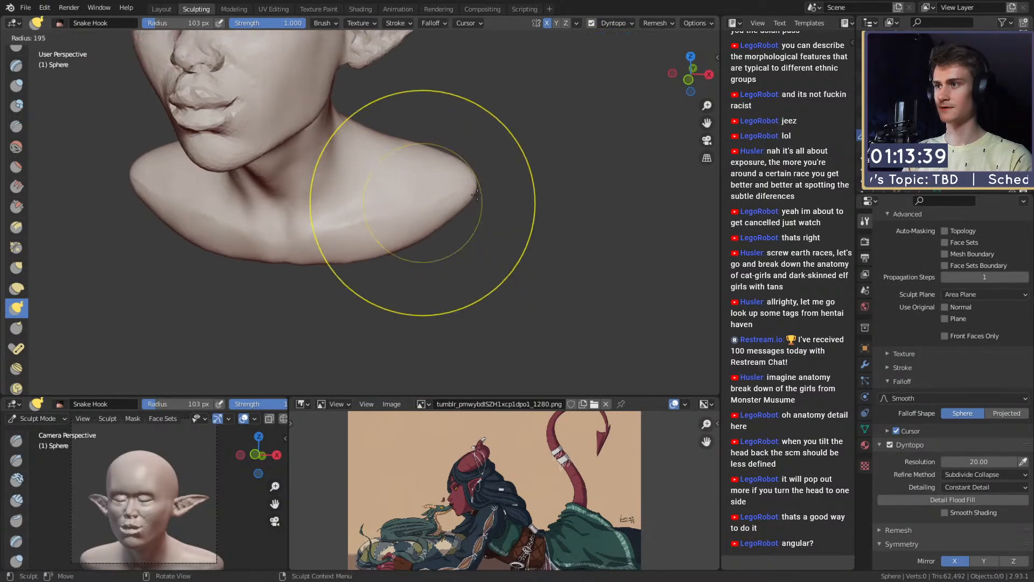
pyautogui.click(530, 204)
pyautogui.moveTo(465, 200)
pyautogui.mouseDown()
pyautogui.moveTo(439, 188)
pyautogui.moveTo(431, 168)
pyautogui.moveTo(392, 247)
pyautogui.moveTo(390, 221)
pyautogui.moveTo(423, 235)
pyautogui.moveTo(450, 199)
pyautogui.moveTo(459, 208)
pyautogui.moveTo(318, 211)
pyautogui.mouseUp()
pyautogui.press('f')
pyautogui.click(325, 221)
# Step: Model the lips with the Clay Strips brush at 34 px and sharpen their parting line with the Crease brush at 20 px
pyautogui.press('c')
pyautogui.moveTo(329, 205)
pyautogui.keyDown('ctrl'); pyautogui.keyDown('alt'); pyautogui.mouseDown()
pyautogui.moveTo(345, 150)
pyautogui.moveTo(391, 204)
pyautogui.moveTo(408, 144)
pyautogui.moveTo(387, 215)
pyautogui.moveTo(376, 206)
pyautogui.mouseUp(); pyautogui.keyUp('alt'); pyautogui.keyUp('ctrl')
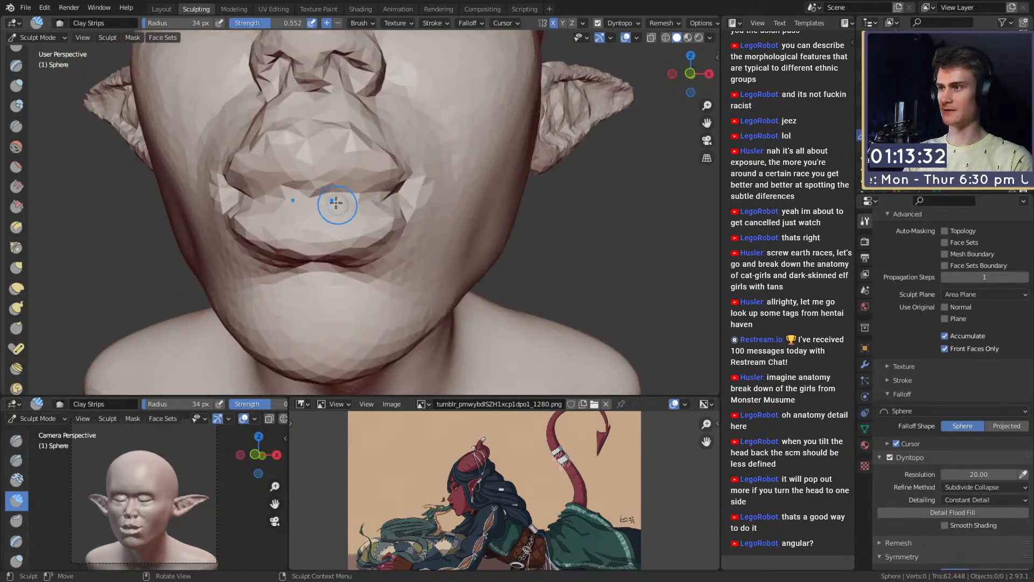
pyautogui.hotkey('shift', 'c')
pyautogui.keyDown('alt'); pyautogui.moveTo(256, 199); pyautogui.dragTo(330, 189); pyautogui.keyUp('alt')
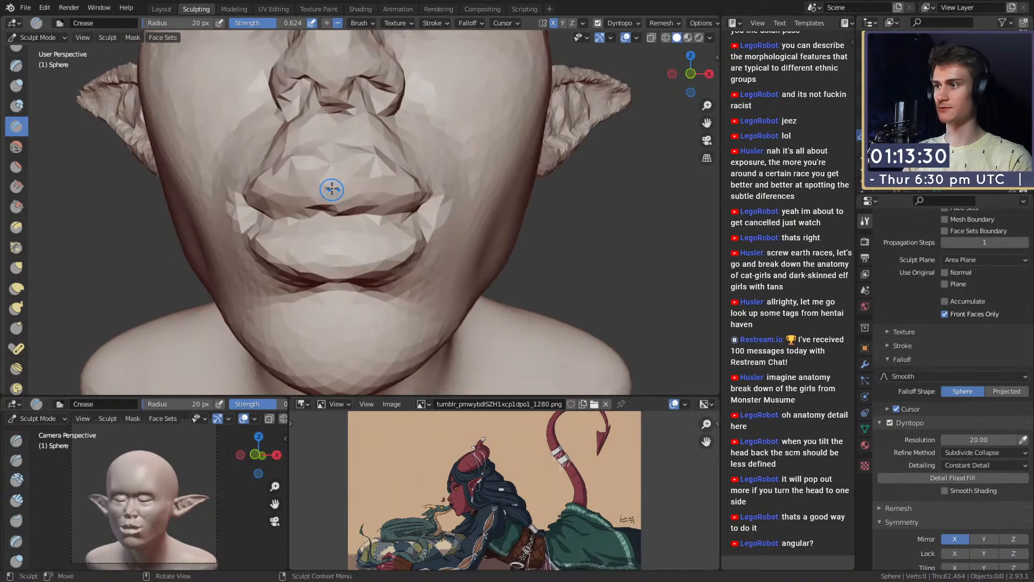
pyautogui.press('c')
pyautogui.moveTo(389, 208)
pyautogui.keyDown('alt'); pyautogui.mouseDown()
pyautogui.moveTo(401, 200)
pyautogui.moveTo(361, 187)
pyautogui.moveTo(329, 199)
pyautogui.mouseUp(); pyautogui.keyUp('alt')
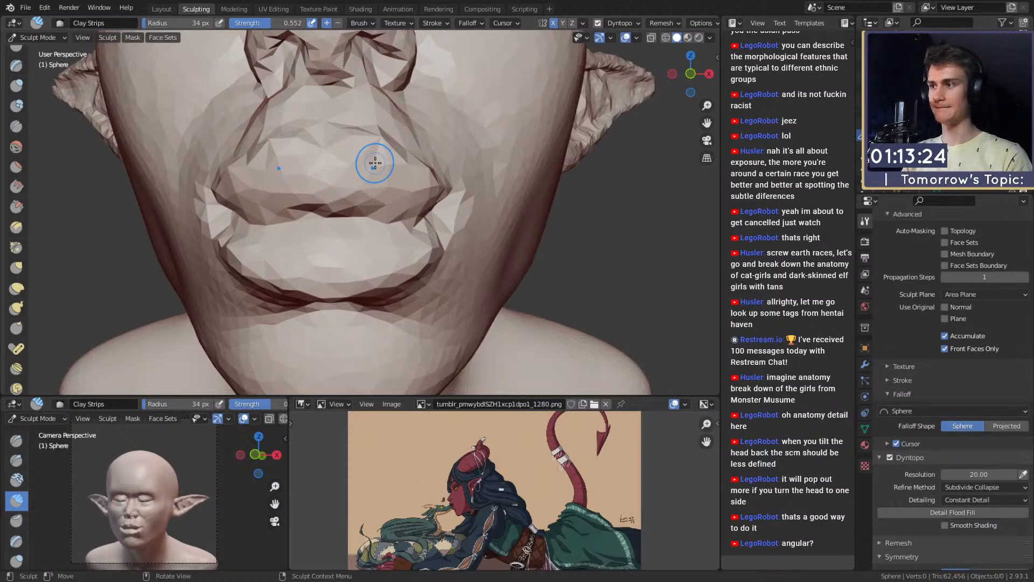
pyautogui.keyDown('alt'); pyautogui.moveTo(375, 163); pyautogui.dragTo(377, 208); pyautogui.keyUp('alt')
# Step: Adjust the lip line with the Grab brush at 34 px and work the mouth corner with the Crease brush at 30 px
pyautogui.press('g')
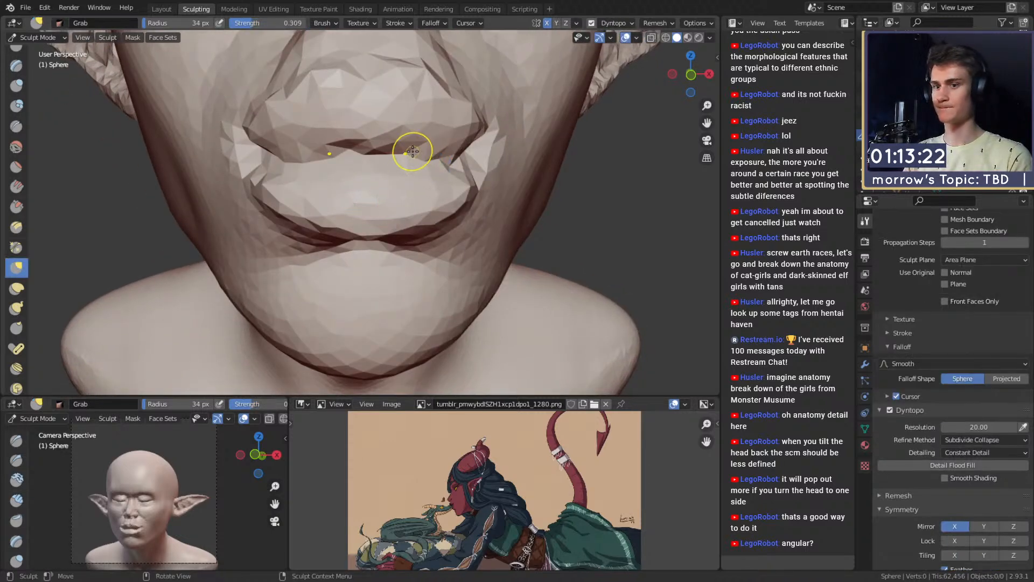
pyautogui.moveTo(415, 154)
pyautogui.keyDown('alt'); pyautogui.mouseDown()
pyautogui.moveTo(361, 181)
pyautogui.moveTo(312, 156)
pyautogui.moveTo(371, 182)
pyautogui.mouseUp(); pyautogui.keyUp('alt')
pyautogui.hotkey('shift', 'c')
pyautogui.moveTo(381, 154); pyautogui.dragTo(261, 178, button='middle')
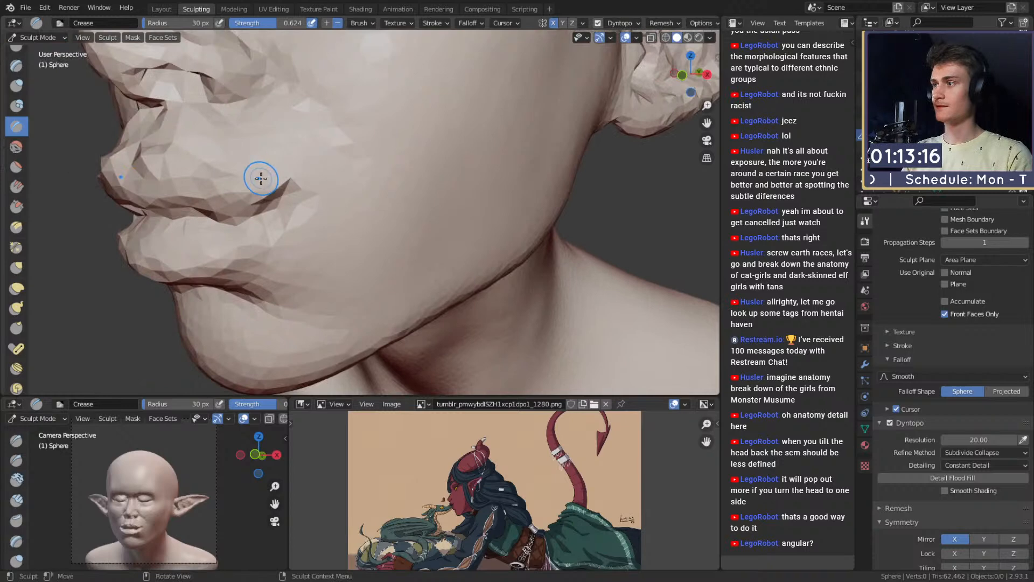
pyautogui.moveTo(240, 174); pyautogui.dragTo(272, 194)
pyautogui.moveTo(241, 176); pyautogui.dragTo(286, 200)
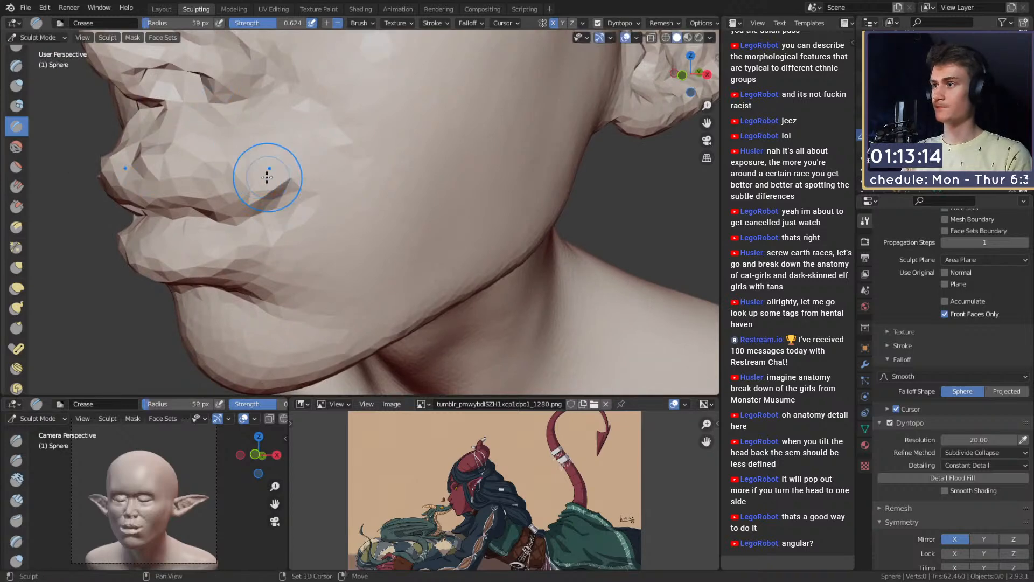
# Step: Shape the cheek and skin around the mouth corner with Clay Strips, enlarging the radius to 69 px
pyautogui.press('c')
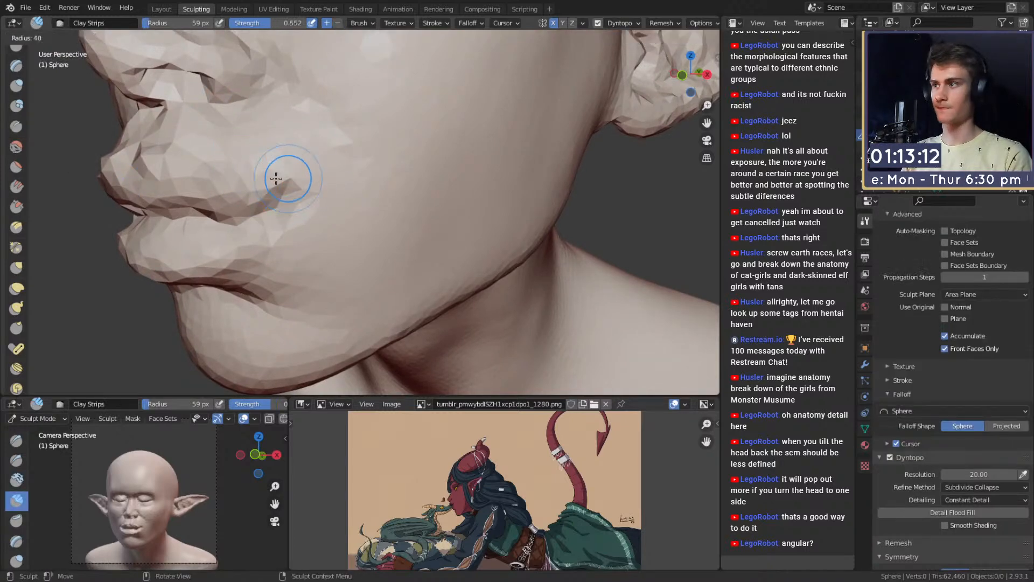
pyautogui.moveTo(280, 177); pyautogui.dragTo(259, 160)
pyautogui.keyDown('ctrl'); pyautogui.moveTo(339, 151); pyautogui.dragTo(316, 145); pyautogui.keyUp('ctrl')
pyautogui.keyDown('ctrl'); pyautogui.moveTo(316, 145); pyautogui.dragTo(330, 162); pyautogui.keyUp('ctrl')
pyautogui.press('f')
pyautogui.click(342, 209)
pyautogui.keyDown('ctrl'); pyautogui.moveTo(314, 215); pyautogui.dragTo(306, 266); pyautogui.keyUp('ctrl')
pyautogui.press('f')
pyautogui.click(319, 247)
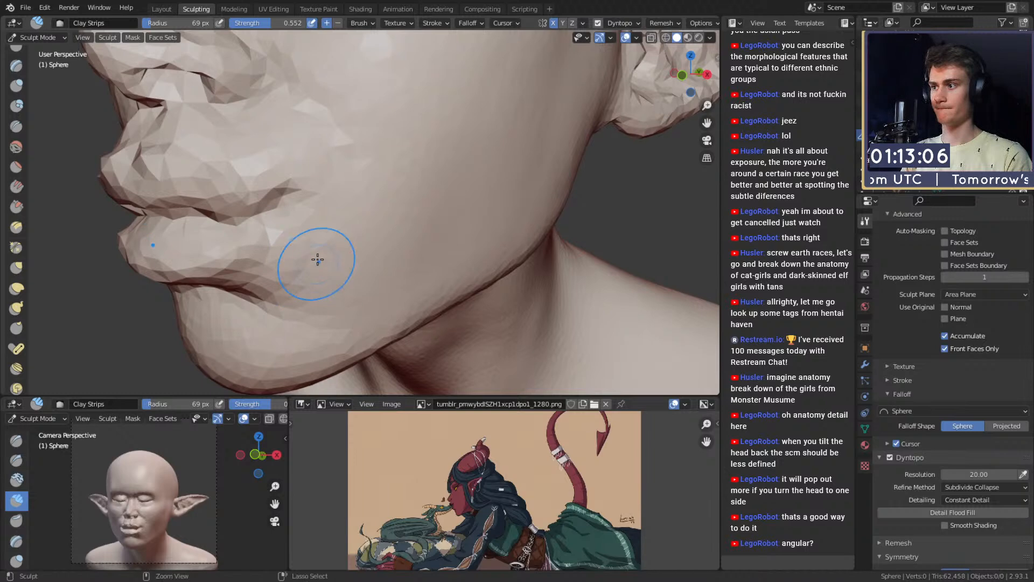
# Step: Work the fold beneath the lower lip with the Crease brush at a 79 px radius
pyautogui.moveTo(326, 269); pyautogui.dragTo(381, 203, button='middle')
pyautogui.hotkey('shift', 'c')
pyautogui.press('f')
pyautogui.click(377, 215)
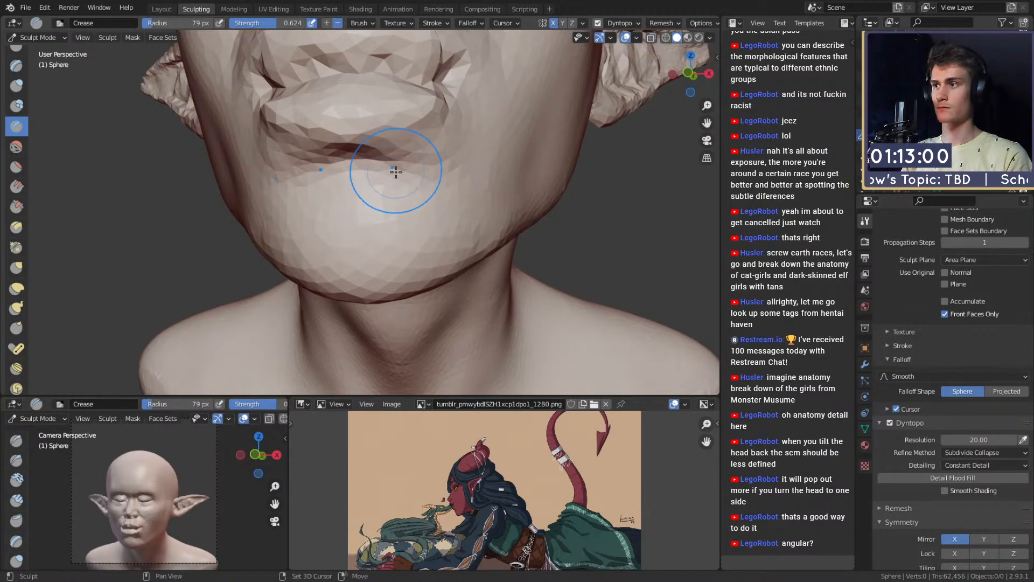
pyautogui.moveTo(397, 169)
pyautogui.keyDown('alt'); pyautogui.mouseDown()
pyautogui.moveTo(424, 151)
pyautogui.moveTo(477, 168)
pyautogui.moveTo(436, 173)
pyautogui.moveTo(488, 180)
pyautogui.moveTo(499, 159)
pyautogui.moveTo(316, 199)
pyautogui.moveTo(407, 177)
pyautogui.moveTo(442, 213)
pyautogui.moveTo(423, 222)
pyautogui.mouseUp(); pyautogui.keyUp('alt')
# Step: Reposition the edge of the lower lip from the front with the Grab brush at a 106 px radius
pyautogui.press('g')
pyautogui.moveTo(447, 221)
pyautogui.keyDown('alt'); pyautogui.mouseDown()
pyautogui.moveTo(399, 222)
pyautogui.moveTo(387, 208)
pyautogui.moveTo(378, 246)
pyautogui.mouseUp(); pyautogui.keyUp('alt')
pyautogui.press('f')
pyautogui.click(377, 216)
pyautogui.keyDown('alt'); pyautogui.moveTo(386, 219); pyautogui.dragTo(376, 230); pyautogui.keyUp('alt')
pyautogui.moveTo(389, 236); pyautogui.dragTo(386, 244)
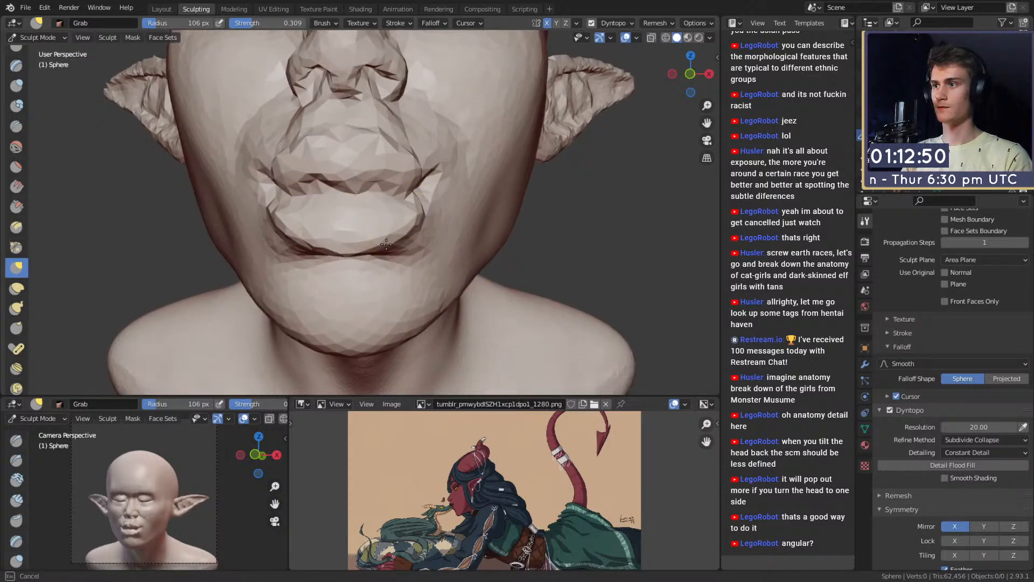
pyautogui.moveTo(406, 152)
pyautogui.keyDown('alt'); pyautogui.mouseDown()
pyautogui.moveTo(397, 168)
pyautogui.moveTo(400, 140)
pyautogui.moveTo(366, 164)
pyautogui.moveTo(389, 185)
pyautogui.mouseUp(); pyautogui.keyUp('alt')
pyautogui.press('f')
pyautogui.click(390, 157)
# Step: Define the parting line between the lips with the Crease brush at a 38 px radius
pyautogui.hotkey('shift', 'c')
pyautogui.press('f')
pyautogui.click(389, 137)
pyautogui.keyDown('alt'); pyautogui.moveTo(389, 186); pyautogui.dragTo(405, 207); pyautogui.keyUp('alt')
pyautogui.moveTo(405, 207)
pyautogui.keyDown('ctrl'); pyautogui.keyDown('alt'); pyautogui.mouseDown()
pyautogui.moveTo(399, 189)
pyautogui.moveTo(381, 205)
pyautogui.moveTo(396, 229)
pyautogui.mouseUp(); pyautogui.keyUp('alt'); pyautogui.keyUp('ctrl')
pyautogui.press('f')
pyautogui.click(386, 230)
pyautogui.moveTo(376, 227)
pyautogui.mouseDown(button='middle')
pyautogui.moveTo(368, 215)
pyautogui.moveTo(393, 226)
pyautogui.mouseUp(button='middle')
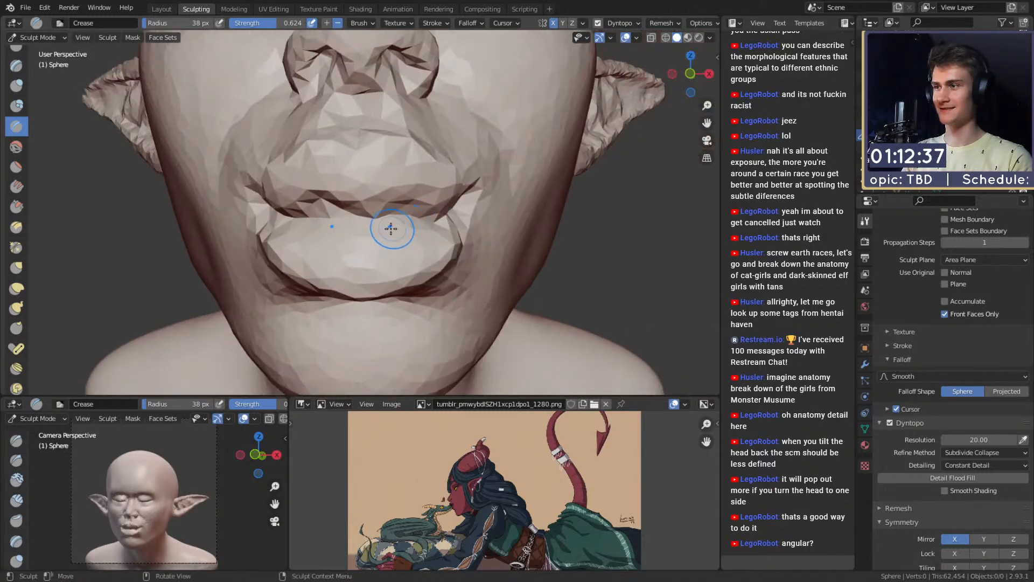
# Step: Add volume to the lower lip with the Clay Strips brush at 29 px and save the file
pyautogui.press('c')
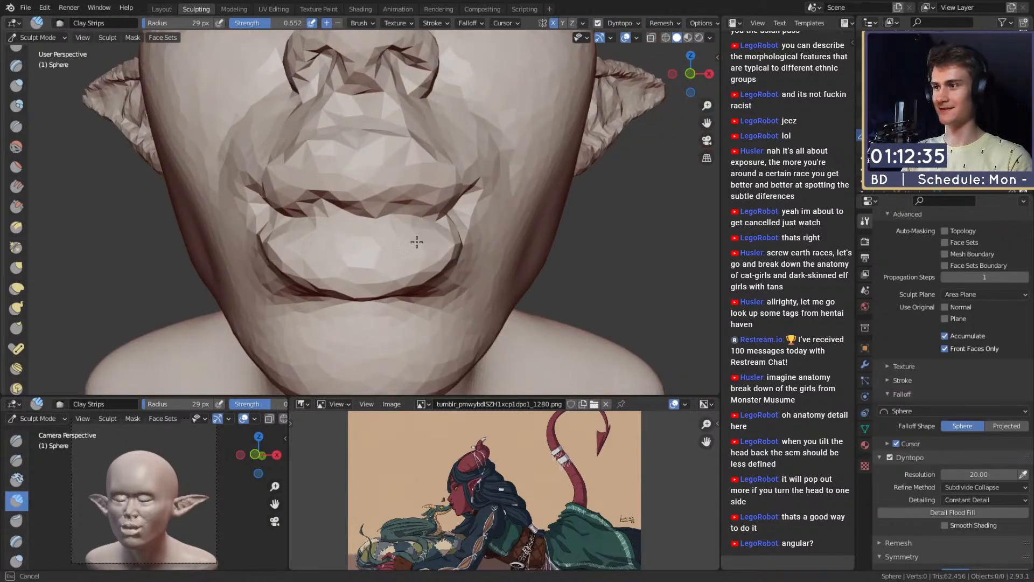
pyautogui.moveTo(410, 245); pyautogui.dragTo(428, 240)
pyautogui.moveTo(474, 238)
pyautogui.keyDown('ctrl'); pyautogui.mouseDown(button='middle')
pyautogui.moveTo(417, 231)
pyautogui.moveTo(544, 219)
pyautogui.moveTo(446, 242)
pyautogui.mouseUp(button='middle'); pyautogui.keyUp('ctrl')
pyautogui.keyDown('alt'); pyautogui.moveTo(446, 242); pyautogui.dragTo(387, 232); pyautogui.keyUp('alt')
pyautogui.click(25, 8)
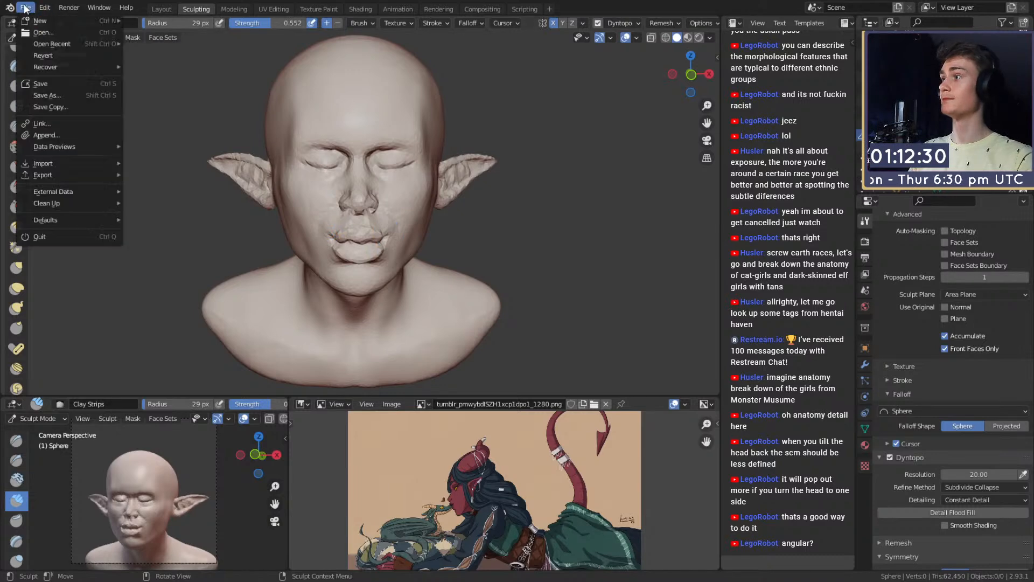
pyautogui.click(38, 87)
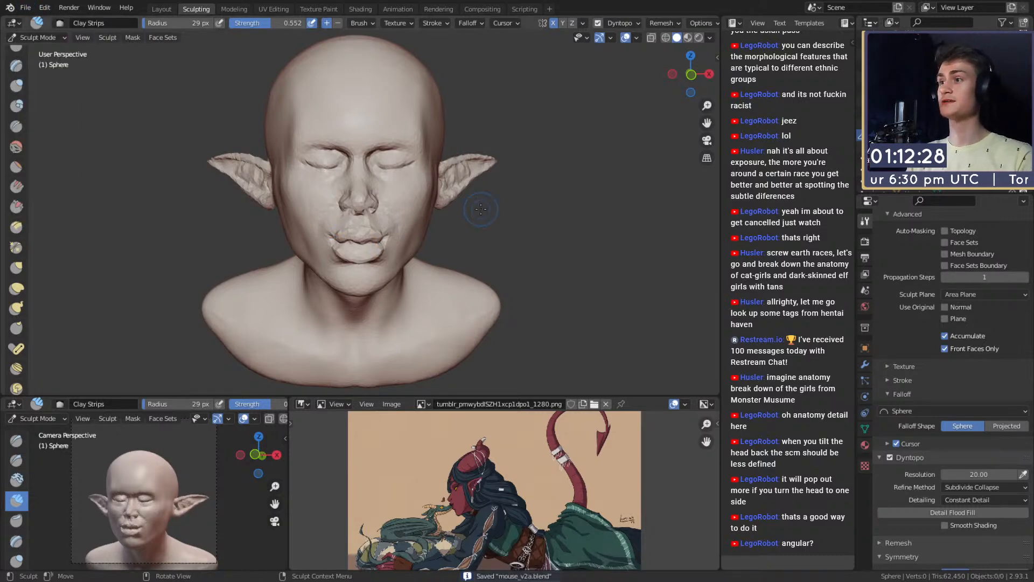
# Step: Adjust the brow above the closed eye from the front with the Grab brush at an 86 px radius
pyautogui.moveTo(498, 243)
pyautogui.keyDown('alt'); pyautogui.keyDown('shift'); pyautogui.mouseDown()
pyautogui.moveTo(489, 239)
pyautogui.moveTo(560, 231)
pyautogui.moveTo(561, 252)
pyautogui.moveTo(425, 251)
pyautogui.moveTo(415, 240)
pyautogui.moveTo(439, 236)
pyautogui.mouseUp(); pyautogui.keyUp('shift'); pyautogui.keyUp('alt')
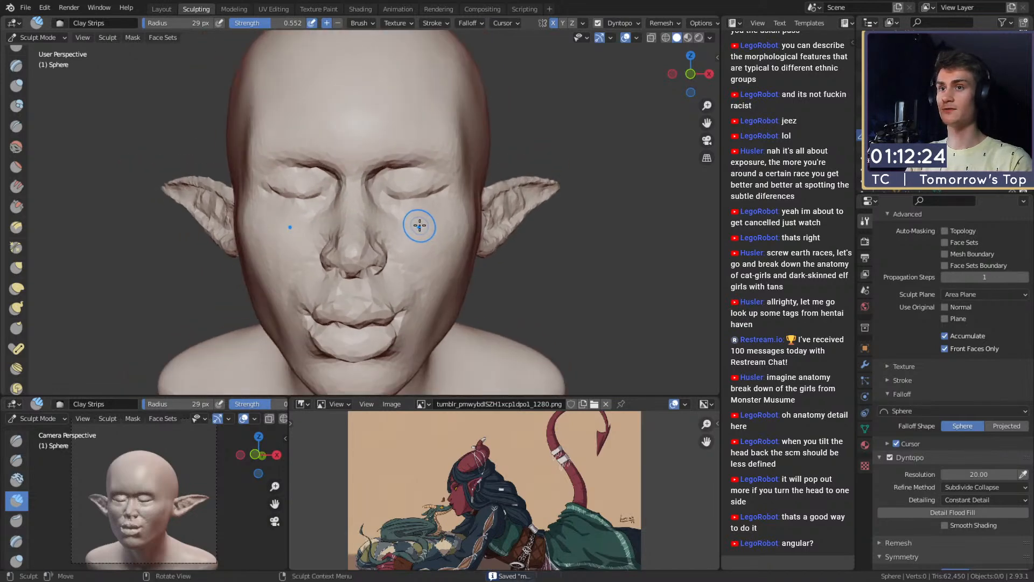
pyautogui.press('g')
pyautogui.press('f')
pyautogui.click(443, 200)
pyautogui.moveTo(435, 189)
pyautogui.keyDown('alt'); pyautogui.mouseDown()
pyautogui.moveTo(427, 205)
pyautogui.moveTo(418, 194)
pyautogui.moveTo(430, 187)
pyautogui.mouseUp(); pyautogui.keyUp('alt')
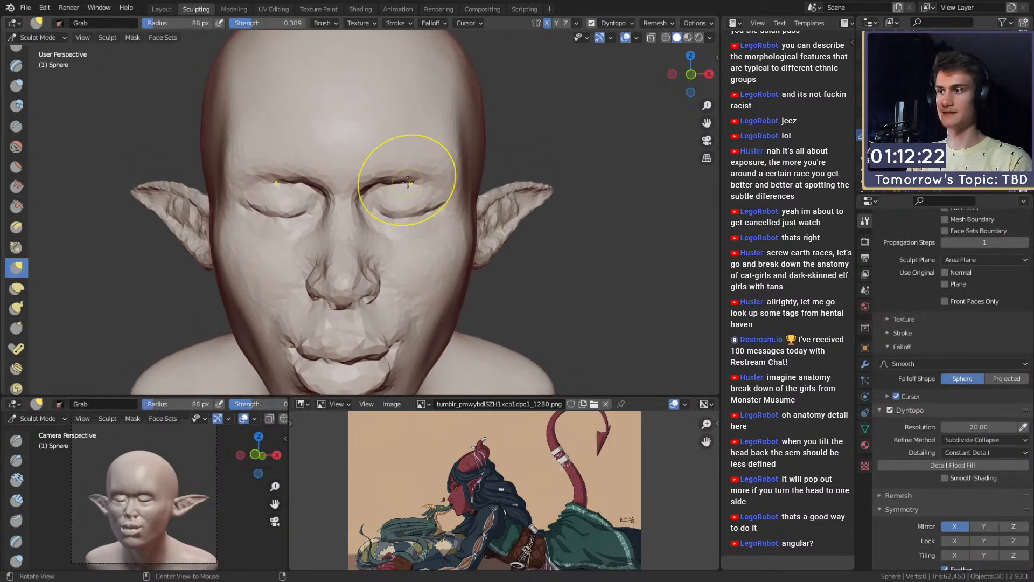
# Step: Reshape the inner brows and lower forehead with the Grab brush at radii of 142 and 153 px
pyautogui.press('f')
pyautogui.click(403, 163)
pyautogui.keyDown('alt'); pyautogui.moveTo(385, 156); pyautogui.dragTo(380, 154); pyautogui.keyUp('alt')
pyautogui.keyDown('alt'); pyautogui.moveTo(420, 196); pyautogui.dragTo(373, 171); pyautogui.keyUp('alt')
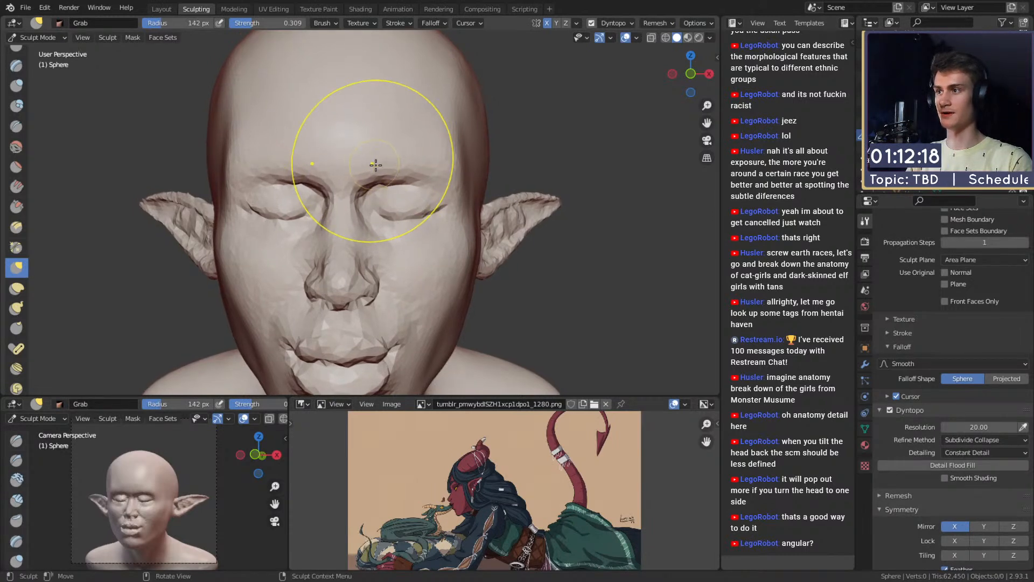
pyautogui.press('f')
pyautogui.click(374, 164)
pyautogui.moveTo(362, 162); pyautogui.dragTo(362, 161)
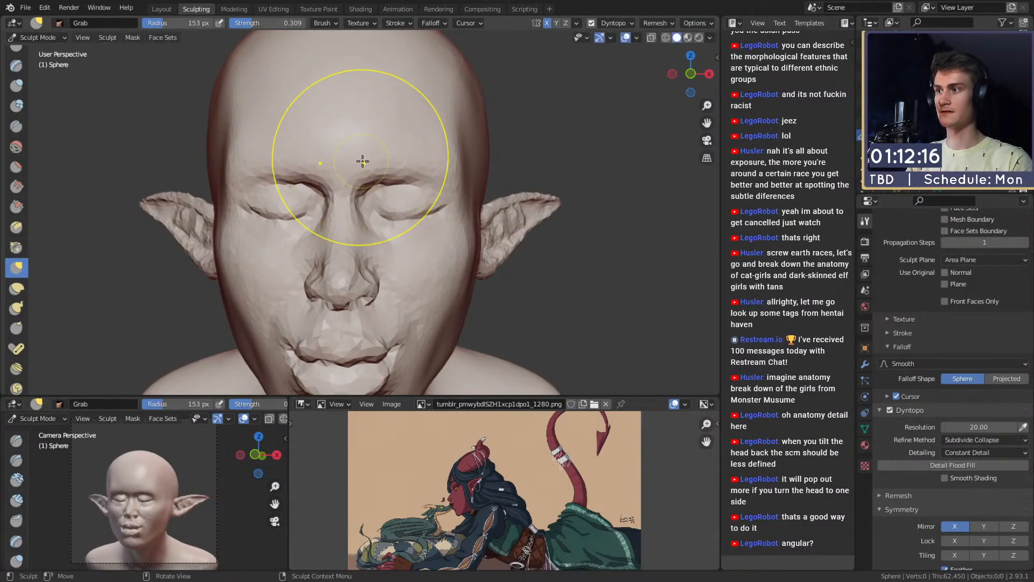
# Step: Pull the upper forehead and crown into shape in profile with the Grab brush at a 323 px radius
pyautogui.moveTo(362, 161)
pyautogui.mouseDown(button='middle')
pyautogui.moveTo(415, 160)
pyautogui.moveTo(420, 198)
pyautogui.mouseUp(button='middle')
pyautogui.moveTo(420, 197); pyautogui.dragTo(427, 203, button='middle')
pyautogui.keyDown('alt'); pyautogui.moveTo(427, 203); pyautogui.dragTo(412, 218); pyautogui.keyUp('alt')
pyautogui.keyDown('ctrl'); pyautogui.keyDown('alt'); pyautogui.moveTo(412, 219); pyautogui.dragTo(390, 167); pyautogui.keyUp('alt'); pyautogui.keyUp('ctrl')
pyautogui.keyDown('alt'); pyautogui.moveTo(390, 167); pyautogui.dragTo(439, 164); pyautogui.keyUp('alt')
pyautogui.press('f')
pyautogui.click(440, 146)
pyautogui.keyDown('alt'); pyautogui.keyDown('shift'); pyautogui.moveTo(377, 108); pyautogui.dragTo(415, 143); pyautogui.keyUp('shift'); pyautogui.keyUp('alt')
pyautogui.press('f')
pyautogui.click(376, 85)
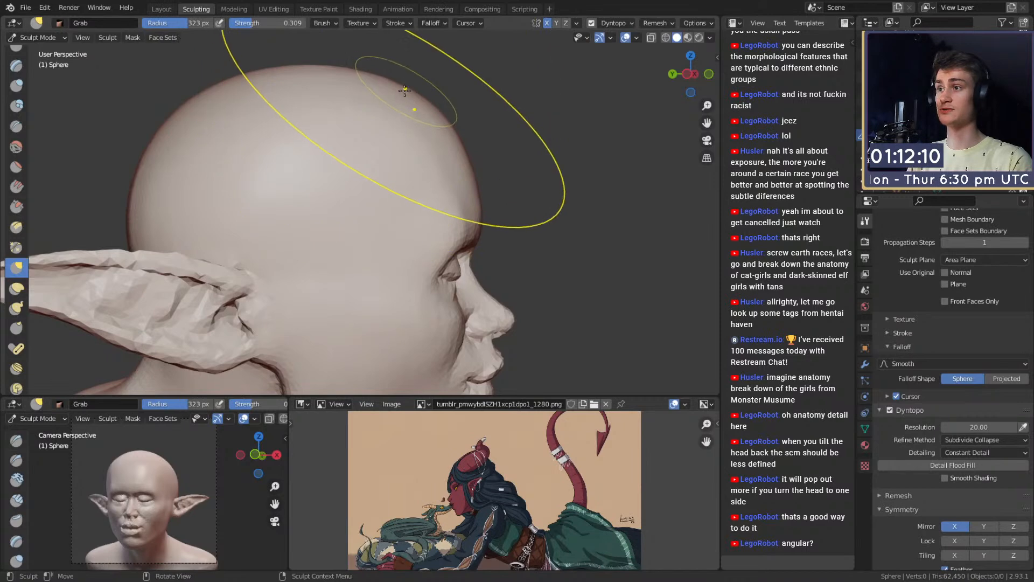
pyautogui.moveTo(411, 94); pyautogui.dragTo(388, 92)
# Step: Refine the brow ridge and forehead around the closed eyes with the Grab brush, enlarging its radius to 115 px
pyautogui.moveTo(432, 204)
pyautogui.keyDown('alt'); pyautogui.keyDown('shift'); pyautogui.mouseDown()
pyautogui.moveTo(439, 168)
pyautogui.moveTo(443, 194)
pyautogui.moveTo(350, 219)
pyautogui.moveTo(381, 181)
pyautogui.mouseUp(); pyautogui.keyUp('shift'); pyautogui.keyUp('alt')
pyautogui.press('f')
pyautogui.click(450, 188)
pyautogui.press('f')
pyautogui.click(332, 199)
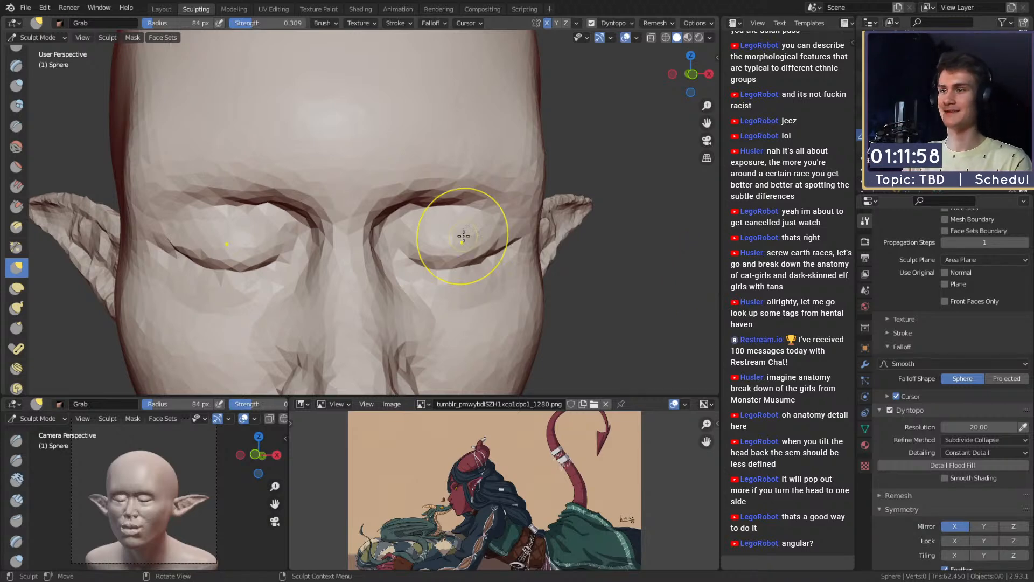
pyautogui.keyDown('alt'); pyautogui.moveTo(463, 236); pyautogui.dragTo(478, 190); pyautogui.keyUp('alt')
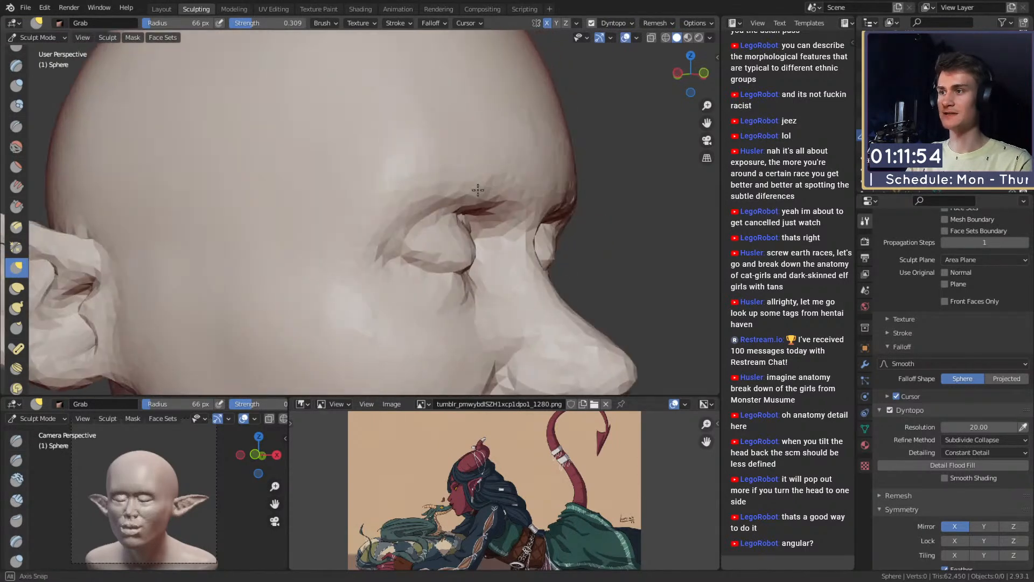
pyautogui.moveTo(477, 190); pyautogui.dragTo(493, 203, button='middle')
pyautogui.press('f')
pyautogui.click(484, 197)
pyautogui.moveTo(479, 171); pyautogui.dragTo(470, 124)
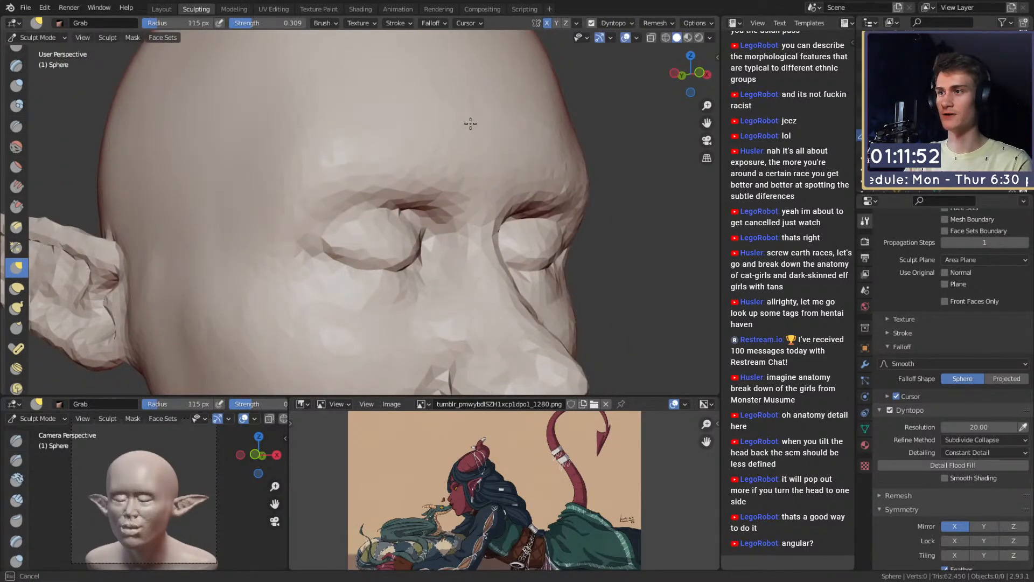
pyautogui.moveTo(482, 189); pyautogui.dragTo(483, 207)
# Step: Move the forehead surface above the inner brow in three-quarter view with a resized Grab brush
pyautogui.moveTo(483, 208)
pyautogui.mouseDown(button='middle')
pyautogui.moveTo(469, 219)
pyautogui.moveTo(524, 216)
pyautogui.mouseUp(button='middle')
pyautogui.press('f')
pyautogui.click(515, 218)
pyautogui.moveTo(512, 224); pyautogui.dragTo(513, 129)
pyautogui.moveTo(513, 129)
pyautogui.keyDown('ctrl'); pyautogui.mouseDown(button='middle')
pyautogui.moveTo(523, 227)
pyautogui.moveTo(495, 247)
pyautogui.mouseUp(button='middle'); pyautogui.keyUp('ctrl')
# Step: Reshape the forehead planes from a raised view with the Grab brush at radii of 91 and 99 px
pyautogui.keyDown('ctrl'); pyautogui.keyDown('alt'); pyautogui.moveTo(494, 247); pyautogui.dragTo(428, 185); pyautogui.keyUp('alt'); pyautogui.keyUp('ctrl')
pyautogui.press('f')
pyautogui.click(504, 175)
pyautogui.press('f')
pyautogui.click(306, 185)
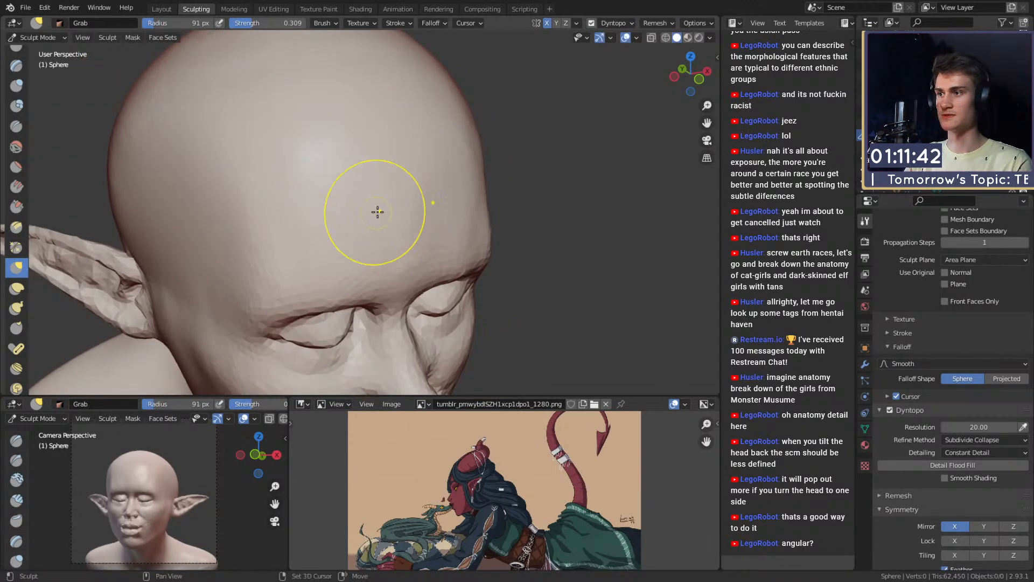
pyautogui.keyDown('alt'); pyautogui.moveTo(336, 174); pyautogui.dragTo(304, 200); pyautogui.keyUp('alt')
pyautogui.press('f')
pyautogui.click(306, 188)
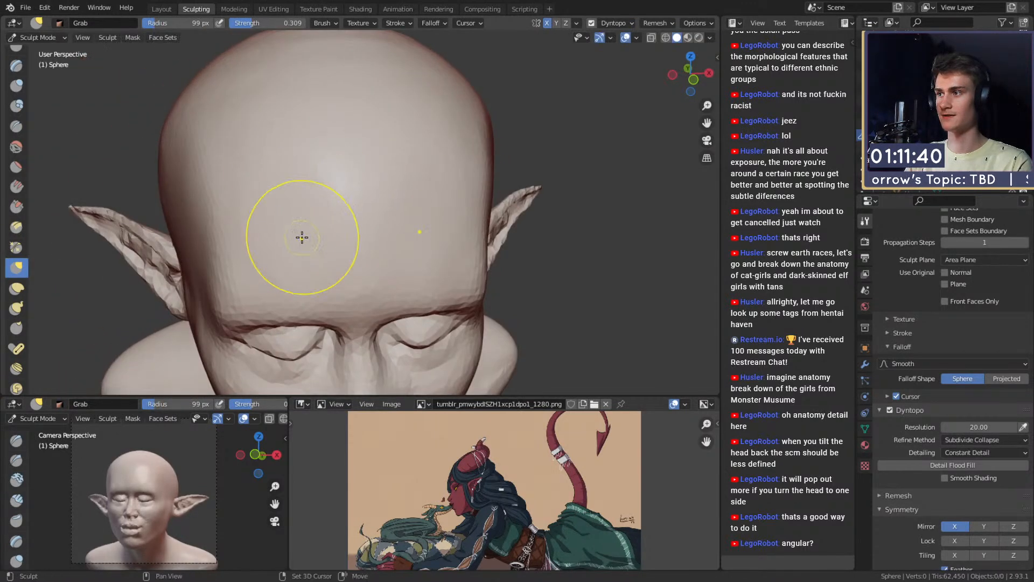
# Step: Adjust the curve of the forehead's side in three-quarter view with the Grab brush at a 146 px radius
pyautogui.keyDown('alt'); pyautogui.moveTo(302, 238); pyautogui.dragTo(396, 176); pyautogui.keyUp('alt')
pyautogui.moveTo(378, 189); pyautogui.dragTo(392, 190)
pyautogui.moveTo(472, 186); pyautogui.dragTo(492, 195)
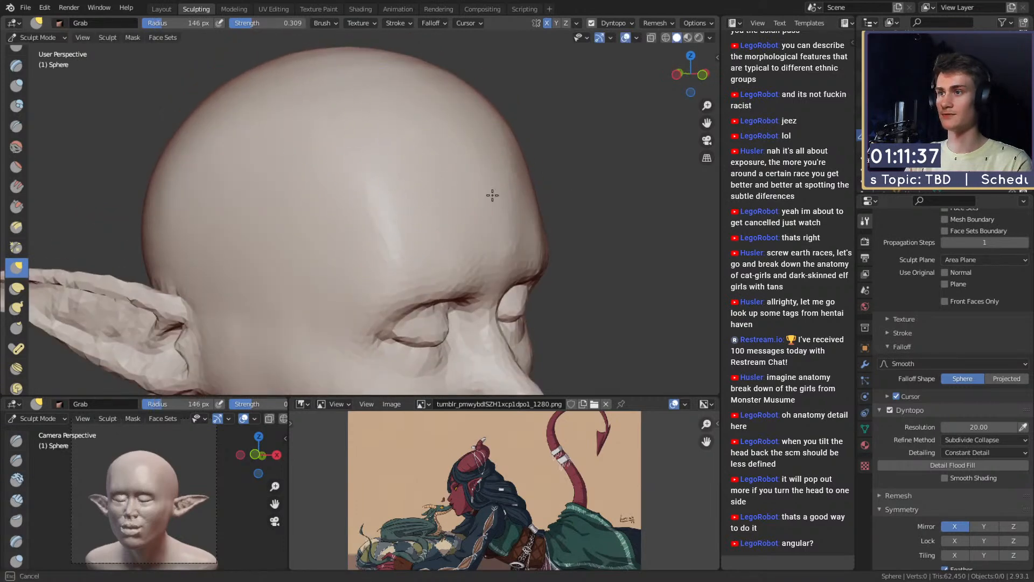
# Step: Reshape the top of the skull from above with the Grab brush, resizing it from 81 px
pyautogui.moveTo(537, 169)
pyautogui.keyDown('ctrl'); pyautogui.keyDown('alt'); pyautogui.mouseDown()
pyautogui.moveTo(492, 217)
pyautogui.moveTo(547, 202)
pyautogui.moveTo(419, 222)
pyautogui.moveTo(369, 270)
pyautogui.mouseUp(); pyautogui.keyUp('alt'); pyautogui.keyUp('ctrl')
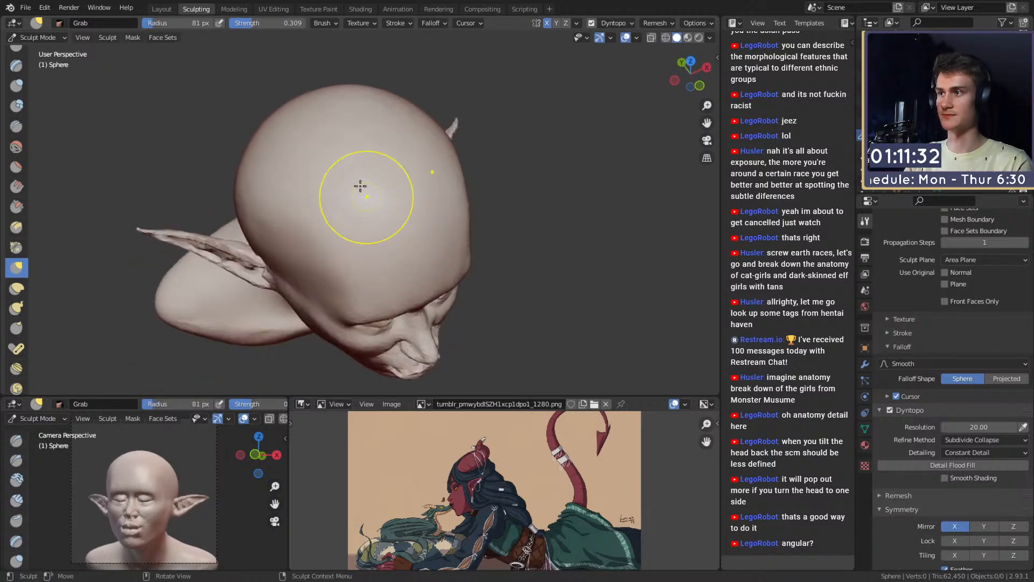
pyautogui.press('f')
pyautogui.click(328, 120)
pyautogui.keyDown('alt'); pyautogui.moveTo(354, 183); pyautogui.dragTo(409, 160); pyautogui.keyUp('alt')
pyautogui.moveTo(409, 159)
pyautogui.keyDown('alt'); pyautogui.mouseDown()
pyautogui.moveTo(423, 164)
pyautogui.moveTo(412, 216)
pyautogui.moveTo(460, 210)
pyautogui.mouseUp(); pyautogui.keyUp('alt')
pyautogui.press('f')
pyautogui.click(438, 215)
pyautogui.moveTo(384, 221); pyautogui.dragTo(384, 218)
# Step: Refine the sides of the skull from several angles with the Grab brush at varying radii
pyautogui.moveTo(386, 206)
pyautogui.keyDown('alt'); pyautogui.mouseDown()
pyautogui.moveTo(466, 143)
pyautogui.moveTo(407, 168)
pyautogui.mouseUp(); pyautogui.keyUp('alt')
pyautogui.press('f')
pyautogui.click(381, 151)
pyautogui.press('f')
pyautogui.click(417, 163)
pyautogui.moveTo(403, 184)
pyautogui.keyDown('alt'); pyautogui.mouseDown()
pyautogui.moveTo(431, 169)
pyautogui.moveTo(330, 195)
pyautogui.mouseUp(); pyautogui.keyUp('alt')
pyautogui.press('f')
pyautogui.click(423, 165)
pyautogui.press('f')
pyautogui.click(413, 141)
# Step: Adjust the temple and back of the skull above the ear with the Grab brush at radii of 143 and 120 px
pyautogui.keyDown('ctrl'); pyautogui.keyDown('alt'); pyautogui.moveTo(329, 195); pyautogui.dragTo(369, 238); pyautogui.keyUp('alt'); pyautogui.keyUp('ctrl')
pyautogui.press('f')
pyautogui.click(360, 196)
pyautogui.keyDown('alt'); pyautogui.moveTo(360, 196); pyautogui.dragTo(421, 207); pyautogui.keyUp('alt')
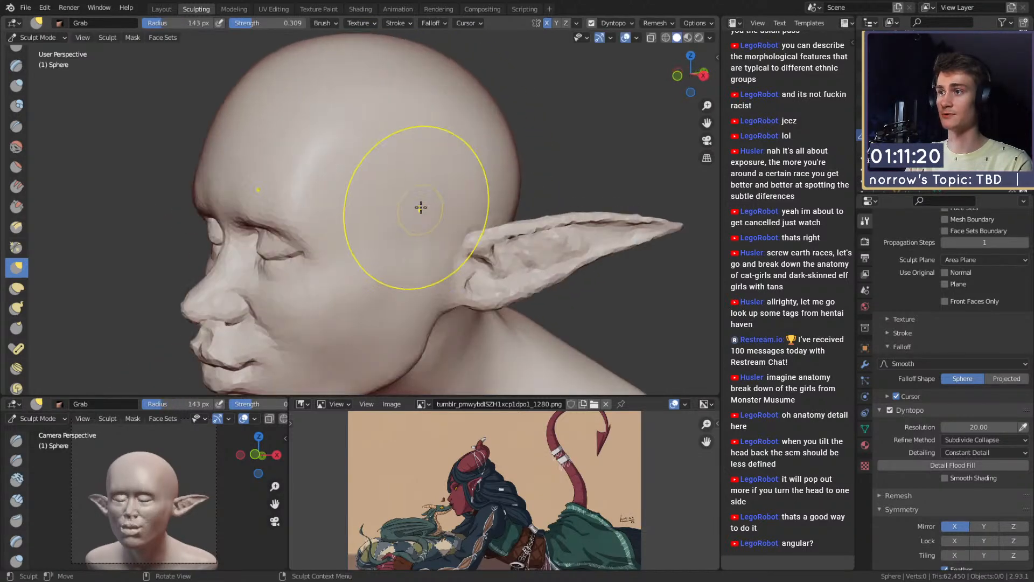
pyautogui.press('f')
pyautogui.click(499, 149)
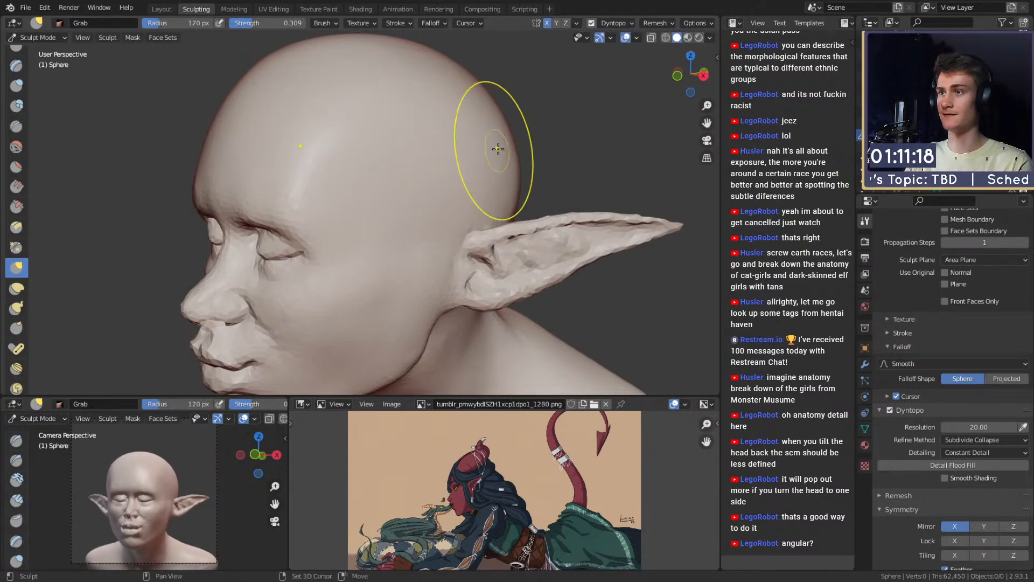
# Step: Adjust the cheek and outer eye area in front view with the Grab brush, shrinking its radius from 120 px
pyautogui.keyDown('ctrl'); pyautogui.keyDown('alt'); pyautogui.moveTo(403, 146); pyautogui.dragTo(449, 183); pyautogui.keyUp('alt'); pyautogui.keyUp('ctrl')
pyautogui.keyDown('alt'); pyautogui.keyDown('shift'); pyautogui.moveTo(449, 246); pyautogui.dragTo(462, 231); pyautogui.keyUp('shift'); pyautogui.keyUp('alt')
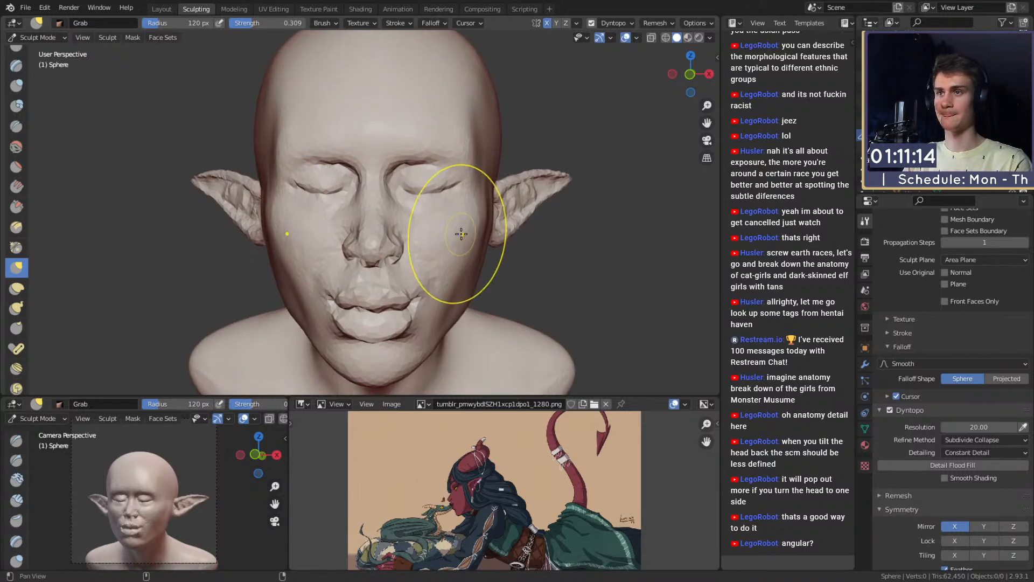
pyautogui.press('f')
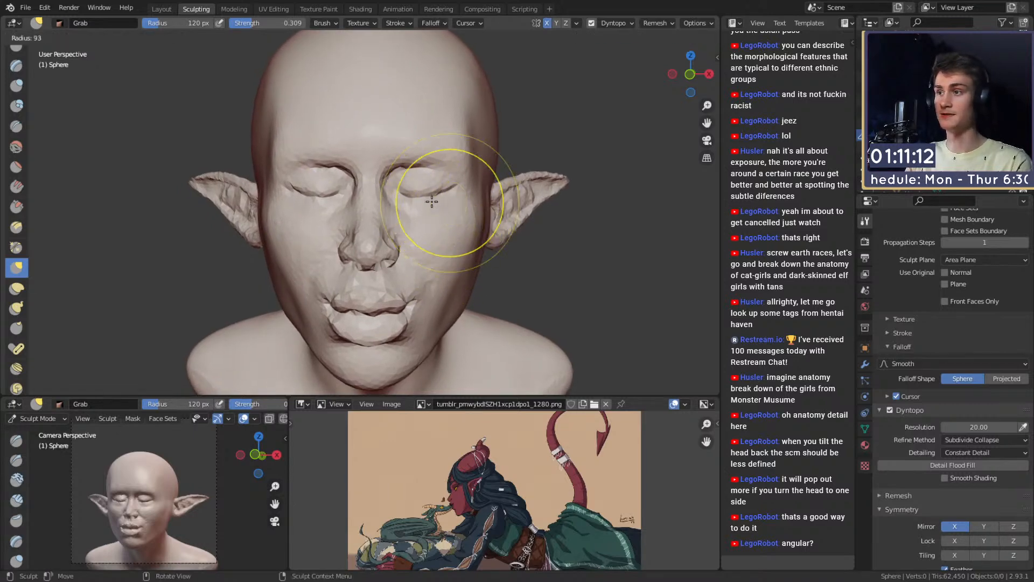
pyautogui.click(429, 203)
pyautogui.moveTo(453, 177)
pyautogui.keyDown('alt'); pyautogui.keyDown('shift'); pyautogui.mouseDown()
pyautogui.moveTo(431, 199)
pyautogui.moveTo(444, 155)
pyautogui.moveTo(455, 170)
pyautogui.mouseUp(); pyautogui.keyUp('shift'); pyautogui.keyUp('alt')
pyautogui.press('f')
pyautogui.click(456, 178)
pyautogui.press('f')
pyautogui.click(441, 167)
# Step: Define the eyelid folds with the Crease brush at a 23 px radius and 0.624 strength
pyautogui.moveTo(462, 166)
pyautogui.keyDown('alt'); pyautogui.mouseDown()
pyautogui.moveTo(443, 197)
pyautogui.moveTo(422, 204)
pyautogui.moveTo(420, 186)
pyautogui.moveTo(402, 207)
pyautogui.moveTo(404, 194)
pyautogui.mouseUp(); pyautogui.keyUp('alt')
pyautogui.press('f')
pyautogui.click(451, 171)
pyautogui.hotkey('shift', 'c')
pyautogui.press('f')
pyautogui.click(429, 193)
pyautogui.press('f')
pyautogui.click(414, 193)
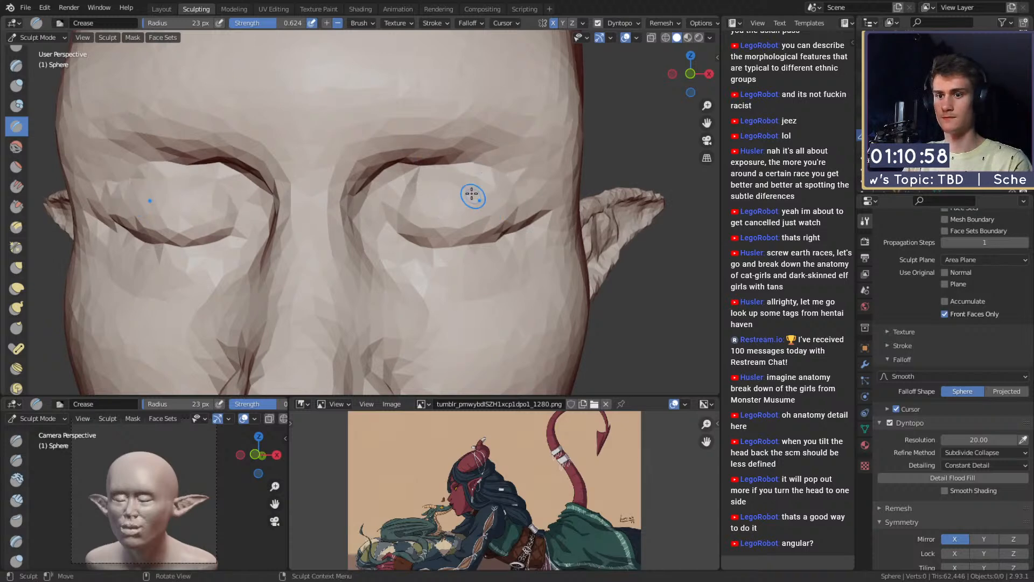
pyautogui.keyDown('alt'); pyautogui.moveTo(472, 196); pyautogui.dragTo(476, 187); pyautogui.keyUp('alt')
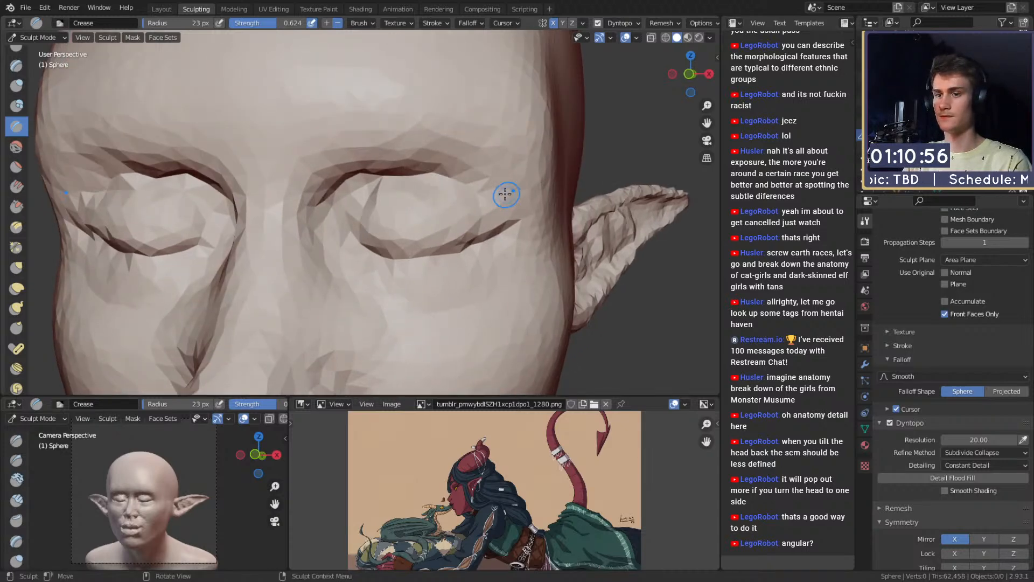
# Step: Nudge the eyes and eyelids in front view with the Grab brush
pyautogui.press('c')
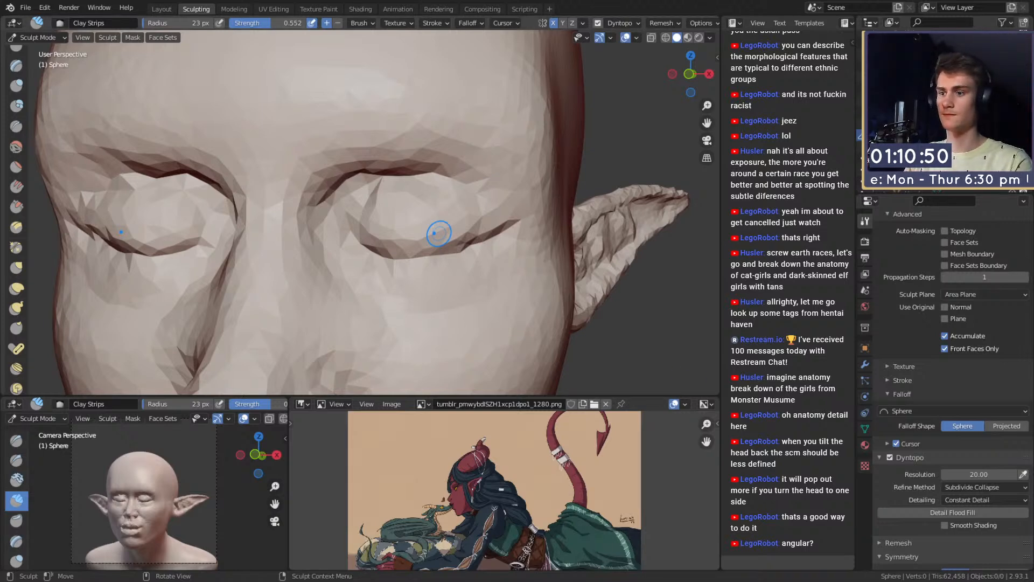
pyautogui.scroll(-9, 586, 154)
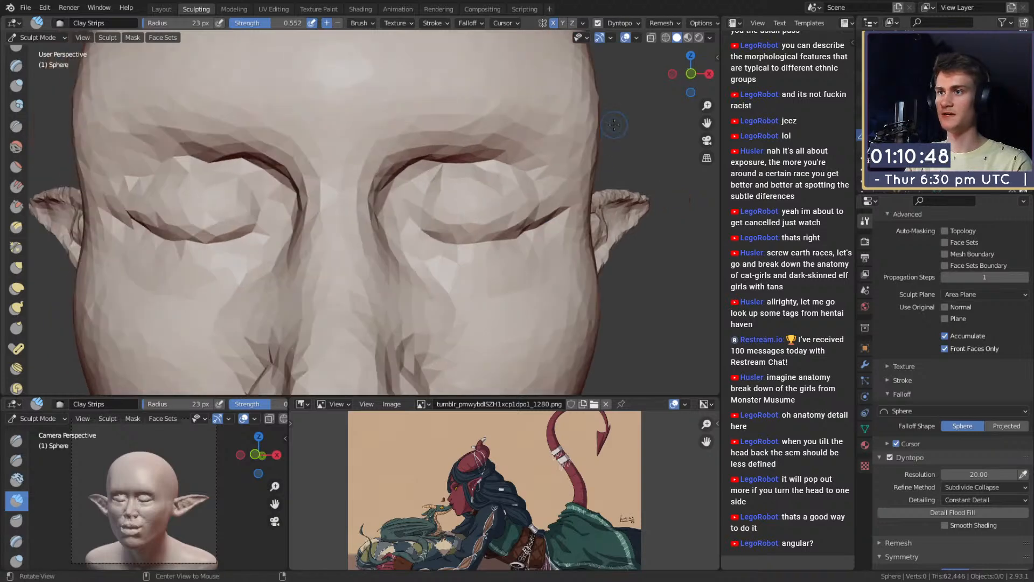
pyautogui.scroll(4, 438, 214)
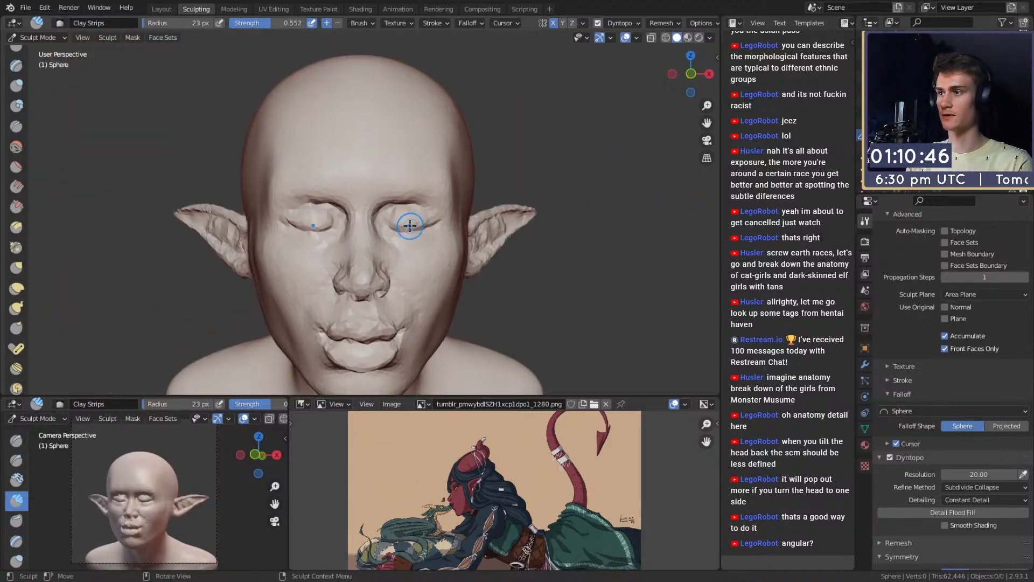
pyautogui.press('g')
pyautogui.scroll(3, 411, 229)
pyautogui.moveTo(390, 227); pyautogui.dragTo(400, 216, button='middle')
pyautogui.press('f')
pyautogui.click(425, 216)
pyautogui.moveTo(408, 212); pyautogui.dragTo(400, 209)
pyautogui.moveTo(427, 212); pyautogui.dragTo(415, 212, button='middle')
pyautogui.moveTo(392, 213); pyautogui.dragTo(385, 212)
# Step: Adjust the brow ridge and outer eye corners with the Grab brush, enlarging its radius to 109 px
pyautogui.press('f')
pyautogui.click(417, 213)
pyautogui.moveTo(459, 204); pyautogui.dragTo(445, 204)
pyautogui.press('f')
pyautogui.moveTo(441, 204)
pyautogui.mouseDown(button='middle')
pyautogui.moveTo(454, 209)
pyautogui.moveTo(432, 235)
pyautogui.moveTo(428, 212)
pyautogui.mouseUp(button='middle')
pyautogui.click(440, 209)
pyautogui.scroll(-3, 444, 209)
pyautogui.scroll(3, 430, 234)
pyautogui.press('f')
pyautogui.click(407, 169)
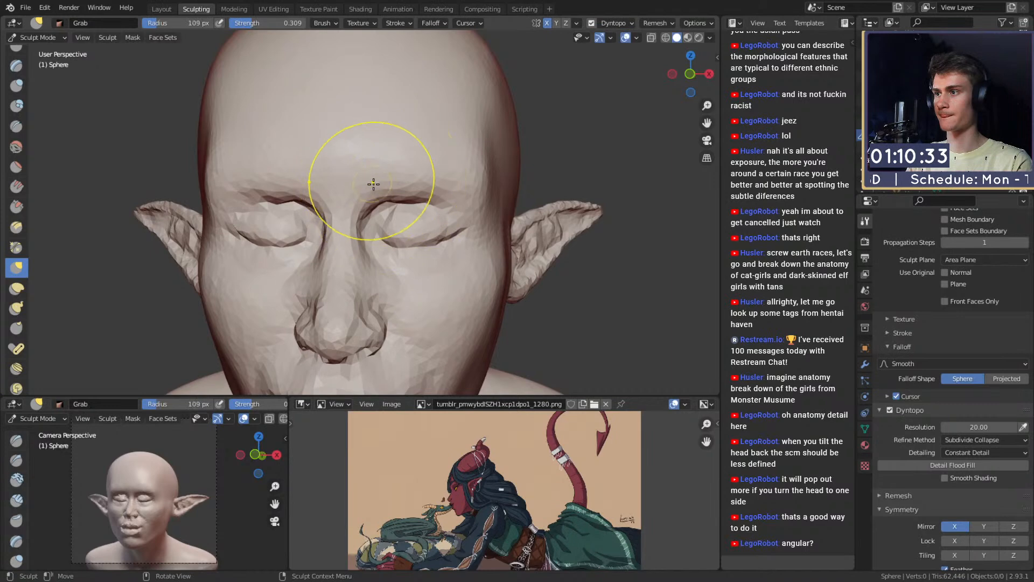
# Step: Reshape the outer brow and temple in front view with the Grab brush at radii of 112 and 134 px
pyautogui.press('f')
pyautogui.click(435, 210)
pyautogui.moveTo(399, 202)
pyautogui.keyDown('shift'); pyautogui.mouseDown()
pyautogui.moveTo(417, 202)
pyautogui.moveTo(413, 192)
pyautogui.mouseUp(); pyautogui.keyUp('shift')
pyautogui.press('f')
pyautogui.click(424, 212)
pyautogui.press('f')
pyautogui.click(367, 217)
pyautogui.press('f')
pyautogui.click(408, 191)
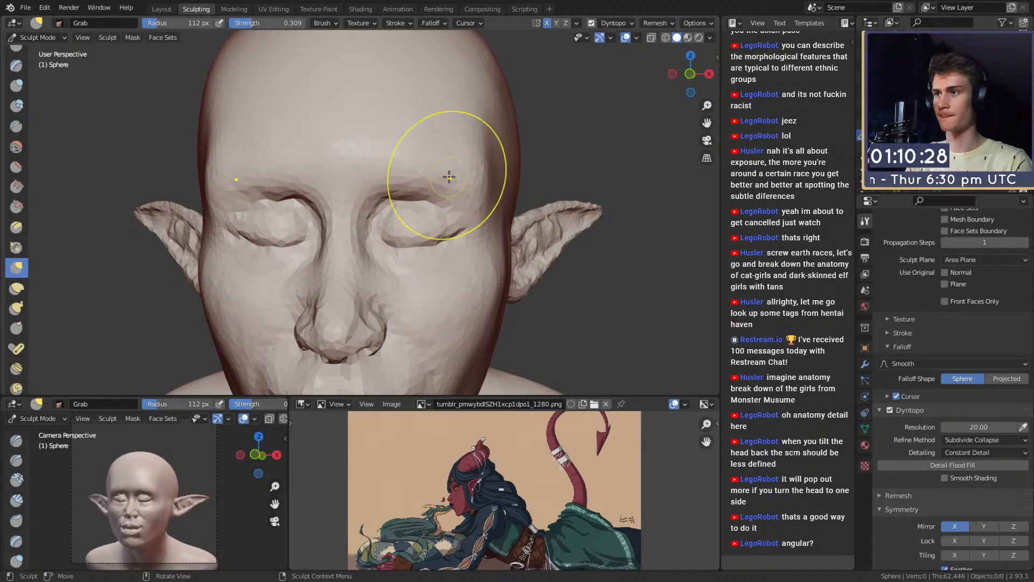
pyautogui.press('f')
pyautogui.click(540, 176)
pyautogui.moveTo(478, 175); pyautogui.dragTo(470, 176)
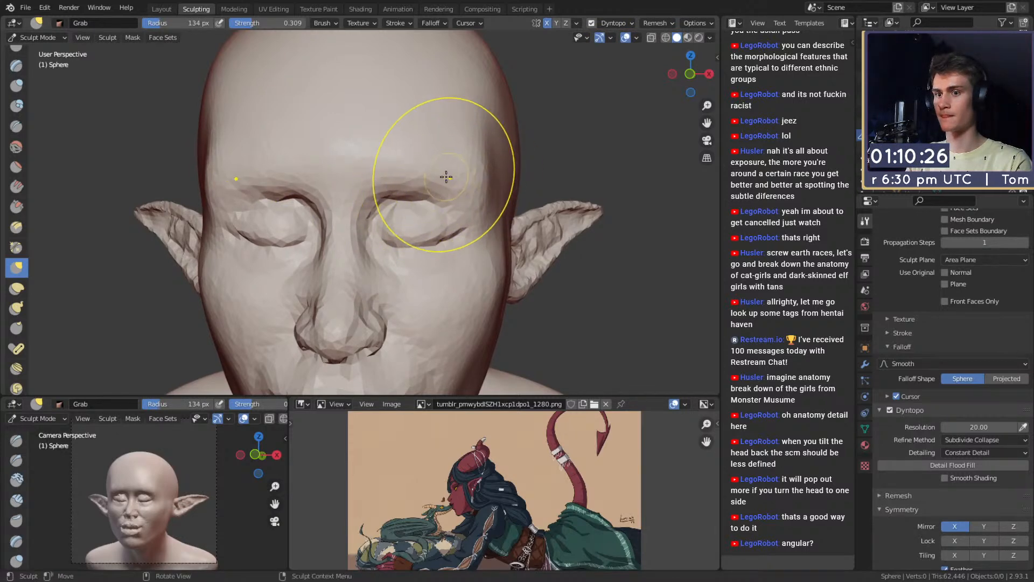
# Step: Save the sculpt file
pyautogui.moveTo(427, 155); pyautogui.dragTo(401, 225, button='middle')
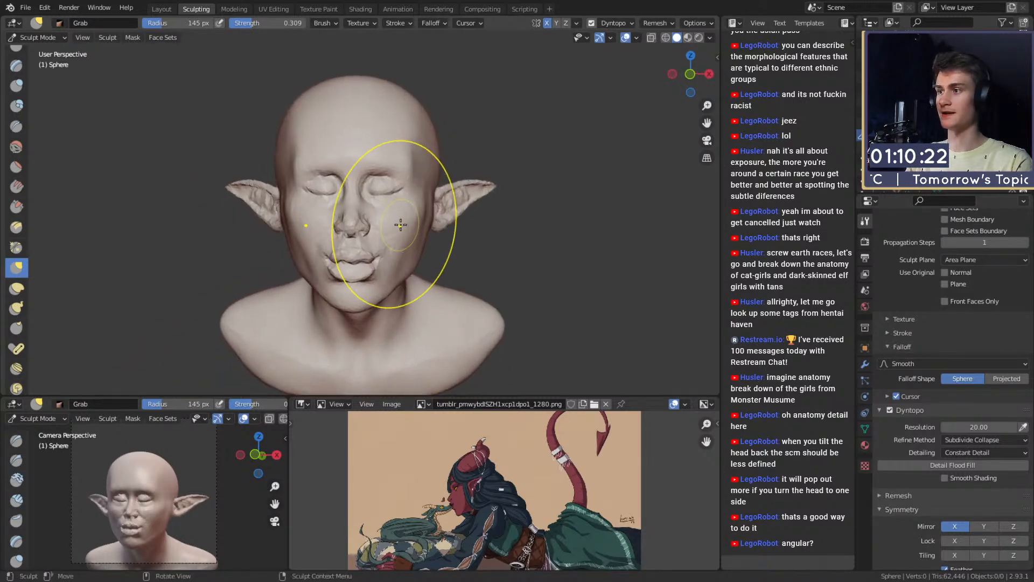
pyautogui.click(26, 9)
pyautogui.click(36, 85)
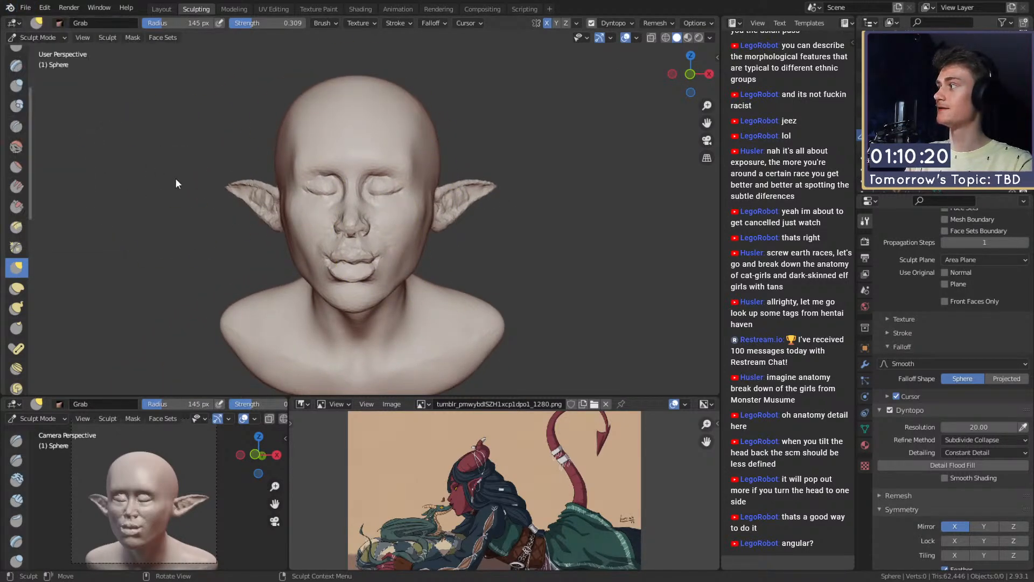
# Step: Refine the side of the face with the Clay Strips and Crease brushes
pyautogui.moveTo(505, 259)
pyautogui.keyDown('alt'); pyautogui.mouseDown()
pyautogui.moveTo(461, 256)
pyautogui.moveTo(432, 208)
pyautogui.moveTo(407, 215)
pyautogui.moveTo(438, 272)
pyautogui.mouseUp(); pyautogui.keyUp('alt')
pyautogui.press('c')
pyautogui.press('f')
pyautogui.click(396, 222)
pyautogui.press('f')
pyautogui.click(422, 217)
pyautogui.keyDown('alt'); pyautogui.moveTo(437, 267); pyautogui.dragTo(394, 248); pyautogui.keyUp('alt')
pyautogui.moveTo(394, 247)
pyautogui.keyDown('ctrl'); pyautogui.keyDown('alt'); pyautogui.mouseDown()
pyautogui.moveTo(392, 182)
pyautogui.moveTo(403, 230)
pyautogui.moveTo(386, 217)
pyautogui.mouseUp(); pyautogui.keyUp('alt'); pyautogui.keyUp('ctrl')
pyautogui.hotkey('shift', 'c')
pyautogui.press('f')
pyautogui.click(385, 235)
pyautogui.moveTo(384, 217)
pyautogui.mouseDown()
pyautogui.moveTo(425, 201)
pyautogui.moveTo(386, 220)
pyautogui.mouseUp()
# Step: Adjust the side of the face in front of the ear with the Grab brush, enlarging its radius to 180 px
pyautogui.press('g')
pyautogui.press('f')
pyautogui.click(435, 194)
pyautogui.press('f')
pyautogui.click(426, 202)
pyautogui.press('f')
pyautogui.click(410, 212)
pyautogui.moveTo(394, 218); pyautogui.dragTo(386, 218)
pyautogui.press('f')
pyautogui.keyDown('alt'); pyautogui.keyDown('shift'); pyautogui.moveTo(417, 141); pyautogui.dragTo(375, 187); pyautogui.keyUp('shift'); pyautogui.keyUp('alt')
pyautogui.click(412, 180)
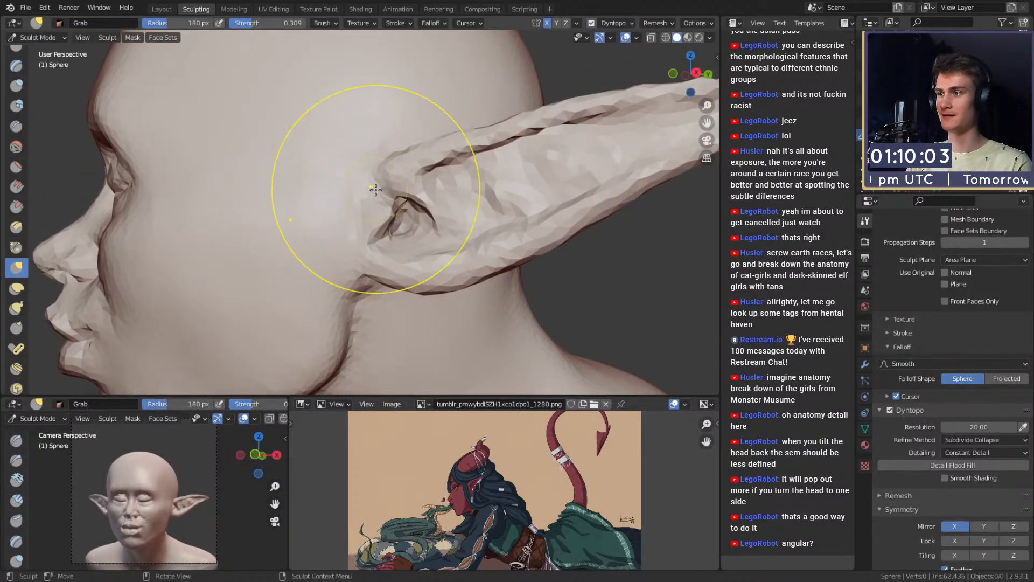
# Step: Reshape the rear jawline below the ear in side view with the Grab brush, resizing it from 98 to 86 px
pyautogui.keyDown('shift'); pyautogui.moveTo(381, 231); pyautogui.dragTo(411, 200, button='middle'); pyautogui.keyUp('shift')
pyautogui.press('f')
pyautogui.click(378, 195)
pyautogui.keyDown('shift'); pyautogui.moveTo(396, 135); pyautogui.dragTo(401, 87, button='middle'); pyautogui.keyUp('shift')
pyautogui.press('f')
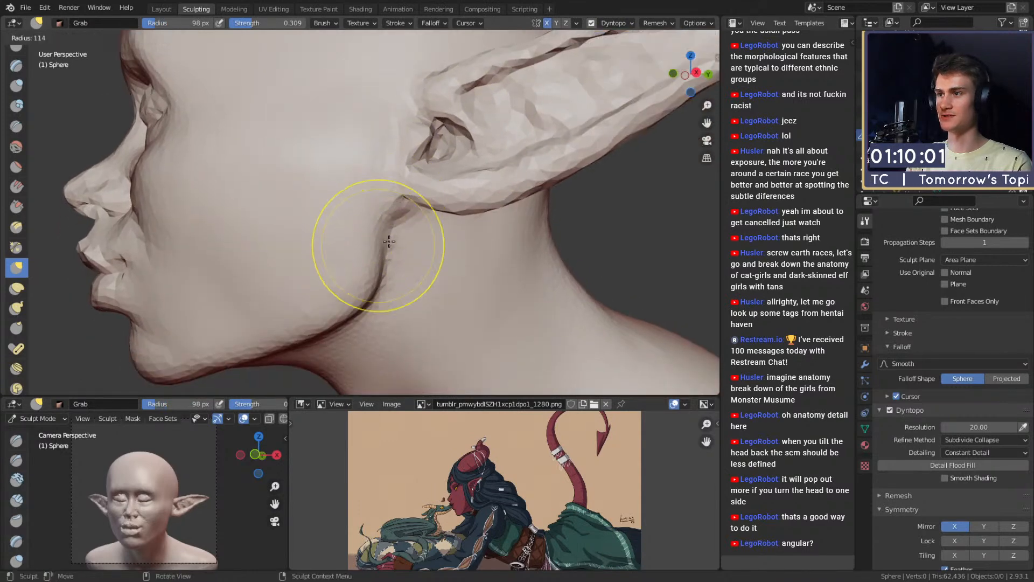
pyautogui.click(390, 243)
pyautogui.moveTo(376, 232)
pyautogui.mouseDown()
pyautogui.moveTo(391, 234)
pyautogui.moveTo(390, 221)
pyautogui.mouseUp()
pyautogui.press('f')
pyautogui.click(369, 231)
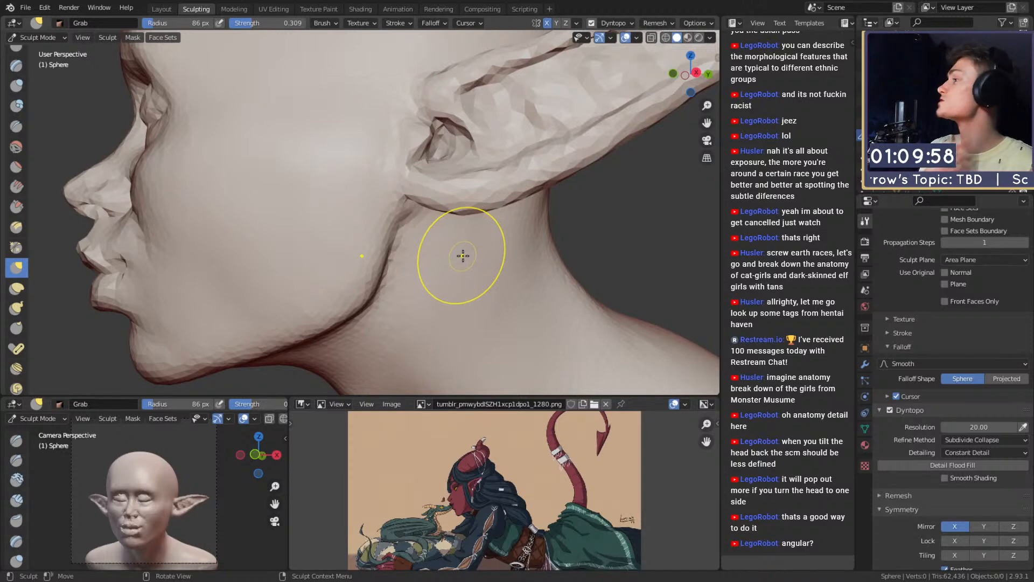
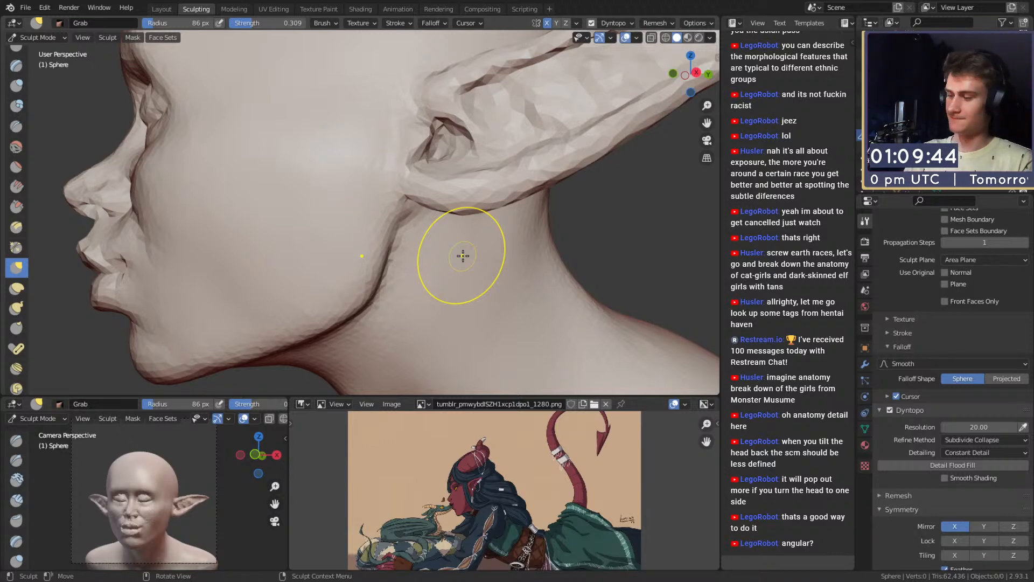
# Step: Build up the cheek beside the nose with the Clay Strips brush at radii of 53 and 65 px
pyautogui.moveTo(452, 254)
pyautogui.mouseDown(button='middle')
pyautogui.moveTo(450, 191)
pyautogui.moveTo(409, 266)
pyautogui.moveTo(380, 180)
pyautogui.moveTo(376, 206)
pyautogui.moveTo(439, 249)
pyautogui.moveTo(391, 204)
pyautogui.moveTo(339, 219)
pyautogui.moveTo(464, 254)
pyautogui.moveTo(427, 215)
pyautogui.moveTo(383, 209)
pyautogui.moveTo(399, 212)
pyautogui.moveTo(385, 219)
pyautogui.moveTo(423, 208)
pyautogui.moveTo(422, 334)
pyautogui.moveTo(410, 333)
pyautogui.mouseUp(button='middle')
pyautogui.press('c')
pyautogui.press('[')
pyautogui.press('[')
pyautogui.press('[')
pyautogui.moveTo(410, 333)
pyautogui.keyDown('ctrl'); pyautogui.mouseDown(button='middle')
pyautogui.moveTo(411, 195)
pyautogui.moveTo(418, 210)
pyautogui.moveTo(386, 229)
pyautogui.moveTo(382, 217)
pyautogui.mouseUp(button='middle'); pyautogui.keyUp('ctrl')
pyautogui.press('f')
pyautogui.click(392, 217)
pyautogui.moveTo(379, 214); pyautogui.dragTo(363, 212)
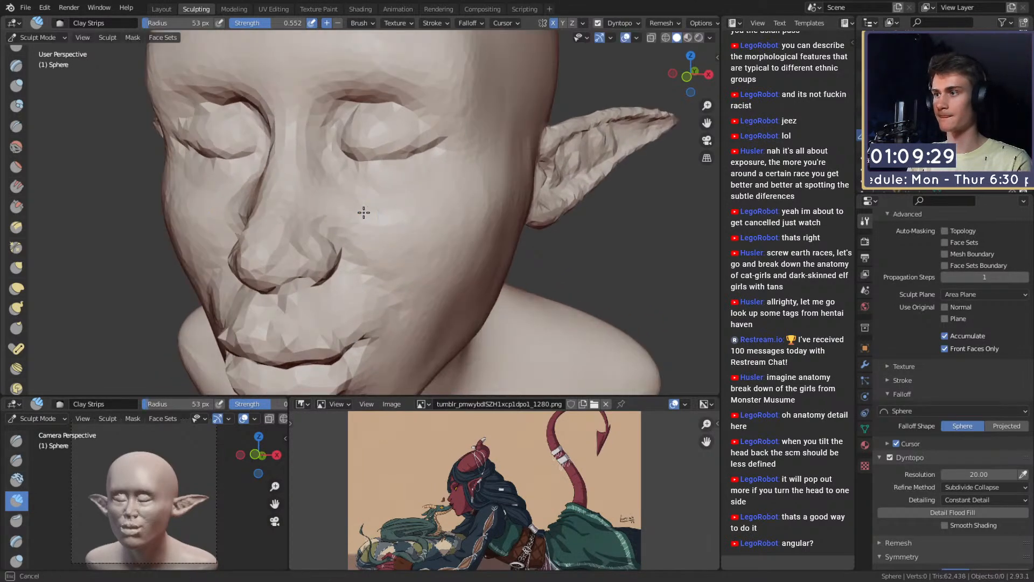
pyautogui.click(363, 216)
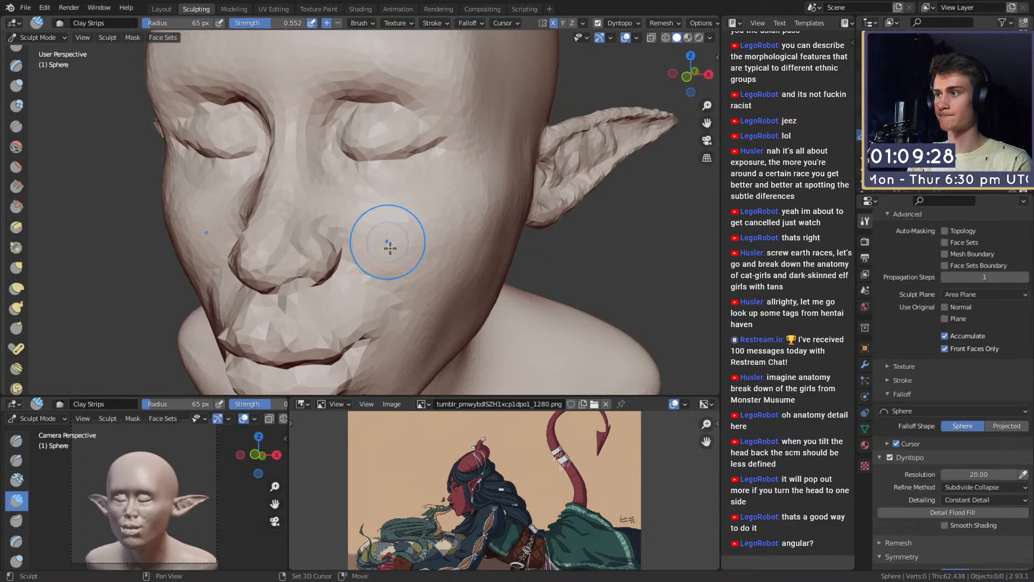
# Step: Extend the cheek volume below the eye toward the ear with Clay Strips at radii of 62, 60 and 95 px
pyautogui.keyDown('shift'); pyautogui.moveTo(425, 282); pyautogui.dragTo(425, 227, button='middle'); pyautogui.keyUp('shift')
pyautogui.moveTo(425, 228); pyautogui.dragTo(425, 215, button='middle')
pyautogui.press('f')
pyautogui.click(423, 214)
pyautogui.moveTo(453, 181); pyautogui.dragTo(445, 180, button='middle')
pyautogui.keyDown('shift'); pyautogui.moveTo(350, 103); pyautogui.dragTo(335, 124, button='middle'); pyautogui.keyUp('shift')
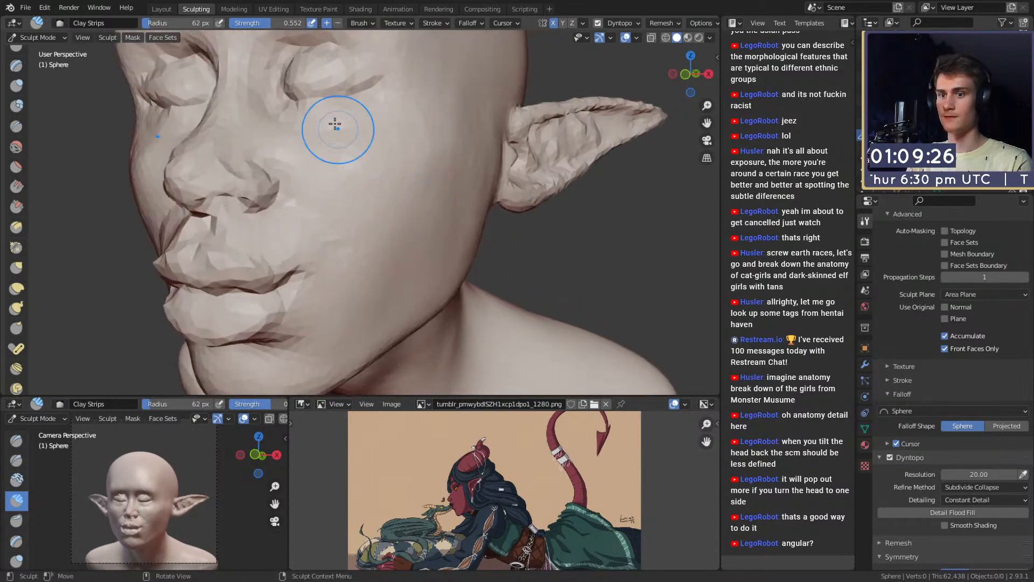
pyautogui.press('f')
pyautogui.click(385, 185)
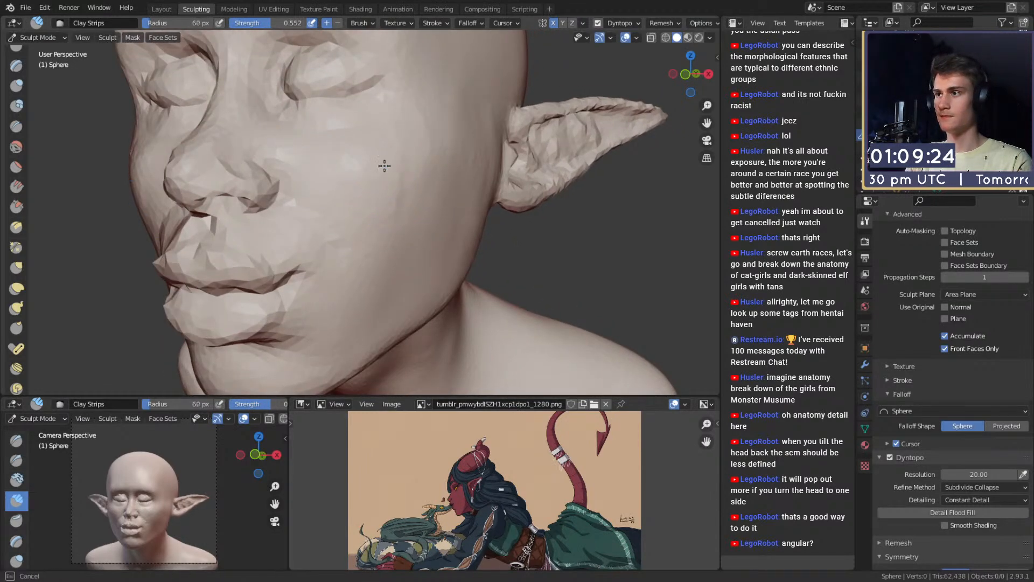
pyautogui.click(393, 185)
pyautogui.press('f')
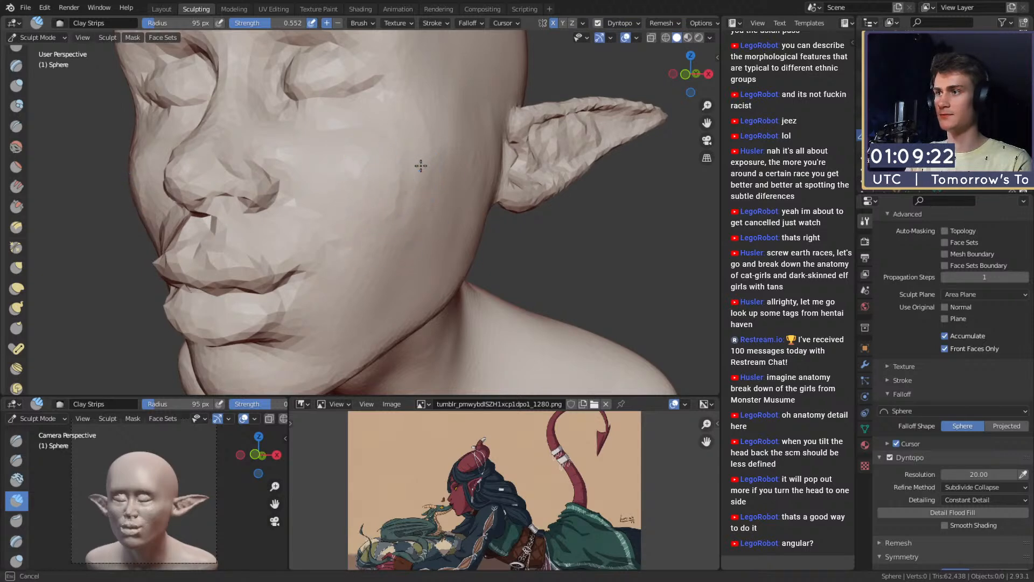
pyautogui.moveTo(422, 205); pyautogui.dragTo(421, 181)
# Step: Shape the cheekbone under the outer eye corner with Clay Strips at radii of 55, 43 and 58 px
pyautogui.moveTo(424, 150)
pyautogui.mouseDown(button='middle')
pyautogui.moveTo(411, 175)
pyautogui.moveTo(425, 209)
pyautogui.mouseUp(button='middle')
pyautogui.press('f')
pyautogui.click(374, 159)
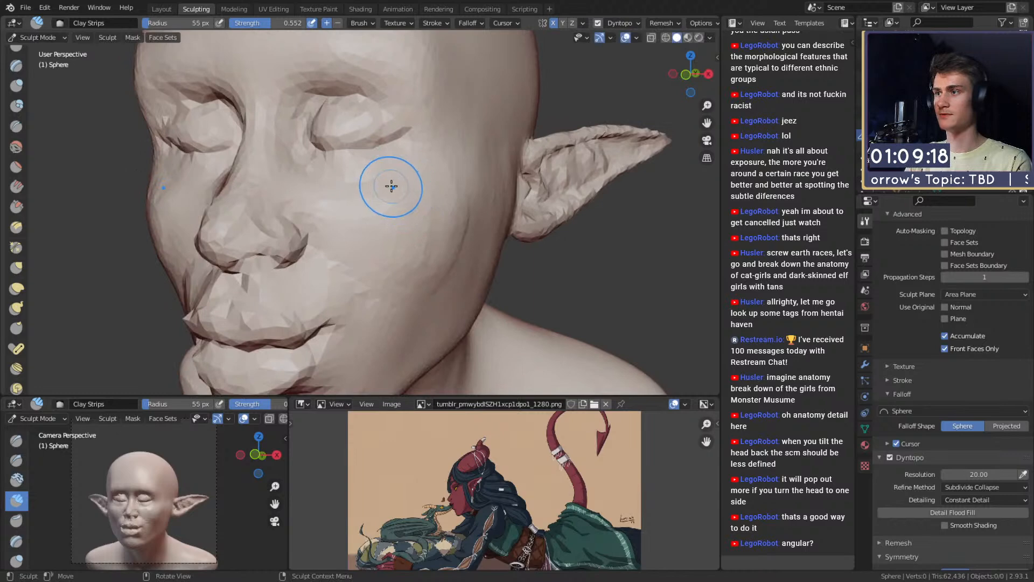
pyautogui.moveTo(387, 179); pyautogui.dragTo(413, 196, button='middle')
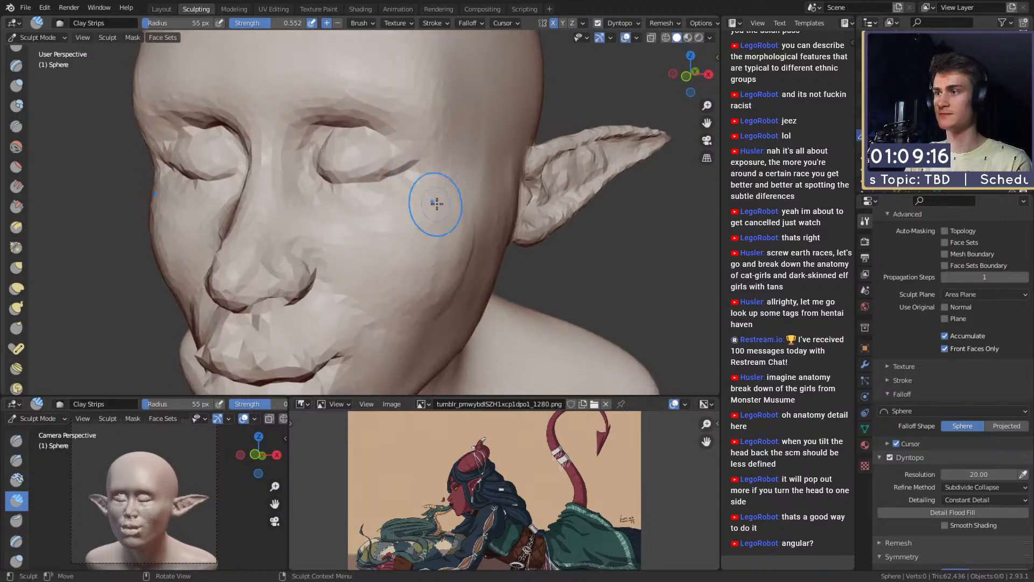
pyautogui.press('f')
pyautogui.click(388, 219)
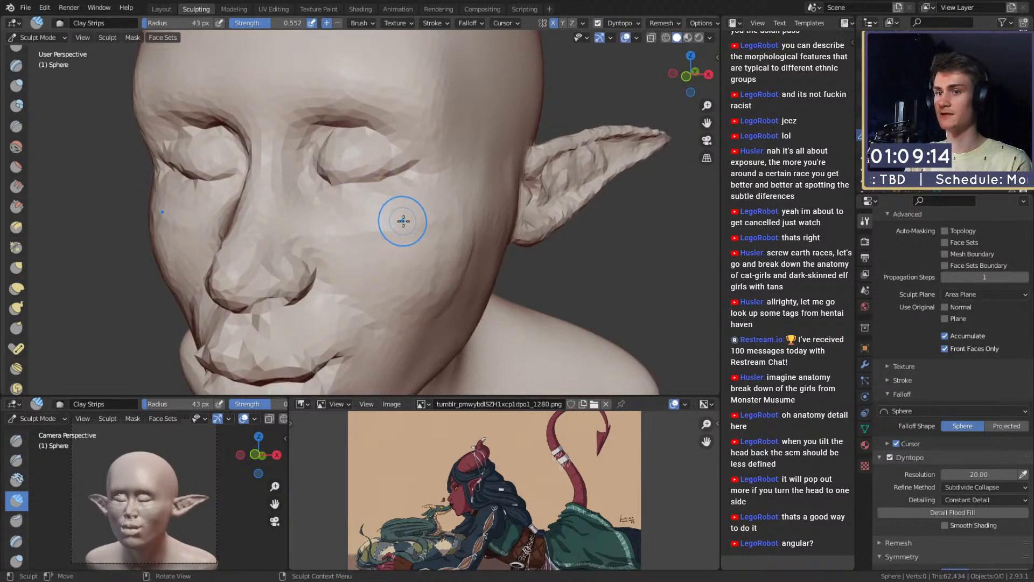
pyautogui.press('f')
pyautogui.click(430, 229)
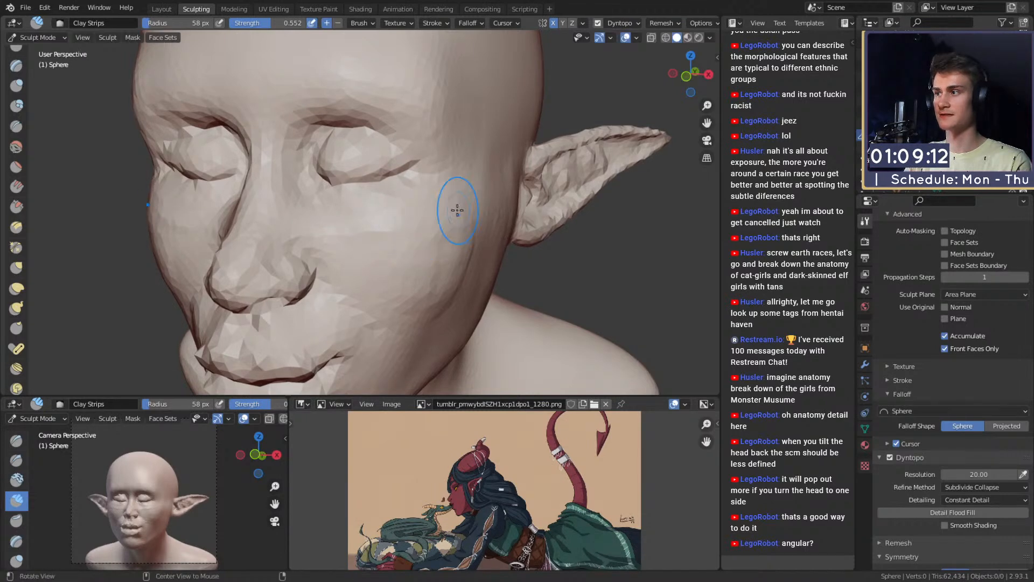
# Step: Blend the side of the cheek toward the jaw with Clay Strips at radii of 62 and 149 px
pyautogui.moveTo(457, 210); pyautogui.dragTo(377, 200, button='middle')
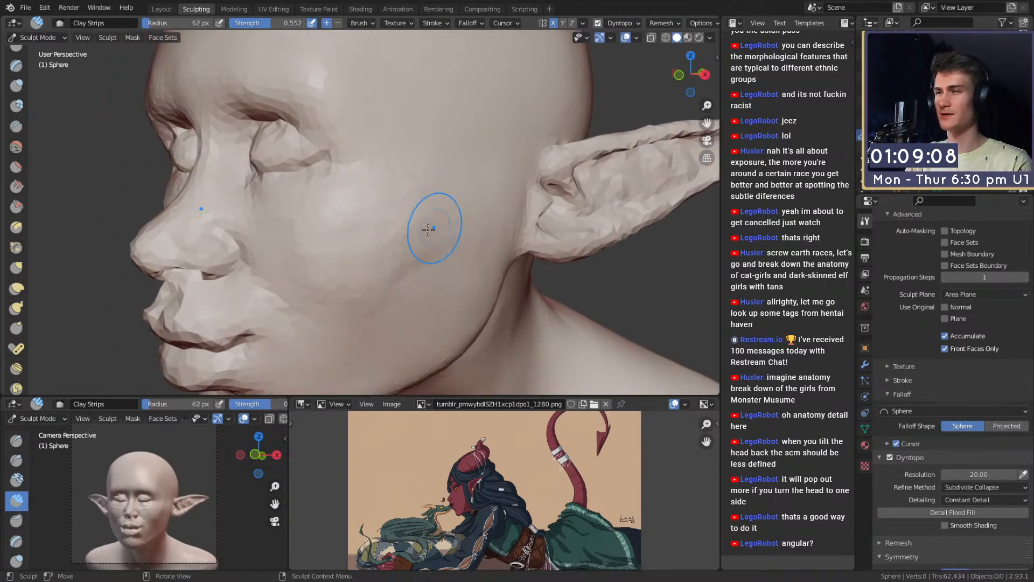
pyautogui.press('f')
pyautogui.click(355, 299)
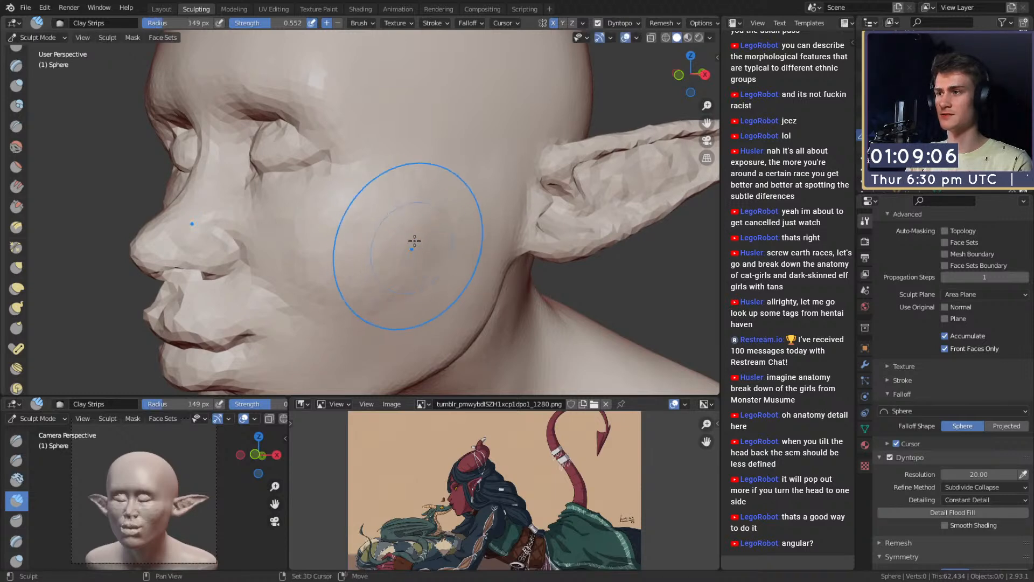
pyautogui.moveTo(422, 157); pyautogui.dragTo(451, 216, button='middle')
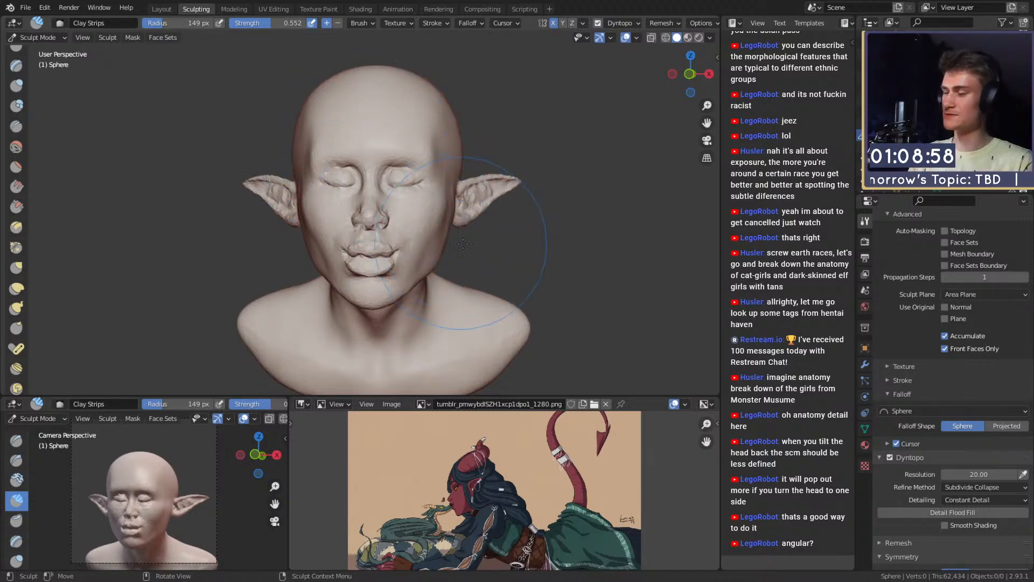
# Step: Adjust the area around the eyes and upper cheeks in front view with the Grab brush
pyautogui.scroll(10, 463, 243)
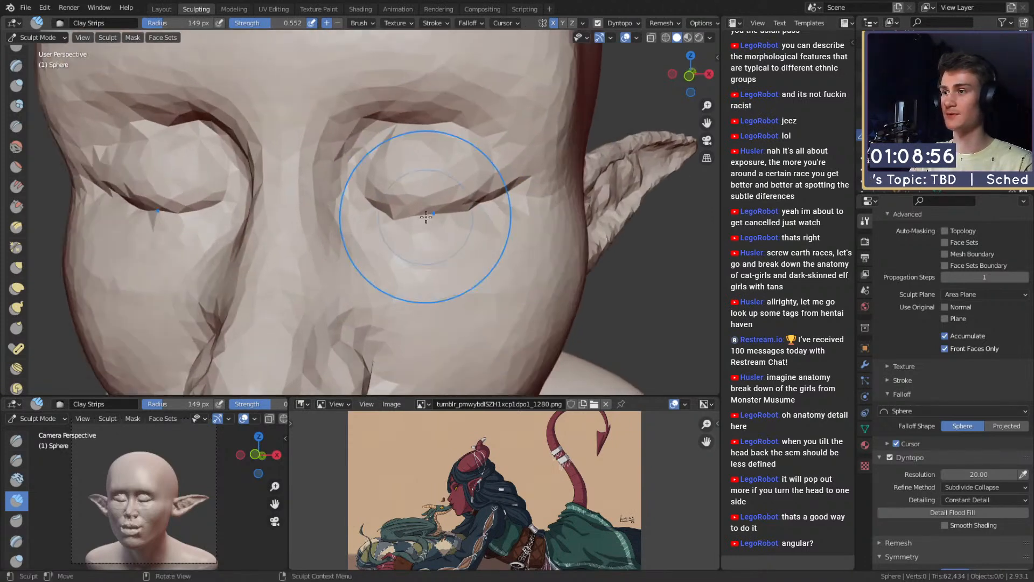
pyautogui.press('f')
pyautogui.click(389, 218)
pyautogui.moveTo(412, 218)
pyautogui.keyDown('alt'); pyautogui.mouseDown()
pyautogui.moveTo(401, 240)
pyautogui.moveTo(415, 166)
pyautogui.moveTo(416, 231)
pyautogui.moveTo(404, 193)
pyautogui.mouseUp(); pyautogui.keyUp('alt')
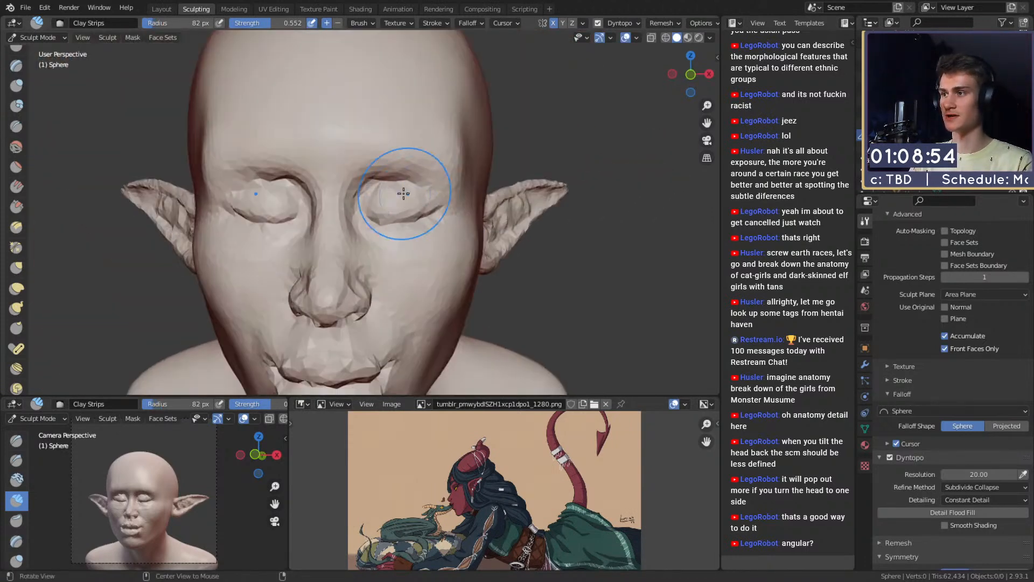
pyautogui.press('g')
pyautogui.press('f')
pyautogui.click(366, 228)
pyautogui.moveTo(392, 250)
pyautogui.keyDown('alt'); pyautogui.keyDown('shift'); pyautogui.mouseDown()
pyautogui.moveTo(382, 219)
pyautogui.moveTo(438, 226)
pyautogui.moveTo(408, 203)
pyautogui.moveTo(393, 235)
pyautogui.mouseUp(); pyautogui.keyUp('shift'); pyautogui.keyUp('alt')
# Step: Refine the outer cheekbone in three-quarter view with Clay Strips at radii of 58 and 120 px
pyautogui.press('c')
pyautogui.press('f')
pyautogui.click(415, 211)
pyautogui.keyDown('ctrl'); pyautogui.keyDown('alt'); pyautogui.moveTo(392, 235); pyautogui.dragTo(386, 227); pyautogui.keyUp('alt'); pyautogui.keyUp('ctrl')
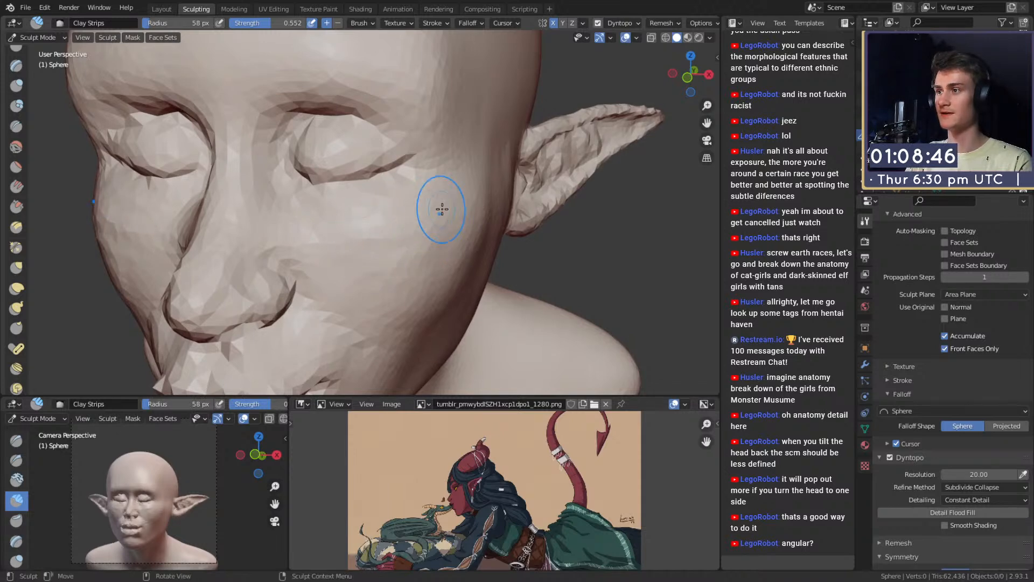
pyautogui.press('f')
pyautogui.moveTo(379, 241)
pyautogui.keyDown('ctrl'); pyautogui.keyDown('alt'); pyautogui.mouseDown()
pyautogui.moveTo(420, 250)
pyautogui.moveTo(425, 237)
pyautogui.mouseUp(); pyautogui.keyUp('alt'); pyautogui.keyUp('ctrl')
pyautogui.keyDown('ctrl'); pyautogui.keyDown('alt'); pyautogui.moveTo(424, 237); pyautogui.dragTo(423, 196); pyautogui.keyUp('alt'); pyautogui.keyUp('ctrl')
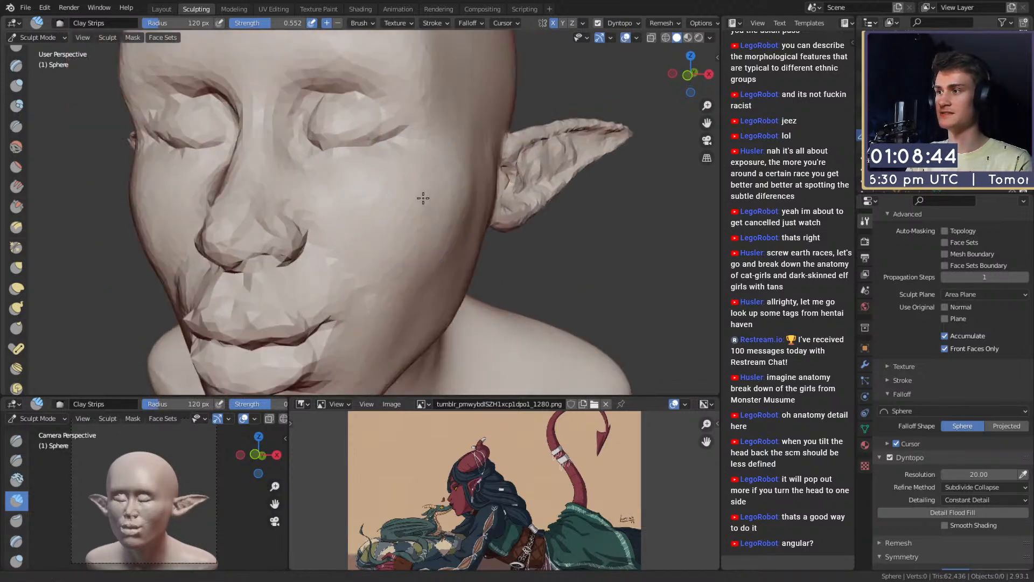
# Step: Refine the front and side of the cheek with Clay Strips at radii of 40, 114 and 83 px
pyautogui.press('f')
pyautogui.click(387, 201)
pyautogui.keyDown('ctrl'); pyautogui.keyDown('alt'); pyautogui.moveTo(372, 233); pyautogui.dragTo(367, 225); pyautogui.keyUp('alt'); pyautogui.keyUp('ctrl')
pyautogui.press('f')
pyautogui.click(425, 223)
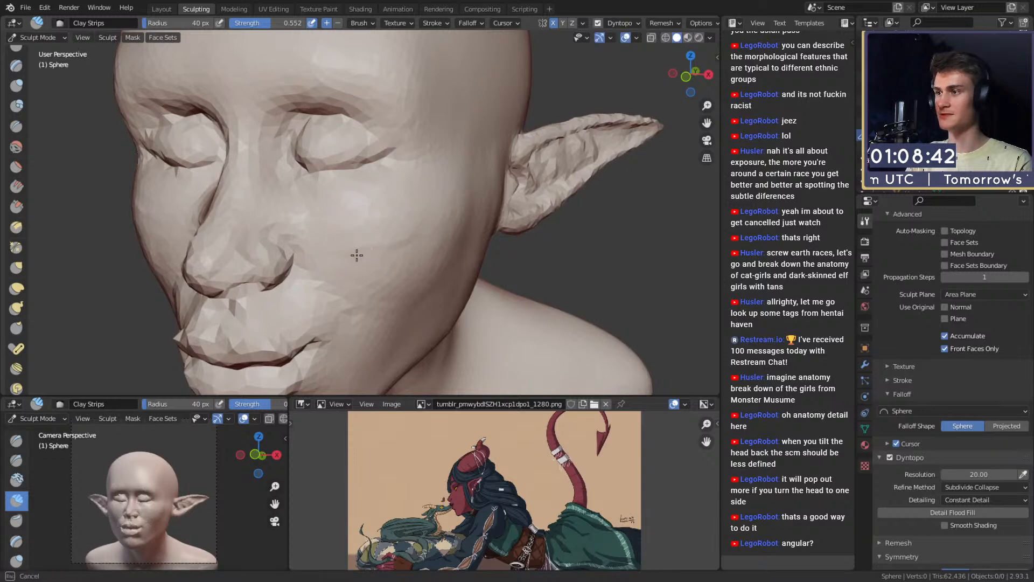
pyautogui.press('f')
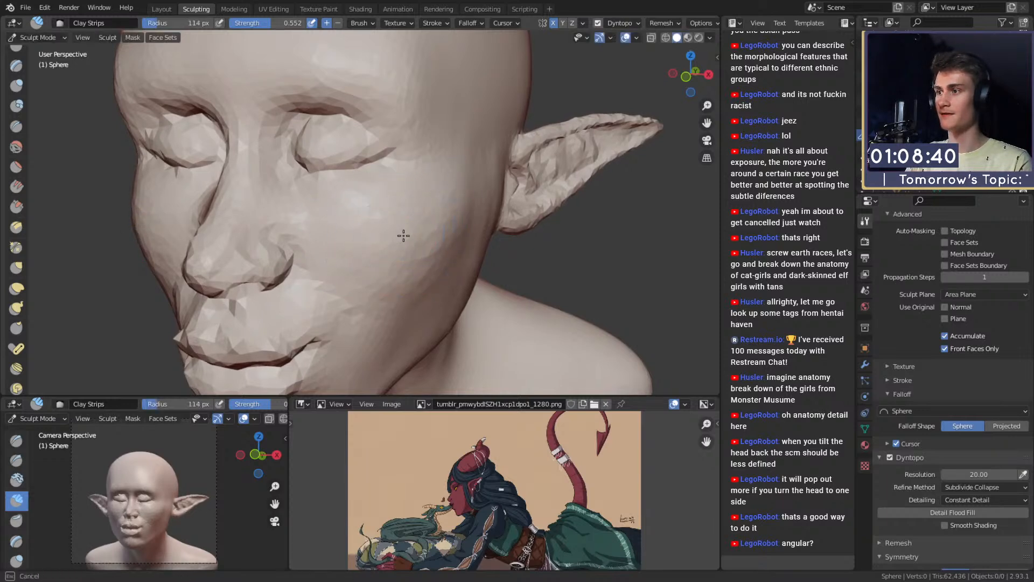
pyautogui.moveTo(412, 227)
pyautogui.keyDown('alt'); pyautogui.mouseDown()
pyautogui.moveTo(441, 173)
pyautogui.moveTo(445, 237)
pyautogui.moveTo(446, 225)
pyautogui.moveTo(391, 205)
pyautogui.mouseUp(); pyautogui.keyUp('alt')
pyautogui.press('f')
pyautogui.click(417, 222)
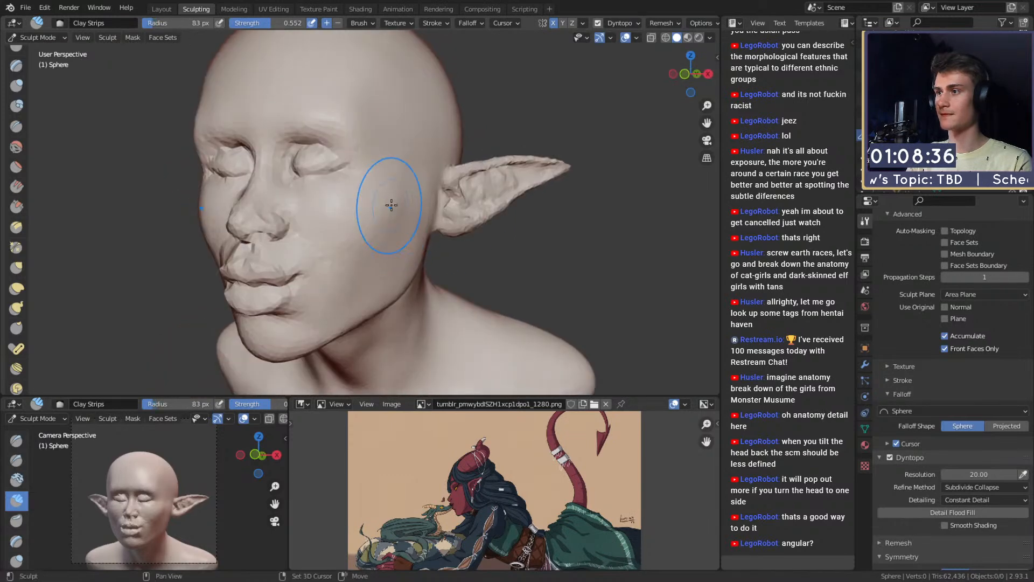
# Step: Adjust the shape of the cheek in three-quarter view with the Grab brush
pyautogui.moveTo(379, 245)
pyautogui.keyDown('alt'); pyautogui.mouseDown()
pyautogui.moveTo(393, 231)
pyautogui.moveTo(397, 240)
pyautogui.moveTo(340, 203)
pyautogui.moveTo(319, 214)
pyautogui.moveTo(375, 203)
pyautogui.moveTo(474, 203)
pyautogui.moveTo(476, 214)
pyautogui.moveTo(423, 210)
pyautogui.mouseUp(); pyautogui.keyUp('alt')
pyautogui.press('g')
pyautogui.press('f')
pyautogui.click(312, 219)
pyautogui.scroll(-3, 299, 221)
pyautogui.moveTo(423, 210)
pyautogui.mouseDown(button='middle')
pyautogui.moveTo(318, 226)
pyautogui.moveTo(323, 239)
pyautogui.moveTo(454, 231)
pyautogui.moveTo(439, 188)
pyautogui.moveTo(431, 199)
pyautogui.mouseUp(button='middle')
pyautogui.scroll(2, 323, 236)
pyautogui.press('f')
pyautogui.click(304, 239)
# Step: Carve the hollow from below the cheekbone toward the mouth corner with the Crease brush at strength 0.303
pyautogui.hotkey('shift', 'c')
pyautogui.hotkey('shift', 'f')
pyautogui.click(404, 208)
pyautogui.press('f')
pyautogui.click(469, 185)
pyautogui.press('f')
pyautogui.click(456, 197)
pyautogui.moveTo(451, 198); pyautogui.dragTo(362, 276)
# Step: Refine the cheek hollow above the jaw with the Crease brush at radii of 124 and 50 px
pyautogui.press('f')
pyautogui.click(470, 222)
pyautogui.press('f')
pyautogui.click(459, 224)
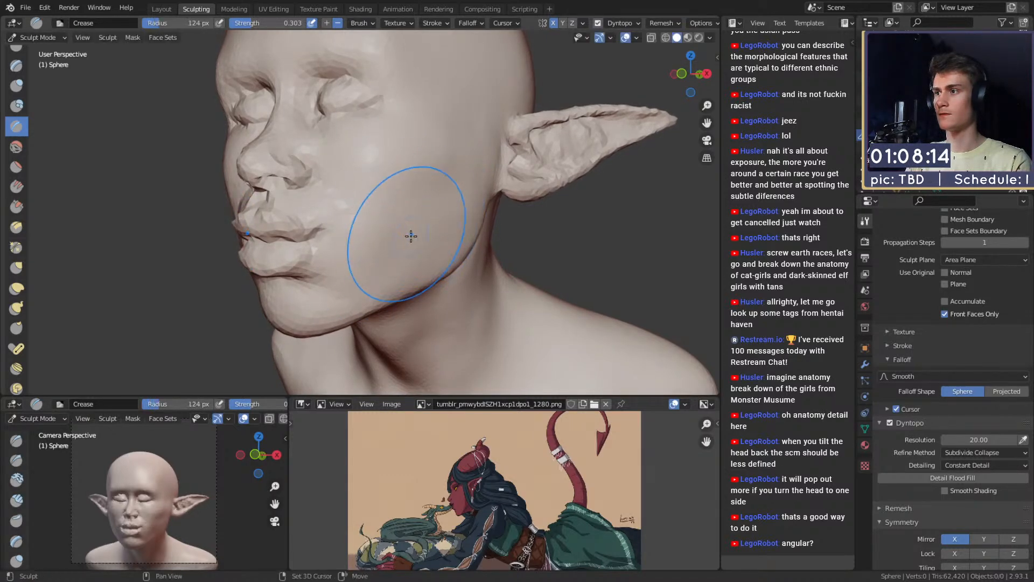
pyautogui.scroll(-3, 429, 186)
pyautogui.moveTo(429, 186)
pyautogui.mouseDown(button='middle')
pyautogui.moveTo(478, 218)
pyautogui.moveTo(426, 230)
pyautogui.mouseUp(button='middle')
pyautogui.press('f')
pyautogui.click(425, 221)
pyautogui.scroll(5, 426, 229)
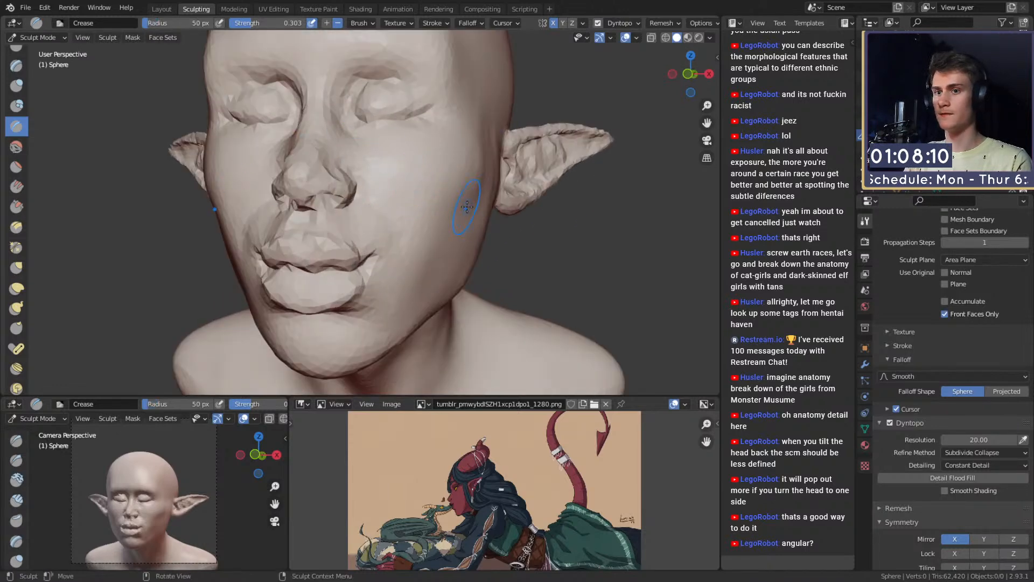
# Step: Build up the outer cheekbone in front of the ear with Clay Strips at radii of 123 and 96 px
pyautogui.press('c')
pyautogui.moveTo(452, 173); pyautogui.dragTo(395, 188, button='middle')
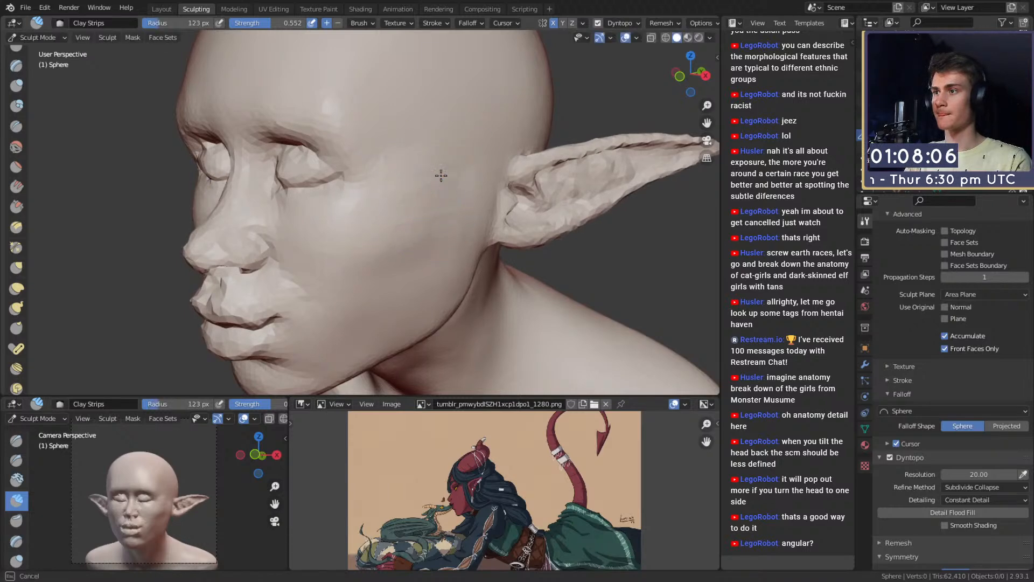
pyautogui.moveTo(428, 182); pyautogui.dragTo(469, 168, button='middle')
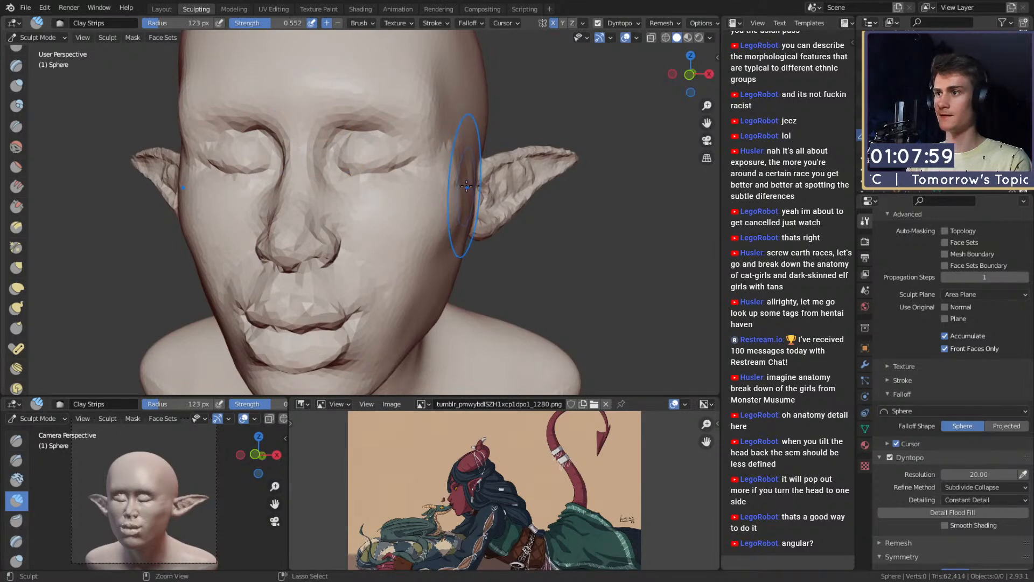
pyautogui.press('f')
pyautogui.click(439, 173)
pyautogui.moveTo(438, 173); pyautogui.dragTo(418, 170, button='middle')
pyautogui.press('f')
pyautogui.click(432, 168)
pyautogui.moveTo(442, 163); pyautogui.dragTo(445, 162)
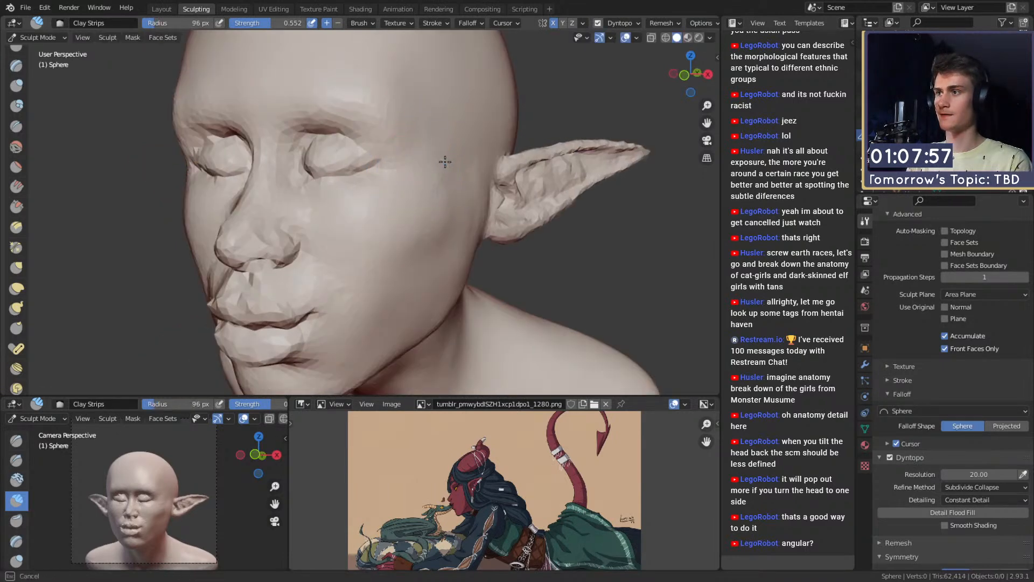
# Step: Adjust the outer cheekbone beside the eye with the Grab brush at a 150 px radius
pyautogui.moveTo(445, 140)
pyautogui.keyDown('ctrl'); pyautogui.mouseDown(button='middle')
pyautogui.moveTo(443, 168)
pyautogui.moveTo(466, 179)
pyautogui.mouseUp(button='middle'); pyautogui.keyUp('ctrl')
pyautogui.moveTo(465, 179)
pyautogui.keyDown('ctrl'); pyautogui.mouseDown(button='middle')
pyautogui.moveTo(464, 166)
pyautogui.moveTo(437, 183)
pyautogui.mouseUp(button='middle'); pyautogui.keyUp('ctrl')
pyautogui.press('g')
pyautogui.press('f')
pyautogui.click(452, 189)
pyautogui.press('f')
pyautogui.click(443, 190)
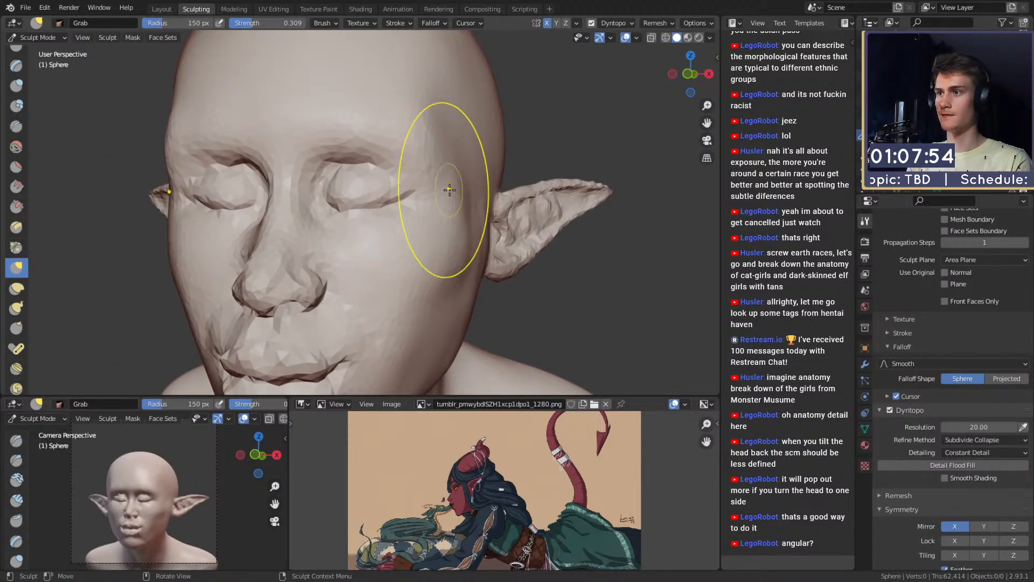
pyautogui.moveTo(437, 201); pyautogui.dragTo(433, 202)
# Step: Nudge the contour around the eye and cheekbone from the side with the Grab brush
pyautogui.moveTo(431, 202); pyautogui.dragTo(321, 215, button='middle')
pyautogui.press('f')
pyautogui.click(290, 208)
pyautogui.moveTo(295, 190); pyautogui.dragTo(297, 182)
pyautogui.press('f')
pyautogui.click(348, 202)
pyautogui.moveTo(296, 211); pyautogui.dragTo(298, 203)
# Step: Adjust the side of the face with the Grab brush, finishing at an 80 px radius
pyautogui.moveTo(326, 188)
pyautogui.keyDown('alt'); pyautogui.mouseDown()
pyautogui.moveTo(432, 163)
pyautogui.moveTo(455, 170)
pyautogui.moveTo(452, 366)
pyautogui.moveTo(444, 198)
pyautogui.mouseUp(); pyautogui.keyUp('alt')
pyautogui.moveTo(445, 198)
pyautogui.keyDown('alt'); pyautogui.mouseDown()
pyautogui.moveTo(429, 203)
pyautogui.moveTo(437, 216)
pyautogui.mouseUp(); pyautogui.keyUp('alt')
pyautogui.press('f')
pyautogui.click(436, 203)
pyautogui.moveTo(424, 184)
pyautogui.mouseDown(button='middle')
pyautogui.moveTo(439, 194)
pyautogui.moveTo(398, 159)
pyautogui.mouseUp(button='middle')
pyautogui.press('f')
pyautogui.click(409, 157)
pyautogui.moveTo(417, 144); pyautogui.dragTo(418, 238)
pyautogui.press('f')
pyautogui.click(440, 164)
# Step: Save the current blend file
pyautogui.moveTo(418, 238)
pyautogui.keyDown('alt'); pyautogui.mouseDown()
pyautogui.moveTo(443, 228)
pyautogui.moveTo(438, 175)
pyautogui.moveTo(435, 200)
pyautogui.moveTo(389, 248)
pyautogui.moveTo(472, 237)
pyautogui.mouseUp(); pyautogui.keyUp('alt')
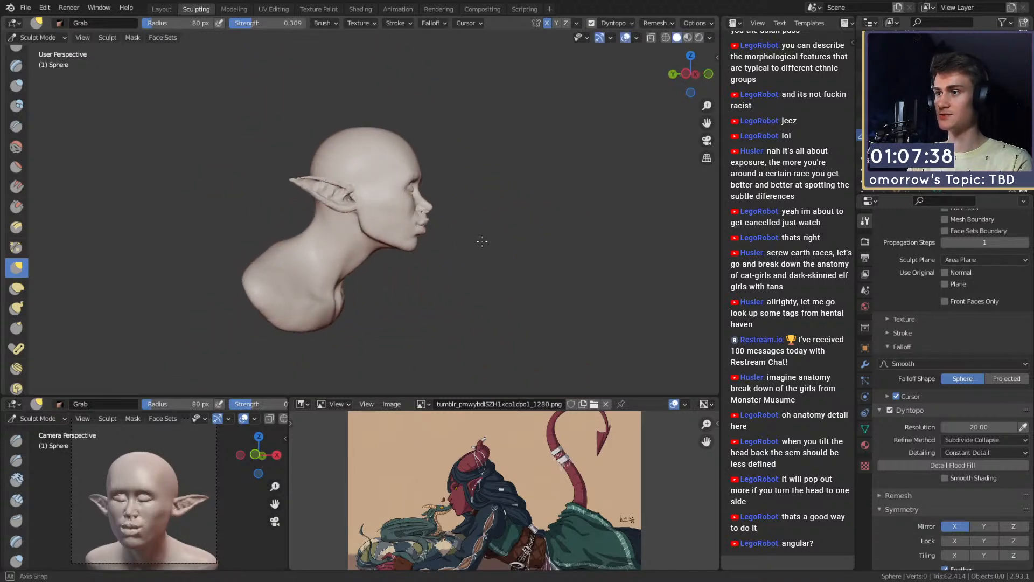
pyautogui.click(25, 7)
pyautogui.click(40, 84)
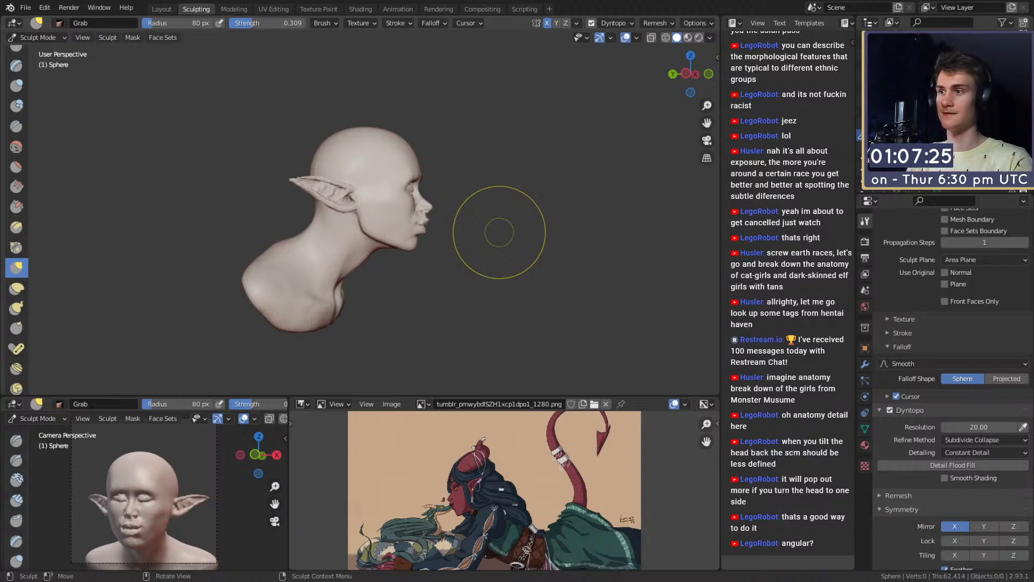
# Step: Reposition the back of the nostril wing in profile view with the Grab brush at radii of 151 and 169 px
pyautogui.moveTo(470, 245); pyautogui.dragTo(387, 210, button='middle')
pyautogui.scroll(4, 496, 201)
pyautogui.moveTo(388, 210)
pyautogui.mouseDown(button='middle')
pyautogui.moveTo(432, 233)
pyautogui.moveTo(415, 216)
pyautogui.mouseUp(button='middle')
pyautogui.scroll(6, 395, 211)
pyautogui.press('f')
pyautogui.click(428, 208)
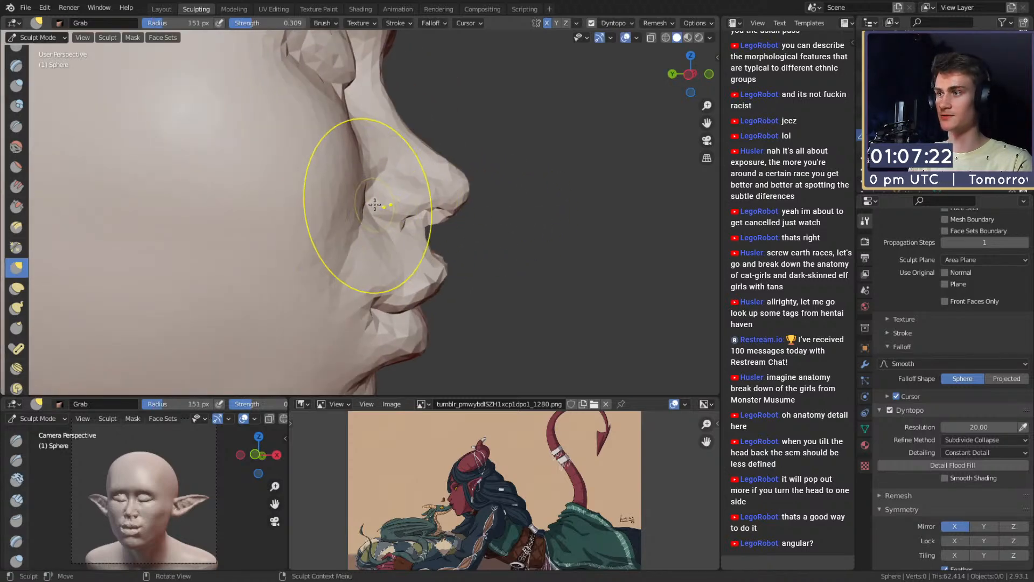
pyautogui.moveTo(375, 204); pyautogui.dragTo(378, 207)
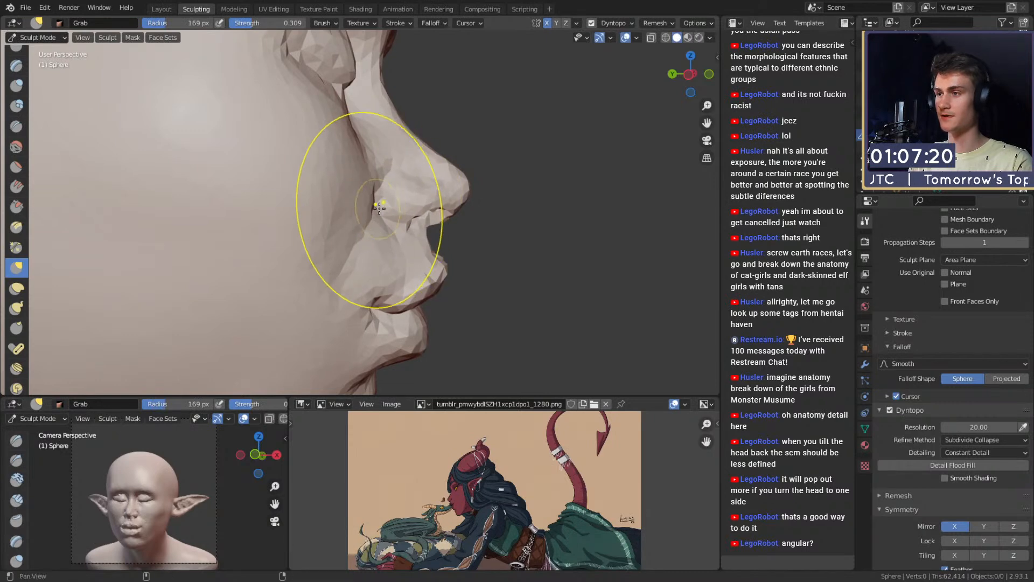
# Step: Refine the nostril wing from the opposite profile with the Grab brush, ending at a 65 px radius
pyautogui.moveTo(389, 204)
pyautogui.mouseDown(button='middle')
pyautogui.moveTo(346, 203)
pyautogui.moveTo(375, 230)
pyautogui.moveTo(428, 225)
pyautogui.moveTo(319, 222)
pyautogui.moveTo(270, 242)
pyautogui.moveTo(333, 219)
pyautogui.moveTo(278, 213)
pyautogui.mouseUp(button='middle')
pyautogui.scroll(-4, 350, 208)
pyautogui.scroll(6, 271, 242)
pyautogui.press('f')
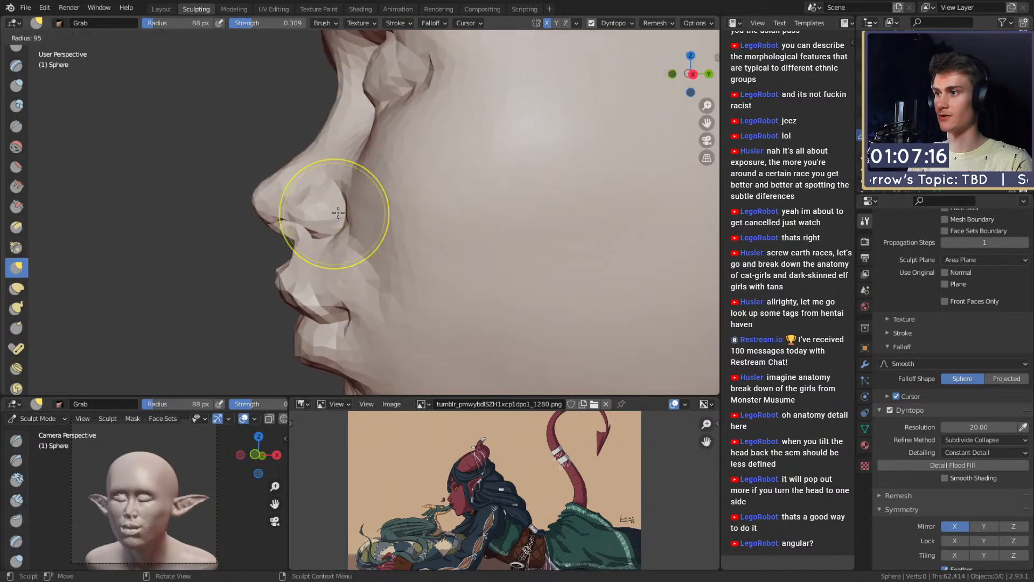
pyautogui.click(407, 218)
pyautogui.moveTo(342, 217); pyautogui.dragTo(336, 217)
pyautogui.moveTo(355, 219)
pyautogui.mouseDown(button='middle')
pyautogui.moveTo(457, 208)
pyautogui.moveTo(427, 230)
pyautogui.mouseUp(button='middle')
pyautogui.press('f')
pyautogui.click(379, 235)
# Step: Check the bust in profile and front view and save mouse_v2a.blend
pyautogui.moveTo(333, 225); pyautogui.dragTo(417, 222, button='middle')
pyautogui.scroll(-4, 429, 195)
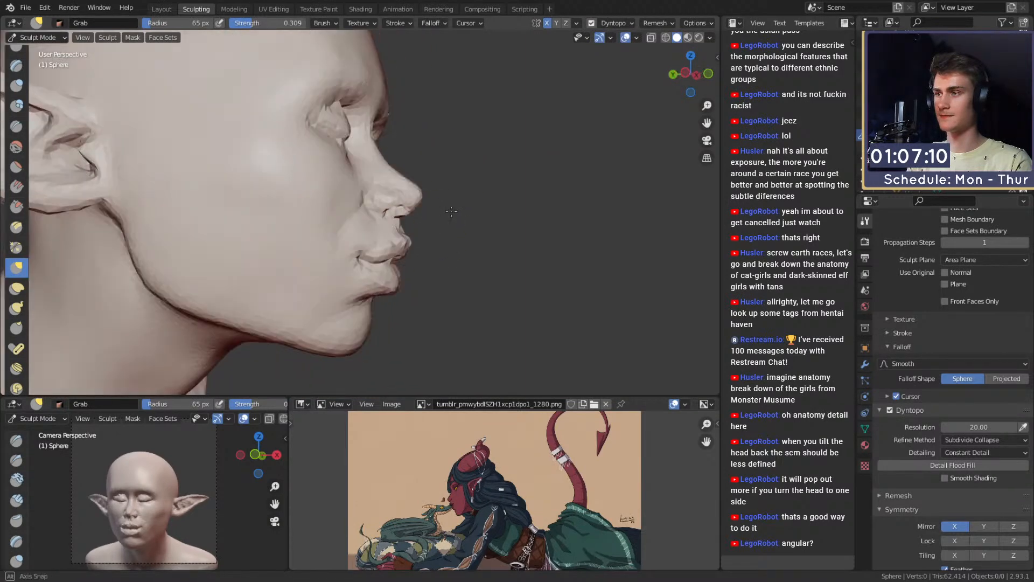
pyautogui.scroll(-2, 455, 219)
pyautogui.moveTo(438, 236)
pyautogui.mouseDown(button='middle')
pyautogui.moveTo(365, 237)
pyautogui.moveTo(382, 233)
pyautogui.mouseUp(button='middle')
pyautogui.press('F4')
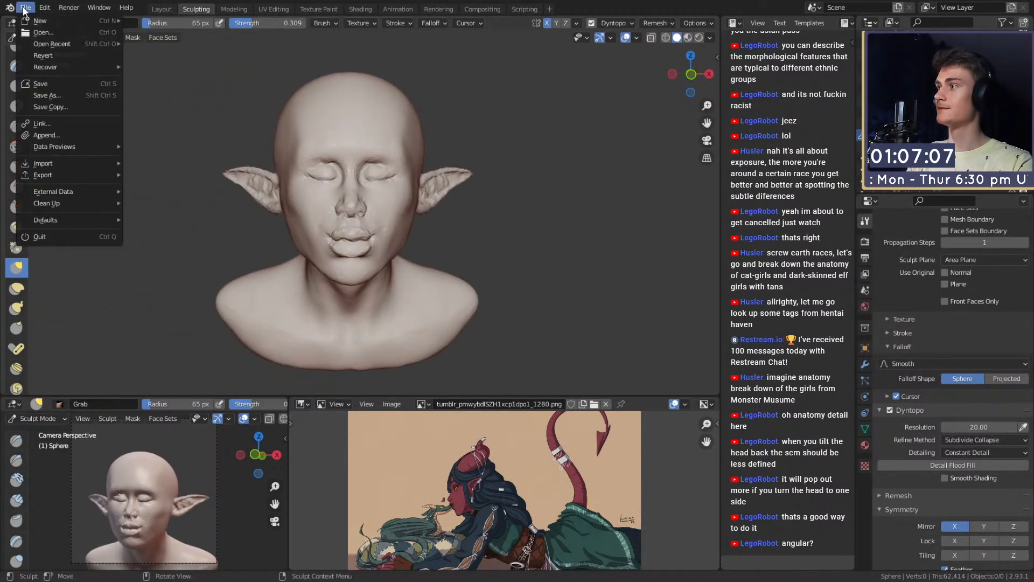
pyautogui.click(35, 82)
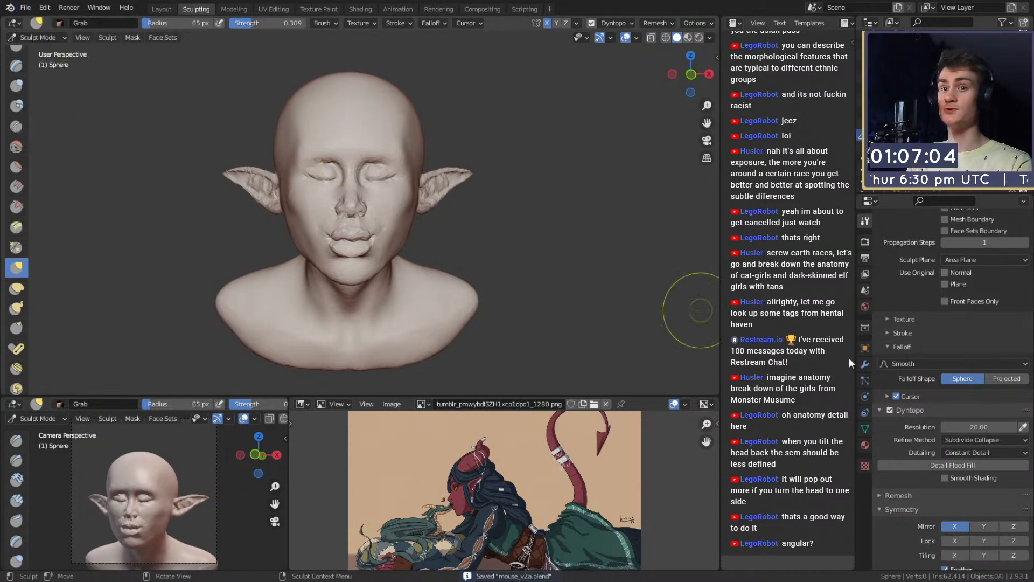
# Step: Set the Dyntopo resolution to 50 and flood-fill the bust with the finer detail
pyautogui.click(969, 426)
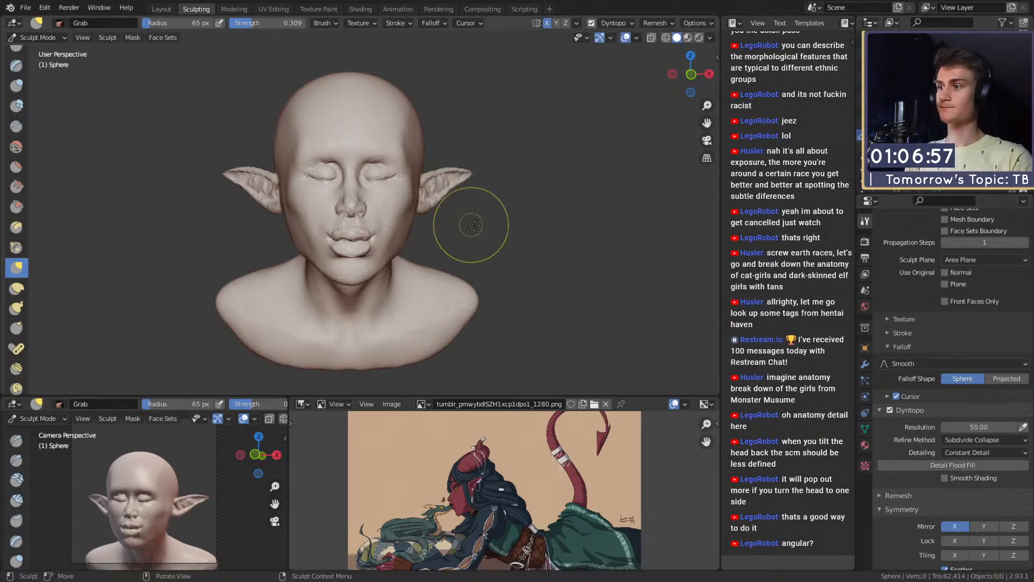
pyautogui.scroll(5, 450, 231)
pyautogui.press('f')
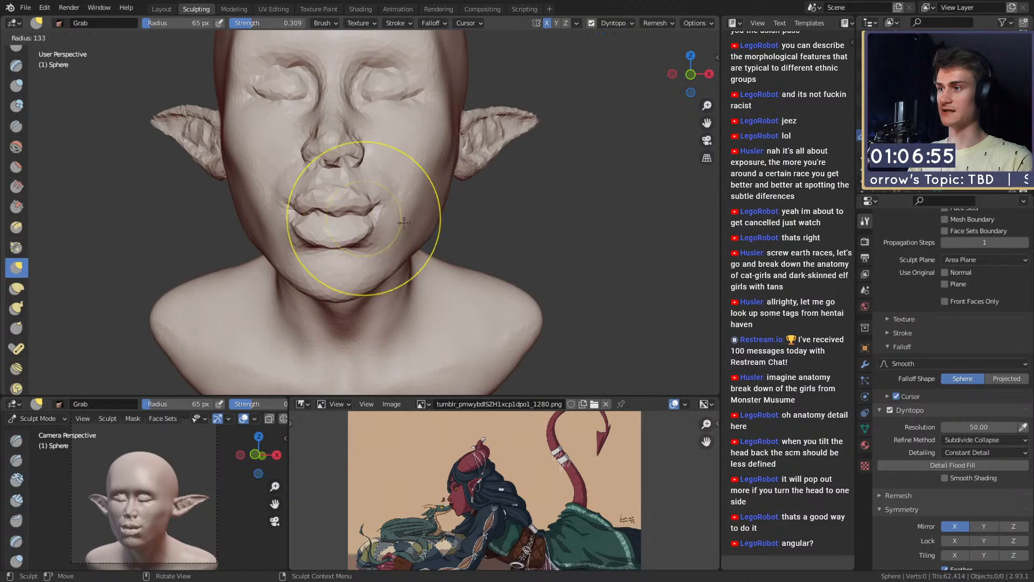
pyautogui.click(442, 219)
pyautogui.moveTo(441, 219)
pyautogui.keyDown('alt'); pyautogui.mouseDown()
pyautogui.moveTo(544, 216)
pyautogui.moveTo(360, 234)
pyautogui.moveTo(452, 231)
pyautogui.moveTo(353, 228)
pyautogui.moveTo(375, 242)
pyautogui.mouseUp(); pyautogui.keyUp('alt')
pyautogui.press('f')
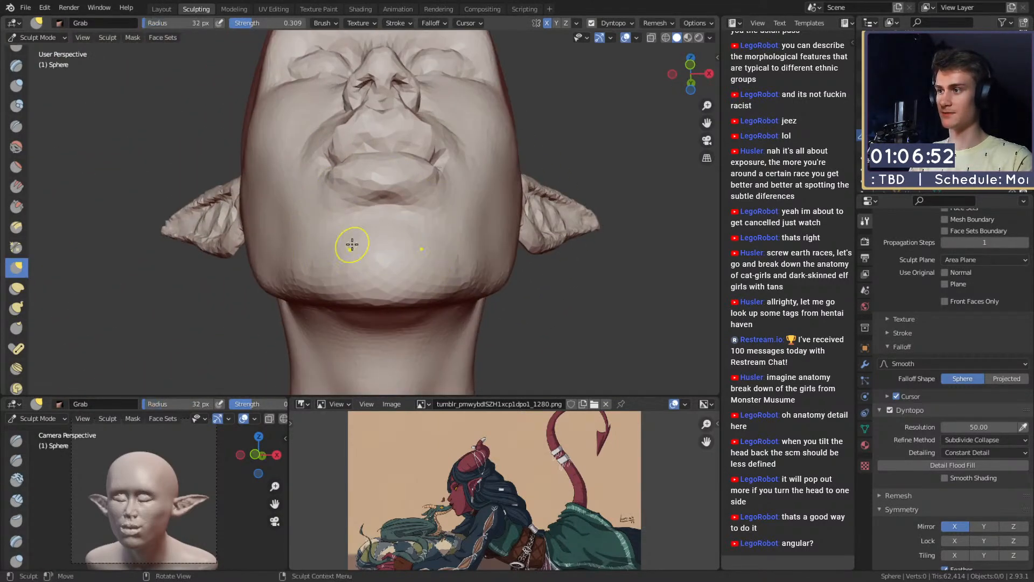
pyautogui.click(376, 246)
pyautogui.keyDown('alt'); pyautogui.moveTo(431, 194); pyautogui.dragTo(432, 282); pyautogui.keyUp('alt')
pyautogui.scroll(-3, 431, 282)
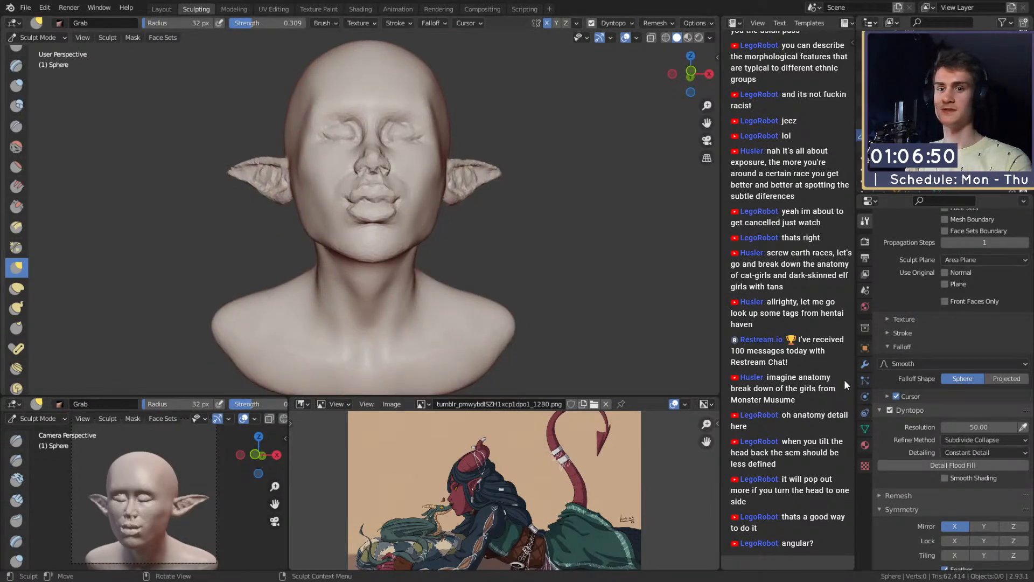
pyautogui.click(896, 466)
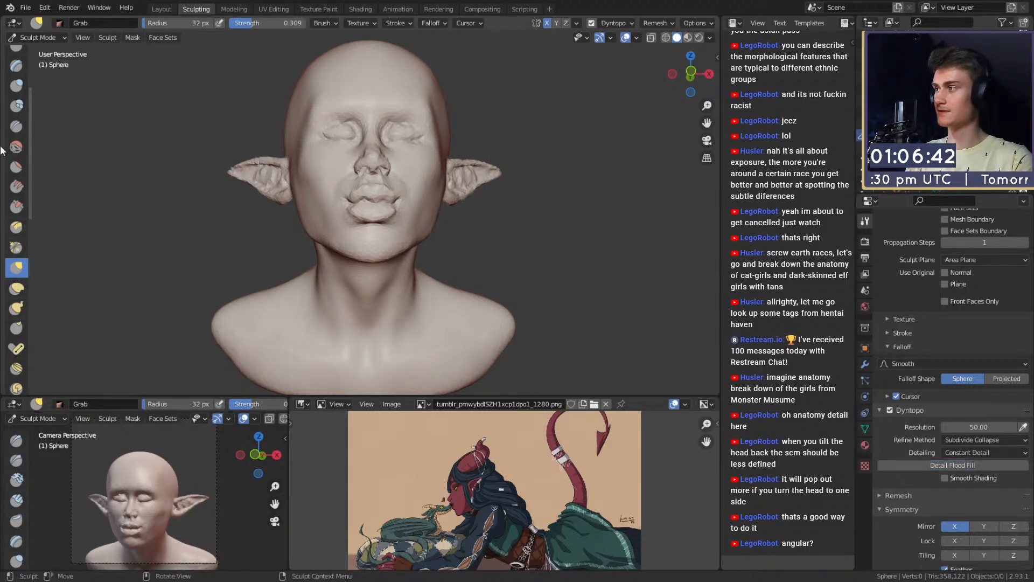
# Step: Smooth the whole bust with the Mesh Filter, using the Smooth type at strength 1
pyautogui.scroll(-8, 16, 216)
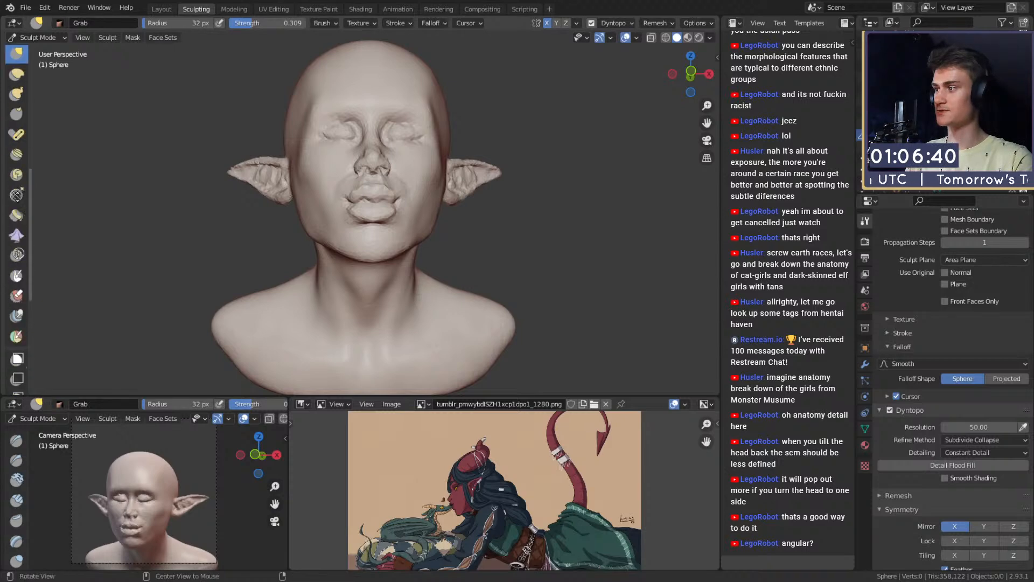
pyautogui.scroll(-7, 17, 270)
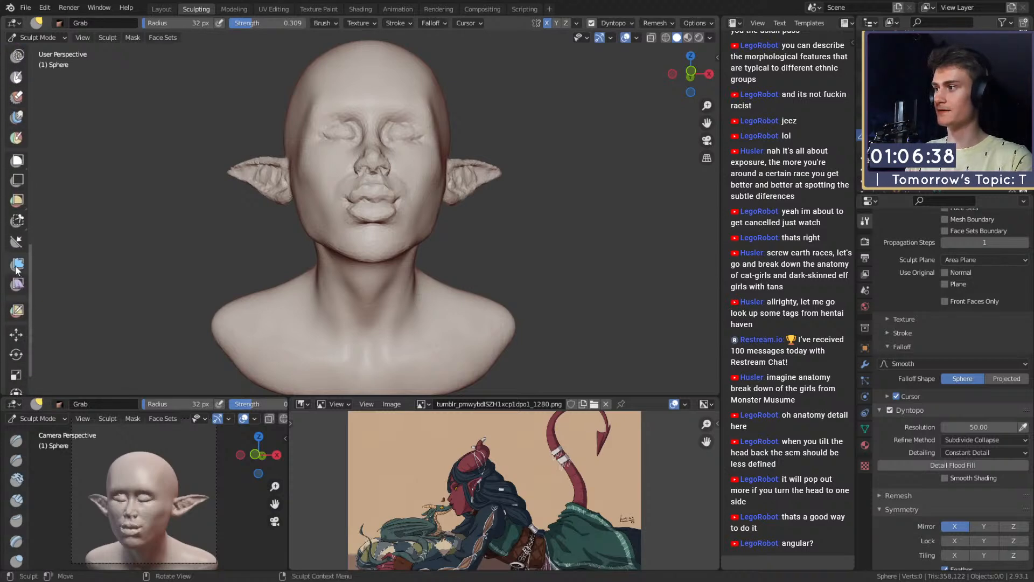
pyautogui.click(18, 264)
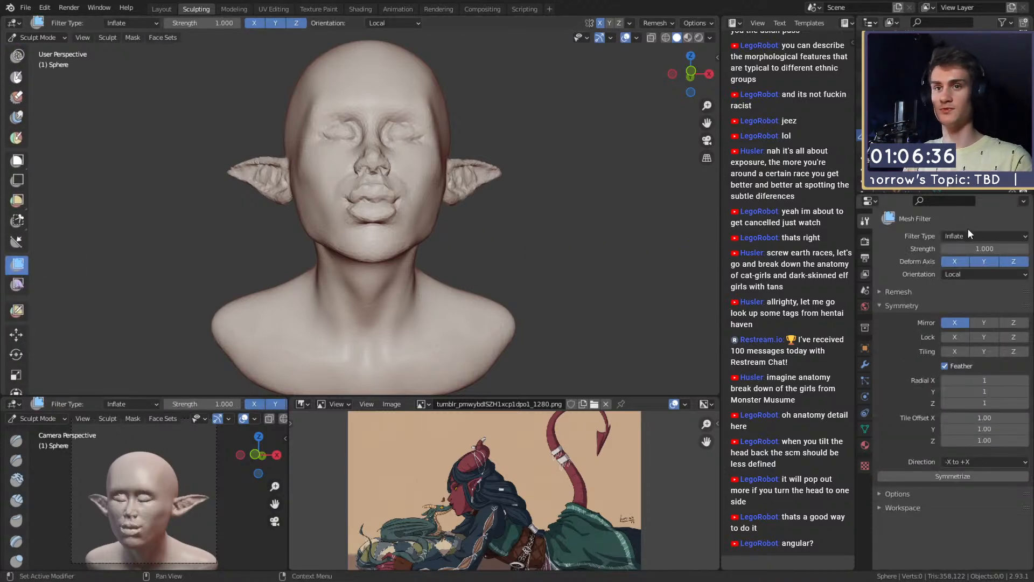
pyautogui.click(969, 235)
pyautogui.moveTo(397, 192)
pyautogui.mouseDown(button='middle')
pyautogui.moveTo(383, 228)
pyautogui.moveTo(415, 201)
pyautogui.mouseUp(button='middle')
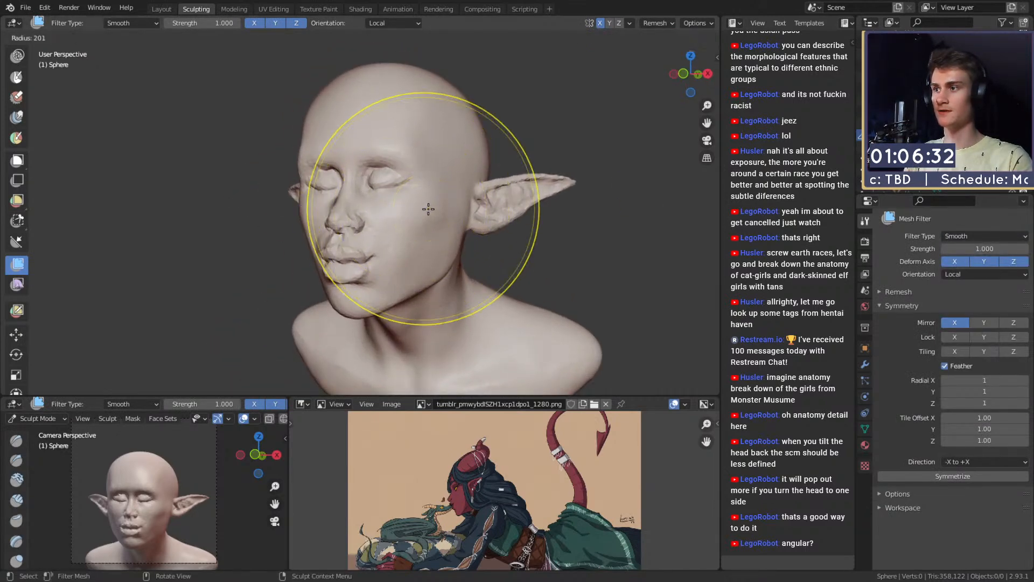
pyautogui.moveTo(428, 206); pyautogui.dragTo(443, 202)
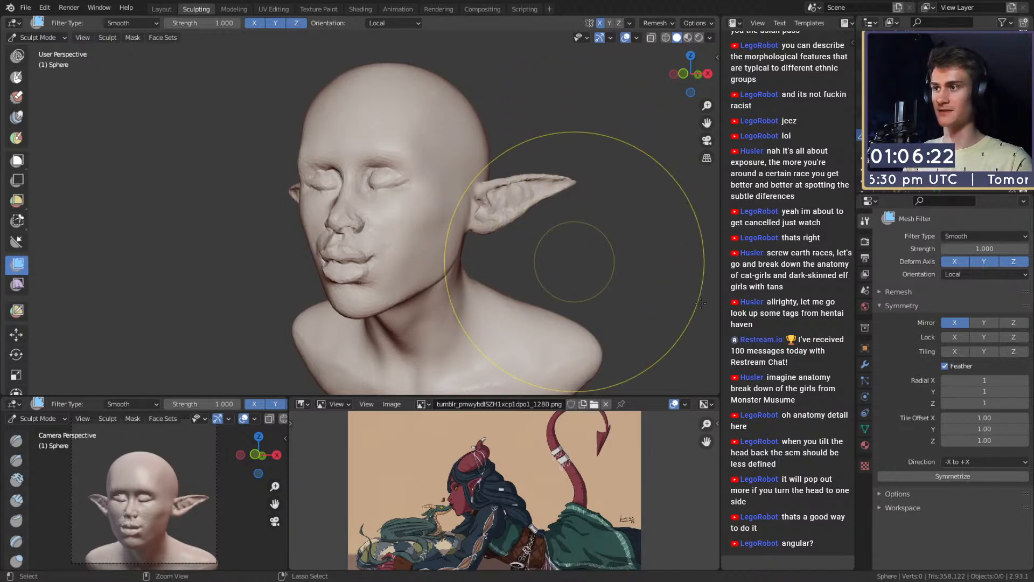
# Step: Set the Mesh Filter strength to 10
pyautogui.click(965, 249)
pyautogui.write('1.0')
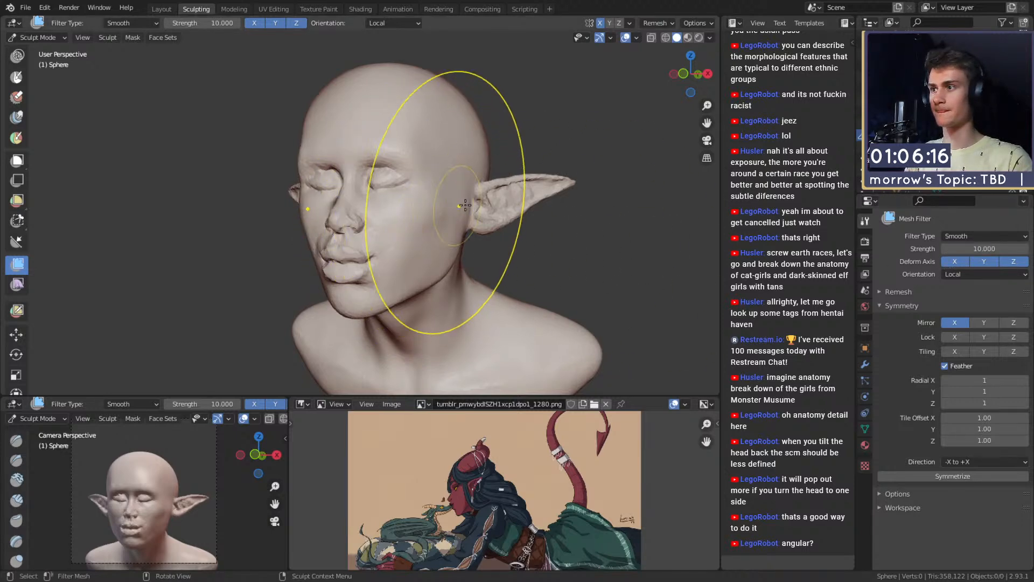
pyautogui.press('f')
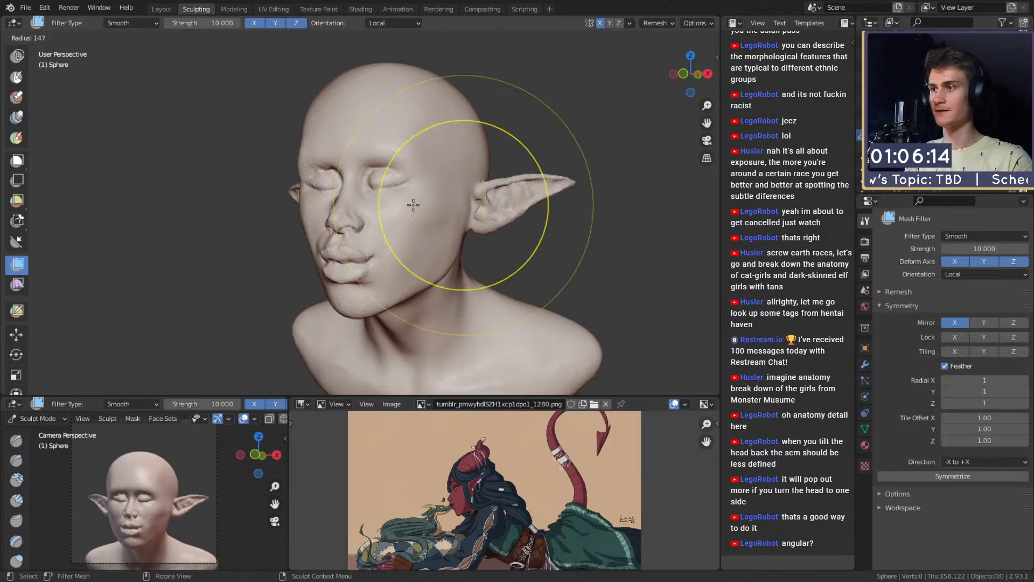
pyautogui.click(361, 204)
pyautogui.moveTo(421, 201); pyautogui.dragTo(469, 207, button='middle')
pyautogui.keyDown('ctrl'); pyautogui.moveTo(420, 234); pyautogui.dragTo(421, 173, button='middle'); pyautogui.keyUp('ctrl')
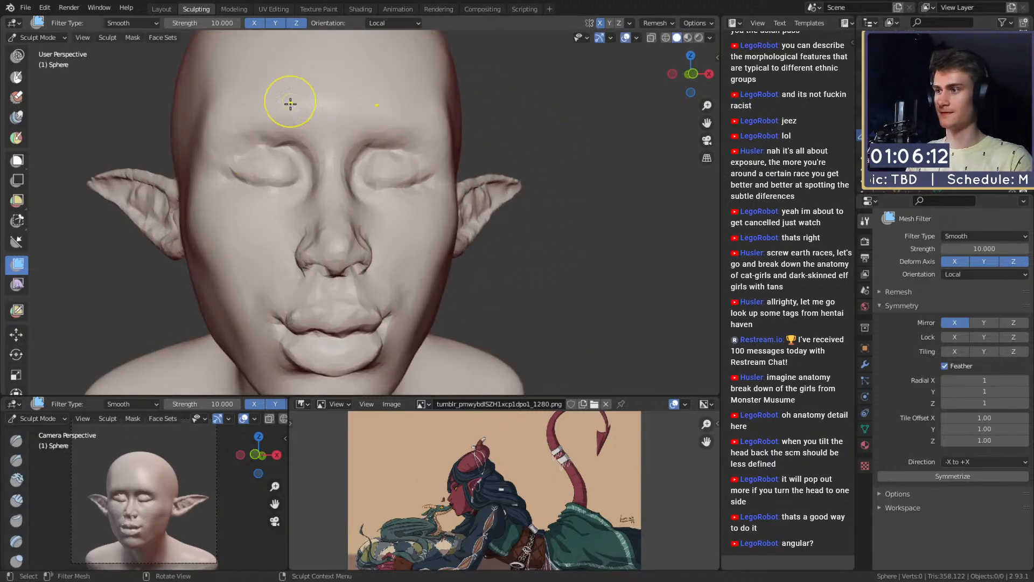
# Step: Work the area beside the nose and above the upper lip with Clay Strips at a 67 px radius
pyautogui.press('c')
pyautogui.keyDown('ctrl'); pyautogui.moveTo(381, 212); pyautogui.dragTo(381, 191, button='middle'); pyautogui.keyUp('ctrl')
pyautogui.moveTo(429, 212); pyautogui.dragTo(383, 185, button='middle')
pyautogui.press('f')
pyautogui.click(360, 141)
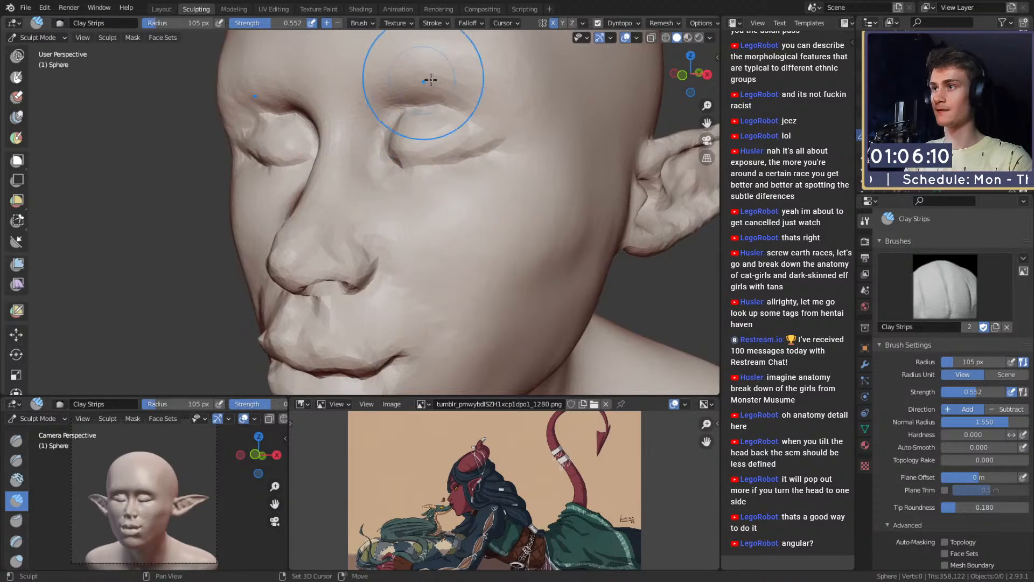
pyautogui.moveTo(362, 96); pyautogui.dragTo(409, 94, button='middle')
pyautogui.keyDown('shift'); pyautogui.moveTo(409, 93); pyautogui.dragTo(409, 122, button='middle'); pyautogui.keyUp('shift')
pyautogui.keyDown('shift'); pyautogui.moveTo(400, 212); pyautogui.dragTo(393, 156, button='middle'); pyautogui.keyUp('shift')
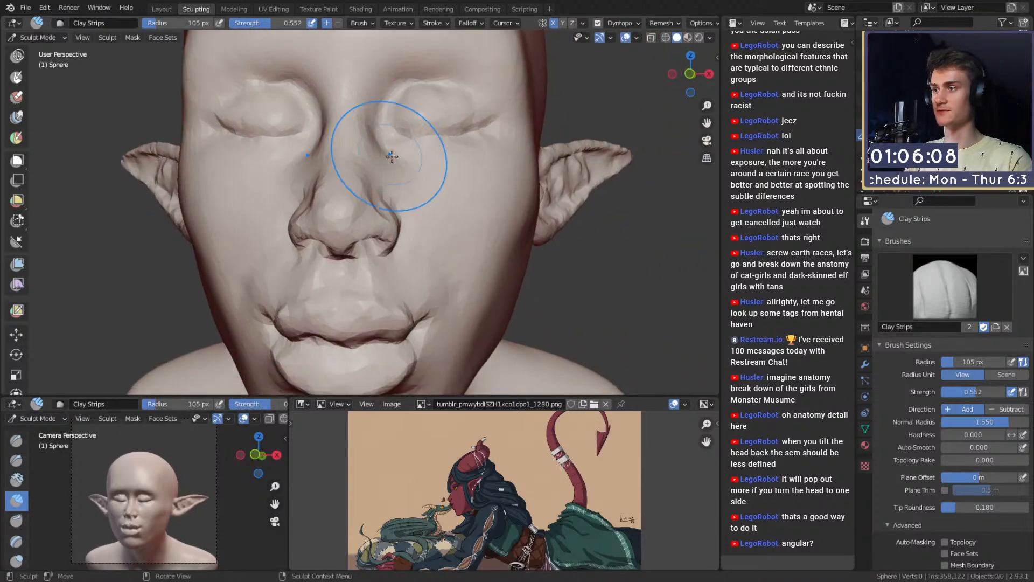
pyautogui.moveTo(443, 251)
pyautogui.keyDown('shift'); pyautogui.mouseDown(button='middle')
pyautogui.moveTo(438, 200)
pyautogui.moveTo(415, 204)
pyautogui.moveTo(410, 231)
pyautogui.moveTo(431, 212)
pyautogui.mouseUp(button='middle'); pyautogui.keyUp('shift')
pyautogui.press('f')
pyautogui.click(430, 205)
pyautogui.press('f')
pyautogui.click(373, 226)
pyautogui.moveTo(351, 216); pyautogui.dragTo(349, 221)
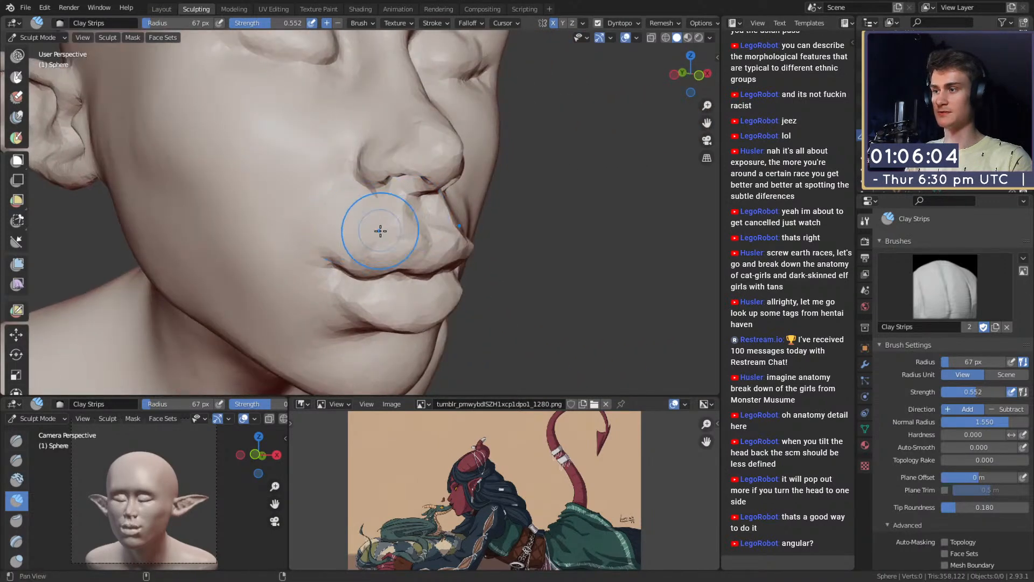
# Step: Shape the surface between the nostril and upper lip with Clay Strips at a 31 px radius
pyautogui.moveTo(380, 232); pyautogui.dragTo(370, 208, button='middle')
pyautogui.press('f')
pyautogui.click(299, 210)
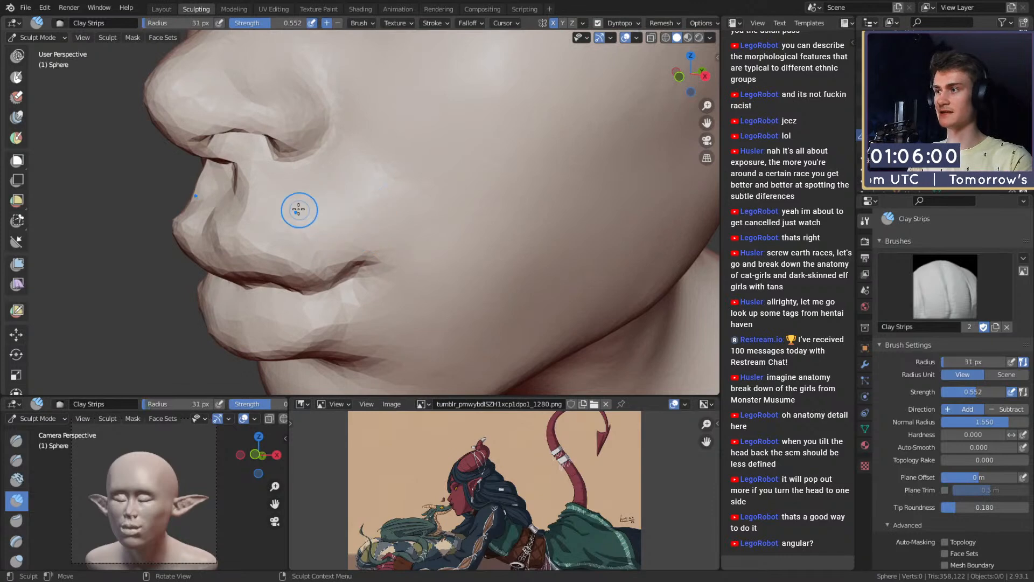
pyautogui.press('f')
pyautogui.click(300, 208)
pyautogui.moveTo(302, 209)
pyautogui.mouseDown()
pyautogui.moveTo(308, 226)
pyautogui.moveTo(289, 204)
pyautogui.moveTo(301, 179)
pyautogui.mouseUp()
pyautogui.moveTo(301, 179)
pyautogui.mouseDown(button='middle')
pyautogui.moveTo(362, 187)
pyautogui.moveTo(374, 226)
pyautogui.mouseUp(button='middle')
# Step: Blend the area from the nostril wing to the mouth corner with Clay Strips at radii of 47, 100 and 46 px
pyautogui.press('f')
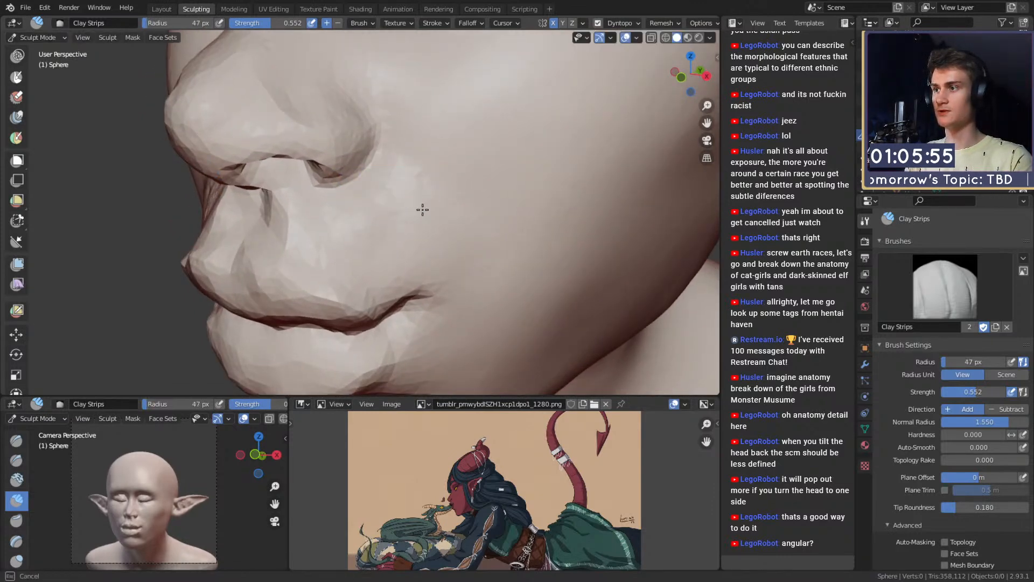
pyautogui.click(394, 226)
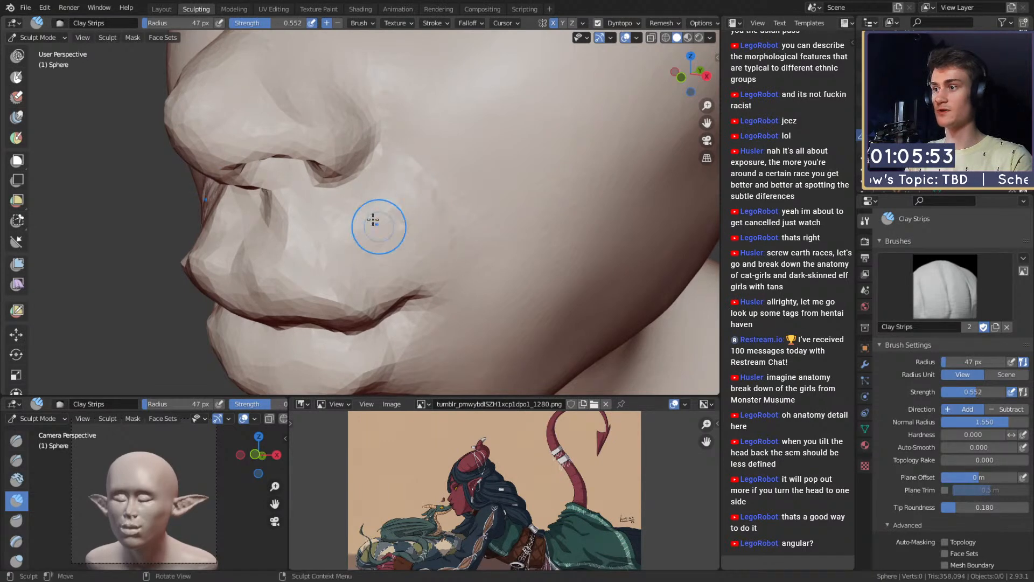
pyautogui.press('f')
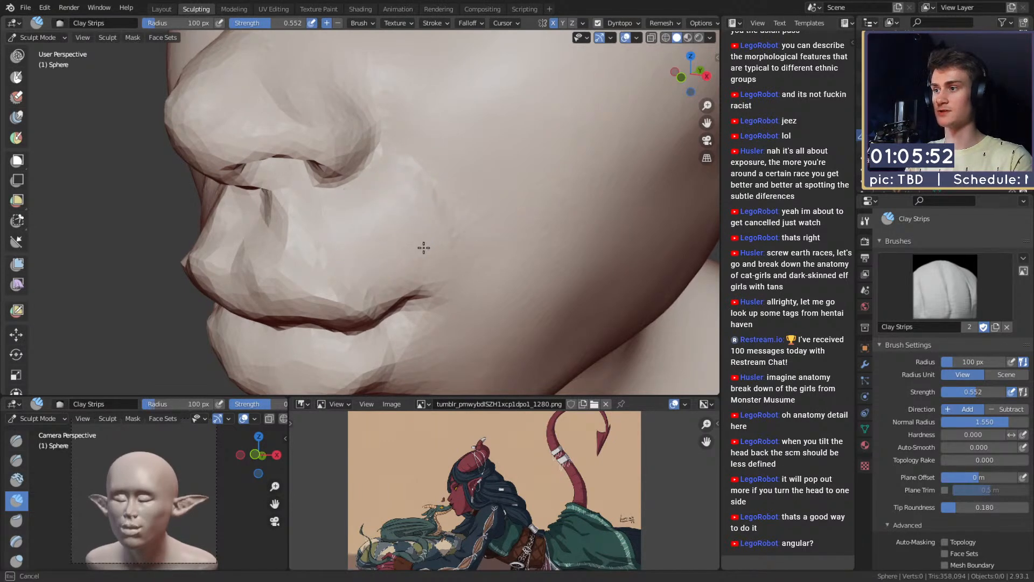
pyautogui.click(401, 190)
pyautogui.moveTo(406, 192)
pyautogui.mouseDown(button='middle')
pyautogui.moveTo(452, 156)
pyautogui.moveTo(436, 215)
pyautogui.moveTo(397, 157)
pyautogui.mouseUp(button='middle')
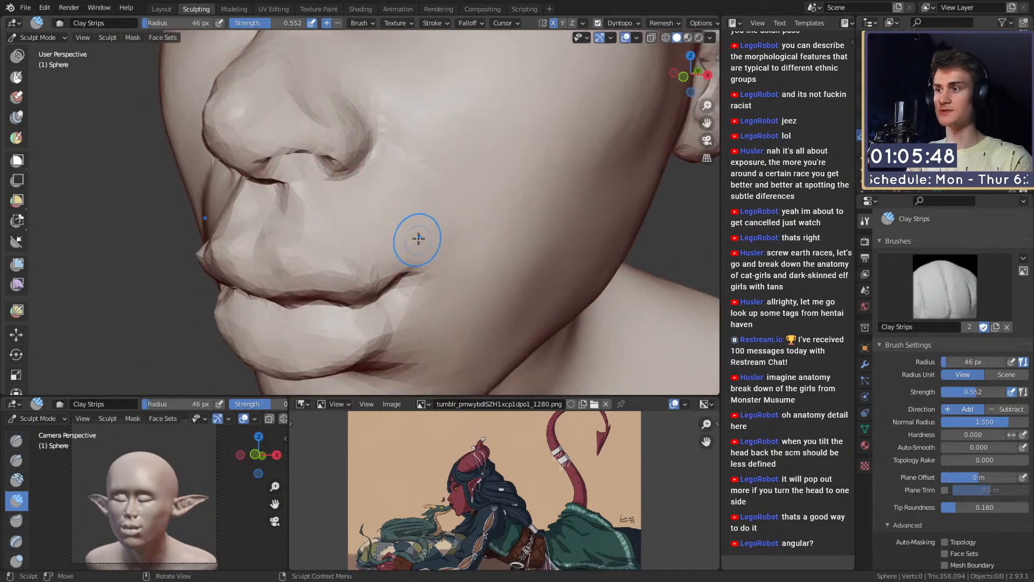
# Step: Work the mouth corner with the Crease brush at a 90 px radius and 0.085 strength
pyautogui.hotkey('shift', 'c')
pyautogui.press('f')
pyautogui.click(452, 255)
pyautogui.hotkey('shift', 'f')
pyautogui.click(427, 259)
pyautogui.moveTo(431, 262); pyautogui.dragTo(429, 253, button='middle')
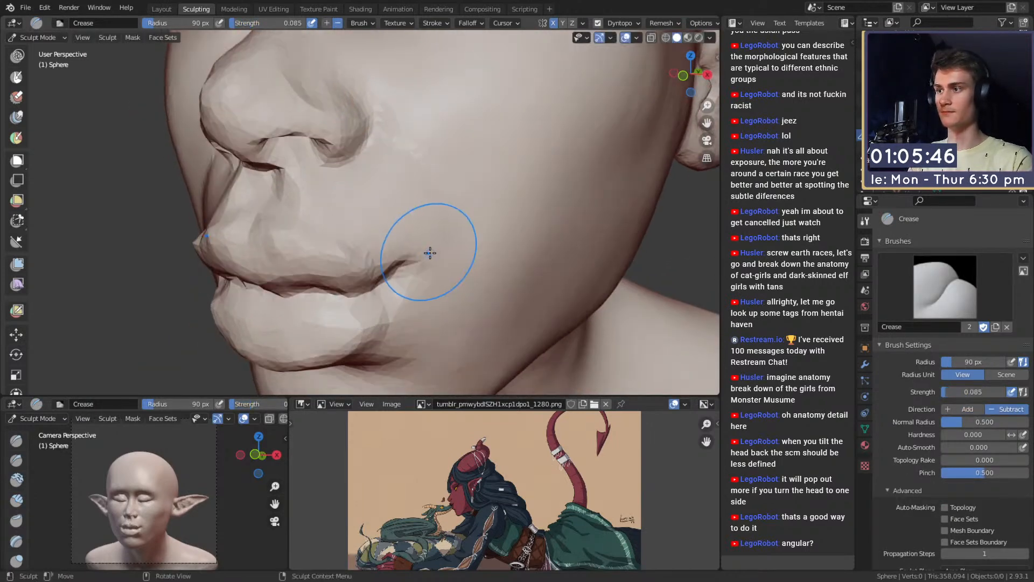
# Step: Carve the soft fold from the mouth corner up toward the nostril wing with Crease at a 60 px radius
pyautogui.press('f')
pyautogui.click(444, 234)
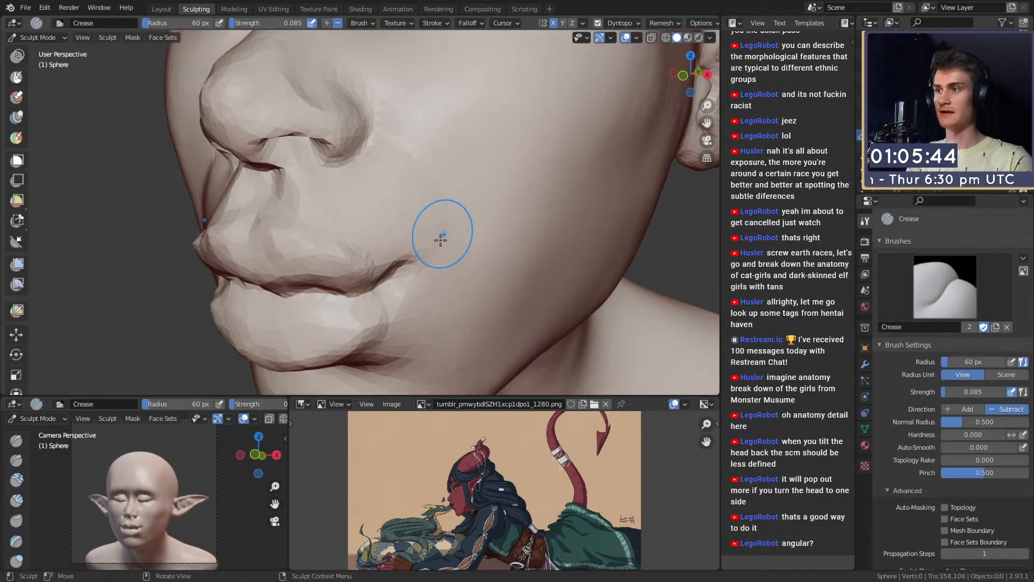
pyautogui.moveTo(441, 231); pyautogui.dragTo(438, 222, button='middle')
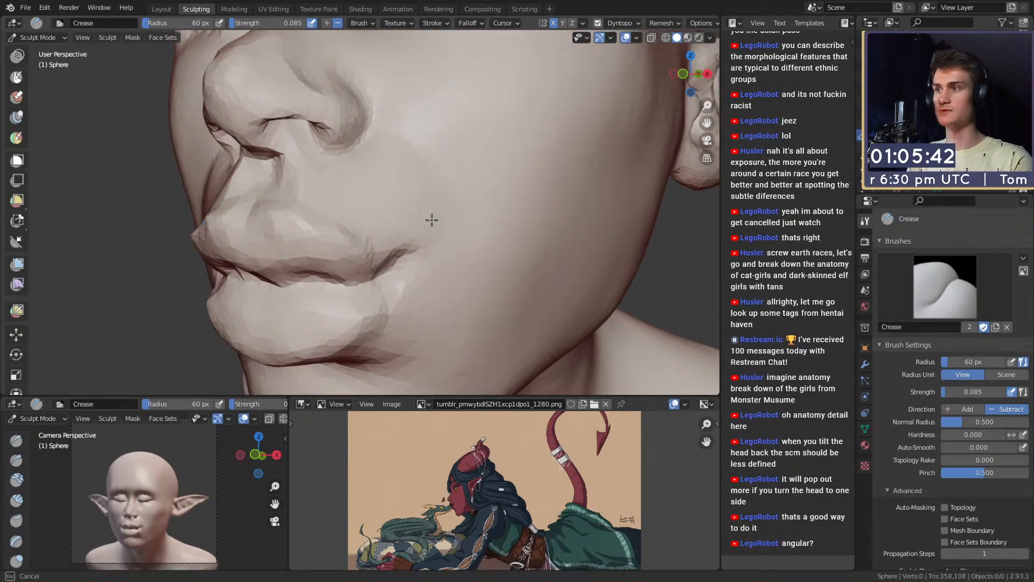
pyautogui.moveTo(432, 220); pyautogui.dragTo(421, 175)
pyautogui.moveTo(419, 159)
pyautogui.mouseDown(button='middle')
pyautogui.moveTo(434, 175)
pyautogui.moveTo(421, 192)
pyautogui.mouseUp(button='middle')
# Step: Build up the cheek surface beside the nostril wing with Clay Strips at a 30 px radius
pyautogui.press('f')
pyautogui.click(424, 184)
pyautogui.press('c')
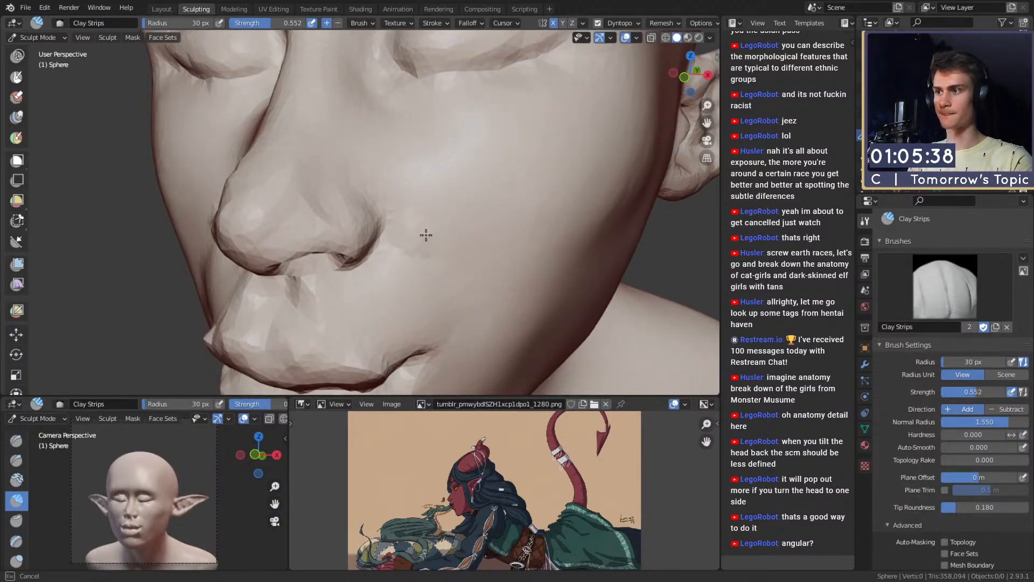
pyautogui.moveTo(390, 192); pyautogui.dragTo(386, 173)
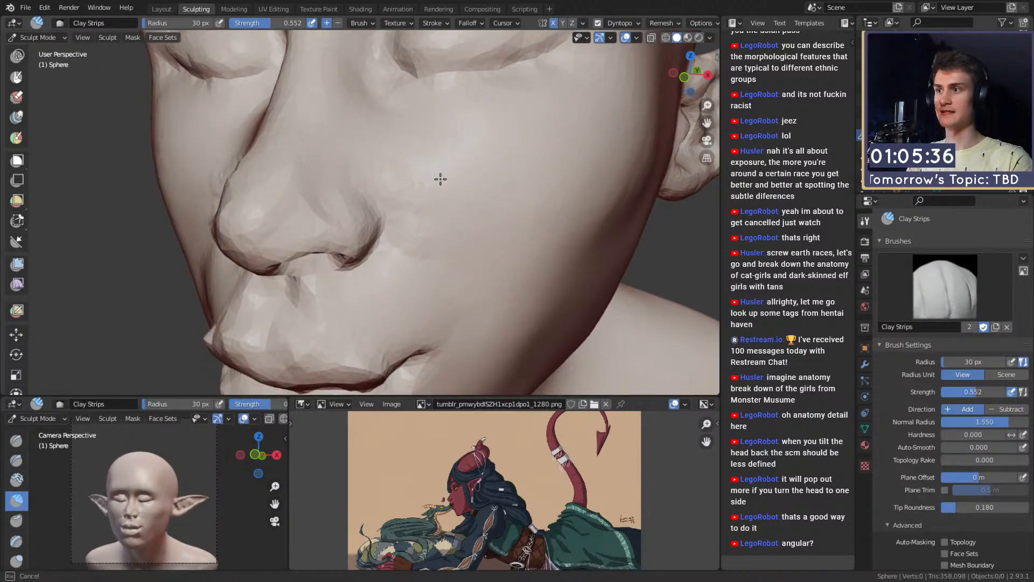
pyautogui.moveTo(459, 265); pyautogui.dragTo(468, 249)
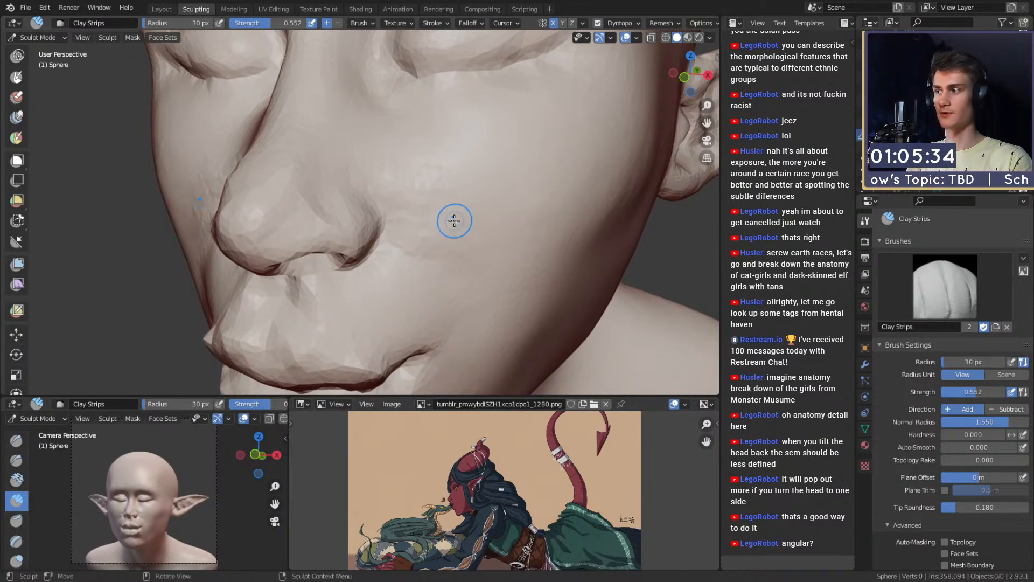
# Step: Blend the broad cheek area beside the nose with Clay Strips at a 94 px radius
pyautogui.moveTo(454, 221); pyautogui.dragTo(440, 180, button='middle')
pyautogui.press('f')
pyautogui.click(474, 181)
pyautogui.moveTo(466, 188)
pyautogui.mouseDown()
pyautogui.moveTo(438, 222)
pyautogui.moveTo(466, 187)
pyautogui.mouseUp()
pyautogui.moveTo(384, 146); pyautogui.dragTo(431, 207)
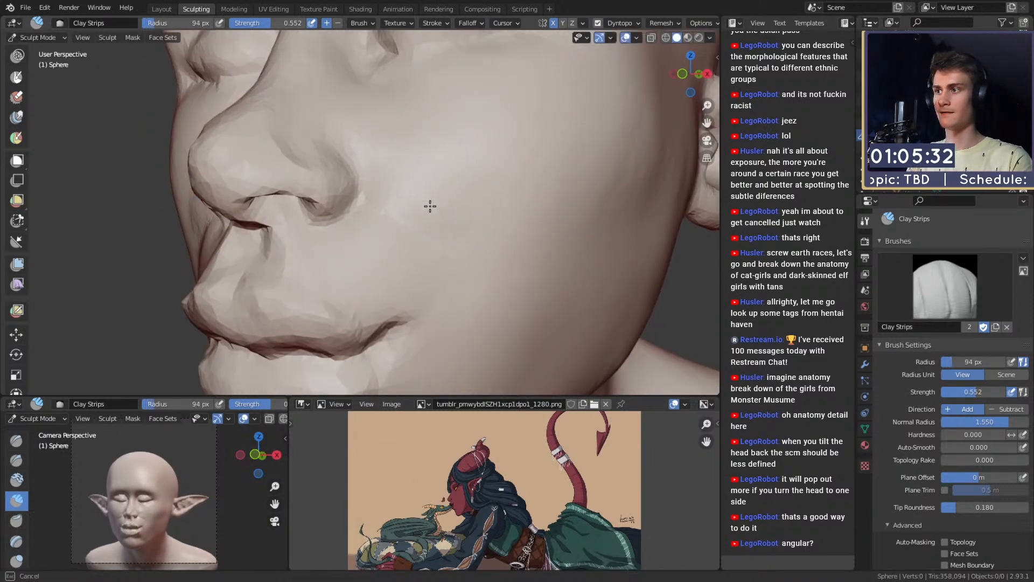
# Step: Refine the cheek between the nostril wing and mouth corner with Clay Strips at radii of 65 and 45 px
pyautogui.scroll(-5, 453, 189)
pyautogui.moveTo(453, 189); pyautogui.dragTo(420, 198, button='middle')
pyautogui.scroll(4, 445, 192)
pyautogui.press('f')
pyautogui.click(431, 194)
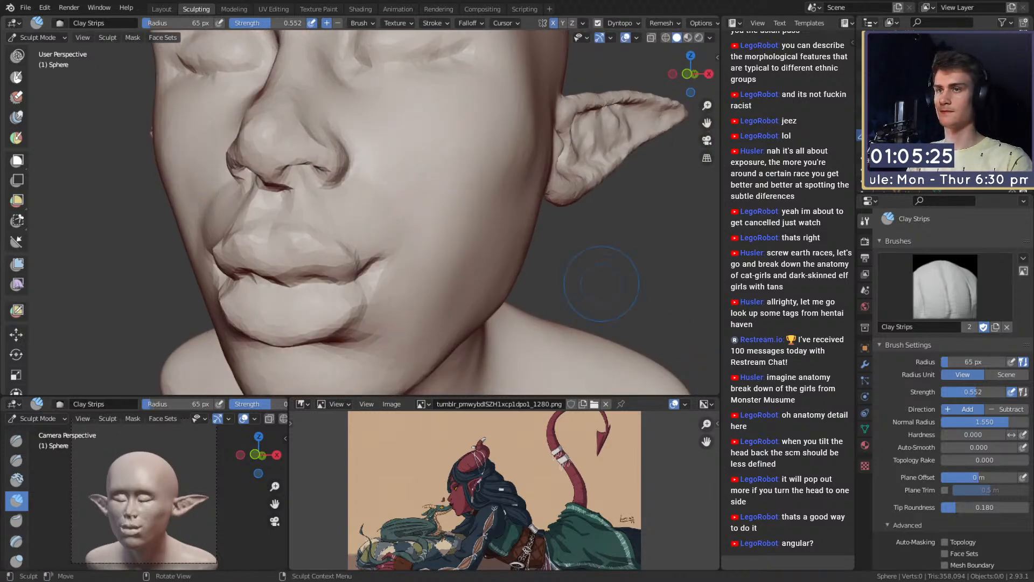
pyautogui.moveTo(580, 239); pyautogui.dragTo(417, 207, button='middle')
pyautogui.press('f')
pyautogui.click(405, 202)
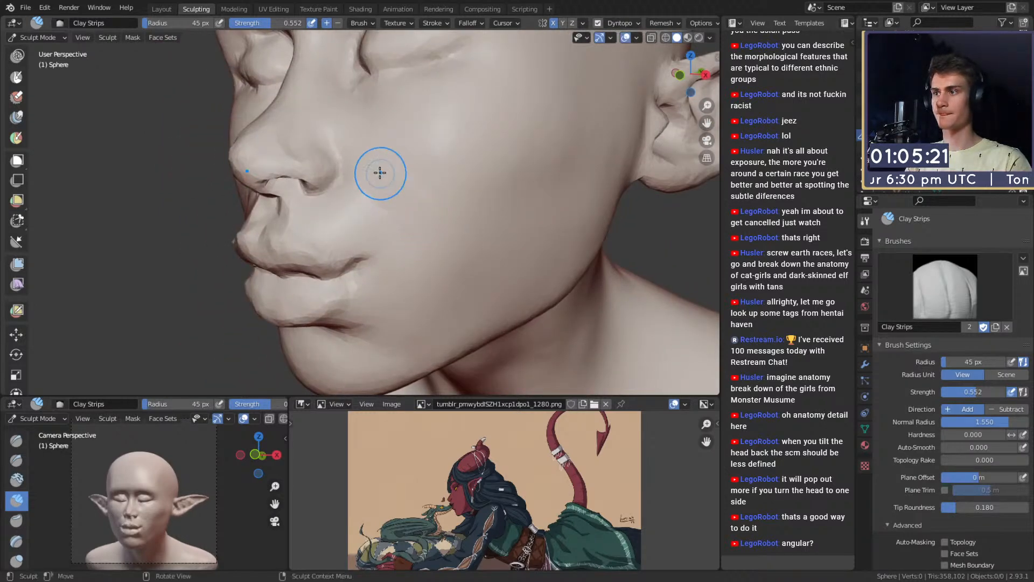
# Step: Shape the lower cheek beside and below the mouth corner with Clay Strips at radii of 103 and 48 px
pyautogui.press('f')
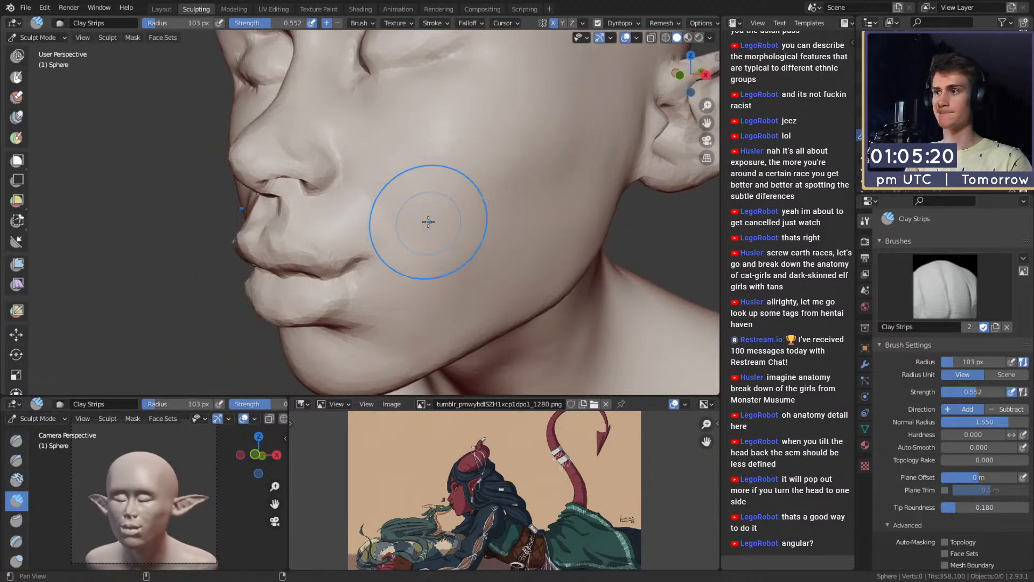
pyautogui.moveTo(428, 222); pyautogui.dragTo(441, 246, button='middle')
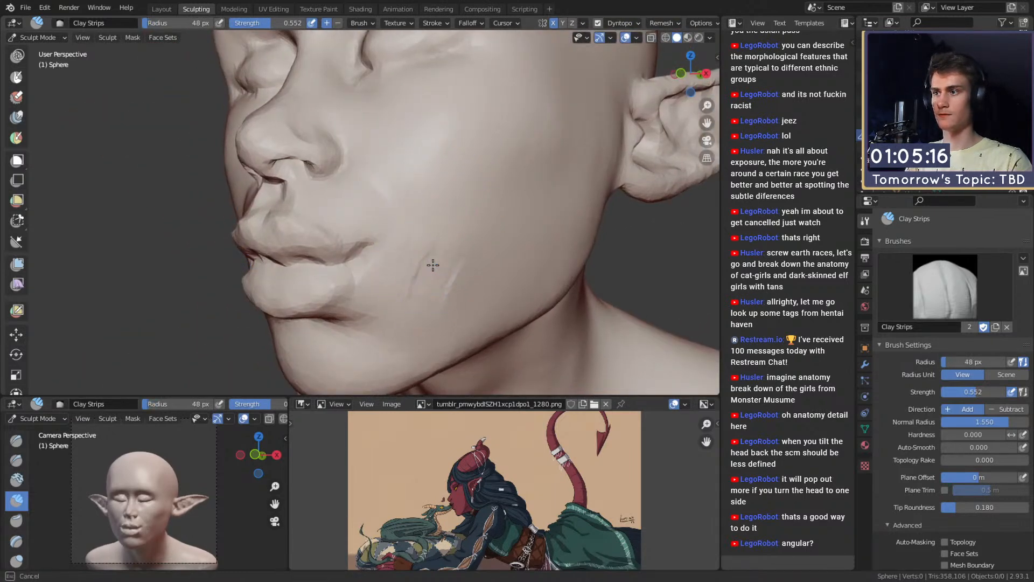
pyautogui.press('f')
pyautogui.moveTo(433, 265)
pyautogui.mouseDown()
pyautogui.moveTo(387, 322)
pyautogui.moveTo(438, 276)
pyautogui.moveTo(428, 312)
pyautogui.mouseUp()
pyautogui.click(431, 291)
pyautogui.moveTo(428, 314); pyautogui.dragTo(434, 256, button='middle')
pyautogui.moveTo(443, 273)
pyautogui.mouseDown()
pyautogui.moveTo(458, 273)
pyautogui.moveTo(424, 276)
pyautogui.mouseUp()
# Step: Fill and blend the surface around the mouth corner with Clay Strips, narrowing the radius to 40 px
pyautogui.moveTo(424, 276)
pyautogui.mouseDown(button='middle')
pyautogui.moveTo(501, 255)
pyautogui.moveTo(455, 272)
pyautogui.moveTo(394, 263)
pyautogui.mouseUp(button='middle')
pyautogui.press('f')
pyautogui.click(480, 254)
pyautogui.keyDown('ctrl'); pyautogui.moveTo(397, 272); pyautogui.dragTo(406, 218, button='middle'); pyautogui.keyUp('ctrl')
pyautogui.press('f')
pyautogui.click(431, 257)
pyautogui.moveTo(414, 295); pyautogui.dragTo(380, 207, button='middle')
pyautogui.press('f')
pyautogui.press('f')
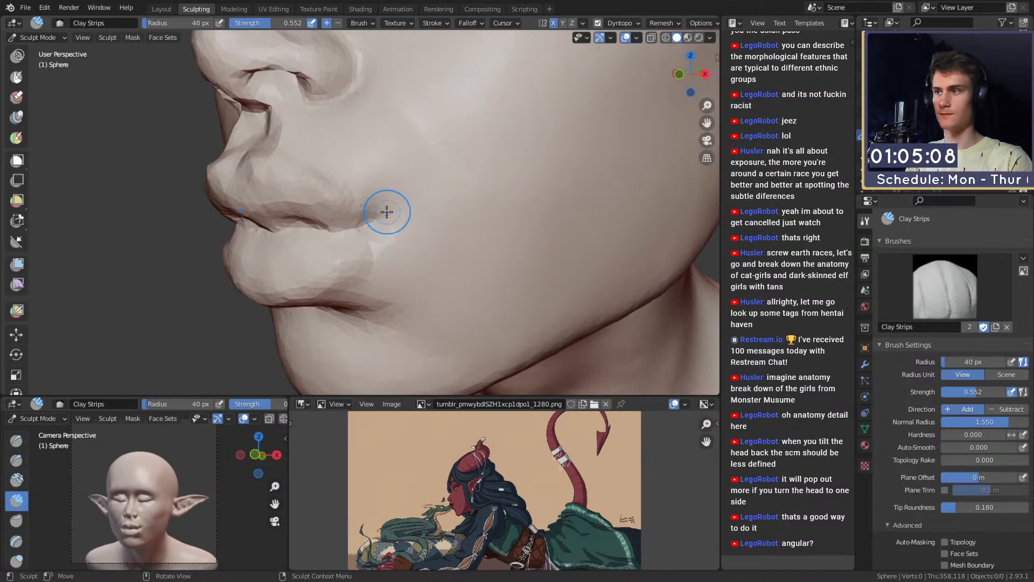
pyautogui.click(361, 187)
pyautogui.moveTo(386, 193)
pyautogui.keyDown('shift'); pyautogui.mouseDown(button='middle')
pyautogui.moveTo(450, 218)
pyautogui.moveTo(397, 224)
pyautogui.mouseUp(button='middle'); pyautogui.keyUp('shift')
# Step: Crease the line between the lips at a 19 px radius and 0.352 strength
pyautogui.hotkey('shift', 'c')
pyautogui.hotkey('shift', 'f')
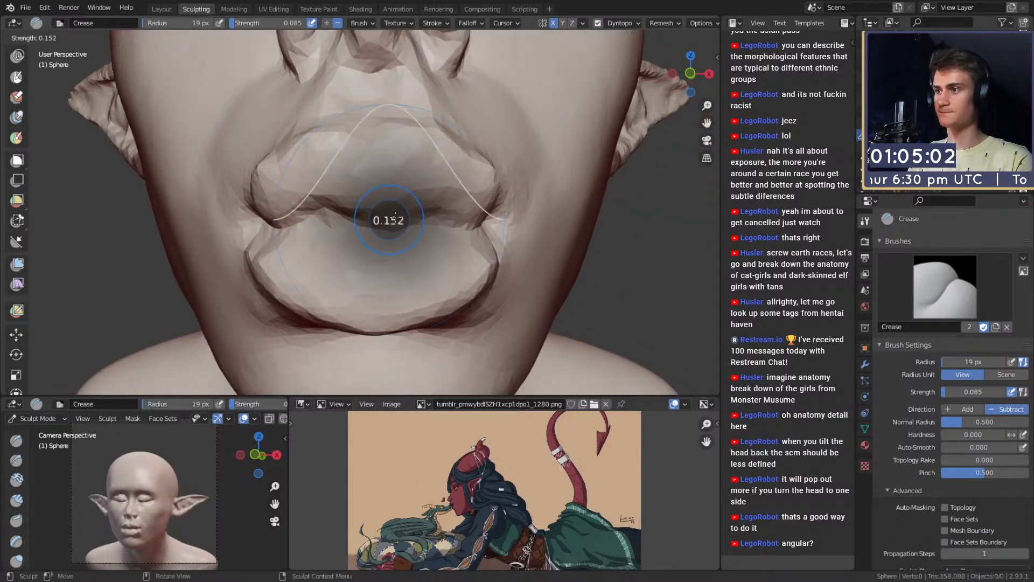
pyautogui.click(380, 226)
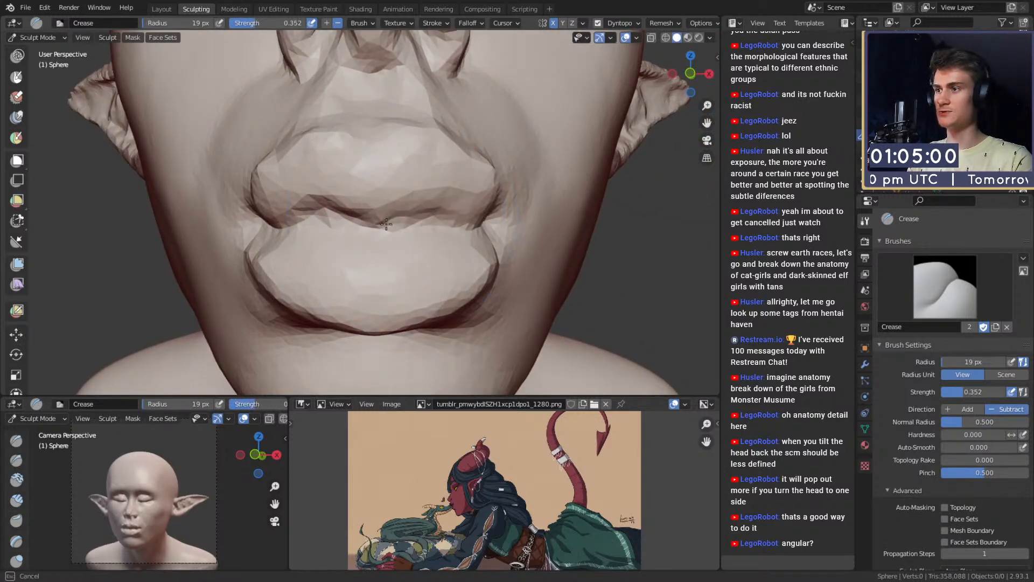
pyautogui.moveTo(406, 210)
pyautogui.mouseDown(button='middle')
pyautogui.moveTo(377, 232)
pyautogui.moveTo(439, 220)
pyautogui.moveTo(423, 232)
pyautogui.mouseUp(button='middle')
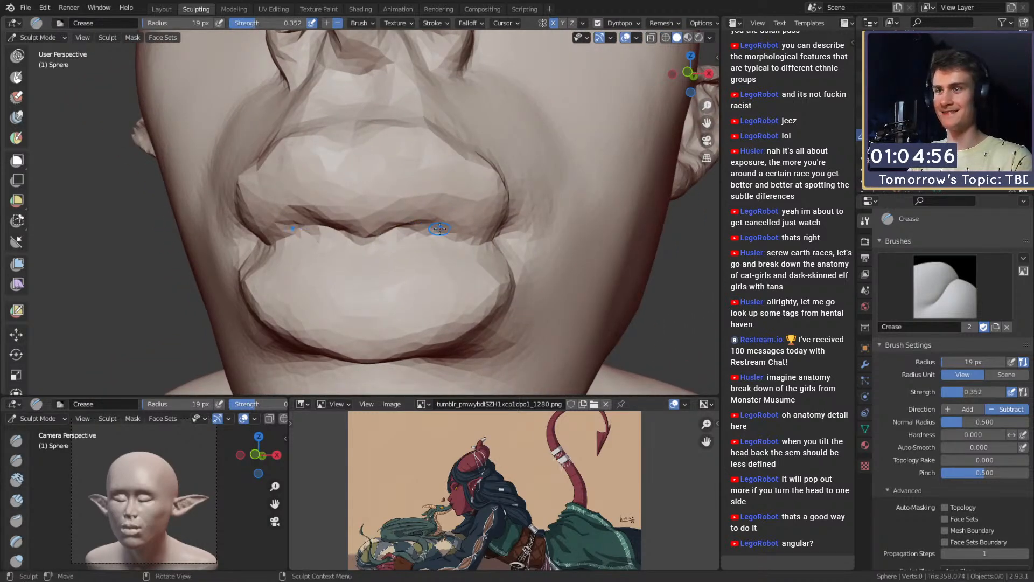
# Step: Deepen the lip parting line out to the mouth corner with Crease at 0.461 strength
pyautogui.hotkey('shift', 'f')
pyautogui.click(435, 230)
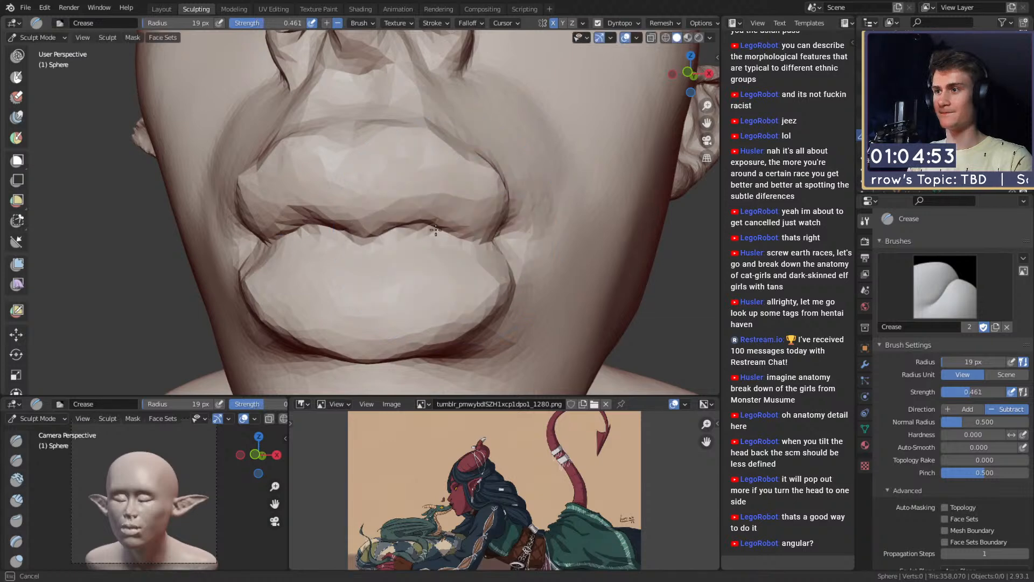
pyautogui.moveTo(480, 241); pyautogui.dragTo(406, 225, button='middle')
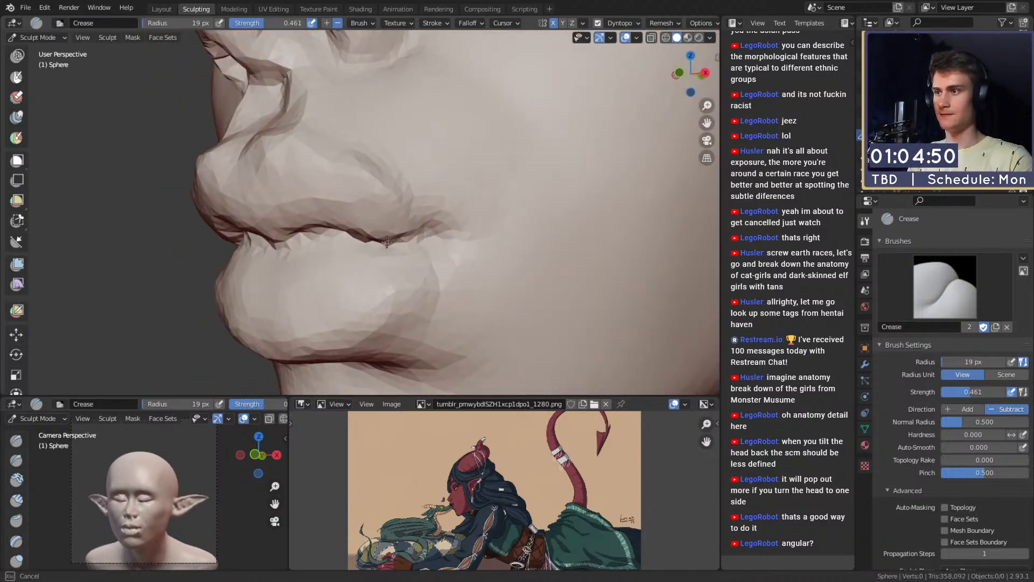
pyautogui.moveTo(370, 234); pyautogui.dragTo(427, 203, button='middle')
# Step: Shape the upper lip's top border with Clay Strips and Crease at a 19 px radius
pyautogui.press('c')
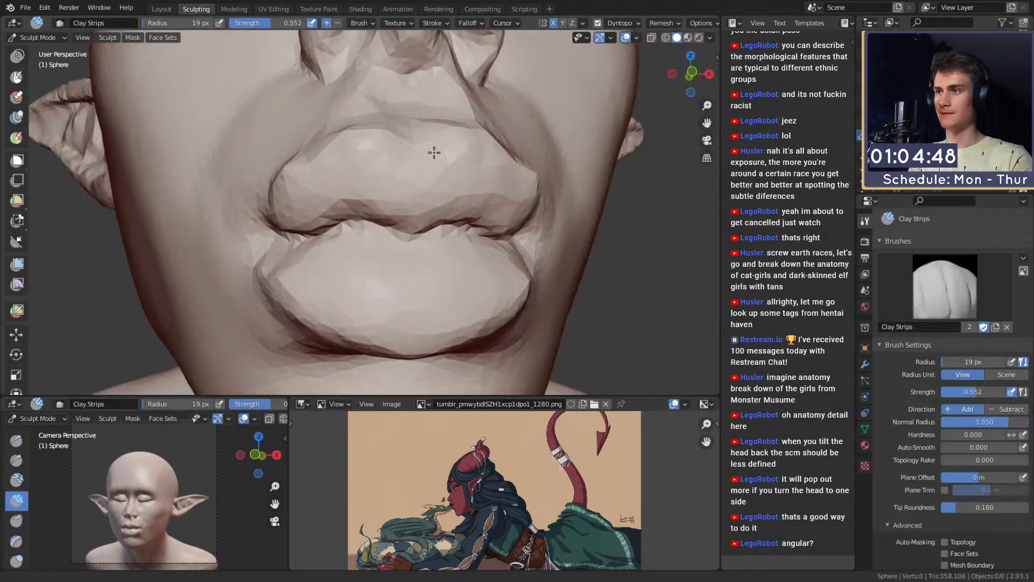
pyautogui.scroll(-8, 432, 153)
pyautogui.scroll(6, 445, 243)
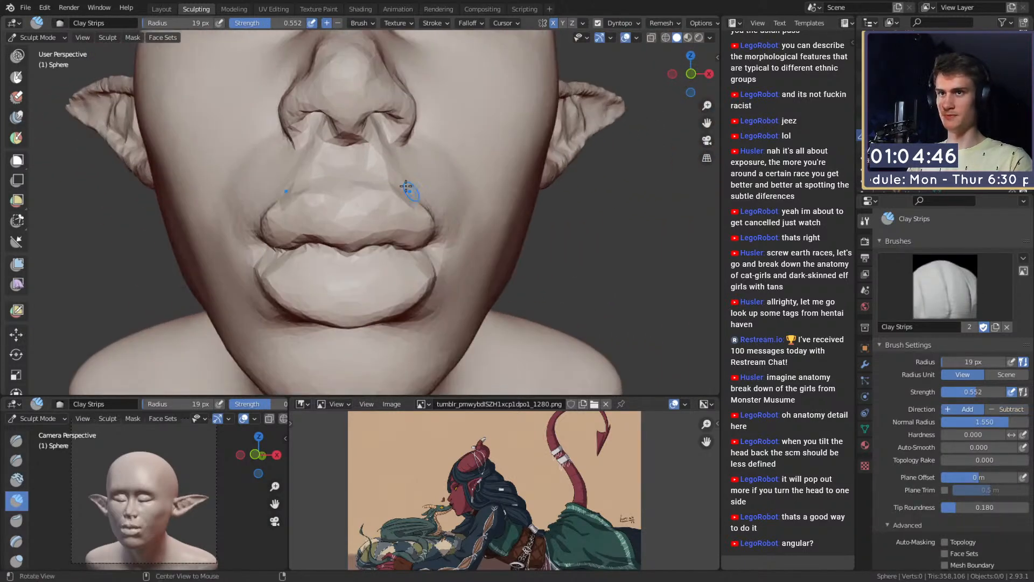
pyautogui.hotkey('shift', 'c')
pyautogui.scroll(4, 404, 205)
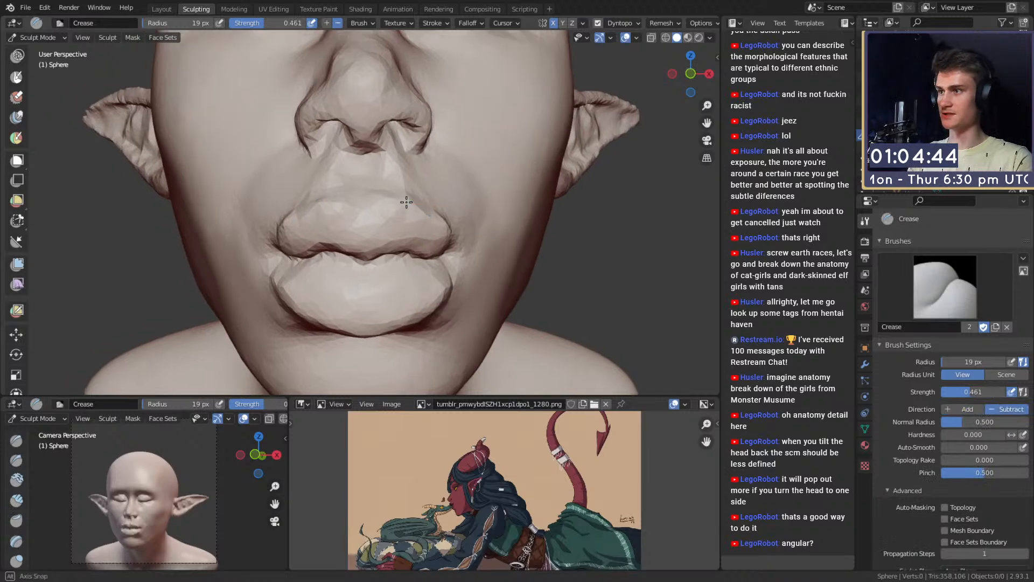
pyautogui.moveTo(399, 188); pyautogui.dragTo(397, 187)
pyautogui.moveTo(397, 186); pyautogui.dragTo(380, 202, button='middle')
# Step: Define the upper lip's outer edge and mouth corner with Crease at radii of 45 and 39 px
pyautogui.press('[')
pyautogui.moveTo(460, 235); pyautogui.dragTo(358, 185, button='middle')
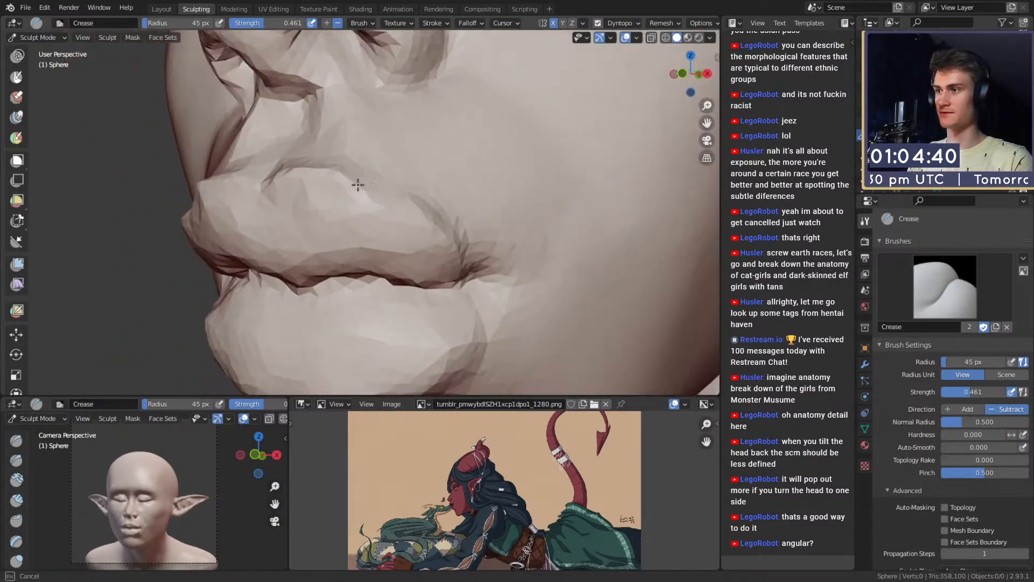
pyautogui.moveTo(423, 228)
pyautogui.mouseDown(button='middle')
pyautogui.moveTo(399, 217)
pyautogui.moveTo(369, 226)
pyautogui.mouseUp(button='middle')
pyautogui.press('[')
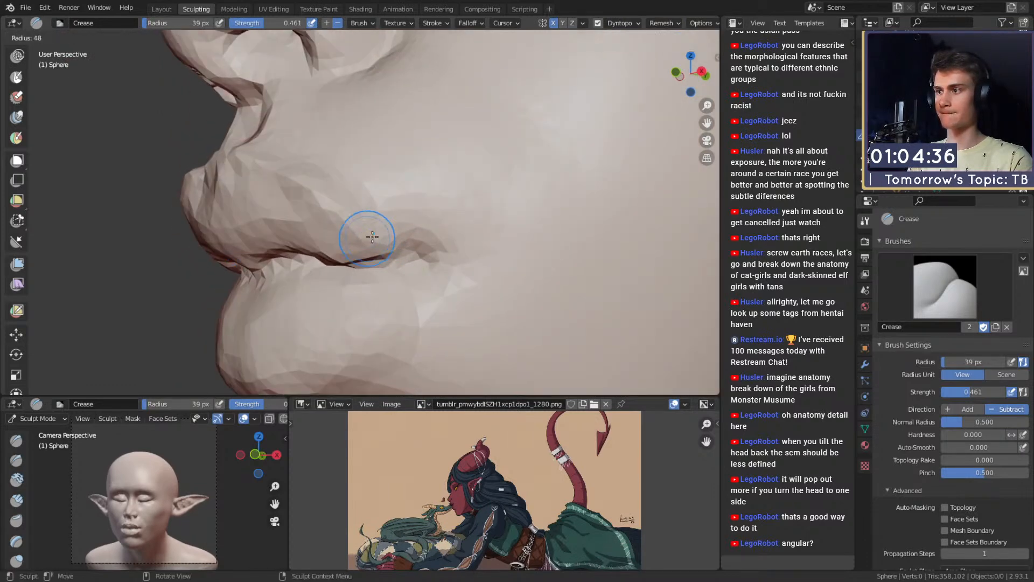
pyautogui.click(377, 234)
# Step: Rework the lower lip's surface and lower contour with Crease, including a 61 px radius
pyautogui.moveTo(388, 250)
pyautogui.mouseDown(button='middle')
pyautogui.moveTo(411, 203)
pyautogui.moveTo(453, 179)
pyautogui.moveTo(520, 177)
pyautogui.moveTo(397, 189)
pyautogui.moveTo(383, 178)
pyautogui.moveTo(390, 215)
pyautogui.mouseUp(button='middle')
pyautogui.scroll(-4, 426, 154)
pyautogui.scroll(5, 396, 186)
pyautogui.press('f')
pyautogui.click(395, 216)
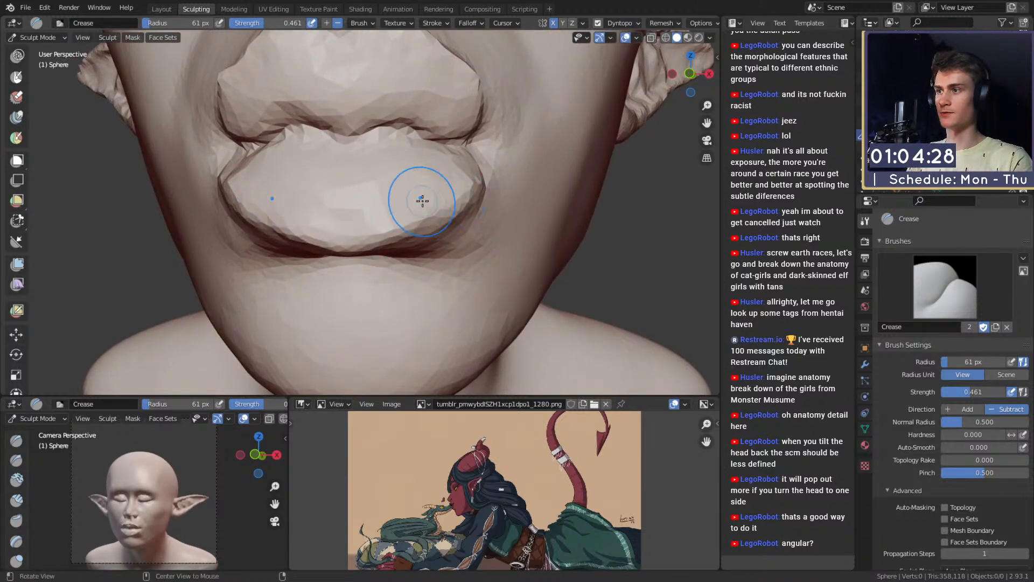
pyautogui.keyDown('alt'); pyautogui.moveTo(422, 201); pyautogui.dragTo(378, 208); pyautogui.keyUp('alt')
pyautogui.press('f')
pyautogui.click(299, 215)
pyautogui.moveTo(298, 215); pyautogui.dragTo(355, 199)
pyautogui.moveTo(384, 162)
pyautogui.keyDown('alt'); pyautogui.mouseDown()
pyautogui.moveTo(419, 192)
pyautogui.moveTo(450, 197)
pyautogui.moveTo(442, 201)
pyautogui.mouseUp(); pyautogui.keyUp('alt')
# Step: Adjust the lower lip's shape with the Grab brush and reduce the brush radius to 46 px
pyautogui.press('g')
pyautogui.moveTo(443, 201)
pyautogui.mouseDown(button='middle')
pyautogui.moveTo(517, 215)
pyautogui.moveTo(429, 226)
pyautogui.moveTo(453, 203)
pyautogui.moveTo(389, 221)
pyautogui.mouseUp(button='middle')
pyautogui.press('f')
pyautogui.click(479, 225)
# Step: Build up the lower lip with Clay Strips at radii of 46 and 54 px
pyautogui.press('c')
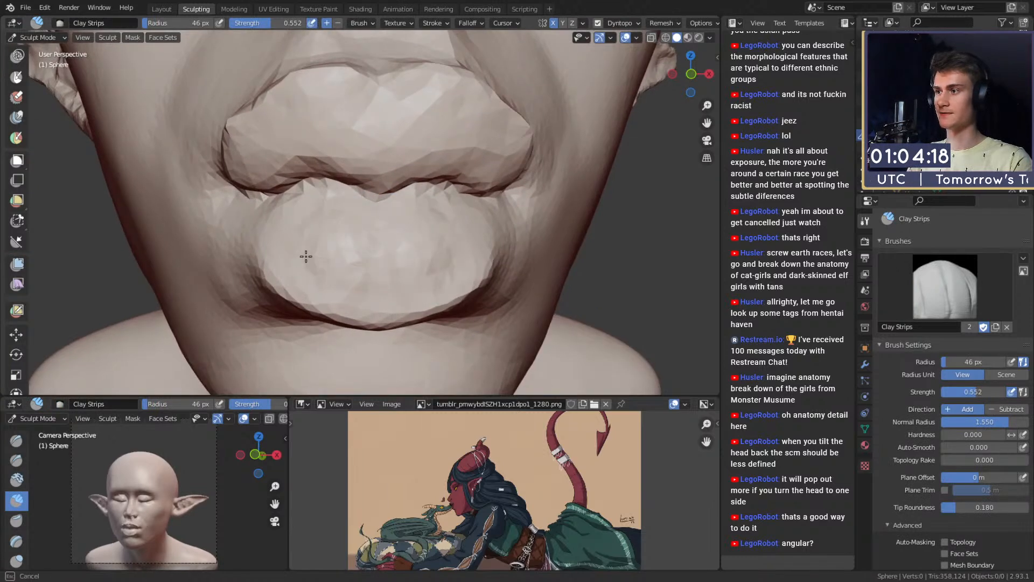
pyautogui.moveTo(306, 256)
pyautogui.mouseDown()
pyautogui.moveTo(291, 249)
pyautogui.moveTo(319, 211)
pyautogui.mouseUp()
pyautogui.press('f')
pyautogui.click(294, 246)
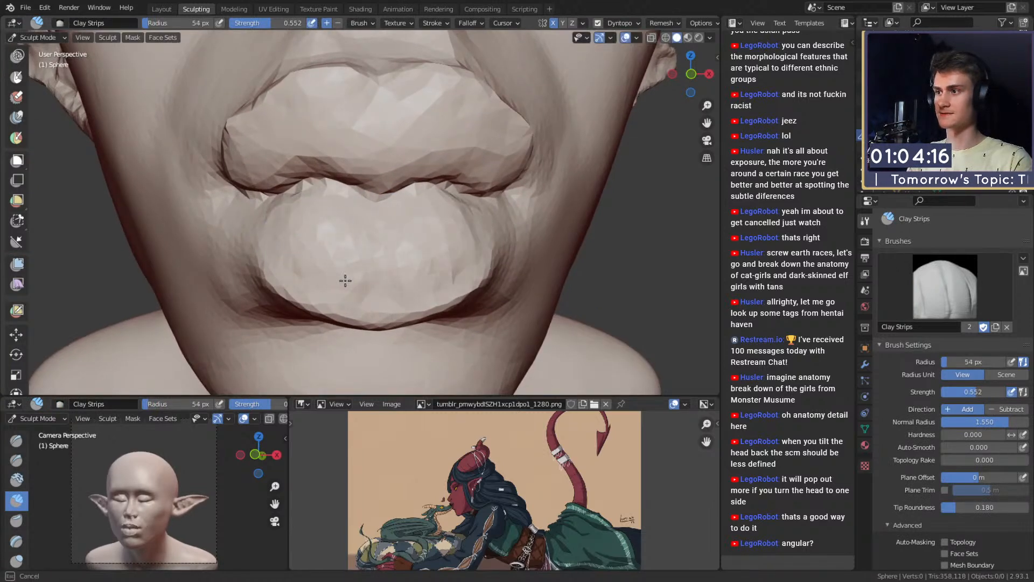
pyautogui.moveTo(345, 280); pyautogui.dragTo(387, 245, button='middle')
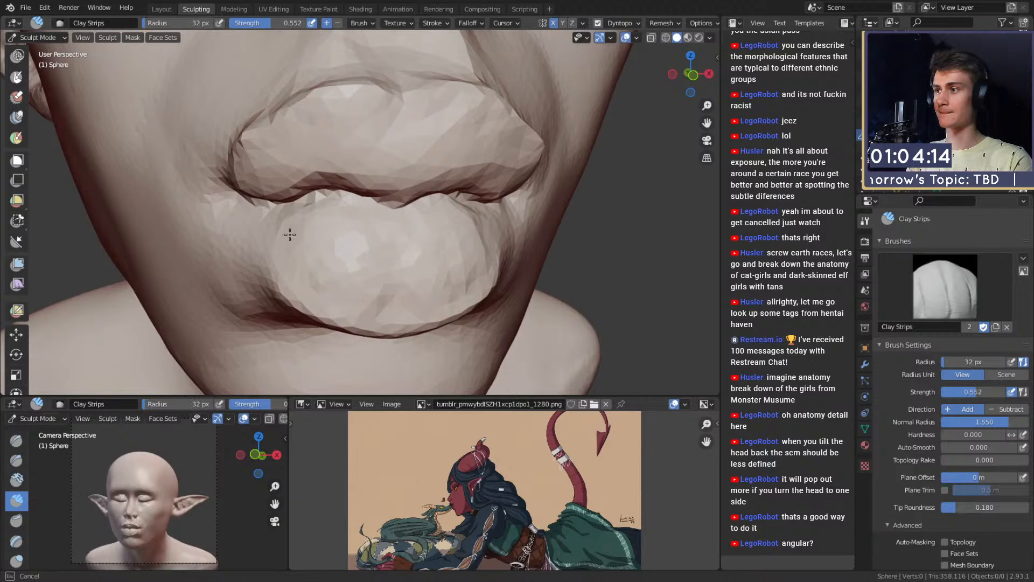
# Step: Fill out the lower lip's side and center with Clay Strips at radii of 32 and 51 px
pyautogui.moveTo(286, 249); pyautogui.dragTo(300, 252)
pyautogui.press('f')
pyautogui.click(370, 256)
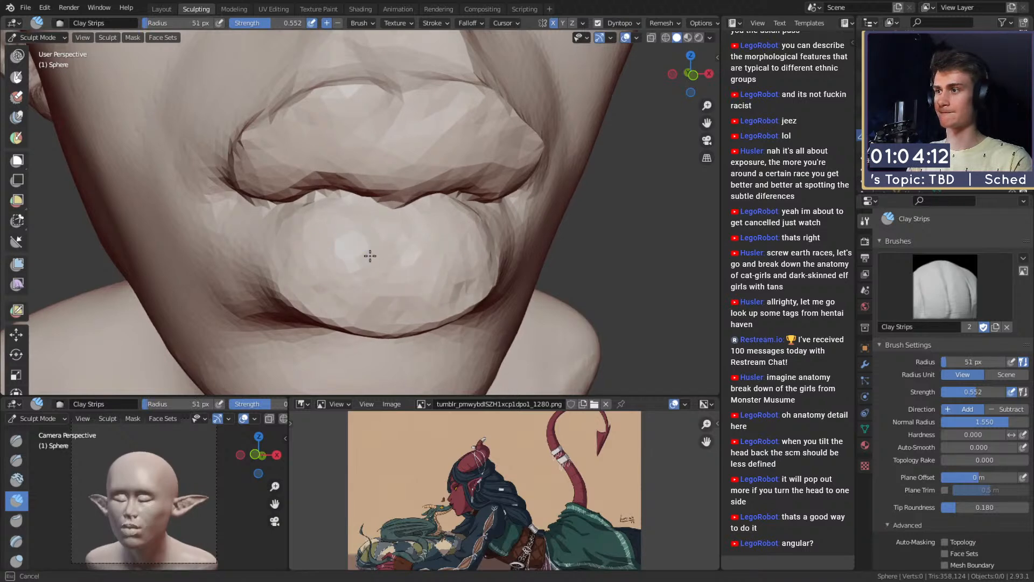
pyautogui.moveTo(384, 235); pyautogui.dragTo(366, 217, button='middle')
pyautogui.moveTo(404, 242); pyautogui.dragTo(364, 276)
# Step: Smooth the lower lip with a 98 px brush radius
pyautogui.press('f')
pyautogui.click(372, 246)
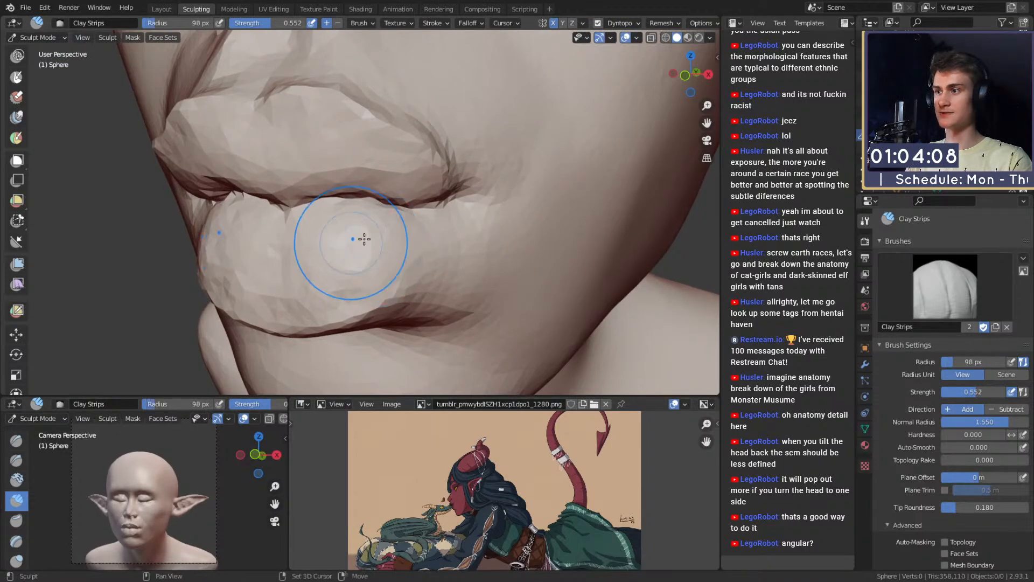
pyautogui.moveTo(363, 238)
pyautogui.keyDown('shift'); pyautogui.mouseDown()
pyautogui.moveTo(300, 286)
pyautogui.moveTo(308, 264)
pyautogui.mouseUp(); pyautogui.keyUp('shift')
pyautogui.moveTo(380, 215)
pyautogui.keyDown('ctrl'); pyautogui.mouseDown(button='middle')
pyautogui.moveTo(384, 243)
pyautogui.moveTo(401, 253)
pyautogui.moveTo(387, 255)
pyautogui.mouseUp(button='middle'); pyautogui.keyUp('ctrl')
pyautogui.keyDown('ctrl'); pyautogui.moveTo(387, 255); pyautogui.dragTo(384, 237, button='middle'); pyautogui.keyUp('ctrl')
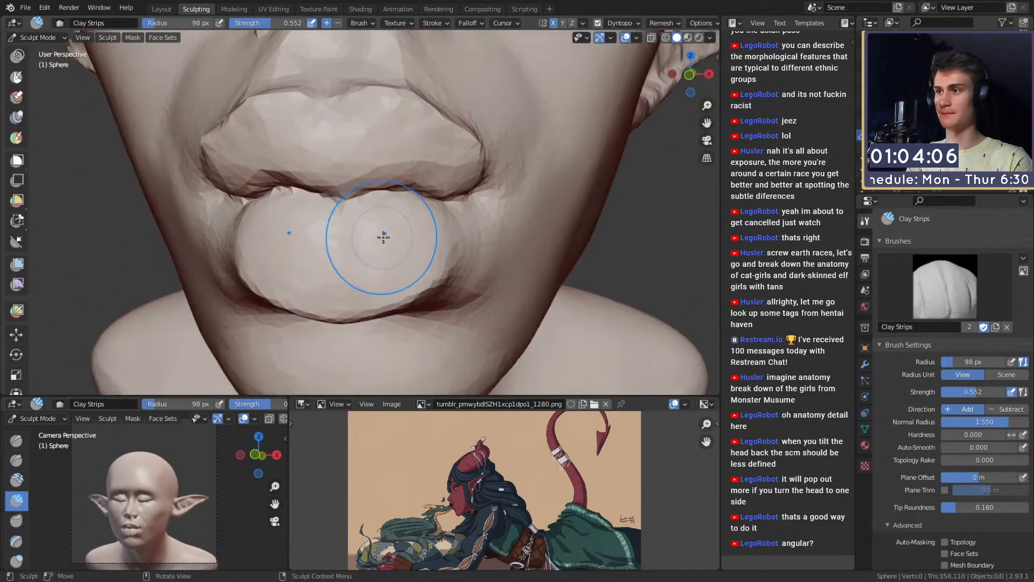
# Step: Add volume to either side of the lower lip's center with Clay Strips at a 52 px radius
pyautogui.press('f')
pyautogui.click(379, 222)
pyautogui.moveTo(398, 258); pyautogui.dragTo(377, 264)
pyautogui.moveTo(407, 253); pyautogui.dragTo(377, 277)
pyautogui.moveTo(393, 243)
pyautogui.mouseDown(button='middle')
pyautogui.moveTo(436, 221)
pyautogui.moveTo(401, 237)
pyautogui.mouseUp(button='middle')
# Step: Reshape the lower lip's fullness with the Grab brush, enlarging its radius from 52 px
pyautogui.hotkey('shift', 'c')
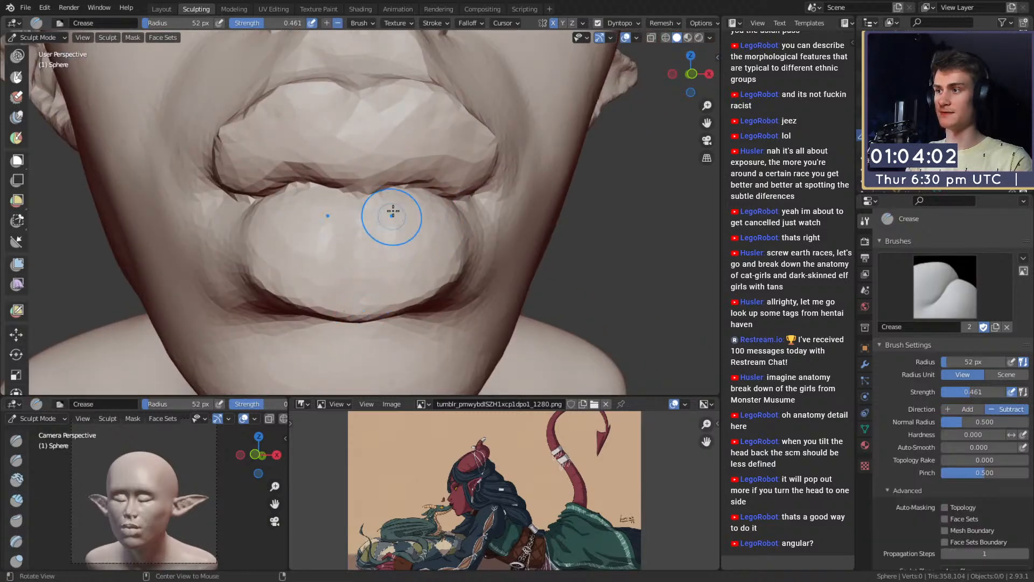
pyautogui.moveTo(393, 212)
pyautogui.keyDown('alt'); pyautogui.mouseDown()
pyautogui.moveTo(486, 207)
pyautogui.moveTo(409, 198)
pyautogui.mouseUp(); pyautogui.keyUp('alt')
pyautogui.press('g')
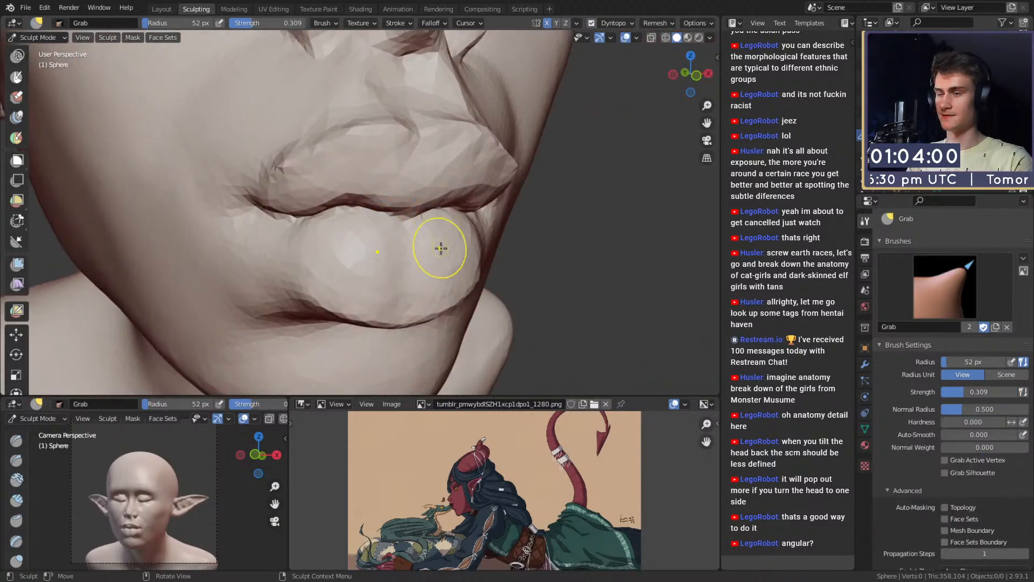
pyautogui.moveTo(441, 248)
pyautogui.keyDown('alt'); pyautogui.mouseDown()
pyautogui.moveTo(463, 249)
pyautogui.moveTo(455, 242)
pyautogui.mouseUp(); pyautogui.keyUp('alt')
pyautogui.press('f')
pyautogui.click(511, 249)
pyautogui.moveTo(441, 246)
pyautogui.mouseDown()
pyautogui.moveTo(452, 249)
pyautogui.moveTo(447, 259)
pyautogui.moveTo(416, 265)
pyautogui.mouseUp()
pyautogui.press('f')
pyautogui.moveTo(498, 240)
pyautogui.keyDown('alt'); pyautogui.mouseDown()
pyautogui.moveTo(437, 244)
pyautogui.moveTo(404, 264)
pyautogui.mouseUp(); pyautogui.keyUp('alt')
# Step: Blend the lower lip's outer edge into the cheek and chin with Clay Strips at radii of 83 and 71 px
pyautogui.press('c')
pyautogui.moveTo(333, 264)
pyautogui.keyDown('alt'); pyautogui.mouseDown()
pyautogui.moveTo(366, 263)
pyautogui.moveTo(392, 227)
pyautogui.mouseUp(); pyautogui.keyUp('alt')
pyautogui.press('f')
pyautogui.click(375, 260)
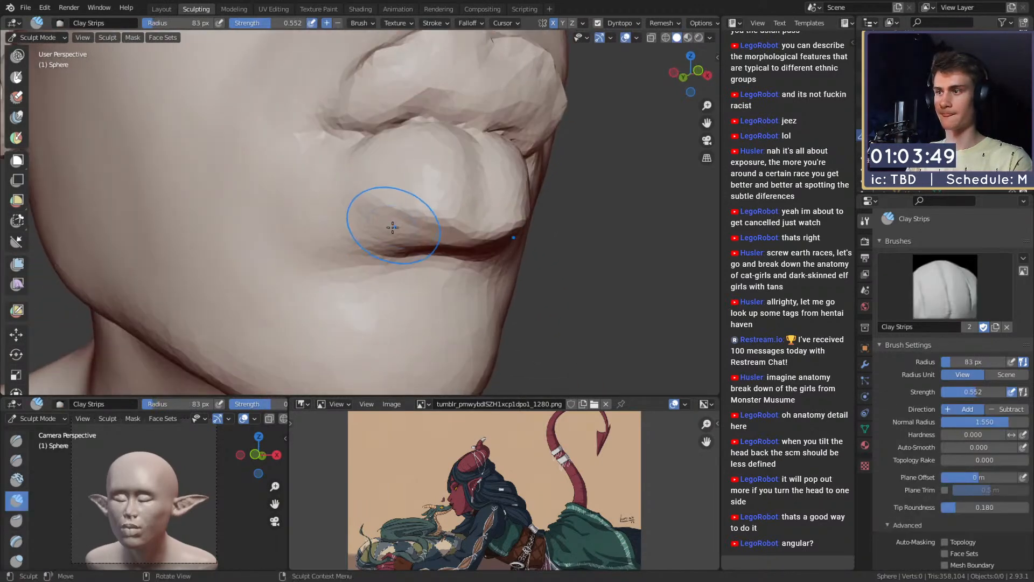
pyautogui.press('f')
pyautogui.click(370, 218)
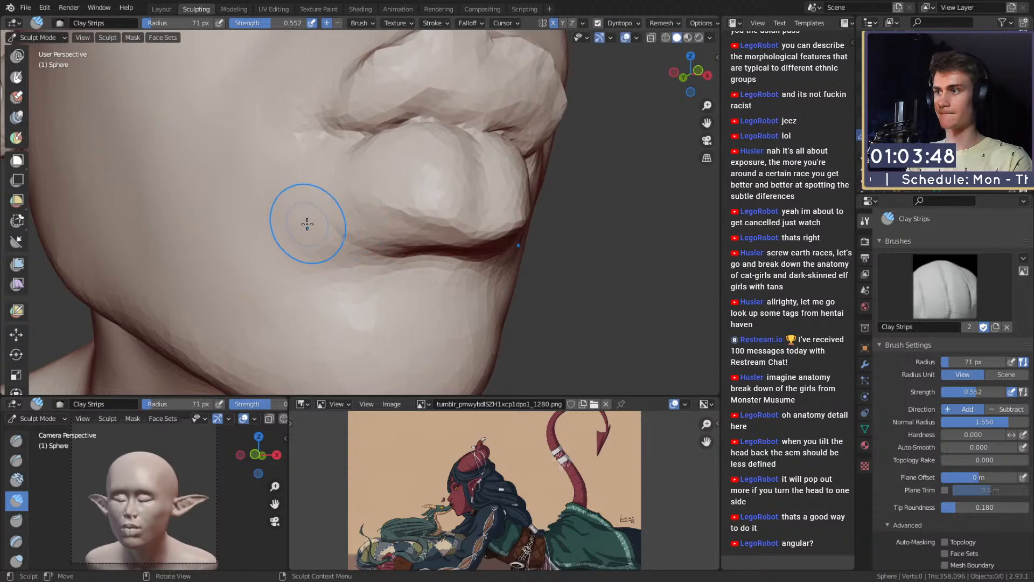
pyautogui.moveTo(306, 224)
pyautogui.mouseDown()
pyautogui.moveTo(349, 257)
pyautogui.moveTo(345, 233)
pyautogui.moveTo(345, 285)
pyautogui.mouseUp()
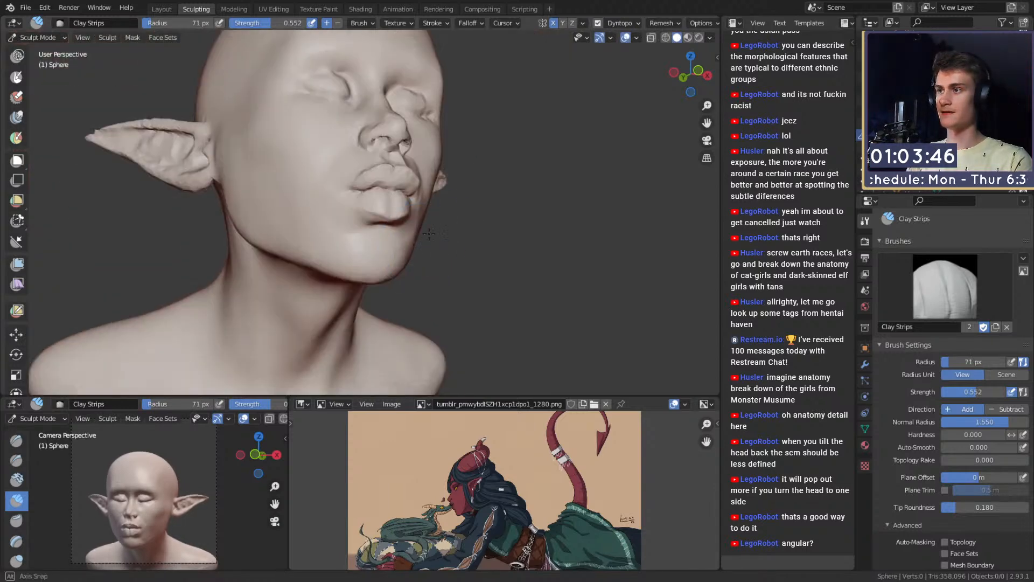
# Step: Build up the center of the upper lip with Clay Strips at radii of 34 and 35 px
pyautogui.keyDown('alt'); pyautogui.moveTo(474, 226); pyautogui.dragTo(382, 223); pyautogui.keyUp('alt')
pyautogui.moveTo(415, 232)
pyautogui.keyDown('ctrl'); pyautogui.keyDown('alt'); pyautogui.mouseDown()
pyautogui.moveTo(418, 199)
pyautogui.moveTo(399, 199)
pyautogui.mouseUp(); pyautogui.keyUp('alt'); pyautogui.keyUp('ctrl')
pyautogui.moveTo(394, 224)
pyautogui.keyDown('ctrl'); pyautogui.keyDown('alt'); pyautogui.mouseDown()
pyautogui.moveTo(394, 195)
pyautogui.moveTo(364, 180)
pyautogui.moveTo(382, 209)
pyautogui.moveTo(376, 217)
pyautogui.mouseUp(); pyautogui.keyUp('alt'); pyautogui.keyUp('ctrl')
pyautogui.press('f')
pyautogui.click(357, 212)
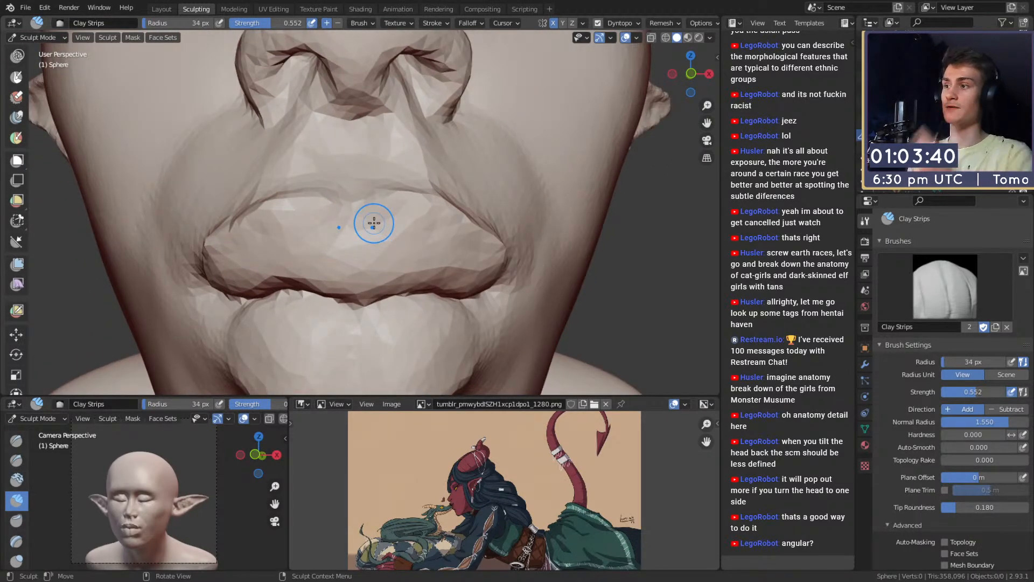
pyautogui.moveTo(393, 239)
pyautogui.keyDown('alt'); pyautogui.mouseDown()
pyautogui.moveTo(365, 209)
pyautogui.moveTo(379, 210)
pyautogui.mouseUp(); pyautogui.keyUp('alt')
pyautogui.press('f')
pyautogui.click(357, 200)
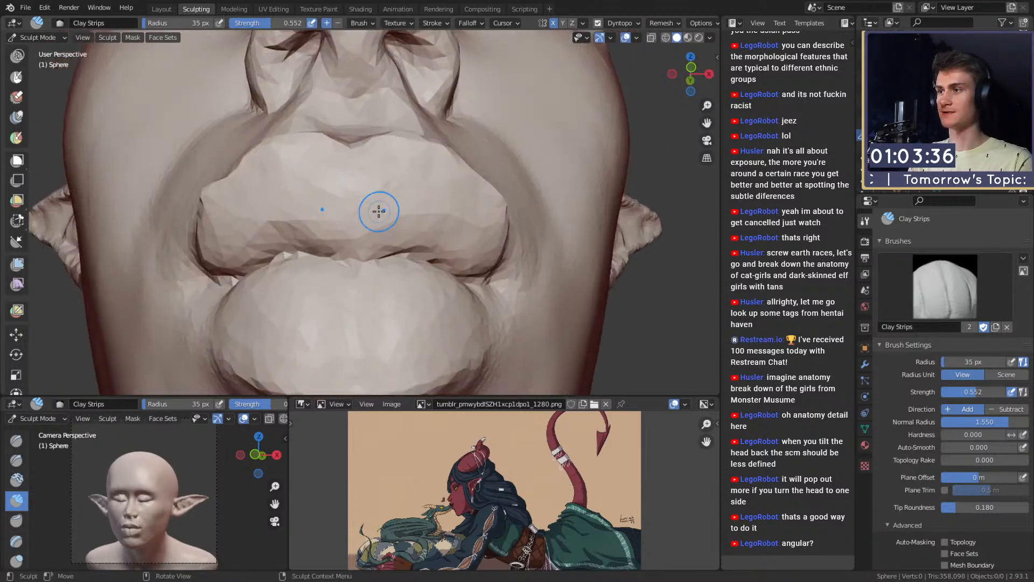
# Step: Add volume to either side of the upper lip's center with Clay Strips at radii of 45, 31 and 42 px
pyautogui.press('f')
pyautogui.click(364, 184)
pyautogui.moveTo(351, 167); pyautogui.dragTo(347, 171)
pyautogui.press('f')
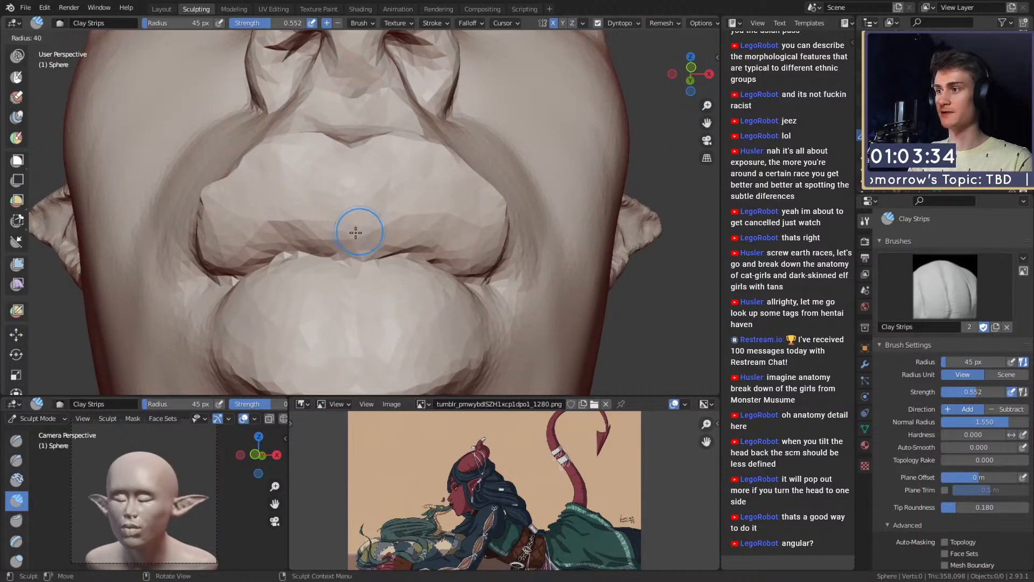
pyautogui.click(358, 241)
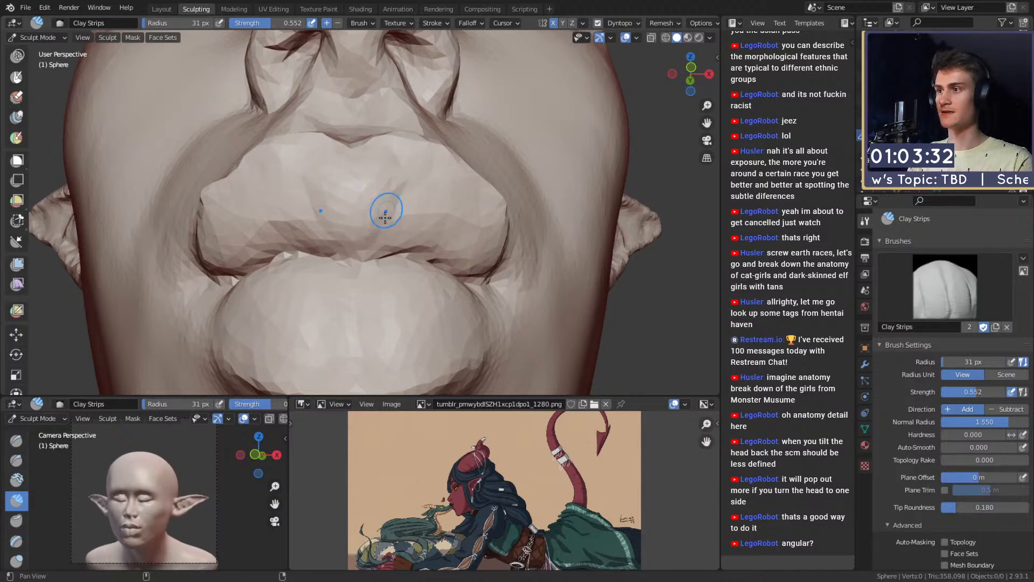
pyautogui.press('f')
pyautogui.moveTo(385, 218)
pyautogui.keyDown('alt'); pyautogui.mouseDown()
pyautogui.moveTo(370, 214)
pyautogui.moveTo(379, 196)
pyautogui.moveTo(393, 214)
pyautogui.mouseUp(); pyautogui.keyUp('alt')
pyautogui.click(389, 205)
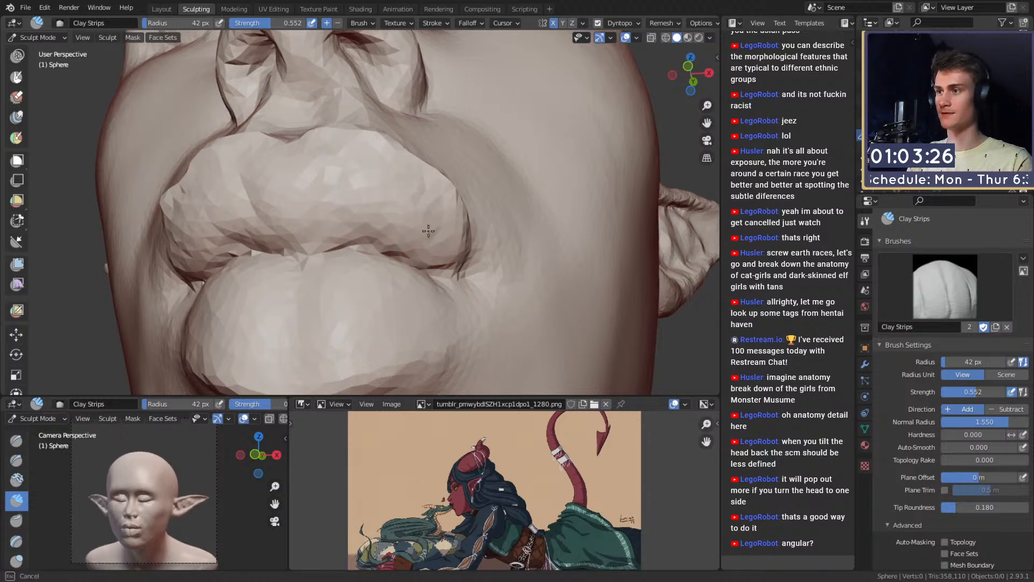
# Step: Fill out the upper lip toward the mouth corners with Clay Strips and smooth its surface
pyautogui.moveTo(428, 231)
pyautogui.mouseDown()
pyautogui.moveTo(450, 238)
pyautogui.moveTo(400, 229)
pyautogui.mouseUp()
pyautogui.moveTo(388, 205); pyautogui.dragTo(424, 211, button='middle')
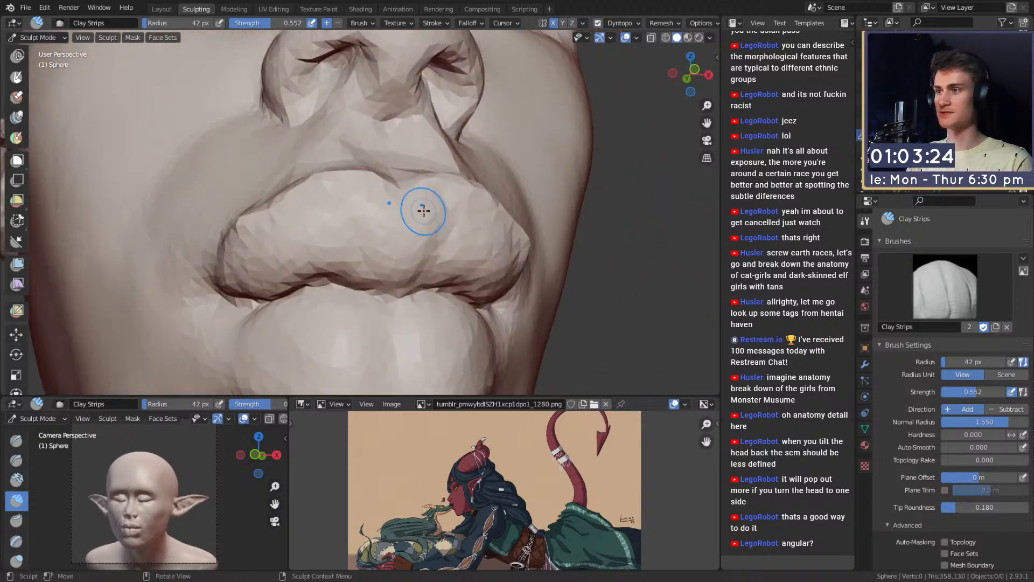
pyautogui.moveTo(337, 222)
pyautogui.mouseDown()
pyautogui.moveTo(270, 243)
pyautogui.moveTo(285, 260)
pyautogui.mouseUp()
pyautogui.moveTo(286, 261)
pyautogui.keyDown('ctrl'); pyautogui.mouseDown(button='middle')
pyautogui.moveTo(411, 240)
pyautogui.moveTo(499, 253)
pyautogui.moveTo(375, 260)
pyautogui.moveTo(358, 243)
pyautogui.mouseUp(button='middle'); pyautogui.keyUp('ctrl')
pyautogui.press('f')
pyautogui.click(386, 247)
pyautogui.keyDown('shift'); pyautogui.moveTo(385, 247); pyautogui.dragTo(411, 267); pyautogui.keyUp('shift')
pyautogui.moveTo(422, 226)
pyautogui.mouseDown(button='middle')
pyautogui.moveTo(360, 226)
pyautogui.moveTo(429, 186)
pyautogui.mouseUp(button='middle')
# Step: Pull the outer edges of the upper lip inward with the Grab brush, starting at a 92 px radius
pyautogui.press('g')
pyautogui.moveTo(451, 175); pyautogui.dragTo(441, 177)
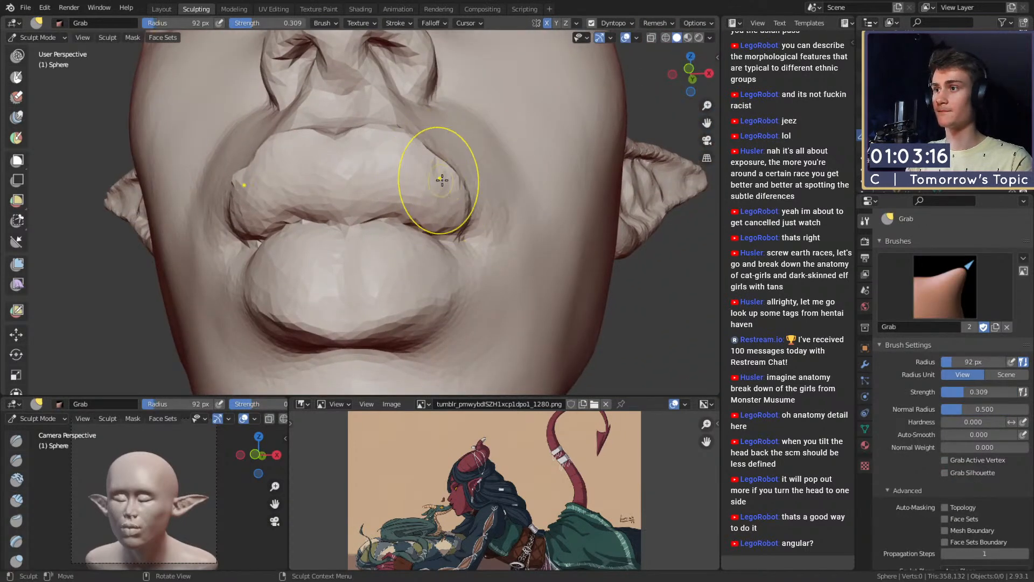
pyautogui.press('f')
pyautogui.click(429, 179)
pyautogui.moveTo(236, 181); pyautogui.dragTo(249, 181)
# Step: Adjust the upper lip's outer contour with the Grab brush at radii of 132 and 55 px
pyautogui.moveTo(365, 162)
pyautogui.mouseDown(button='middle')
pyautogui.moveTo(397, 203)
pyautogui.moveTo(462, 194)
pyautogui.moveTo(438, 180)
pyautogui.moveTo(278, 198)
pyautogui.mouseUp(button='middle')
pyautogui.press('f')
pyautogui.click(255, 203)
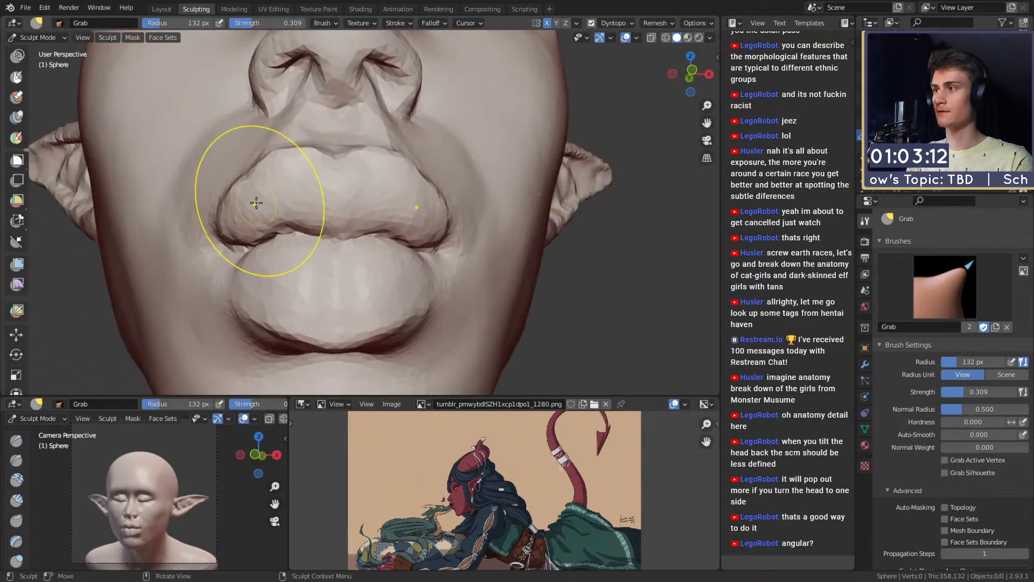
pyautogui.press('f')
pyautogui.click(252, 203)
pyautogui.moveTo(236, 203); pyautogui.dragTo(259, 195)
pyautogui.moveTo(262, 191)
pyautogui.mouseDown(button='middle')
pyautogui.moveTo(293, 176)
pyautogui.moveTo(301, 185)
pyautogui.mouseUp(button='middle')
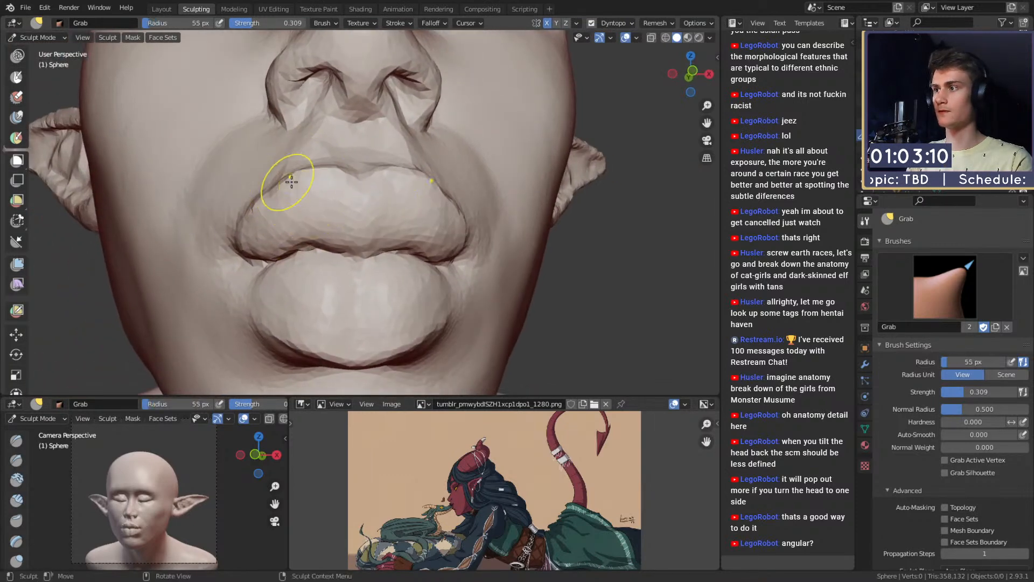
# Step: Build up the skin above the upper lip with Clay Strips at an 82 px radius
pyautogui.hotkey('shift', 'c')
pyautogui.moveTo(379, 182)
pyautogui.mouseDown(button='middle')
pyautogui.moveTo(370, 173)
pyautogui.moveTo(360, 189)
pyautogui.mouseUp(button='middle')
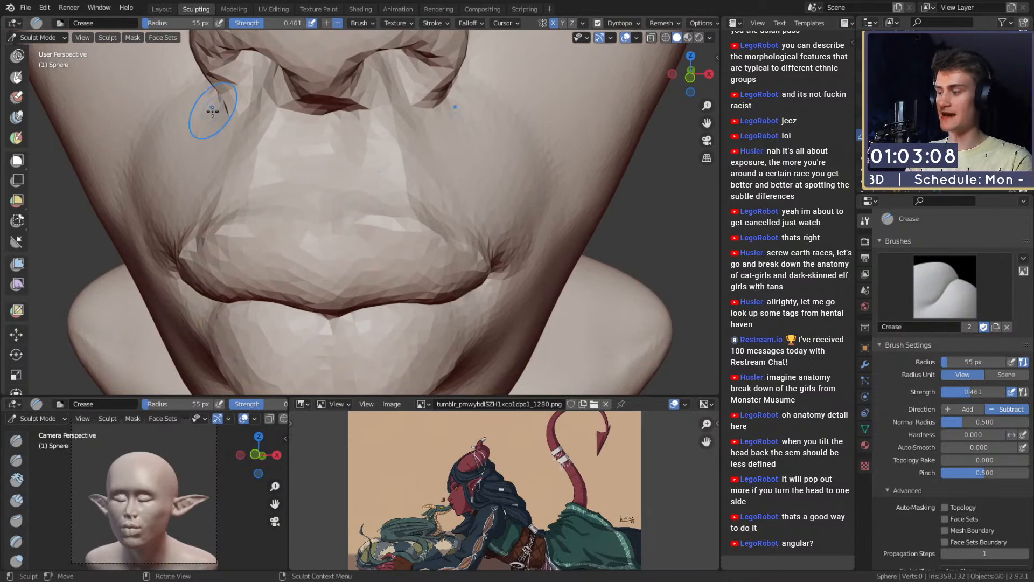
pyautogui.press('c')
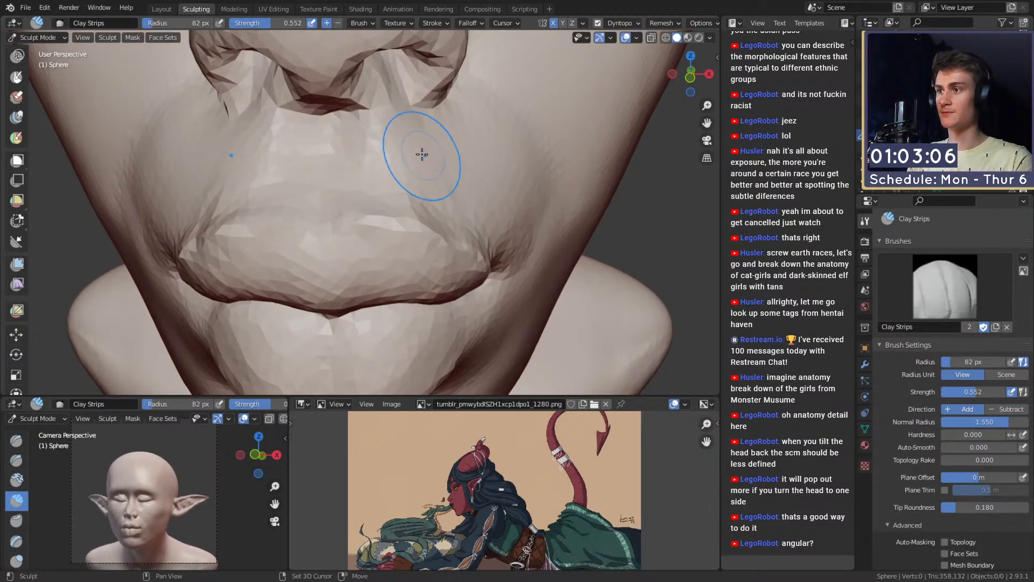
pyautogui.moveTo(422, 154); pyautogui.dragTo(418, 187, button='middle')
# Step: Carve the philtrum with the Crease brush at 0.709 strength and radii of 64 and 139 px
pyautogui.hotkey('shift', 'c')
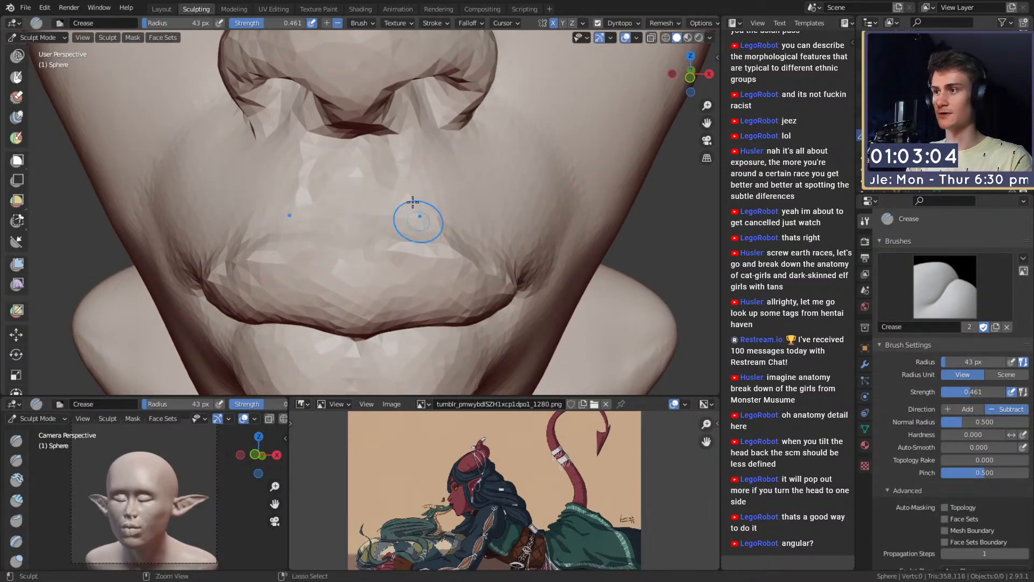
pyautogui.hotkey('shift', 'f')
pyautogui.click(403, 180)
pyautogui.press('f')
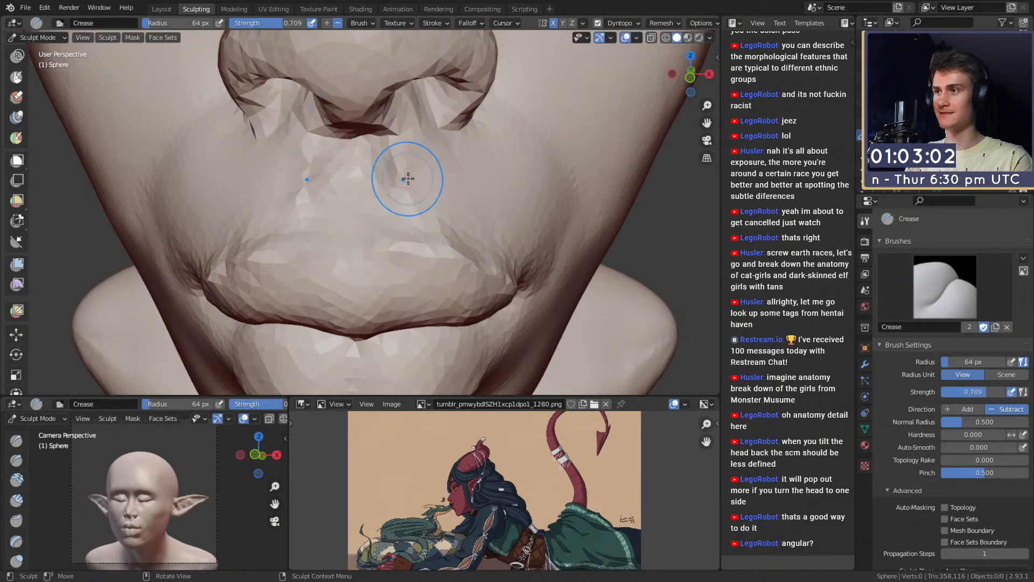
pyautogui.click(412, 196)
pyautogui.press('f')
pyautogui.click(438, 174)
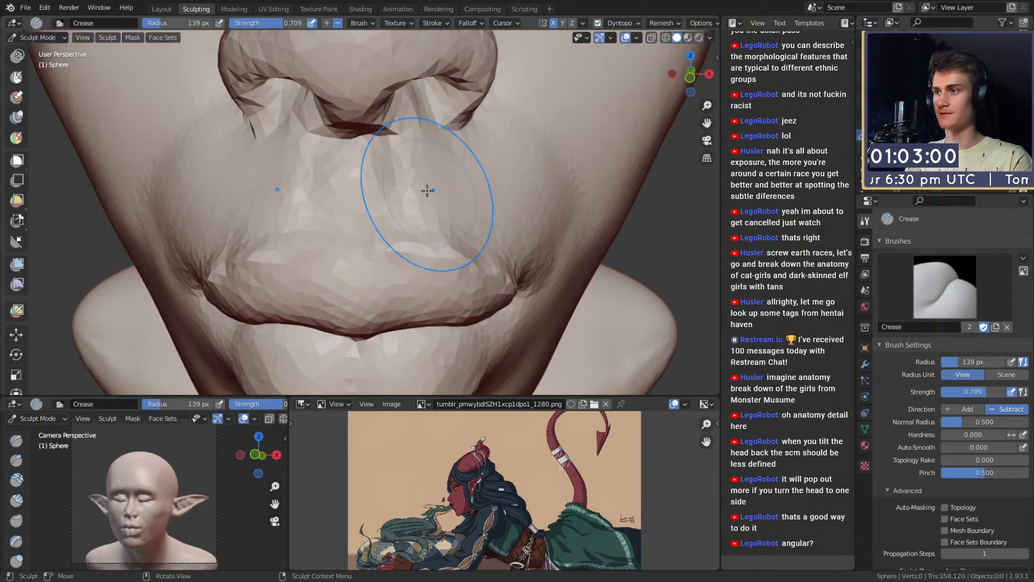
pyautogui.moveTo(364, 250); pyautogui.dragTo(398, 252)
# Step: Define the border between the philtrum and the upper lip with the Crease brush at a 55 px radius
pyautogui.moveTo(408, 237); pyautogui.dragTo(401, 228, button='middle')
pyautogui.press('f')
pyautogui.click(394, 225)
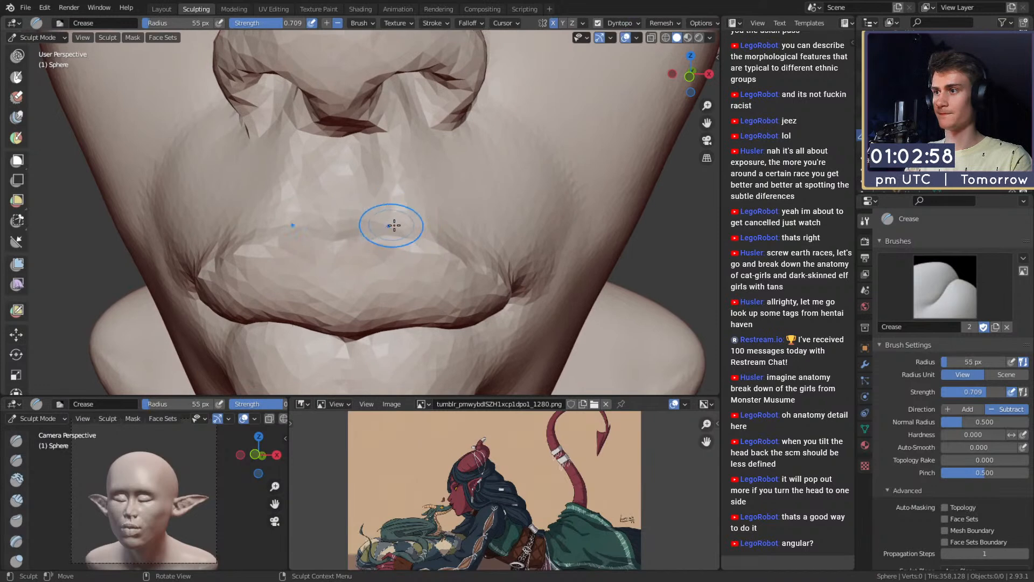
pyautogui.keyDown('ctrl'); pyautogui.moveTo(452, 162); pyautogui.dragTo(468, 214, button='middle'); pyautogui.keyUp('ctrl')
pyautogui.keyDown('alt'); pyautogui.moveTo(468, 214); pyautogui.dragTo(452, 217); pyautogui.keyUp('alt')
pyautogui.keyDown('ctrl'); pyautogui.keyDown('alt'); pyautogui.moveTo(453, 216); pyautogui.dragTo(414, 174); pyautogui.keyUp('alt'); pyautogui.keyUp('ctrl')
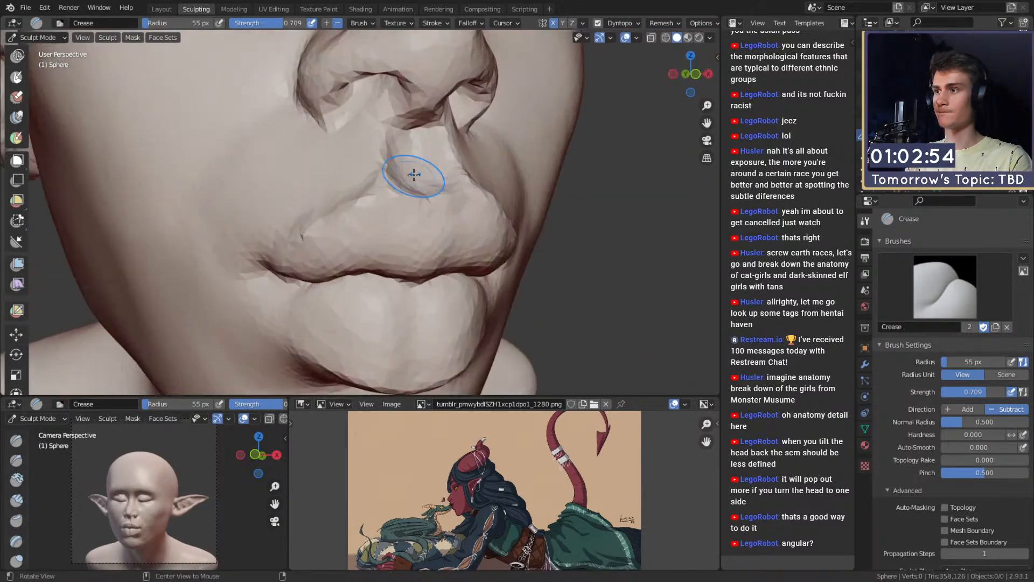
pyautogui.click(403, 161)
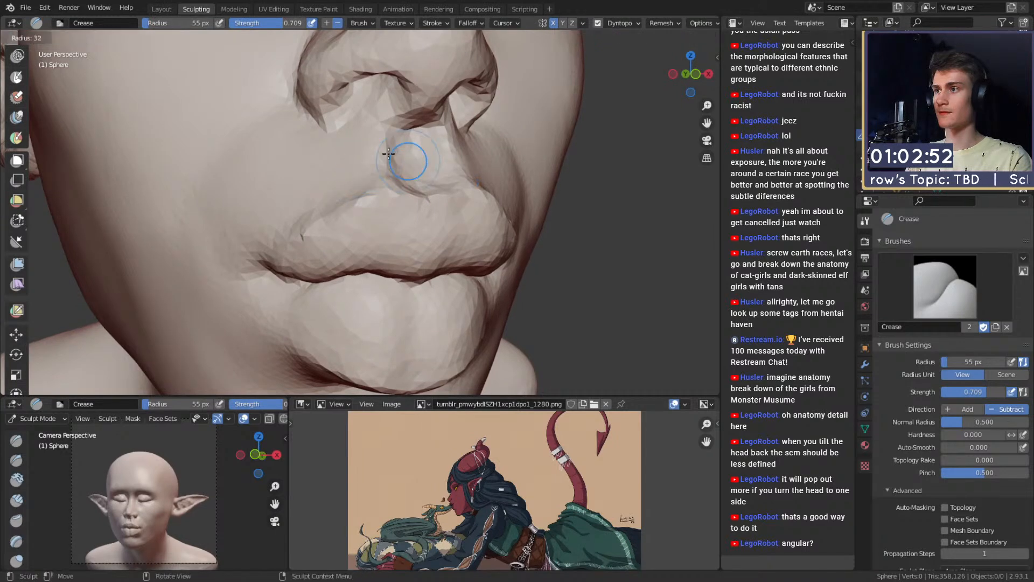
# Step: Sharpen the philtrum ridges below the nose with the Crease brush at radii of 21, 53 and 66 px
pyautogui.keyDown('alt'); pyautogui.moveTo(404, 162); pyautogui.dragTo(396, 163, button='middle'); pyautogui.keyUp('alt')
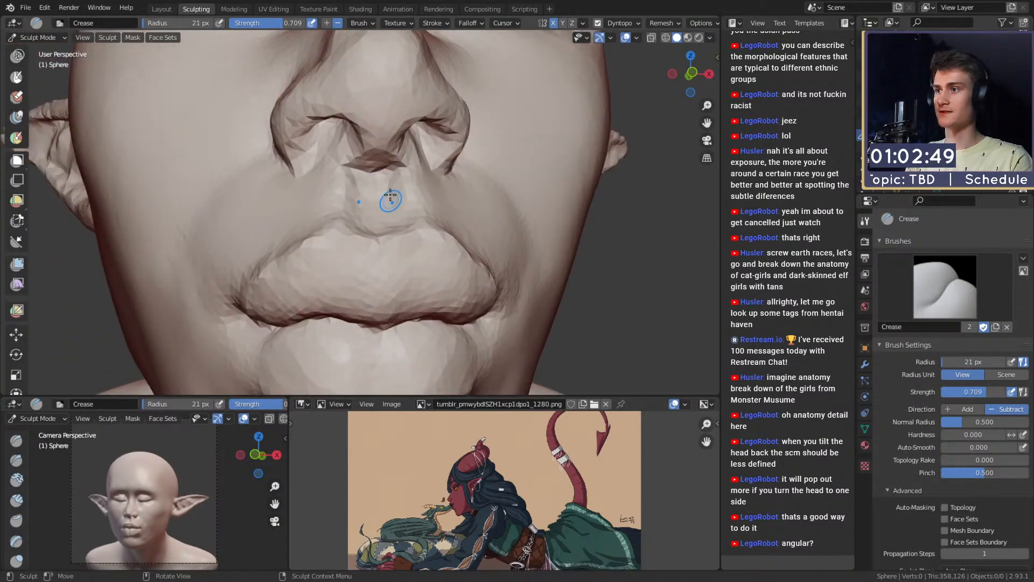
pyautogui.press('f')
pyautogui.click(388, 170)
pyautogui.keyDown('ctrl'); pyautogui.keyDown('alt'); pyautogui.moveTo(425, 121); pyautogui.dragTo(399, 181); pyautogui.keyUp('alt'); pyautogui.keyUp('ctrl')
pyautogui.keyDown('alt'); pyautogui.moveTo(400, 181); pyautogui.dragTo(433, 173); pyautogui.keyUp('alt')
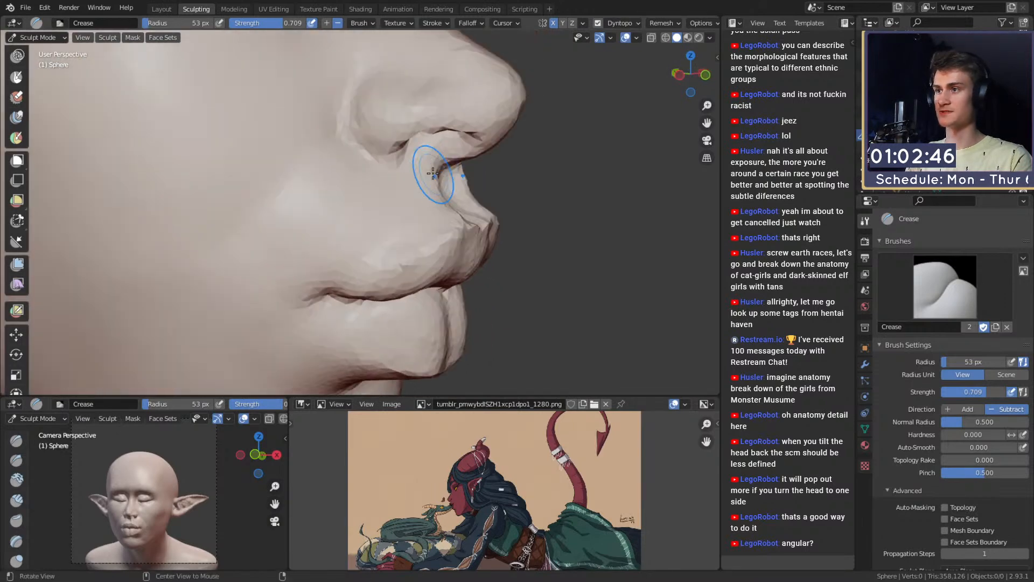
pyautogui.keyDown('alt'); pyautogui.moveTo(436, 213); pyautogui.dragTo(400, 195); pyautogui.keyUp('alt')
pyautogui.keyDown('alt'); pyautogui.moveTo(335, 187); pyautogui.dragTo(385, 197); pyautogui.keyUp('alt')
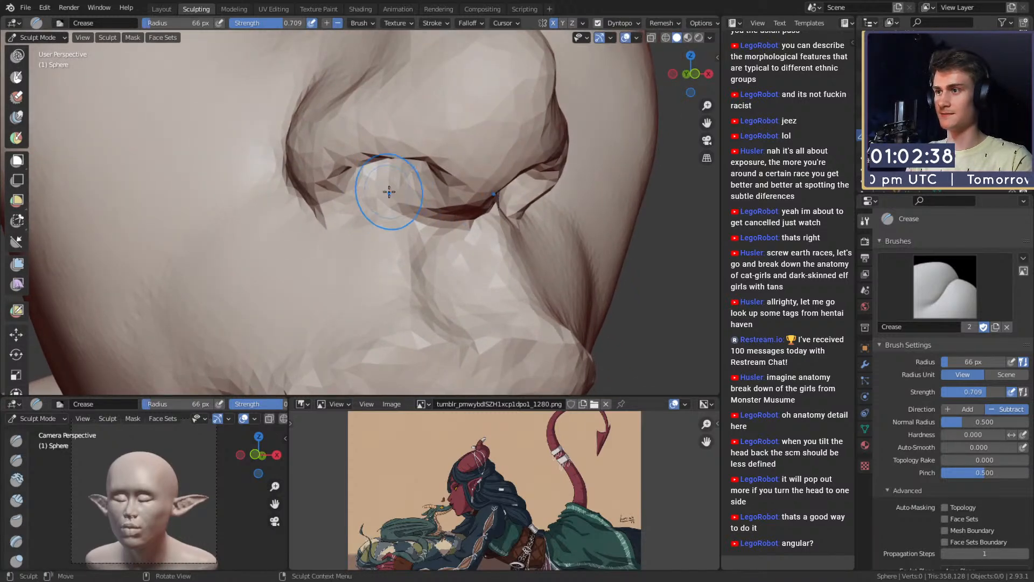
# Step: Build up the upper lip near its cupid's bow with Clay Strips at a 28 px radius
pyautogui.scroll(-5, 389, 191)
pyautogui.scroll(4, 415, 220)
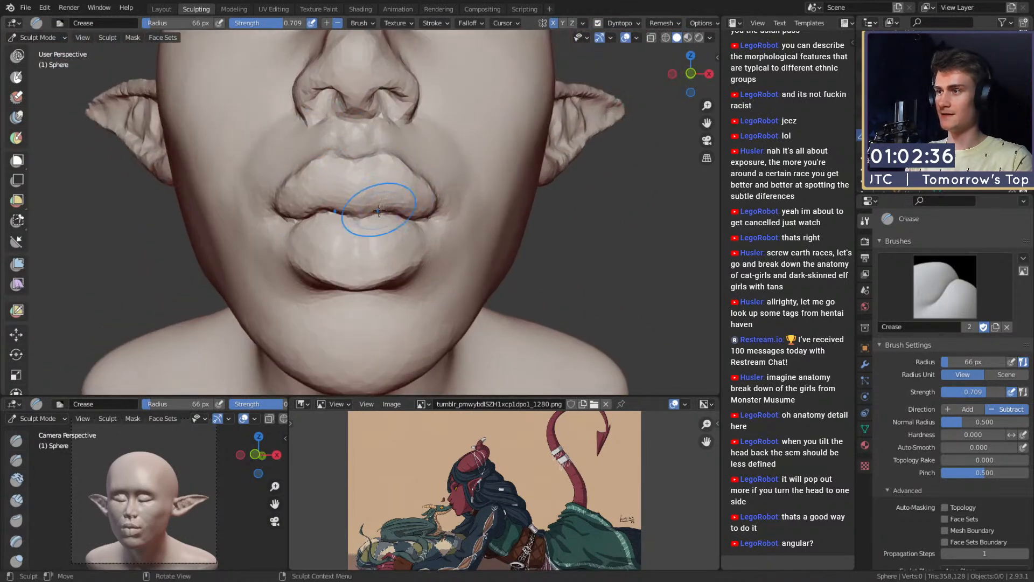
pyautogui.moveTo(381, 206)
pyautogui.keyDown('alt'); pyautogui.mouseDown()
pyautogui.moveTo(364, 211)
pyautogui.moveTo(299, 135)
pyautogui.mouseUp(); pyautogui.keyUp('alt')
pyautogui.press('c')
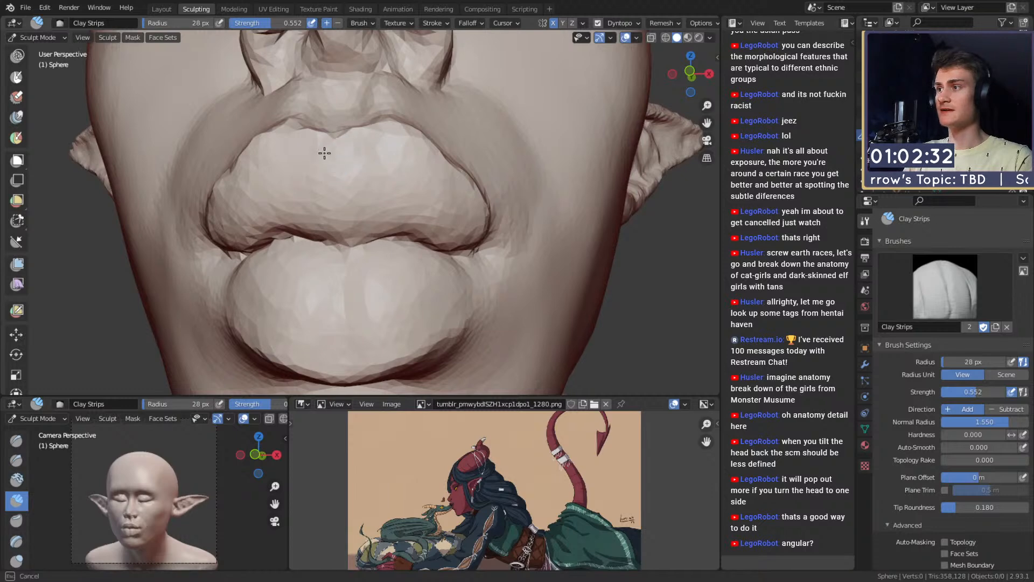
pyautogui.moveTo(324, 153); pyautogui.dragTo(333, 151)
pyautogui.moveTo(341, 155); pyautogui.dragTo(344, 168, button='middle')
pyautogui.moveTo(364, 192); pyautogui.dragTo(367, 195)
pyautogui.moveTo(371, 200)
pyautogui.mouseDown(button='middle')
pyautogui.moveTo(376, 217)
pyautogui.moveTo(377, 178)
pyautogui.mouseUp(button='middle')
# Step: Add fullness to the upper lip's sides with Clay Strips at a 41 px radius
pyautogui.press('f')
pyautogui.click(377, 167)
pyautogui.moveTo(377, 178); pyautogui.dragTo(384, 202)
pyautogui.moveTo(403, 190); pyautogui.dragTo(386, 183, button='middle')
pyautogui.press('f')
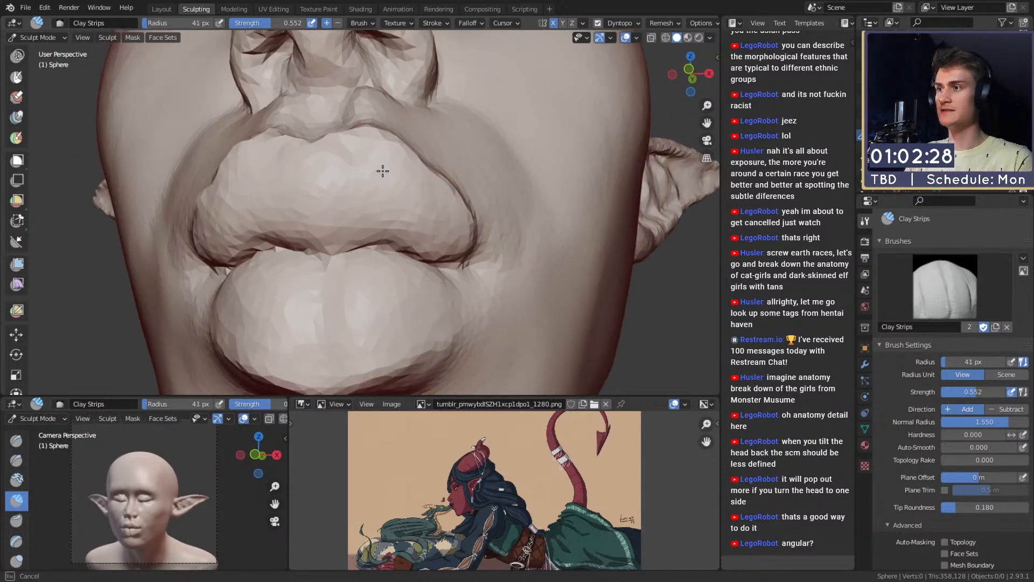
pyautogui.click(429, 237)
# Step: Reshape the upper edge of the upper lip with a resized Grab brush
pyautogui.moveTo(450, 207)
pyautogui.mouseDown(button='middle')
pyautogui.moveTo(350, 195)
pyautogui.moveTo(394, 166)
pyautogui.mouseUp(button='middle')
pyautogui.press('g')
pyautogui.press('f')
pyautogui.click(392, 166)
pyautogui.moveTo(396, 166); pyautogui.dragTo(404, 164)
pyautogui.keyDown('ctrl'); pyautogui.moveTo(405, 164); pyautogui.dragTo(414, 189, button='middle'); pyautogui.keyUp('ctrl')
pyautogui.moveTo(415, 189)
pyautogui.mouseDown(button='middle')
pyautogui.moveTo(533, 203)
pyautogui.moveTo(525, 189)
pyautogui.mouseUp(button='middle')
# Step: Build up the area above the mouth corner with Clay Strips at a 47 px radius
pyautogui.moveTo(458, 196); pyautogui.dragTo(361, 188, button='middle')
pyautogui.moveTo(344, 207)
pyautogui.mouseDown(button='middle')
pyautogui.moveTo(392, 224)
pyautogui.moveTo(316, 208)
pyautogui.moveTo(341, 194)
pyautogui.mouseUp(button='middle')
pyautogui.press('f')
pyautogui.click(391, 231)
pyautogui.press('c')
pyautogui.moveTo(341, 194); pyautogui.dragTo(339, 176)
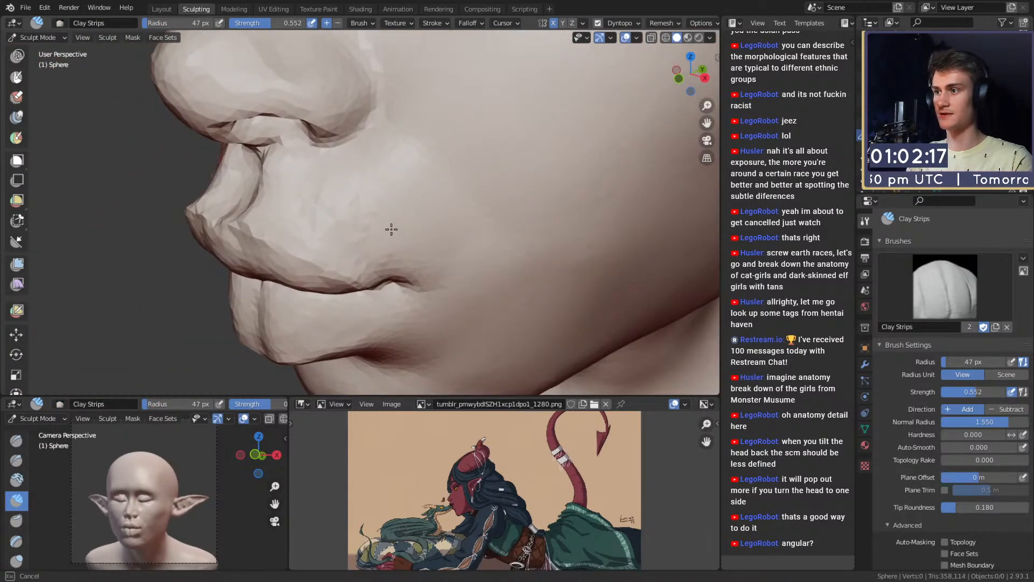
pyautogui.moveTo(391, 229); pyautogui.dragTo(398, 178, button='middle')
# Step: Blend the upper lip area into the cheek beside the mouth with Clay Strips, starting at a 71 px radius
pyautogui.press('f')
pyautogui.click(406, 187)
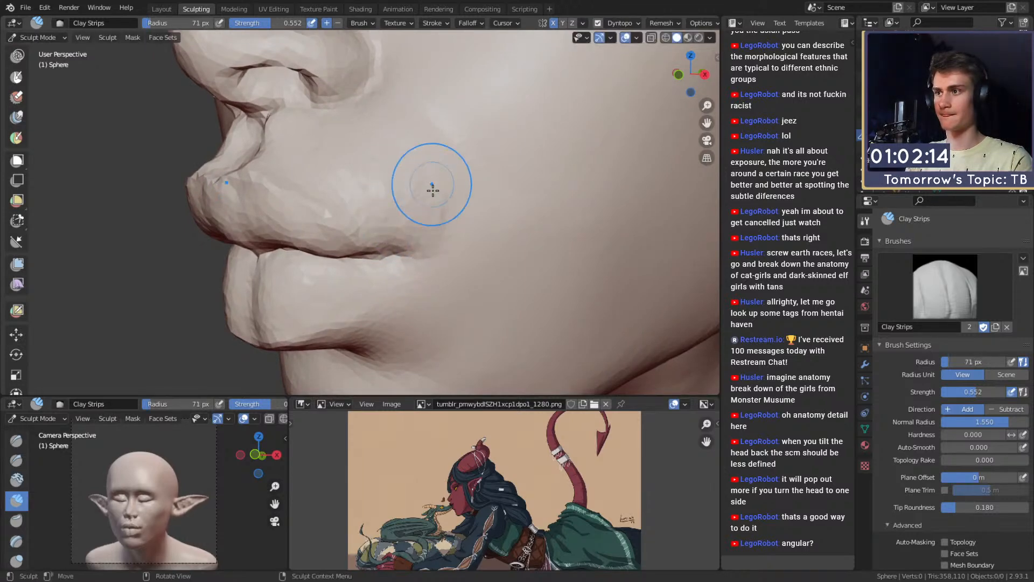
pyautogui.press('f')
pyautogui.click(379, 157)
pyautogui.moveTo(373, 168)
pyautogui.mouseDown()
pyautogui.moveTo(431, 191)
pyautogui.moveTo(425, 177)
pyautogui.mouseUp()
pyautogui.moveTo(422, 164); pyautogui.dragTo(420, 144)
# Step: Fill the nasolabial area of the cheek with Clay Strips, starting at a 52 px radius
pyautogui.moveTo(402, 199)
pyautogui.mouseDown(button='middle')
pyautogui.moveTo(434, 180)
pyautogui.moveTo(420, 189)
pyautogui.moveTo(452, 201)
pyautogui.moveTo(402, 201)
pyautogui.mouseUp(button='middle')
pyautogui.press('f')
pyautogui.click(420, 182)
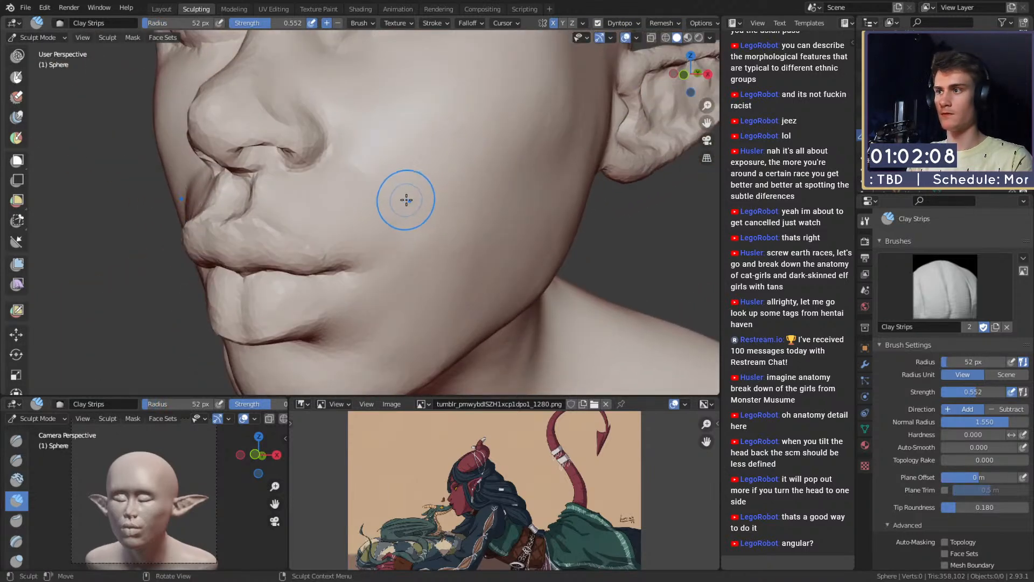
pyautogui.press('f')
pyautogui.click(416, 189)
pyautogui.moveTo(402, 216); pyautogui.dragTo(404, 207)
pyautogui.moveTo(401, 195)
pyautogui.mouseDown(button='middle')
pyautogui.moveTo(435, 194)
pyautogui.moveTo(423, 194)
pyautogui.mouseUp(button='middle')
# Step: Refine the nasolabial fold with the Crease brush at 0.248 strength and radii of 62 and 77 px
pyautogui.press('f')
pyautogui.click(206, 171)
pyautogui.hotkey('shift', 'c')
pyautogui.scroll(-2, 473, 185)
pyautogui.hotkey('shift', 'f')
pyautogui.click(399, 202)
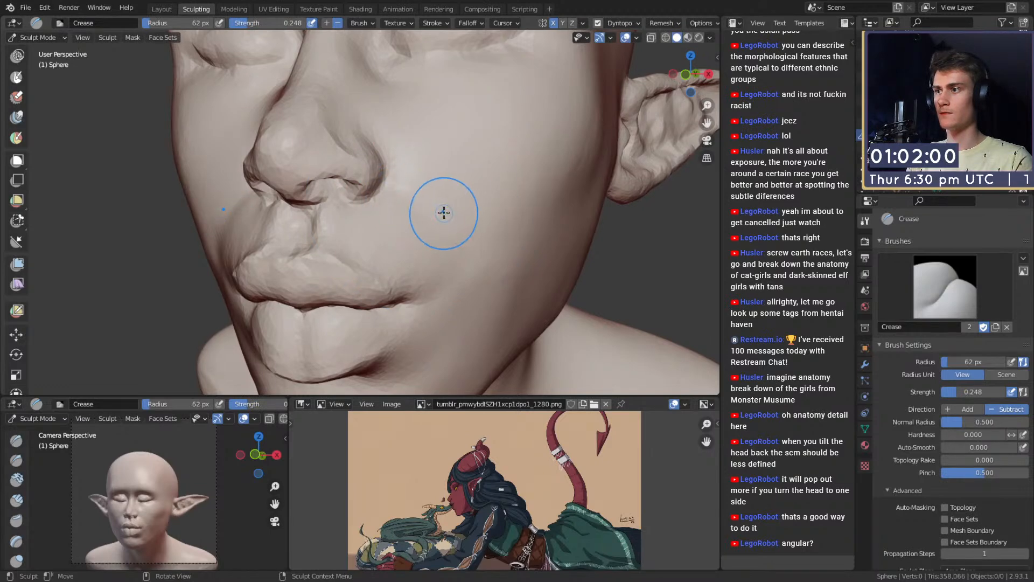
pyautogui.scroll(-3, 435, 146)
pyautogui.moveTo(435, 146)
pyautogui.mouseDown(button='middle')
pyautogui.moveTo(516, 203)
pyautogui.moveTo(415, 207)
pyautogui.mouseUp(button='middle')
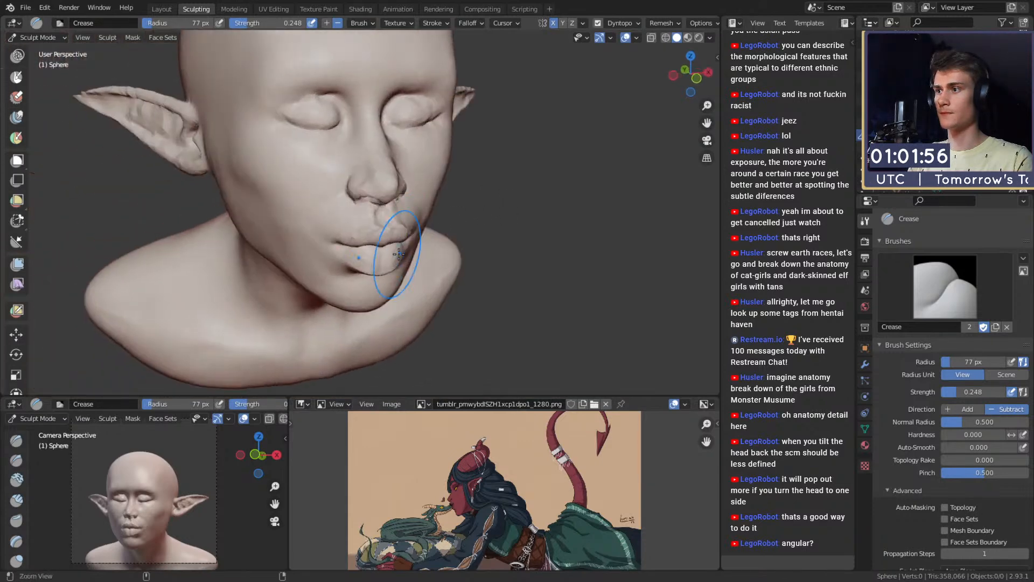
# Step: Crease the skin around the upper lip with a resized brush
pyautogui.scroll(6, 402, 221)
pyautogui.press('f')
pyautogui.click(400, 215)
pyautogui.moveTo(385, 222); pyautogui.dragTo(379, 229)
pyautogui.moveTo(443, 220)
pyautogui.mouseDown(button='middle')
pyautogui.moveTo(461, 216)
pyautogui.moveTo(420, 208)
pyautogui.moveTo(477, 174)
pyautogui.moveTo(399, 196)
pyautogui.mouseUp(button='middle')
# Step: Build up the skin between the nostril and upper lip with Clay Strips at radii of 35, 48 and 91 px
pyautogui.press('c')
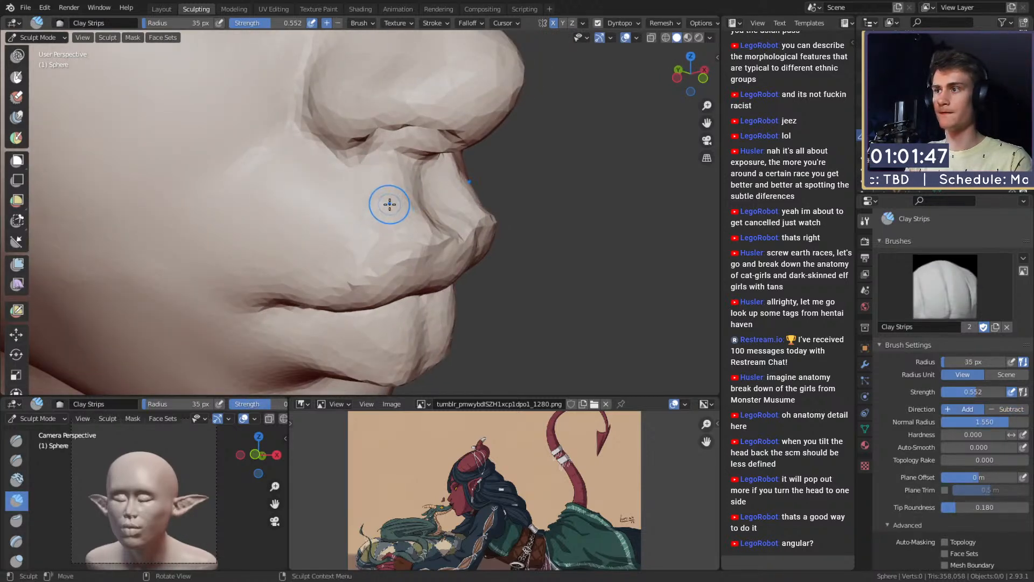
pyautogui.press('f')
pyautogui.click(351, 195)
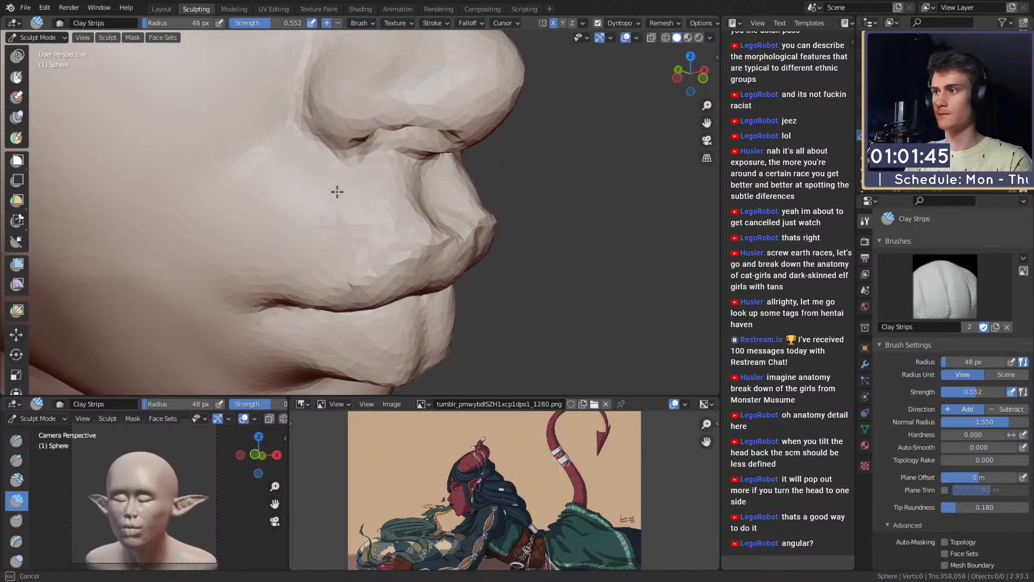
pyautogui.press('f')
pyautogui.click(376, 195)
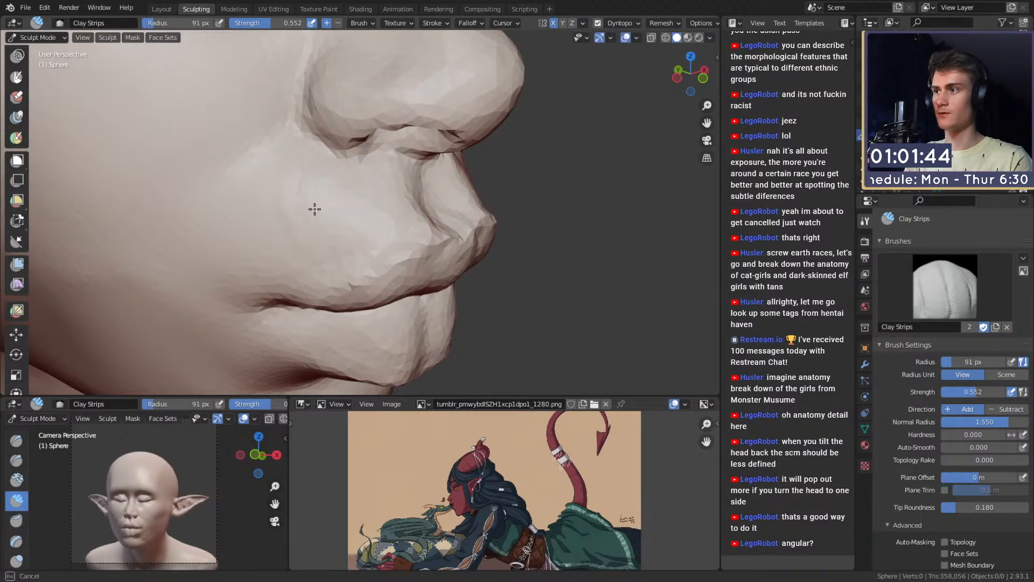
# Step: Deepen the philtrum groove with the Crease brush at a 41 px radius
pyautogui.keyDown('ctrl'); pyautogui.keyDown('alt'); pyautogui.moveTo(439, 123); pyautogui.dragTo(431, 202); pyautogui.keyUp('alt'); pyautogui.keyUp('ctrl')
pyautogui.moveTo(430, 202)
pyautogui.keyDown('alt'); pyautogui.mouseDown()
pyautogui.moveTo(381, 206)
pyautogui.moveTo(444, 202)
pyautogui.moveTo(374, 247)
pyautogui.moveTo(380, 215)
pyautogui.mouseUp(); pyautogui.keyUp('alt')
pyautogui.hotkey('shift', 'c')
pyautogui.press('f')
pyautogui.click(401, 226)
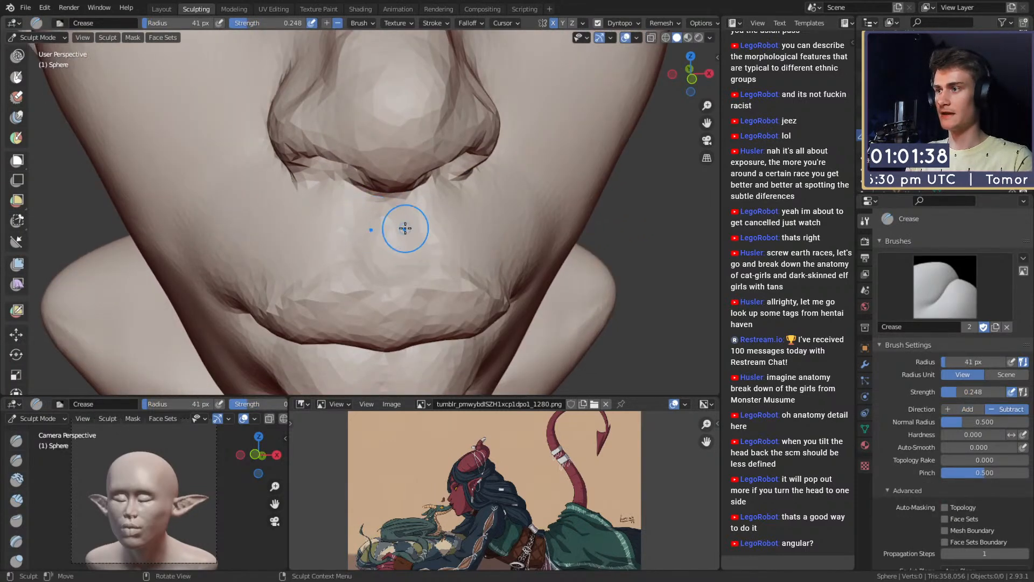
# Step: Shape the lower philtrum above the upper lip with Clay Strips at radii of 37 and 60 px
pyautogui.press('c')
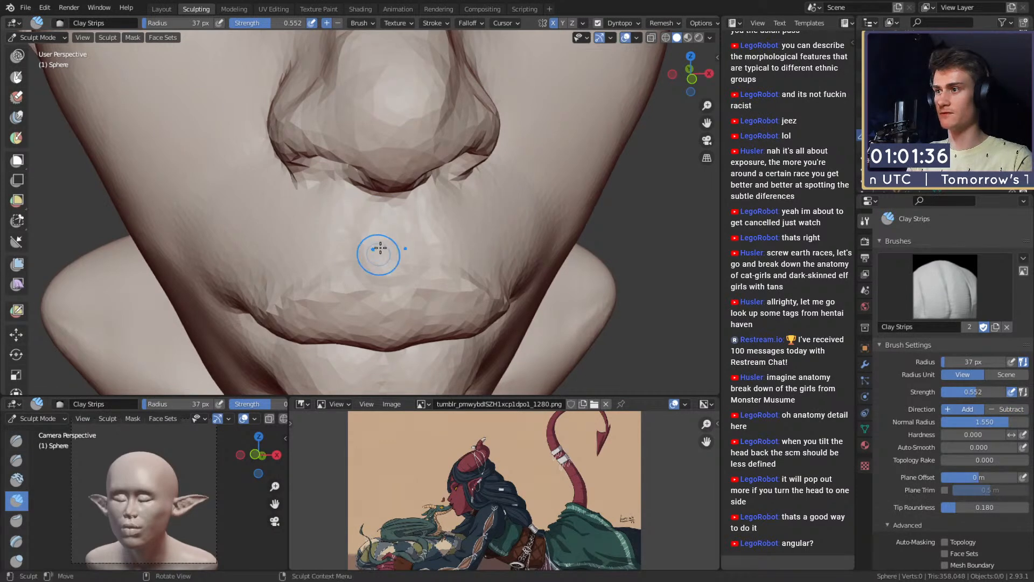
pyautogui.keyDown('ctrl'); pyautogui.keyDown('alt'); pyautogui.moveTo(408, 231); pyautogui.dragTo(408, 263); pyautogui.keyUp('alt'); pyautogui.keyUp('ctrl')
pyautogui.moveTo(408, 255)
pyautogui.keyDown('alt'); pyautogui.mouseDown()
pyautogui.moveTo(441, 205)
pyautogui.moveTo(482, 196)
pyautogui.moveTo(380, 247)
pyautogui.moveTo(385, 205)
pyautogui.mouseUp(); pyautogui.keyUp('alt')
pyautogui.press('f')
pyautogui.click(372, 204)
pyautogui.press('f')
pyautogui.click(394, 192)
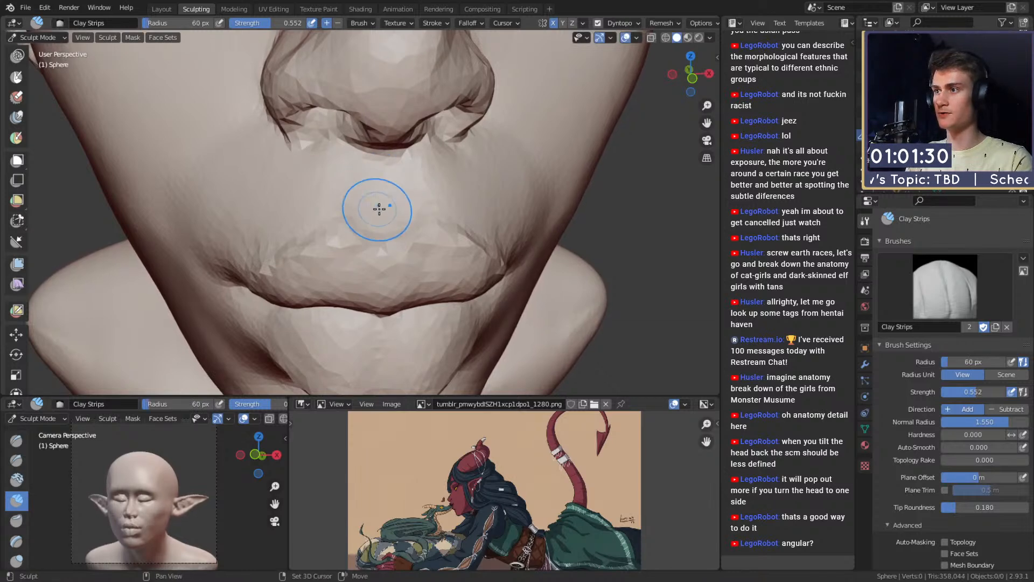
# Step: Refine the philtrum above the upper lip with Clay Strips at a 29 px radius
pyautogui.moveTo(437, 181)
pyautogui.keyDown('ctrl'); pyautogui.keyDown('alt'); pyautogui.mouseDown()
pyautogui.moveTo(431, 214)
pyautogui.moveTo(467, 210)
pyautogui.moveTo(378, 236)
pyautogui.mouseUp(); pyautogui.keyUp('alt'); pyautogui.keyUp('ctrl')
pyautogui.moveTo(378, 236)
pyautogui.keyDown('ctrl'); pyautogui.keyDown('alt'); pyautogui.mouseDown()
pyautogui.moveTo(386, 192)
pyautogui.moveTo(390, 208)
pyautogui.moveTo(370, 225)
pyautogui.mouseUp(); pyautogui.keyUp('alt'); pyautogui.keyUp('ctrl')
pyautogui.press('f')
pyautogui.click(379, 193)
pyautogui.keyDown('ctrl'); pyautogui.keyDown('alt'); pyautogui.moveTo(371, 225); pyautogui.dragTo(372, 211); pyautogui.keyUp('alt'); pyautogui.keyUp('ctrl')
pyautogui.press('f')
pyautogui.click(361, 192)
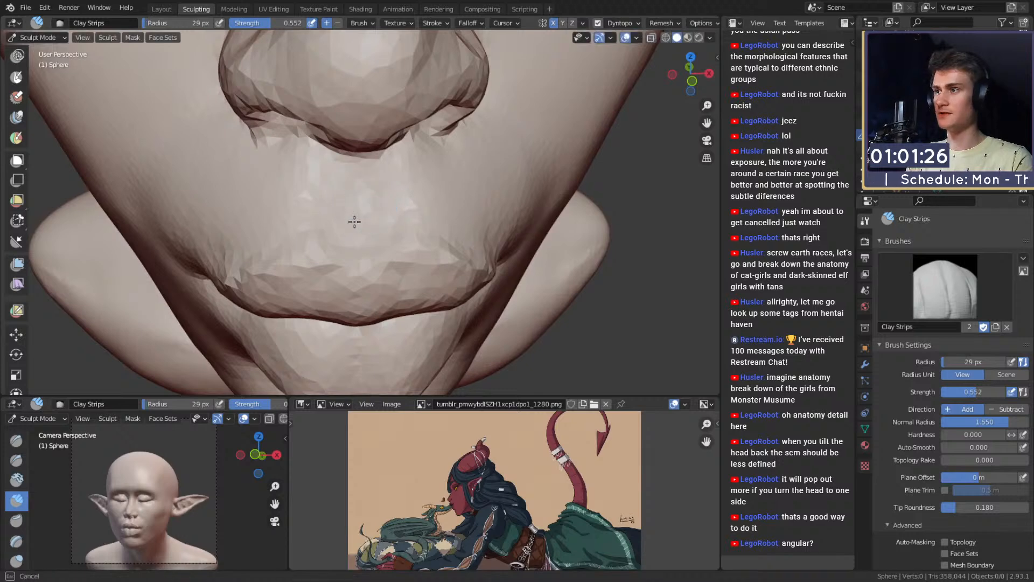
pyautogui.press('f')
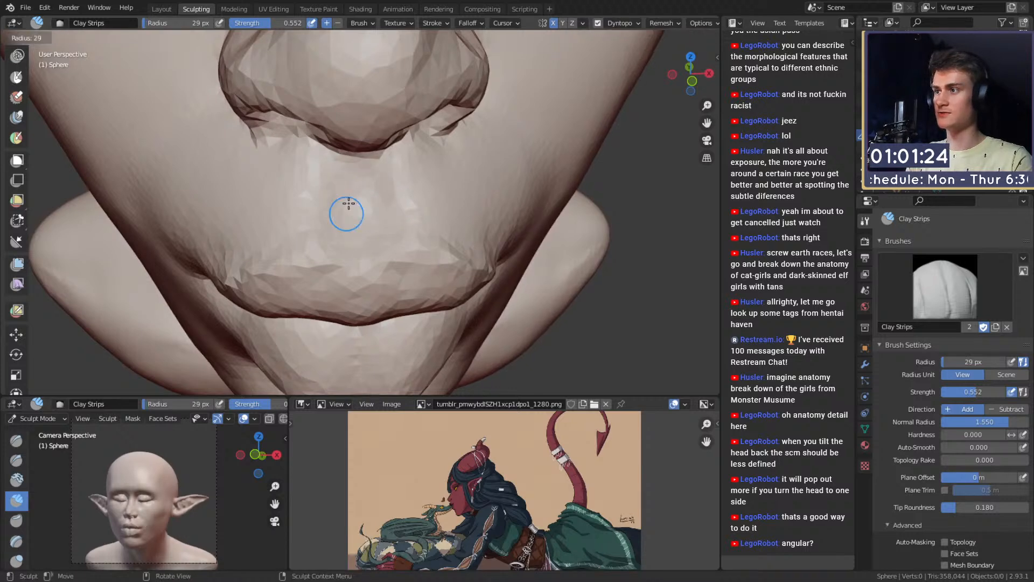
pyautogui.click(345, 210)
# Step: Build up the skin beside the philtrum with Clay Strips at radii of 76 and 87 px
pyautogui.moveTo(399, 135)
pyautogui.keyDown('alt'); pyautogui.mouseDown()
pyautogui.moveTo(396, 267)
pyautogui.moveTo(389, 215)
pyautogui.moveTo(377, 228)
pyautogui.mouseUp(); pyautogui.keyUp('alt')
pyautogui.press('f')
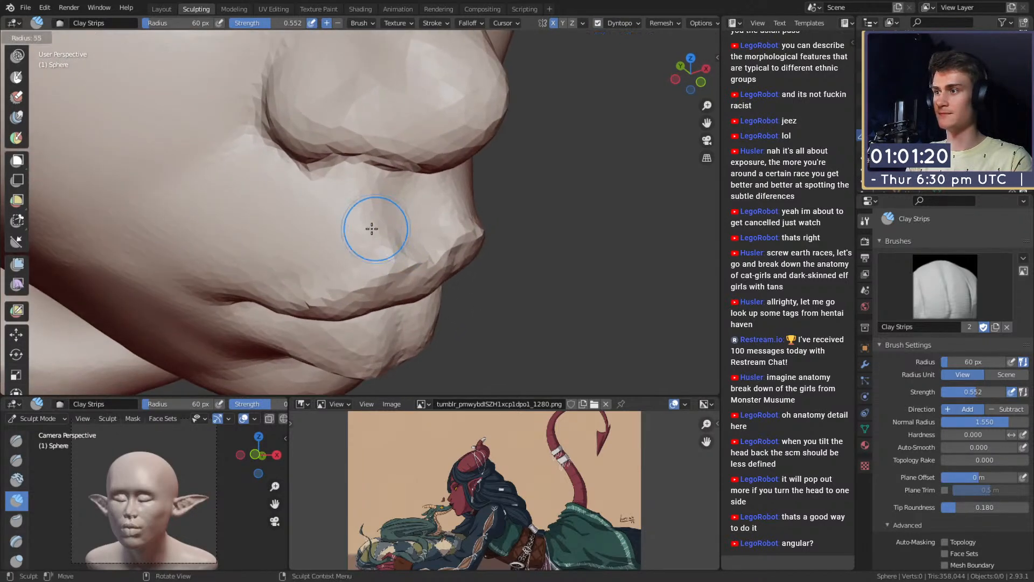
pyautogui.click(372, 229)
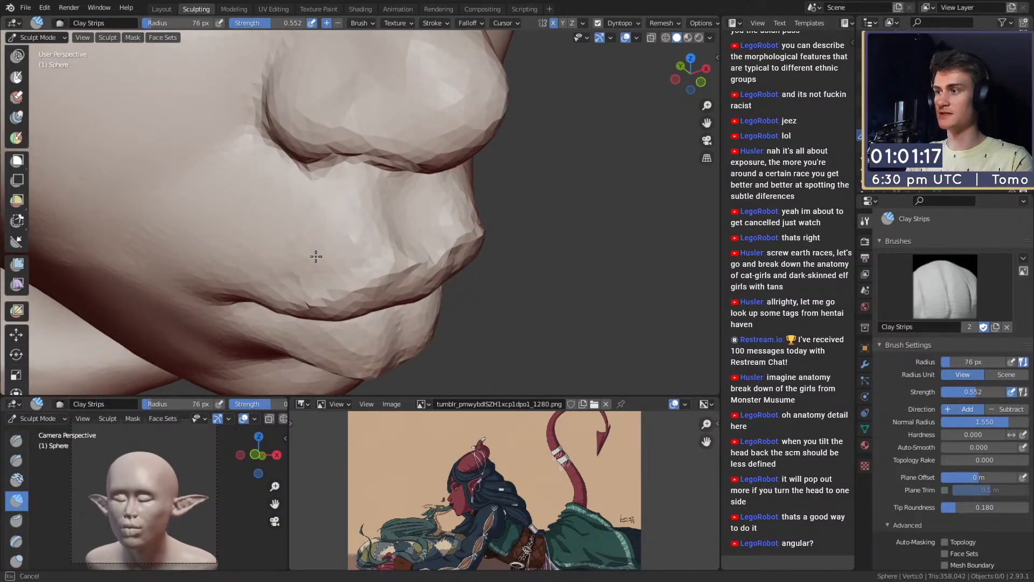
pyautogui.moveTo(315, 256)
pyautogui.mouseDown()
pyautogui.moveTo(261, 262)
pyautogui.moveTo(308, 264)
pyautogui.mouseUp()
pyautogui.press('f')
pyautogui.click(331, 232)
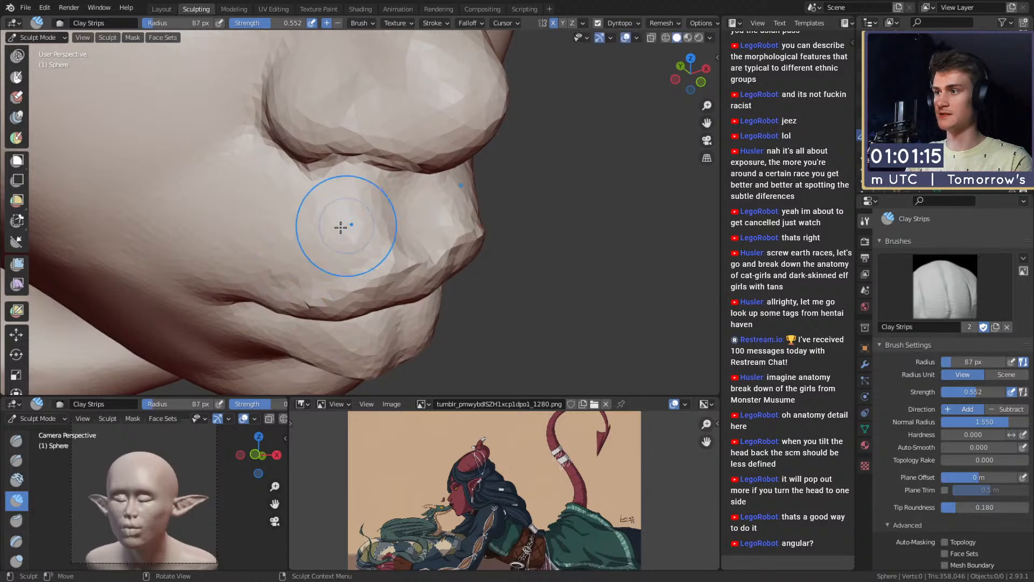
# Step: Fill out the area between the nostril and mouth corner with Clay Strips, including strokes at a 72 px radius
pyautogui.keyDown('alt'); pyautogui.moveTo(409, 141); pyautogui.dragTo(457, 156); pyautogui.keyUp('alt')
pyautogui.moveTo(457, 156)
pyautogui.keyDown('ctrl'); pyautogui.keyDown('alt'); pyautogui.mouseDown()
pyautogui.moveTo(468, 210)
pyautogui.moveTo(357, 224)
pyautogui.moveTo(354, 187)
pyautogui.moveTo(369, 226)
pyautogui.moveTo(378, 214)
pyautogui.mouseUp(); pyautogui.keyUp('alt'); pyautogui.keyUp('ctrl')
pyautogui.press('f')
pyautogui.click(353, 215)
pyautogui.press('f')
pyautogui.click(338, 205)
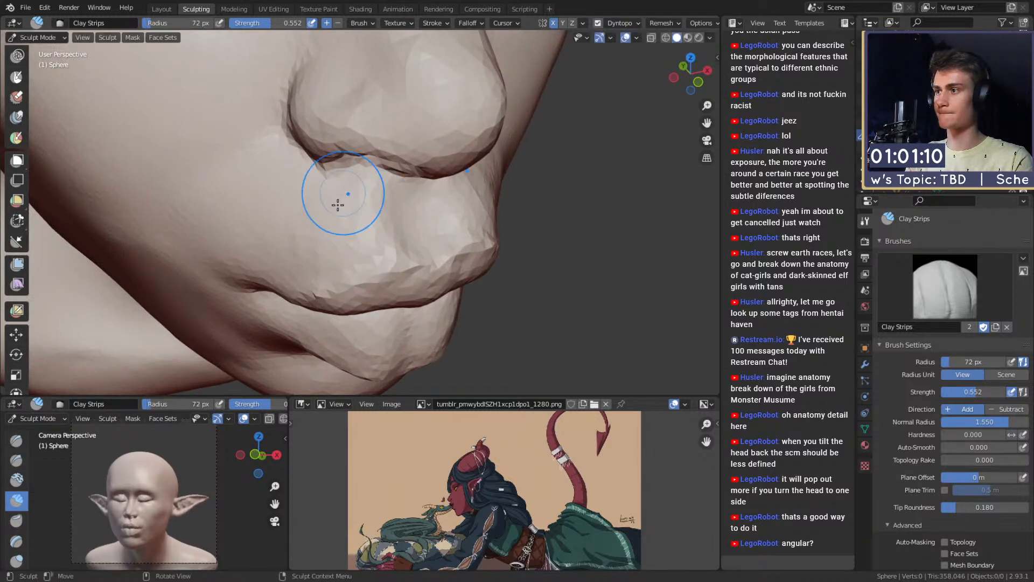
pyautogui.press('f')
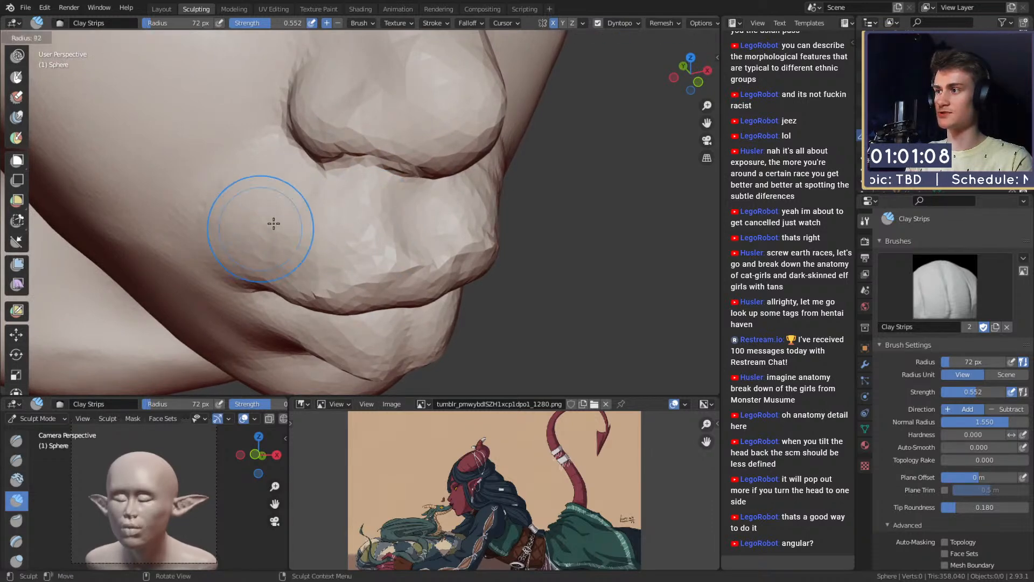
pyautogui.click(306, 236)
pyautogui.moveTo(213, 213); pyautogui.dragTo(201, 219)
pyautogui.moveTo(344, 224)
pyautogui.keyDown('alt'); pyautogui.mouseDown()
pyautogui.moveTo(335, 201)
pyautogui.moveTo(366, 212)
pyautogui.mouseUp(); pyautogui.keyUp('alt')
# Step: Crease the philtrum and the skin above the upper lip at radii of 62 and 37 px
pyautogui.hotkey('shift', 'c')
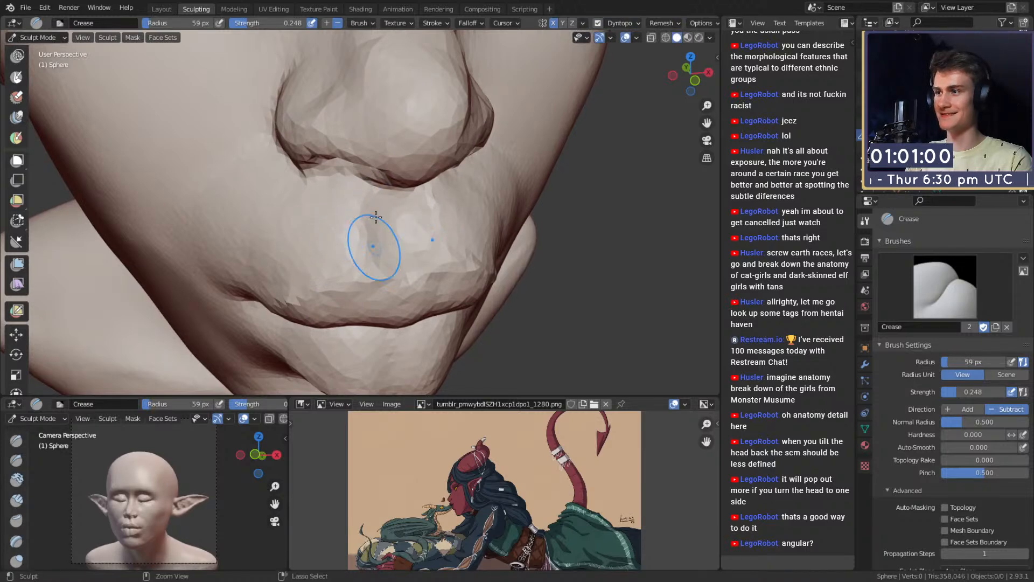
pyautogui.press('f')
pyautogui.click(363, 228)
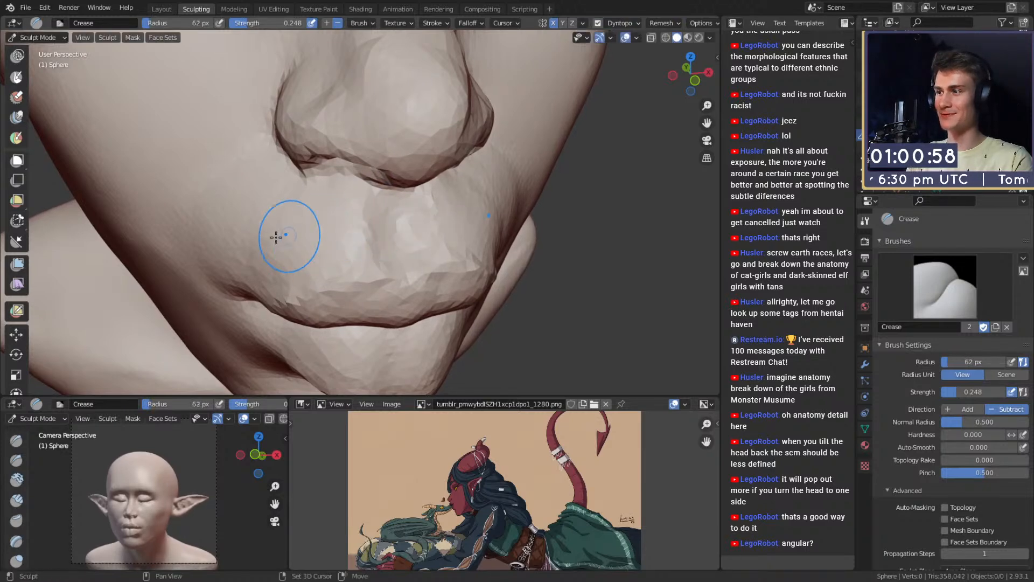
pyautogui.moveTo(276, 237)
pyautogui.mouseDown(button='middle')
pyautogui.moveTo(434, 185)
pyautogui.moveTo(381, 214)
pyautogui.mouseUp(button='middle')
pyautogui.scroll(3, 381, 214)
pyautogui.press('f')
pyautogui.click(389, 226)
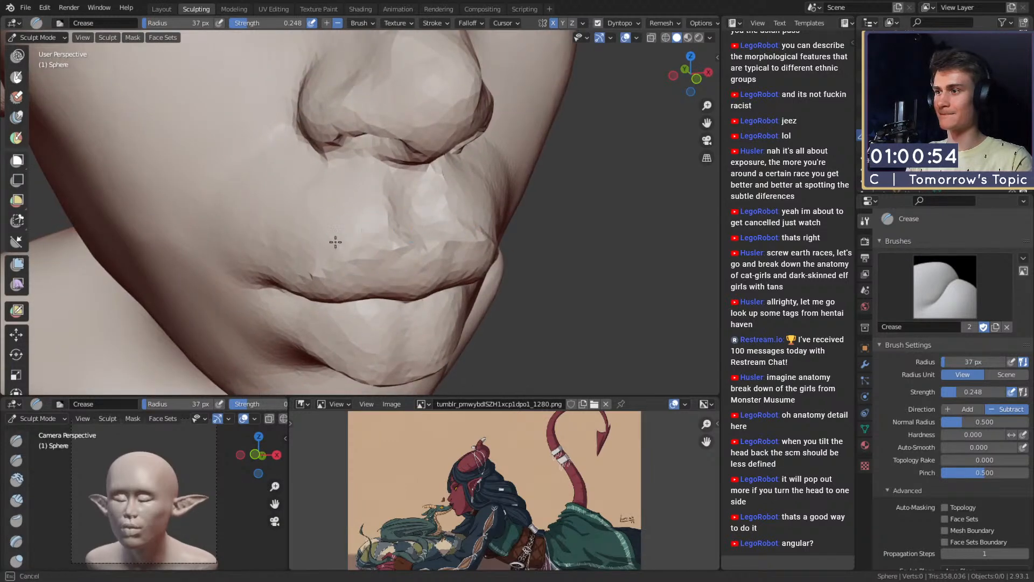
pyautogui.moveTo(294, 255); pyautogui.dragTo(380, 221, button='middle')
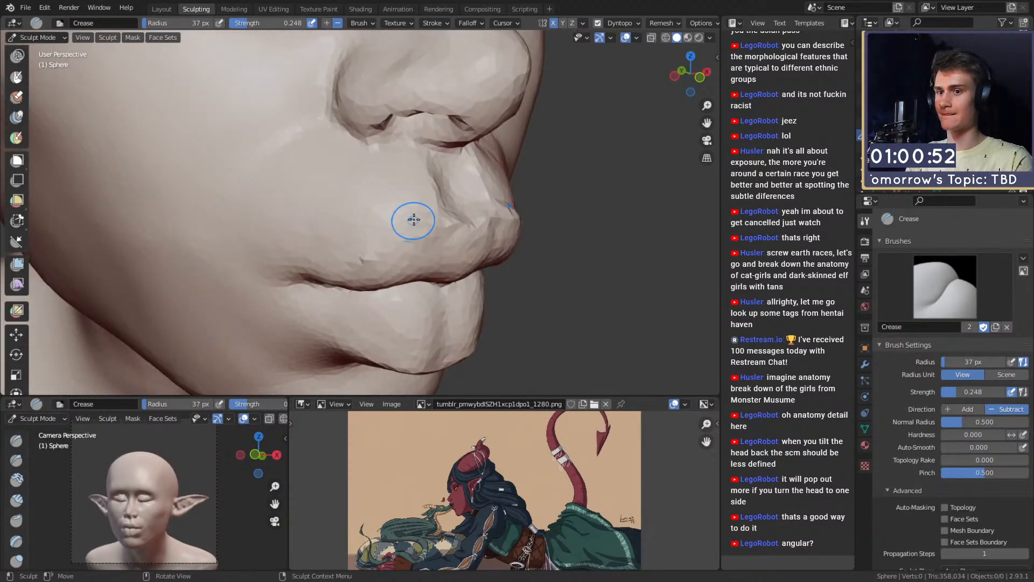
# Step: Sharpen the forms between the nose and upper lip with the Crease brush at radii of 46 and 75 px
pyautogui.moveTo(446, 200); pyautogui.dragTo(418, 215, button='middle')
pyautogui.press('f')
pyautogui.click(397, 236)
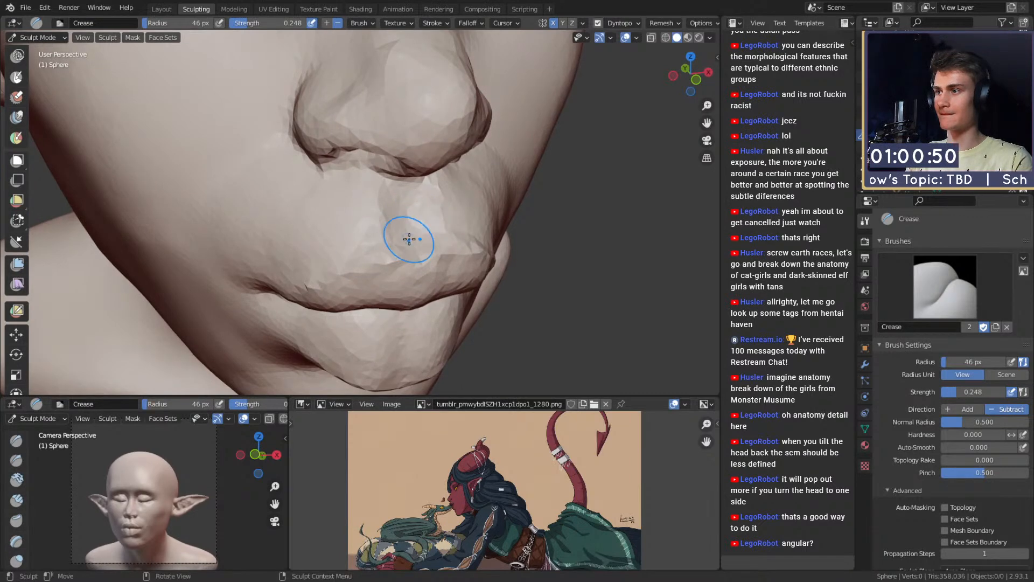
pyautogui.press('f')
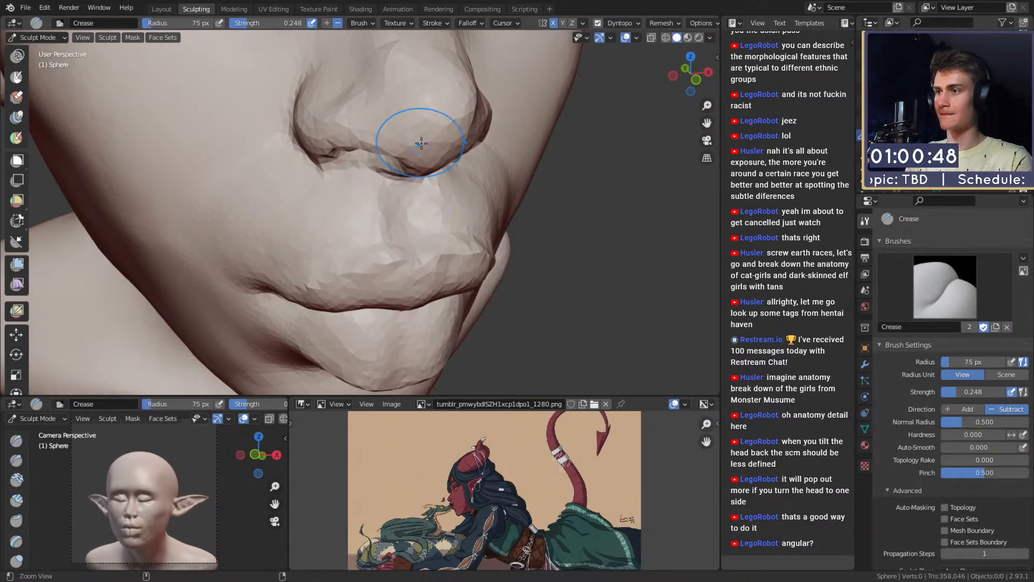
pyautogui.keyDown('ctrl'); pyautogui.moveTo(421, 143); pyautogui.dragTo(405, 195, button='middle'); pyautogui.keyUp('ctrl')
pyautogui.moveTo(405, 194)
pyautogui.mouseDown(button='middle')
pyautogui.moveTo(504, 177)
pyautogui.moveTo(422, 199)
pyautogui.mouseUp(button='middle')
pyautogui.moveTo(422, 237)
pyautogui.keyDown('ctrl'); pyautogui.mouseDown(button='middle')
pyautogui.moveTo(420, 208)
pyautogui.moveTo(411, 212)
pyautogui.mouseUp(button='middle'); pyautogui.keyUp('ctrl')
# Step: Reshape the upper lip area with the Grab brush at several radii
pyautogui.press('g')
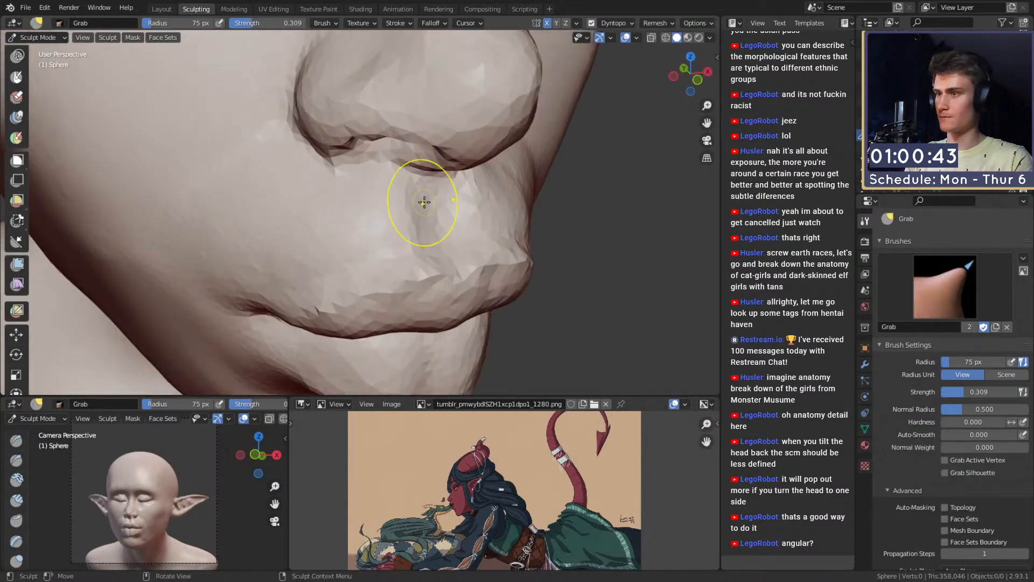
pyautogui.moveTo(424, 202)
pyautogui.keyDown('alt'); pyautogui.mouseDown()
pyautogui.moveTo(515, 162)
pyautogui.moveTo(501, 211)
pyautogui.moveTo(484, 202)
pyautogui.moveTo(462, 218)
pyautogui.moveTo(353, 220)
pyautogui.moveTo(397, 189)
pyautogui.moveTo(341, 177)
pyautogui.moveTo(337, 152)
pyautogui.mouseUp(); pyautogui.keyUp('alt')
pyautogui.press('f')
pyautogui.click(522, 168)
pyautogui.press('f')
pyautogui.click(418, 216)
pyautogui.press('f')
pyautogui.click(398, 165)
pyautogui.moveTo(430, 157)
pyautogui.keyDown('alt'); pyautogui.mouseDown()
pyautogui.moveTo(345, 178)
pyautogui.moveTo(337, 230)
pyautogui.moveTo(344, 209)
pyautogui.moveTo(386, 188)
pyautogui.mouseUp(); pyautogui.keyUp('alt')
# Step: Deepen the mouth corner with the Crease brush at a 21 px radius and 0.527 strength
pyautogui.hotkey('shift', 'c')
pyautogui.press('f')
pyautogui.click(300, 212)
pyautogui.press('f')
pyautogui.click(386, 190)
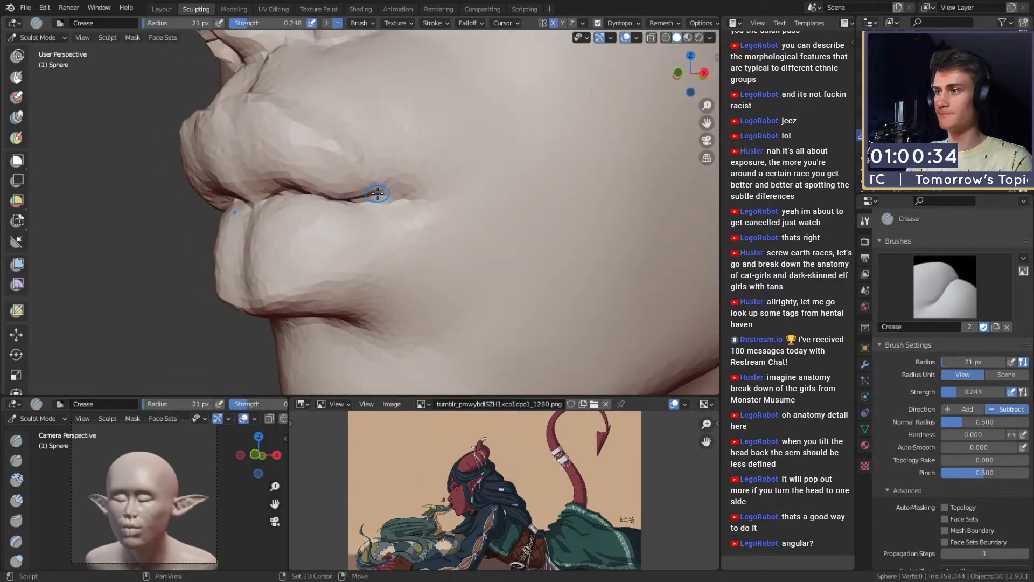
pyautogui.hotkey('shift', 'f')
pyautogui.click(401, 193)
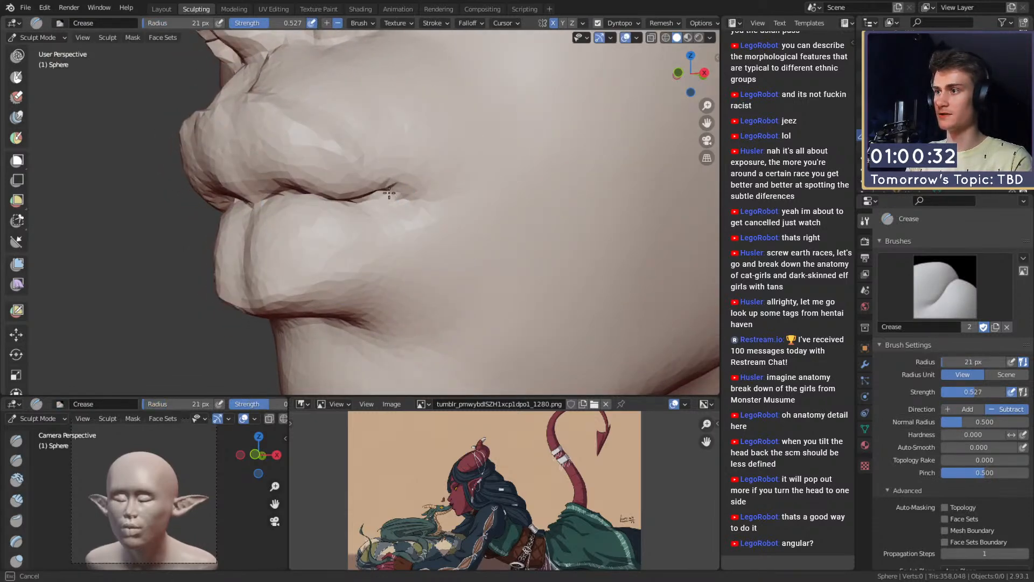
pyautogui.moveTo(396, 190)
pyautogui.keyDown('alt'); pyautogui.mouseDown()
pyautogui.moveTo(479, 195)
pyautogui.moveTo(359, 152)
pyautogui.mouseUp(); pyautogui.keyUp('alt')
# Step: Adjust the shape of the mouth corner with the Grab brush at radii of 90 and 151 px
pyautogui.keyDown('alt'); pyautogui.moveTo(405, 222); pyautogui.dragTo(379, 212); pyautogui.keyUp('alt')
pyautogui.press('g')
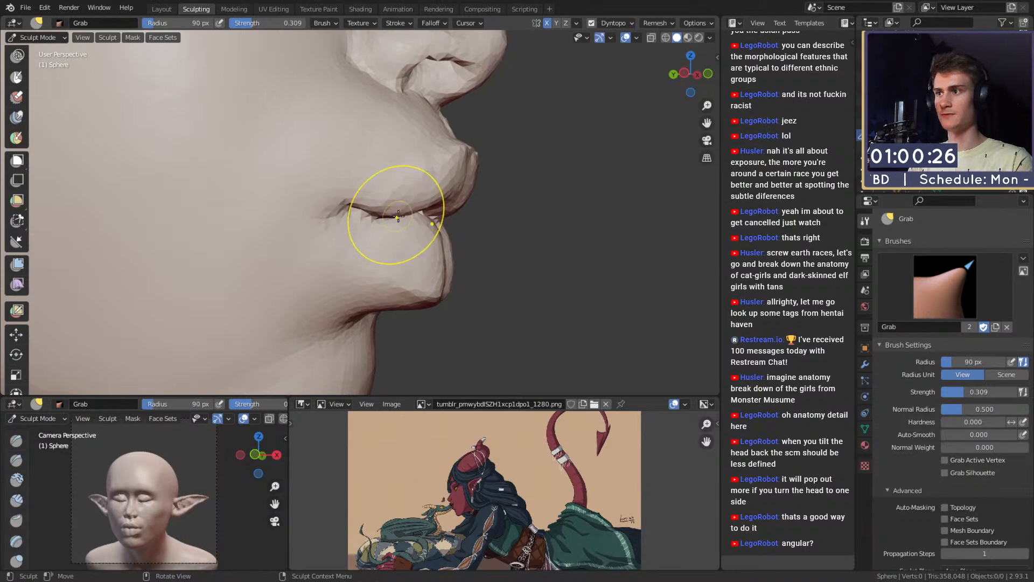
pyautogui.moveTo(389, 211)
pyautogui.keyDown('alt'); pyautogui.mouseDown()
pyautogui.moveTo(398, 207)
pyautogui.moveTo(388, 226)
pyautogui.moveTo(392, 186)
pyautogui.moveTo(401, 216)
pyautogui.moveTo(389, 223)
pyautogui.mouseUp(); pyautogui.keyUp('alt')
pyautogui.press('f')
pyautogui.click(423, 210)
pyautogui.press('f')
pyautogui.click(472, 217)
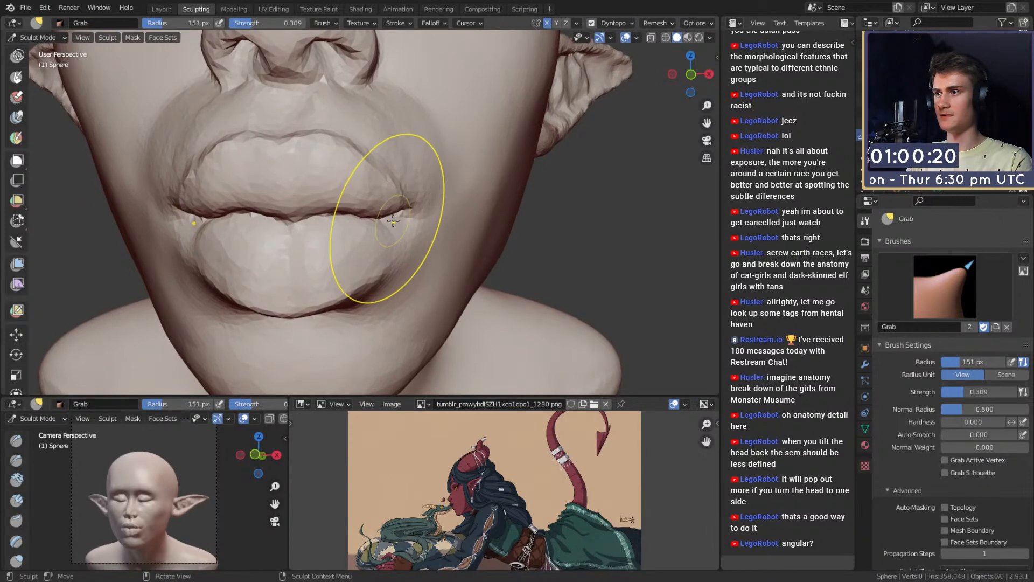
# Step: Reposition the side of the upper lip with the Grab brush, starting from an 87 px radius
pyautogui.moveTo(393, 220)
pyautogui.mouseDown(button='middle')
pyautogui.moveTo(380, 203)
pyautogui.moveTo(407, 212)
pyautogui.moveTo(396, 187)
pyautogui.mouseUp(button='middle')
pyautogui.press('f')
pyautogui.click(395, 203)
pyautogui.press('f')
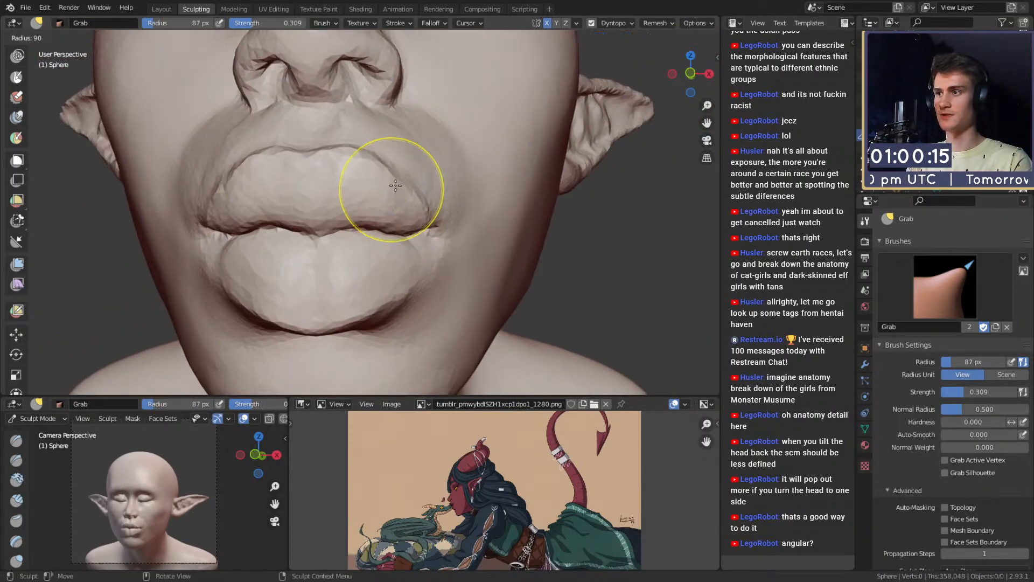
pyautogui.click(395, 185)
pyautogui.moveTo(399, 185); pyautogui.dragTo(402, 183)
pyautogui.moveTo(421, 178)
pyautogui.mouseDown(button='middle')
pyautogui.moveTo(375, 201)
pyautogui.moveTo(396, 199)
pyautogui.mouseUp(button='middle')
# Step: Build up the skin above the mouth corner with Clay Strips at radii of 50 and 43 px
pyautogui.hotkey('shift', 'c')
pyautogui.press('c')
pyautogui.press('f')
pyautogui.click(395, 203)
pyautogui.moveTo(392, 205); pyautogui.dragTo(389, 206)
pyautogui.press('f')
pyautogui.click(419, 208)
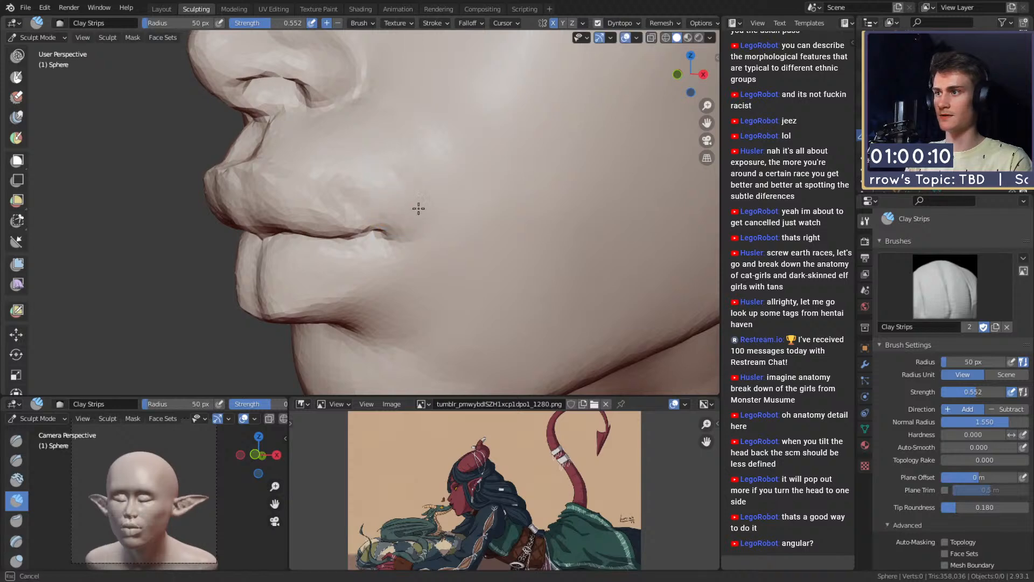
pyautogui.press('f')
pyautogui.click(414, 156)
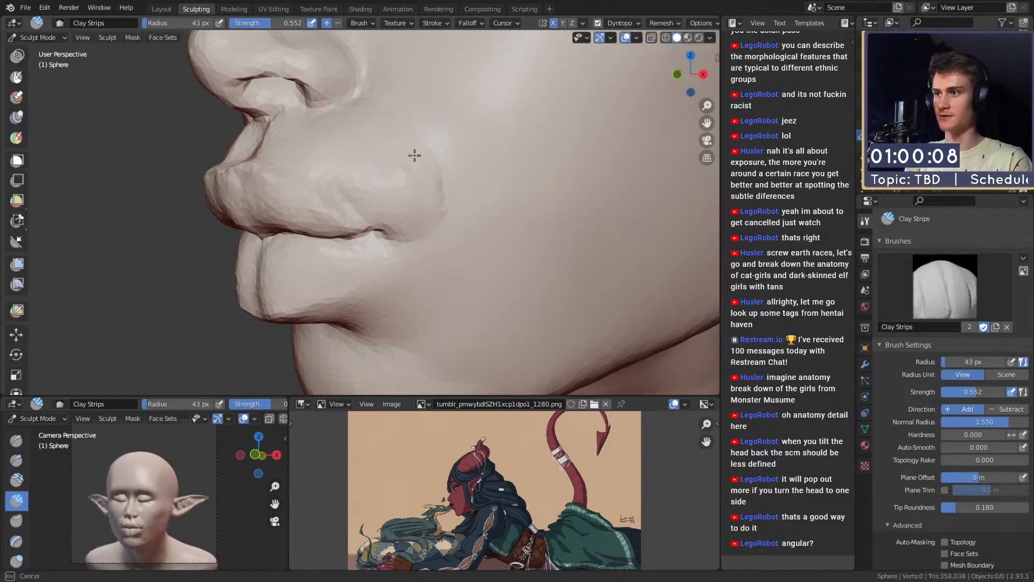
# Step: Blend the cheek beside the mouth corner with Clay Strips at radii of 68, 89 and 64 px, and save the file
pyautogui.press('f')
pyautogui.click(388, 200)
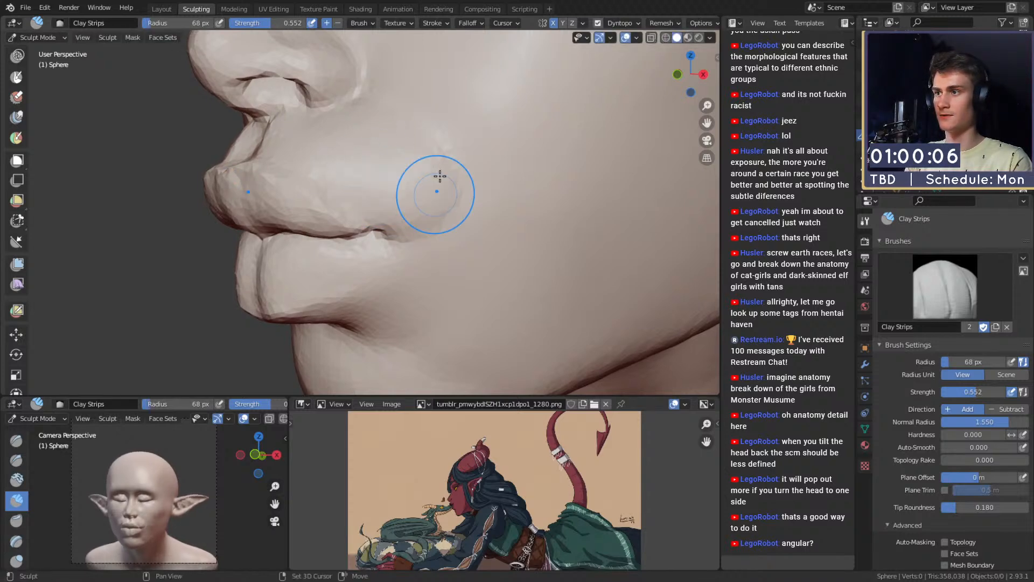
pyautogui.press('f')
pyautogui.click(427, 146)
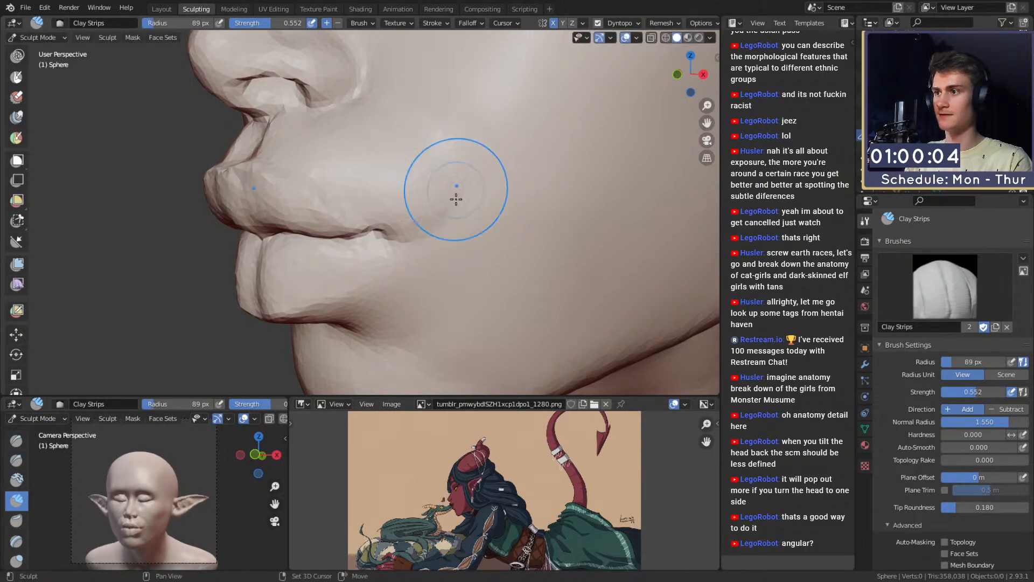
pyautogui.moveTo(456, 199)
pyautogui.mouseDown(button='middle')
pyautogui.moveTo(523, 218)
pyautogui.moveTo(358, 196)
pyautogui.moveTo(331, 203)
pyautogui.moveTo(364, 208)
pyautogui.moveTo(342, 211)
pyautogui.moveTo(439, 197)
pyautogui.mouseUp(button='middle')
pyautogui.press('f')
pyautogui.click(430, 209)
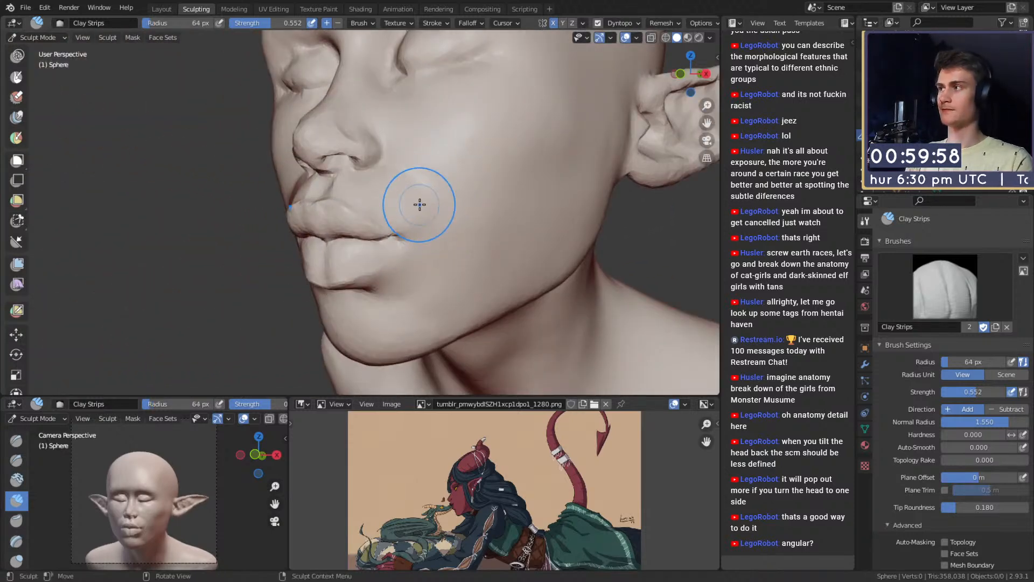
pyautogui.hotkey('ctrl', 's')
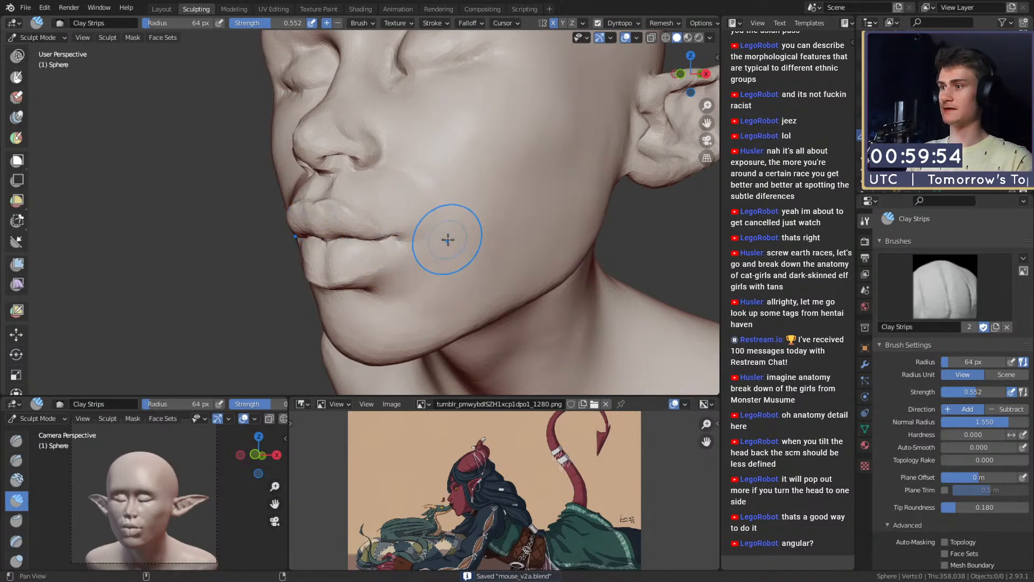
# Step: Crease the mouth corner from the side with a resized Crease brush
pyautogui.moveTo(413, 224); pyautogui.dragTo(464, 224, button='middle')
pyautogui.keyDown('ctrl'); pyautogui.moveTo(350, 220); pyautogui.dragTo(466, 234, button='middle'); pyautogui.keyUp('ctrl')
pyautogui.hotkey('shift', 'c')
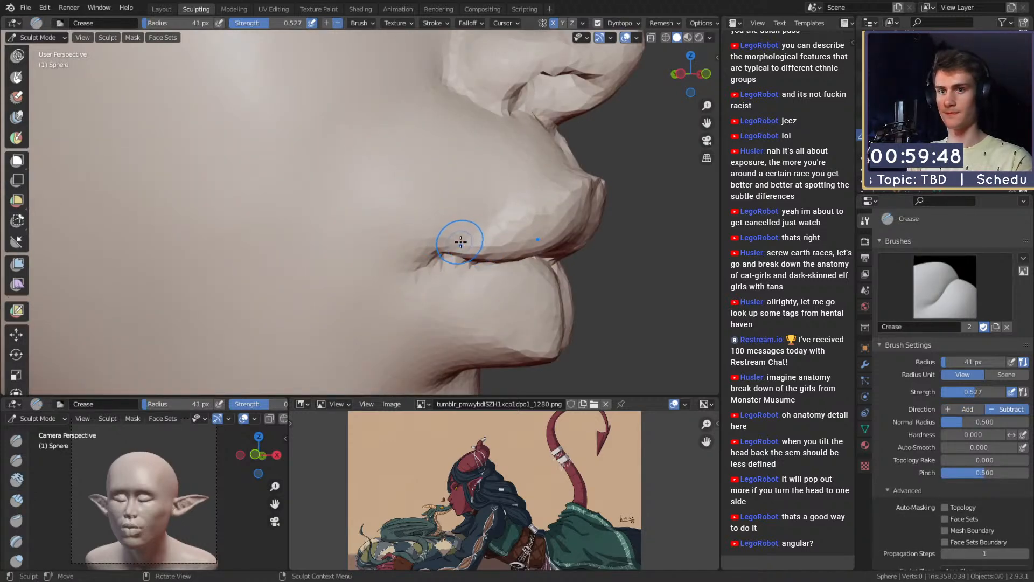
pyautogui.press('f')
pyautogui.click(449, 259)
pyautogui.keyDown('ctrl'); pyautogui.moveTo(449, 258); pyautogui.dragTo(407, 259, button='middle'); pyautogui.keyUp('ctrl')
pyautogui.moveTo(508, 245); pyautogui.dragTo(458, 243, button='middle')
pyautogui.keyDown('alt'); pyautogui.moveTo(458, 244); pyautogui.dragTo(385, 221); pyautogui.keyUp('alt')
# Step: Crease the hollow beneath the lower lip at radii of 76 and 53 px
pyautogui.press('c')
pyautogui.moveTo(462, 203)
pyautogui.keyDown('alt'); pyautogui.mouseDown()
pyautogui.moveTo(517, 204)
pyautogui.moveTo(512, 181)
pyautogui.mouseUp(); pyautogui.keyUp('alt')
pyautogui.scroll(5, 409, 164)
pyautogui.hotkey('shift', 'c')
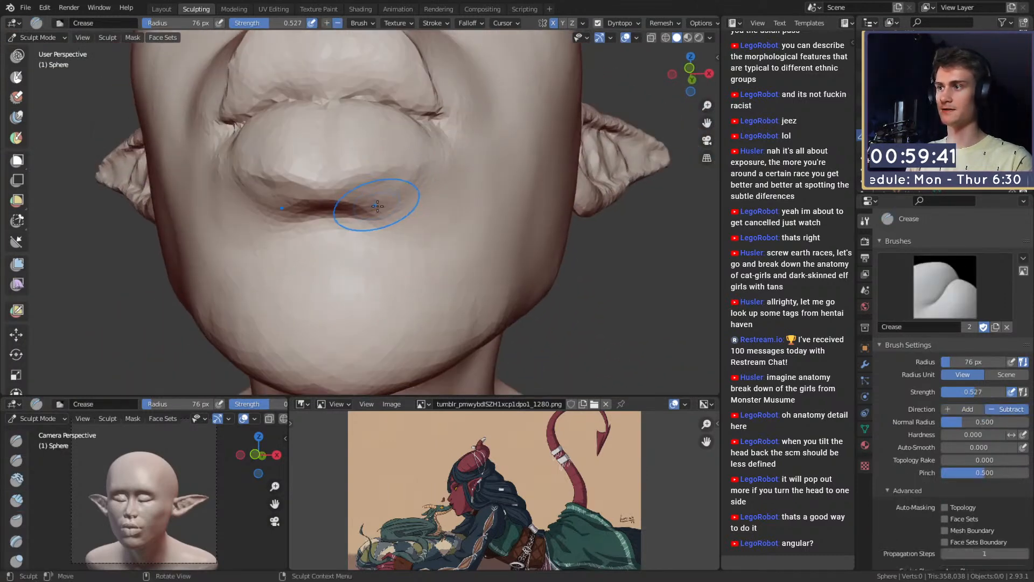
pyautogui.scroll(3, 379, 211)
pyautogui.keyDown('alt'); pyautogui.moveTo(379, 211); pyautogui.dragTo(369, 197); pyautogui.keyUp('alt')
pyautogui.scroll(1, 374, 228)
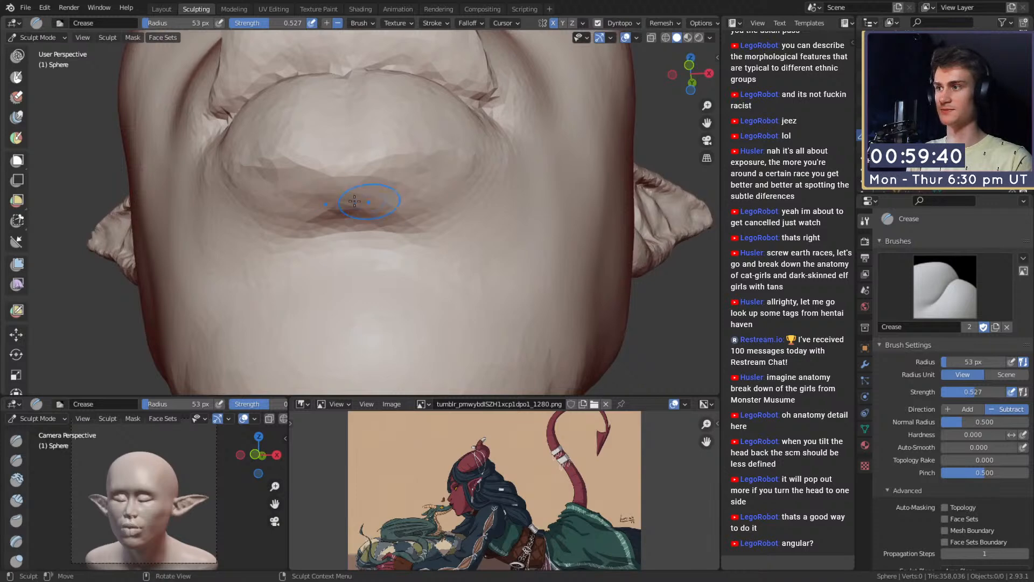
# Step: Widen and define the fold under the lower lip with the Crease brush at radii of 70 and 86 px
pyautogui.moveTo(393, 191); pyautogui.dragTo(378, 202, button='middle')
pyautogui.press('f')
pyautogui.click(377, 209)
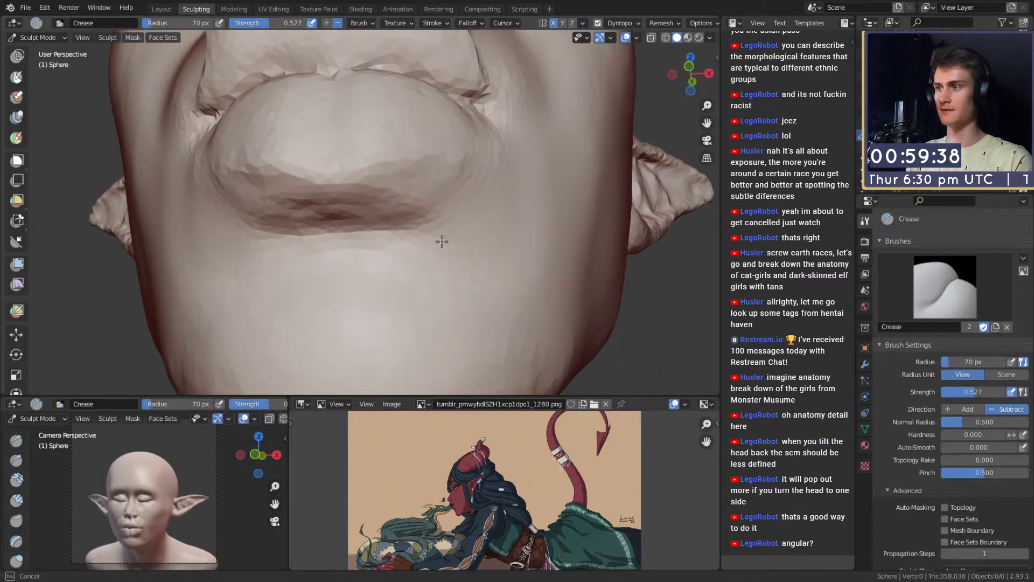
pyautogui.press('f')
pyautogui.moveTo(371, 211)
pyautogui.mouseDown()
pyautogui.moveTo(436, 218)
pyautogui.moveTo(365, 218)
pyautogui.mouseUp()
pyautogui.click(452, 219)
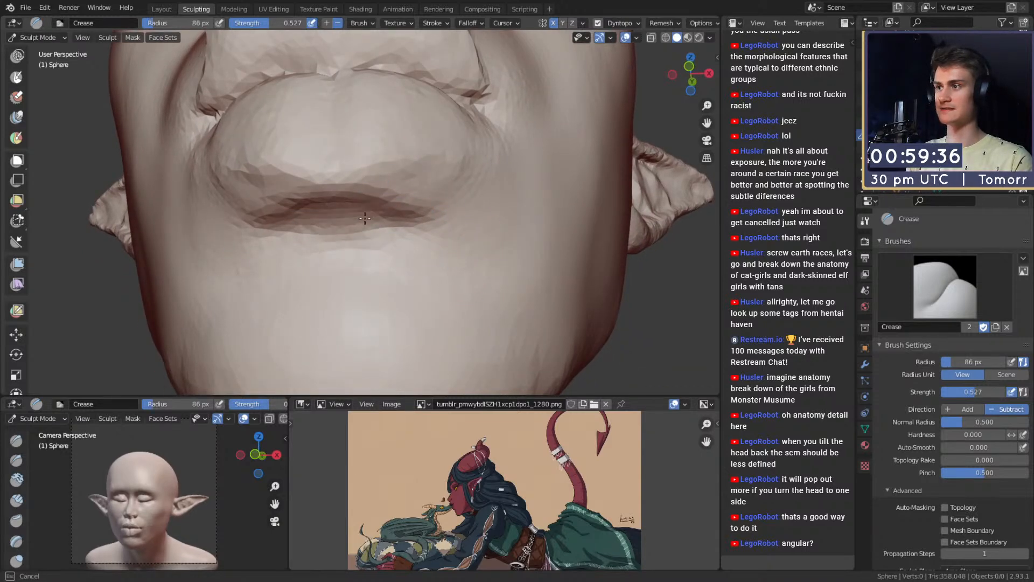
# Step: Build up the skin beside the lower lip's outer edge with Clay Strips at a 55 px radius
pyautogui.press('c')
pyautogui.moveTo(452, 214)
pyautogui.mouseDown(button='middle')
pyautogui.moveTo(429, 178)
pyautogui.moveTo(374, 199)
pyautogui.mouseUp(button='middle')
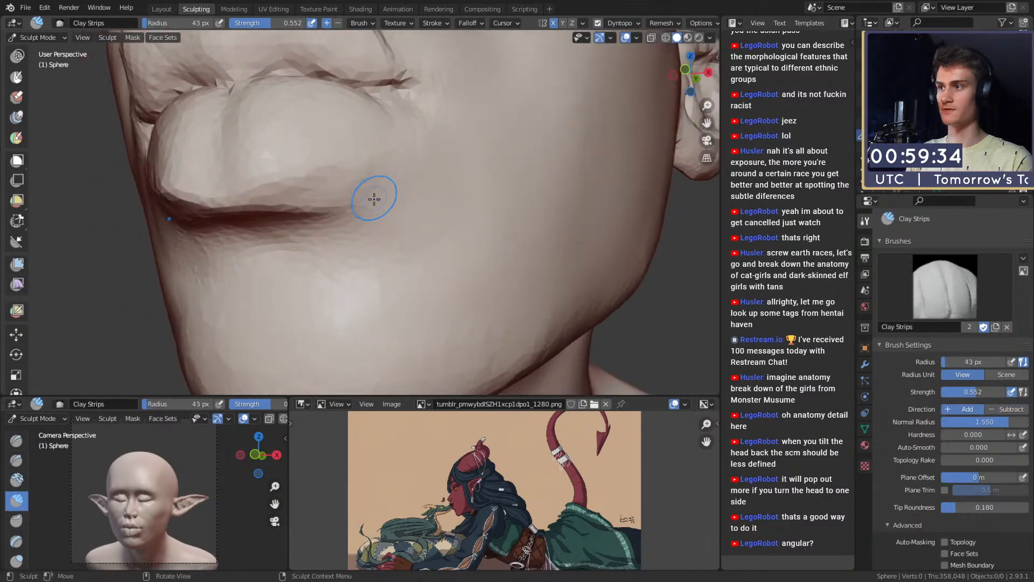
pyautogui.press('f')
pyautogui.click(355, 203)
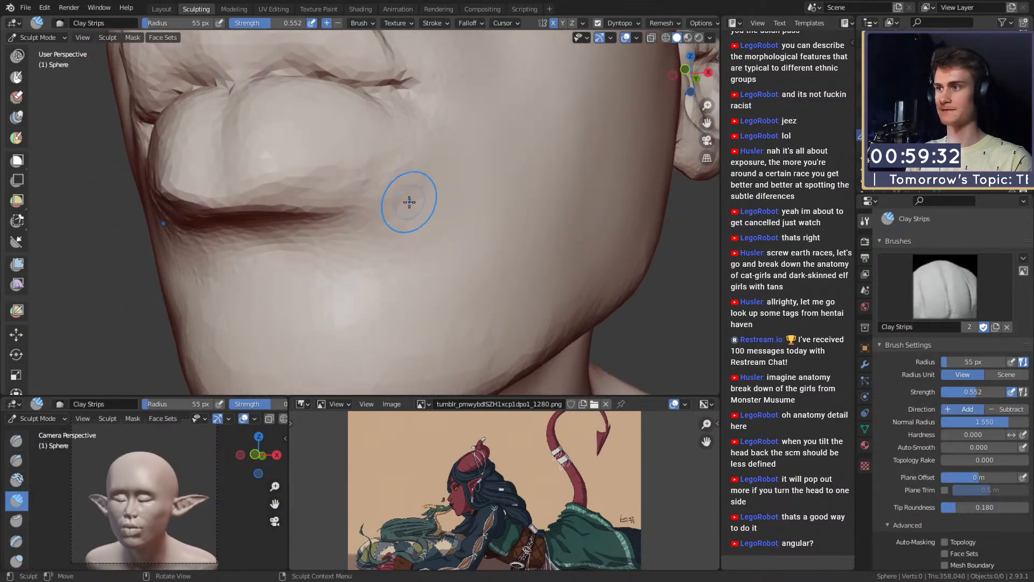
# Step: Define the lower lip's outer edge with the Crease brush, starting from a 51 px radius
pyautogui.hotkey('shift', 'c')
pyautogui.moveTo(366, 167); pyautogui.dragTo(411, 204, button='middle')
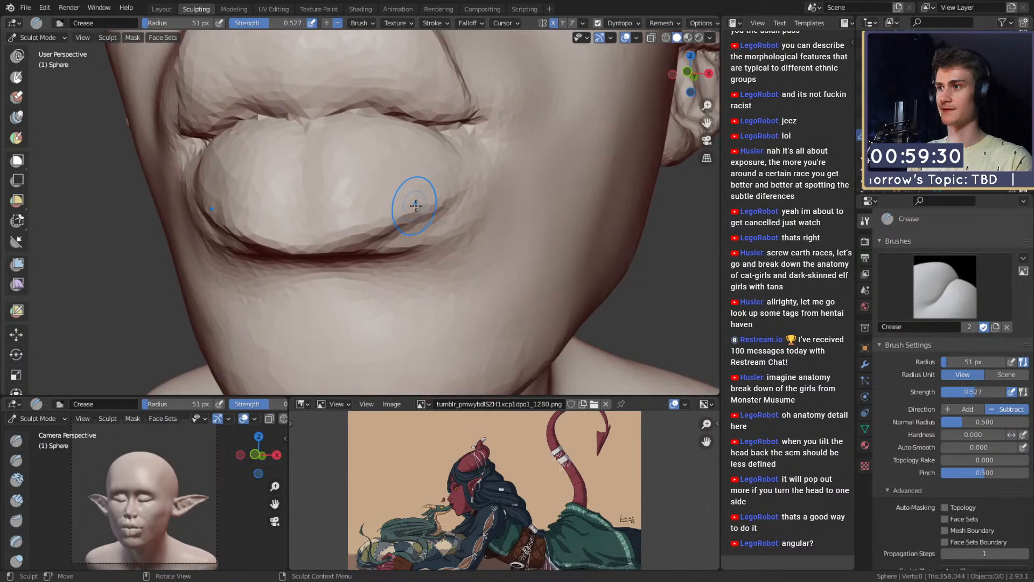
pyautogui.press('f')
pyautogui.press('f')
pyautogui.click(477, 209)
pyautogui.moveTo(468, 173)
pyautogui.mouseDown()
pyautogui.moveTo(434, 254)
pyautogui.moveTo(420, 241)
pyautogui.moveTo(389, 255)
pyautogui.mouseUp()
pyautogui.press('f')
pyautogui.click(462, 250)
# Step: Deepen the fold beneath the lower lip with the Crease brush, reducing the radius to 60 px
pyautogui.keyDown('ctrl'); pyautogui.moveTo(453, 167); pyautogui.dragTo(455, 233, button='middle'); pyautogui.keyUp('ctrl')
pyautogui.moveTo(455, 233)
pyautogui.mouseDown(button='middle')
pyautogui.moveTo(466, 246)
pyautogui.moveTo(508, 245)
pyautogui.mouseUp(button='middle')
pyautogui.moveTo(508, 245)
pyautogui.keyDown('ctrl'); pyautogui.mouseDown(button='middle')
pyautogui.moveTo(508, 231)
pyautogui.moveTo(538, 226)
pyautogui.mouseUp(button='middle'); pyautogui.keyUp('ctrl')
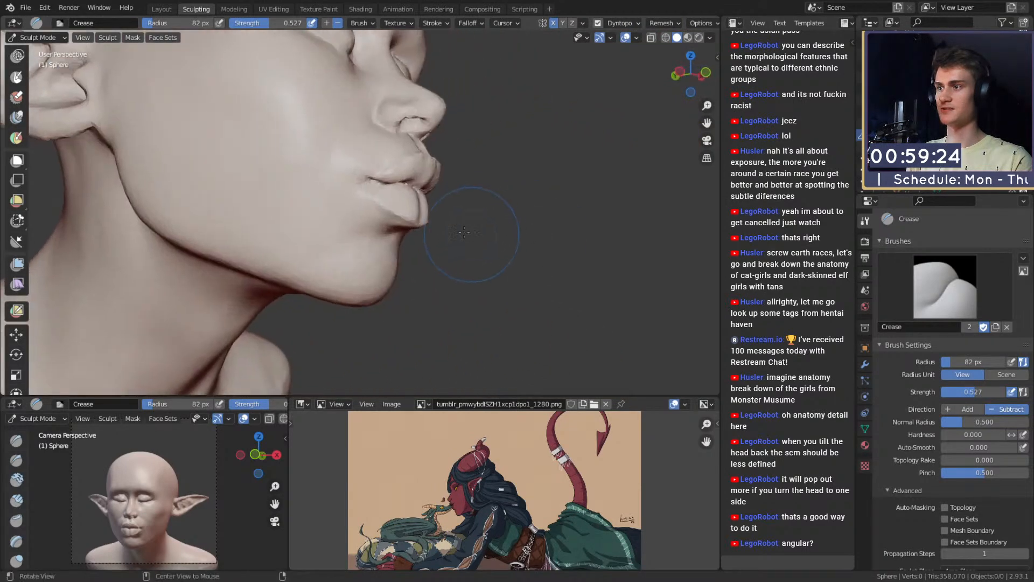
pyautogui.moveTo(474, 224); pyautogui.dragTo(379, 171, button='middle')
pyautogui.press('f')
pyautogui.click(368, 172)
pyautogui.moveTo(386, 187); pyautogui.dragTo(340, 186)
pyautogui.press('f')
pyautogui.click(345, 188)
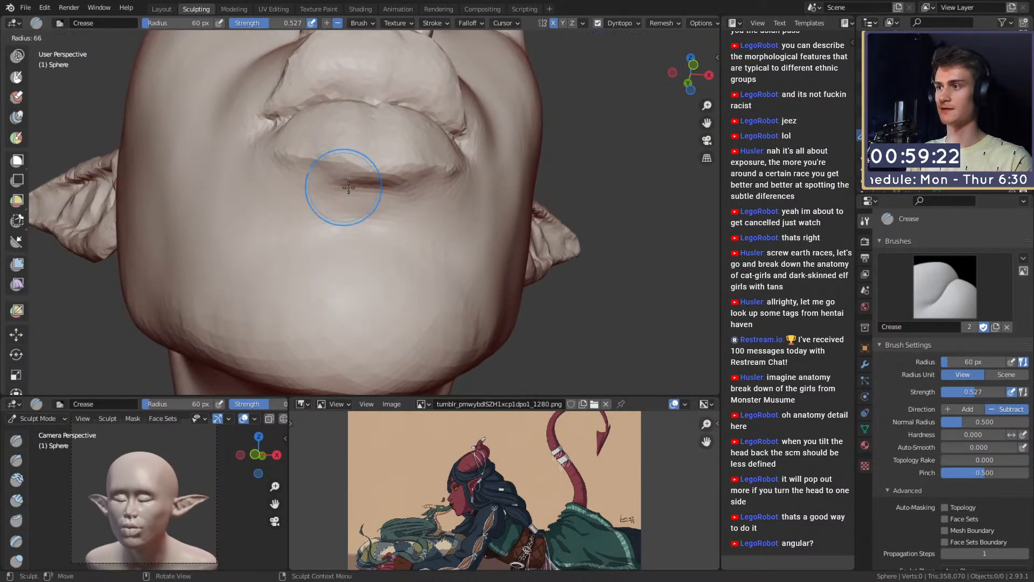
# Step: Build up the front and side of the chin with Clay Strips at a 45 px radius
pyautogui.moveTo(404, 250)
pyautogui.keyDown('alt'); pyautogui.mouseDown()
pyautogui.moveTo(390, 249)
pyautogui.moveTo(493, 251)
pyautogui.moveTo(484, 235)
pyautogui.moveTo(385, 210)
pyautogui.moveTo(360, 238)
pyautogui.moveTo(377, 222)
pyautogui.moveTo(384, 252)
pyautogui.moveTo(391, 221)
pyautogui.mouseUp(); pyautogui.keyUp('alt')
pyautogui.press('c')
pyautogui.press('f')
pyautogui.click(367, 214)
pyautogui.press('f')
pyautogui.click(363, 221)
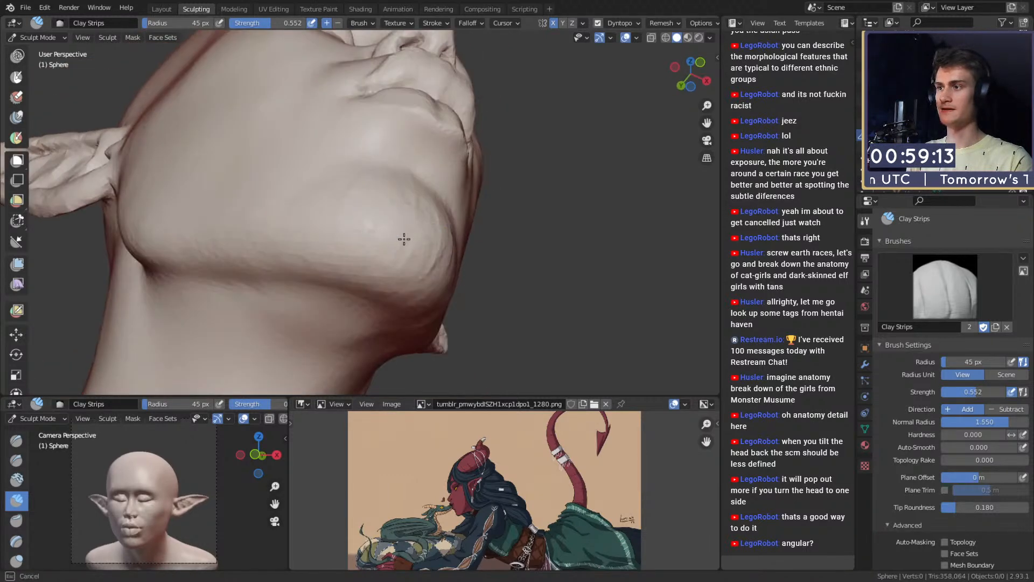
pyautogui.keyDown('alt'); pyautogui.moveTo(320, 215); pyautogui.dragTo(334, 258); pyautogui.keyUp('alt')
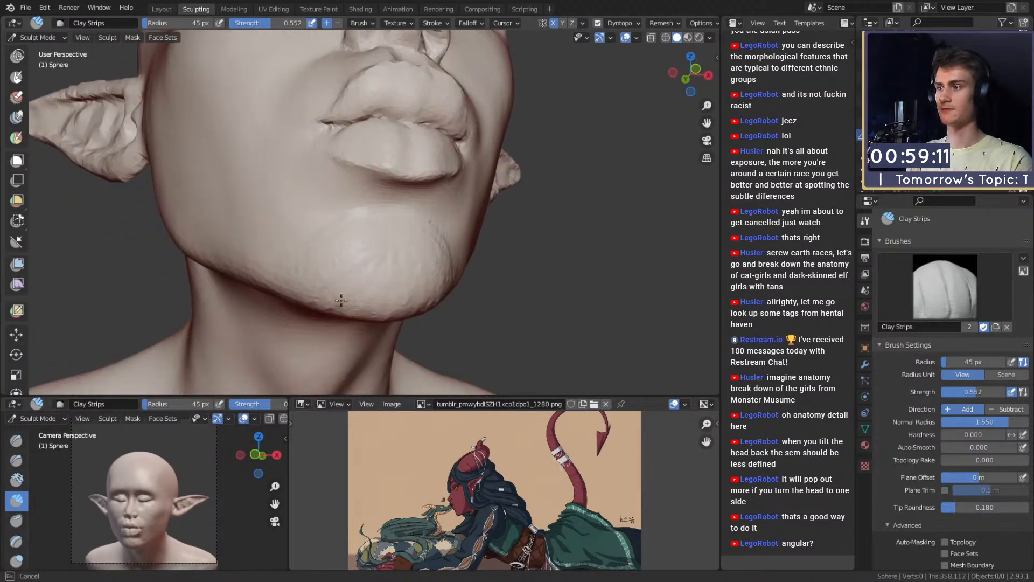
pyautogui.keyDown('alt'); pyautogui.moveTo(341, 299); pyautogui.dragTo(383, 213); pyautogui.keyUp('alt')
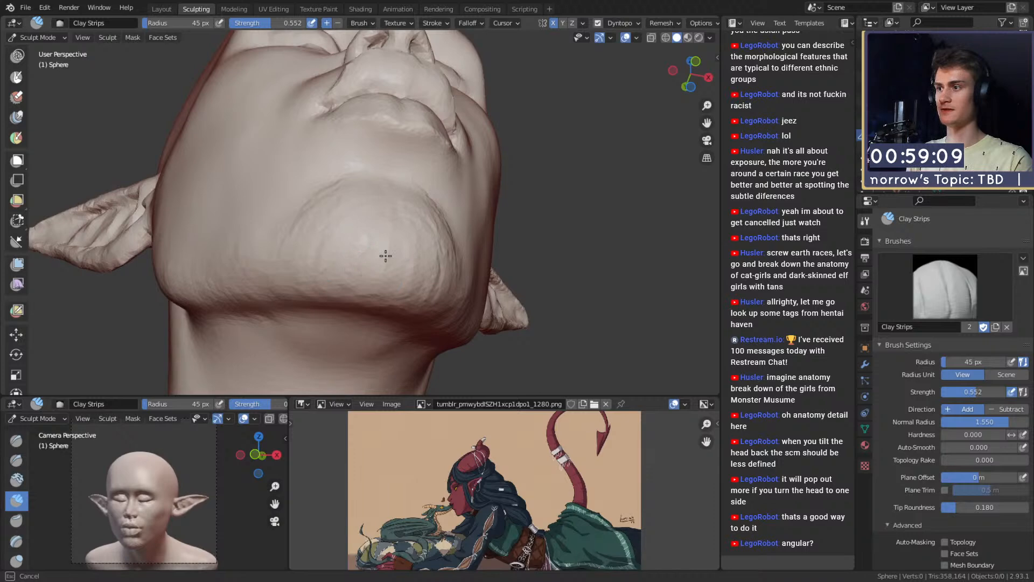
# Step: Broaden the chin's form with Clay Strips at a 64 px radius
pyautogui.press('f')
pyautogui.click(321, 238)
pyautogui.moveTo(327, 224)
pyautogui.keyDown('alt'); pyautogui.mouseDown()
pyautogui.moveTo(439, 300)
pyautogui.moveTo(388, 234)
pyautogui.moveTo(363, 237)
pyautogui.mouseUp(); pyautogui.keyUp('alt')
pyautogui.press('g')
pyautogui.press('c')
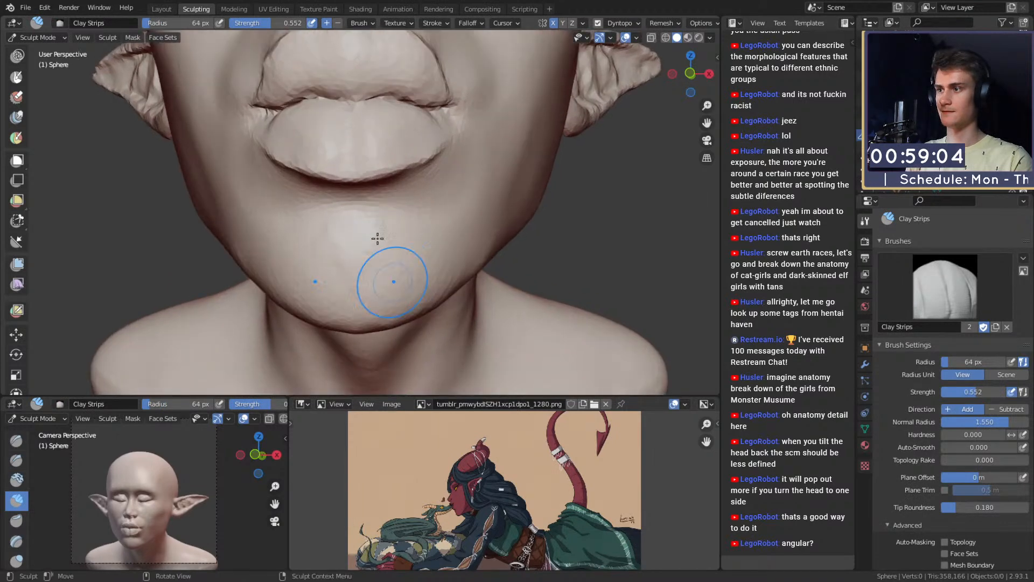
# Step: Refine the upper side of the chin below the lip fold with Clay Strips at a 43 px radius
pyautogui.keyDown('alt'); pyautogui.moveTo(434, 276); pyautogui.dragTo(404, 254); pyautogui.keyUp('alt')
pyautogui.press('f')
pyautogui.click(399, 240)
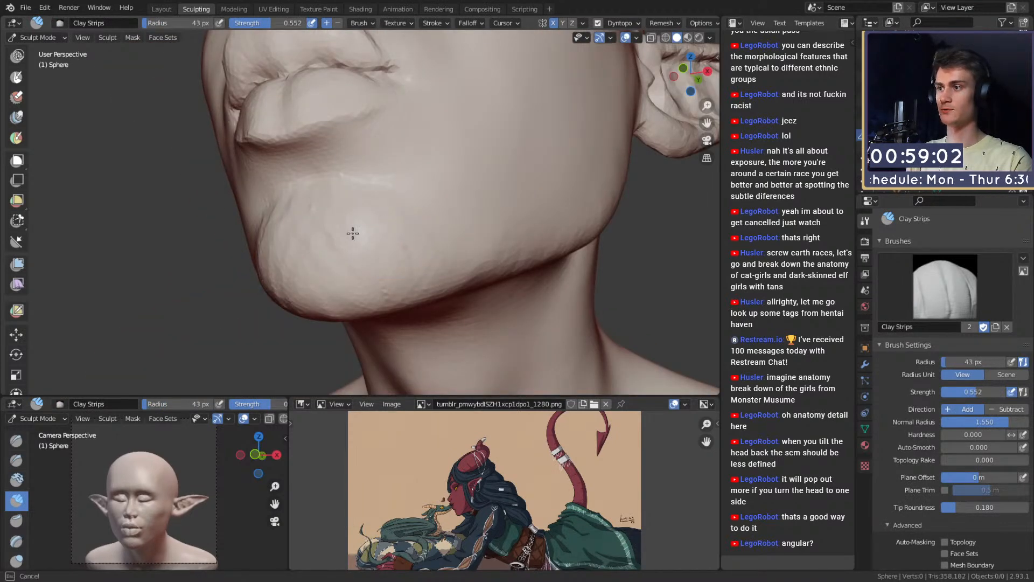
pyautogui.keyDown('alt'); pyautogui.moveTo(353, 233); pyautogui.dragTo(376, 248); pyautogui.keyUp('alt')
pyautogui.keyDown('alt'); pyautogui.moveTo(321, 273); pyautogui.dragTo(352, 242); pyautogui.keyUp('alt')
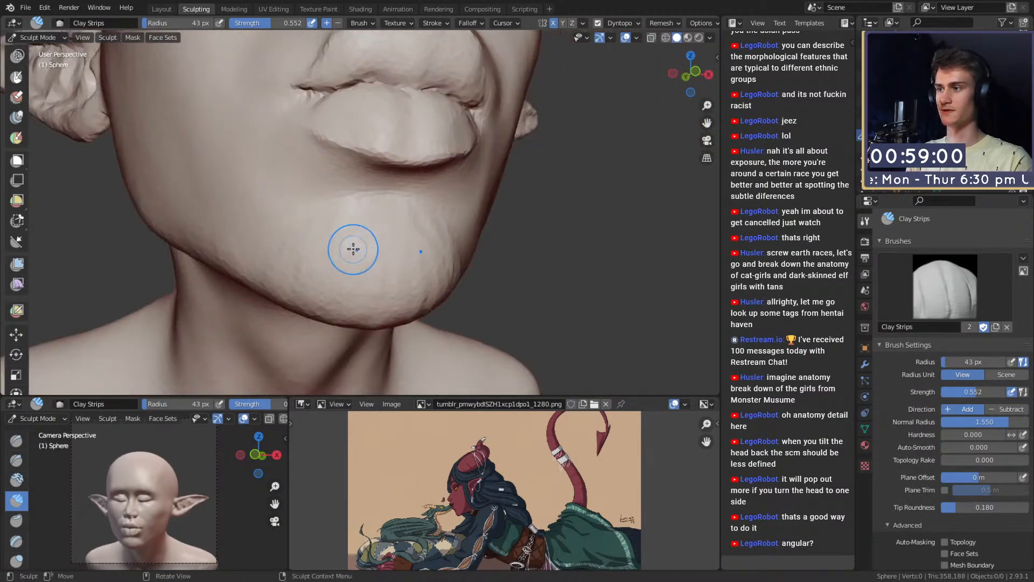
pyautogui.press('f')
pyautogui.click(393, 247)
# Step: Adjust the jawline beside the chin with the Grab brush at a 145 px radius
pyautogui.moveTo(288, 261)
pyautogui.keyDown('alt'); pyautogui.mouseDown()
pyautogui.moveTo(359, 216)
pyautogui.moveTo(438, 231)
pyautogui.moveTo(429, 247)
pyautogui.moveTo(441, 277)
pyautogui.moveTo(388, 256)
pyautogui.mouseUp(); pyautogui.keyUp('alt')
pyautogui.keyDown('ctrl'); pyautogui.keyDown('alt'); pyautogui.moveTo(389, 256); pyautogui.dragTo(383, 230); pyautogui.keyUp('alt'); pyautogui.keyUp('ctrl')
pyautogui.press('g')
pyautogui.moveTo(437, 249)
pyautogui.keyDown('alt'); pyautogui.mouseDown()
pyautogui.moveTo(423, 247)
pyautogui.moveTo(474, 243)
pyautogui.moveTo(408, 247)
pyautogui.mouseUp(); pyautogui.keyUp('alt')
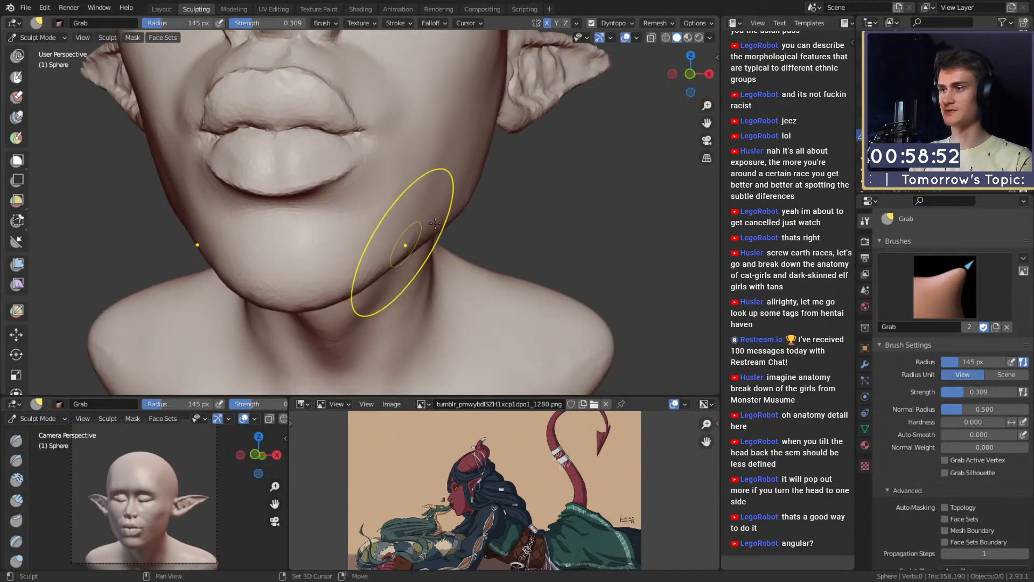
pyautogui.keyDown('ctrl'); pyautogui.keyDown('alt'); pyautogui.moveTo(430, 140); pyautogui.dragTo(423, 215); pyautogui.keyUp('alt'); pyautogui.keyUp('ctrl')
pyautogui.keyDown('alt'); pyautogui.moveTo(294, 168); pyautogui.dragTo(457, 237); pyautogui.keyUp('alt')
pyautogui.moveTo(460, 237)
pyautogui.keyDown('ctrl'); pyautogui.keyDown('alt'); pyautogui.mouseDown()
pyautogui.moveTo(466, 224)
pyautogui.moveTo(414, 200)
pyautogui.moveTo(394, 224)
pyautogui.mouseUp(); pyautogui.keyUp('alt'); pyautogui.keyUp('ctrl')
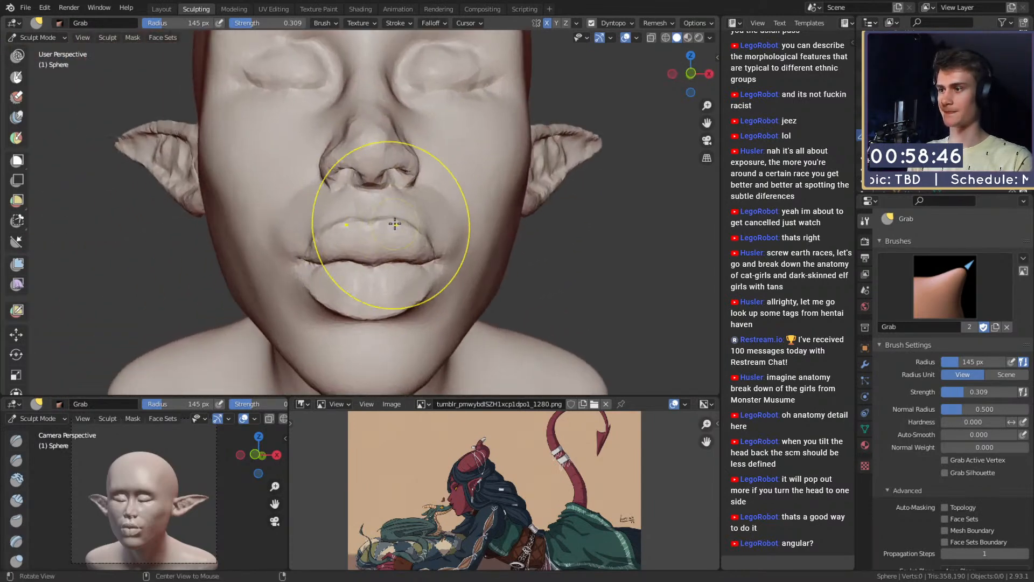
# Step: Reshape the middle of the upper lip with the Grab brush, using a radius of 148 px
pyautogui.moveTo(476, 258)
pyautogui.keyDown('alt'); pyautogui.mouseDown()
pyautogui.moveTo(468, 234)
pyautogui.moveTo(419, 242)
pyautogui.moveTo(481, 207)
pyautogui.moveTo(485, 221)
pyautogui.moveTo(403, 218)
pyautogui.moveTo(388, 188)
pyautogui.moveTo(368, 203)
pyautogui.moveTo(360, 185)
pyautogui.moveTo(374, 186)
pyautogui.moveTo(348, 202)
pyautogui.moveTo(376, 180)
pyautogui.moveTo(360, 126)
pyautogui.mouseUp(); pyautogui.keyUp('alt')
pyautogui.press('f')
pyautogui.click(474, 233)
pyautogui.press('f')
pyautogui.click(520, 232)
pyautogui.press('f')
pyautogui.click(406, 239)
pyautogui.press('f')
pyautogui.click(323, 199)
pyautogui.press('f')
pyautogui.click(372, 194)
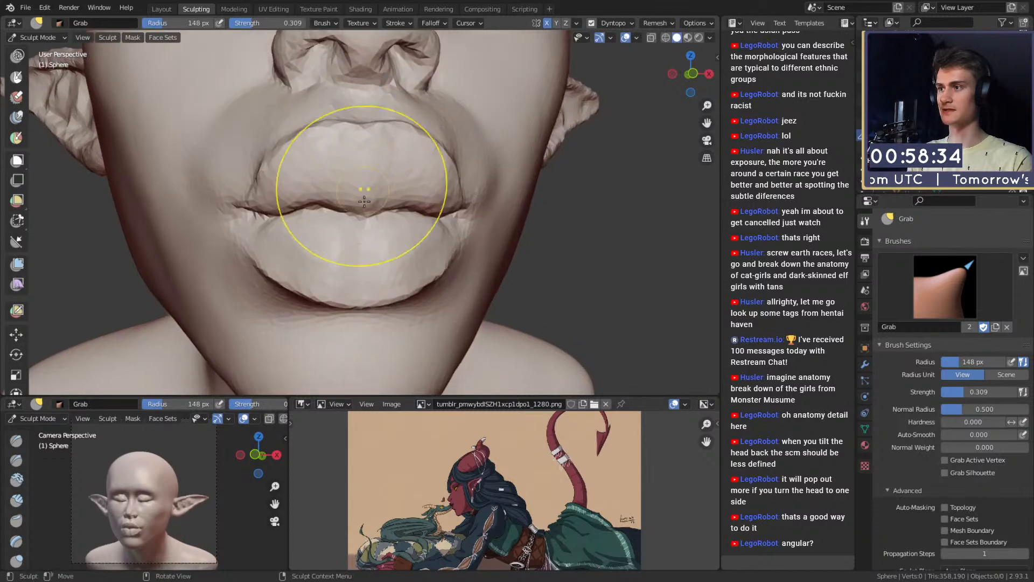
pyautogui.press('f')
pyautogui.click(378, 208)
# Step: Adjust the contours of both lips with the Grab brush, reducing its radius for finer pulls
pyautogui.moveTo(360, 266)
pyautogui.keyDown('alt'); pyautogui.mouseDown()
pyautogui.moveTo(333, 267)
pyautogui.moveTo(366, 253)
pyautogui.mouseUp(); pyautogui.keyUp('alt')
pyautogui.keyDown('alt'); pyautogui.moveTo(433, 221); pyautogui.dragTo(437, 202); pyautogui.keyUp('alt')
pyautogui.moveTo(395, 170)
pyautogui.keyDown('ctrl'); pyautogui.keyDown('alt'); pyautogui.mouseDown()
pyautogui.moveTo(379, 219)
pyautogui.moveTo(487, 215)
pyautogui.moveTo(380, 196)
pyautogui.mouseUp(); pyautogui.keyUp('alt'); pyautogui.keyUp('ctrl')
pyautogui.moveTo(377, 231)
pyautogui.keyDown('ctrl'); pyautogui.keyDown('alt'); pyautogui.mouseDown()
pyautogui.moveTo(386, 184)
pyautogui.moveTo(397, 218)
pyautogui.moveTo(421, 204)
pyautogui.mouseUp(); pyautogui.keyUp('alt'); pyautogui.keyUp('ctrl')
pyautogui.press('f')
pyautogui.click(408, 208)
pyautogui.press('[')
pyautogui.press('[')
pyautogui.press('[')
# Step: Build up the upper lip's surface with Clay Strips at a 42 px radius
pyautogui.moveTo(420, 186)
pyautogui.keyDown('ctrl'); pyautogui.mouseDown(button='middle')
pyautogui.moveTo(418, 224)
pyautogui.moveTo(484, 213)
pyautogui.mouseUp(button='middle'); pyautogui.keyUp('ctrl')
pyautogui.moveTo(482, 213)
pyautogui.keyDown('ctrl'); pyautogui.mouseDown(button='middle')
pyautogui.moveTo(478, 242)
pyautogui.moveTo(385, 228)
pyautogui.mouseUp(button='middle'); pyautogui.keyUp('ctrl')
pyautogui.keyDown('alt'); pyautogui.moveTo(385, 228); pyautogui.dragTo(375, 226); pyautogui.keyUp('alt')
pyautogui.moveTo(379, 225)
pyautogui.keyDown('ctrl'); pyautogui.keyDown('alt'); pyautogui.mouseDown()
pyautogui.moveTo(393, 185)
pyautogui.moveTo(399, 209)
pyautogui.moveTo(436, 208)
pyautogui.moveTo(321, 208)
pyautogui.moveTo(420, 210)
pyautogui.moveTo(431, 166)
pyautogui.moveTo(406, 215)
pyautogui.moveTo(397, 183)
pyautogui.mouseUp(); pyautogui.keyUp('alt'); pyautogui.keyUp('ctrl')
pyautogui.press('[')
pyautogui.press('[')
pyautogui.press('[')
pyautogui.press('[')
pyautogui.press('[')
pyautogui.press('c')
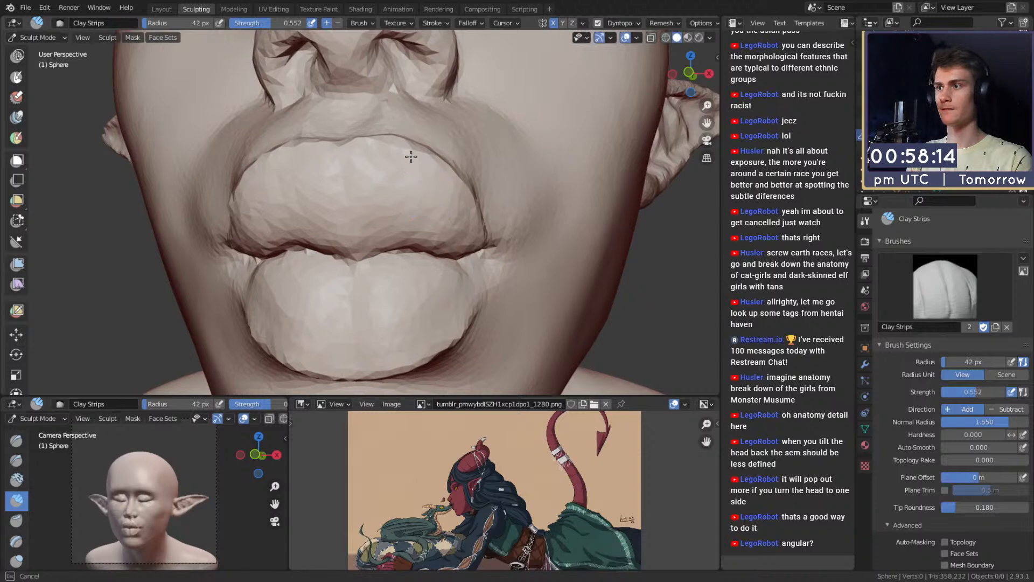
pyautogui.keyDown('alt'); pyautogui.moveTo(377, 247); pyautogui.dragTo(408, 203); pyautogui.keyUp('alt')
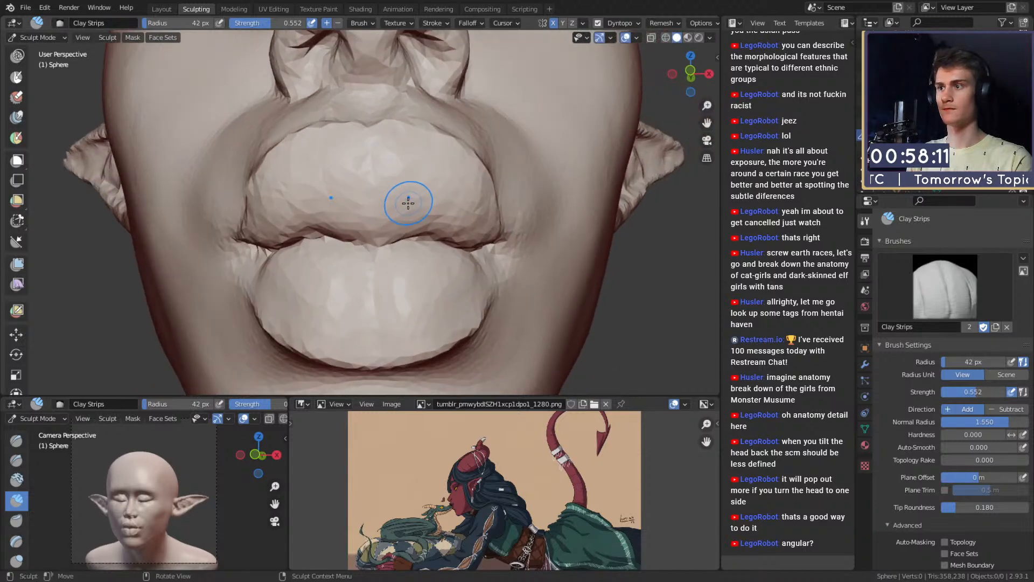
# Step: Define the line between the lips with the Crease brush and fill out the lips with Clay Strips at 24 and 35 px radii
pyautogui.hotkey('shift', 'c')
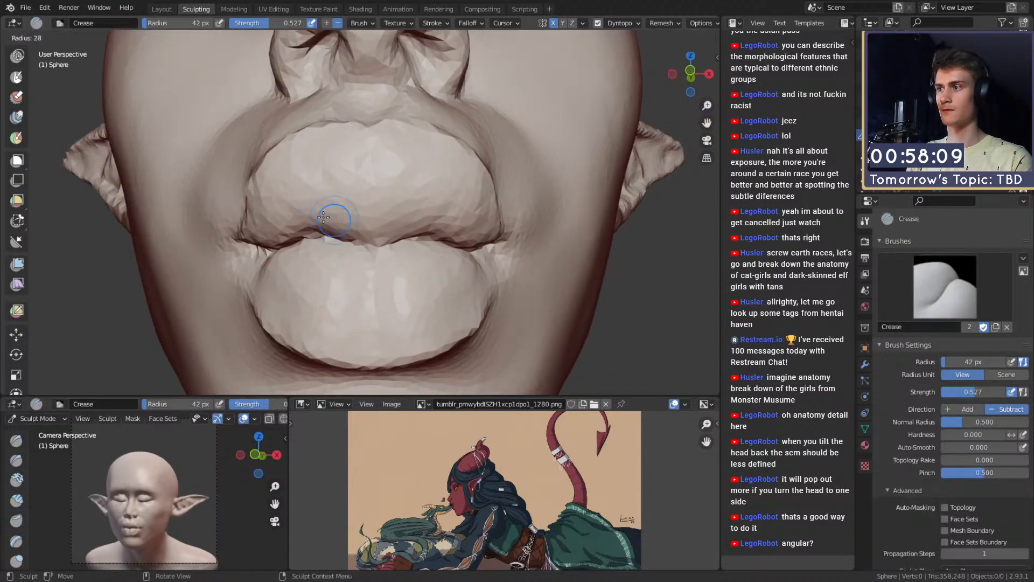
pyautogui.press('c')
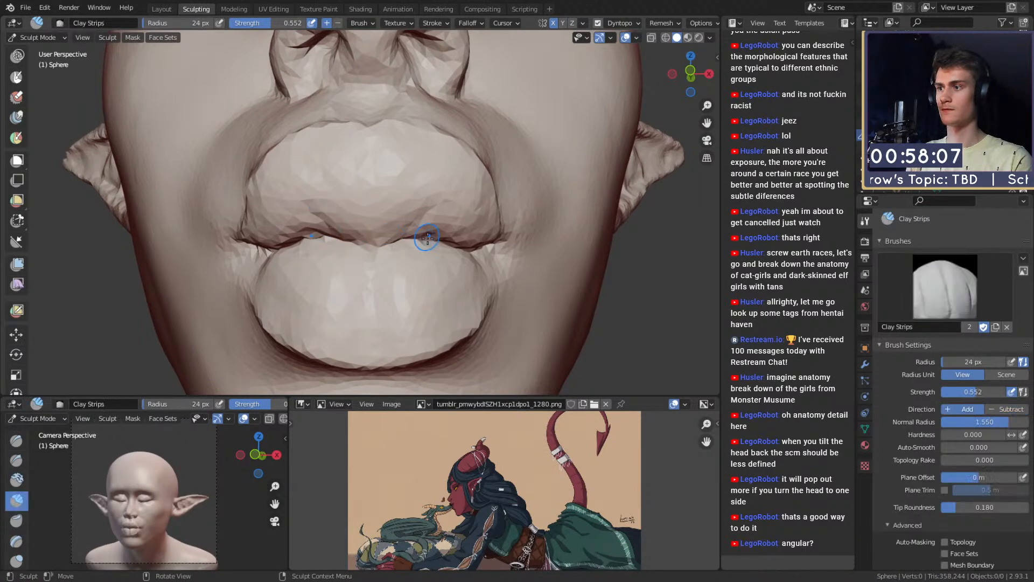
pyautogui.moveTo(382, 236)
pyautogui.keyDown('alt'); pyautogui.mouseDown()
pyautogui.moveTo(404, 212)
pyautogui.moveTo(387, 256)
pyautogui.mouseUp(); pyautogui.keyUp('alt')
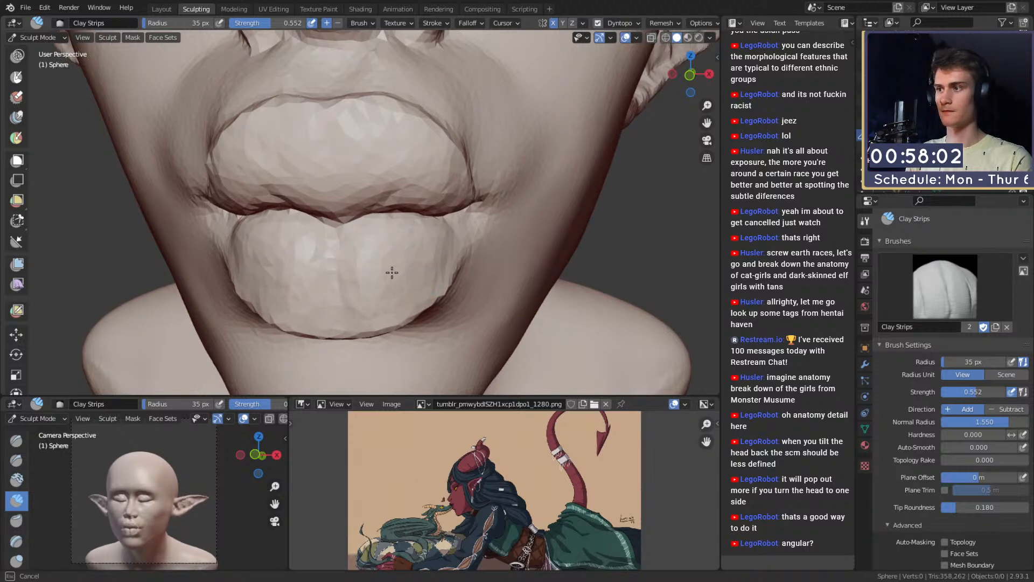
pyautogui.moveTo(406, 291)
pyautogui.keyDown('alt'); pyautogui.mouseDown()
pyautogui.moveTo(425, 231)
pyautogui.moveTo(556, 206)
pyautogui.mouseUp(); pyautogui.keyUp('alt')
pyautogui.keyDown('alt'); pyautogui.keyDown('shift'); pyautogui.moveTo(530, 254); pyautogui.dragTo(478, 217); pyautogui.keyUp('shift'); pyautogui.keyUp('alt')
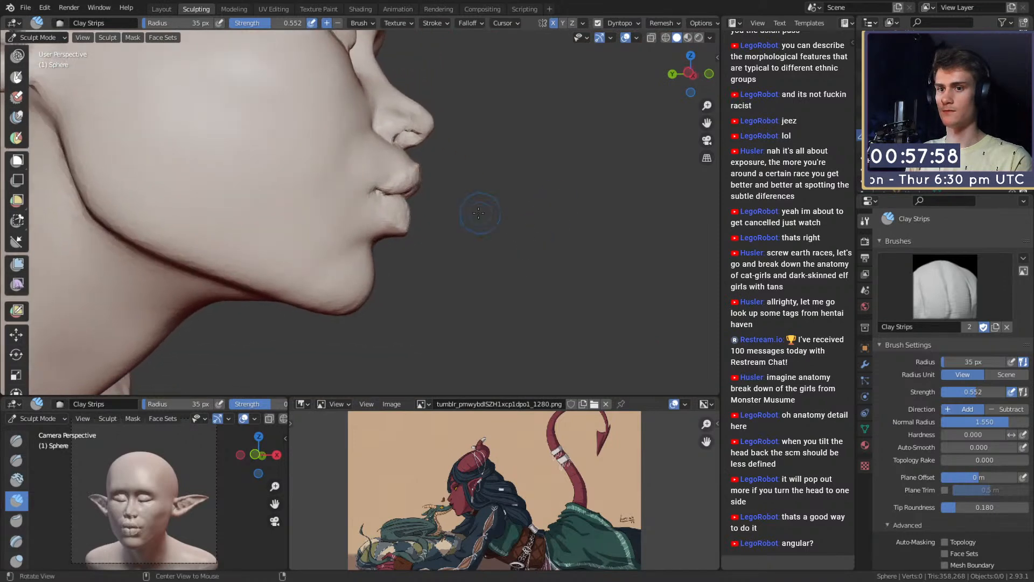
# Step: Reshape the underside of the lower lip in profile with the Grab brush at radii of 90 and 100 px
pyautogui.press('g')
pyautogui.keyDown('ctrl'); pyautogui.keyDown('alt'); pyautogui.moveTo(358, 212); pyautogui.dragTo(426, 231); pyautogui.keyUp('alt'); pyautogui.keyUp('ctrl')
pyautogui.press('f')
pyautogui.click(437, 246)
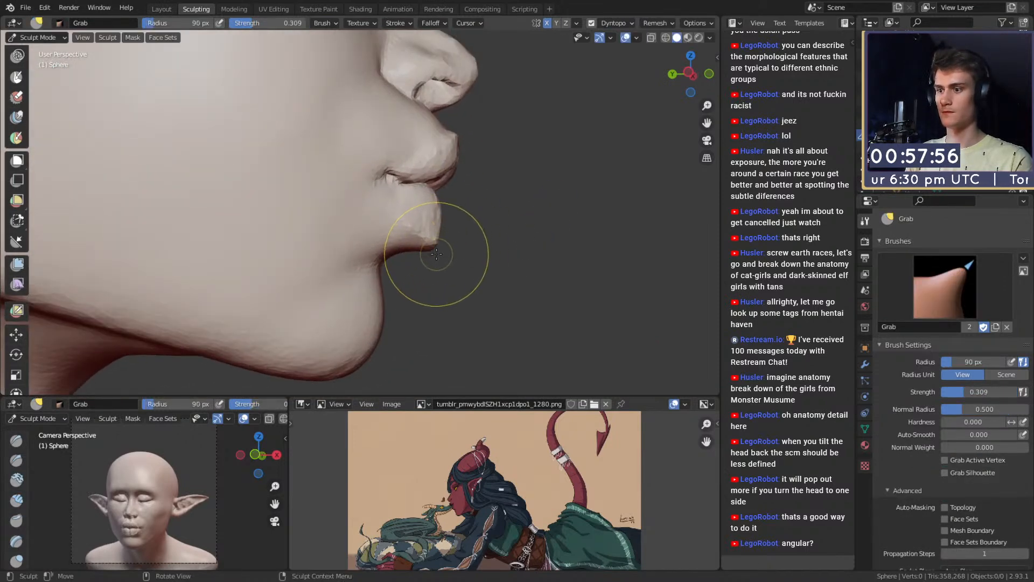
pyautogui.press('f')
pyautogui.press('f')
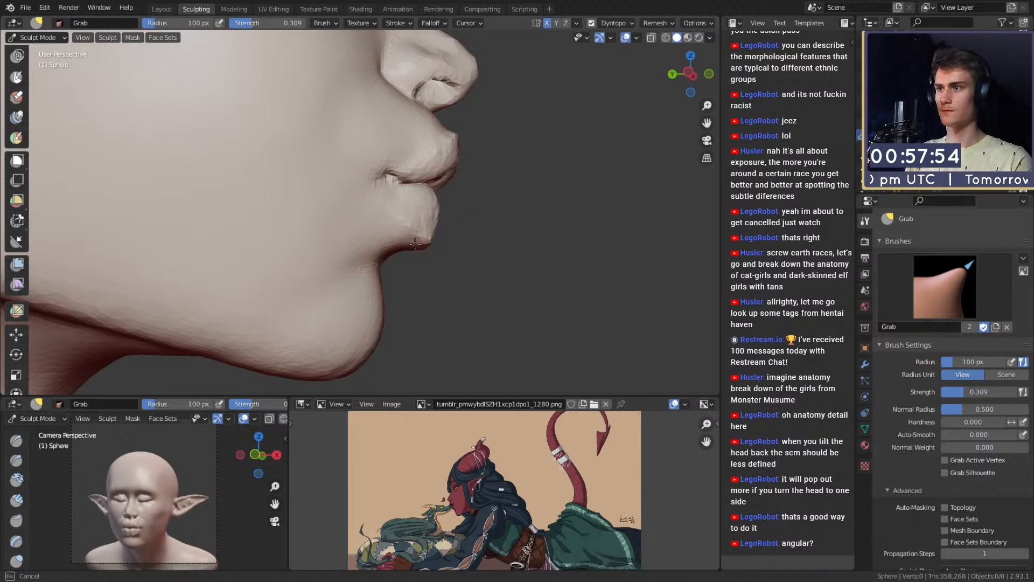
pyautogui.moveTo(426, 245)
pyautogui.mouseDown(button='middle')
pyautogui.moveTo(582, 264)
pyautogui.moveTo(477, 274)
pyautogui.moveTo(461, 296)
pyautogui.mouseUp(button='middle')
# Step: Build up the skin around the mouth corner with Clay Strips at a 77 px radius
pyautogui.press('c')
pyautogui.moveTo(431, 253)
pyautogui.mouseDown(button='middle')
pyautogui.moveTo(328, 285)
pyautogui.moveTo(355, 222)
pyautogui.moveTo(285, 226)
pyautogui.mouseUp(button='middle')
pyautogui.keyDown('ctrl'); pyautogui.moveTo(317, 242); pyautogui.dragTo(324, 200, button='middle'); pyautogui.keyUp('ctrl')
pyautogui.press('f')
pyautogui.click(318, 229)
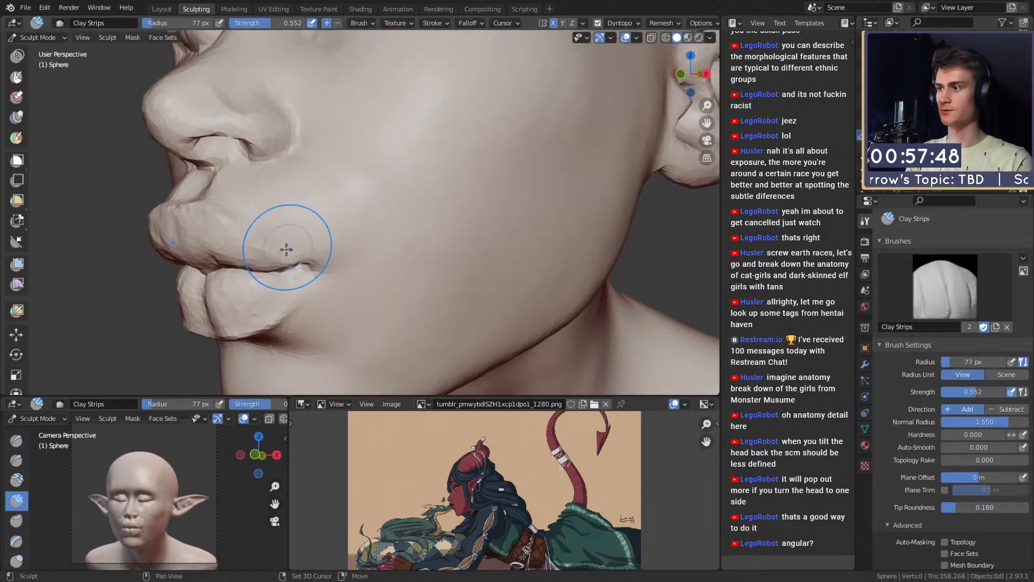
pyautogui.moveTo(303, 242)
pyautogui.mouseDown(button='middle')
pyautogui.moveTo(374, 185)
pyautogui.moveTo(337, 176)
pyautogui.moveTo(387, 223)
pyautogui.moveTo(379, 197)
pyautogui.mouseUp(button='middle')
# Step: Hollow out the nostrils from below with the Crease brush at a 63 px radius
pyautogui.hotkey('shift', 'c')
pyautogui.press('f')
pyautogui.moveTo(377, 237)
pyautogui.keyDown('ctrl'); pyautogui.mouseDown(button='middle')
pyautogui.moveTo(385, 208)
pyautogui.moveTo(362, 232)
pyautogui.moveTo(323, 220)
pyautogui.mouseUp(button='middle'); pyautogui.keyUp('ctrl')
pyautogui.click(377, 234)
pyautogui.moveTo(418, 201)
pyautogui.mouseDown(button='middle')
pyautogui.moveTo(376, 204)
pyautogui.moveTo(342, 189)
pyautogui.moveTo(358, 203)
pyautogui.moveTo(312, 214)
pyautogui.moveTo(366, 200)
pyautogui.moveTo(381, 177)
pyautogui.moveTo(430, 156)
pyautogui.mouseUp(button='middle')
pyautogui.press('f')
pyautogui.click(383, 162)
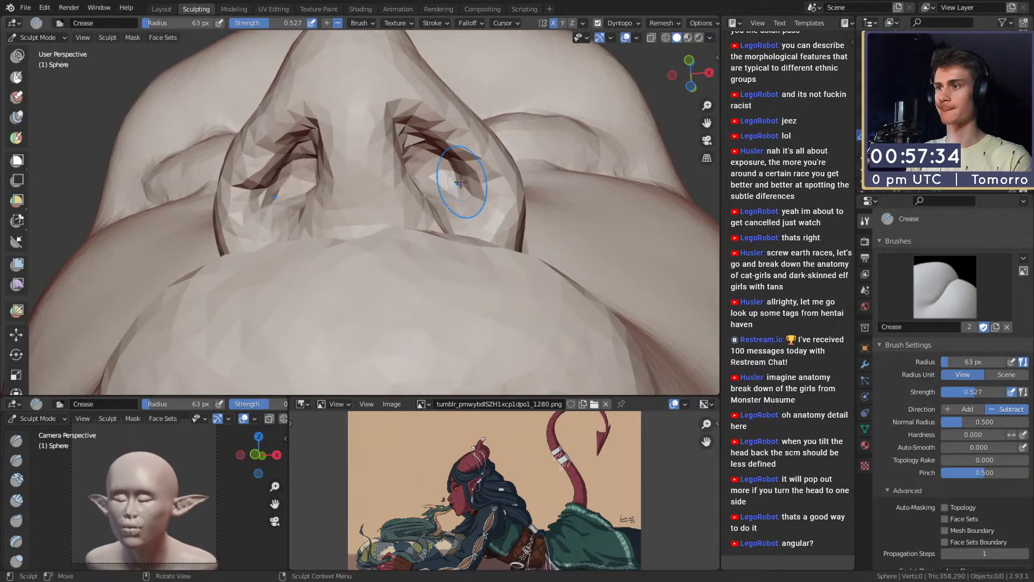
# Step: Define the lower edge and crease of the nostril wing with the Crease brush at 0.709 strength, starting from a 34 px radius
pyautogui.moveTo(439, 175)
pyautogui.keyDown('alt'); pyautogui.mouseDown()
pyautogui.moveTo(424, 221)
pyautogui.moveTo(431, 213)
pyautogui.moveTo(351, 146)
pyautogui.moveTo(330, 159)
pyautogui.moveTo(327, 174)
pyautogui.moveTo(371, 172)
pyautogui.moveTo(434, 199)
pyautogui.moveTo(434, 246)
pyautogui.moveTo(404, 231)
pyautogui.moveTo(355, 235)
pyautogui.mouseUp(); pyautogui.keyUp('alt')
pyautogui.hotkey('shift', 'f')
pyautogui.click(419, 229)
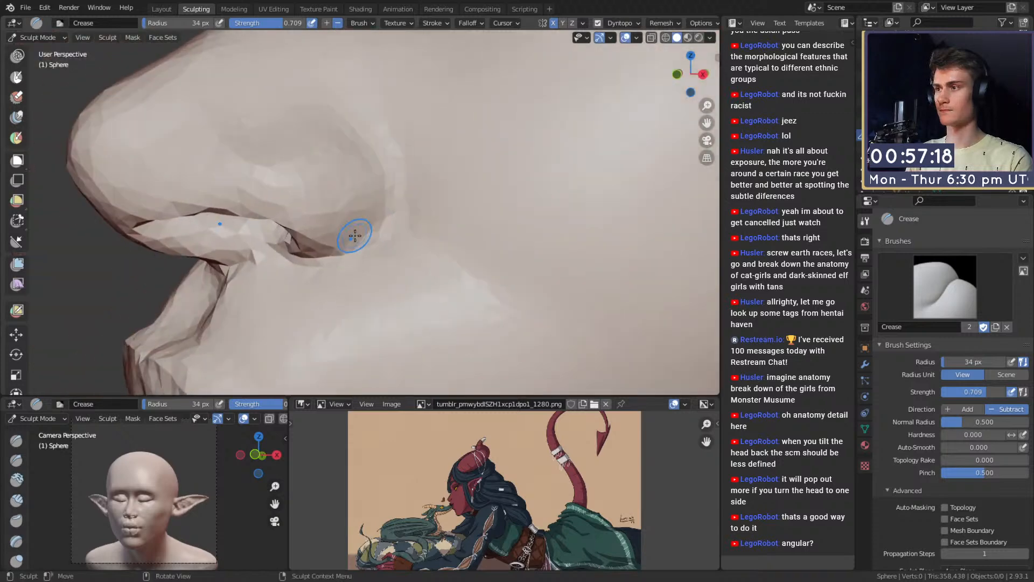
pyautogui.moveTo(383, 190)
pyautogui.keyDown('alt'); pyautogui.mouseDown()
pyautogui.moveTo(385, 203)
pyautogui.moveTo(342, 151)
pyautogui.moveTo(409, 215)
pyautogui.mouseUp(); pyautogui.keyUp('alt')
pyautogui.press('f')
pyautogui.click(404, 169)
pyautogui.moveTo(410, 216)
pyautogui.keyDown('alt'); pyautogui.mouseDown()
pyautogui.moveTo(466, 205)
pyautogui.moveTo(455, 224)
pyautogui.moveTo(409, 232)
pyautogui.mouseUp(); pyautogui.keyUp('alt')
pyautogui.keyDown('ctrl'); pyautogui.keyDown('alt'); pyautogui.moveTo(409, 232); pyautogui.dragTo(381, 199); pyautogui.keyUp('alt'); pyautogui.keyUp('ctrl')
pyautogui.moveTo(347, 165)
pyautogui.keyDown('alt'); pyautogui.mouseDown()
pyautogui.moveTo(372, 166)
pyautogui.moveTo(334, 111)
pyautogui.mouseUp(); pyautogui.keyUp('alt')
pyautogui.moveTo(357, 203)
pyautogui.keyDown('alt'); pyautogui.mouseDown()
pyautogui.moveTo(390, 151)
pyautogui.moveTo(483, 180)
pyautogui.moveTo(415, 180)
pyautogui.moveTo(368, 213)
pyautogui.mouseUp(); pyautogui.keyUp('alt')
# Step: Build up the nose tip with Clay Strips, starting from a 53 px radius
pyautogui.press('c')
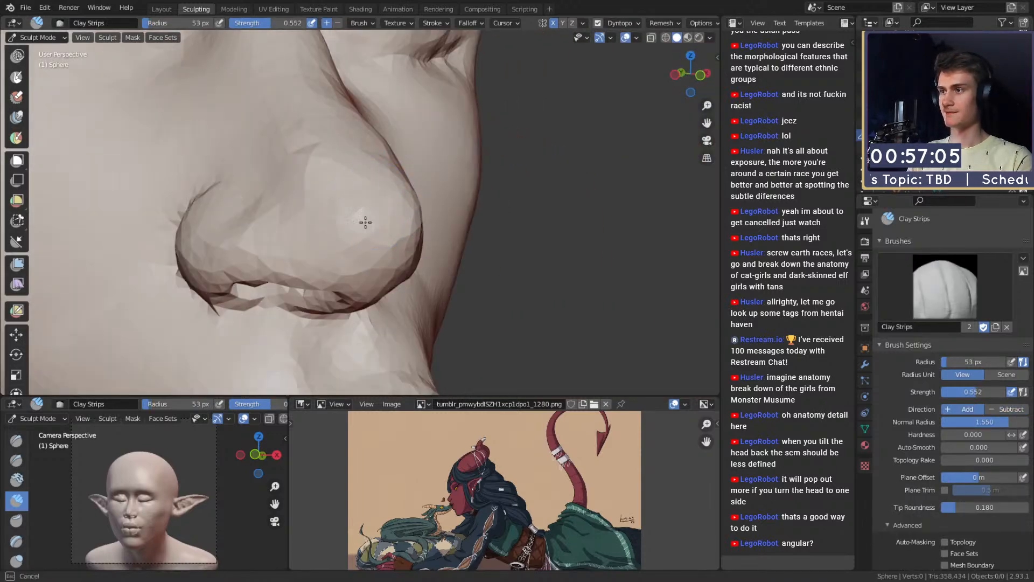
pyautogui.moveTo(352, 305)
pyautogui.keyDown('alt'); pyautogui.mouseDown()
pyautogui.moveTo(353, 205)
pyautogui.moveTo(335, 213)
pyautogui.mouseUp(); pyautogui.keyUp('alt')
pyautogui.moveTo(326, 197)
pyautogui.keyDown('alt'); pyautogui.mouseDown()
pyautogui.moveTo(343, 191)
pyautogui.moveTo(404, 227)
pyautogui.moveTo(449, 237)
pyautogui.moveTo(376, 215)
pyautogui.moveTo(363, 259)
pyautogui.moveTo(361, 240)
pyautogui.mouseUp(); pyautogui.keyUp('alt')
pyautogui.press('f')
pyautogui.click(359, 238)
# Step: Refine the planes between the nose tip and nostril wing with Clay Strips at a 45 px radius
pyautogui.press('g')
pyautogui.press('c')
pyautogui.press('f')
pyautogui.click(393, 245)
pyautogui.hotkey('shift', 'c')
pyautogui.moveTo(356, 203)
pyautogui.keyDown('alt'); pyautogui.mouseDown()
pyautogui.moveTo(377, 231)
pyautogui.moveTo(370, 211)
pyautogui.moveTo(462, 185)
pyautogui.moveTo(410, 237)
pyautogui.moveTo(437, 198)
pyautogui.moveTo(411, 228)
pyautogui.mouseUp(); pyautogui.keyUp('alt')
pyautogui.press('c')
pyautogui.press('f')
pyautogui.click(363, 217)
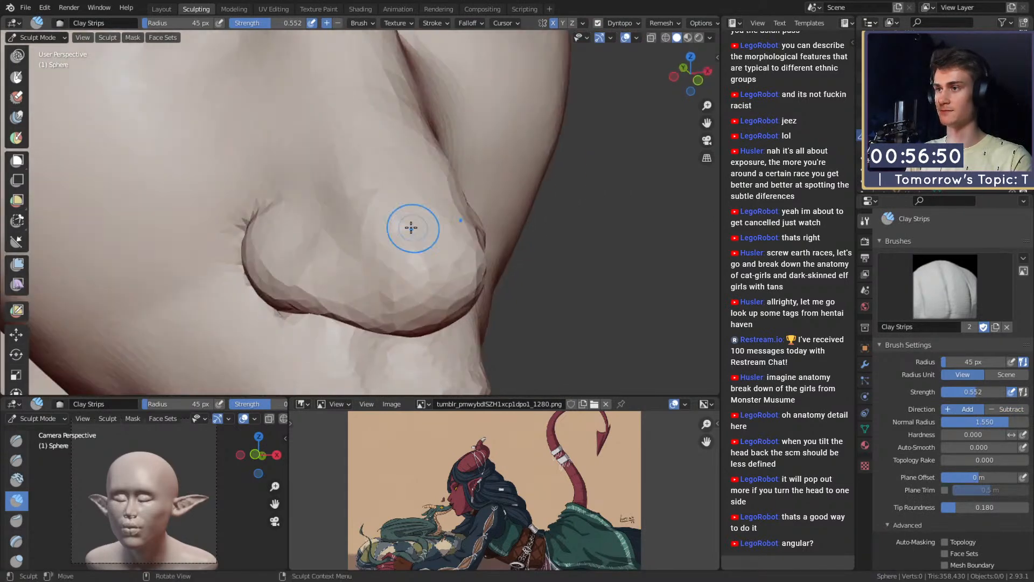
# Step: Shape the lower nose bridge above the tip with Clay Strips at a 78 px radius
pyautogui.press('f')
pyautogui.moveTo(398, 161)
pyautogui.keyDown('alt'); pyautogui.mouseDown()
pyautogui.moveTo(432, 196)
pyautogui.moveTo(477, 172)
pyautogui.moveTo(359, 194)
pyautogui.moveTo(380, 231)
pyautogui.mouseUp(); pyautogui.keyUp('alt')
pyautogui.press('f')
pyautogui.click(379, 195)
pyautogui.press('f')
pyautogui.click(390, 141)
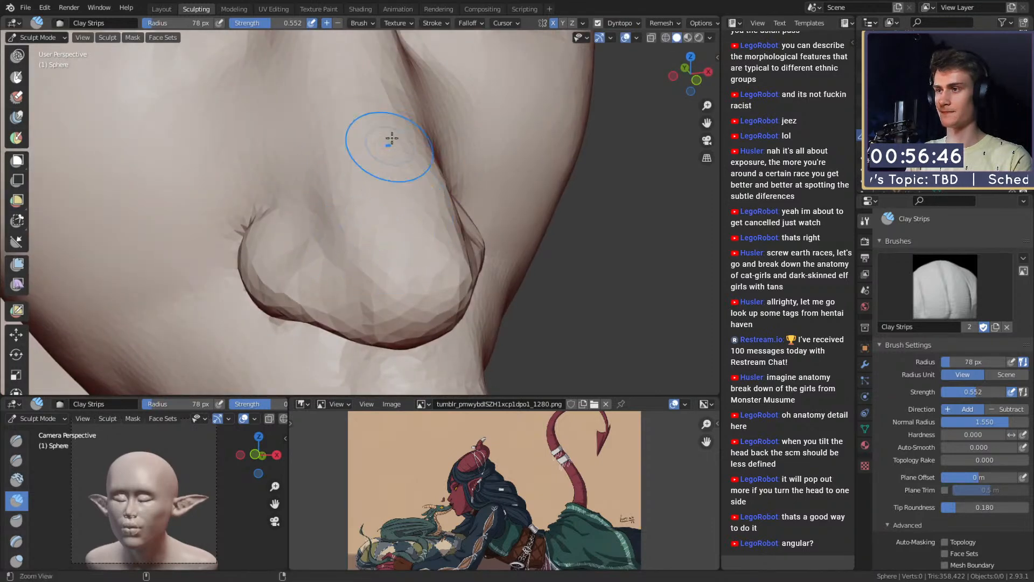
# Step: Work over the side of the nose above the nostril with Clay Strips at radii of 53 and 88 px
pyautogui.keyDown('ctrl'); pyautogui.keyDown('alt'); pyautogui.moveTo(390, 141); pyautogui.dragTo(418, 247); pyautogui.keyUp('alt'); pyautogui.keyUp('ctrl')
pyautogui.moveTo(417, 248)
pyautogui.keyDown('alt'); pyautogui.mouseDown()
pyautogui.moveTo(399, 238)
pyautogui.moveTo(391, 196)
pyautogui.moveTo(394, 207)
pyautogui.mouseUp(); pyautogui.keyUp('alt')
pyautogui.press('f')
pyautogui.click(381, 206)
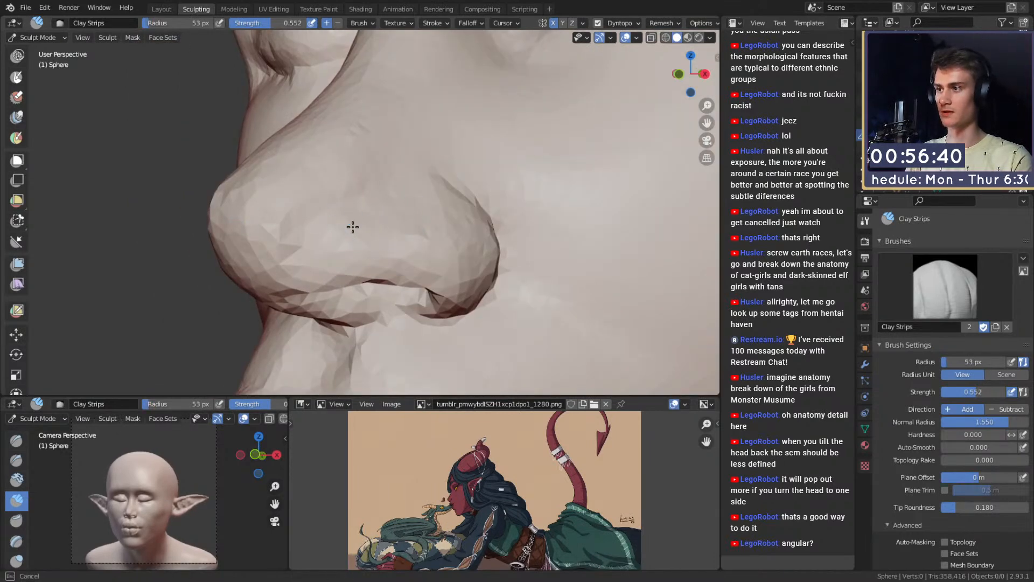
pyautogui.moveTo(393, 218); pyautogui.dragTo(400, 202)
pyautogui.press('f')
pyautogui.click(357, 207)
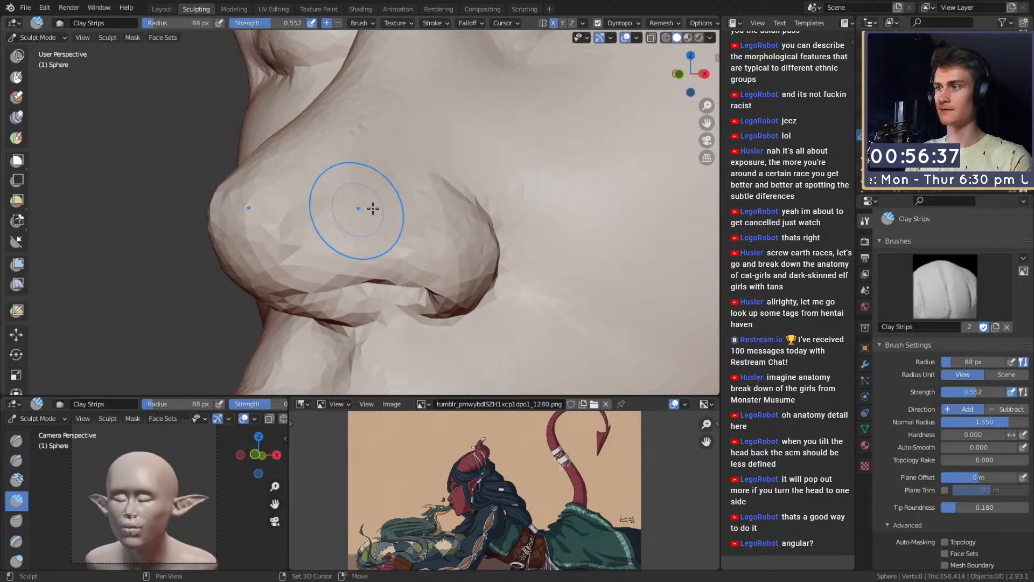
# Step: Refine the transition from the nostril wing to the cheek with Clay Strips at a 44 px radius
pyautogui.moveTo(389, 167)
pyautogui.keyDown('ctrl'); pyautogui.keyDown('alt'); pyautogui.mouseDown()
pyautogui.moveTo(399, 192)
pyautogui.moveTo(435, 184)
pyautogui.moveTo(412, 241)
pyautogui.moveTo(413, 189)
pyautogui.moveTo(371, 234)
pyautogui.moveTo(376, 224)
pyautogui.mouseUp(); pyautogui.keyUp('alt'); pyautogui.keyUp('ctrl')
pyautogui.press('f')
pyautogui.click(368, 221)
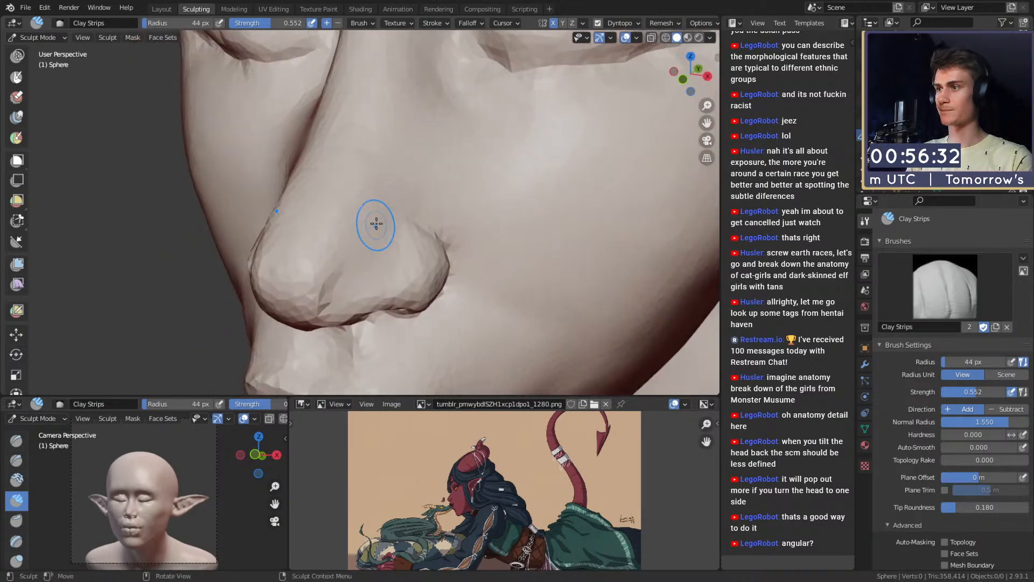
pyautogui.moveTo(401, 173); pyautogui.dragTo(396, 177)
# Step: Shape the side of the nose bridge below the inner eye with Clay Strips at 53 px, and enlarge the radius to 78 px
pyautogui.moveTo(396, 175)
pyautogui.keyDown('alt'); pyautogui.keyDown('shift'); pyautogui.mouseDown()
pyautogui.moveTo(388, 206)
pyautogui.moveTo(431, 187)
pyautogui.moveTo(430, 174)
pyautogui.moveTo(404, 189)
pyautogui.moveTo(406, 202)
pyautogui.mouseUp(); pyautogui.keyUp('shift'); pyautogui.keyUp('alt')
pyautogui.press('f')
pyautogui.click(384, 193)
pyautogui.hotkey('shift', 'c')
pyautogui.press('c')
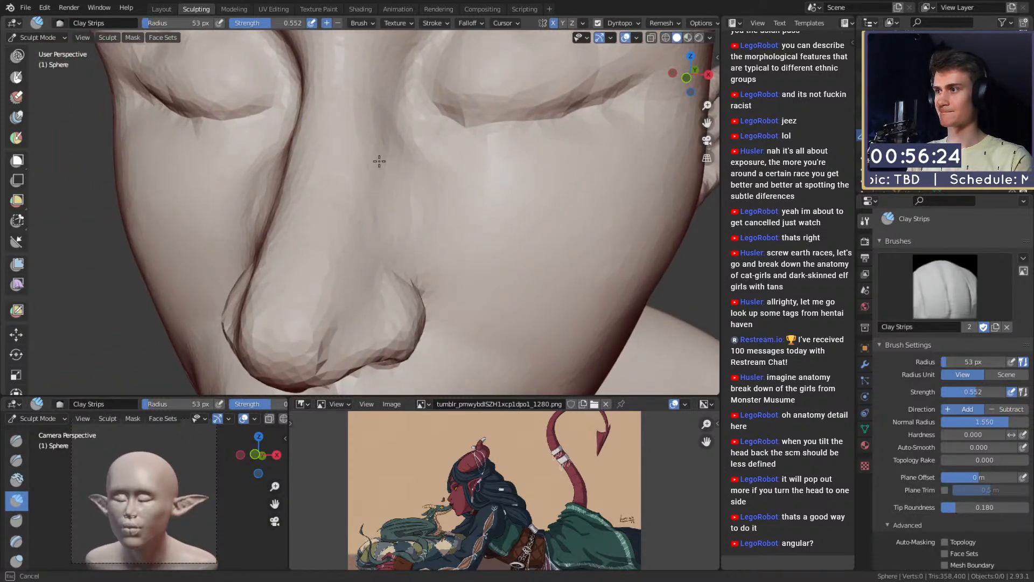
pyautogui.press('f')
pyautogui.click(426, 238)
# Step: Examine the nose and overall face from three-quarter, profile and close-up views
pyautogui.scroll(-5, 426, 238)
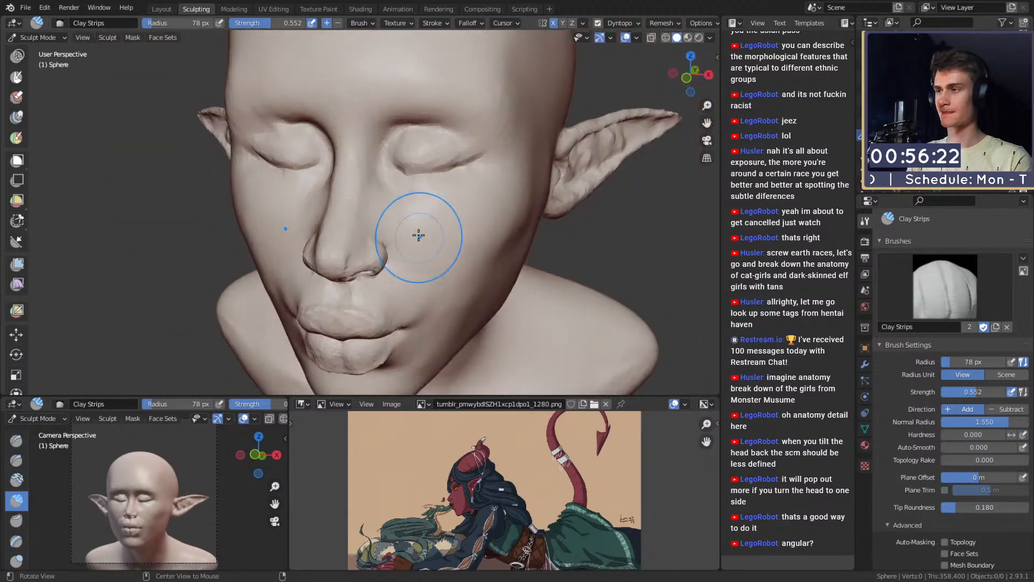
pyautogui.keyDown('alt'); pyautogui.moveTo(417, 233); pyautogui.dragTo(450, 220); pyautogui.keyUp('alt')
pyautogui.moveTo(449, 219); pyautogui.dragTo(466, 222, button='middle')
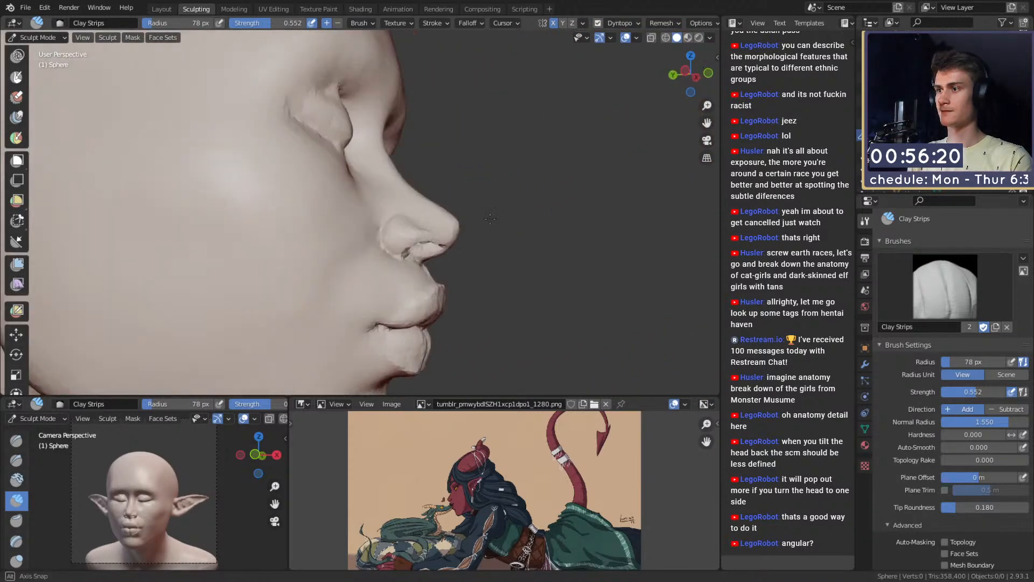
pyautogui.scroll(-4, 473, 259)
pyautogui.moveTo(473, 259)
pyautogui.mouseDown(button='middle')
pyautogui.moveTo(400, 211)
pyautogui.moveTo(422, 211)
pyautogui.mouseUp(button='middle')
pyautogui.scroll(5, 418, 218)
pyautogui.scroll(3, 422, 211)
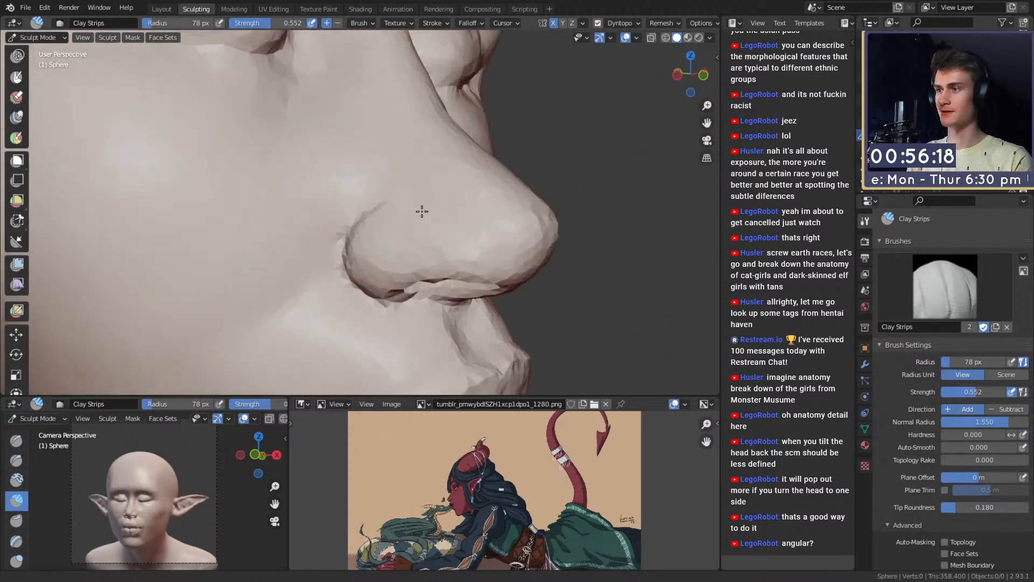
# Step: Adjust the side of the nose from the front with the Grab brush at a 112 px radius
pyautogui.press('f')
pyautogui.click(415, 248)
pyautogui.moveTo(453, 251)
pyautogui.keyDown('alt'); pyautogui.mouseDown()
pyautogui.moveTo(432, 200)
pyautogui.moveTo(413, 188)
pyautogui.moveTo(427, 261)
pyautogui.moveTo(427, 224)
pyautogui.moveTo(401, 257)
pyautogui.moveTo(412, 226)
pyautogui.moveTo(397, 234)
pyautogui.mouseUp(); pyautogui.keyUp('alt')
pyautogui.press('g')
pyautogui.press('f')
pyautogui.click(426, 254)
pyautogui.click(402, 257)
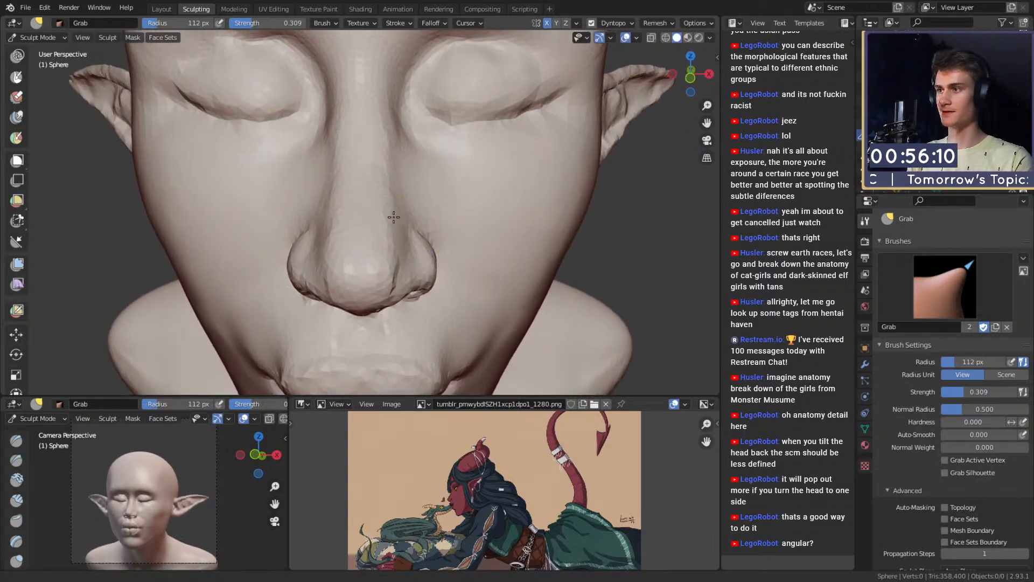
# Step: Reshape the sides of the nose bridge up to the inner eye corners with Grab at radii of 143 and 129 px
pyautogui.moveTo(392, 215); pyautogui.dragTo(387, 228, button='middle')
pyautogui.press('f')
pyautogui.click(394, 228)
pyautogui.press('f')
pyautogui.click(402, 193)
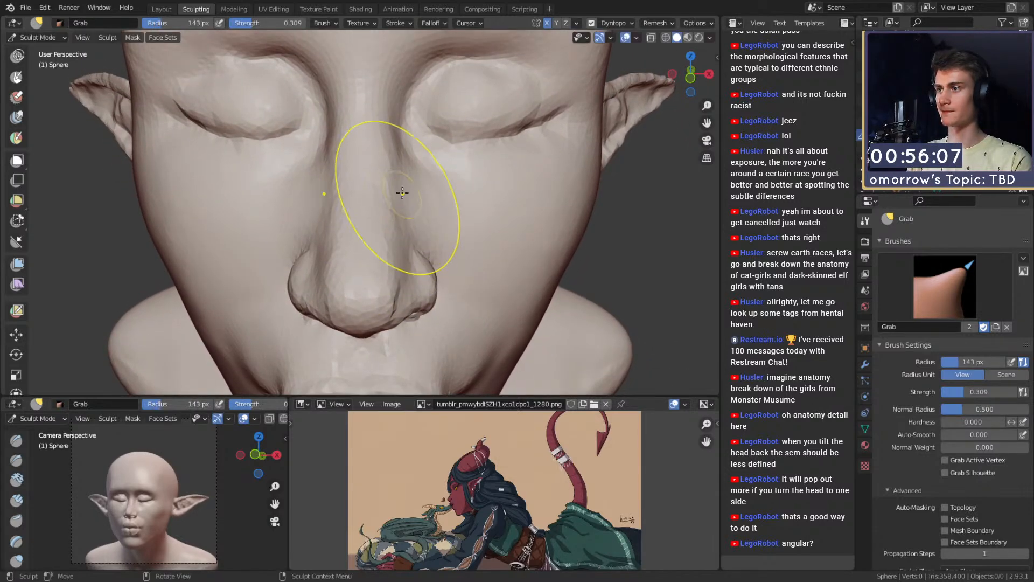
pyautogui.moveTo(399, 88)
pyautogui.mouseDown(button='middle')
pyautogui.moveTo(394, 232)
pyautogui.moveTo(397, 208)
pyautogui.mouseUp(button='middle')
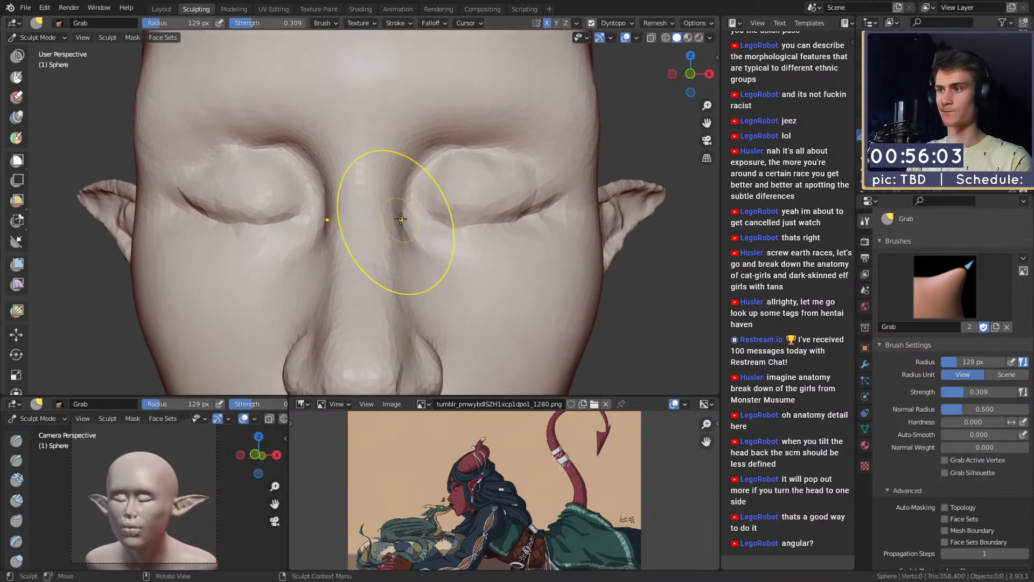
pyautogui.press('f')
pyautogui.click(390, 189)
# Step: Refine the nose bridge and tip profile from the side with Grab at radii of 104, 156 and 119 px
pyautogui.keyDown('ctrl'); pyautogui.keyDown('alt'); pyautogui.moveTo(400, 160); pyautogui.dragTo(462, 226); pyautogui.keyUp('alt'); pyautogui.keyUp('ctrl')
pyautogui.scroll(3, 446, 238)
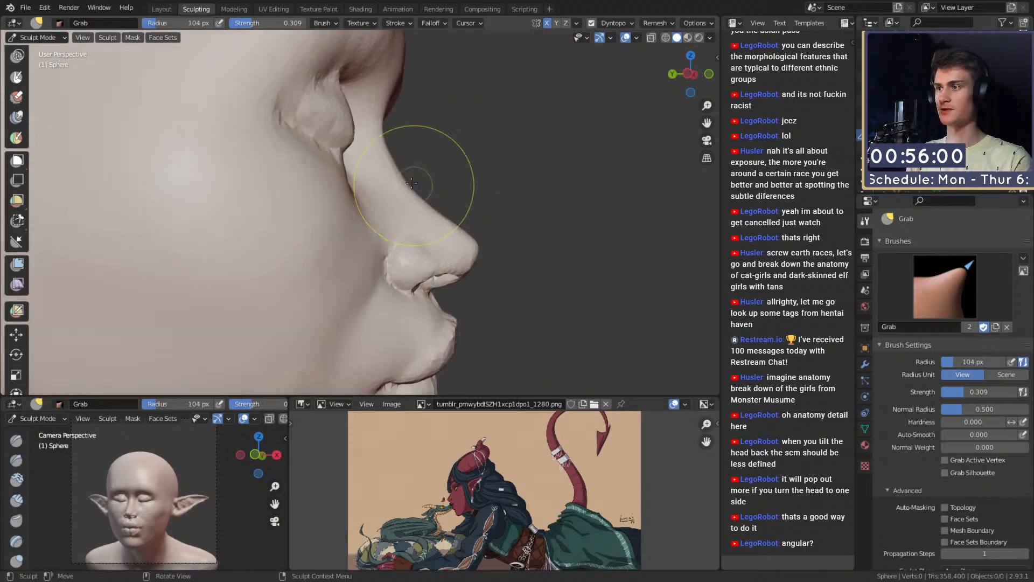
pyautogui.keyDown('shift'); pyautogui.moveTo(406, 170); pyautogui.dragTo(397, 162, button='middle'); pyautogui.keyUp('shift')
pyautogui.press('f')
pyautogui.click(494, 194)
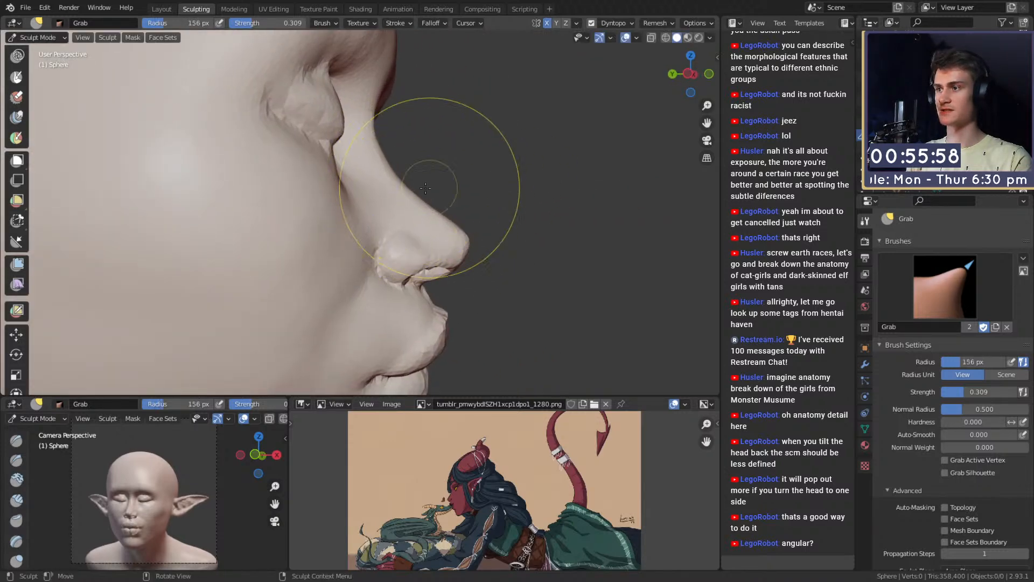
pyautogui.moveTo(410, 188)
pyautogui.keyDown('alt'); pyautogui.mouseDown()
pyautogui.moveTo(428, 201)
pyautogui.moveTo(439, 194)
pyautogui.moveTo(453, 210)
pyautogui.moveTo(407, 200)
pyautogui.moveTo(447, 196)
pyautogui.mouseUp(); pyautogui.keyUp('alt')
pyautogui.press('f')
pyautogui.click(519, 214)
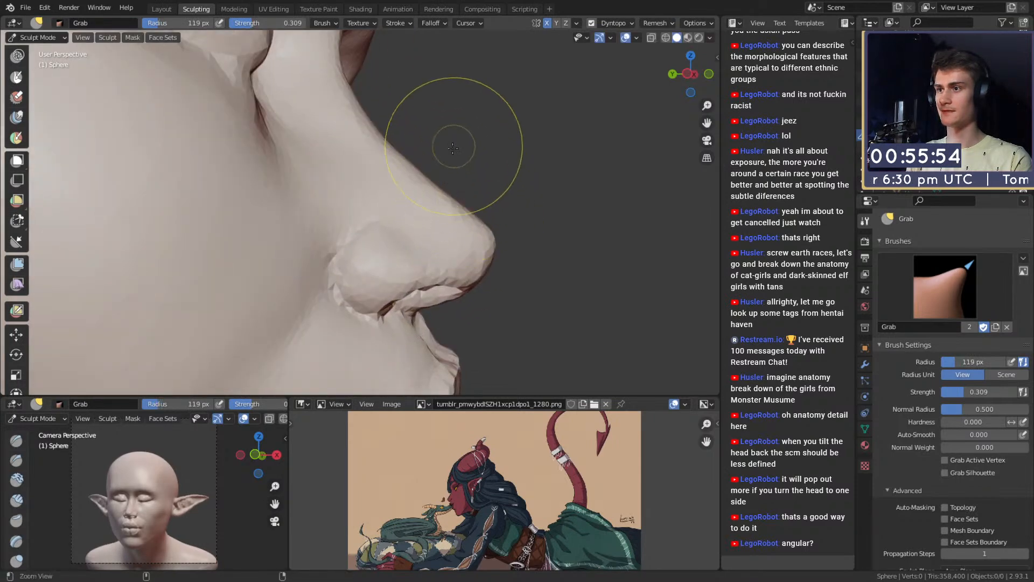
pyautogui.moveTo(453, 148)
pyautogui.keyDown('ctrl'); pyautogui.keyDown('alt'); pyautogui.mouseDown()
pyautogui.moveTo(435, 210)
pyautogui.moveTo(434, 151)
pyautogui.mouseUp(); pyautogui.keyUp('alt'); pyautogui.keyUp('ctrl')
pyautogui.moveTo(441, 147)
pyautogui.keyDown('ctrl'); pyautogui.keyDown('alt'); pyautogui.mouseDown()
pyautogui.moveTo(435, 188)
pyautogui.moveTo(327, 213)
pyautogui.mouseUp(); pyautogui.keyUp('alt'); pyautogui.keyUp('ctrl')
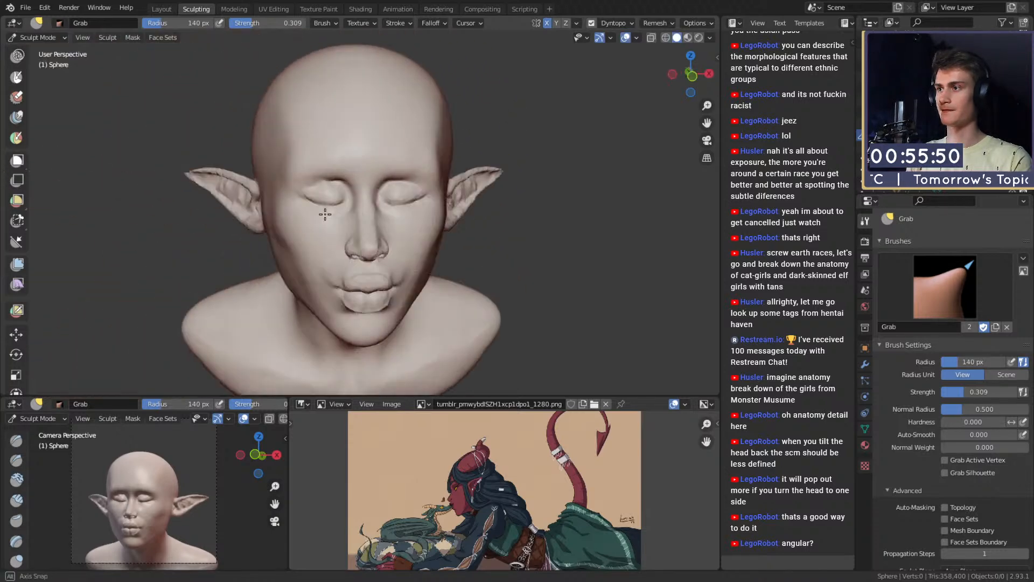
# Step: Carve a fold below the inner eye corner with the Crease brush at strength 0.709
pyautogui.keyDown('ctrl'); pyautogui.keyDown('alt'); pyautogui.moveTo(372, 267); pyautogui.dragTo(372, 224); pyautogui.keyUp('alt'); pyautogui.keyUp('ctrl')
pyautogui.hotkey('shift', 'c')
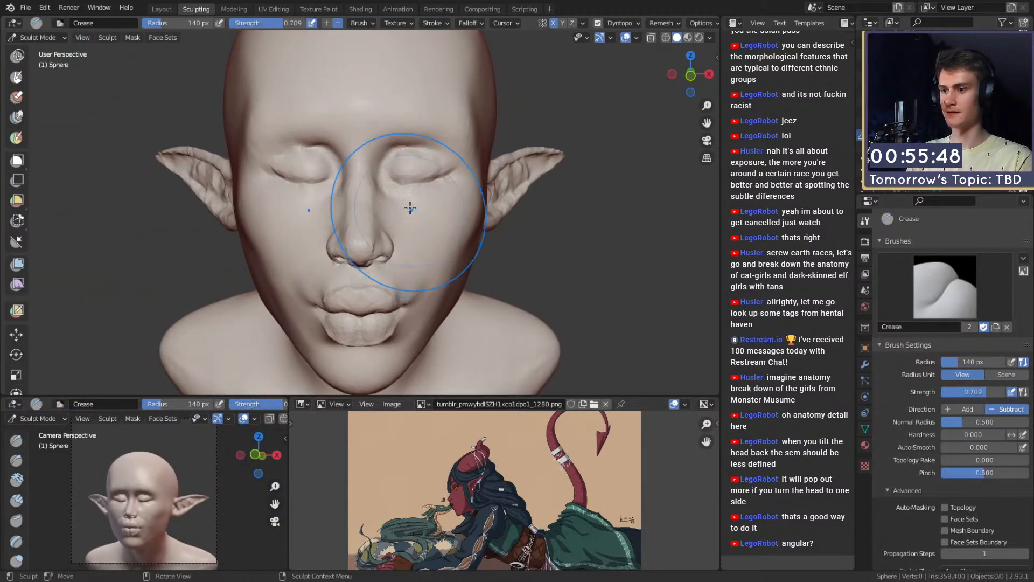
pyautogui.keyDown('alt'); pyautogui.keyDown('shift'); pyautogui.moveTo(410, 186); pyautogui.dragTo(409, 221); pyautogui.keyUp('shift'); pyautogui.keyUp('alt')
pyautogui.moveTo(409, 220)
pyautogui.keyDown('alt'); pyautogui.mouseDown()
pyautogui.moveTo(396, 219)
pyautogui.moveTo(417, 187)
pyautogui.moveTo(380, 209)
pyautogui.moveTo(378, 198)
pyautogui.mouseUp(); pyautogui.keyUp('alt')
pyautogui.press('f')
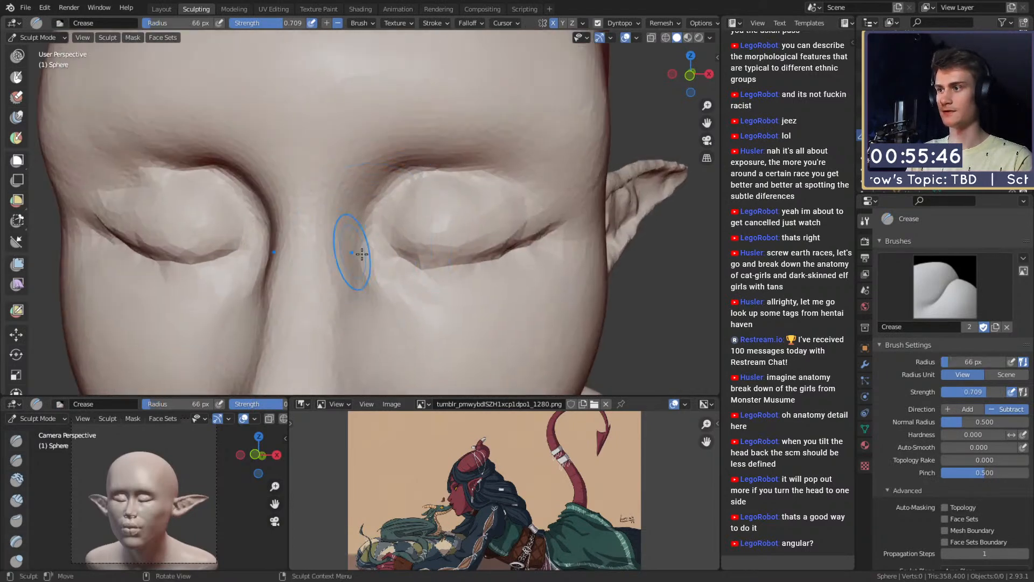
pyautogui.click(370, 251)
pyautogui.moveTo(360, 252); pyautogui.dragTo(366, 234)
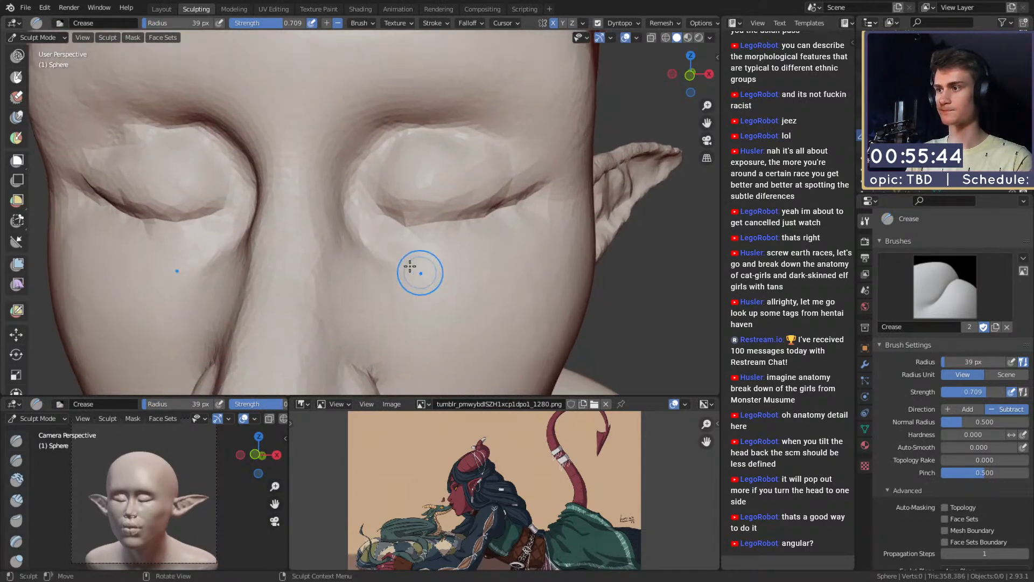
# Step: Soften the fold under the inner eye with Crease at strength 0.242 and radii of 39 and 70 px
pyautogui.hotkey('shift', 'f')
pyautogui.click(379, 250)
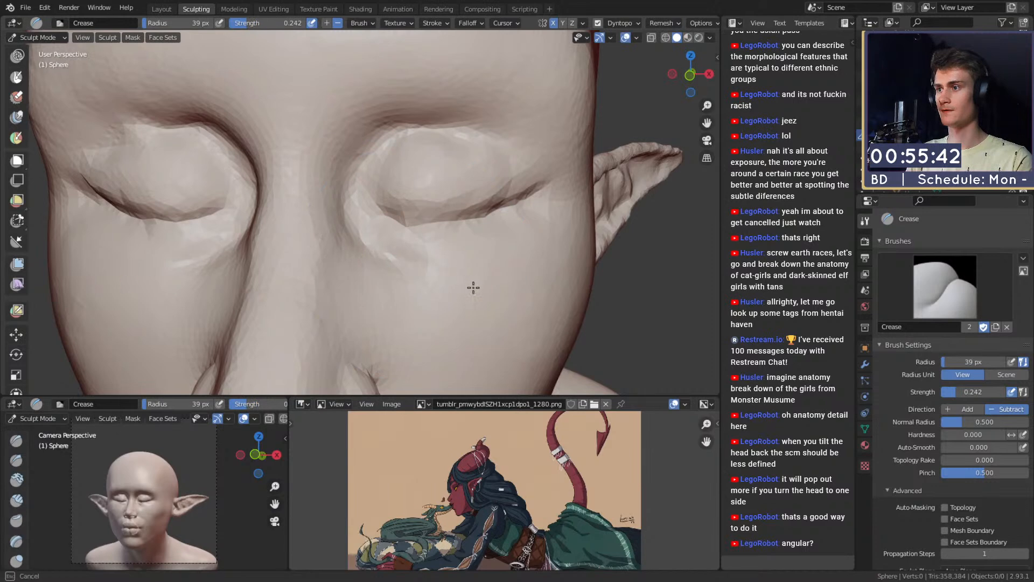
pyautogui.press('f')
pyautogui.click(462, 263)
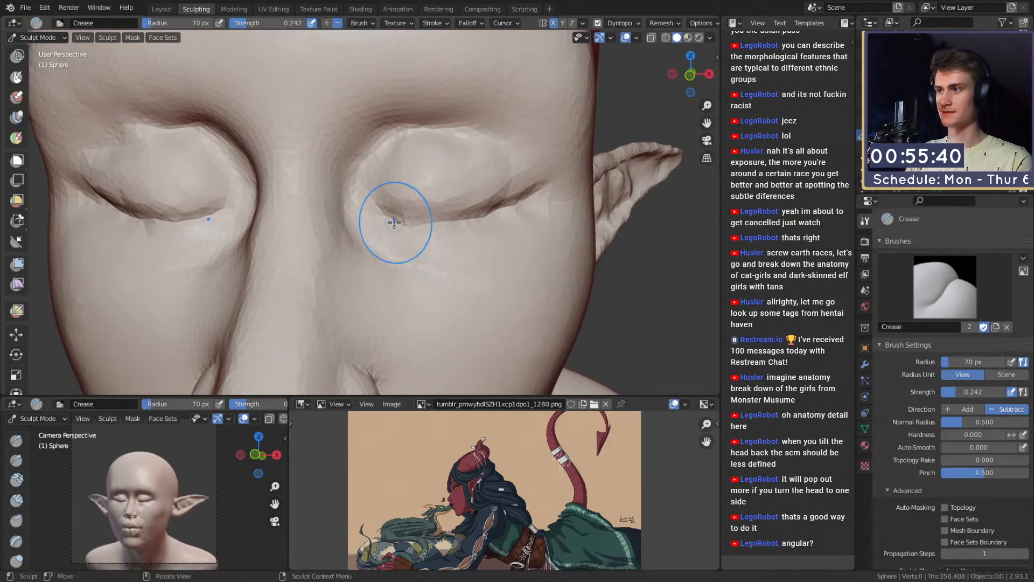
pyautogui.moveTo(463, 195)
pyautogui.keyDown('alt'); pyautogui.mouseDown()
pyautogui.moveTo(427, 127)
pyautogui.moveTo(422, 245)
pyautogui.moveTo(418, 189)
pyautogui.moveTo(405, 189)
pyautogui.mouseUp(); pyautogui.keyUp('alt')
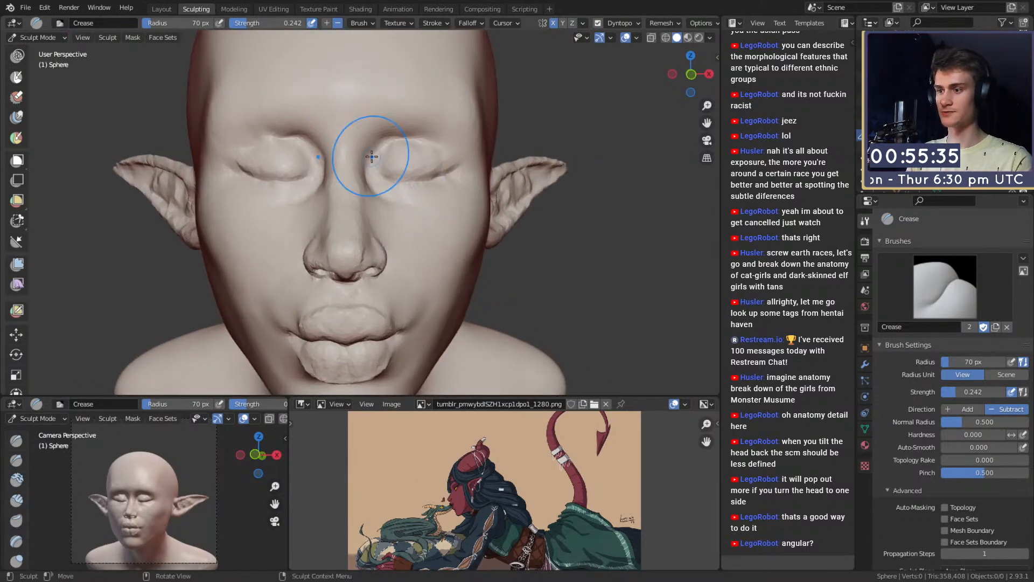
# Step: Check the face in the reference artwork and rework the lids of the closed eye with Clay Strips
pyautogui.scroll(6, 455, 499)
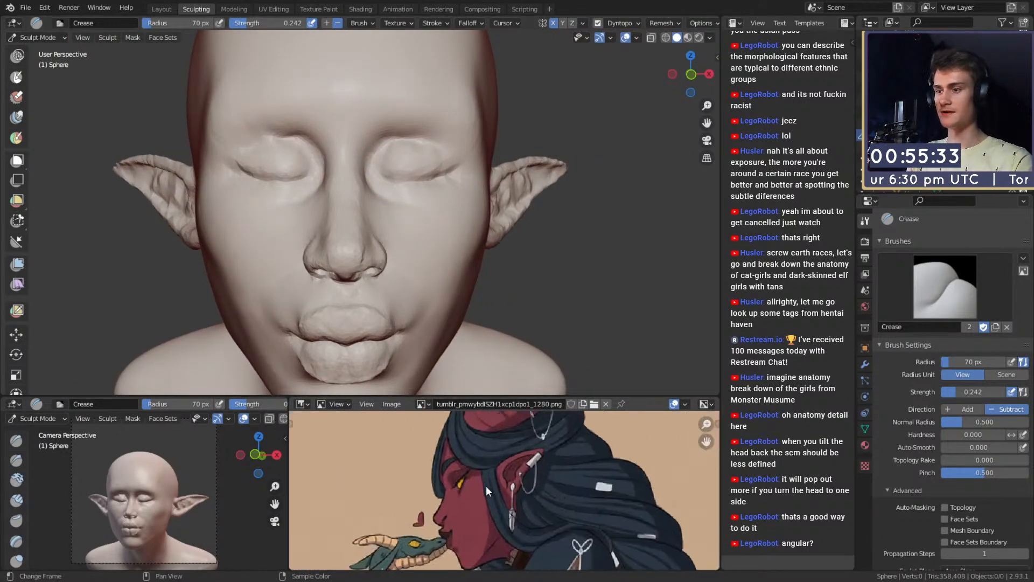
pyautogui.scroll(-6, 446, 489)
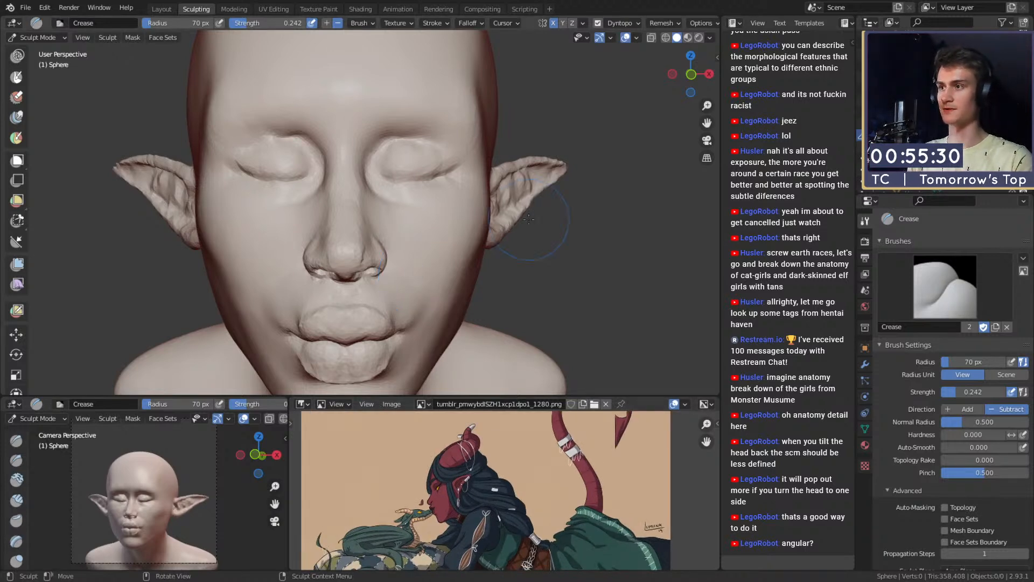
pyautogui.moveTo(529, 220)
pyautogui.keyDown('alt'); pyautogui.mouseDown()
pyautogui.moveTo(537, 242)
pyautogui.moveTo(448, 237)
pyautogui.moveTo(350, 80)
pyautogui.mouseUp(); pyautogui.keyUp('alt')
pyautogui.moveTo(289, 147)
pyautogui.keyDown('alt'); pyautogui.mouseDown()
pyautogui.moveTo(416, 237)
pyautogui.moveTo(407, 207)
pyautogui.moveTo(470, 202)
pyautogui.mouseUp(); pyautogui.keyUp('alt')
pyautogui.moveTo(431, 237)
pyautogui.keyDown('alt'); pyautogui.keyDown('shift'); pyautogui.mouseDown()
pyautogui.moveTo(392, 214)
pyautogui.moveTo(383, 246)
pyautogui.moveTo(337, 252)
pyautogui.moveTo(389, 255)
pyautogui.mouseUp(); pyautogui.keyUp('shift'); pyautogui.keyUp('alt')
pyautogui.press('c')
pyautogui.press('f')
pyautogui.click(369, 249)
pyautogui.press('f')
pyautogui.click(432, 237)
pyautogui.moveTo(389, 255)
pyautogui.keyDown('alt'); pyautogui.mouseDown()
pyautogui.moveTo(376, 220)
pyautogui.moveTo(334, 228)
pyautogui.mouseUp(); pyautogui.keyUp('alt')
# Step: Carve the line between the closed eyelids with Crease at a 25 px radius and strength 0.588
pyautogui.hotkey('shift', 'c')
pyautogui.press('f')
pyautogui.click(391, 232)
pyautogui.press('f')
pyautogui.click(361, 222)
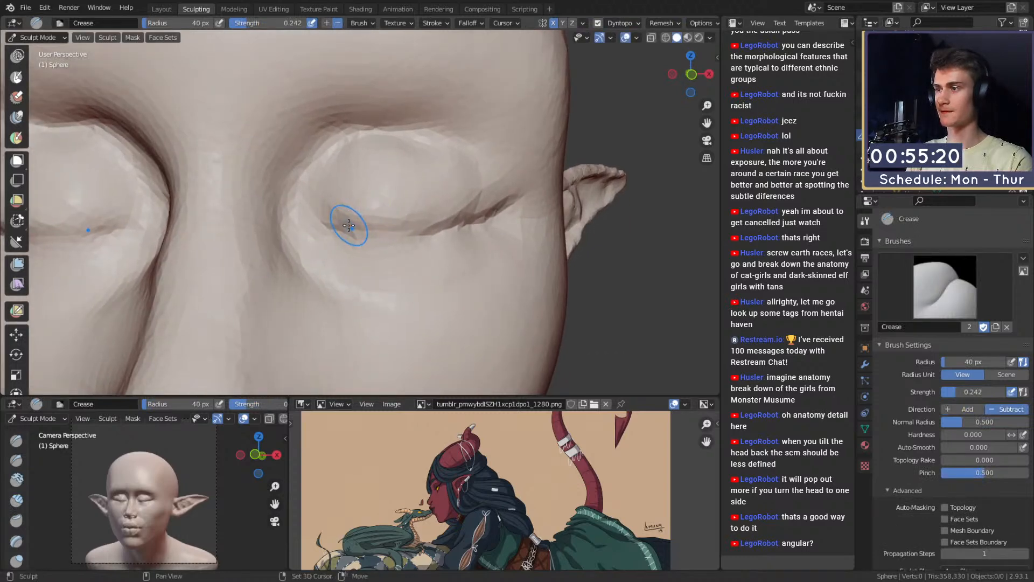
pyautogui.hotkey('shift', 'f')
pyautogui.click(375, 229)
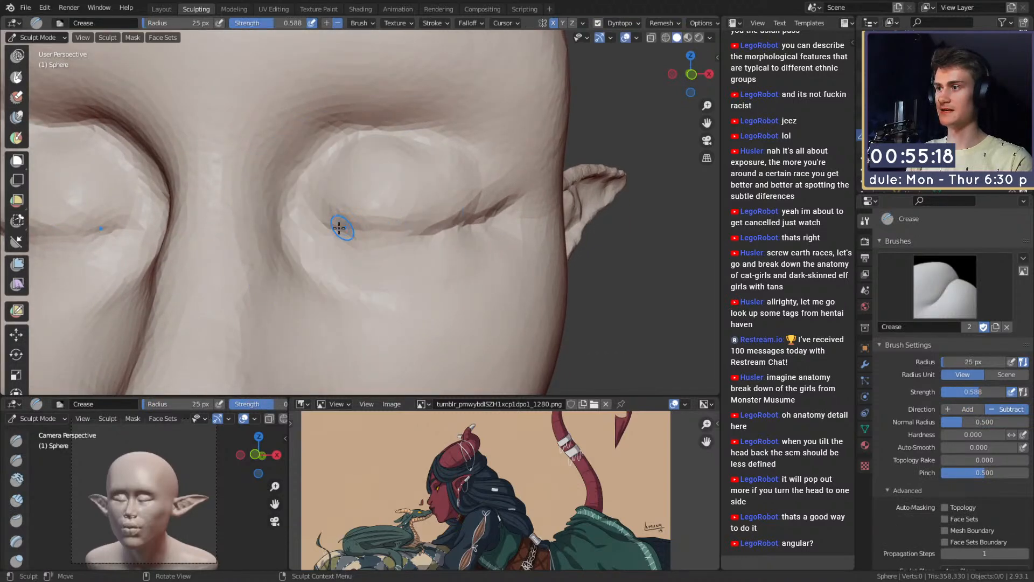
pyautogui.moveTo(355, 223); pyautogui.dragTo(454, 220)
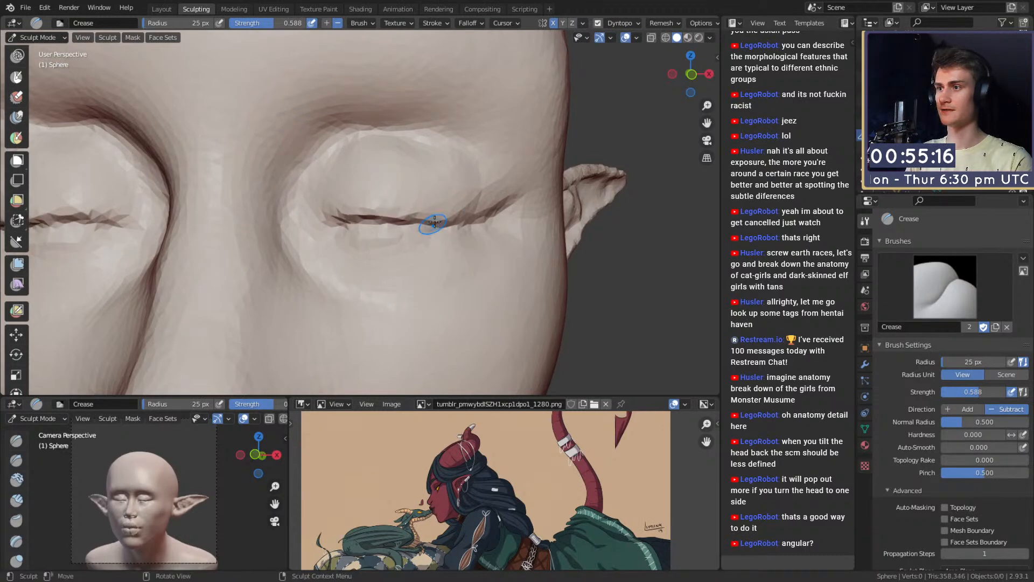
pyautogui.moveTo(455, 220)
pyautogui.mouseDown(button='middle')
pyautogui.moveTo(376, 233)
pyautogui.moveTo(295, 109)
pyautogui.mouseUp(button='middle')
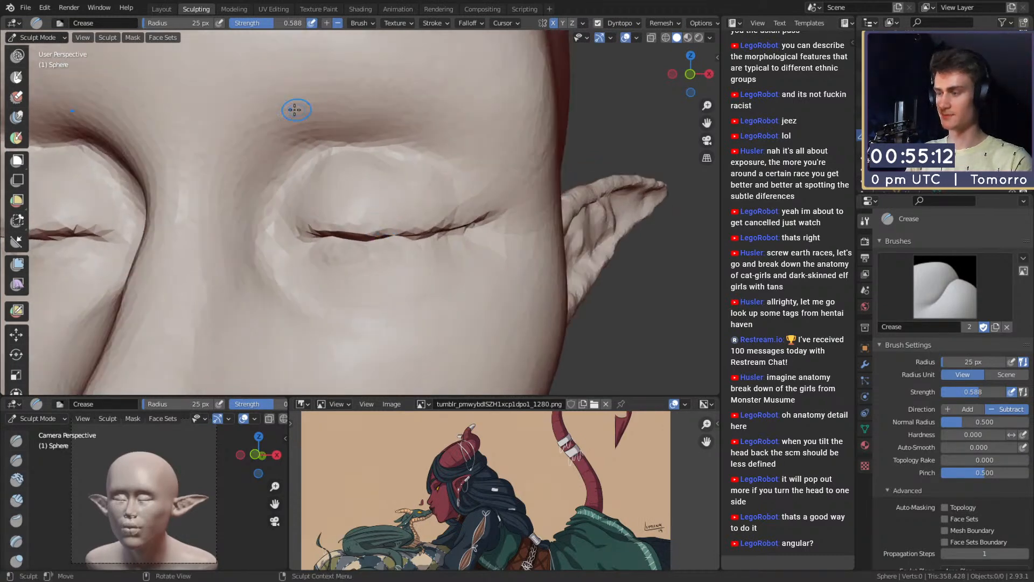
# Step: Deepen the eyelid line from the outer corner across the eye with the Crease brush
pyautogui.moveTo(504, 217); pyautogui.dragTo(454, 205, button='middle')
pyautogui.press('f')
pyautogui.click(480, 195)
pyautogui.moveTo(478, 194); pyautogui.dragTo(466, 197)
pyautogui.moveTo(466, 198)
pyautogui.mouseDown()
pyautogui.moveTo(447, 196)
pyautogui.moveTo(449, 185)
pyautogui.mouseUp()
pyautogui.moveTo(384, 198); pyautogui.dragTo(453, 202, button='middle')
pyautogui.press('f')
pyautogui.click(437, 231)
pyautogui.moveTo(362, 237); pyautogui.dragTo(424, 222)
# Step: Cut the eyelid gap open along the lower lid edge with Crease at a 27 px radius
pyautogui.moveTo(451, 223); pyautogui.dragTo(427, 221, button='middle')
pyautogui.press('f')
pyautogui.click(423, 222)
pyautogui.moveTo(415, 224); pyautogui.dragTo(419, 225)
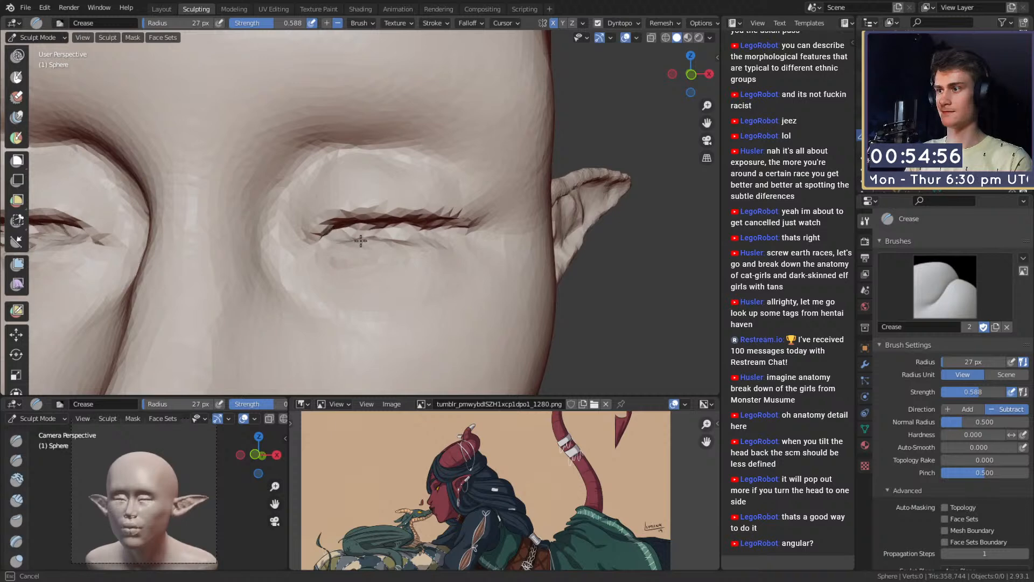
pyautogui.moveTo(345, 230); pyautogui.dragTo(360, 230)
# Step: Pull the upper eyelid edge upward with Grab at a 107 px radius to open the eye
pyautogui.moveTo(360, 230)
pyautogui.keyDown('ctrl'); pyautogui.mouseDown(button='middle')
pyautogui.moveTo(360, 358)
pyautogui.moveTo(401, 228)
pyautogui.moveTo(323, 95)
pyautogui.moveTo(377, 226)
pyautogui.moveTo(391, 197)
pyautogui.mouseUp(button='middle'); pyautogui.keyUp('ctrl')
pyautogui.scroll(2, 376, 227)
pyautogui.press('g')
pyautogui.moveTo(380, 209); pyautogui.dragTo(379, 198)
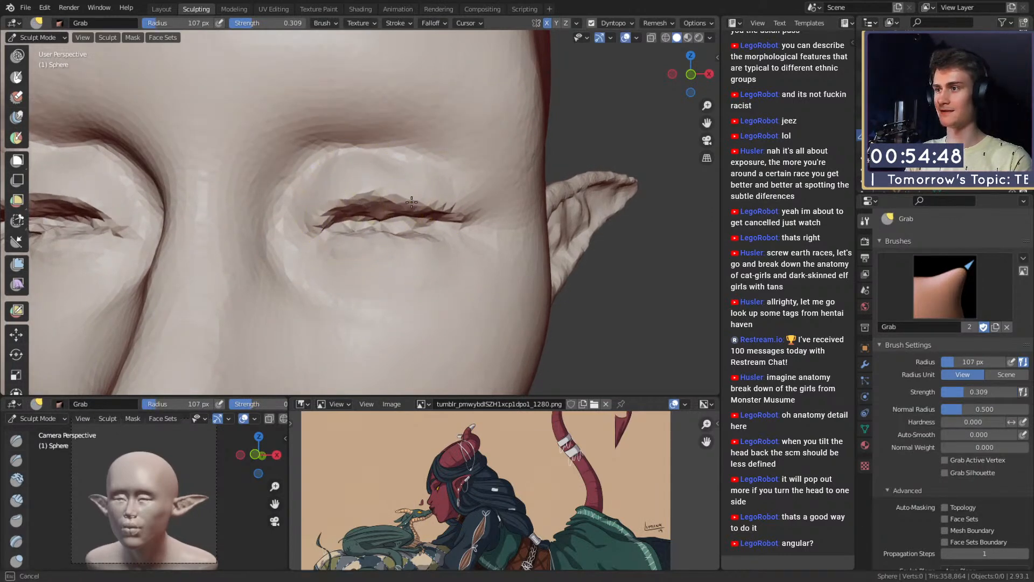
pyautogui.moveTo(370, 205); pyautogui.dragTo(381, 230, button='middle')
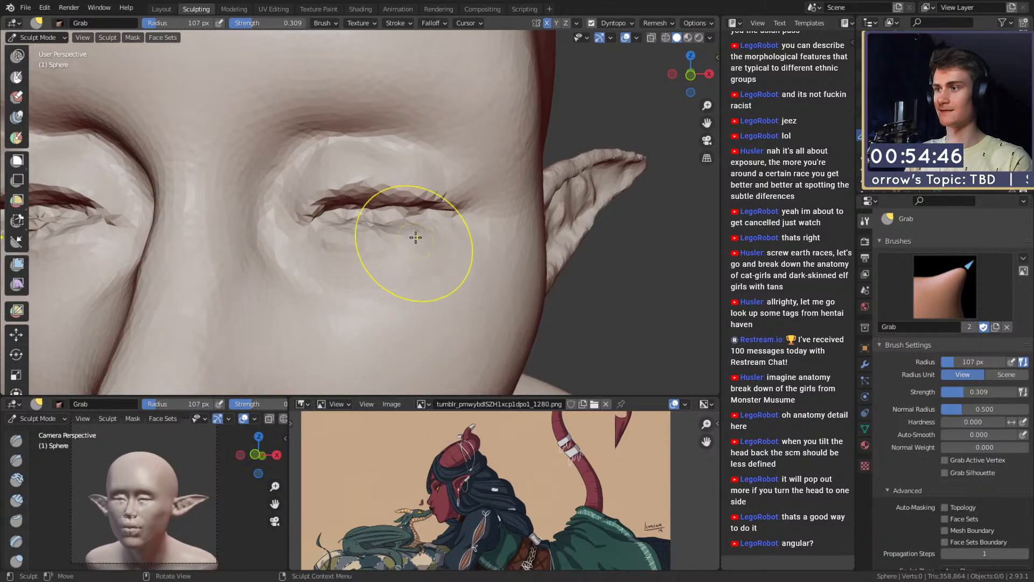
# Step: Carve the eye opening and its corners with Crease at a 55 px radius
pyautogui.hotkey('shift', 'c')
pyautogui.press('f')
pyautogui.click(377, 211)
pyautogui.moveTo(389, 233); pyautogui.dragTo(397, 210, button='middle')
pyautogui.scroll(1, 397, 210)
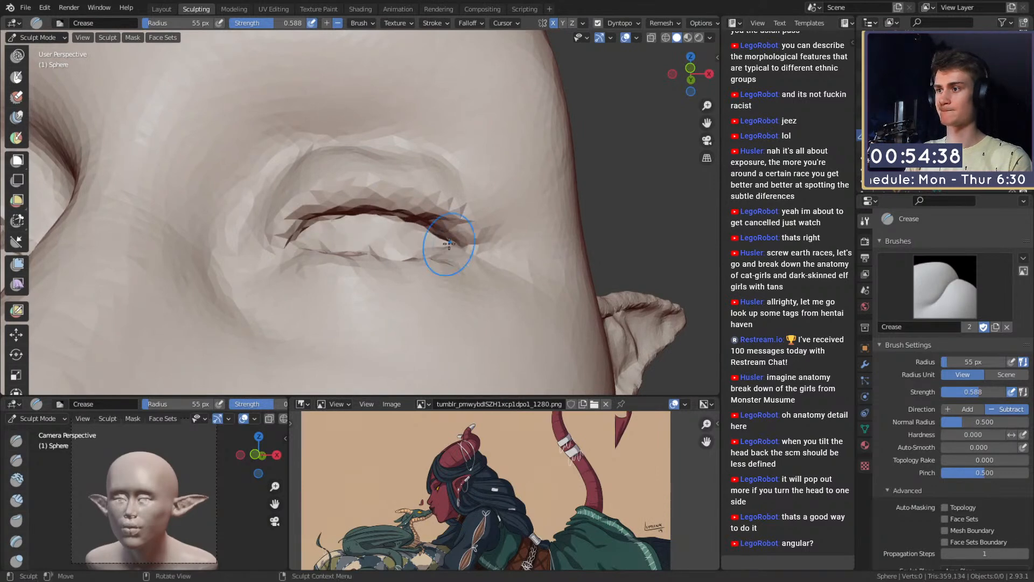
pyautogui.moveTo(323, 230)
pyautogui.mouseDown(button='middle')
pyautogui.moveTo(318, 261)
pyautogui.moveTo(365, 244)
pyautogui.mouseUp(button='middle')
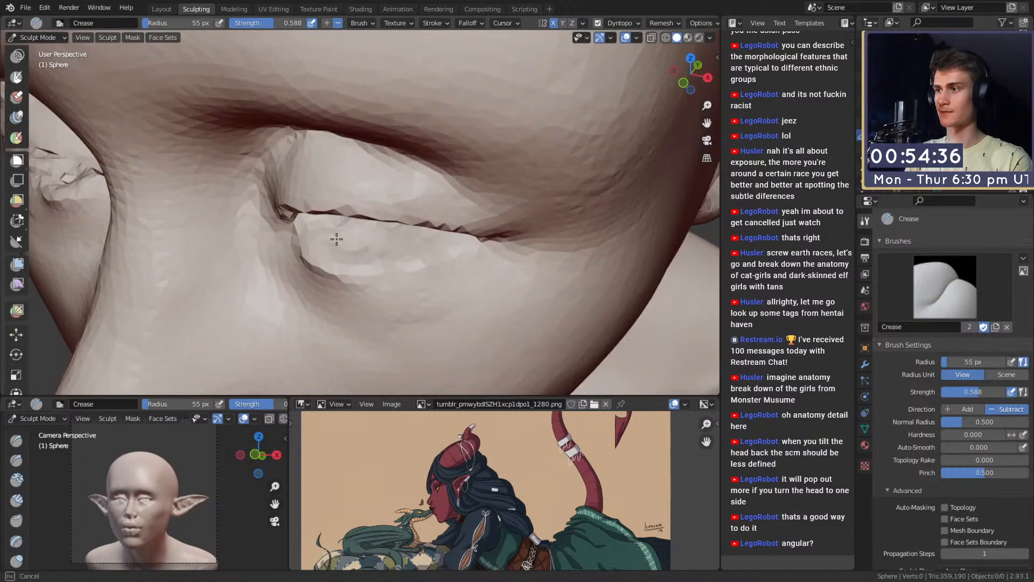
pyautogui.moveTo(420, 240); pyautogui.dragTo(429, 236)
# Step: Adjust the lids with Grab and deepen the recess beneath the upper eyelid from below with Crease at 55 px
pyautogui.press('g')
pyautogui.press('f')
pyautogui.moveTo(402, 275)
pyautogui.keyDown('alt'); pyautogui.mouseDown()
pyautogui.moveTo(454, 263)
pyautogui.moveTo(468, 244)
pyautogui.moveTo(438, 261)
pyautogui.moveTo(400, 263)
pyautogui.moveTo(414, 194)
pyautogui.mouseUp(); pyautogui.keyUp('alt')
pyautogui.click(489, 260)
pyautogui.hotkey('shift', 'c')
pyautogui.moveTo(393, 193)
pyautogui.mouseDown(button='middle')
pyautogui.moveTo(372, 181)
pyautogui.moveTo(362, 155)
pyautogui.mouseUp(button='middle')
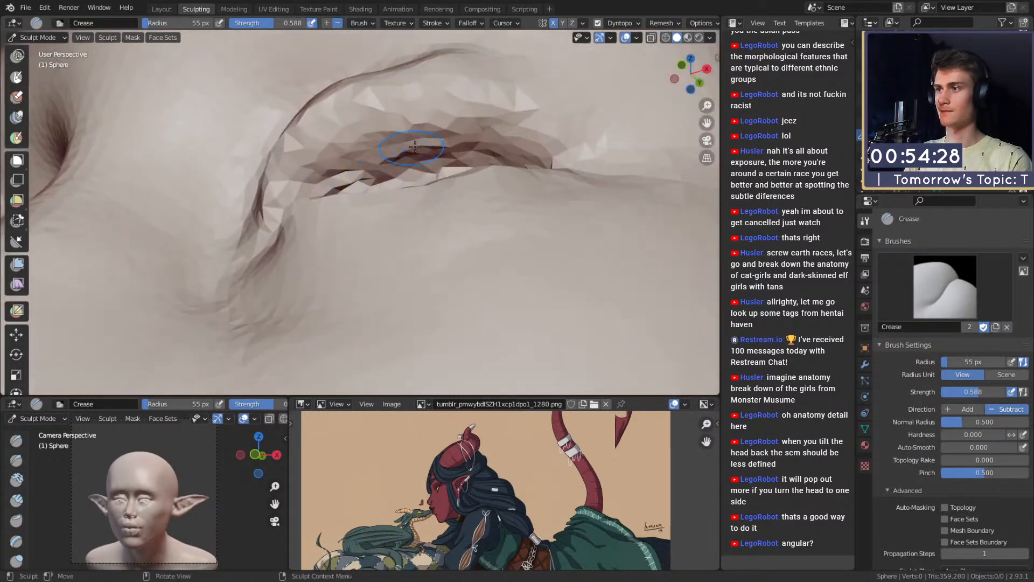
pyautogui.moveTo(345, 156)
pyautogui.mouseDown()
pyautogui.moveTo(389, 138)
pyautogui.moveTo(480, 139)
pyautogui.mouseUp()
pyautogui.moveTo(447, 151); pyautogui.dragTo(485, 153, button='middle')
pyautogui.moveTo(440, 157); pyautogui.dragTo(493, 186)
pyautogui.moveTo(383, 171)
pyautogui.mouseDown()
pyautogui.moveTo(415, 168)
pyautogui.moveTo(377, 158)
pyautogui.mouseUp()
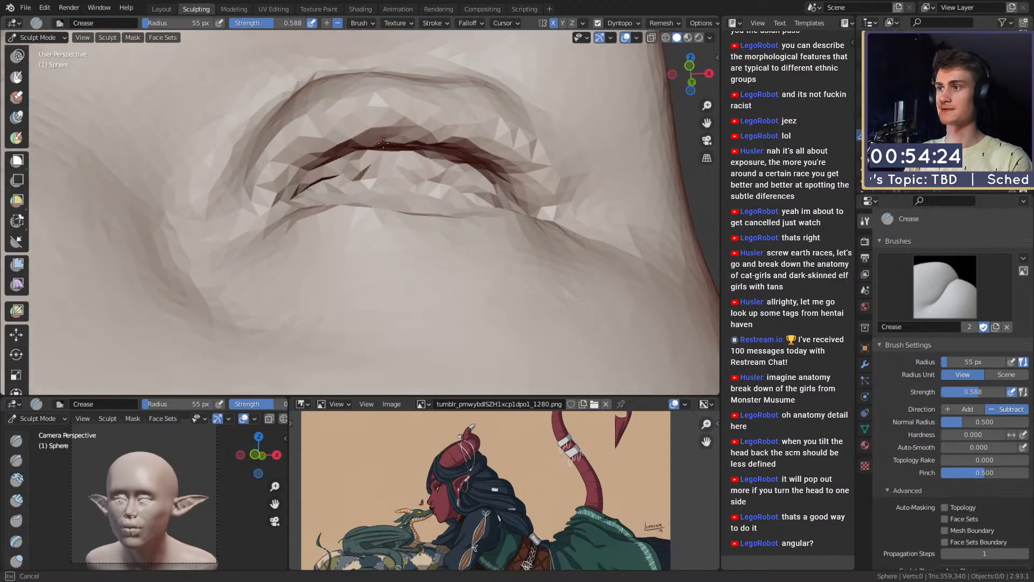
# Step: Adjust the outer part of the upper eyelid with Grab at a 172 px radius
pyautogui.moveTo(393, 139)
pyautogui.mouseDown(button='middle')
pyautogui.moveTo(409, 153)
pyautogui.moveTo(429, 108)
pyautogui.moveTo(420, 104)
pyautogui.moveTo(411, 229)
pyautogui.mouseUp(button='middle')
pyautogui.press('g')
pyautogui.press('f')
pyautogui.click(452, 102)
pyautogui.press('f')
pyautogui.click(454, 105)
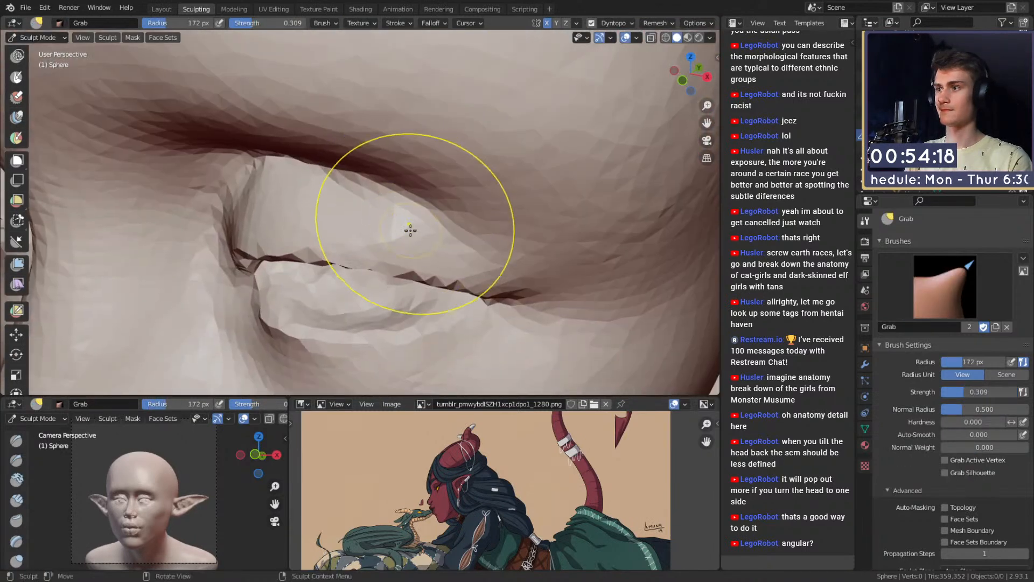
# Step: Crease the outer half of the upper eyelid edge toward the outer eye corner
pyautogui.hotkey('shift', 'c')
pyautogui.moveTo(393, 215); pyautogui.dragTo(476, 243)
pyautogui.moveTo(495, 227); pyautogui.dragTo(508, 203, button='middle')
pyautogui.press('f')
pyautogui.click(477, 162)
pyautogui.moveTo(496, 169)
pyautogui.mouseDown()
pyautogui.moveTo(557, 229)
pyautogui.moveTo(438, 150)
pyautogui.mouseUp()
# Step: Define the arc of the upper eyelid out to the outer corner with Crease at an 86 px radius
pyautogui.press('f')
pyautogui.click(531, 172)
pyautogui.press('f')
pyautogui.click(385, 134)
pyautogui.moveTo(379, 132); pyautogui.dragTo(502, 165)
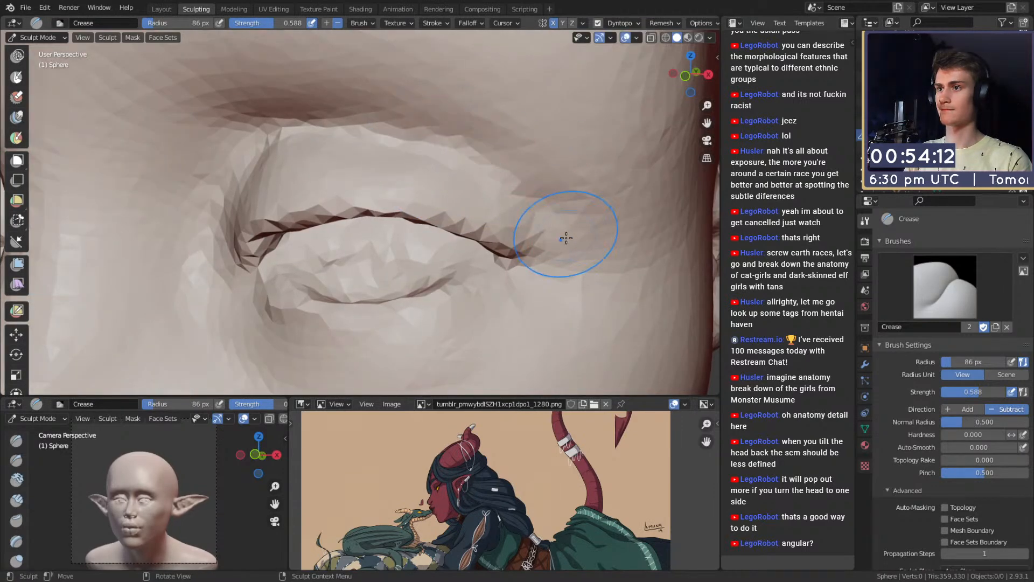
# Step: Deepen the inside of the upper lid from below and the eye opening from the side with Crease at 57 px
pyautogui.moveTo(565, 238); pyautogui.dragTo(503, 155, button='middle')
pyautogui.moveTo(406, 189)
pyautogui.mouseDown(button='middle')
pyautogui.moveTo(471, 215)
pyautogui.moveTo(372, 187)
pyautogui.moveTo(392, 183)
pyautogui.mouseUp(button='middle')
pyautogui.press('f')
pyautogui.click(373, 182)
pyautogui.moveTo(358, 156); pyautogui.dragTo(351, 149)
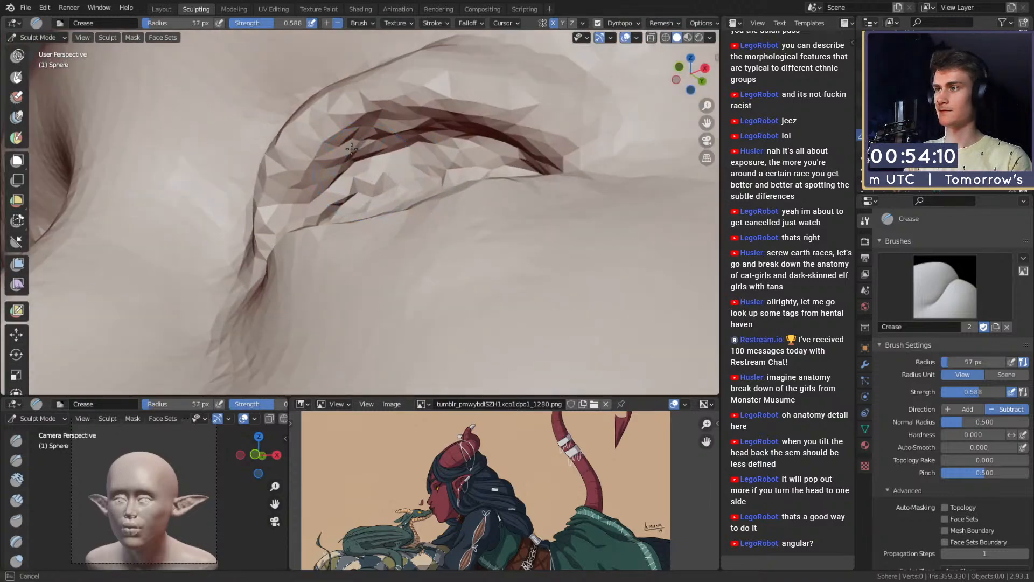
pyautogui.moveTo(362, 182)
pyautogui.mouseDown(button='middle')
pyautogui.moveTo(397, 163)
pyautogui.moveTo(369, 180)
pyautogui.moveTo(341, 259)
pyautogui.moveTo(347, 231)
pyautogui.moveTo(330, 203)
pyautogui.moveTo(334, 237)
pyautogui.moveTo(323, 223)
pyautogui.moveTo(316, 278)
pyautogui.mouseUp(button='middle')
pyautogui.moveTo(387, 256)
pyautogui.mouseDown(button='middle')
pyautogui.moveTo(358, 288)
pyautogui.moveTo(450, 194)
pyautogui.moveTo(425, 231)
pyautogui.moveTo(488, 248)
pyautogui.mouseUp(button='middle')
pyautogui.moveTo(470, 280); pyautogui.dragTo(456, 267)
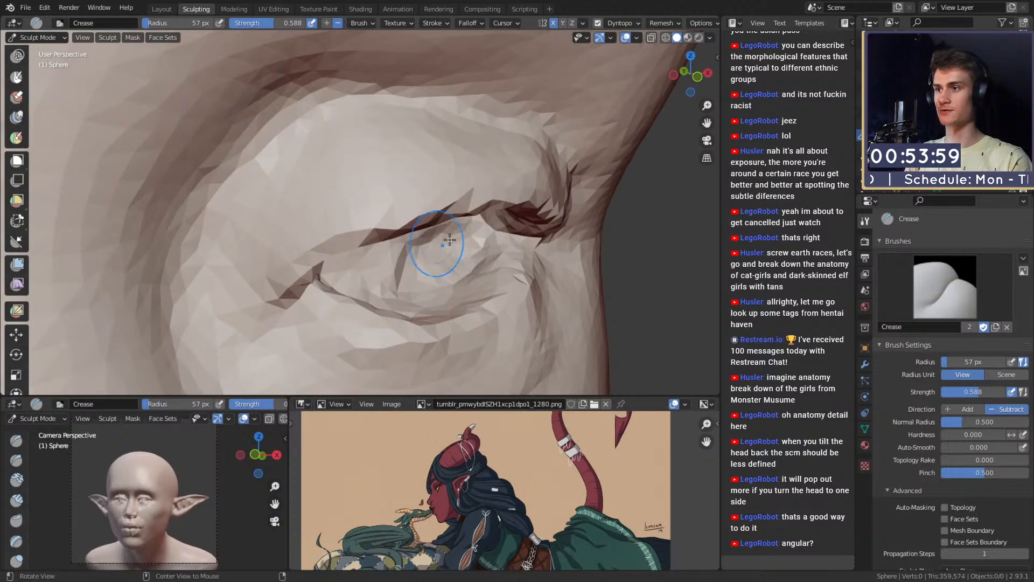
# Step: Define the lower eyelid edge and the eye corners with Crease at radii of 57 and 41 px
pyautogui.moveTo(450, 239)
pyautogui.mouseDown(button='middle')
pyautogui.moveTo(405, 212)
pyautogui.moveTo(431, 201)
pyautogui.moveTo(292, 195)
pyautogui.moveTo(300, 238)
pyautogui.moveTo(372, 239)
pyautogui.mouseUp(button='middle')
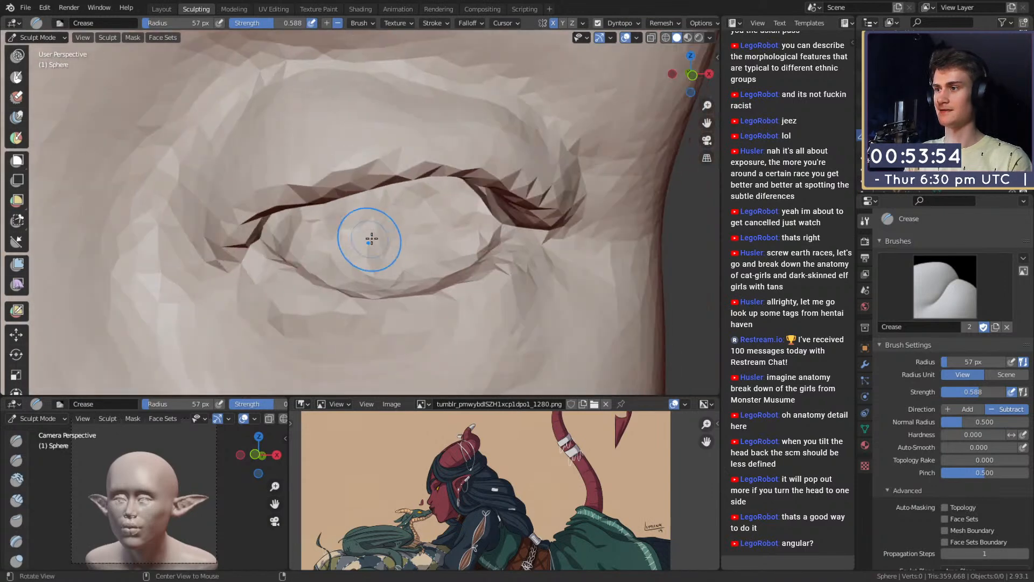
pyautogui.moveTo(407, 208); pyautogui.dragTo(340, 206, button='middle')
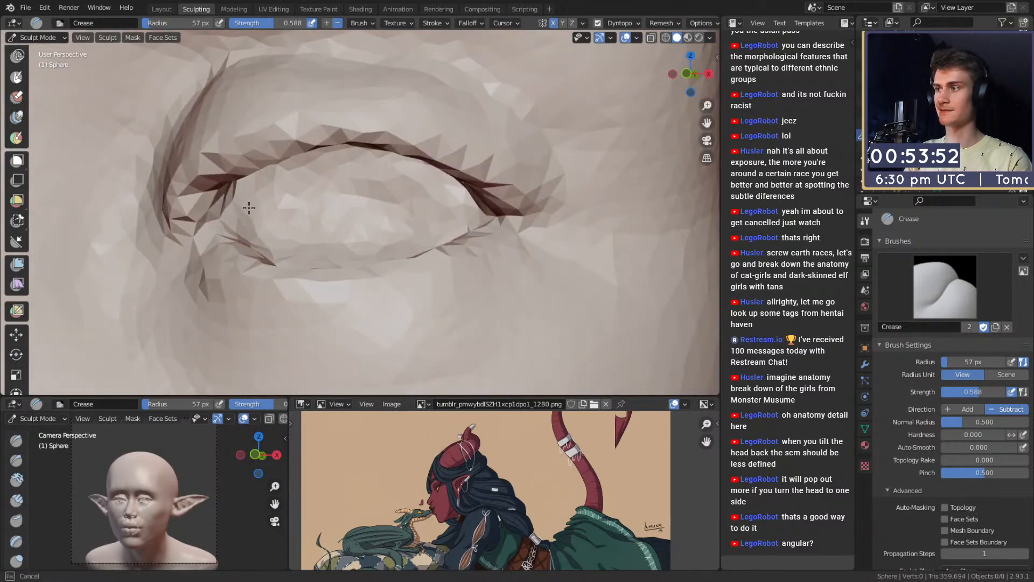
pyautogui.moveTo(254, 196)
pyautogui.mouseDown(button='middle')
pyautogui.moveTo(269, 222)
pyautogui.moveTo(427, 203)
pyautogui.mouseUp(button='middle')
pyautogui.moveTo(494, 210)
pyautogui.mouseDown(button='middle')
pyautogui.moveTo(321, 275)
pyautogui.moveTo(376, 177)
pyautogui.mouseUp(button='middle')
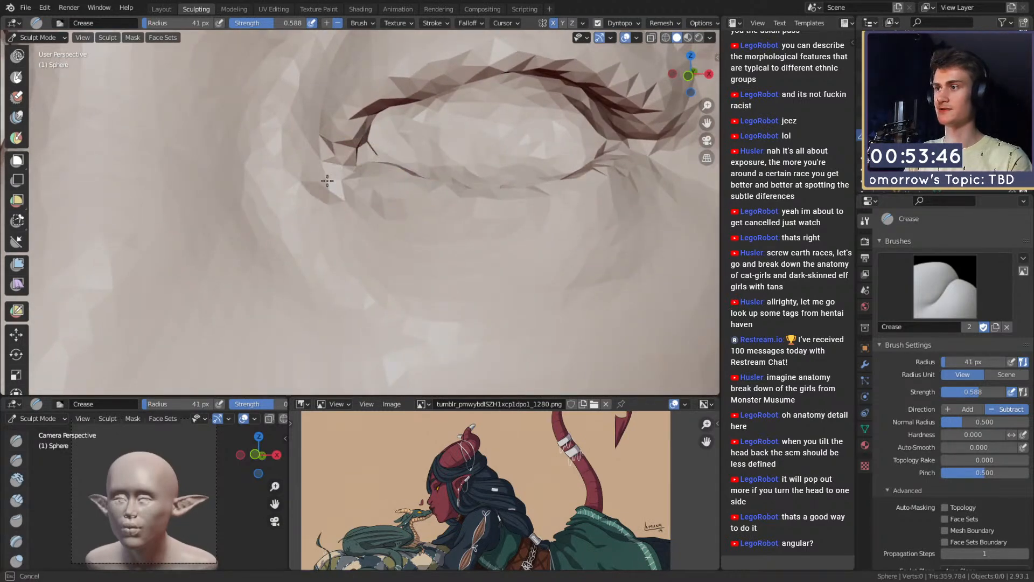
# Step: Adjust the shape of the upper eyelid edge with Grab at a 94 px radius
pyautogui.moveTo(337, 171)
pyautogui.keyDown('ctrl'); pyautogui.keyDown('alt'); pyautogui.mouseDown()
pyautogui.moveTo(408, 251)
pyautogui.moveTo(427, 208)
pyautogui.moveTo(425, 245)
pyautogui.moveTo(420, 187)
pyautogui.moveTo(352, 156)
pyautogui.moveTo(336, 171)
pyautogui.mouseUp(); pyautogui.keyUp('alt'); pyautogui.keyUp('ctrl')
pyautogui.press('g')
pyautogui.keyDown('alt'); pyautogui.moveTo(369, 153); pyautogui.dragTo(384, 162); pyautogui.keyUp('alt')
pyautogui.press('f')
pyautogui.click(386, 160)
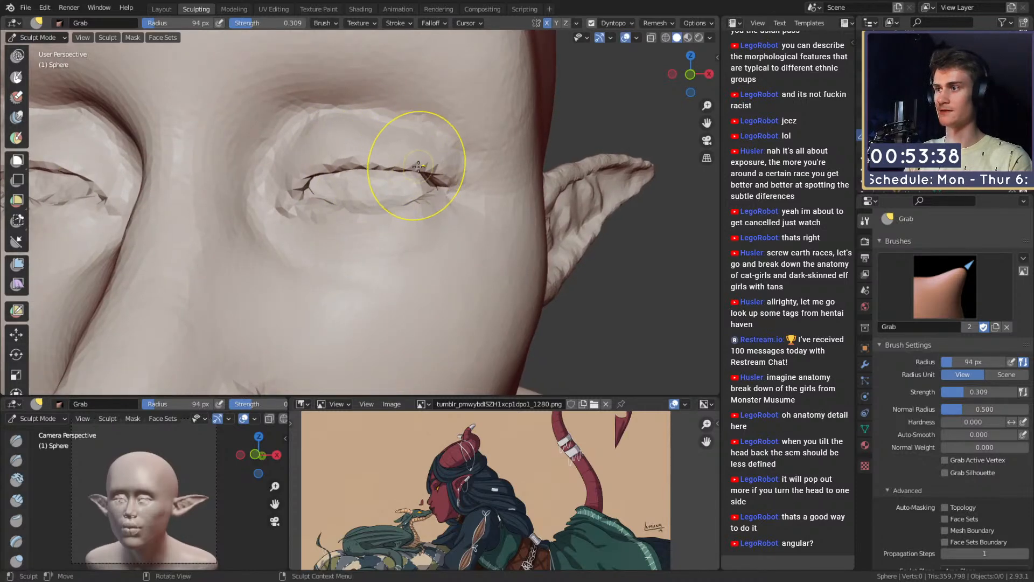
pyautogui.moveTo(336, 170); pyautogui.dragTo(338, 176)
# Step: Reshape the upper lid fold below the brow with Grab at a 94 px radius
pyautogui.press('f')
pyautogui.click(388, 108)
pyautogui.moveTo(390, 109); pyautogui.dragTo(336, 96)
pyautogui.press('f')
pyautogui.click(346, 110)
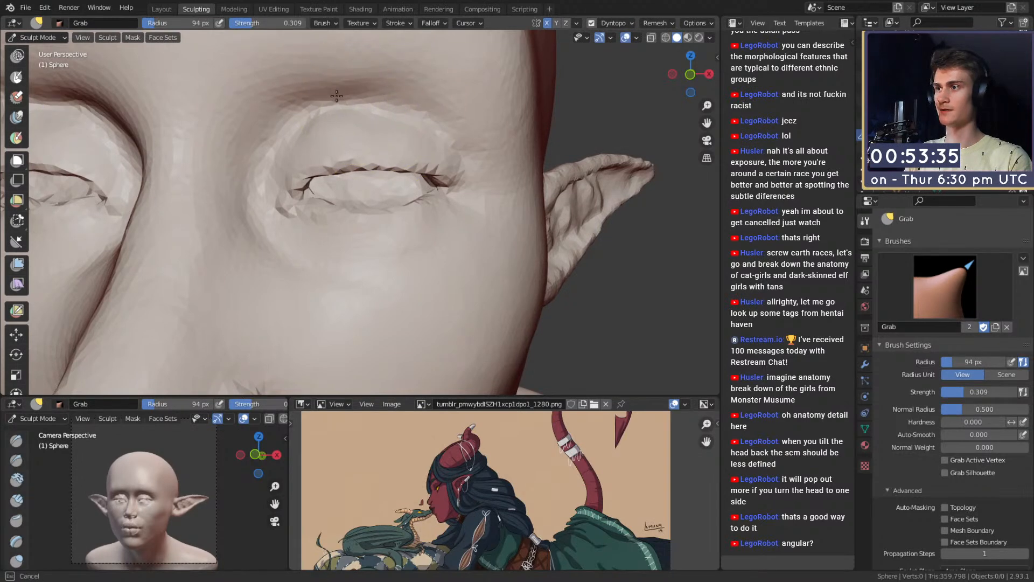
# Step: Reshape the upper lid fold below the brow with Grab at an 87 px radius
pyautogui.press('f')
pyautogui.click(389, 122)
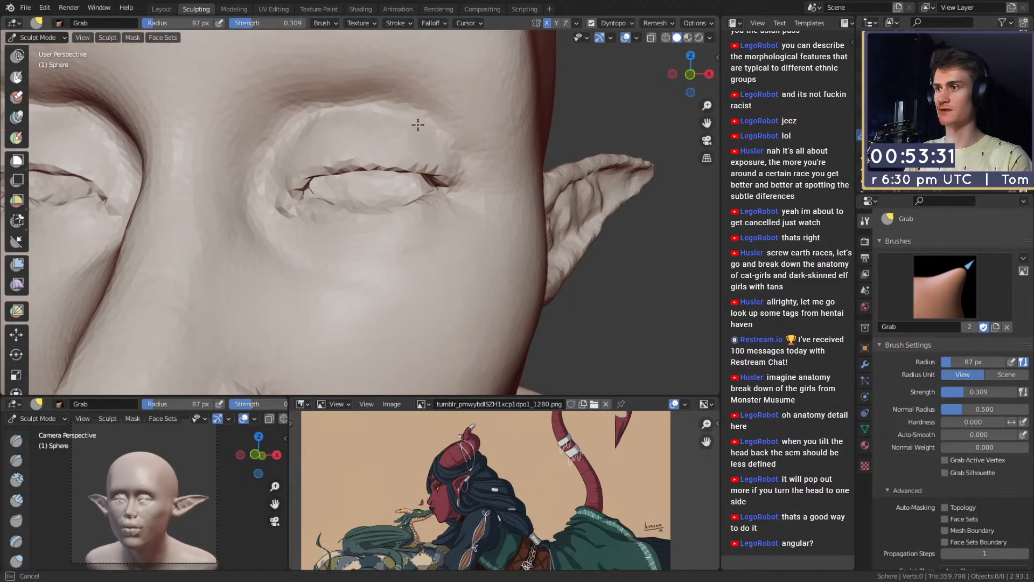
pyautogui.moveTo(330, 112); pyautogui.dragTo(330, 110)
pyautogui.moveTo(382, 175); pyautogui.dragTo(387, 156, button='middle')
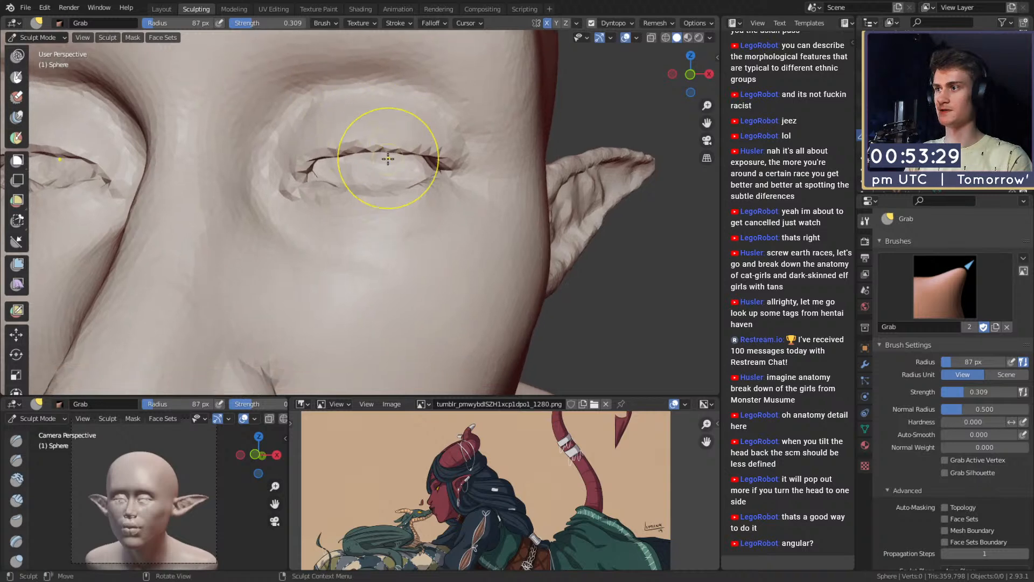
# Step: Adjust the inner end of the upper eyelid edge with Grab, reducing the radius to 75 px
pyautogui.press('f')
pyautogui.click(395, 154)
pyautogui.moveTo(328, 163); pyautogui.dragTo(319, 165)
pyautogui.press('f')
pyautogui.click(311, 156)
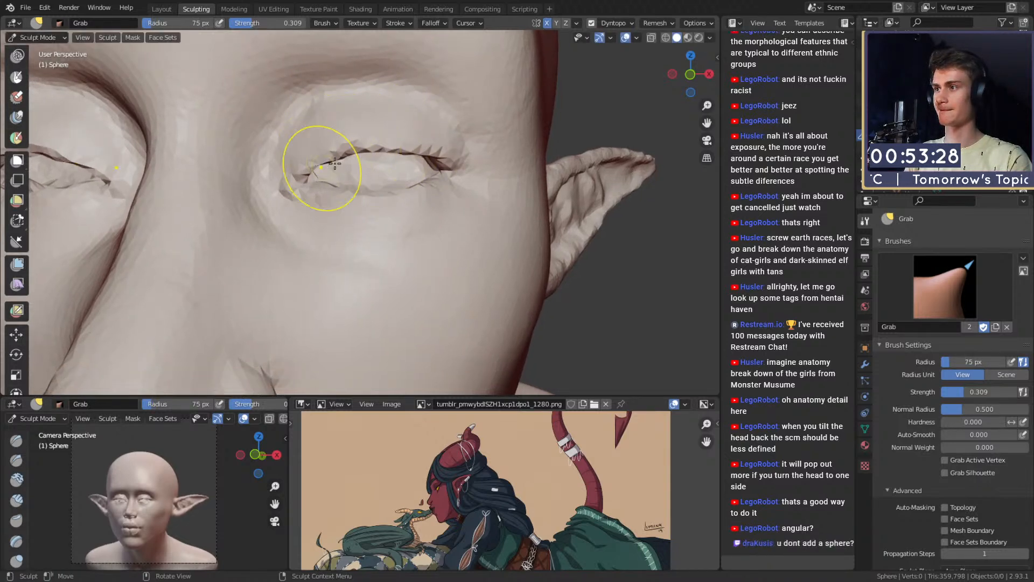
# Step: Raise the middle of the upper eyelid edge slightly with Grab at an 85 px radius
pyautogui.press('f')
pyautogui.click(369, 160)
pyautogui.moveTo(369, 159); pyautogui.dragTo(383, 168, button='middle')
pyautogui.press('f')
pyautogui.click(377, 169)
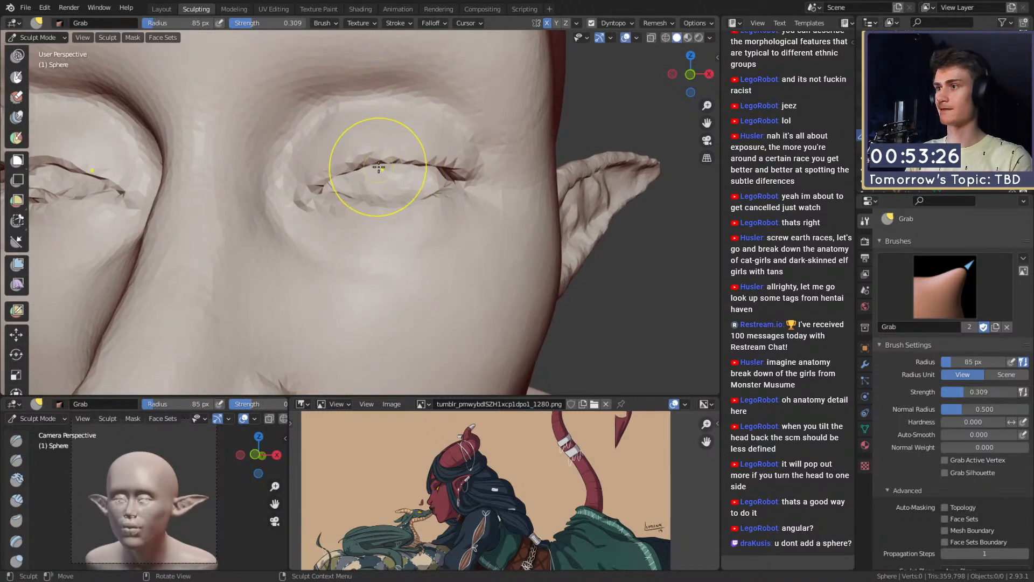
pyautogui.moveTo(379, 167); pyautogui.dragTo(385, 162)
# Step: Check the whole head and save the file mouse_v2a.blend
pyautogui.keyDown('ctrl'); pyautogui.keyDown('alt'); pyautogui.moveTo(448, 103); pyautogui.dragTo(416, 227); pyautogui.keyUp('alt'); pyautogui.keyUp('ctrl')
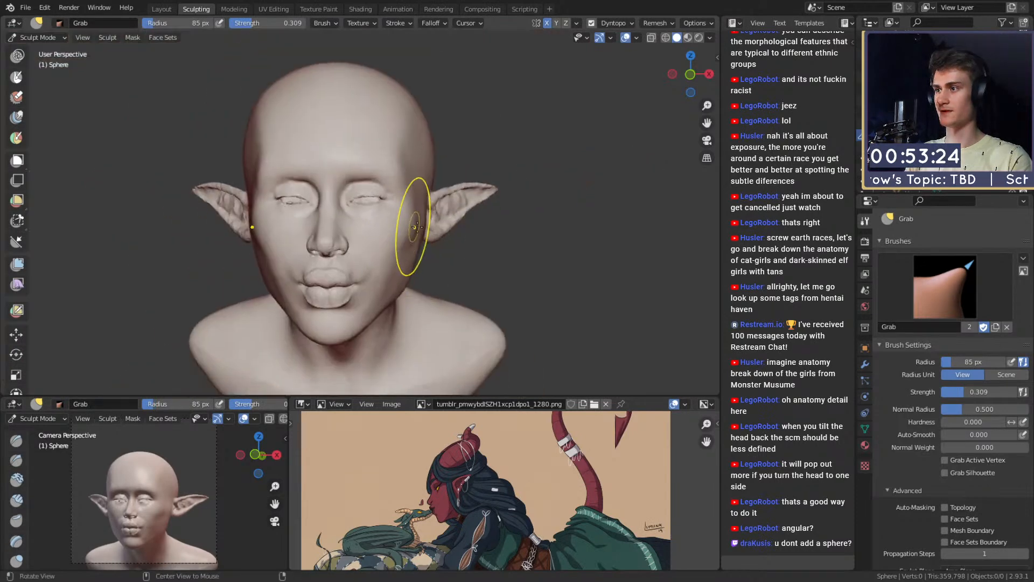
pyautogui.moveTo(415, 227); pyautogui.dragTo(428, 222, button='middle')
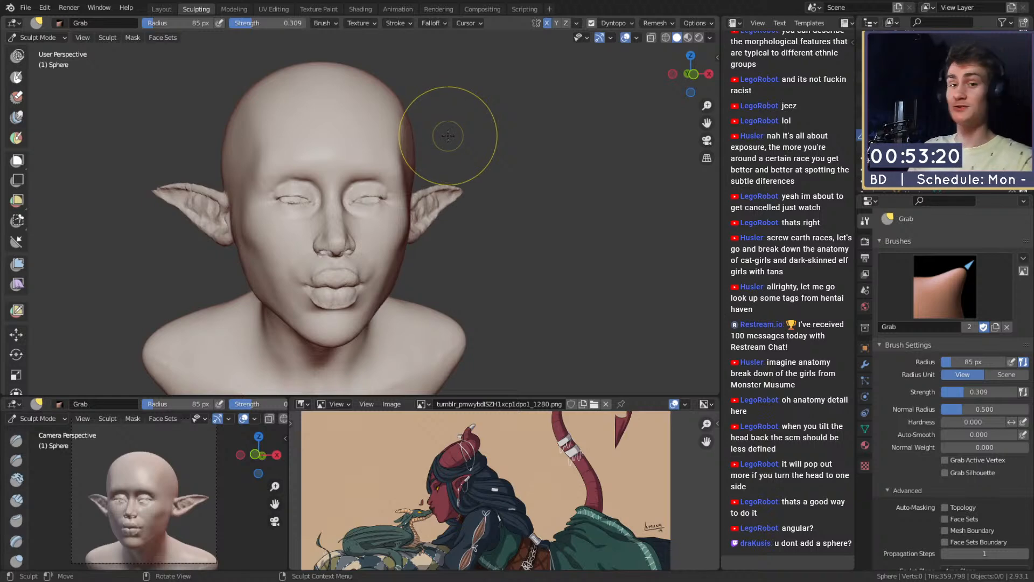
pyautogui.click(25, 7)
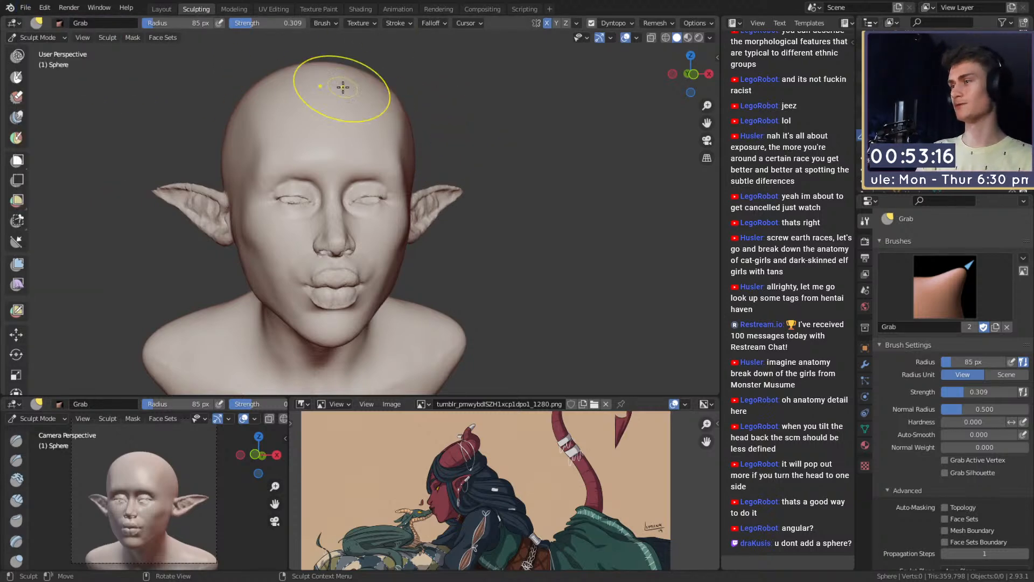
pyautogui.click(28, 10)
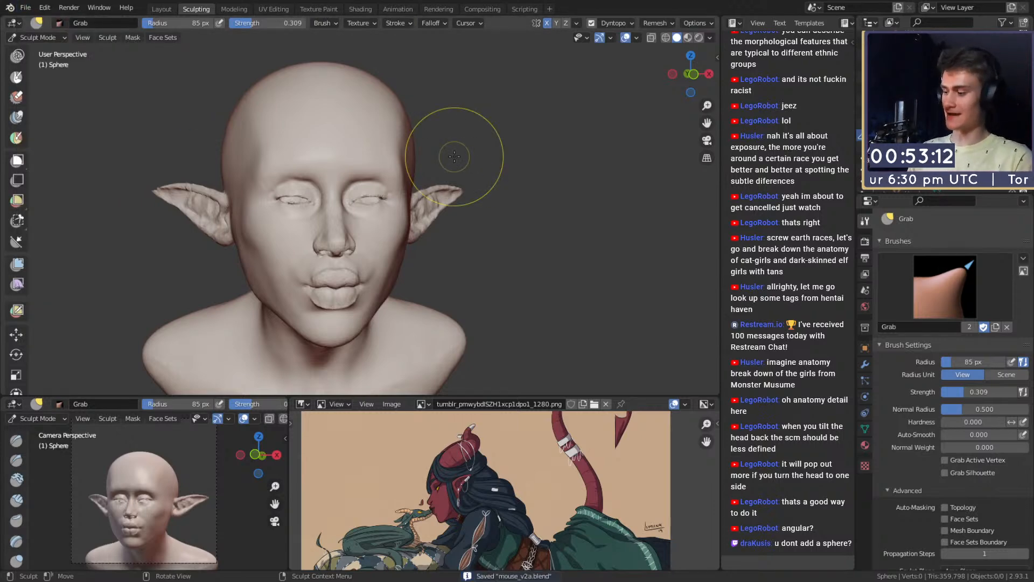
# Step: Nudge the outer corner of the eye upward and inward with Grab
pyautogui.moveTo(452, 172); pyautogui.dragTo(413, 230, button='middle')
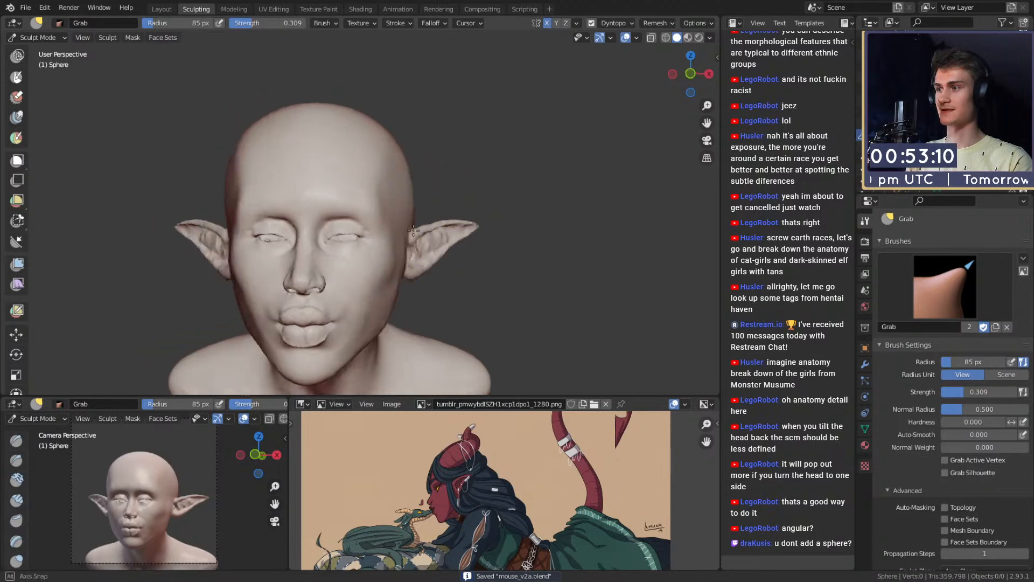
pyautogui.scroll(9, 377, 237)
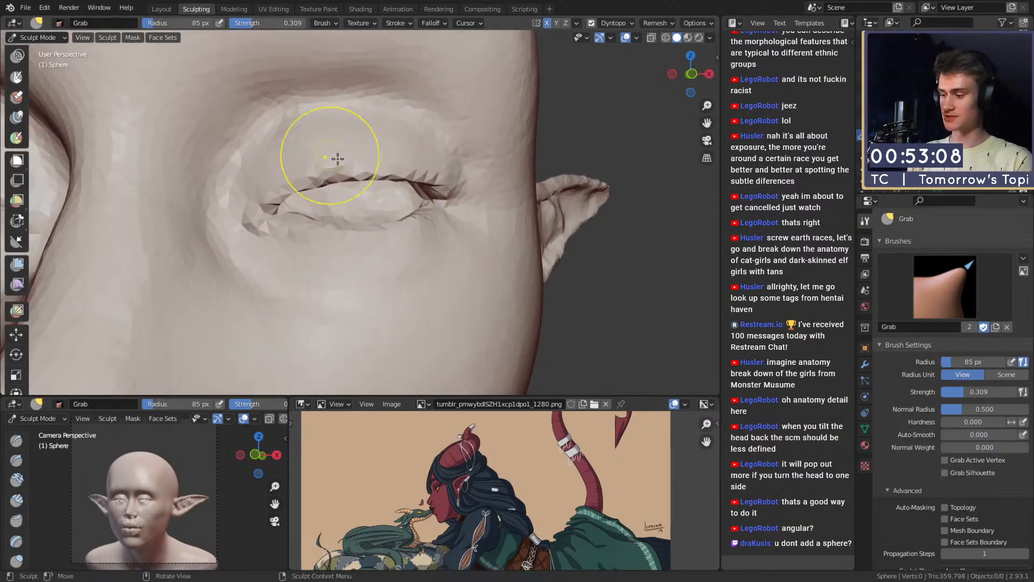
pyautogui.moveTo(450, 203)
pyautogui.mouseDown(button='middle')
pyautogui.moveTo(474, 196)
pyautogui.moveTo(392, 203)
pyautogui.moveTo(461, 195)
pyautogui.mouseUp(button='middle')
pyautogui.press('f')
pyautogui.click(462, 193)
pyautogui.moveTo(474, 222); pyautogui.dragTo(460, 207)
pyautogui.moveTo(434, 207)
pyautogui.mouseDown(button='middle')
pyautogui.moveTo(451, 207)
pyautogui.moveTo(427, 192)
pyautogui.moveTo(431, 221)
pyautogui.moveTo(421, 191)
pyautogui.mouseUp(button='middle')
# Step: Adjust the shape of the eyelid at the inner eye corner with a resized Grab brush
pyautogui.press('f')
pyautogui.click(399, 201)
pyautogui.keyDown('shift'); pyautogui.moveTo(226, 214); pyautogui.dragTo(383, 219, button='middle'); pyautogui.keyUp('shift')
pyautogui.moveTo(383, 219)
pyautogui.mouseDown(button='middle')
pyautogui.moveTo(404, 231)
pyautogui.moveTo(407, 261)
pyautogui.mouseUp(button='middle')
pyautogui.keyDown('ctrl'); pyautogui.moveTo(407, 262); pyautogui.dragTo(380, 237, button='middle'); pyautogui.keyUp('ctrl')
pyautogui.press('f')
pyautogui.click(364, 262)
pyautogui.moveTo(285, 266)
pyautogui.mouseDown()
pyautogui.moveTo(299, 256)
pyautogui.moveTo(272, 260)
pyautogui.moveTo(303, 258)
pyautogui.moveTo(274, 254)
pyautogui.mouseUp()
# Step: Sharpen the lower eyelid edge from its middle toward the inner eye corner with Crease
pyautogui.hotkey('shift', 'c')
pyautogui.press('f')
pyautogui.click(355, 256)
pyautogui.keyDown('shift'); pyautogui.moveTo(275, 253); pyautogui.dragTo(305, 211, button='middle'); pyautogui.keyUp('shift')
pyautogui.moveTo(304, 211); pyautogui.dragTo(312, 210, button='middle')
pyautogui.moveTo(376, 222); pyautogui.dragTo(293, 208)
pyautogui.moveTo(425, 153)
pyautogui.keyDown('ctrl'); pyautogui.mouseDown(button='middle')
pyautogui.moveTo(457, 224)
pyautogui.moveTo(341, 194)
pyautogui.moveTo(363, 215)
pyautogui.moveTo(357, 189)
pyautogui.mouseUp(button='middle'); pyautogui.keyUp('ctrl')
# Step: Reshape the lower eyelid edge with Grab at a 109 px radius, and reduce the radius to 72 px
pyautogui.press('g')
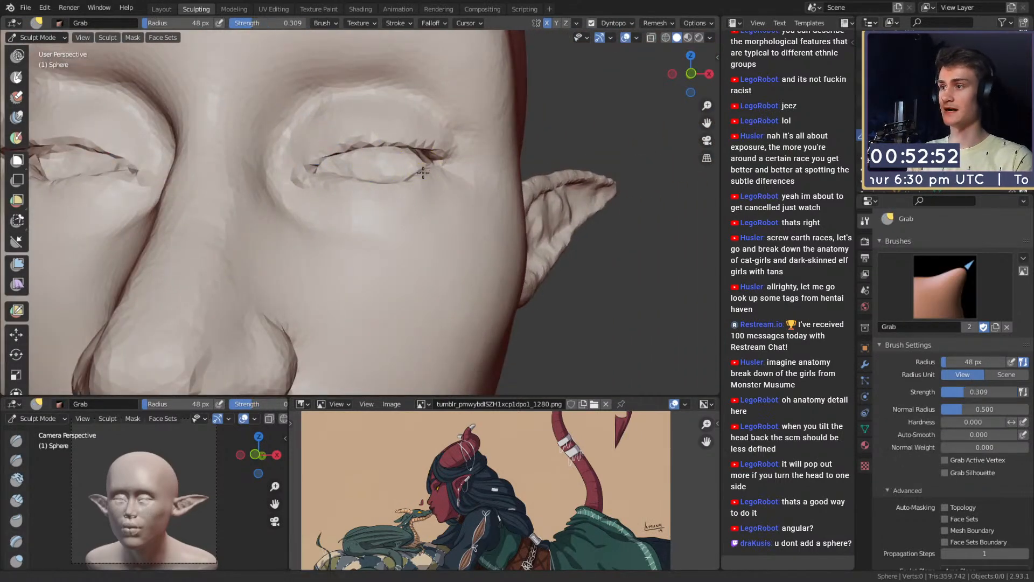
pyautogui.moveTo(325, 146)
pyautogui.keyDown('ctrl'); pyautogui.mouseDown(button='middle')
pyautogui.moveTo(429, 199)
pyautogui.moveTo(423, 215)
pyautogui.mouseUp(button='middle'); pyautogui.keyUp('ctrl')
pyautogui.press('f')
pyautogui.click(438, 207)
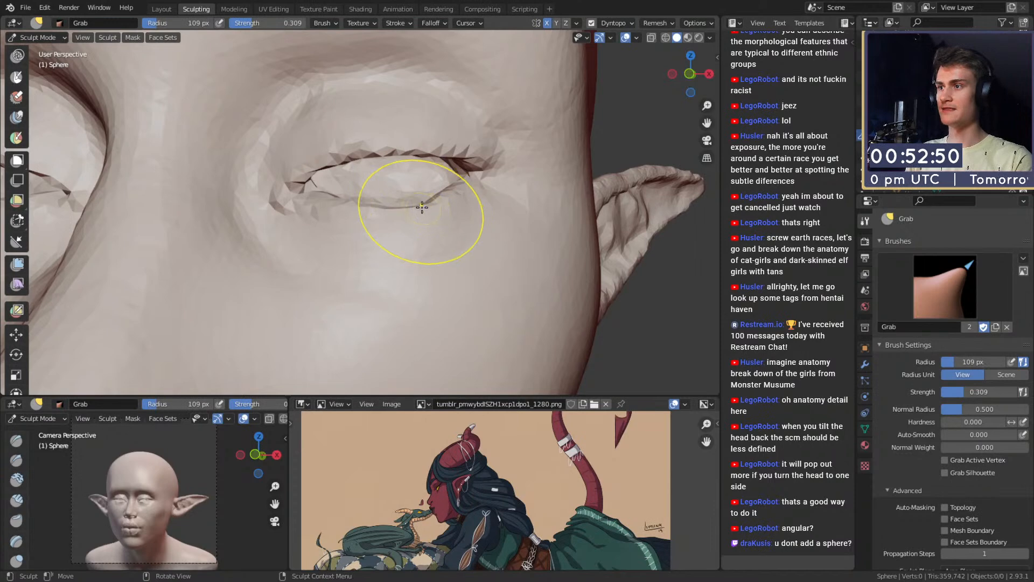
pyautogui.moveTo(421, 208)
pyautogui.mouseDown()
pyautogui.moveTo(426, 198)
pyautogui.moveTo(380, 203)
pyautogui.mouseUp()
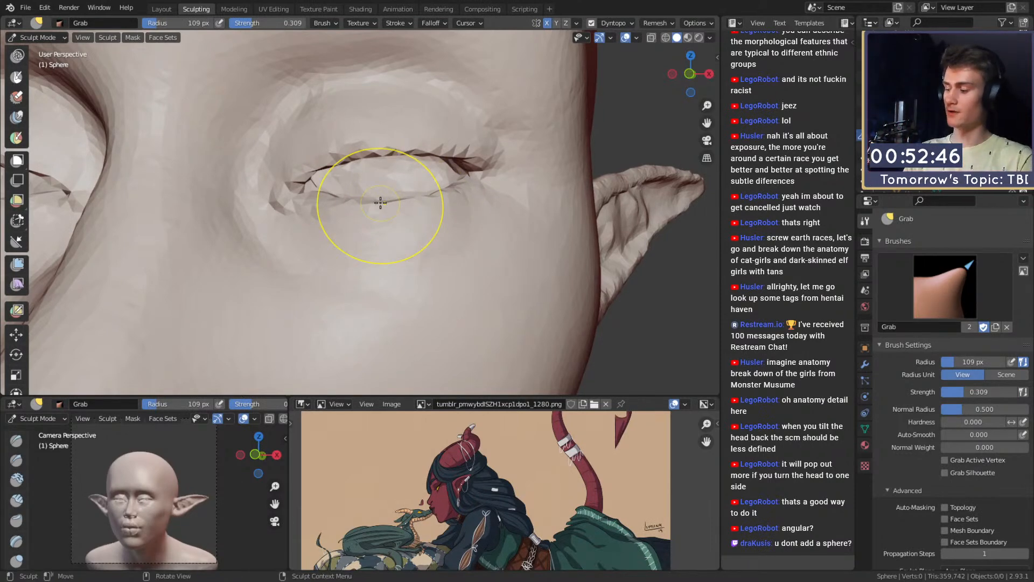
pyautogui.moveTo(436, 185)
pyautogui.keyDown('ctrl'); pyautogui.keyDown('alt'); pyautogui.mouseDown()
pyautogui.moveTo(425, 258)
pyautogui.moveTo(412, 249)
pyautogui.moveTo(405, 283)
pyautogui.moveTo(387, 272)
pyautogui.moveTo(389, 184)
pyautogui.mouseUp(); pyautogui.keyUp('alt'); pyautogui.keyUp('ctrl')
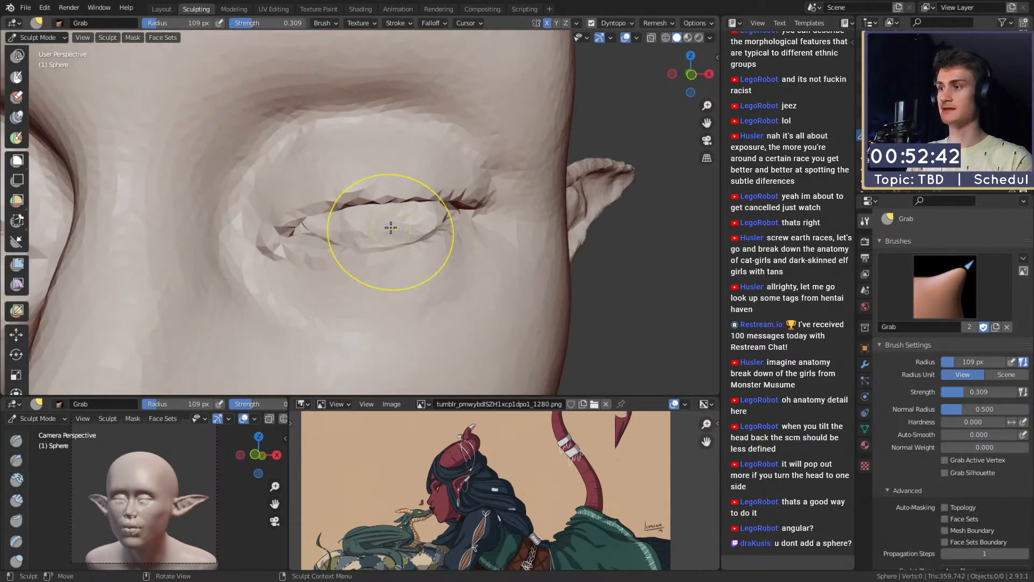
pyautogui.press('f')
pyautogui.click(372, 229)
pyautogui.moveTo(379, 229)
pyautogui.keyDown('alt'); pyautogui.mouseDown()
pyautogui.moveTo(385, 240)
pyautogui.moveTo(384, 213)
pyautogui.mouseUp(); pyautogui.keyUp('alt')
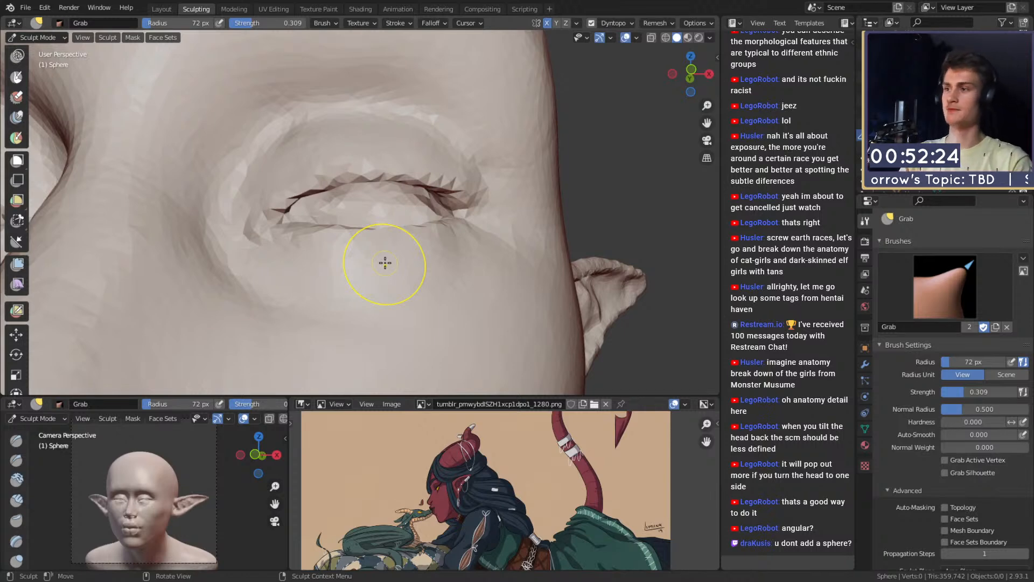
# Step: Carve the fold beneath the lower eyelid toward the outer eye corner with Crease
pyautogui.moveTo(435, 273)
pyautogui.mouseDown(button='middle')
pyautogui.moveTo(387, 230)
pyautogui.moveTo(389, 246)
pyautogui.moveTo(423, 238)
pyautogui.moveTo(408, 251)
pyautogui.mouseUp(button='middle')
pyautogui.hotkey('shift', 'c')
pyautogui.press('f')
pyautogui.click(419, 238)
pyautogui.moveTo(394, 257); pyautogui.dragTo(411, 244)
pyautogui.moveTo(408, 250); pyautogui.dragTo(443, 228)
pyautogui.moveTo(444, 228); pyautogui.dragTo(437, 224, button='middle')
pyautogui.moveTo(346, 262)
pyautogui.mouseDown()
pyautogui.moveTo(408, 255)
pyautogui.moveTo(490, 223)
pyautogui.moveTo(477, 226)
pyautogui.mouseUp()
# Step: Extend the under-eye fold at its outer end with Crease at a 56 px radius
pyautogui.moveTo(489, 212); pyautogui.dragTo(457, 233, button='middle')
pyautogui.press(']')
pyautogui.press(']')
pyautogui.press(']')
pyautogui.moveTo(446, 240); pyautogui.dragTo(488, 226)
pyautogui.scroll(-6, 382, 229)
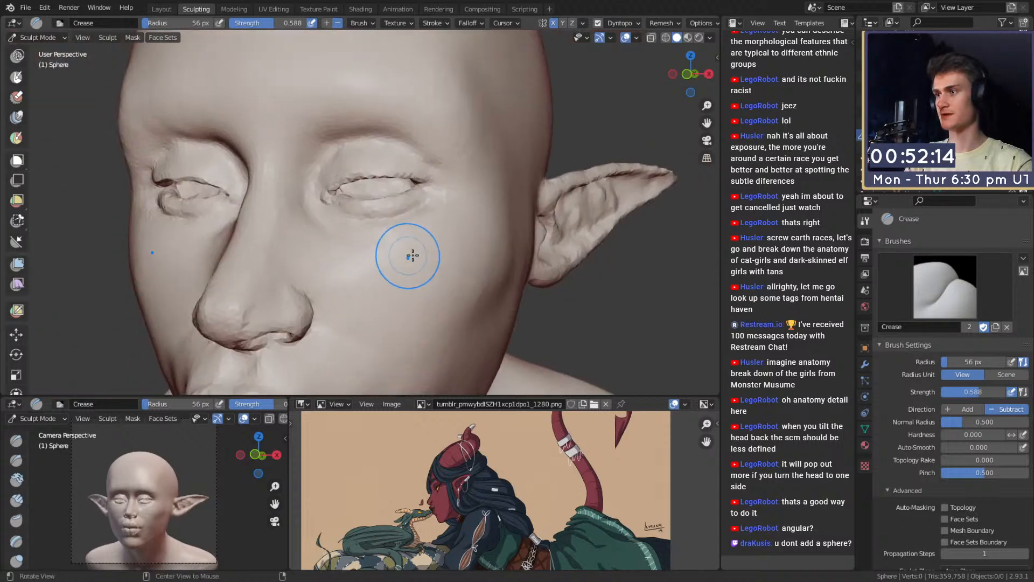
# Step: Build up volume on the upper cheek below the eye with Clay Strips at a 64 px radius
pyautogui.moveTo(408, 250)
pyautogui.mouseDown(button='middle')
pyautogui.moveTo(442, 275)
pyautogui.moveTo(382, 244)
pyautogui.mouseUp(button='middle')
pyautogui.scroll(8, 443, 226)
pyautogui.press('c')
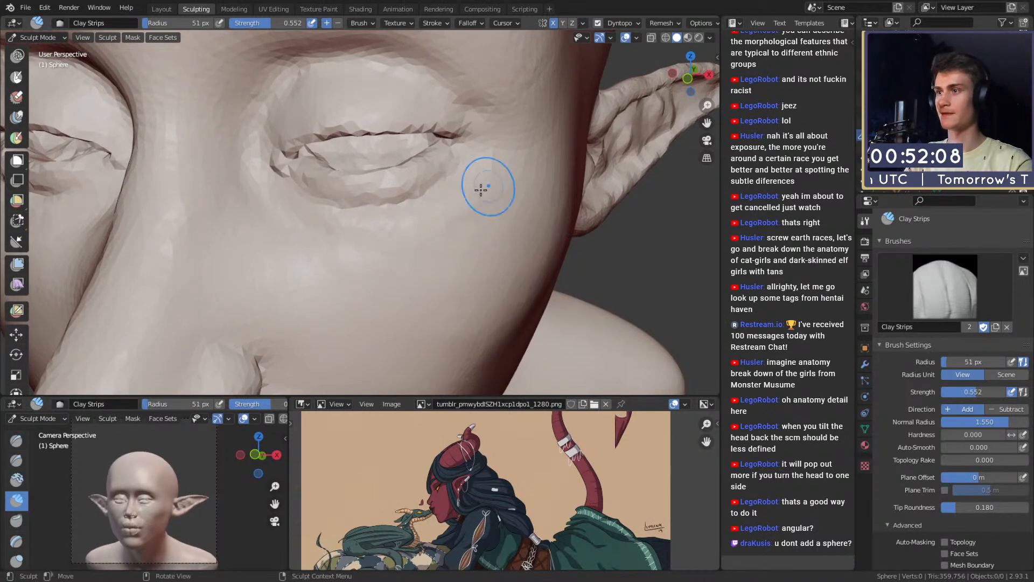
pyautogui.press('f')
pyautogui.click(448, 248)
pyautogui.moveTo(467, 252); pyautogui.dragTo(483, 191)
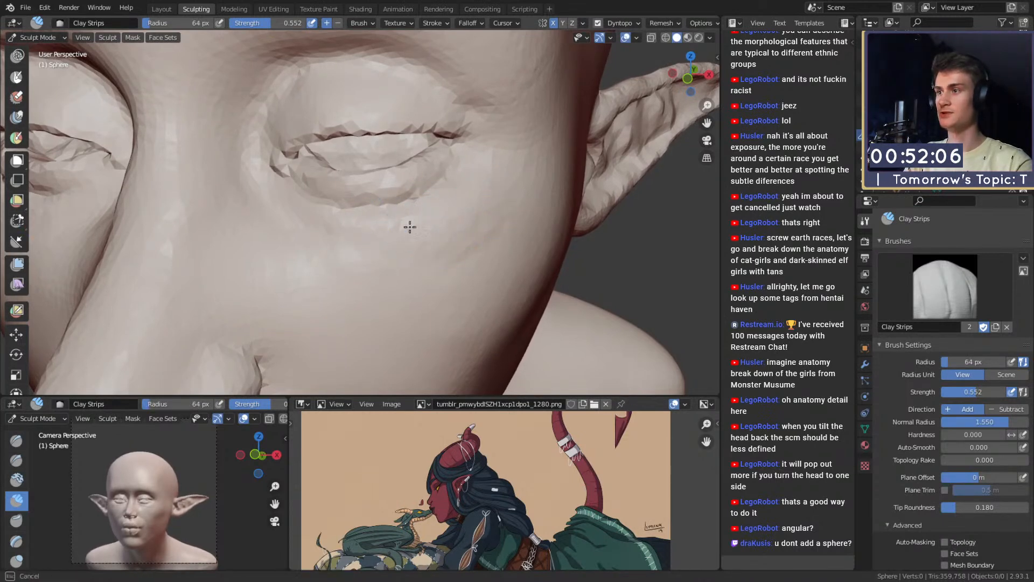
pyautogui.moveTo(410, 226); pyautogui.dragTo(344, 235)
pyautogui.moveTo(436, 239); pyautogui.dragTo(402, 244)
# Step: Smooth the Clay Strips build-up on the cheek below the outer eye corner at a 57 px radius
pyautogui.moveTo(462, 243); pyautogui.dragTo(441, 215, button='middle')
pyautogui.press('f')
pyautogui.click(413, 252)
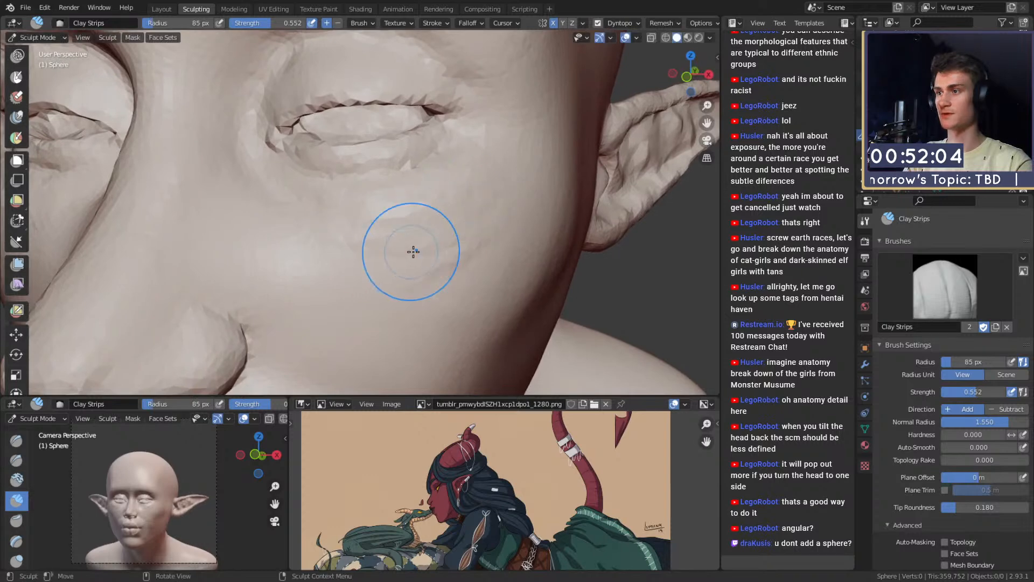
pyautogui.moveTo(453, 236)
pyautogui.keyDown('ctrl'); pyautogui.keyDown('alt'); pyautogui.mouseDown()
pyautogui.moveTo(424, 250)
pyautogui.moveTo(410, 244)
pyautogui.mouseUp(); pyautogui.keyUp('alt'); pyautogui.keyUp('ctrl')
pyautogui.press('f')
pyautogui.click(383, 238)
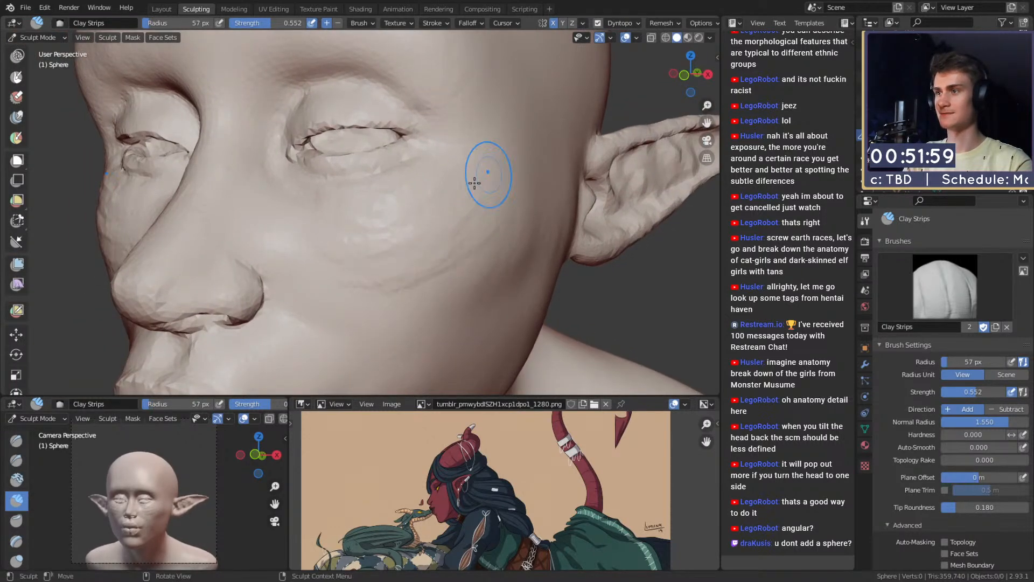
pyautogui.moveTo(477, 186)
pyautogui.keyDown('shift'); pyautogui.mouseDown()
pyautogui.moveTo(334, 231)
pyautogui.moveTo(474, 226)
pyautogui.moveTo(401, 241)
pyautogui.mouseUp(); pyautogui.keyUp('shift')
pyautogui.moveTo(401, 242)
pyautogui.keyDown('alt'); pyautogui.mouseDown()
pyautogui.moveTo(479, 229)
pyautogui.moveTo(394, 281)
pyautogui.moveTo(446, 228)
pyautogui.moveTo(398, 234)
pyautogui.mouseUp(); pyautogui.keyUp('alt')
# Step: Examine the lower eyelid and cheek from several angles with the Grab brush sized to 168 and 178 px
pyautogui.press('g')
pyautogui.press('f')
pyautogui.click(417, 237)
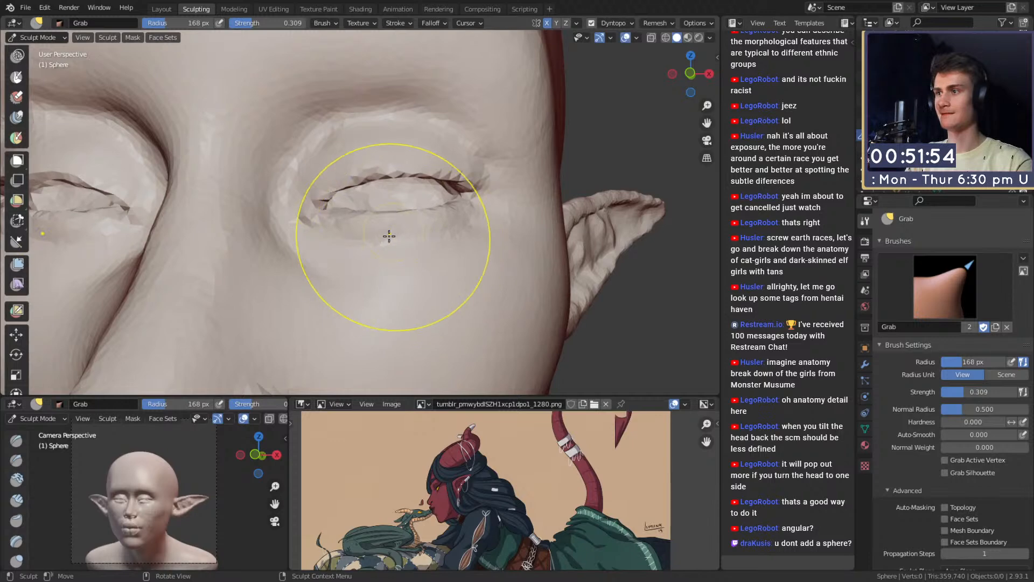
pyautogui.press('f')
pyautogui.click(434, 228)
pyautogui.keyDown('ctrl'); pyautogui.keyDown('alt'); pyautogui.moveTo(454, 226); pyautogui.dragTo(443, 262); pyautogui.keyUp('alt'); pyautogui.keyUp('ctrl')
pyautogui.keyDown('alt'); pyautogui.moveTo(443, 259); pyautogui.dragTo(546, 258); pyautogui.keyUp('alt')
pyautogui.keyDown('ctrl'); pyautogui.keyDown('alt'); pyautogui.moveTo(480, 276); pyautogui.dragTo(460, 201); pyautogui.keyUp('alt'); pyautogui.keyUp('ctrl')
pyautogui.moveTo(460, 201)
pyautogui.keyDown('alt'); pyautogui.keyDown('shift'); pyautogui.mouseDown()
pyautogui.moveTo(447, 219)
pyautogui.moveTo(442, 209)
pyautogui.mouseUp(); pyautogui.keyUp('shift'); pyautogui.keyUp('alt')
pyautogui.moveTo(443, 209)
pyautogui.keyDown('alt'); pyautogui.mouseDown()
pyautogui.moveTo(418, 231)
pyautogui.moveTo(357, 212)
pyautogui.mouseUp(); pyautogui.keyUp('alt')
pyautogui.press('f')
pyautogui.click(428, 233)
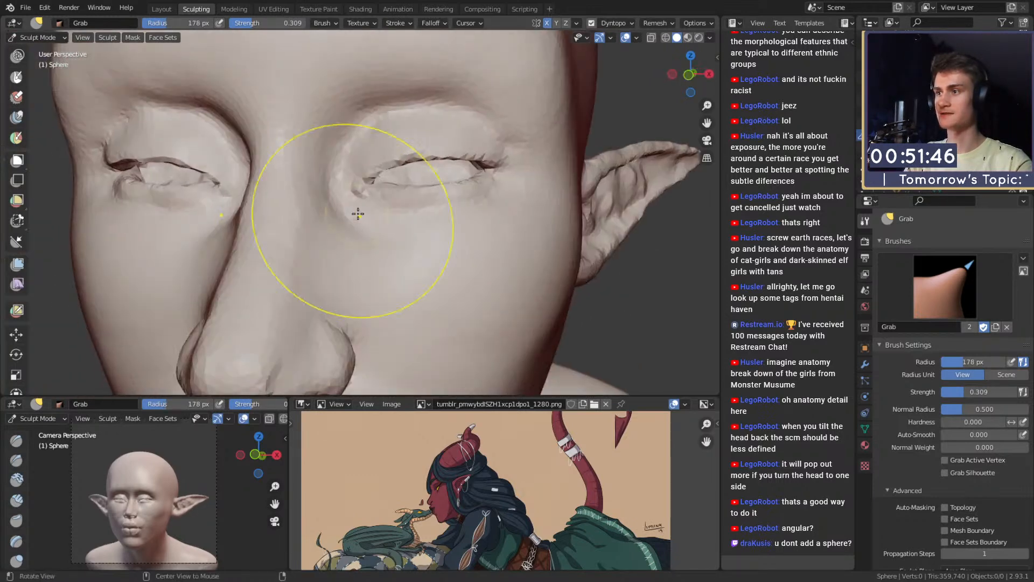
# Step: Inspect the eye and its socket from the side, sizing the Grab brush to 194 and 153 px
pyautogui.moveTo(431, 229)
pyautogui.keyDown('alt'); pyautogui.mouseDown()
pyautogui.moveTo(380, 233)
pyautogui.moveTo(431, 244)
pyautogui.moveTo(392, 219)
pyautogui.moveTo(390, 248)
pyautogui.moveTo(407, 235)
pyautogui.mouseUp(); pyautogui.keyUp('alt')
pyautogui.press('f')
pyautogui.click(379, 246)
pyautogui.moveTo(407, 234)
pyautogui.keyDown('alt'); pyautogui.mouseDown()
pyautogui.moveTo(366, 226)
pyautogui.moveTo(437, 226)
pyautogui.moveTo(388, 243)
pyautogui.moveTo(391, 233)
pyautogui.moveTo(478, 227)
pyautogui.moveTo(420, 192)
pyautogui.moveTo(420, 146)
pyautogui.moveTo(408, 210)
pyautogui.moveTo(413, 284)
pyautogui.moveTo(397, 314)
pyautogui.mouseUp(); pyautogui.keyUp('alt')
pyautogui.press('f')
pyautogui.click(387, 214)
pyautogui.press('f')
pyautogui.click(441, 235)
pyautogui.keyDown('alt'); pyautogui.moveTo(441, 235); pyautogui.dragTo(383, 203); pyautogui.keyUp('alt')
pyautogui.press('f')
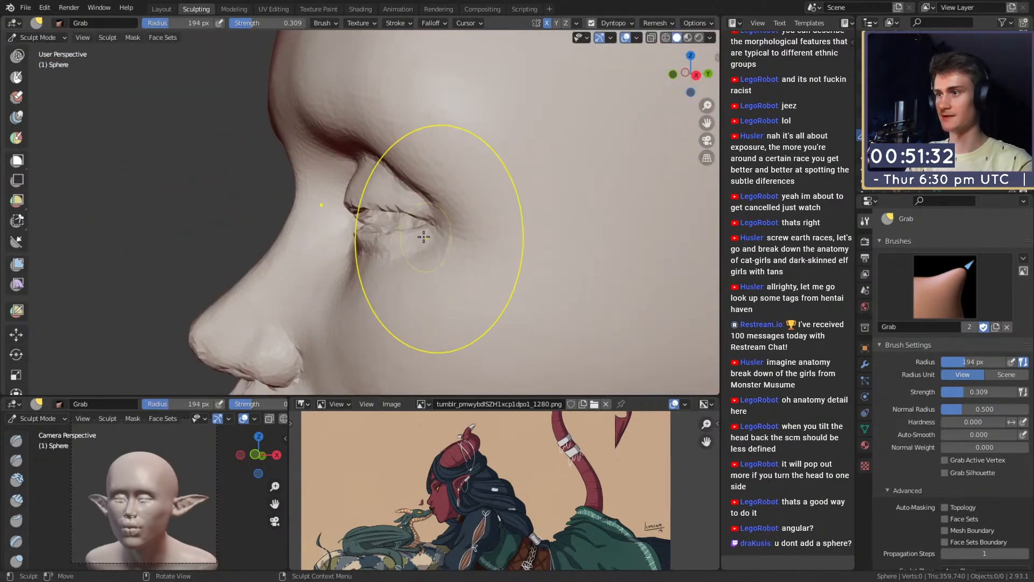
pyautogui.moveTo(424, 237)
pyautogui.keyDown('alt'); pyautogui.mouseDown()
pyautogui.moveTo(488, 233)
pyautogui.moveTo(441, 221)
pyautogui.moveTo(364, 242)
pyautogui.moveTo(418, 226)
pyautogui.moveTo(445, 237)
pyautogui.mouseUp(); pyautogui.keyUp('alt')
pyautogui.press('f')
pyautogui.click(350, 239)
# Step: Review the full head in three-quarter view and save mouse_v2a.blend again
pyautogui.scroll(-3, 401, 310)
pyautogui.moveTo(395, 272); pyautogui.dragTo(356, 275, button='middle')
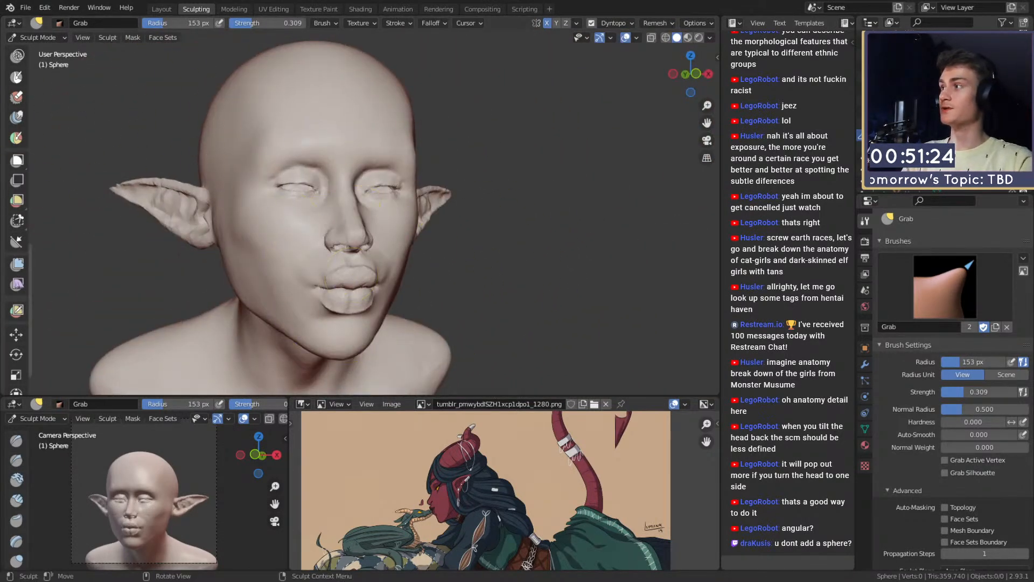
pyautogui.click(25, 8)
pyautogui.click(39, 84)
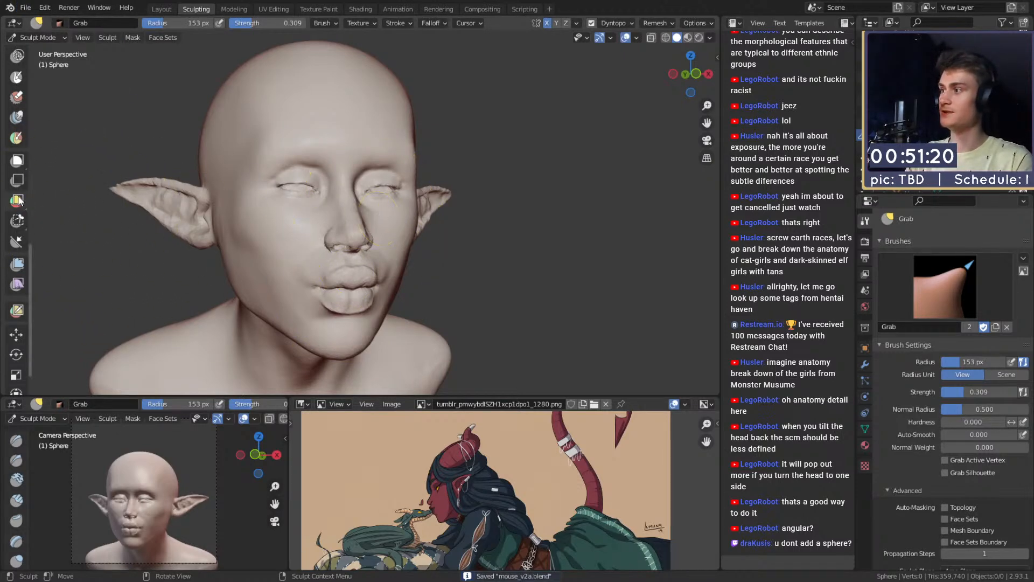
# Step: Switch to the Draw Face Sets brush, frame the pointed ear and bring up the Dyntopo and Symmetry settings
pyautogui.keyDown('alt'); pyautogui.moveTo(498, 248); pyautogui.dragTo(377, 250); pyautogui.keyUp('alt')
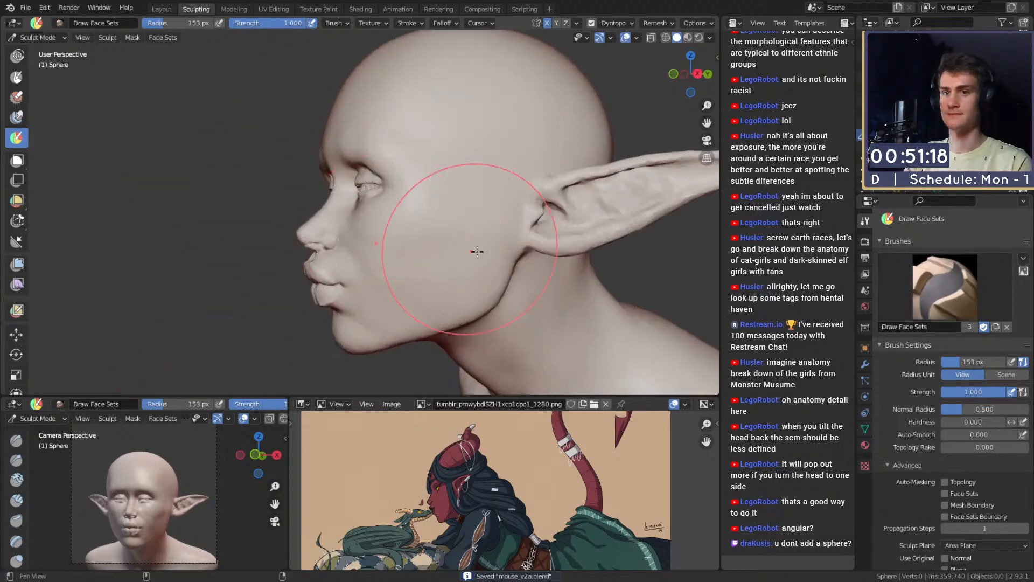
pyautogui.keyDown('alt'); pyautogui.keyDown('shift'); pyautogui.moveTo(533, 256); pyautogui.dragTo(391, 237); pyautogui.keyUp('shift'); pyautogui.keyUp('alt')
pyautogui.keyDown('alt'); pyautogui.moveTo(474, 220); pyautogui.dragTo(431, 222); pyautogui.keyUp('alt')
pyautogui.moveTo(428, 259)
pyautogui.keyDown('ctrl'); pyautogui.keyDown('alt'); pyautogui.mouseDown()
pyautogui.moveTo(419, 222)
pyautogui.moveTo(498, 213)
pyautogui.mouseUp(); pyautogui.keyUp('alt'); pyautogui.keyUp('ctrl')
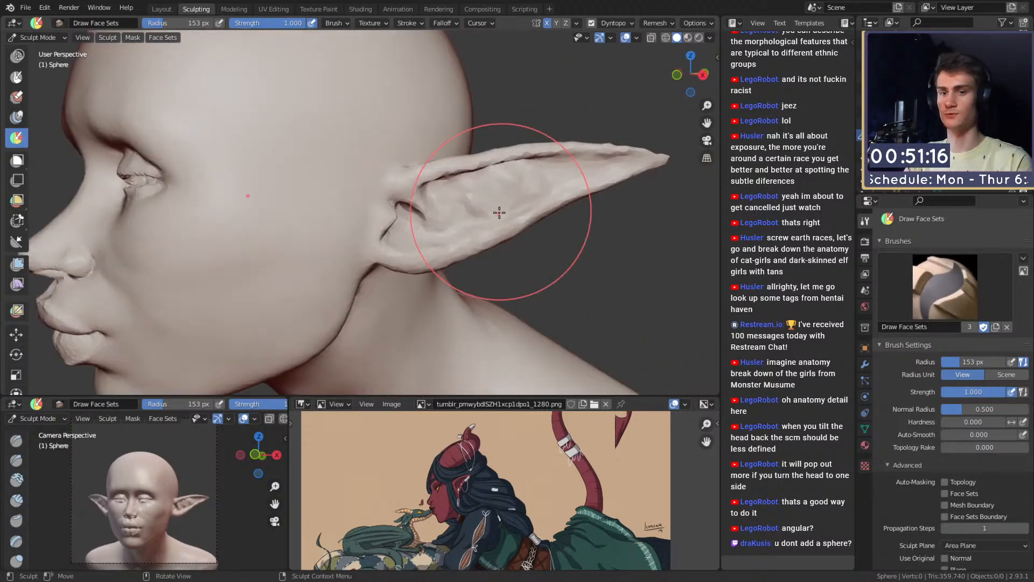
pyautogui.scroll(-4, 894, 433)
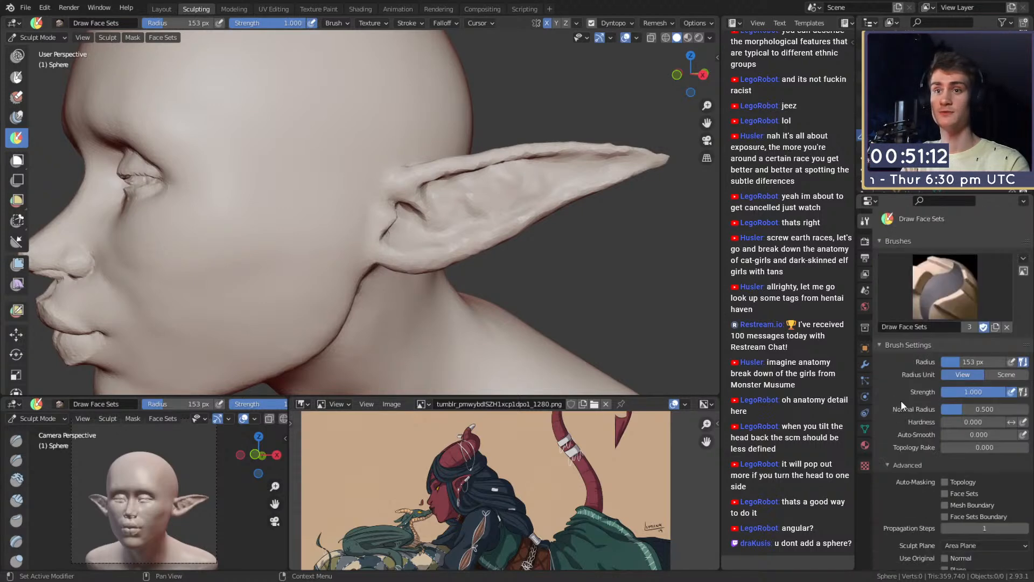
pyautogui.scroll(-7, 900, 389)
pyautogui.scroll(-10, 900, 387)
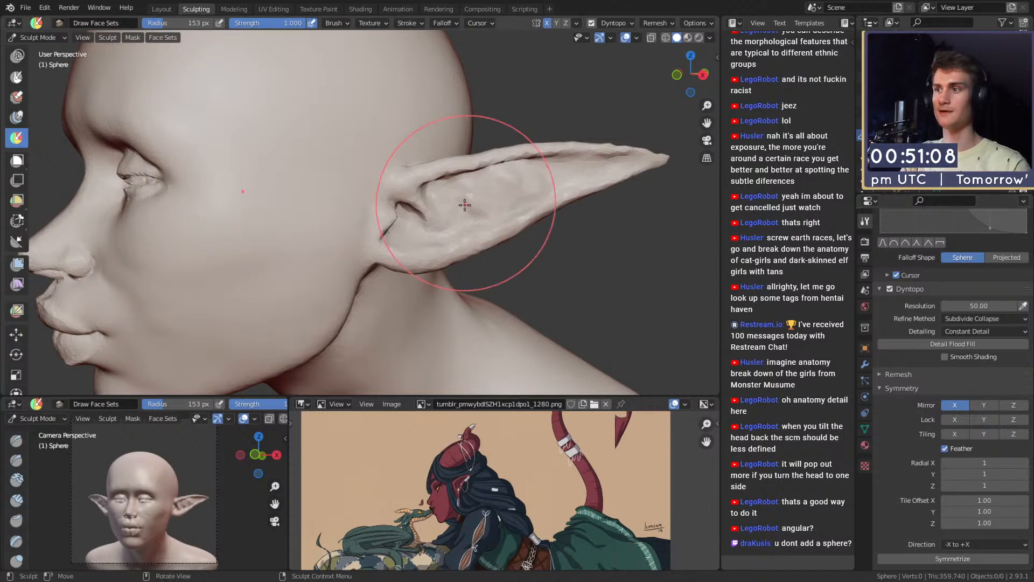
# Step: Set the Draw Face Sets brush radius to 65 px and turn off Dyntopo
pyautogui.press('f')
pyautogui.click(571, 178)
pyautogui.moveTo(450, 175); pyautogui.dragTo(483, 173, button='middle')
pyautogui.moveTo(460, 185); pyautogui.dragTo(448, 191)
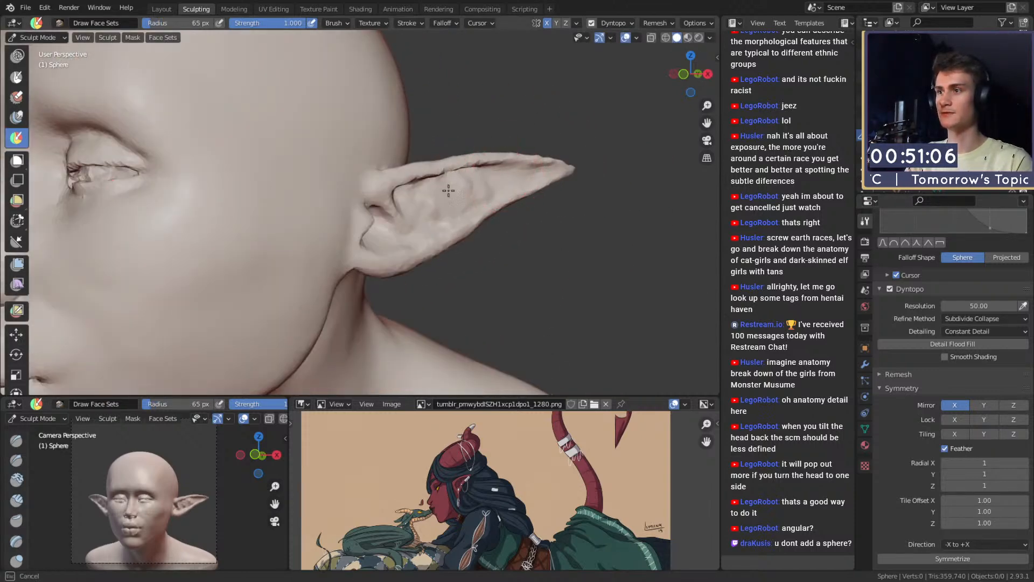
pyautogui.scroll(12, 910, 377)
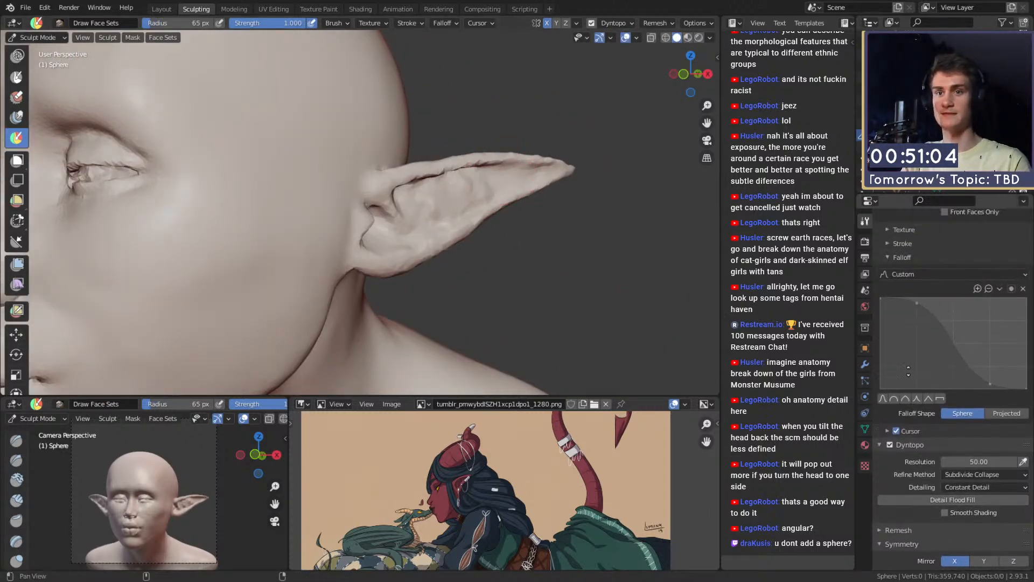
pyautogui.scroll(6, 900, 399)
pyautogui.scroll(-20, 919, 303)
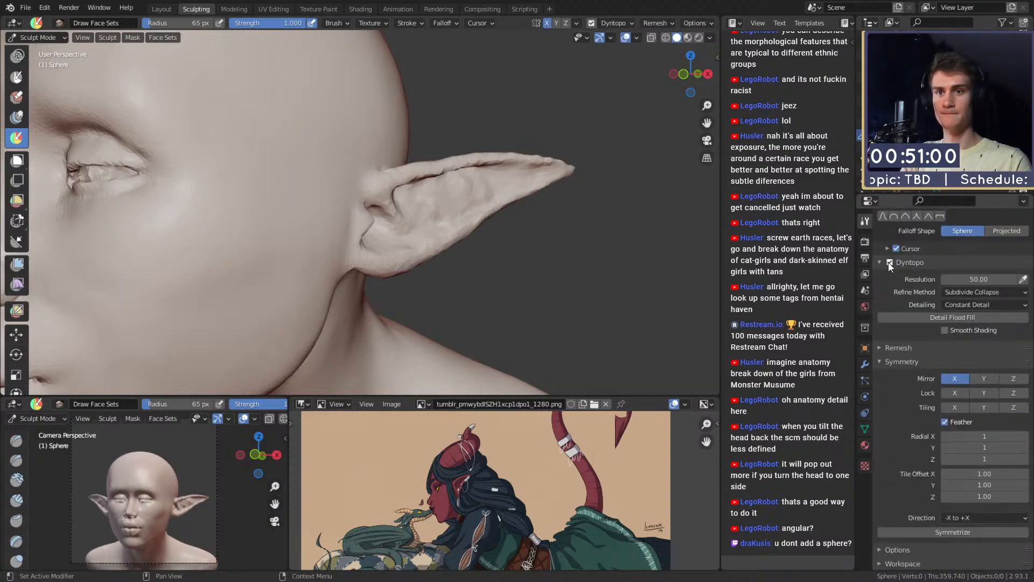
pyautogui.hotkey('ctrl', 'd')
pyautogui.press('f')
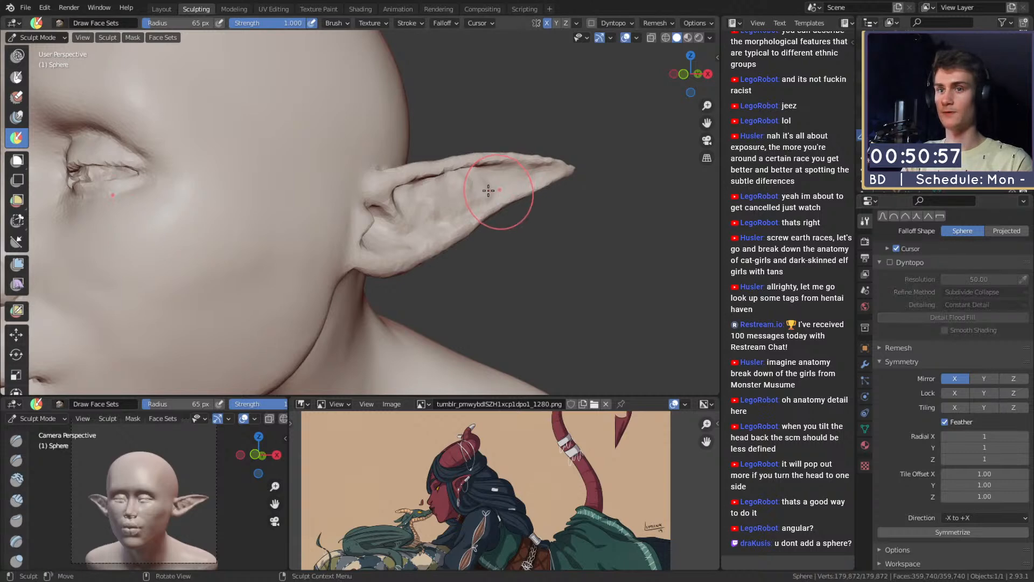
# Step: Paint a new face set over the front of the pointed ear with a brush radius of 57 px
pyautogui.click(489, 189)
pyautogui.moveTo(487, 189)
pyautogui.mouseDown(button='middle')
pyautogui.moveTo(450, 200)
pyautogui.moveTo(482, 178)
pyautogui.mouseUp(button='middle')
pyautogui.scroll(1, 477, 191)
pyautogui.press('f')
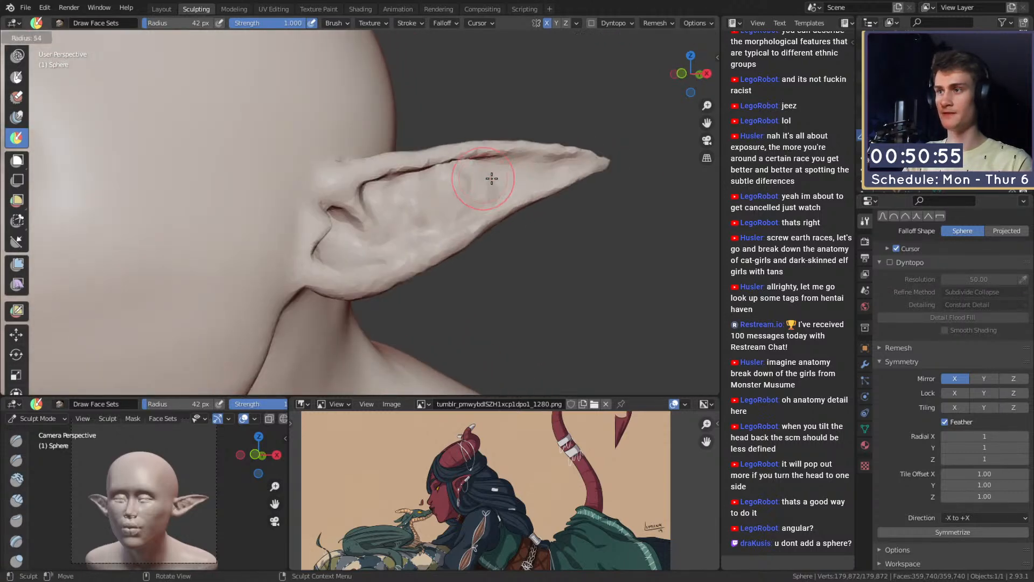
pyautogui.click(490, 178)
pyautogui.moveTo(458, 182)
pyautogui.mouseDown()
pyautogui.moveTo(575, 144)
pyautogui.moveTo(494, 198)
pyautogui.moveTo(454, 199)
pyautogui.mouseUp()
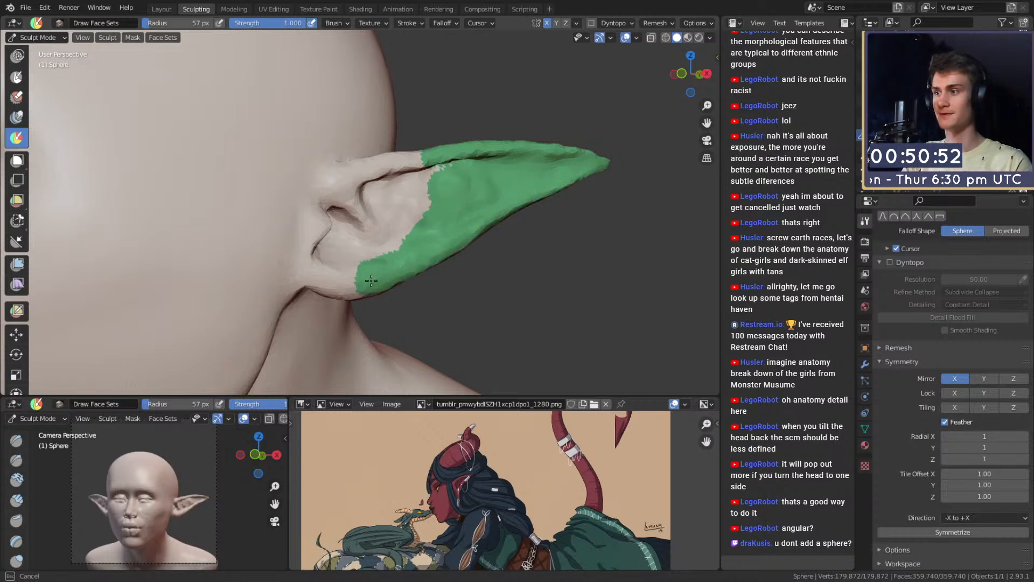
pyautogui.moveTo(337, 284)
pyautogui.mouseDown()
pyautogui.moveTo(305, 260)
pyautogui.moveTo(337, 188)
pyautogui.mouseUp()
pyautogui.moveTo(434, 167); pyautogui.dragTo(387, 223)
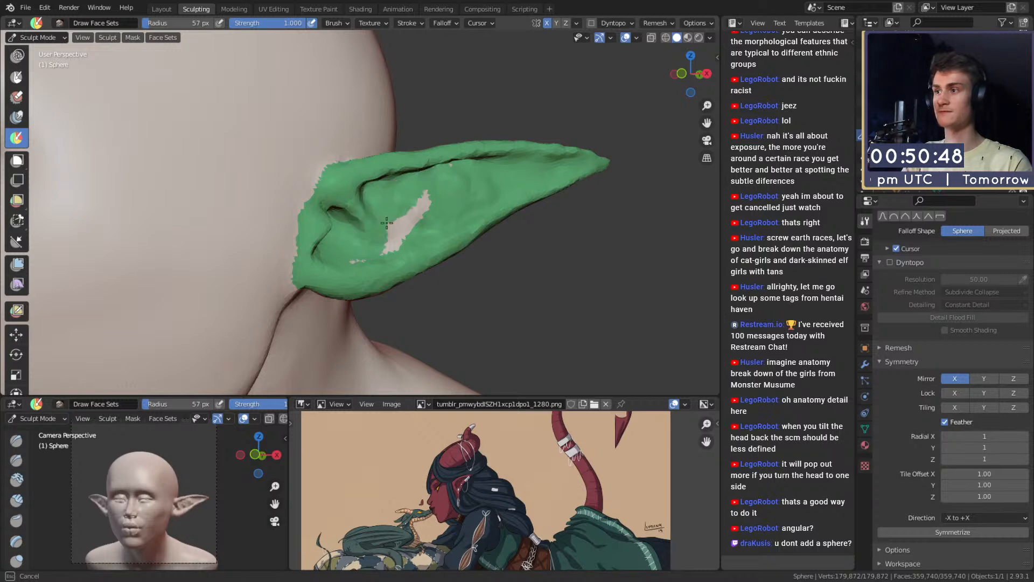
# Step: Extend the ear's face set over its back, underside and base up to the head, reducing the brush radius to 39 px
pyautogui.moveTo(422, 188)
pyautogui.mouseDown(button='middle')
pyautogui.moveTo(511, 168)
pyautogui.moveTo(267, 194)
pyautogui.mouseUp(button='middle')
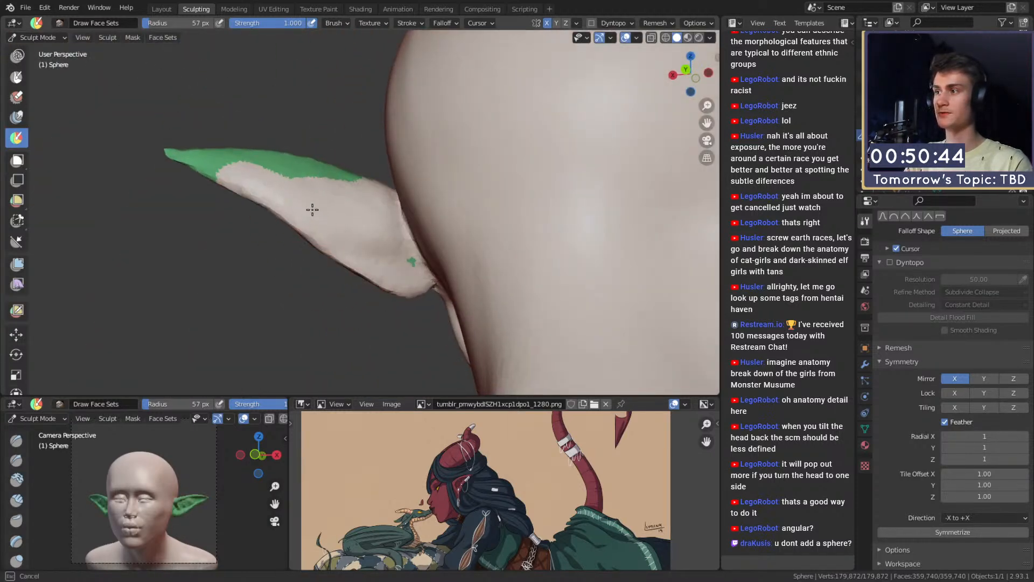
pyautogui.moveTo(293, 185)
pyautogui.mouseDown()
pyautogui.moveTo(253, 172)
pyautogui.moveTo(333, 163)
pyautogui.moveTo(248, 188)
pyautogui.moveTo(342, 219)
pyautogui.moveTo(387, 278)
pyautogui.moveTo(358, 224)
pyautogui.mouseUp()
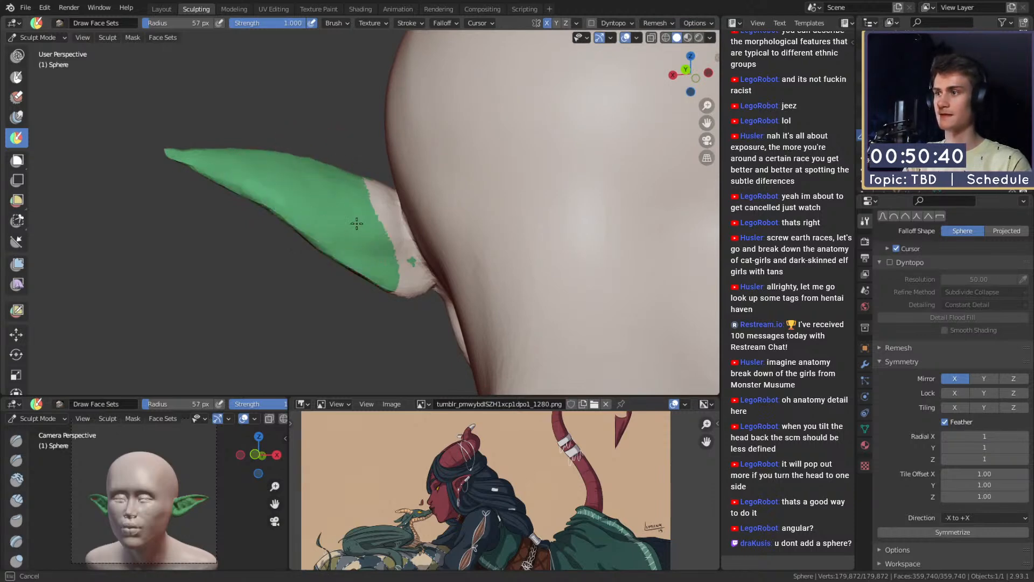
pyautogui.moveTo(372, 199); pyautogui.dragTo(378, 254, button='middle')
pyautogui.moveTo(367, 153)
pyautogui.mouseDown()
pyautogui.moveTo(375, 223)
pyautogui.moveTo(363, 192)
pyautogui.moveTo(366, 152)
pyautogui.mouseUp()
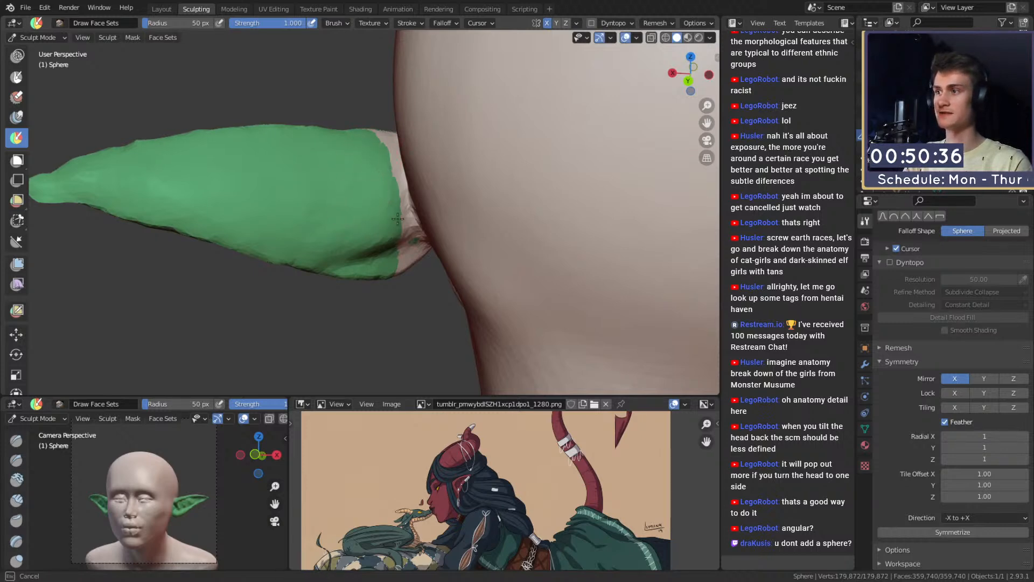
pyautogui.moveTo(394, 173); pyautogui.dragTo(394, 207, button='middle')
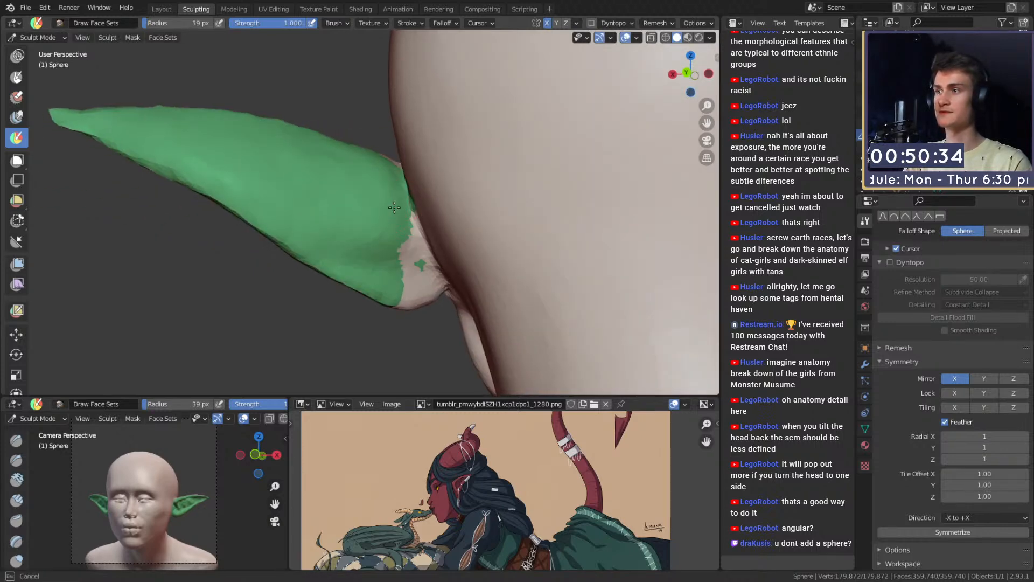
pyautogui.moveTo(420, 257)
pyautogui.mouseDown(button='middle')
pyautogui.moveTo(379, 255)
pyautogui.moveTo(476, 159)
pyautogui.moveTo(412, 241)
pyautogui.mouseUp(button='middle')
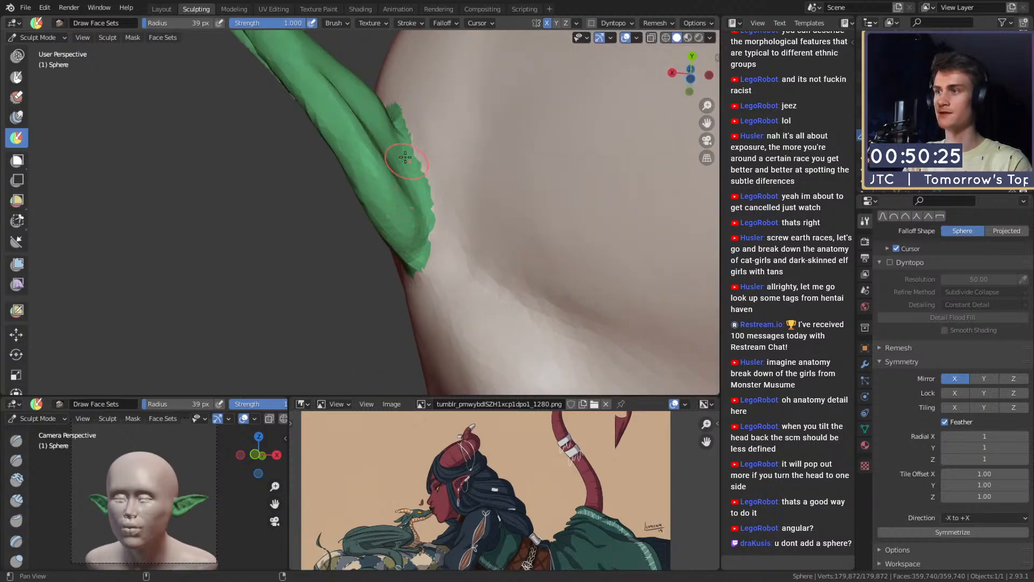
pyautogui.moveTo(405, 157)
pyautogui.mouseDown(button='middle')
pyautogui.moveTo(381, 260)
pyautogui.moveTo(359, 248)
pyautogui.mouseUp(button='middle')
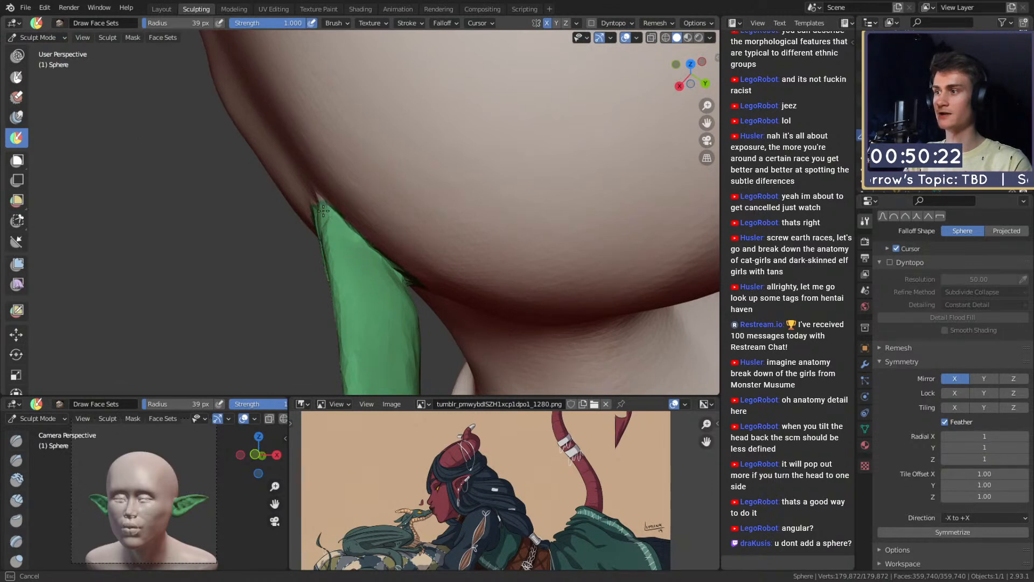
pyautogui.moveTo(323, 210); pyautogui.dragTo(322, 179, button='middle')
# Step: Try extending the head's face set over the ear's front edge with a 66 px brush, and undo that stroke
pyautogui.press('f')
pyautogui.click(286, 210)
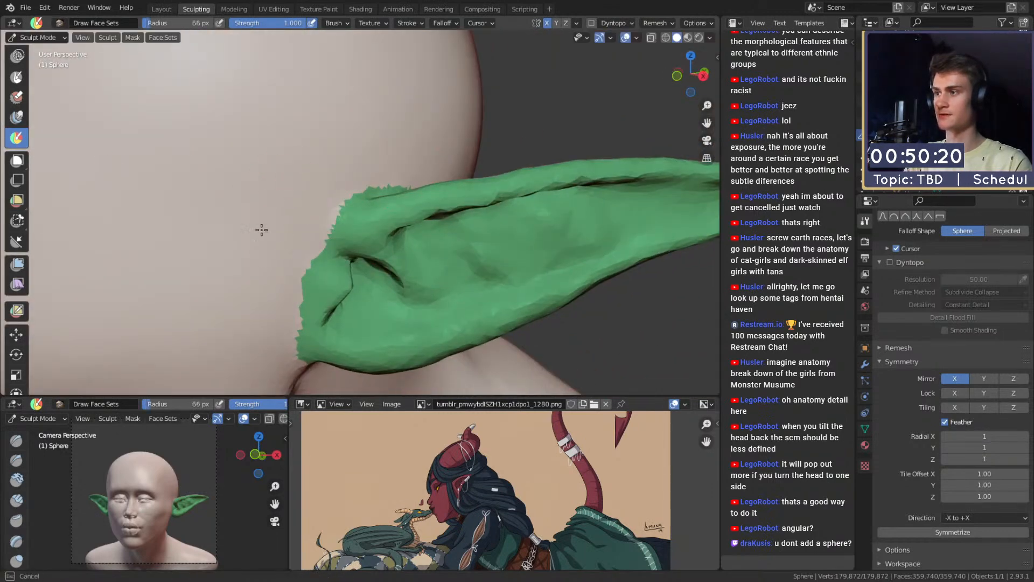
pyautogui.moveTo(261, 229)
pyautogui.keyDown('ctrl'); pyautogui.mouseDown()
pyautogui.moveTo(335, 256)
pyautogui.moveTo(343, 238)
pyautogui.mouseUp(); pyautogui.keyUp('ctrl')
pyautogui.hotkey('ctrl', 'z')
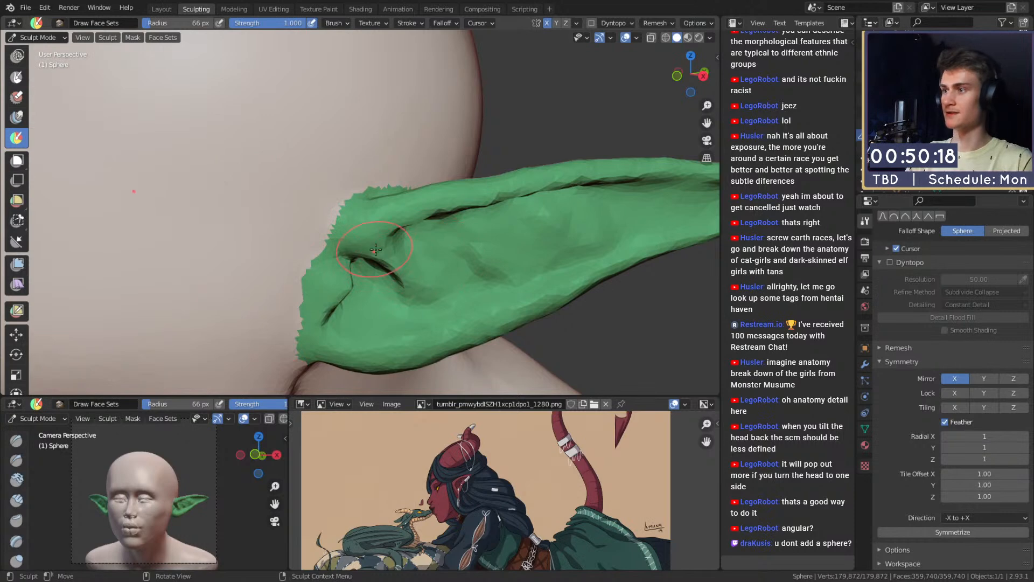
# Step: Isolate the ears' face set, inspect the ears from several sides, and reveal the full head again
pyautogui.moveTo(376, 249)
pyautogui.keyDown('ctrl'); pyautogui.mouseDown(button='middle')
pyautogui.moveTo(390, 304)
pyautogui.moveTo(444, 236)
pyautogui.moveTo(377, 226)
pyautogui.mouseUp(button='middle'); pyautogui.keyUp('ctrl')
pyautogui.press('h')
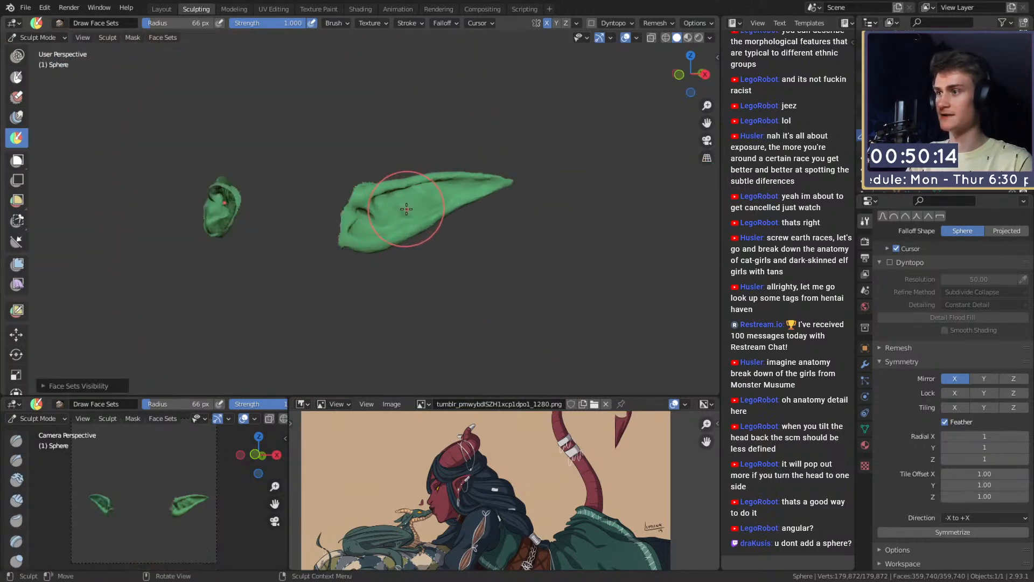
pyautogui.keyDown('alt'); pyautogui.moveTo(407, 218); pyautogui.dragTo(323, 207); pyautogui.keyUp('alt')
pyautogui.moveTo(327, 207)
pyautogui.keyDown('alt'); pyautogui.keyDown('shift'); pyautogui.mouseDown()
pyautogui.moveTo(429, 211)
pyautogui.moveTo(385, 198)
pyautogui.mouseUp(); pyautogui.keyUp('shift'); pyautogui.keyUp('alt')
pyautogui.keyDown('alt'); pyautogui.moveTo(439, 269); pyautogui.dragTo(210, 231); pyautogui.keyUp('alt')
pyautogui.keyDown('ctrl'); pyautogui.keyDown('alt'); pyautogui.moveTo(473, 140); pyautogui.dragTo(461, 275); pyautogui.keyUp('alt'); pyautogui.keyUp('ctrl')
pyautogui.moveTo(438, 229)
pyautogui.keyDown('alt'); pyautogui.mouseDown()
pyautogui.moveTo(453, 230)
pyautogui.moveTo(426, 221)
pyautogui.moveTo(443, 216)
pyautogui.mouseUp(); pyautogui.keyUp('alt')
pyautogui.press('h')
pyautogui.keyDown('alt'); pyautogui.moveTo(357, 222); pyautogui.dragTo(264, 160); pyautogui.keyUp('alt')
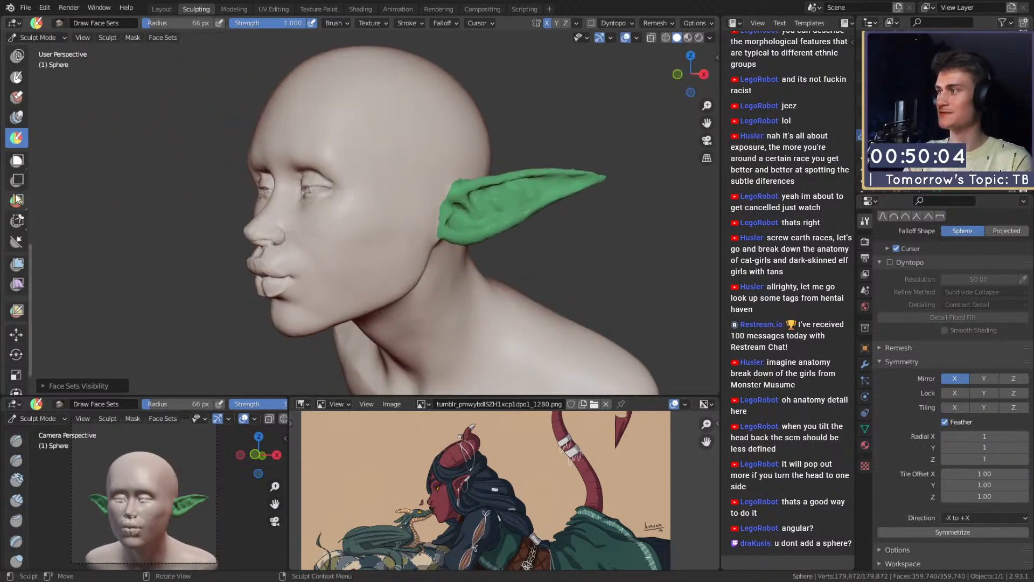
pyautogui.click(161, 37)
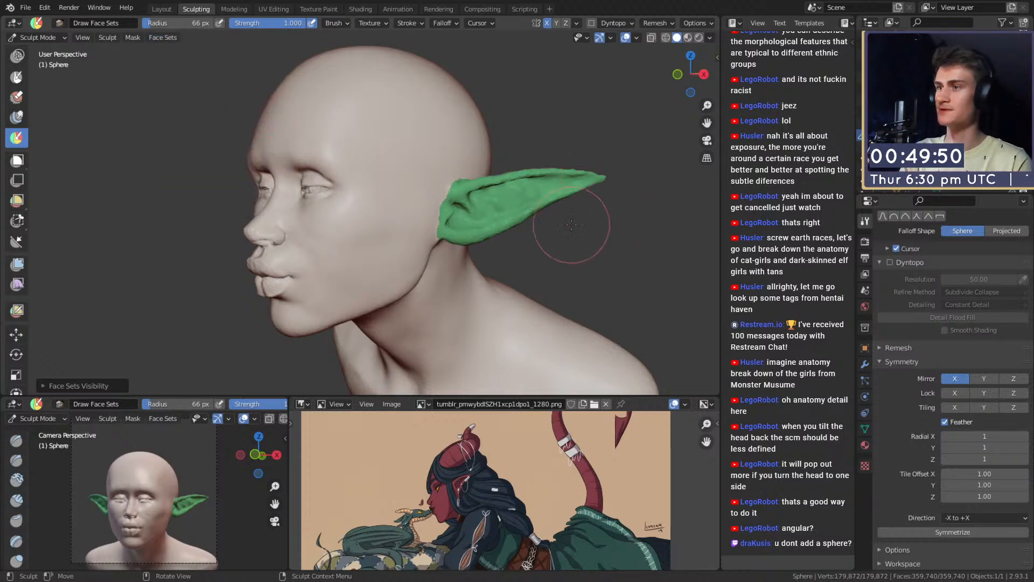
# Step: Remove the ear's face set by painting the head's face set over it with a 102 px brush
pyautogui.moveTo(576, 219); pyautogui.dragTo(359, 192, button='middle')
pyautogui.press('f')
pyautogui.click(377, 191)
pyautogui.moveTo(334, 193)
pyautogui.keyDown('ctrl'); pyautogui.mouseDown()
pyautogui.moveTo(423, 175)
pyautogui.moveTo(446, 205)
pyautogui.mouseUp(); pyautogui.keyUp('ctrl')
pyautogui.moveTo(447, 204); pyautogui.dragTo(353, 203, button='middle')
pyautogui.moveTo(352, 204)
pyautogui.keyDown('alt'); pyautogui.mouseDown()
pyautogui.moveTo(358, 227)
pyautogui.moveTo(577, 214)
pyautogui.mouseUp(); pyautogui.keyUp('alt')
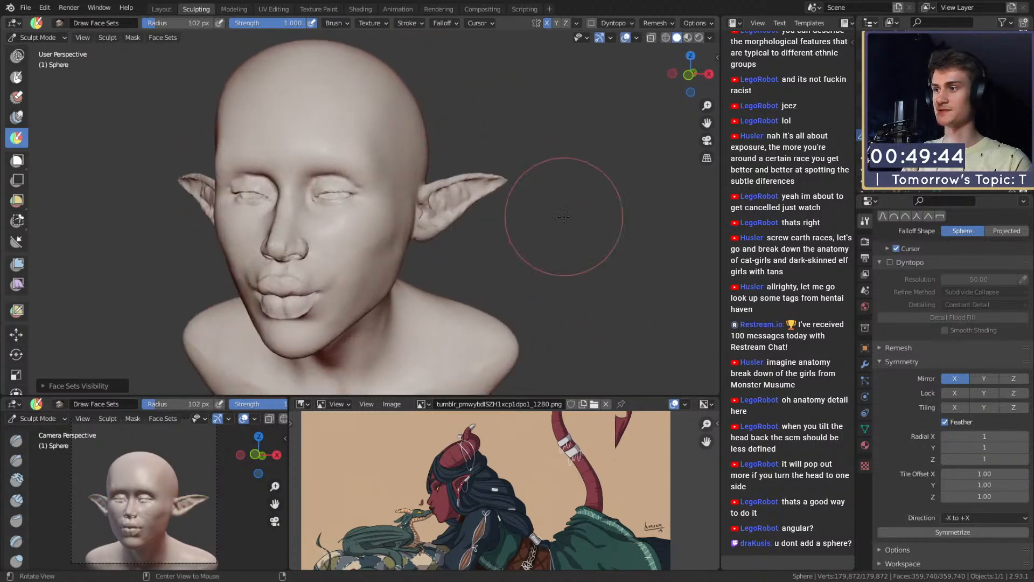
# Step: Switch to the Grab brush for the eye region and set its radius to 127 px
pyautogui.keyDown('alt'); pyautogui.moveTo(352, 251); pyautogui.dragTo(397, 222); pyautogui.keyUp('alt')
pyautogui.press('f')
pyautogui.click(329, 196)
pyautogui.keyDown('alt'); pyautogui.moveTo(386, 261); pyautogui.dragTo(392, 229); pyautogui.keyUp('alt')
pyautogui.press('c')
pyautogui.moveTo(419, 186)
pyautogui.keyDown('alt'); pyautogui.mouseDown()
pyautogui.moveTo(414, 205)
pyautogui.moveTo(415, 185)
pyautogui.moveTo(395, 189)
pyautogui.moveTo(416, 187)
pyautogui.mouseUp(); pyautogui.keyUp('alt')
pyautogui.press('g')
pyautogui.press('f')
pyautogui.click(434, 175)
pyautogui.press('f')
pyautogui.click(391, 191)
pyautogui.keyDown('ctrl'); pyautogui.keyDown('alt'); pyautogui.moveTo(410, 132); pyautogui.dragTo(391, 207); pyautogui.keyUp('alt'); pyautogui.keyUp('ctrl')
pyautogui.keyDown('ctrl'); pyautogui.keyDown('alt'); pyautogui.moveTo(390, 164); pyautogui.dragTo(393, 150); pyautogui.keyUp('alt'); pyautogui.keyUp('ctrl')
pyautogui.press('f')
pyautogui.click(400, 176)
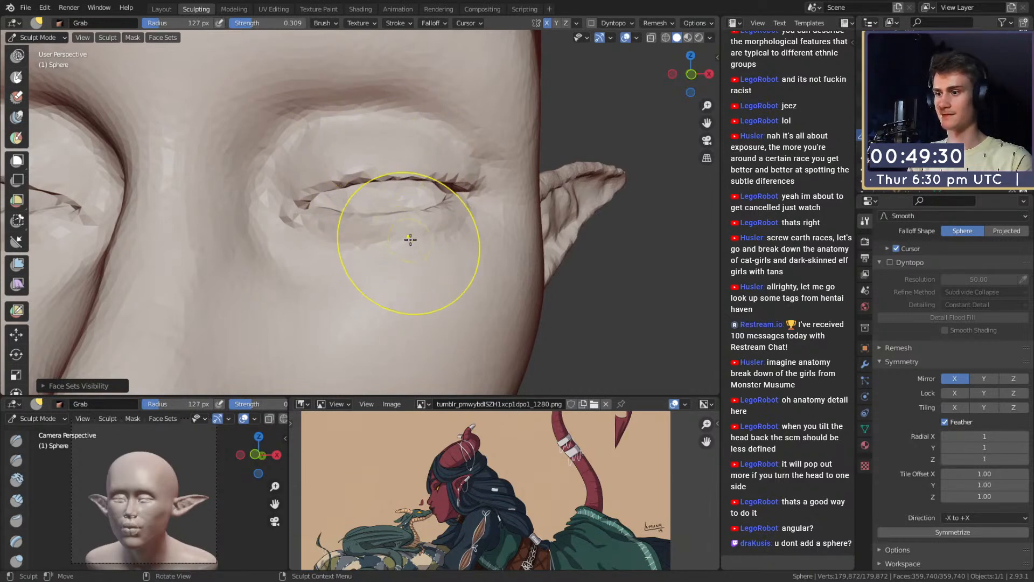
# Step: Switch to Clay Strips with a 32 px radius and build up the upper eyelid toward the brow
pyautogui.keyDown('ctrl'); pyautogui.keyDown('alt'); pyautogui.moveTo(441, 154); pyautogui.dragTo(434, 231); pyautogui.keyUp('alt'); pyautogui.keyUp('ctrl')
pyautogui.keyDown('alt'); pyautogui.moveTo(433, 231); pyautogui.dragTo(318, 237); pyautogui.keyUp('alt')
pyautogui.keyDown('alt'); pyautogui.keyDown('shift'); pyautogui.moveTo(318, 237); pyautogui.dragTo(406, 188); pyautogui.keyUp('shift'); pyautogui.keyUp('alt')
pyautogui.keyDown('alt'); pyautogui.keyDown('shift'); pyautogui.moveTo(407, 189); pyautogui.dragTo(466, 204); pyautogui.keyUp('shift'); pyautogui.keyUp('alt')
pyautogui.moveTo(466, 204)
pyautogui.keyDown('ctrl'); pyautogui.keyDown('alt'); pyautogui.mouseDown()
pyautogui.moveTo(451, 171)
pyautogui.moveTo(394, 191)
pyautogui.moveTo(413, 211)
pyautogui.moveTo(472, 223)
pyautogui.mouseUp(); pyautogui.keyUp('alt'); pyautogui.keyUp('ctrl')
pyautogui.press('c')
pyautogui.press('f')
pyautogui.click(392, 197)
pyautogui.press('f')
pyautogui.click(481, 230)
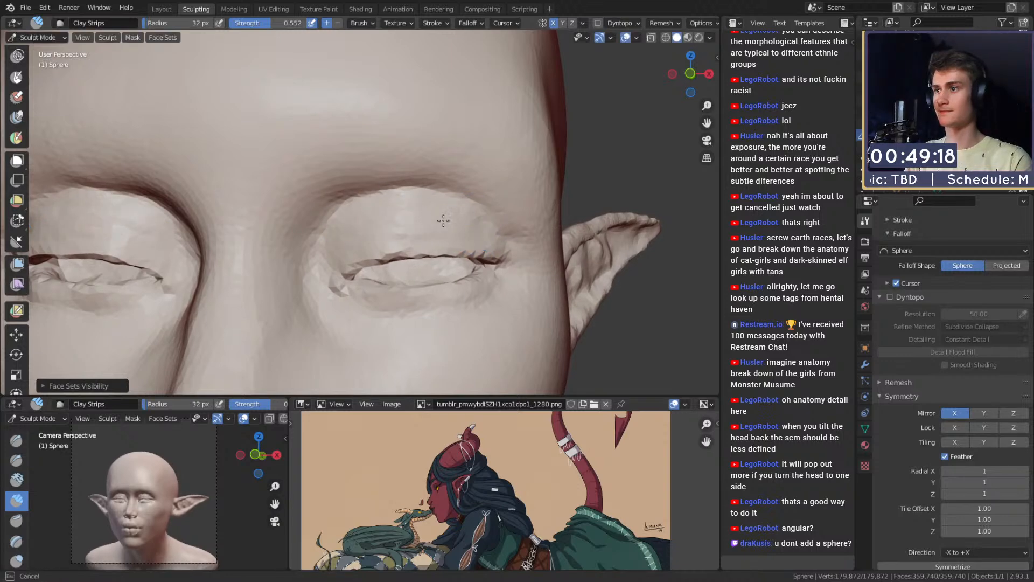
# Step: Smooth the outer upper eyelid with an 80 px brush, and fill the hollow below the brow with 48 px Clay Strips
pyautogui.press('f')
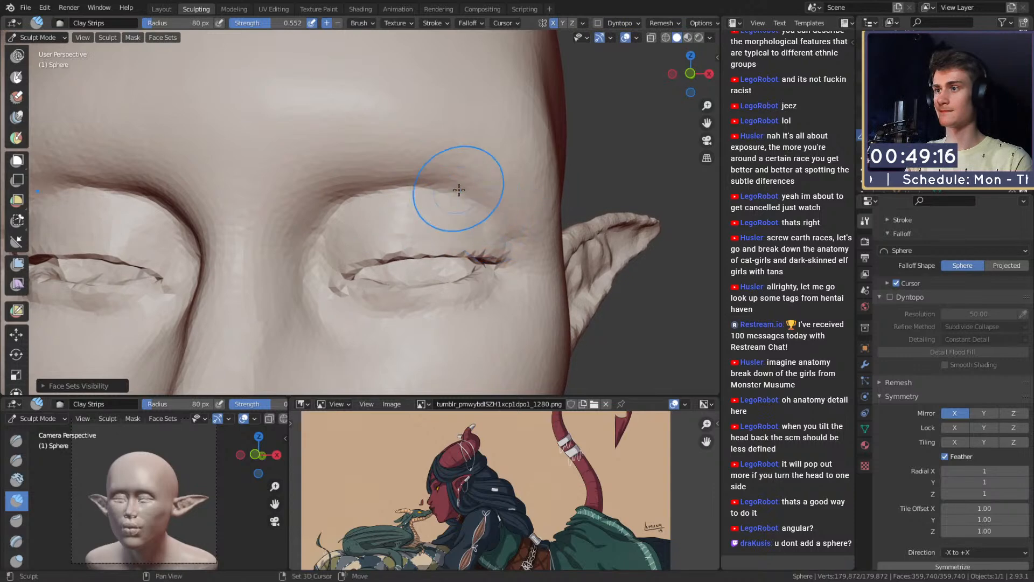
pyautogui.moveTo(489, 206)
pyautogui.keyDown('shift'); pyautogui.mouseDown()
pyautogui.moveTo(415, 178)
pyautogui.moveTo(383, 186)
pyautogui.moveTo(431, 169)
pyautogui.moveTo(498, 226)
pyautogui.mouseUp(); pyautogui.keyUp('shift')
pyautogui.press('f')
pyautogui.click(444, 176)
pyautogui.press('f')
pyautogui.click(469, 182)
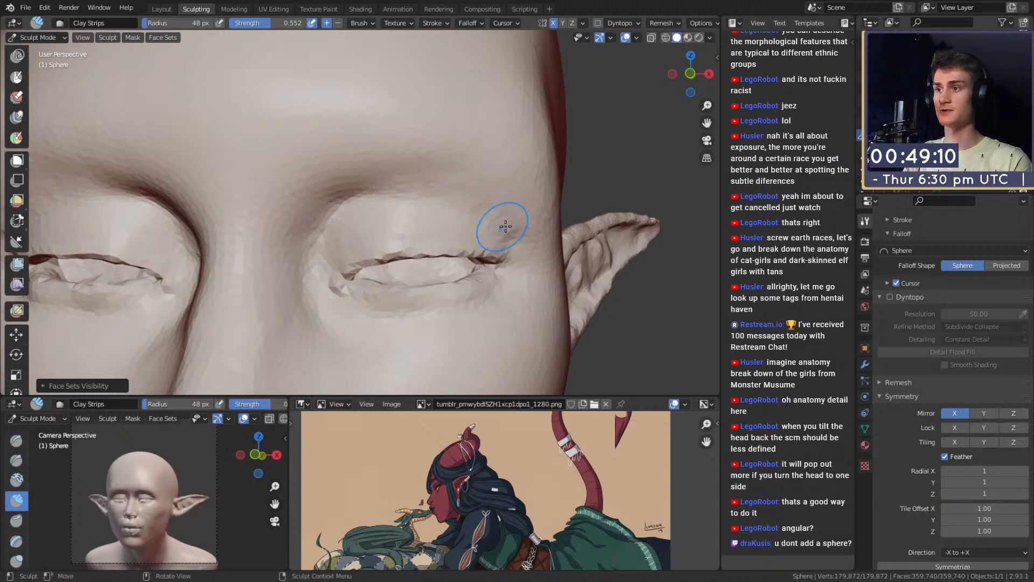
pyautogui.moveTo(347, 186)
pyautogui.mouseDown()
pyautogui.moveTo(333, 205)
pyautogui.moveTo(408, 175)
pyautogui.mouseUp()
pyautogui.moveTo(368, 194)
pyautogui.mouseDown()
pyautogui.moveTo(412, 174)
pyautogui.moveTo(381, 189)
pyautogui.moveTo(453, 190)
pyautogui.mouseUp()
# Step: Set the Clay Strips radius to 85 px and blend the fold between the brow and the upper eyelid
pyautogui.press('f')
pyautogui.click(455, 173)
pyautogui.press('f')
pyautogui.click(388, 187)
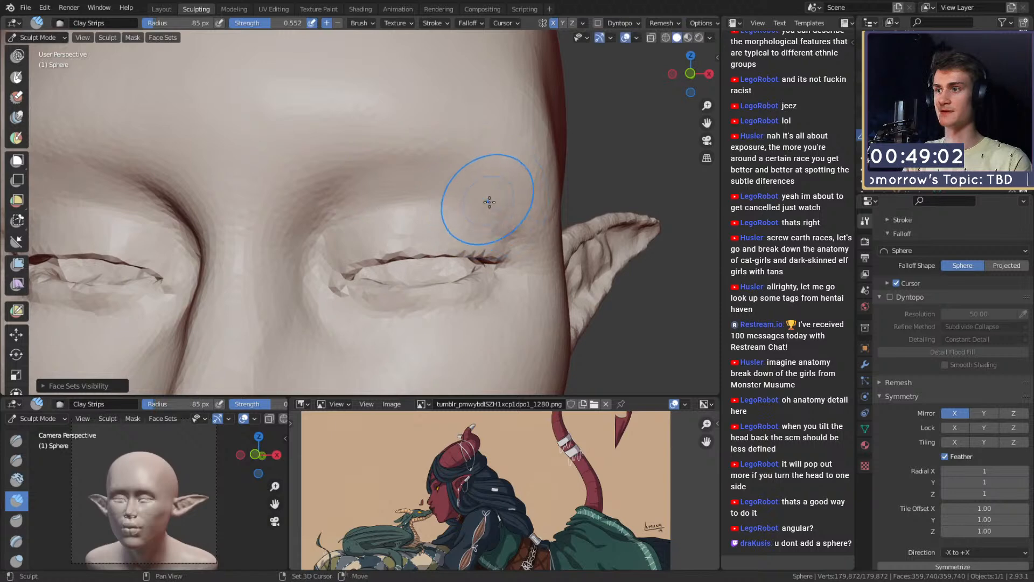
pyautogui.scroll(-4, 489, 202)
pyautogui.moveTo(420, 222)
pyautogui.mouseDown(button='middle')
pyautogui.moveTo(455, 231)
pyautogui.moveTo(412, 218)
pyautogui.mouseUp(button='middle')
pyautogui.scroll(4, 425, 186)
pyautogui.moveTo(427, 180); pyautogui.dragTo(429, 189, button='middle')
# Step: Turn Dyntopo back on and set the Clay Strips radius to 8 px
pyautogui.hotkey('shift', 'c')
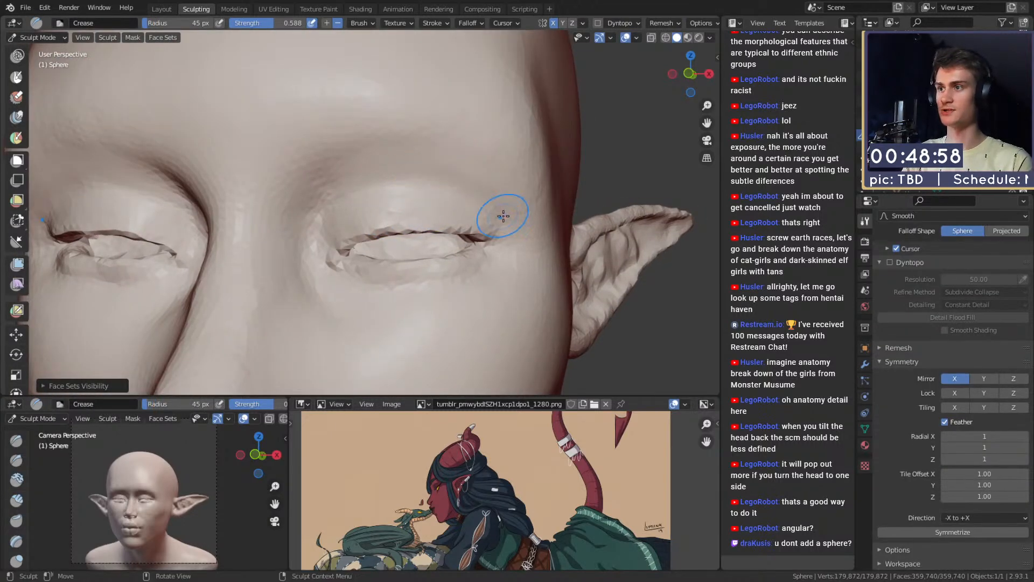
pyautogui.press('c')
pyautogui.moveTo(469, 185)
pyautogui.mouseDown(button='middle')
pyautogui.moveTo(435, 184)
pyautogui.moveTo(455, 194)
pyautogui.moveTo(446, 194)
pyautogui.moveTo(463, 180)
pyautogui.moveTo(437, 184)
pyautogui.moveTo(441, 199)
pyautogui.moveTo(438, 158)
pyautogui.moveTo(431, 179)
pyautogui.moveTo(446, 203)
pyautogui.mouseUp(button='middle')
pyautogui.press('f')
pyautogui.click(445, 184)
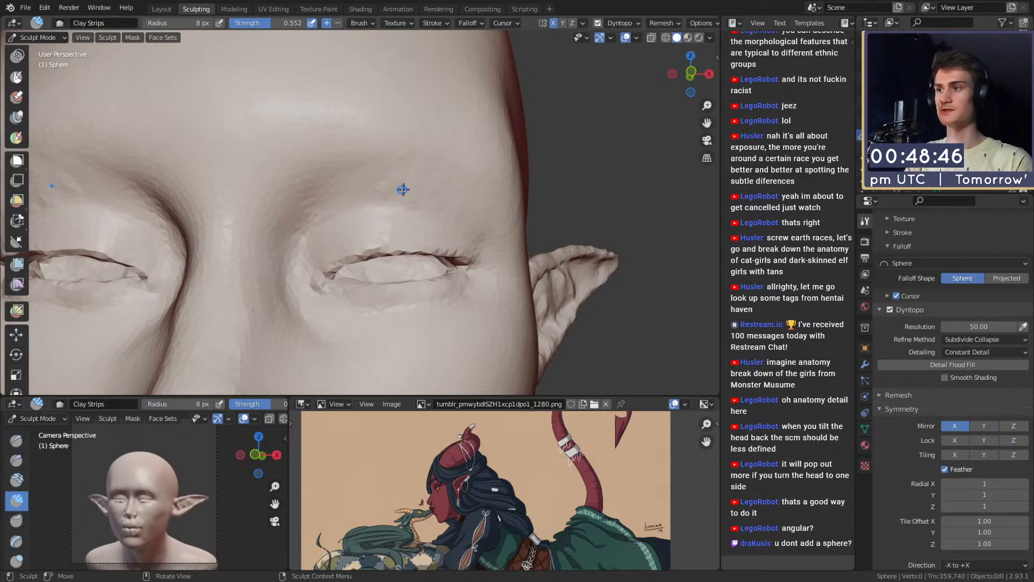
# Step: Build up the fold across the upper eyelid with back-and-forth Clay Strips strokes at a 34 px radius
pyautogui.scroll(2, 414, 197)
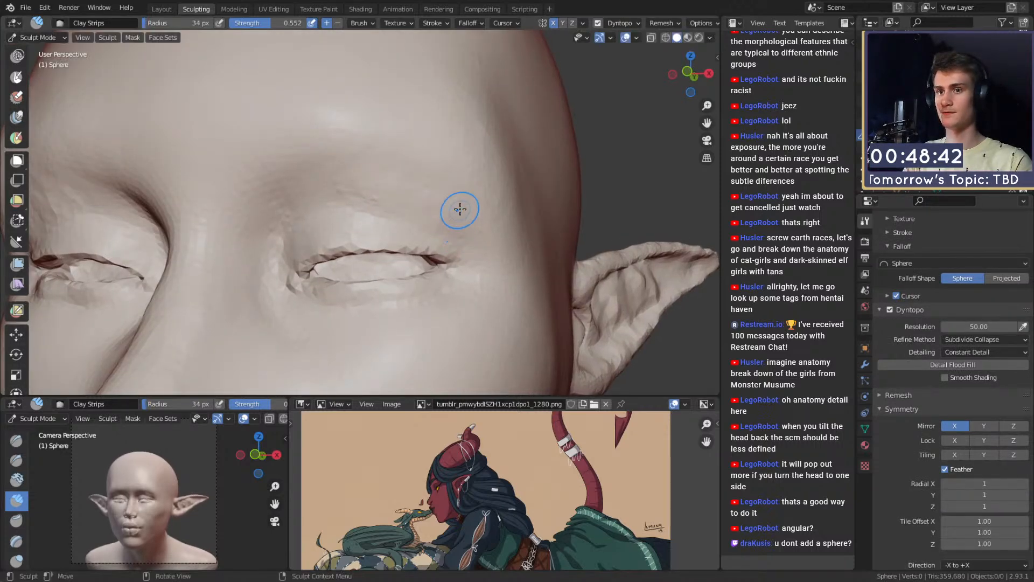
pyautogui.moveTo(460, 208); pyautogui.dragTo(436, 210, button='middle')
pyautogui.moveTo(436, 211); pyautogui.dragTo(354, 207)
pyautogui.moveTo(351, 212)
pyautogui.mouseDown()
pyautogui.moveTo(336, 218)
pyautogui.moveTo(353, 205)
pyautogui.moveTo(447, 213)
pyautogui.mouseUp()
pyautogui.press('f')
pyautogui.click(395, 199)
pyautogui.keyDown('ctrl'); pyautogui.moveTo(424, 172); pyautogui.dragTo(418, 229, button='middle'); pyautogui.keyUp('ctrl')
pyautogui.moveTo(417, 229)
pyautogui.mouseDown(button='middle')
pyautogui.moveTo(405, 220)
pyautogui.moveTo(403, 280)
pyautogui.moveTo(434, 202)
pyautogui.moveTo(509, 179)
pyautogui.mouseUp(button='middle')
# Step: Switch to the Grab brush and set its radius to 176 px
pyautogui.press('f')
pyautogui.click(422, 242)
pyautogui.press('g')
pyautogui.press('f')
pyautogui.click(486, 204)
pyautogui.press('f')
pyautogui.click(516, 178)
pyautogui.moveTo(432, 177); pyautogui.dragTo(424, 249, button='middle')
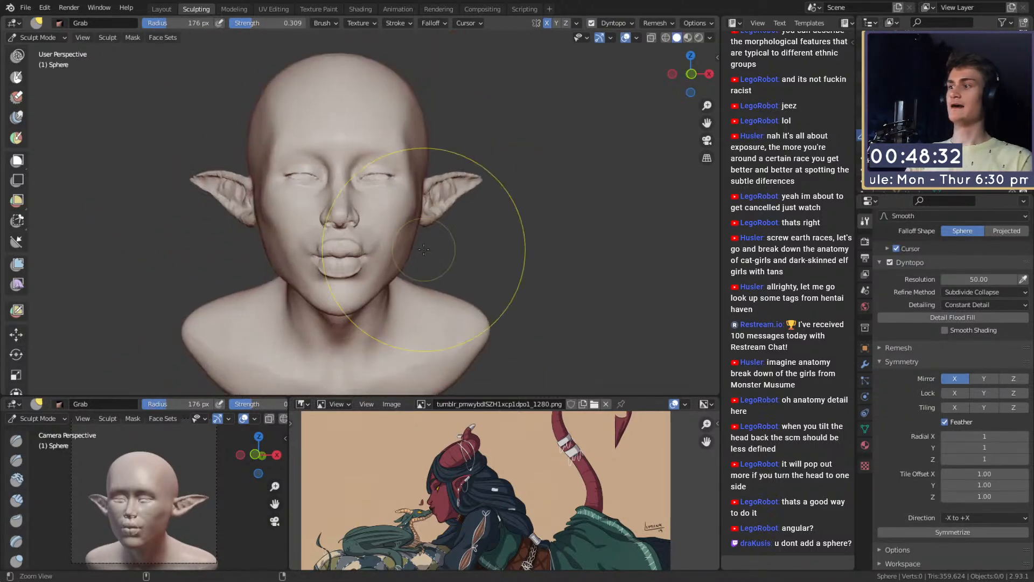
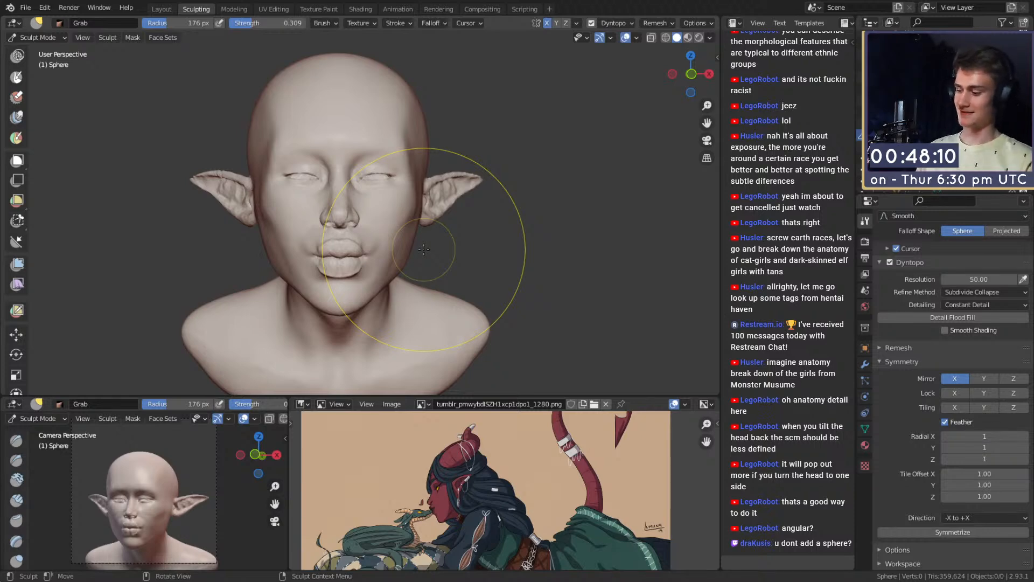
# Step: Set the Grab brush radius to 163 px over the cheek and check the face's proportions
pyautogui.scroll(3, 398, 226)
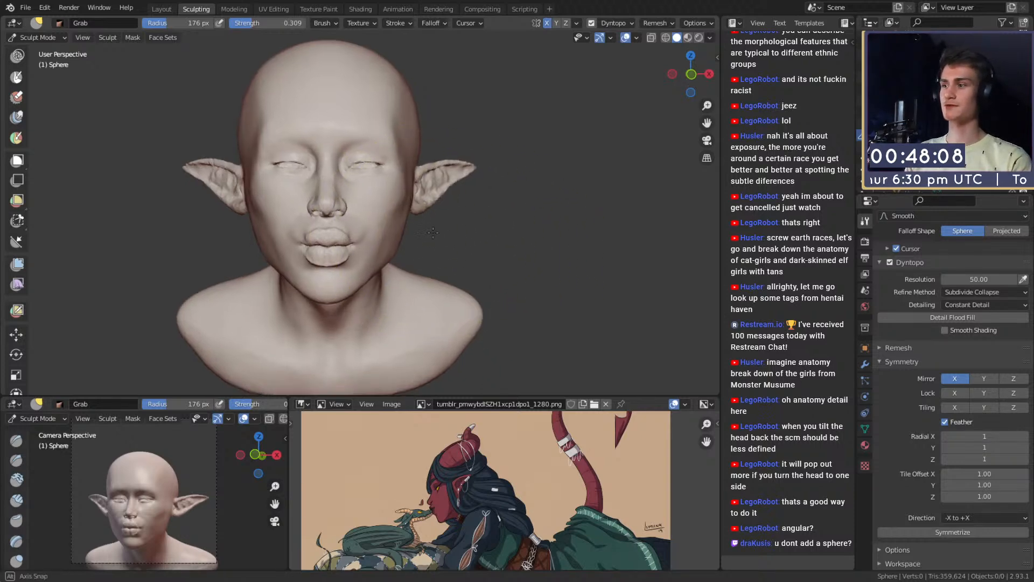
pyautogui.press('f')
pyautogui.click(368, 218)
pyautogui.moveTo(411, 226)
pyautogui.keyDown('shift'); pyautogui.mouseDown(button='middle')
pyautogui.moveTo(391, 202)
pyautogui.moveTo(399, 191)
pyautogui.moveTo(402, 226)
pyautogui.moveTo(418, 204)
pyautogui.mouseUp(button='middle'); pyautogui.keyUp('shift')
pyautogui.keyDown('shift'); pyautogui.moveTo(419, 206); pyautogui.dragTo(388, 209, button='middle'); pyautogui.keyUp('shift')
pyautogui.keyDown('ctrl'); pyautogui.moveTo(393, 227); pyautogui.dragTo(393, 207, button='middle'); pyautogui.keyUp('ctrl')
pyautogui.moveTo(394, 208); pyautogui.dragTo(405, 208, button='middle')
pyautogui.moveTo(402, 229)
pyautogui.keyDown('ctrl'); pyautogui.mouseDown(button='middle')
pyautogui.moveTo(402, 211)
pyautogui.moveTo(401, 241)
pyautogui.moveTo(402, 216)
pyautogui.moveTo(389, 227)
pyautogui.mouseUp(button='middle'); pyautogui.keyUp('ctrl')
pyautogui.press('f')
pyautogui.click(397, 247)
pyautogui.keyDown('ctrl'); pyautogui.moveTo(399, 228); pyautogui.dragTo(401, 239, button='middle'); pyautogui.keyUp('ctrl')
pyautogui.press('f')
pyautogui.click(393, 232)
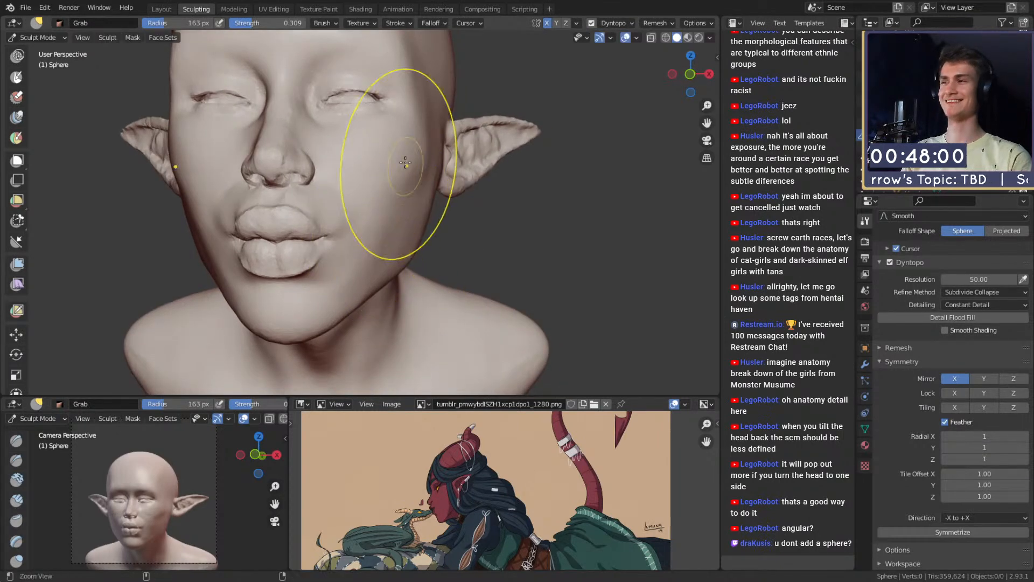
pyautogui.keyDown('ctrl'); pyautogui.moveTo(403, 166); pyautogui.dragTo(335, 231, button='middle'); pyautogui.keyUp('ctrl')
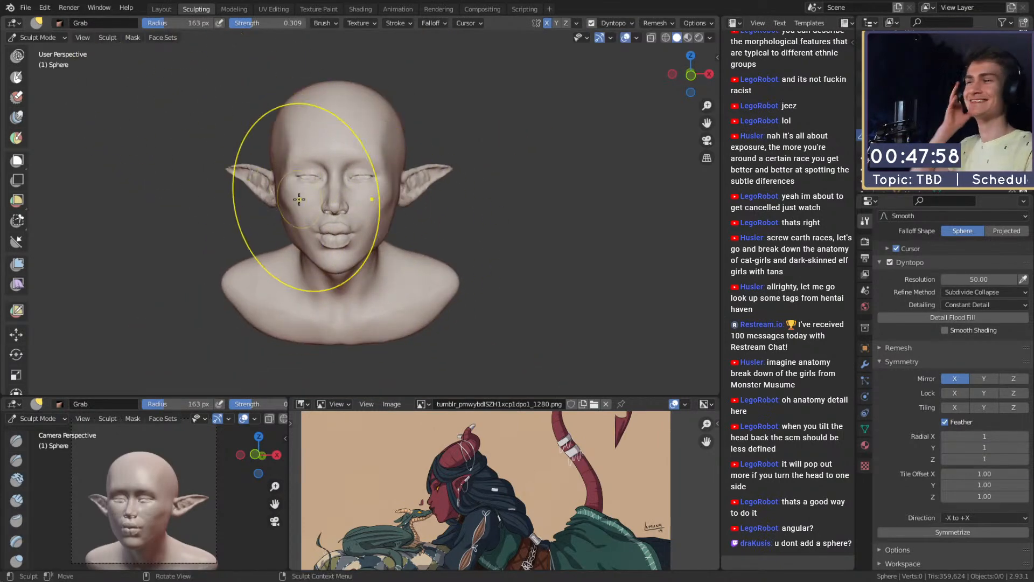
# Step: Switch to the Crease brush at the closed eye and set its radius to 48 px and strength to 0.497
pyautogui.press('c')
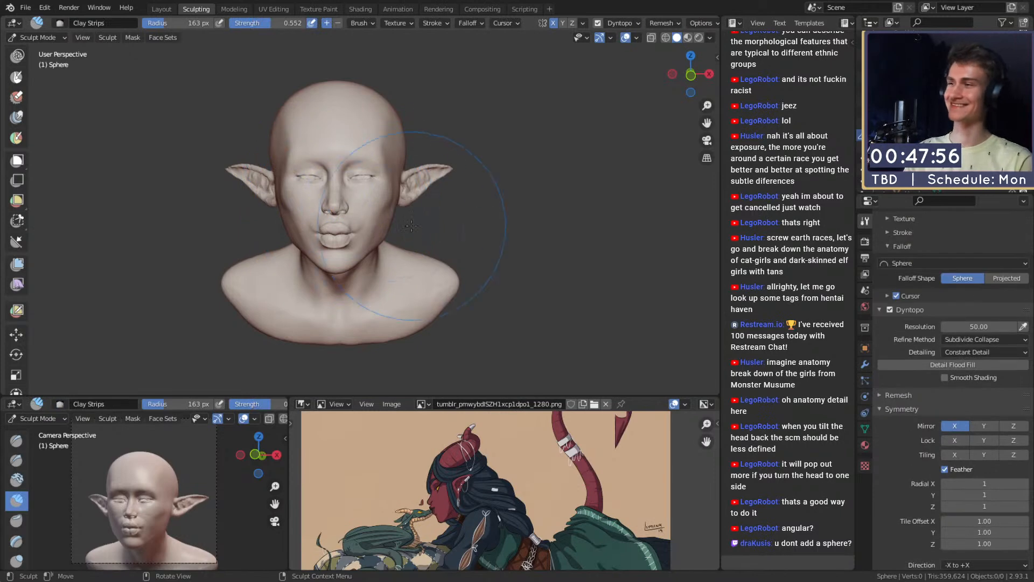
pyautogui.moveTo(402, 213)
pyautogui.keyDown('alt'); pyautogui.mouseDown()
pyautogui.moveTo(409, 169)
pyautogui.moveTo(392, 212)
pyautogui.moveTo(377, 164)
pyautogui.mouseUp(); pyautogui.keyUp('alt')
pyautogui.moveTo(377, 164)
pyautogui.keyDown('alt'); pyautogui.keyDown('shift'); pyautogui.mouseDown()
pyautogui.moveTo(406, 233)
pyautogui.moveTo(390, 212)
pyautogui.mouseUp(); pyautogui.keyUp('shift'); pyautogui.keyUp('alt')
pyautogui.hotkey('shift', 'c')
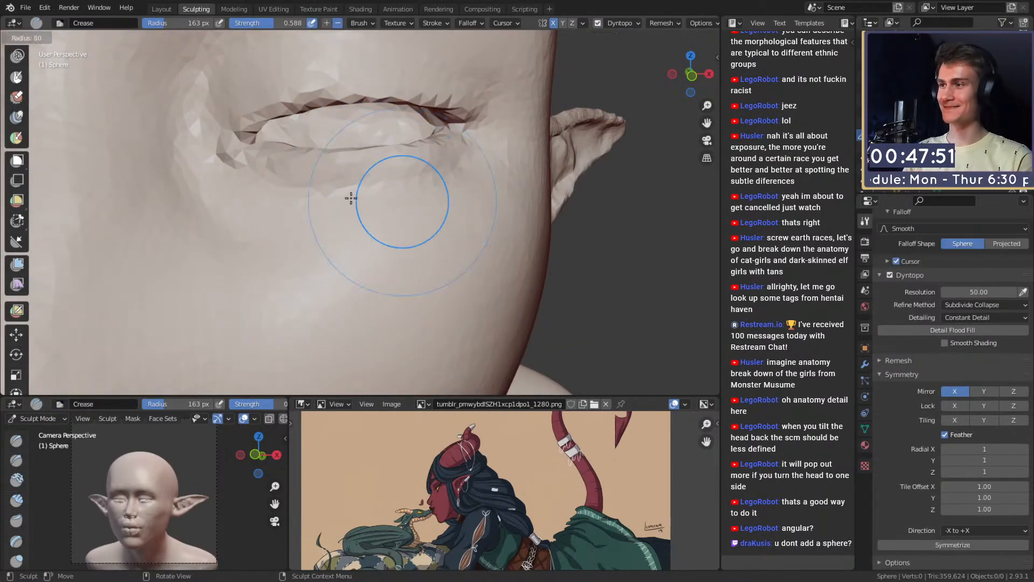
pyautogui.hotkey('shift', 'f')
pyautogui.click(387, 198)
pyautogui.hotkey('shift', 'f')
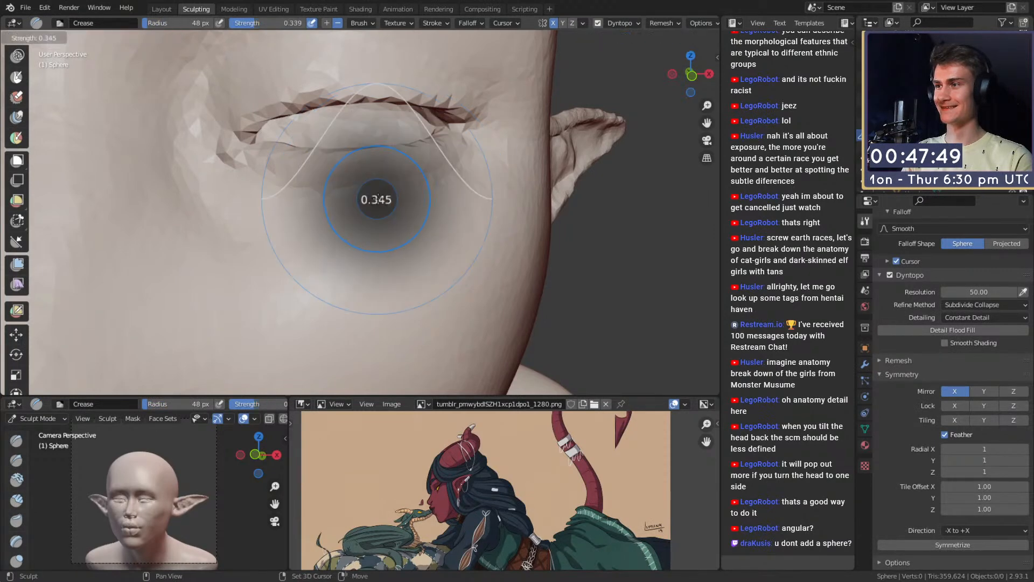
pyautogui.click(392, 200)
# Step: Carve the crease beneath the lower eyelid toward the outer eye corner with the Crease brush at a 49 px radius
pyautogui.moveTo(379, 198)
pyautogui.mouseDown()
pyautogui.moveTo(466, 172)
pyautogui.moveTo(328, 195)
pyautogui.moveTo(427, 175)
pyautogui.mouseUp()
pyautogui.press('f')
pyautogui.click(376, 192)
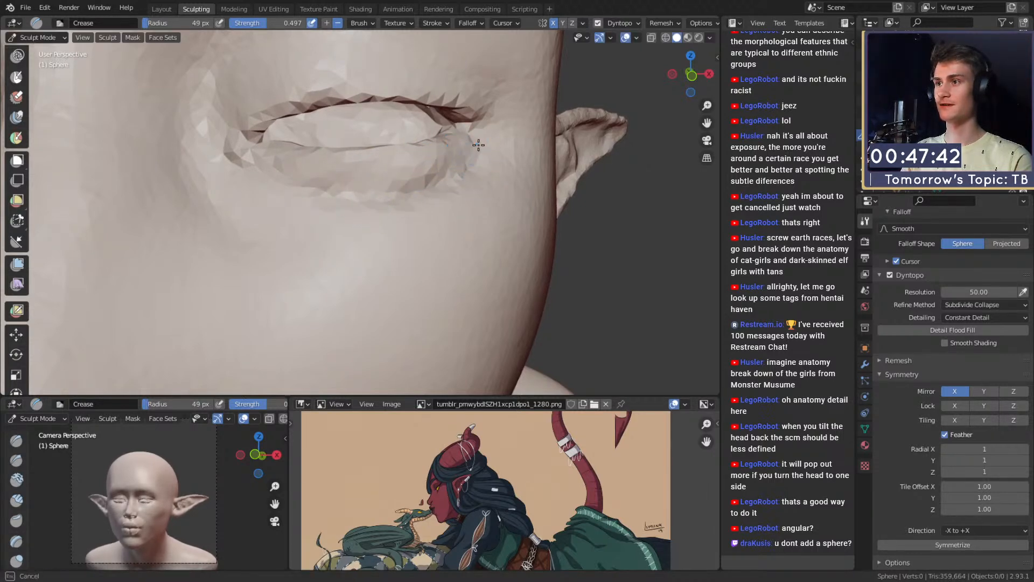
pyautogui.moveTo(439, 186)
pyautogui.mouseDown()
pyautogui.moveTo(302, 194)
pyautogui.moveTo(418, 181)
pyautogui.mouseUp()
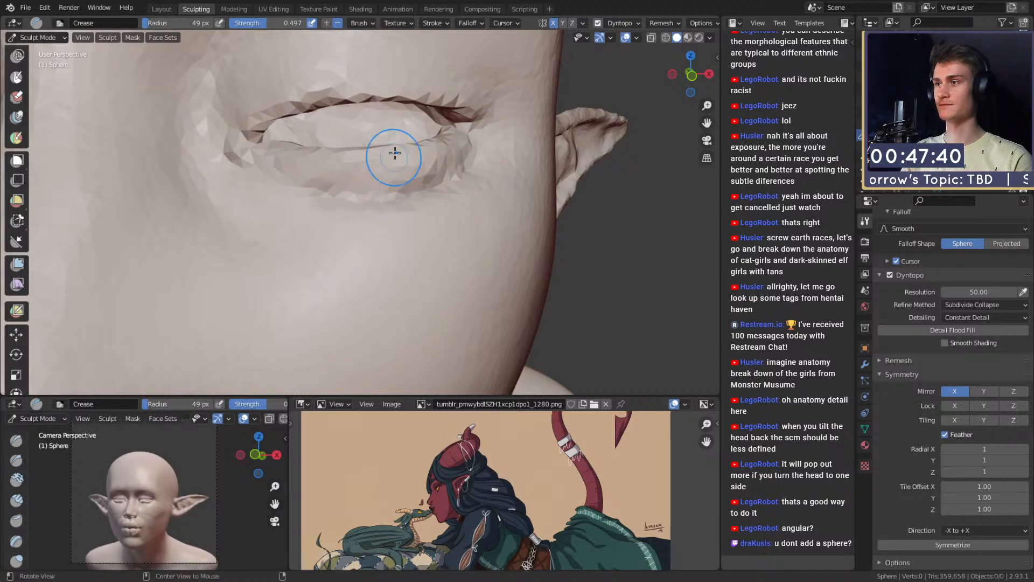
# Step: Set the brush radius to 82 px, switch to Clay Strips and check the head from the side
pyautogui.moveTo(394, 153)
pyautogui.keyDown('ctrl'); pyautogui.mouseDown(button='middle')
pyautogui.moveTo(372, 240)
pyautogui.moveTo(392, 196)
pyautogui.mouseUp(button='middle'); pyautogui.keyUp('ctrl')
pyautogui.press('f')
pyautogui.click(320, 187)
pyautogui.moveTo(392, 196)
pyautogui.keyDown('ctrl'); pyautogui.mouseDown(button='middle')
pyautogui.moveTo(383, 221)
pyautogui.moveTo(488, 215)
pyautogui.moveTo(377, 226)
pyautogui.mouseUp(button='middle'); pyautogui.keyUp('ctrl')
pyautogui.keyDown('ctrl'); pyautogui.moveTo(377, 226); pyautogui.dragTo(377, 187, button='middle'); pyautogui.keyUp('ctrl')
pyautogui.keyDown('alt'); pyautogui.moveTo(376, 187); pyautogui.dragTo(428, 186); pyautogui.keyUp('alt')
pyautogui.press('c')
pyautogui.keyDown('alt'); pyautogui.keyDown('shift'); pyautogui.moveTo(312, 169); pyautogui.dragTo(473, 224); pyautogui.keyUp('shift'); pyautogui.keyUp('alt')
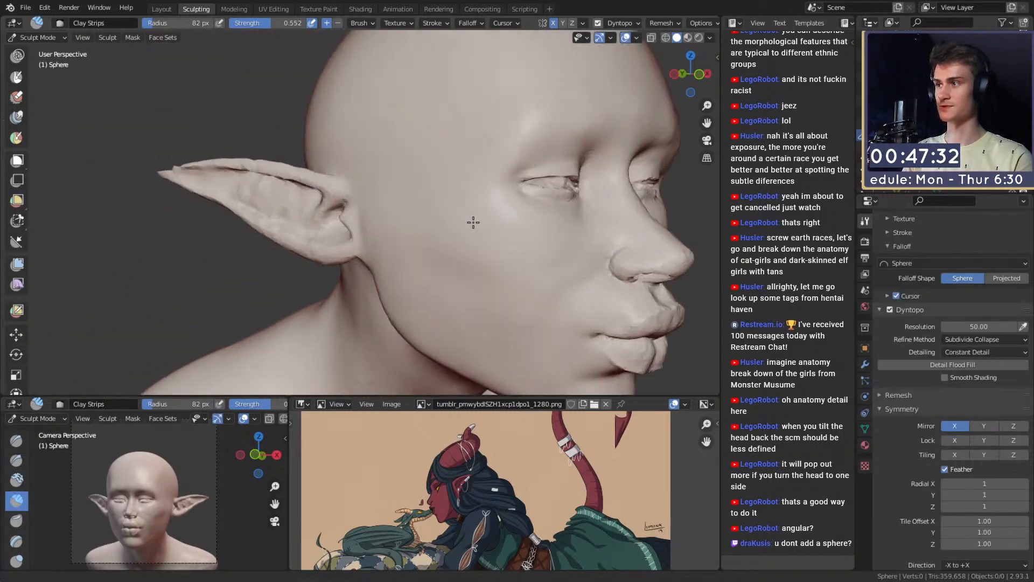
# Step: Crease the inner end of the groove under the ear's upper rim with the Crease brush at a 51 px radius
pyautogui.moveTo(323, 229)
pyautogui.keyDown('alt'); pyautogui.mouseDown()
pyautogui.moveTo(379, 236)
pyautogui.moveTo(379, 200)
pyautogui.mouseUp(); pyautogui.keyUp('alt')
pyautogui.keyDown('alt'); pyautogui.keyDown('shift'); pyautogui.moveTo(379, 200); pyautogui.dragTo(476, 157); pyautogui.keyUp('shift'); pyautogui.keyUp('alt')
pyautogui.hotkey('shift', 'c')
pyautogui.moveTo(329, 234)
pyautogui.keyDown('alt'); pyautogui.mouseDown()
pyautogui.moveTo(389, 219)
pyautogui.moveTo(389, 191)
pyautogui.moveTo(365, 209)
pyautogui.moveTo(384, 207)
pyautogui.mouseUp(); pyautogui.keyUp('alt')
pyautogui.press('f')
pyautogui.click(395, 215)
pyautogui.keyDown('alt'); pyautogui.moveTo(430, 190); pyautogui.dragTo(380, 203); pyautogui.keyUp('alt')
pyautogui.keyDown('alt'); pyautogui.moveTo(445, 173); pyautogui.dragTo(389, 194); pyautogui.keyUp('alt')
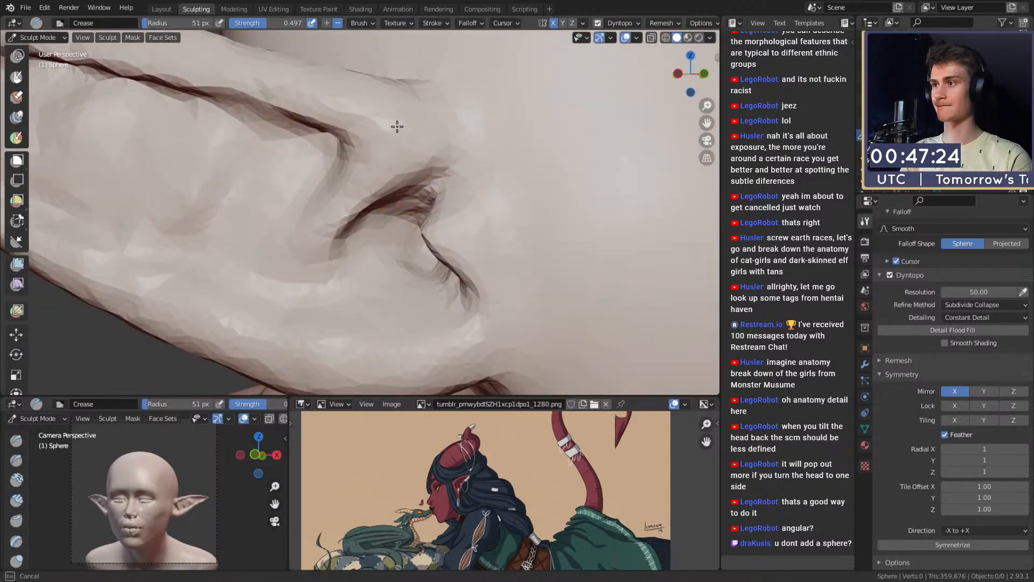
pyautogui.keyDown('alt'); pyautogui.keyDown('shift'); pyautogui.moveTo(349, 158); pyautogui.dragTo(391, 205); pyautogui.keyUp('shift'); pyautogui.keyUp('alt')
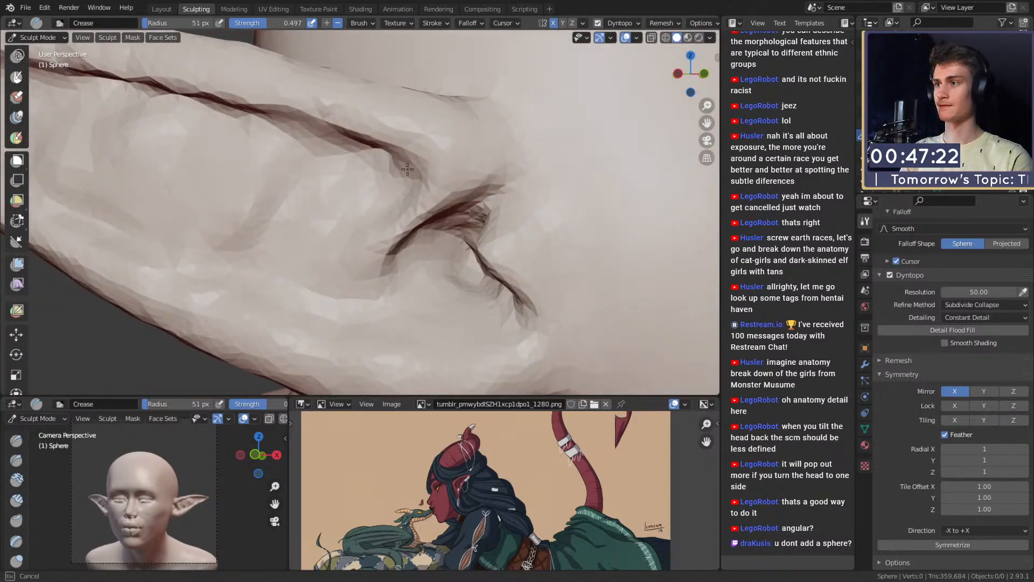
pyautogui.keyDown('alt'); pyautogui.moveTo(390, 138); pyautogui.dragTo(433, 212); pyautogui.keyUp('alt')
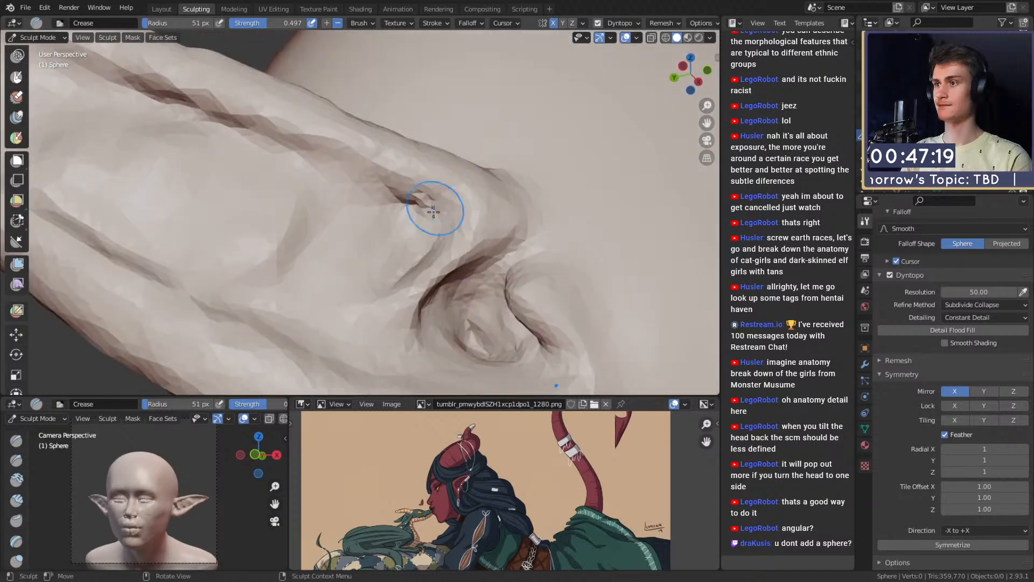
# Step: Deepen the groove under the ear's upper rim along its middle stretch with repeated Crease strokes
pyautogui.keyDown('alt'); pyautogui.keyDown('shift'); pyautogui.moveTo(275, 134); pyautogui.dragTo(487, 223); pyautogui.keyUp('shift'); pyautogui.keyUp('alt')
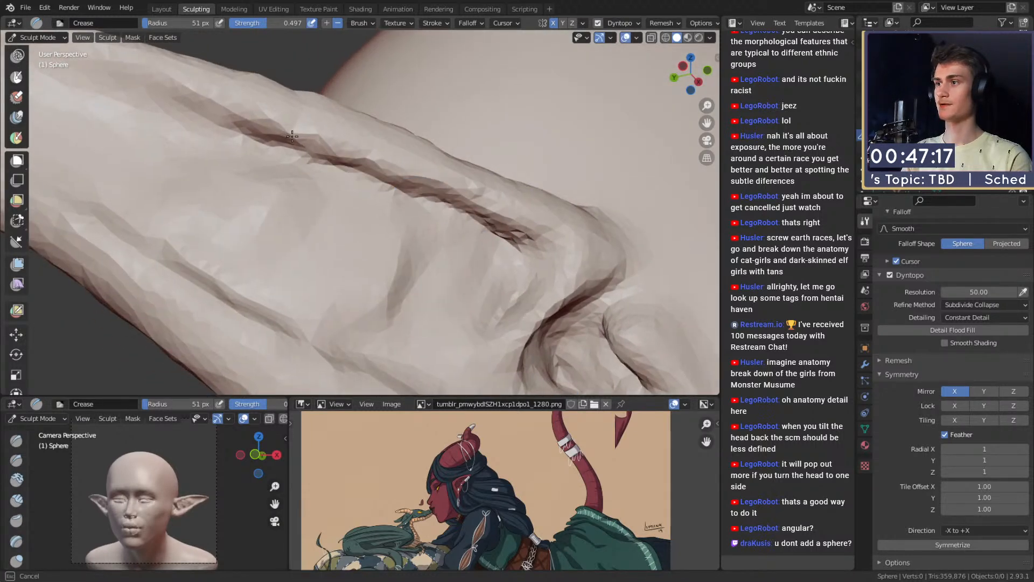
pyautogui.moveTo(292, 137); pyautogui.dragTo(283, 133)
pyautogui.moveTo(344, 158); pyautogui.dragTo(270, 136)
pyautogui.keyDown('alt'); pyautogui.keyDown('shift'); pyautogui.moveTo(374, 168); pyautogui.dragTo(431, 178); pyautogui.keyUp('shift'); pyautogui.keyUp('alt')
pyautogui.press('f')
pyautogui.click(428, 180)
pyautogui.moveTo(480, 204)
pyautogui.mouseDown()
pyautogui.moveTo(396, 166)
pyautogui.moveTo(445, 191)
pyautogui.mouseUp()
pyautogui.press('f')
pyautogui.click(400, 165)
# Step: Extend the groove under the upper rim toward the ear tip with Crease strokes, reducing the radius to 31 px
pyautogui.keyDown('alt'); pyautogui.moveTo(336, 149); pyautogui.dragTo(445, 174); pyautogui.keyUp('alt')
pyautogui.moveTo(236, 158); pyautogui.dragTo(215, 153)
pyautogui.moveTo(308, 156); pyautogui.dragTo(189, 151)
pyautogui.moveTo(318, 186); pyautogui.dragTo(327, 159, button='middle')
pyautogui.press('f')
pyautogui.click(320, 173)
pyautogui.moveTo(315, 161); pyautogui.dragTo(150, 161)
pyautogui.moveTo(276, 148); pyautogui.dragTo(295, 155, button='middle')
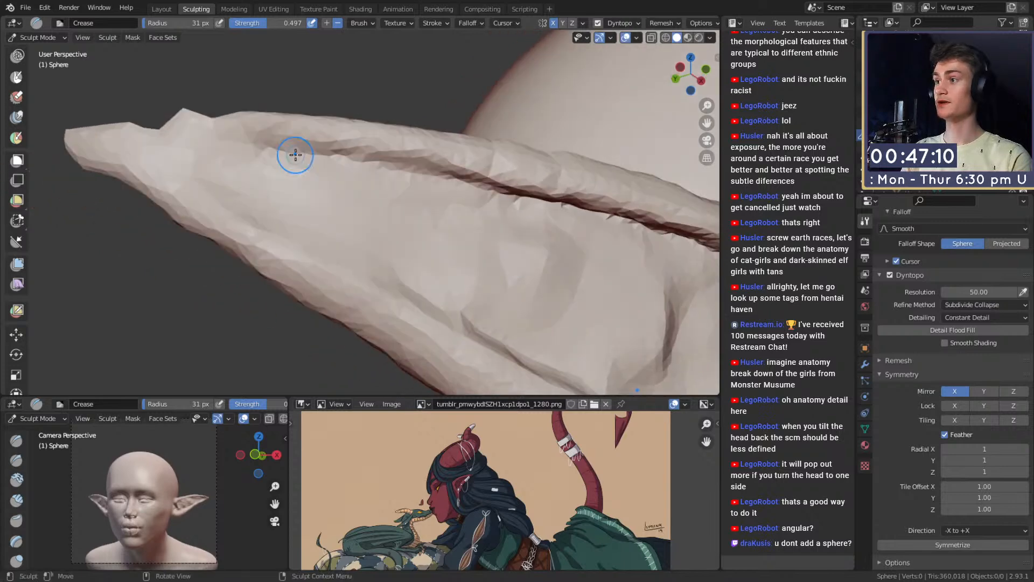
pyautogui.press('f')
pyautogui.click(399, 173)
pyautogui.moveTo(361, 161); pyautogui.dragTo(237, 137)
# Step: Carve the hollow around the ear canal with Crease strokes at a 53 px radius
pyautogui.moveTo(320, 180)
pyautogui.mouseDown(button='middle')
pyautogui.moveTo(360, 244)
pyautogui.moveTo(418, 228)
pyautogui.moveTo(425, 169)
pyautogui.moveTo(382, 186)
pyautogui.moveTo(419, 168)
pyautogui.mouseUp(button='middle')
pyautogui.press('f')
pyautogui.click(425, 164)
pyautogui.moveTo(426, 163); pyautogui.dragTo(392, 129)
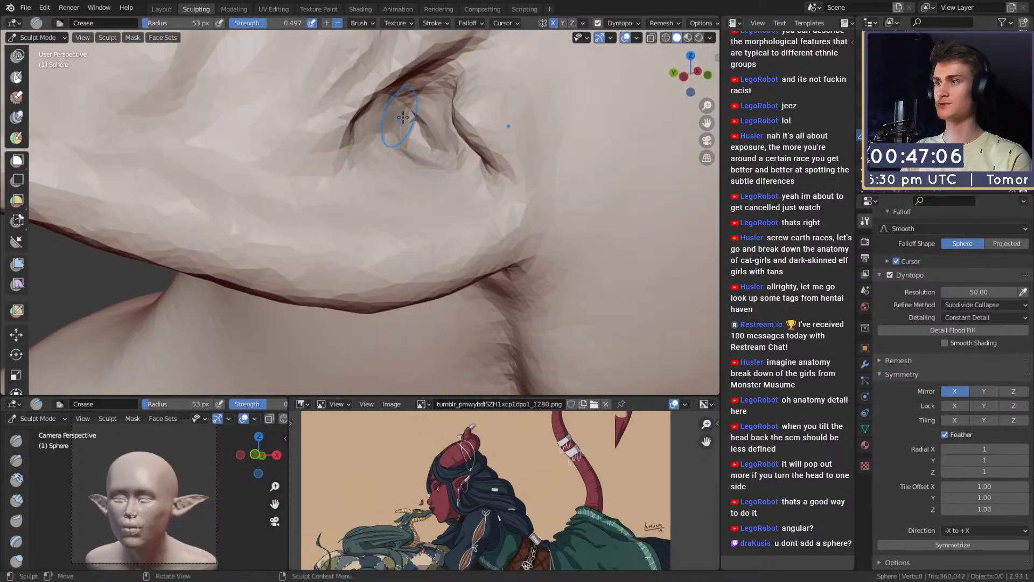
pyautogui.moveTo(397, 123); pyautogui.dragTo(439, 167, button='middle')
pyautogui.moveTo(442, 178)
pyautogui.mouseDown()
pyautogui.moveTo(414, 149)
pyautogui.moveTo(386, 188)
pyautogui.mouseUp()
pyautogui.moveTo(418, 168); pyautogui.dragTo(368, 171, button='middle')
pyautogui.moveTo(380, 172)
pyautogui.mouseDown()
pyautogui.moveTo(348, 183)
pyautogui.moveTo(350, 200)
pyautogui.mouseUp()
pyautogui.moveTo(393, 204); pyautogui.dragTo(377, 156, button='middle')
pyautogui.moveTo(371, 141)
pyautogui.mouseDown()
pyautogui.moveTo(373, 171)
pyautogui.moveTo(359, 177)
pyautogui.mouseUp()
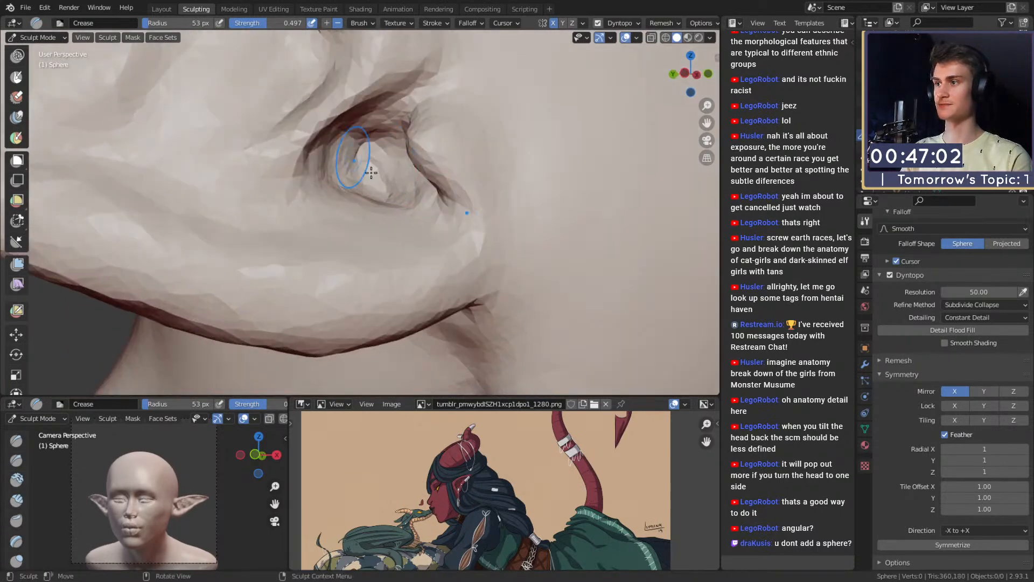
pyautogui.moveTo(363, 168); pyautogui.dragTo(404, 207, button='middle')
pyautogui.moveTo(404, 208)
pyautogui.mouseDown()
pyautogui.moveTo(381, 202)
pyautogui.moveTo(415, 228)
pyautogui.moveTo(383, 234)
pyautogui.mouseUp()
# Step: Adjust the earlobe's lower edge with the Grab brush at 53 px, and set the brush radius to 62 px
pyautogui.keyDown('alt'); pyautogui.moveTo(448, 237); pyautogui.dragTo(430, 177); pyautogui.keyUp('alt')
pyautogui.moveTo(429, 177)
pyautogui.mouseDown(button='middle')
pyautogui.moveTo(422, 208)
pyautogui.moveTo(377, 237)
pyautogui.mouseUp(button='middle')
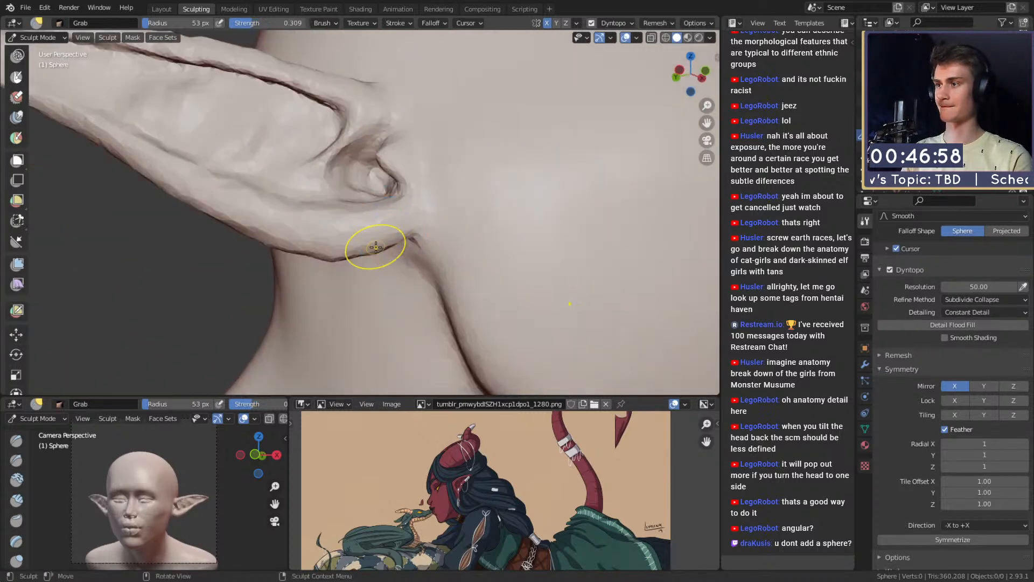
pyautogui.press('g')
pyautogui.moveTo(389, 251); pyautogui.dragTo(391, 257)
pyautogui.moveTo(362, 245)
pyautogui.keyDown('shift'); pyautogui.mouseDown(button='middle')
pyautogui.moveTo(399, 251)
pyautogui.moveTo(431, 227)
pyautogui.moveTo(399, 226)
pyautogui.mouseUp(button='middle'); pyautogui.keyUp('shift')
pyautogui.press('f')
pyautogui.click(439, 242)
pyautogui.press('f')
pyautogui.click(430, 244)
# Step: Define the rim of the ear-canal hollow with the Crease brush at a 51 px radius
pyautogui.hotkey('shift', 'c')
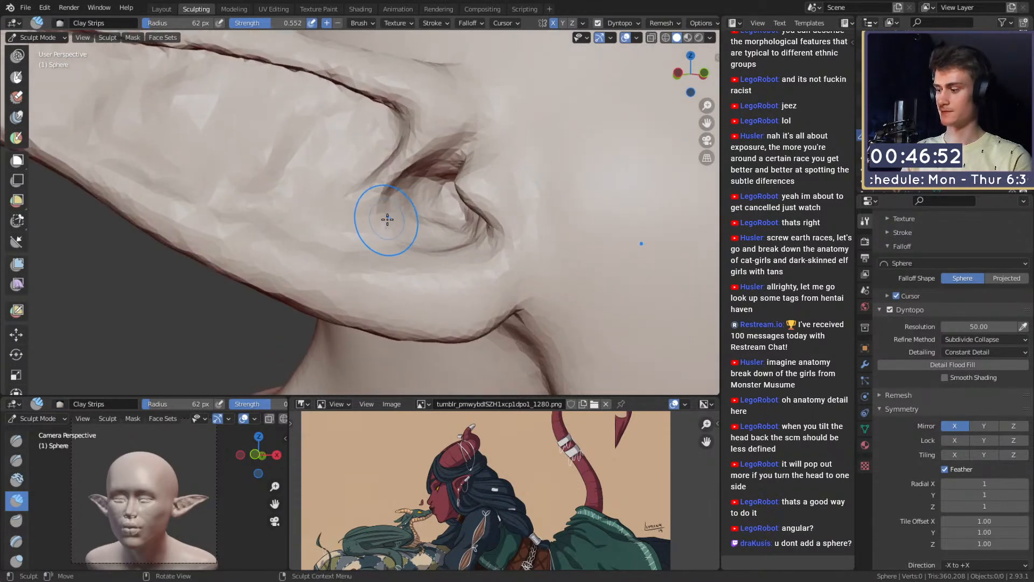
pyautogui.press('f')
pyautogui.click(392, 214)
pyautogui.moveTo(396, 199)
pyautogui.mouseDown()
pyautogui.moveTo(407, 234)
pyautogui.moveTo(423, 202)
pyautogui.moveTo(445, 224)
pyautogui.mouseUp()
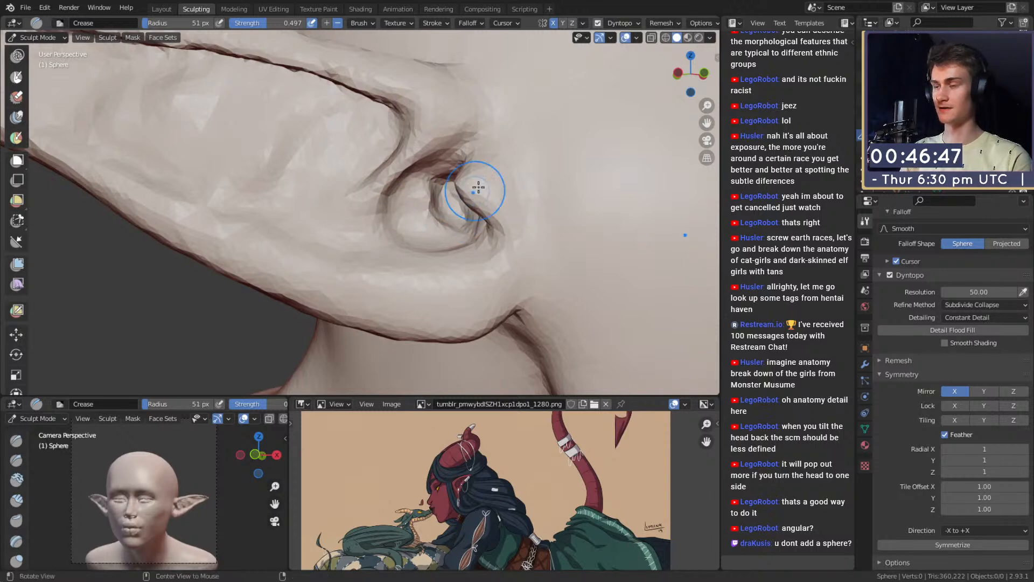
pyautogui.moveTo(478, 188); pyautogui.dragTo(455, 236, button='middle')
pyautogui.moveTo(451, 235)
pyautogui.mouseDown()
pyautogui.moveTo(428, 215)
pyautogui.moveTo(419, 229)
pyautogui.mouseUp()
pyautogui.moveTo(416, 237); pyautogui.dragTo(370, 227, button='middle')
pyautogui.moveTo(400, 213)
pyautogui.mouseDown()
pyautogui.moveTo(409, 232)
pyautogui.moveTo(373, 186)
pyautogui.moveTo(375, 200)
pyautogui.mouseUp()
# Step: Set the Crease radius to 43 px and sharpen the edge of the hollow and the fold beside it
pyautogui.press('f')
pyautogui.click(379, 190)
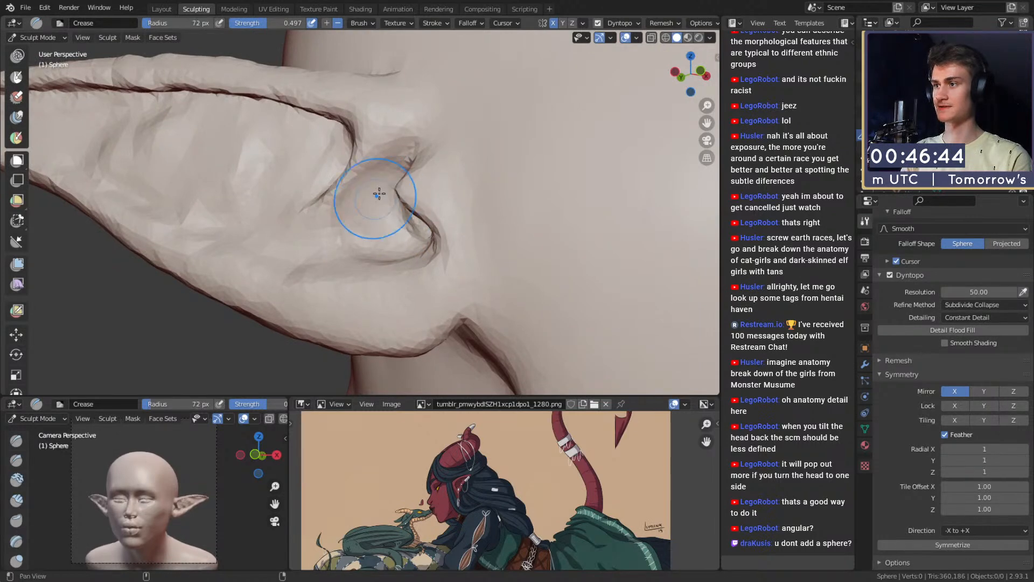
pyautogui.moveTo(376, 197); pyautogui.dragTo(392, 233, button='middle')
pyautogui.press('f')
pyautogui.click(385, 259)
pyautogui.moveTo(369, 278); pyautogui.dragTo(405, 237, button='middle')
pyautogui.moveTo(408, 227); pyautogui.dragTo(439, 261)
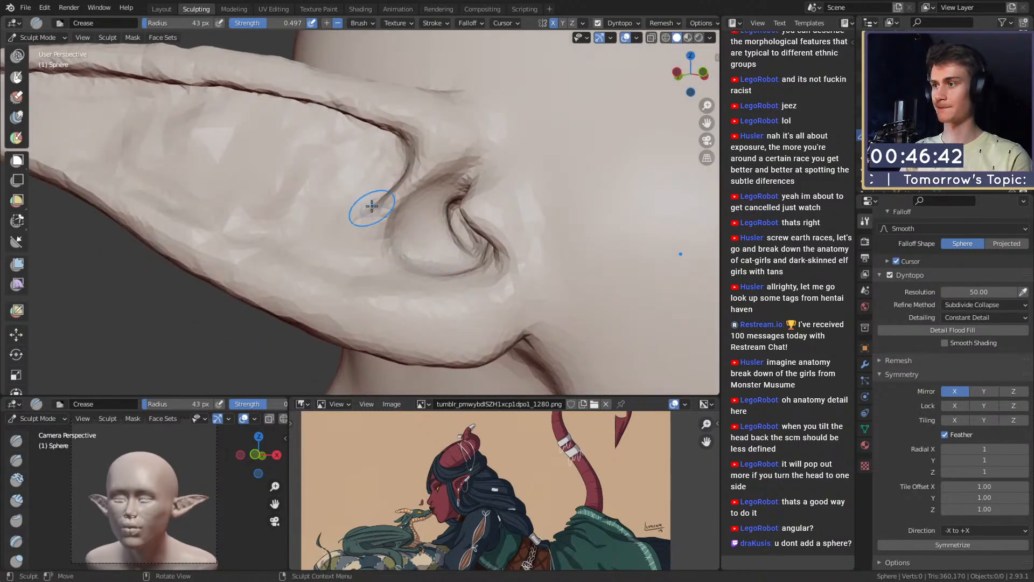
pyautogui.moveTo(372, 206)
pyautogui.mouseDown()
pyautogui.moveTo(372, 196)
pyautogui.moveTo(367, 215)
pyautogui.mouseUp()
pyautogui.moveTo(374, 199)
pyautogui.mouseDown(button='middle')
pyautogui.moveTo(393, 194)
pyautogui.moveTo(411, 230)
pyautogui.mouseUp(button='middle')
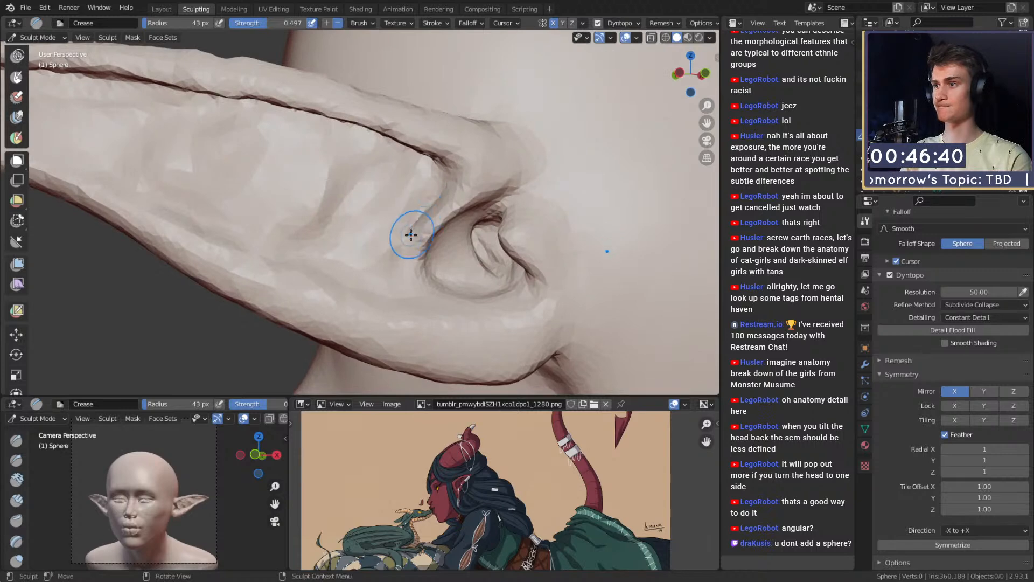
# Step: Crease the small fold between the upper rim's inner end and the ear-canal hollow at a 30 px radius
pyautogui.press('f')
pyautogui.click(382, 242)
pyautogui.press('f')
pyautogui.click(409, 183)
pyautogui.moveTo(408, 182); pyautogui.dragTo(442, 200, button='middle')
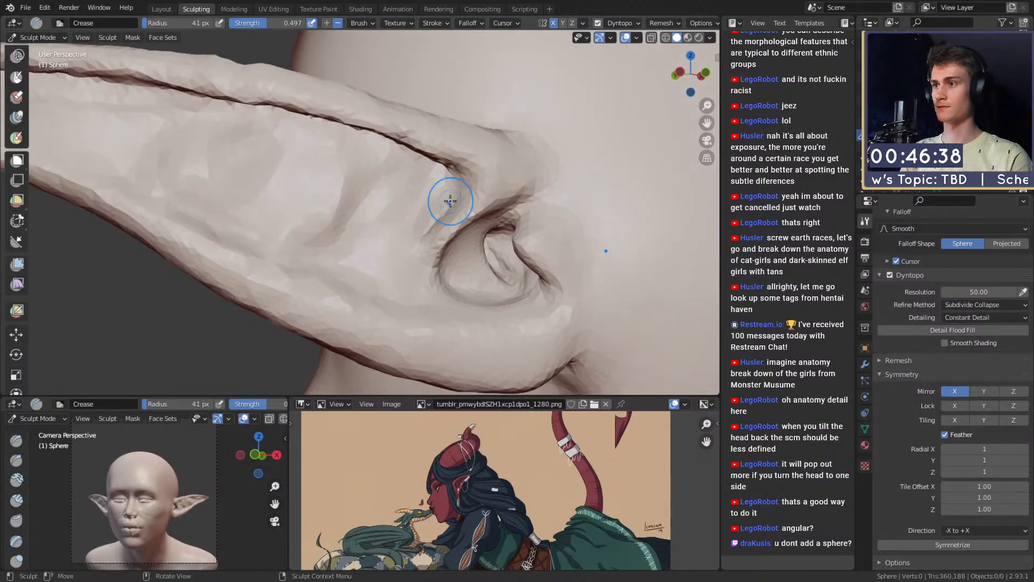
pyautogui.press('f')
pyautogui.click(454, 194)
pyautogui.moveTo(465, 216); pyautogui.dragTo(460, 183)
pyautogui.moveTo(459, 183); pyautogui.dragTo(470, 202, button='middle')
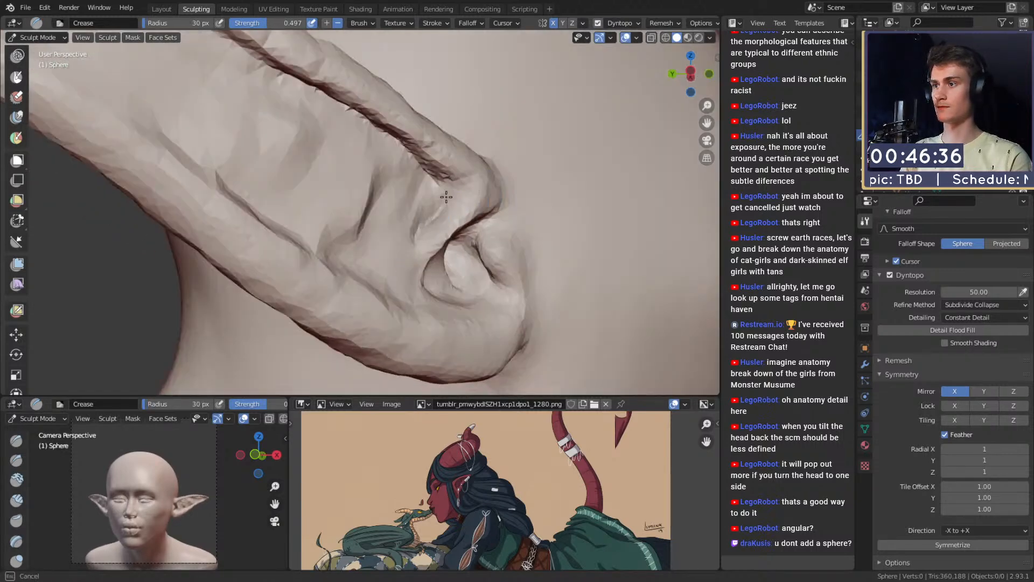
pyautogui.moveTo(446, 190); pyautogui.dragTo(447, 202)
pyautogui.moveTo(447, 202); pyautogui.dragTo(464, 186, button='middle')
pyautogui.moveTo(470, 187); pyautogui.dragTo(445, 176)
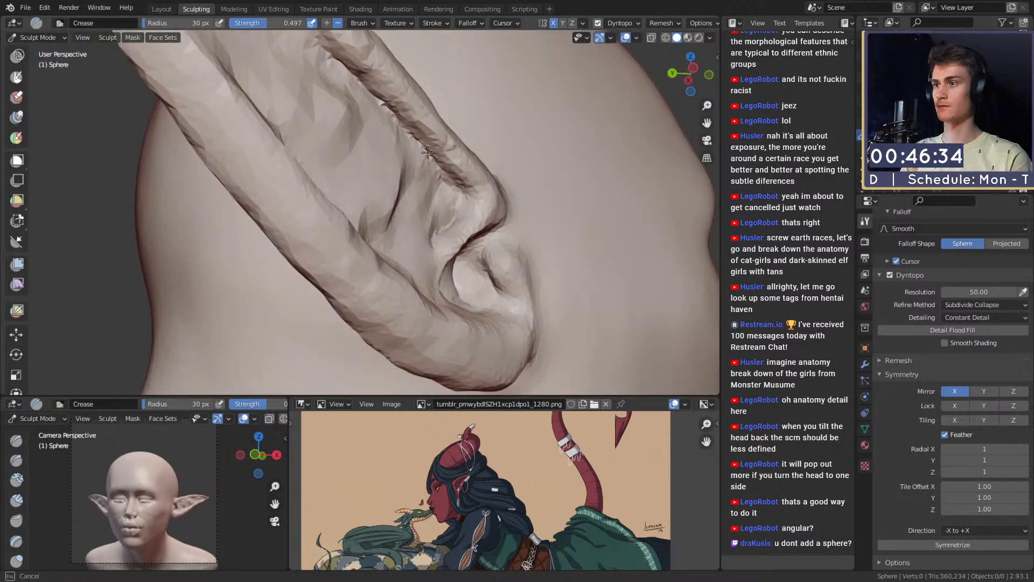
# Step: Carve the curved inner fold around the ear-canal hollow down toward the lower rim, using Crease radii of 40, 54 and 45 px
pyautogui.moveTo(427, 153); pyautogui.dragTo(412, 212, button='middle')
pyautogui.press('f')
pyautogui.click(375, 210)
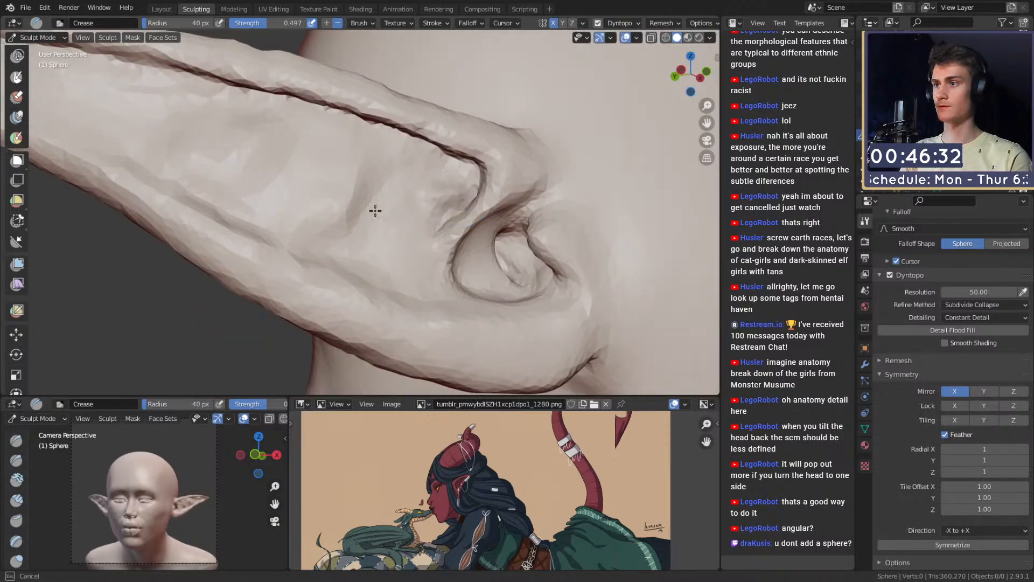
pyautogui.moveTo(432, 242); pyautogui.dragTo(376, 240, button='middle')
pyautogui.press('f')
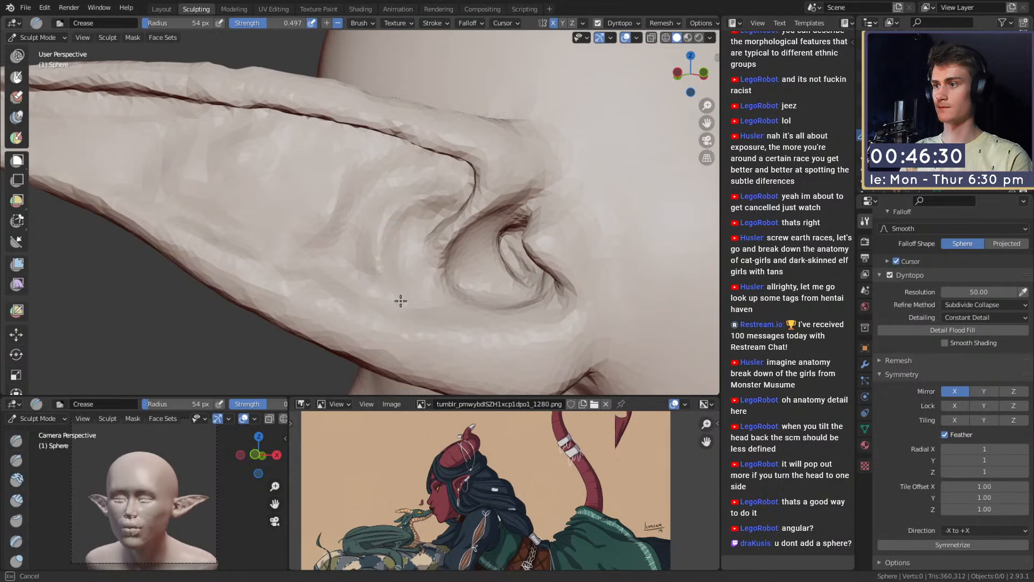
pyautogui.moveTo(380, 243); pyautogui.dragTo(382, 264)
pyautogui.moveTo(370, 302); pyautogui.dragTo(438, 328)
pyautogui.press('f')
pyautogui.click(436, 328)
pyautogui.keyDown('shift'); pyautogui.moveTo(279, 241); pyautogui.dragTo(392, 284, button='middle'); pyautogui.keyUp('shift')
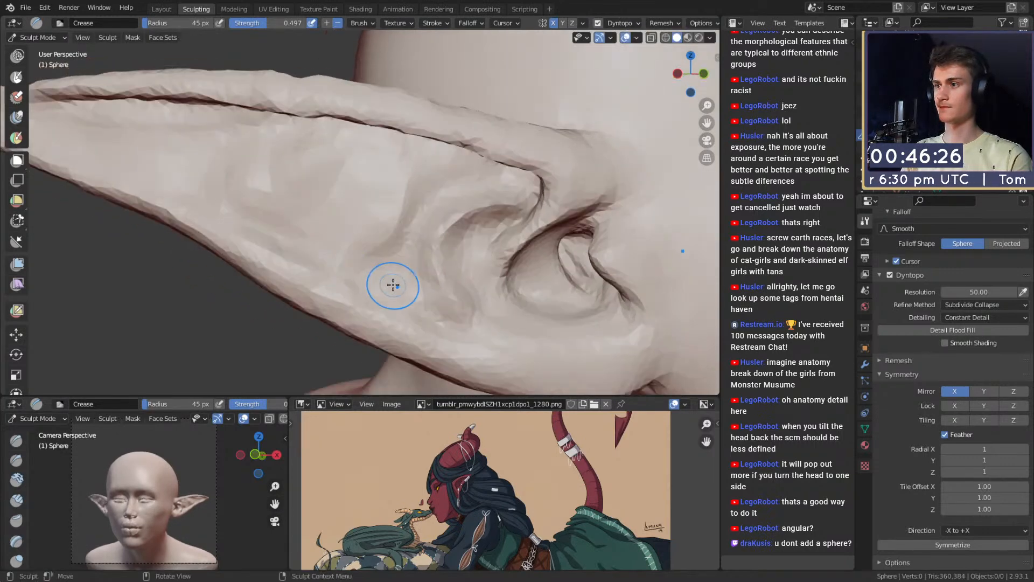
# Step: Smooth the flat inner surface of the ear toward the tip with radii of 85 and 53 px
pyautogui.press('f')
pyautogui.keyDown('shift'); pyautogui.moveTo(209, 177); pyautogui.dragTo(258, 172); pyautogui.keyUp('shift')
pyautogui.moveTo(271, 171); pyautogui.dragTo(328, 187, button='middle')
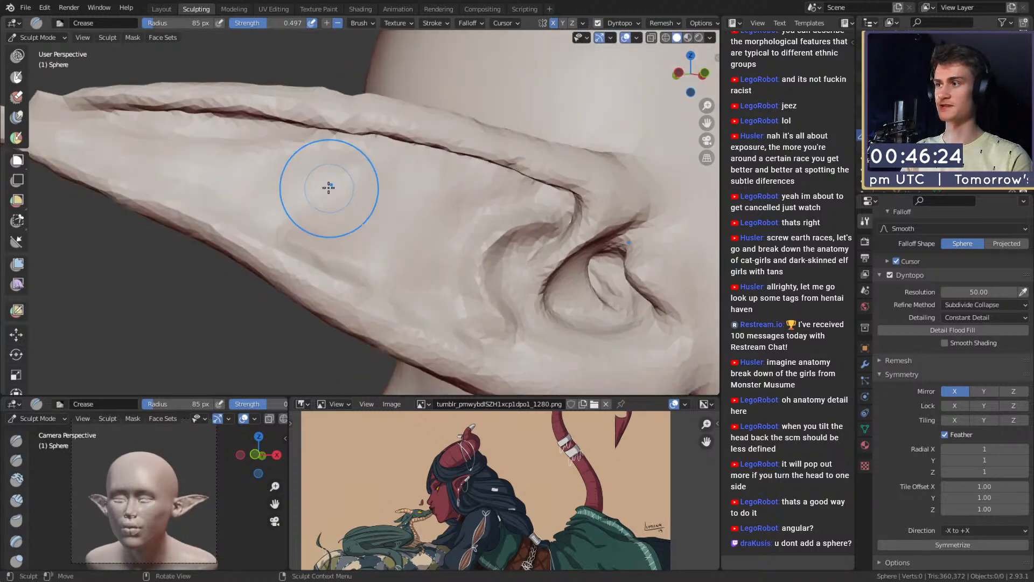
pyautogui.press('f')
pyautogui.click(278, 171)
pyautogui.keyDown('shift'); pyautogui.moveTo(268, 209); pyautogui.dragTo(350, 258); pyautogui.keyUp('shift')
pyautogui.scroll(-4, 397, 249)
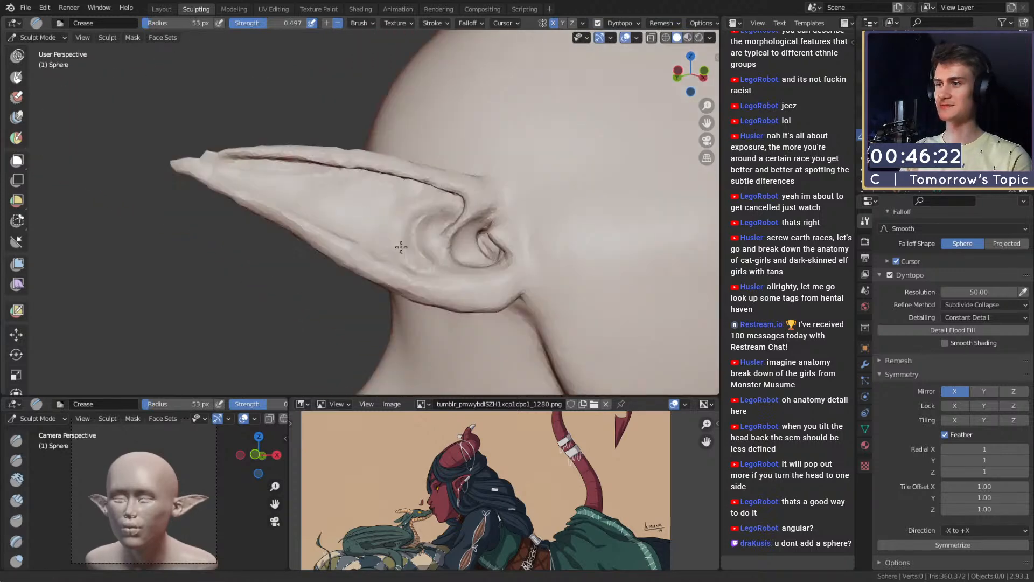
# Step: Refine the upper end of the curved inner fold with Crease strokes at a 36 px radius
pyautogui.moveTo(399, 247)
pyautogui.mouseDown(button='middle')
pyautogui.moveTo(458, 231)
pyautogui.moveTo(396, 222)
pyautogui.mouseUp(button='middle')
pyautogui.scroll(3, 467, 229)
pyautogui.moveTo(396, 222); pyautogui.dragTo(384, 227, button='middle')
pyautogui.scroll(2, 386, 228)
pyautogui.press('f')
pyautogui.click(425, 190)
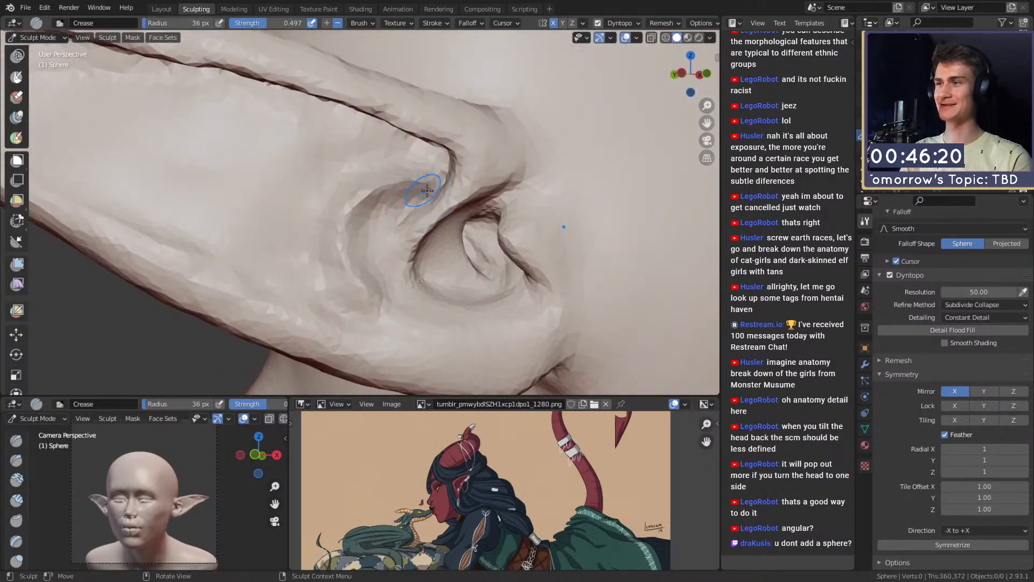
pyautogui.moveTo(433, 186); pyautogui.dragTo(384, 171)
pyautogui.moveTo(380, 170)
pyautogui.mouseDown(button='middle')
pyautogui.moveTo(406, 176)
pyautogui.moveTo(405, 218)
pyautogui.moveTo(433, 194)
pyautogui.mouseUp(button='middle')
# Step: Crease the upper branch and lower end of the curved inner fold at a 51 px radius
pyautogui.press('f')
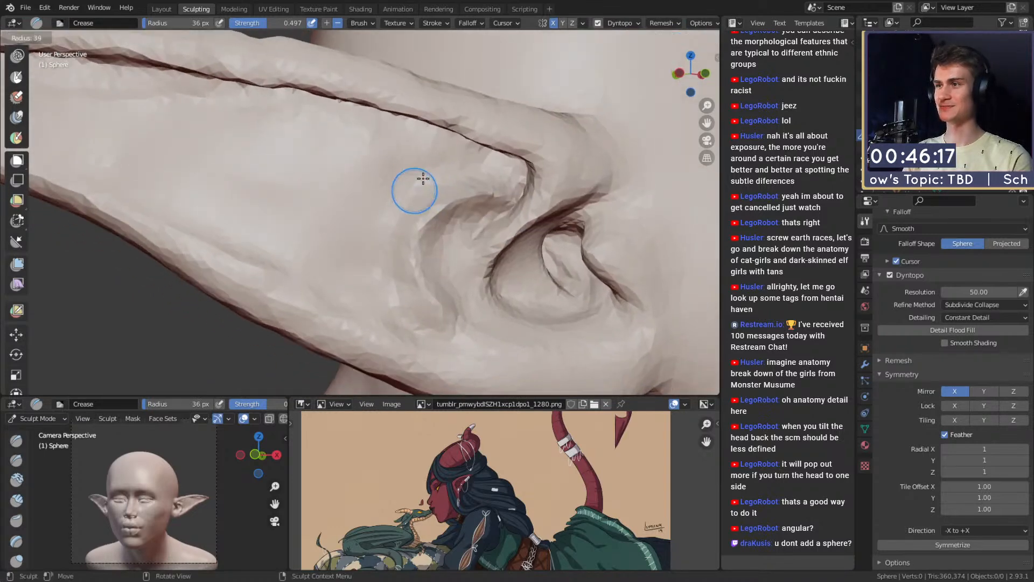
pyautogui.click(423, 168)
pyautogui.moveTo(424, 165); pyautogui.dragTo(416, 207)
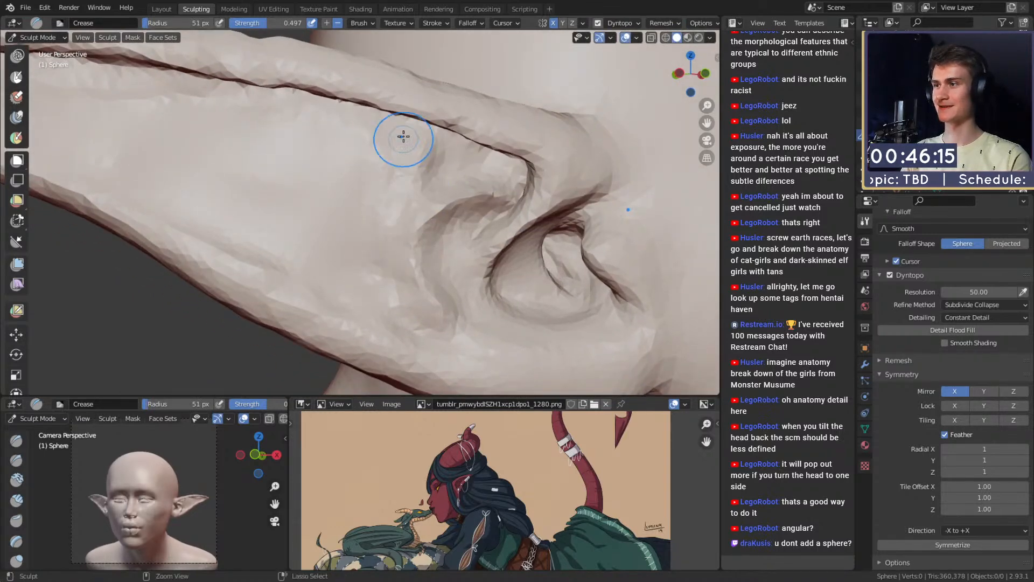
pyautogui.moveTo(407, 313); pyautogui.dragTo(396, 310)
# Step: Smooth the surface alongside the curved inner fold and set the brush radius to 89 px
pyautogui.press('f')
pyautogui.click(420, 177)
pyautogui.moveTo(396, 137)
pyautogui.keyDown('shift'); pyautogui.mouseDown()
pyautogui.moveTo(388, 291)
pyautogui.moveTo(372, 254)
pyautogui.mouseUp(); pyautogui.keyUp('shift')
pyautogui.press('f')
pyautogui.click(391, 286)
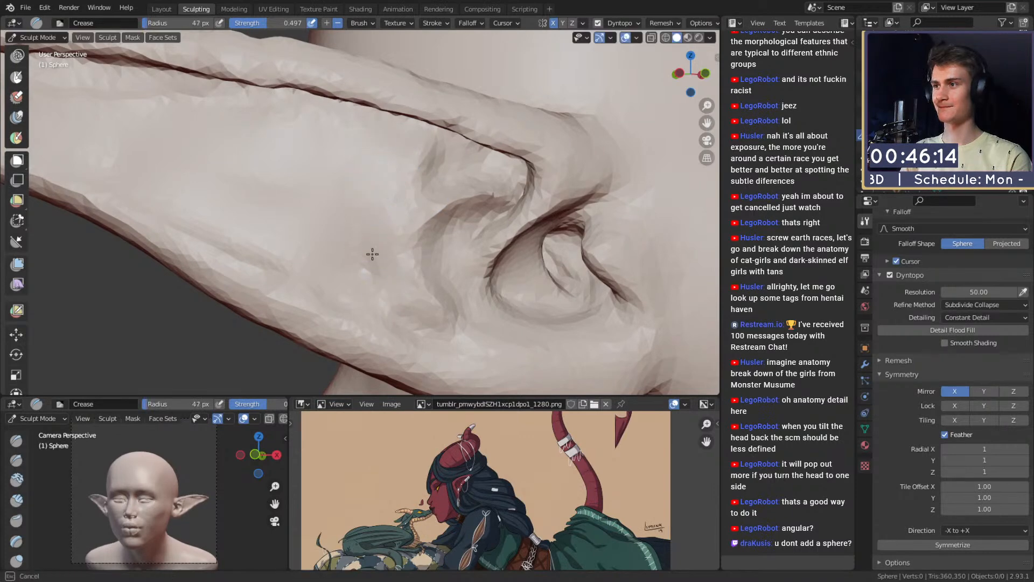
pyautogui.press('f')
pyautogui.click(307, 200)
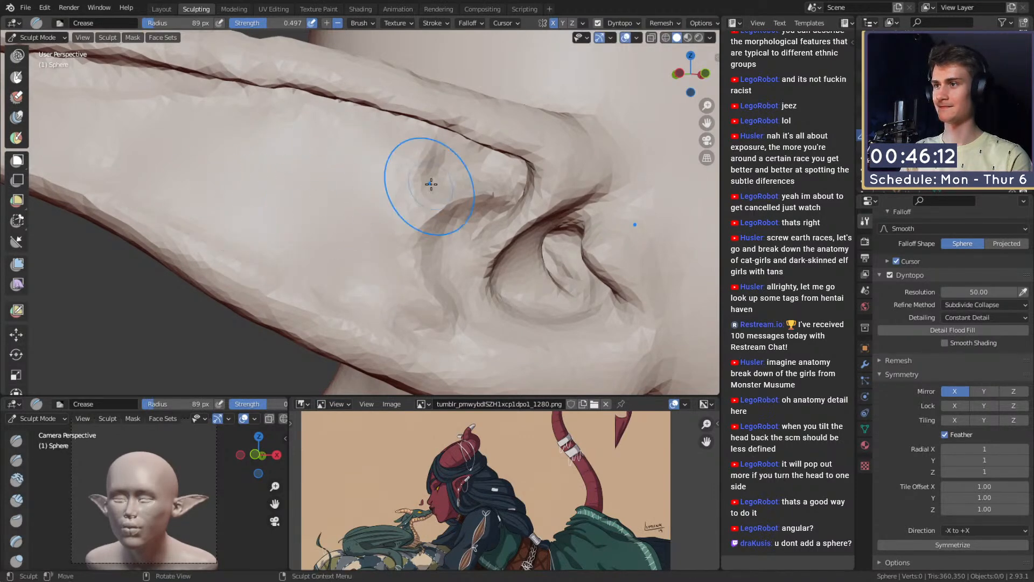
# Step: Soften the transition between the inner fold and the flat ear surface, using radii of 58 and 66 px
pyautogui.press('f')
pyautogui.click(459, 171)
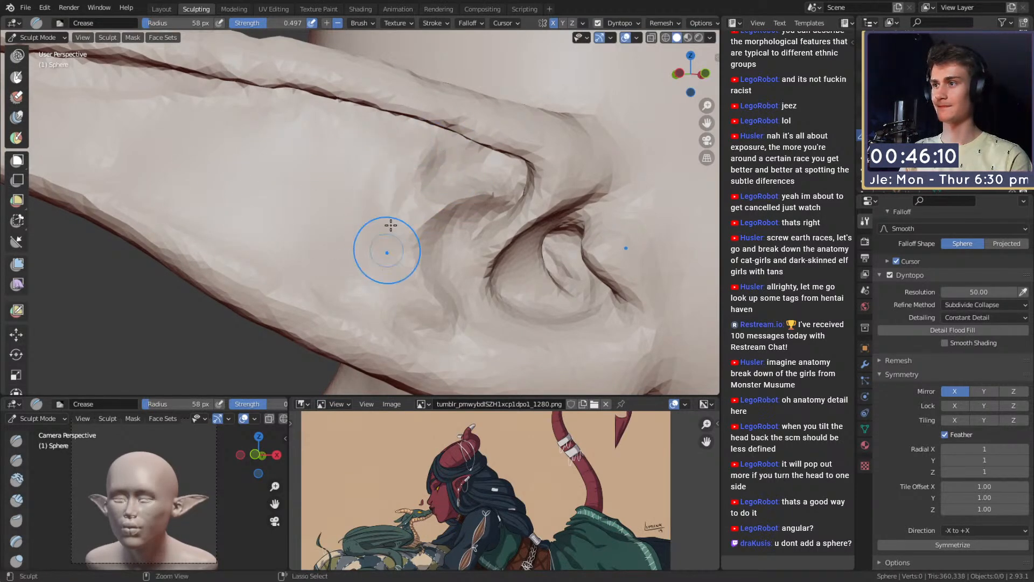
pyautogui.press('f')
pyautogui.moveTo(386, 193)
pyautogui.keyDown('shift'); pyautogui.mouseDown()
pyautogui.moveTo(397, 201)
pyautogui.moveTo(398, 288)
pyautogui.moveTo(383, 270)
pyautogui.mouseUp(); pyautogui.keyUp('shift')
pyautogui.click(380, 185)
pyautogui.keyDown('shift'); pyautogui.moveTo(375, 241); pyautogui.dragTo(403, 224, button='middle'); pyautogui.keyUp('shift')
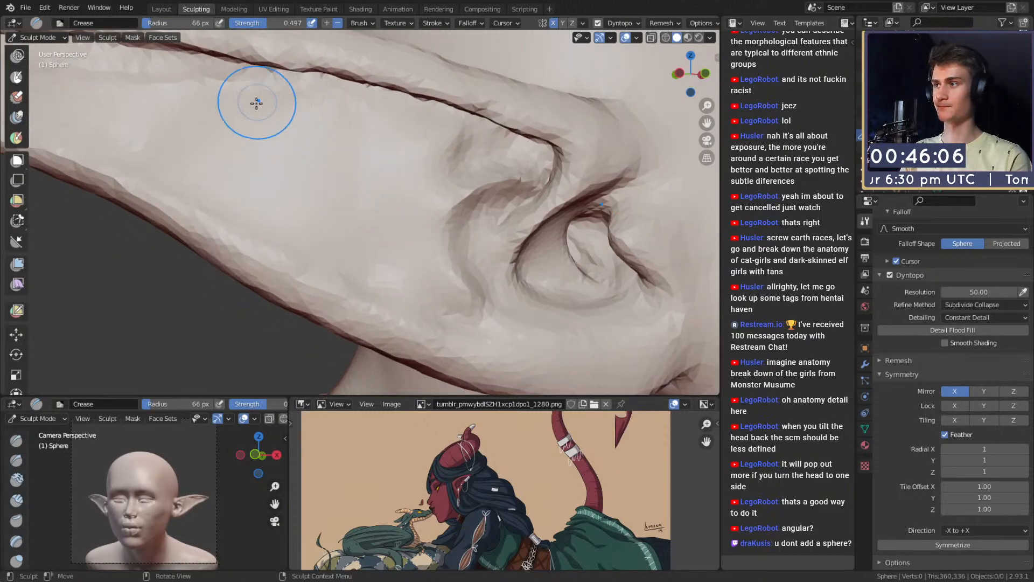
# Step: Switch briefly to Clay Strips and return to the Crease brush with a 58 px radius over the whole ear
pyautogui.press('c')
pyautogui.moveTo(363, 183)
pyautogui.mouseDown(button='middle')
pyautogui.moveTo(427, 182)
pyautogui.moveTo(439, 237)
pyautogui.moveTo(392, 228)
pyautogui.moveTo(362, 196)
pyautogui.mouseUp(button='middle')
pyautogui.hotkey('shift', 'c')
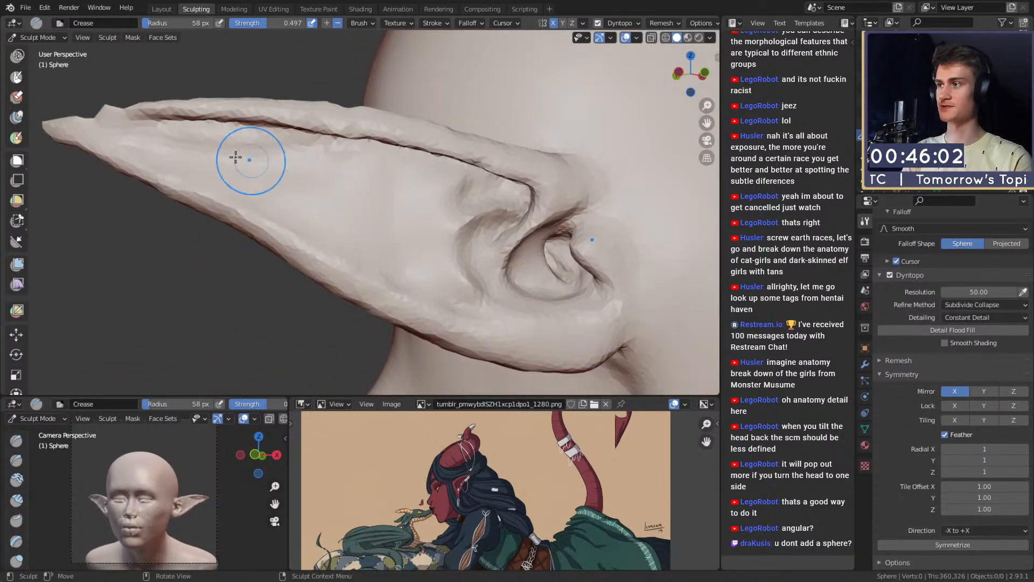
# Step: Crease shallow vertical folds into the flat middle of the ear with a 54 px brush radius
pyautogui.moveTo(261, 183); pyautogui.dragTo(428, 215, button='middle')
pyautogui.moveTo(523, 230); pyautogui.dragTo(711, 318, button='middle')
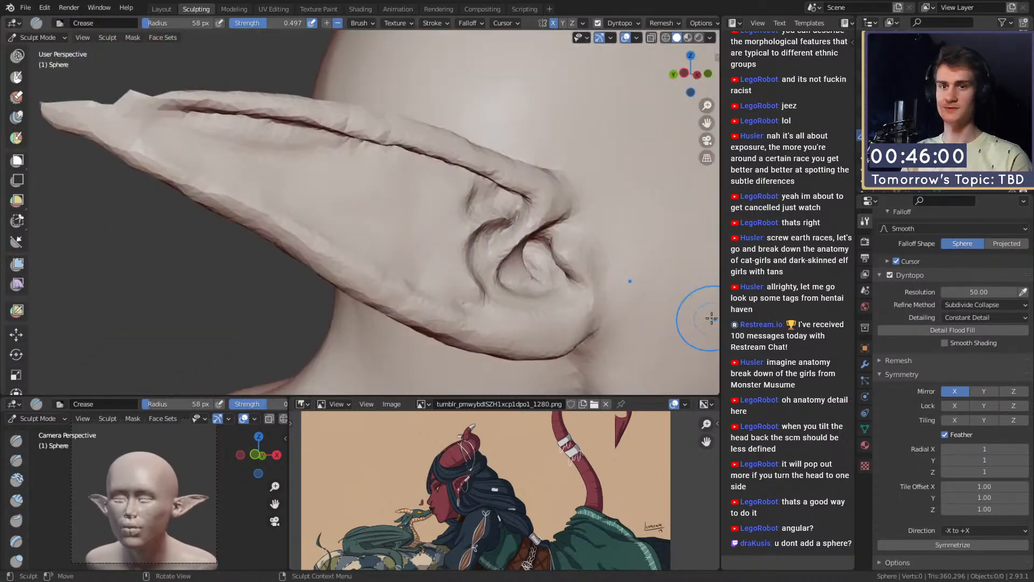
pyautogui.scroll(10, 910, 369)
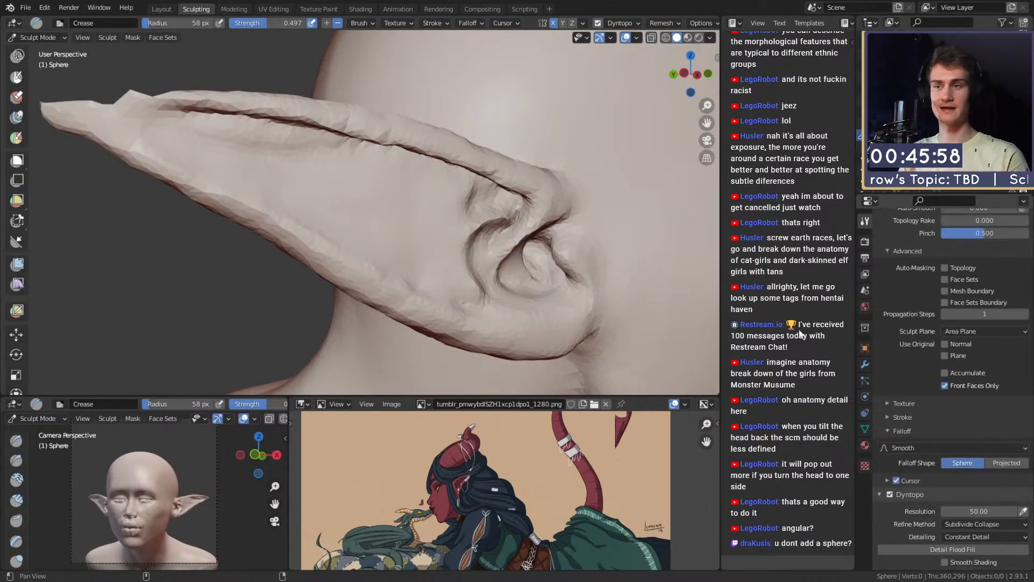
pyautogui.moveTo(406, 224); pyautogui.dragTo(432, 208, button='middle')
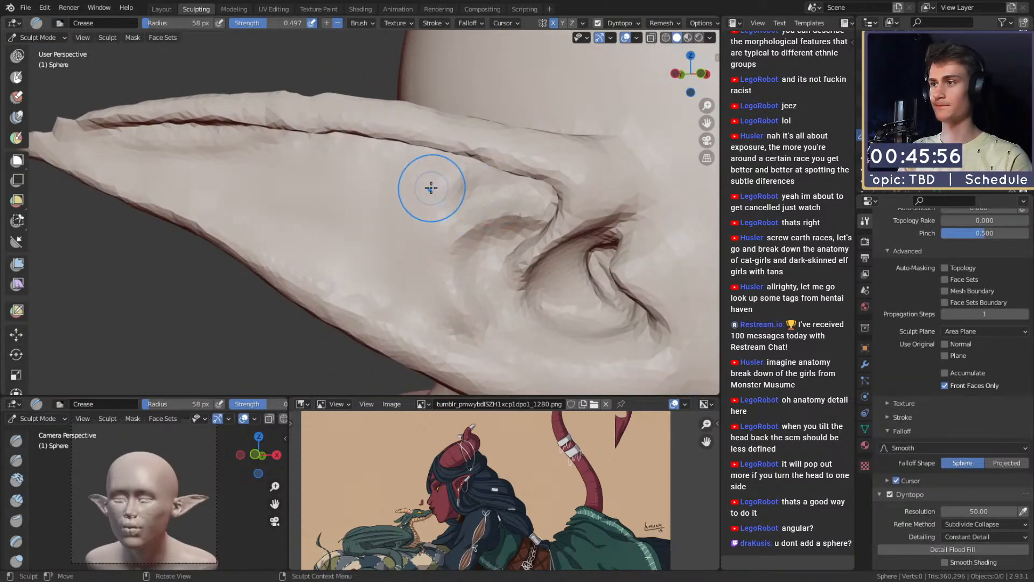
pyautogui.moveTo(350, 243); pyautogui.dragTo(330, 189)
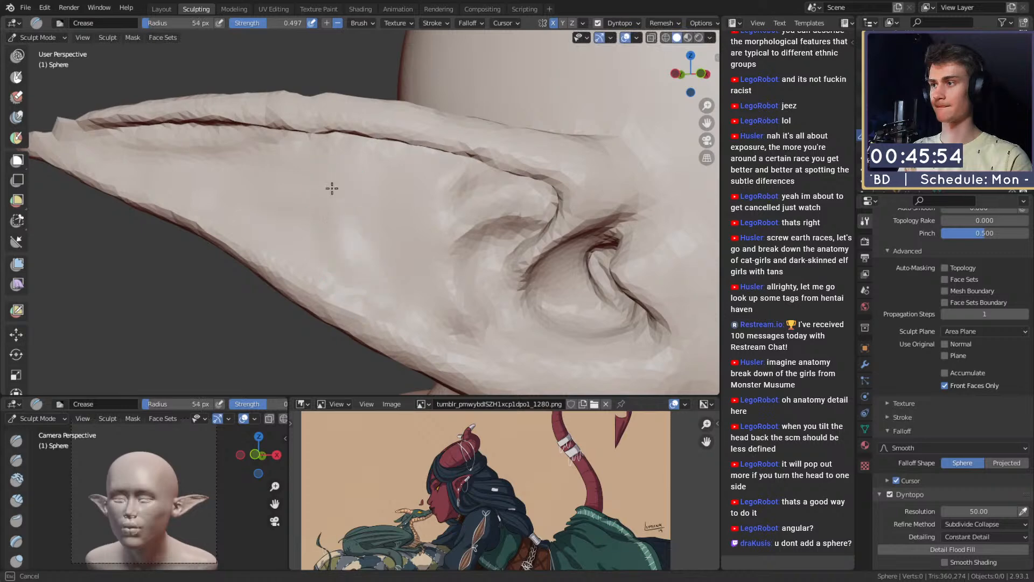
pyautogui.moveTo(360, 154)
pyautogui.mouseDown()
pyautogui.moveTo(340, 189)
pyautogui.moveTo(353, 249)
pyautogui.mouseUp()
pyautogui.moveTo(384, 174); pyautogui.dragTo(381, 264)
pyautogui.moveTo(382, 263); pyautogui.dragTo(413, 164)
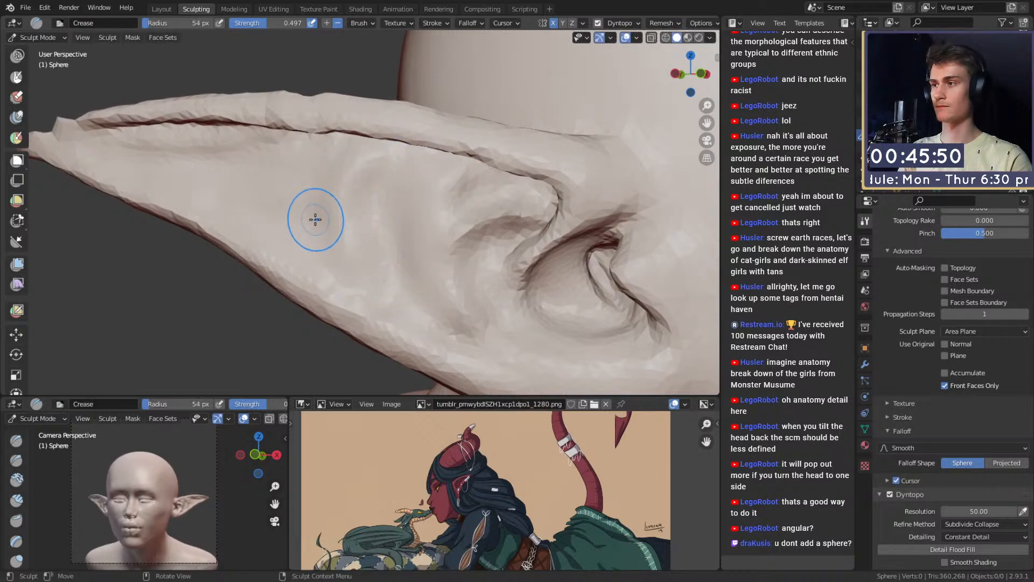
# Step: Crease the surface beneath the upper rim and shape the fold nearer the ear tip with a 40 px radius
pyautogui.moveTo(308, 145)
pyautogui.mouseDown()
pyautogui.moveTo(324, 224)
pyautogui.moveTo(282, 178)
pyautogui.mouseUp()
pyautogui.moveTo(220, 153); pyautogui.dragTo(262, 154)
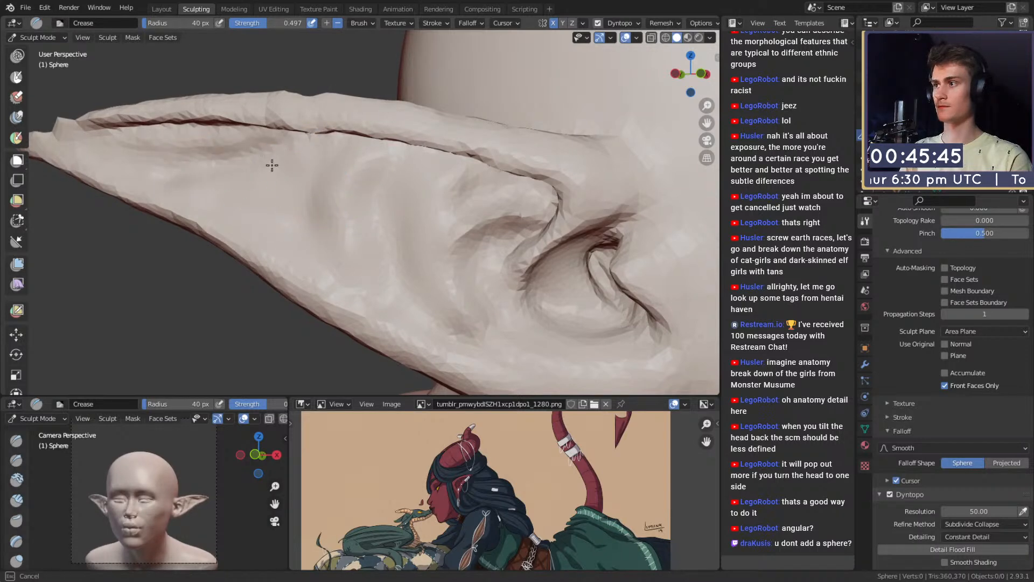
pyautogui.moveTo(169, 145)
pyautogui.mouseDown()
pyautogui.moveTo(217, 144)
pyautogui.moveTo(144, 142)
pyautogui.moveTo(229, 163)
pyautogui.mouseUp()
pyautogui.moveTo(284, 202)
pyautogui.mouseDown()
pyautogui.moveTo(314, 212)
pyautogui.moveTo(314, 186)
pyautogui.mouseUp()
pyautogui.moveTo(314, 184); pyautogui.dragTo(383, 172)
pyautogui.moveTo(416, 154)
pyautogui.mouseDown()
pyautogui.moveTo(383, 232)
pyautogui.moveTo(376, 184)
pyautogui.mouseUp()
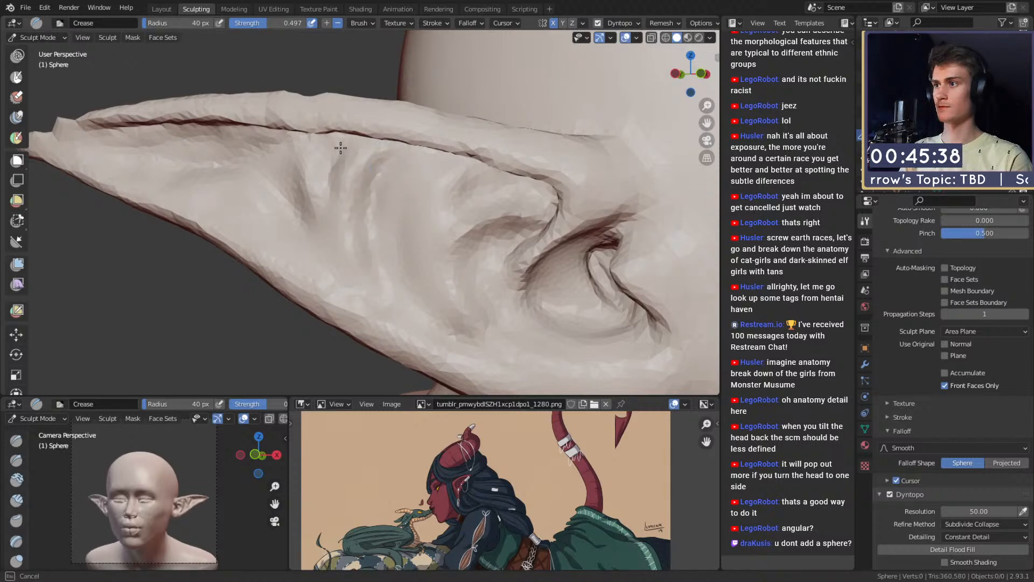
# Step: Brush over the new folds and the flat area near the tip with a 121 px radius
pyautogui.press('f')
pyautogui.click(389, 232)
pyautogui.moveTo(379, 229); pyautogui.dragTo(377, 231)
pyautogui.moveTo(219, 180); pyautogui.dragTo(253, 189)
pyautogui.scroll(-6, 383, 241)
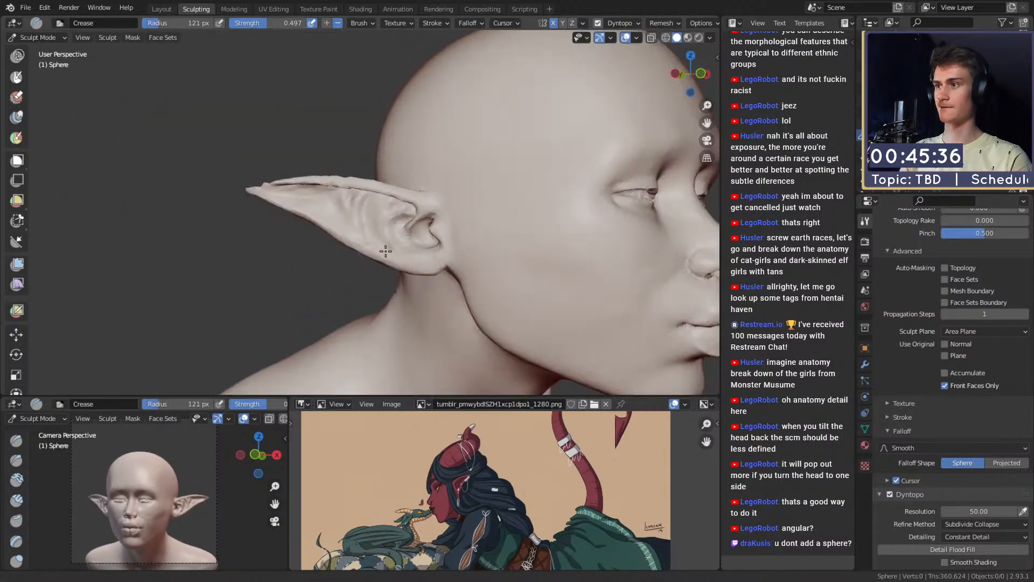
# Step: Deepen the long vertical fold running down the middle of the ear with the Crease brush
pyautogui.moveTo(389, 243)
pyautogui.mouseDown(button='middle')
pyautogui.moveTo(441, 222)
pyautogui.moveTo(348, 235)
pyautogui.moveTo(334, 254)
pyautogui.mouseUp(button='middle')
pyautogui.scroll(4, 352, 229)
pyautogui.press('f')
pyautogui.click(318, 214)
pyautogui.scroll(4, 334, 253)
pyautogui.press('f')
pyautogui.click(318, 203)
pyautogui.moveTo(286, 135)
pyautogui.mouseDown()
pyautogui.moveTo(295, 284)
pyautogui.moveTo(279, 246)
pyautogui.mouseUp()
# Step: Refine the upper end of the vertical fold beneath the rim with the Crease brush at a 42 px radius
pyautogui.keyDown('shift'); pyautogui.moveTo(280, 226); pyautogui.dragTo(360, 243, button='middle'); pyautogui.keyUp('shift')
pyautogui.press('f')
pyautogui.click(324, 198)
pyautogui.moveTo(316, 159); pyautogui.dragTo(339, 205)
pyautogui.scroll(-5, 362, 203)
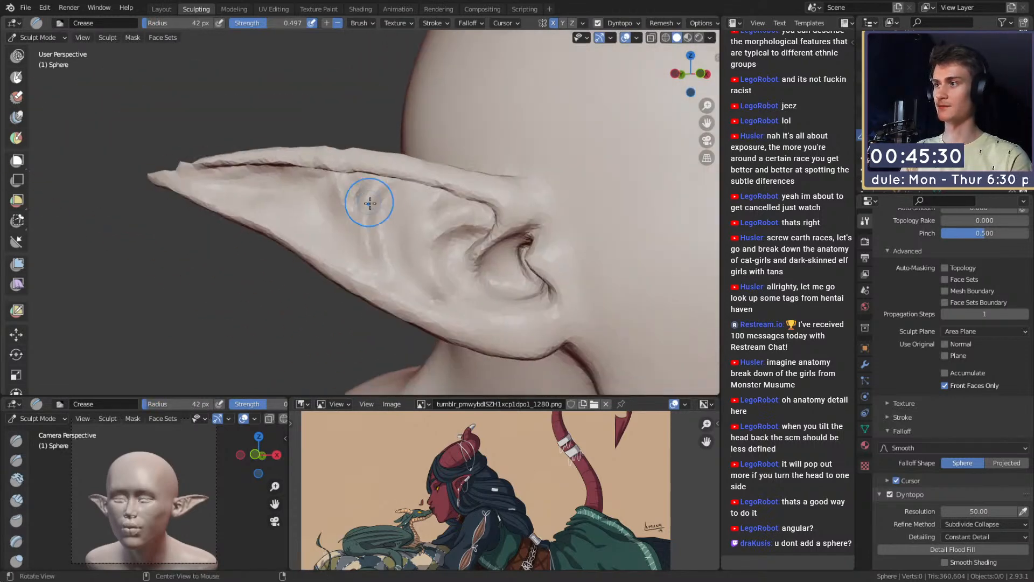
# Step: Build up the back of the ear along its upper edge using Clay Strips with a 31 px radius
pyautogui.moveTo(371, 203); pyautogui.dragTo(416, 208, button='middle')
pyautogui.scroll(4, 426, 178)
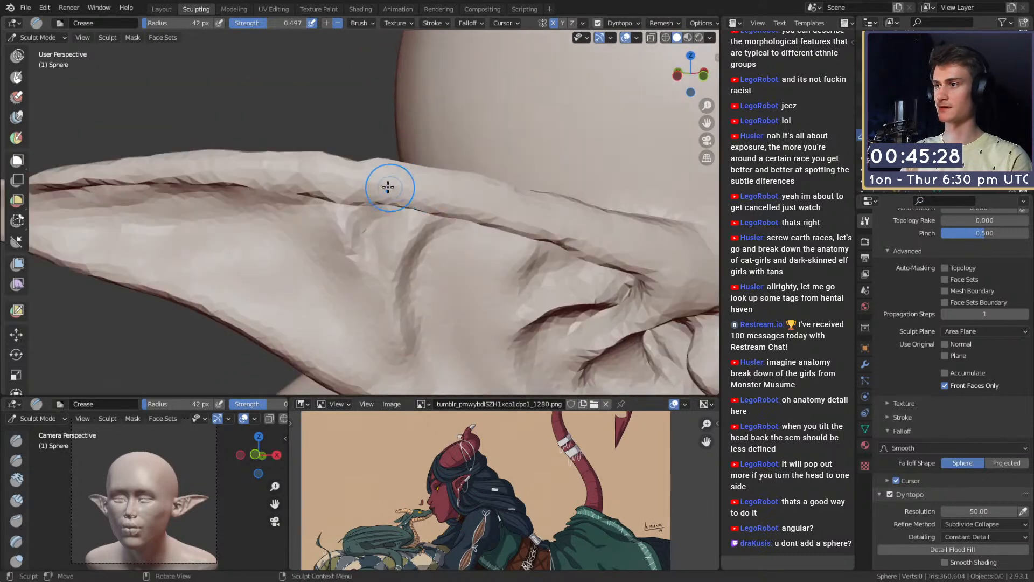
pyautogui.moveTo(377, 166)
pyautogui.mouseDown(button='middle')
pyautogui.moveTo(328, 236)
pyautogui.moveTo(400, 179)
pyautogui.moveTo(366, 226)
pyautogui.moveTo(434, 212)
pyautogui.moveTo(321, 193)
pyautogui.mouseUp(button='middle')
pyautogui.press('c')
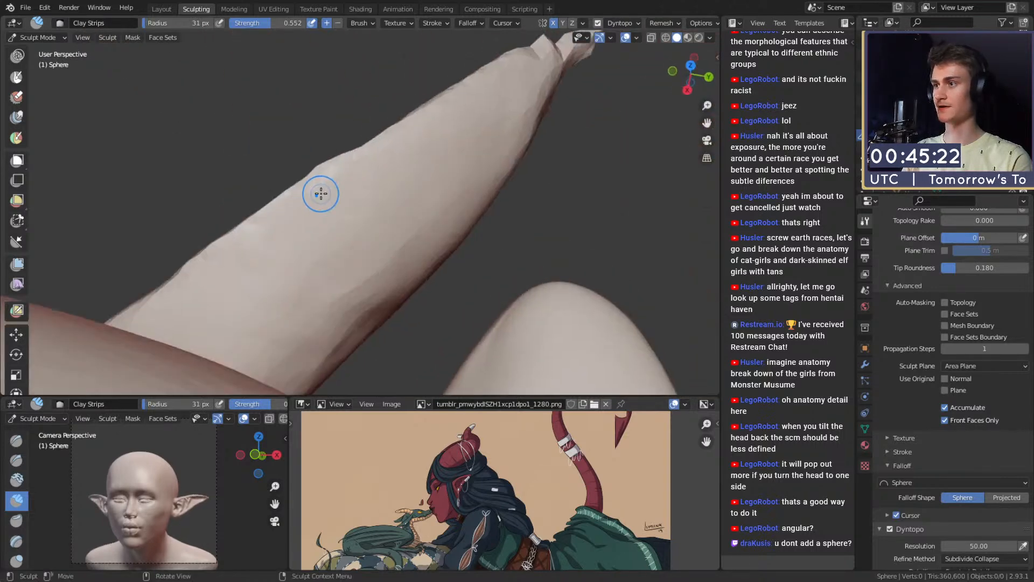
pyautogui.moveTo(355, 174); pyautogui.dragTo(157, 322)
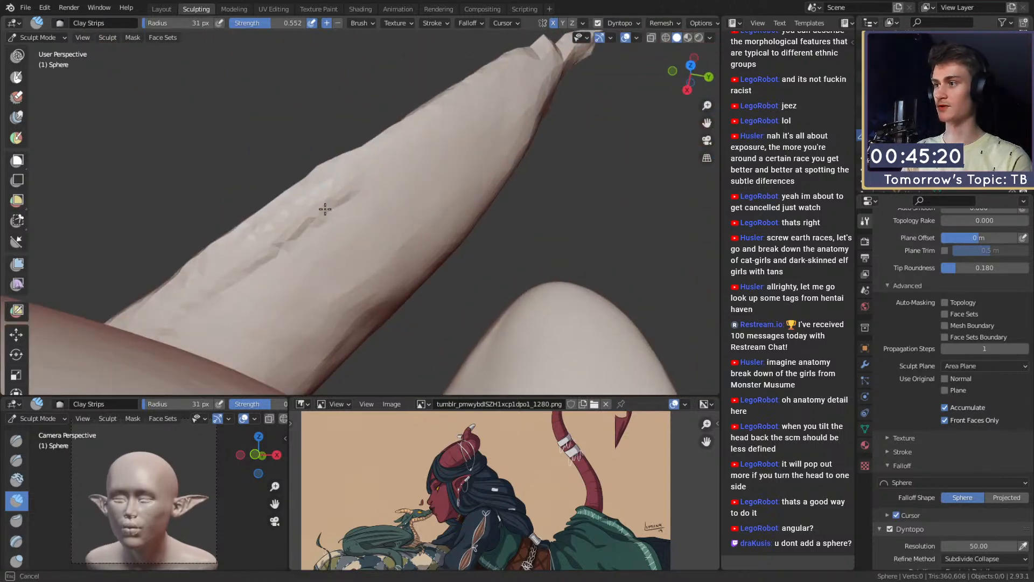
pyautogui.moveTo(454, 123); pyautogui.dragTo(308, 194, button='middle')
pyautogui.moveTo(523, 130); pyautogui.dragTo(381, 151, button='middle')
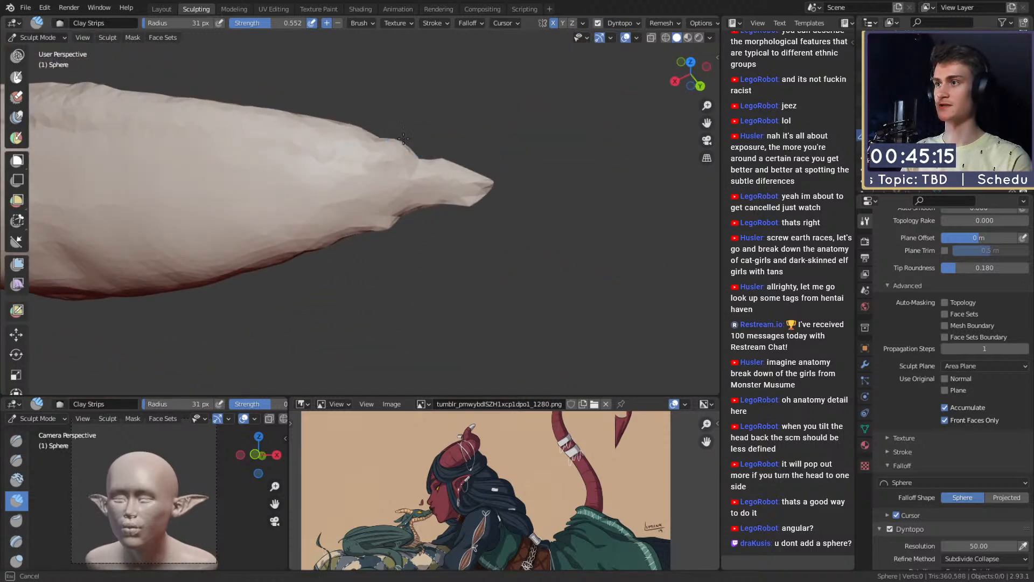
# Step: Smooth the upper back edge of the ear out toward the tip with a 96 px brush radius
pyautogui.press('f')
pyautogui.press('g')
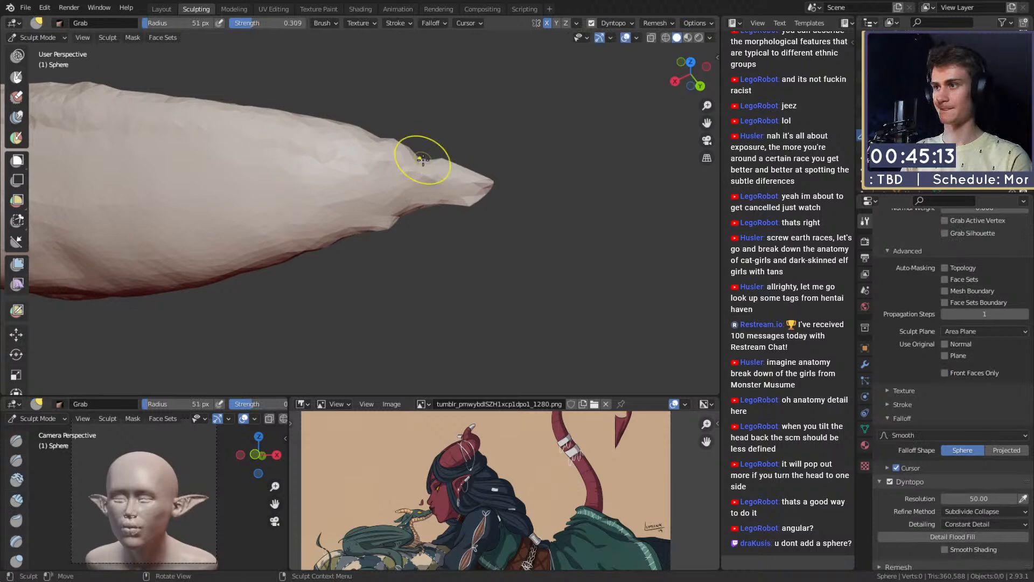
pyautogui.press('c')
pyautogui.moveTo(434, 147)
pyautogui.mouseDown(button='middle')
pyautogui.moveTo(438, 157)
pyautogui.moveTo(455, 130)
pyautogui.mouseUp(button='middle')
pyautogui.press('f')
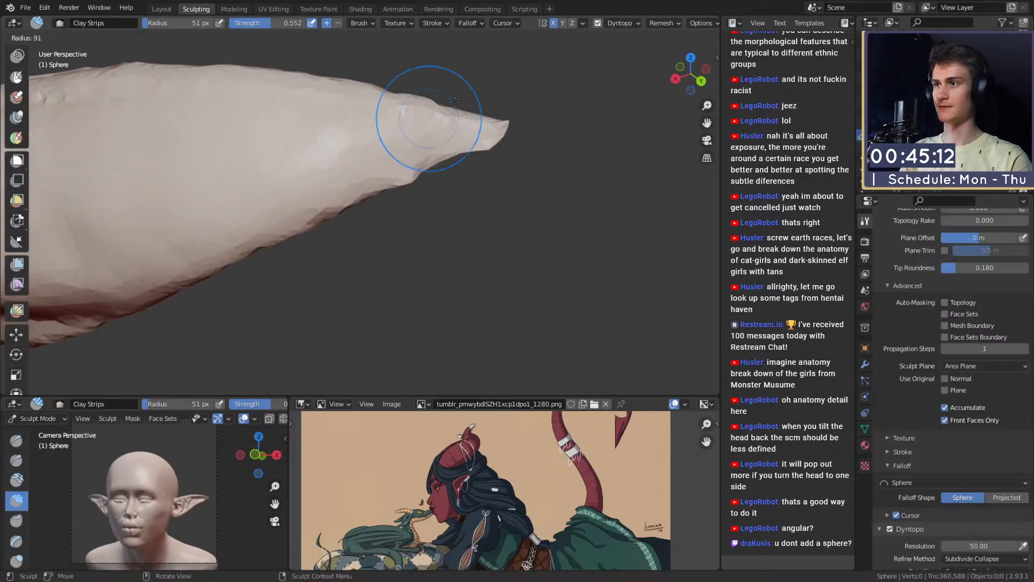
pyautogui.click(479, 129)
pyautogui.moveTo(375, 84); pyautogui.dragTo(368, 77, button='middle')
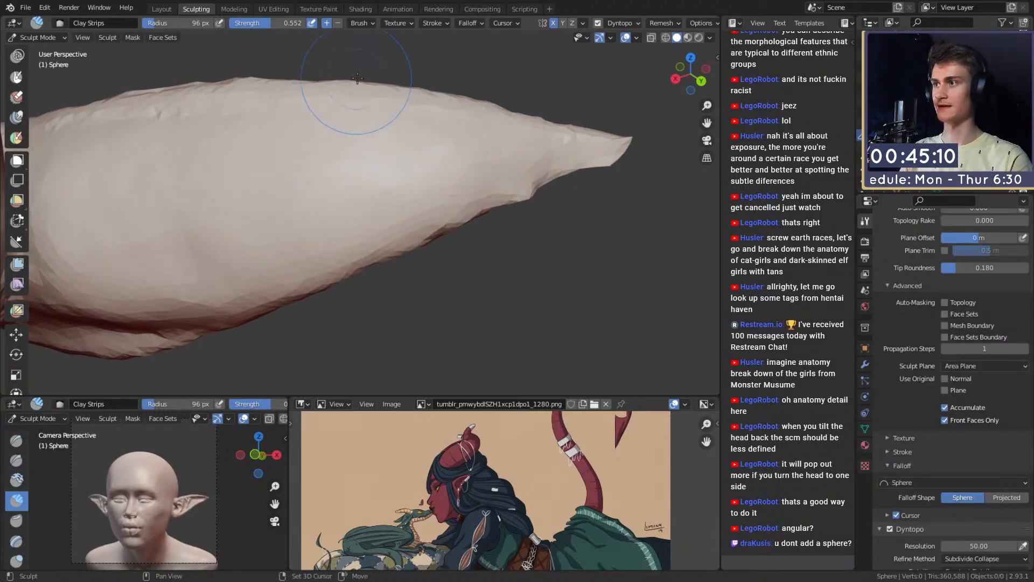
pyautogui.keyDown('shift'); pyautogui.moveTo(285, 99); pyautogui.dragTo(396, 132, button='middle'); pyautogui.keyUp('shift')
pyautogui.moveTo(311, 127); pyautogui.dragTo(425, 122)
pyautogui.moveTo(358, 127); pyautogui.dragTo(400, 123)
pyautogui.moveTo(487, 118); pyautogui.dragTo(565, 131)
# Step: Set the Clay Strips radius to 50 px and save the file mouse_v2a.blend
pyautogui.moveTo(608, 150)
pyautogui.mouseDown(button='middle')
pyautogui.moveTo(435, 161)
pyautogui.moveTo(434, 152)
pyautogui.moveTo(365, 191)
pyautogui.moveTo(378, 218)
pyautogui.moveTo(409, 183)
pyautogui.moveTo(510, 155)
pyautogui.moveTo(441, 170)
pyautogui.moveTo(404, 138)
pyautogui.moveTo(474, 225)
pyautogui.moveTo(346, 173)
pyautogui.moveTo(386, 179)
pyautogui.mouseUp(button='middle')
pyautogui.press('f')
pyautogui.click(363, 219)
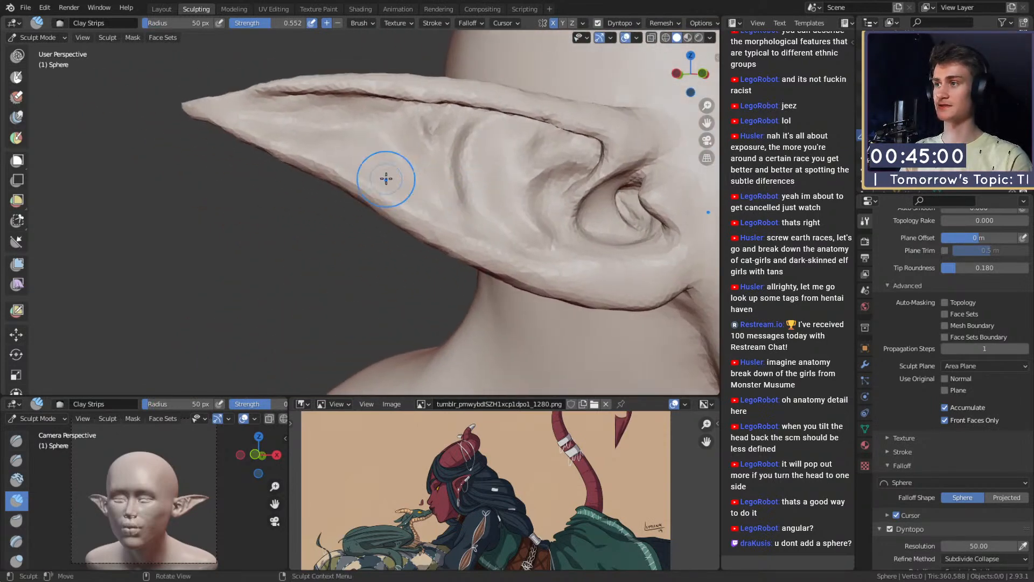
pyautogui.keyDown('ctrl'); pyautogui.keyDown('alt'); pyautogui.moveTo(429, 152); pyautogui.dragTo(463, 215); pyautogui.keyUp('alt'); pyautogui.keyUp('ctrl')
pyautogui.keyDown('alt'); pyautogui.keyDown('shift'); pyautogui.moveTo(566, 232); pyautogui.dragTo(410, 206); pyautogui.keyUp('shift'); pyautogui.keyUp('alt')
pyautogui.click(25, 8)
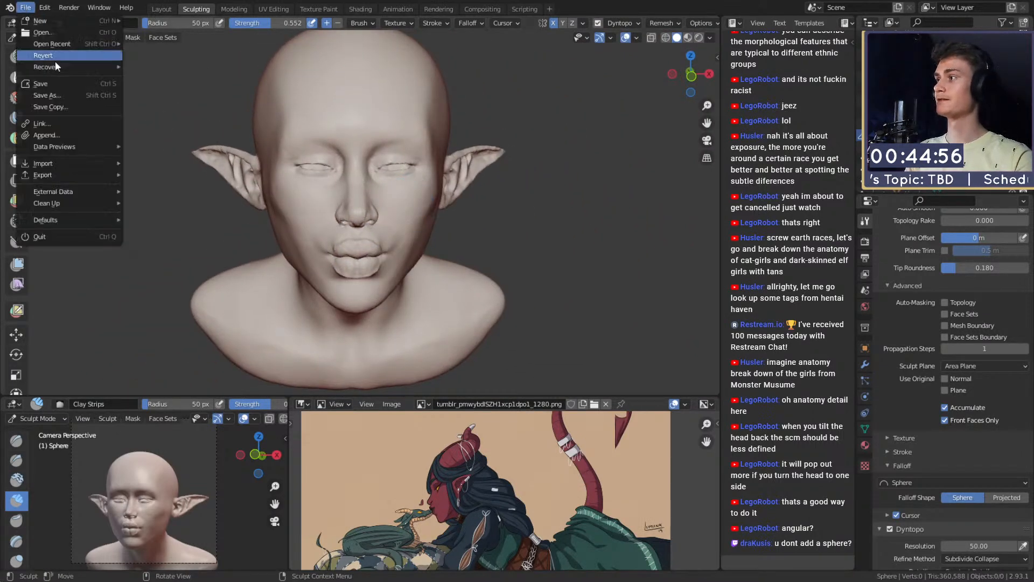
pyautogui.hotkey('ctrl', 's')
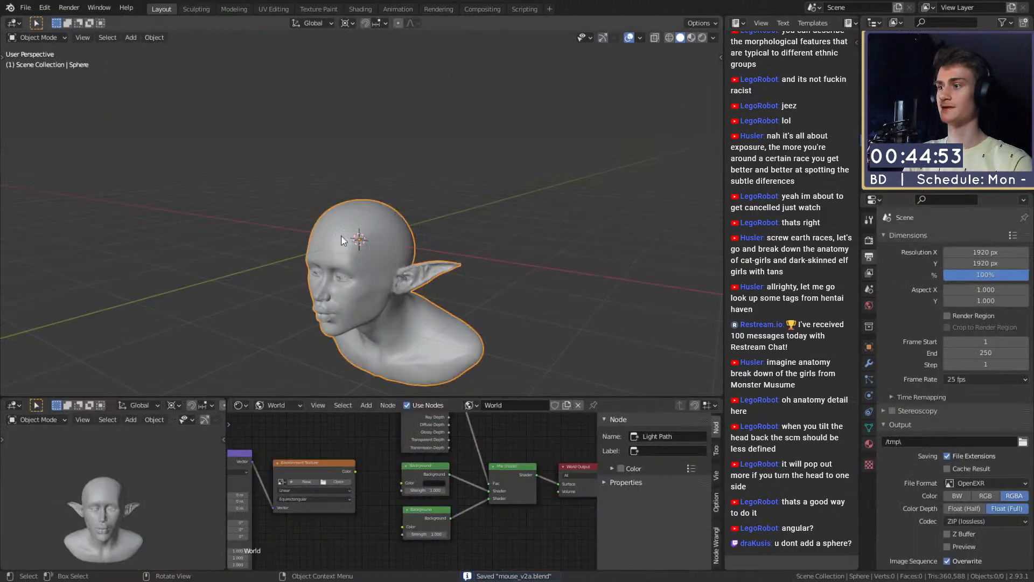
# Step: Unhide the collection with the horned character bust and select that bust's head in the Layout workspace
pyautogui.keyDown('ctrl'); pyautogui.keyDown('alt'); pyautogui.moveTo(341, 235); pyautogui.dragTo(366, 283); pyautogui.keyUp('alt'); pyautogui.keyUp('ctrl')
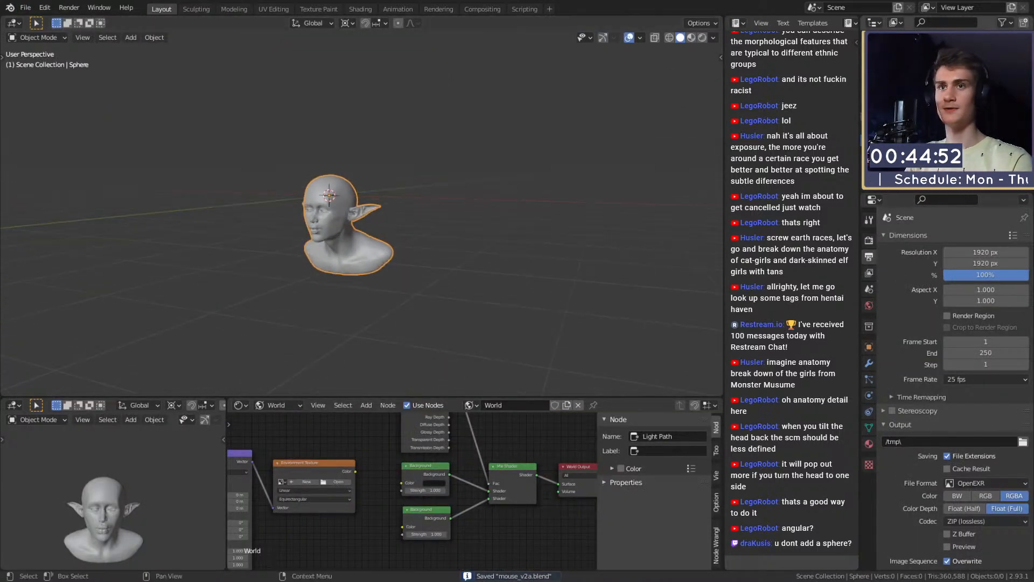
pyautogui.click(1008, 97)
pyautogui.scroll(5, 525, 227)
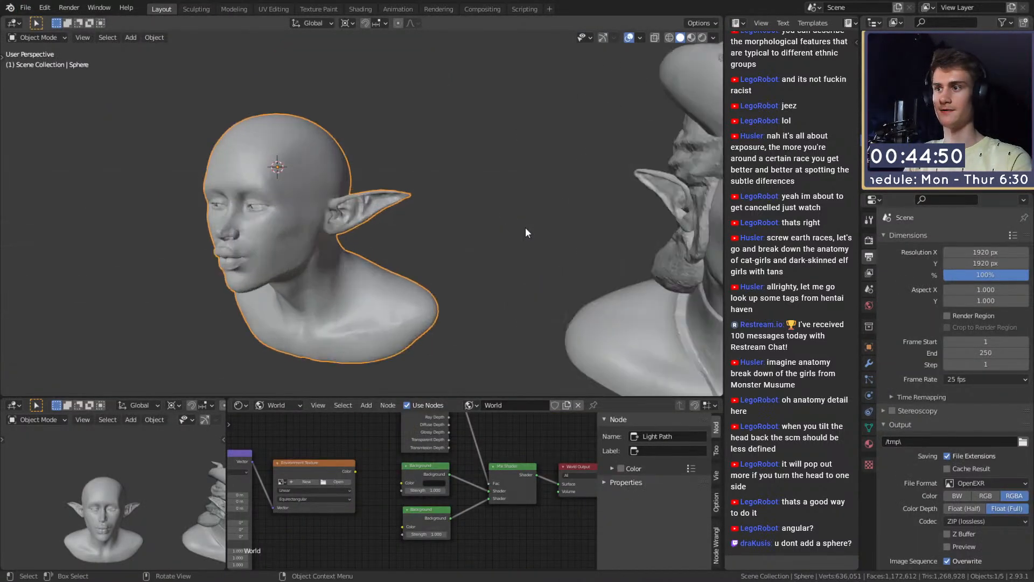
pyautogui.scroll(-4, 590, 234)
pyautogui.keyDown('shift'); pyautogui.moveTo(590, 234); pyautogui.dragTo(462, 223, button='middle'); pyautogui.keyUp('shift')
pyautogui.scroll(4, 392, 205)
pyautogui.click(317, 166)
pyautogui.scroll(-4, 323, 170)
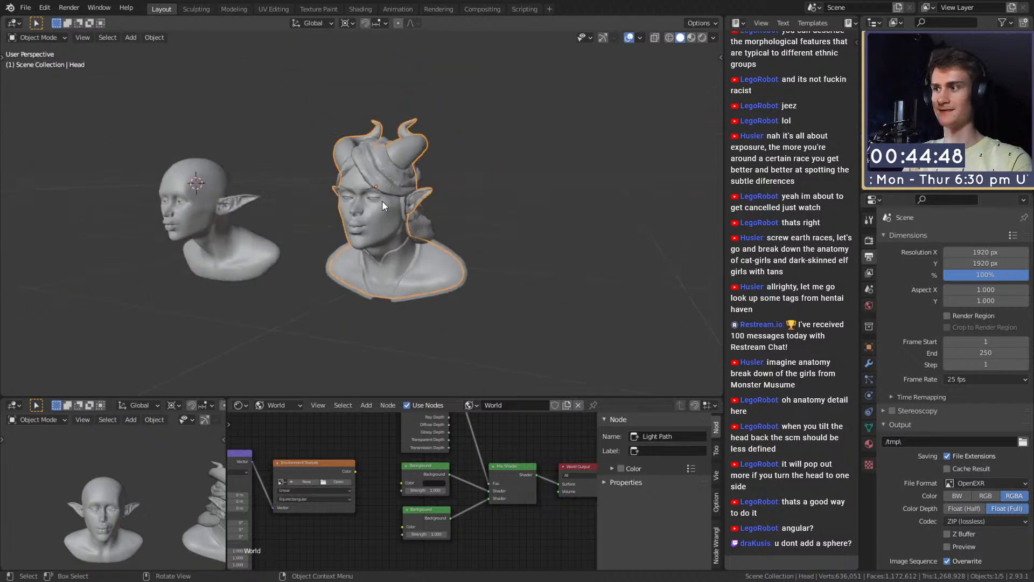
# Step: Duplicate the horned bust's mirrored eyes and offset the copy along the X axis
pyautogui.moveTo(383, 201); pyautogui.dragTo(444, 196, button='middle')
pyautogui.scroll(5, 444, 196)
pyautogui.keyDown('shift'); pyautogui.moveTo(560, 202); pyautogui.dragTo(376, 225, button='middle'); pyautogui.keyUp('shift')
pyautogui.click(418, 134)
pyautogui.scroll(-6, 418, 146)
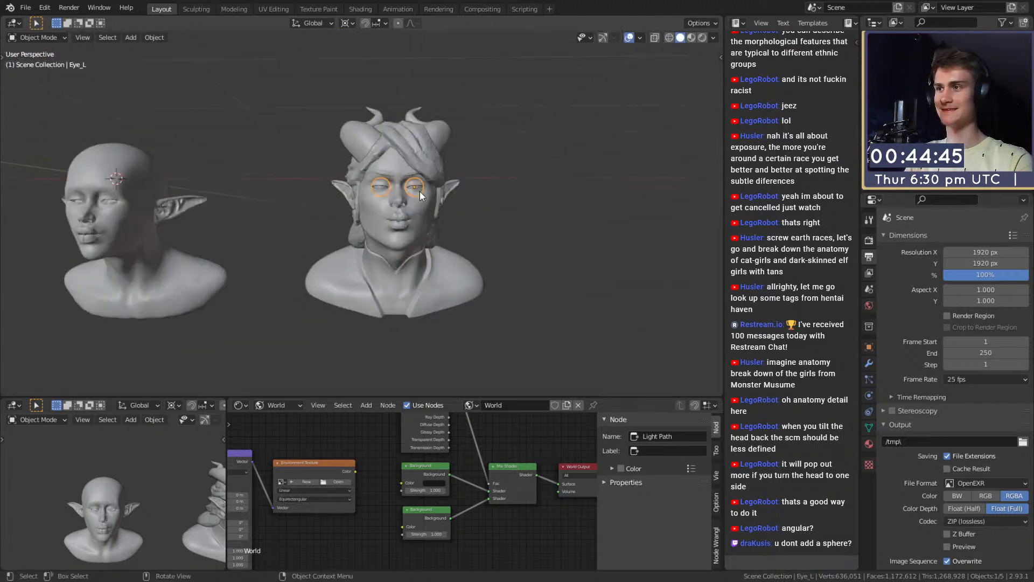
pyautogui.moveTo(419, 190); pyautogui.dragTo(496, 234, button='middle')
pyautogui.hotkey('shift', 'd')
pyautogui.press('x')
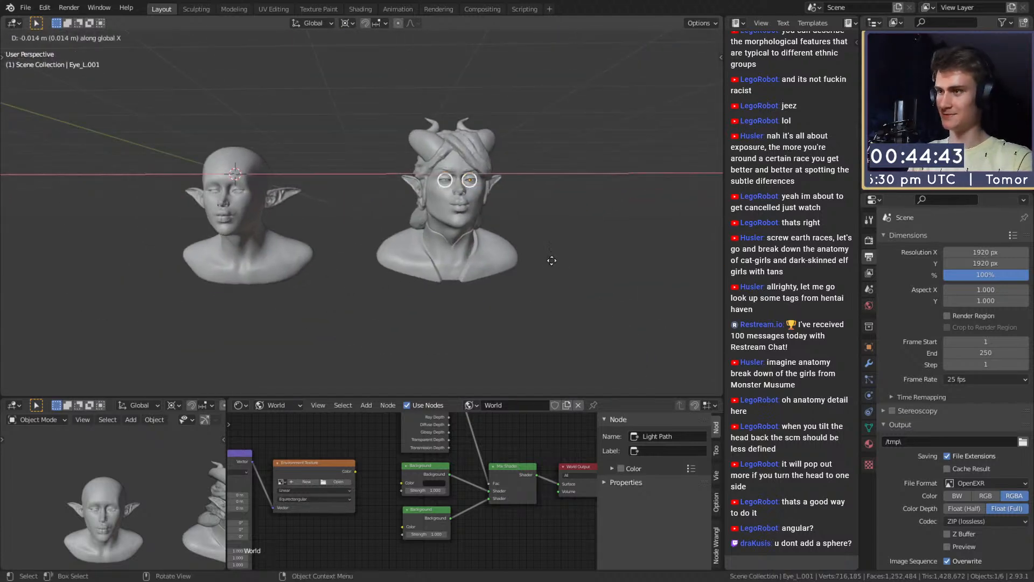
pyautogui.click(450, 267)
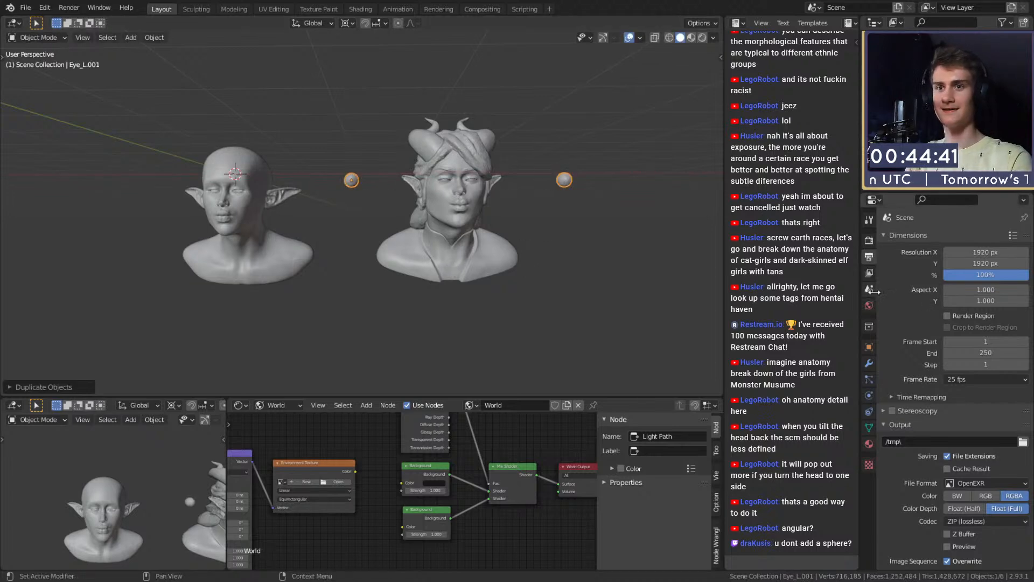
# Step: Replace the copied eyes' Mirror object with the bald elf head, Sphere
pyautogui.click(869, 363)
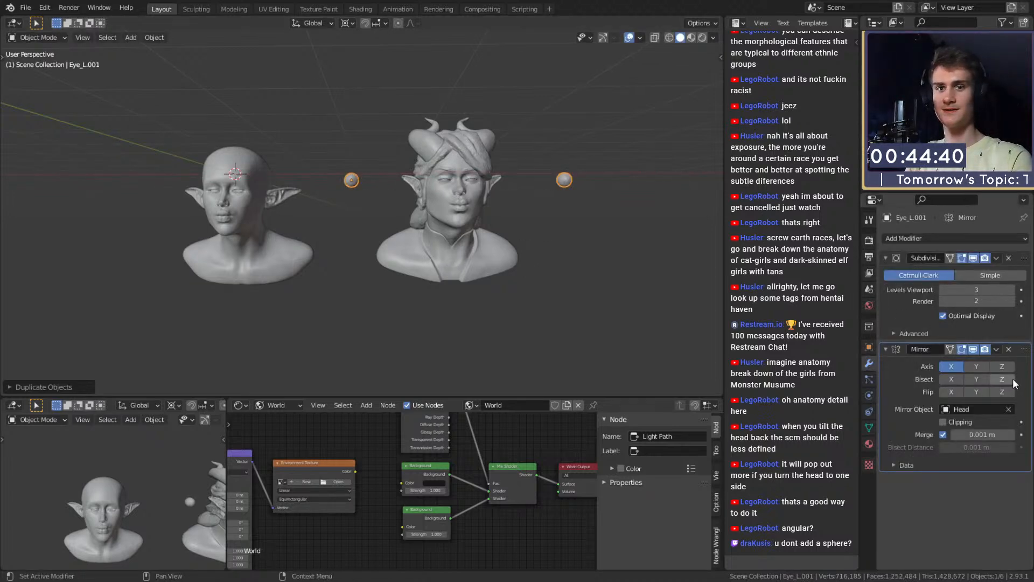
pyautogui.click(1009, 410)
pyautogui.click(1009, 410)
pyautogui.click(261, 168)
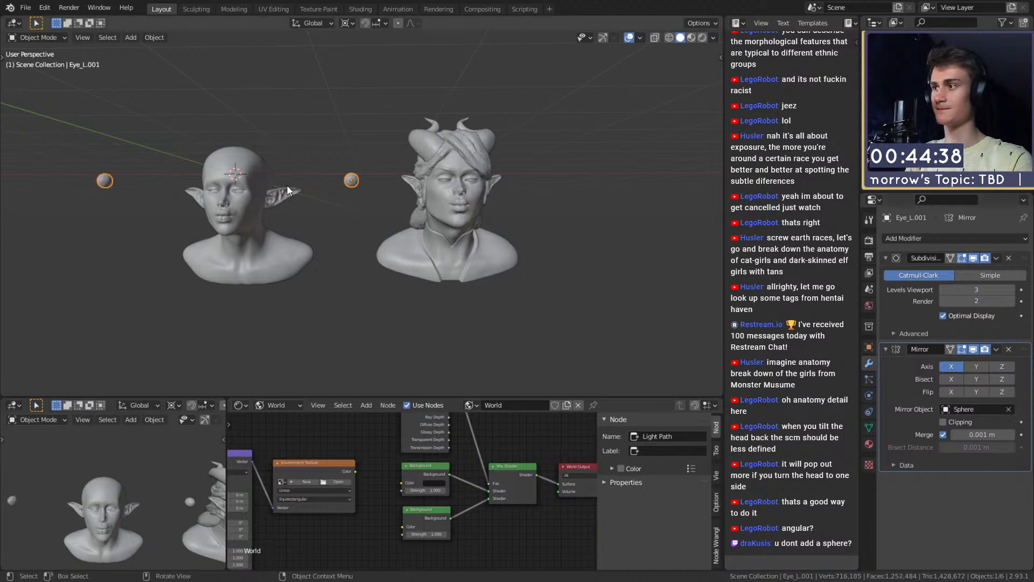
# Step: Move the copied eyes along the X axis onto the bald elf head, spaced to match its eye sockets
pyautogui.moveTo(287, 185); pyautogui.dragTo(395, 236, button='middle')
pyautogui.press('g')
pyautogui.press('x')
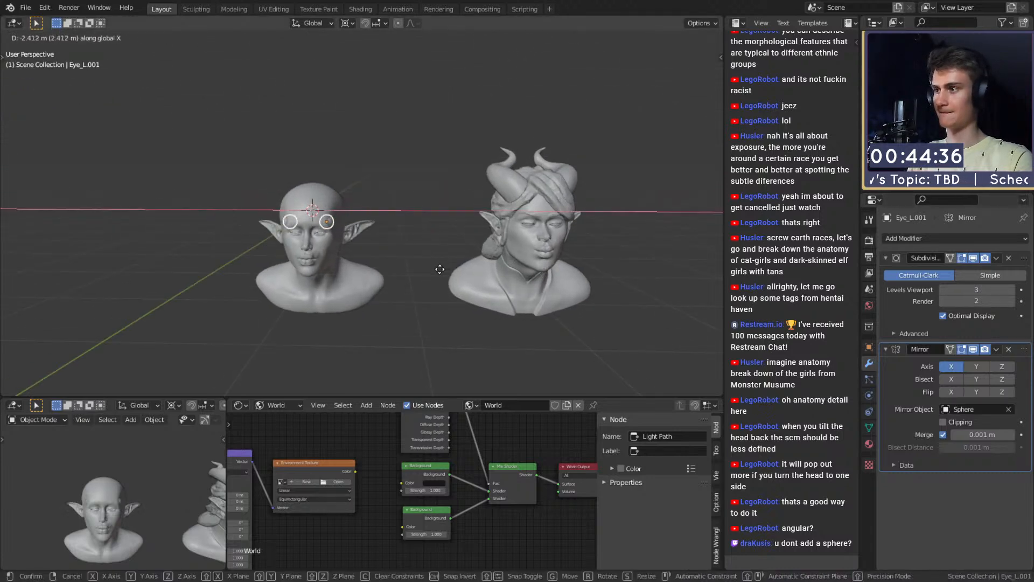
pyautogui.click(438, 270)
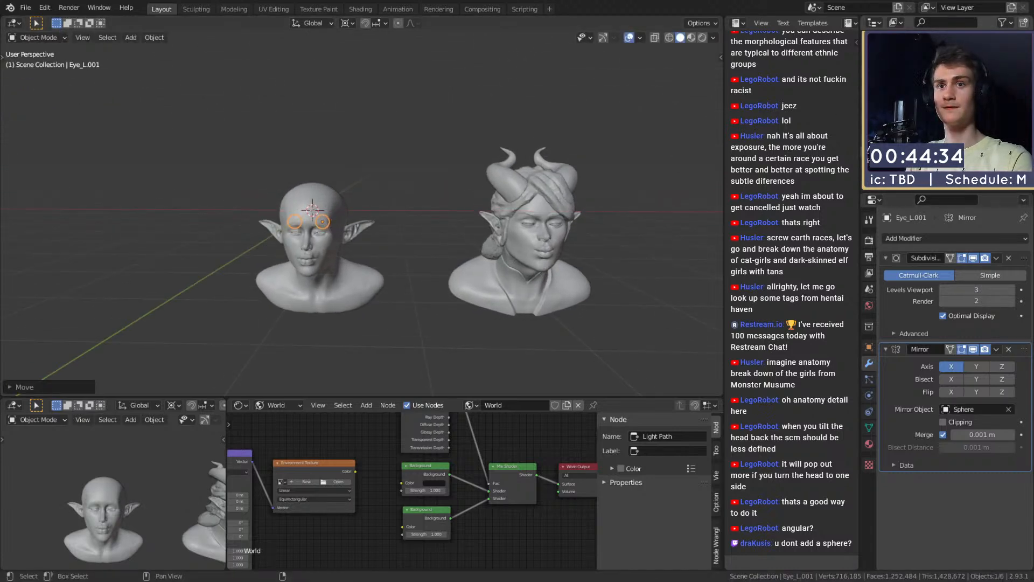
# Step: Hide the collection containing the horned bust
pyautogui.click(1010, 60)
pyautogui.moveTo(458, 286); pyautogui.dragTo(473, 228, button='middle')
pyautogui.scroll(3, 467, 224)
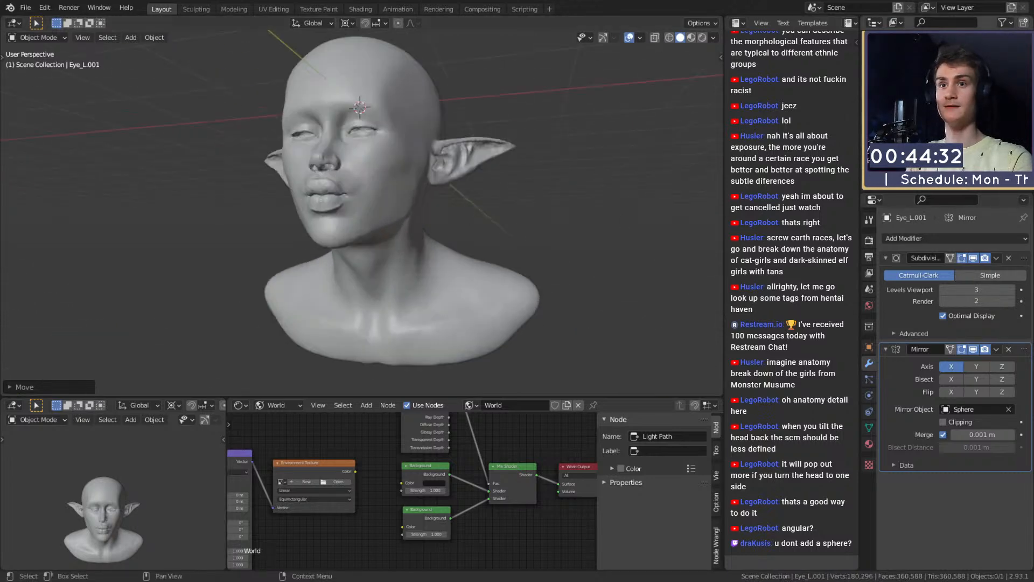
# Step: Make the duplicated eyes visible alongside the elf head while the horned bust stays hidden
pyautogui.click(915, 60)
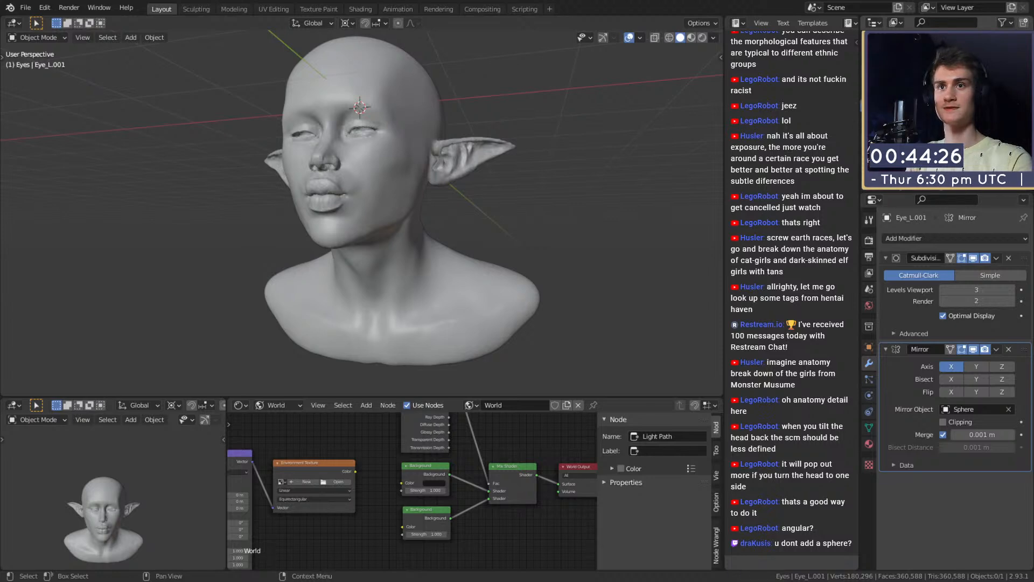
pyautogui.rightClick(888, 103)
pyautogui.click(802, 167)
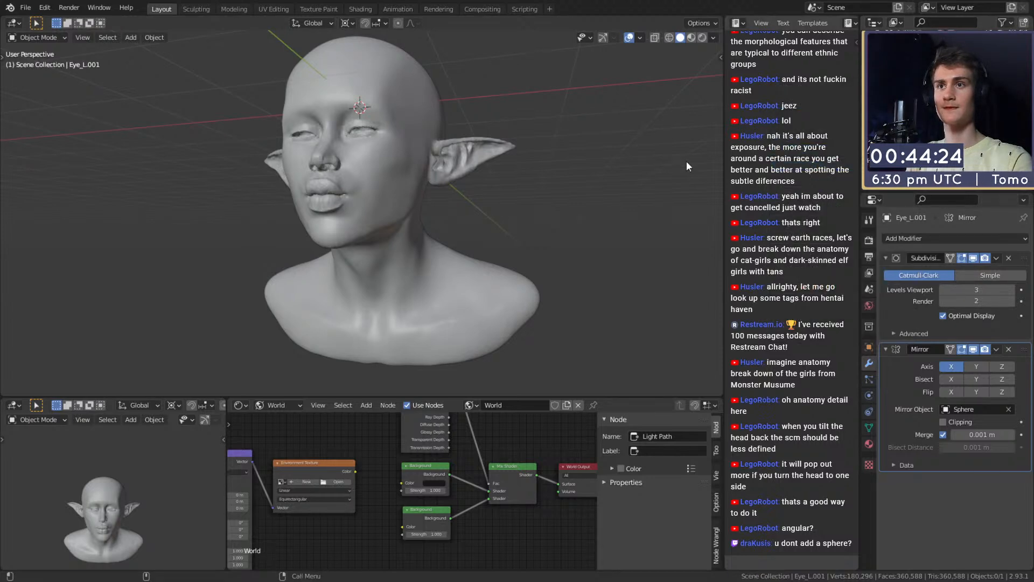
pyautogui.moveTo(581, 162); pyautogui.dragTo(588, 186, button='middle')
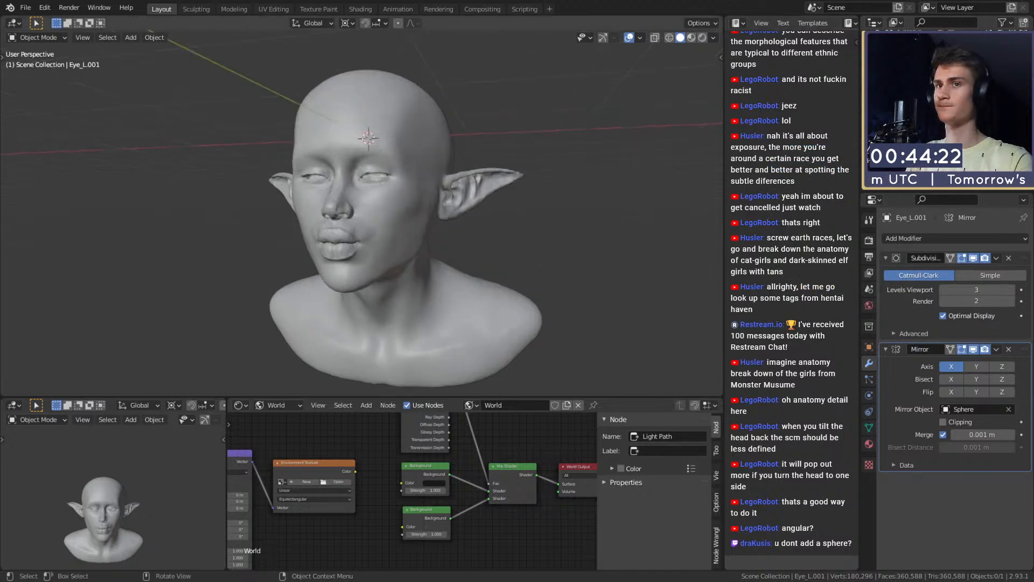
pyautogui.click(1012, 110)
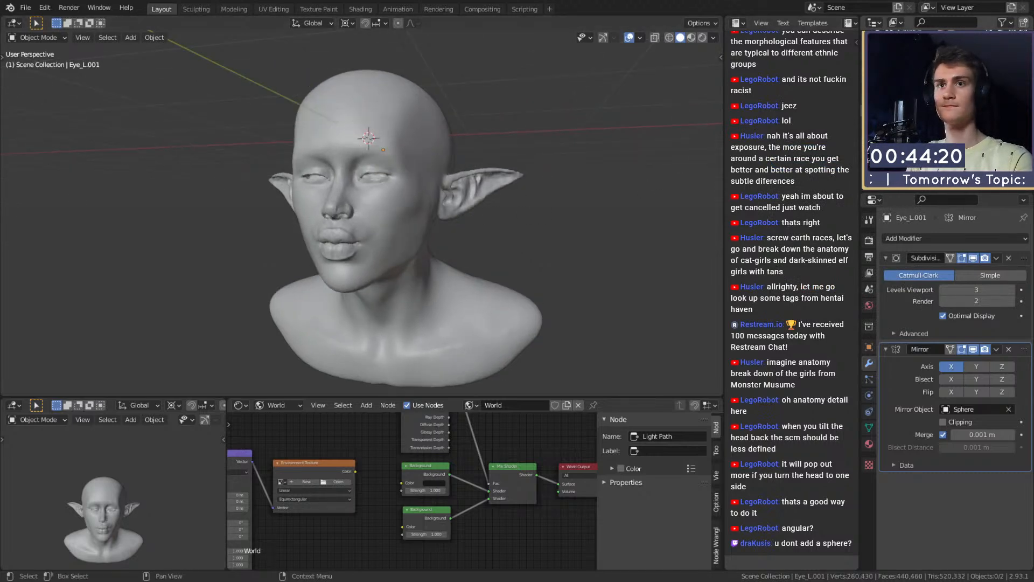
# Step: Move the duplicated eyes along the Z axis to the height of the elf head's eye sockets and frame them
pyautogui.moveTo(458, 202); pyautogui.dragTo(678, 206, button='middle')
pyautogui.press('g')
pyautogui.press('z')
pyautogui.click(542, 217)
pyautogui.keyDown('shift'); pyautogui.moveTo(678, 206); pyautogui.dragTo(536, 215, button='middle'); pyautogui.keyUp('shift')
pyautogui.press('KP_Decimal')
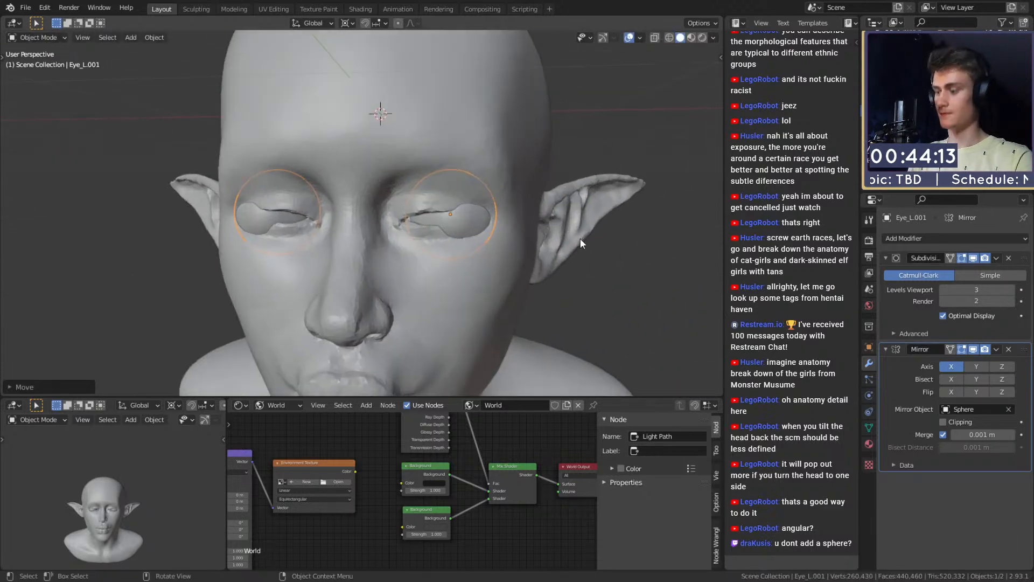
# Step: Move the duplicated eyes behind the elf head's lids and align them with the sockets along the X axis
pyautogui.press('g')
pyautogui.click(562, 252)
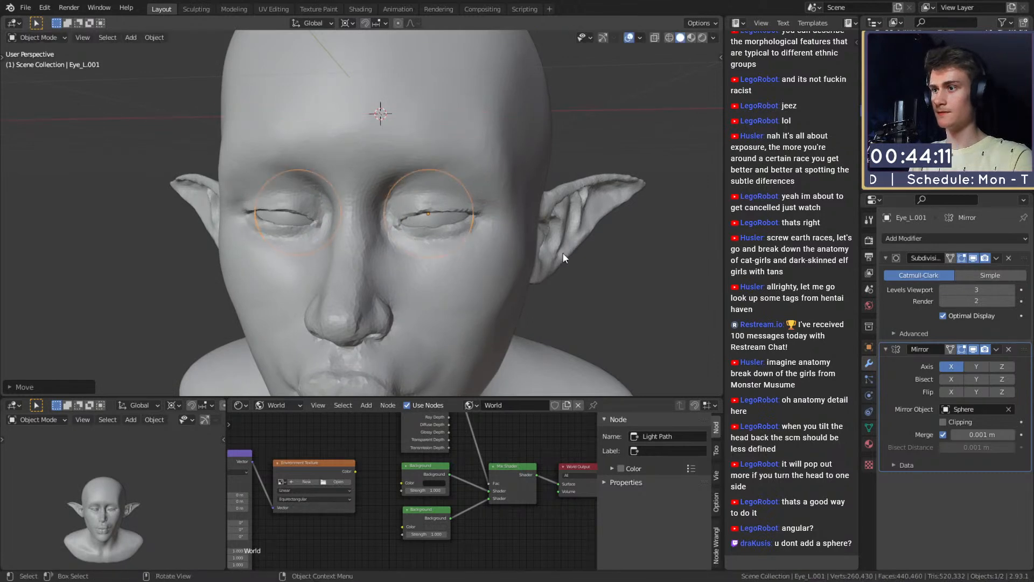
pyautogui.scroll(-1, 571, 244)
pyautogui.moveTo(571, 247); pyautogui.dragTo(544, 258, button='middle')
pyautogui.scroll(3, 531, 257)
pyautogui.press('g')
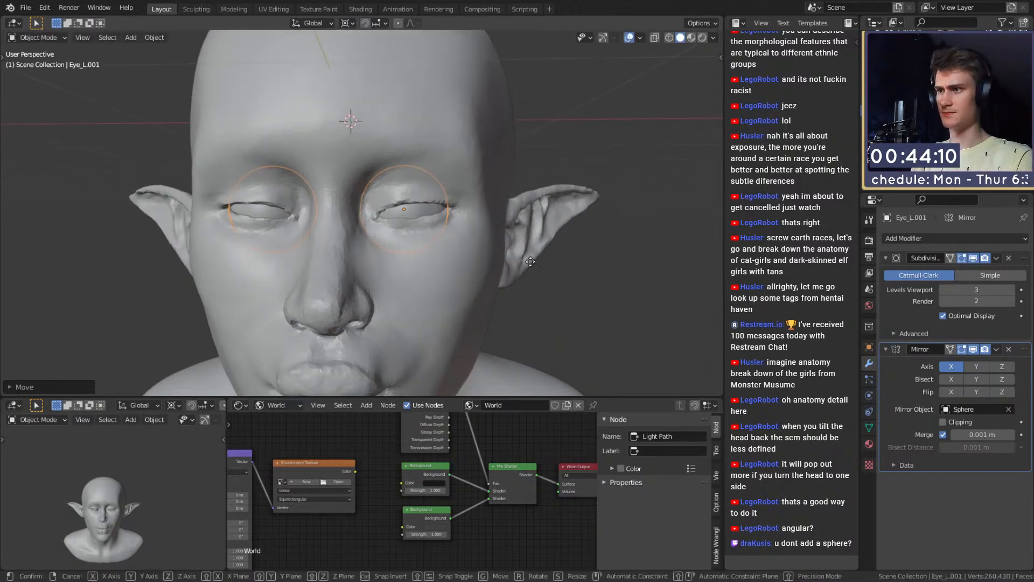
pyautogui.press('x')
pyautogui.click(534, 260)
# Step: Set the transform pivot to Median Point and scale the eyes down to about 0.91
pyautogui.press('s')
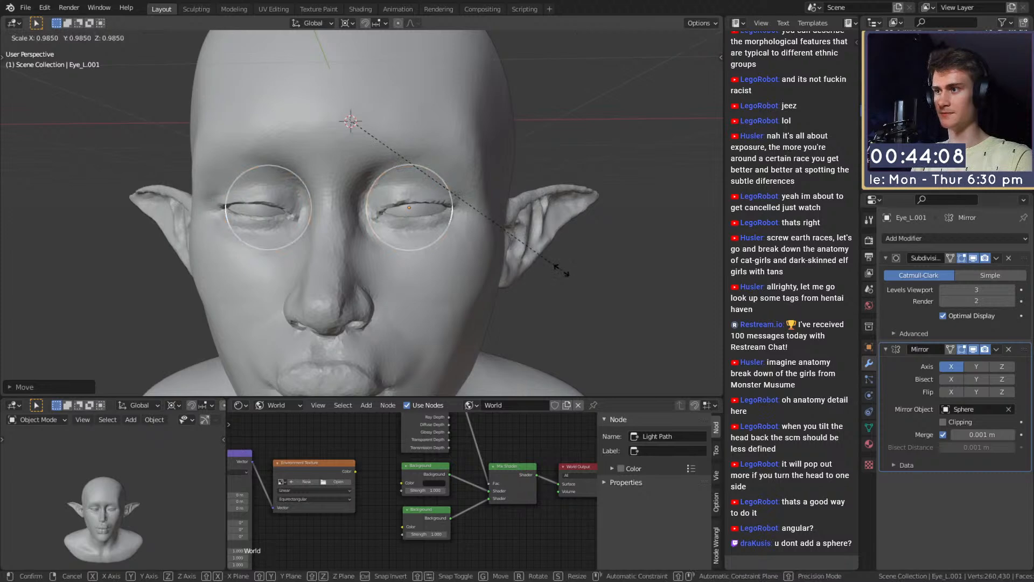
pyautogui.click(561, 270)
pyautogui.click(347, 23)
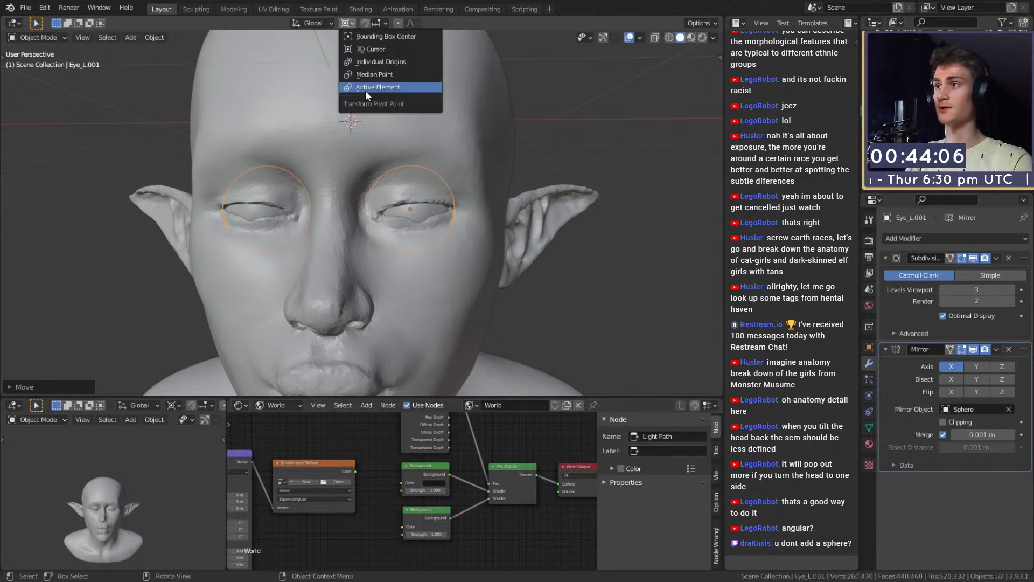
pyautogui.click(367, 74)
pyautogui.press('s')
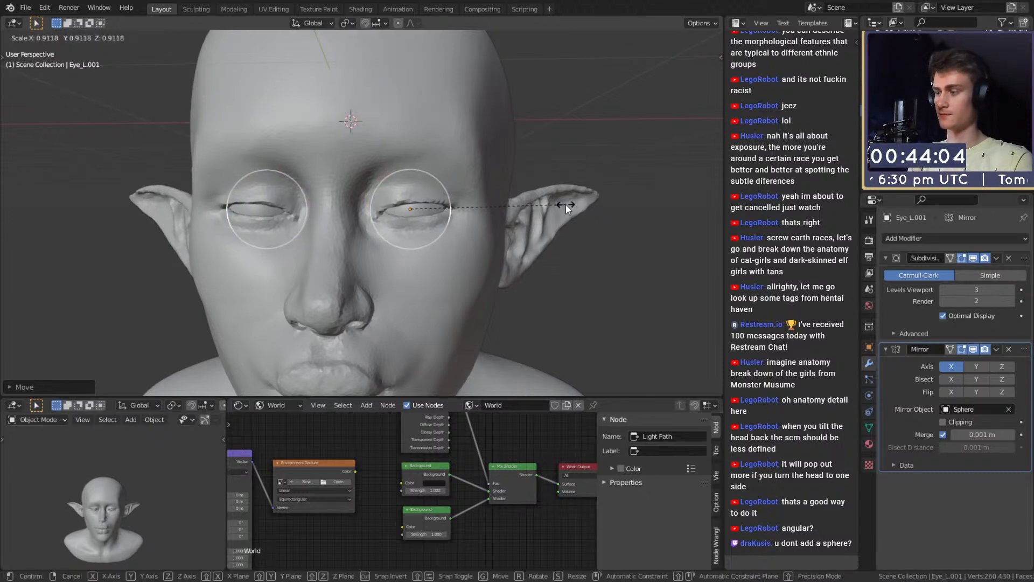
pyautogui.click(565, 205)
# Step: Move the eyes outward along the X axis by about 0.017 m and fine-tune their scale
pyautogui.press('g')
pyautogui.press('x')
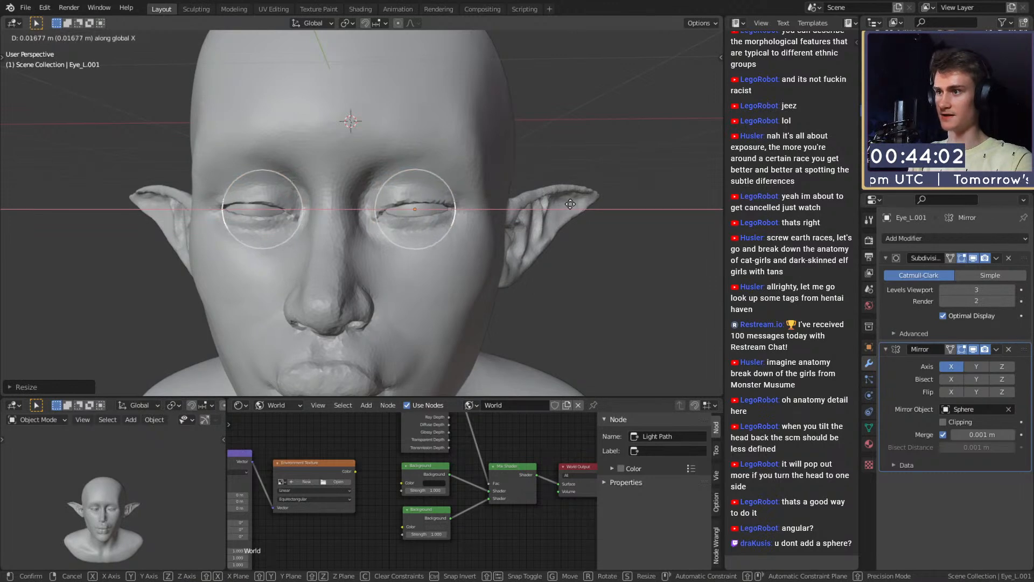
pyautogui.click(572, 206)
pyautogui.press('s')
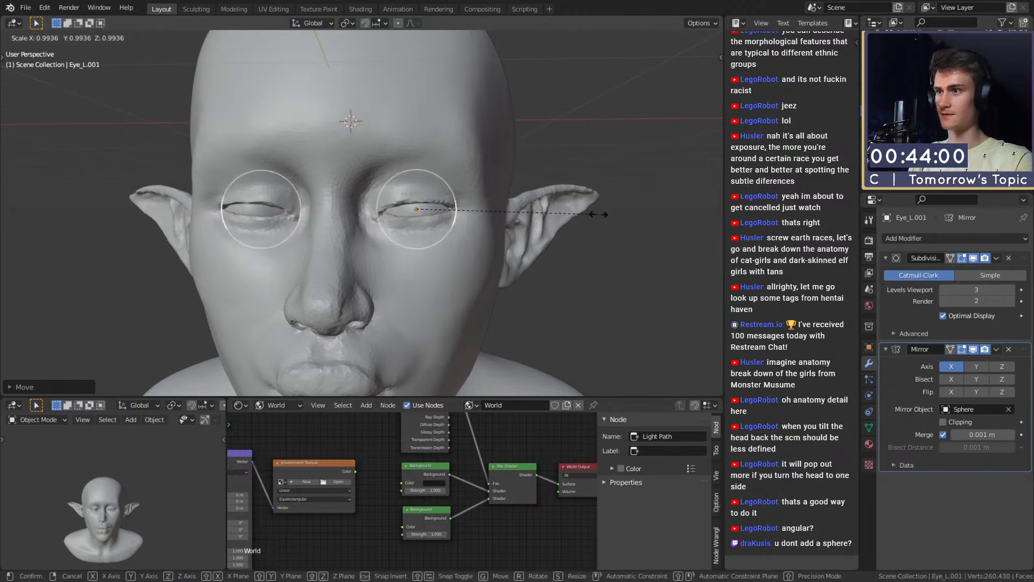
pyautogui.click(598, 215)
# Step: Switch the viewport to Material Preview shading and examine how the irises sit in the eye openings
pyautogui.moveTo(548, 245); pyautogui.dragTo(485, 247, button='middle')
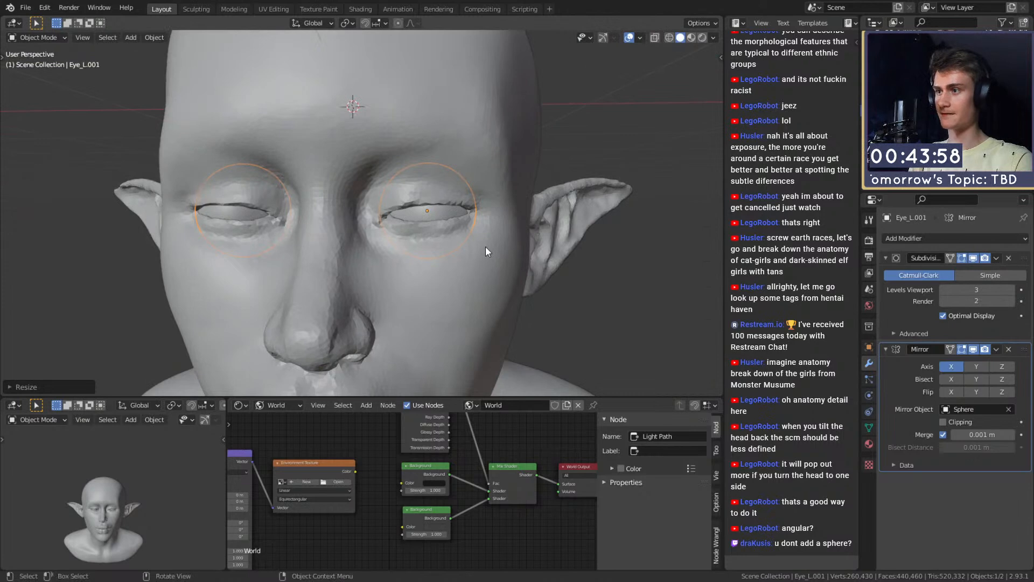
pyautogui.scroll(-2, 486, 247)
pyautogui.press('z')
pyautogui.click(470, 324)
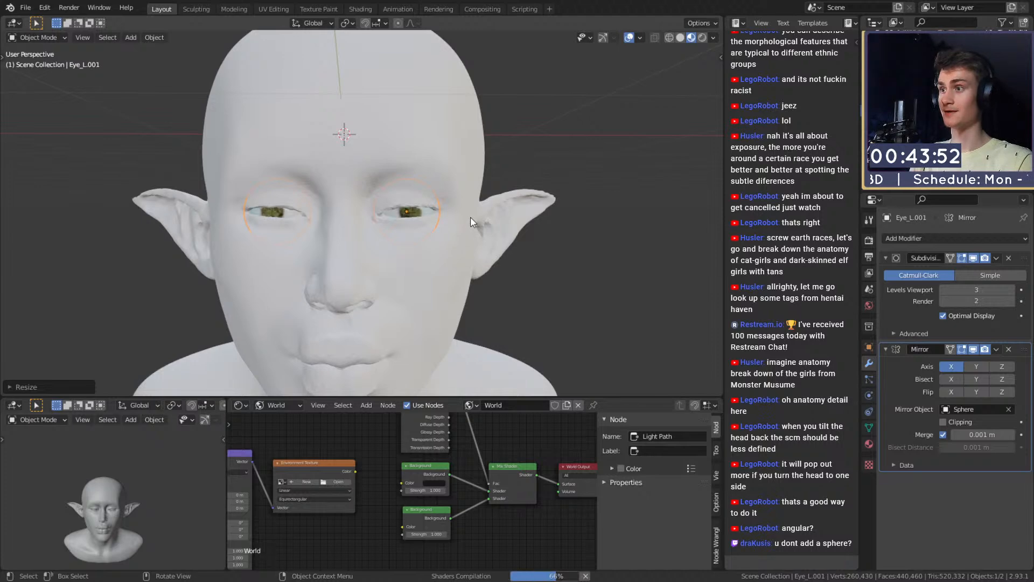
pyautogui.scroll(-3, 457, 245)
pyautogui.scroll(2, 450, 271)
pyautogui.moveTo(450, 271); pyautogui.dragTo(471, 254, button='middle')
pyautogui.scroll(2, 472, 253)
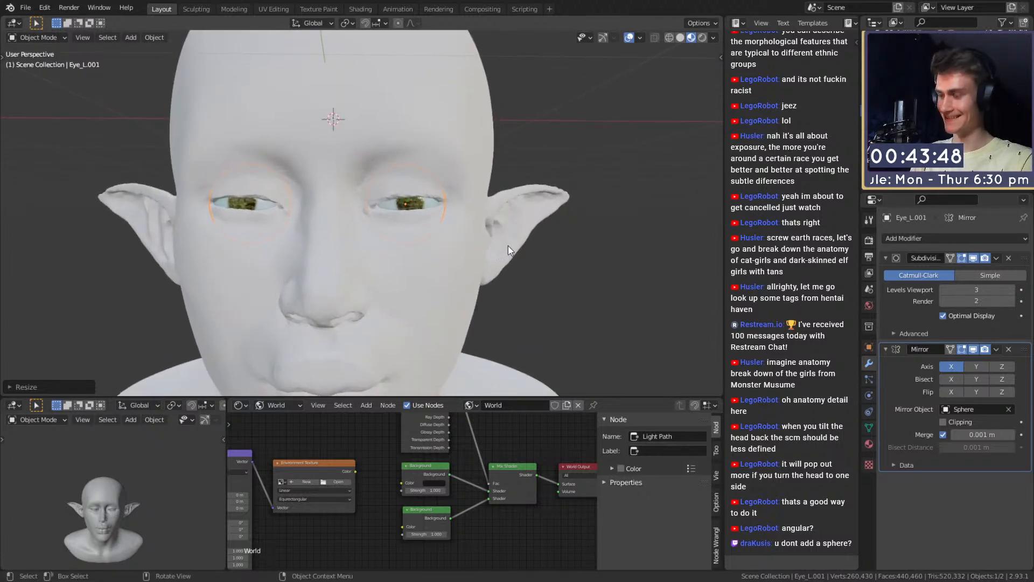
# Step: Move the eyes inward along X by about 0.009 m and raise them along Z by about 0.011 m
pyautogui.press('g')
pyautogui.press('x')
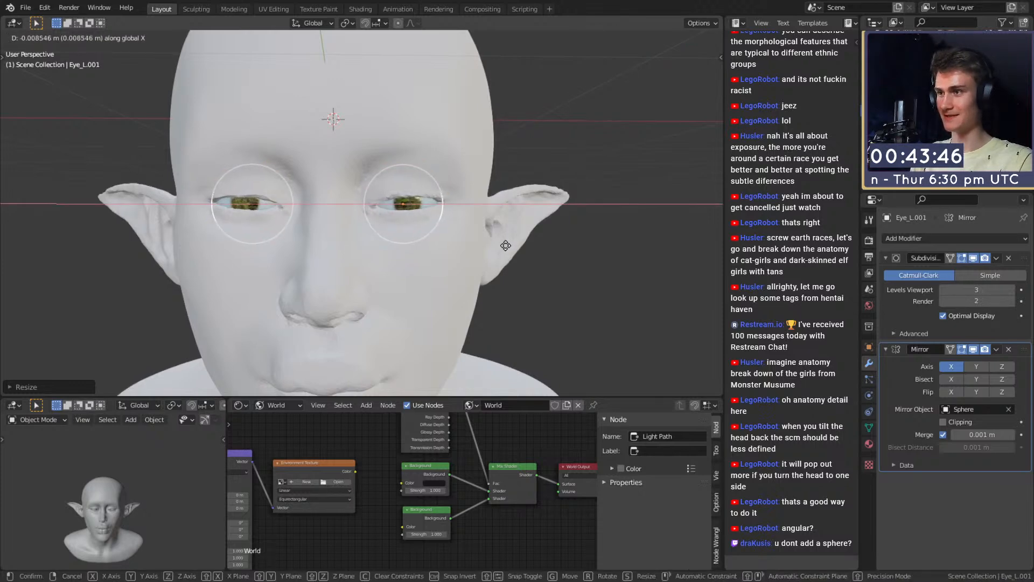
pyautogui.click(506, 246)
pyautogui.press('g')
pyautogui.press('z')
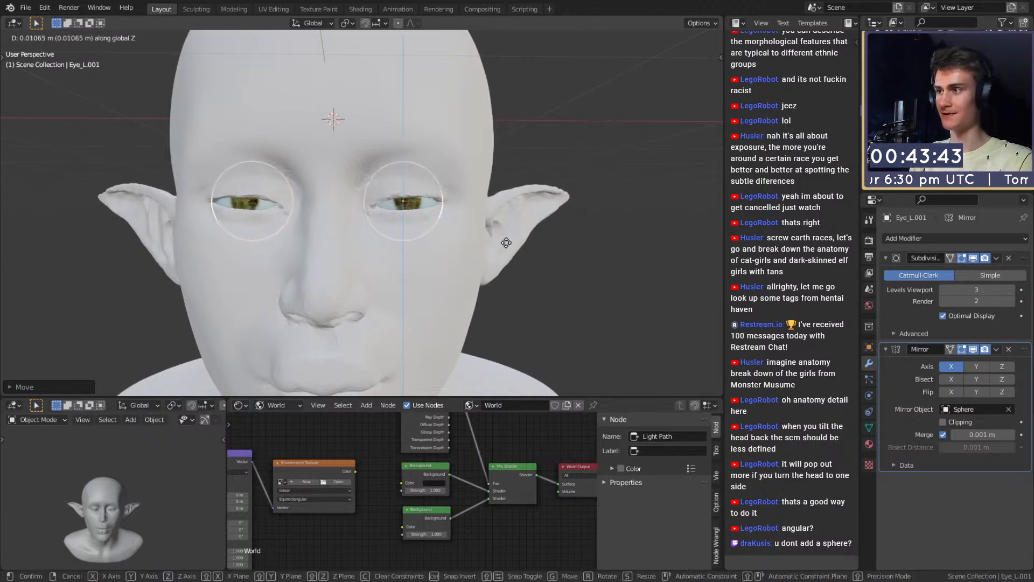
pyautogui.click(506, 241)
# Step: Lower the eyes along the Z axis by about 0.006 m within the sockets
pyautogui.scroll(-4, 435, 276)
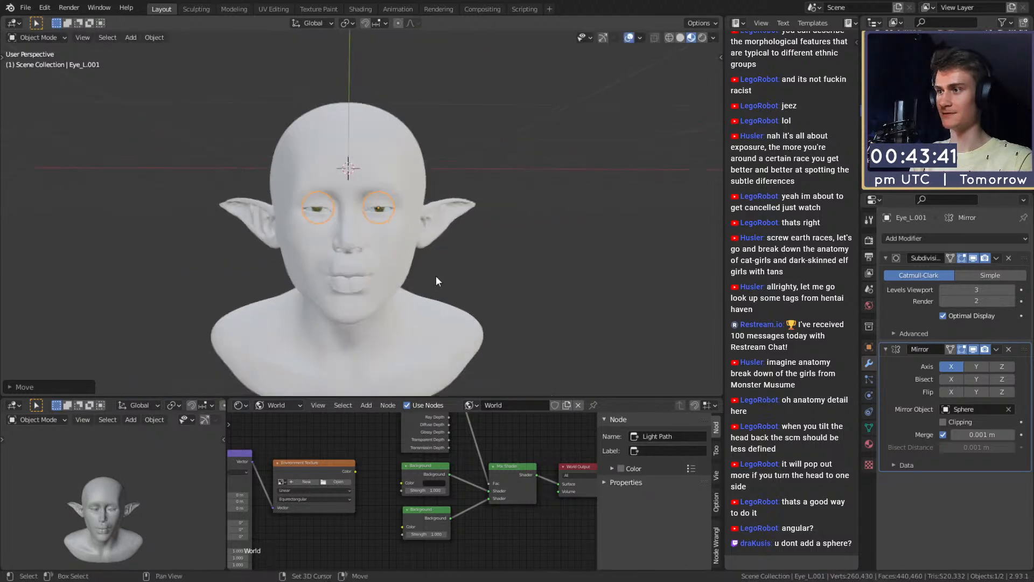
pyautogui.moveTo(435, 276)
pyautogui.mouseDown(button='middle')
pyautogui.moveTo(517, 270)
pyautogui.moveTo(412, 264)
pyautogui.moveTo(395, 276)
pyautogui.moveTo(434, 263)
pyautogui.mouseUp(button='middle')
pyautogui.scroll(3, 501, 268)
pyautogui.press('g')
pyautogui.press('z')
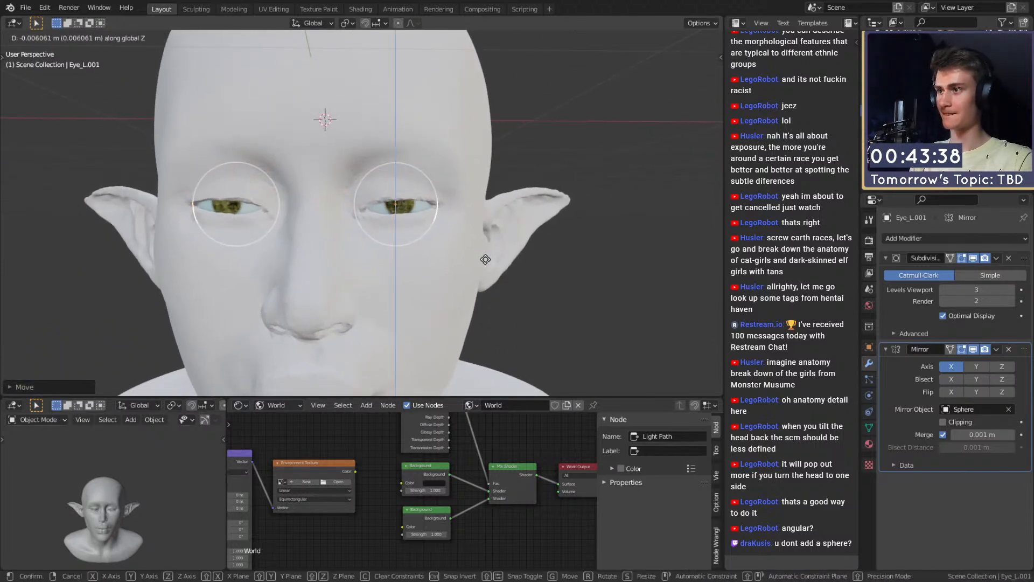
pyautogui.click(485, 260)
# Step: Fine-tune the eyes' height along the Z axis so the irises sit centrally between the lids
pyautogui.scroll(-2, 434, 275)
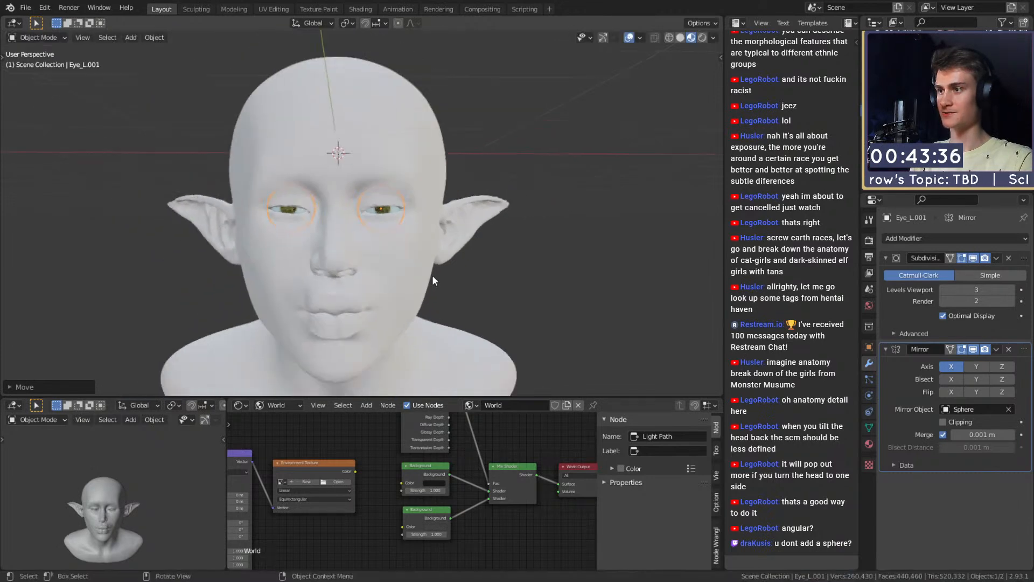
pyautogui.moveTo(433, 276); pyautogui.dragTo(458, 261, button='middle')
pyautogui.scroll(2, 424, 270)
pyautogui.scroll(1, 435, 252)
pyautogui.scroll(-3, 405, 265)
pyautogui.scroll(2, 470, 261)
pyautogui.press('g')
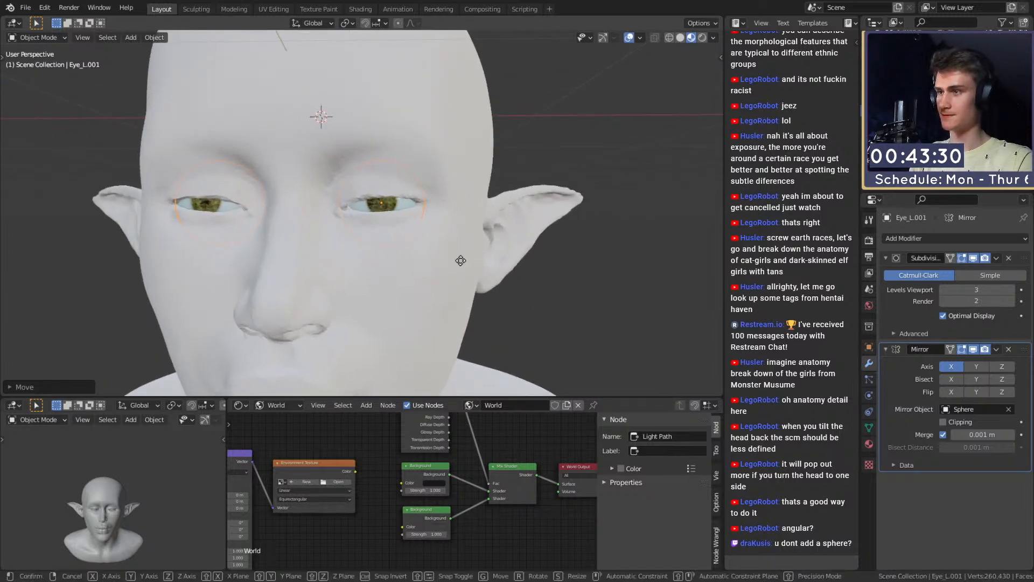
pyautogui.press('z')
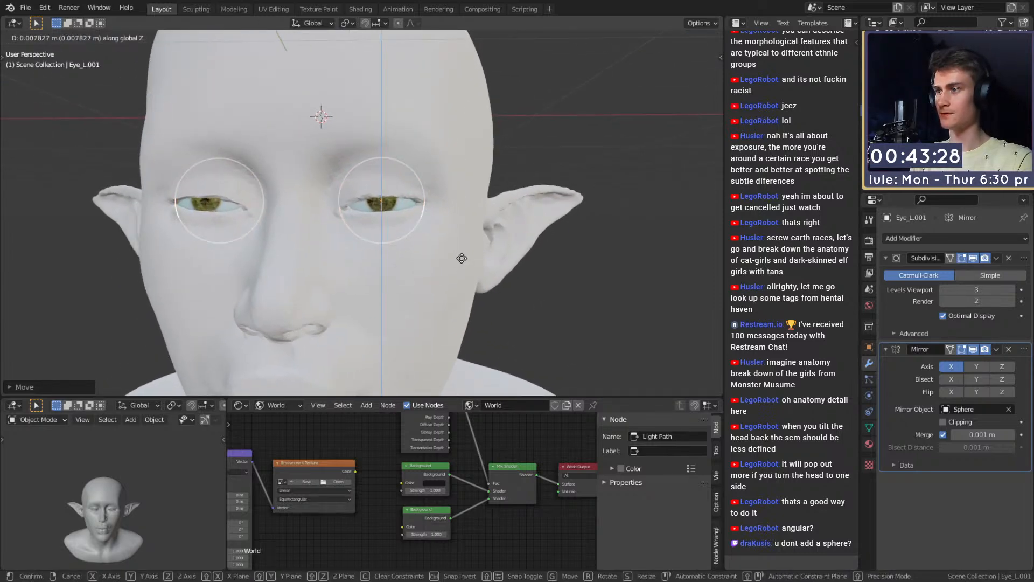
pyautogui.click(461, 261)
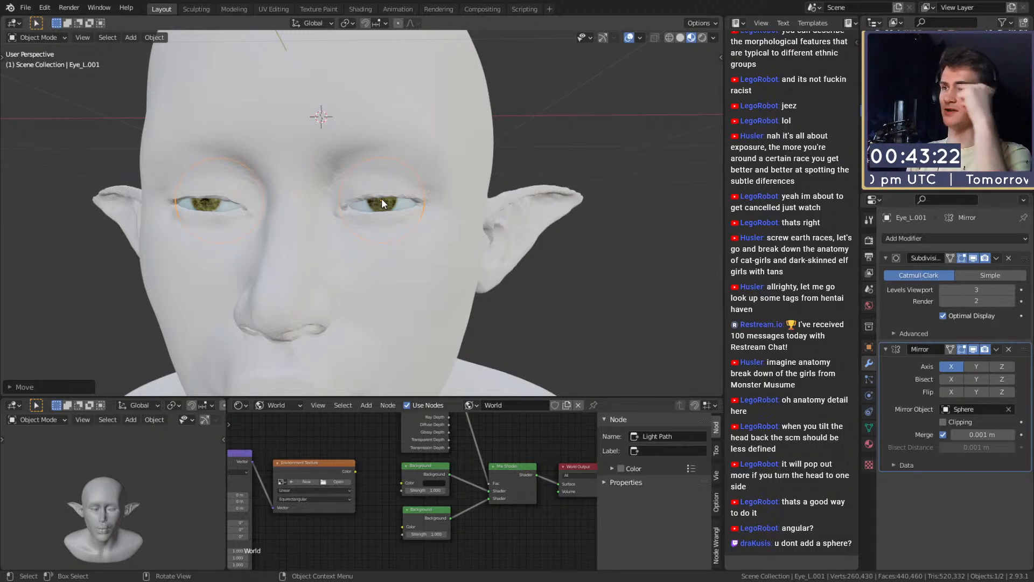
# Step: Select the elf head mesh and save the file mouse_v2a.blend
pyautogui.scroll(-6, 382, 193)
pyautogui.scroll(5, 386, 240)
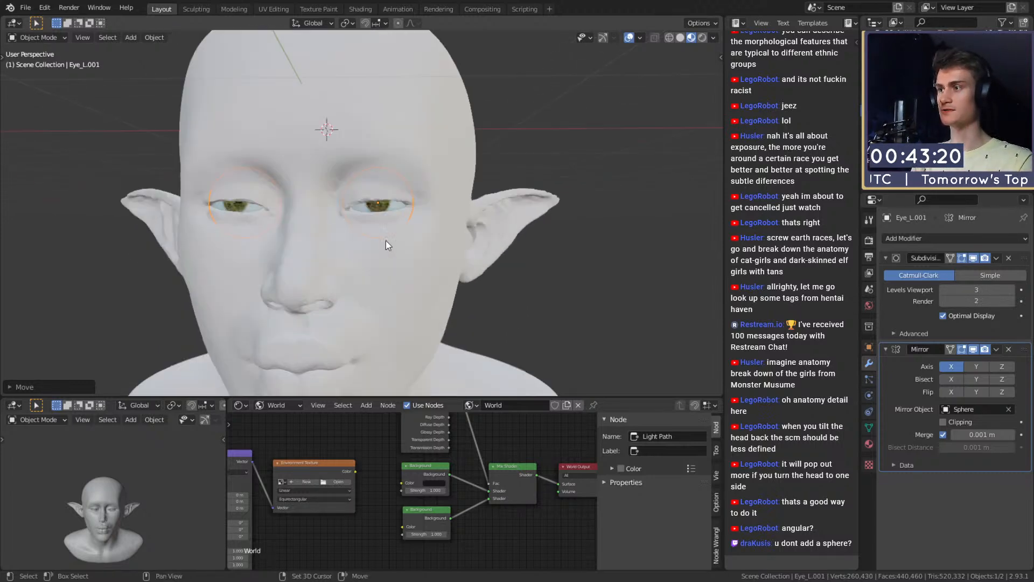
pyautogui.moveTo(386, 240); pyautogui.dragTo(438, 237, button='middle')
pyautogui.click(471, 210)
pyautogui.scroll(-6, 471, 216)
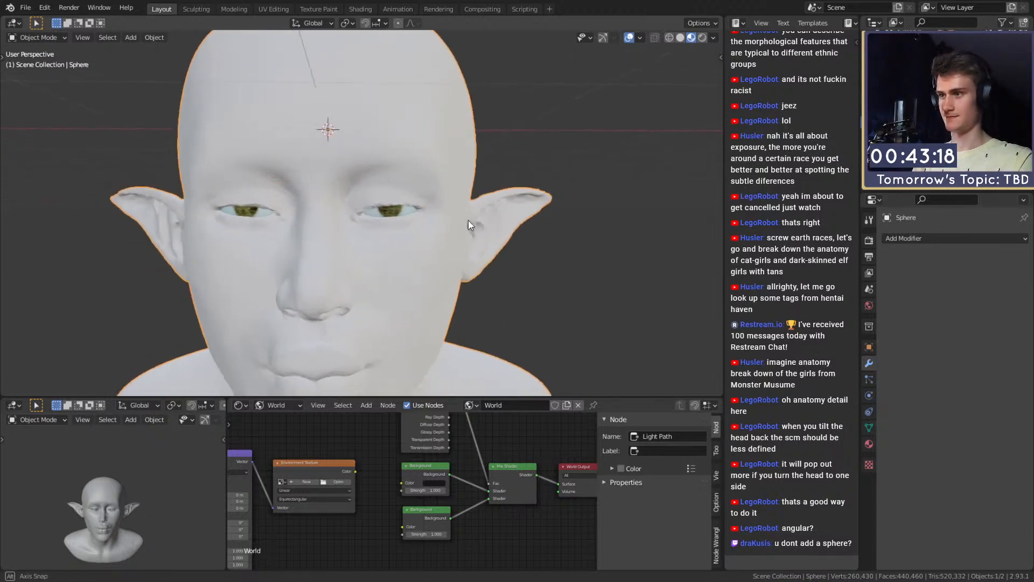
pyautogui.scroll(3, 445, 233)
pyautogui.moveTo(435, 241)
pyautogui.mouseDown(button='middle')
pyautogui.moveTo(347, 241)
pyautogui.moveTo(424, 244)
pyautogui.mouseUp(button='middle')
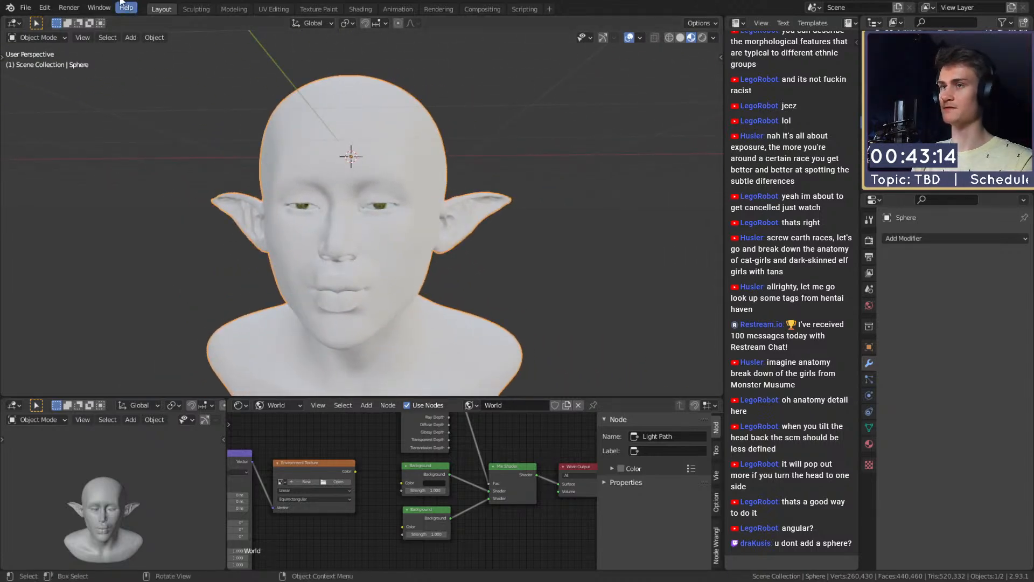
pyautogui.click(25, 7)
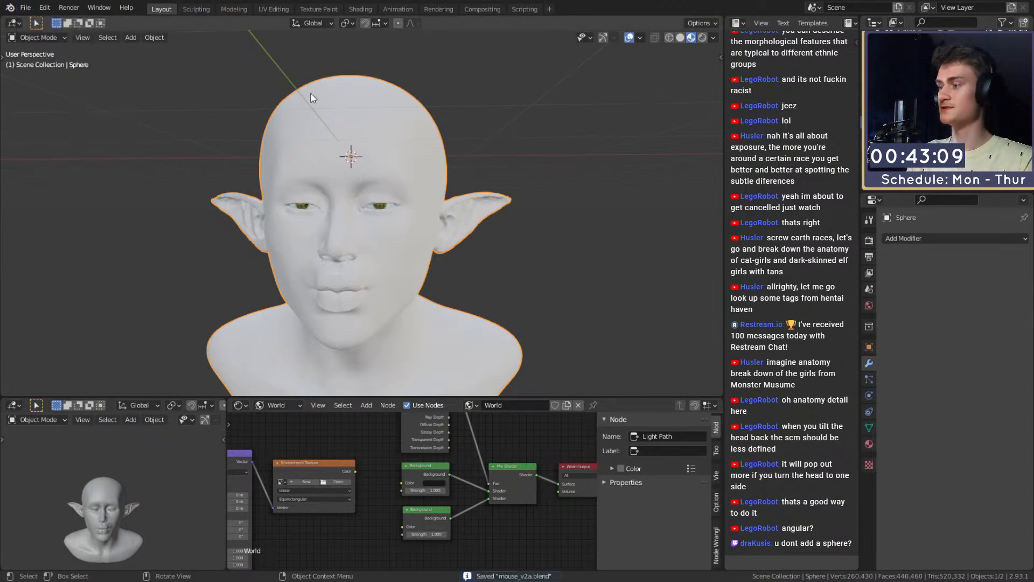
# Step: Return the viewport to Solid shading and switch to the Sculpting workspace, framing the head's eyes
pyautogui.press('z')
pyautogui.click(476, 197)
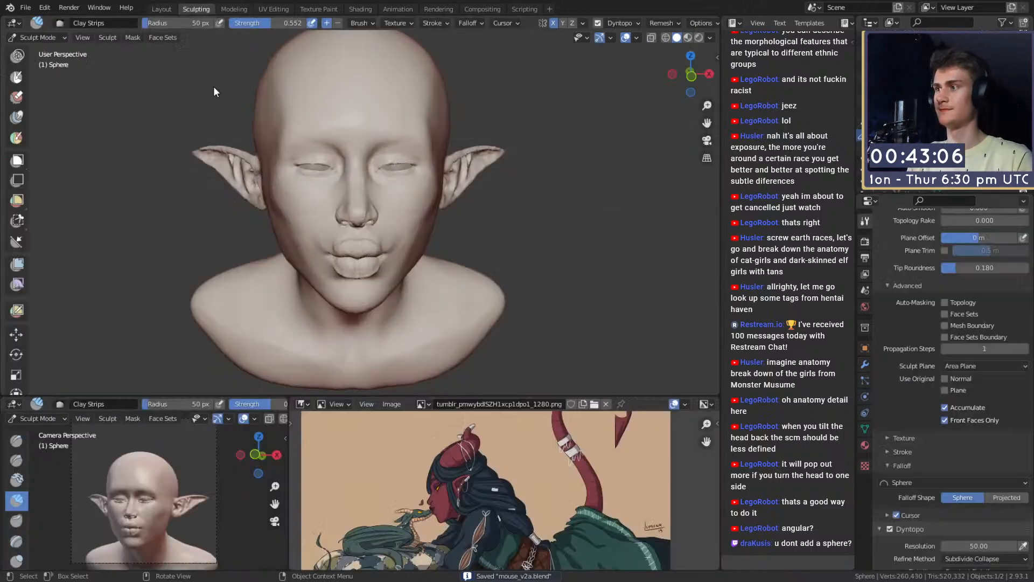
pyautogui.moveTo(512, 215)
pyautogui.keyDown('alt'); pyautogui.mouseDown()
pyautogui.moveTo(501, 250)
pyautogui.moveTo(440, 198)
pyautogui.mouseUp(); pyautogui.keyUp('alt')
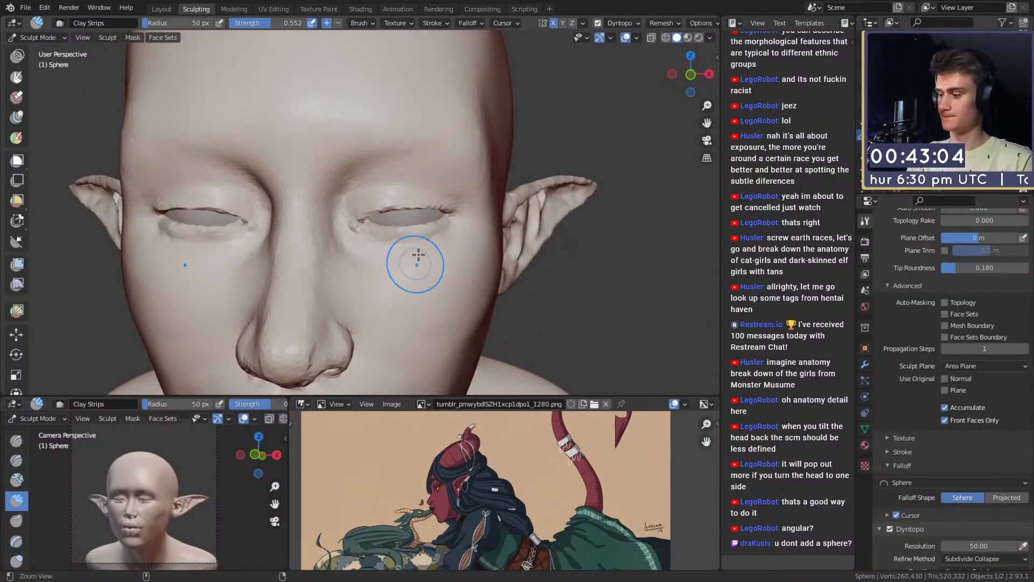
pyautogui.keyDown('ctrl'); pyautogui.keyDown('alt'); pyautogui.moveTo(418, 257); pyautogui.dragTo(412, 215); pyautogui.keyUp('alt'); pyautogui.keyUp('ctrl')
# Step: Reshape the upper eyelid edge with the Grab brush, using a radius of 93 px and then 83 px
pyautogui.press('g')
pyautogui.press('f')
pyautogui.click(434, 190)
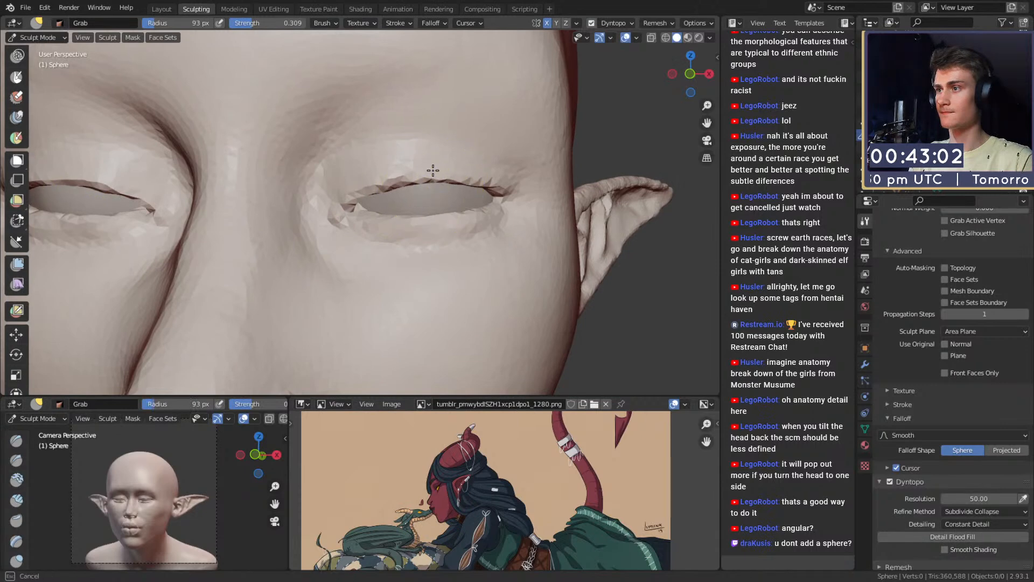
pyautogui.moveTo(377, 173); pyautogui.dragTo(379, 183)
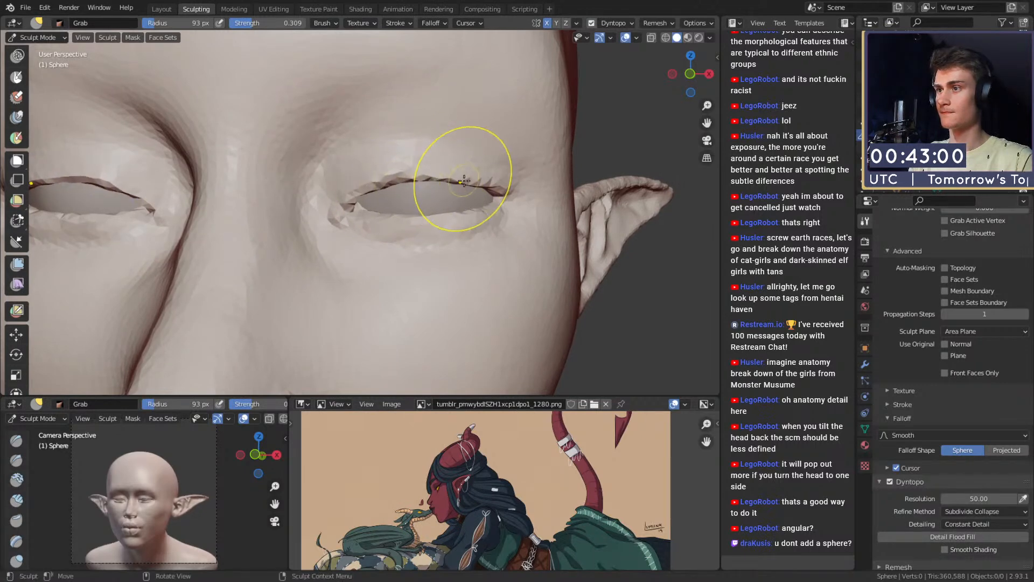
pyautogui.press('[')
pyautogui.moveTo(466, 182); pyautogui.dragTo(468, 177)
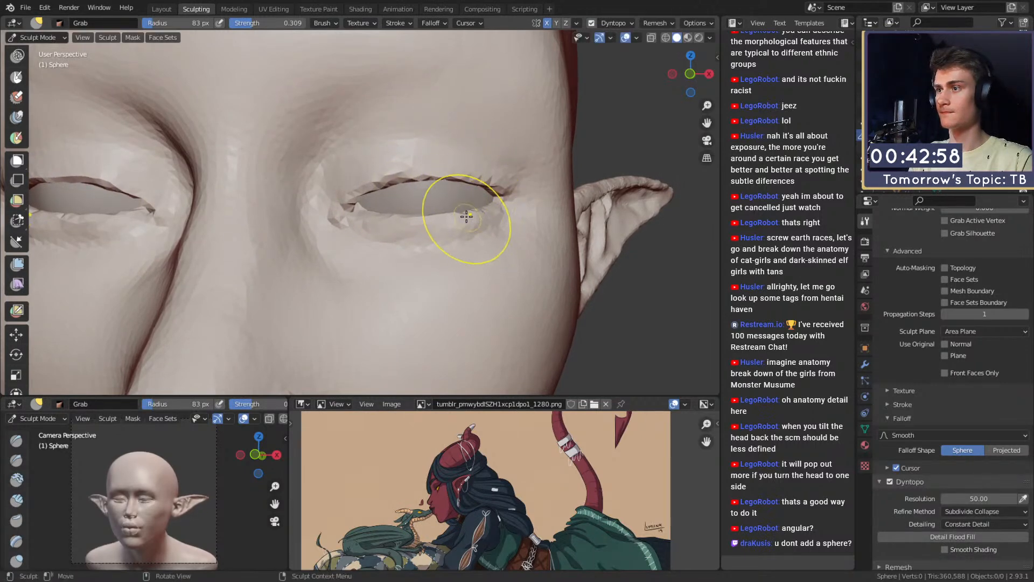
# Step: Refine the upper eyelid's arch over the eyeball with the Grab brush, varying its radius between 64 and 81 px
pyautogui.moveTo(435, 213); pyautogui.dragTo(389, 203, button='middle')
pyautogui.press('[')
pyautogui.press('[')
pyautogui.press('[')
pyautogui.press('[')
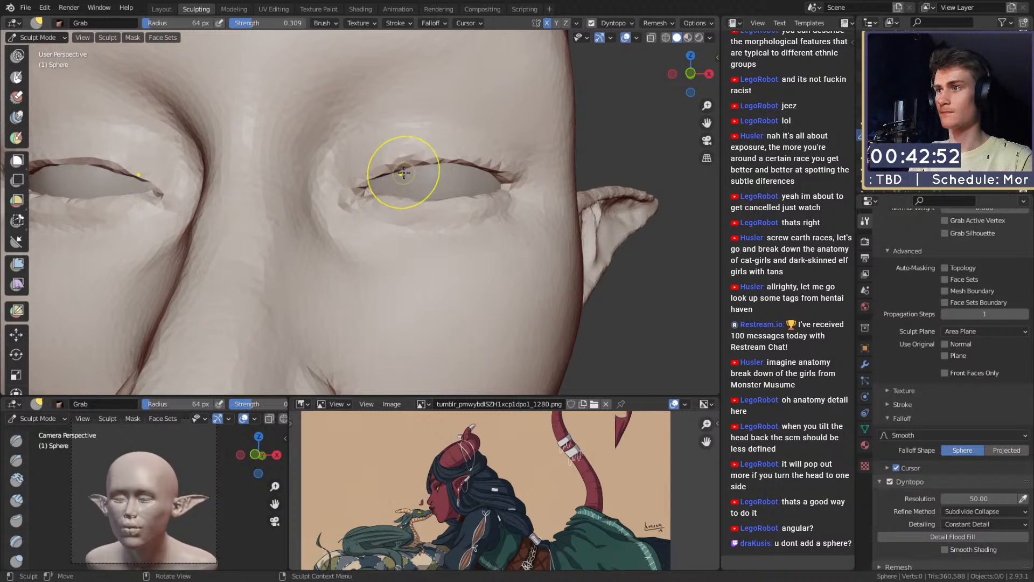
pyautogui.moveTo(448, 163); pyautogui.dragTo(443, 166, button='middle')
pyautogui.press('f')
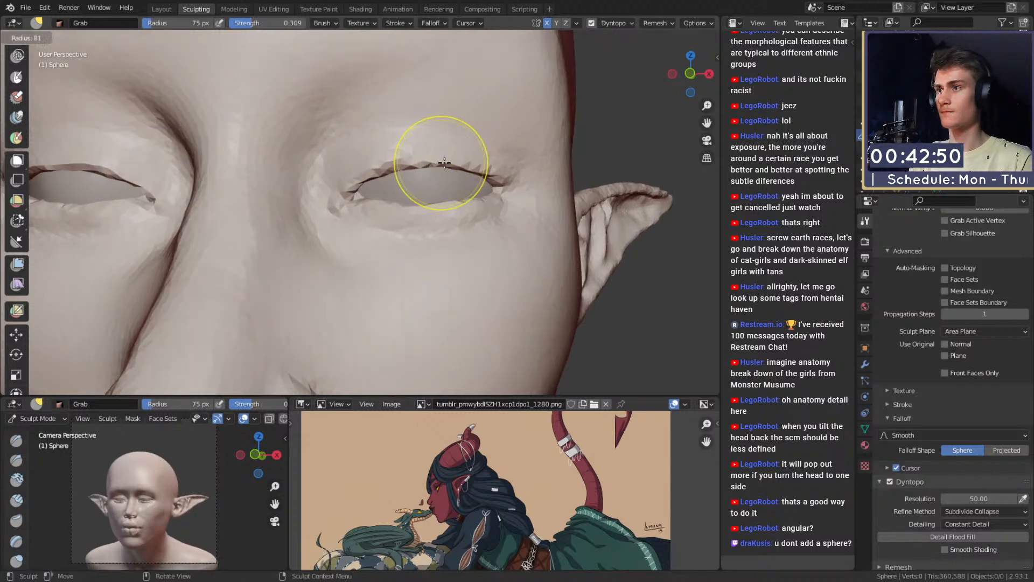
pyautogui.click(485, 164)
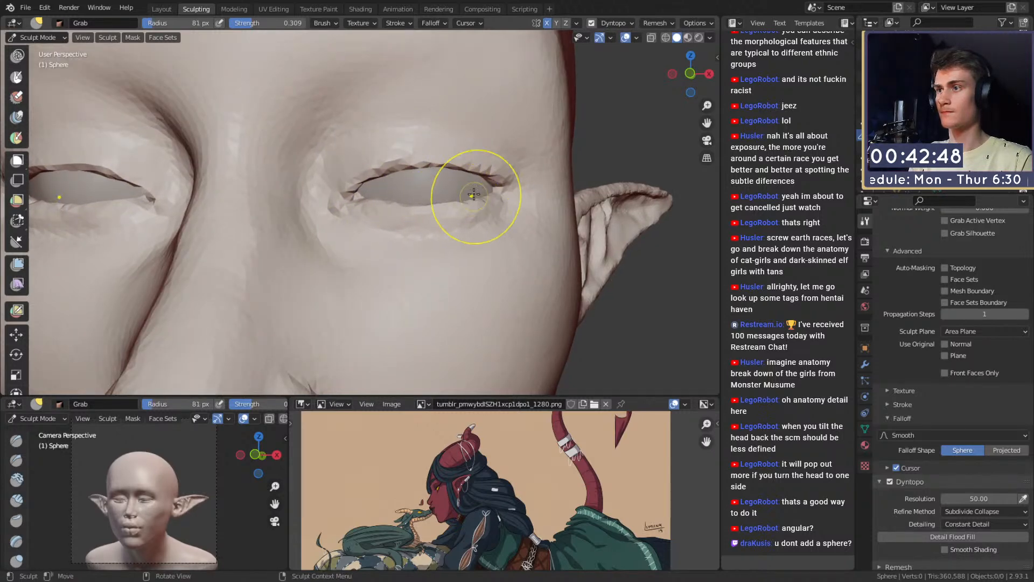
# Step: Adjust the inner part of the upper eyelid edge with the Grab brush at a radius of 59 px
pyautogui.press('f')
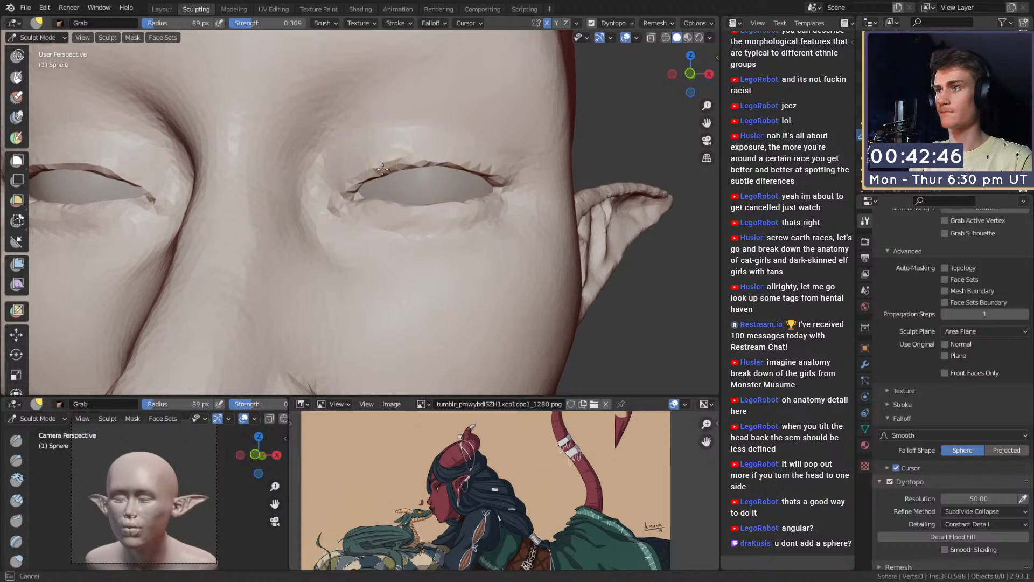
pyautogui.click(382, 169)
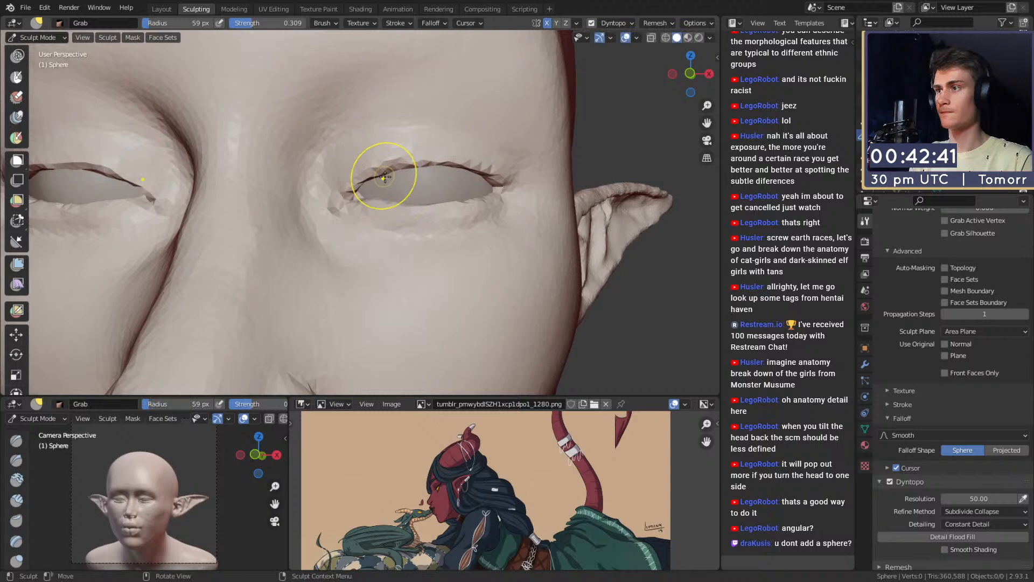
pyautogui.moveTo(409, 175); pyautogui.dragTo(403, 160, button='middle')
pyautogui.keyDown('shift'); pyautogui.moveTo(392, 131); pyautogui.dragTo(392, 173, button='middle'); pyautogui.keyUp('shift')
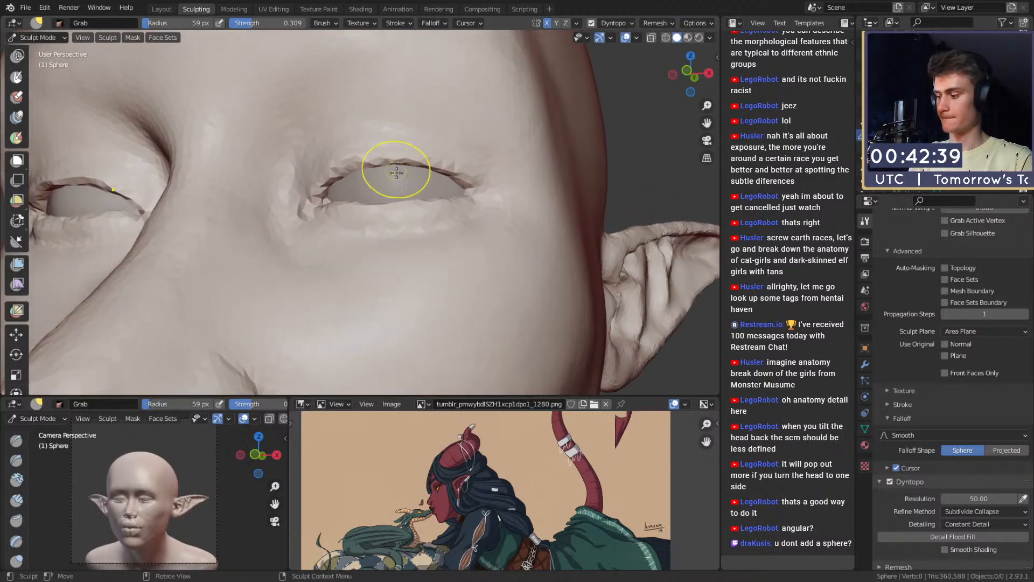
# Step: Sharpen the upper eyelid edge with the Crease brush at 35 px and shape it with the Grab brush at 77 and 90 px
pyautogui.hotkey('shift', 'c')
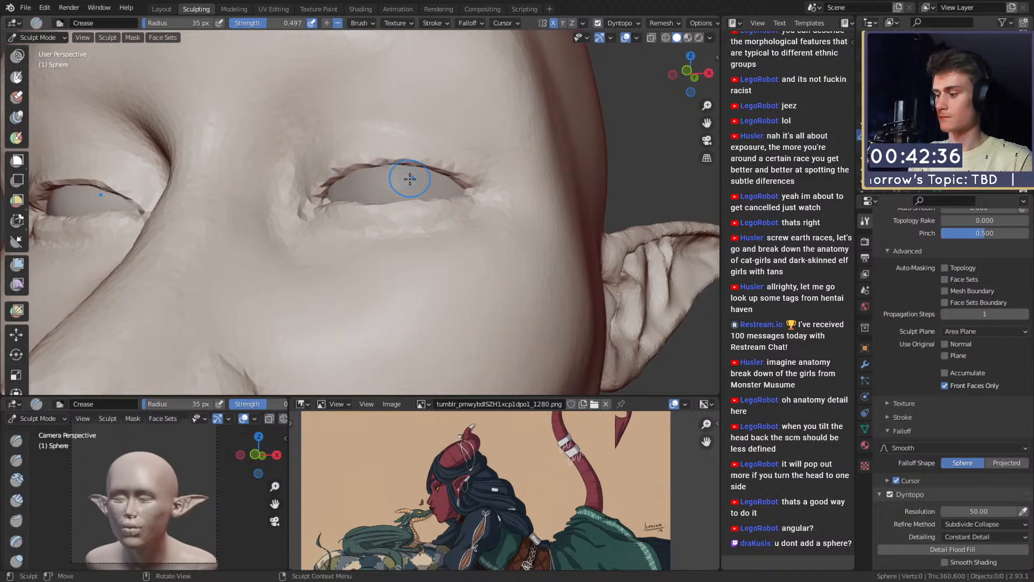
pyautogui.press('g')
pyautogui.moveTo(427, 173)
pyautogui.mouseDown(button='middle')
pyautogui.moveTo(445, 168)
pyautogui.moveTo(430, 195)
pyautogui.mouseUp(button='middle')
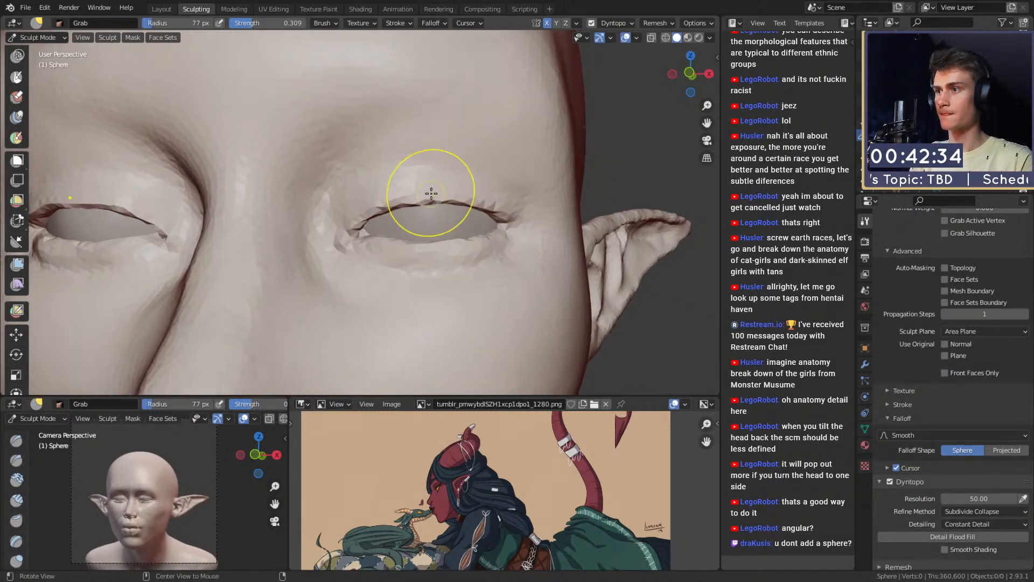
pyautogui.press('f')
pyautogui.click(418, 200)
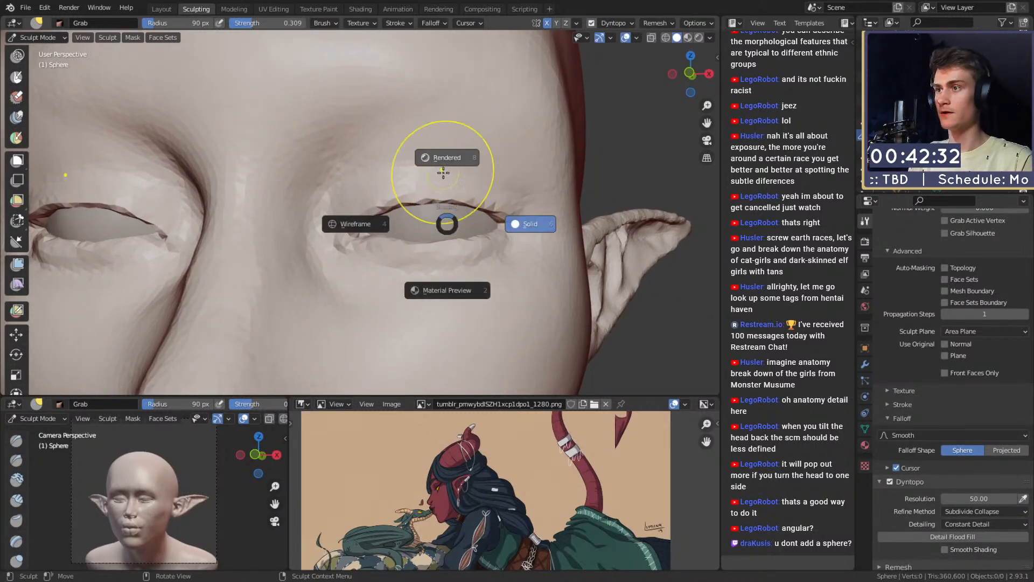
# Step: Switch the viewport to Material Preview shading and reshape the eye's outer corner with the Grab brush, enlarging its radius to 180 px
pyautogui.click(473, 259)
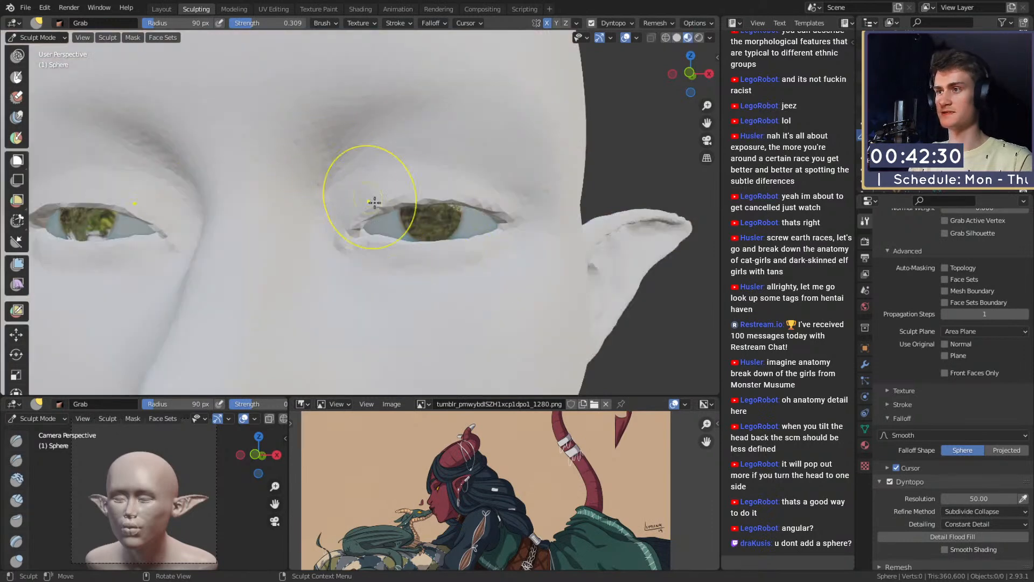
pyautogui.scroll(-7, 374, 202)
pyautogui.scroll(5, 433, 218)
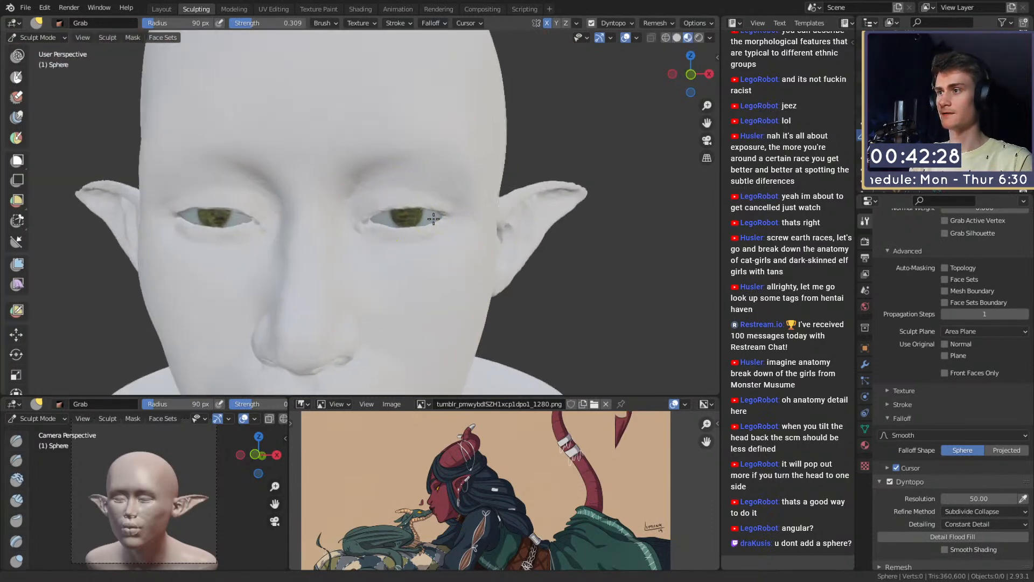
pyautogui.scroll(4, 405, 217)
pyautogui.moveTo(433, 219)
pyautogui.keyDown('shift'); pyautogui.mouseDown(button='middle')
pyautogui.moveTo(405, 218)
pyautogui.moveTo(426, 200)
pyautogui.mouseUp(button='middle'); pyautogui.keyUp('shift')
pyautogui.press('f')
pyautogui.click(445, 217)
pyautogui.press('f')
pyautogui.click(386, 203)
pyautogui.press('f')
pyautogui.click(453, 204)
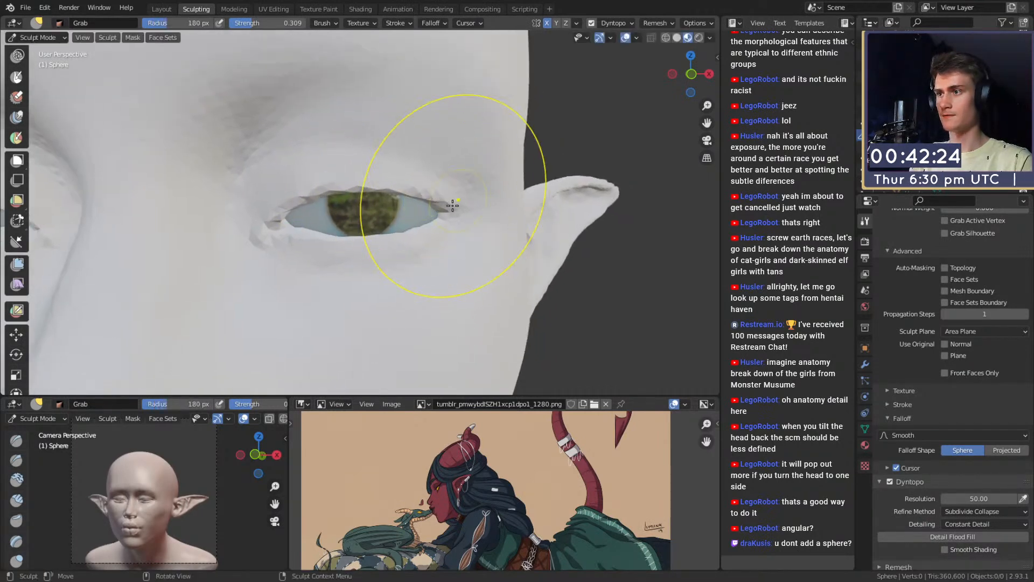
# Step: Lift the upper eyelid edge over the iris with the Grab brush, using radii of 136, 110 and 115 px
pyautogui.scroll(-6, 447, 193)
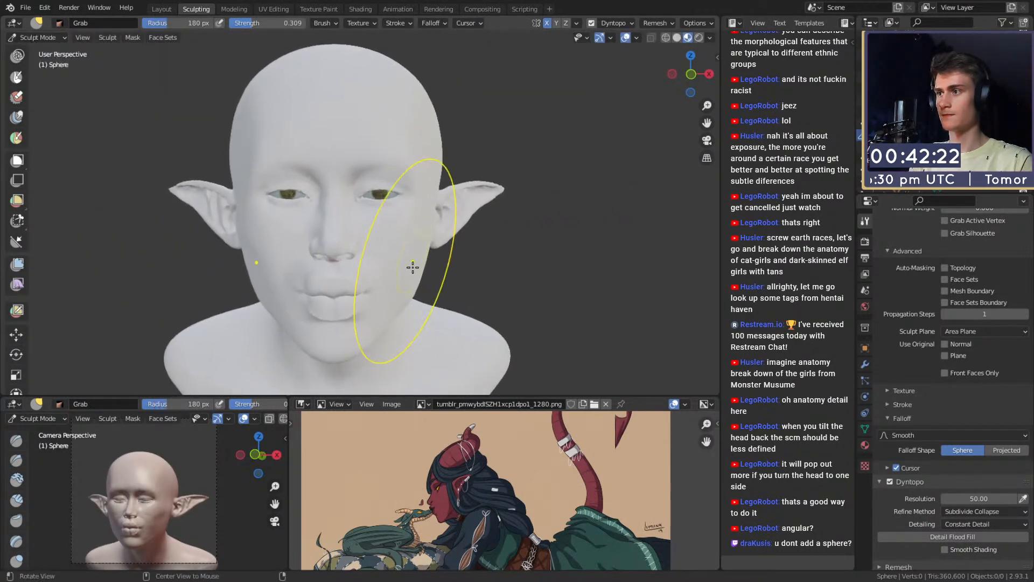
pyautogui.scroll(6, 415, 265)
pyautogui.moveTo(436, 183)
pyautogui.keyDown('alt'); pyautogui.keyDown('shift'); pyautogui.mouseDown()
pyautogui.moveTo(409, 243)
pyautogui.moveTo(411, 226)
pyautogui.mouseUp(); pyautogui.keyUp('shift'); pyautogui.keyUp('alt')
pyautogui.press('f')
pyautogui.click(387, 225)
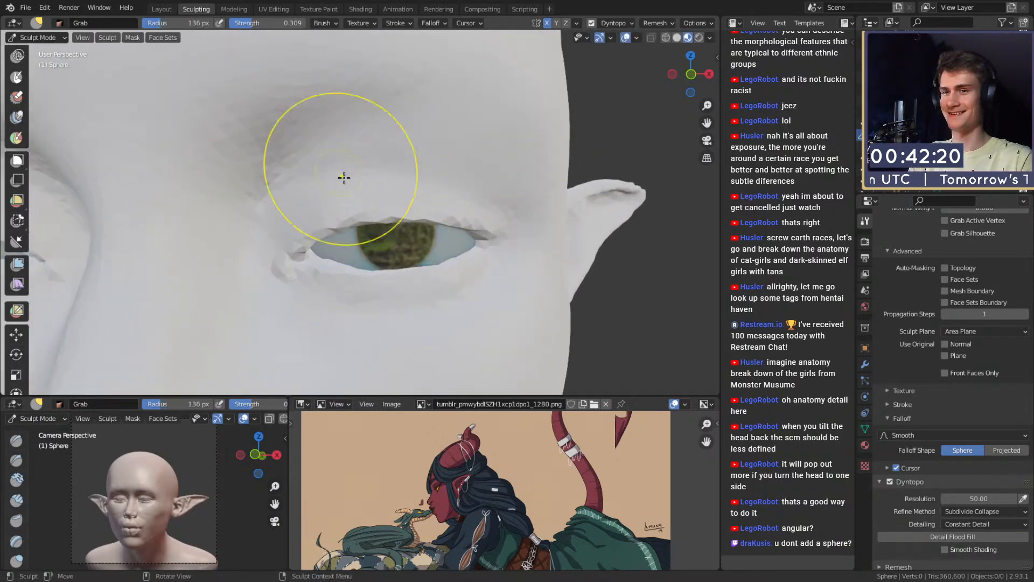
pyautogui.press('f')
pyautogui.click(418, 223)
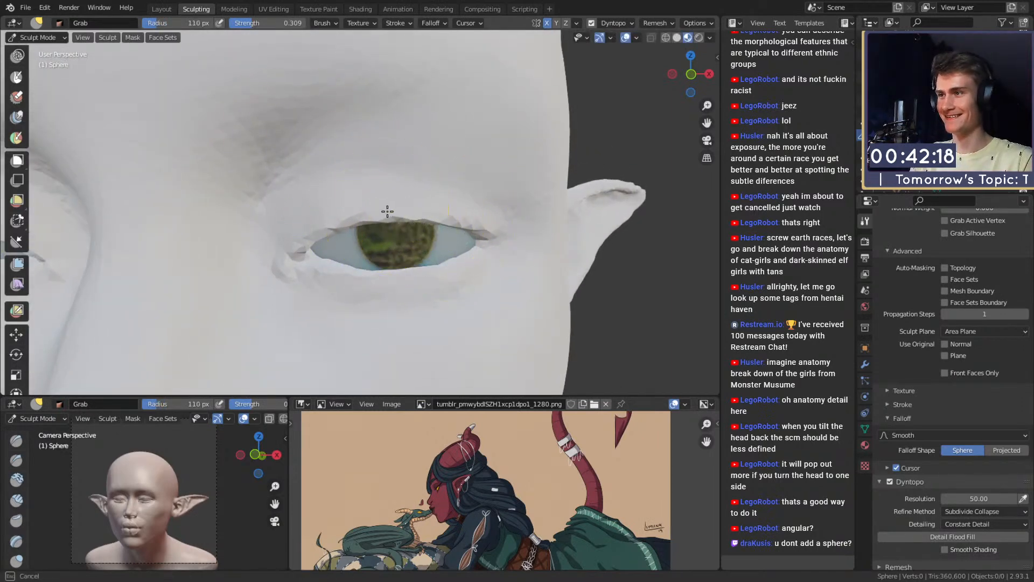
pyautogui.press('f')
pyautogui.click(406, 199)
pyautogui.press('f')
pyautogui.click(451, 218)
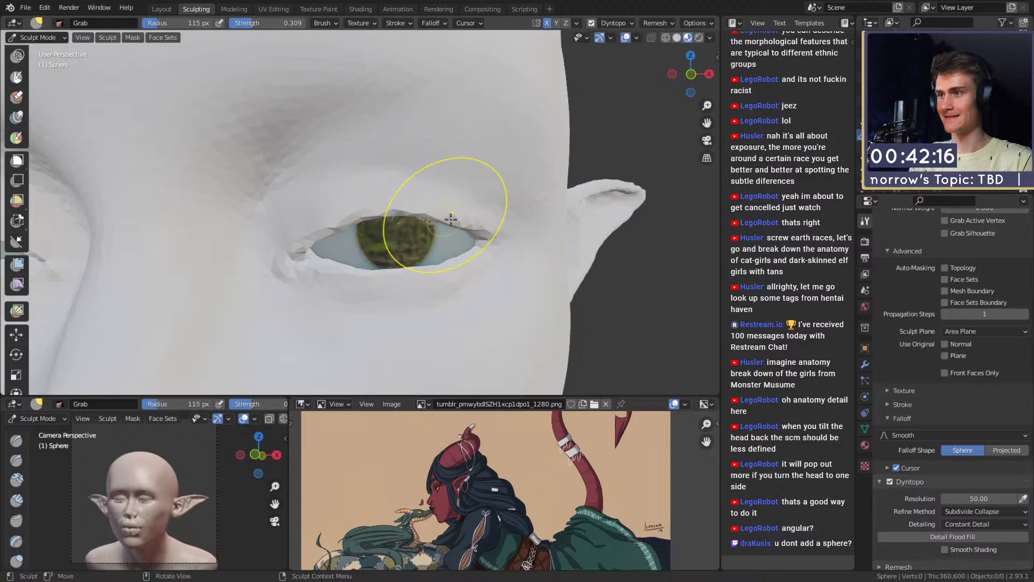
# Step: Fine-tune the eyelid contours around the iris with the Grab brush at 115 and 107 px, checking the whole face
pyautogui.keyDown('ctrl'); pyautogui.moveTo(368, 162); pyautogui.dragTo(403, 256, button='middle'); pyautogui.keyUp('ctrl')
pyautogui.keyDown('ctrl'); pyautogui.moveTo(403, 255); pyautogui.dragTo(383, 166, button='middle'); pyautogui.keyUp('ctrl')
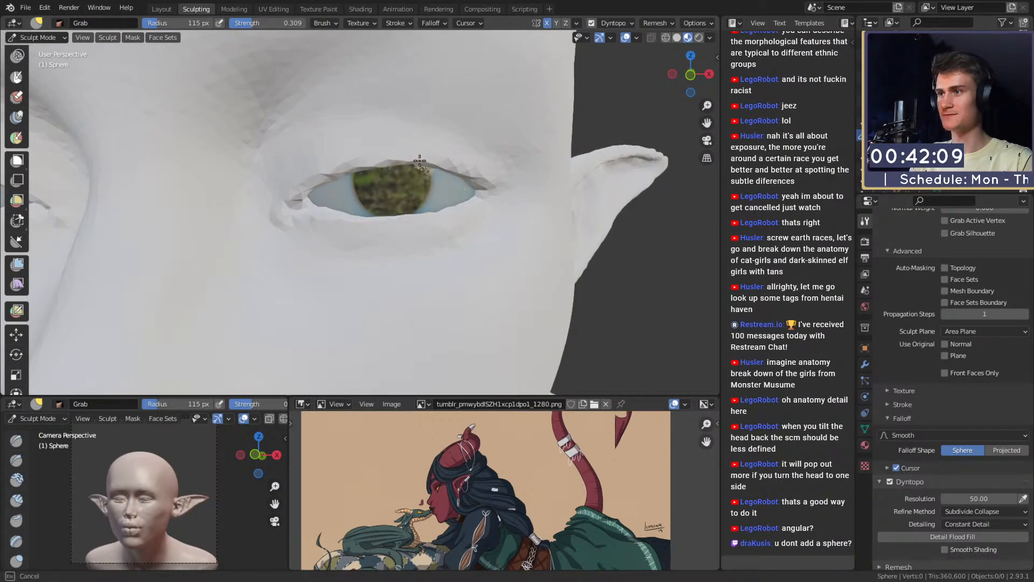
pyautogui.moveTo(451, 162)
pyautogui.keyDown('ctrl'); pyautogui.mouseDown(button='middle')
pyautogui.moveTo(414, 262)
pyautogui.moveTo(437, 232)
pyautogui.moveTo(512, 232)
pyautogui.moveTo(427, 248)
pyautogui.moveTo(436, 248)
pyautogui.moveTo(425, 200)
pyautogui.moveTo(406, 243)
pyautogui.moveTo(425, 183)
pyautogui.moveTo(395, 200)
pyautogui.moveTo(423, 258)
pyautogui.mouseUp(button='middle'); pyautogui.keyUp('ctrl')
pyautogui.press(']')
pyautogui.press(']')
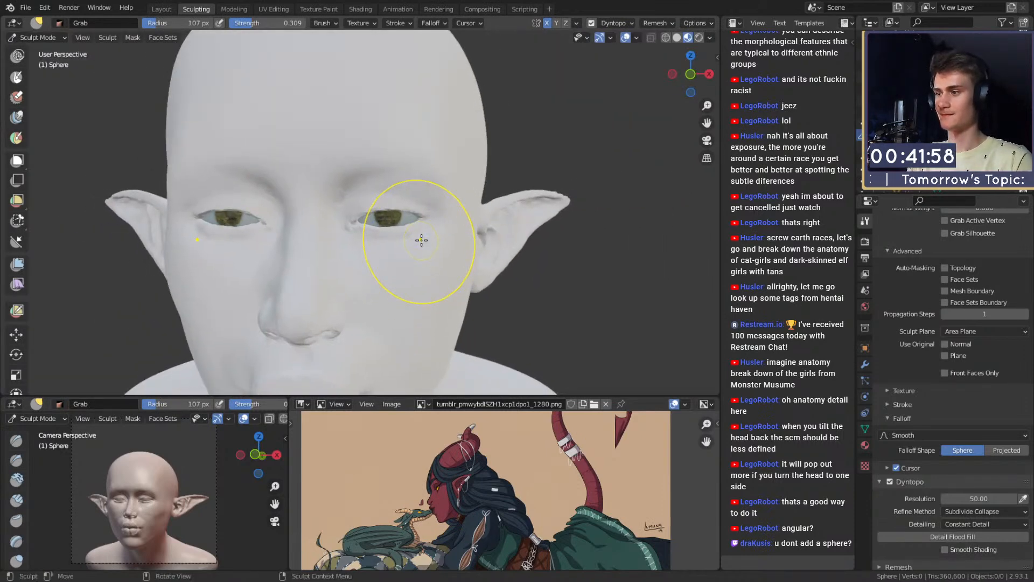
pyautogui.keyDown('alt'); pyautogui.moveTo(537, 263); pyautogui.dragTo(393, 281); pyautogui.keyUp('alt')
pyautogui.moveTo(392, 281)
pyautogui.keyDown('ctrl'); pyautogui.mouseDown(button='middle')
pyautogui.moveTo(394, 258)
pyautogui.moveTo(373, 273)
pyautogui.moveTo(395, 250)
pyautogui.mouseUp(button='middle'); pyautogui.keyUp('ctrl')
pyautogui.moveTo(399, 250)
pyautogui.mouseDown(button='middle')
pyautogui.moveTo(383, 249)
pyautogui.moveTo(392, 248)
pyautogui.mouseUp(button='middle')
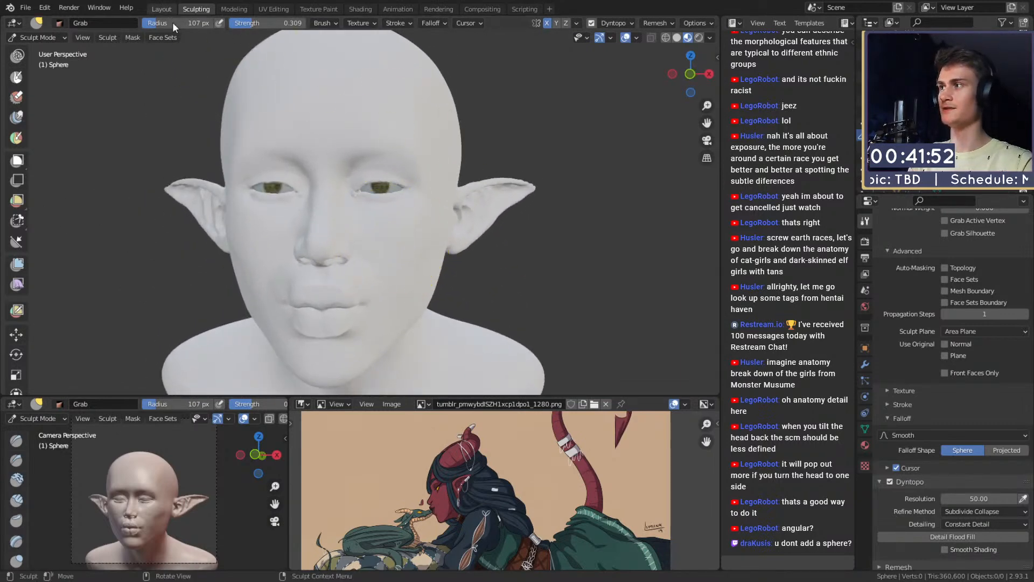
# Step: Check the head in the Layout workspace, then return to the Sculpting workspace and set its viewport to Solid shading
pyautogui.hotkey('ctrl', 'pageup')
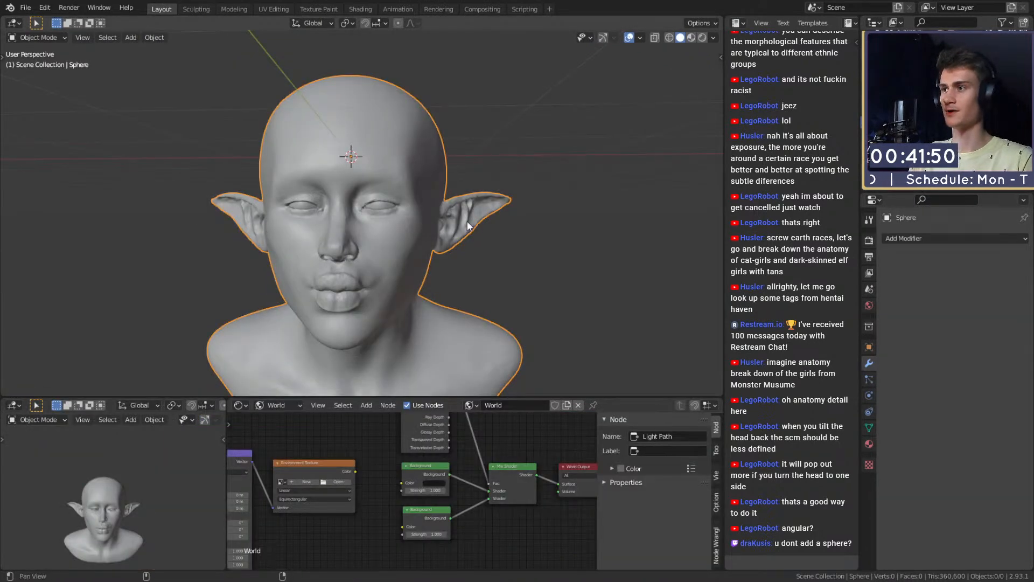
pyautogui.keyDown('shift'); pyautogui.moveTo(467, 225); pyautogui.dragTo(432, 202, button='middle'); pyautogui.keyUp('shift')
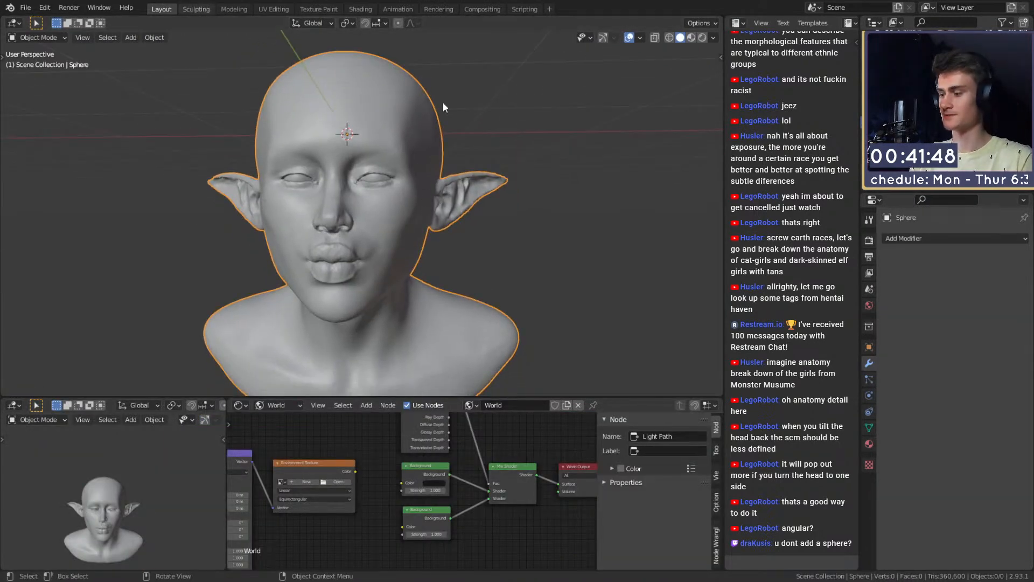
pyautogui.hotkey('ctrl', 'pagedown')
pyautogui.press('z')
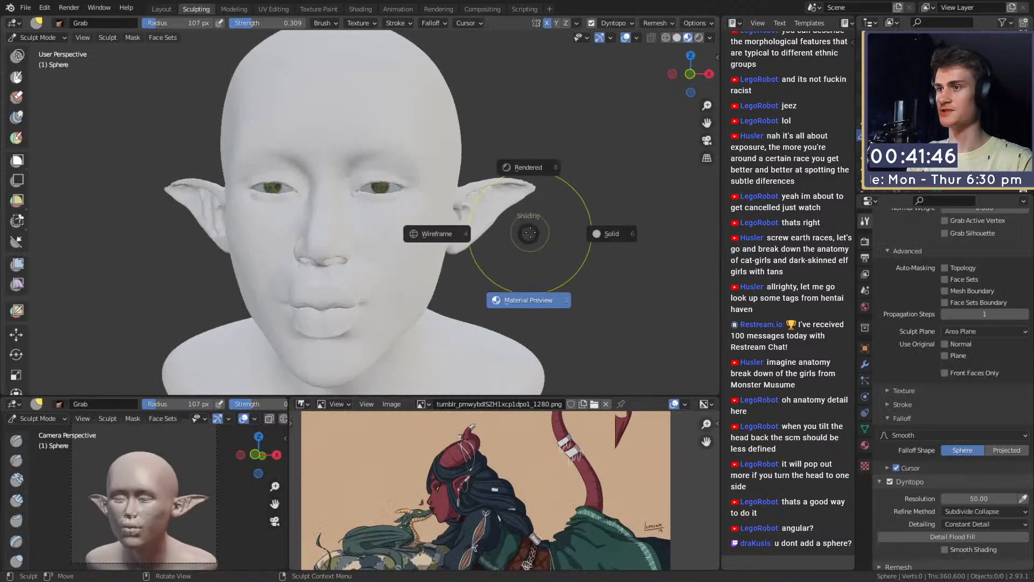
pyautogui.click(598, 235)
pyautogui.scroll(6, 335, 173)
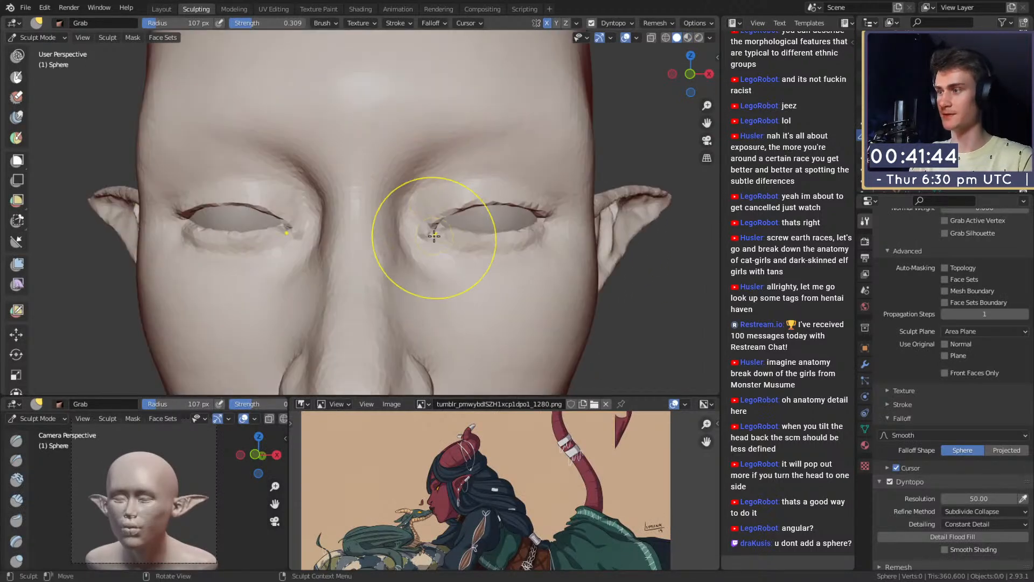
# Step: Sculpt the cheek beside the nostril with the Clay Strips brush, using a radius of 44 px and then 54 px
pyautogui.hotkey('shift', 'c')
pyautogui.scroll(4, 401, 204)
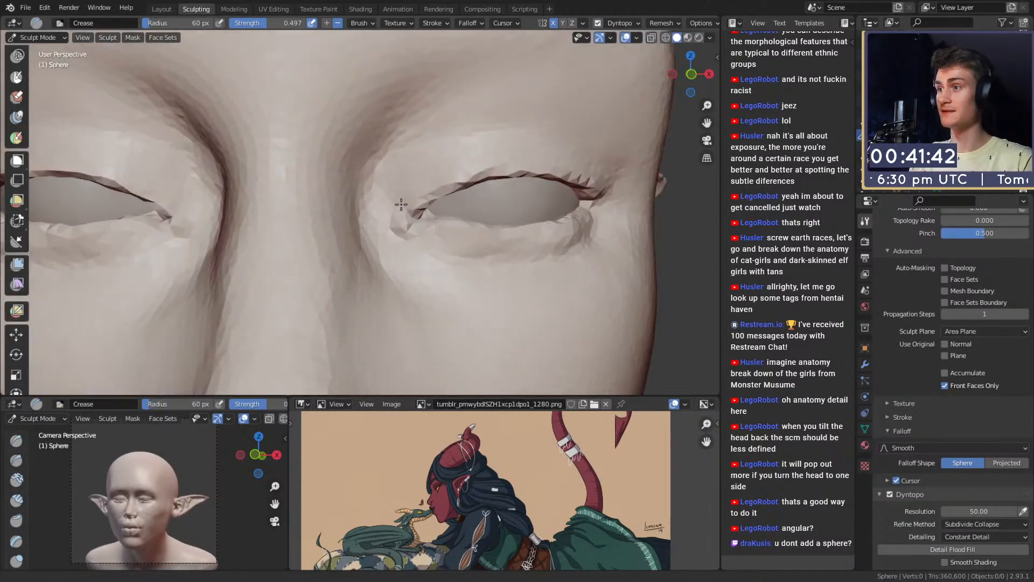
pyautogui.scroll(-10, 424, 174)
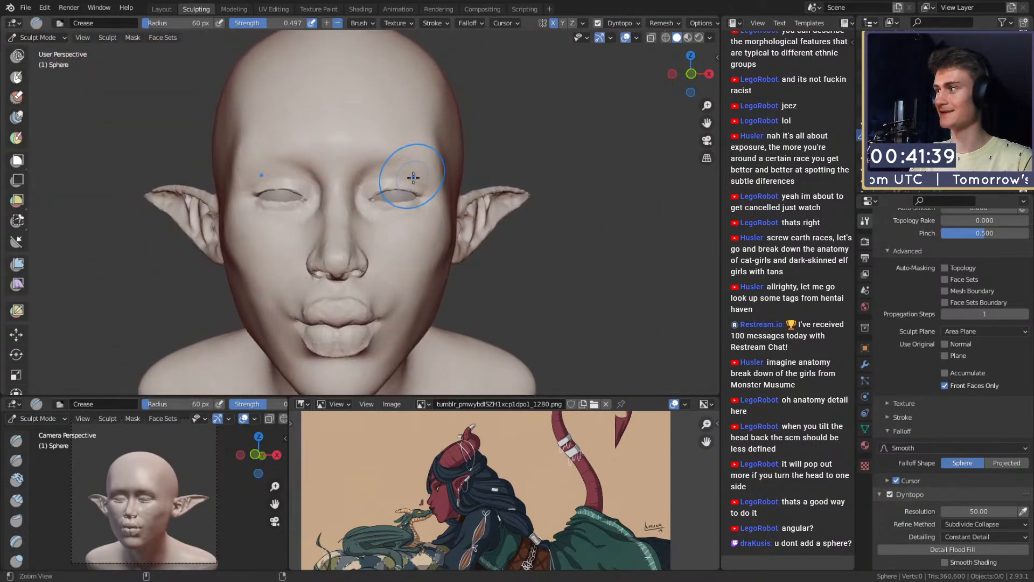
pyautogui.keyDown('ctrl'); pyautogui.moveTo(424, 250); pyautogui.dragTo(376, 207, button='middle'); pyautogui.keyUp('ctrl')
pyautogui.press('c')
pyautogui.moveTo(373, 258)
pyautogui.mouseDown(button='middle')
pyautogui.moveTo(445, 238)
pyautogui.moveTo(485, 247)
pyautogui.moveTo(396, 251)
pyautogui.moveTo(395, 207)
pyautogui.mouseUp(button='middle')
pyautogui.press('f')
pyautogui.click(387, 208)
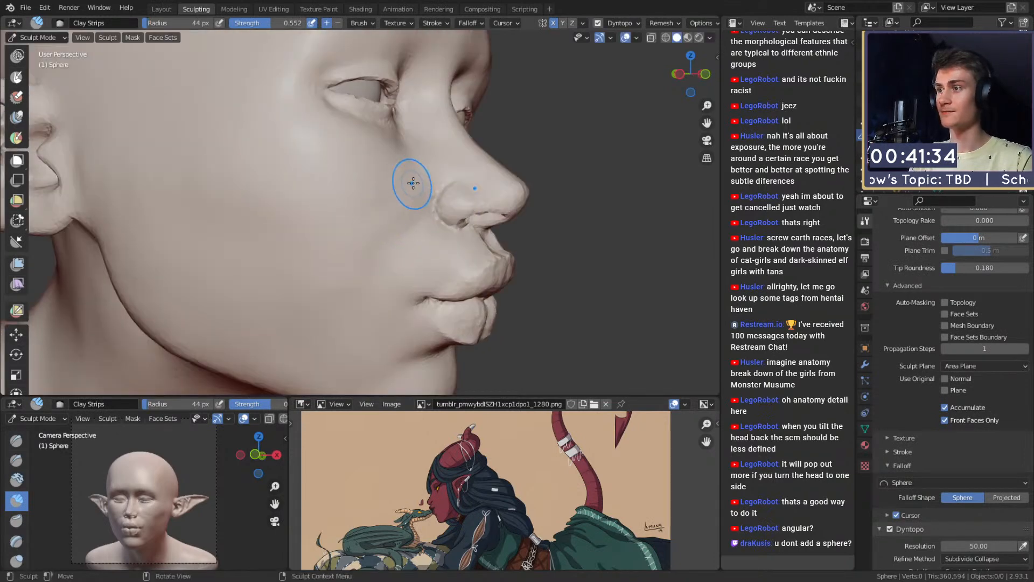
pyautogui.press('f')
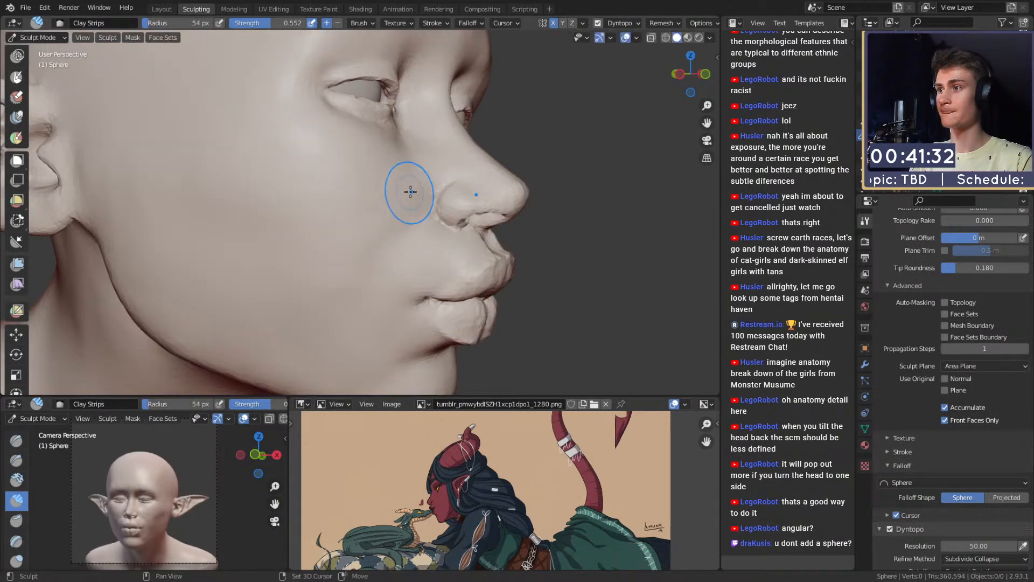
# Step: Work the upper eyelid with Clay Strips at 75 px and define its inner end with the Crease brush at 37 px
pyautogui.moveTo(410, 191)
pyautogui.mouseDown(button='middle')
pyautogui.moveTo(433, 202)
pyautogui.moveTo(440, 261)
pyautogui.moveTo(352, 232)
pyautogui.moveTo(401, 260)
pyautogui.mouseUp(button='middle')
pyautogui.scroll(9, 402, 260)
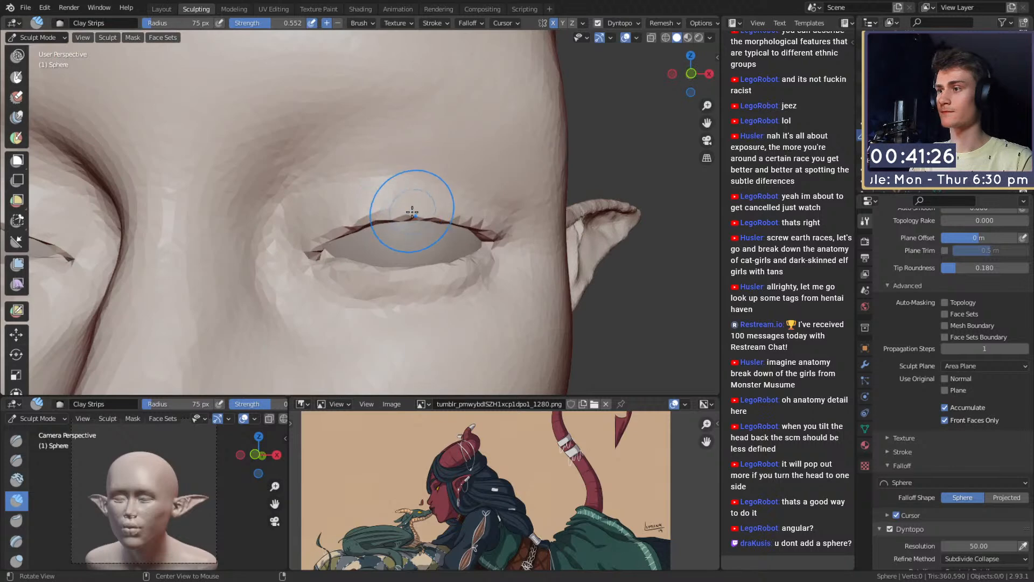
pyautogui.moveTo(435, 158)
pyautogui.keyDown('ctrl'); pyautogui.mouseDown(button='middle')
pyautogui.moveTo(412, 265)
pyautogui.moveTo(332, 157)
pyautogui.mouseUp(button='middle'); pyautogui.keyUp('ctrl')
pyautogui.hotkey('shift', 'c')
pyautogui.press('f')
pyautogui.click(355, 252)
pyautogui.keyDown('ctrl'); pyautogui.moveTo(353, 258); pyautogui.dragTo(362, 247, button='middle'); pyautogui.keyUp('ctrl')
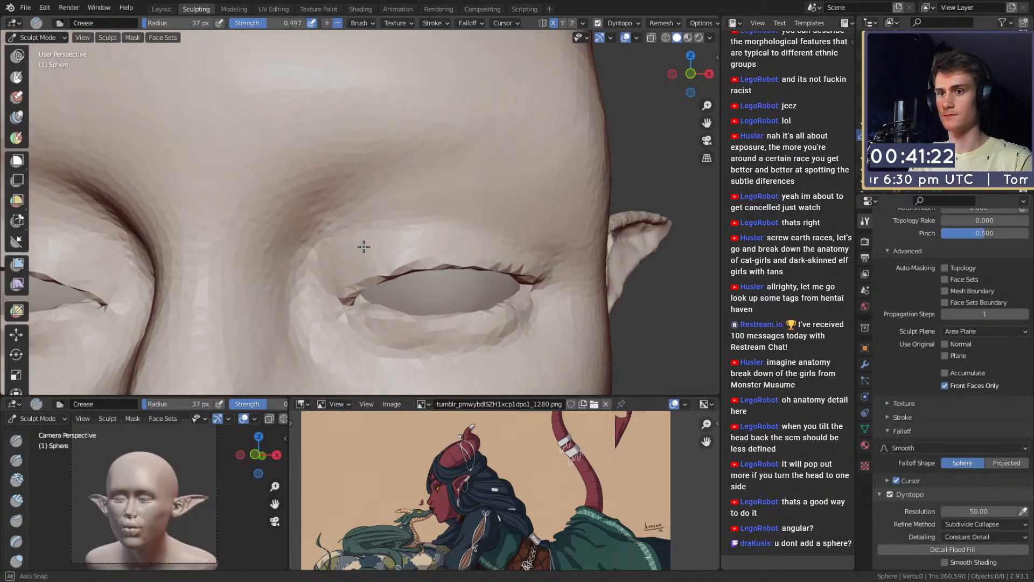
pyautogui.moveTo(345, 281); pyautogui.dragTo(340, 276, button='middle')
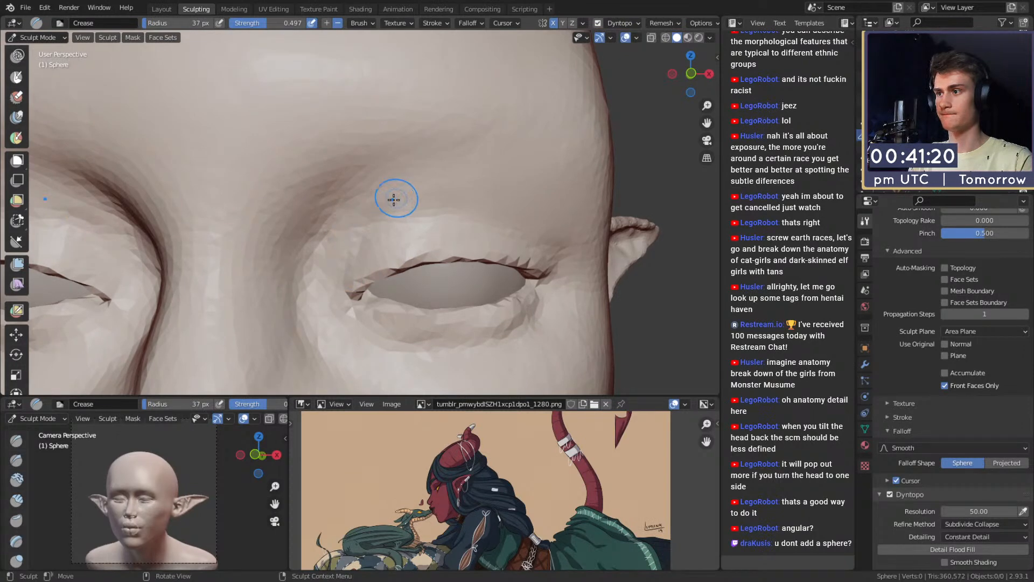
# Step: Smooth the skin between the nose bridge and the inner eye corner, raising the brush radius to 52 px
pyautogui.keyDown('shift'); pyautogui.moveTo(352, 224); pyautogui.dragTo(329, 256); pyautogui.keyUp('shift')
pyautogui.press('f')
pyautogui.click(334, 260)
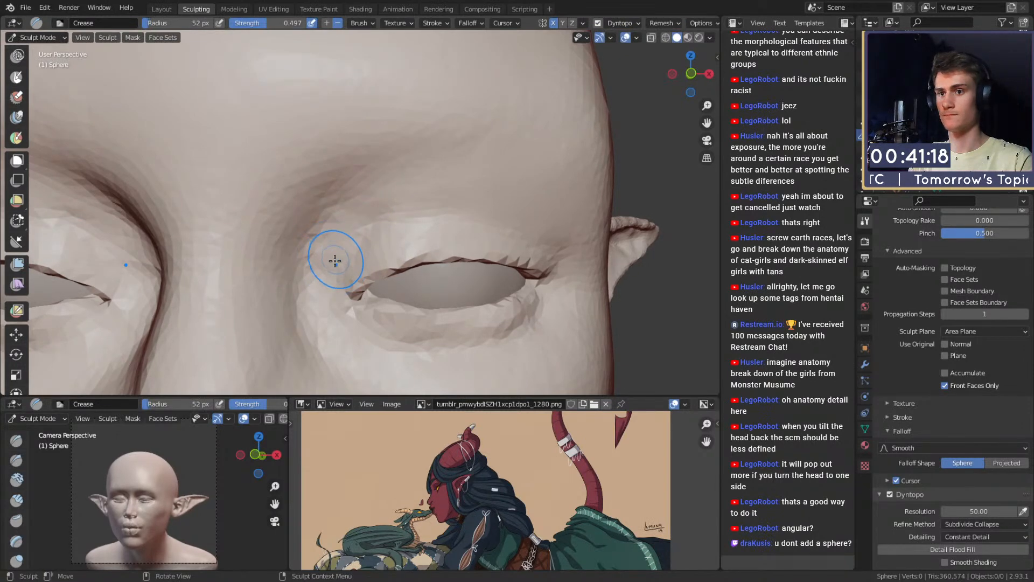
pyautogui.keyDown('shift'); pyautogui.moveTo(332, 290); pyautogui.dragTo(347, 241, button='middle'); pyautogui.keyUp('shift')
# Step: Reshape the transition from the inner eye corner to the nose bridge with the Grab brush at 52 and 115 px
pyautogui.press('g')
pyautogui.moveTo(346, 244); pyautogui.dragTo(336, 247)
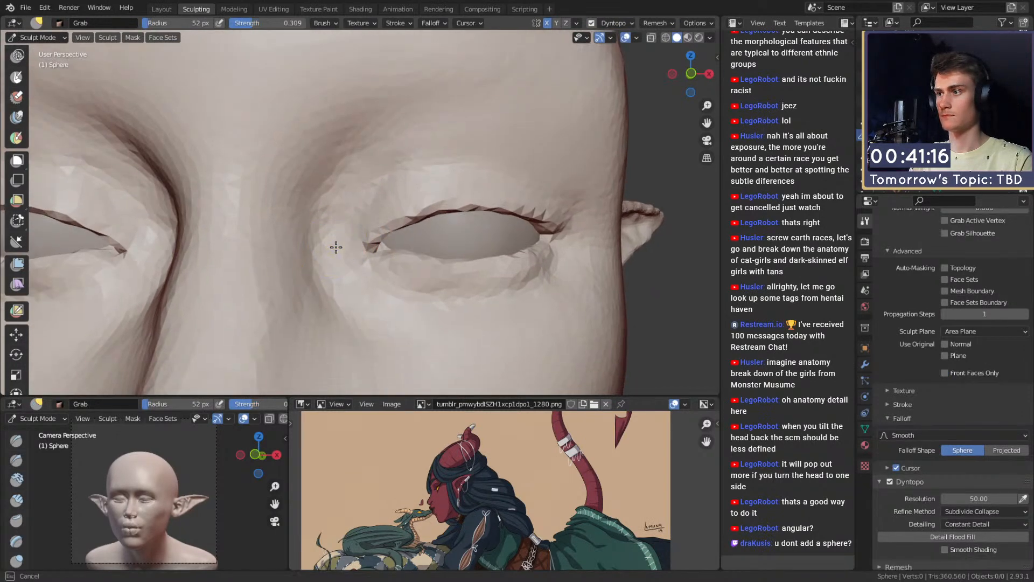
pyautogui.press('f')
pyautogui.click(322, 211)
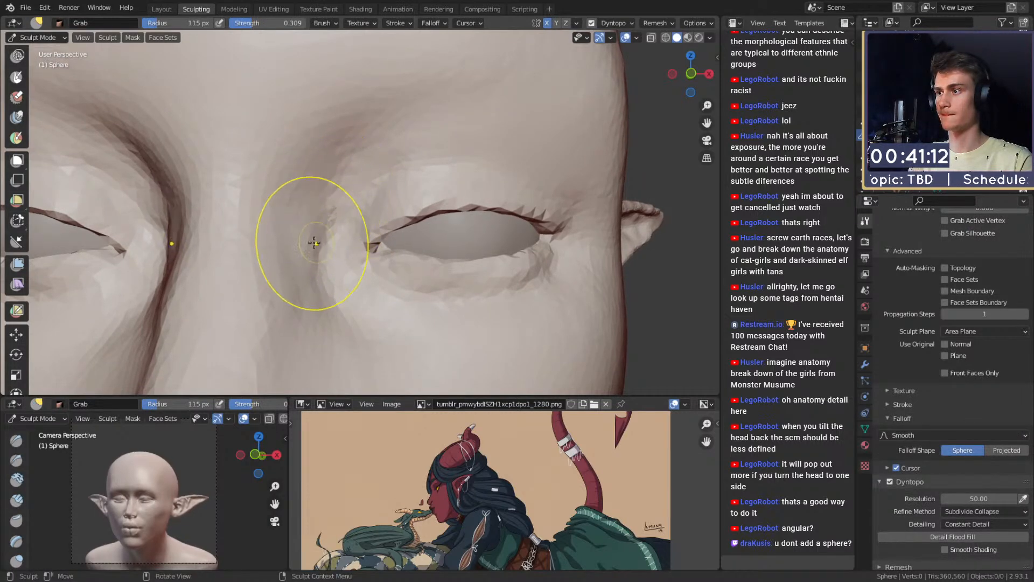
pyautogui.press('f')
pyautogui.click(286, 236)
# Step: Adjust the inner eye corner with the Grab brush, reducing its radius to 30 px
pyautogui.keyDown('ctrl'); pyautogui.moveTo(353, 172); pyautogui.dragTo(367, 235, button='middle'); pyautogui.keyUp('ctrl')
pyautogui.moveTo(366, 234)
pyautogui.mouseDown(button='middle')
pyautogui.moveTo(379, 236)
pyautogui.moveTo(364, 243)
pyautogui.moveTo(379, 251)
pyautogui.mouseUp(button='middle')
pyautogui.press('f')
pyautogui.click(372, 253)
pyautogui.press('f')
pyautogui.click(355, 241)
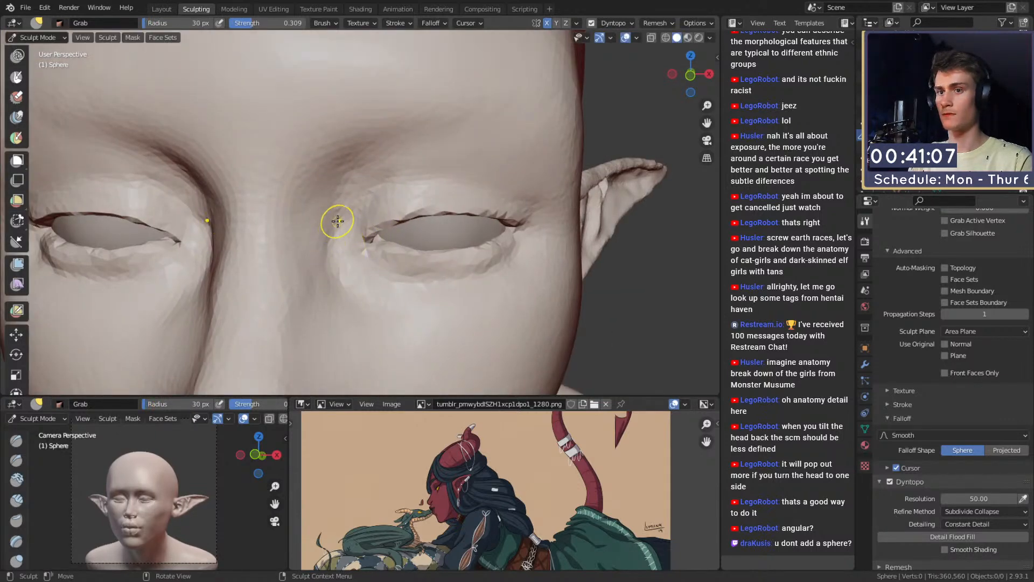
# Step: Define the fold above the inner eye corner with the Crease brush, varying its radius between 30 and 63 px
pyautogui.hotkey('shift', 'c')
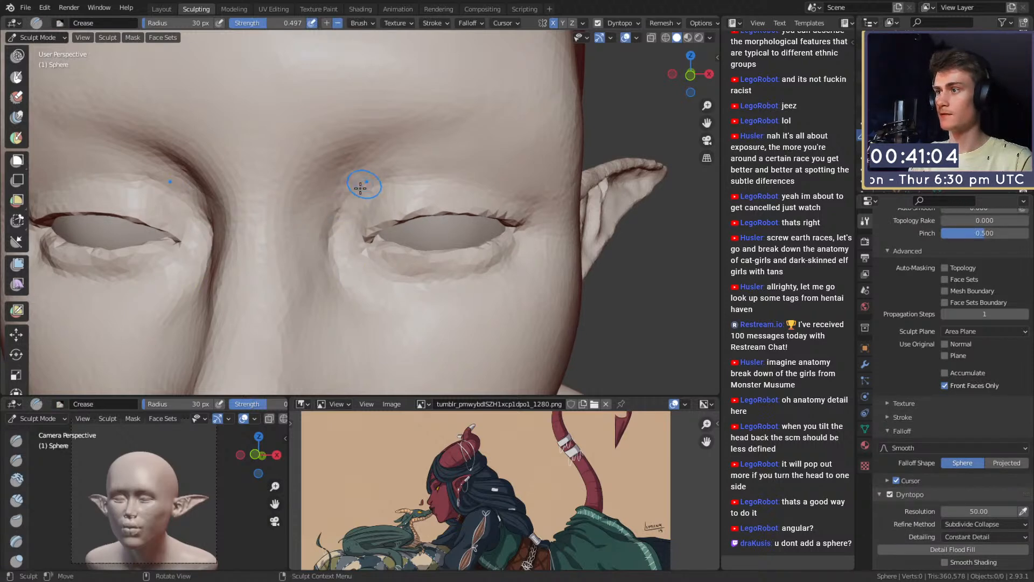
pyautogui.press('f')
pyautogui.press('f')
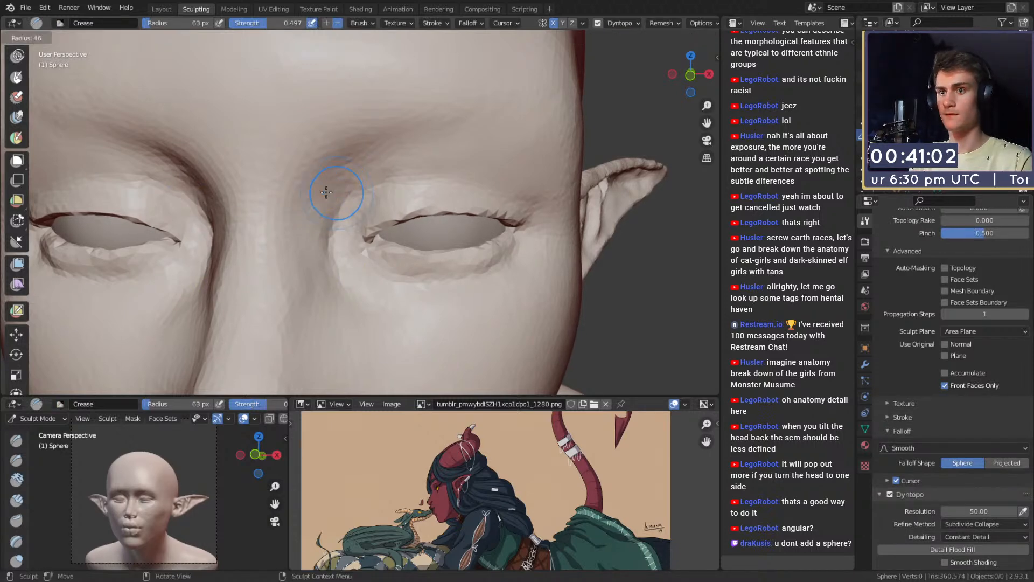
pyautogui.click(360, 194)
pyautogui.moveTo(349, 193); pyautogui.dragTo(354, 180, button='middle')
pyautogui.press('f')
pyautogui.click(394, 151)
# Step: Reshape the cheek area beneath the inner eye corner with the Grab brush, varying its radius from 97 px
pyautogui.keyDown('ctrl'); pyautogui.keyDown('alt'); pyautogui.moveTo(391, 141); pyautogui.dragTo(318, 138); pyautogui.keyUp('alt'); pyautogui.keyUp('ctrl')
pyautogui.keyDown('alt'); pyautogui.moveTo(395, 271); pyautogui.dragTo(396, 224); pyautogui.keyUp('alt')
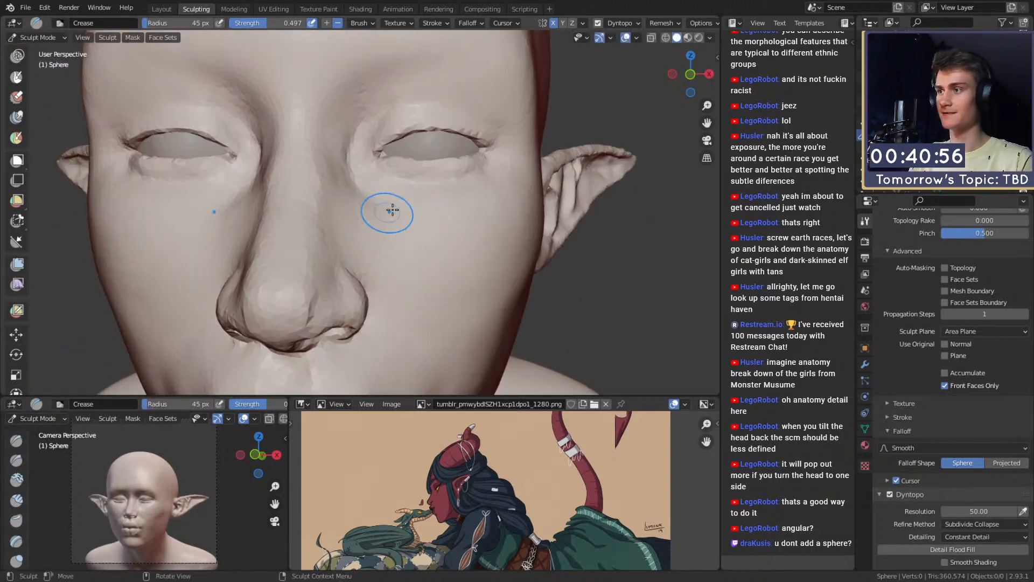
pyautogui.press('g')
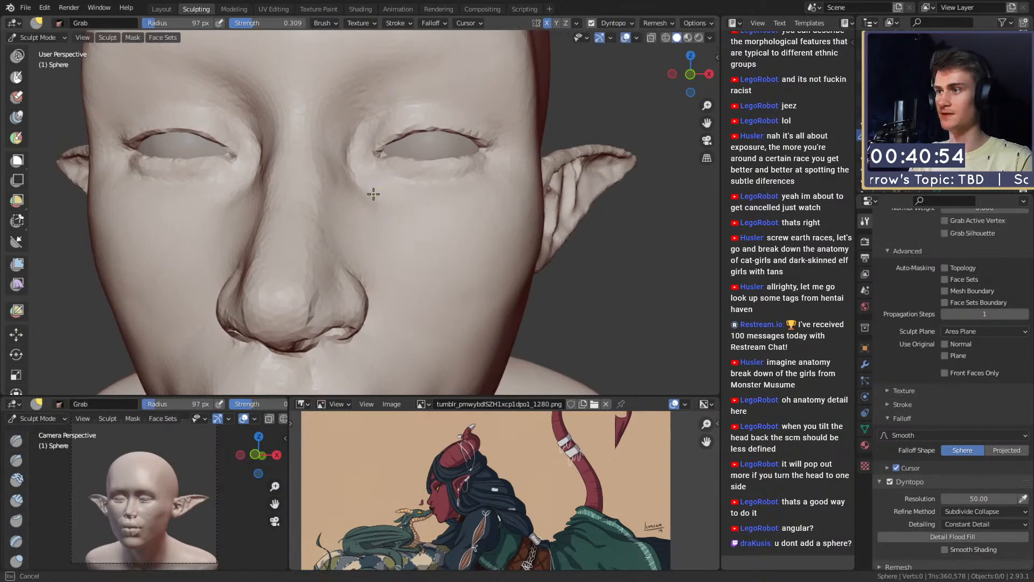
pyautogui.moveTo(460, 189)
pyautogui.keyDown('alt'); pyautogui.mouseDown()
pyautogui.moveTo(428, 193)
pyautogui.moveTo(399, 229)
pyautogui.moveTo(497, 232)
pyautogui.moveTo(381, 235)
pyautogui.moveTo(392, 222)
pyautogui.mouseUp(); pyautogui.keyUp('alt')
pyautogui.press('f')
pyautogui.click(451, 217)
pyautogui.moveTo(392, 221)
pyautogui.keyDown('alt'); pyautogui.mouseDown()
pyautogui.moveTo(346, 217)
pyautogui.moveTo(351, 236)
pyautogui.moveTo(343, 205)
pyautogui.moveTo(329, 224)
pyautogui.moveTo(468, 299)
pyautogui.moveTo(517, 219)
pyautogui.moveTo(441, 203)
pyautogui.moveTo(453, 211)
pyautogui.mouseUp(); pyautogui.keyUp('alt')
pyautogui.press('f')
pyautogui.click(333, 235)
pyautogui.press('f')
pyautogui.click(334, 214)
pyautogui.press('f')
pyautogui.click(356, 205)
pyautogui.press('f')
pyautogui.click(454, 207)
# Step: Adjust the outer cheek contour with the Grab brush, raising its radius to 159 and 180 px
pyautogui.keyDown('alt'); pyautogui.moveTo(453, 213); pyautogui.dragTo(463, 298); pyautogui.keyUp('alt')
pyautogui.moveTo(463, 298); pyautogui.dragTo(467, 241, button='middle')
pyautogui.press('f')
pyautogui.click(452, 244)
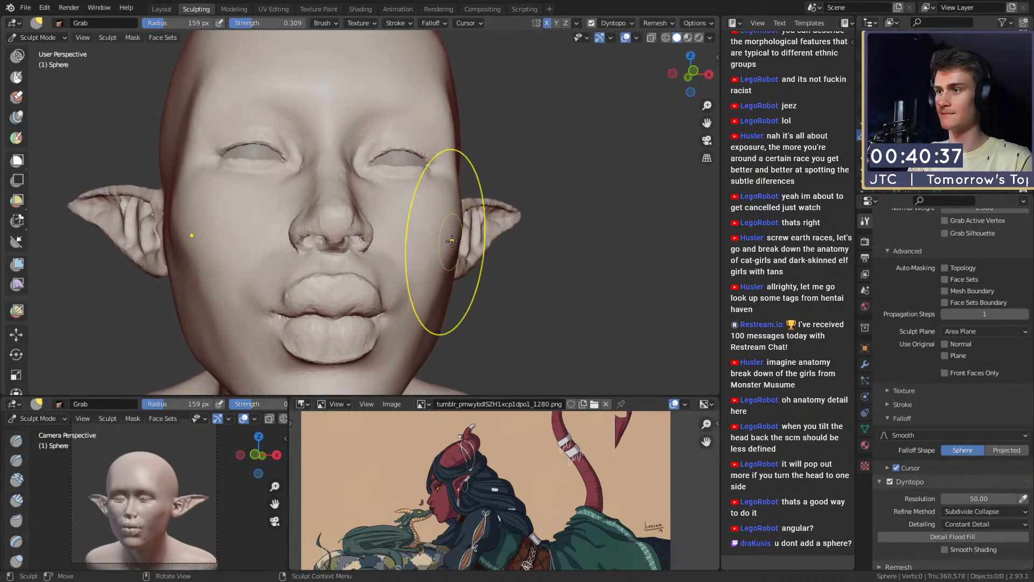
pyautogui.moveTo(452, 242)
pyautogui.keyDown('ctrl'); pyautogui.keyDown('alt'); pyautogui.mouseDown()
pyautogui.moveTo(451, 307)
pyautogui.moveTo(442, 220)
pyautogui.moveTo(441, 242)
pyautogui.mouseUp(); pyautogui.keyUp('alt'); pyautogui.keyUp('ctrl')
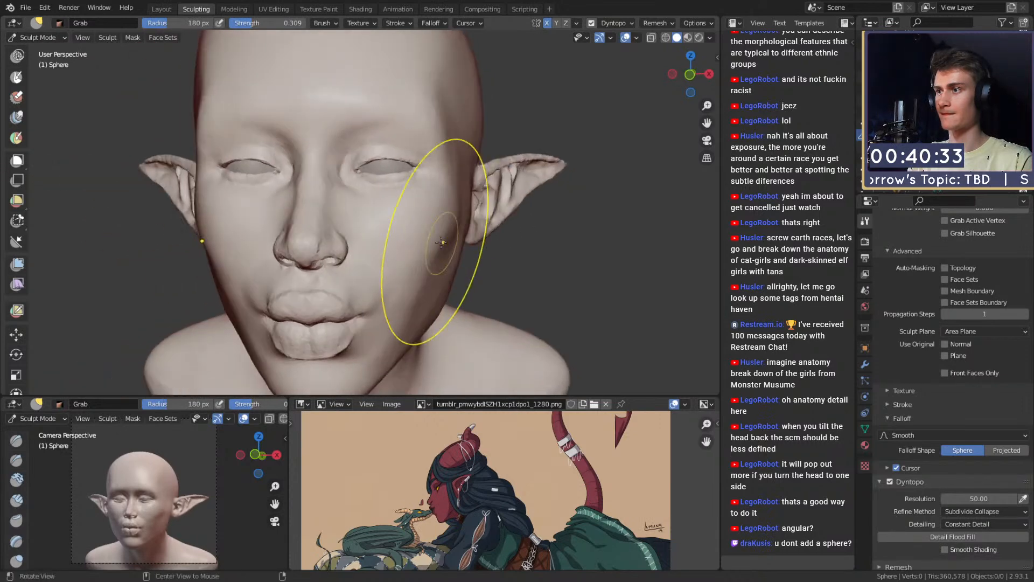
pyautogui.keyDown('ctrl'); pyautogui.keyDown('alt'); pyautogui.moveTo(417, 205); pyautogui.dragTo(401, 183); pyautogui.keyUp('alt'); pyautogui.keyUp('ctrl')
# Step: Check the head in Material Preview shading and in the Layout workspace, and return to solid shading for sculpting
pyautogui.press('z')
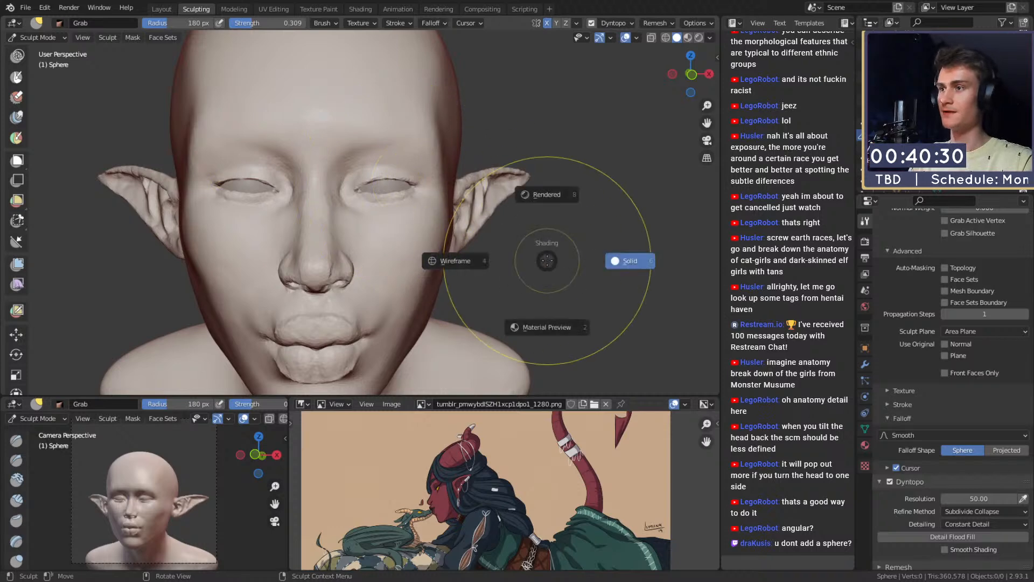
pyautogui.click(558, 328)
pyautogui.moveTo(473, 220)
pyautogui.keyDown('ctrl'); pyautogui.keyDown('alt'); pyautogui.mouseDown()
pyautogui.moveTo(464, 297)
pyautogui.moveTo(459, 269)
pyautogui.mouseUp(); pyautogui.keyUp('alt'); pyautogui.keyUp('ctrl')
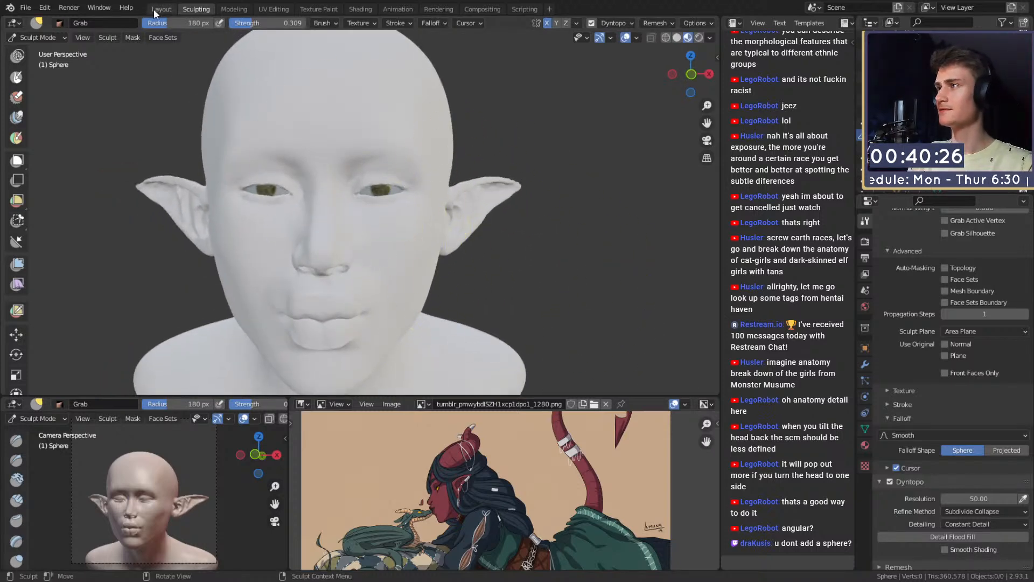
pyautogui.hotkey('ctrl', 'pageup')
pyautogui.keyDown('ctrl'); pyautogui.keyDown('alt'); pyautogui.moveTo(465, 207); pyautogui.dragTo(425, 212); pyautogui.keyUp('alt'); pyautogui.keyUp('ctrl')
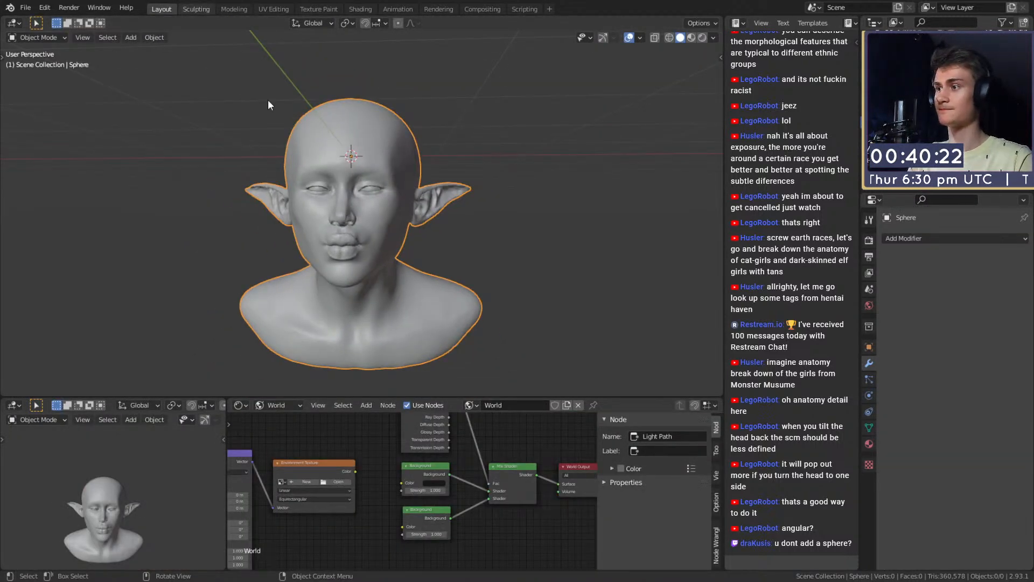
pyautogui.hotkey('ctrl', 'pageup')
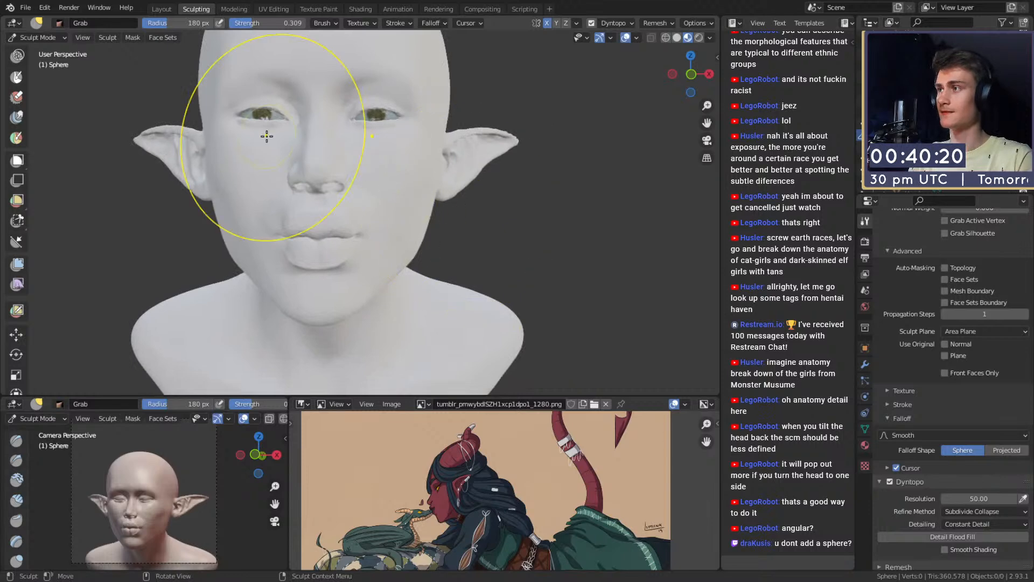
pyautogui.press('z')
pyautogui.click(593, 222)
# Step: Save the sculpt file after viewing the face from the side
pyautogui.moveTo(443, 228)
pyautogui.mouseDown(button='middle')
pyautogui.moveTo(517, 216)
pyautogui.moveTo(451, 222)
pyautogui.mouseUp(button='middle')
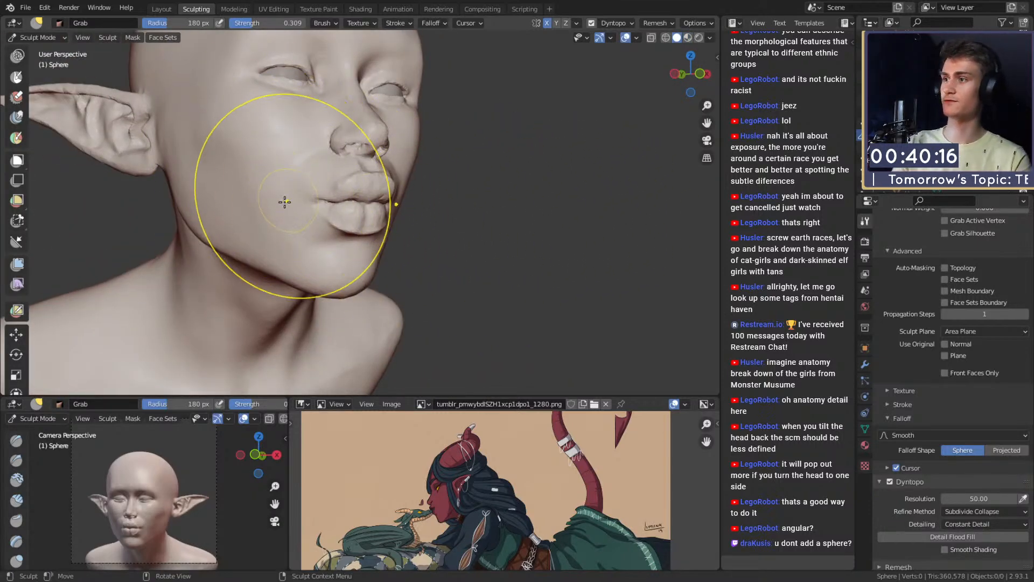
pyautogui.moveTo(394, 264); pyautogui.dragTo(418, 214, button='middle')
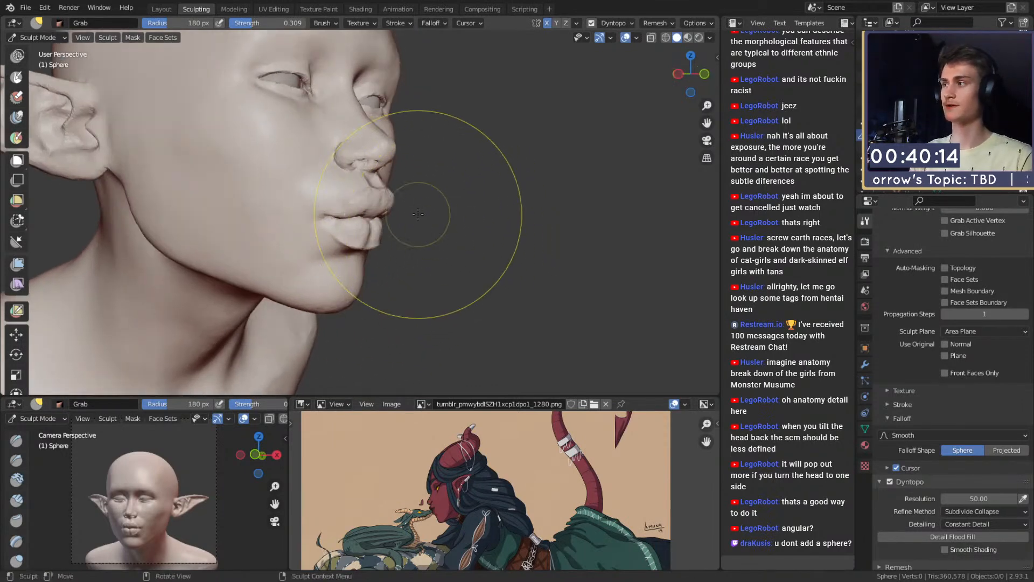
pyautogui.click(25, 9)
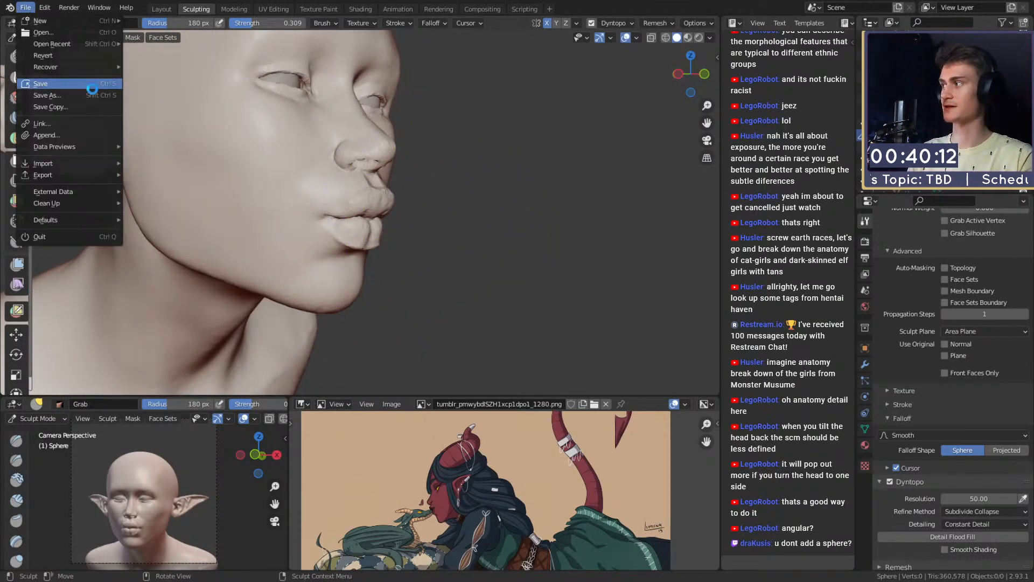
# Step: Reshape the lips and mouth area in profile with the Grab brush, starting at a 182 px radius
pyautogui.moveTo(429, 236)
pyautogui.mouseDown(button='middle')
pyautogui.moveTo(509, 198)
pyautogui.moveTo(427, 216)
pyautogui.mouseUp(button='middle')
pyautogui.press('f')
pyautogui.click(432, 208)
pyautogui.moveTo(427, 215)
pyautogui.mouseDown(button='middle')
pyautogui.moveTo(376, 207)
pyautogui.moveTo(412, 202)
pyautogui.moveTo(350, 204)
pyautogui.moveTo(439, 199)
pyautogui.moveTo(464, 211)
pyautogui.mouseUp(button='middle')
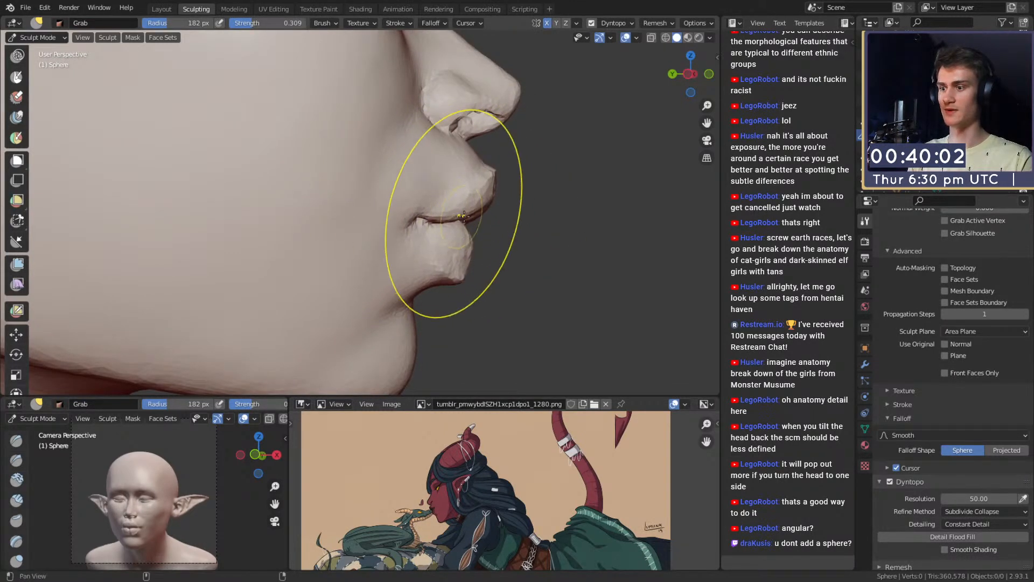
pyautogui.moveTo(463, 216)
pyautogui.mouseDown(button='middle')
pyautogui.moveTo(411, 265)
pyautogui.moveTo(383, 215)
pyautogui.moveTo(401, 279)
pyautogui.moveTo(385, 258)
pyautogui.mouseUp(button='middle')
pyautogui.press('f')
pyautogui.click(369, 183)
pyautogui.press('f')
pyautogui.click(366, 294)
pyautogui.moveTo(372, 300); pyautogui.dragTo(380, 269)
# Step: Adjust the upper lip and lip line in profile with the Grab brush at 225, 186 and 207 px
pyautogui.moveTo(380, 262)
pyautogui.mouseDown(button='middle')
pyautogui.moveTo(422, 209)
pyautogui.moveTo(456, 194)
pyautogui.mouseUp(button='middle')
pyautogui.press('f')
pyautogui.click(494, 229)
pyautogui.moveTo(390, 237); pyautogui.dragTo(384, 236)
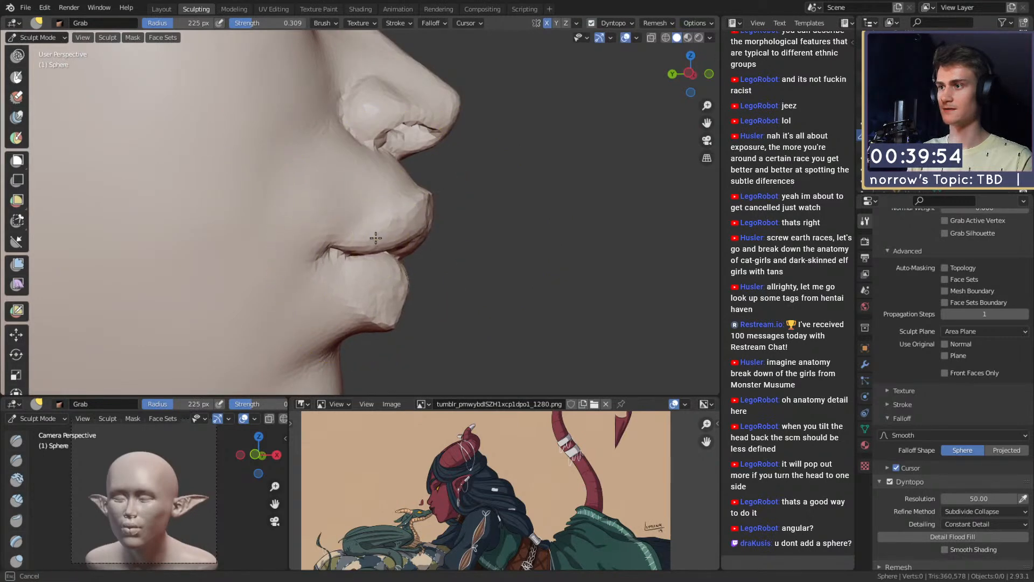
pyautogui.moveTo(418, 174)
pyautogui.mouseDown(button='middle')
pyautogui.moveTo(336, 216)
pyautogui.moveTo(357, 229)
pyautogui.moveTo(453, 229)
pyautogui.moveTo(410, 222)
pyautogui.moveTo(412, 186)
pyautogui.moveTo(458, 193)
pyautogui.mouseUp(button='middle')
pyautogui.press('f')
pyautogui.click(377, 263)
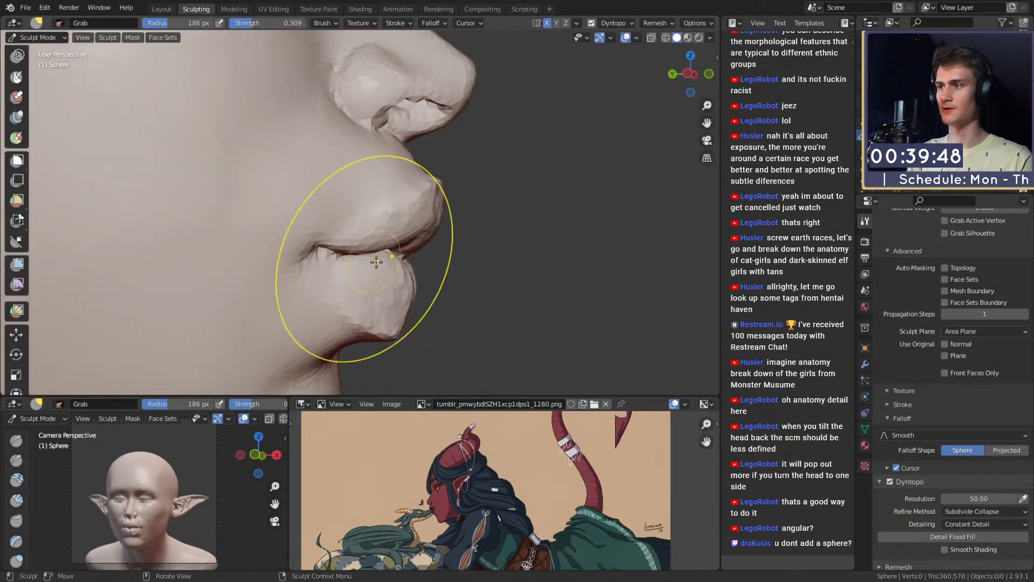
pyautogui.moveTo(363, 244); pyautogui.dragTo(367, 233)
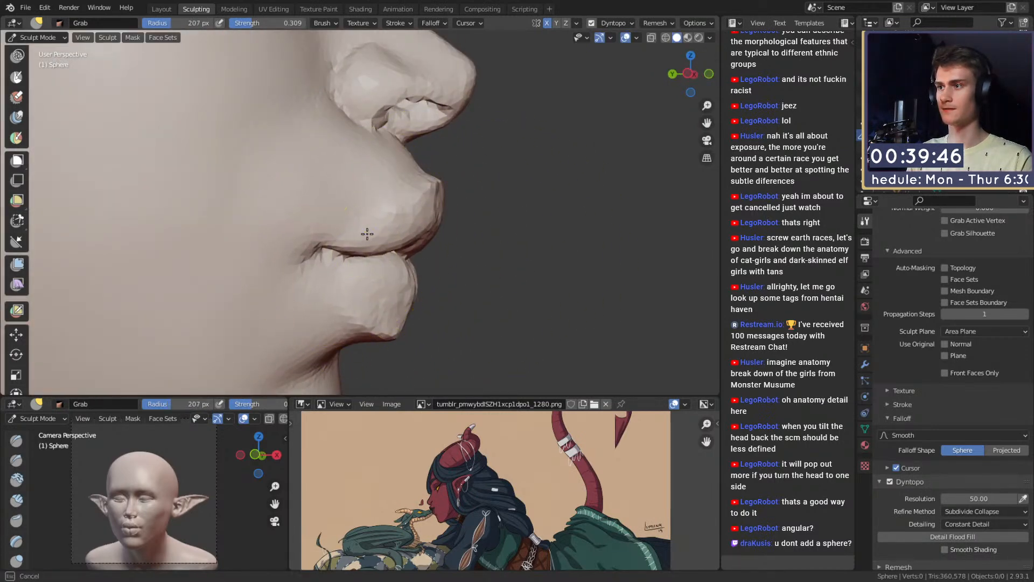
# Step: Deepen the lip line near the mouth corner with the Crease brush at a 43 px radius
pyautogui.moveTo(360, 266); pyautogui.dragTo(426, 264, button='middle')
pyautogui.moveTo(387, 259)
pyautogui.keyDown('ctrl'); pyautogui.mouseDown(button='middle')
pyautogui.moveTo(376, 224)
pyautogui.moveTo(350, 250)
pyautogui.moveTo(369, 207)
pyautogui.moveTo(373, 221)
pyautogui.mouseUp(button='middle'); pyautogui.keyUp('ctrl')
pyautogui.moveTo(373, 221)
pyautogui.keyDown('ctrl'); pyautogui.mouseDown(button='middle')
pyautogui.moveTo(377, 238)
pyautogui.moveTo(381, 210)
pyautogui.mouseUp(button='middle'); pyautogui.keyUp('ctrl')
pyautogui.press('f')
pyautogui.click(396, 211)
pyautogui.hotkey('shift', 'c')
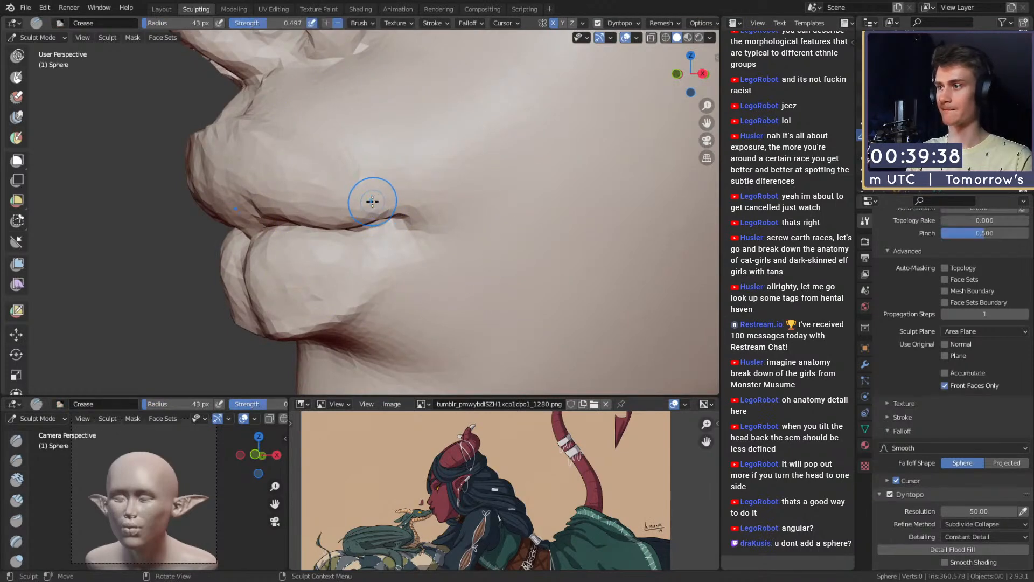
# Step: Reshape the mouth corner and surrounding lips with the Grab brush at 126 and 141 px
pyautogui.press('g')
pyautogui.press('f')
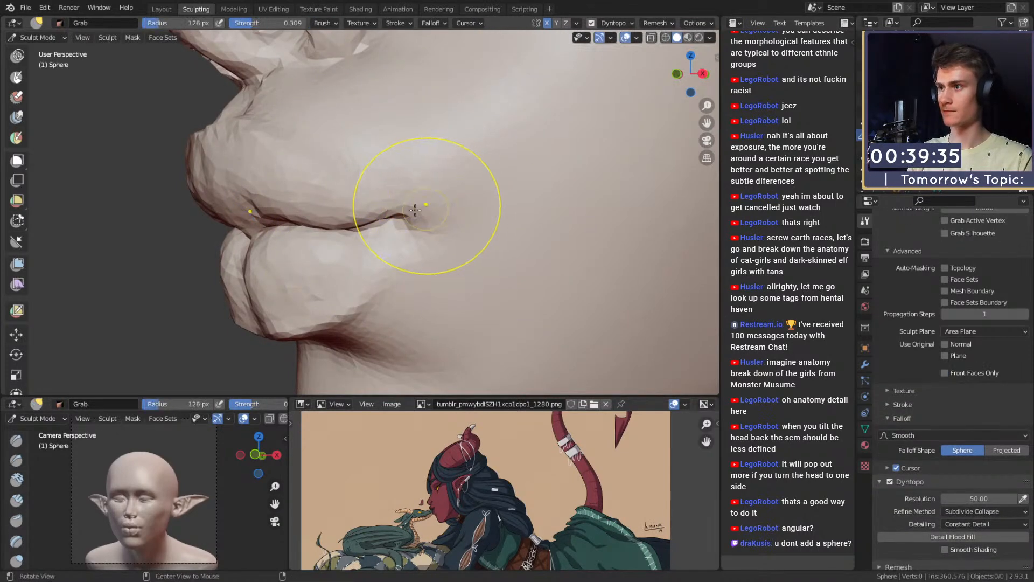
pyautogui.moveTo(349, 234); pyautogui.dragTo(481, 274, button='middle')
pyautogui.moveTo(481, 274)
pyautogui.mouseDown(button='middle')
pyautogui.moveTo(455, 251)
pyautogui.moveTo(353, 244)
pyautogui.moveTo(358, 193)
pyautogui.moveTo(451, 215)
pyautogui.moveTo(442, 188)
pyautogui.mouseUp(button='middle')
pyautogui.press('f')
pyautogui.click(413, 182)
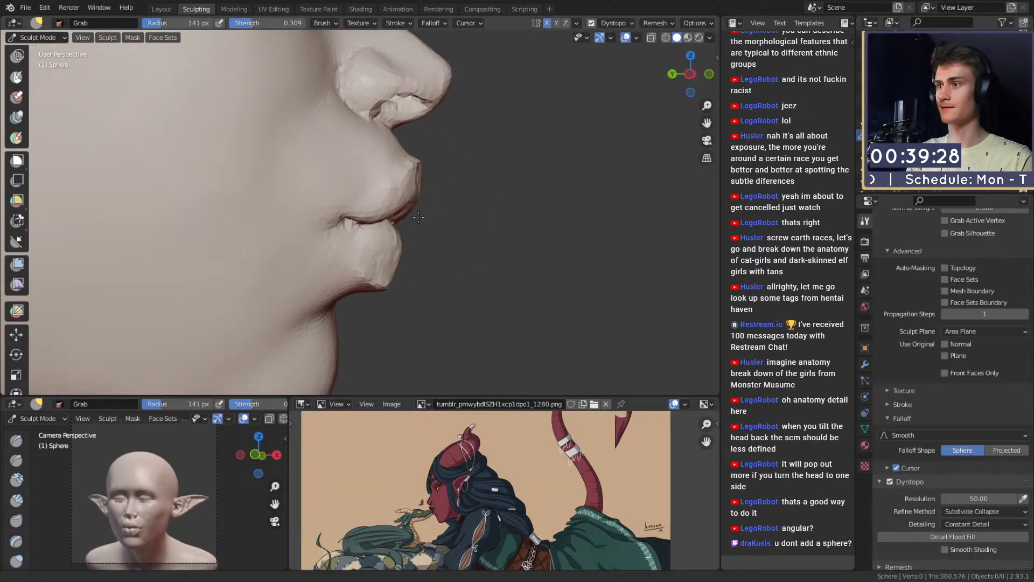
pyautogui.moveTo(419, 217)
pyautogui.keyDown('alt'); pyautogui.keyDown('shift'); pyautogui.mouseDown()
pyautogui.moveTo(430, 203)
pyautogui.moveTo(461, 239)
pyautogui.moveTo(377, 178)
pyautogui.moveTo(412, 262)
pyautogui.moveTo(396, 270)
pyautogui.moveTo(367, 186)
pyautogui.moveTo(390, 215)
pyautogui.moveTo(399, 270)
pyautogui.mouseUp(); pyautogui.keyUp('shift'); pyautogui.keyUp('alt')
# Step: Mask the inner ends of the eyebrows with the Mask brush at a 19 px radius
pyautogui.press('m')
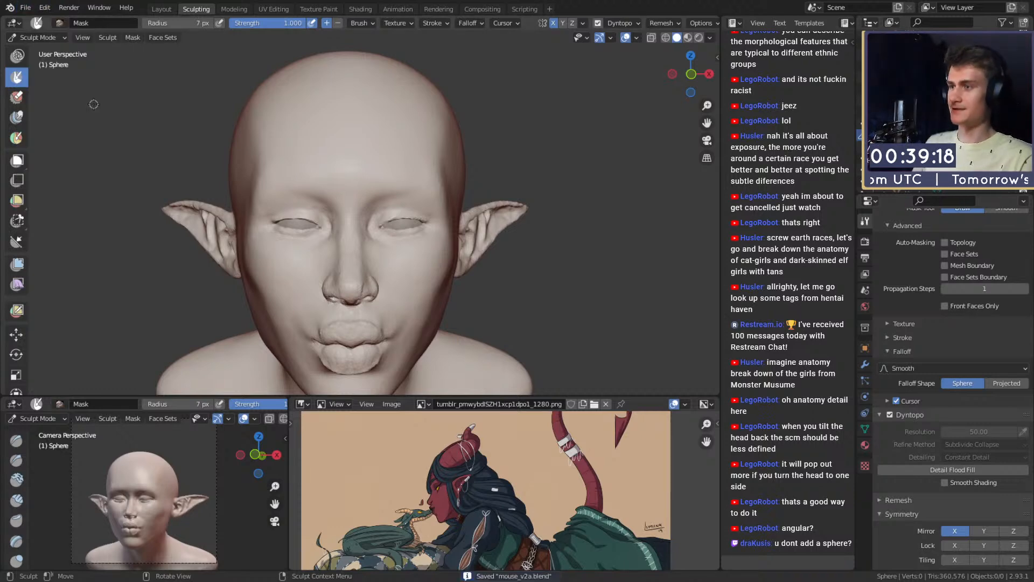
pyautogui.scroll(5, 474, 196)
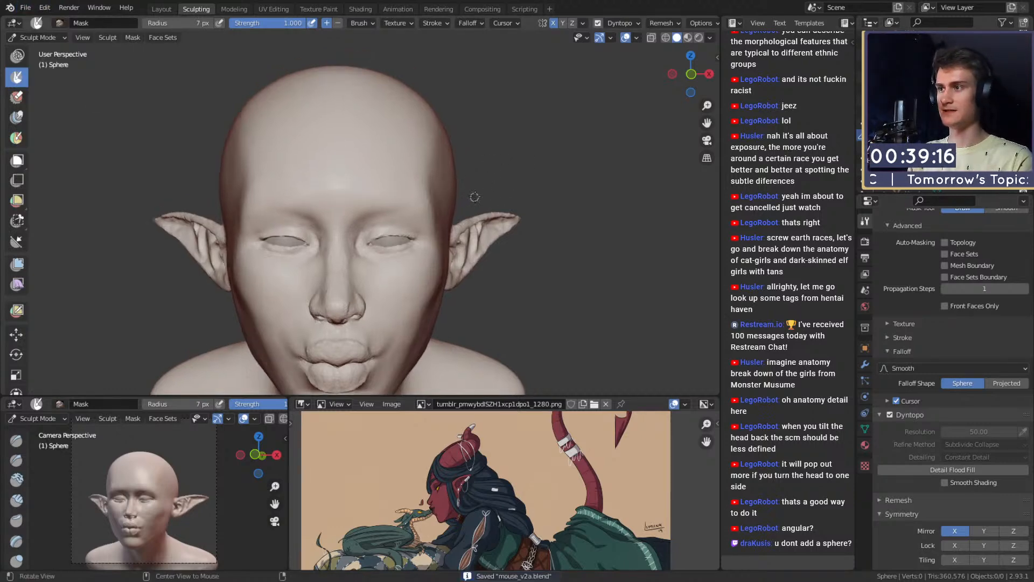
pyautogui.keyDown('shift'); pyautogui.moveTo(354, 168); pyautogui.dragTo(366, 173, button='middle'); pyautogui.keyUp('shift')
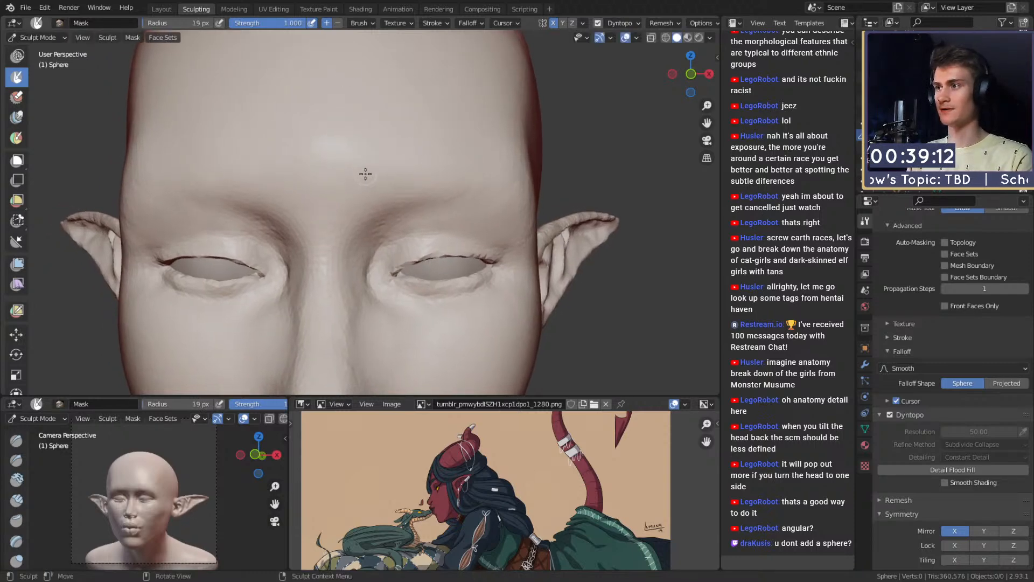
pyautogui.press('f')
pyautogui.click(363, 167)
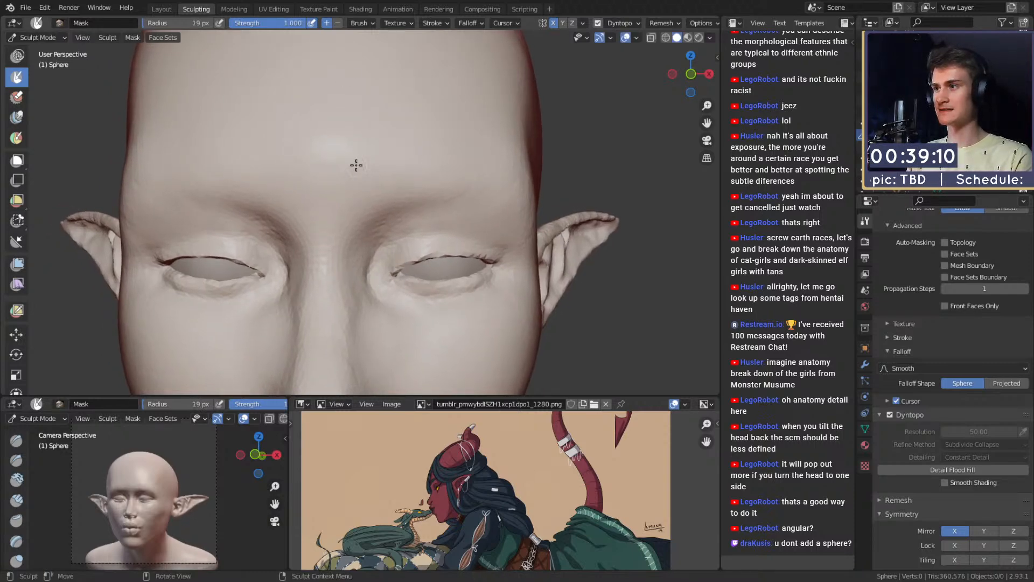
pyautogui.moveTo(349, 158)
pyautogui.mouseDown()
pyautogui.moveTo(359, 178)
pyautogui.moveTo(357, 165)
pyautogui.mouseUp()
pyautogui.moveTo(357, 167); pyautogui.dragTo(347, 167, button='middle')
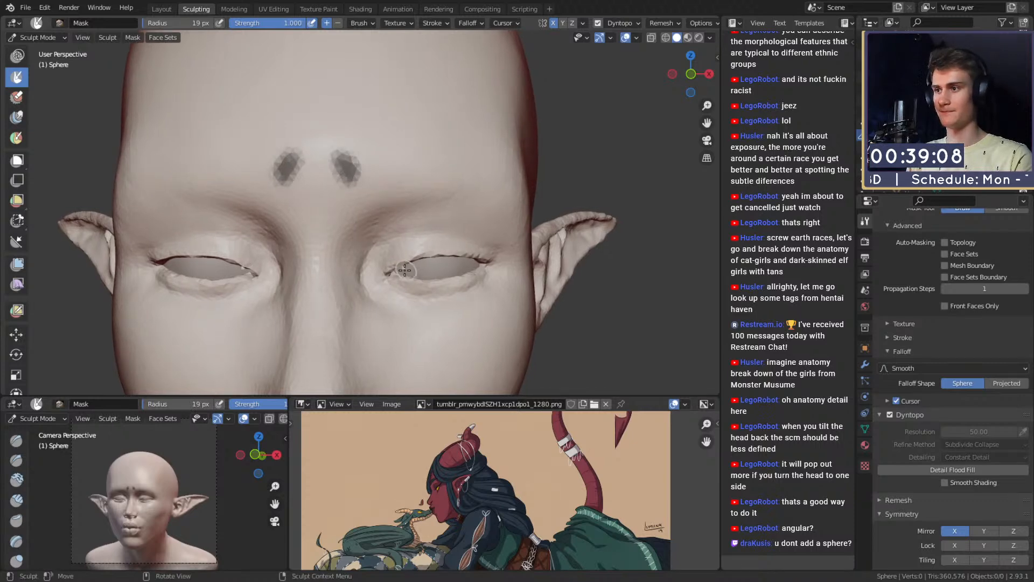
pyautogui.moveTo(369, 196)
pyautogui.mouseDown()
pyautogui.moveTo(359, 162)
pyautogui.moveTo(375, 171)
pyautogui.moveTo(330, 145)
pyautogui.moveTo(372, 210)
pyautogui.mouseUp()
# Step: Extend the eyebrow mask outward along the brow ridge into a solid band, using a 20 px radius
pyautogui.moveTo(383, 168); pyautogui.dragTo(452, 166)
pyautogui.moveTo(468, 166); pyautogui.dragTo(442, 166, button='middle')
pyautogui.moveTo(405, 168); pyautogui.dragTo(496, 176)
pyautogui.moveTo(485, 175); pyautogui.dragTo(464, 173, button='middle')
pyautogui.moveTo(310, 162); pyautogui.dragTo(413, 156)
pyautogui.moveTo(430, 163); pyautogui.dragTo(383, 162, button='middle')
pyautogui.moveTo(381, 152); pyautogui.dragTo(433, 160)
pyautogui.moveTo(431, 161)
pyautogui.mouseDown(button='middle')
pyautogui.moveTo(351, 162)
pyautogui.moveTo(406, 176)
pyautogui.mouseUp(button='middle')
pyautogui.moveTo(327, 161)
pyautogui.mouseDown(button='middle')
pyautogui.moveTo(348, 178)
pyautogui.moveTo(342, 166)
pyautogui.mouseUp(button='middle')
pyautogui.moveTo(321, 171); pyautogui.dragTo(411, 164)
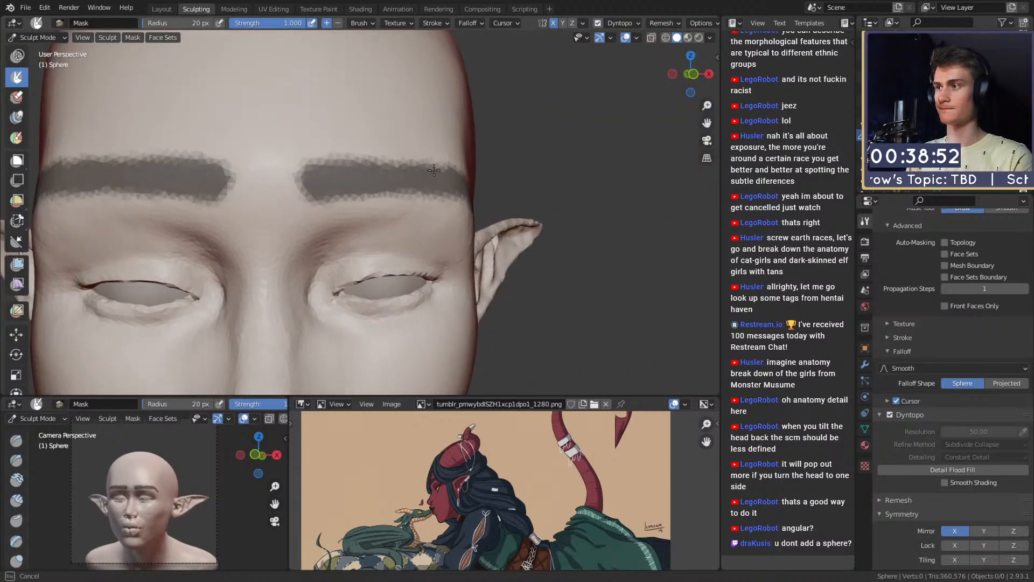
# Step: Mask the tapering eyebrow tail curving down toward the temple and even out the arch
pyautogui.moveTo(410, 164)
pyautogui.mouseDown(button='middle')
pyautogui.moveTo(427, 160)
pyautogui.moveTo(454, 213)
pyautogui.mouseUp(button='middle')
pyautogui.moveTo(453, 213)
pyautogui.mouseDown(button='middle')
pyautogui.moveTo(431, 208)
pyautogui.moveTo(464, 202)
pyautogui.moveTo(433, 207)
pyautogui.mouseUp(button='middle')
pyautogui.keyDown('ctrl'); pyautogui.moveTo(434, 207); pyautogui.dragTo(491, 189, button='middle'); pyautogui.keyUp('ctrl')
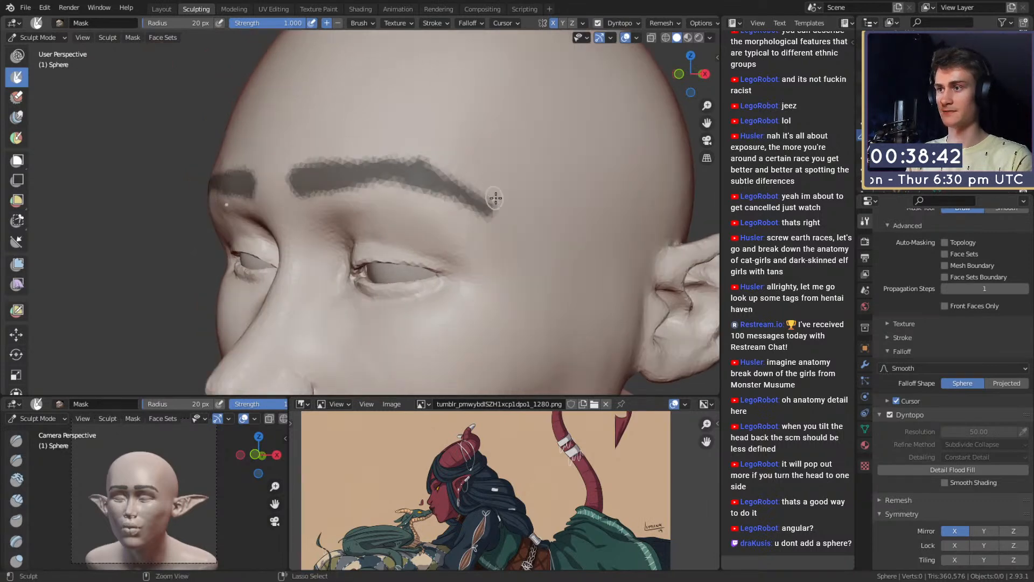
pyautogui.moveTo(400, 152); pyautogui.dragTo(395, 180, button='middle')
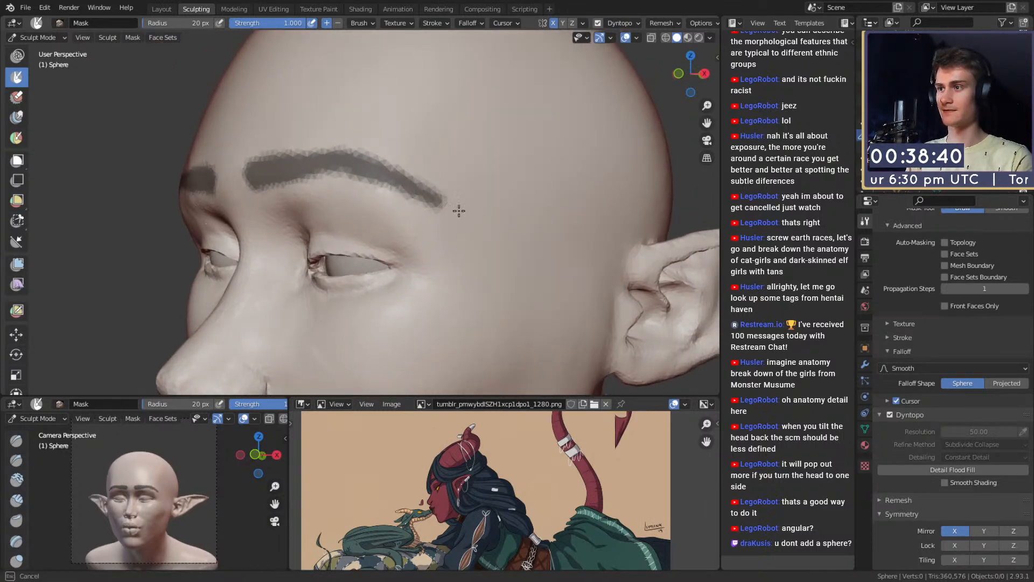
pyautogui.keyDown('ctrl'); pyautogui.moveTo(395, 140); pyautogui.dragTo(396, 186, button='middle'); pyautogui.keyUp('ctrl')
pyautogui.moveTo(396, 186); pyautogui.dragTo(419, 178, button='middle')
pyautogui.keyDown('shift'); pyautogui.moveTo(419, 177); pyautogui.dragTo(401, 200, button='middle'); pyautogui.keyUp('shift')
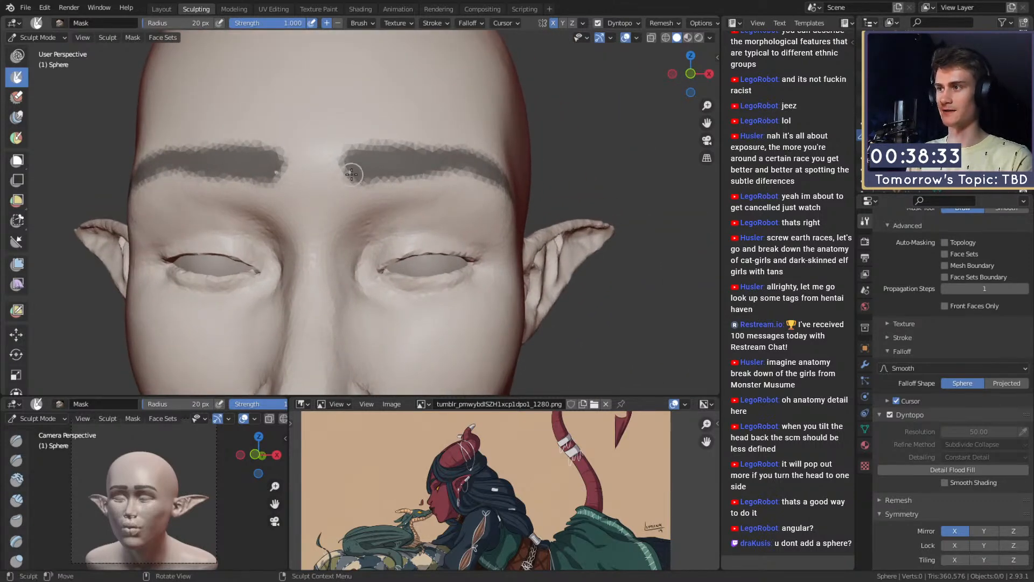
# Step: Thicken the lower edge of the inner eyebrow mask and trim its upper edge by erasing the excess
pyautogui.moveTo(362, 188); pyautogui.dragTo(472, 175)
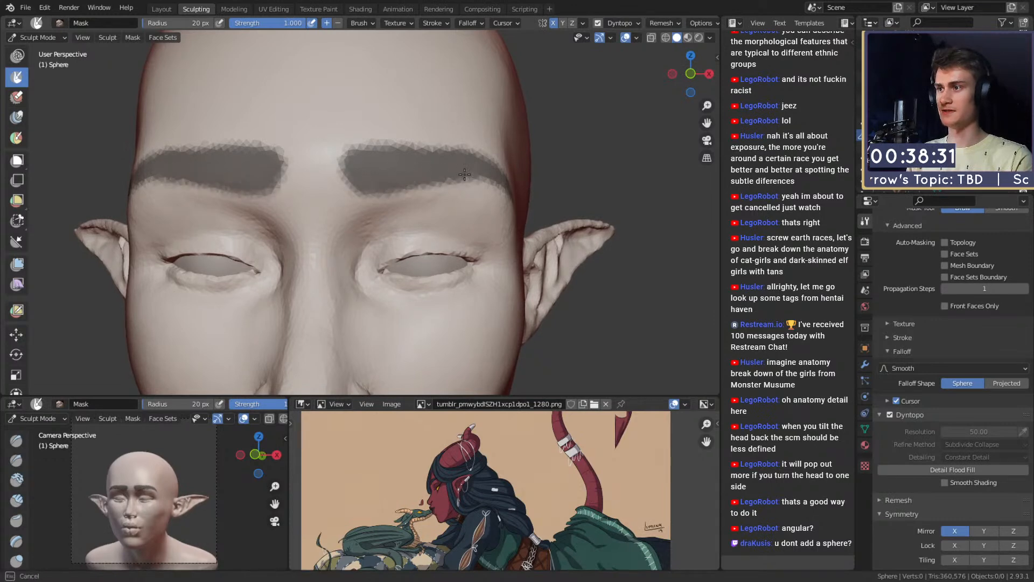
pyautogui.moveTo(464, 175)
pyautogui.mouseDown(button='middle')
pyautogui.moveTo(436, 171)
pyautogui.moveTo(424, 183)
pyautogui.mouseUp(button='middle')
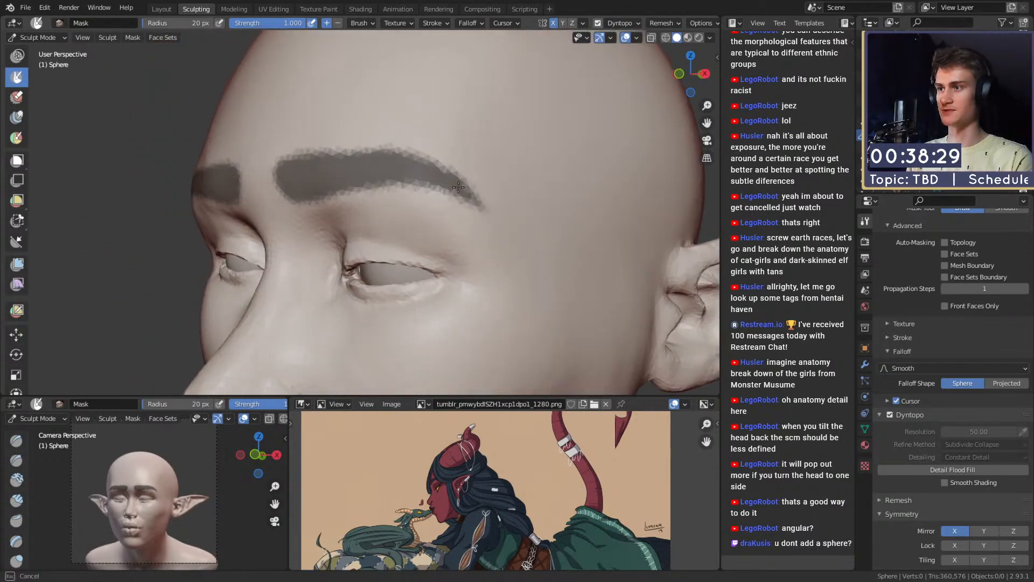
pyautogui.moveTo(474, 204); pyautogui.dragTo(435, 139, button='middle')
pyautogui.moveTo(406, 144)
pyautogui.keyDown('ctrl'); pyautogui.mouseDown()
pyautogui.moveTo(475, 143)
pyautogui.moveTo(392, 156)
pyautogui.mouseUp(); pyautogui.keyUp('ctrl')
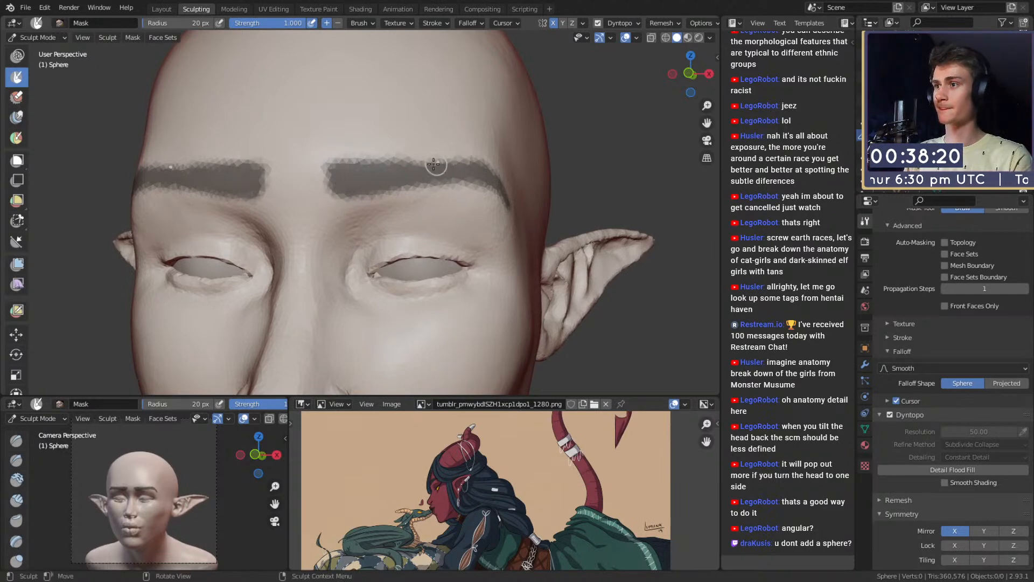
pyautogui.moveTo(397, 170); pyautogui.dragTo(445, 237, button='middle')
pyautogui.moveTo(445, 237); pyautogui.dragTo(340, 246, button='middle')
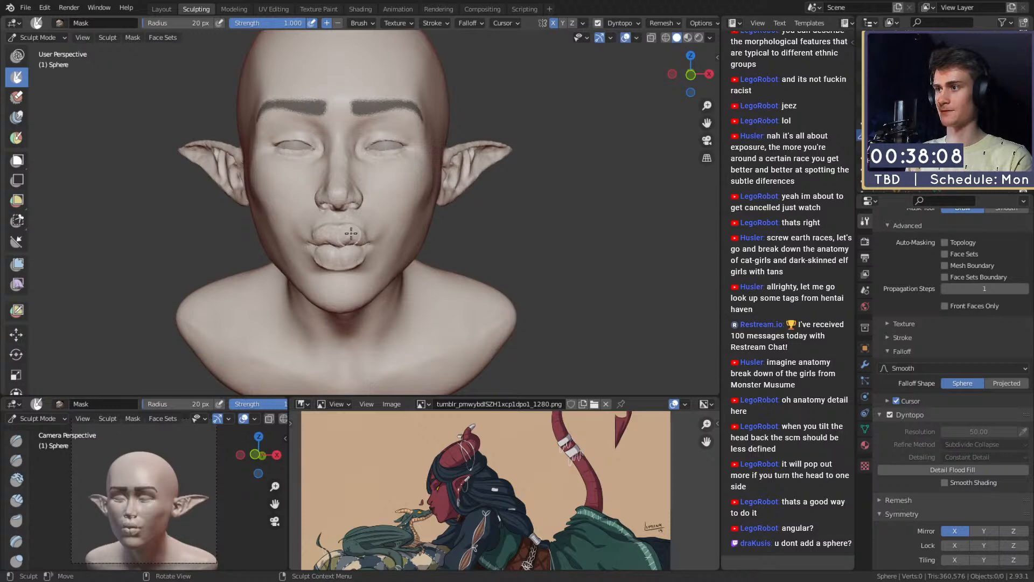
pyautogui.moveTo(424, 123)
pyautogui.keyDown('shift'); pyautogui.mouseDown(button='middle')
pyautogui.moveTo(436, 133)
pyautogui.moveTo(402, 235)
pyautogui.moveTo(402, 178)
pyautogui.moveTo(399, 203)
pyautogui.moveTo(354, 196)
pyautogui.moveTo(425, 194)
pyautogui.moveTo(446, 240)
pyautogui.moveTo(348, 221)
pyautogui.moveTo(407, 224)
pyautogui.mouseUp(button='middle'); pyautogui.keyUp('shift')
pyautogui.keyDown('ctrl'); pyautogui.moveTo(407, 224); pyautogui.dragTo(379, 231, button='middle'); pyautogui.keyUp('ctrl')
pyautogui.moveTo(375, 186); pyautogui.dragTo(445, 218, button='middle')
pyautogui.moveTo(410, 185); pyautogui.dragTo(397, 185, button='middle')
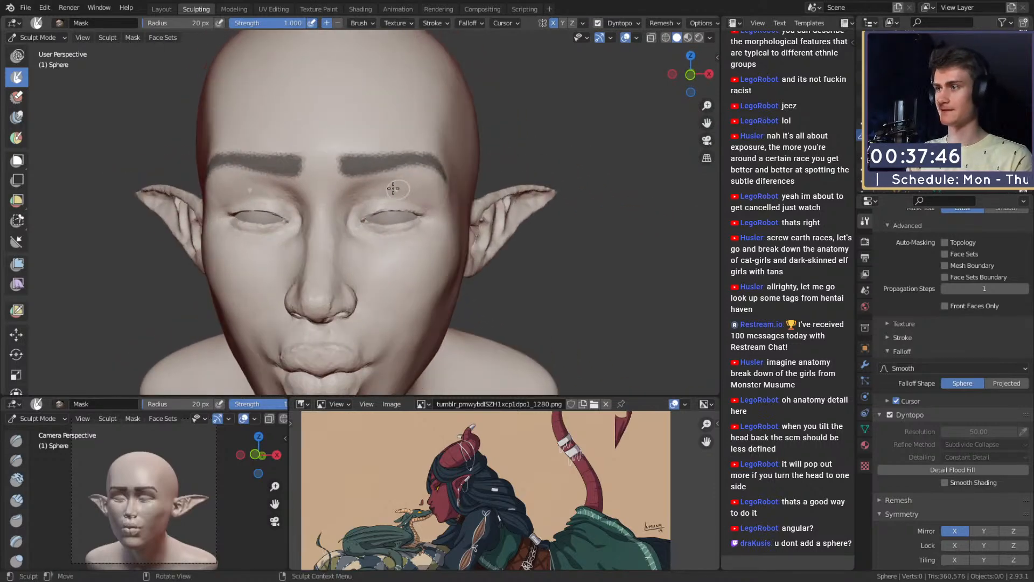
# Step: Invert the eyebrow mask, choose the Clay Strips brush and set the Dyntopo resolution to 100
pyautogui.press('c')
pyautogui.hotkey('ctrl', 'i')
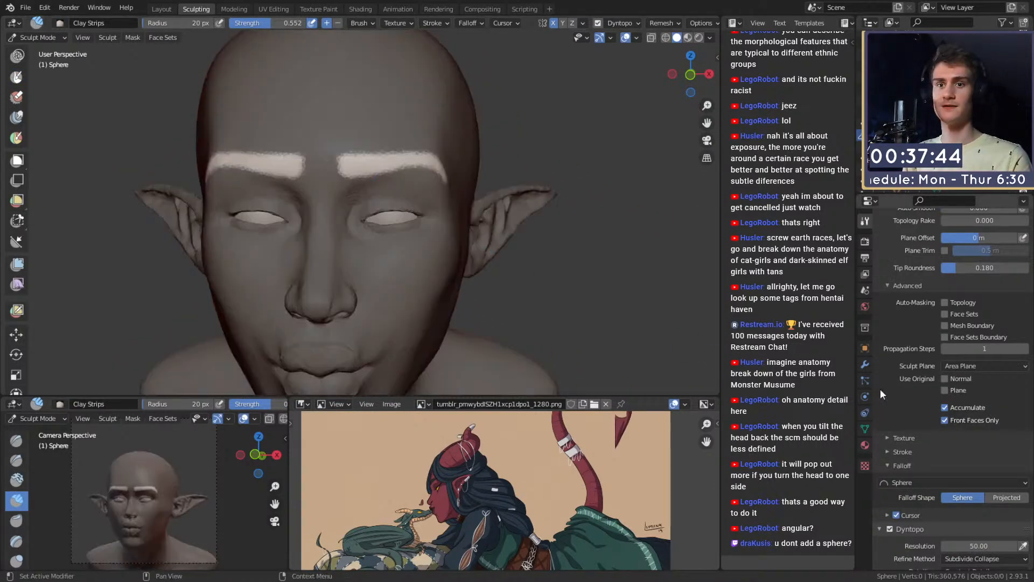
pyautogui.scroll(-5, 927, 399)
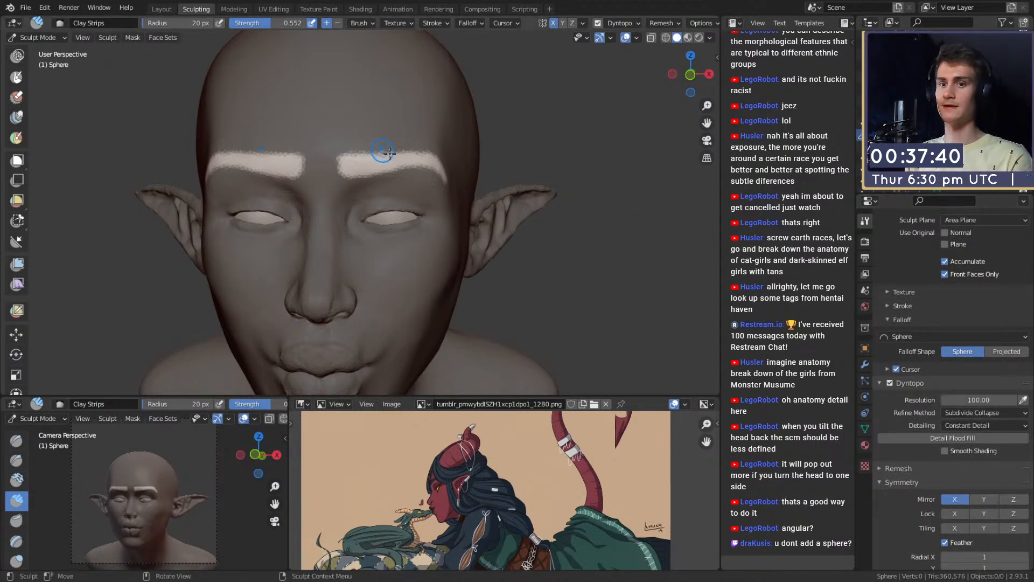
pyautogui.scroll(6, 515, 173)
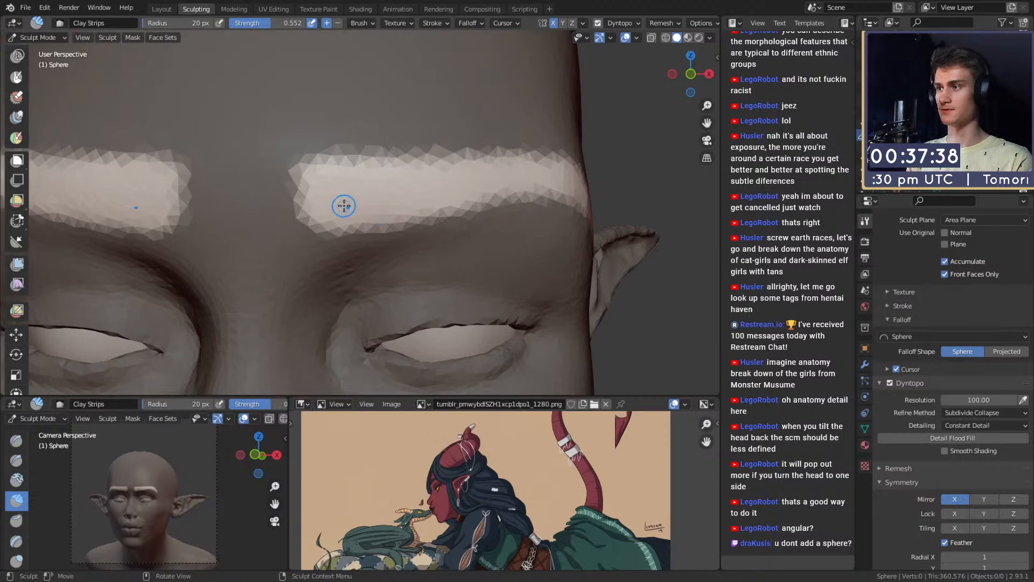
# Step: Build up the inner and middle parts of the unmasked eyebrow with Clay Strips at a 23 px radius
pyautogui.press('f')
pyautogui.click(329, 209)
pyautogui.moveTo(336, 217)
pyautogui.mouseDown()
pyautogui.moveTo(323, 211)
pyautogui.moveTo(323, 181)
pyautogui.moveTo(350, 171)
pyautogui.mouseUp()
pyautogui.moveTo(391, 212); pyautogui.dragTo(426, 197)
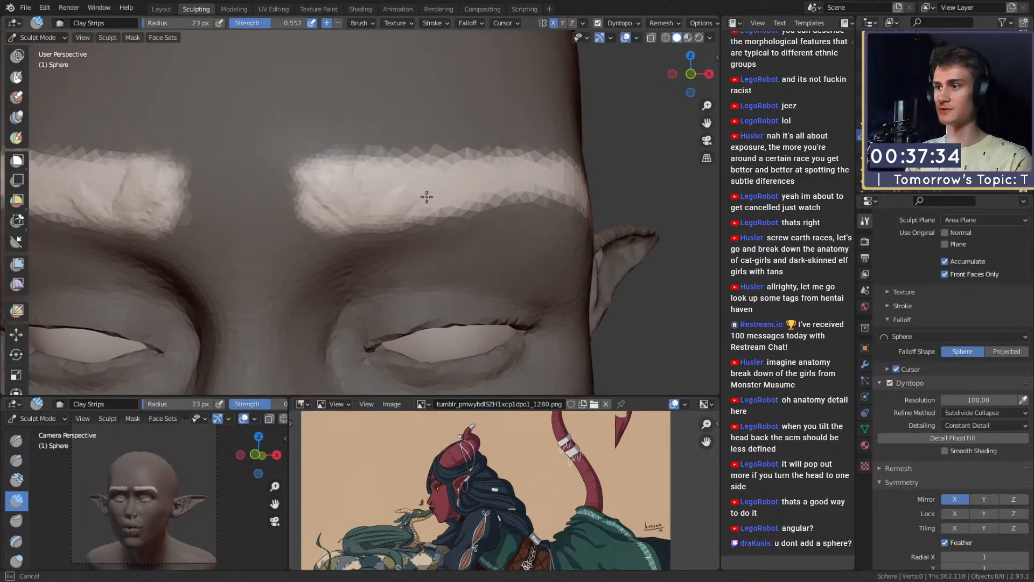
pyautogui.moveTo(377, 219)
pyautogui.mouseDown()
pyautogui.moveTo(453, 183)
pyautogui.moveTo(450, 194)
pyautogui.moveTo(515, 202)
pyautogui.mouseUp()
pyautogui.moveTo(484, 194)
pyautogui.keyDown('alt'); pyautogui.mouseDown()
pyautogui.moveTo(461, 196)
pyautogui.moveTo(478, 194)
pyautogui.moveTo(549, 242)
pyautogui.mouseUp(); pyautogui.keyUp('alt')
# Step: Build up the outer eyebrow arch and its tail toward the temple with Clay Strips at a 24 px radius
pyautogui.press('f')
pyautogui.click(464, 196)
pyautogui.moveTo(492, 208); pyautogui.dragTo(478, 207, button='middle')
pyautogui.moveTo(471, 206); pyautogui.dragTo(484, 207)
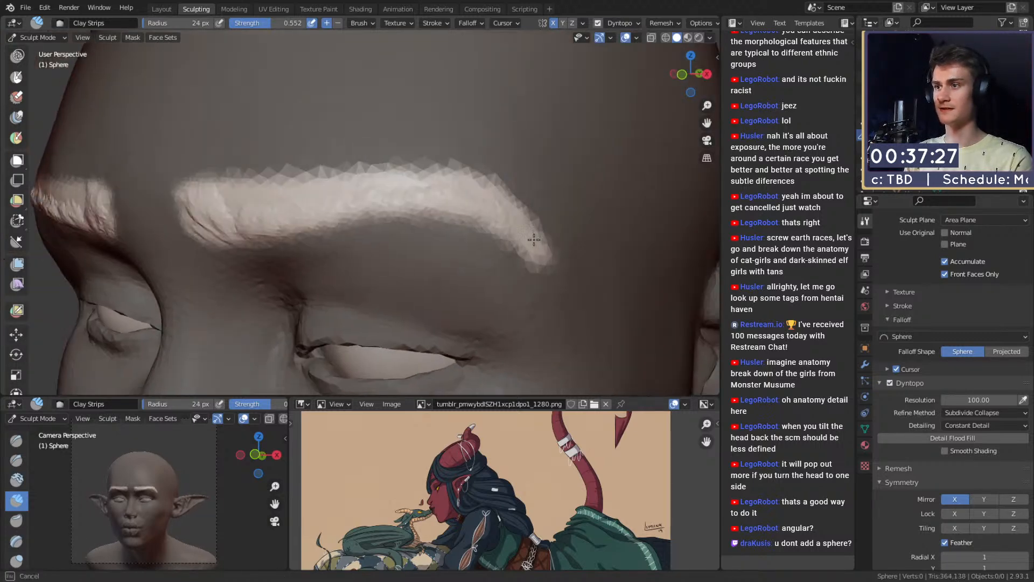
pyautogui.moveTo(533, 247); pyautogui.dragTo(539, 256)
# Step: Fill in the eyebrow's upper edge and even out its volume from the middle to the tail with Clay Strips
pyautogui.moveTo(454, 206); pyautogui.dragTo(490, 202, button='middle')
pyautogui.moveTo(325, 195)
pyautogui.mouseDown()
pyautogui.moveTo(293, 223)
pyautogui.moveTo(364, 203)
pyautogui.moveTo(356, 198)
pyautogui.mouseUp()
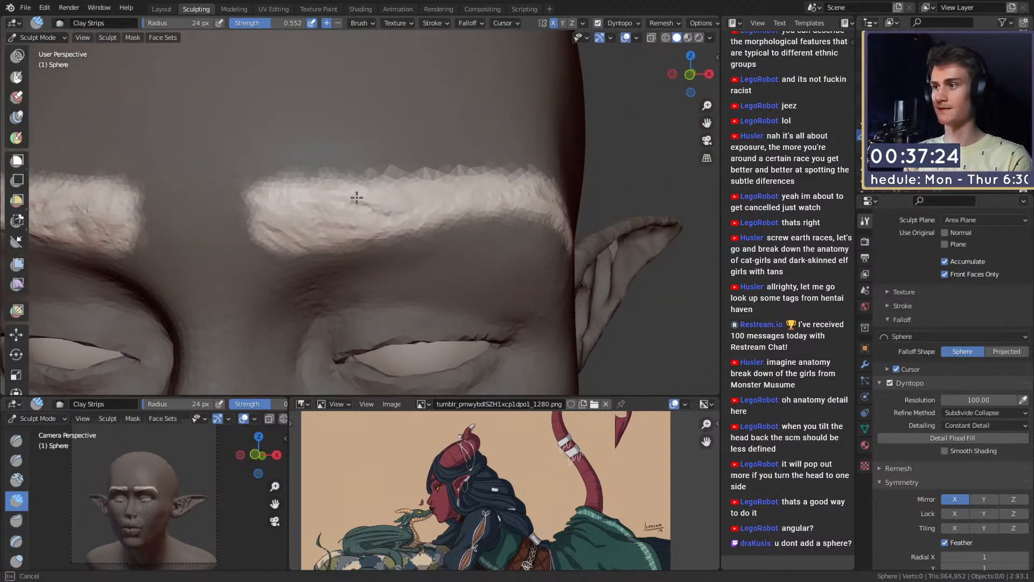
pyautogui.moveTo(441, 192)
pyautogui.mouseDown()
pyautogui.moveTo(435, 213)
pyautogui.moveTo(492, 187)
pyautogui.mouseUp()
pyautogui.moveTo(496, 186); pyautogui.dragTo(488, 188, button='middle')
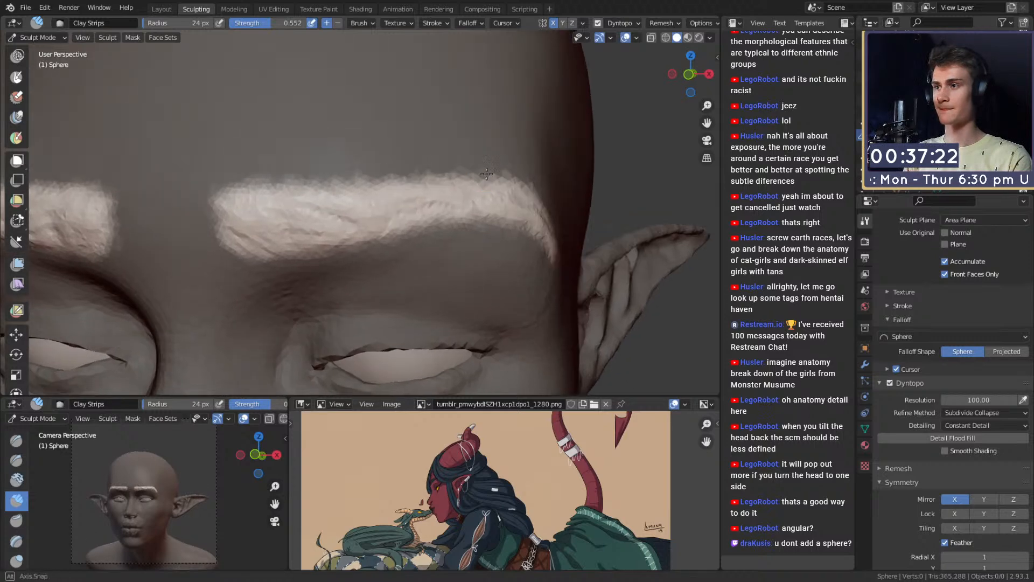
pyautogui.moveTo(399, 178); pyautogui.dragTo(466, 190)
pyautogui.moveTo(398, 199); pyautogui.dragTo(420, 194)
pyautogui.moveTo(421, 194); pyautogui.dragTo(449, 182, button='middle')
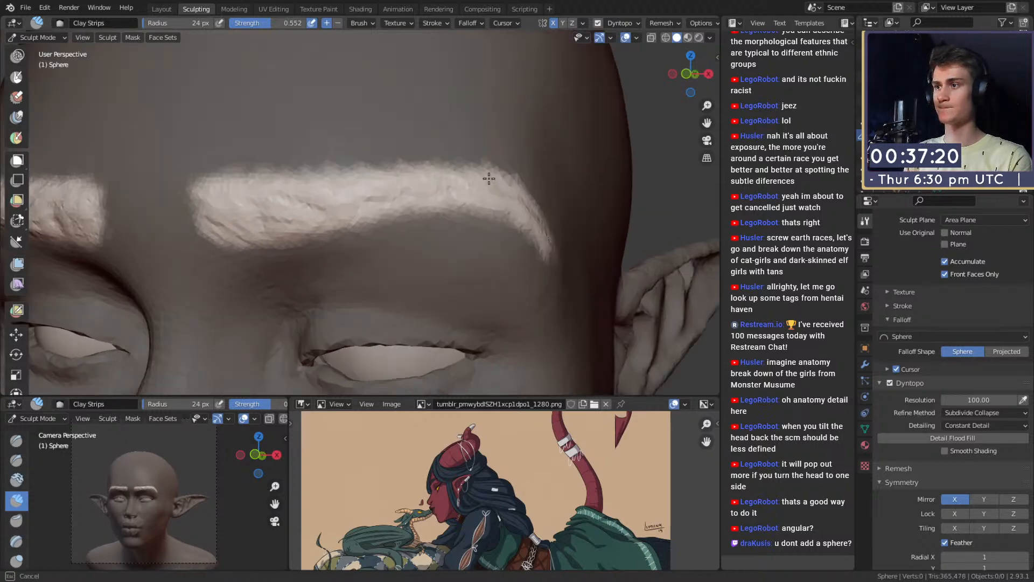
pyautogui.moveTo(498, 178); pyautogui.dragTo(524, 201)
pyautogui.moveTo(523, 201); pyautogui.dragTo(496, 197, button='middle')
pyautogui.moveTo(481, 192); pyautogui.dragTo(519, 233)
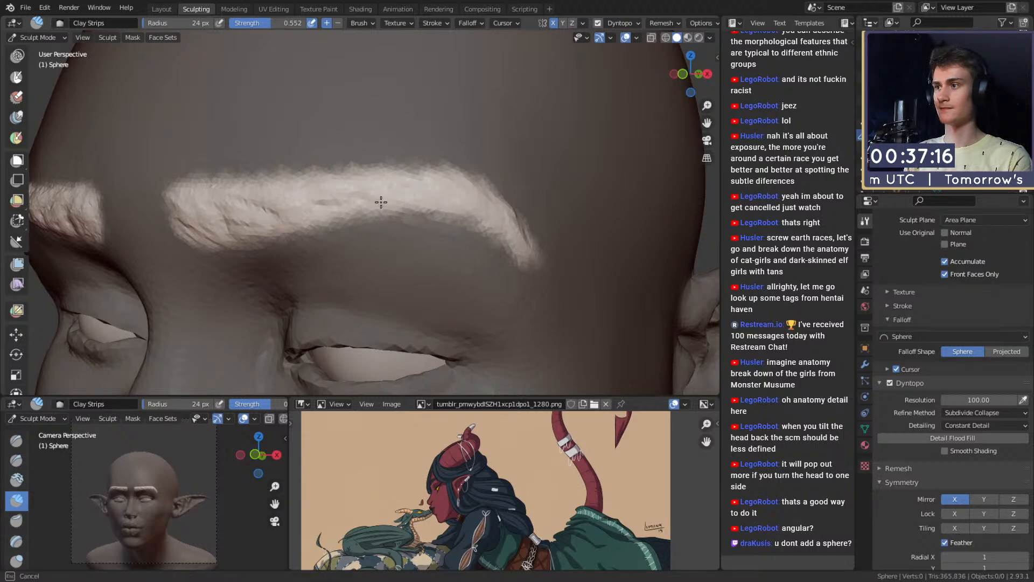
# Step: Carve hair-like grooves into the inner half of the eyebrow with the Crease brush at a 14 px radius
pyautogui.hotkey('shift', 'c')
pyautogui.moveTo(307, 203); pyautogui.dragTo(322, 182, button='middle')
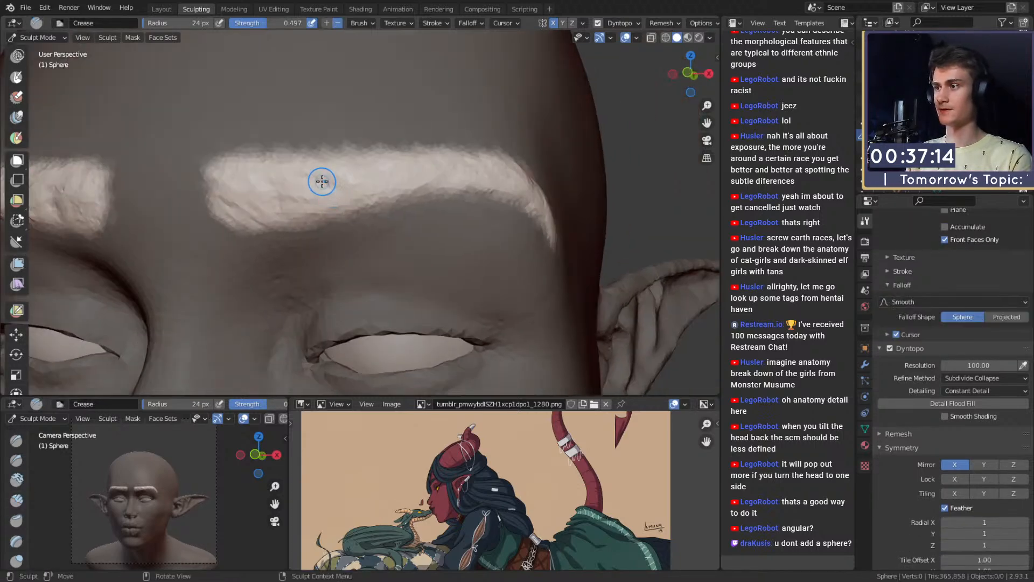
pyautogui.moveTo(282, 217)
pyautogui.mouseDown()
pyautogui.moveTo(220, 209)
pyautogui.moveTo(246, 177)
pyautogui.moveTo(279, 186)
pyautogui.mouseUp()
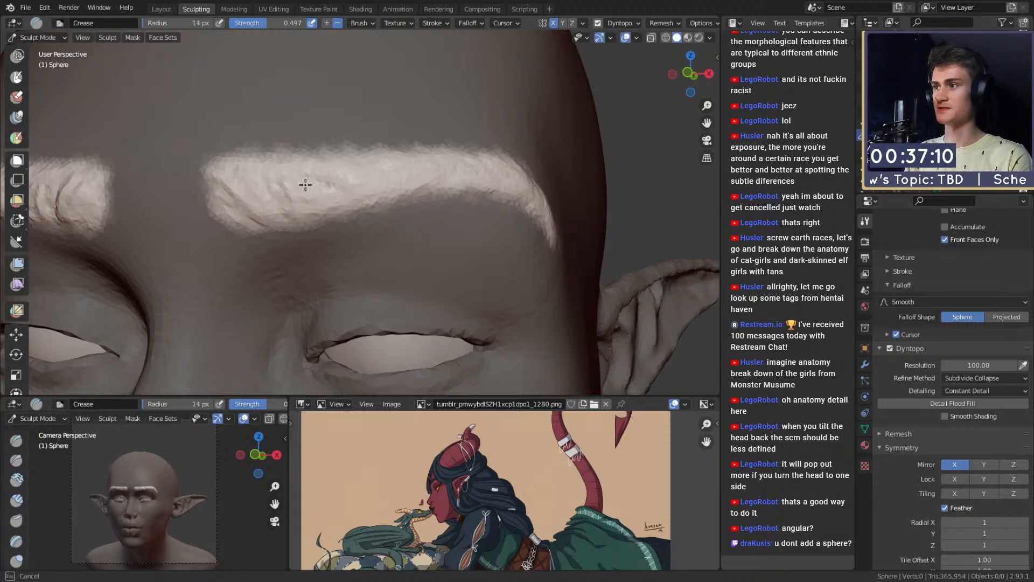
pyautogui.moveTo(328, 208); pyautogui.dragTo(308, 212)
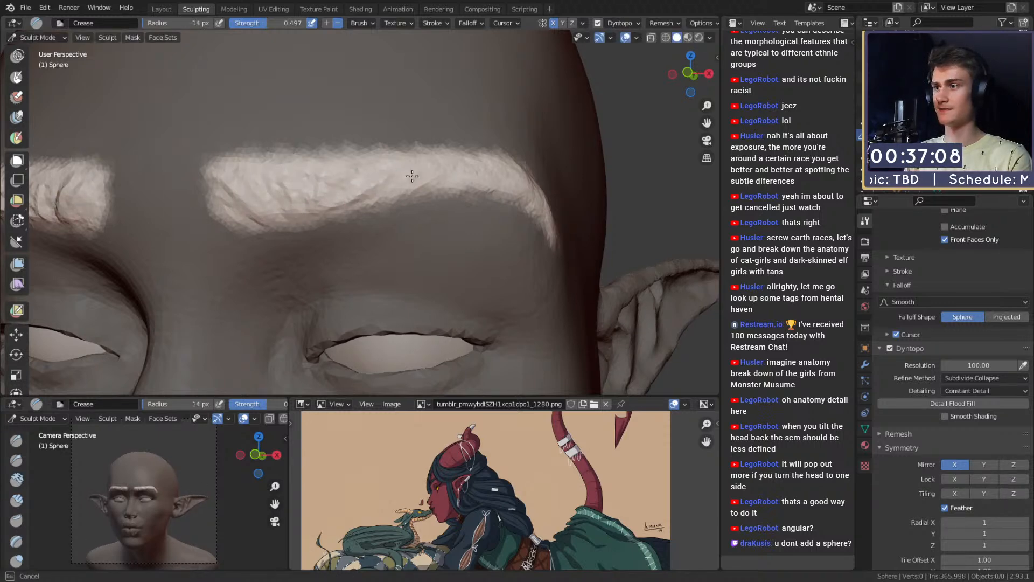
# Step: Continue the creased hair strokes along the eyebrow's arch and tail, and deepen those near the inner end
pyautogui.moveTo(488, 175); pyautogui.dragTo(464, 176, button='middle')
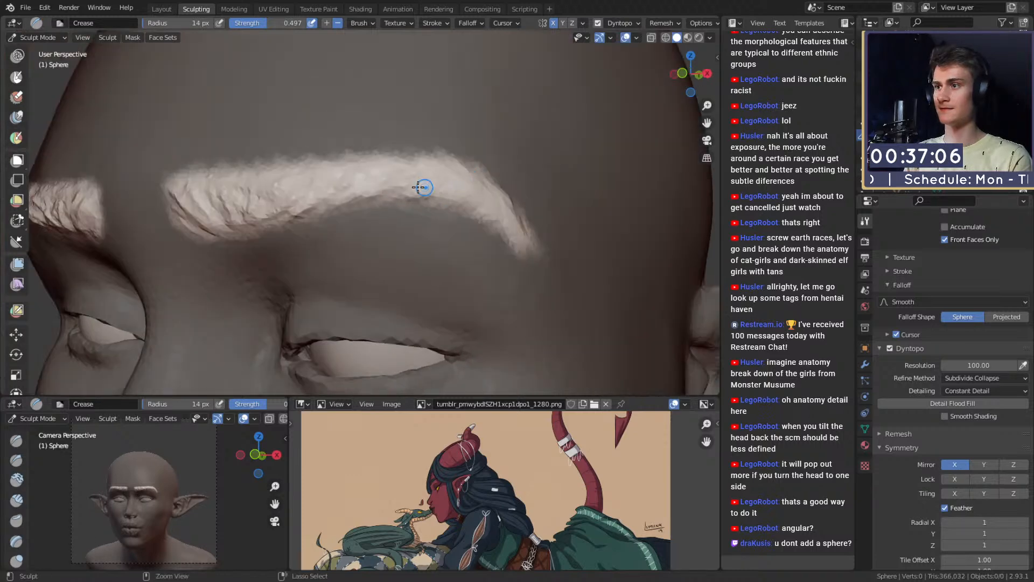
pyautogui.moveTo(424, 188); pyautogui.dragTo(497, 206)
pyautogui.moveTo(535, 253); pyautogui.dragTo(461, 199, button='middle')
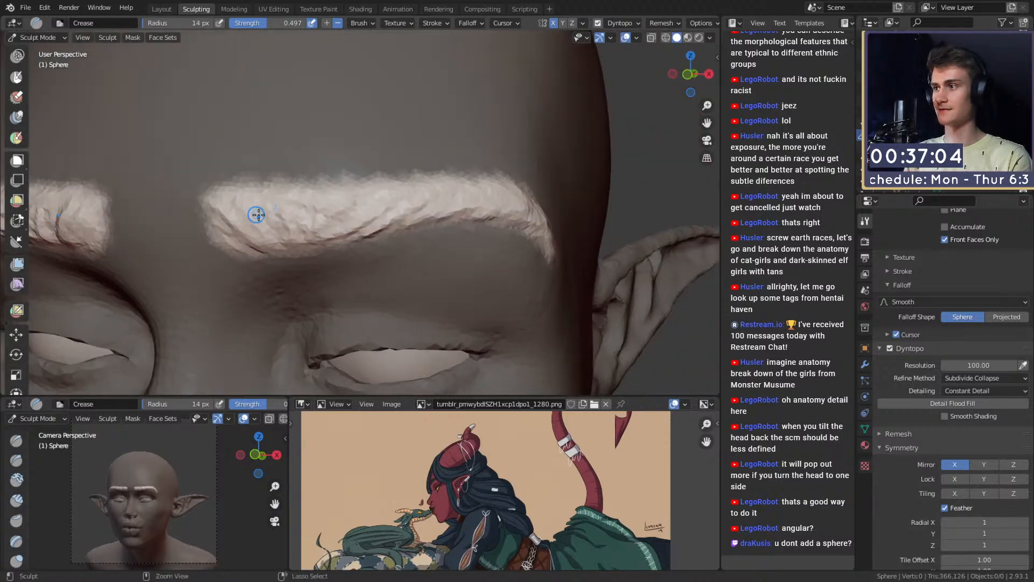
pyautogui.moveTo(256, 214); pyautogui.dragTo(261, 202)
pyautogui.moveTo(324, 202); pyautogui.dragTo(349, 220)
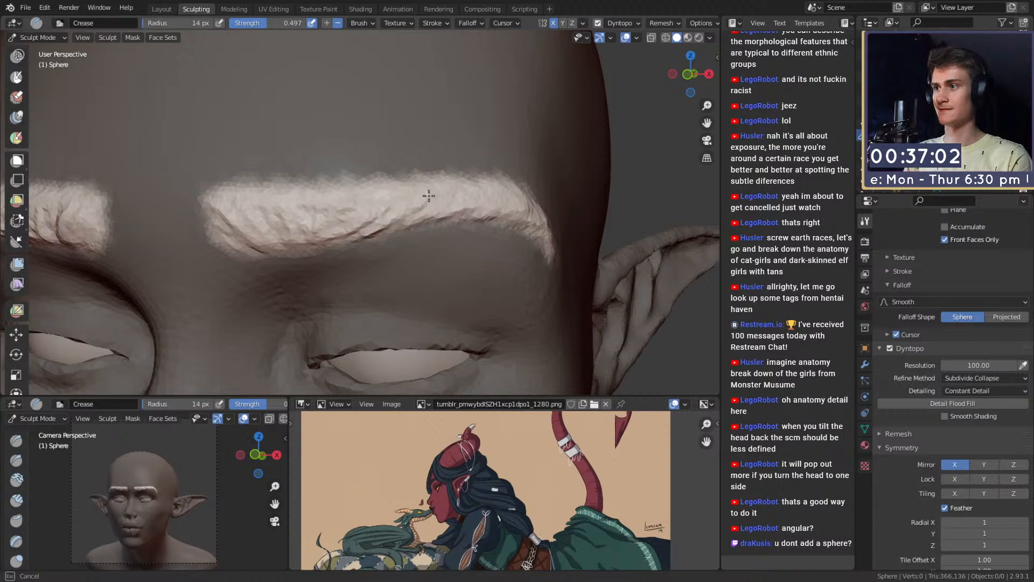
pyautogui.moveTo(491, 186); pyautogui.dragTo(380, 202, button='middle')
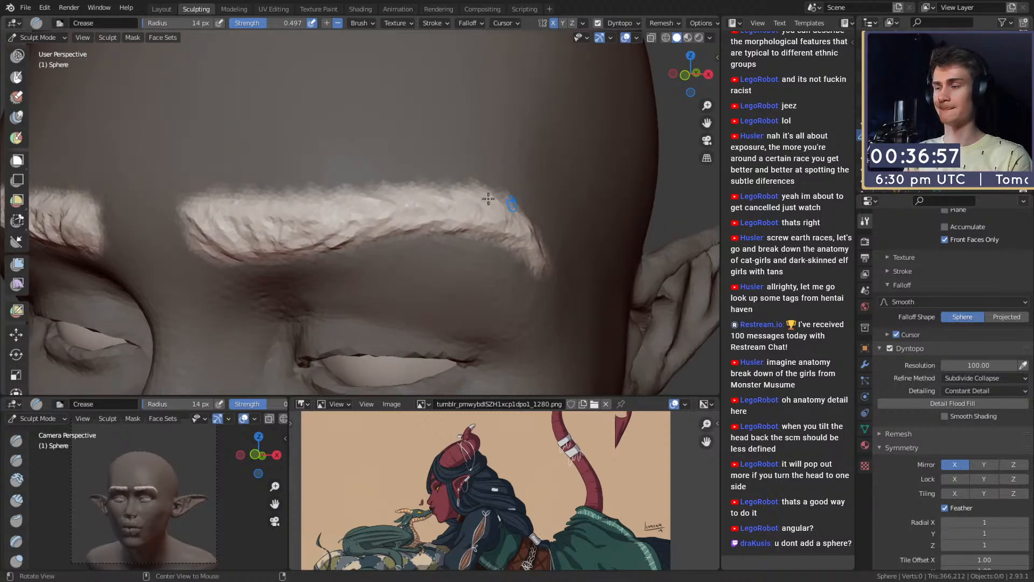
pyautogui.moveTo(488, 199); pyautogui.dragTo(441, 203, button='middle')
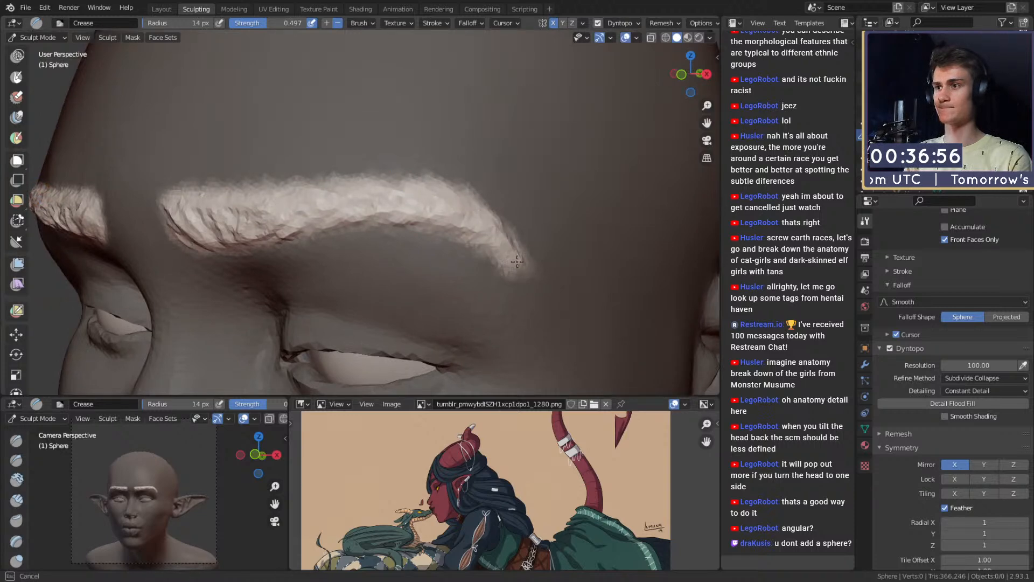
pyautogui.moveTo(517, 262); pyautogui.dragTo(522, 267)
# Step: Clear the mask and check the finished eyebrows on the whole head
pyautogui.scroll(-4, 517, 262)
pyautogui.moveTo(409, 243)
pyautogui.mouseDown(button='middle')
pyautogui.moveTo(523, 225)
pyautogui.moveTo(435, 226)
pyautogui.moveTo(493, 209)
pyautogui.moveTo(378, 217)
pyautogui.mouseUp(button='middle')
pyautogui.scroll(-4, 450, 237)
pyautogui.hotkey('alt', 'm')
pyautogui.scroll(-4, 485, 210)
pyautogui.scroll(8, 385, 199)
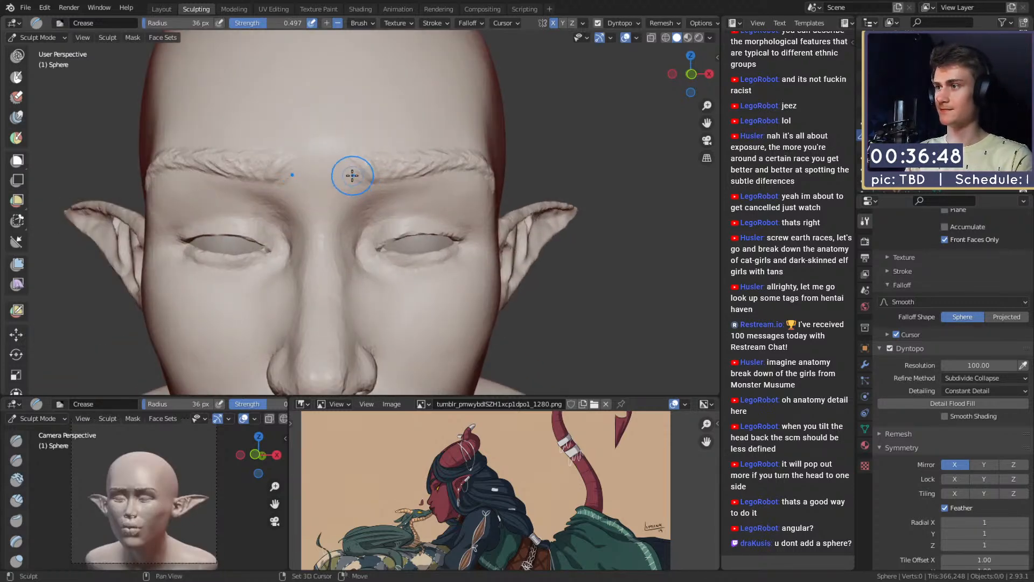
pyautogui.scroll(-6, 391, 162)
pyautogui.moveTo(394, 200)
pyautogui.mouseDown(button='middle')
pyautogui.moveTo(417, 189)
pyautogui.moveTo(392, 181)
pyautogui.mouseUp(button='middle')
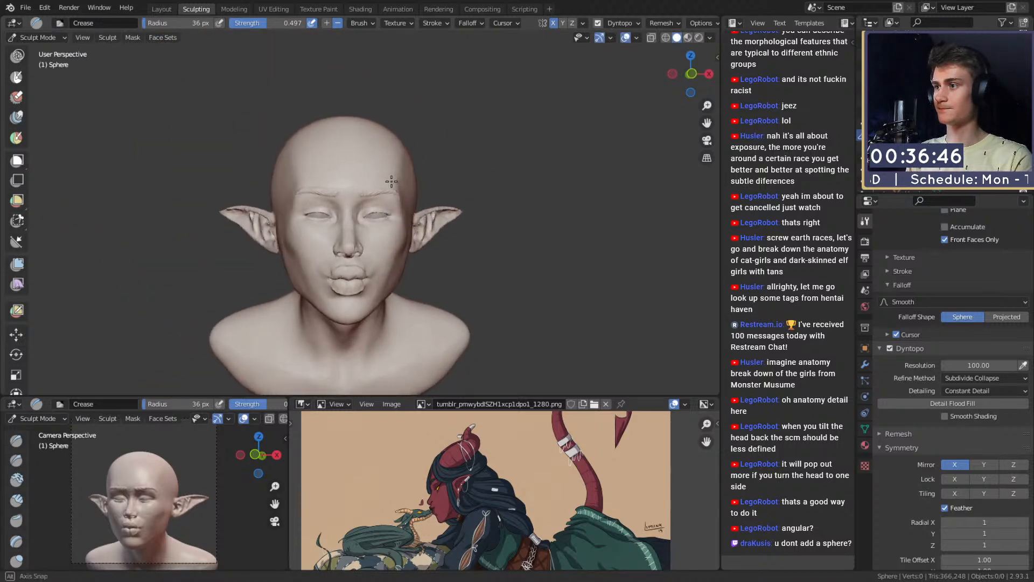
pyautogui.scroll(8, 382, 186)
# Step: Pull the inner end of the eyebrow slightly up and outward with the Grab brush
pyautogui.press('g')
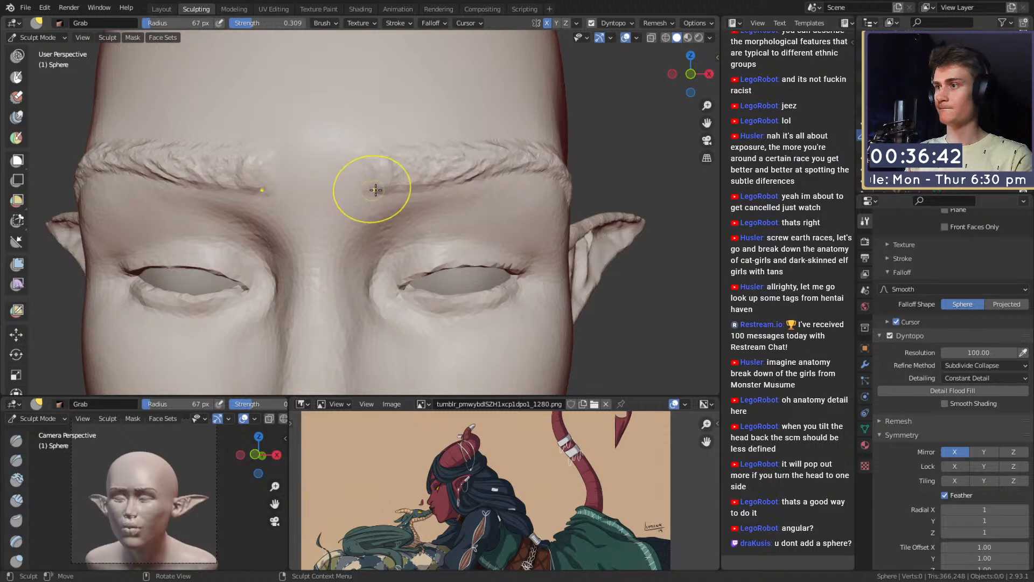
pyautogui.scroll(-6, 376, 189)
pyautogui.moveTo(375, 189)
pyautogui.mouseDown(button='middle')
pyautogui.moveTo(495, 191)
pyautogui.moveTo(389, 189)
pyautogui.moveTo(376, 201)
pyautogui.mouseUp(button='middle')
pyautogui.scroll(3, 376, 200)
pyautogui.press('f')
pyautogui.click(395, 153)
pyautogui.moveTo(354, 149); pyautogui.dragTo(373, 139)
# Step: Nudge the inner brow toward the centre of the forehead with the Grab brush at a 92 px radius
pyautogui.scroll(-4, 377, 199)
pyautogui.scroll(6, 364, 198)
pyautogui.press('f')
pyautogui.click(358, 177)
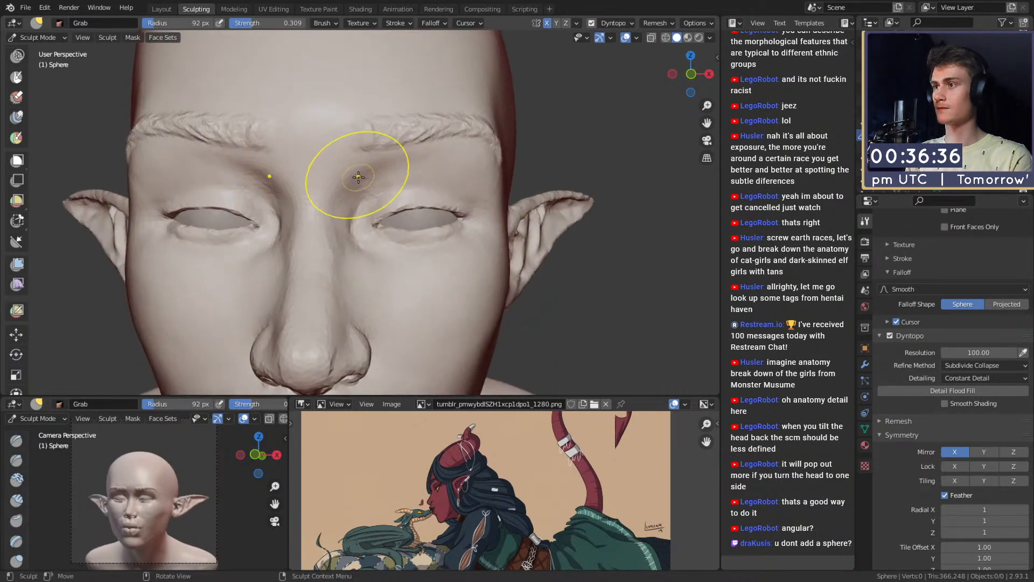
pyautogui.moveTo(355, 143); pyautogui.dragTo(342, 139)
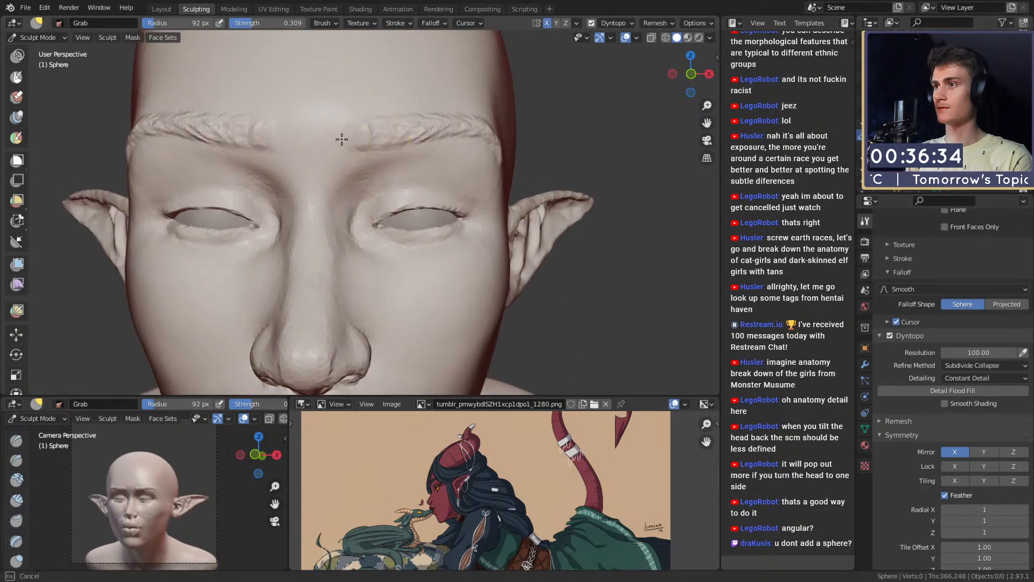
# Step: Check the brow shape on the face and save the file
pyautogui.scroll(-4, 372, 110)
pyautogui.moveTo(371, 110); pyautogui.dragTo(448, 187, button='middle')
pyautogui.moveTo(448, 187)
pyautogui.keyDown('ctrl'); pyautogui.keyDown('alt'); pyautogui.mouseDown()
pyautogui.moveTo(432, 150)
pyautogui.moveTo(327, 172)
pyautogui.moveTo(299, 144)
pyautogui.mouseUp(); pyautogui.keyUp('alt'); pyautogui.keyUp('ctrl')
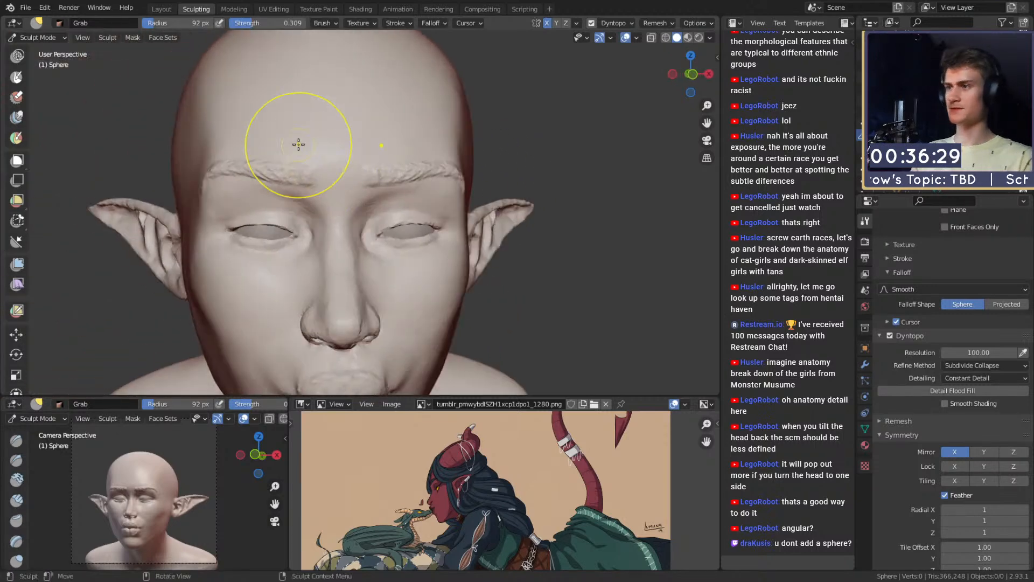
pyautogui.click(25, 8)
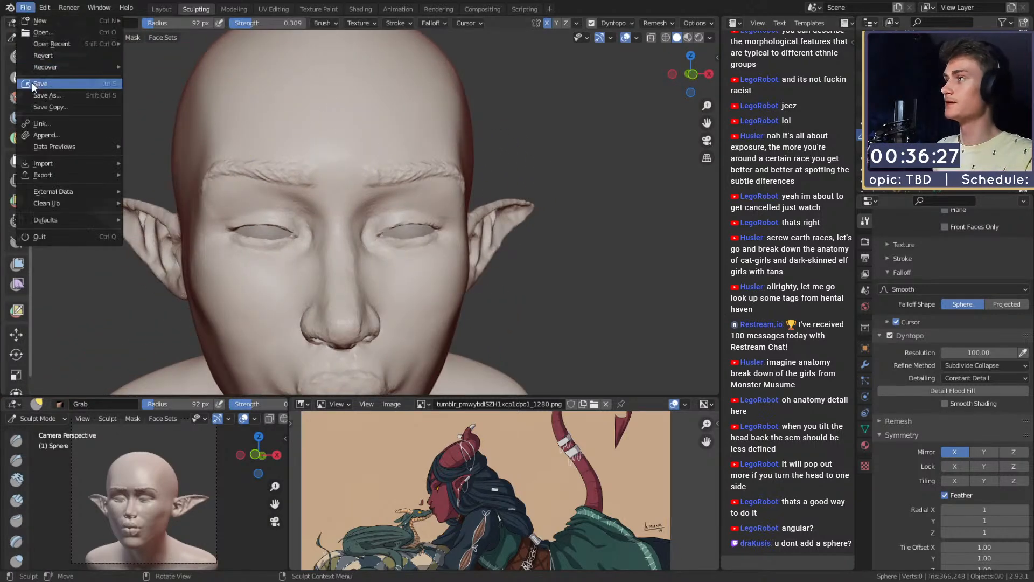
pyautogui.press('Return')
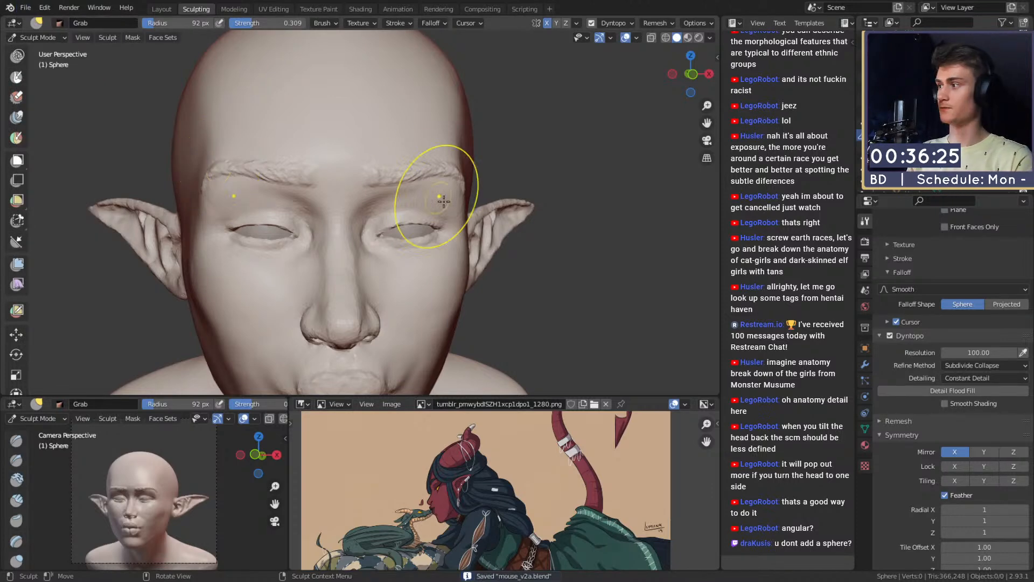
# Step: In the Layout workspace, move the mirrored eyeball object slightly forward along the global Y axis, then reselect the head
pyautogui.moveTo(547, 242)
pyautogui.keyDown('alt'); pyautogui.mouseDown()
pyautogui.moveTo(453, 224)
pyautogui.moveTo(390, 252)
pyautogui.moveTo(451, 282)
pyautogui.moveTo(425, 228)
pyautogui.moveTo(388, 220)
pyautogui.mouseUp(); pyautogui.keyUp('alt')
pyautogui.moveTo(388, 221)
pyautogui.keyDown('ctrl'); pyautogui.keyDown('alt'); pyautogui.mouseDown()
pyautogui.moveTo(328, 144)
pyautogui.moveTo(362, 178)
pyautogui.moveTo(334, 191)
pyautogui.moveTo(367, 208)
pyautogui.moveTo(402, 185)
pyautogui.mouseUp(); pyautogui.keyUp('alt'); pyautogui.keyUp('ctrl')
pyautogui.press('f')
pyautogui.click(394, 195)
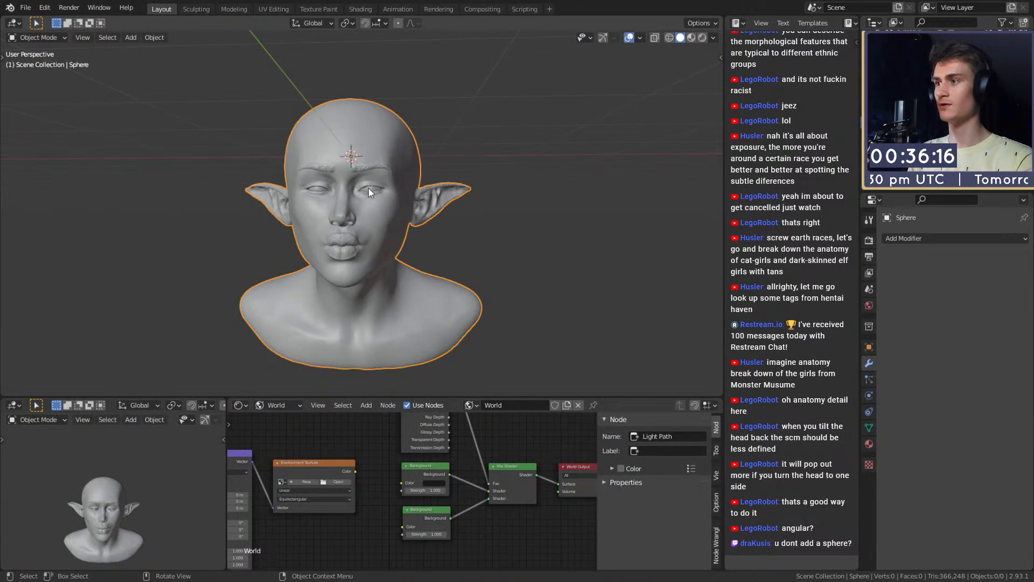
pyautogui.click(368, 188)
pyautogui.keyDown('ctrl'); pyautogui.keyDown('alt'); pyautogui.moveTo(402, 233); pyautogui.dragTo(402, 171); pyautogui.keyUp('alt'); pyautogui.keyUp('ctrl')
pyautogui.keyDown('alt'); pyautogui.moveTo(402, 171); pyautogui.dragTo(402, 222); pyautogui.keyUp('alt')
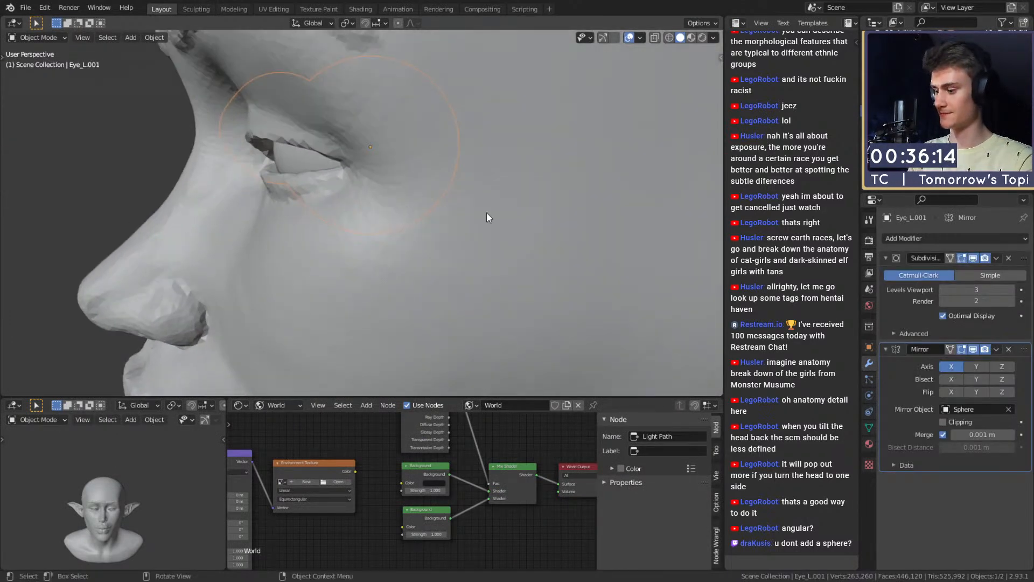
pyautogui.press('g')
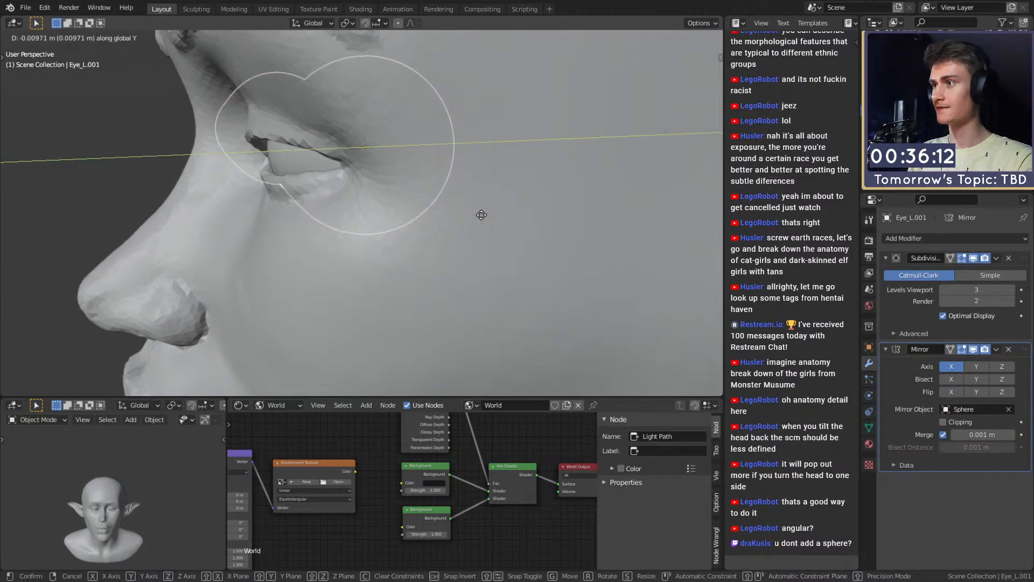
pyautogui.click(479, 214)
pyautogui.keyDown('ctrl'); pyautogui.keyDown('alt'); pyautogui.moveTo(480, 214); pyautogui.dragTo(503, 224); pyautogui.keyUp('alt'); pyautogui.keyUp('ctrl')
pyautogui.click(503, 224)
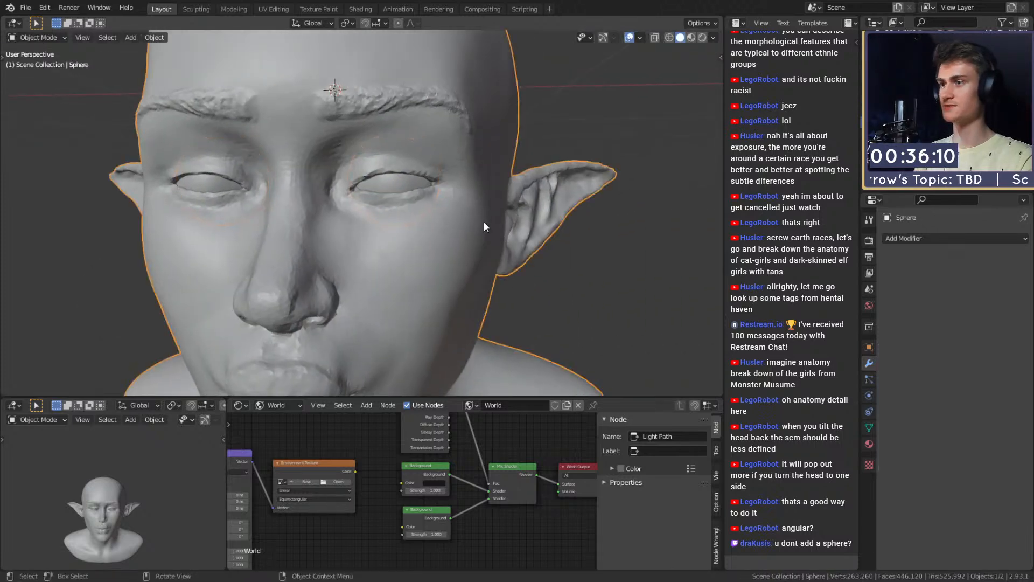
# Step: Return to the Sculpting workspace and fit the inner eye corner to the eyeball with the Grab brush, starting at a 148 px radius
pyautogui.click(192, 12)
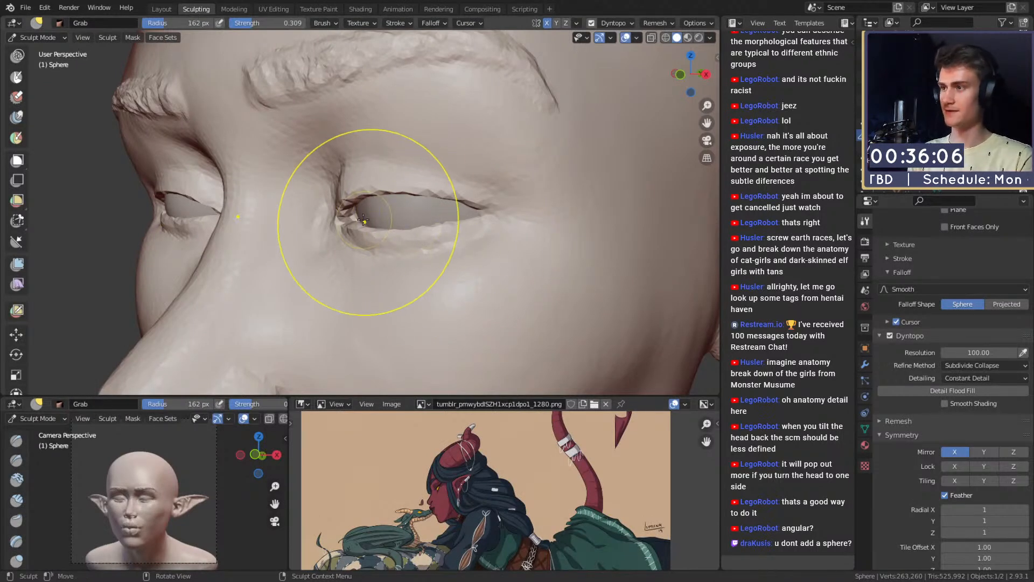
pyautogui.moveTo(351, 231)
pyautogui.mouseDown(button='middle')
pyautogui.moveTo(378, 220)
pyautogui.moveTo(358, 229)
pyautogui.mouseUp(button='middle')
pyautogui.press('f')
pyautogui.click(345, 227)
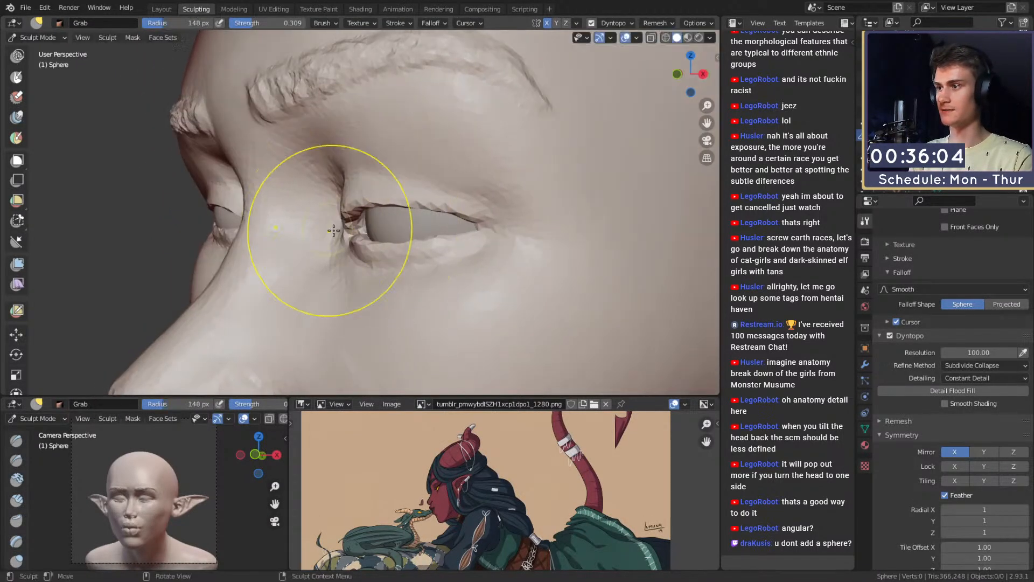
pyautogui.moveTo(347, 230); pyautogui.dragTo(360, 223)
pyautogui.press('f')
pyautogui.click(359, 224)
pyautogui.moveTo(360, 222); pyautogui.dragTo(436, 218, button='middle')
pyautogui.moveTo(507, 216); pyautogui.dragTo(368, 204, button='middle')
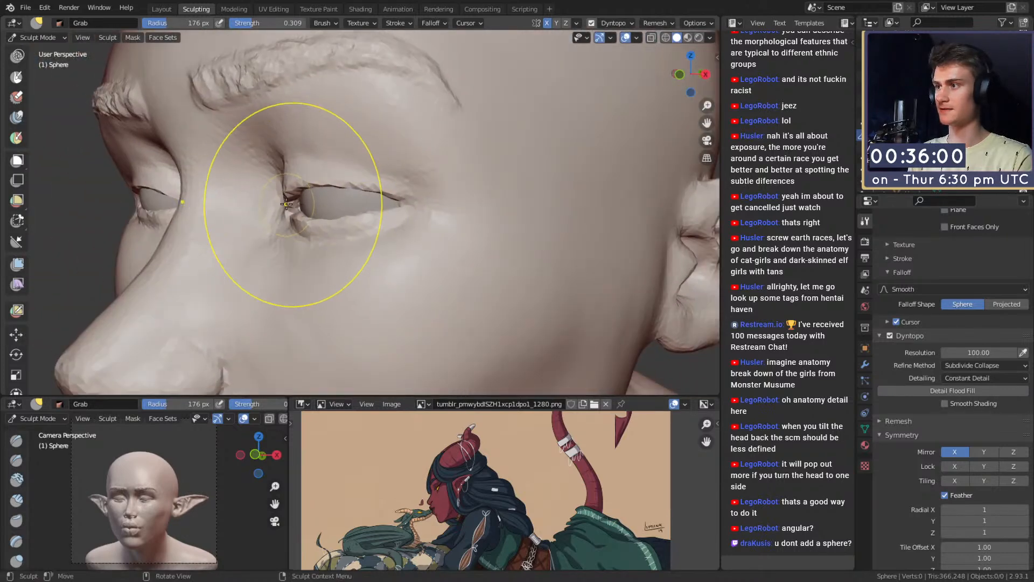
pyautogui.moveTo(289, 204); pyautogui.dragTo(350, 205, button='middle')
pyautogui.moveTo(474, 202)
pyautogui.keyDown('shift'); pyautogui.mouseDown(button='middle')
pyautogui.moveTo(396, 194)
pyautogui.moveTo(484, 218)
pyautogui.moveTo(430, 214)
pyautogui.moveTo(395, 245)
pyautogui.mouseUp(button='middle'); pyautogui.keyUp('shift')
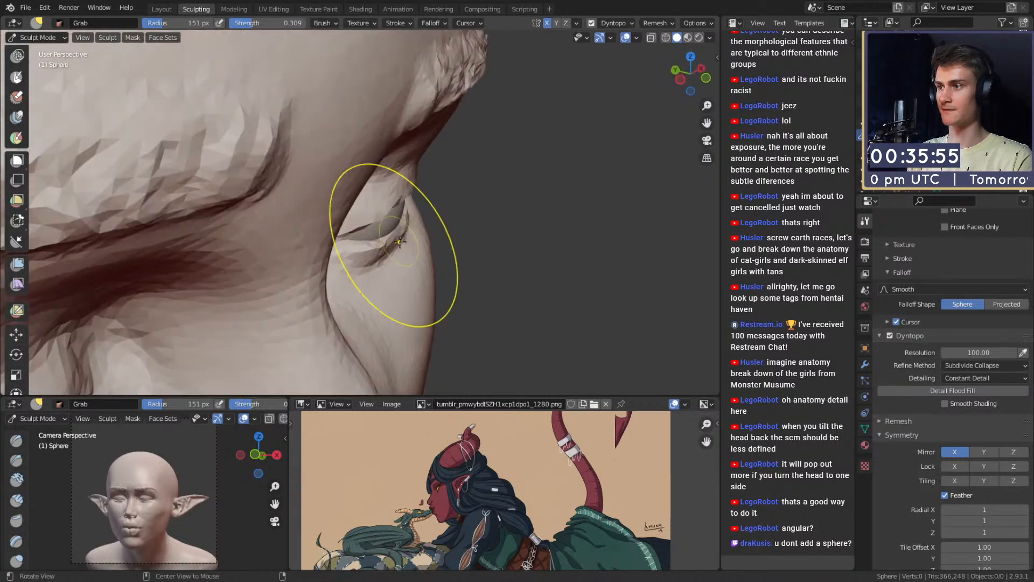
# Step: Adjust how the eyelids wrap around the eyeball with the Grab brush at a 103 px radius
pyautogui.press('f')
pyautogui.click(471, 248)
pyautogui.moveTo(405, 230); pyautogui.dragTo(412, 227)
pyautogui.moveTo(414, 236)
pyautogui.mouseDown(button='middle')
pyautogui.moveTo(427, 202)
pyautogui.moveTo(387, 229)
pyautogui.moveTo(345, 169)
pyautogui.mouseUp(button='middle')
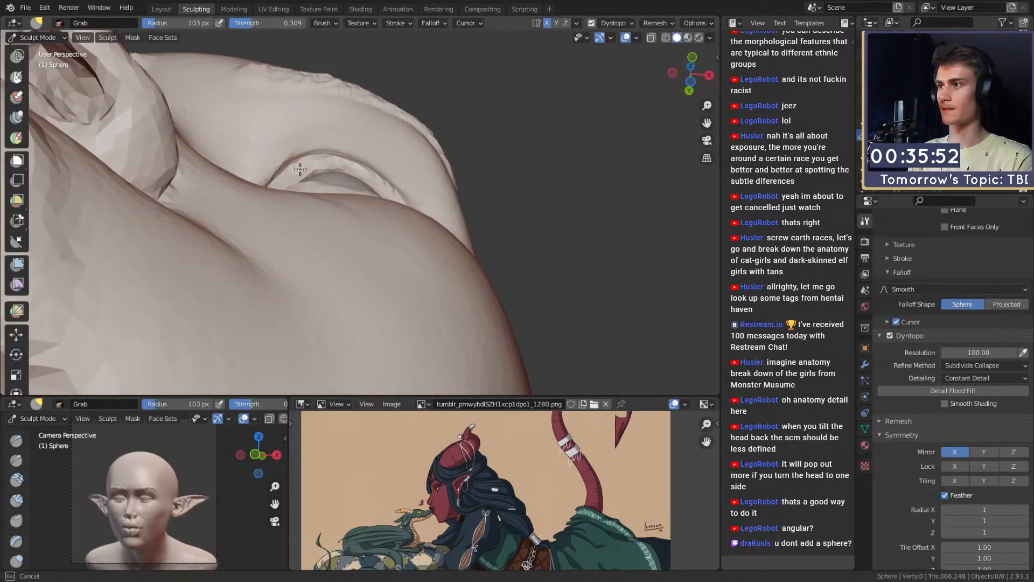
pyautogui.moveTo(365, 172); pyautogui.dragTo(394, 195, button='middle')
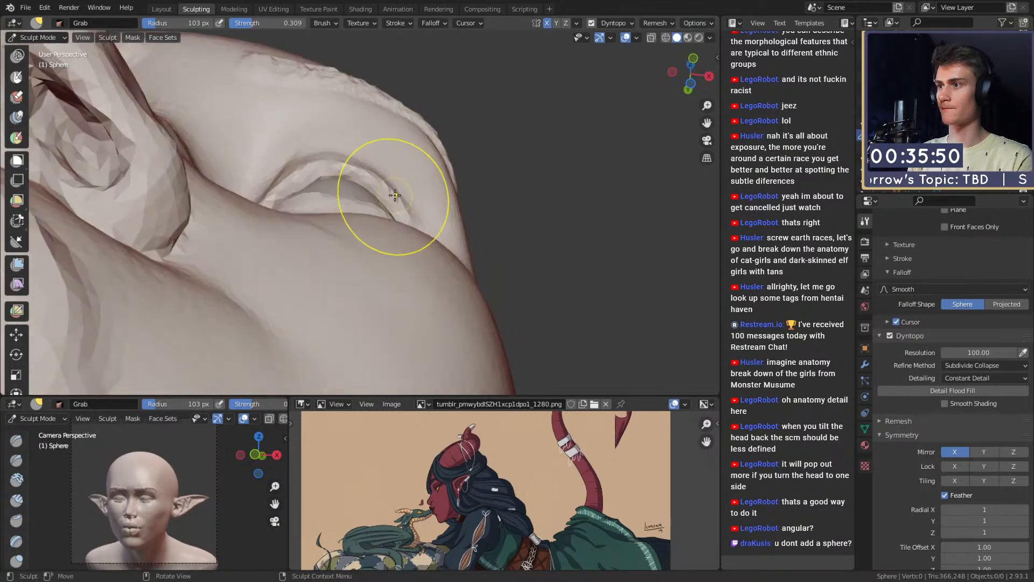
# Step: Refine the eyelid curve as seen from below and above with the Grab brush, ending at a 107 px radius
pyautogui.moveTo(380, 180)
pyautogui.keyDown('alt'); pyautogui.mouseDown()
pyautogui.moveTo(389, 253)
pyautogui.moveTo(418, 280)
pyautogui.mouseUp(); pyautogui.keyUp('alt')
pyautogui.press('f')
pyautogui.click(445, 243)
pyautogui.moveTo(402, 223)
pyautogui.keyDown('alt'); pyautogui.mouseDown()
pyautogui.moveTo(348, 290)
pyautogui.moveTo(354, 262)
pyautogui.moveTo(303, 266)
pyautogui.mouseUp(); pyautogui.keyUp('alt')
pyautogui.press('f')
pyautogui.click(375, 287)
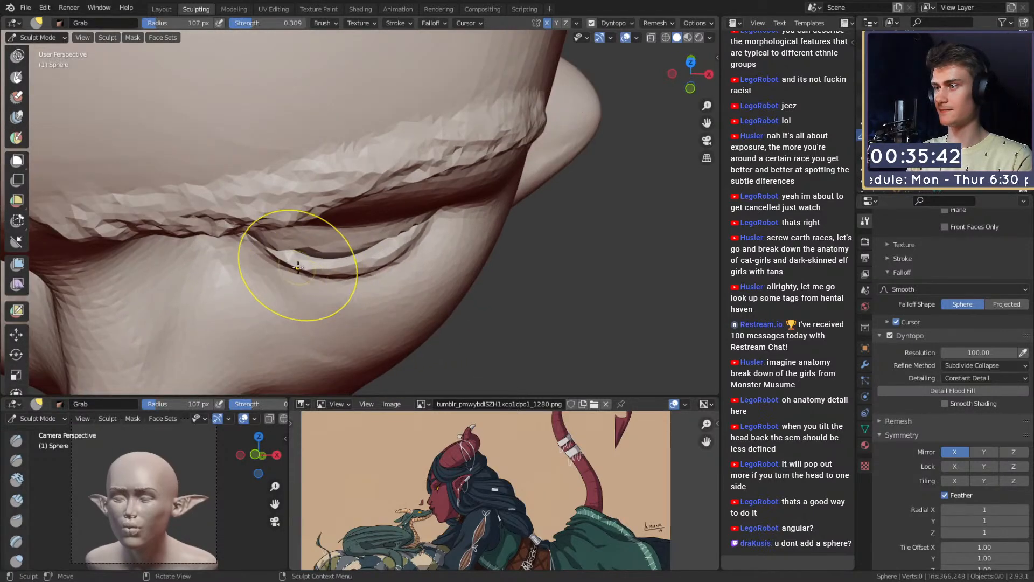
# Step: Switch the viewport to Material Preview and adjust the eyelid against the textured eyeball with the Grab brush at a 110 px radius
pyautogui.moveTo(412, 229)
pyautogui.keyDown('ctrl'); pyautogui.keyDown('alt'); pyautogui.mouseDown()
pyautogui.moveTo(420, 252)
pyautogui.moveTo(397, 175)
pyautogui.moveTo(388, 244)
pyautogui.moveTo(389, 234)
pyautogui.mouseUp(); pyautogui.keyUp('alt'); pyautogui.keyUp('ctrl')
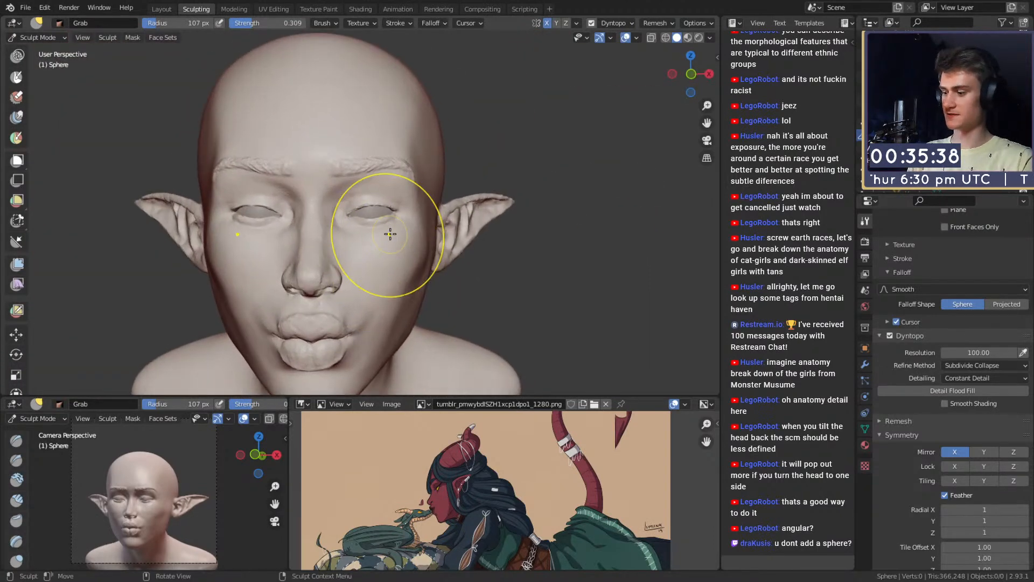
pyautogui.press('z')
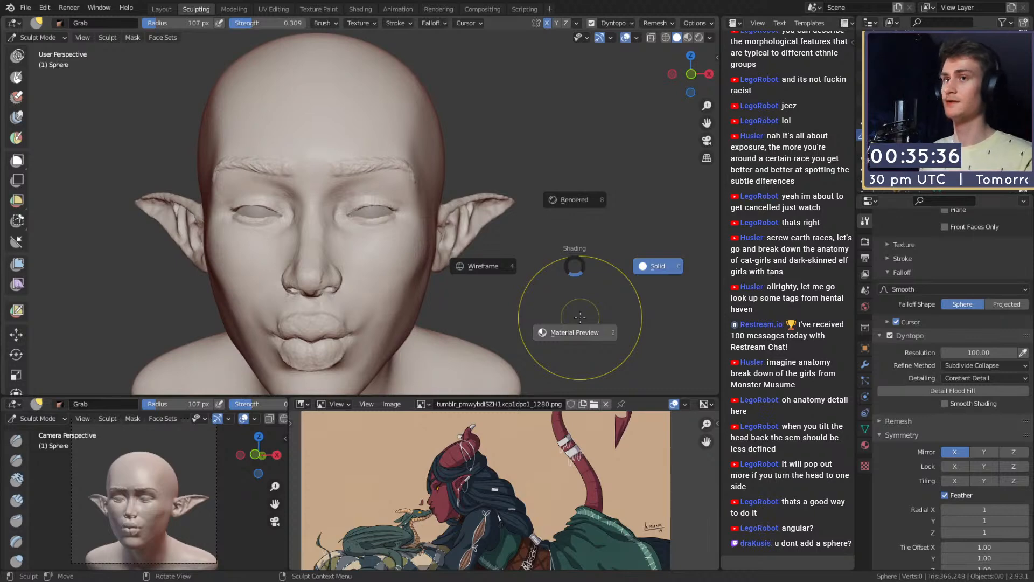
pyautogui.click(581, 319)
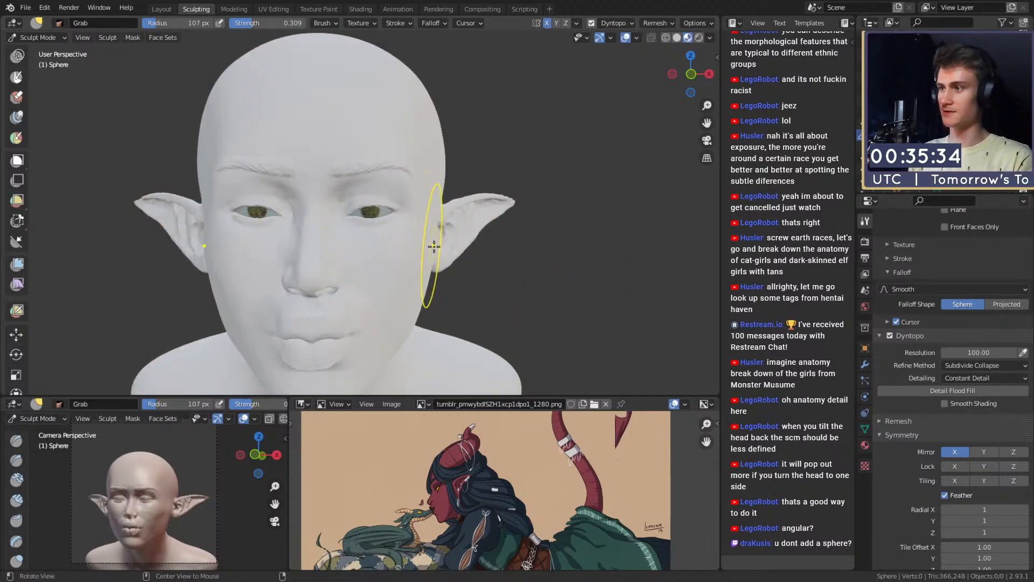
pyautogui.scroll(5, 400, 227)
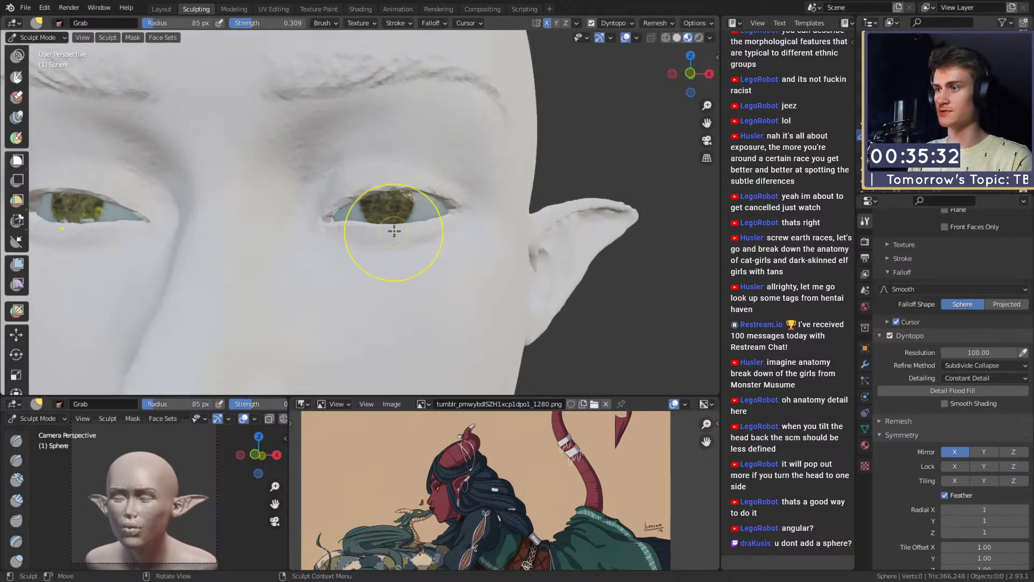
pyautogui.scroll(-8, 418, 228)
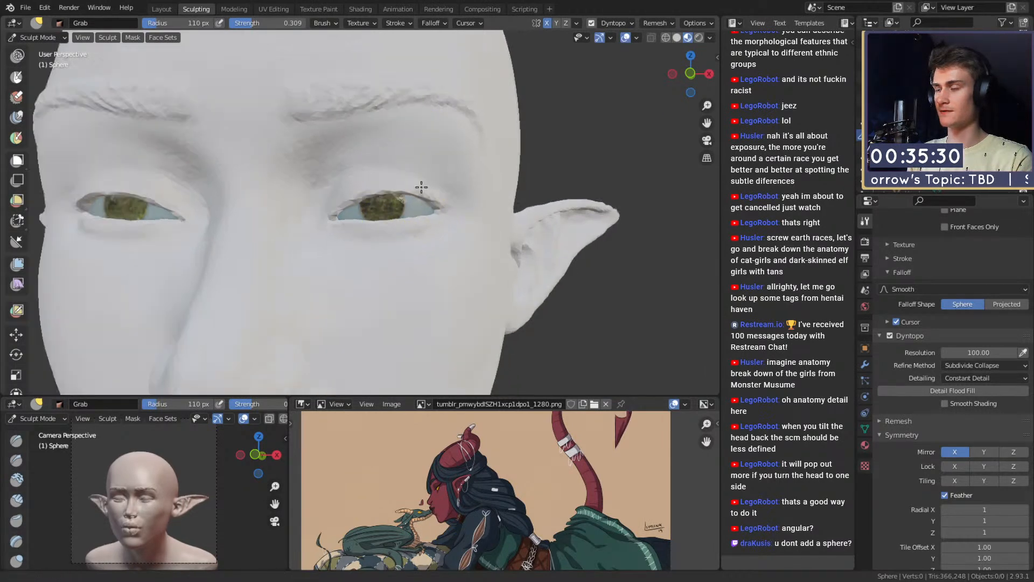
pyautogui.moveTo(419, 251); pyautogui.dragTo(399, 285, button='middle')
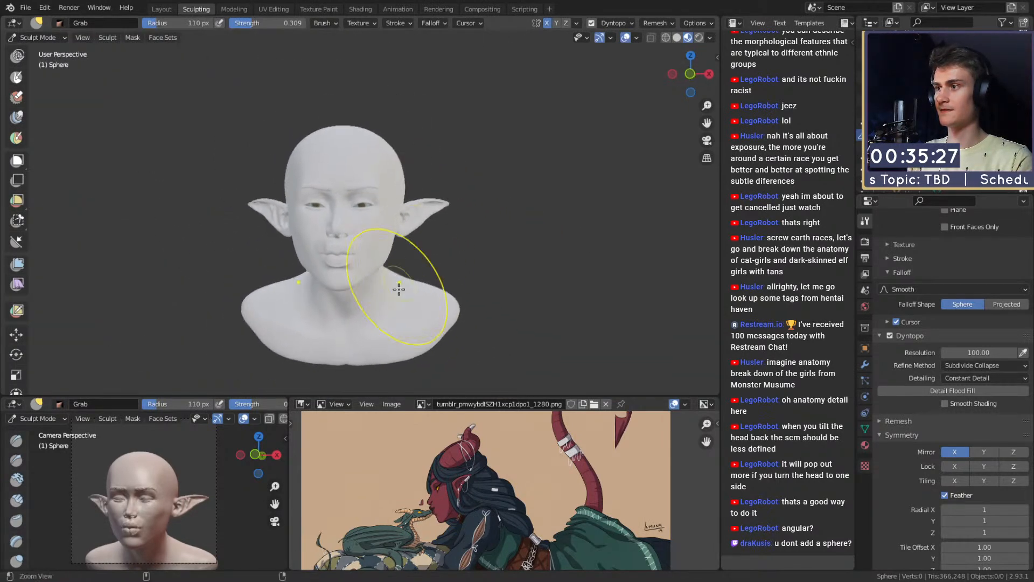
pyautogui.scroll(6, 399, 232)
pyautogui.moveTo(376, 225); pyautogui.dragTo(375, 229)
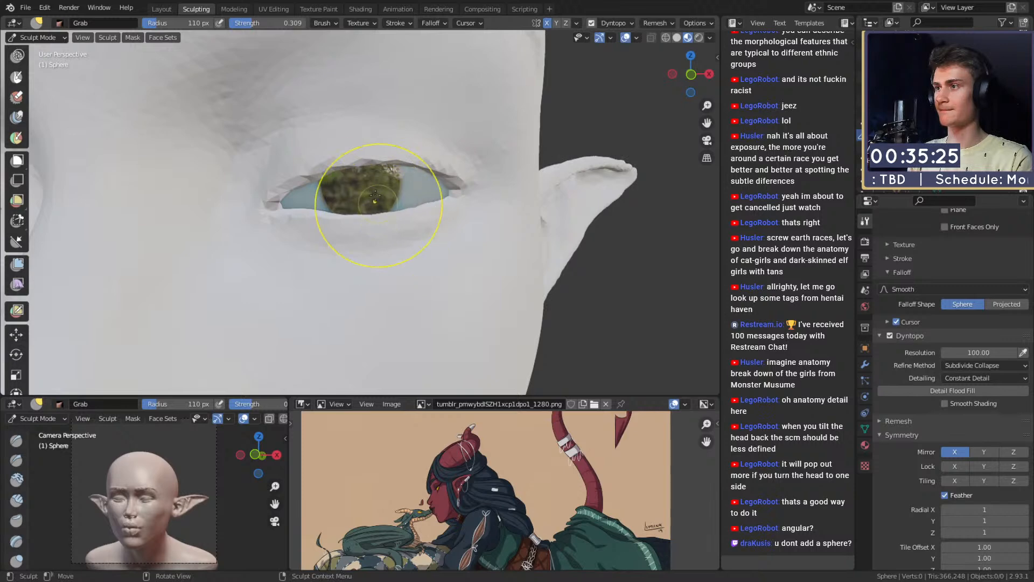
# Step: Adjust the side of the face with the Grab brush, enlarging the radius to 144 px and finally 232 px
pyautogui.press('f')
pyautogui.click(445, 159)
pyautogui.scroll(-6, 403, 159)
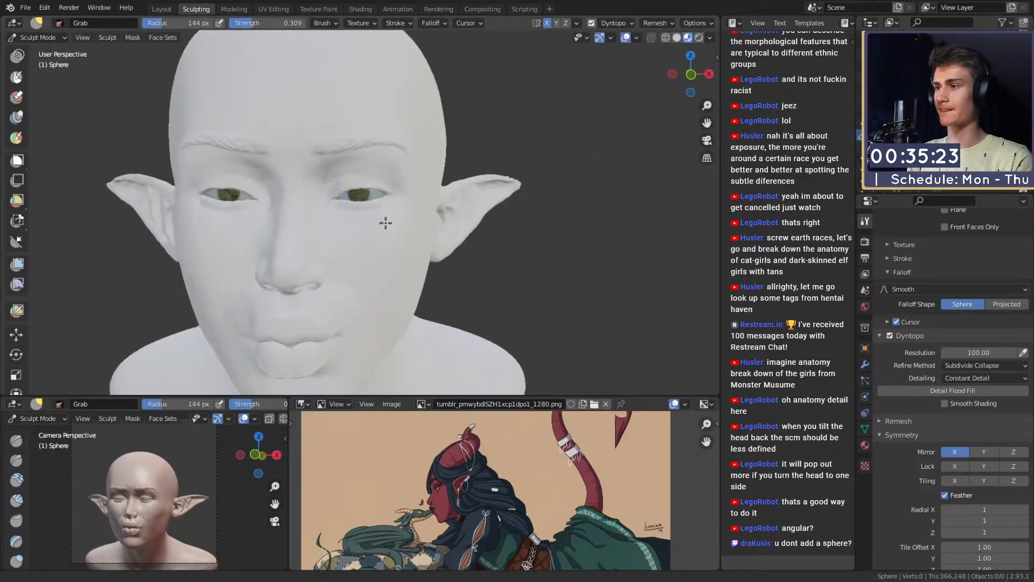
pyautogui.scroll(2, 385, 224)
pyautogui.scroll(-3, 370, 162)
pyautogui.keyDown('ctrl'); pyautogui.moveTo(398, 252); pyautogui.dragTo(405, 204, button='middle'); pyautogui.keyUp('ctrl')
pyautogui.press('f')
pyautogui.click(438, 233)
pyautogui.moveTo(433, 300); pyautogui.dragTo(430, 285)
pyautogui.scroll(-8, 415, 309)
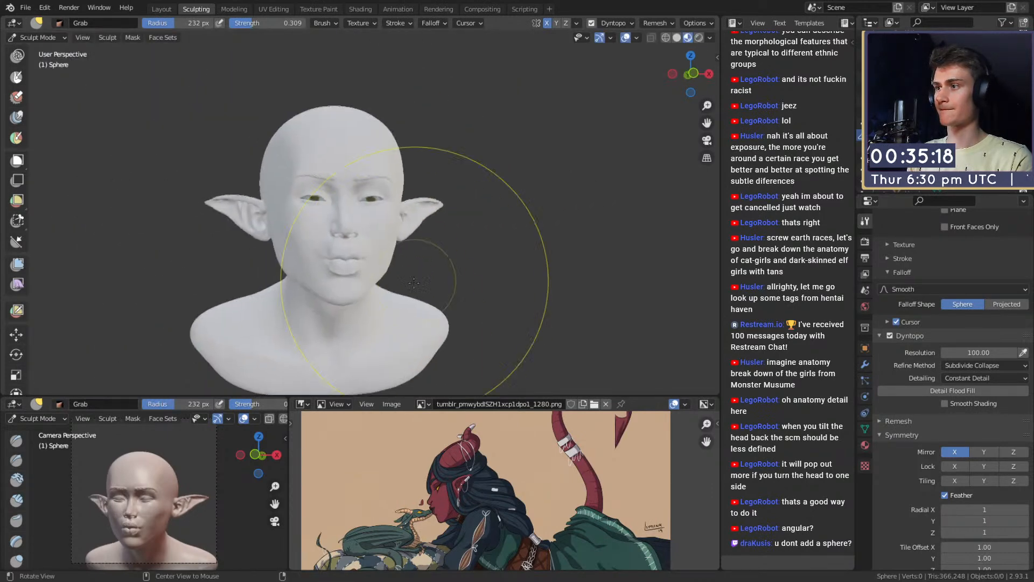
pyautogui.scroll(1, 399, 289)
pyautogui.scroll(2, 393, 226)
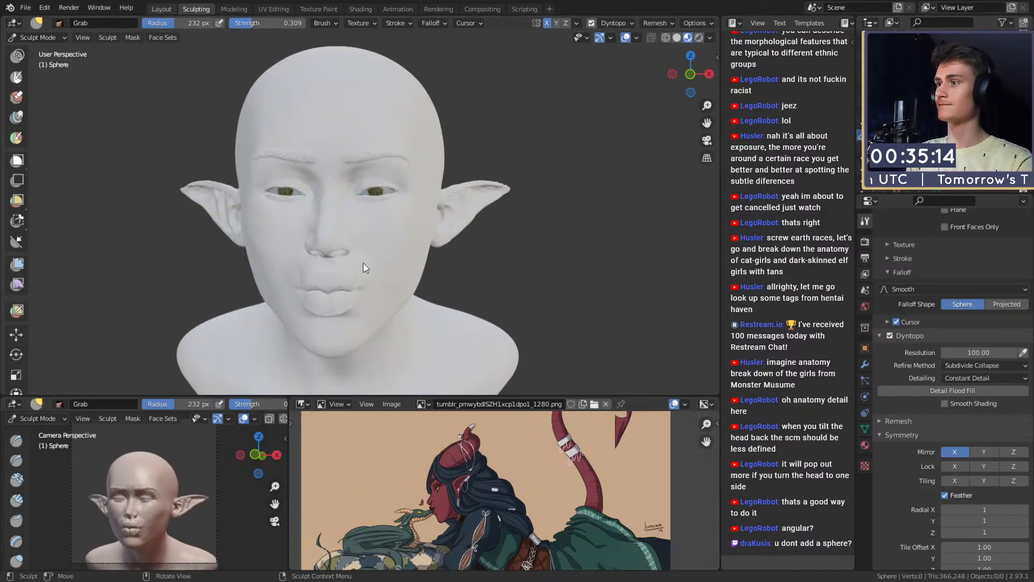
# Step: Switch to the Layout workspace and save the file
pyautogui.hotkey('ctrl', 'pageup')
pyautogui.scroll(-5, 380, 272)
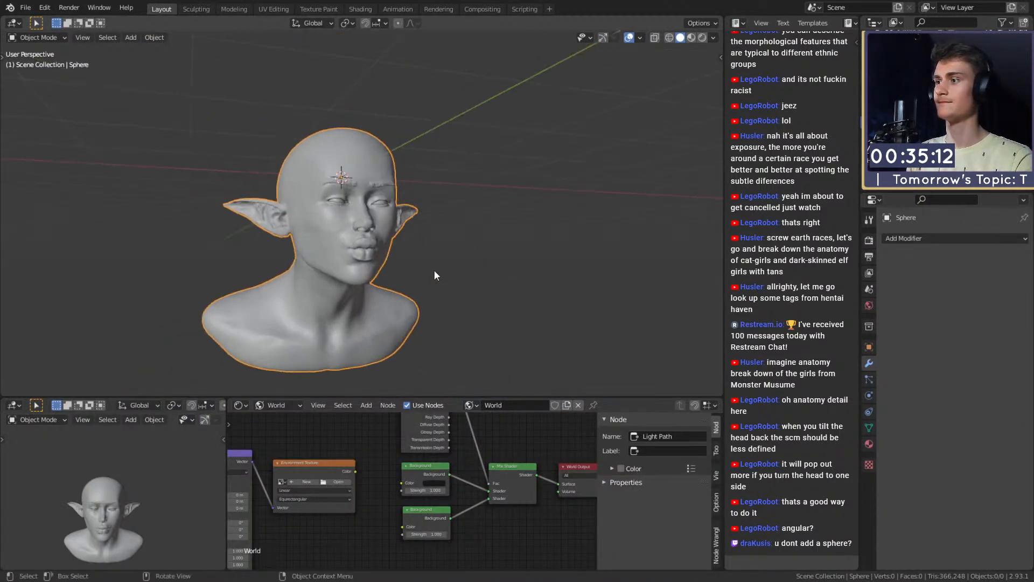
pyautogui.moveTo(434, 271); pyautogui.dragTo(387, 270, button='middle')
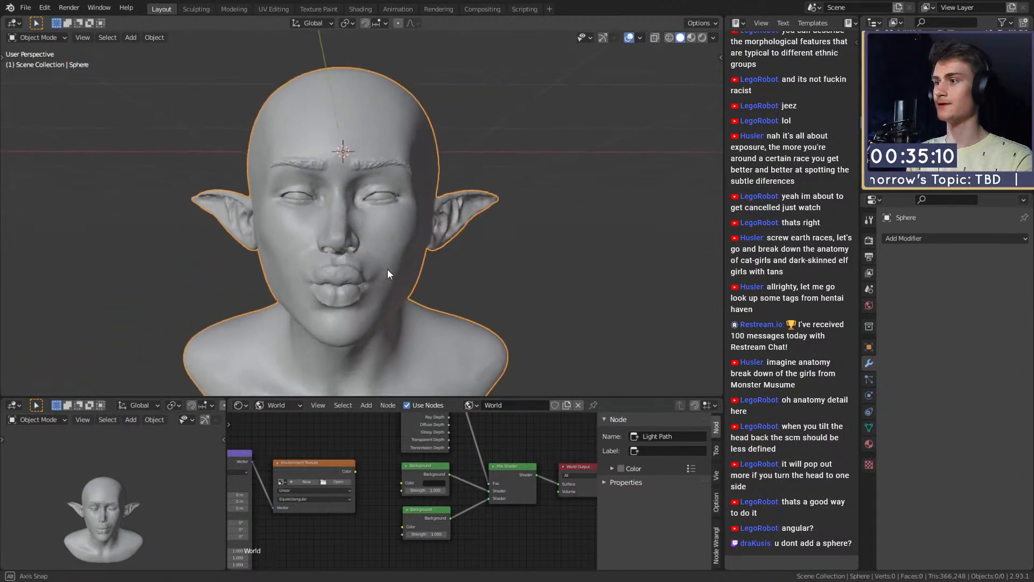
pyautogui.click(25, 8)
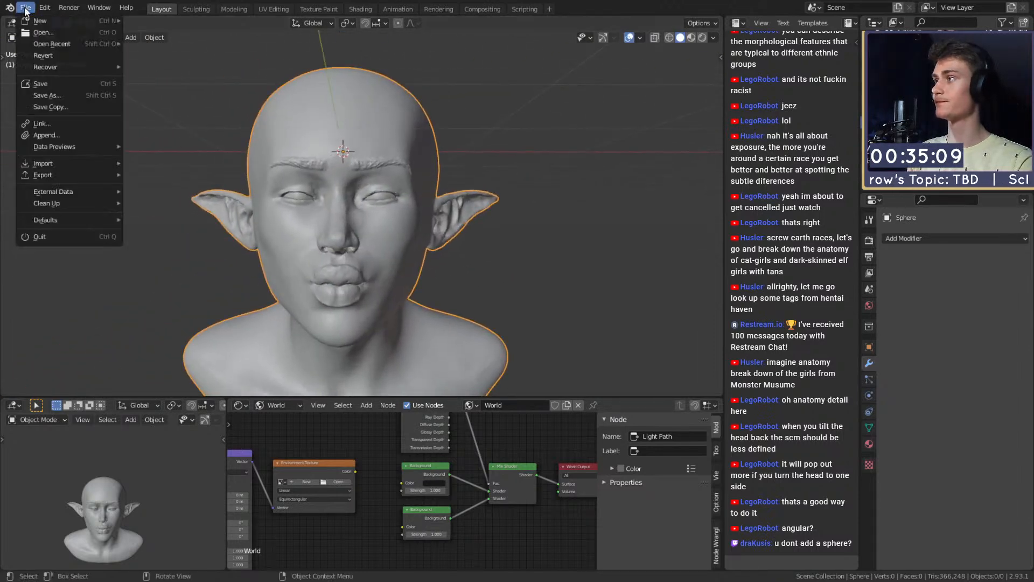
pyautogui.click(42, 83)
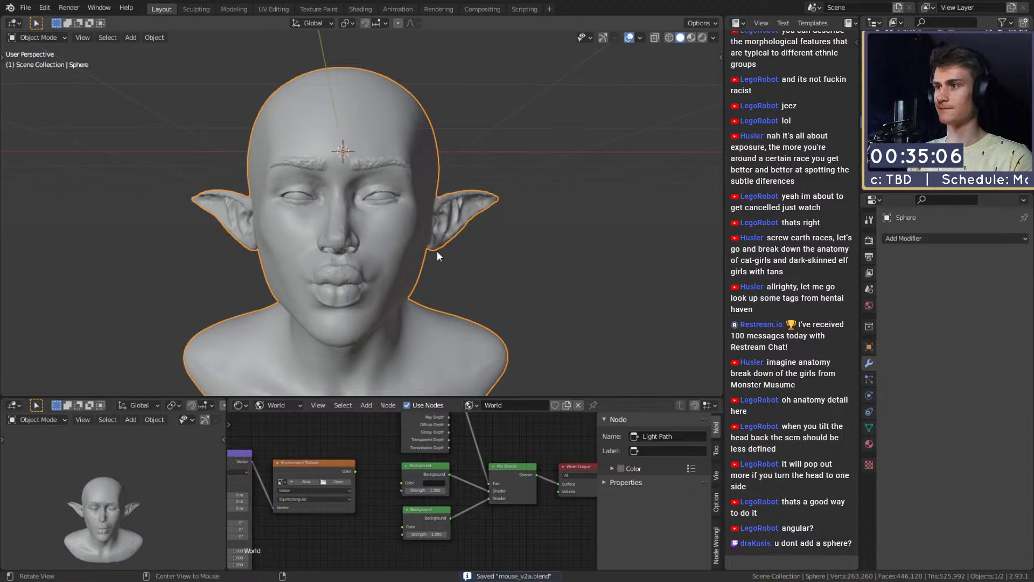
# Step: Check the neck and shoulders in the Layout workspace, then return to Sculpting with Solid viewport shading
pyautogui.moveTo(438, 250); pyautogui.dragTo(494, 251, button='middle')
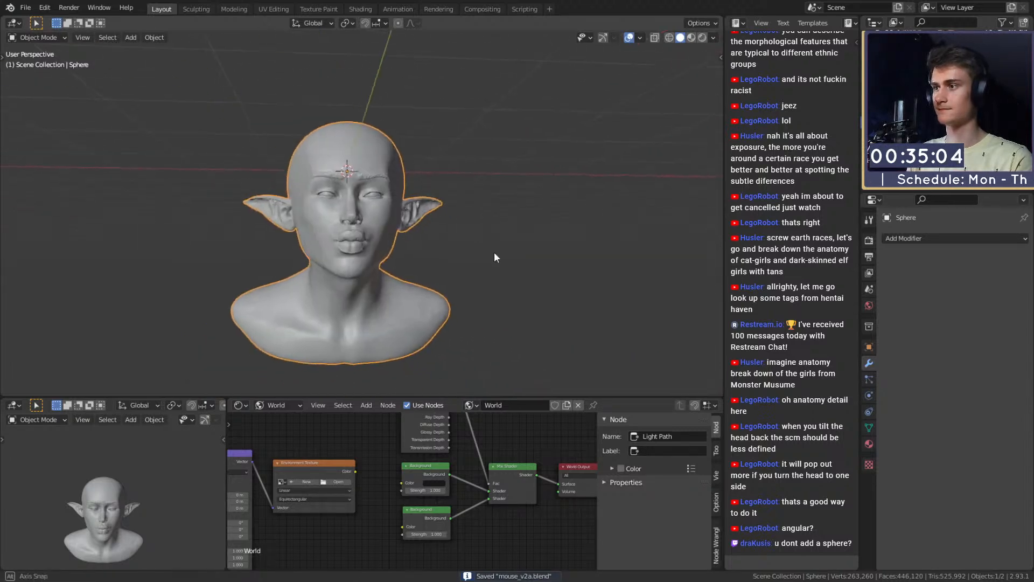
pyautogui.scroll(5, 400, 234)
pyautogui.moveTo(377, 233); pyautogui.dragTo(374, 207, button='middle')
pyautogui.scroll(-4, 386, 238)
pyautogui.scroll(5, 374, 206)
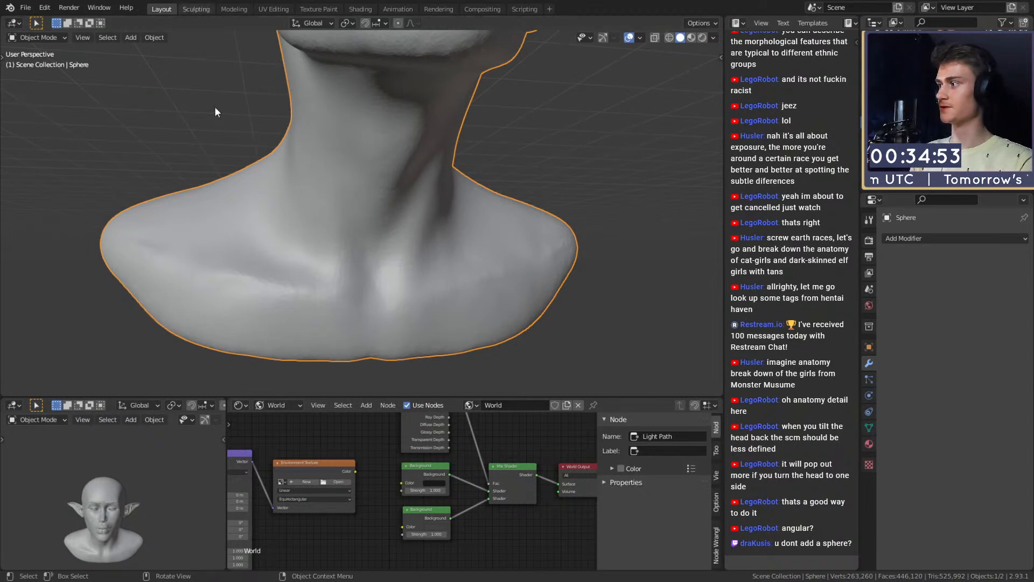
pyautogui.hotkey('ctrl', 'pagedown')
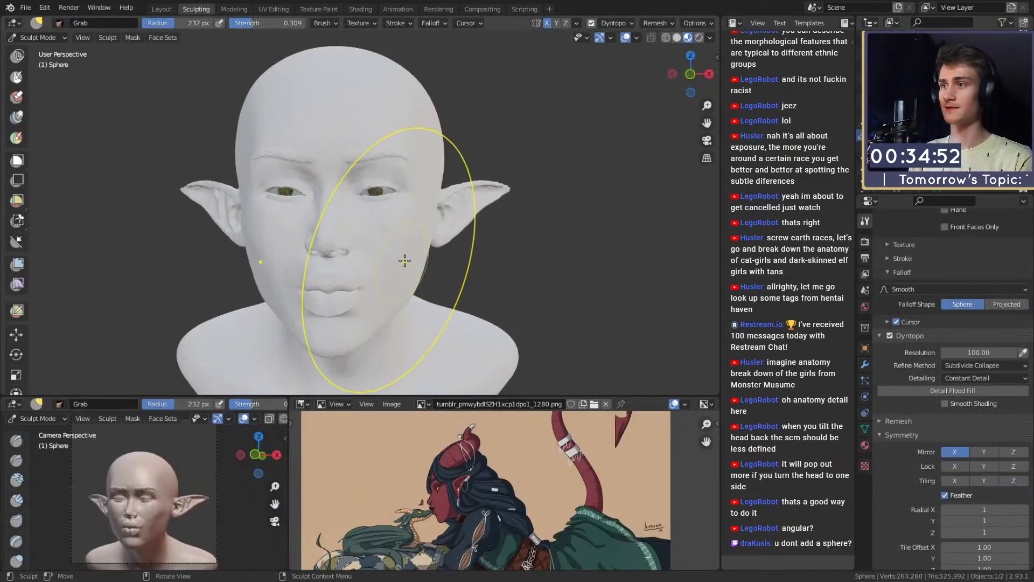
pyautogui.press('z')
pyautogui.click(569, 193)
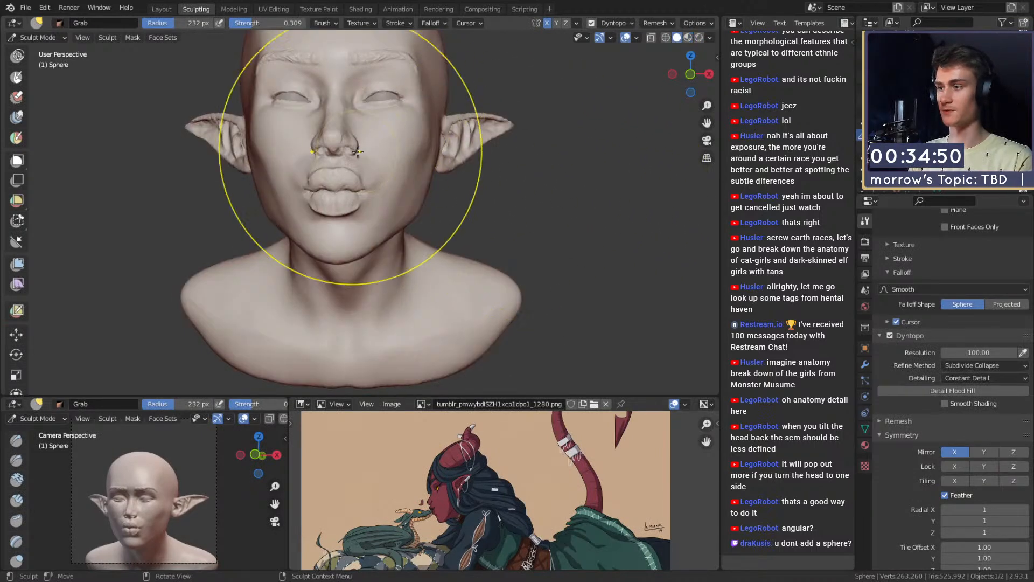
# Step: Build up the neck muscle running down toward the collarbone with the Clay Strips brush at radii of 37 to 55 px
pyautogui.keyDown('shift'); pyautogui.moveTo(357, 237); pyautogui.dragTo(349, 183, button='middle'); pyautogui.keyUp('shift')
pyautogui.press('c')
pyautogui.press('f')
pyautogui.click(283, 261)
pyautogui.moveTo(301, 258); pyautogui.dragTo(358, 220, button='middle')
pyautogui.scroll(2, 363, 219)
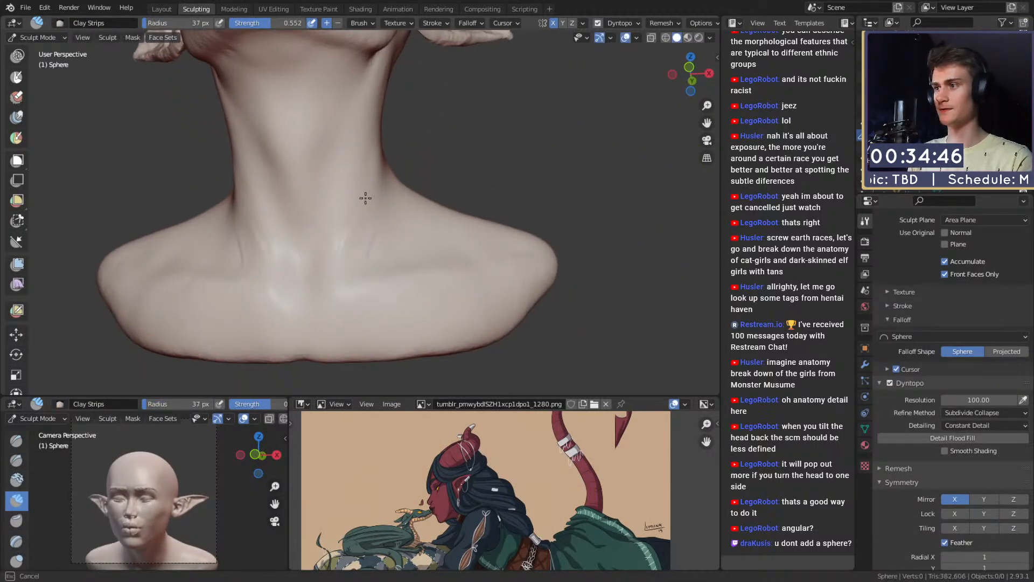
pyautogui.moveTo(365, 198); pyautogui.dragTo(349, 217)
pyautogui.moveTo(363, 181); pyautogui.dragTo(342, 232)
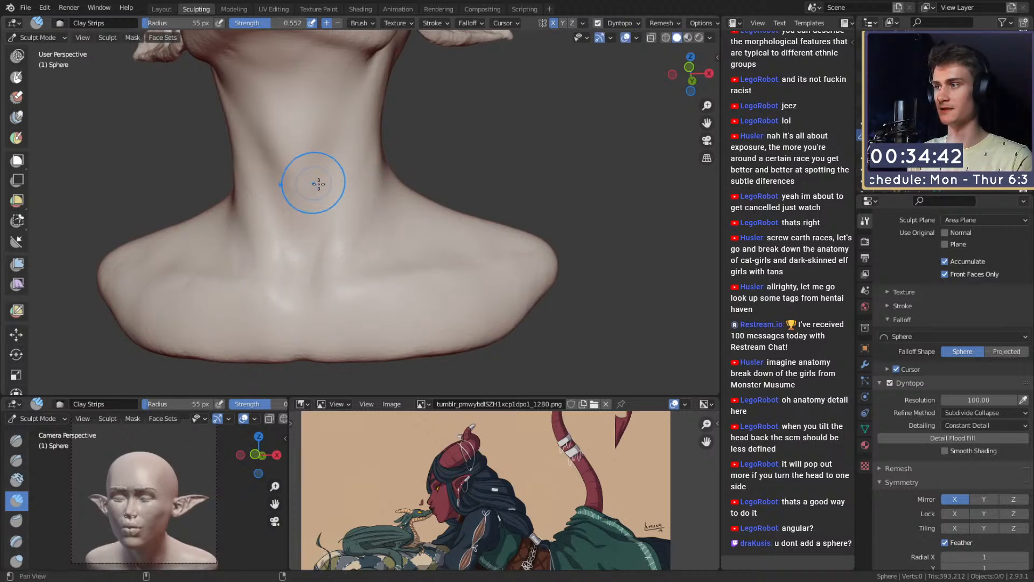
# Step: Sculpt a long stroke down the front of the throat with the Clay Strips brush at an 89 px radius
pyautogui.keyDown('shift'); pyautogui.moveTo(319, 184); pyautogui.dragTo(331, 214, button='middle'); pyautogui.keyUp('shift')
pyautogui.press('f')
pyautogui.click(339, 201)
pyautogui.moveTo(319, 152); pyautogui.dragTo(309, 261)
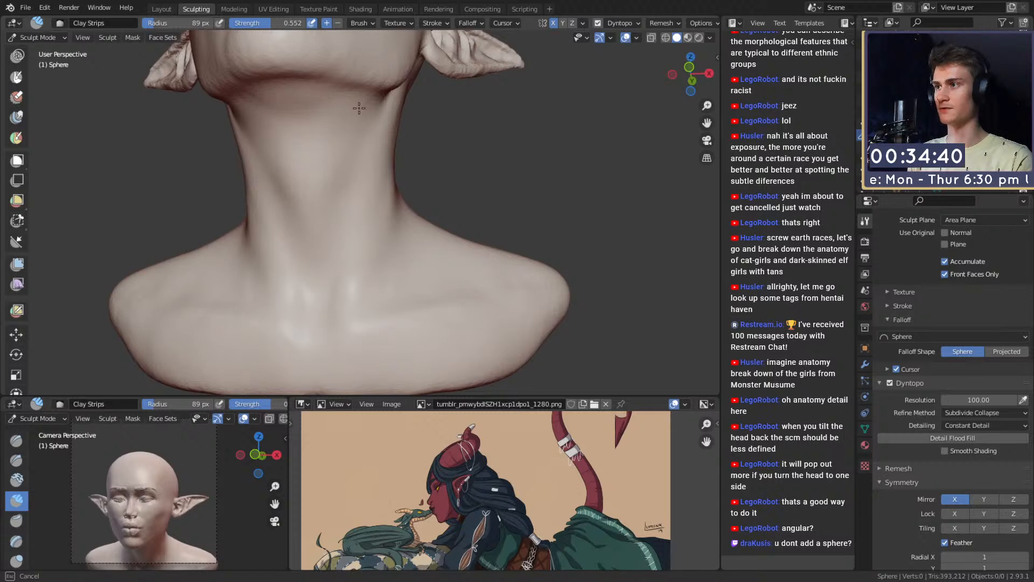
# Step: Reshape the lower front edge of the bust with the Grab brush, starting at a 159 px radius
pyautogui.moveTo(359, 107)
pyautogui.mouseDown(button='middle')
pyautogui.moveTo(342, 208)
pyautogui.moveTo(330, 138)
pyautogui.mouseUp(button='middle')
pyautogui.moveTo(456, 118)
pyautogui.mouseDown(button='middle')
pyautogui.moveTo(357, 203)
pyautogui.moveTo(392, 185)
pyautogui.mouseUp(button='middle')
pyautogui.moveTo(476, 154); pyautogui.dragTo(406, 147, button='middle')
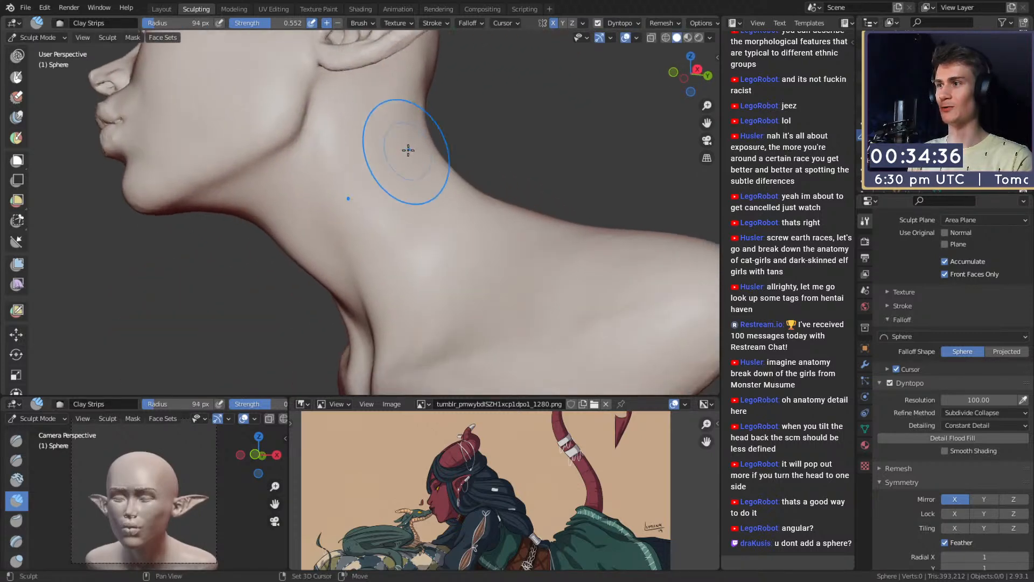
pyautogui.moveTo(467, 273); pyautogui.dragTo(307, 253, button='middle')
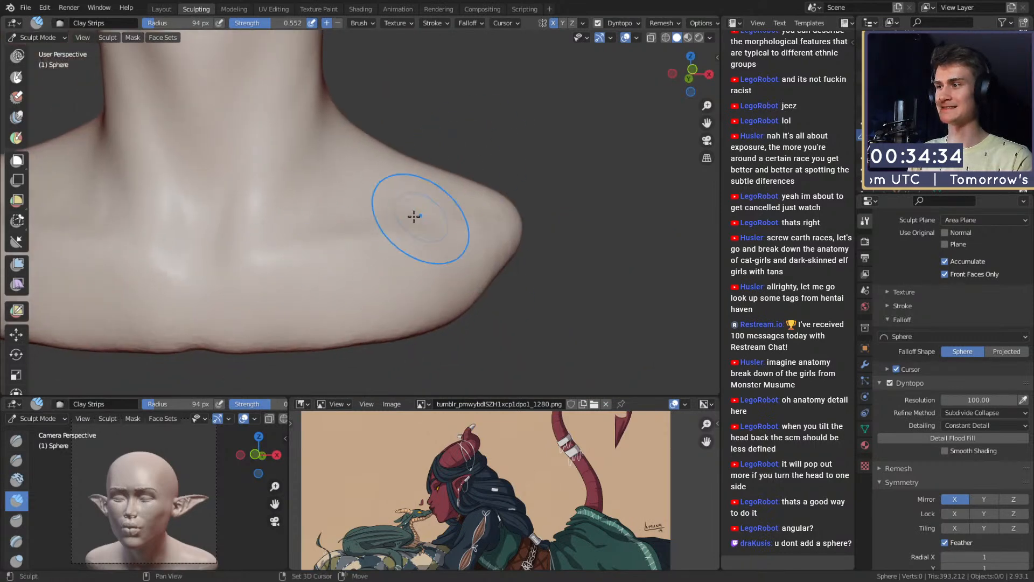
pyautogui.moveTo(414, 216); pyautogui.dragTo(369, 314, button='middle')
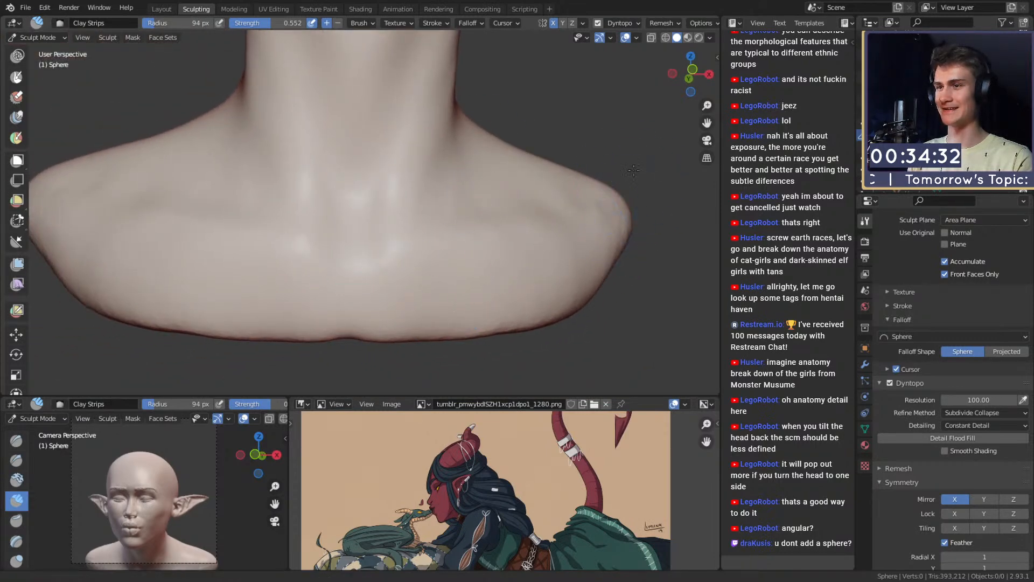
pyautogui.moveTo(633, 170); pyautogui.dragTo(434, 240, button='middle')
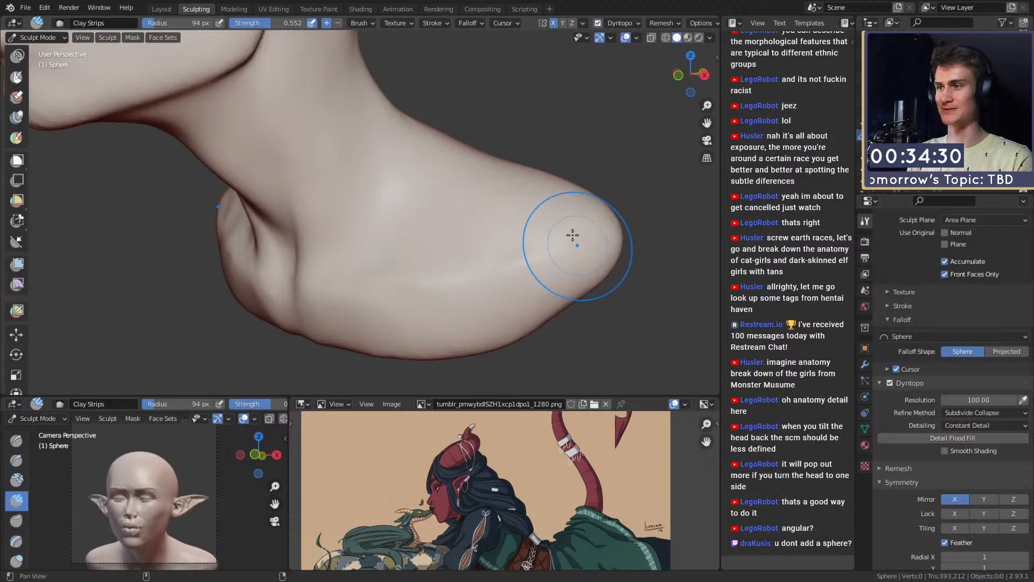
pyautogui.keyDown('shift'); pyautogui.moveTo(572, 236); pyautogui.dragTo(463, 269, button='middle'); pyautogui.keyUp('shift')
pyautogui.moveTo(463, 269); pyautogui.dragTo(377, 216, button='middle')
pyautogui.press('g')
pyautogui.moveTo(345, 261)
pyautogui.mouseDown(button='middle')
pyautogui.moveTo(404, 224)
pyautogui.moveTo(388, 232)
pyautogui.moveTo(353, 221)
pyautogui.moveTo(376, 275)
pyautogui.mouseUp(button='middle')
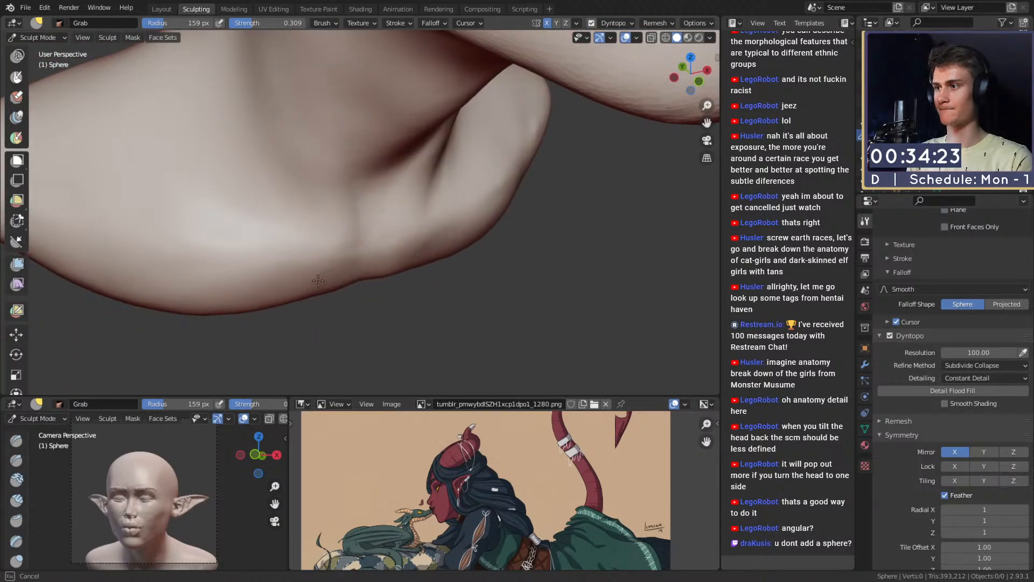
pyautogui.moveTo(318, 280); pyautogui.dragTo(317, 276)
pyautogui.moveTo(273, 298)
pyautogui.mouseDown()
pyautogui.moveTo(269, 289)
pyautogui.moveTo(183, 304)
pyautogui.mouseUp()
# Step: Reshape the lower contour of the shoulder end with the Grab brush, ending at a 172 px radius
pyautogui.moveTo(489, 212)
pyautogui.mouseDown(button='middle')
pyautogui.moveTo(351, 212)
pyautogui.moveTo(424, 226)
pyautogui.moveTo(445, 206)
pyautogui.moveTo(432, 152)
pyautogui.moveTo(459, 208)
pyautogui.moveTo(416, 249)
pyautogui.moveTo(425, 255)
pyautogui.moveTo(449, 214)
pyautogui.moveTo(365, 203)
pyautogui.moveTo(381, 217)
pyautogui.mouseUp(button='middle')
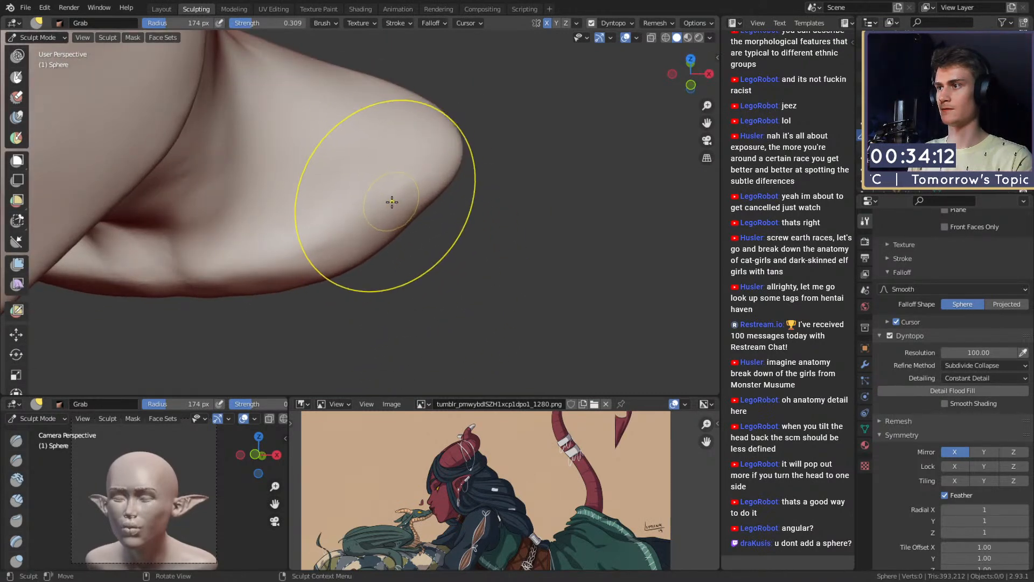
pyautogui.moveTo(392, 187); pyautogui.dragTo(389, 184)
pyautogui.press('f')
pyautogui.click(501, 213)
pyautogui.moveTo(407, 221); pyautogui.dragTo(426, 249)
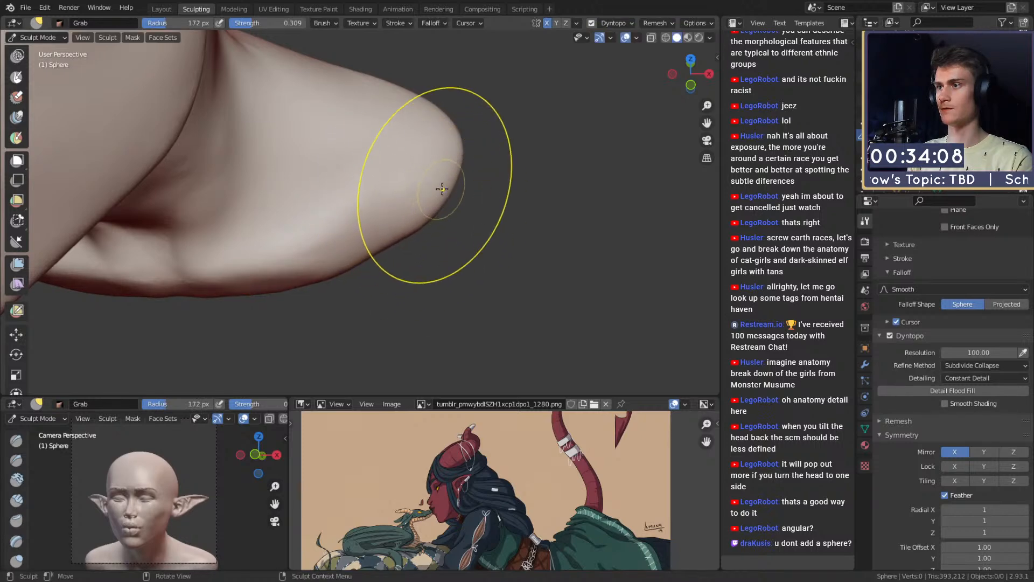
# Step: Pull the shoulder tip into a rounder form with the Grab brush at a 221 px radius
pyautogui.moveTo(433, 141)
pyautogui.keyDown('ctrl'); pyautogui.mouseDown(button='middle')
pyautogui.moveTo(399, 219)
pyautogui.moveTo(375, 219)
pyautogui.mouseUp(button='middle'); pyautogui.keyUp('ctrl')
pyautogui.keyDown('ctrl'); pyautogui.moveTo(415, 254); pyautogui.dragTo(429, 224, button='middle'); pyautogui.keyUp('ctrl')
pyautogui.press('f')
pyautogui.click(555, 232)
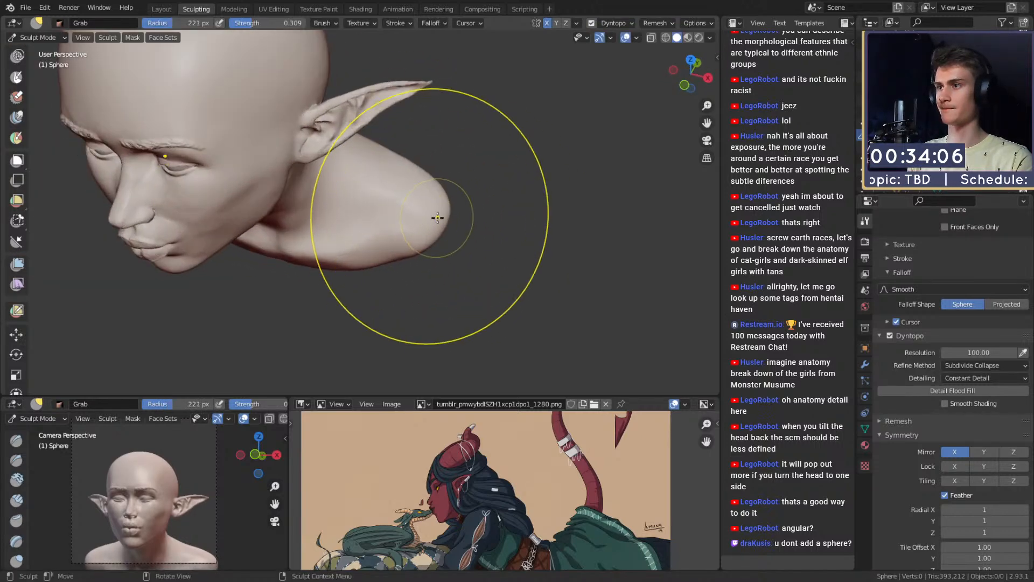
pyautogui.moveTo(437, 218); pyautogui.dragTo(431, 245)
# Step: Build up the neck muscle below the ear and behind the jaw with the Clay Strips brush at radii of 49 to 69 px
pyautogui.moveTo(415, 238)
pyautogui.mouseDown(button='middle')
pyautogui.moveTo(450, 231)
pyautogui.moveTo(470, 243)
pyautogui.moveTo(477, 172)
pyautogui.moveTo(475, 201)
pyautogui.moveTo(434, 245)
pyautogui.moveTo(388, 245)
pyautogui.moveTo(385, 256)
pyautogui.moveTo(438, 240)
pyautogui.moveTo(376, 202)
pyautogui.mouseUp(button='middle')
pyautogui.scroll(4, 362, 247)
pyautogui.scroll(4, 376, 202)
pyautogui.press('c')
pyautogui.press('f')
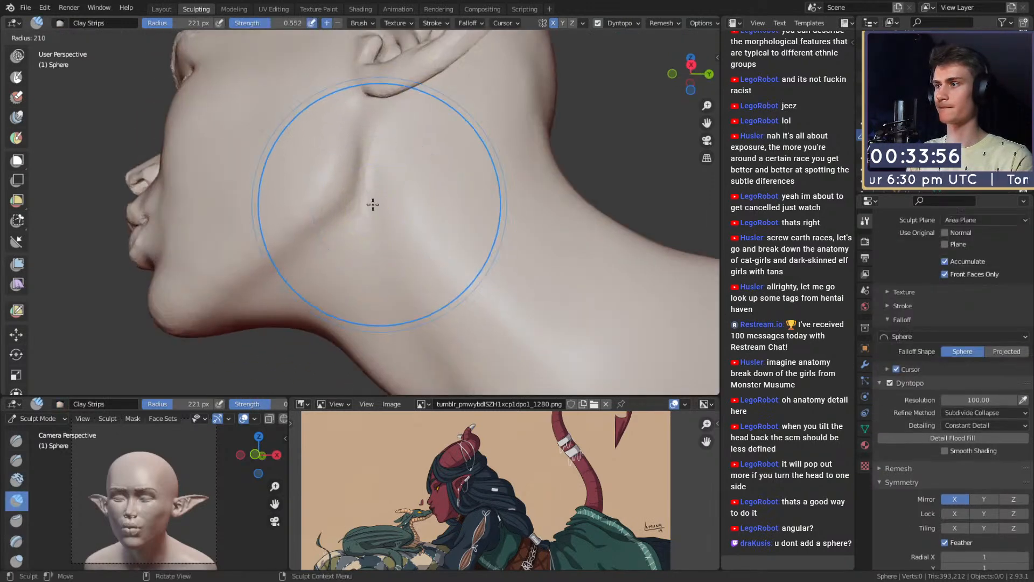
pyautogui.click(378, 193)
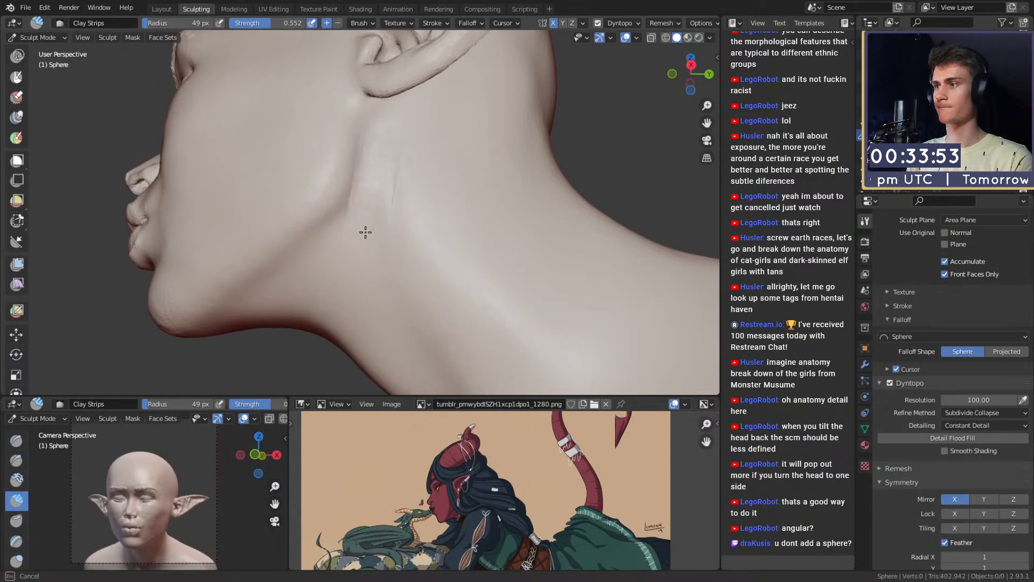
pyautogui.moveTo(382, 226); pyautogui.dragTo(392, 268)
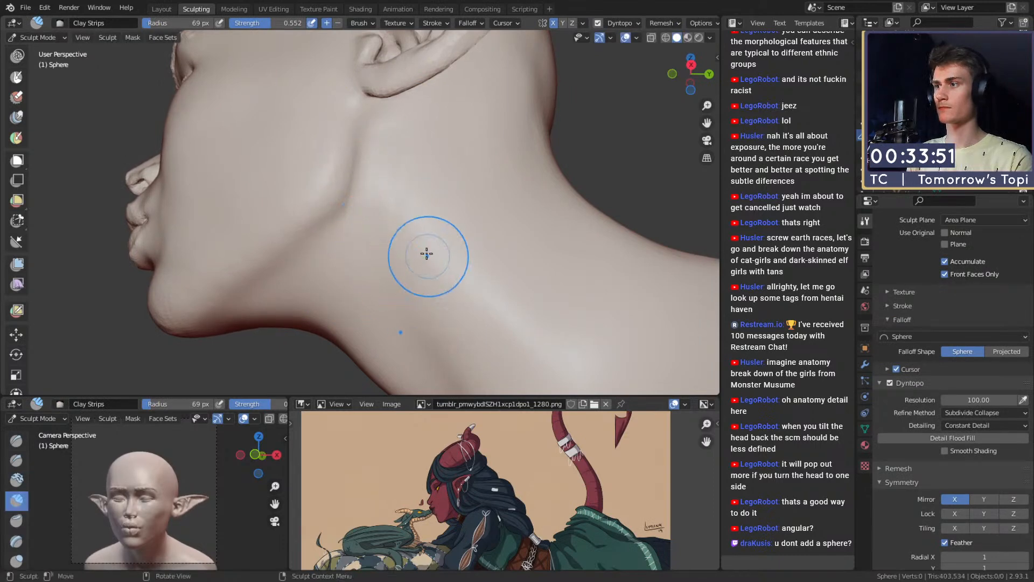
# Step: Extend the side neck muscle downward with a broader Clay Strips stroke at a 103 px radius
pyautogui.press('f')
pyautogui.click(444, 236)
pyautogui.moveTo(377, 231)
pyautogui.keyDown('shift'); pyautogui.mouseDown(button='middle')
pyautogui.moveTo(350, 189)
pyautogui.moveTo(397, 193)
pyautogui.mouseUp(button='middle'); pyautogui.keyUp('shift')
pyautogui.moveTo(400, 195); pyautogui.dragTo(439, 259)
# Step: Save the updated sculpt and switch to the Layout workspace
pyautogui.keyDown('shift'); pyautogui.moveTo(458, 123); pyautogui.dragTo(412, 294, button='middle'); pyautogui.keyUp('shift')
pyautogui.keyDown('ctrl'); pyautogui.moveTo(509, 151); pyautogui.dragTo(492, 199, button='middle'); pyautogui.keyUp('ctrl')
pyautogui.moveTo(402, 202)
pyautogui.mouseDown(button='middle')
pyautogui.moveTo(455, 226)
pyautogui.moveTo(360, 219)
pyautogui.moveTo(447, 248)
pyautogui.mouseUp(button='middle')
pyautogui.keyDown('ctrl'); pyautogui.moveTo(447, 247); pyautogui.dragTo(436, 162, button='middle'); pyautogui.keyUp('ctrl')
pyautogui.moveTo(377, 194)
pyautogui.mouseDown(button='middle')
pyautogui.moveTo(406, 198)
pyautogui.moveTo(453, 136)
pyautogui.moveTo(430, 320)
pyautogui.mouseUp(button='middle')
pyautogui.scroll(-6, 429, 286)
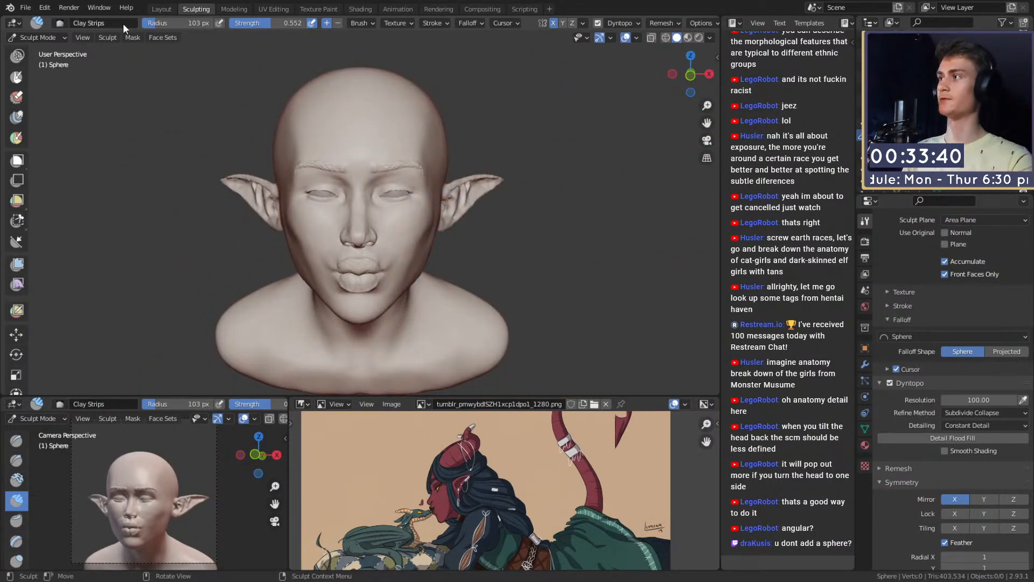
pyautogui.click(26, 8)
pyautogui.press('Return')
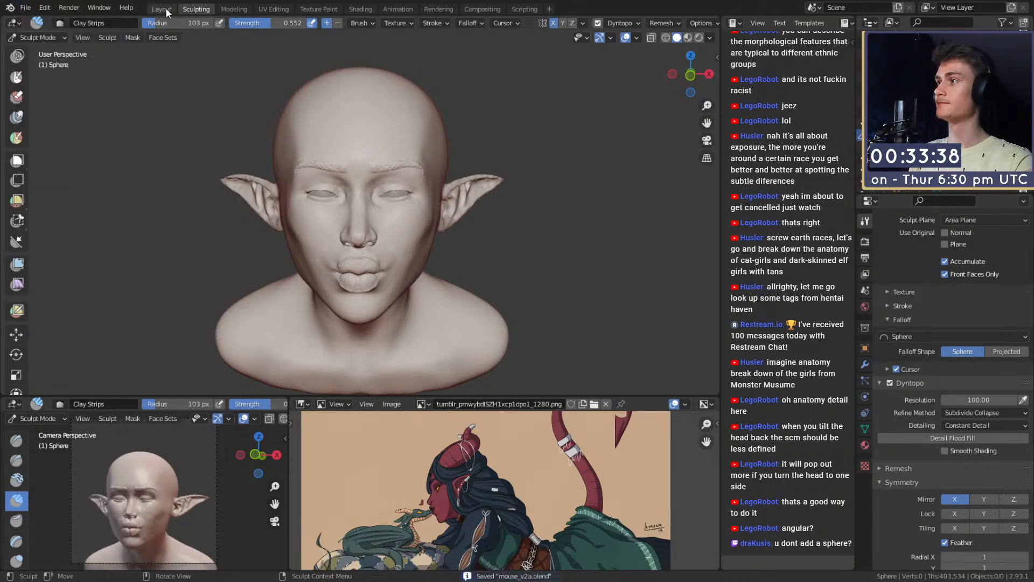
pyautogui.hotkey('ctrl', 'pageup')
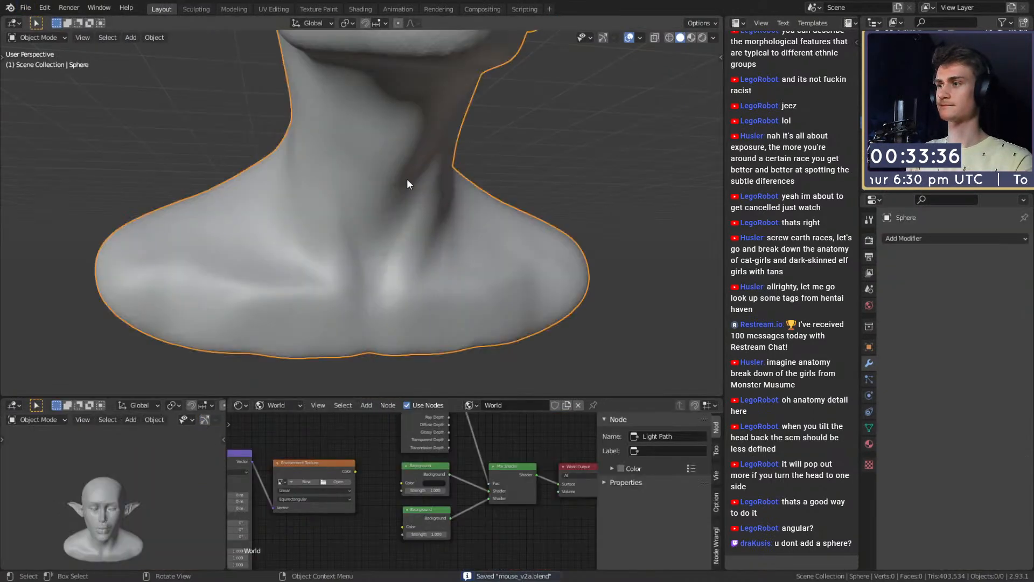
# Step: In Edit Mode, circle-select the skull cap and ear vertices of the bust from the right orthographic view
pyautogui.scroll(-5, 406, 179)
pyautogui.moveTo(496, 193); pyautogui.dragTo(425, 218, button='middle')
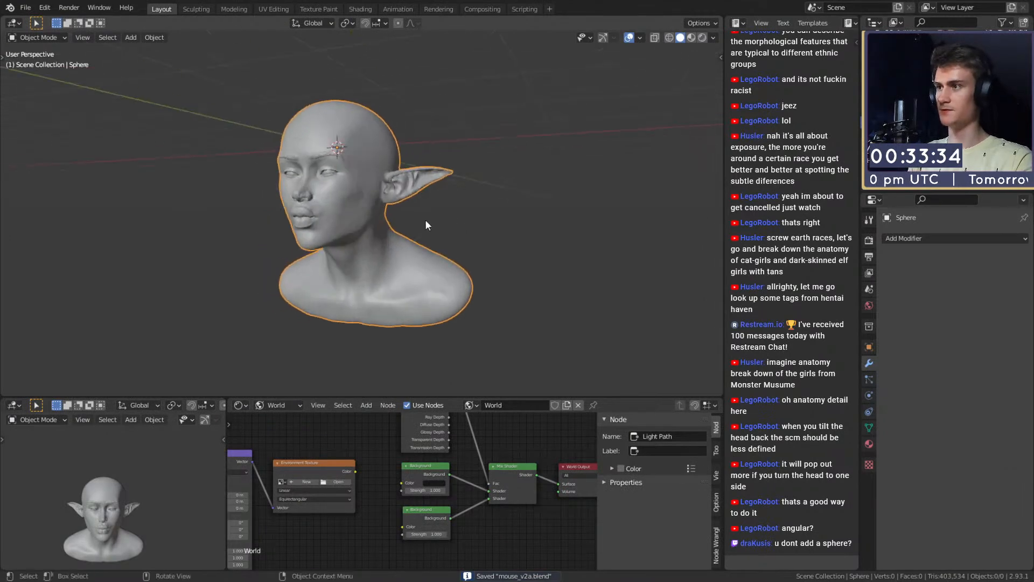
pyautogui.scroll(5, 412, 228)
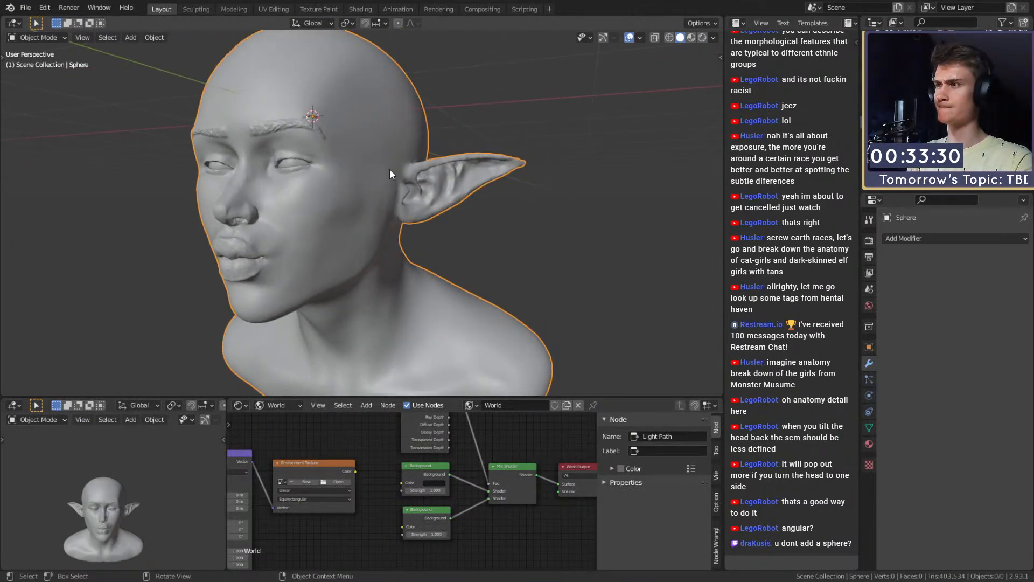
pyautogui.moveTo(425, 197); pyautogui.dragTo(454, 202, button='middle')
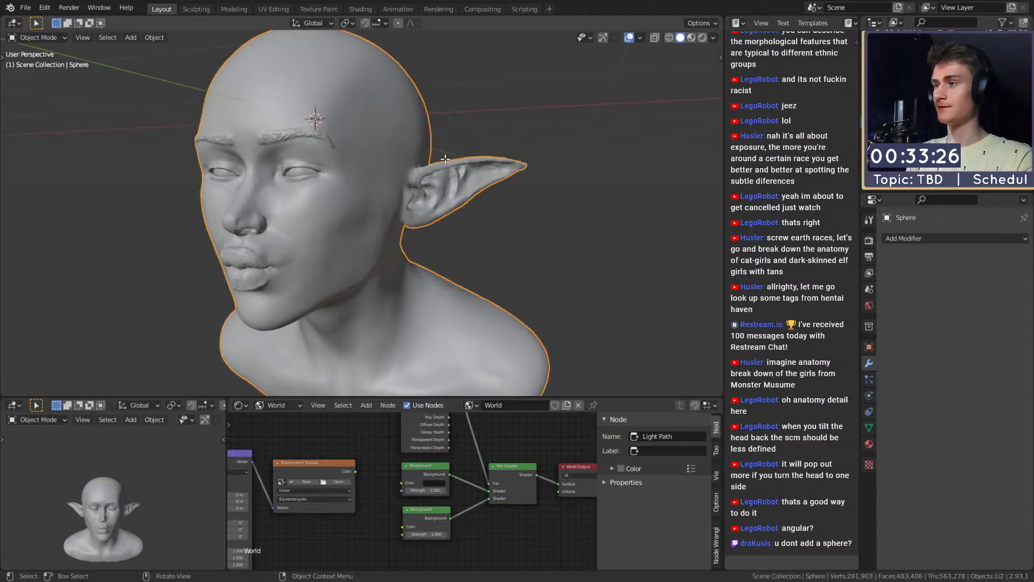
pyautogui.press('Tab')
pyautogui.press('KP_3')
pyautogui.hotkey('alt', 'a')
pyautogui.keyDown('shift'); pyautogui.moveTo(411, 186); pyautogui.dragTo(449, 205, button='middle'); pyautogui.keyUp('shift')
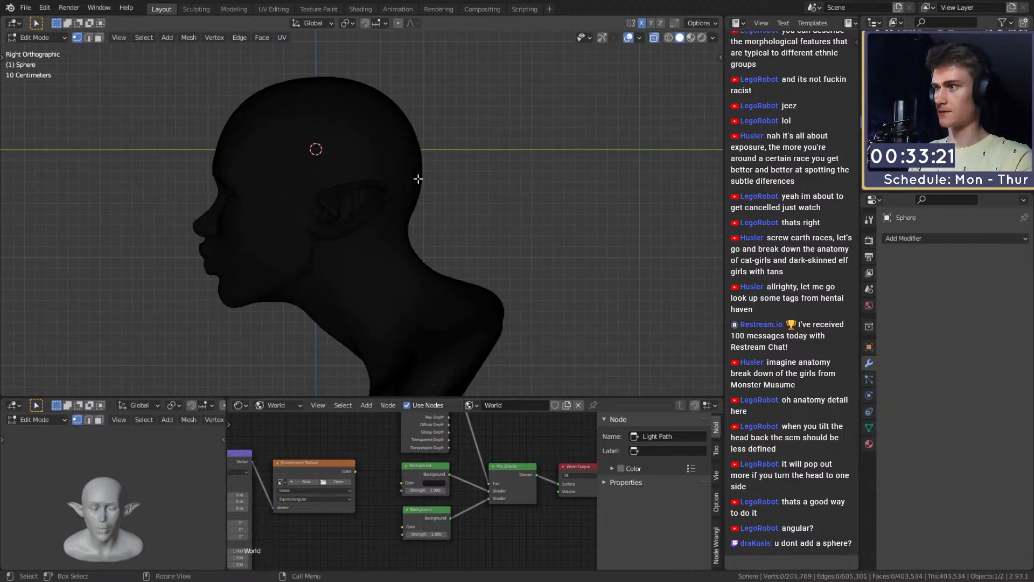
pyautogui.press('c')
pyautogui.scroll(-4, 308, 109)
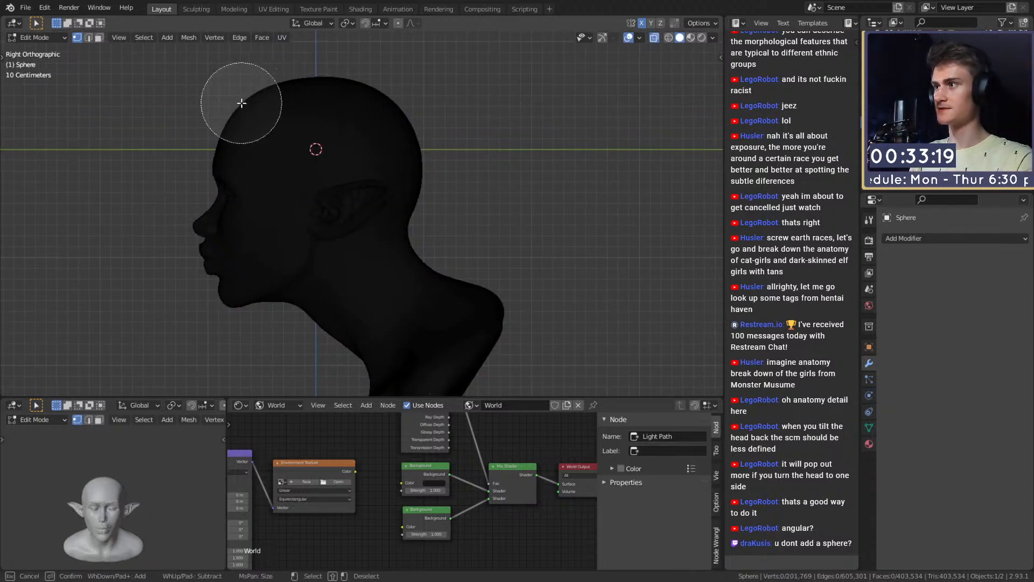
pyautogui.click(241, 105)
pyautogui.moveTo(241, 105)
pyautogui.mouseDown()
pyautogui.moveTo(322, 177)
pyautogui.moveTo(404, 178)
pyautogui.moveTo(407, 124)
pyautogui.moveTo(347, 70)
pyautogui.moveTo(321, 121)
pyautogui.moveTo(360, 159)
pyautogui.mouseUp()
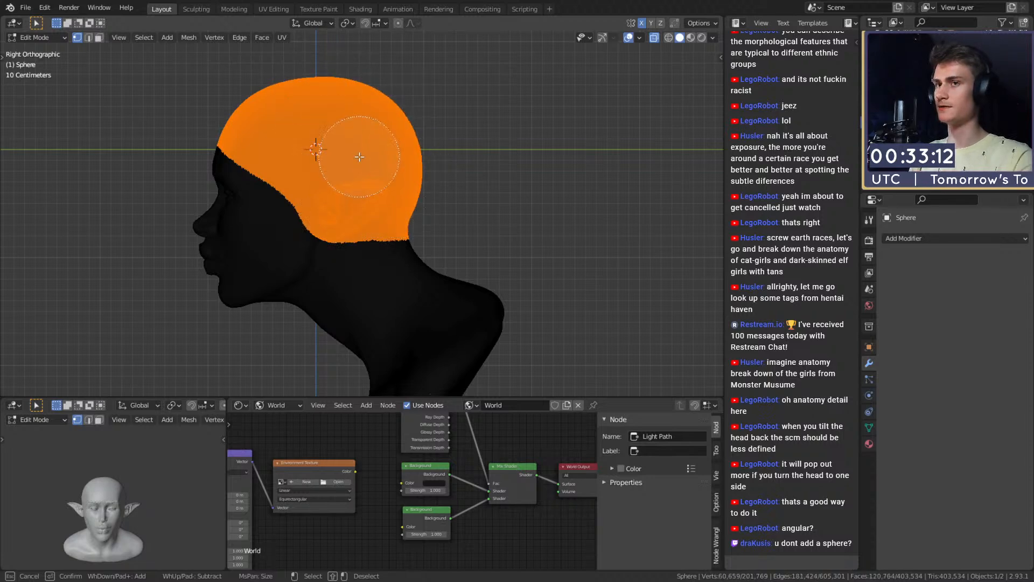
pyautogui.rightClick(367, 169)
pyautogui.moveTo(416, 263); pyautogui.dragTo(467, 264, button='middle')
pyautogui.press('p')
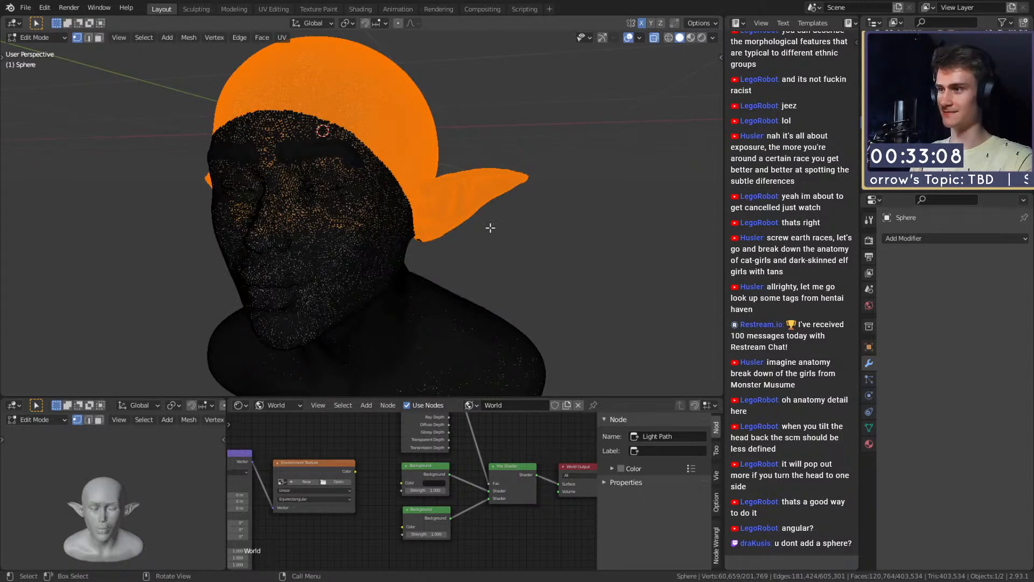
# Step: Return the bust to Object Mode, turn off X-ray display and reselect the head
pyautogui.press('Tab')
pyautogui.scroll(-5, 423, 236)
pyautogui.keyDown('alt'); pyautogui.moveTo(423, 236); pyautogui.dragTo(426, 238); pyautogui.keyUp('alt')
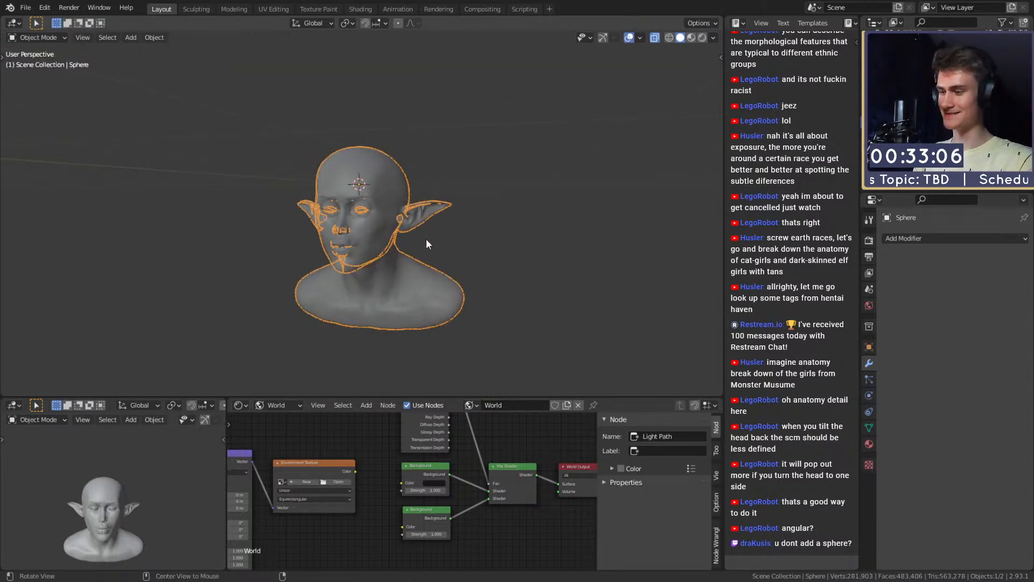
pyautogui.scroll(5, 412, 257)
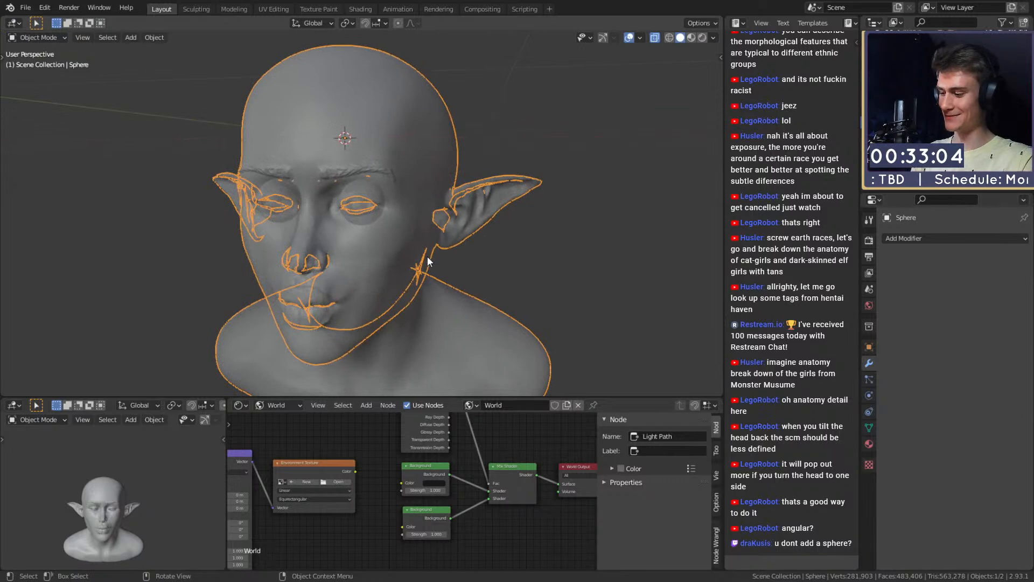
pyautogui.hotkey('alt', 'z')
pyautogui.moveTo(447, 252); pyautogui.dragTo(466, 232, button='middle')
pyautogui.click(486, 154)
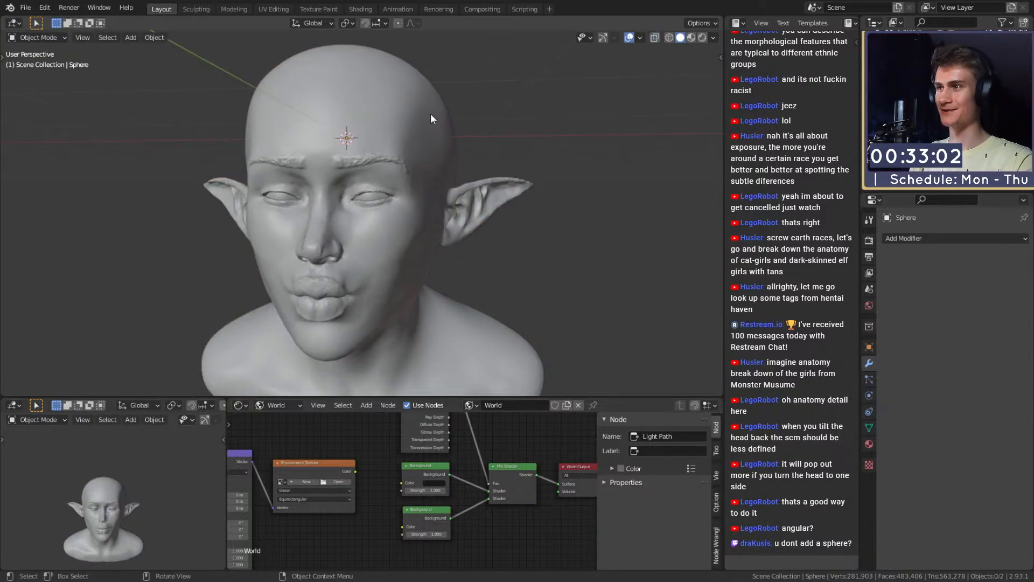
pyautogui.click(431, 118)
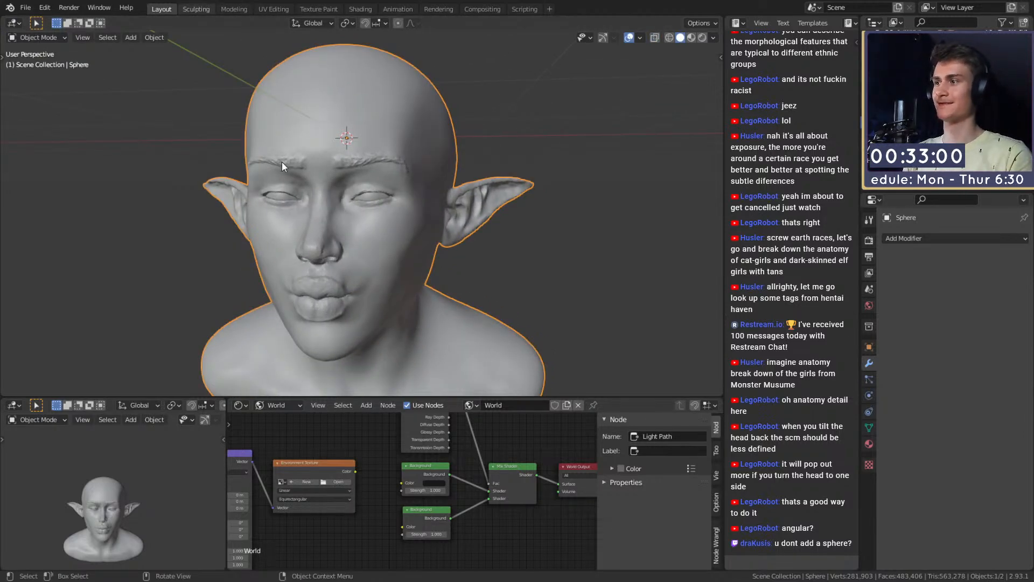
# Step: In the Sculpting workspace, mask a mirrored round patch on the upper side of the forehead with the Mask brush at a 39 px radius
pyautogui.hotkey('ctrl', 'pagedown')
pyautogui.press('m')
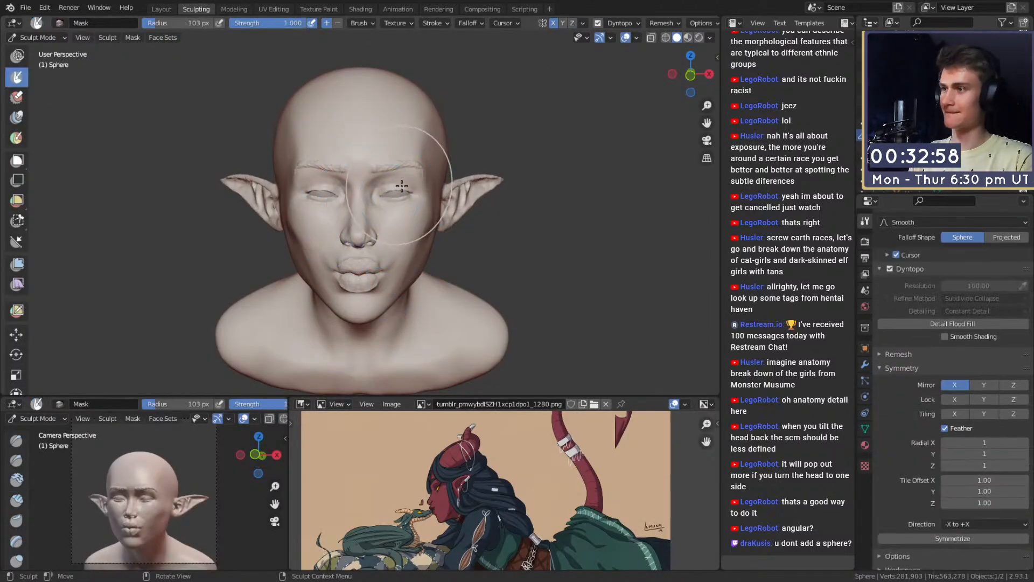
pyautogui.moveTo(357, 211)
pyautogui.mouseDown(button='middle')
pyautogui.moveTo(356, 225)
pyautogui.moveTo(337, 219)
pyautogui.moveTo(420, 172)
pyautogui.moveTo(364, 215)
pyautogui.mouseUp(button='middle')
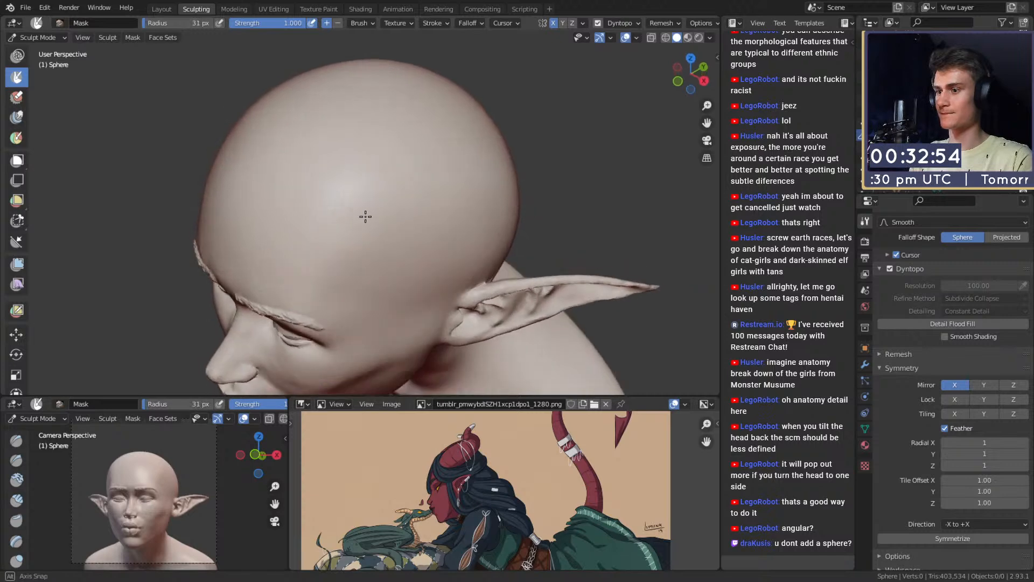
pyautogui.press('f')
pyautogui.click(362, 212)
pyautogui.moveTo(349, 182)
pyautogui.mouseDown()
pyautogui.moveTo(370, 211)
pyautogui.moveTo(341, 189)
pyautogui.mouseUp()
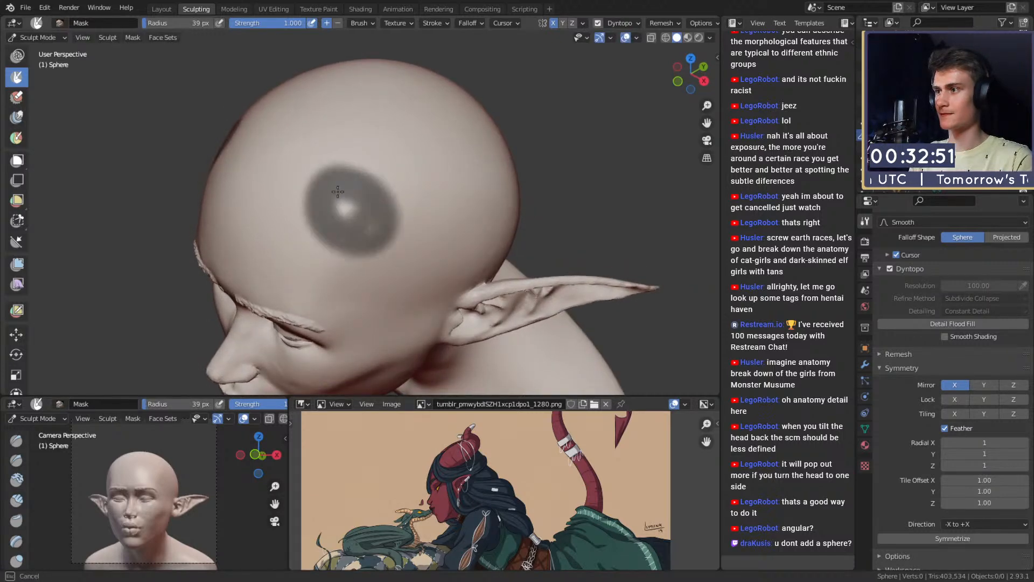
pyautogui.hotkey('shift', 'f')
pyautogui.click(368, 201)
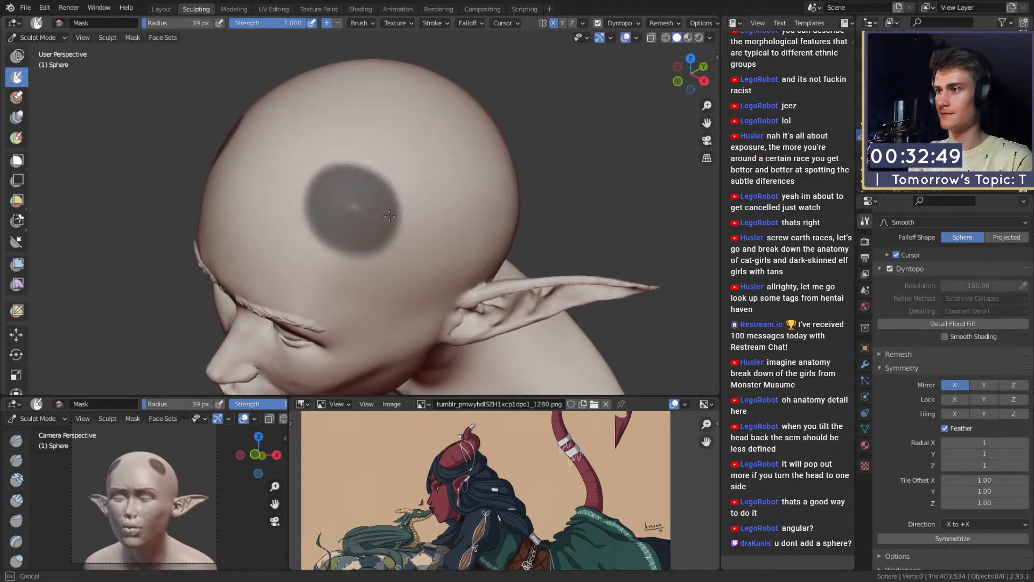
pyautogui.moveTo(346, 225)
pyautogui.mouseDown()
pyautogui.moveTo(388, 200)
pyautogui.moveTo(401, 226)
pyautogui.mouseUp()
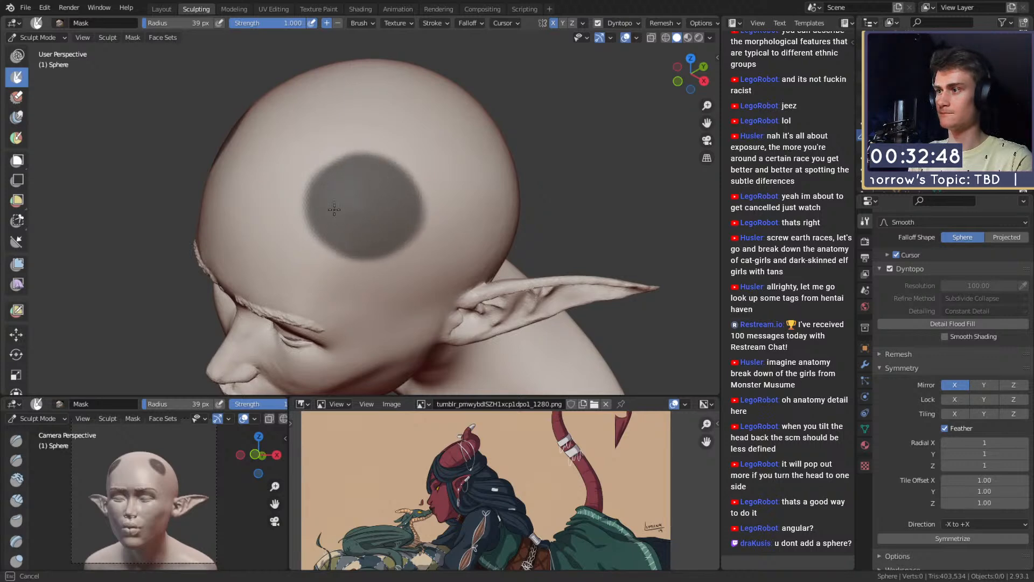
# Step: Enlarge the masked patch on the upper forehead and round off its outline with the Mask brush
pyautogui.moveTo(334, 209); pyautogui.dragTo(300, 193, button='middle')
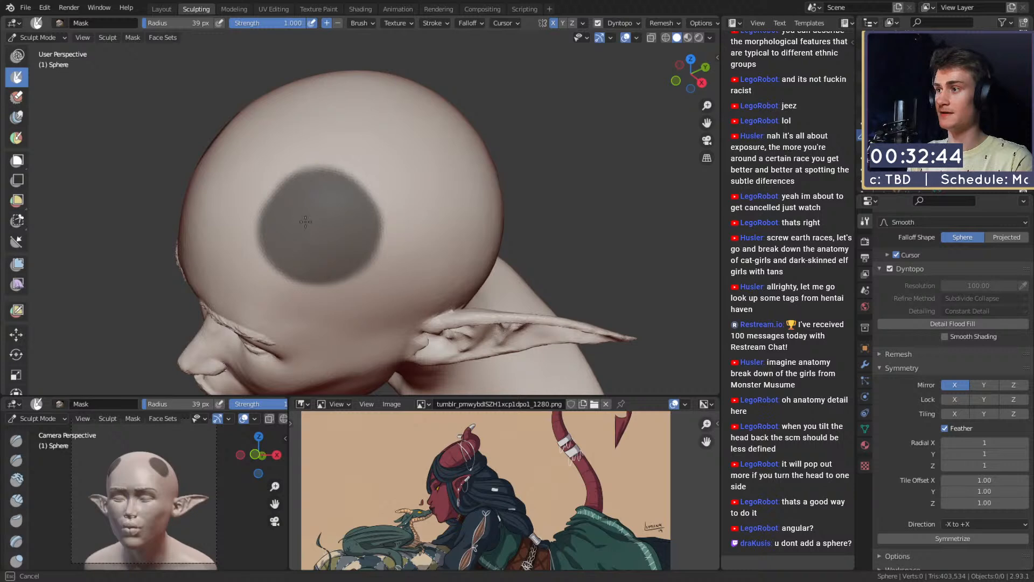
pyautogui.moveTo(305, 221); pyautogui.dragTo(364, 245, button='middle')
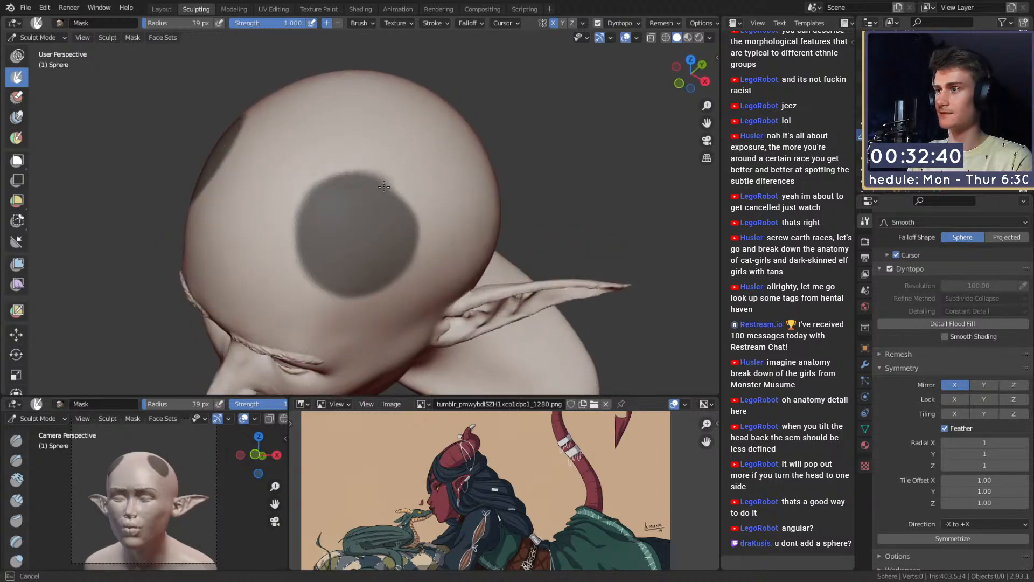
pyautogui.moveTo(406, 240)
pyautogui.mouseDown(button='middle')
pyautogui.moveTo(386, 196)
pyautogui.moveTo(310, 215)
pyautogui.mouseUp(button='middle')
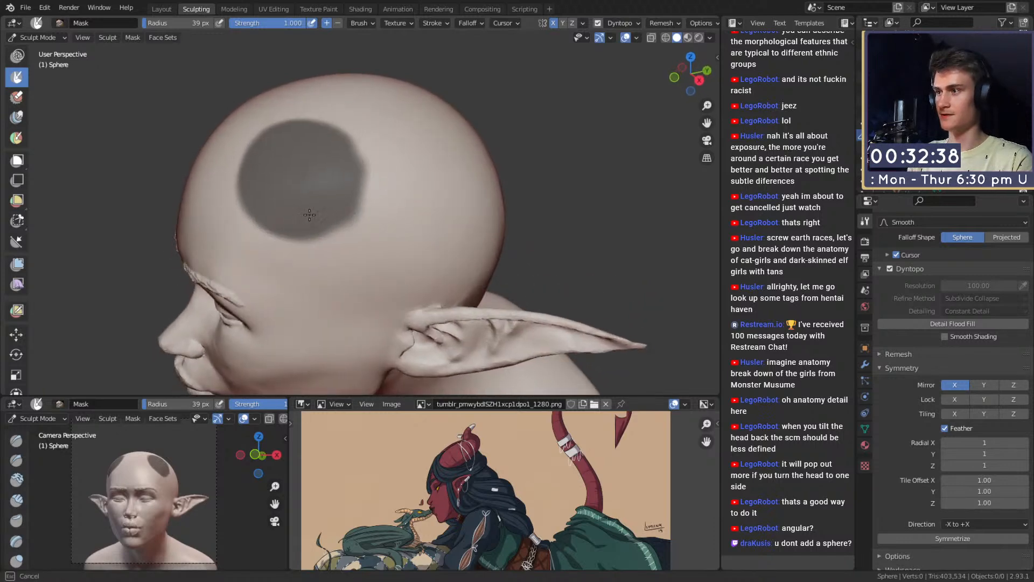
pyautogui.moveTo(307, 130); pyautogui.dragTo(346, 179, button='middle')
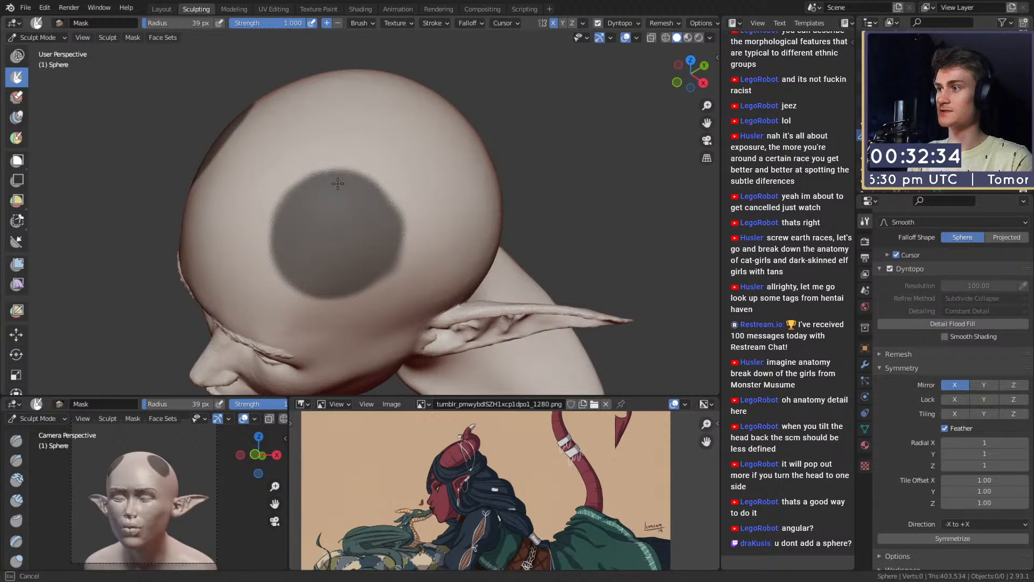
pyautogui.moveTo(382, 218); pyautogui.dragTo(382, 236, button='middle')
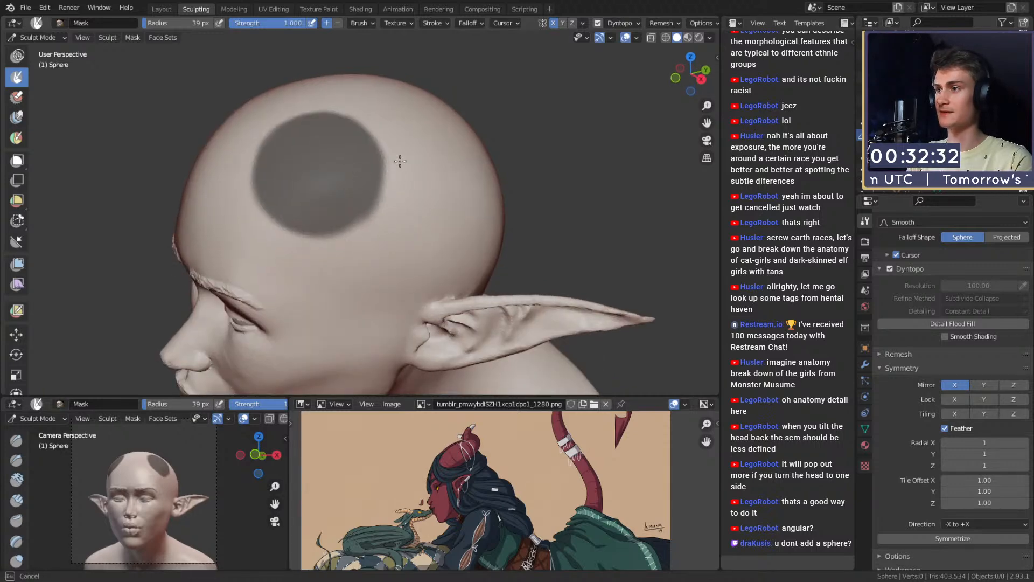
# Step: Widen the masked circle slightly and even out its edge from several angles with the 39 px Mask brush
pyautogui.scroll(-5, 400, 161)
pyautogui.moveTo(399, 161); pyautogui.dragTo(425, 221, button='middle')
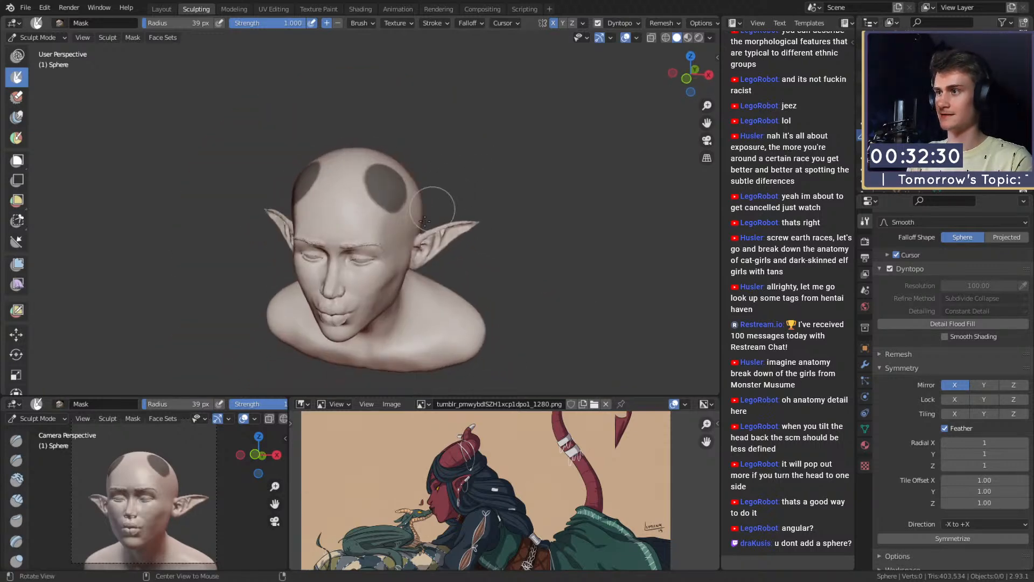
pyautogui.scroll(5, 422, 216)
pyautogui.keyDown('alt'); pyautogui.moveTo(414, 206); pyautogui.dragTo(371, 219); pyautogui.keyUp('alt')
pyautogui.scroll(1, 344, 220)
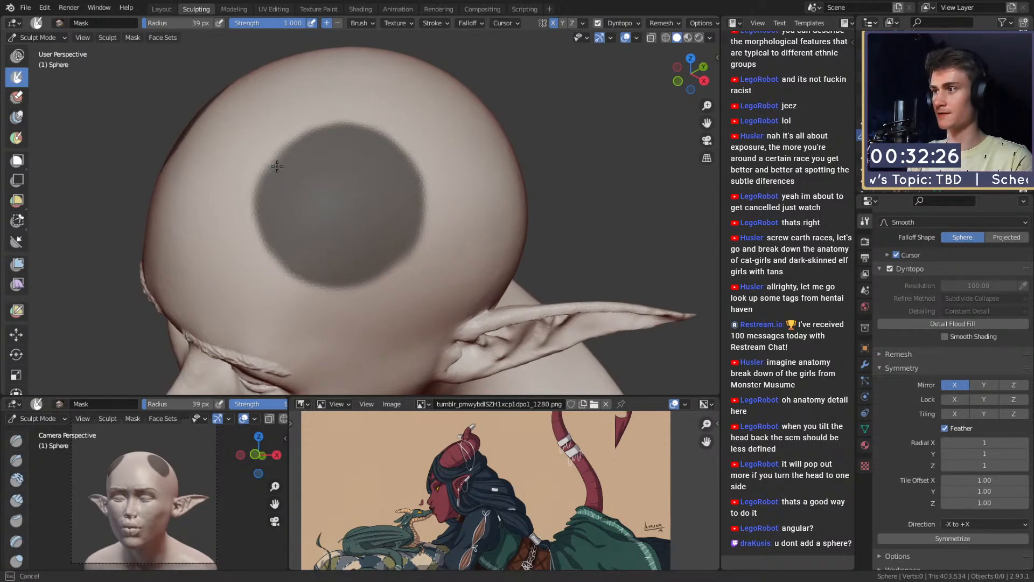
pyautogui.moveTo(276, 165); pyautogui.dragTo(301, 152)
pyautogui.moveTo(321, 162)
pyautogui.mouseDown(button='middle')
pyautogui.moveTo(378, 199)
pyautogui.moveTo(355, 207)
pyautogui.mouseUp(button='middle')
pyautogui.moveTo(368, 264); pyautogui.dragTo(376, 209)
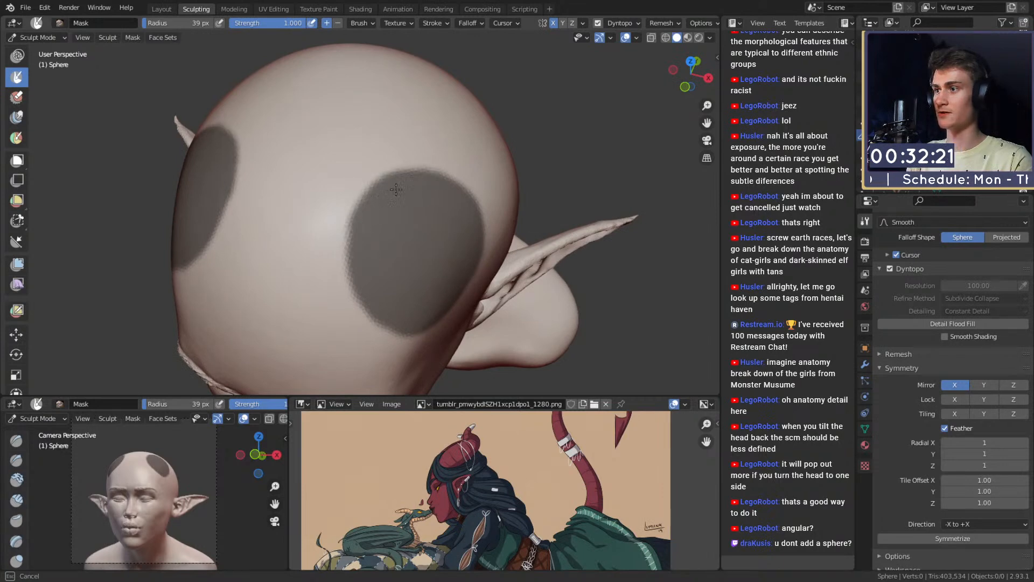
pyautogui.moveTo(396, 190); pyautogui.dragTo(320, 142, button='middle')
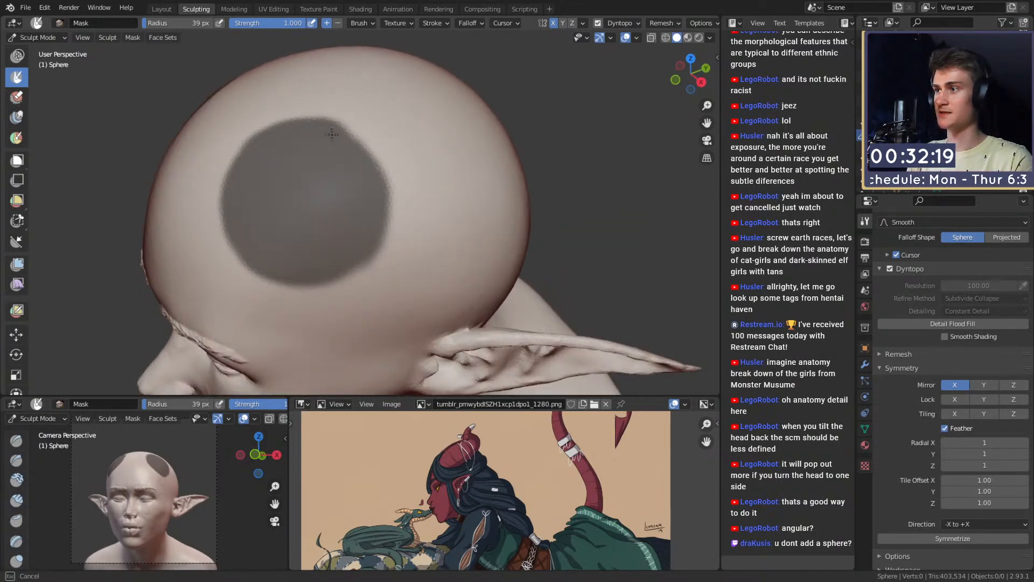
pyautogui.moveTo(375, 171); pyautogui.dragTo(384, 195, button='middle')
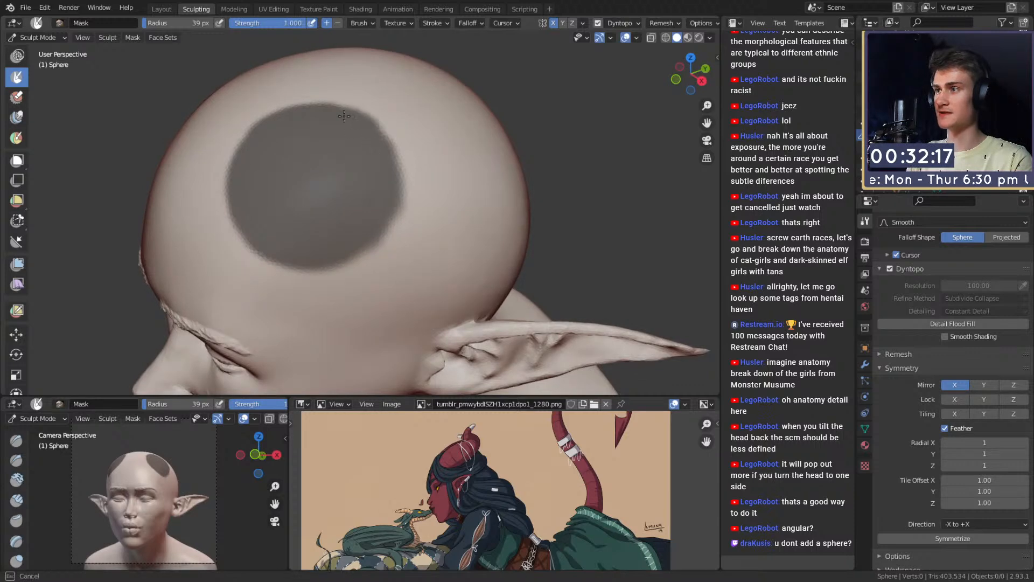
pyautogui.moveTo(358, 147); pyautogui.dragTo(376, 143, button='middle')
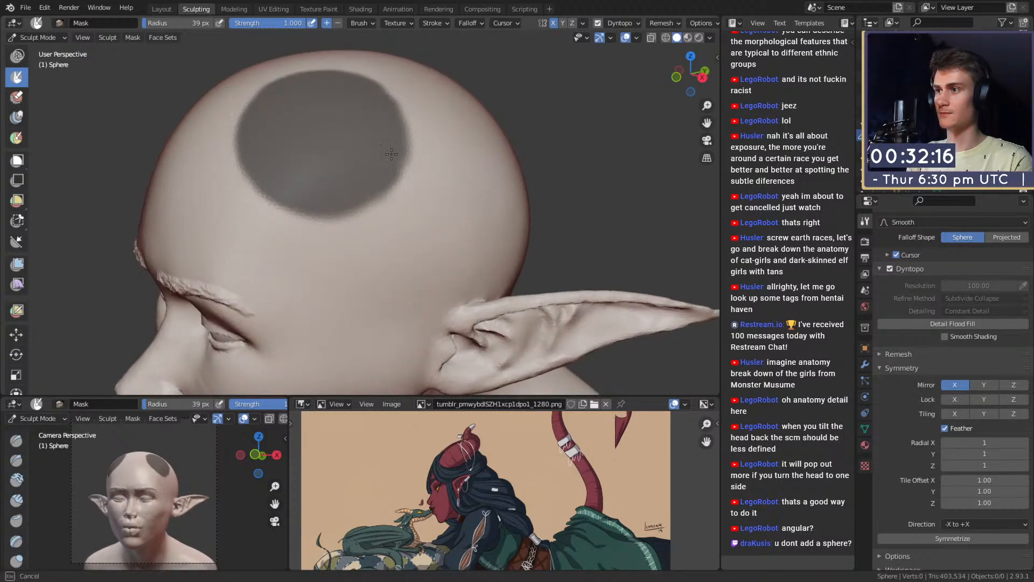
# Step: Invert the mask so only the two round patches on the skull can be sculpted
pyautogui.keyDown('ctrl'); pyautogui.keyDown('alt'); pyautogui.moveTo(393, 113); pyautogui.dragTo(397, 181); pyautogui.keyUp('alt'); pyautogui.keyUp('ctrl')
pyautogui.keyDown('alt'); pyautogui.moveTo(397, 181); pyautogui.dragTo(450, 168); pyautogui.keyUp('alt')
pyautogui.moveTo(395, 233)
pyautogui.keyDown('ctrl'); pyautogui.keyDown('alt'); pyautogui.mouseDown()
pyautogui.moveTo(423, 190)
pyautogui.moveTo(426, 171)
pyautogui.moveTo(406, 167)
pyautogui.mouseUp(); pyautogui.keyUp('alt'); pyautogui.keyUp('ctrl')
pyautogui.hotkey('ctrl', 'i')
pyautogui.moveTo(458, 212)
pyautogui.keyDown('alt'); pyautogui.mouseDown()
pyautogui.moveTo(325, 209)
pyautogui.moveTo(356, 213)
pyautogui.mouseUp(); pyautogui.keyUp('alt')
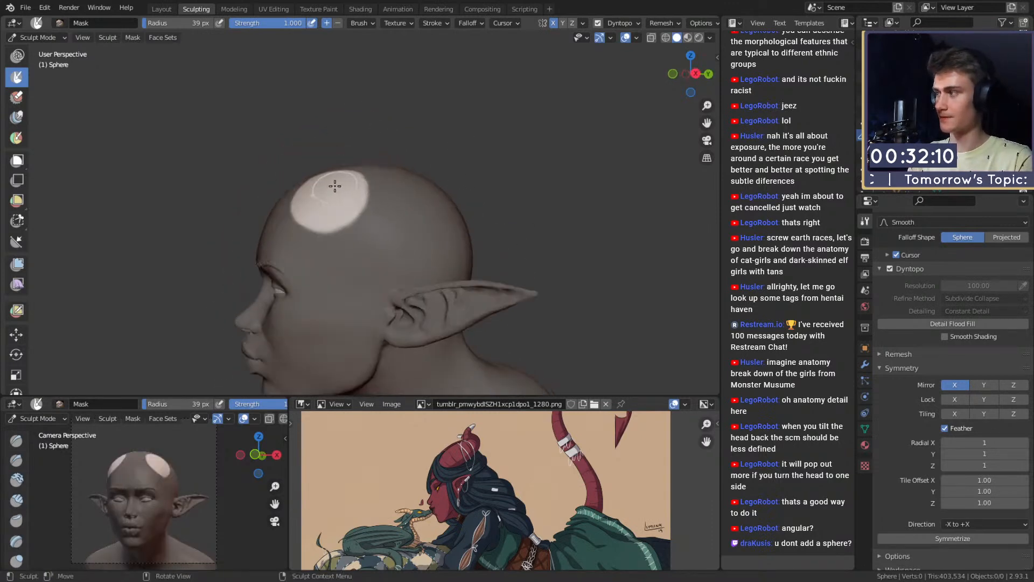
# Step: Switch to the Snake Hook brush at a 188 px radius and set its falloff to Constant
pyautogui.press('k')
pyautogui.press('f')
pyautogui.click(387, 175)
pyautogui.moveTo(379, 170)
pyautogui.keyDown('alt'); pyautogui.keyDown('shift'); pyautogui.mouseDown()
pyautogui.moveTo(376, 192)
pyautogui.moveTo(374, 170)
pyautogui.mouseUp(); pyautogui.keyUp('shift'); pyautogui.keyUp('alt')
pyautogui.press('f')
pyautogui.click(458, 185)
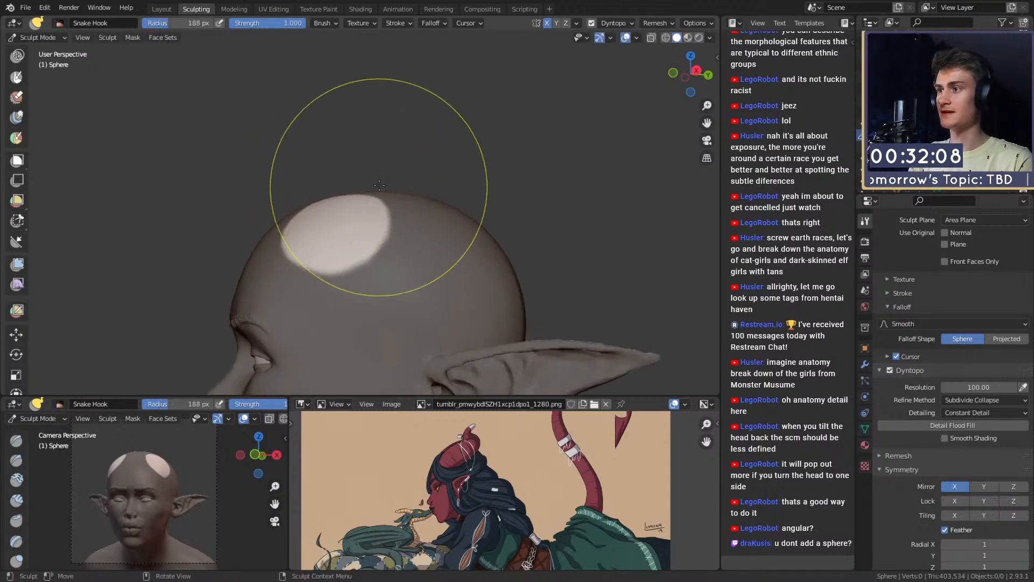
pyautogui.click(908, 325)
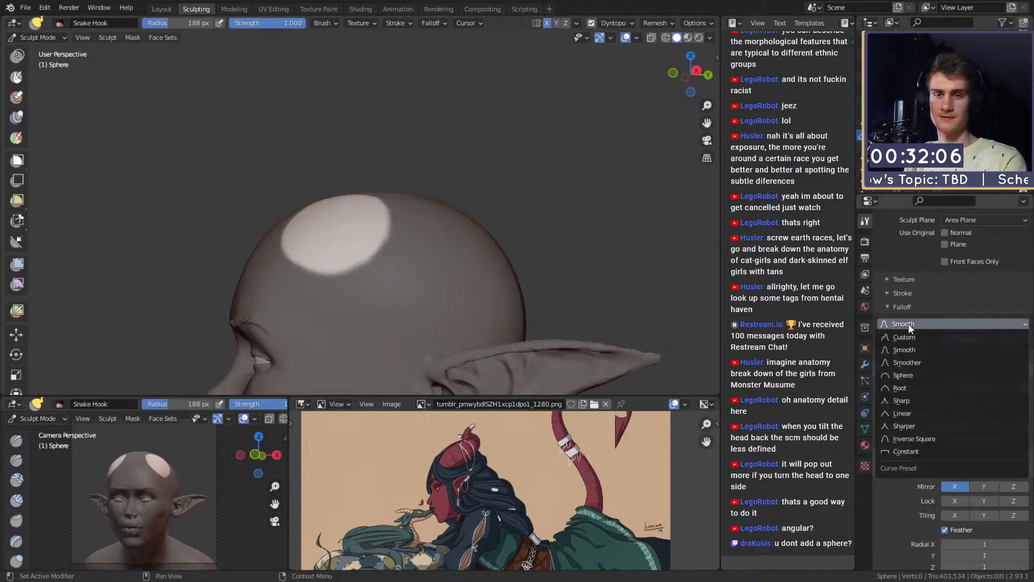
pyautogui.click(899, 451)
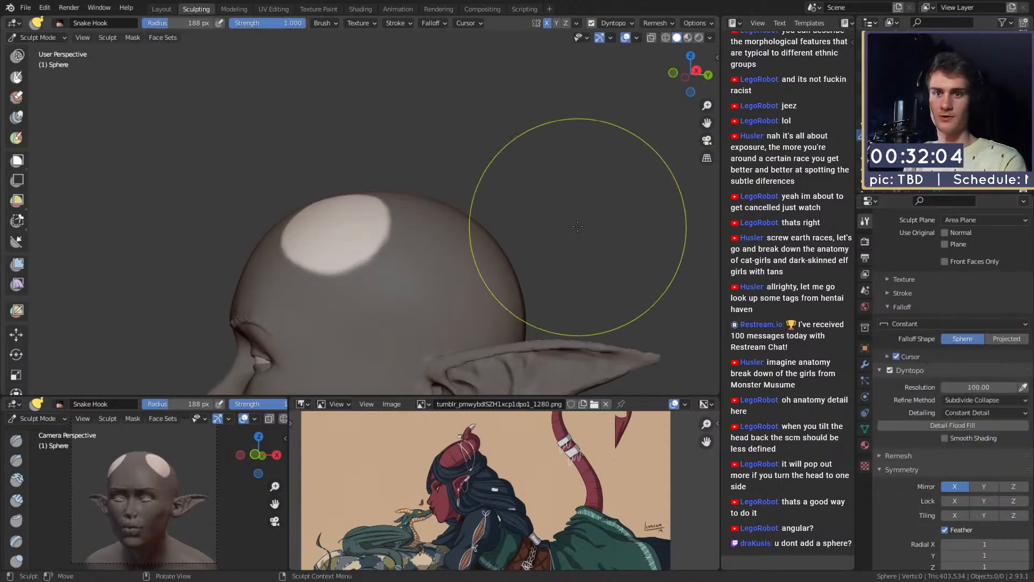
# Step: Fit the Snake Hook brush to the unmasked patch seen from above the head by reducing its radius to 89 px
pyautogui.press('f')
pyautogui.click(326, 211)
pyautogui.moveTo(329, 205)
pyautogui.mouseDown(button='middle')
pyautogui.moveTo(464, 224)
pyautogui.moveTo(346, 186)
pyautogui.moveTo(321, 192)
pyautogui.moveTo(355, 181)
pyautogui.moveTo(340, 195)
pyautogui.moveTo(497, 251)
pyautogui.mouseUp(button='middle')
pyautogui.press('f')
pyautogui.click(380, 201)
pyautogui.press('f')
pyautogui.click(428, 185)
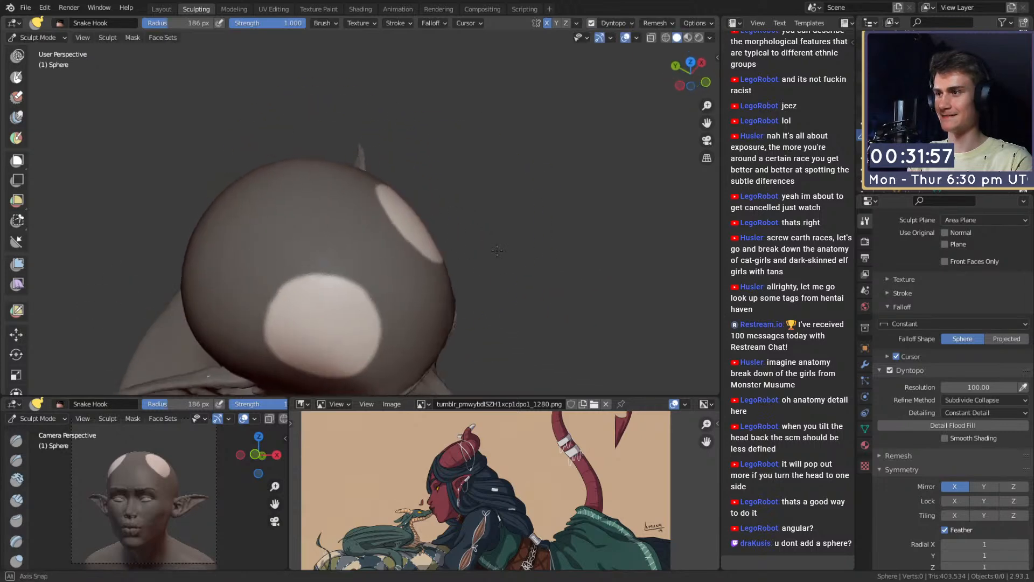
pyautogui.press('f')
pyautogui.click(405, 216)
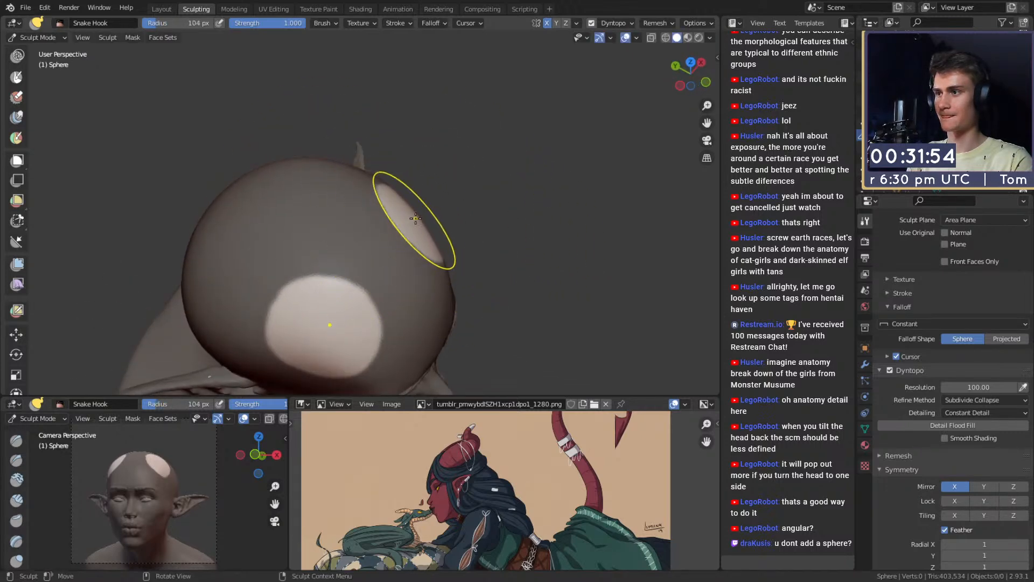
pyautogui.press('f')
pyautogui.click(412, 220)
pyautogui.press('f')
pyautogui.click(413, 218)
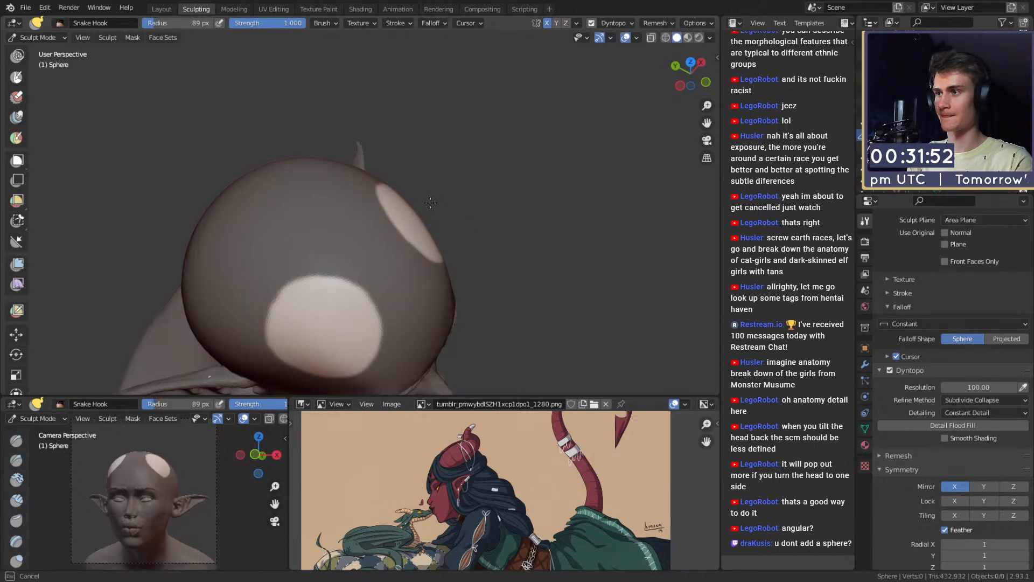
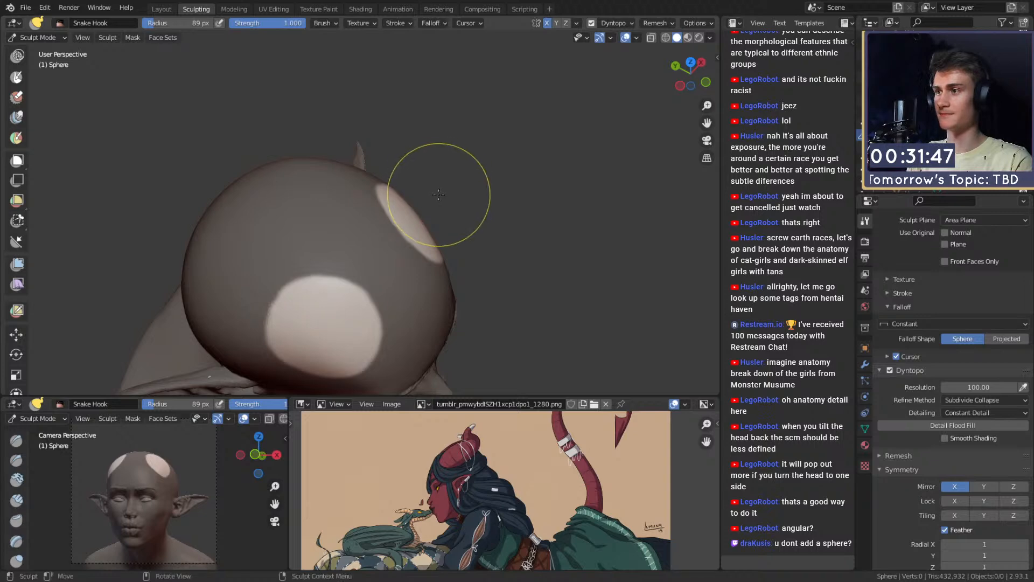
# Step: Try pulling horns out of the unmasked patches with the 89 px Snake Hook brush at Constant falloff, and undo the stroke
pyautogui.moveTo(450, 202); pyautogui.dragTo(422, 211, button='middle')
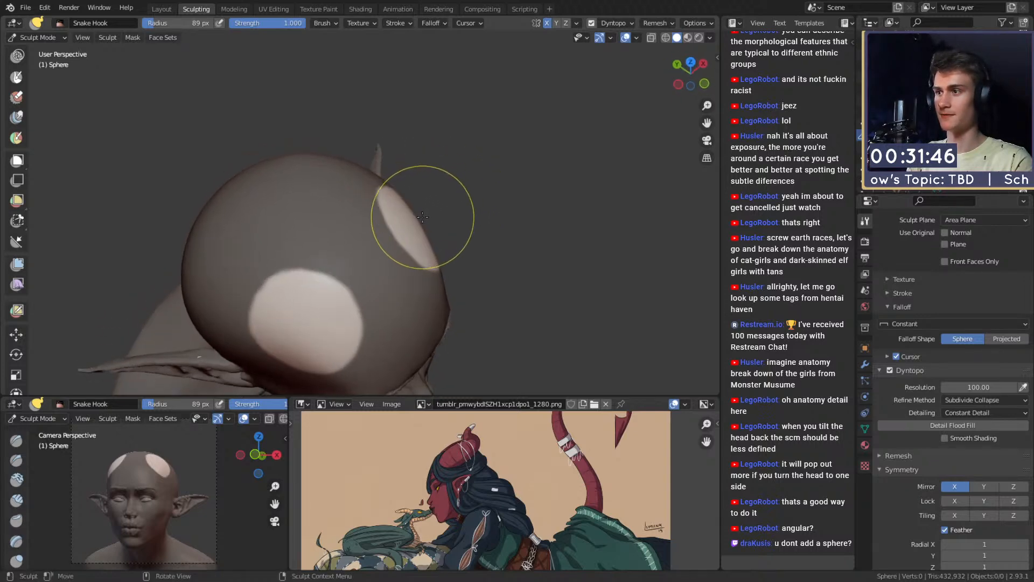
pyautogui.moveTo(421, 213)
pyautogui.mouseDown()
pyautogui.moveTo(408, 156)
pyautogui.moveTo(299, 112)
pyautogui.moveTo(318, 116)
pyautogui.mouseUp()
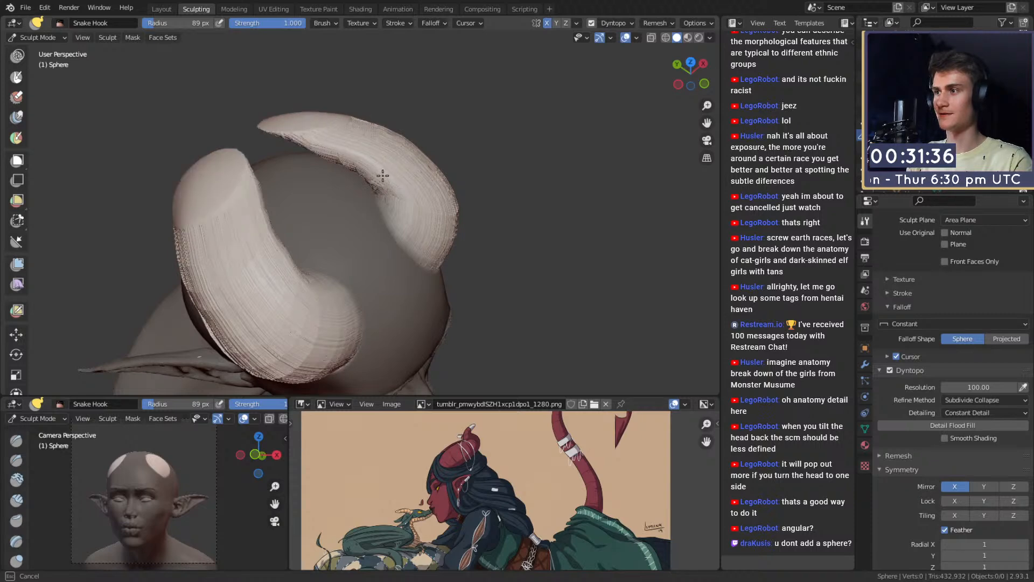
pyautogui.moveTo(382, 173)
pyautogui.mouseDown(button='middle')
pyautogui.moveTo(462, 167)
pyautogui.moveTo(526, 198)
pyautogui.moveTo(431, 193)
pyautogui.mouseUp(button='middle')
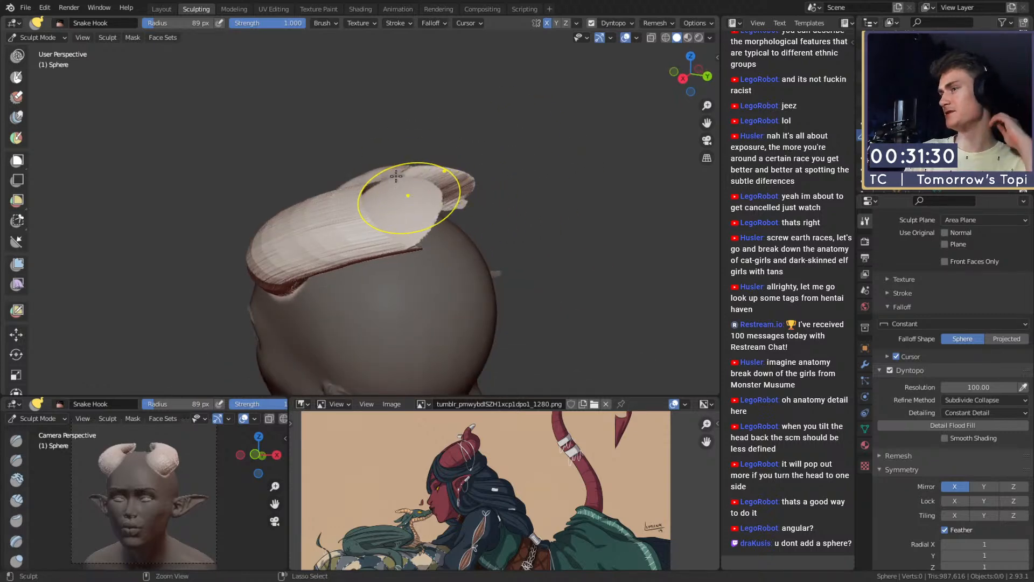
pyautogui.hotkey('ctrl', 'z')
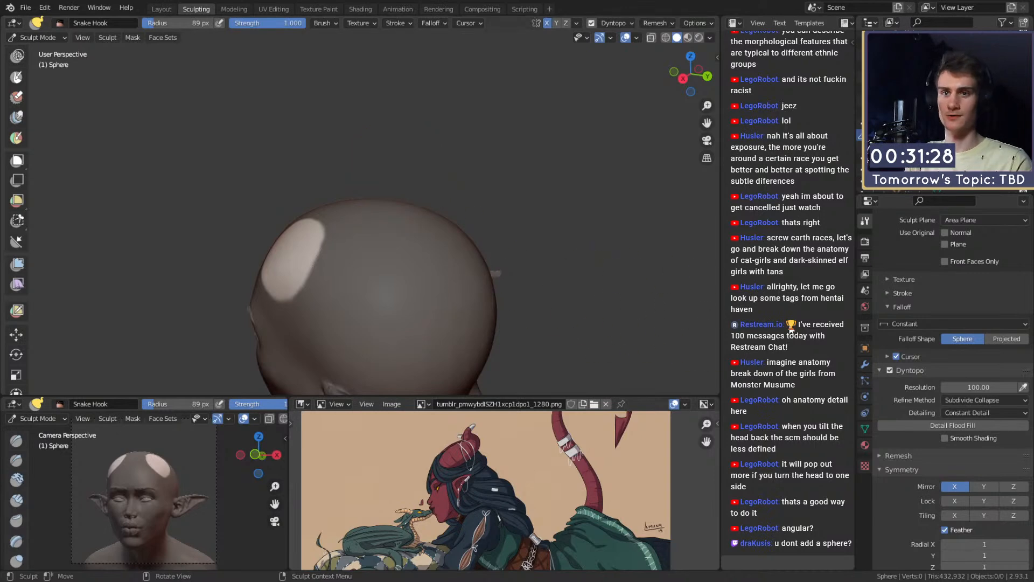
# Step: Set the Snake Hook falloff to Sphere and fit the brush around the unmasked patch with a 150 px radius
pyautogui.click(910, 325)
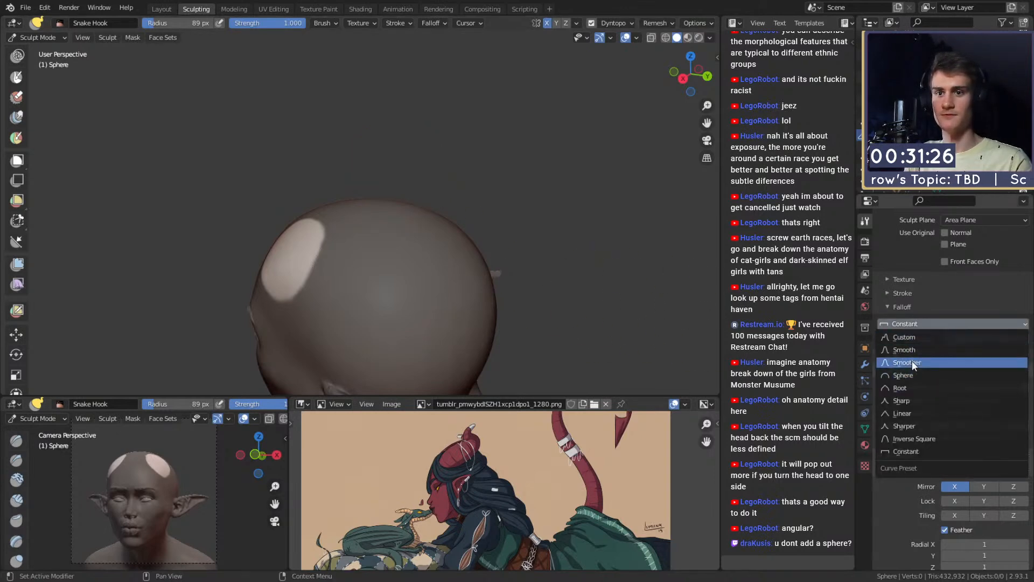
pyautogui.click(902, 373)
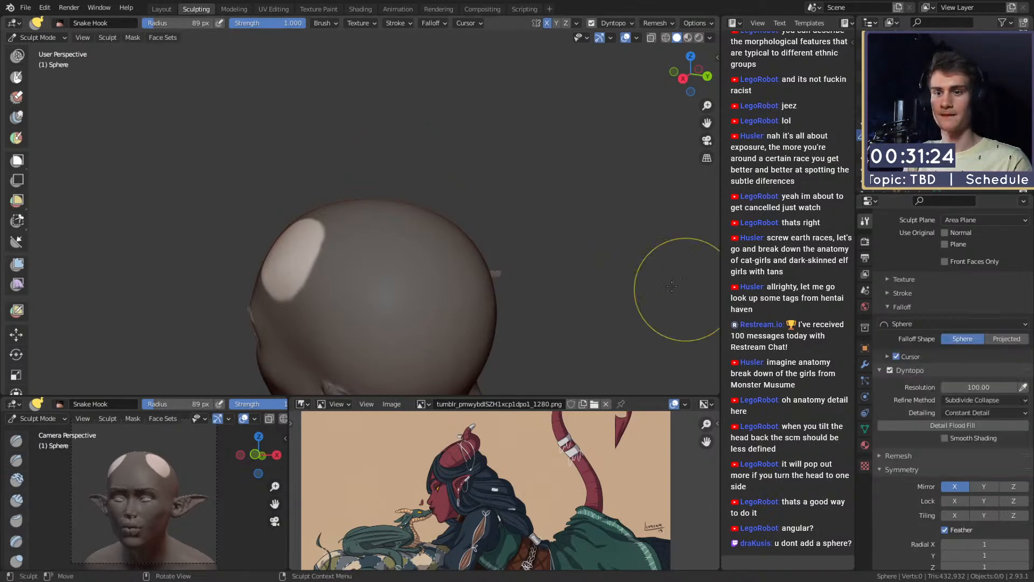
pyautogui.moveTo(360, 234); pyautogui.dragTo(560, 254, button='middle')
pyautogui.press('f')
pyautogui.click(413, 262)
pyautogui.moveTo(409, 258); pyautogui.dragTo(399, 270, button='middle')
pyautogui.press('f')
pyautogui.click(411, 267)
pyautogui.press('f')
pyautogui.click(392, 269)
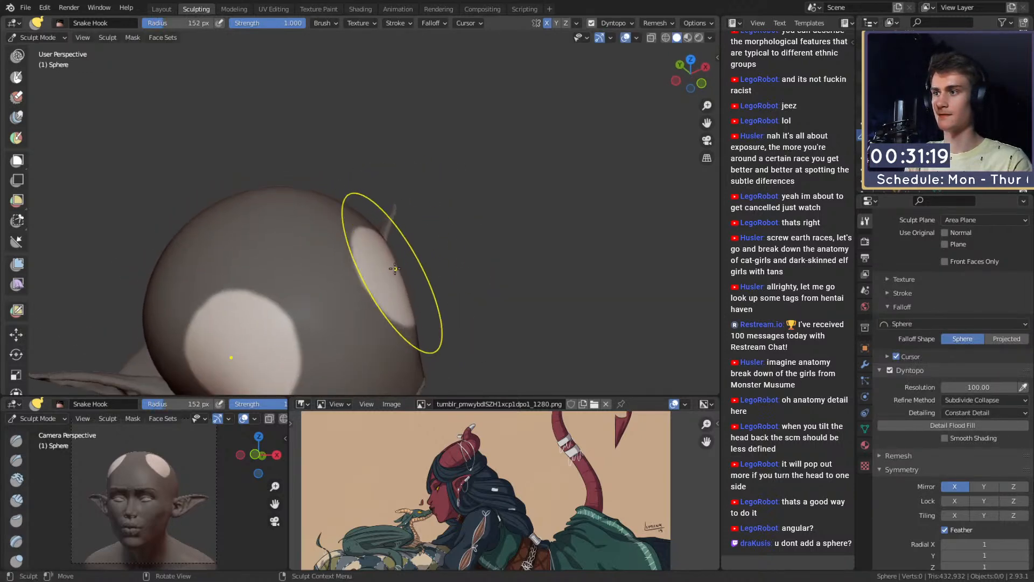
pyautogui.press('f')
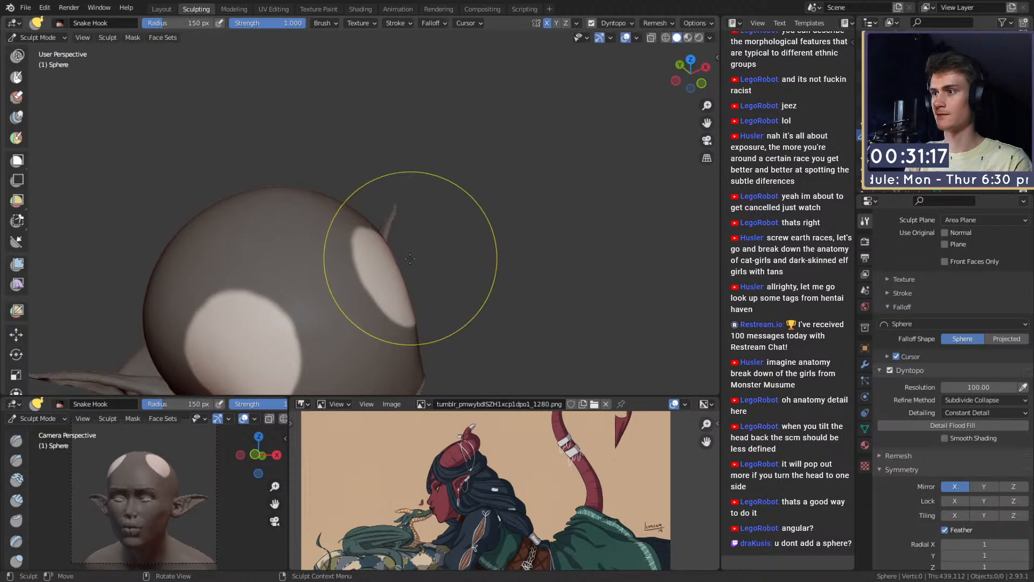
pyautogui.click(400, 263)
# Step: Try pulling horns from the patches and bending them back at a 208 px radius, and undo both strokes
pyautogui.moveTo(400, 263)
pyautogui.mouseDown()
pyautogui.moveTo(396, 178)
pyautogui.moveTo(325, 123)
pyautogui.mouseUp()
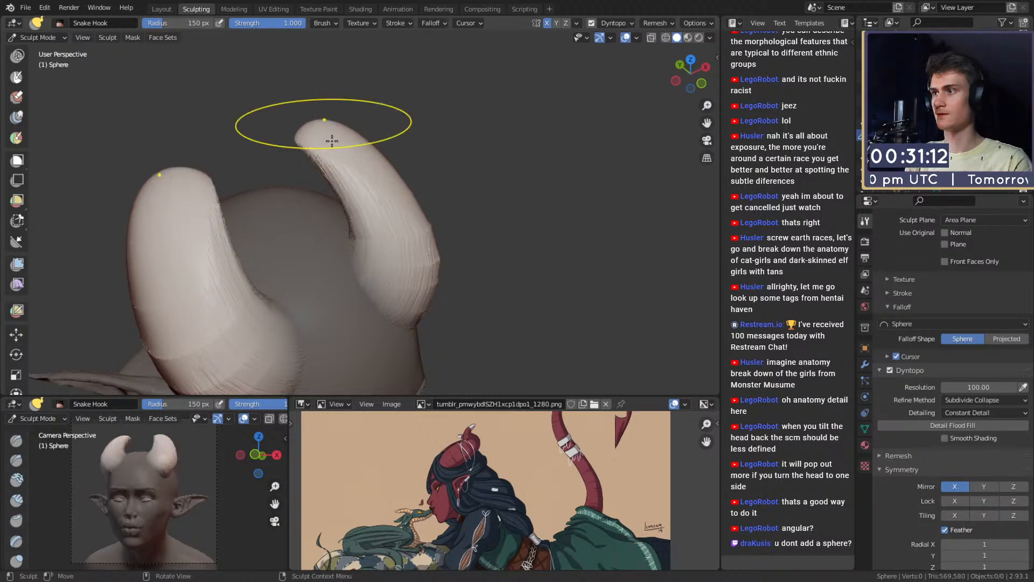
pyautogui.moveTo(323, 131)
pyautogui.mouseDown(button='middle')
pyautogui.moveTo(426, 145)
pyautogui.moveTo(404, 145)
pyautogui.moveTo(346, 175)
pyautogui.moveTo(347, 186)
pyautogui.mouseUp(button='middle')
pyautogui.press('f')
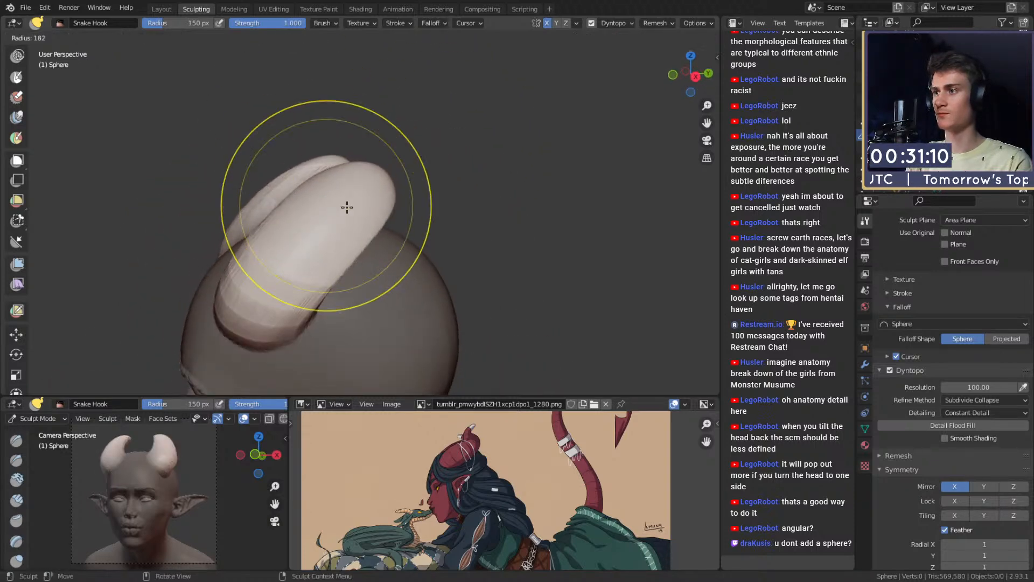
pyautogui.click(349, 197)
pyautogui.moveTo(370, 200); pyautogui.dragTo(376, 225)
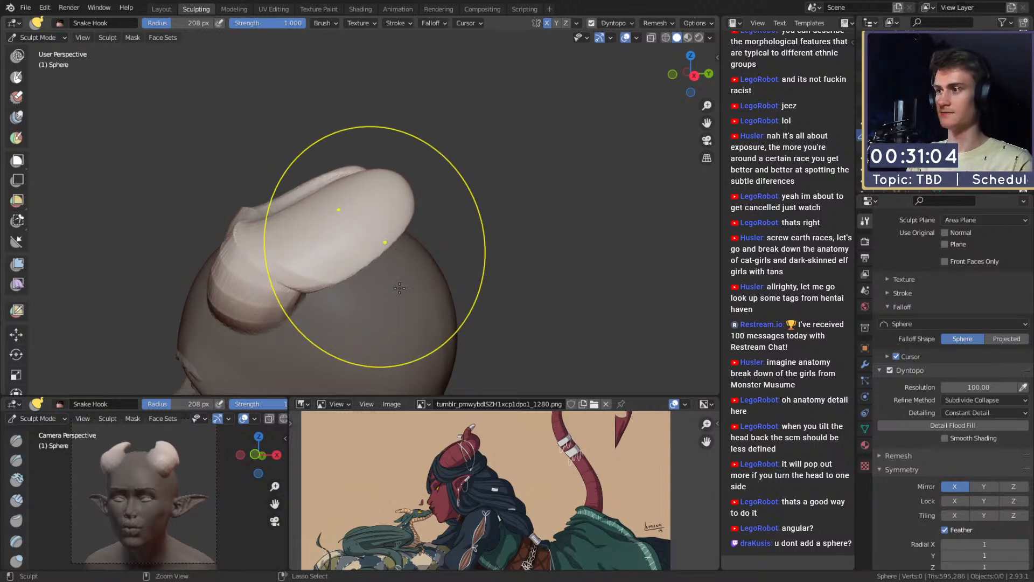
pyautogui.hotkey('ctrl', 'z')
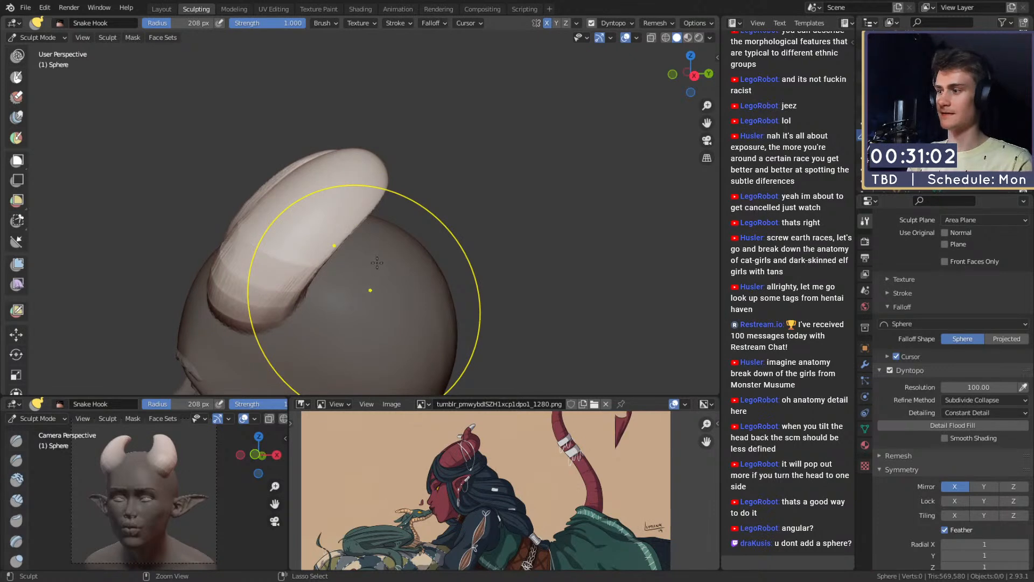
pyautogui.hotkey('ctrl', 'z')
# Step: Set the Snake Hook falloff to Smoother and pull tapered horns up from the patches at a 142 px radius
pyautogui.click(907, 324)
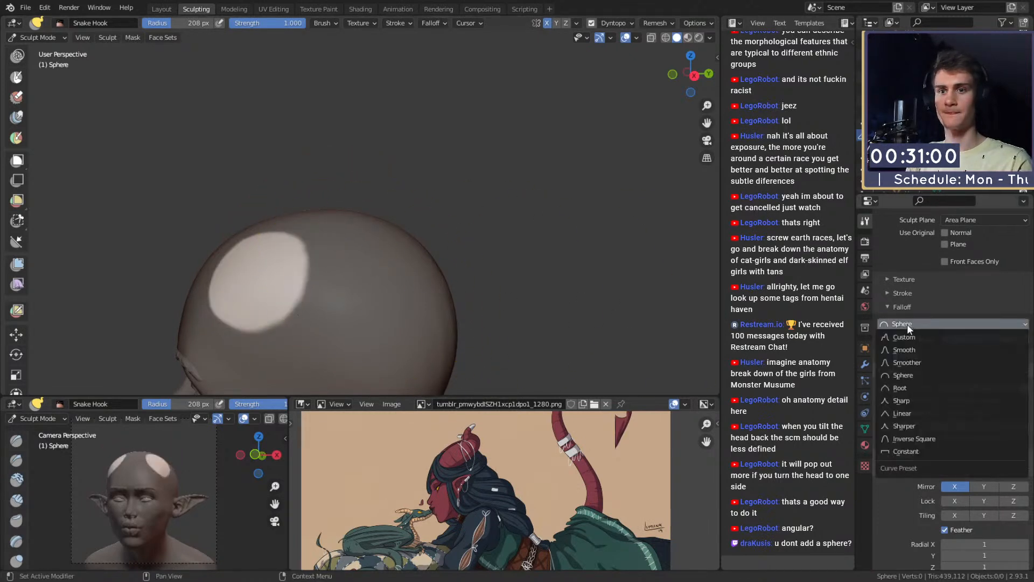
pyautogui.click(907, 362)
pyautogui.moveTo(300, 238)
pyautogui.mouseDown(button='middle')
pyautogui.moveTo(311, 228)
pyautogui.moveTo(399, 291)
pyautogui.mouseUp(button='middle')
pyautogui.press('f')
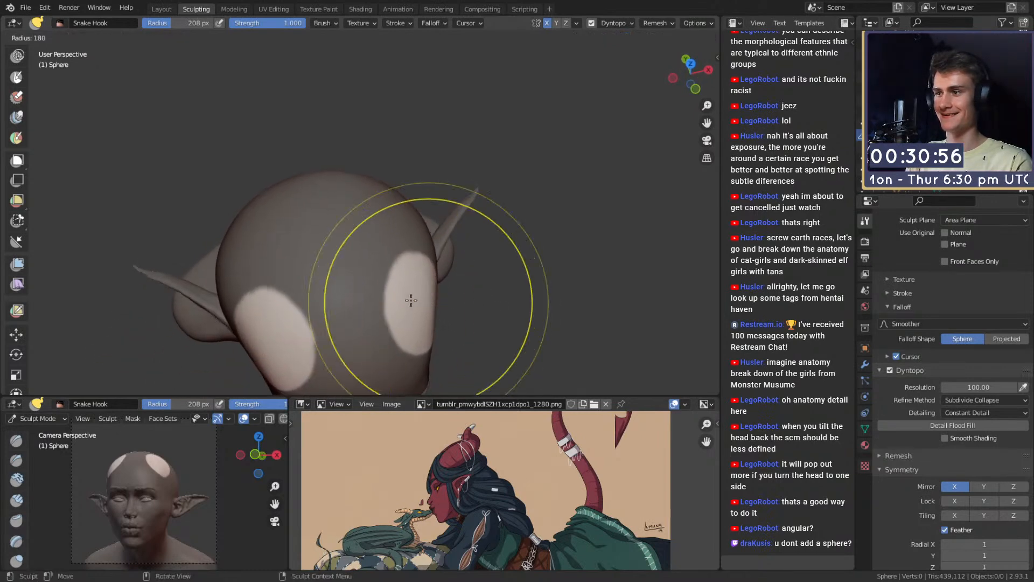
pyautogui.click(417, 299)
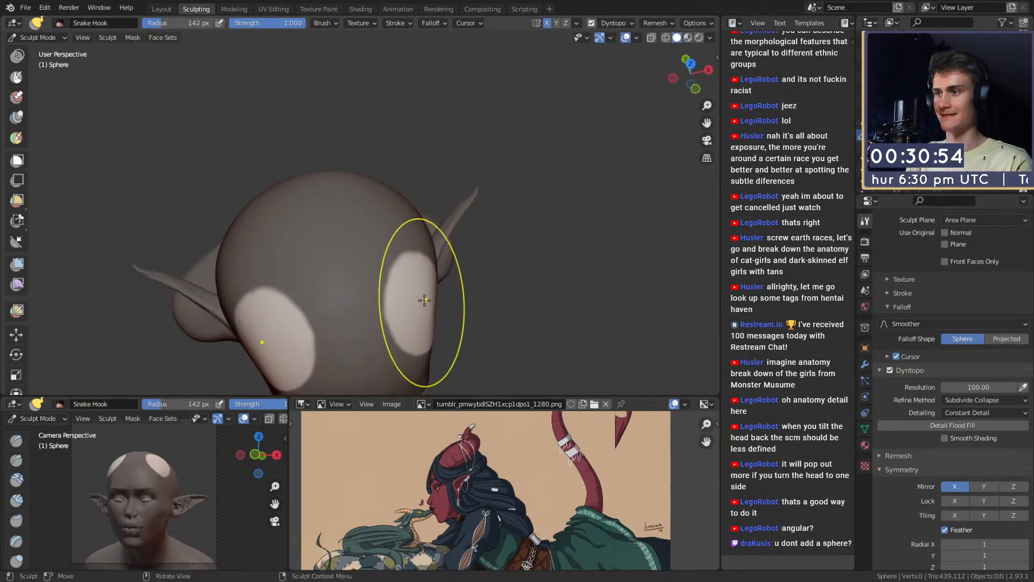
pyautogui.moveTo(424, 300)
pyautogui.mouseDown()
pyautogui.moveTo(474, 223)
pyautogui.moveTo(401, 126)
pyautogui.moveTo(405, 141)
pyautogui.mouseUp()
# Step: Bend the outer half of the horns down towards the back of the skull with a 210 px Snake Hook
pyautogui.moveTo(429, 203)
pyautogui.mouseDown(button='middle')
pyautogui.moveTo(358, 196)
pyautogui.moveTo(379, 212)
pyautogui.mouseUp(button='middle')
pyautogui.press('f')
pyautogui.click(357, 214)
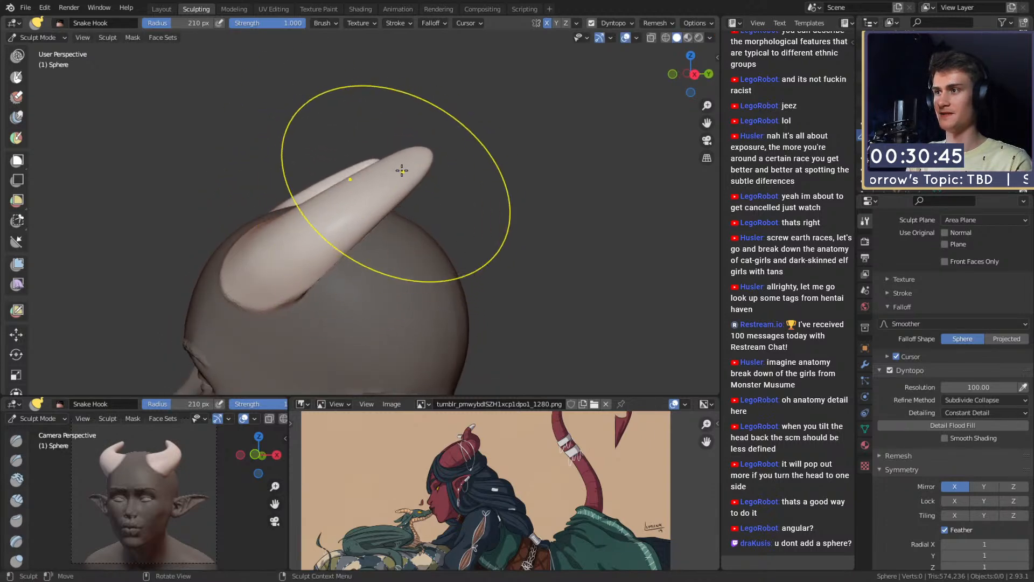
pyautogui.moveTo(403, 165); pyautogui.dragTo(421, 200)
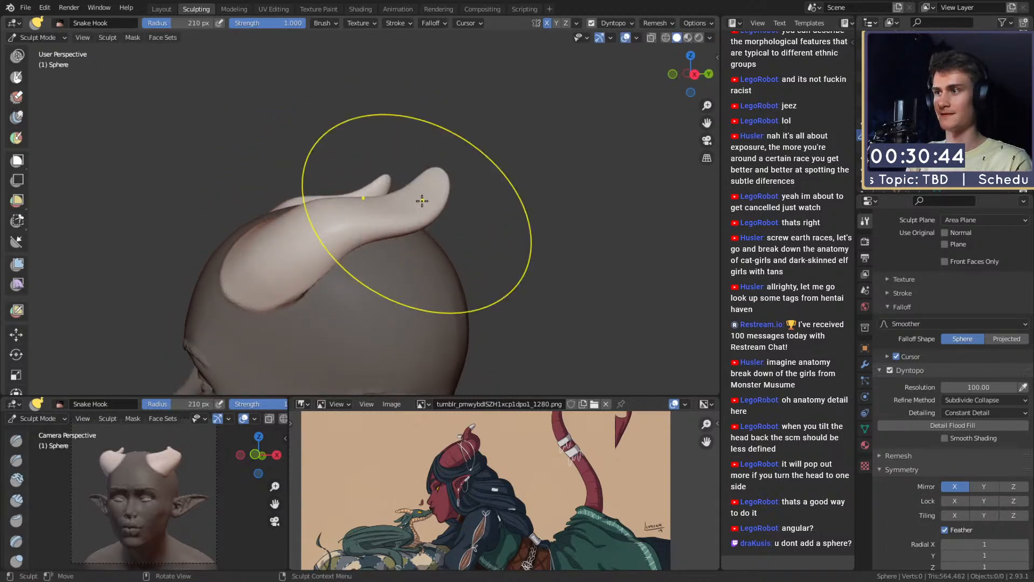
# Step: Pull the upper part of the horns inwards and adjust the tips with Snake Hook at a 105 px radius
pyautogui.press('f')
pyautogui.click(406, 205)
pyautogui.moveTo(427, 213); pyautogui.dragTo(468, 270, button='middle')
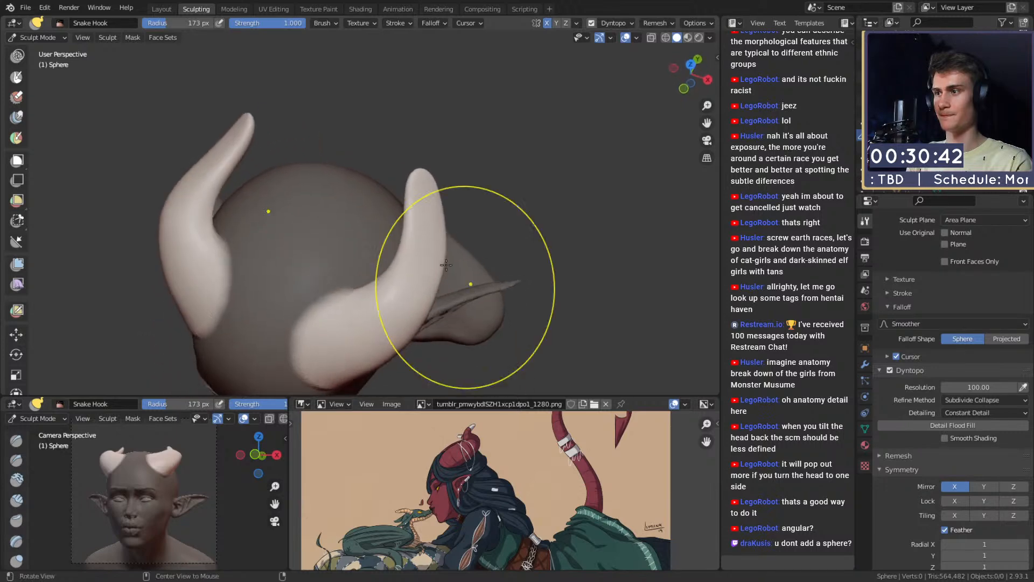
pyautogui.press('f')
pyautogui.click(424, 209)
pyautogui.moveTo(416, 208); pyautogui.dragTo(415, 211)
pyautogui.press('f')
pyautogui.click(404, 182)
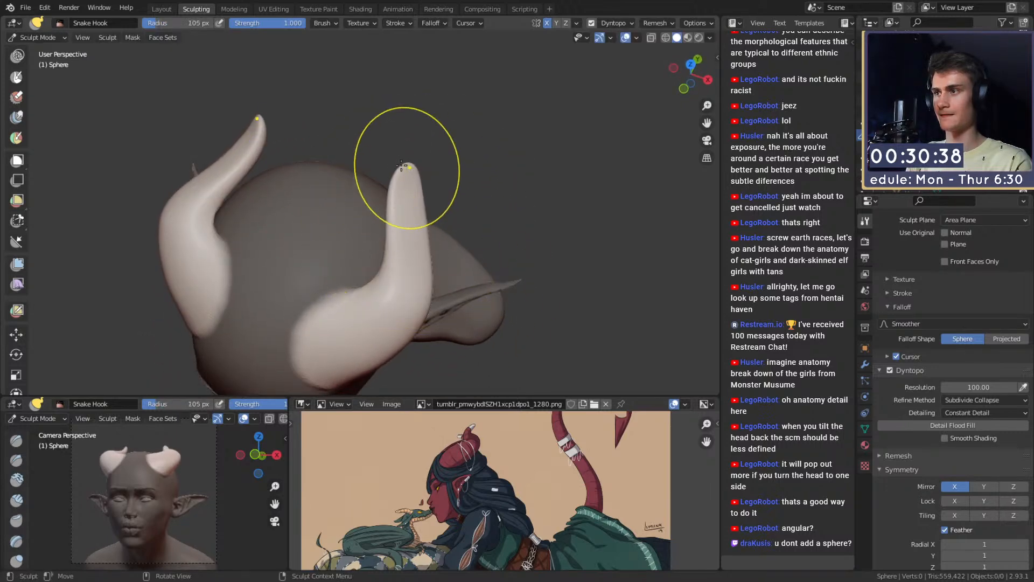
pyautogui.moveTo(401, 165); pyautogui.dragTo(385, 169)
# Step: Reshape the arch of the horn's lower half in side view with Snake Hook at a 186 px radius
pyautogui.moveTo(389, 172)
pyautogui.keyDown('alt'); pyautogui.mouseDown()
pyautogui.moveTo(407, 192)
pyautogui.moveTo(533, 176)
pyautogui.moveTo(415, 188)
pyautogui.mouseUp(); pyautogui.keyUp('alt')
pyautogui.moveTo(396, 247)
pyautogui.keyDown('ctrl'); pyautogui.keyDown('alt'); pyautogui.mouseDown()
pyautogui.moveTo(388, 212)
pyautogui.moveTo(390, 227)
pyautogui.moveTo(275, 149)
pyautogui.moveTo(327, 194)
pyautogui.mouseUp(); pyautogui.keyUp('alt'); pyautogui.keyUp('ctrl')
pyautogui.press('f')
pyautogui.click(412, 216)
pyautogui.press('f')
pyautogui.click(313, 189)
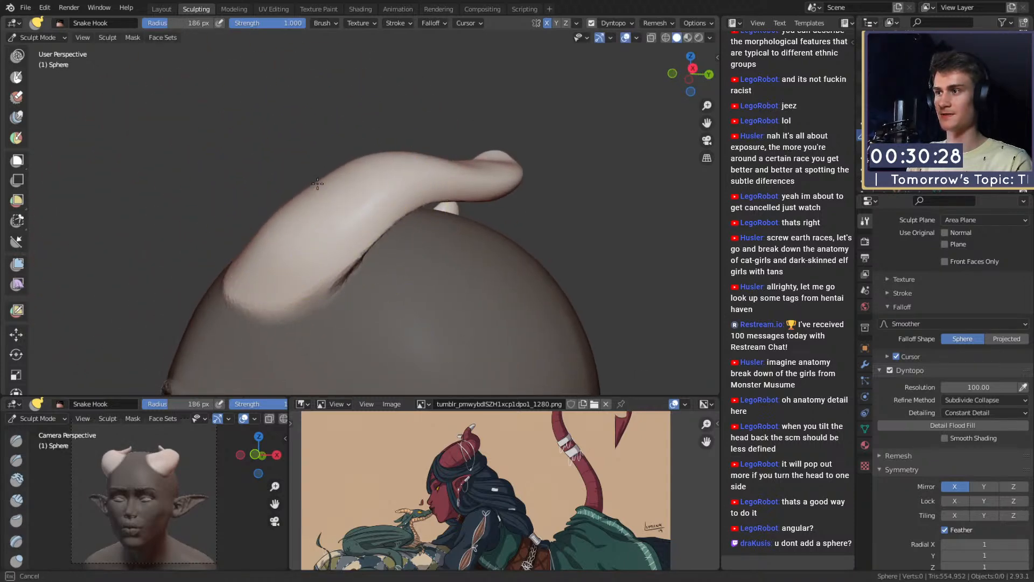
pyautogui.keyDown('alt'); pyautogui.moveTo(383, 210); pyautogui.dragTo(353, 224); pyautogui.keyUp('alt')
# Step: Shift the outer half of the horns inwards over the skull with Snake Hook at a 195 px radius
pyautogui.keyDown('alt'); pyautogui.keyDown('shift'); pyautogui.moveTo(448, 159); pyautogui.dragTo(397, 201); pyautogui.keyUp('shift'); pyautogui.keyUp('alt')
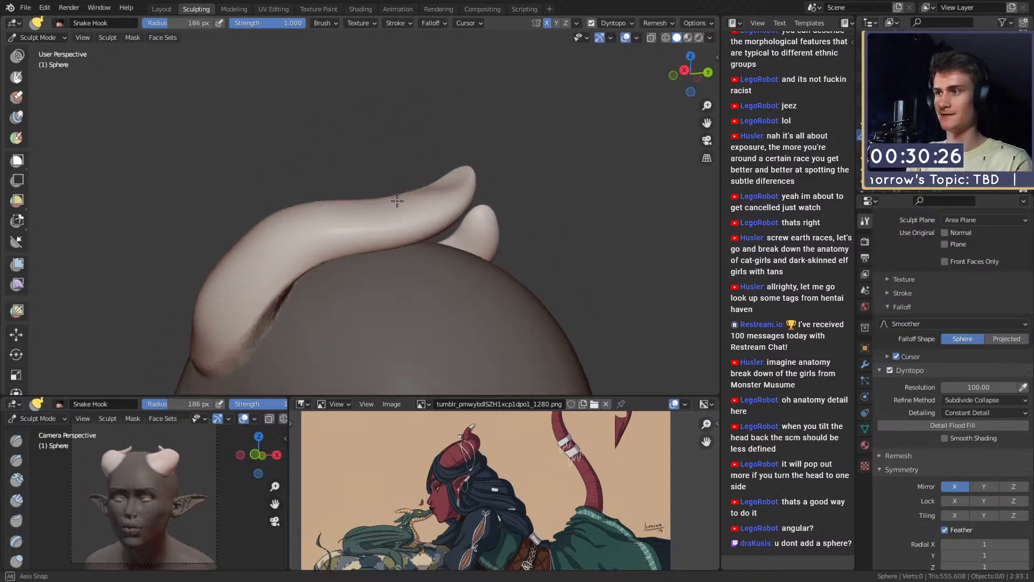
pyautogui.press('f')
pyautogui.click(376, 203)
pyautogui.keyDown('alt'); pyautogui.moveTo(335, 220); pyautogui.dragTo(456, 259); pyautogui.keyUp('alt')
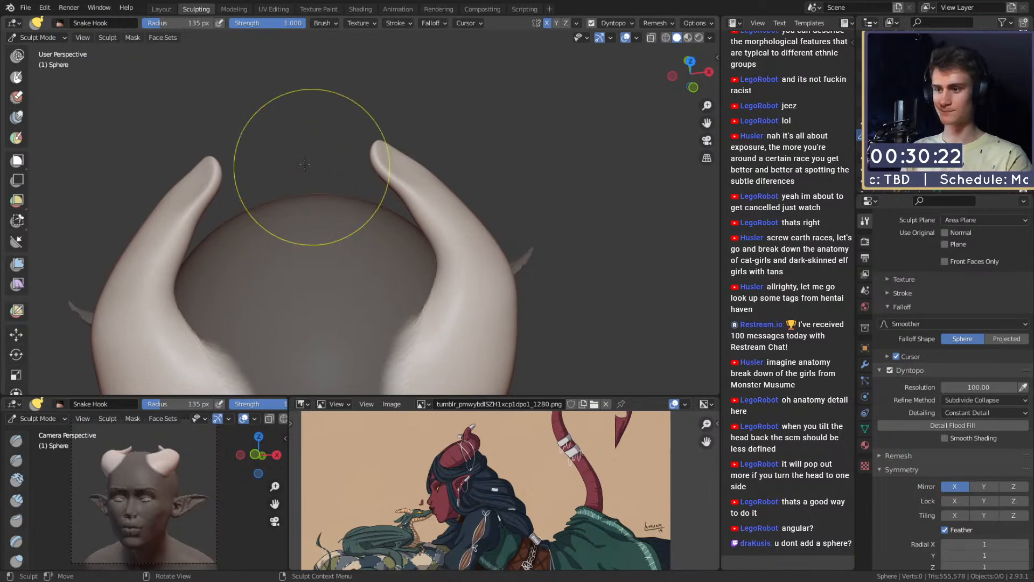
pyautogui.keyDown('alt'); pyautogui.moveTo(420, 200); pyautogui.dragTo(323, 229); pyautogui.keyUp('alt')
pyautogui.press('f')
pyautogui.click(381, 231)
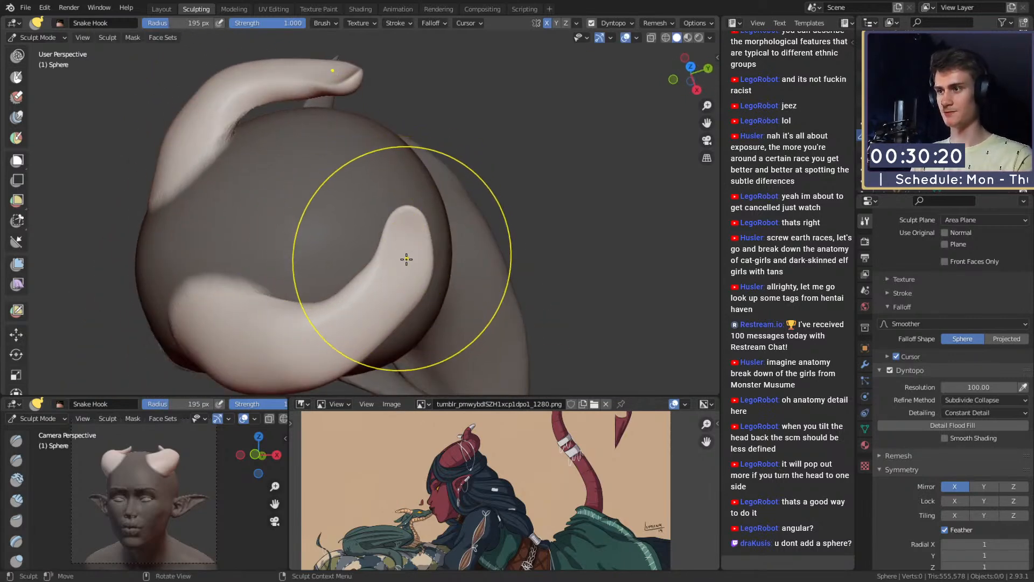
pyautogui.moveTo(406, 259); pyautogui.dragTo(393, 248)
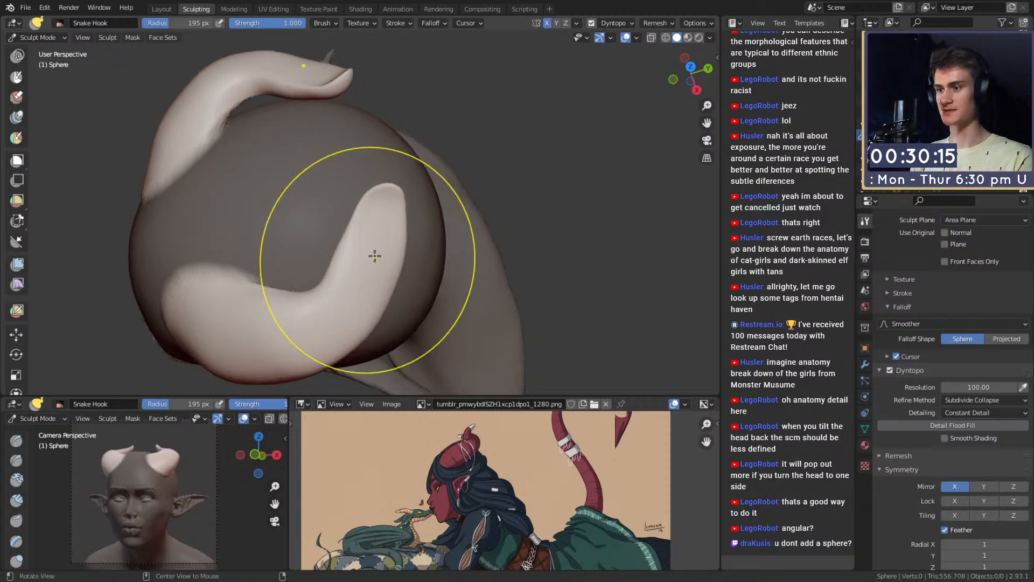
# Step: Adjust the inner side of the horn's bend with Snake Hook at a 139 px radius
pyautogui.keyDown('alt'); pyautogui.moveTo(376, 258); pyautogui.dragTo(317, 243); pyautogui.keyUp('alt')
pyautogui.press('f')
pyautogui.click(317, 230)
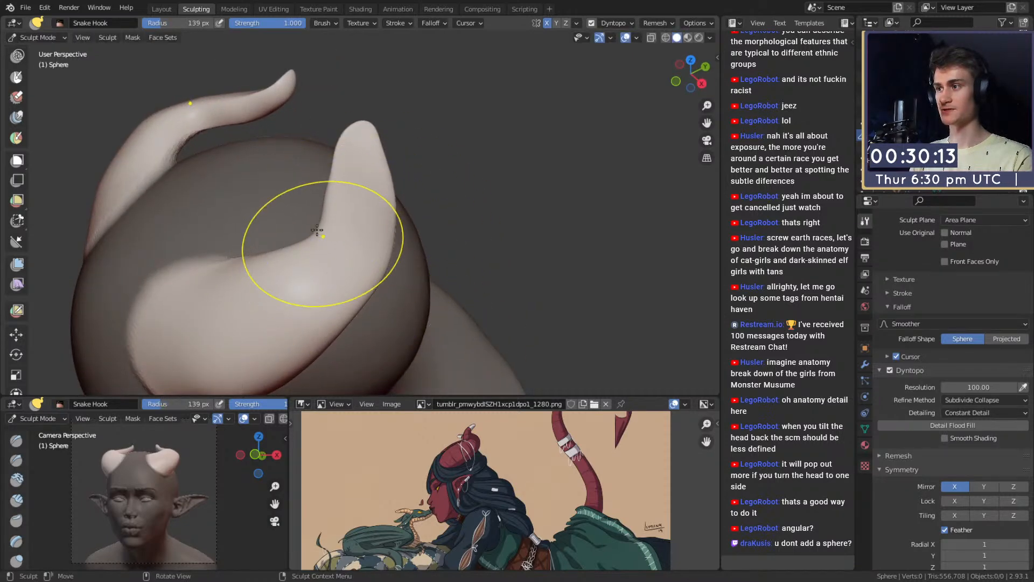
pyautogui.moveTo(336, 203)
pyautogui.keyDown('alt'); pyautogui.mouseDown()
pyautogui.moveTo(408, 211)
pyautogui.moveTo(392, 226)
pyautogui.moveTo(272, 210)
pyautogui.moveTo(338, 222)
pyautogui.mouseUp(); pyautogui.keyUp('alt')
# Step: Round out the thick lower section of the horn with Snake Hook strokes at 187 px and 178 px radius
pyautogui.moveTo(338, 222)
pyautogui.keyDown('ctrl'); pyautogui.keyDown('alt'); pyautogui.mouseDown()
pyautogui.moveTo(342, 212)
pyautogui.moveTo(322, 199)
pyautogui.moveTo(301, 218)
pyautogui.mouseUp(); pyautogui.keyUp('alt'); pyautogui.keyUp('ctrl')
pyautogui.press('f')
pyautogui.click(322, 219)
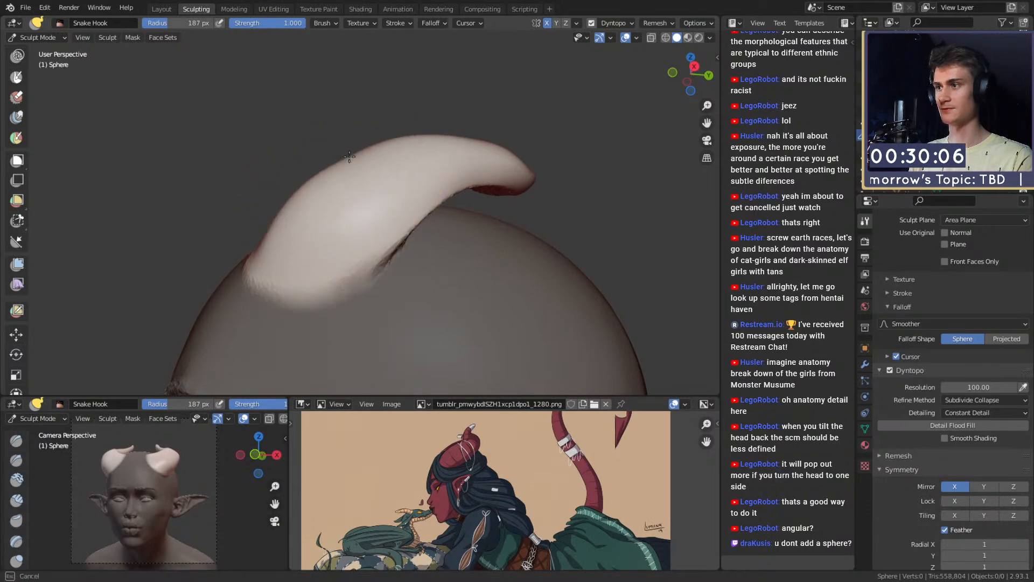
pyautogui.moveTo(361, 163)
pyautogui.keyDown('alt'); pyautogui.mouseDown()
pyautogui.moveTo(422, 215)
pyautogui.moveTo(415, 198)
pyautogui.mouseUp(); pyautogui.keyUp('alt')
pyautogui.press('f')
pyautogui.click(302, 200)
pyautogui.keyDown('alt'); pyautogui.moveTo(302, 200); pyautogui.dragTo(301, 201); pyautogui.keyUp('alt')
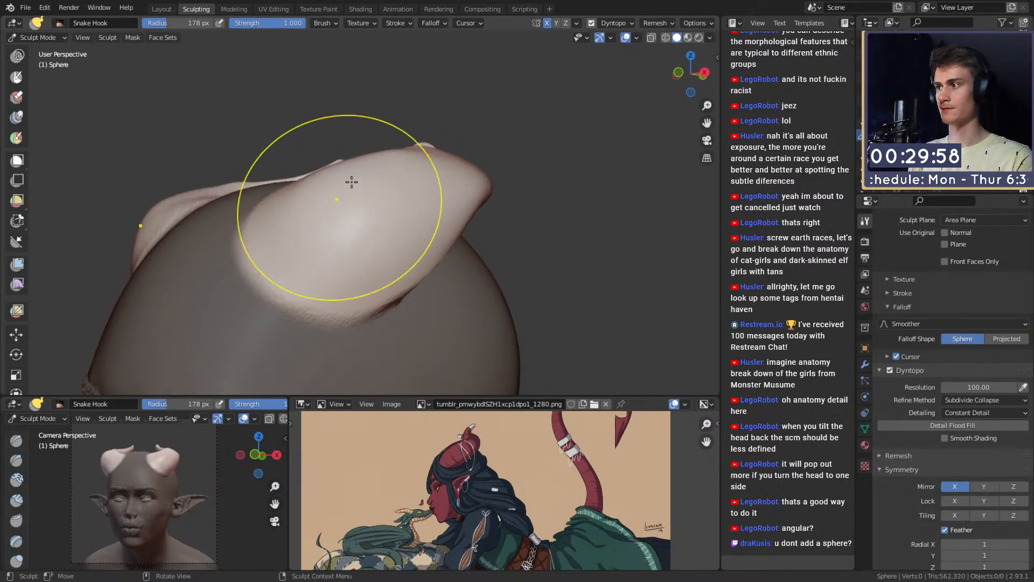
pyautogui.keyDown('alt'); pyautogui.moveTo(350, 178); pyautogui.dragTo(431, 242); pyautogui.keyUp('alt')
# Step: Lift the outer half of the horns away from the skull with a large 307 px Snake Hook brush
pyautogui.moveTo(418, 202)
pyautogui.keyDown('alt'); pyautogui.mouseDown()
pyautogui.moveTo(397, 221)
pyautogui.moveTo(316, 185)
pyautogui.moveTo(338, 211)
pyautogui.moveTo(461, 248)
pyautogui.moveTo(315, 208)
pyautogui.moveTo(295, 224)
pyautogui.moveTo(318, 217)
pyautogui.mouseUp(); pyautogui.keyUp('alt')
pyautogui.press('f')
pyautogui.click(487, 248)
pyautogui.press('f')
pyautogui.click(383, 208)
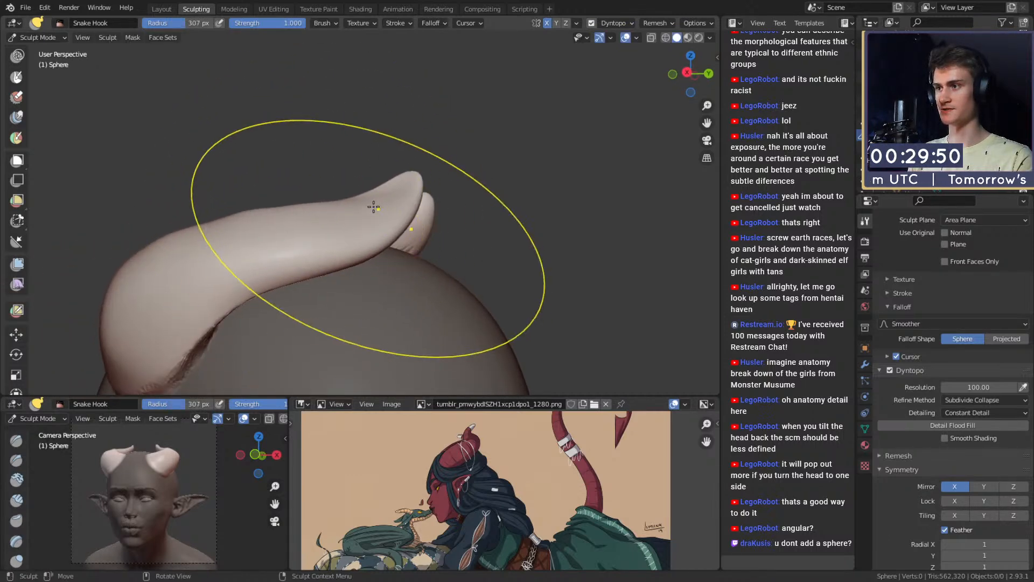
pyautogui.moveTo(378, 196); pyautogui.dragTo(378, 193)
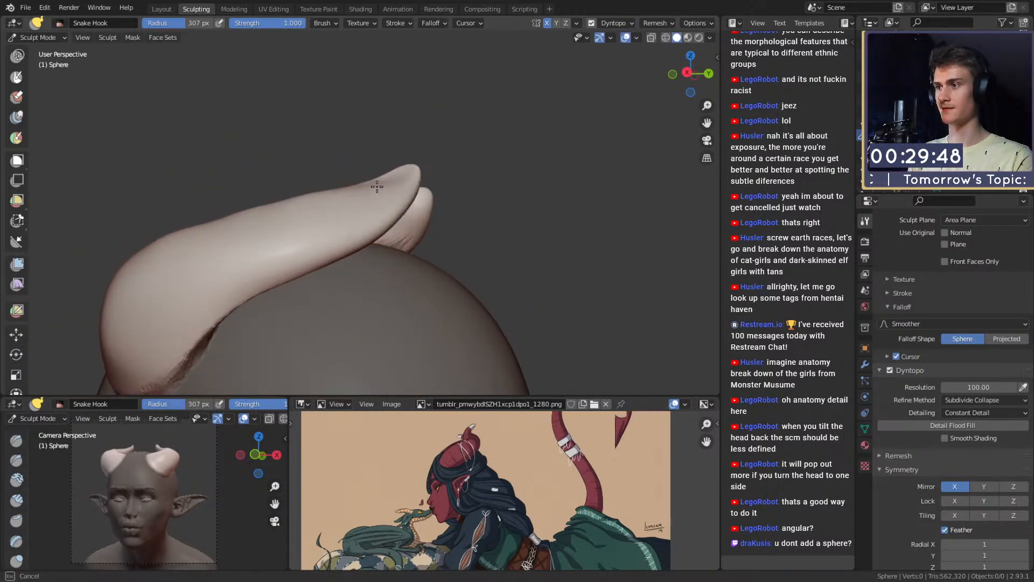
pyautogui.moveTo(376, 191)
pyautogui.mouseDown()
pyautogui.moveTo(311, 220)
pyautogui.moveTo(358, 193)
pyautogui.mouseUp()
# Step: Reshape the horn tips from behind the head with Snake Hook at a 242 px radius
pyautogui.press('f')
pyautogui.click(296, 217)
pyautogui.press('f')
pyautogui.click(324, 209)
pyautogui.press('f')
pyautogui.click(350, 204)
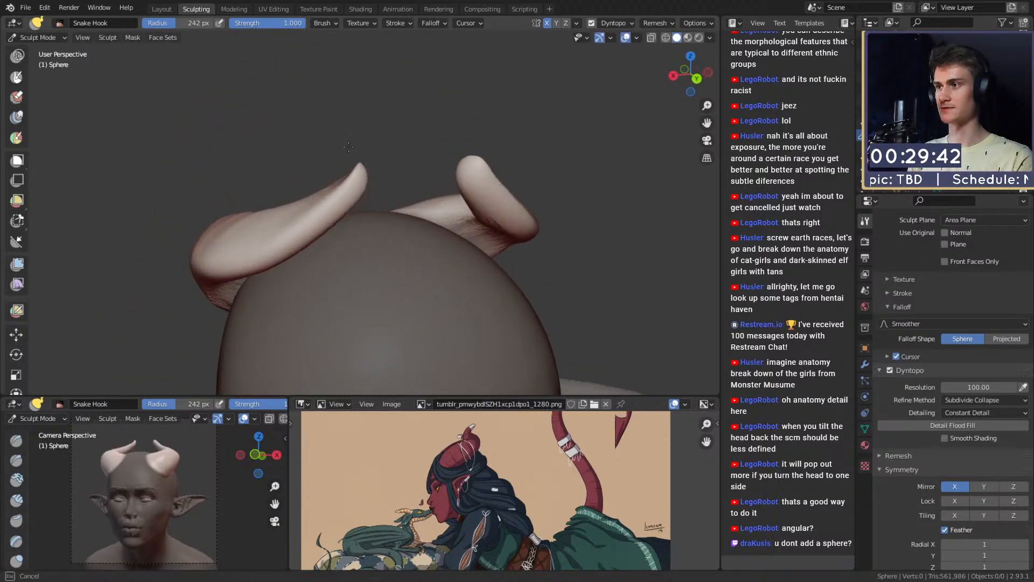
pyautogui.moveTo(266, 125)
pyautogui.mouseDown()
pyautogui.moveTo(243, 133)
pyautogui.moveTo(249, 148)
pyautogui.mouseUp()
# Step: Refine the curve from the horn's base to its tip from several angles with Snake Hook, using a 166 px radius at the bend
pyautogui.moveTo(305, 179)
pyautogui.keyDown('alt'); pyautogui.mouseDown()
pyautogui.moveTo(338, 229)
pyautogui.moveTo(373, 227)
pyautogui.mouseUp(); pyautogui.keyUp('alt')
pyautogui.moveTo(356, 222)
pyautogui.mouseDown(button='middle')
pyautogui.moveTo(445, 220)
pyautogui.moveTo(315, 246)
pyautogui.mouseUp(button='middle')
pyautogui.moveTo(316, 246)
pyautogui.keyDown('ctrl'); pyautogui.keyDown('alt'); pyautogui.mouseDown()
pyautogui.moveTo(345, 212)
pyautogui.moveTo(367, 236)
pyautogui.moveTo(373, 227)
pyautogui.moveTo(356, 209)
pyautogui.moveTo(381, 208)
pyautogui.moveTo(367, 182)
pyautogui.mouseUp(); pyautogui.keyUp('alt'); pyautogui.keyUp('ctrl')
pyautogui.press('f')
pyautogui.click(323, 216)
pyautogui.press(']')
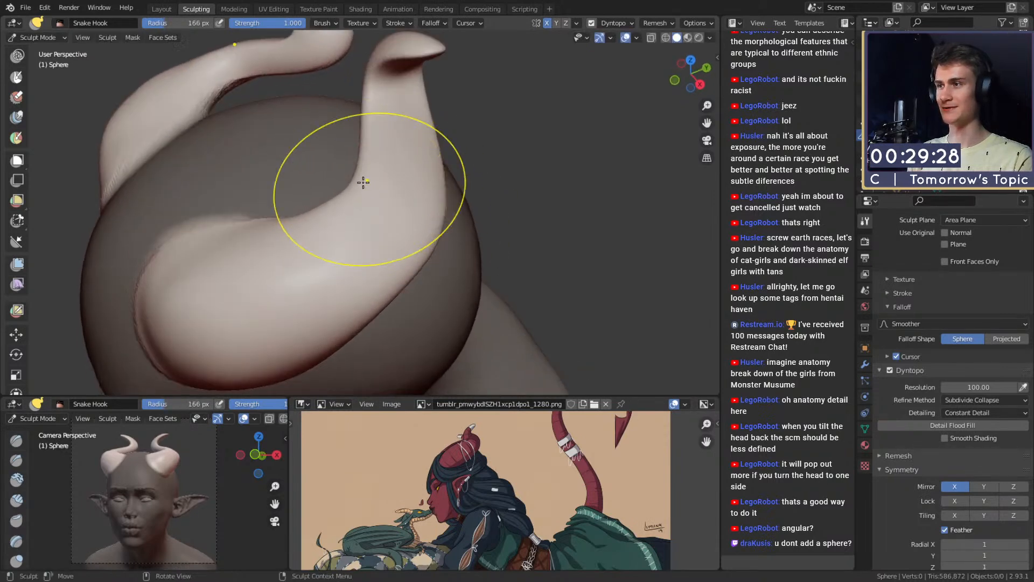
pyautogui.moveTo(362, 217)
pyautogui.keyDown('alt'); pyautogui.mouseDown()
pyautogui.moveTo(350, 208)
pyautogui.moveTo(397, 214)
pyautogui.moveTo(388, 217)
pyautogui.mouseUp(); pyautogui.keyUp('alt')
pyautogui.press('f')
pyautogui.click(404, 209)
pyautogui.moveTo(373, 218)
pyautogui.keyDown('alt'); pyautogui.mouseDown()
pyautogui.moveTo(302, 218)
pyautogui.moveTo(385, 177)
pyautogui.mouseUp(); pyautogui.keyUp('alt')
pyautogui.press('f')
pyautogui.click(375, 254)
# Step: Switch to Clay Strips and sculpt diagonal creases across the horn's base at a 62 px radius
pyautogui.press('c')
pyautogui.press('f')
pyautogui.click(298, 253)
pyautogui.moveTo(369, 231)
pyautogui.mouseDown(button='middle')
pyautogui.moveTo(340, 212)
pyautogui.moveTo(348, 235)
pyautogui.moveTo(368, 210)
pyautogui.moveTo(395, 245)
pyautogui.moveTo(388, 259)
pyautogui.mouseUp(button='middle')
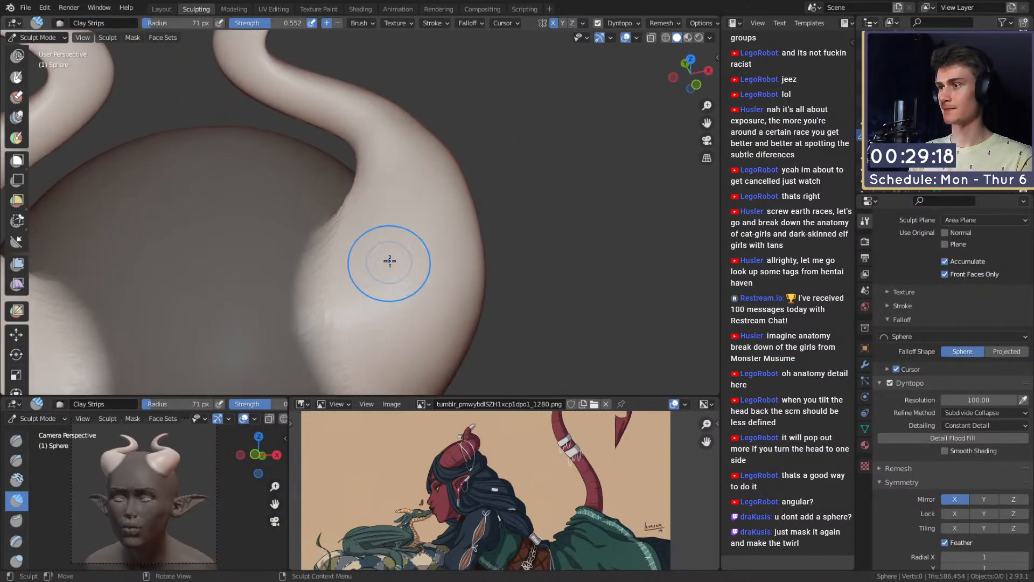
pyautogui.press('f')
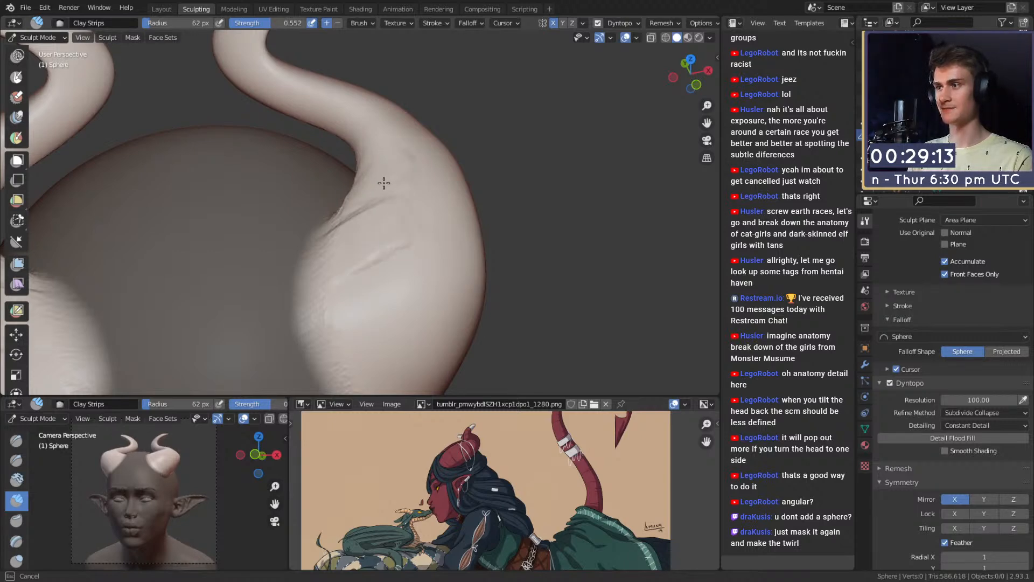
pyautogui.moveTo(383, 184)
pyautogui.mouseDown()
pyautogui.moveTo(364, 190)
pyautogui.moveTo(368, 234)
pyautogui.moveTo(377, 199)
pyautogui.moveTo(345, 304)
pyautogui.mouseUp()
# Step: Add finer creases along the horn's base and outer bend with Clay Strips at a 47 px radius
pyautogui.press('f')
pyautogui.click(408, 226)
pyautogui.moveTo(399, 265); pyautogui.dragTo(407, 269)
pyautogui.moveTo(415, 272)
pyautogui.mouseDown(button='middle')
pyautogui.moveTo(334, 230)
pyautogui.moveTo(362, 261)
pyautogui.moveTo(337, 320)
pyautogui.moveTo(418, 268)
pyautogui.moveTo(406, 275)
pyautogui.mouseUp(button='middle')
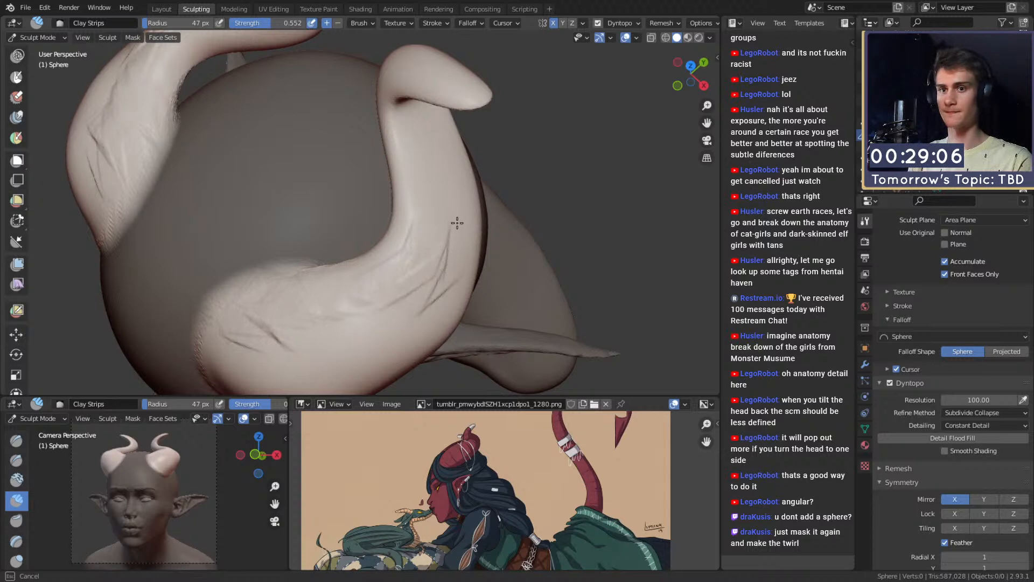
pyautogui.moveTo(457, 223); pyautogui.dragTo(444, 285)
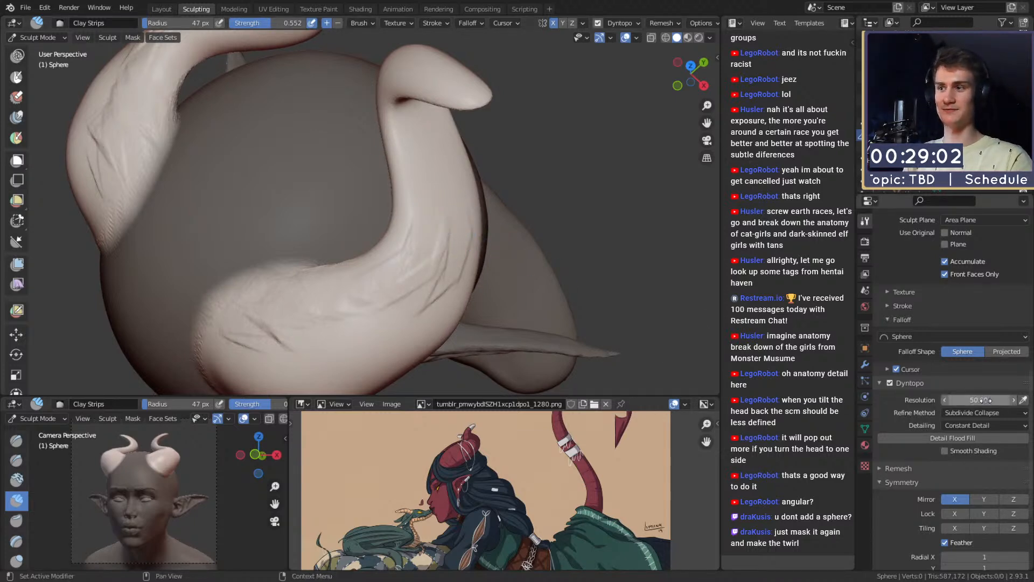
# Step: Sculpt lengthwise creases along the horn's bend with Clay Strips at a 47 px radius
pyautogui.press('f')
pyautogui.click(432, 203)
pyautogui.moveTo(421, 224); pyautogui.dragTo(426, 147)
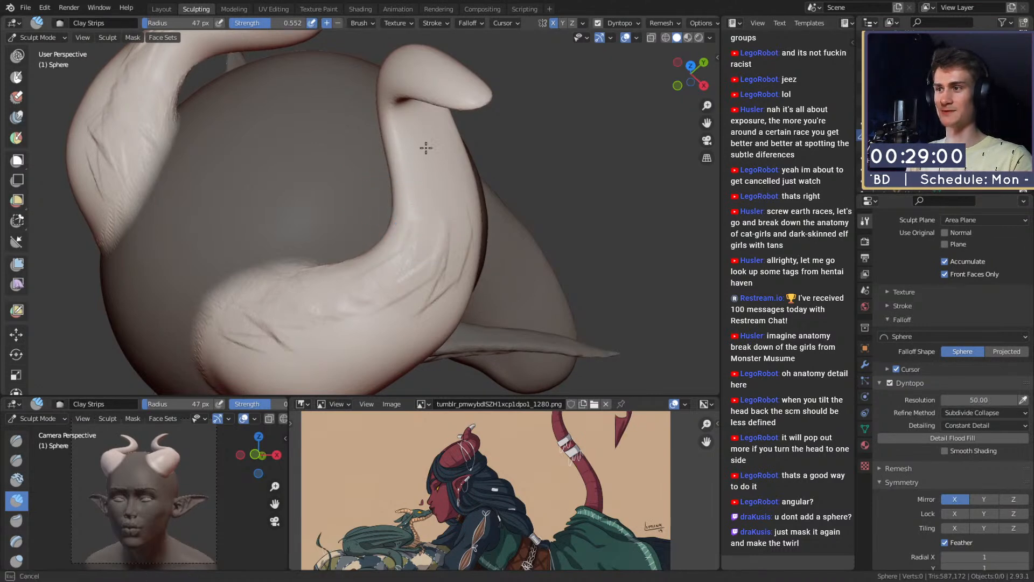
pyautogui.moveTo(445, 278); pyautogui.dragTo(438, 242)
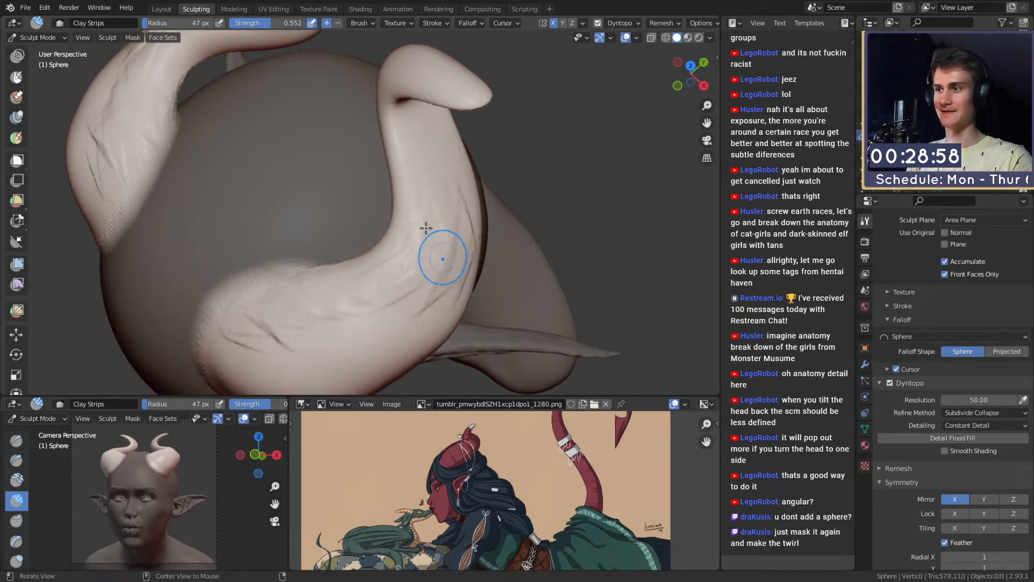
pyautogui.moveTo(438, 242); pyautogui.dragTo(399, 173, button='middle')
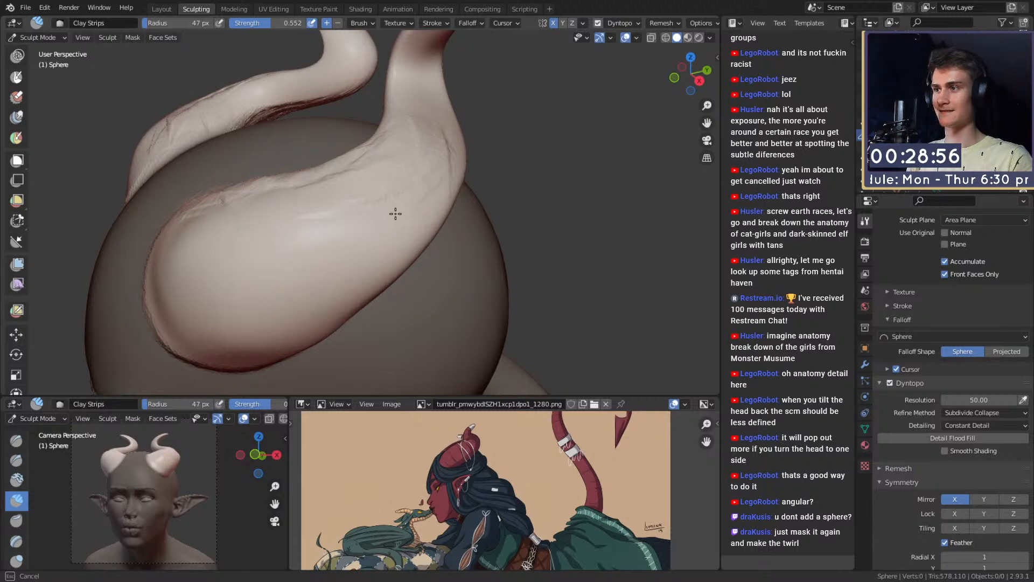
pyautogui.moveTo(440, 126); pyautogui.dragTo(430, 122)
# Step: Add fine ridges to the horn just below its curled tip with Clay Strips at a 35 px radius
pyautogui.moveTo(429, 129)
pyautogui.keyDown('shift'); pyautogui.mouseDown(button='middle')
pyautogui.moveTo(434, 215)
pyautogui.moveTo(373, 210)
pyautogui.mouseUp(button='middle'); pyautogui.keyUp('shift')
pyautogui.scroll(2, 374, 210)
pyautogui.press('f')
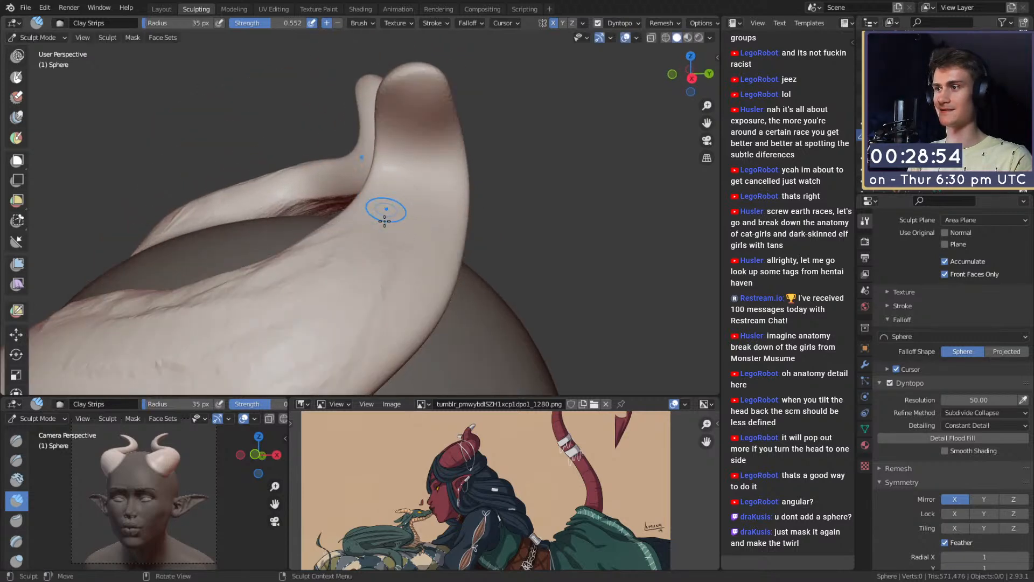
pyautogui.click(383, 218)
pyautogui.moveTo(397, 174); pyautogui.dragTo(397, 215)
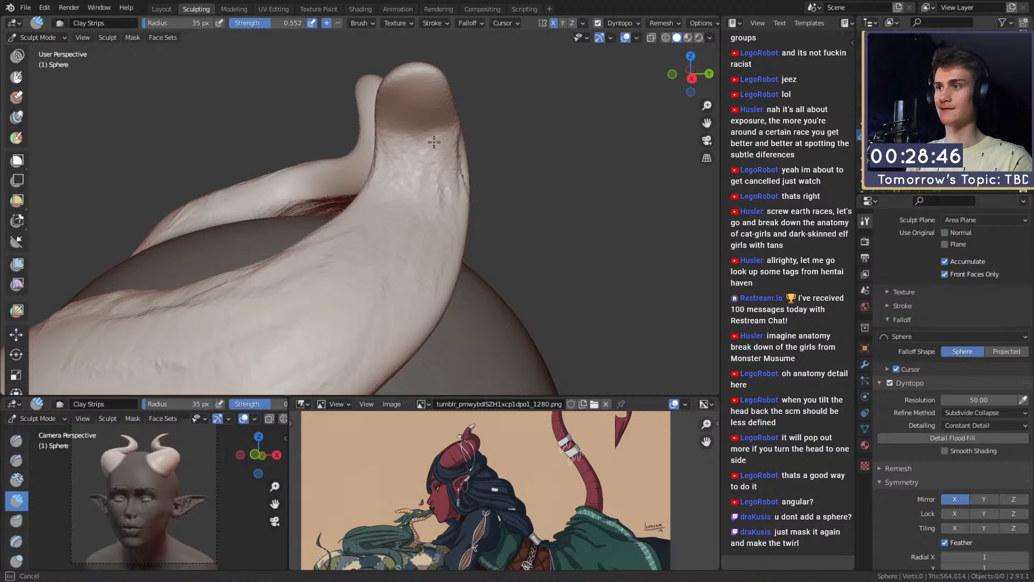
pyautogui.moveTo(420, 157); pyautogui.dragTo(422, 160)
# Step: Smooth the horn's tip and the inside of its upper bend at a 92 px radius
pyautogui.moveTo(429, 154); pyautogui.dragTo(343, 175, button='middle')
pyautogui.press('f')
pyautogui.click(342, 141)
pyautogui.moveTo(330, 125); pyautogui.dragTo(267, 111)
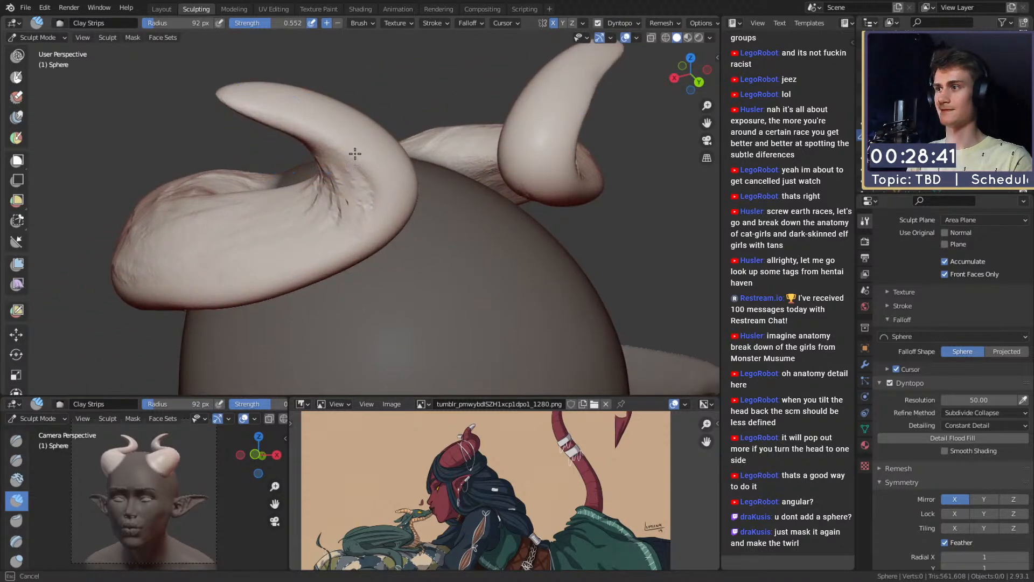
pyautogui.moveTo(355, 153)
pyautogui.mouseDown()
pyautogui.moveTo(358, 173)
pyautogui.moveTo(280, 235)
pyautogui.moveTo(324, 201)
pyautogui.moveTo(389, 208)
pyautogui.mouseUp()
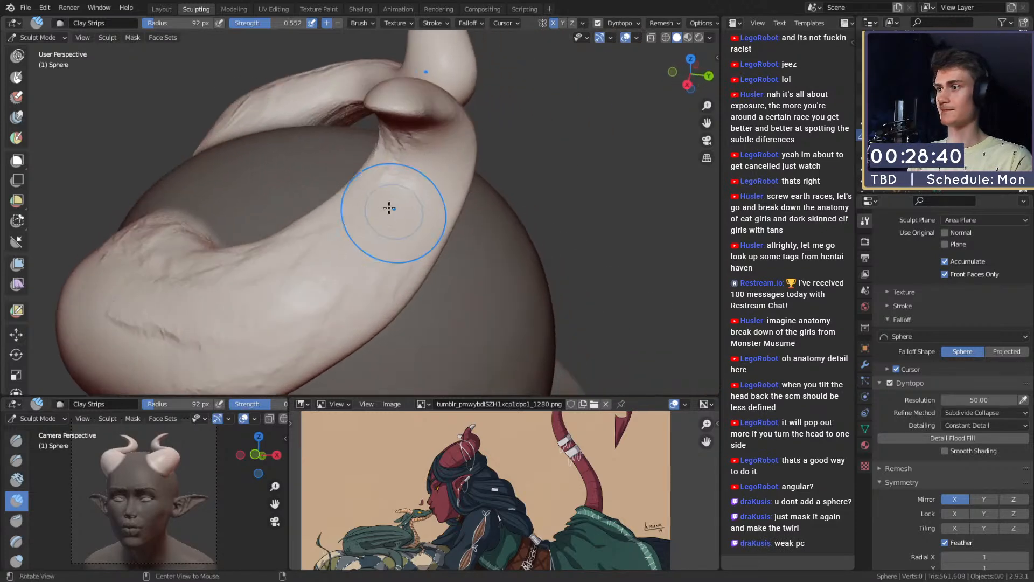
# Step: Smooth the horn's upper curve up to the tip, using a 105 px radius on the bend
pyautogui.press('f')
pyautogui.click(388, 162)
pyautogui.moveTo(386, 156)
pyautogui.keyDown('alt'); pyautogui.mouseDown()
pyautogui.moveTo(374, 167)
pyautogui.moveTo(483, 110)
pyautogui.moveTo(434, 168)
pyautogui.mouseUp(); pyautogui.keyUp('alt')
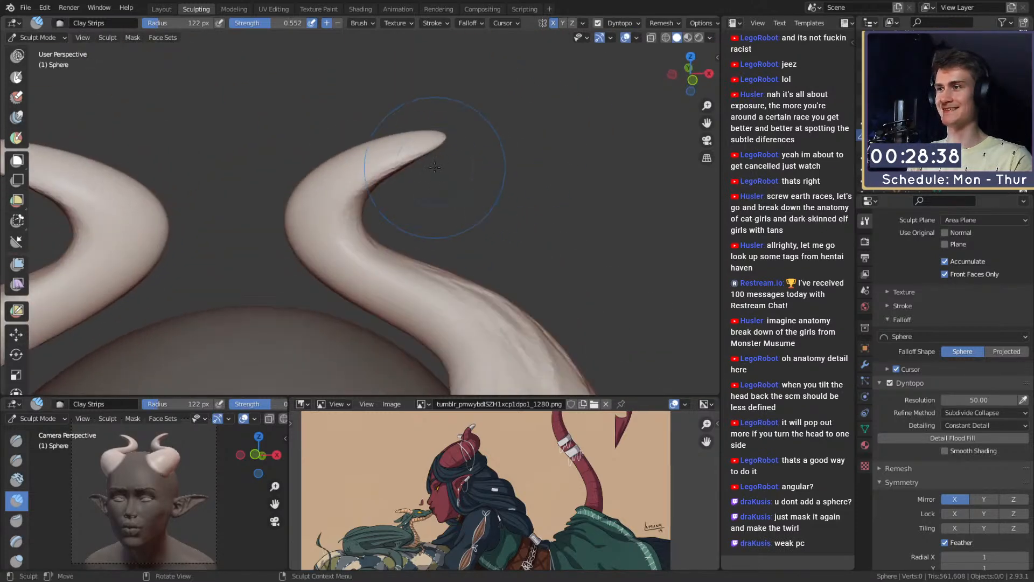
pyautogui.press('f')
pyautogui.click(434, 153)
pyautogui.moveTo(299, 201)
pyautogui.keyDown('alt'); pyautogui.keyDown('shift'); pyautogui.mouseDown()
pyautogui.moveTo(376, 181)
pyautogui.moveTo(380, 234)
pyautogui.mouseUp(); pyautogui.keyUp('shift'); pyautogui.keyUp('alt')
pyautogui.press('f')
pyautogui.click(393, 180)
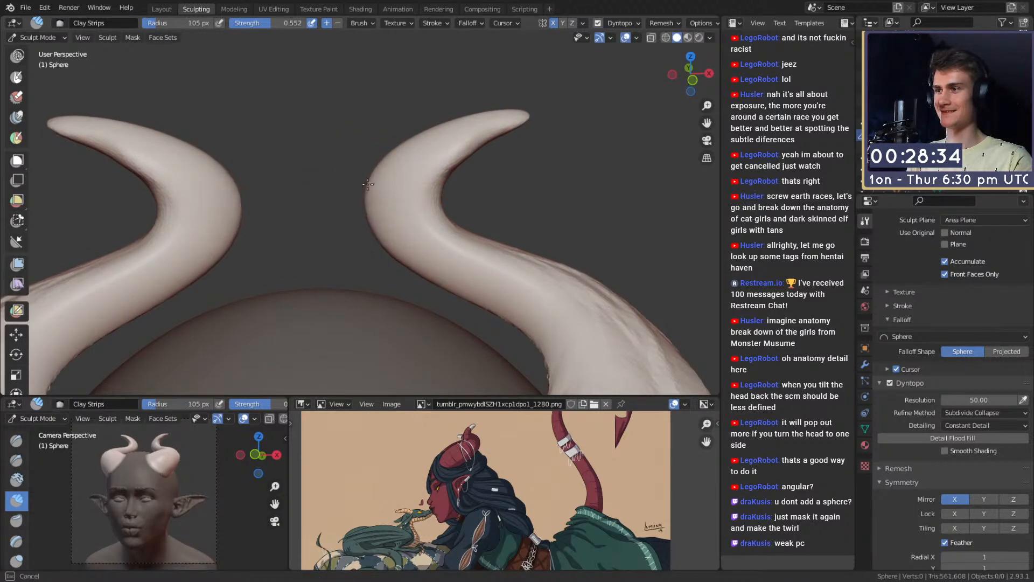
pyautogui.moveTo(368, 184); pyautogui.dragTo(381, 249)
# Step: Sculpt creases into the horn's outer bend below the tip with Clay Strips at a 47 px radius
pyautogui.moveTo(474, 216)
pyautogui.mouseDown(button='middle')
pyautogui.moveTo(388, 201)
pyautogui.moveTo(374, 210)
pyautogui.mouseUp(button='middle')
pyautogui.press('f')
pyautogui.click(353, 198)
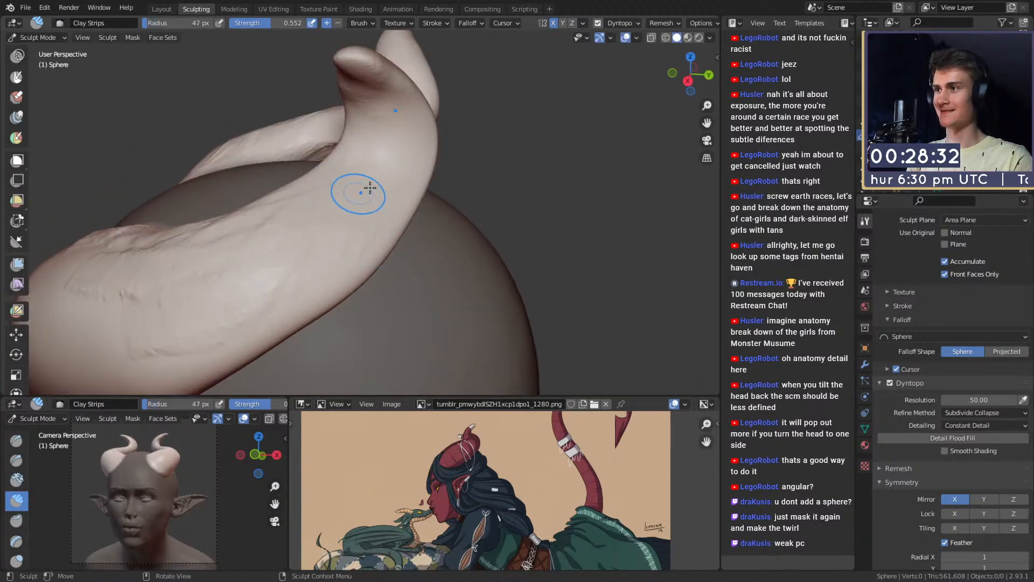
pyautogui.moveTo(370, 187); pyautogui.dragTo(363, 150)
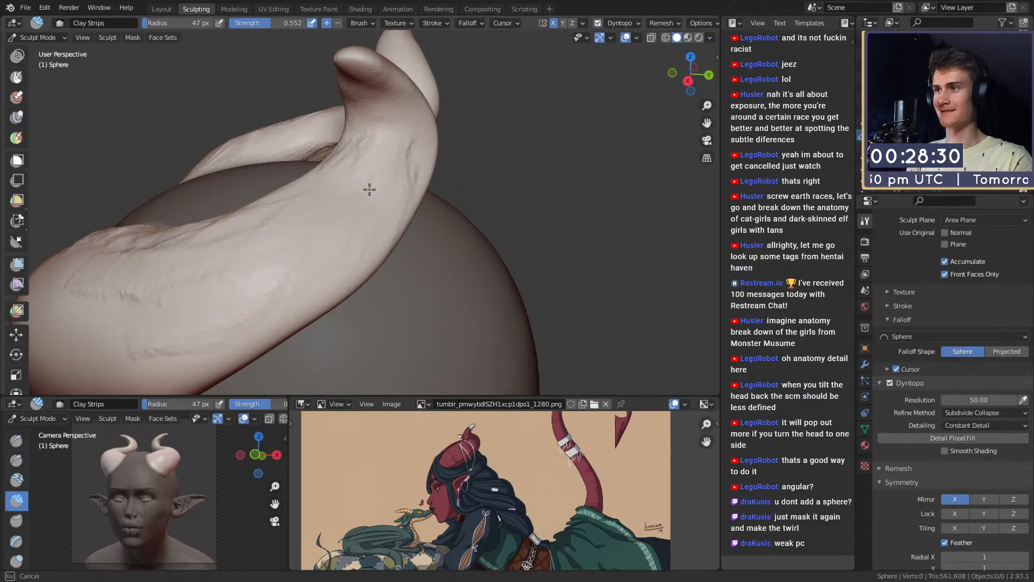
pyautogui.moveTo(369, 189); pyautogui.dragTo(433, 162, button='middle')
pyautogui.moveTo(368, 190); pyautogui.dragTo(370, 199)
pyautogui.moveTo(369, 199); pyautogui.dragTo(411, 180, button='middle')
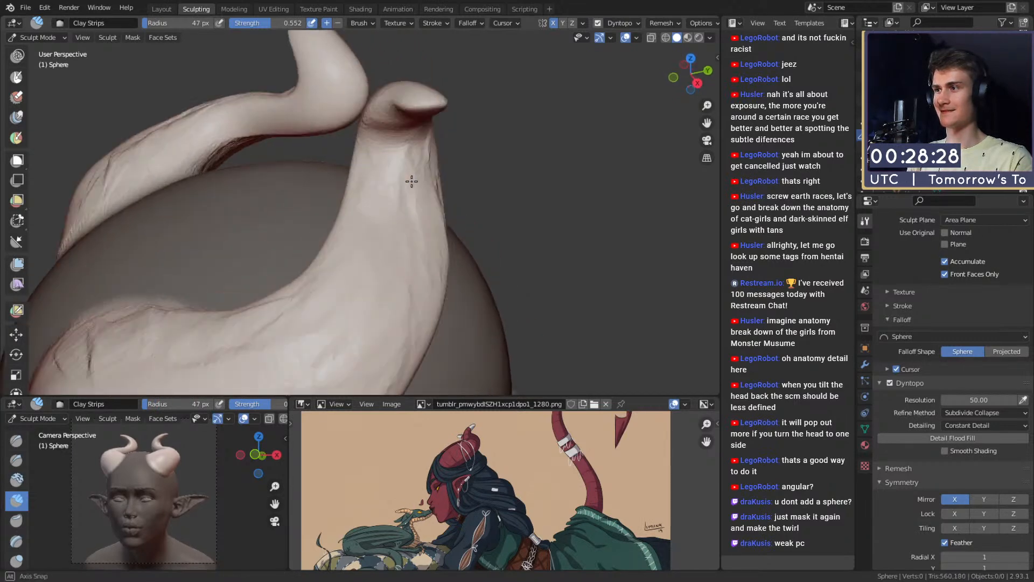
# Step: Extend the Clay Strips creases from below the horn's tip down toward its base
pyautogui.moveTo(407, 180); pyautogui.dragTo(375, 215)
pyautogui.moveTo(399, 164); pyautogui.dragTo(371, 186, button='middle')
pyautogui.moveTo(373, 183); pyautogui.dragTo(377, 200)
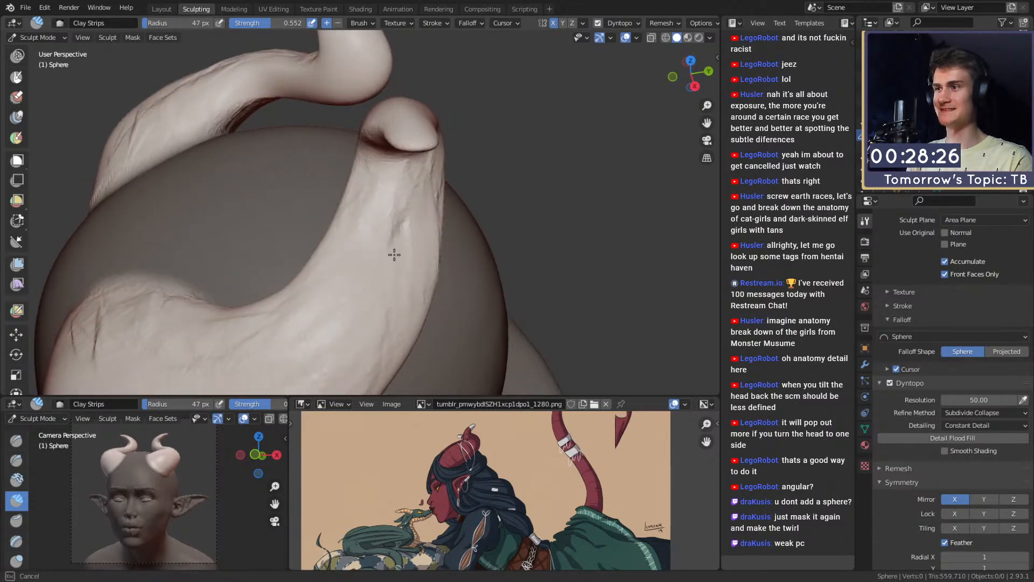
pyautogui.moveTo(407, 187); pyautogui.dragTo(373, 180, button='middle')
pyautogui.moveTo(374, 180); pyautogui.dragTo(377, 232)
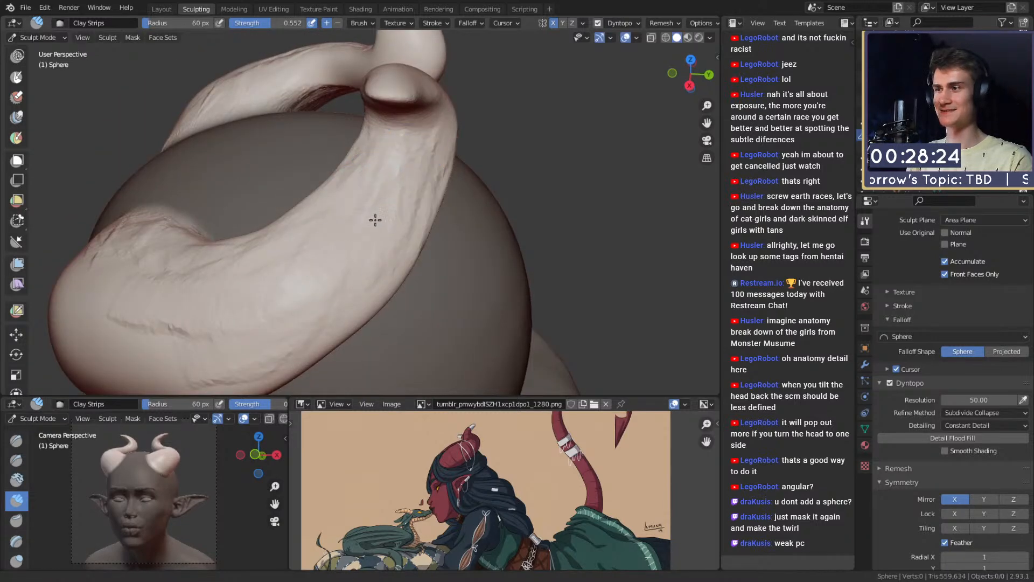
# Step: Carve long creases along the outer edge of the horn's shaft with Clay Strips at a 47 px radius
pyautogui.moveTo(375, 219)
pyautogui.mouseDown(button='middle')
pyautogui.moveTo(415, 180)
pyautogui.moveTo(430, 140)
pyautogui.mouseUp(button='middle')
pyautogui.press('f')
pyautogui.moveTo(462, 93); pyautogui.dragTo(408, 251)
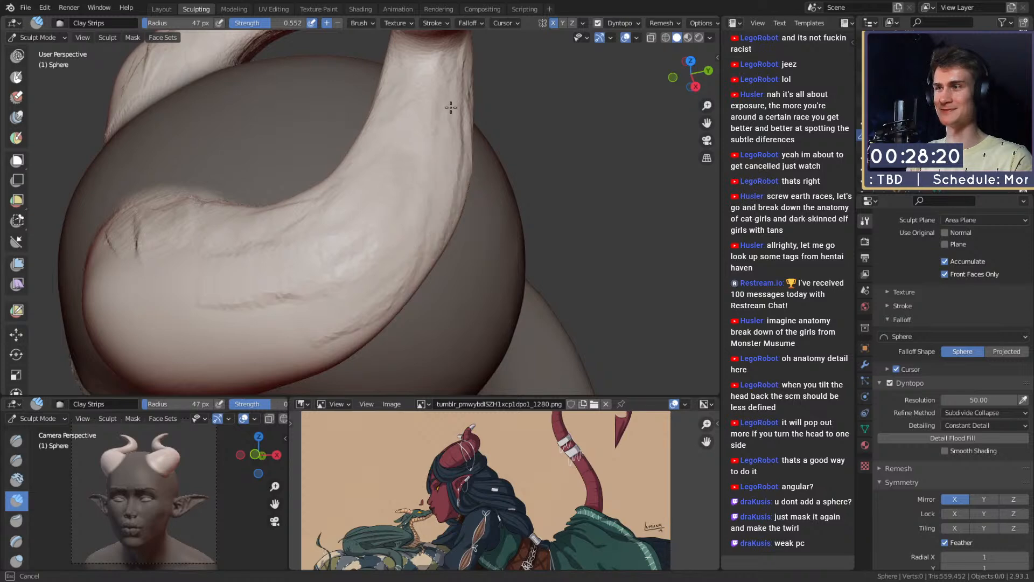
pyautogui.moveTo(383, 144); pyautogui.dragTo(360, 108, button='middle')
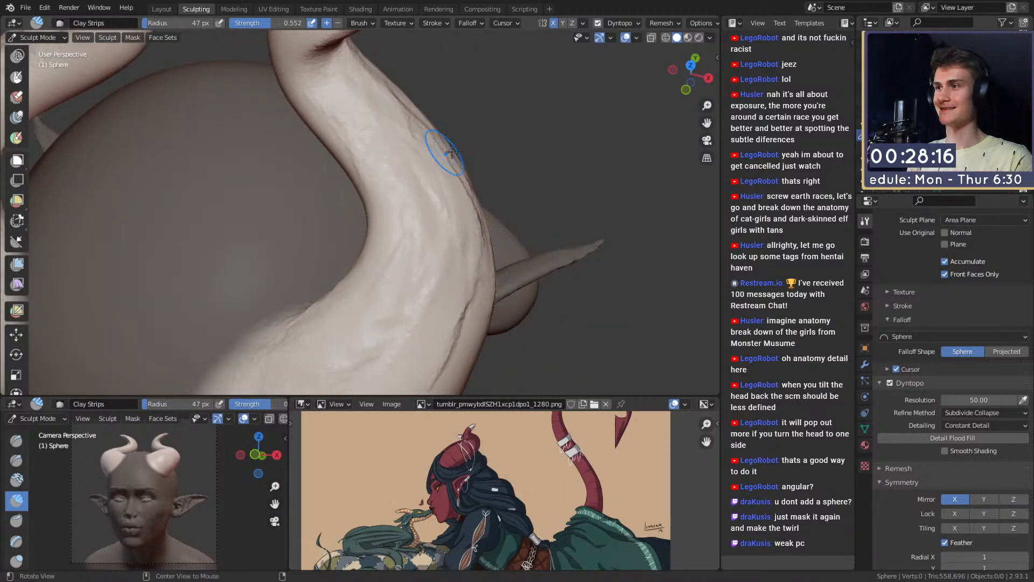
pyautogui.moveTo(451, 153); pyautogui.dragTo(427, 150, button='middle')
# Step: Deepen the creases around the horn's lower bend with Clay Strips, starting at a 58 px radius
pyautogui.press('f')
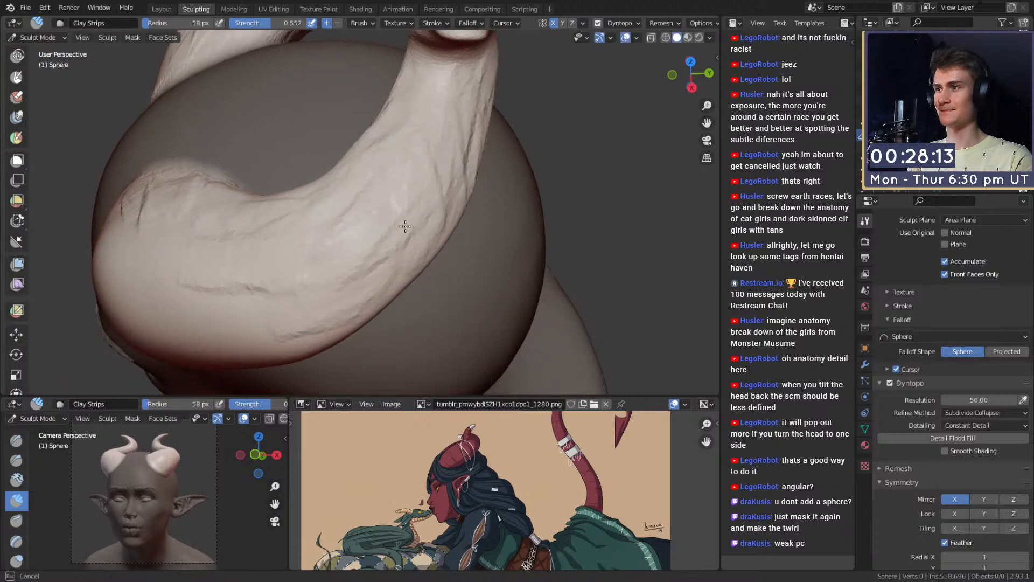
pyautogui.click(371, 253)
pyautogui.moveTo(371, 253)
pyautogui.mouseDown(button='middle')
pyautogui.moveTo(445, 155)
pyautogui.moveTo(422, 194)
pyautogui.mouseUp(button='middle')
pyautogui.press('f')
pyautogui.click(370, 253)
pyautogui.moveTo(370, 252); pyautogui.dragTo(409, 166, button='middle')
pyautogui.keyDown('shift'); pyautogui.moveTo(368, 274); pyautogui.dragTo(370, 180, button='middle'); pyautogui.keyUp('shift')
pyautogui.moveTo(347, 187)
pyautogui.mouseDown(button='middle')
pyautogui.moveTo(382, 185)
pyautogui.moveTo(422, 208)
pyautogui.moveTo(390, 199)
pyautogui.moveTo(404, 150)
pyautogui.mouseUp(button='middle')
# Step: Add creases where the horn's shaft widens into its base with Clay Strips at a 48 px radius
pyautogui.press('f')
pyautogui.click(379, 185)
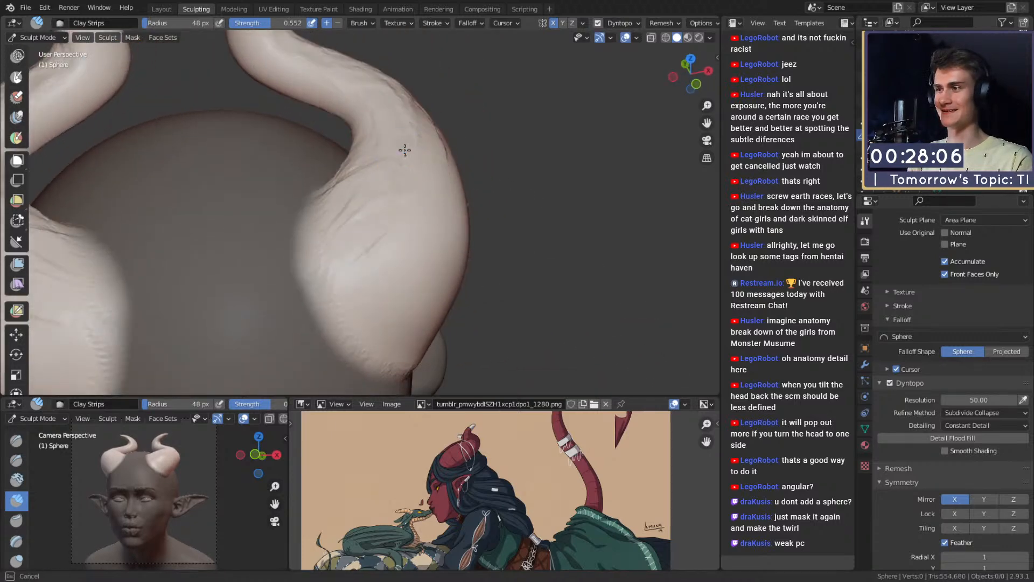
pyautogui.moveTo(379, 210); pyautogui.dragTo(395, 217, button='middle')
pyautogui.keyDown('shift'); pyautogui.moveTo(371, 183); pyautogui.dragTo(374, 226, button='middle'); pyautogui.keyUp('shift')
# Step: Sculpt rough creases on the horn's underside near the skull with Clay Strips at a 41 px radius
pyautogui.press('f')
pyautogui.click(379, 220)
pyautogui.moveTo(349, 156); pyautogui.dragTo(352, 168)
pyautogui.moveTo(351, 168)
pyautogui.mouseDown(button='middle')
pyautogui.moveTo(450, 191)
pyautogui.moveTo(402, 205)
pyautogui.moveTo(413, 232)
pyautogui.moveTo(400, 165)
pyautogui.mouseUp(button='middle')
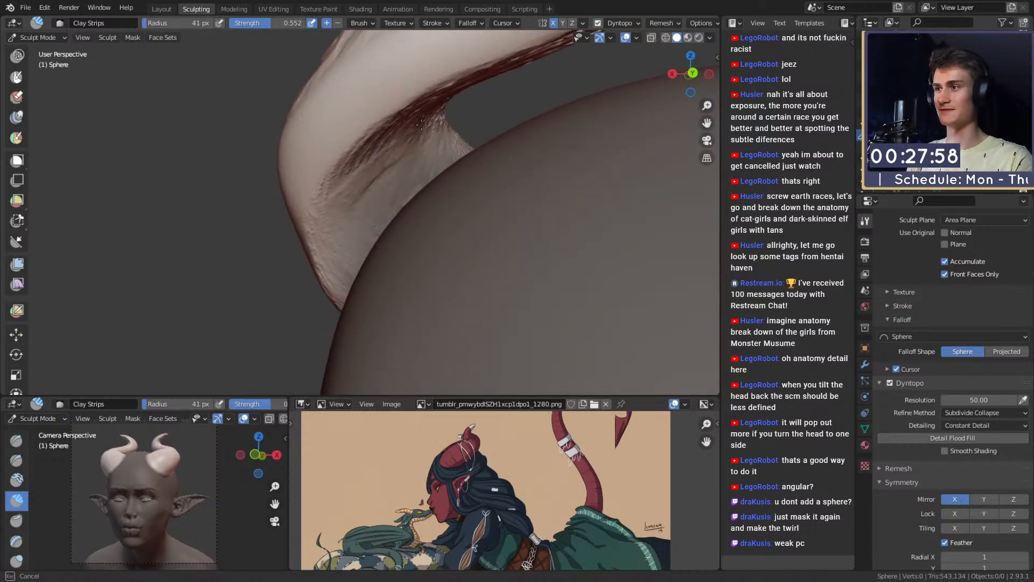
pyautogui.moveTo(421, 125); pyautogui.dragTo(406, 133)
# Step: Smooth the rough underside of the horn along its shaft at a 116 px radius
pyautogui.moveTo(406, 133)
pyautogui.mouseDown(button='middle')
pyautogui.moveTo(450, 101)
pyautogui.moveTo(457, 153)
pyautogui.mouseUp(button='middle')
pyautogui.press('f')
pyautogui.click(496, 148)
pyautogui.moveTo(530, 140)
pyautogui.mouseDown()
pyautogui.moveTo(514, 133)
pyautogui.moveTo(312, 242)
pyautogui.mouseUp()
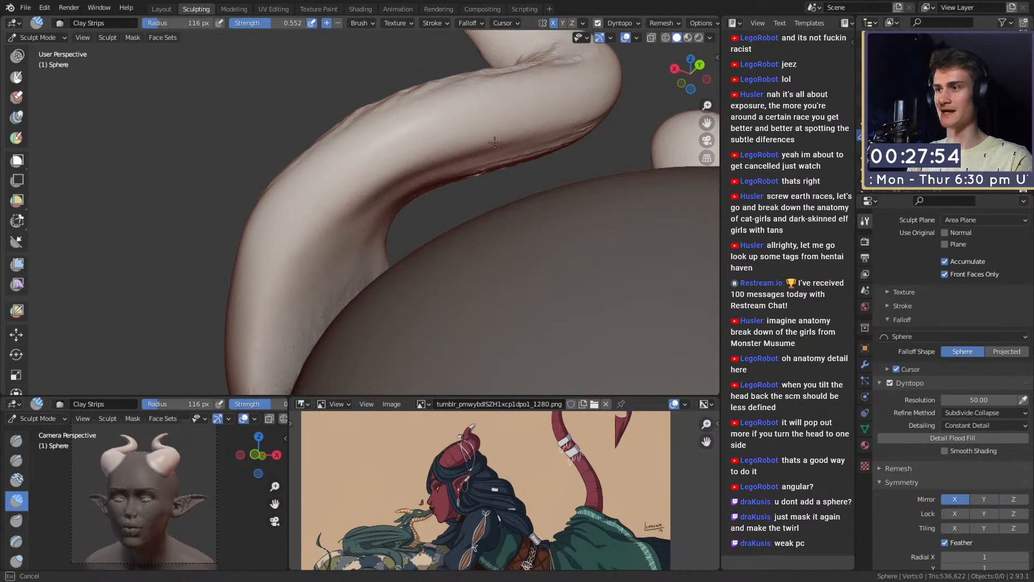
pyautogui.moveTo(588, 109)
pyautogui.keyDown('alt'); pyautogui.mouseDown()
pyautogui.moveTo(482, 144)
pyautogui.moveTo(381, 226)
pyautogui.moveTo(330, 200)
pyautogui.moveTo(371, 234)
pyautogui.moveTo(468, 231)
pyautogui.mouseUp(); pyautogui.keyUp('alt')
# Step: Smooth the horn's lower side from the bend to the skull at a 94 px radius
pyautogui.press('f')
pyautogui.click(457, 231)
pyautogui.moveTo(396, 237); pyautogui.dragTo(288, 202)
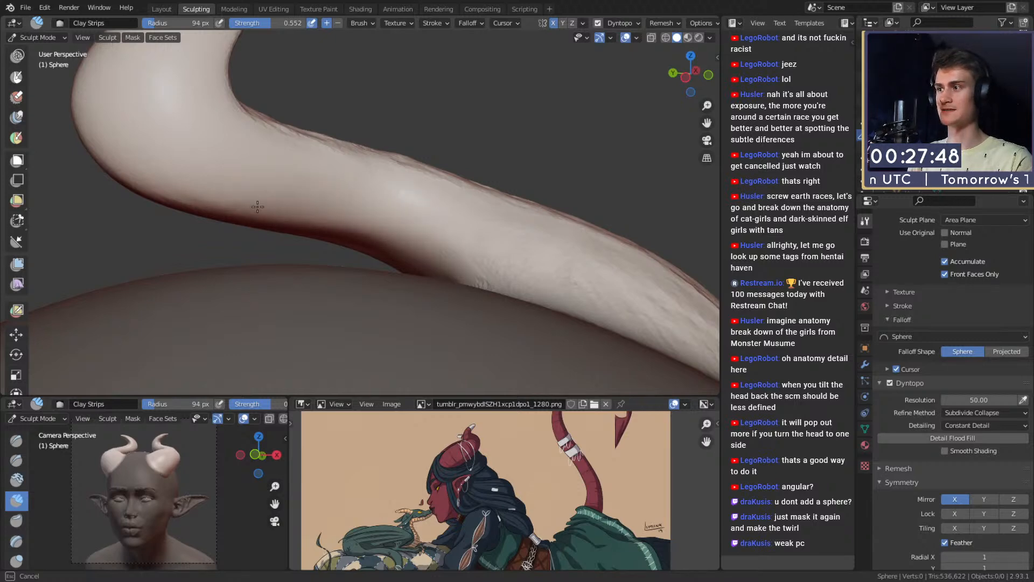
pyautogui.moveTo(444, 241); pyautogui.dragTo(498, 282)
pyautogui.keyDown('alt'); pyautogui.moveTo(377, 229); pyautogui.dragTo(496, 182); pyautogui.keyUp('alt')
pyautogui.moveTo(458, 159); pyautogui.dragTo(339, 258)
pyautogui.moveTo(371, 218)
pyautogui.mouseDown()
pyautogui.moveTo(412, 178)
pyautogui.moveTo(382, 203)
pyautogui.moveTo(393, 234)
pyautogui.mouseUp()
# Step: Sculpt new creases into the horn's underside where it meets the skull with Clay Strips at a 53 px radius
pyautogui.press('f')
pyautogui.click(457, 197)
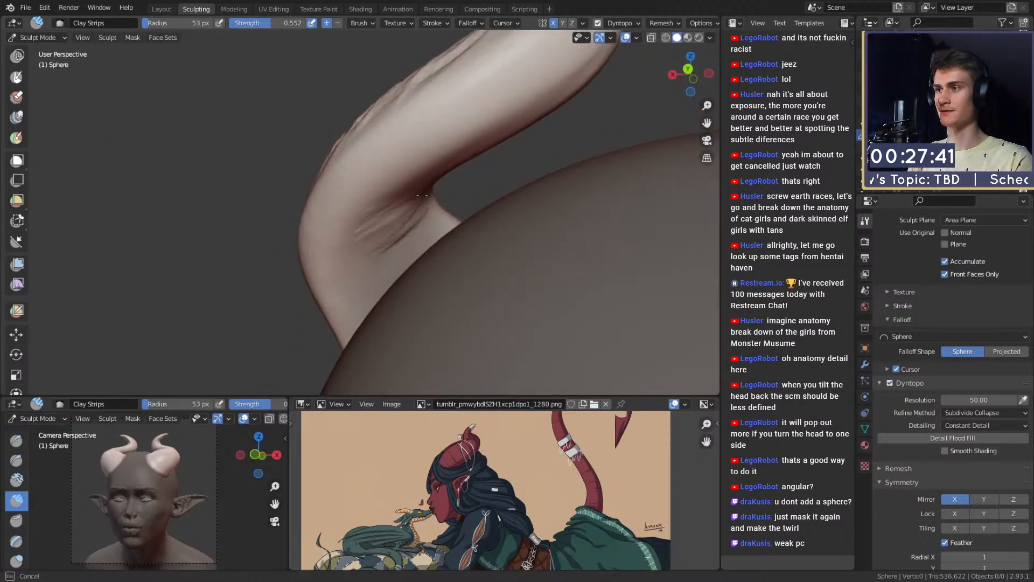
pyautogui.moveTo(422, 195); pyautogui.dragTo(427, 190)
pyautogui.moveTo(377, 195)
pyautogui.mouseDown()
pyautogui.moveTo(443, 171)
pyautogui.moveTo(435, 156)
pyautogui.moveTo(435, 177)
pyautogui.mouseUp()
pyautogui.moveTo(428, 200); pyautogui.dragTo(476, 131)
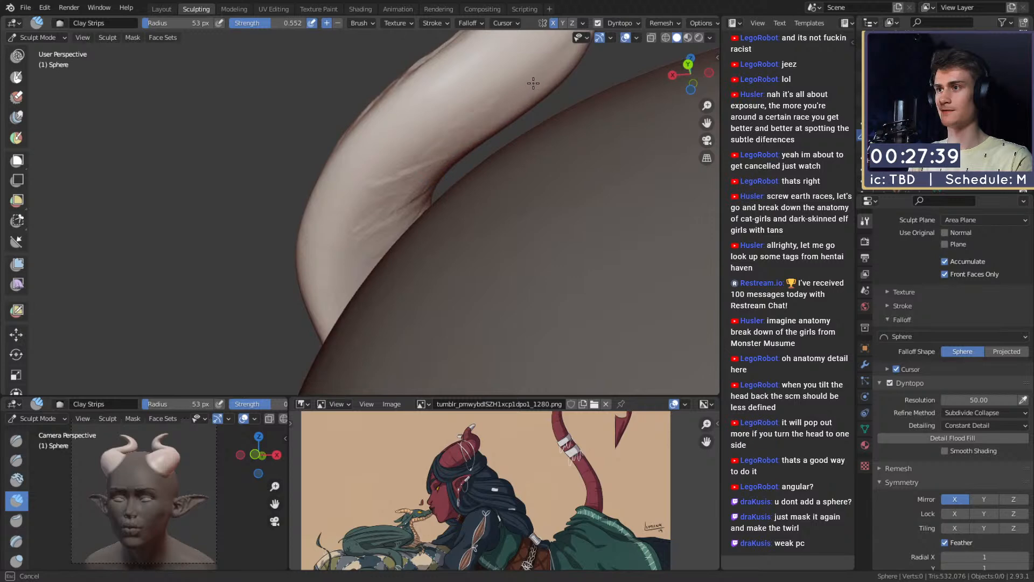
pyautogui.moveTo(533, 82); pyautogui.dragTo(448, 135)
pyautogui.moveTo(380, 249); pyautogui.dragTo(375, 254)
pyautogui.keyDown('alt'); pyautogui.moveTo(405, 214); pyautogui.dragTo(407, 235); pyautogui.keyUp('alt')
pyautogui.moveTo(425, 211)
pyautogui.mouseDown()
pyautogui.moveTo(387, 256)
pyautogui.moveTo(386, 276)
pyautogui.mouseUp()
pyautogui.keyDown('alt'); pyautogui.moveTo(374, 269); pyautogui.dragTo(381, 282); pyautogui.keyUp('alt')
# Step: Soften the underside creases near the skull by smoothing them at a 107 px radius
pyautogui.press('f')
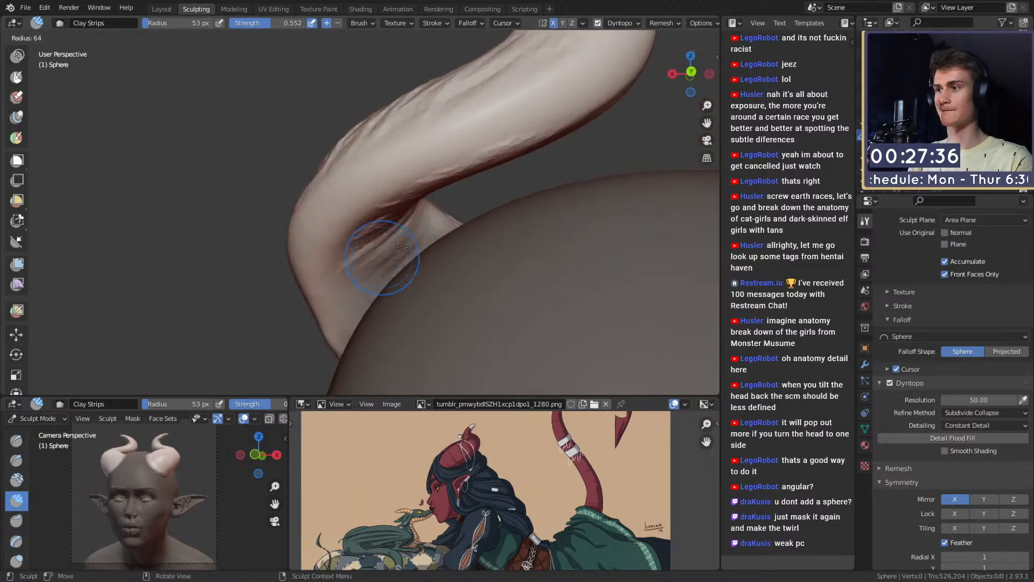
pyautogui.click(441, 253)
pyautogui.keyDown('shift'); pyautogui.moveTo(400, 241); pyautogui.dragTo(365, 260); pyautogui.keyUp('shift')
pyautogui.moveTo(443, 157); pyautogui.dragTo(433, 171, button='middle')
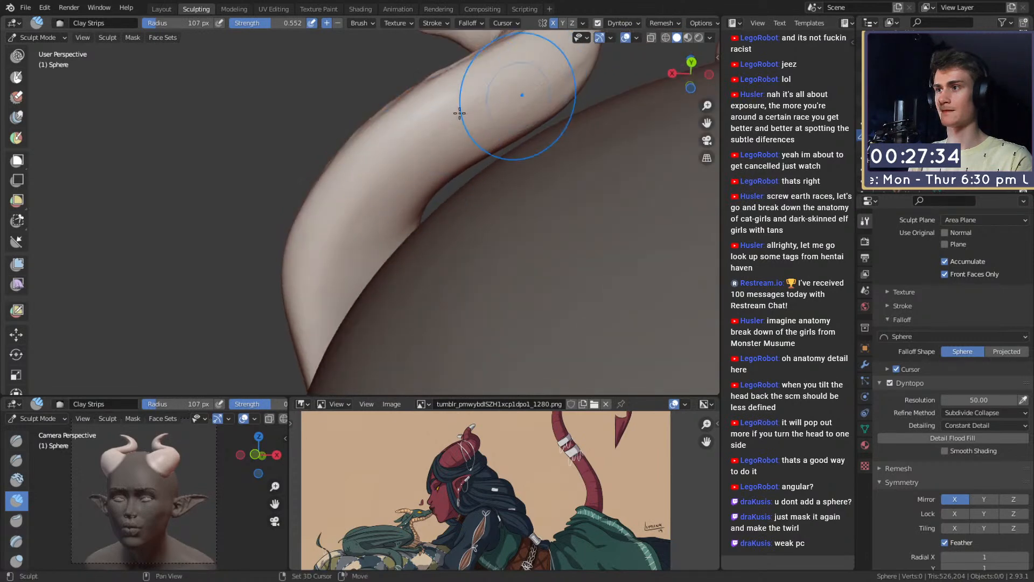
# Step: Sculpt stronger creases across the horn's broad base with Clay Strips at a 51 px radius and 0.739 strength
pyautogui.moveTo(459, 113); pyautogui.dragTo(409, 256, button='middle')
pyautogui.press('f')
pyautogui.moveTo(409, 256)
pyautogui.keyDown('alt'); pyautogui.mouseDown()
pyautogui.moveTo(427, 224)
pyautogui.moveTo(485, 240)
pyautogui.moveTo(450, 224)
pyautogui.mouseUp(); pyautogui.keyUp('alt')
pyautogui.click(342, 224)
pyautogui.moveTo(388, 212)
pyautogui.keyDown('alt'); pyautogui.mouseDown()
pyautogui.moveTo(427, 222)
pyautogui.moveTo(404, 232)
pyautogui.mouseUp(); pyautogui.keyUp('alt')
pyautogui.hotkey('shift', 'f')
pyautogui.click(446, 193)
pyautogui.moveTo(447, 222); pyautogui.dragTo(427, 231, button='middle')
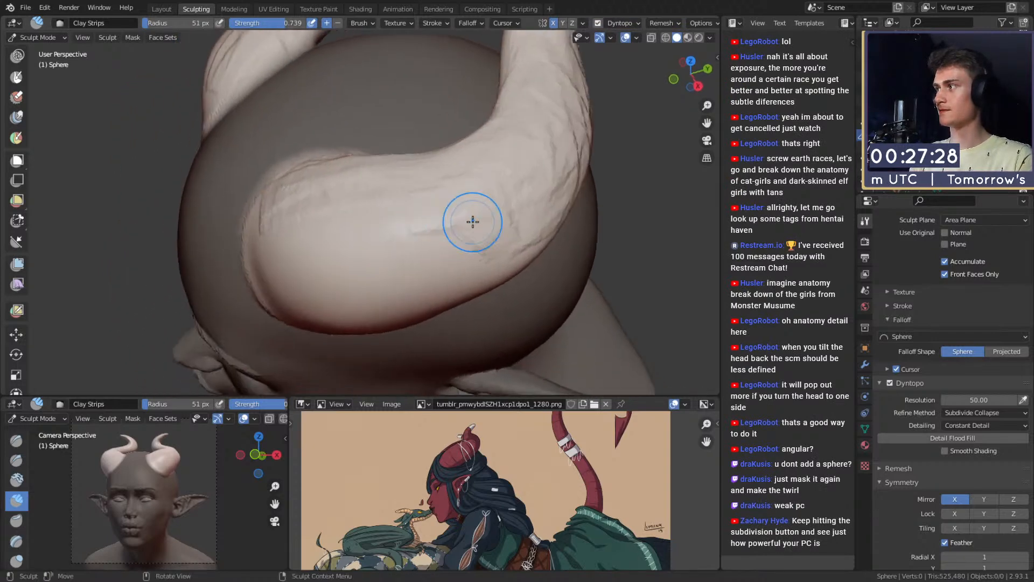
pyautogui.moveTo(500, 228); pyautogui.dragTo(501, 232)
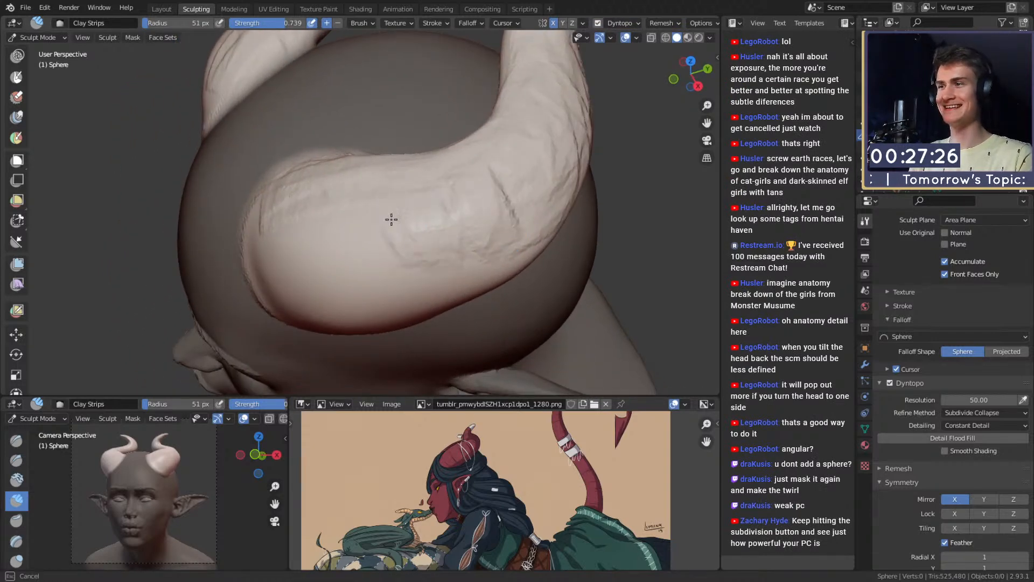
# Step: Work the lengthwise grooves running down the horn into its base with Clay Strips at a 74 px radius
pyautogui.keyDown('alt'); pyautogui.moveTo(424, 227); pyautogui.dragTo(469, 222); pyautogui.keyUp('alt')
pyautogui.keyDown('alt'); pyautogui.keyDown('shift'); pyautogui.moveTo(469, 222); pyautogui.dragTo(393, 196); pyautogui.keyUp('shift'); pyautogui.keyUp('alt')
pyautogui.press('f')
pyautogui.click(387, 196)
pyautogui.moveTo(335, 170); pyautogui.dragTo(351, 261)
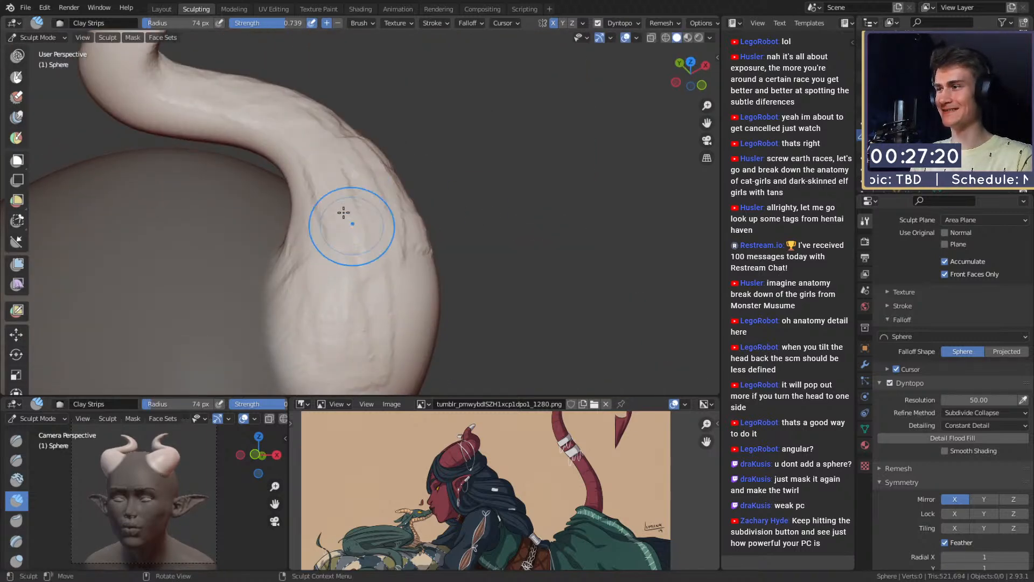
# Step: Sculpt lengthwise ridges down the horn's lower bend with Clay Strips, reducing the brush radius to 63 px
pyautogui.moveTo(320, 169); pyautogui.dragTo(337, 219)
pyautogui.moveTo(359, 291); pyautogui.dragTo(360, 302)
pyautogui.moveTo(360, 302)
pyautogui.keyDown('alt'); pyautogui.mouseDown()
pyautogui.moveTo(328, 210)
pyautogui.moveTo(407, 221)
pyautogui.mouseUp(); pyautogui.keyUp('alt')
pyautogui.press('f')
pyautogui.click(403, 220)
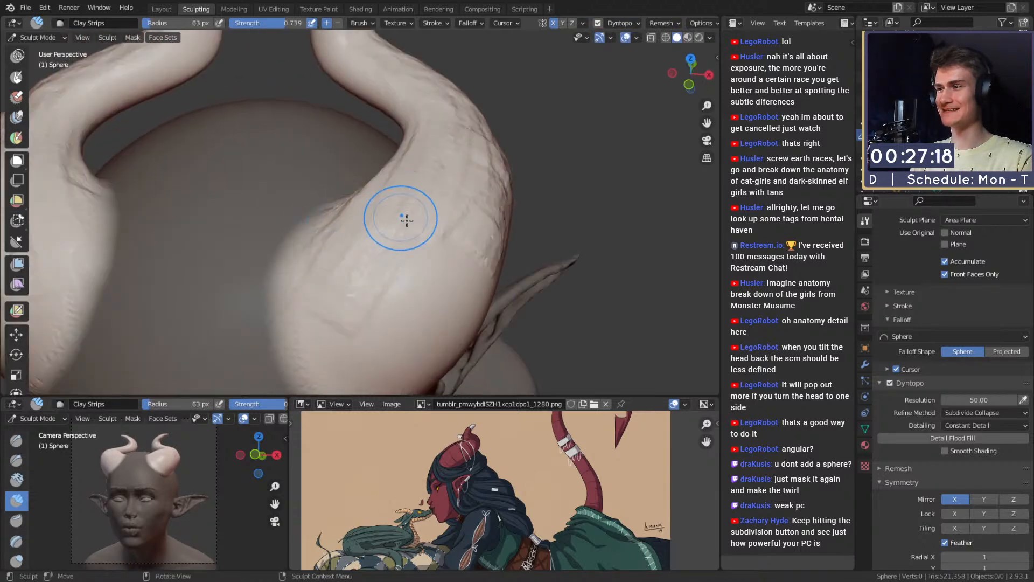
pyautogui.moveTo(438, 168); pyautogui.dragTo(425, 202)
# Step: Add Clay Strips ridges across the upper face of the horn's thick base, with the brush radius at 68 px
pyautogui.moveTo(415, 183)
pyautogui.mouseDown(button='middle')
pyautogui.moveTo(399, 176)
pyautogui.moveTo(450, 235)
pyautogui.moveTo(390, 221)
pyautogui.moveTo(417, 233)
pyautogui.mouseUp(button='middle')
pyautogui.press('f')
pyautogui.click(339, 210)
pyautogui.moveTo(259, 223); pyautogui.dragTo(319, 135)
pyautogui.moveTo(323, 161)
pyautogui.mouseDown(button='middle')
pyautogui.moveTo(369, 194)
pyautogui.moveTo(383, 224)
pyautogui.mouseUp(button='middle')
pyautogui.press('f')
pyautogui.click(321, 284)
pyautogui.moveTo(421, 245); pyautogui.dragTo(426, 260)
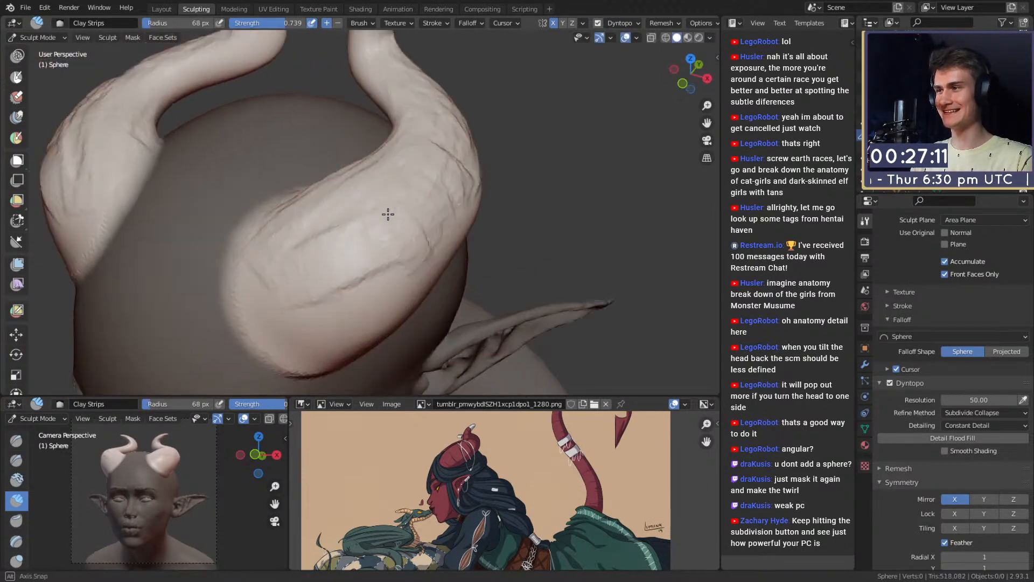
# Step: Sculpt finer ridges along the outer edge of the horn's base with a 54 px Clay Strips brush
pyautogui.moveTo(388, 215); pyautogui.dragTo(397, 212, button='middle')
pyautogui.moveTo(397, 212); pyautogui.dragTo(445, 157)
pyautogui.moveTo(413, 249); pyautogui.dragTo(405, 260)
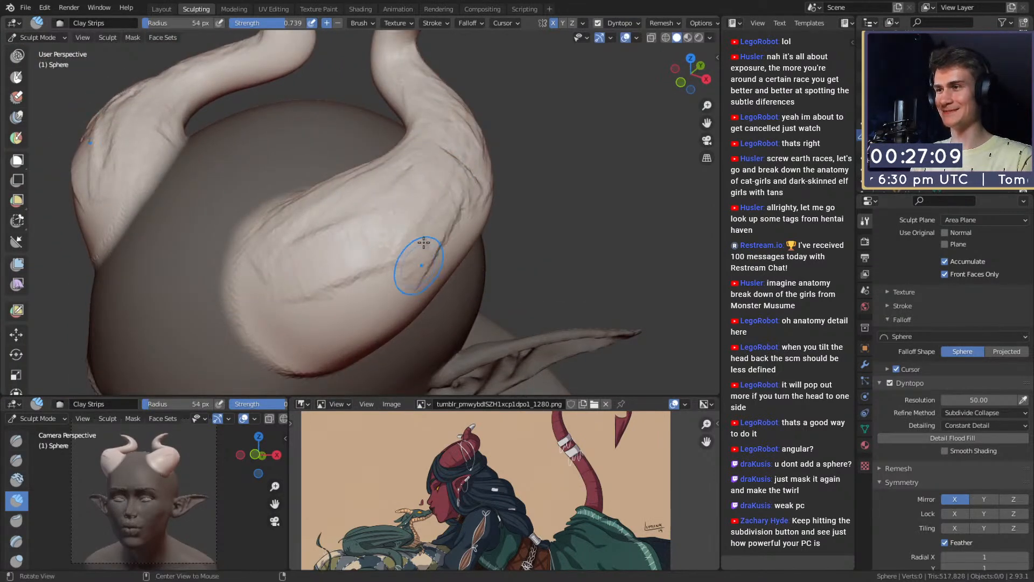
pyautogui.moveTo(423, 242); pyautogui.dragTo(425, 220, button='middle')
pyautogui.moveTo(415, 243); pyautogui.dragTo(436, 194)
# Step: Work Clay Strips grooves around the front and side of the horn's base at a 49 px radius
pyautogui.moveTo(460, 210); pyautogui.dragTo(312, 247, button='middle')
pyautogui.moveTo(446, 176)
pyautogui.mouseDown(button='middle')
pyautogui.moveTo(396, 183)
pyautogui.moveTo(380, 245)
pyautogui.mouseUp(button='middle')
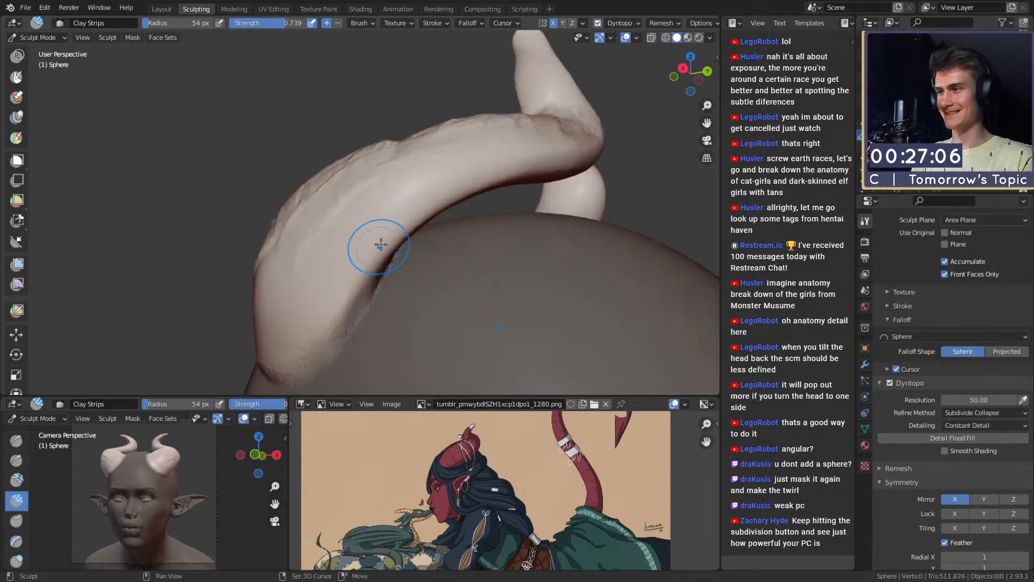
pyautogui.moveTo(330, 276); pyautogui.dragTo(415, 227, button='middle')
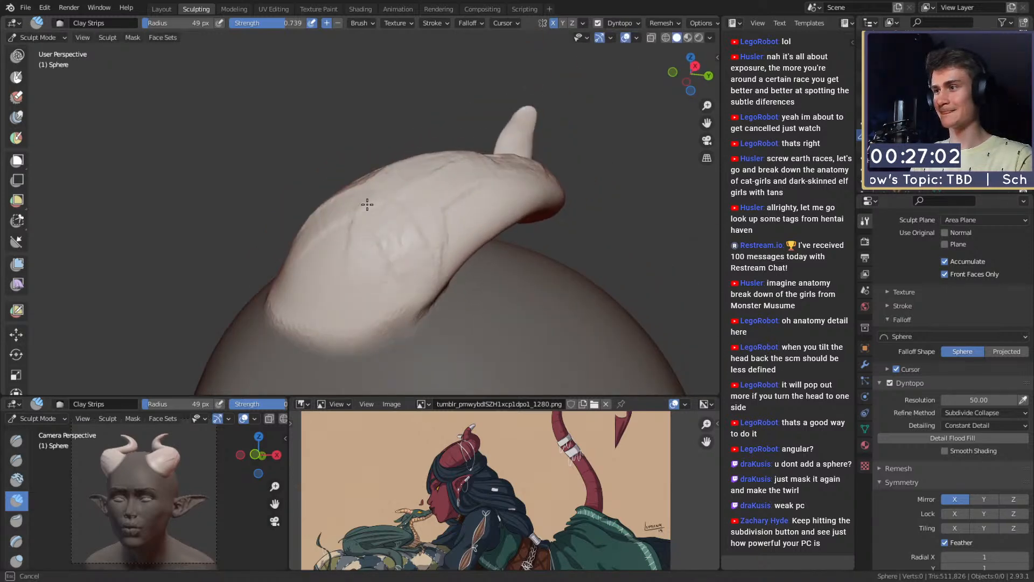
pyautogui.moveTo(406, 190); pyautogui.dragTo(375, 222, button='middle')
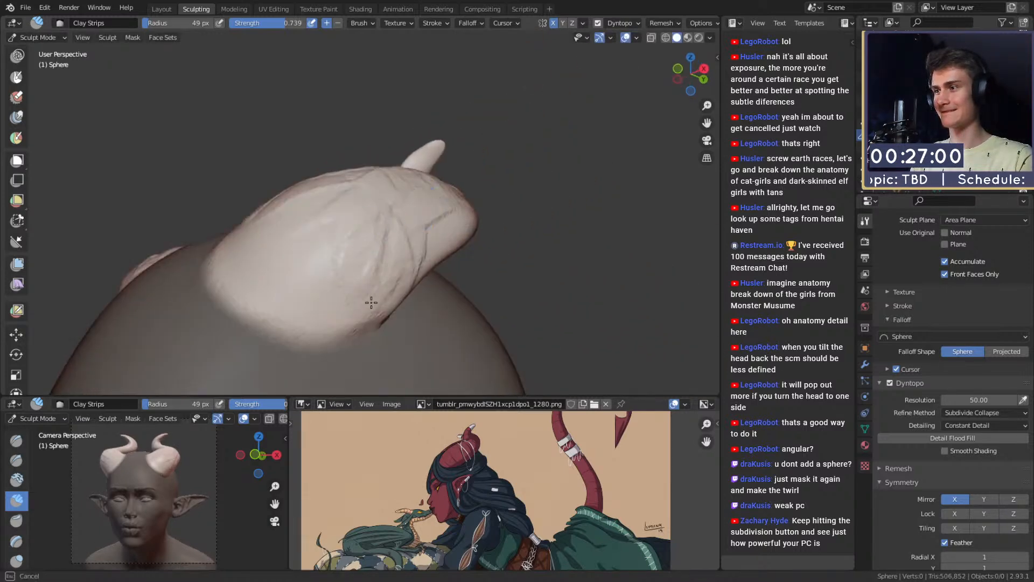
pyautogui.moveTo(339, 259); pyautogui.dragTo(374, 268, button='middle')
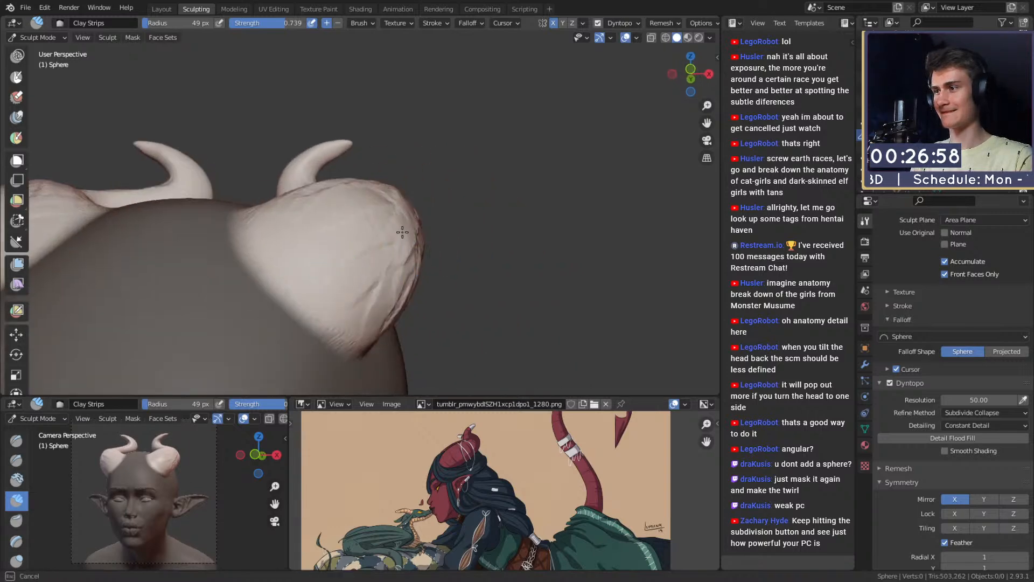
pyautogui.moveTo(402, 232); pyautogui.dragTo(380, 295, button='middle')
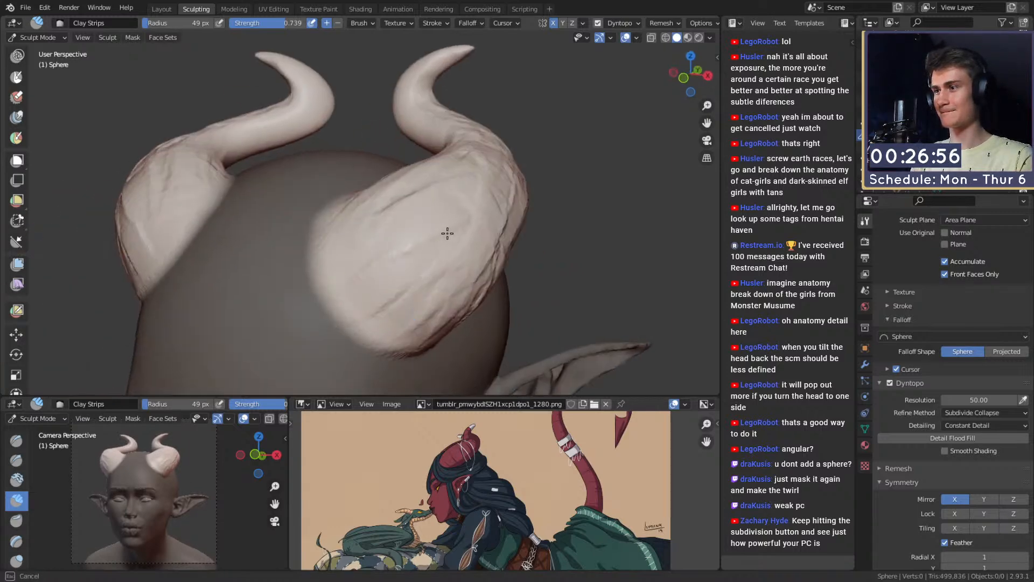
pyautogui.moveTo(406, 223); pyautogui.dragTo(467, 252, button='middle')
# Step: Sculpt thin lengthwise ridges from the horn's middle down to its base with a 39 px Clay Strips brush
pyautogui.press('f')
pyautogui.click(364, 185)
pyautogui.moveTo(342, 161); pyautogui.dragTo(325, 239)
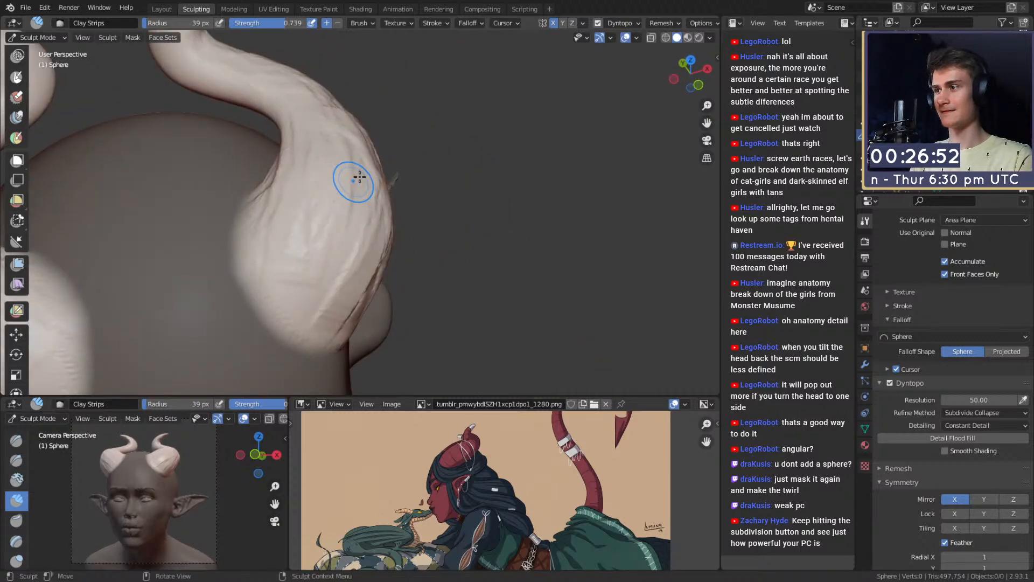
pyautogui.moveTo(359, 177); pyautogui.dragTo(317, 305)
pyautogui.moveTo(322, 233); pyautogui.dragTo(347, 189)
pyautogui.moveTo(347, 189)
pyautogui.mouseDown(button='middle')
pyautogui.moveTo(416, 247)
pyautogui.moveTo(381, 231)
pyautogui.moveTo(372, 258)
pyautogui.mouseUp(button='middle')
pyautogui.moveTo(372, 258); pyautogui.dragTo(389, 239)
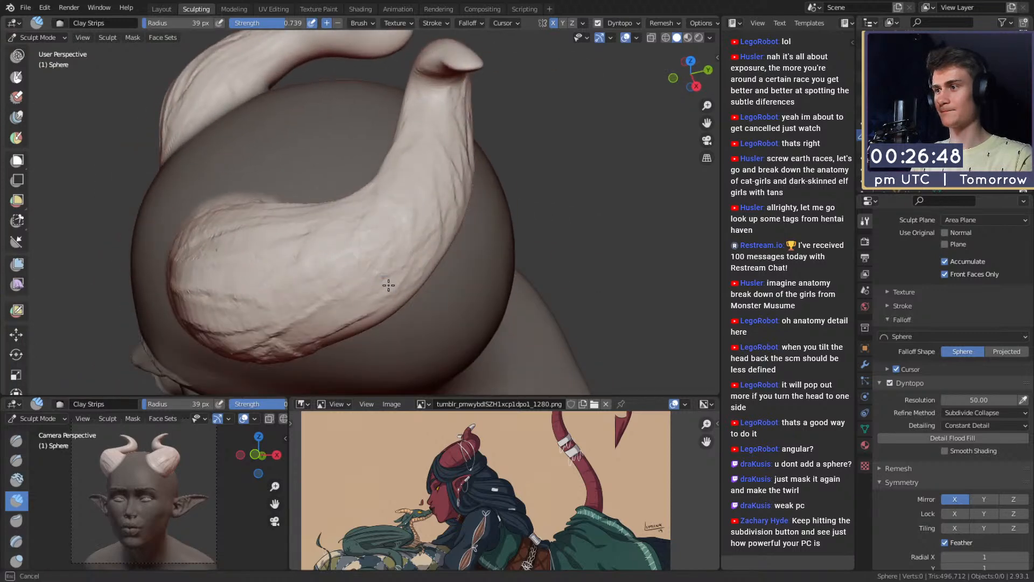
# Step: Extend the Clay Strips ridges from the horn's base along its outer side towards the upper bend
pyautogui.moveTo(388, 285); pyautogui.dragTo(408, 282)
pyautogui.moveTo(408, 282)
pyautogui.mouseDown(button='middle')
pyautogui.moveTo(374, 231)
pyautogui.moveTo(335, 205)
pyautogui.moveTo(345, 261)
pyautogui.mouseUp(button='middle')
pyautogui.press('f')
pyautogui.click(350, 261)
pyautogui.moveTo(348, 260)
pyautogui.mouseDown()
pyautogui.moveTo(384, 241)
pyautogui.moveTo(452, 140)
pyautogui.mouseUp()
# Step: Sculpt long ridges up the horn's outer curve to the upper bend with a 44 px Clay Strips brush
pyautogui.keyDown('shift'); pyautogui.moveTo(453, 140); pyautogui.dragTo(435, 176, button='middle'); pyautogui.keyUp('shift')
pyautogui.press('f')
pyautogui.click(427, 194)
pyautogui.moveTo(423, 200)
pyautogui.mouseDown()
pyautogui.moveTo(429, 168)
pyautogui.moveTo(430, 231)
pyautogui.mouseUp()
pyautogui.moveTo(429, 231); pyautogui.dragTo(392, 293, button='middle')
pyautogui.moveTo(434, 280); pyautogui.dragTo(486, 164)
pyautogui.moveTo(431, 250)
pyautogui.mouseDown()
pyautogui.moveTo(480, 200)
pyautogui.moveTo(488, 157)
pyautogui.mouseUp()
pyautogui.moveTo(384, 277); pyautogui.dragTo(416, 219)
# Step: Deepen the lengthwise ridges through the horn's middle section using the 44 px Clay Strips brush
pyautogui.moveTo(426, 216)
pyautogui.mouseDown(button='middle')
pyautogui.moveTo(511, 231)
pyautogui.moveTo(363, 156)
pyautogui.mouseUp(button='middle')
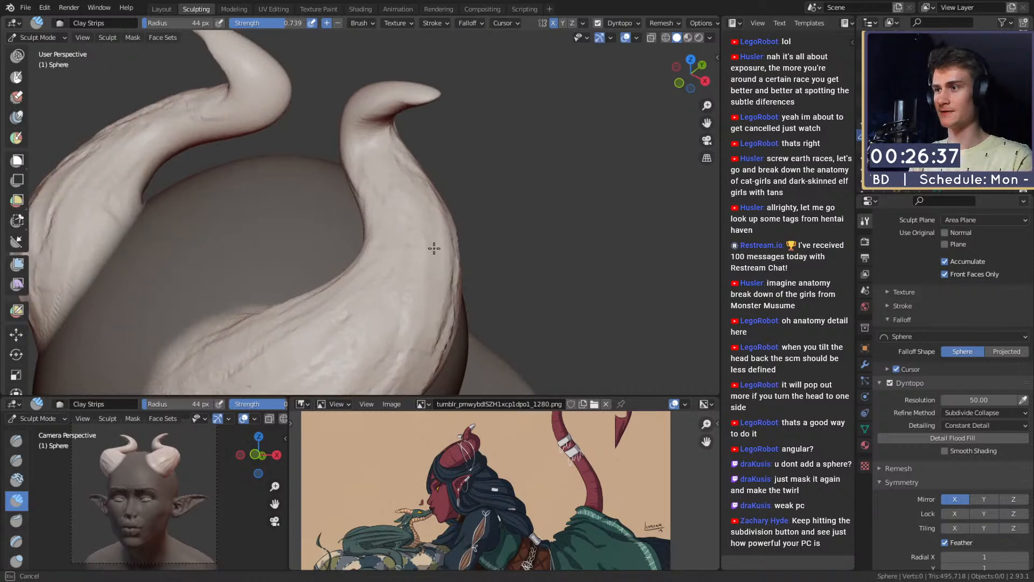
pyautogui.moveTo(422, 212); pyautogui.dragTo(377, 161, button='middle')
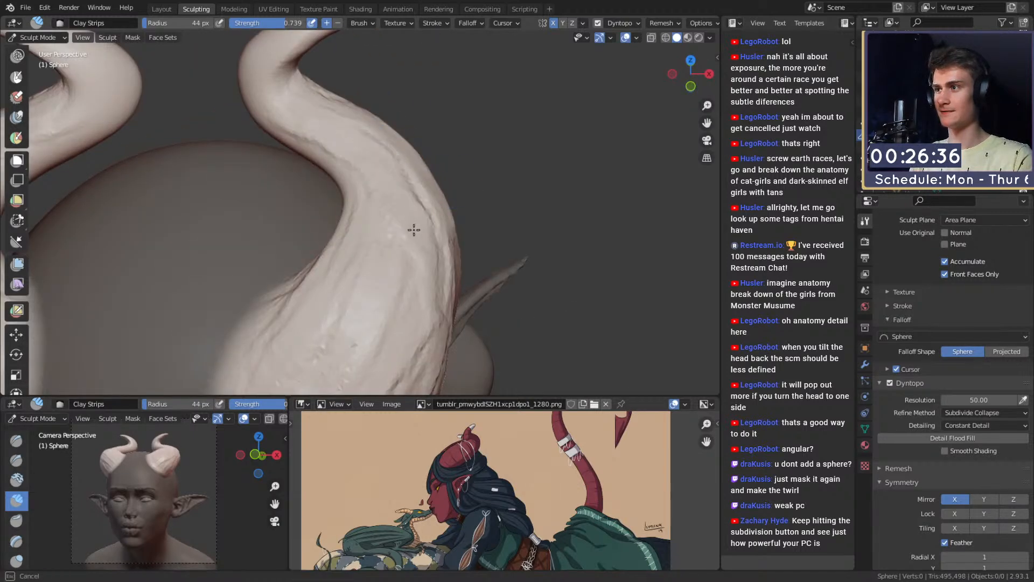
pyautogui.moveTo(413, 230); pyautogui.dragTo(384, 147)
pyautogui.moveTo(432, 277); pyautogui.dragTo(346, 134)
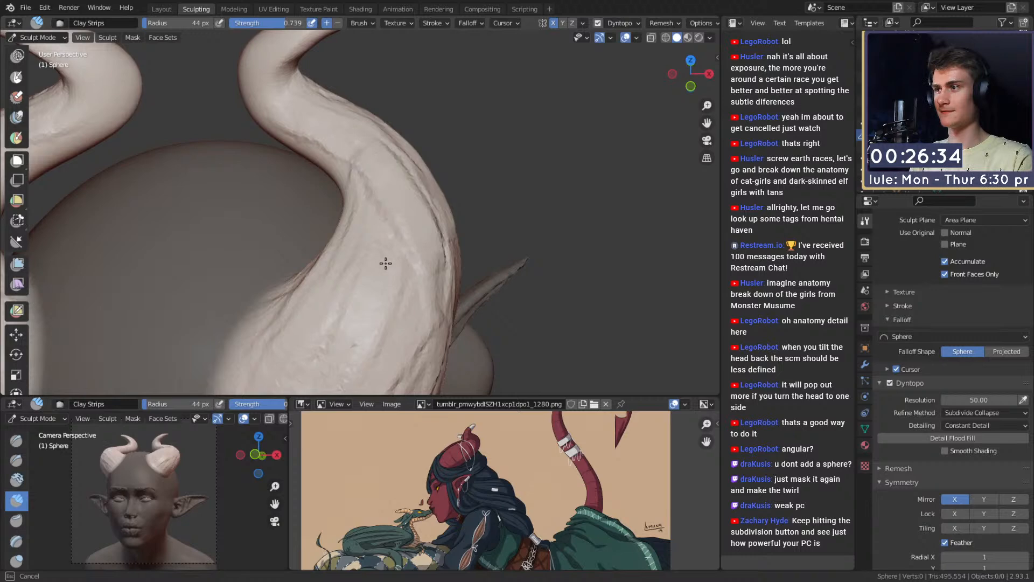
# Step: Smooth the ridges on the horn's middle section and rear bend with an 86 px brush
pyautogui.moveTo(446, 222); pyautogui.dragTo(362, 260, button='middle')
pyautogui.press('f')
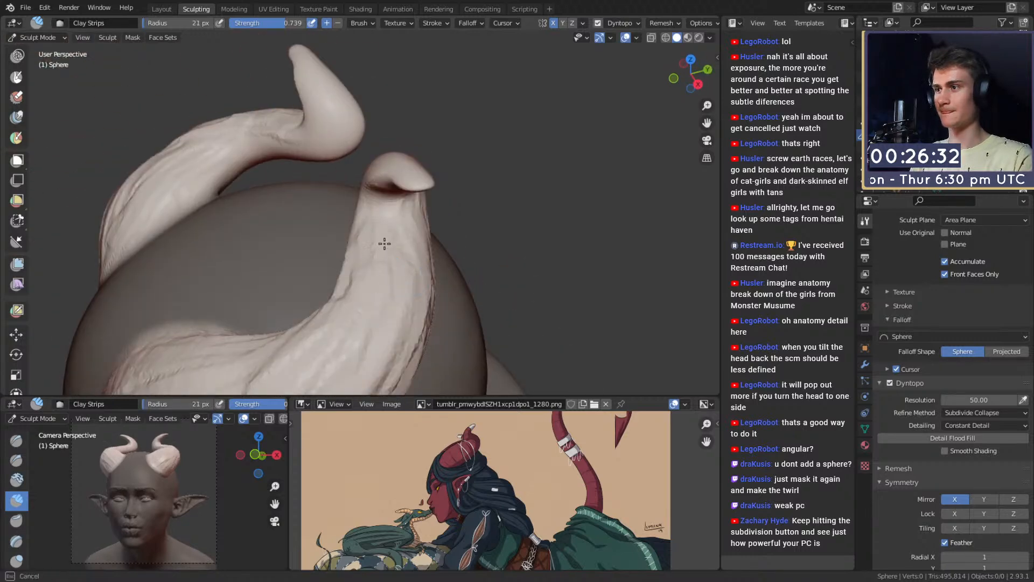
pyautogui.press('Escape')
pyautogui.moveTo(428, 267); pyautogui.dragTo(370, 173, button='middle')
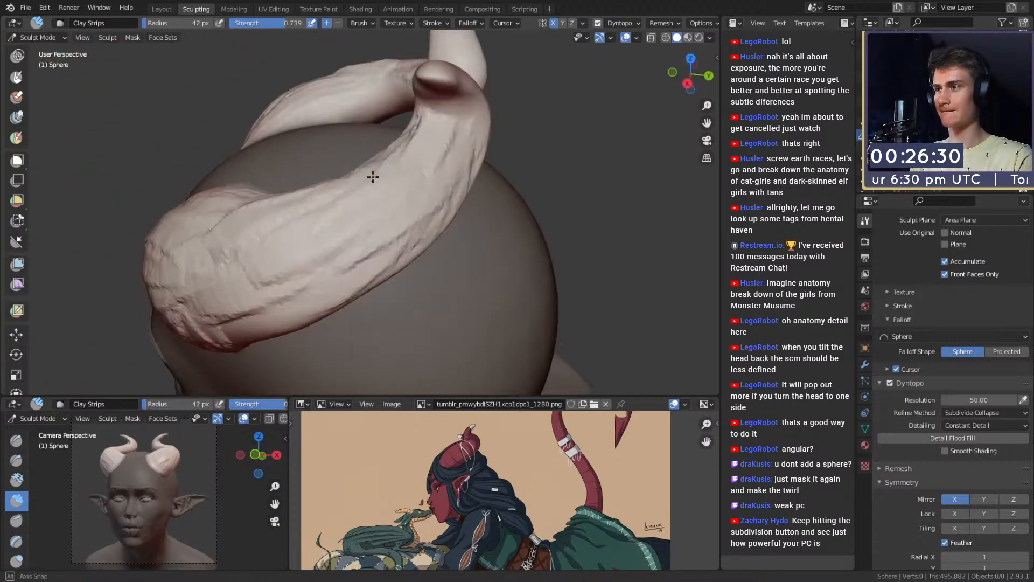
pyautogui.moveTo(457, 151); pyautogui.dragTo(411, 151, button='middle')
pyautogui.press('f')
pyautogui.click(463, 168)
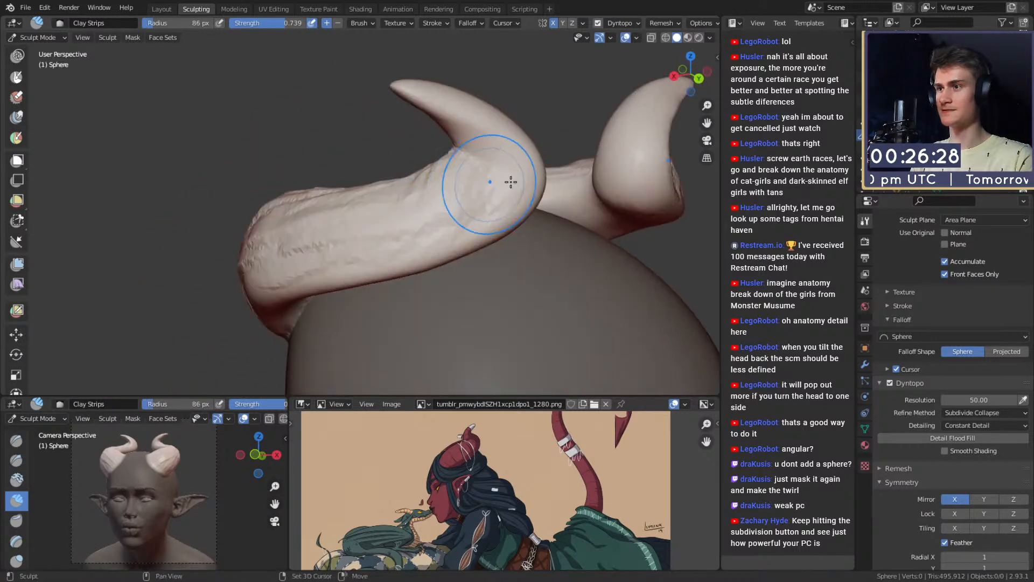
pyautogui.moveTo(510, 183)
pyautogui.keyDown('shift'); pyautogui.mouseDown()
pyautogui.moveTo(492, 196)
pyautogui.moveTo(445, 177)
pyautogui.mouseUp(); pyautogui.keyUp('shift')
pyautogui.keyDown('alt'); pyautogui.moveTo(373, 162); pyautogui.dragTo(422, 167); pyautogui.keyUp('alt')
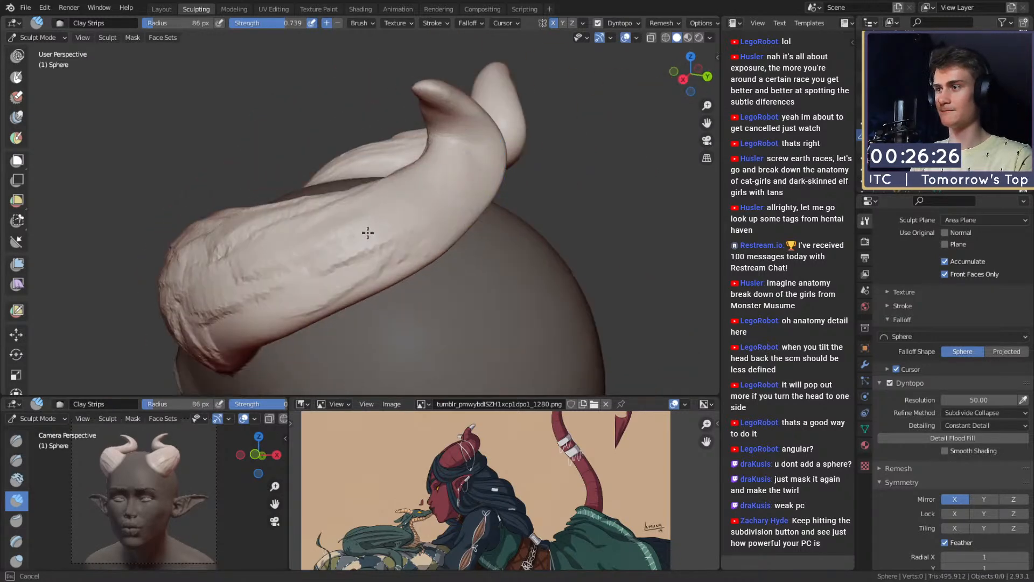
pyautogui.moveTo(292, 283); pyautogui.dragTo(344, 264)
pyautogui.moveTo(355, 272)
pyautogui.keyDown('shift'); pyautogui.mouseDown(button='middle')
pyautogui.moveTo(455, 217)
pyautogui.moveTo(374, 253)
pyautogui.mouseUp(button='middle'); pyautogui.keyUp('shift')
# Step: Rebuild ridges from the horn's rear bend along its side with Clay Strips at a 43 px radius
pyautogui.press('f')
pyautogui.click(441, 207)
pyautogui.press('f')
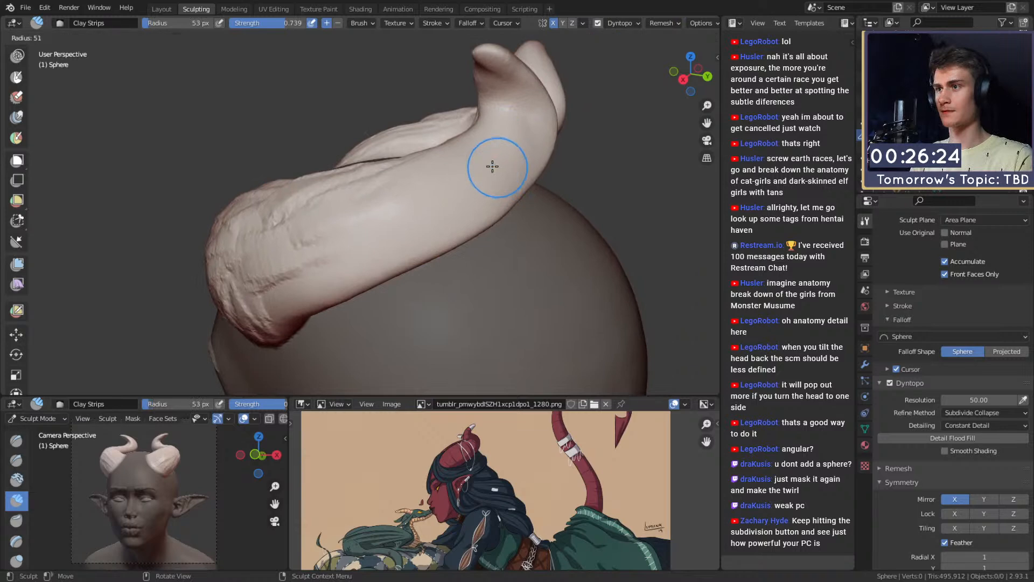
pyautogui.click(492, 166)
pyautogui.moveTo(489, 183); pyautogui.dragTo(497, 134)
pyautogui.moveTo(527, 169); pyautogui.dragTo(539, 129)
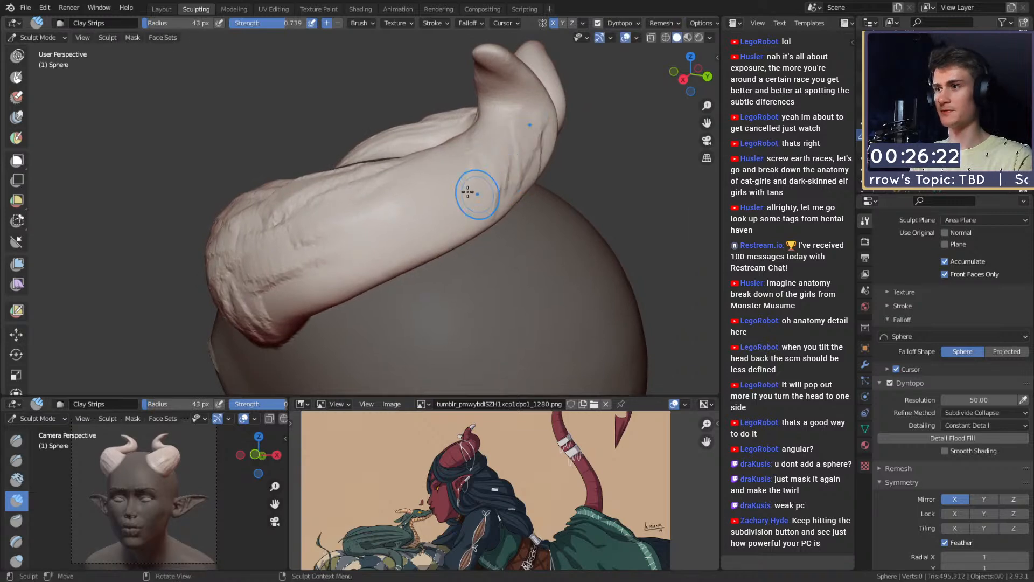
pyautogui.moveTo(468, 192); pyautogui.dragTo(425, 209)
pyautogui.moveTo(306, 271); pyautogui.dragTo(376, 276, button='middle')
pyautogui.moveTo(310, 265); pyautogui.dragTo(311, 301)
# Step: Enlarge the brush and smooth the ridge texture over the horn's base and side
pyautogui.press('f')
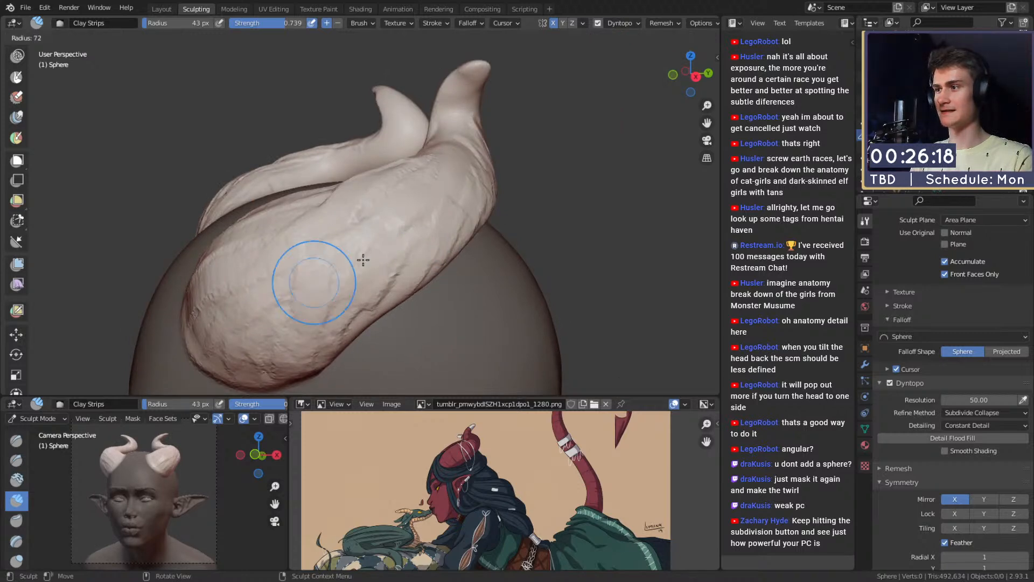
pyautogui.click(378, 251)
pyautogui.keyDown('shift'); pyautogui.moveTo(379, 249); pyautogui.dragTo(311, 325); pyautogui.keyUp('shift')
pyautogui.keyDown('alt'); pyautogui.moveTo(356, 275); pyautogui.dragTo(455, 232); pyautogui.keyUp('alt')
pyautogui.moveTo(425, 270)
pyautogui.keyDown('shift'); pyautogui.mouseDown()
pyautogui.moveTo(349, 291)
pyautogui.moveTo(362, 218)
pyautogui.moveTo(423, 235)
pyautogui.mouseUp(); pyautogui.keyUp('shift')
pyautogui.moveTo(333, 295)
pyautogui.keyDown('shift'); pyautogui.mouseDown()
pyautogui.moveTo(285, 240)
pyautogui.moveTo(296, 180)
pyautogui.moveTo(373, 229)
pyautogui.mouseUp(); pyautogui.keyUp('shift')
pyautogui.moveTo(373, 229)
pyautogui.keyDown('alt'); pyautogui.mouseDown()
pyautogui.moveTo(460, 184)
pyautogui.moveTo(440, 245)
pyautogui.moveTo(366, 209)
pyautogui.moveTo(342, 220)
pyautogui.moveTo(406, 234)
pyautogui.mouseUp(); pyautogui.keyUp('alt')
# Step: Adjust the Clay Strips radius and sculpt broader forms over the horn's lower bend and base
pyautogui.press('f')
pyautogui.click(376, 208)
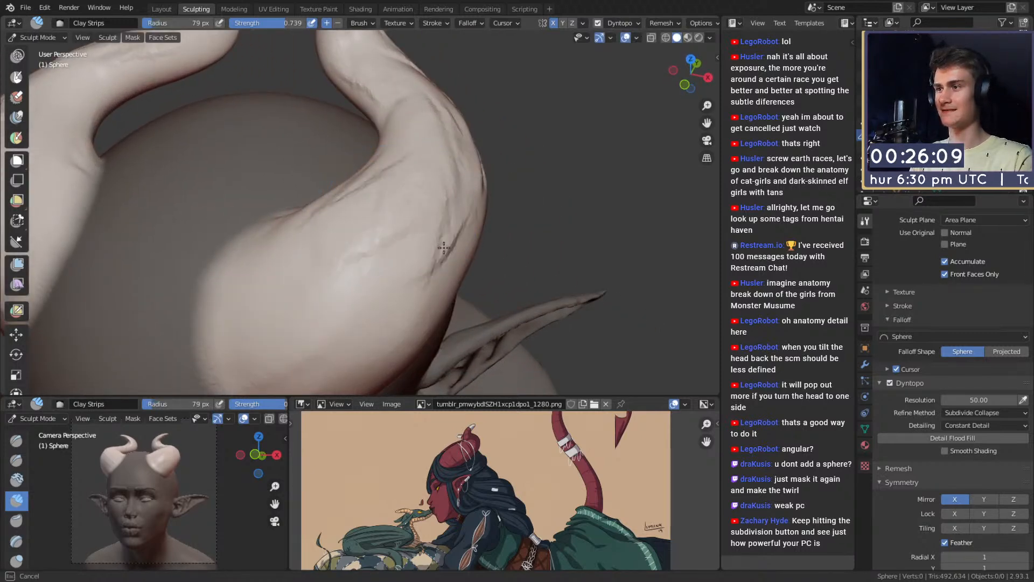
pyautogui.press('f')
pyautogui.click(436, 186)
pyautogui.moveTo(318, 268); pyautogui.dragTo(377, 218)
pyautogui.moveTo(378, 218)
pyautogui.keyDown('alt'); pyautogui.mouseDown()
pyautogui.moveTo(367, 231)
pyautogui.moveTo(452, 262)
pyautogui.mouseUp(); pyautogui.keyUp('alt')
pyautogui.keyDown('alt'); pyautogui.keyDown('shift'); pyautogui.moveTo(374, 249); pyautogui.dragTo(403, 211); pyautogui.keyUp('shift'); pyautogui.keyUp('alt')
pyautogui.moveTo(403, 211); pyautogui.dragTo(433, 298)
# Step: Reshape the horn's upper curl using the Grab brush at a 204 px radius
pyautogui.moveTo(281, 152)
pyautogui.keyDown('alt'); pyautogui.mouseDown()
pyautogui.moveTo(450, 249)
pyautogui.moveTo(327, 147)
pyautogui.mouseUp(); pyautogui.keyUp('alt')
pyautogui.moveTo(366, 130)
pyautogui.mouseDown(button='middle')
pyautogui.moveTo(470, 221)
pyautogui.moveTo(503, 134)
pyautogui.mouseUp(button='middle')
pyautogui.press('g')
pyautogui.keyDown('shift'); pyautogui.moveTo(315, 232); pyautogui.dragTo(380, 211, button='middle'); pyautogui.keyUp('shift')
pyautogui.press('f')
pyautogui.click(327, 220)
pyautogui.moveTo(308, 230); pyautogui.dragTo(401, 225)
pyautogui.moveTo(347, 216); pyautogui.dragTo(362, 212)
pyautogui.moveTo(359, 199); pyautogui.dragTo(363, 201)
# Step: Refine the curve of the horn's upper bend with a smaller Grab brush and smooth the transition
pyautogui.press('f')
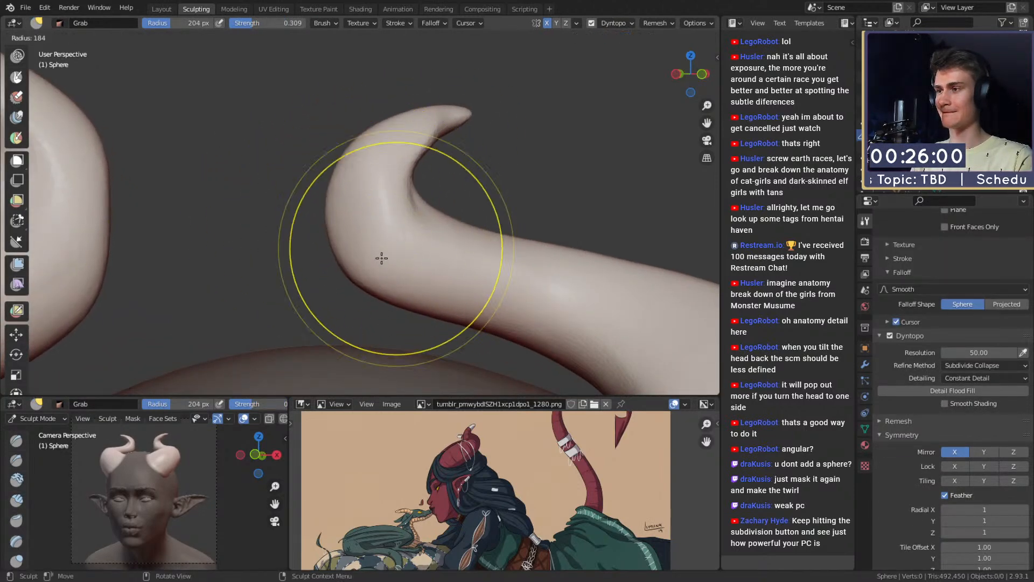
pyautogui.click(379, 266)
pyautogui.moveTo(371, 280); pyautogui.dragTo(384, 272)
pyautogui.moveTo(420, 205); pyautogui.dragTo(409, 213)
pyautogui.moveTo(422, 211)
pyautogui.mouseDown(button='middle')
pyautogui.moveTo(325, 231)
pyautogui.moveTo(343, 227)
pyautogui.mouseUp(button='middle')
pyautogui.press('f')
pyautogui.click(358, 226)
pyautogui.moveTo(344, 226); pyautogui.dragTo(418, 217)
pyautogui.moveTo(420, 216)
pyautogui.keyDown('shift'); pyautogui.mouseDown()
pyautogui.moveTo(429, 264)
pyautogui.moveTo(443, 257)
pyautogui.mouseUp(); pyautogui.keyUp('shift')
pyautogui.moveTo(399, 202); pyautogui.dragTo(393, 196, button='middle')
pyautogui.moveTo(393, 196)
pyautogui.keyDown('shift'); pyautogui.mouseDown()
pyautogui.moveTo(422, 337)
pyautogui.moveTo(437, 302)
pyautogui.mouseUp(); pyautogui.keyUp('shift')
# Step: Slim and reshape the horn's tip from the side with a 96 px Grab brush
pyautogui.moveTo(369, 163); pyautogui.dragTo(365, 120, button='middle')
pyautogui.press('f')
pyautogui.click(353, 130)
pyautogui.moveTo(345, 134); pyautogui.dragTo(370, 123)
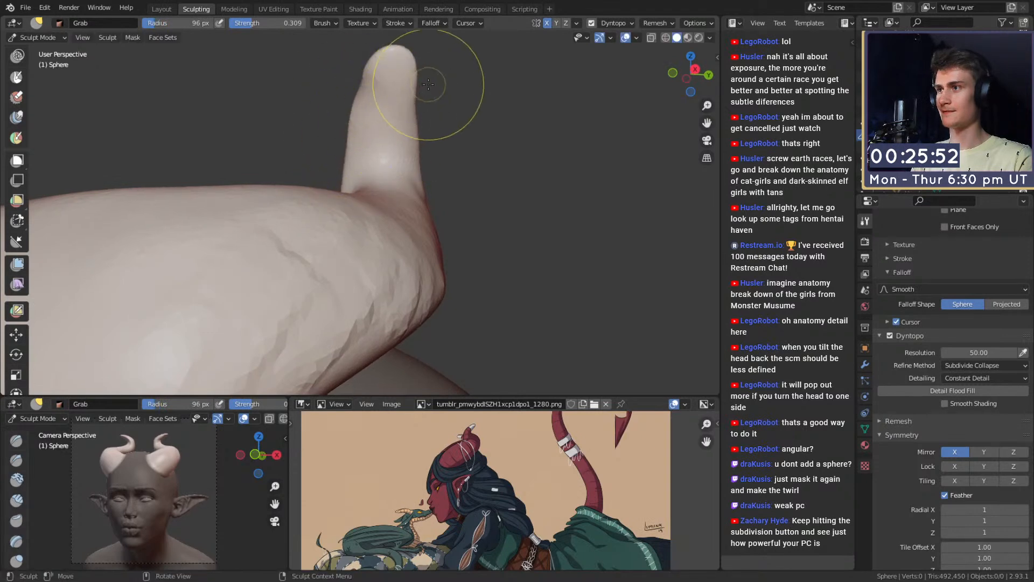
pyautogui.moveTo(419, 80); pyautogui.dragTo(393, 73)
pyautogui.moveTo(362, 77); pyautogui.dragTo(372, 73)
pyautogui.moveTo(364, 72); pyautogui.dragTo(374, 71)
pyautogui.moveTo(358, 123); pyautogui.dragTo(367, 166)
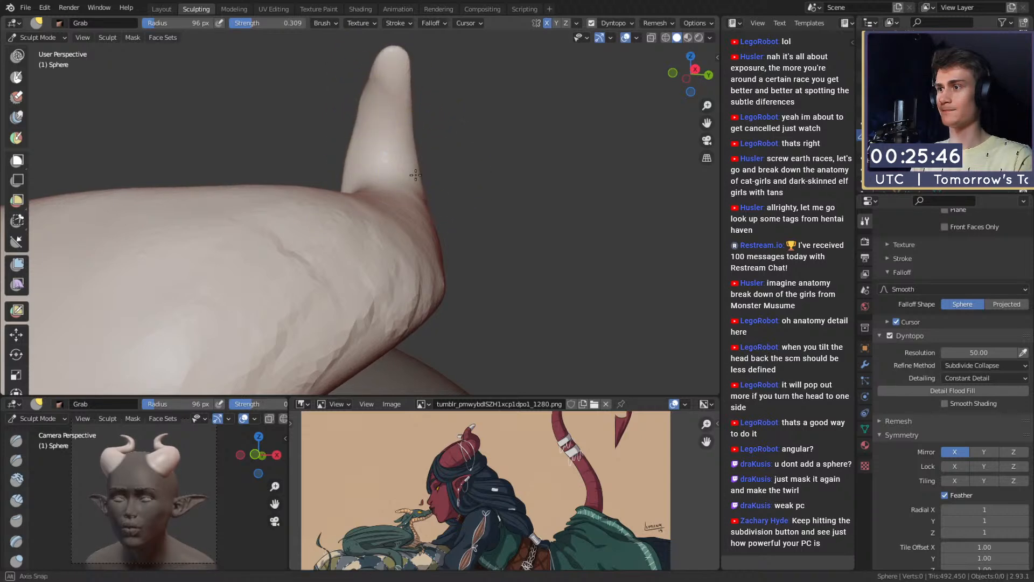
# Step: Adjust the outline of the horn's base and underside with Grab, using 119 px and 96 px radii
pyautogui.moveTo(415, 175); pyautogui.dragTo(380, 173, button='middle')
pyautogui.moveTo(380, 172); pyautogui.dragTo(389, 192)
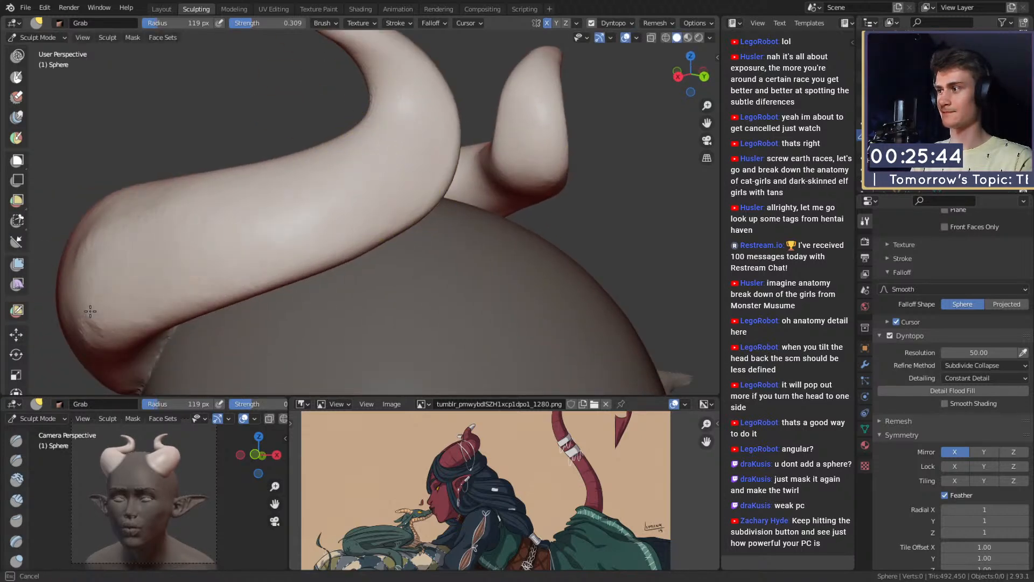
pyautogui.moveTo(99, 330); pyautogui.dragTo(102, 325)
pyautogui.moveTo(411, 189); pyautogui.dragTo(368, 168, button='middle')
pyautogui.moveTo(392, 147); pyautogui.dragTo(398, 135)
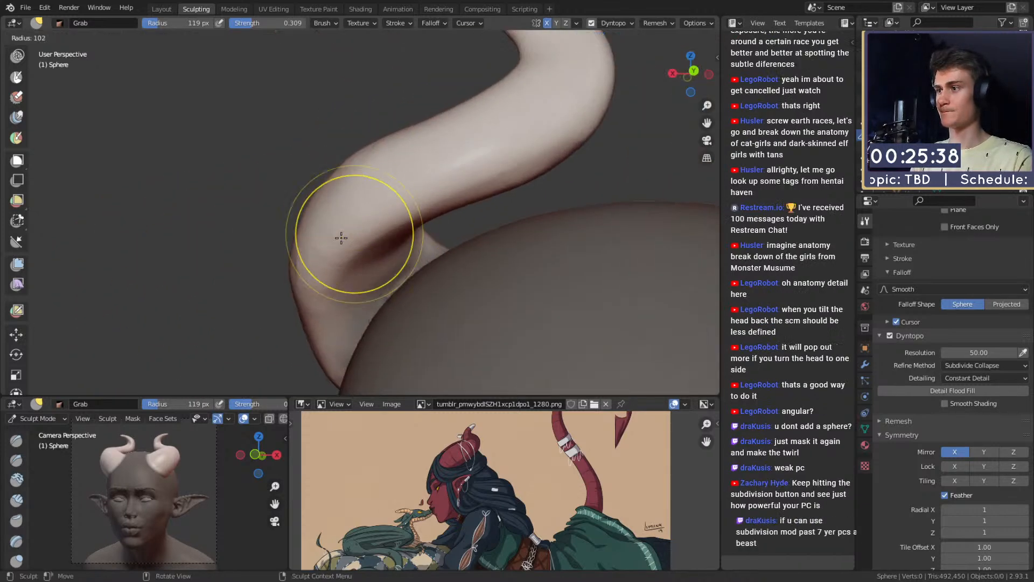
pyautogui.moveTo(342, 238); pyautogui.dragTo(306, 281)
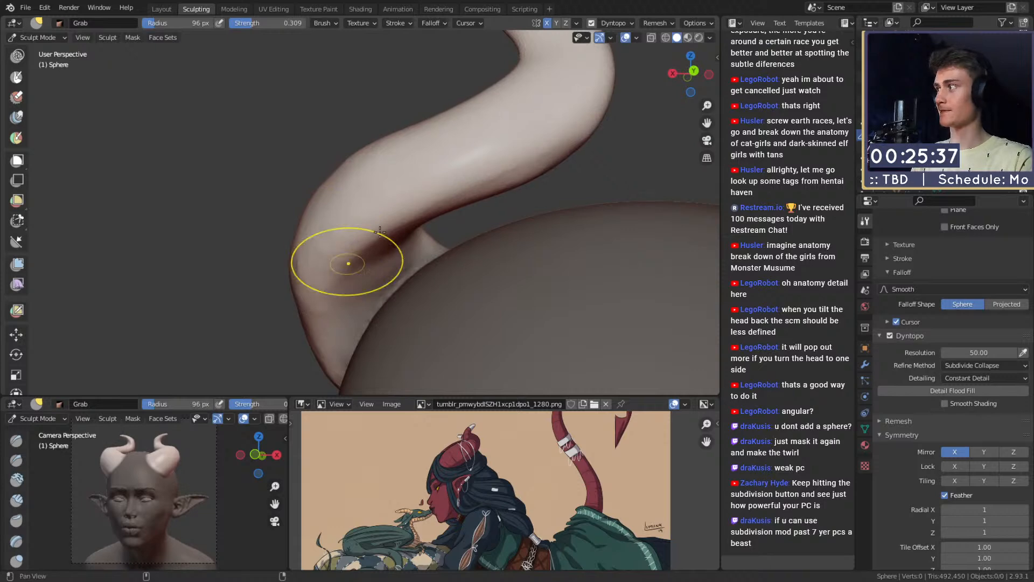
pyautogui.moveTo(380, 232)
pyautogui.keyDown('alt'); pyautogui.mouseDown()
pyautogui.moveTo(553, 234)
pyautogui.moveTo(462, 210)
pyautogui.moveTo(570, 224)
pyautogui.moveTo(468, 234)
pyautogui.moveTo(612, 182)
pyautogui.mouseUp(); pyautogui.keyUp('alt')
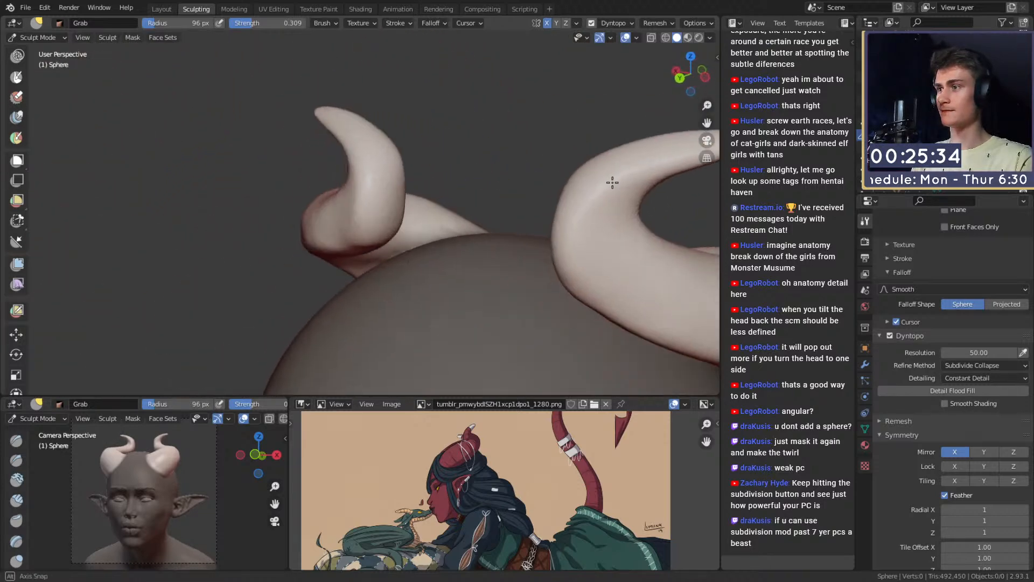
# Step: Switch to Clay Strips at a 53 px radius and sculpt surface texture on the horn's upper curl
pyautogui.moveTo(612, 182); pyautogui.dragTo(635, 189, button='middle')
pyautogui.moveTo(635, 189)
pyautogui.keyDown('shift'); pyautogui.mouseDown(button='middle')
pyautogui.moveTo(430, 228)
pyautogui.moveTo(422, 242)
pyautogui.moveTo(345, 215)
pyautogui.mouseUp(button='middle'); pyautogui.keyUp('shift')
pyautogui.scroll(3, 429, 229)
pyautogui.press('c')
pyautogui.press('f')
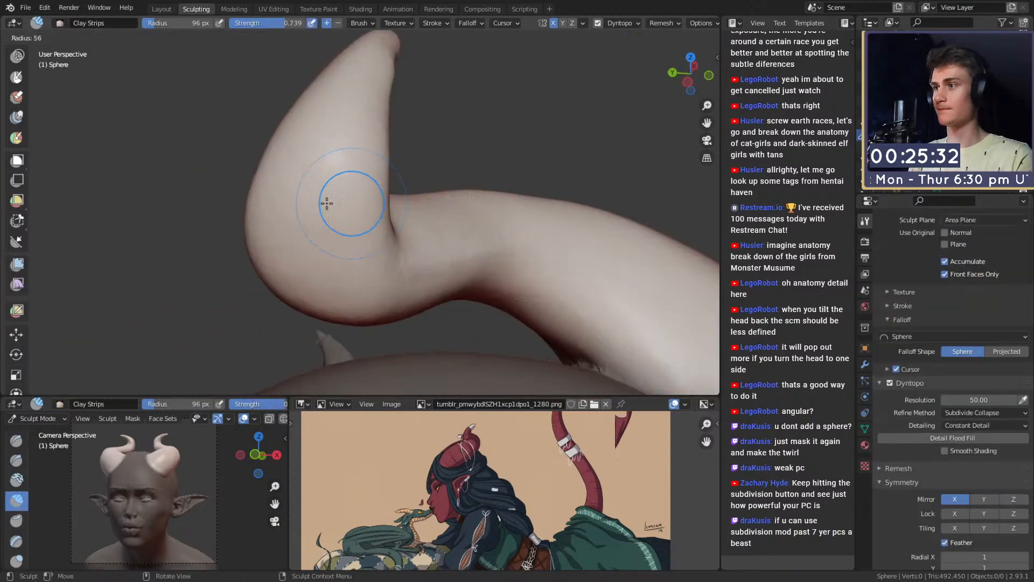
pyautogui.click(328, 203)
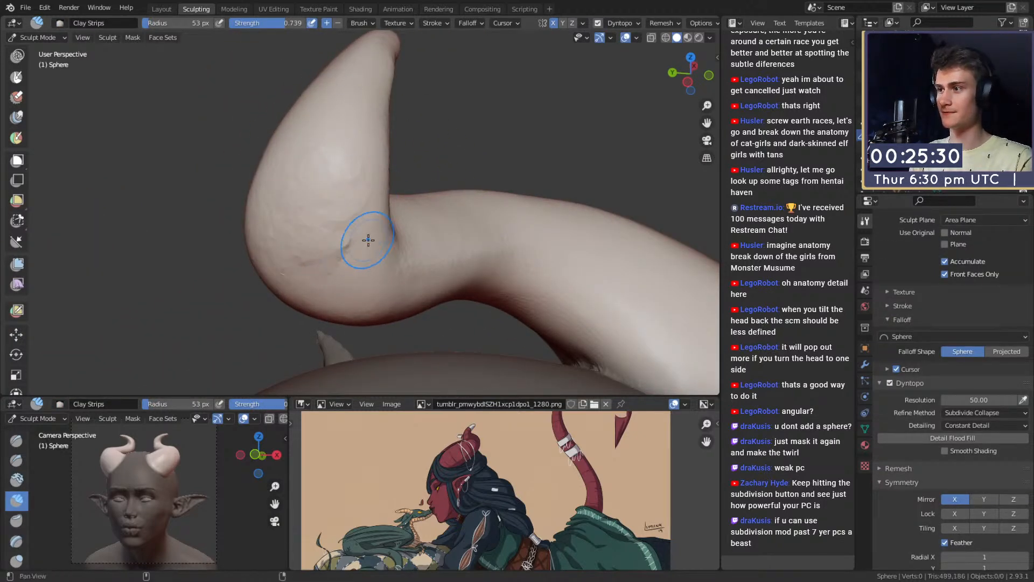
pyautogui.moveTo(368, 240); pyautogui.dragTo(375, 215, button='middle')
# Step: Continue texturing around the horn's upper curl with Clay Strips, using 65 px and 49 px radii
pyautogui.press('f')
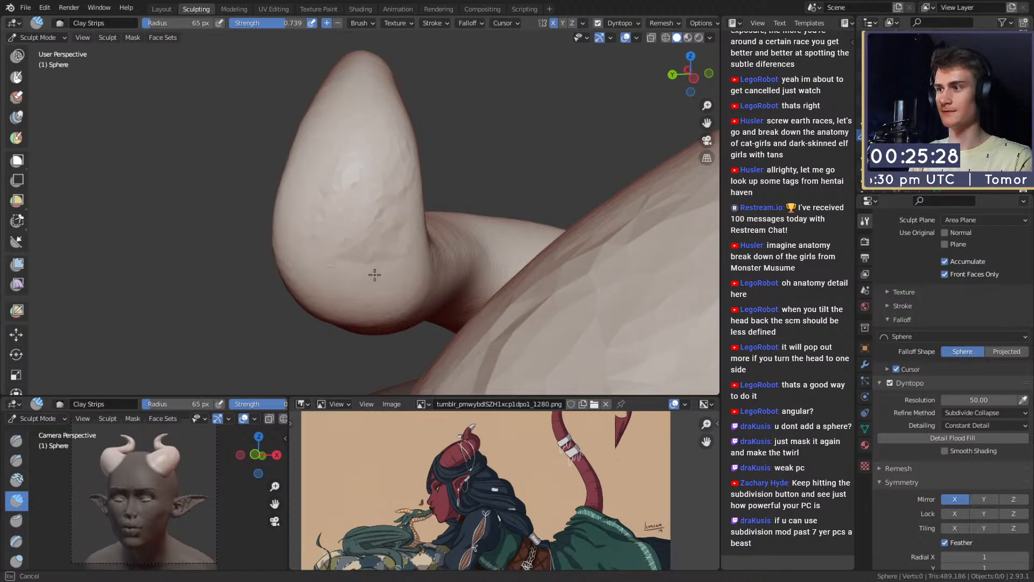
pyautogui.moveTo(393, 279)
pyautogui.mouseDown(button='middle')
pyautogui.moveTo(411, 260)
pyautogui.moveTo(404, 230)
pyautogui.mouseUp(button='middle')
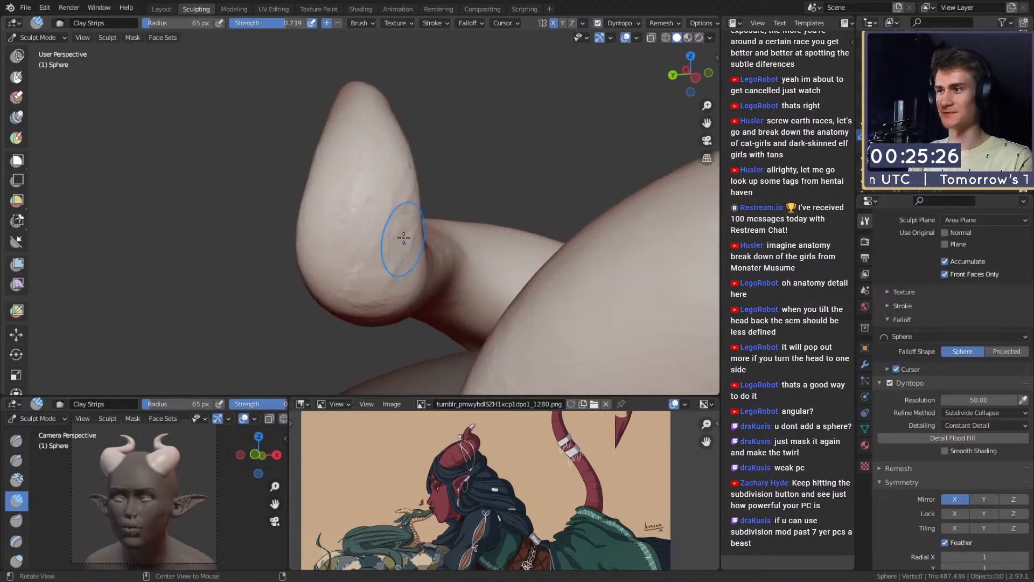
pyautogui.press('f')
pyautogui.click(387, 177)
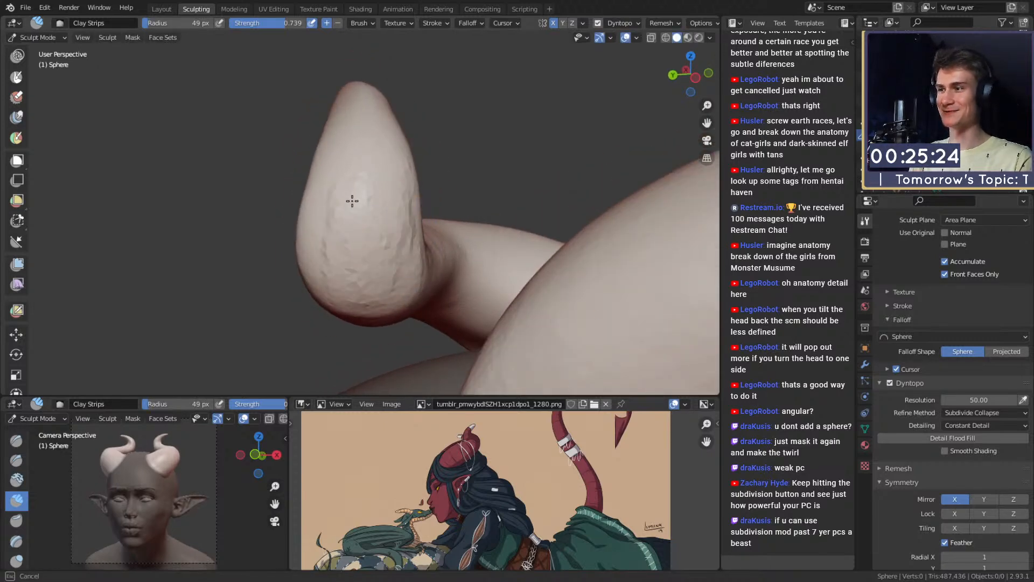
pyautogui.moveTo(395, 295); pyautogui.dragTo(315, 199, button='middle')
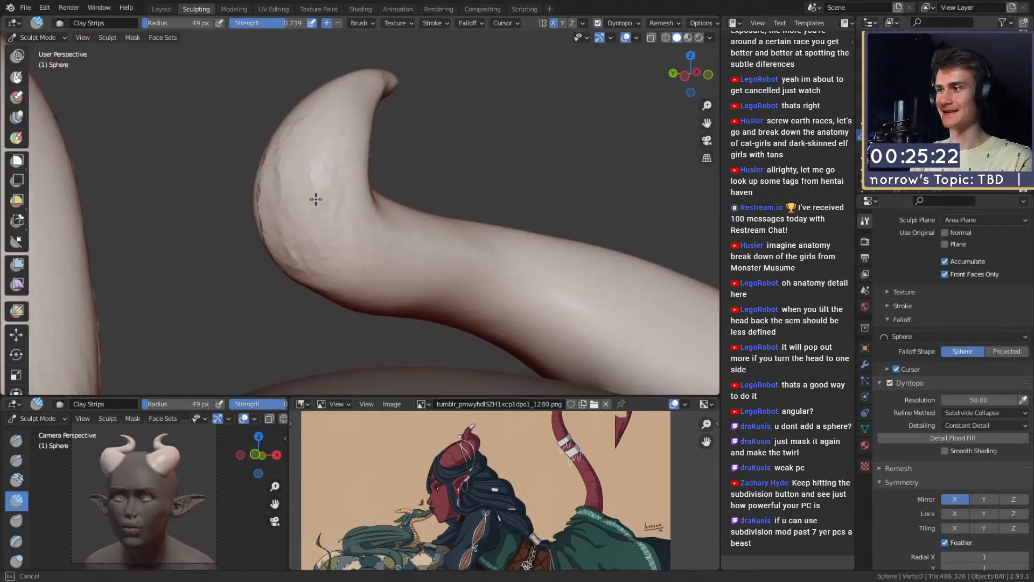
pyautogui.moveTo(396, 293); pyautogui.dragTo(411, 257, button='middle')
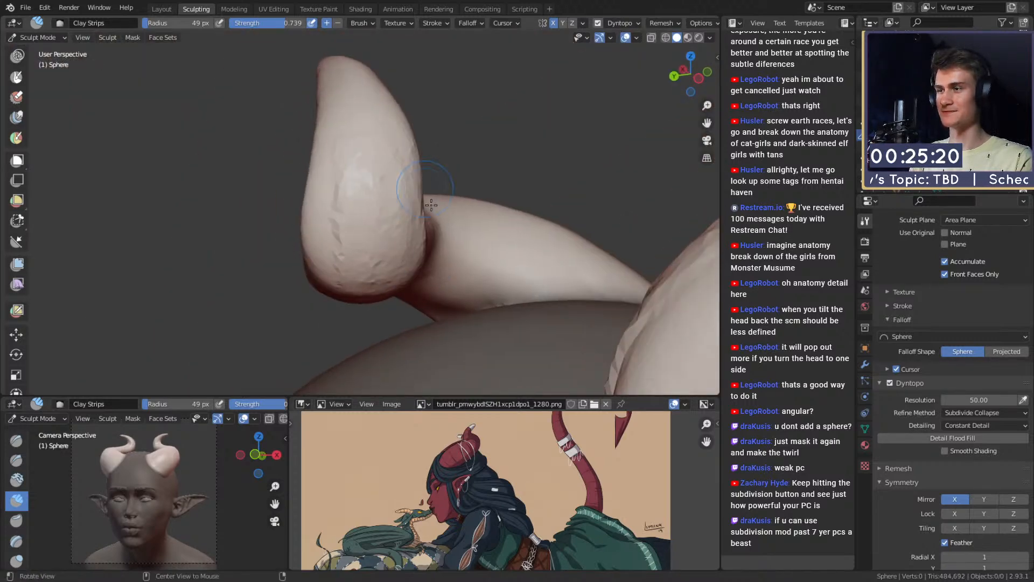
# Step: Sculpt the side and outer face of the horn's upper curl with Clay Strips at a 49 px radius
pyautogui.moveTo(431, 205); pyautogui.dragTo(280, 169, button='middle')
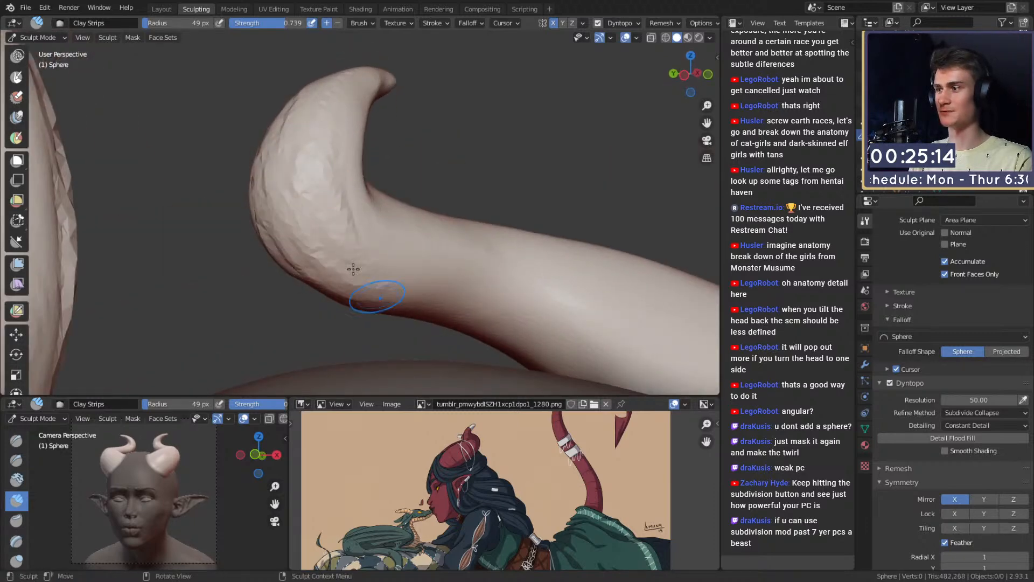
pyautogui.moveTo(354, 269)
pyautogui.mouseDown()
pyautogui.moveTo(325, 192)
pyautogui.moveTo(363, 273)
pyautogui.moveTo(309, 253)
pyautogui.mouseUp()
pyautogui.moveTo(332, 233)
pyautogui.mouseDown(button='middle')
pyautogui.moveTo(392, 218)
pyautogui.moveTo(364, 292)
pyautogui.mouseUp(button='middle')
pyautogui.moveTo(358, 249); pyautogui.dragTo(365, 180)
# Step: Enlarge the brush to 103 px and smooth the textured outer face of the horn's curl
pyautogui.press('f')
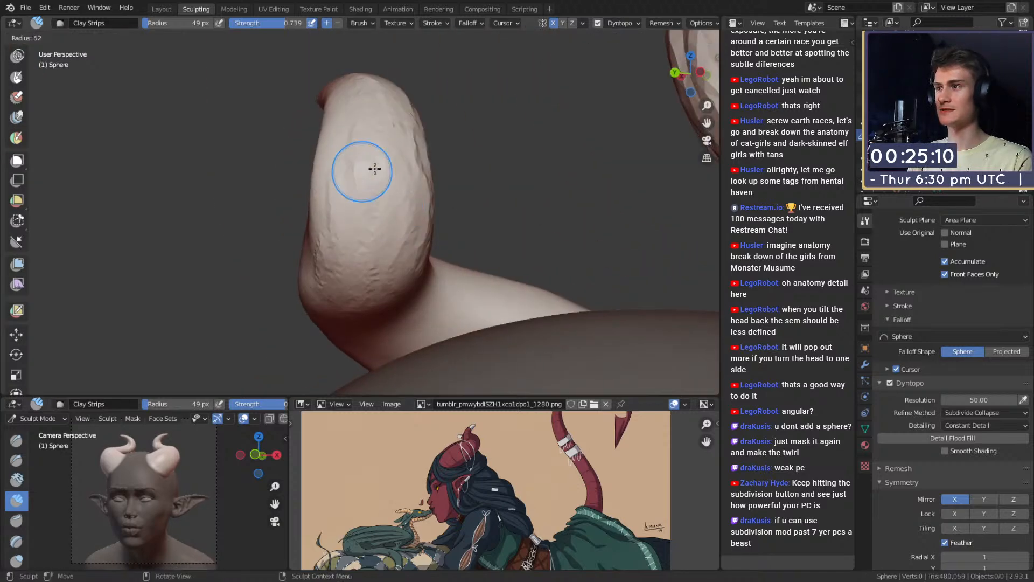
pyautogui.click(415, 169)
pyautogui.moveTo(368, 92); pyautogui.dragTo(368, 85)
pyautogui.moveTo(402, 199); pyautogui.dragTo(344, 249, button='middle')
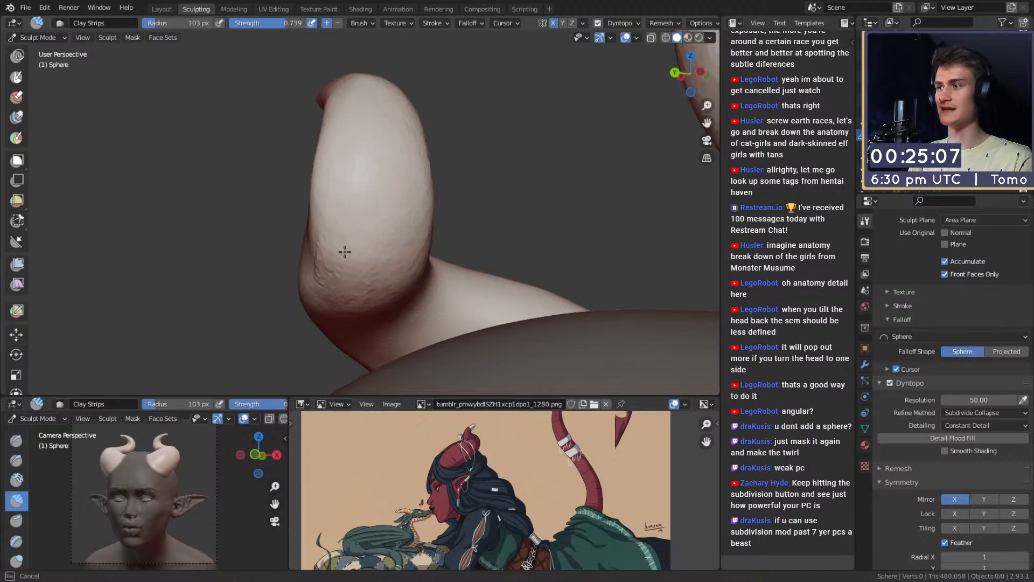
# Step: Refine and smooth the horn's tapered tip section from above, reducing the brush radius to 69 px
pyautogui.moveTo(404, 231); pyautogui.dragTo(300, 186, button='middle')
pyautogui.moveTo(341, 115)
pyautogui.mouseDown(button='middle')
pyautogui.moveTo(387, 251)
pyautogui.moveTo(358, 249)
pyautogui.moveTo(383, 238)
pyautogui.moveTo(291, 184)
pyautogui.moveTo(395, 228)
pyautogui.mouseUp(button='middle')
pyautogui.scroll(3, 395, 229)
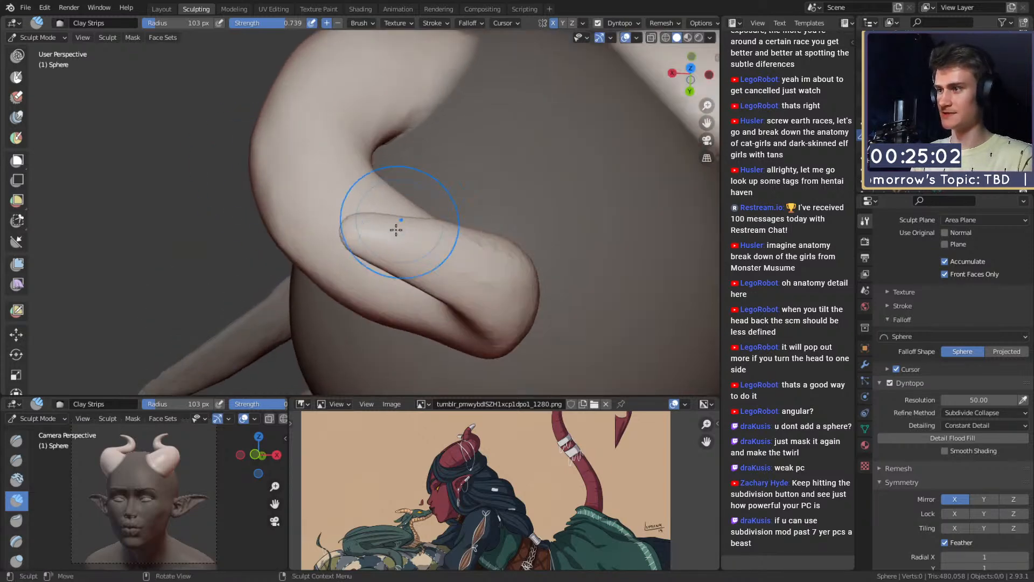
pyautogui.press('f')
pyautogui.click(380, 232)
pyautogui.moveTo(377, 247); pyautogui.dragTo(376, 251)
pyautogui.moveTo(429, 278); pyautogui.dragTo(509, 258)
pyautogui.press('f')
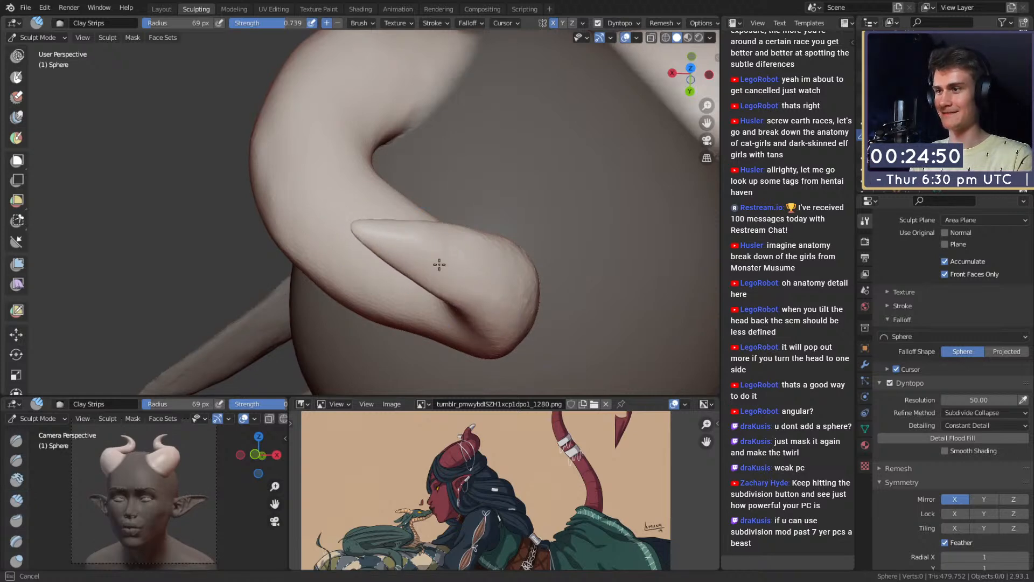
pyautogui.keyDown('shift'); pyautogui.moveTo(439, 264); pyautogui.dragTo(474, 263); pyautogui.keyUp('shift')
# Step: Switch to Grab and adjust the outer bend of the horn below the tip, enlarging the brush to 113 px
pyautogui.moveTo(474, 263)
pyautogui.mouseDown(button='middle')
pyautogui.moveTo(381, 236)
pyautogui.moveTo(321, 195)
pyautogui.moveTo(266, 119)
pyautogui.moveTo(374, 180)
pyautogui.mouseUp(button='middle')
pyautogui.press('f')
pyautogui.click(330, 194)
pyautogui.press('g')
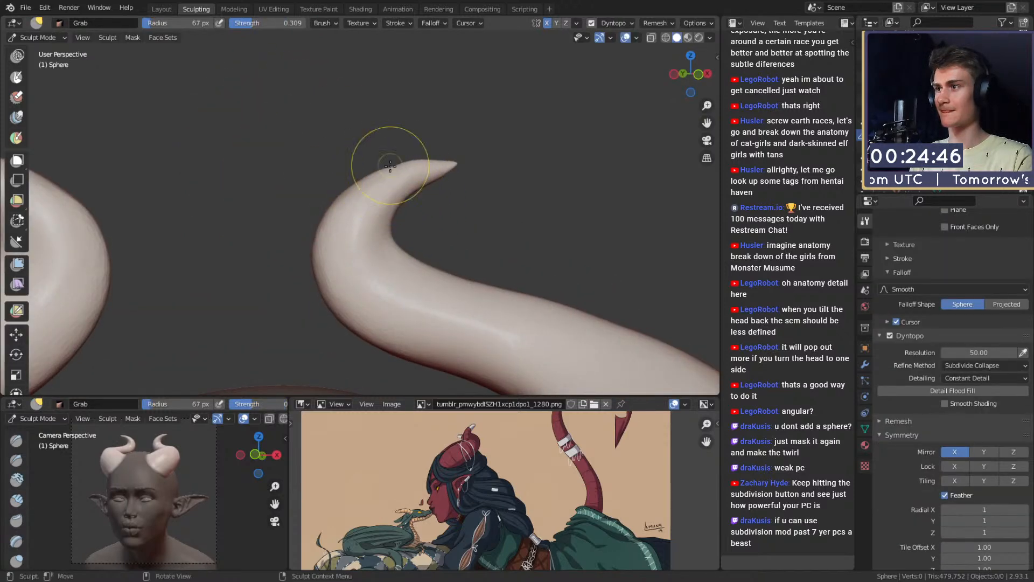
pyautogui.press('f')
pyautogui.click(396, 168)
pyautogui.moveTo(394, 171); pyautogui.dragTo(359, 161)
pyautogui.press('f')
pyautogui.click(370, 185)
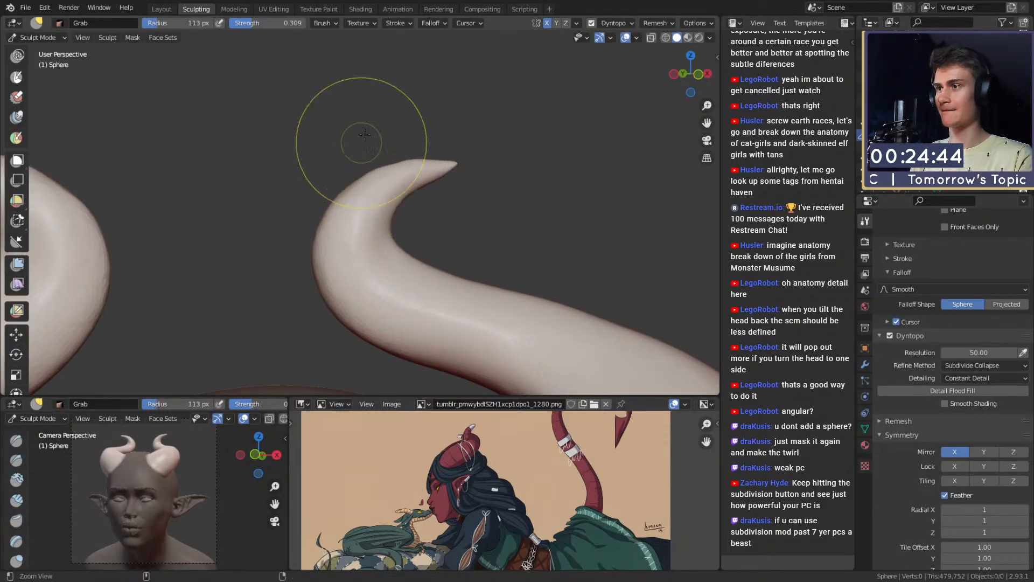
# Step: Fine-tune the horn's tip and the inner edge of its curl with a 72 px Grab brush
pyautogui.keyDown('ctrl'); pyautogui.moveTo(365, 134); pyautogui.dragTo(404, 250, button='middle'); pyautogui.keyUp('ctrl')
pyautogui.keyDown('ctrl'); pyautogui.moveTo(404, 251); pyautogui.dragTo(412, 132, button='middle'); pyautogui.keyUp('ctrl')
pyautogui.press('f')
pyautogui.click(461, 230)
pyautogui.moveTo(544, 216); pyautogui.dragTo(536, 213)
pyautogui.keyDown('shift'); pyautogui.moveTo(615, 258); pyautogui.dragTo(448, 151, button='middle'); pyautogui.keyUp('shift')
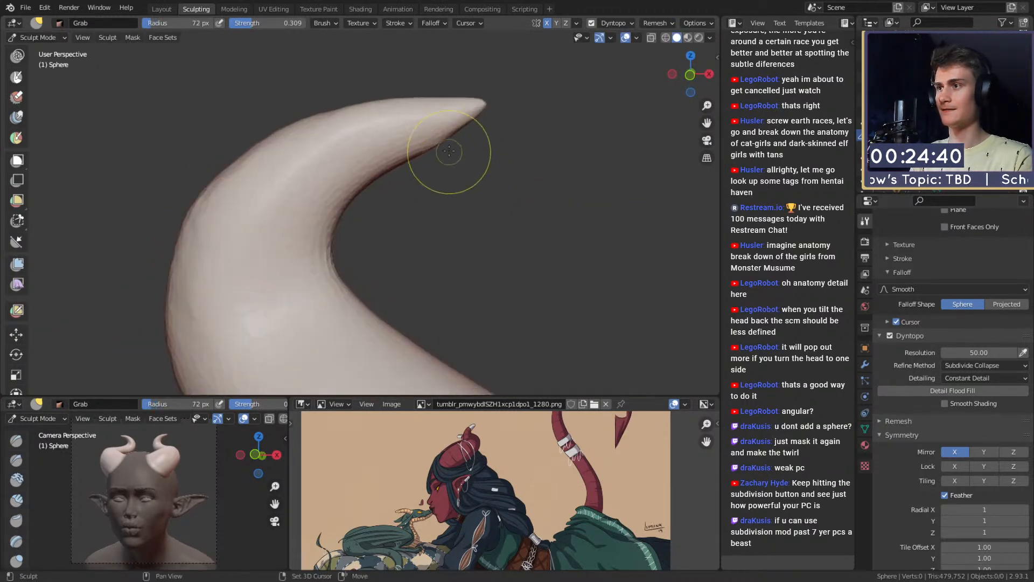
pyautogui.moveTo(429, 162); pyautogui.dragTo(425, 163)
# Step: Switch to the Layout workspace and save the file mouse_v2a.blend
pyautogui.keyDown('ctrl'); pyautogui.moveTo(438, 161); pyautogui.dragTo(440, 275, button='middle'); pyautogui.keyUp('ctrl')
pyautogui.keyDown('shift'); pyautogui.moveTo(441, 275); pyautogui.dragTo(439, 229, button='middle'); pyautogui.keyUp('shift')
pyautogui.moveTo(439, 228)
pyautogui.mouseDown(button='middle')
pyautogui.moveTo(409, 229)
pyautogui.moveTo(427, 173)
pyautogui.moveTo(457, 186)
pyautogui.moveTo(471, 176)
pyautogui.moveTo(351, 88)
pyautogui.mouseUp(button='middle')
pyautogui.moveTo(492, 203)
pyautogui.mouseDown(button='middle')
pyautogui.moveTo(511, 178)
pyautogui.moveTo(486, 203)
pyautogui.mouseUp(button='middle')
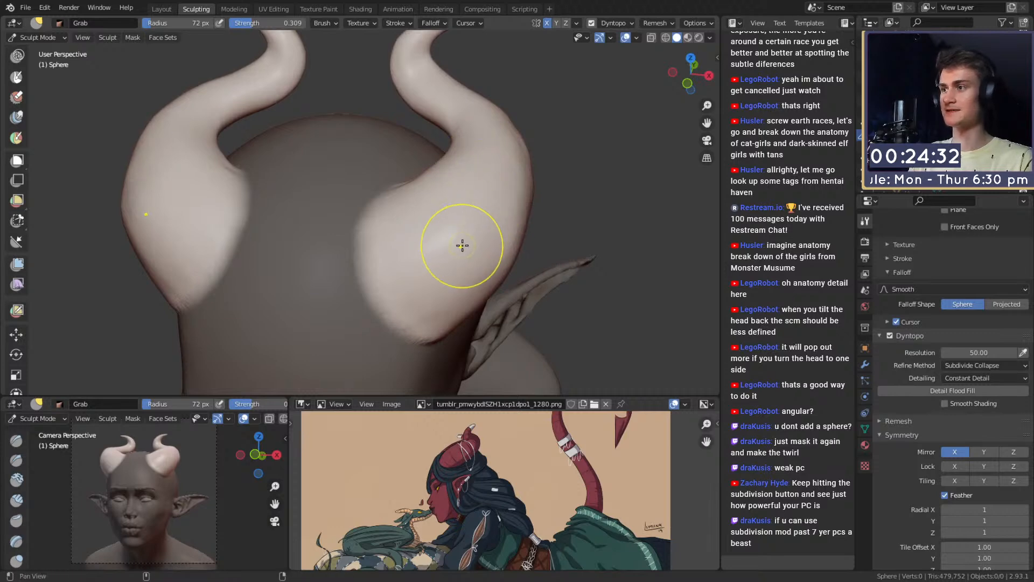
pyautogui.keyDown('shift'); pyautogui.moveTo(462, 245); pyautogui.dragTo(466, 179, button='middle'); pyautogui.keyUp('shift')
pyautogui.scroll(-5, 467, 196)
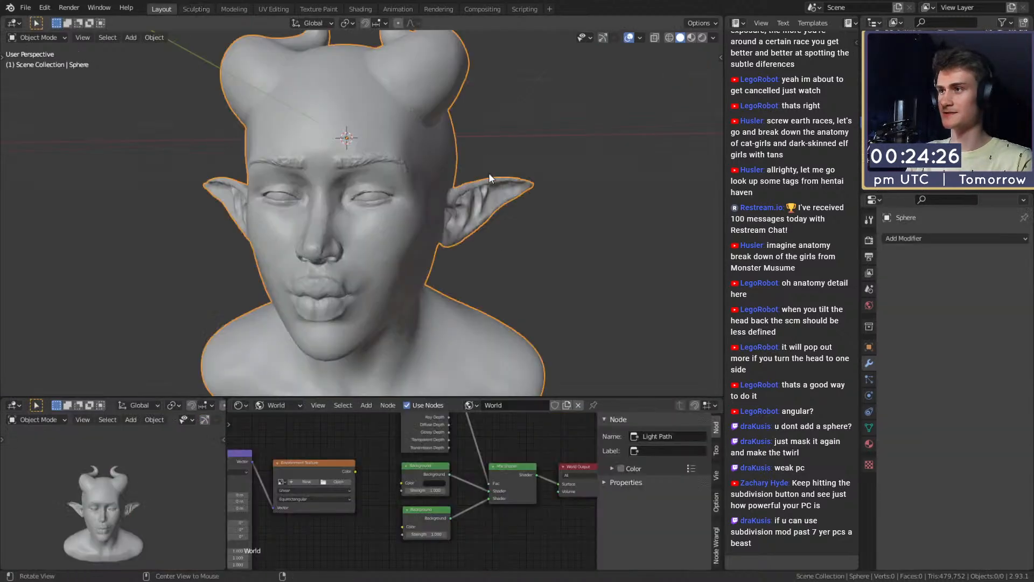
pyautogui.moveTo(489, 173)
pyautogui.keyDown('shift'); pyautogui.mouseDown(button='middle')
pyautogui.moveTo(509, 202)
pyautogui.moveTo(495, 270)
pyautogui.moveTo(466, 255)
pyautogui.moveTo(445, 213)
pyautogui.moveTo(461, 269)
pyautogui.moveTo(430, 194)
pyautogui.moveTo(376, 208)
pyautogui.moveTo(359, 234)
pyautogui.moveTo(373, 250)
pyautogui.moveTo(457, 239)
pyautogui.mouseUp(button='middle'); pyautogui.keyUp('shift')
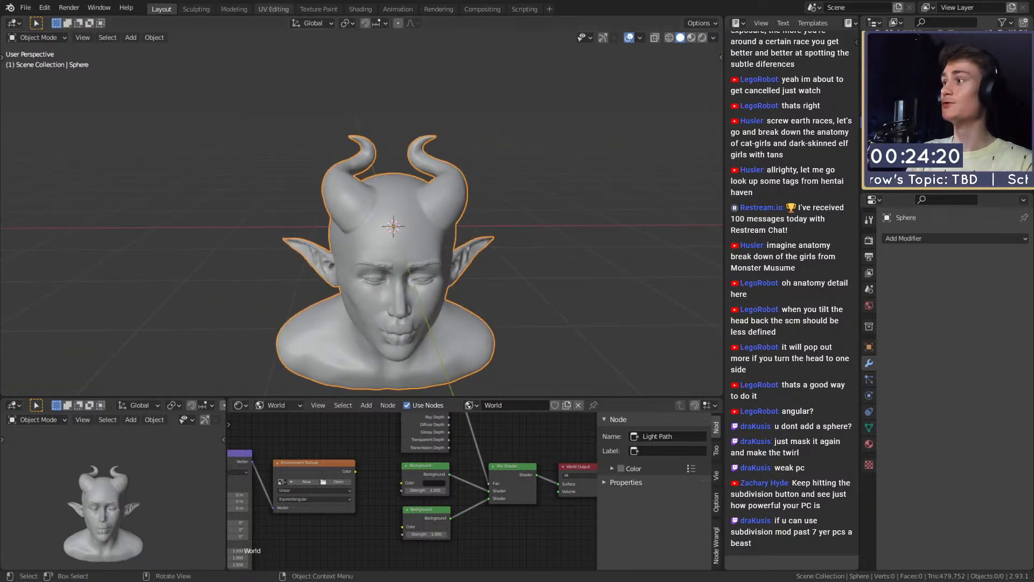
pyautogui.click(26, 7)
pyautogui.click(37, 84)
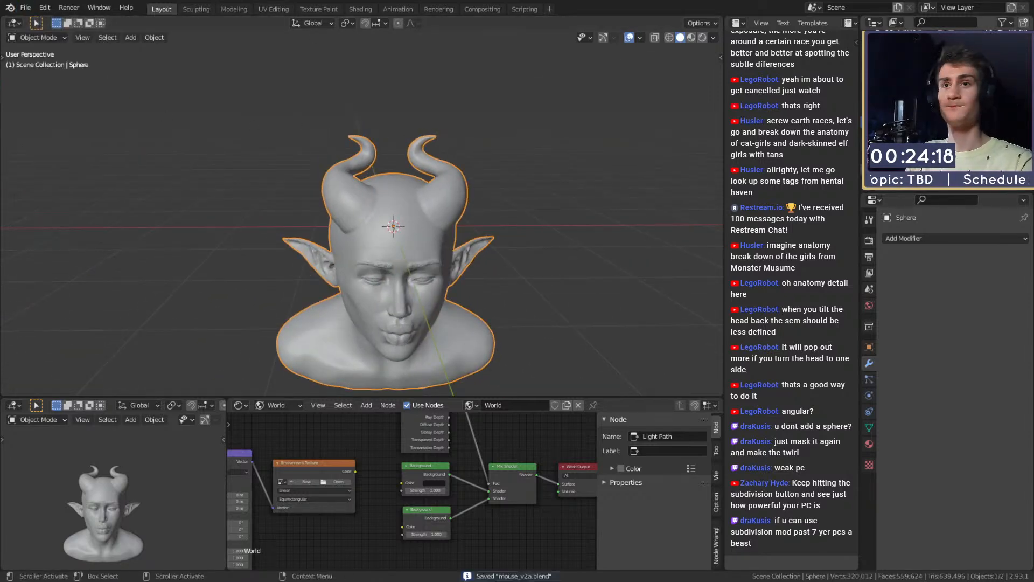
# Step: In Edit Mode, duplicate the scalp, ears and horns in place and separate the duplicate into its own object
pyautogui.press('KP_3')
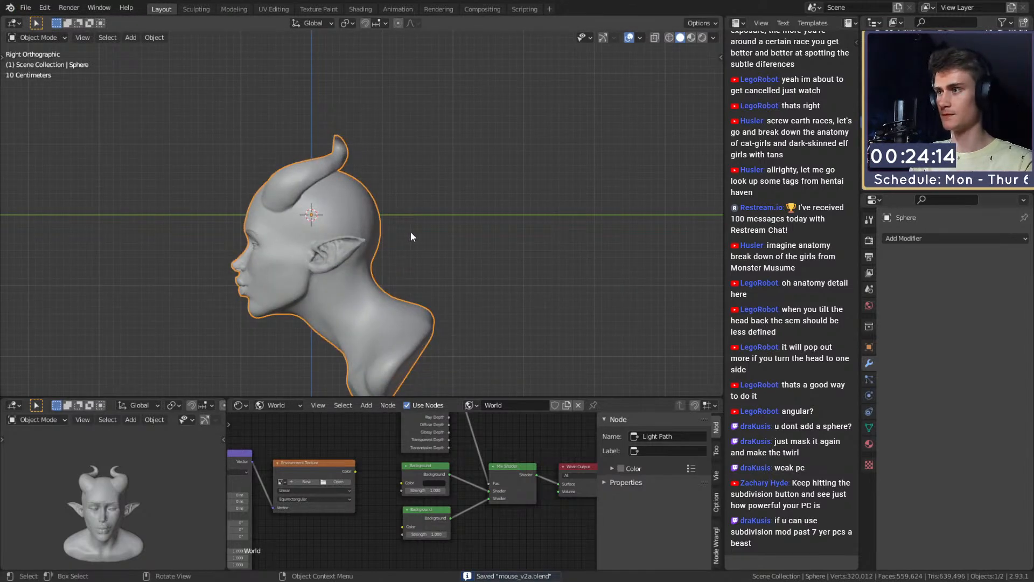
pyautogui.press('Tab')
pyautogui.scroll(3, 442, 219)
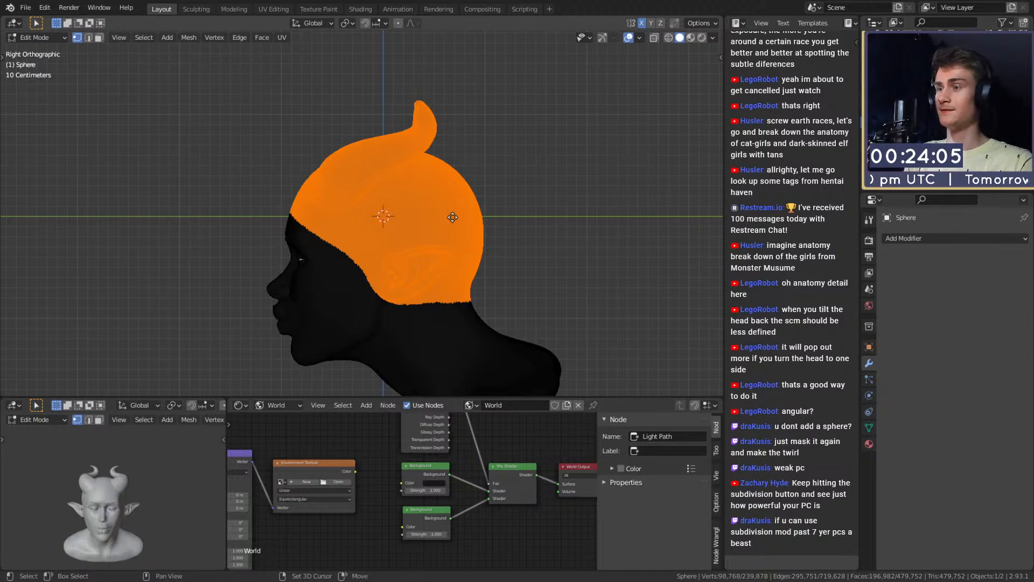
pyautogui.hotkey('shift', 'd')
pyautogui.press('Escape')
pyautogui.press('p')
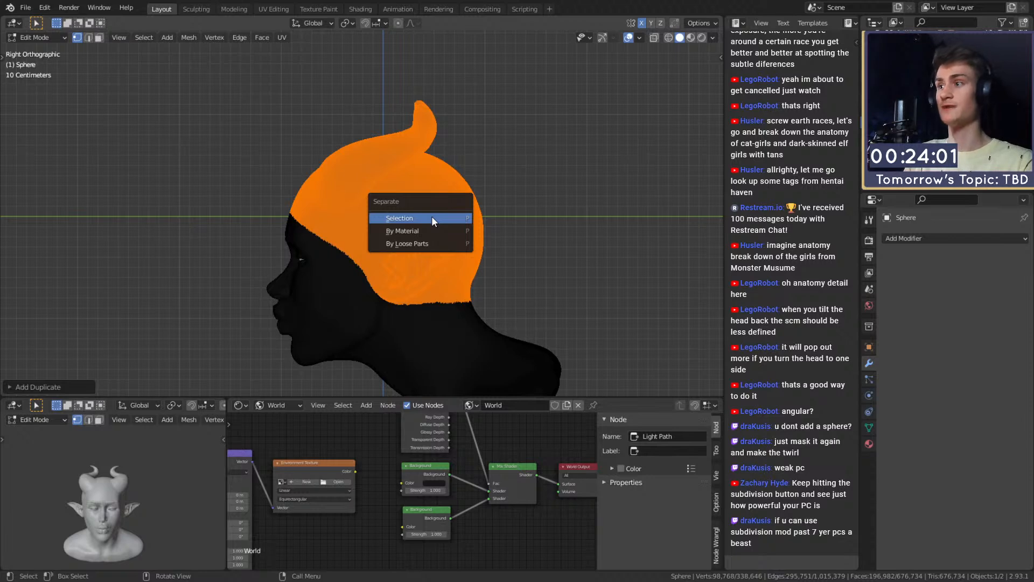
pyautogui.click(432, 218)
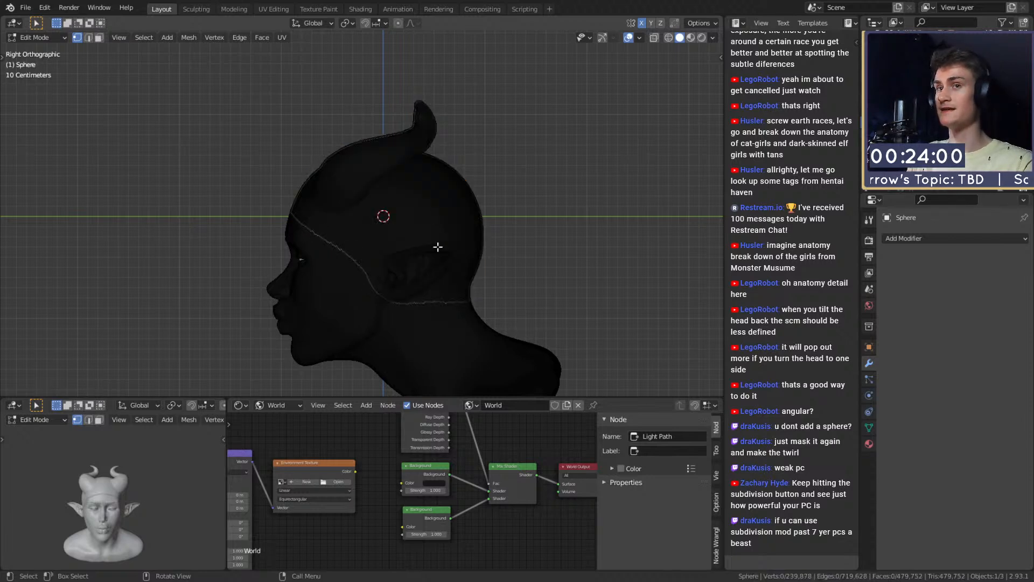
pyautogui.moveTo(438, 247)
pyautogui.mouseDown(button='middle')
pyautogui.moveTo(365, 268)
pyautogui.moveTo(482, 267)
pyautogui.moveTo(470, 275)
pyautogui.moveTo(485, 260)
pyautogui.moveTo(473, 251)
pyautogui.moveTo(476, 258)
pyautogui.mouseUp(button='middle')
pyautogui.press('Tab')
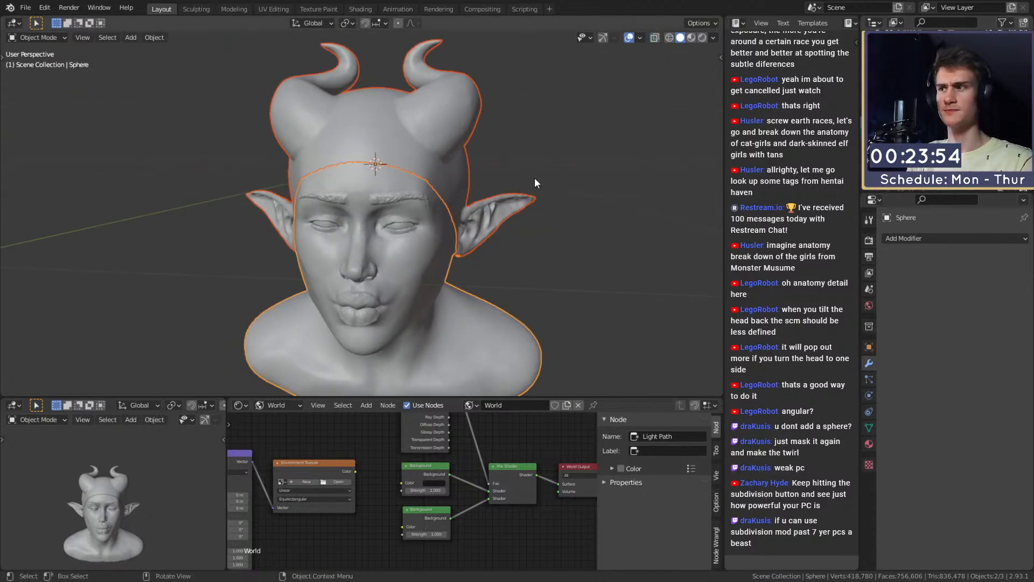
# Step: Select the separated scalp piece, add a Solidify modifier to it and rename the object Hair
pyautogui.click(489, 180)
pyautogui.click(442, 145)
pyautogui.scroll(2, 560, 209)
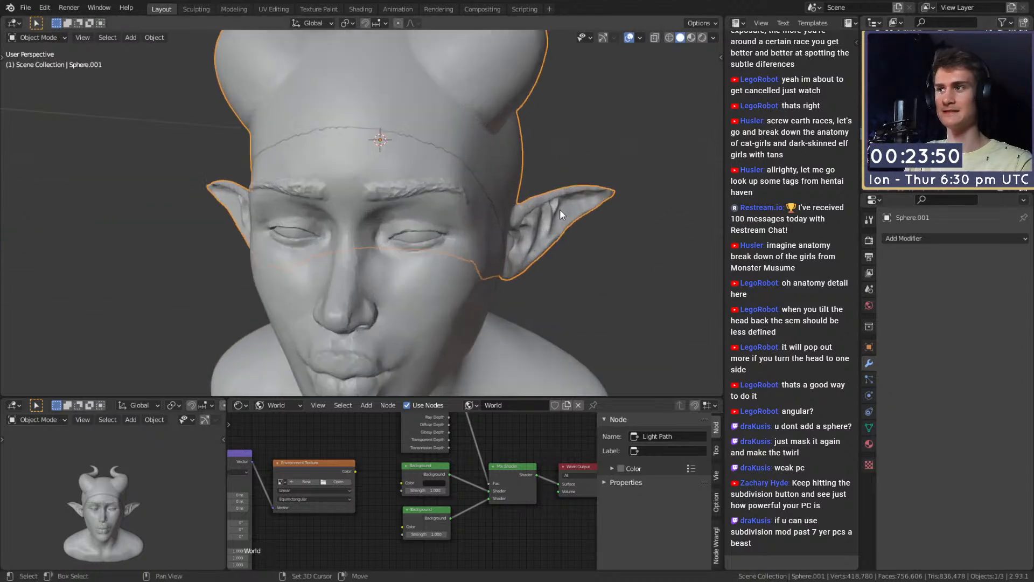
pyautogui.moveTo(560, 209); pyautogui.dragTo(500, 223, button='middle')
pyautogui.scroll(-2, 537, 221)
pyautogui.scroll(1, 498, 234)
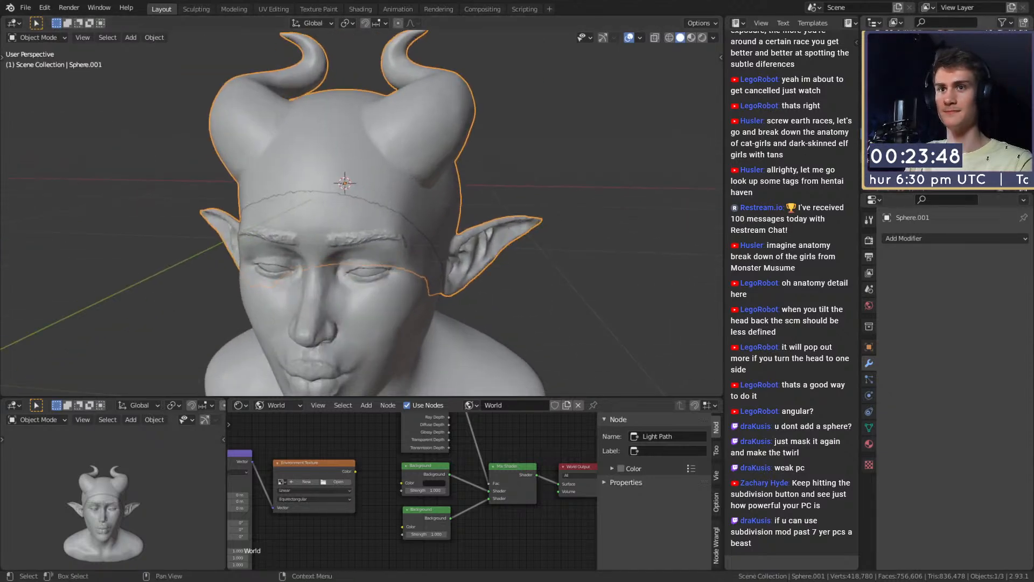
pyautogui.moveTo(520, 259); pyautogui.dragTo(512, 233, button='middle')
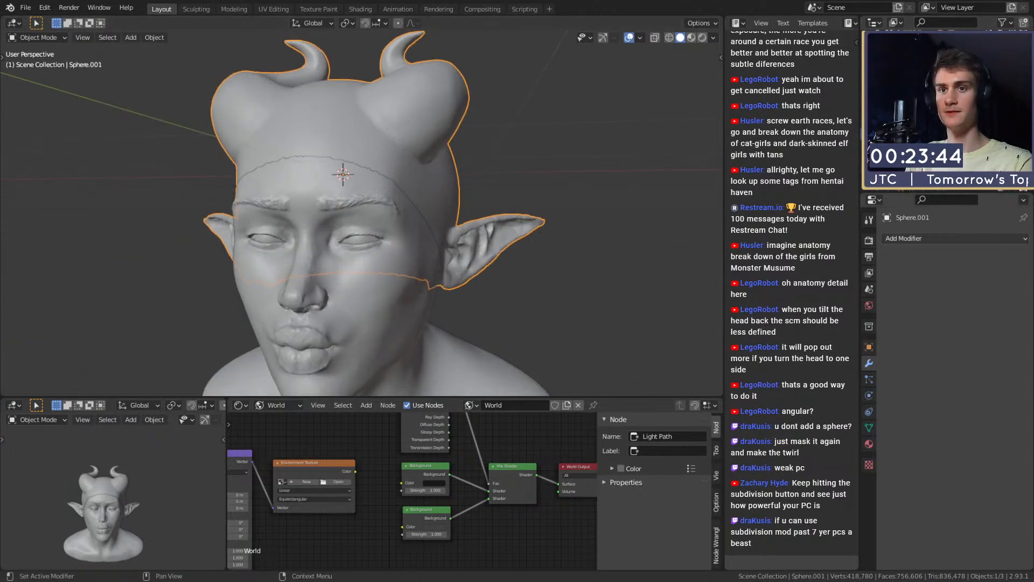
pyautogui.click(953, 238)
pyautogui.click(792, 435)
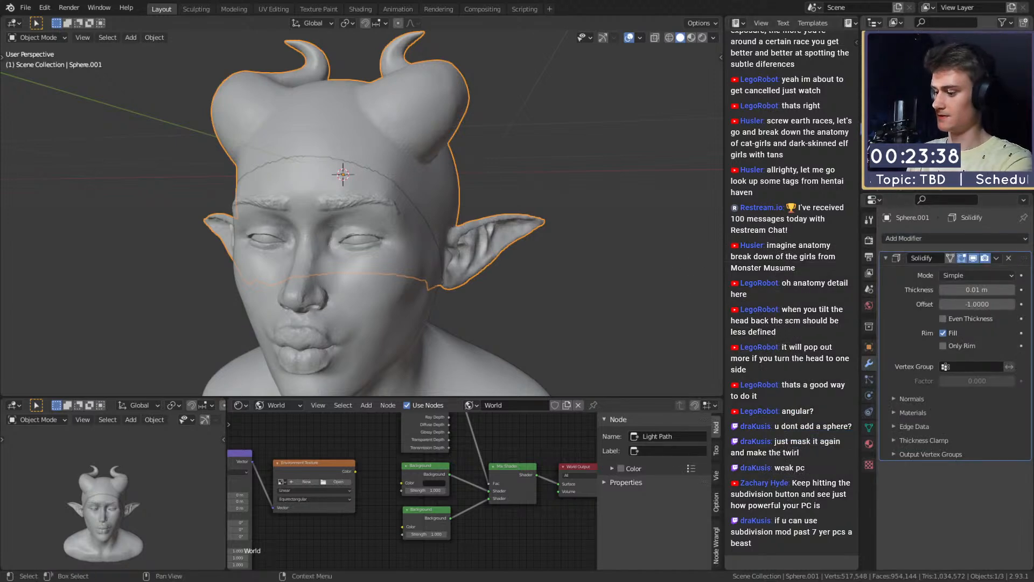
pyautogui.press('Return')
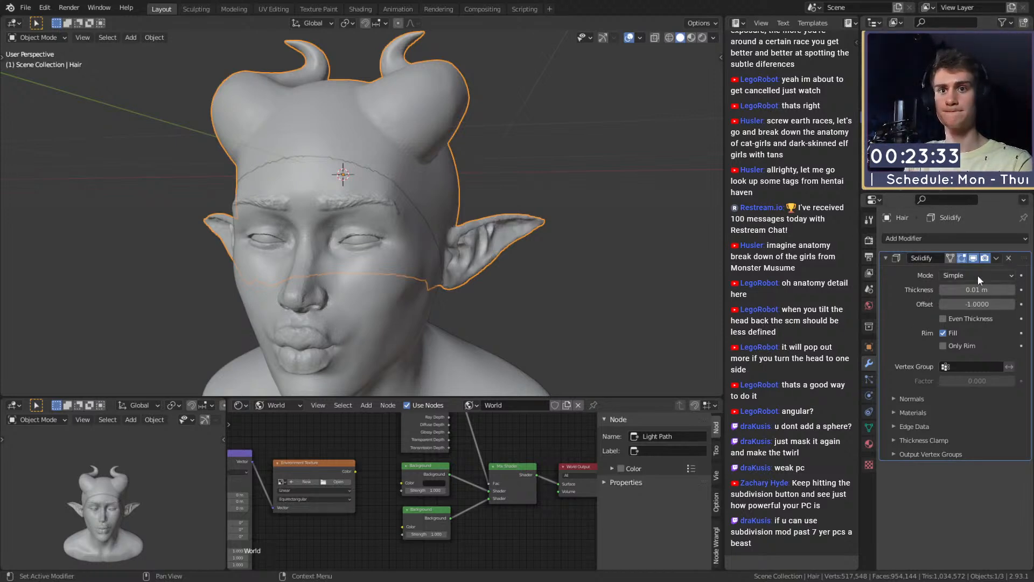
# Step: Hide the original head mesh and set the Hair object's Solidify thickness to 0.03 m
pyautogui.click(1010, 96)
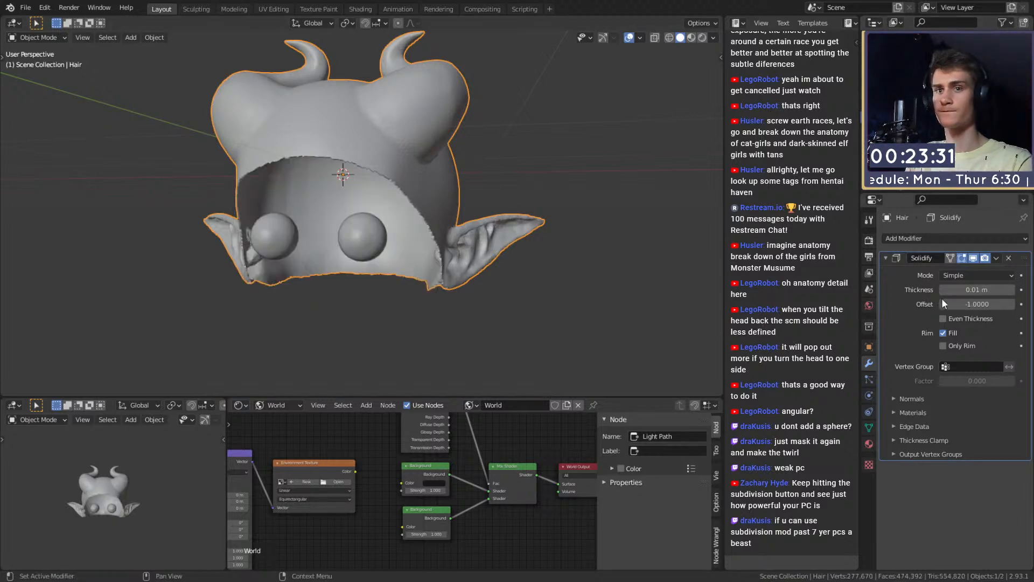
pyautogui.moveTo(976, 290); pyautogui.dragTo(980, 290)
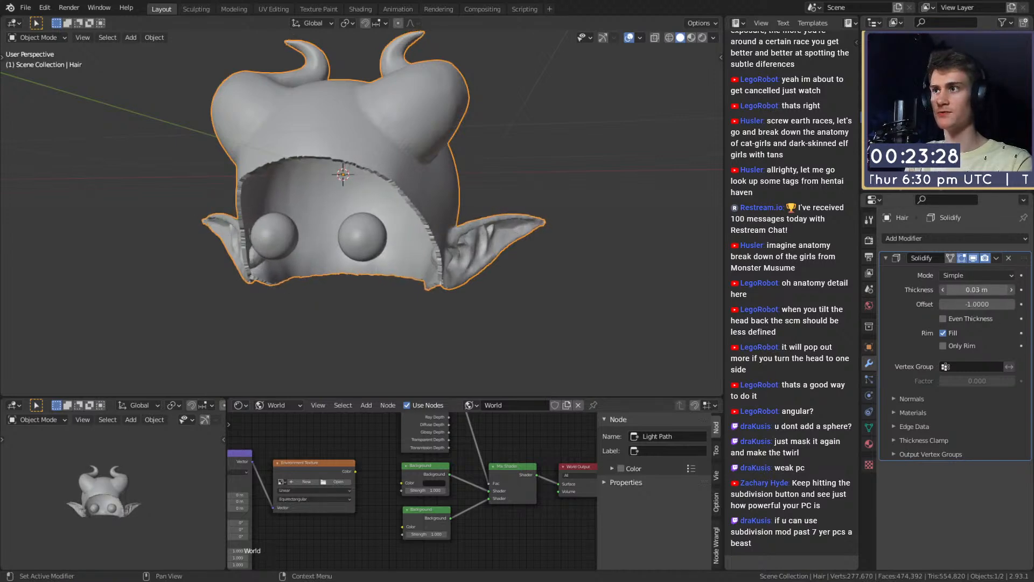
pyautogui.scroll(6, 447, 234)
pyautogui.moveTo(447, 234); pyautogui.dragTo(479, 269, button='middle')
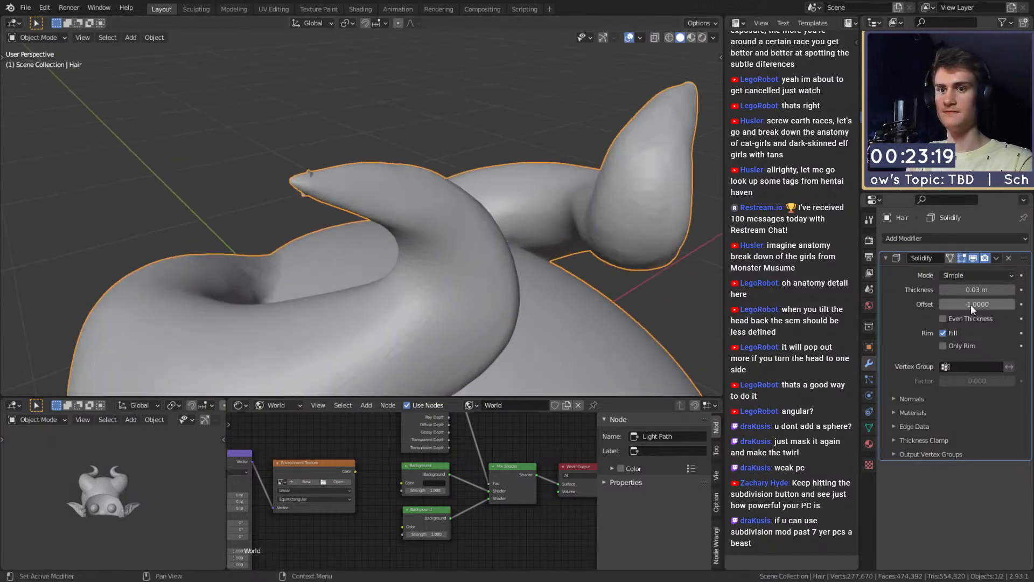
# Step: Try Solidify's Even Thickness option and examine the thickened horns and scalp edge from several angles
pyautogui.click(943, 318)
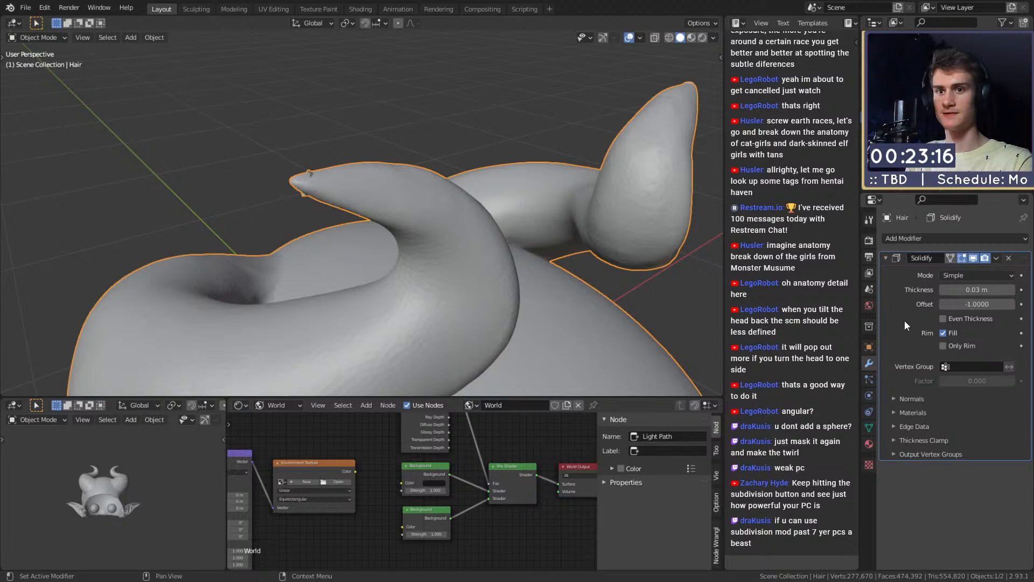
pyautogui.moveTo(463, 244); pyautogui.dragTo(603, 200, button='middle')
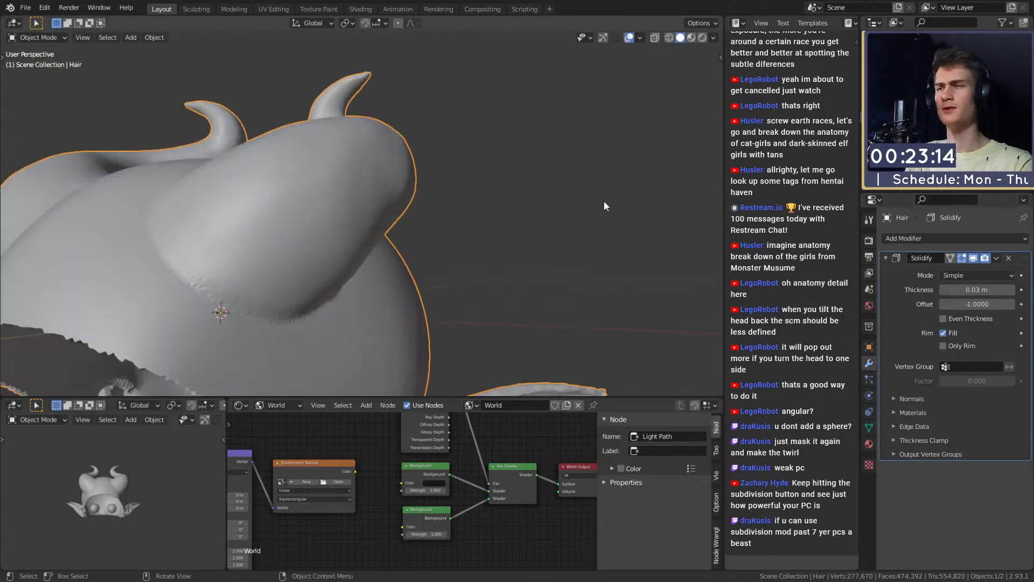
pyautogui.scroll(-4, 603, 200)
pyautogui.moveTo(372, 248); pyautogui.dragTo(410, 235, button='middle')
pyautogui.scroll(3, 510, 226)
pyautogui.moveTo(510, 226); pyautogui.dragTo(429, 269, button='middle')
pyautogui.scroll(2, 481, 250)
pyautogui.scroll(1, 440, 265)
pyautogui.scroll(-3, 430, 260)
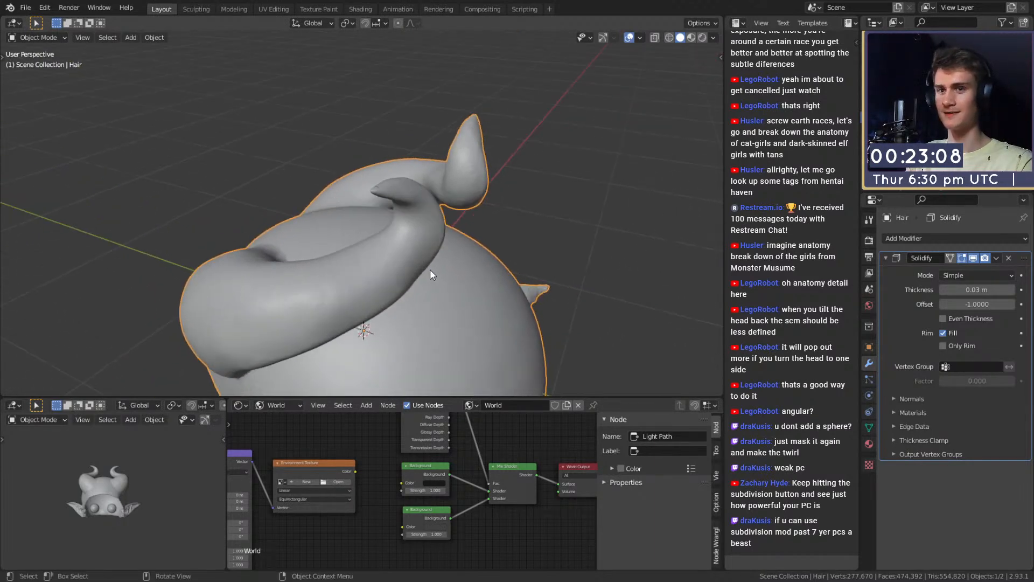
# Step: Add a Displace modifier to Hair, place it above Solidify and set its strength to 0
pyautogui.click(945, 238)
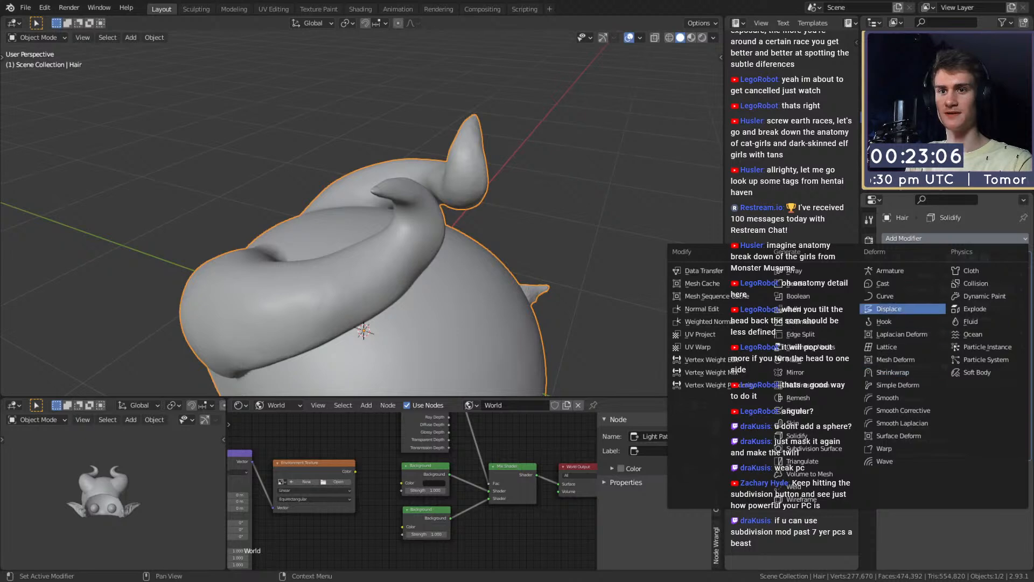
pyautogui.click(888, 309)
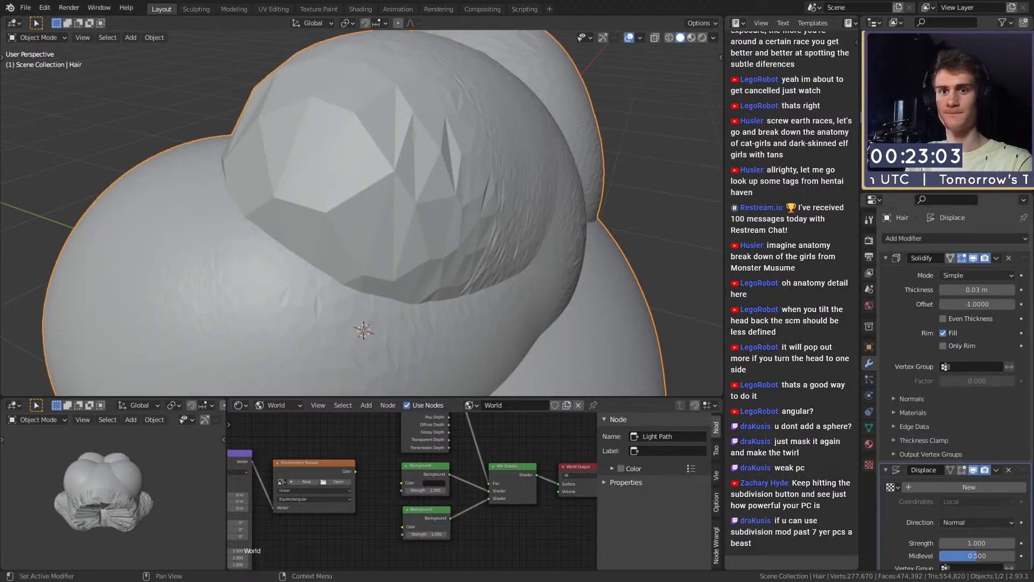
pyautogui.scroll(-1, 976, 514)
pyautogui.moveTo(1024, 462); pyautogui.dragTo(1023, 241)
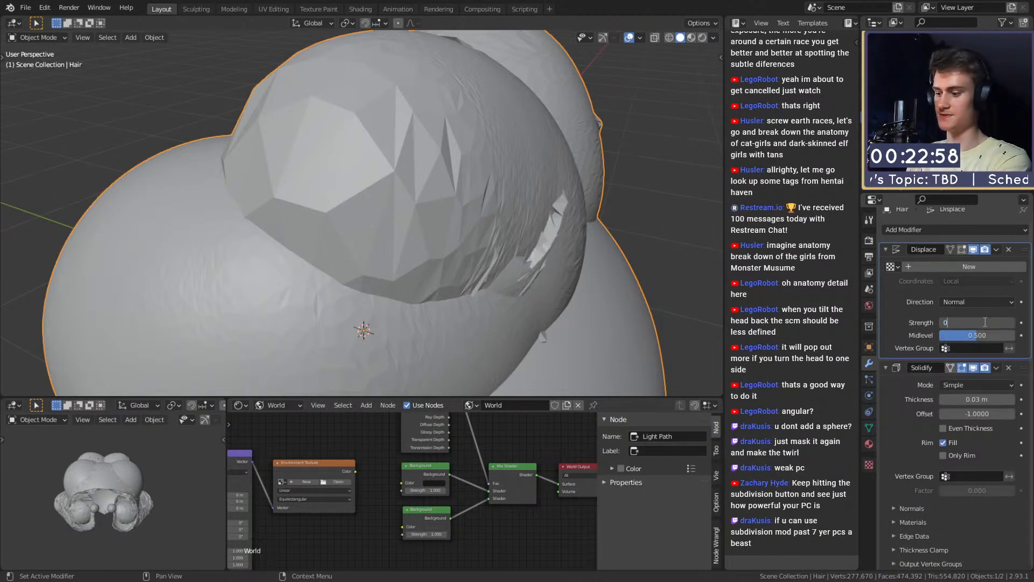
pyautogui.press('Return')
# Step: Unhide the head and adjust Hair's modifiers: Solidify offset 1 and thickness 0.04 m, Displace strength -0.080
pyautogui.click(1011, 128)
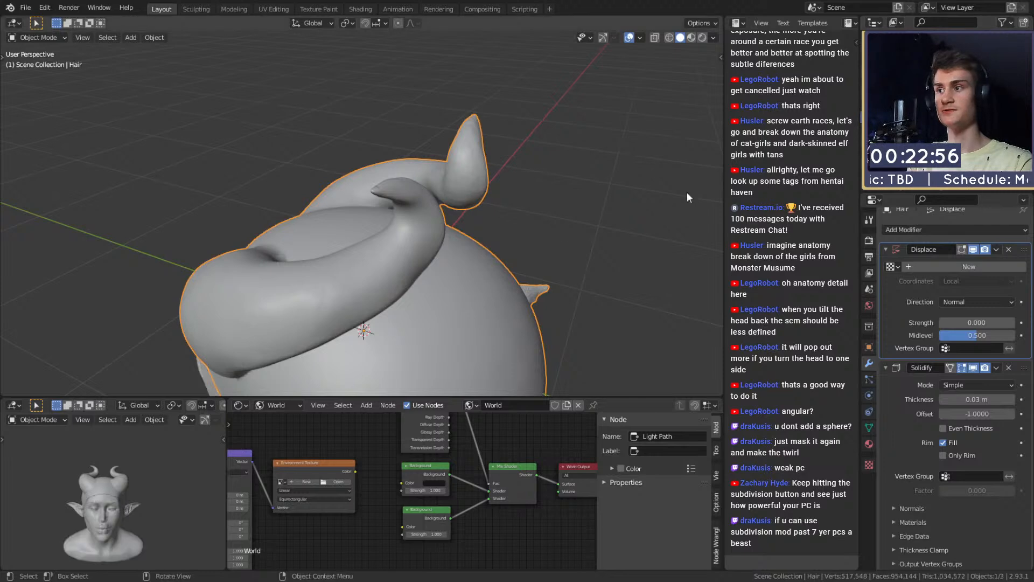
pyautogui.moveTo(336, 299); pyautogui.dragTo(464, 202, button='middle')
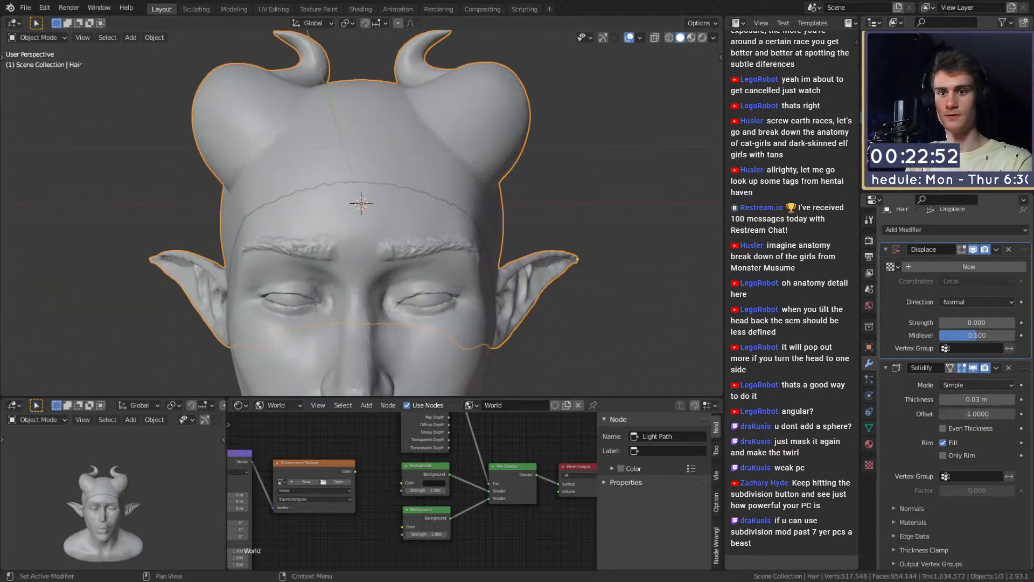
pyautogui.moveTo(1007, 414); pyautogui.dragTo(986, 399)
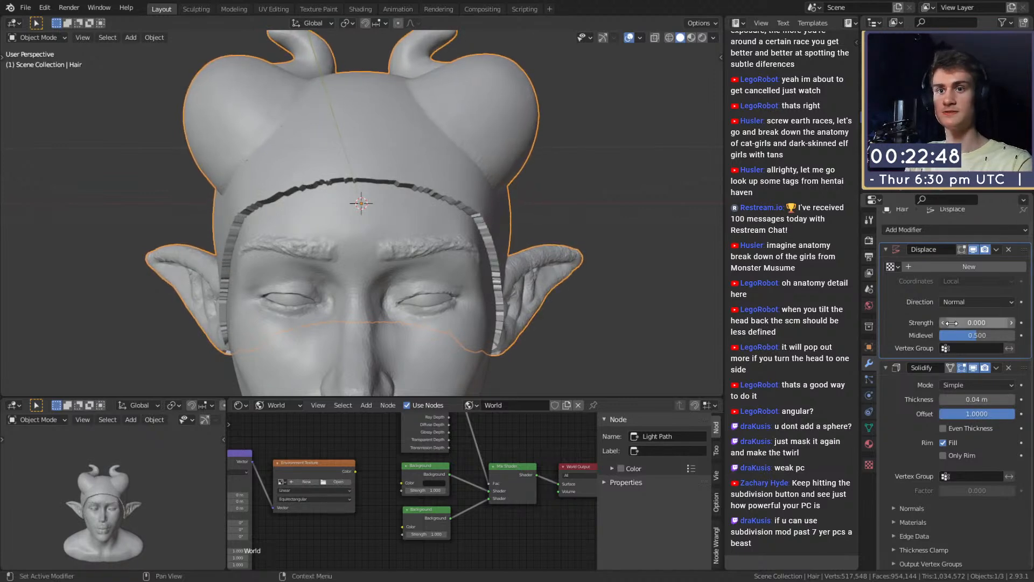
pyautogui.moveTo(991, 322); pyautogui.dragTo(974, 322)
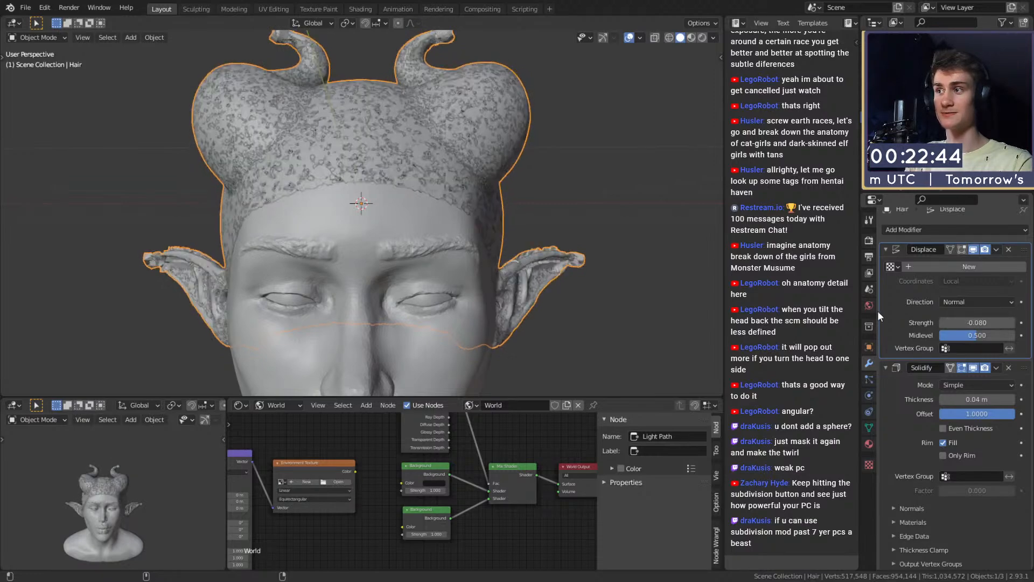
# Step: Remove Hair's Displace modifier and set the Solidify offset to -1
pyautogui.moveTo(489, 271); pyautogui.dragTo(447, 269, button='middle')
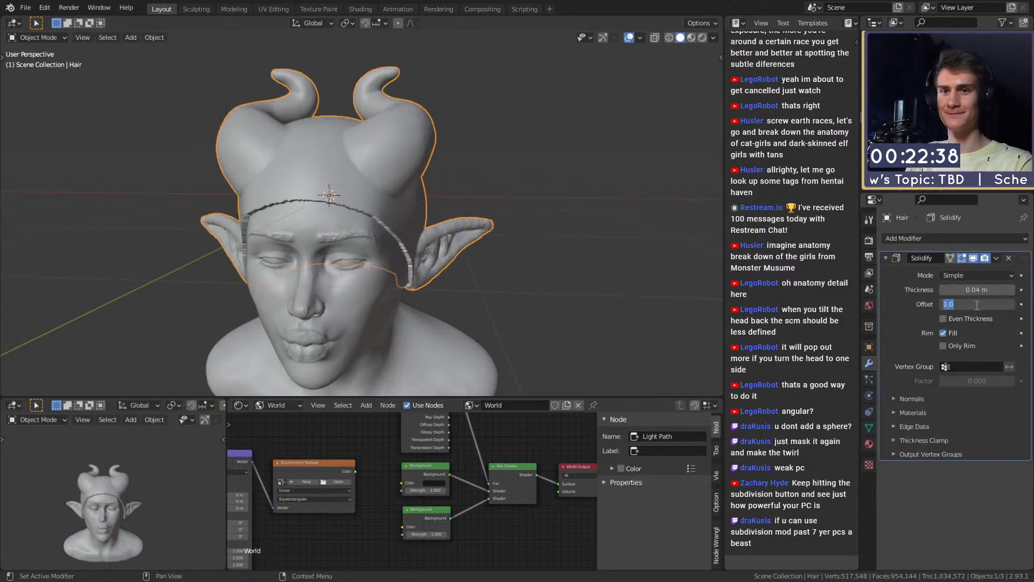
pyautogui.moveTo(971, 303); pyautogui.dragTo(940, 303)
pyautogui.moveTo(609, 227); pyautogui.dragTo(476, 264, button='middle')
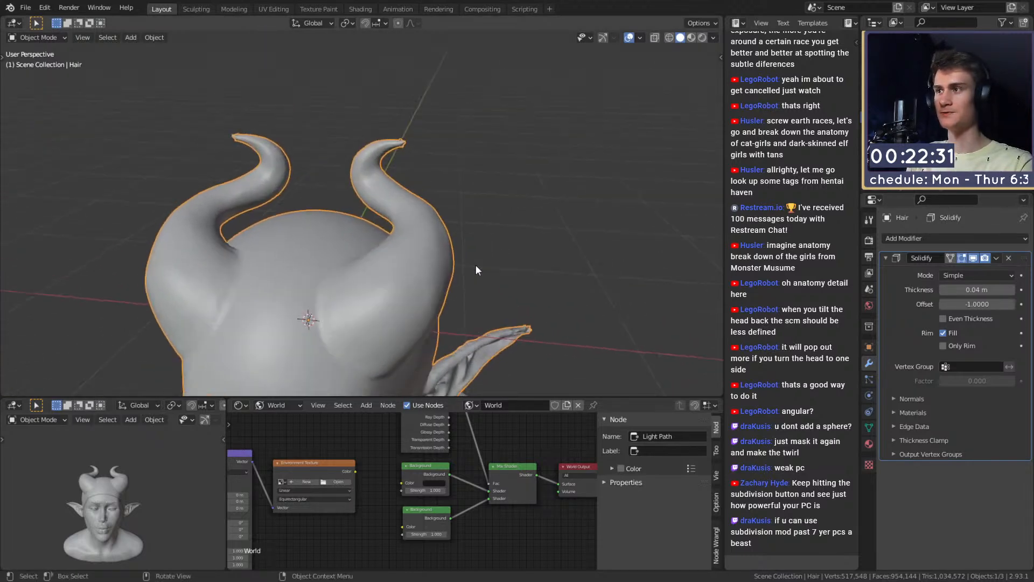
# Step: Enter Edit Mode on Hair with X-ray on and circle-select the tips of both horns
pyautogui.press('Tab')
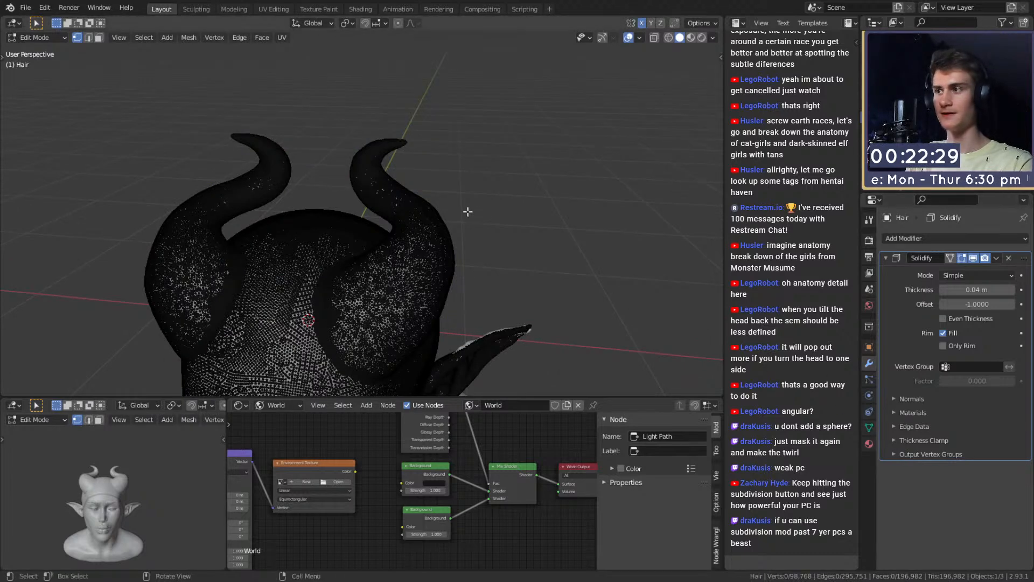
pyautogui.press('c')
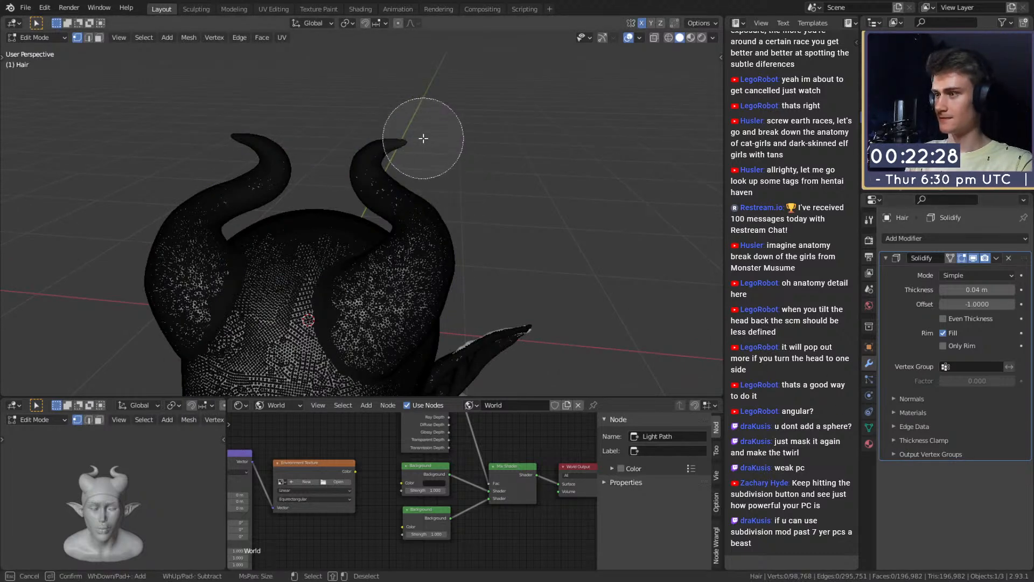
pyautogui.press('Escape')
pyautogui.hotkey('alt', 'z')
pyautogui.press('c')
pyautogui.click(432, 131)
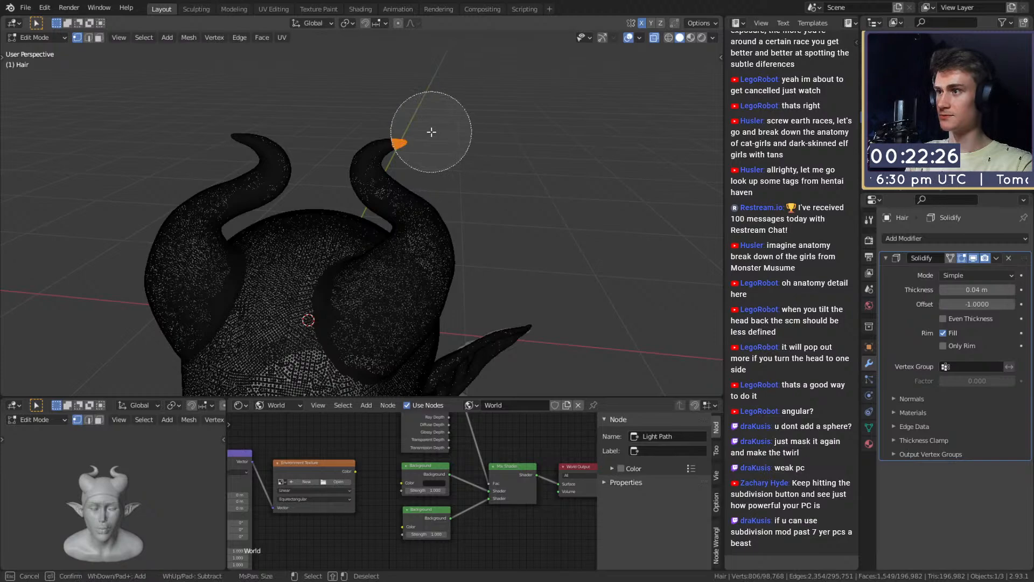
pyautogui.click(224, 117)
pyautogui.press('Escape')
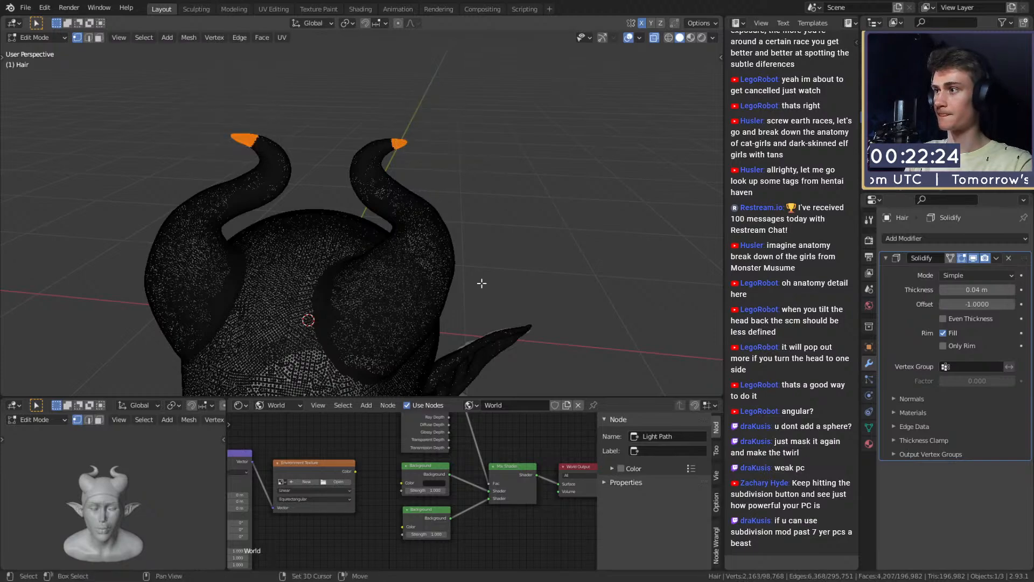
# Step: Add the vertices of both pointed ears to the horn-tip selection
pyautogui.keyDown('shift'); pyautogui.moveTo(480, 282); pyautogui.dragTo(407, 153, button='middle'); pyautogui.keyUp('shift')
pyautogui.moveTo(407, 154); pyautogui.dragTo(421, 145, button='middle')
pyautogui.press('c')
pyautogui.moveTo(468, 209); pyautogui.dragTo(400, 248)
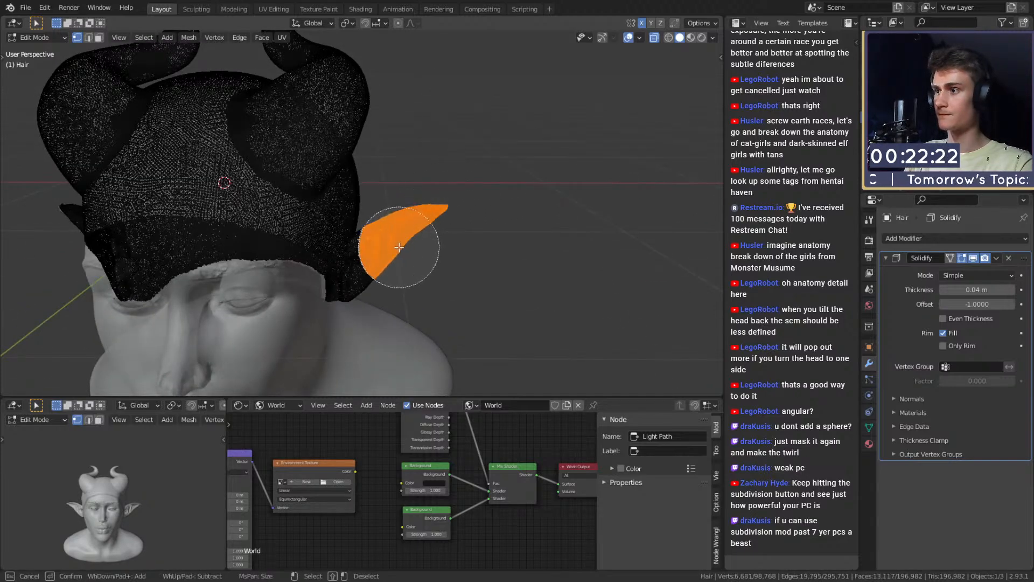
pyautogui.press('Escape')
pyautogui.moveTo(401, 248)
pyautogui.mouseDown(button='middle')
pyautogui.moveTo(490, 199)
pyautogui.moveTo(266, 219)
pyautogui.mouseUp(button='middle')
pyautogui.press('c')
pyautogui.moveTo(265, 220)
pyautogui.mouseDown()
pyautogui.moveTo(258, 224)
pyautogui.moveTo(277, 235)
pyautogui.moveTo(272, 225)
pyautogui.mouseUp()
pyautogui.press('Escape')
pyautogui.moveTo(272, 224)
pyautogui.mouseDown(button='middle')
pyautogui.moveTo(353, 237)
pyautogui.moveTo(411, 221)
pyautogui.mouseUp(button='middle')
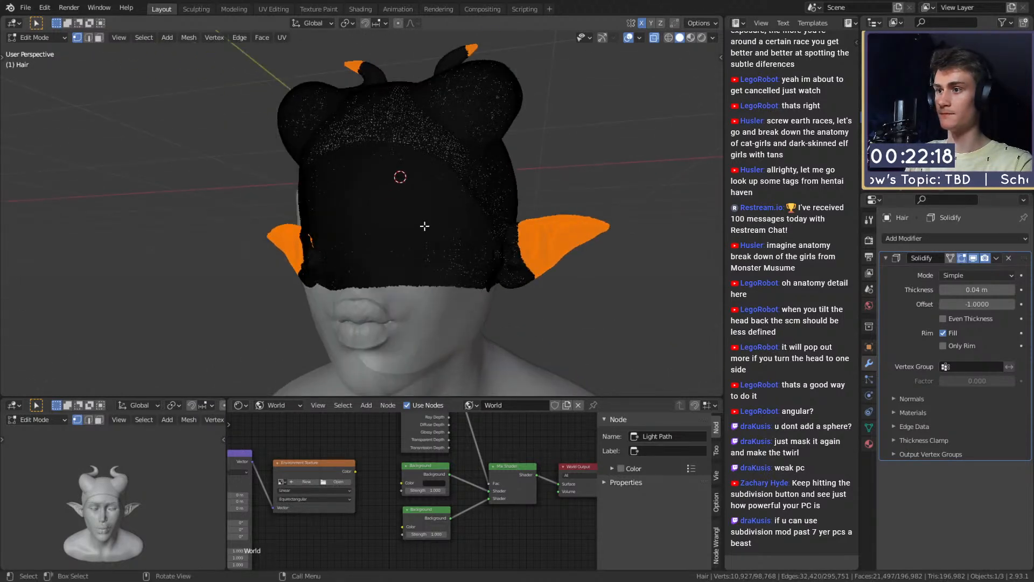
# Step: Create a vertex group on Hair, assign the selected horn tips and ears to it, and return to Object Mode
pyautogui.click(869, 427)
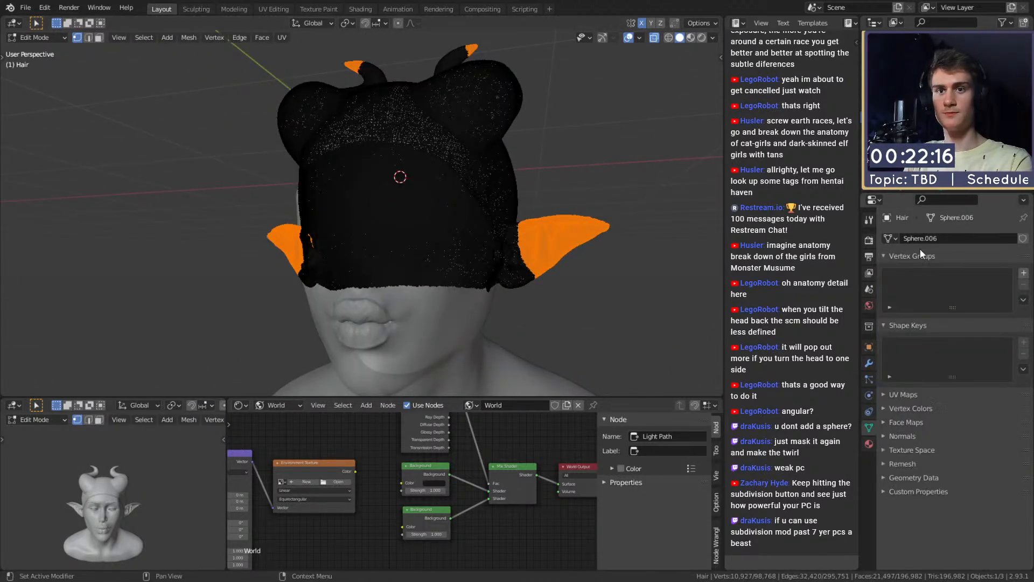
pyautogui.click(1023, 274)
pyautogui.click(890, 342)
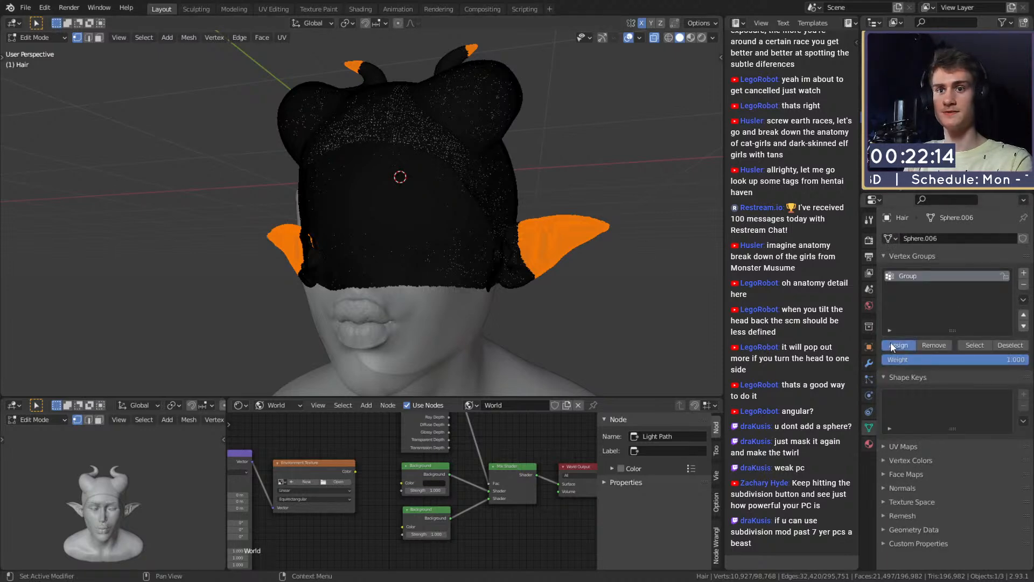
pyautogui.press('Tab')
pyautogui.moveTo(466, 219); pyautogui.dragTo(424, 221, button='middle')
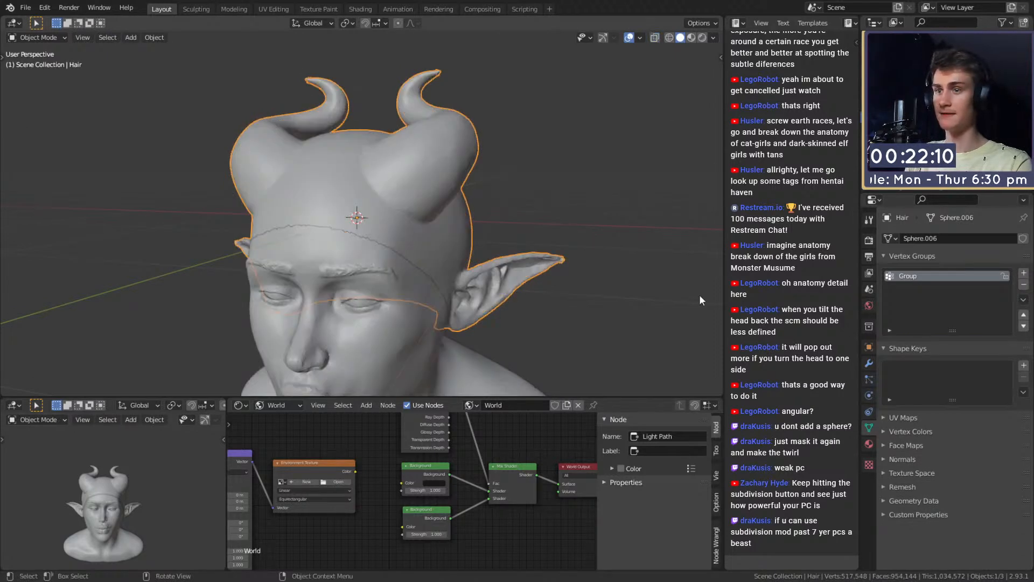
# Step: Limit Hair's Solidify with the vertex group Group, invert its influence and set the thickness to 0.045 m
pyautogui.click(868, 372)
pyautogui.click(869, 360)
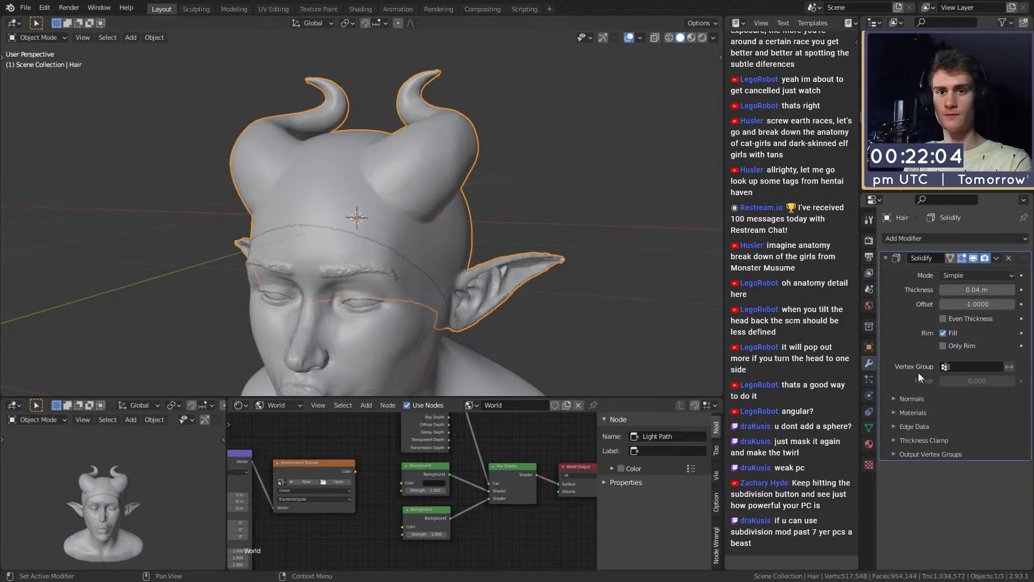
pyautogui.click(946, 367)
pyautogui.click(909, 384)
pyautogui.moveTo(493, 278); pyautogui.dragTo(412, 192, button='middle')
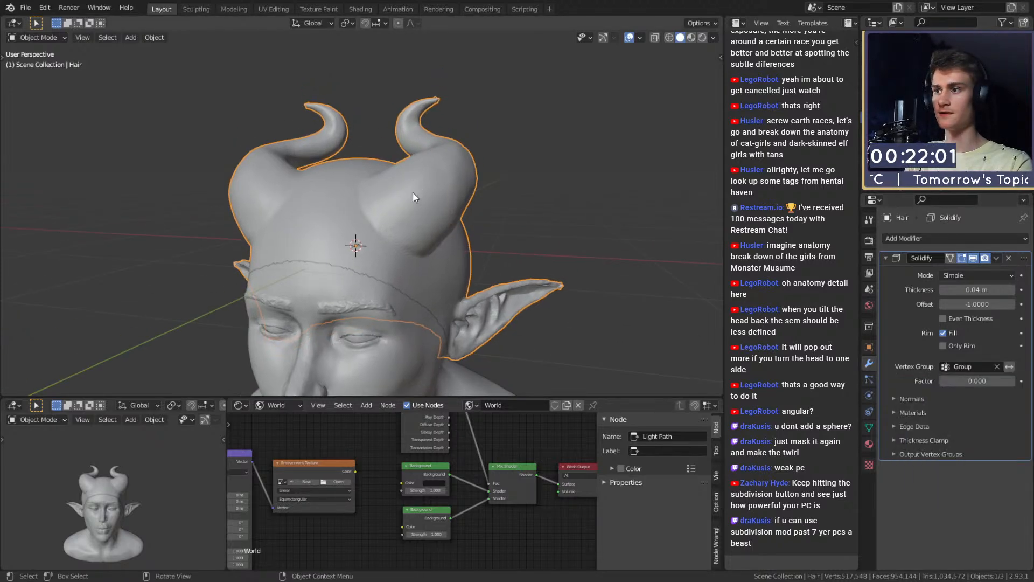
pyautogui.click(1009, 367)
pyautogui.moveTo(485, 210); pyautogui.dragTo(488, 235, button='middle')
pyautogui.scroll(1, 488, 233)
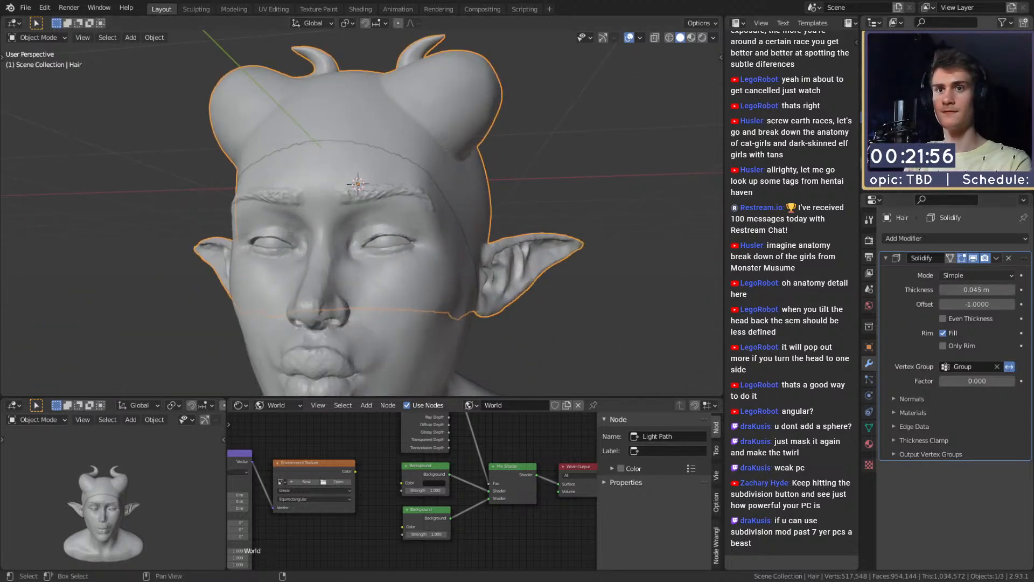
# Step: Set the Solidify thickness to 0.05 m, inspect the shell with the head hidden, and apply the modifier
pyautogui.click(1012, 60)
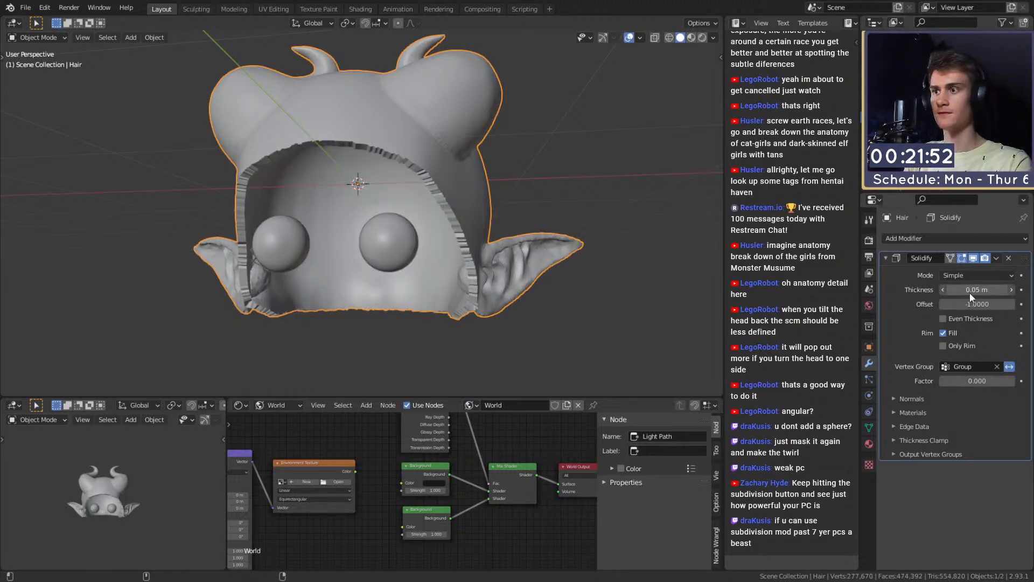
pyautogui.moveTo(470, 278); pyautogui.dragTo(390, 286, button='middle')
pyautogui.hotkey('ctrl', 'a')
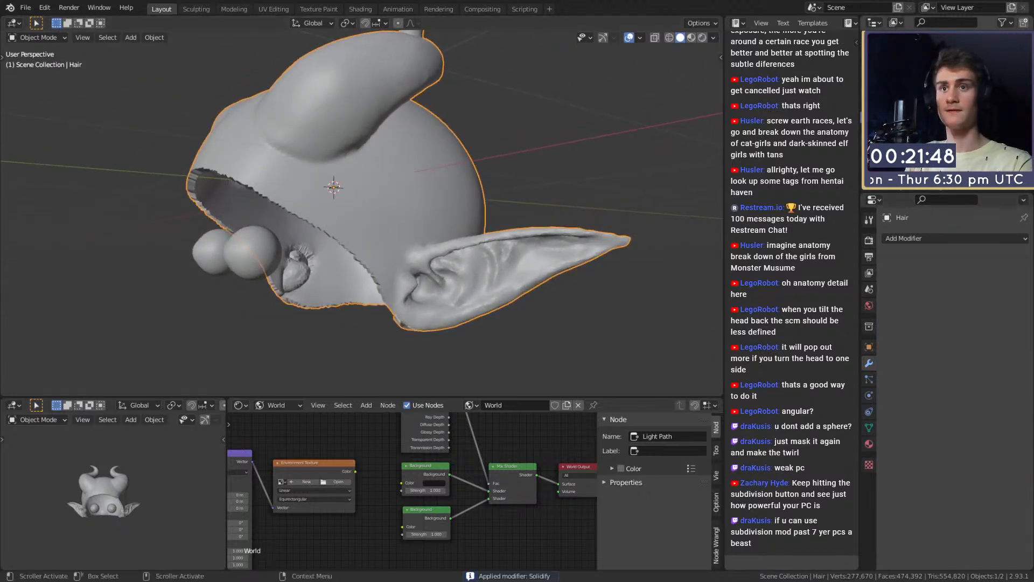
pyautogui.click(1015, 118)
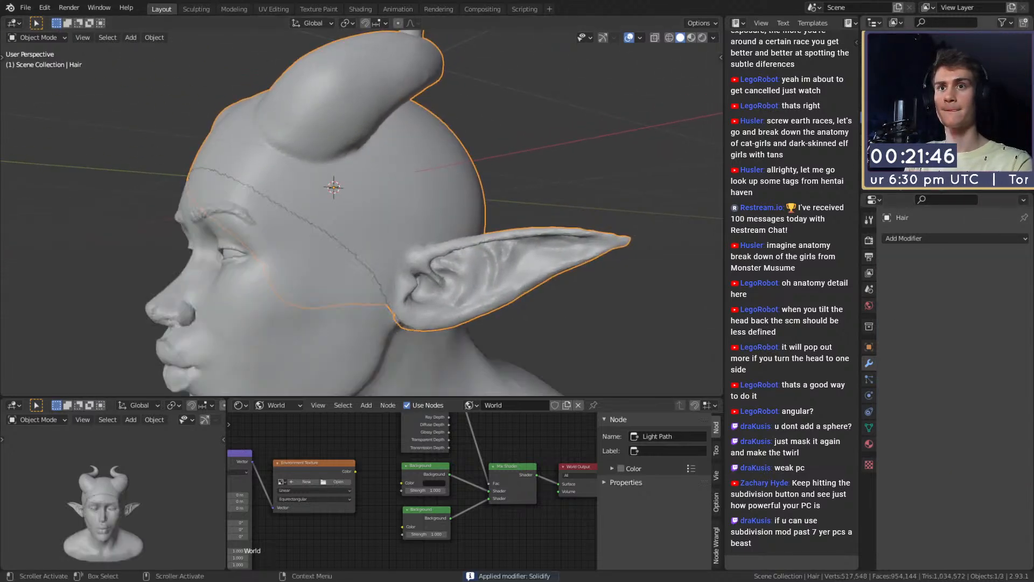
# Step: Switch to the Sculpting workspace and set the viewport shading colour to Random
pyautogui.click(195, 9)
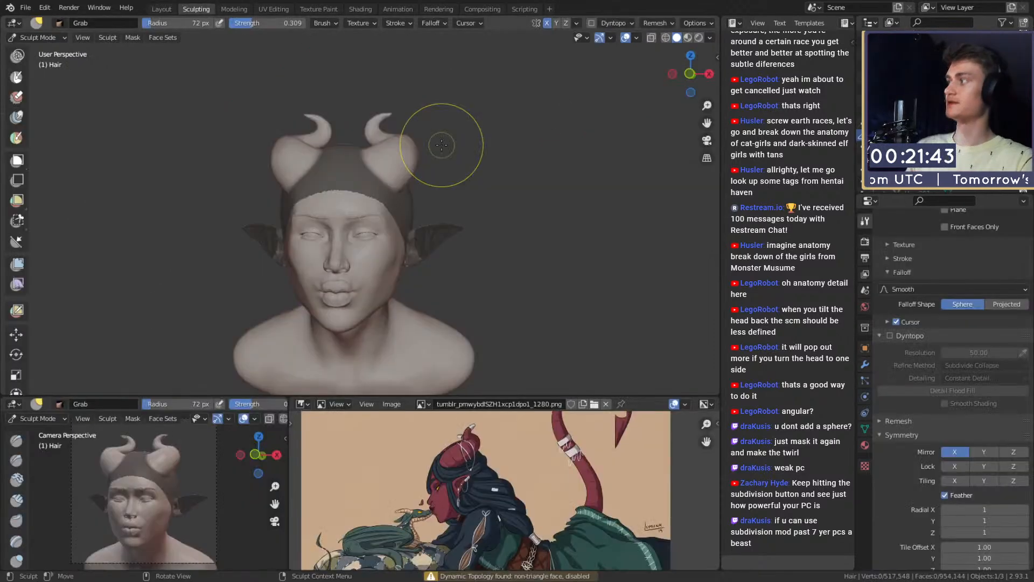
pyautogui.click(709, 38)
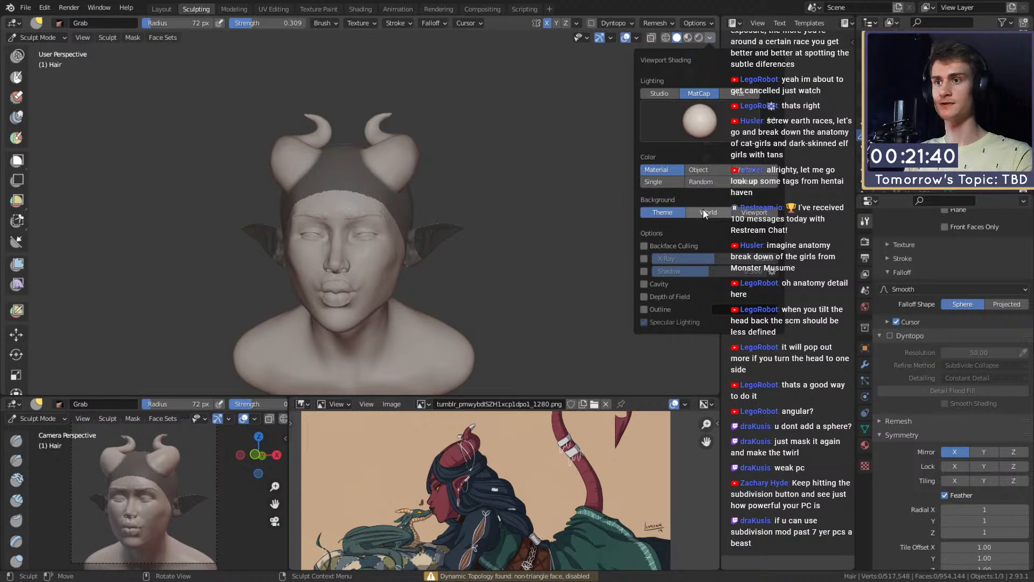
pyautogui.click(703, 184)
pyautogui.scroll(3, 460, 228)
pyautogui.moveTo(461, 228)
pyautogui.mouseDown(button='middle')
pyautogui.moveTo(397, 244)
pyautogui.moveTo(402, 267)
pyautogui.mouseUp(button='middle')
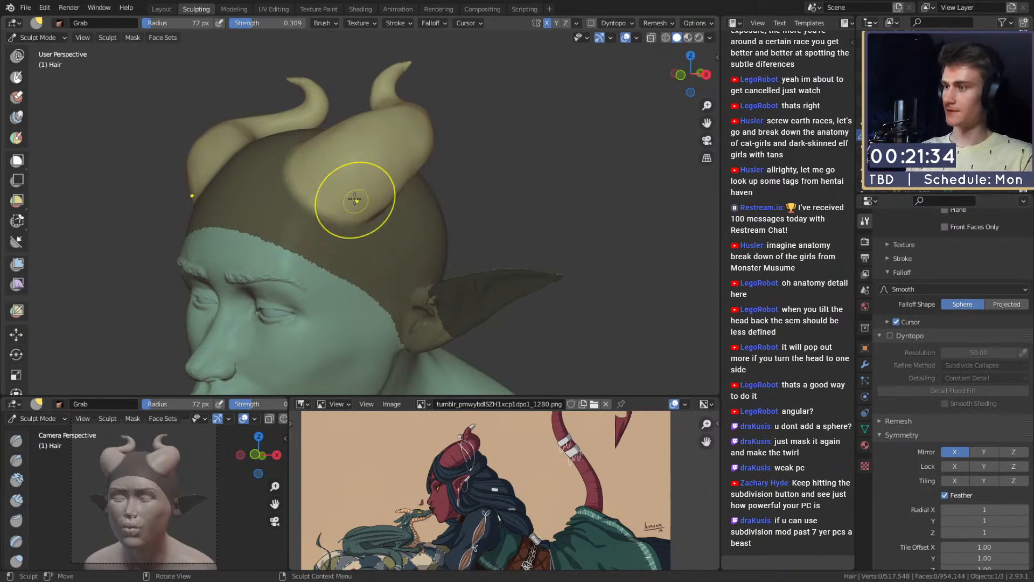
# Step: Clear Hair's mask and lay a first Clay Strips stroke between the horns with a 37 px radius
pyautogui.press('c')
pyautogui.moveTo(323, 221)
pyautogui.mouseDown(button='middle')
pyautogui.moveTo(330, 226)
pyautogui.moveTo(330, 209)
pyautogui.moveTo(351, 224)
pyautogui.mouseUp(button='middle')
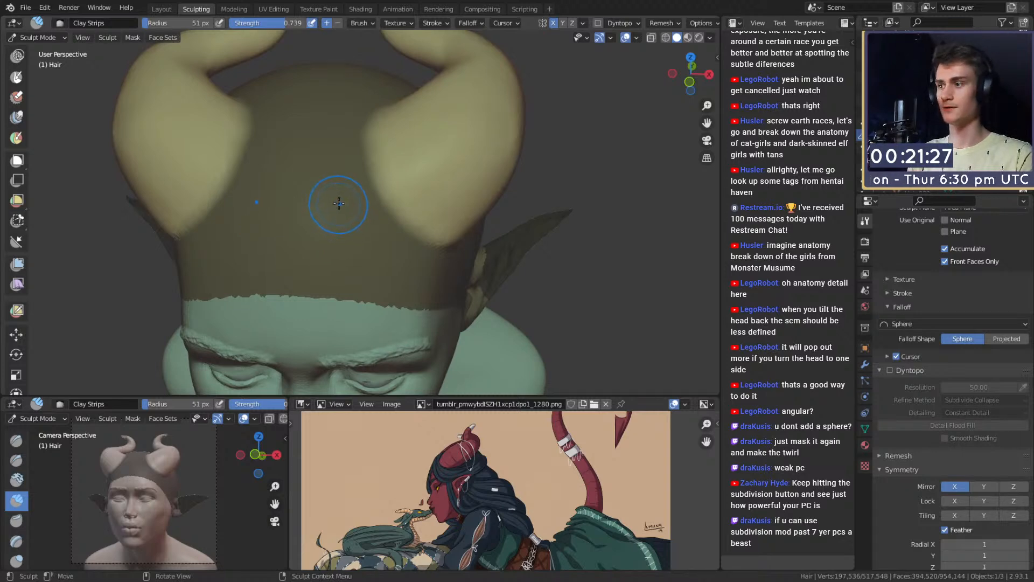
pyautogui.hotkey('alt', 'm')
pyautogui.press('f')
pyautogui.click(322, 170)
pyautogui.moveTo(315, 145)
pyautogui.mouseDown()
pyautogui.moveTo(341, 225)
pyautogui.moveTo(364, 221)
pyautogui.mouseUp()
pyautogui.moveTo(364, 214); pyautogui.dragTo(276, 161, button='middle')
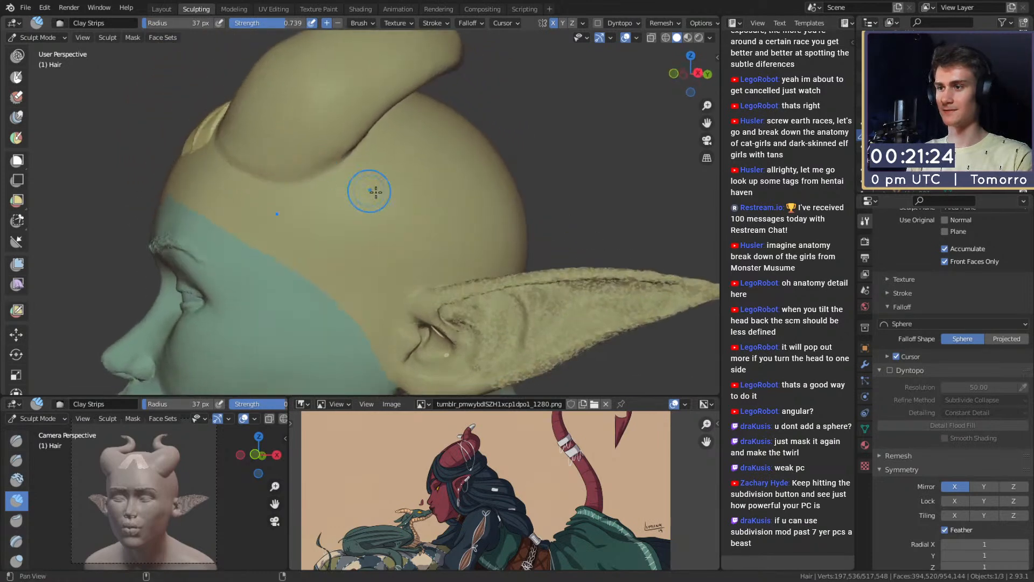
# Step: Build up vertical Clay Strips across the back of the scalp above the neckline with a 66 px radius
pyautogui.moveTo(376, 192)
pyautogui.mouseDown(button='middle')
pyautogui.moveTo(343, 149)
pyautogui.moveTo(330, 104)
pyautogui.moveTo(377, 171)
pyautogui.moveTo(371, 192)
pyautogui.mouseUp(button='middle')
pyautogui.moveTo(297, 91)
pyautogui.mouseDown(button='middle')
pyautogui.moveTo(418, 157)
pyautogui.moveTo(337, 166)
pyautogui.mouseUp(button='middle')
pyautogui.press('f')
pyautogui.click(354, 172)
pyautogui.moveTo(371, 151); pyautogui.dragTo(384, 242)
pyautogui.moveTo(380, 229); pyautogui.dragTo(387, 198, button='middle')
pyautogui.moveTo(377, 123); pyautogui.dragTo(379, 215)
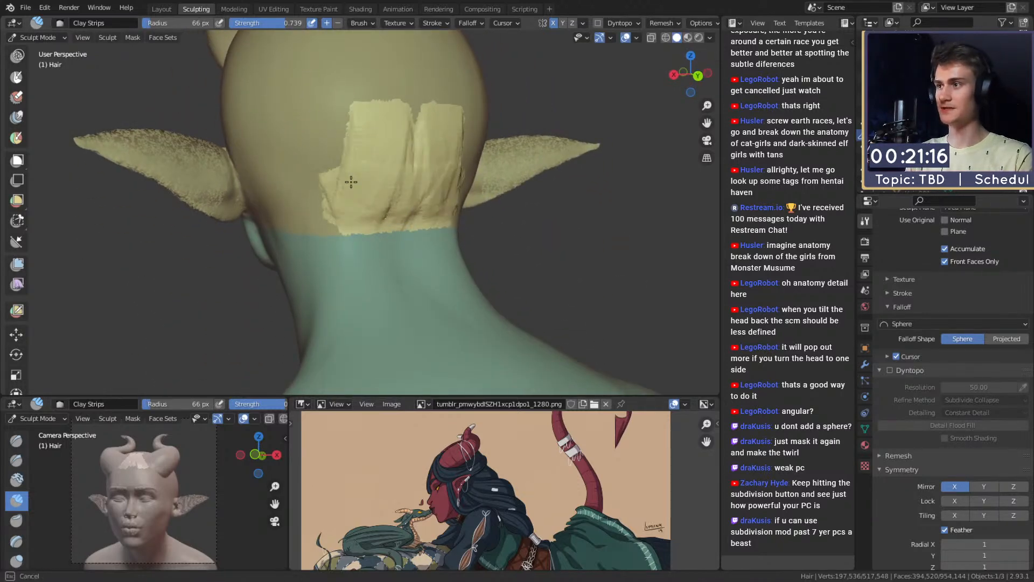
pyautogui.moveTo(342, 119); pyautogui.dragTo(347, 210)
pyautogui.moveTo(345, 185)
pyautogui.mouseDown(button='middle')
pyautogui.moveTo(347, 213)
pyautogui.moveTo(377, 200)
pyautogui.mouseUp(button='middle')
# Step: Extend the Clay Strips build-up higher and around the back of the head to behind the ears with a 62 px radius
pyautogui.press('f')
pyautogui.click(378, 199)
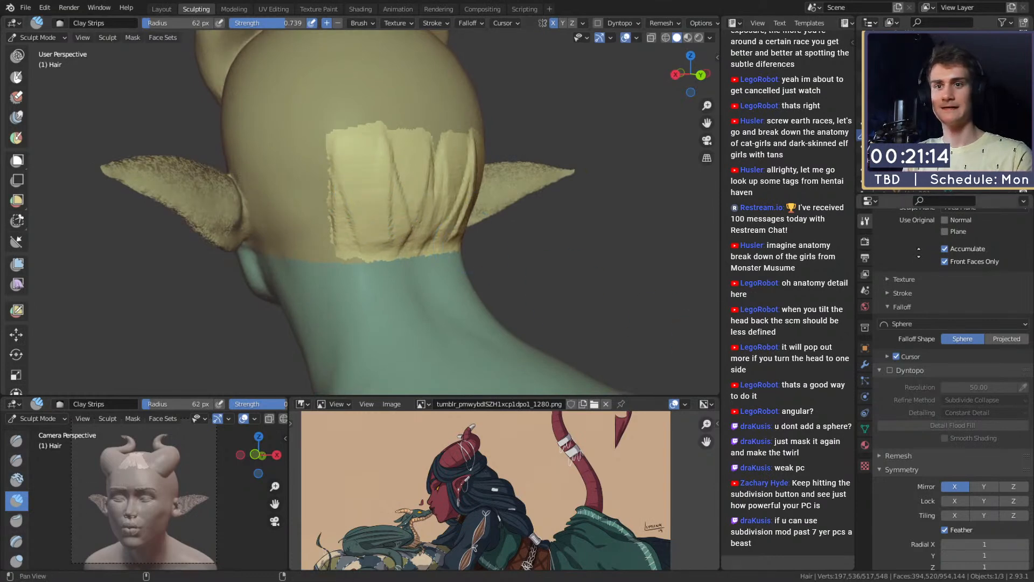
pyautogui.moveTo(918, 253); pyautogui.dragTo(920, 273, button='middle')
pyautogui.moveTo(923, 313); pyautogui.dragTo(922, 327, button='middle')
pyautogui.moveTo(431, 156); pyautogui.dragTo(428, 210)
pyautogui.moveTo(422, 121); pyautogui.dragTo(417, 199)
pyautogui.moveTo(387, 111); pyautogui.dragTo(381, 193)
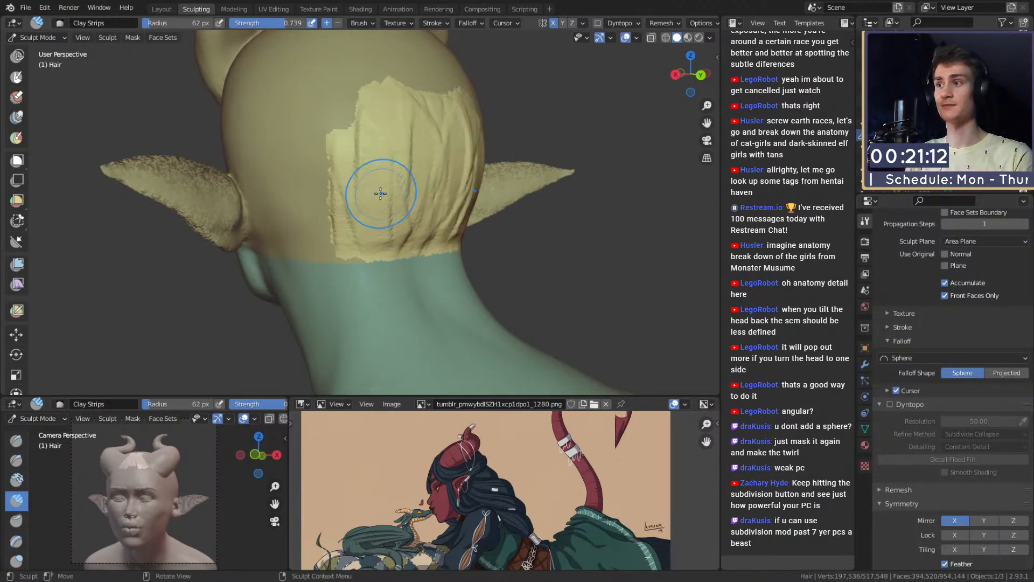
pyautogui.moveTo(380, 194); pyautogui.dragTo(385, 182, button='middle')
pyautogui.keyDown('shift'); pyautogui.moveTo(385, 182); pyautogui.dragTo(405, 211, button='middle'); pyautogui.keyUp('shift')
pyautogui.moveTo(420, 218); pyautogui.dragTo(415, 253)
pyautogui.moveTo(406, 226)
pyautogui.mouseDown()
pyautogui.moveTo(402, 256)
pyautogui.moveTo(385, 259)
pyautogui.mouseUp()
pyautogui.moveTo(358, 240); pyautogui.dragTo(353, 261)
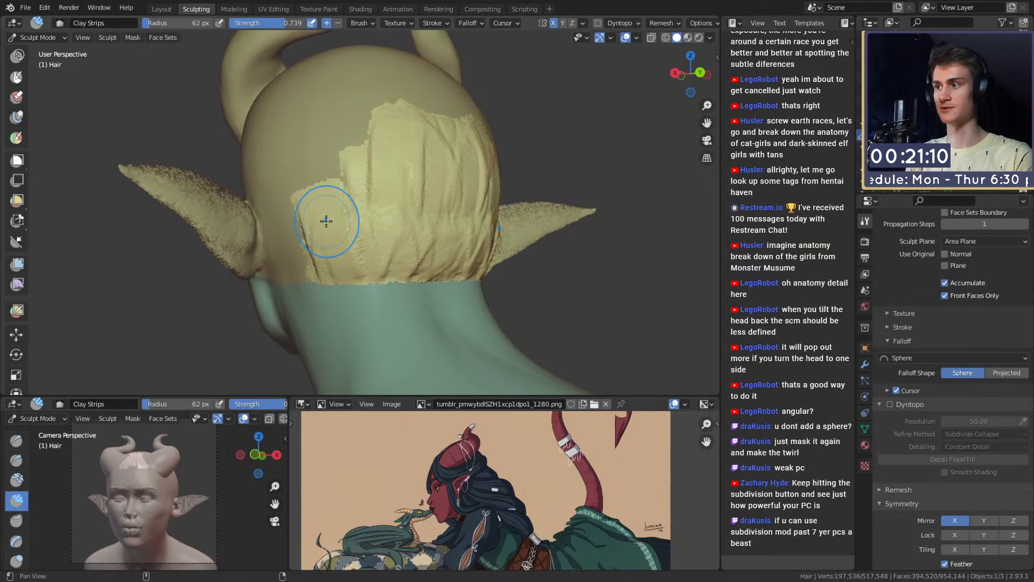
pyautogui.moveTo(327, 221)
pyautogui.mouseDown(button='middle')
pyautogui.moveTo(340, 213)
pyautogui.moveTo(317, 169)
pyautogui.mouseUp(button='middle')
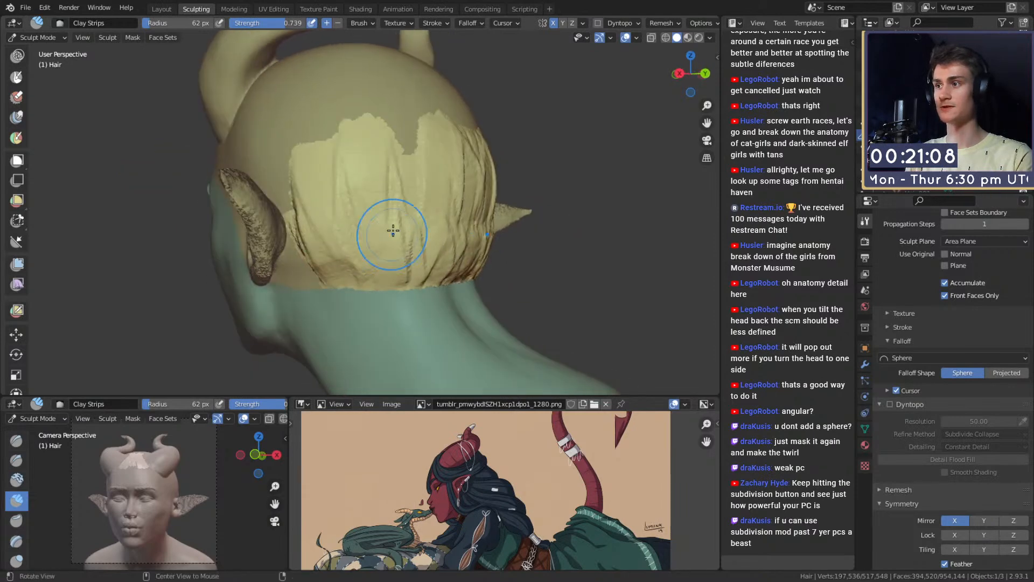
pyautogui.moveTo(393, 231); pyautogui.dragTo(381, 231, button='middle')
pyautogui.moveTo(362, 168); pyautogui.dragTo(346, 261, button='middle')
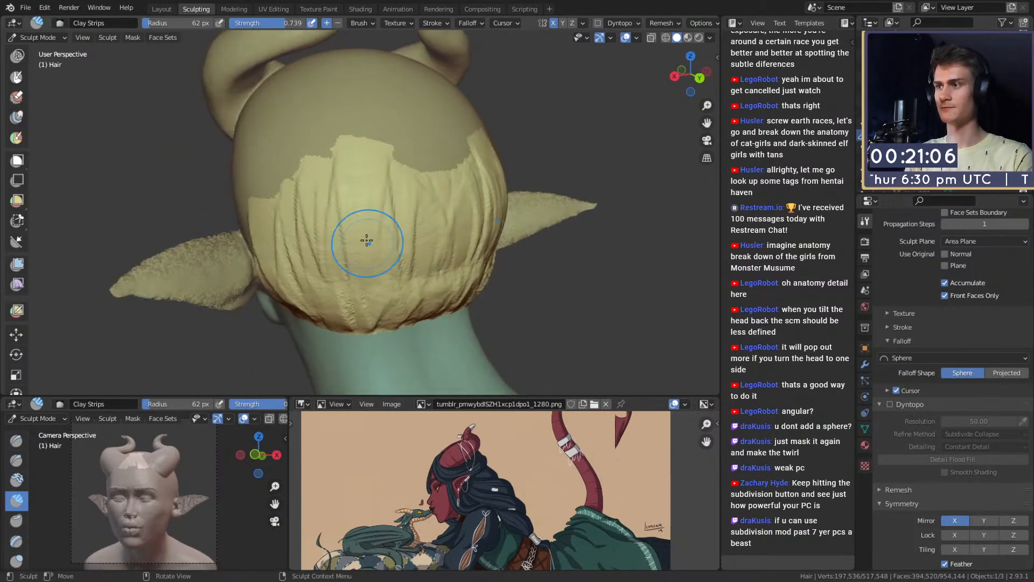
pyautogui.moveTo(411, 201); pyautogui.dragTo(397, 207, button='middle')
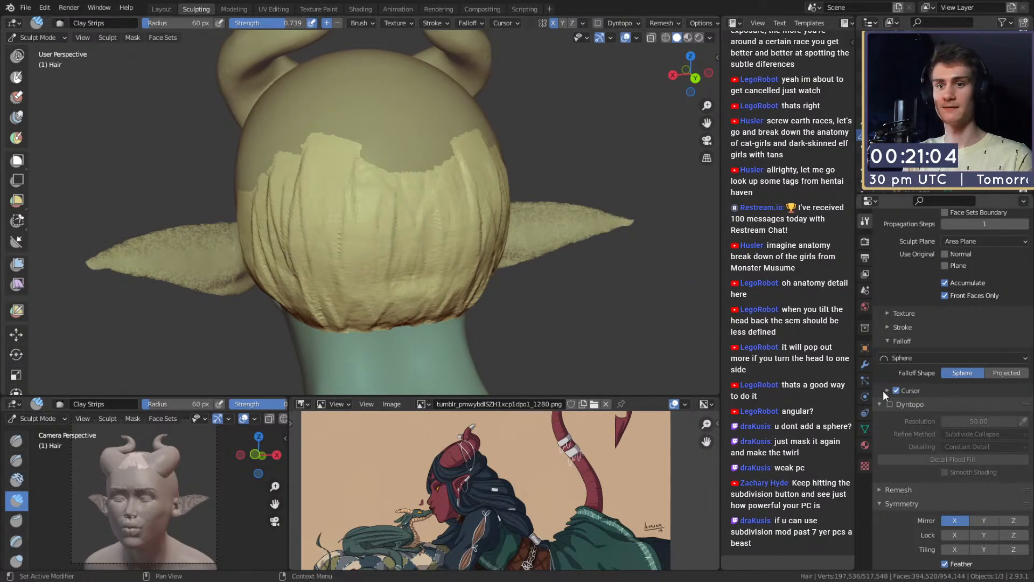
# Step: Enable Dyntopo on Hair and set its constant-detail resolution to 20
pyautogui.click(889, 404)
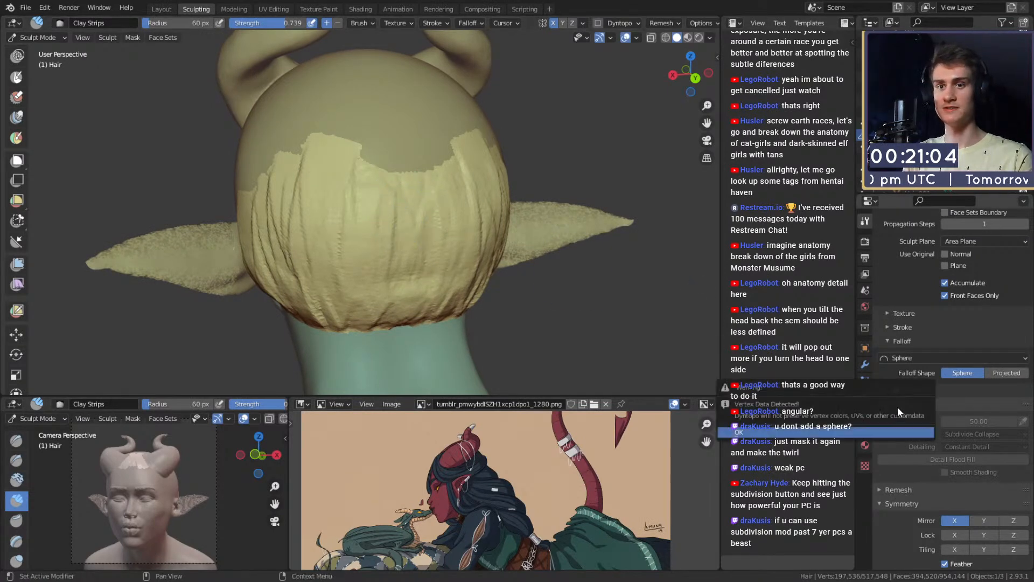
pyautogui.press('Return')
pyautogui.click(966, 433)
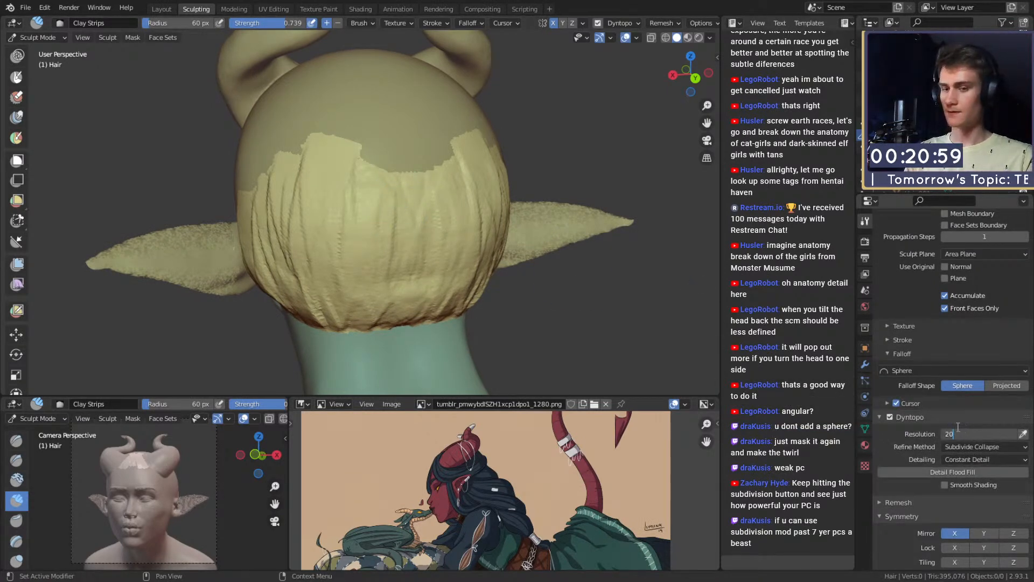
# Step: Thicken the hair volume with Clay Strips from the crown down to the nape
pyautogui.moveTo(391, 177)
pyautogui.mouseDown()
pyautogui.moveTo(401, 145)
pyautogui.moveTo(349, 108)
pyautogui.moveTo(355, 122)
pyautogui.mouseUp()
pyautogui.keyDown('alt'); pyautogui.moveTo(381, 148); pyautogui.dragTo(386, 156); pyautogui.keyUp('alt')
pyautogui.moveTo(391, 92)
pyautogui.mouseDown()
pyautogui.moveTo(418, 175)
pyautogui.moveTo(344, 140)
pyautogui.moveTo(353, 189)
pyautogui.moveTo(379, 175)
pyautogui.mouseUp()
pyautogui.moveTo(405, 290)
pyautogui.mouseDown()
pyautogui.moveTo(476, 216)
pyautogui.moveTo(490, 229)
pyautogui.mouseUp()
pyautogui.moveTo(321, 200)
pyautogui.keyDown('alt'); pyautogui.mouseDown()
pyautogui.moveTo(363, 199)
pyautogui.moveTo(331, 271)
pyautogui.mouseUp(); pyautogui.keyUp('alt')
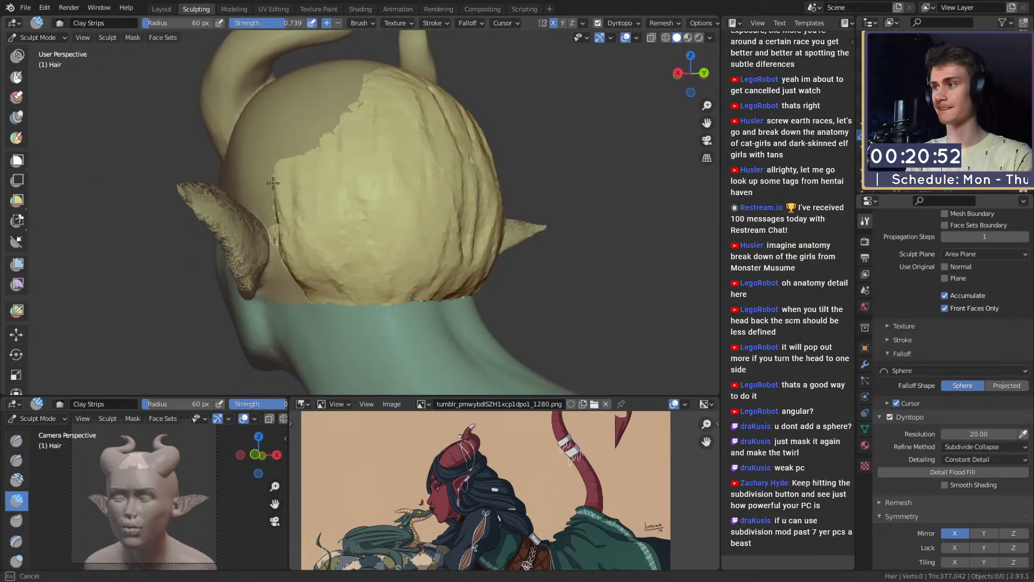
# Step: Add Clay Strips behind and directly above the ear, reducing the radius to 41 px
pyautogui.moveTo(273, 183); pyautogui.dragTo(280, 253)
pyautogui.moveTo(288, 196)
pyautogui.mouseDown(button='middle')
pyautogui.moveTo(347, 245)
pyautogui.moveTo(352, 234)
pyautogui.moveTo(304, 212)
pyautogui.moveTo(305, 268)
pyautogui.moveTo(383, 238)
pyautogui.mouseUp(button='middle')
pyautogui.press('f')
pyautogui.click(340, 253)
pyautogui.moveTo(422, 246)
pyautogui.mouseDown()
pyautogui.moveTo(393, 250)
pyautogui.moveTo(397, 216)
pyautogui.moveTo(434, 183)
pyautogui.mouseUp()
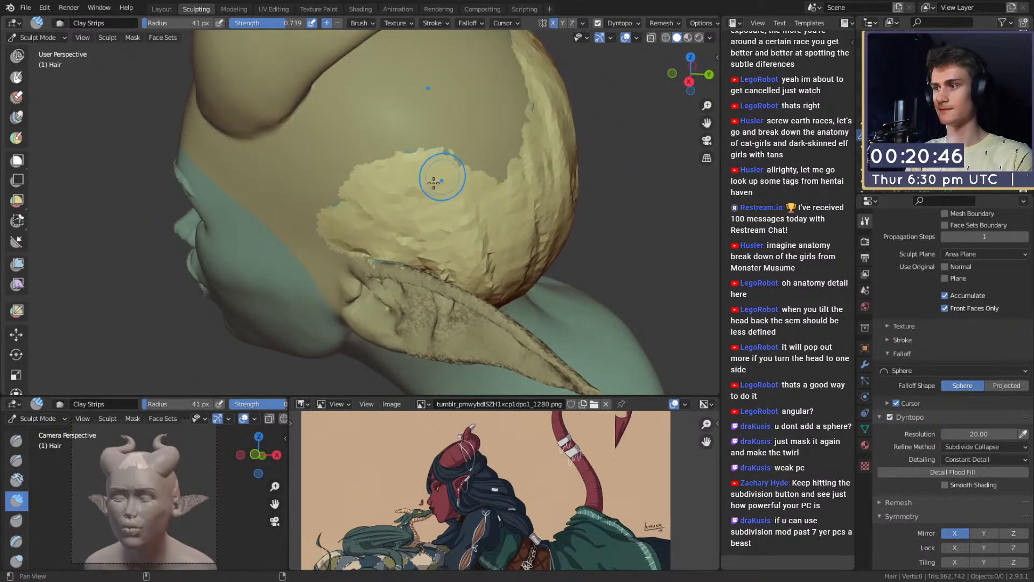
# Step: Extend the hair build-up on the side of the scalp toward the horn with a 60 px Clay Strips brush
pyautogui.moveTo(434, 183); pyautogui.dragTo(425, 161, button='middle')
pyautogui.press('f')
pyautogui.click(437, 153)
pyautogui.moveTo(437, 148)
pyautogui.mouseDown()
pyautogui.moveTo(398, 112)
pyautogui.moveTo(473, 97)
pyautogui.mouseUp()
pyautogui.keyDown('shift'); pyautogui.moveTo(473, 97); pyautogui.dragTo(400, 187, button='middle'); pyautogui.keyUp('shift')
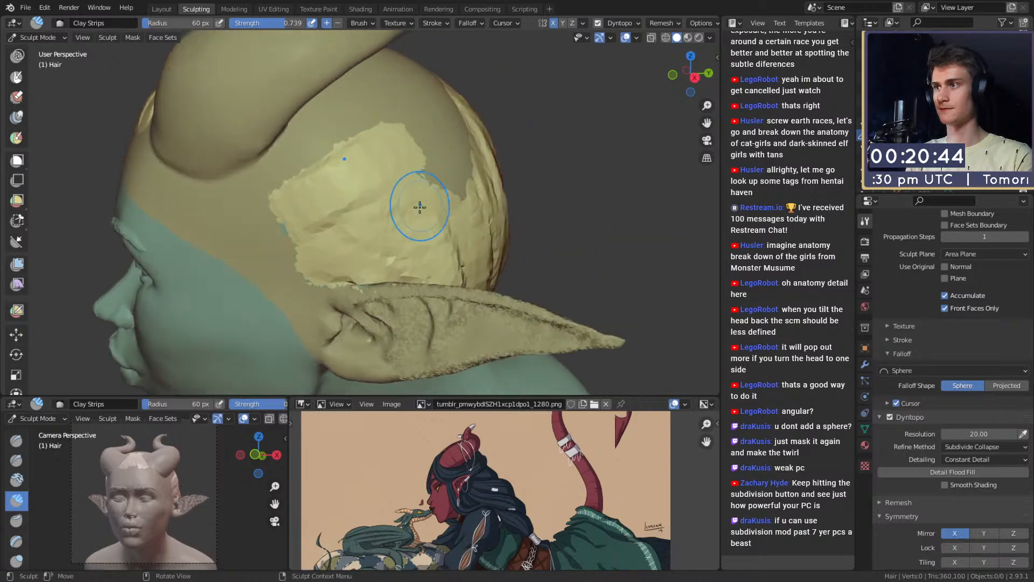
pyautogui.moveTo(400, 293); pyautogui.dragTo(411, 251, button='middle')
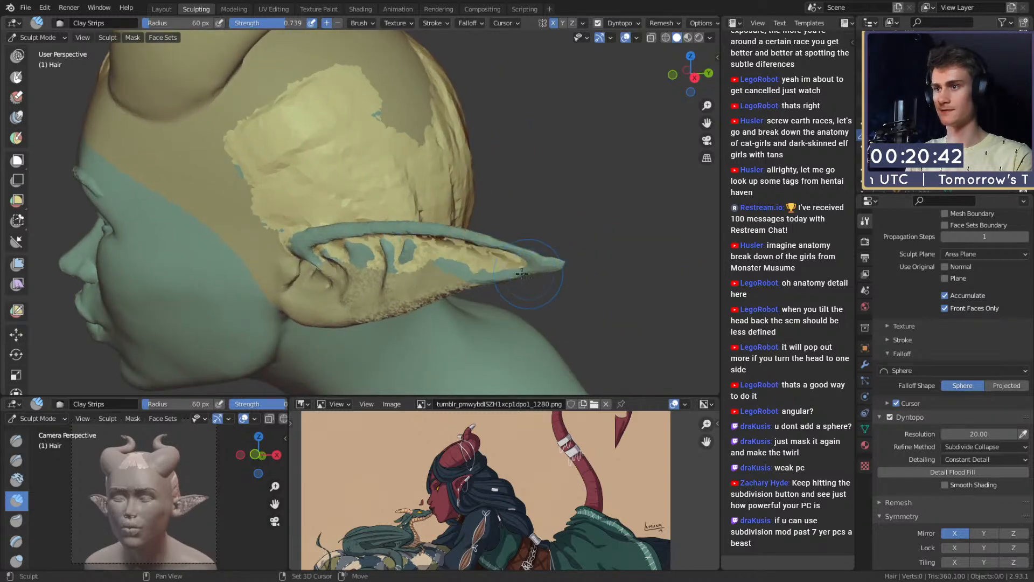
# Step: Build up the hair on the back of the scalp toward the horns with a 64 px Clay Strips brush
pyautogui.moveTo(499, 265); pyautogui.dragTo(300, 260, button='middle')
pyautogui.moveTo(367, 219); pyautogui.dragTo(439, 240, button='middle')
pyautogui.press('f')
pyautogui.click(405, 193)
pyautogui.moveTo(383, 194); pyautogui.dragTo(333, 133)
pyautogui.keyDown('shift'); pyautogui.moveTo(379, 171); pyautogui.dragTo(395, 215, button='middle'); pyautogui.keyUp('shift')
pyautogui.moveTo(392, 215); pyautogui.dragTo(404, 134)
pyautogui.moveTo(431, 185); pyautogui.dragTo(366, 202, button='middle')
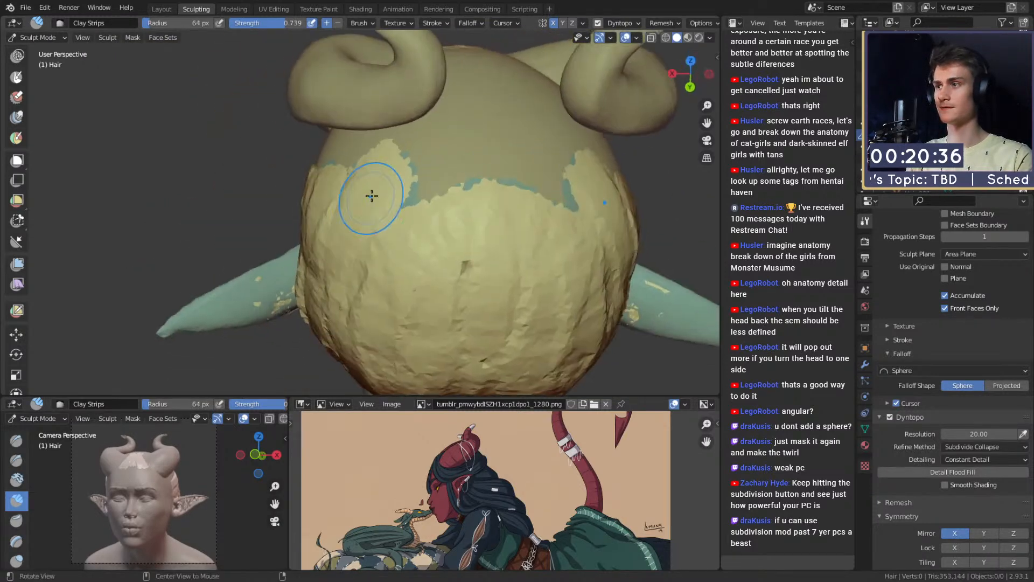
pyautogui.moveTo(439, 153)
pyautogui.keyDown('shift'); pyautogui.mouseDown(button='middle')
pyautogui.moveTo(392, 187)
pyautogui.moveTo(464, 134)
pyautogui.moveTo(465, 205)
pyautogui.mouseUp(button='middle'); pyautogui.keyUp('shift')
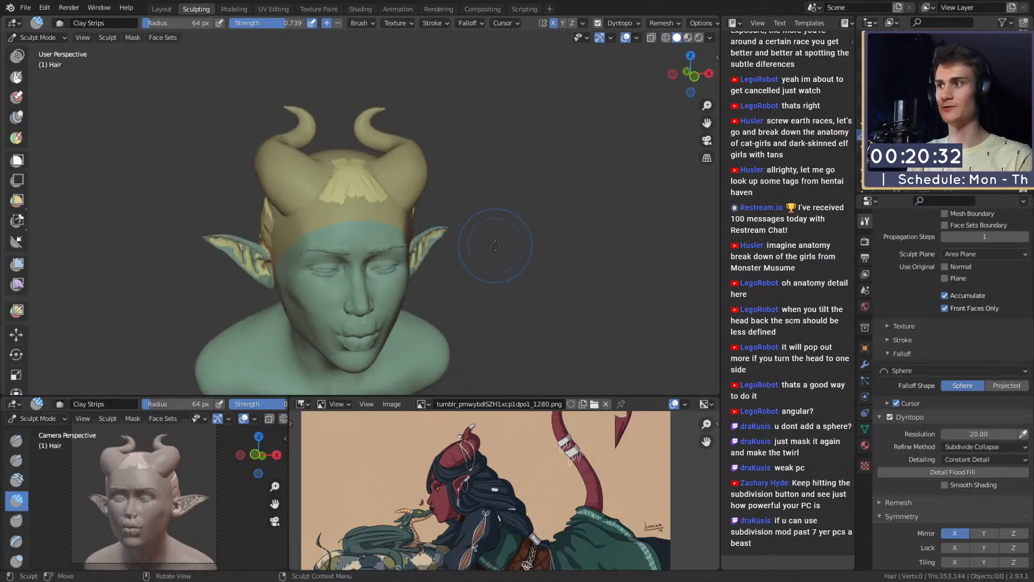
pyautogui.keyDown('alt'); pyautogui.moveTo(475, 245); pyautogui.dragTo(415, 236); pyautogui.keyUp('alt')
pyautogui.moveTo(415, 236); pyautogui.dragTo(462, 183, button='middle')
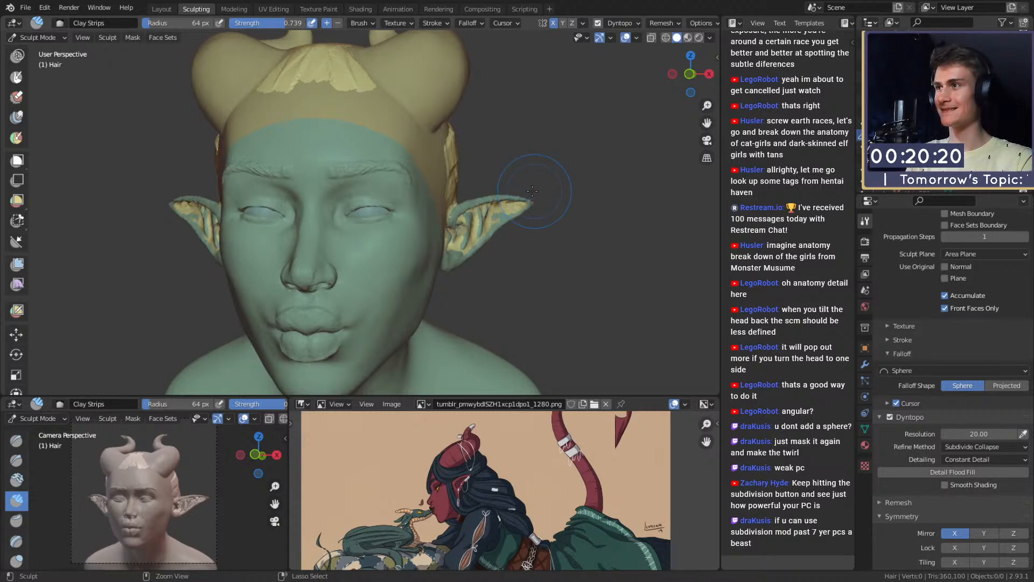
# Step: Delete the Hair object in the Layout workspace and open the Sphere head mesh in Edit Mode
pyautogui.click(173, 8)
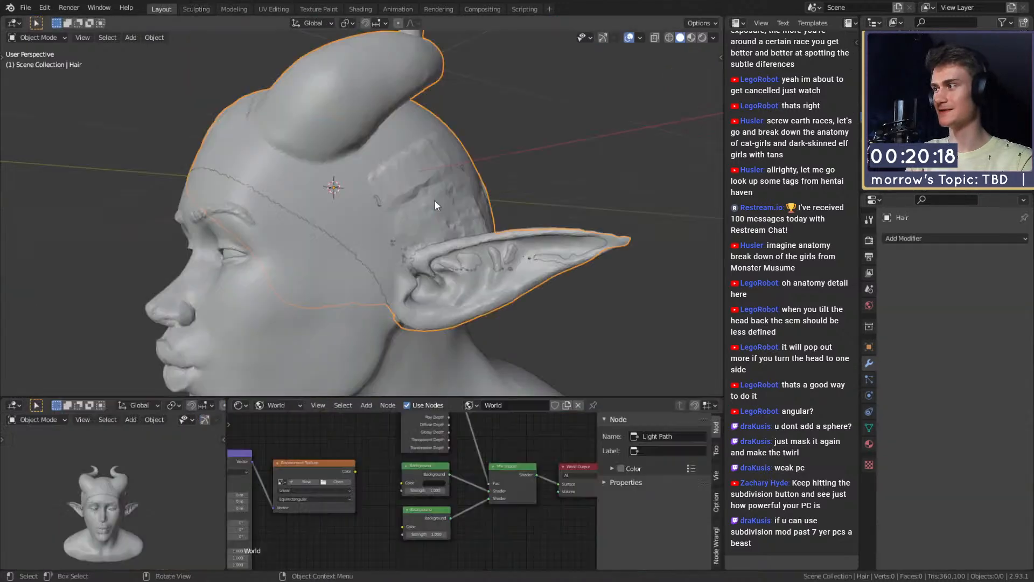
pyautogui.press('Delete')
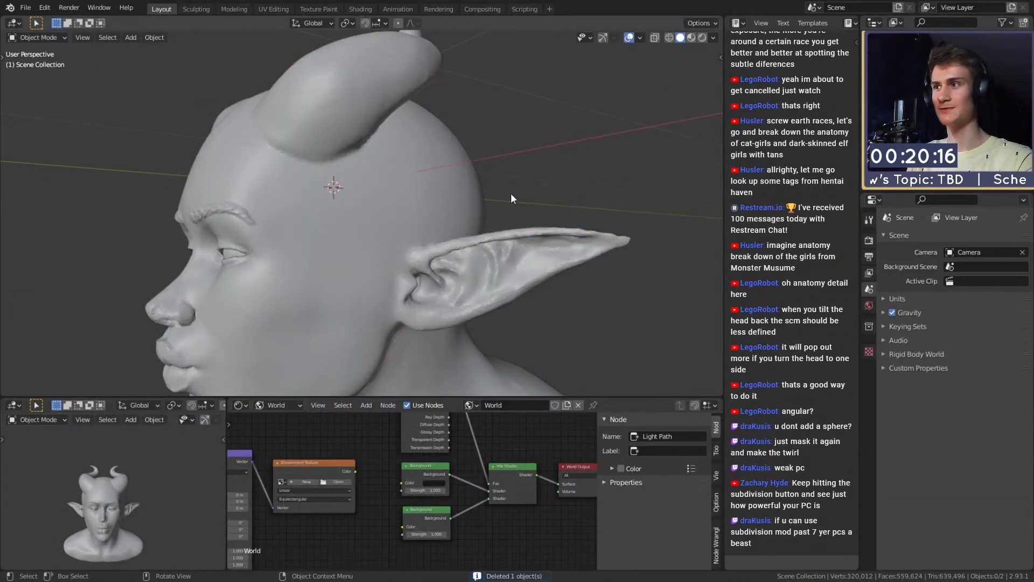
pyautogui.moveTo(464, 209); pyautogui.dragTo(483, 241, button='middle')
pyautogui.click(468, 237)
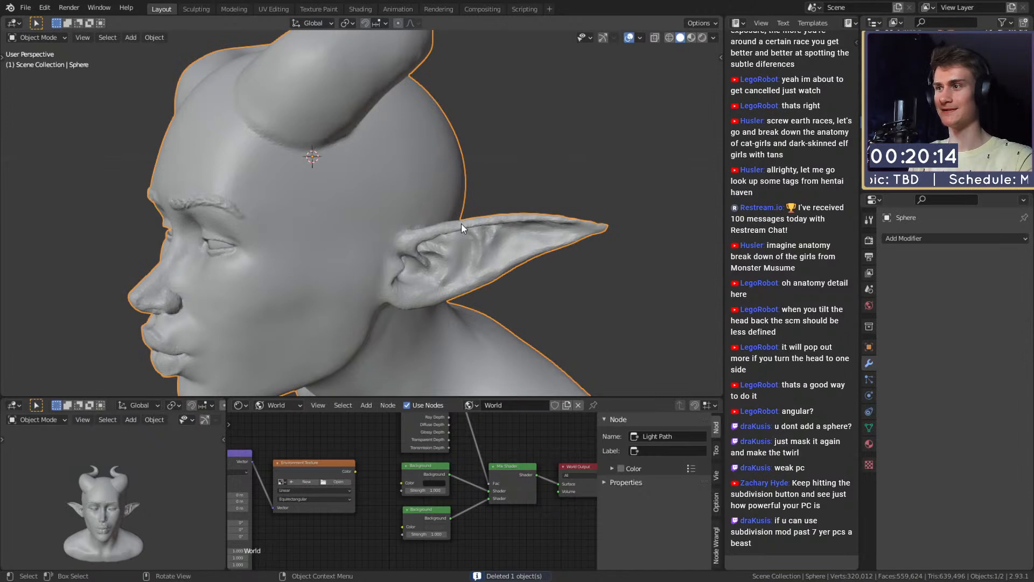
pyautogui.press('Tab')
# Step: Circle-select the scalp region of the head through the mesh in right orthographic X-ray view
pyautogui.scroll(-3, 473, 259)
pyautogui.keyDown('shift'); pyautogui.moveTo(473, 261); pyautogui.dragTo(430, 238, button='middle'); pyautogui.keyUp('shift')
pyautogui.scroll(1, 352, 240)
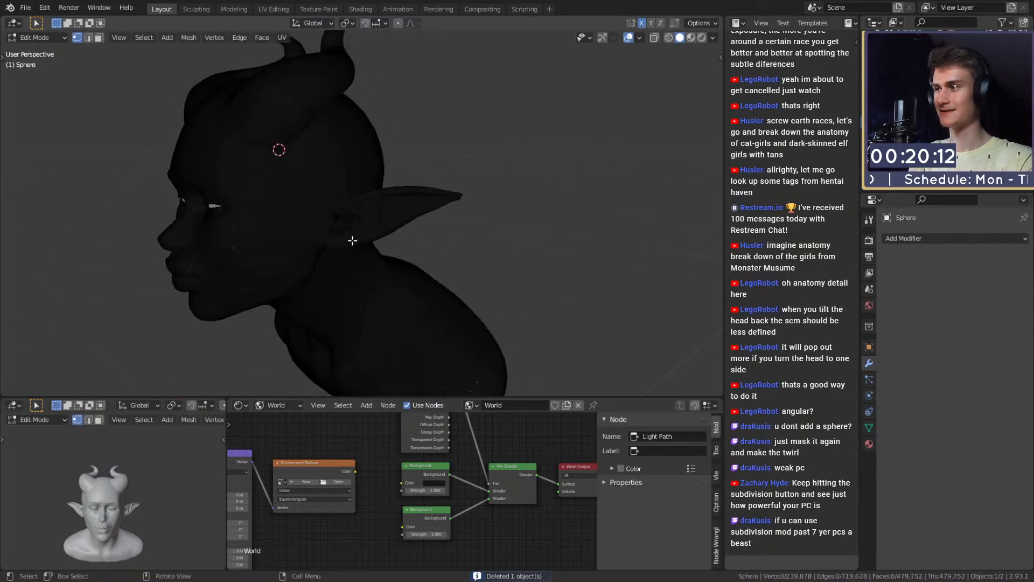
pyautogui.press('KP_3')
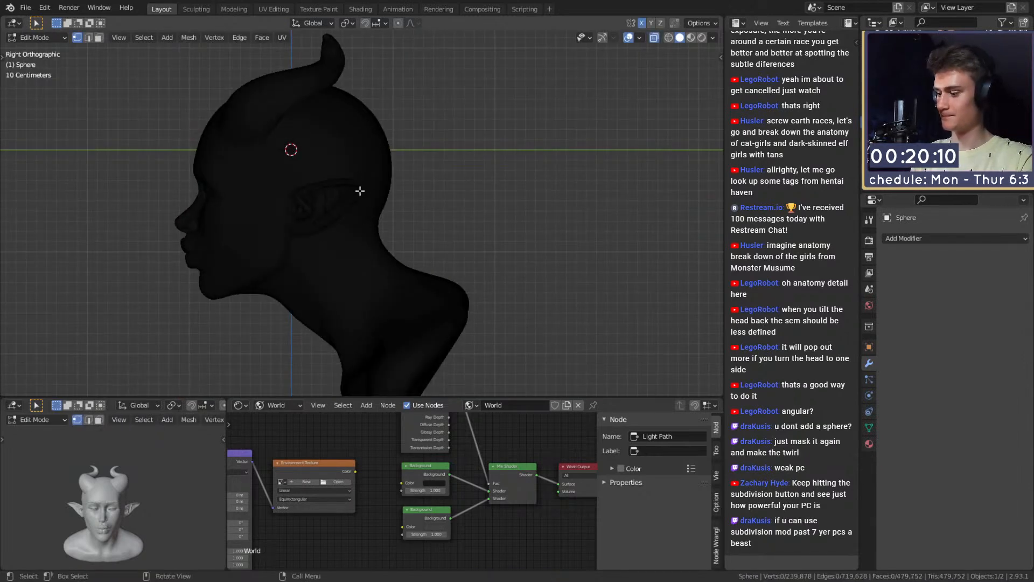
pyautogui.press('c')
pyautogui.moveTo(219, 120)
pyautogui.mouseDown()
pyautogui.moveTo(272, 134)
pyautogui.moveTo(304, 188)
pyautogui.moveTo(358, 202)
pyautogui.moveTo(377, 172)
pyautogui.moveTo(293, 103)
pyautogui.moveTo(314, 108)
pyautogui.mouseUp()
pyautogui.press('Escape')
# Step: Deselect the first horn's vertices from the scalp selection with circle select
pyautogui.moveTo(319, 124)
pyautogui.mouseDown(button='middle')
pyautogui.moveTo(387, 182)
pyautogui.moveTo(425, 195)
pyautogui.moveTo(454, 194)
pyautogui.moveTo(486, 173)
pyautogui.mouseUp(button='middle')
pyautogui.scroll(3, 474, 181)
pyautogui.press('c')
pyautogui.press('Escape')
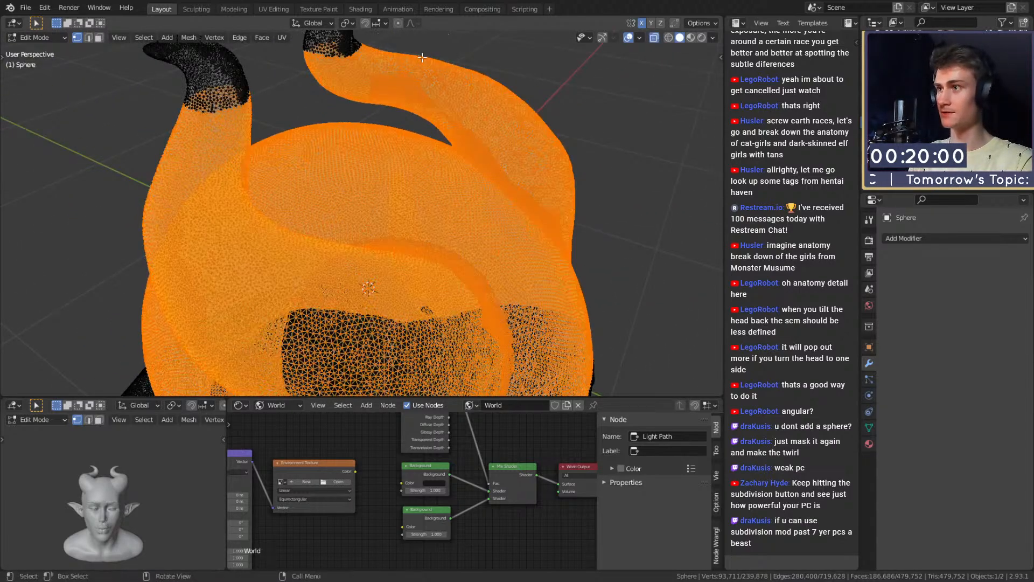
pyautogui.press('c')
pyautogui.moveTo(318, 54)
pyautogui.keyDown('shift'); pyautogui.mouseDown()
pyautogui.moveTo(490, 111)
pyautogui.moveTo(554, 164)
pyautogui.moveTo(613, 241)
pyautogui.mouseUp(); pyautogui.keyUp('shift')
pyautogui.press('Escape')
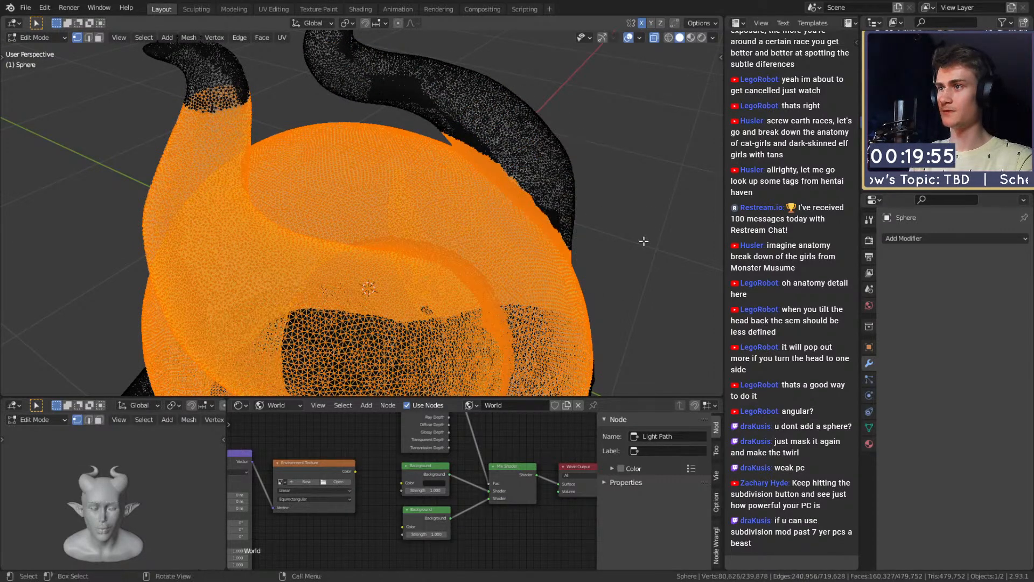
# Step: Remove the second horn's vertices from the scalp selection
pyautogui.moveTo(644, 240)
pyautogui.mouseDown(button='middle')
pyautogui.moveTo(249, 123)
pyautogui.moveTo(477, 107)
pyautogui.mouseUp(button='middle')
pyautogui.press('c')
pyautogui.moveTo(477, 107)
pyautogui.keyDown('shift'); pyautogui.mouseDown()
pyautogui.moveTo(484, 92)
pyautogui.moveTo(303, 151)
pyautogui.moveTo(150, 242)
pyautogui.moveTo(195, 234)
pyautogui.moveTo(293, 177)
pyautogui.moveTo(489, 130)
pyautogui.mouseUp(); pyautogui.keyUp('shift')
pyautogui.press('Escape')
pyautogui.scroll(-3, 493, 131)
pyautogui.moveTo(493, 130)
pyautogui.mouseDown(button='middle')
pyautogui.moveTo(379, 236)
pyautogui.moveTo(427, 212)
pyautogui.moveTo(471, 250)
pyautogui.moveTo(491, 208)
pyautogui.mouseUp(button='middle')
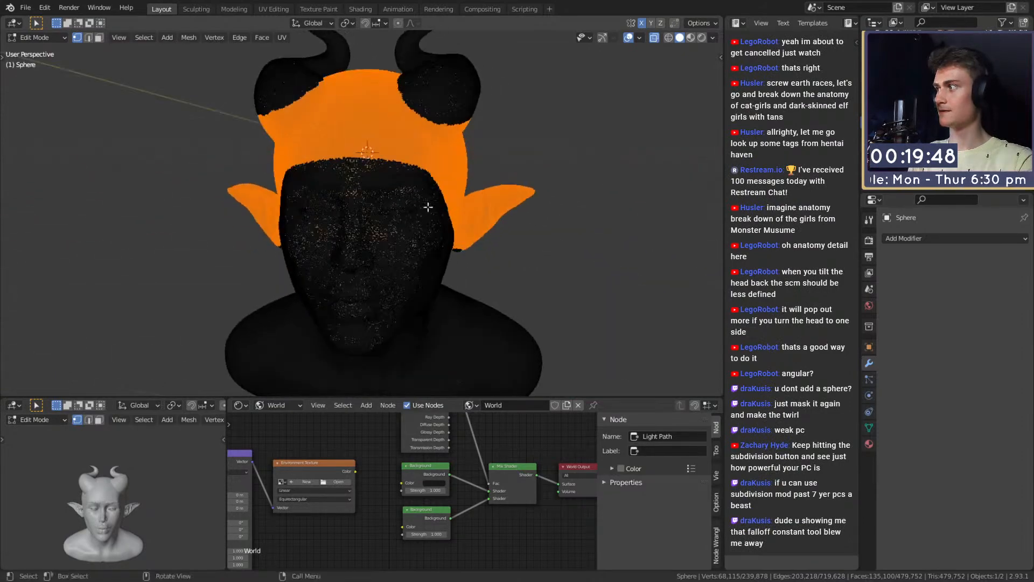
# Step: Deselect the character's left ear from its tip to where it joins the head
pyautogui.scroll(4, 398, 201)
pyautogui.moveTo(397, 200); pyautogui.dragTo(447, 183, button='middle')
pyautogui.press('c')
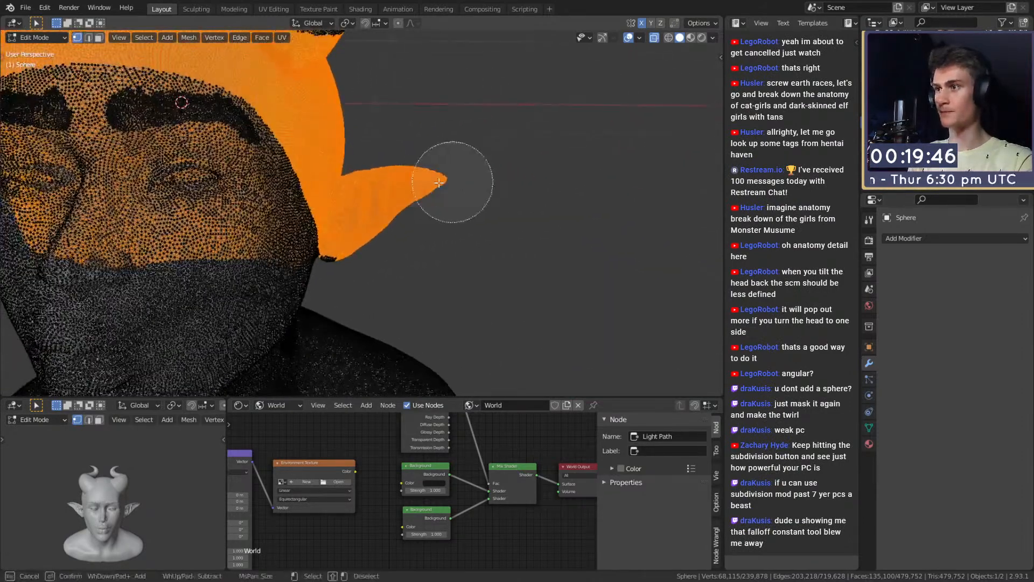
pyautogui.keyDown('shift'); pyautogui.moveTo(443, 186); pyautogui.dragTo(394, 194); pyautogui.keyUp('shift')
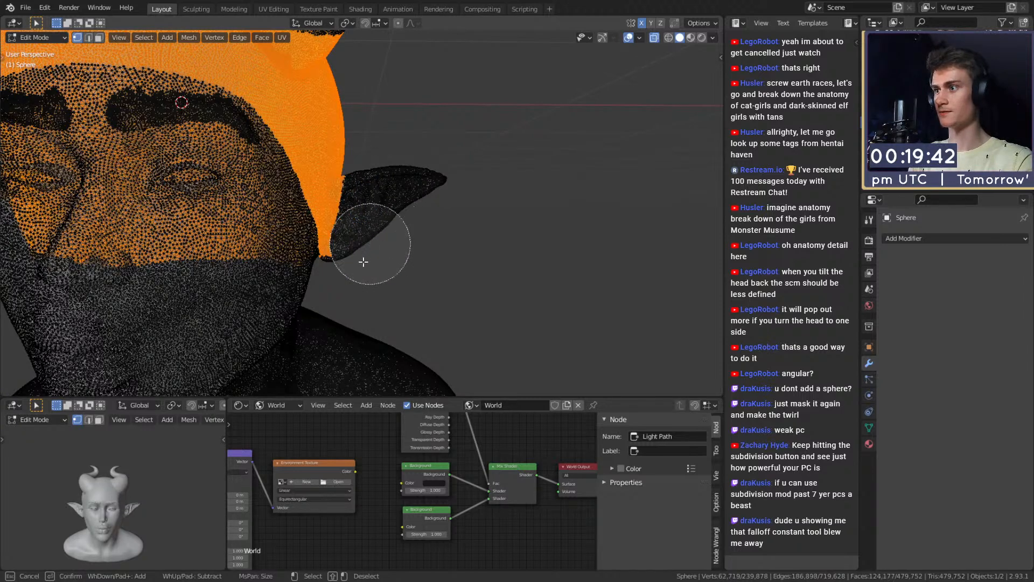
pyautogui.keyDown('shift'); pyautogui.moveTo(364, 262); pyautogui.dragTo(381, 274); pyautogui.keyUp('shift')
pyautogui.press('Escape')
# Step: Deselect the character's right ear so it is excluded from the scalp selection
pyautogui.scroll(-4, 378, 259)
pyautogui.scroll(4, 378, 258)
pyautogui.keyDown('shift'); pyautogui.moveTo(378, 258); pyautogui.dragTo(538, 269, button='middle'); pyautogui.keyUp('shift')
pyautogui.press('c')
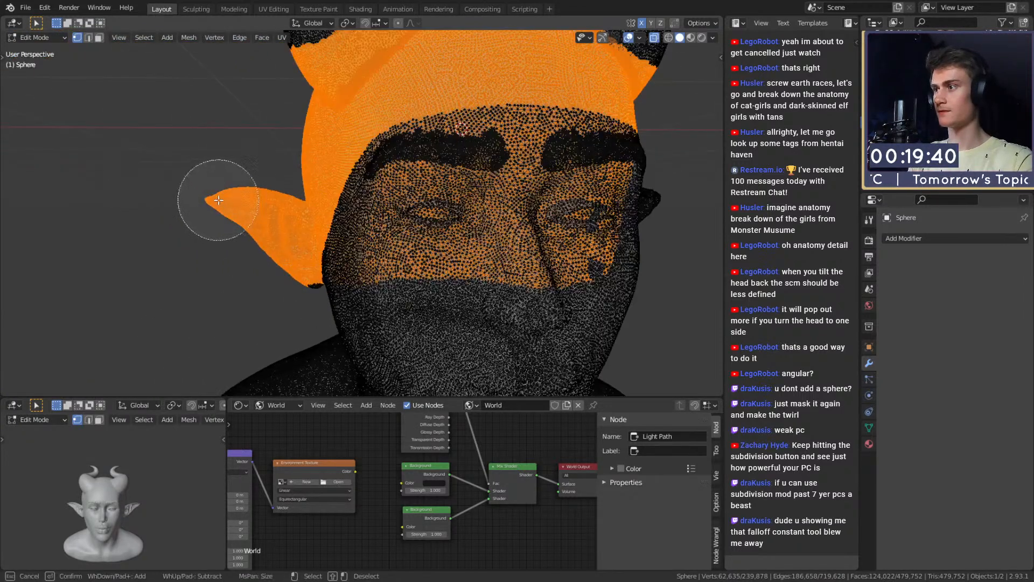
pyautogui.moveTo(218, 200)
pyautogui.keyDown('shift'); pyautogui.mouseDown()
pyautogui.moveTo(260, 218)
pyautogui.moveTo(282, 286)
pyautogui.mouseUp(); pyautogui.keyUp('shift')
pyautogui.press('Escape')
pyautogui.scroll(-5, 267, 255)
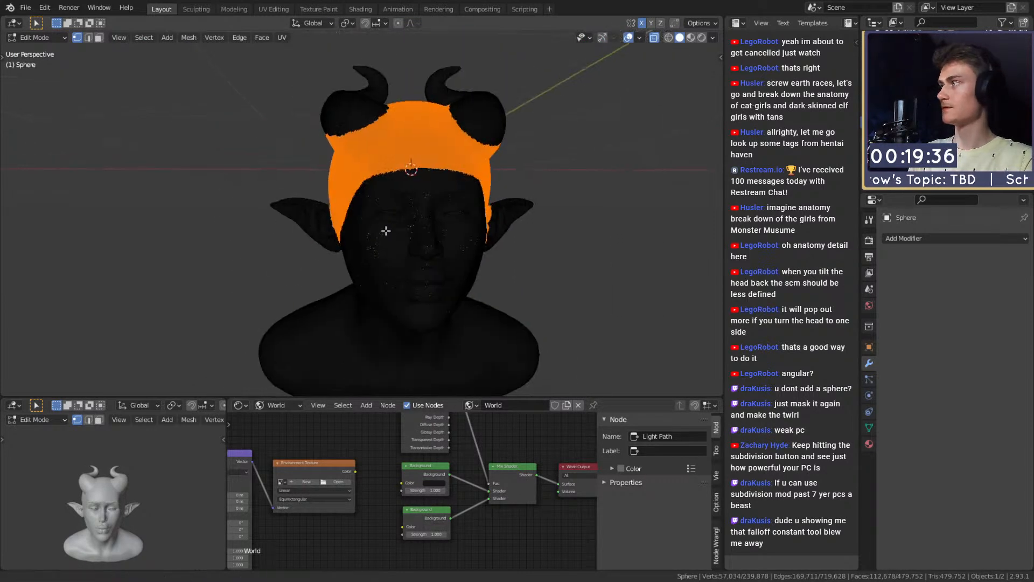
# Step: Deselect the leftover vertices along the first horn's base where it meets the scalp
pyautogui.moveTo(388, 231)
pyautogui.mouseDown(button='middle')
pyautogui.moveTo(266, 215)
pyautogui.moveTo(291, 201)
pyautogui.moveTo(349, 217)
pyautogui.moveTo(422, 208)
pyautogui.moveTo(451, 249)
pyautogui.moveTo(398, 235)
pyautogui.moveTo(418, 220)
pyautogui.moveTo(380, 156)
pyautogui.moveTo(345, 164)
pyautogui.mouseUp(button='middle')
pyautogui.scroll(2, 288, 196)
pyautogui.scroll(-3, 288, 197)
pyautogui.scroll(3, 350, 220)
pyautogui.scroll(3, 421, 209)
pyautogui.scroll(2, 431, 239)
pyautogui.scroll(2, 418, 220)
pyautogui.press('c')
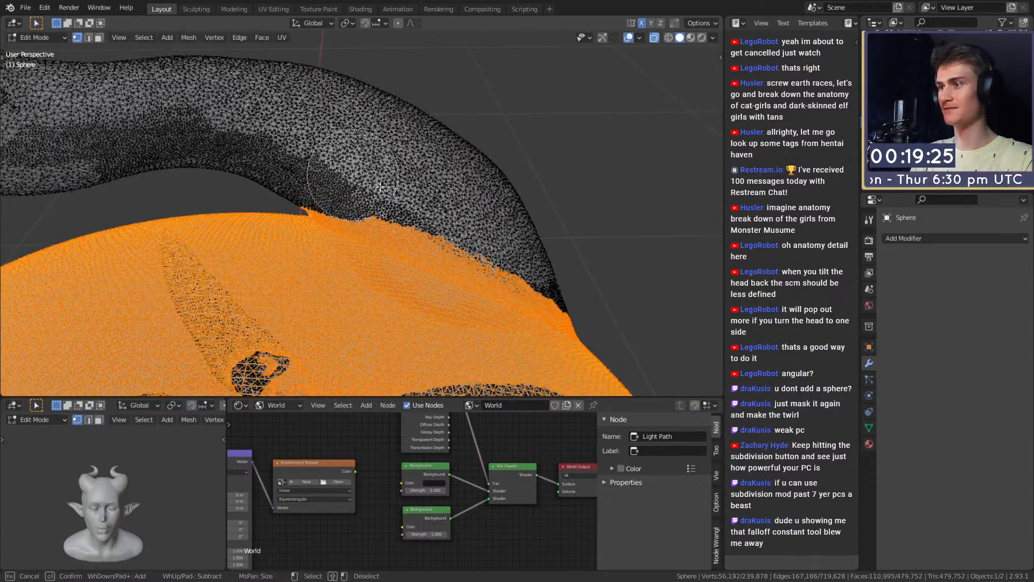
pyautogui.moveTo(379, 185)
pyautogui.keyDown('shift'); pyautogui.mouseDown()
pyautogui.moveTo(485, 221)
pyautogui.moveTo(601, 283)
pyautogui.moveTo(593, 272)
pyautogui.mouseUp(); pyautogui.keyUp('shift')
pyautogui.press('Escape')
# Step: Turn off X-ray and trim the remaining selected vertices around the front of the first horn's base
pyautogui.moveTo(591, 271); pyautogui.dragTo(508, 230, button='middle')
pyautogui.moveTo(523, 271); pyautogui.dragTo(343, 185, button='middle')
pyautogui.press('c')
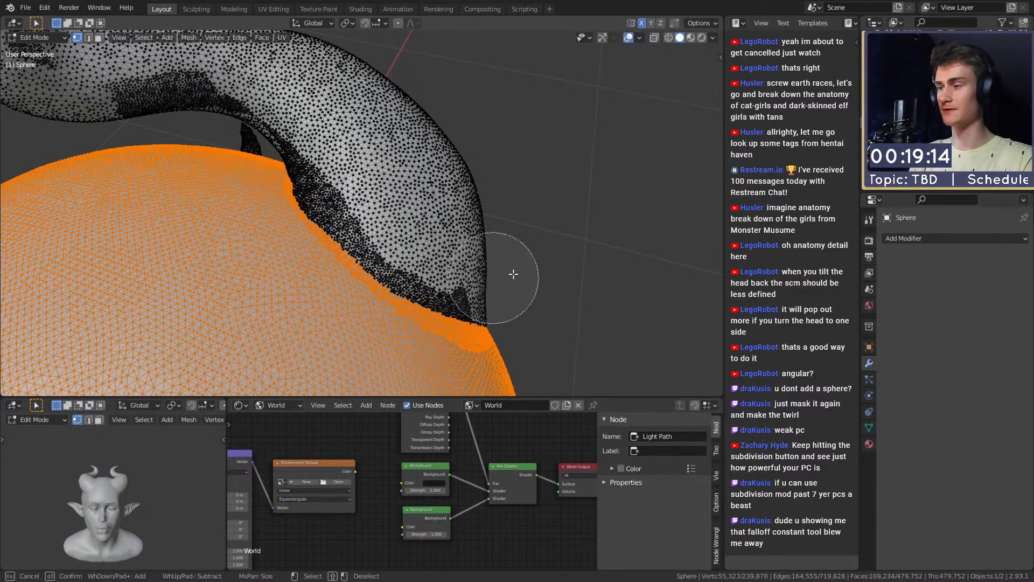
pyautogui.press('Escape')
pyautogui.moveTo(512, 272); pyautogui.dragTo(365, 207, button='middle')
pyautogui.press('c')
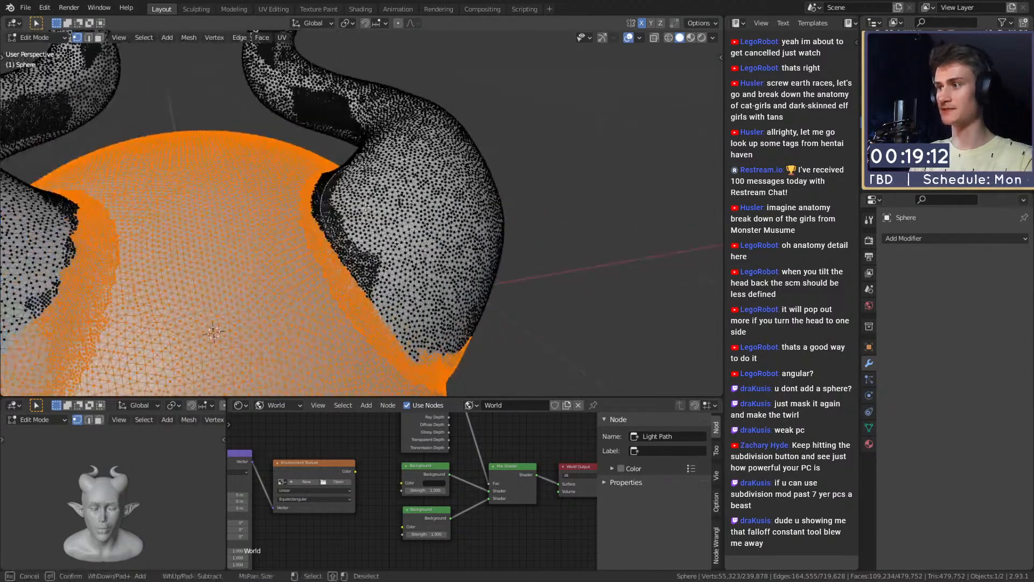
pyautogui.moveTo(424, 291)
pyautogui.mouseDown(button='middle')
pyautogui.moveTo(390, 259)
pyautogui.moveTo(293, 216)
pyautogui.moveTo(246, 216)
pyautogui.mouseUp(button='middle')
pyautogui.press('Escape')
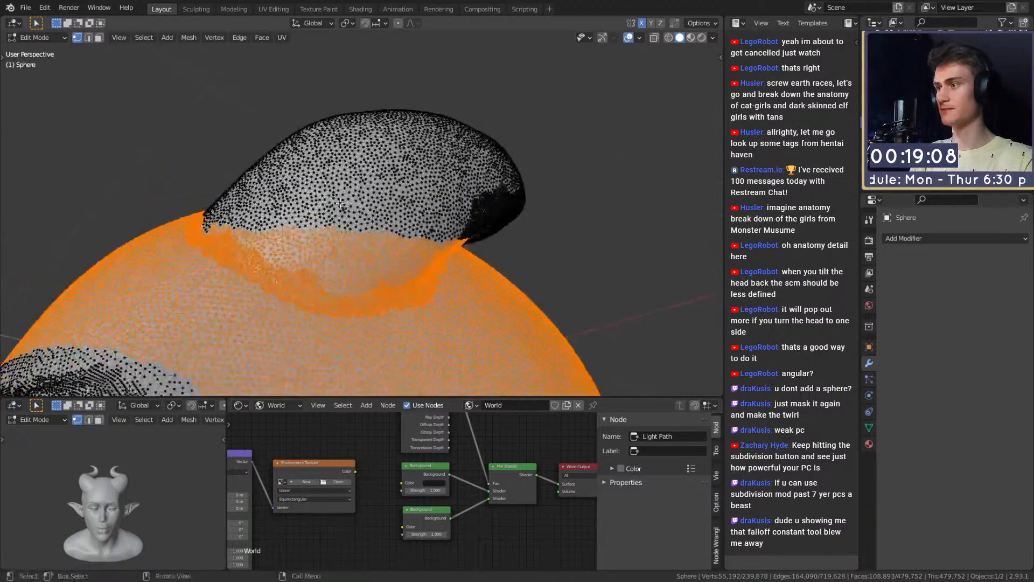
# Step: Deselect the band of horn vertices along the outer and rear base of the first horn
pyautogui.press('c')
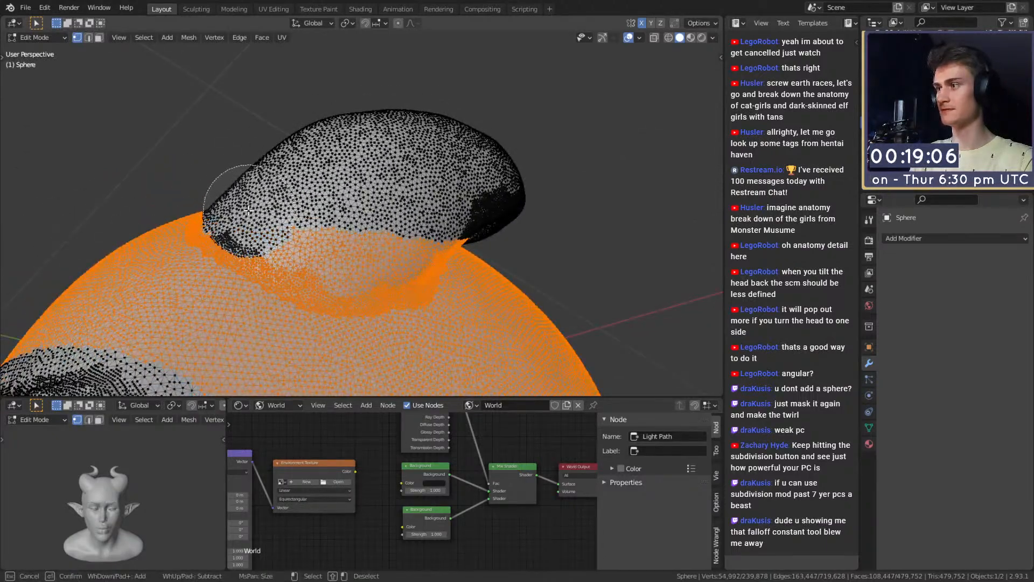
pyautogui.moveTo(265, 218); pyautogui.dragTo(300, 237, button='middle')
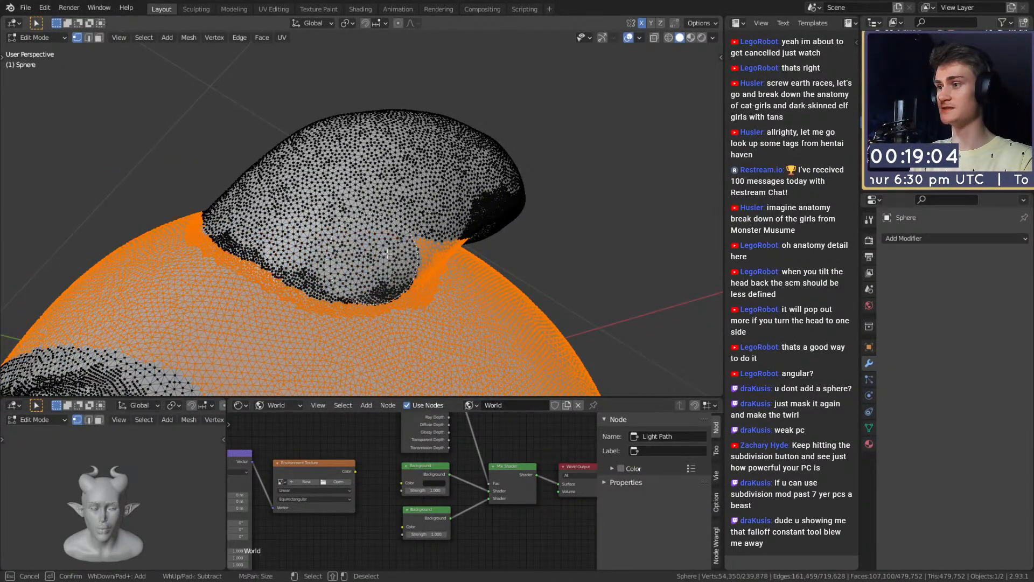
pyautogui.moveTo(387, 254)
pyautogui.mouseDown(button='middle')
pyautogui.moveTo(402, 246)
pyautogui.moveTo(287, 245)
pyautogui.mouseUp(button='middle')
pyautogui.press('Escape')
pyautogui.press('c')
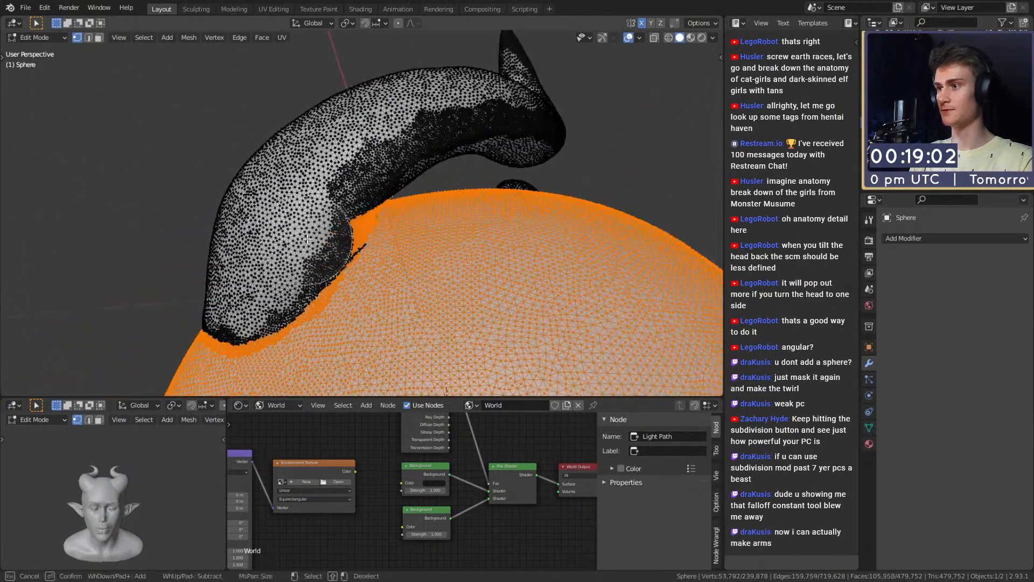
pyautogui.press('Escape')
# Step: Refine the selection border in the crease beneath the first horn, deselecting horn vertices and reselecting missed scalp vertices
pyautogui.moveTo(342, 224); pyautogui.dragTo(310, 244, button='middle')
pyautogui.scroll(3, 286, 240)
pyautogui.press('c')
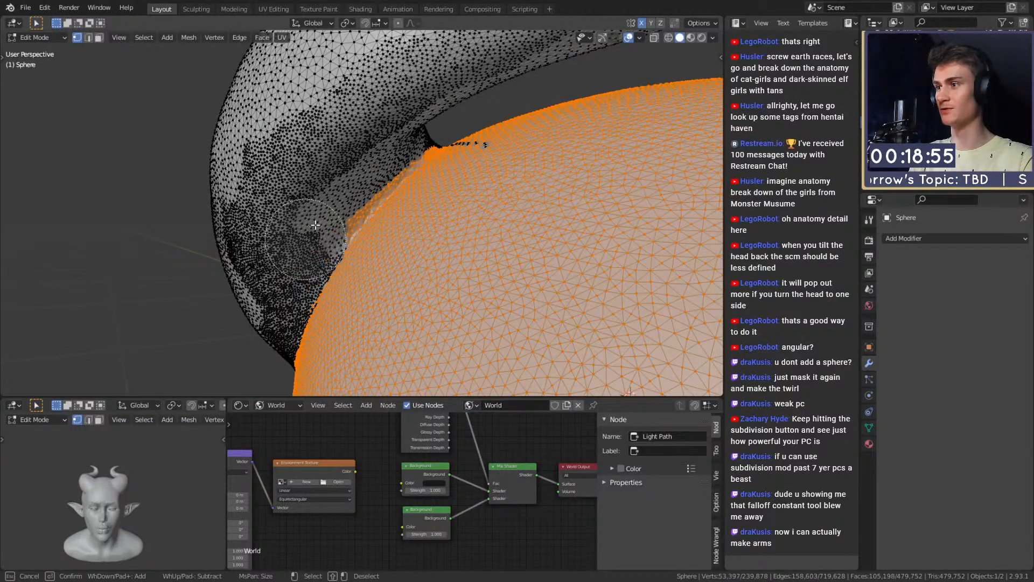
pyautogui.moveTo(348, 185)
pyautogui.mouseDown(button='middle')
pyautogui.moveTo(398, 137)
pyautogui.moveTo(345, 256)
pyautogui.mouseUp(button='middle')
pyautogui.press('Escape')
pyautogui.press('c')
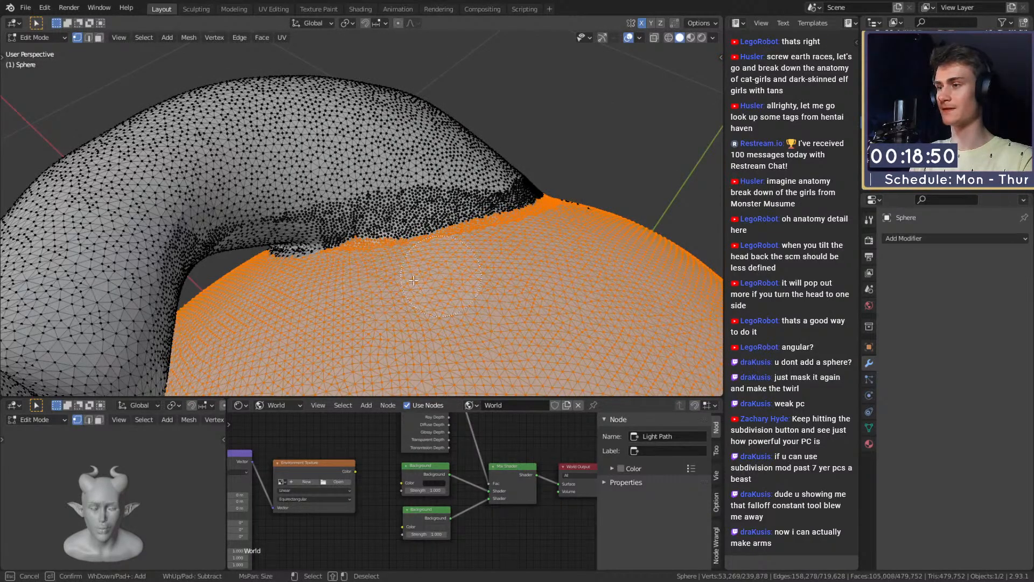
pyautogui.press('Escape')
pyautogui.moveTo(409, 280); pyautogui.dragTo(447, 202, button='middle')
pyautogui.press('c')
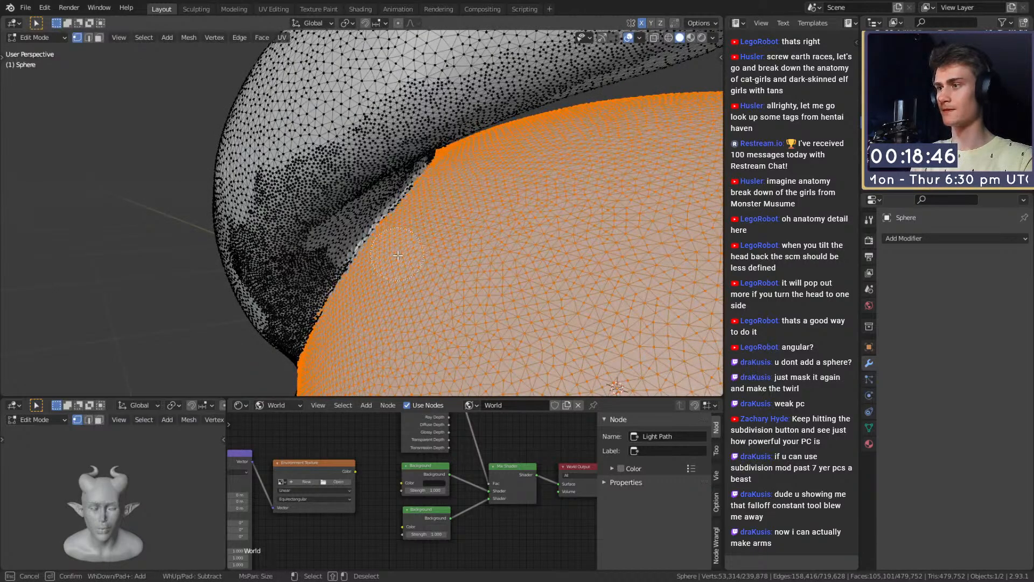
pyautogui.press('Escape')
pyautogui.moveTo(398, 256)
pyautogui.mouseDown(button='middle')
pyautogui.moveTo(373, 206)
pyautogui.moveTo(428, 262)
pyautogui.moveTo(473, 341)
pyautogui.moveTo(473, 270)
pyautogui.moveTo(486, 326)
pyautogui.moveTo(426, 269)
pyautogui.mouseUp(button='middle')
# Step: Deselect the selected patch on the outer base of the second horn
pyautogui.press('c')
pyautogui.press('Escape')
pyautogui.press('c')
pyautogui.moveTo(385, 232)
pyautogui.mouseDown(button='middle')
pyautogui.moveTo(473, 298)
pyautogui.moveTo(517, 317)
pyautogui.moveTo(492, 250)
pyautogui.moveTo(509, 229)
pyautogui.moveTo(522, 278)
pyautogui.moveTo(521, 267)
pyautogui.moveTo(390, 275)
pyautogui.moveTo(385, 285)
pyautogui.mouseUp(button='middle')
pyautogui.press('Escape')
pyautogui.press('c')
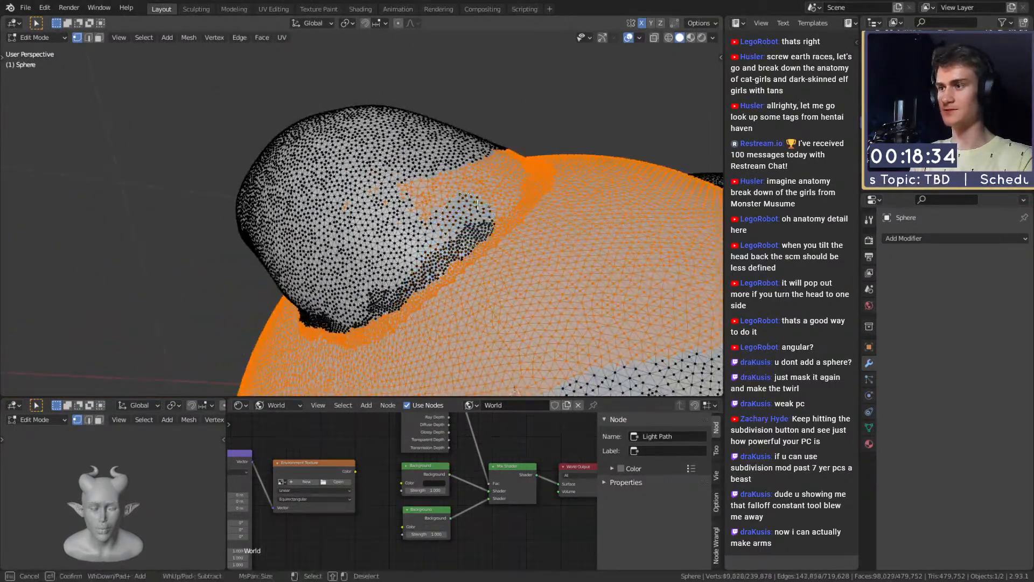
pyautogui.press('Escape')
# Step: Trim the selection around the second horn's front and inner base, and reselect the stray unselected scalp vertices between the horns
pyautogui.moveTo(445, 209); pyautogui.dragTo(364, 301, button='middle')
pyautogui.press('c')
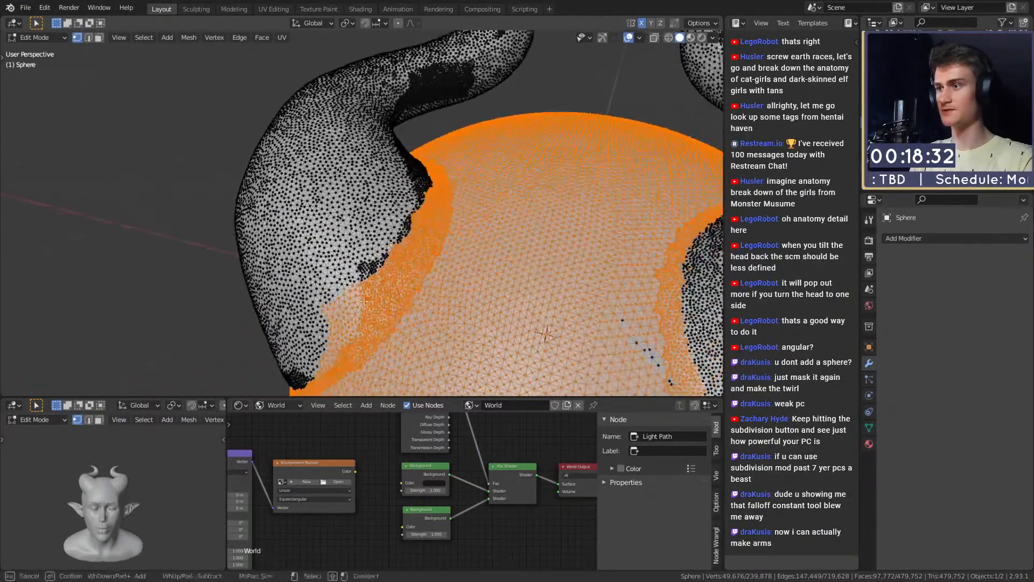
pyautogui.moveTo(312, 341)
pyautogui.mouseDown(button='middle')
pyautogui.moveTo(350, 329)
pyautogui.moveTo(320, 342)
pyautogui.mouseUp(button='middle')
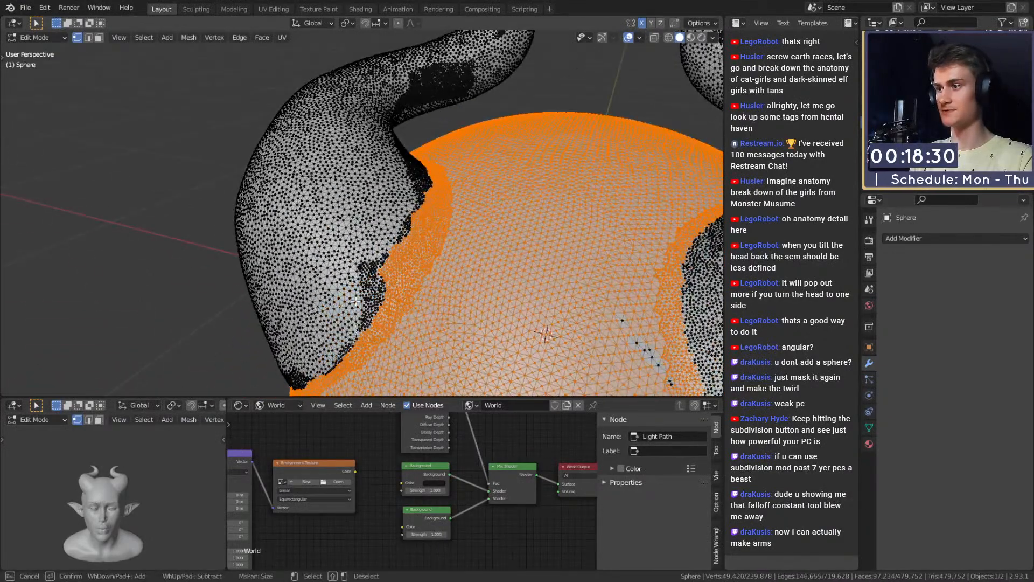
pyautogui.moveTo(403, 200); pyautogui.dragTo(407, 189, button='middle')
pyautogui.press('Escape')
pyautogui.moveTo(407, 190); pyautogui.dragTo(317, 225, button='middle')
pyautogui.press('c')
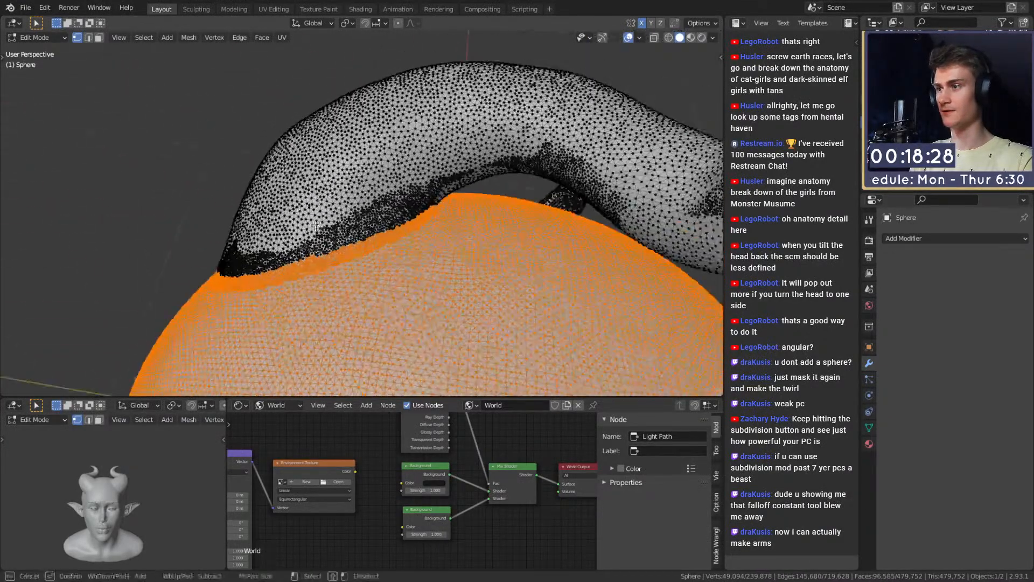
pyautogui.press('Escape')
pyautogui.moveTo(417, 184)
pyautogui.mouseDown(button='middle')
pyautogui.moveTo(401, 208)
pyautogui.moveTo(425, 236)
pyautogui.moveTo(371, 196)
pyautogui.moveTo(253, 176)
pyautogui.mouseUp(button='middle')
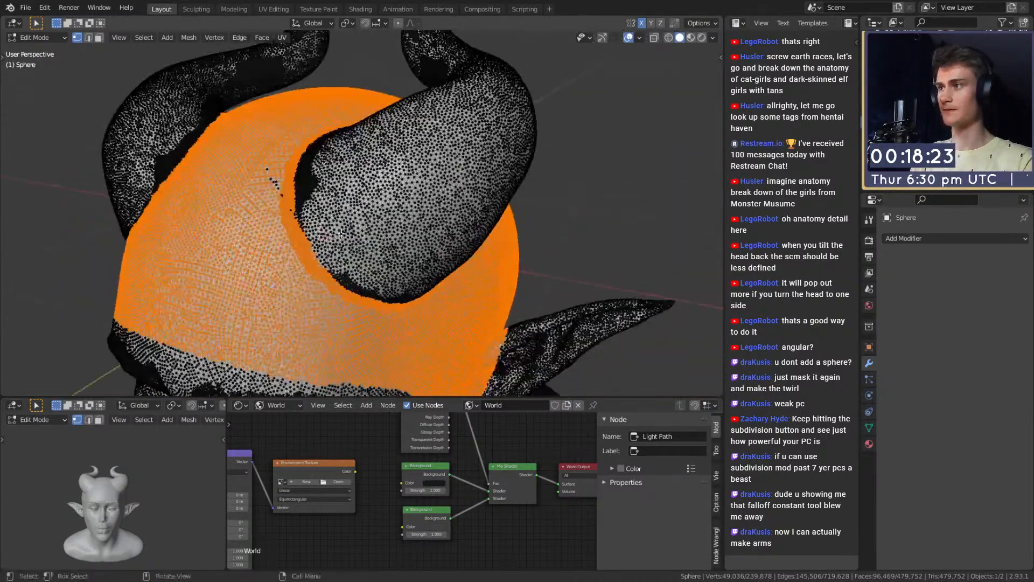
pyautogui.press('c')
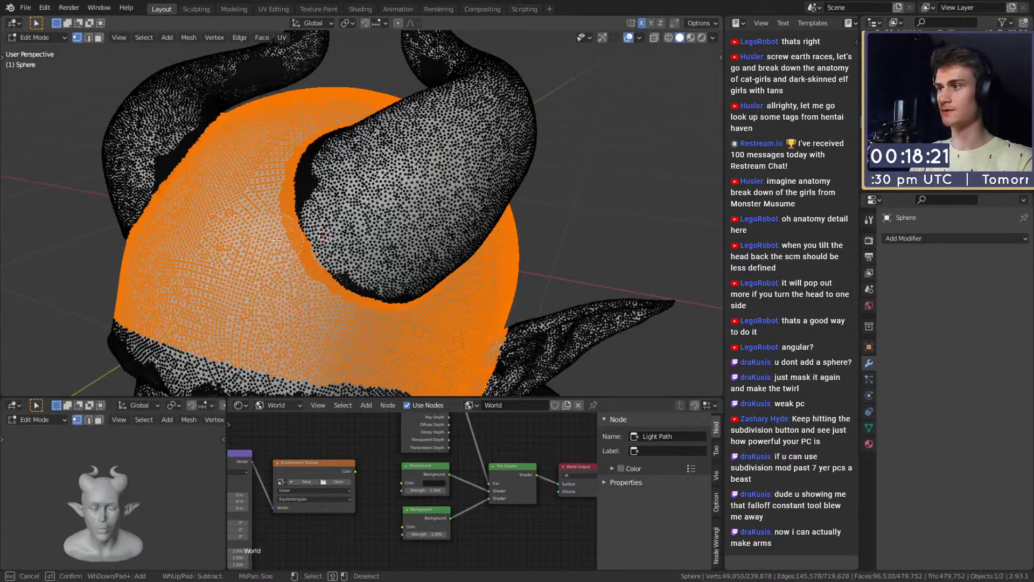
pyautogui.press('Escape')
# Step: Deselect the remaining vertices along the left ear's front edge and inside its ear canal
pyautogui.moveTo(276, 241)
pyautogui.mouseDown(button='middle')
pyautogui.moveTo(279, 107)
pyautogui.moveTo(349, 182)
pyautogui.mouseUp(button='middle')
pyautogui.scroll(3, 278, 86)
pyautogui.press('c')
pyautogui.moveTo(349, 183); pyautogui.dragTo(346, 191, button='middle')
pyautogui.press('Escape')
pyautogui.moveTo(378, 234); pyautogui.dragTo(364, 148, button='middle')
pyautogui.press('c')
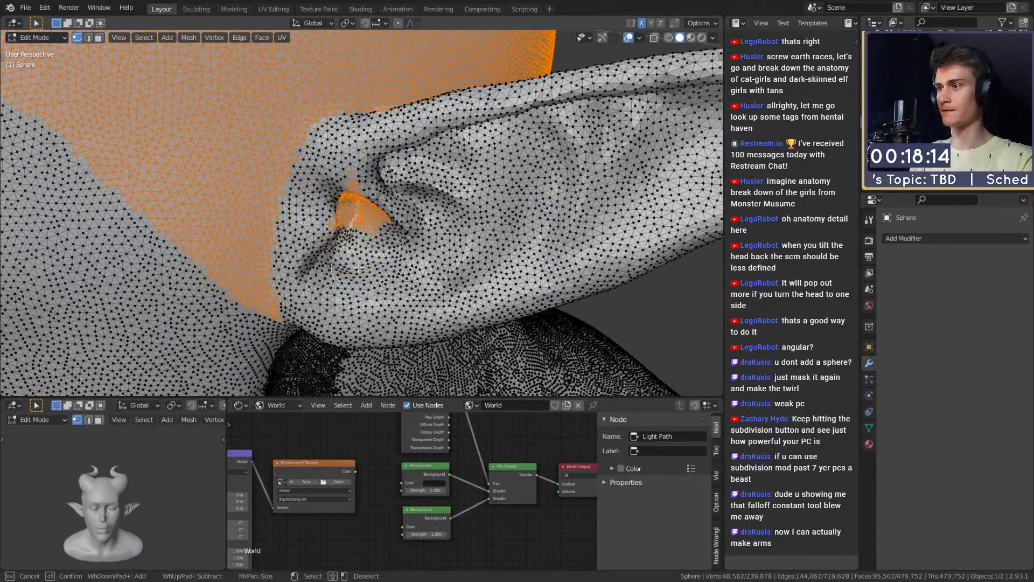
pyautogui.press('Escape')
pyautogui.moveTo(365, 192); pyautogui.dragTo(366, 210, button='middle')
pyautogui.press('c')
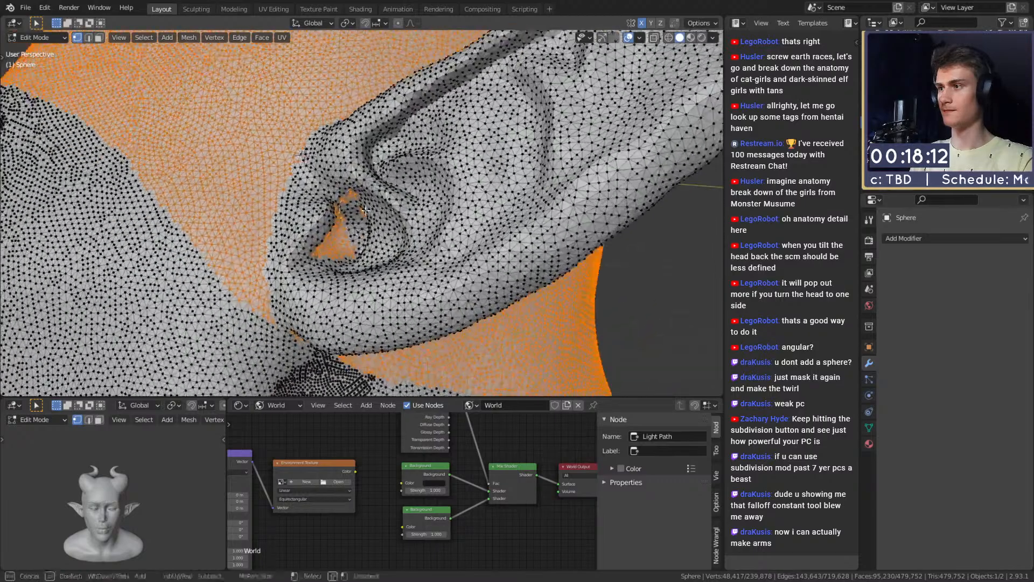
pyautogui.press('Escape')
# Step: Deselect the vertices left inside the left ear canal and along the crease behind the ear
pyautogui.moveTo(333, 248); pyautogui.dragTo(415, 309, button='middle')
pyautogui.press('c')
pyautogui.press('Escape')
pyautogui.press('c')
pyautogui.press('Escape')
pyautogui.press('c')
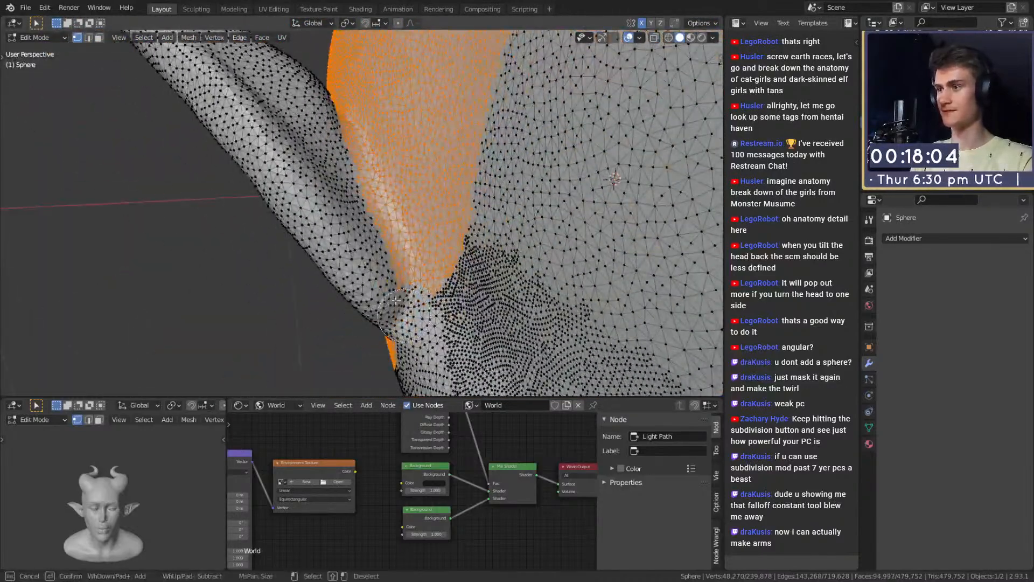
pyautogui.moveTo(332, 151); pyautogui.dragTo(362, 276, button='middle')
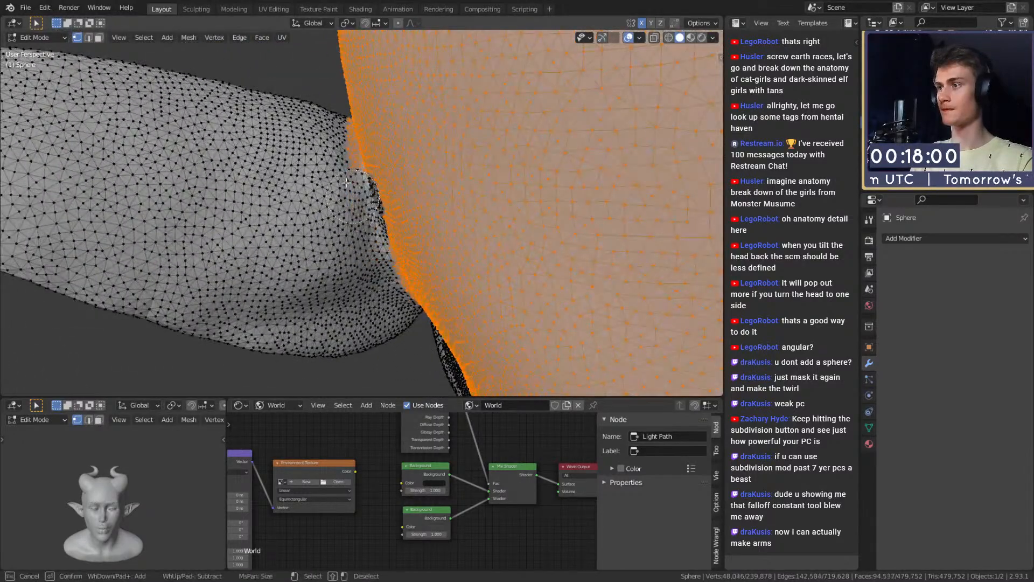
# Step: Clean up the selection border behind and above the left ear, reselecting missed scalp vertices and deselecting ear vertices
pyautogui.moveTo(364, 185); pyautogui.dragTo(425, 152, button='middle')
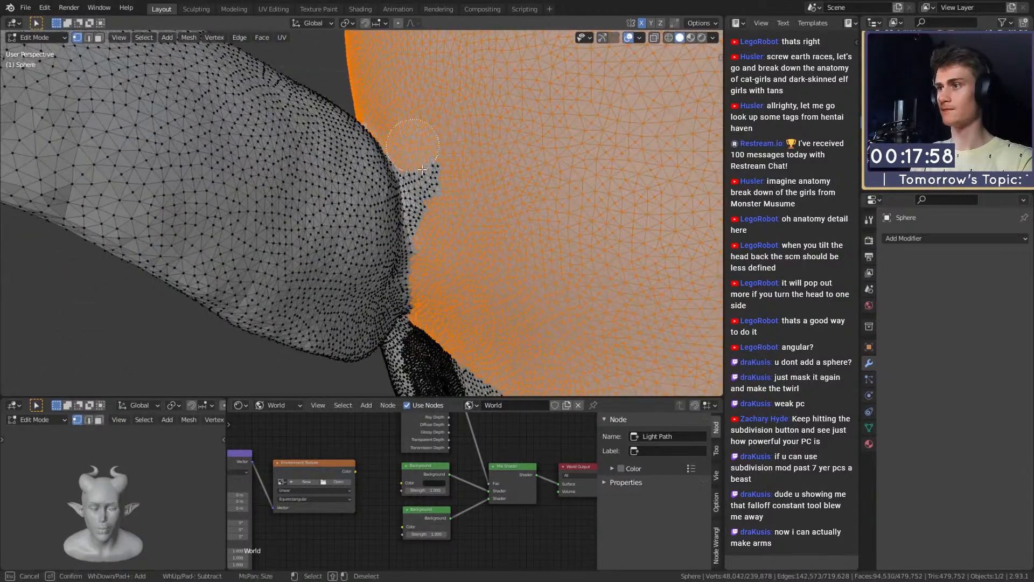
pyautogui.moveTo(434, 240); pyautogui.dragTo(410, 266, button='middle')
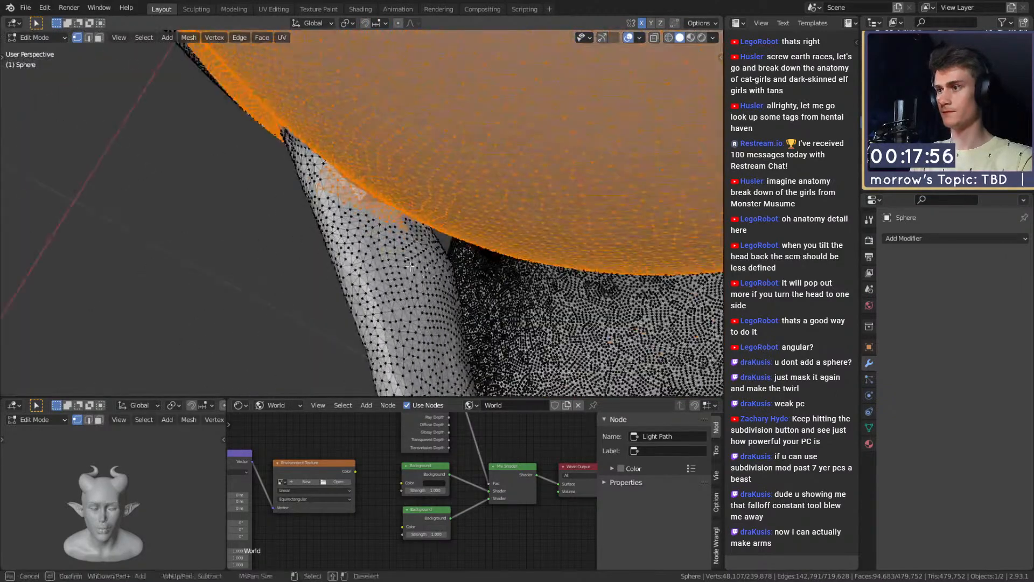
pyautogui.moveTo(312, 190); pyautogui.dragTo(369, 185, button='middle')
pyautogui.rightClick(369, 199)
pyautogui.scroll(-5, 372, 215)
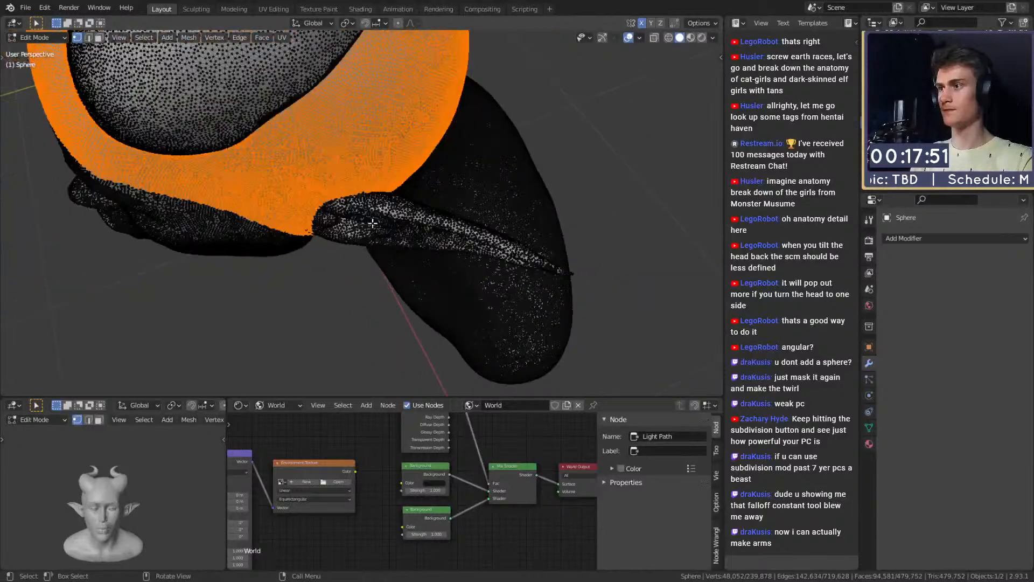
# Step: Deselect the selected vertices inside the right ear's folds and ear canal
pyautogui.moveTo(374, 224); pyautogui.dragTo(457, 177, button='middle')
pyautogui.scroll(2, 570, 225)
pyautogui.moveTo(570, 225)
pyautogui.mouseDown(button='middle')
pyautogui.moveTo(426, 180)
pyautogui.moveTo(431, 195)
pyautogui.moveTo(544, 191)
pyautogui.mouseUp(button='middle')
pyautogui.press('c')
pyautogui.rightClick(410, 195)
pyautogui.scroll(-5, 410, 194)
pyautogui.scroll(3, 328, 213)
pyautogui.moveTo(328, 213)
pyautogui.mouseDown(button='middle')
pyautogui.moveTo(430, 205)
pyautogui.moveTo(402, 226)
pyautogui.mouseUp(button='middle')
pyautogui.press('c')
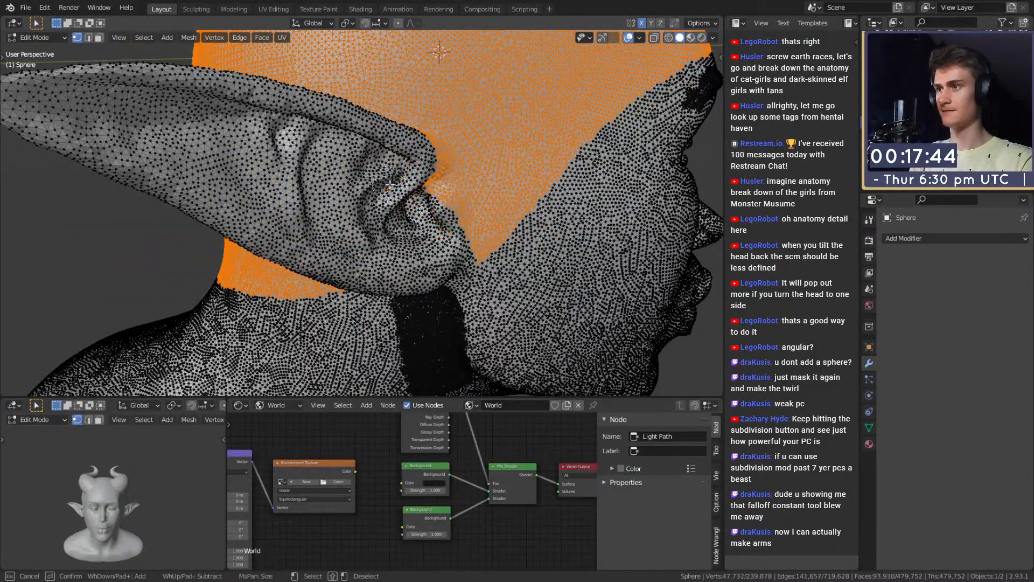
pyautogui.moveTo(411, 183)
pyautogui.mouseDown(button='middle')
pyautogui.moveTo(399, 157)
pyautogui.moveTo(388, 196)
pyautogui.moveTo(280, 238)
pyautogui.mouseUp(button='middle')
pyautogui.scroll(2, 280, 239)
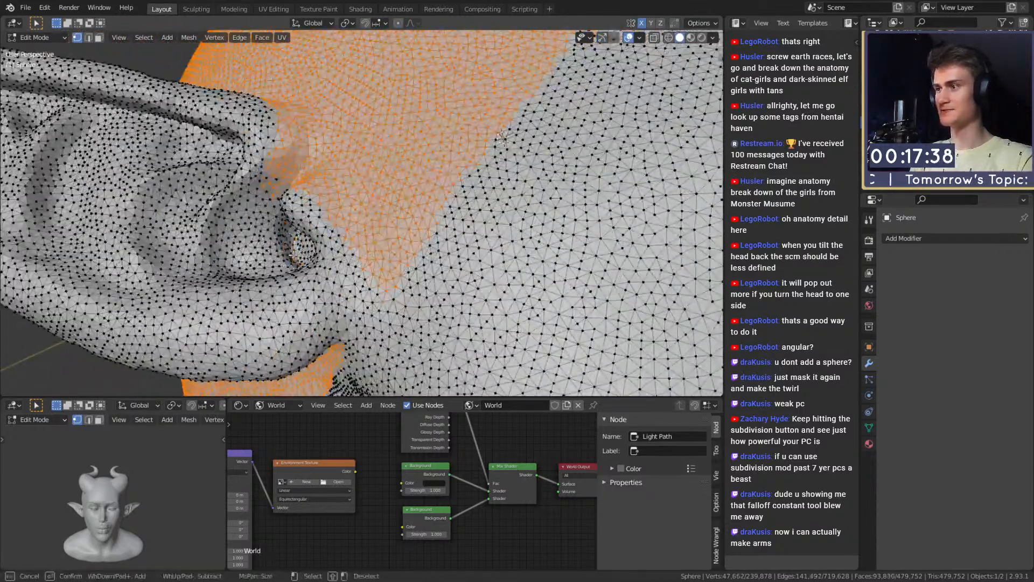
# Step: Trim the selection along the right ear's front edge where it meets the temple
pyautogui.moveTo(340, 228); pyautogui.dragTo(496, 263, button='middle')
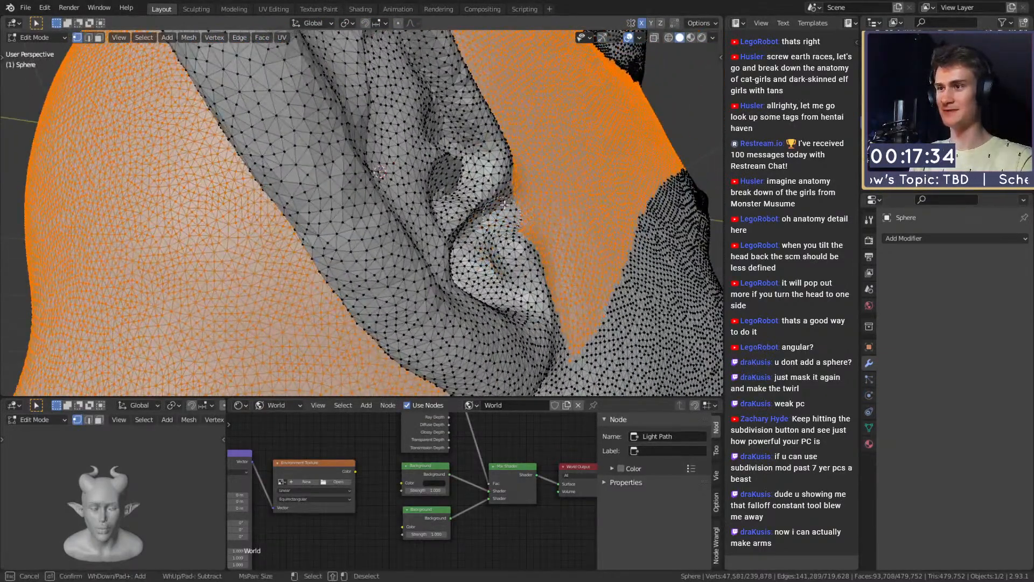
pyautogui.keyDown('shift'); pyautogui.moveTo(505, 204); pyautogui.dragTo(525, 238); pyautogui.keyUp('shift')
pyautogui.moveTo(525, 237); pyautogui.dragTo(444, 188, button='middle')
pyautogui.keyDown('shift'); pyautogui.moveTo(442, 186); pyautogui.dragTo(441, 253); pyautogui.keyUp('shift')
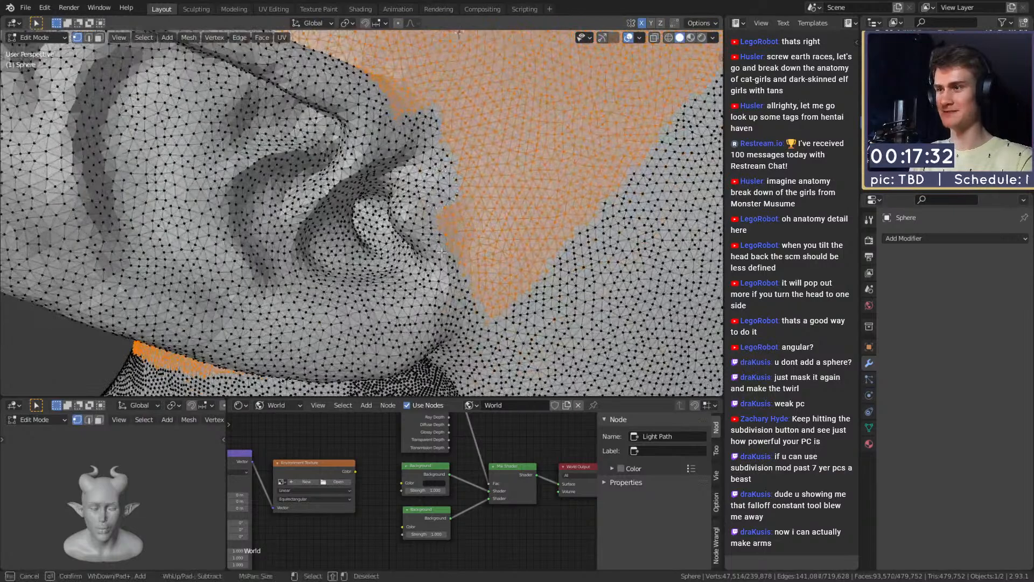
# Step: Deselect the ear vertices along the right ear's upper base and the crease behind it
pyautogui.moveTo(451, 259); pyautogui.dragTo(343, 245, button='middle')
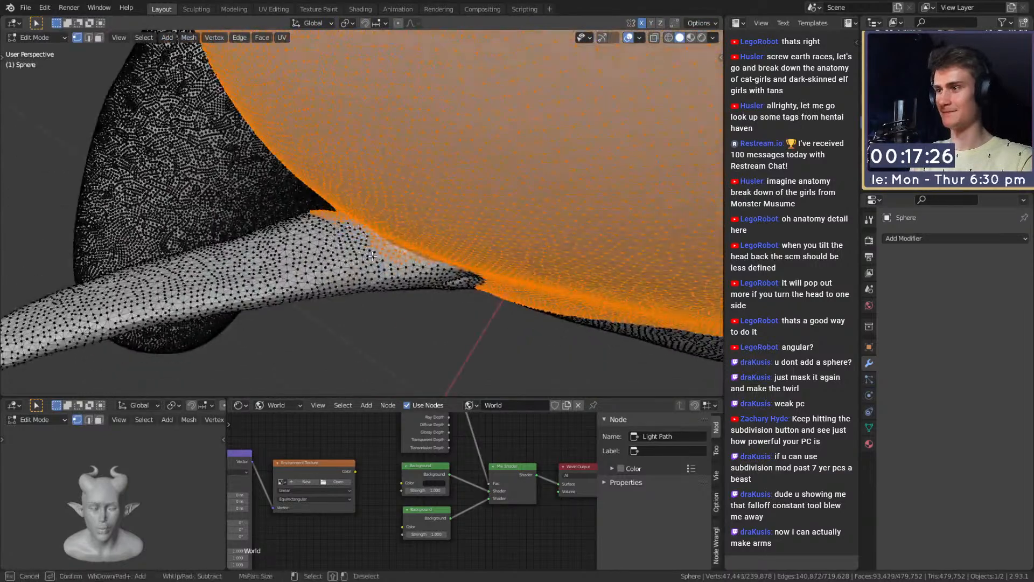
pyautogui.moveTo(441, 280); pyautogui.dragTo(426, 125, button='middle')
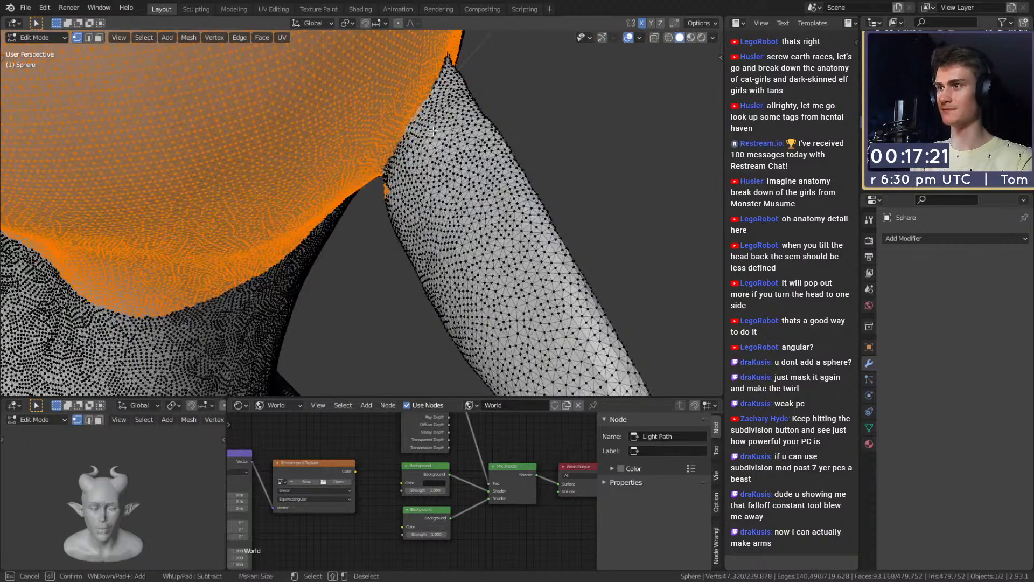
pyautogui.moveTo(423, 131); pyautogui.dragTo(408, 166, button='middle')
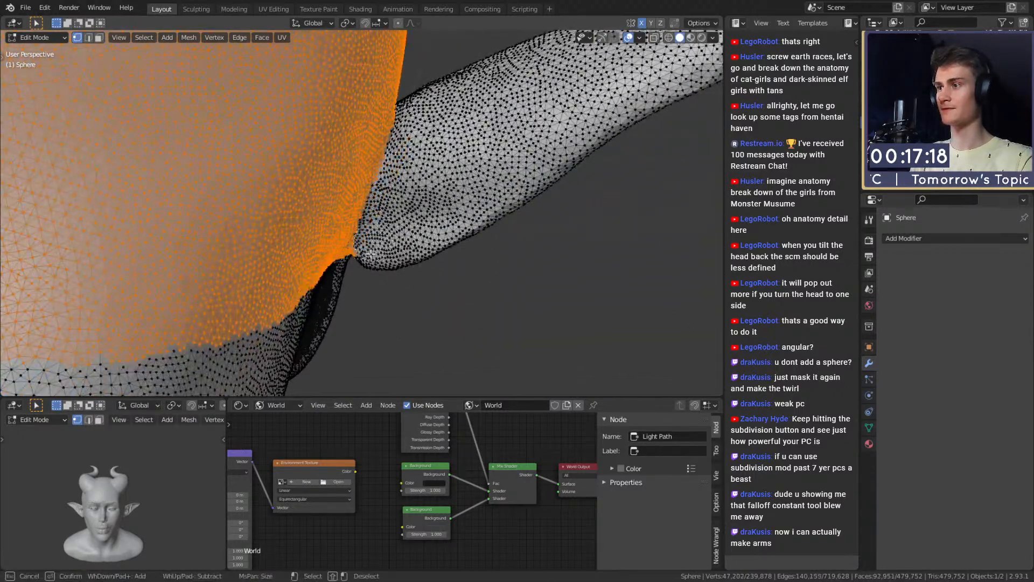
pyautogui.moveTo(386, 252); pyautogui.dragTo(396, 203, button='middle')
pyautogui.press('Escape')
# Step: Reselect the stray unselected scalp vertices just above the right ear
pyautogui.moveTo(418, 237)
pyautogui.mouseDown(button='middle')
pyautogui.moveTo(436, 246)
pyautogui.moveTo(353, 214)
pyautogui.mouseUp(button='middle')
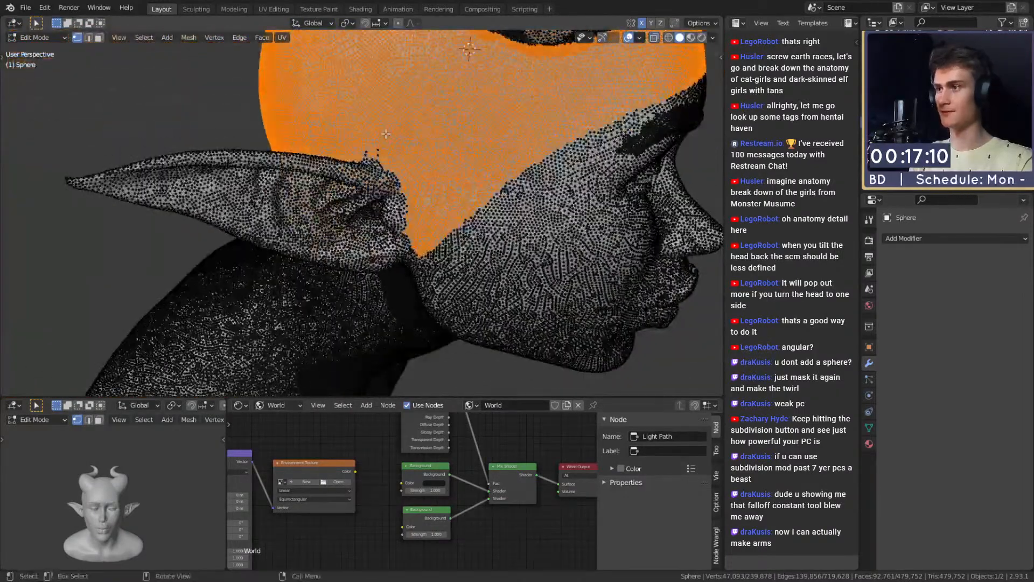
pyautogui.press('c')
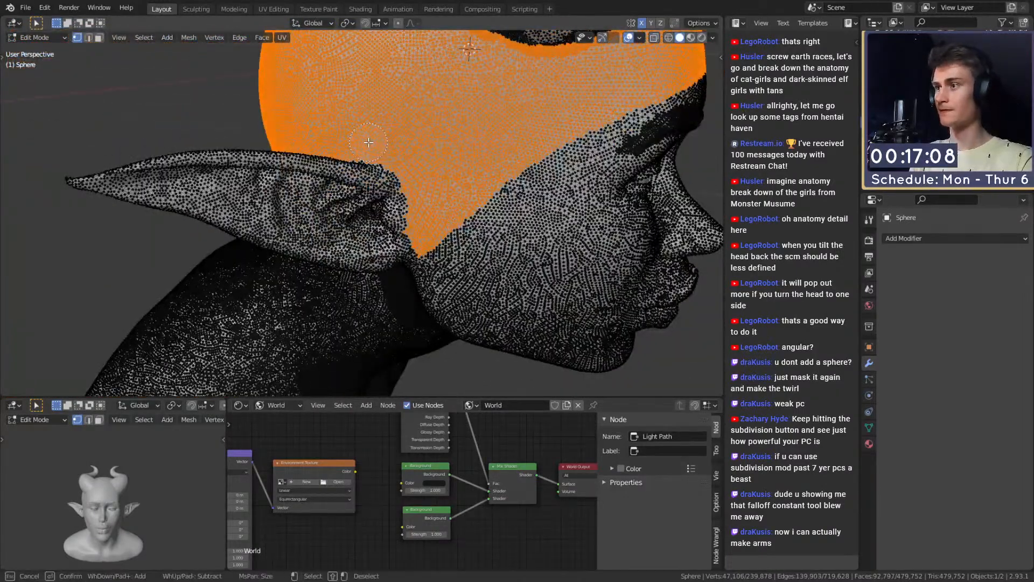
pyautogui.press('Escape')
# Step: Duplicate the selected scalp in place and separate the copy into its own object
pyautogui.moveTo(369, 142)
pyautogui.mouseDown(button='middle')
pyautogui.moveTo(402, 160)
pyautogui.moveTo(554, 173)
pyautogui.moveTo(384, 179)
pyautogui.moveTo(487, 254)
pyautogui.moveTo(596, 148)
pyautogui.moveTo(395, 177)
pyautogui.moveTo(372, 191)
pyautogui.moveTo(396, 228)
pyautogui.mouseUp(button='middle')
pyautogui.scroll(-4, 372, 190)
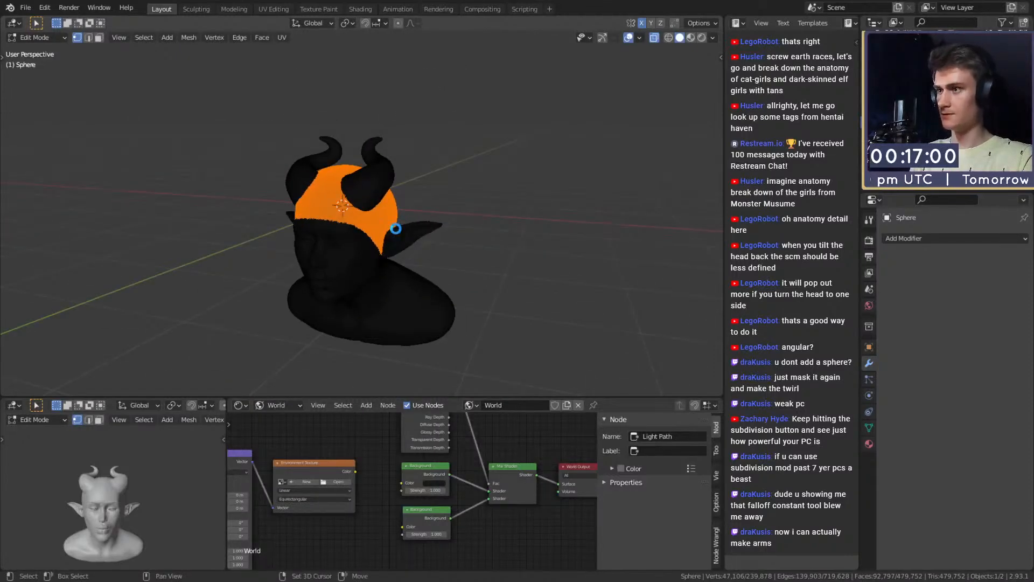
pyautogui.hotkey('shift', 'd')
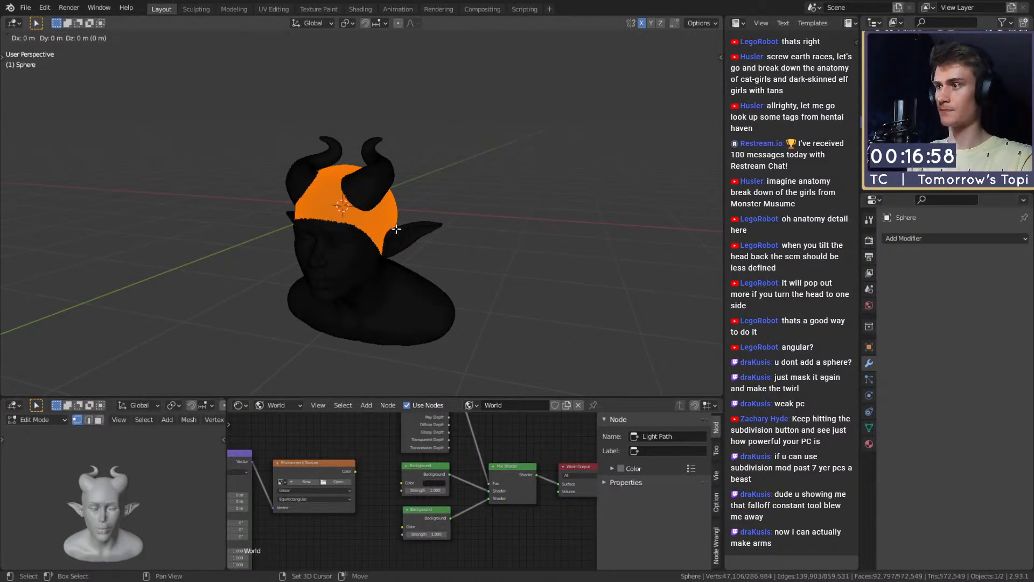
pyautogui.rightClick(396, 228)
pyautogui.press('p')
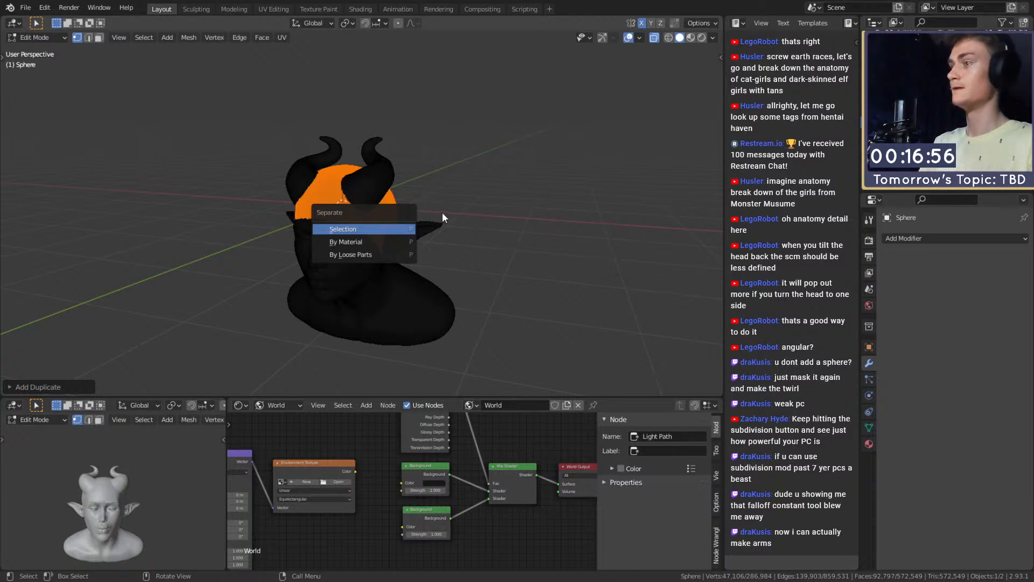
pyautogui.press('Return')
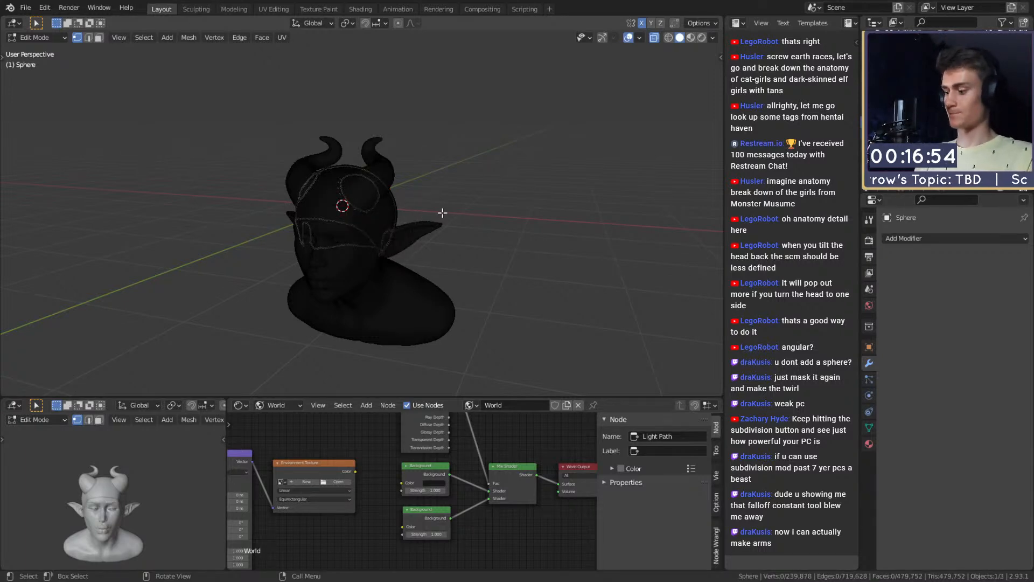
# Step: Turn off X-ray, return to Object Mode and rename the separated scalp object to Hair
pyautogui.hotkey('alt', 'z')
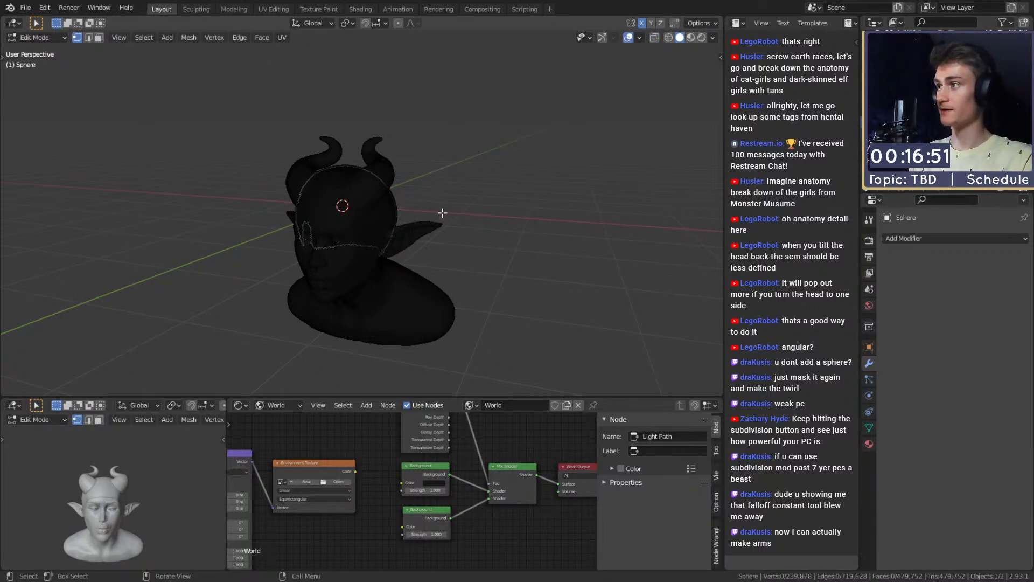
pyautogui.press('Tab')
pyautogui.scroll(3, 402, 243)
pyautogui.click(650, 201)
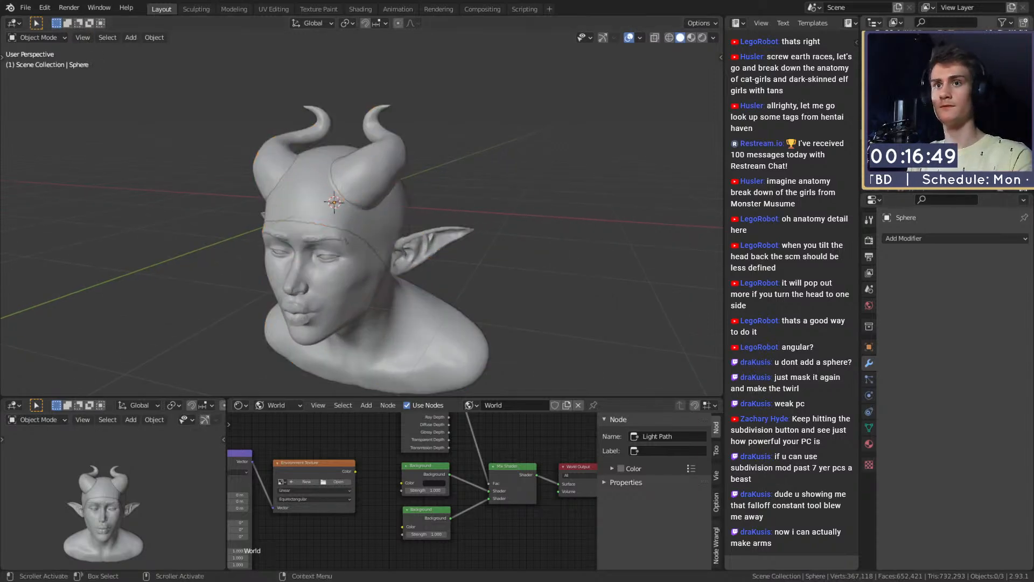
pyautogui.click(356, 215)
pyautogui.write('Hair')
pyautogui.press('Return')
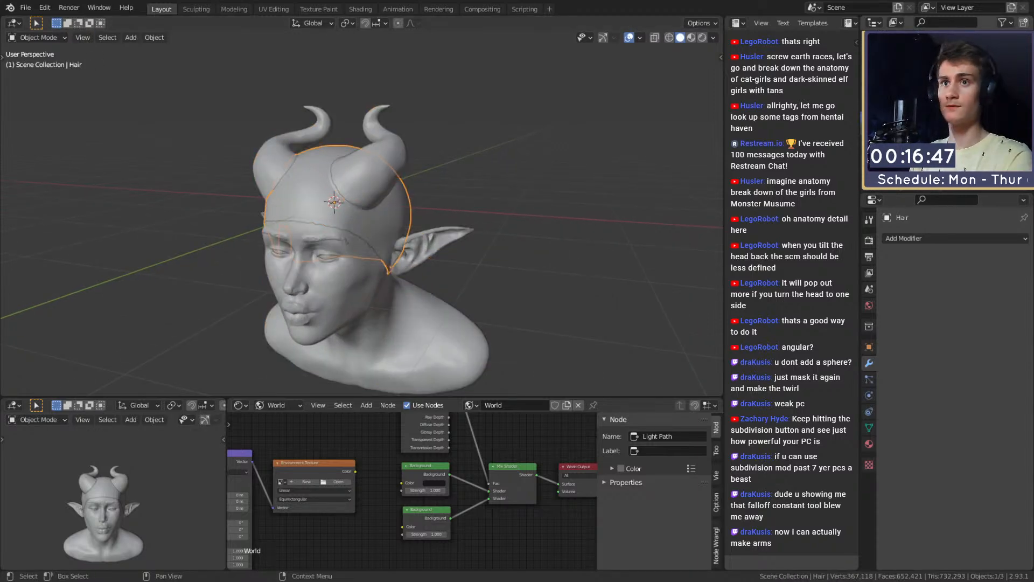
# Step: Hide the head mesh, leaving the Hair object and the eyes in view
pyautogui.click(911, 121)
pyautogui.click(910, 116)
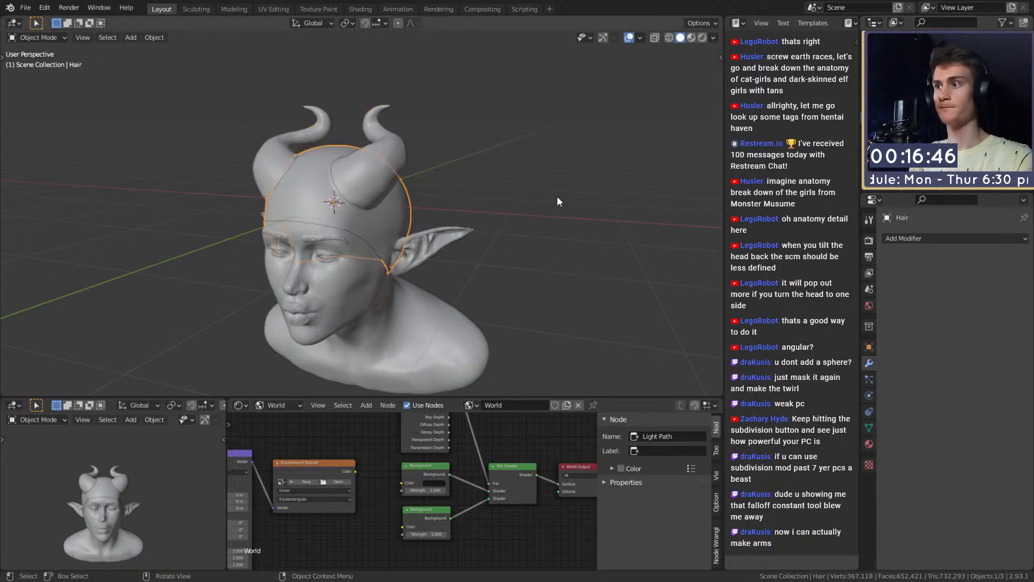
pyautogui.scroll(2, 442, 211)
pyautogui.moveTo(436, 212); pyautogui.dragTo(423, 215, button='middle')
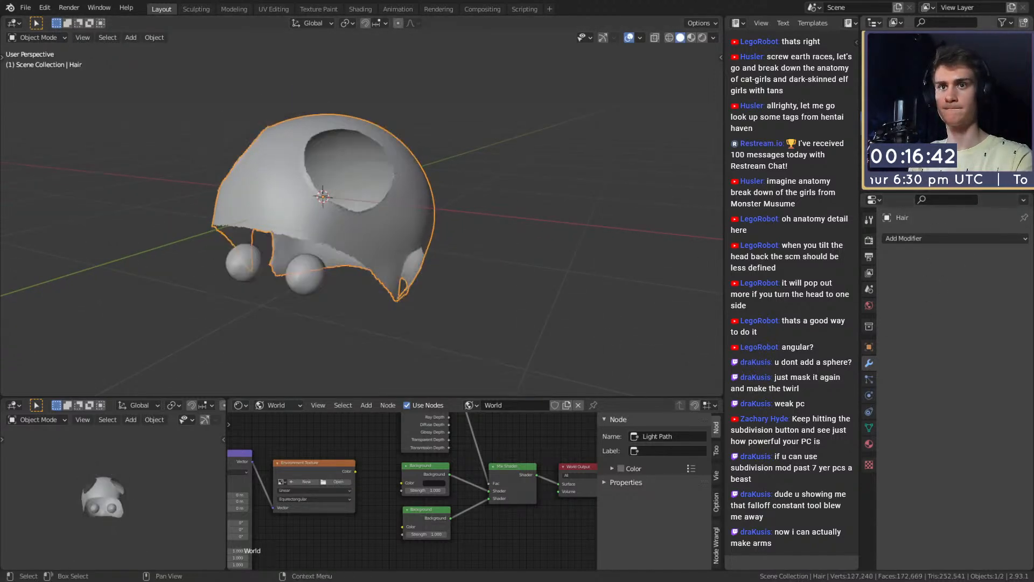
# Step: Add a Solidify modifier to the Hair mesh, increase its thickness above 0.01 m, and apply it
pyautogui.click(910, 238)
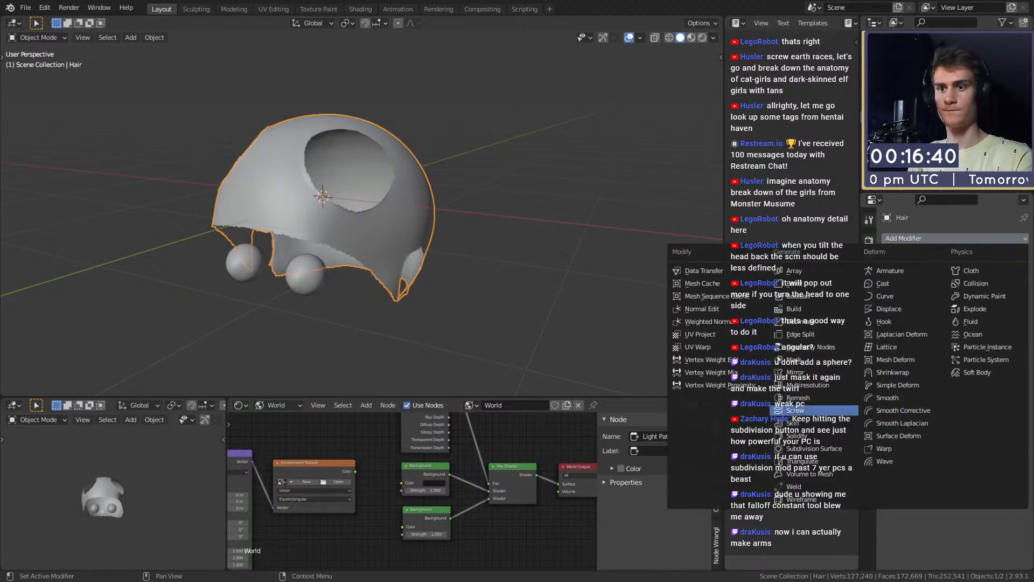
pyautogui.click(797, 435)
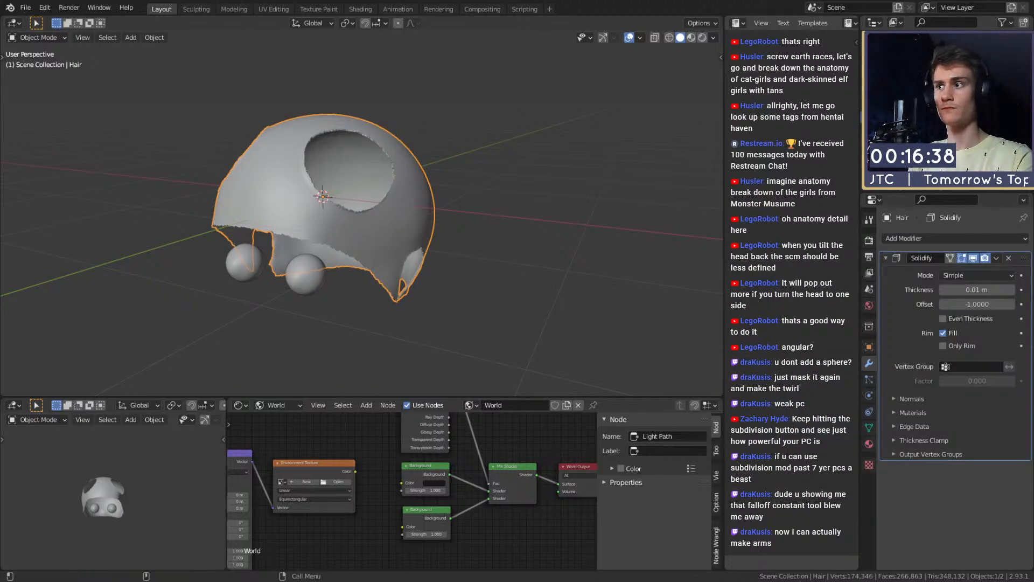
pyautogui.moveTo(374, 260); pyautogui.dragTo(445, 247, button='middle')
pyautogui.scroll(4, 435, 263)
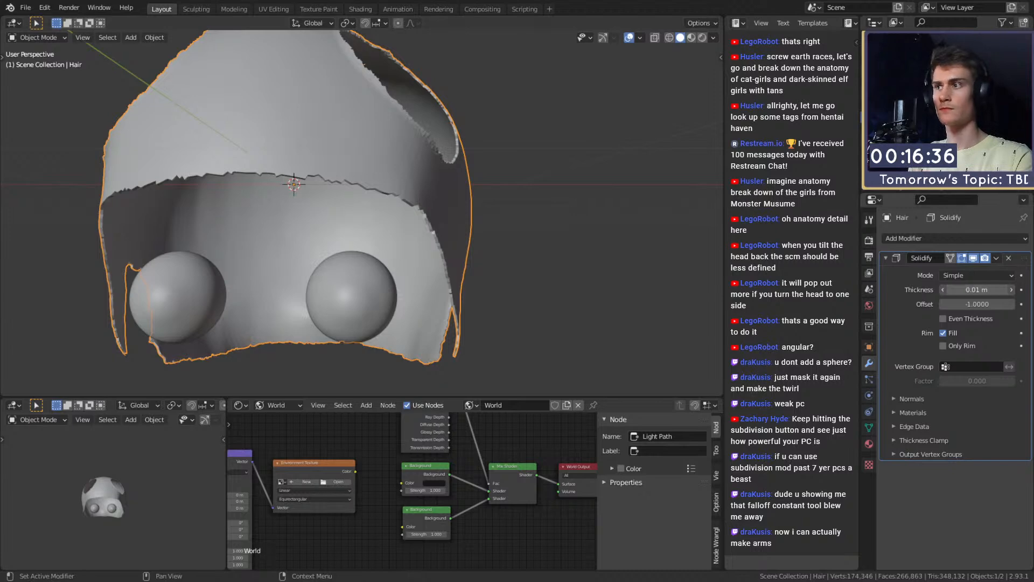
pyautogui.moveTo(976, 289); pyautogui.dragTo(1003, 290)
pyautogui.moveTo(442, 218); pyautogui.dragTo(388, 254, button='middle')
pyautogui.hotkey('ctrl', 'a')
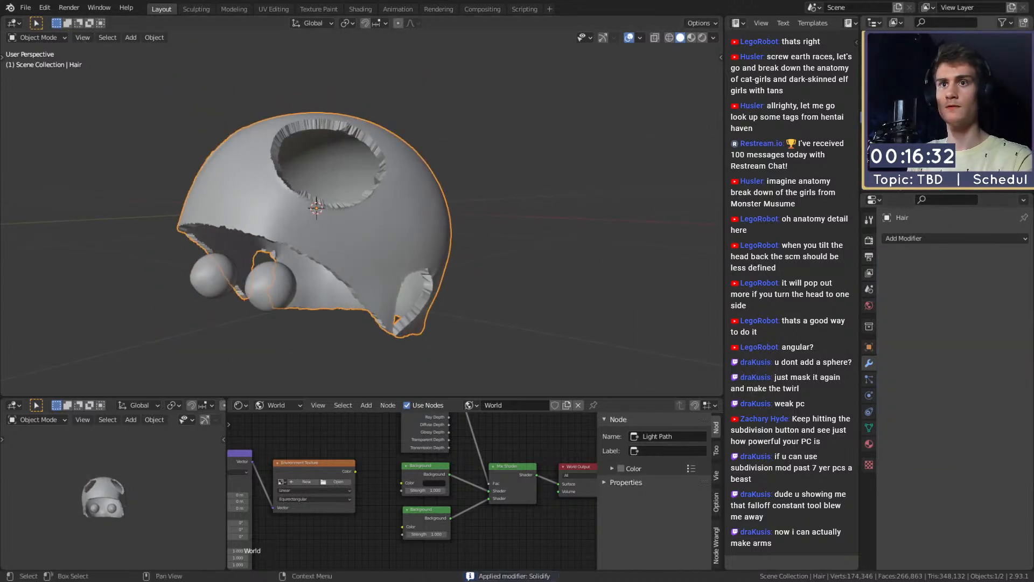
# Step: Unhide the head mesh, then clear the Hair object's mask in the Sculpting workspace
pyautogui.click(1013, 59)
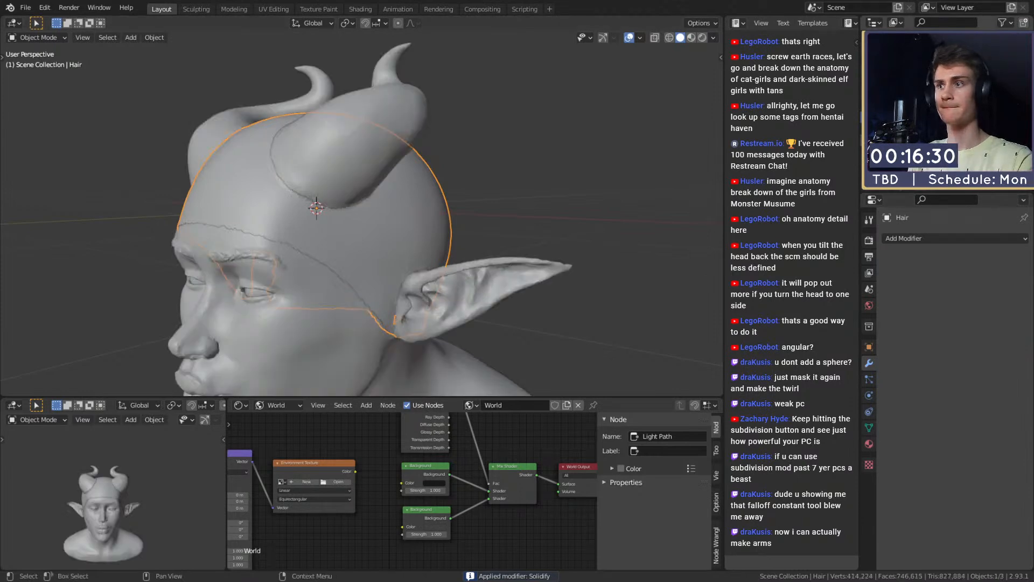
pyautogui.click(196, 9)
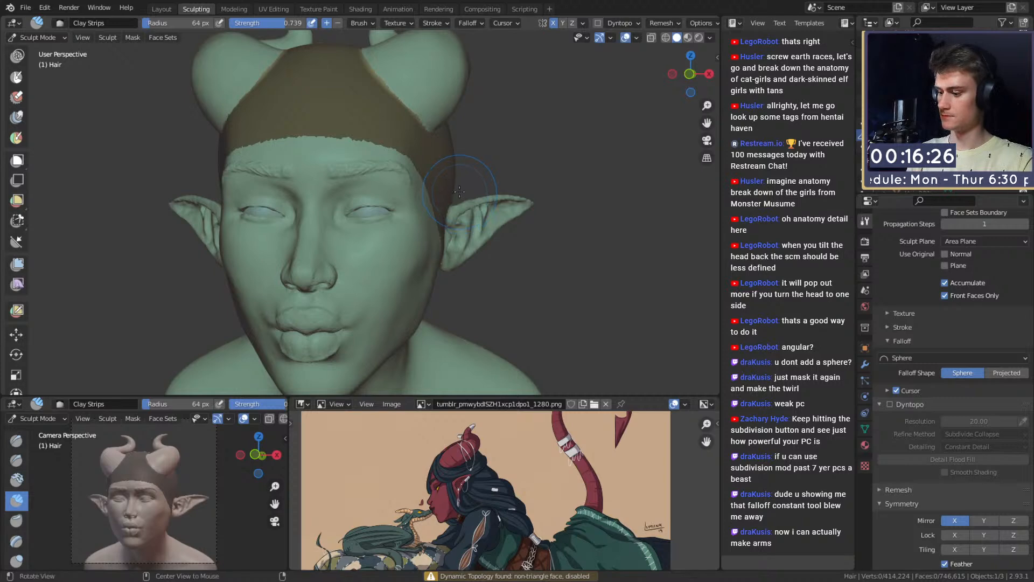
pyautogui.hotkey('alt', 'm')
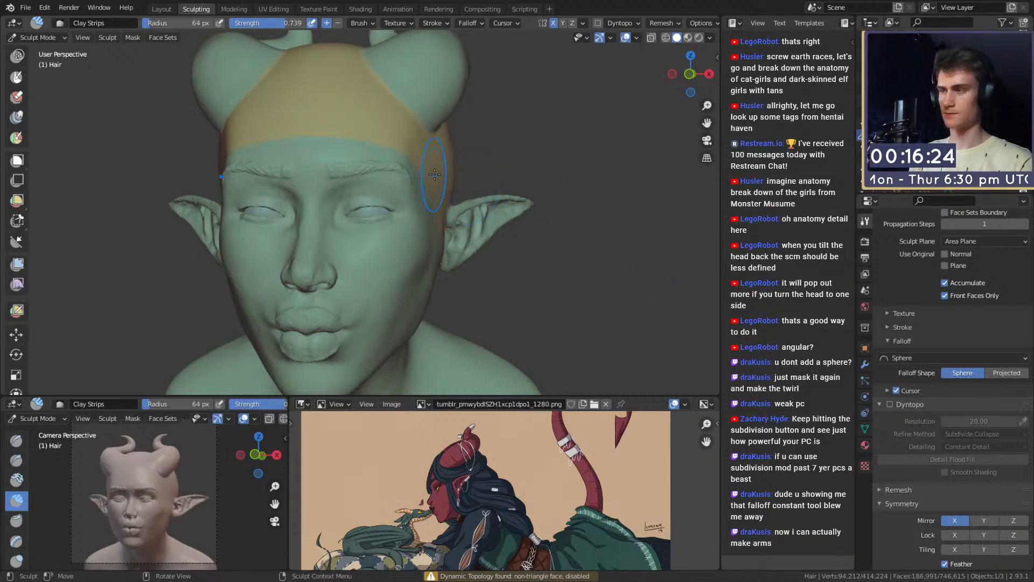
# Step: Build up the back of the hair cap down to the nape with Clay Strips, using Dyntopo at resolution 20 with Constant Detail
pyautogui.moveTo(434, 174); pyautogui.dragTo(360, 216, button='middle')
pyautogui.moveTo(360, 217); pyautogui.dragTo(361, 229)
pyautogui.moveTo(363, 230); pyautogui.dragTo(364, 213, button='middle')
pyautogui.moveTo(365, 212); pyautogui.dragTo(374, 231)
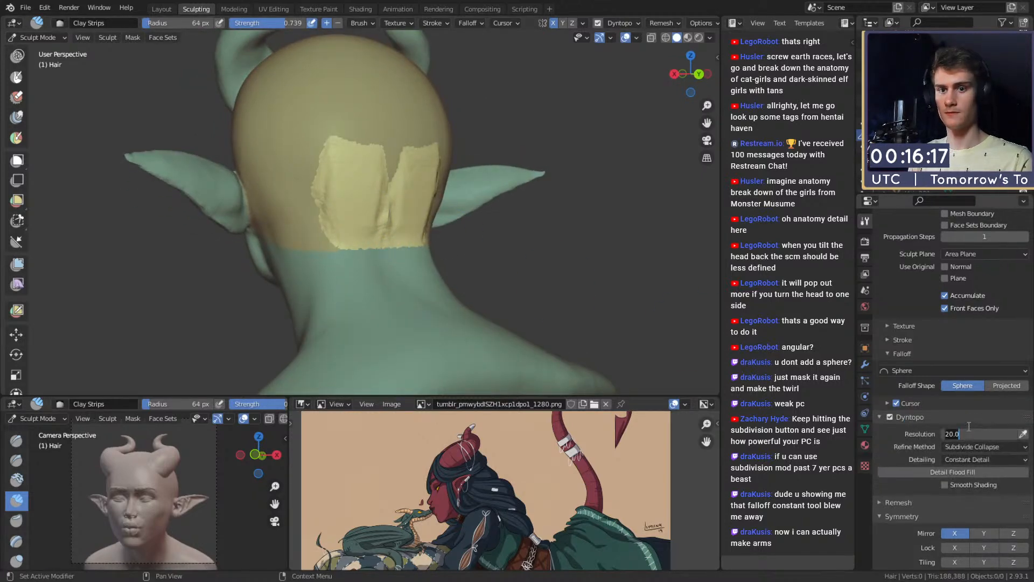
pyautogui.moveTo(380, 224)
pyautogui.mouseDown()
pyautogui.moveTo(383, 192)
pyautogui.moveTo(353, 215)
pyautogui.moveTo(378, 168)
pyautogui.moveTo(333, 229)
pyautogui.moveTo(350, 201)
pyautogui.moveTo(319, 226)
pyautogui.moveTo(292, 215)
pyautogui.moveTo(299, 192)
pyautogui.moveTo(310, 223)
pyautogui.mouseUp()
pyautogui.moveTo(309, 222)
pyautogui.mouseDown()
pyautogui.moveTo(299, 204)
pyautogui.moveTo(318, 210)
pyautogui.moveTo(360, 187)
pyautogui.moveTo(408, 184)
pyautogui.moveTo(372, 173)
pyautogui.moveTo(397, 144)
pyautogui.moveTo(340, 189)
pyautogui.moveTo(334, 239)
pyautogui.moveTo(369, 256)
pyautogui.moveTo(390, 239)
pyautogui.mouseUp()
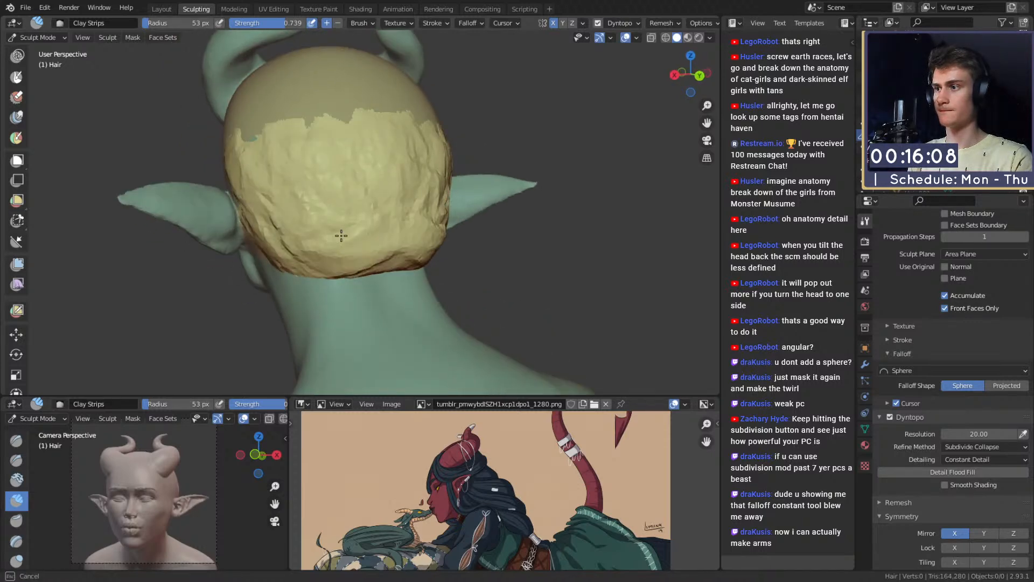
# Step: Pull the lower back of the hair outward and down over the neck with the Snake Hook brush, enlarging its radius to 189 px
pyautogui.moveTo(390, 239)
pyautogui.mouseDown(button='middle')
pyautogui.moveTo(376, 203)
pyautogui.moveTo(446, 200)
pyautogui.moveTo(409, 201)
pyautogui.mouseUp(button='middle')
pyautogui.press('k')
pyautogui.moveTo(408, 202); pyautogui.dragTo(439, 222)
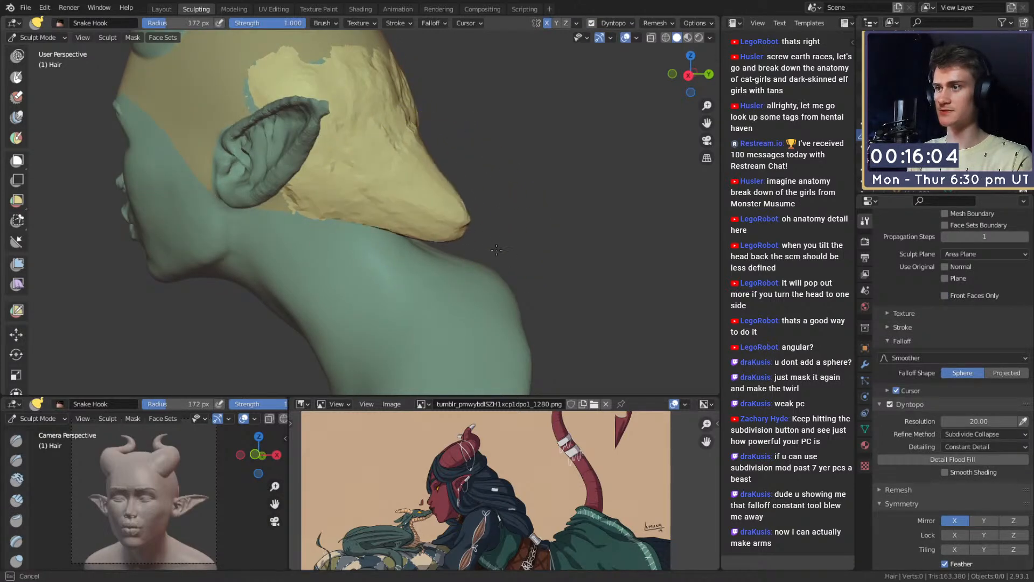
pyautogui.moveTo(497, 250); pyautogui.dragTo(500, 255)
pyautogui.moveTo(501, 254); pyautogui.dragTo(474, 237, button='middle')
pyautogui.press('f')
pyautogui.click(473, 231)
pyautogui.moveTo(452, 212); pyautogui.dragTo(481, 248)
# Step: Set the Snake Hook radius to 170 px and pull down the gap between the two hair lobes and their tips
pyautogui.moveTo(481, 248); pyautogui.dragTo(395, 292, button='middle')
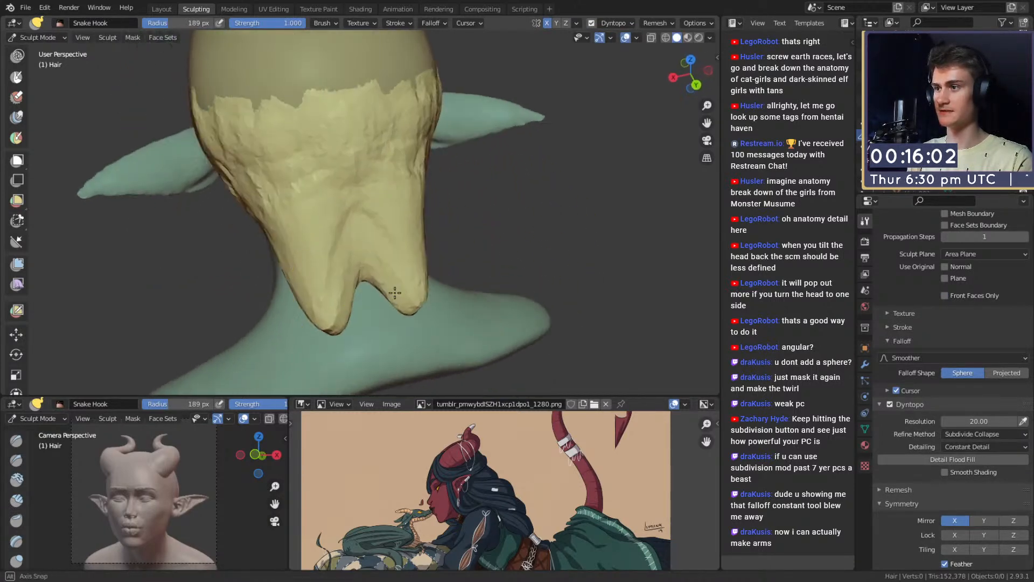
pyautogui.press('f')
pyautogui.click(431, 290)
pyautogui.moveTo(375, 280); pyautogui.dragTo(382, 324)
pyautogui.moveTo(423, 283); pyautogui.dragTo(500, 232, button='middle')
pyautogui.moveTo(521, 259); pyautogui.dragTo(525, 262)
pyautogui.moveTo(517, 237); pyautogui.dragTo(492, 224, button='middle')
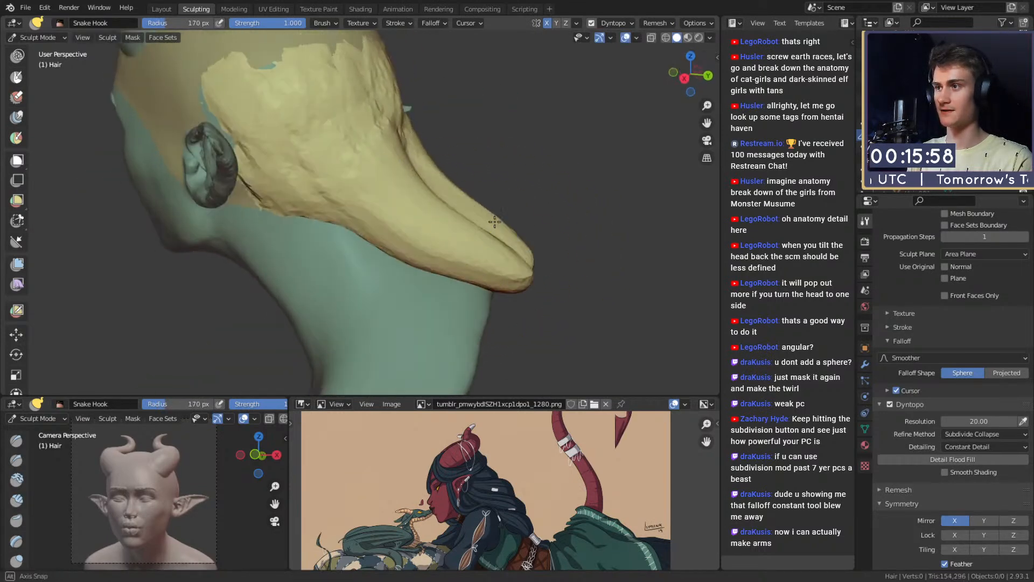
# Step: Reshape the upper outline of the hanging hair mass with Snake Hook, adjusting the brush radius between pulls
pyautogui.press('f')
pyautogui.click(472, 222)
pyautogui.moveTo(473, 218); pyautogui.dragTo(479, 212)
pyautogui.moveTo(474, 207)
pyautogui.mouseDown(button='middle')
pyautogui.moveTo(450, 203)
pyautogui.moveTo(484, 213)
pyautogui.mouseUp(button='middle')
pyautogui.moveTo(487, 218); pyautogui.dragTo(491, 208)
pyautogui.moveTo(487, 215); pyautogui.dragTo(541, 302, button='middle')
pyautogui.press('f')
pyautogui.click(520, 266)
pyautogui.press('f')
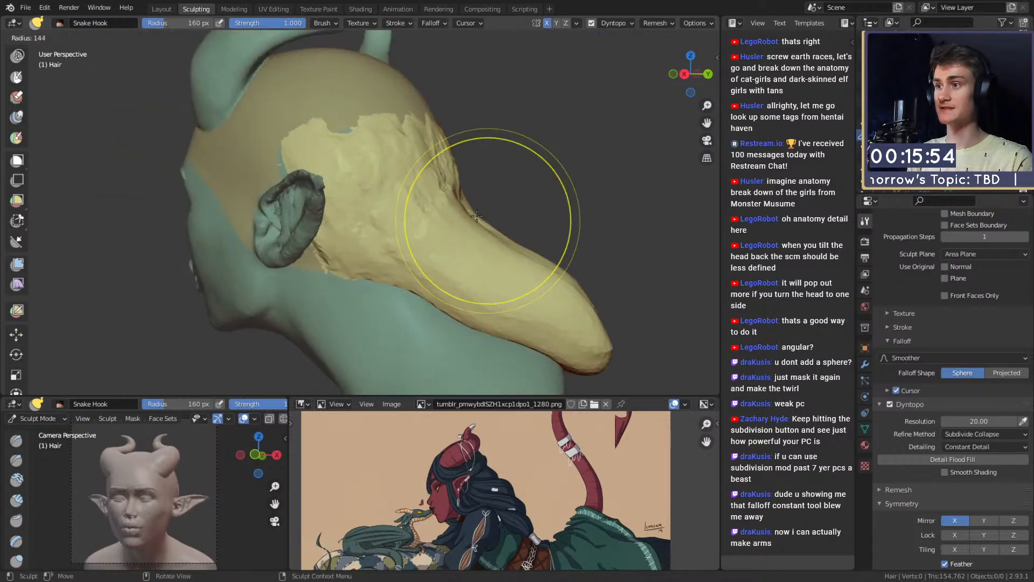
pyautogui.click(560, 215)
pyautogui.moveTo(480, 207); pyautogui.dragTo(489, 220)
# Step: Widen the sides of the hanging hair mass with Snake Hook, raising the radius to 175 px and then 201 px
pyautogui.moveTo(489, 219); pyautogui.dragTo(387, 247, button='middle')
pyautogui.press('f')
pyautogui.click(404, 248)
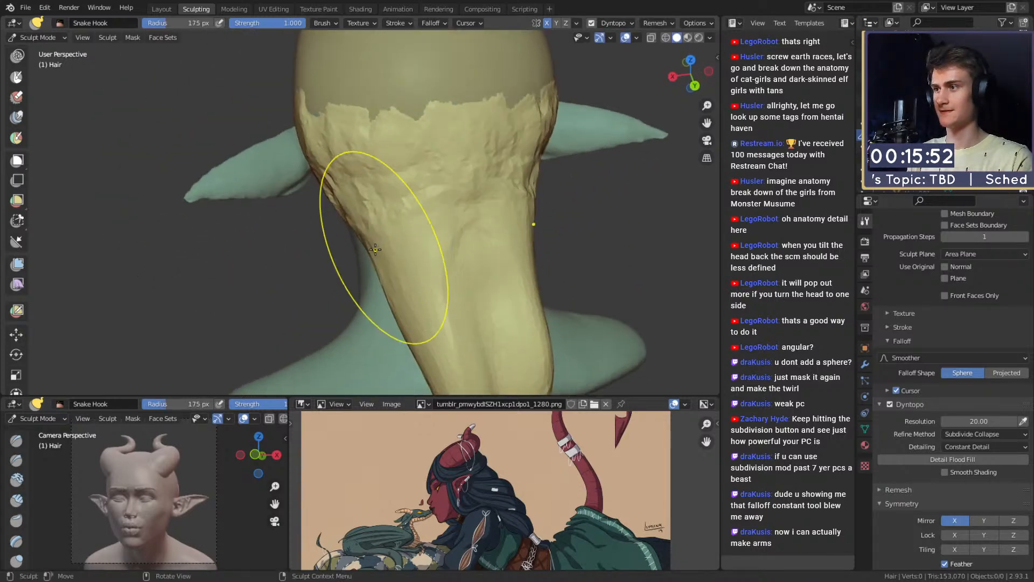
pyautogui.moveTo(354, 265); pyautogui.dragTo(351, 265)
pyautogui.keyDown('shift'); pyautogui.moveTo(396, 301); pyautogui.dragTo(376, 252, button='middle'); pyautogui.keyUp('shift')
pyautogui.moveTo(379, 255); pyautogui.dragTo(364, 270)
pyautogui.keyDown('shift'); pyautogui.moveTo(388, 315); pyautogui.dragTo(370, 251, button='middle'); pyautogui.keyUp('shift')
pyautogui.press('f')
pyautogui.click(383, 253)
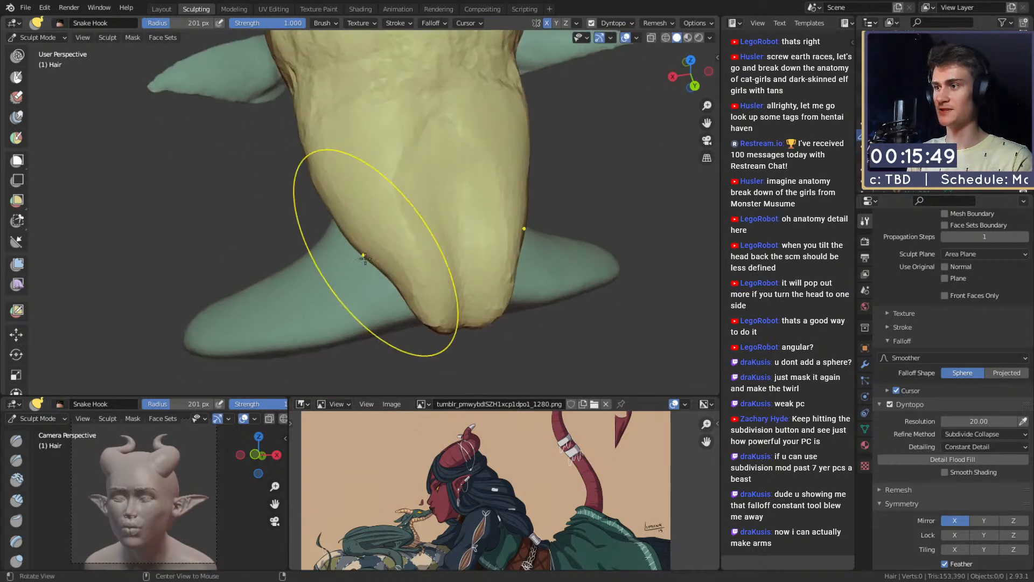
pyautogui.moveTo(376, 284); pyautogui.dragTo(366, 285)
pyautogui.moveTo(366, 286); pyautogui.dragTo(483, 220, button='middle')
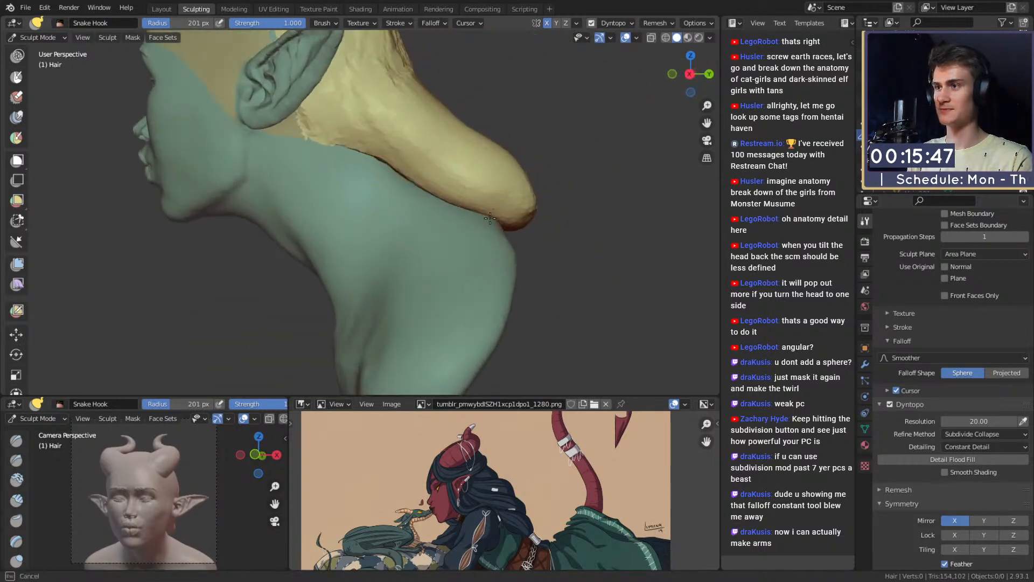
# Step: Pull the hair edge beneath the ear with Snake Hook at a radius of 96 px
pyautogui.moveTo(404, 157)
pyautogui.mouseDown(button='middle')
pyautogui.moveTo(383, 228)
pyautogui.moveTo(403, 219)
pyautogui.mouseUp(button='middle')
pyautogui.press('c')
pyautogui.press('f')
pyautogui.click(326, 226)
pyautogui.press('g')
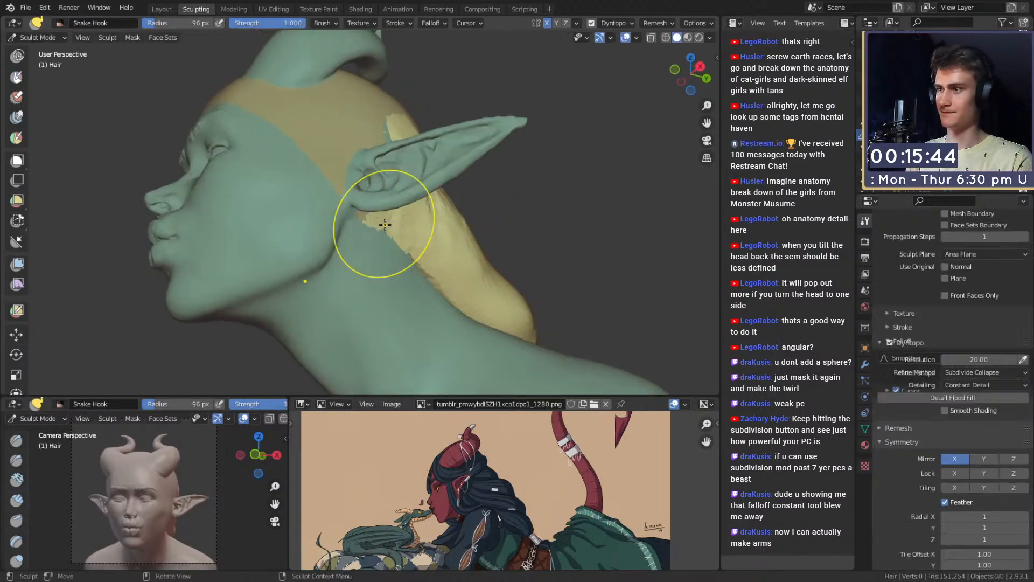
pyautogui.press('k')
pyautogui.moveTo(386, 224)
pyautogui.mouseDown()
pyautogui.moveTo(346, 236)
pyautogui.moveTo(371, 244)
pyautogui.moveTo(350, 245)
pyautogui.mouseUp()
# Step: Lay Clay Strips at about 43 px across the back of the hair and where it meets the hanging mass
pyautogui.press('c')
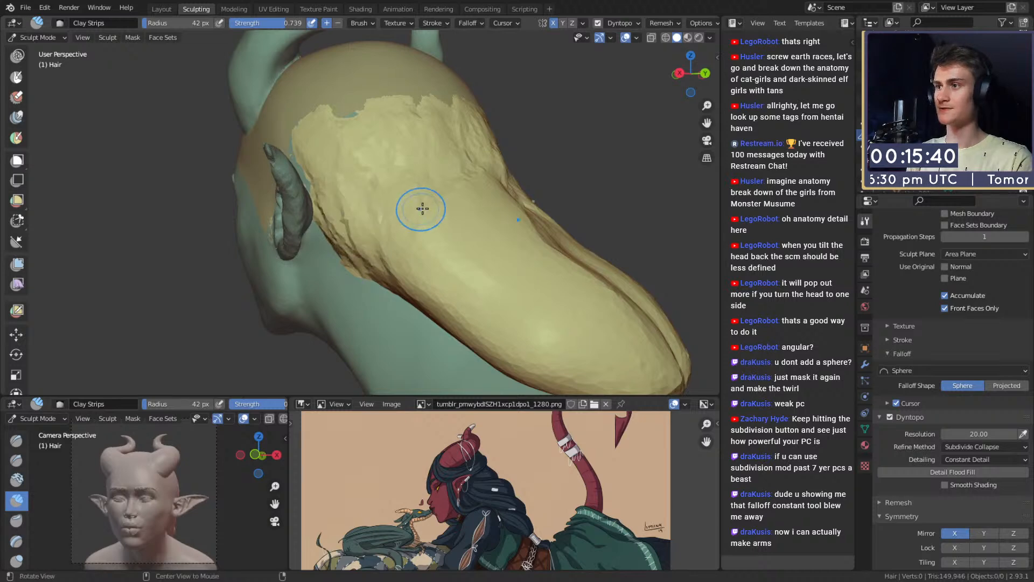
pyautogui.keyDown('alt'); pyautogui.moveTo(422, 209); pyautogui.dragTo(382, 232); pyautogui.keyUp('alt')
pyautogui.press('f')
pyautogui.click(417, 232)
pyautogui.moveTo(330, 198); pyautogui.dragTo(315, 240)
pyautogui.moveTo(315, 241)
pyautogui.keyDown('alt'); pyautogui.mouseDown()
pyautogui.moveTo(310, 224)
pyautogui.moveTo(375, 211)
pyautogui.moveTo(399, 249)
pyautogui.moveTo(389, 226)
pyautogui.moveTo(383, 232)
pyautogui.mouseUp(); pyautogui.keyUp('alt')
pyautogui.press('f')
pyautogui.press('f')
pyautogui.click(371, 233)
pyautogui.keyDown('alt'); pyautogui.moveTo(456, 250); pyautogui.dragTo(402, 240); pyautogui.keyUp('alt')
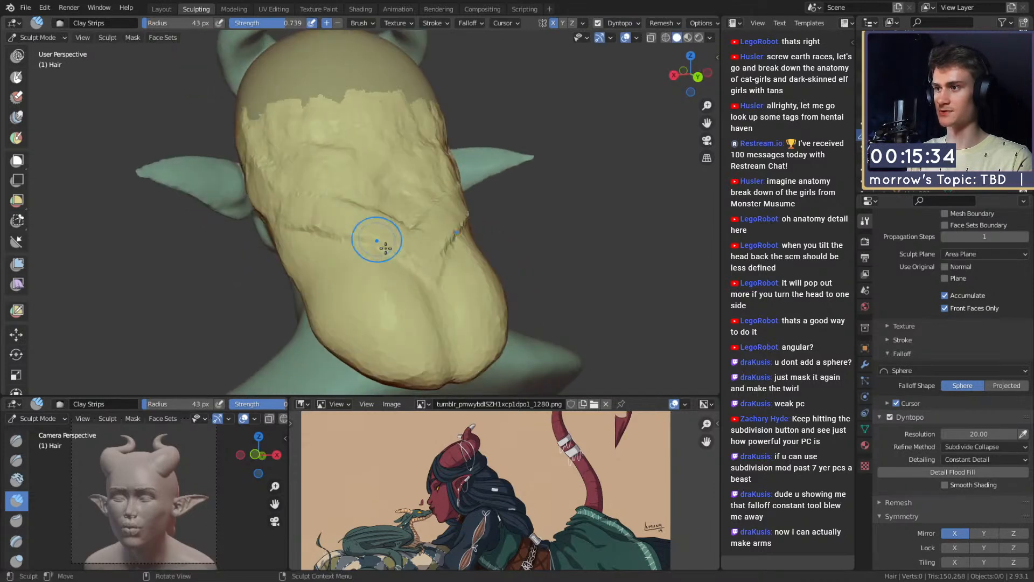
# Step: Build up diagonal strands over the two lower hair lobes with Clay Strips at a radius of 51 px
pyautogui.moveTo(450, 324); pyautogui.dragTo(459, 347)
pyautogui.moveTo(386, 325); pyautogui.dragTo(423, 360)
pyautogui.press('f')
pyautogui.click(411, 328)
pyautogui.moveTo(474, 302)
pyautogui.mouseDown()
pyautogui.moveTo(470, 337)
pyautogui.moveTo(430, 365)
pyautogui.moveTo(391, 324)
pyautogui.mouseUp()
pyautogui.moveTo(404, 329)
pyautogui.keyDown('alt'); pyautogui.mouseDown()
pyautogui.moveTo(439, 296)
pyautogui.moveTo(408, 322)
pyautogui.moveTo(383, 312)
pyautogui.mouseUp(); pyautogui.keyUp('alt')
pyautogui.moveTo(345, 241)
pyautogui.keyDown('alt'); pyautogui.mouseDown()
pyautogui.moveTo(357, 272)
pyautogui.moveTo(383, 280)
pyautogui.mouseUp(); pyautogui.keyUp('alt')
pyautogui.moveTo(451, 327)
pyautogui.mouseDown()
pyautogui.moveTo(403, 317)
pyautogui.moveTo(407, 355)
pyautogui.moveTo(427, 312)
pyautogui.mouseUp()
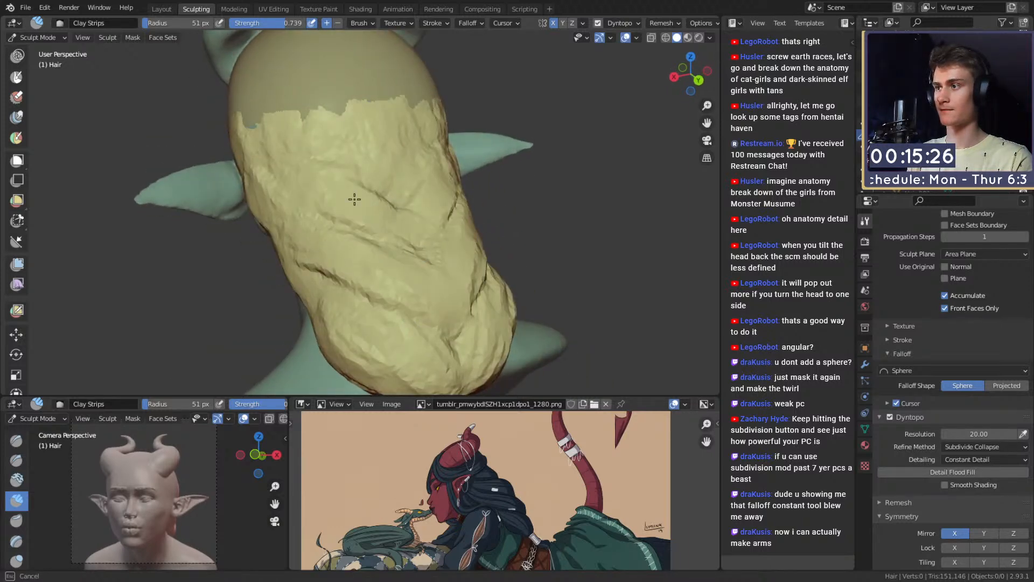
# Step: Add diagonal Clay Strips along the upper back of the hair, reducing the radius to 32 px for finer strands
pyautogui.keyDown('alt'); pyautogui.moveTo(354, 200); pyautogui.dragTo(408, 265); pyautogui.keyUp('alt')
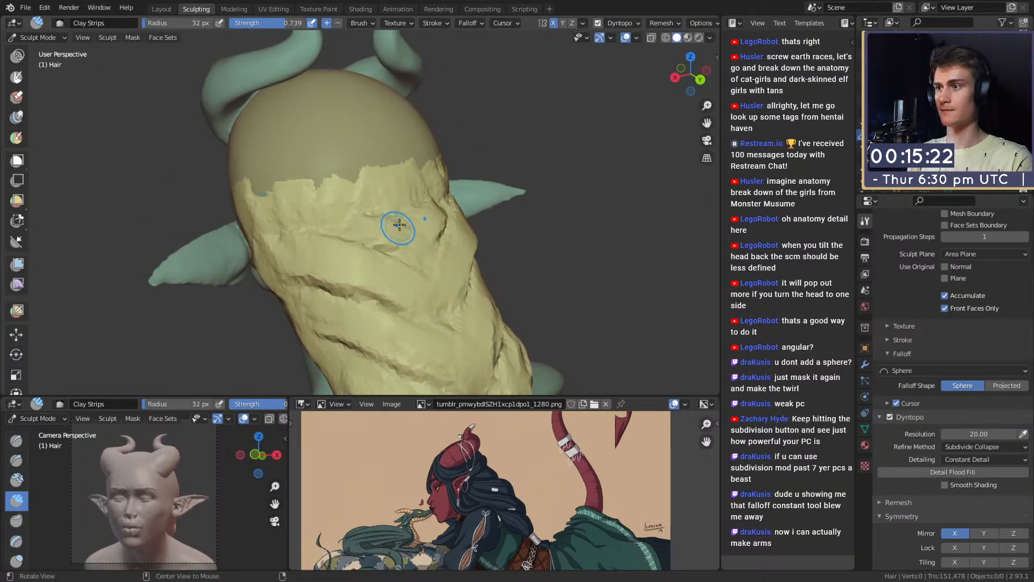
pyautogui.moveTo(400, 225)
pyautogui.keyDown('alt'); pyautogui.mouseDown()
pyautogui.moveTo(434, 233)
pyautogui.moveTo(440, 258)
pyautogui.moveTo(410, 240)
pyautogui.moveTo(409, 221)
pyautogui.mouseUp(); pyautogui.keyUp('alt')
pyautogui.press('f')
pyautogui.click(391, 254)
pyautogui.moveTo(339, 261)
pyautogui.mouseDown()
pyautogui.moveTo(446, 235)
pyautogui.moveTo(403, 244)
pyautogui.mouseUp()
pyautogui.moveTo(466, 229)
pyautogui.keyDown('alt'); pyautogui.mouseDown()
pyautogui.moveTo(385, 249)
pyautogui.moveTo(405, 265)
pyautogui.mouseUp(); pyautogui.keyUp('alt')
# Step: Set the Clay Strips radius to 73 px and build hair over the middle of the crown
pyautogui.press('f')
pyautogui.click(408, 194)
pyautogui.moveTo(383, 161); pyautogui.dragTo(421, 262)
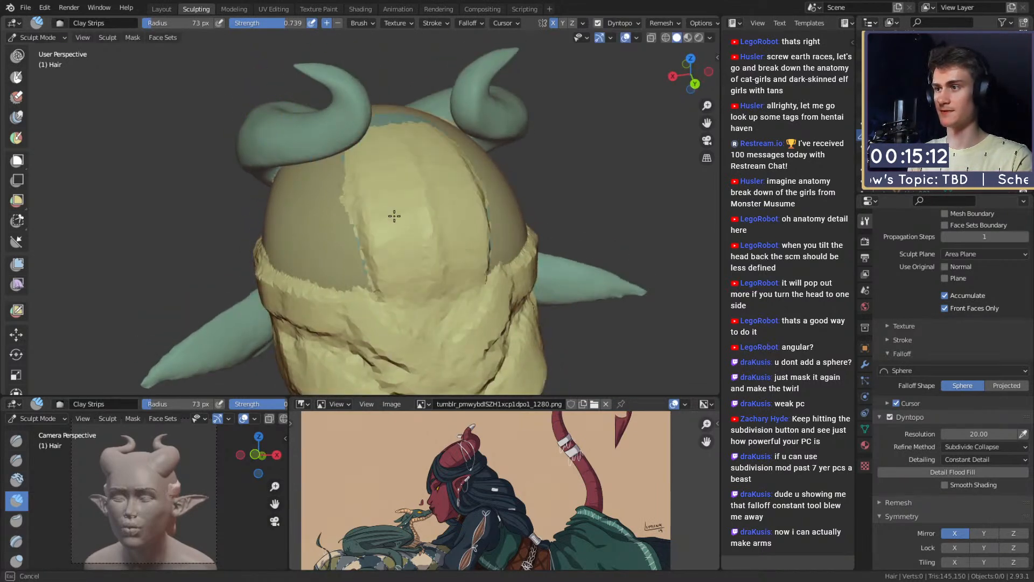
pyautogui.moveTo(395, 216); pyautogui.dragTo(428, 297)
pyautogui.moveTo(392, 230)
pyautogui.keyDown('alt'); pyautogui.mouseDown()
pyautogui.moveTo(409, 199)
pyautogui.moveTo(450, 182)
pyautogui.mouseUp(); pyautogui.keyUp('alt')
pyautogui.moveTo(389, 157)
pyautogui.mouseDown()
pyautogui.moveTo(348, 224)
pyautogui.moveTo(328, 237)
pyautogui.moveTo(355, 162)
pyautogui.mouseUp()
pyautogui.moveTo(352, 228); pyautogui.dragTo(351, 240)
# Step: Cover the sides of the crown behind the horns with Clay Strips at a radius of 55 px
pyautogui.keyDown('alt'); pyautogui.moveTo(351, 240); pyautogui.dragTo(362, 175); pyautogui.keyUp('alt')
pyautogui.moveTo(369, 106); pyautogui.dragTo(397, 204)
pyautogui.moveTo(373, 161)
pyautogui.mouseDown()
pyautogui.moveTo(406, 223)
pyautogui.moveTo(334, 196)
pyautogui.moveTo(342, 225)
pyautogui.mouseUp()
pyautogui.keyDown('alt'); pyautogui.moveTo(419, 237); pyautogui.dragTo(351, 168); pyautogui.keyUp('alt')
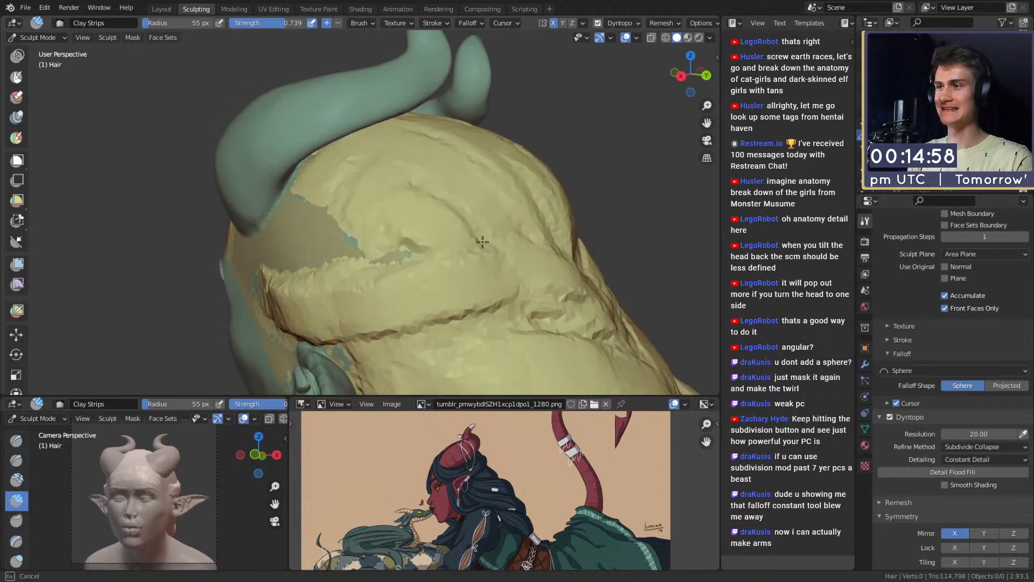
pyautogui.keyDown('alt'); pyautogui.moveTo(330, 260); pyautogui.dragTo(379, 183); pyautogui.keyUp('alt')
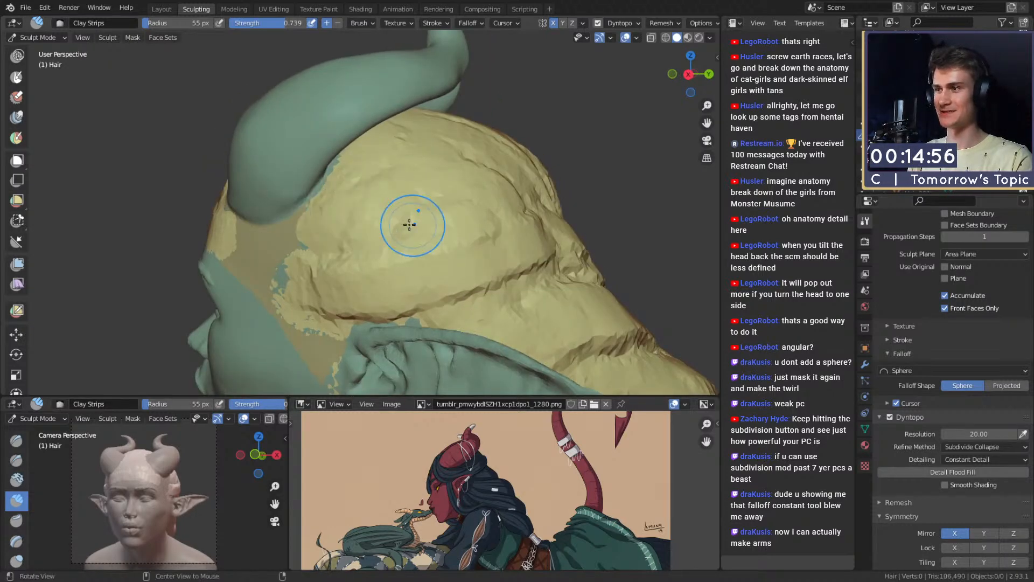
# Step: Fill in the temples at 49 px and the front scalp between the horns at 76 px with Clay Strips
pyautogui.keyDown('alt'); pyautogui.moveTo(409, 224); pyautogui.dragTo(402, 273); pyautogui.keyUp('alt')
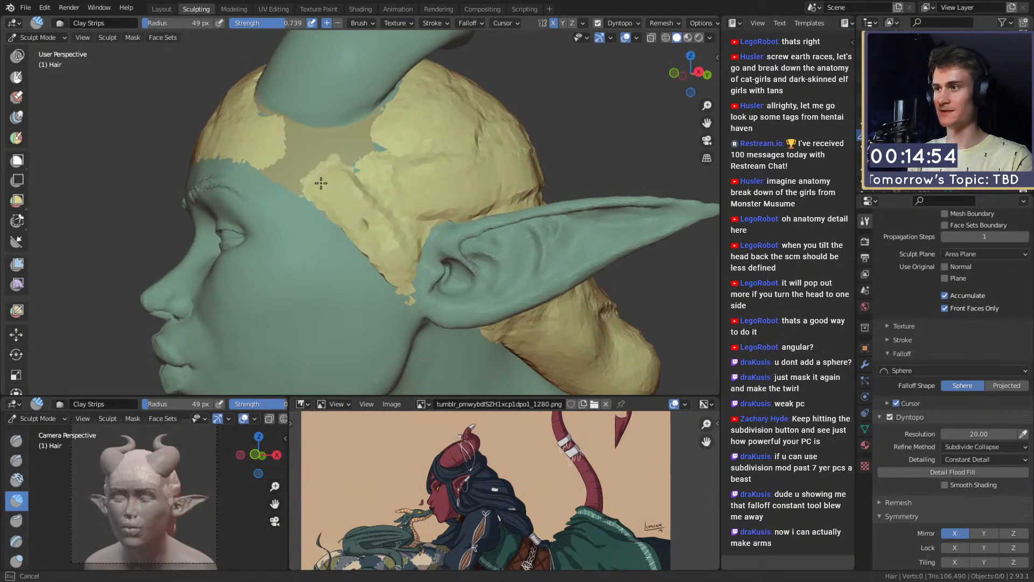
pyautogui.keyDown('alt'); pyautogui.moveTo(383, 136); pyautogui.dragTo(387, 216); pyautogui.keyUp('alt')
pyautogui.keyDown('alt'); pyautogui.moveTo(340, 127); pyautogui.dragTo(382, 217); pyautogui.keyUp('alt')
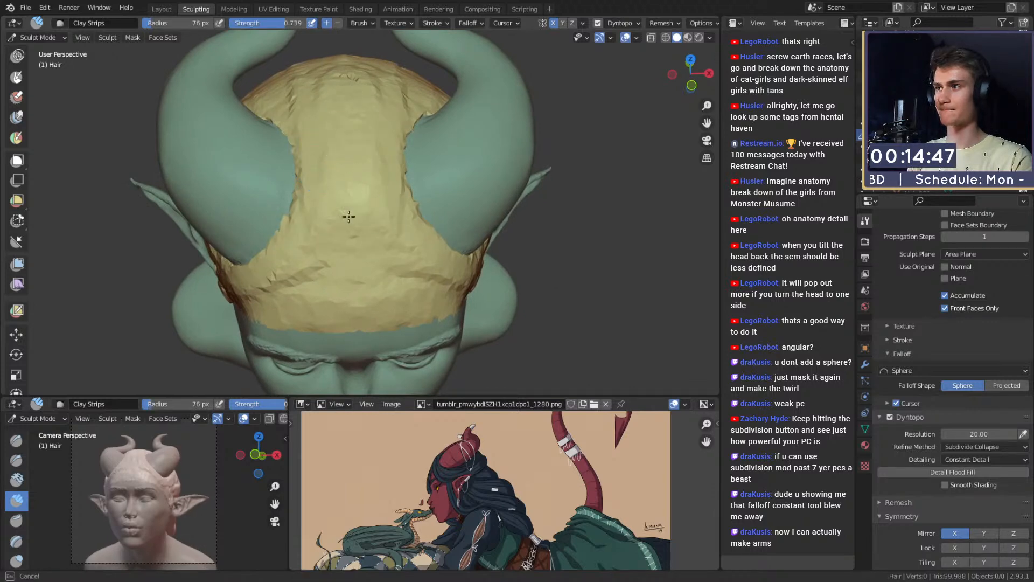
pyautogui.keyDown('alt'); pyautogui.moveTo(363, 126); pyautogui.dragTo(298, 201); pyautogui.keyUp('alt')
pyautogui.press('f')
pyautogui.click(293, 200)
pyautogui.moveTo(366, 183)
pyautogui.mouseDown()
pyautogui.moveTo(416, 192)
pyautogui.moveTo(281, 282)
pyautogui.moveTo(357, 186)
pyautogui.moveTo(284, 169)
pyautogui.moveTo(325, 160)
pyautogui.mouseUp()
# Step: Add diagonal Clay Strips strands over the crown and back of the head, reducing the radius from 66 to 44 px
pyautogui.moveTo(283, 213); pyautogui.dragTo(285, 151, button='middle')
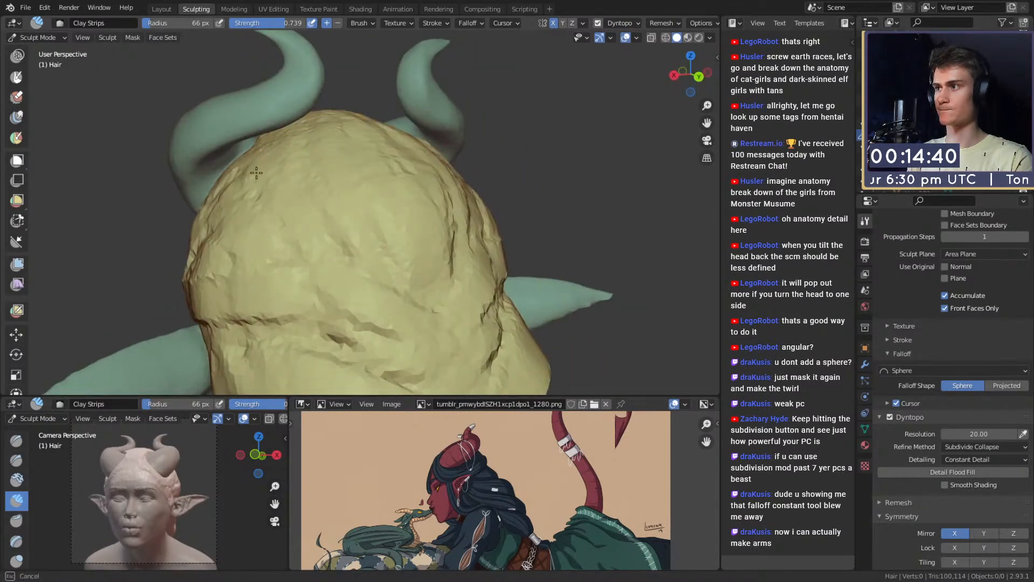
pyautogui.moveTo(257, 172); pyautogui.dragTo(316, 192)
pyautogui.moveTo(406, 269); pyautogui.dragTo(397, 277, button='middle')
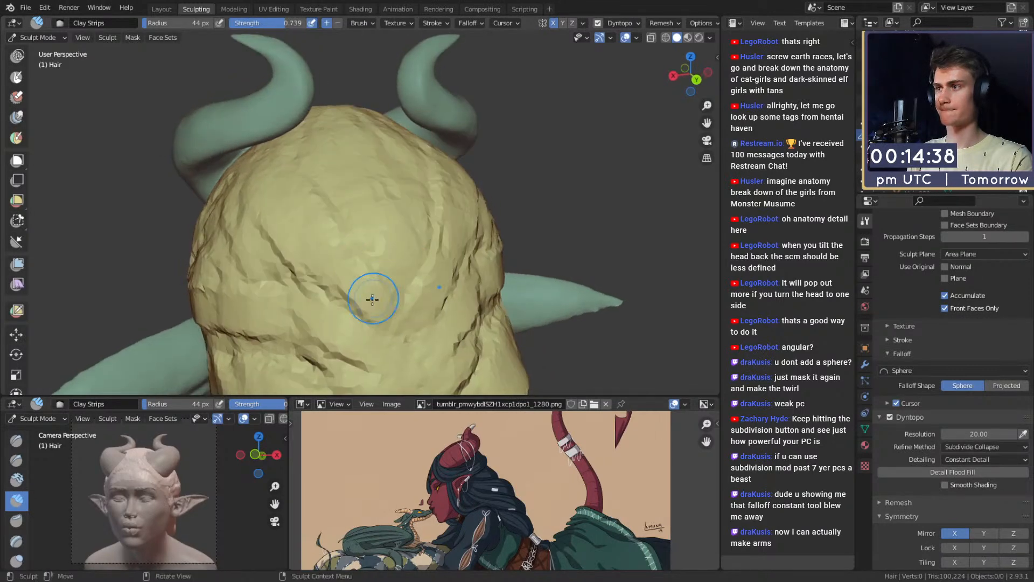
pyautogui.moveTo(371, 298); pyautogui.dragTo(335, 306)
pyautogui.moveTo(337, 232)
pyautogui.mouseDown(button='middle')
pyautogui.moveTo(353, 229)
pyautogui.moveTo(318, 170)
pyautogui.mouseUp(button='middle')
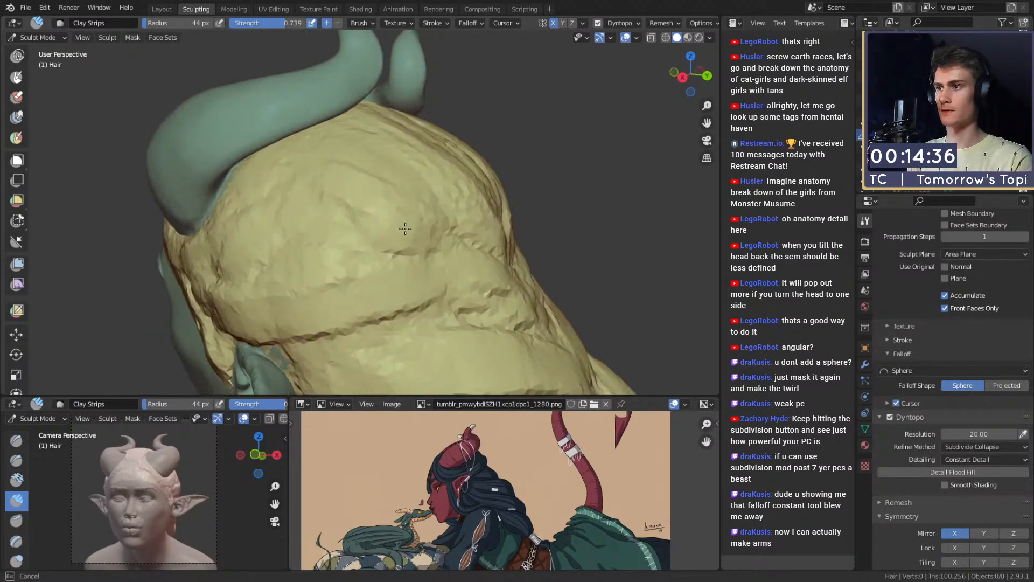
pyautogui.moveTo(392, 259); pyautogui.dragTo(381, 162, button='middle')
pyautogui.moveTo(321, 261)
pyautogui.mouseDown(button='middle')
pyautogui.moveTo(424, 216)
pyautogui.moveTo(343, 206)
pyautogui.moveTo(322, 188)
pyautogui.mouseUp(button='middle')
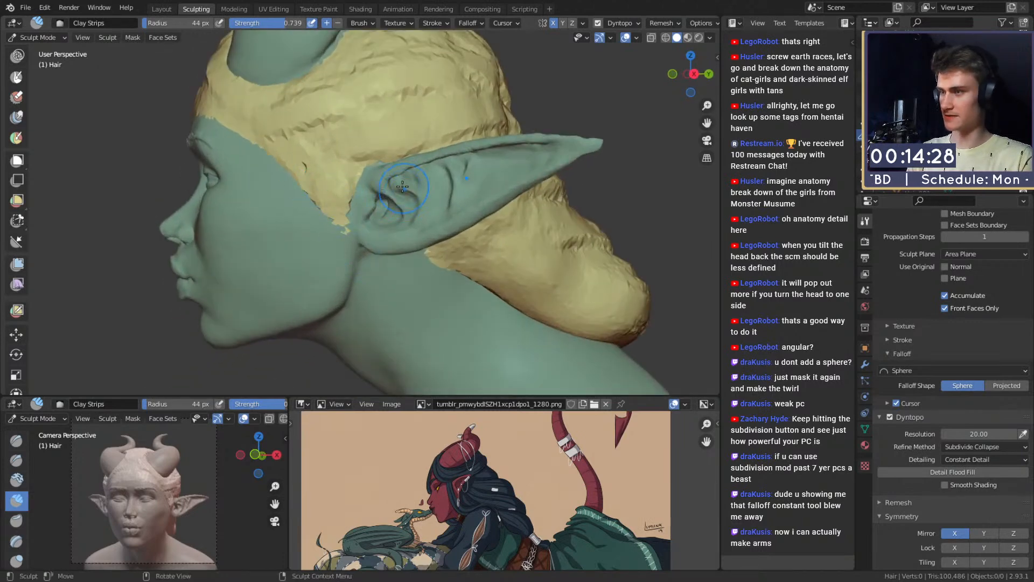
# Step: Pull the hair down behind and below the ear with Snake Hook at a radius of 125 px
pyautogui.press('k')
pyautogui.moveTo(404, 186)
pyautogui.mouseDown()
pyautogui.moveTo(373, 209)
pyautogui.moveTo(388, 248)
pyautogui.mouseUp()
pyautogui.press('f')
pyautogui.click(394, 224)
pyautogui.moveTo(401, 222); pyautogui.dragTo(397, 201, button='middle')
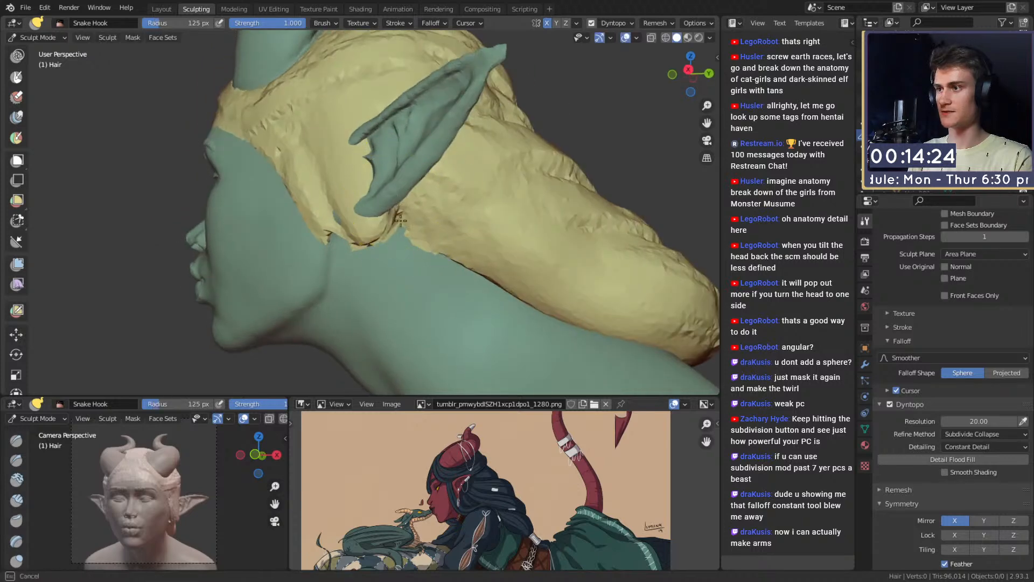
pyautogui.moveTo(400, 220); pyautogui.dragTo(393, 237)
pyautogui.moveTo(393, 237); pyautogui.dragTo(418, 227, button='middle')
pyautogui.moveTo(418, 226)
pyautogui.keyDown('ctrl'); pyautogui.mouseDown(button='middle')
pyautogui.moveTo(422, 215)
pyautogui.moveTo(373, 208)
pyautogui.mouseUp(button='middle'); pyautogui.keyUp('ctrl')
# Step: Enlarge the Snake Hook to 152 px and draw the hair below the earlobe together into one lower edge
pyautogui.press('f')
pyautogui.click(377, 205)
pyautogui.moveTo(373, 213); pyautogui.dragTo(366, 281)
pyautogui.press('f')
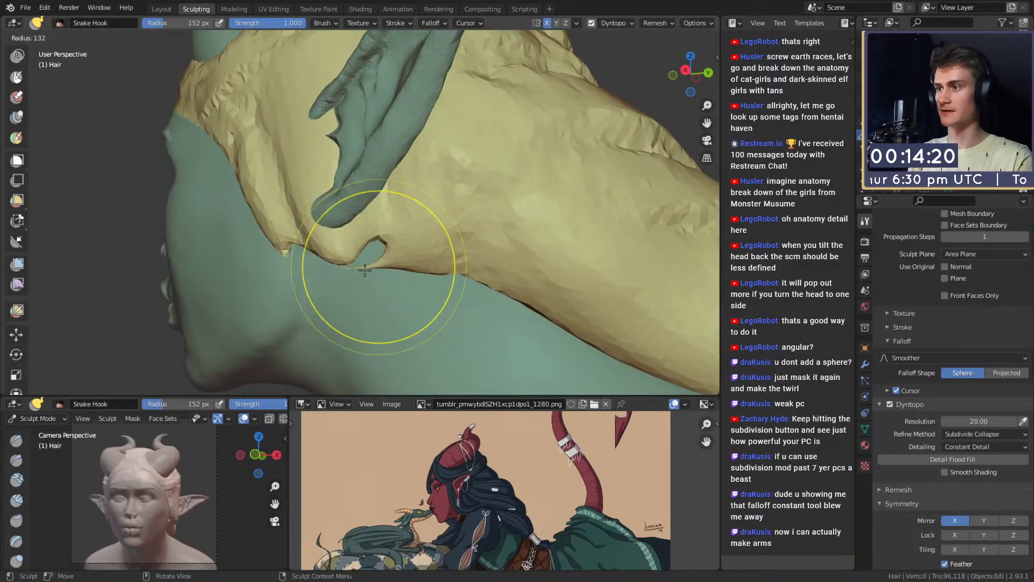
pyautogui.click(373, 265)
pyautogui.moveTo(385, 263)
pyautogui.mouseDown()
pyautogui.moveTo(378, 259)
pyautogui.moveTo(388, 258)
pyautogui.mouseUp()
pyautogui.moveTo(389, 260)
pyautogui.mouseDown()
pyautogui.moveTo(376, 259)
pyautogui.moveTo(362, 223)
pyautogui.moveTo(330, 234)
pyautogui.mouseUp()
# Step: Readjust the Snake Hook radius and check the hair edge around the ear
pyautogui.press('f')
pyautogui.click(433, 256)
pyautogui.press('f')
pyautogui.click(395, 209)
pyautogui.moveTo(329, 234)
pyautogui.keyDown('alt'); pyautogui.mouseDown()
pyautogui.moveTo(346, 236)
pyautogui.moveTo(382, 275)
pyautogui.moveTo(414, 278)
pyautogui.moveTo(440, 188)
pyautogui.moveTo(438, 209)
pyautogui.moveTo(428, 204)
pyautogui.moveTo(399, 237)
pyautogui.mouseUp(); pyautogui.keyUp('alt')
# Step: Switch to the Crease brush, set its radius to 68 px, and cut the hair back around the front of the ear
pyautogui.hotkey('shift', 'c')
pyautogui.press('f')
pyautogui.click(400, 262)
pyautogui.press('f')
pyautogui.click(439, 201)
pyautogui.moveTo(366, 184)
pyautogui.mouseDown()
pyautogui.moveTo(343, 169)
pyautogui.moveTo(327, 182)
pyautogui.moveTo(352, 175)
pyautogui.moveTo(364, 205)
pyautogui.moveTo(370, 171)
pyautogui.moveTo(279, 233)
pyautogui.moveTo(313, 280)
pyautogui.mouseUp()
pyautogui.keyDown('alt'); pyautogui.moveTo(350, 215); pyautogui.dragTo(433, 131); pyautogui.keyUp('alt')
pyautogui.moveTo(434, 130)
pyautogui.mouseDown(button='middle')
pyautogui.moveTo(559, 110)
pyautogui.moveTo(377, 194)
pyautogui.mouseUp(button='middle')
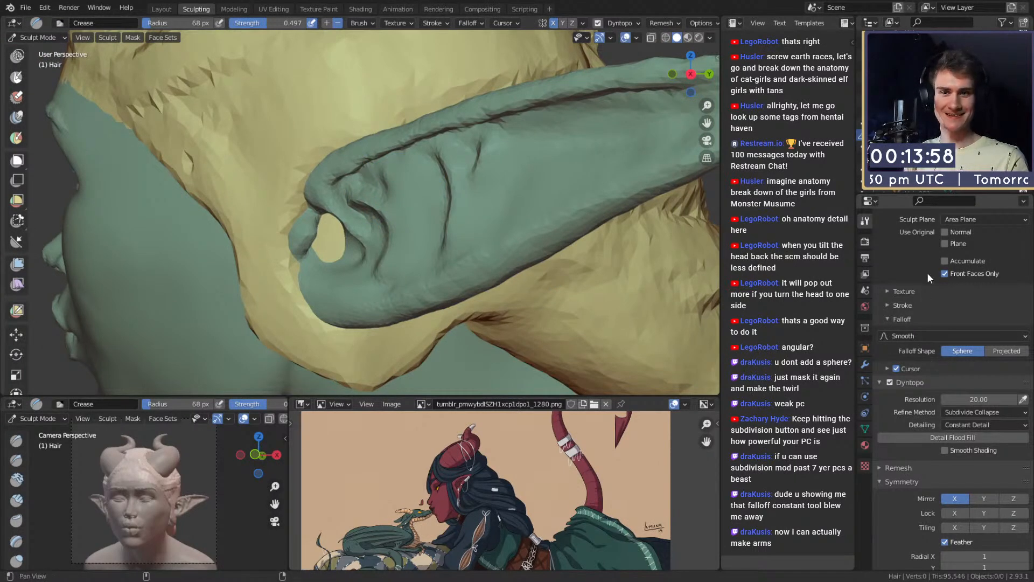
# Step: Turn off Front Faces Only to carve hair out of the ear opening, and re-enable it after clearing the ear's front edge
pyautogui.scroll(3, 926, 272)
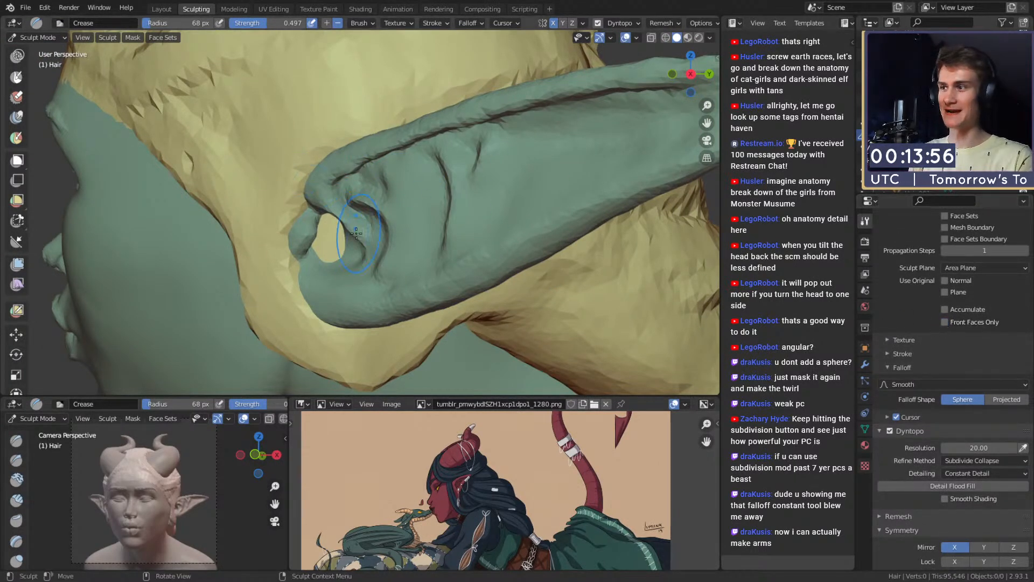
pyautogui.moveTo(332, 237)
pyautogui.mouseDown()
pyautogui.moveTo(335, 247)
pyautogui.moveTo(338, 231)
pyautogui.mouseUp()
pyautogui.moveTo(339, 230)
pyautogui.mouseDown(button='middle')
pyautogui.moveTo(425, 215)
pyautogui.moveTo(343, 216)
pyautogui.mouseUp(button='middle')
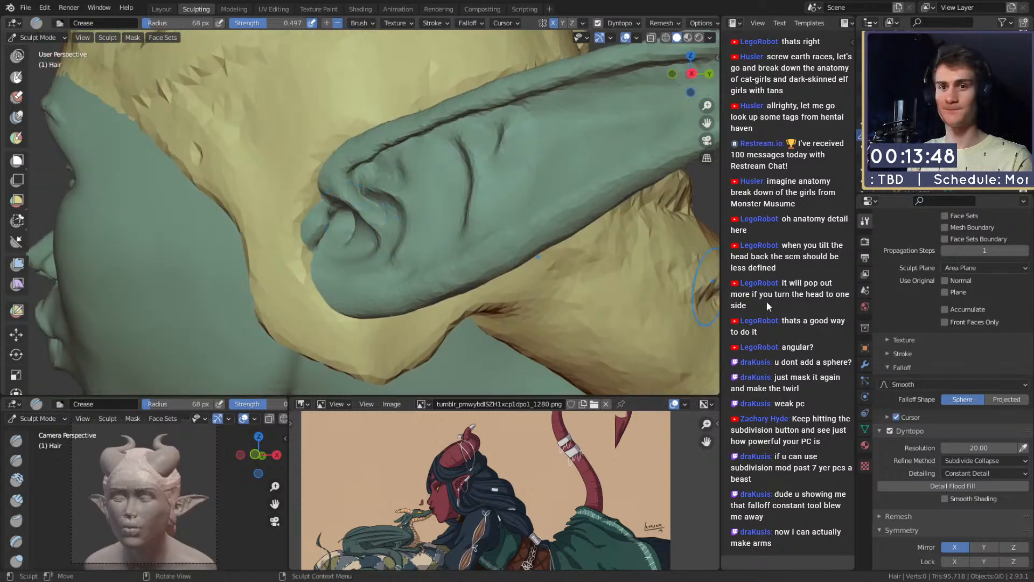
pyautogui.moveTo(307, 264)
pyautogui.mouseDown()
pyautogui.moveTo(325, 300)
pyautogui.moveTo(302, 168)
pyautogui.mouseUp()
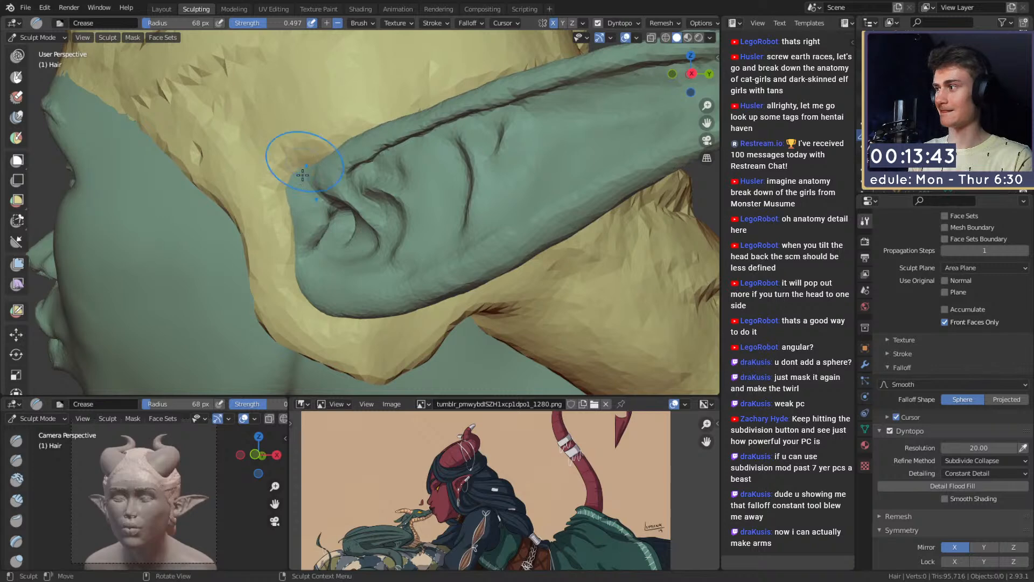
# Step: Set the Crease radius to 55 px and carve the hair away from the upper front edge of the ear
pyautogui.moveTo(301, 166); pyautogui.dragTo(383, 174, button='middle')
pyautogui.press('f')
pyautogui.click(380, 173)
pyautogui.moveTo(339, 165); pyautogui.dragTo(324, 167)
pyautogui.moveTo(361, 157); pyautogui.dragTo(366, 186, button='middle')
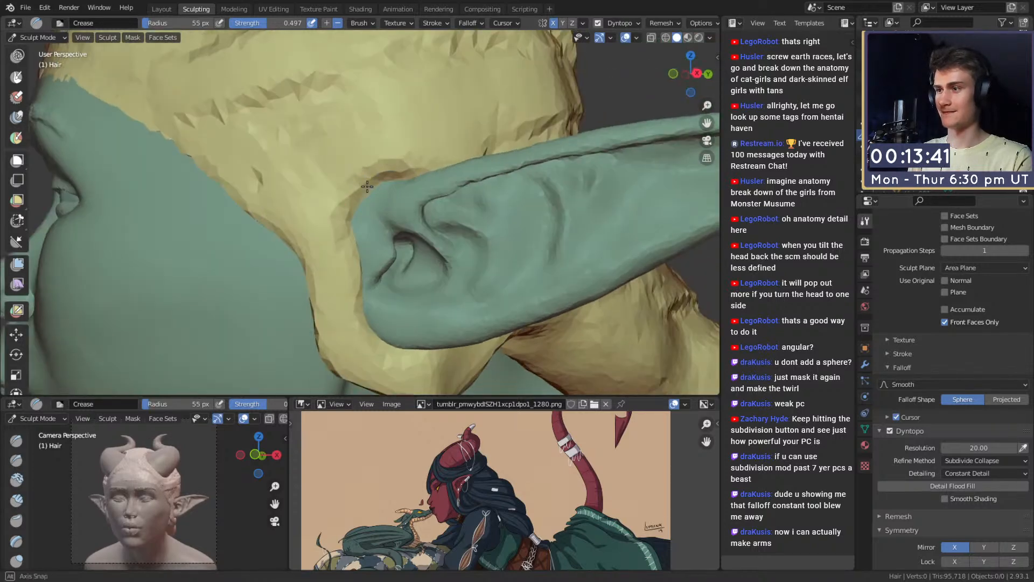
pyautogui.moveTo(361, 195); pyautogui.dragTo(362, 215)
pyautogui.moveTo(360, 240); pyautogui.dragTo(370, 218, button='middle')
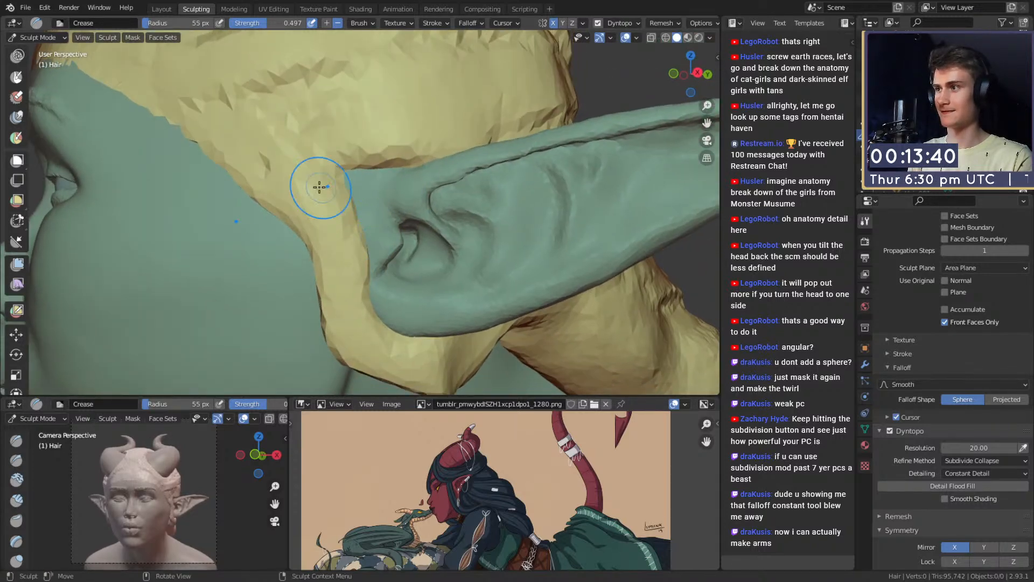
# Step: Define the hairline along the temple and sideburn with the Crease brush
pyautogui.moveTo(252, 184); pyautogui.dragTo(296, 250)
pyautogui.moveTo(255, 189)
pyautogui.mouseDown(button='middle')
pyautogui.moveTo(323, 208)
pyautogui.moveTo(353, 197)
pyautogui.moveTo(360, 208)
pyautogui.mouseUp(button='middle')
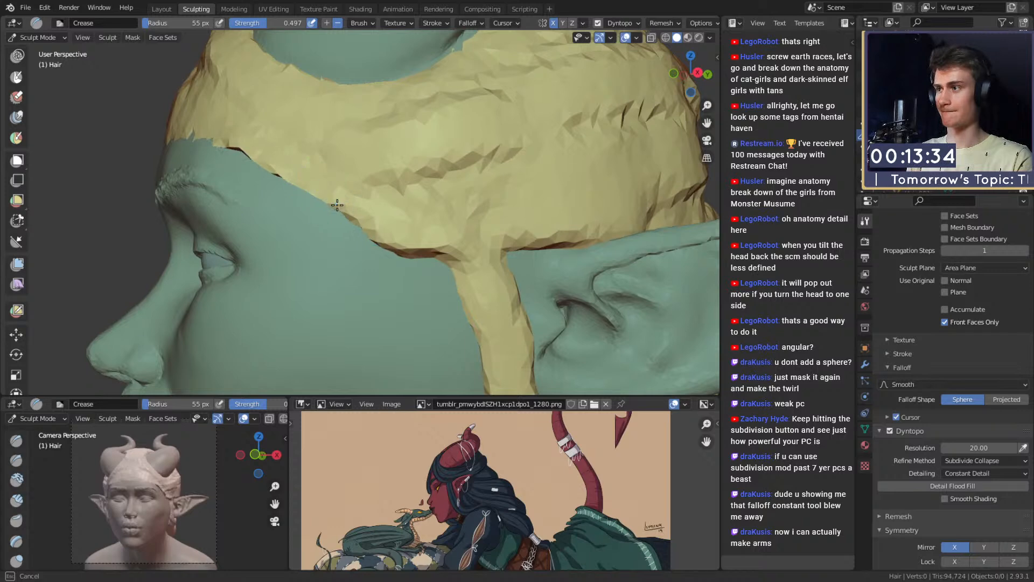
pyautogui.moveTo(337, 205); pyautogui.dragTo(342, 199)
# Step: Build up hair strands along the forehead and temple hairline with Clay Strips at a radius of 48 px
pyautogui.press('c')
pyautogui.moveTo(304, 159); pyautogui.dragTo(261, 147)
pyautogui.moveTo(290, 156); pyautogui.dragTo(357, 178, button='middle')
pyautogui.moveTo(357, 178); pyautogui.dragTo(364, 172)
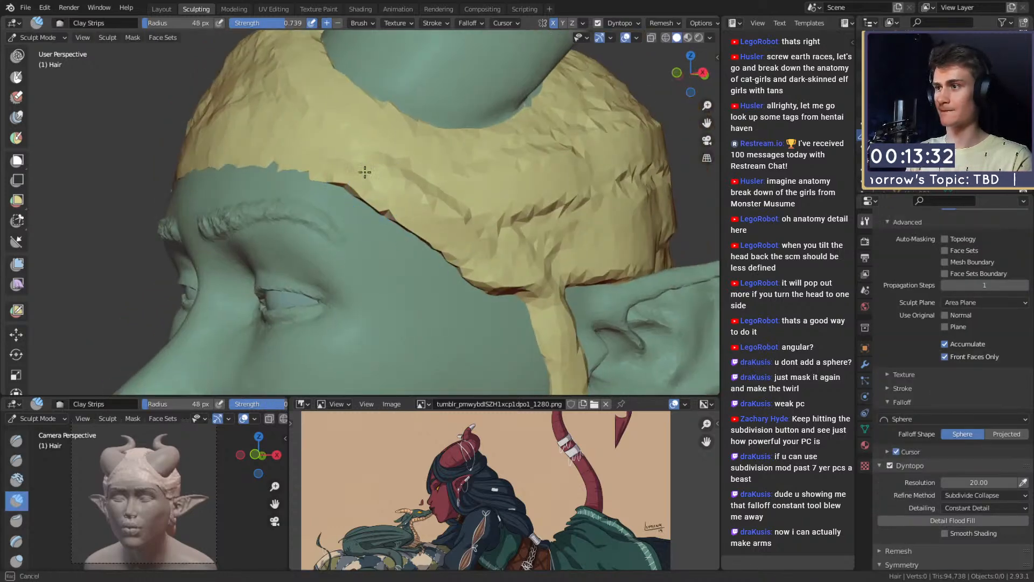
pyautogui.moveTo(312, 144); pyautogui.dragTo(357, 165, button='middle')
pyautogui.moveTo(429, 226)
pyautogui.mouseDown()
pyautogui.moveTo(462, 225)
pyautogui.moveTo(387, 180)
pyautogui.moveTo(466, 220)
pyautogui.moveTo(413, 179)
pyautogui.mouseUp()
pyautogui.moveTo(413, 179)
pyautogui.keyDown('alt'); pyautogui.mouseDown()
pyautogui.moveTo(364, 167)
pyautogui.moveTo(395, 173)
pyautogui.mouseUp(); pyautogui.keyUp('alt')
pyautogui.moveTo(460, 191)
pyautogui.keyDown('alt'); pyautogui.mouseDown()
pyautogui.moveTo(514, 213)
pyautogui.moveTo(480, 183)
pyautogui.mouseUp(); pyautogui.keyUp('alt')
pyautogui.moveTo(481, 184)
pyautogui.mouseDown()
pyautogui.moveTo(496, 209)
pyautogui.moveTo(539, 225)
pyautogui.mouseUp()
# Step: Adjust the sideburn strand in front of the ear with the Grab brush at a radius of 143 px
pyautogui.moveTo(538, 225)
pyautogui.keyDown('alt'); pyautogui.keyDown('shift'); pyautogui.mouseDown()
pyautogui.moveTo(436, 144)
pyautogui.moveTo(363, 195)
pyautogui.moveTo(299, 216)
pyautogui.moveTo(256, 156)
pyautogui.mouseUp(); pyautogui.keyUp('shift'); pyautogui.keyUp('alt')
pyautogui.press('g')
pyautogui.press('f')
pyautogui.click(345, 199)
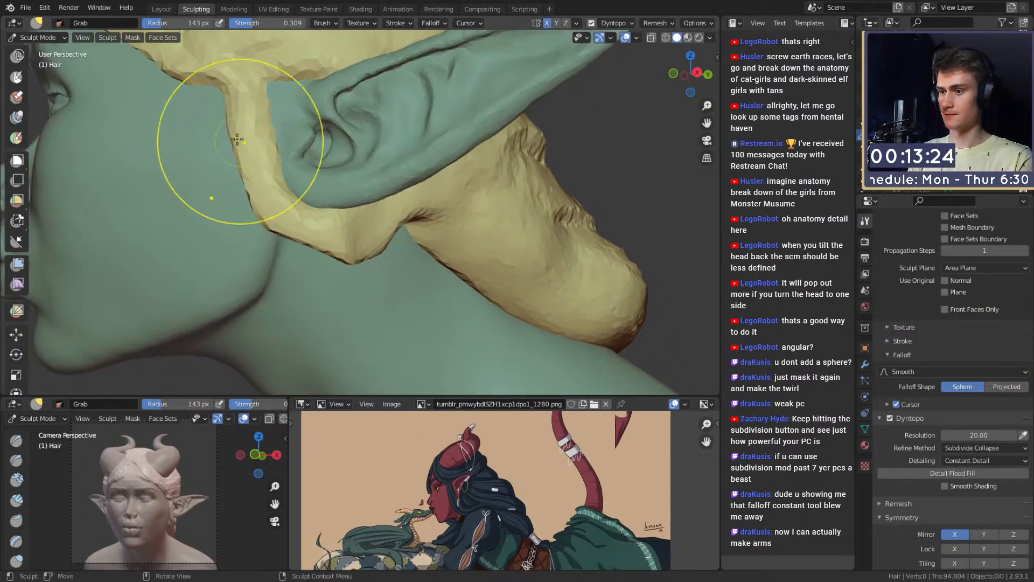
pyautogui.moveTo(455, 217)
pyautogui.keyDown('alt'); pyautogui.keyDown('shift'); pyautogui.mouseDown()
pyautogui.moveTo(393, 214)
pyautogui.moveTo(374, 229)
pyautogui.mouseUp(); pyautogui.keyUp('shift'); pyautogui.keyUp('alt')
# Step: Thicken the hair below and behind the ear with Clay Strips
pyautogui.moveTo(372, 278)
pyautogui.keyDown('alt'); pyautogui.mouseDown()
pyautogui.moveTo(374, 245)
pyautogui.moveTo(382, 256)
pyautogui.moveTo(370, 209)
pyautogui.mouseUp(); pyautogui.keyUp('alt')
pyautogui.press('c')
pyautogui.moveTo(330, 238)
pyautogui.keyDown('alt'); pyautogui.mouseDown()
pyautogui.moveTo(406, 238)
pyautogui.moveTo(409, 223)
pyautogui.moveTo(337, 219)
pyautogui.mouseUp(); pyautogui.keyUp('alt')
pyautogui.moveTo(417, 237)
pyautogui.keyDown('alt'); pyautogui.mouseDown()
pyautogui.moveTo(280, 245)
pyautogui.moveTo(258, 272)
pyautogui.mouseUp(); pyautogui.keyUp('alt')
pyautogui.moveTo(446, 260)
pyautogui.mouseDown()
pyautogui.moveTo(408, 256)
pyautogui.moveTo(508, 277)
pyautogui.moveTo(425, 231)
pyautogui.moveTo(380, 230)
pyautogui.mouseUp()
# Step: Carve the hair away behind the ear with the Crease brush at 40 px, turning Front Faces Only off and back on
pyautogui.hotkey('shift', 'c')
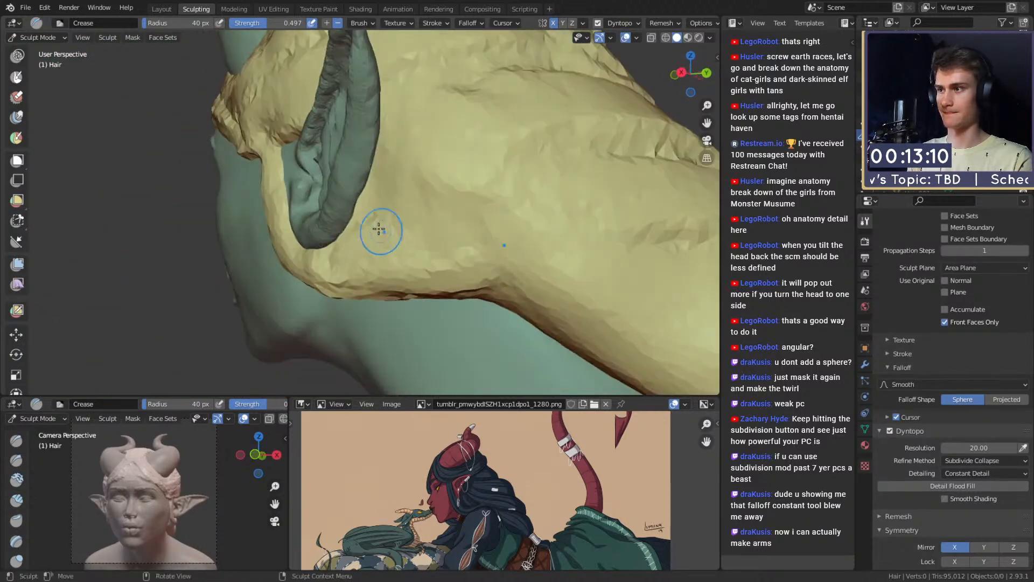
pyautogui.moveTo(369, 186)
pyautogui.mouseDown(button='middle')
pyautogui.moveTo(353, 239)
pyautogui.moveTo(353, 204)
pyautogui.mouseUp(button='middle')
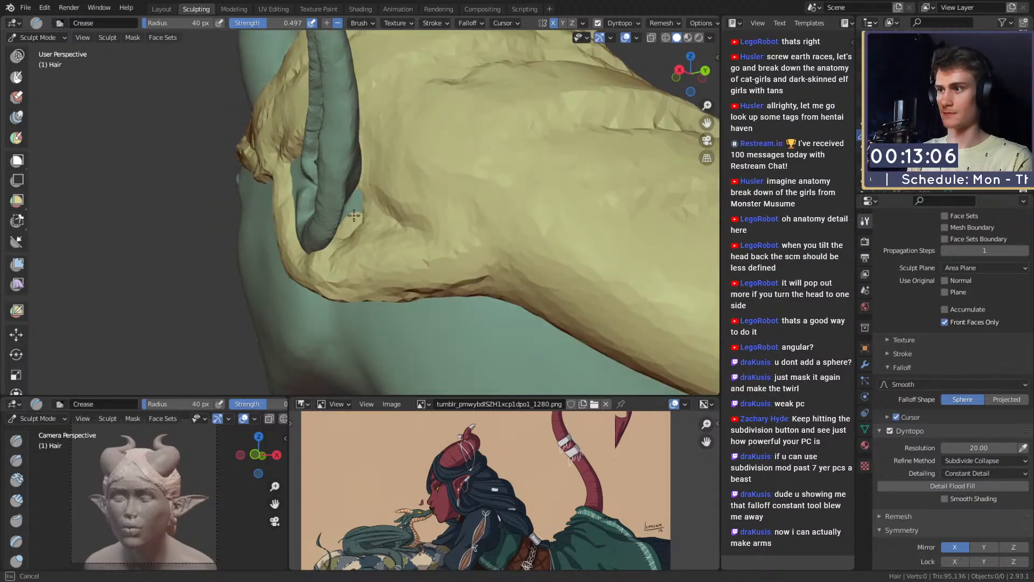
pyautogui.moveTo(366, 208); pyautogui.dragTo(393, 210, button='middle')
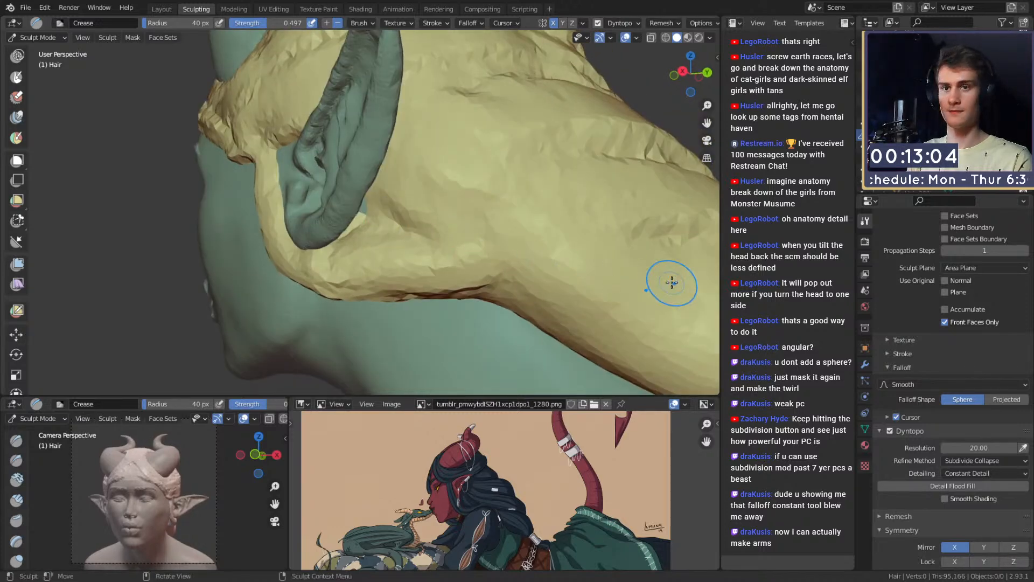
pyautogui.moveTo(329, 233); pyautogui.dragTo(345, 228, button='middle')
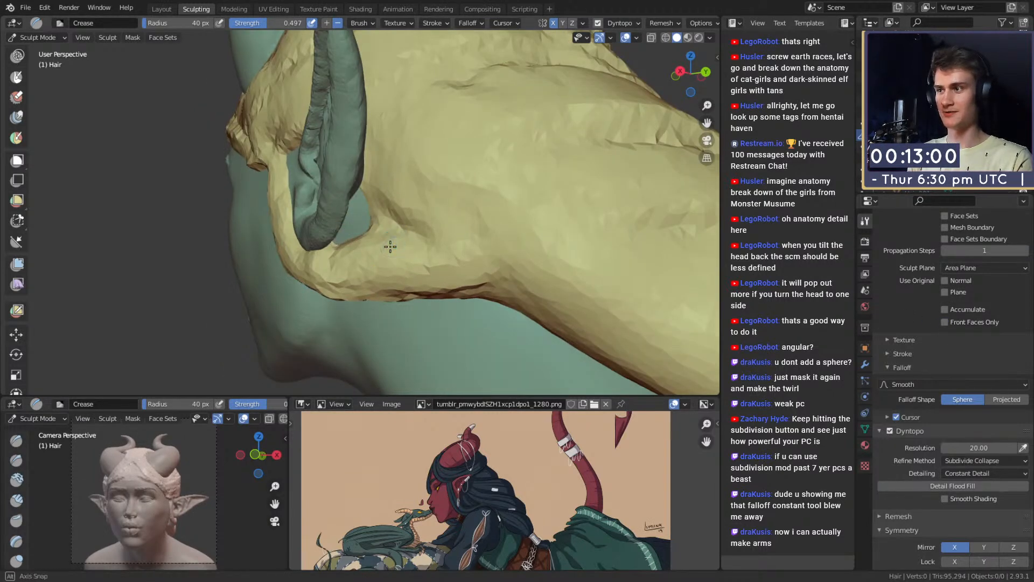
pyautogui.moveTo(390, 247); pyautogui.dragTo(364, 229, button='middle')
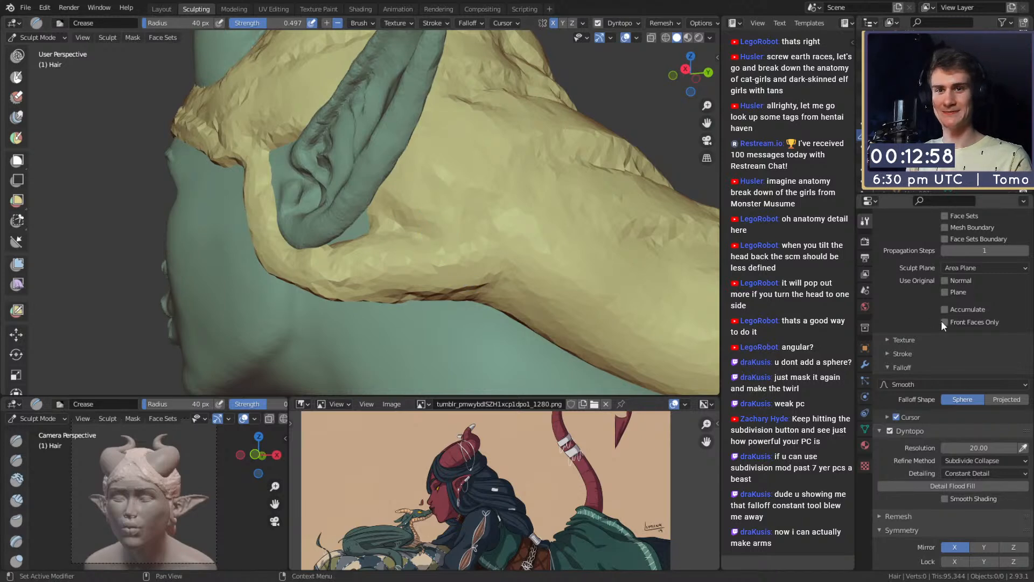
pyautogui.moveTo(442, 185); pyautogui.dragTo(401, 239, button='middle')
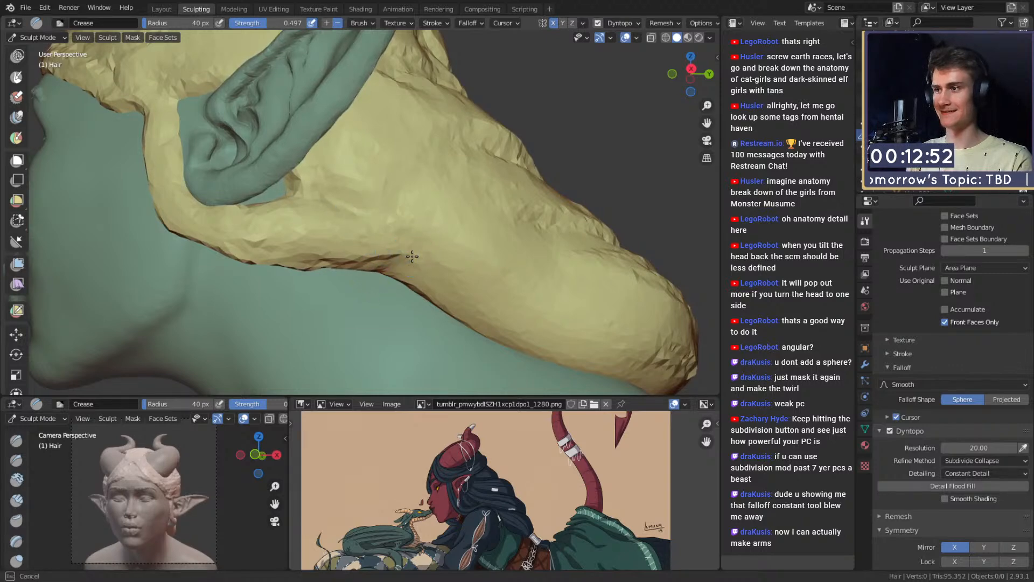
# Step: Carve grooves into the hair's lower edge behind the ear with the Crease brush, enlarging its radius to 62 px
pyautogui.moveTo(372, 211); pyautogui.dragTo(434, 257)
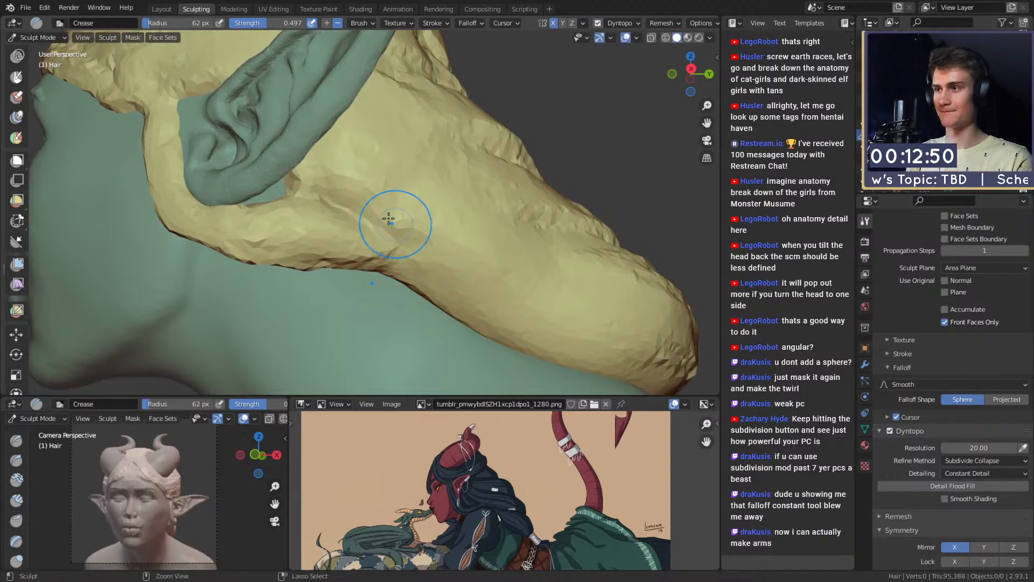
pyautogui.moveTo(456, 305); pyautogui.dragTo(491, 324)
pyautogui.moveTo(330, 154)
pyautogui.keyDown('alt'); pyautogui.mouseDown()
pyautogui.moveTo(372, 162)
pyautogui.moveTo(430, 200)
pyautogui.mouseUp(); pyautogui.keyUp('alt')
# Step: Reposition the sideburn strand around the earlobe with the Grab brush at a radius of 148 px
pyautogui.keyDown('ctrl'); pyautogui.keyDown('alt'); pyautogui.moveTo(431, 200); pyautogui.dragTo(447, 266); pyautogui.keyUp('alt'); pyautogui.keyUp('ctrl')
pyautogui.moveTo(447, 265)
pyautogui.mouseDown(button='middle')
pyautogui.moveTo(481, 246)
pyautogui.moveTo(434, 231)
pyautogui.moveTo(443, 248)
pyautogui.moveTo(417, 263)
pyautogui.mouseUp(button='middle')
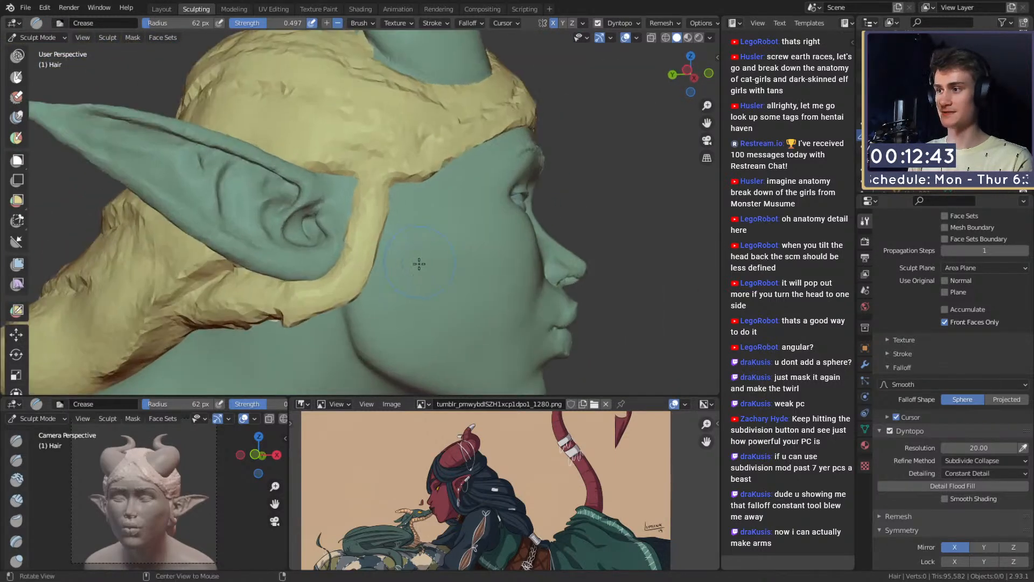
pyautogui.press('g')
pyautogui.keyDown('shift'); pyautogui.moveTo(359, 324); pyautogui.dragTo(386, 255, button='middle'); pyautogui.keyUp('shift')
pyautogui.press('f')
pyautogui.click(393, 248)
pyautogui.moveTo(327, 228)
pyautogui.mouseDown()
pyautogui.moveTo(318, 246)
pyautogui.moveTo(322, 231)
pyautogui.mouseUp()
pyautogui.moveTo(336, 234); pyautogui.dragTo(489, 234, button='middle')
pyautogui.moveTo(495, 236); pyautogui.dragTo(483, 250)
# Step: Nudge the hair directly beneath the earlobe with a resized Grab brush
pyautogui.scroll(-3, 490, 233)
pyautogui.moveTo(490, 233); pyautogui.dragTo(415, 253, button='middle')
pyautogui.scroll(3, 417, 258)
pyautogui.press('f')
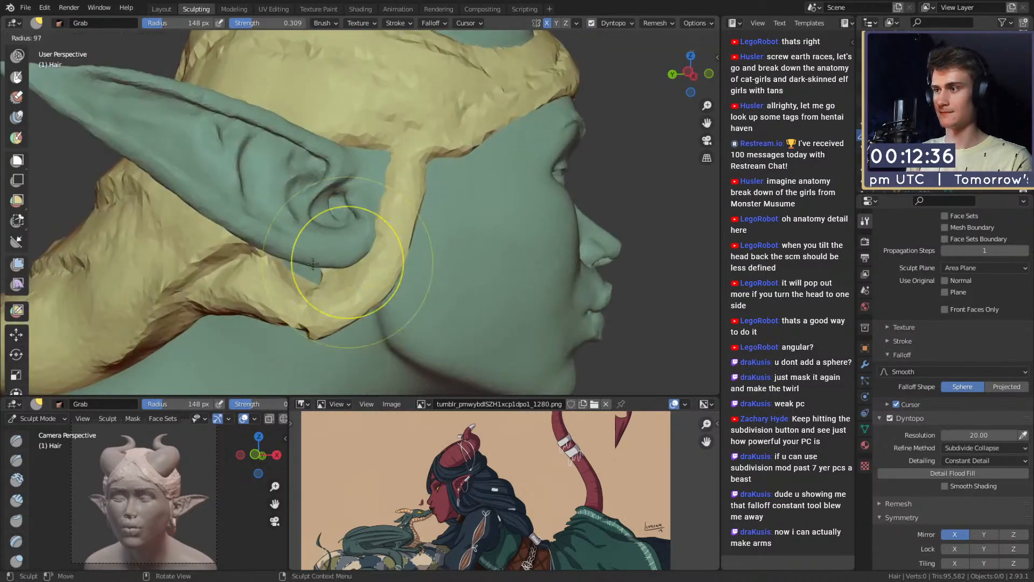
pyautogui.click(392, 277)
pyautogui.moveTo(328, 278); pyautogui.dragTo(342, 280)
# Step: Pull the curved bottom of the sideburn strand down and back with an enlarged Grab brush, then reduce its radius to 143 px
pyautogui.scroll(-5, 404, 270)
pyautogui.moveTo(410, 270)
pyautogui.mouseDown(button='middle')
pyautogui.moveTo(439, 263)
pyautogui.moveTo(400, 232)
pyautogui.mouseUp(button='middle')
pyautogui.scroll(5, 396, 215)
pyautogui.press('f')
pyautogui.click(435, 226)
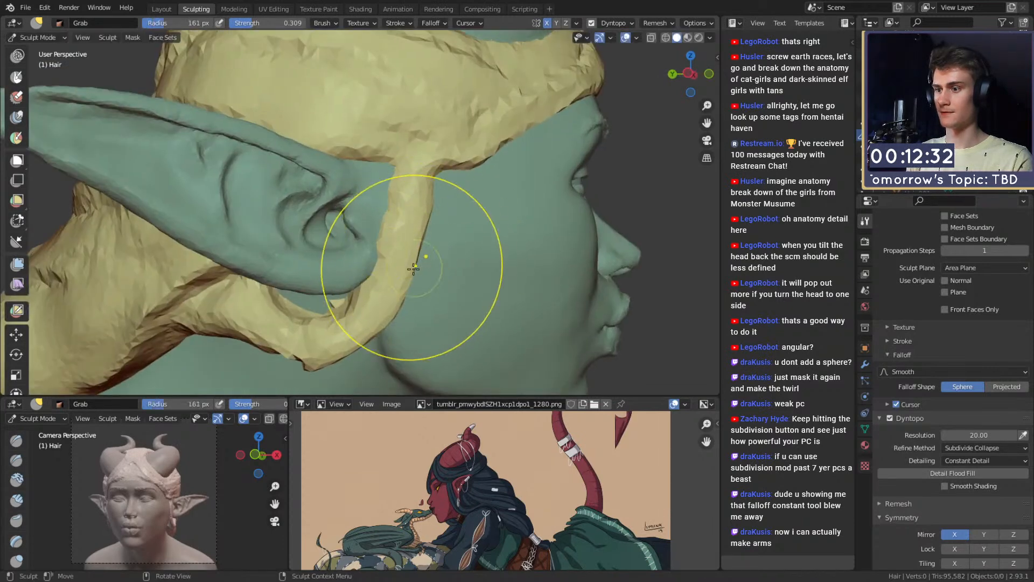
pyautogui.press(']')
pyautogui.press(']')
pyautogui.moveTo(384, 296)
pyautogui.mouseDown()
pyautogui.moveTo(399, 300)
pyautogui.moveTo(355, 326)
pyautogui.mouseUp()
pyautogui.press('[')
pyautogui.press('[')
pyautogui.press('[')
pyautogui.scroll(-2, 370, 285)
# Step: Turn off X mirror symmetry and build an off-centre strand between the horns with Clay Strips at 51 px
pyautogui.keyDown('alt'); pyautogui.moveTo(428, 242); pyautogui.dragTo(368, 246); pyautogui.keyUp('alt')
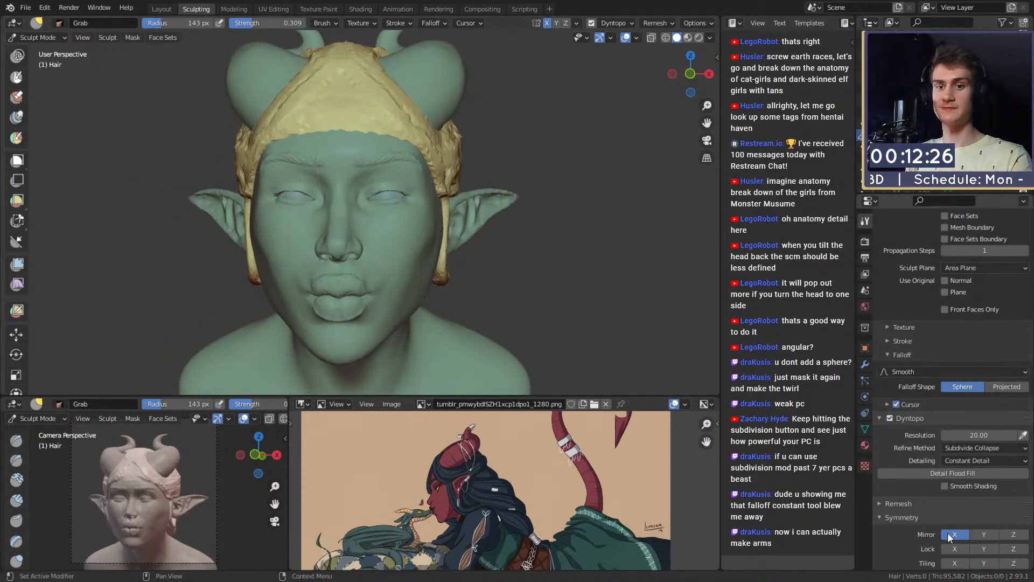
pyautogui.press('c')
pyautogui.moveTo(355, 147)
pyautogui.keyDown('alt'); pyautogui.mouseDown()
pyautogui.moveTo(331, 163)
pyautogui.moveTo(362, 219)
pyautogui.moveTo(348, 195)
pyautogui.mouseUp(); pyautogui.keyUp('alt')
pyautogui.scroll(3, 340, 151)
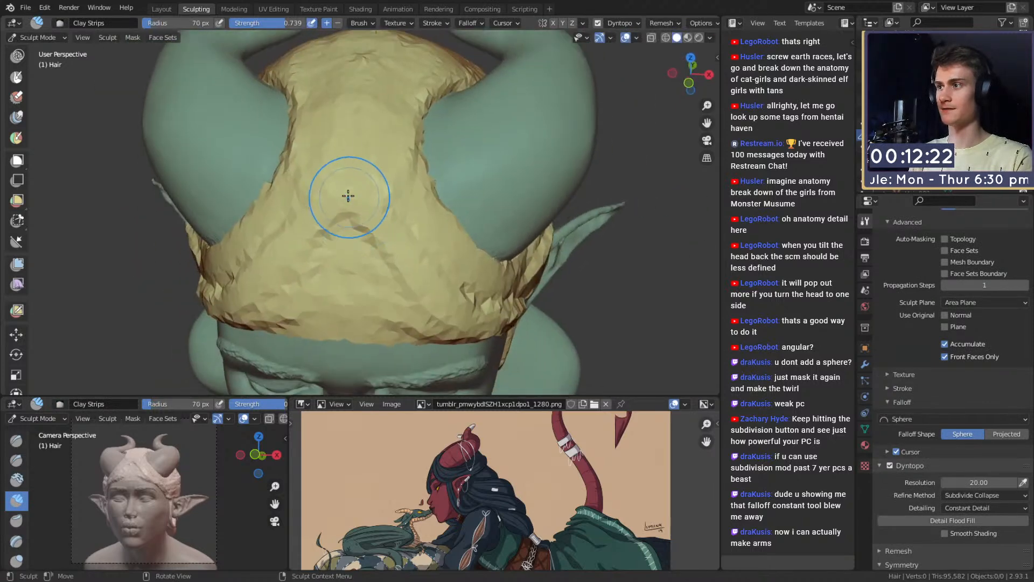
pyautogui.keyDown('alt'); pyautogui.moveTo(344, 239); pyautogui.dragTo(332, 184); pyautogui.keyUp('alt')
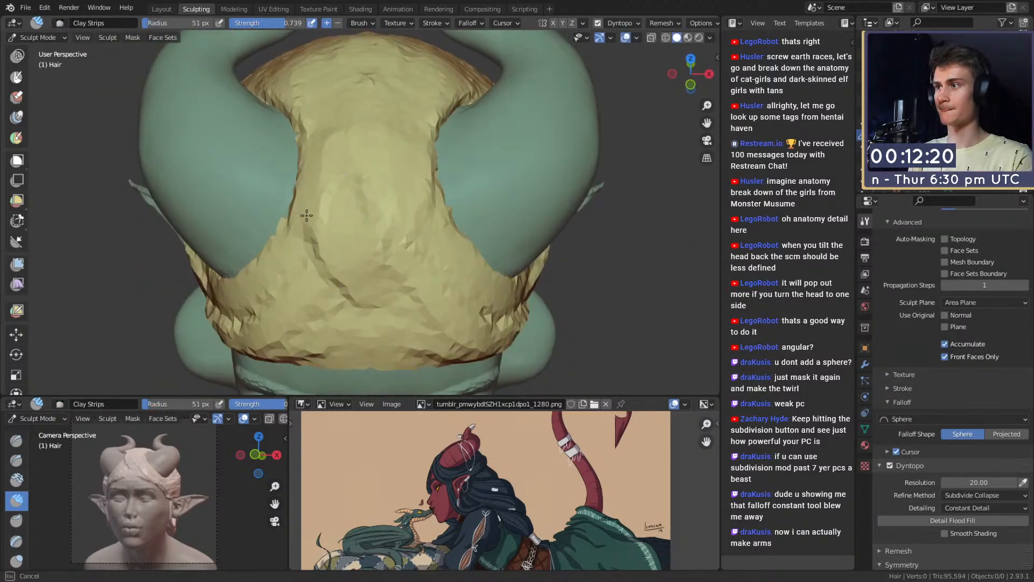
pyautogui.keyDown('alt'); pyautogui.moveTo(370, 216); pyautogui.dragTo(372, 193); pyautogui.keyUp('alt')
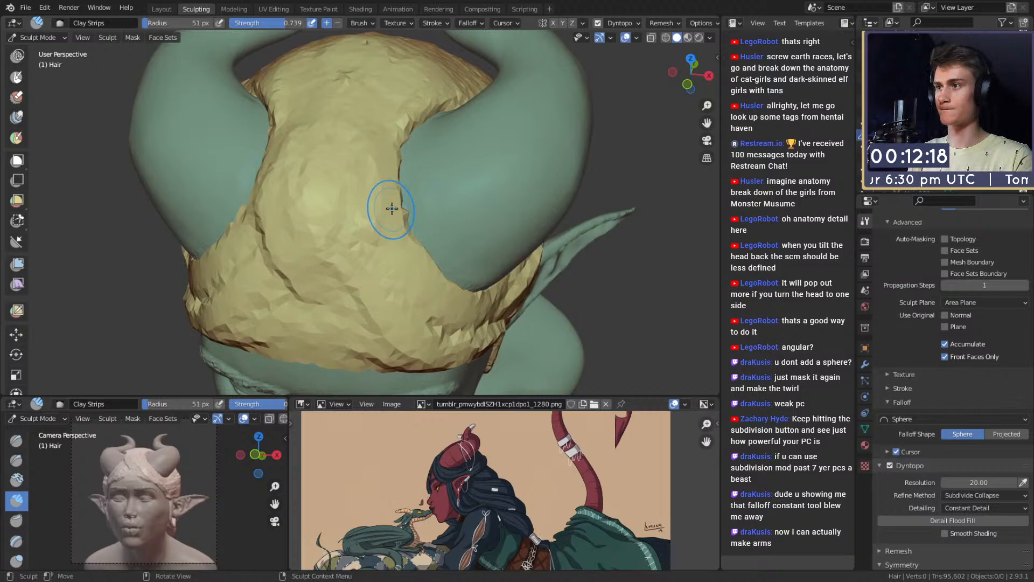
# Step: Pull the front hair sideways over one temple with the Snake Hook brush at a radius of 171 px
pyautogui.press('k')
pyautogui.moveTo(379, 183)
pyautogui.keyDown('alt'); pyautogui.mouseDown()
pyautogui.moveTo(371, 207)
pyautogui.moveTo(362, 195)
pyautogui.moveTo(395, 162)
pyautogui.mouseUp(); pyautogui.keyUp('alt')
pyautogui.moveTo(379, 156)
pyautogui.keyDown('alt'); pyautogui.mouseDown()
pyautogui.moveTo(425, 165)
pyautogui.moveTo(357, 180)
pyautogui.moveTo(372, 160)
pyautogui.moveTo(383, 161)
pyautogui.moveTo(386, 189)
pyautogui.moveTo(276, 210)
pyautogui.moveTo(351, 245)
pyautogui.moveTo(280, 245)
pyautogui.mouseUp(); pyautogui.keyUp('alt')
pyautogui.press('f')
pyautogui.click(422, 157)
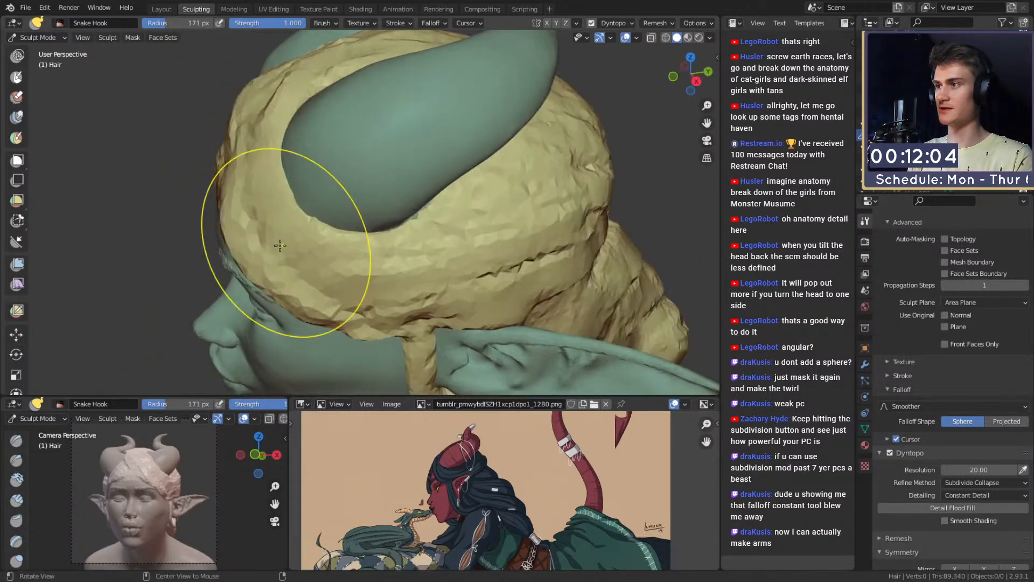
# Step: Sweep the front hair apart with the Snake Hook brush to open an off-centre parting above the forehead
pyautogui.moveTo(276, 115)
pyautogui.keyDown('alt'); pyautogui.mouseDown()
pyautogui.moveTo(266, 200)
pyautogui.moveTo(288, 185)
pyautogui.moveTo(381, 172)
pyautogui.moveTo(439, 188)
pyautogui.mouseUp(); pyautogui.keyUp('alt')
pyautogui.press('f')
pyautogui.click(464, 224)
pyautogui.moveTo(399, 224)
pyautogui.mouseDown()
pyautogui.moveTo(412, 248)
pyautogui.moveTo(360, 221)
pyautogui.moveTo(323, 244)
pyautogui.moveTo(372, 272)
pyautogui.moveTo(425, 261)
pyautogui.mouseUp()
pyautogui.press('f')
pyautogui.click(350, 235)
# Step: Define the peak of the parting above the forehead with the Crease brush at 69 px
pyautogui.moveTo(336, 231)
pyautogui.keyDown('alt'); pyautogui.mouseDown()
pyautogui.moveTo(362, 228)
pyautogui.moveTo(320, 252)
pyautogui.mouseUp(); pyautogui.keyUp('alt')
pyautogui.hotkey('shift', 'c')
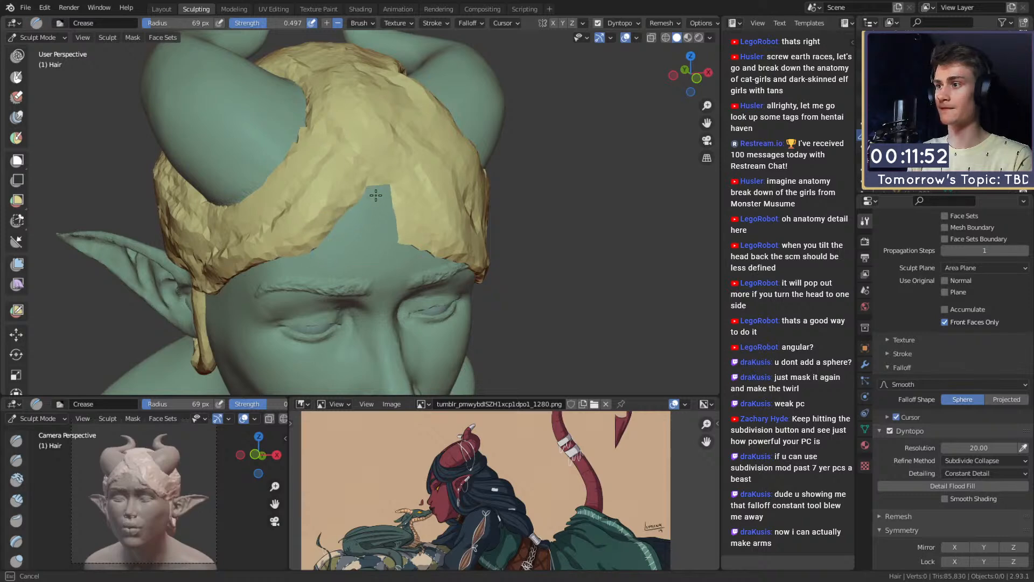
pyautogui.keyDown('alt'); pyautogui.moveTo(406, 243); pyautogui.dragTo(348, 193); pyautogui.keyUp('alt')
# Step: Reshape the hair edges around the forehead parting with the Snake Hook brush, starting at a radius of 139 px
pyautogui.press('k')
pyautogui.press('f')
pyautogui.click(377, 202)
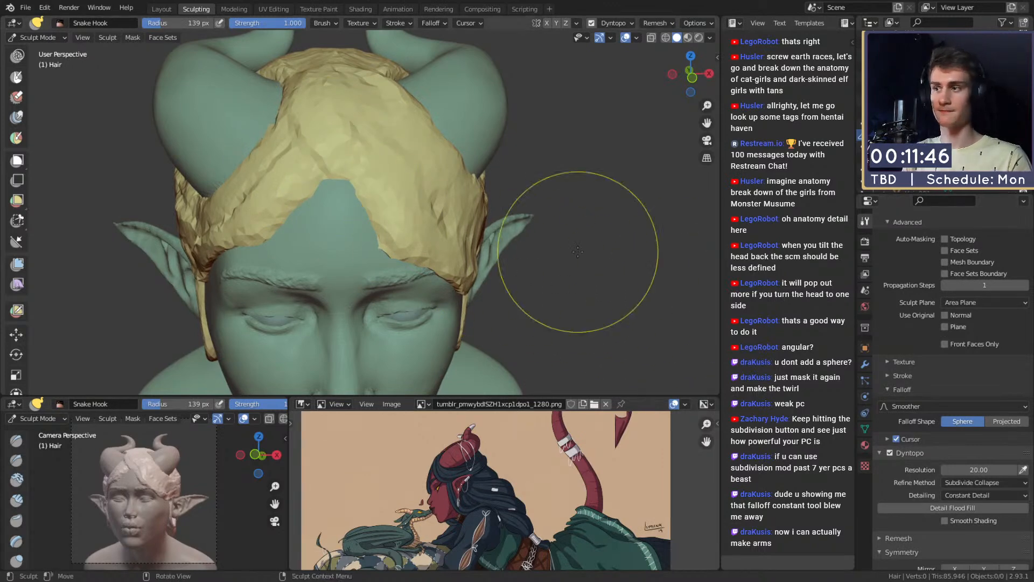
pyautogui.press('f')
pyautogui.click(356, 195)
pyautogui.moveTo(362, 189); pyautogui.dragTo(351, 191)
# Step: Drape the swept fringe down over the forehead and temple with the Snake Hook brush at 162 px
pyautogui.keyDown('alt'); pyautogui.moveTo(362, 191); pyautogui.dragTo(257, 215); pyautogui.keyUp('alt')
pyautogui.moveTo(272, 221)
pyautogui.keyDown('alt'); pyautogui.mouseDown()
pyautogui.moveTo(286, 237)
pyautogui.moveTo(295, 230)
pyautogui.mouseUp(); pyautogui.keyUp('alt')
pyautogui.press('f')
pyautogui.click(322, 226)
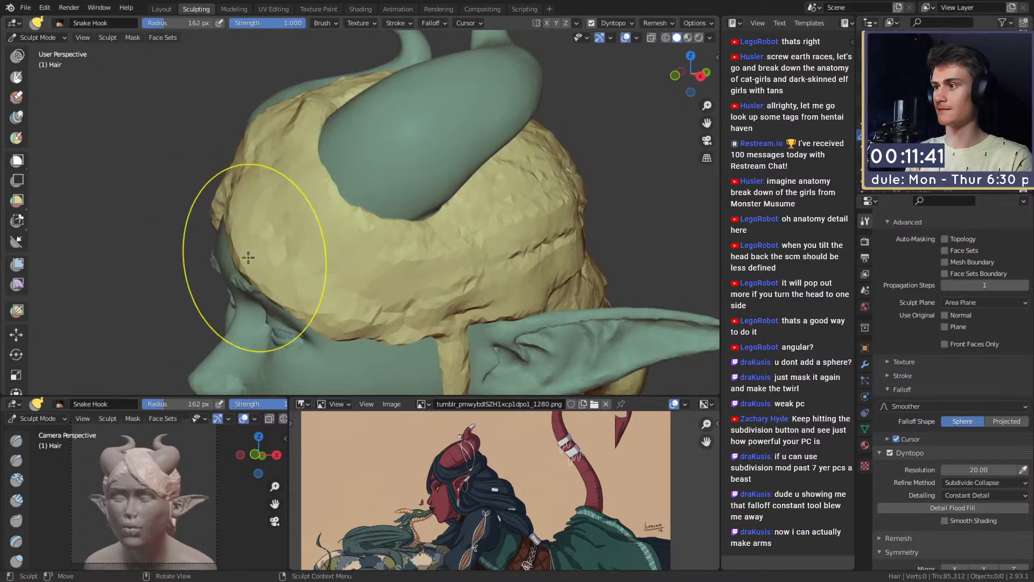
# Step: Layer strands along the swept fringe and its parting with Clay Strips at 53 px
pyautogui.keyDown('alt'); pyautogui.moveTo(247, 256); pyautogui.dragTo(295, 270); pyautogui.keyUp('alt')
pyautogui.press('c')
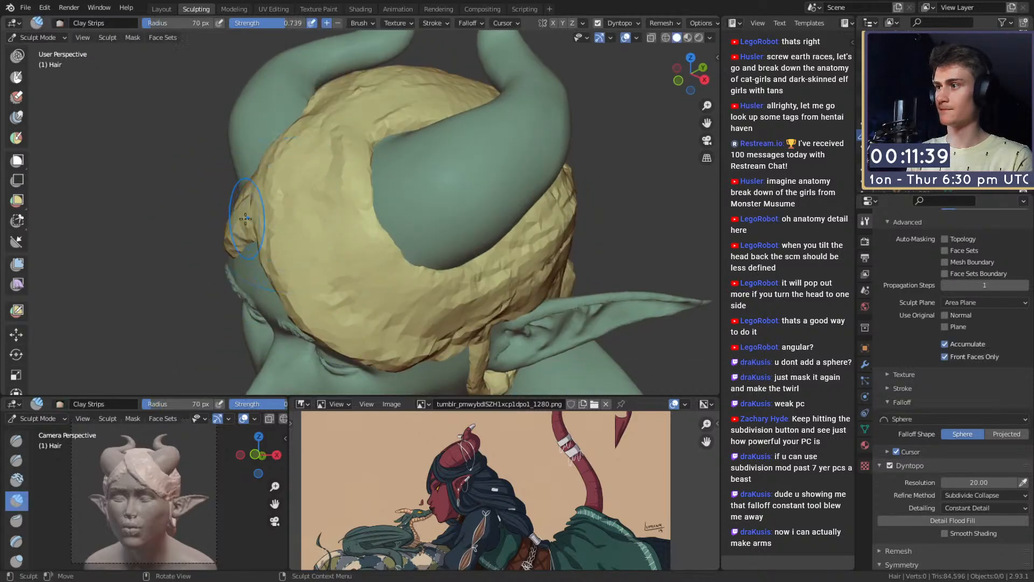
pyautogui.moveTo(277, 218)
pyautogui.keyDown('alt'); pyautogui.mouseDown()
pyautogui.moveTo(353, 196)
pyautogui.moveTo(340, 256)
pyautogui.mouseUp(); pyautogui.keyUp('alt')
pyautogui.press('f')
pyautogui.click(346, 201)
pyautogui.press('f')
pyautogui.click(328, 205)
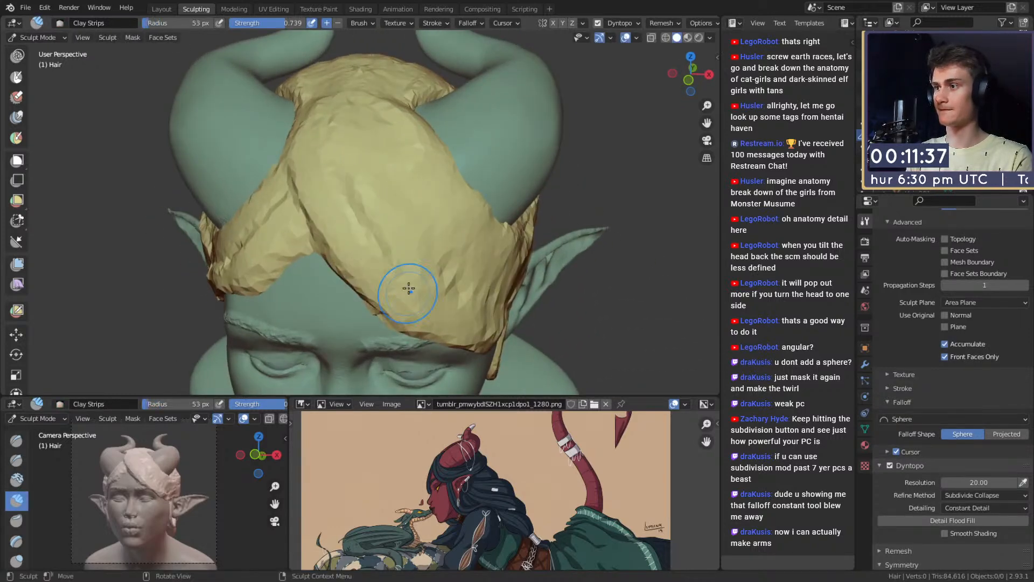
# Step: Add finer strands to the fringe running toward the temple with Clay Strips at 38 px
pyautogui.keyDown('alt'); pyautogui.moveTo(408, 289); pyautogui.dragTo(317, 194); pyautogui.keyUp('alt')
pyautogui.keyDown('alt'); pyautogui.moveTo(415, 270); pyautogui.dragTo(355, 238); pyautogui.keyUp('alt')
pyautogui.press('f')
pyautogui.click(341, 229)
pyautogui.press('f')
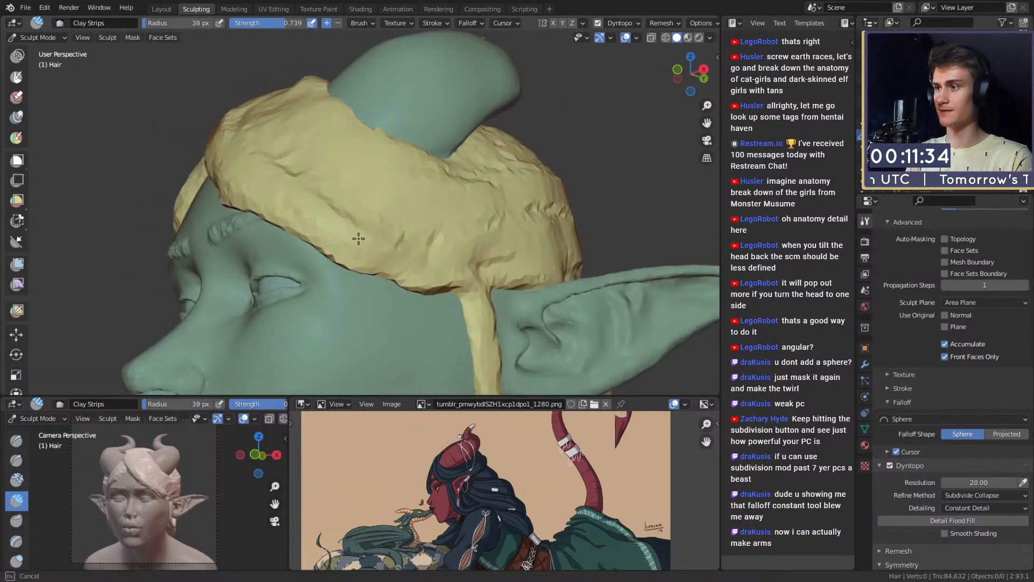
pyautogui.click(479, 254)
# Step: Extend the fringe strands above the ear and toward the back with Clay Strips at 51 px
pyautogui.keyDown('alt'); pyautogui.moveTo(479, 254); pyautogui.dragTo(406, 261); pyautogui.keyUp('alt')
pyautogui.press('f')
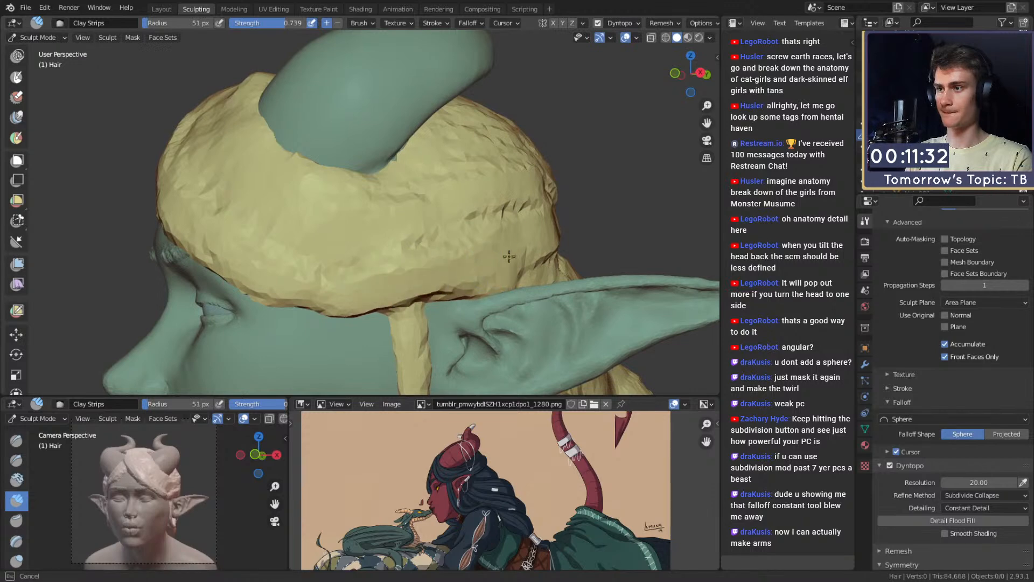
pyautogui.click(509, 256)
pyautogui.keyDown('alt'); pyautogui.moveTo(509, 257); pyautogui.dragTo(453, 293); pyautogui.keyUp('alt')
pyautogui.keyDown('alt'); pyautogui.moveTo(268, 210); pyautogui.dragTo(384, 288); pyautogui.keyUp('alt')
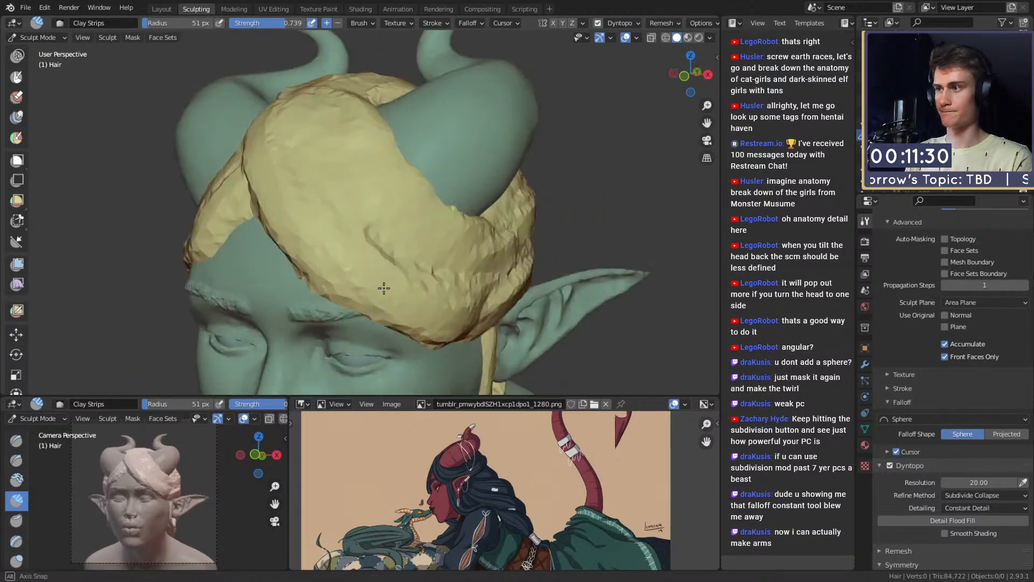
# Step: Pull the hair at the parting between the horns into an overlapping fold with the Snake Hook brush at 128 px
pyautogui.keyDown('alt'); pyautogui.moveTo(291, 189); pyautogui.dragTo(309, 218); pyautogui.keyUp('alt')
pyautogui.moveTo(273, 134)
pyautogui.keyDown('alt'); pyautogui.mouseDown()
pyautogui.moveTo(335, 279)
pyautogui.moveTo(316, 240)
pyautogui.moveTo(326, 271)
pyautogui.moveTo(309, 253)
pyautogui.mouseUp(); pyautogui.keyUp('alt')
pyautogui.press('k')
pyautogui.press('f')
pyautogui.click(355, 248)
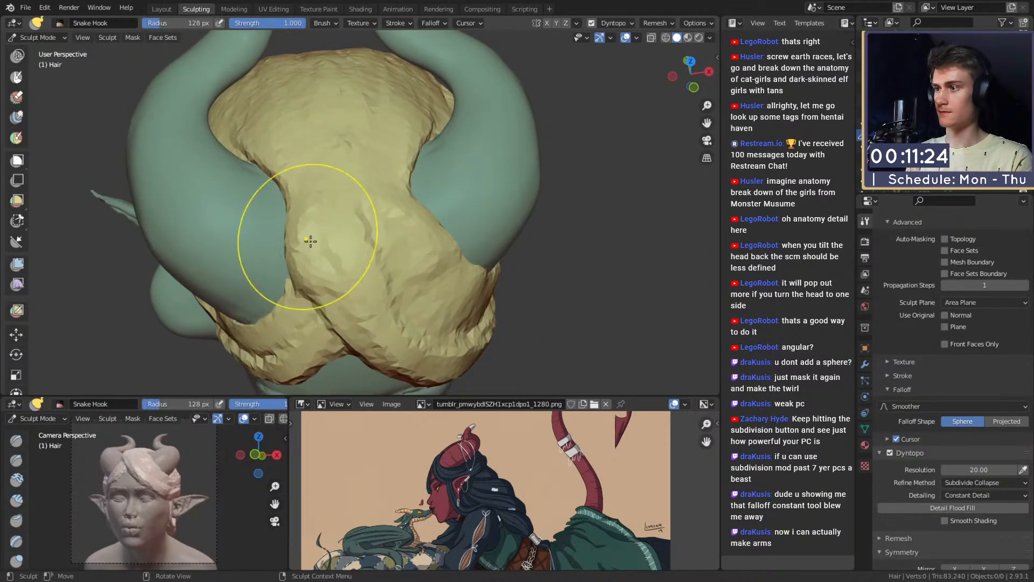
pyautogui.moveTo(340, 300)
pyautogui.mouseDown()
pyautogui.moveTo(330, 309)
pyautogui.moveTo(332, 247)
pyautogui.moveTo(372, 237)
pyautogui.moveTo(357, 228)
pyautogui.moveTo(344, 261)
pyautogui.moveTo(376, 215)
pyautogui.moveTo(408, 208)
pyautogui.mouseUp()
# Step: Refine the hairline on the shorter side of the parting with Clay Strips and the Snake Hook brush at 93 px
pyautogui.press('c')
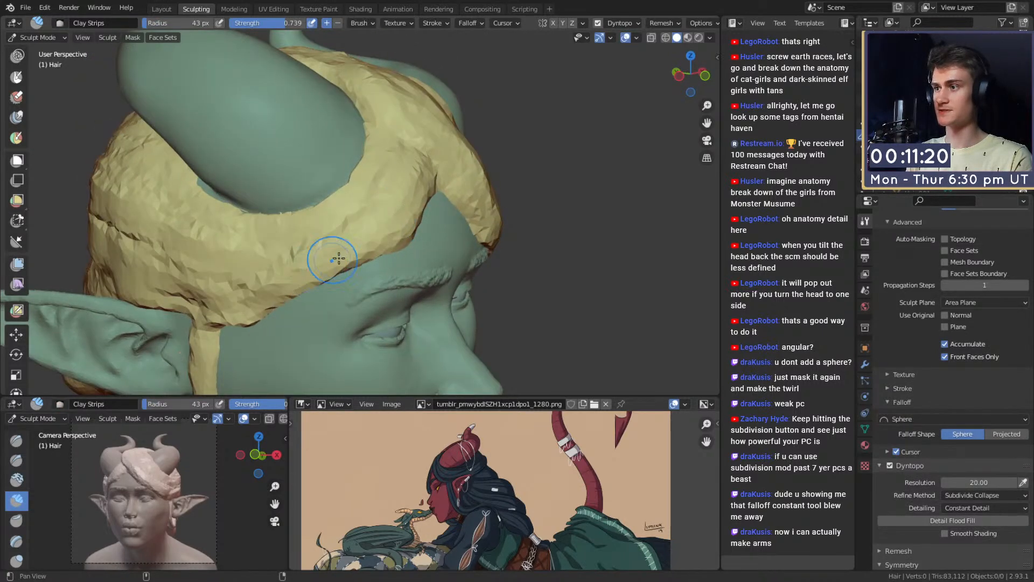
pyautogui.keyDown('alt'); pyautogui.keyDown('shift'); pyautogui.moveTo(339, 258); pyautogui.dragTo(414, 221); pyautogui.keyUp('shift'); pyautogui.keyUp('alt')
pyautogui.press('k')
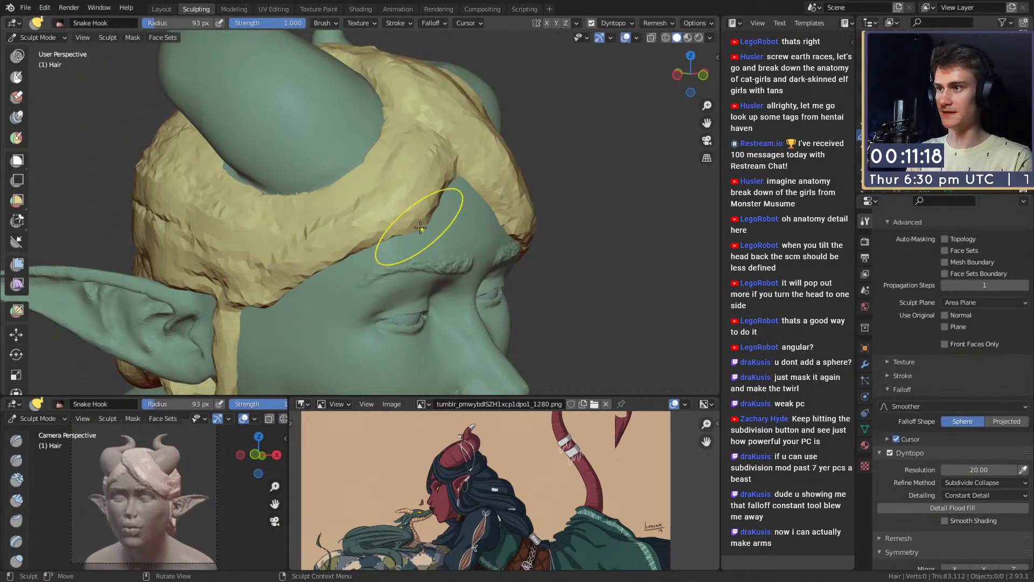
pyautogui.press('c')
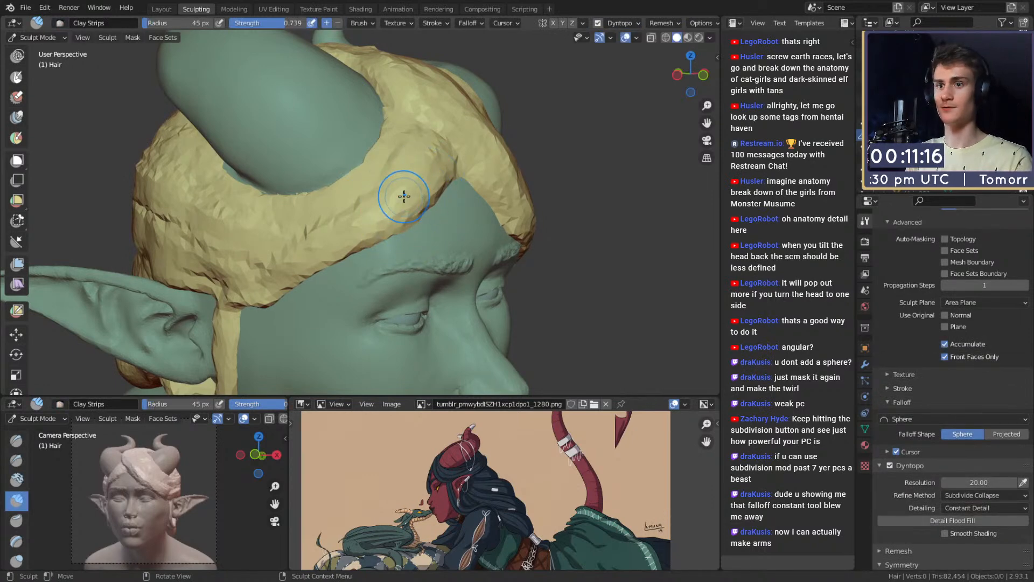
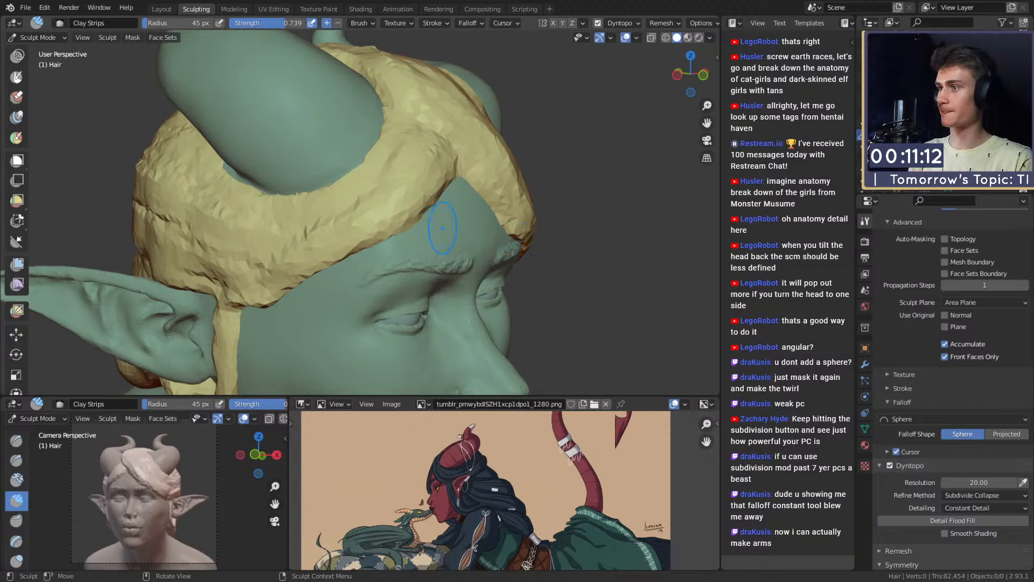
# Step: Smooth out the temple hairline between sideburn and forehead with the Snake Hook brush at 120 px and then 154 px
pyautogui.moveTo(431, 227); pyautogui.dragTo(405, 248, button='middle')
pyautogui.press('k')
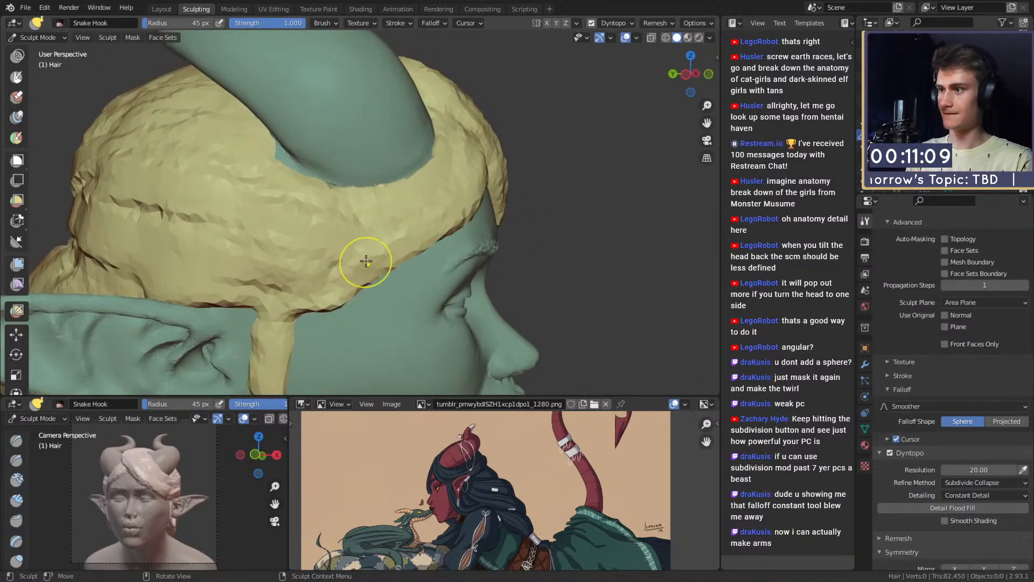
pyautogui.keyDown('alt'); pyautogui.keyDown('shift'); pyautogui.moveTo(380, 265); pyautogui.dragTo(405, 243); pyautogui.keyUp('shift'); pyautogui.keyUp('alt')
pyautogui.press('f')
pyautogui.click(417, 259)
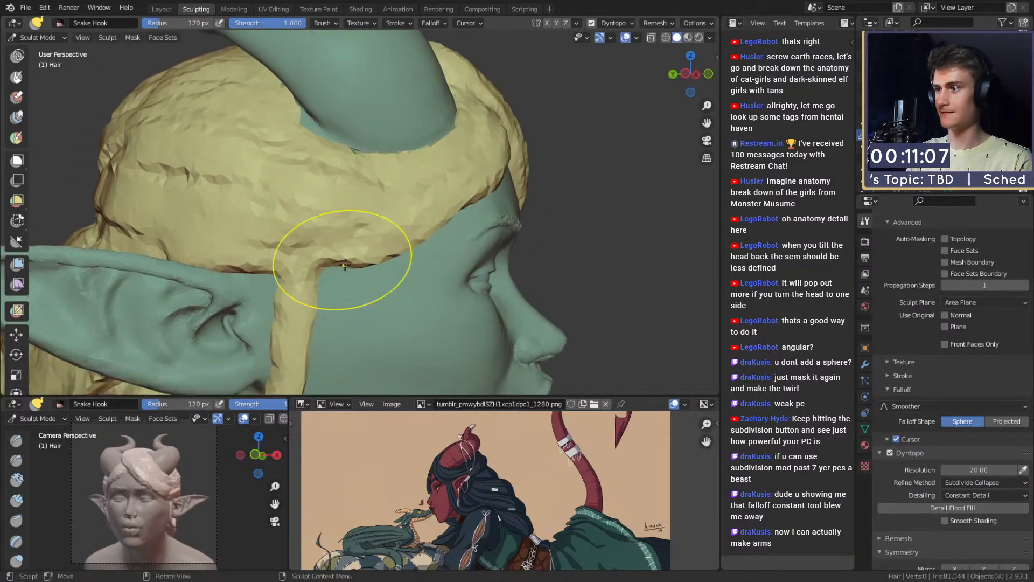
pyautogui.moveTo(366, 260); pyautogui.dragTo(382, 209, button='middle')
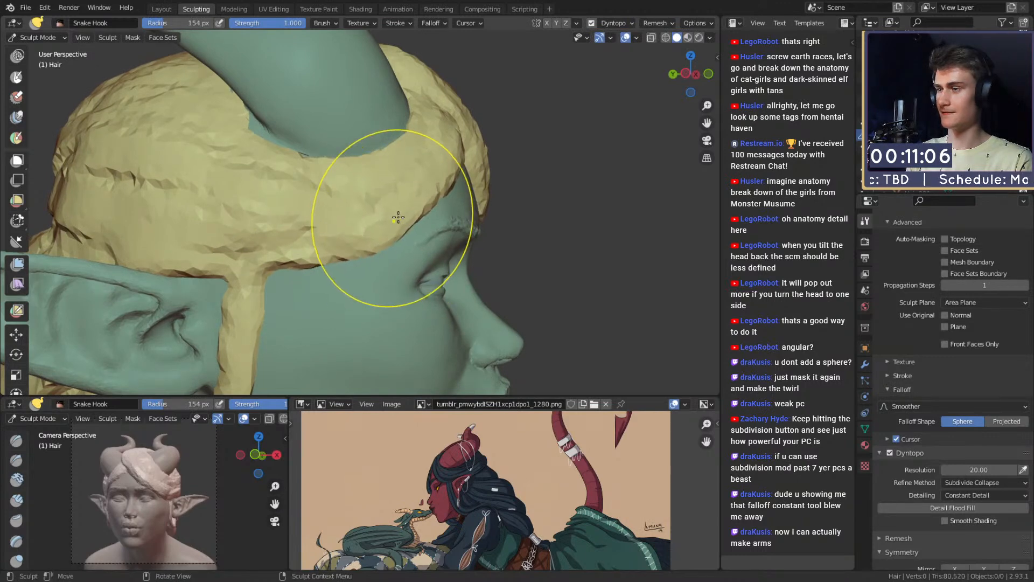
# Step: Build strands along the temple hairline and around the front of the horn base with Clay Strips at 35 px
pyautogui.press('c')
pyautogui.moveTo(337, 239); pyautogui.dragTo(366, 231)
pyautogui.moveTo(431, 210)
pyautogui.mouseDown(button='middle')
pyautogui.moveTo(393, 208)
pyautogui.moveTo(358, 235)
pyautogui.mouseUp(button='middle')
pyautogui.press('f')
pyautogui.click(407, 183)
pyautogui.moveTo(373, 179); pyautogui.dragTo(405, 187, button='middle')
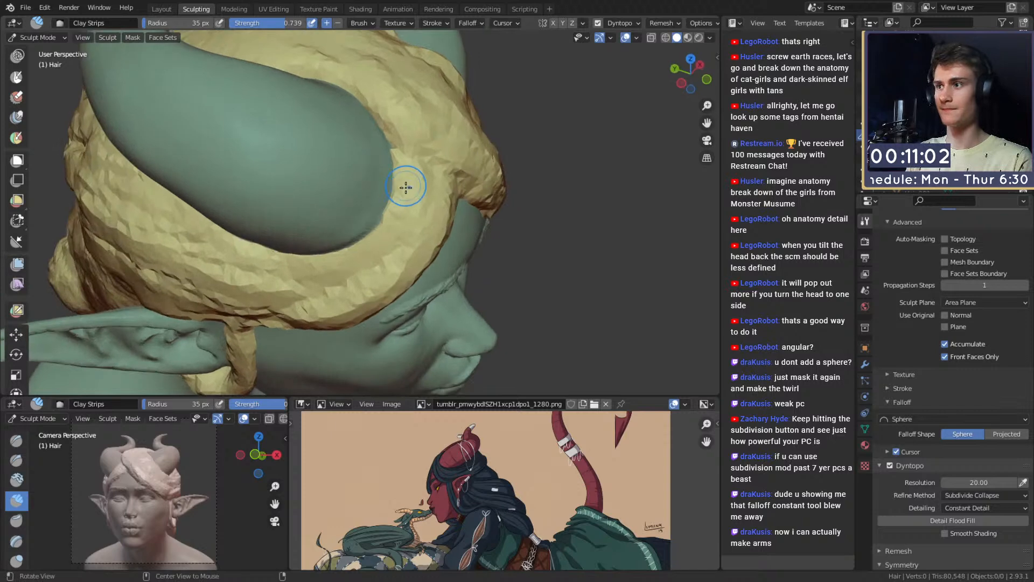
# Step: Run strands from above the ear toward the back of the head with Clay Strips at 41 to 52 px
pyautogui.moveTo(330, 264); pyautogui.dragTo(382, 250, button='middle')
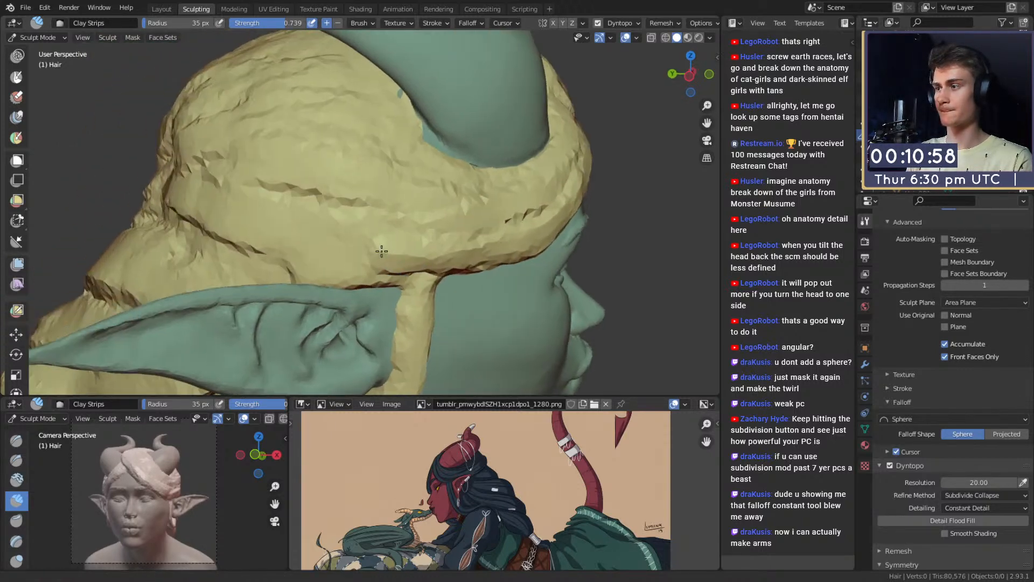
pyautogui.moveTo(224, 231); pyautogui.dragTo(323, 228, button='middle')
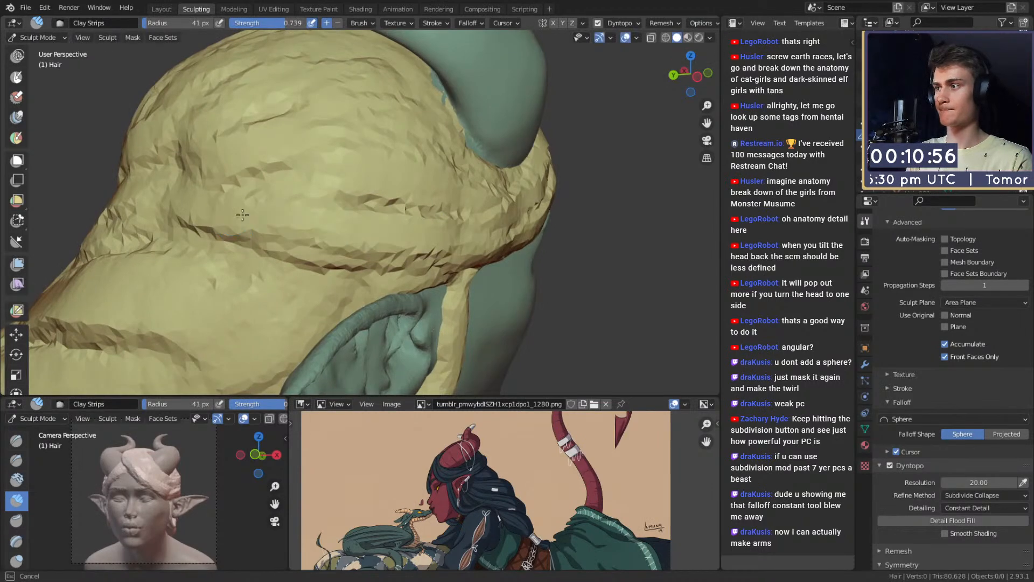
pyautogui.moveTo(242, 215); pyautogui.dragTo(330, 223, button='middle')
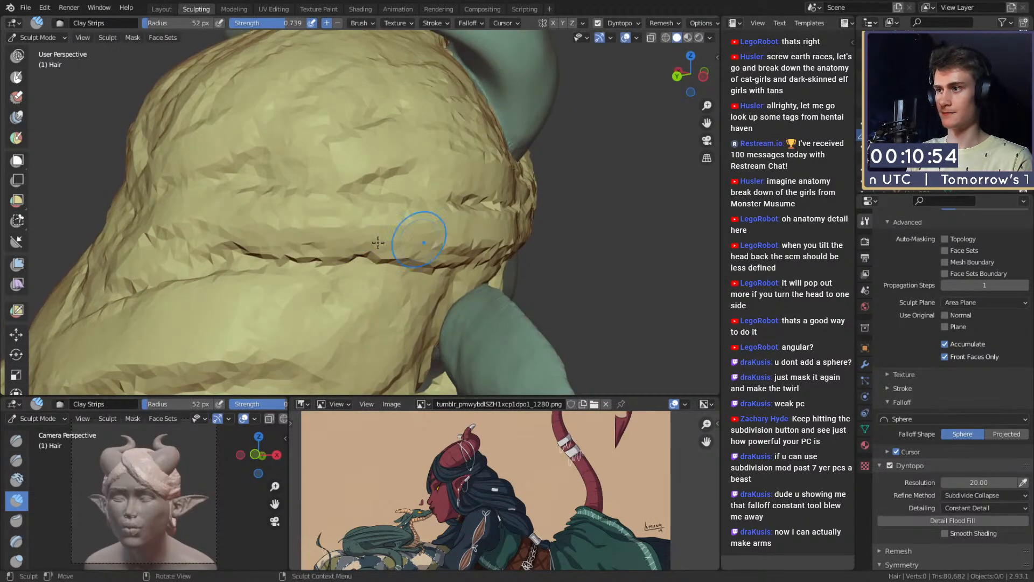
# Step: Wrap overlapping strands across the back of the head with Clay Strips at 46 px
pyautogui.moveTo(226, 226)
pyautogui.mouseDown(button='middle')
pyautogui.moveTo(340, 212)
pyautogui.moveTo(404, 218)
pyautogui.mouseUp(button='middle')
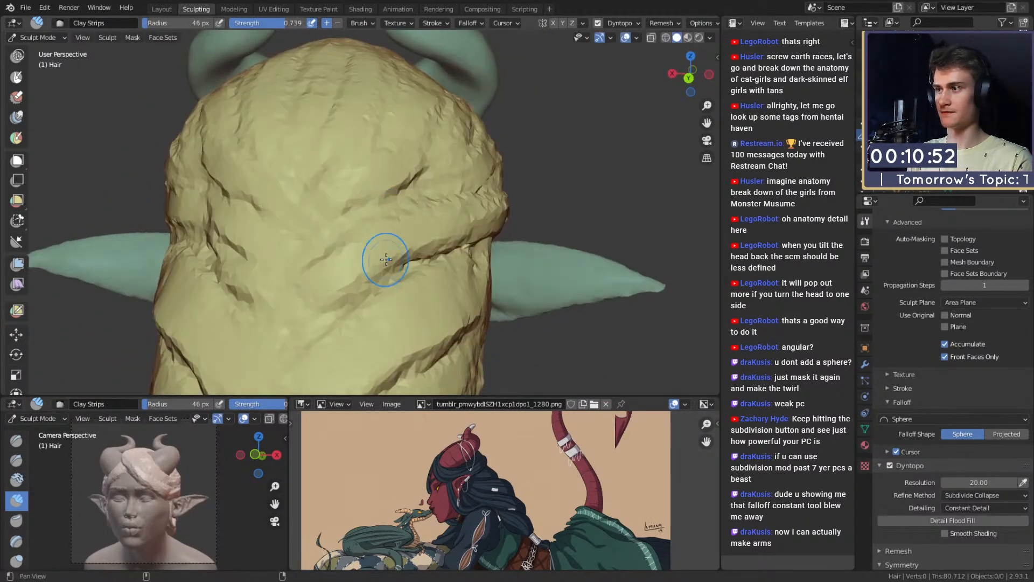
pyautogui.moveTo(386, 260); pyautogui.dragTo(464, 192, button='middle')
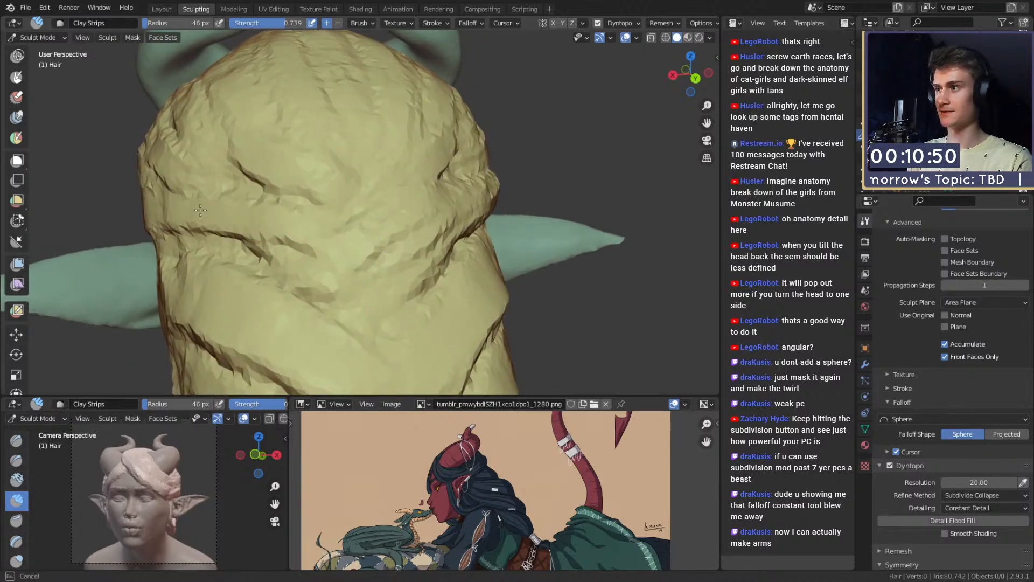
pyautogui.moveTo(334, 240)
pyautogui.mouseDown(button='middle')
pyautogui.moveTo(429, 203)
pyautogui.moveTo(427, 219)
pyautogui.moveTo(381, 215)
pyautogui.mouseUp(button='middle')
# Step: Layer strands above the ear and around the horn with Clay Strips at 49 px, deepening the grooves with the Crease brush
pyautogui.moveTo(282, 229)
pyautogui.mouseDown(button='middle')
pyautogui.moveTo(393, 212)
pyautogui.moveTo(454, 235)
pyautogui.moveTo(339, 224)
pyautogui.moveTo(357, 231)
pyautogui.moveTo(377, 284)
pyautogui.moveTo(316, 238)
pyautogui.moveTo(265, 247)
pyautogui.moveTo(292, 242)
pyautogui.mouseUp(button='middle')
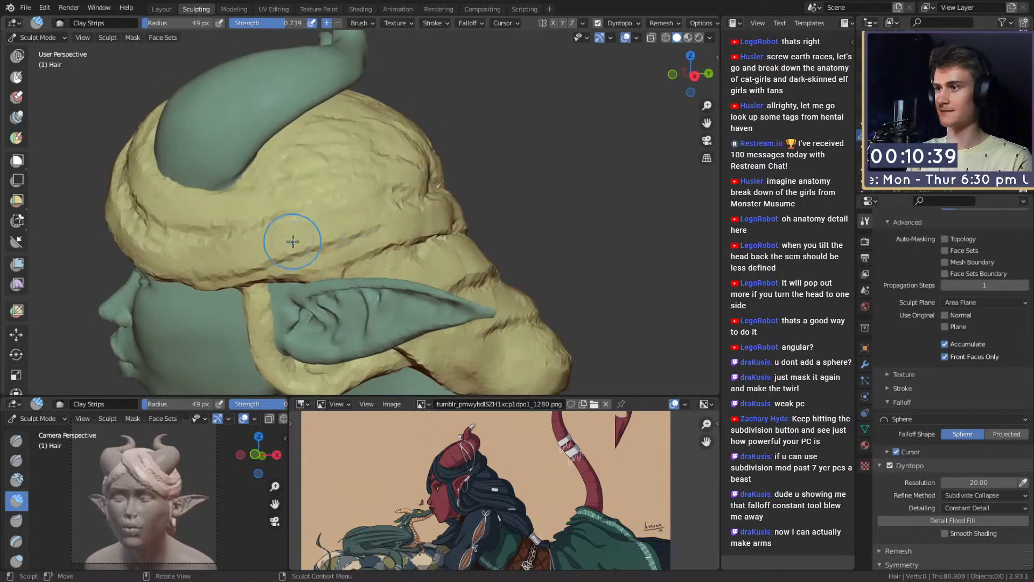
pyautogui.moveTo(392, 205); pyautogui.dragTo(363, 244, button='middle')
pyautogui.moveTo(240, 144)
pyautogui.mouseDown(button='middle')
pyautogui.moveTo(374, 244)
pyautogui.moveTo(438, 237)
pyautogui.moveTo(334, 246)
pyautogui.moveTo(403, 242)
pyautogui.moveTo(307, 178)
pyautogui.moveTo(369, 238)
pyautogui.moveTo(306, 258)
pyautogui.mouseUp(button='middle')
pyautogui.hotkey('shift', 'c')
pyautogui.press('c')
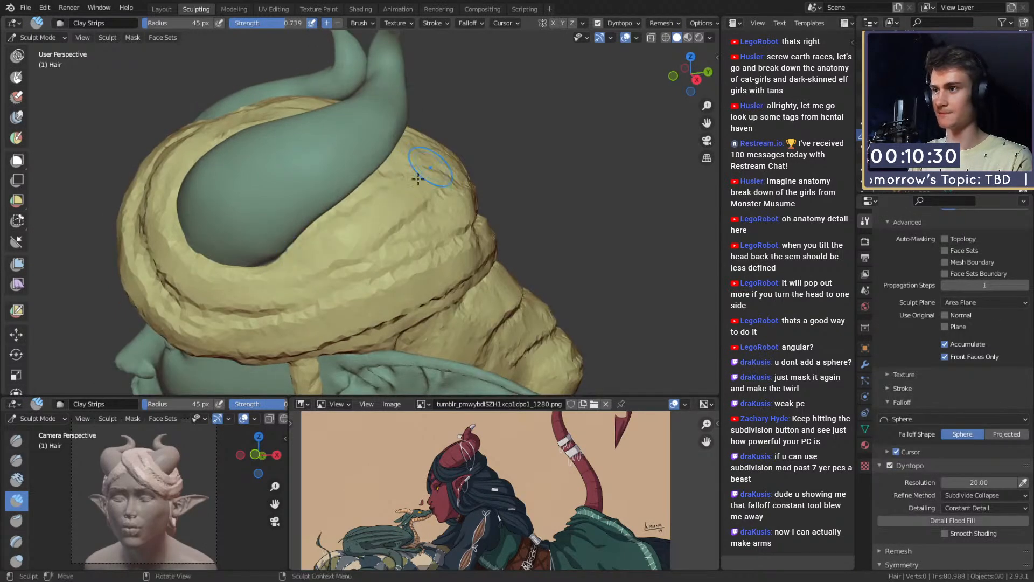
# Step: Add strands on the side of the head behind the horn with Clay Strips at 45 px
pyautogui.moveTo(418, 178); pyautogui.dragTo(387, 216, button='middle')
pyautogui.moveTo(259, 270); pyautogui.dragTo(326, 236)
pyautogui.moveTo(399, 219); pyautogui.dragTo(349, 224, button='middle')
pyautogui.moveTo(349, 224); pyautogui.dragTo(397, 232)
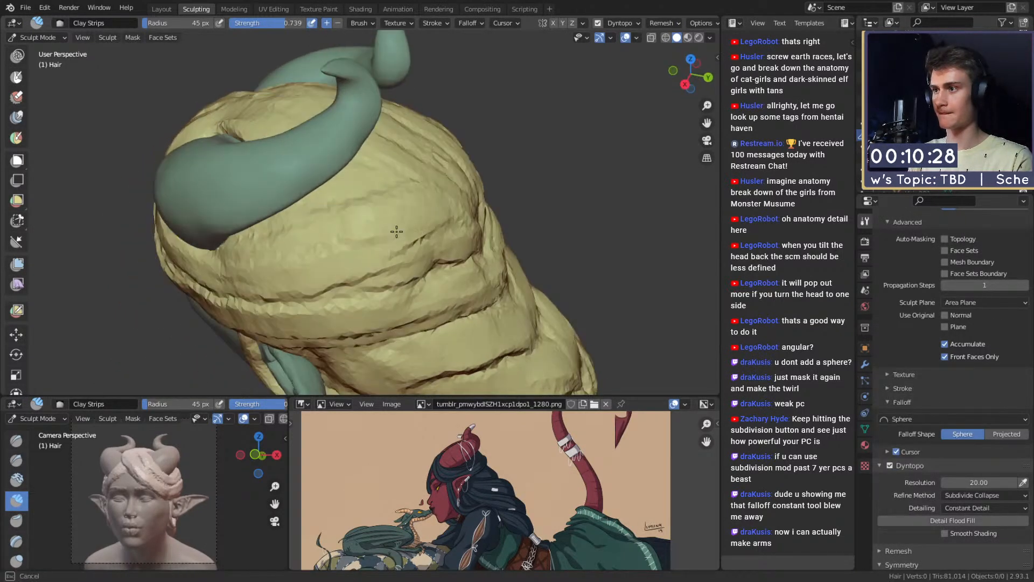
# Step: Cut grooves between the strands behind the horn with the Crease brush at 43 px
pyautogui.hotkey('shift', 'c')
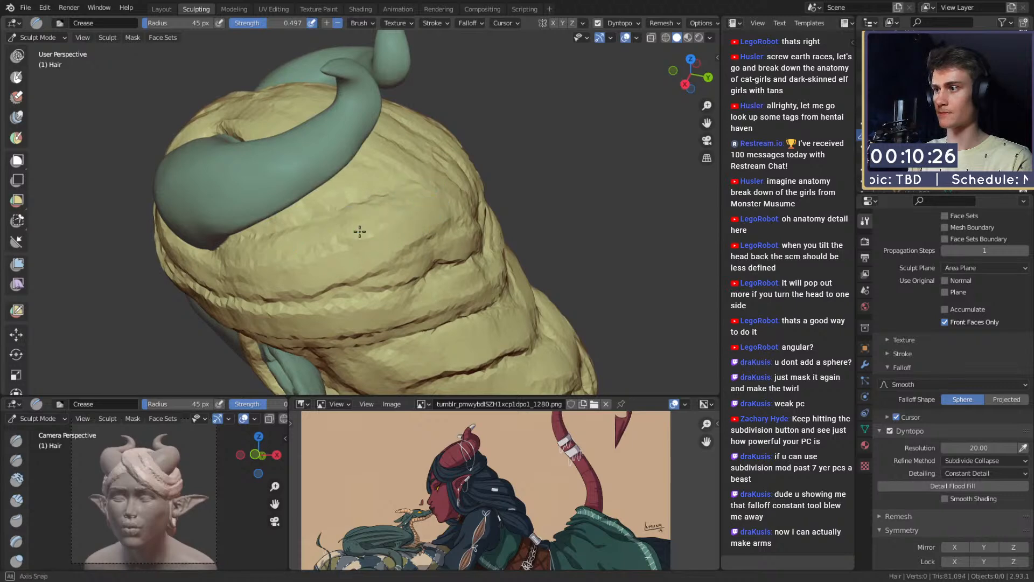
pyautogui.moveTo(360, 232)
pyautogui.mouseDown(button='middle')
pyautogui.moveTo(341, 224)
pyautogui.moveTo(351, 224)
pyautogui.mouseUp(button='middle')
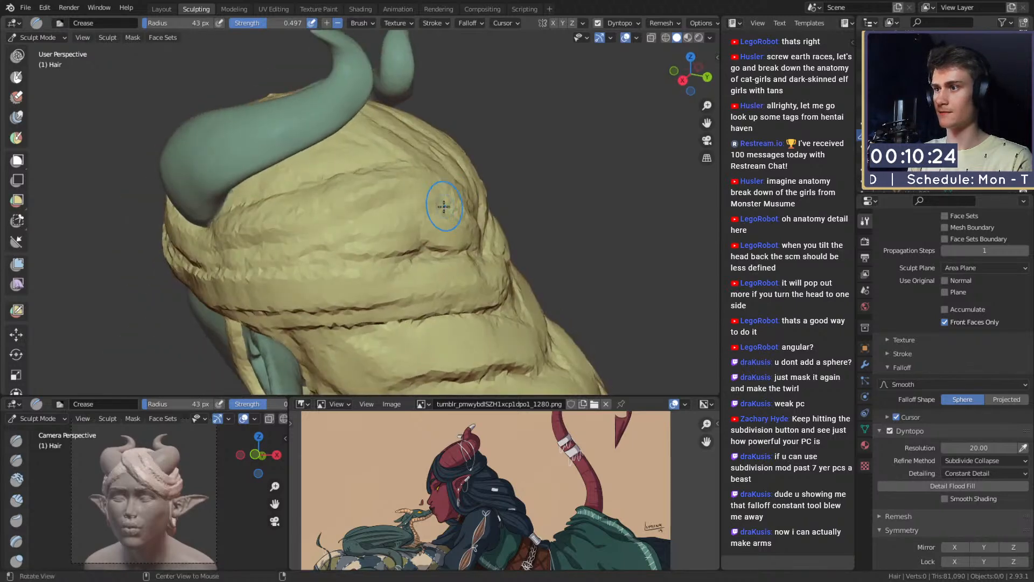
pyautogui.moveTo(444, 207); pyautogui.dragTo(357, 231, button='middle')
pyautogui.moveTo(358, 231); pyautogui.dragTo(289, 173)
pyautogui.moveTo(288, 173)
pyautogui.mouseDown(button='middle')
pyautogui.moveTo(380, 233)
pyautogui.moveTo(347, 212)
pyautogui.mouseUp(button='middle')
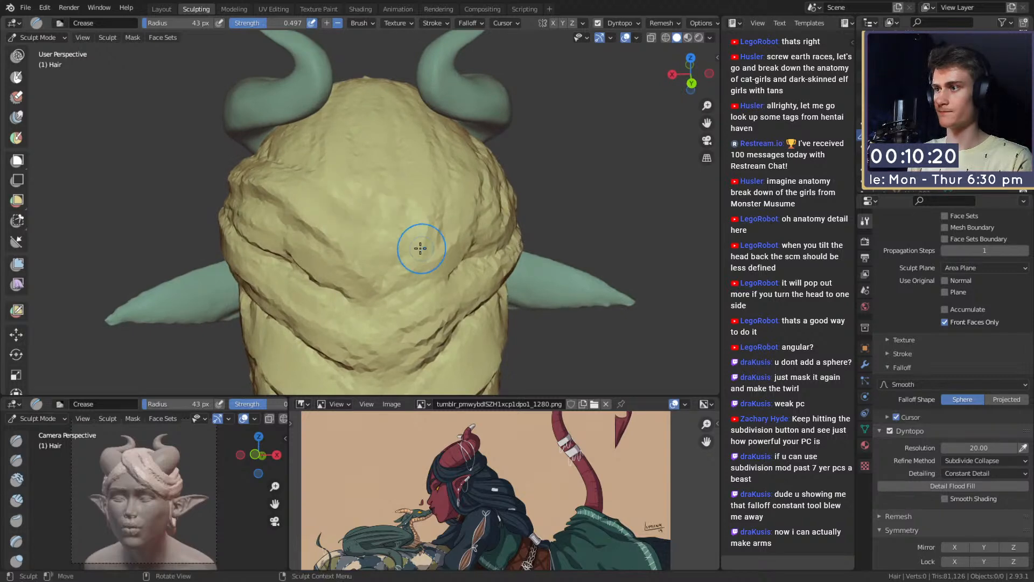
# Step: Carve crossing strand lines into the upper back of the head with the Crease brush at 43 to 45 px
pyautogui.moveTo(441, 217); pyautogui.dragTo(372, 256, button='middle')
pyautogui.moveTo(417, 196); pyautogui.dragTo(379, 214)
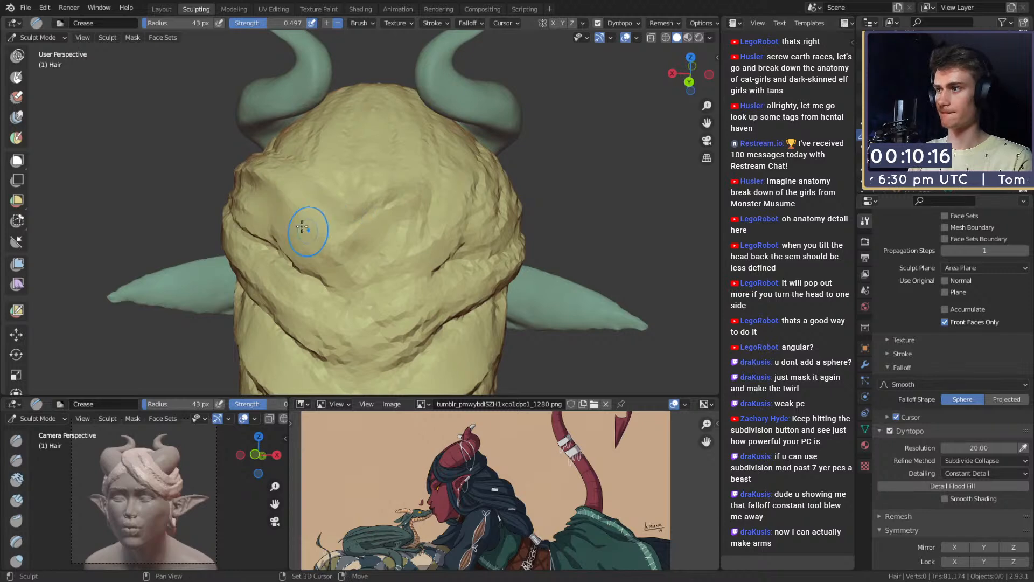
pyautogui.moveTo(306, 229)
pyautogui.mouseDown()
pyautogui.moveTo(294, 218)
pyautogui.moveTo(346, 203)
pyautogui.mouseUp()
pyautogui.press('c')
pyautogui.hotkey('shift', 'c')
pyautogui.moveTo(328, 246); pyautogui.dragTo(308, 276)
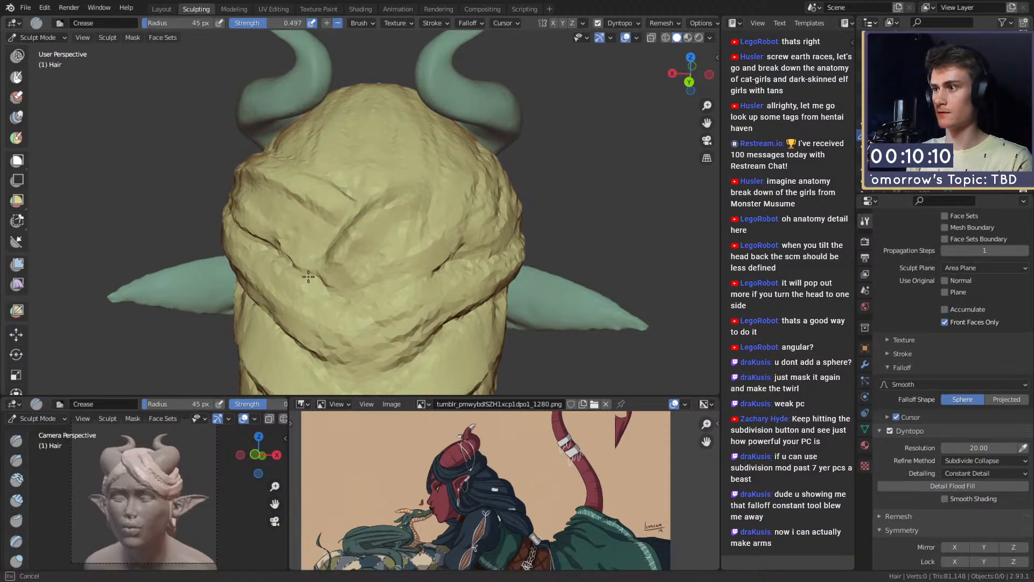
# Step: Crease the strands sweeping back from the opposite horn above the ear at 45 px
pyautogui.moveTo(283, 160)
pyautogui.mouseDown(button='middle')
pyautogui.moveTo(400, 195)
pyautogui.moveTo(341, 114)
pyautogui.mouseUp(button='middle')
pyautogui.moveTo(410, 239); pyautogui.dragTo(363, 182, button='middle')
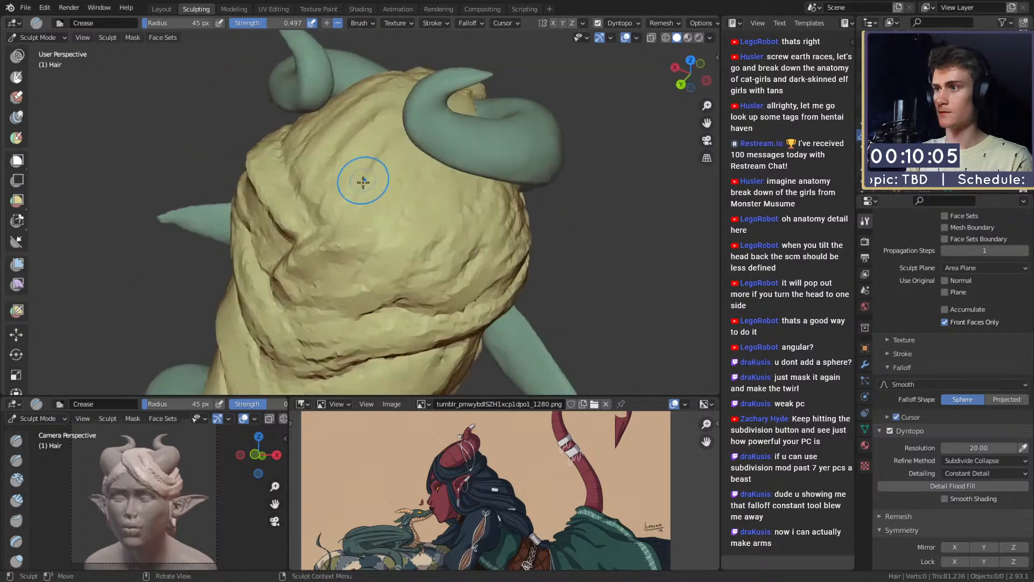
pyautogui.moveTo(398, 230)
pyautogui.mouseDown(button='middle')
pyautogui.moveTo(427, 179)
pyautogui.moveTo(293, 162)
pyautogui.moveTo(415, 234)
pyautogui.moveTo(322, 187)
pyautogui.mouseUp(button='middle')
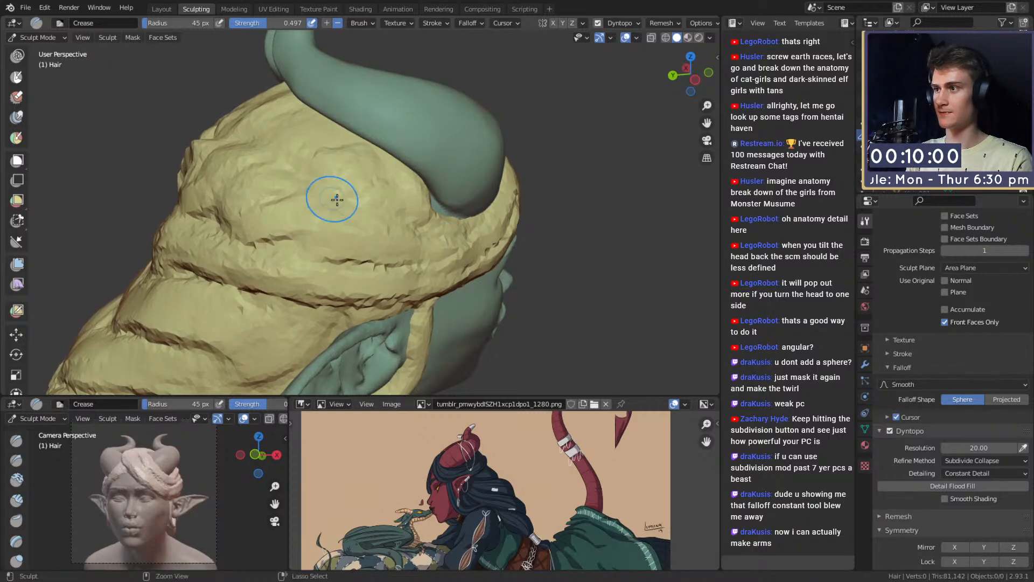
pyautogui.moveTo(258, 188)
pyautogui.mouseDown(button='middle')
pyautogui.moveTo(405, 196)
pyautogui.moveTo(386, 187)
pyautogui.moveTo(436, 238)
pyautogui.moveTo(289, 204)
pyautogui.mouseUp(button='middle')
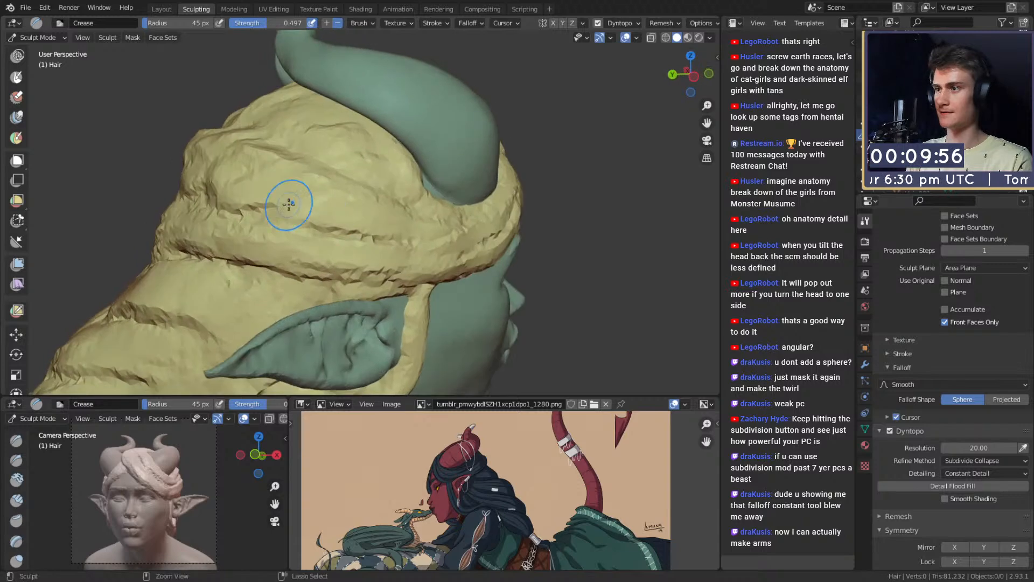
# Step: Define the strands along the temple hairline and below the horn base with the Crease brush at 45 to 54 px
pyautogui.moveTo(452, 232)
pyautogui.mouseDown(button='middle')
pyautogui.moveTo(377, 210)
pyautogui.moveTo(352, 228)
pyautogui.mouseUp(button='middle')
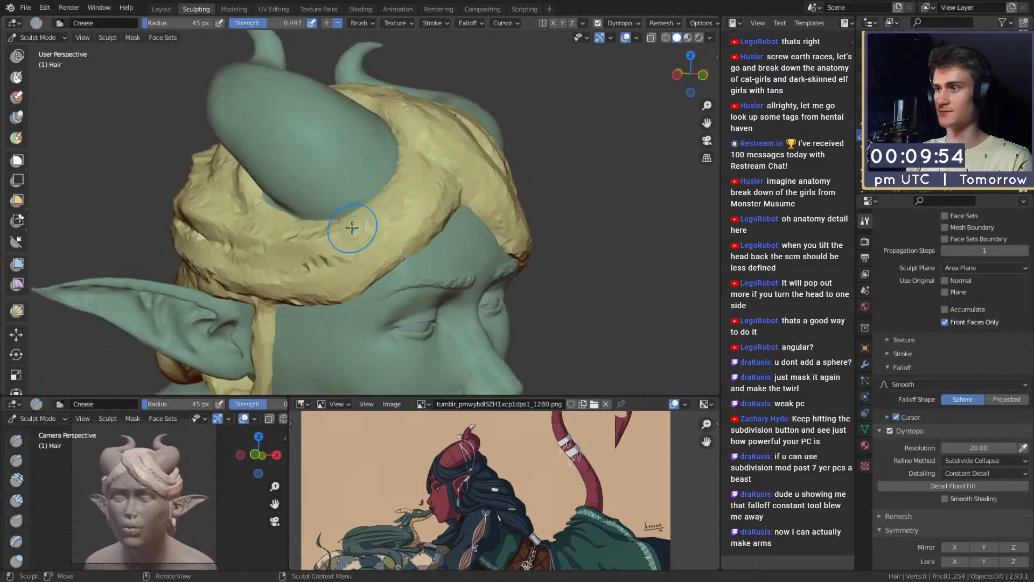
pyautogui.moveTo(410, 204); pyautogui.dragTo(372, 199, button='middle')
pyautogui.moveTo(337, 240); pyautogui.dragTo(426, 184, button='middle')
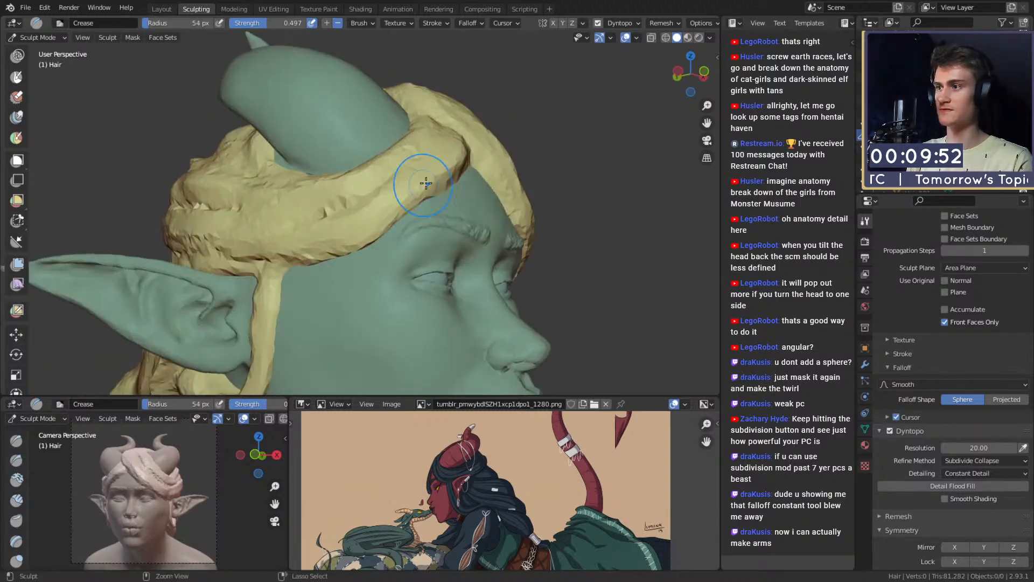
pyautogui.moveTo(362, 233); pyautogui.dragTo(412, 232, button='middle')
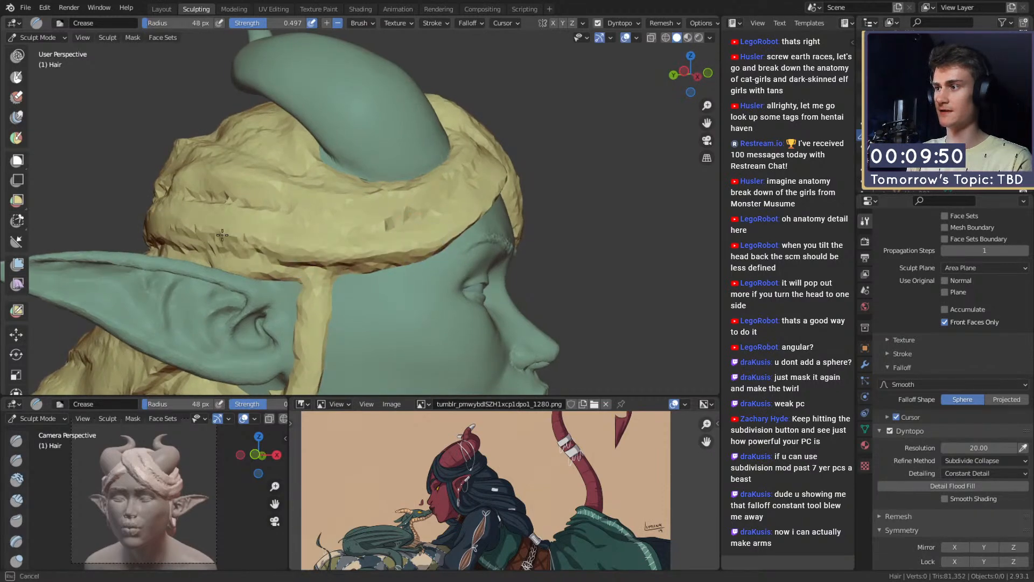
pyautogui.moveTo(222, 234); pyautogui.dragTo(334, 224, button='middle')
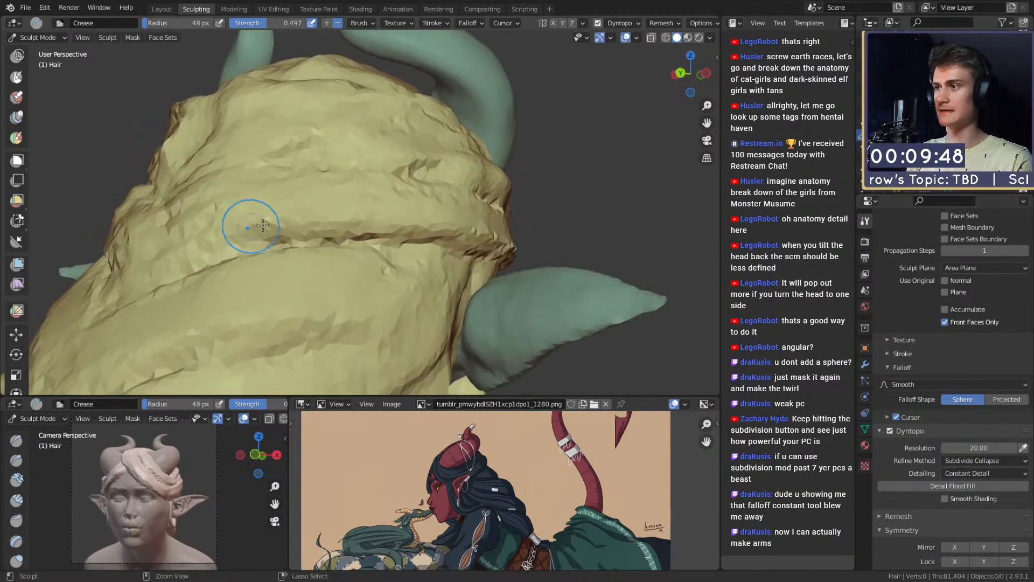
# Step: Deepen the converging grooves at the back of the head, level with the ears, with the Crease brush at 48 px
pyautogui.moveTo(262, 226); pyautogui.dragTo(384, 233, button='middle')
pyautogui.moveTo(271, 316)
pyautogui.mouseDown(button='middle')
pyautogui.moveTo(334, 222)
pyautogui.moveTo(417, 214)
pyautogui.mouseUp(button='middle')
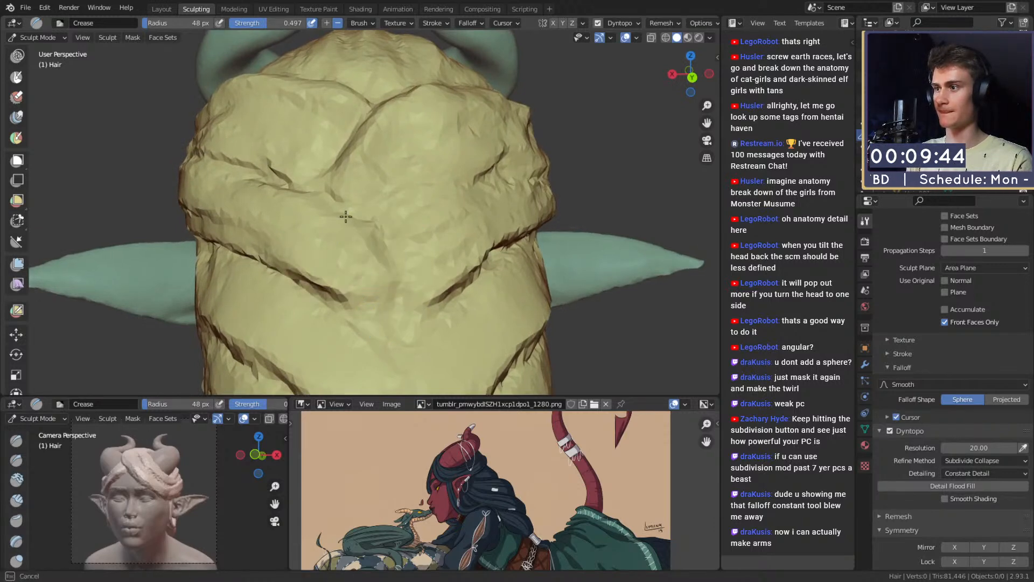
pyautogui.moveTo(345, 217); pyautogui.dragTo(425, 277, button='middle')
pyautogui.moveTo(290, 245)
pyautogui.mouseDown(button='middle')
pyautogui.moveTo(404, 165)
pyautogui.moveTo(411, 212)
pyautogui.mouseUp(button='middle')
# Step: Sharpen the strand lines above the ear and across the swept front fringe with the Crease brush at 39 px
pyautogui.moveTo(312, 262); pyautogui.dragTo(458, 255, button='middle')
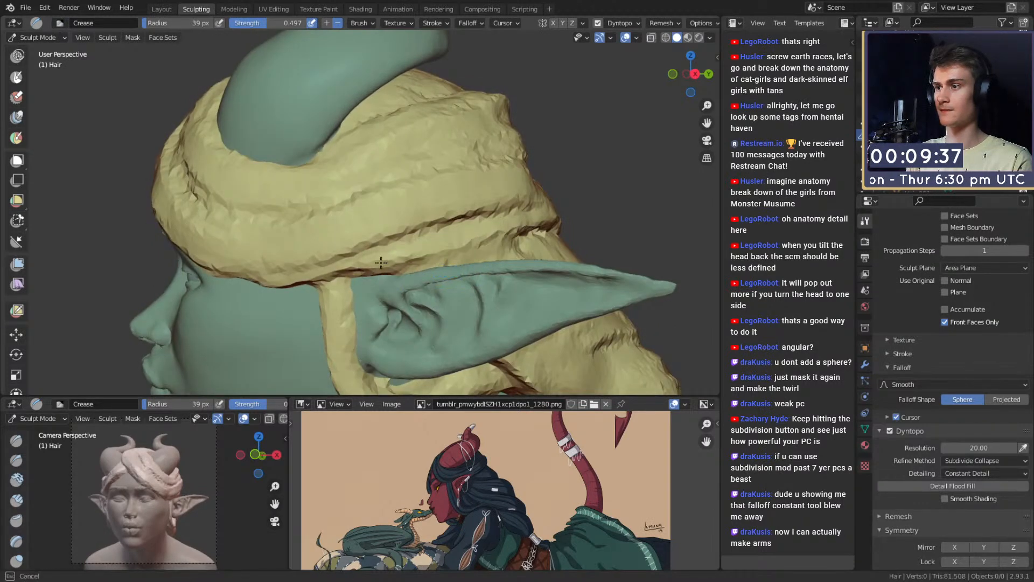
pyautogui.moveTo(296, 248)
pyautogui.mouseDown(button='middle')
pyautogui.moveTo(384, 231)
pyautogui.moveTo(356, 192)
pyautogui.mouseUp(button='middle')
pyautogui.moveTo(345, 153); pyautogui.dragTo(425, 253, button='middle')
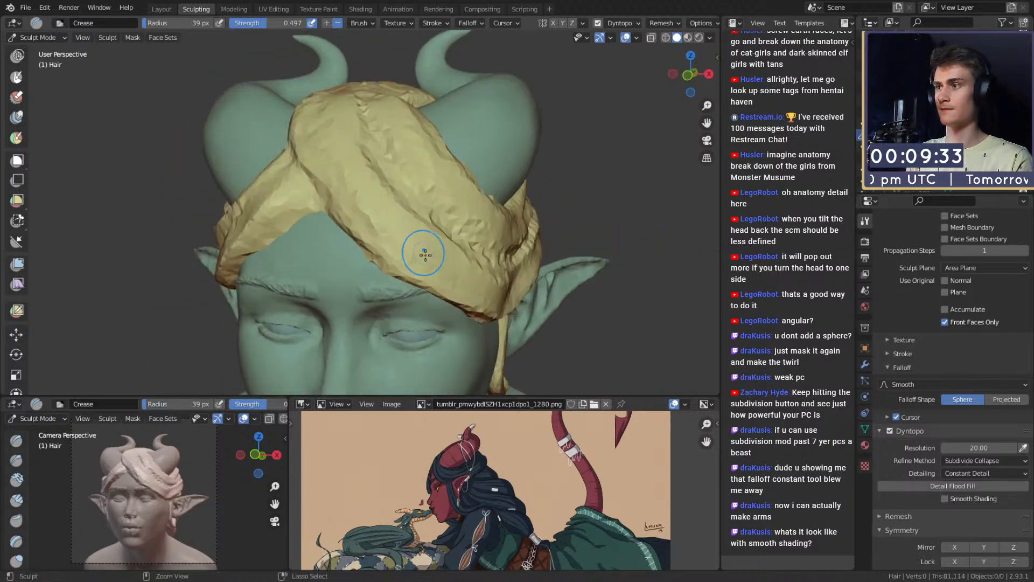
pyautogui.moveTo(292, 147); pyautogui.dragTo(361, 185, button='middle')
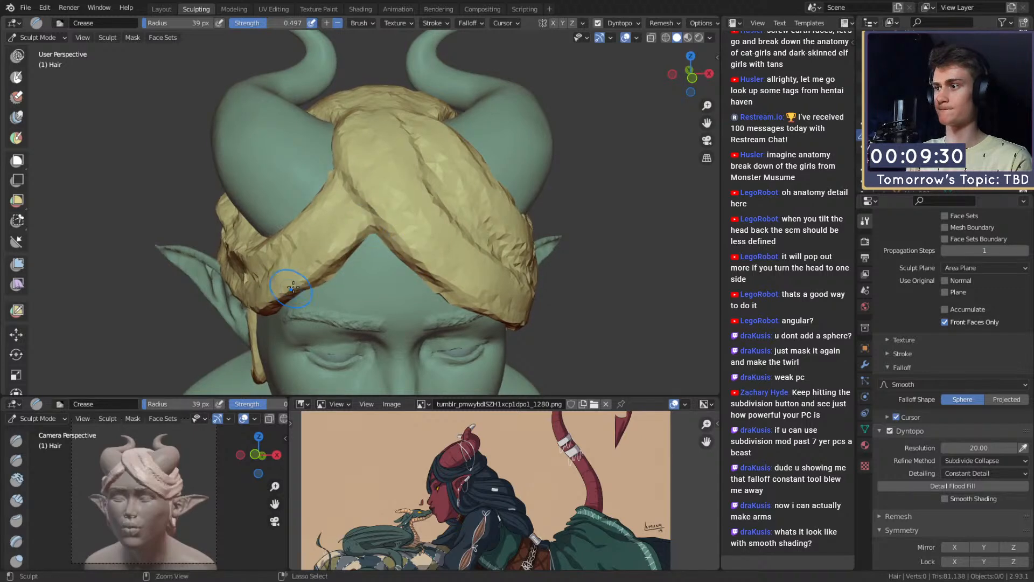
pyautogui.moveTo(292, 288); pyautogui.dragTo(404, 193, button='middle')
pyautogui.moveTo(372, 226); pyautogui.dragTo(501, 215, button='middle')
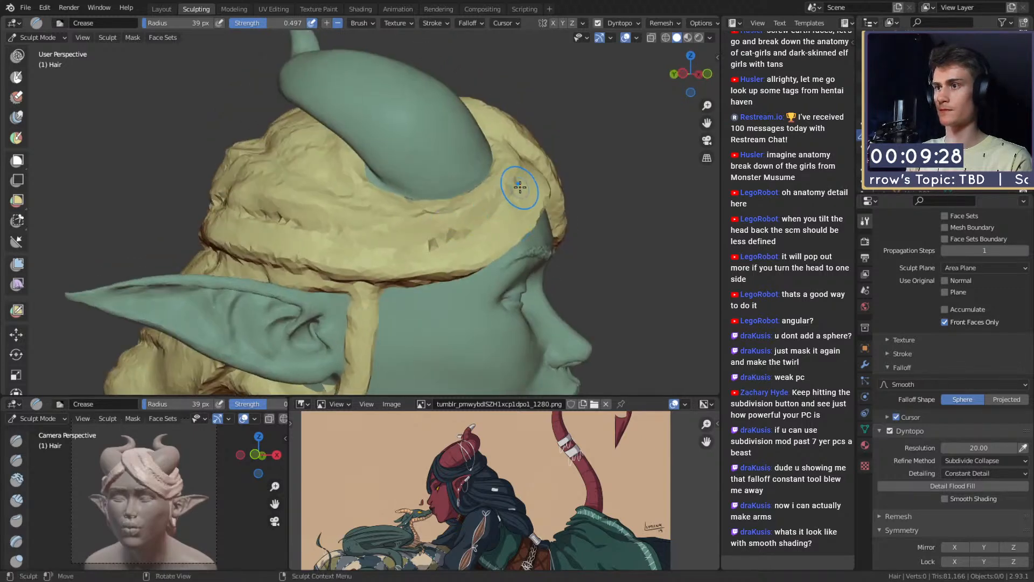
# Step: Refine the grooves behind the ear and the thin lock in front of it with the Crease brush at 39 to 44 px
pyautogui.moveTo(269, 209)
pyautogui.mouseDown(button='middle')
pyautogui.moveTo(377, 215)
pyautogui.moveTo(421, 194)
pyautogui.mouseUp(button='middle')
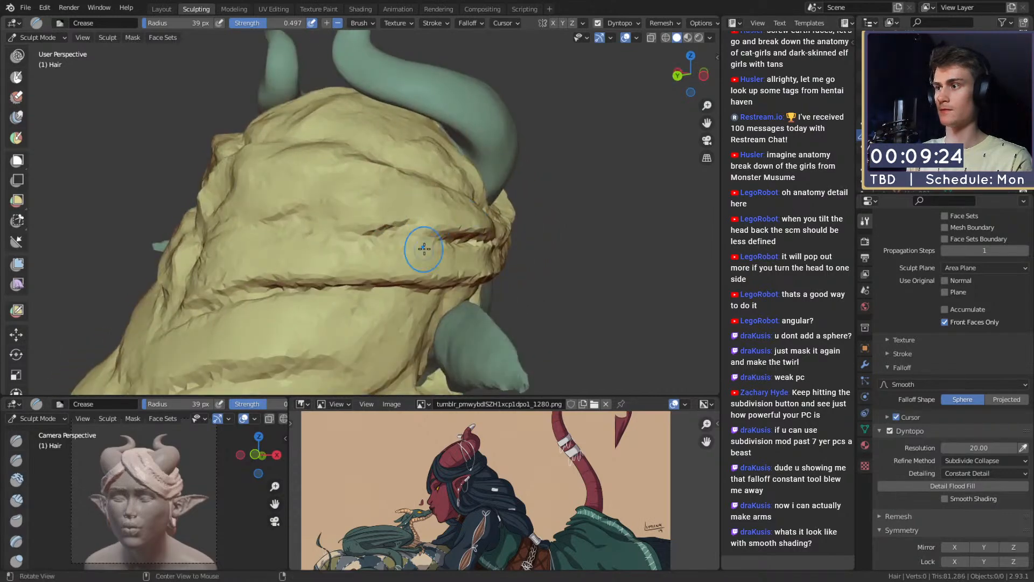
pyautogui.moveTo(424, 248)
pyautogui.mouseDown(button='middle')
pyautogui.moveTo(369, 231)
pyautogui.moveTo(365, 210)
pyautogui.moveTo(392, 193)
pyautogui.mouseUp(button='middle')
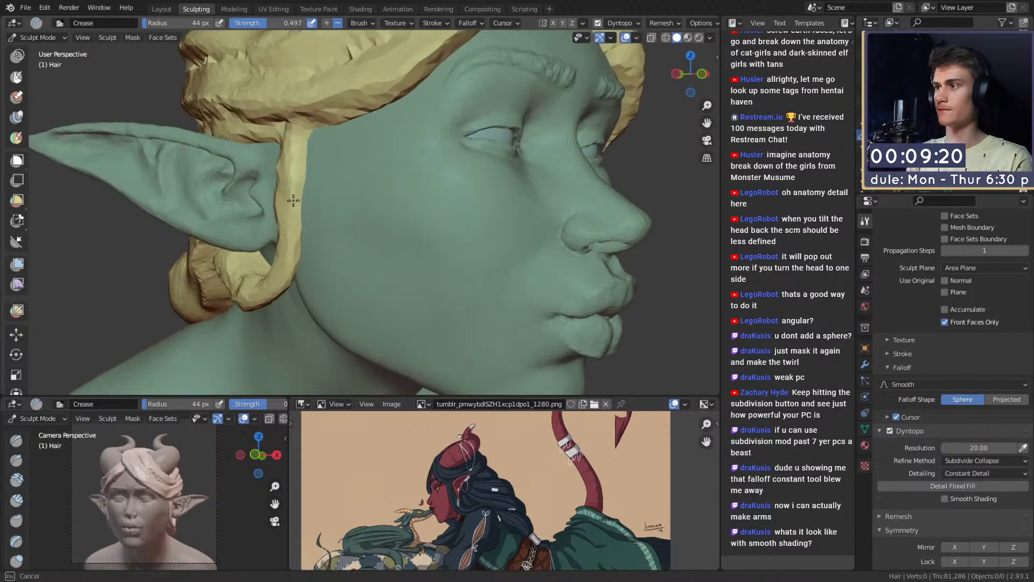
pyautogui.moveTo(298, 136)
pyautogui.mouseDown(button='middle')
pyautogui.moveTo(388, 225)
pyautogui.moveTo(426, 185)
pyautogui.mouseUp(button='middle')
pyautogui.moveTo(284, 196)
pyautogui.mouseDown(button='middle')
pyautogui.moveTo(373, 222)
pyautogui.moveTo(361, 218)
pyautogui.moveTo(385, 197)
pyautogui.moveTo(456, 207)
pyautogui.moveTo(461, 229)
pyautogui.moveTo(423, 193)
pyautogui.moveTo(472, 225)
pyautogui.moveTo(496, 173)
pyautogui.moveTo(424, 227)
pyautogui.moveTo(404, 203)
pyautogui.moveTo(318, 194)
pyautogui.moveTo(360, 215)
pyautogui.mouseUp(button='middle')
# Step: Carve V-shaped grooves where the strands meet down the back of the head with the Crease brush at 64 px
pyautogui.moveTo(202, 161); pyautogui.dragTo(337, 242)
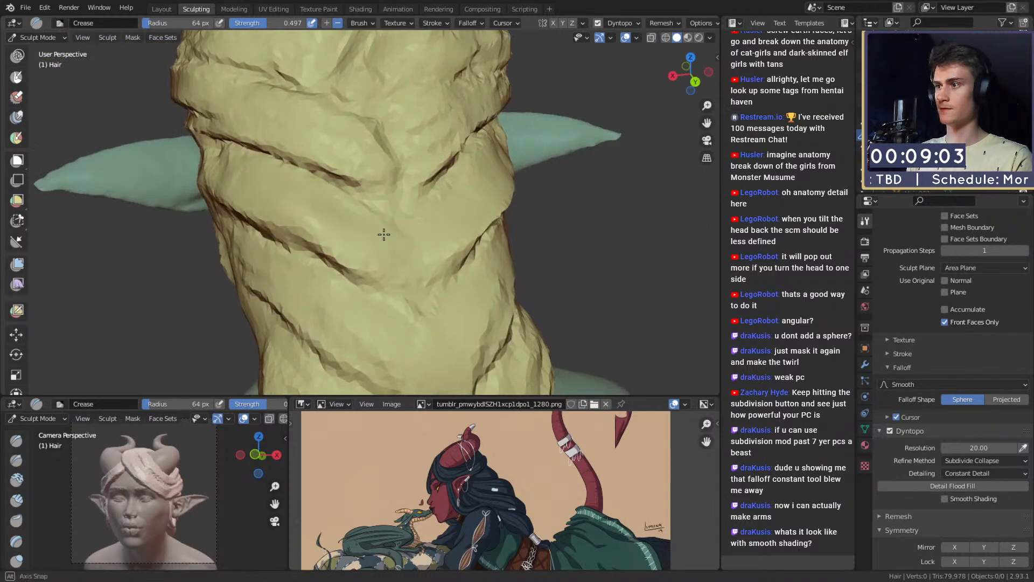
pyautogui.moveTo(383, 235); pyautogui.dragTo(480, 189, button='middle')
pyautogui.moveTo(480, 189); pyautogui.dragTo(519, 151)
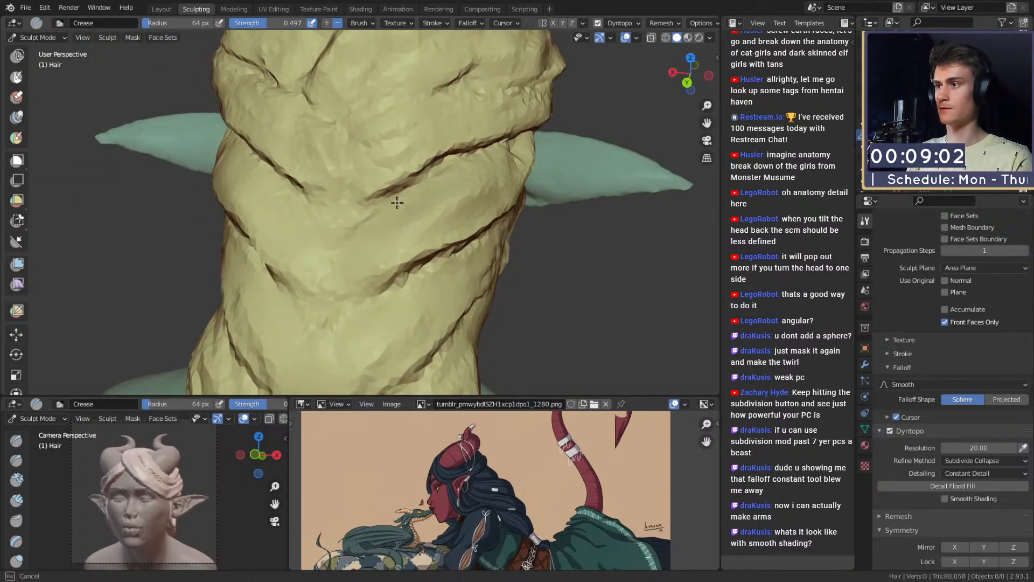
pyautogui.moveTo(254, 159); pyautogui.dragTo(312, 197)
pyautogui.keyDown('shift'); pyautogui.moveTo(366, 134); pyautogui.dragTo(389, 179, button='middle'); pyautogui.keyUp('shift')
pyautogui.moveTo(427, 147); pyautogui.dragTo(396, 153)
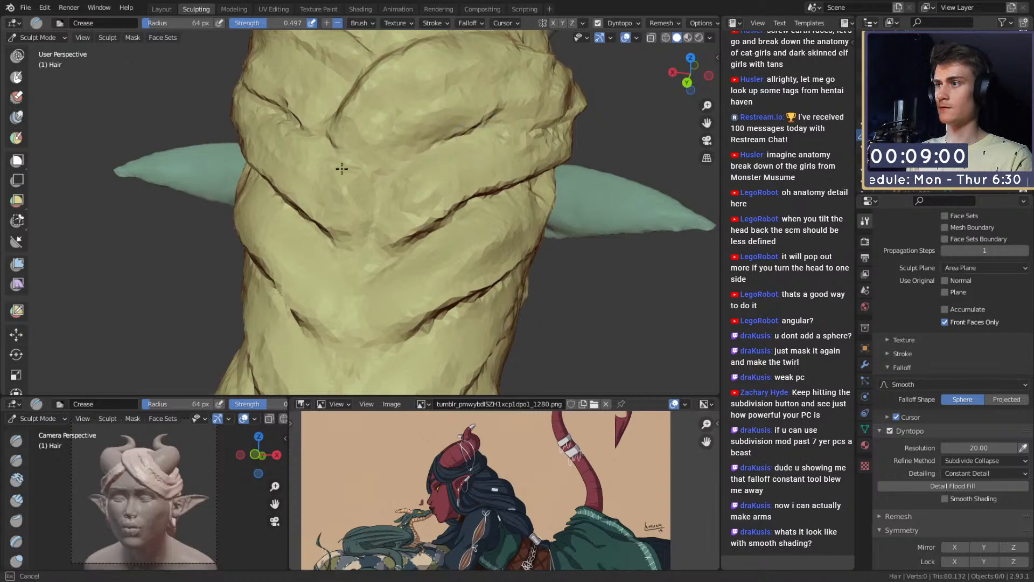
pyautogui.moveTo(285, 115); pyautogui.dragTo(343, 155)
pyautogui.moveTo(258, 135); pyautogui.dragTo(322, 199)
# Step: Extend the back grooves around both sides of the head above the ears with the Crease brush at 64 px
pyautogui.moveTo(334, 207); pyautogui.dragTo(407, 205, button='middle')
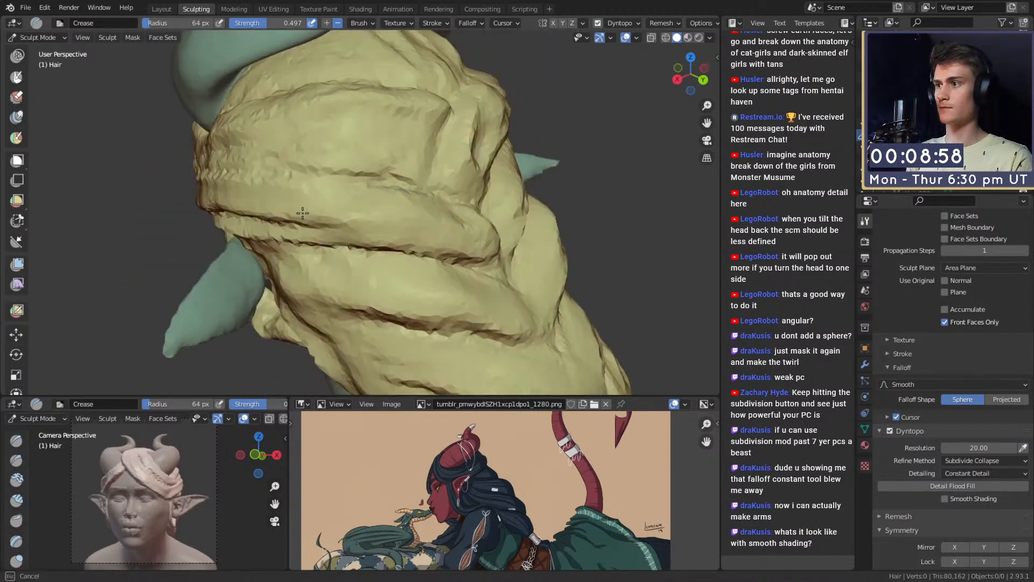
pyautogui.moveTo(302, 213); pyautogui.dragTo(339, 220)
pyautogui.moveTo(457, 216); pyautogui.dragTo(390, 229, button='middle')
pyautogui.moveTo(473, 252); pyautogui.dragTo(596, 188)
pyautogui.moveTo(552, 188); pyautogui.dragTo(454, 194, button='middle')
pyautogui.moveTo(468, 205); pyautogui.dragTo(530, 228)
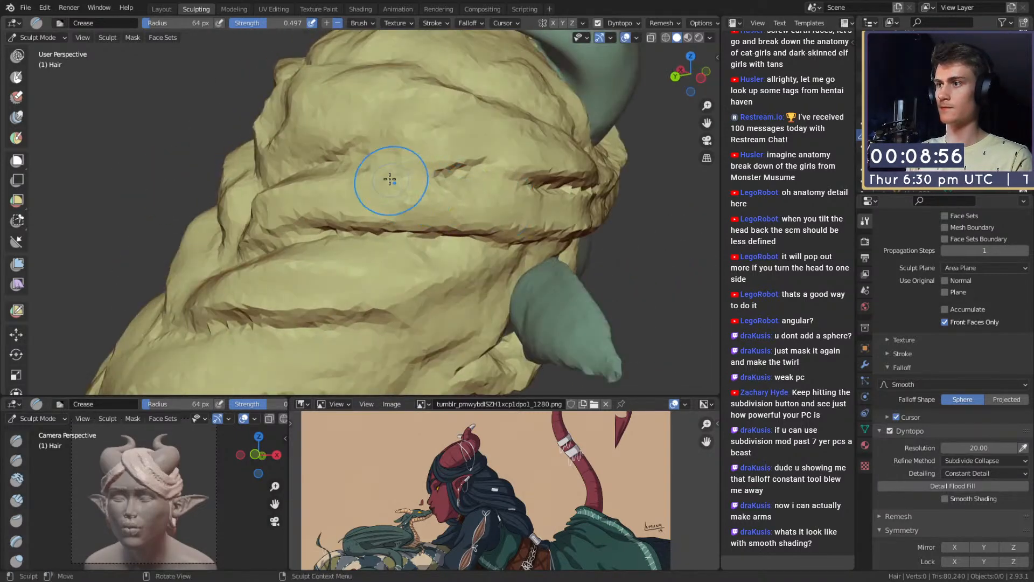
# Step: Crease the strands behind the ear and down toward the rounded lower end of the hair at 64 px
pyautogui.moveTo(394, 179); pyautogui.dragTo(560, 186)
pyautogui.moveTo(426, 329)
pyautogui.keyDown('shift'); pyautogui.mouseDown(button='middle')
pyautogui.moveTo(410, 199)
pyautogui.moveTo(392, 205)
pyautogui.moveTo(425, 178)
pyautogui.mouseUp(button='middle'); pyautogui.keyUp('shift')
pyautogui.moveTo(430, 143)
pyautogui.mouseDown()
pyautogui.moveTo(499, 138)
pyautogui.moveTo(493, 184)
pyautogui.mouseUp()
pyautogui.moveTo(493, 184)
pyautogui.mouseDown(button='middle')
pyautogui.moveTo(401, 193)
pyautogui.moveTo(525, 204)
pyautogui.mouseUp(button='middle')
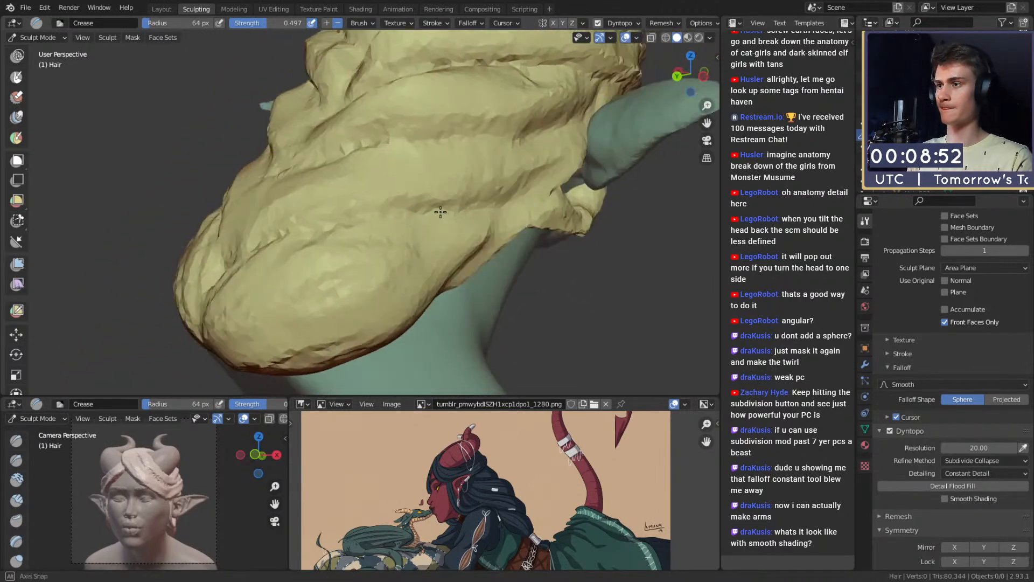
pyautogui.moveTo(566, 156)
pyautogui.mouseDown()
pyautogui.moveTo(501, 196)
pyautogui.moveTo(304, 208)
pyautogui.mouseUp()
# Step: Define the folds on the lower back and along the hair's underside below both ears with the Crease brush at 64 px
pyautogui.moveTo(303, 207); pyautogui.dragTo(470, 203, button='middle')
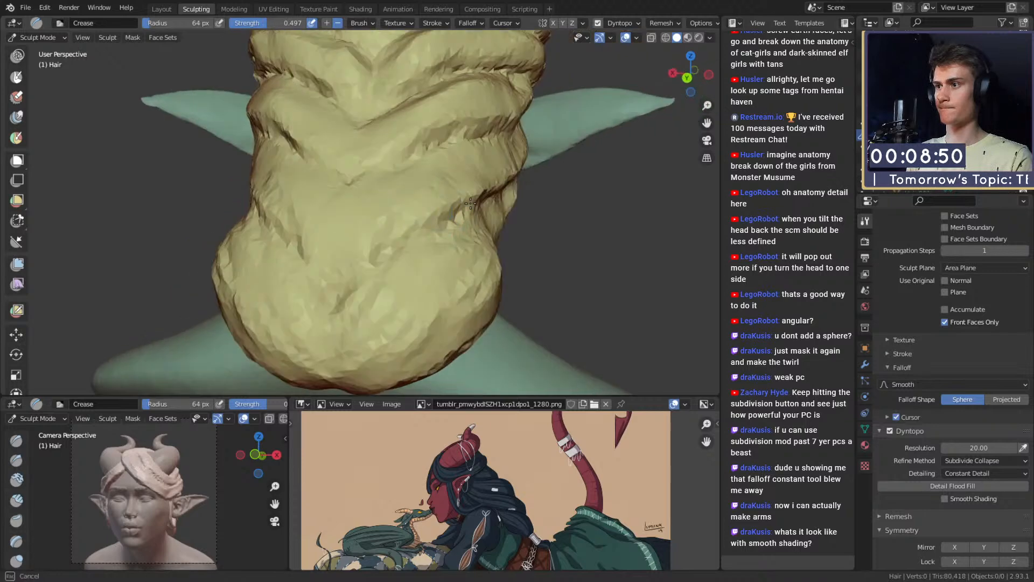
pyautogui.moveTo(357, 238)
pyautogui.mouseDown(button='middle')
pyautogui.moveTo(302, 194)
pyautogui.moveTo(319, 199)
pyautogui.mouseUp(button='middle')
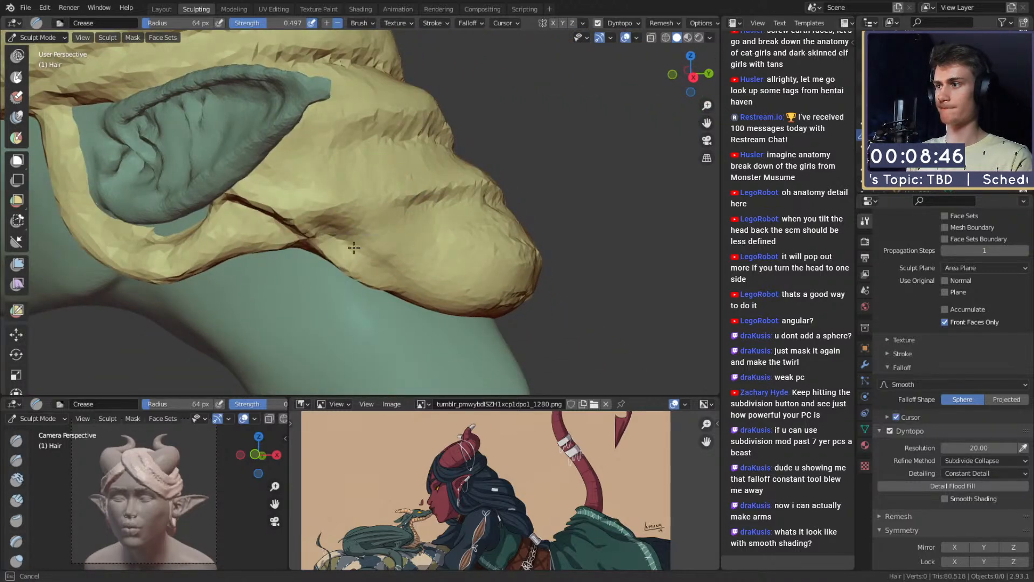
pyautogui.keyDown('alt'); pyautogui.moveTo(353, 237); pyautogui.dragTo(354, 234); pyautogui.keyUp('alt')
pyautogui.moveTo(314, 229)
pyautogui.mouseDown(button='middle')
pyautogui.moveTo(404, 214)
pyautogui.moveTo(337, 214)
pyautogui.moveTo(284, 155)
pyautogui.mouseUp(button='middle')
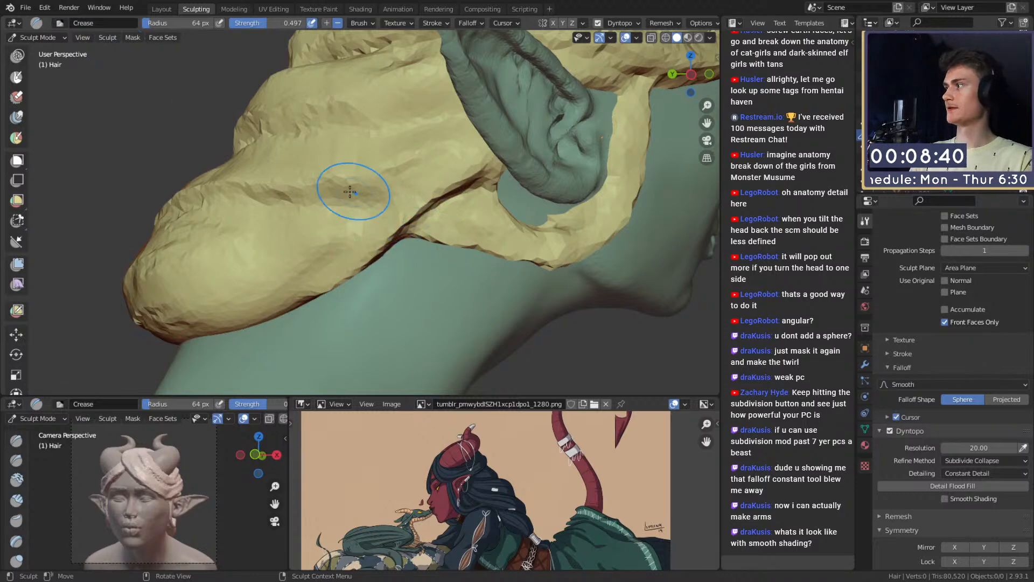
pyautogui.moveTo(430, 239)
pyautogui.mouseDown(button='middle')
pyautogui.moveTo(415, 246)
pyautogui.moveTo(455, 226)
pyautogui.moveTo(385, 219)
pyautogui.moveTo(408, 240)
pyautogui.moveTo(389, 242)
pyautogui.mouseUp(button='middle')
pyautogui.moveTo(326, 217); pyautogui.dragTo(348, 246, button='middle')
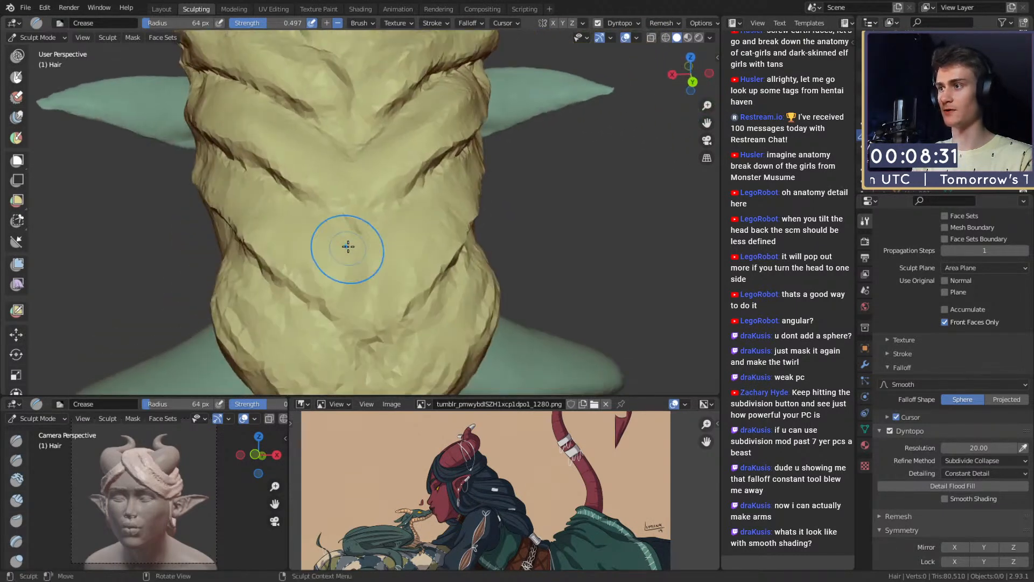
# Step: Sharpen the lower V-shaped grooves at the nape and along their sides with the Crease brush at 46 to 51 px
pyautogui.moveTo(432, 222)
pyautogui.mouseDown(button='middle')
pyautogui.moveTo(431, 248)
pyautogui.moveTo(478, 173)
pyautogui.moveTo(473, 188)
pyautogui.mouseUp(button='middle')
pyautogui.press('f')
pyautogui.click(524, 174)
pyautogui.moveTo(404, 206); pyautogui.dragTo(484, 214, button='middle')
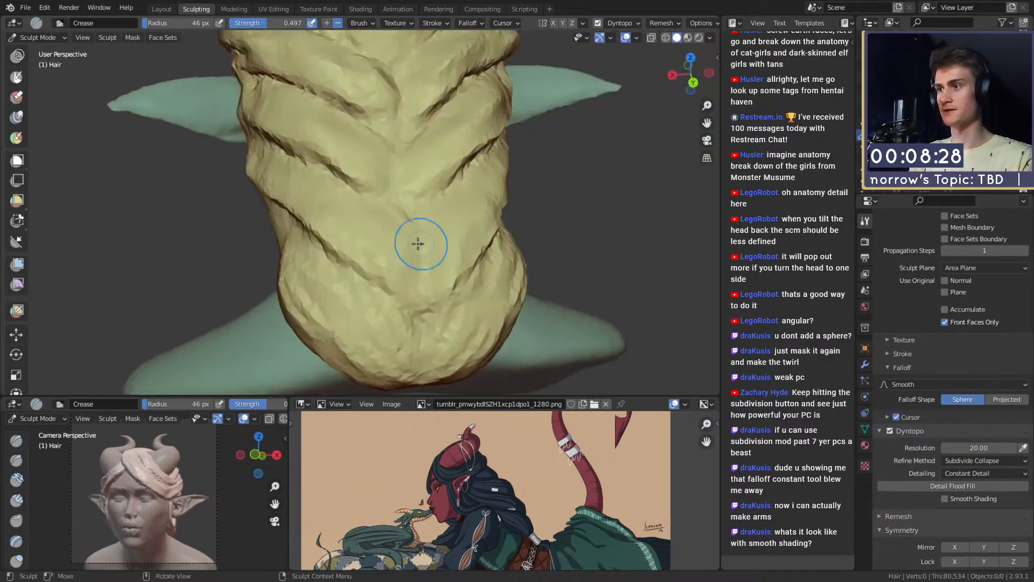
pyautogui.moveTo(291, 179)
pyautogui.mouseDown(button='middle')
pyautogui.moveTo(302, 199)
pyautogui.moveTo(628, 299)
pyautogui.mouseUp(button='middle')
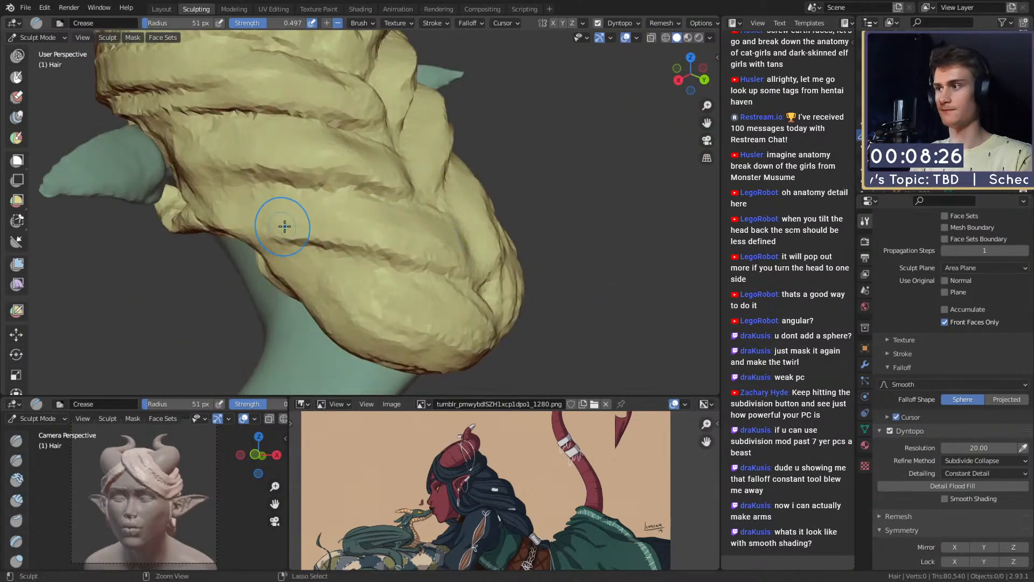
pyautogui.moveTo(277, 203)
pyautogui.mouseDown(button='middle')
pyautogui.moveTo(372, 329)
pyautogui.moveTo(304, 235)
pyautogui.mouseUp(button='middle')
# Step: Shape the strand edges around the hair's rounded lower end and its underside with the Crease brush at 70 to 78 px
pyautogui.keyDown('alt'); pyautogui.moveTo(501, 248); pyautogui.dragTo(410, 235); pyautogui.keyUp('alt')
pyautogui.press('f')
pyautogui.click(426, 236)
pyautogui.moveTo(517, 241); pyautogui.dragTo(478, 250)
pyautogui.moveTo(477, 249); pyautogui.dragTo(452, 249, button='middle')
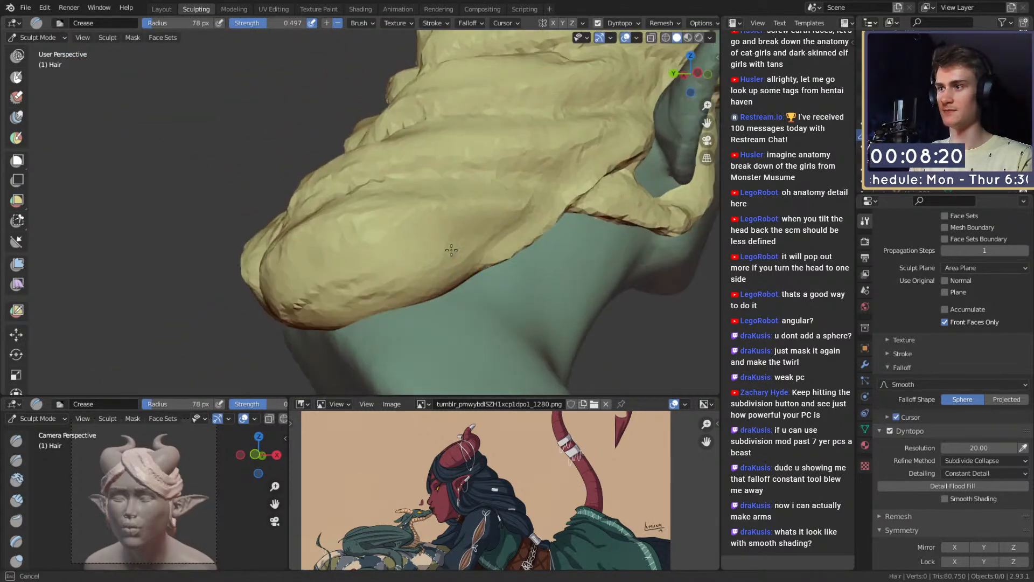
pyautogui.keyDown('alt'); pyautogui.moveTo(311, 282); pyautogui.dragTo(381, 279); pyautogui.keyUp('alt')
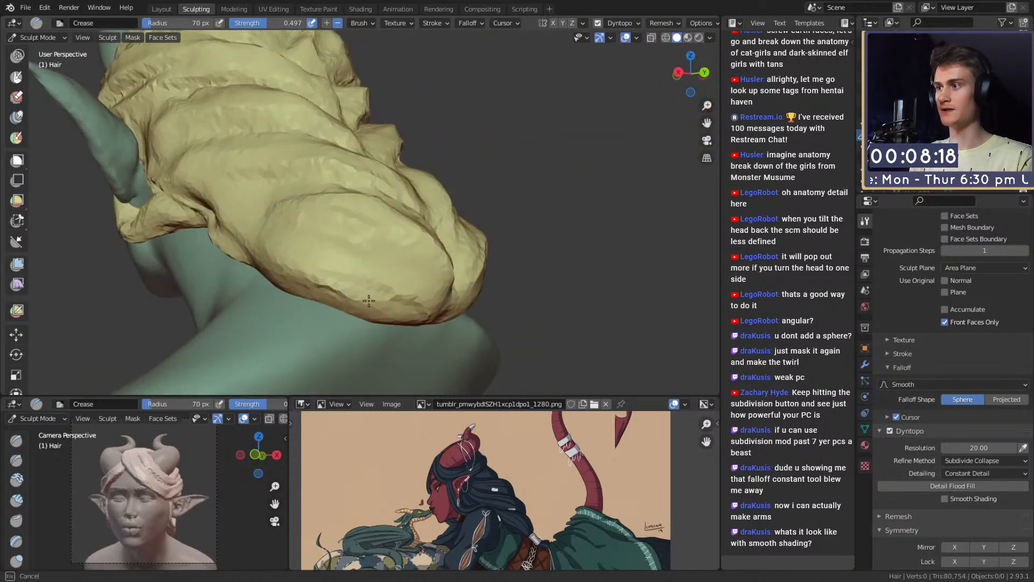
pyautogui.moveTo(410, 276); pyautogui.dragTo(410, 257, button='middle')
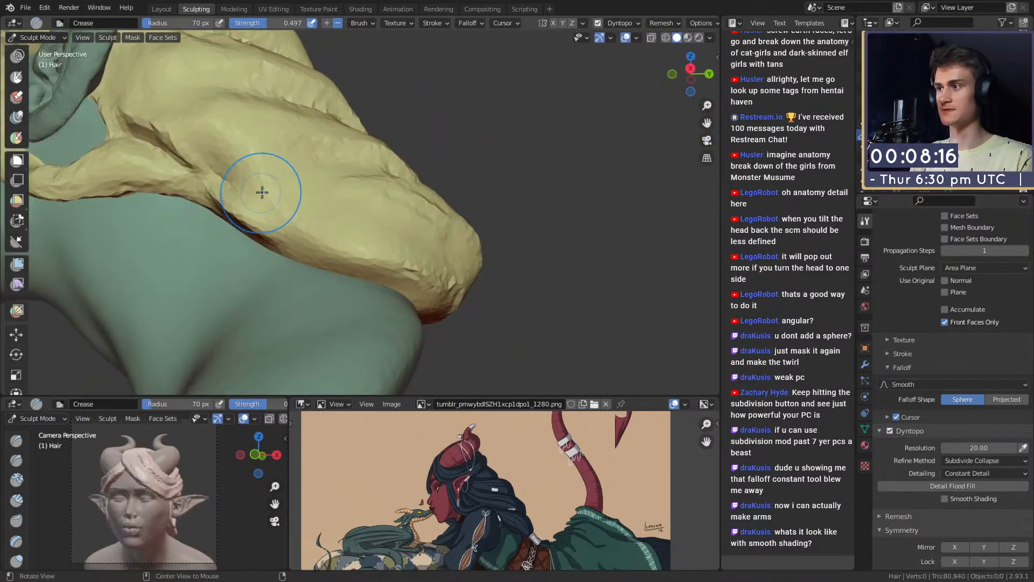
# Step: Crease and raise strand lines across the swept front fringe beside the horn with the Crease brush at about 43 px
pyautogui.moveTo(260, 192)
pyautogui.mouseDown(button='middle')
pyautogui.moveTo(388, 247)
pyautogui.moveTo(538, 232)
pyautogui.moveTo(528, 212)
pyautogui.mouseUp(button='middle')
pyautogui.moveTo(586, 199); pyautogui.dragTo(481, 198, button='middle')
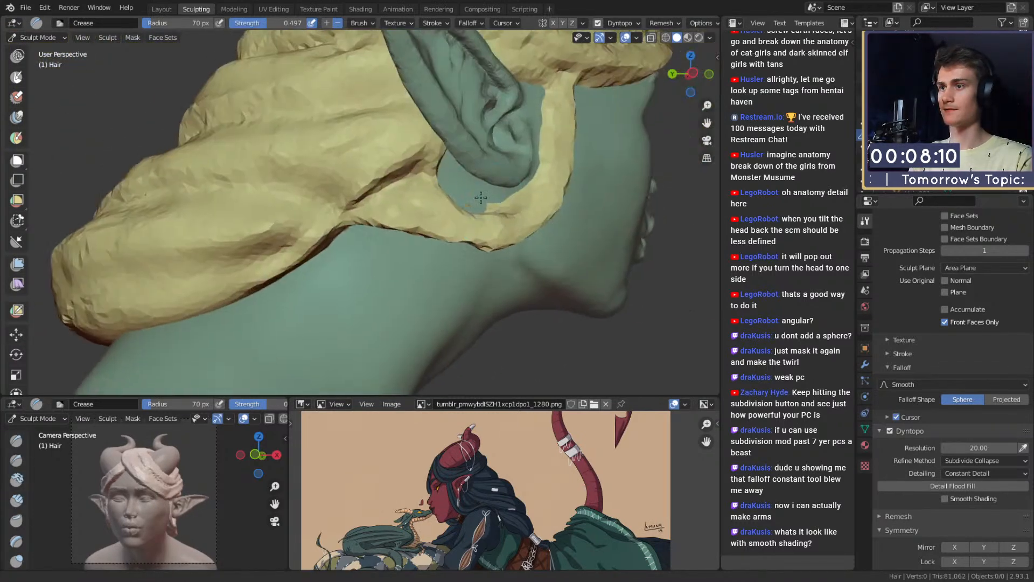
pyautogui.scroll(-3, 481, 198)
pyautogui.scroll(-4, 495, 239)
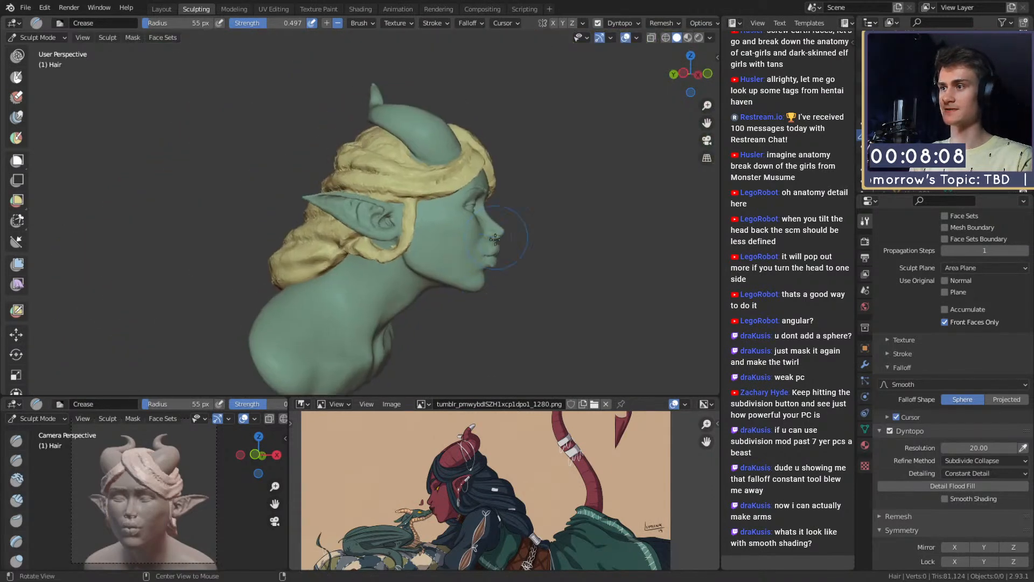
pyautogui.moveTo(494, 239)
pyautogui.keyDown('alt'); pyautogui.mouseDown()
pyautogui.moveTo(377, 237)
pyautogui.moveTo(375, 263)
pyautogui.moveTo(325, 181)
pyautogui.mouseUp(); pyautogui.keyUp('alt')
pyautogui.scroll(4, 364, 228)
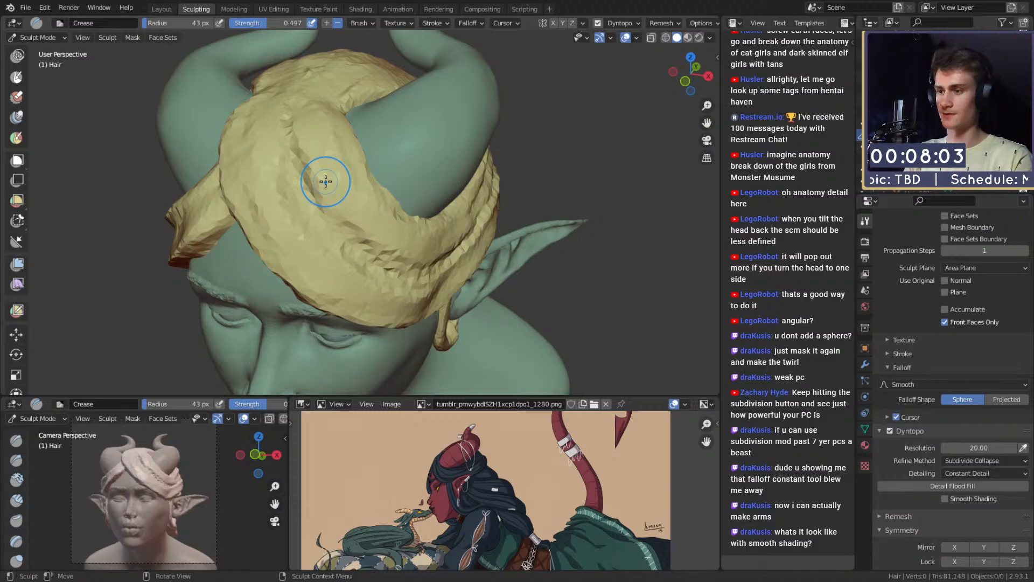
pyautogui.moveTo(355, 207); pyautogui.dragTo(337, 196, button='middle')
pyautogui.moveTo(269, 141)
pyautogui.mouseDown()
pyautogui.moveTo(314, 207)
pyautogui.moveTo(391, 217)
pyautogui.mouseUp()
pyautogui.moveTo(389, 261)
pyautogui.keyDown('ctrl'); pyautogui.mouseDown()
pyautogui.moveTo(322, 278)
pyautogui.moveTo(193, 163)
pyautogui.moveTo(186, 116)
pyautogui.mouseUp(); pyautogui.keyUp('ctrl')
pyautogui.moveTo(215, 162); pyautogui.dragTo(247, 180, button='middle')
pyautogui.keyDown('ctrl'); pyautogui.moveTo(296, 260); pyautogui.dragTo(277, 159); pyautogui.keyUp('ctrl')
# Step: Define strands on the crown beside the horn with the Crease brush at 36 px
pyautogui.moveTo(288, 145); pyautogui.dragTo(396, 197, button='middle')
pyautogui.press('g')
pyautogui.scroll(-5, 413, 218)
pyautogui.scroll(4, 395, 196)
pyautogui.hotkey('shift', 'c')
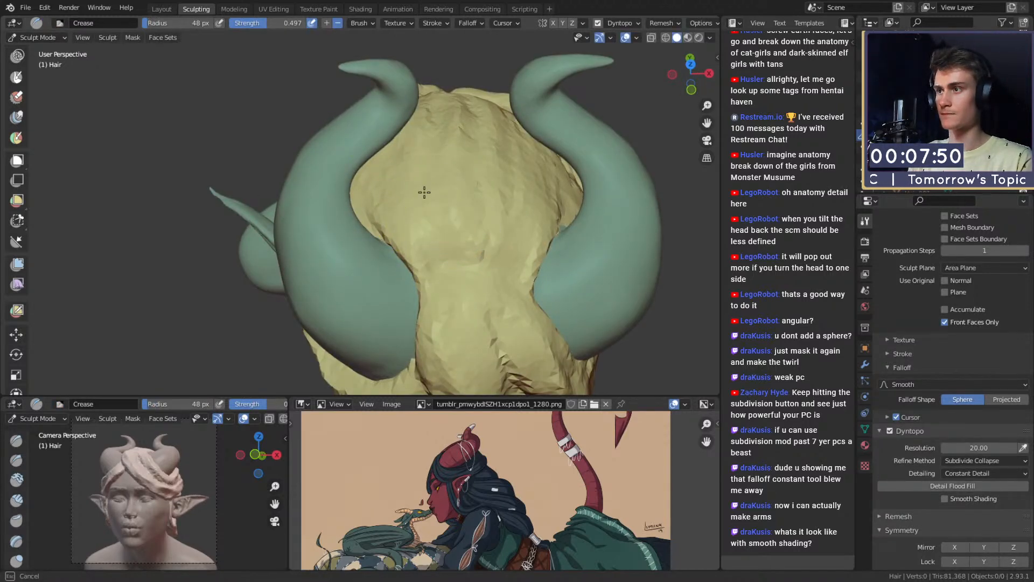
pyautogui.moveTo(533, 218); pyautogui.dragTo(452, 216, button='middle')
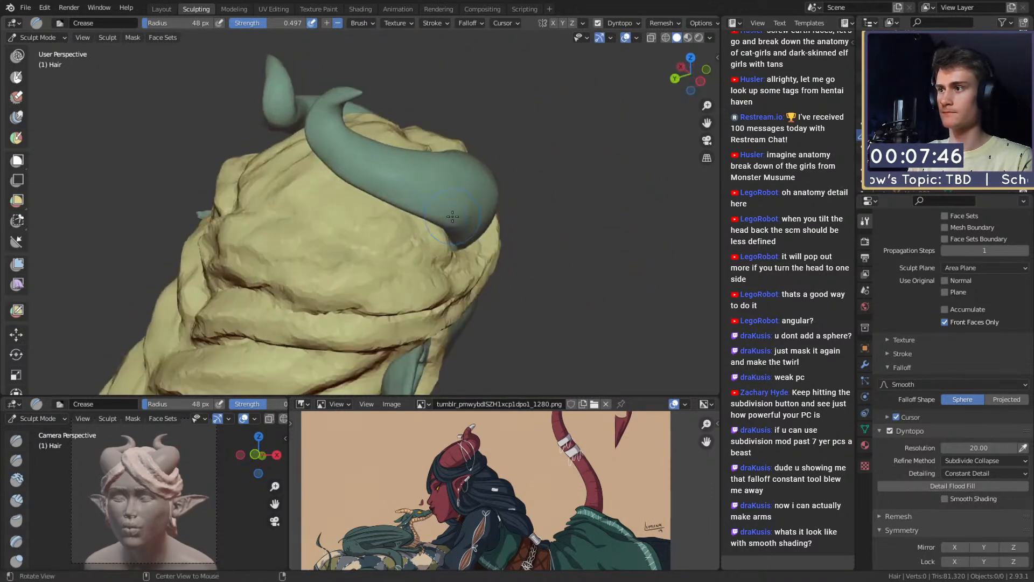
pyautogui.moveTo(351, 209); pyautogui.dragTo(270, 246, button='middle')
pyautogui.press('f')
pyautogui.click(282, 227)
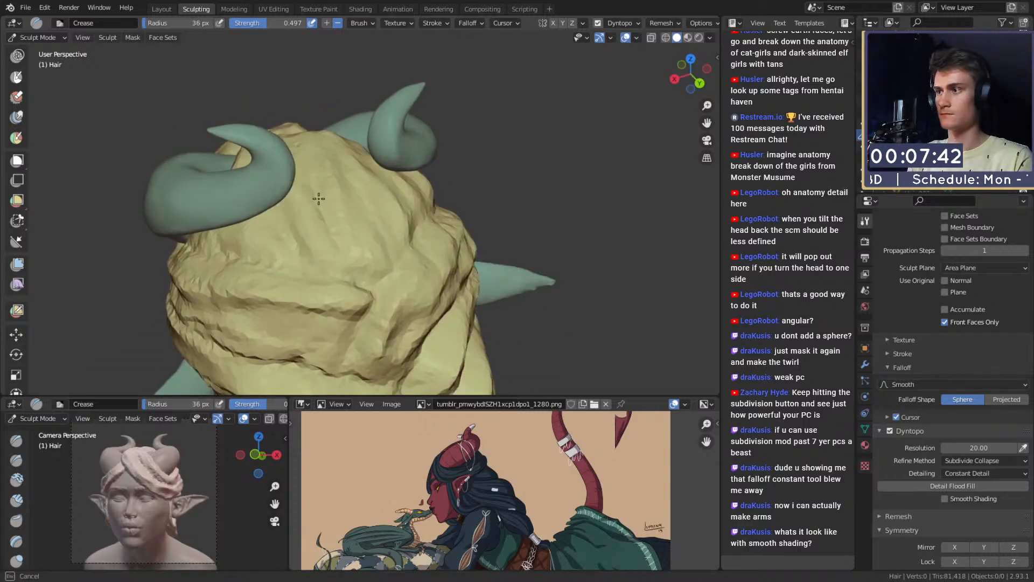
pyautogui.moveTo(319, 198); pyautogui.dragTo(319, 215, button='middle')
pyautogui.moveTo(376, 201); pyautogui.dragTo(377, 224, button='middle')
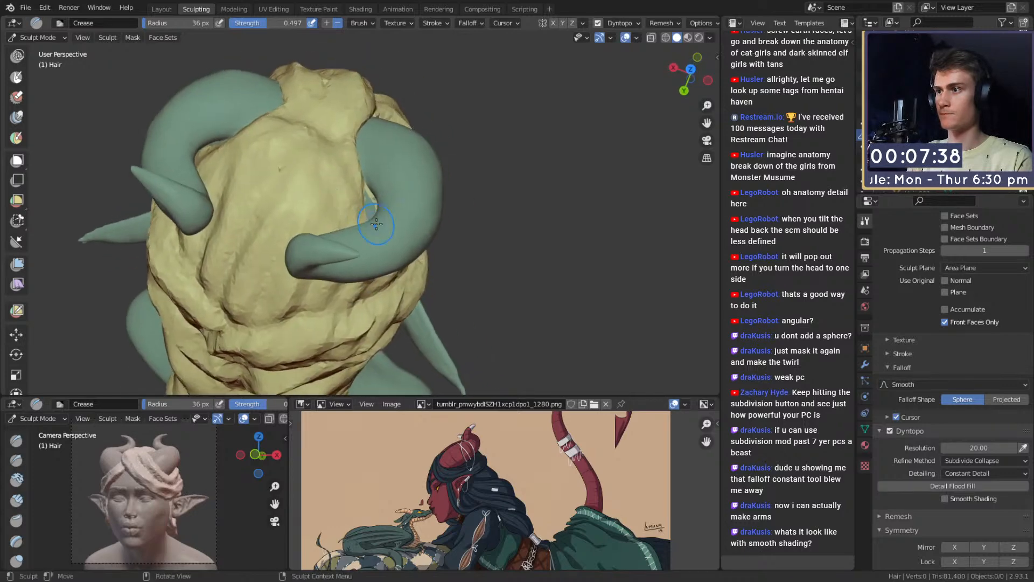
pyautogui.moveTo(376, 219)
pyautogui.mouseDown()
pyautogui.moveTo(368, 202)
pyautogui.moveTo(367, 230)
pyautogui.mouseUp()
pyautogui.moveTo(352, 174); pyautogui.dragTo(341, 214)
pyautogui.moveTo(330, 149); pyautogui.dragTo(331, 152)
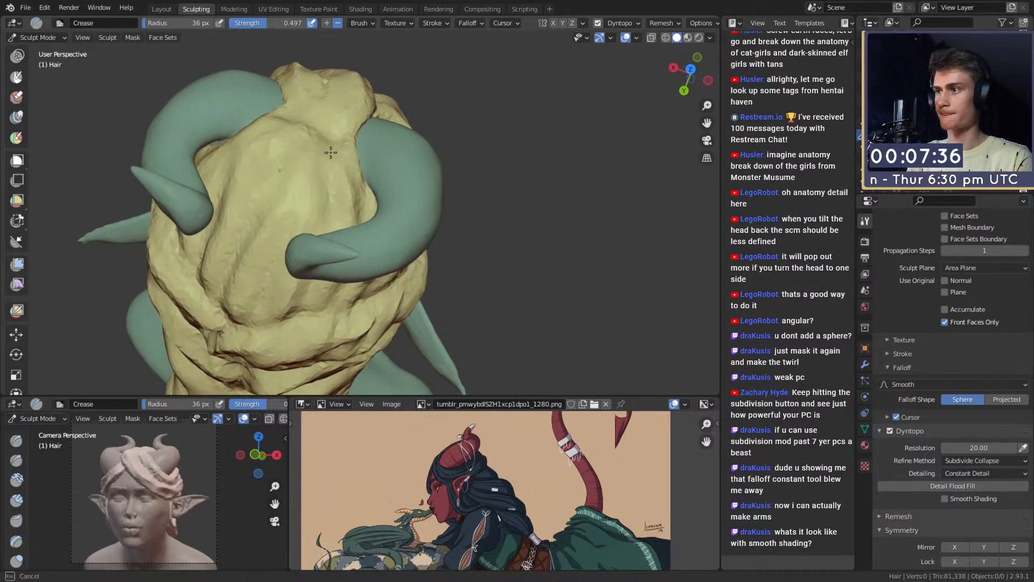
# Step: Crease lengthwise strands over the crown between the two horns from the fringe toward the back at 36 px
pyautogui.moveTo(331, 152); pyautogui.dragTo(376, 211, button='middle')
pyautogui.moveTo(345, 209); pyautogui.dragTo(319, 214)
pyautogui.moveTo(310, 160); pyautogui.dragTo(287, 200)
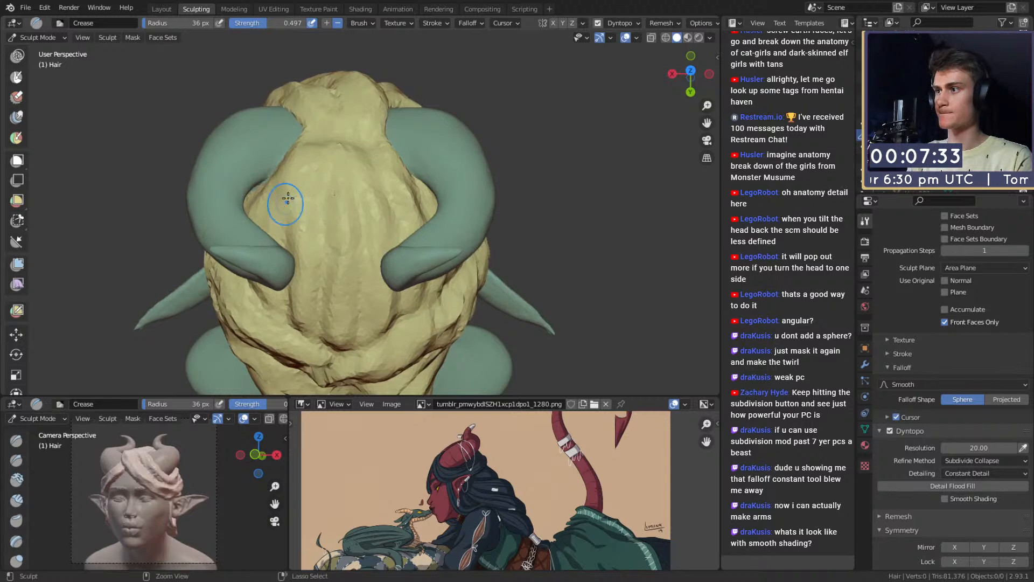
pyautogui.moveTo(306, 162)
pyautogui.mouseDown()
pyautogui.moveTo(289, 175)
pyautogui.moveTo(307, 220)
pyautogui.mouseUp()
pyautogui.moveTo(307, 219)
pyautogui.mouseDown(button='middle')
pyautogui.moveTo(358, 232)
pyautogui.moveTo(418, 266)
pyautogui.moveTo(406, 240)
pyautogui.moveTo(449, 266)
pyautogui.mouseUp(button='middle')
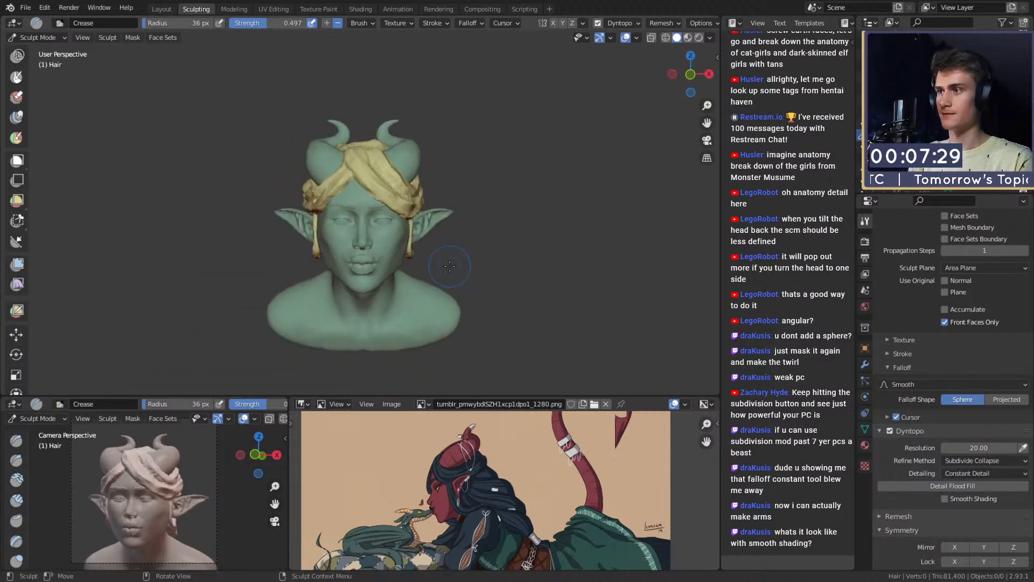
# Step: Check the bust in the Layout workspace and enable Dyntopo Smooth Shading for the Hair sculpt
pyautogui.click(162, 9)
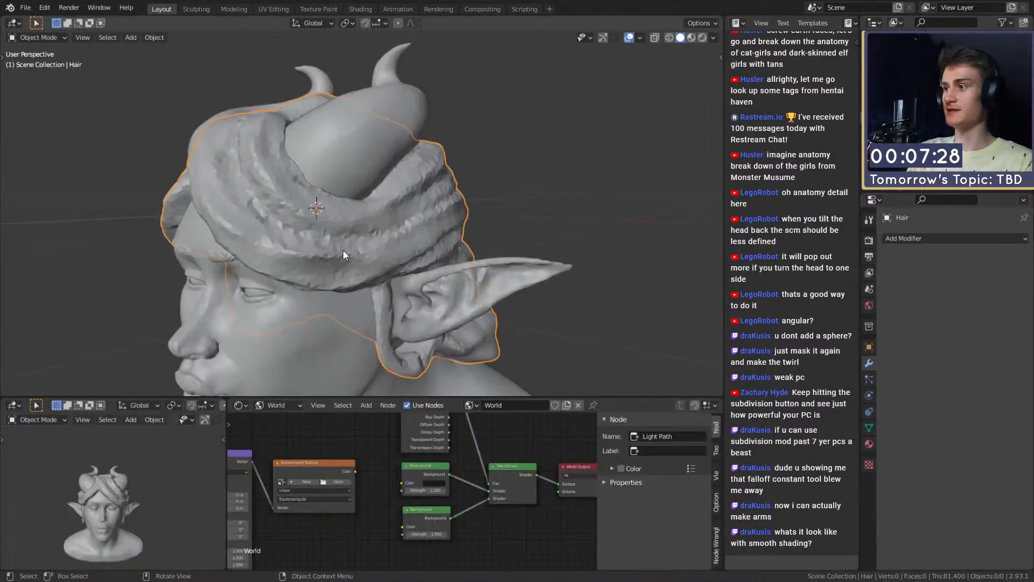
pyautogui.scroll(-5, 343, 250)
pyautogui.moveTo(391, 307); pyautogui.dragTo(426, 308, button='middle')
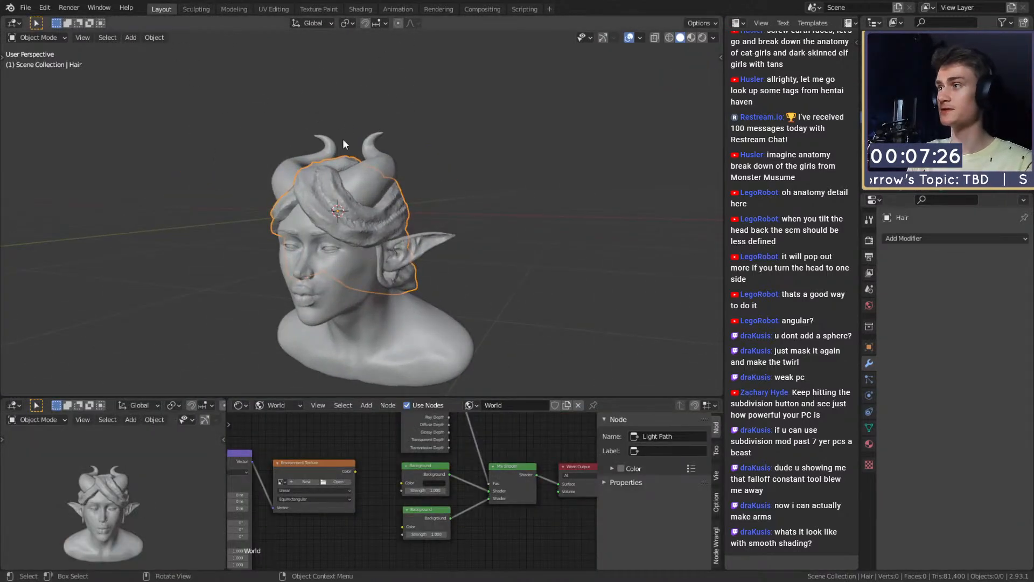
pyautogui.click(196, 9)
pyautogui.scroll(-3, 931, 398)
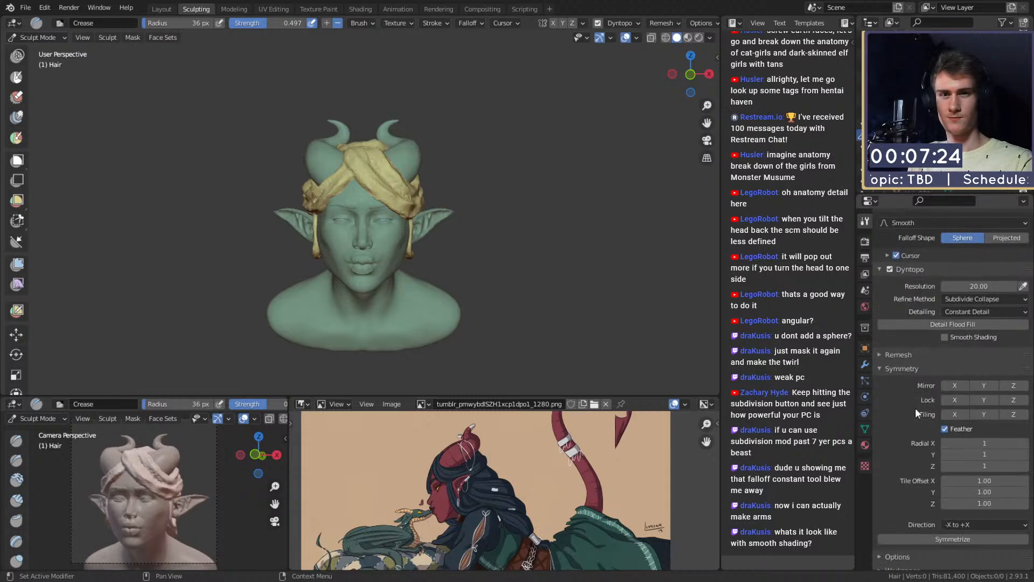
pyautogui.click(944, 337)
pyautogui.scroll(6, 369, 212)
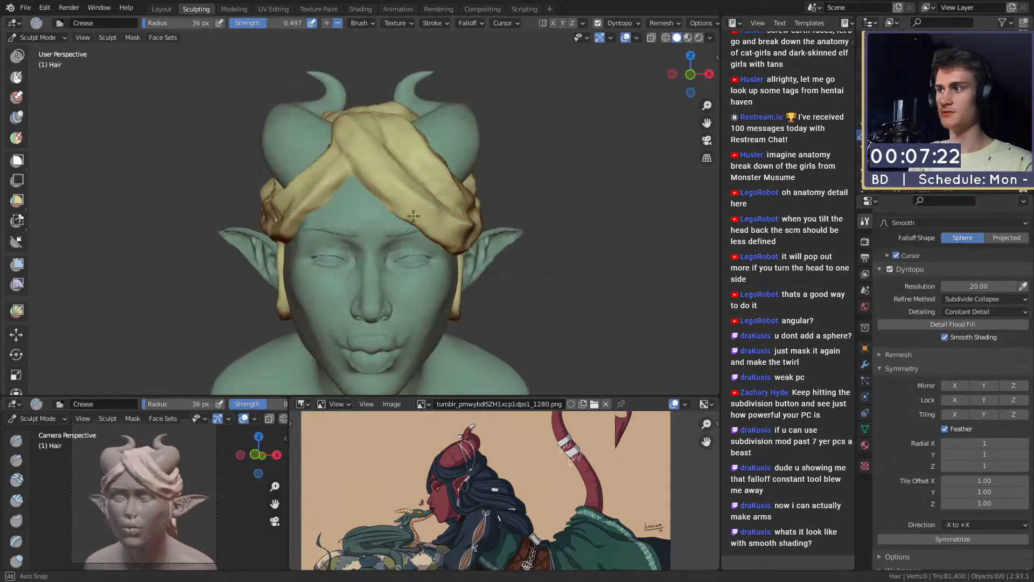
pyautogui.moveTo(369, 227); pyautogui.dragTo(369, 212, button='middle')
pyautogui.scroll(2, 369, 211)
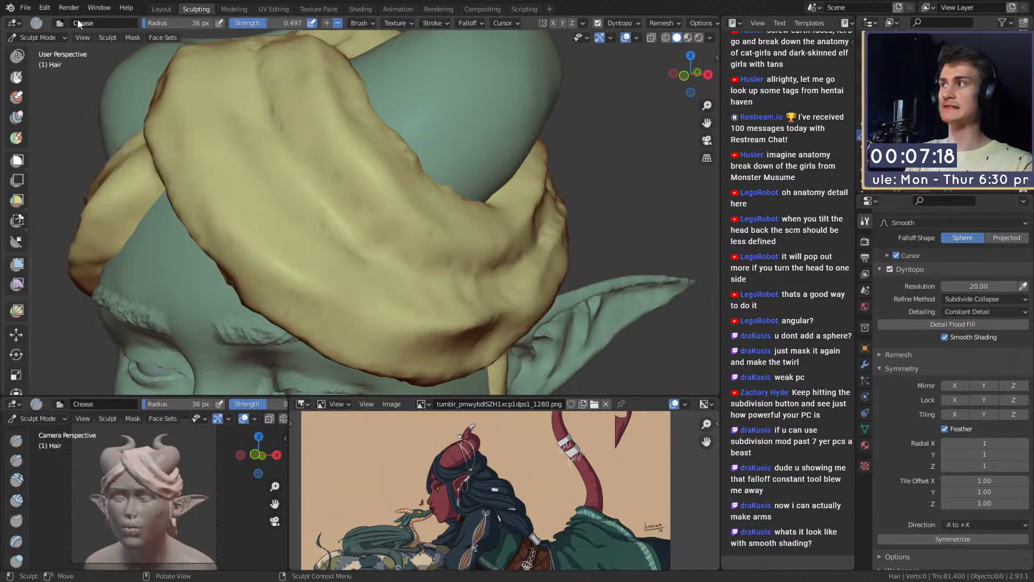
# Step: Apply Shade Flat to the Hair object in the Layout workspace and deselect it
pyautogui.click(160, 8)
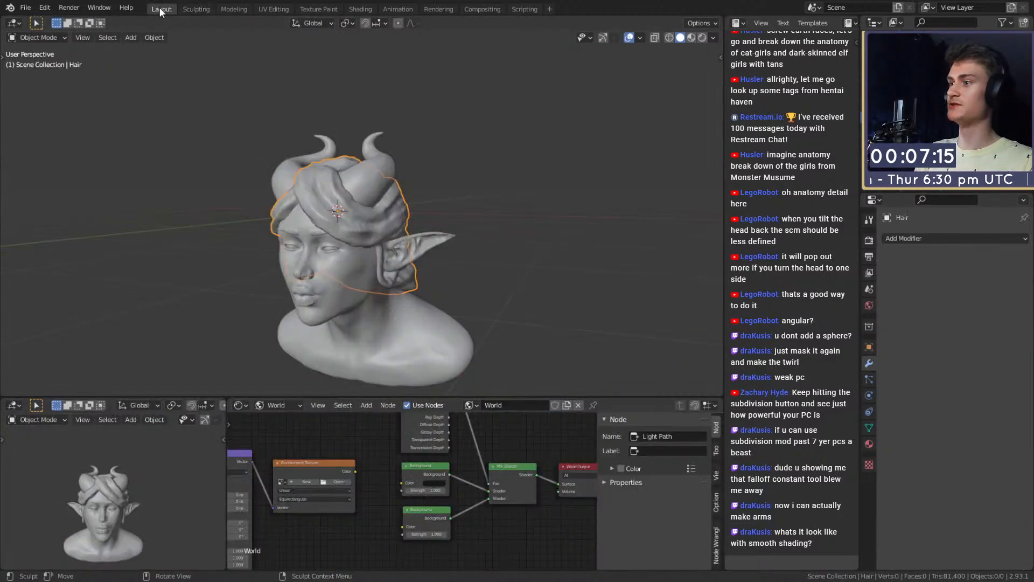
pyautogui.rightClick(355, 201)
pyautogui.click(318, 215)
pyautogui.scroll(2, 473, 237)
pyautogui.moveTo(410, 280); pyautogui.dragTo(445, 269, button='middle')
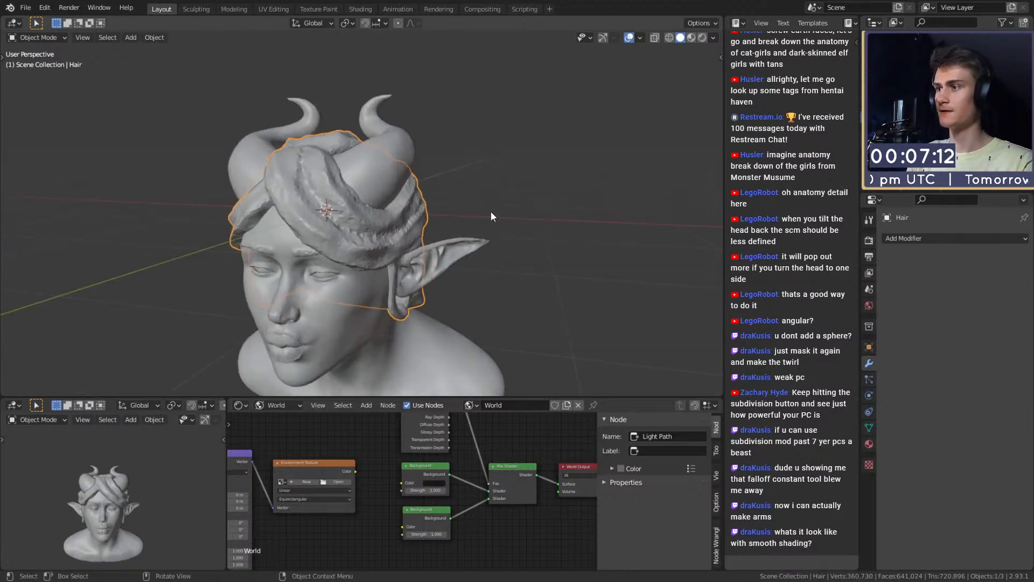
pyautogui.click(490, 211)
# Step: Save the Blender file with the current head and hair sculpt
pyautogui.scroll(-2, 425, 286)
pyautogui.scroll(3, 438, 251)
pyautogui.keyDown('shift'); pyautogui.moveTo(414, 299); pyautogui.dragTo(466, 253, button='middle'); pyautogui.keyUp('shift')
pyautogui.click(25, 7)
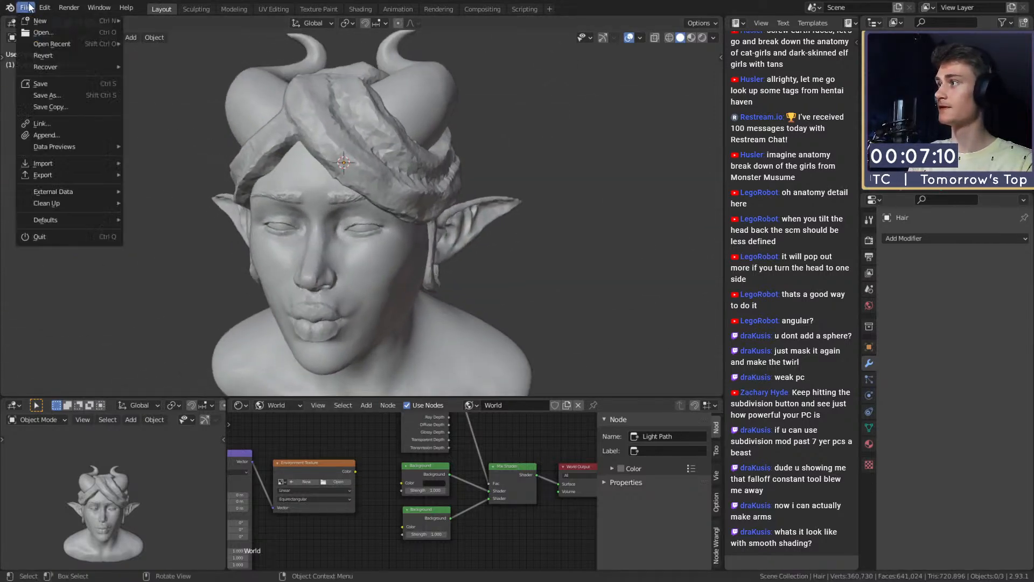
pyautogui.click(44, 85)
# Step: Open the Head mesh in Edit Mode in right orthographic view with X-ray on and nothing selected
pyautogui.scroll(-2, 353, 182)
pyautogui.scroll(2, 353, 182)
pyautogui.moveTo(353, 182); pyautogui.dragTo(393, 249, button='middle')
pyautogui.scroll(-3, 398, 233)
pyautogui.click(448, 265)
pyautogui.moveTo(450, 269)
pyautogui.mouseDown(button='middle')
pyautogui.moveTo(457, 283)
pyautogui.moveTo(360, 280)
pyautogui.moveTo(430, 270)
pyautogui.mouseUp(button='middle')
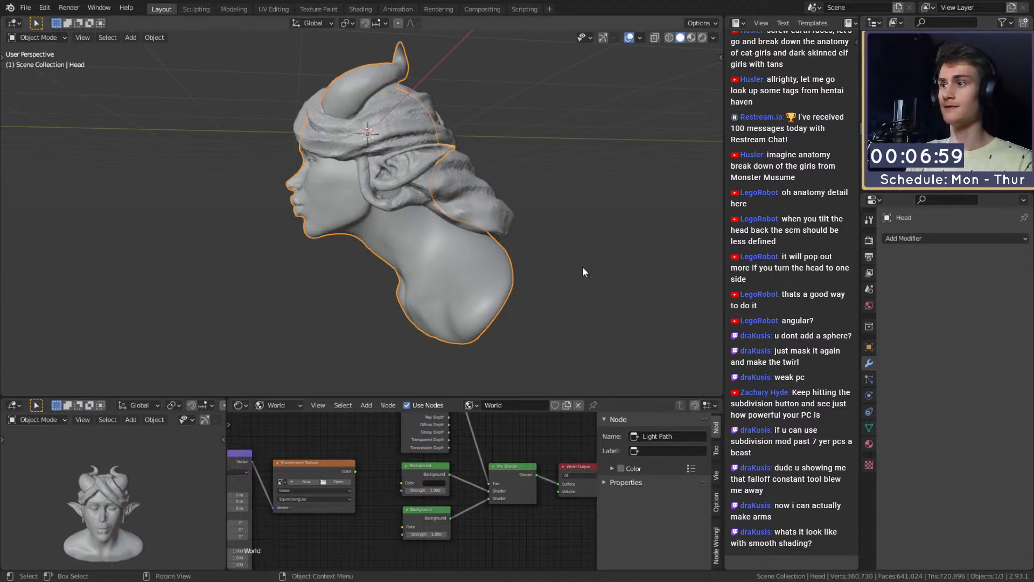
pyautogui.moveTo(583, 266); pyautogui.dragTo(421, 247, button='middle')
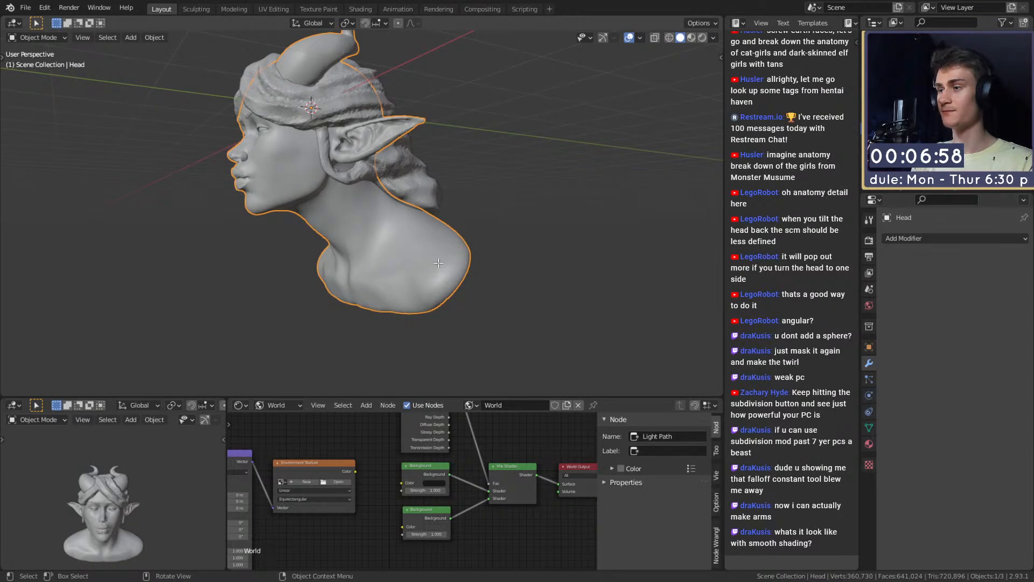
pyautogui.press('Tab')
pyautogui.press('KP_3')
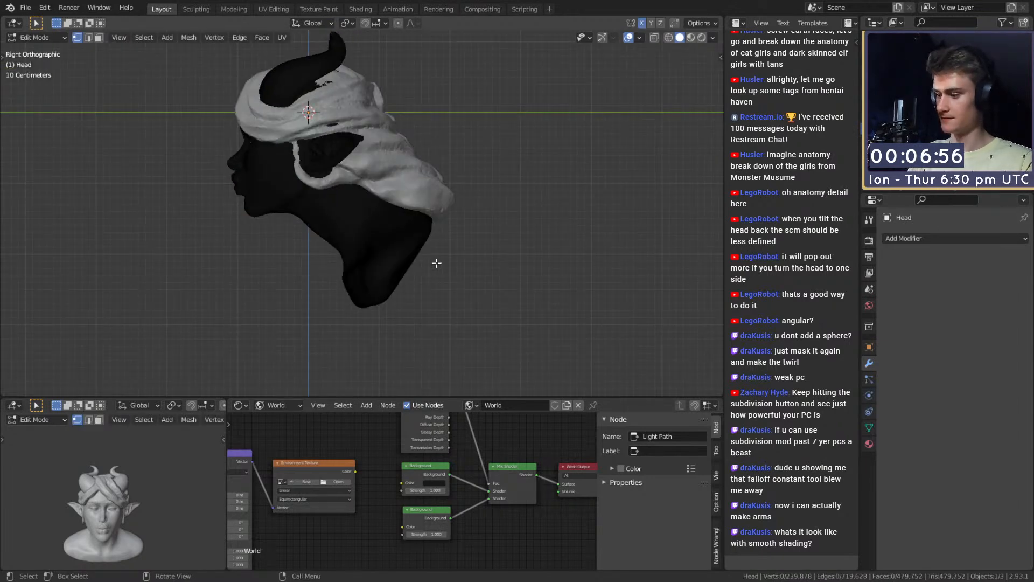
pyautogui.hotkey('alt', 'z')
pyautogui.press('a')
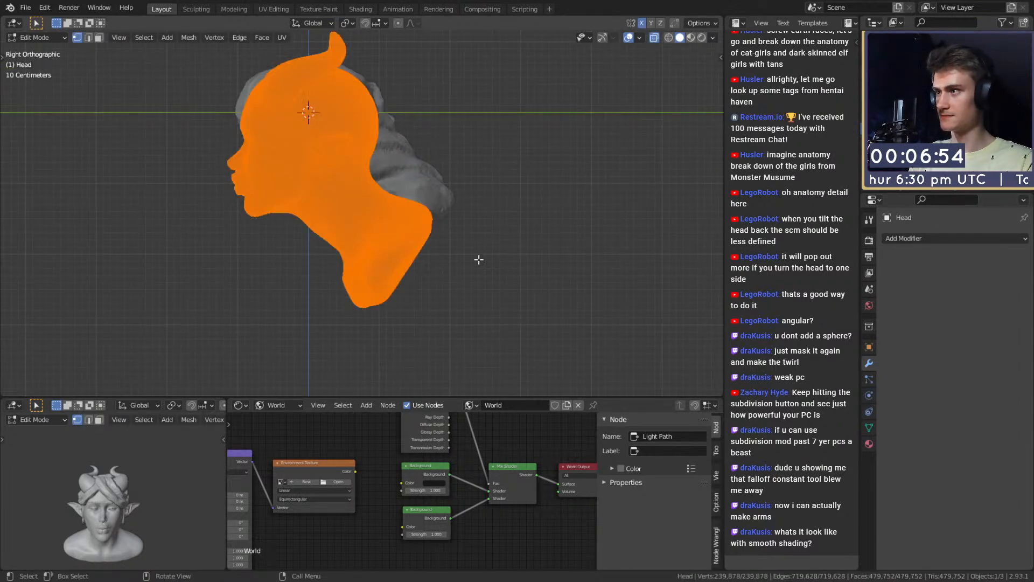
pyautogui.hotkey('alt', 'a')
# Step: Circle-select the neck, shoulders and upper chest of the Head mesh, from below the jaw down to the bust's base
pyautogui.press('c')
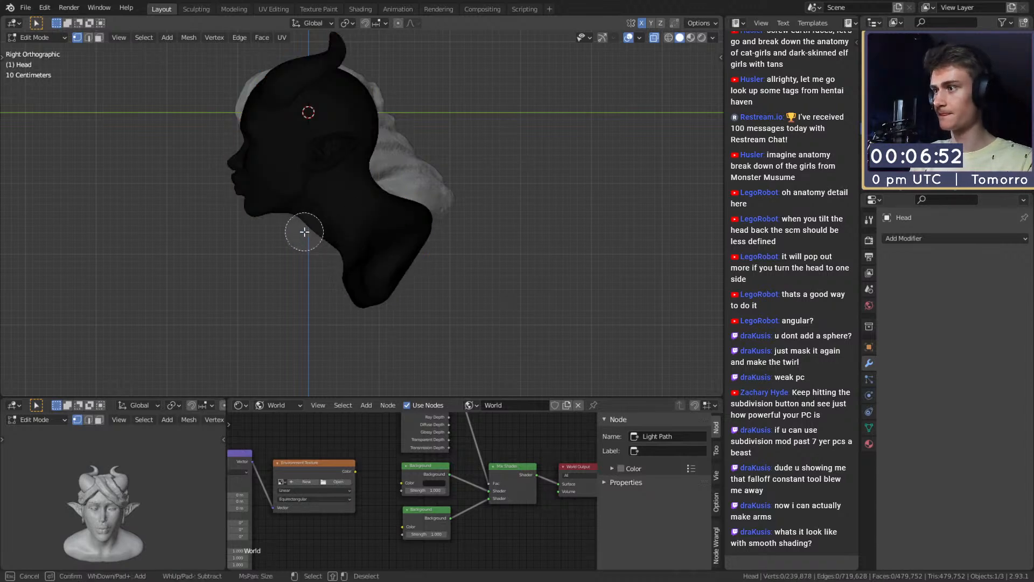
pyautogui.moveTo(300, 231)
pyautogui.mouseDown()
pyautogui.moveTo(345, 216)
pyautogui.moveTo(390, 179)
pyautogui.mouseUp()
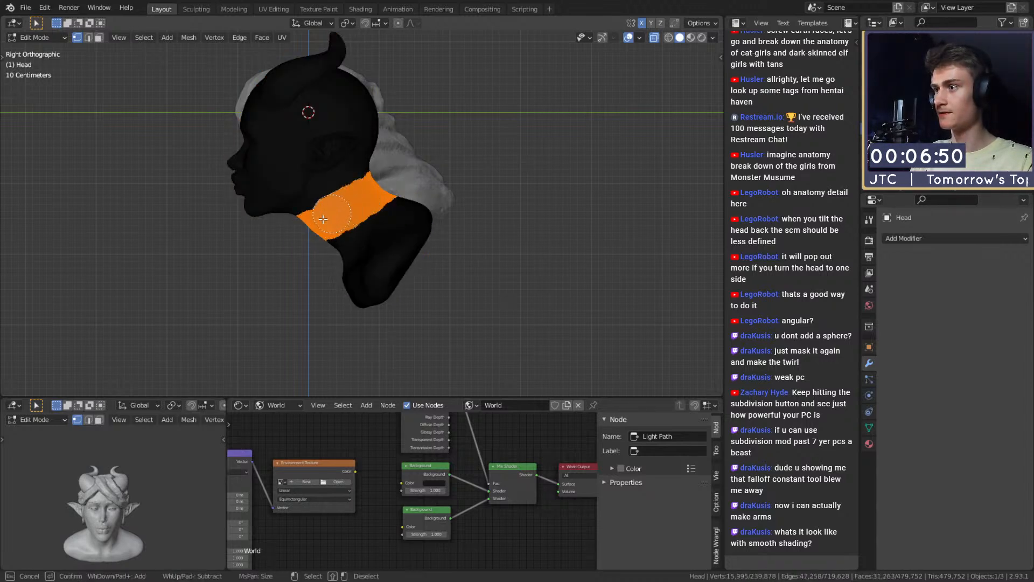
pyautogui.moveTo(314, 225)
pyautogui.mouseDown()
pyautogui.moveTo(405, 197)
pyautogui.moveTo(323, 243)
pyautogui.moveTo(414, 214)
pyautogui.moveTo(393, 274)
pyautogui.moveTo(355, 304)
pyautogui.moveTo(377, 237)
pyautogui.mouseUp()
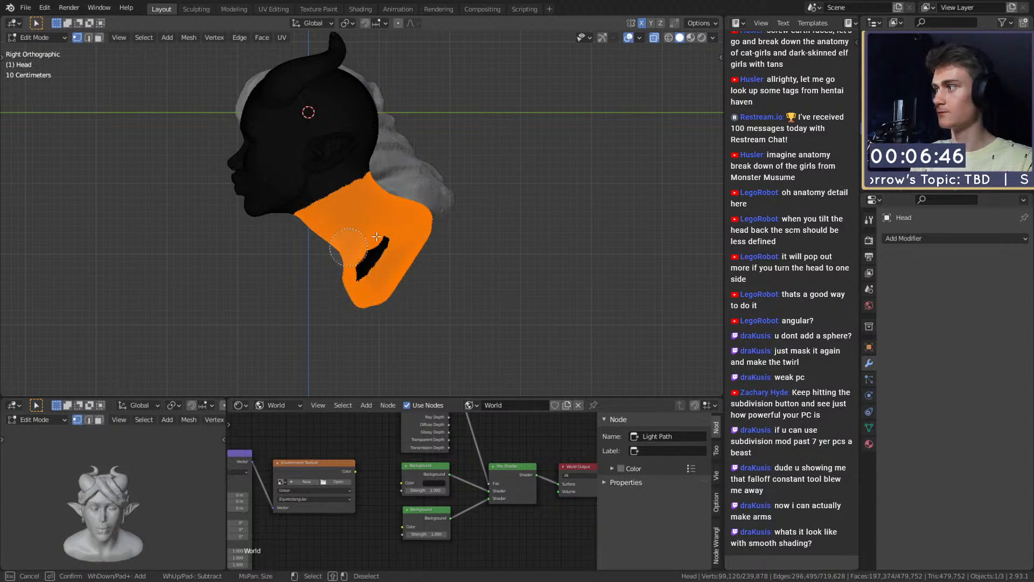
pyautogui.moveTo(349, 282); pyautogui.dragTo(383, 257)
pyautogui.rightClick(384, 254)
pyautogui.moveTo(382, 255); pyautogui.dragTo(493, 268, button='middle')
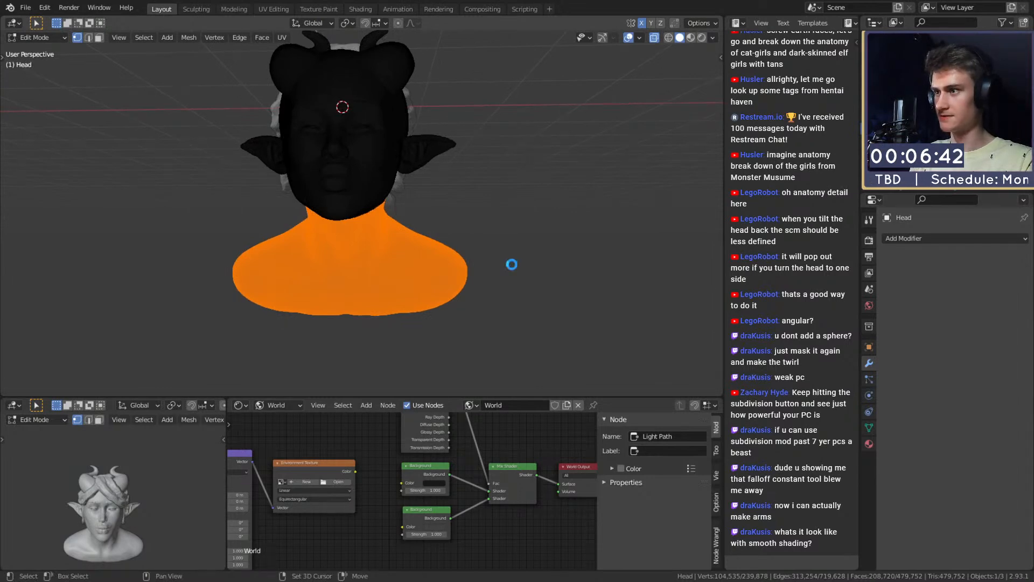
# Step: Duplicate the selected neck and shoulder geometry in place and separate the copy into its own object
pyautogui.hotkey('shift', 'd')
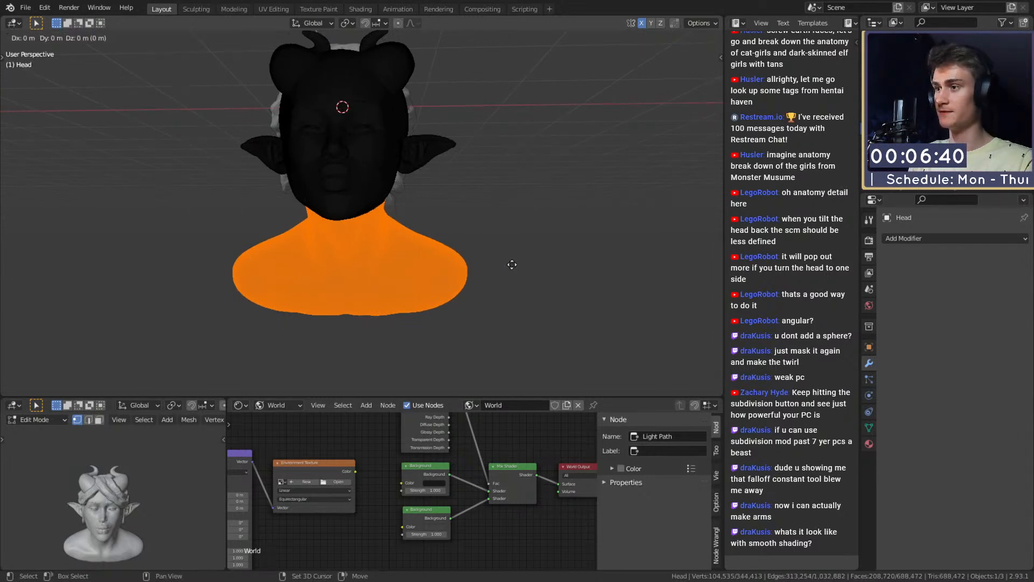
pyautogui.rightClick(511, 265)
pyautogui.press('p')
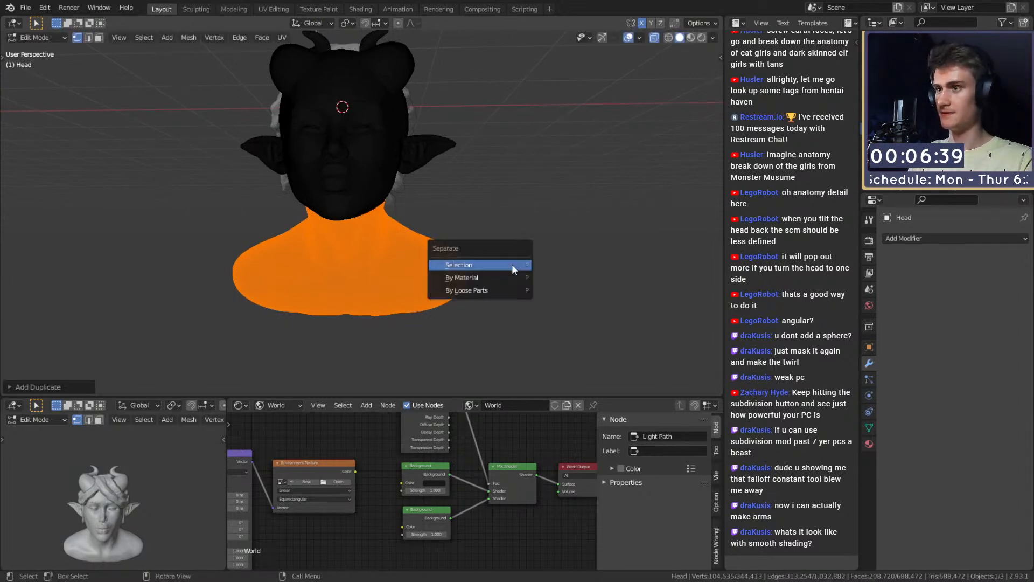
pyautogui.click(479, 264)
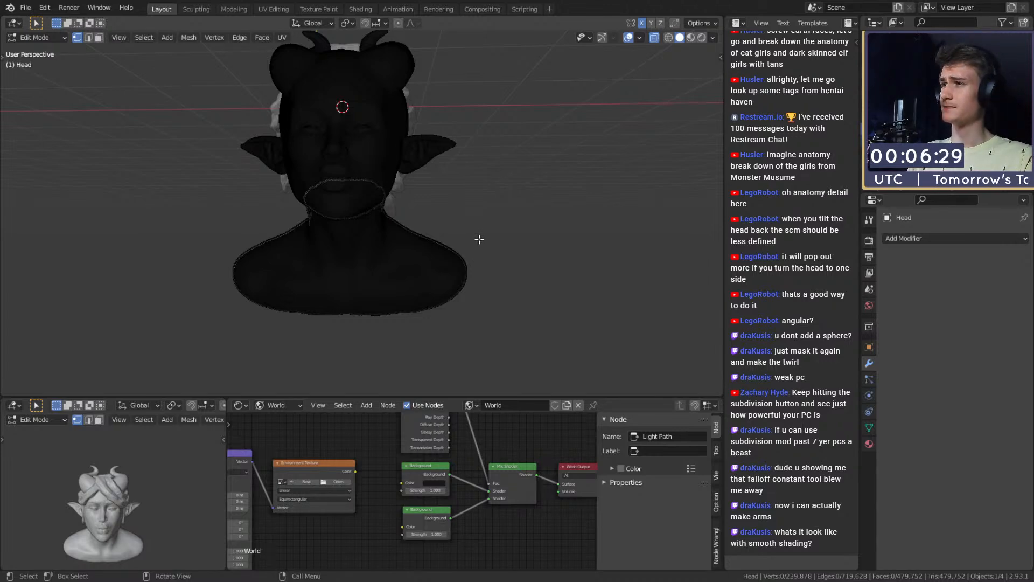
pyautogui.press('Tab')
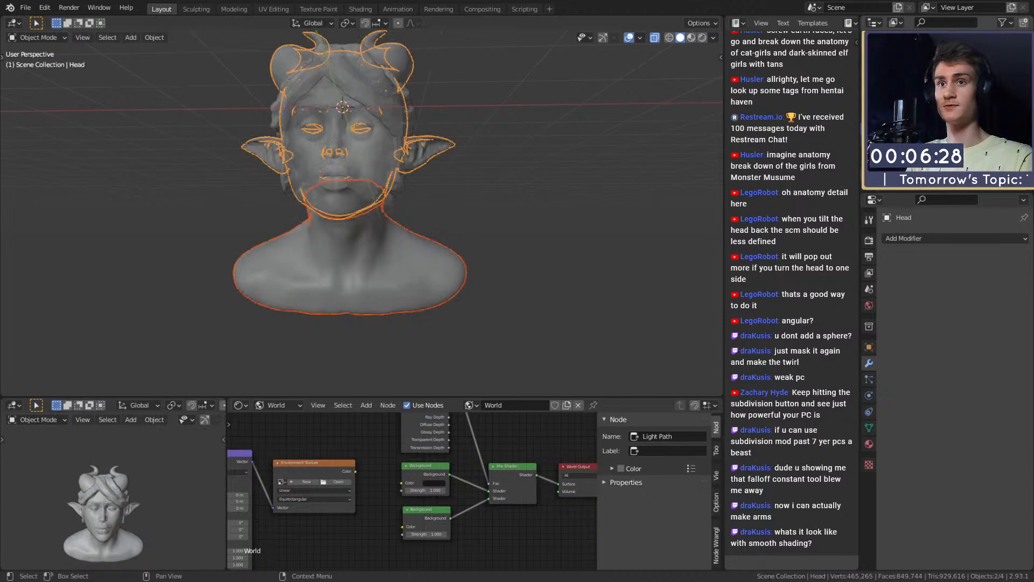
# Step: Select only the separated neck-and-shoulder object and rename it Clothing
pyautogui.click(578, 161)
pyautogui.click(414, 261)
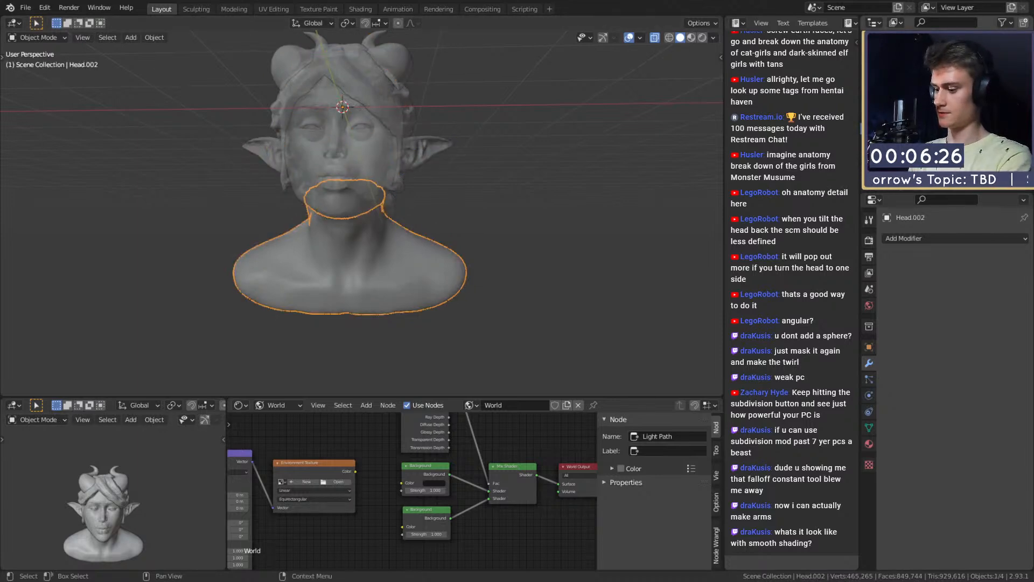
pyautogui.press('Return')
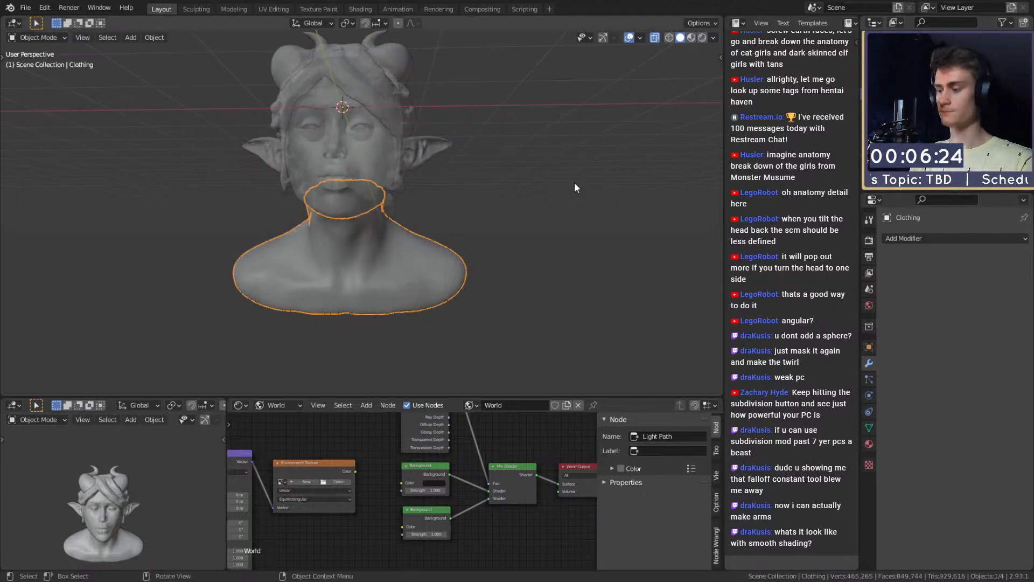
# Step: Add a Solidify modifier with 0.04 m thickness to the Clothing object and apply it
pyautogui.hotkey('alt', 'z')
pyautogui.scroll(3, 480, 236)
pyautogui.moveTo(478, 236); pyautogui.dragTo(532, 174, button='middle')
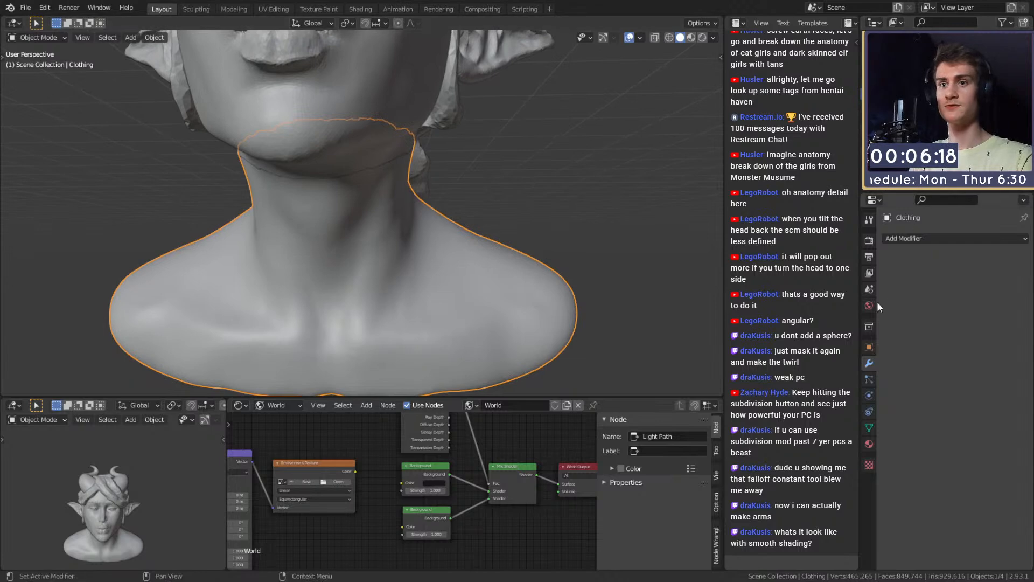
pyautogui.hotkey('alt', 'z')
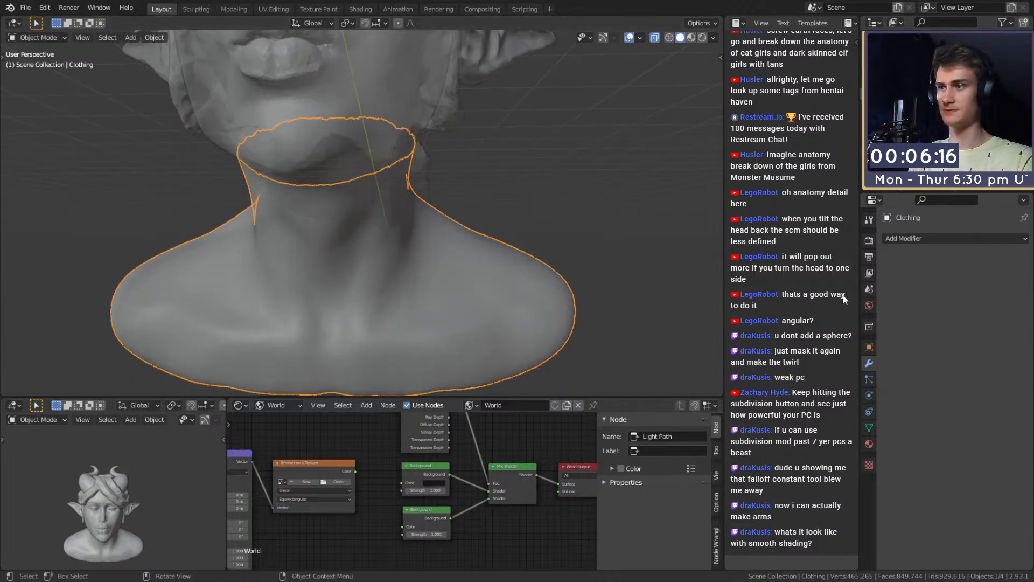
pyautogui.click(910, 238)
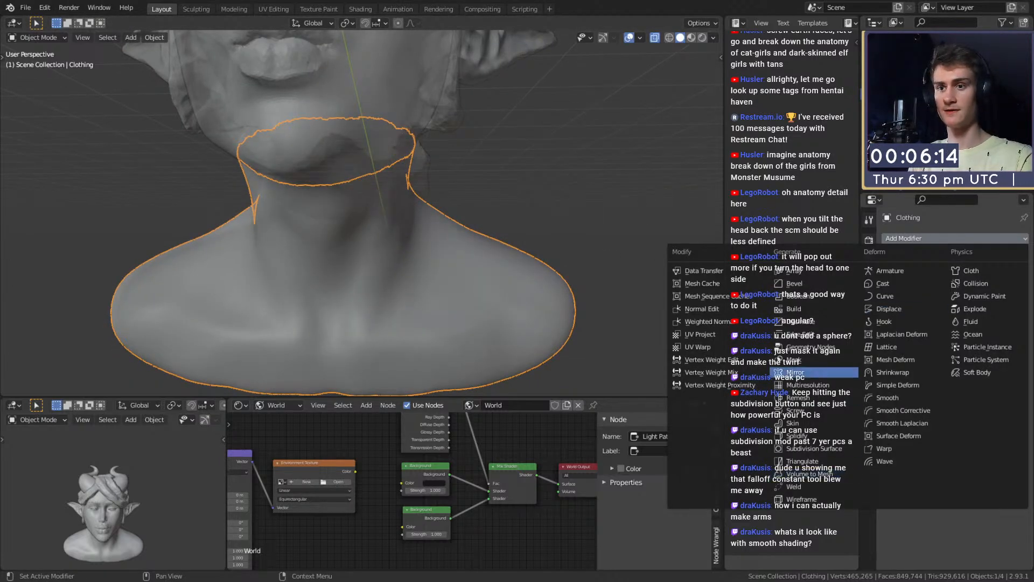
pyautogui.click(799, 435)
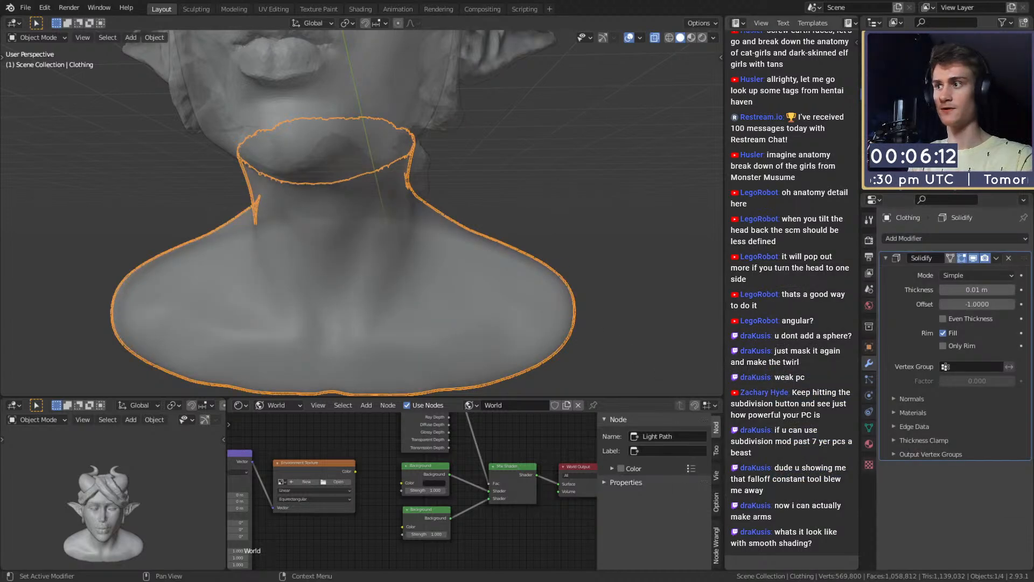
pyautogui.moveTo(975, 289)
pyautogui.mouseDown()
pyautogui.moveTo(1008, 290)
pyautogui.moveTo(975, 290)
pyautogui.moveTo(991, 289)
pyautogui.mouseUp()
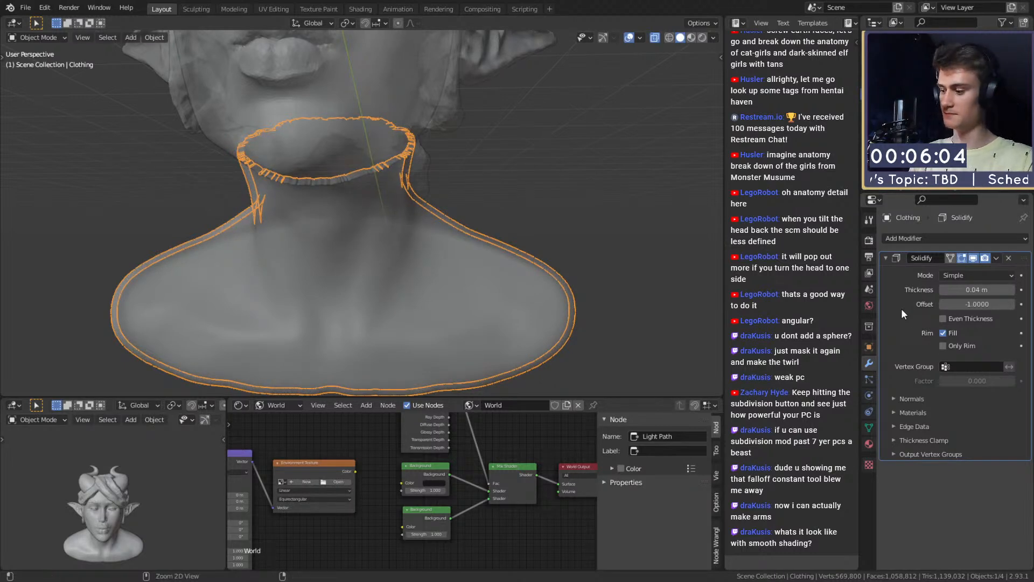
pyautogui.hotkey('ctrl', 'a')
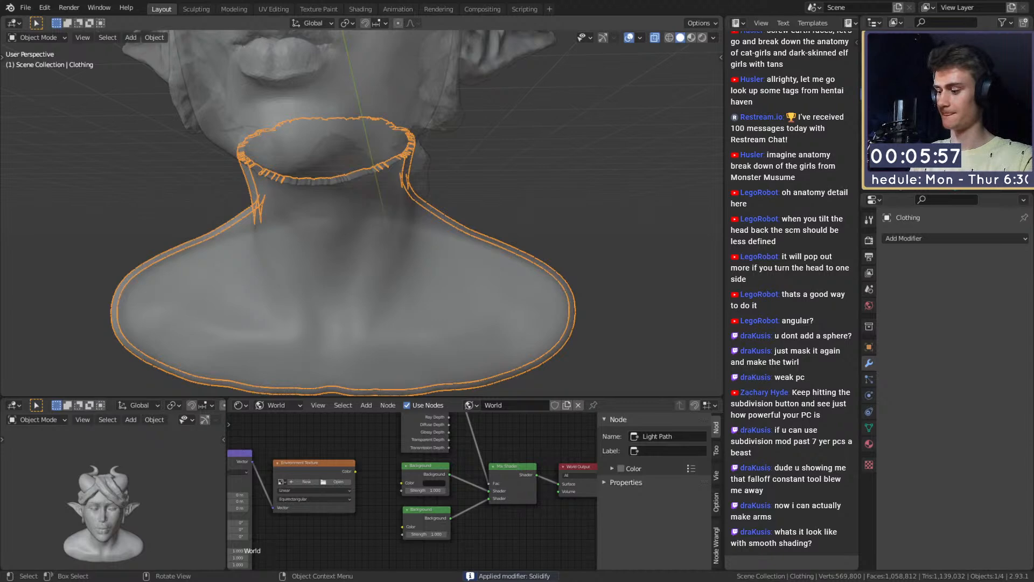
# Step: Turn off X-ray and open the Clothing object in the Sculpting workspace, framed on the front of the neck
pyautogui.click(561, 189)
pyautogui.hotkey('alt', 'z')
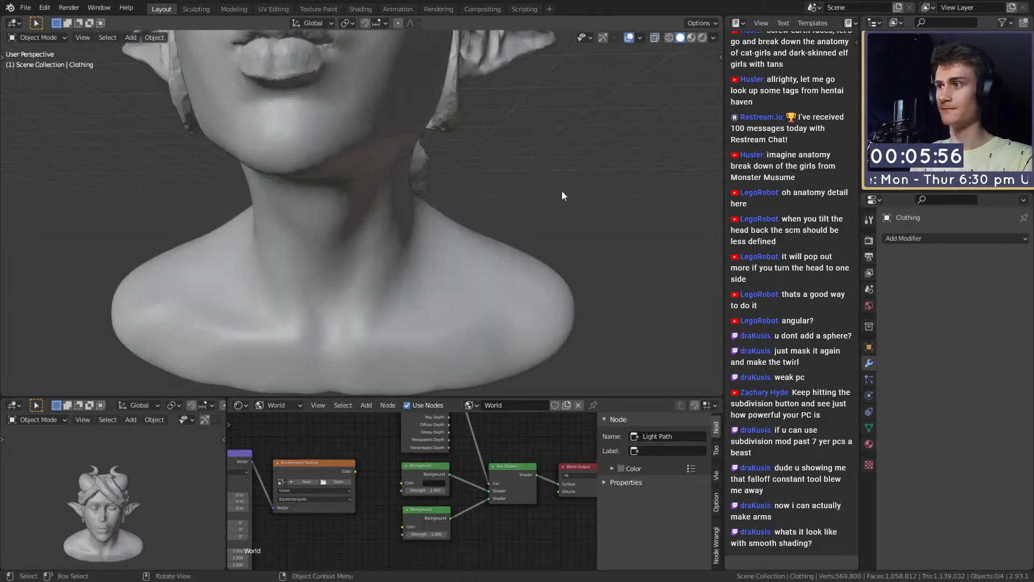
pyautogui.click(904, 93)
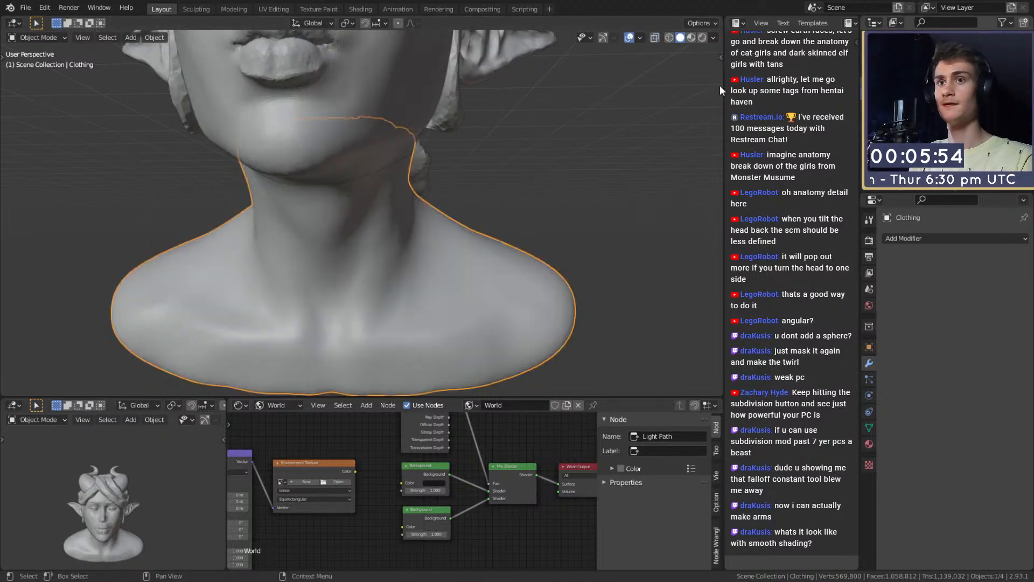
pyautogui.click(195, 9)
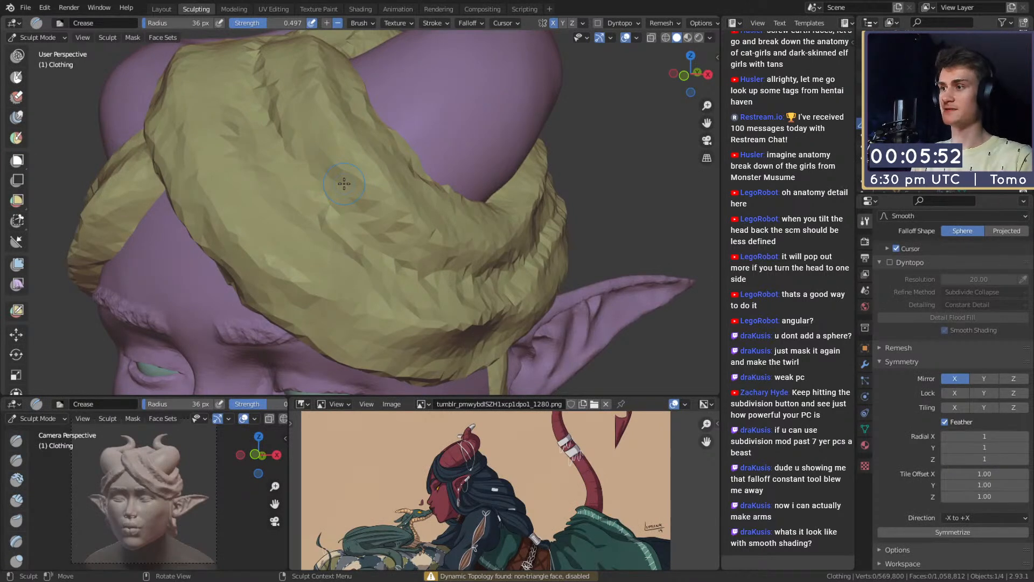
pyautogui.keyDown('alt'); pyautogui.moveTo(344, 183); pyautogui.dragTo(388, 301); pyautogui.keyUp('alt')
pyautogui.moveTo(388, 345)
pyautogui.keyDown('alt'); pyautogui.keyDown('shift'); pyautogui.mouseDown()
pyautogui.moveTo(415, 261)
pyautogui.moveTo(300, 190)
pyautogui.moveTo(326, 173)
pyautogui.mouseUp(); pyautogui.keyUp('shift'); pyautogui.keyUp('alt')
# Step: Clear the existing mask and paint a mirrored V-shaped mask stripe across the front of the neck with the Mask brush
pyautogui.press('m')
pyautogui.moveTo(397, 222)
pyautogui.keyDown('alt'); pyautogui.mouseDown()
pyautogui.moveTo(397, 193)
pyautogui.moveTo(386, 221)
pyautogui.moveTo(382, 209)
pyautogui.moveTo(376, 218)
pyautogui.mouseUp(); pyautogui.keyUp('alt')
pyautogui.hotkey('alt', 'm')
pyautogui.press('f')
pyautogui.click(387, 209)
pyautogui.moveTo(377, 168); pyautogui.dragTo(341, 211)
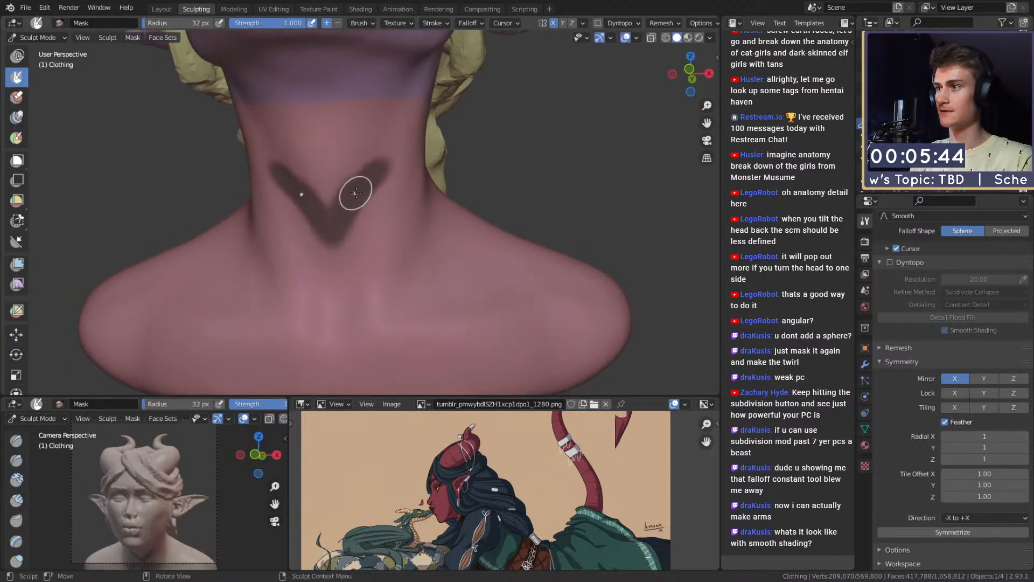
pyautogui.moveTo(373, 170); pyautogui.dragTo(376, 165)
pyautogui.keyDown('alt'); pyautogui.moveTo(376, 171); pyautogui.dragTo(363, 180); pyautogui.keyUp('alt')
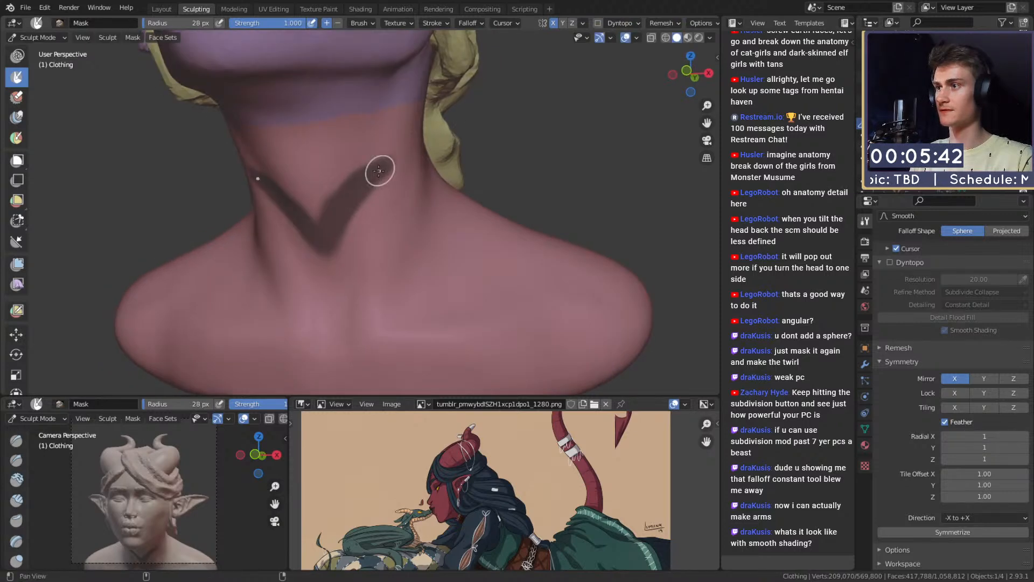
pyautogui.keyDown('shift'); pyautogui.moveTo(379, 170); pyautogui.dragTo(363, 193, button='middle'); pyautogui.keyUp('shift')
pyautogui.scroll(2, 363, 193)
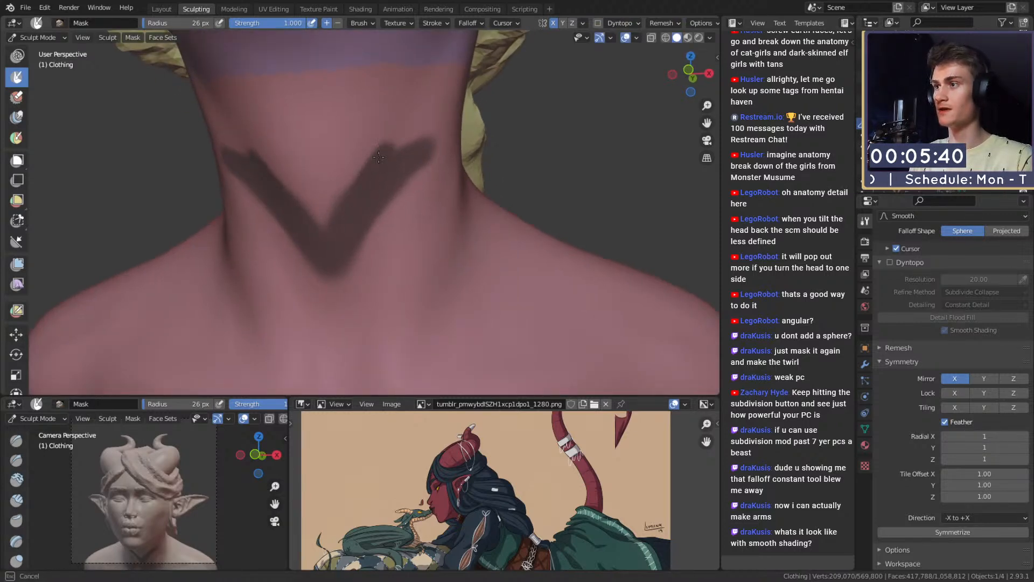
pyautogui.moveTo(417, 144); pyautogui.dragTo(419, 144)
# Step: Continue the mask stripe from the V around the sides of the neck to the back, hiding the hair for access
pyautogui.moveTo(435, 144); pyautogui.dragTo(328, 182, button='middle')
pyautogui.moveTo(276, 188); pyautogui.dragTo(381, 150)
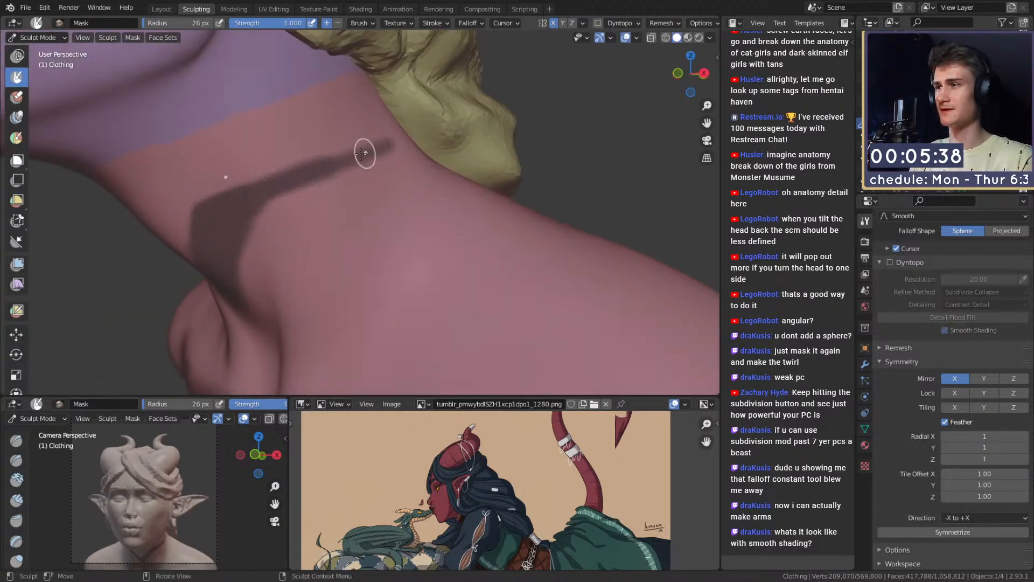
pyautogui.moveTo(363, 155); pyautogui.dragTo(330, 179, button='middle')
pyautogui.moveTo(330, 180); pyautogui.dragTo(435, 130)
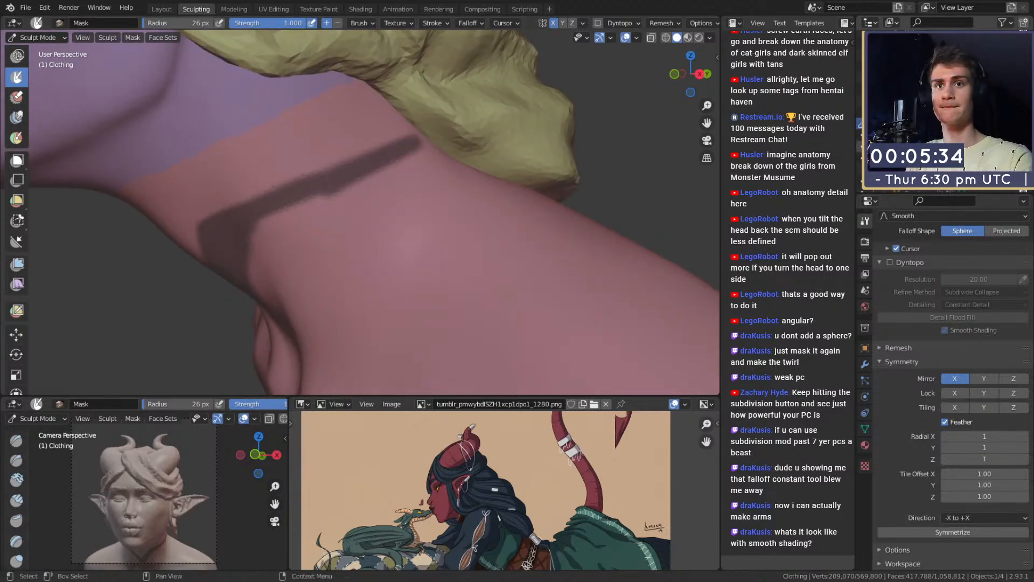
pyautogui.click(1023, 146)
pyautogui.moveTo(357, 227); pyautogui.dragTo(262, 197, button='middle')
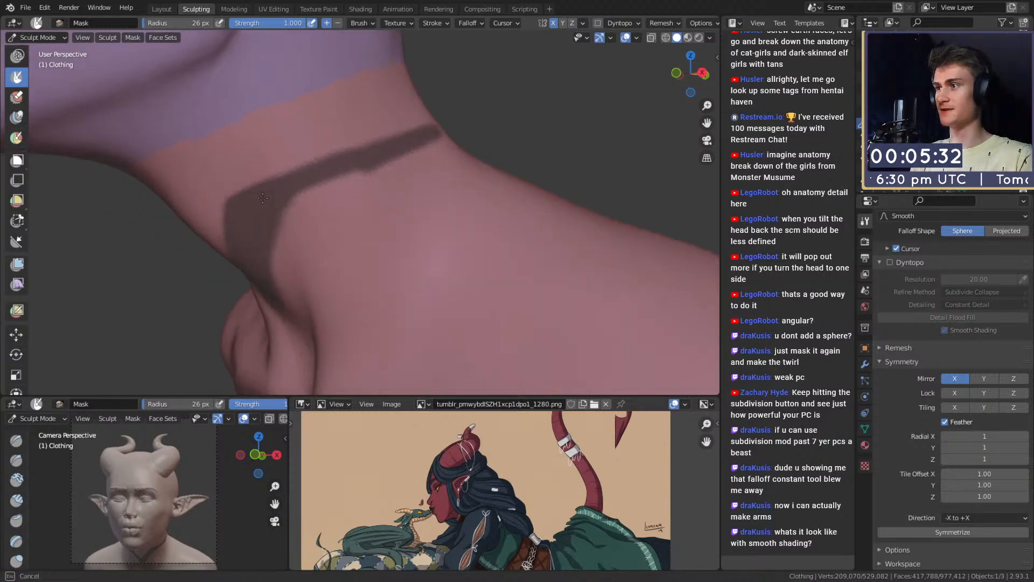
pyautogui.moveTo(311, 157); pyautogui.dragTo(350, 133)
pyautogui.moveTo(372, 141); pyautogui.dragTo(291, 172, button='middle')
pyautogui.moveTo(299, 175)
pyautogui.mouseDown()
pyautogui.moveTo(342, 151)
pyautogui.moveTo(323, 145)
pyautogui.mouseUp()
pyautogui.moveTo(323, 145)
pyautogui.mouseDown(button='middle')
pyautogui.moveTo(362, 153)
pyautogui.moveTo(260, 191)
pyautogui.mouseUp(button='middle')
pyautogui.moveTo(260, 192); pyautogui.dragTo(417, 131)
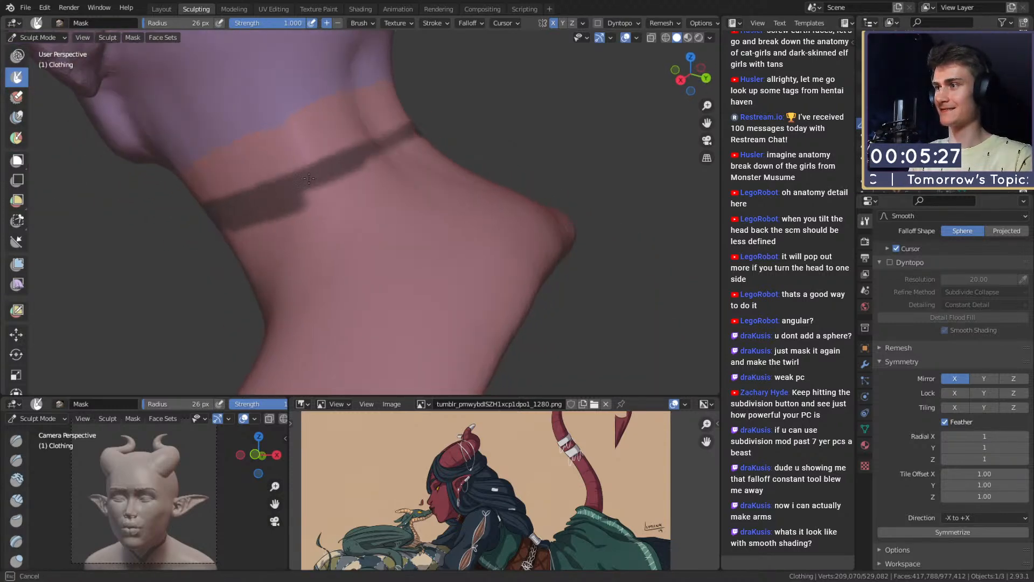
# Step: Enlarge the Mask brush and fill the mask below the stripe over the back of the neck and the upper shoulders
pyautogui.moveTo(331, 184)
pyautogui.mouseDown()
pyautogui.moveTo(408, 150)
pyautogui.moveTo(421, 165)
pyautogui.moveTo(379, 190)
pyautogui.mouseUp()
pyautogui.press('f')
pyautogui.click(379, 179)
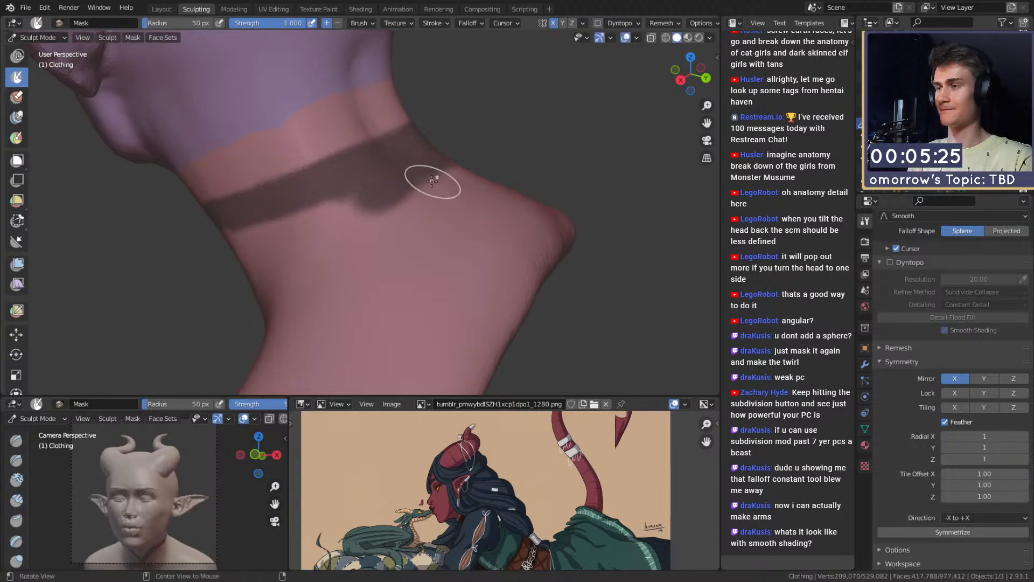
pyautogui.moveTo(434, 179); pyautogui.dragTo(401, 223, button='middle')
pyautogui.press('f')
pyautogui.click(414, 223)
pyautogui.moveTo(412, 224)
pyautogui.mouseDown()
pyautogui.moveTo(364, 233)
pyautogui.moveTo(392, 309)
pyautogui.moveTo(482, 283)
pyautogui.mouseUp()
pyautogui.moveTo(372, 199); pyautogui.dragTo(412, 175, button='middle')
pyautogui.press('f')
pyautogui.click(399, 171)
pyautogui.moveTo(404, 172)
pyautogui.mouseDown()
pyautogui.moveTo(336, 160)
pyautogui.moveTo(472, 157)
pyautogui.moveTo(446, 302)
pyautogui.moveTo(460, 326)
pyautogui.mouseUp()
# Step: Mask the front of the neck below the V, the upper chest and the front of the shoulders
pyautogui.moveTo(391, 237); pyautogui.dragTo(457, 215, button='middle')
pyautogui.press('f')
pyautogui.click(397, 120)
pyautogui.moveTo(356, 104)
pyautogui.mouseDown()
pyautogui.moveTo(381, 82)
pyautogui.moveTo(295, 127)
pyautogui.moveTo(278, 172)
pyautogui.mouseUp()
pyautogui.moveTo(289, 129); pyautogui.dragTo(293, 116)
pyautogui.moveTo(296, 129); pyautogui.dragTo(348, 97, button='middle')
pyautogui.moveTo(329, 171)
pyautogui.mouseDown()
pyautogui.moveTo(334, 276)
pyautogui.moveTo(582, 248)
pyautogui.moveTo(571, 207)
pyautogui.moveTo(418, 145)
pyautogui.mouseUp()
pyautogui.moveTo(455, 259); pyautogui.dragTo(515, 248)
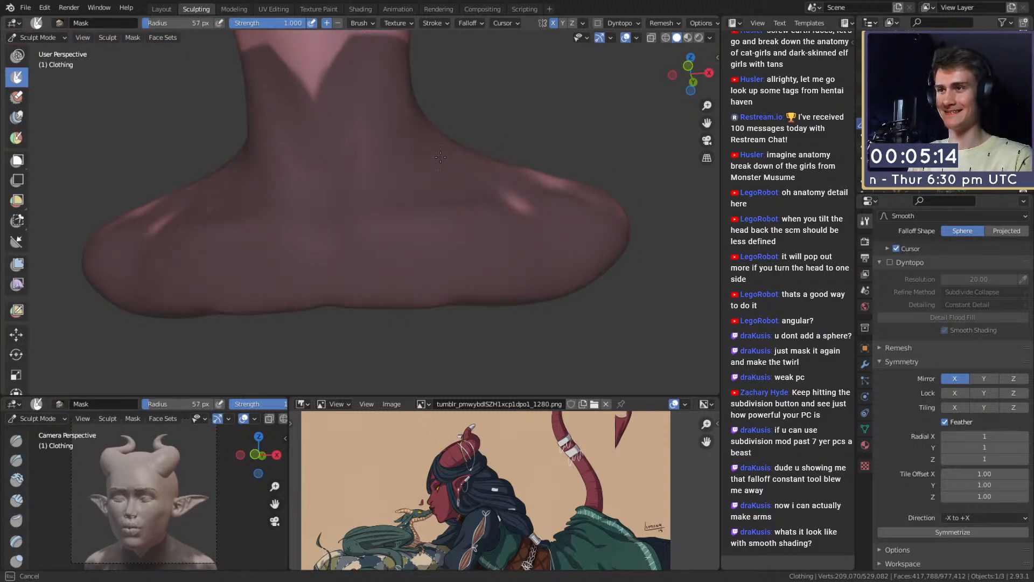
pyautogui.moveTo(596, 213); pyautogui.dragTo(571, 202)
# Step: Mask the remaining outer shoulders and the whole back of the Clothing mesh, enlarging the Mask brush to 73 px
pyautogui.moveTo(533, 183); pyautogui.dragTo(439, 257, button='middle')
pyautogui.press('f')
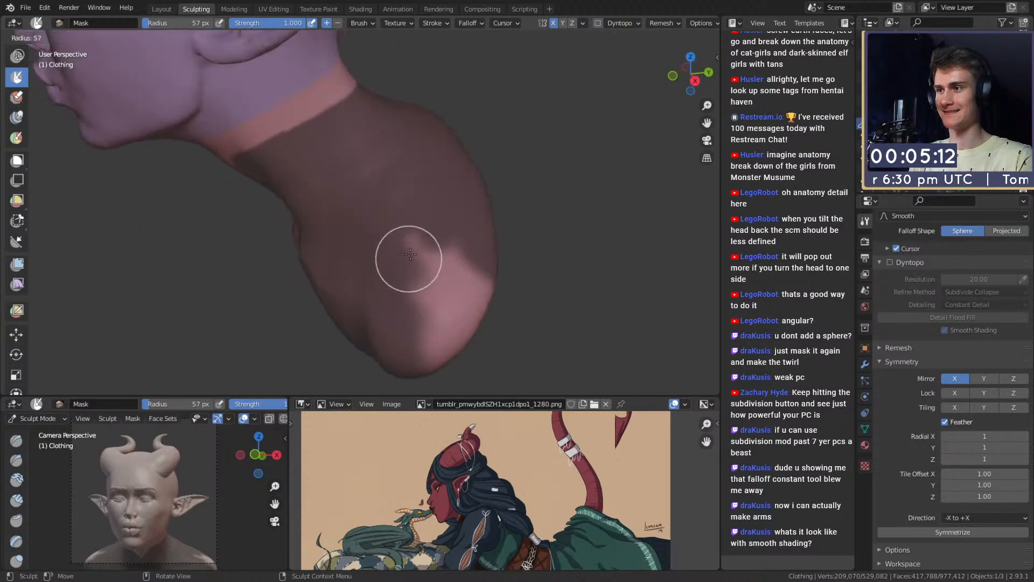
pyautogui.click(454, 256)
pyautogui.moveTo(431, 275)
pyautogui.mouseDown()
pyautogui.moveTo(428, 323)
pyautogui.moveTo(386, 214)
pyautogui.moveTo(372, 243)
pyautogui.mouseUp()
pyautogui.moveTo(422, 295); pyautogui.dragTo(307, 220, button='middle')
pyautogui.press('f')
pyautogui.click(377, 165)
pyautogui.moveTo(379, 162); pyautogui.dragTo(318, 148)
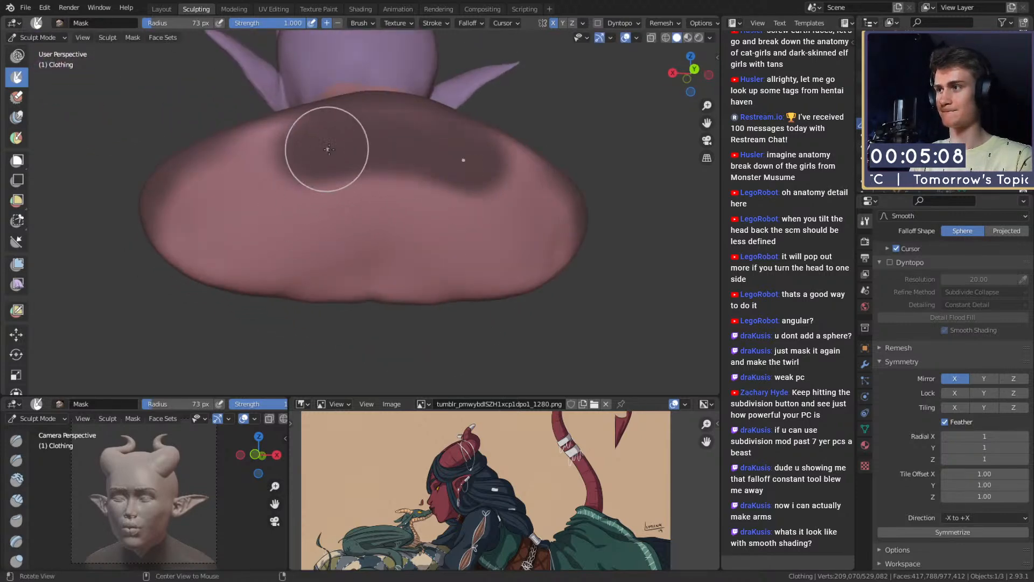
pyautogui.moveTo(328, 149); pyautogui.dragTo(332, 178, button='middle')
pyautogui.moveTo(329, 180)
pyautogui.mouseDown()
pyautogui.moveTo(258, 191)
pyautogui.moveTo(196, 248)
pyautogui.moveTo(305, 245)
pyautogui.moveTo(323, 267)
pyautogui.mouseUp()
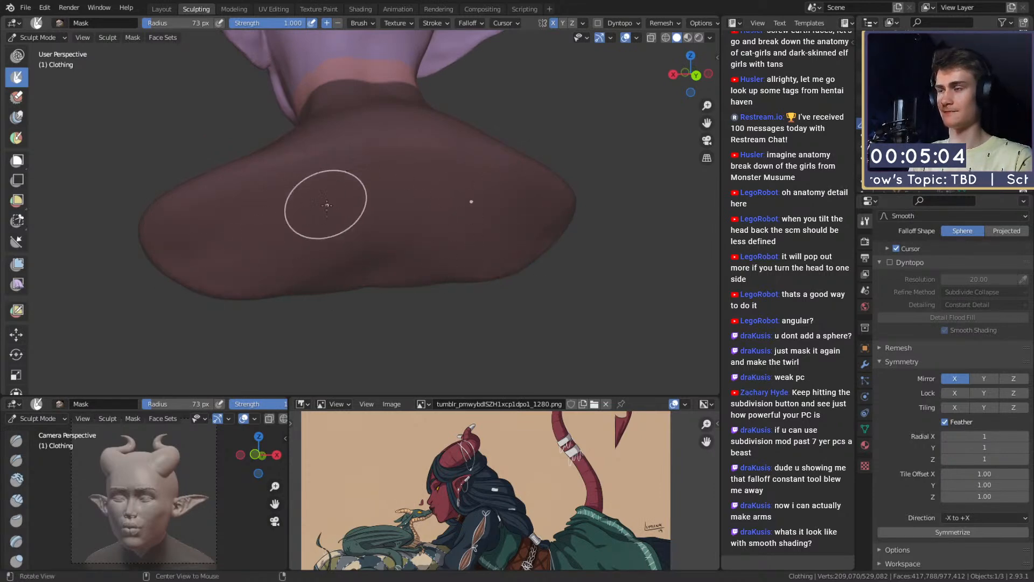
# Step: Erase the mask with a 16 px brush to extend the V's tip into a narrow slit down the throat
pyautogui.moveTo(326, 205); pyautogui.dragTo(344, 248, button='middle')
pyautogui.moveTo(370, 156)
pyautogui.mouseDown(button='middle')
pyautogui.moveTo(402, 180)
pyautogui.moveTo(377, 212)
pyautogui.moveTo(377, 180)
pyautogui.moveTo(414, 199)
pyautogui.mouseUp(button='middle')
pyautogui.press('f')
pyautogui.click(357, 198)
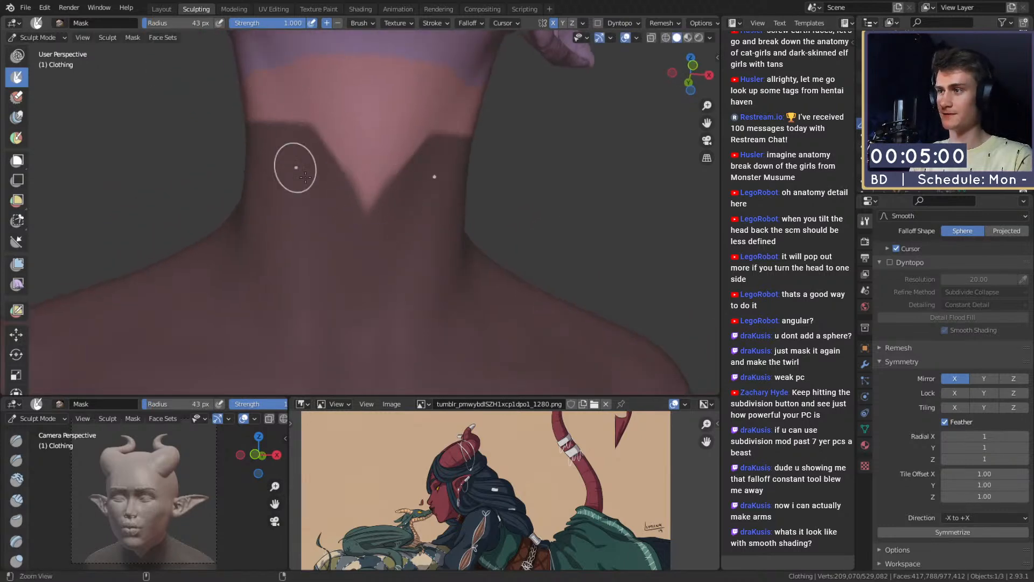
pyautogui.keyDown('ctrl'); pyautogui.moveTo(328, 183); pyautogui.dragTo(398, 162, button='middle'); pyautogui.keyUp('ctrl')
pyautogui.press('f')
pyautogui.click(385, 160)
pyautogui.keyDown('ctrl'); pyautogui.moveTo(430, 132); pyautogui.dragTo(438, 83); pyautogui.keyUp('ctrl')
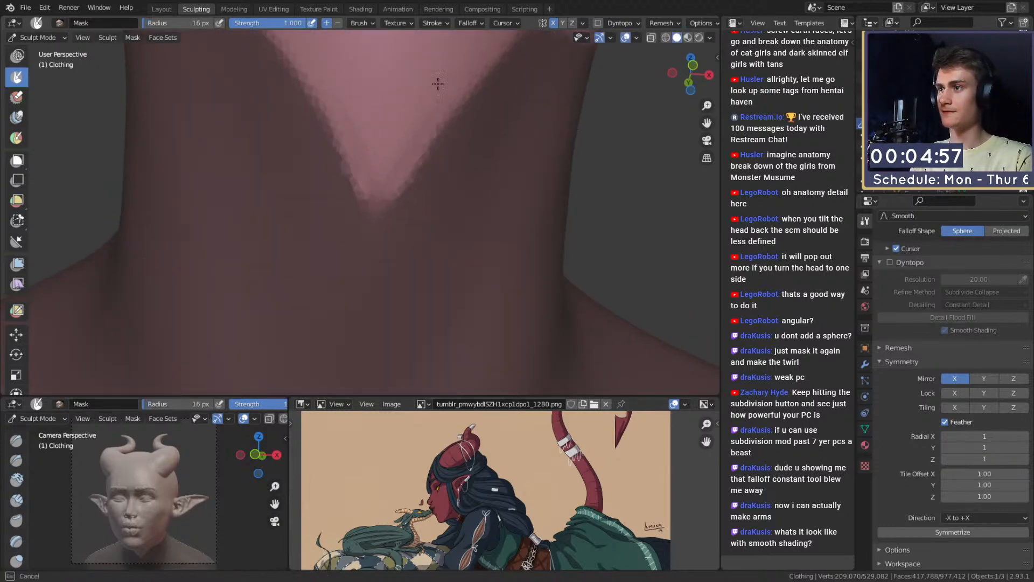
pyautogui.keyDown('ctrl'); pyautogui.moveTo(377, 280); pyautogui.dragTo(379, 228); pyautogui.keyUp('ctrl')
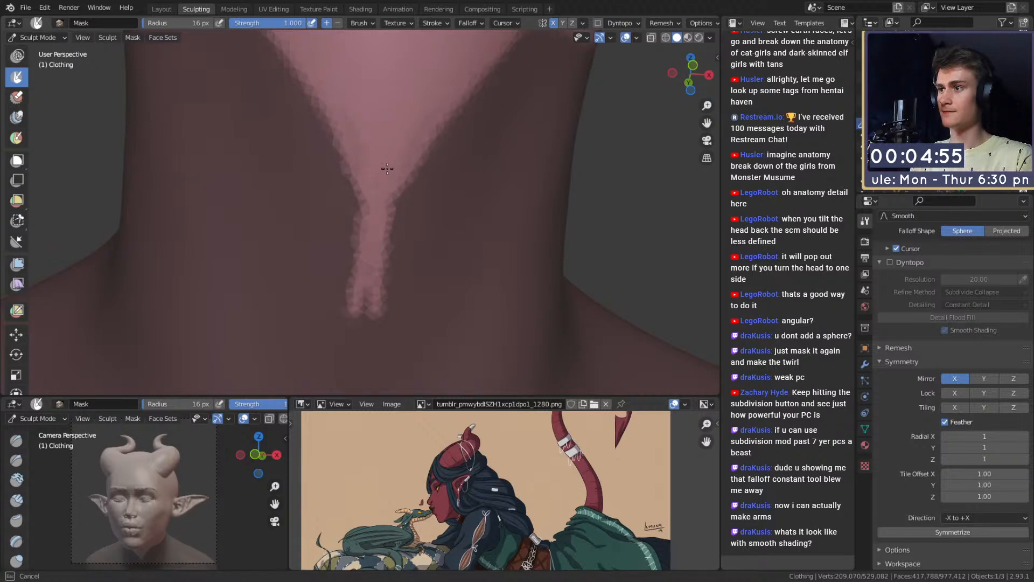
pyautogui.keyDown('ctrl'); pyautogui.moveTo(387, 168); pyautogui.dragTo(395, 168); pyautogui.keyUp('ctrl')
pyautogui.moveTo(387, 285)
pyautogui.keyDown('ctrl'); pyautogui.mouseDown()
pyautogui.moveTo(380, 342)
pyautogui.moveTo(405, 125)
pyautogui.mouseUp(); pyautogui.keyUp('ctrl')
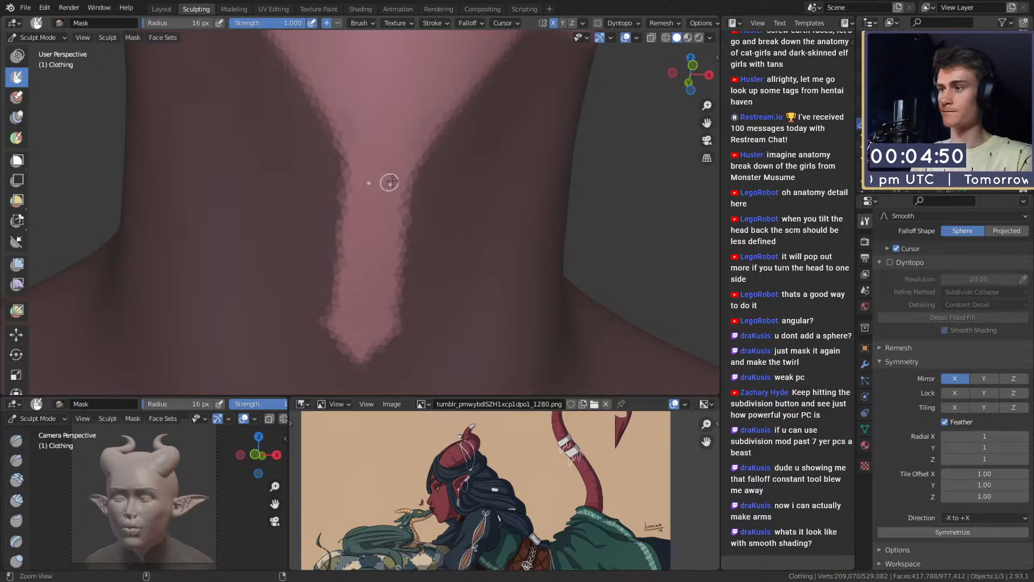
# Step: Try inverting the mask on the Clothing mesh and restore the original mask
pyautogui.keyDown('ctrl'); pyautogui.keyDown('alt'); pyautogui.moveTo(392, 182); pyautogui.dragTo(344, 215); pyautogui.keyUp('alt'); pyautogui.keyUp('ctrl')
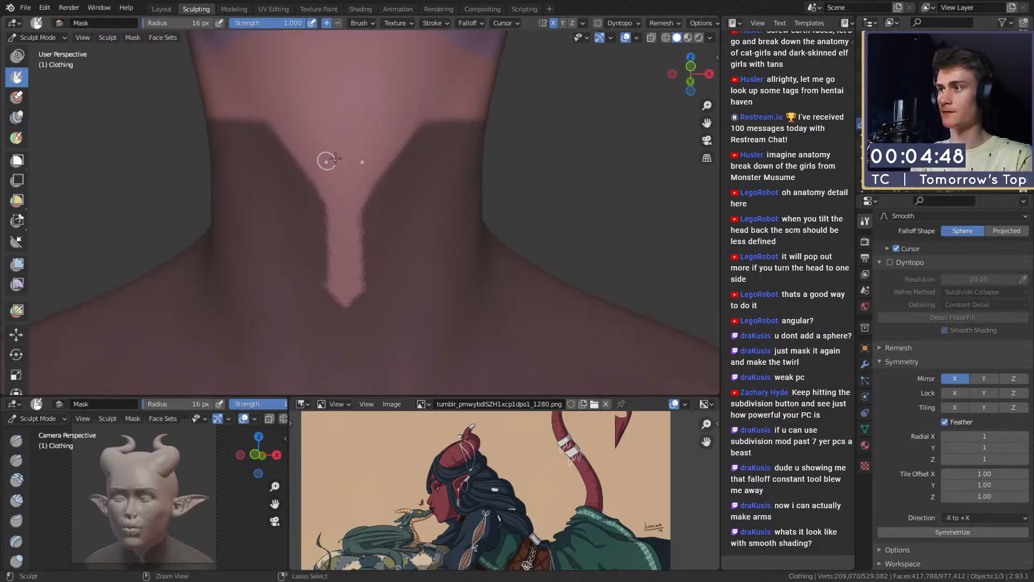
pyautogui.keyDown('ctrl'); pyautogui.moveTo(335, 159); pyautogui.dragTo(345, 221, button='middle'); pyautogui.keyUp('ctrl')
pyautogui.moveTo(345, 221); pyautogui.dragTo(314, 237, button='middle')
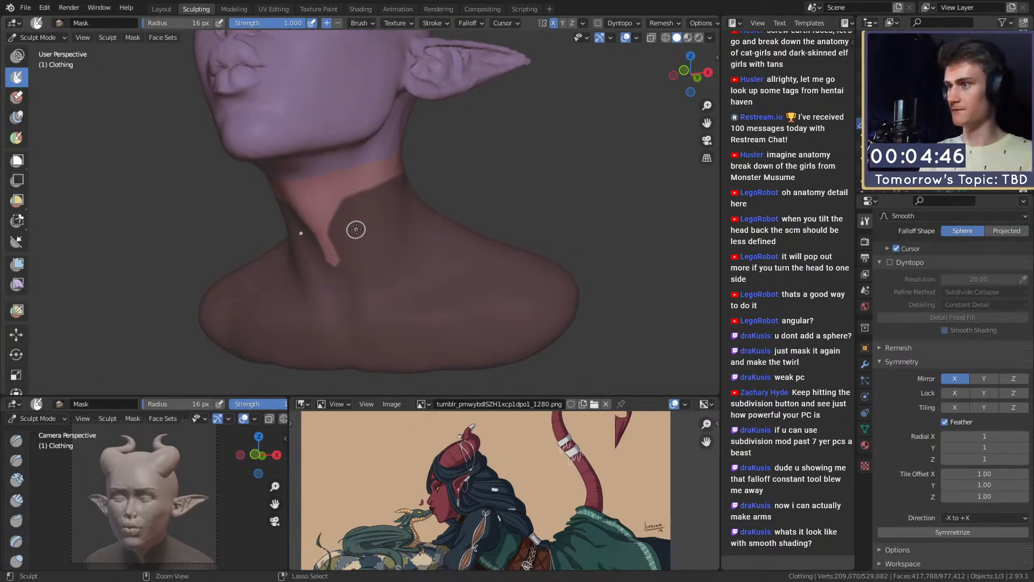
pyautogui.hotkey('ctrl', 'i')
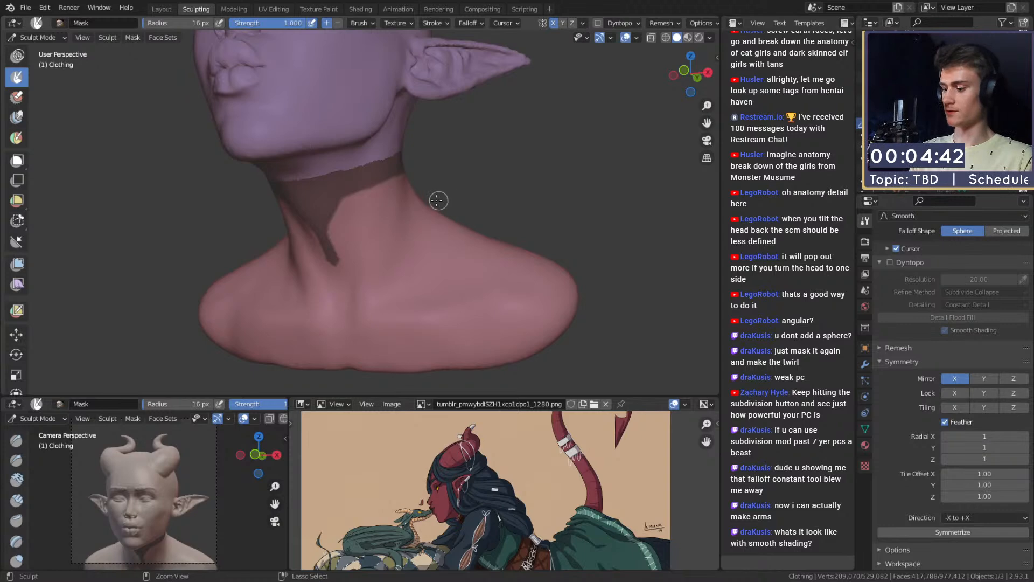
pyautogui.hotkey('ctrl', 'i')
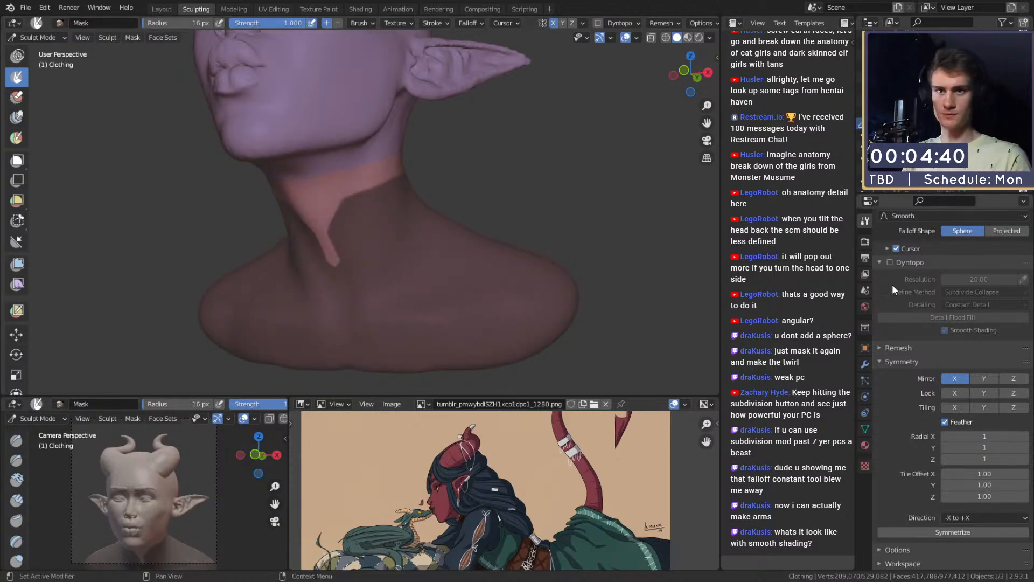
# Step: Apply the Mesh Filter with the Inflate type at strength 10 to the unmasked upper neck and throat slit
pyautogui.click(17, 264)
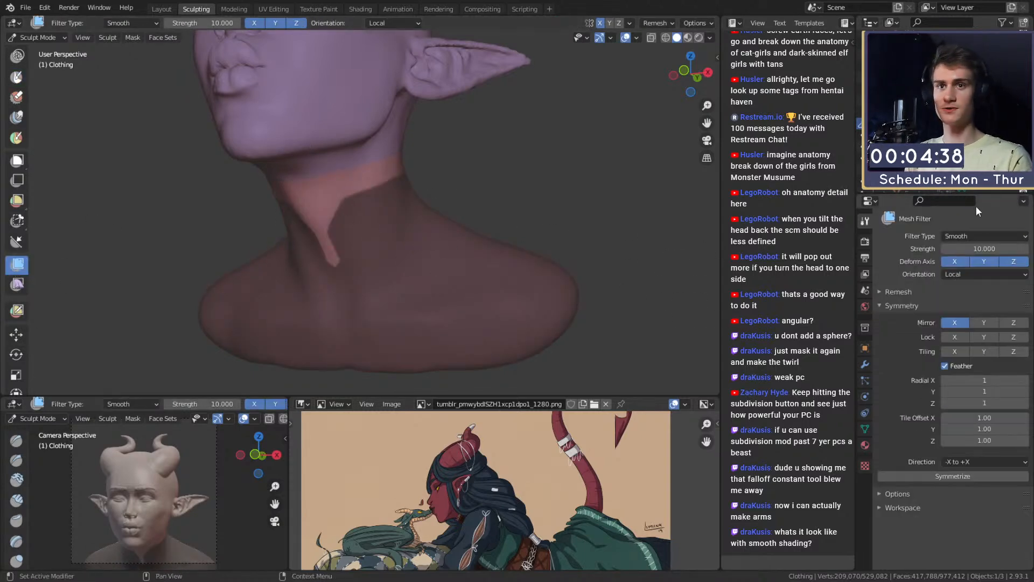
pyautogui.click(973, 236)
pyautogui.click(953, 276)
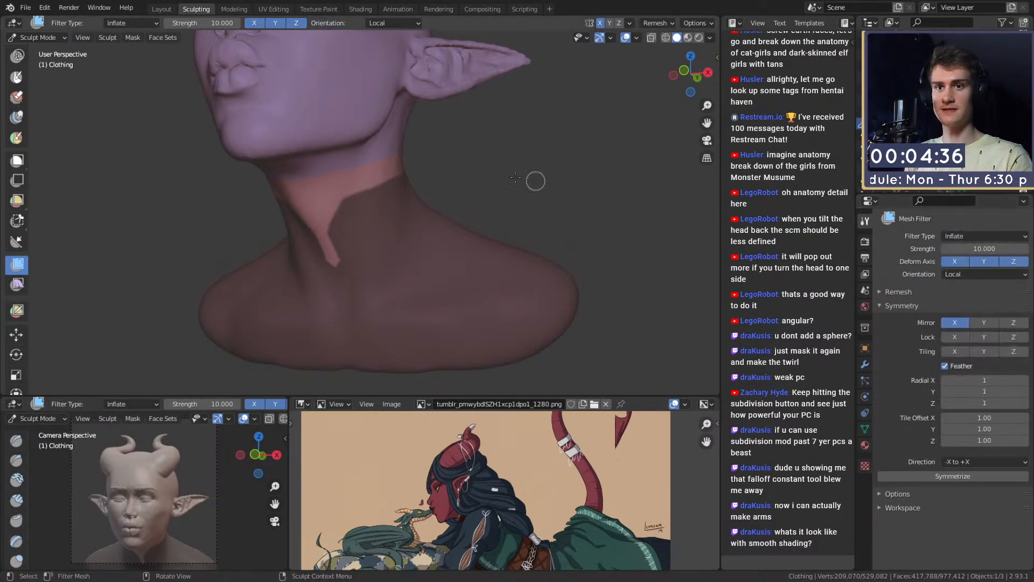
pyautogui.scroll(4, 431, 189)
pyautogui.moveTo(411, 169); pyautogui.dragTo(480, 178, button='middle')
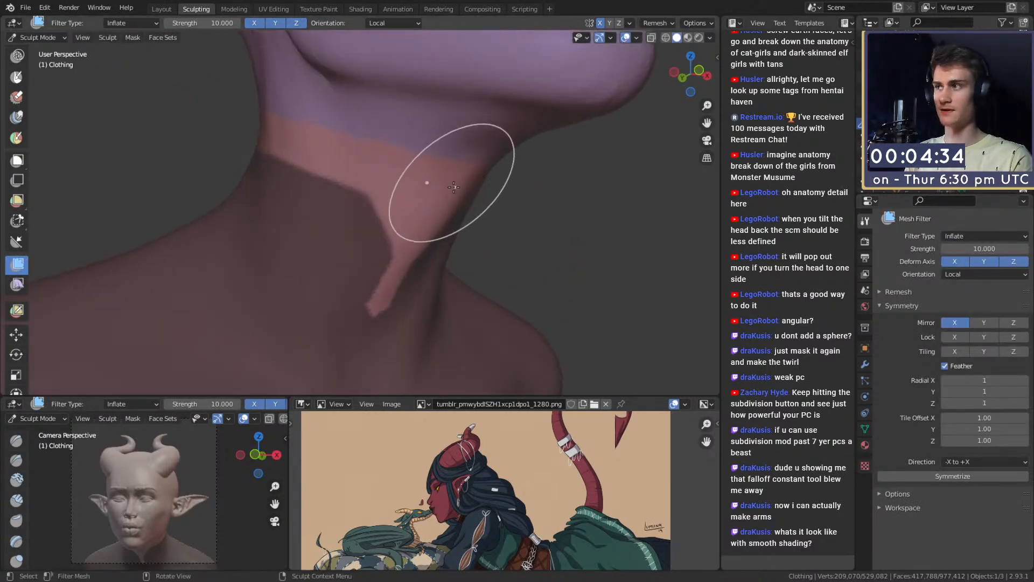
pyautogui.moveTo(464, 183); pyautogui.dragTo(462, 185)
# Step: Undo the inflation of the upper neck and throat slit and step back through the recent mask edits on the Clothing mesh
pyautogui.hotkey('ctrl', 'z')
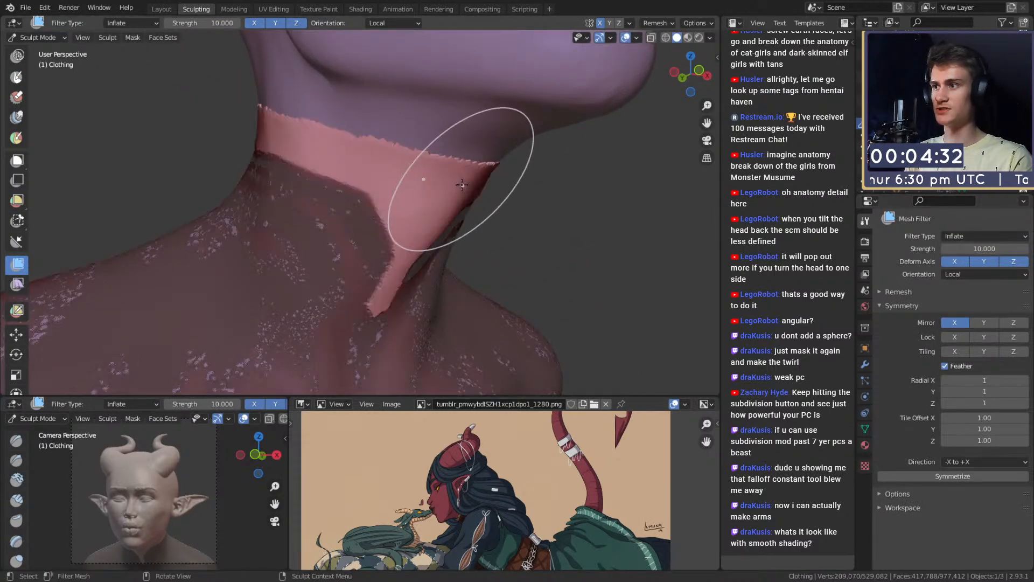
pyautogui.hotkey('ctrl', 'shift', 'z')
pyautogui.hotkey('ctrl', 'z')
pyautogui.hotkey('ctrl', 'z')
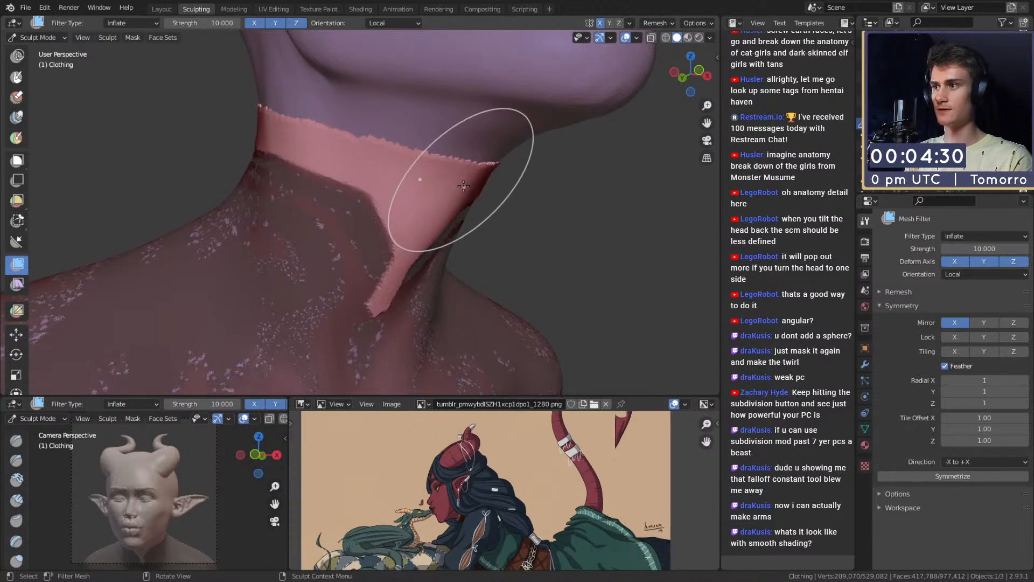
pyautogui.hotkey('ctrl', 'shift', 'z')
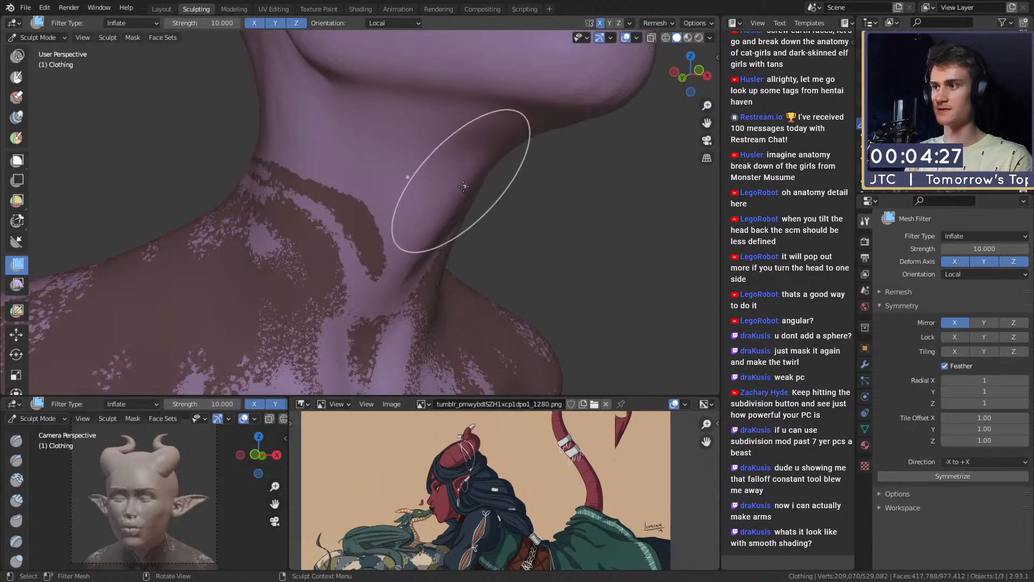
pyautogui.hotkey('ctrl', 'z')
pyautogui.moveTo(390, 227); pyautogui.dragTo(370, 231, button='middle')
pyautogui.scroll(-2, 370, 231)
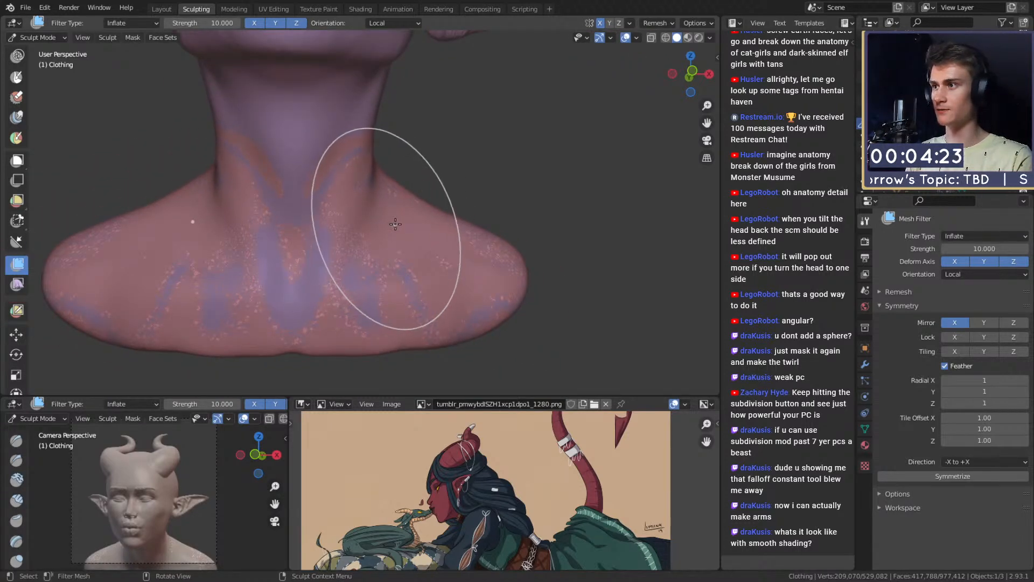
pyautogui.hotkey('ctrl', 'z')
pyautogui.hotkey('ctrl', 'z')
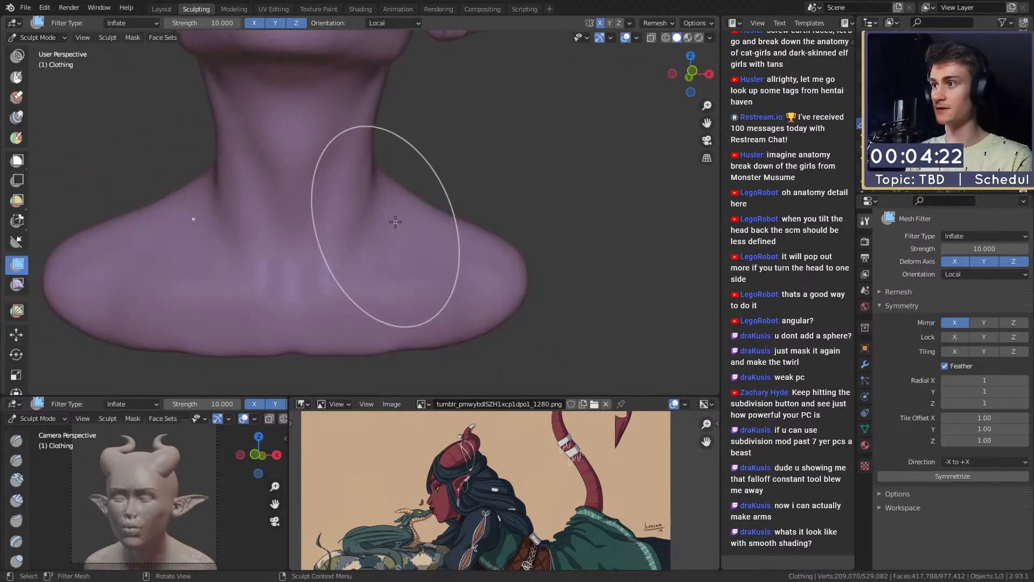
pyautogui.hotkey('ctrl', 'shift', 'z')
# Step: Inflate the Clothing mesh's shoulders and collar area with the Mesh Filter at strength 10, leaving the V notch and throat slit uninflated
pyautogui.moveTo(396, 221); pyautogui.dragTo(395, 221)
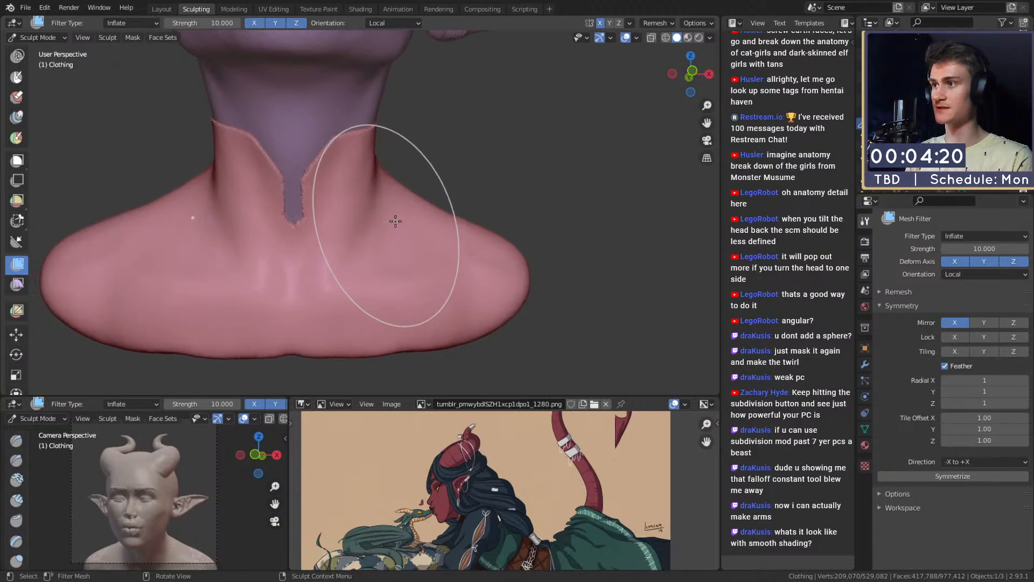
pyautogui.moveTo(396, 222)
pyautogui.mouseDown(button='middle')
pyautogui.moveTo(360, 233)
pyautogui.moveTo(420, 225)
pyautogui.mouseUp(button='middle')
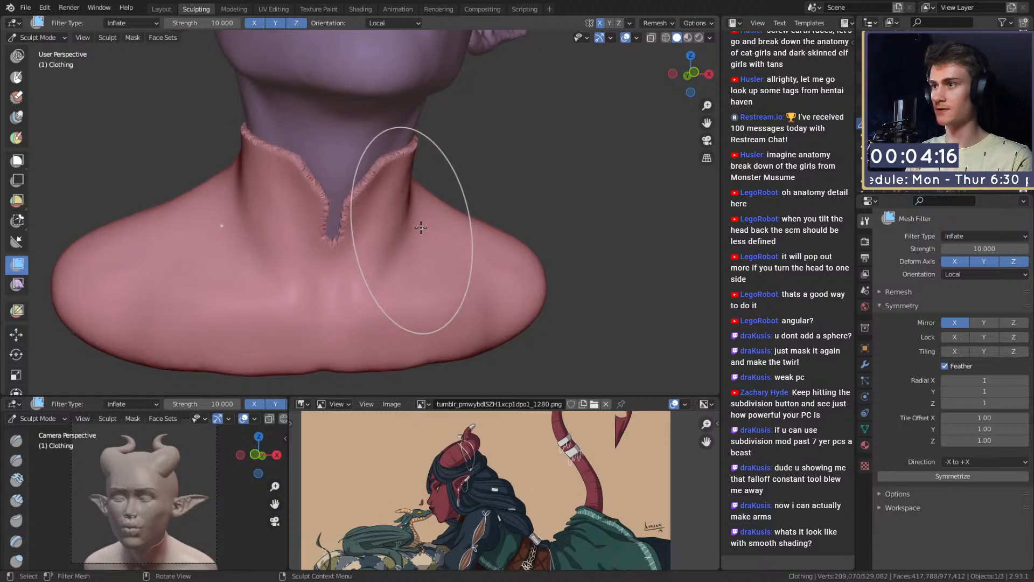
pyautogui.hotkey('ctrl', 'z')
pyautogui.moveTo(419, 227); pyautogui.dragTo(422, 228)
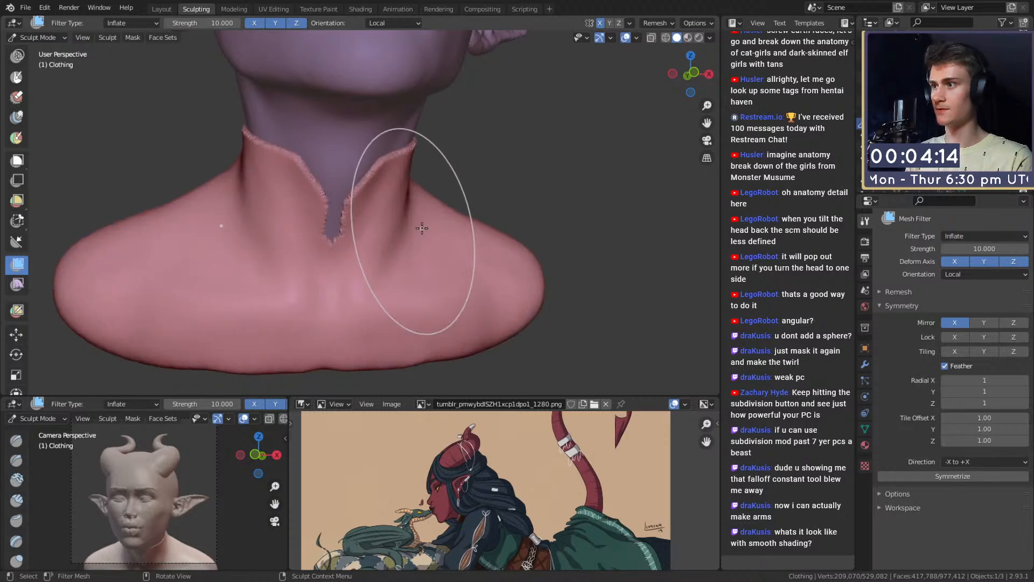
# Step: Mask a small Y shape on the chest just below the throat slit with a 20 px Mask brush
pyautogui.scroll(4, 381, 207)
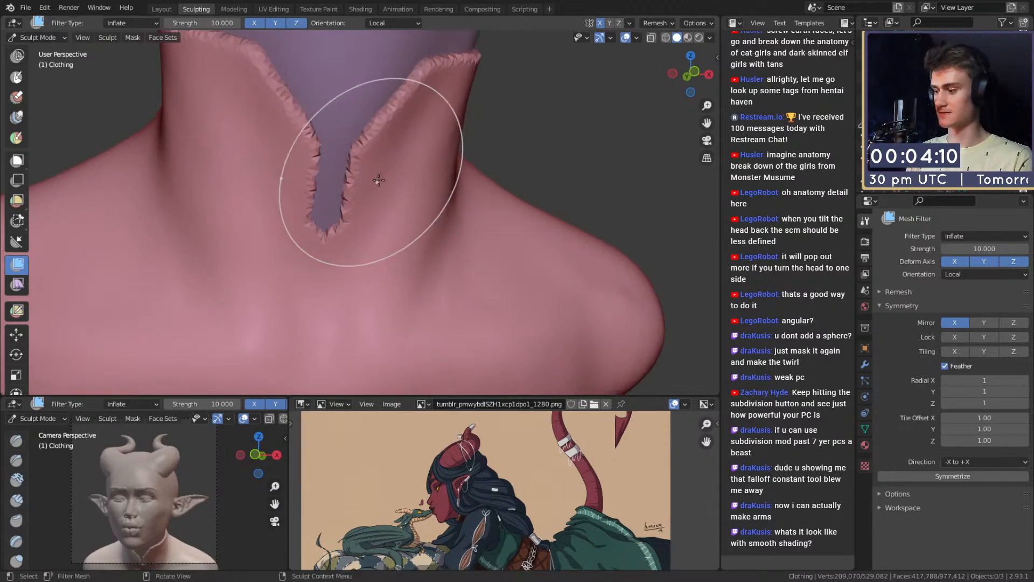
pyautogui.press('c')
pyautogui.moveTo(438, 102)
pyautogui.mouseDown(button='middle')
pyautogui.moveTo(335, 162)
pyautogui.moveTo(361, 152)
pyautogui.moveTo(392, 194)
pyautogui.moveTo(377, 183)
pyautogui.moveTo(420, 161)
pyautogui.moveTo(350, 233)
pyautogui.moveTo(453, 213)
pyautogui.moveTo(447, 188)
pyautogui.mouseUp(button='middle')
pyautogui.press('f')
pyautogui.moveTo(348, 247)
pyautogui.keyDown('ctrl'); pyautogui.mouseDown(button='middle')
pyautogui.moveTo(440, 224)
pyautogui.moveTo(350, 206)
pyautogui.mouseUp(button='middle'); pyautogui.keyUp('ctrl')
pyautogui.click(378, 224)
pyautogui.press('m')
pyautogui.moveTo(363, 243); pyautogui.dragTo(376, 220, button='middle')
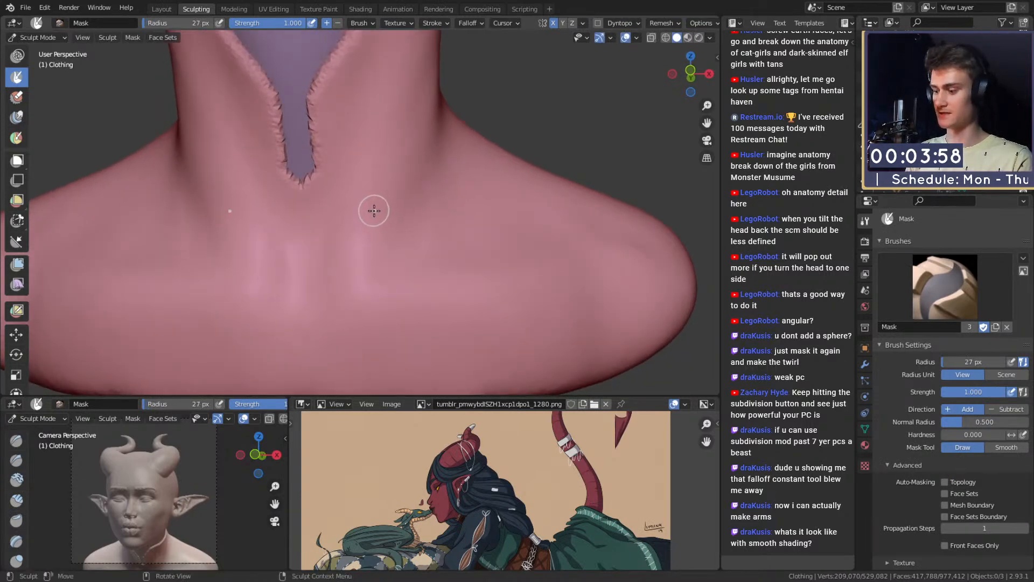
pyautogui.press('f')
pyautogui.click(386, 207)
pyautogui.moveTo(384, 209)
pyautogui.keyDown('alt'); pyautogui.mouseDown()
pyautogui.moveTo(379, 244)
pyautogui.moveTo(386, 215)
pyautogui.moveTo(307, 232)
pyautogui.mouseUp(); pyautogui.keyUp('alt')
pyautogui.press('[')
pyautogui.press('[')
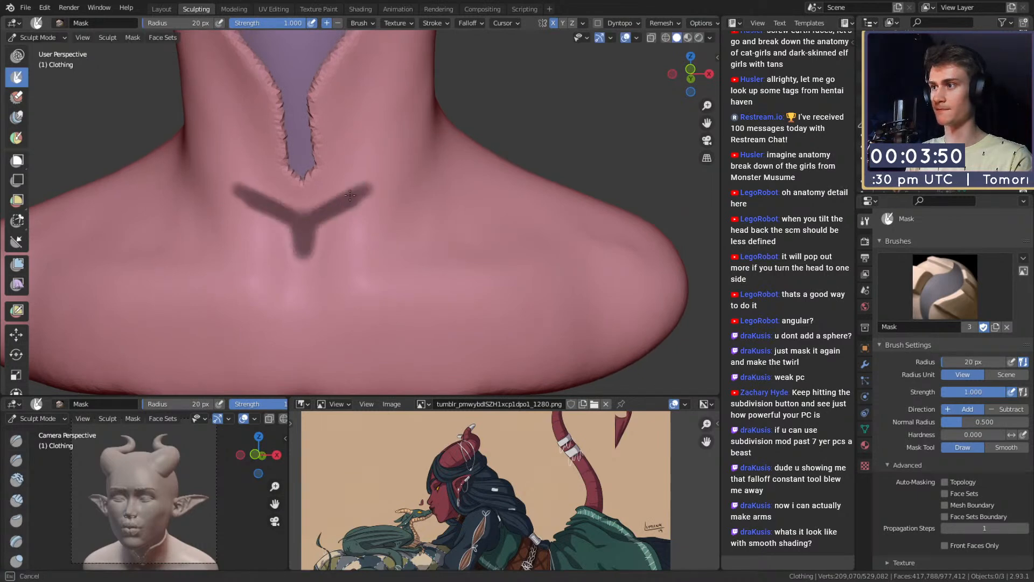
pyautogui.keyDown('alt'); pyautogui.moveTo(350, 195); pyautogui.dragTo(354, 210); pyautogui.keyUp('alt')
# Step: Mask a mirrored diagonal band from the base of the neck down to the chest's lower edge with a 28 px brush
pyautogui.moveTo(364, 208)
pyautogui.mouseDown(button='middle')
pyautogui.moveTo(335, 212)
pyautogui.moveTo(383, 222)
pyautogui.moveTo(372, 196)
pyautogui.moveTo(350, 206)
pyautogui.mouseUp(button='middle')
pyautogui.scroll(-5, 383, 221)
pyautogui.scroll(4, 383, 221)
pyautogui.press('f')
pyautogui.click(349, 205)
pyautogui.press('f')
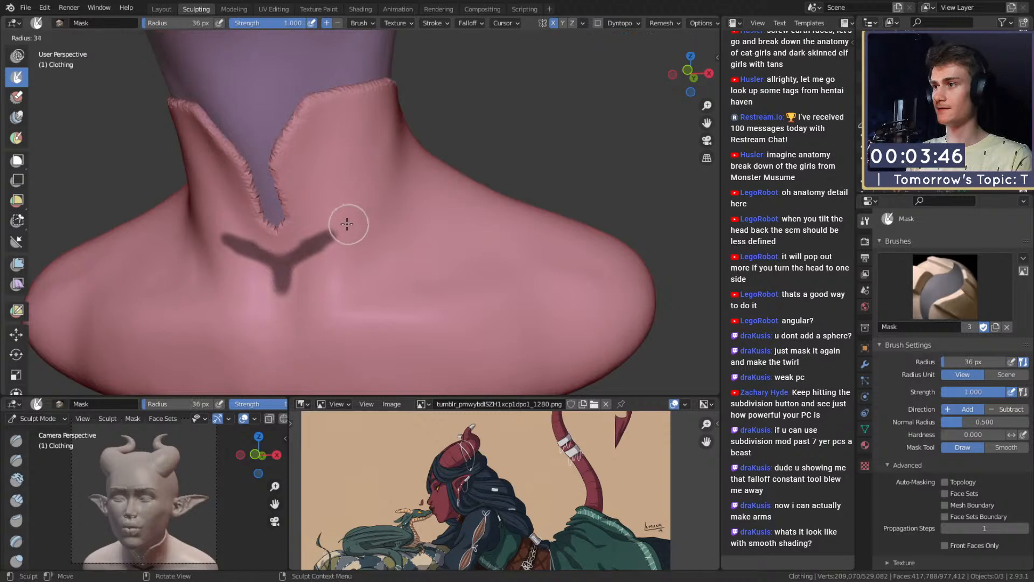
pyautogui.click(346, 224)
pyautogui.keyDown('shift'); pyautogui.moveTo(348, 259); pyautogui.dragTo(372, 210, button='middle'); pyautogui.keyUp('shift')
pyautogui.moveTo(435, 168)
pyautogui.mouseDown(button='middle')
pyautogui.moveTo(441, 156)
pyautogui.moveTo(377, 248)
pyautogui.mouseUp(button='middle')
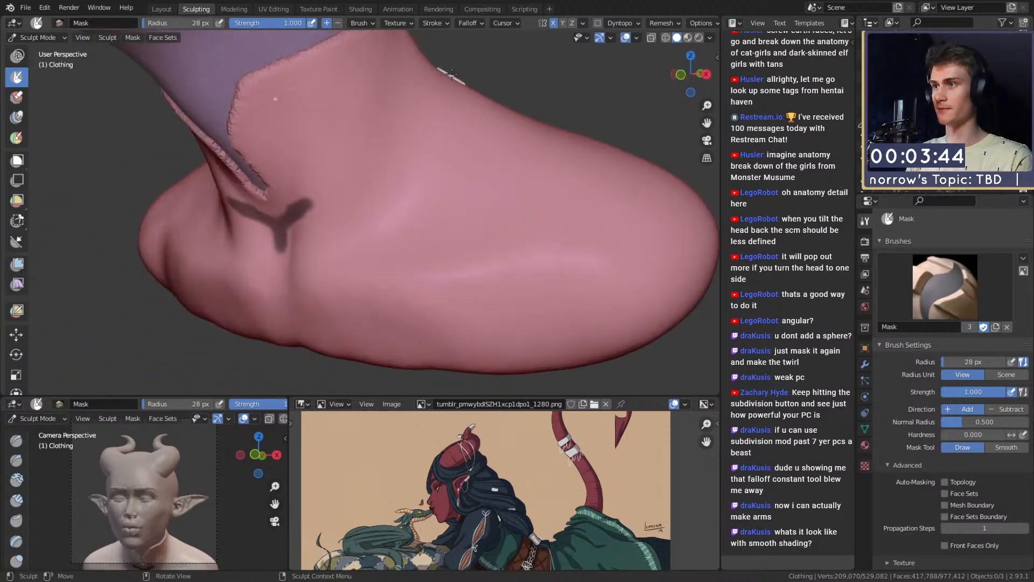
pyautogui.moveTo(451, 81); pyautogui.dragTo(411, 197)
pyautogui.moveTo(438, 129); pyautogui.dragTo(367, 267)
pyautogui.moveTo(339, 314); pyautogui.dragTo(423, 204, button='middle')
pyautogui.moveTo(424, 199)
pyautogui.mouseDown()
pyautogui.moveTo(346, 323)
pyautogui.moveTo(354, 276)
pyautogui.mouseUp()
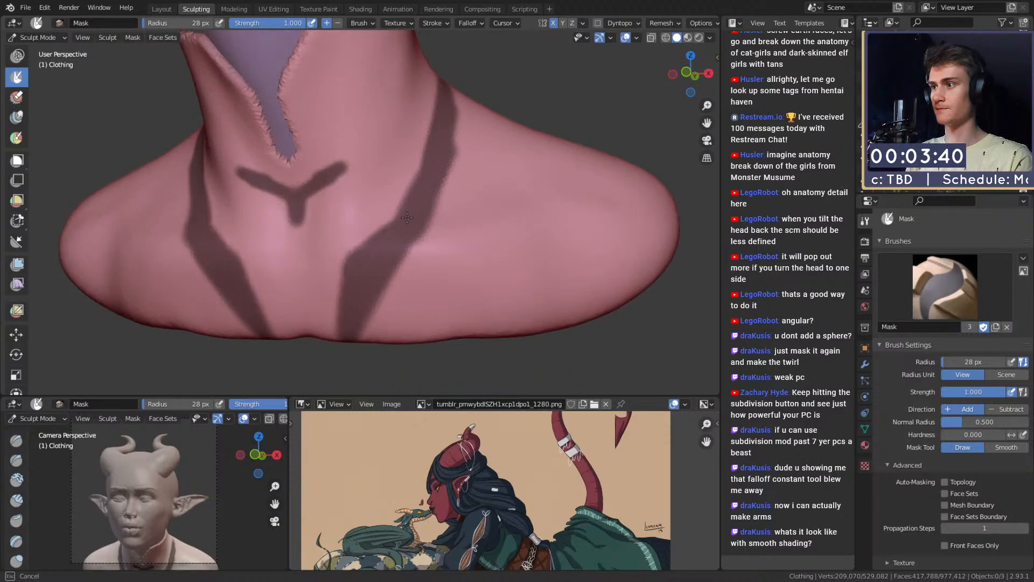
pyautogui.moveTo(406, 218); pyautogui.dragTo(448, 177)
# Step: Erase the Y-shaped mask below the throat slit
pyautogui.keyDown('ctrl'); pyautogui.moveTo(302, 215); pyautogui.dragTo(337, 167); pyautogui.keyUp('ctrl')
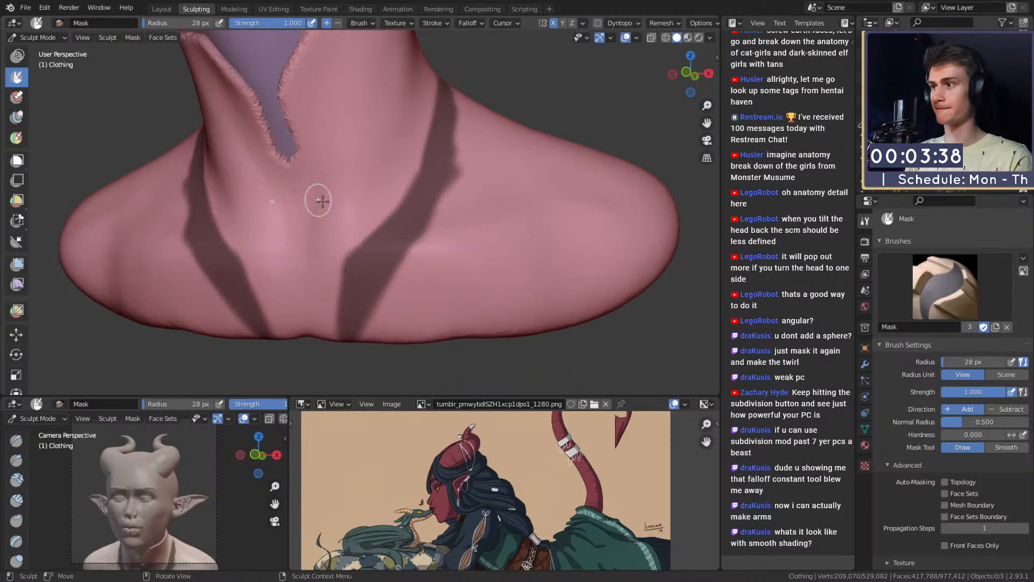
pyautogui.keyDown('shift'); pyautogui.moveTo(404, 188); pyautogui.dragTo(381, 212, button='middle'); pyautogui.keyUp('shift')
pyautogui.moveTo(374, 261)
pyautogui.keyDown('ctrl'); pyautogui.mouseDown()
pyautogui.moveTo(351, 276)
pyautogui.moveTo(410, 202)
pyautogui.mouseUp(); pyautogui.keyUp('ctrl')
pyautogui.hotkey('ctrl', 'z')
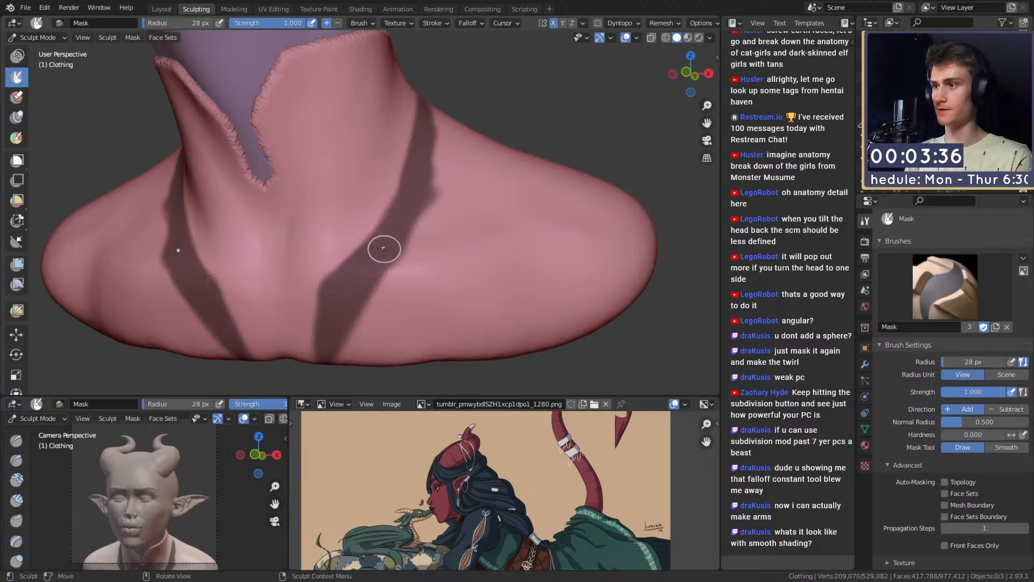
# Step: Refine the inner edge of the diagonal chest mask with a 17 px brush
pyautogui.moveTo(351, 277)
pyautogui.keyDown('shift'); pyautogui.mouseDown(button='middle')
pyautogui.moveTo(357, 222)
pyautogui.moveTo(378, 220)
pyautogui.mouseUp(button='middle'); pyautogui.keyUp('shift')
pyautogui.keyDown('ctrl'); pyautogui.moveTo(378, 221); pyautogui.dragTo(380, 201, button='middle'); pyautogui.keyUp('ctrl')
pyautogui.press('f')
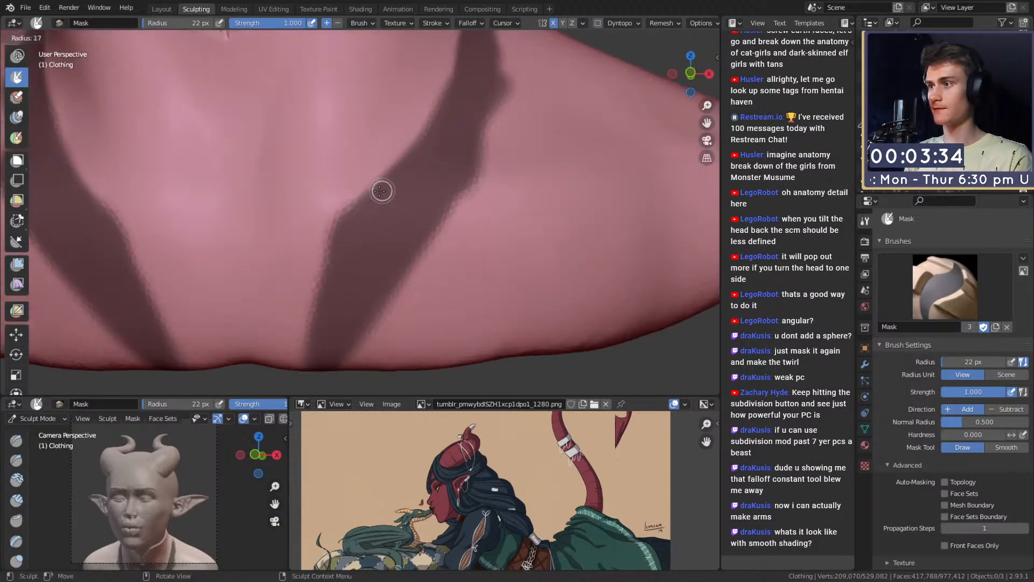
pyautogui.click(391, 187)
pyautogui.moveTo(390, 180); pyautogui.dragTo(368, 201)
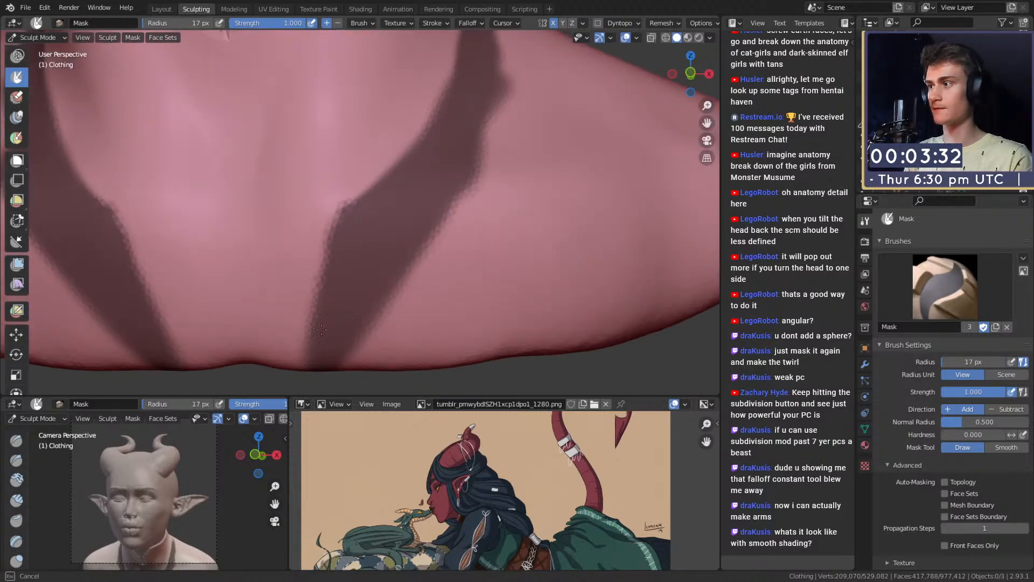
# Step: Extend the mask band around the base of the neck over the shoulder to the back, using a 25 px brush
pyautogui.keyDown('ctrl'); pyautogui.moveTo(324, 301); pyautogui.dragTo(329, 338, button='middle'); pyautogui.keyUp('ctrl')
pyautogui.moveTo(384, 269); pyautogui.dragTo(335, 261, button='middle')
pyautogui.press('f')
pyautogui.click(340, 260)
pyautogui.keyDown('shift'); pyautogui.moveTo(353, 189); pyautogui.dragTo(375, 232, button='middle'); pyautogui.keyUp('shift')
pyautogui.moveTo(374, 232)
pyautogui.mouseDown(button='middle')
pyautogui.moveTo(393, 208)
pyautogui.moveTo(365, 229)
pyautogui.mouseUp(button='middle')
pyautogui.moveTo(376, 157); pyautogui.dragTo(410, 103, button='middle')
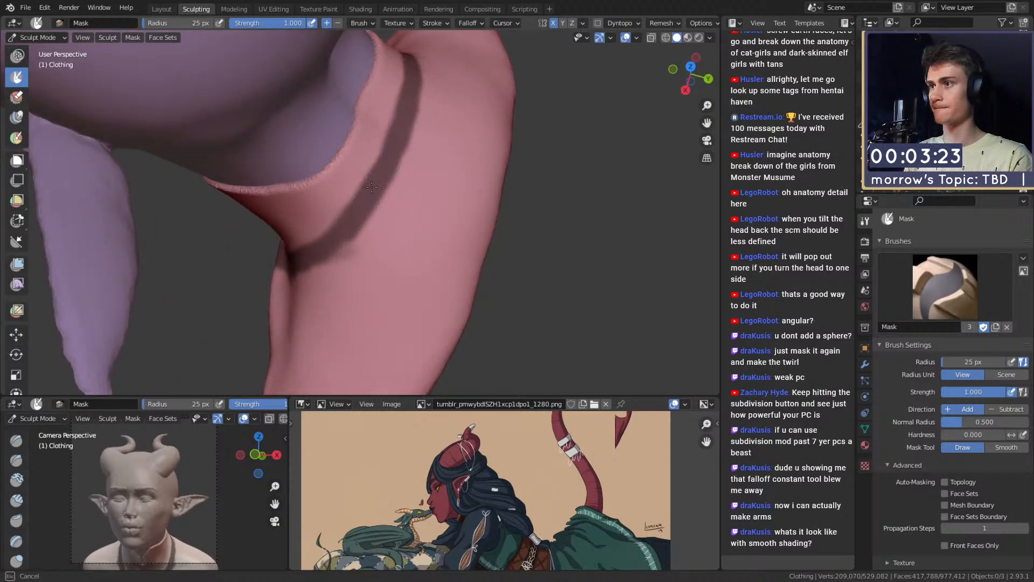
# Step: Widen the mask from the neck band outward over the back of the shoulders with a 33 px brush
pyautogui.keyDown('shift'); pyautogui.moveTo(397, 139); pyautogui.dragTo(383, 91, button='middle'); pyautogui.keyUp('shift')
pyautogui.press('f')
pyautogui.click(387, 132)
pyautogui.moveTo(389, 127)
pyautogui.mouseDown()
pyautogui.moveTo(413, 65)
pyautogui.moveTo(454, 92)
pyautogui.moveTo(477, 157)
pyautogui.mouseUp()
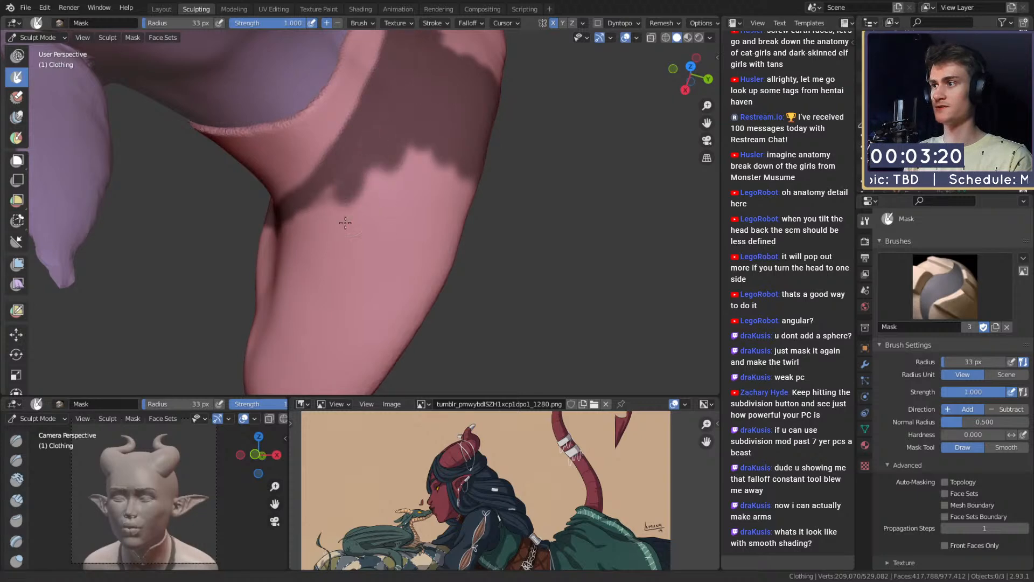
# Step: Clean up the lower inner edge of the chest mask with a 16 px brush
pyautogui.moveTo(345, 222); pyautogui.dragTo(336, 192, button='middle')
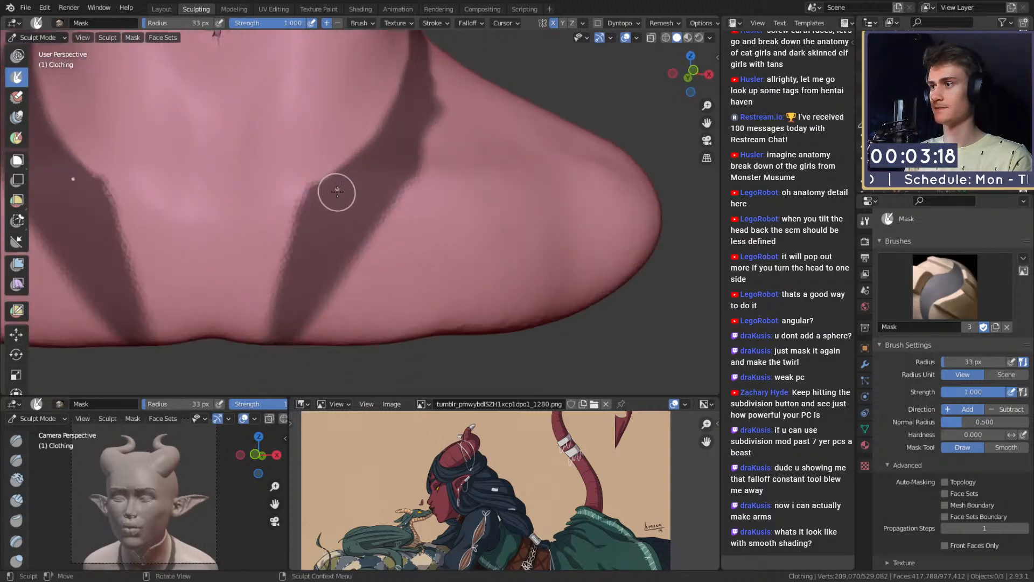
pyautogui.moveTo(302, 255)
pyautogui.keyDown('ctrl'); pyautogui.mouseDown()
pyautogui.moveTo(307, 204)
pyautogui.moveTo(307, 306)
pyautogui.mouseUp(); pyautogui.keyUp('ctrl')
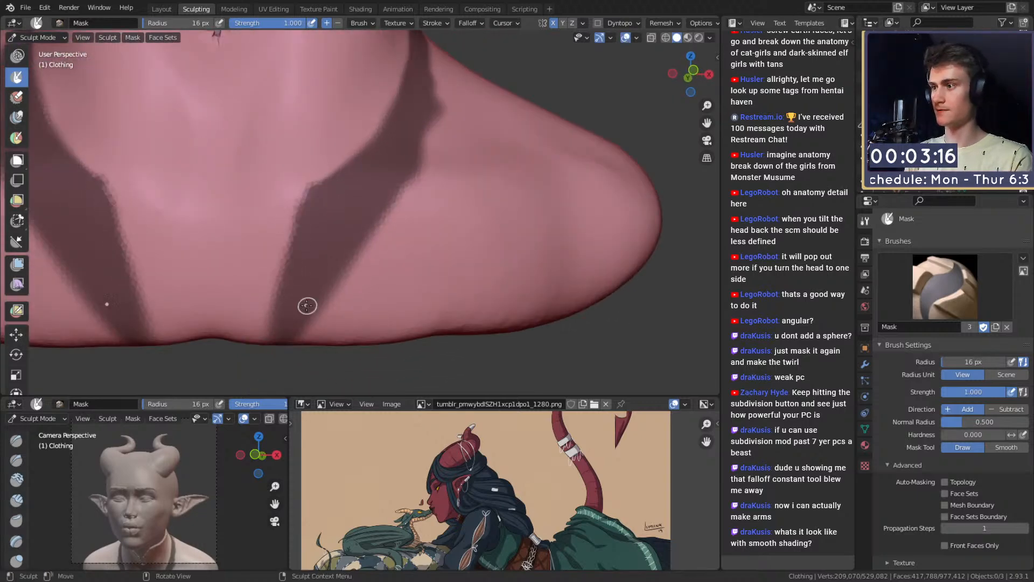
pyautogui.moveTo(287, 263)
pyautogui.mouseDown()
pyautogui.moveTo(298, 210)
pyautogui.moveTo(314, 207)
pyautogui.mouseUp()
# Step: Mask the front of the chest and shoulders outside the central strip, enlarging the Mask brush to 55 px
pyautogui.press('f')
pyautogui.click(396, 205)
pyautogui.moveTo(447, 138)
pyautogui.mouseDown()
pyautogui.moveTo(313, 330)
pyautogui.moveTo(592, 285)
pyautogui.moveTo(637, 213)
pyautogui.moveTo(568, 155)
pyautogui.moveTo(577, 254)
pyautogui.mouseUp()
pyautogui.scroll(-2, 430, 229)
pyautogui.moveTo(430, 228); pyautogui.dragTo(415, 235, button='middle')
pyautogui.press('f')
pyautogui.click(399, 230)
pyautogui.moveTo(399, 230)
pyautogui.mouseDown()
pyautogui.moveTo(416, 159)
pyautogui.moveTo(450, 189)
pyautogui.moveTo(485, 149)
pyautogui.moveTo(539, 164)
pyautogui.mouseUp()
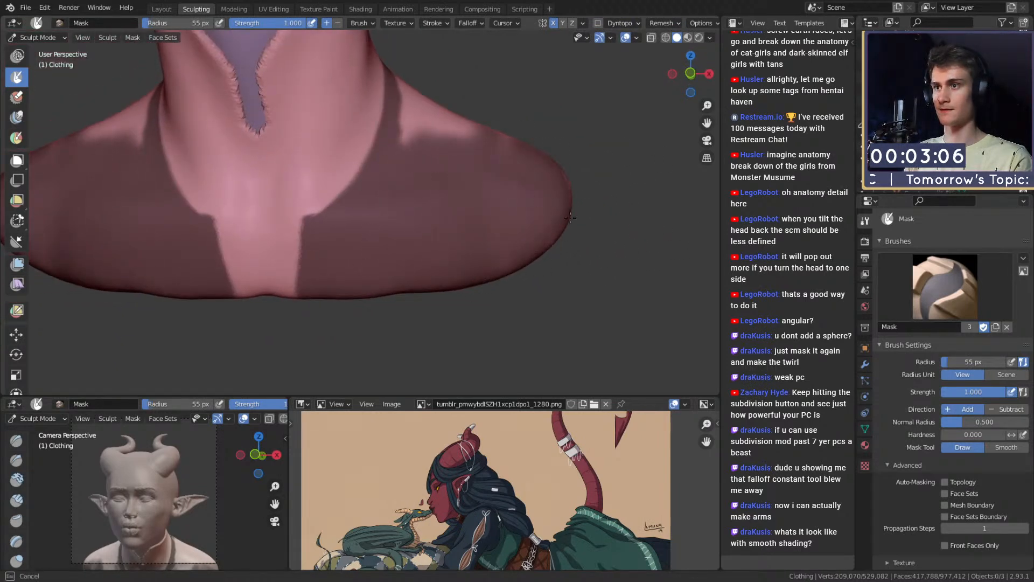
# Step: Mask the remaining tops of the shoulders and the upper back beside the neck with a 37 px brush
pyautogui.press('f')
pyautogui.click(485, 246)
pyautogui.moveTo(485, 246); pyautogui.dragTo(369, 213, button='middle')
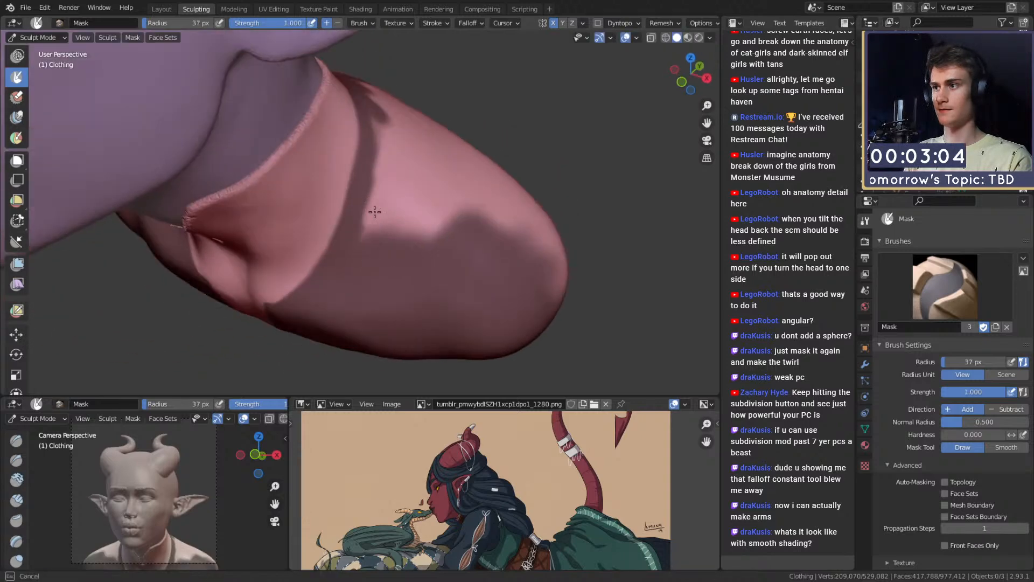
pyautogui.moveTo(377, 108)
pyautogui.mouseDown()
pyautogui.moveTo(398, 226)
pyautogui.moveTo(429, 249)
pyautogui.moveTo(466, 251)
pyautogui.moveTo(554, 291)
pyautogui.moveTo(574, 276)
pyautogui.mouseUp()
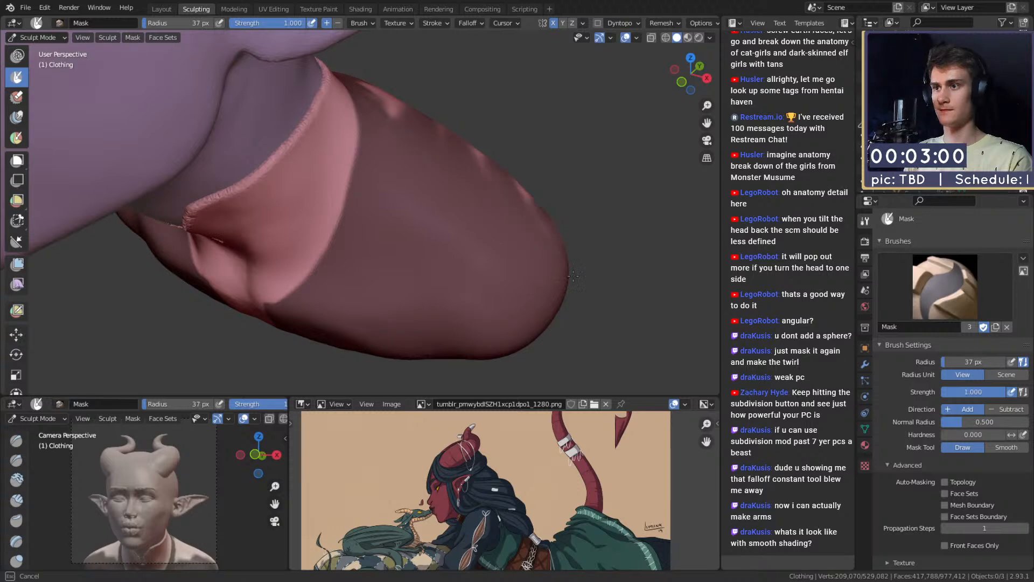
pyautogui.moveTo(463, 137); pyautogui.dragTo(388, 157, button='middle')
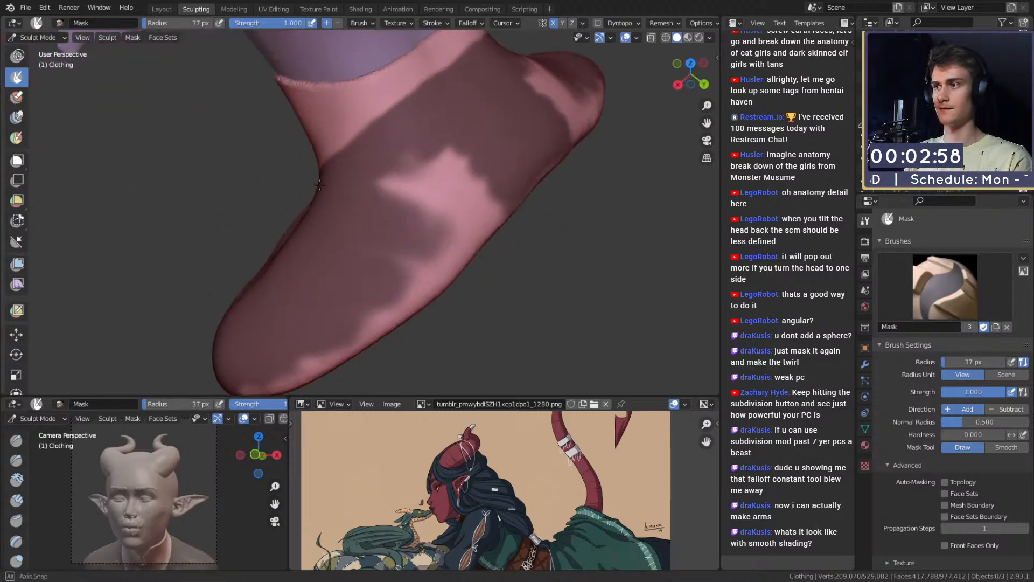
pyautogui.moveTo(388, 156)
pyautogui.mouseDown()
pyautogui.moveTo(447, 211)
pyautogui.moveTo(437, 264)
pyautogui.moveTo(464, 280)
pyautogui.moveTo(449, 304)
pyautogui.mouseUp()
# Step: Mask the rest of the back and start on the underside of the Clothing mesh with a 69 px brush
pyautogui.moveTo(404, 193); pyautogui.dragTo(352, 143, button='middle')
pyautogui.press('f')
pyautogui.click(520, 177)
pyautogui.moveTo(531, 175)
pyautogui.mouseDown()
pyautogui.moveTo(636, 199)
pyautogui.moveTo(300, 238)
pyautogui.mouseUp()
pyautogui.moveTo(300, 238)
pyautogui.mouseDown(button='middle')
pyautogui.moveTo(381, 189)
pyautogui.moveTo(314, 307)
pyautogui.mouseUp(button='middle')
pyautogui.moveTo(314, 307); pyautogui.dragTo(380, 256)
pyautogui.moveTo(412, 242); pyautogui.dragTo(349, 199, button='middle')
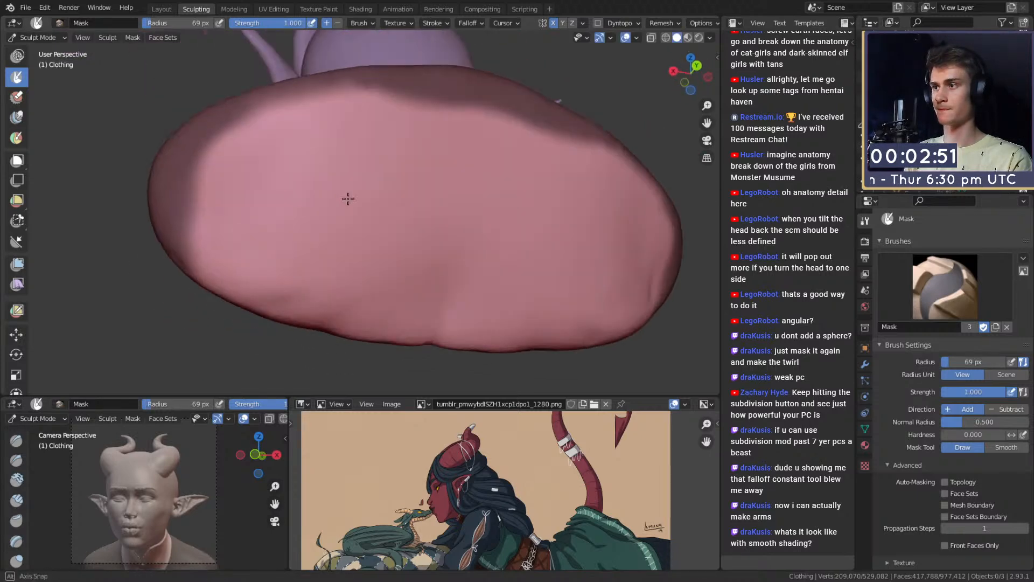
# Step: Mask the underside of the clothing bust and unmask the lower end of the central front strip
pyautogui.moveTo(568, 171)
pyautogui.mouseDown()
pyautogui.moveTo(317, 126)
pyautogui.moveTo(330, 97)
pyautogui.moveTo(226, 232)
pyautogui.moveTo(350, 302)
pyautogui.moveTo(484, 329)
pyautogui.moveTo(311, 231)
pyautogui.moveTo(565, 242)
pyautogui.moveTo(623, 203)
pyautogui.mouseUp()
pyautogui.keyDown('ctrl'); pyautogui.moveTo(400, 159); pyautogui.dragTo(399, 199, button='middle'); pyautogui.keyUp('ctrl')
pyautogui.moveTo(445, 164)
pyautogui.mouseDown(button='middle')
pyautogui.moveTo(406, 162)
pyautogui.moveTo(455, 162)
pyautogui.moveTo(408, 161)
pyautogui.moveTo(477, 183)
pyautogui.moveTo(380, 201)
pyautogui.moveTo(404, 277)
pyautogui.moveTo(337, 163)
pyautogui.mouseUp(button='middle')
pyautogui.scroll(2, 325, 219)
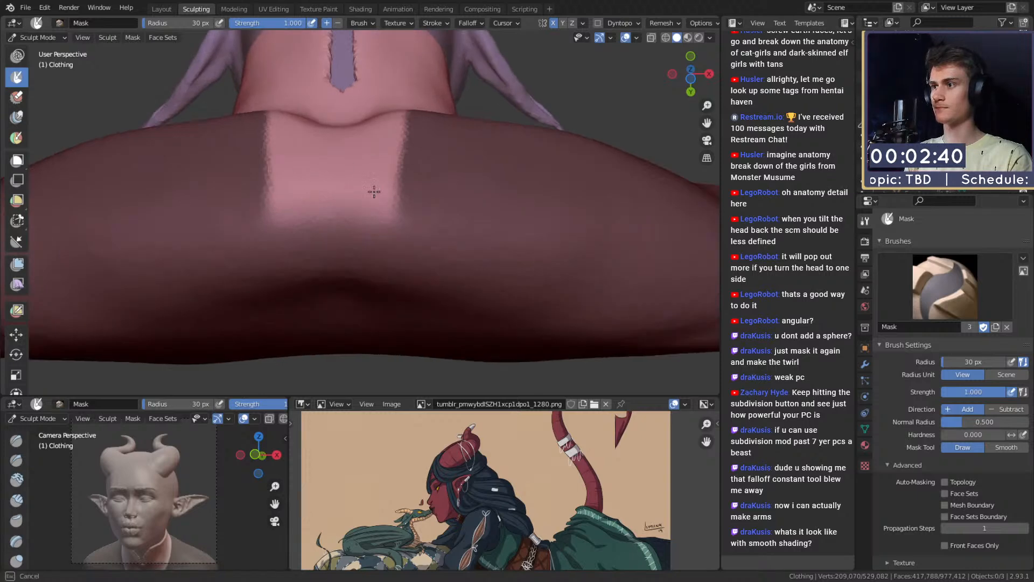
pyautogui.moveTo(374, 192)
pyautogui.keyDown('ctrl'); pyautogui.mouseDown()
pyautogui.moveTo(380, 178)
pyautogui.moveTo(374, 237)
pyautogui.moveTo(336, 245)
pyautogui.moveTo(360, 221)
pyautogui.moveTo(284, 237)
pyautogui.mouseUp(); pyautogui.keyUp('ctrl')
pyautogui.scroll(-4, 381, 197)
pyautogui.moveTo(383, 203); pyautogui.dragTo(384, 284, button='middle')
pyautogui.scroll(-3, 397, 282)
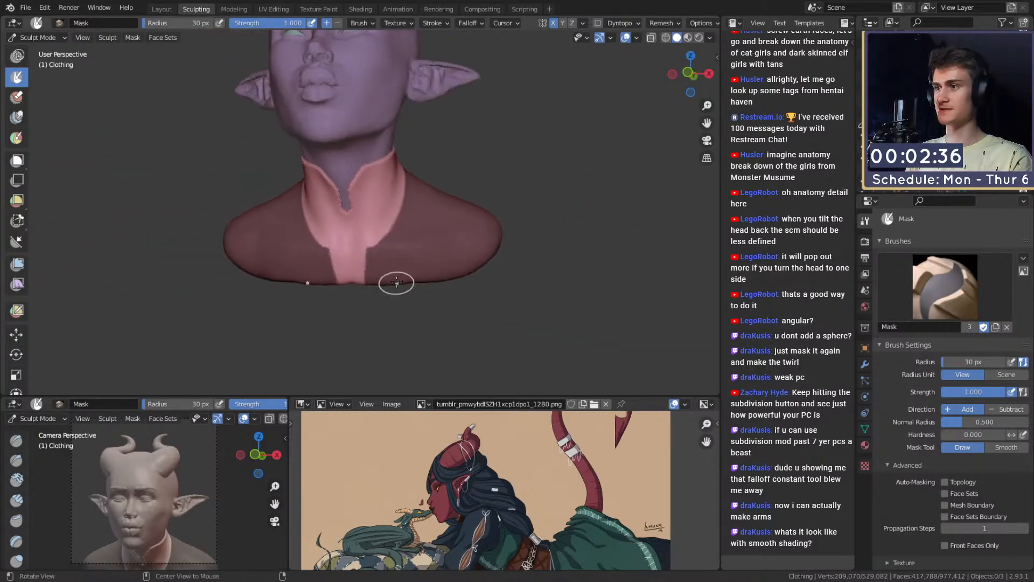
# Step: Invert the mask so the collar and front strip are protected, and hide the head
pyautogui.moveTo(397, 216); pyautogui.dragTo(370, 173, button='middle')
pyautogui.scroll(3, 423, 229)
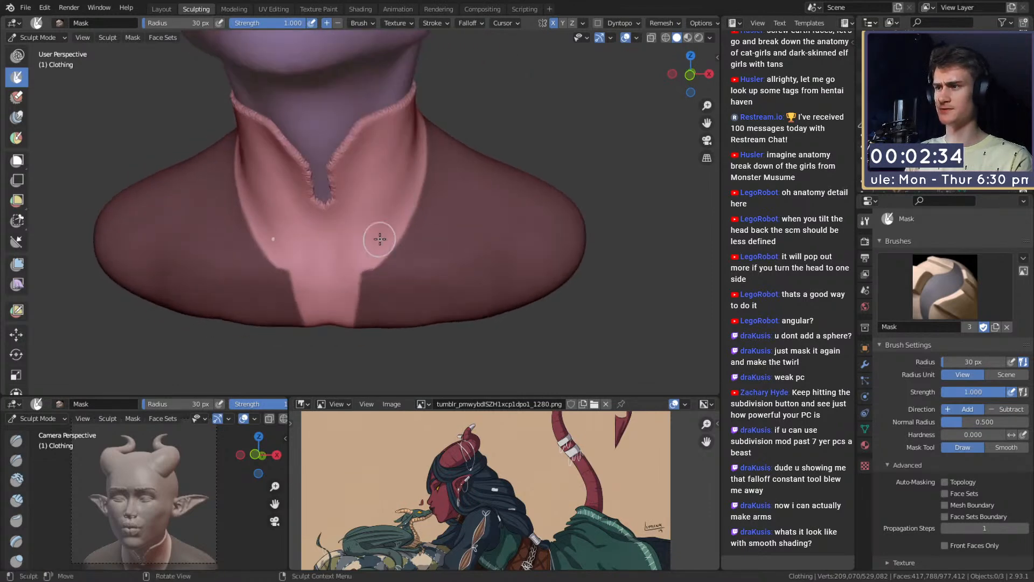
pyautogui.scroll(3, 397, 226)
pyautogui.scroll(-5, 406, 231)
pyautogui.moveTo(406, 233); pyautogui.dragTo(350, 180, button='middle')
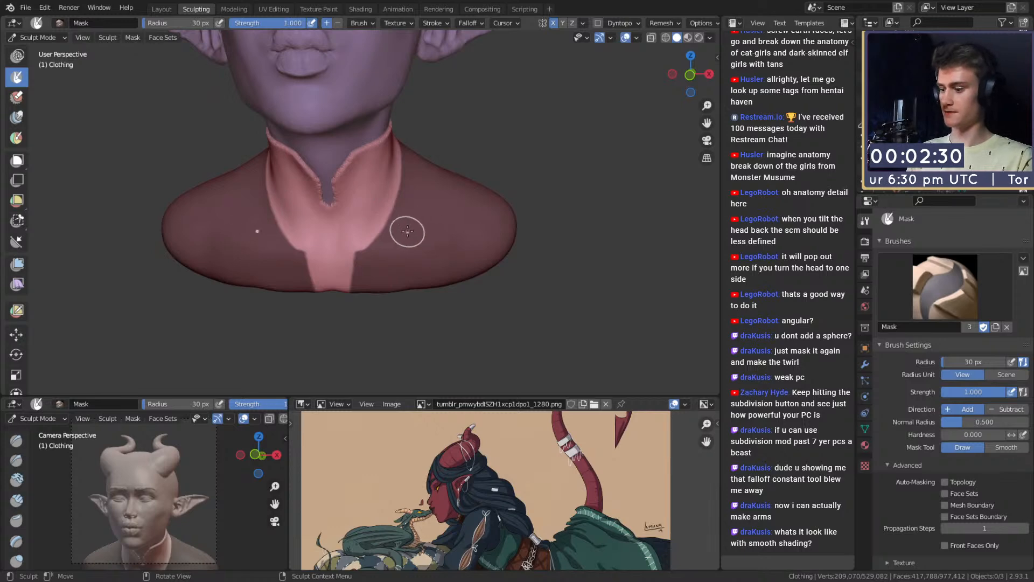
pyautogui.hotkey('ctrl', 'i')
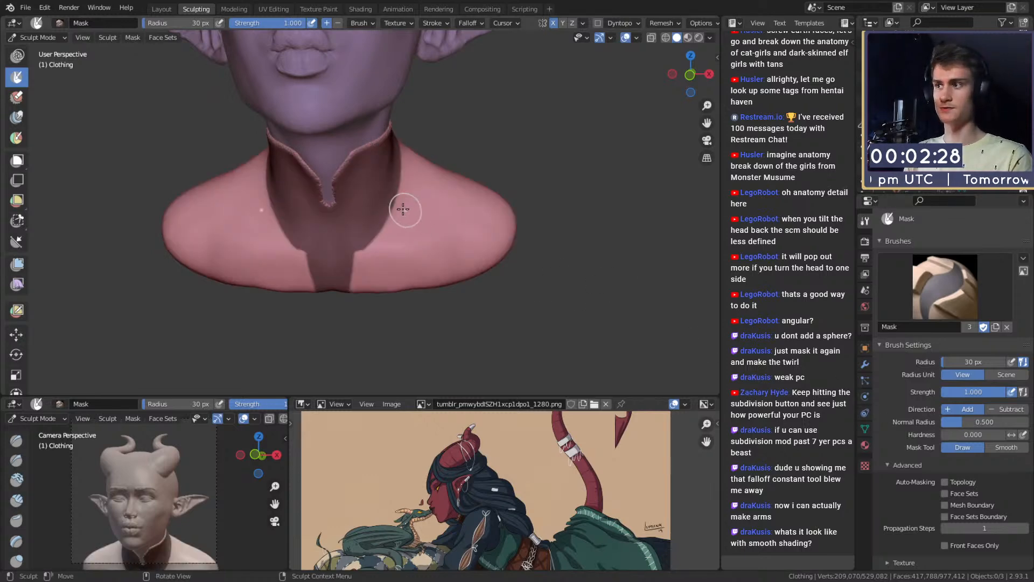
pyautogui.keyDown('shift'); pyautogui.moveTo(383, 178); pyautogui.dragTo(389, 200, button='middle'); pyautogui.keyUp('shift')
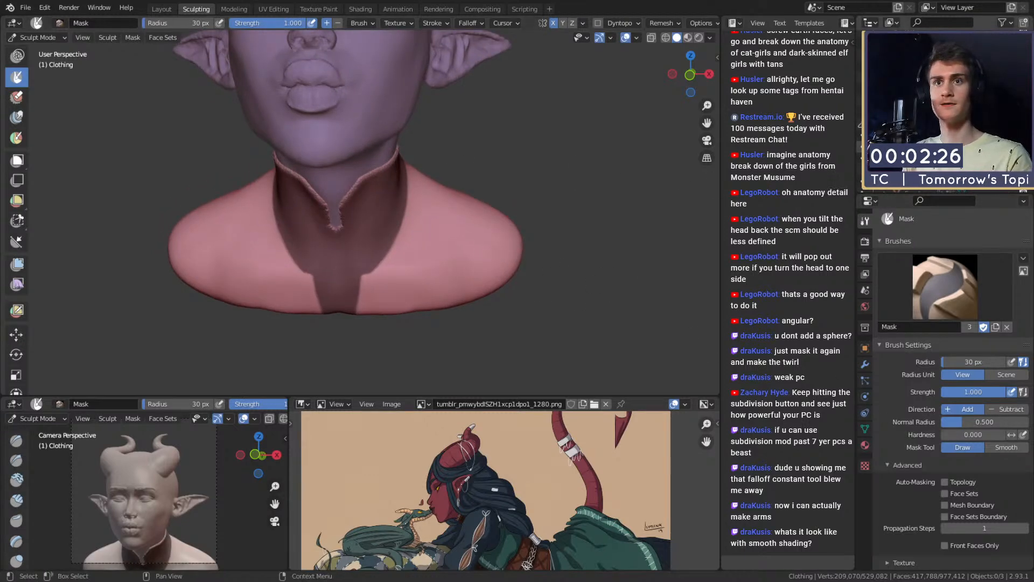
pyautogui.click(1013, 125)
# Step: Enlarge the Mask brush to 64 px and mask the collar's upper rim and the inside of the neck opening
pyautogui.moveTo(405, 192)
pyautogui.keyDown('ctrl'); pyautogui.mouseDown(button='middle')
pyautogui.moveTo(360, 127)
pyautogui.moveTo(386, 171)
pyautogui.mouseUp(button='middle'); pyautogui.keyUp('ctrl')
pyautogui.press('f')
pyautogui.click(404, 165)
pyautogui.moveTo(411, 153)
pyautogui.mouseDown()
pyautogui.moveTo(357, 162)
pyautogui.moveTo(339, 272)
pyautogui.moveTo(362, 233)
pyautogui.moveTo(350, 148)
pyautogui.moveTo(316, 204)
pyautogui.mouseUp()
pyautogui.moveTo(344, 188); pyautogui.dragTo(325, 184, button='middle')
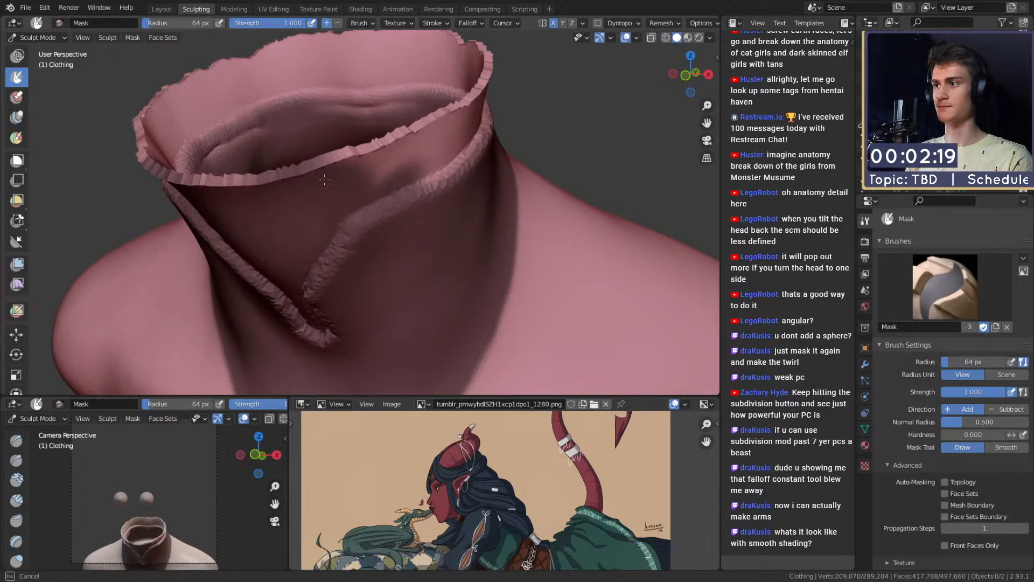
pyautogui.moveTo(353, 156)
pyautogui.mouseDown()
pyautogui.moveTo(445, 134)
pyautogui.moveTo(432, 153)
pyautogui.mouseUp()
pyautogui.moveTo(422, 176); pyautogui.dragTo(401, 173, button='middle')
pyautogui.moveTo(403, 164)
pyautogui.mouseDown()
pyautogui.moveTo(378, 181)
pyautogui.moveTo(341, 142)
pyautogui.mouseUp()
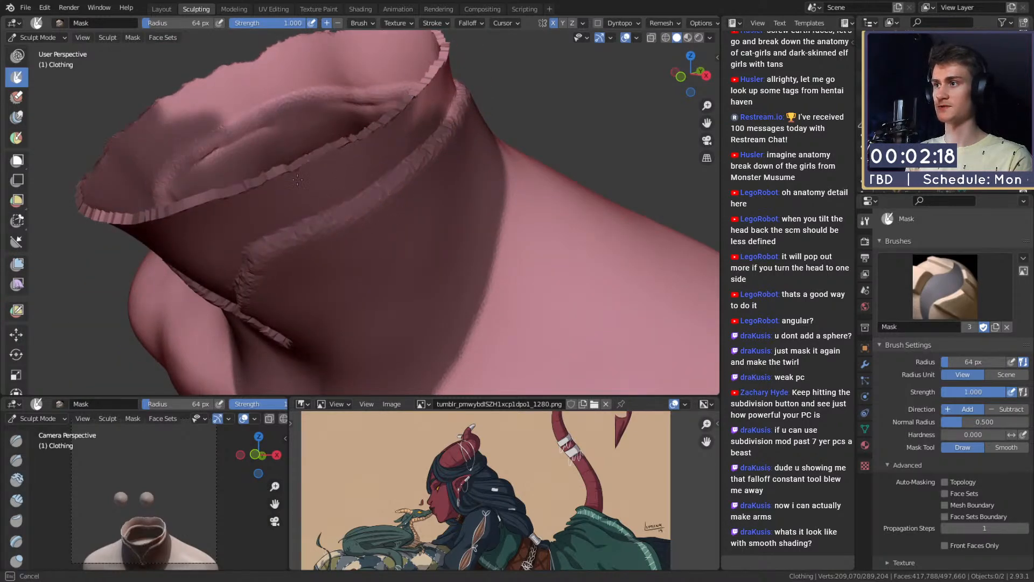
pyautogui.moveTo(396, 149); pyautogui.dragTo(362, 153, button='middle')
pyautogui.keyDown('alt'); pyautogui.moveTo(362, 153); pyautogui.dragTo(353, 156); pyautogui.keyUp('alt')
pyautogui.moveTo(349, 141); pyautogui.dragTo(285, 175)
pyautogui.moveTo(369, 180)
pyautogui.keyDown('alt'); pyautogui.mouseDown()
pyautogui.moveTo(323, 192)
pyautogui.moveTo(347, 205)
pyautogui.moveTo(315, 211)
pyautogui.mouseUp(); pyautogui.keyUp('alt')
pyautogui.moveTo(374, 121)
pyautogui.mouseDown()
pyautogui.moveTo(272, 162)
pyautogui.moveTo(281, 168)
pyautogui.mouseUp()
pyautogui.keyDown('alt'); pyautogui.moveTo(371, 161); pyautogui.dragTo(327, 177); pyautogui.keyUp('alt')
pyautogui.moveTo(327, 177)
pyautogui.mouseDown()
pyautogui.moveTo(343, 176)
pyautogui.moveTo(358, 197)
pyautogui.moveTo(318, 201)
pyautogui.mouseUp()
pyautogui.moveTo(310, 121); pyautogui.dragTo(505, 150, button='middle')
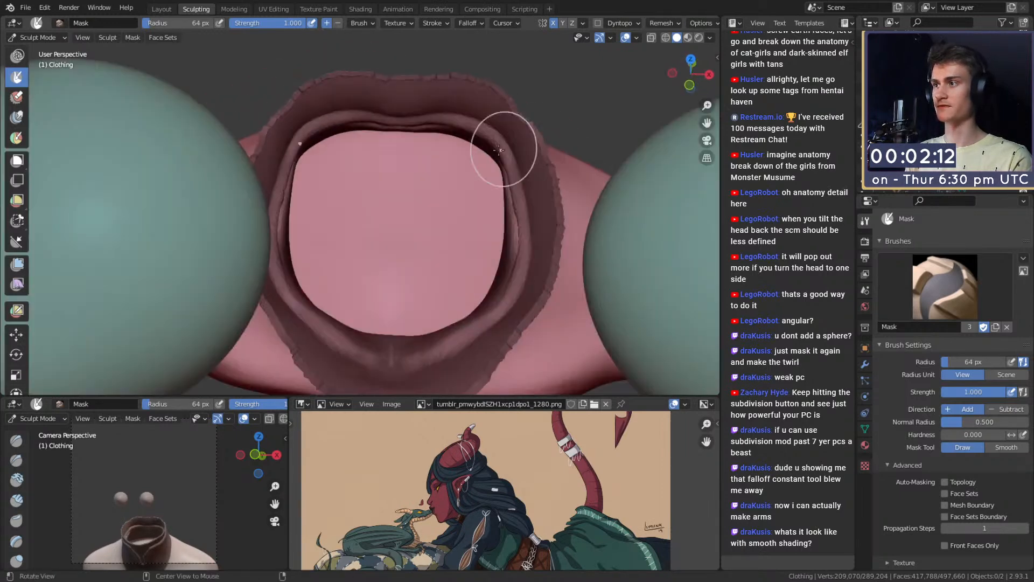
# Step: Reduce the Mask brush to 33 px and fill the unmasked gaps in the folds inside the collar
pyautogui.moveTo(366, 218)
pyautogui.mouseDown(button='middle')
pyautogui.moveTo(321, 167)
pyautogui.moveTo(300, 167)
pyautogui.mouseUp(button='middle')
pyautogui.press('f')
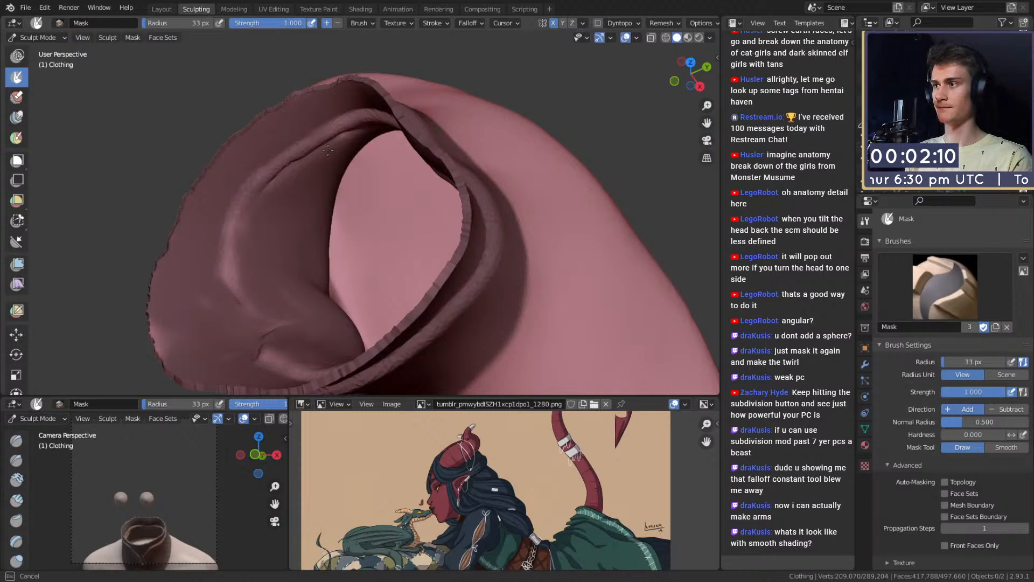
pyautogui.moveTo(232, 199); pyautogui.dragTo(244, 280)
pyautogui.moveTo(291, 308)
pyautogui.mouseDown(button='middle')
pyautogui.moveTo(316, 224)
pyautogui.moveTo(229, 262)
pyautogui.mouseUp(button='middle')
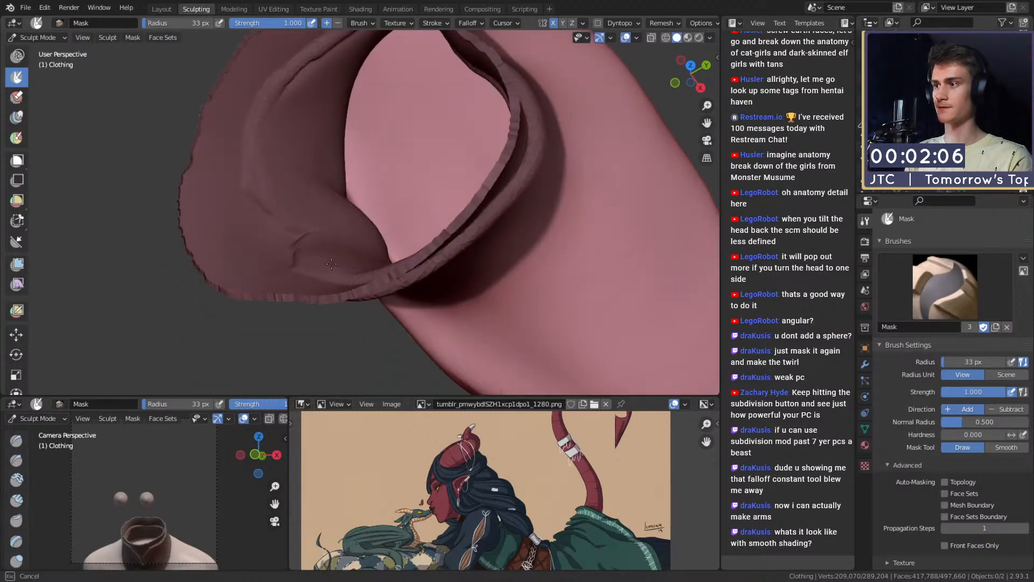
# Step: Inflate the unmasked shoulder area with the Mesh Filter at strength 10 to raise it around the collar and front strip
pyautogui.moveTo(332, 264); pyautogui.dragTo(415, 185, button='middle')
pyautogui.keyDown('ctrl'); pyautogui.moveTo(392, 81); pyautogui.dragTo(418, 194, button='middle'); pyautogui.keyUp('ctrl')
pyautogui.moveTo(419, 200); pyautogui.dragTo(392, 152, button='middle')
pyautogui.keyDown('shift'); pyautogui.moveTo(408, 242); pyautogui.dragTo(315, 104, button='middle'); pyautogui.keyUp('shift')
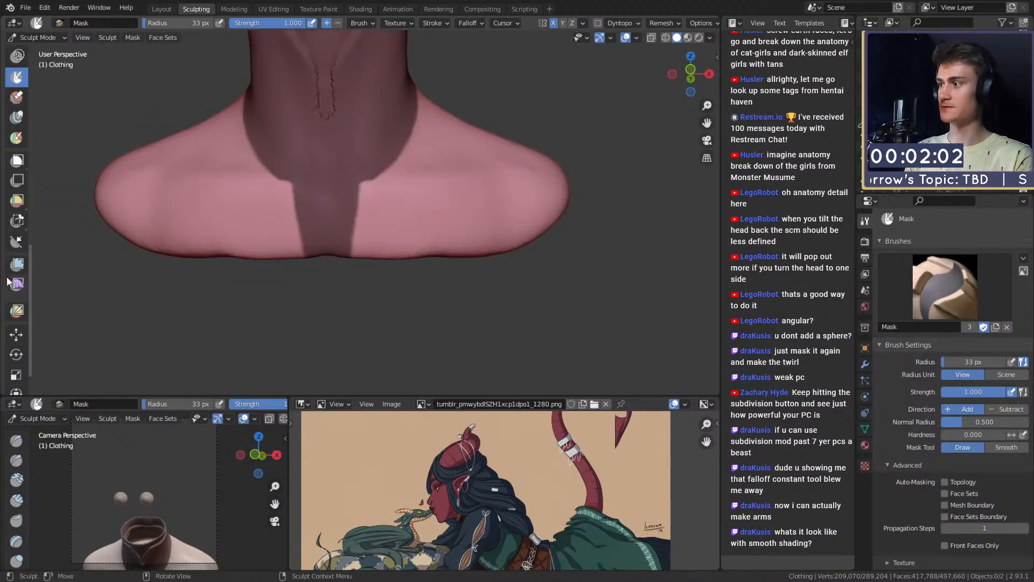
pyautogui.click(17, 263)
pyautogui.moveTo(377, 216); pyautogui.dragTo(445, 190, button='middle')
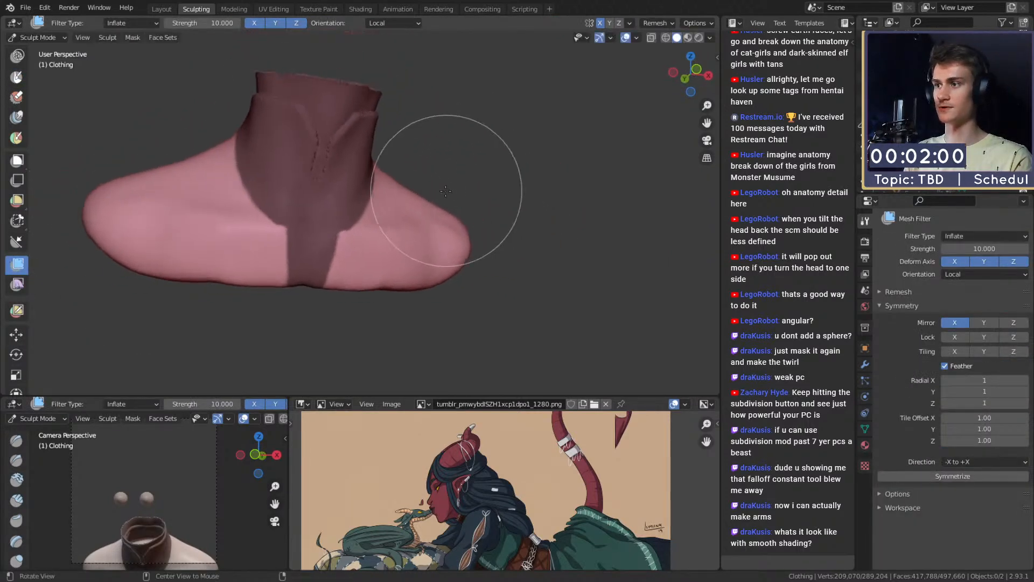
pyautogui.keyDown('alt'); pyautogui.moveTo(446, 191); pyautogui.dragTo(457, 189); pyautogui.keyUp('alt')
pyautogui.keyDown('ctrl'); pyautogui.keyDown('alt'); pyautogui.moveTo(457, 190); pyautogui.dragTo(323, 166); pyautogui.keyUp('alt'); pyautogui.keyUp('ctrl')
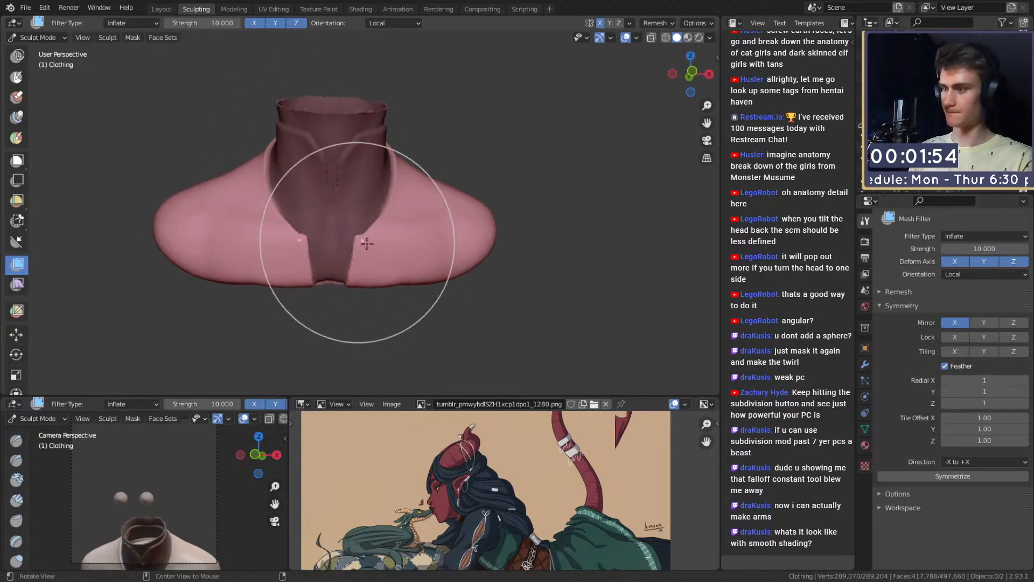
# Step: Clear the clothing's mask and make the head and hair visible again
pyautogui.hotkey('alt', 'm')
pyautogui.keyDown('alt'); pyautogui.keyDown('shift'); pyautogui.moveTo(391, 205); pyautogui.dragTo(393, 233); pyautogui.keyUp('shift'); pyautogui.keyUp('alt')
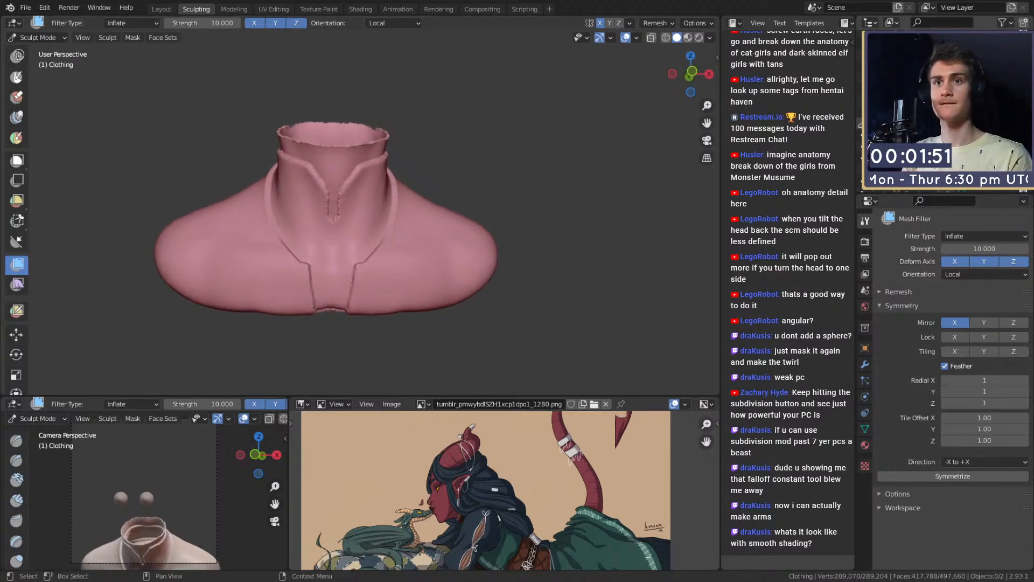
pyautogui.click(1012, 124)
pyautogui.click(1013, 136)
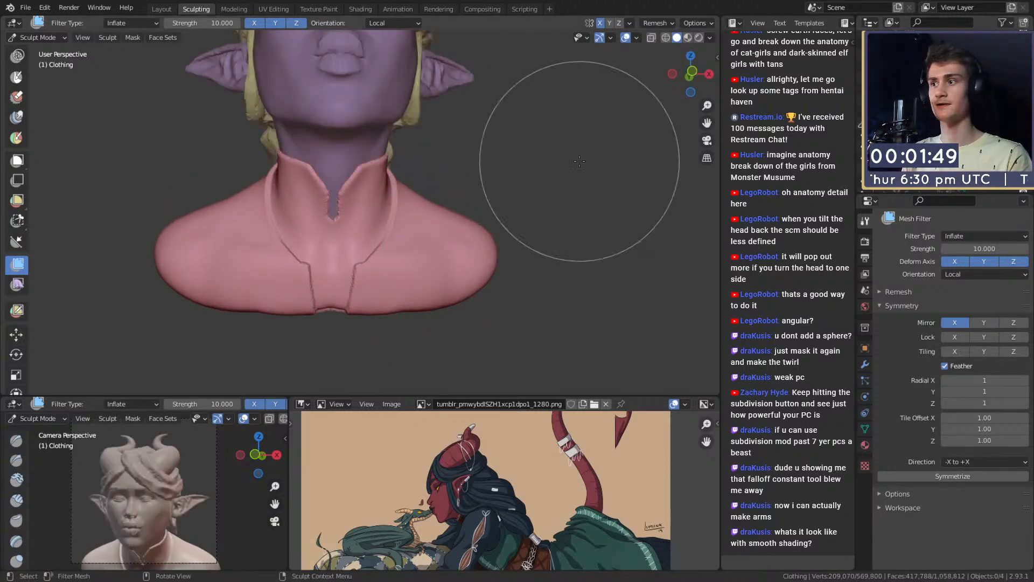
# Step: Switch to the Crease brush and size it to 27 px at the collar's front slit
pyautogui.keyDown('alt'); pyautogui.keyDown('shift'); pyautogui.moveTo(319, 160); pyautogui.dragTo(346, 234); pyautogui.keyUp('shift'); pyautogui.keyUp('alt')
pyautogui.moveTo(416, 211)
pyautogui.keyDown('alt'); pyautogui.mouseDown()
pyautogui.moveTo(355, 226)
pyautogui.moveTo(397, 212)
pyautogui.mouseUp(); pyautogui.keyUp('alt')
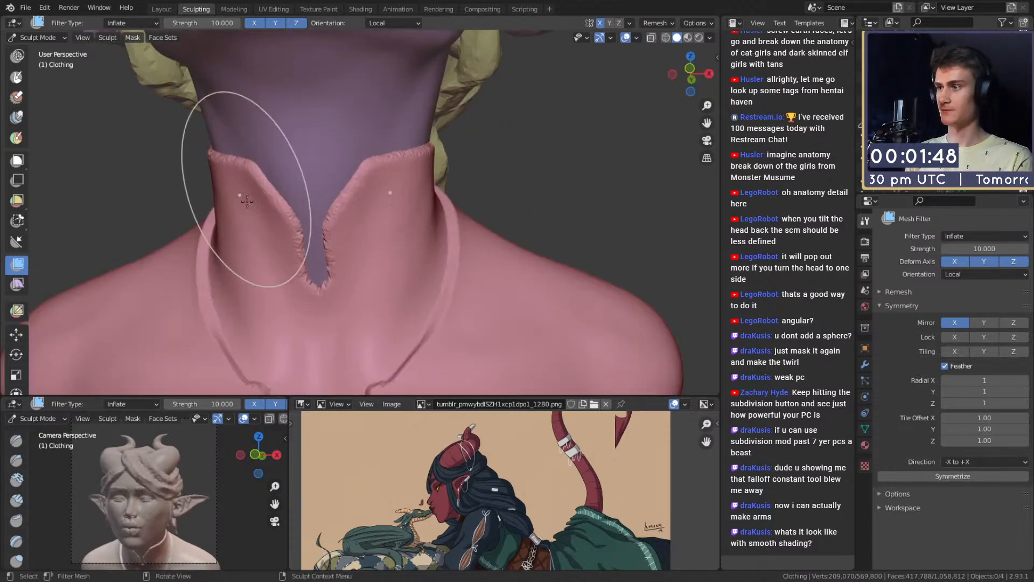
pyautogui.hotkey('shift', 'c')
pyautogui.press('f')
pyautogui.click(336, 215)
pyautogui.scroll(4, 342, 215)
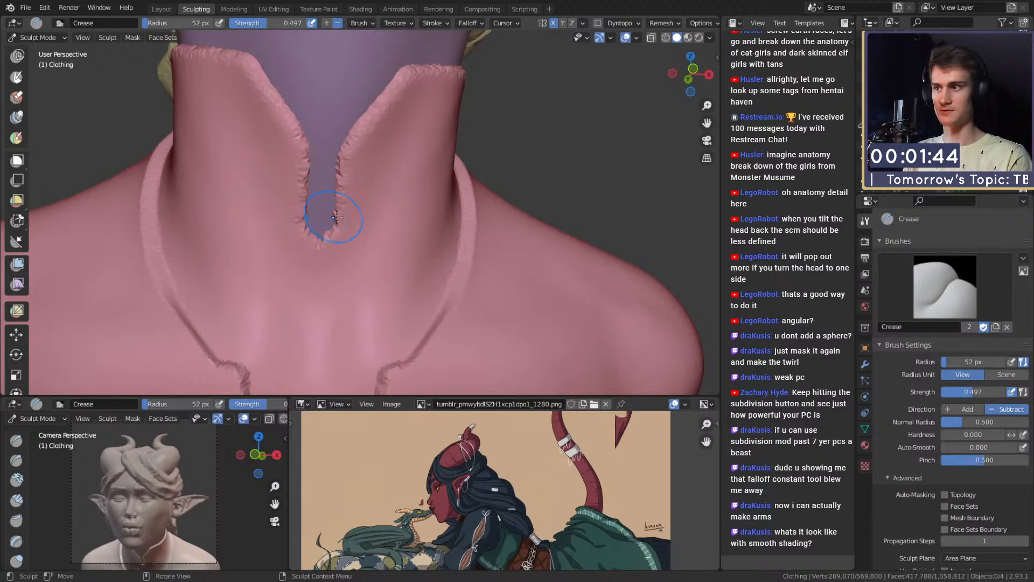
pyautogui.press('f')
pyautogui.click(353, 195)
pyautogui.scroll(4, 363, 189)
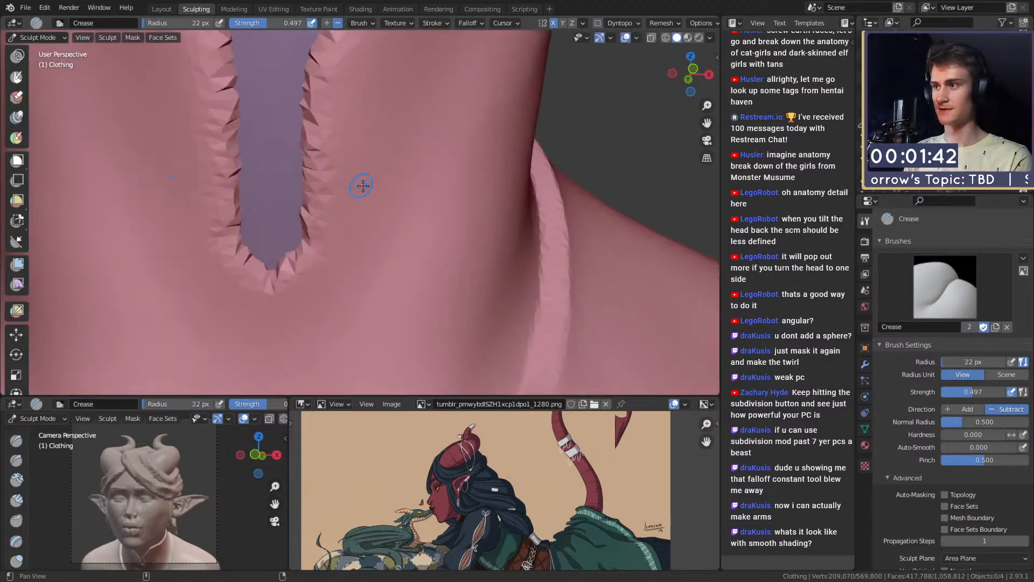
pyautogui.moveTo(363, 185); pyautogui.dragTo(375, 192, button='middle')
pyautogui.press('f')
pyautogui.click(364, 271)
# Step: Enable Dyntopo with constant detail and set its resolution to 50
pyautogui.moveTo(908, 522); pyautogui.dragTo(917, 269, button='middle')
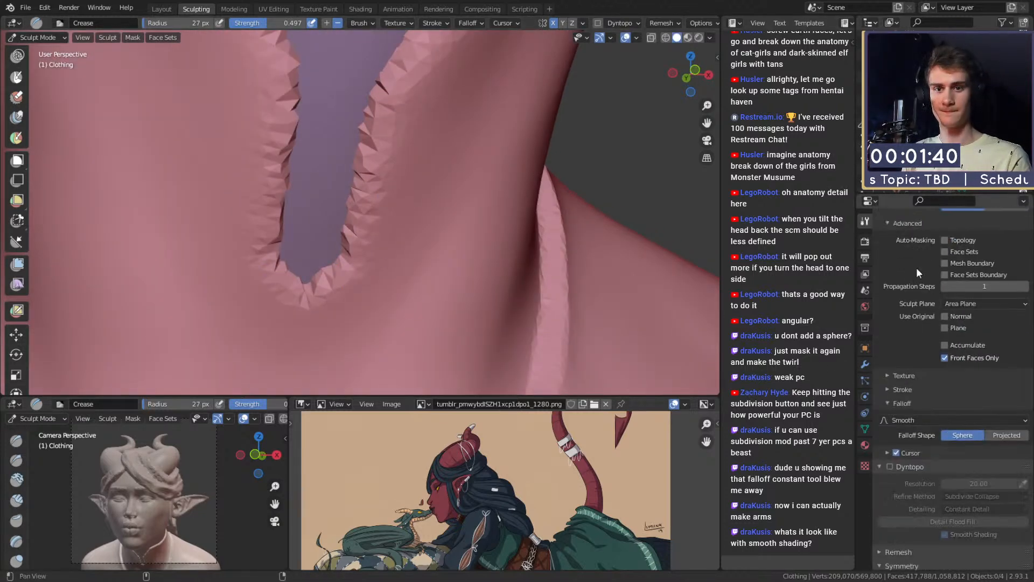
pyautogui.scroll(-3, 916, 432)
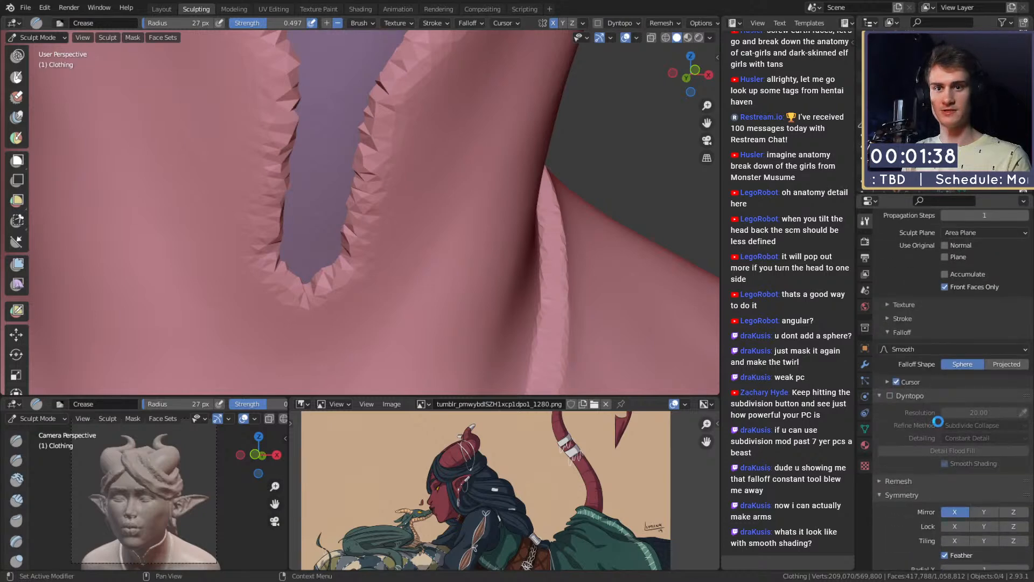
pyautogui.click(971, 421)
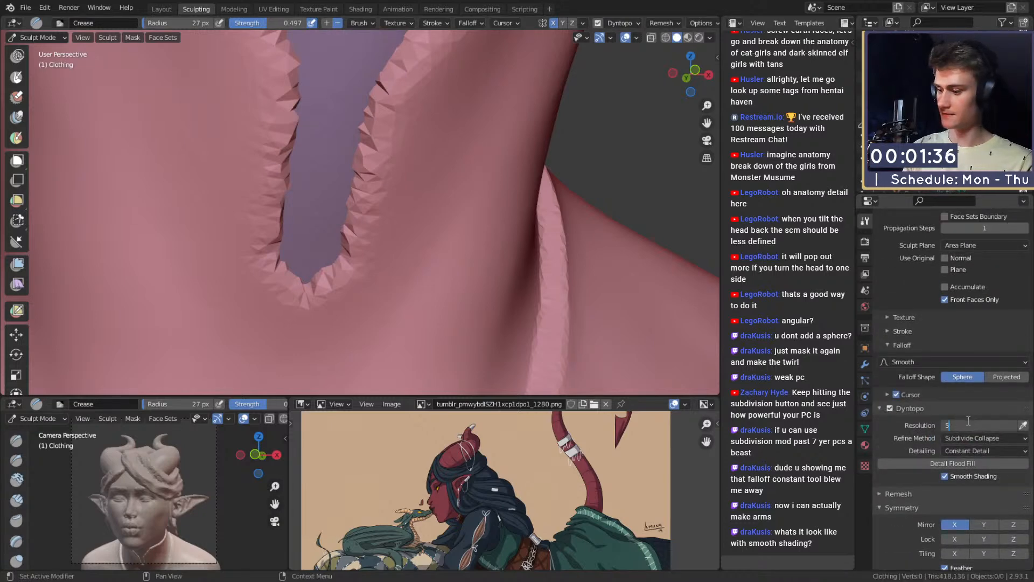
# Step: Turn off Dyntopo smooth shading and refine the edges of the collar's front slit with Crease strokes at up to 38 px
pyautogui.keyDown('ctrl'); pyautogui.moveTo(354, 264); pyautogui.dragTo(338, 277); pyautogui.keyUp('ctrl')
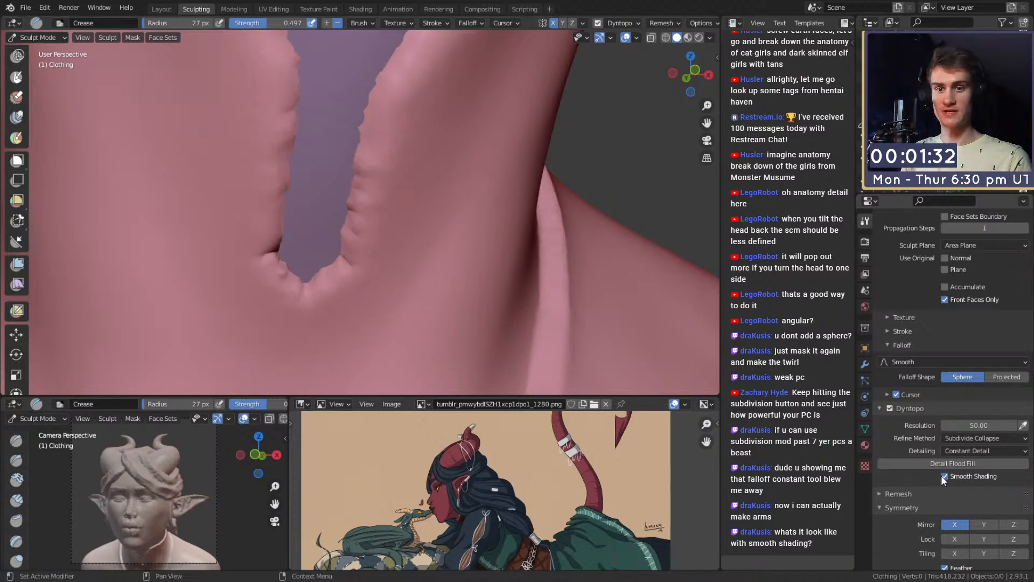
pyautogui.keyDown('ctrl'); pyautogui.moveTo(330, 293); pyautogui.dragTo(387, 91); pyautogui.keyUp('ctrl')
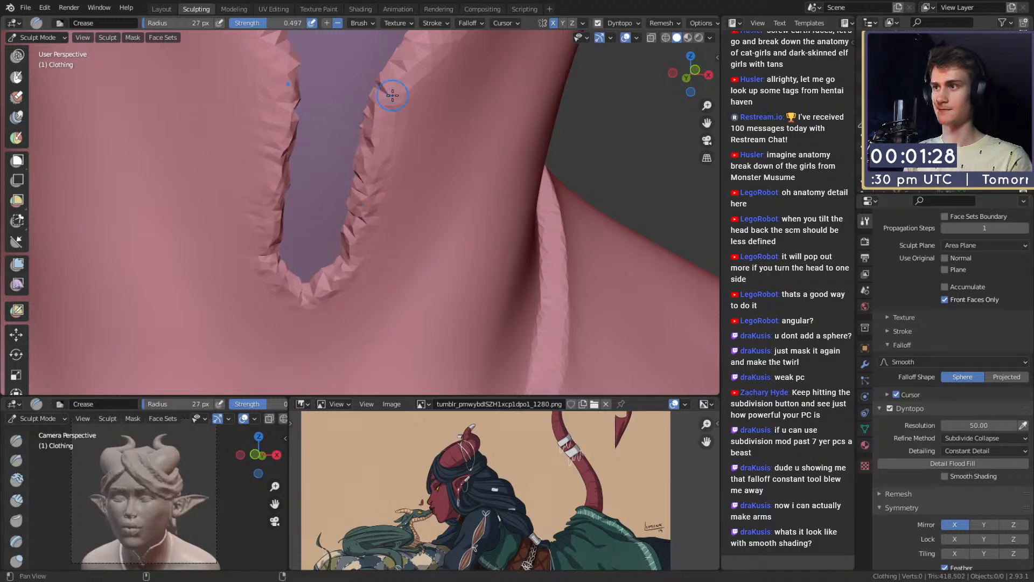
pyautogui.keyDown('shift'); pyautogui.moveTo(389, 93); pyautogui.dragTo(364, 168, button='middle'); pyautogui.keyUp('shift')
pyautogui.press('f')
pyautogui.click(375, 180)
pyautogui.moveTo(376, 181)
pyautogui.keyDown('ctrl'); pyautogui.mouseDown()
pyautogui.moveTo(423, 130)
pyautogui.moveTo(407, 146)
pyautogui.mouseUp(); pyautogui.keyUp('ctrl')
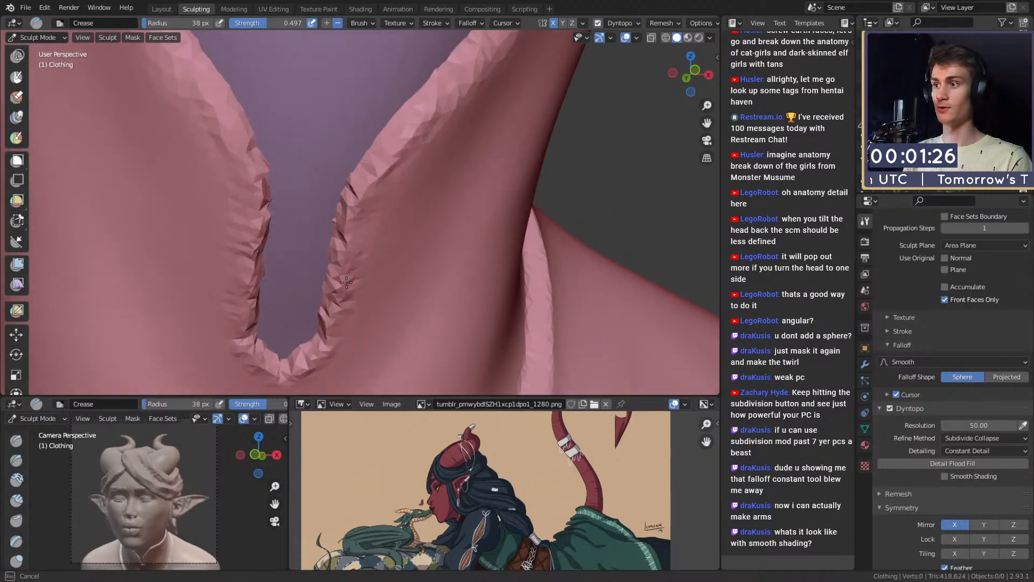
pyautogui.keyDown('shift'); pyautogui.moveTo(433, 98); pyautogui.dragTo(358, 203, button='middle'); pyautogui.keyUp('shift')
pyautogui.moveTo(331, 230); pyautogui.dragTo(452, 100)
# Step: Crease along the collar's upper rim from the front corner toward the side of the neck, reducing the brush to 29 px
pyautogui.moveTo(452, 100); pyautogui.dragTo(396, 151, button='middle')
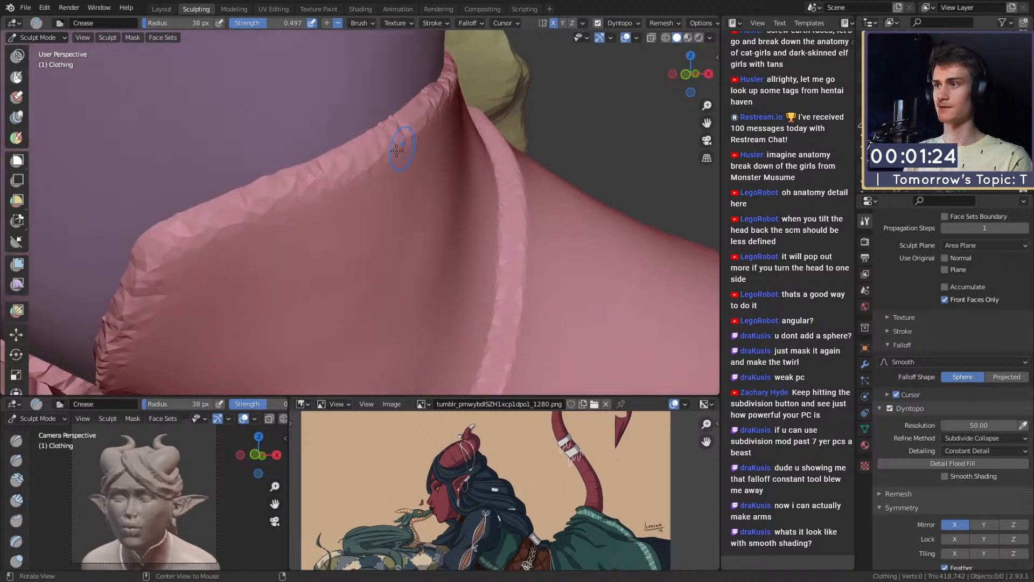
pyautogui.moveTo(137, 284)
pyautogui.mouseDown()
pyautogui.moveTo(144, 242)
pyautogui.moveTo(194, 234)
pyautogui.moveTo(342, 175)
pyautogui.mouseUp()
pyautogui.moveTo(357, 165); pyautogui.dragTo(325, 166, button='middle')
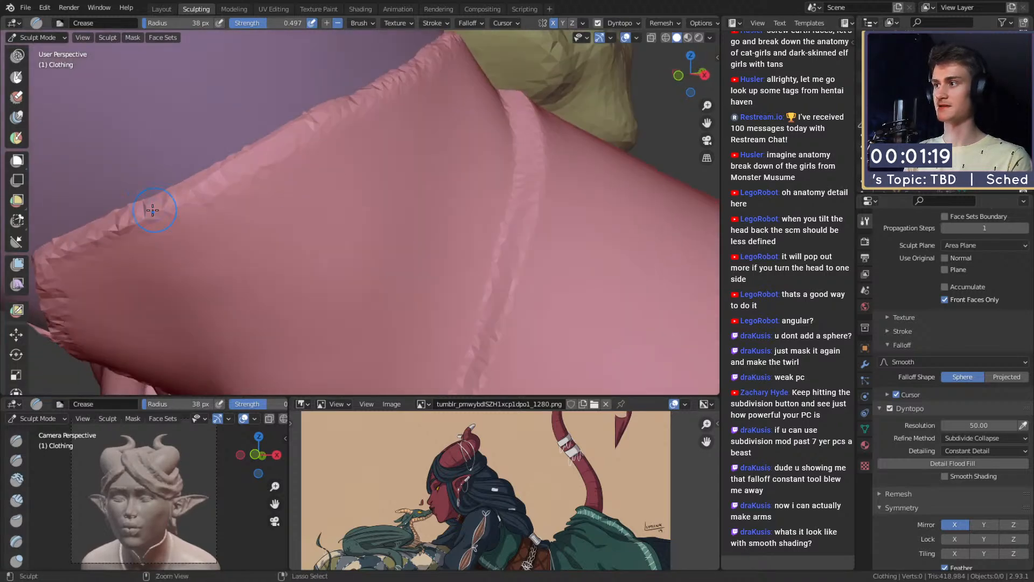
pyautogui.moveTo(152, 210); pyautogui.dragTo(230, 173)
pyautogui.moveTo(374, 112); pyautogui.dragTo(346, 132, button='middle')
pyautogui.press('f')
pyautogui.click(298, 164)
pyautogui.moveTo(293, 164); pyautogui.dragTo(393, 96)
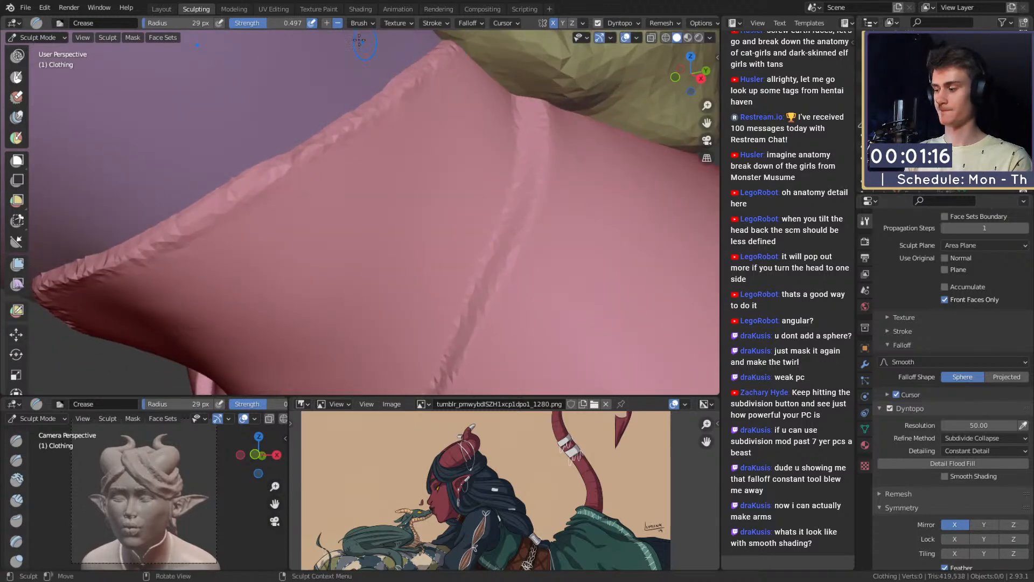
# Step: Switch to Clay Strips and build up the collar's rim and front slit down to its lower tip
pyautogui.press('c')
pyautogui.moveTo(362, 127); pyautogui.dragTo(318, 162)
pyautogui.moveTo(267, 203)
pyautogui.mouseDown(button='middle')
pyautogui.moveTo(370, 89)
pyautogui.moveTo(286, 129)
pyautogui.moveTo(380, 59)
pyautogui.mouseUp(button='middle')
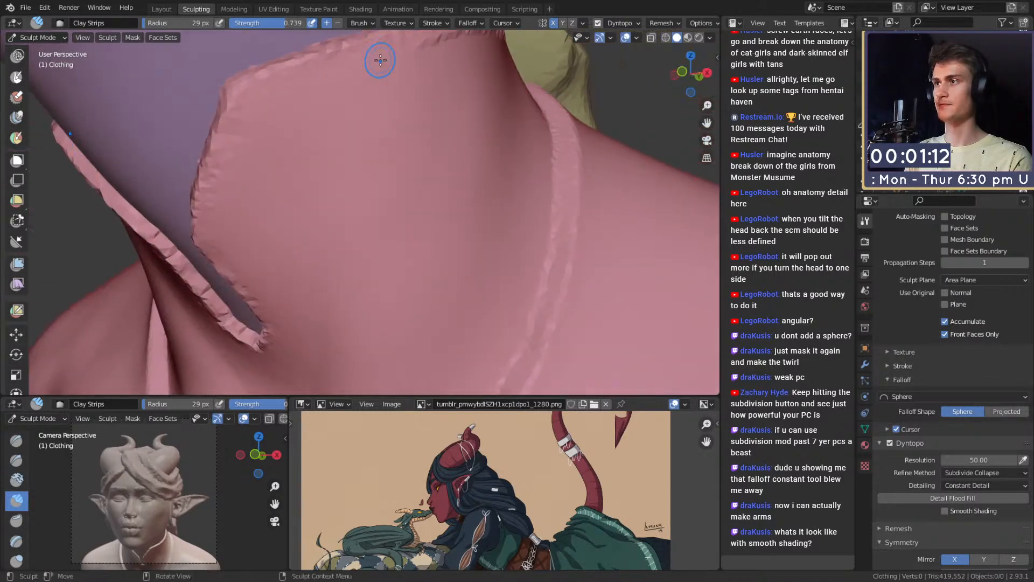
pyautogui.moveTo(250, 97); pyautogui.dragTo(300, 87, button='middle')
pyautogui.moveTo(300, 88)
pyautogui.mouseDown()
pyautogui.moveTo(258, 195)
pyautogui.moveTo(268, 212)
pyautogui.mouseUp()
pyautogui.moveTo(268, 212)
pyautogui.mouseDown(button='middle')
pyautogui.moveTo(305, 212)
pyautogui.moveTo(330, 115)
pyautogui.mouseUp(button='middle')
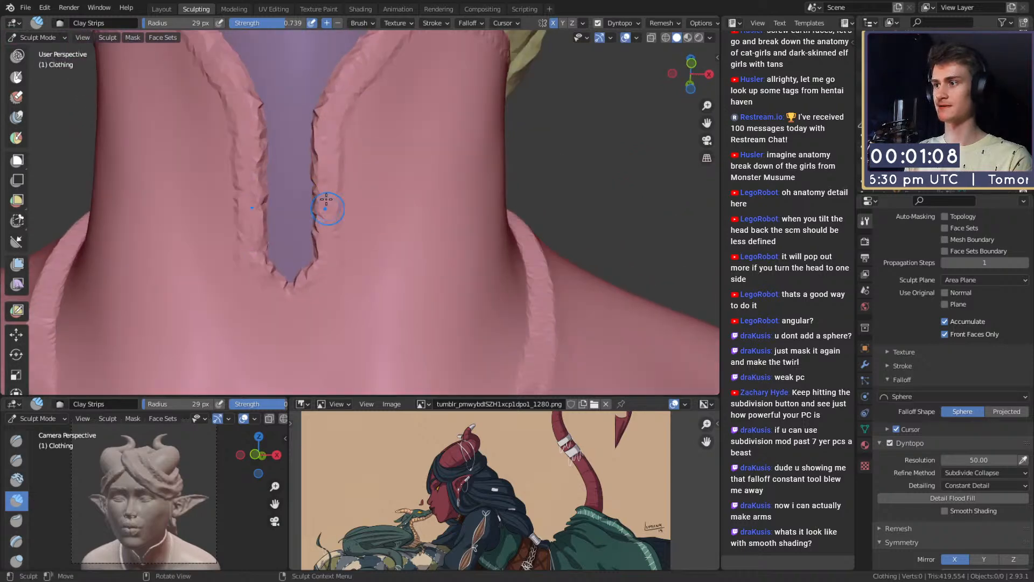
pyautogui.moveTo(326, 274); pyautogui.dragTo(289, 305)
# Step: Switch back to the Crease brush and define the raised seam along the side of the lower front strip
pyautogui.scroll(-4, 345, 255)
pyautogui.moveTo(360, 238)
pyautogui.mouseDown(button='middle')
pyautogui.moveTo(359, 183)
pyautogui.moveTo(358, 220)
pyautogui.moveTo(334, 259)
pyautogui.moveTo(382, 224)
pyautogui.mouseUp(button='middle')
pyautogui.scroll(4, 345, 212)
pyautogui.hotkey('shift', 'c')
pyautogui.scroll(2, 383, 224)
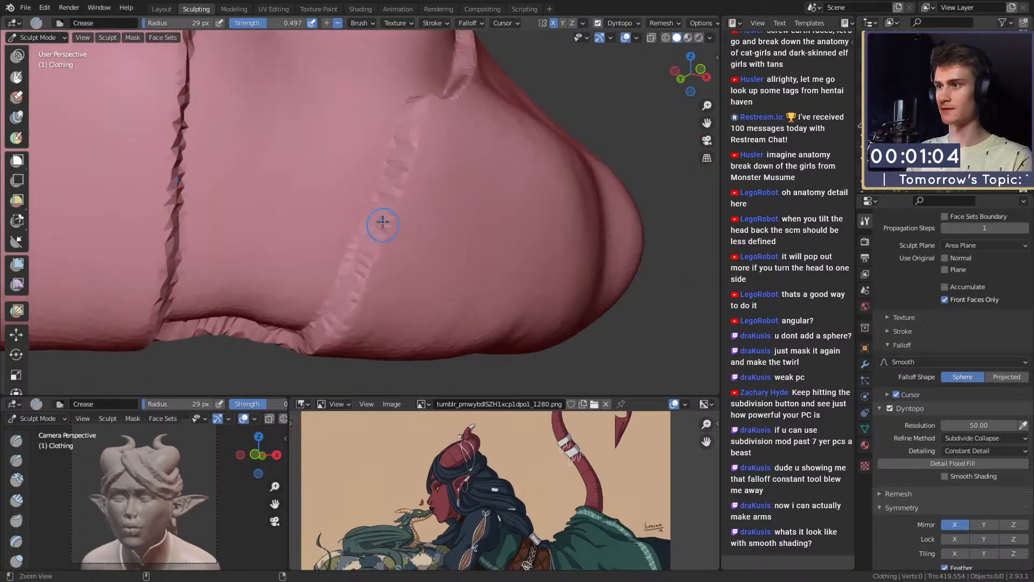
pyautogui.moveTo(392, 137)
pyautogui.mouseDown()
pyautogui.moveTo(382, 186)
pyautogui.moveTo(319, 312)
pyautogui.mouseUp()
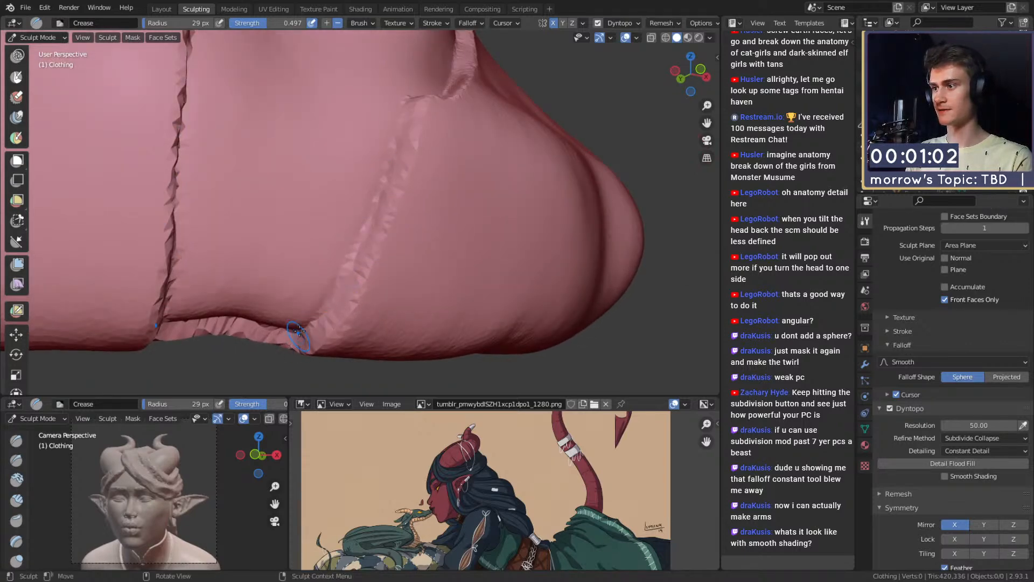
# Step: Crease the seam from the top corner of the front strip into the curve around the collar base
pyautogui.moveTo(300, 331); pyautogui.dragTo(313, 289, button='middle')
pyautogui.moveTo(360, 189)
pyautogui.mouseDown(button='middle')
pyautogui.moveTo(386, 189)
pyautogui.moveTo(369, 232)
pyautogui.mouseUp(button='middle')
pyautogui.moveTo(353, 213)
pyautogui.mouseDown()
pyautogui.moveTo(349, 225)
pyautogui.moveTo(387, 206)
pyautogui.mouseUp()
pyautogui.moveTo(388, 203)
pyautogui.mouseDown(button='middle')
pyautogui.moveTo(404, 185)
pyautogui.moveTo(385, 197)
pyautogui.mouseUp(button='middle')
pyautogui.moveTo(366, 216); pyautogui.dragTo(394, 184)
pyautogui.moveTo(398, 175)
pyautogui.mouseDown(button='middle')
pyautogui.moveTo(415, 146)
pyautogui.moveTo(397, 172)
pyautogui.mouseUp(button='middle')
pyautogui.moveTo(379, 197); pyautogui.dragTo(407, 148)
# Step: Crease the raised seam from the lower front strip up around the collar base toward the back of the neck
pyautogui.keyDown('shift'); pyautogui.moveTo(411, 128); pyautogui.dragTo(401, 161, button='middle'); pyautogui.keyUp('shift')
pyautogui.moveTo(372, 226); pyautogui.dragTo(387, 178)
pyautogui.moveTo(399, 156)
pyautogui.mouseDown(button='middle')
pyautogui.moveTo(417, 122)
pyautogui.moveTo(387, 177)
pyautogui.mouseUp(button='middle')
pyautogui.moveTo(392, 116); pyautogui.dragTo(380, 167, button='middle')
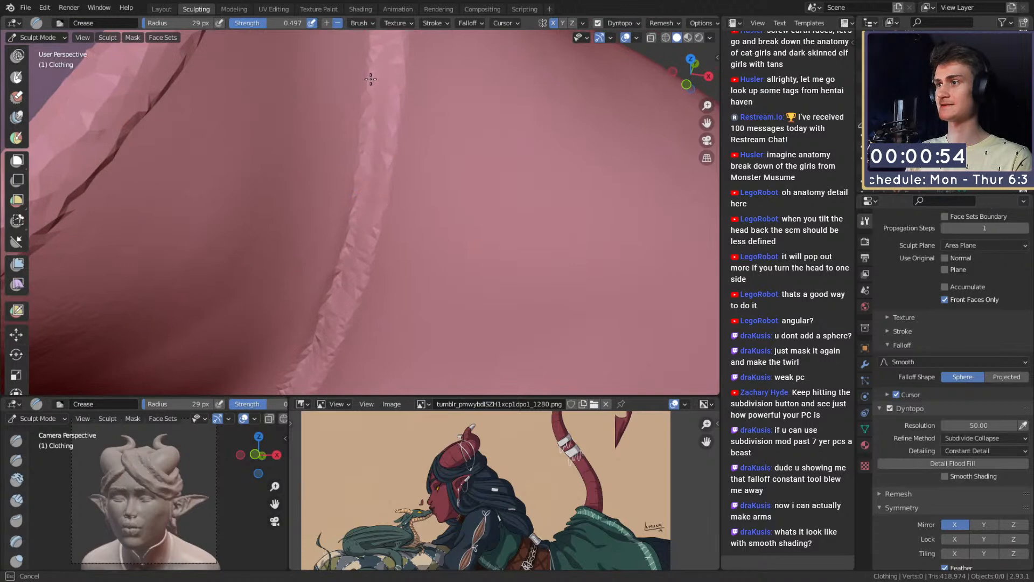
pyautogui.moveTo(356, 205); pyautogui.dragTo(364, 208, button='middle')
pyautogui.moveTo(371, 115); pyautogui.dragTo(388, 158, button='middle')
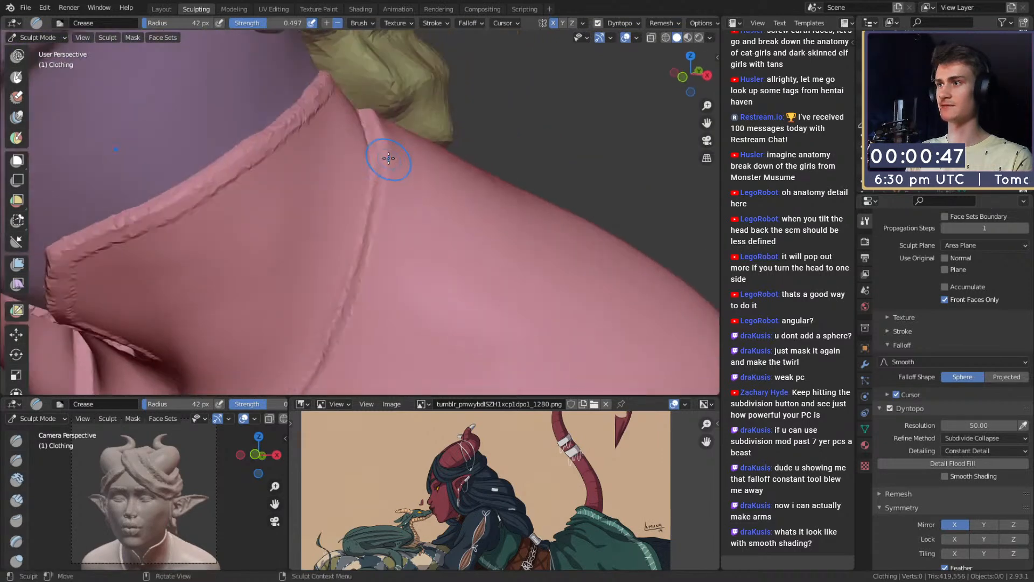
# Step: Refine the collar-base seam down to its front corner with a 21 px Crease brush, and continue down the strip at 25 px
pyautogui.moveTo(380, 217); pyautogui.dragTo(437, 204, button='middle')
pyautogui.moveTo(436, 277); pyautogui.dragTo(431, 167, button='middle')
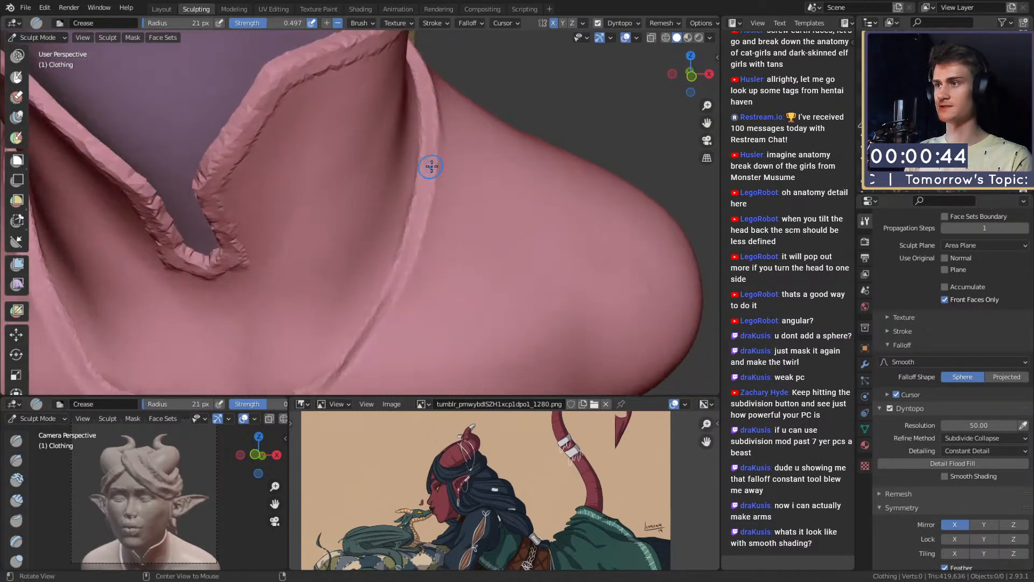
pyautogui.keyDown('shift'); pyautogui.moveTo(428, 221); pyautogui.dragTo(446, 130, button='middle'); pyautogui.keyUp('shift')
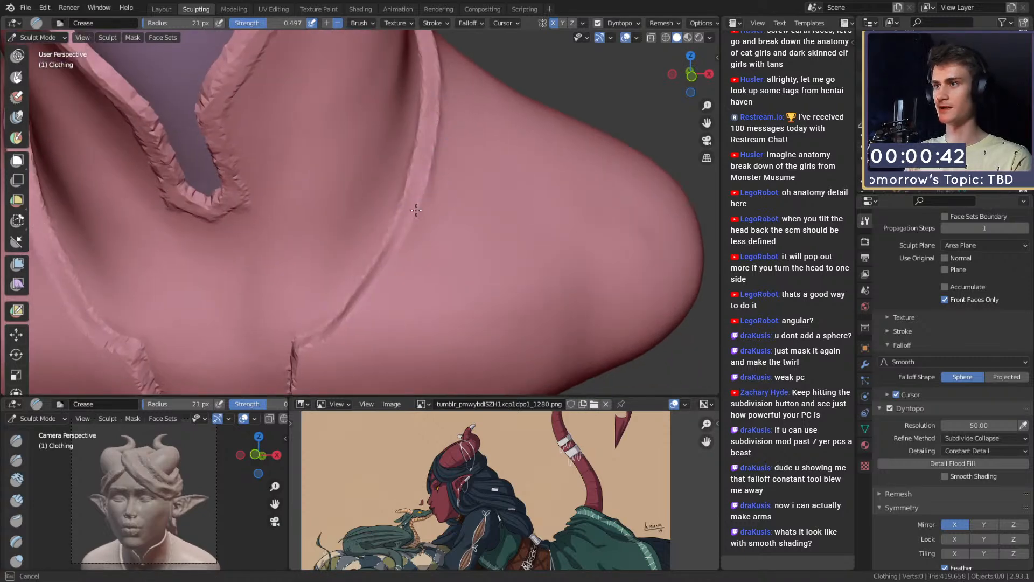
pyautogui.moveTo(416, 210); pyautogui.dragTo(453, 134, button='middle')
pyautogui.keyDown('shift'); pyautogui.moveTo(424, 222); pyautogui.dragTo(446, 154, button='middle'); pyautogui.keyUp('shift')
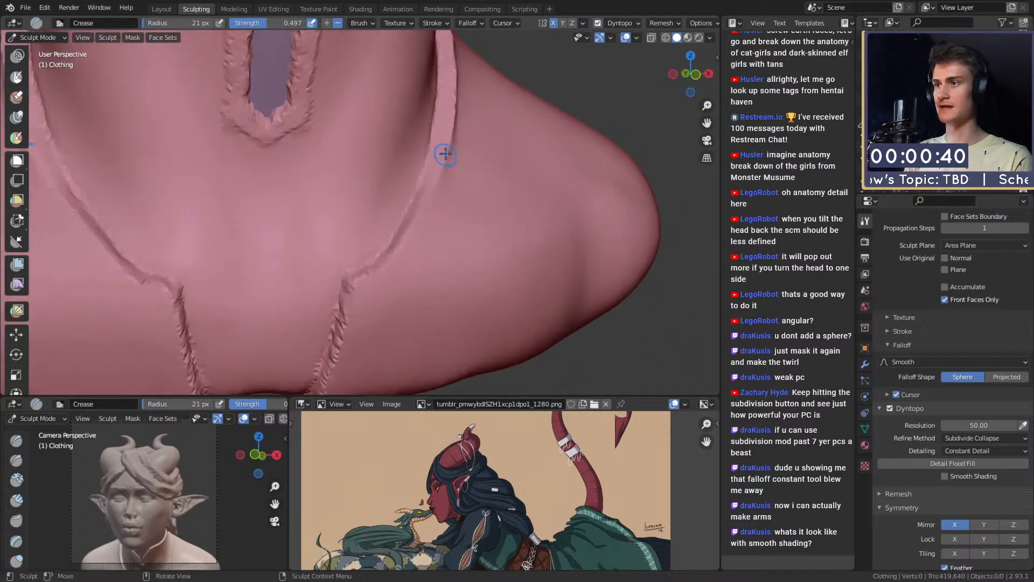
pyautogui.moveTo(407, 241); pyautogui.dragTo(373, 239, button='middle')
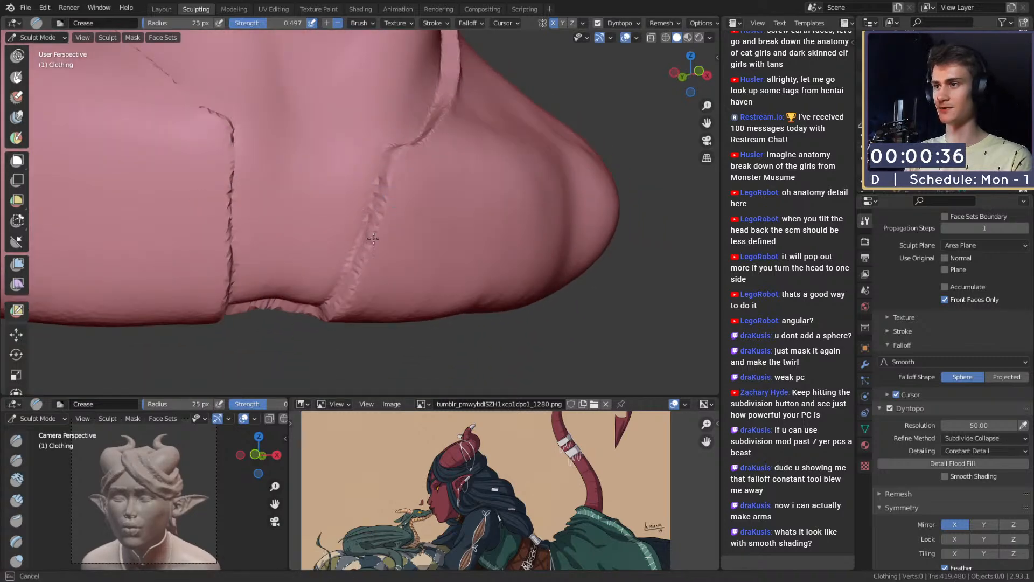
pyautogui.moveTo(361, 276); pyautogui.dragTo(386, 251, button='middle')
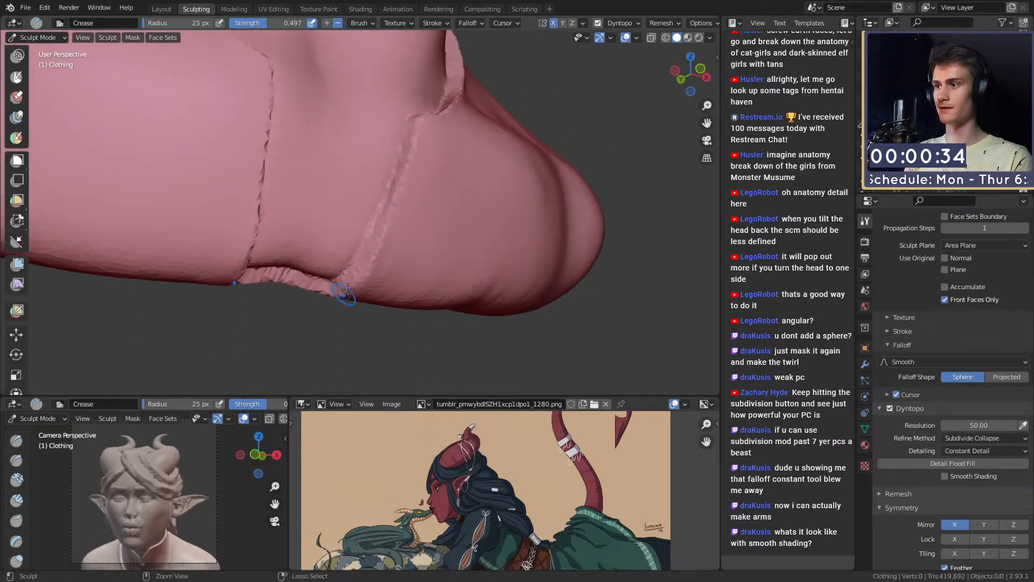
# Step: Switch to Clay Strips at 25 px and build up a small round button beside the top corner of the front strip
pyautogui.press('f')
pyautogui.moveTo(489, 295)
pyautogui.mouseDown(button='middle')
pyautogui.moveTo(458, 302)
pyautogui.moveTo(414, 277)
pyautogui.moveTo(453, 201)
pyautogui.mouseUp(button='middle')
pyautogui.moveTo(494, 146); pyautogui.dragTo(422, 225, button='middle')
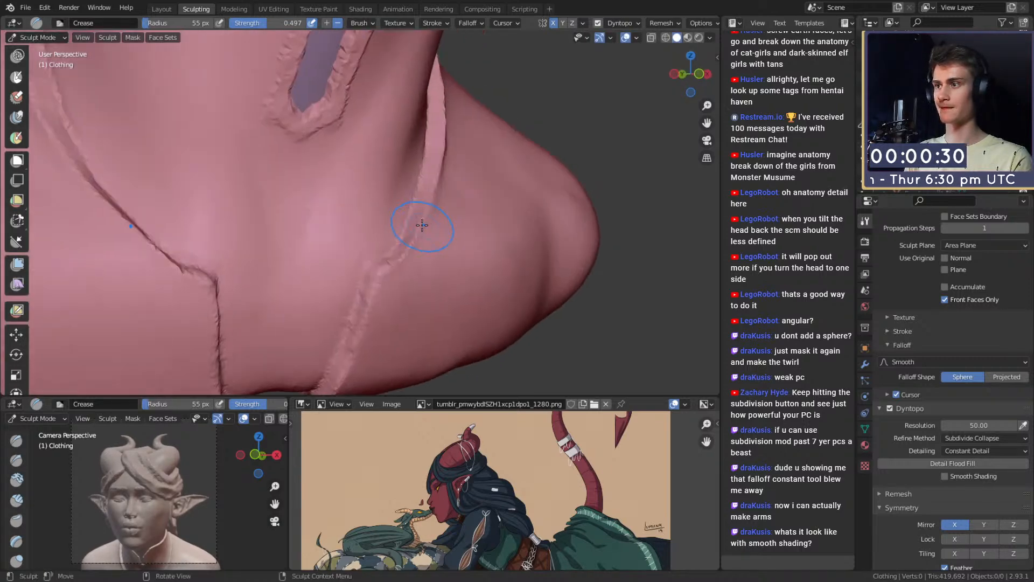
pyautogui.moveTo(436, 142)
pyautogui.mouseDown(button='middle')
pyautogui.moveTo(388, 123)
pyautogui.moveTo(386, 233)
pyautogui.moveTo(374, 171)
pyautogui.mouseUp(button='middle')
pyautogui.press('c')
pyautogui.moveTo(431, 316)
pyautogui.keyDown('shift'); pyautogui.mouseDown(button='middle')
pyautogui.moveTo(376, 244)
pyautogui.moveTo(372, 210)
pyautogui.mouseUp(button='middle'); pyautogui.keyUp('shift')
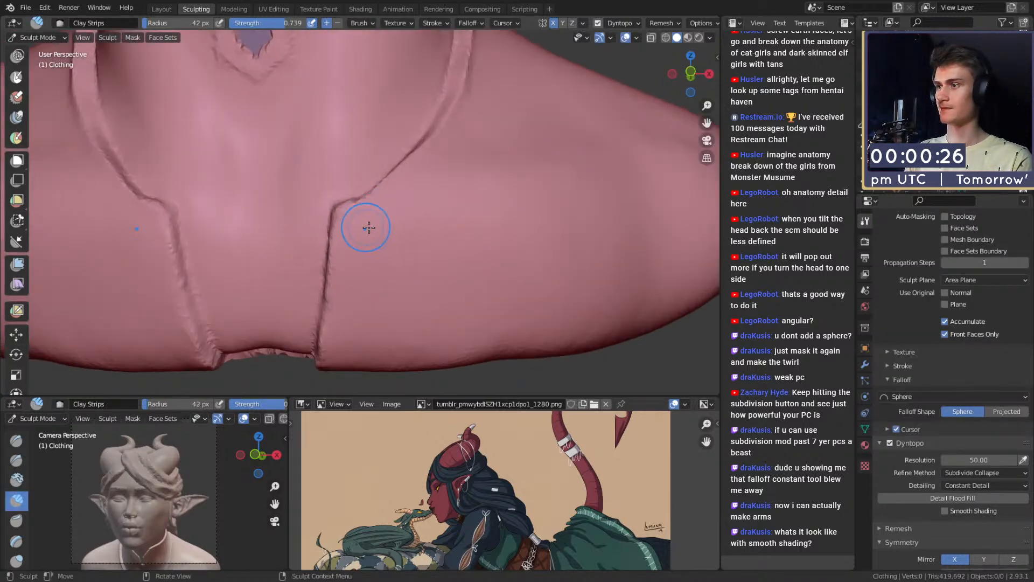
pyautogui.press('f')
pyautogui.click(367, 229)
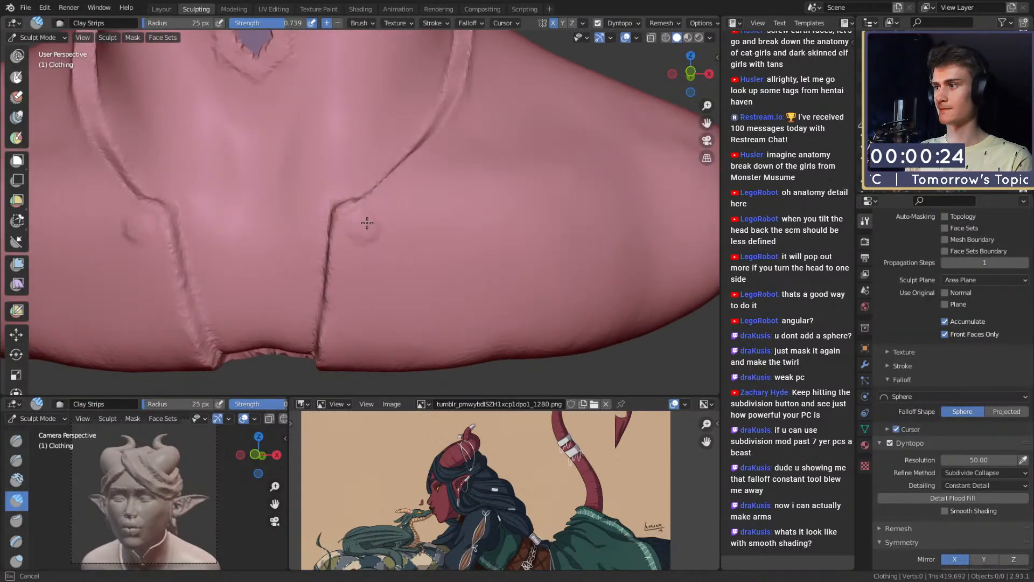
# Step: Switch to the Crease brush at 17 px and carve a crisp outline around the round button
pyautogui.scroll(2, 366, 232)
pyautogui.hotkey('shift', 'c')
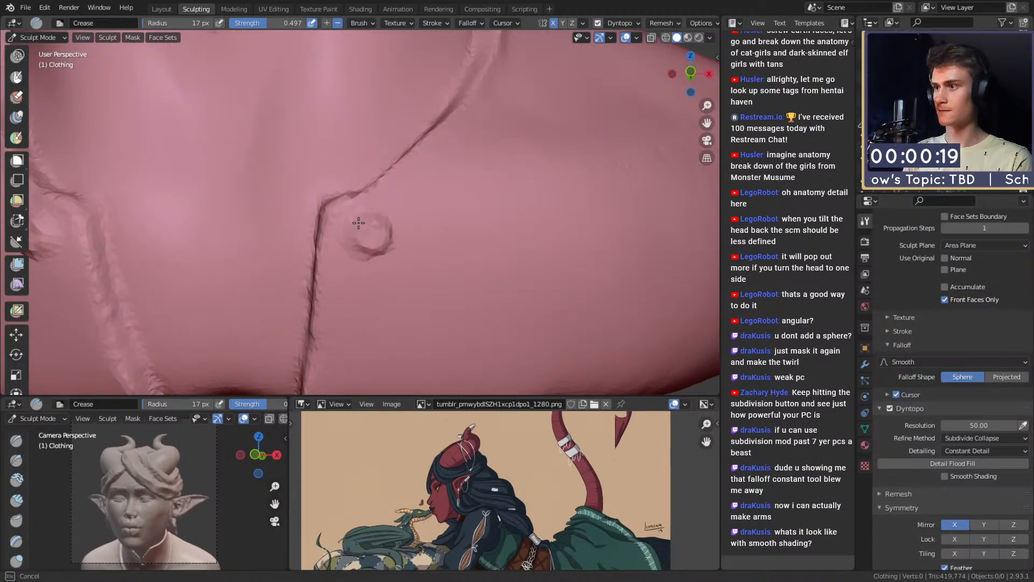
pyautogui.moveTo(359, 223); pyautogui.dragTo(371, 258)
pyautogui.keyDown('ctrl'); pyautogui.moveTo(373, 224); pyautogui.dragTo(382, 252, button='middle'); pyautogui.keyUp('ctrl')
pyautogui.moveTo(383, 252)
pyautogui.keyDown('shift'); pyautogui.mouseDown(button='middle')
pyautogui.moveTo(374, 203)
pyautogui.moveTo(358, 214)
pyautogui.mouseUp(button='middle'); pyautogui.keyUp('shift')
# Step: Crease a second line parallel to the front strip, running from below the button to the garment's lower edge
pyautogui.moveTo(355, 243); pyautogui.dragTo(355, 235)
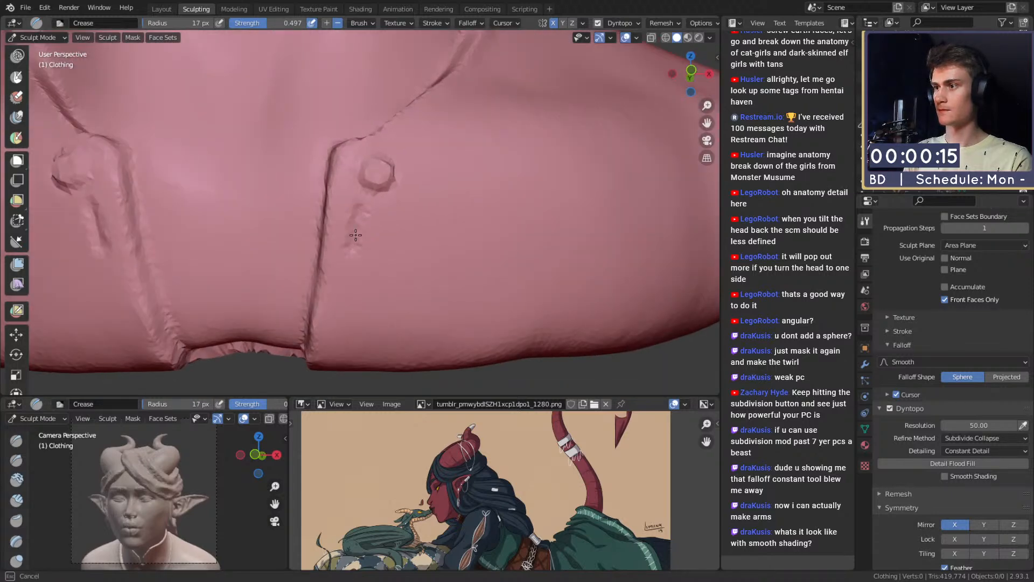
pyautogui.moveTo(341, 270); pyautogui.dragTo(335, 303)
pyautogui.moveTo(334, 311); pyautogui.dragTo(351, 226)
pyautogui.moveTo(350, 246); pyautogui.dragTo(343, 263, button='middle')
pyautogui.moveTo(339, 280); pyautogui.dragTo(329, 296)
# Step: Continue the parallel crease from the button along the outside of the collar-base seam to the back of the neck
pyautogui.moveTo(402, 218); pyautogui.dragTo(445, 172)
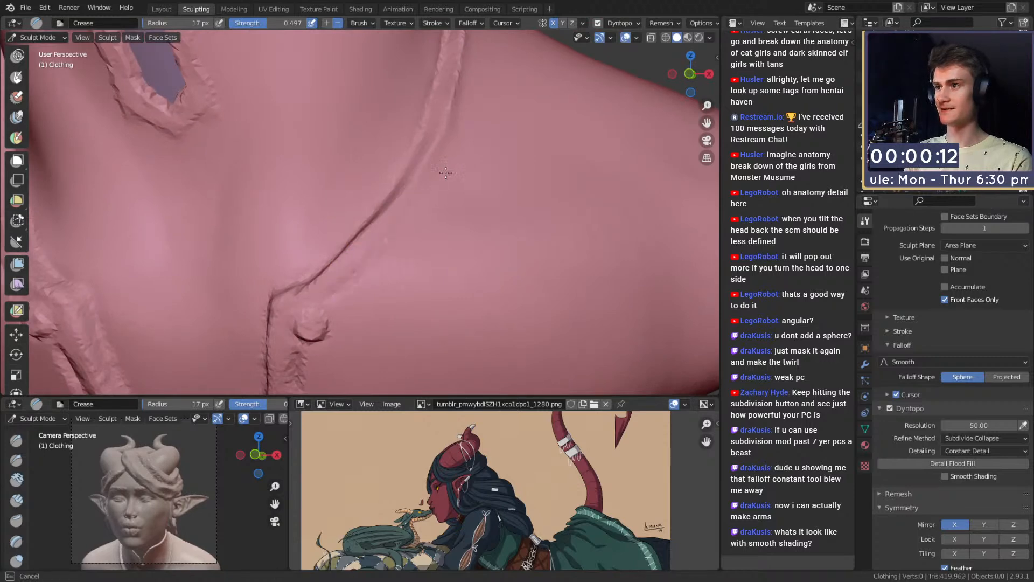
pyautogui.moveTo(451, 154); pyautogui.dragTo(391, 195, button='middle')
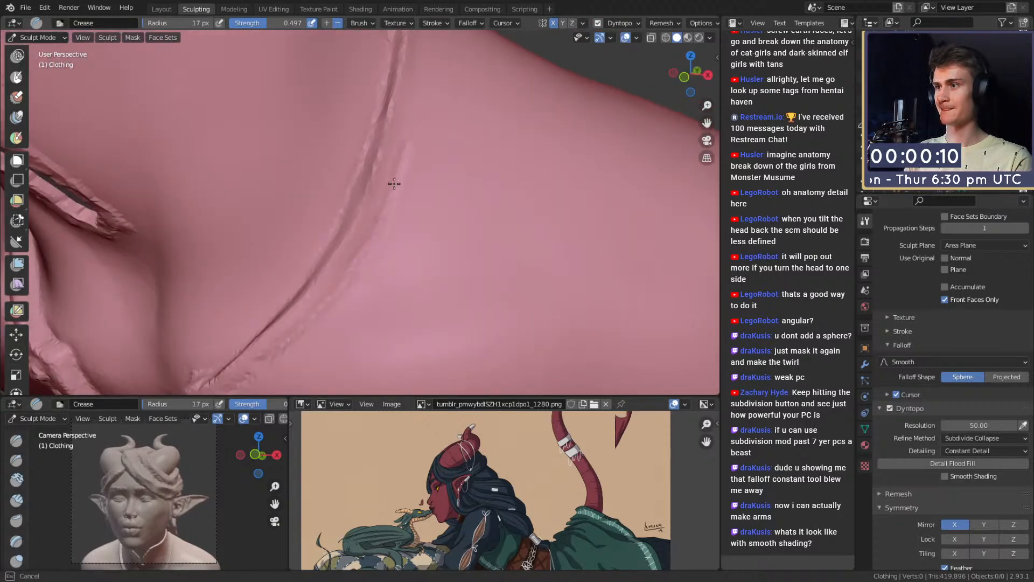
pyautogui.moveTo(401, 160); pyautogui.dragTo(356, 238, button='middle')
pyautogui.moveTo(368, 195); pyautogui.dragTo(342, 208, button='middle')
pyautogui.moveTo(350, 74); pyautogui.dragTo(344, 180)
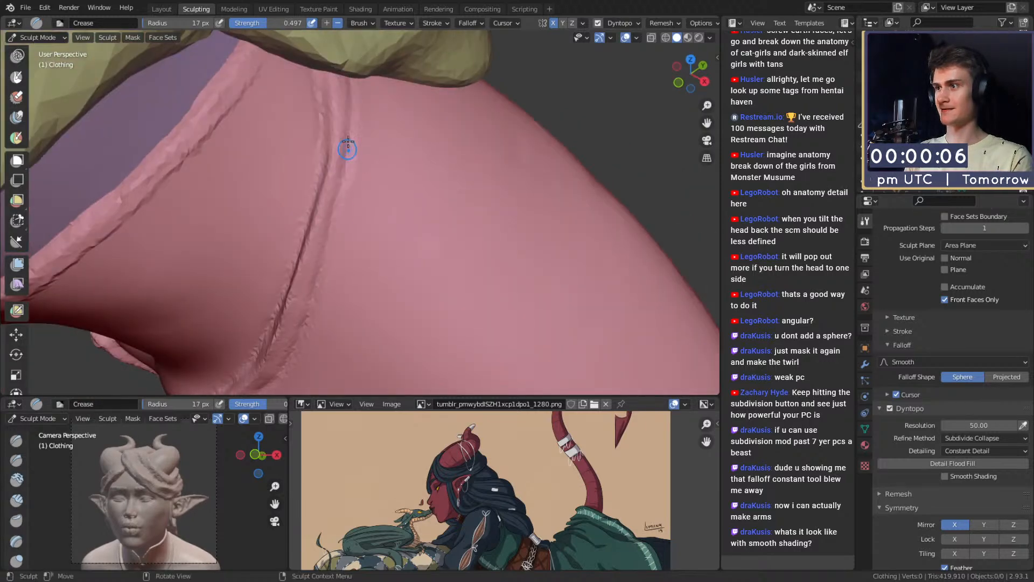
pyautogui.moveTo(347, 145); pyautogui.dragTo(339, 219)
# Step: Crease short diagonal fabric folds into the collar beside the front slit
pyautogui.scroll(-5, 339, 199)
pyautogui.moveTo(334, 218); pyautogui.dragTo(358, 173, button='middle')
pyautogui.scroll(6, 357, 173)
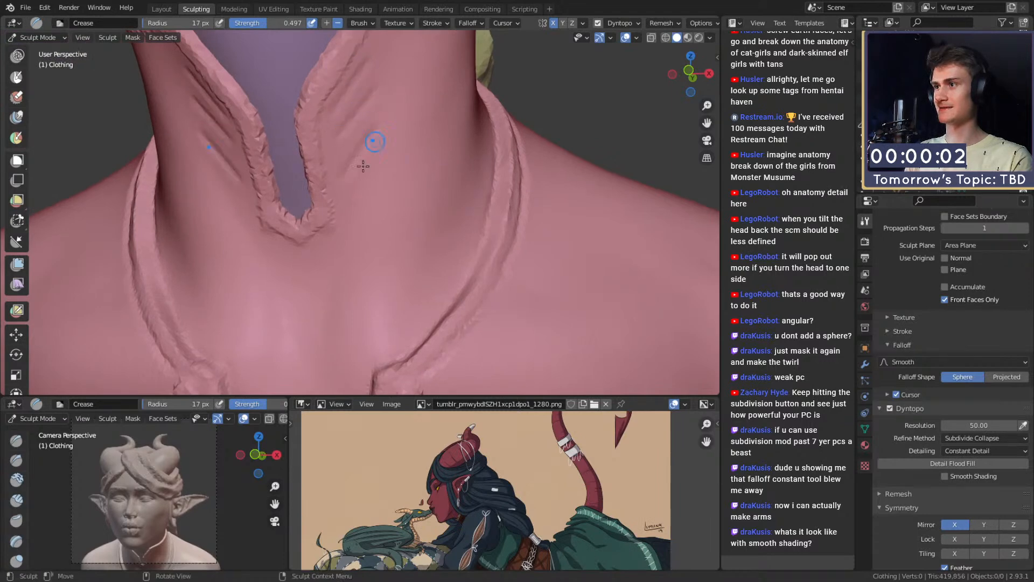
pyautogui.scroll(-5, 392, 150)
pyautogui.moveTo(399, 210)
pyautogui.mouseDown(button='middle')
pyautogui.moveTo(461, 232)
pyautogui.moveTo(363, 198)
pyautogui.mouseUp(button='middle')
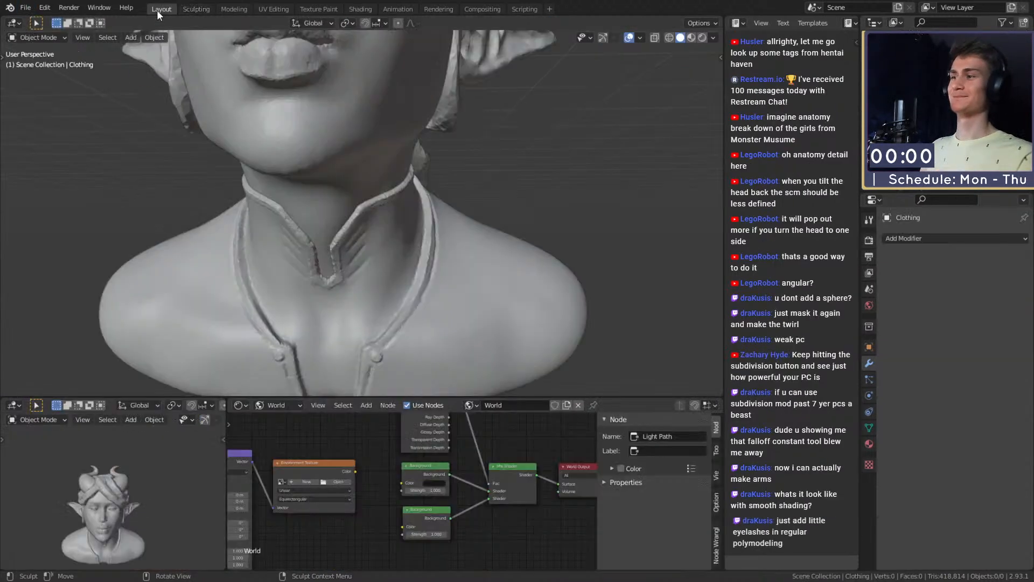
# Step: Switch to the Layout workspace and save the file mouse_v2a.blend
pyautogui.click(160, 9)
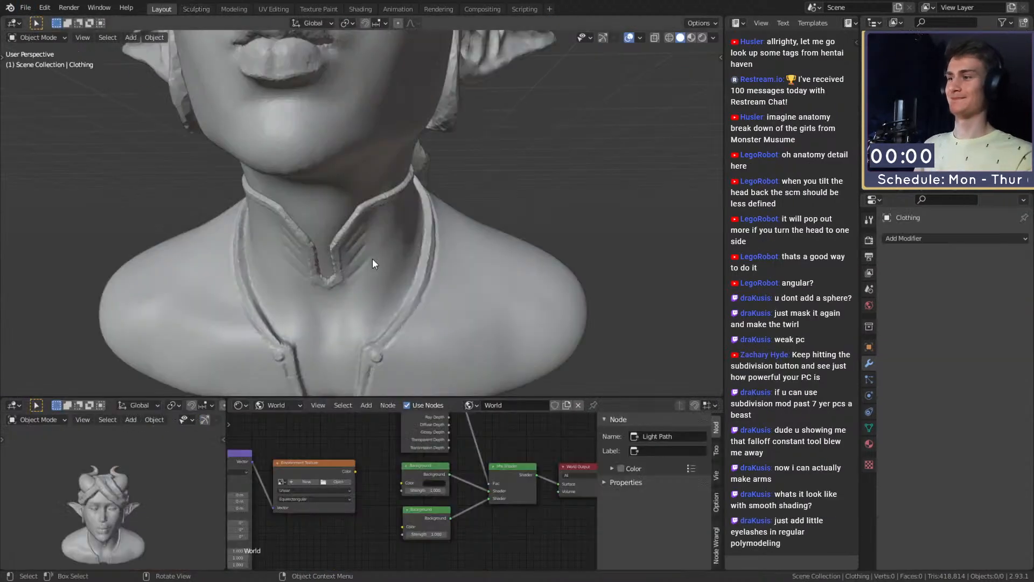
pyautogui.scroll(-5, 318, 233)
pyautogui.moveTo(367, 279)
pyautogui.mouseDown(button='middle')
pyautogui.moveTo(380, 303)
pyautogui.moveTo(398, 268)
pyautogui.moveTo(456, 247)
pyautogui.moveTo(379, 270)
pyautogui.mouseUp(button='middle')
pyautogui.scroll(3, 380, 271)
pyautogui.scroll(-3, 382, 271)
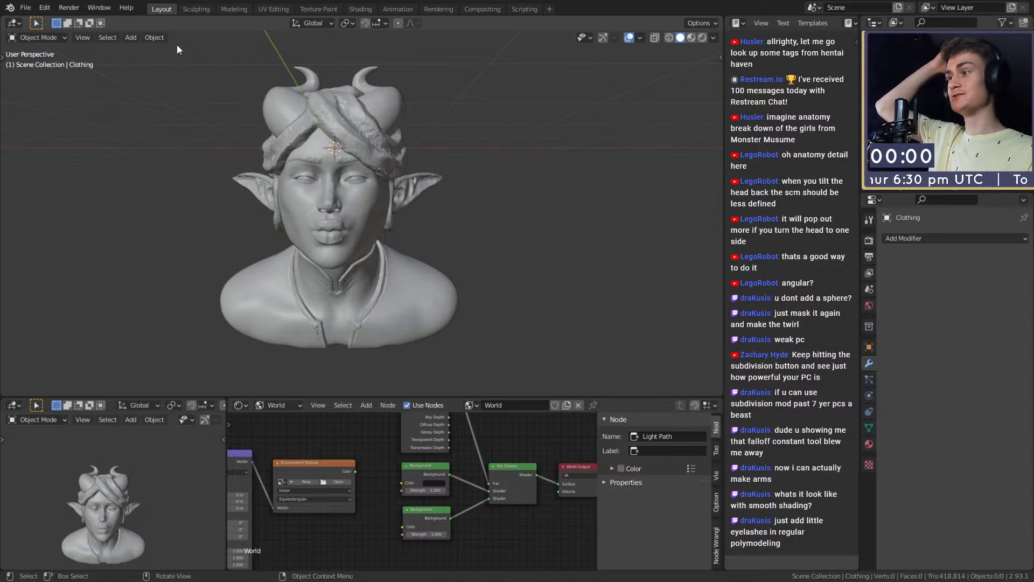
pyautogui.click(25, 7)
pyautogui.click(55, 84)
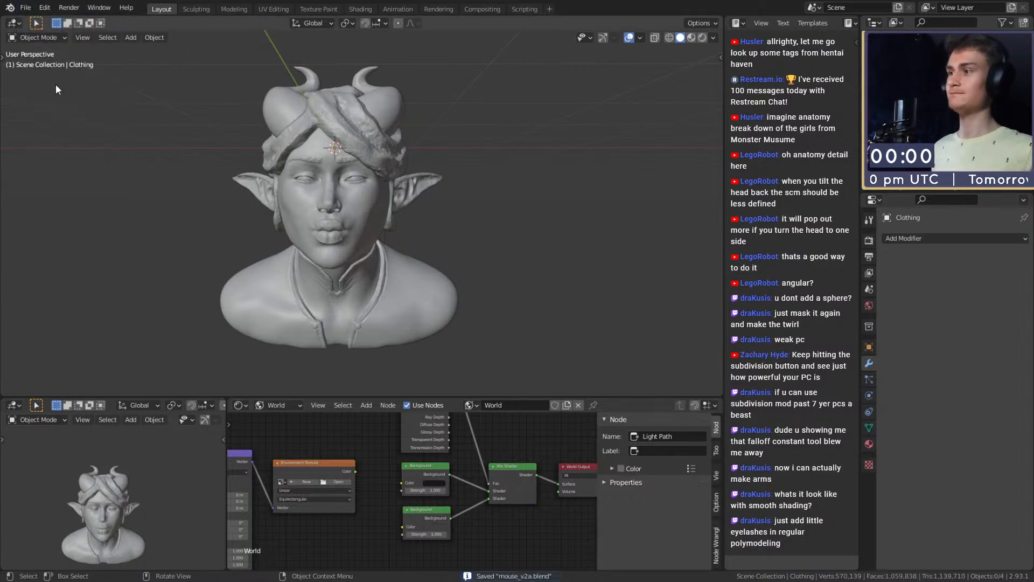
# Step: View the whole bust at a three-quarter angle and save the file again
pyautogui.scroll(3, 363, 214)
pyautogui.moveTo(420, 231); pyautogui.dragTo(343, 257, button='middle')
pyautogui.scroll(-5, 468, 247)
pyautogui.scroll(2, 447, 272)
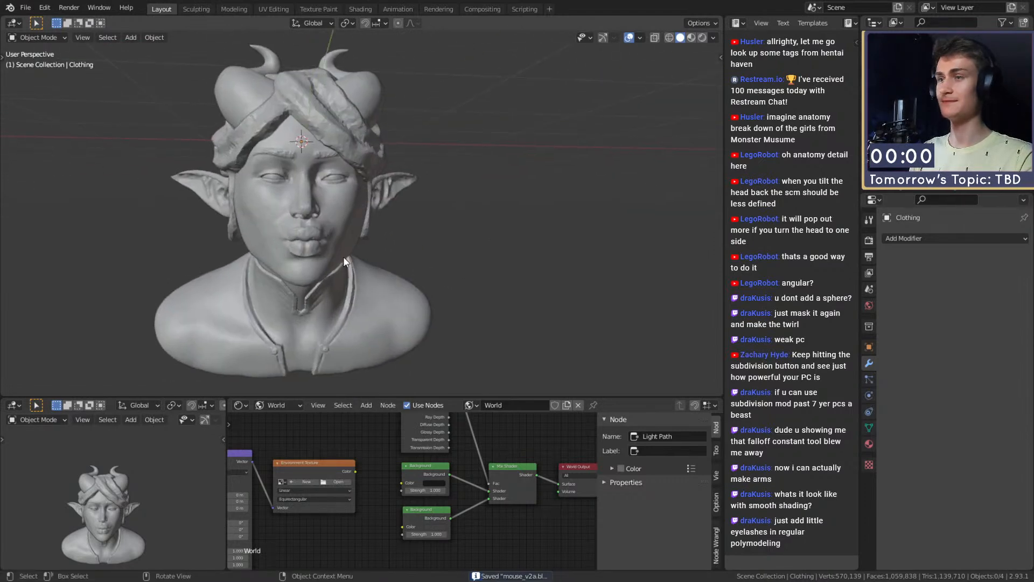
pyautogui.click(25, 8)
pyautogui.click(41, 83)
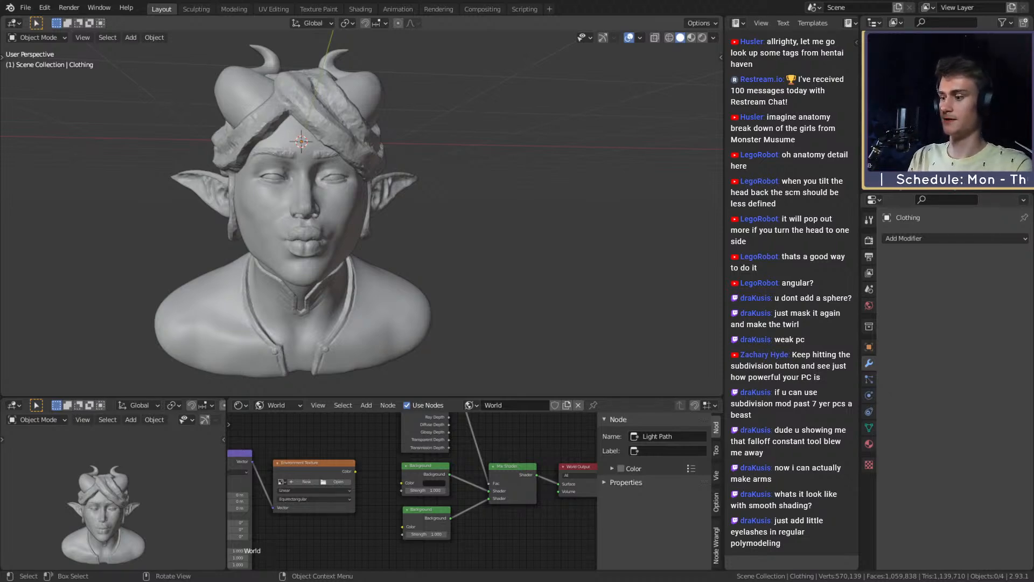
# Step: Show the second collection's bust alongside the current one and view both versions together
pyautogui.scroll(-3, 331, 256)
pyautogui.moveTo(332, 257); pyautogui.dragTo(377, 263, button='middle')
pyautogui.scroll(3, 398, 302)
pyautogui.scroll(-1, 397, 300)
pyautogui.scroll(-4, 362, 298)
pyautogui.scroll(4, 377, 260)
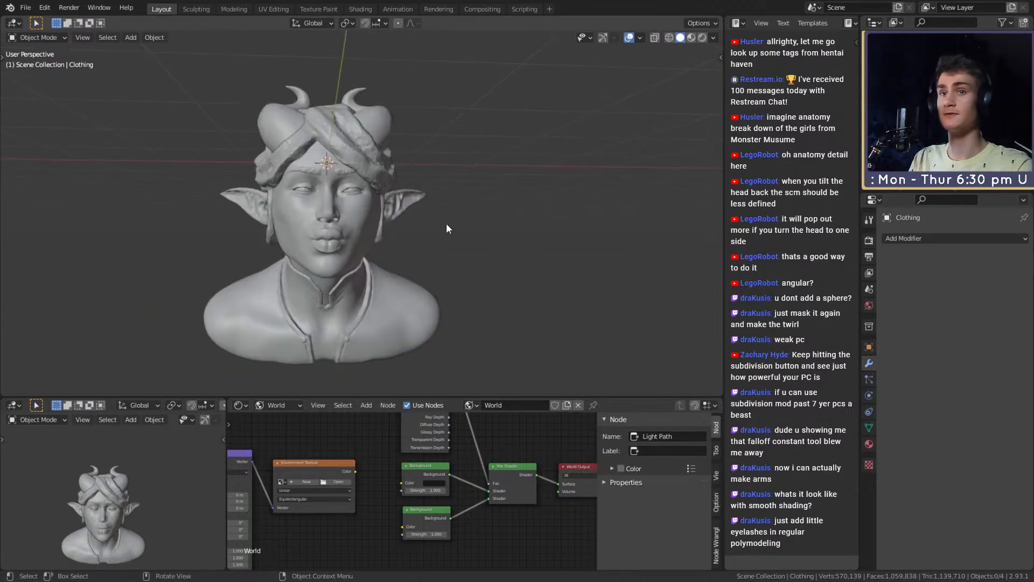
pyautogui.hotkey('shift', '2')
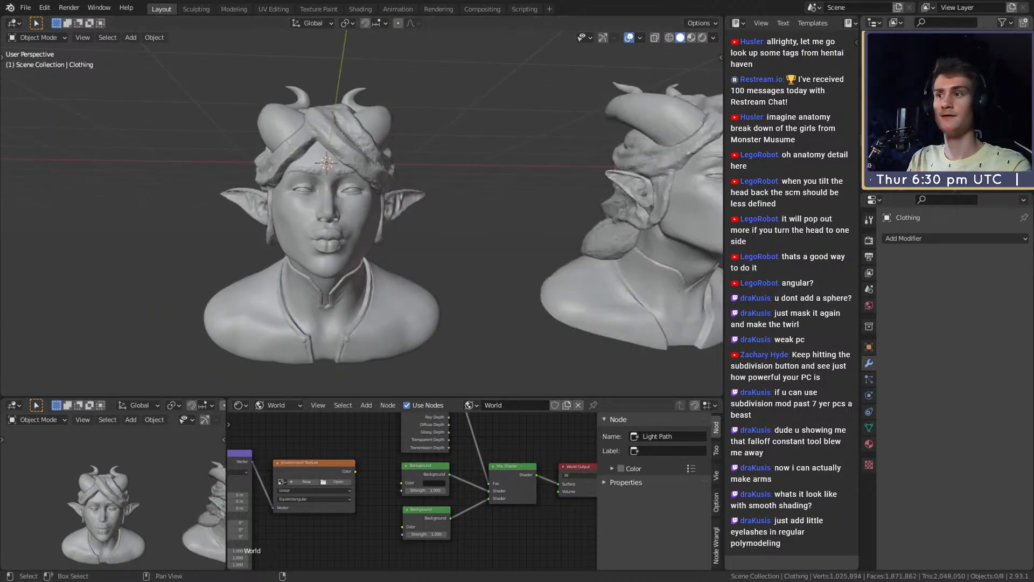
pyautogui.scroll(-2, 576, 250)
pyautogui.moveTo(576, 250); pyautogui.dragTo(496, 273, button='middle')
pyautogui.scroll(1, 525, 254)
pyautogui.scroll(-2, 498, 265)
pyautogui.scroll(2, 485, 271)
pyautogui.scroll(-2, 498, 283)
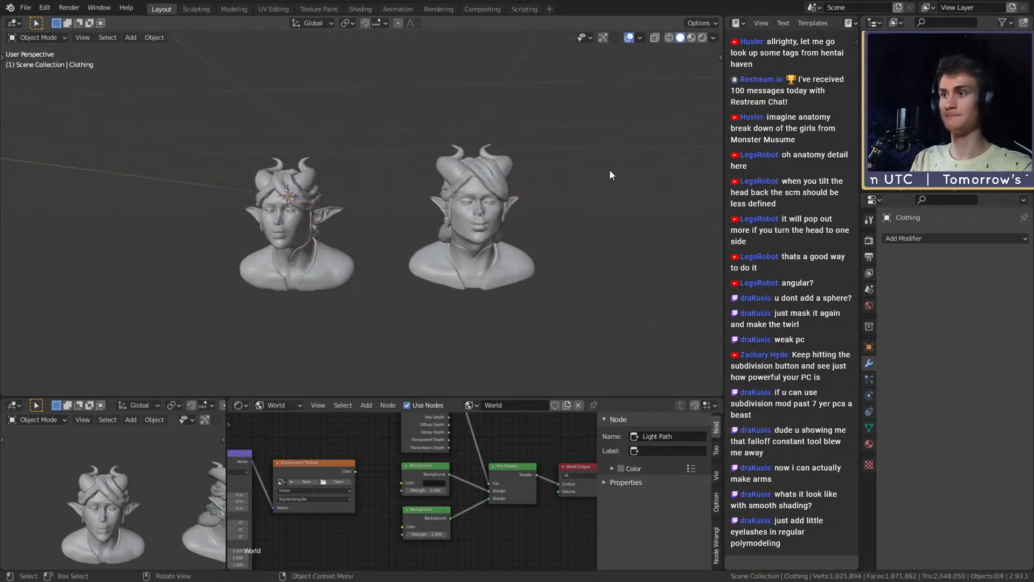
# Step: Compare the two busts by selecting each one in turn and examining the head, hair and clothing up close
pyautogui.moveTo(597, 143); pyautogui.dragTo(378, 300)
pyautogui.moveTo(457, 283); pyautogui.dragTo(500, 275, button='middle')
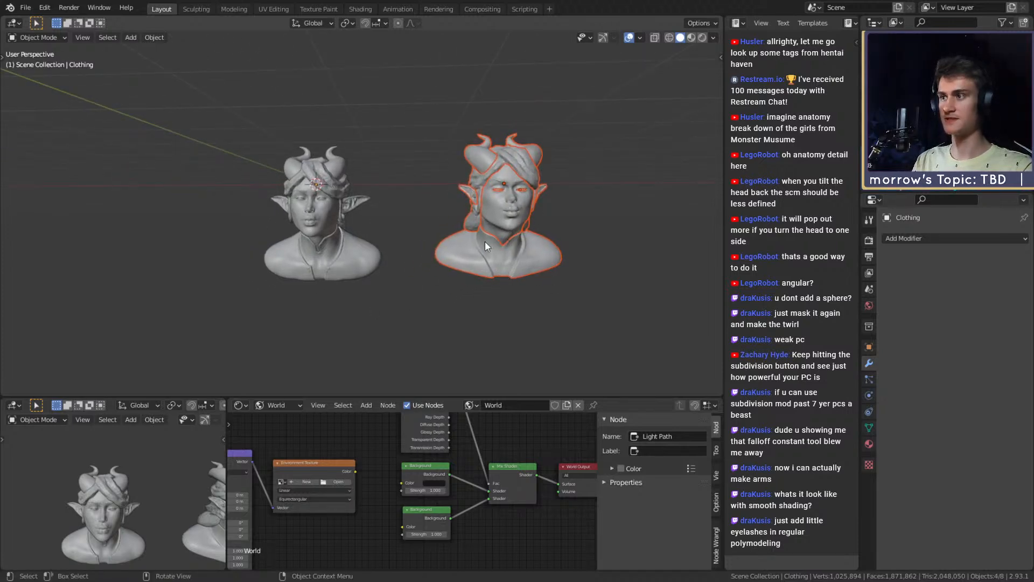
pyautogui.scroll(1, 485, 242)
pyautogui.click(392, 202)
pyautogui.scroll(1, 410, 173)
pyautogui.moveTo(427, 151); pyautogui.dragTo(229, 295)
pyautogui.moveTo(398, 286); pyautogui.dragTo(418, 284, button='middle')
pyautogui.scroll(-3, 419, 287)
pyautogui.scroll(5, 433, 279)
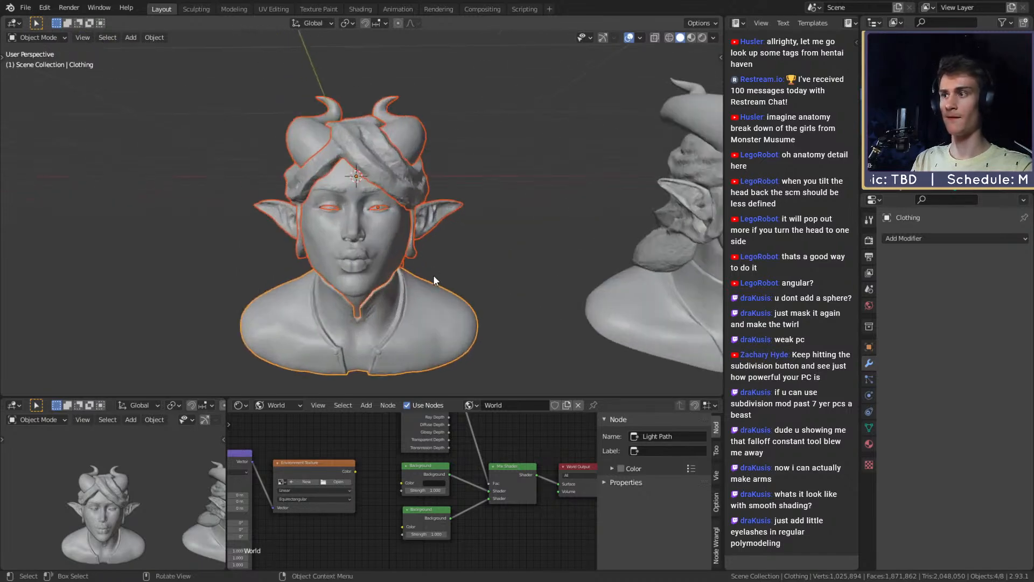
pyautogui.scroll(2, 437, 274)
pyautogui.click(473, 274)
pyautogui.scroll(3, 396, 257)
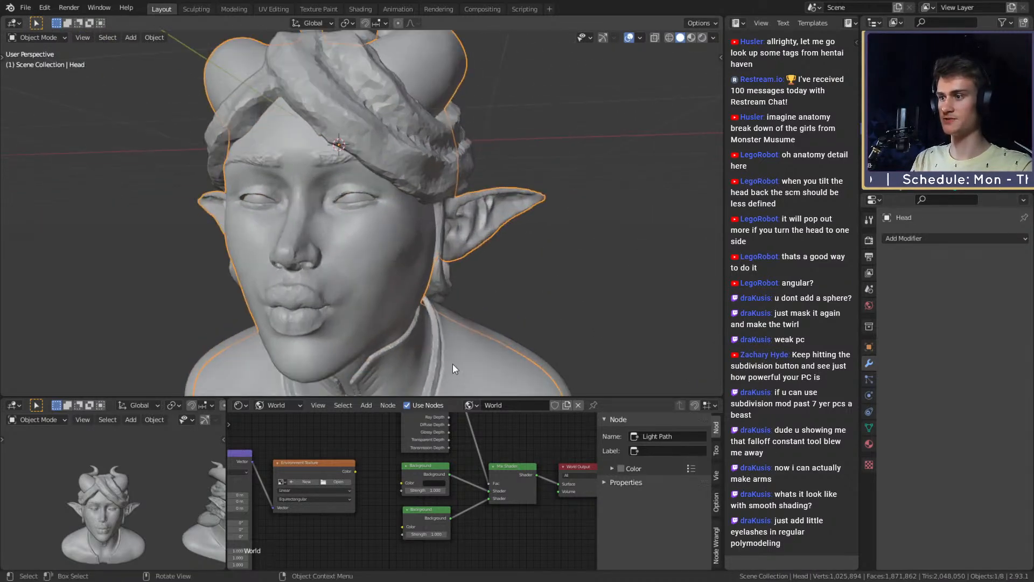
pyautogui.keyDown('shift'); pyautogui.click(453, 367); pyautogui.keyUp('shift')
pyautogui.moveTo(471, 325); pyautogui.dragTo(370, 150, button='middle')
pyautogui.keyDown('shift'); pyautogui.moveTo(372, 231); pyautogui.dragTo(470, 182, button='middle'); pyautogui.keyUp('shift')
pyautogui.scroll(2, 469, 182)
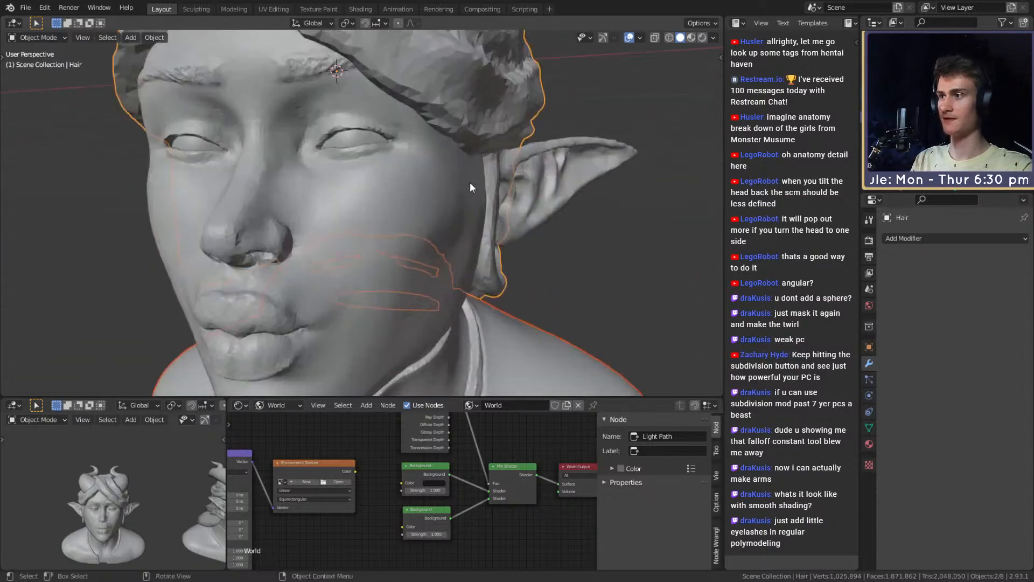
# Step: Add a cube at the 3D cursor and scale it up to roughly the size of the bust
pyautogui.click(356, 143)
pyautogui.scroll(-3, 406, 178)
pyautogui.moveTo(405, 178); pyautogui.dragTo(480, 247, button='middle')
pyautogui.hotkey('shift', 'a')
pyautogui.moveTo(354, 246)
pyautogui.click(410, 258)
pyautogui.press('s')
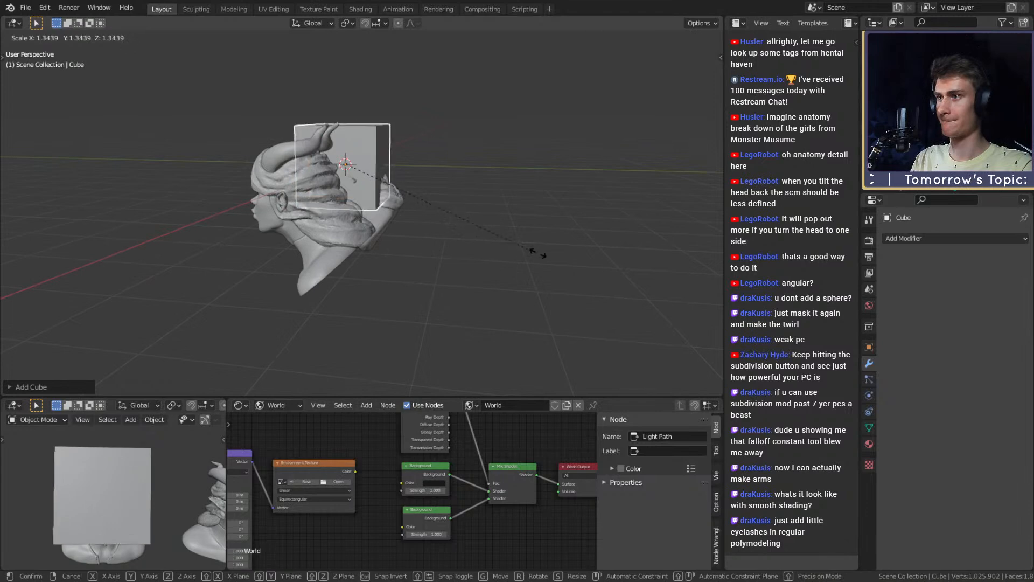
pyautogui.click(497, 234)
# Step: Move the cube back along the global Y axis behind the head and tilt it about the global X axis
pyautogui.press('g')
pyautogui.press('x')
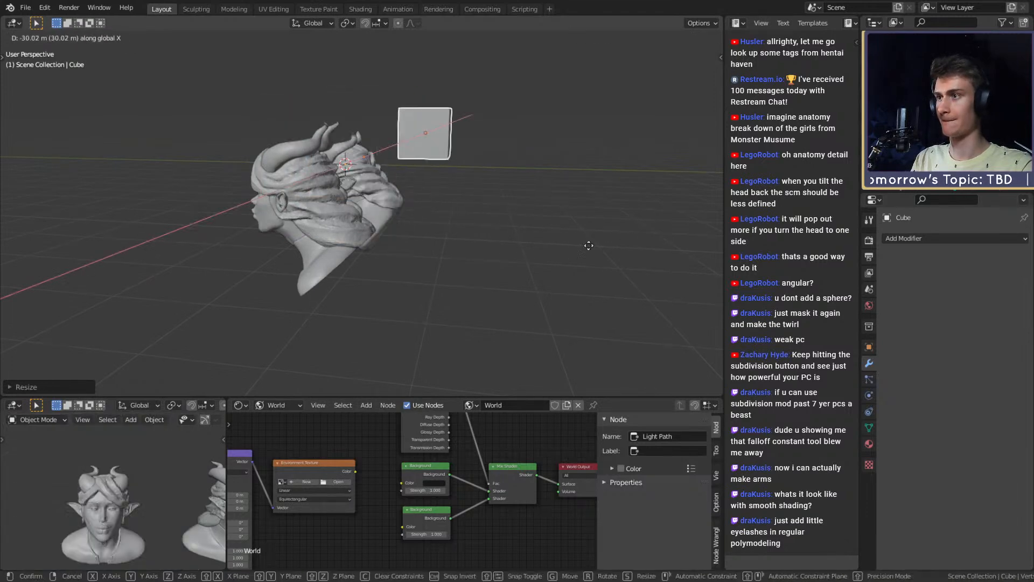
pyautogui.press('y')
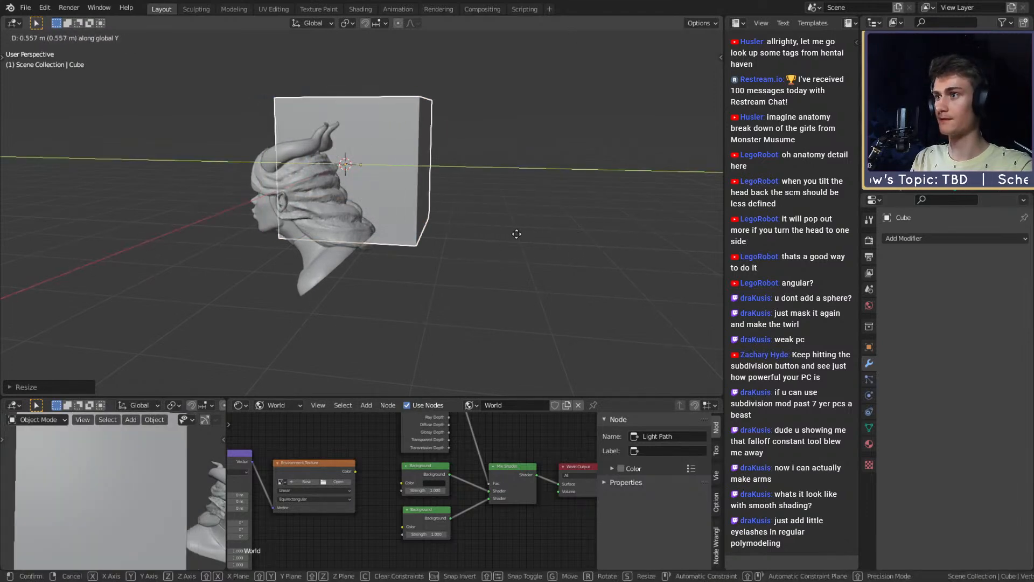
pyautogui.click(574, 237)
pyautogui.press('r')
pyautogui.press('x')
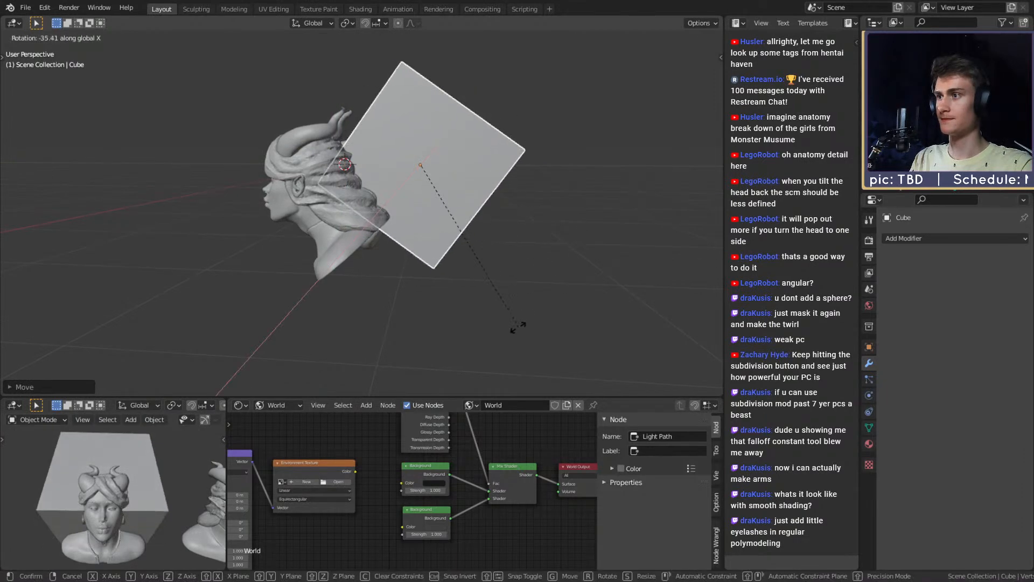
pyautogui.click(483, 228)
# Step: Move the tilted cube with the X axis locked so that it sits beneath the shoulders of the bust
pyautogui.moveTo(482, 227); pyautogui.dragTo(512, 218, button='middle')
pyautogui.press('g')
pyautogui.hotkey('shift', 'x')
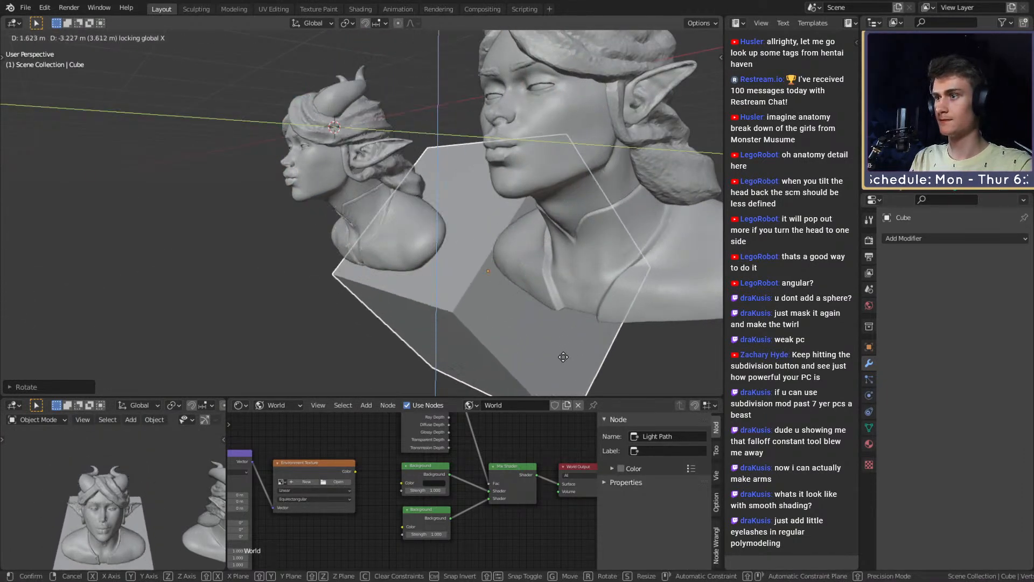
pyautogui.click(531, 327)
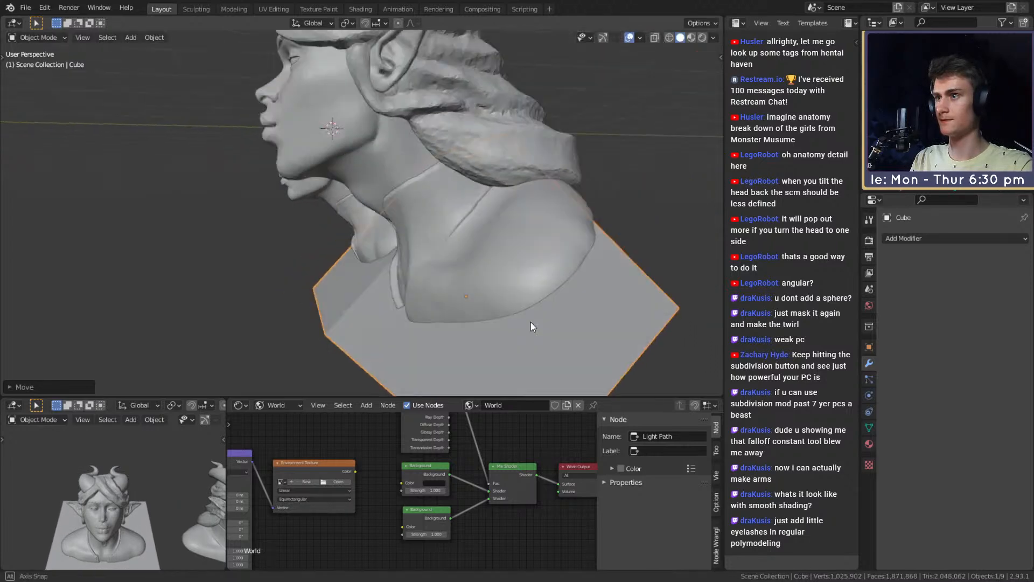
# Step: Lower the tilted cube by about 0.18 m with the global X axis locked to adjust where it cuts the shoulders
pyautogui.moveTo(531, 327)
pyautogui.mouseDown(button='middle')
pyautogui.moveTo(492, 327)
pyautogui.moveTo(501, 286)
pyautogui.moveTo(512, 316)
pyautogui.moveTo(521, 313)
pyautogui.mouseUp(button='middle')
pyautogui.press('g')
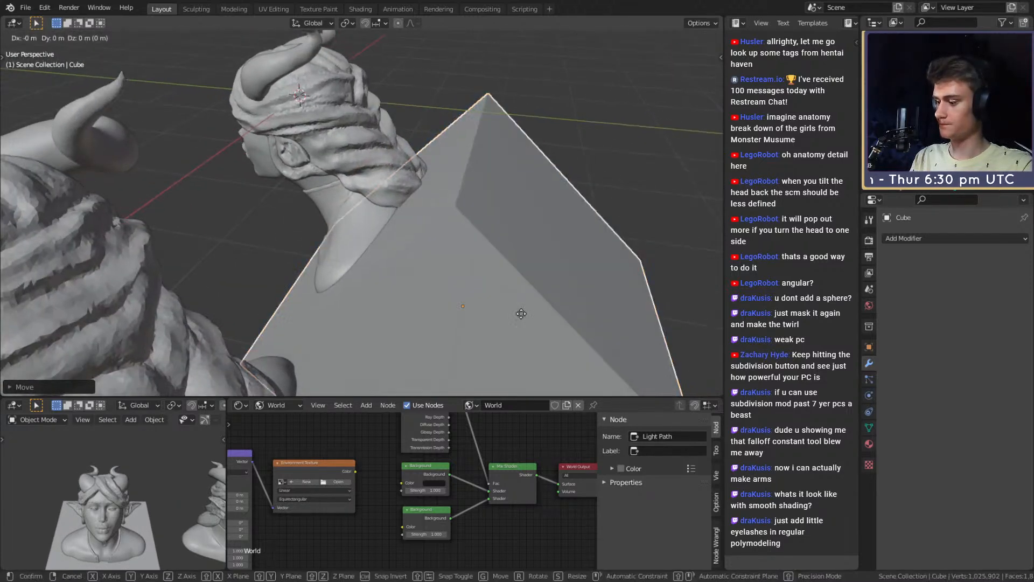
pyautogui.hotkey('shift', 'y')
pyautogui.hotkey('shift', 'x')
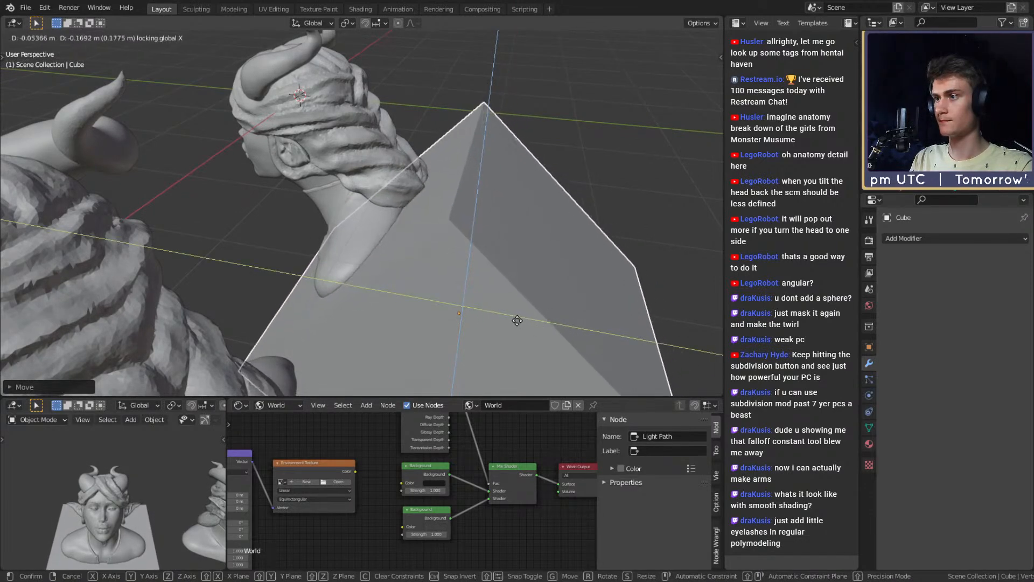
pyautogui.click(517, 319)
# Step: Cut the cube out of the Clothing object with a Difference Boolean using the Fast solver, and apply the modifier
pyautogui.moveTo(517, 320); pyautogui.dragTo(498, 173, button='middle')
pyautogui.click(410, 215)
pyautogui.moveTo(411, 215); pyautogui.dragTo(470, 242, button='middle')
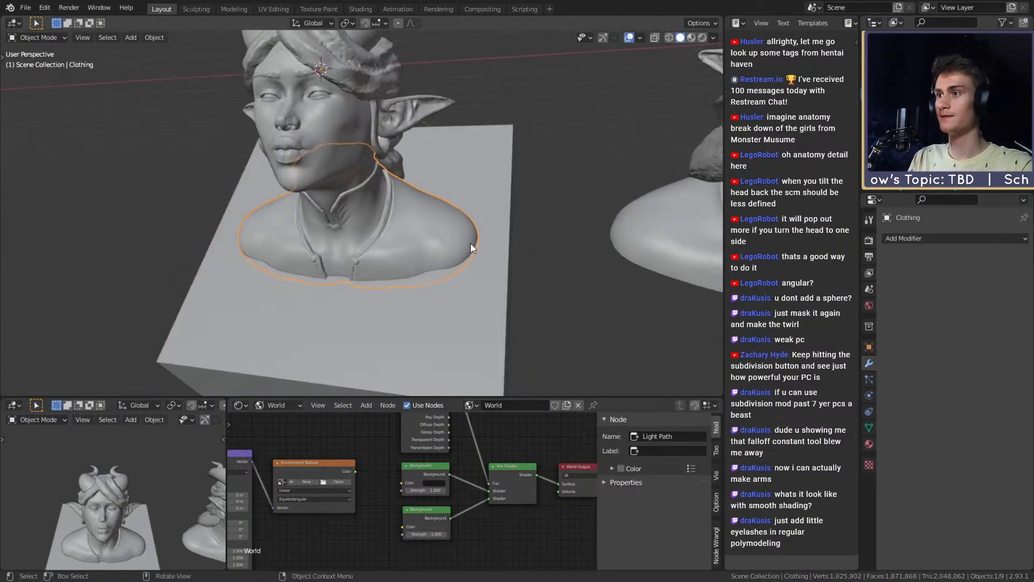
pyautogui.moveTo(888, 268); pyautogui.dragTo(417, 257, button='middle')
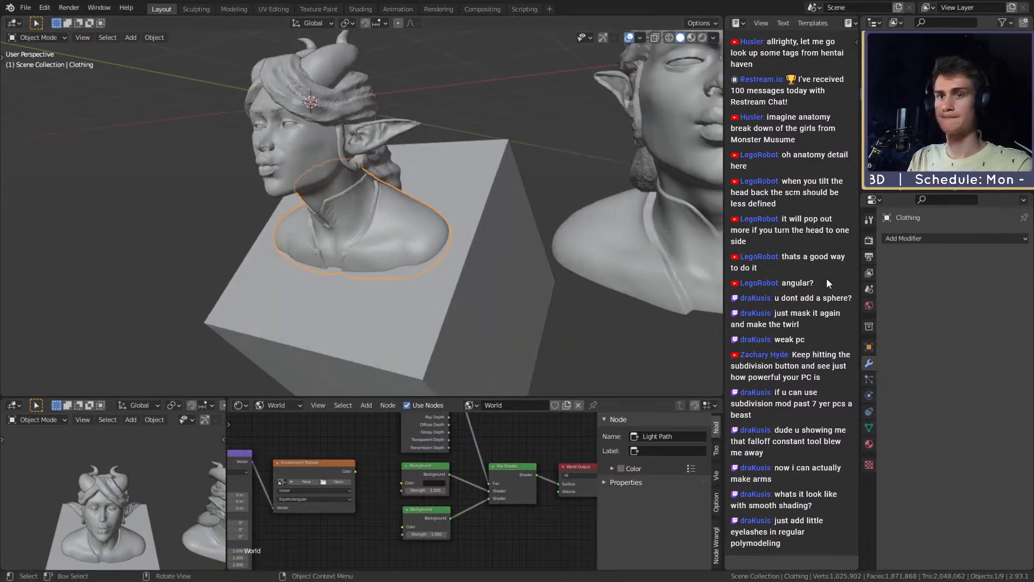
pyautogui.click(908, 241)
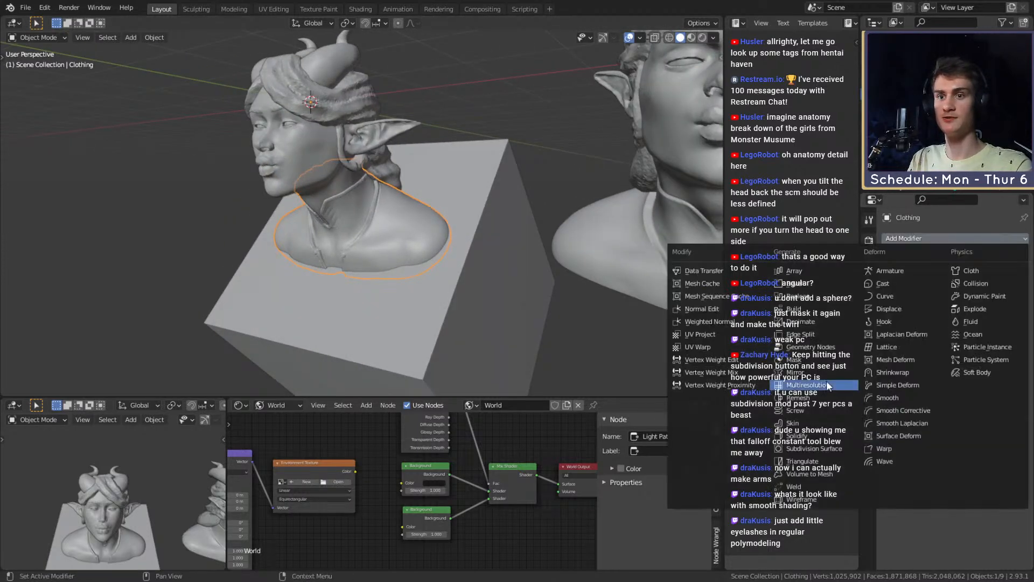
pyautogui.click(791, 296)
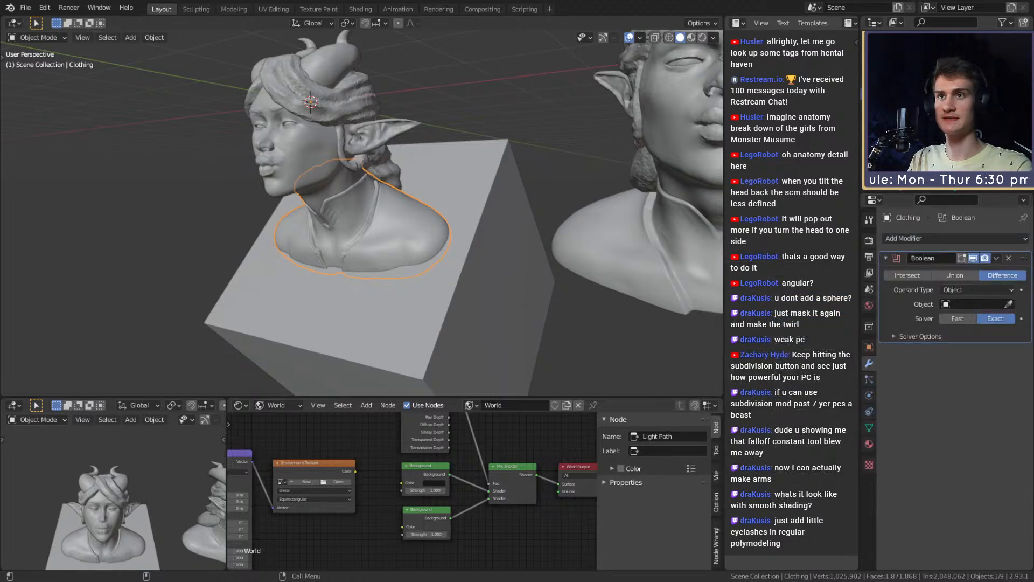
pyautogui.click(1008, 304)
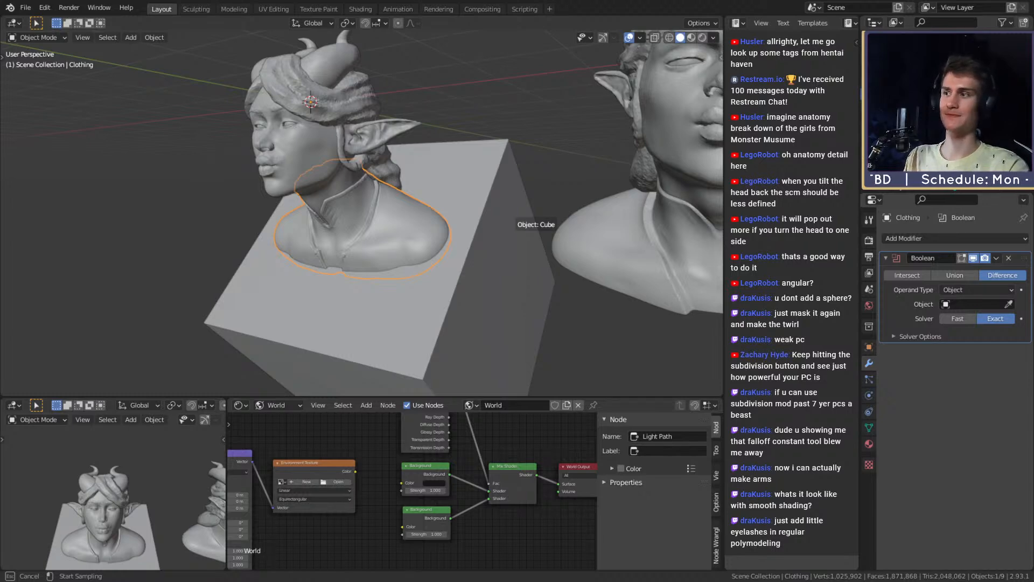
pyautogui.click(514, 220)
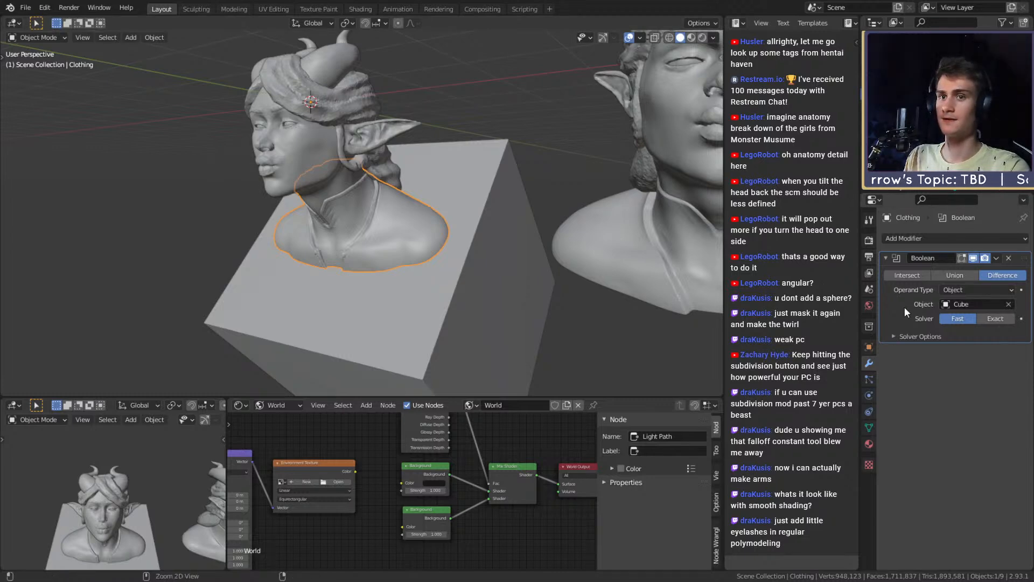
pyautogui.hotkey('ctrl', 'a')
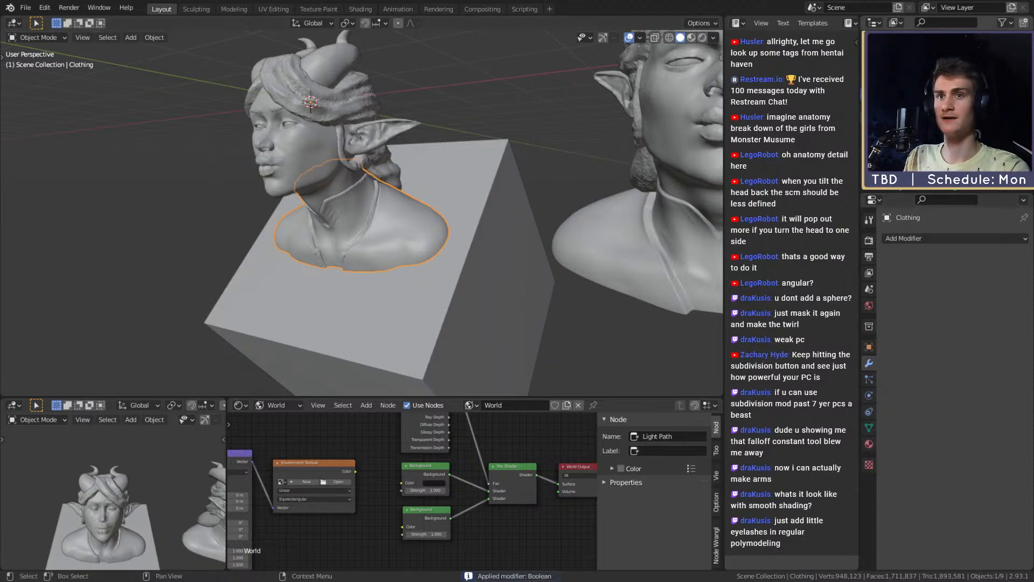
# Step: Cut the cube out of the Hair object with a Difference Boolean using the Exact solver, and apply the modifier
pyautogui.click(910, 117)
pyautogui.click(920, 238)
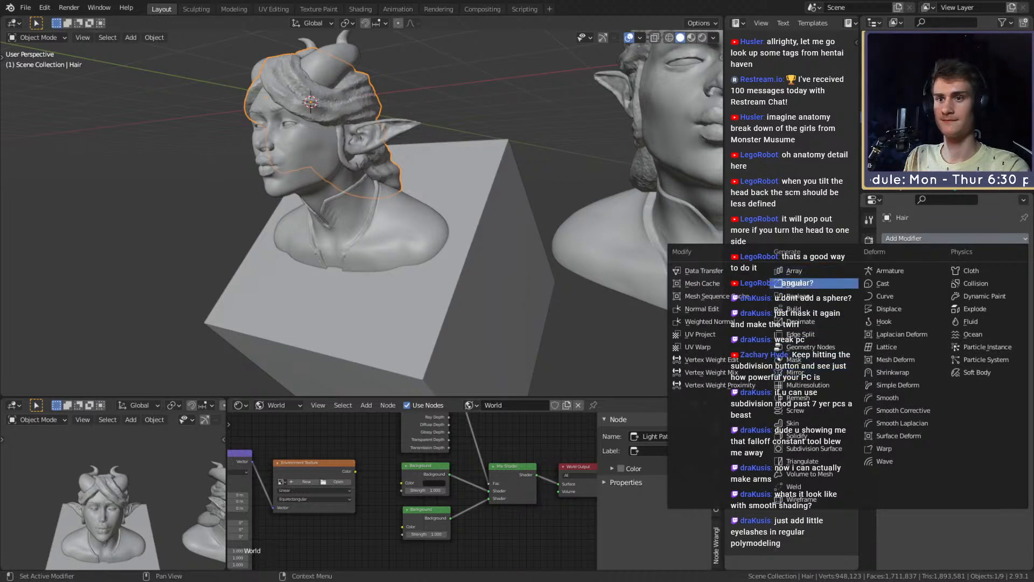
pyautogui.click(797, 296)
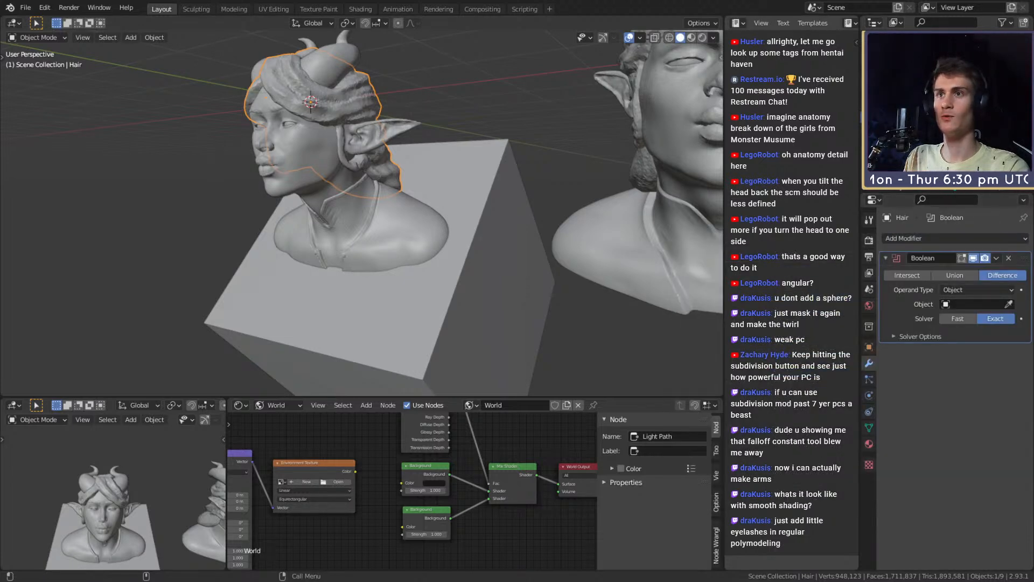
pyautogui.click(1009, 304)
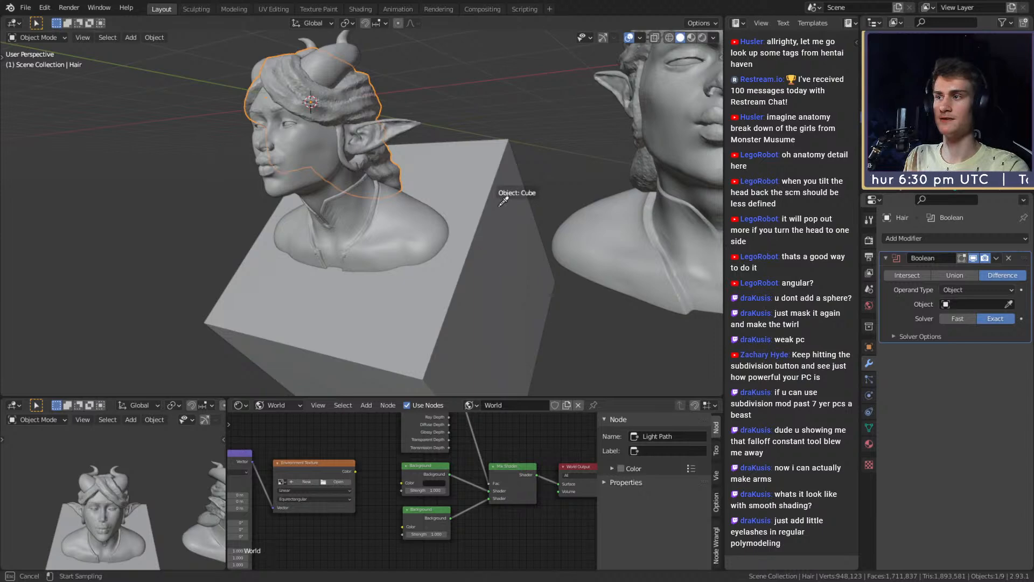
pyautogui.click(496, 218)
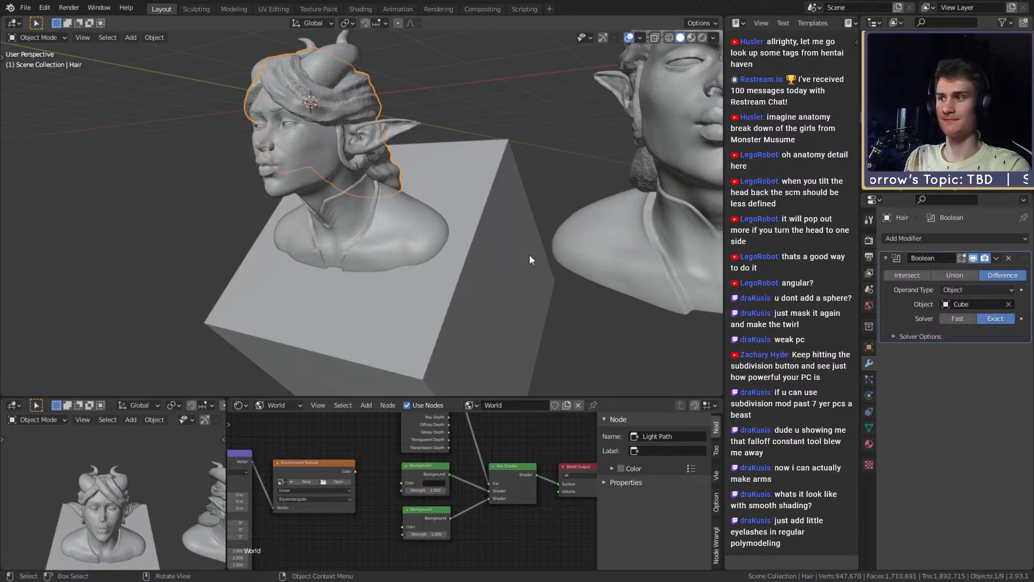
pyautogui.moveTo(528, 255); pyautogui.dragTo(476, 294, button='middle')
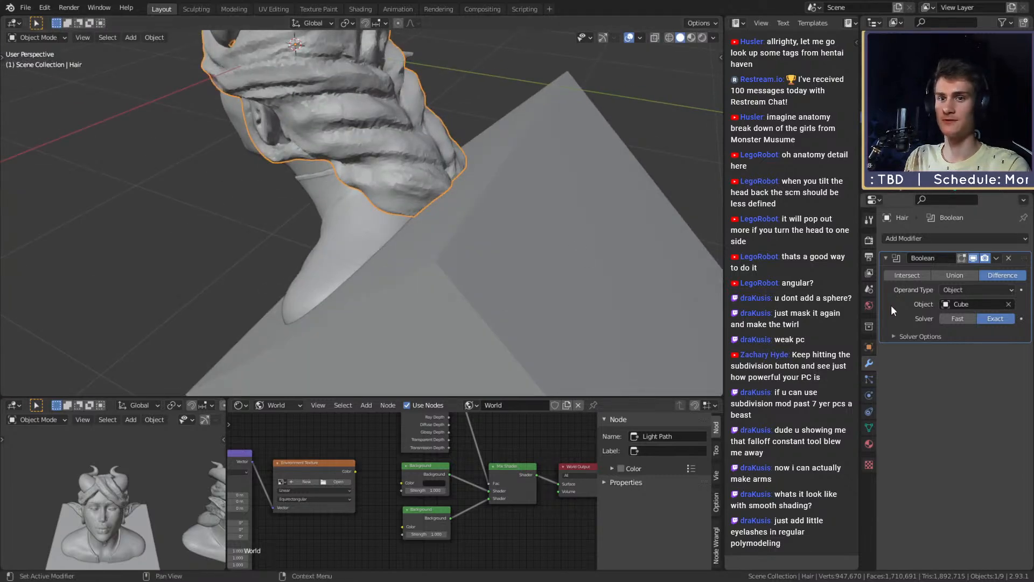
pyautogui.hotkey('ctrl', 'a')
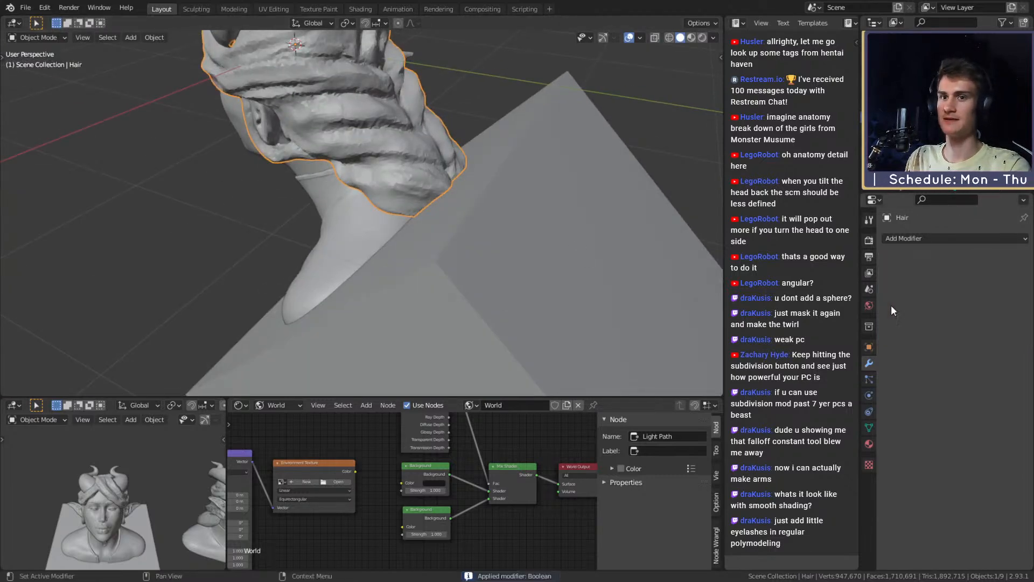
# Step: Cut the cube out of the Head object with a Difference Boolean using the Exact solver, and apply the modifier
pyautogui.moveTo(517, 285); pyautogui.dragTo(353, 182, button='middle')
pyautogui.click(354, 183)
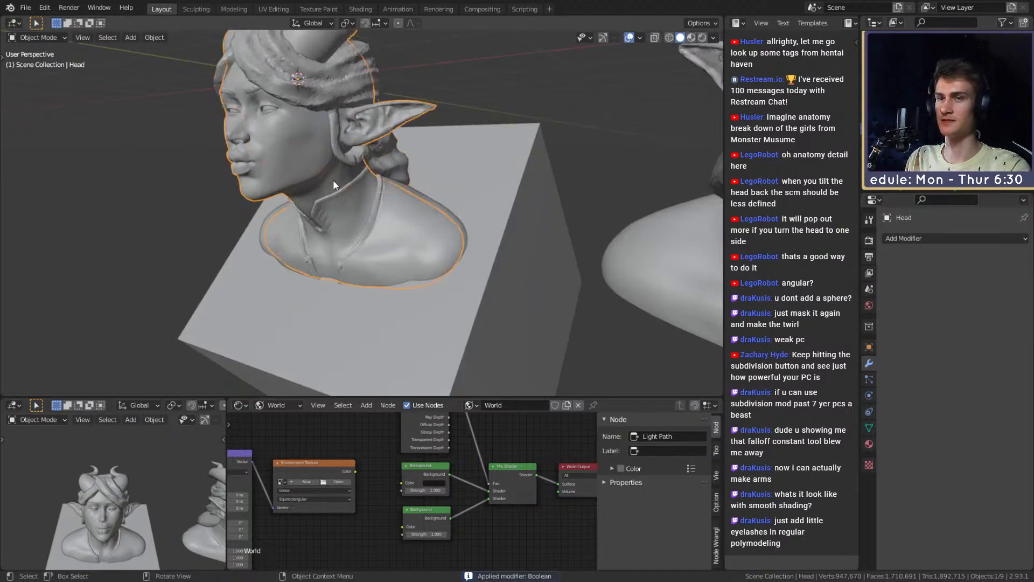
pyautogui.click(923, 238)
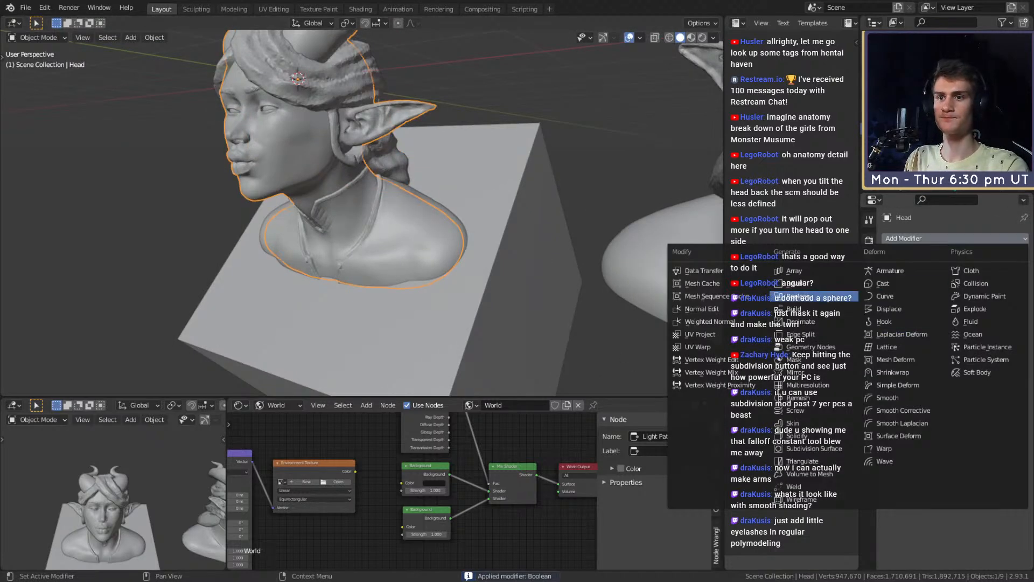
pyautogui.click(797, 296)
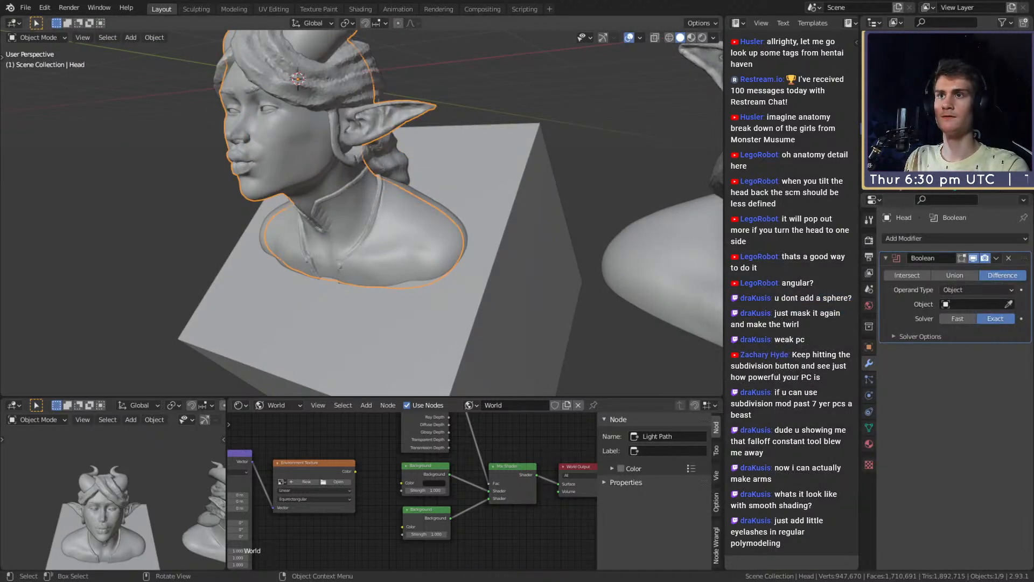
pyautogui.click(1008, 304)
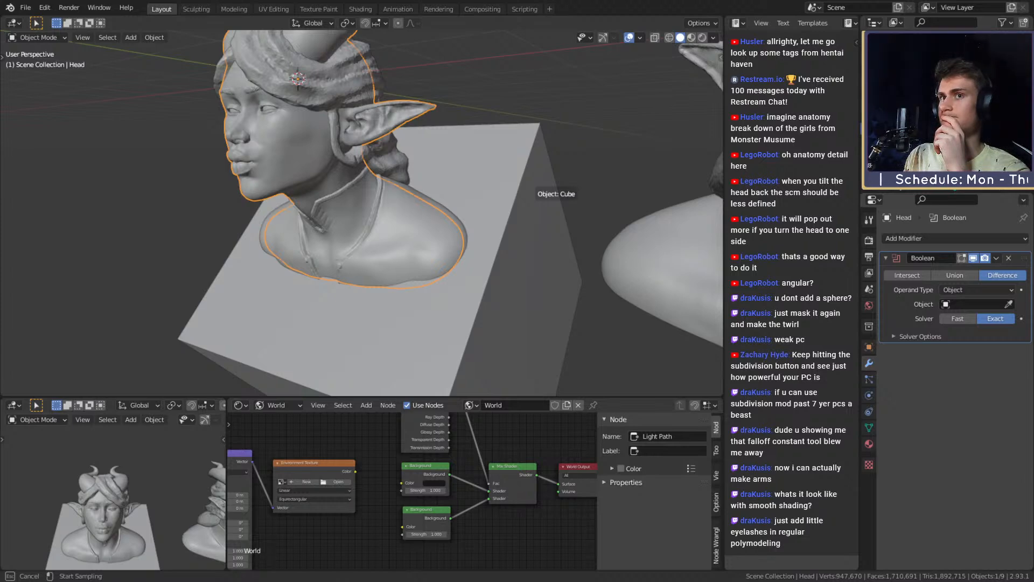
pyautogui.click(556, 295)
pyautogui.moveTo(555, 293); pyautogui.dragTo(342, 275, button='middle')
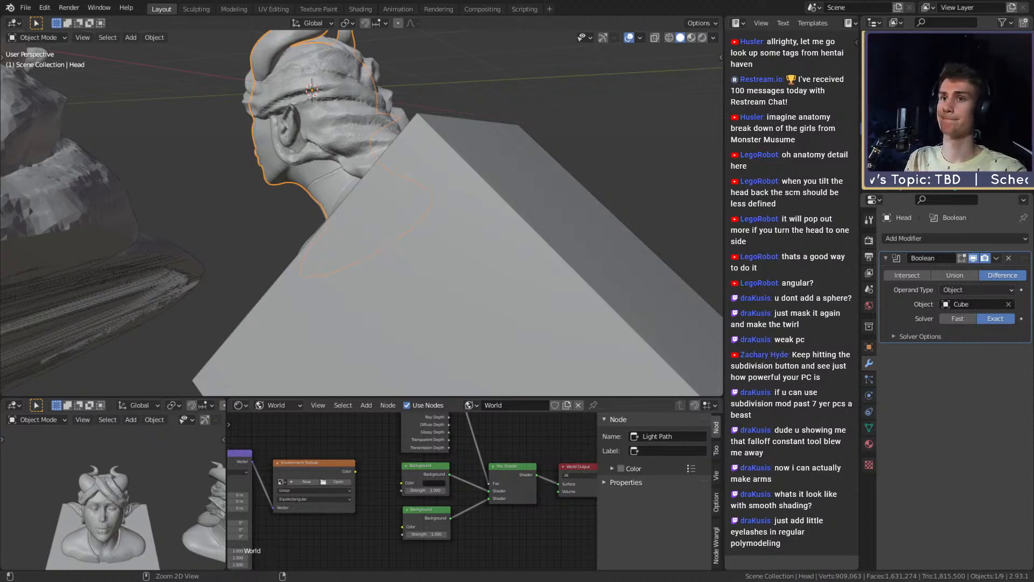
pyautogui.hotkey('ctrl', 'a')
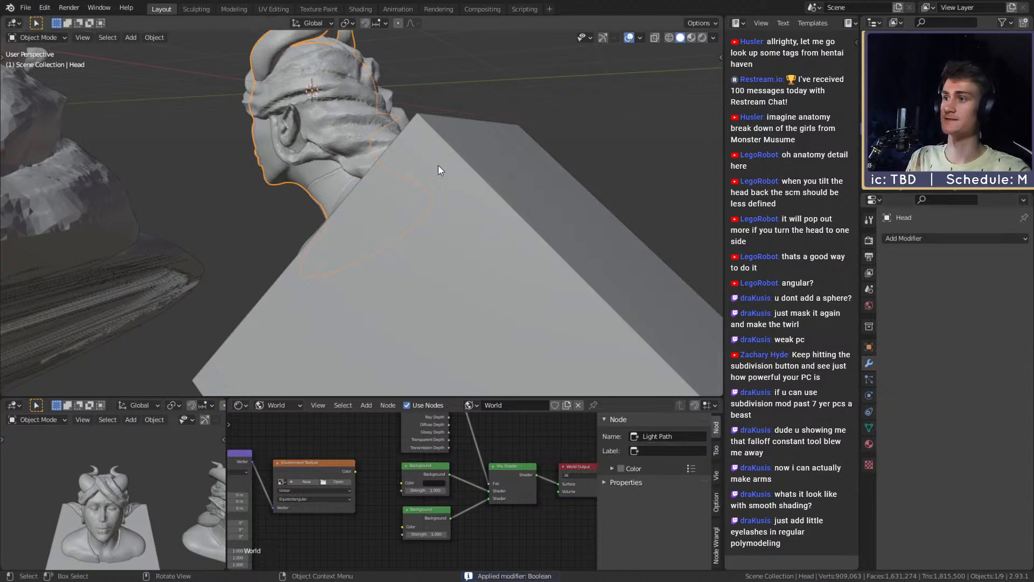
# Step: Delete the cutting cube and save the file
pyautogui.click(525, 162)
pyautogui.press('Delete')
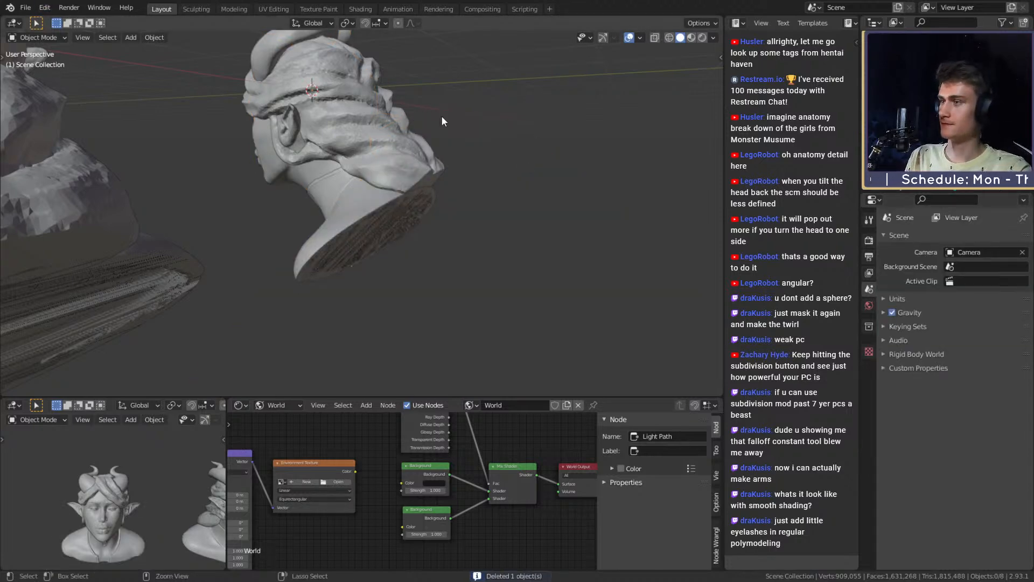
pyautogui.hotkey('ctrl', 's')
# Step: Parent the trimmed bust's clothing, hair and eyes to its Head object
pyautogui.moveTo(339, 200); pyautogui.dragTo(412, 221, button='middle')
pyautogui.scroll(-4, 437, 231)
pyautogui.scroll(6, 412, 221)
pyautogui.click(422, 238)
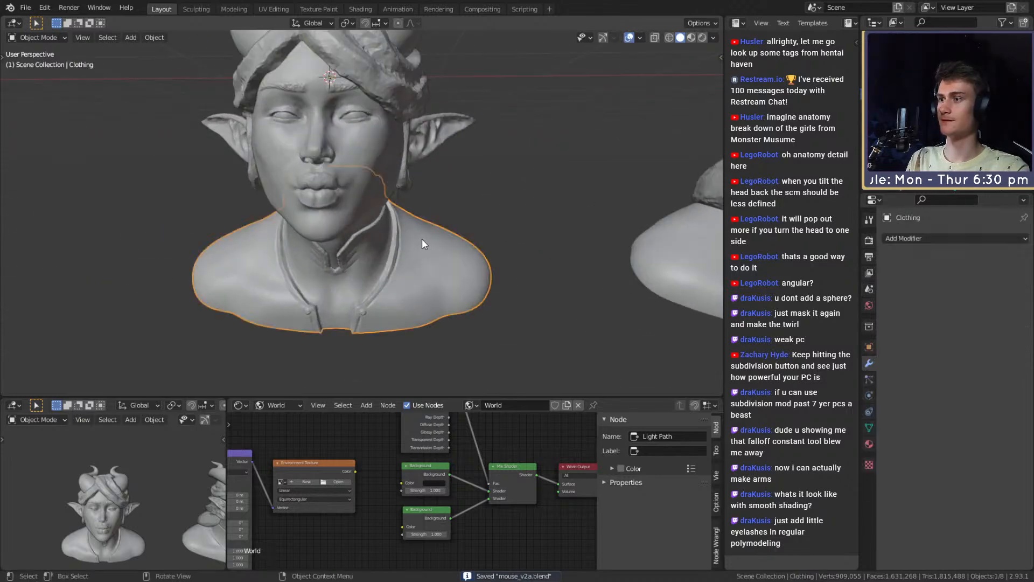
pyautogui.keyDown('shift'); pyautogui.click(404, 93); pyautogui.keyUp('shift')
pyautogui.moveTo(404, 93); pyautogui.dragTo(420, 177, button='middle')
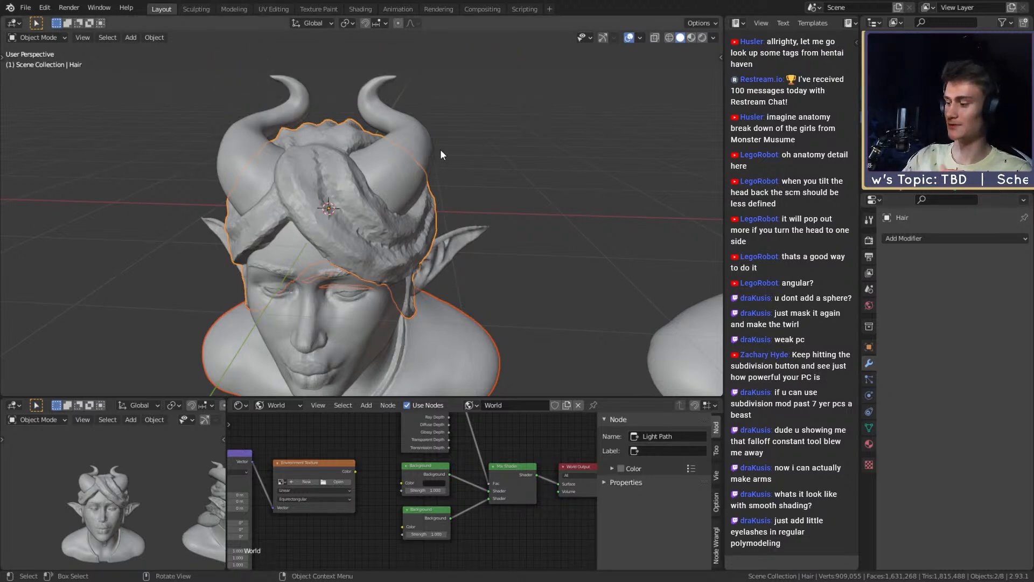
pyautogui.scroll(-4, 393, 261)
pyautogui.moveTo(411, 291); pyautogui.dragTo(454, 209, button='middle')
pyautogui.scroll(4, 395, 272)
pyautogui.scroll(2, 400, 263)
pyautogui.scroll(-4, 380, 250)
pyautogui.scroll(3, 420, 215)
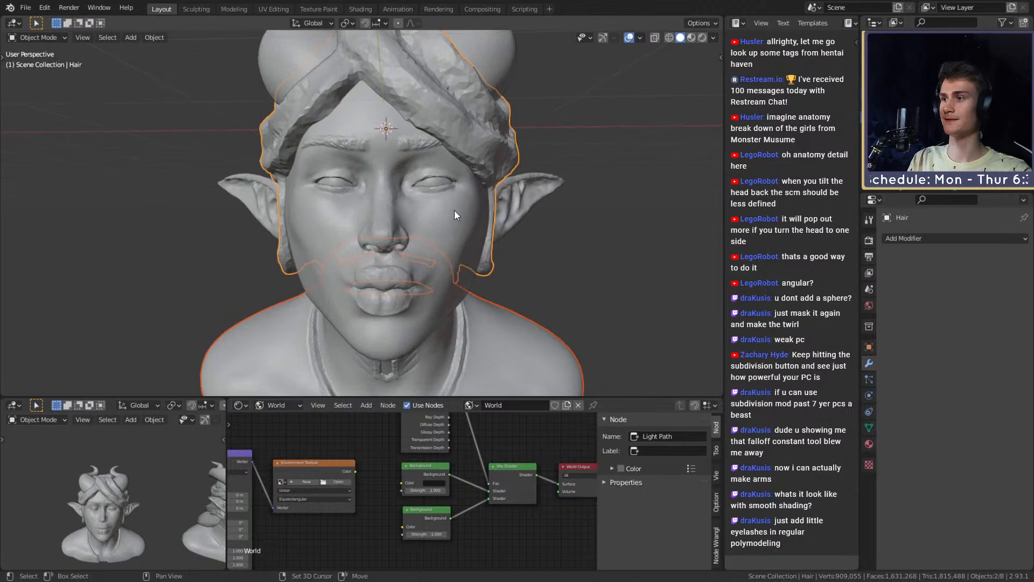
pyautogui.keyDown('shift'); pyautogui.click(454, 209); pyautogui.keyUp('shift')
pyautogui.scroll(-3, 460, 226)
pyautogui.scroll(5, 452, 235)
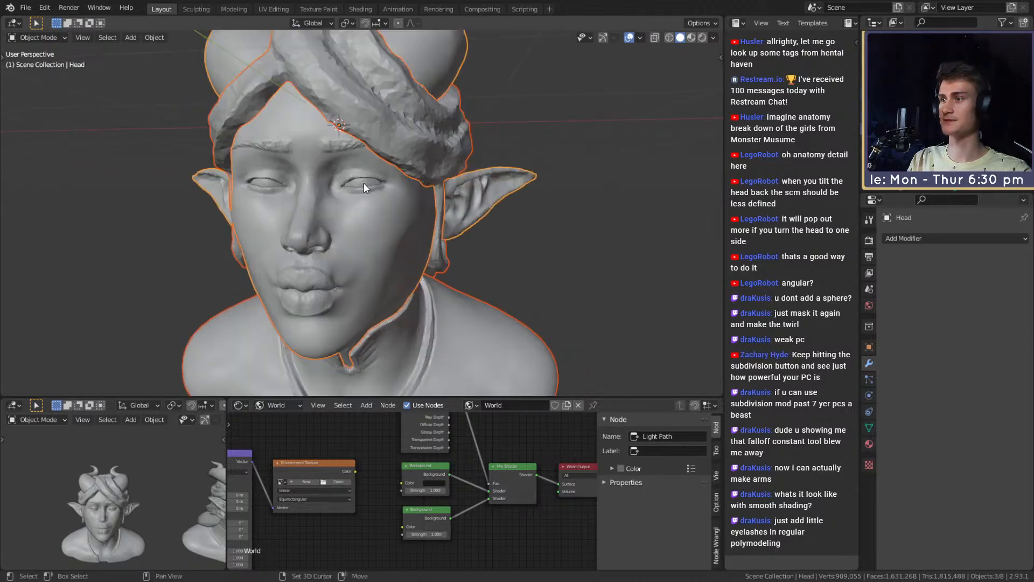
pyautogui.keyDown('shift'); pyautogui.click(363, 183); pyautogui.keyUp('shift')
pyautogui.keyDown('shift'); pyautogui.click(392, 255); pyautogui.keyUp('shift')
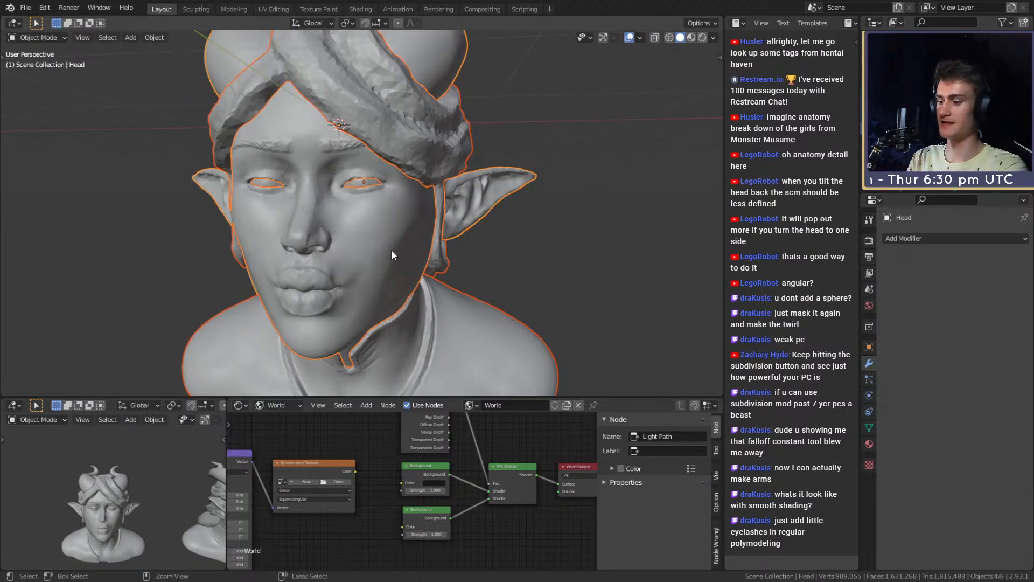
pyautogui.hotkey('ctrl', 'p')
pyautogui.click(394, 250)
# Step: Parent the other bust's hair, clothing and eyes to its Head.001 object with the Object option
pyautogui.scroll(-6, 396, 250)
pyautogui.keyDown('shift'); pyautogui.moveTo(450, 248); pyautogui.dragTo(311, 247, button='middle'); pyautogui.keyUp('shift')
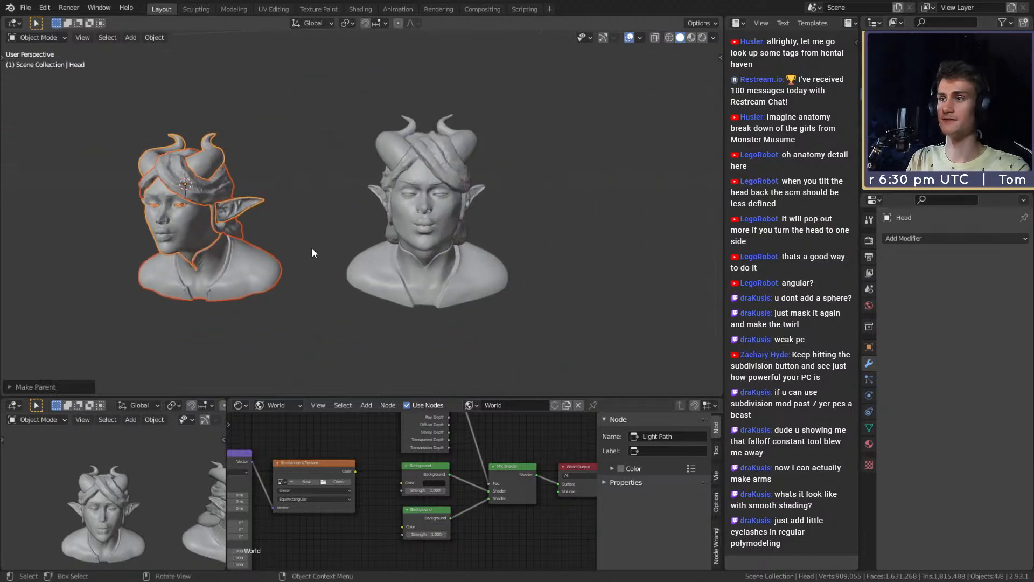
pyautogui.scroll(4, 323, 246)
pyautogui.click(668, 212)
pyautogui.scroll(2, 562, 198)
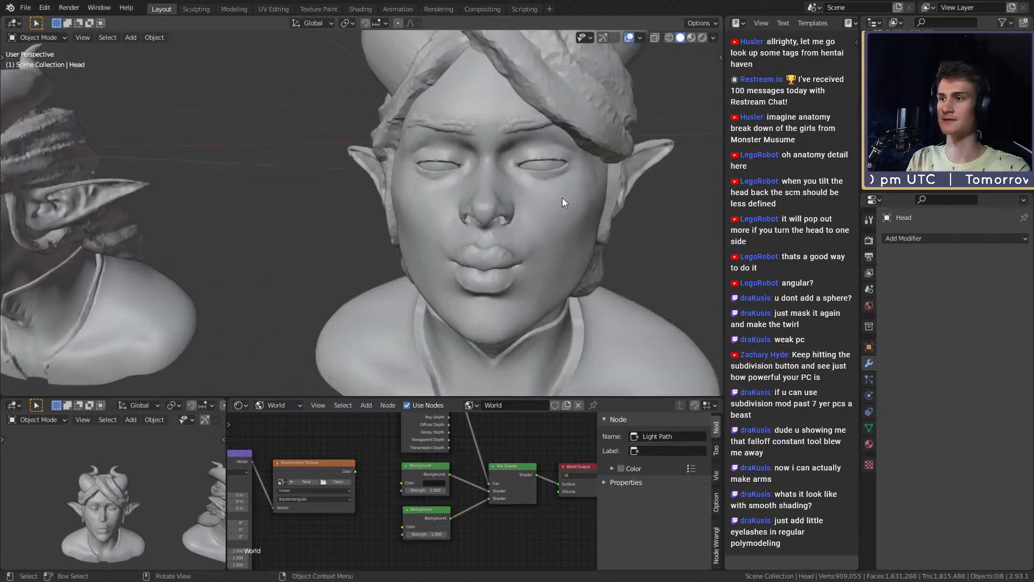
pyautogui.click(541, 167)
pyautogui.scroll(-6, 560, 184)
pyautogui.keyDown('shift'); pyautogui.click(502, 207); pyautogui.keyUp('shift')
pyautogui.moveTo(505, 202); pyautogui.dragTo(487, 261, button='middle')
pyautogui.scroll(4, 474, 242)
pyautogui.keyDown('shift'); pyautogui.click(435, 184); pyautogui.keyUp('shift')
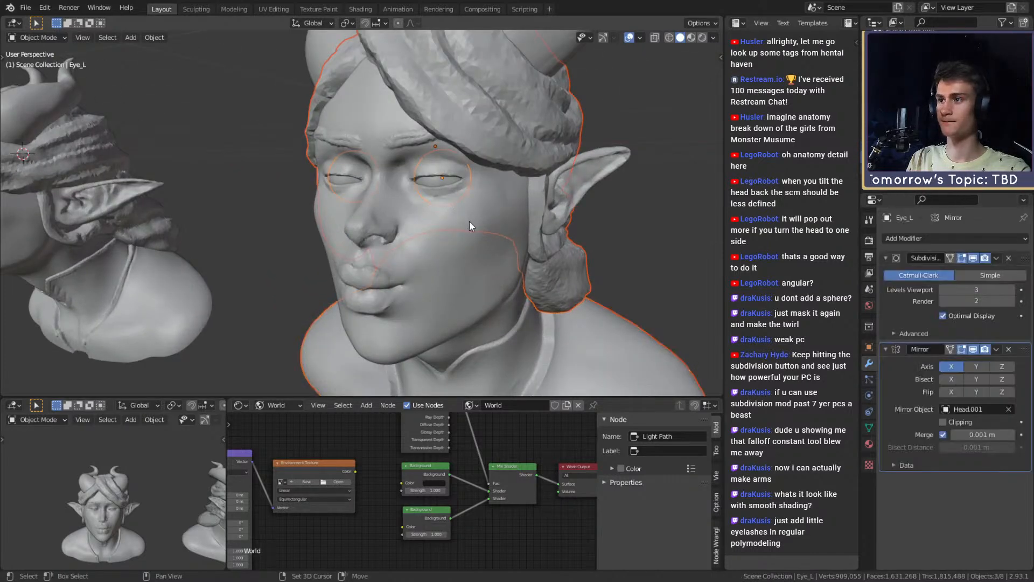
pyautogui.keyDown('shift'); pyautogui.click(499, 215); pyautogui.keyUp('shift')
pyautogui.hotkey('ctrl', 'p')
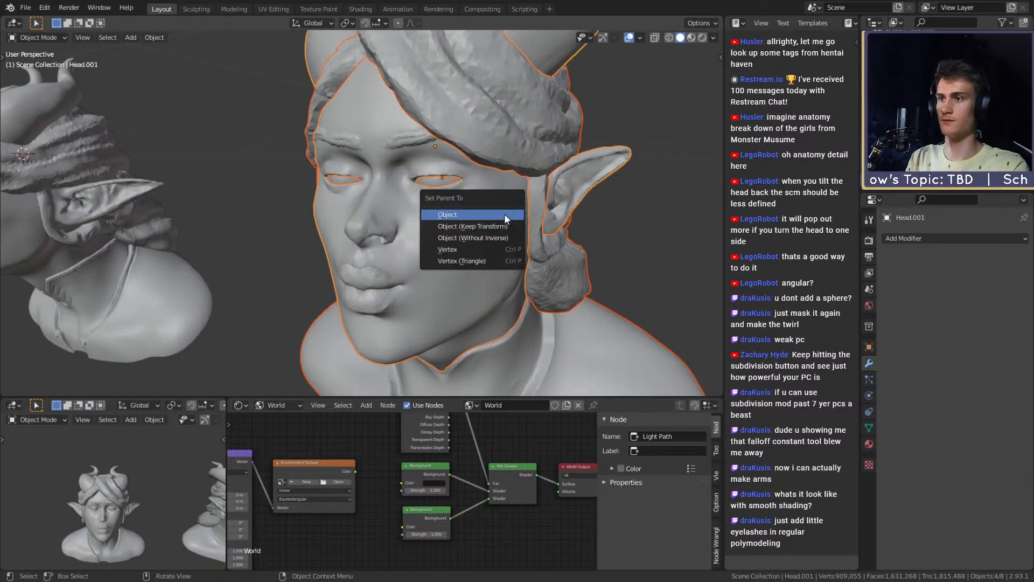
pyautogui.click(504, 215)
# Step: Test the parenting by trial-scaling each bust's head in turn and cancelling the scaling
pyautogui.press('s')
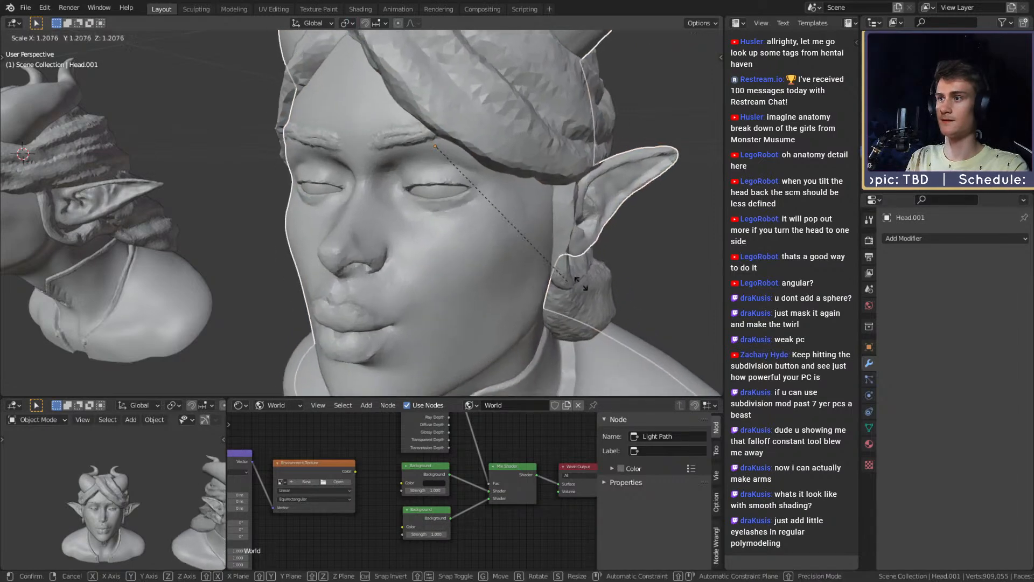
pyautogui.rightClick(581, 283)
pyautogui.scroll(-4, 405, 231)
pyautogui.moveTo(405, 232); pyautogui.dragTo(458, 230, button='middle')
pyautogui.click(238, 247)
pyautogui.press('s')
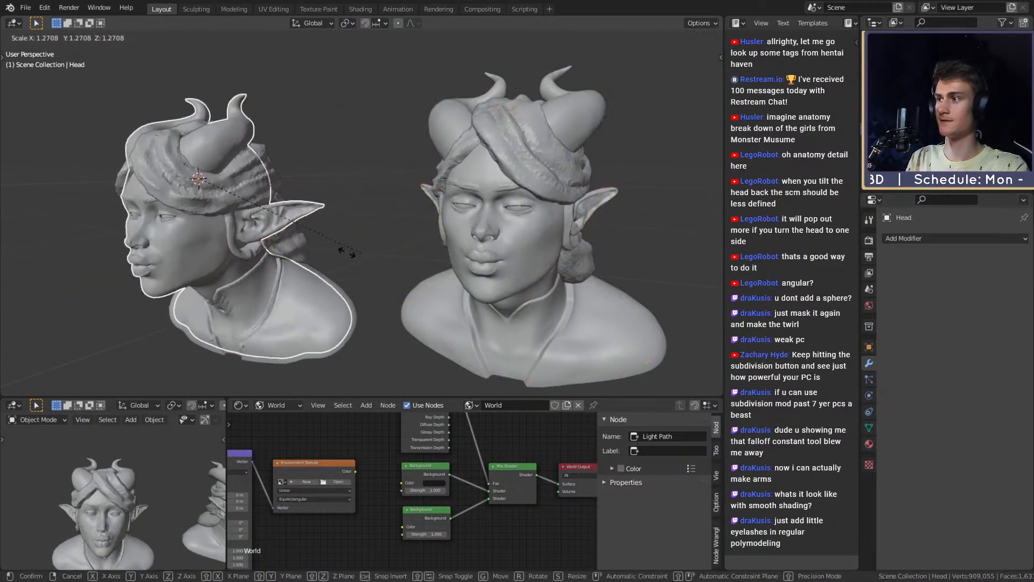
pyautogui.rightClick(350, 253)
# Step: Set the X location of the second bust's Head.001 object to 0 m
pyautogui.scroll(-3, 360, 267)
pyautogui.scroll(2, 435, 251)
pyautogui.moveTo(360, 267); pyautogui.dragTo(439, 220, button='middle')
pyautogui.scroll(-2, 416, 247)
pyautogui.click(404, 236)
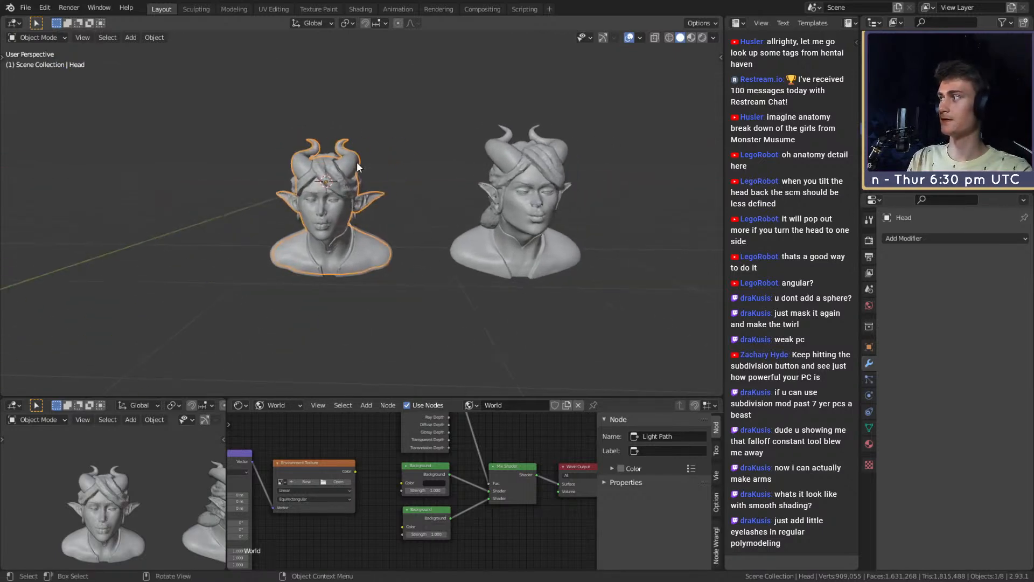
pyautogui.click(543, 202)
pyautogui.click(713, 37)
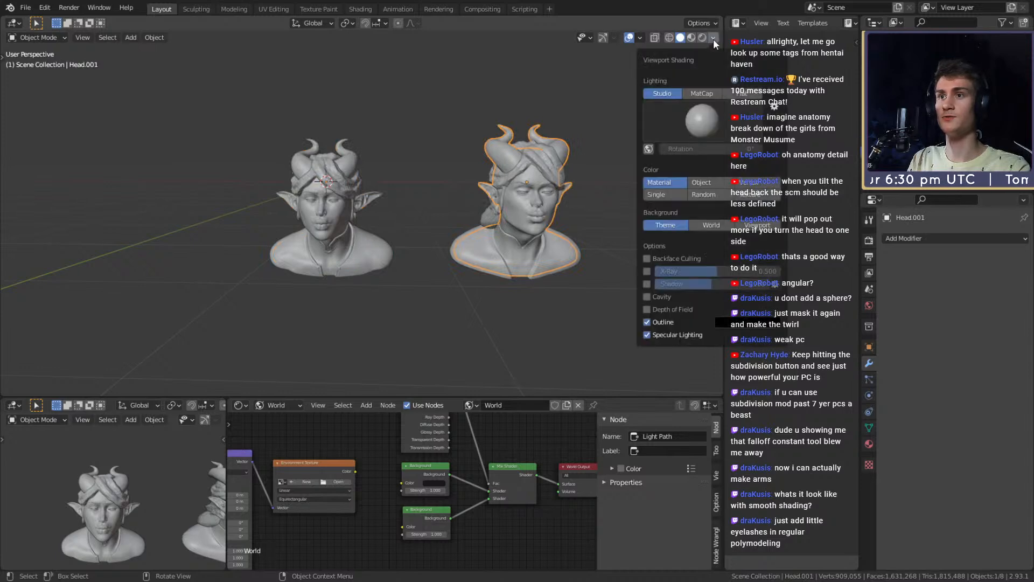
pyautogui.click(713, 38)
pyautogui.press('n')
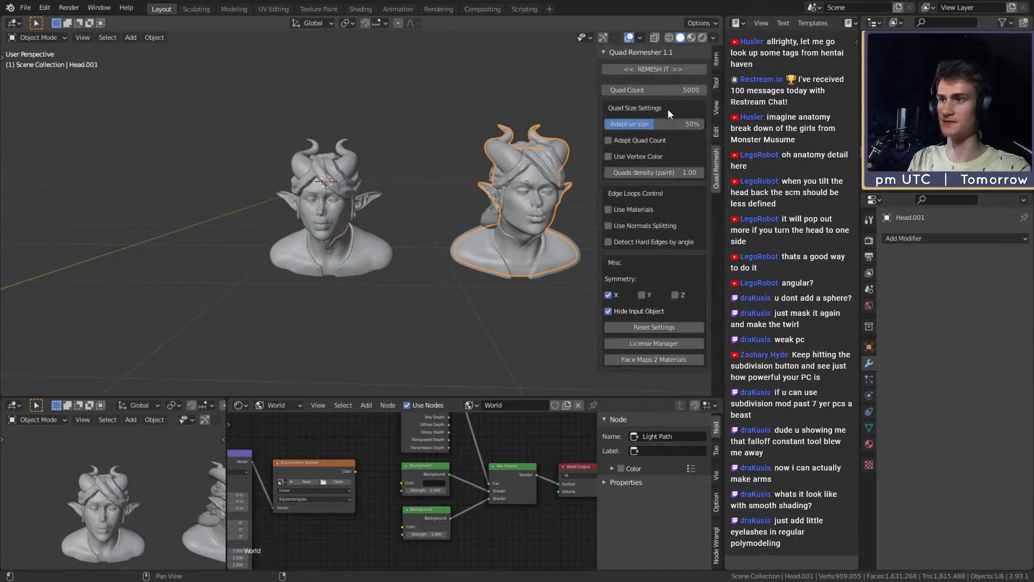
pyautogui.click(715, 59)
pyautogui.click(635, 80)
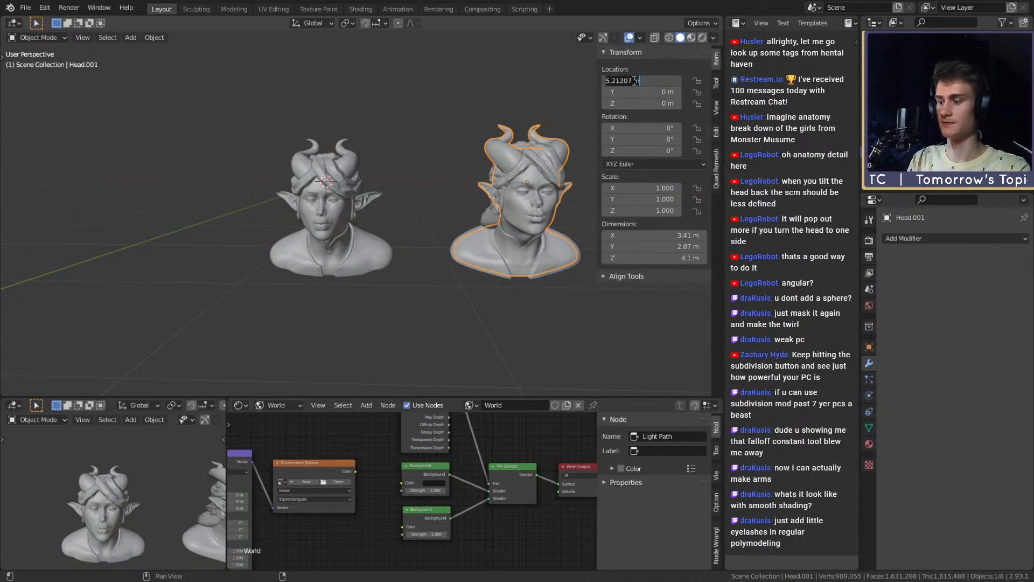
pyautogui.write('0')
pyautogui.press('Return')
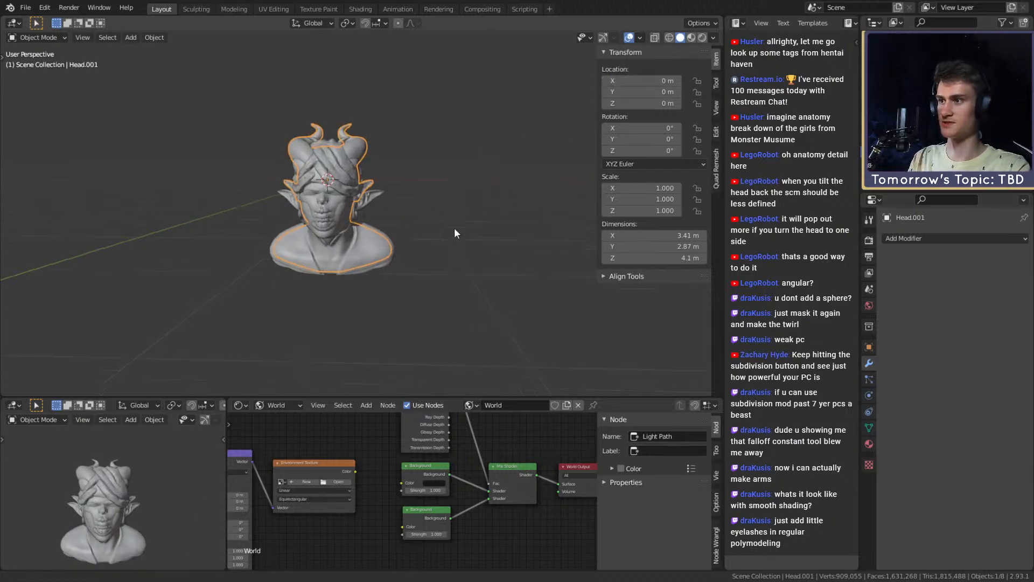
# Step: Raise the pointy-eared bust's Head object along the Z axis by about 0.21 m
pyautogui.moveTo(453, 228); pyautogui.dragTo(479, 273, button='middle')
pyautogui.click(441, 266)
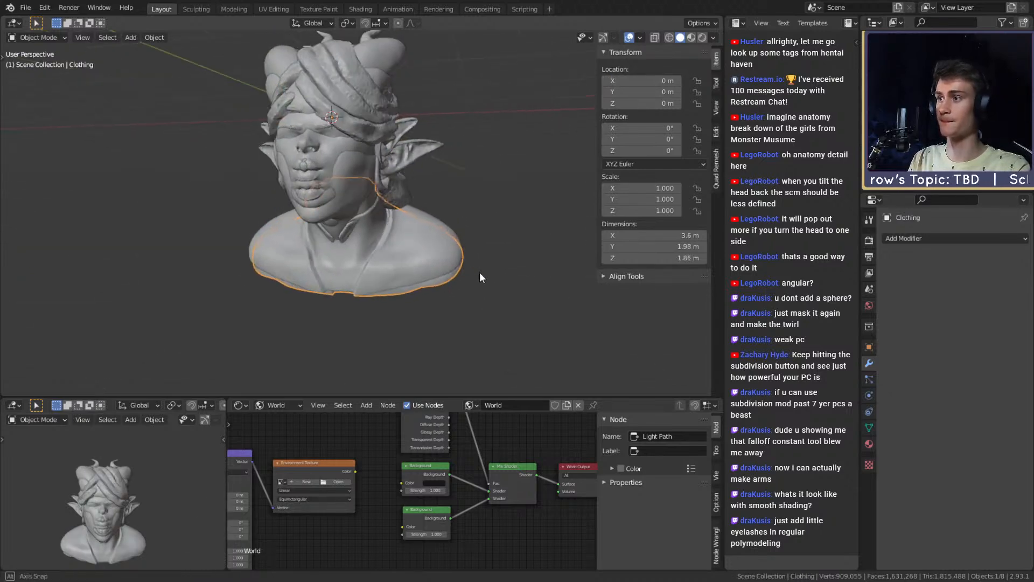
pyautogui.scroll(1, 480, 272)
pyautogui.scroll(2, 372, 188)
pyautogui.moveTo(383, 165); pyautogui.dragTo(400, 214, button='middle')
pyautogui.click(411, 164)
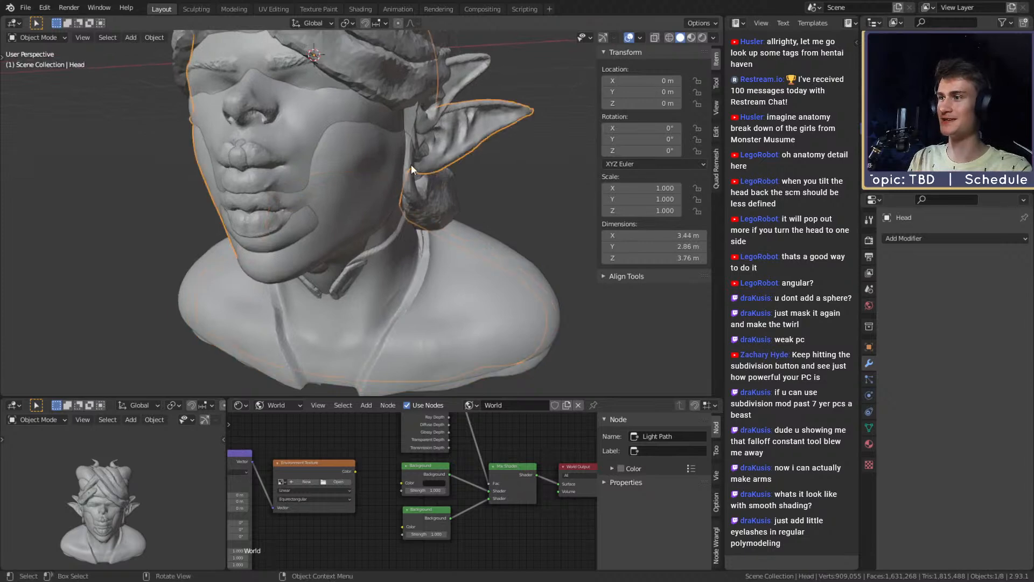
pyautogui.scroll(-4, 412, 164)
pyautogui.press('g')
pyautogui.press('z')
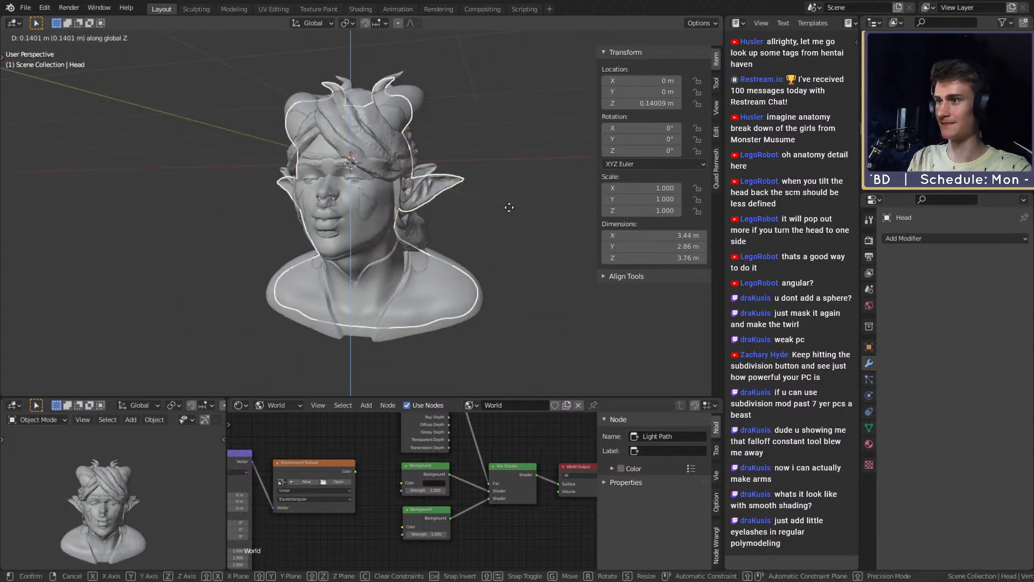
pyautogui.click(509, 204)
# Step: Enlarge the raised Head uniformly to a scale of about 1.069 to match the overlapping bust
pyautogui.press('s')
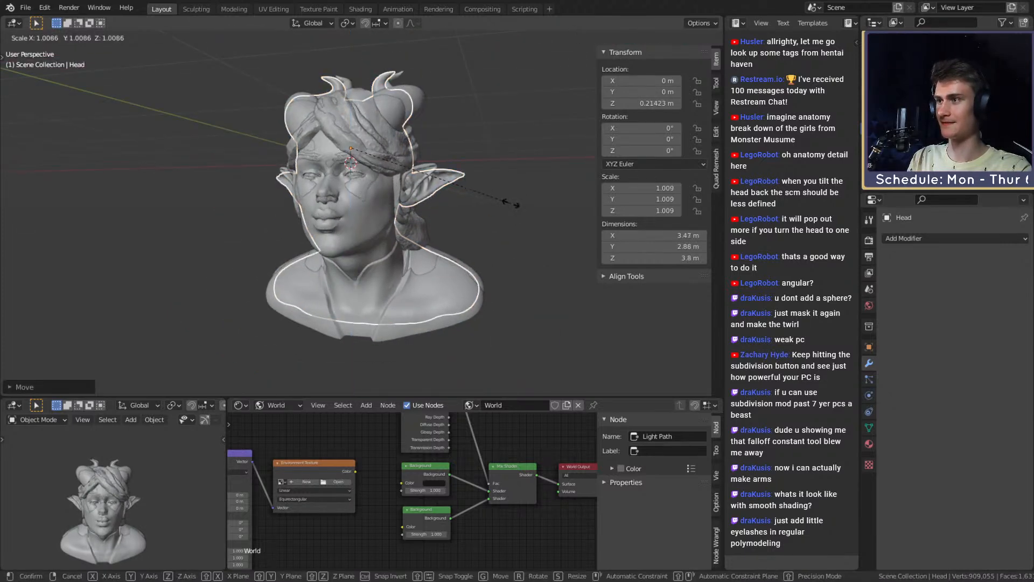
pyautogui.click(518, 203)
pyautogui.moveTo(464, 200); pyautogui.dragTo(503, 209, button='middle')
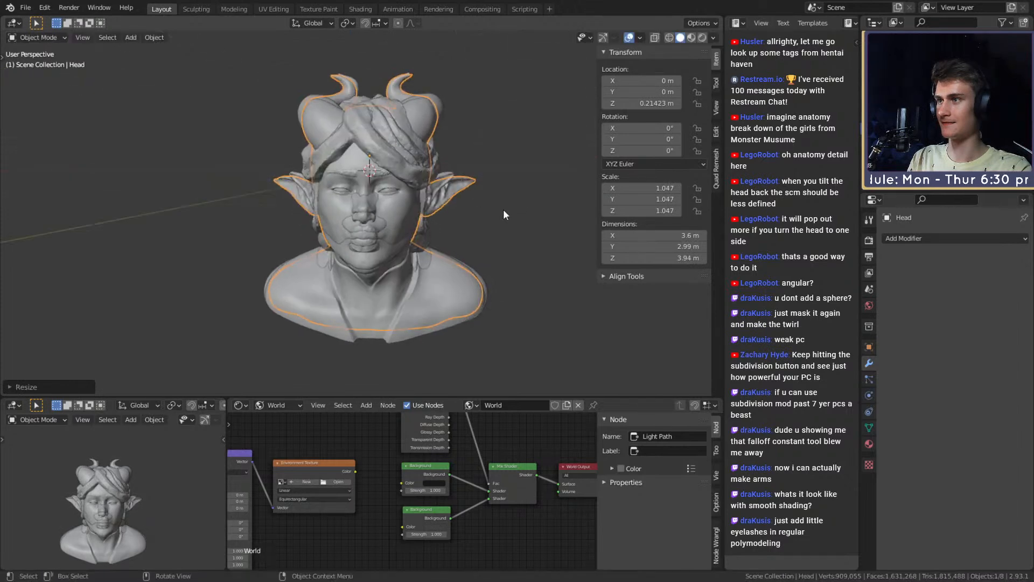
pyautogui.press('s')
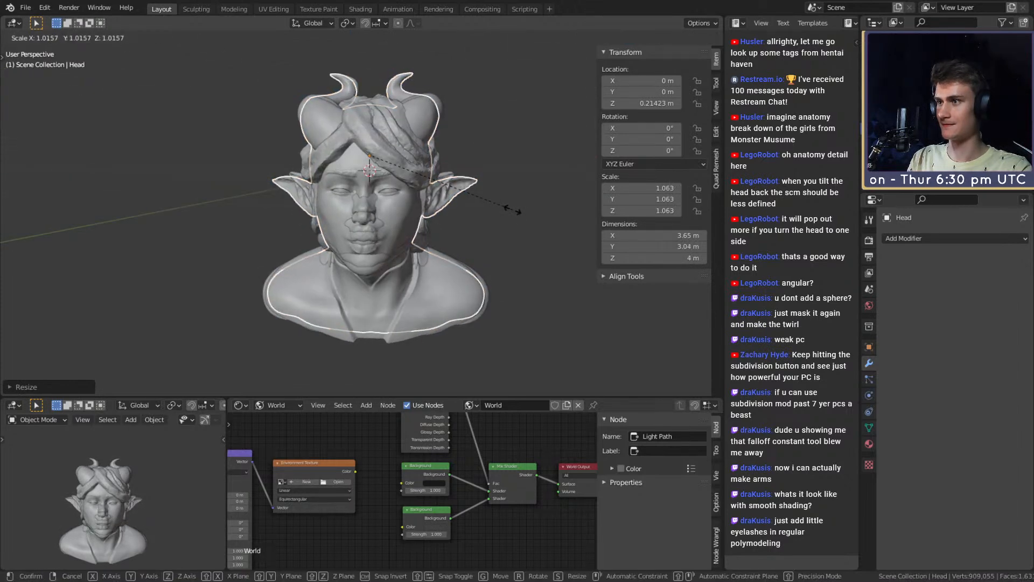
pyautogui.click(513, 208)
pyautogui.moveTo(512, 209); pyautogui.dragTo(553, 249, button='middle')
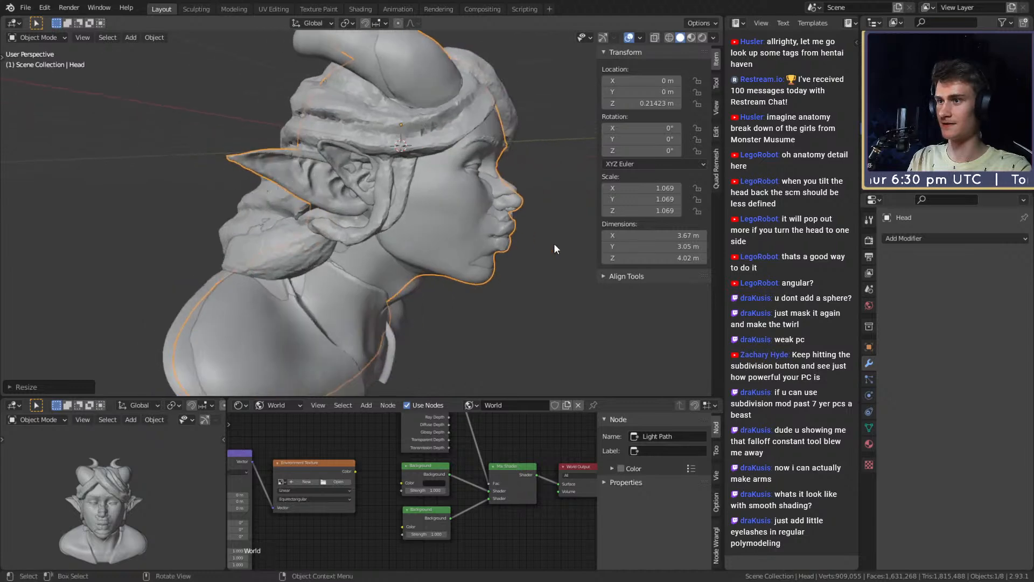
pyautogui.press('g')
pyautogui.press('z')
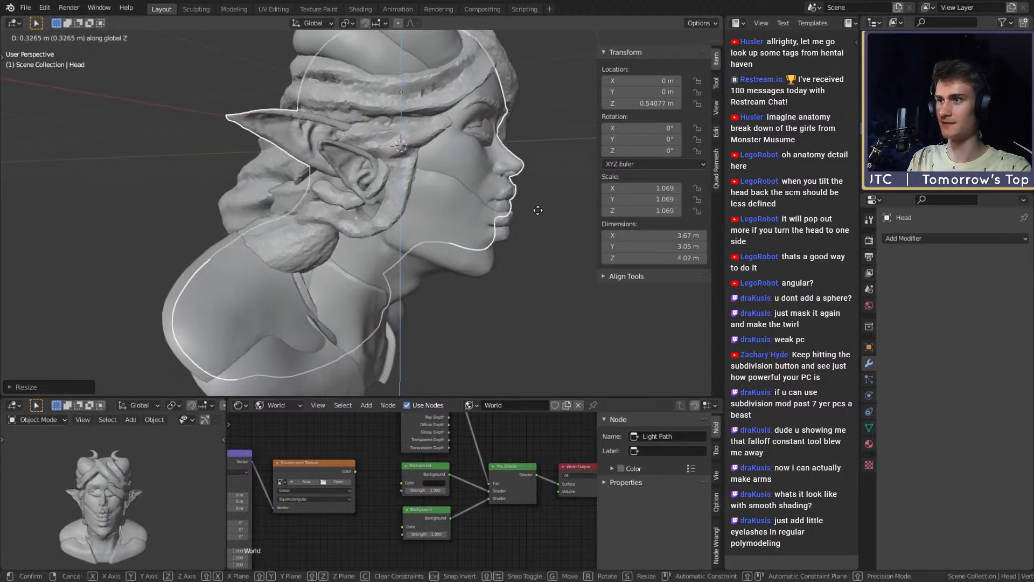
pyautogui.click(545, 377)
# Step: Move the pointy-eared bust's Head along the X axis to about 3.27 m, beside the other bust
pyautogui.moveTo(545, 379); pyautogui.dragTo(431, 293, button='middle')
pyautogui.press('g')
pyautogui.press('x')
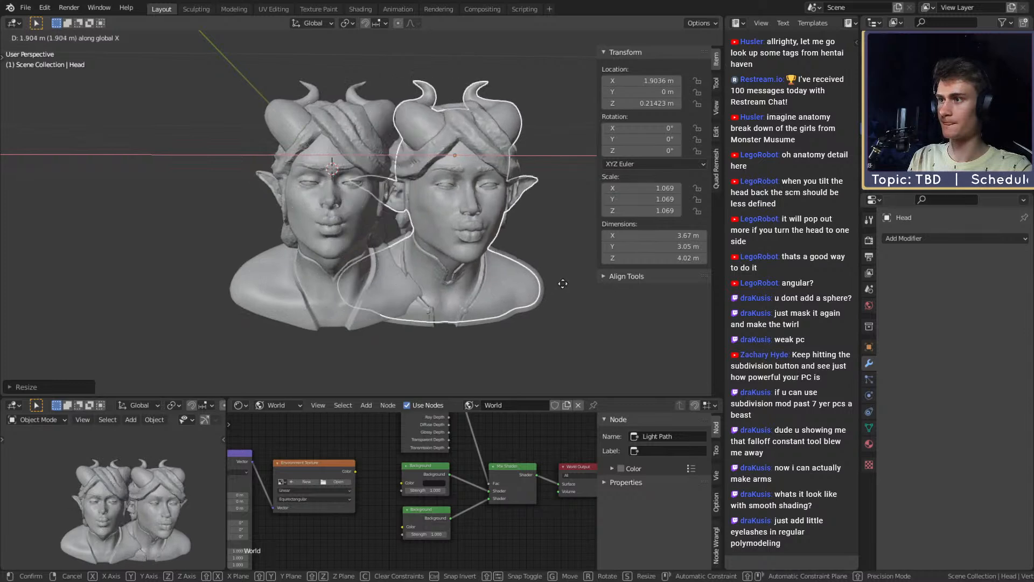
pyautogui.click(643, 301)
# Step: Reduce the Head's uniform scale to about 1.047 and lower it along Z to about 0.20 m
pyautogui.scroll(-3, 474, 283)
pyautogui.moveTo(469, 276); pyautogui.dragTo(428, 285, button='middle')
pyautogui.scroll(2, 428, 285)
pyautogui.press('s')
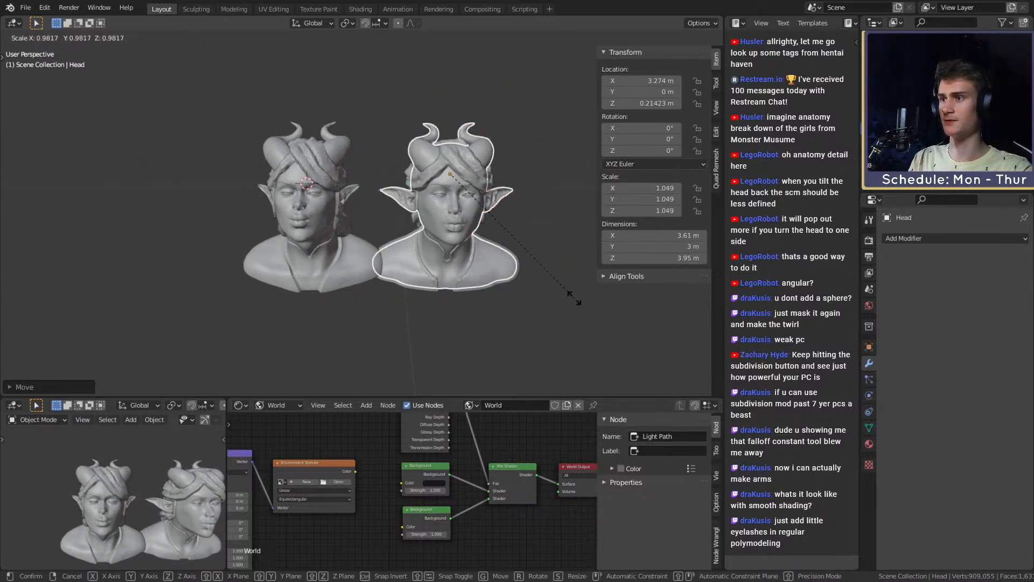
pyautogui.click(573, 297)
pyautogui.scroll(3, 469, 280)
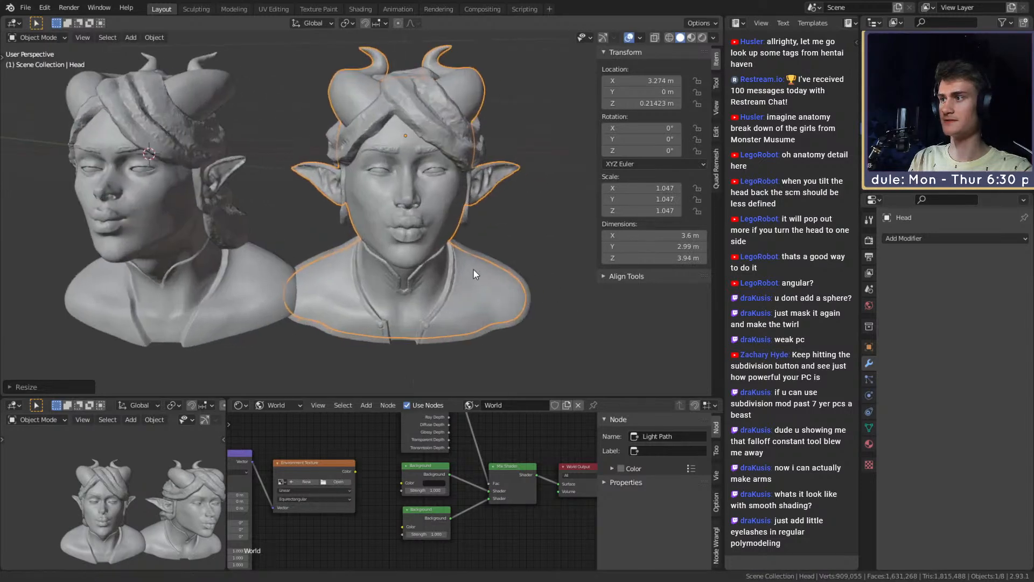
pyautogui.press('g')
pyautogui.press('z')
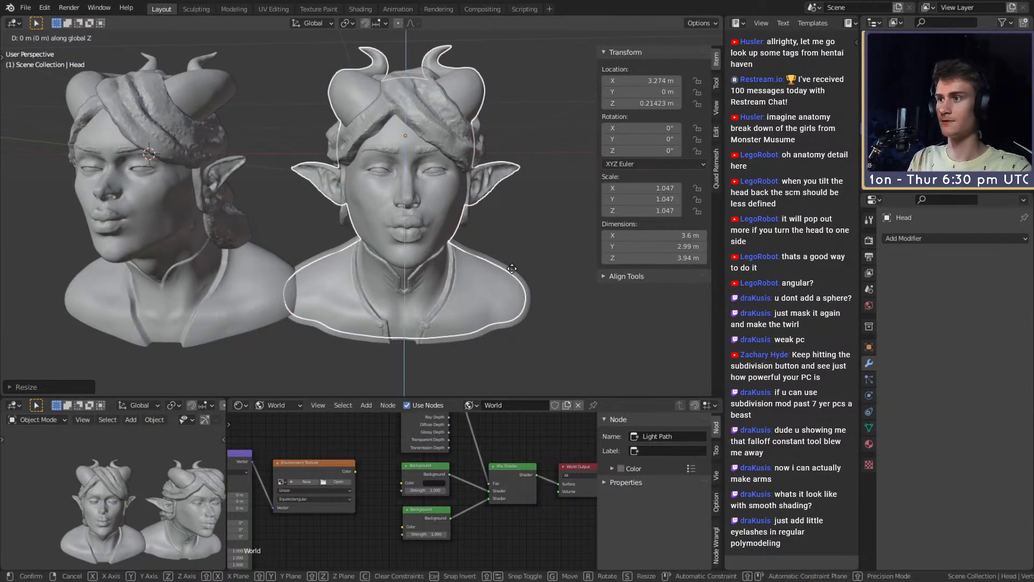
pyautogui.click(453, 268)
# Step: Widen the gap between the busts by moving the Head along X to about 4.09 m
pyautogui.scroll(-3, 408, 256)
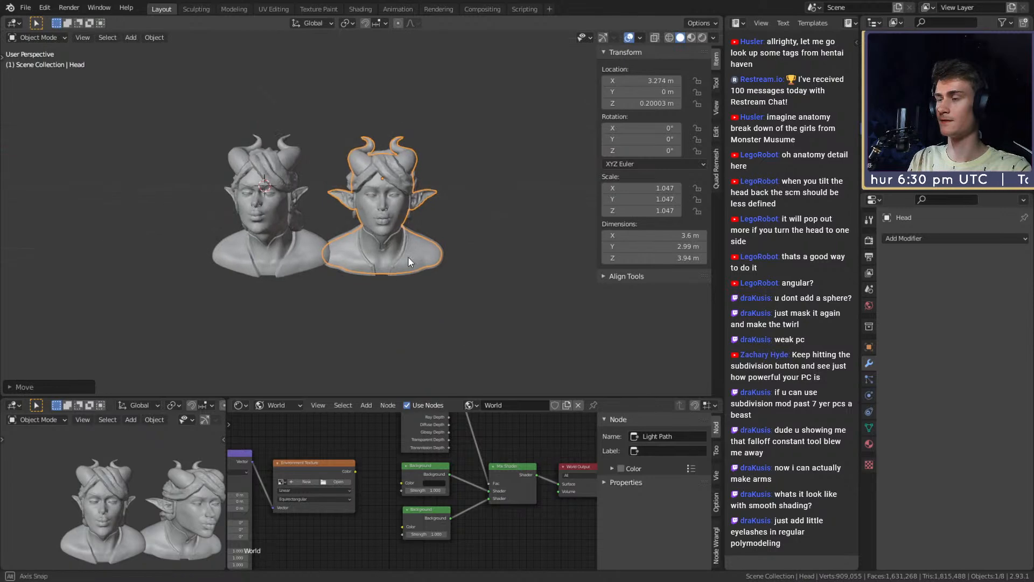
pyautogui.press('g')
pyautogui.press('x')
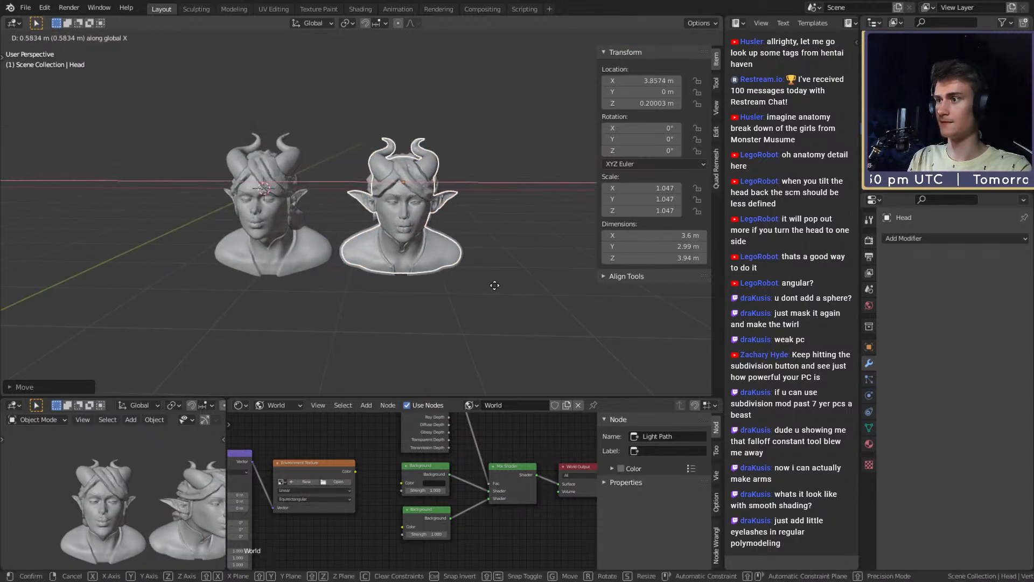
pyautogui.click(496, 284)
pyautogui.moveTo(495, 285); pyautogui.dragTo(396, 286, button='middle')
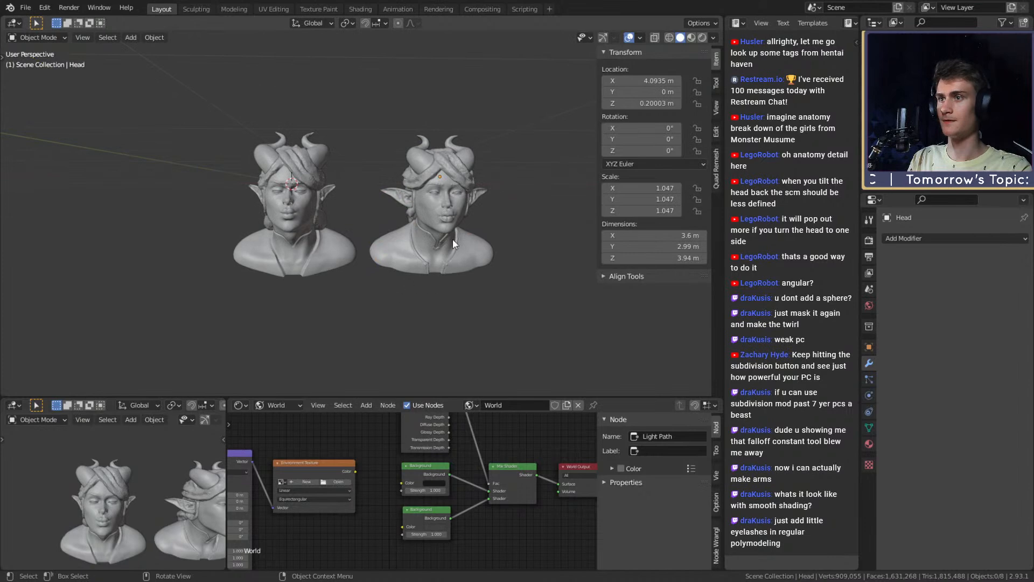
# Step: Save the blend file
pyautogui.click(25, 8)
pyautogui.click(50, 86)
pyautogui.moveTo(304, 197); pyautogui.dragTo(347, 238, button='middle')
pyautogui.scroll(4, 413, 216)
pyautogui.scroll(-3, 403, 225)
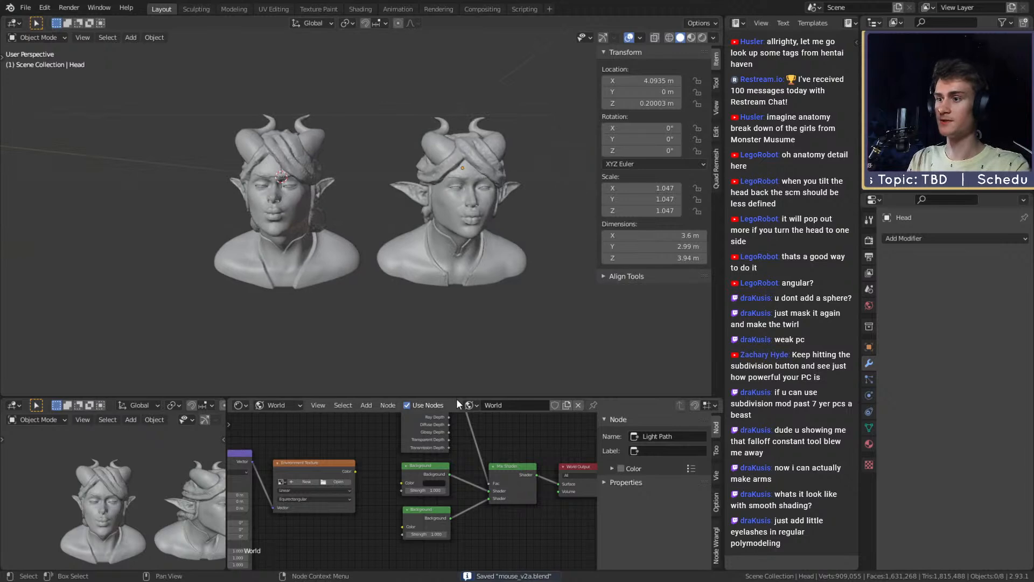
pyautogui.moveTo(432, 232); pyautogui.dragTo(425, 263, button='middle')
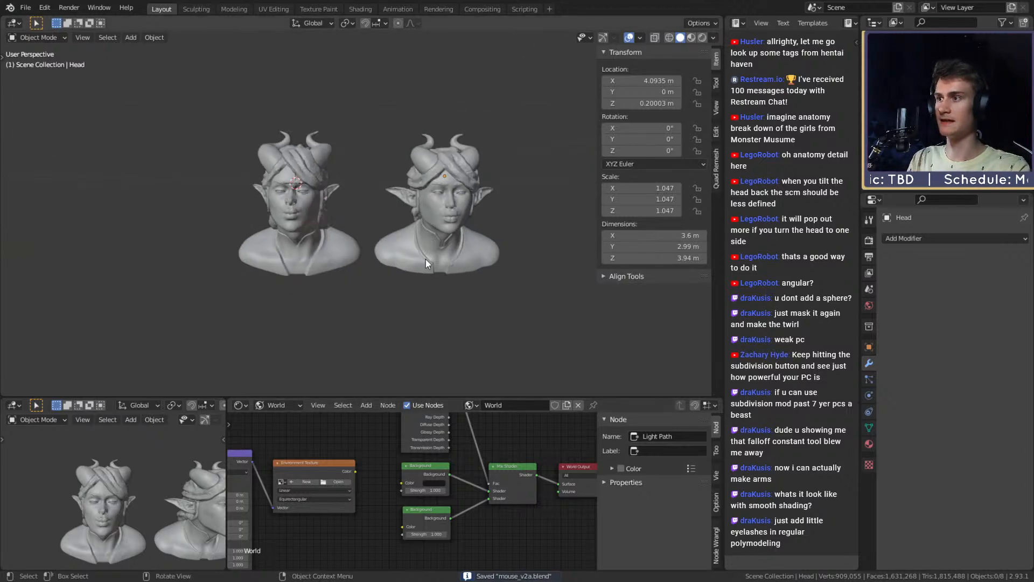
# Step: Split off a narrow horizontal area beneath the main 3D viewport and turn it into a Dope Sheet editor
pyautogui.rightClick(420, 398)
pyautogui.click(422, 397)
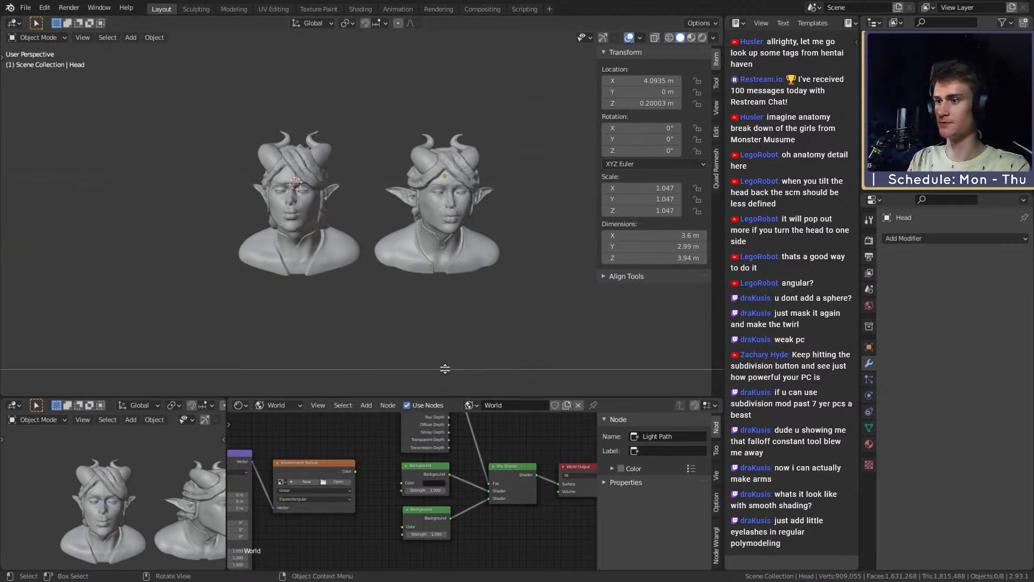
pyautogui.click(447, 360)
pyautogui.moveTo(461, 397); pyautogui.dragTo(459, 406)
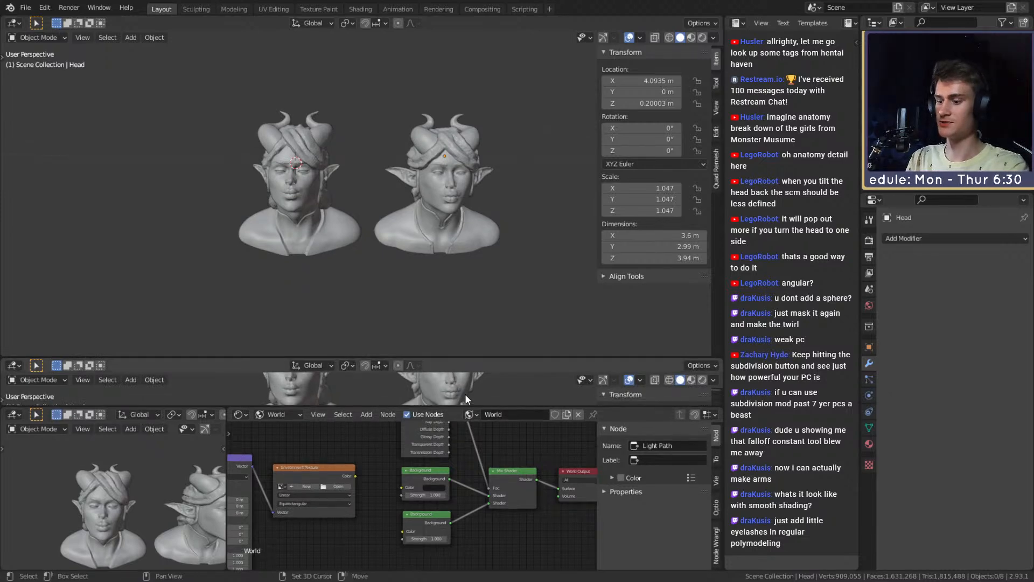
pyautogui.hotkey('shift', 'F12')
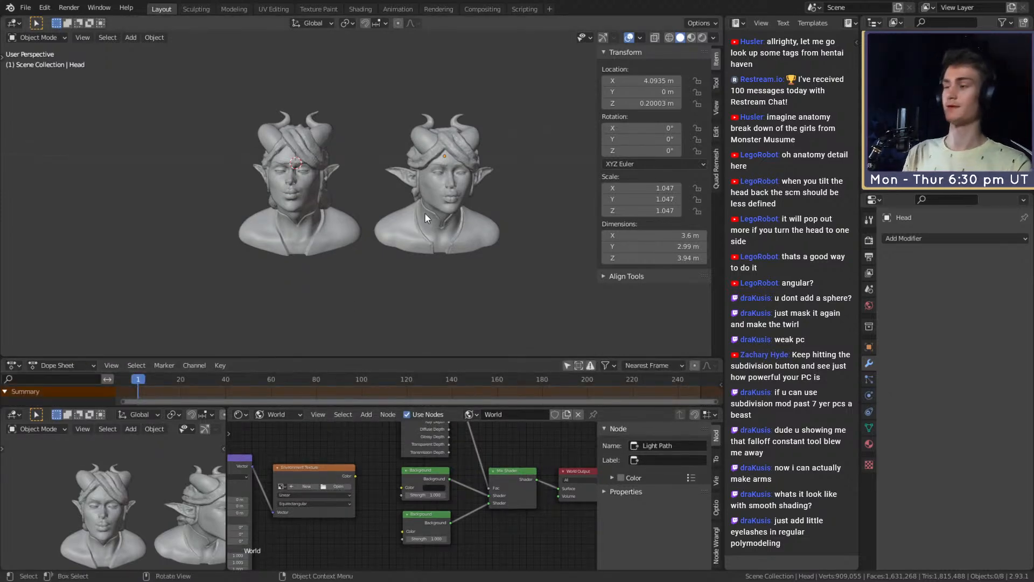
# Step: Add a new camera at the origin, aligned to the front orthographic view
pyautogui.scroll(1, 341, 256)
pyautogui.keyDown('shift'); pyautogui.moveTo(340, 257); pyautogui.dragTo(413, 242, button='middle'); pyautogui.keyUp('shift')
pyautogui.scroll(-4, 398, 228)
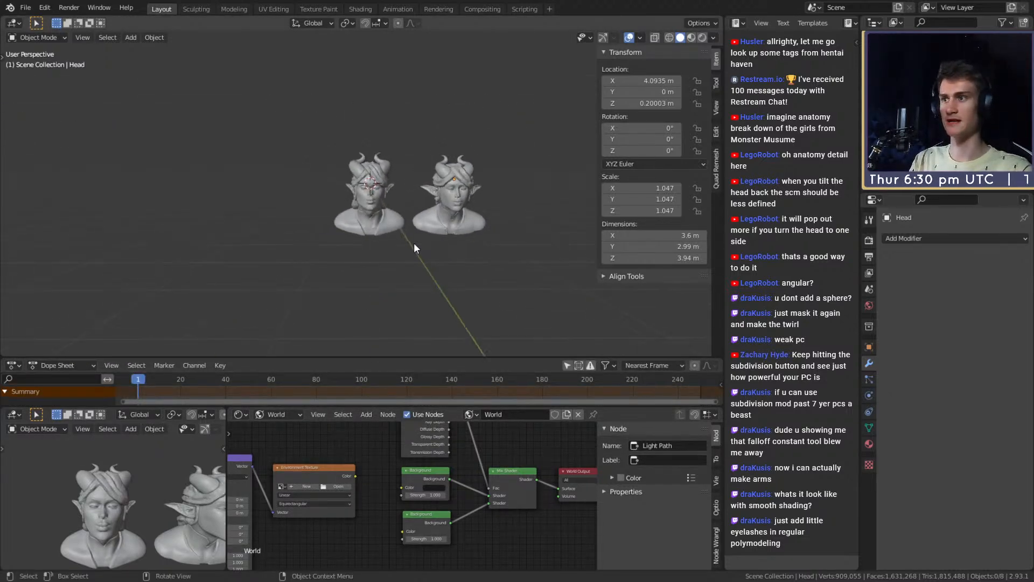
pyautogui.hotkey('shift', 'a')
pyautogui.press('KP_1')
pyautogui.hotkey('shift', 'a')
pyautogui.moveTo(464, 308)
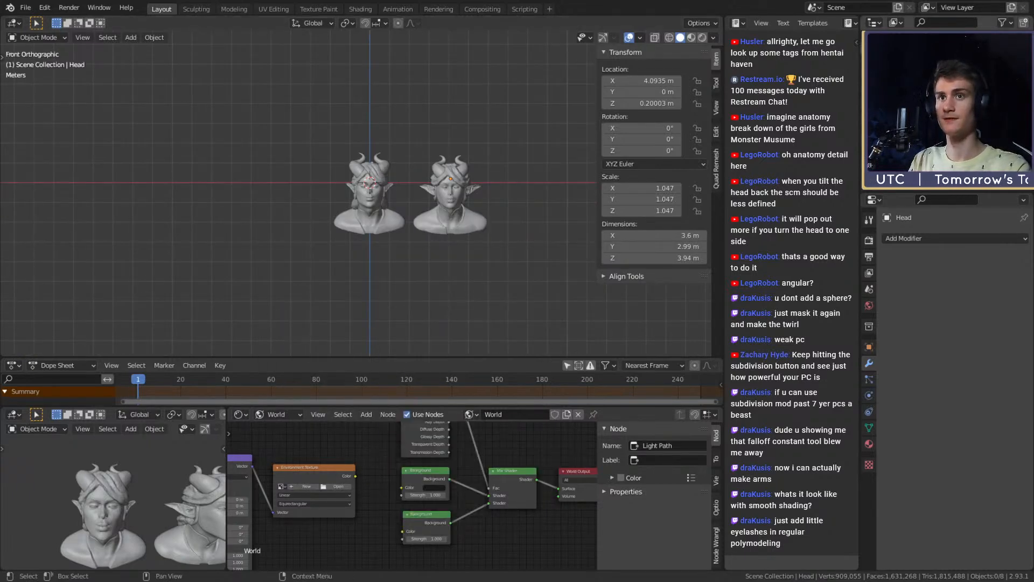
pyautogui.hotkey('shift', 'a')
pyautogui.click(276, 401)
pyautogui.press('KP_5')
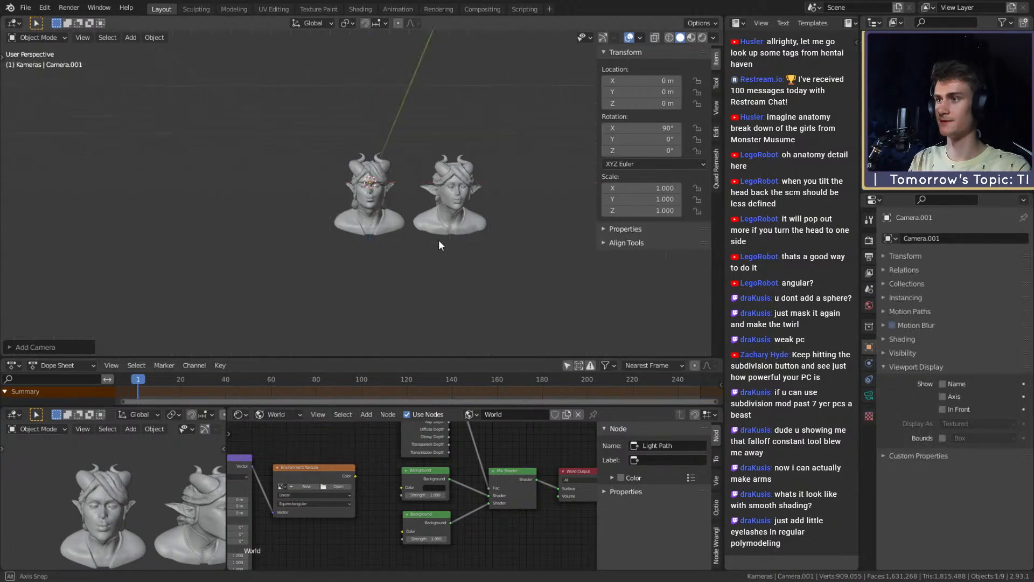
# Step: Move the new camera along the Y axis to about -5.03 m, in front of the busts
pyautogui.moveTo(438, 240); pyautogui.dragTo(335, 251, button='middle')
pyautogui.press('g')
pyautogui.press('y')
pyautogui.click(374, 320)
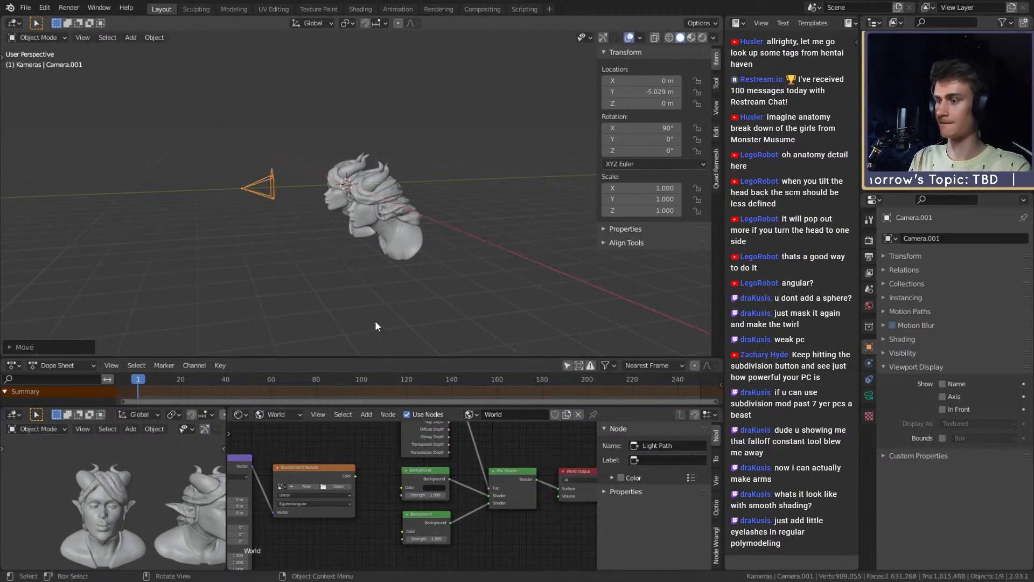
# Step: Set the new camera's focal length to 85 mm
pyautogui.press('KP_0')
pyautogui.press('KP_0')
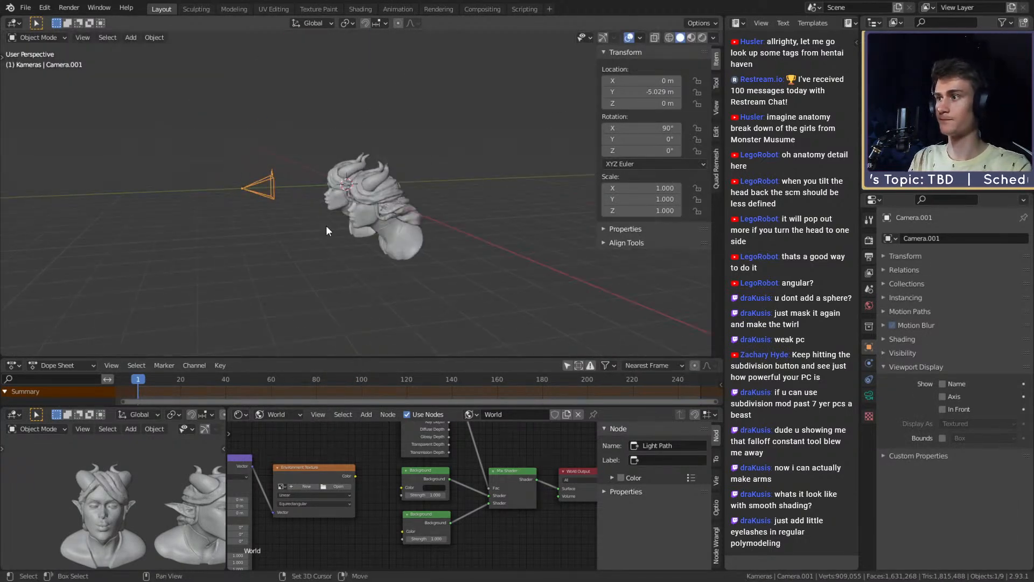
pyautogui.moveTo(326, 230); pyautogui.dragTo(453, 267, button='middle')
pyautogui.click(869, 397)
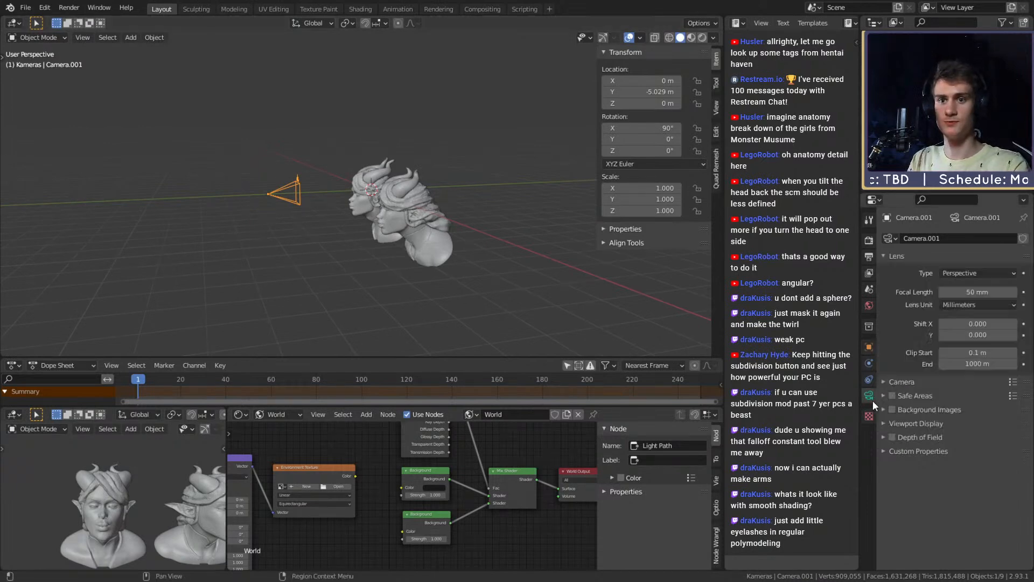
pyautogui.click(981, 292)
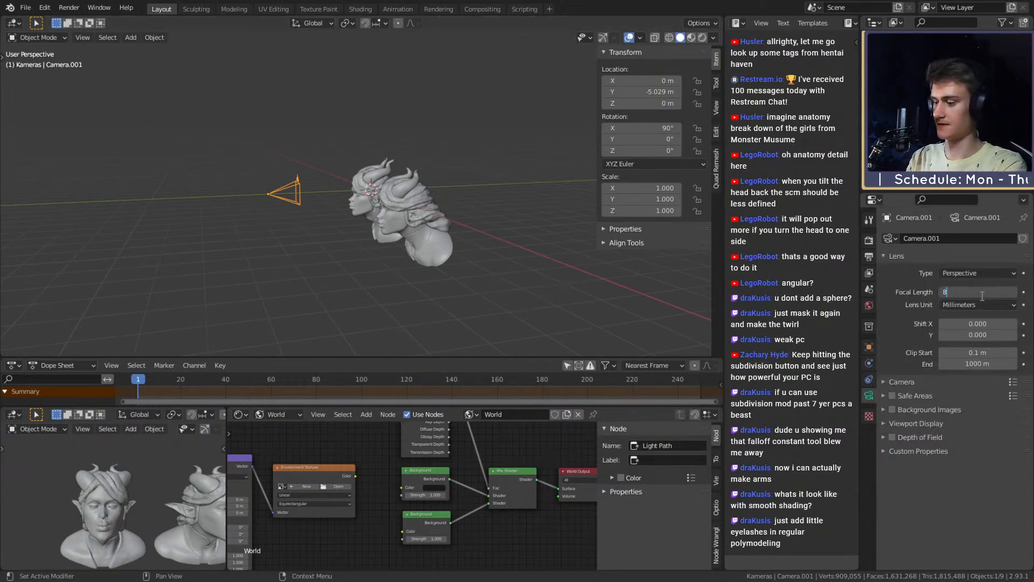
pyautogui.write('85')
pyautogui.press('Return')
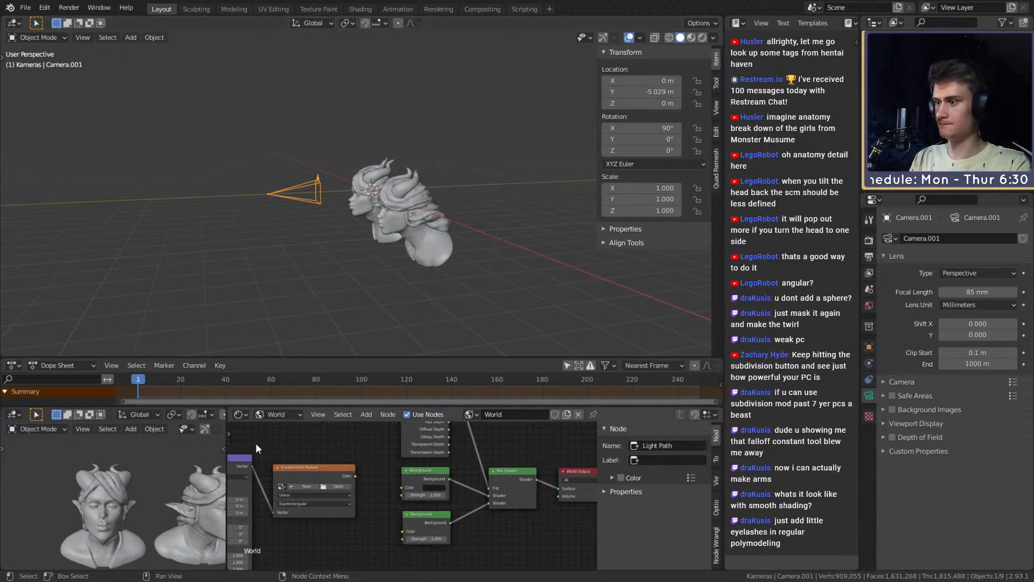
# Step: Move the camera back to about -9.34 m on Y and down to about -0.10 m on Z
pyautogui.press('g')
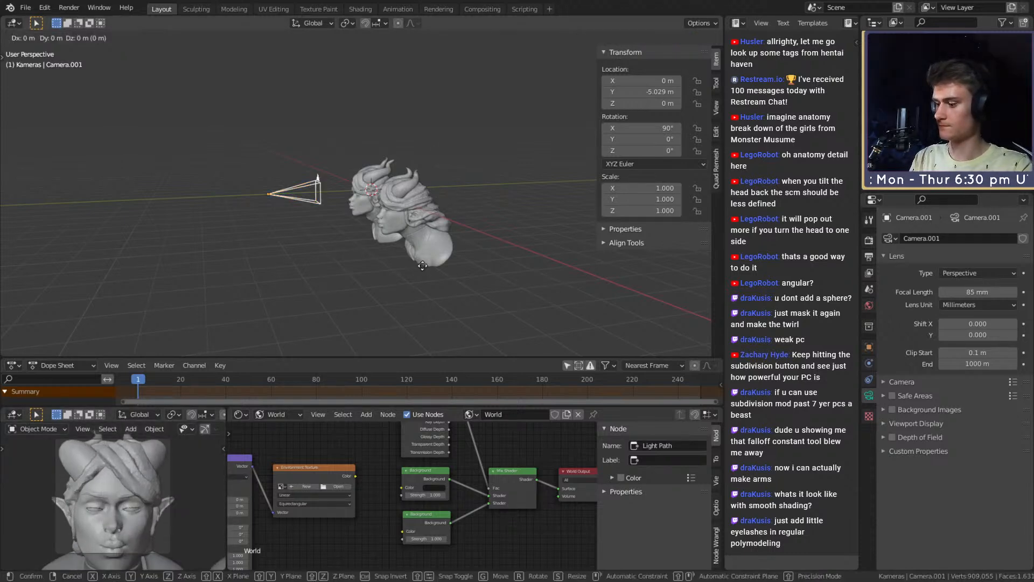
pyautogui.press('y')
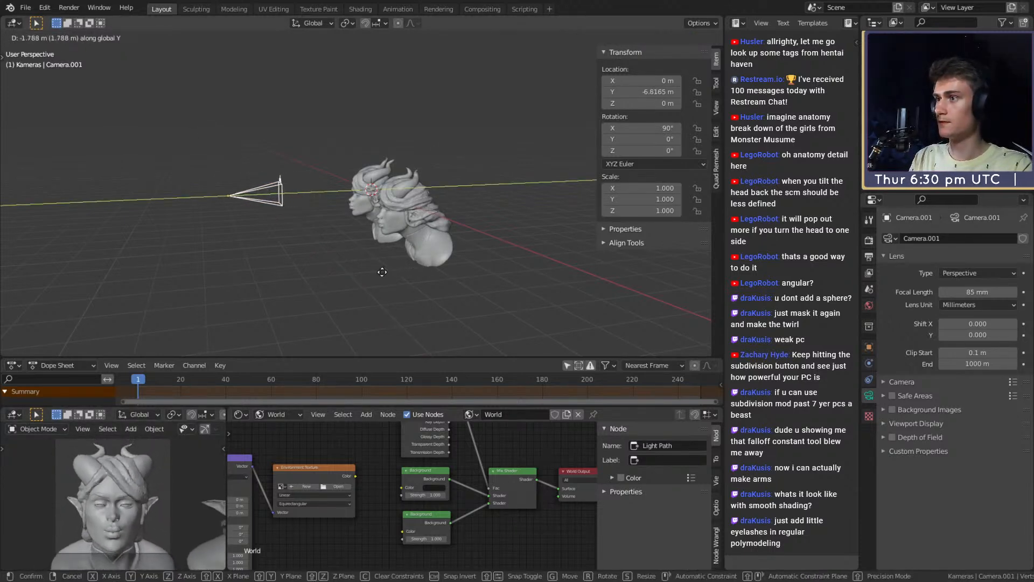
pyautogui.click(374, 281)
pyautogui.press('g')
pyautogui.press('z')
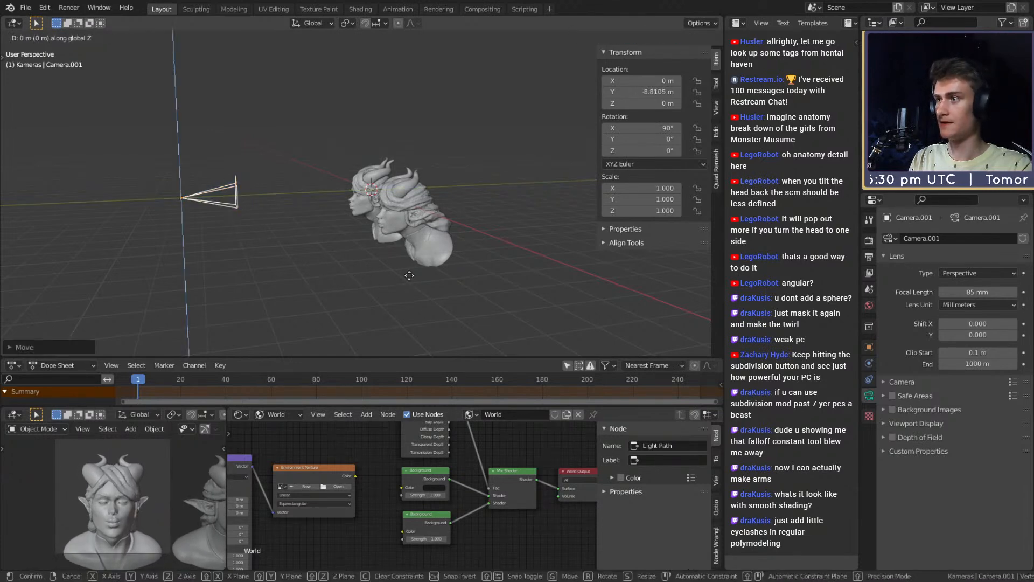
pyautogui.press('x')
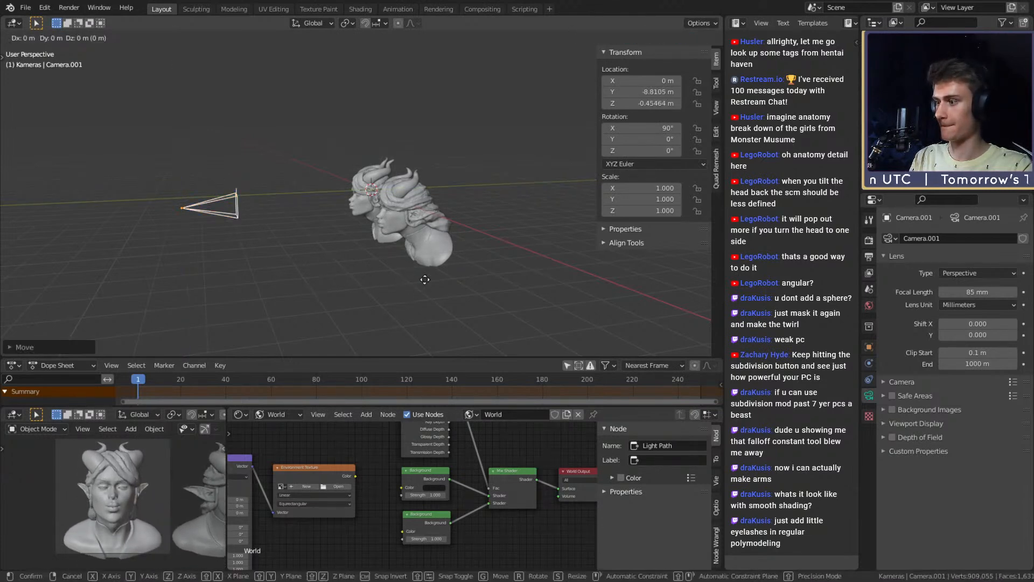
pyautogui.press('y')
pyautogui.click(415, 284)
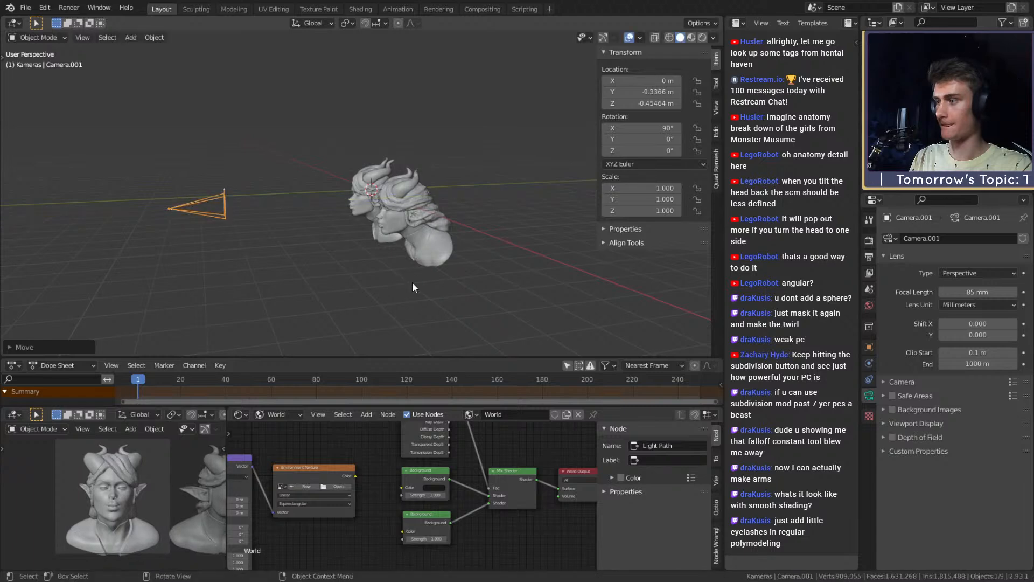
pyautogui.press('g')
pyautogui.press('z')
pyautogui.click(424, 277)
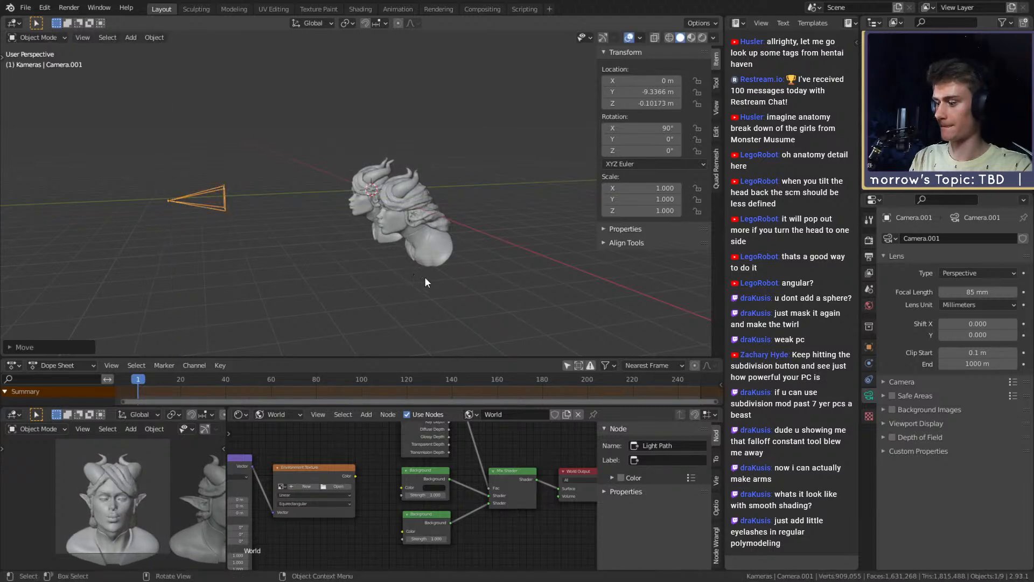
# Step: Tilt the camera slightly downward by rotating it about the global X axis
pyautogui.press('r')
pyautogui.press('x')
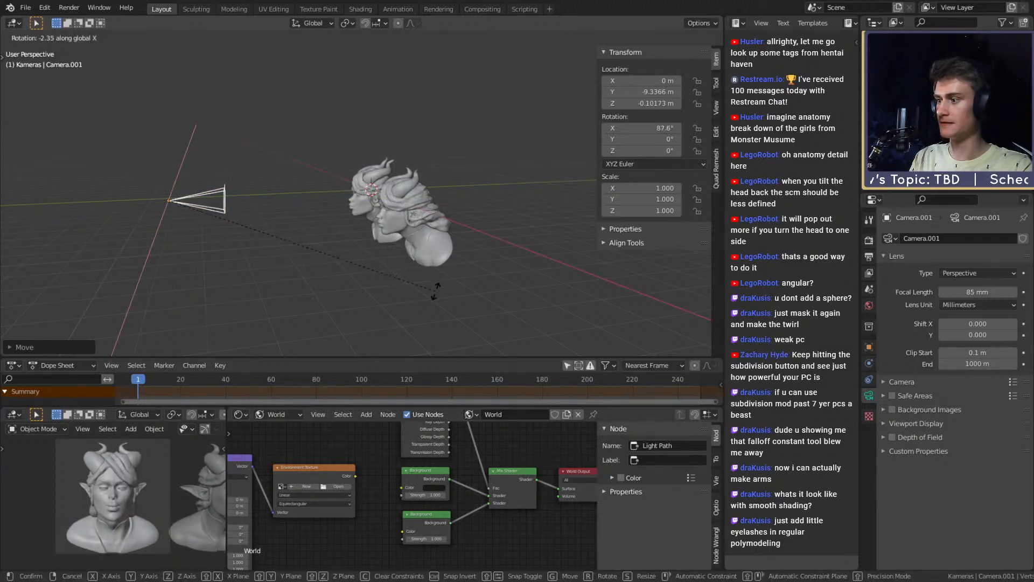
pyautogui.click(438, 289)
# Step: Examine the spacing and proportions of the two busts from several angles in the main viewport
pyautogui.moveTo(420, 282)
pyautogui.mouseDown(button='middle')
pyautogui.moveTo(376, 271)
pyautogui.moveTo(472, 277)
pyautogui.moveTo(436, 272)
pyautogui.mouseUp(button='middle')
pyautogui.scroll(3, 472, 276)
pyautogui.click(342, 221)
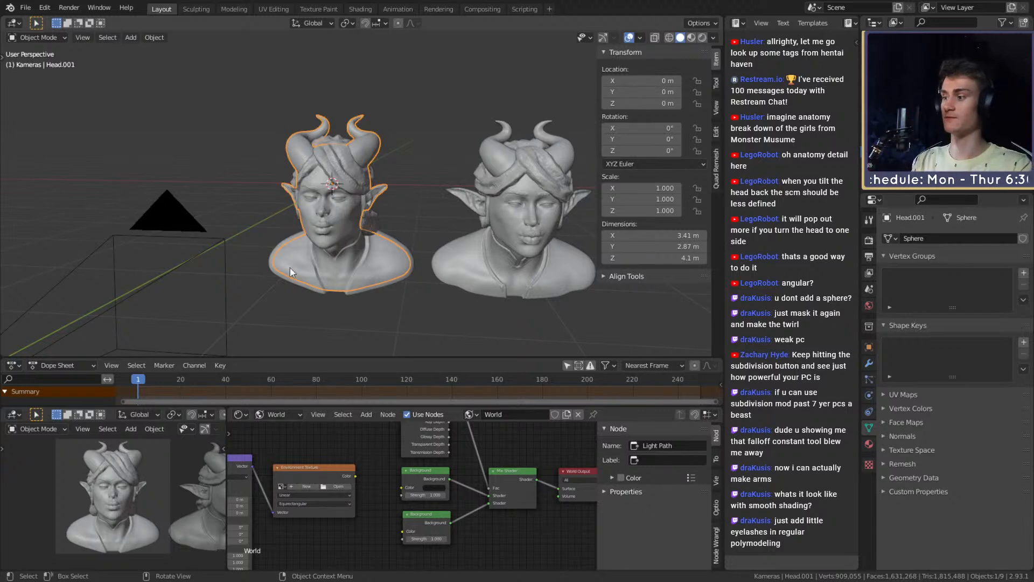
pyautogui.scroll(-2, 395, 232)
pyautogui.moveTo(396, 231); pyautogui.dragTo(460, 270, button='middle')
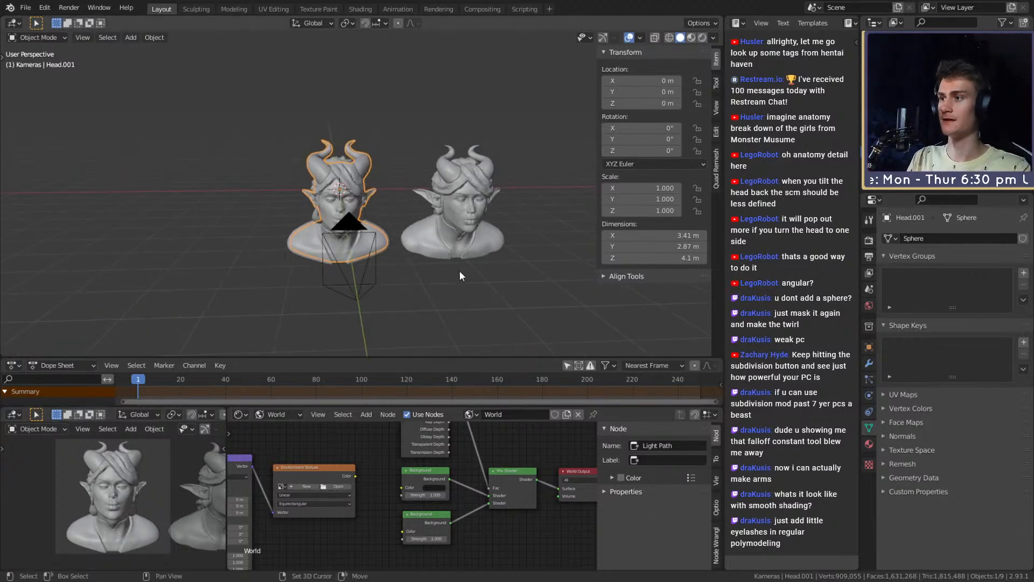
pyautogui.scroll(2, 414, 241)
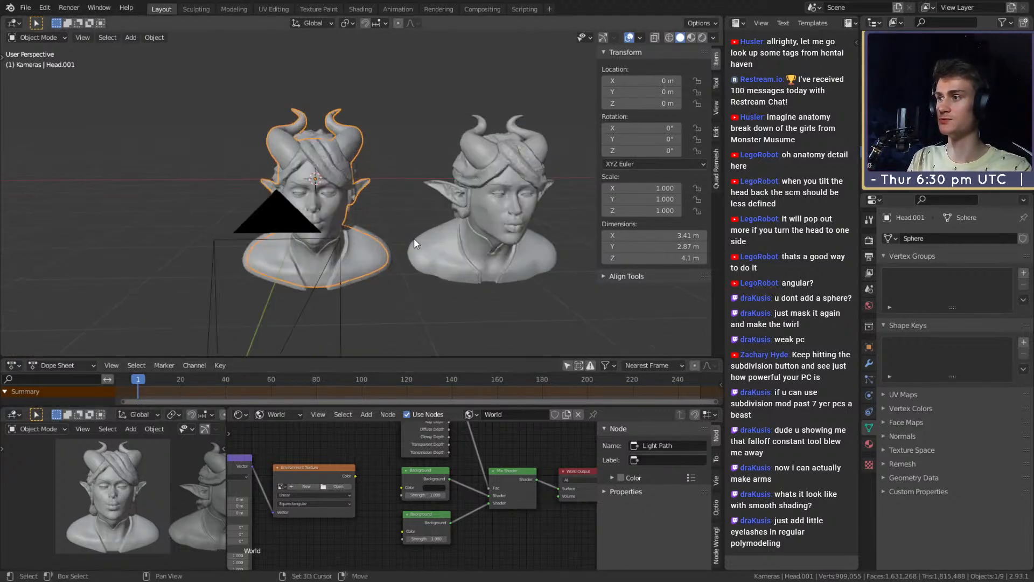
pyautogui.moveTo(413, 238)
pyautogui.mouseDown(button='middle')
pyautogui.moveTo(369, 191)
pyautogui.moveTo(439, 240)
pyautogui.moveTo(424, 248)
pyautogui.moveTo(409, 235)
pyautogui.moveTo(410, 257)
pyautogui.moveTo(415, 241)
pyautogui.mouseUp(button='middle')
pyautogui.scroll(-2, 372, 192)
pyautogui.scroll(3, 412, 249)
pyautogui.scroll(-2, 437, 273)
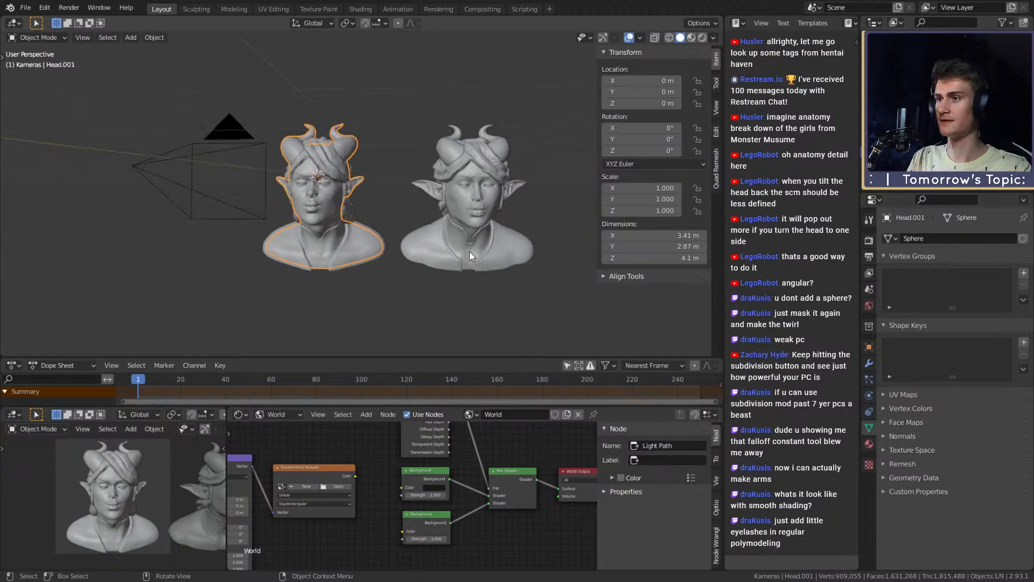
# Step: Move the bust farther from the camera's axis along X to about 4.47 m
pyautogui.click(469, 221)
pyautogui.press('g')
pyautogui.press('x')
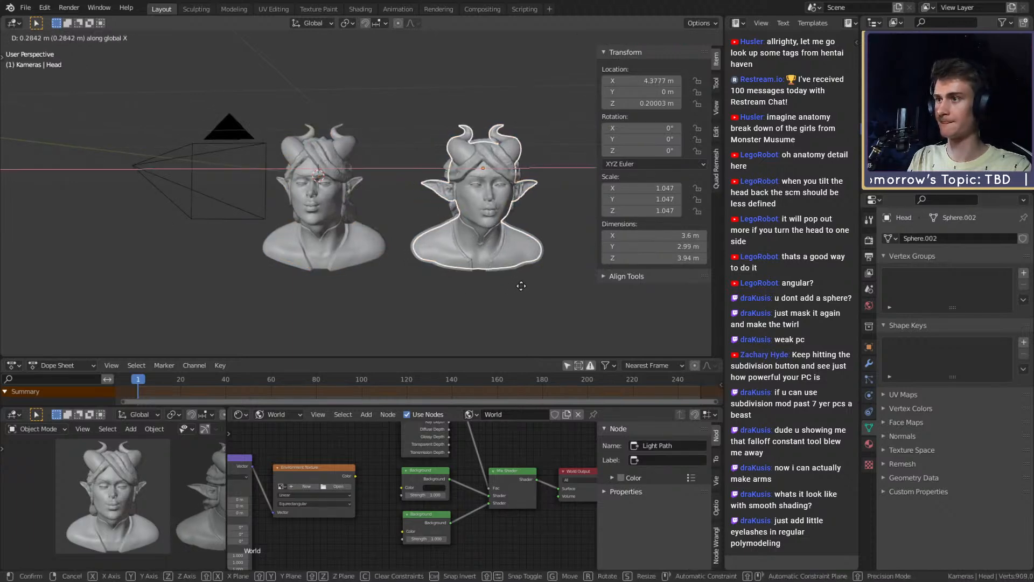
pyautogui.click(524, 285)
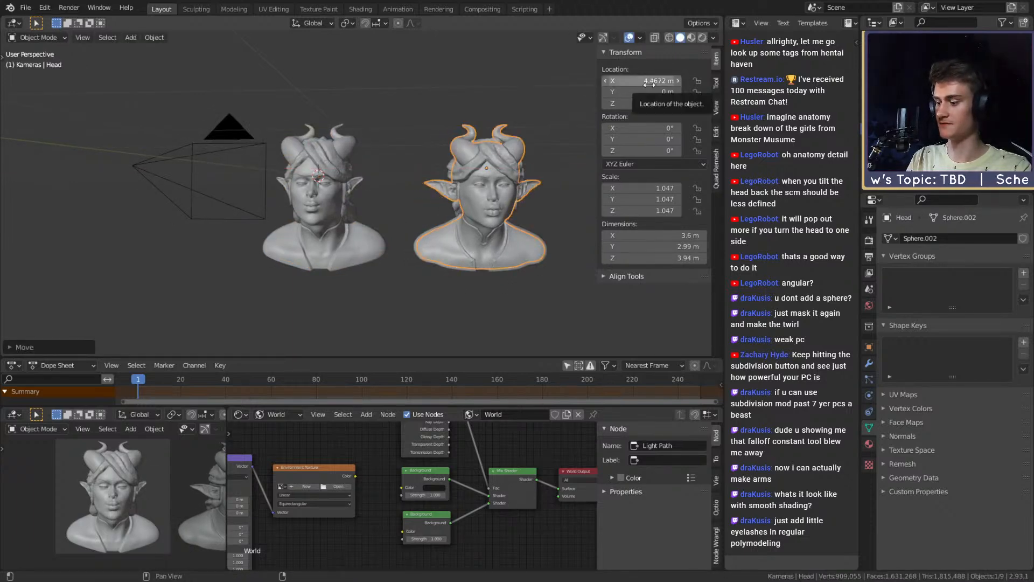
# Step: Keyframe the locations of both busts on frame 1
pyautogui.press('i')
pyautogui.click(331, 201)
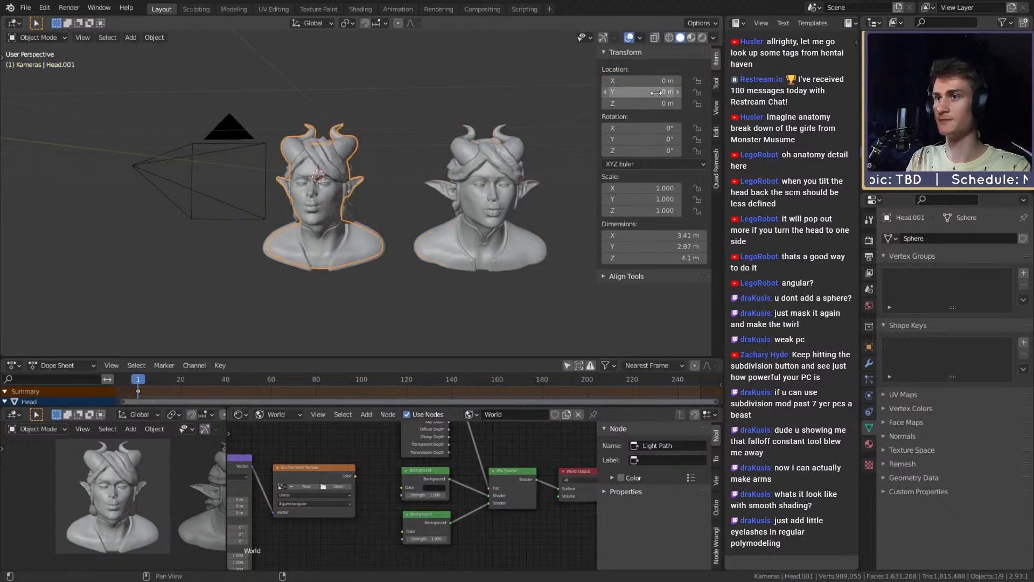
pyautogui.press('i')
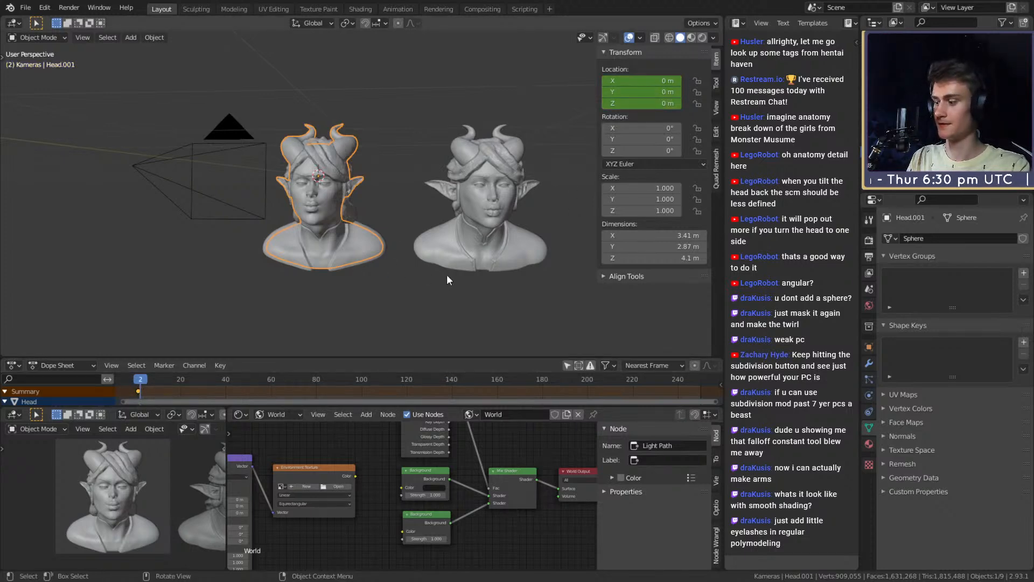
# Step: On frame 2, move the bust at the origin along X onto the other bust's position and keyframe its location
pyautogui.press('g')
pyautogui.press('x')
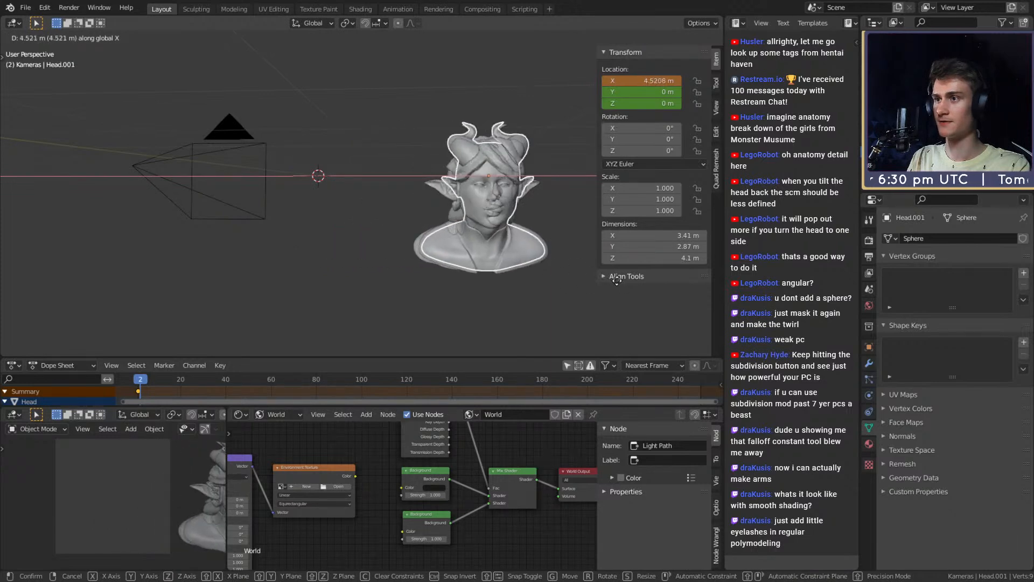
pyautogui.click(617, 280)
pyautogui.press('i')
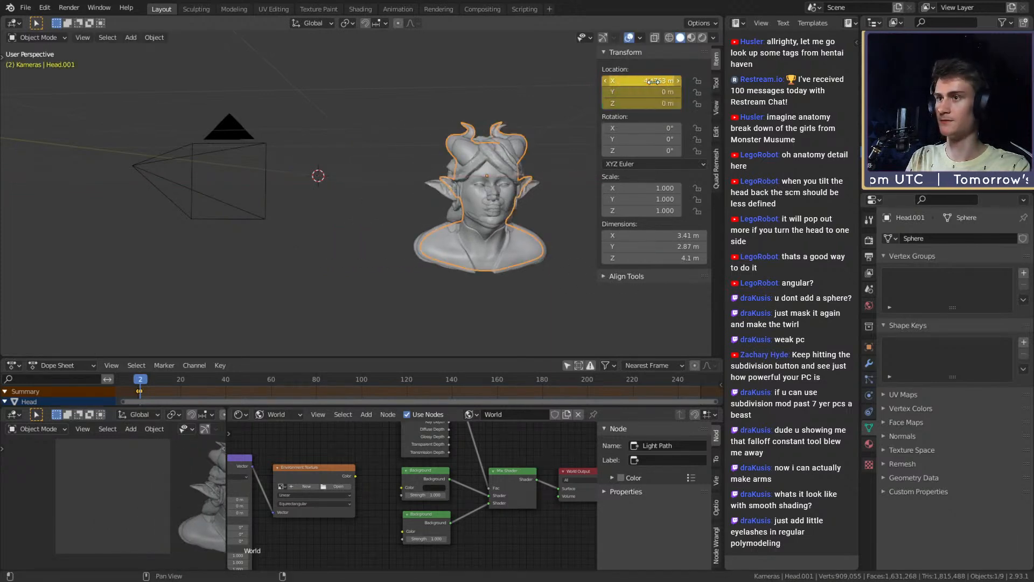
# Step: Set the original side bust's X location to 0 m on frame 2 and keyframe its location
pyautogui.click(538, 198)
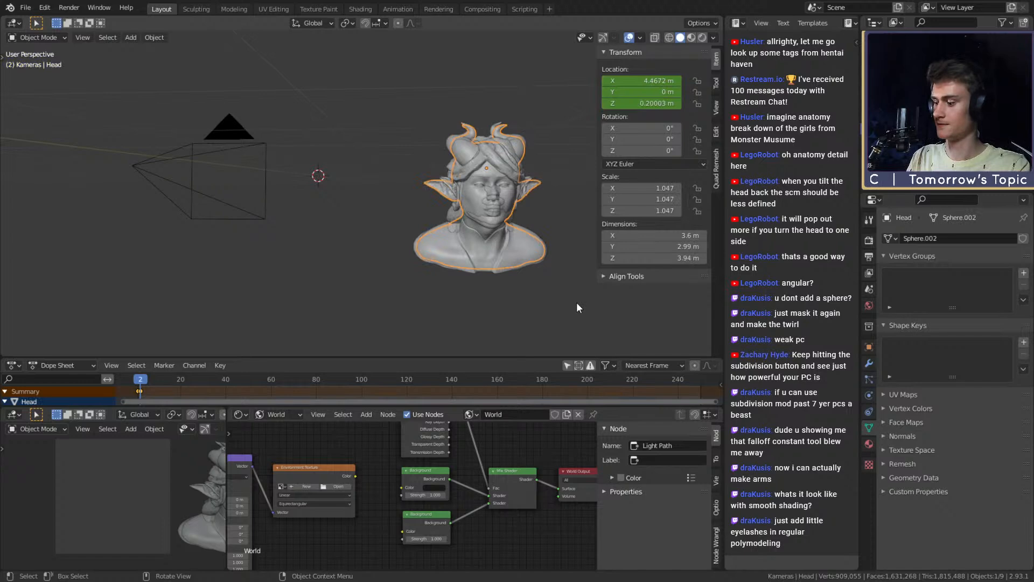
pyautogui.press('g')
pyautogui.press('x')
pyautogui.press('Escape')
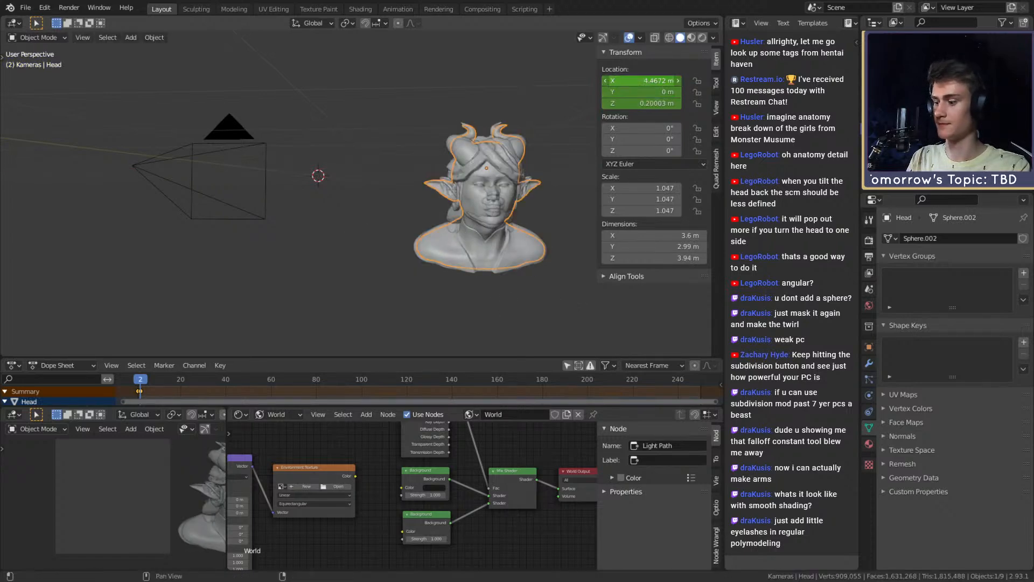
pyautogui.click(644, 84)
pyautogui.write('0')
pyautogui.press('Return')
pyautogui.press('i')
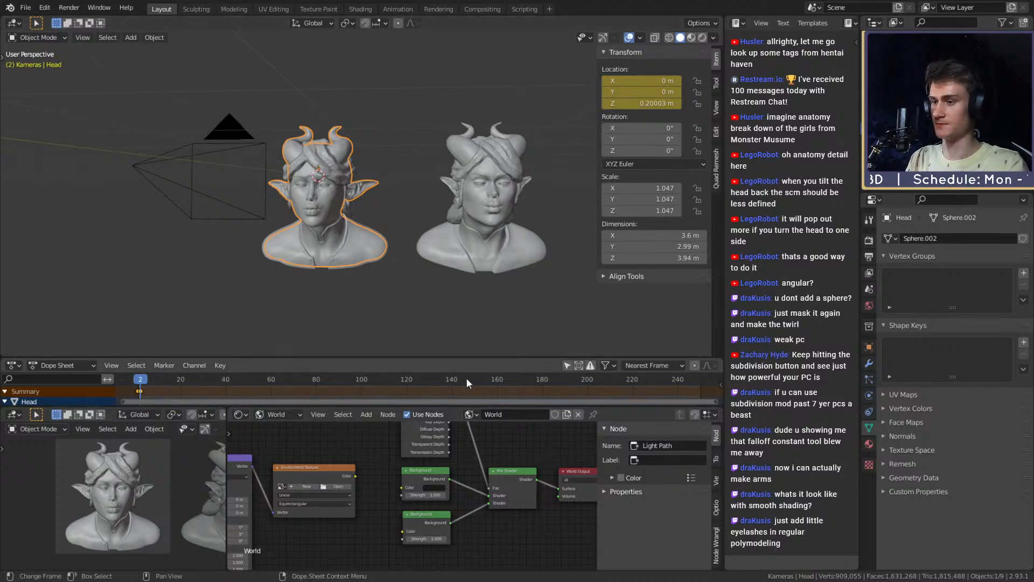
# Step: Turn the Dope Sheet area into a Timeline and jump between the keyframes on frames 1 and 2 to compare the busts
pyautogui.hotkey('shift', 'F12')
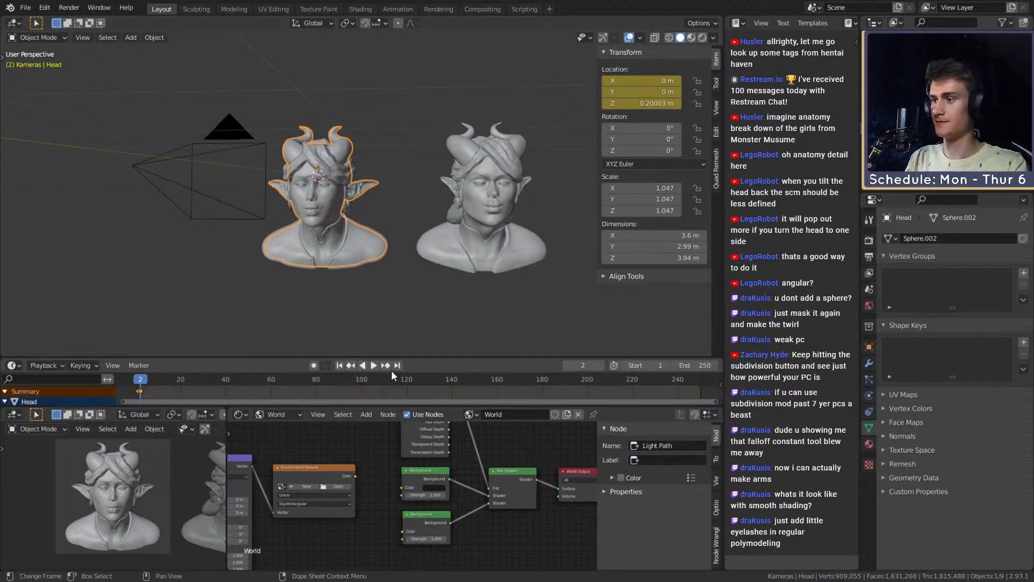
pyautogui.click(350, 366)
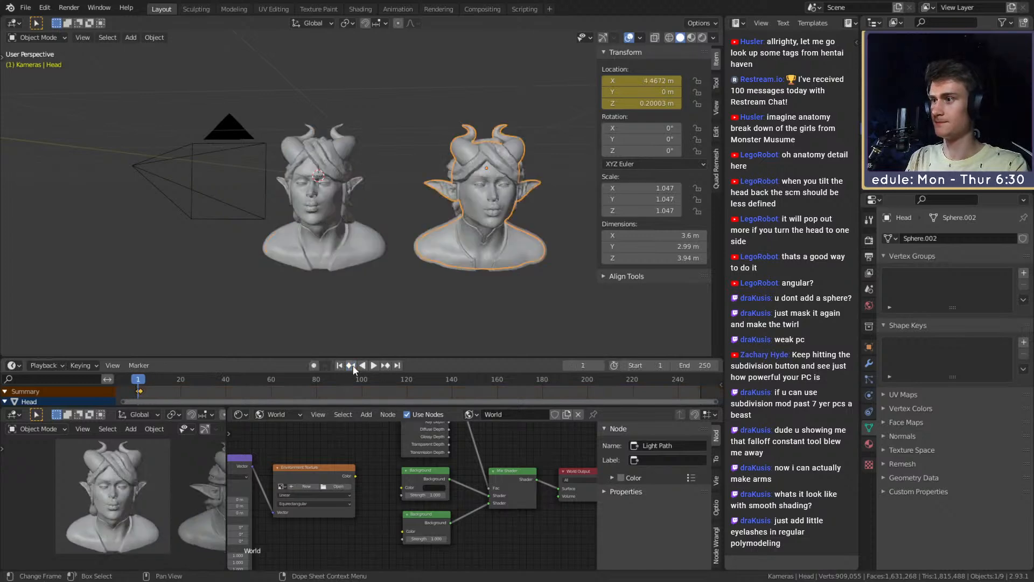
pyautogui.click(383, 366)
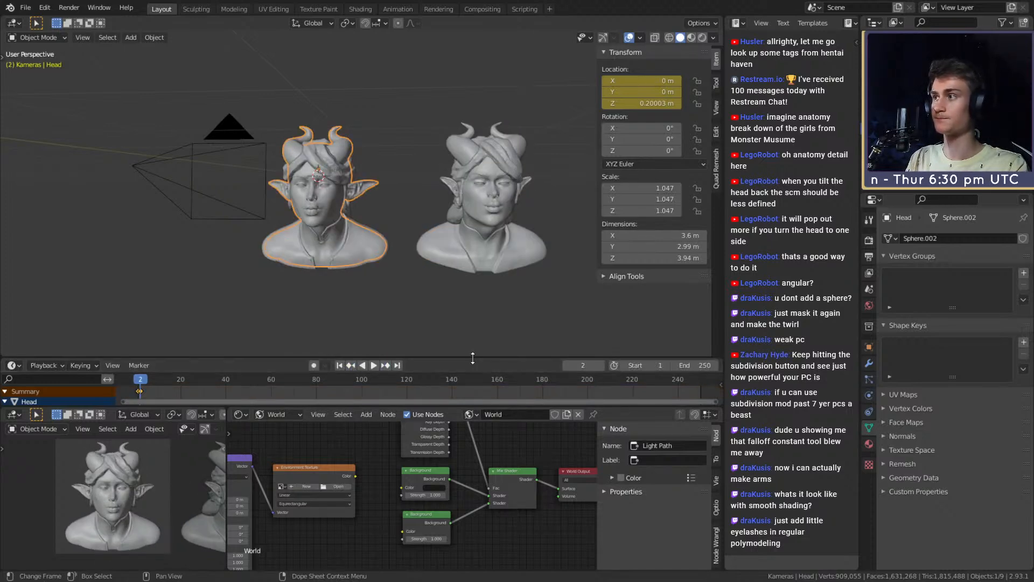
# Step: Append four lights to the scene and preview the bust with rendered shading in the small camera view
pyautogui.click(24, 7)
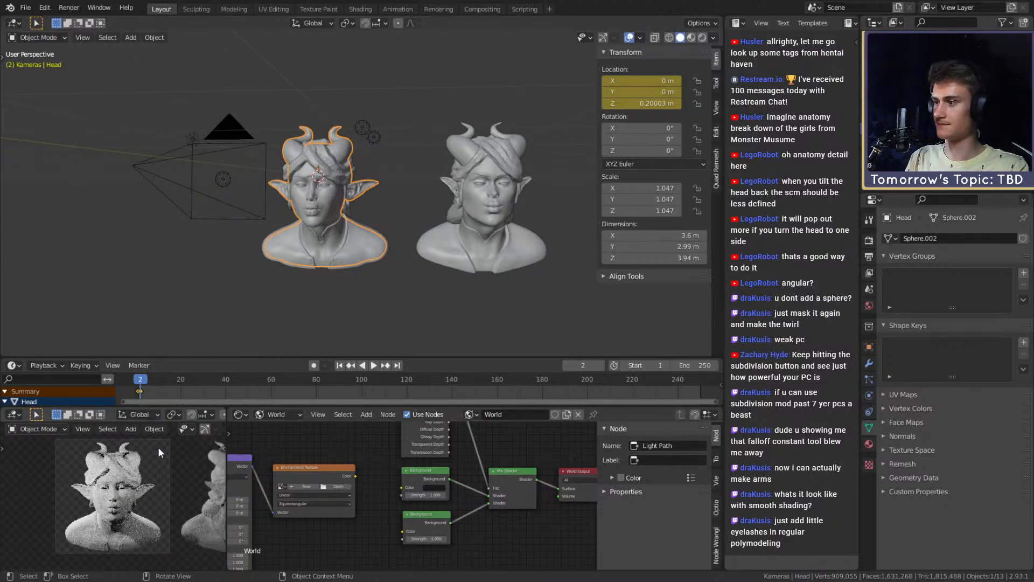
pyautogui.scroll(3, 125, 508)
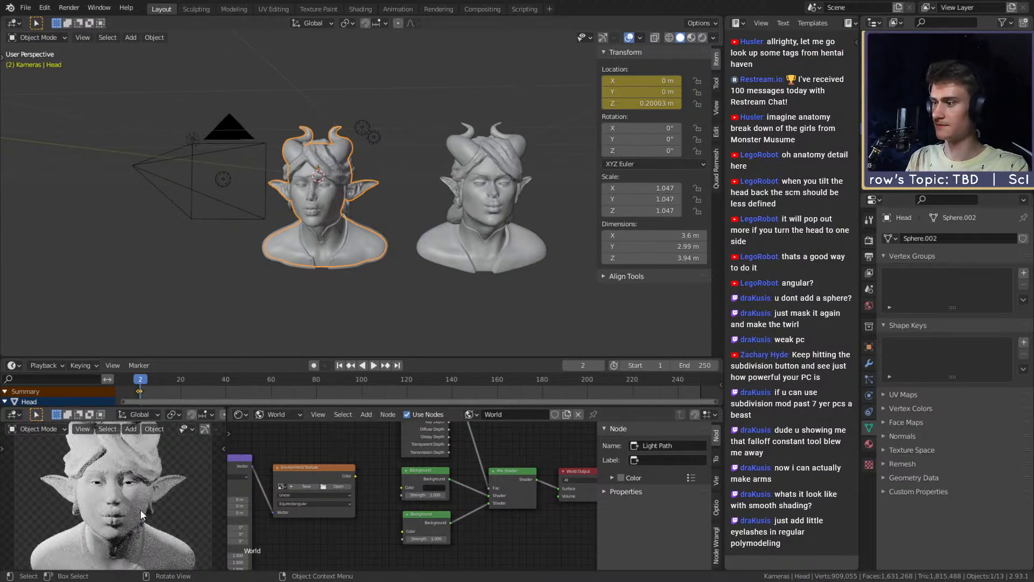
pyautogui.scroll(2, 138, 499)
pyautogui.scroll(-3, 138, 499)
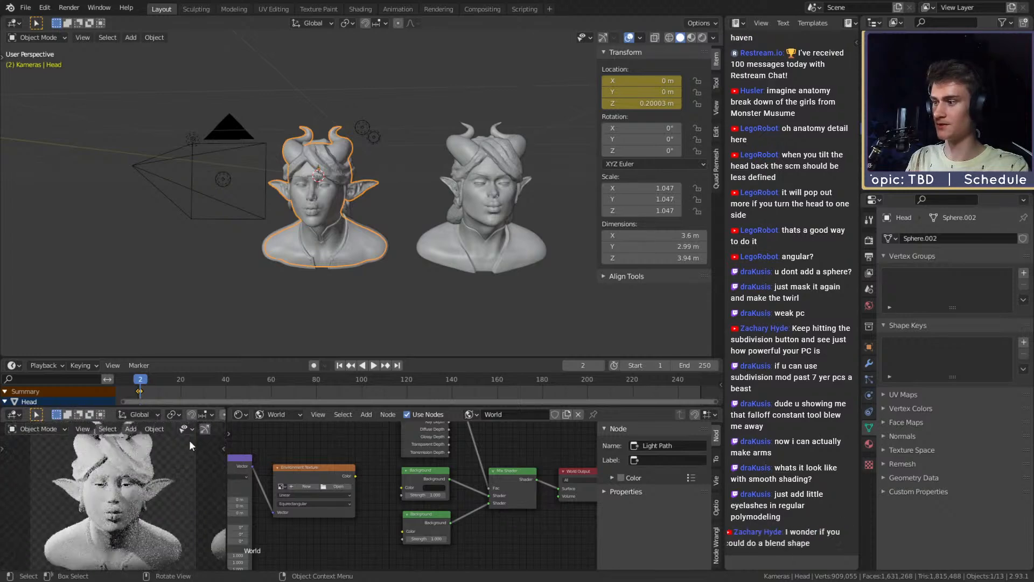
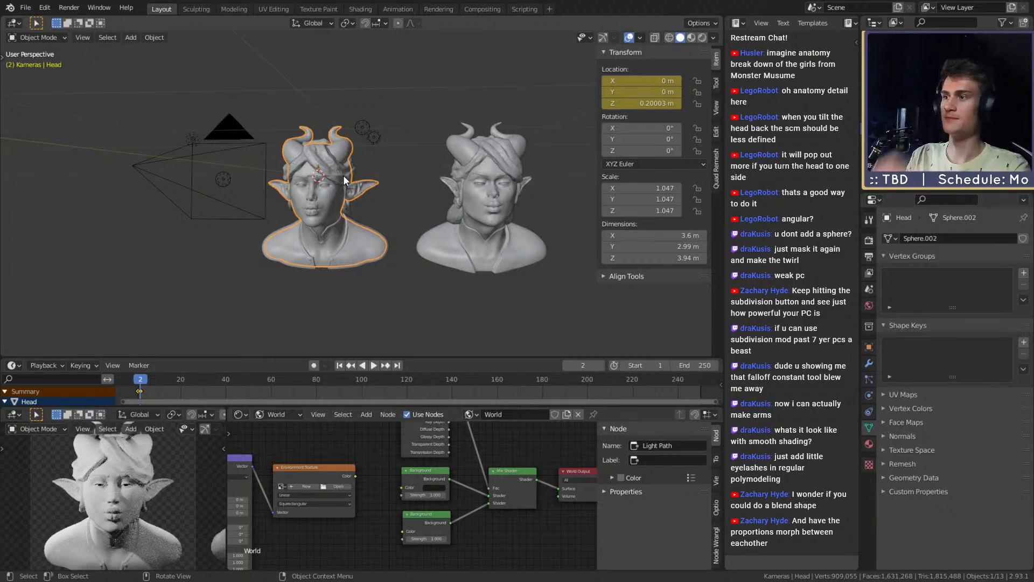
pyautogui.scroll(-3, 414, 242)
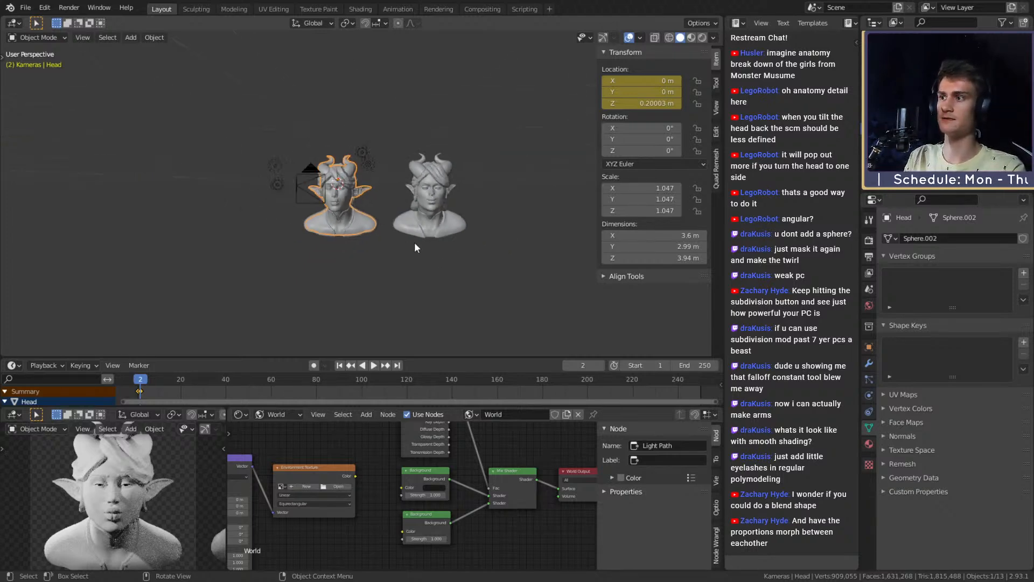
pyautogui.scroll(2, 410, 260)
pyautogui.moveTo(405, 251); pyautogui.dragTo(387, 269, button='middle')
pyautogui.scroll(1, 405, 261)
pyautogui.scroll(-2, 380, 243)
pyautogui.scroll(2, 411, 242)
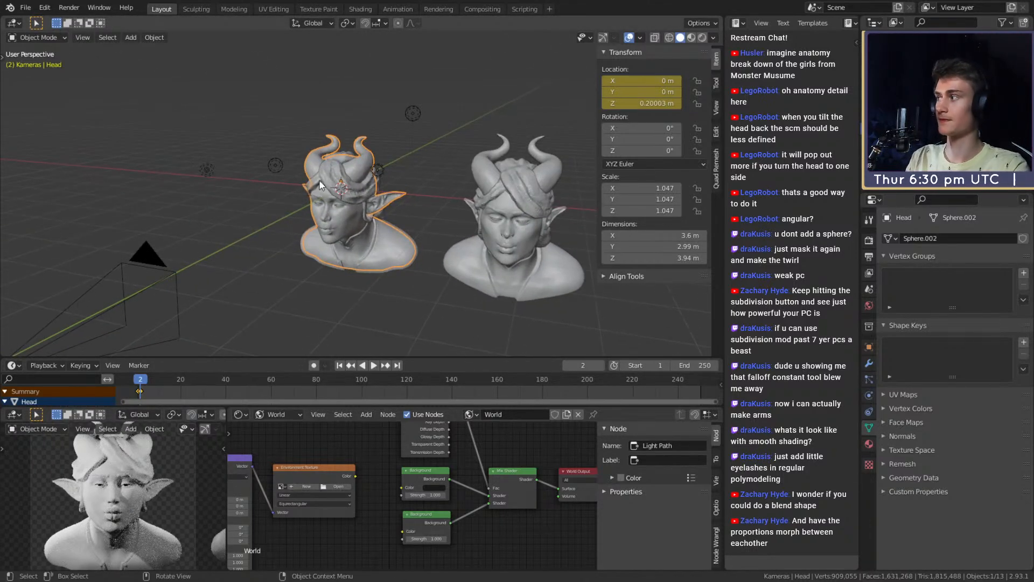
# Step: Connect the Environment Texture's color to the upper Background node and load the lauter_waterfall_2k.exr image into the texture
pyautogui.scroll(-7, 352, 450)
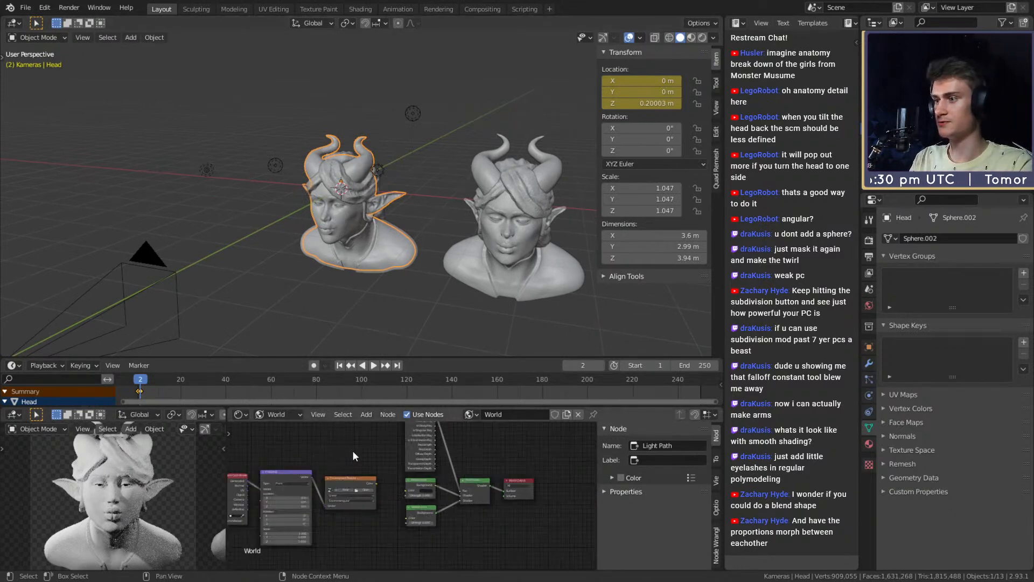
pyautogui.moveTo(351, 450); pyautogui.dragTo(381, 455, button='middle')
pyautogui.scroll(11, 406, 460)
pyautogui.moveTo(452, 467); pyautogui.dragTo(427, 466, button='middle')
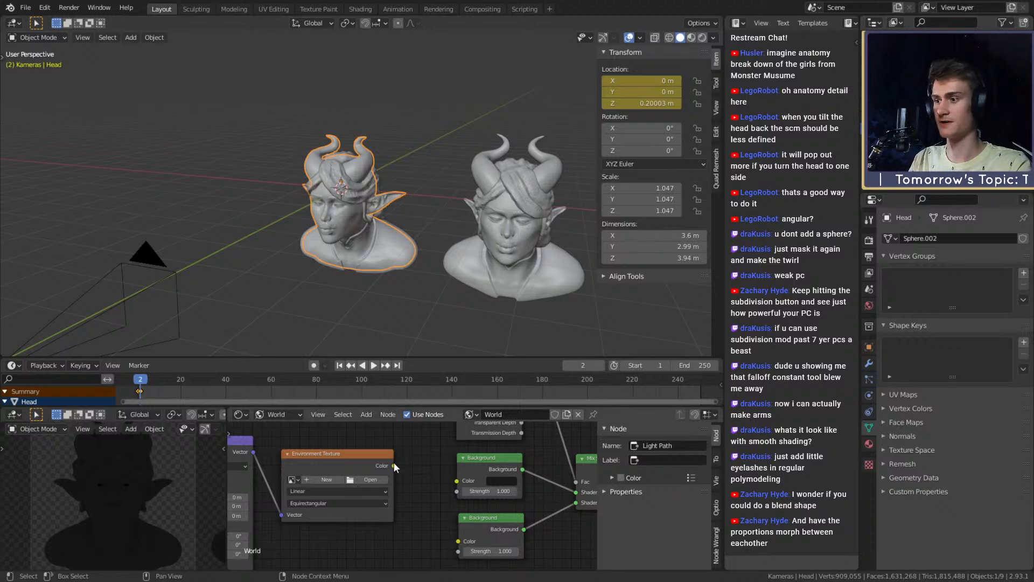
pyautogui.moveTo(393, 464); pyautogui.dragTo(456, 480)
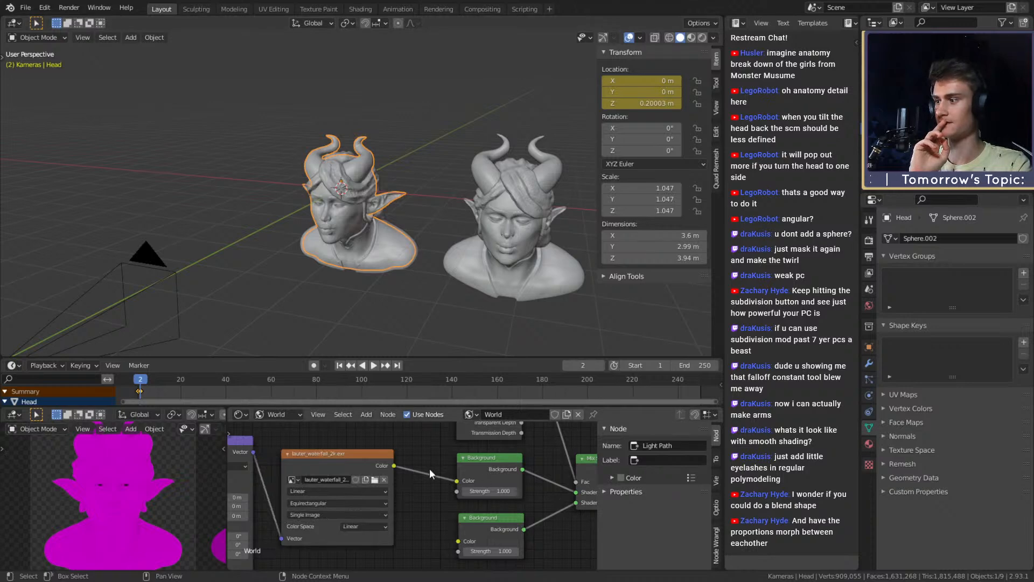
# Step: Insert a Hue Saturation Value node between the Environment Texture and the upper Background node and set its Saturation to 0
pyautogui.scroll(-3, 412, 489)
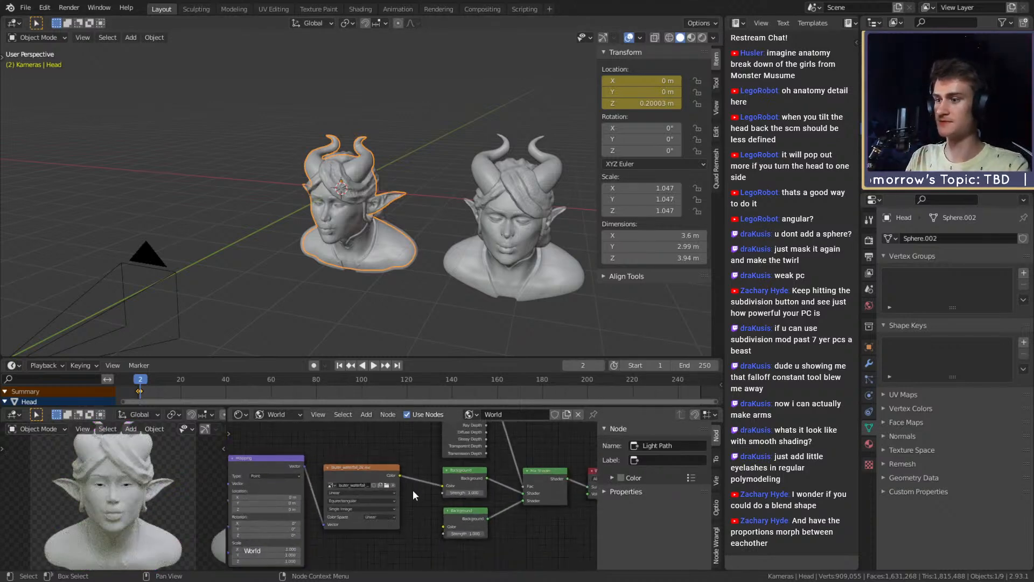
pyautogui.scroll(3, 442, 471)
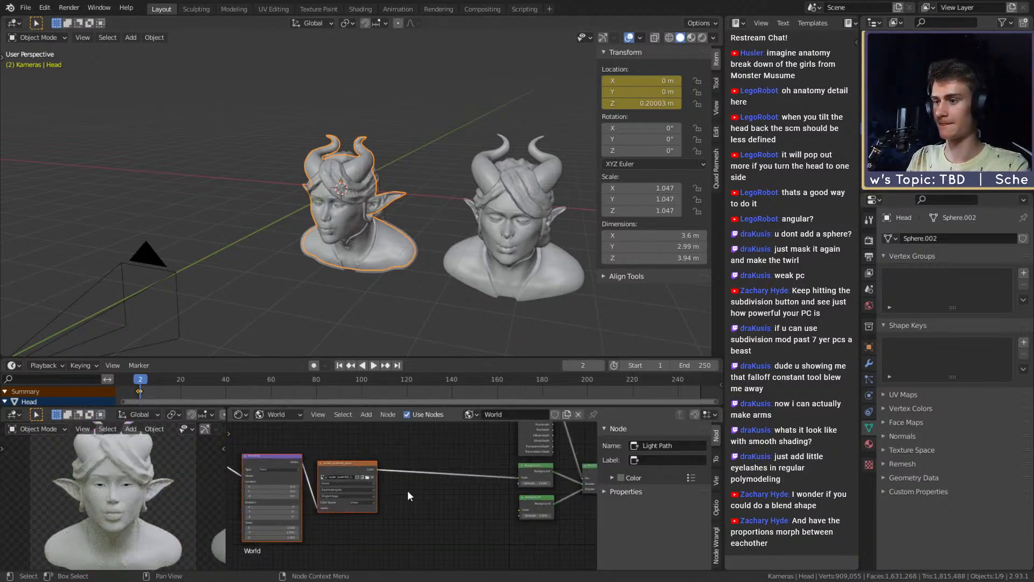
pyautogui.hotkey('shift', 'a')
pyautogui.moveTo(377, 510)
pyautogui.click(470, 466)
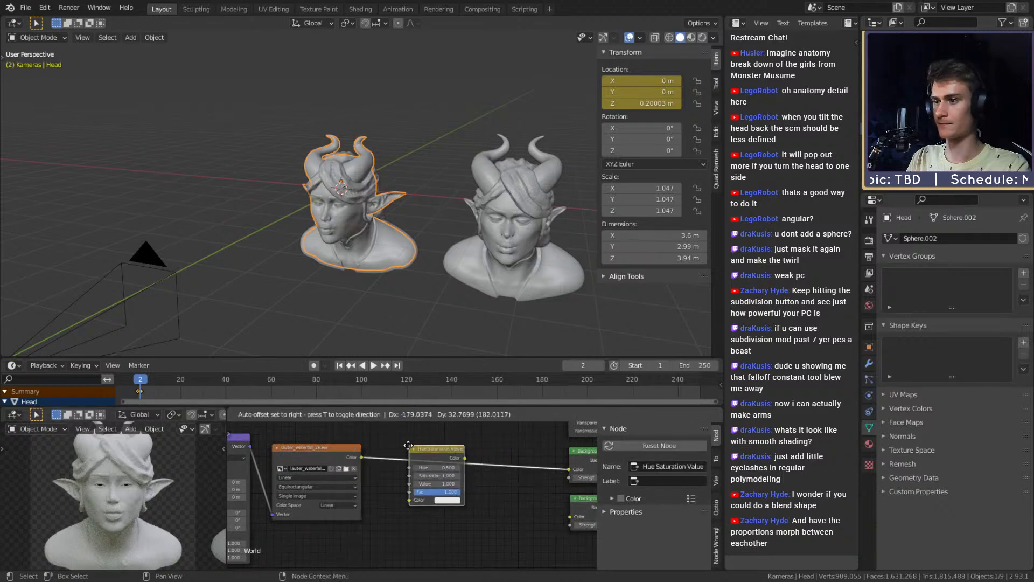
pyautogui.click(438, 468)
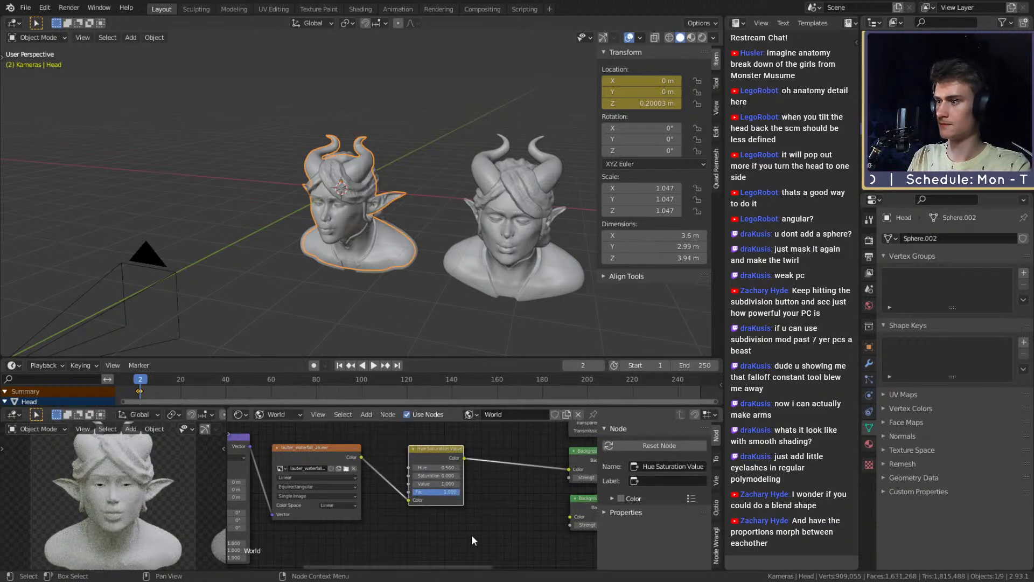
pyautogui.scroll(-2, 468, 485)
pyautogui.click(468, 442)
pyautogui.moveTo(491, 469); pyautogui.dragTo(375, 469, button='middle')
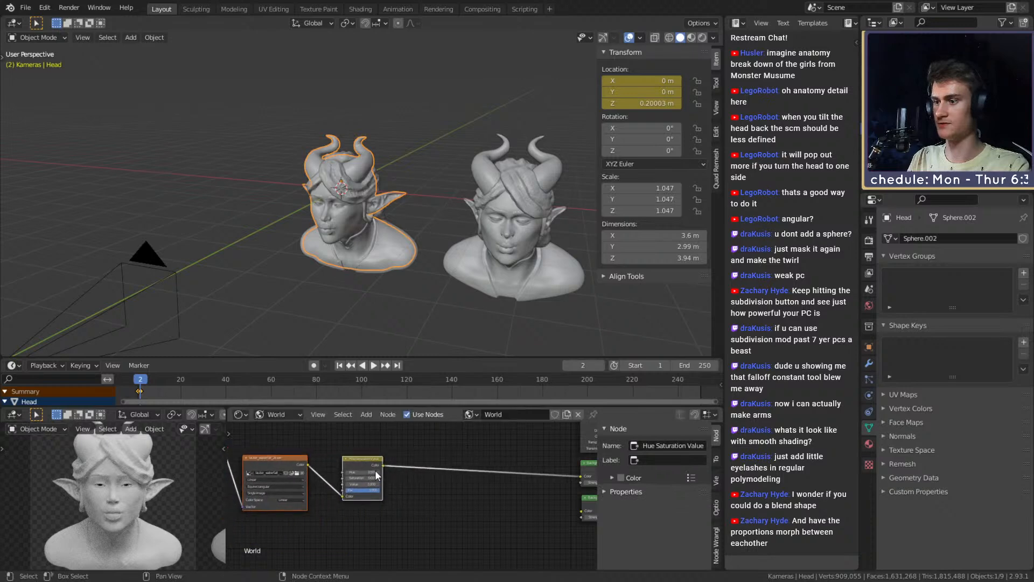
# Step: Rotate the HDRI environment with the Mapping node to 11.2° on Y and 50.6° on Z and check the light on the bust
pyautogui.scroll(5, 417, 494)
pyautogui.moveTo(436, 485); pyautogui.dragTo(544, 482, button='middle')
pyautogui.moveTo(453, 519); pyautogui.dragTo(485, 514, button='middle')
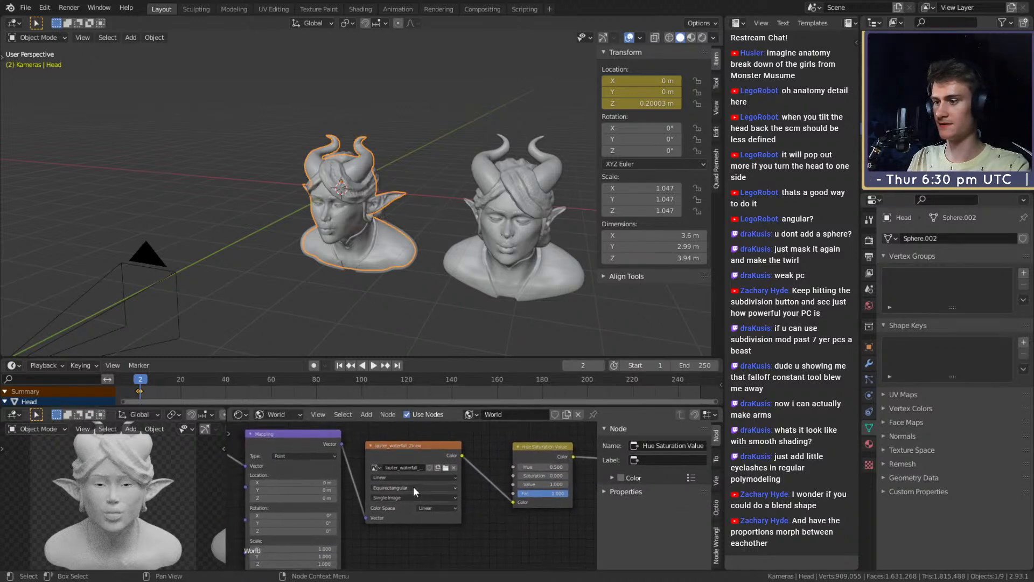
pyautogui.moveTo(418, 529); pyautogui.dragTo(505, 520, button='middle')
pyautogui.scroll(1, 500, 503)
pyautogui.moveTo(408, 525)
pyautogui.mouseDown()
pyautogui.moveTo(437, 526)
pyautogui.moveTo(420, 516)
pyautogui.mouseUp()
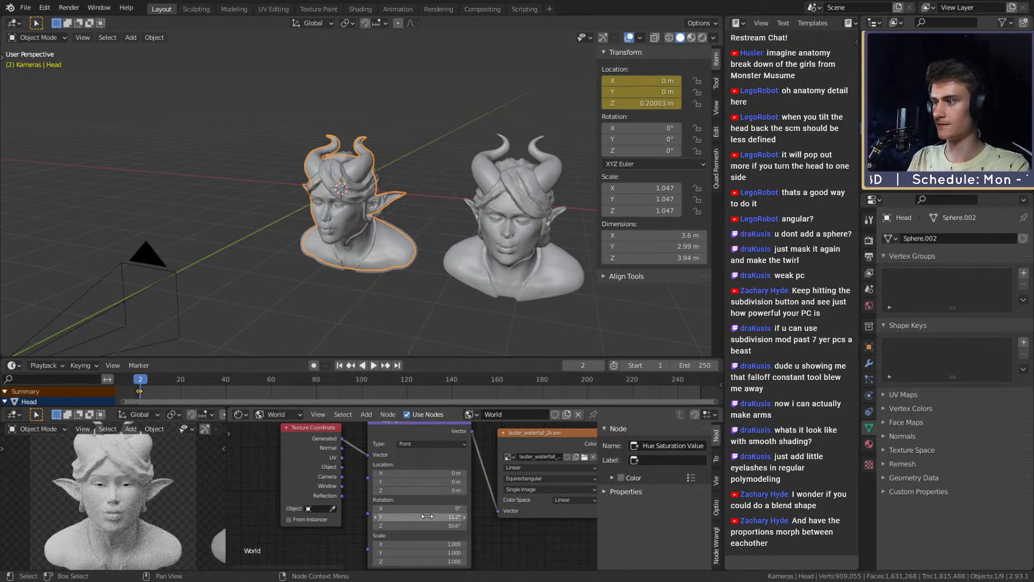
pyautogui.scroll(5, 113, 502)
pyautogui.scroll(-6, 113, 501)
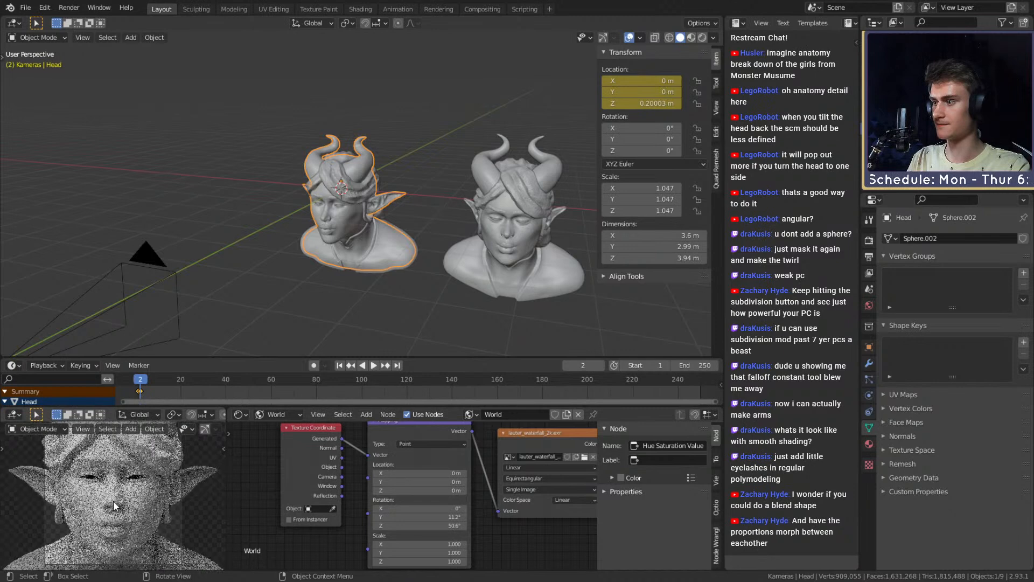
pyautogui.scroll(-2, 382, 275)
pyautogui.moveTo(382, 275); pyautogui.dragTo(466, 192, button='middle')
pyautogui.scroll(5, 424, 227)
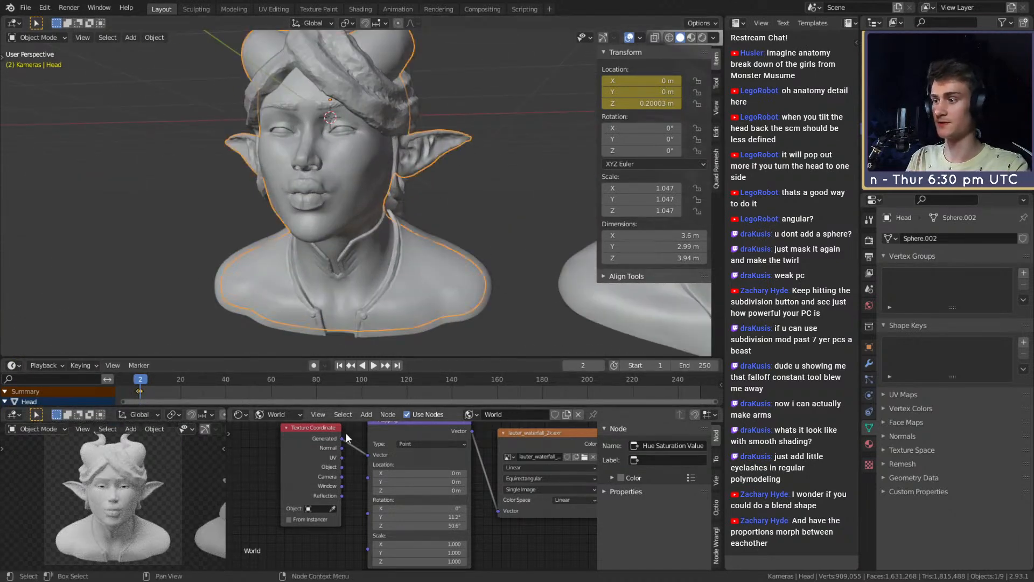
pyautogui.hotkey('shift', 'F3')
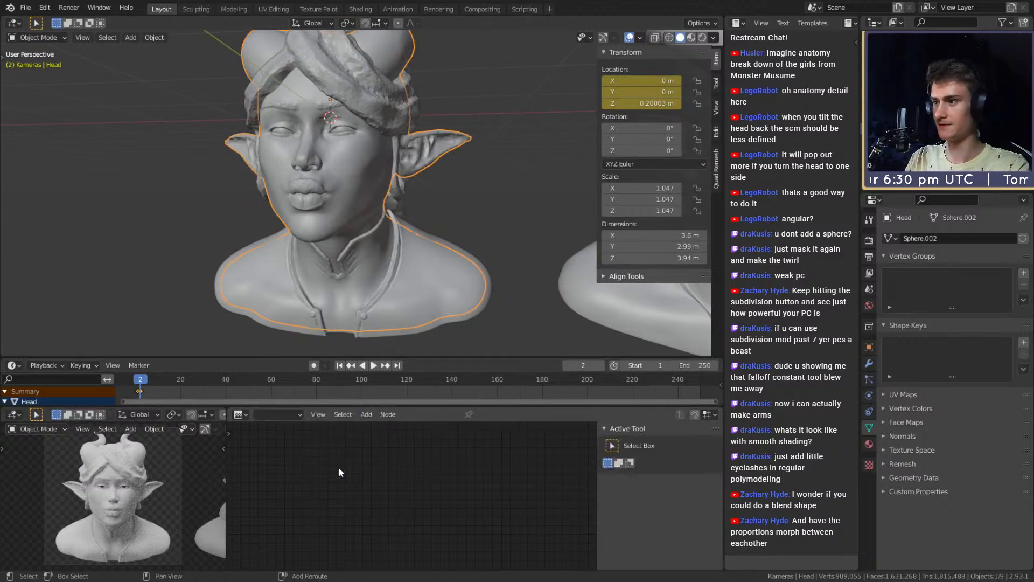
pyautogui.click(469, 414)
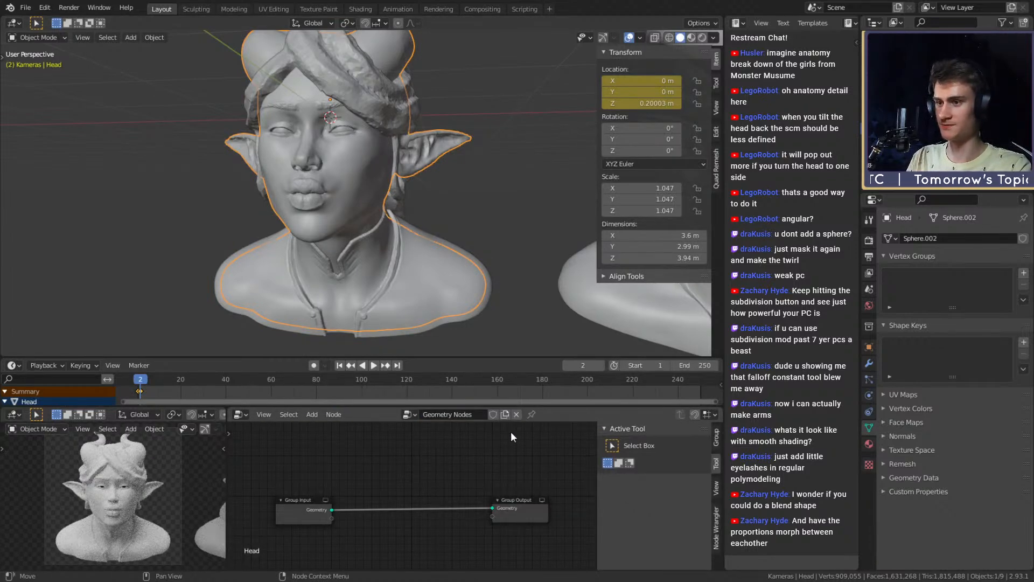
pyautogui.click(517, 414)
pyautogui.hotkey('shift', 'F3')
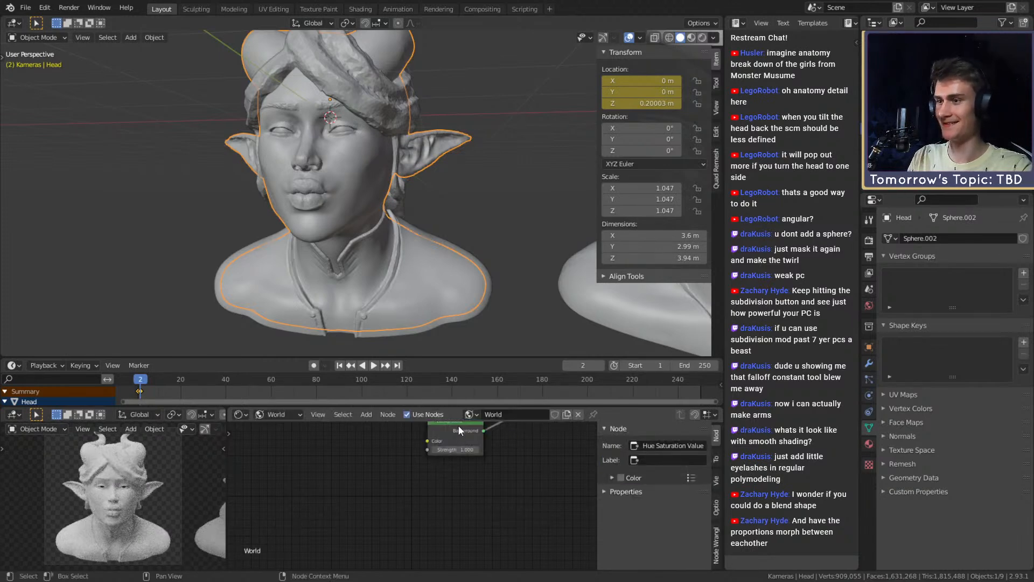
pyautogui.scroll(-3, 489, 481)
pyautogui.moveTo(492, 484); pyautogui.dragTo(485, 546, button='middle')
pyautogui.scroll(-3, 461, 510)
pyautogui.moveTo(384, 504); pyautogui.dragTo(452, 506, button='middle')
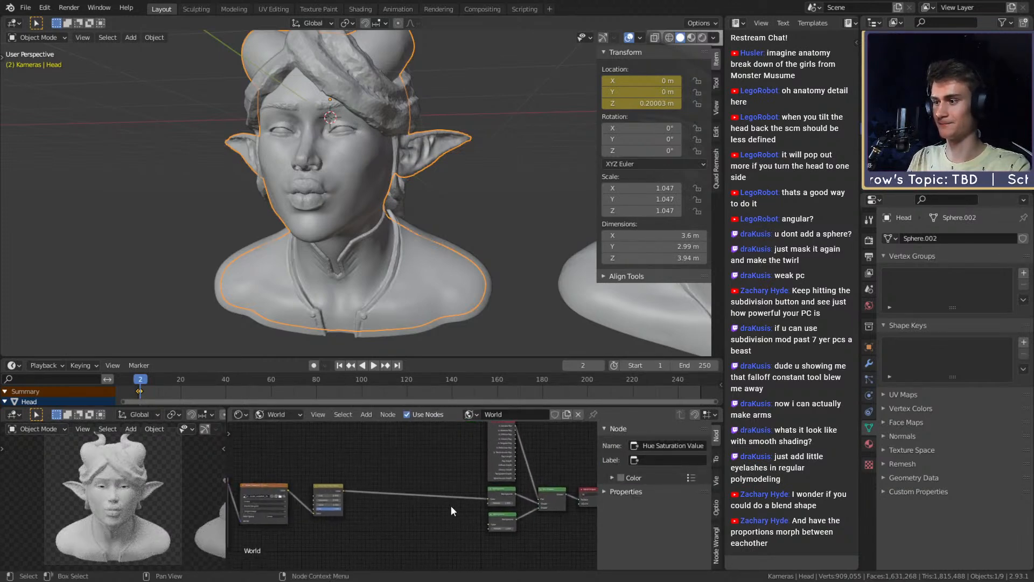
# Step: Switch the shader editor from World to Object and create a new material for the selected head
pyautogui.click(264, 412)
pyautogui.click(273, 421)
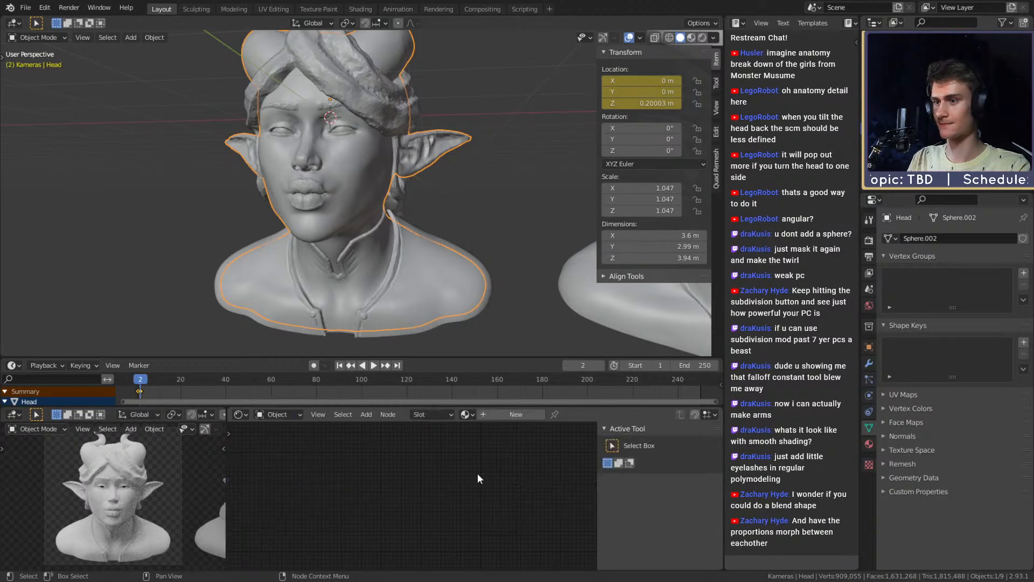
pyautogui.moveTo(443, 514); pyautogui.dragTo(323, 453, button='middle')
pyautogui.scroll(6, 348, 484)
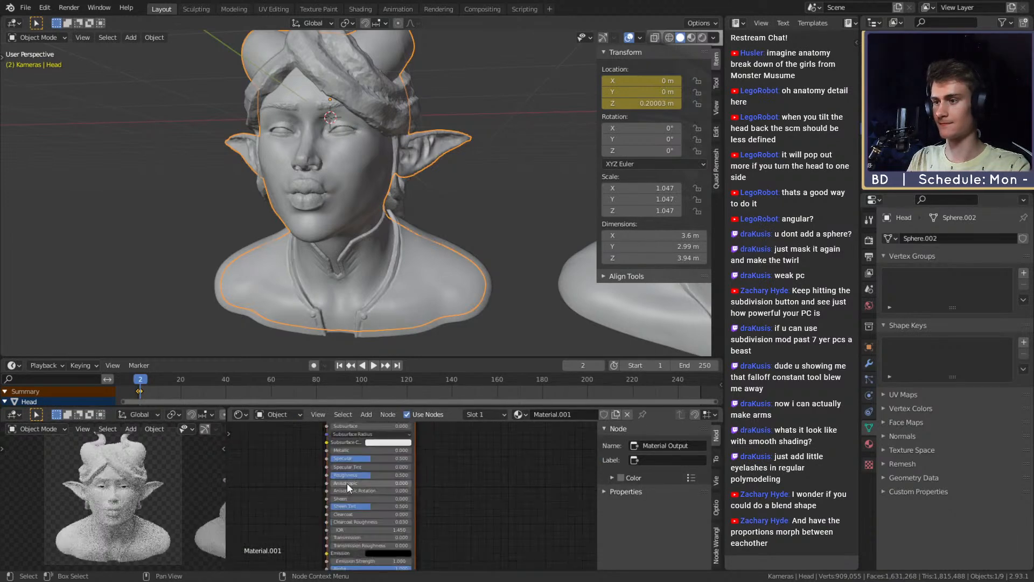
pyautogui.moveTo(435, 479); pyautogui.dragTo(466, 525, button='middle')
pyautogui.scroll(3, 424, 464)
# Step: Set the Base Color of the head's material to a dark crimson red
pyautogui.click(420, 454)
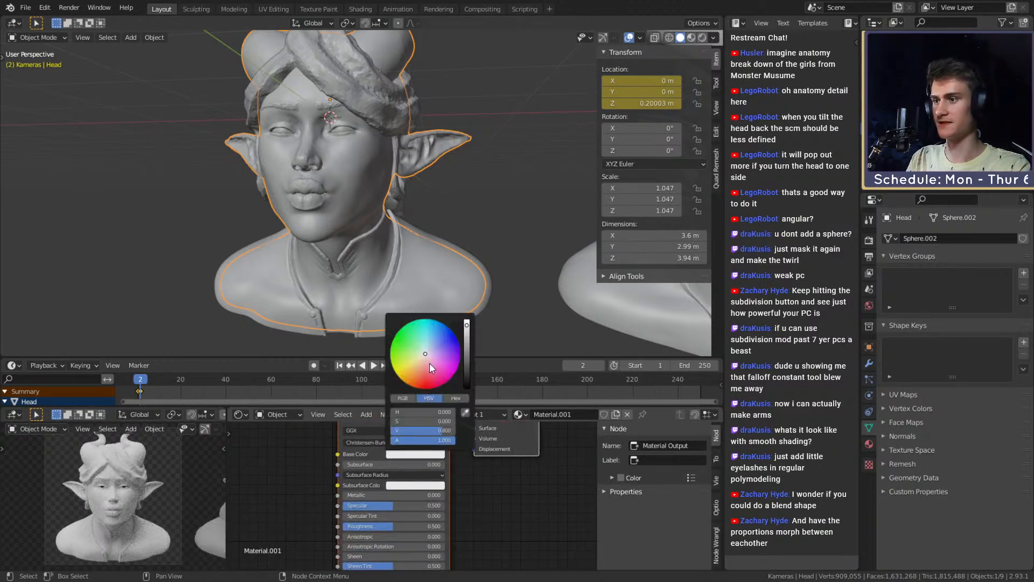
pyautogui.moveTo(425, 354); pyautogui.dragTo(421, 382)
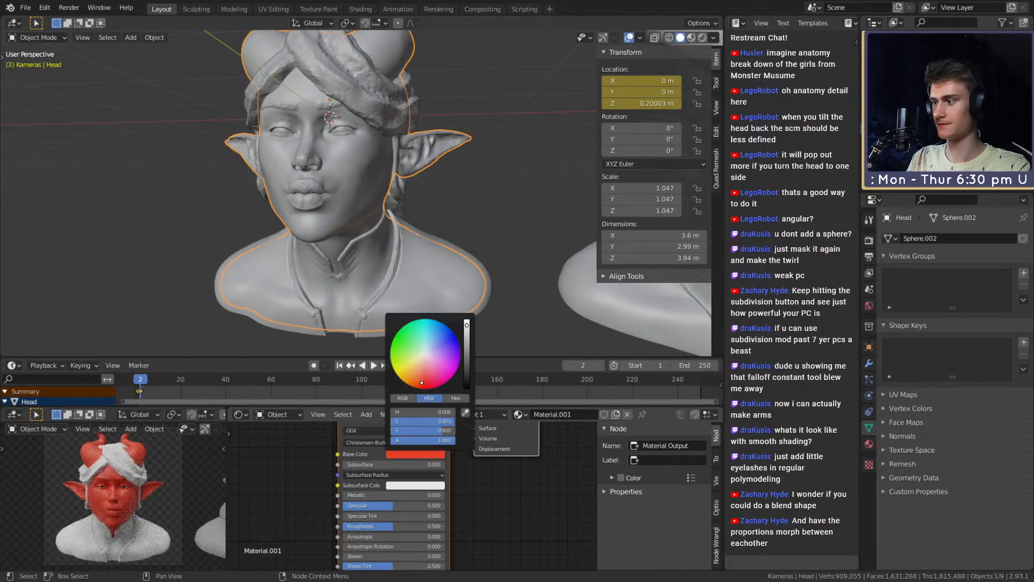
pyautogui.click(467, 345)
pyautogui.moveTo(466, 345); pyautogui.dragTo(466, 339)
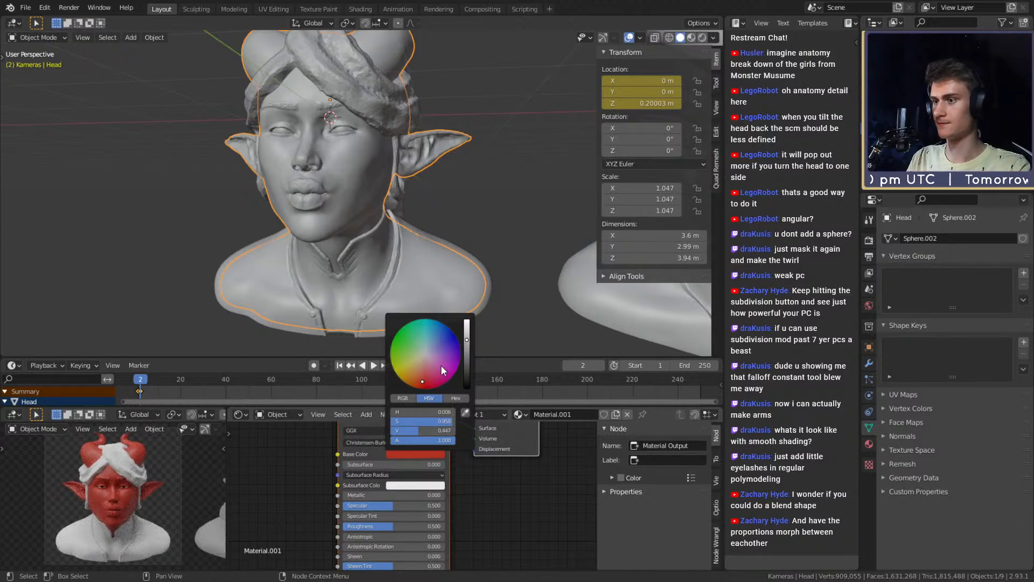
pyautogui.click(420, 379)
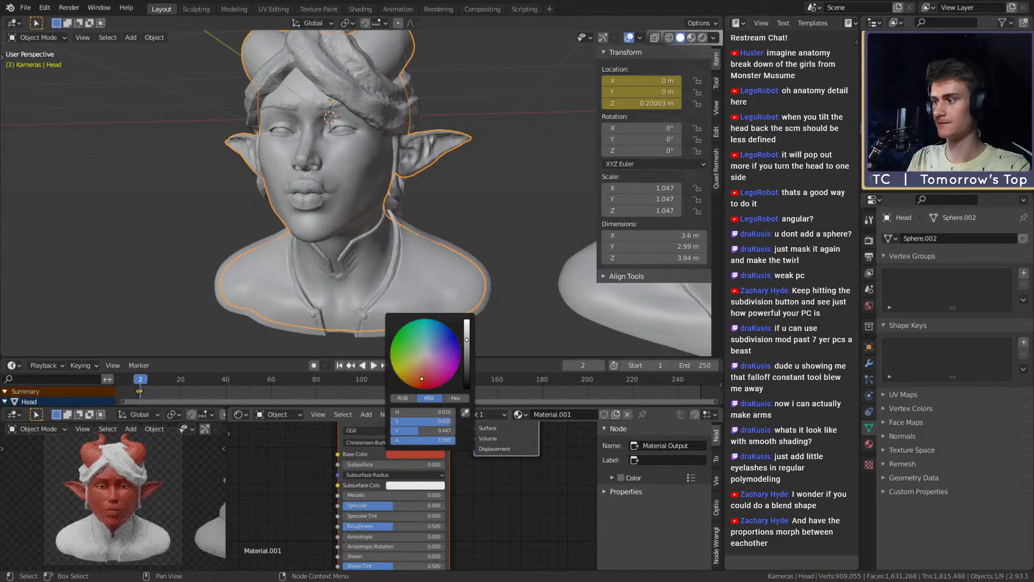
pyautogui.moveTo(422, 378); pyautogui.dragTo(422, 378)
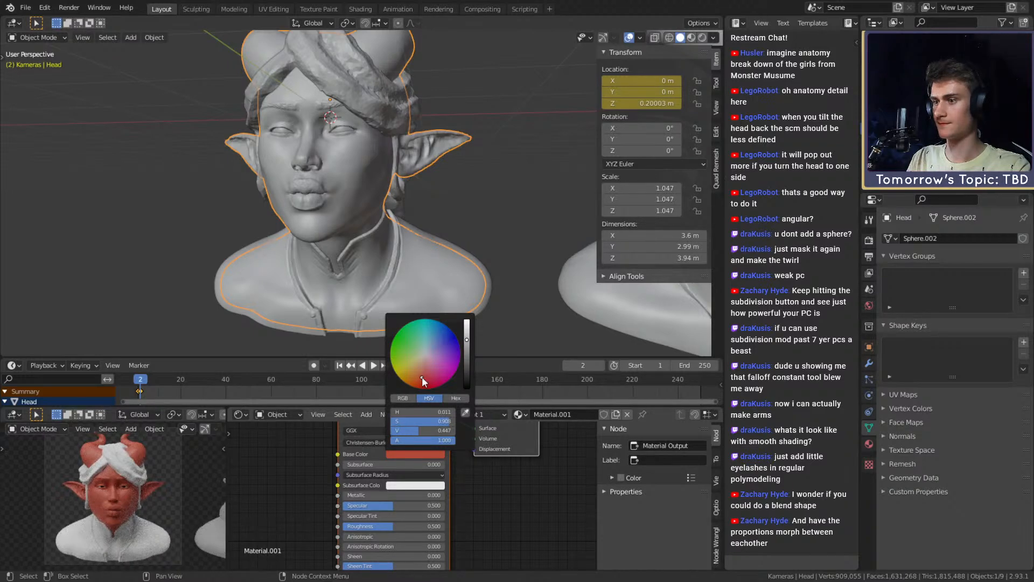
pyautogui.click(468, 350)
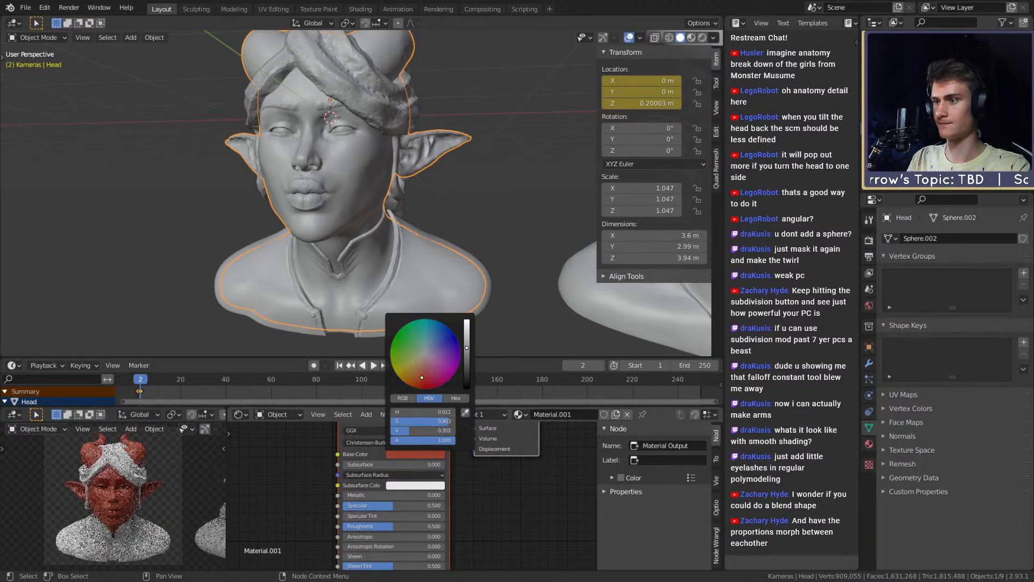
pyautogui.moveTo(424, 411)
pyautogui.mouseDown()
pyautogui.moveTo(455, 412)
pyautogui.moveTo(429, 429)
pyautogui.mouseUp()
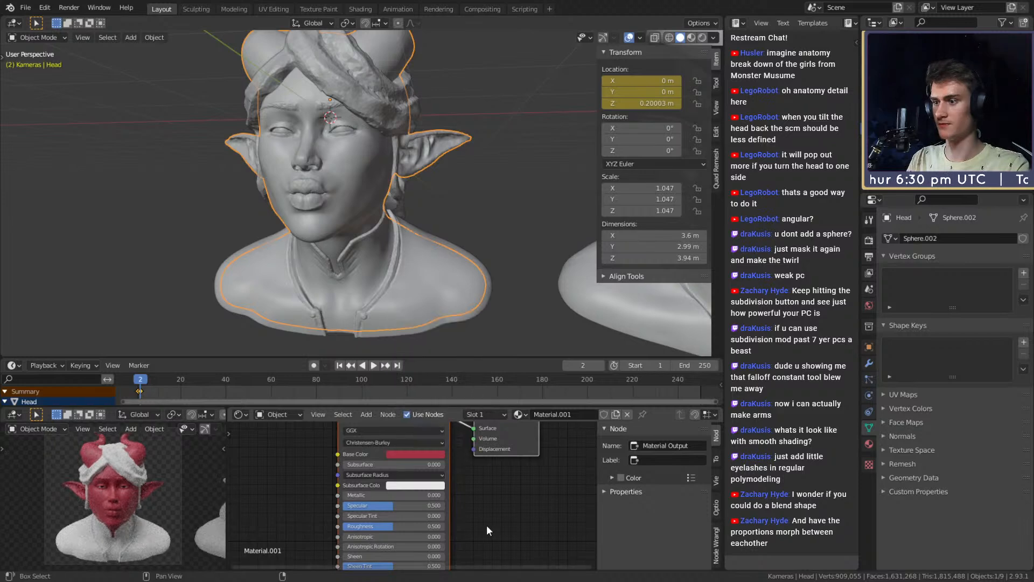
# Step: Try a Roughness of 0.35 on the head's material and settle on 0.4
pyautogui.scroll(3, 486, 524)
pyautogui.doubleClick(434, 508)
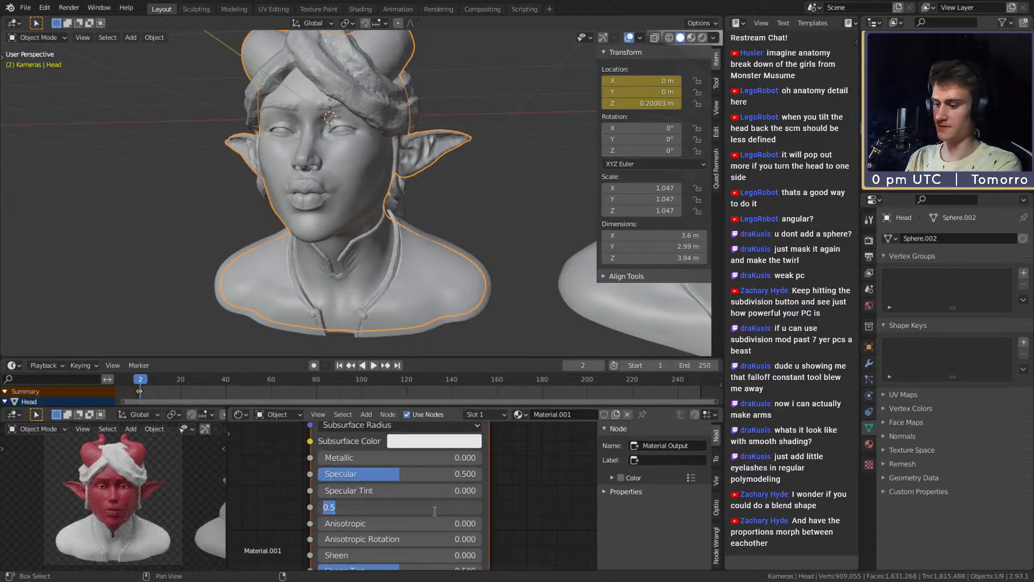
pyautogui.press('BackSpace')
pyautogui.write('0.35')
pyautogui.press('Return')
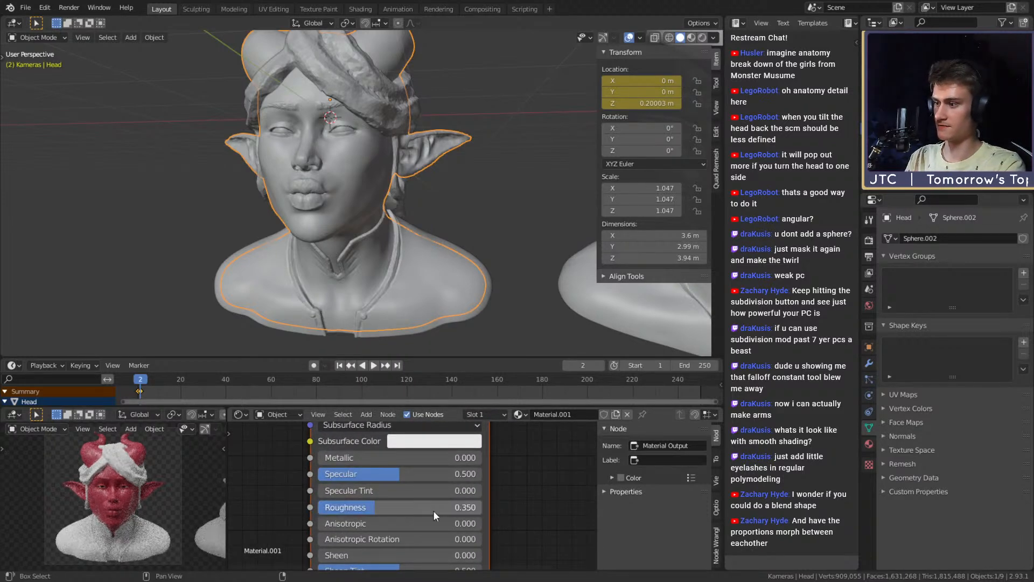
pyautogui.doubleClick(434, 508)
pyautogui.write('0.4')
pyautogui.press('Return')
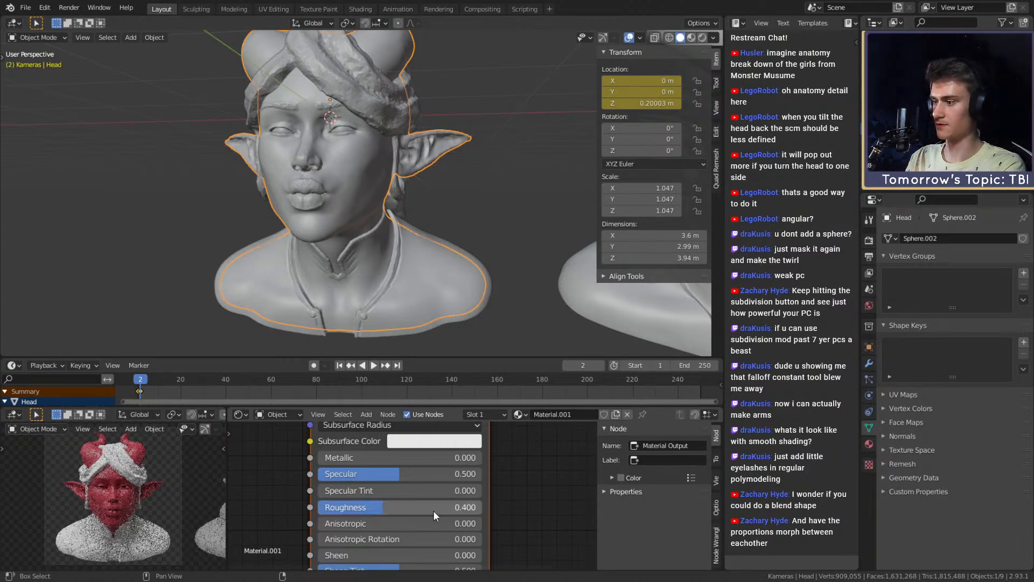
# Step: Examine the red skin material in the rendered camera view and inspect both busts from several angles
pyautogui.scroll(4, 103, 504)
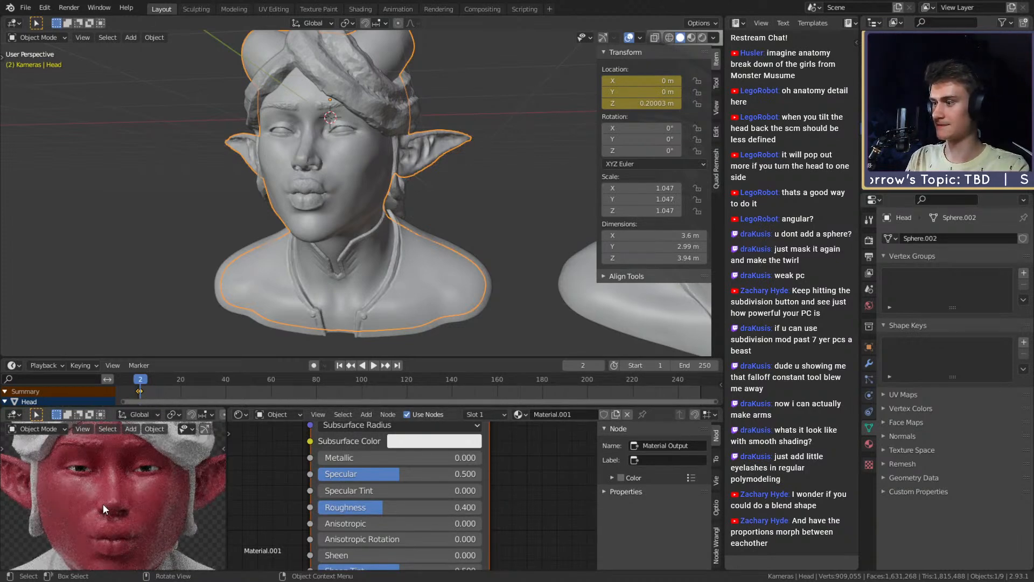
pyautogui.scroll(-5, 419, 234)
pyautogui.moveTo(419, 233); pyautogui.dragTo(389, 254, button='middle')
pyautogui.scroll(-4, 110, 509)
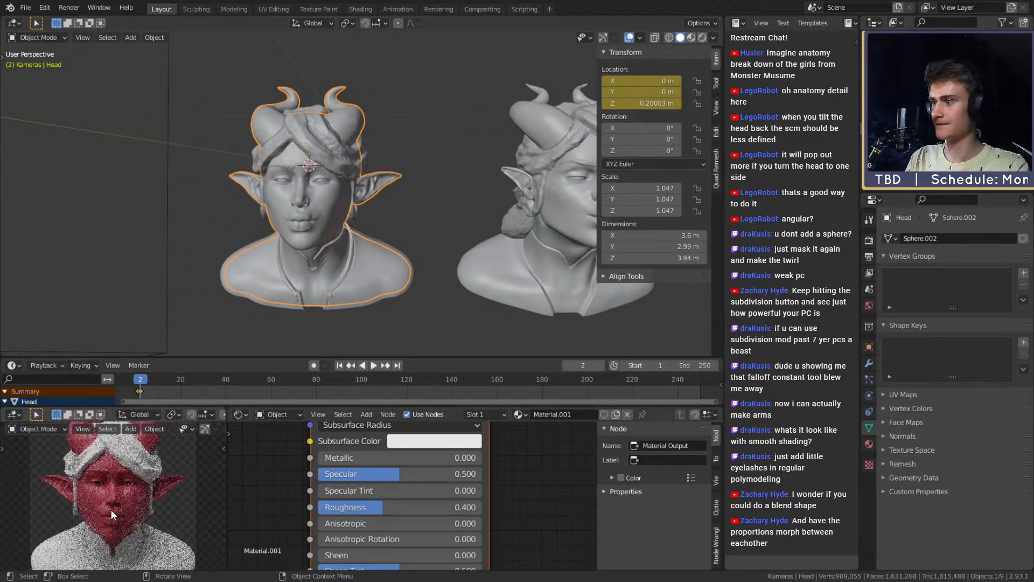
pyautogui.moveTo(401, 232); pyautogui.dragTo(366, 264, button='middle')
pyautogui.scroll(3, 361, 248)
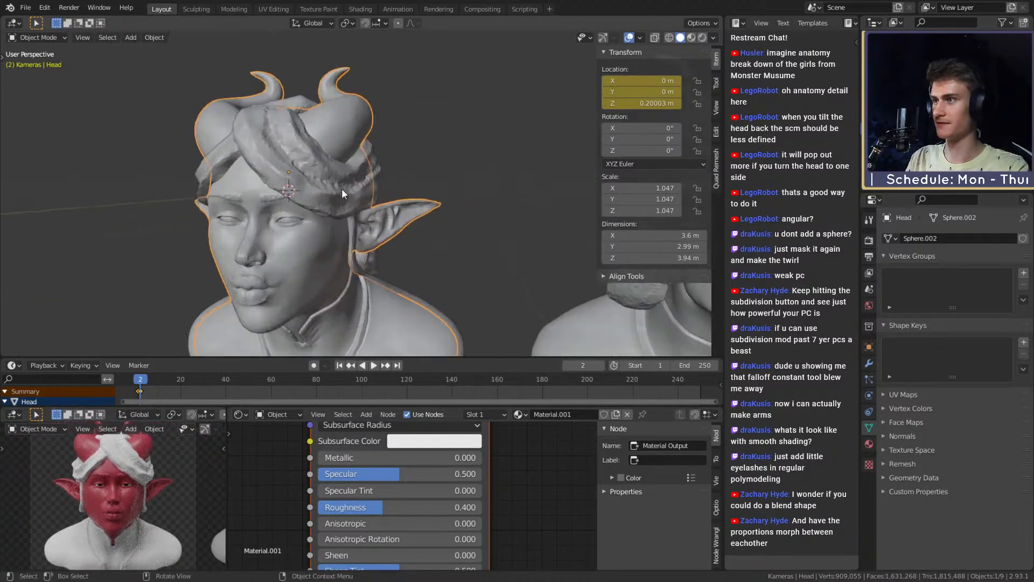
pyautogui.moveTo(342, 188); pyautogui.dragTo(368, 161, button='middle')
pyautogui.scroll(-3, 368, 161)
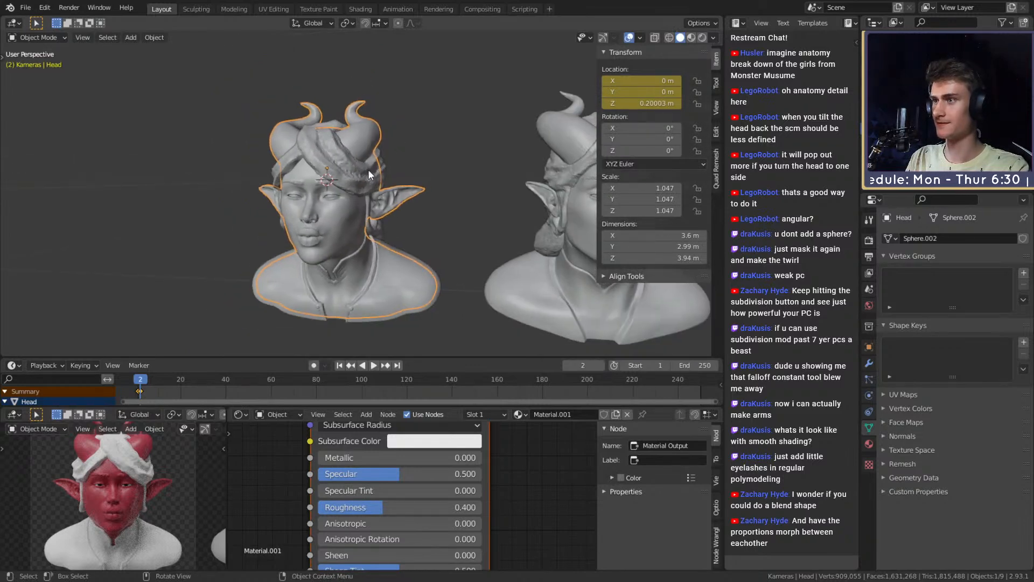
pyautogui.scroll(-2, 364, 250)
pyautogui.scroll(-1, 209, 470)
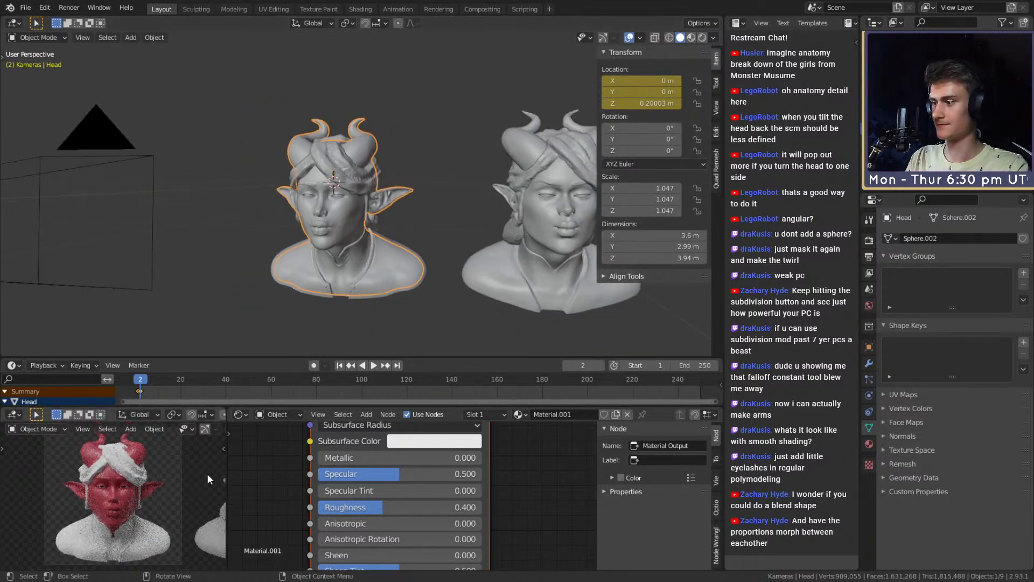
pyautogui.moveTo(426, 233); pyautogui.dragTo(405, 219, button='middle')
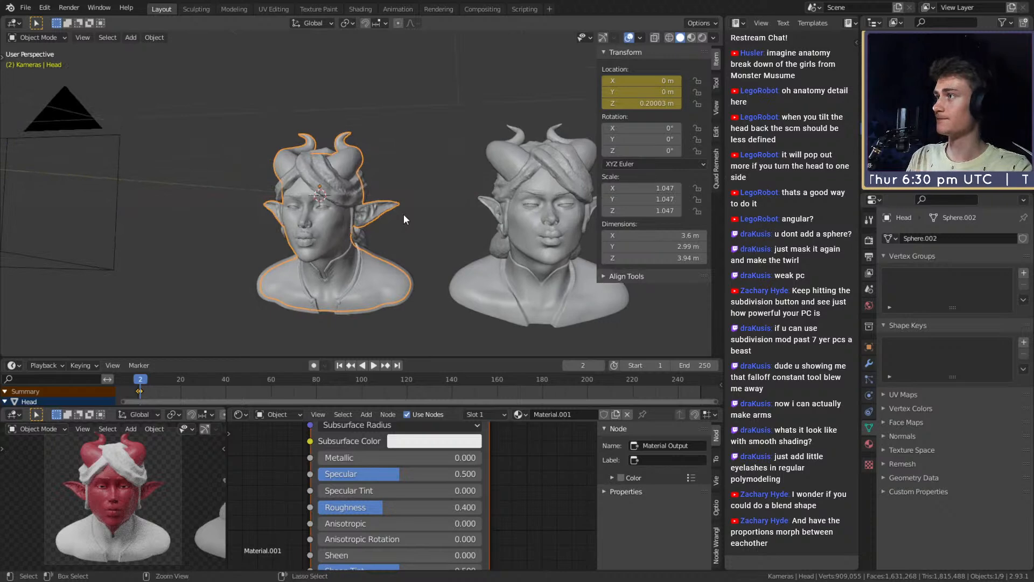
# Step: Save the file and select the hair of the bust with the red skin material
pyautogui.hotkey('ctrl', 's')
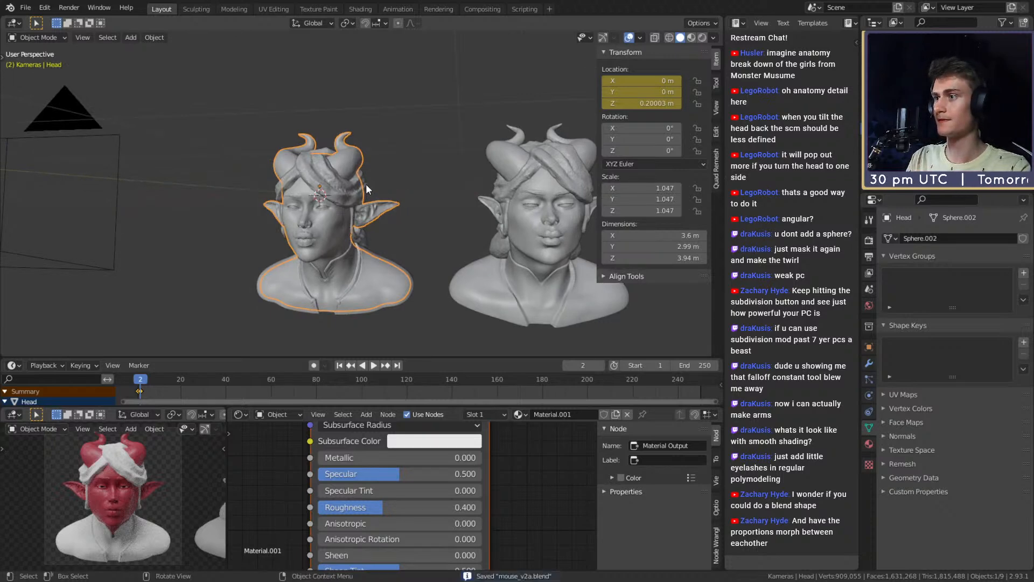
pyautogui.click(366, 183)
pyautogui.moveTo(366, 183); pyautogui.dragTo(373, 227, button='middle')
pyautogui.press('KP_Decimal')
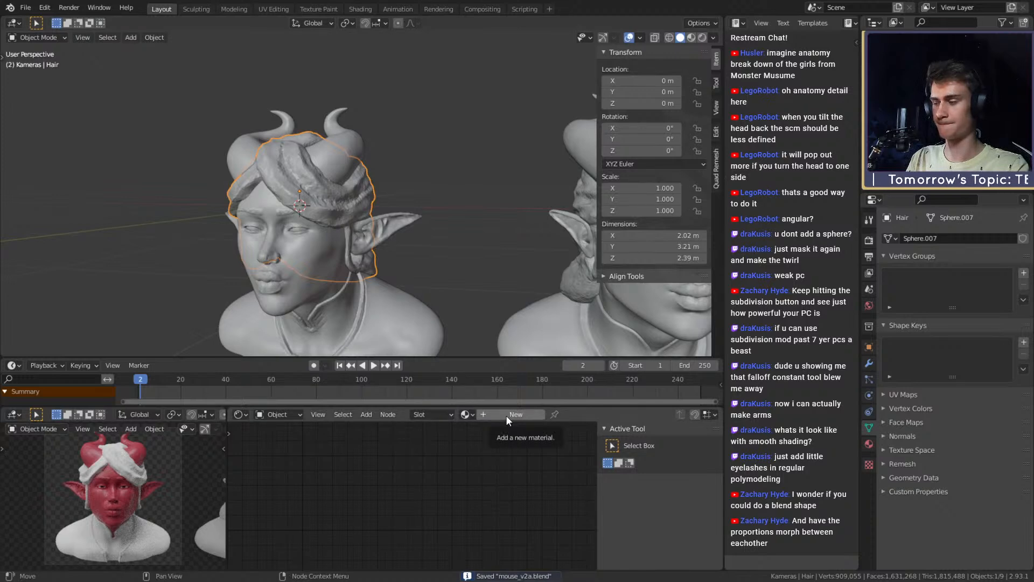
# Step: Add a point light and place it between the two busts at about X 1.81, Y 0.76, Z -0.91 m
pyautogui.press('Home')
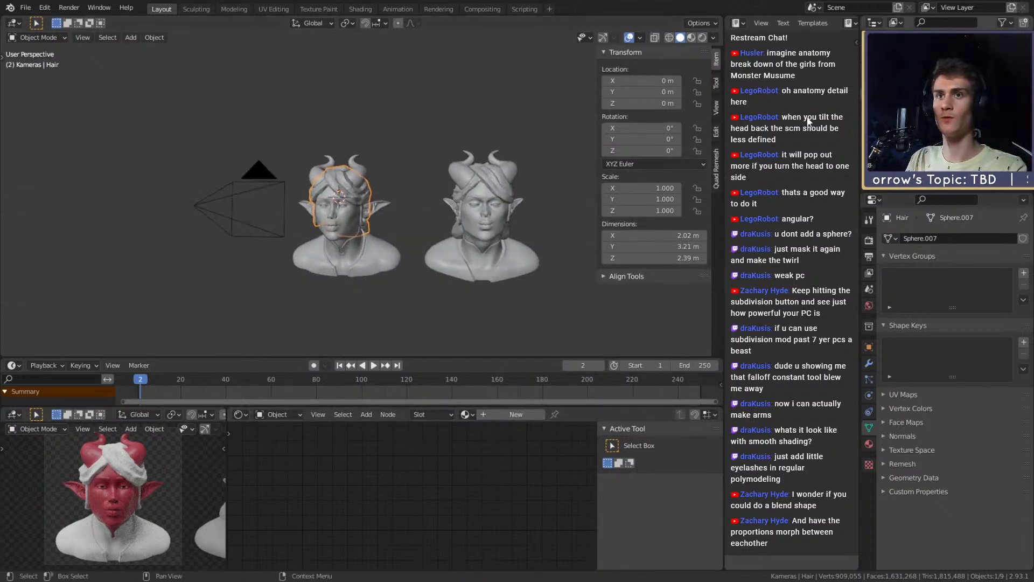
pyautogui.hotkey('shift', 'a')
pyautogui.moveTo(377, 373)
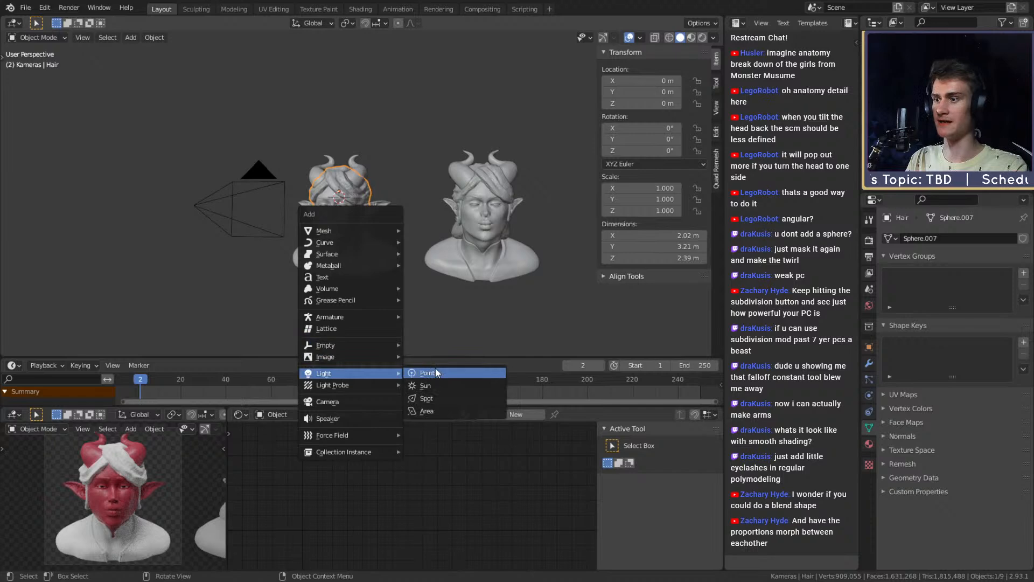
pyautogui.click(435, 372)
pyautogui.moveTo(426, 280); pyautogui.dragTo(431, 257, button='middle')
pyautogui.press('g')
pyautogui.click(477, 281)
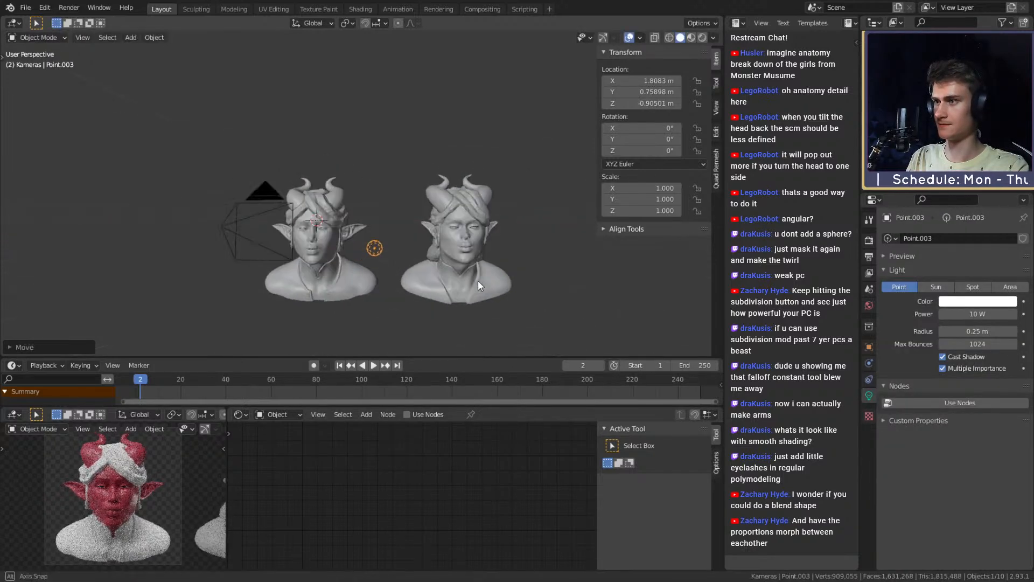
# Step: Set the point light's power to 1000 W and move it across the red-skinned bust to about X -1.73, Y 2.11, Z -1.17 m
pyautogui.click(971, 315)
pyautogui.write('100')
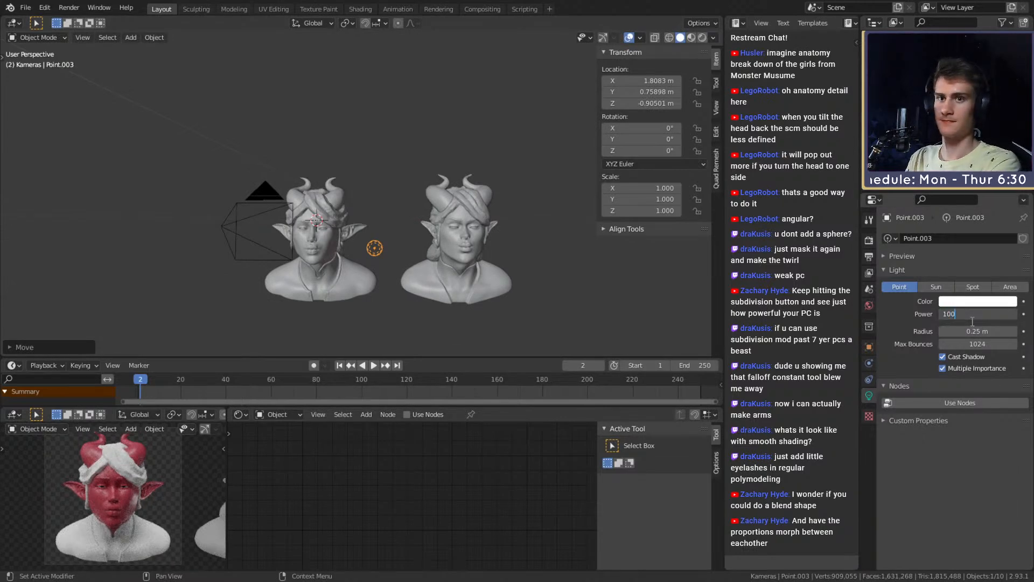
pyautogui.write('0')
pyautogui.press('Return')
pyautogui.moveTo(444, 231); pyautogui.dragTo(560, 240, button='middle')
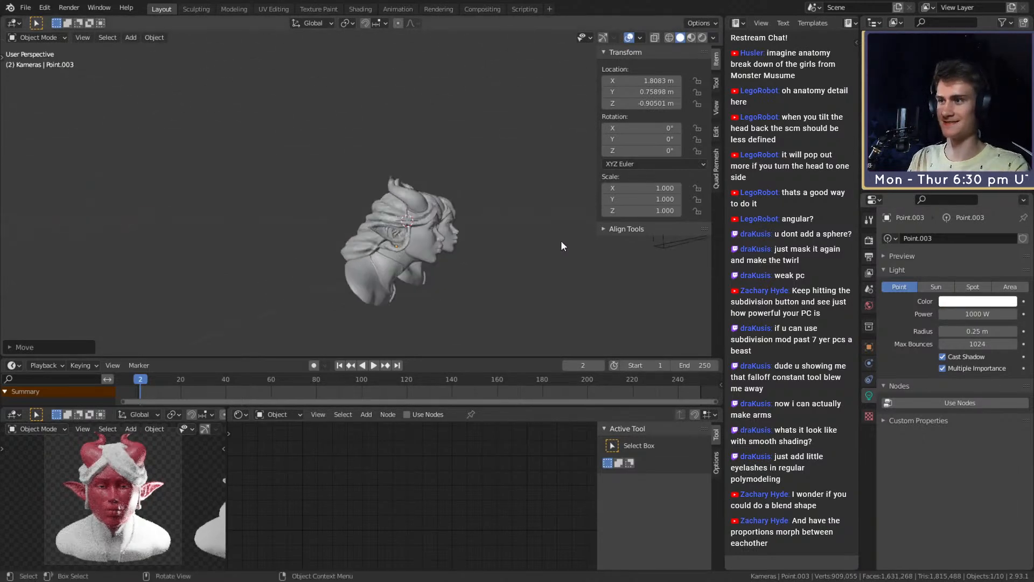
pyautogui.press('g')
pyautogui.moveTo(420, 263); pyautogui.dragTo(418, 260, button='middle')
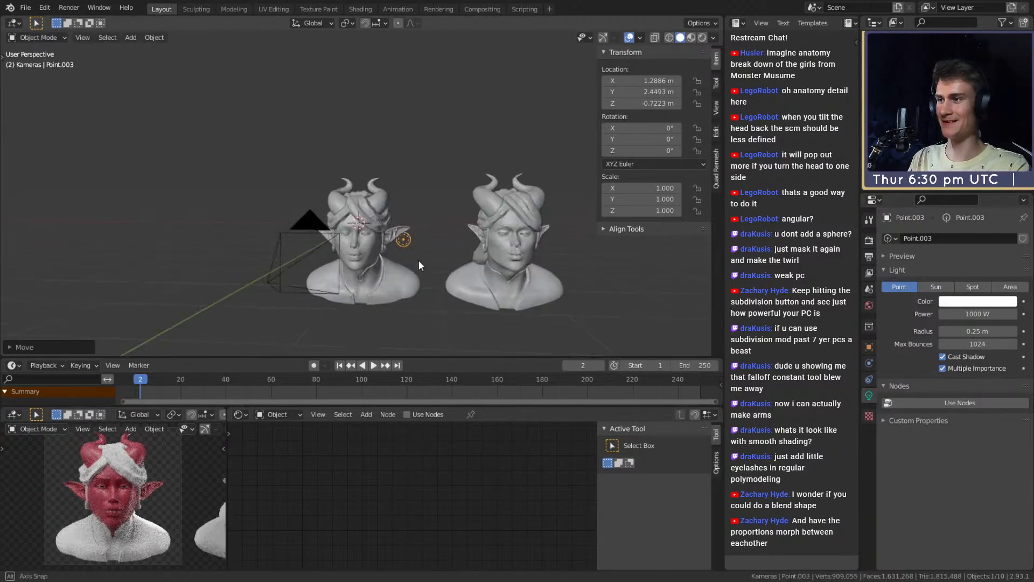
pyautogui.press('g')
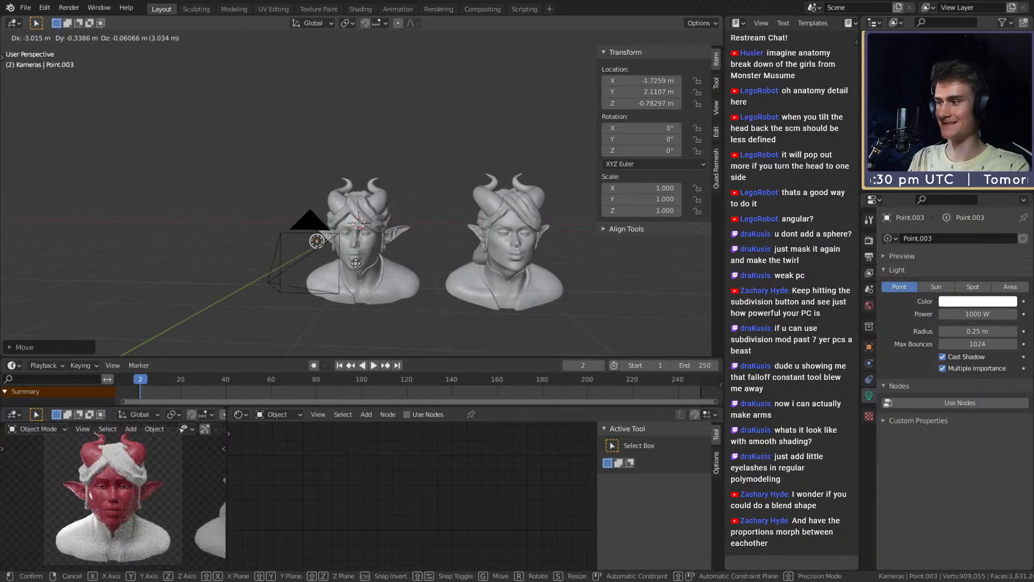
pyautogui.click(358, 273)
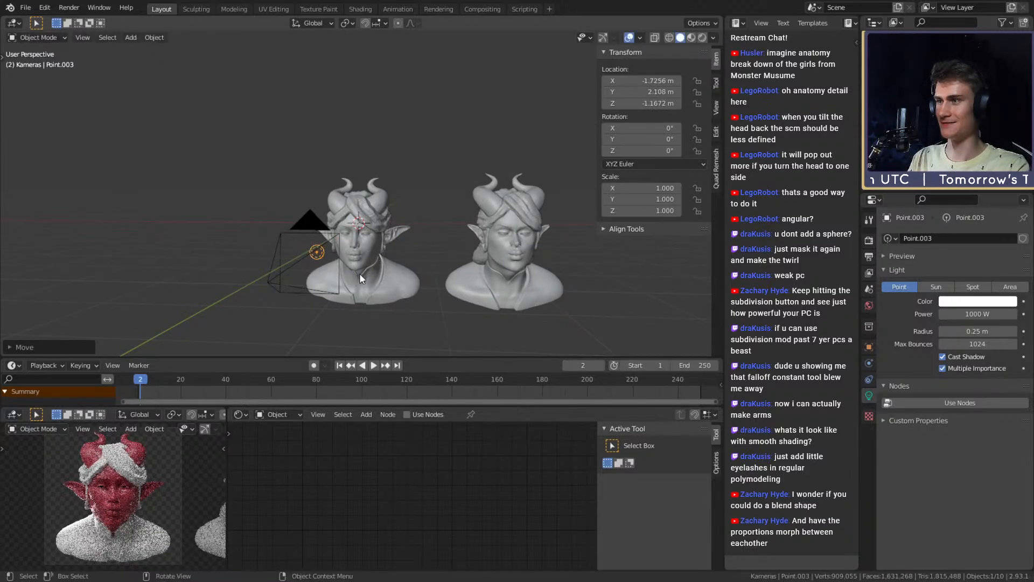
# Step: Enlarge the point light's radius to 0.71 m and move it forward and outward to about X -2.67, Y 3.48, Z -1.27 m
pyautogui.moveTo(360, 274); pyautogui.dragTo(469, 276, button='middle')
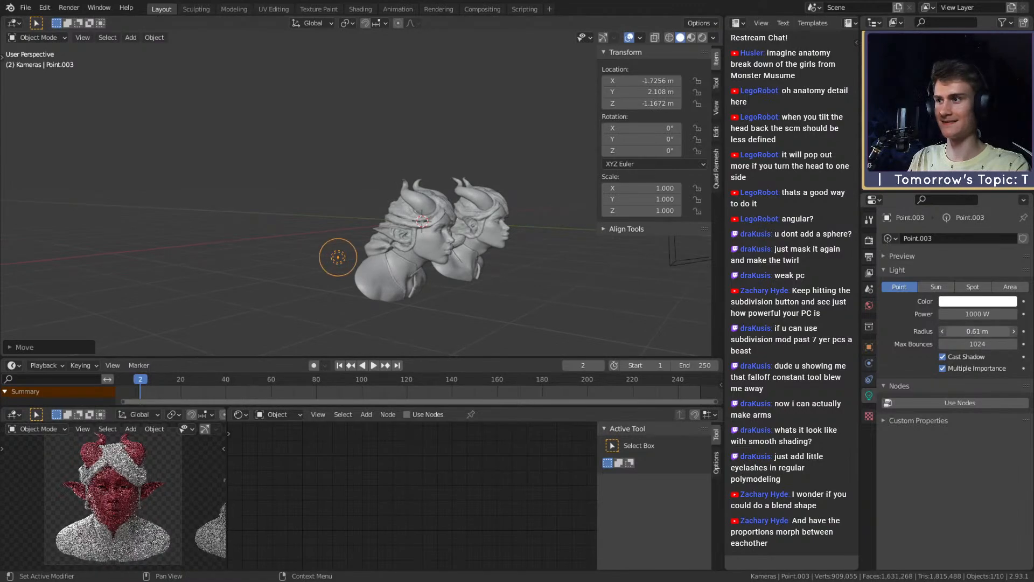
pyautogui.moveTo(460, 261)
pyautogui.mouseDown(button='middle')
pyautogui.moveTo(343, 254)
pyautogui.moveTo(526, 258)
pyautogui.moveTo(451, 255)
pyautogui.mouseUp(button='middle')
pyautogui.press('g')
pyautogui.click(470, 256)
pyautogui.moveTo(517, 269); pyautogui.dragTo(371, 255, button='middle')
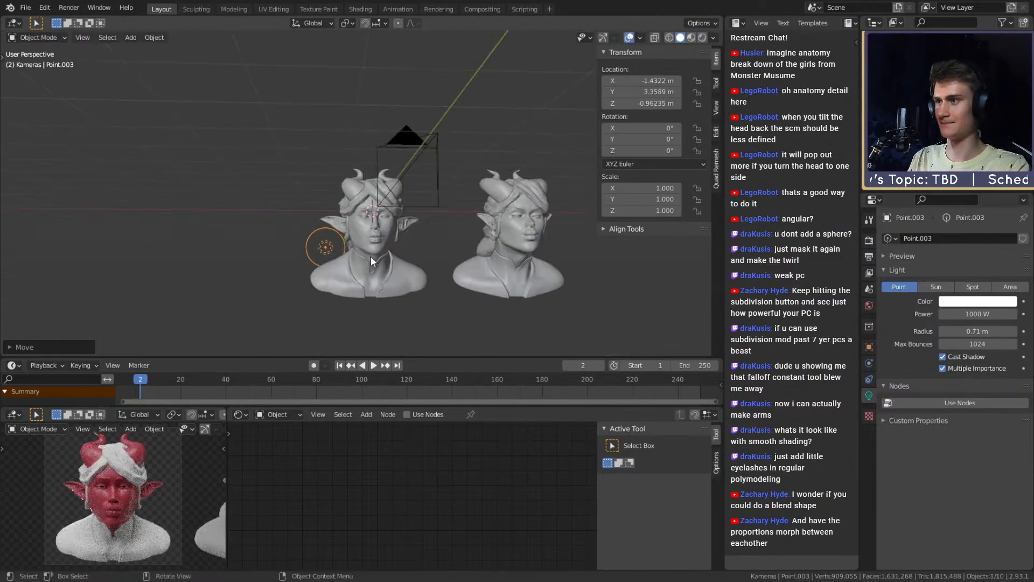
pyautogui.press('g')
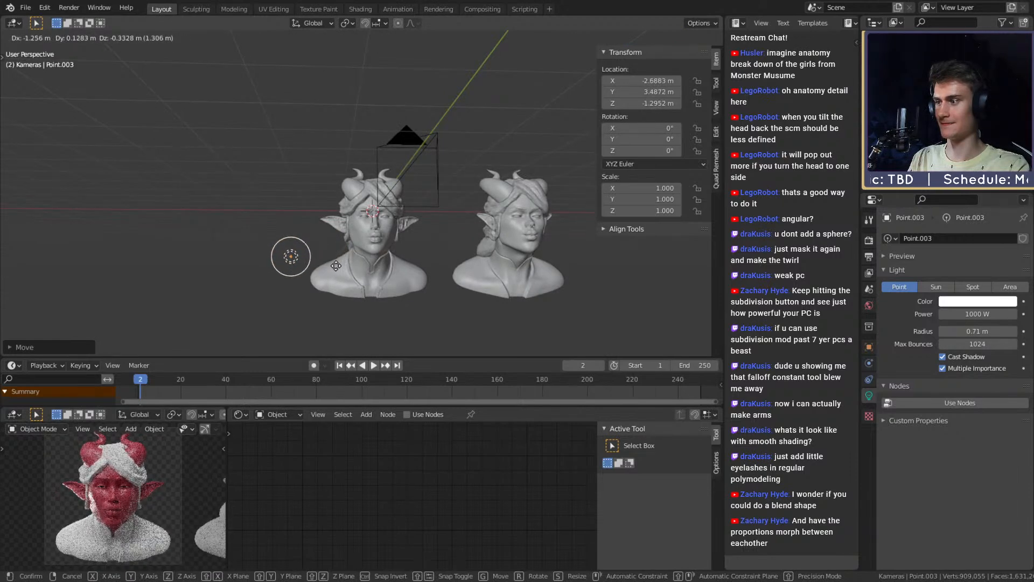
pyautogui.click(336, 264)
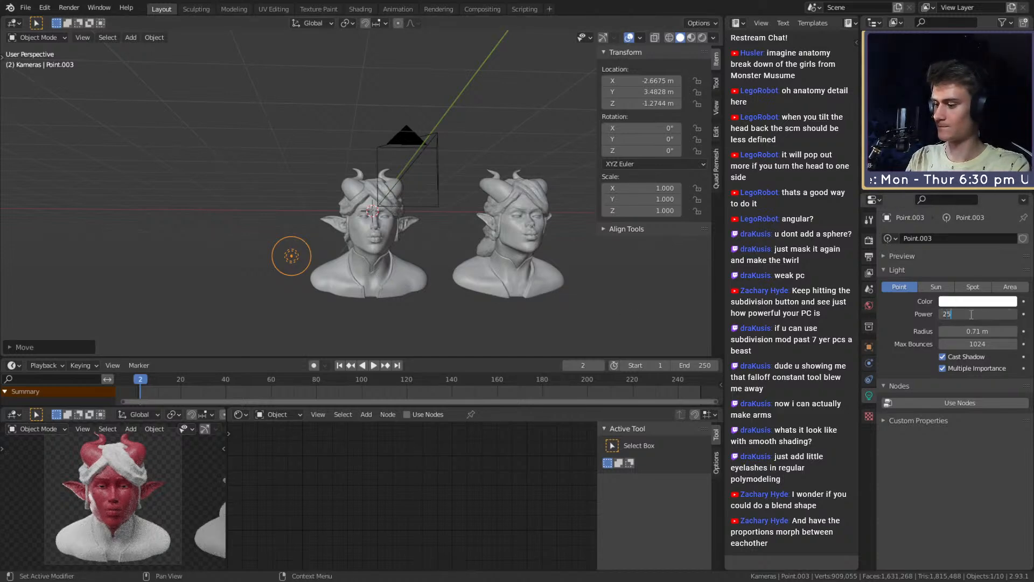
# Step: Set the point light's power to 250 W and radius to 1.35 m, and raise it to about X -3.12, Y 3.45, Z -0.67 m
pyautogui.moveTo(436, 283)
pyautogui.mouseDown(button='middle')
pyautogui.moveTo(410, 282)
pyautogui.moveTo(427, 295)
pyautogui.mouseUp(button='middle')
pyautogui.moveTo(978, 331); pyautogui.dragTo(1002, 331)
pyautogui.press('g')
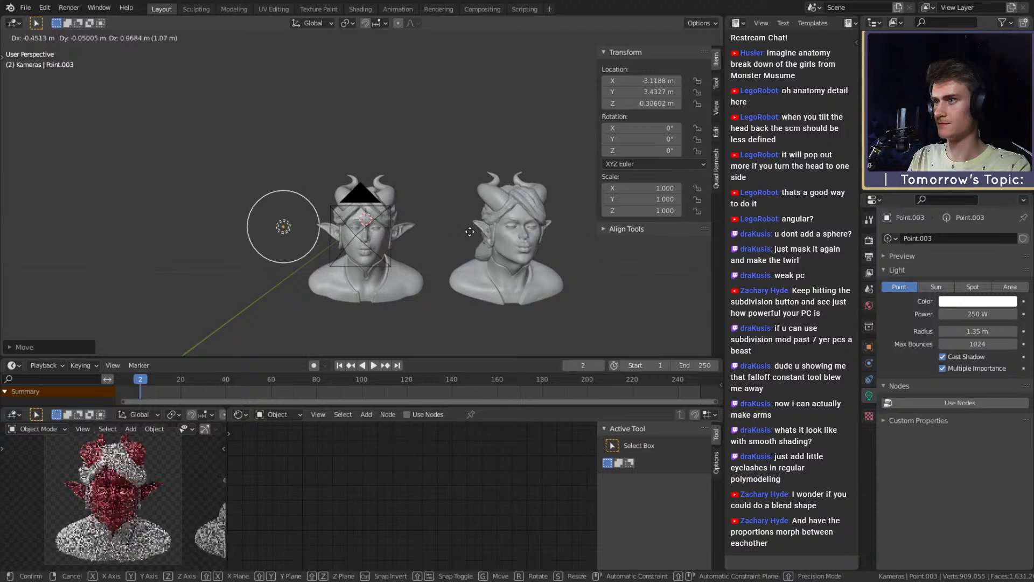
pyautogui.click(469, 242)
pyautogui.moveTo(470, 242); pyautogui.dragTo(422, 255, button='middle')
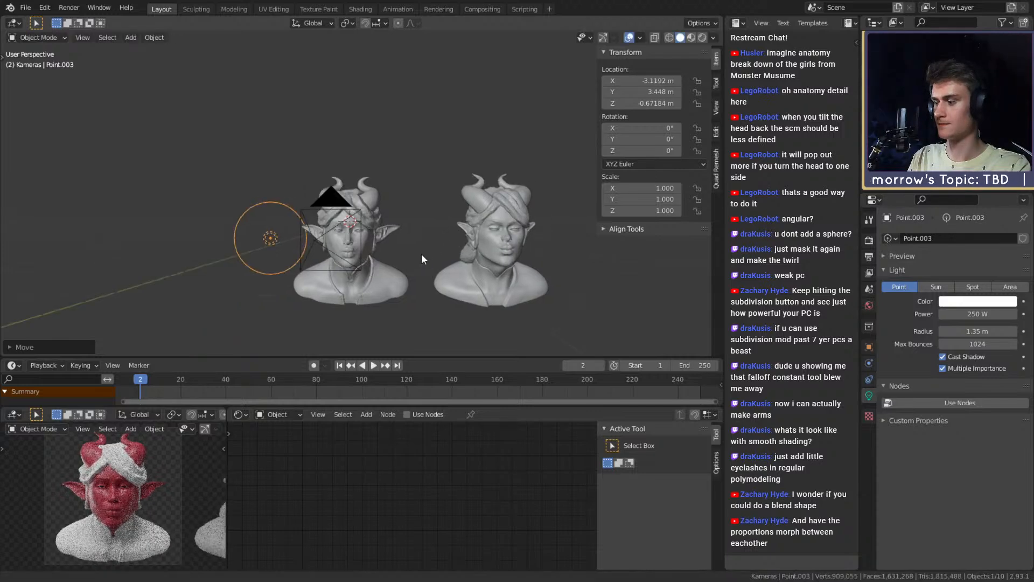
# Step: Duplicate the point light to the bust's other side at about X 2.16, Y 3.50, Z 0.73 m and save the file
pyautogui.hotkey('shift', 'd')
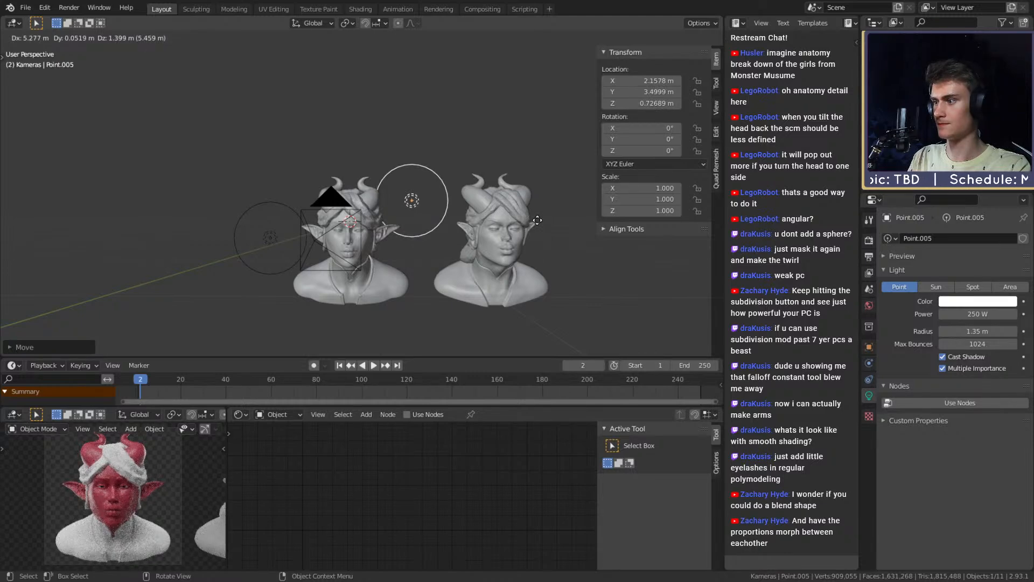
pyautogui.click(537, 220)
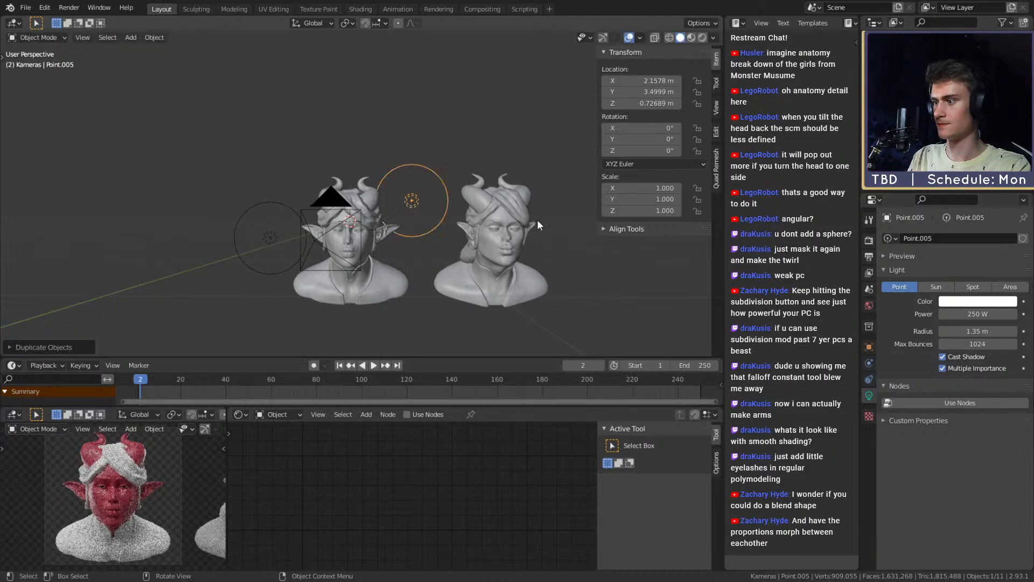
pyautogui.click(25, 8)
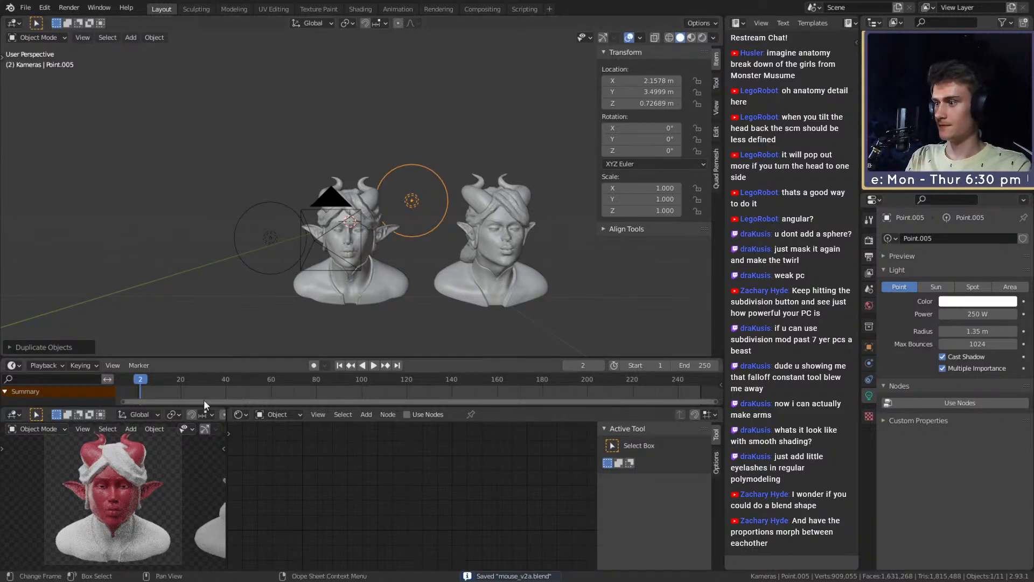
# Step: Check the new lighting on the red face, then create a new material on that bust's hair
pyautogui.scroll(5, 128, 497)
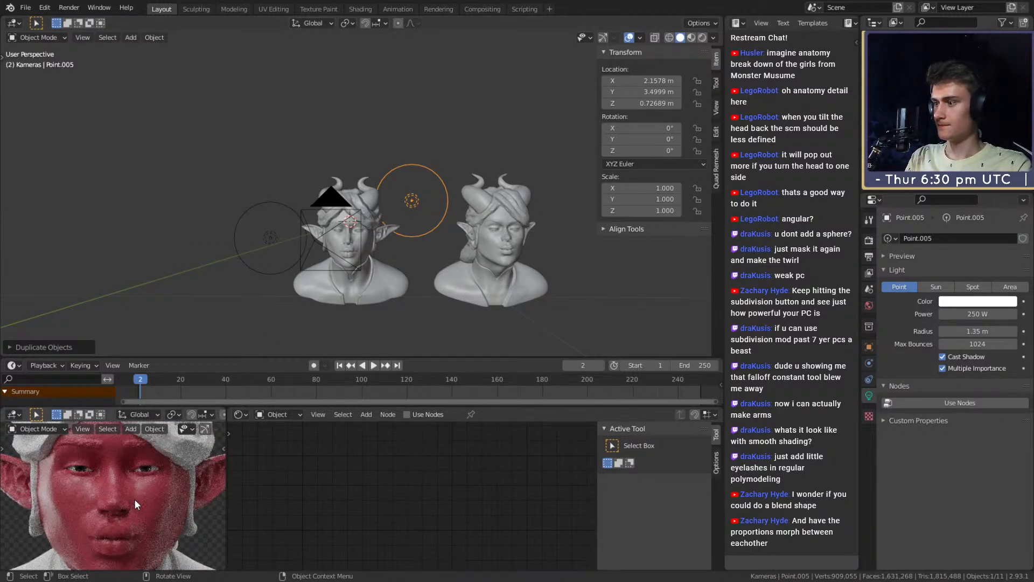
pyautogui.scroll(-5, 134, 498)
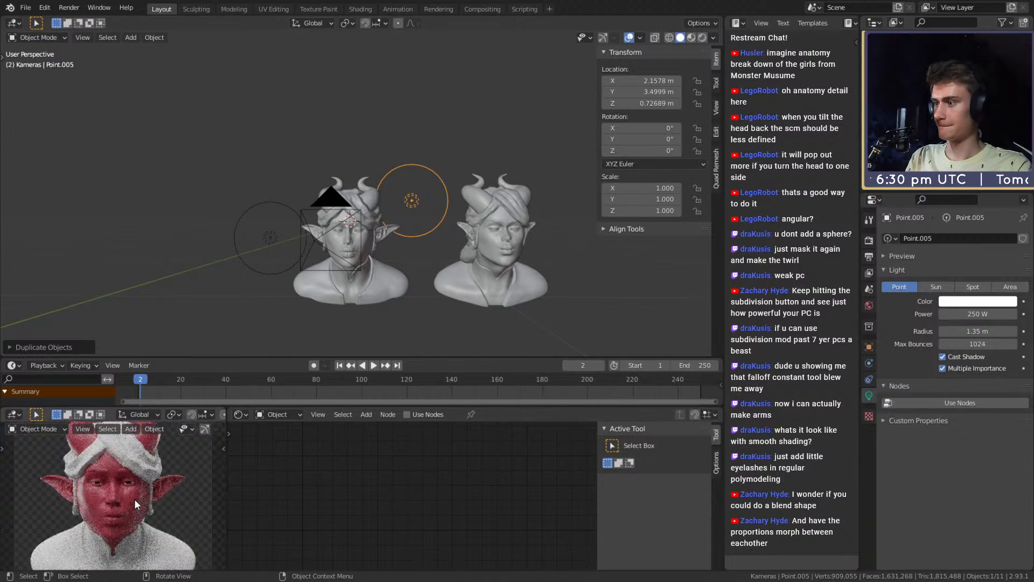
pyautogui.scroll(3, 336, 272)
pyautogui.scroll(2, 392, 212)
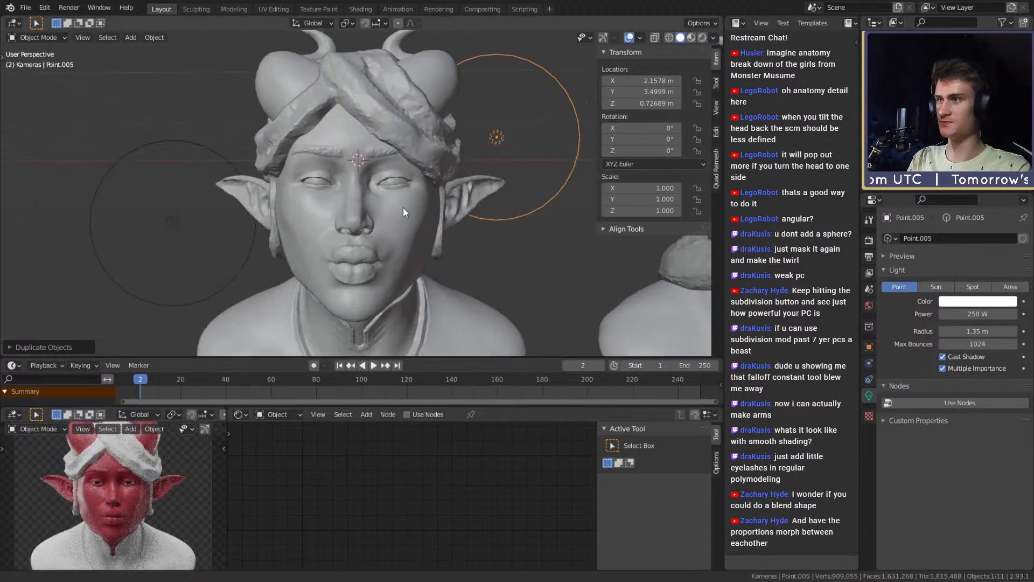
pyautogui.scroll(-5, 403, 207)
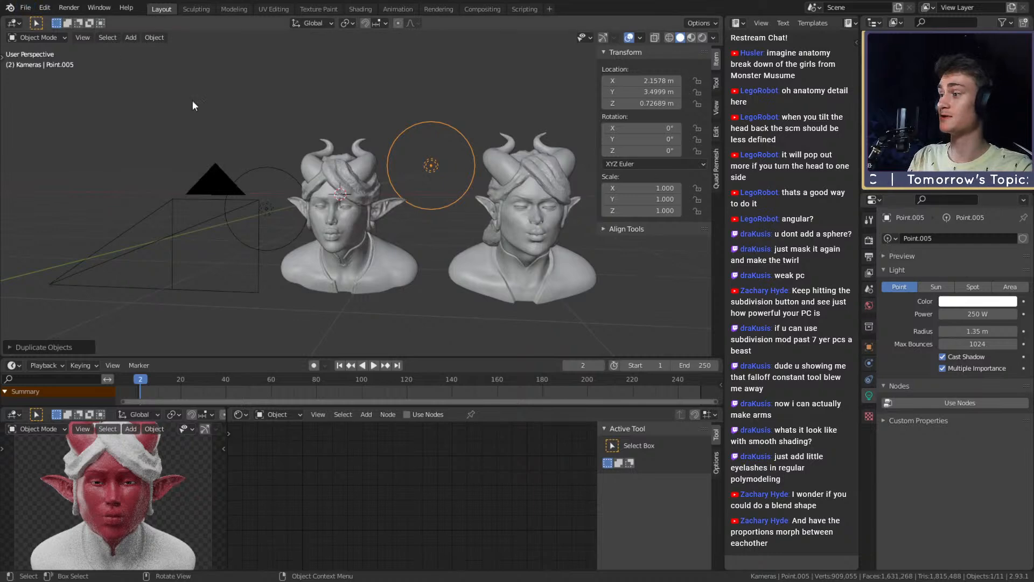
pyautogui.scroll(4, 360, 232)
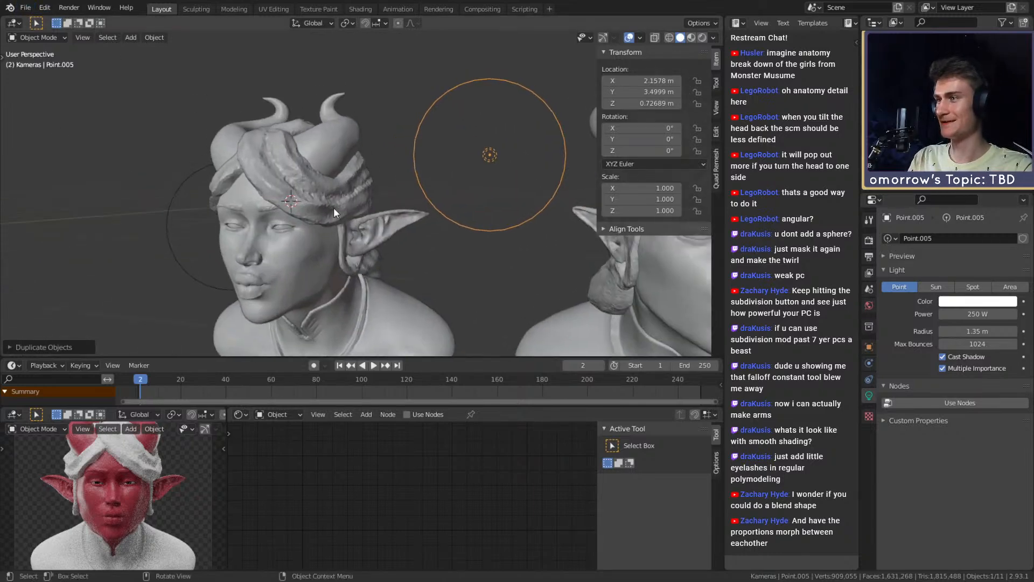
pyautogui.click(354, 220)
pyautogui.click(515, 415)
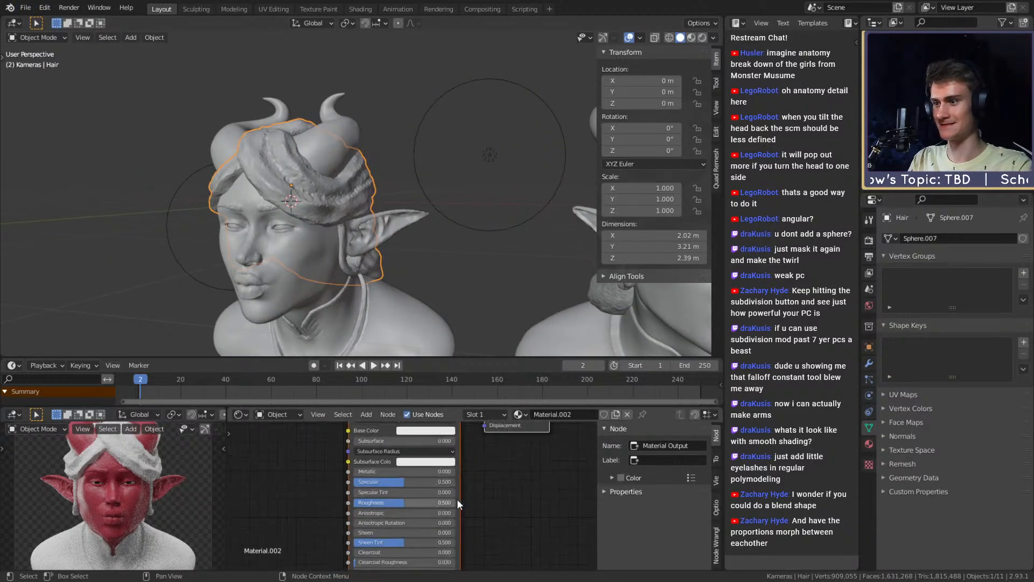
# Step: Set the Base Color of the hair's material to a very dark blue with hue 0.687, saturation 0.566 and value 0.017
pyautogui.moveTo(493, 465); pyautogui.dragTo(494, 500, button='middle')
pyautogui.scroll(1, 482, 502)
pyautogui.click(494, 502)
pyautogui.click(422, 478)
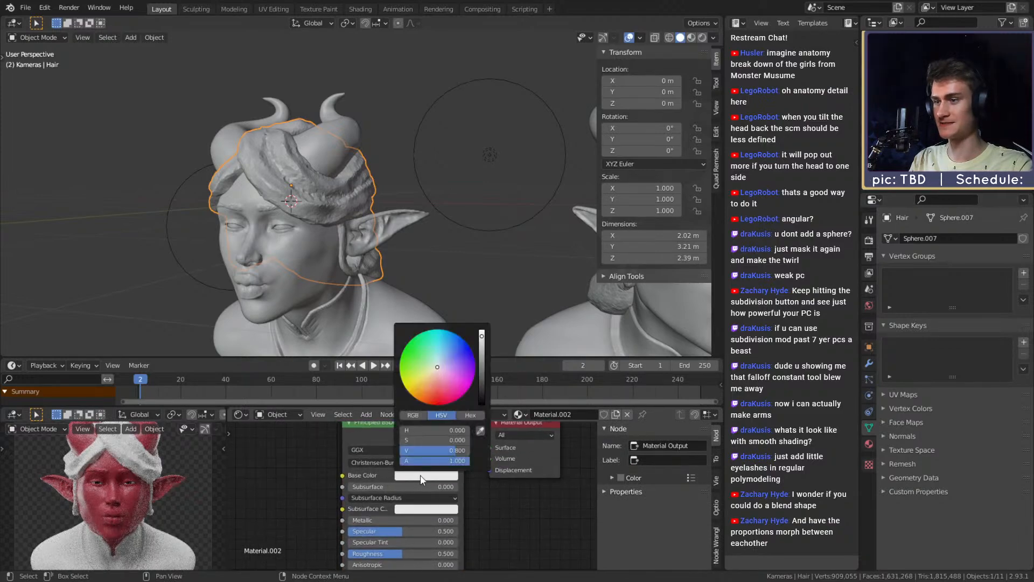
pyautogui.moveTo(431, 429)
pyautogui.mouseDown()
pyautogui.moveTo(483, 440)
pyautogui.moveTo(468, 429)
pyautogui.mouseUp()
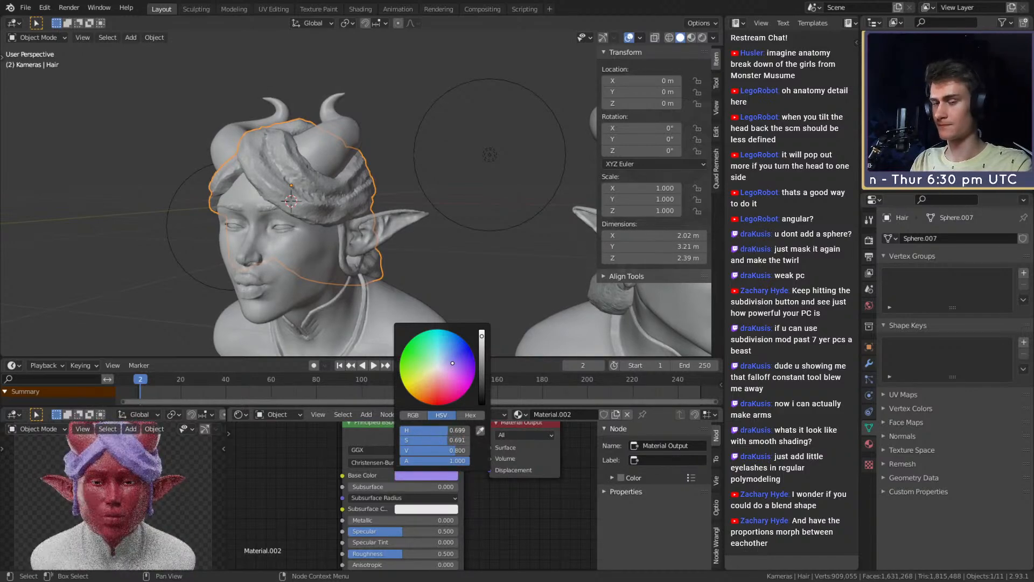
pyautogui.moveTo(482, 336); pyautogui.dragTo(482, 397)
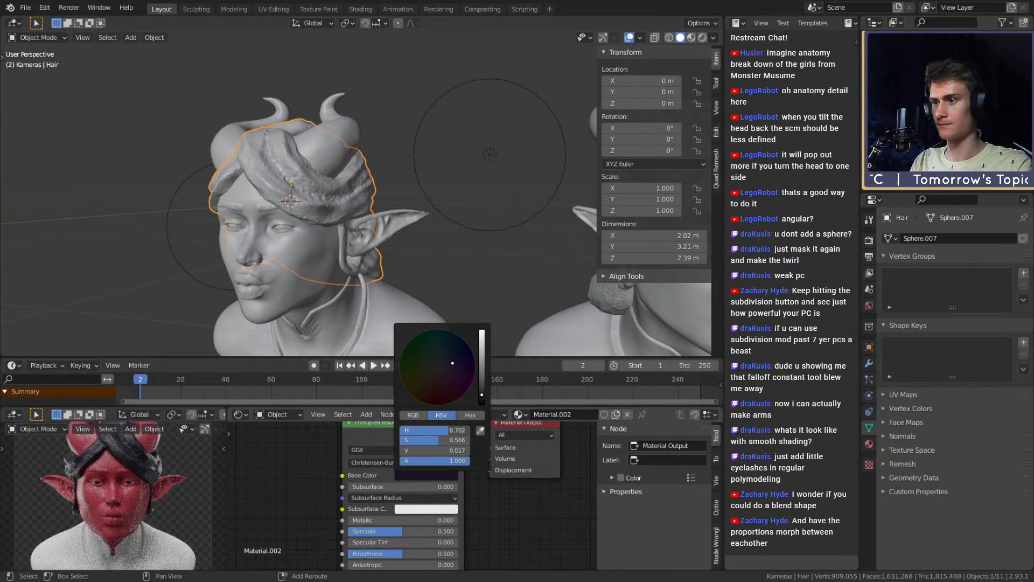
pyautogui.moveTo(461, 430); pyautogui.dragTo(461, 430)
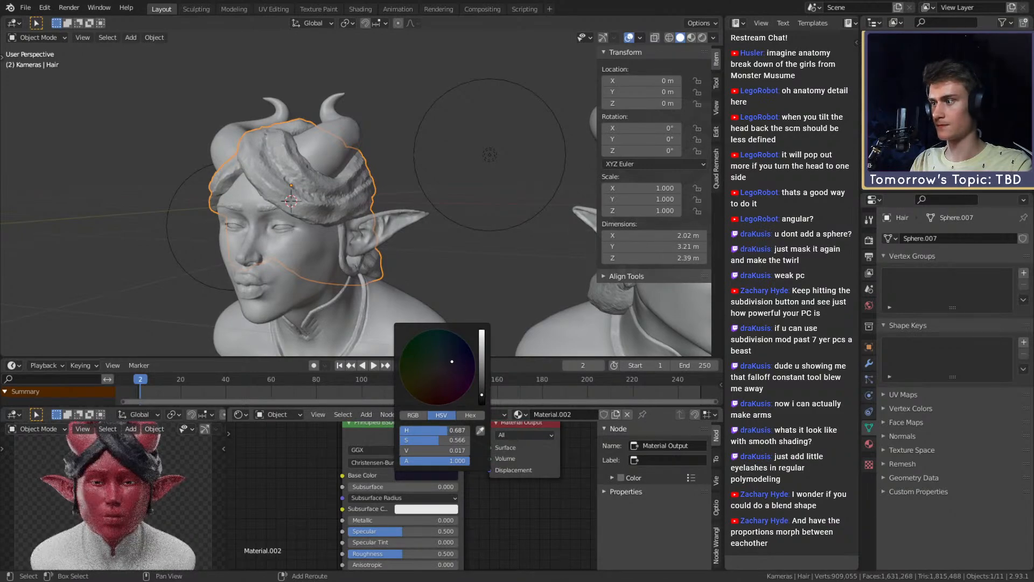
# Step: Try a Roughness of 0.75 on the hair's material
pyautogui.keyDown('shift'); pyautogui.scroll(-2, 502, 516); pyautogui.keyUp('shift')
pyautogui.moveTo(420, 526); pyautogui.dragTo(427, 527)
pyautogui.click(427, 526)
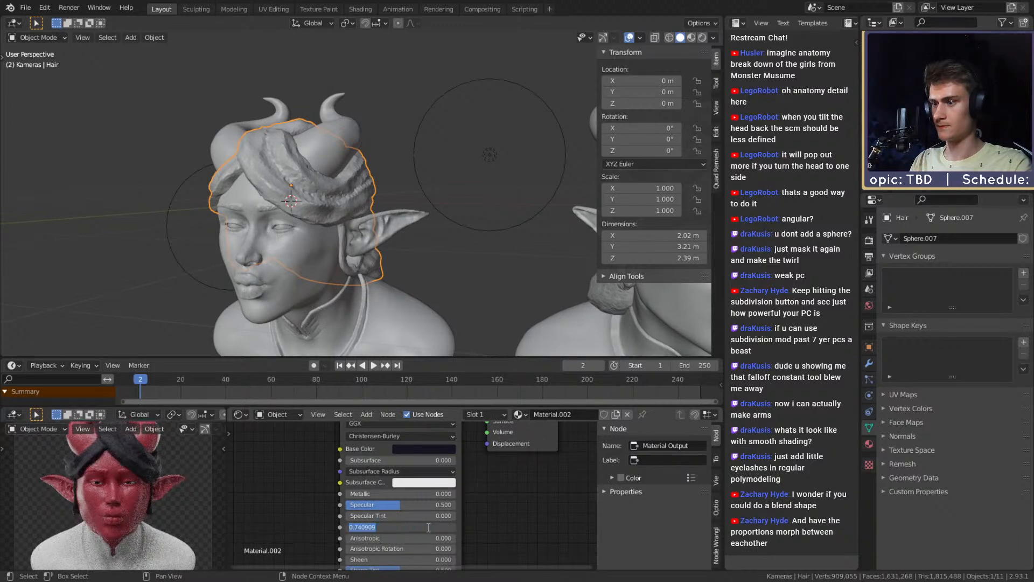
pyautogui.press('Return')
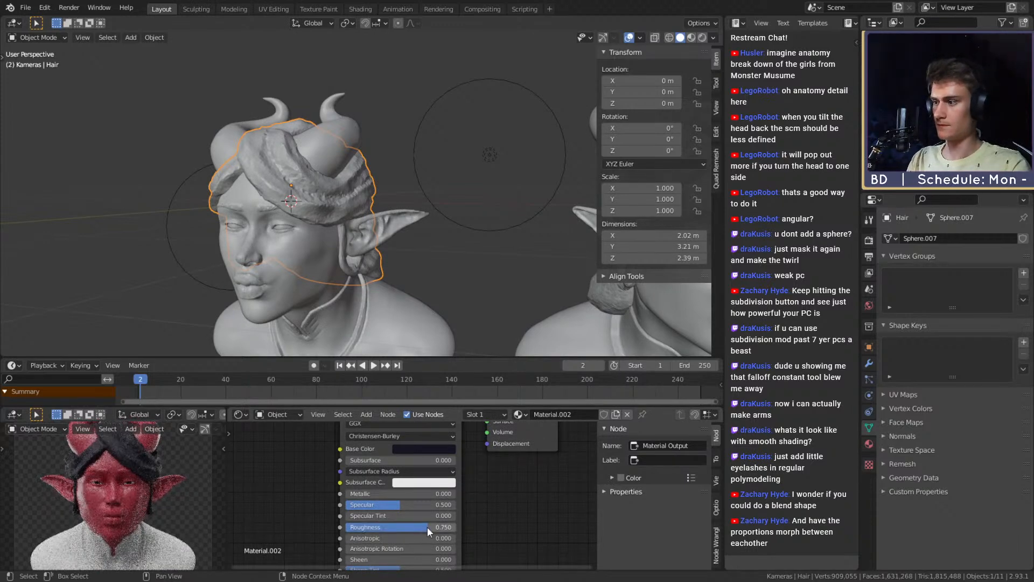
# Step: Set the hair material's Metallic to about 0.94, Specular to 0.591 and Roughness to 0.618, and inspect the hair in the rendered camera view
pyautogui.scroll(-2, 114, 528)
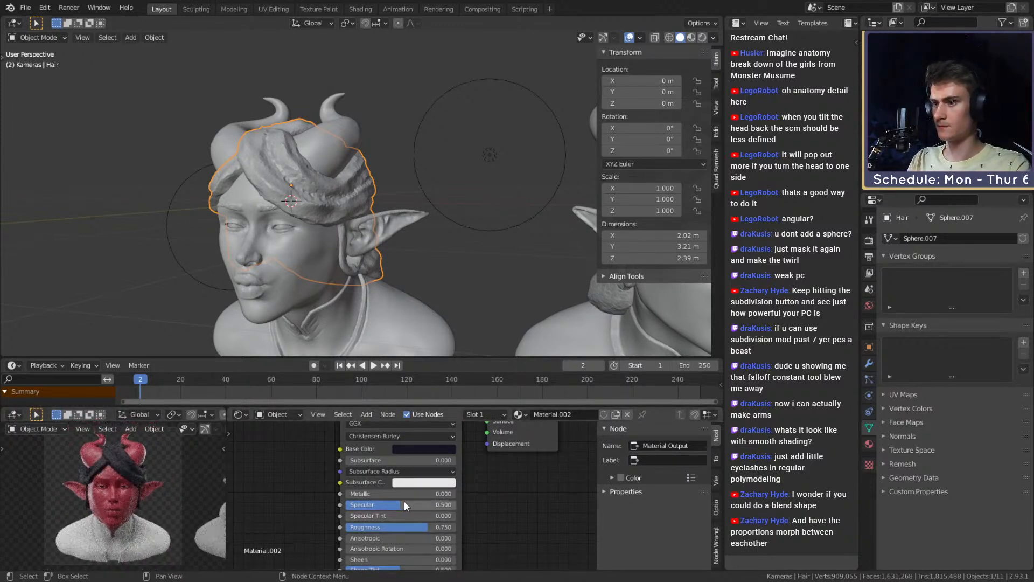
pyautogui.moveTo(404, 505); pyautogui.dragTo(450, 493)
pyautogui.moveTo(428, 527)
pyautogui.mouseDown()
pyautogui.moveTo(390, 527)
pyautogui.moveTo(413, 527)
pyautogui.mouseUp()
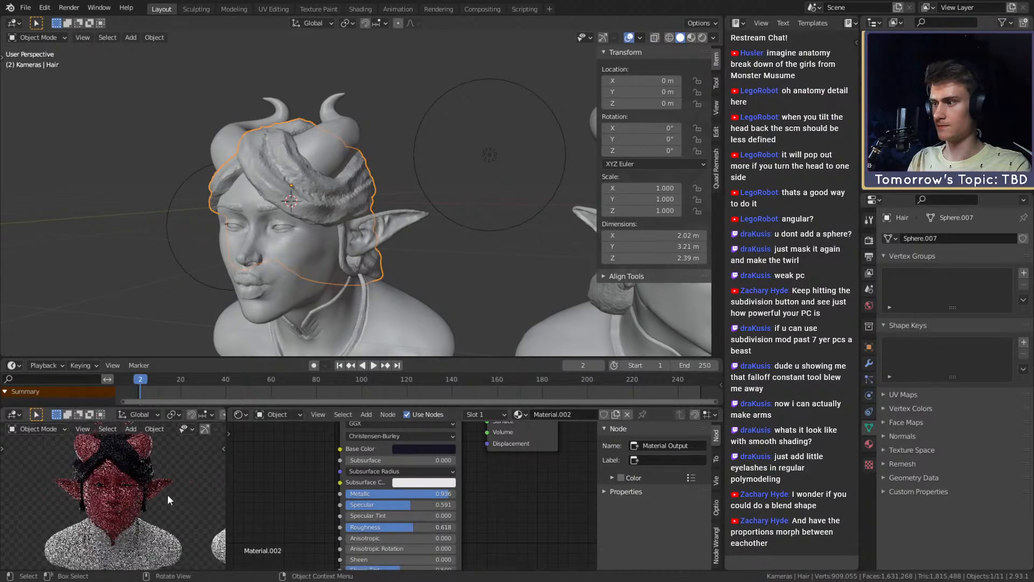
pyautogui.scroll(6, 167, 493)
pyautogui.scroll(-5, 145, 544)
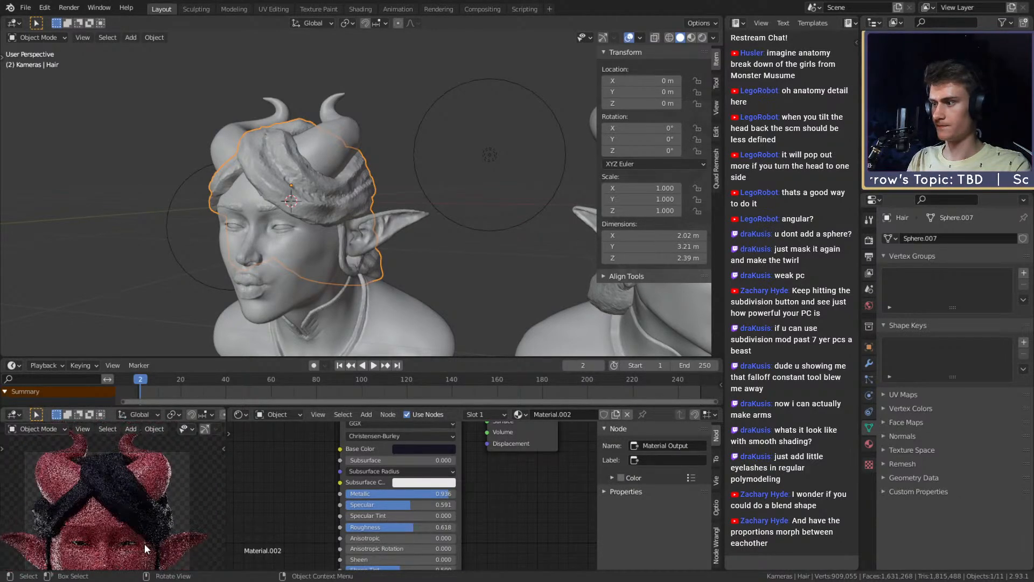
pyautogui.keyDown('shift'); pyautogui.moveTo(135, 492); pyautogui.dragTo(140, 505, button='middle'); pyautogui.keyUp('shift')
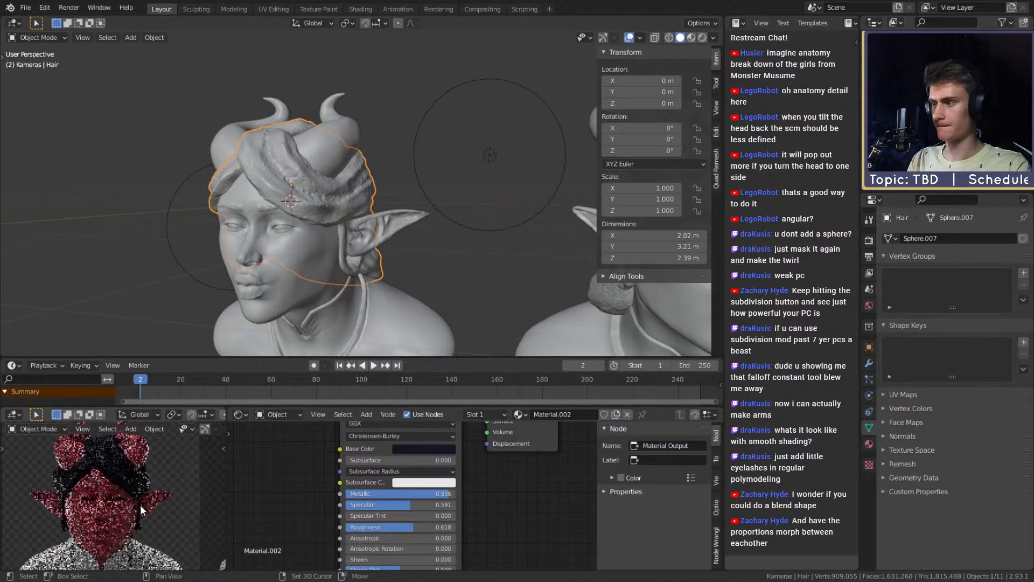
pyautogui.moveTo(290, 275); pyautogui.dragTo(347, 245, button='middle')
pyautogui.scroll(4, 350, 246)
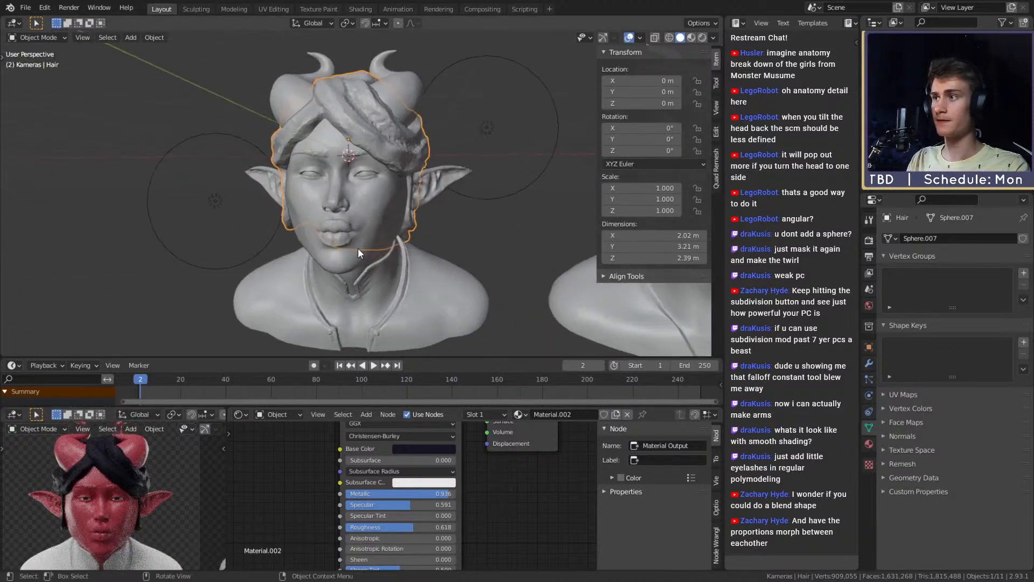
pyautogui.scroll(-4, 356, 242)
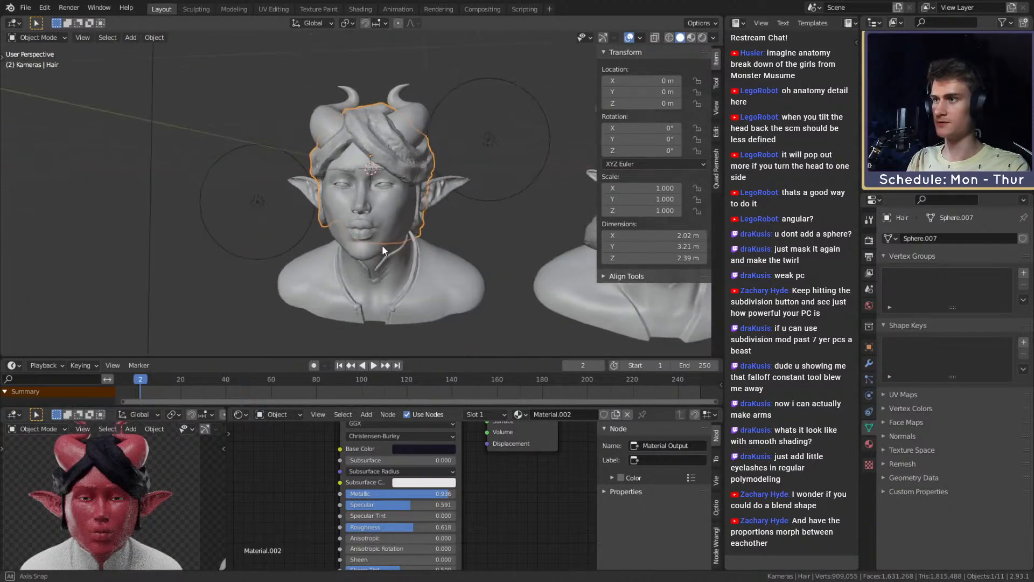
# Step: Create a new material on the clothing of the red-faced bust
pyautogui.scroll(2, 362, 205)
pyautogui.scroll(-3, 361, 208)
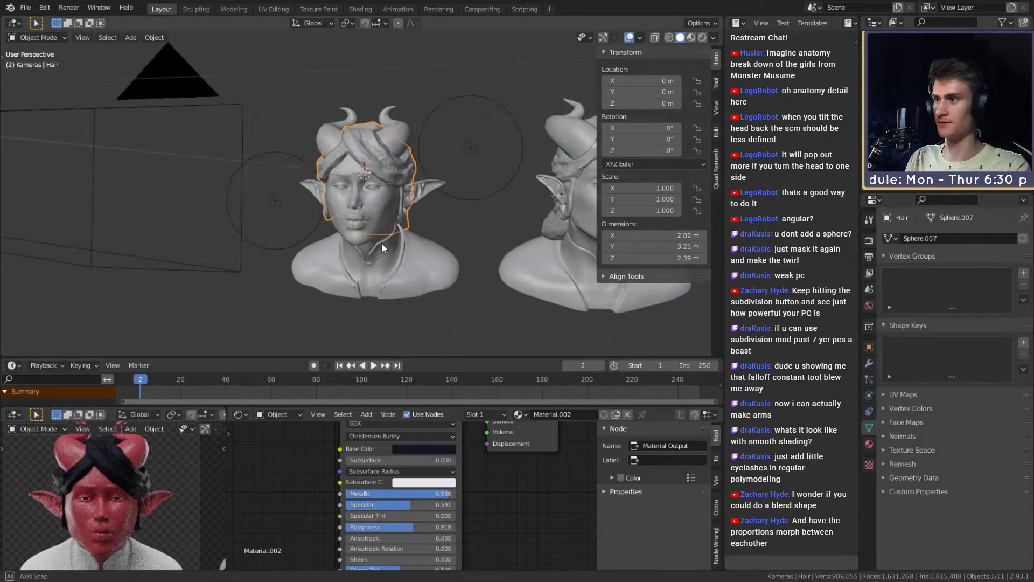
pyautogui.scroll(2, 381, 242)
pyautogui.moveTo(381, 242); pyautogui.dragTo(471, 202, button='middle')
pyautogui.click(418, 260)
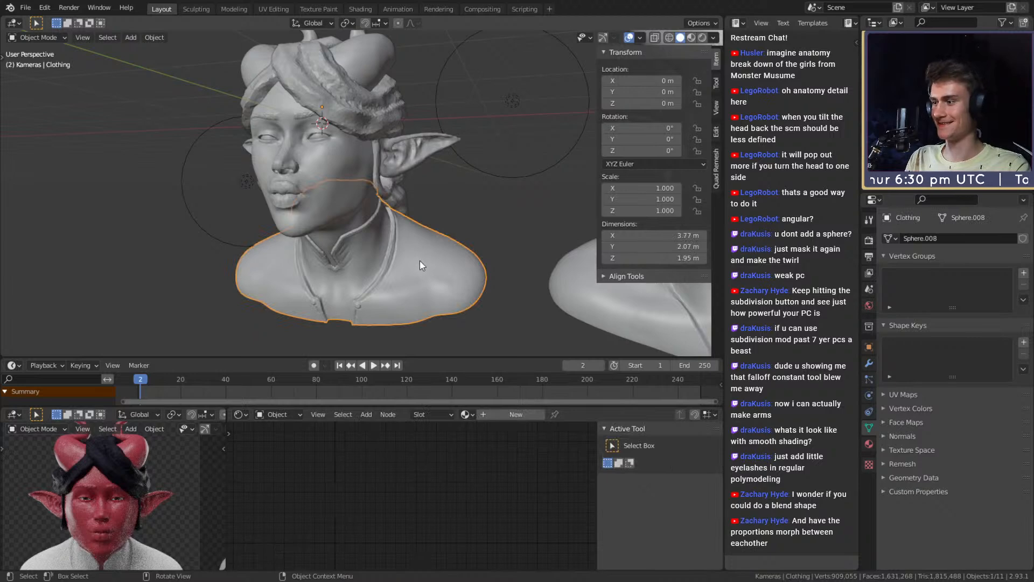
pyautogui.moveTo(419, 261); pyautogui.dragTo(380, 235, button='middle')
pyautogui.scroll(-2, 403, 232)
pyautogui.scroll(4, 380, 245)
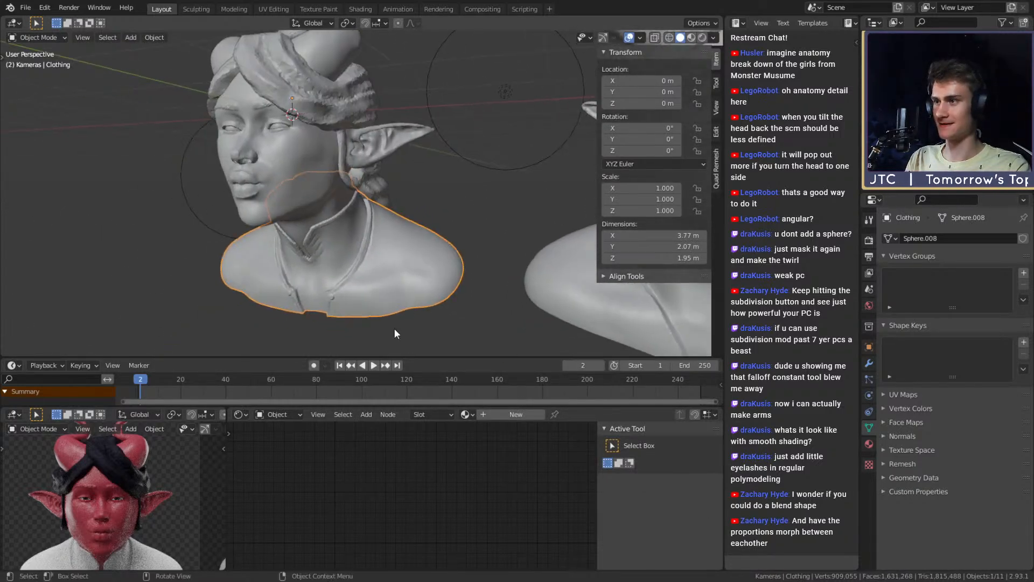
pyautogui.click(501, 414)
# Step: Give the clothing material a very dark brown Base Color with hue 0.058, saturation 0.349 and value 0.061, and set Roughness to 0.432
pyautogui.scroll(3, 478, 507)
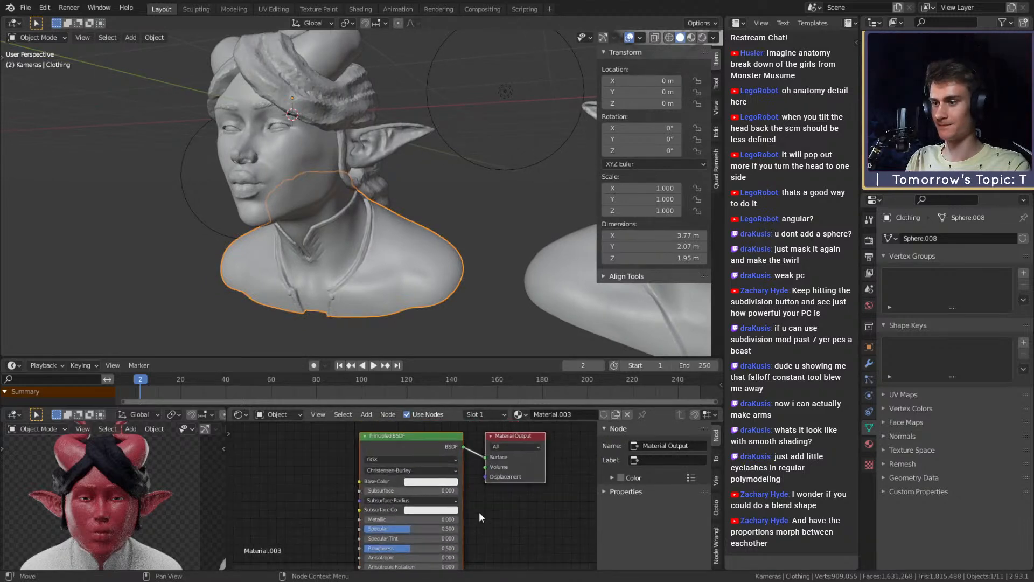
pyautogui.click(429, 480)
pyautogui.moveTo(444, 371); pyautogui.dragTo(442, 376)
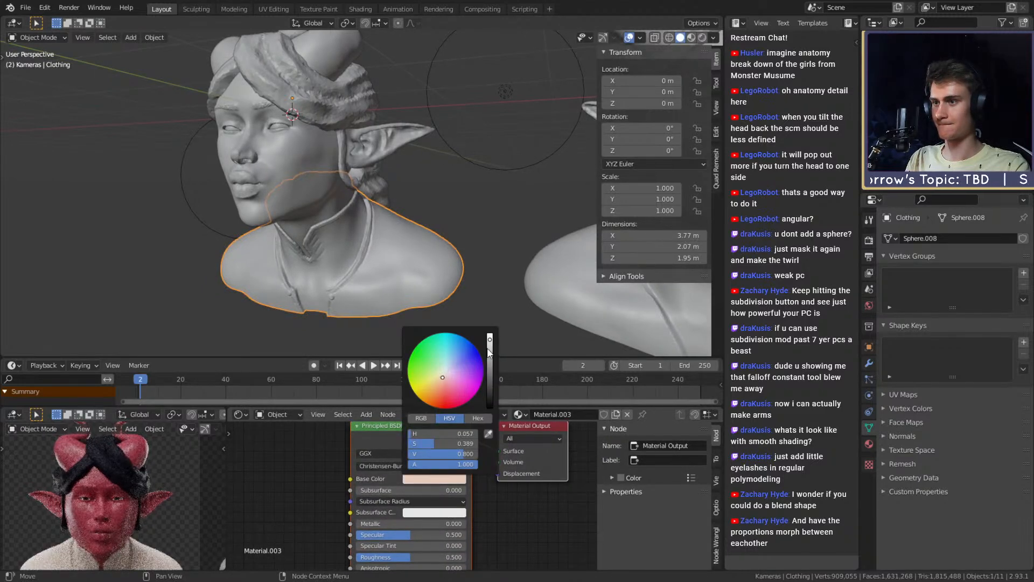
pyautogui.moveTo(489, 345); pyautogui.dragTo(490, 388)
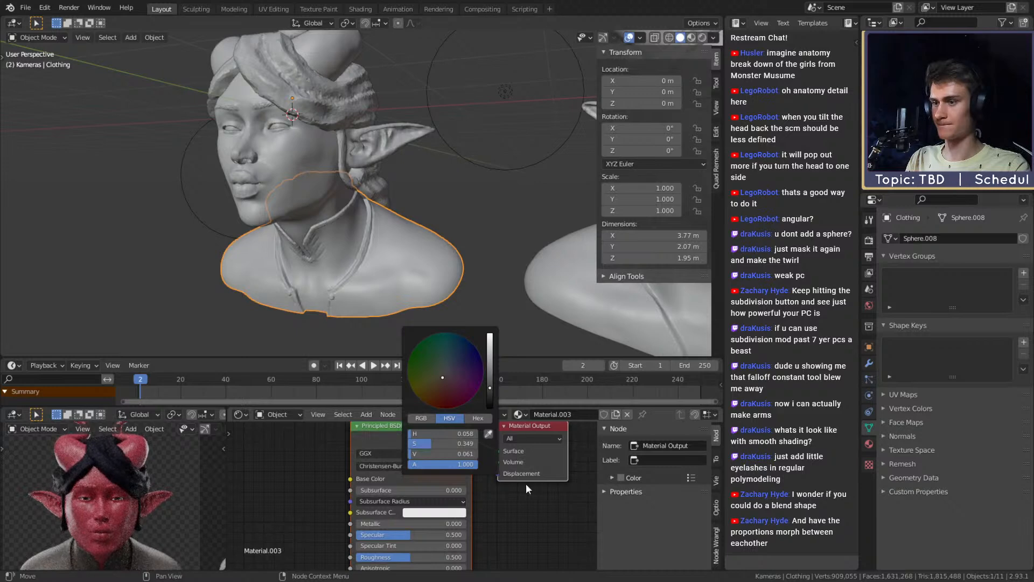
pyautogui.moveTo(424, 553); pyautogui.dragTo(403, 556)
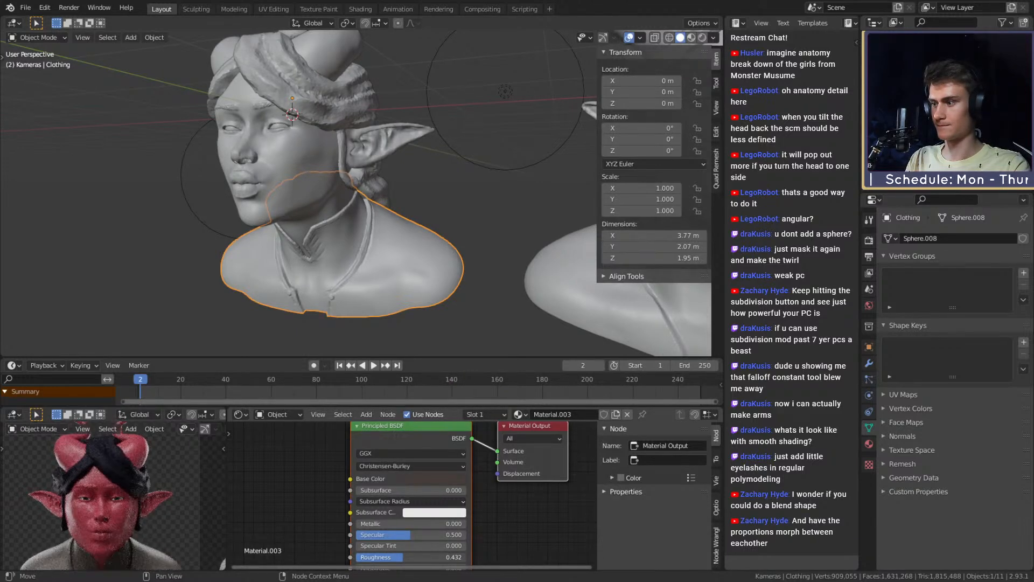
# Step: Deselect the clothing and save the file as mouse_v2a.blend under its existing name
pyautogui.scroll(-3, 139, 547)
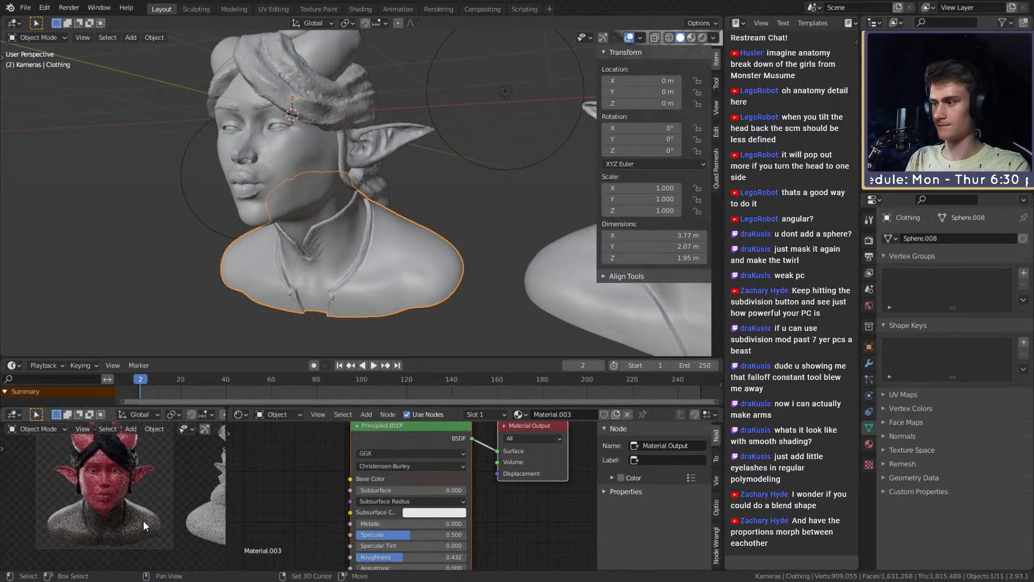
pyautogui.scroll(-3, 345, 307)
pyautogui.moveTo(363, 289); pyautogui.dragTo(393, 293, button='middle')
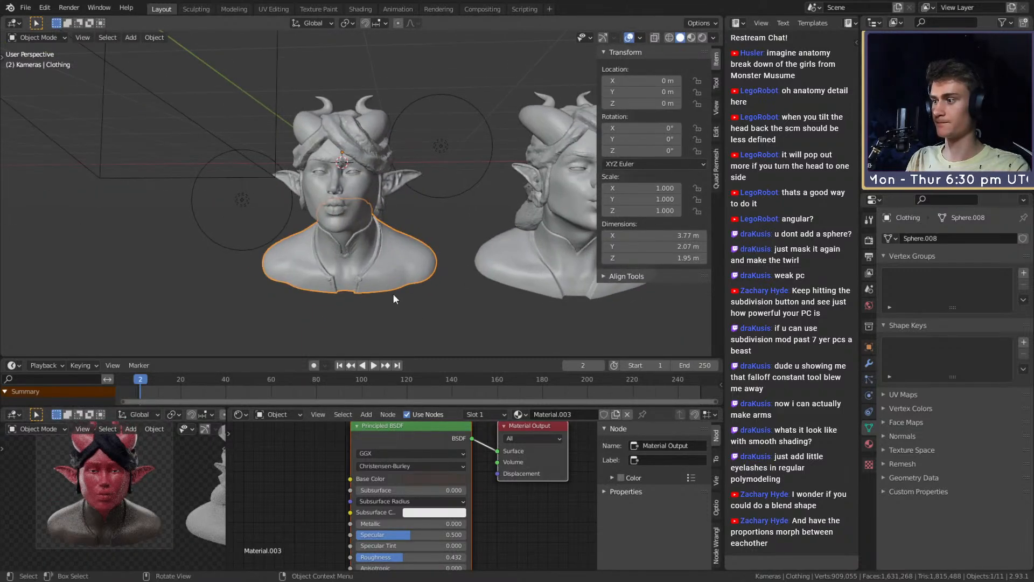
pyautogui.keyDown('shift'); pyautogui.moveTo(418, 256); pyautogui.dragTo(397, 284, button='middle'); pyautogui.keyUp('shift')
pyautogui.scroll(-3, 397, 302)
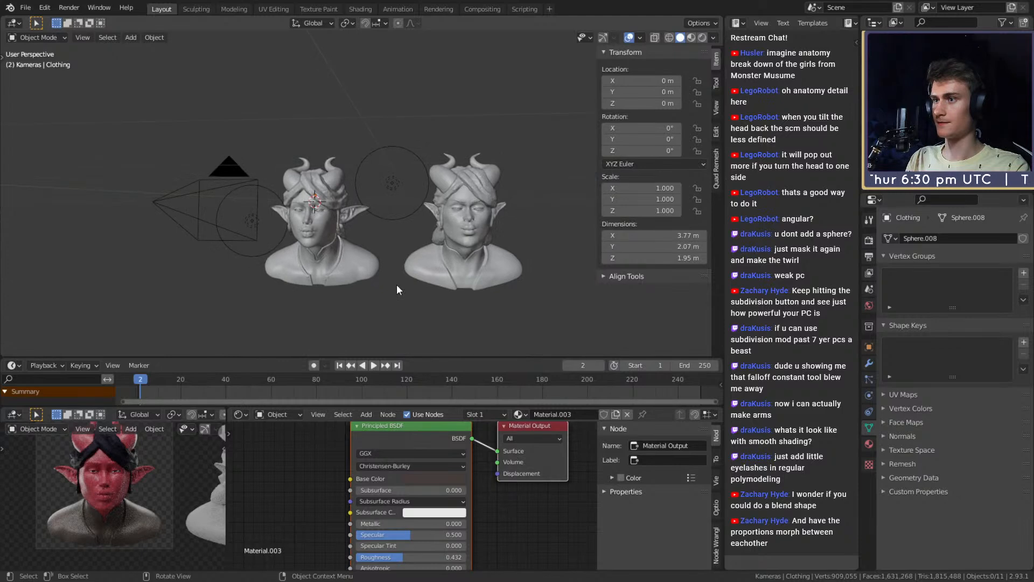
pyautogui.scroll(3, 392, 284)
pyautogui.click(26, 7)
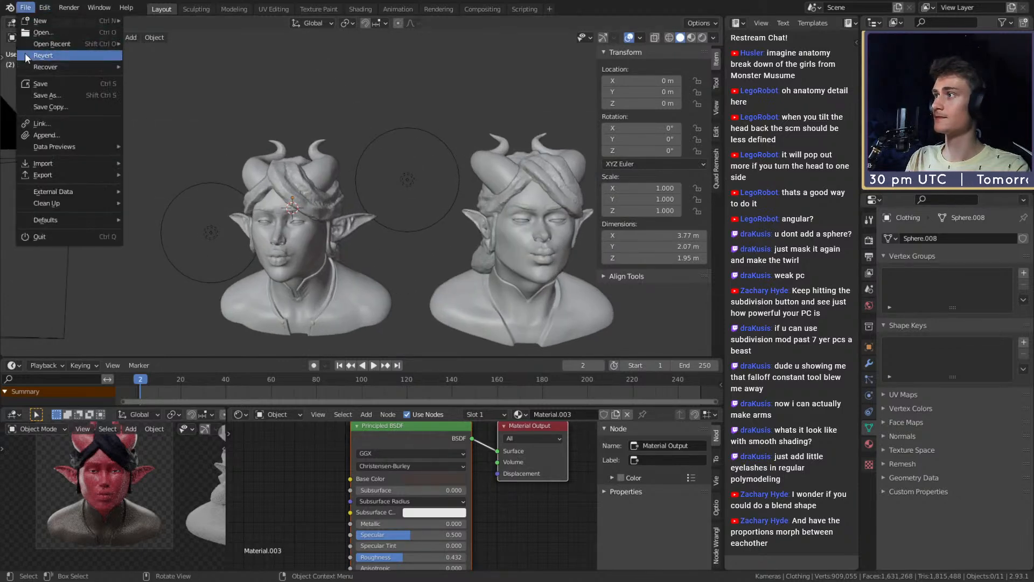
pyautogui.click(32, 81)
# Step: Examine the dressed bust in the rendered camera view and compare both busts from several angles
pyautogui.scroll(-3, 118, 495)
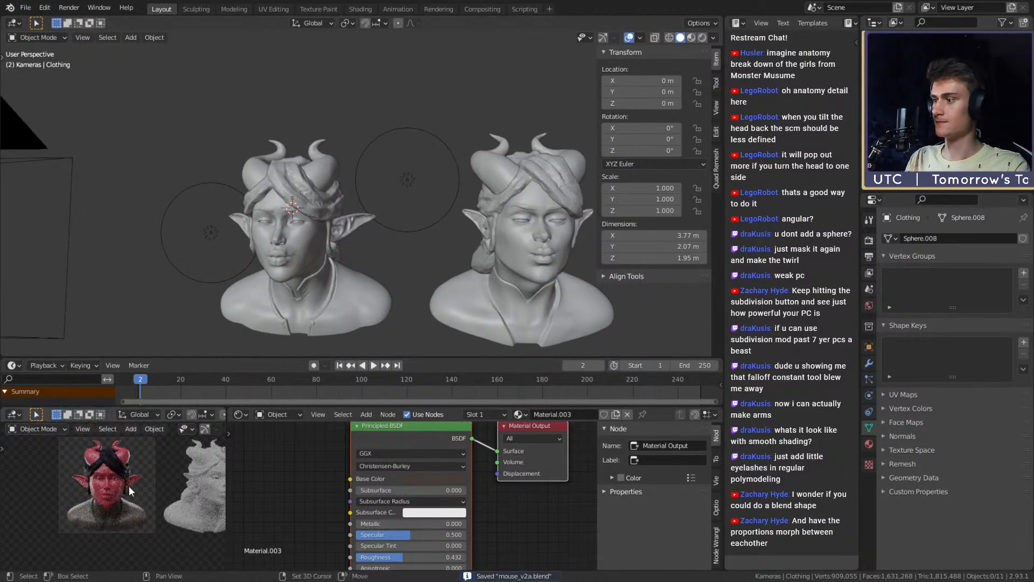
pyautogui.scroll(3, 128, 507)
pyautogui.scroll(-4, 312, 266)
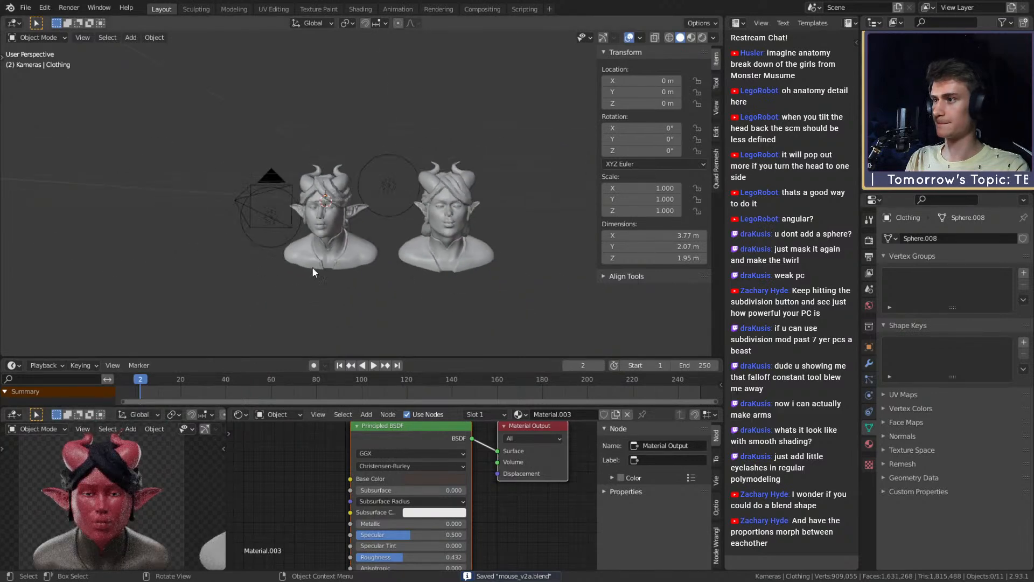
pyautogui.scroll(1, 380, 255)
pyautogui.moveTo(380, 256)
pyautogui.mouseDown(button='middle')
pyautogui.moveTo(422, 214)
pyautogui.moveTo(459, 226)
pyautogui.moveTo(398, 251)
pyautogui.mouseUp(button='middle')
pyautogui.scroll(-2, 382, 250)
pyautogui.scroll(5, 422, 214)
pyautogui.scroll(-1, 136, 488)
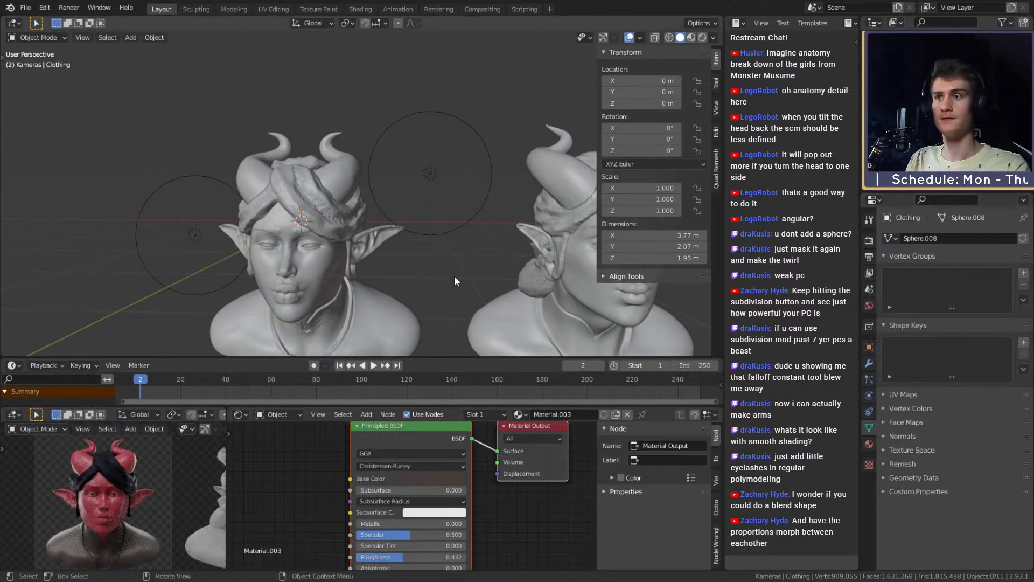
pyautogui.moveTo(380, 258); pyautogui.dragTo(322, 238, button='middle')
pyautogui.scroll(-2, 309, 240)
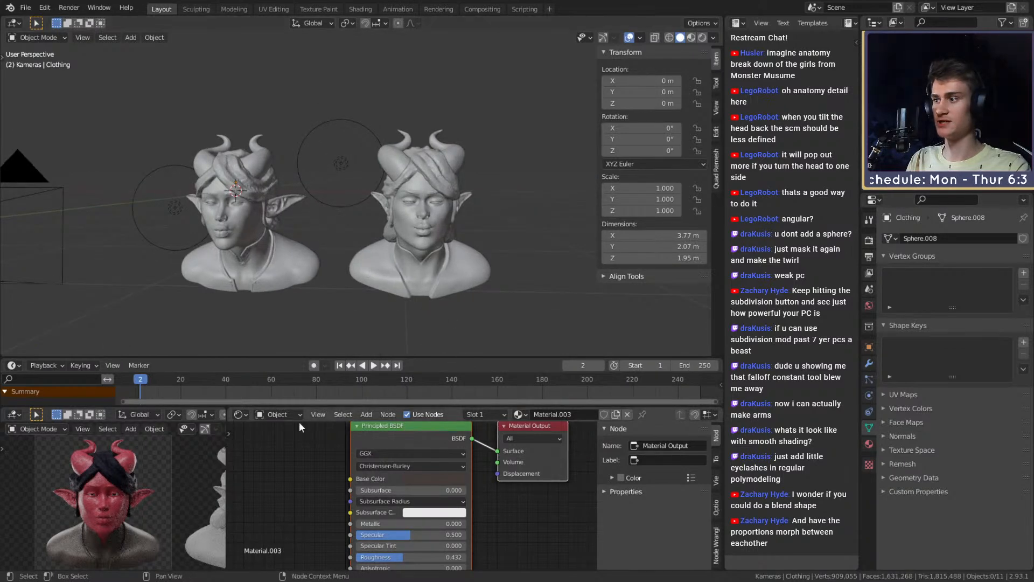
# Step: Select the second bust's head and jump to its previous keyframe at frame 1
pyautogui.click(350, 364)
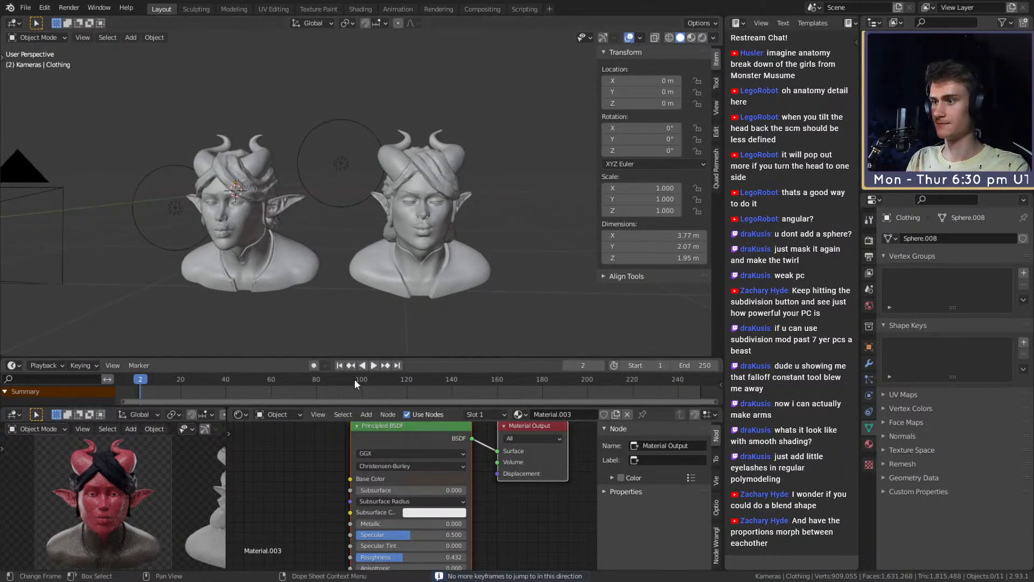
pyautogui.moveTo(353, 327); pyautogui.dragTo(374, 269, button='middle')
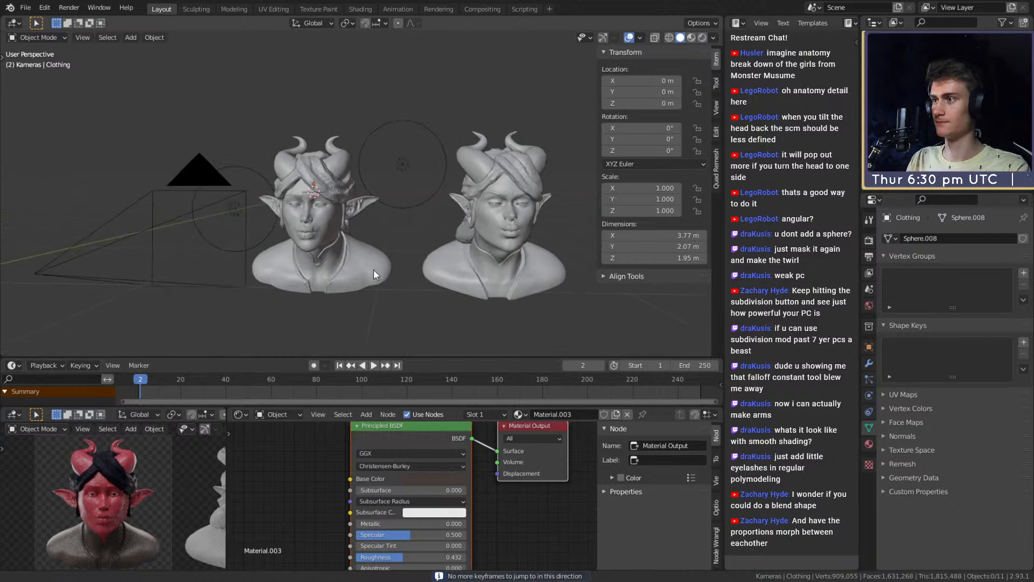
pyautogui.click(336, 229)
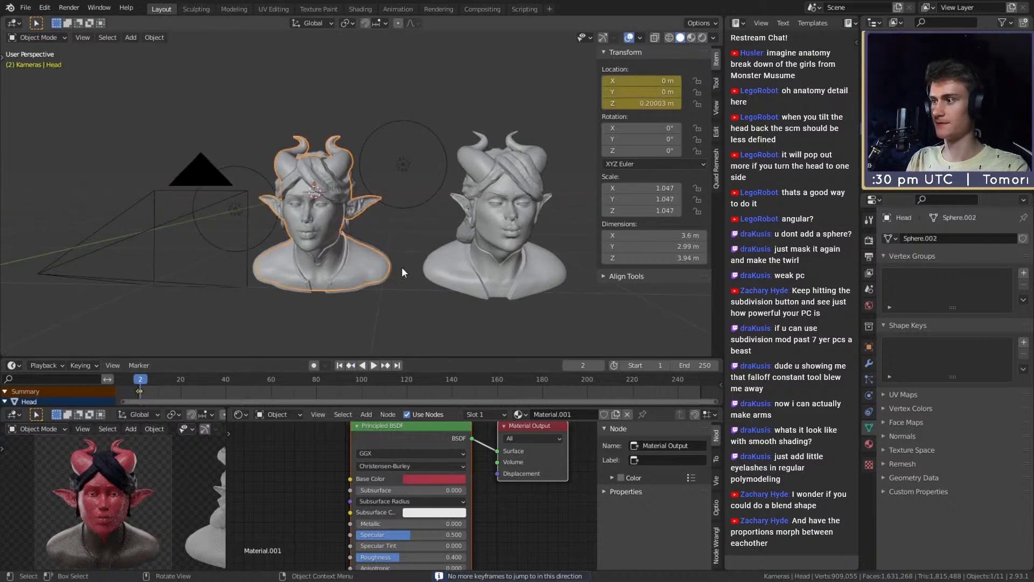
pyautogui.click(490, 236)
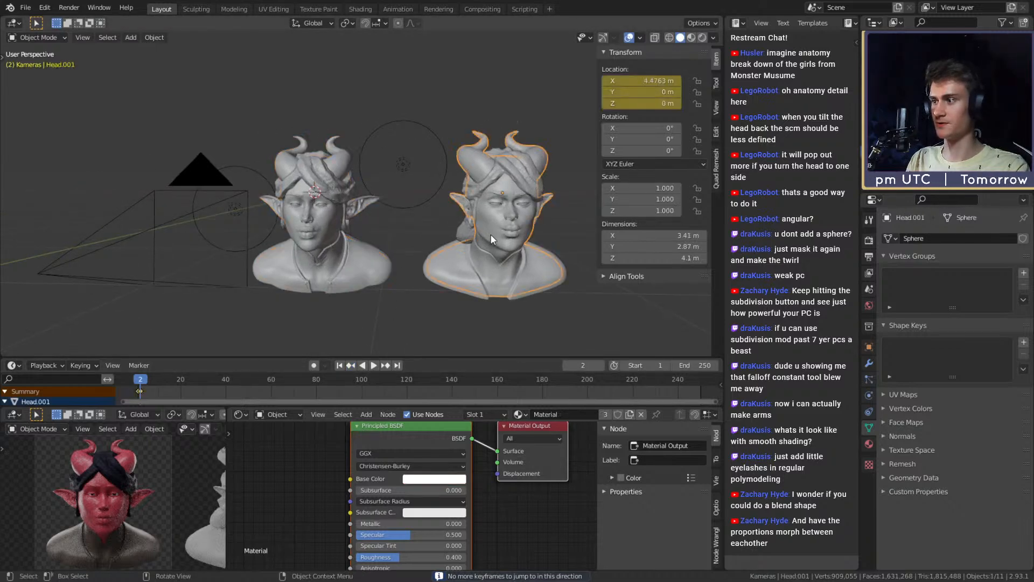
pyautogui.click(353, 365)
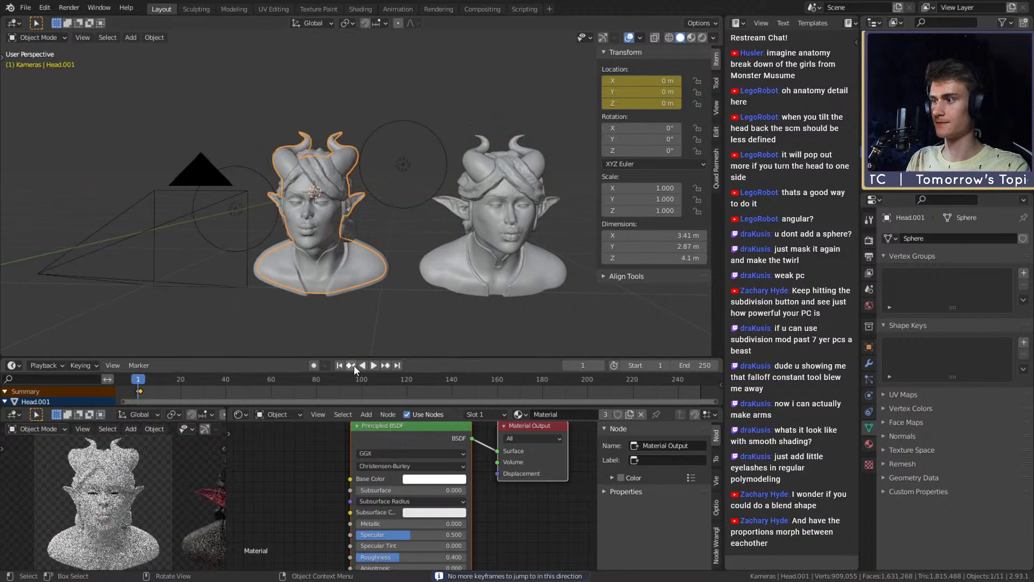
# Step: Assign the existing red skin material, Material.001, to the head now standing before the camera
pyautogui.click(336, 221)
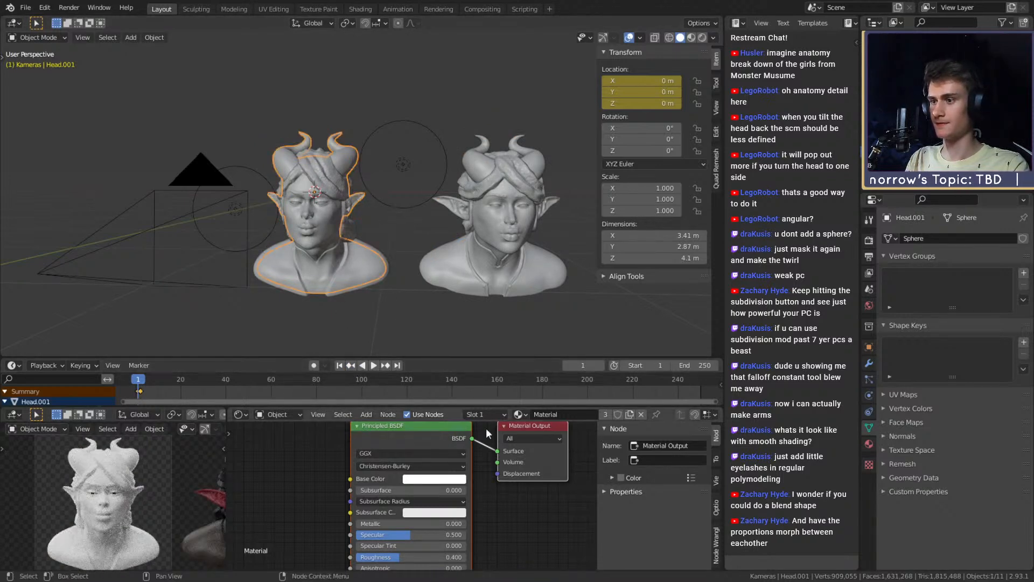
pyautogui.click(530, 417)
pyautogui.click(543, 461)
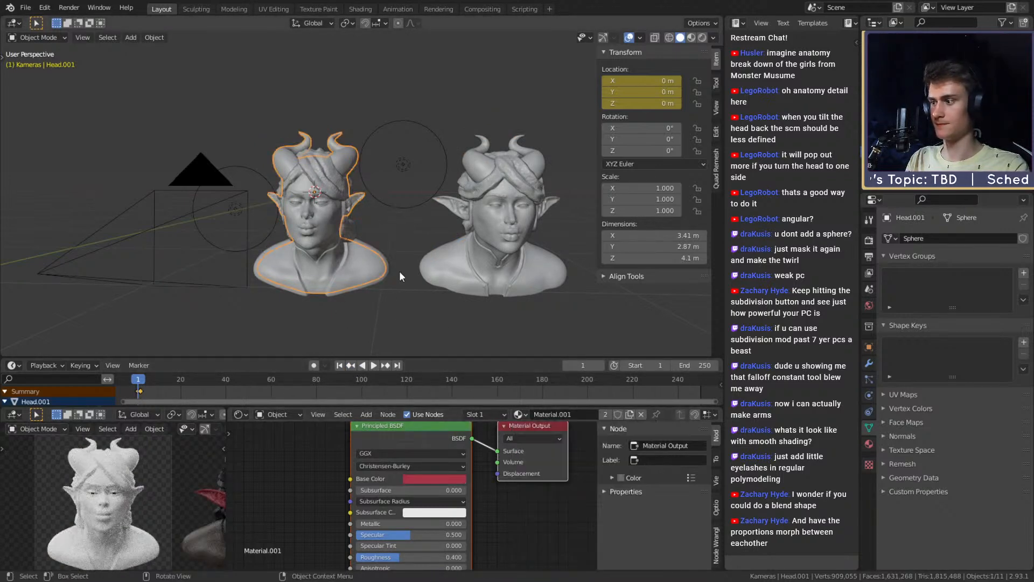
# Step: Assign the existing dark hair material, Material.002, to the same bust's hair
pyautogui.scroll(3, 369, 220)
pyautogui.keyDown('shift'); pyautogui.moveTo(368, 200); pyautogui.dragTo(388, 203, button='middle'); pyautogui.keyUp('shift')
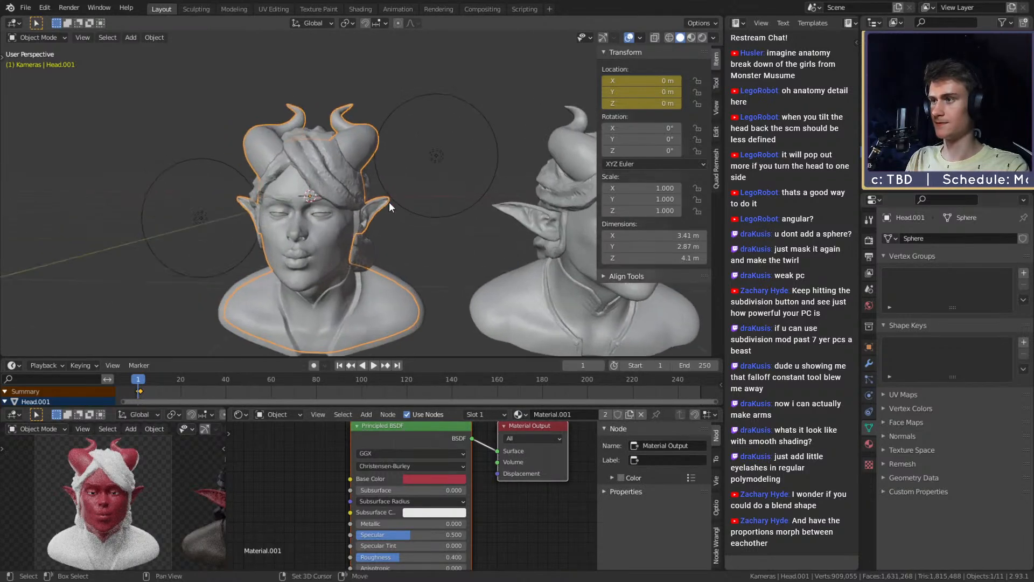
pyautogui.click(358, 191)
pyautogui.click(513, 414)
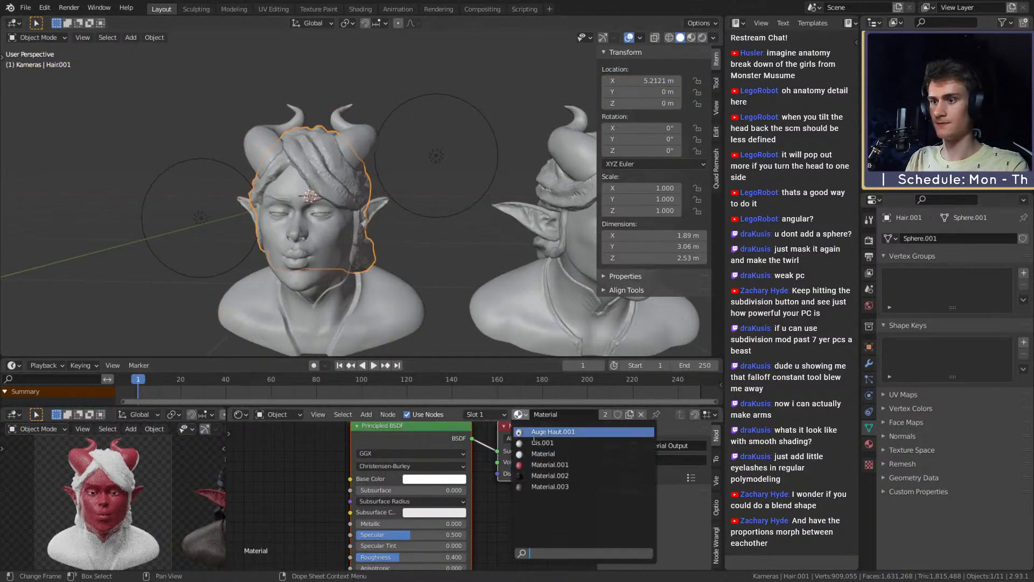
pyautogui.click(542, 477)
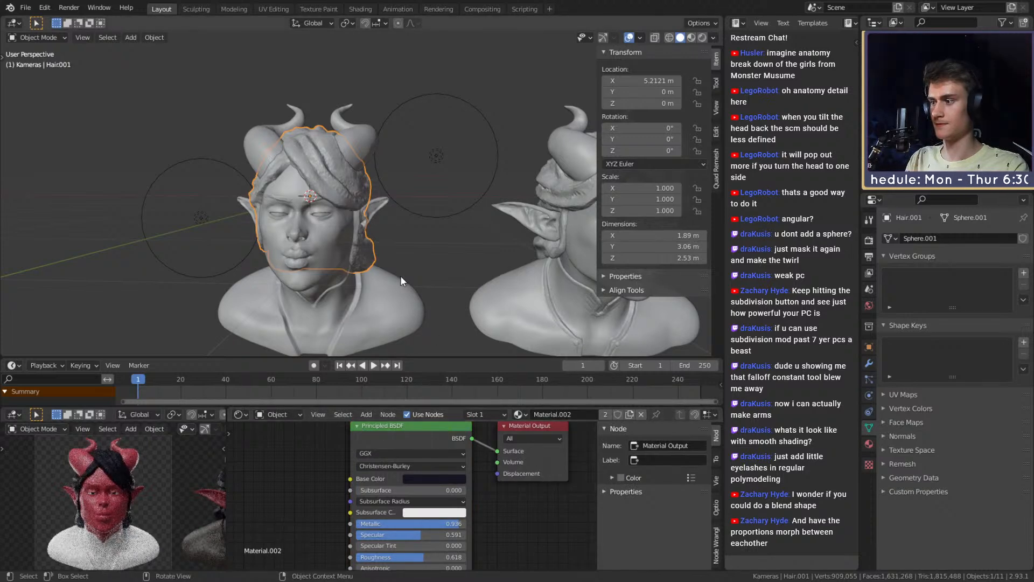
# Step: Assign the existing clothing material, Material.003, to the same bust's clothing and save the file
pyautogui.moveTo(400, 276); pyautogui.dragTo(400, 247, button='middle')
pyautogui.click(411, 297)
pyautogui.click(519, 415)
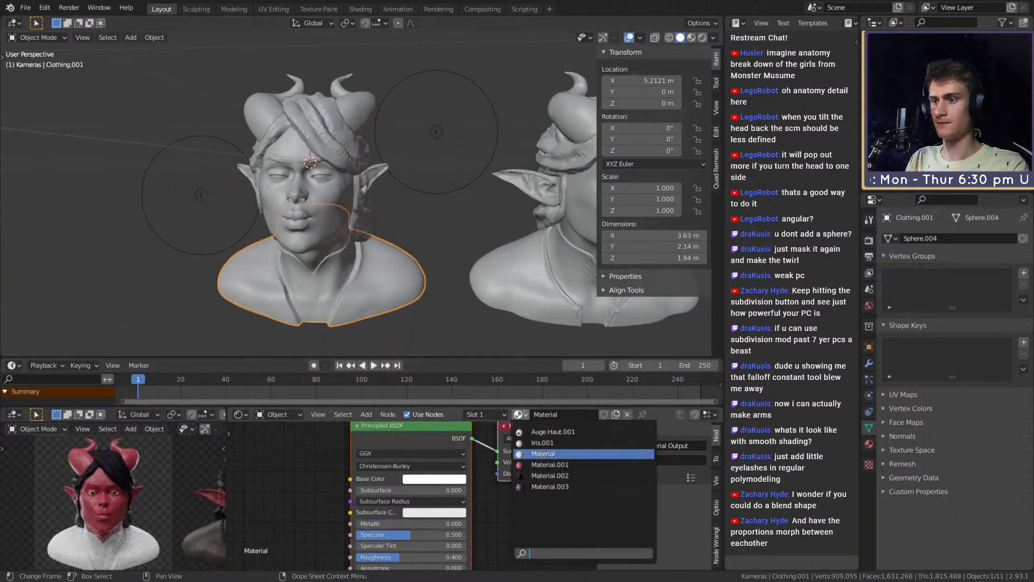
pyautogui.click(541, 485)
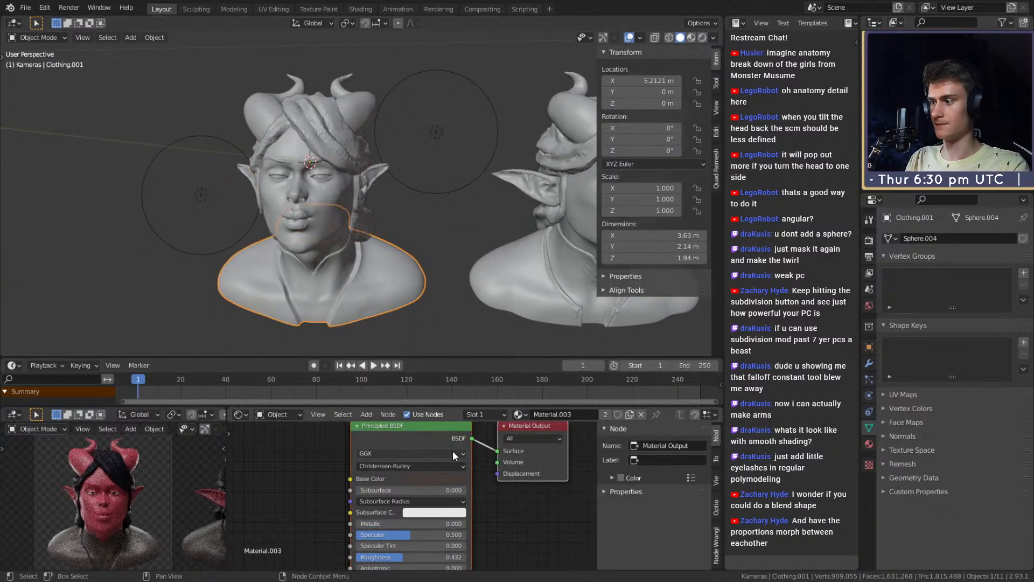
pyautogui.click(25, 7)
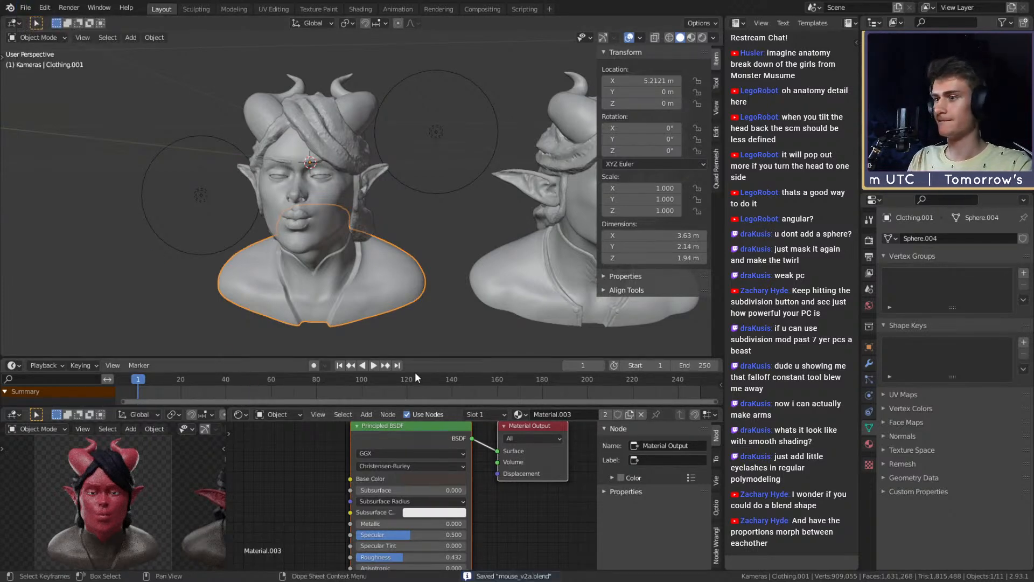
# Step: Set the small camera viewport to solid shading and enlarge the main viewport by shrinking the timeline and lower editors
pyautogui.moveTo(426, 358); pyautogui.dragTo(323, 435)
pyautogui.press('z')
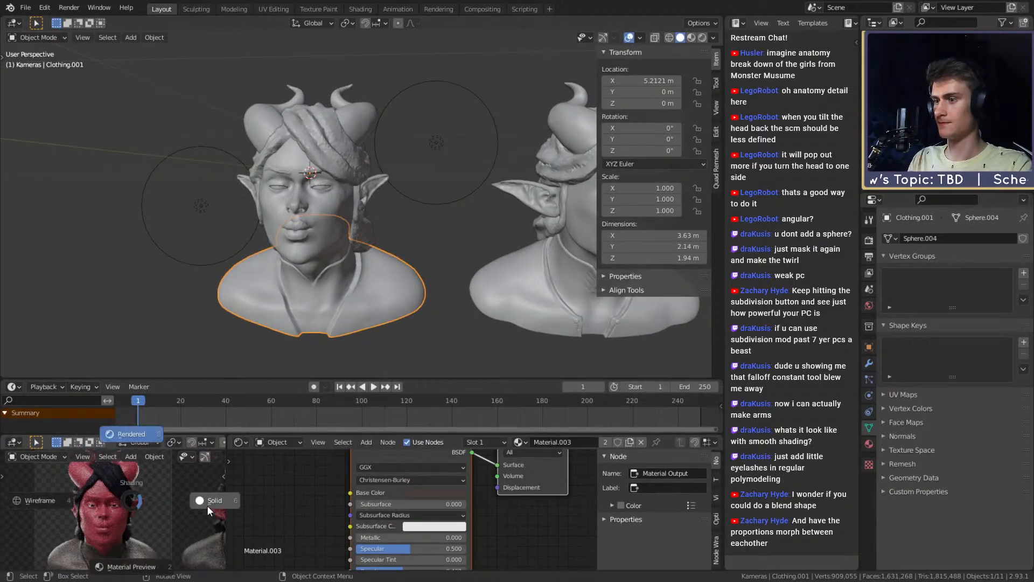
pyautogui.click(207, 506)
pyautogui.moveTo(436, 436); pyautogui.dragTo(457, 573)
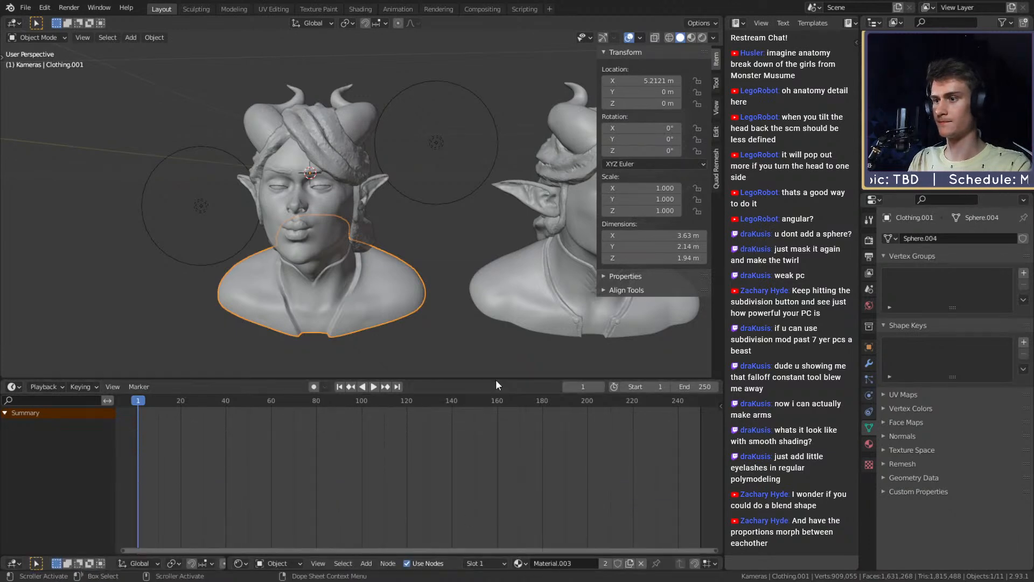
pyautogui.moveTo(496, 380); pyautogui.dragTo(502, 508)
# Step: Show the enlarged viewport in rendered shading through the camera and turn its overlays off
pyautogui.click(586, 305)
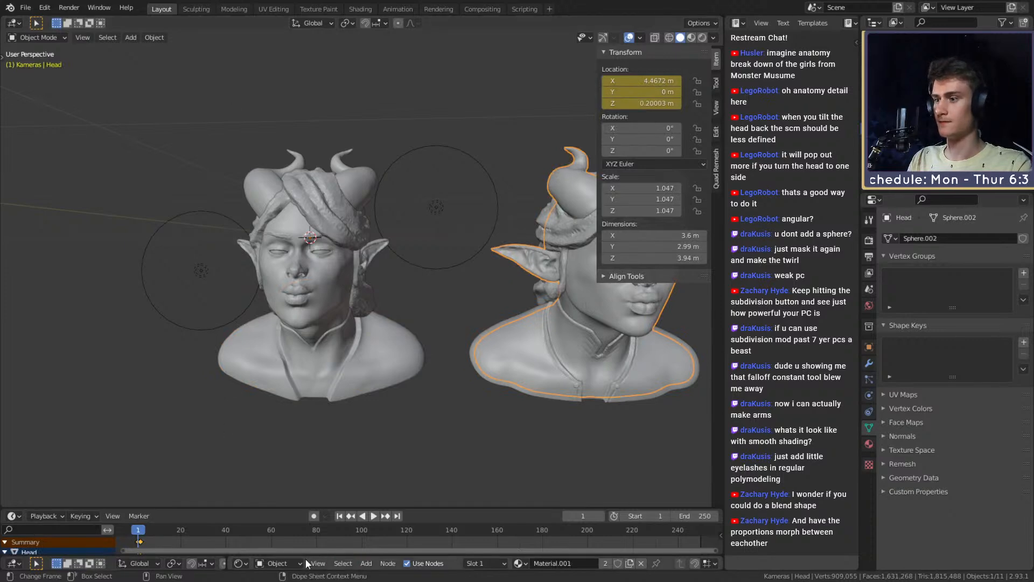
pyautogui.press('z')
pyautogui.click(352, 282)
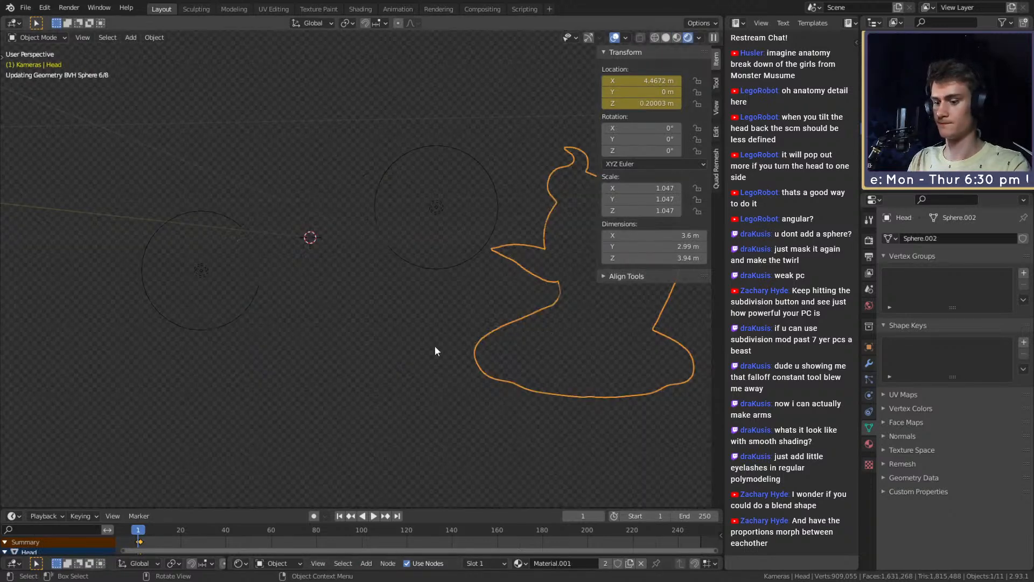
pyautogui.press('KP_0')
pyautogui.click(616, 39)
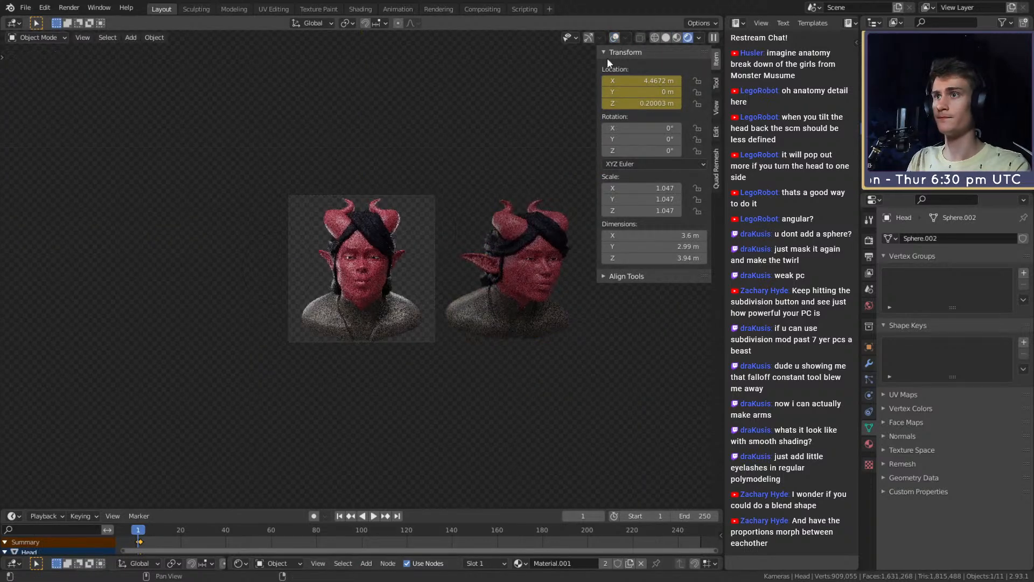
# Step: Deselect everything, hide the viewport's sidebar and inspect the rendered bust up close in the camera frame
pyautogui.click(498, 391)
pyautogui.scroll(4, 446, 348)
pyautogui.press('n')
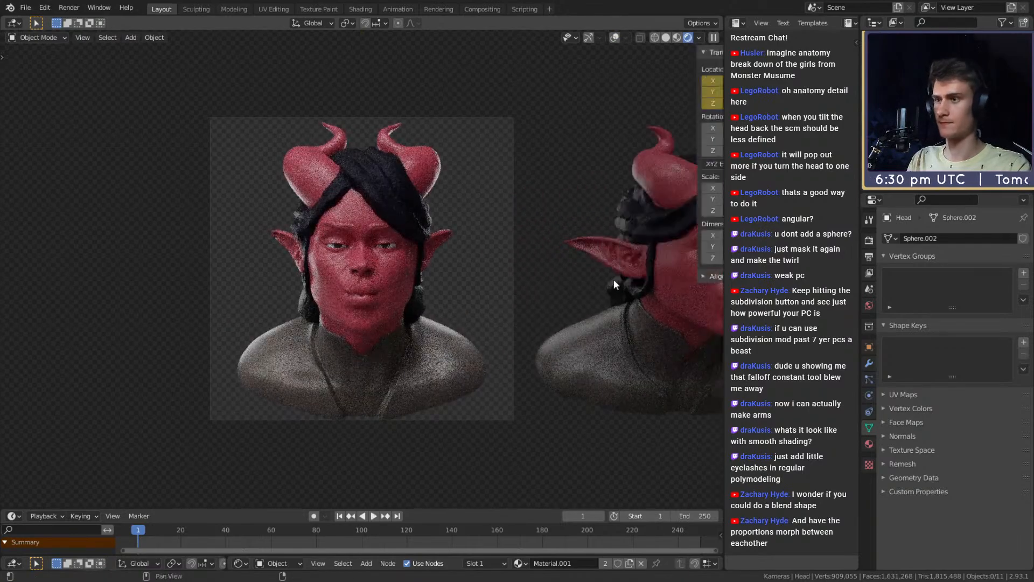
pyautogui.scroll(2, 526, 287)
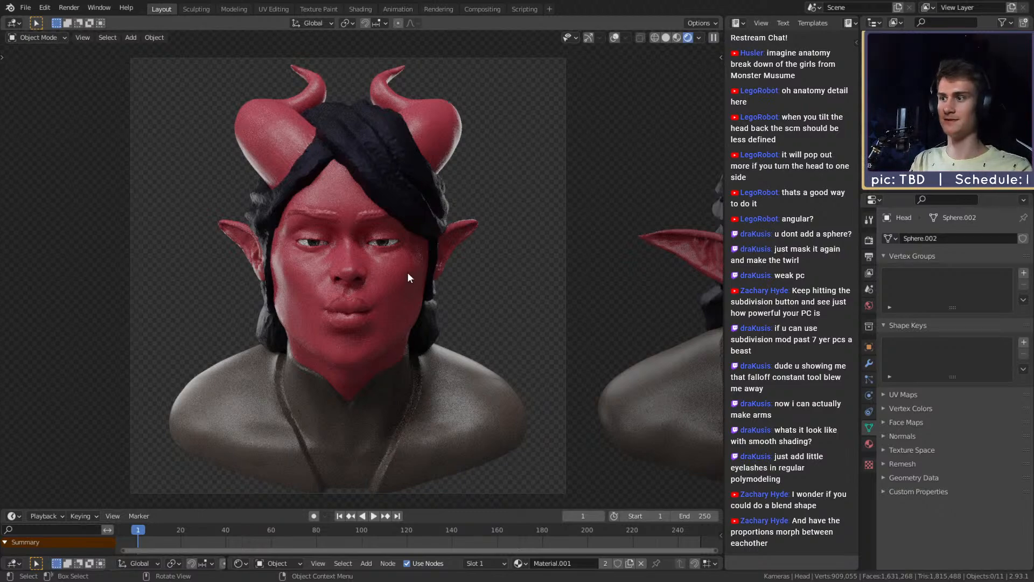
# Step: Apply smooth shading to the heads of both busts
pyautogui.click(379, 295)
pyautogui.rightClick(385, 290)
pyautogui.click(362, 282)
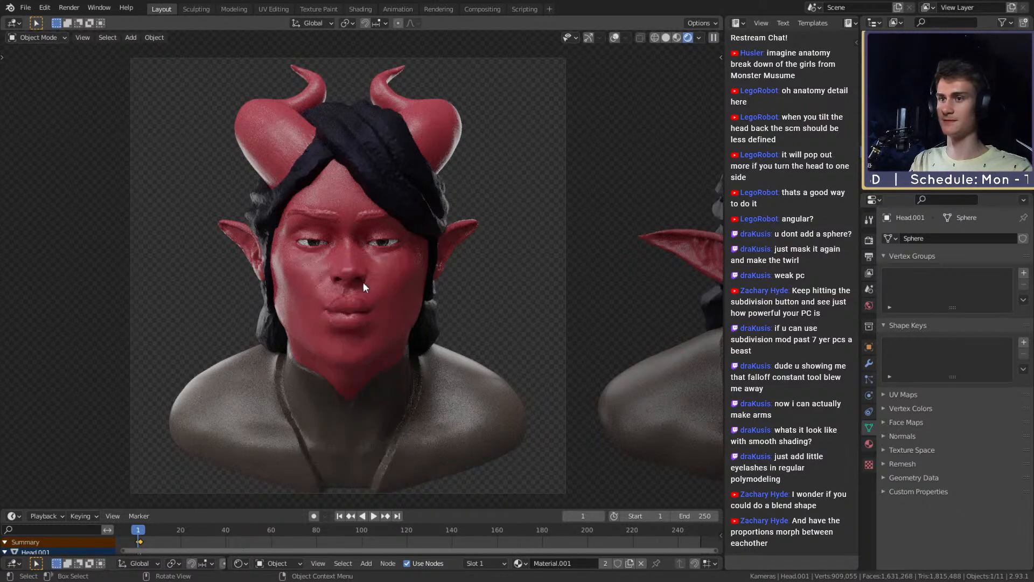
pyautogui.click(685, 252)
pyautogui.rightClick(685, 252)
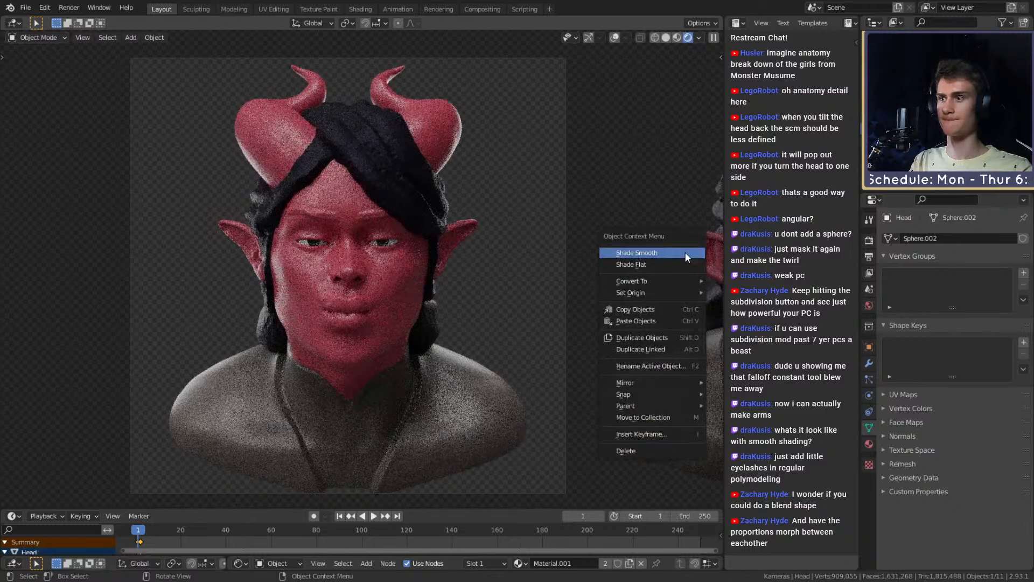
pyautogui.click(685, 253)
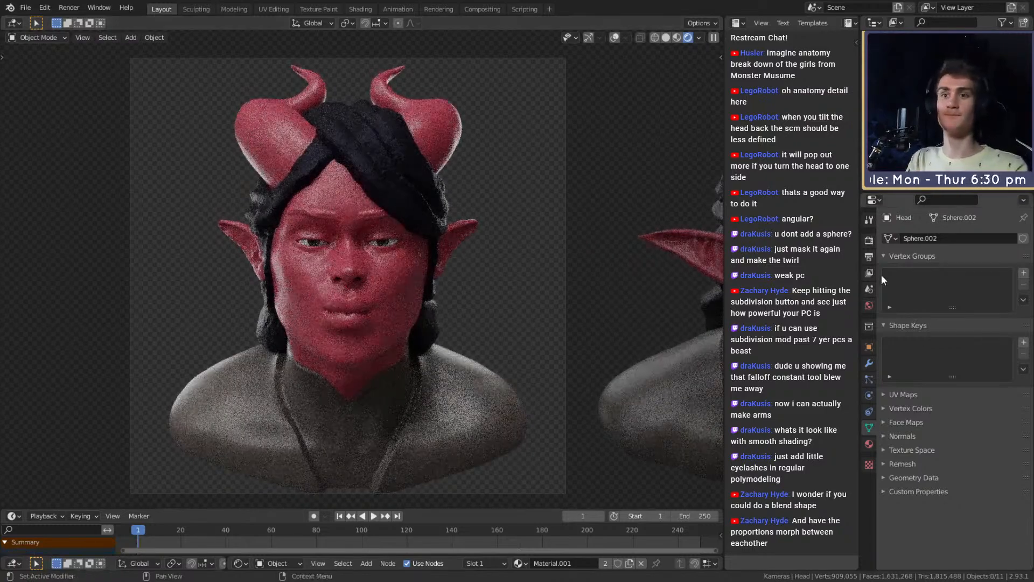
# Step: Set the Cycles viewport samples to 128 and save the file
pyautogui.click(869, 240)
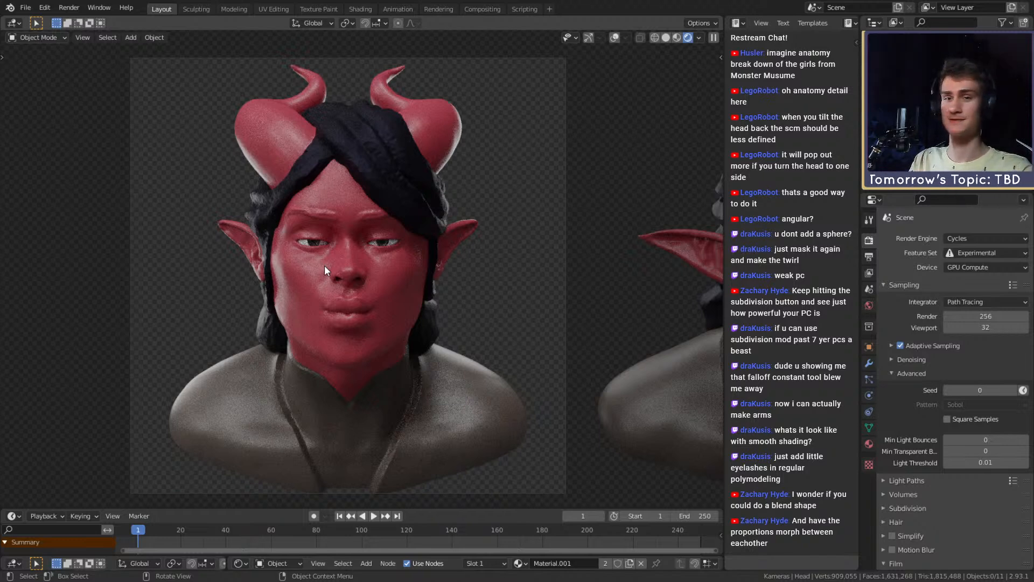
pyautogui.click(996, 330)
pyautogui.write('128')
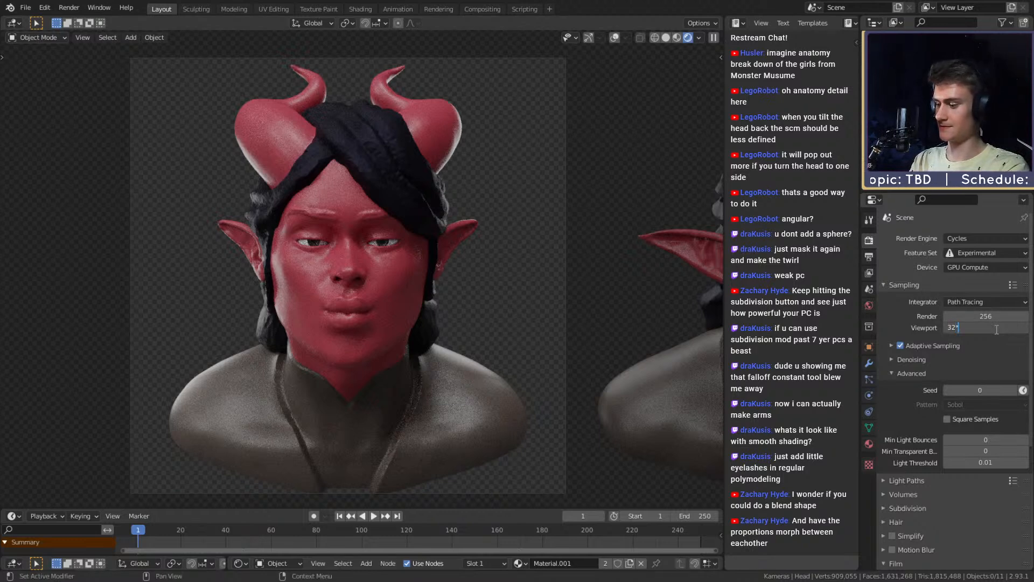
pyautogui.press('Return')
pyautogui.click(26, 9)
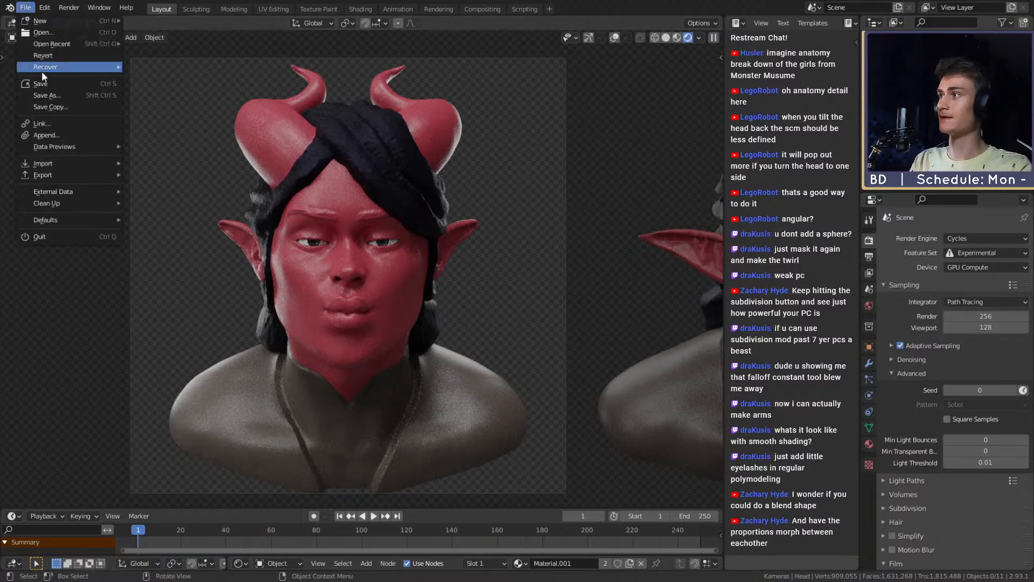
pyautogui.click(41, 85)
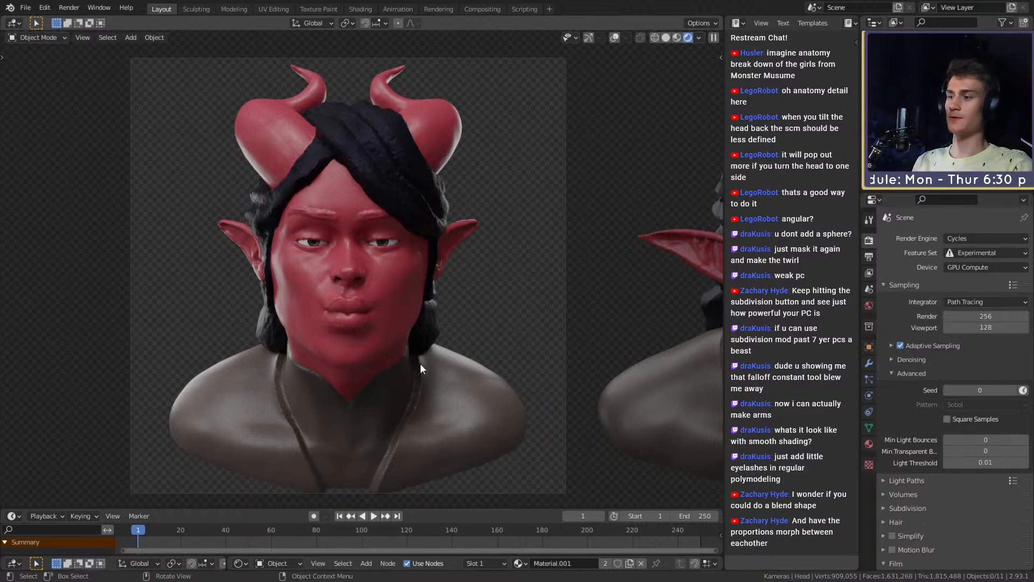
# Step: Compare the two rendered busts through the camera by alternating between the keyframes on frames 1 and 2
pyautogui.click(385, 516)
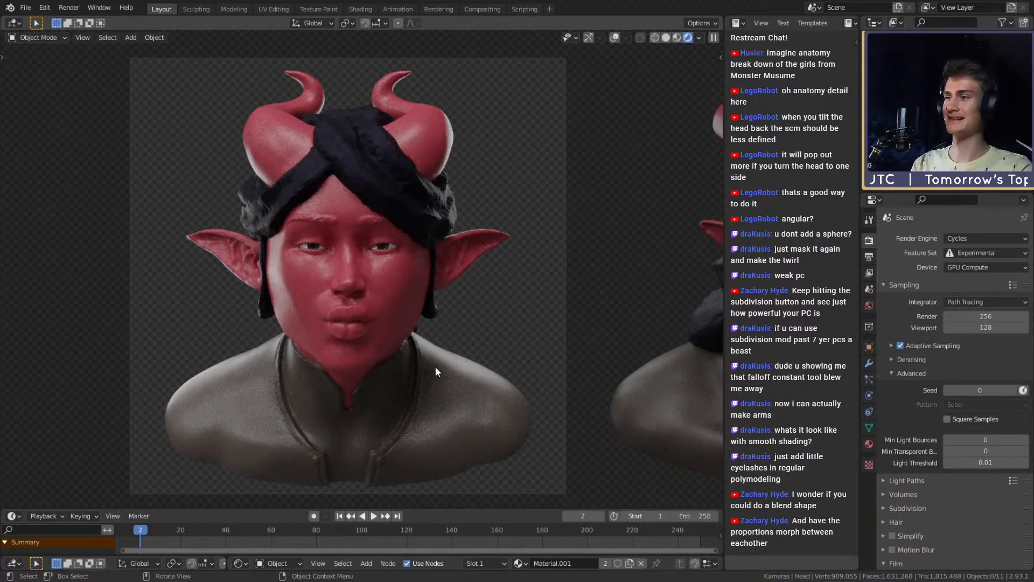
pyautogui.click(354, 514)
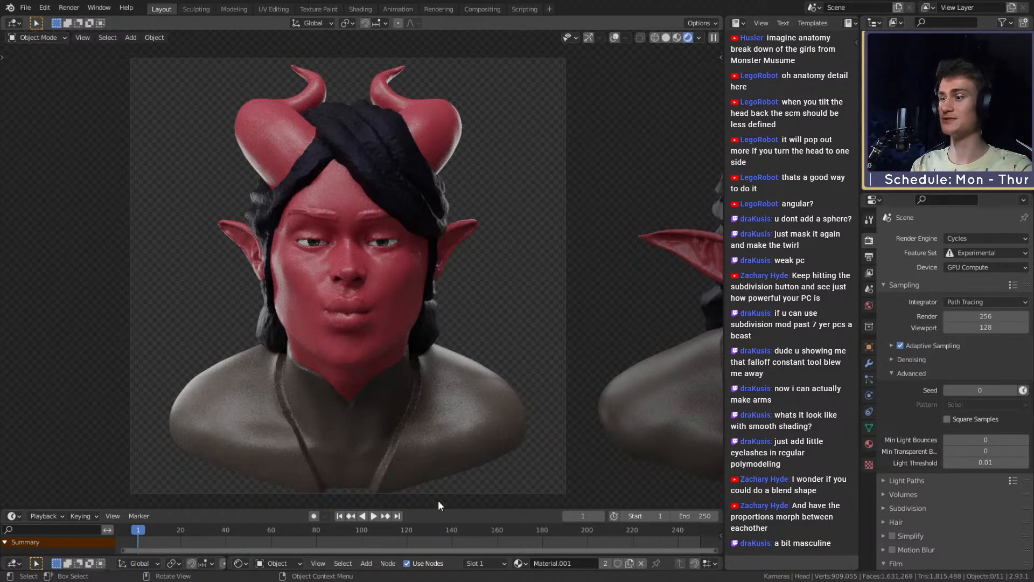
pyautogui.click(385, 516)
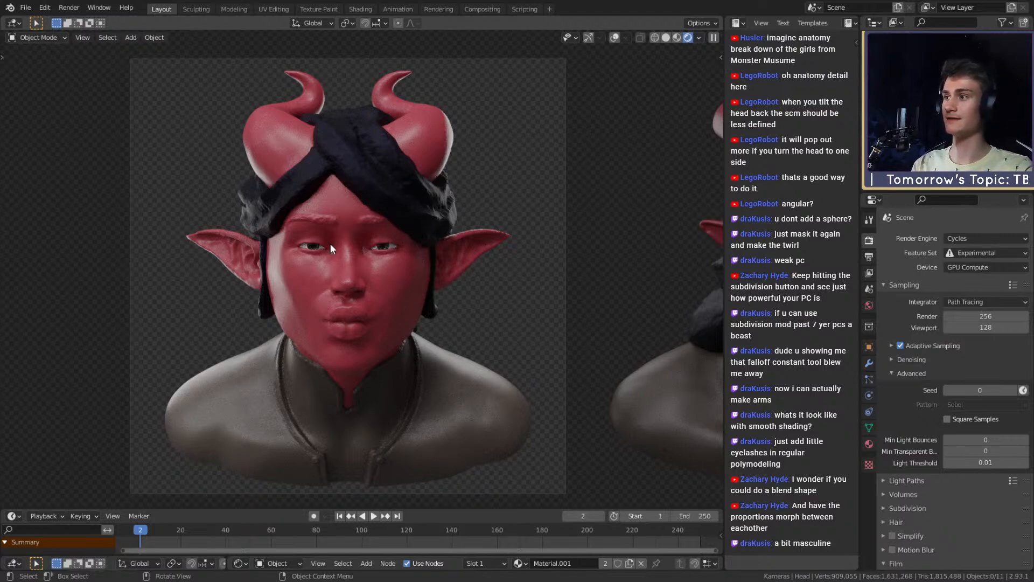
pyautogui.click(350, 516)
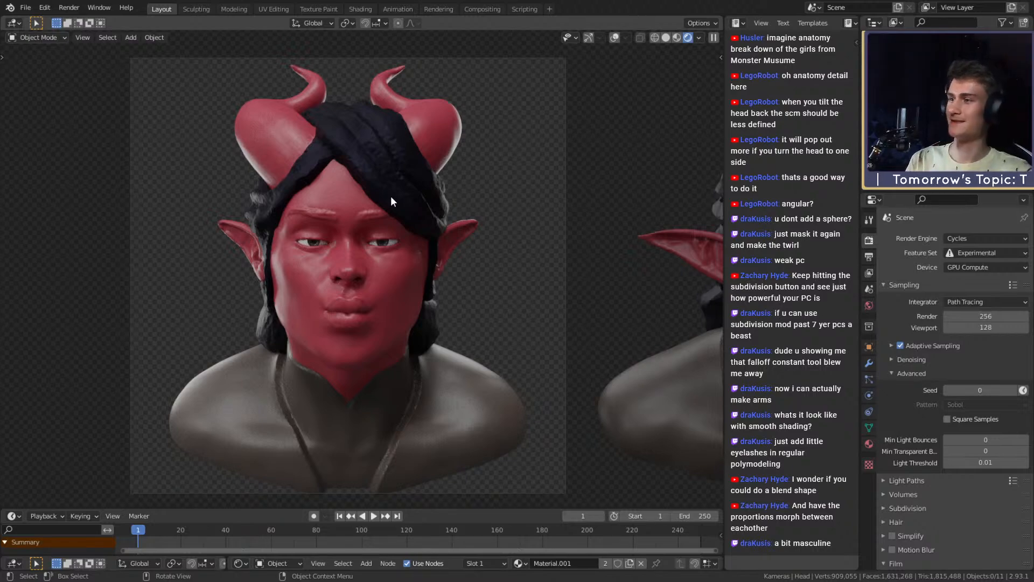
pyautogui.click(388, 516)
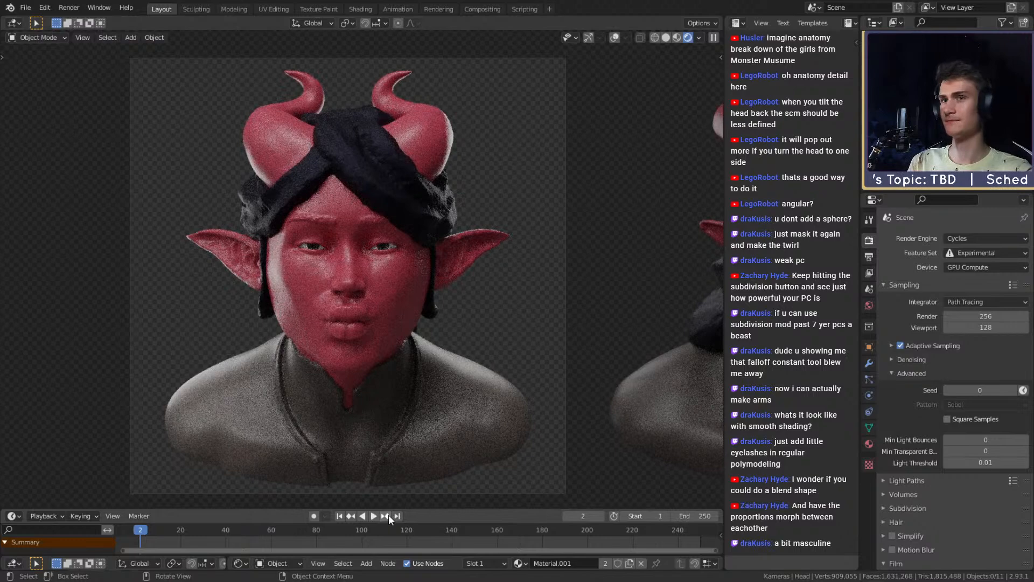
pyautogui.click(353, 515)
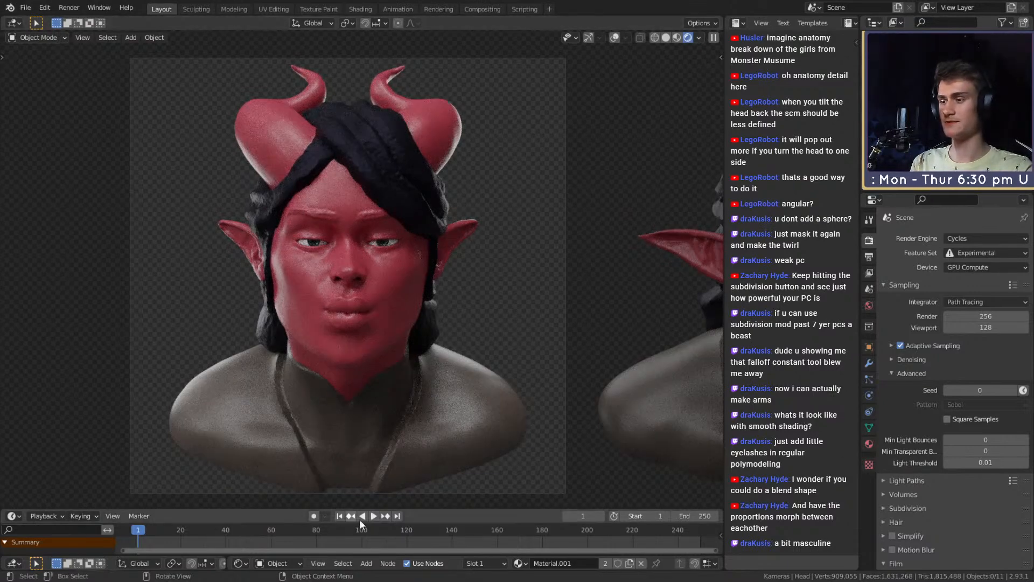
pyautogui.click(388, 516)
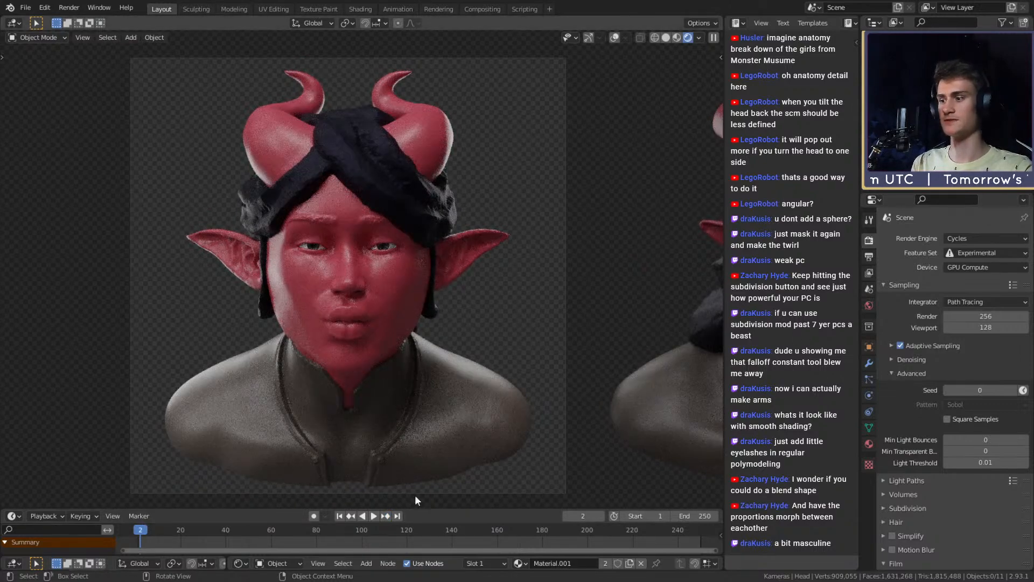
pyautogui.moveTo(463, 555)
pyautogui.mouseDown()
pyautogui.moveTo(465, 534)
pyautogui.moveTo(464, 562)
pyautogui.mouseUp()
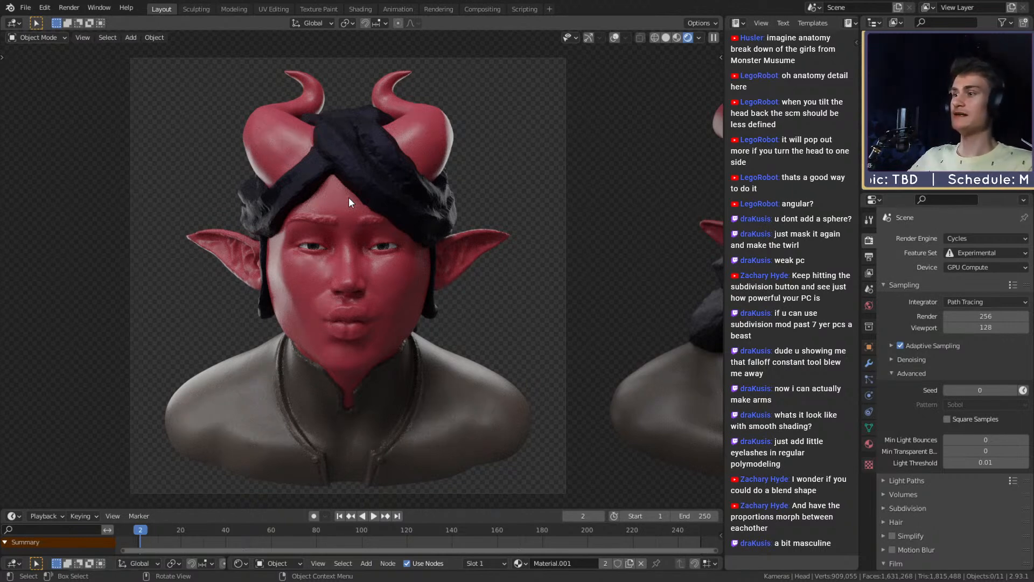
pyautogui.click(352, 514)
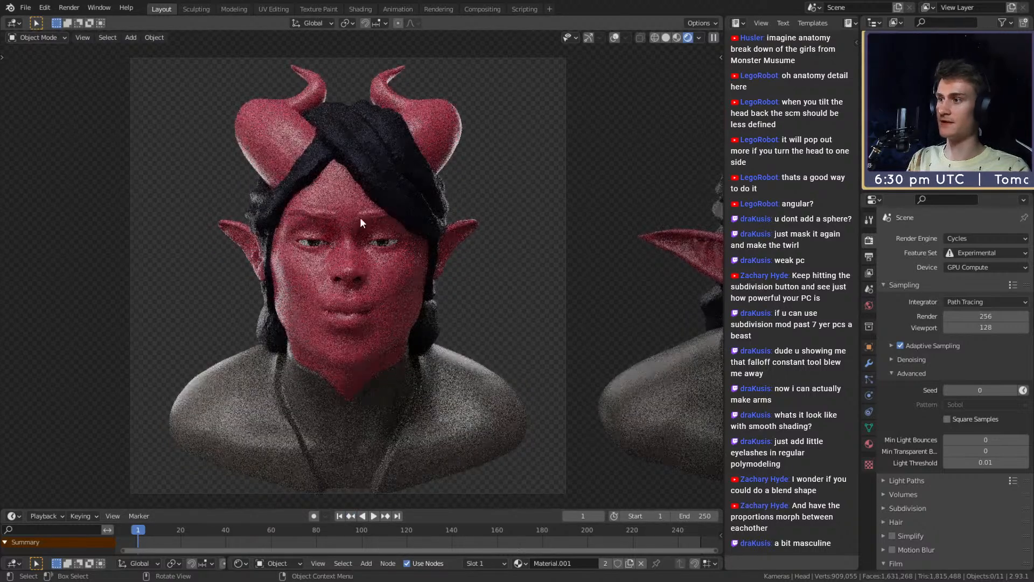
# Step: Switch the viewport to solid shading and compare the busts in camera view between frames 1 and 2
pyautogui.press('z')
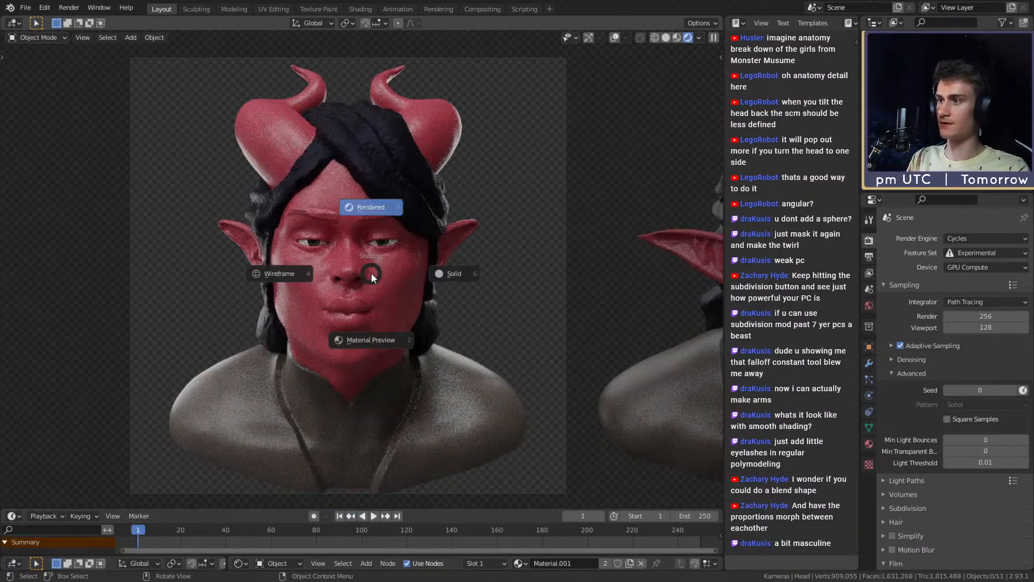
pyautogui.click(482, 269)
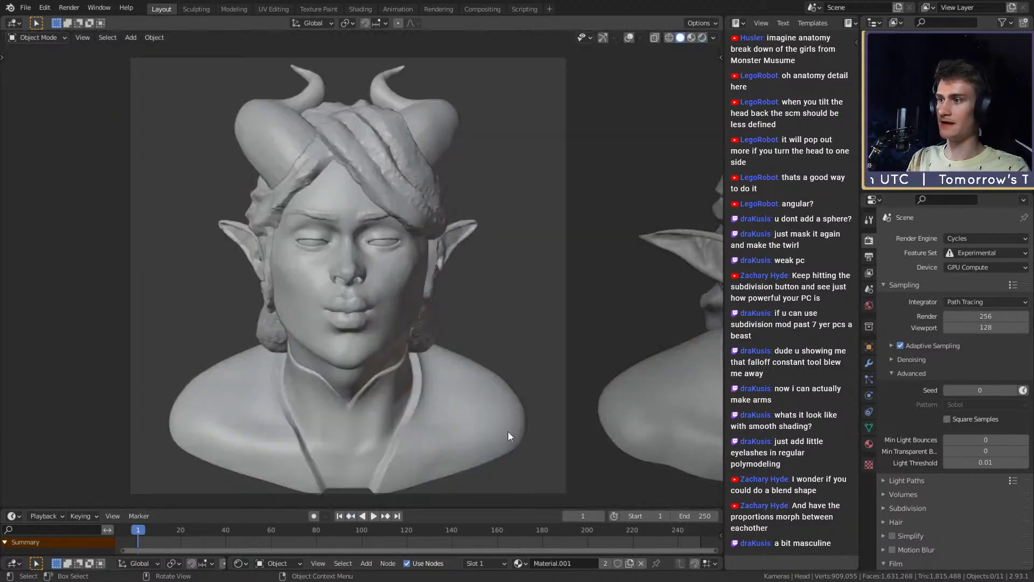
pyautogui.click(382, 515)
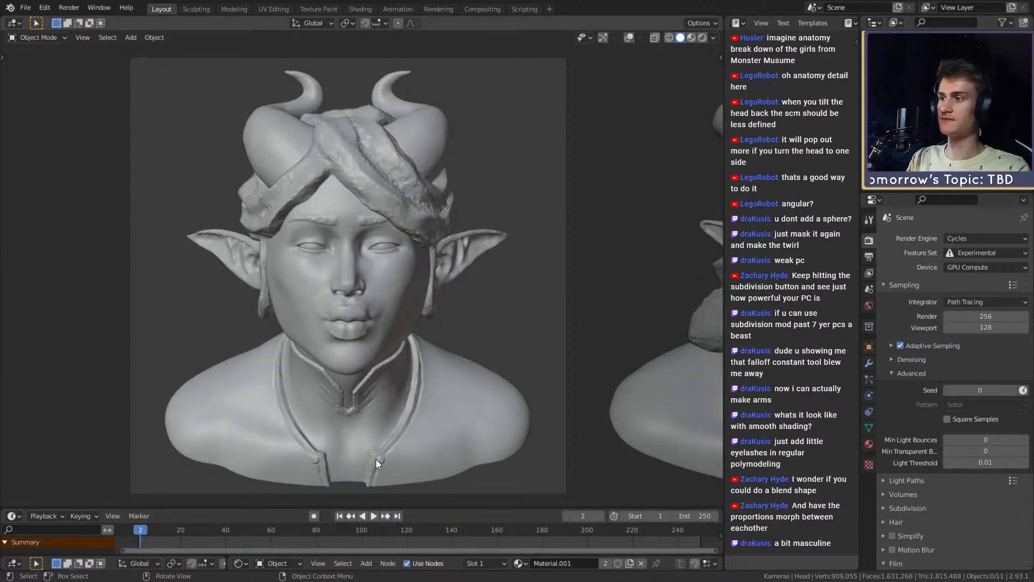
pyautogui.click(351, 516)
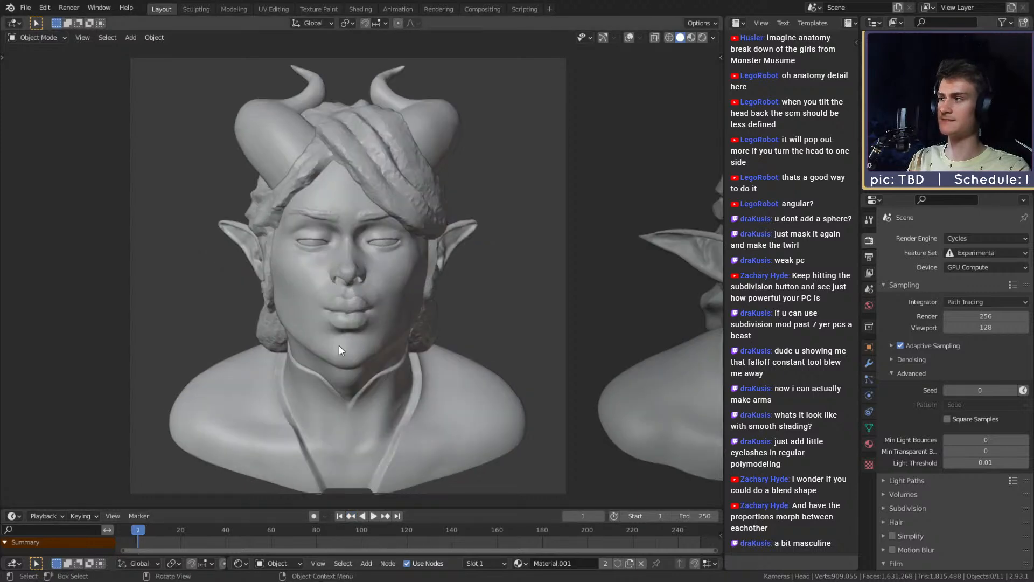
pyautogui.click(385, 517)
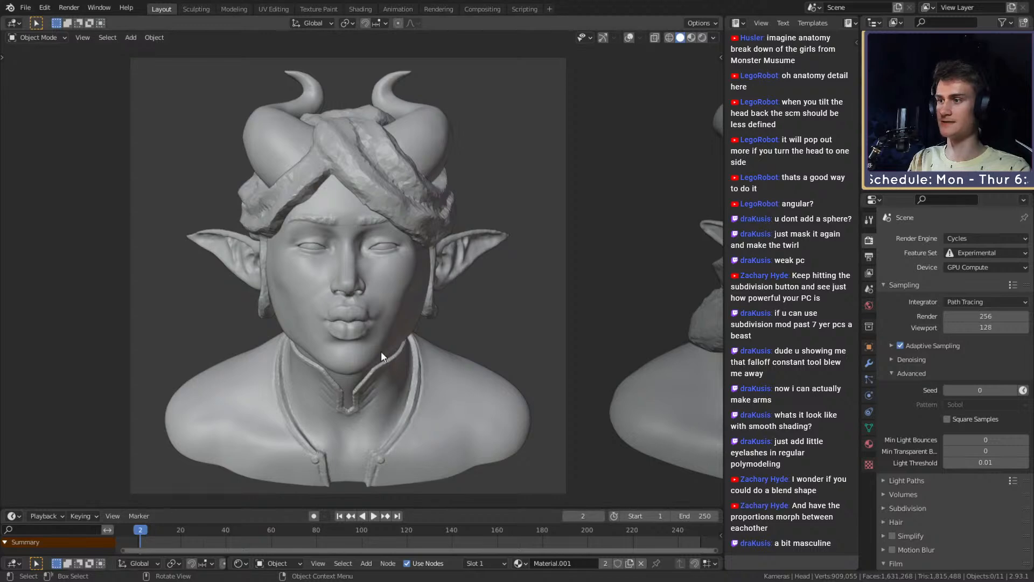
# Step: Leave the camera view and examine the frame 2 bust's head and face up close from a three-quarter side angle
pyautogui.moveTo(381, 351); pyautogui.dragTo(401, 327, button='middle')
pyautogui.click(477, 297)
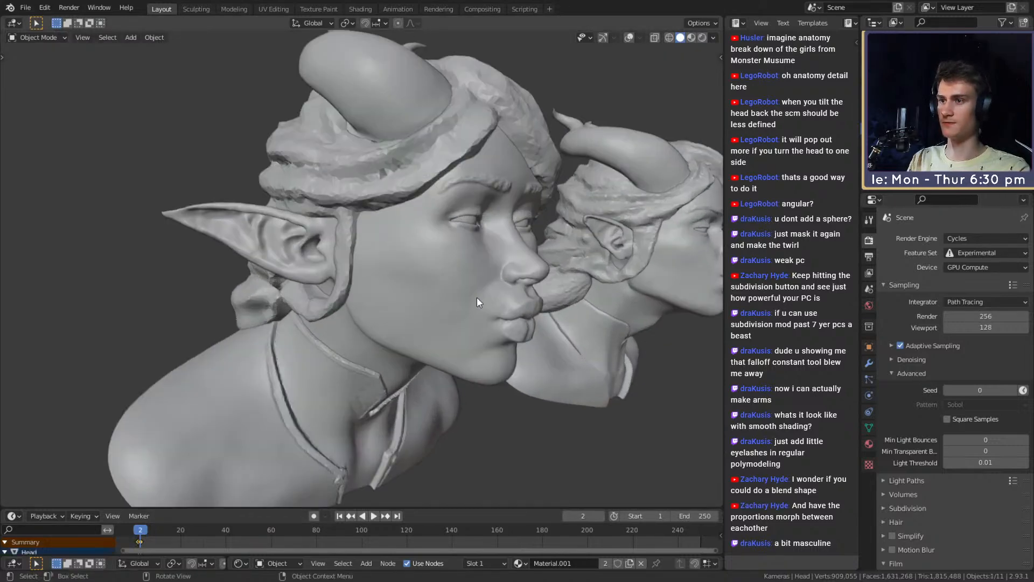
pyautogui.scroll(-3, 478, 296)
pyautogui.scroll(5, 472, 295)
pyautogui.moveTo(474, 311); pyautogui.dragTo(500, 327, button='middle')
pyautogui.scroll(-4, 468, 327)
pyautogui.scroll(2, 465, 329)
pyautogui.scroll(3, 568, 332)
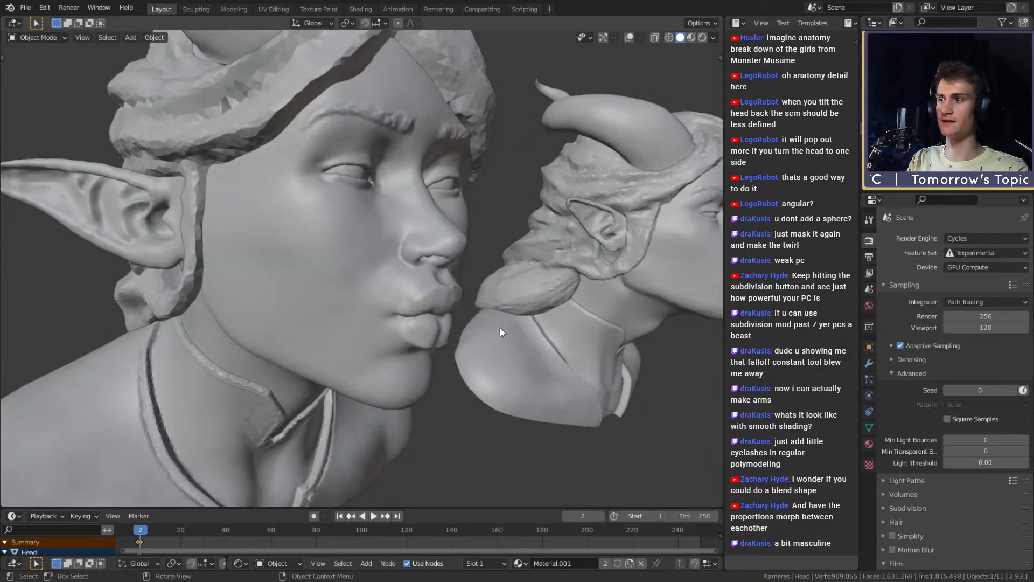
pyautogui.scroll(-5, 440, 276)
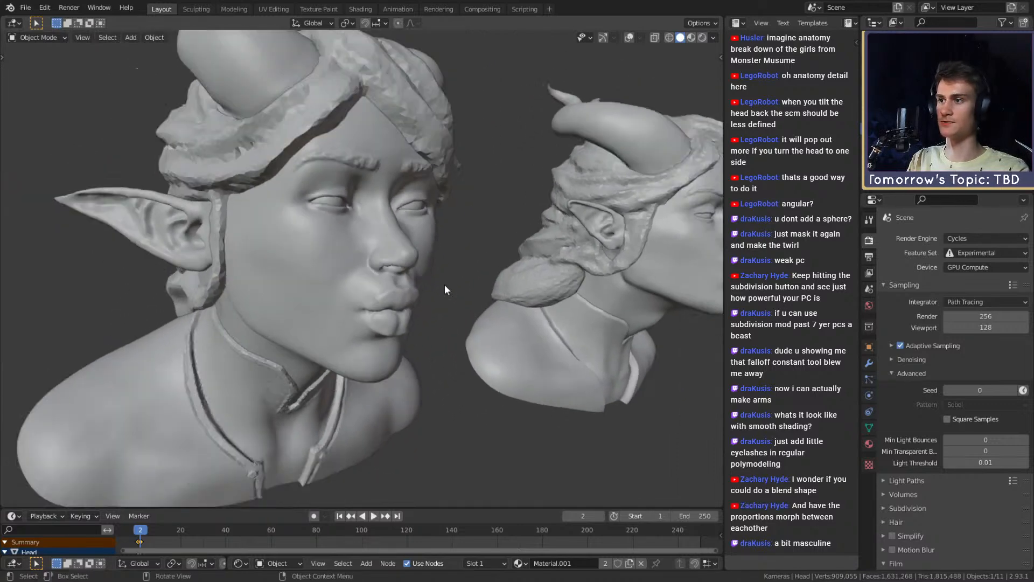
# Step: Go to the keyframe on frame 1 and examine the other bust's face in three-quarter and profile views
pyautogui.click(351, 516)
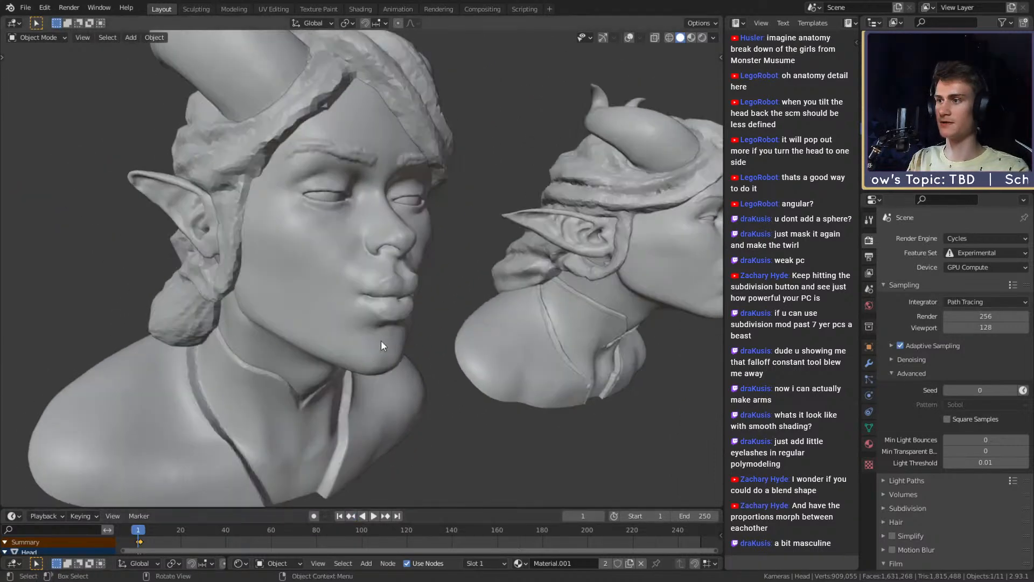
pyautogui.scroll(2, 435, 287)
pyautogui.moveTo(434, 287); pyautogui.dragTo(439, 324, button='middle')
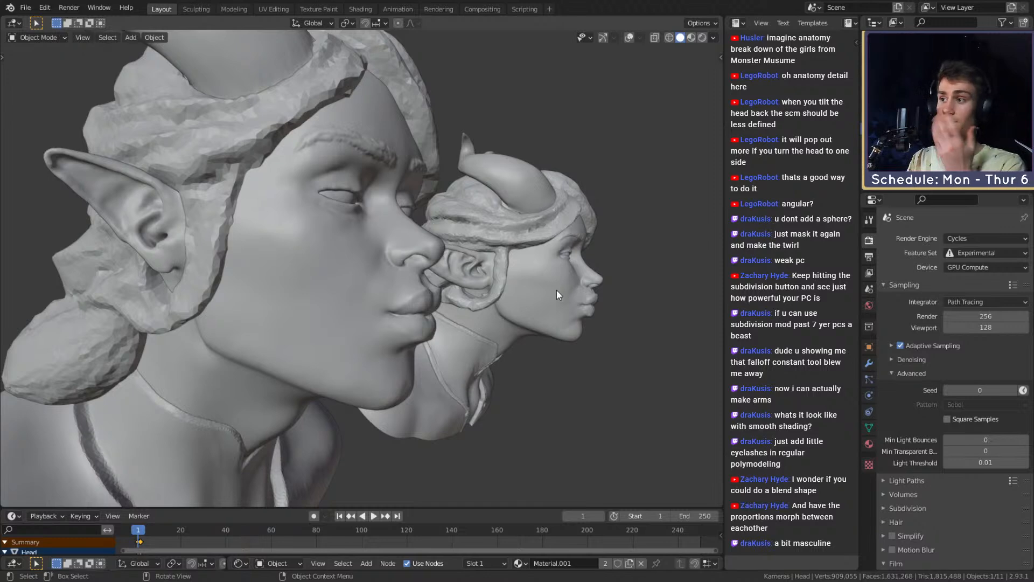
pyautogui.moveTo(556, 292); pyautogui.dragTo(418, 336, button='middle')
pyautogui.scroll(-3, 388, 327)
pyautogui.scroll(2, 407, 332)
# Step: Return to the keyframe on frame 2 and examine the foreground bust from the front, near and far
pyautogui.click(386, 513)
pyautogui.scroll(2, 399, 329)
pyautogui.scroll(-4, 412, 331)
pyautogui.scroll(4, 417, 335)
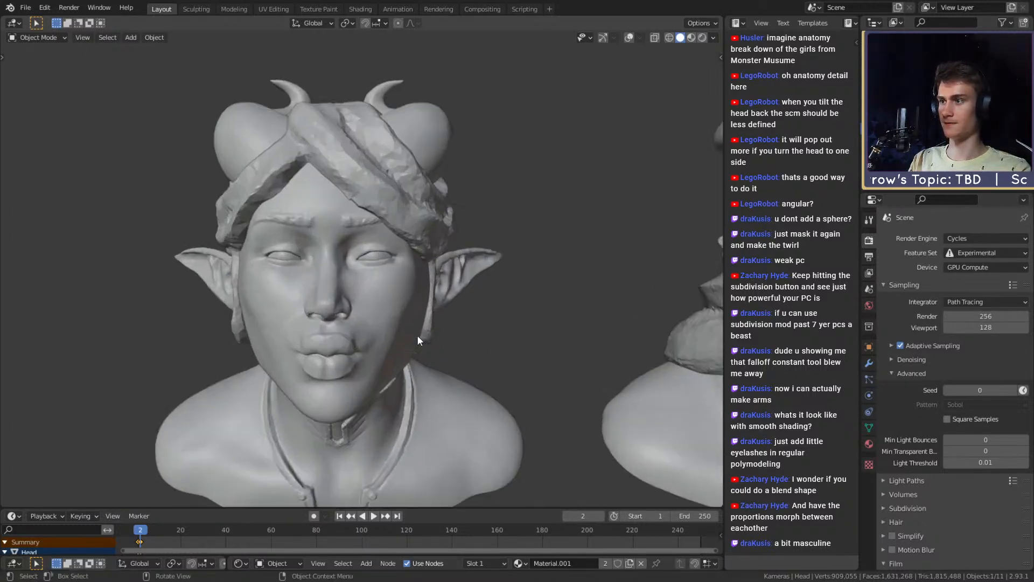
pyautogui.scroll(-4, 371, 272)
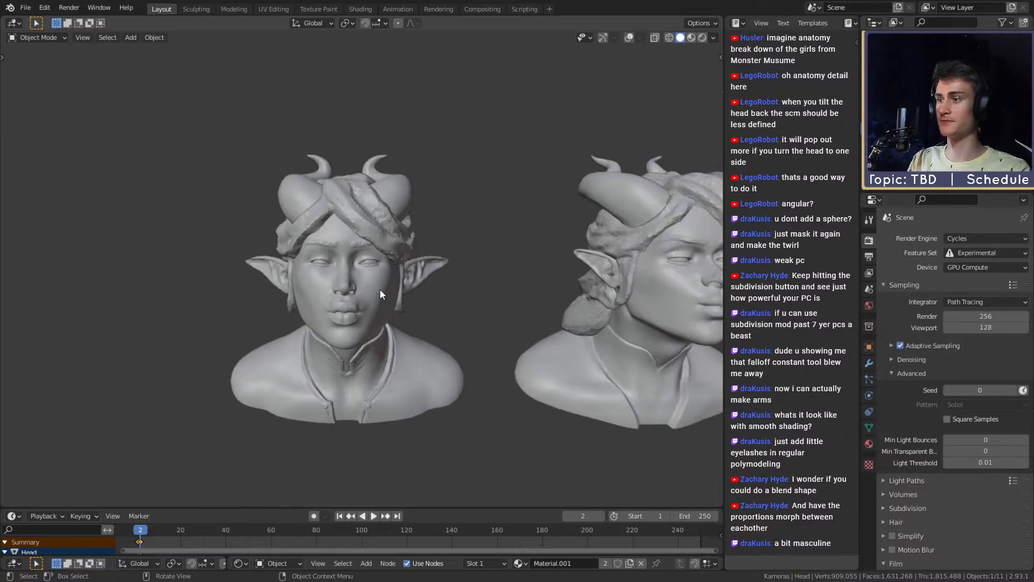
pyautogui.moveTo(380, 295); pyautogui.dragTo(405, 314, button='middle')
pyautogui.scroll(4, 500, 312)
pyautogui.scroll(-3, 406, 313)
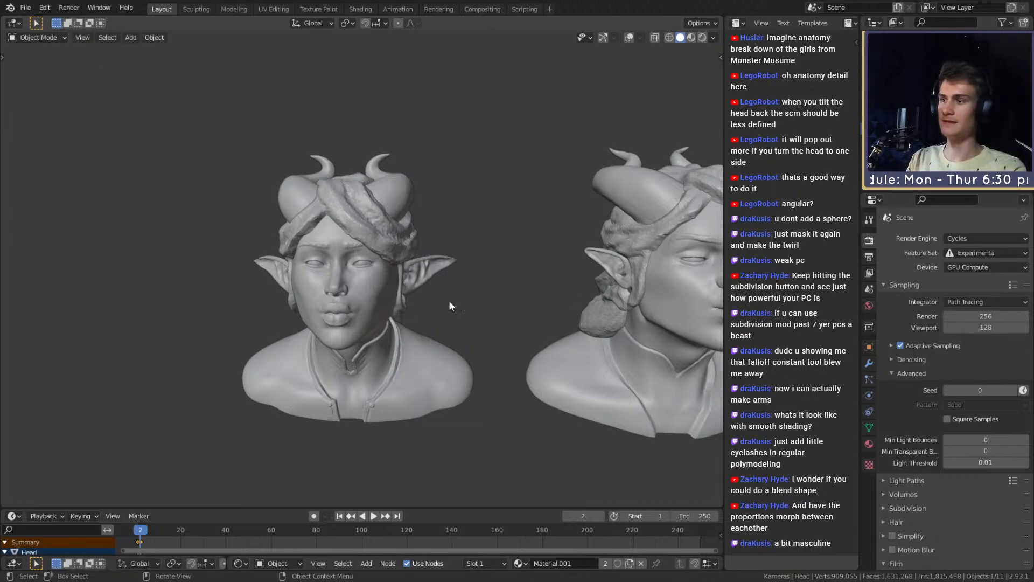
# Step: Inspect the second bust's face beside the first one, ending with a frontal close-up of the first bust
pyautogui.keyDown('shift'); pyautogui.moveTo(533, 297); pyautogui.dragTo(256, 293, button='middle'); pyautogui.keyUp('shift')
pyautogui.moveTo(358, 302)
pyautogui.keyDown('shift'); pyautogui.mouseDown(button='middle')
pyautogui.moveTo(546, 304)
pyautogui.moveTo(418, 310)
pyautogui.moveTo(345, 300)
pyautogui.mouseUp(button='middle'); pyautogui.keyUp('shift')
pyautogui.scroll(-2, 484, 305)
pyautogui.scroll(4, 415, 311)
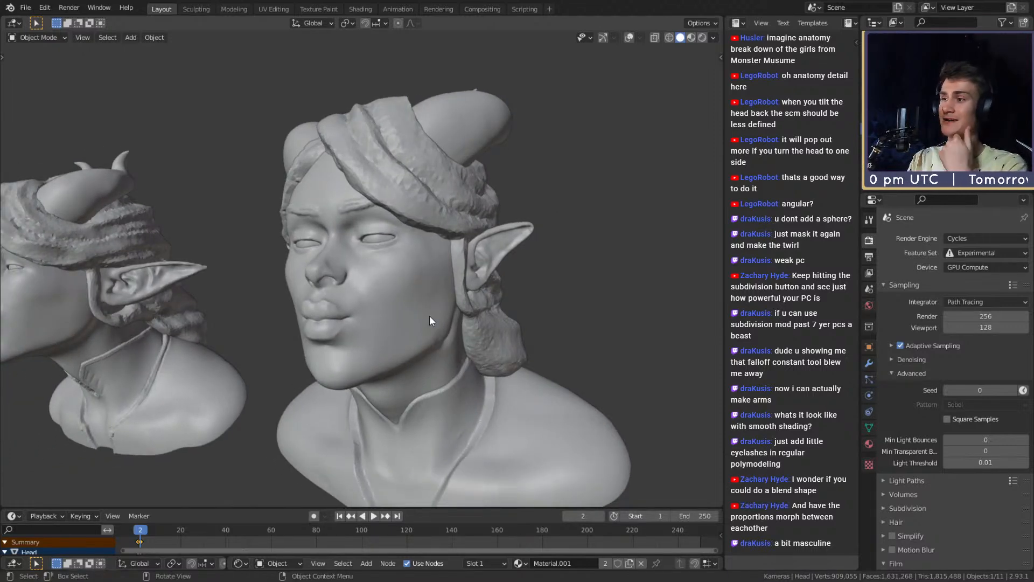
pyautogui.scroll(-4, 429, 315)
pyautogui.moveTo(328, 307); pyautogui.dragTo(412, 311, button='middle')
pyautogui.keyDown('shift'); pyautogui.moveTo(412, 310); pyautogui.dragTo(431, 320, button='middle'); pyautogui.keyUp('shift')
pyautogui.scroll(1, 475, 318)
pyautogui.keyDown('shift'); pyautogui.moveTo(431, 320); pyautogui.dragTo(476, 319, button='middle'); pyautogui.keyUp('shift')
pyautogui.scroll(3, 361, 337)
pyautogui.scroll(1, 447, 340)
pyautogui.scroll(-4, 365, 324)
pyautogui.scroll(4, 518, 335)
pyautogui.scroll(-4, 424, 344)
pyautogui.scroll(3, 520, 314)
pyautogui.scroll(2, 516, 323)
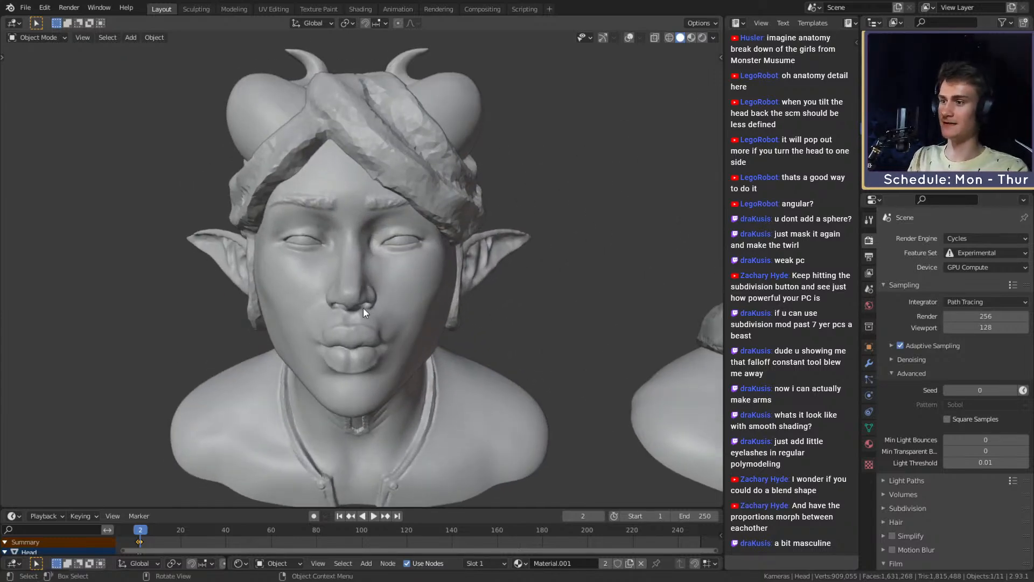
# Step: Examine the first bust's nose, lips and jaw from the side with the second bust's profile behind it
pyautogui.moveTo(363, 311); pyautogui.dragTo(240, 342, button='middle')
pyautogui.scroll(-3, 466, 331)
pyautogui.scroll(4, 401, 337)
pyautogui.moveTo(400, 337); pyautogui.dragTo(437, 332, button='middle')
pyautogui.scroll(-3, 425, 329)
pyautogui.moveTo(340, 323)
pyautogui.keyDown('shift'); pyautogui.mouseDown(button='middle')
pyautogui.moveTo(619, 339)
pyautogui.moveTo(323, 329)
pyautogui.mouseUp(button='middle'); pyautogui.keyUp('shift')
pyautogui.scroll(1, 361, 325)
pyautogui.keyDown('shift'); pyautogui.moveTo(388, 277); pyautogui.dragTo(430, 263, button='middle'); pyautogui.keyUp('shift')
pyautogui.scroll(4, 386, 274)
pyautogui.scroll(2, 426, 312)
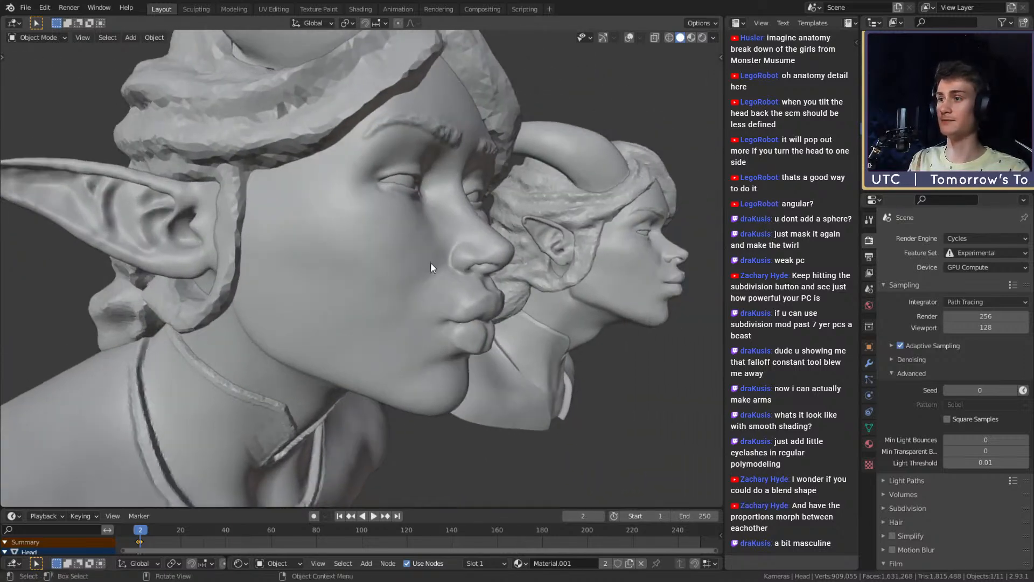
pyautogui.scroll(2, 431, 263)
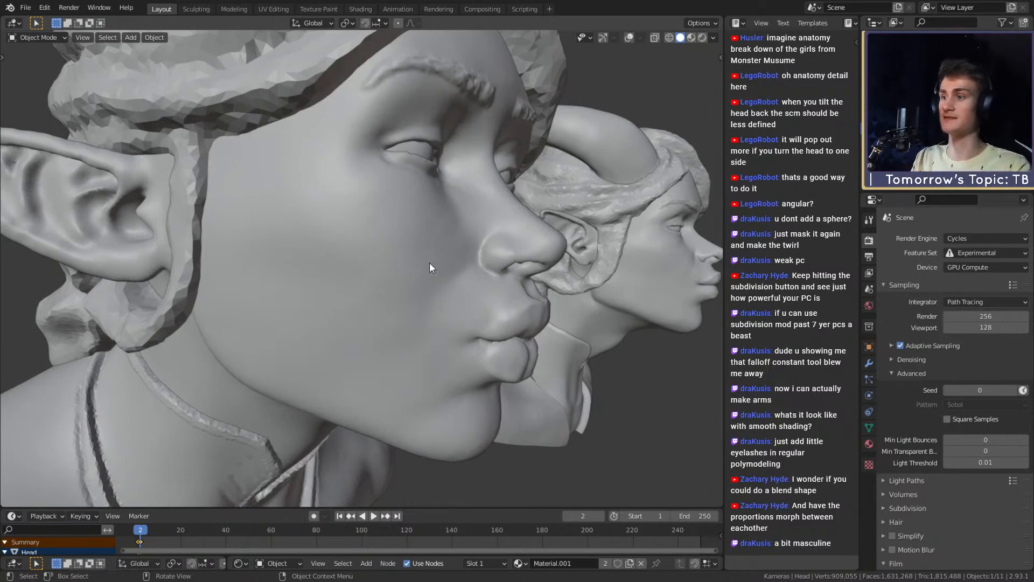
pyautogui.scroll(-3, 428, 264)
# Step: Examine the first bust's facial proportions from the front and slightly above at varying distances
pyautogui.moveTo(428, 262); pyautogui.dragTo(433, 333, button='middle')
pyautogui.scroll(-3, 425, 333)
pyautogui.scroll(3, 462, 344)
pyautogui.scroll(-5, 502, 340)
pyautogui.scroll(-2, 512, 331)
pyautogui.scroll(2, 424, 348)
pyautogui.scroll(2, 458, 330)
pyautogui.scroll(-3, 442, 334)
pyautogui.scroll(3, 439, 334)
pyautogui.scroll(-3, 453, 329)
pyautogui.scroll(5, 437, 324)
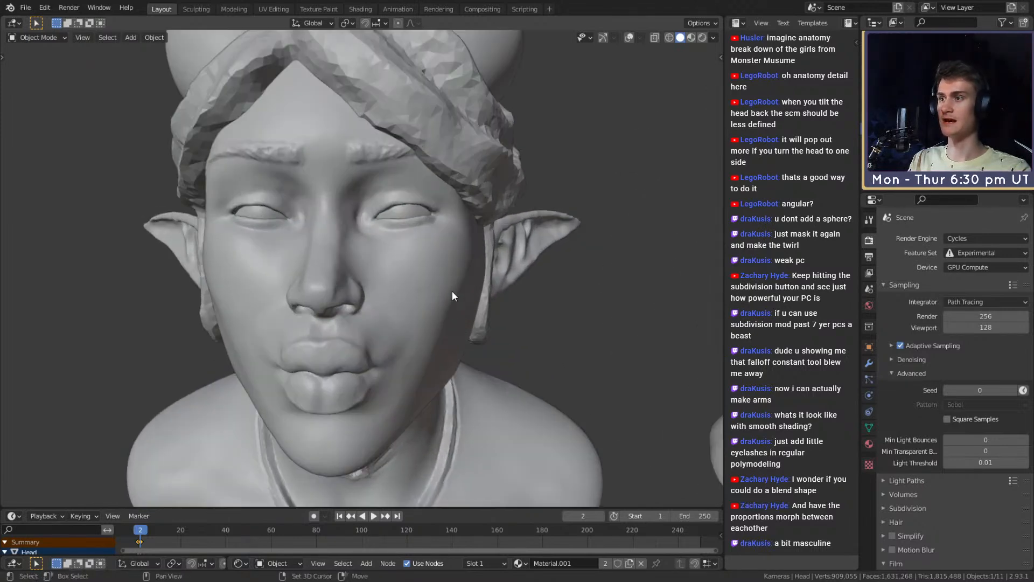
pyautogui.moveTo(453, 293); pyautogui.dragTo(354, 253, button='middle')
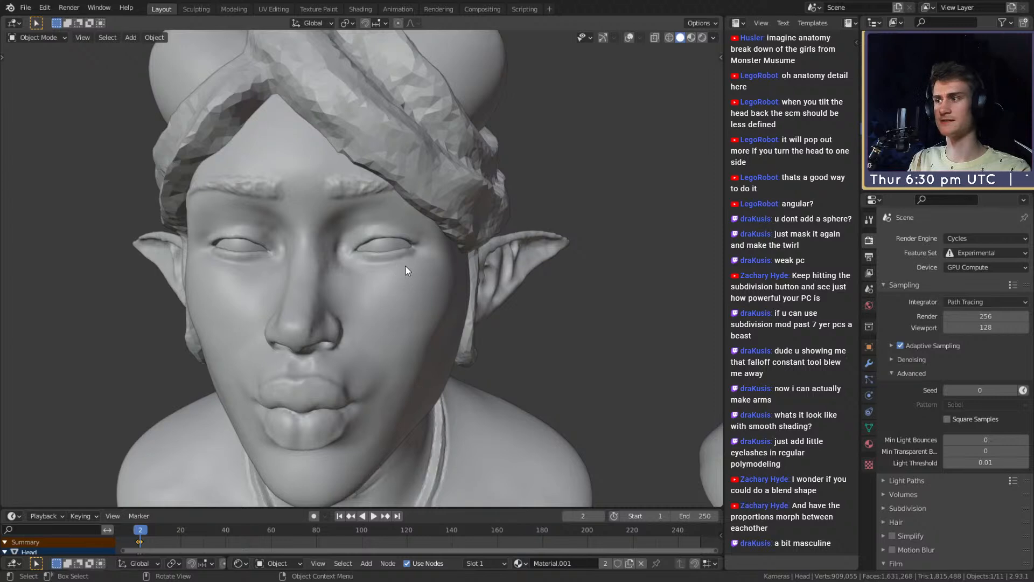
# Step: Compare both horned busts side by side in three-quarter view, near and far
pyautogui.scroll(-6, 412, 327)
pyautogui.moveTo(447, 337); pyautogui.dragTo(345, 323, button='middle')
pyautogui.scroll(5, 341, 314)
pyautogui.scroll(-1, 348, 314)
pyautogui.scroll(4, 481, 320)
pyautogui.scroll(2, 482, 319)
pyautogui.scroll(-1, 442, 340)
pyautogui.scroll(3, 409, 359)
pyautogui.scroll(-4, 441, 341)
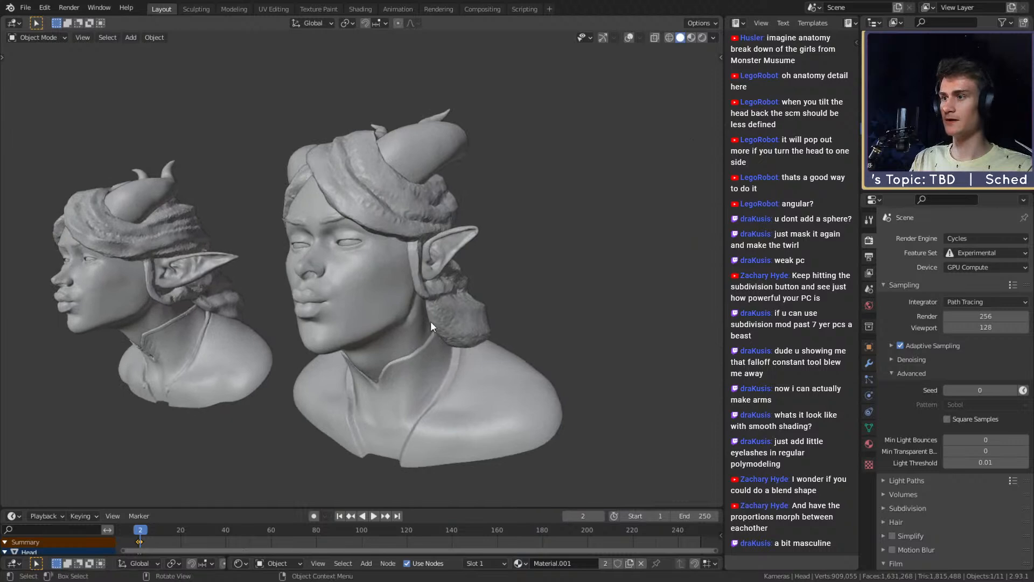
# Step: Examine the second bust's nose, lips and jaw from the side against the first bust's profile
pyautogui.moveTo(431, 320)
pyautogui.mouseDown(button='middle')
pyautogui.moveTo(337, 323)
pyautogui.moveTo(477, 313)
pyautogui.moveTo(428, 312)
pyautogui.mouseUp(button='middle')
pyautogui.scroll(2, 477, 313)
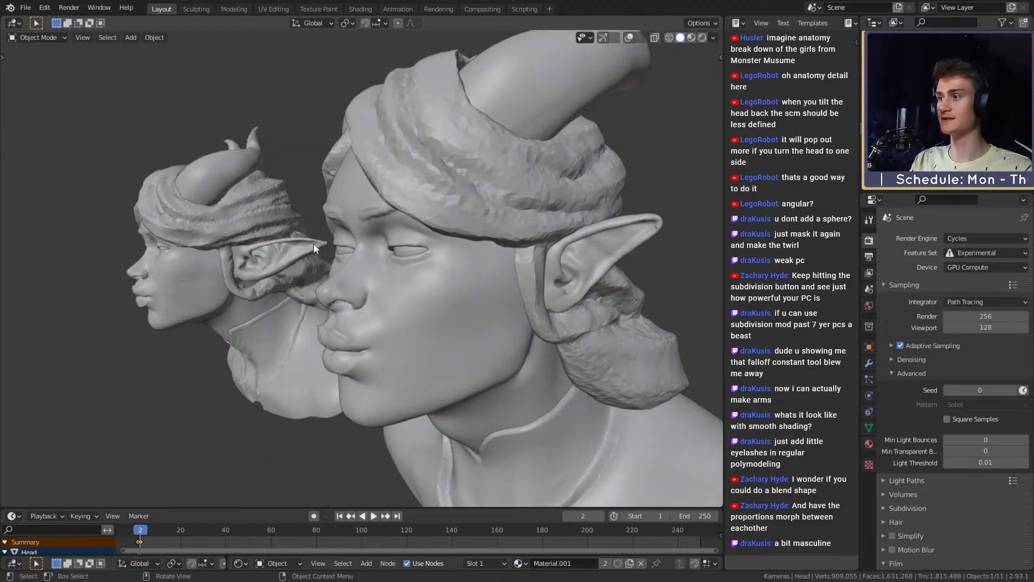
pyautogui.moveTo(577, 284); pyautogui.dragTo(524, 254, button='middle')
pyautogui.scroll(3, 565, 265)
pyautogui.scroll(-5, 517, 256)
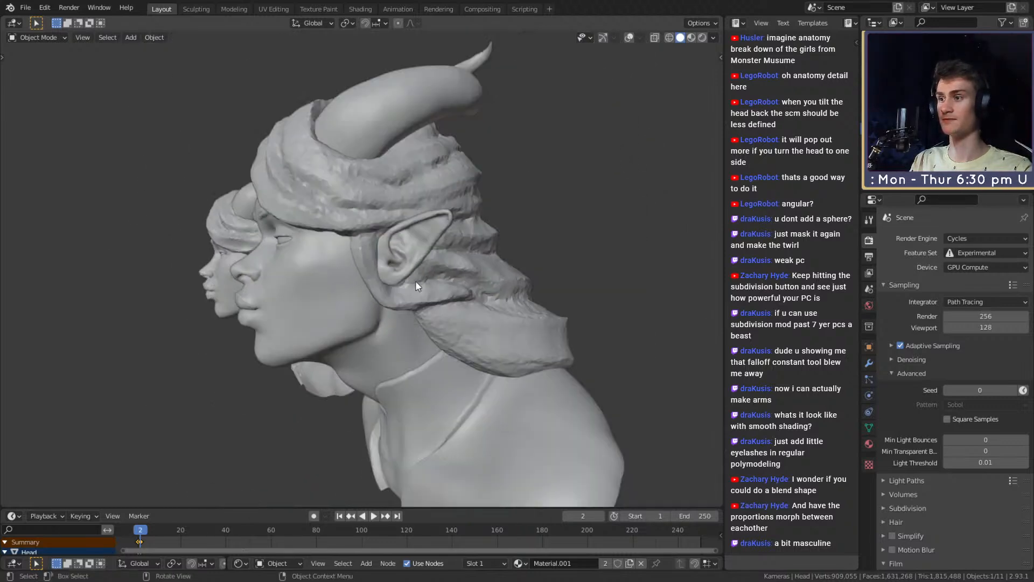
pyautogui.moveTo(416, 280)
pyautogui.mouseDown(button='middle')
pyautogui.moveTo(473, 280)
pyautogui.moveTo(410, 275)
pyautogui.mouseUp(button='middle')
pyautogui.moveTo(262, 261); pyautogui.dragTo(269, 251, button='middle')
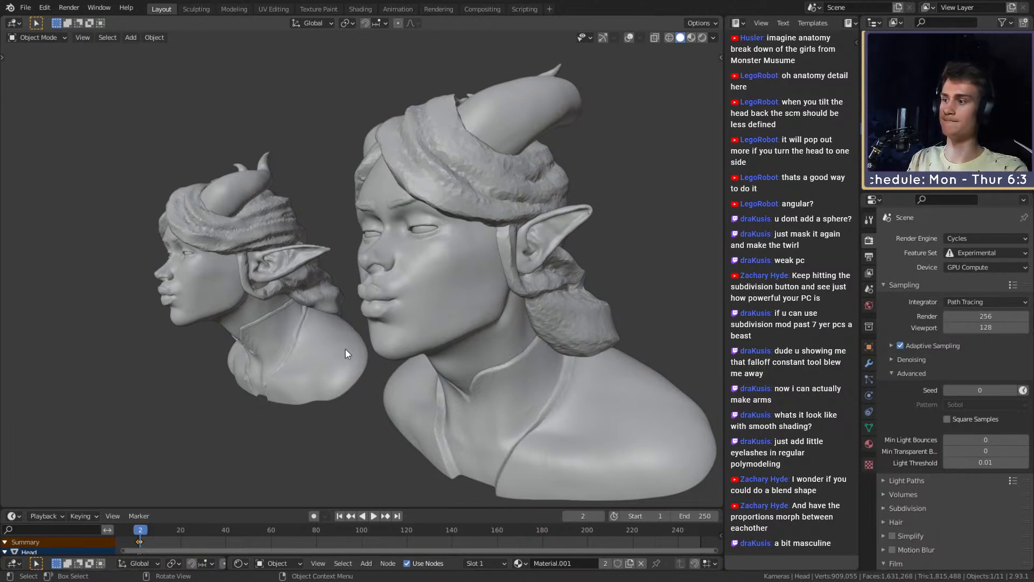
# Step: Examine the second bust's chin, neck and collar from the front and slightly below
pyautogui.moveTo(187, 353); pyautogui.dragTo(375, 307, button='middle')
pyautogui.scroll(3, 485, 330)
pyautogui.scroll(-3, 371, 328)
pyautogui.scroll(4, 546, 340)
pyautogui.keyDown('shift'); pyautogui.moveTo(546, 339); pyautogui.dragTo(400, 328, button='middle'); pyautogui.keyUp('shift')
pyautogui.scroll(3, 400, 328)
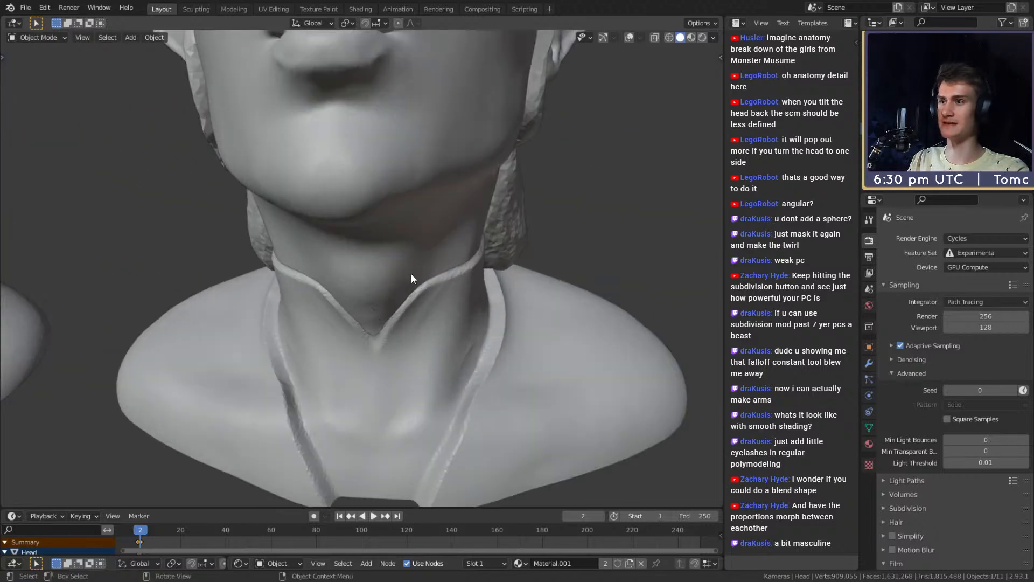
pyautogui.scroll(-5, 411, 273)
pyautogui.moveTo(411, 273); pyautogui.dragTo(463, 322, button='middle')
pyautogui.scroll(-2, 399, 295)
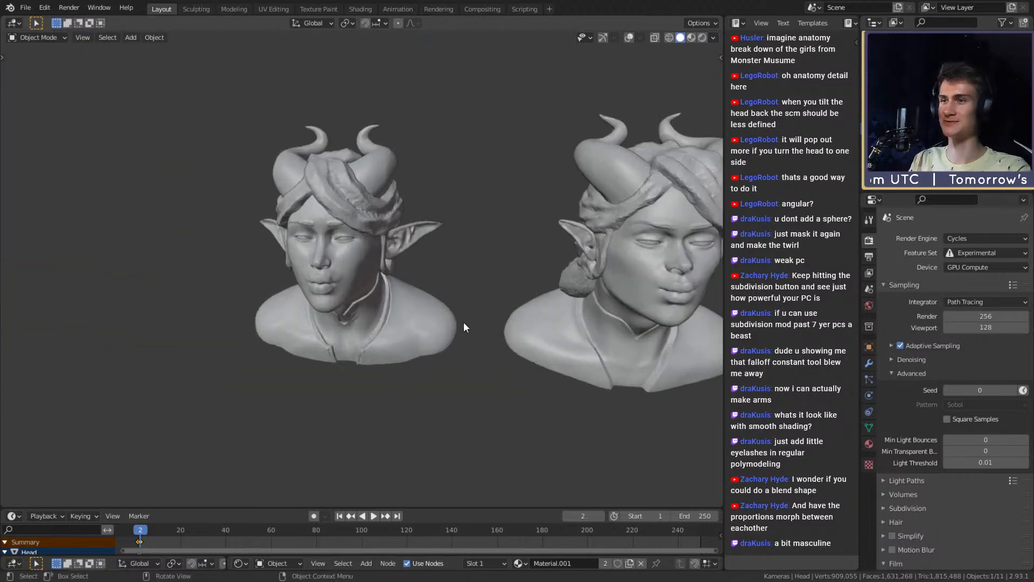
# Step: Inspect the busts' facial forms close up, ending with a distant frontal comparison of both
pyautogui.scroll(-2, 377, 258)
pyautogui.keyDown('shift'); pyautogui.moveTo(454, 275); pyautogui.dragTo(406, 300, button='middle'); pyautogui.keyUp('shift')
pyautogui.scroll(2, 398, 245)
pyautogui.scroll(4, 493, 288)
pyautogui.scroll(-5, 485, 275)
pyautogui.scroll(4, 379, 270)
pyautogui.scroll(2, 369, 310)
pyautogui.moveTo(486, 230); pyautogui.dragTo(393, 308, button='middle')
pyautogui.scroll(-5, 371, 383)
pyautogui.scroll(-3, 468, 301)
pyautogui.scroll(-4, 500, 330)
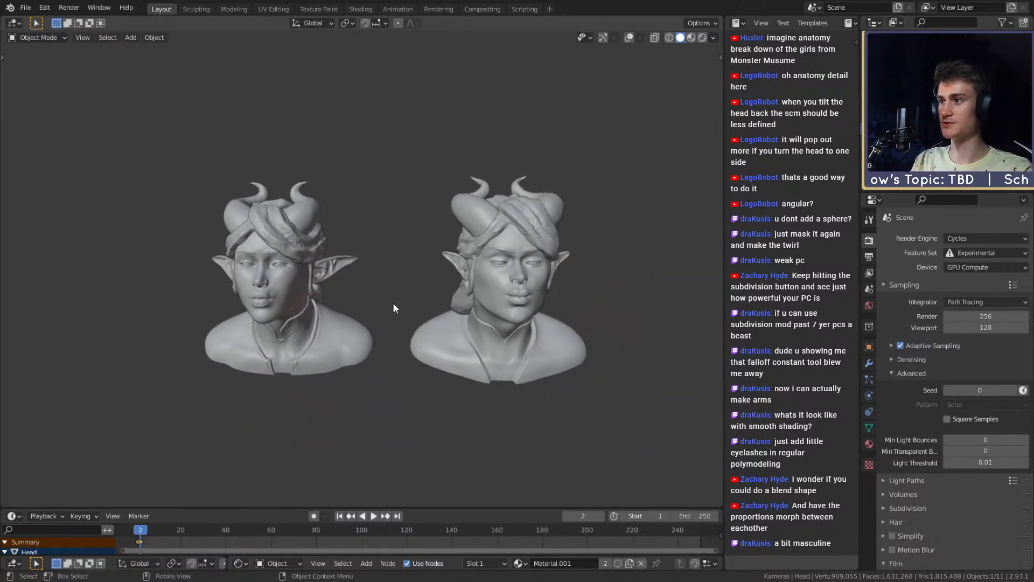
# Step: Make the second bust's head the active object while comparing the two faces from the front
pyautogui.click(300, 296)
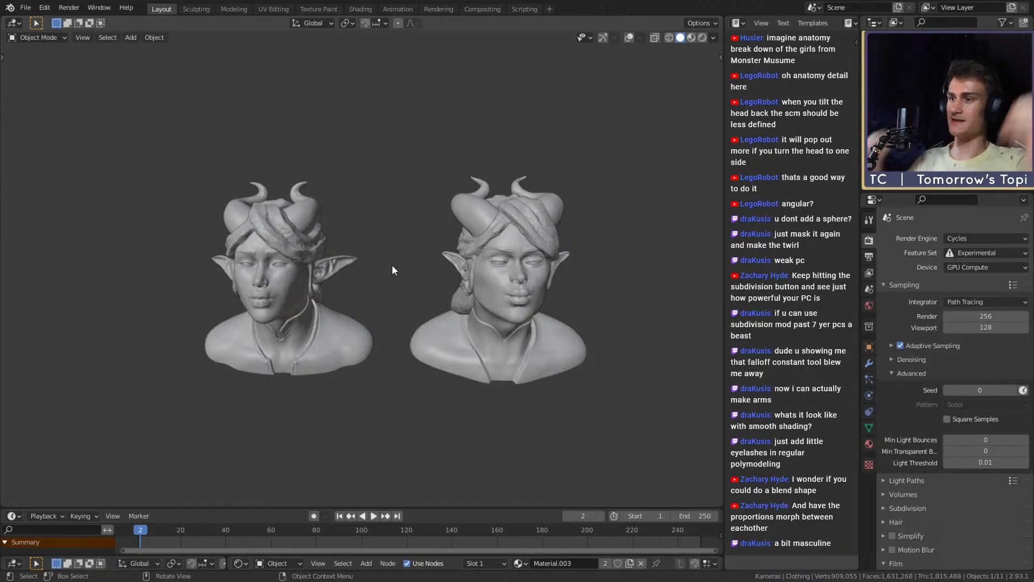
pyautogui.moveTo(485, 326); pyautogui.dragTo(398, 313, button='middle')
pyautogui.scroll(4, 398, 313)
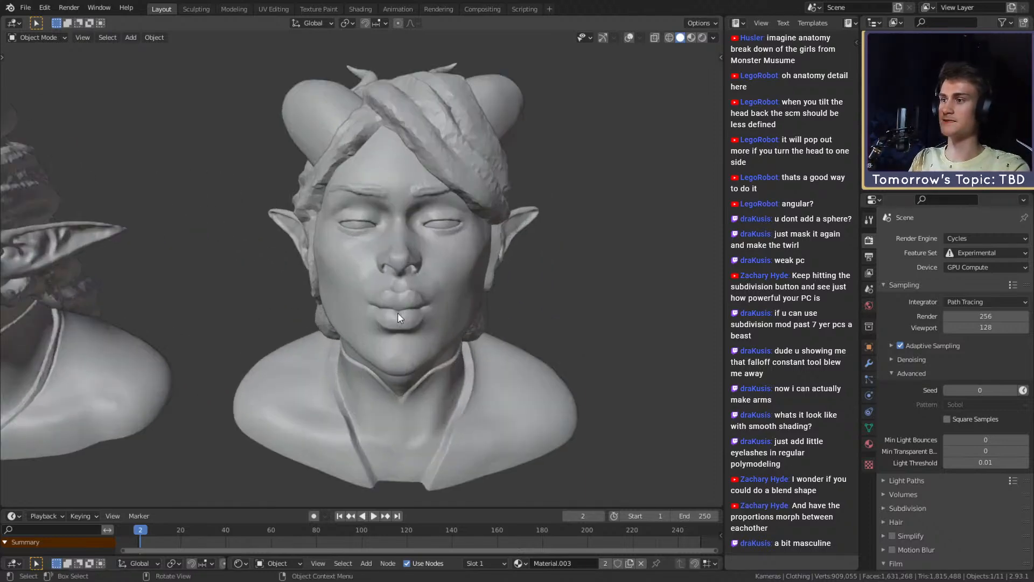
pyautogui.click(359, 281)
pyautogui.scroll(-3, 358, 281)
pyautogui.moveTo(357, 281); pyautogui.dragTo(476, 314, button='middle')
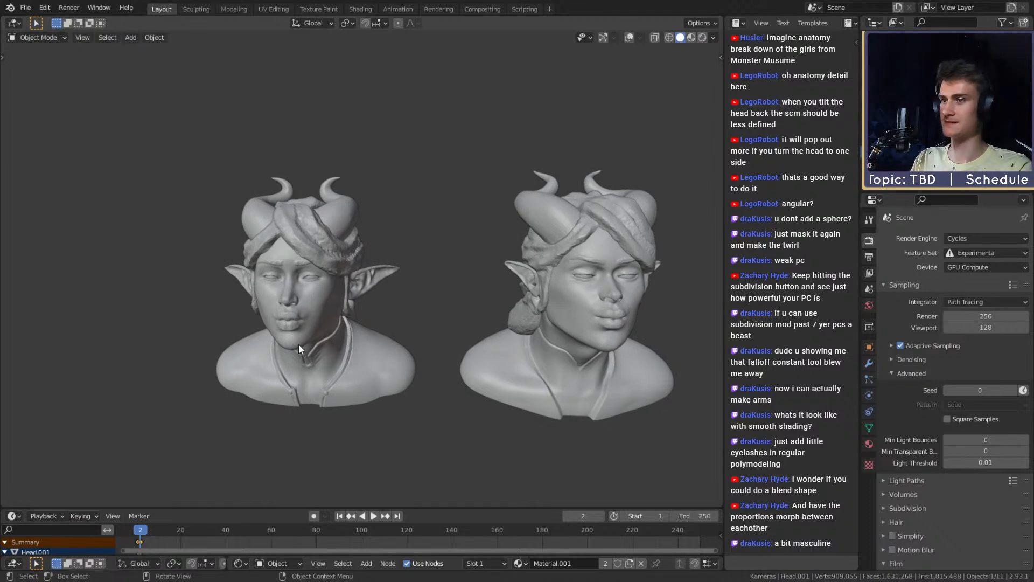
pyautogui.scroll(5, 329, 357)
pyautogui.moveTo(367, 350); pyautogui.dragTo(414, 339, button='middle')
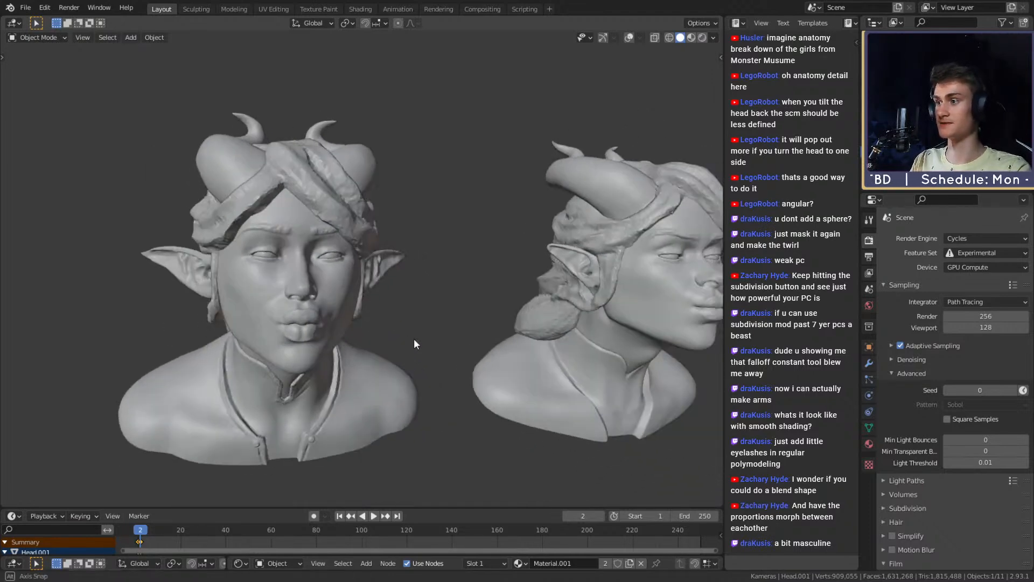
# Step: Deselect all objects and turn on the viewport overlays, keeping both busts in view
pyautogui.click(433, 289)
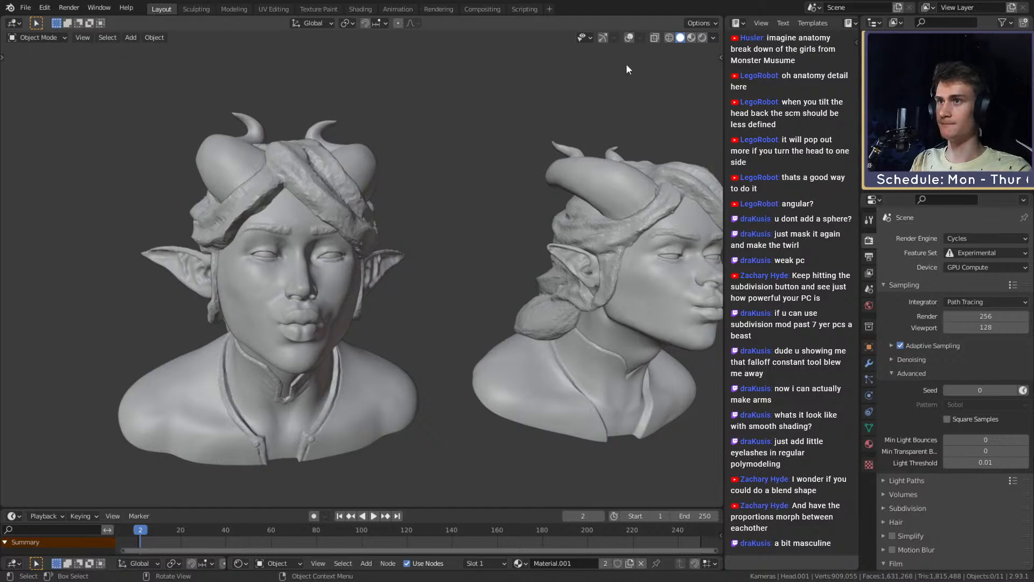
pyautogui.click(628, 38)
pyautogui.scroll(-5, 429, 274)
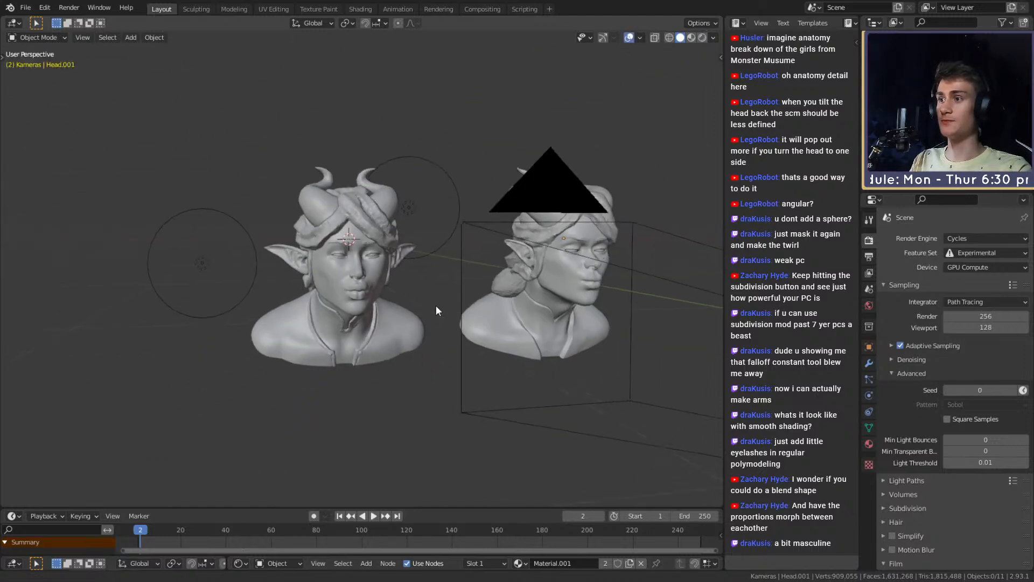
pyautogui.moveTo(435, 305)
pyautogui.mouseDown(button='middle')
pyautogui.moveTo(376, 316)
pyautogui.moveTo(418, 309)
pyautogui.mouseUp(button='middle')
pyautogui.scroll(2, 404, 306)
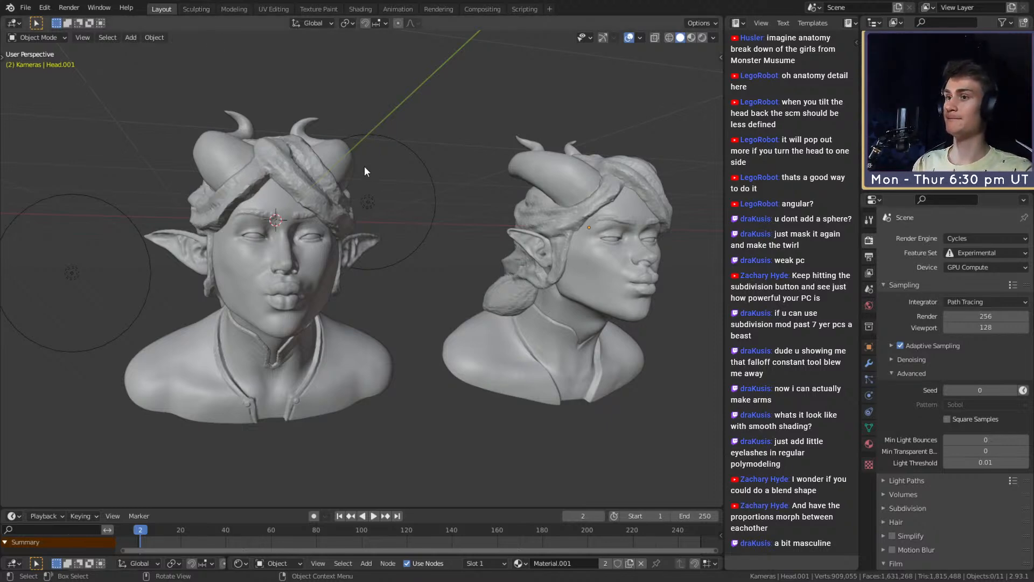
pyautogui.moveTo(431, 256); pyautogui.dragTo(450, 274, button='middle')
pyautogui.scroll(-4, 421, 271)
pyautogui.scroll(3, 349, 278)
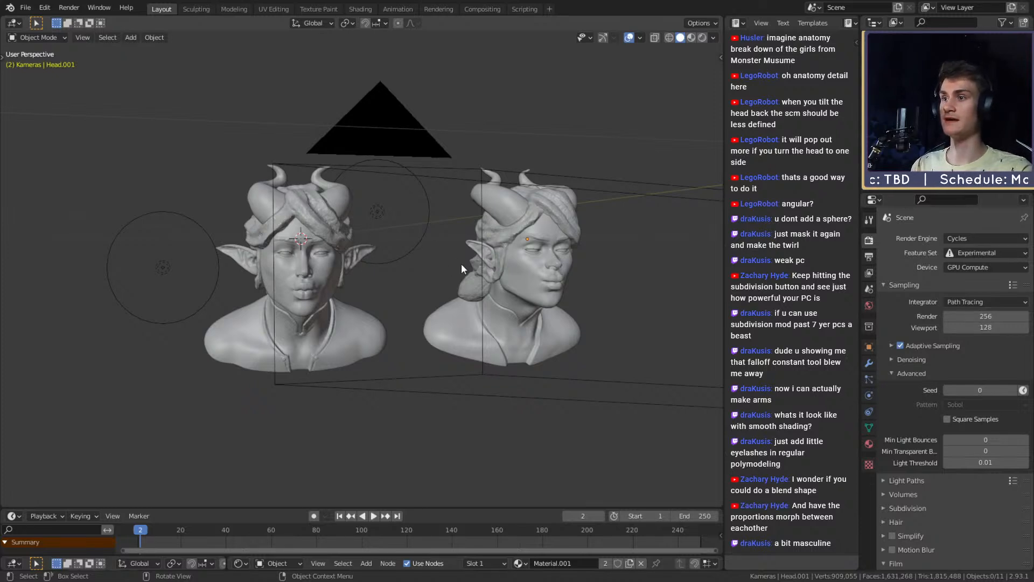
pyautogui.moveTo(461, 263); pyautogui.dragTo(253, 169, button='middle')
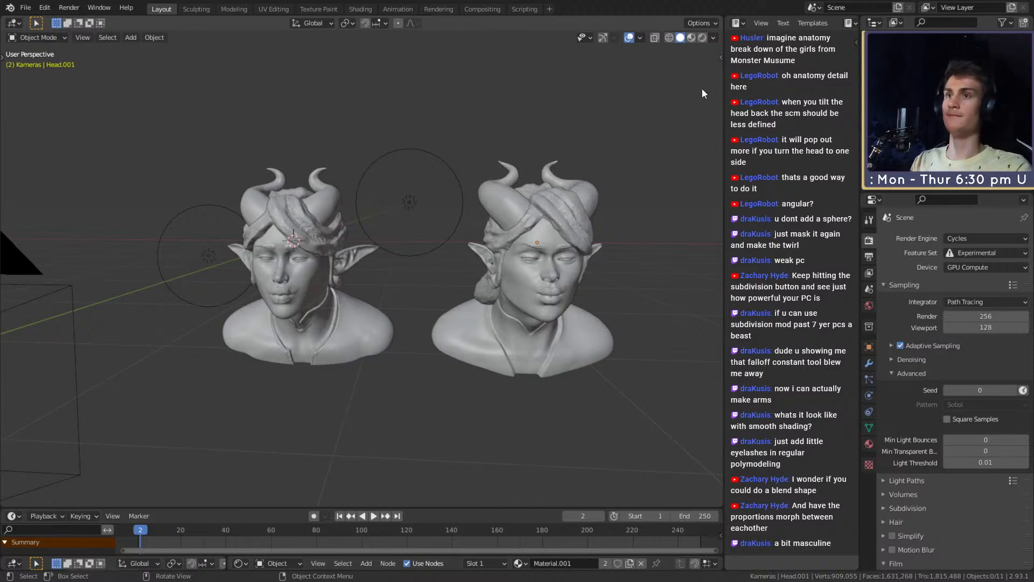
# Step: Show the active head's transform properties in the viewport and view both busts from three-quarter angles
pyautogui.click(720, 57)
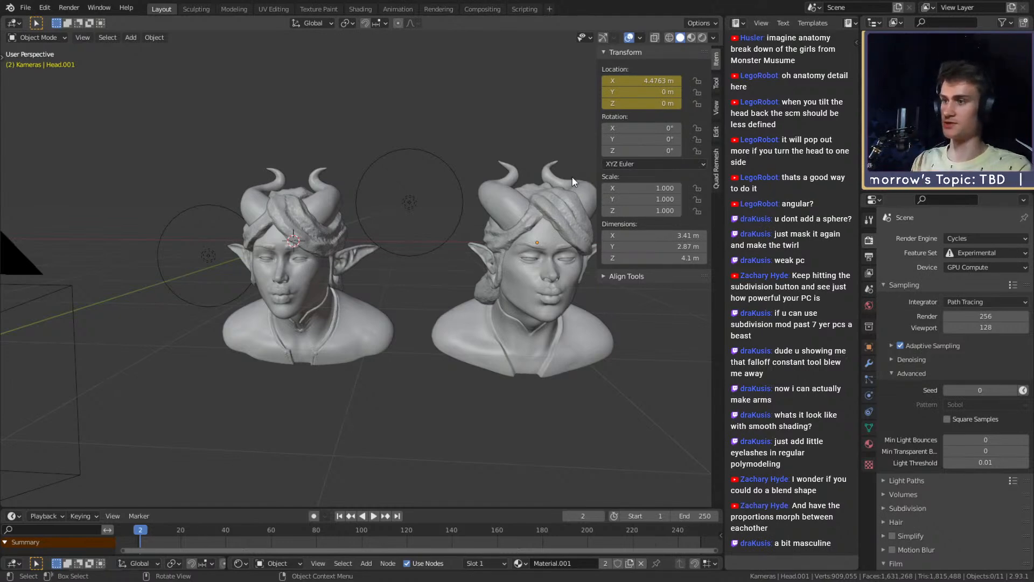
pyautogui.moveTo(372, 297); pyautogui.dragTo(480, 297, button='middle')
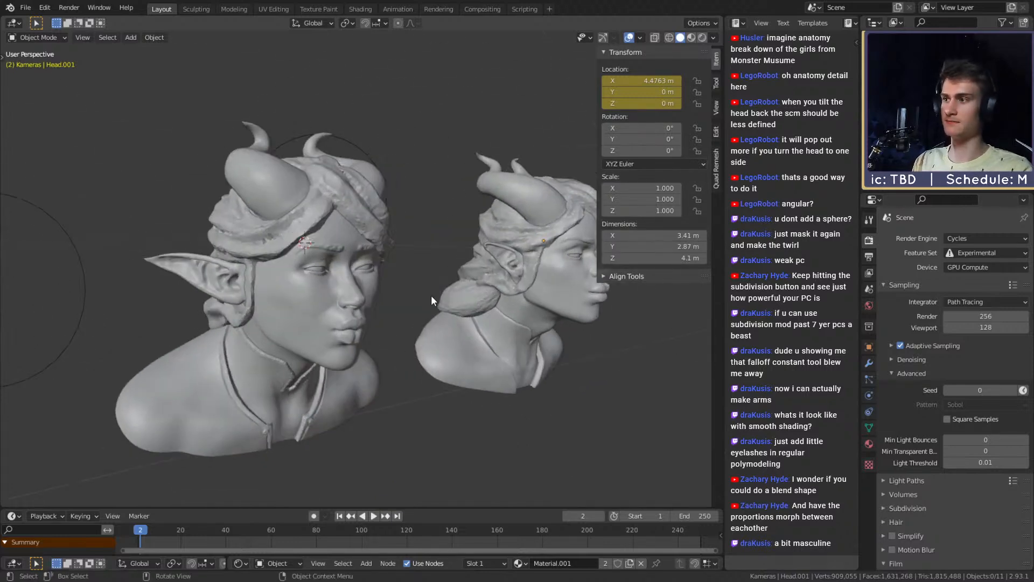
pyautogui.scroll(-4, 430, 295)
pyautogui.moveTo(430, 296)
pyautogui.mouseDown(button='middle')
pyautogui.moveTo(376, 331)
pyautogui.moveTo(447, 321)
pyautogui.moveTo(417, 305)
pyautogui.moveTo(437, 299)
pyautogui.mouseUp(button='middle')
pyautogui.scroll(2, 438, 300)
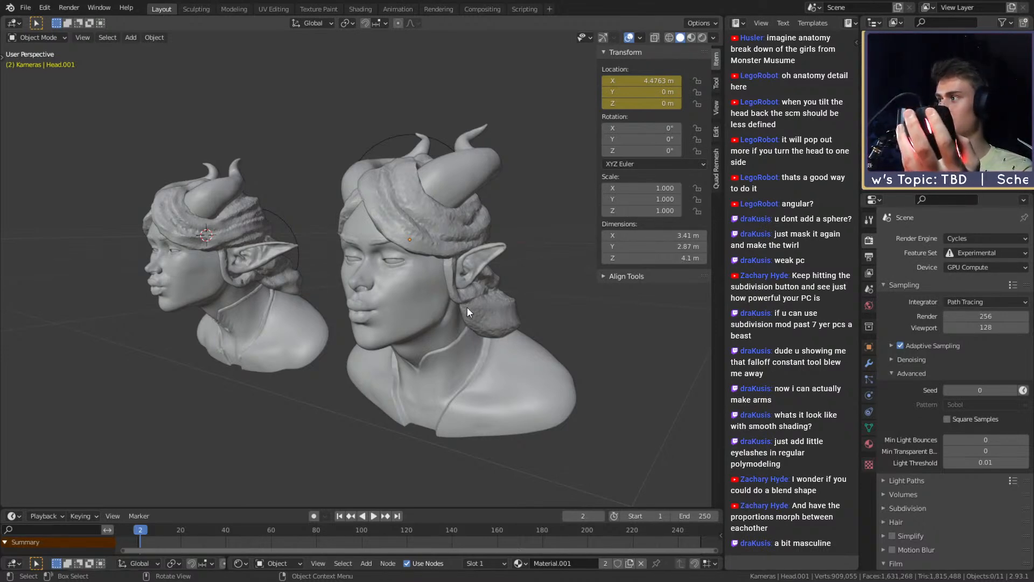
pyautogui.press('`')
pyautogui.press('`')
pyautogui.press('`')
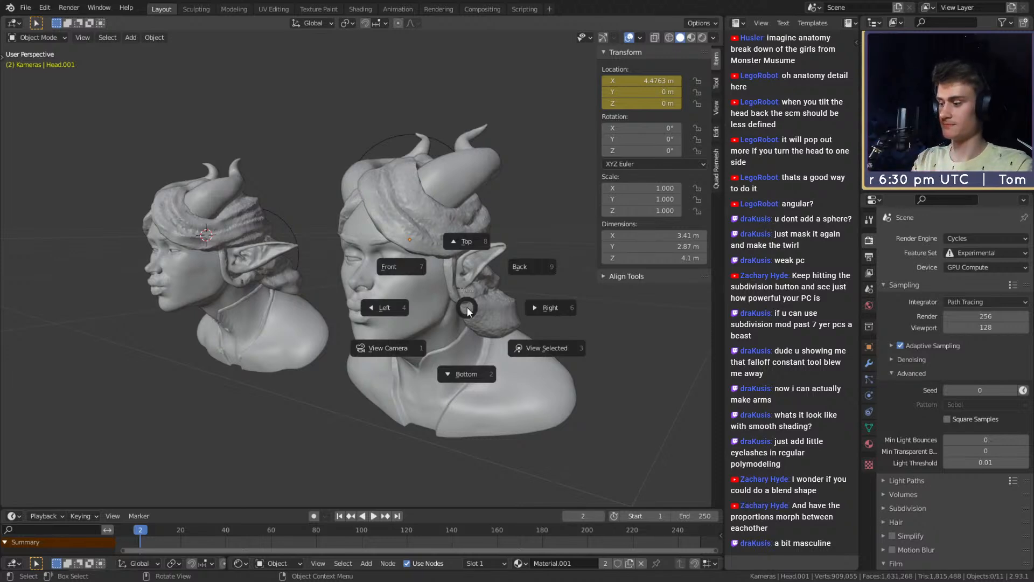
pyautogui.press('Escape')
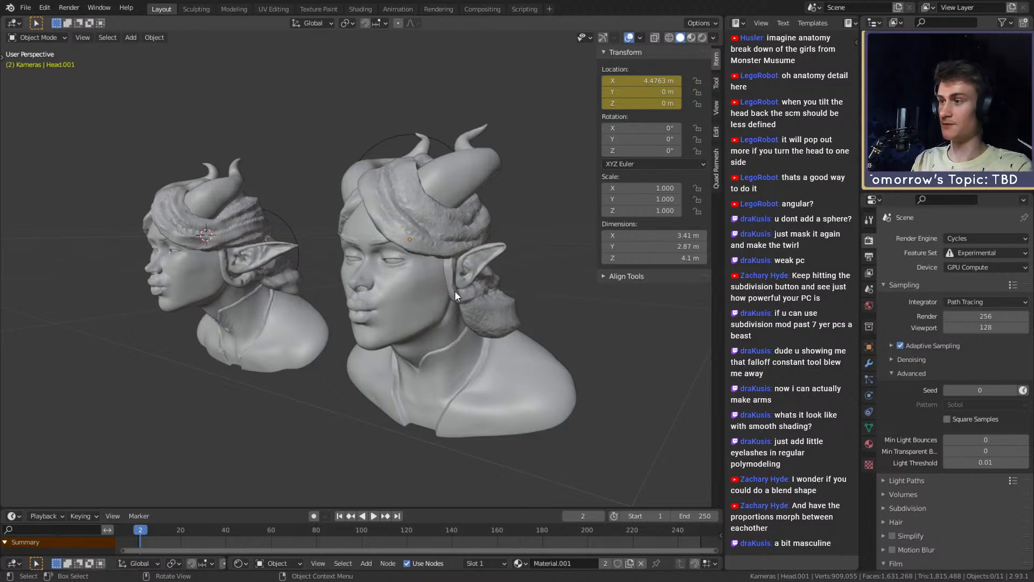
# Step: Examine the first bust from the front and compare its face with the second bust's
pyautogui.moveTo(264, 281); pyautogui.dragTo(342, 274, button='middle')
pyautogui.keyDown('shift'); pyautogui.moveTo(342, 274); pyautogui.dragTo(477, 290, button='middle'); pyautogui.keyUp('shift')
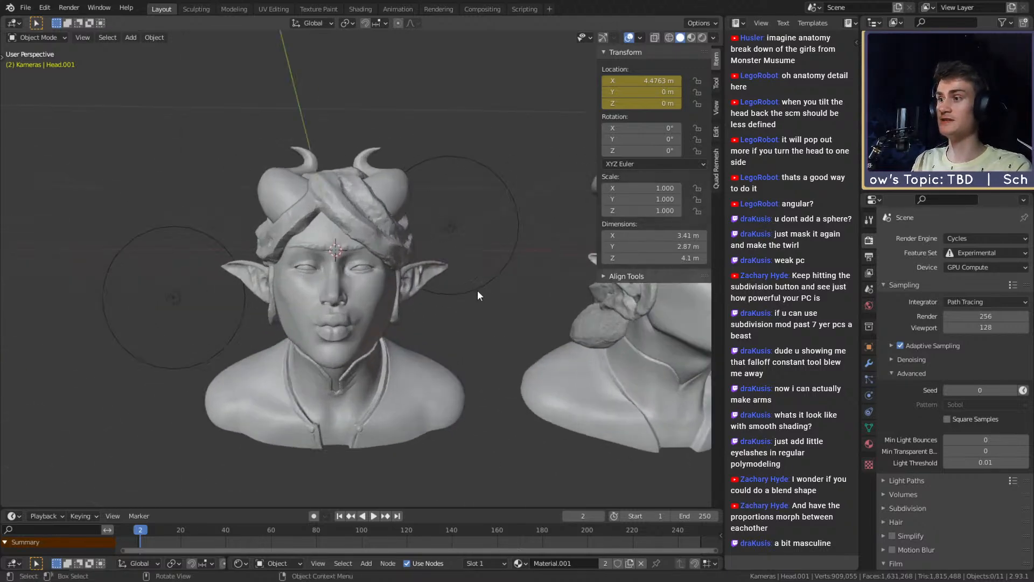
pyautogui.scroll(2, 478, 291)
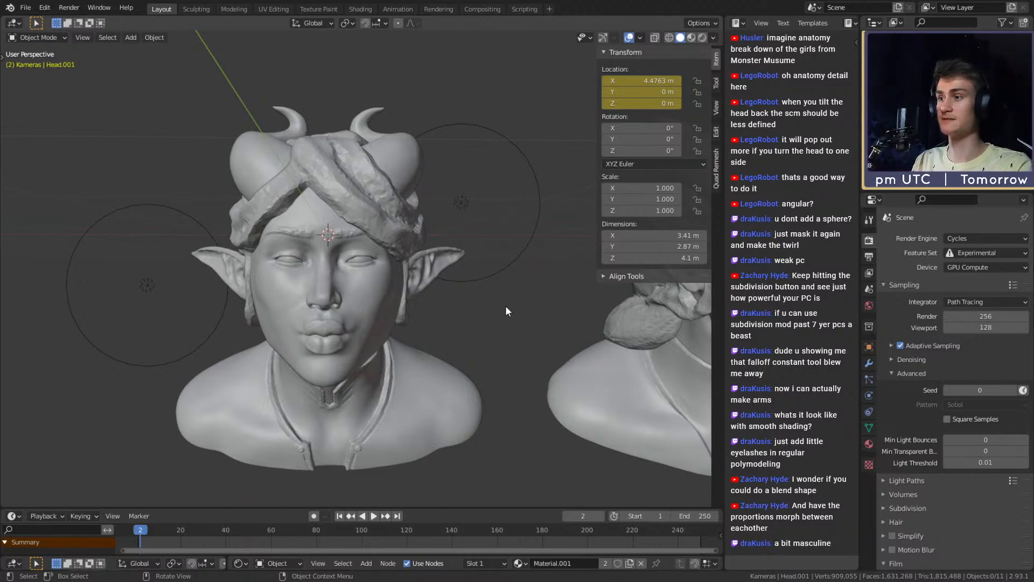
pyautogui.scroll(-2, 492, 326)
pyautogui.keyDown('shift'); pyautogui.moveTo(543, 318); pyautogui.dragTo(364, 306, button='middle'); pyautogui.keyUp('shift')
pyautogui.scroll(1, 365, 306)
pyautogui.scroll(-2, 374, 294)
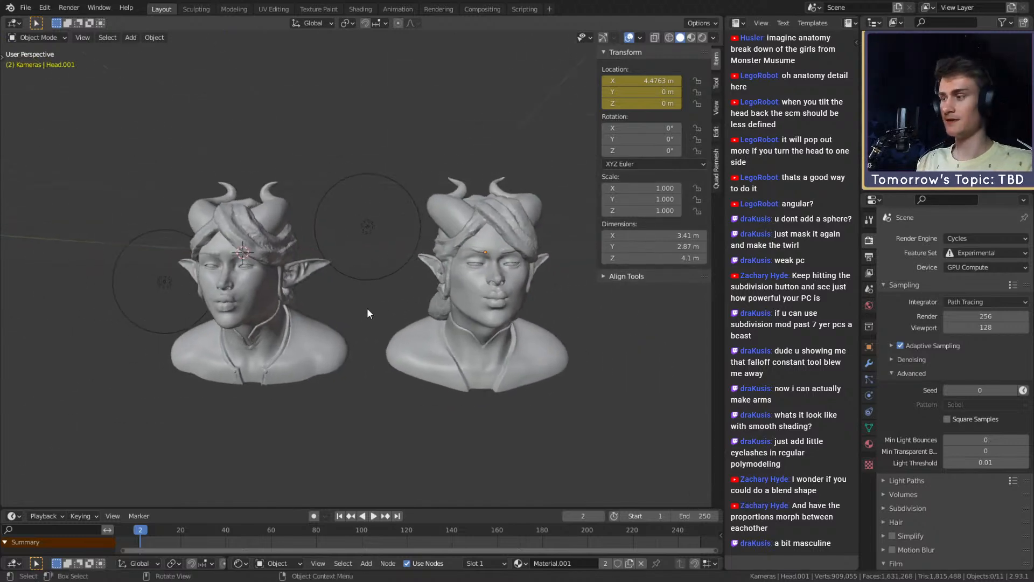
pyautogui.moveTo(323, 265); pyautogui.dragTo(404, 282, button='middle')
pyautogui.scroll(1, 444, 287)
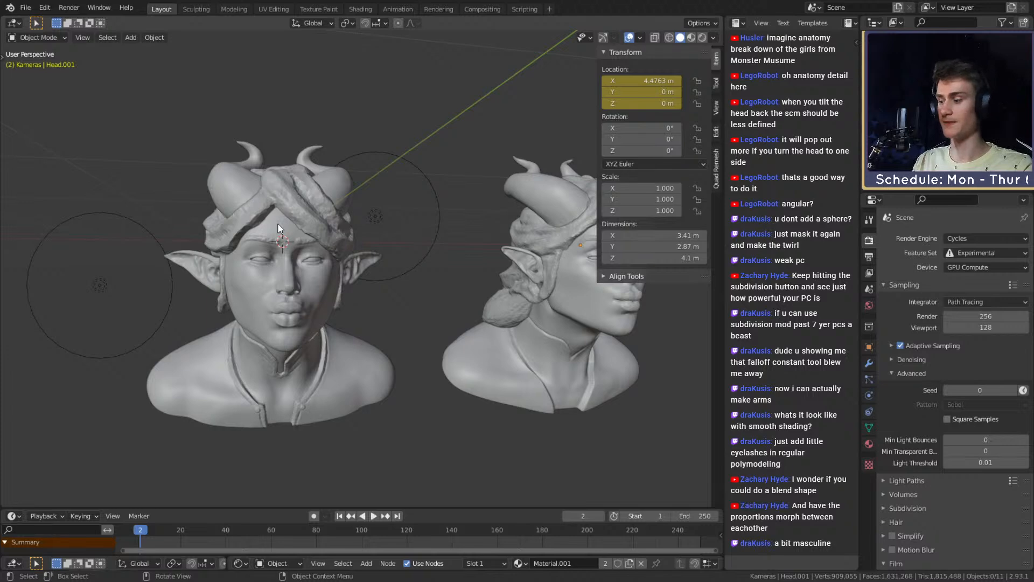
# Step: Examine the first bust's horns, hair wrap and forehead from above and from the front
pyautogui.scroll(-4, 394, 259)
pyautogui.keyDown('shift'); pyautogui.moveTo(394, 260); pyautogui.dragTo(403, 296, button='middle'); pyautogui.keyUp('shift')
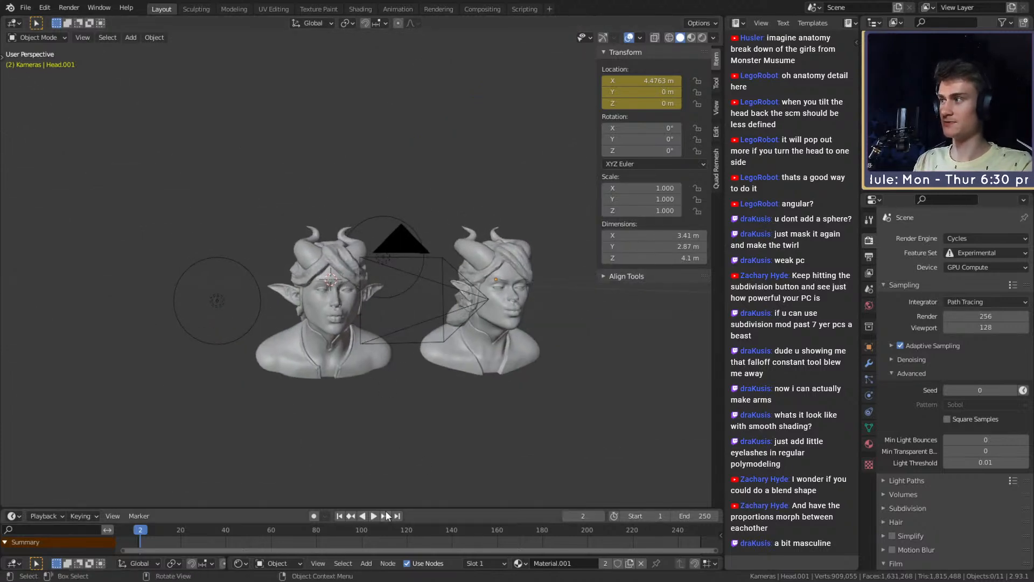
pyautogui.scroll(7, 339, 347)
pyautogui.moveTo(388, 317); pyautogui.dragTo(471, 383, button='middle')
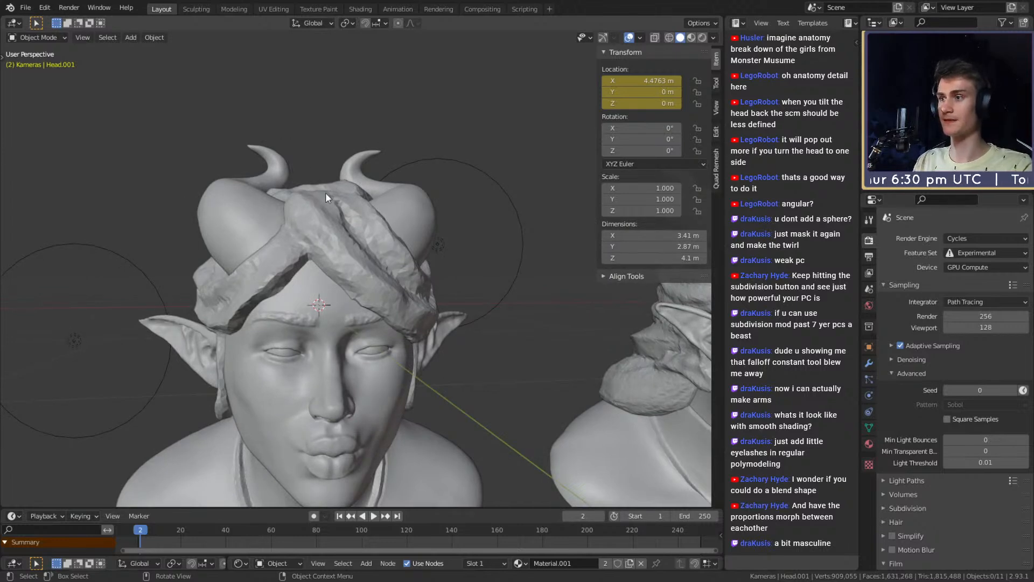
pyautogui.scroll(-5, 363, 263)
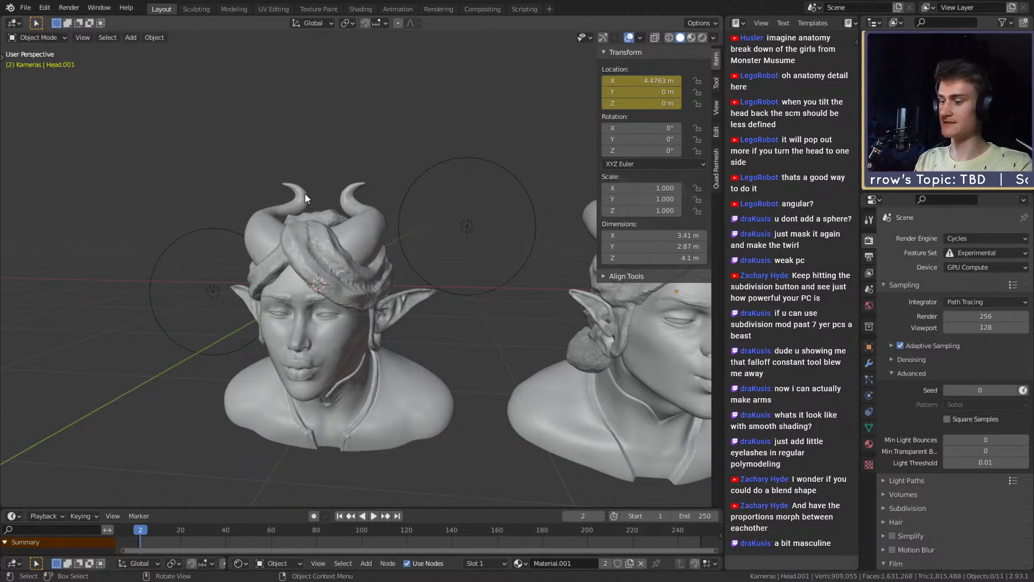
pyautogui.moveTo(369, 277); pyautogui.dragTo(400, 340, button='middle')
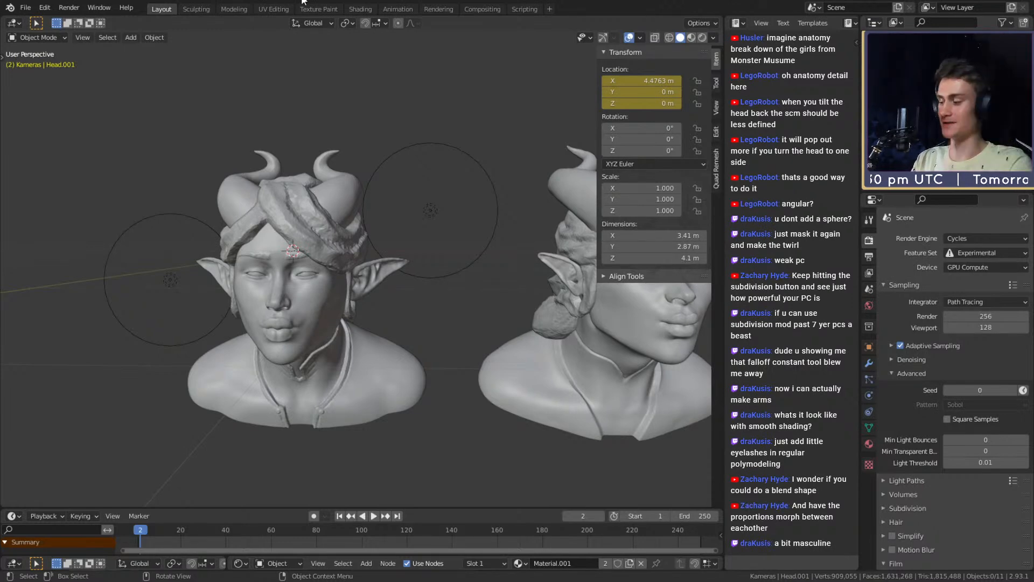
# Step: Compare the two busts in profile and from afar, ending with a frontal view of the first bust
pyautogui.moveTo(355, 156); pyautogui.dragTo(391, 235, button='middle')
pyautogui.scroll(-4, 391, 237)
pyautogui.scroll(4, 422, 321)
pyautogui.moveTo(400, 319); pyautogui.dragTo(456, 340, button='middle')
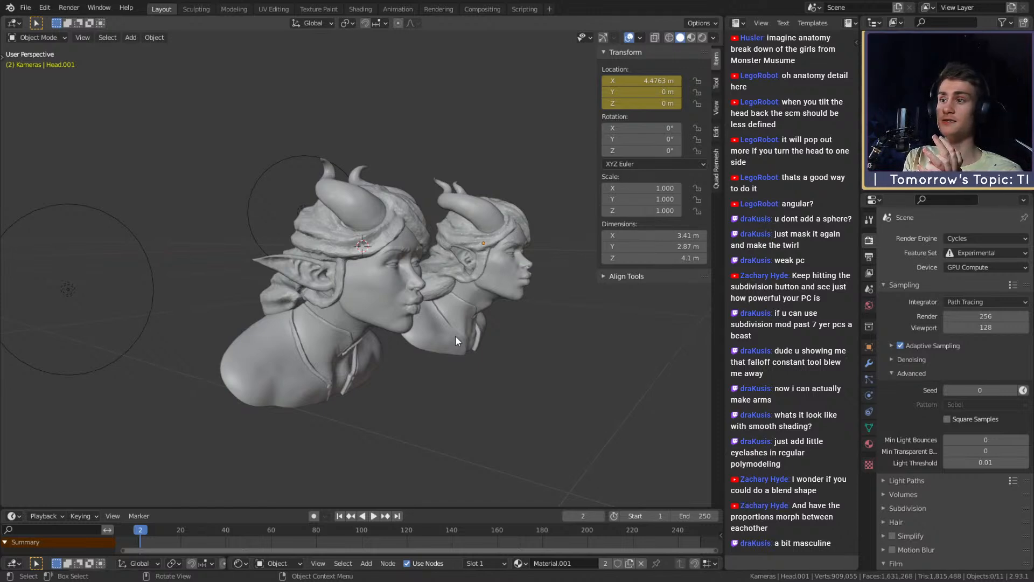
pyautogui.moveTo(476, 324)
pyautogui.mouseDown(button='middle')
pyautogui.moveTo(512, 315)
pyautogui.moveTo(536, 324)
pyautogui.moveTo(435, 327)
pyautogui.moveTo(527, 324)
pyautogui.moveTo(461, 325)
pyautogui.mouseUp(button='middle')
pyautogui.scroll(-6, 461, 325)
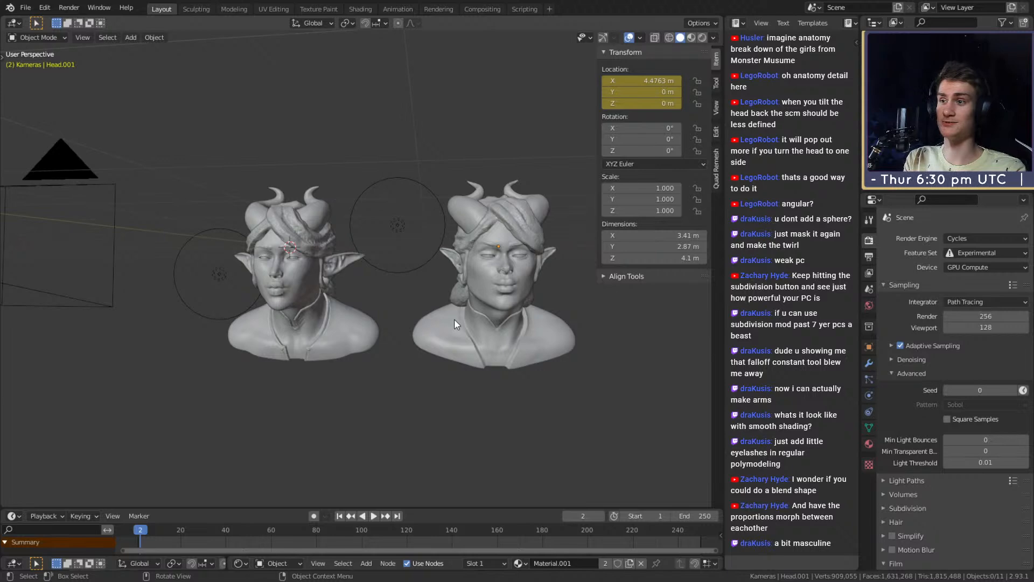
pyautogui.moveTo(448, 312); pyautogui.dragTo(477, 318, button='middle')
pyautogui.scroll(3, 332, 324)
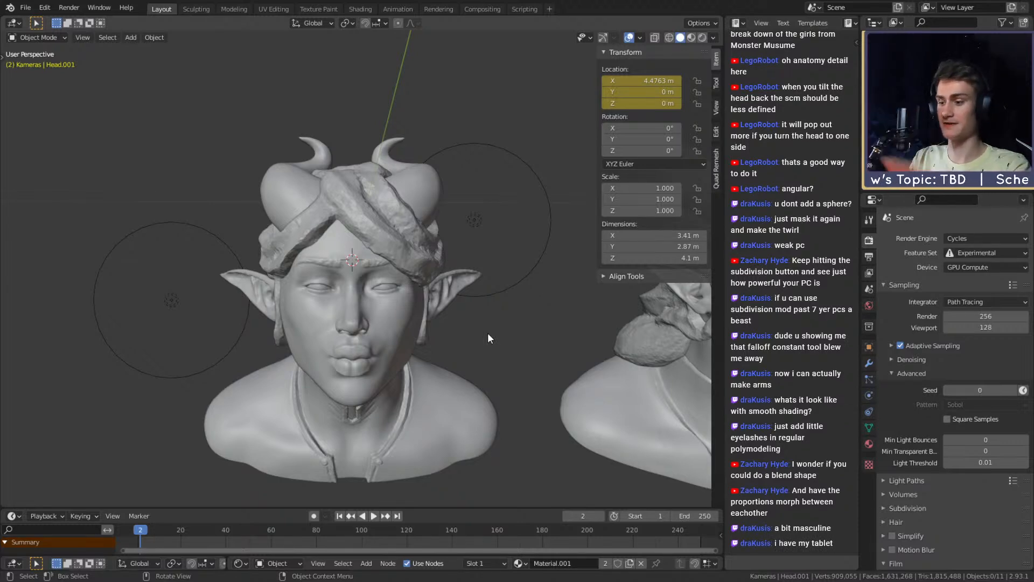
pyautogui.moveTo(454, 337); pyautogui.dragTo(379, 311, button='middle')
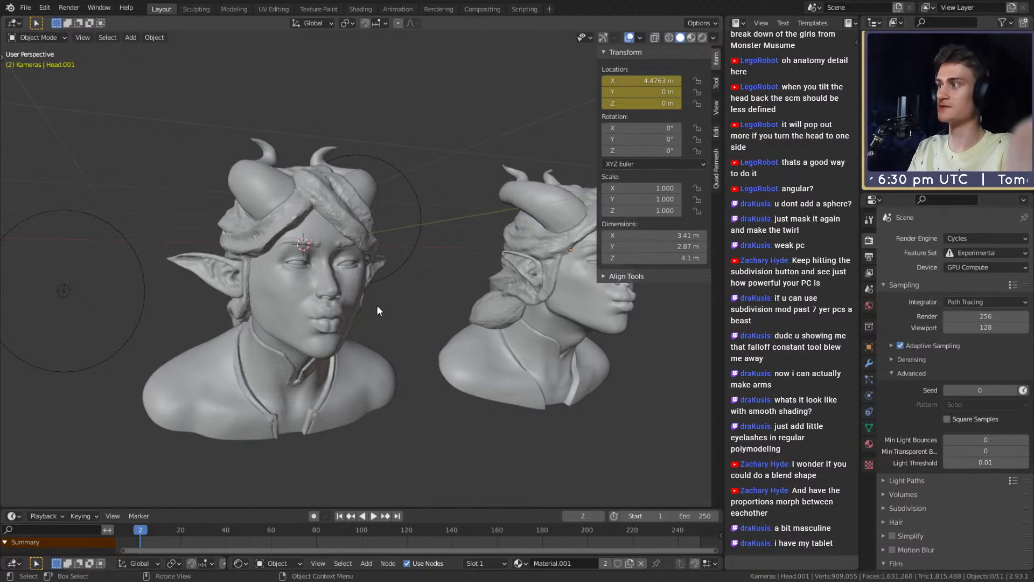
pyautogui.scroll(-5, 377, 305)
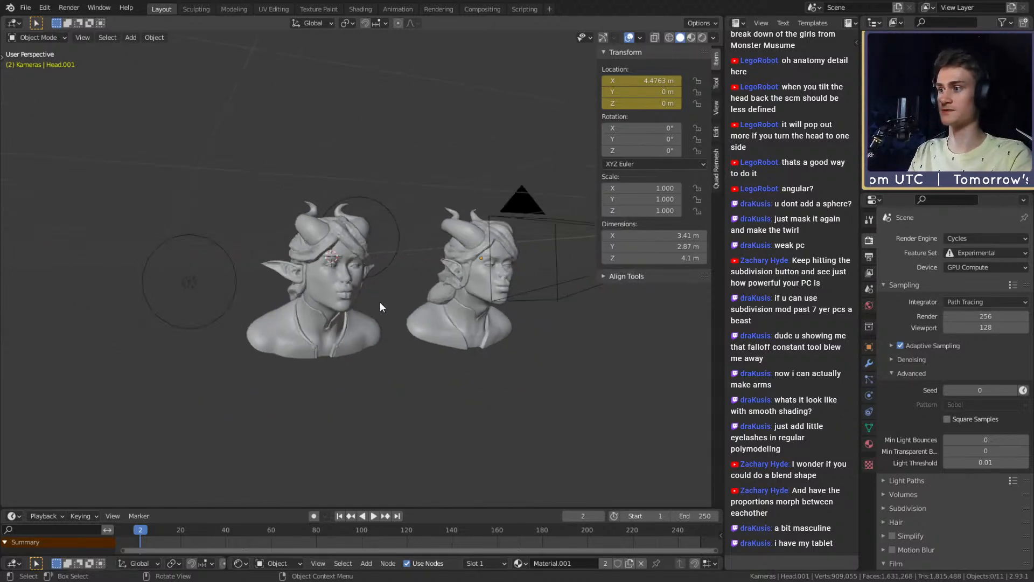
pyautogui.moveTo(380, 301)
pyautogui.mouseDown(button='middle')
pyautogui.moveTo(390, 307)
pyautogui.moveTo(364, 304)
pyautogui.mouseUp(button='middle')
pyautogui.scroll(6, 388, 260)
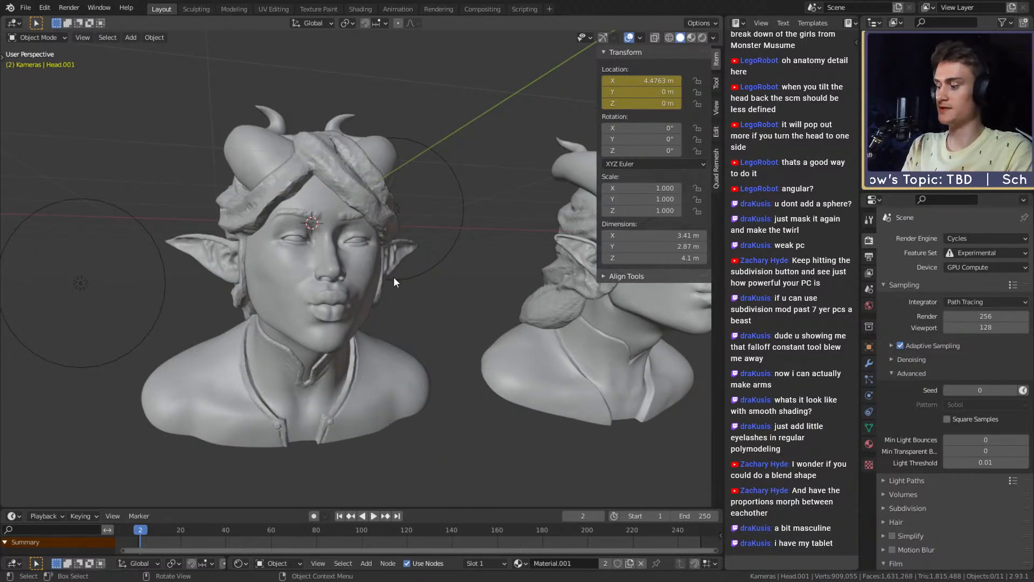
# Step: Examine both busts from afar and closer up, comparing them from frontal and slightly turned angles
pyautogui.scroll(-7, 393, 277)
pyautogui.moveTo(398, 340)
pyautogui.mouseDown(button='middle')
pyautogui.moveTo(375, 305)
pyautogui.moveTo(460, 318)
pyautogui.moveTo(388, 324)
pyautogui.moveTo(383, 313)
pyautogui.moveTo(403, 320)
pyautogui.mouseUp(button='middle')
pyautogui.scroll(-3, 387, 321)
pyautogui.scroll(-2, 383, 313)
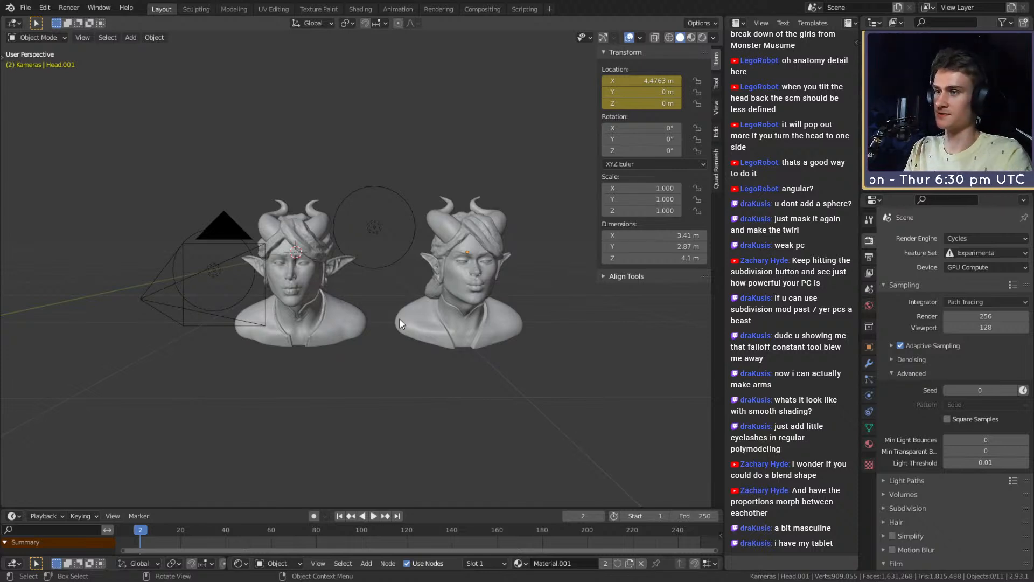
pyautogui.scroll(1, 387, 317)
pyautogui.moveTo(400, 324); pyautogui.dragTo(392, 299, button='middle')
pyautogui.scroll(2, 404, 292)
pyautogui.scroll(4, 405, 294)
pyautogui.scroll(-3, 410, 296)
pyautogui.scroll(-2, 412, 296)
pyautogui.scroll(-2, 370, 309)
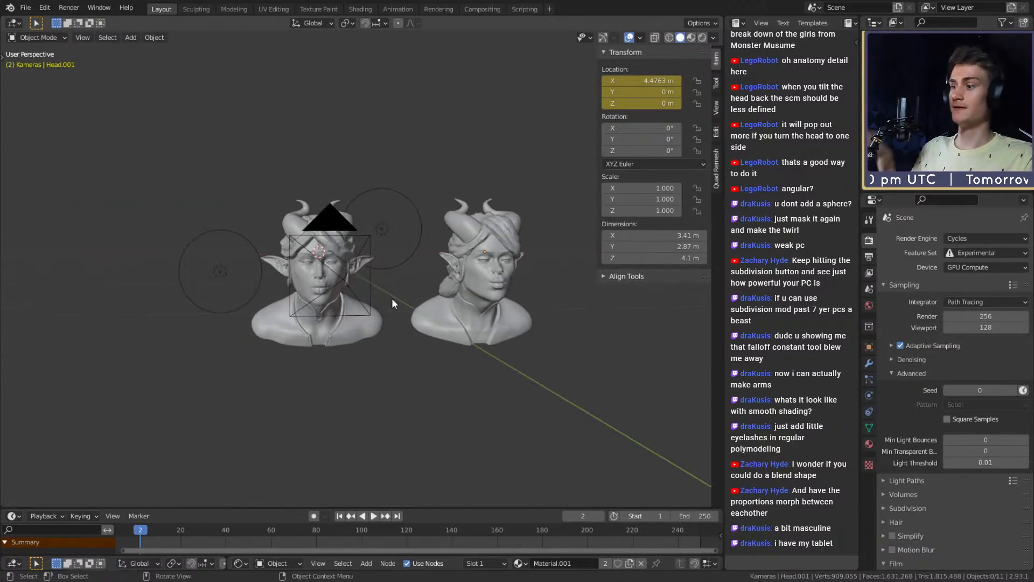
# Step: Shrink the timeline and view the first bust through the scene camera in rendered shading
pyautogui.moveTo(454, 508); pyautogui.dragTo(464, 540)
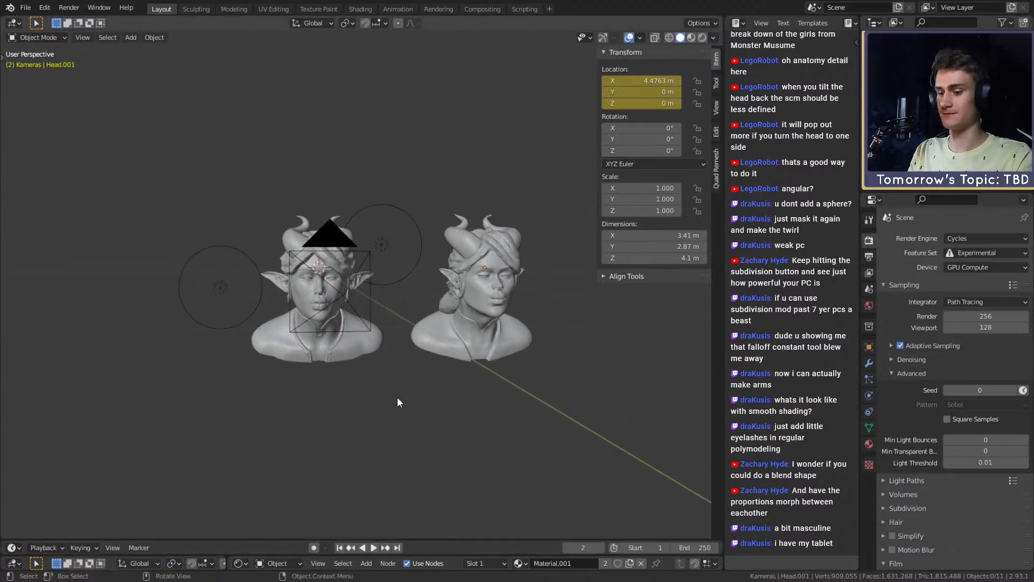
pyautogui.press('KP_0')
pyautogui.press('z')
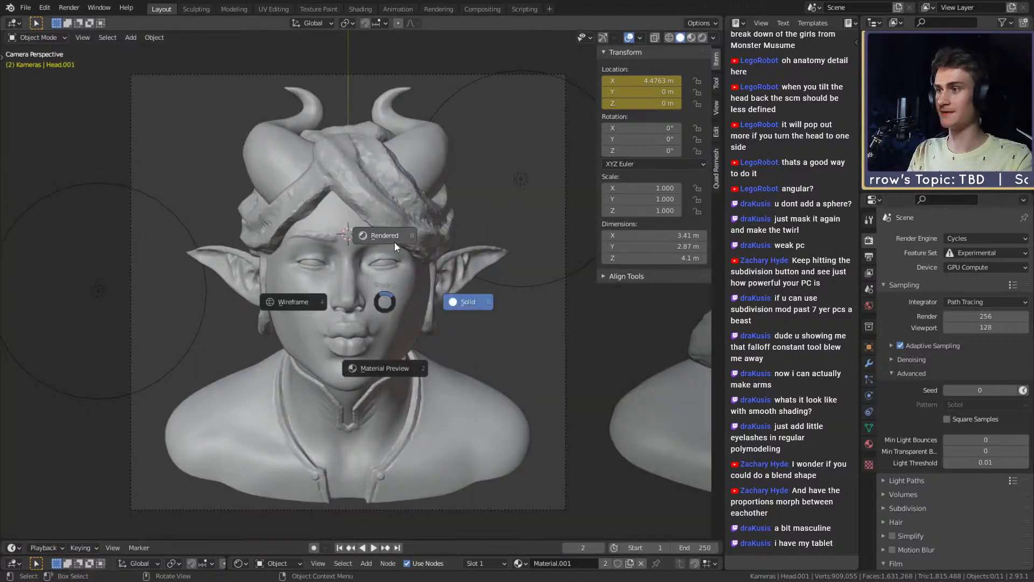
pyautogui.click(394, 222)
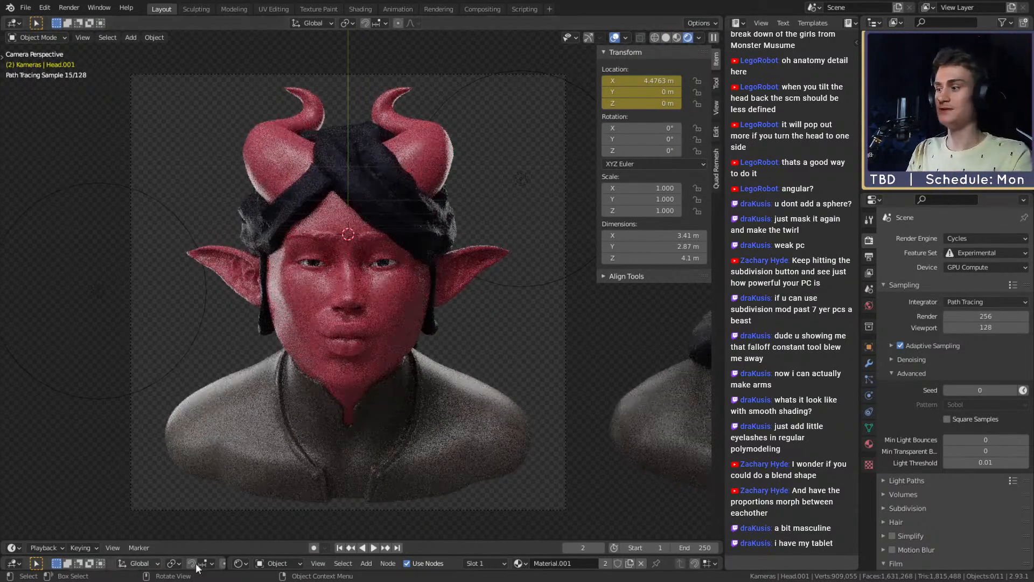
# Step: Enlarge the timeline, select the rendered bust's head to show its keyframes, and go to its keyframe at frame 1
pyautogui.moveTo(301, 539); pyautogui.dragTo(301, 494)
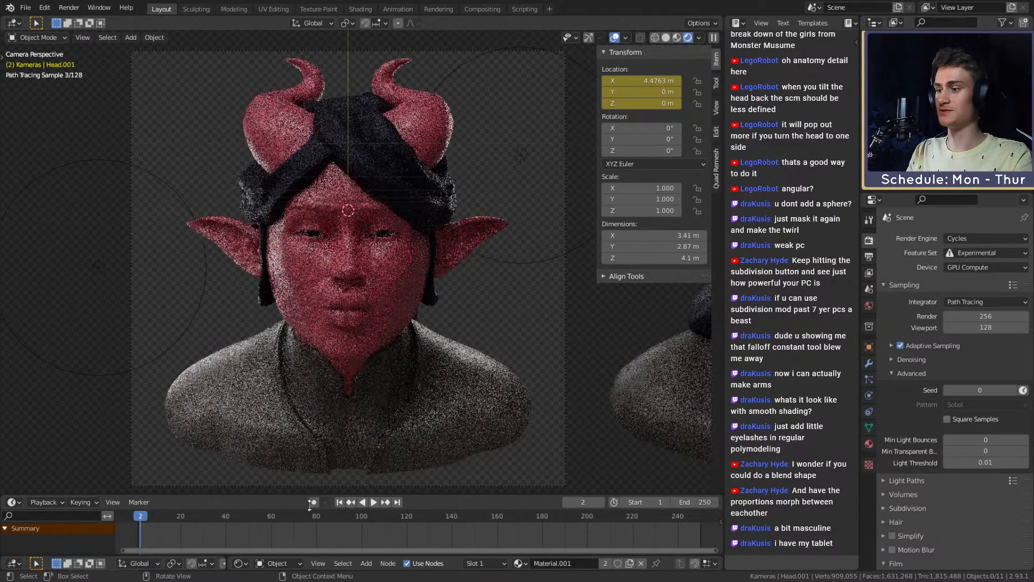
pyautogui.click(383, 503)
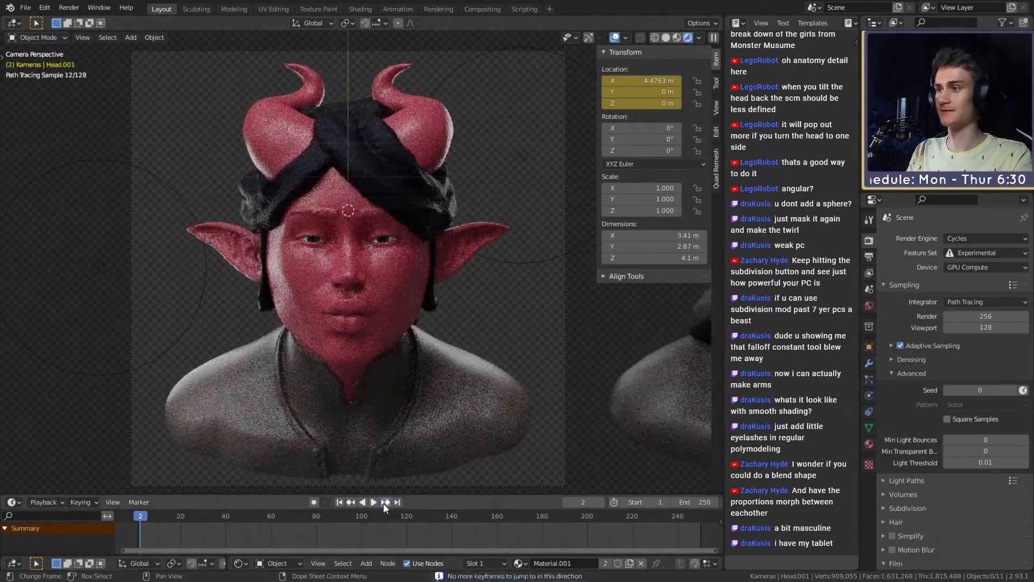
pyautogui.click(395, 278)
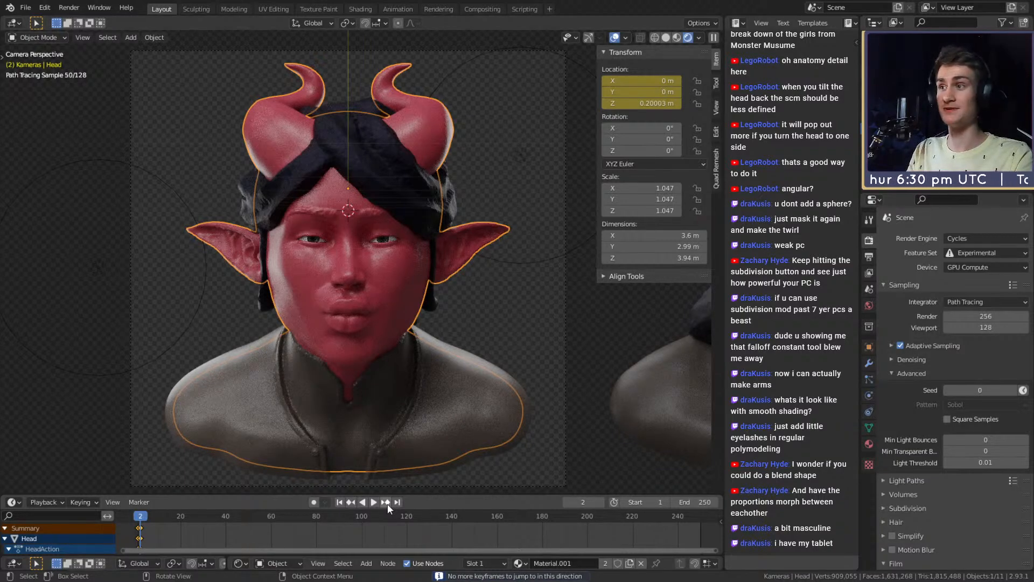
pyautogui.click(349, 502)
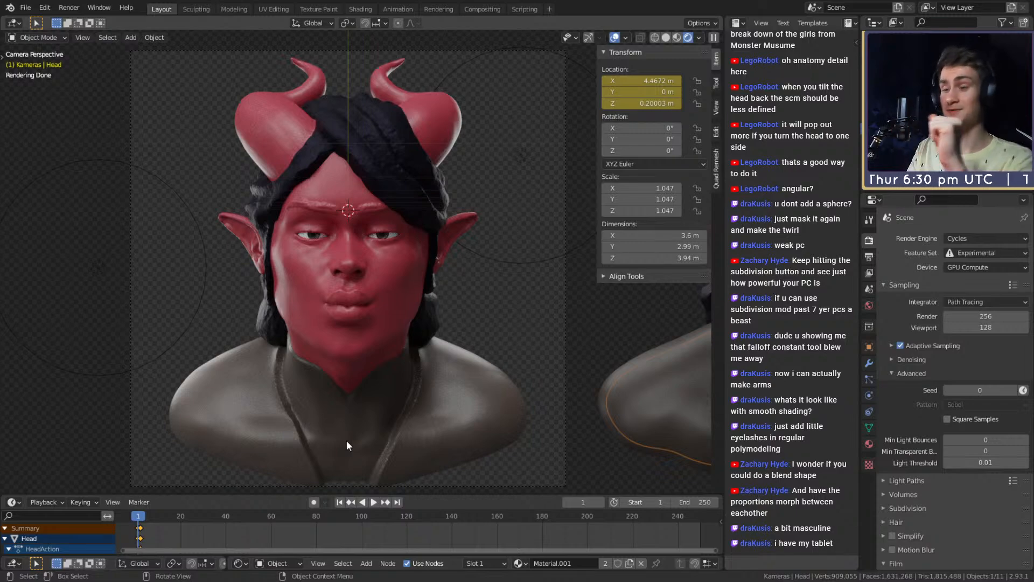
# Step: Compare the rendered heads by switching between the keyframes at frames 1 and 2, ending on frame 2, and save the file
pyautogui.click(385, 502)
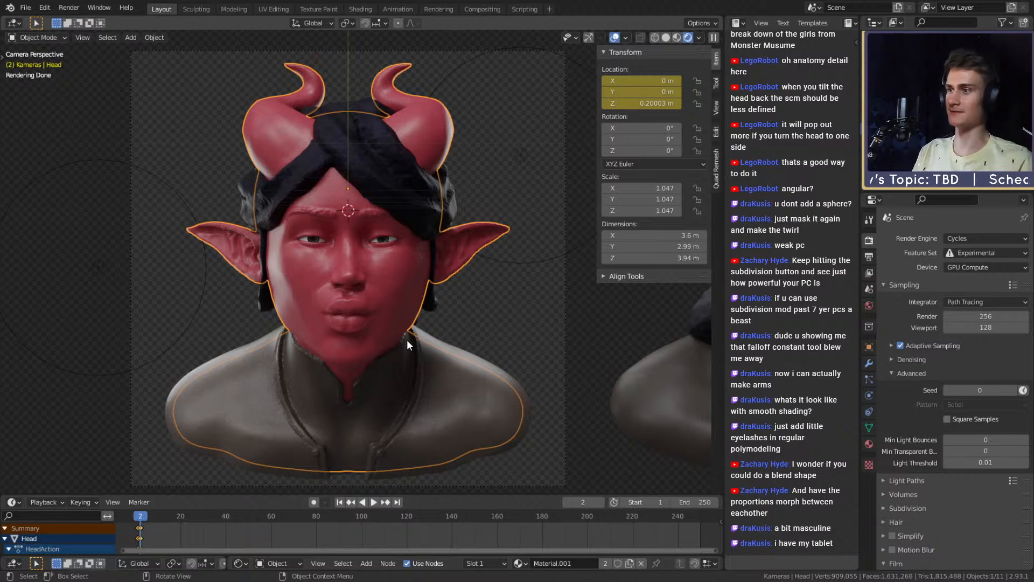
pyautogui.click(385, 501)
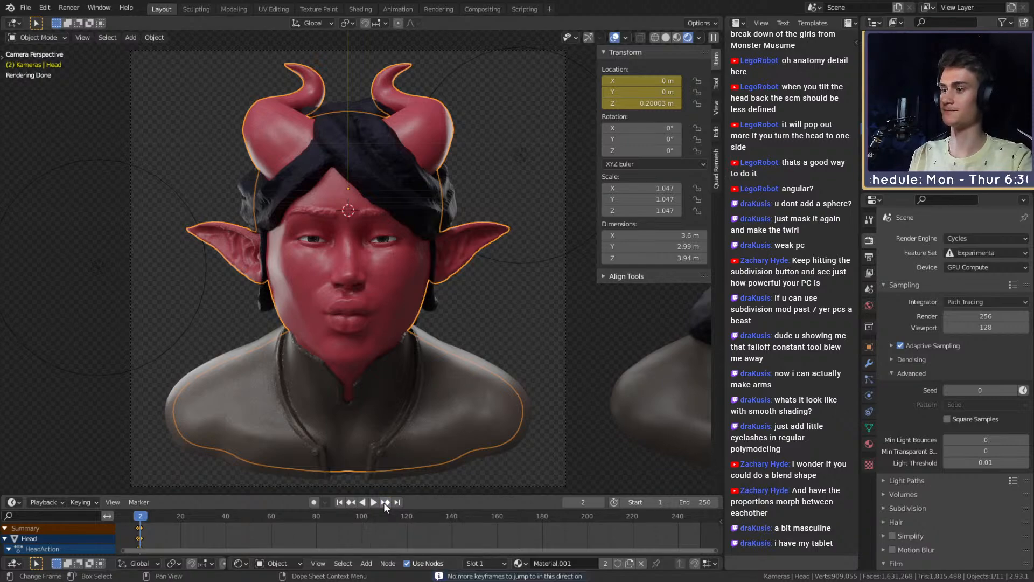
pyautogui.click(351, 501)
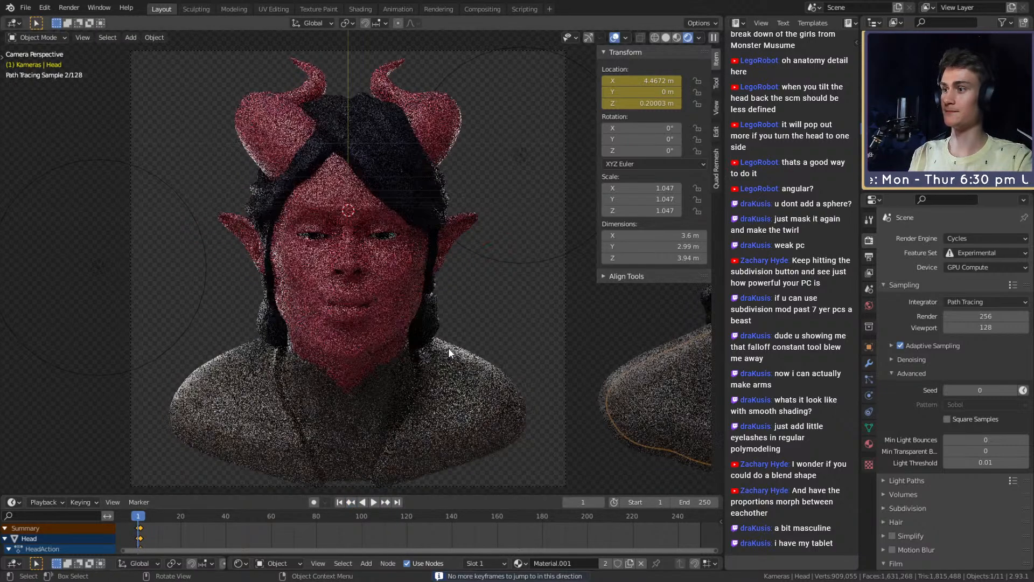
pyautogui.click(385, 502)
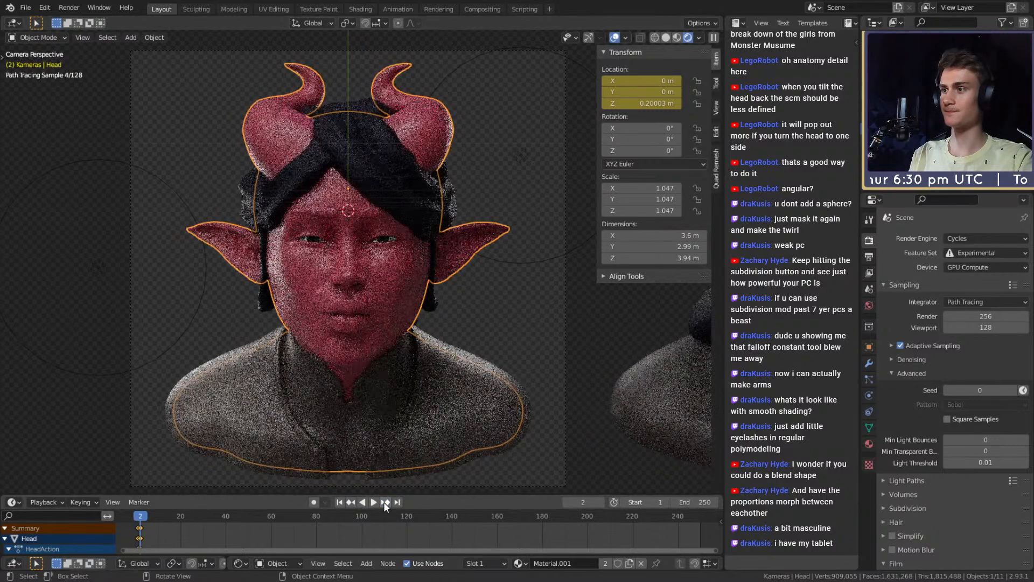
pyautogui.click(25, 7)
pyautogui.click(42, 84)
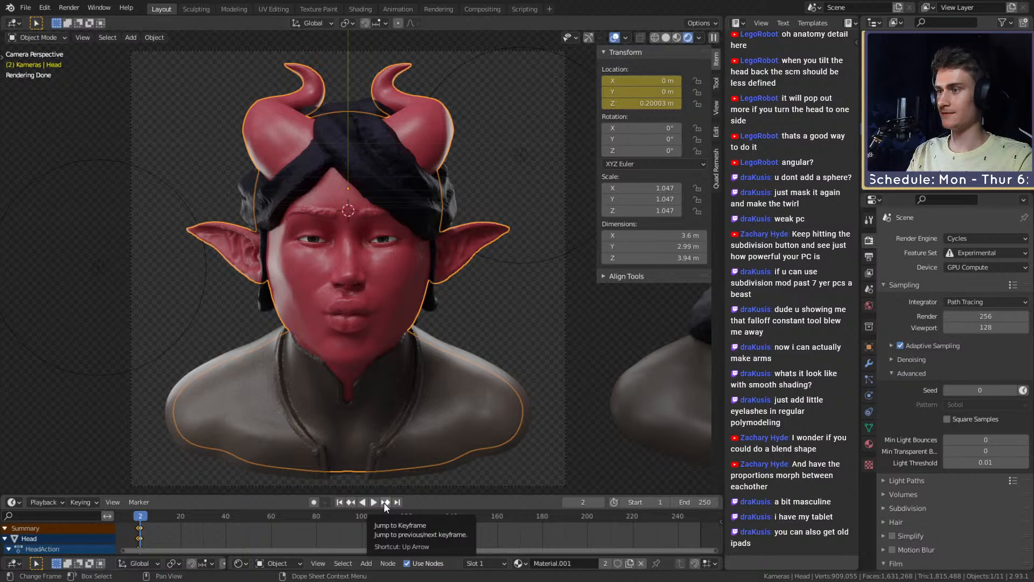
# Step: Alternate repeatedly between frames 1 and 2 to compare the two rendered faces, ending on frame 1
pyautogui.click(352, 503)
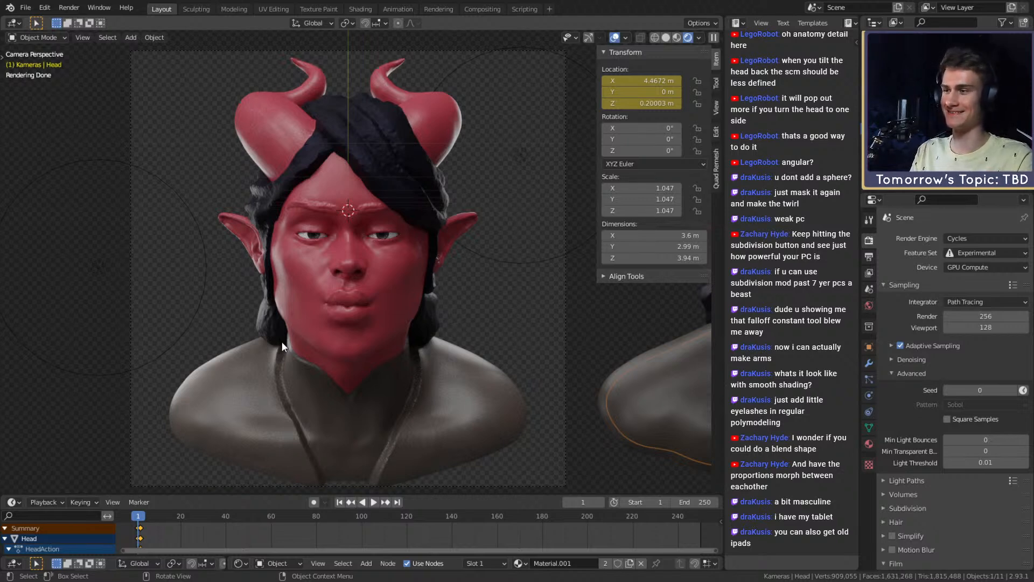
pyautogui.click(386, 502)
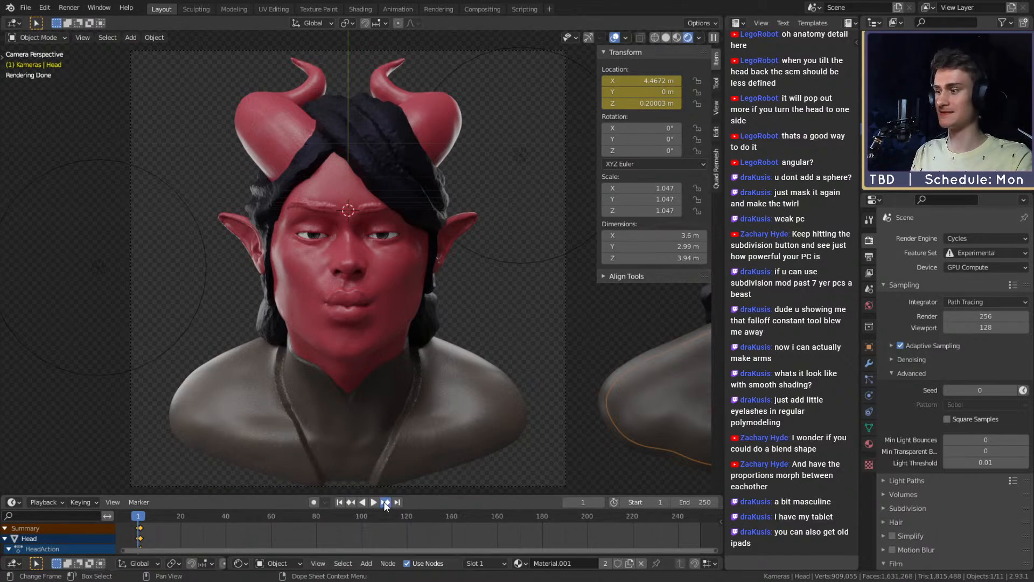
pyautogui.click(392, 364)
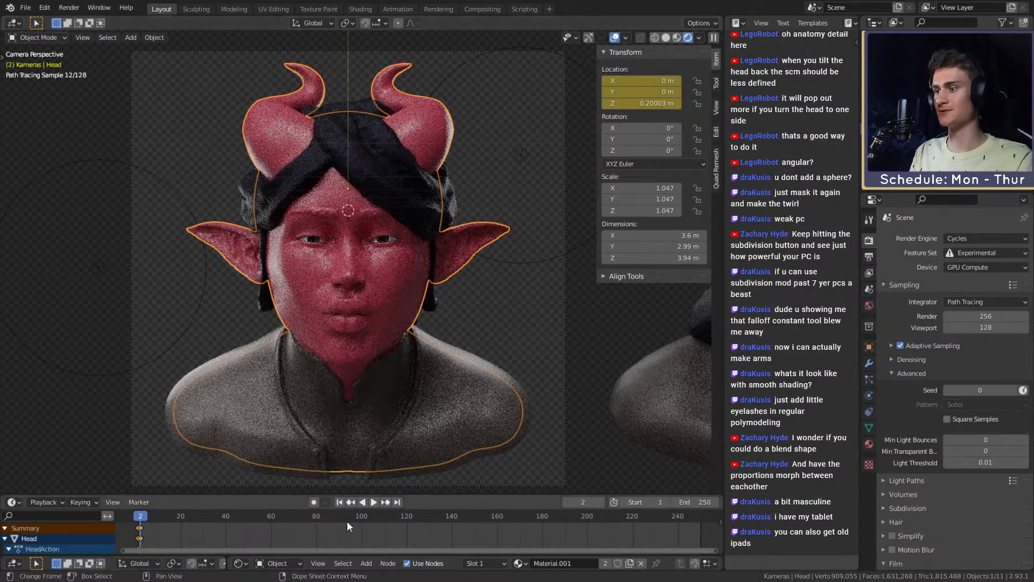
pyautogui.click(350, 502)
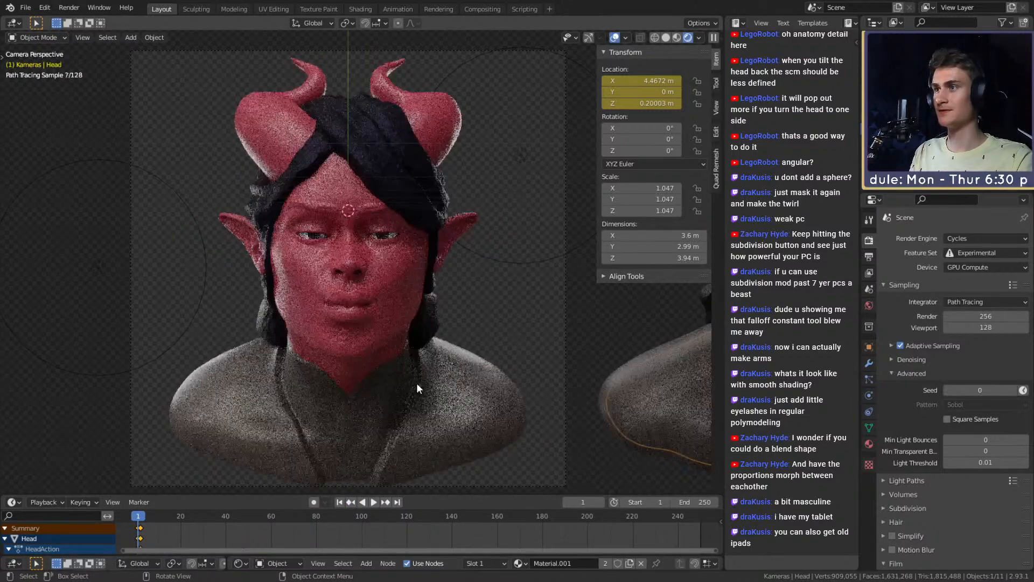
pyautogui.click(387, 503)
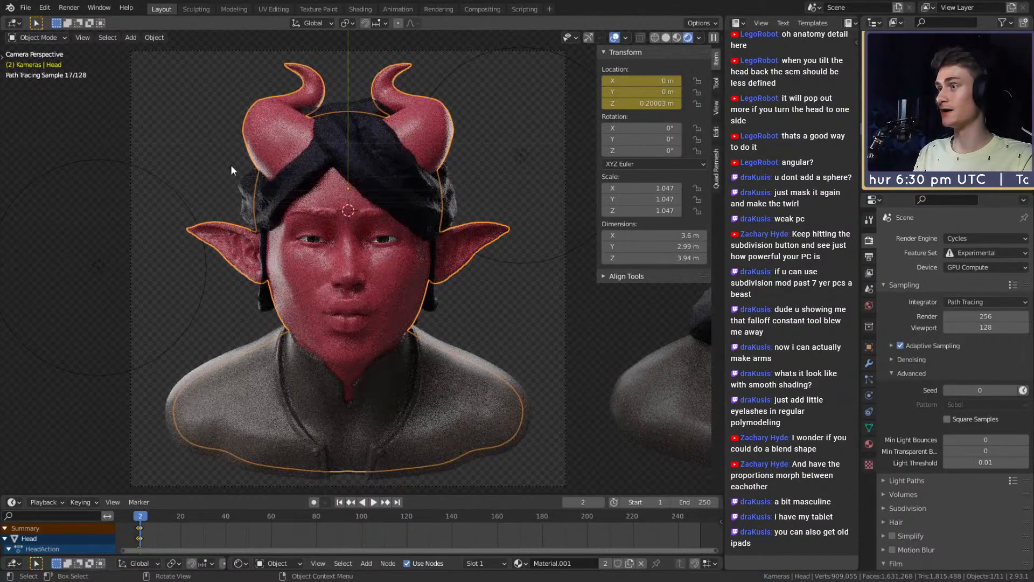
pyautogui.click(350, 501)
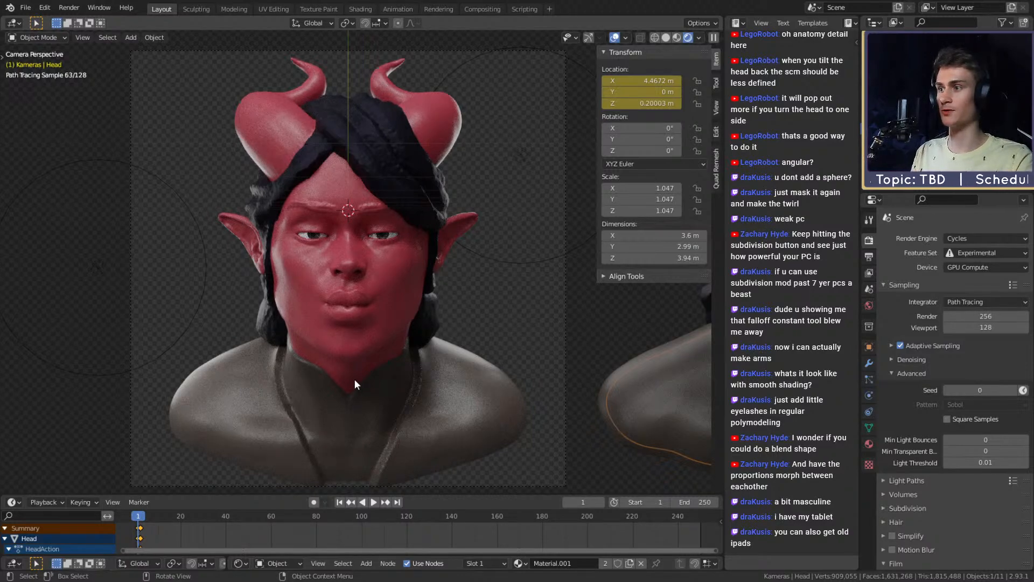
pyautogui.click(385, 503)
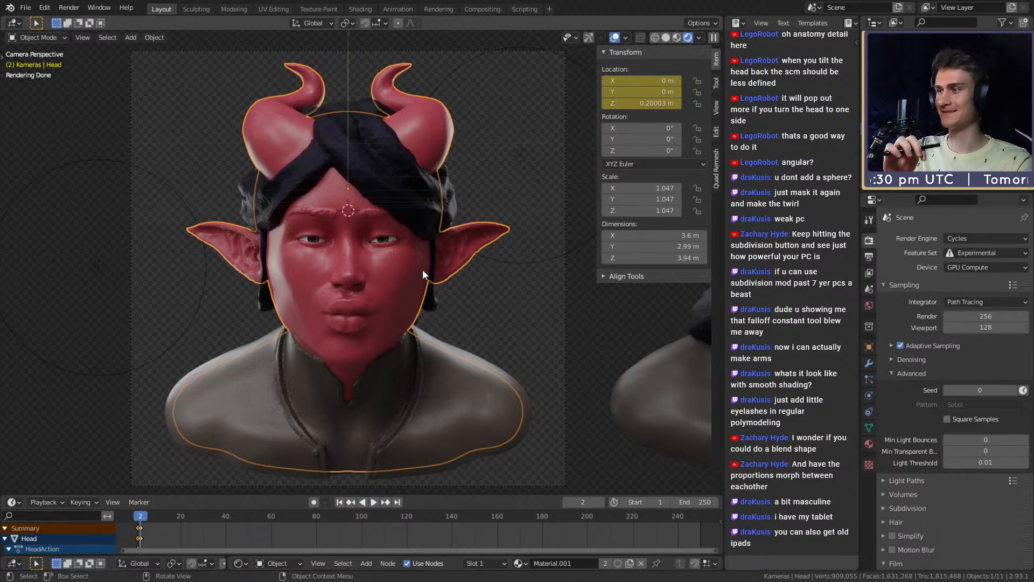
pyautogui.click(351, 502)
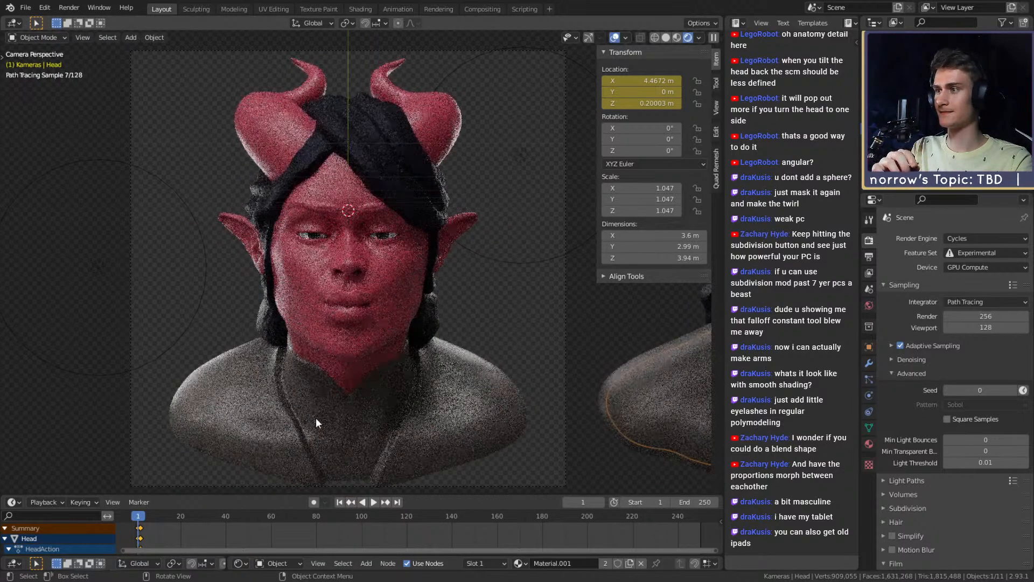
# Step: Save the file, return the viewport to solid shading and leave the camera view to show both busts
pyautogui.click(27, 7)
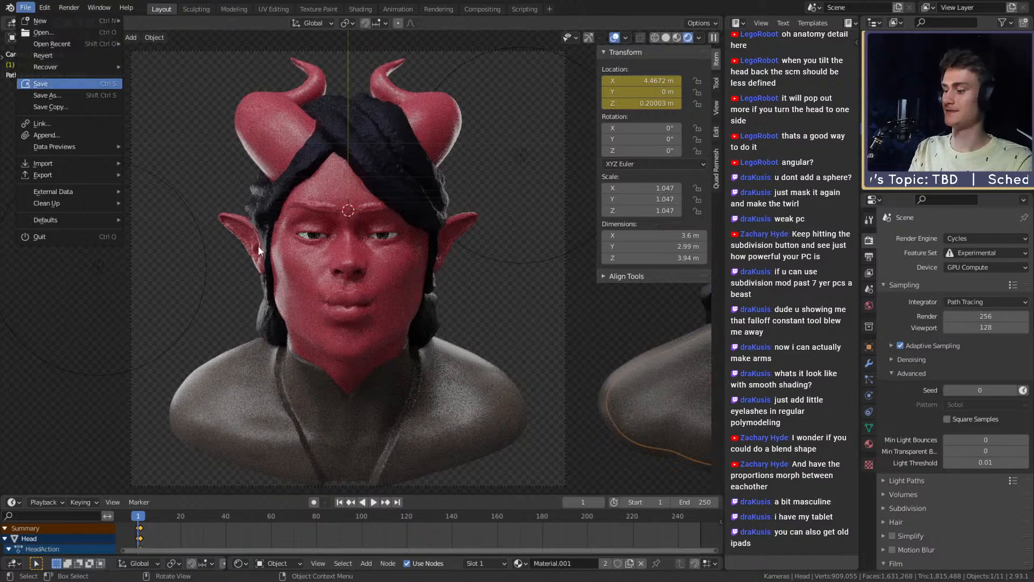
pyautogui.click(52, 84)
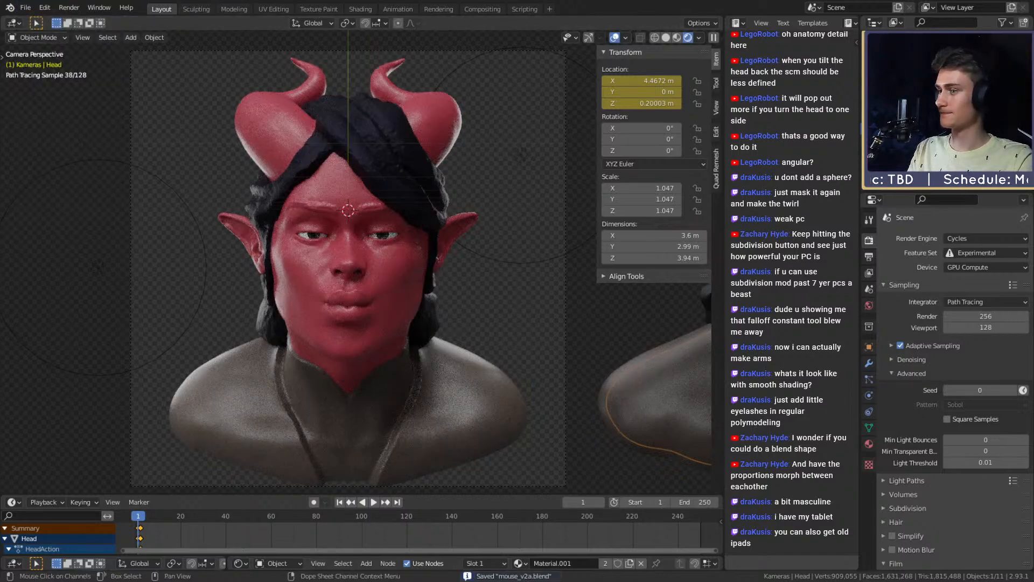
pyautogui.press('z')
pyautogui.click(478, 307)
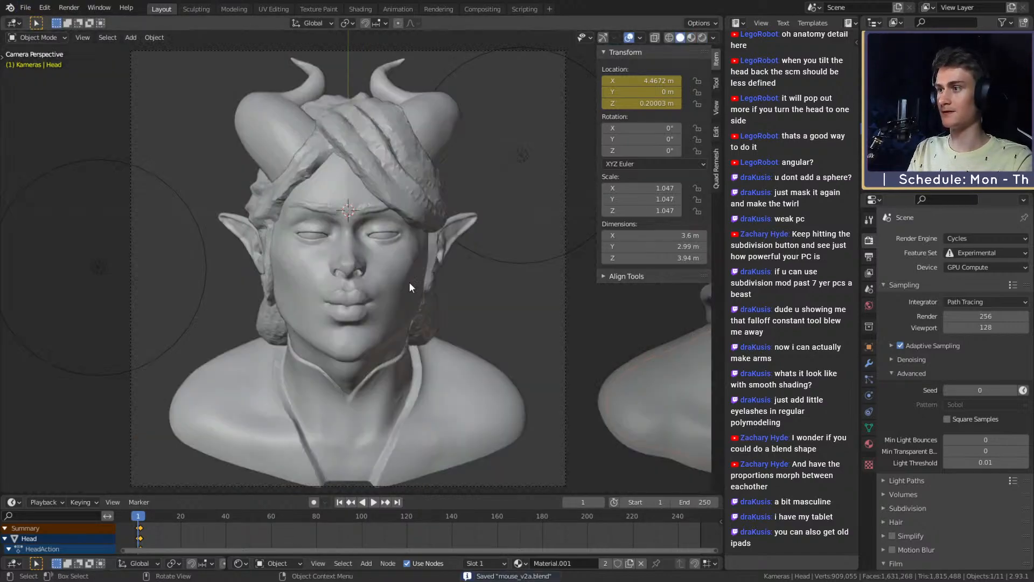
pyautogui.moveTo(409, 283); pyautogui.dragTo(372, 314, button='middle')
pyautogui.scroll(-4, 374, 317)
# Step: Save the file, deselect the head with both busts in a near-frontal view, and save again
pyautogui.click(26, 8)
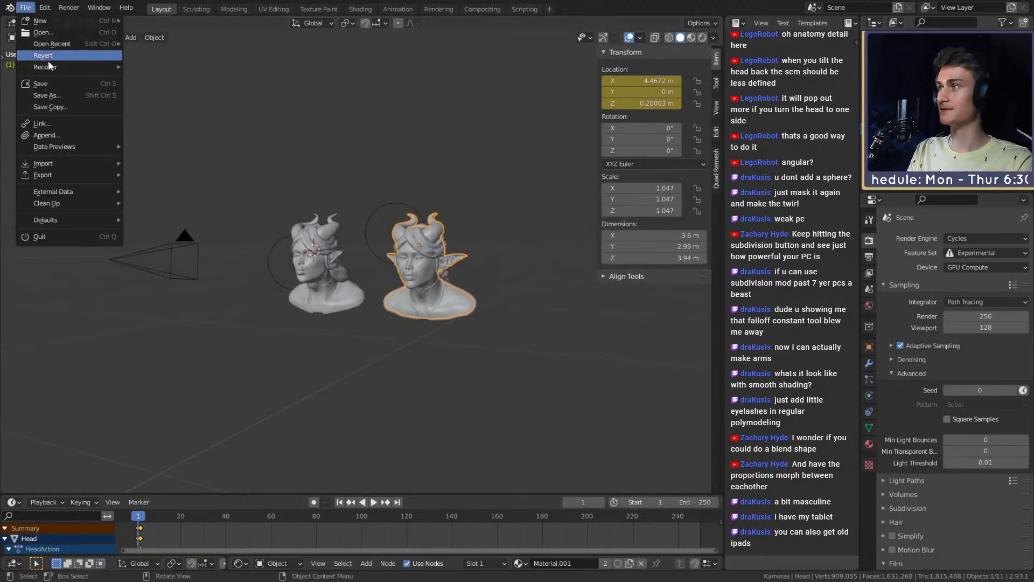
pyautogui.click(47, 83)
pyautogui.scroll(4, 355, 281)
pyautogui.scroll(-3, 381, 278)
pyautogui.moveTo(351, 280); pyautogui.dragTo(376, 287, button='middle')
pyautogui.click(548, 184)
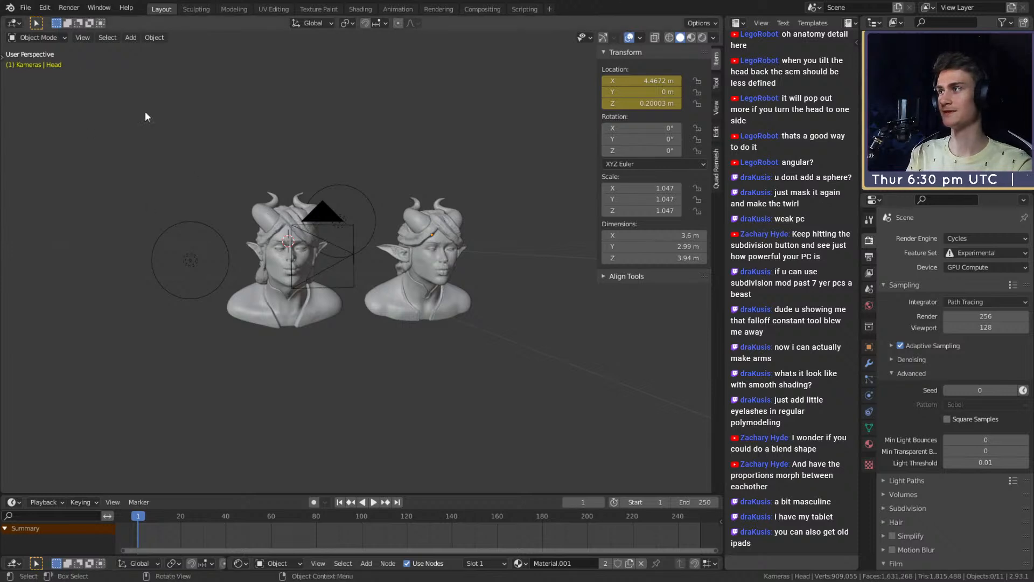
pyautogui.click(31, 7)
pyautogui.click(40, 87)
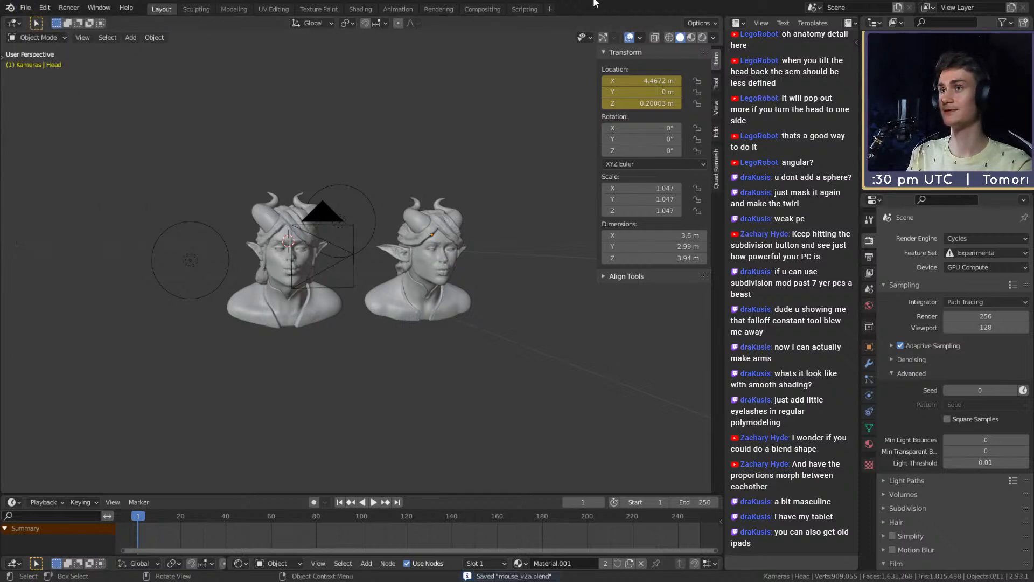